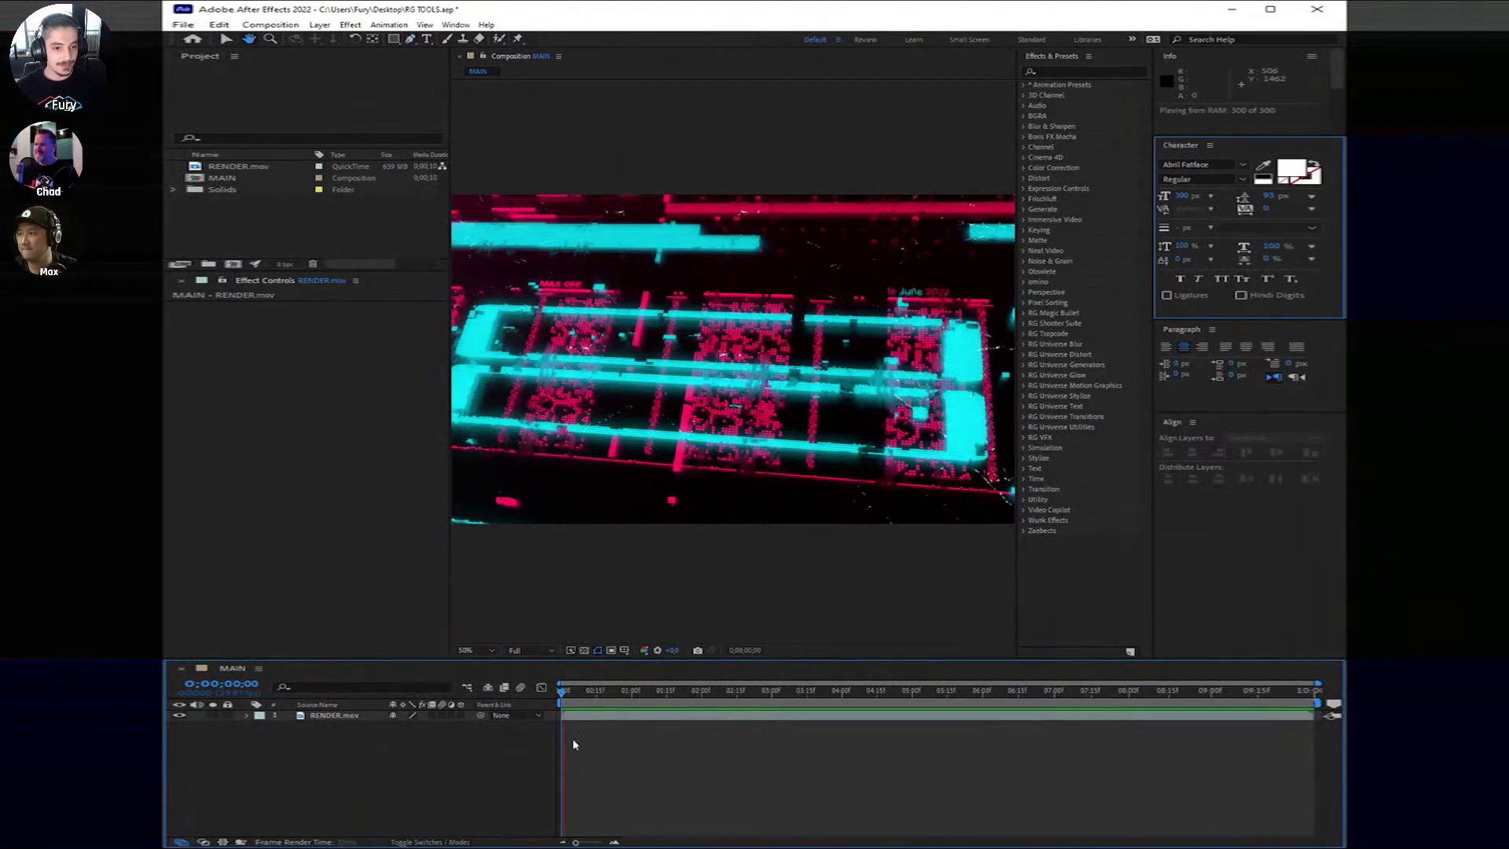
Step: Preview the existing animation, remove the RENDER.mov layer from the MAIN composition and return the playhead to the start
{"action": "key", "text": "space"}
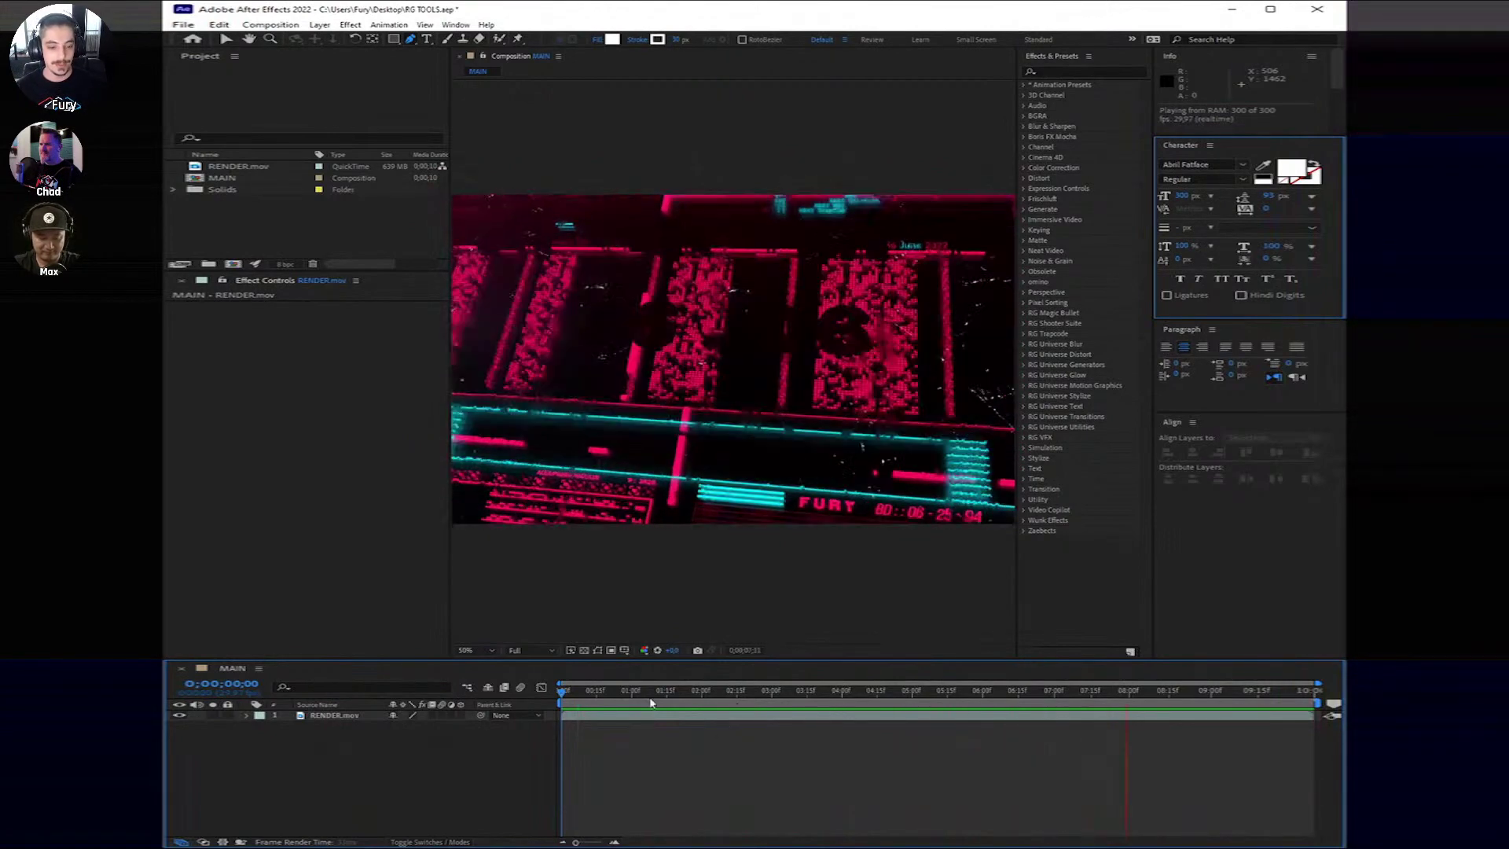
{"action": "left_click", "coordinate": [722, 696]}
{"action": "left_click_drag", "start_coordinate": [724, 703], "coordinate": [971, 706]}
{"action": "left_click", "coordinate": [912, 717]}
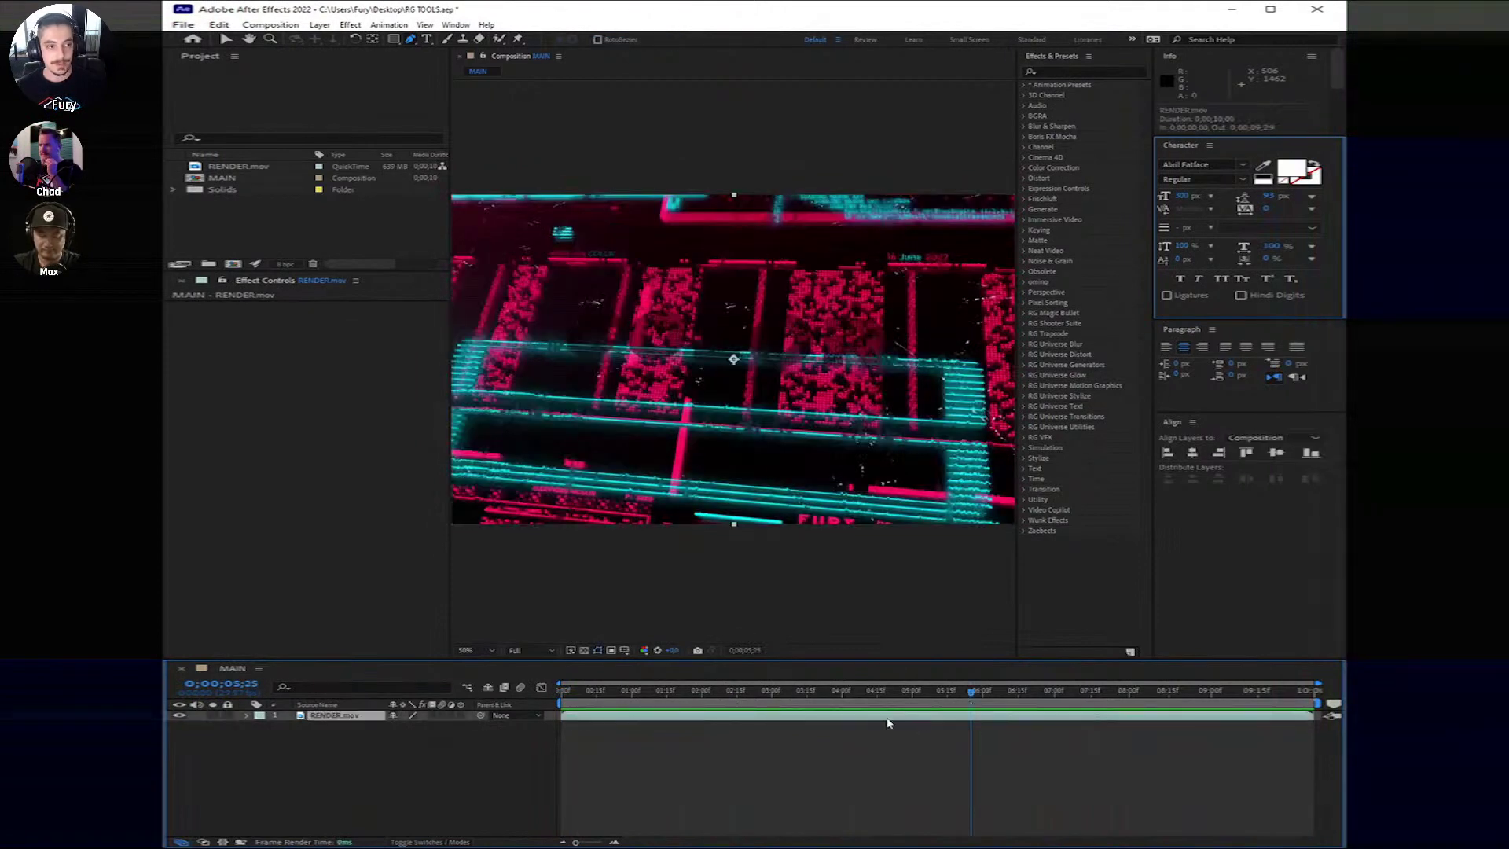
{"action": "key", "text": "Delete"}
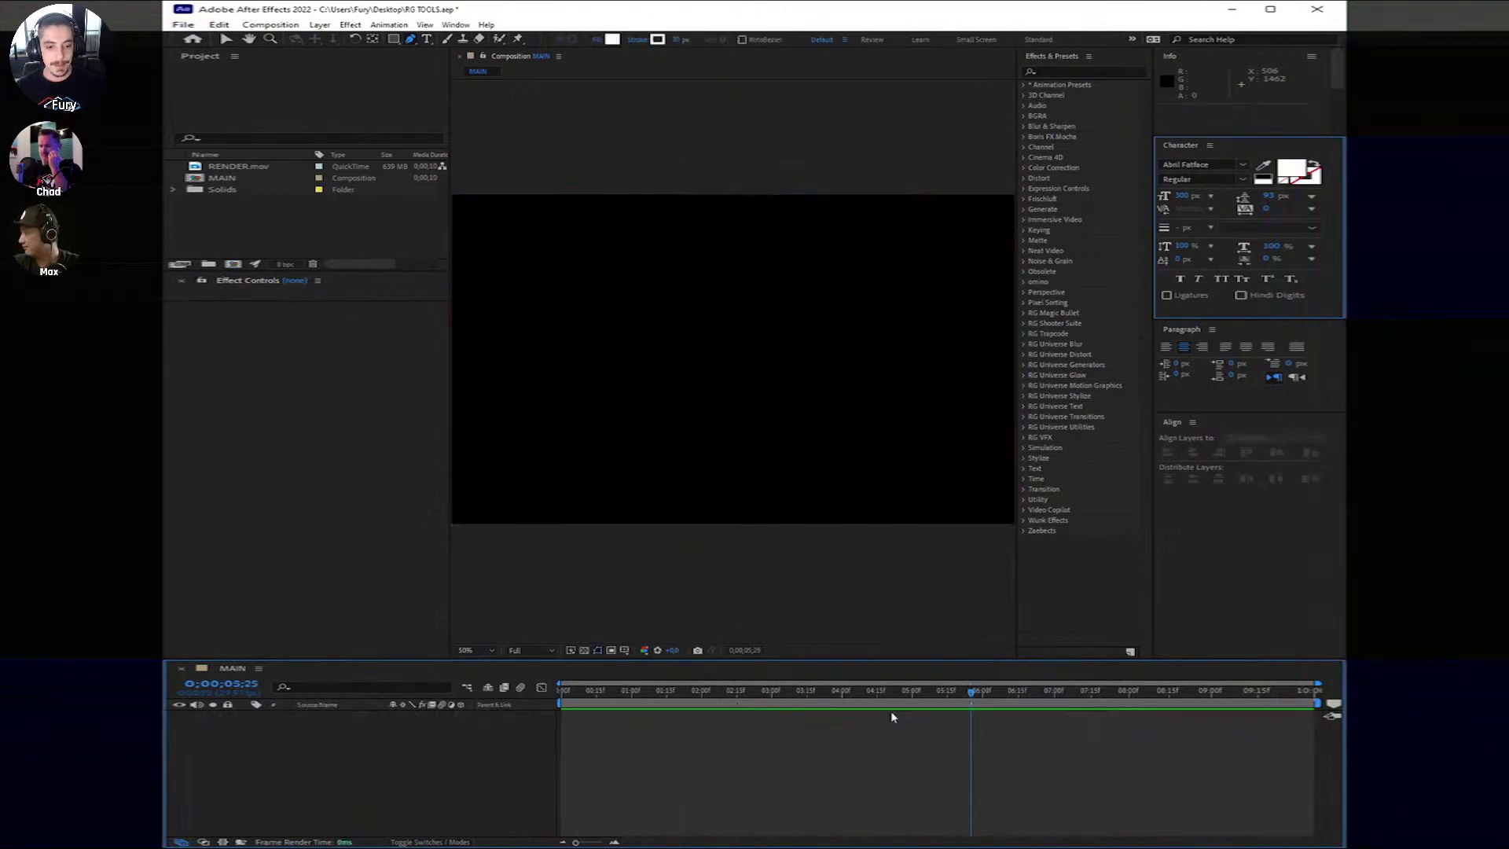
{"action": "left_click_drag", "start_coordinate": [1000, 693], "coordinate": [565, 738]}
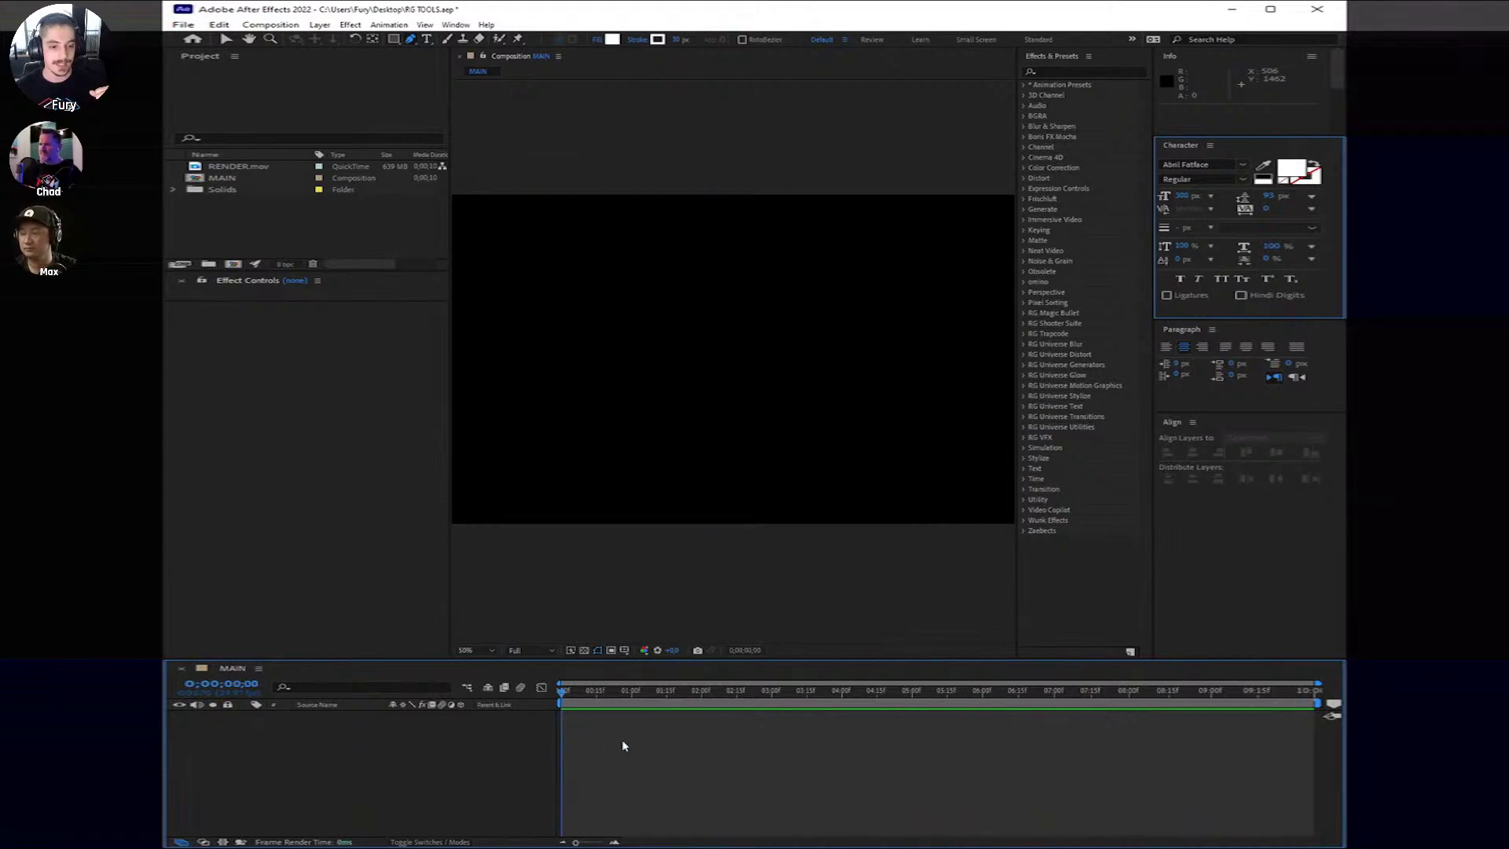
Step: Add a black 1920 x 1080 px solid layer with the default settings to the empty MAIN composition
{"action": "right_click", "coordinate": [643, 763]}
{"action": "mouse_move", "coordinate": [718, 613]}
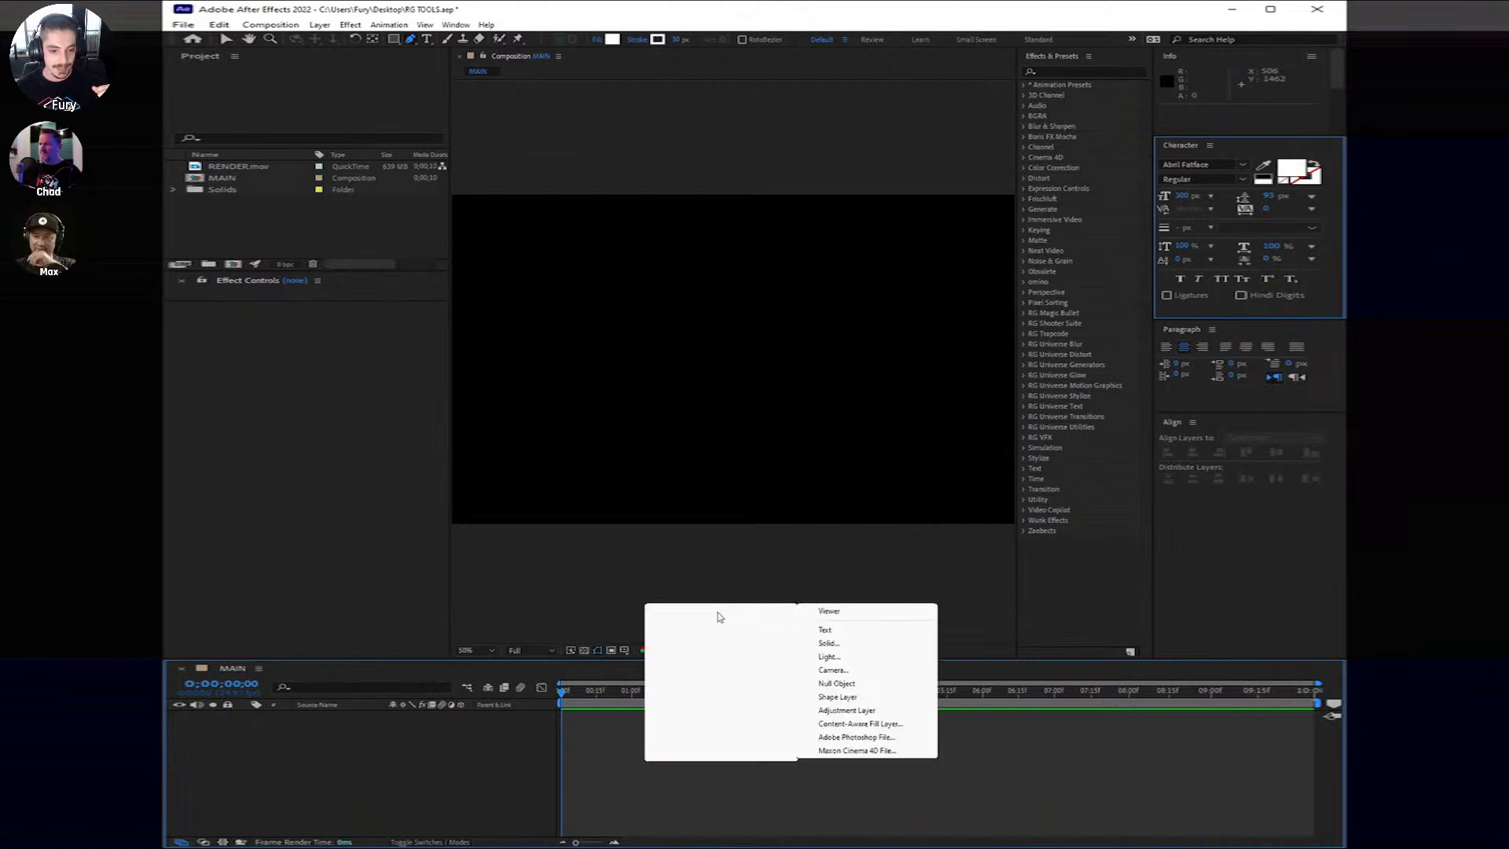
{"action": "left_click", "coordinate": [871, 645]}
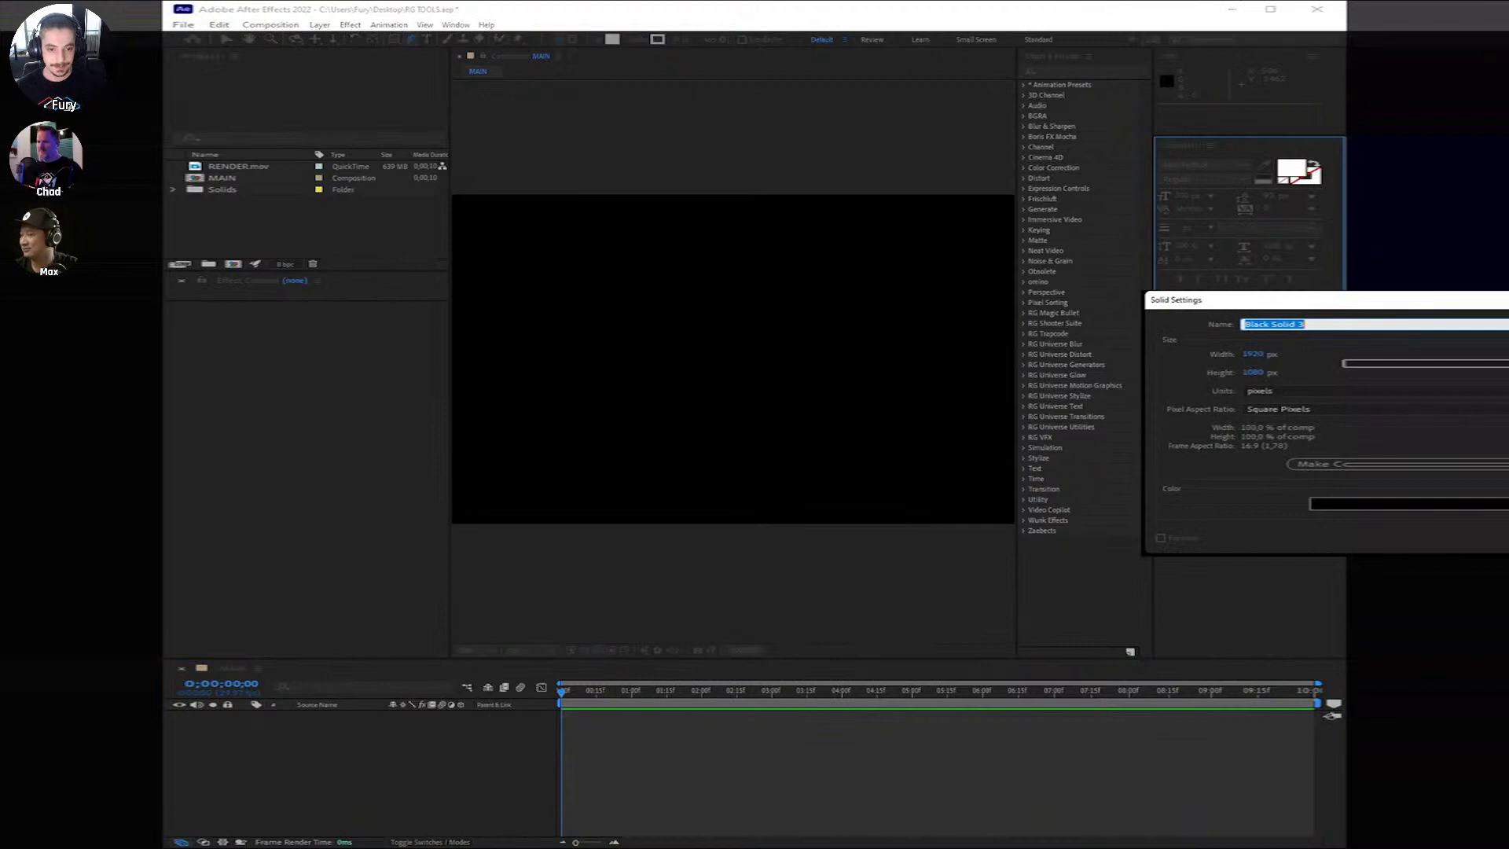
{"action": "key", "text": "Return"}
Step: Find the uni.Array Gun effect, apply it to the black solid and check its Single Shape settings
{"action": "left_click", "coordinate": [1058, 70]}
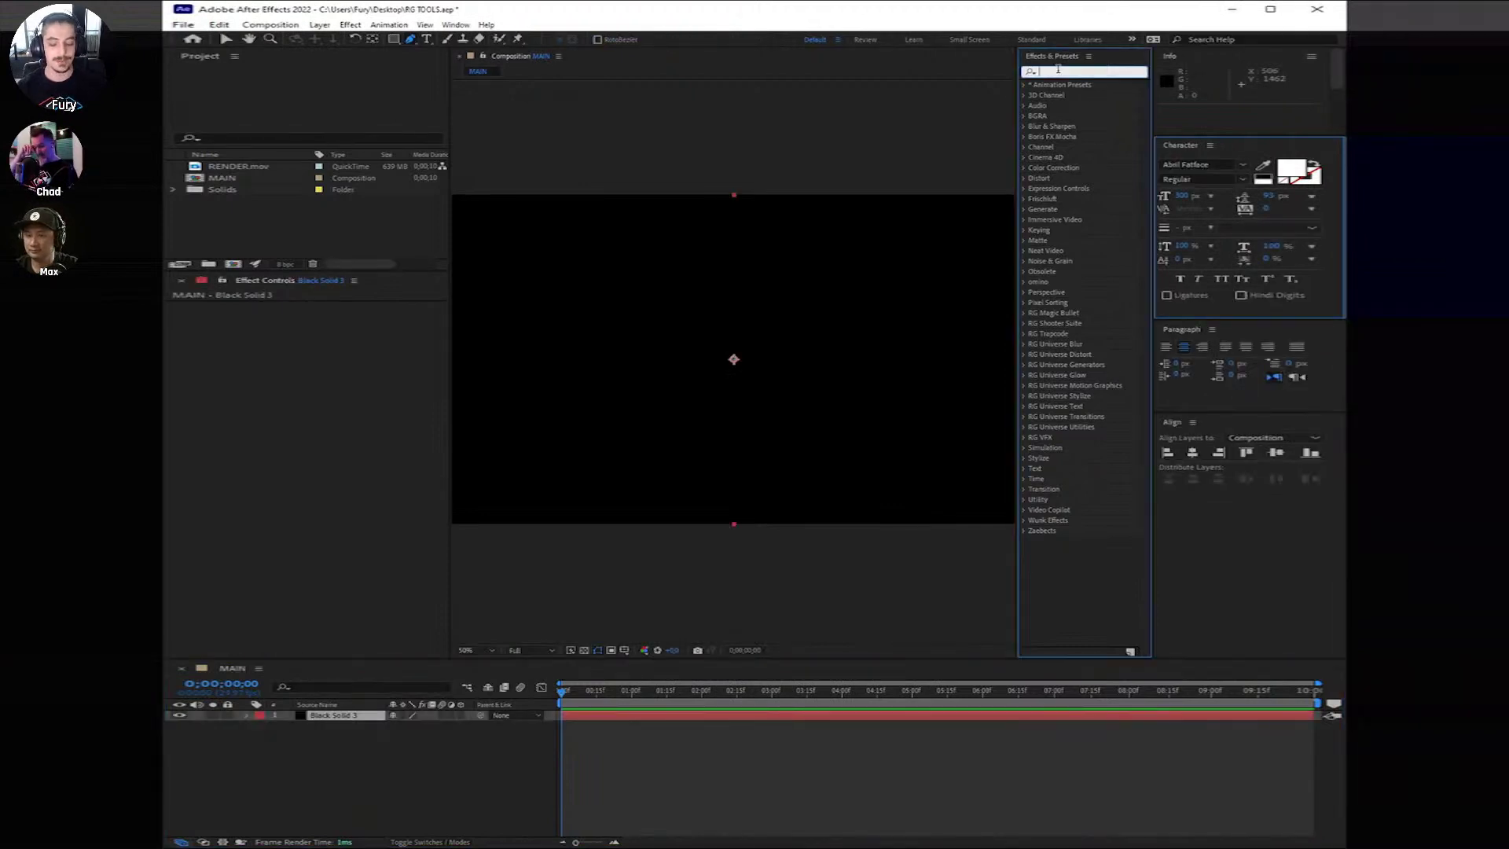
{"action": "type", "text": "arra"}
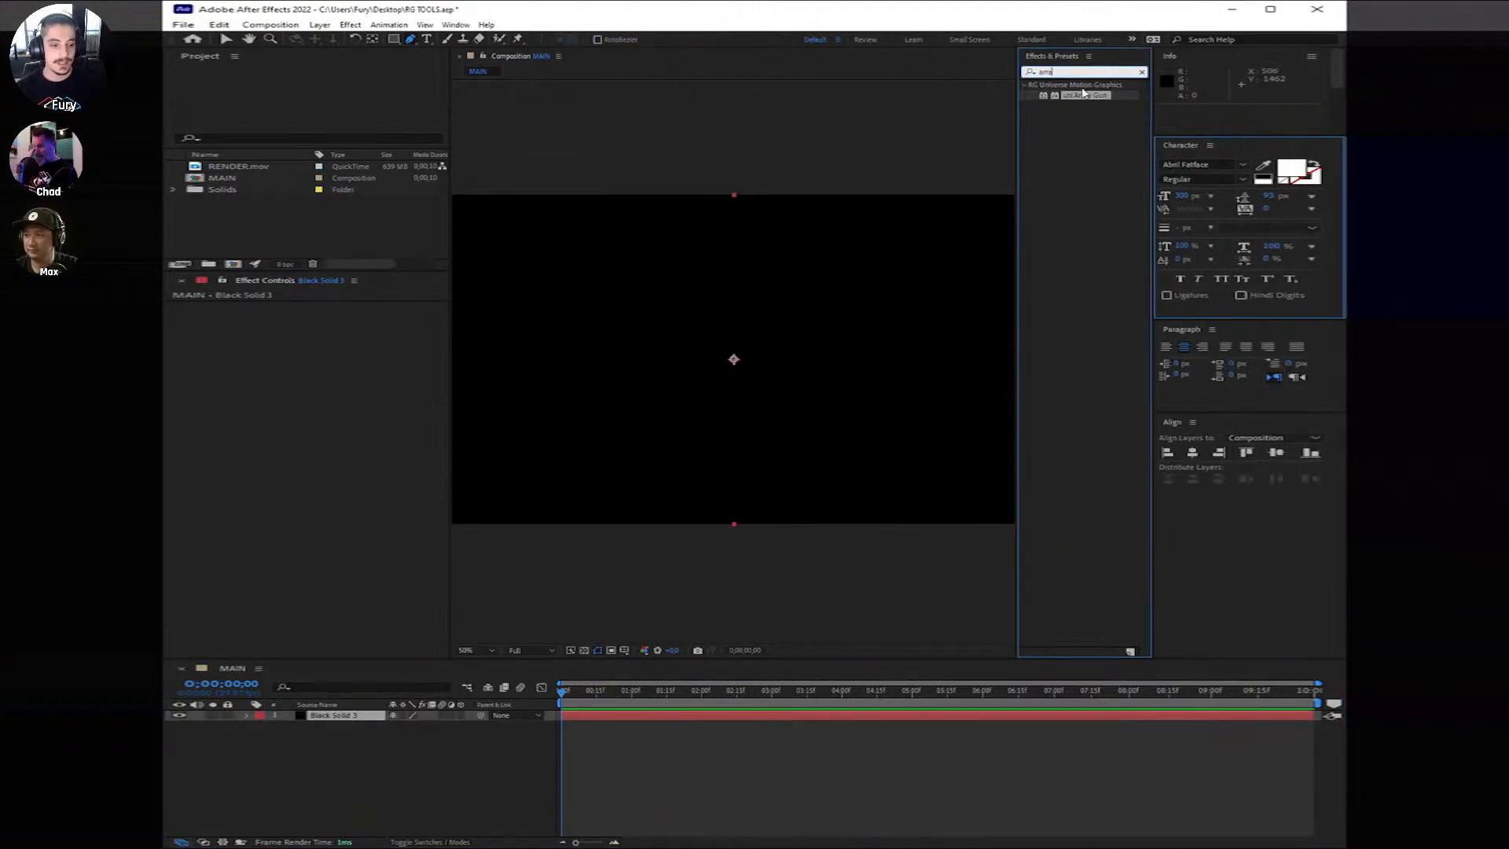
{"action": "left_click_drag", "start_coordinate": [1083, 93], "coordinate": [663, 715]}
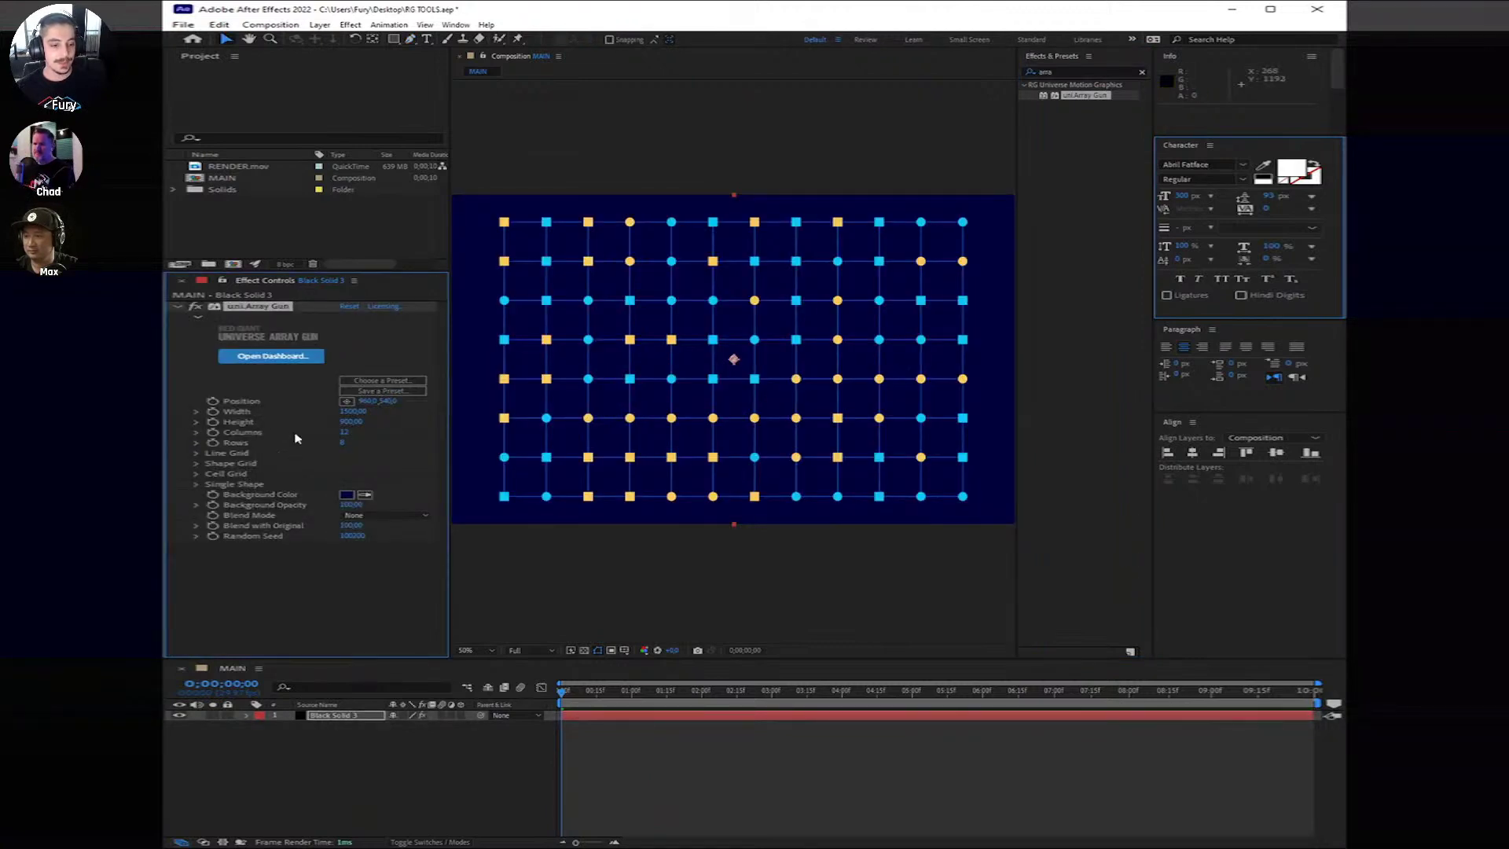
{"action": "left_click", "coordinate": [605, 728]}
{"action": "left_click", "coordinate": [607, 715]}
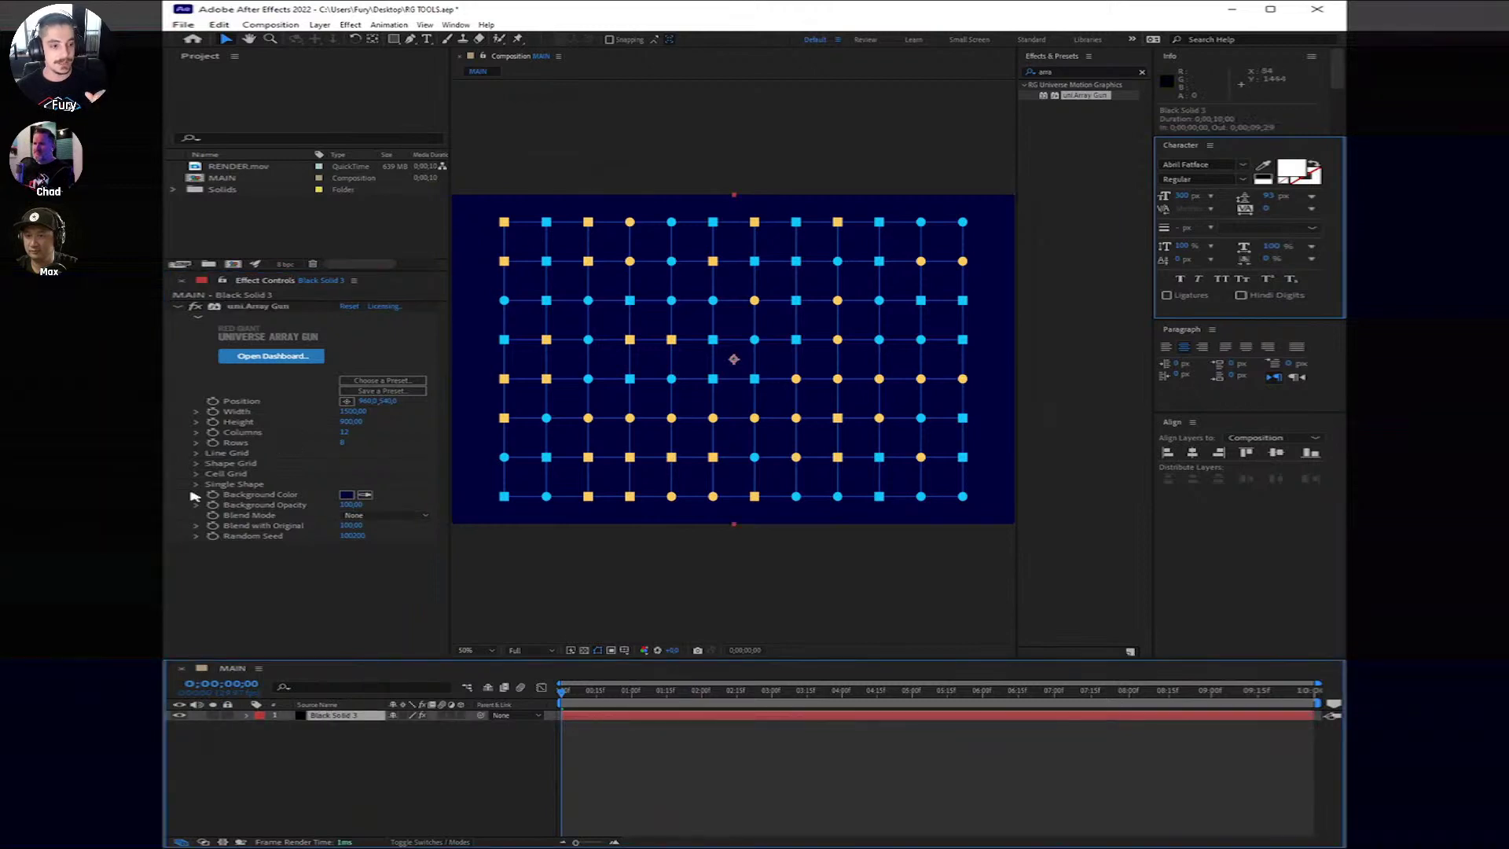
{"action": "left_click", "coordinate": [196, 485]}
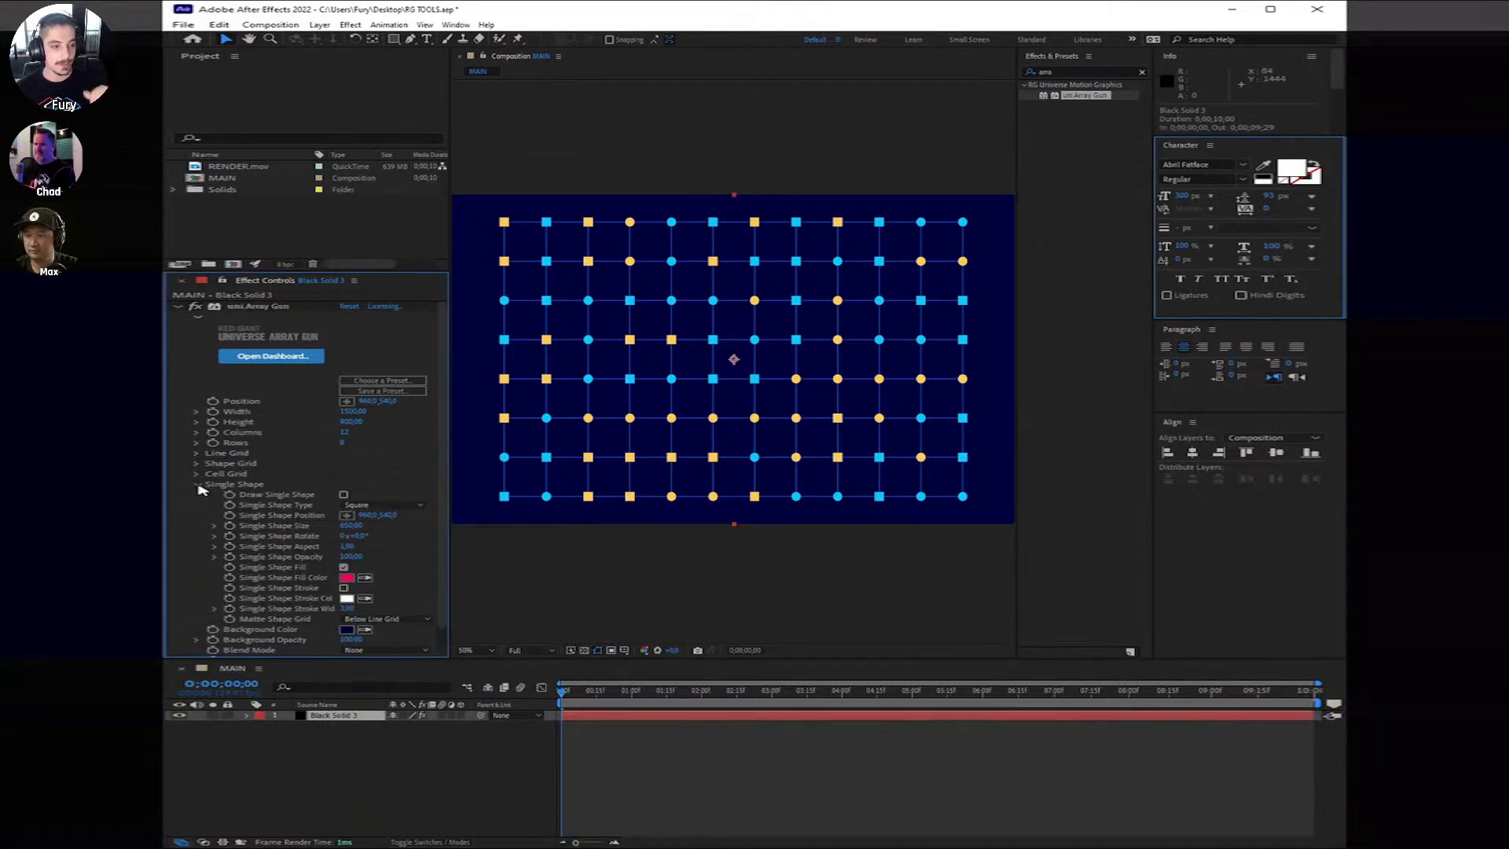
{"action": "left_click", "coordinate": [198, 485]}
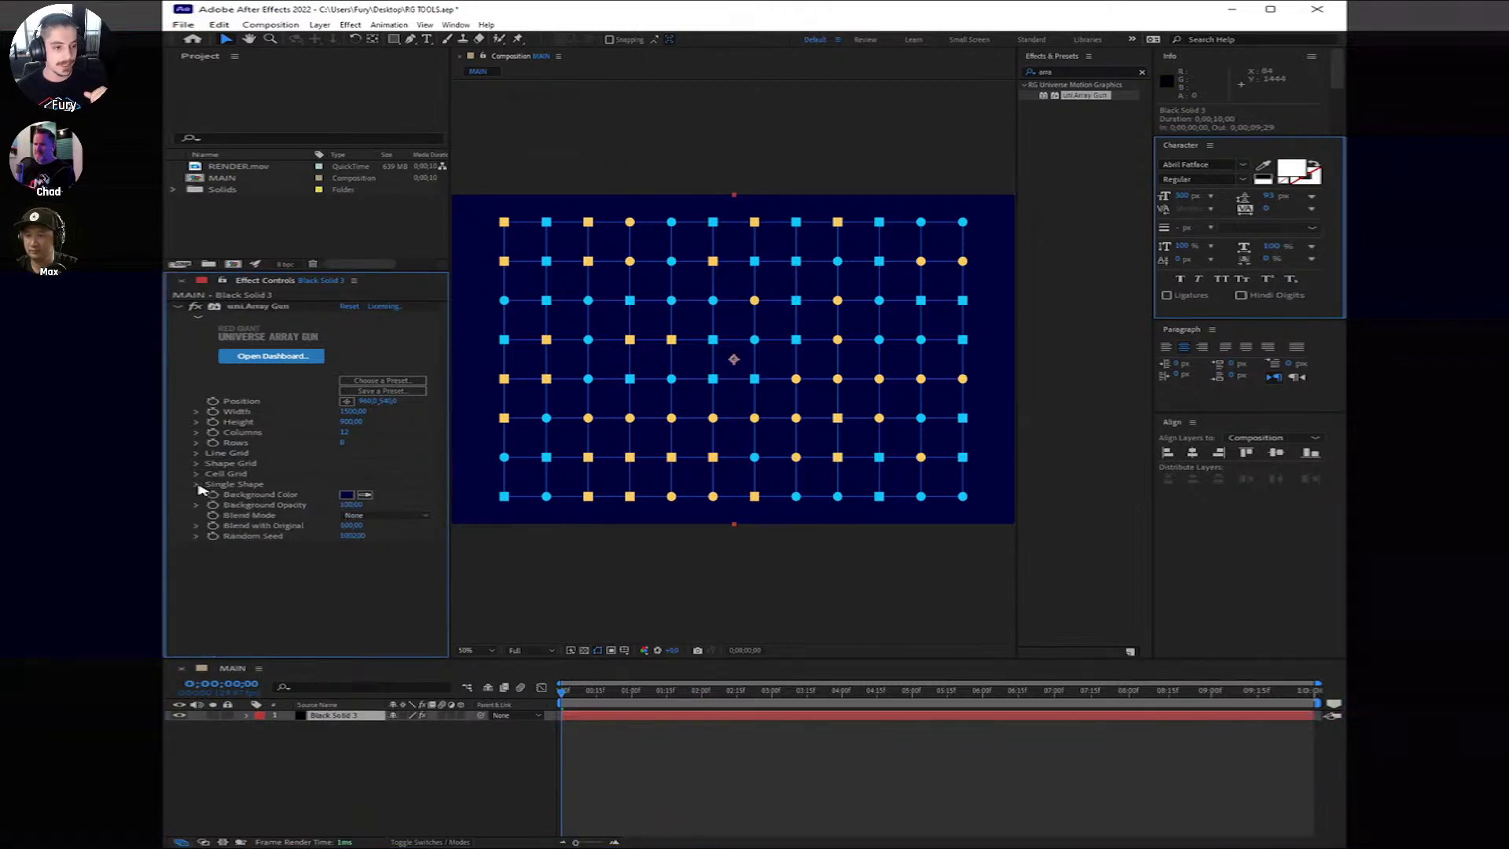
Step: Apply the XOs 1 preset from the Array Gun presets in the Universe Dashboard and close the dashboard
{"action": "left_click", "coordinate": [399, 381]}
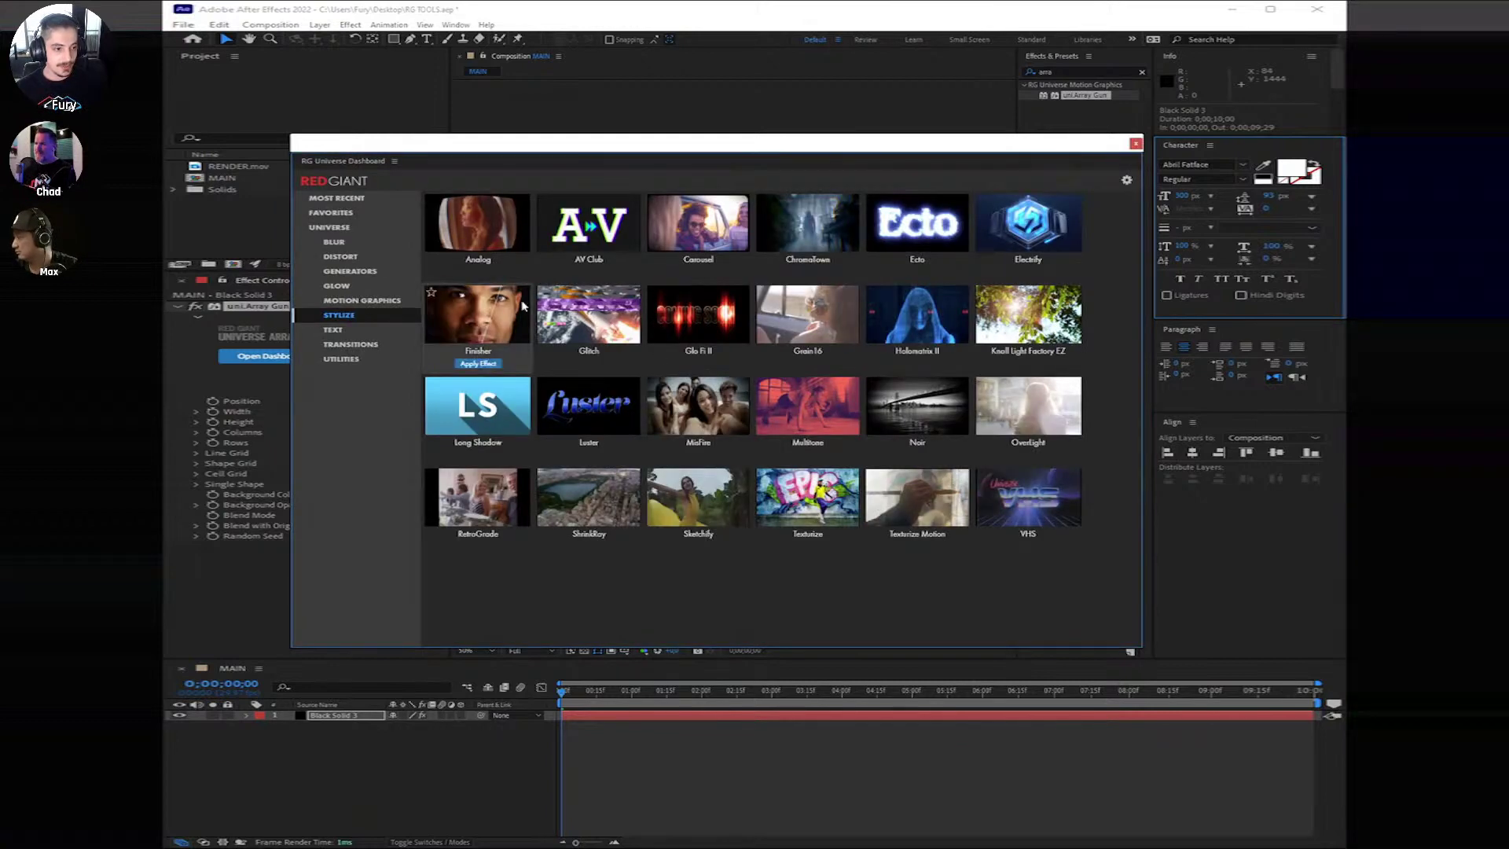
{"action": "left_click", "coordinate": [393, 275]}
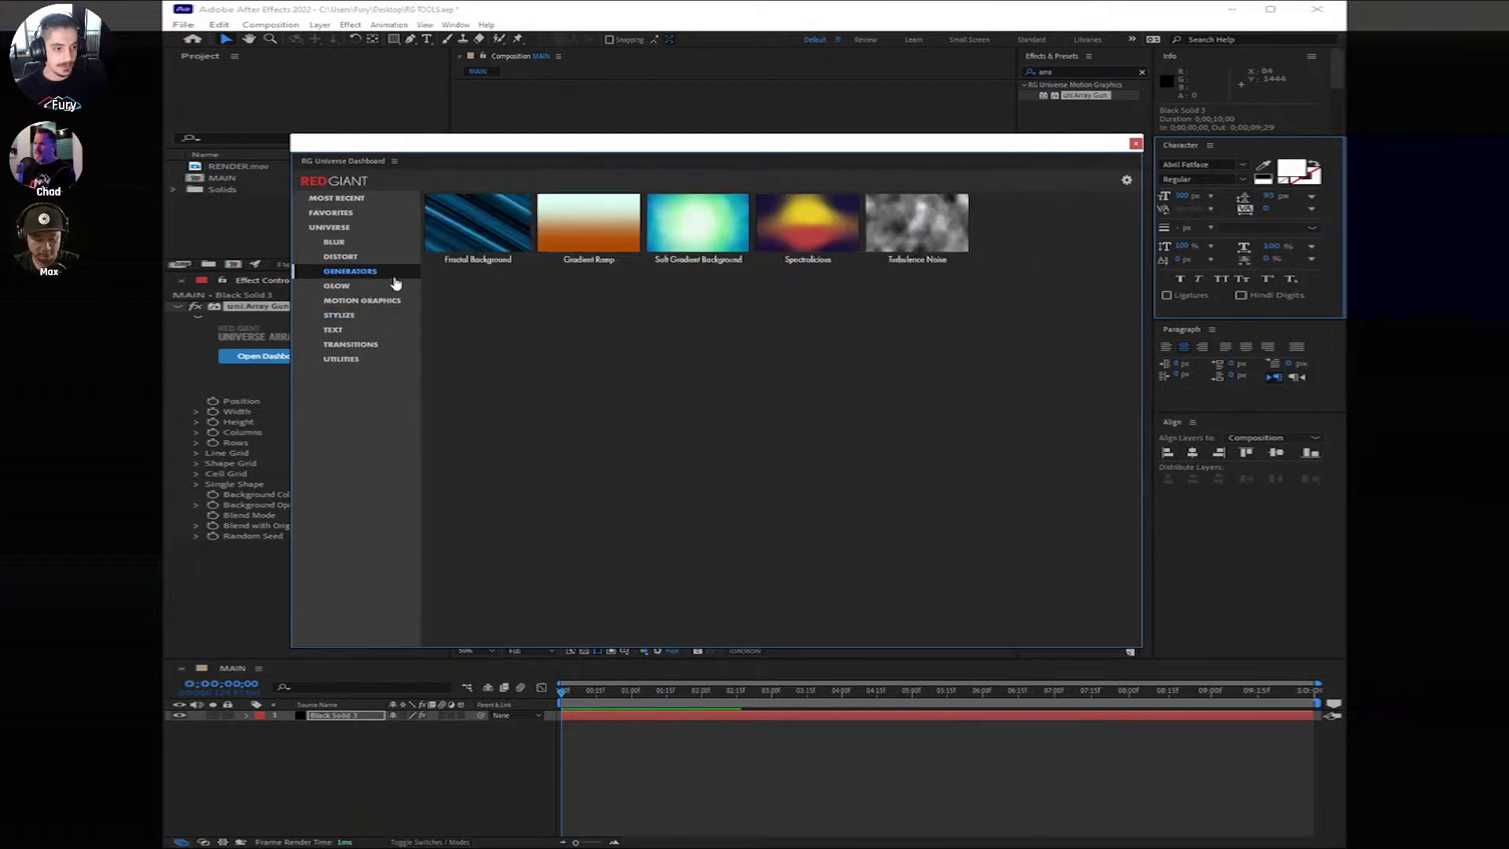
{"action": "left_click", "coordinate": [365, 302]}
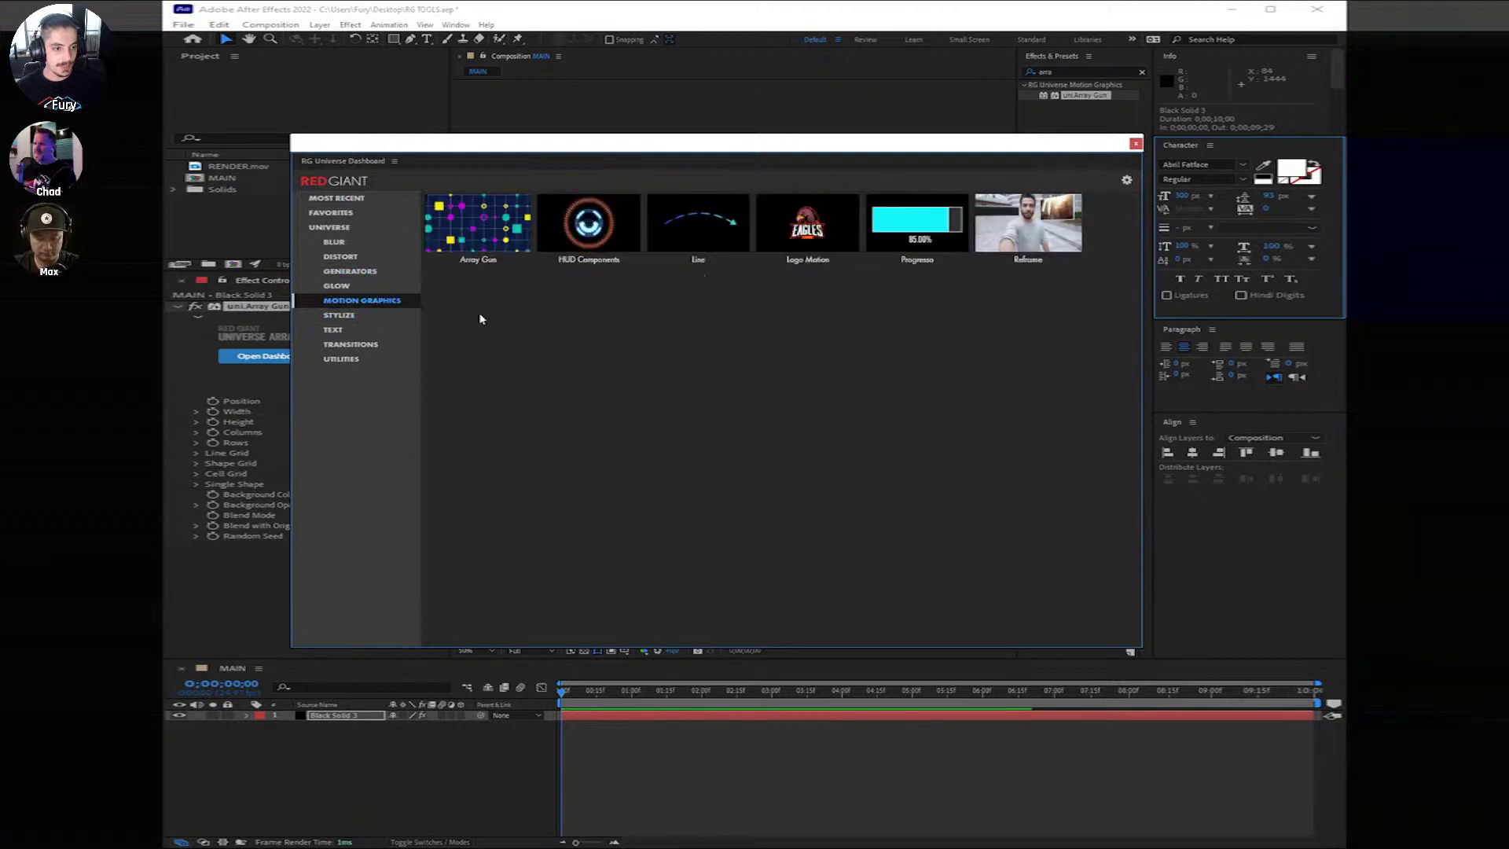
{"action": "left_click", "coordinate": [472, 228]}
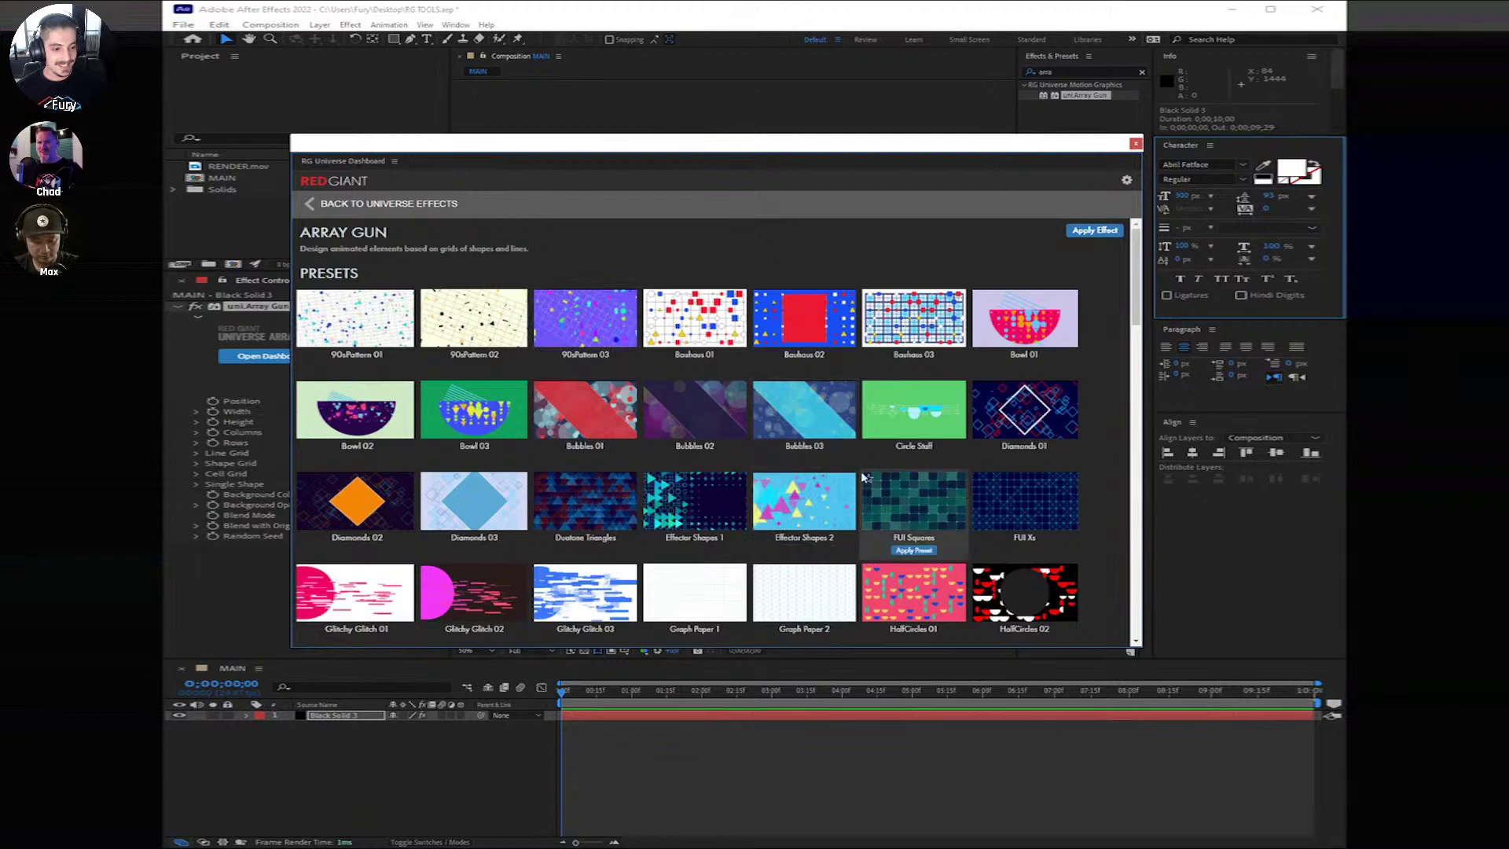
{"action": "scroll", "coordinate": [862, 477], "scroll_direction": "down", "scroll_amount": 2}
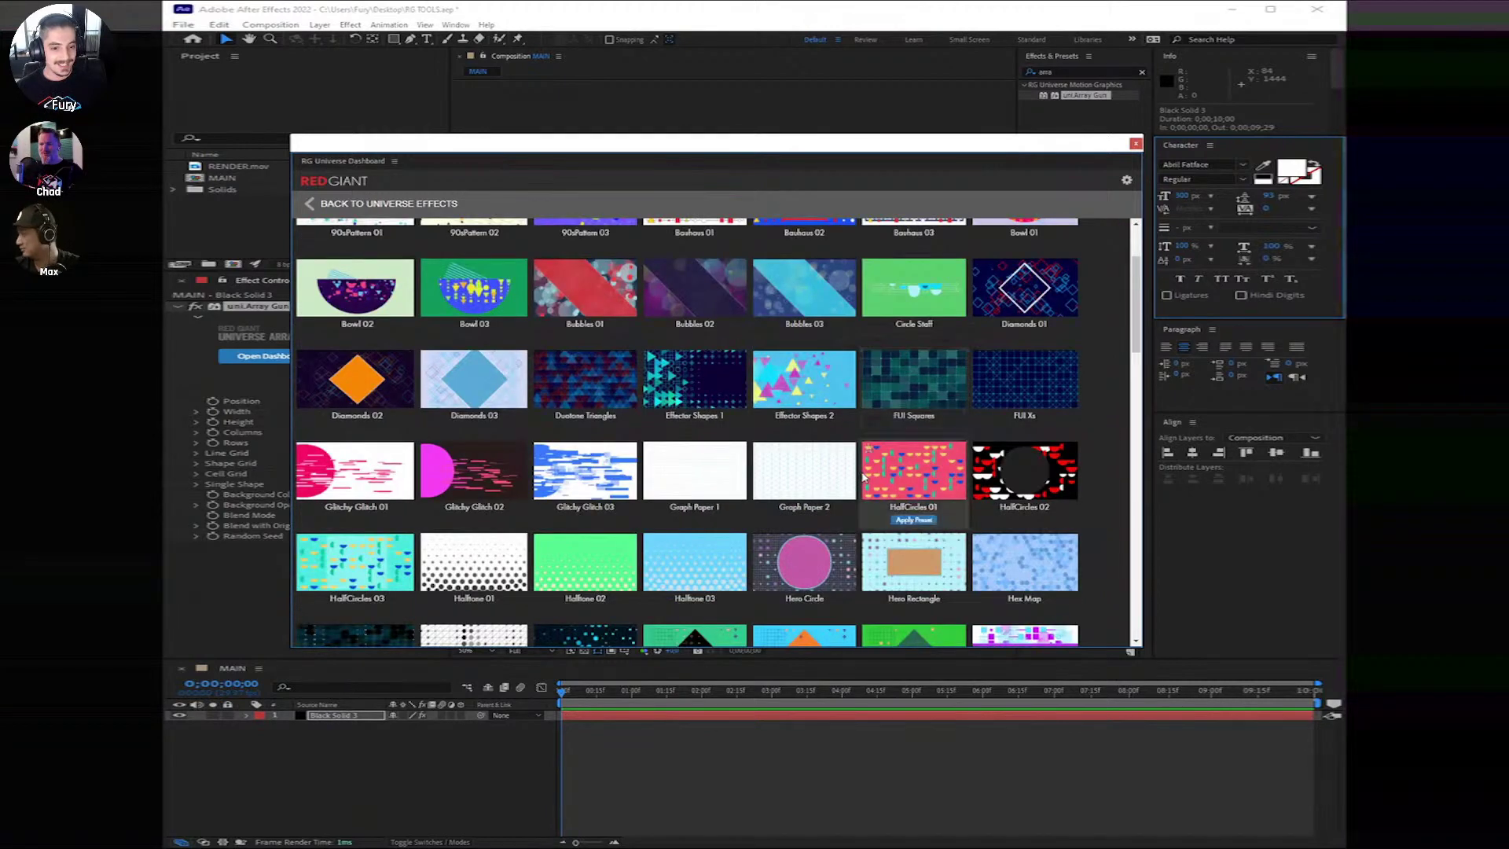
{"action": "scroll", "coordinate": [862, 477], "scroll_direction": "down", "scroll_amount": 12}
{"action": "scroll", "coordinate": [863, 477], "scroll_direction": "down", "scroll_amount": 4}
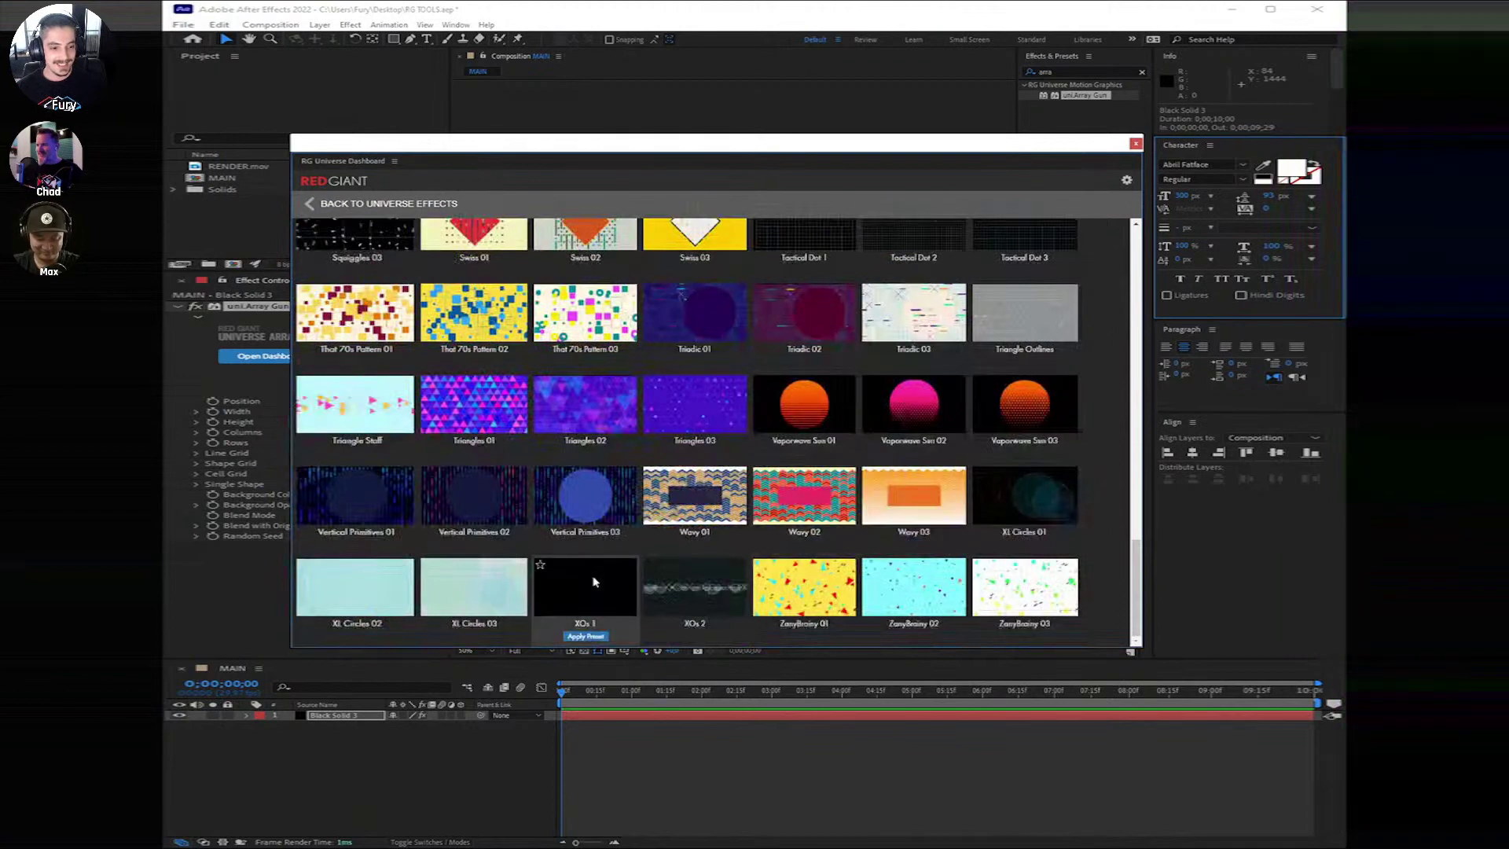
{"action": "left_click", "coordinate": [585, 633]}
{"action": "left_click", "coordinate": [1135, 144]}
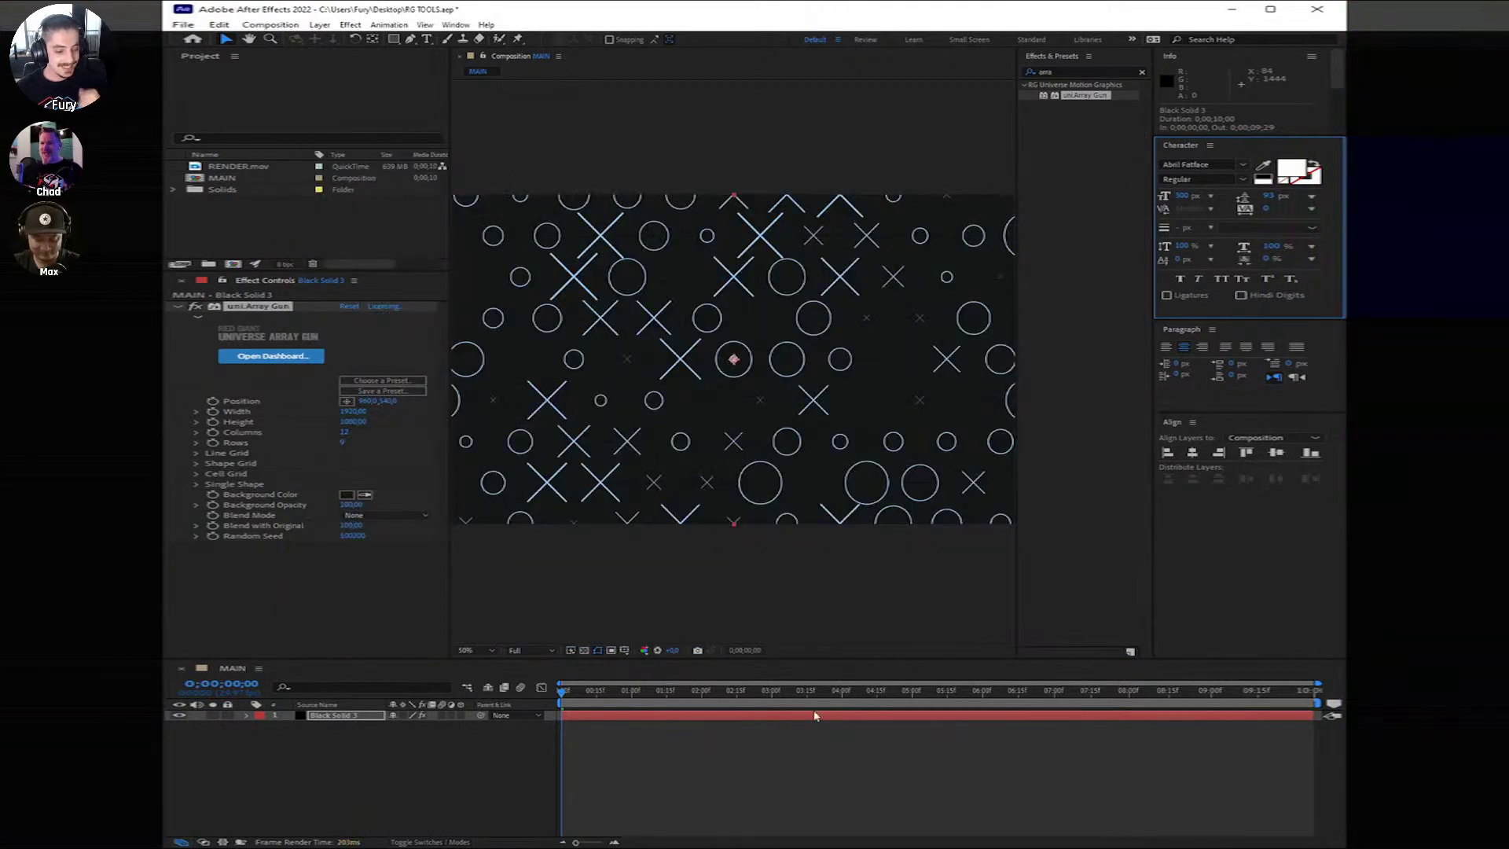
Step: Preview the circle-and-cross pattern over the first frames of the composition and reselect the black solid
{"action": "left_click", "coordinate": [577, 693]}
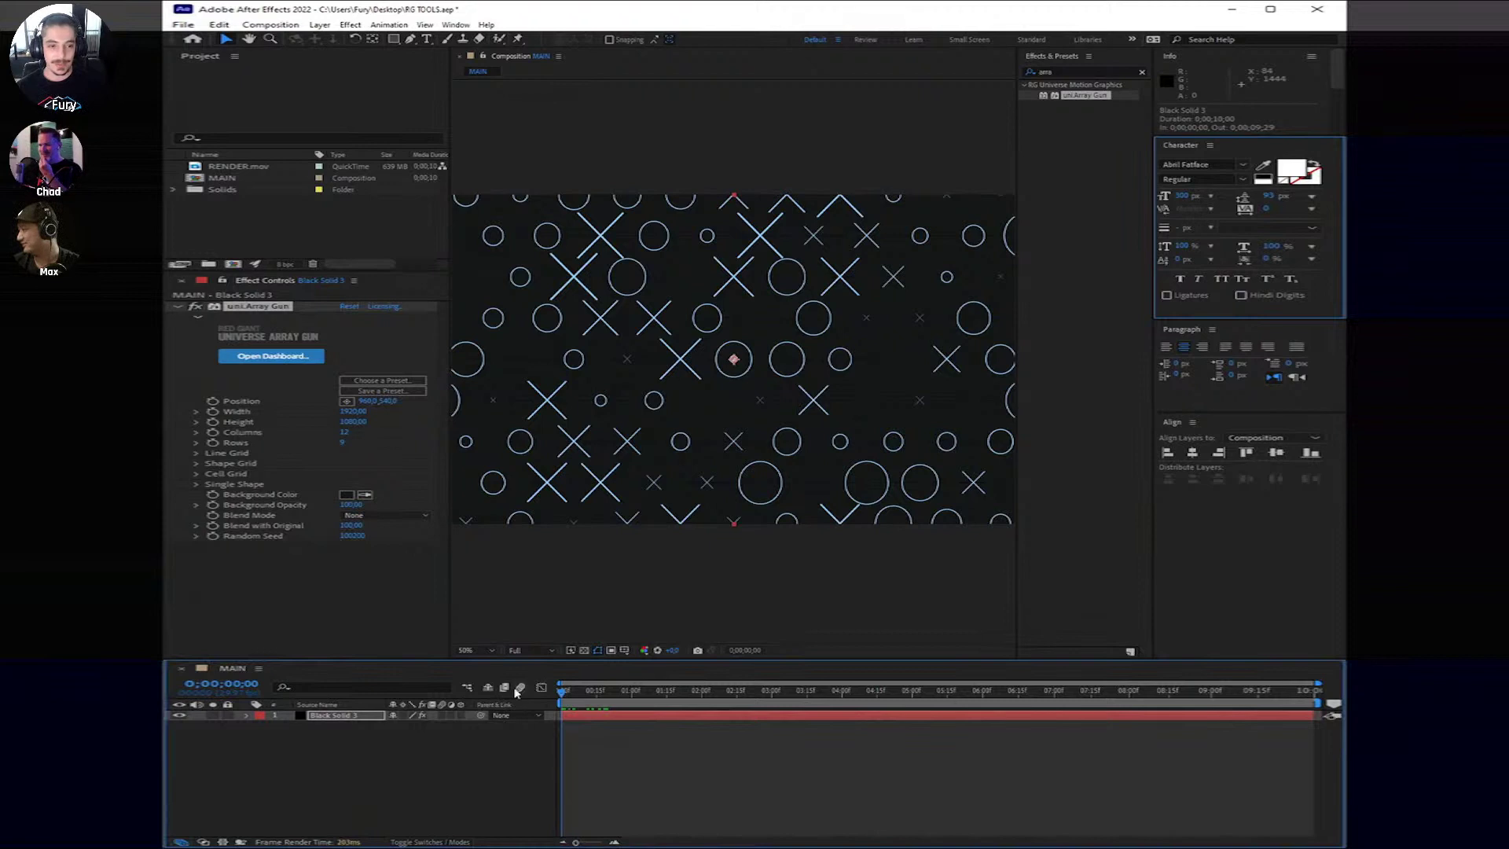
{"action": "left_click", "coordinate": [593, 725]}
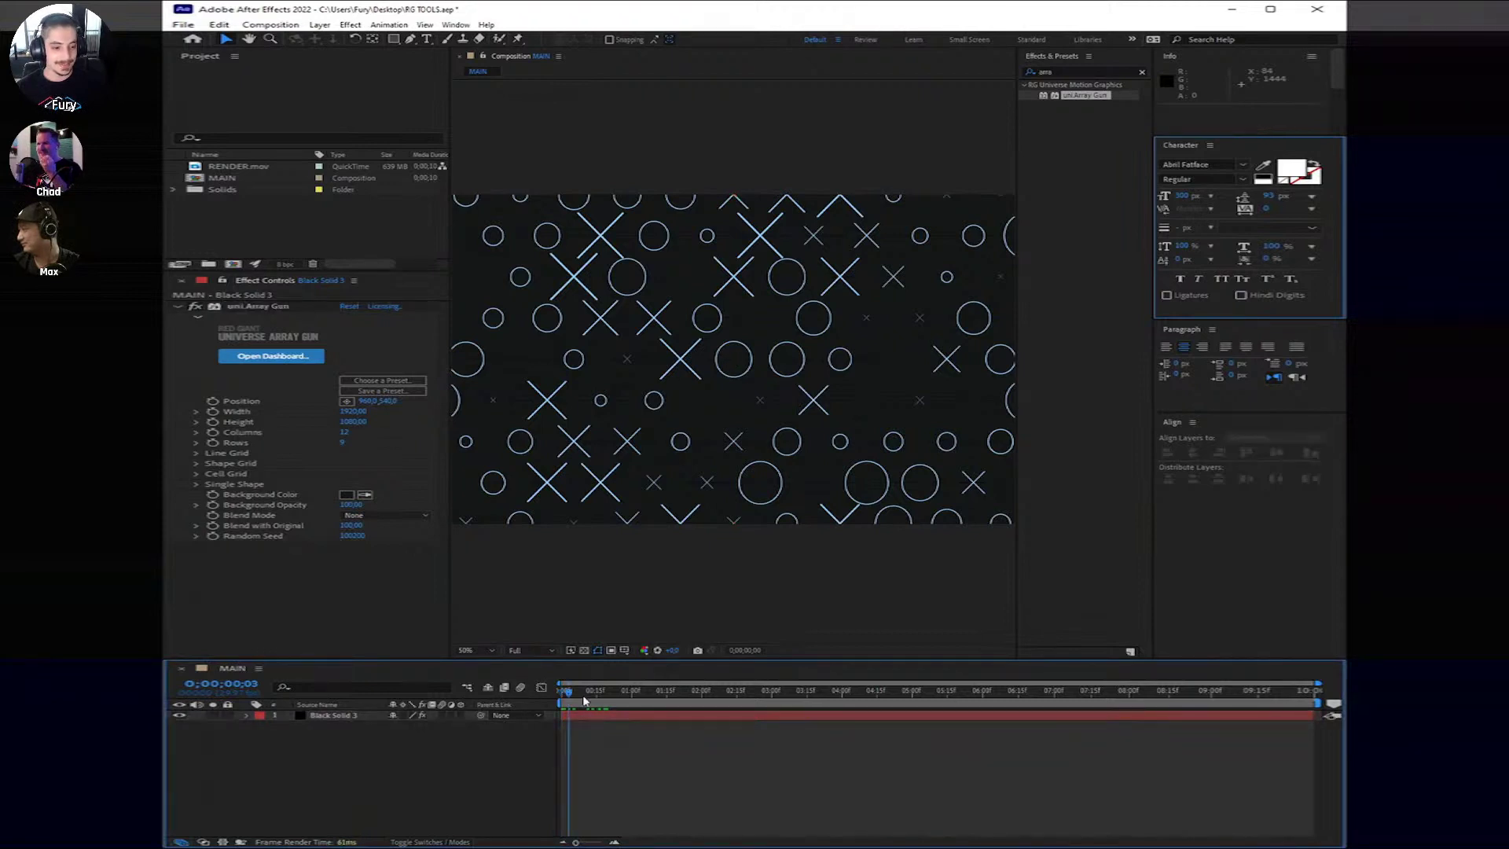
{"action": "left_click", "coordinate": [590, 716]}
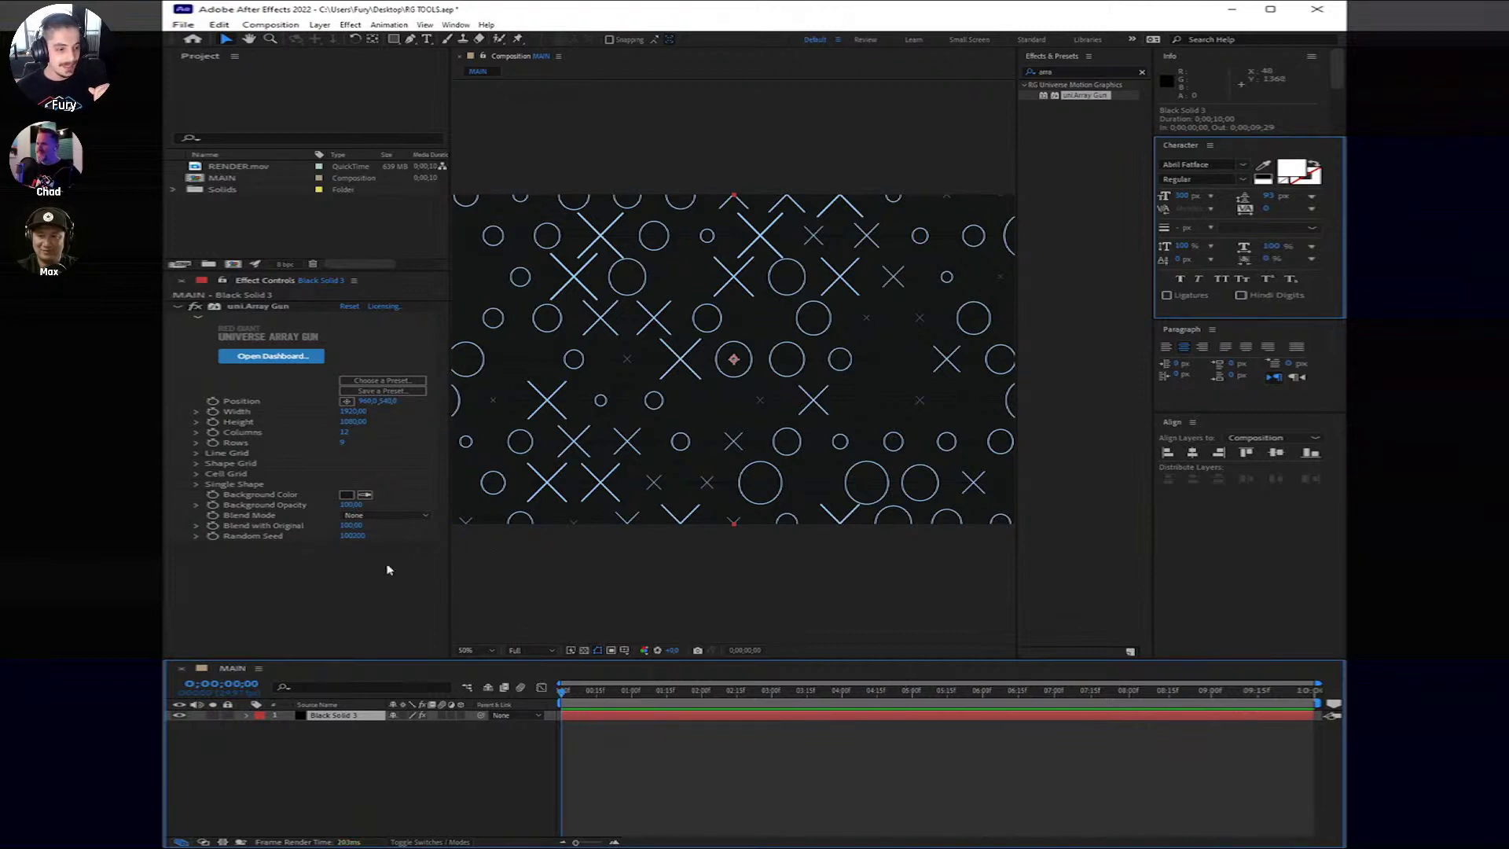
Step: Set Array Gun's background opacity to 10 and its grid to 5 columns and 4 rows
{"action": "left_click_drag", "start_coordinate": [351, 505], "coordinate": [177, 516]}
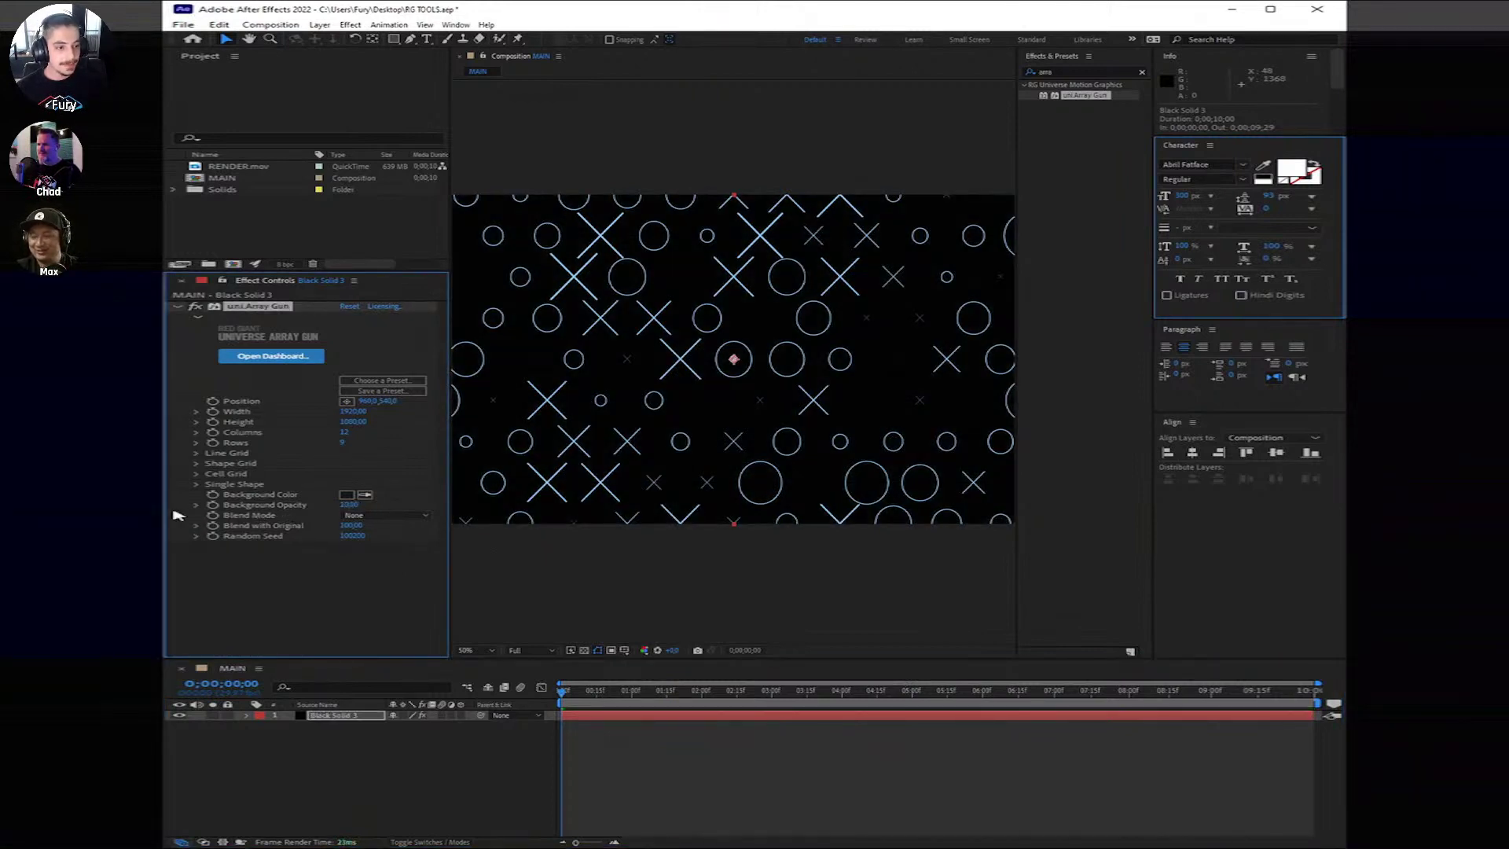
{"action": "left_click", "coordinate": [350, 432]}
{"action": "type", "text": "5"}
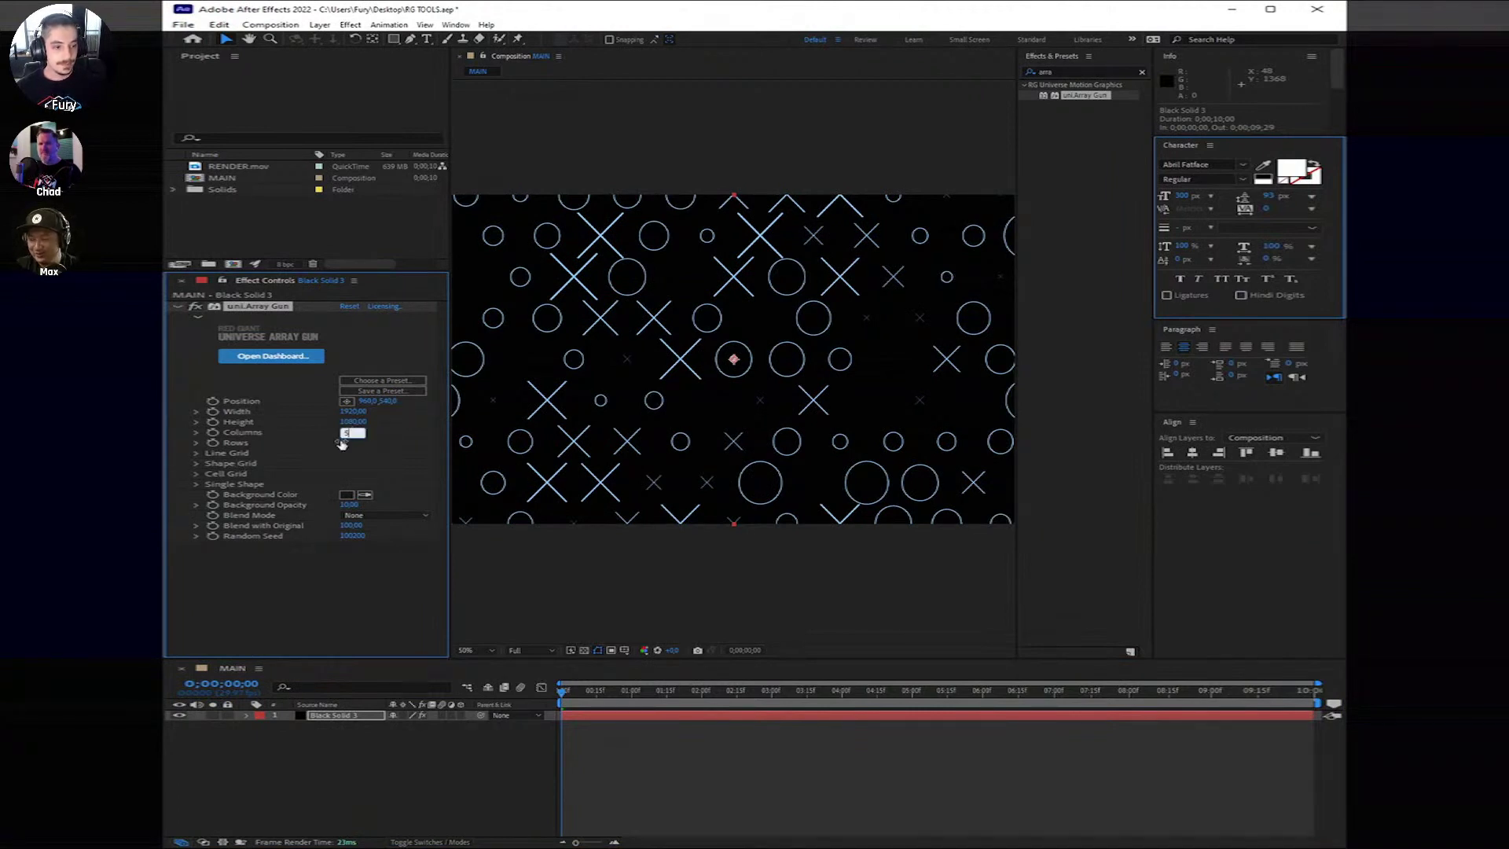
{"action": "key", "text": "Return"}
{"action": "left_click", "coordinate": [368, 587]}
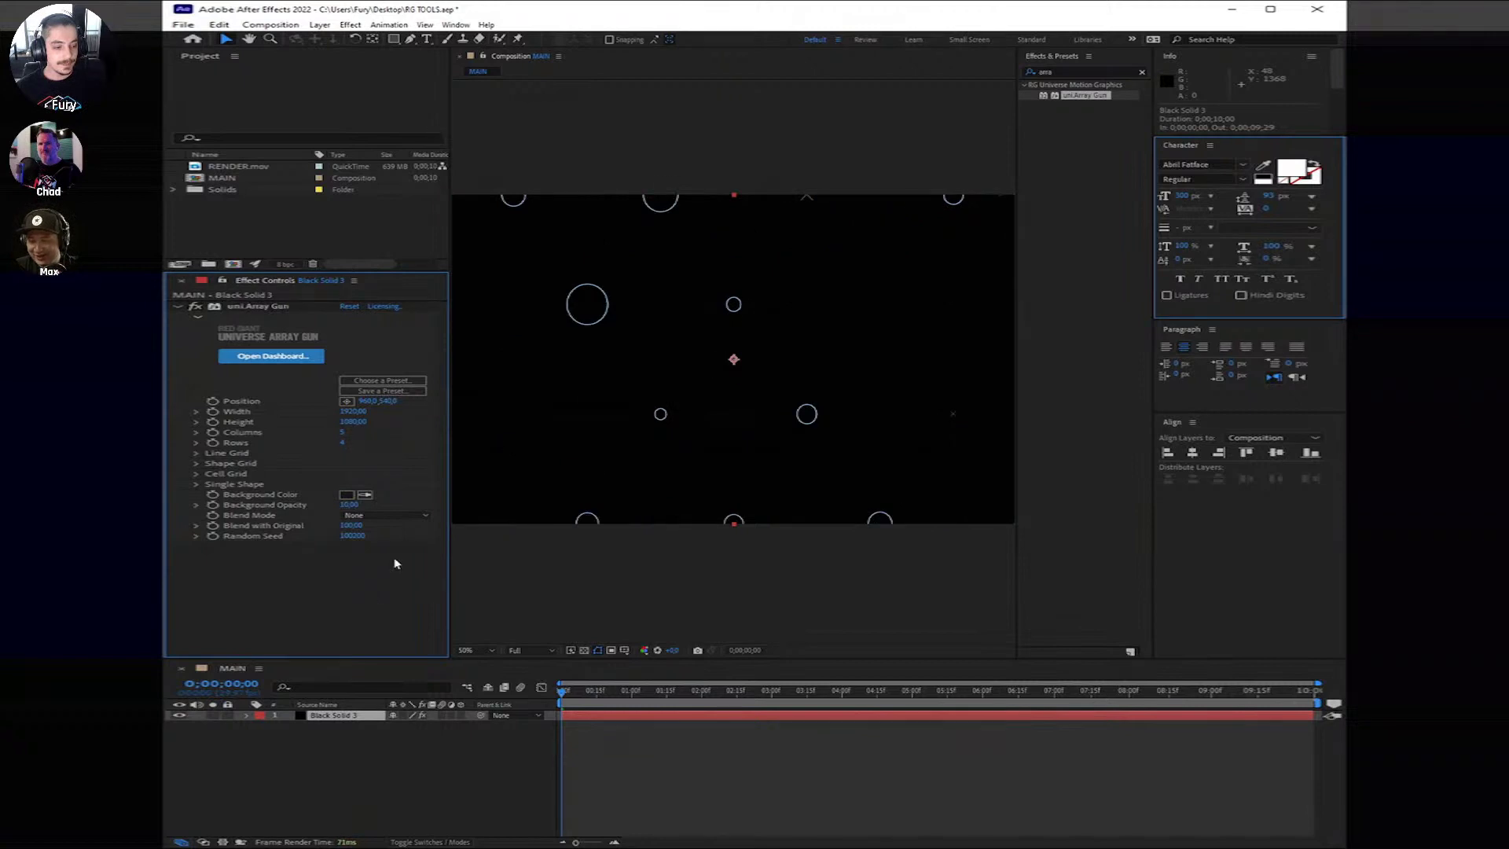
Step: Set Array Gun's background opacity to 0 and keep the black solid selected
{"action": "left_click", "coordinate": [348, 504]}
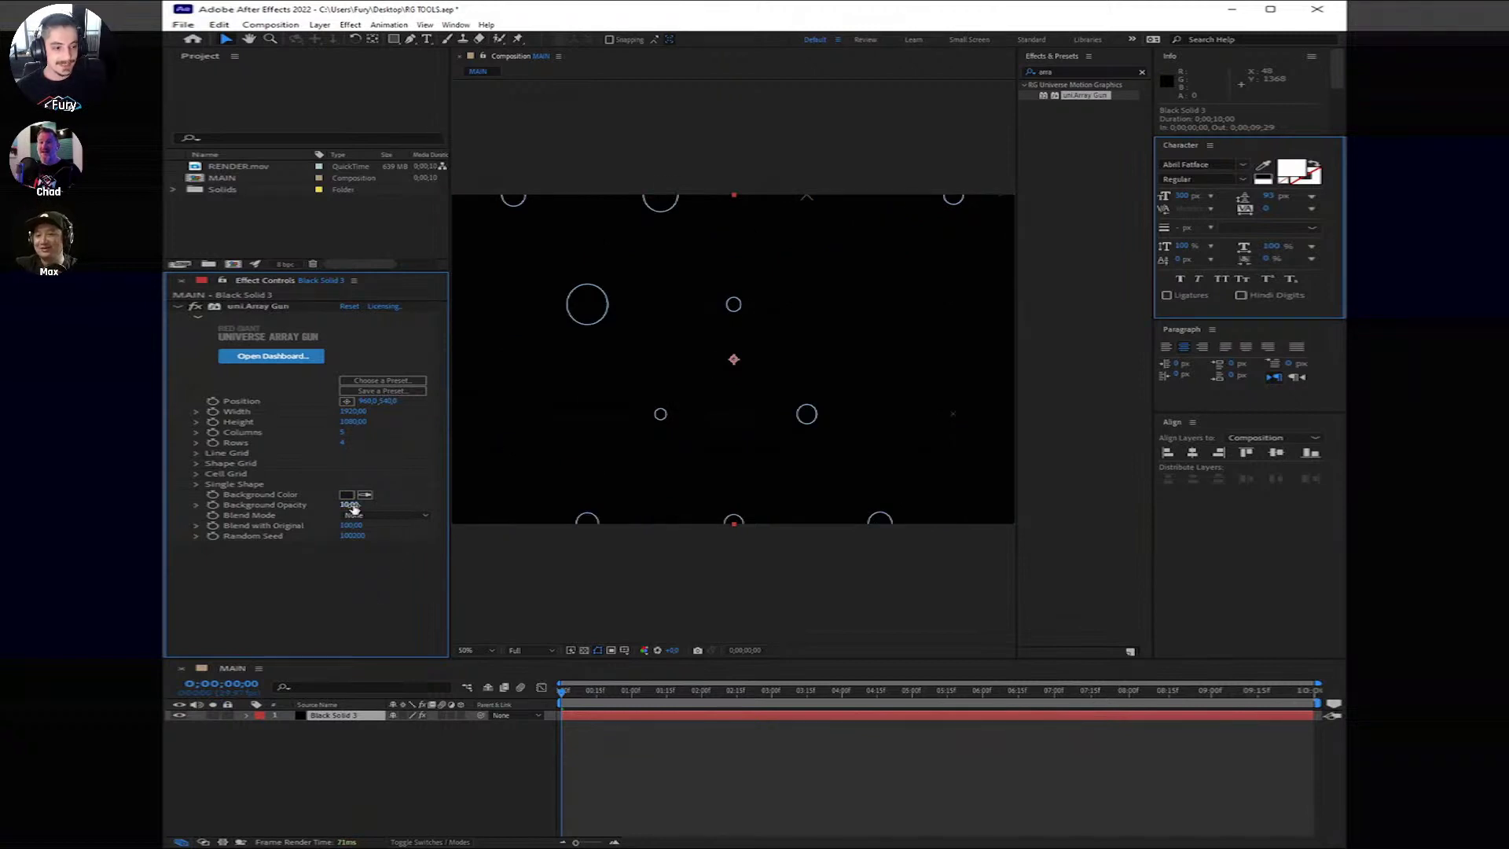
{"action": "type", "text": "0"}
{"action": "key", "text": "Return"}
{"action": "left_click", "coordinate": [597, 719]}
{"action": "left_click", "coordinate": [597, 720]}
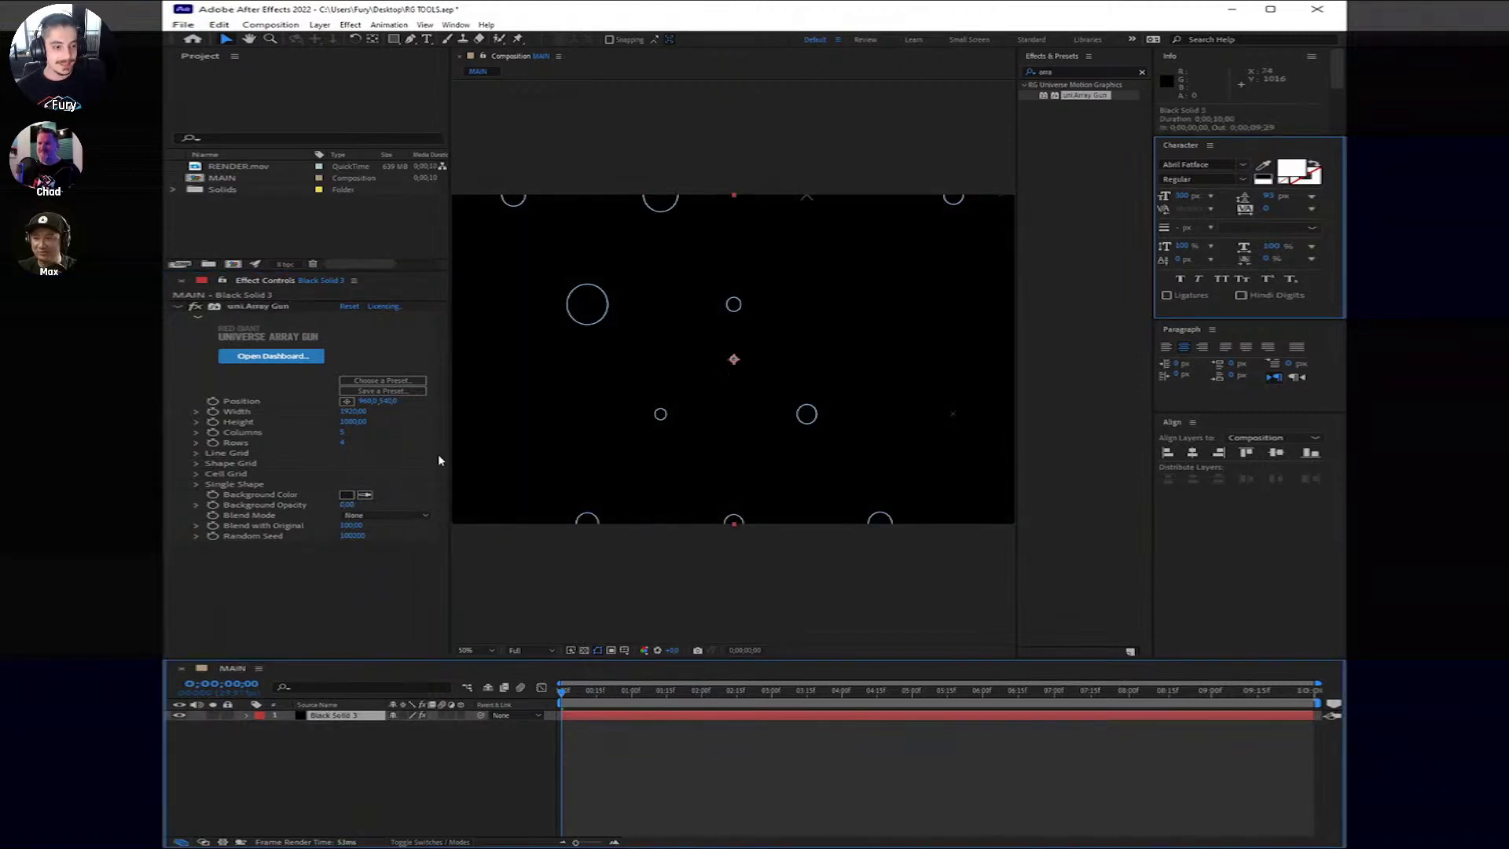
Step: Set the Array Gun grid to 8 columns and 6 rows
{"action": "left_click", "coordinate": [348, 432]}
{"action": "type", "text": "8"}
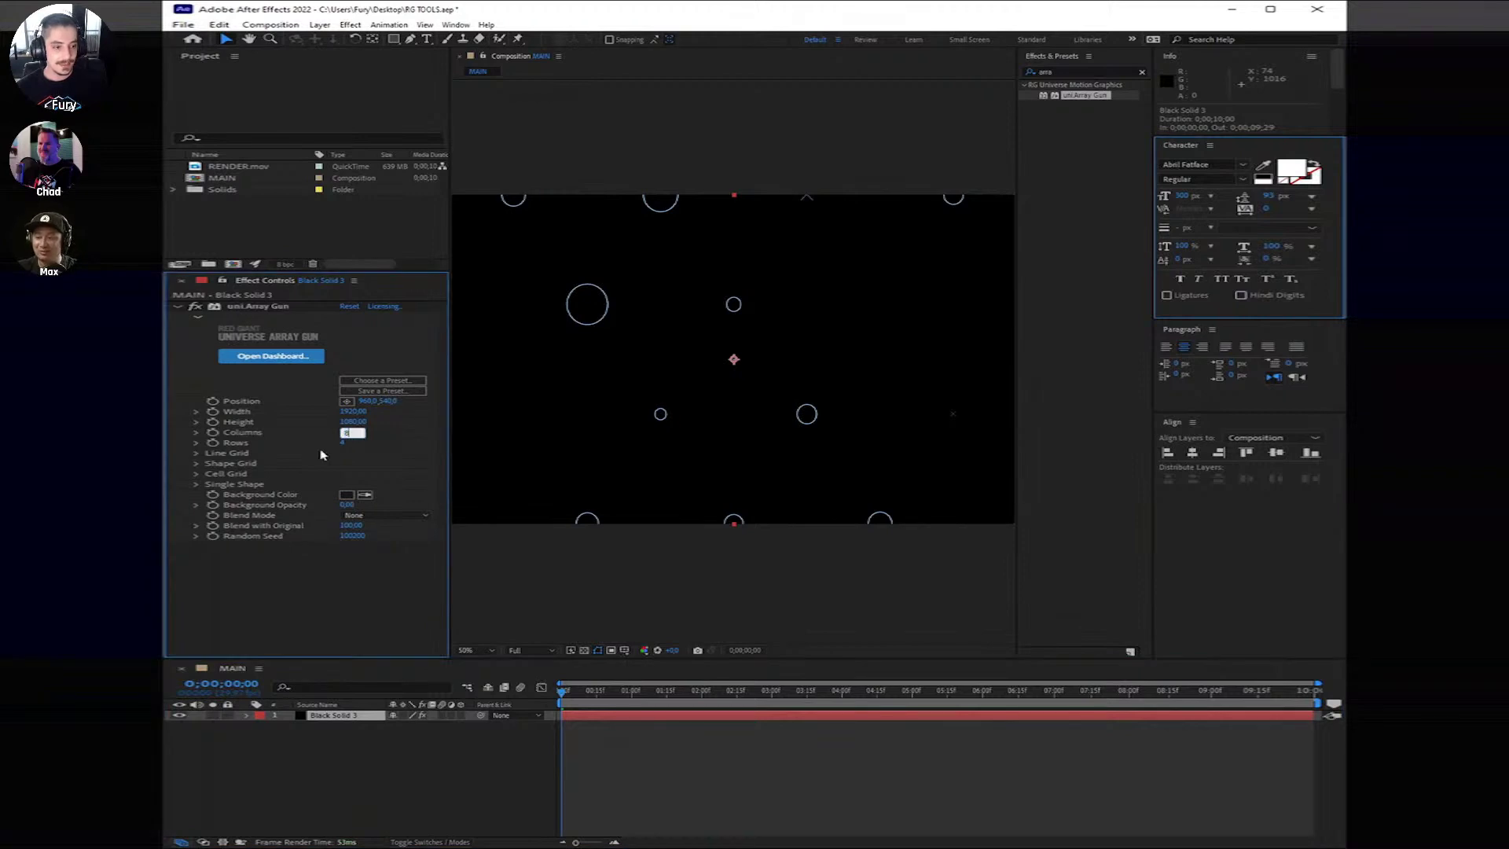
{"action": "key", "text": "Tab"}
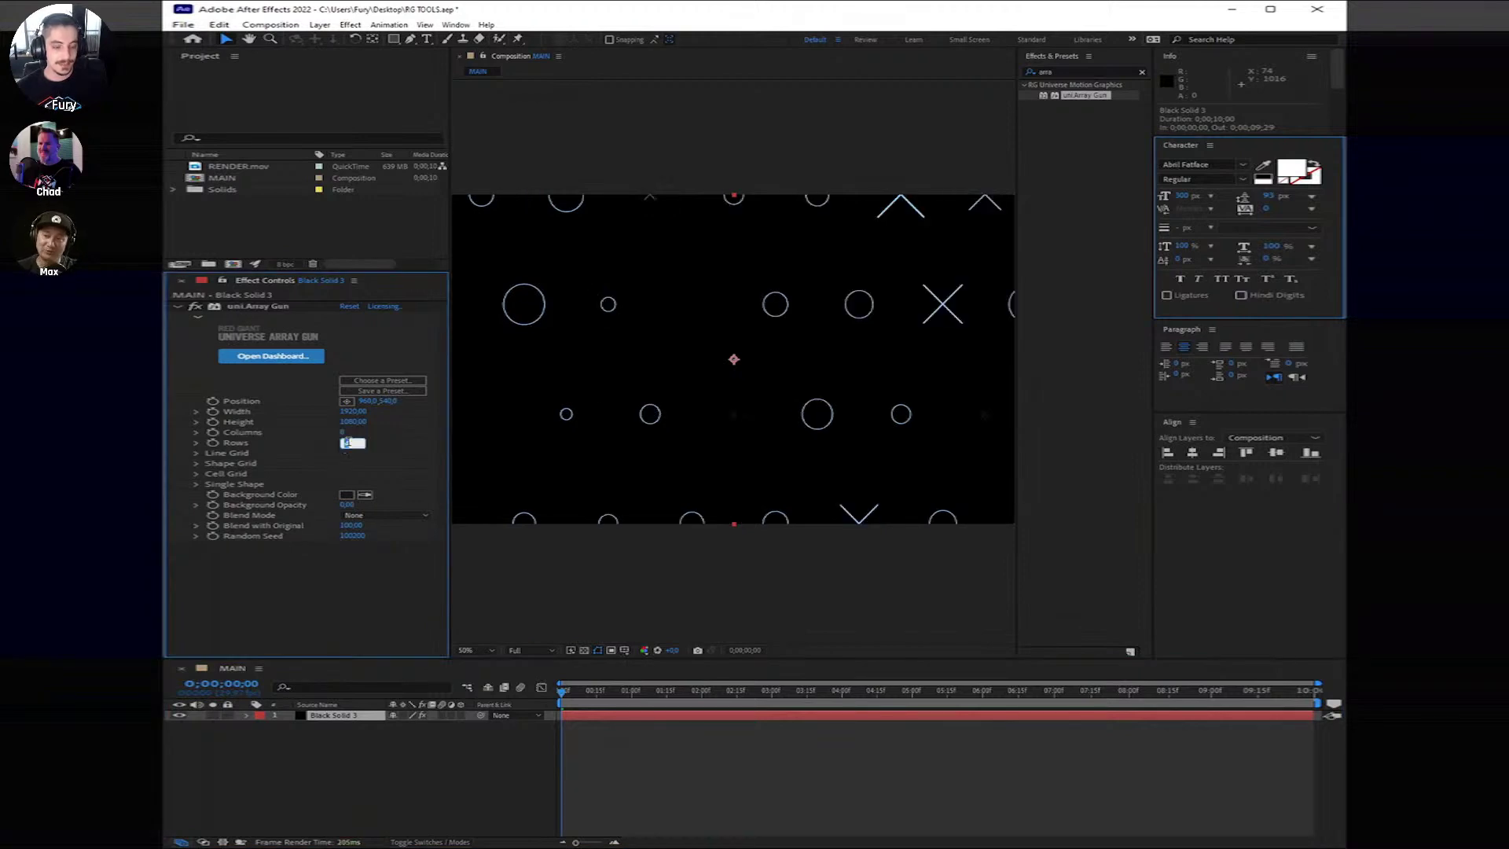
{"action": "type", "text": "6"}
{"action": "key", "text": "Return"}
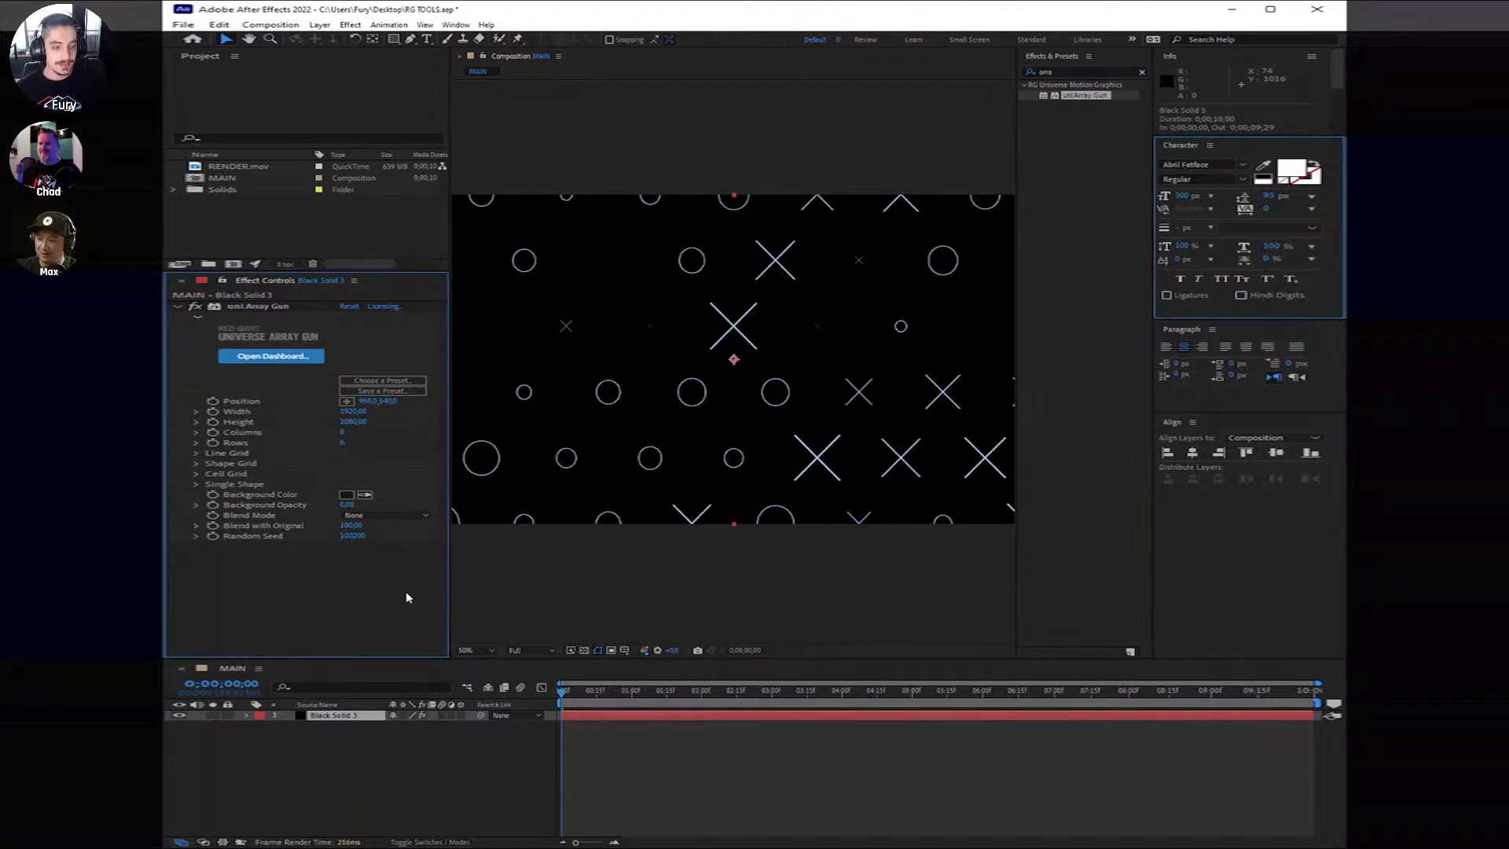
Step: Drive Array Gun's Random Seed on the black solid with the expression wiggle(1,1)
{"action": "left_click", "coordinate": [603, 683]}
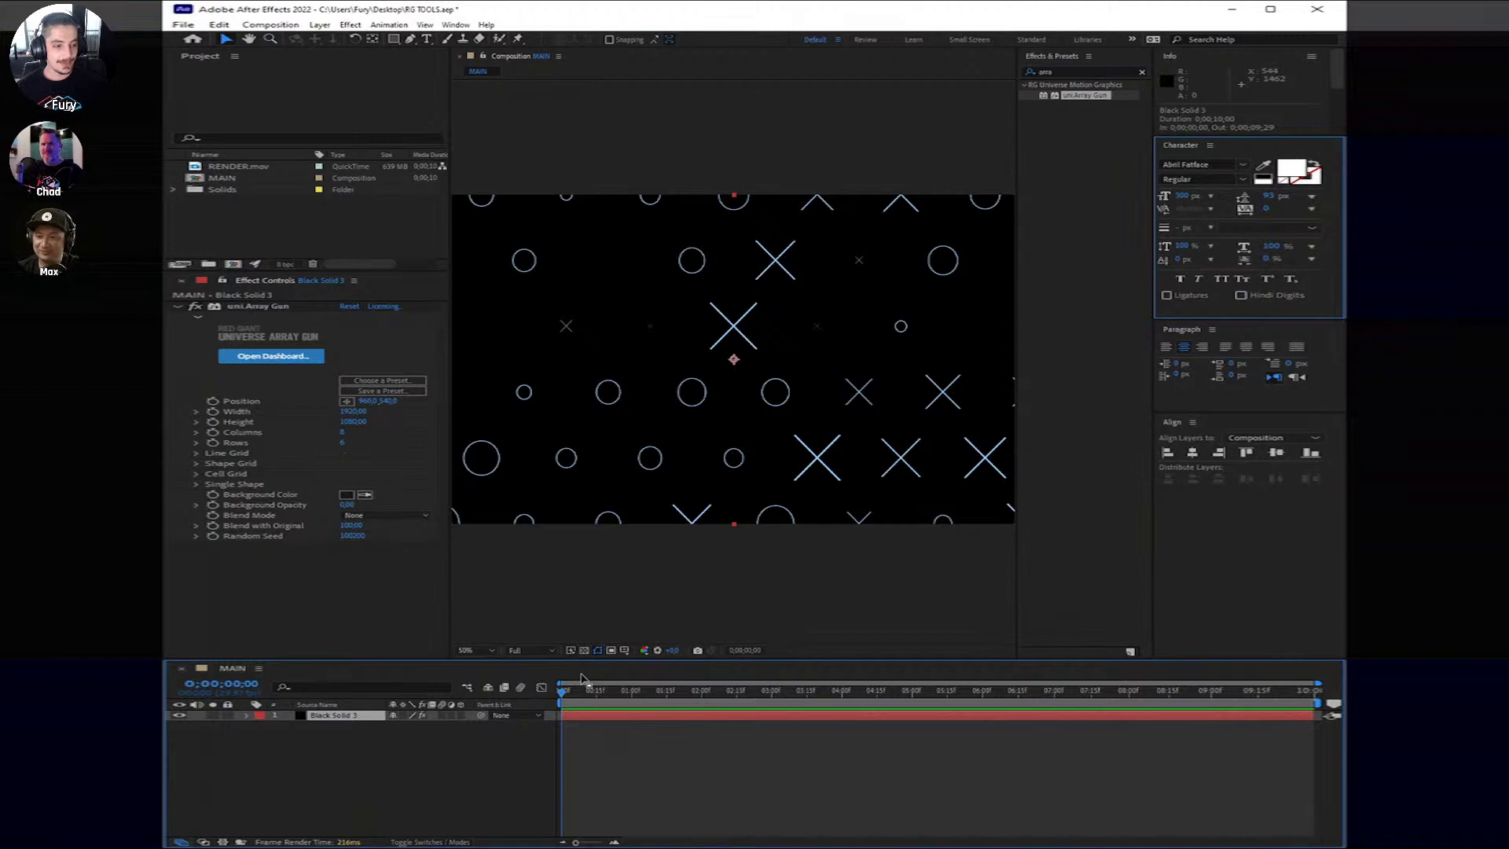
{"action": "left_click", "coordinate": [359, 561]}
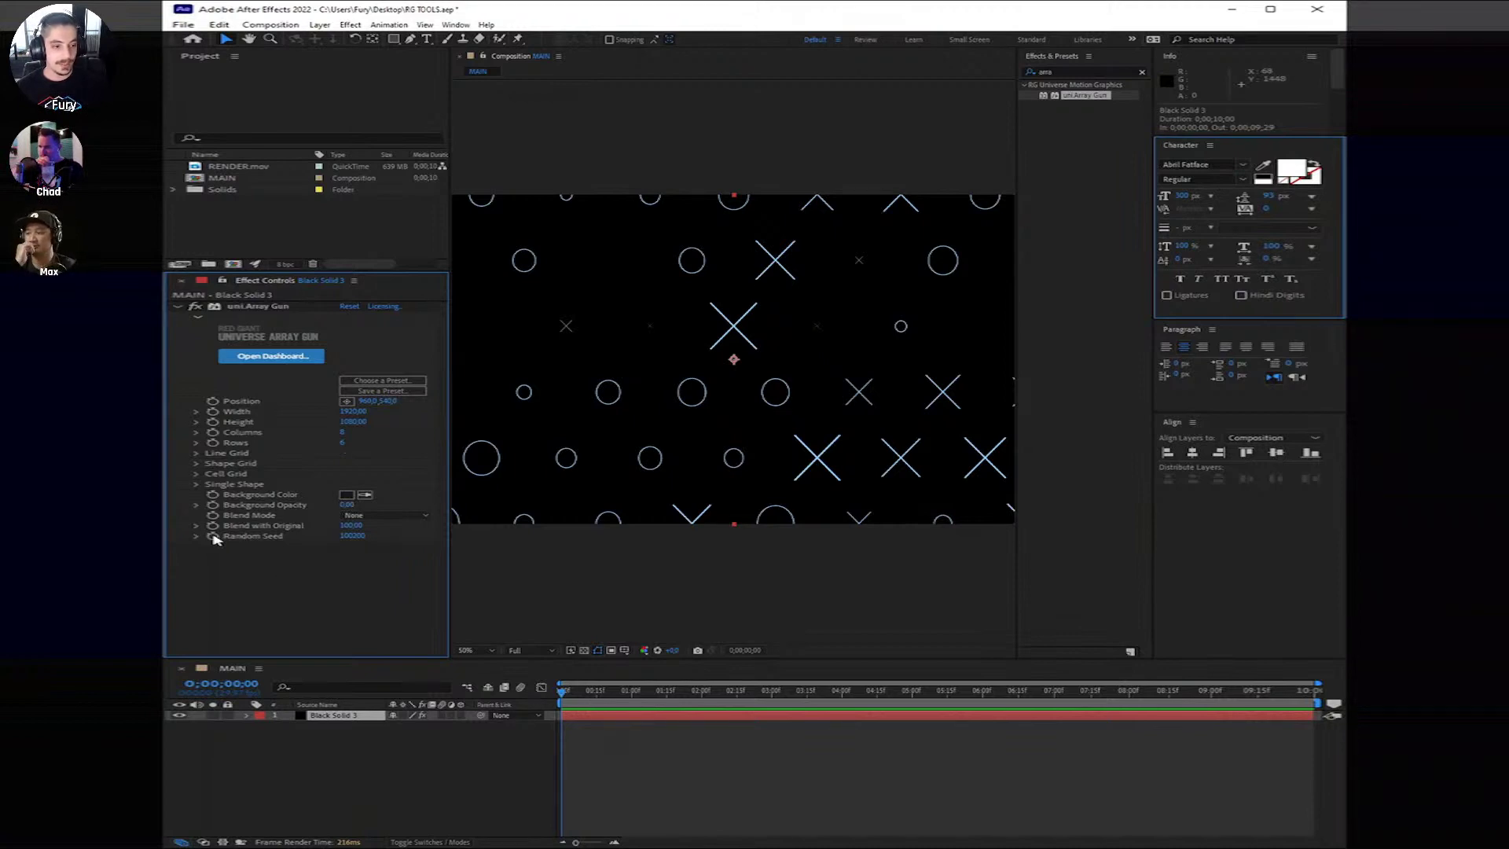
{"action": "left_click", "coordinate": [212, 536], "text": "alt"}
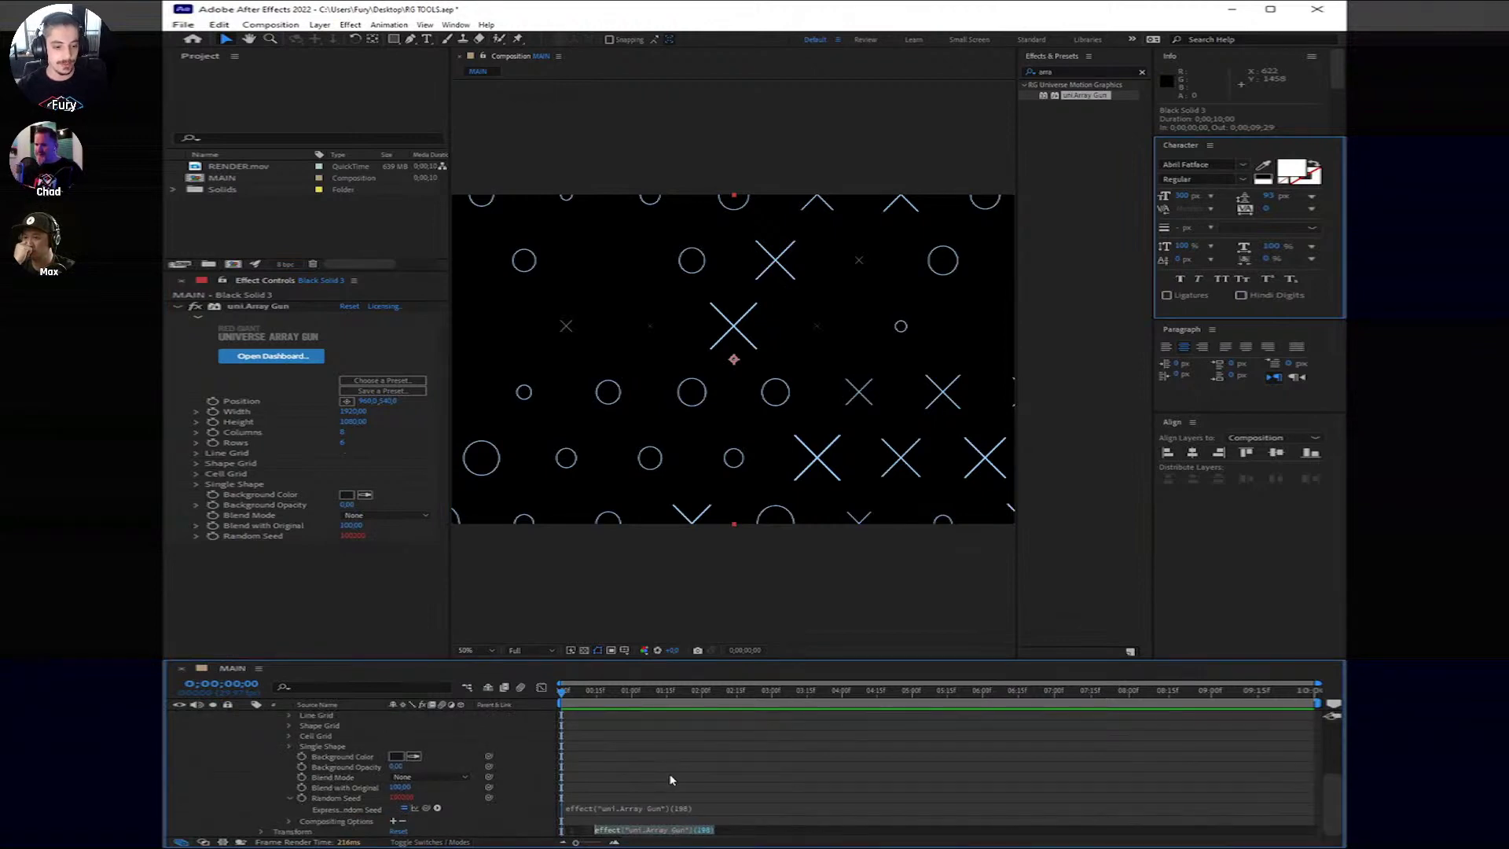
{"action": "type", "text": "wiggle("}
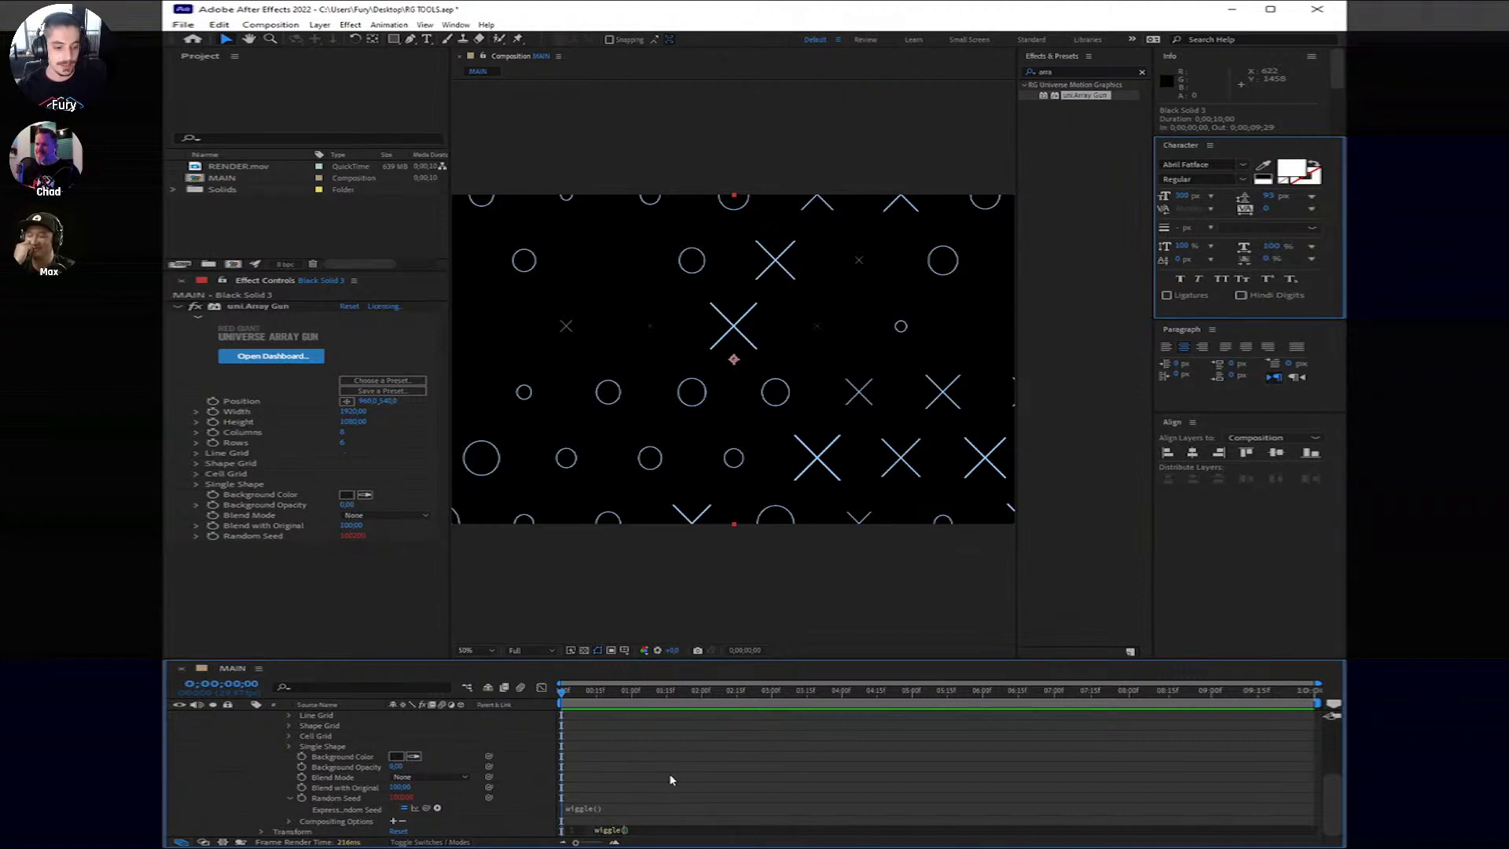
{"action": "type", "text": "1"}
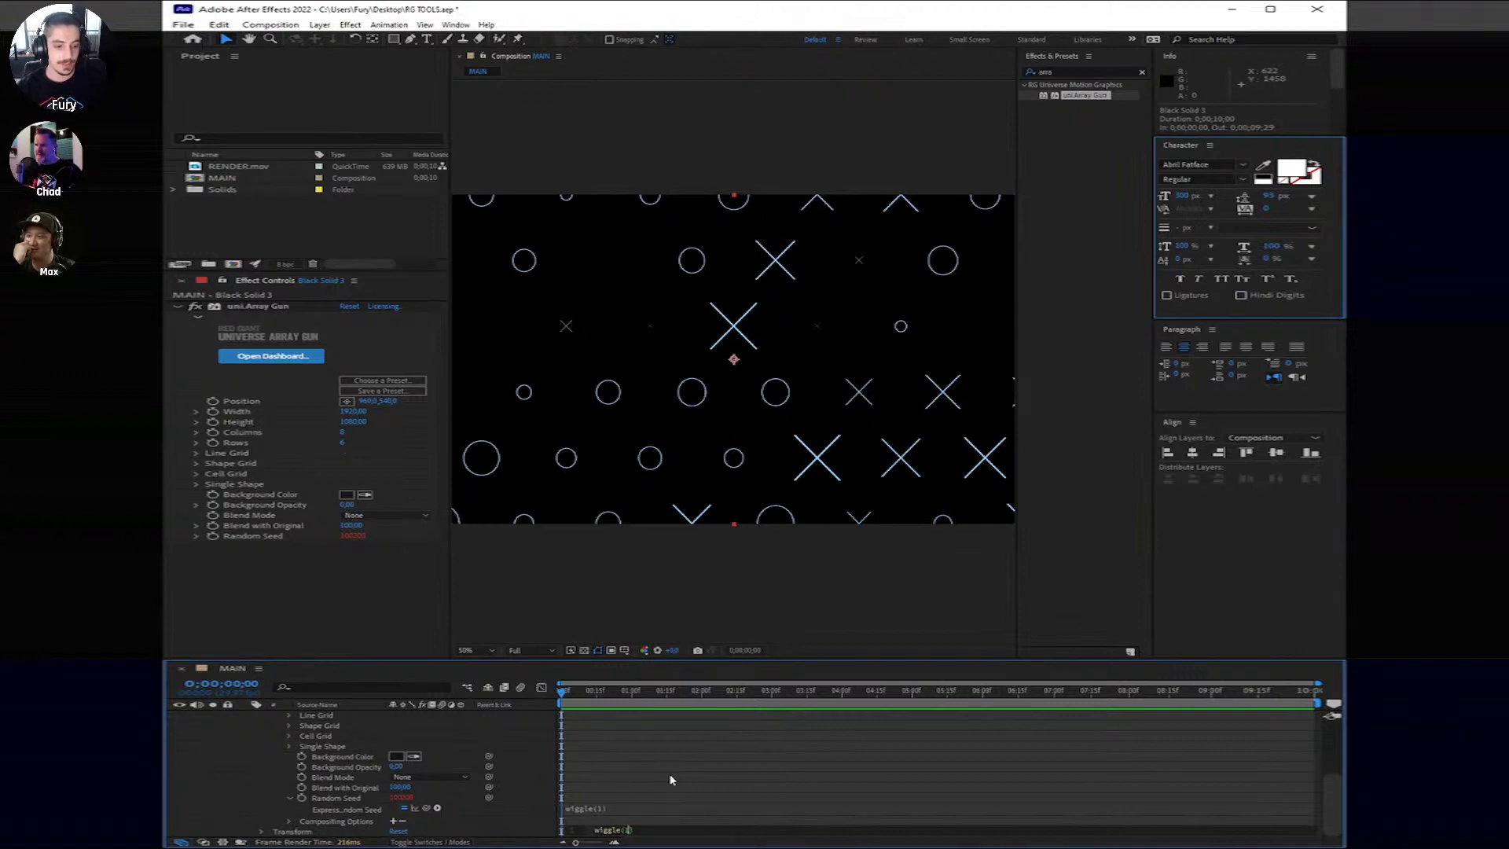
{"action": "type", "text": ",2"}
{"action": "left_click", "coordinate": [600, 734]}
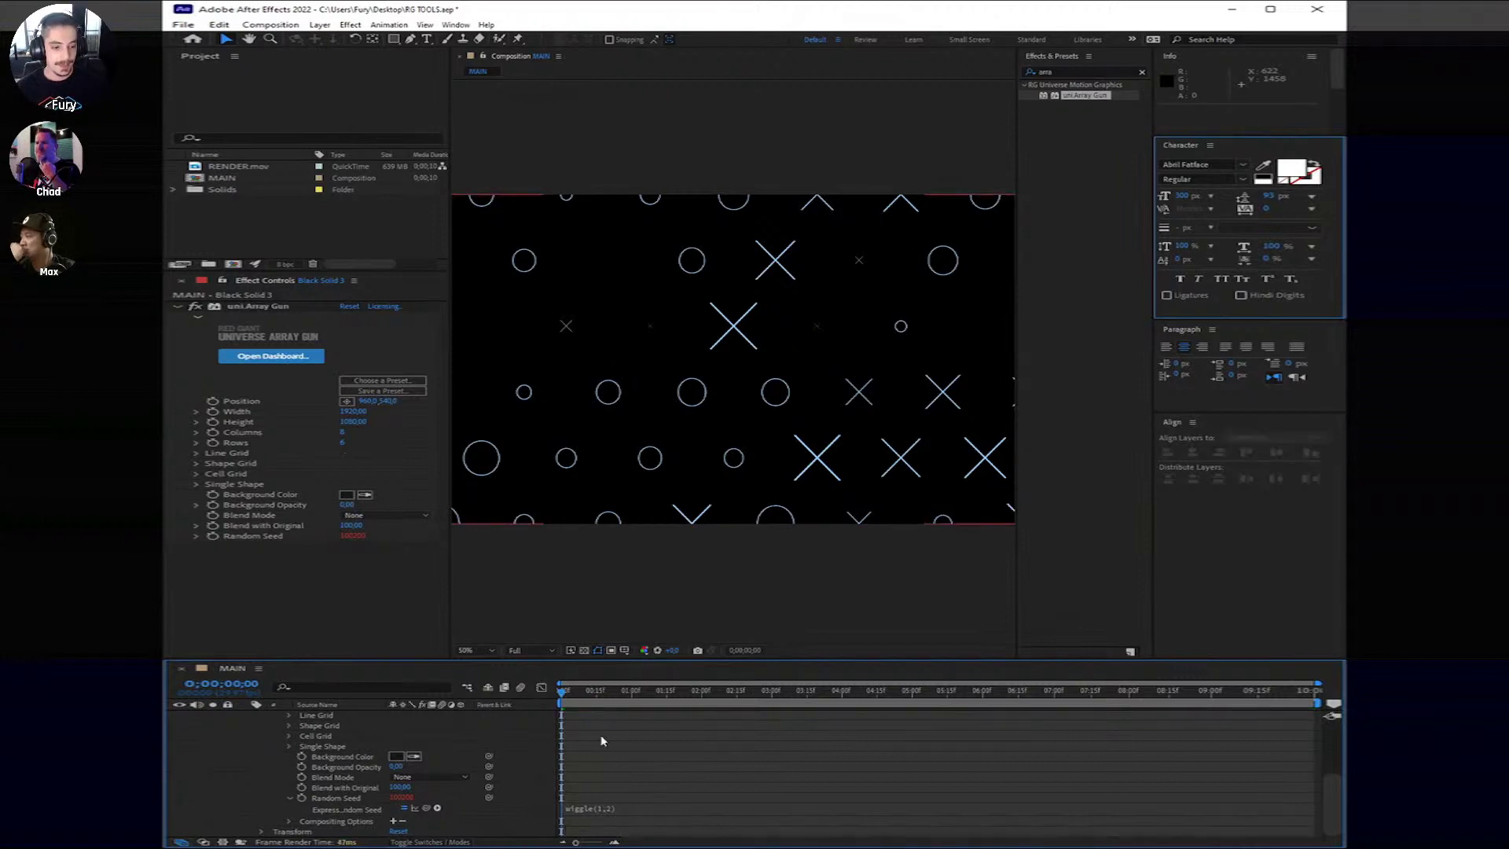
Step: Play a preview of the composition to check the wiggling circle-and-cross pattern
{"action": "key", "text": "space"}
{"action": "key", "text": "space"}
{"action": "key", "text": "space"}
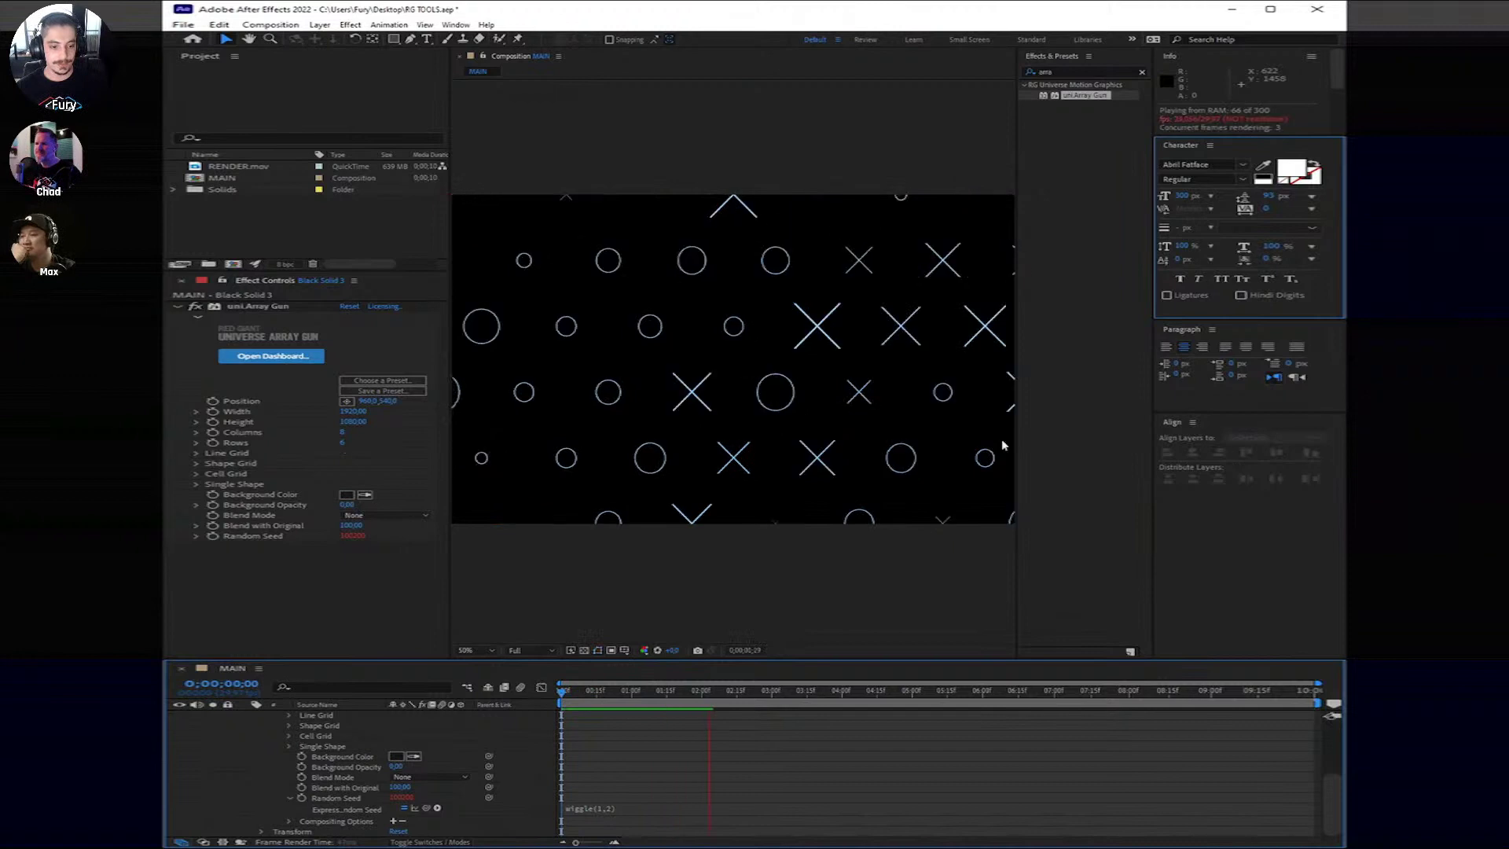
{"action": "key", "text": "space"}
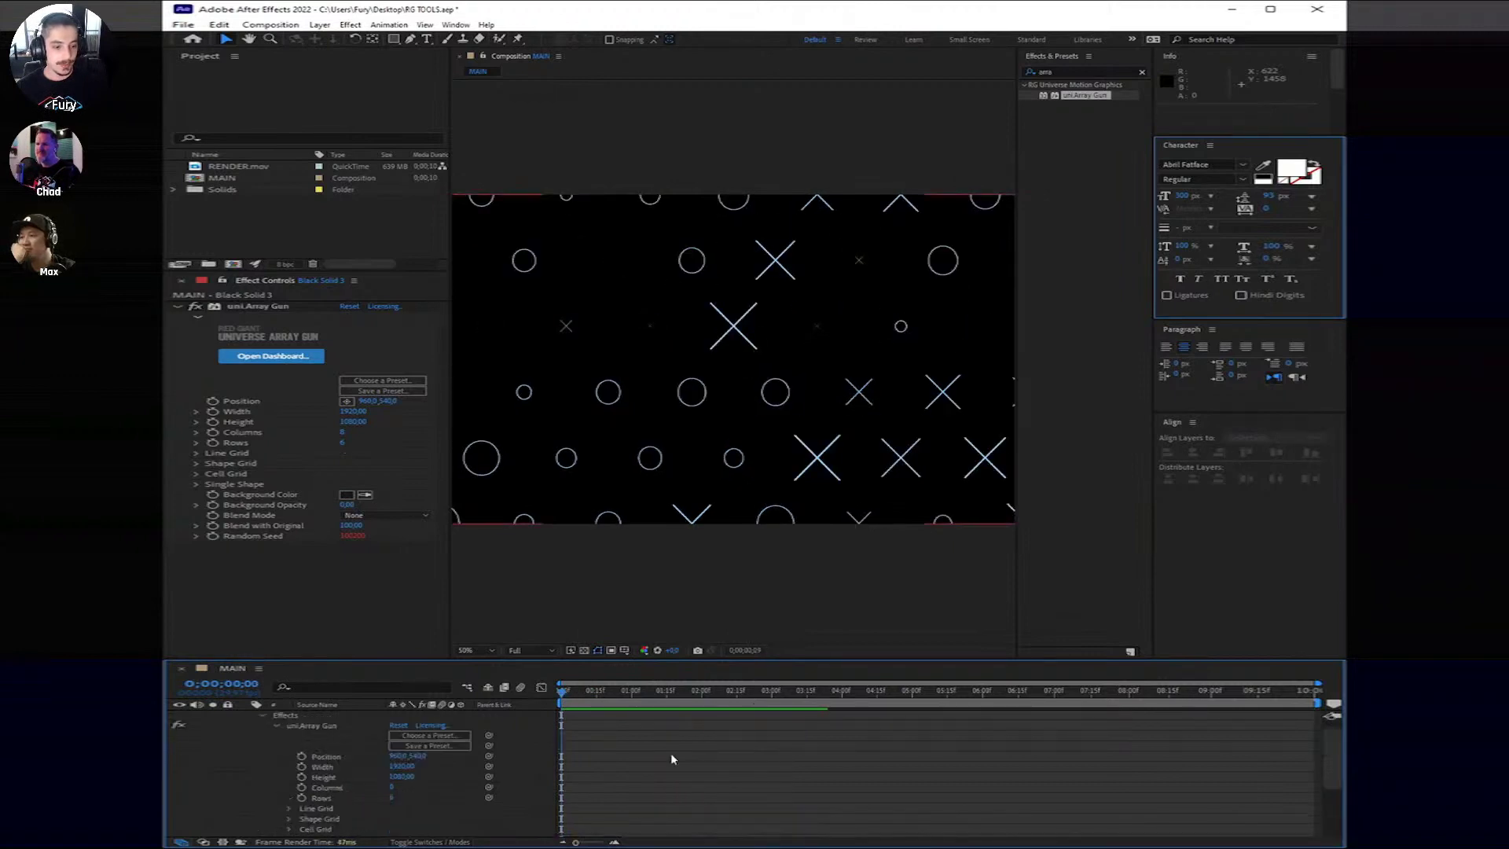
Step: Collapse the black solid's expanded properties and rename the layer X O BG
{"action": "key", "text": "u"}
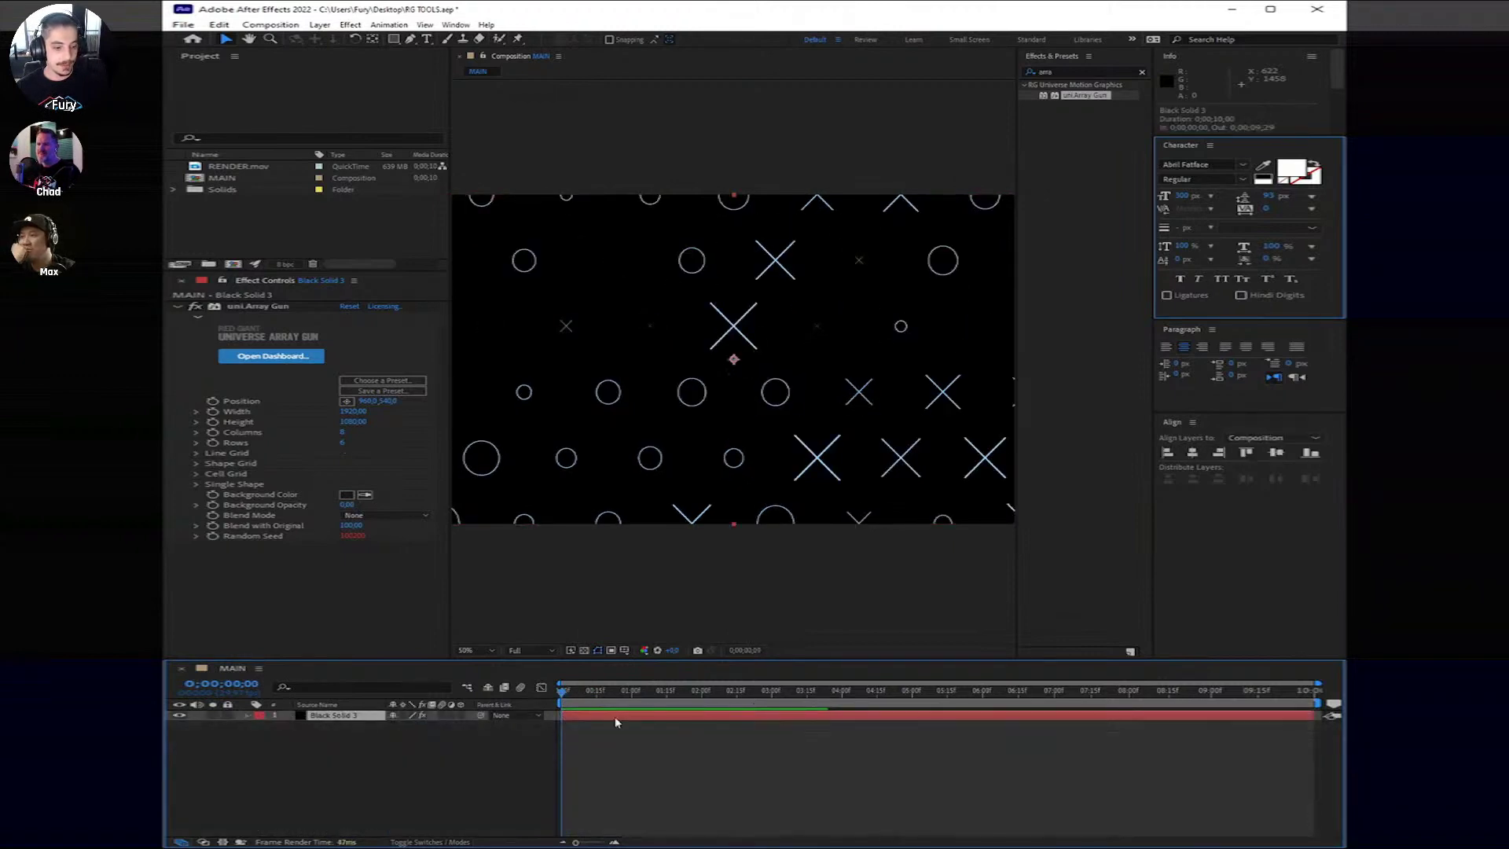
{"action": "right_click", "coordinate": [350, 715]}
{"action": "left_click", "coordinate": [388, 676]}
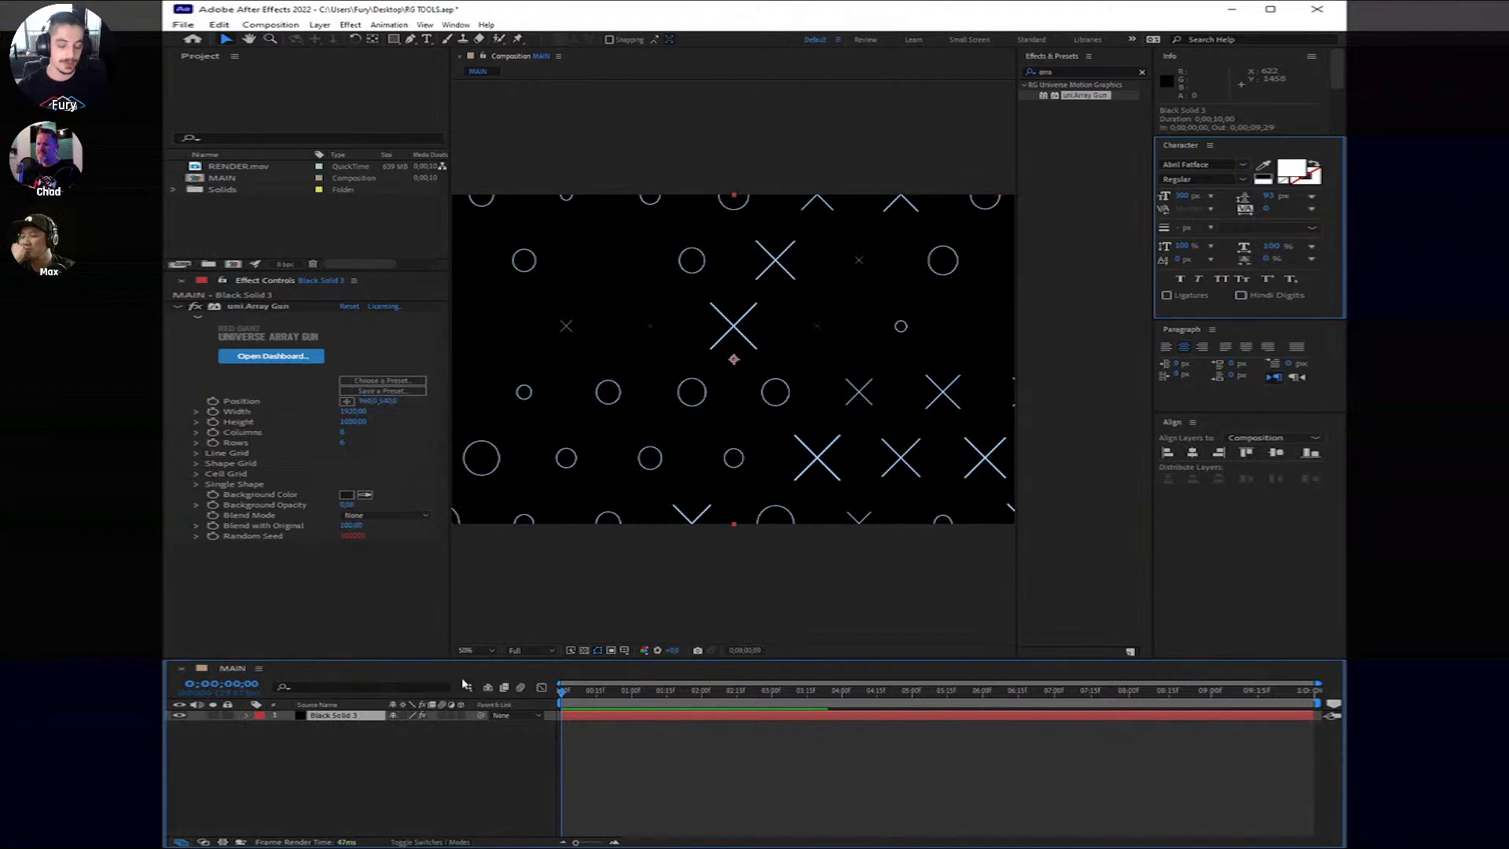
{"action": "type", "text": "X O BG"}
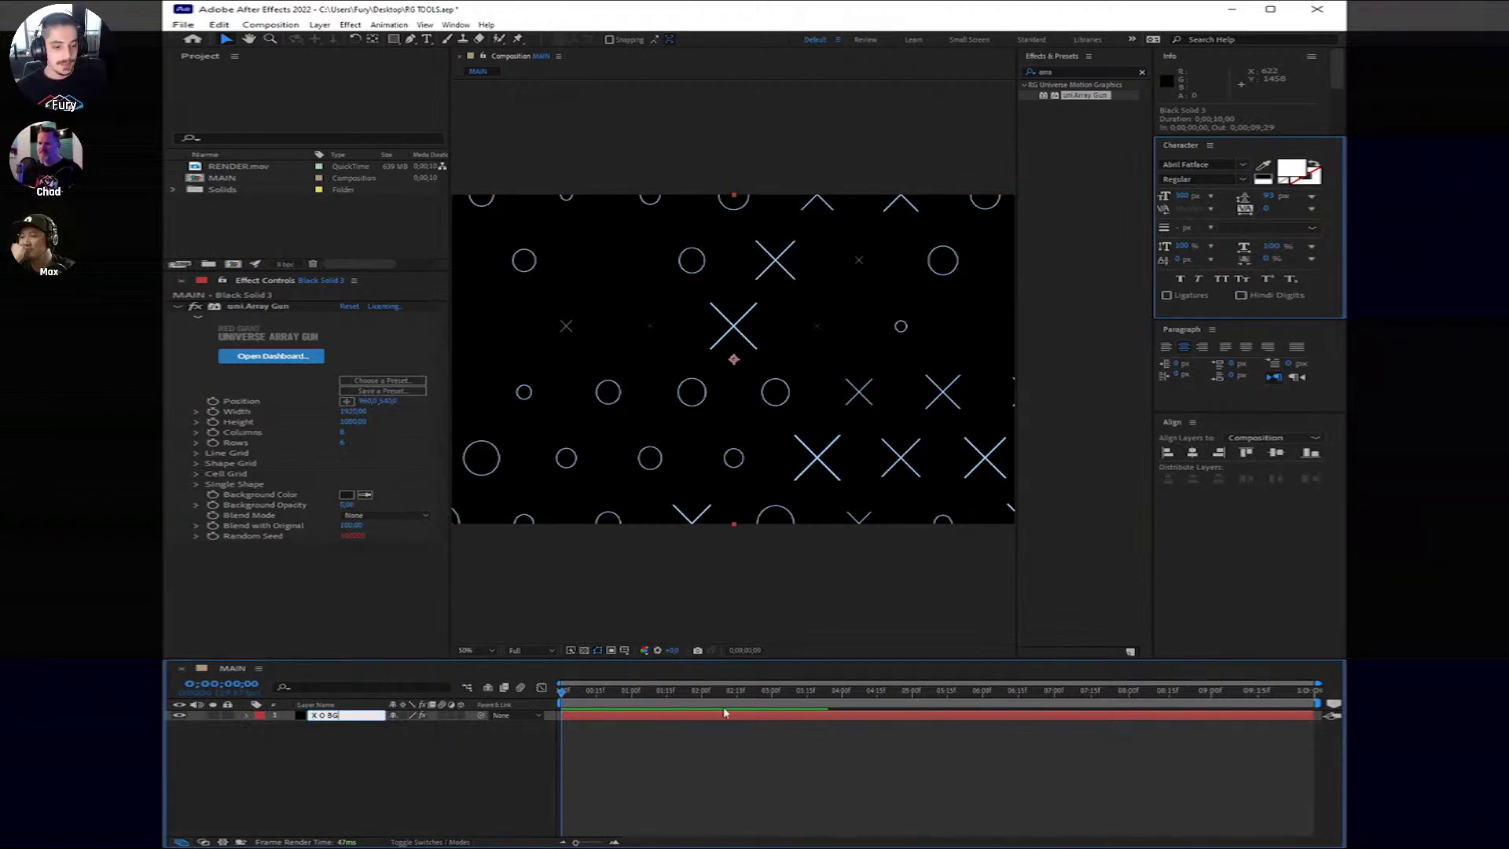
{"action": "key", "text": "Return"}
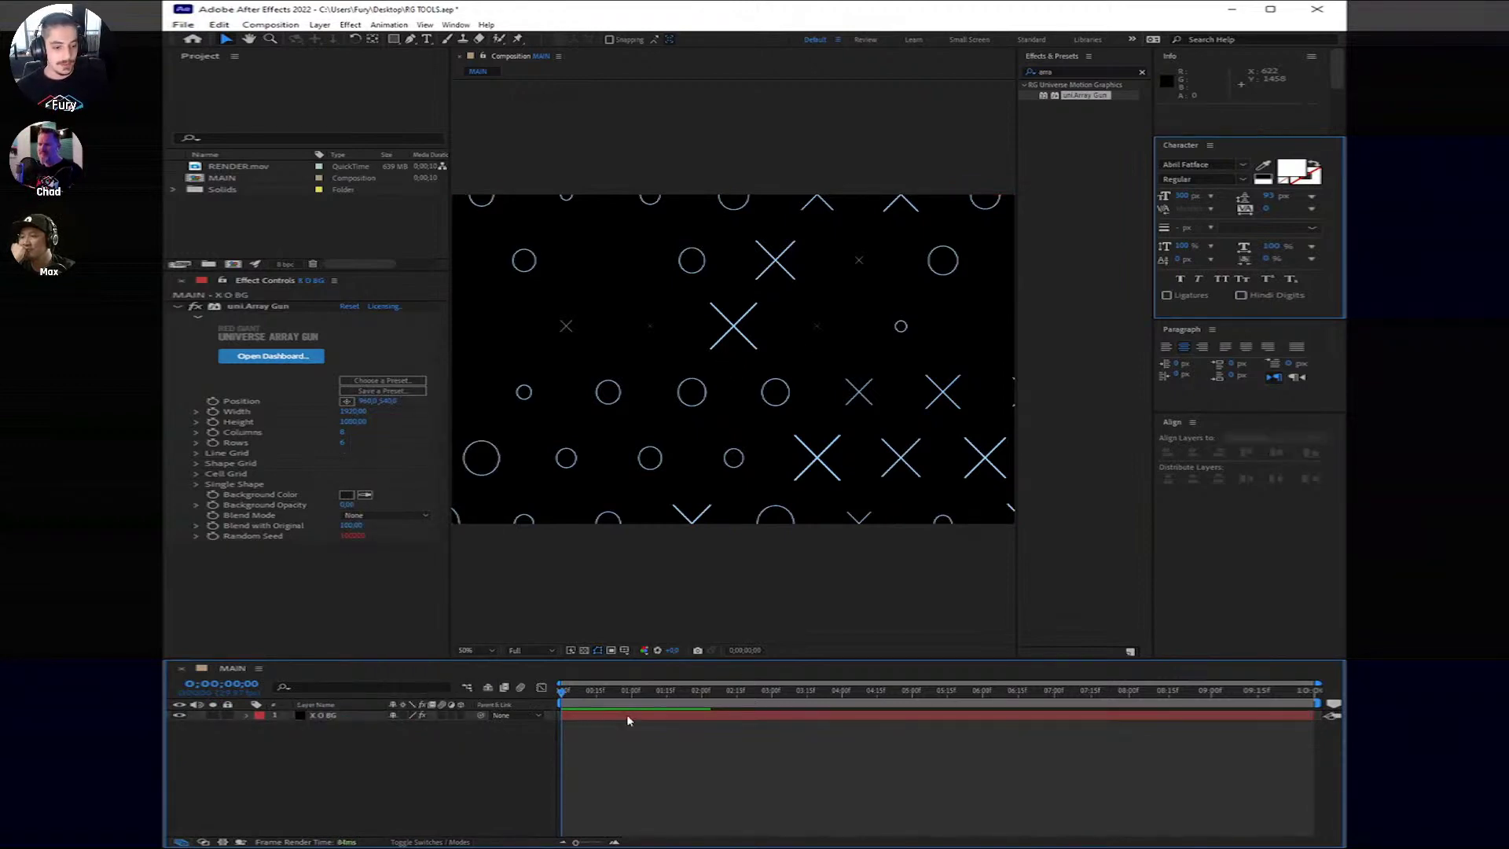
Step: Pre-compose the X O BG layer as BG Elements, moving all attributes into the new composition
{"action": "right_click", "coordinate": [626, 715]}
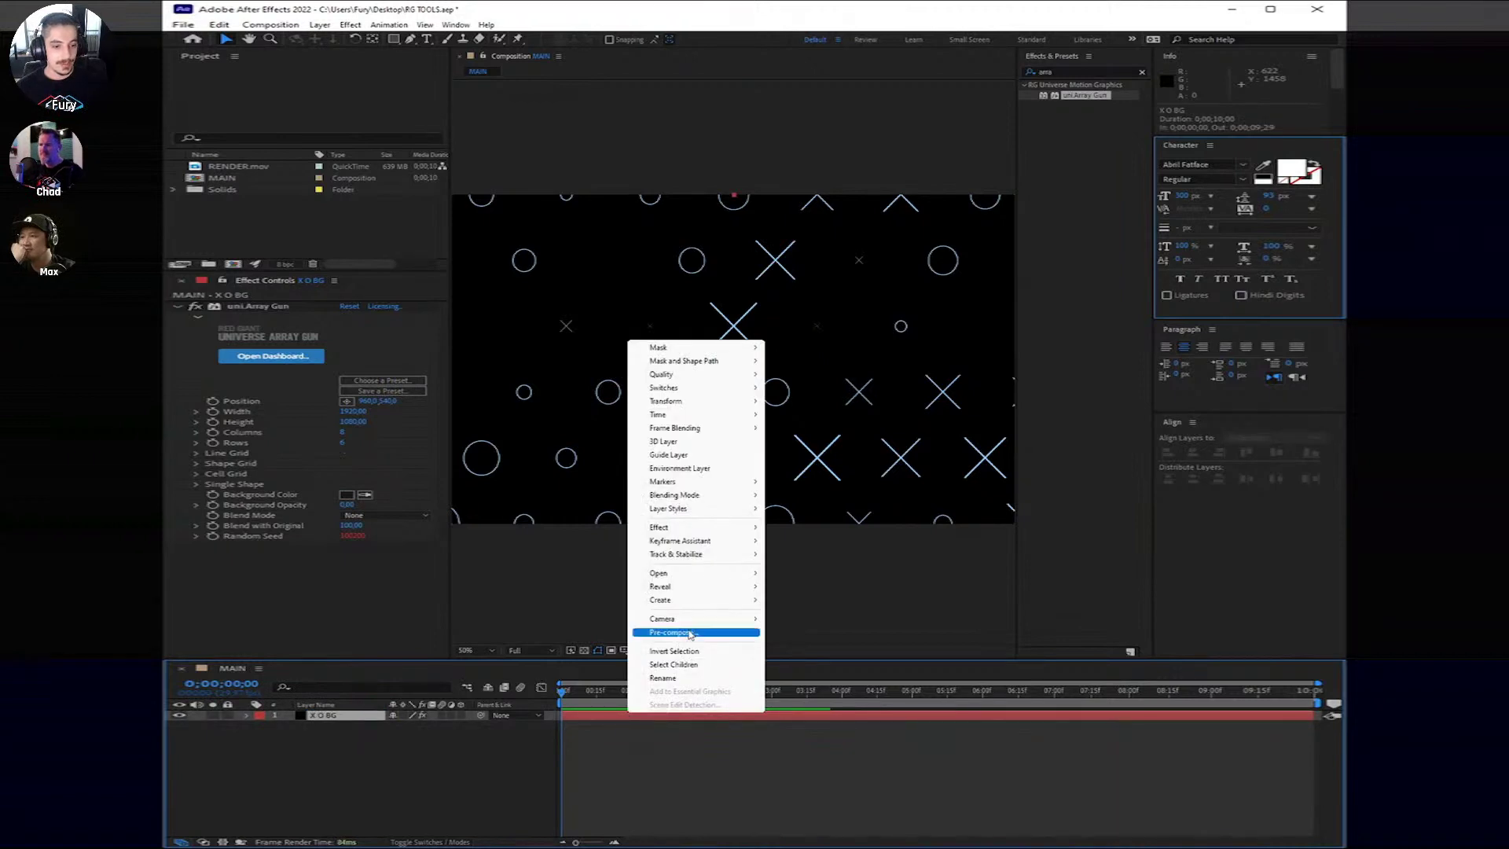
{"action": "left_click", "coordinate": [689, 634]}
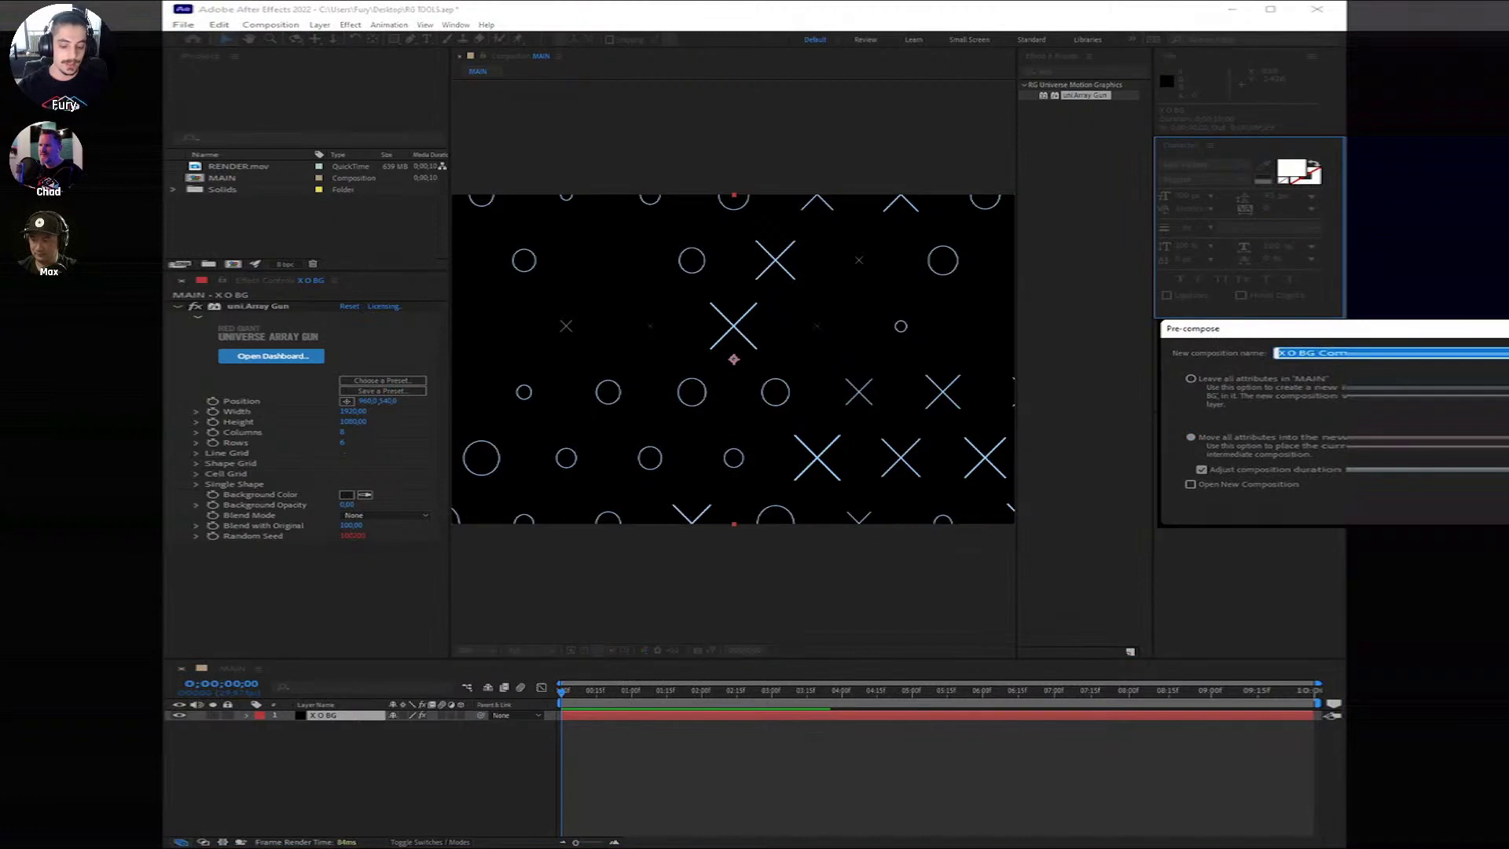
{"action": "type", "text": "BG Eleme"}
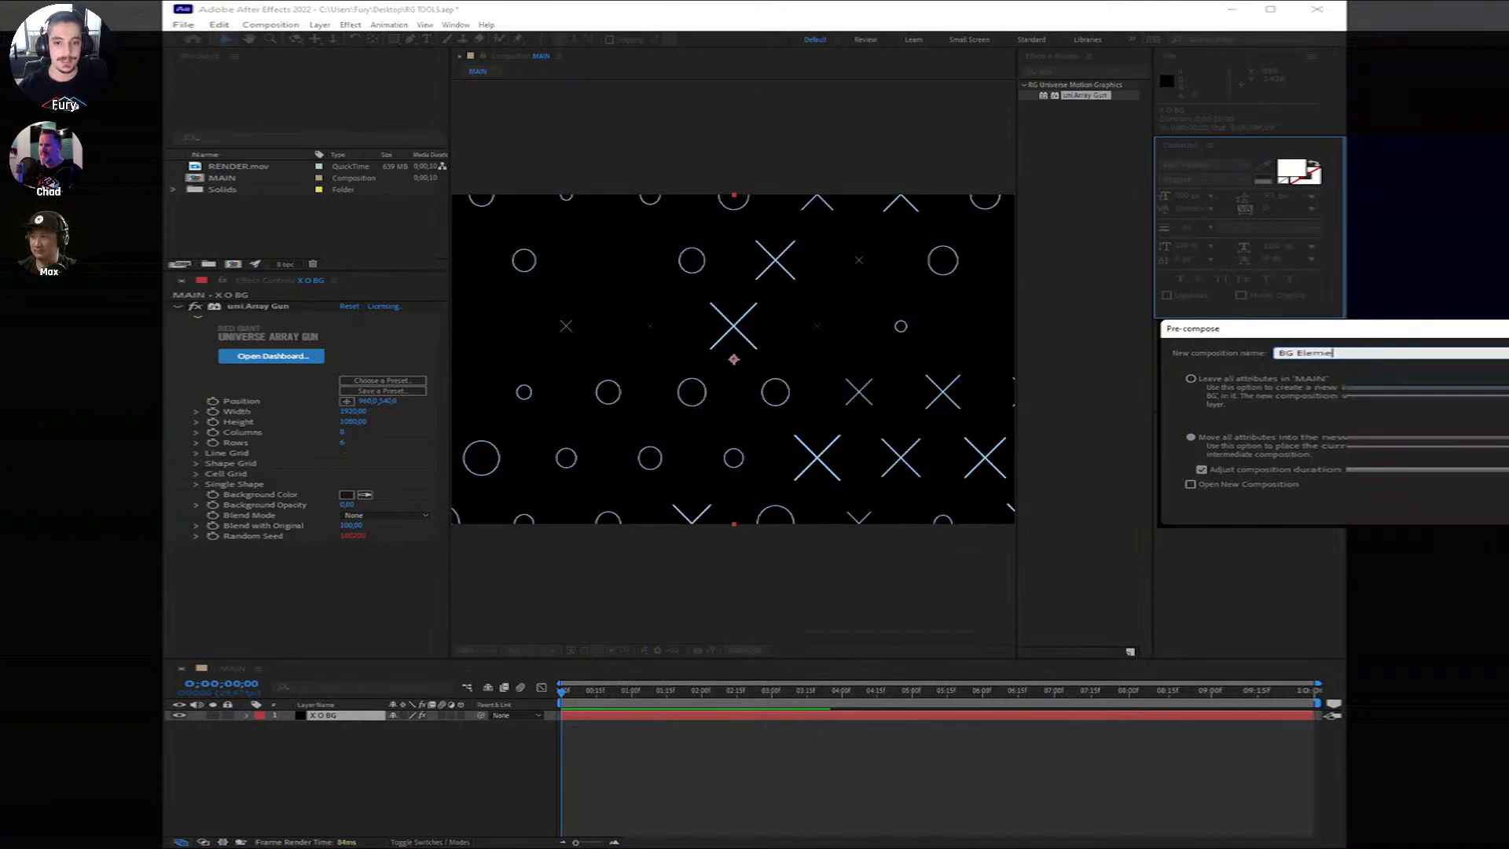
{"action": "type", "text": "nts"}
{"action": "key", "text": "Return"}
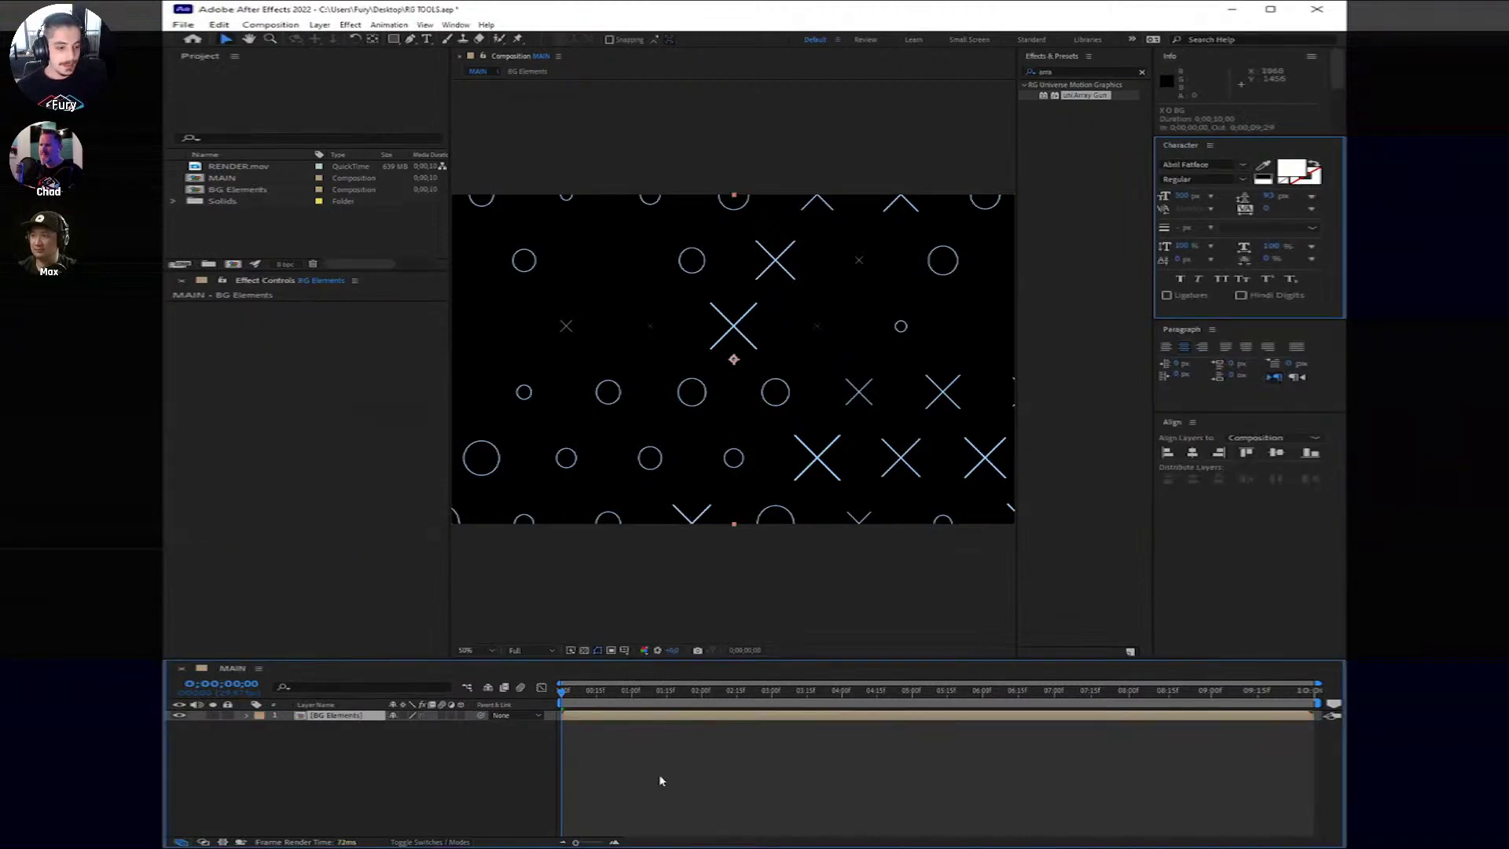
Step: Add a two-node camera with a 35 mm focal length to the MAIN composition
{"action": "right_click", "coordinate": [653, 754]}
{"action": "mouse_move", "coordinate": [707, 610]}
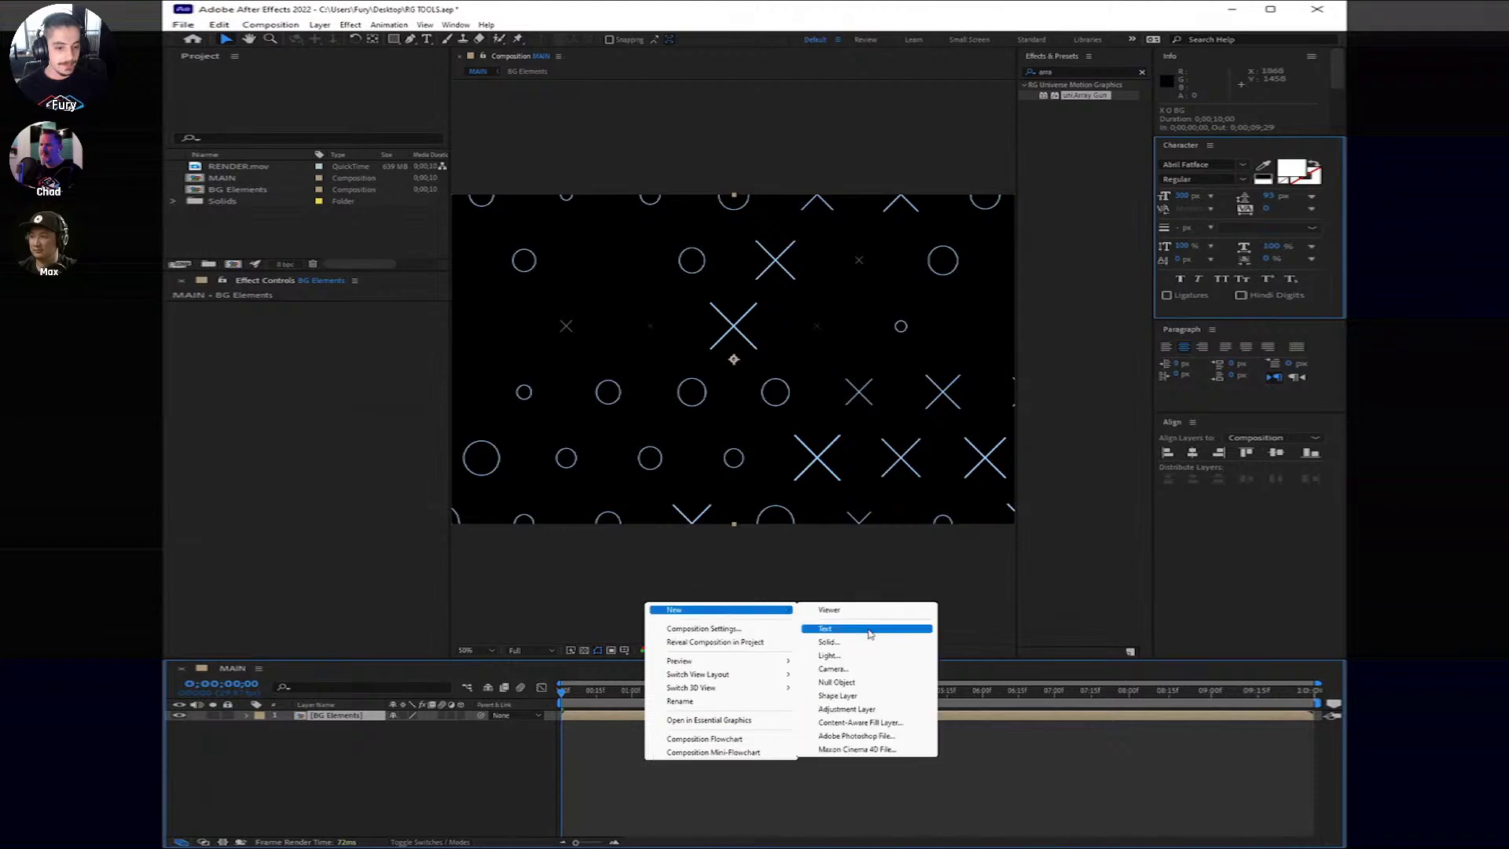
{"action": "left_click", "coordinate": [858, 670]}
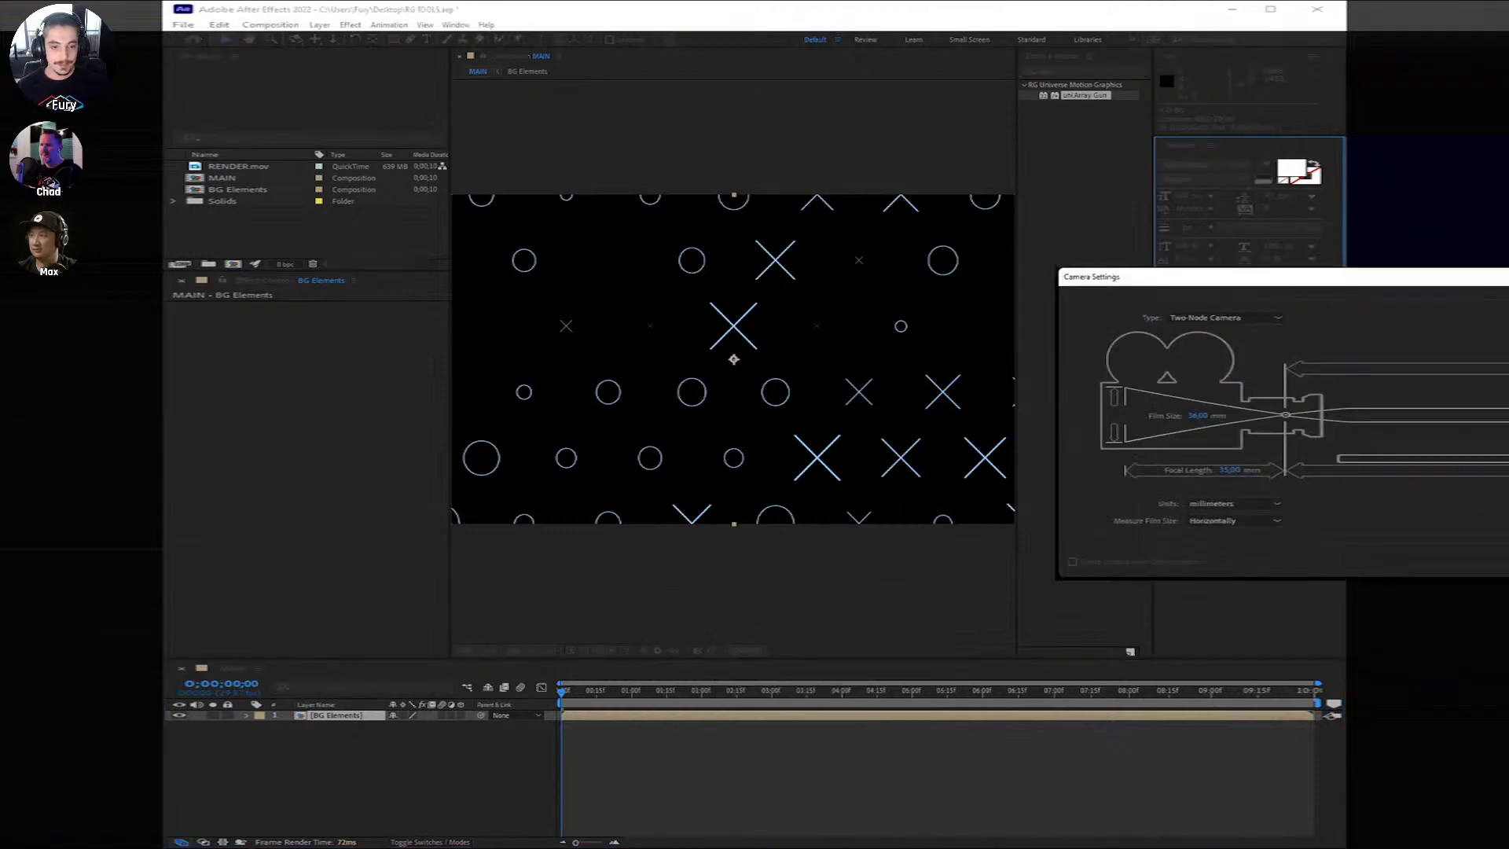
{"action": "key", "text": "Return"}
Step: Add a null object to the MAIN composition and parent Camera 1 to it
{"action": "right_click", "coordinate": [607, 753]}
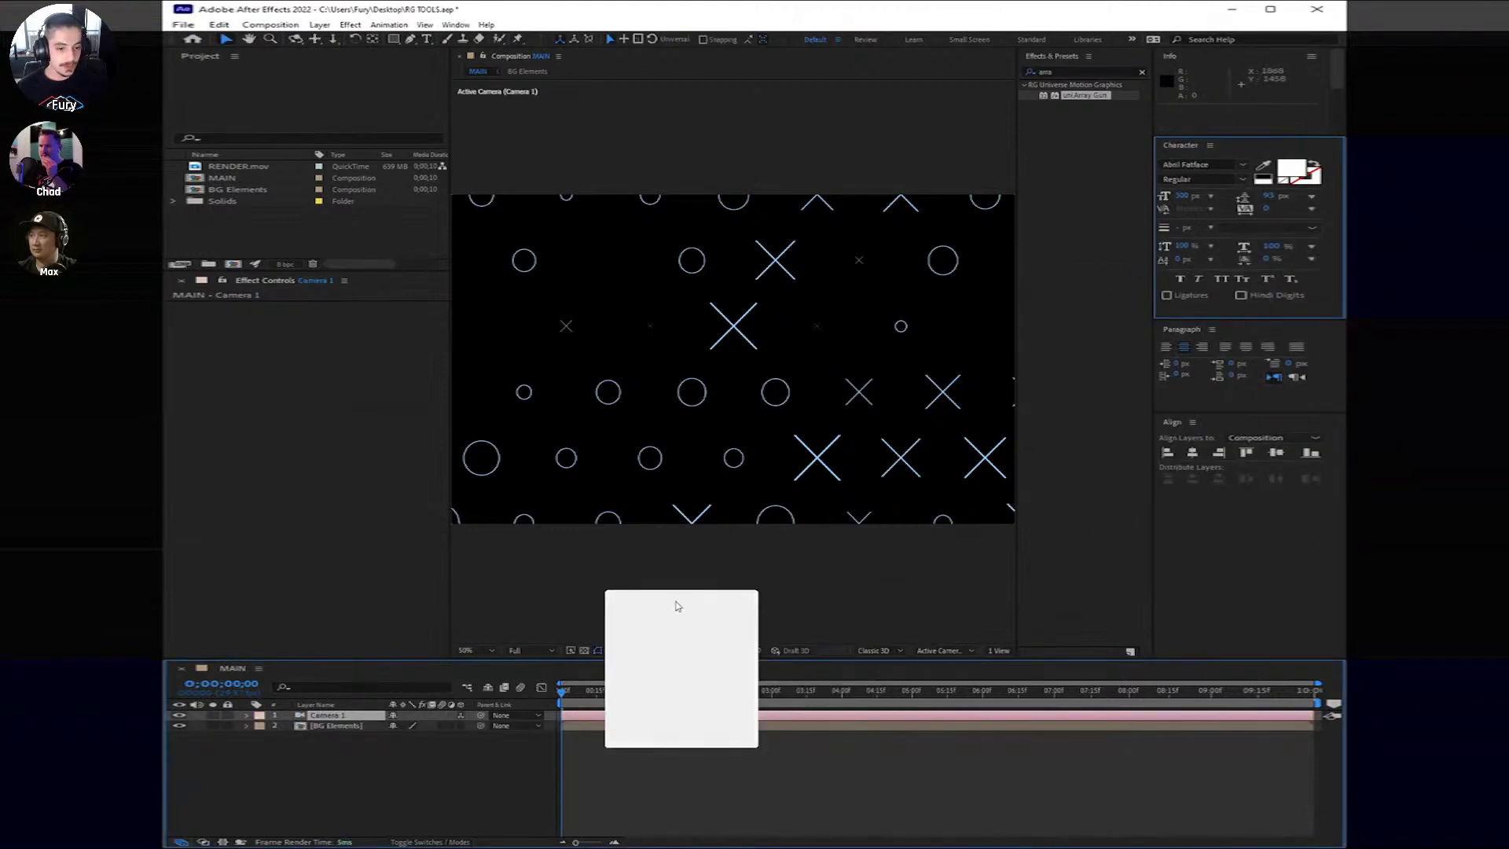
{"action": "mouse_move", "coordinate": [682, 599]}
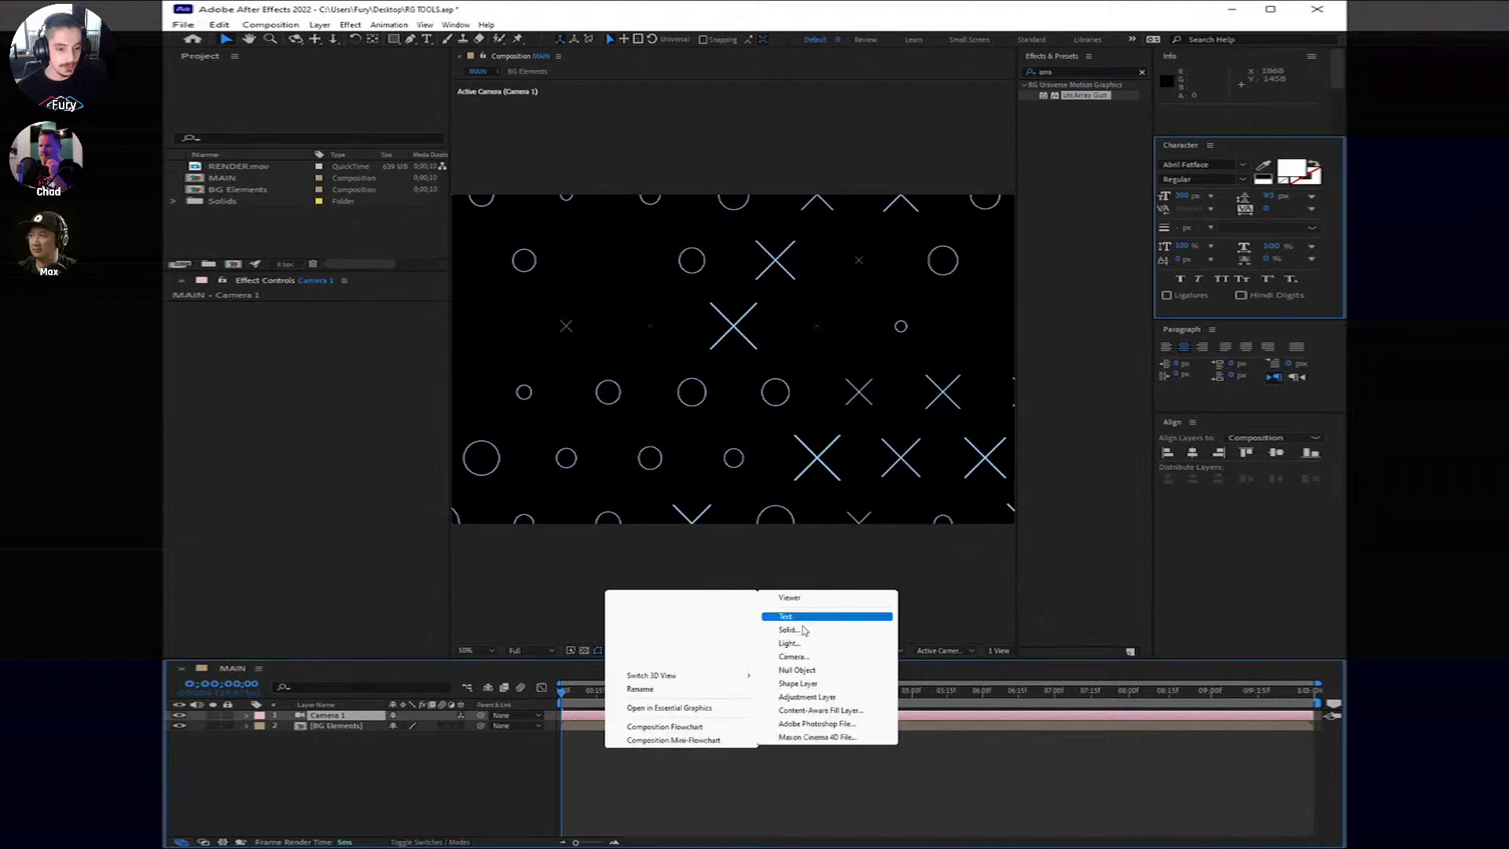
{"action": "left_click", "coordinate": [817, 670]}
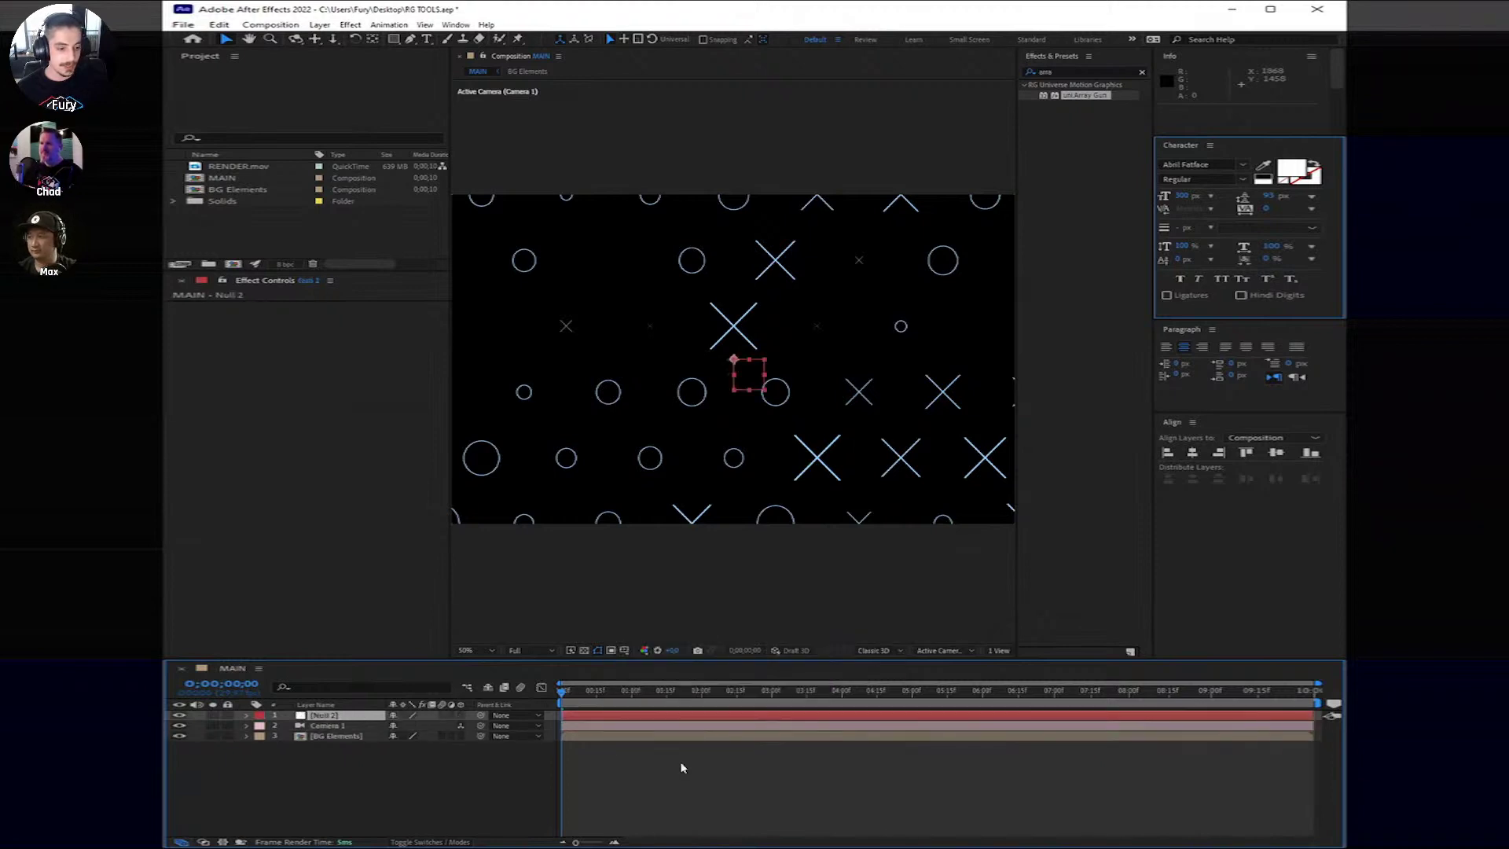
{"action": "left_click_drag", "start_coordinate": [480, 725], "coordinate": [330, 718]}
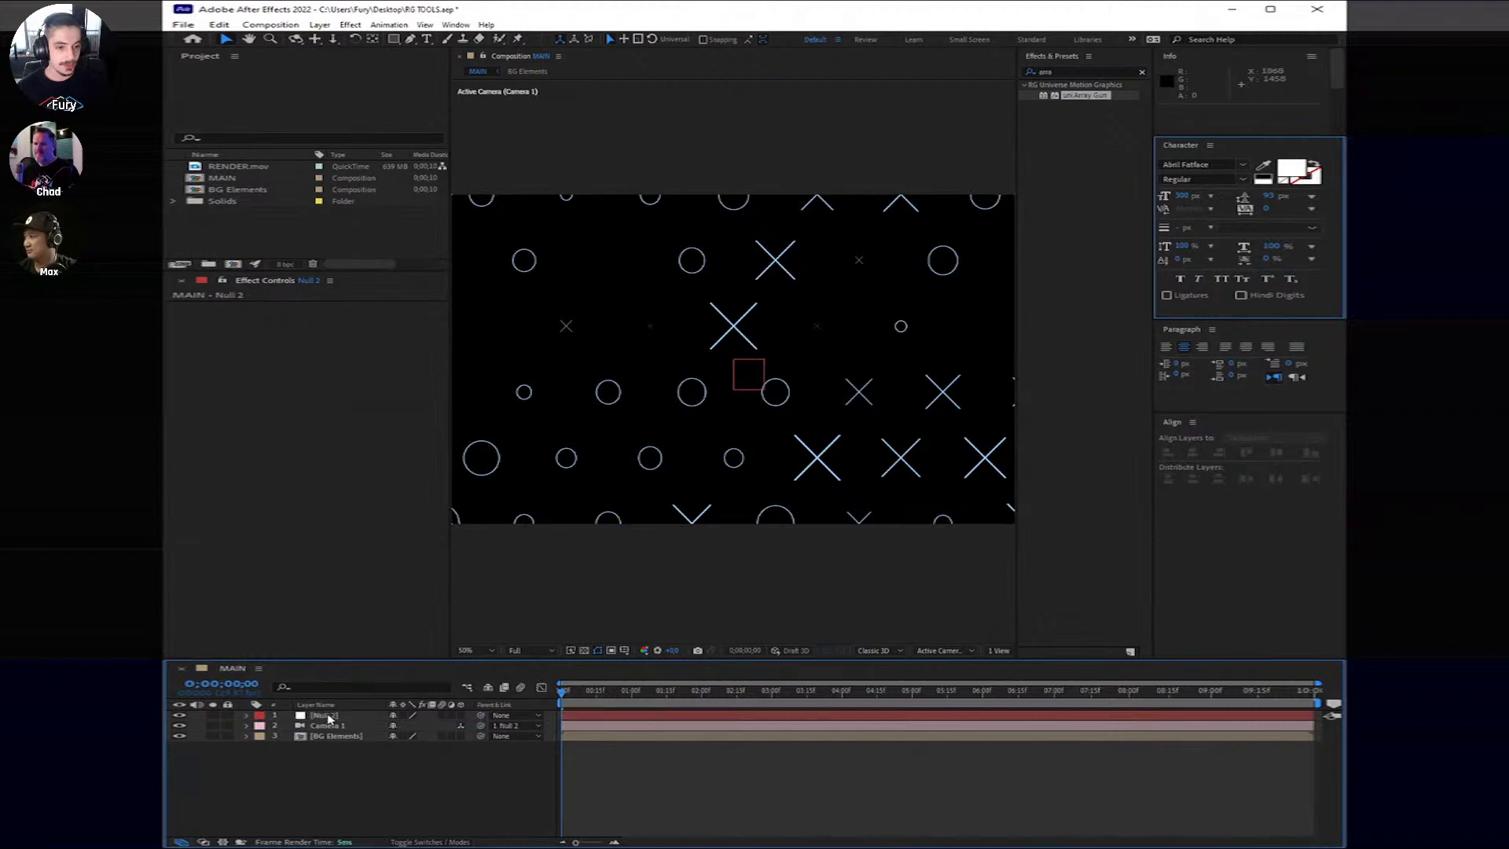
Step: Open the BG Elements composition and set its size to 2500 px wide by 3000 px high
{"action": "double_click", "coordinate": [599, 739]}
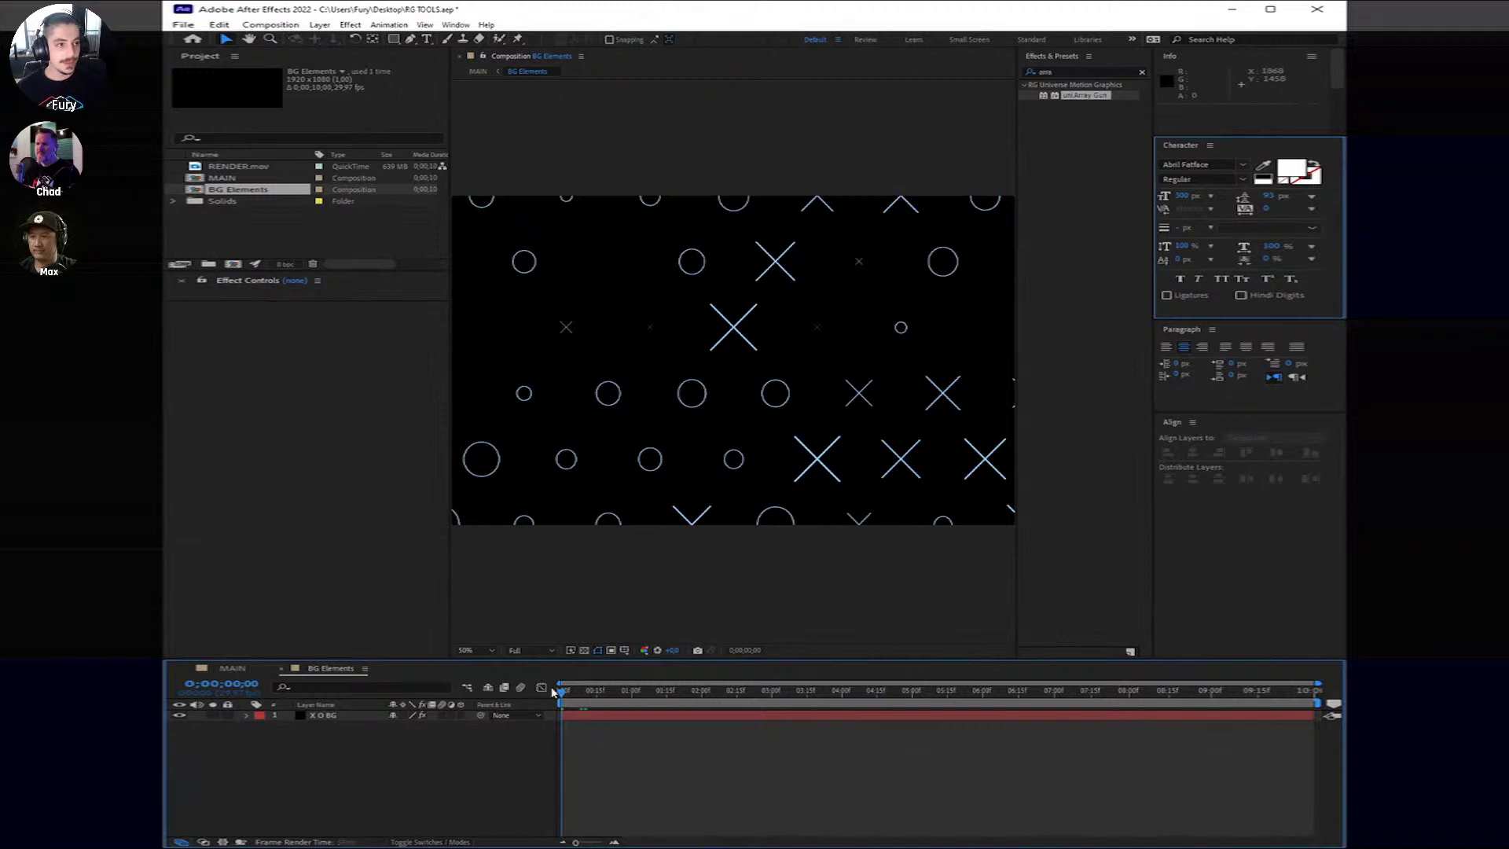
{"action": "left_click", "coordinate": [277, 26]}
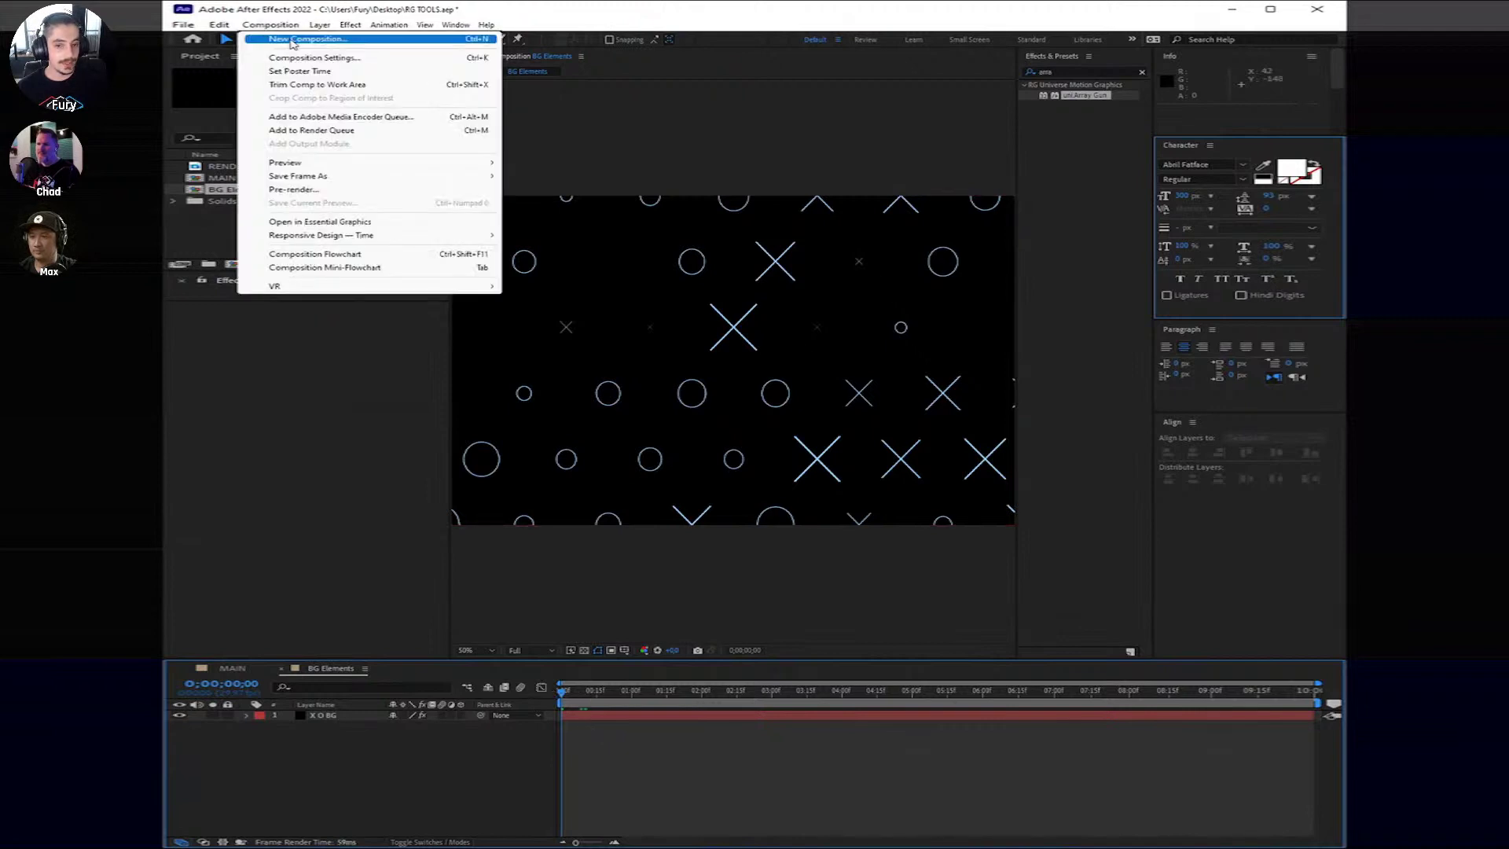
{"action": "left_click", "coordinate": [315, 57]}
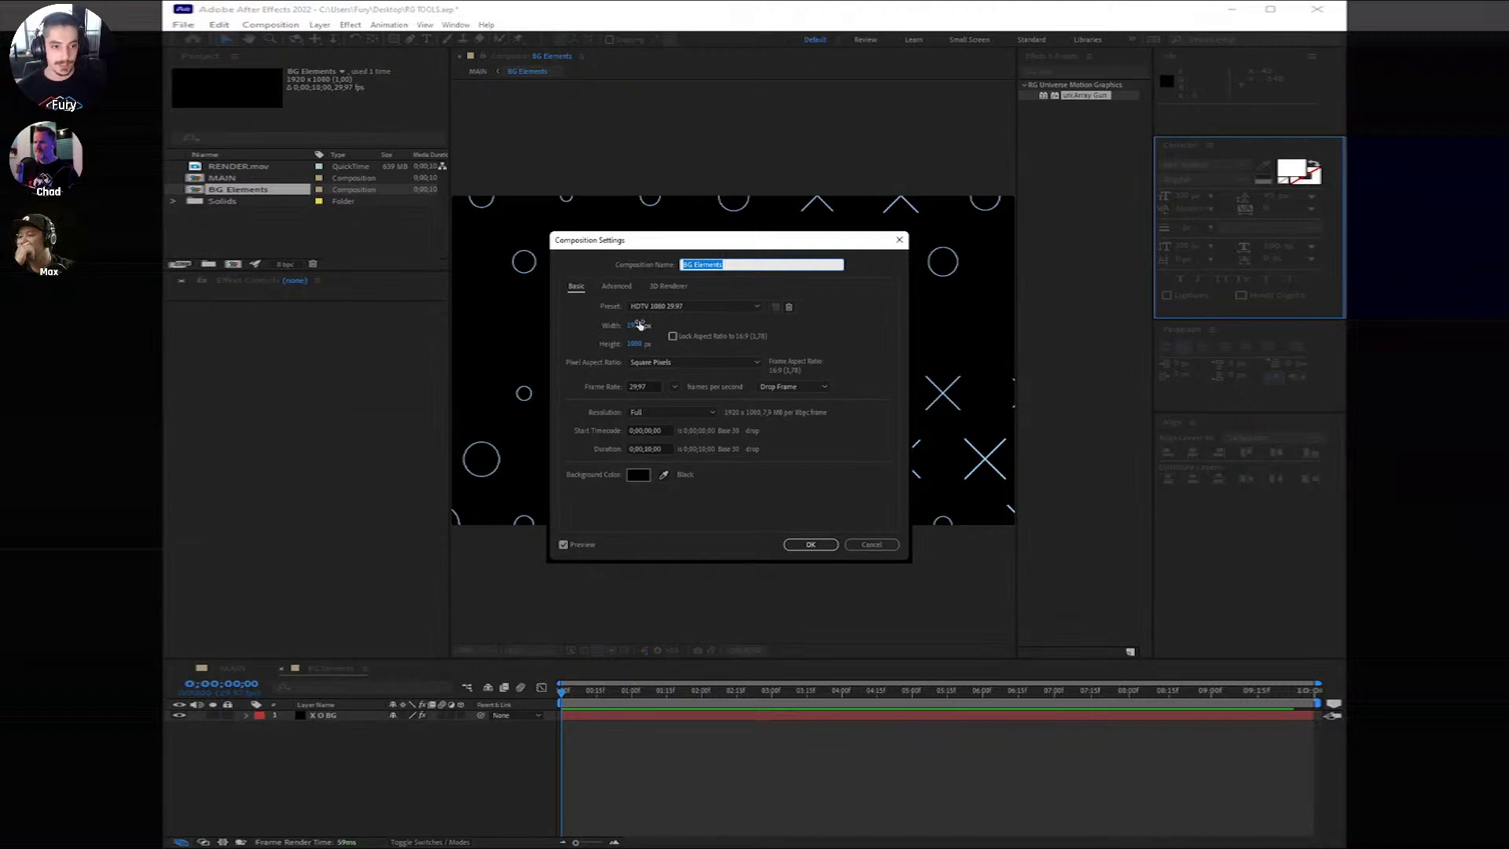
{"action": "left_click", "coordinate": [639, 324]}
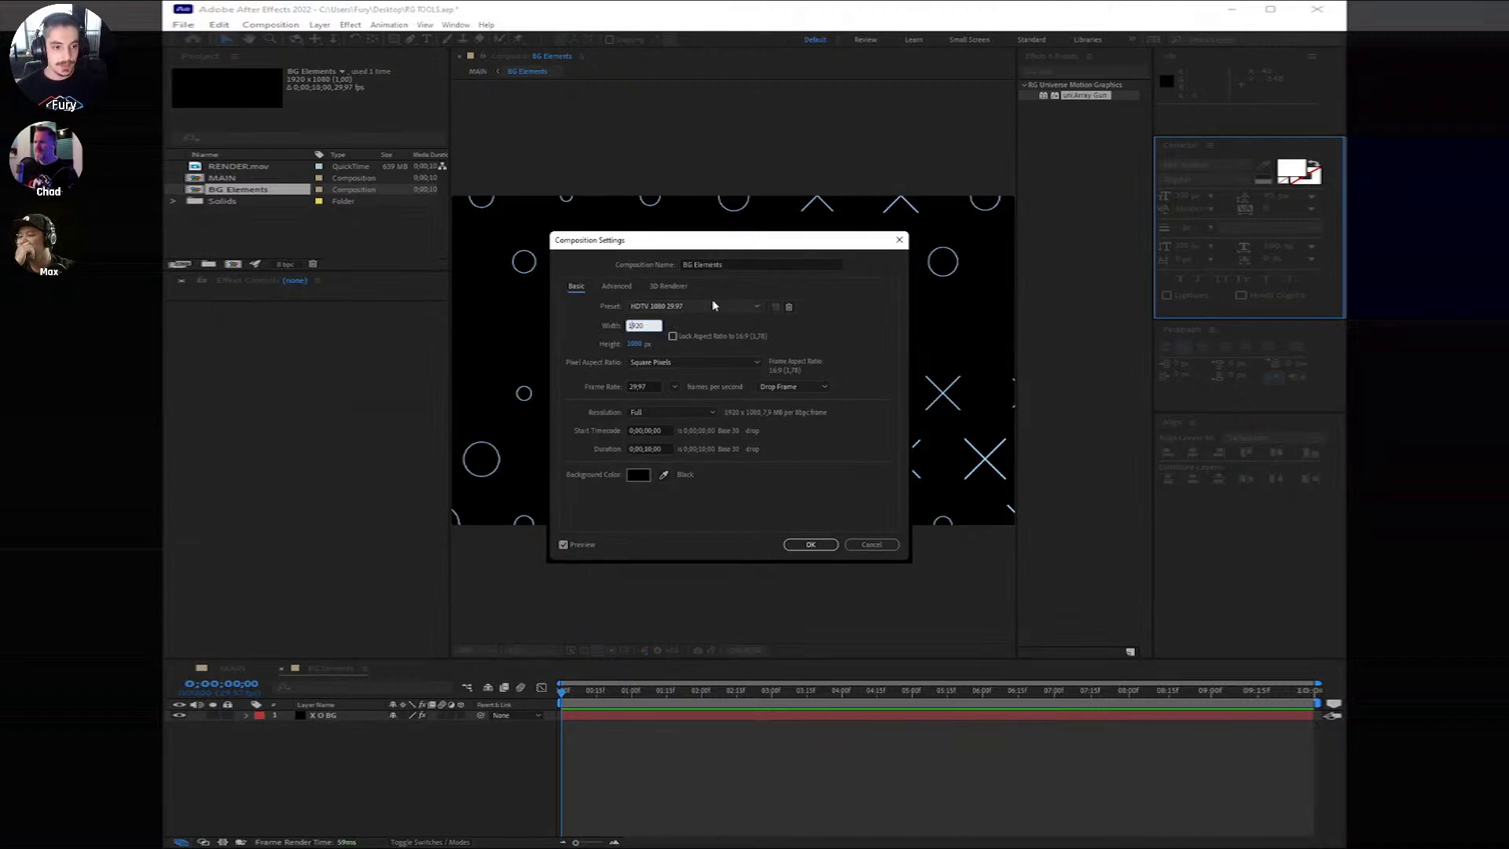
{"action": "type", "text": "250"}
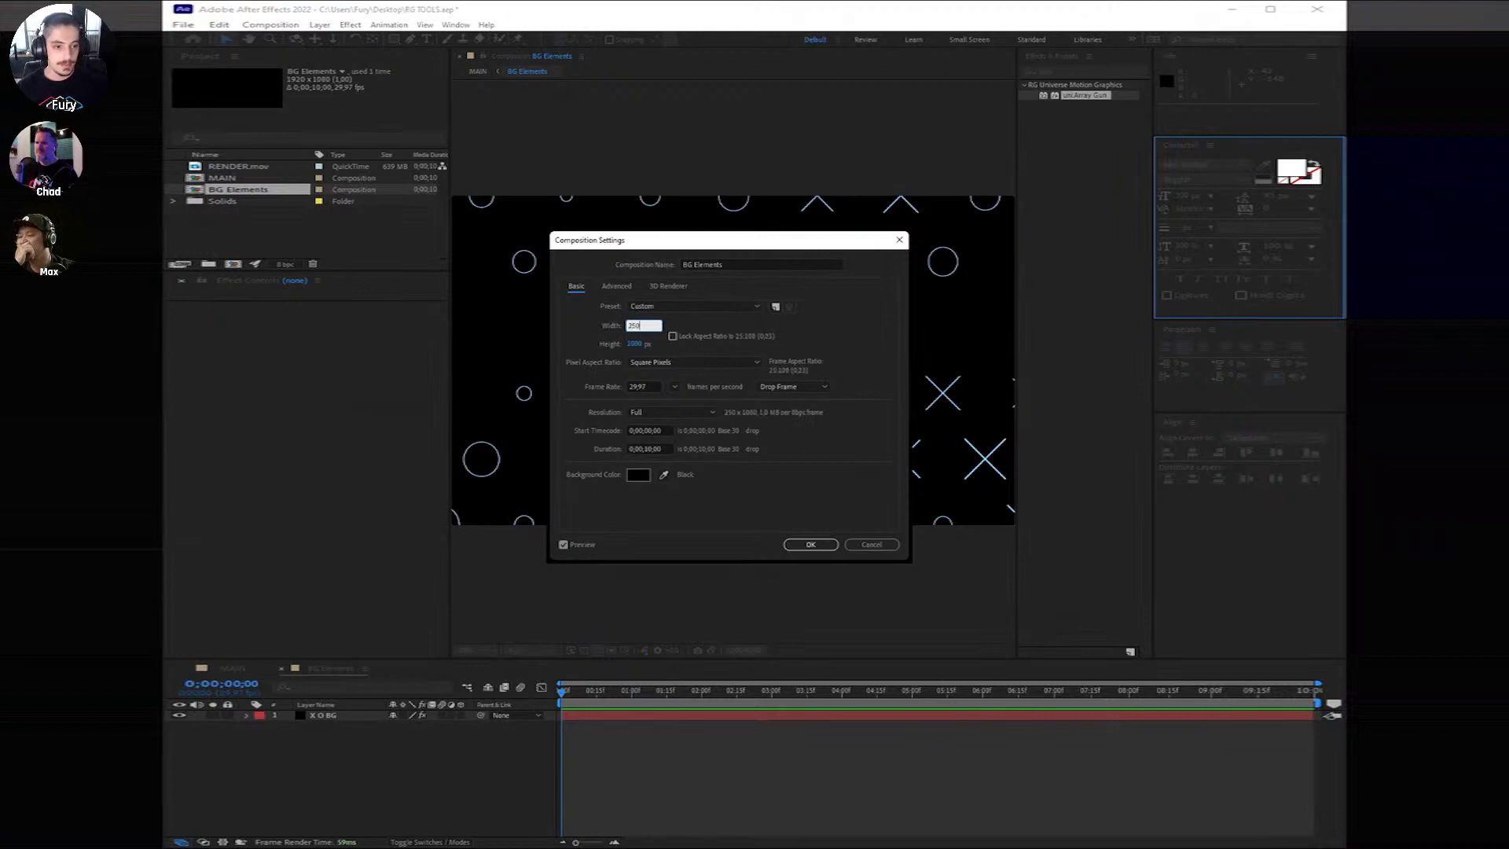
{"action": "type", "text": "0"}
{"action": "left_click", "coordinate": [633, 343]}
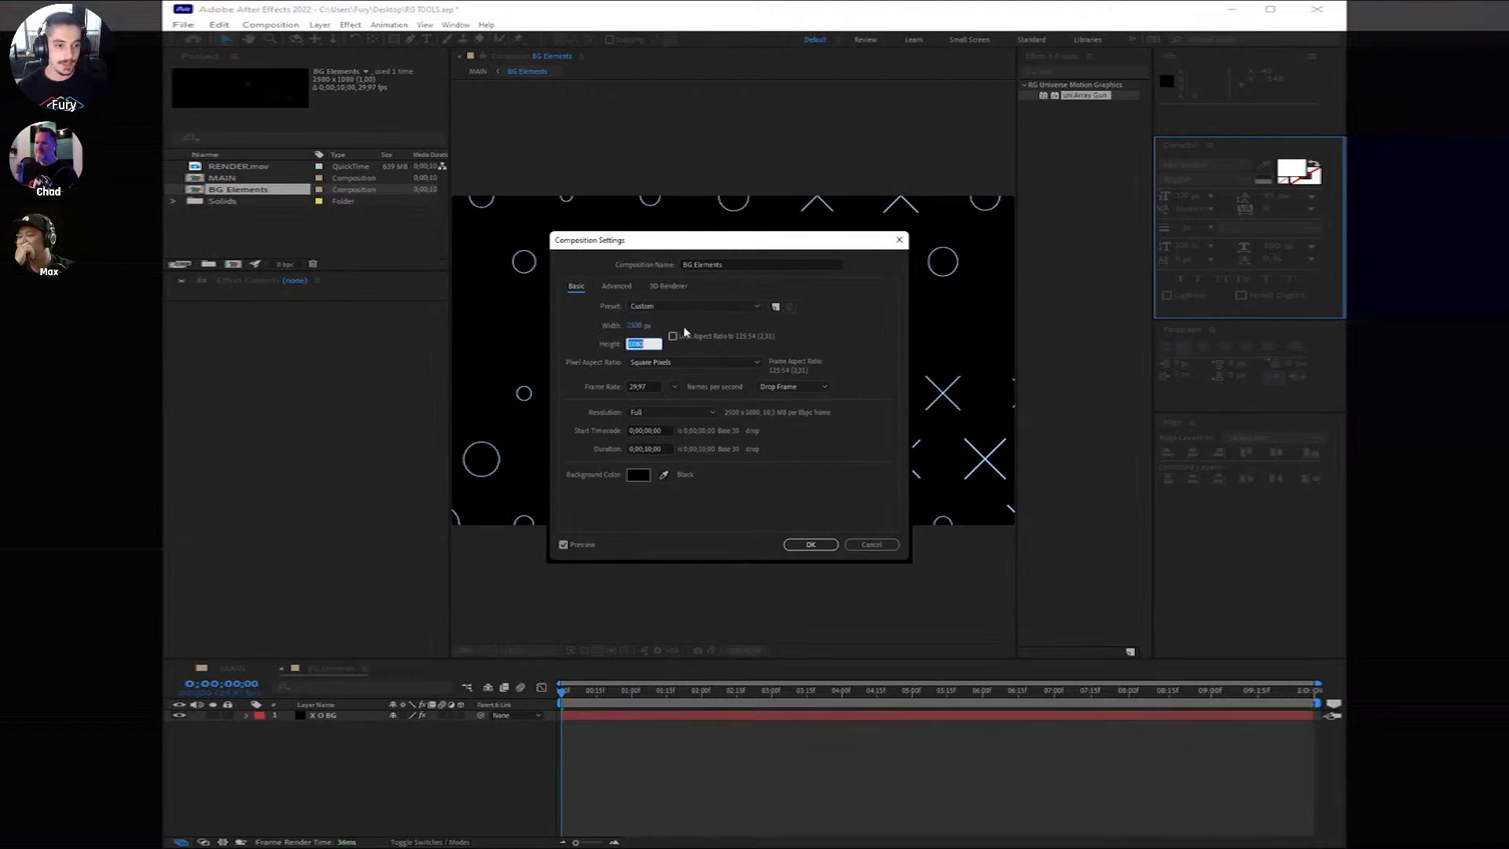
{"action": "type", "text": "3000"}
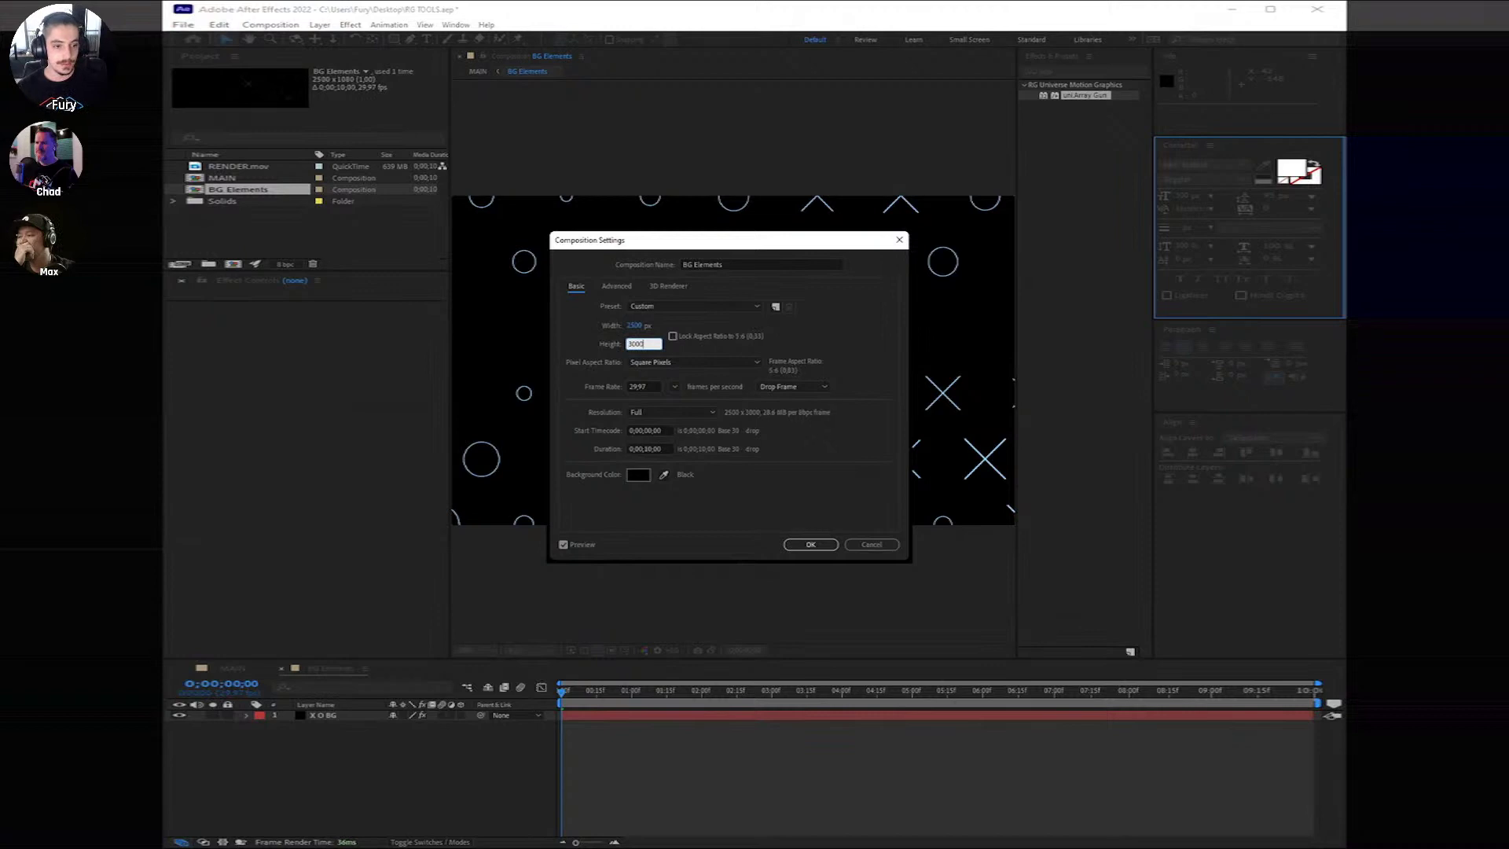
{"action": "left_click", "coordinate": [745, 541]}
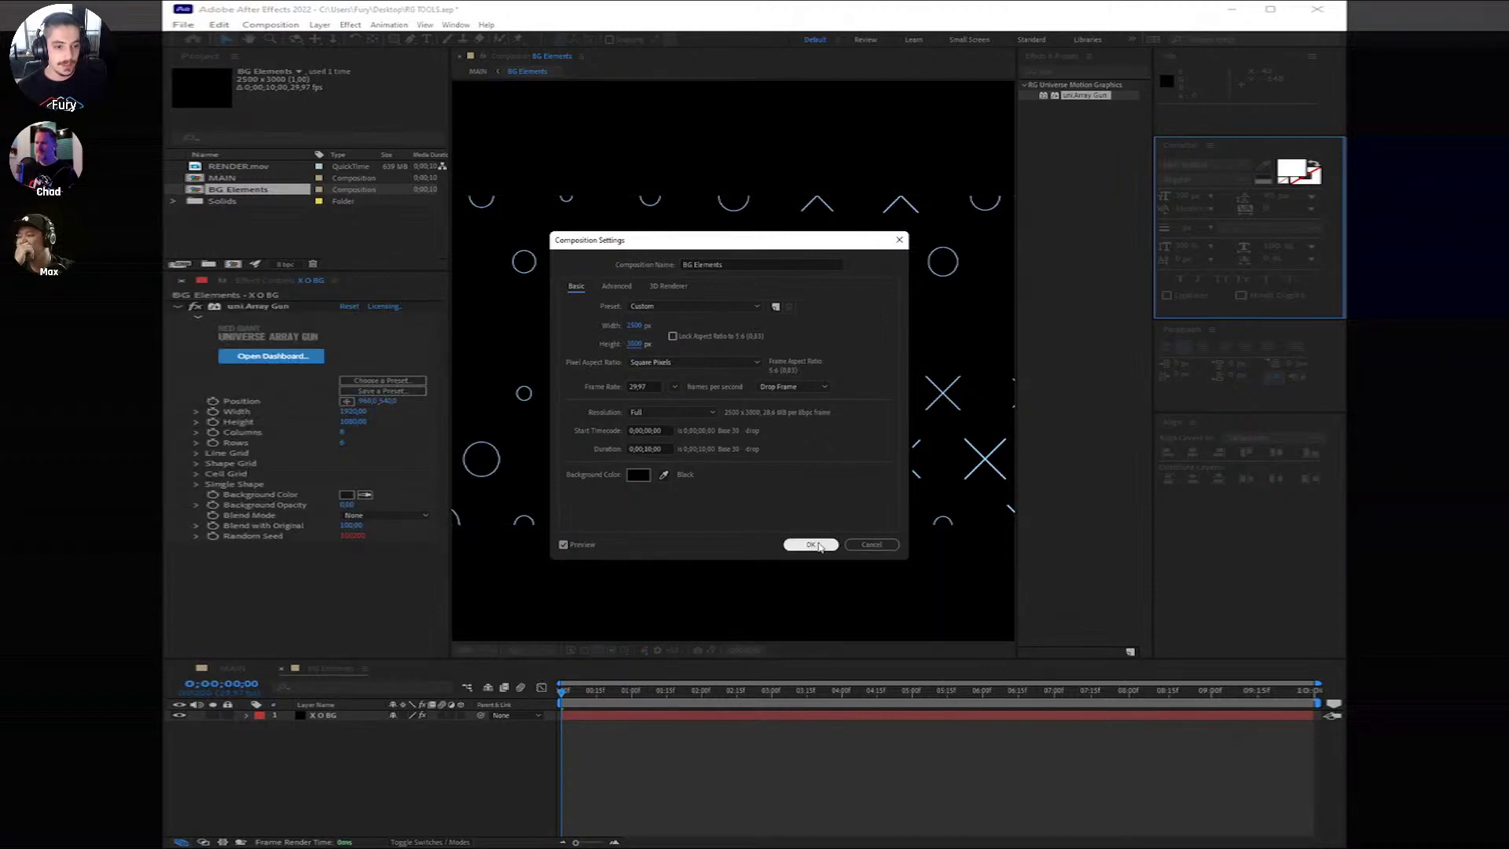
{"action": "left_click", "coordinate": [818, 545]}
Step: Scale the X O BG layer down to about 43% and move it into the composition's upper-right corner
{"action": "scroll", "coordinate": [810, 471], "scroll_direction": "down", "scroll_amount": 3}
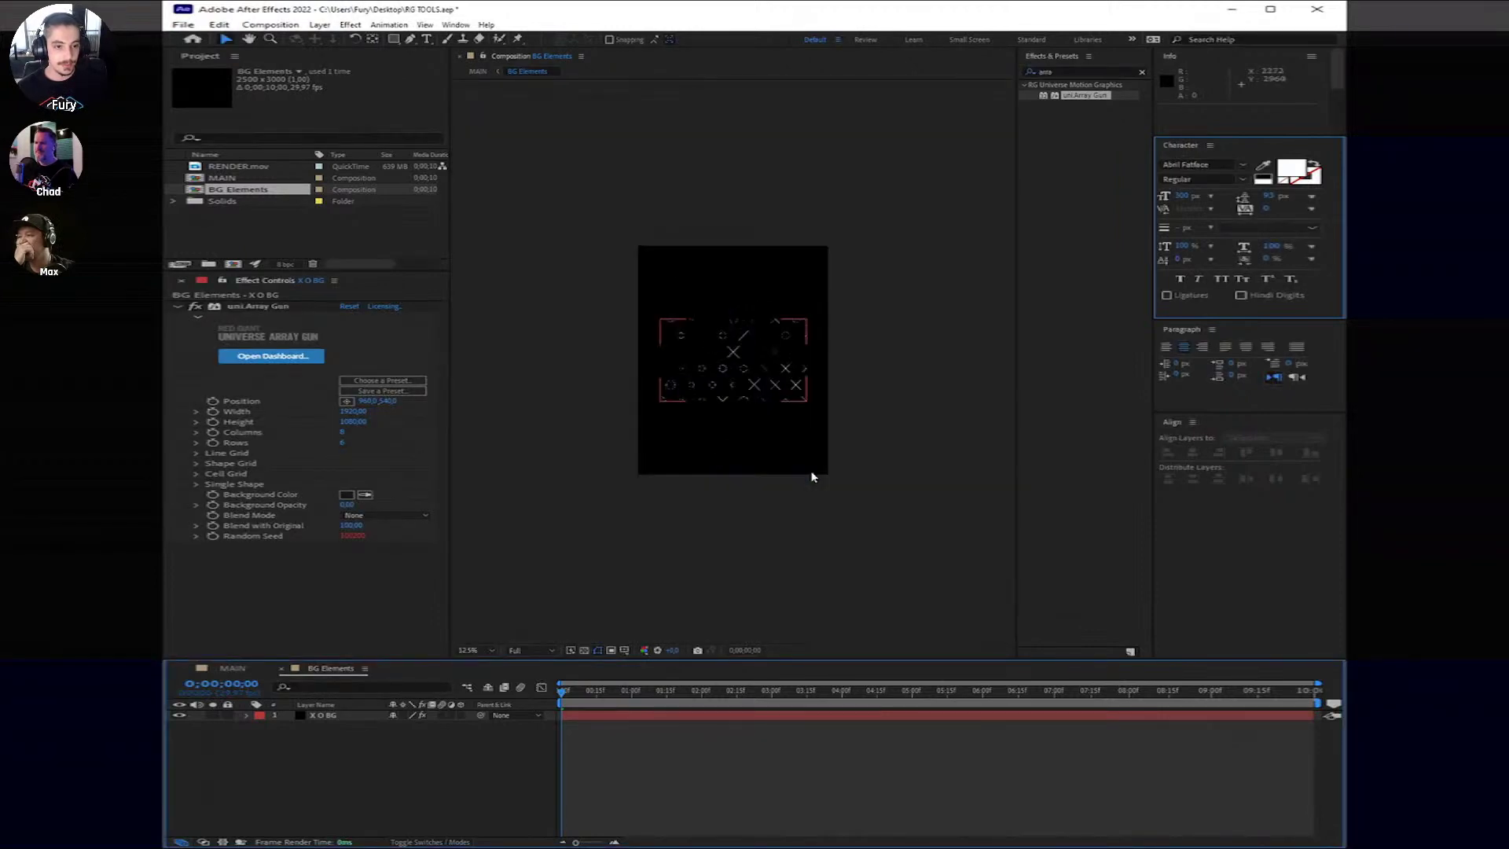
{"action": "scroll", "coordinate": [761, 434], "scroll_direction": "up", "scroll_amount": 2}
{"action": "left_click_drag", "start_coordinate": [761, 434], "coordinate": [853, 383]}
{"action": "left_click", "coordinate": [572, 715]}
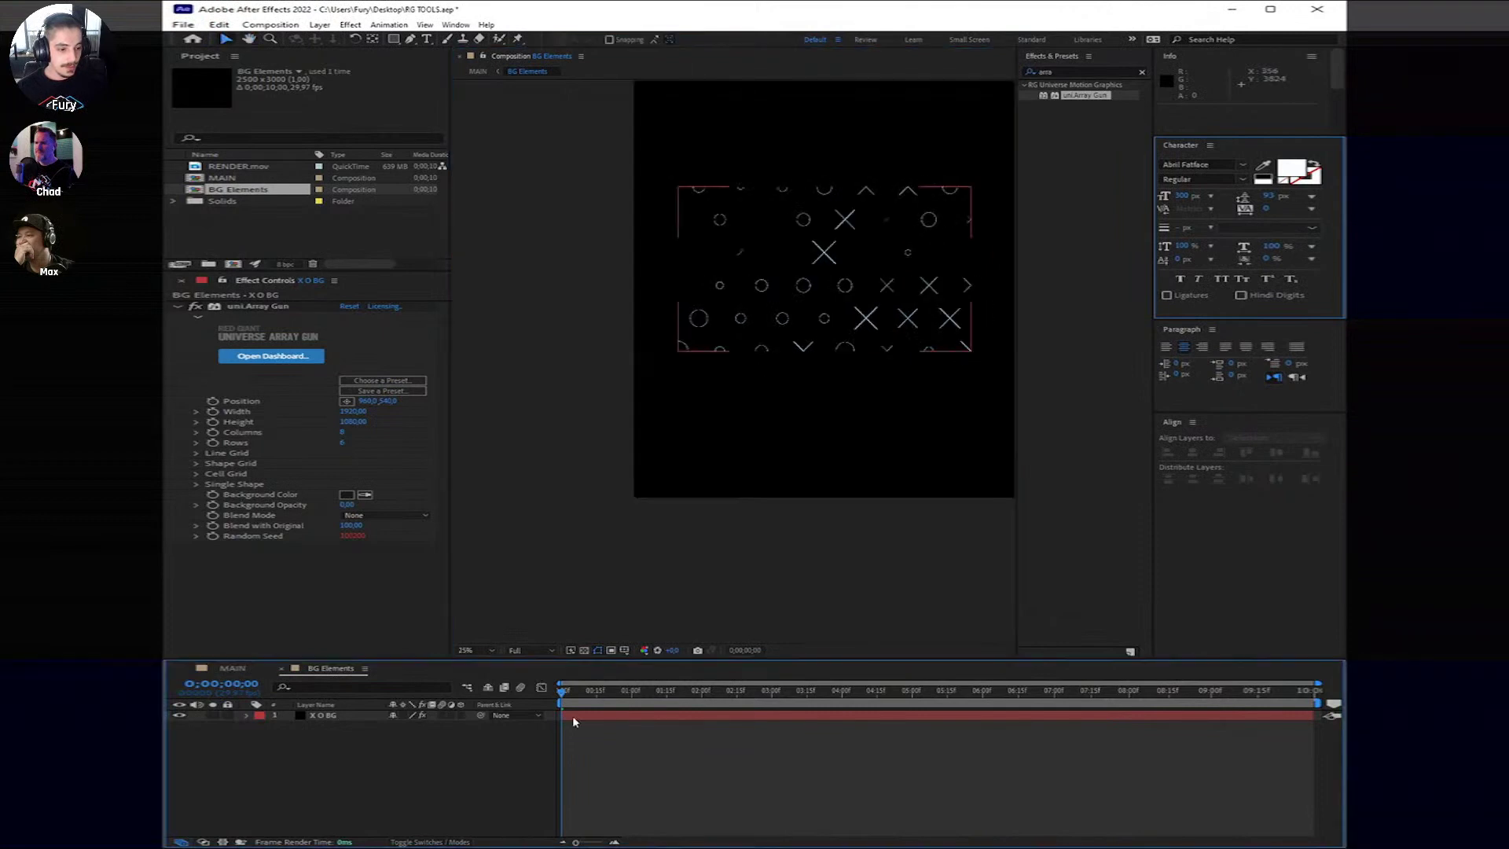
{"action": "key", "text": "s"}
{"action": "left_click_drag", "start_coordinate": [429, 725], "coordinate": [410, 739]}
{"action": "left_click_drag", "start_coordinate": [921, 344], "coordinate": [845, 509]}
{"action": "left_click_drag", "start_coordinate": [795, 437], "coordinate": [891, 282]}
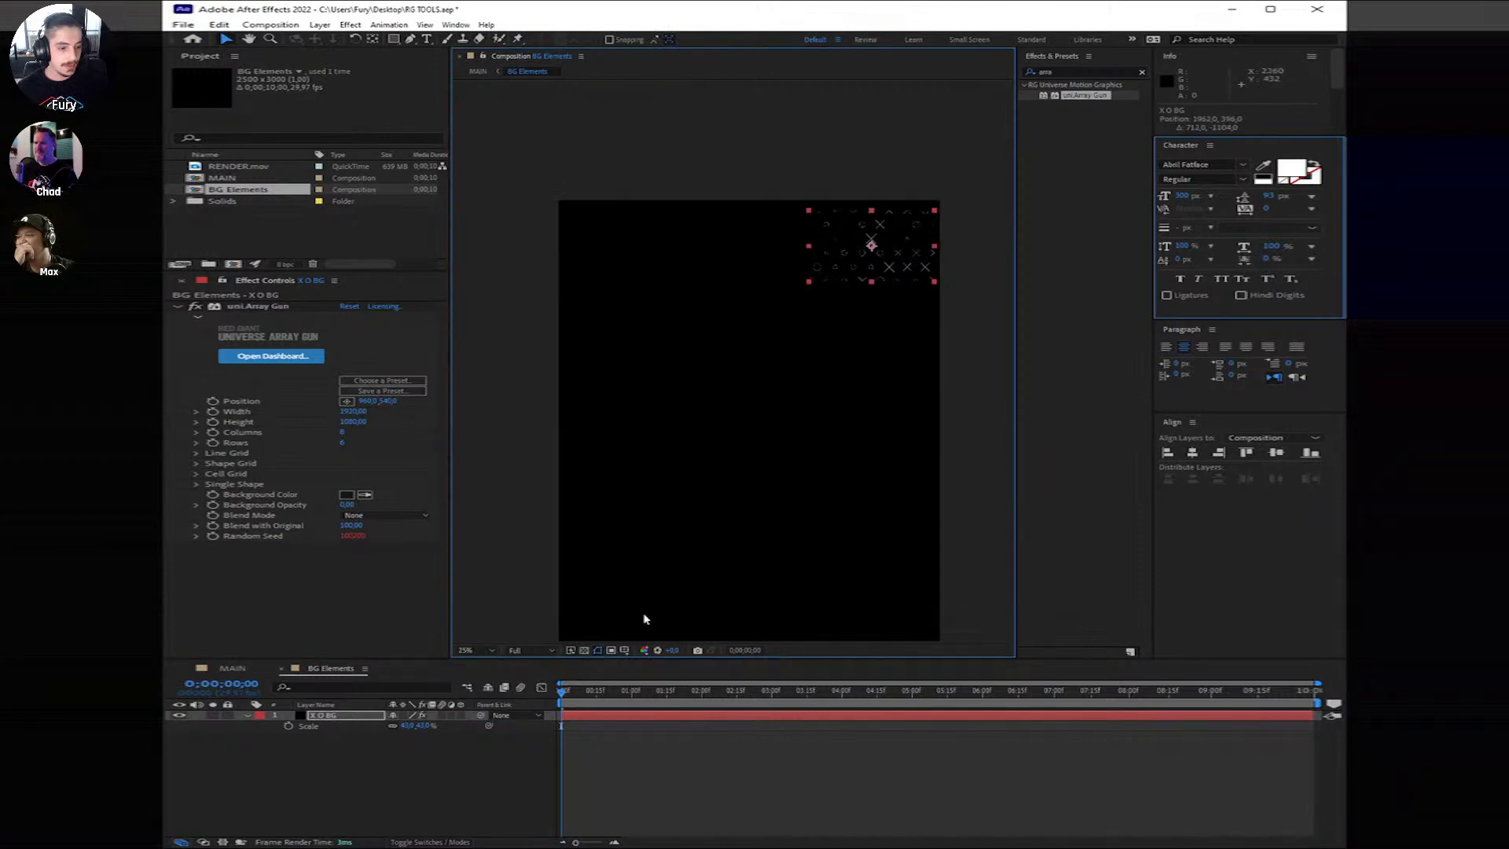
Step: Set the X O BG layer's scale to 50%
{"action": "left_click", "coordinate": [424, 725]}
{"action": "type", "text": "50"}
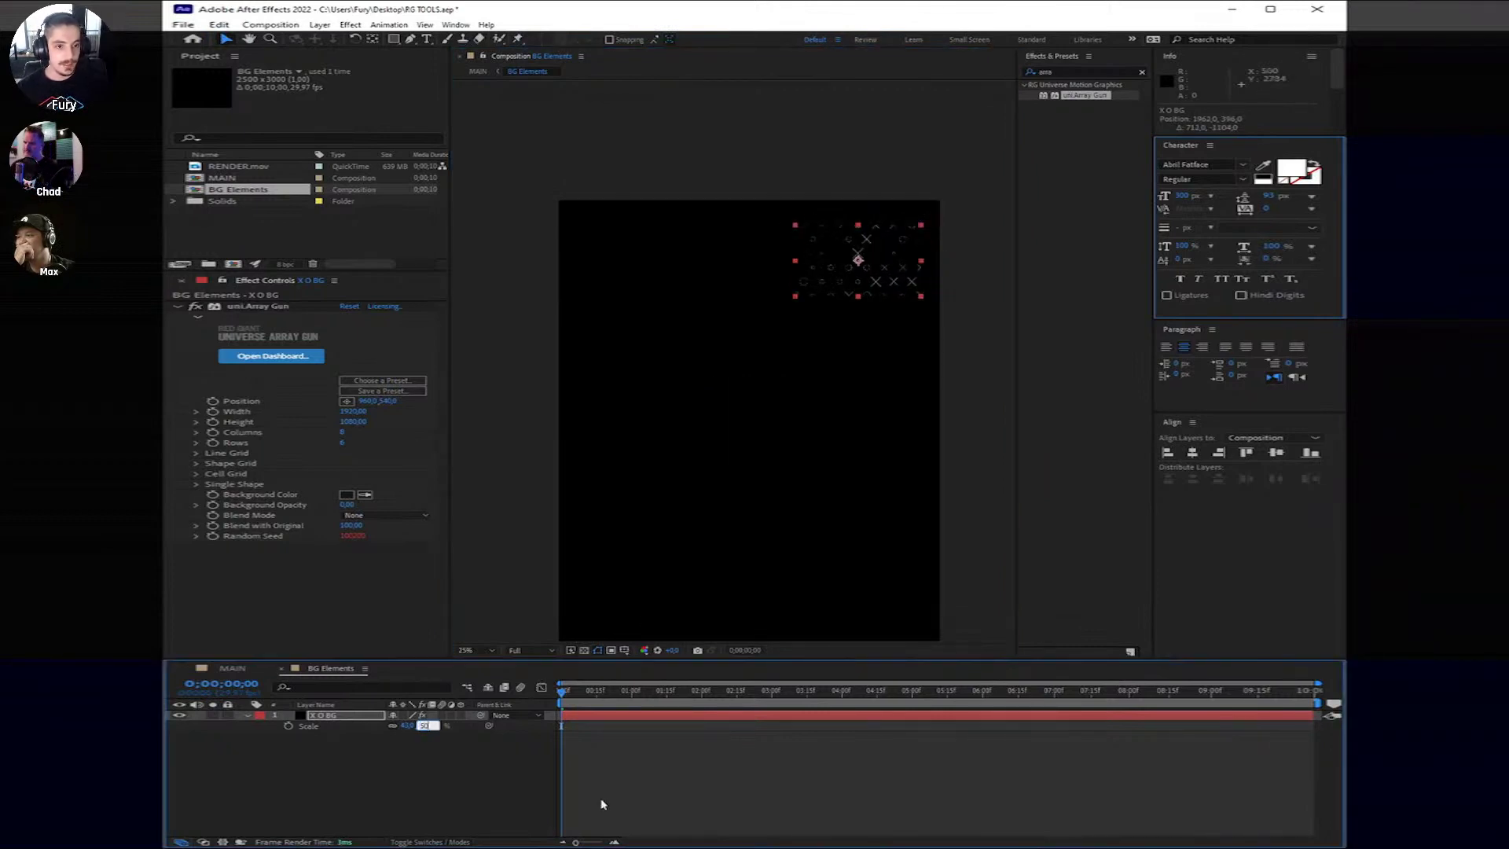
{"action": "key", "text": "Return"}
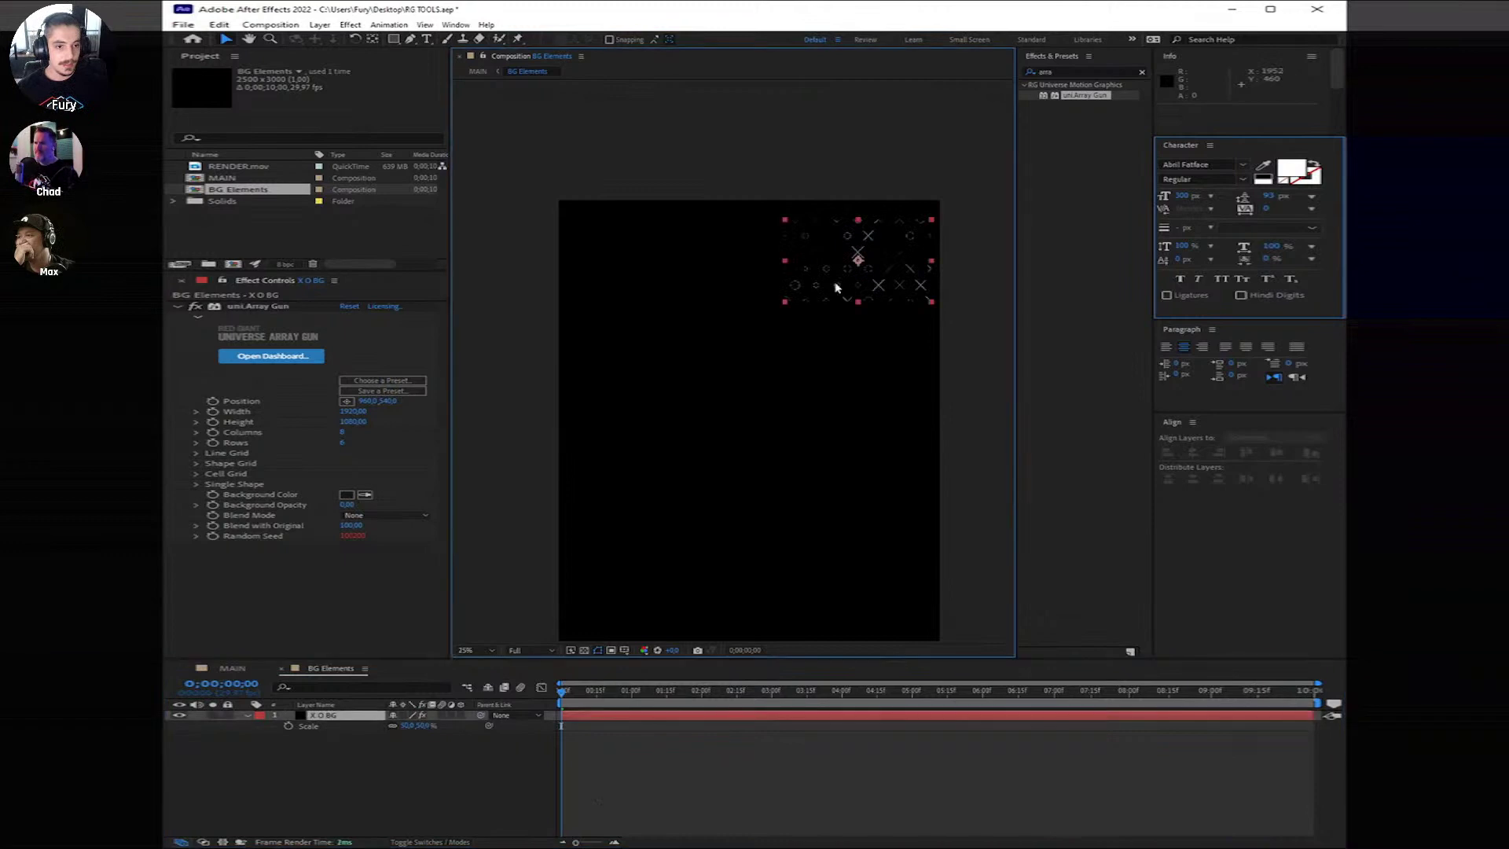
Step: Set the X O BG layer's scale to 70% and place it flush in the composition's upper-right corner
{"action": "left_click_drag", "start_coordinate": [835, 286], "coordinate": [836, 277]}
{"action": "left_click", "coordinate": [425, 725]}
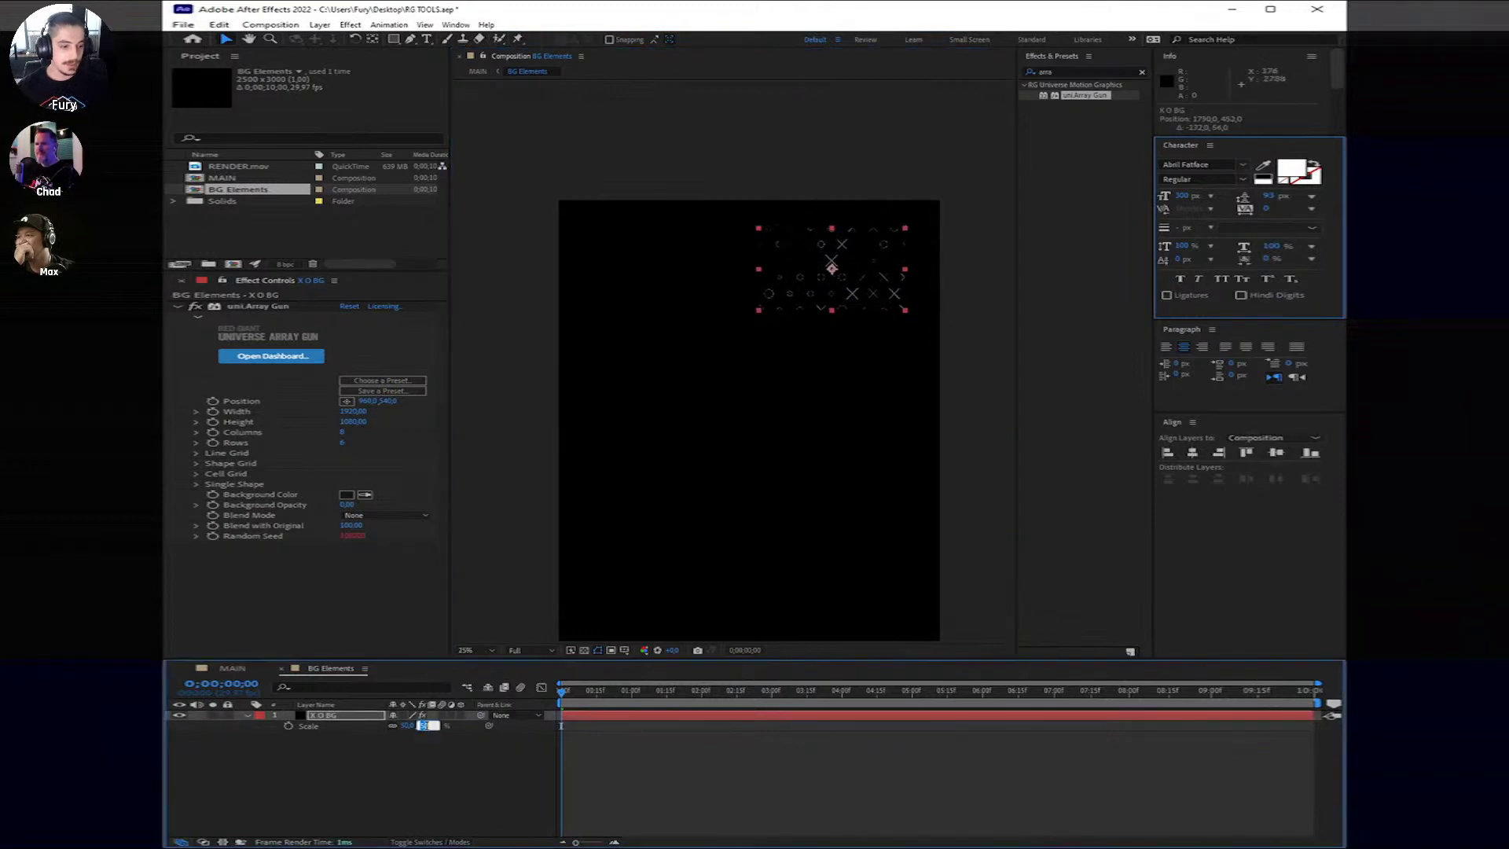
{"action": "type", "text": "70"}
{"action": "key", "text": "Return"}
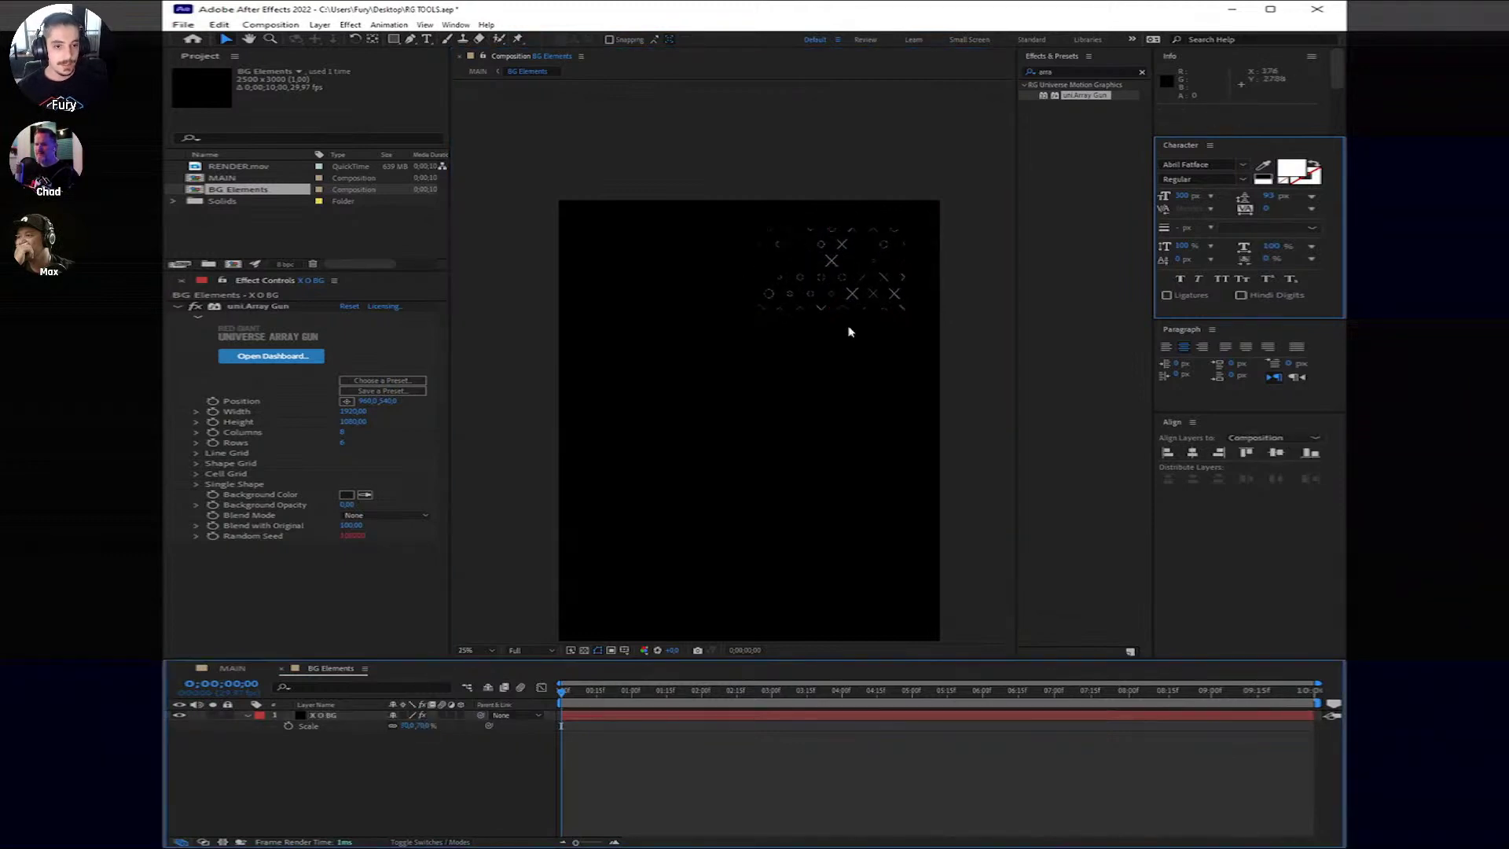
{"action": "left_click_drag", "start_coordinate": [852, 303], "coordinate": [859, 289]}
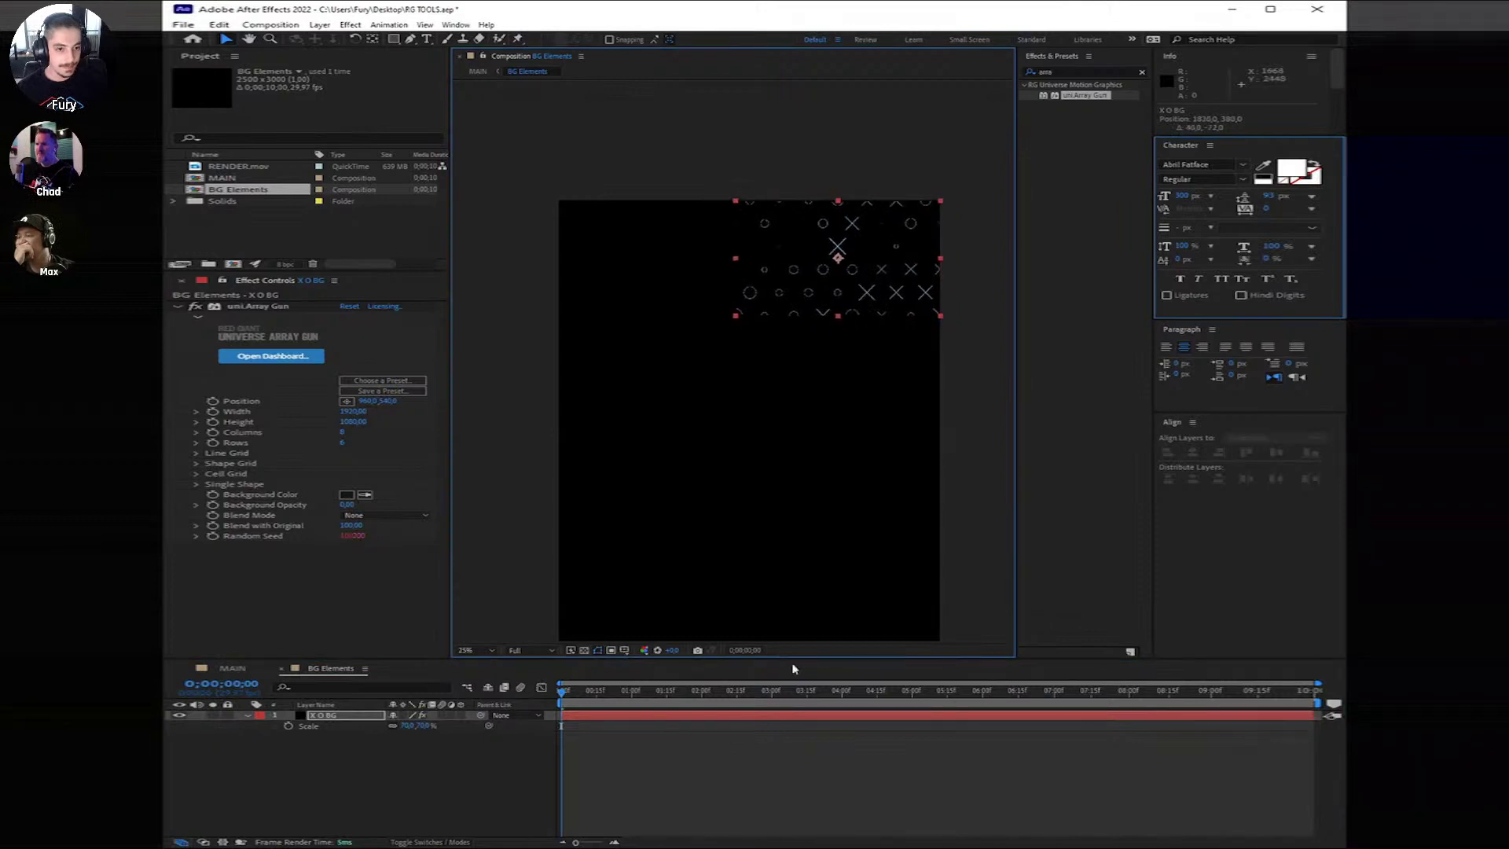
Step: Add a black solid at the composition's full size and rename the layer Lines
{"action": "left_click", "coordinate": [673, 775]}
{"action": "right_click", "coordinate": [674, 770]}
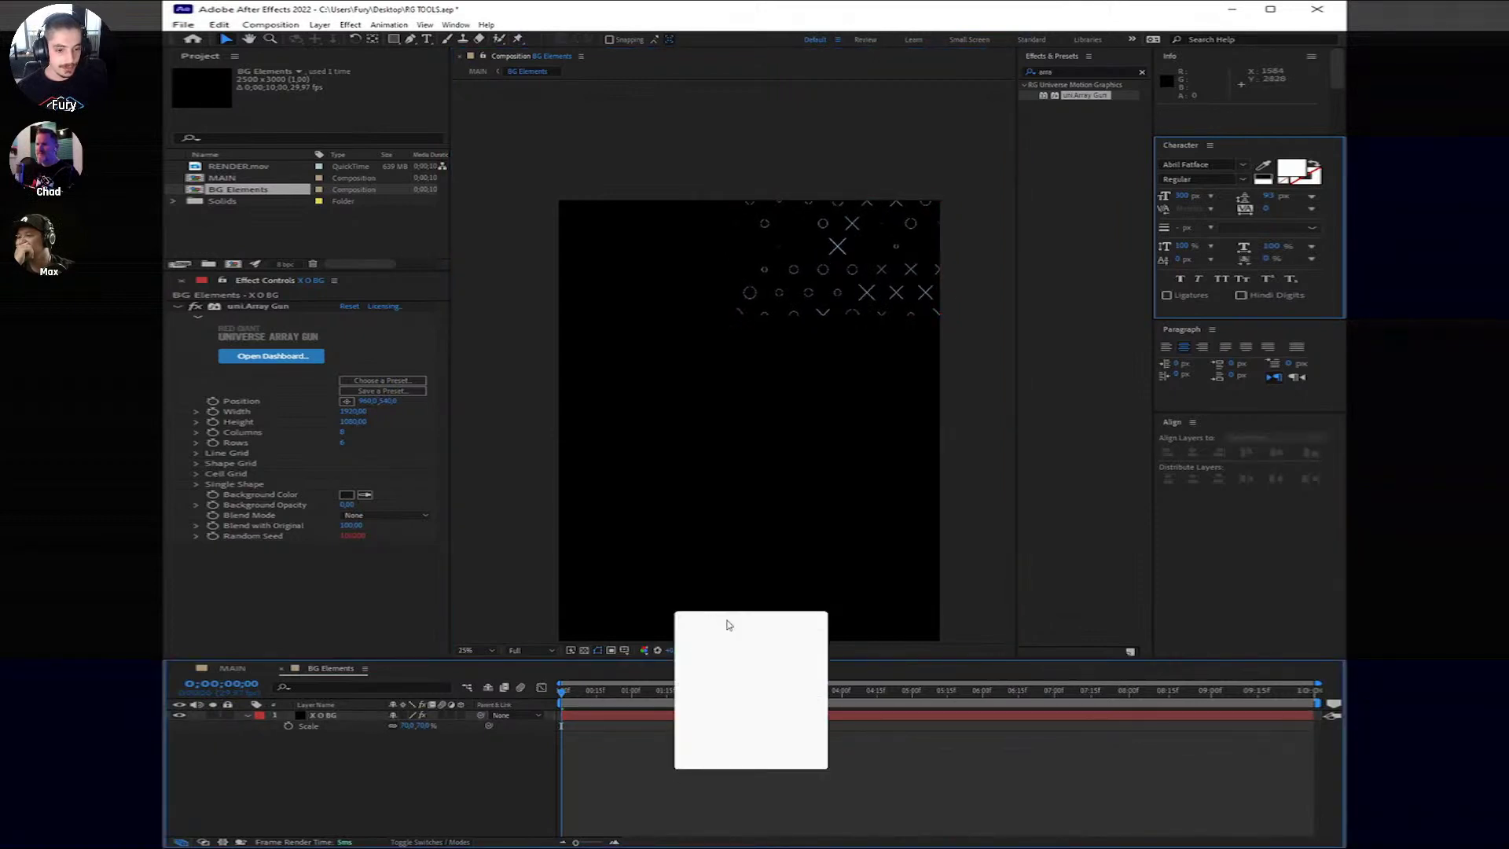
{"action": "mouse_move", "coordinate": [727, 625]}
{"action": "left_click", "coordinate": [896, 655]}
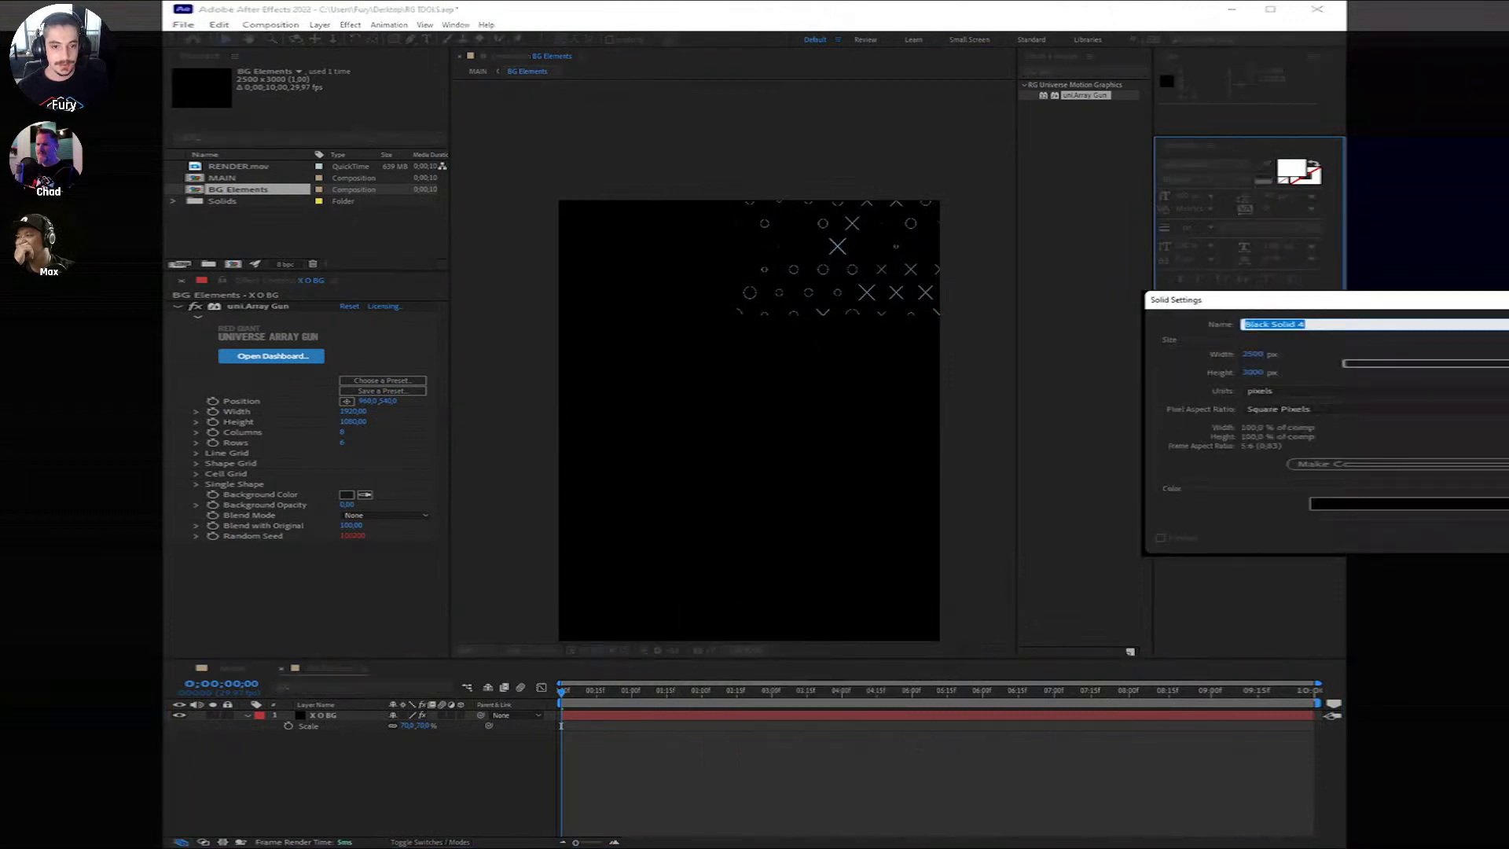
{"action": "key", "text": "Return"}
{"action": "right_click", "coordinate": [387, 714]}
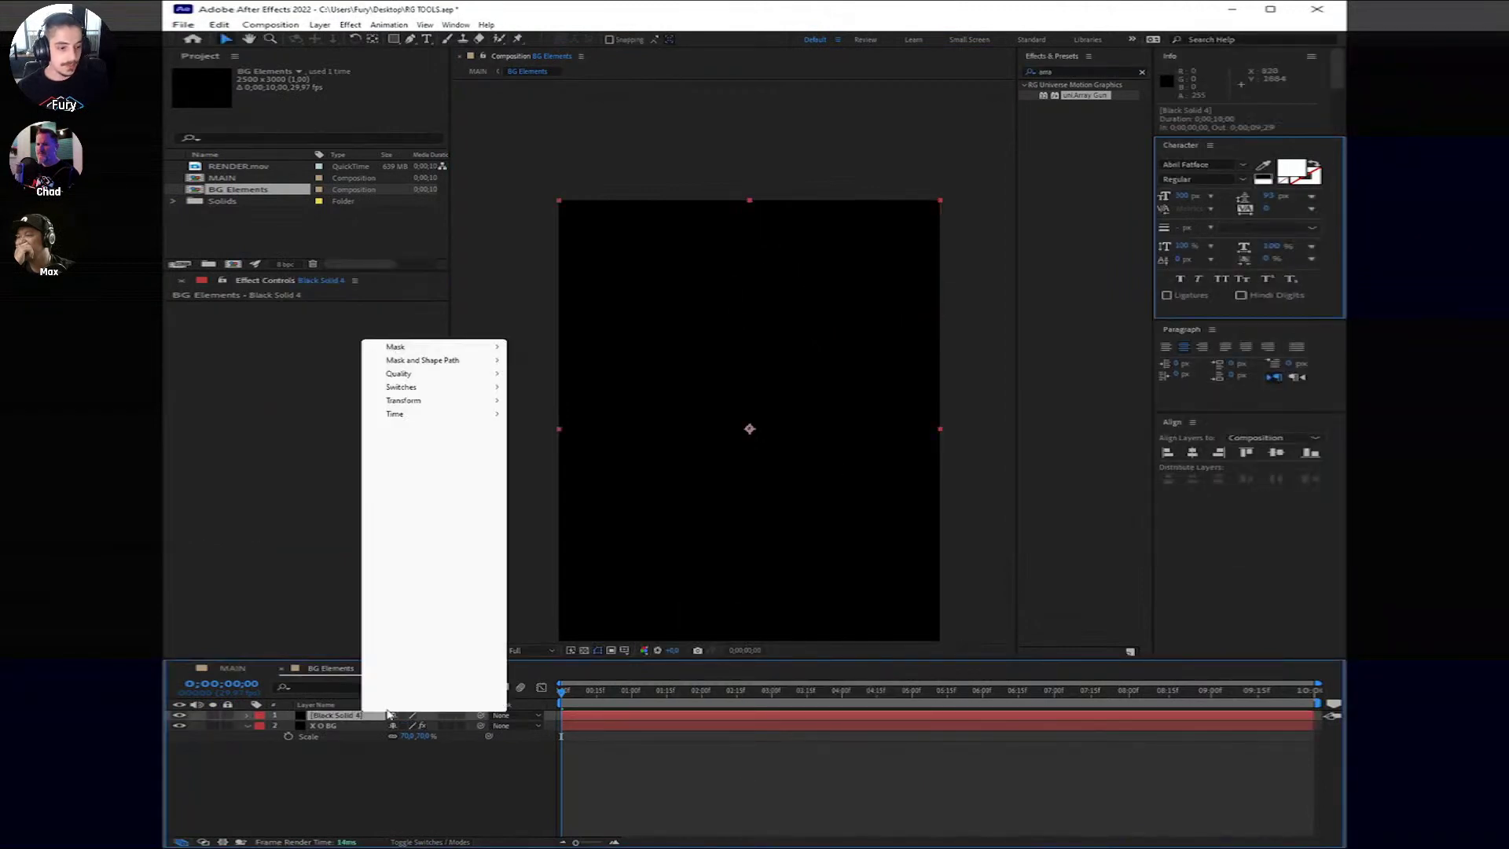
{"action": "key", "text": "Escape"}
{"action": "key", "text": "Return"}
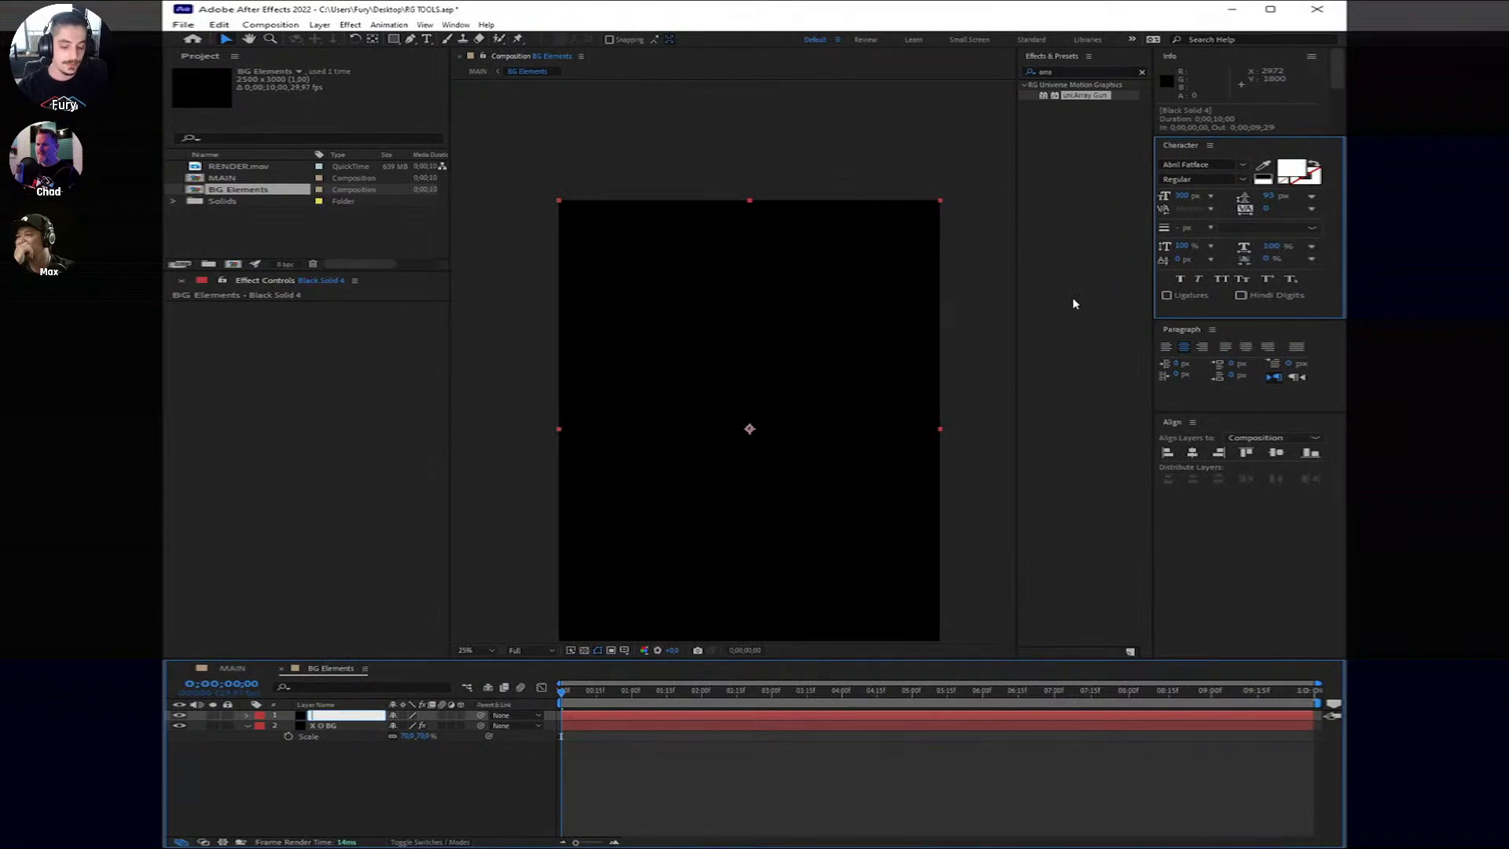
{"action": "type", "text": "Lines"}
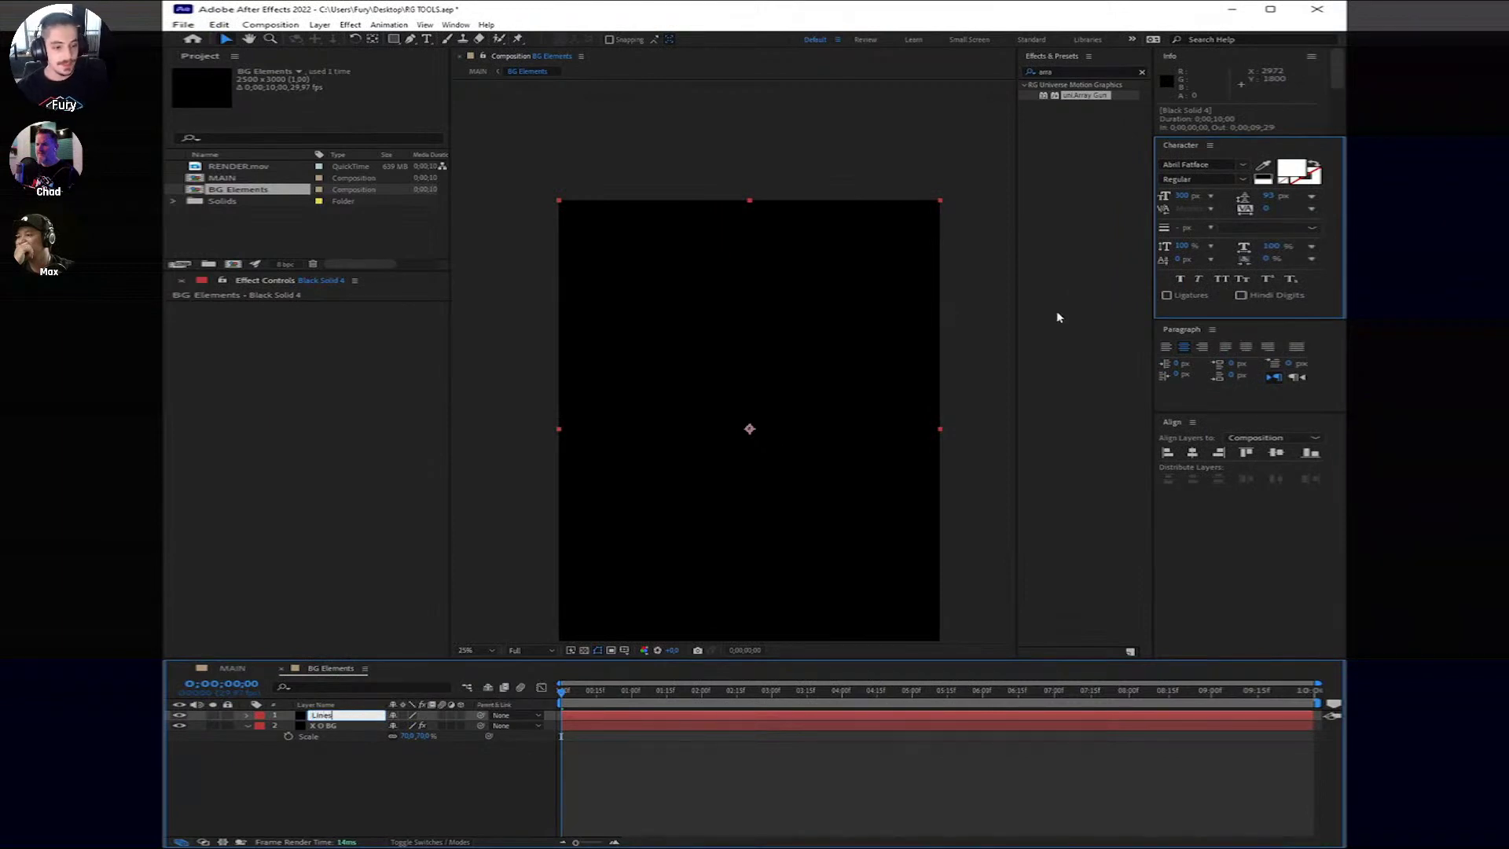
{"action": "left_click", "coordinate": [771, 729]}
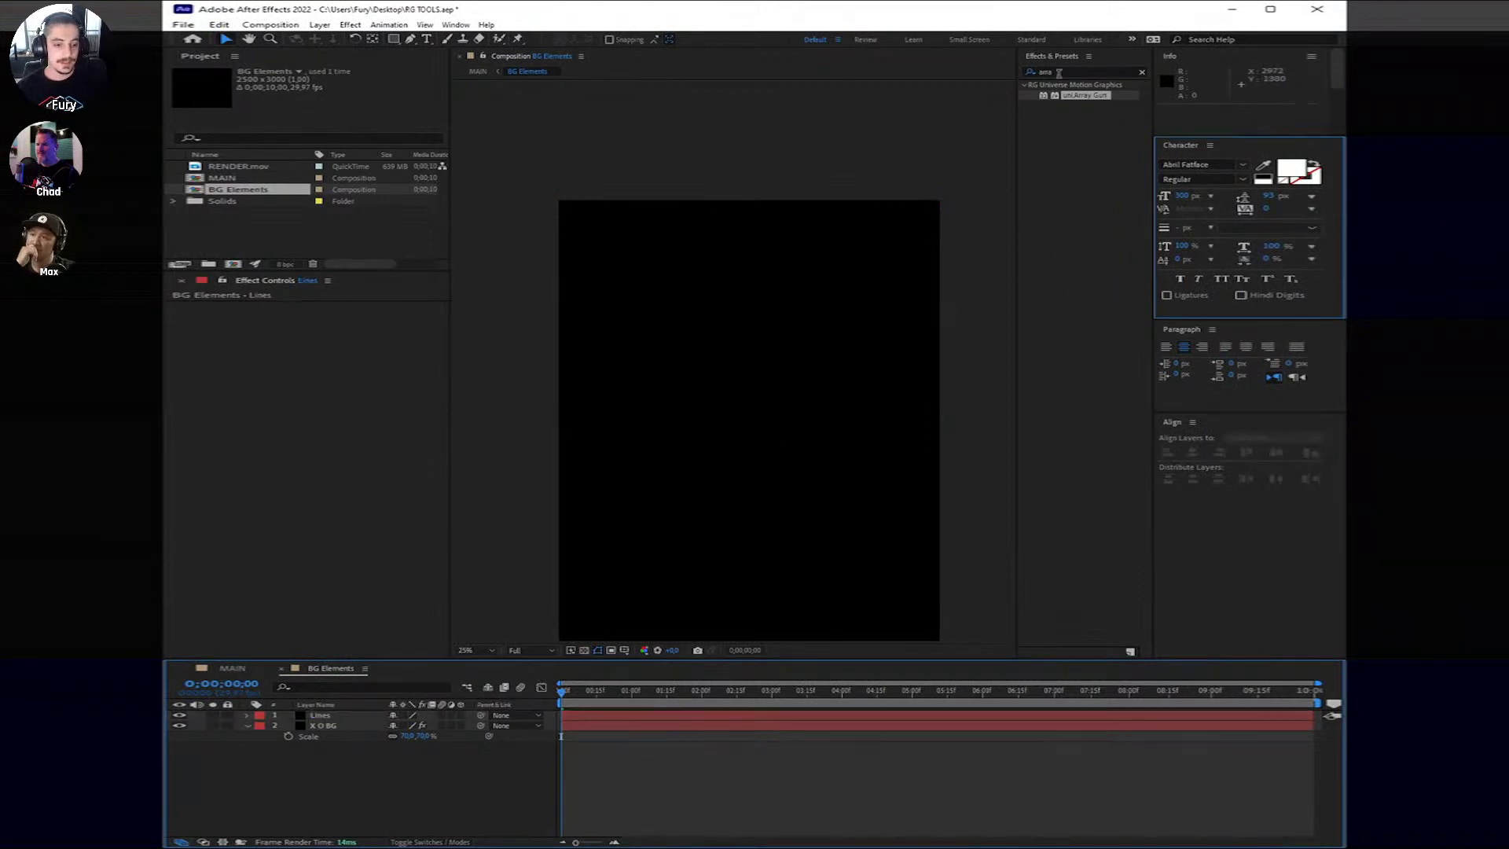
Step: Apply the Array Gun effect to the Lines layer and load its Glitchy Glitch 02 preset
{"action": "left_click_drag", "start_coordinate": [1088, 100], "coordinate": [750, 720]}
{"action": "left_click", "coordinate": [271, 356]}
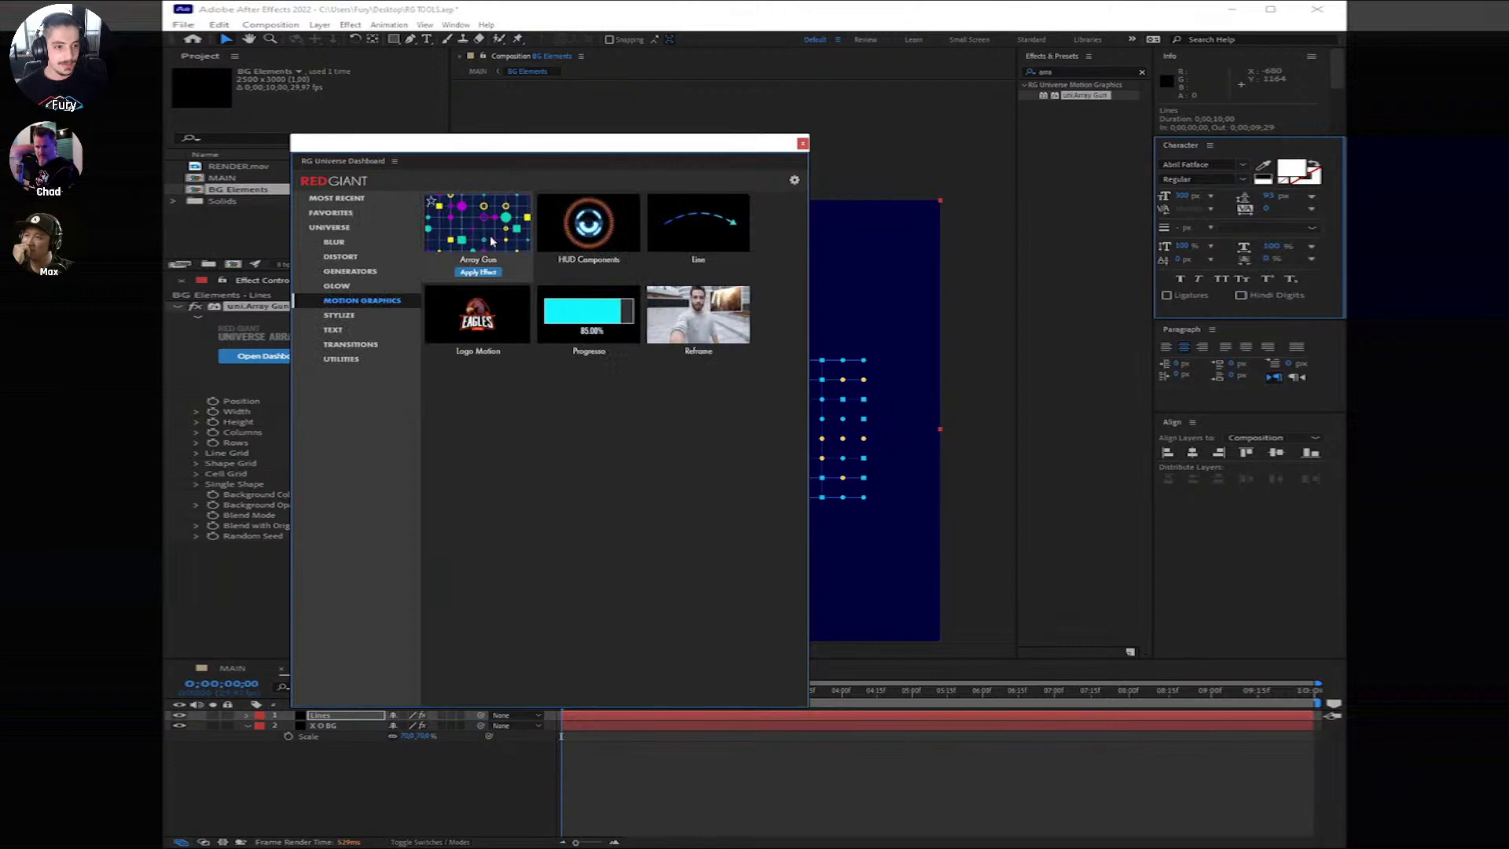
{"action": "left_click", "coordinate": [487, 236]}
{"action": "scroll", "coordinate": [675, 462], "scroll_direction": "down", "scroll_amount": 10}
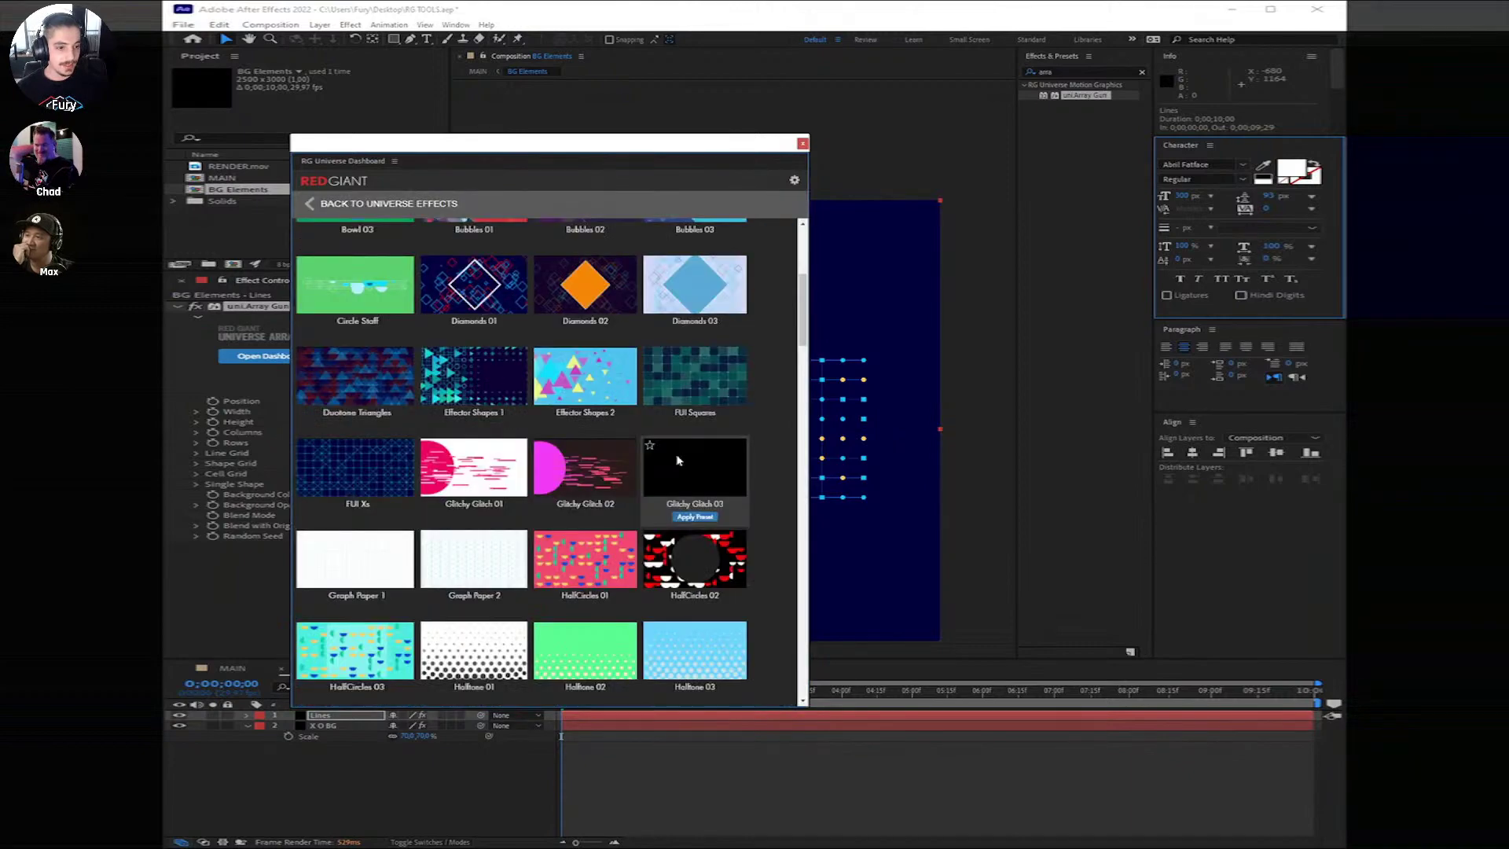
{"action": "scroll", "coordinate": [675, 461], "scroll_direction": "up", "scroll_amount": 3}
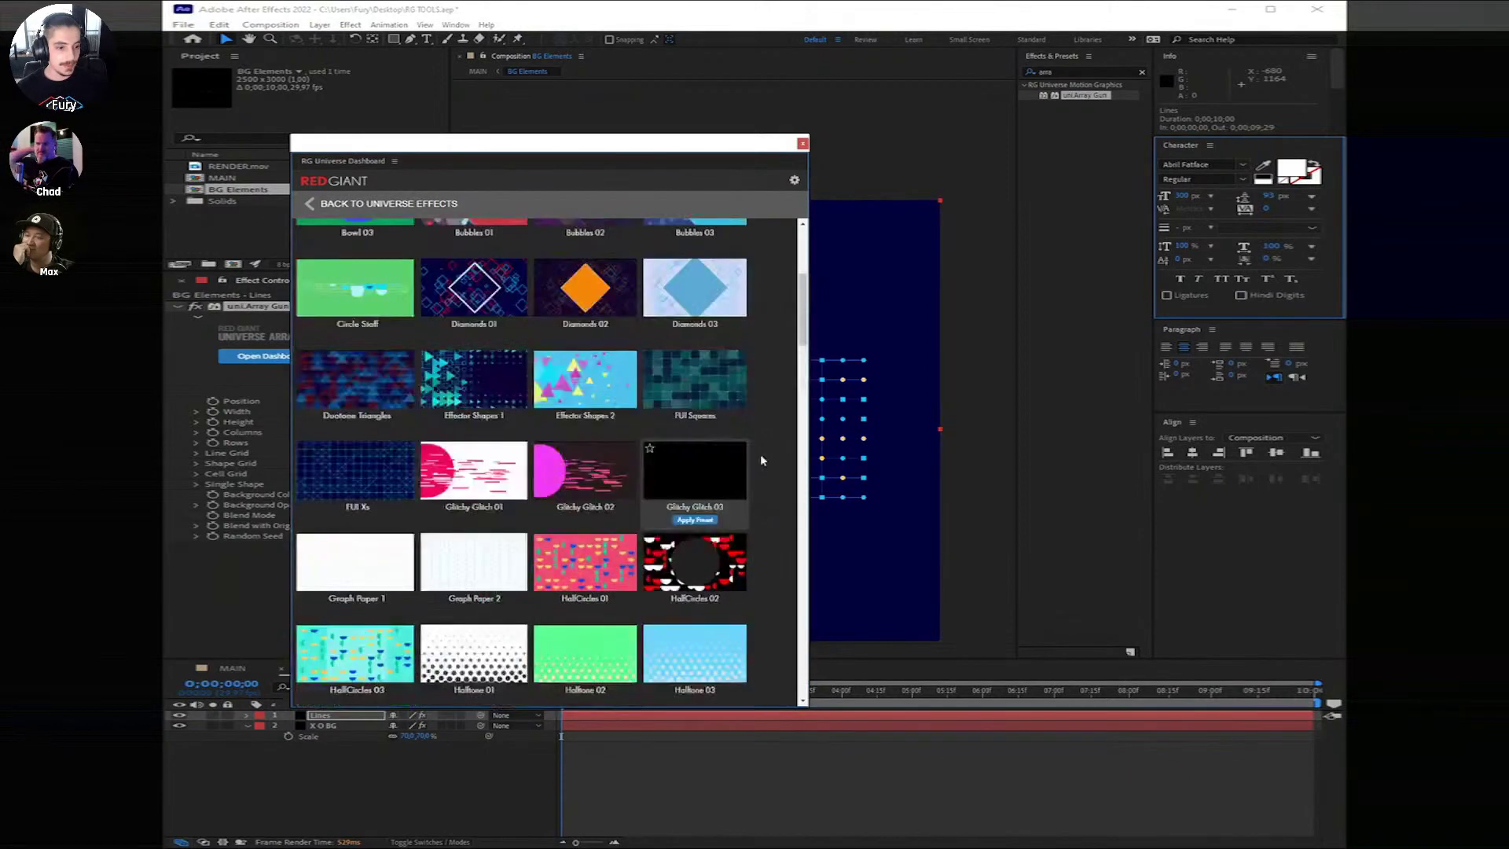
{"action": "left_click", "coordinate": [587, 520]}
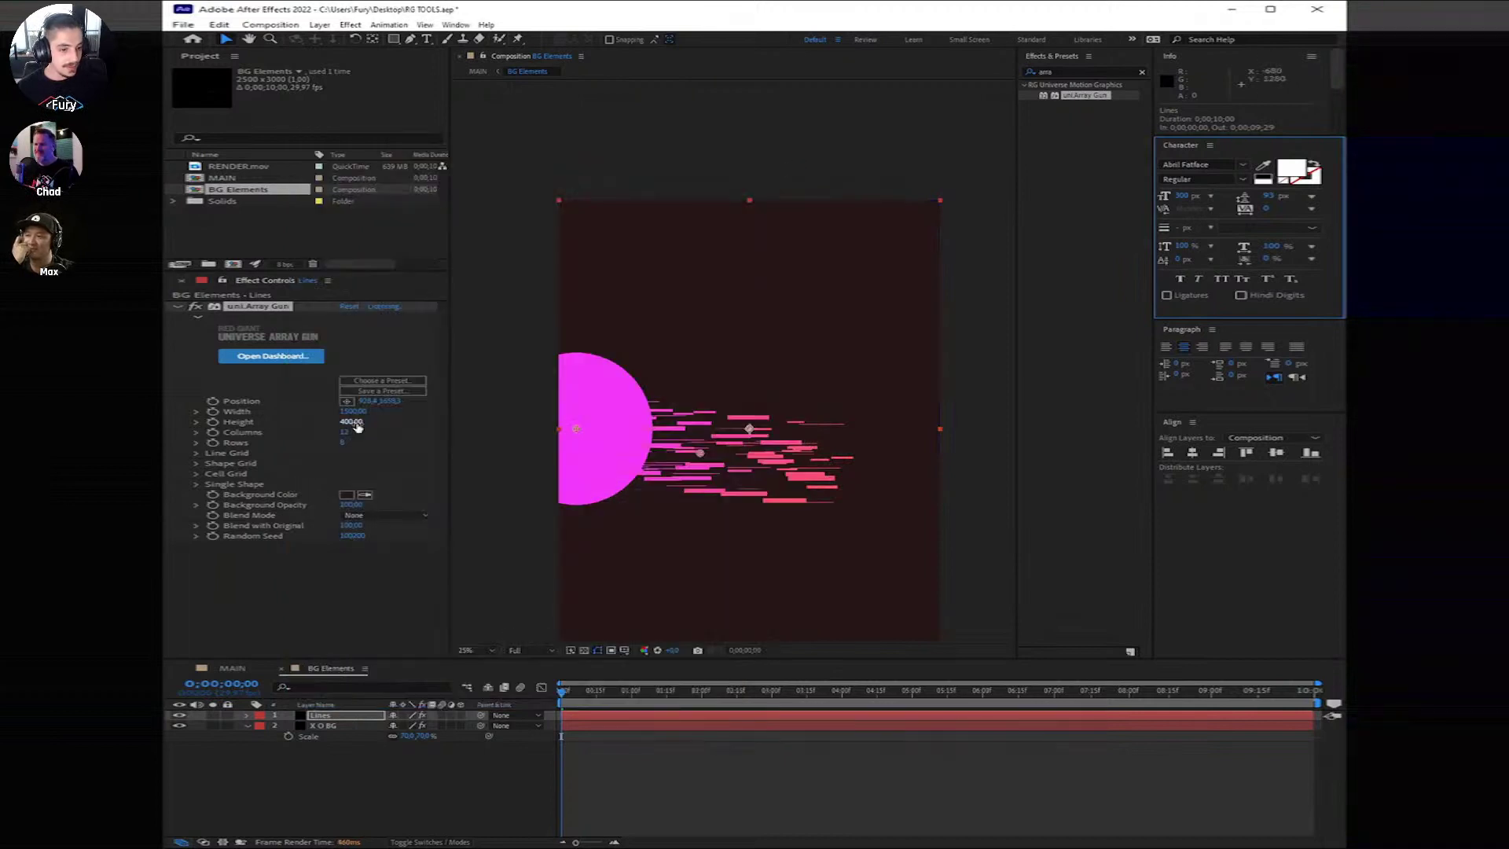
Step: Set Array Gun on the Lines layer to 8 columns and 6 rows
{"action": "scroll", "coordinate": [814, 523], "scroll_direction": "up", "scroll_amount": 4}
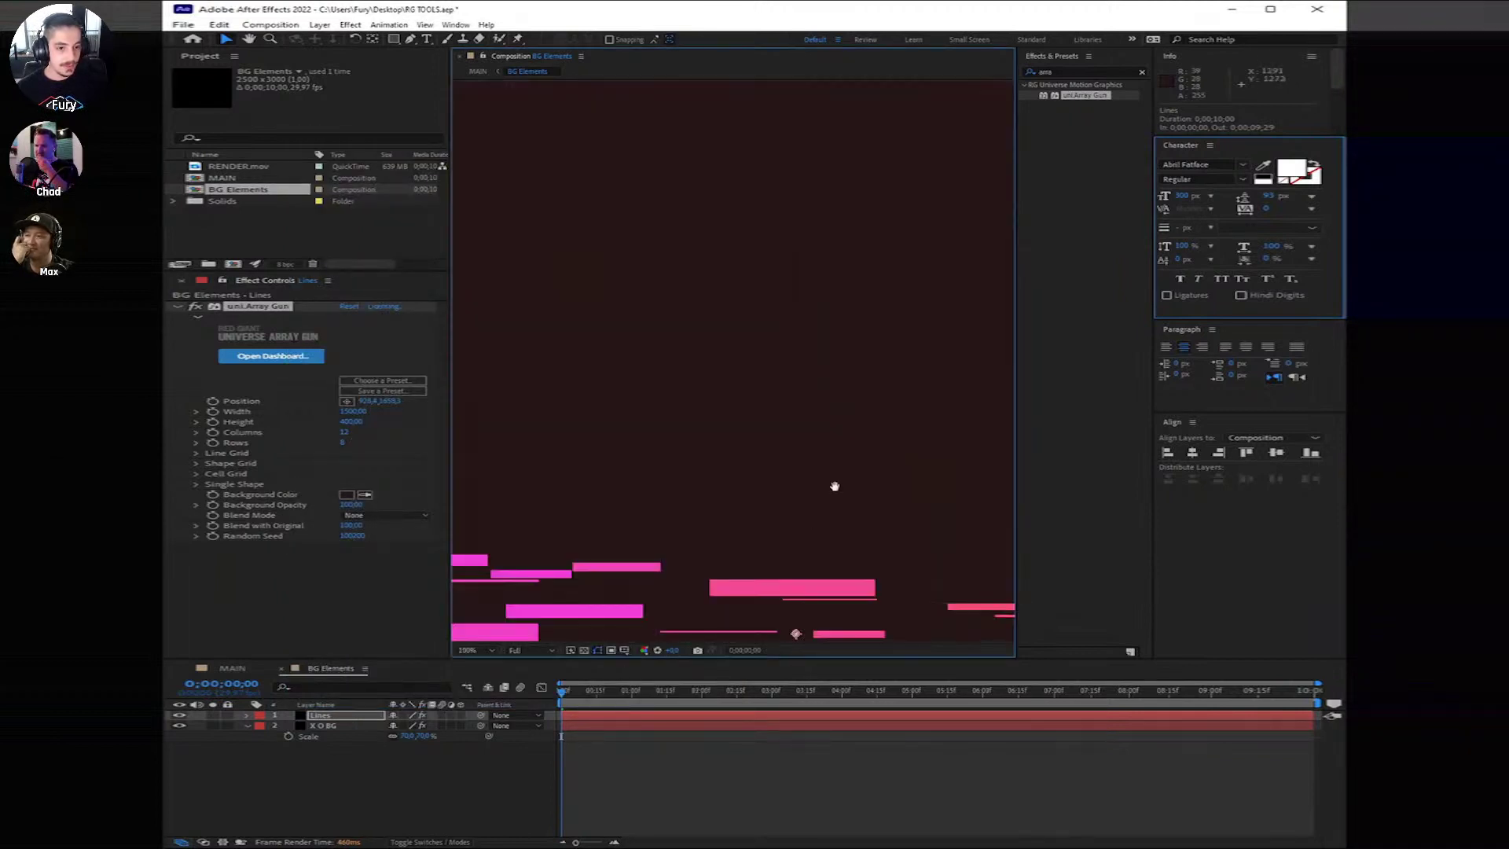
{"action": "scroll", "coordinate": [831, 484], "scroll_direction": "down", "scroll_amount": 2}
{"action": "scroll", "coordinate": [833, 369], "scroll_direction": "down", "scroll_amount": 1}
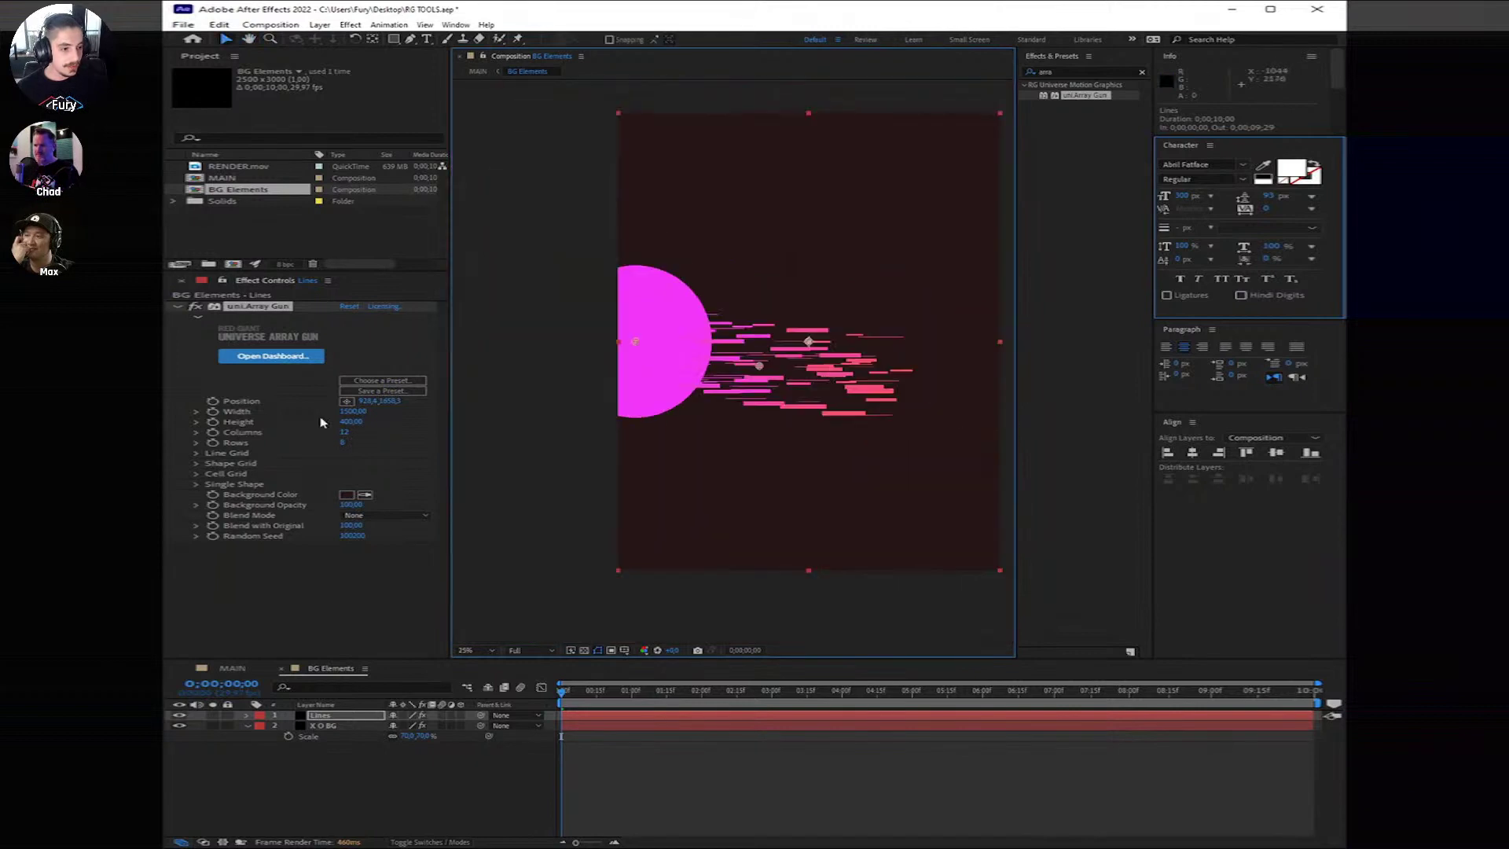
{"action": "left_click", "coordinate": [346, 432]}
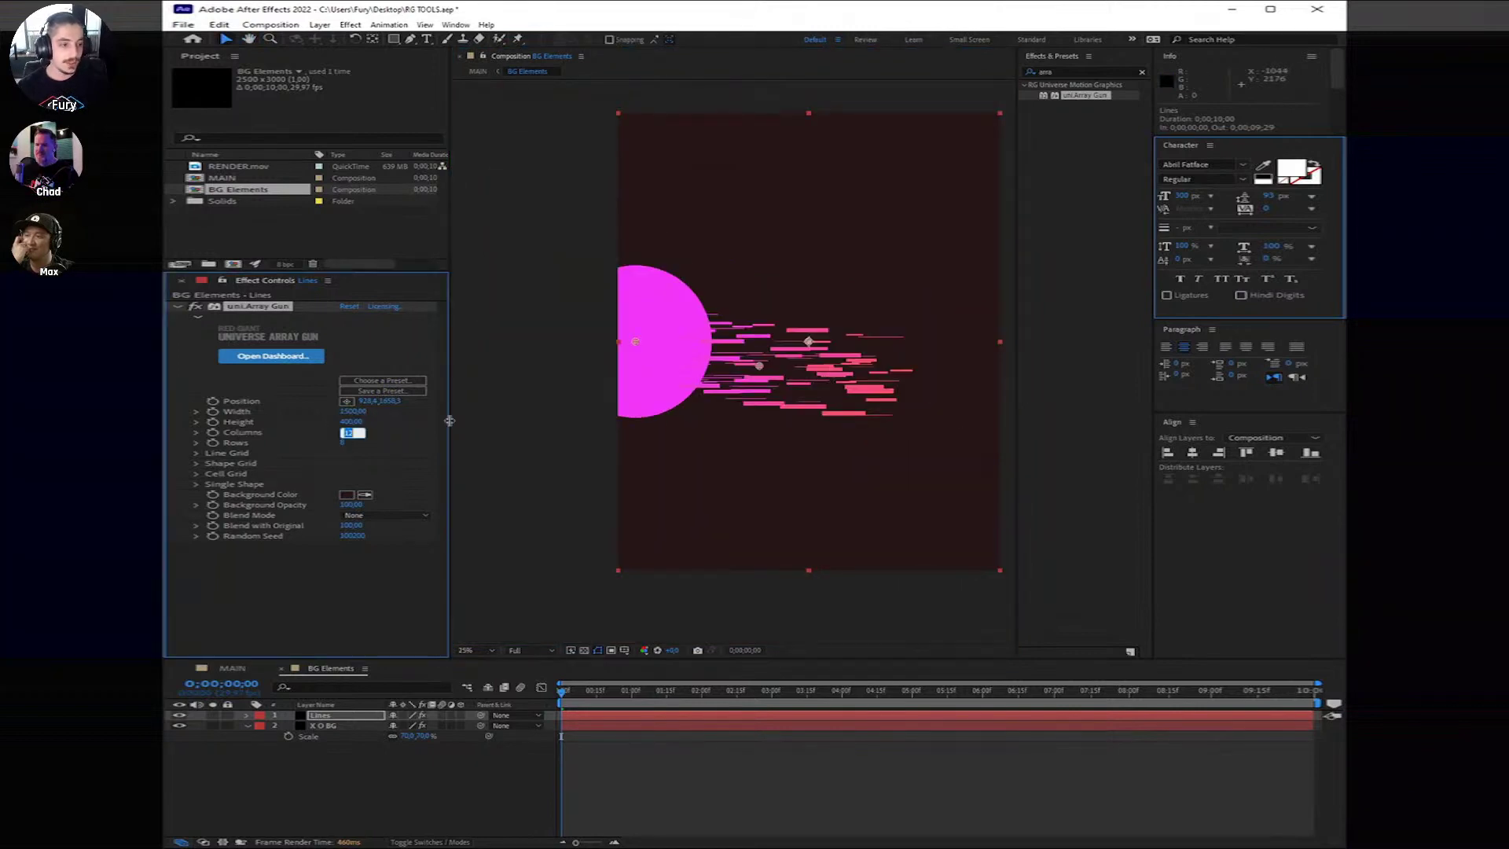
{"action": "type", "text": "8"}
{"action": "key", "text": "Tab"}
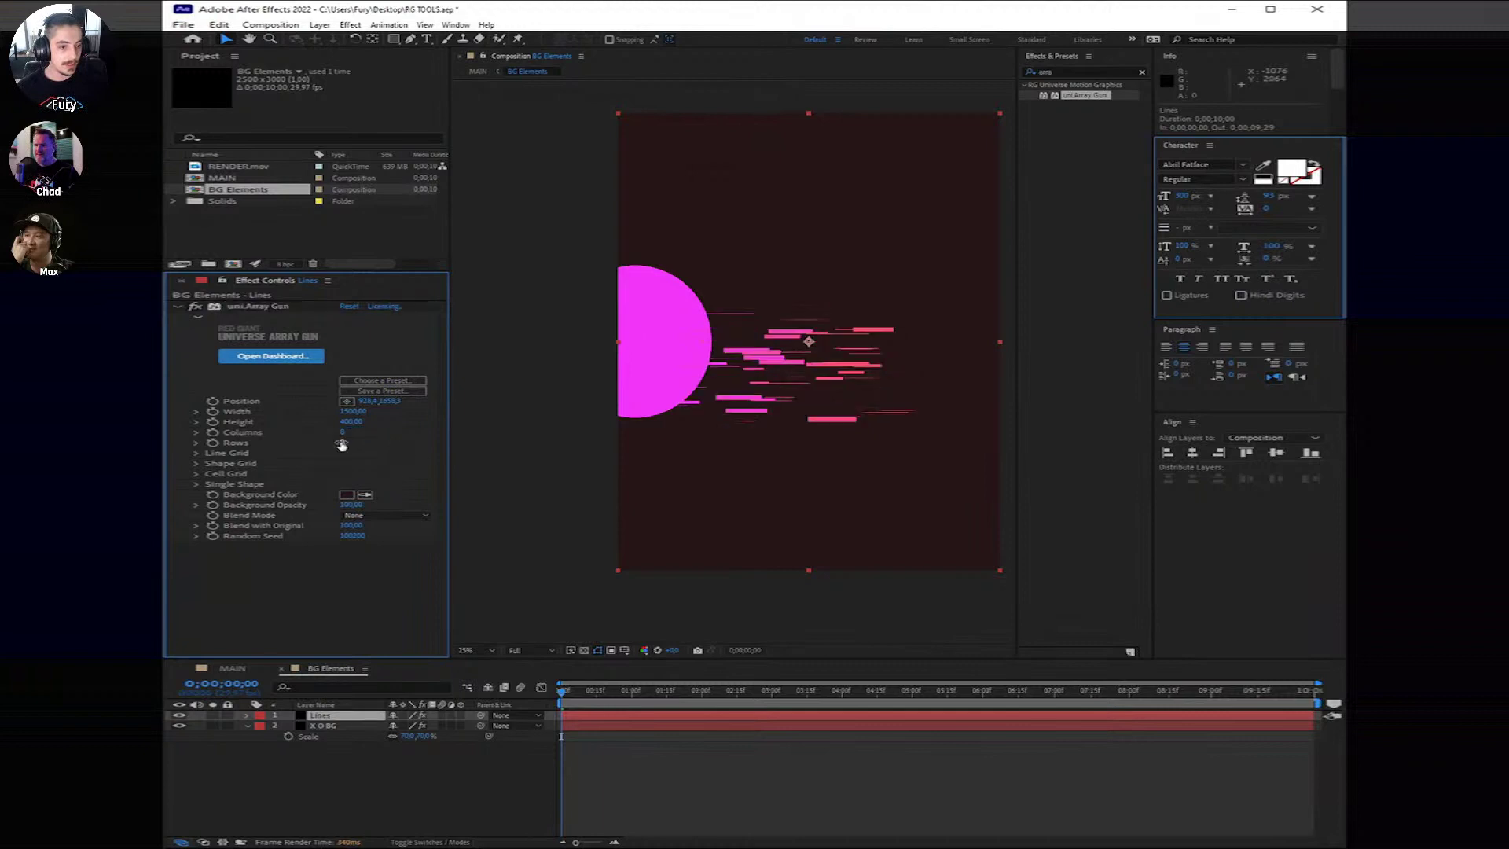
{"action": "type", "text": "6"}
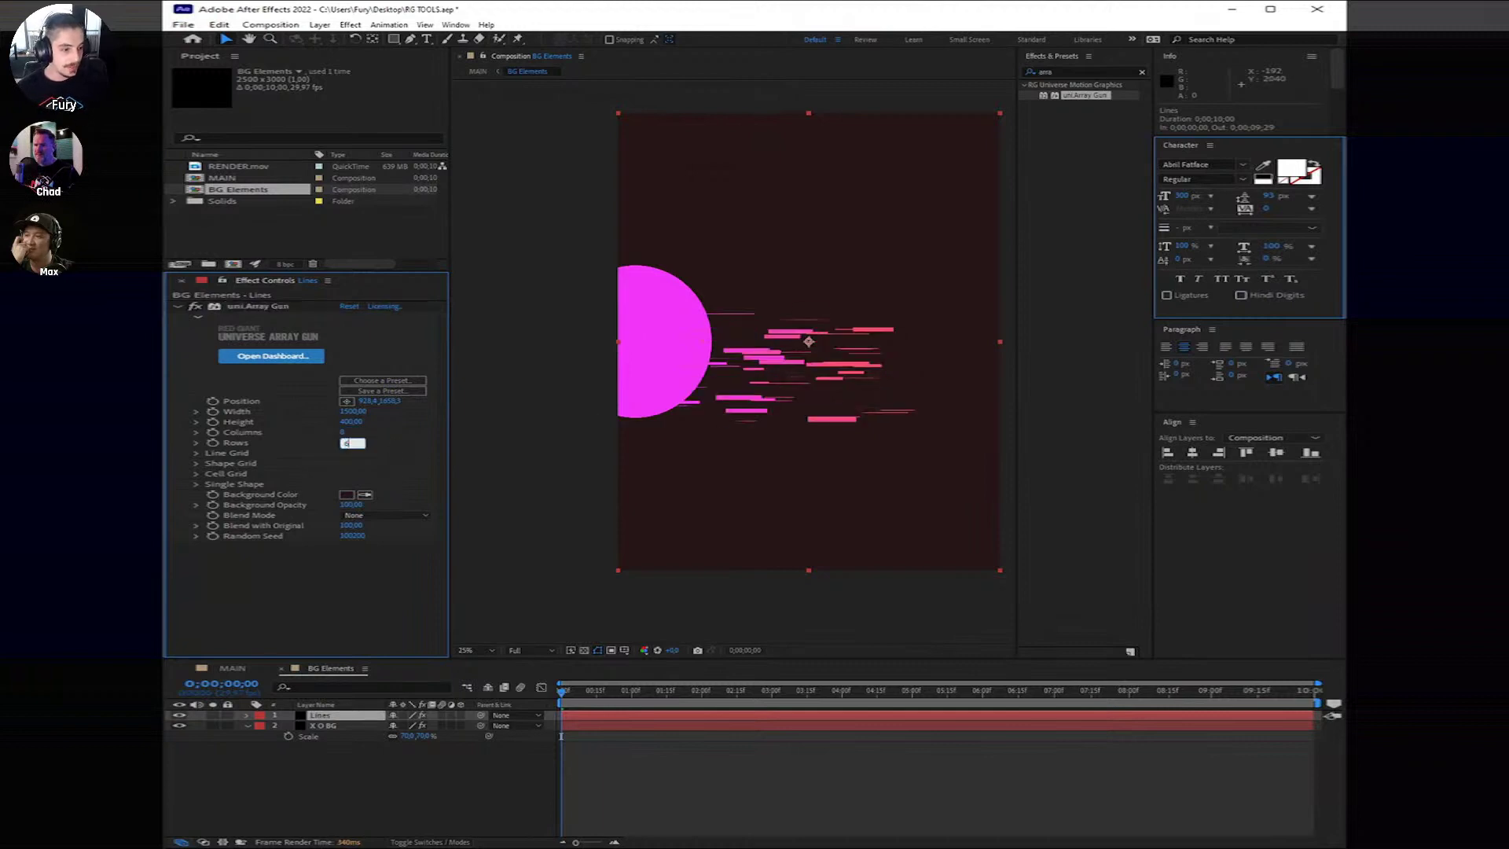
{"action": "key", "text": "Return"}
Step: Set Array Gun's background opacity on the Lines layer to 0
{"action": "left_click", "coordinate": [352, 504]}
{"action": "type", "text": "39"}
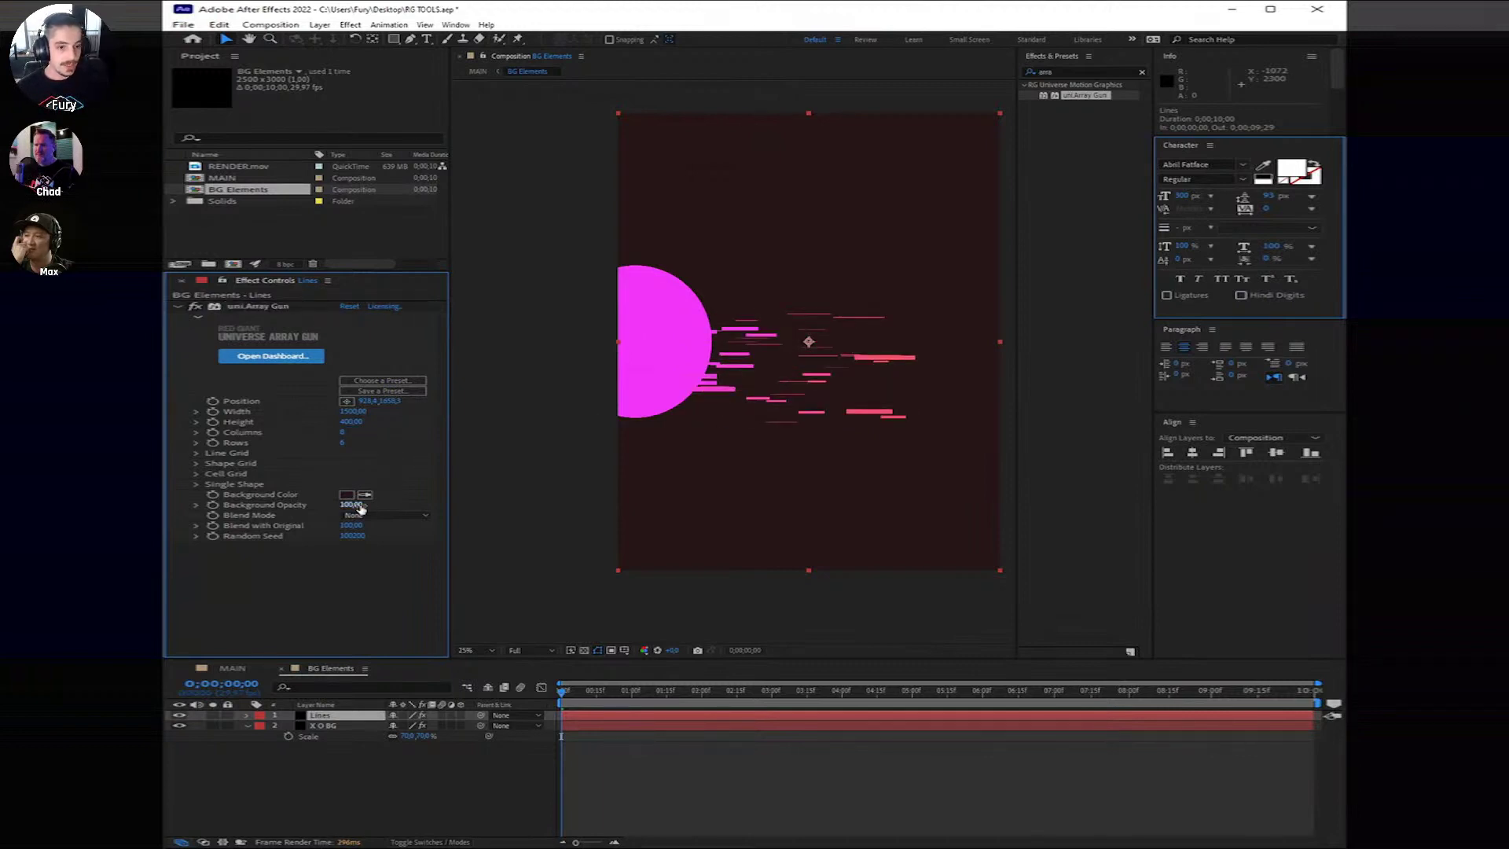
{"action": "key", "text": "Return"}
{"action": "key", "text": "ctrl+z"}
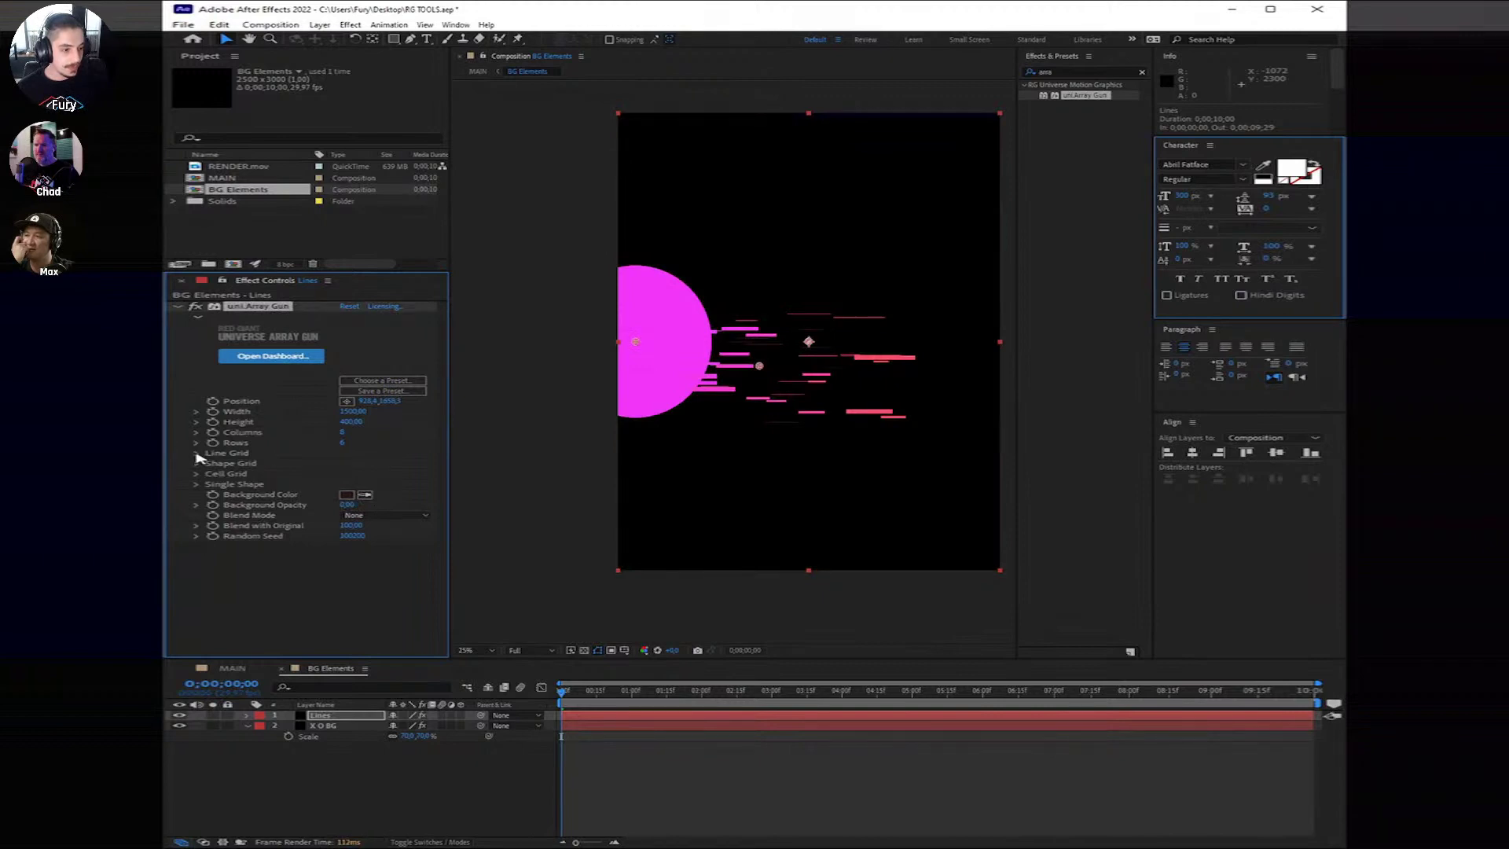
Step: Examine the Shape 1, Shape 2 and Shape 3 settings in the Lines layer's Array Gun shape grid
{"action": "left_click", "coordinate": [196, 463]}
{"action": "scroll", "coordinate": [305, 499], "scroll_direction": "down", "scroll_amount": 2}
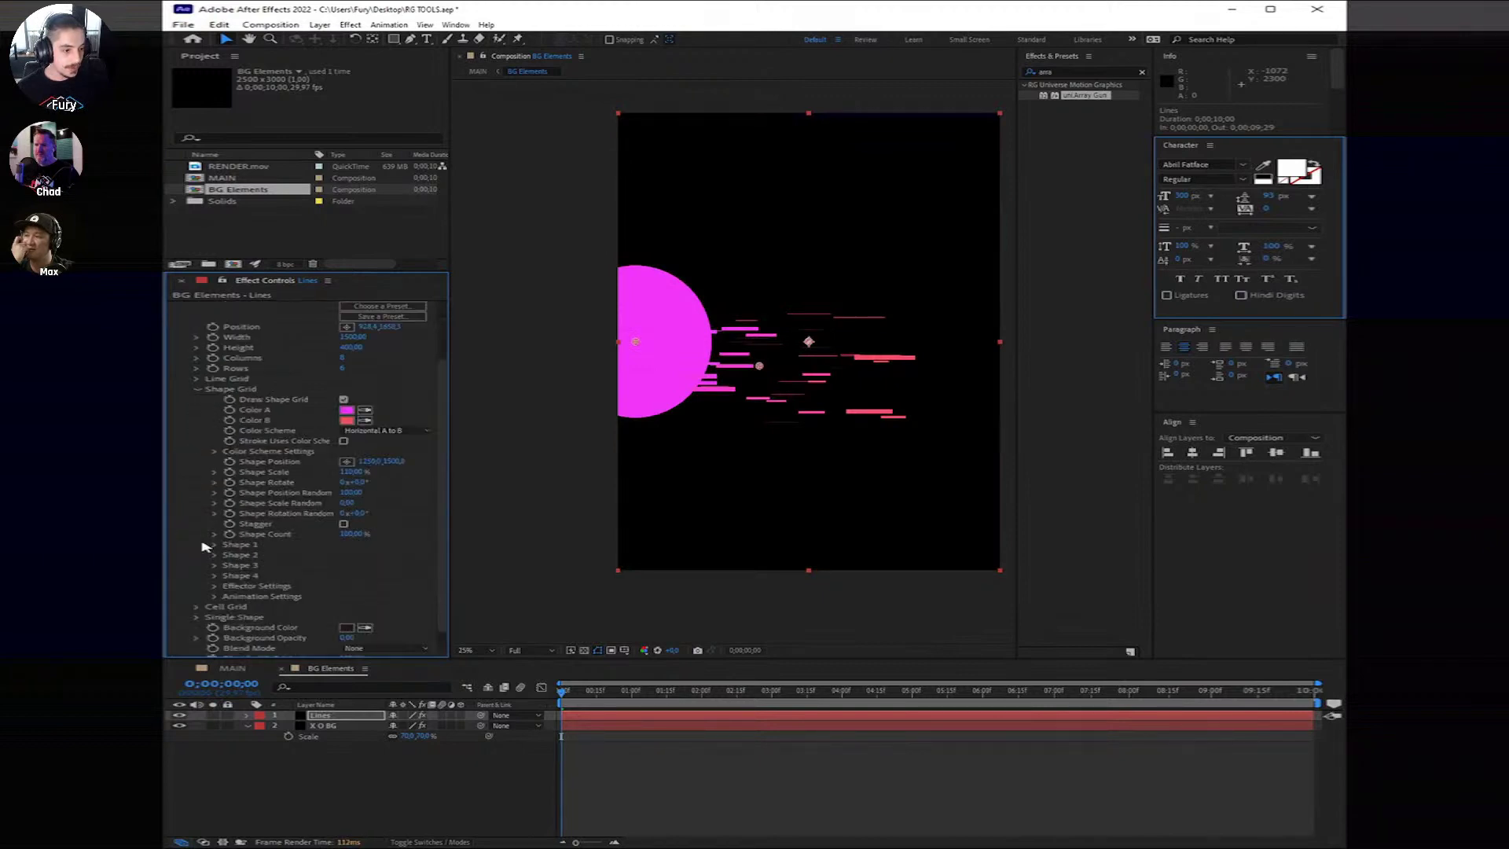
{"action": "left_click", "coordinate": [213, 545]}
{"action": "scroll", "coordinate": [312, 535], "scroll_direction": "down", "scroll_amount": 1}
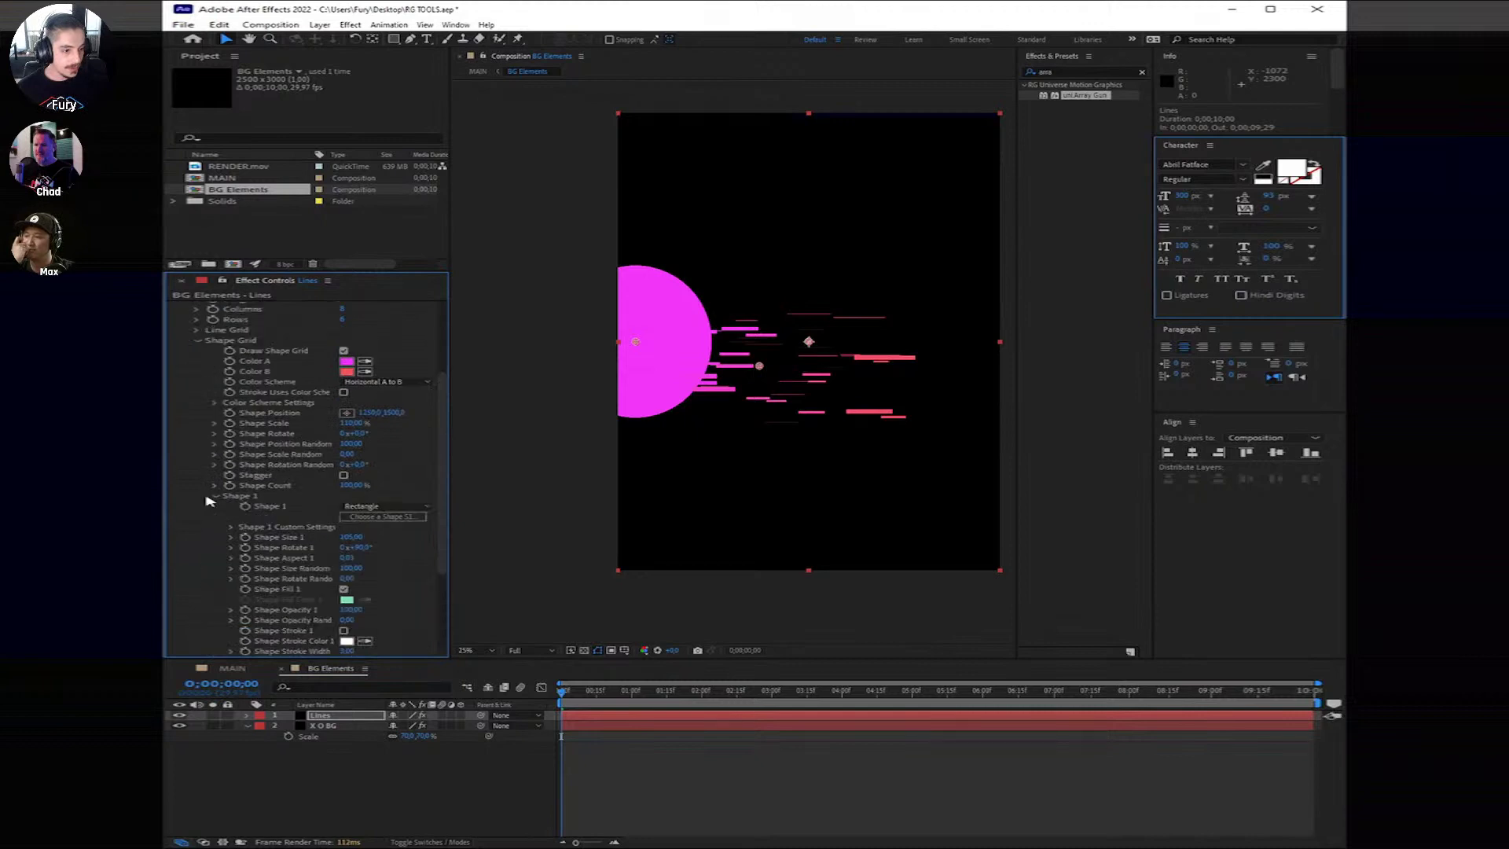
{"action": "left_click", "coordinate": [213, 496]}
{"action": "left_click", "coordinate": [214, 506]}
{"action": "scroll", "coordinate": [220, 534], "scroll_direction": "down", "scroll_amount": 1}
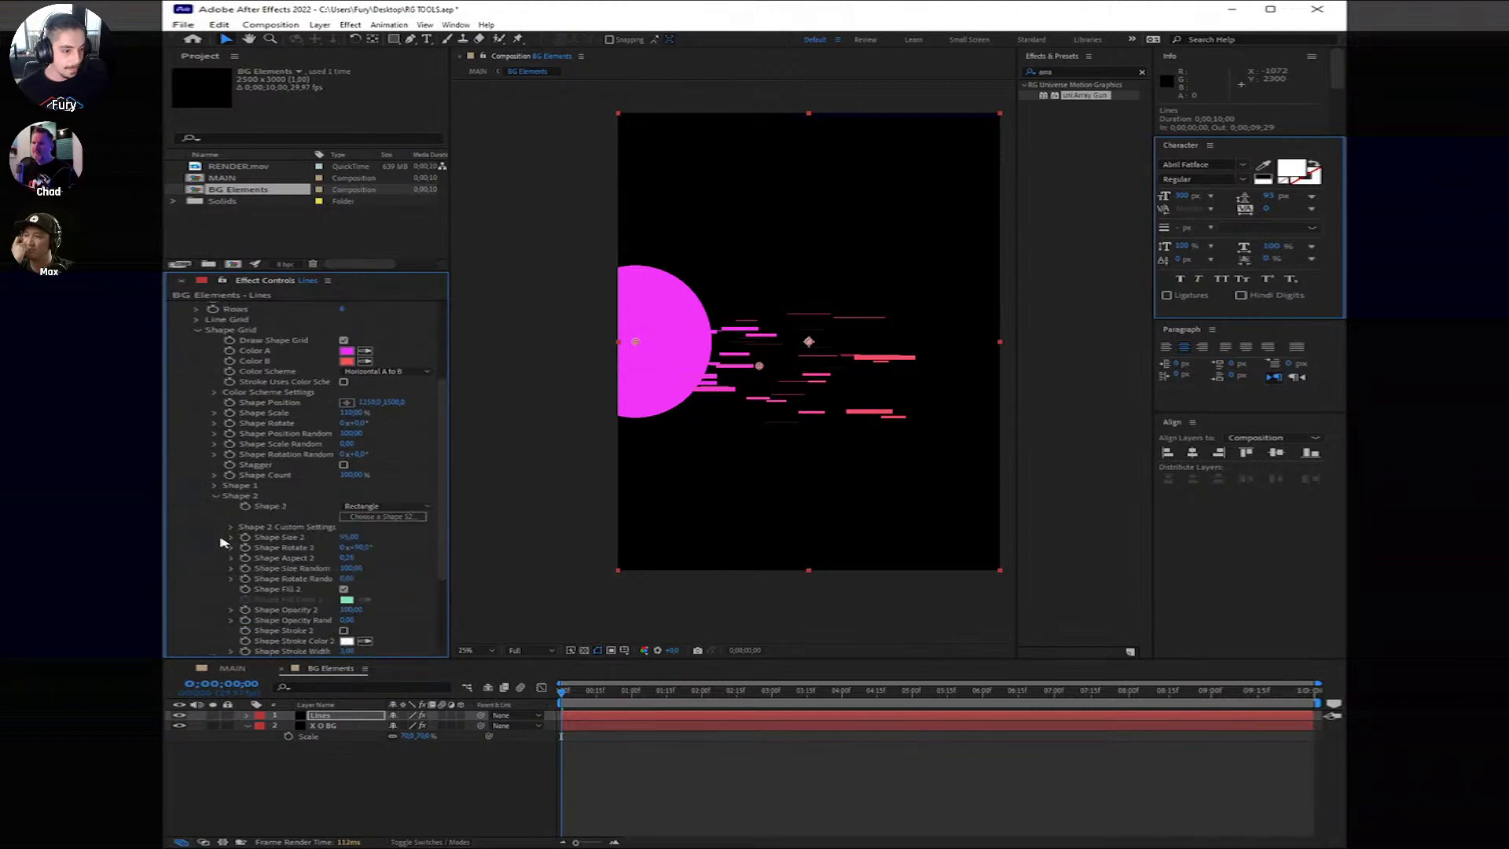
{"action": "scroll", "coordinate": [228, 541], "scroll_direction": "up", "scroll_amount": 1}
{"action": "left_click", "coordinate": [234, 539]}
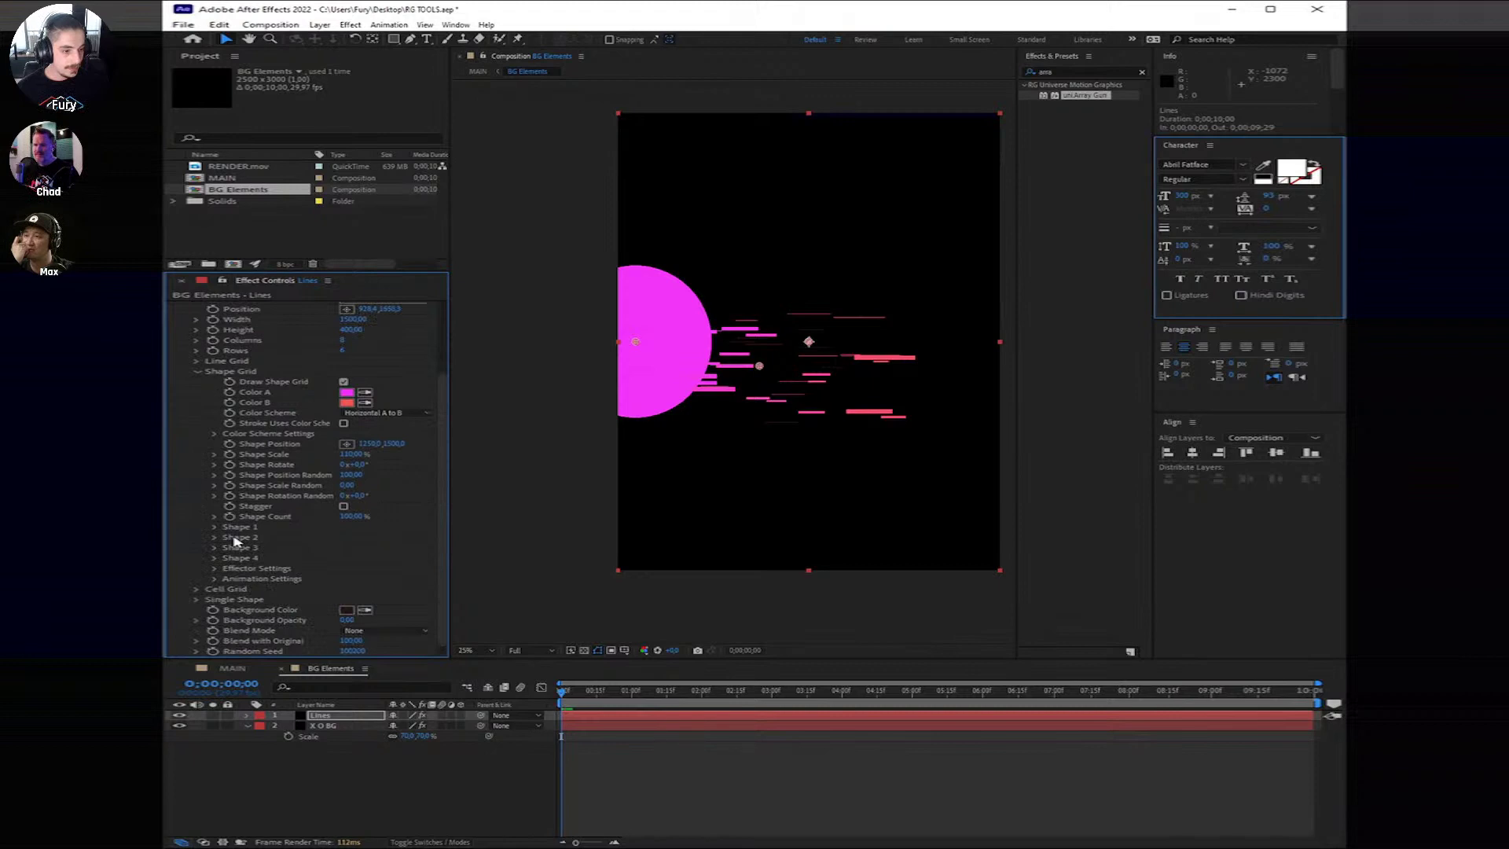
{"action": "left_click", "coordinate": [215, 547]}
{"action": "scroll", "coordinate": [217, 550], "scroll_direction": "down", "scroll_amount": 1}
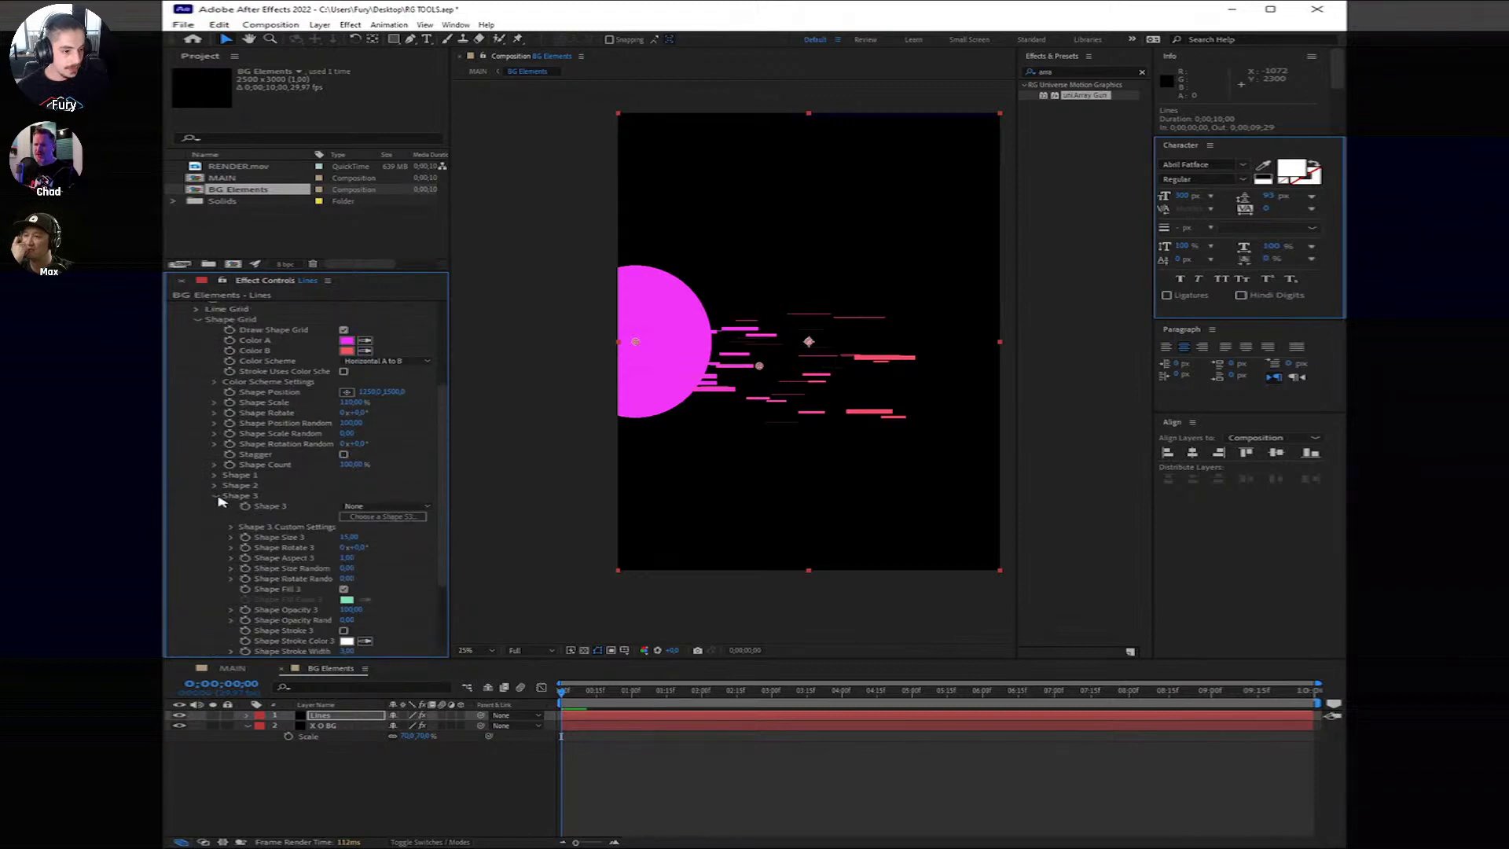
{"action": "left_click", "coordinate": [216, 496]}
{"action": "scroll", "coordinate": [248, 513], "scroll_direction": "up", "scroll_amount": 1}
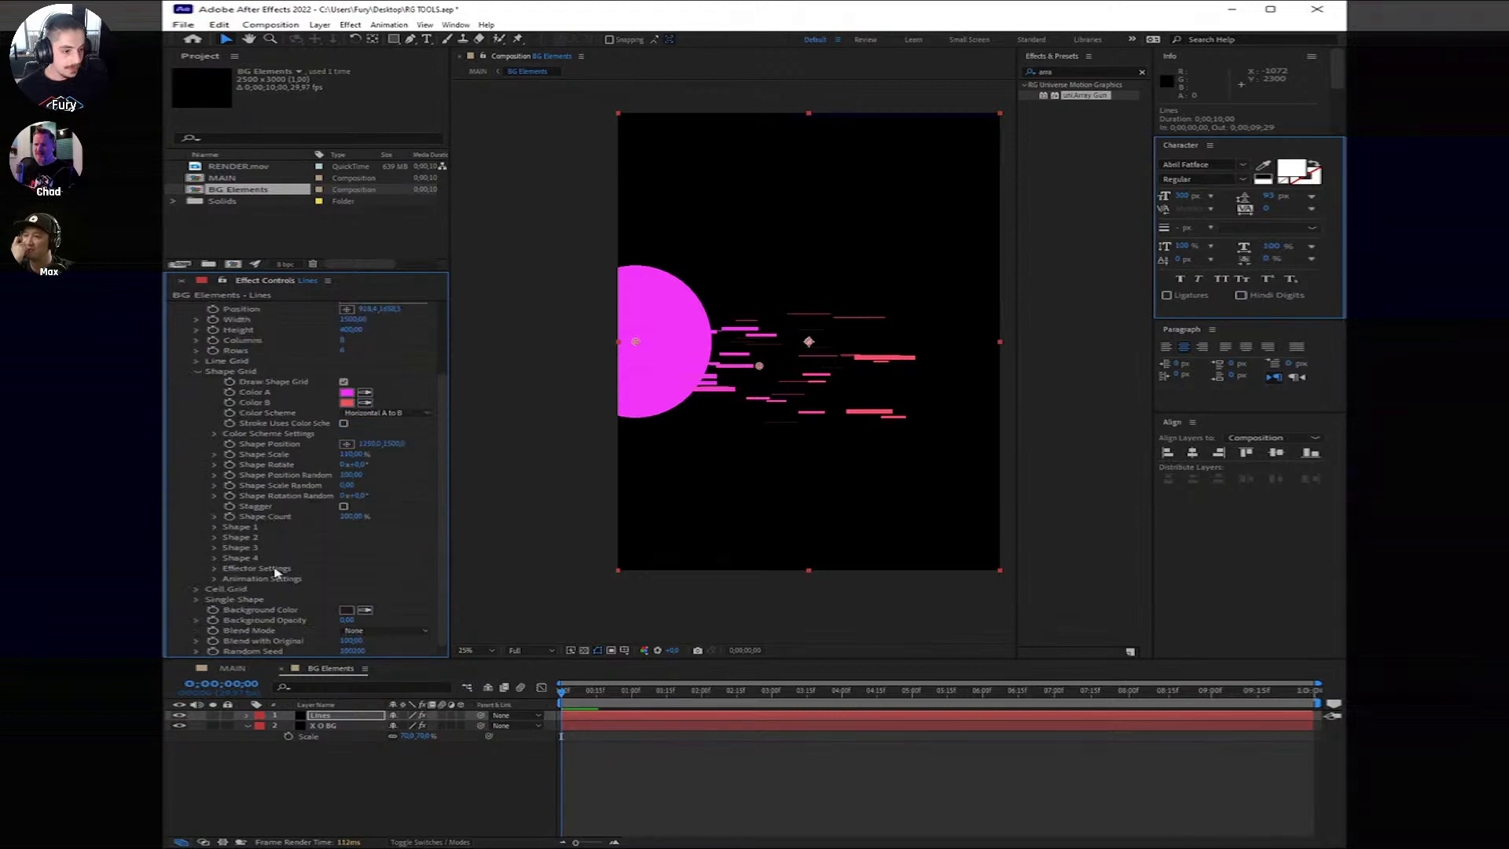
Step: Remove the large magenta circle from the Lines layer by changing Array Gun's Single Shape Type
{"action": "left_click", "coordinate": [209, 599]}
{"action": "scroll", "coordinate": [209, 599], "scroll_direction": "down", "scroll_amount": 2}
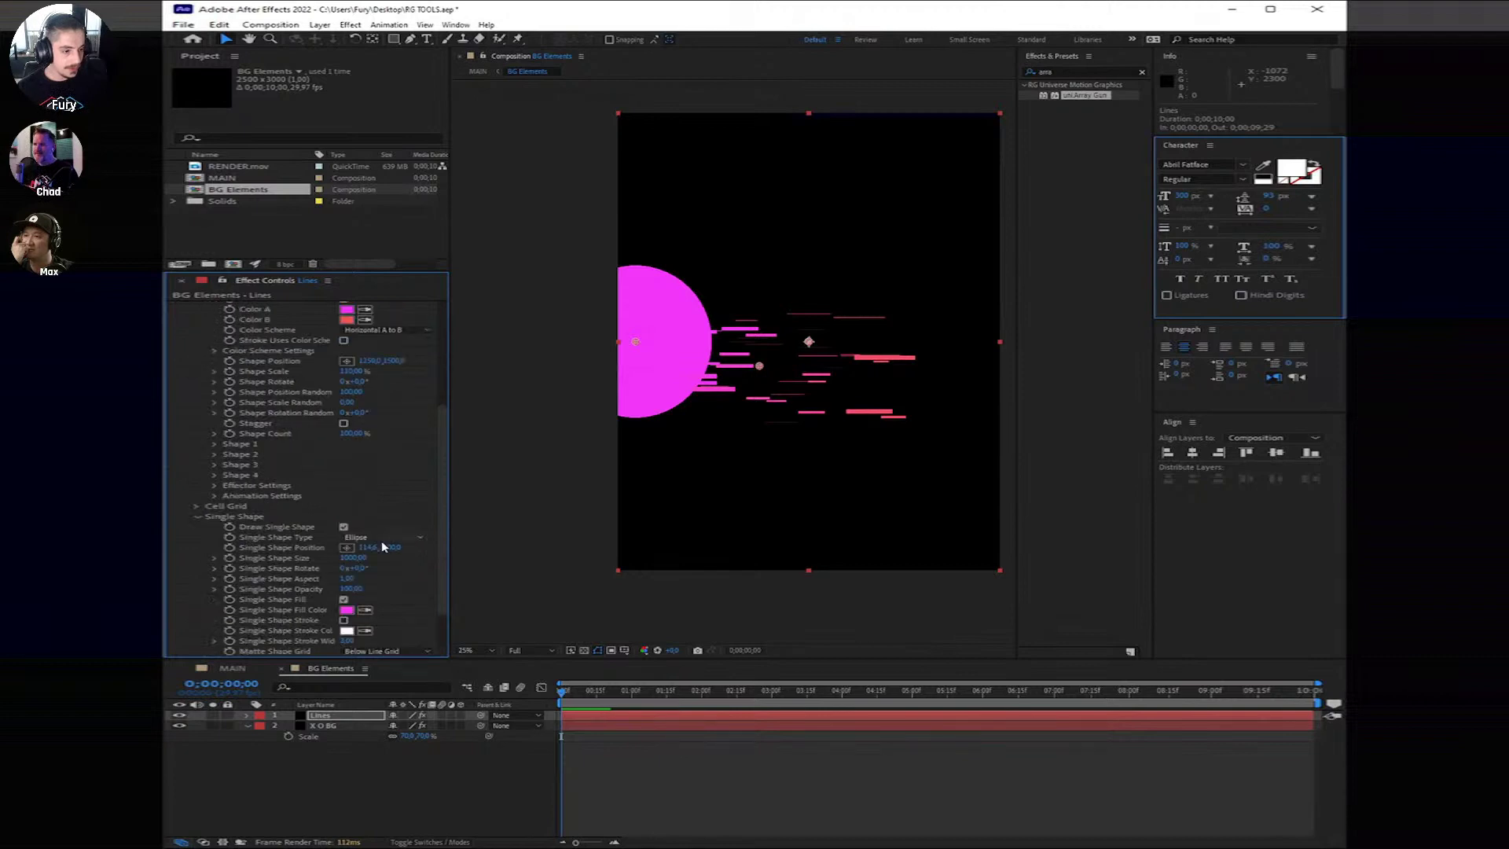
{"action": "left_click", "coordinate": [385, 538]}
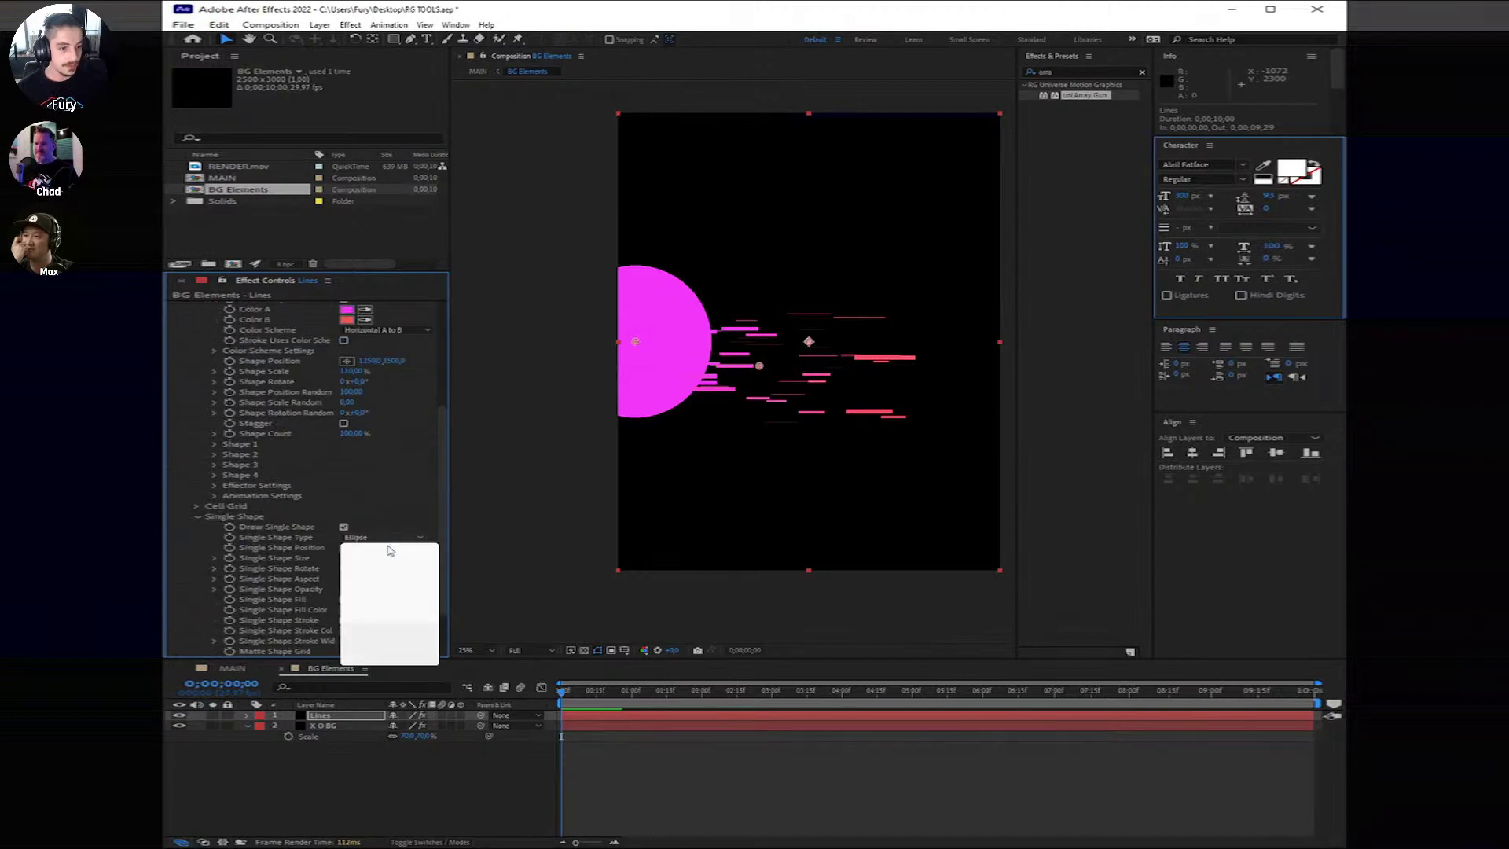
{"action": "left_click", "coordinate": [388, 550]}
Step: Scale the Lines layer down to about 59% and move it into the composition's upper-left corner
{"action": "left_click", "coordinate": [595, 725]}
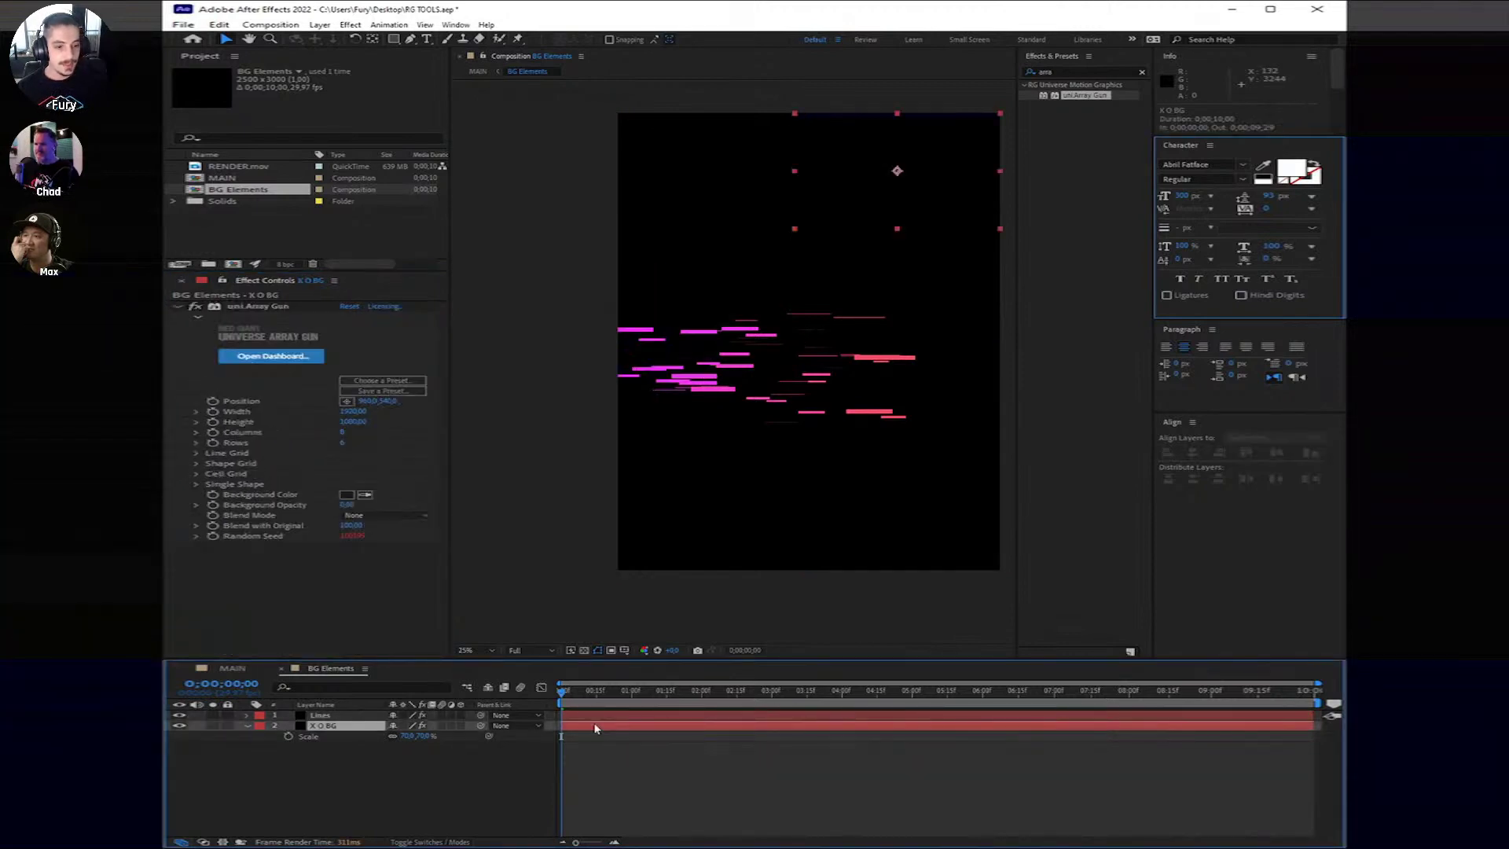
{"action": "left_click", "coordinate": [595, 716]}
{"action": "key", "text": "s"}
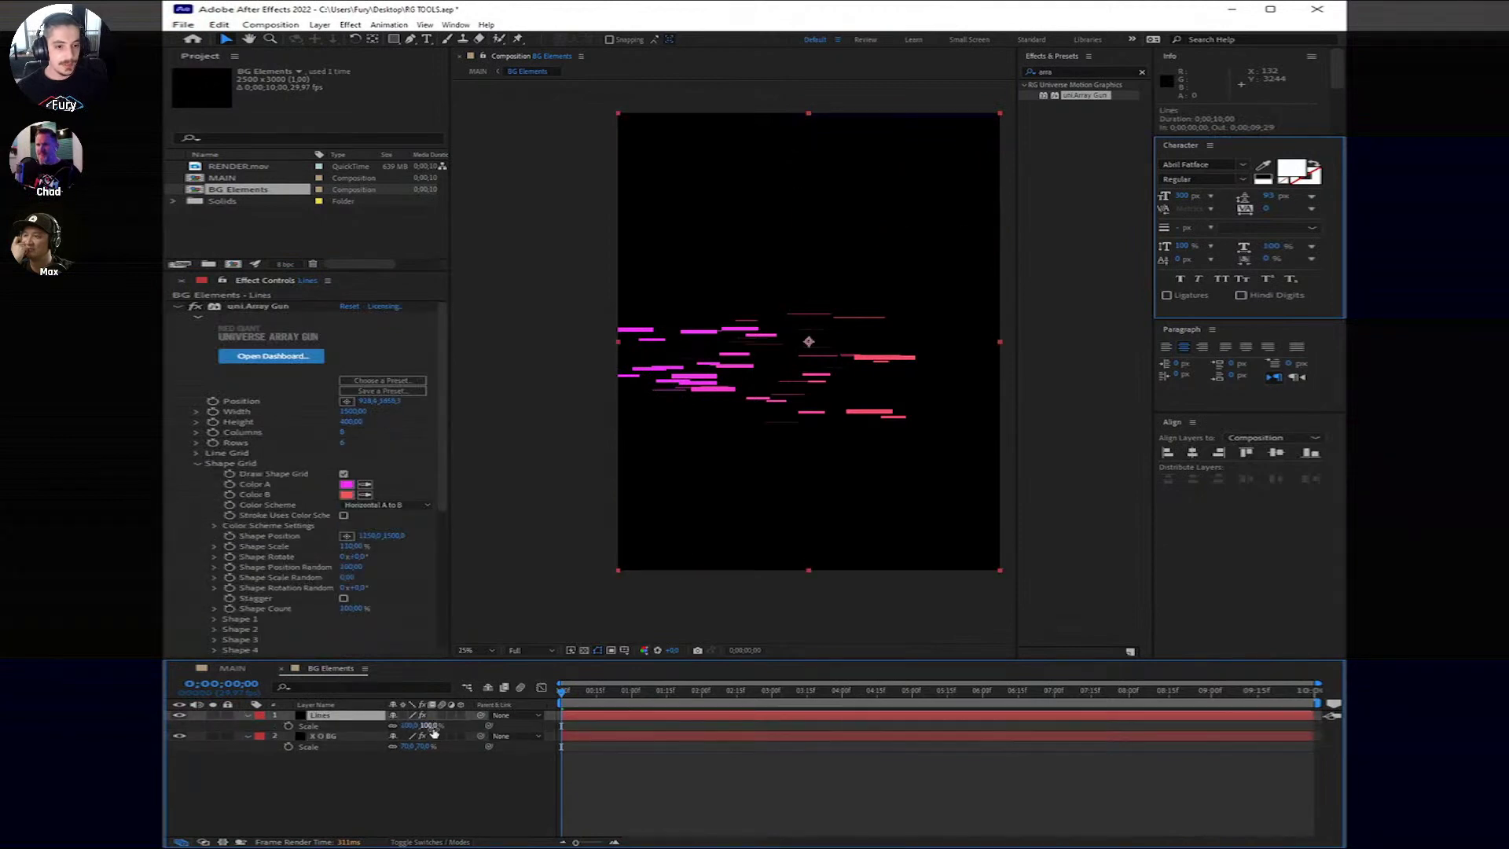
{"action": "left_click_drag", "start_coordinate": [433, 726], "coordinate": [401, 726]}
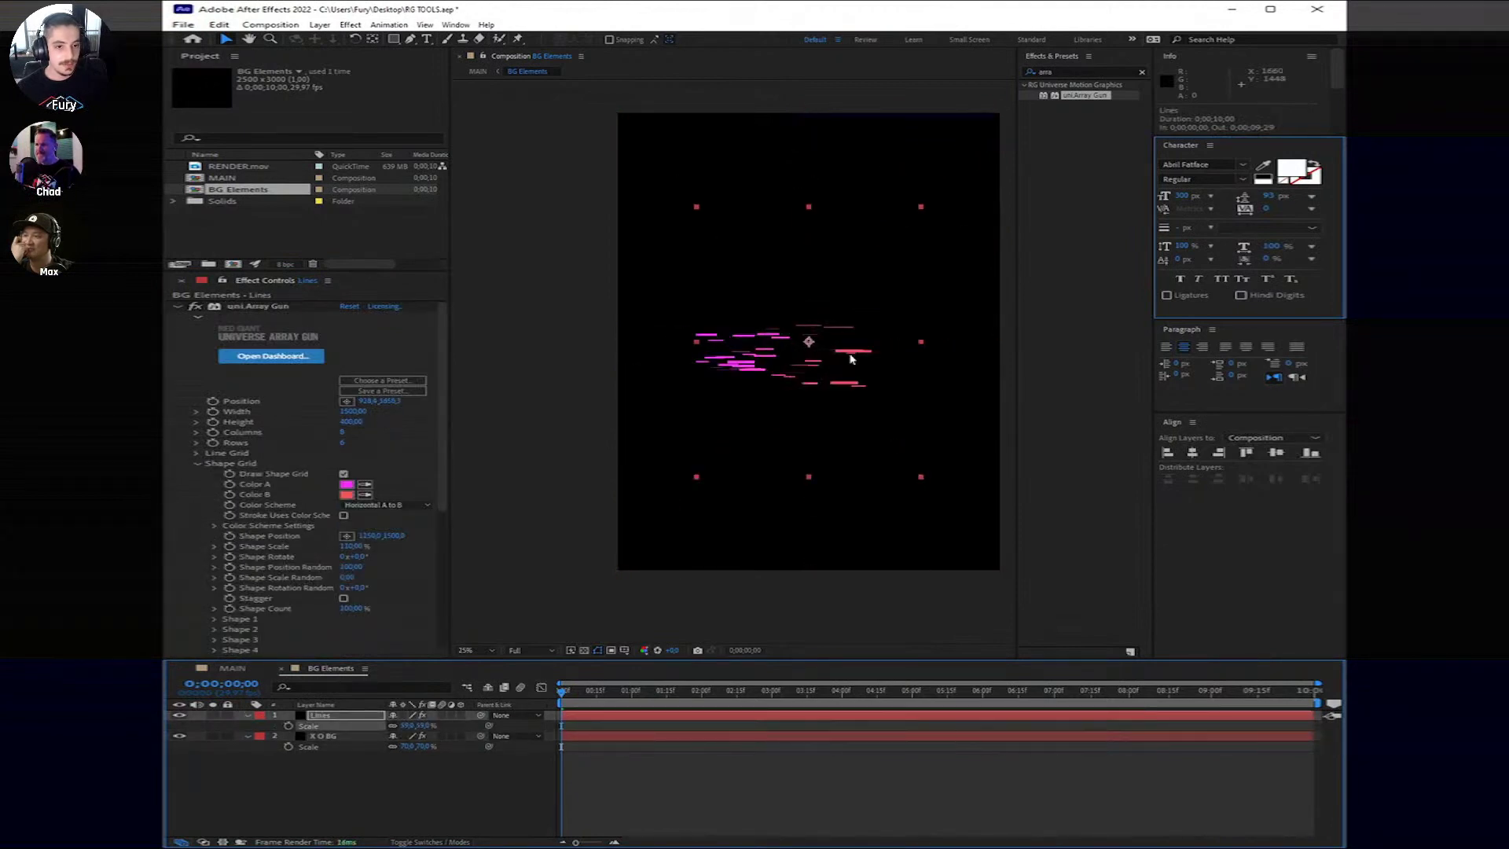
{"action": "left_click_drag", "start_coordinate": [851, 359], "coordinate": [744, 187]}
{"action": "key", "text": "h"}
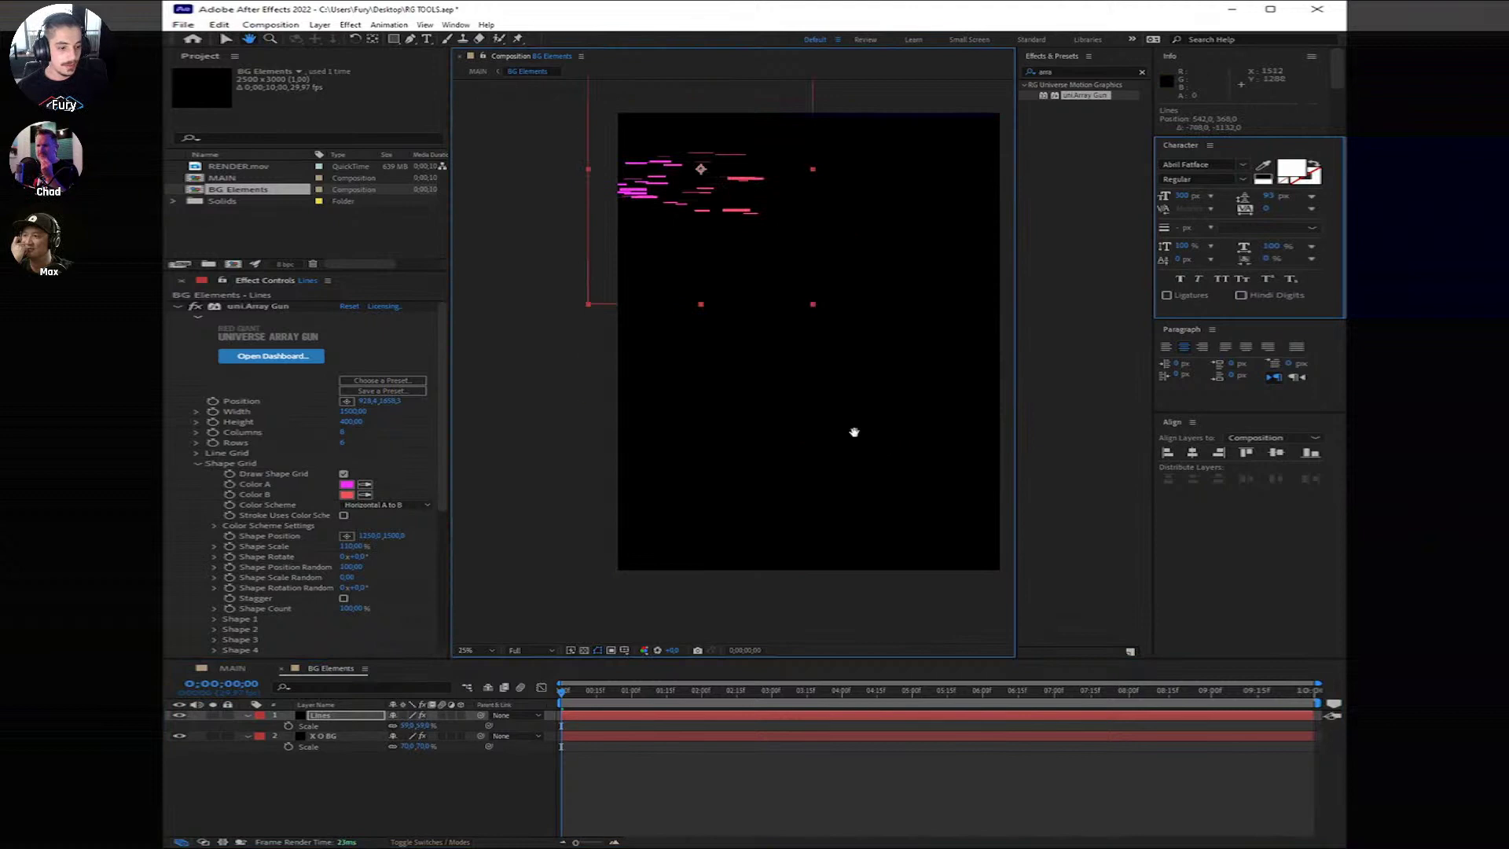
{"action": "left_click_drag", "start_coordinate": [854, 432], "coordinate": [849, 526]}
{"action": "key", "text": "v"}
Step: Move the current time to 0;00;00;14 and select the Lines layer
{"action": "left_click", "coordinate": [588, 739]}
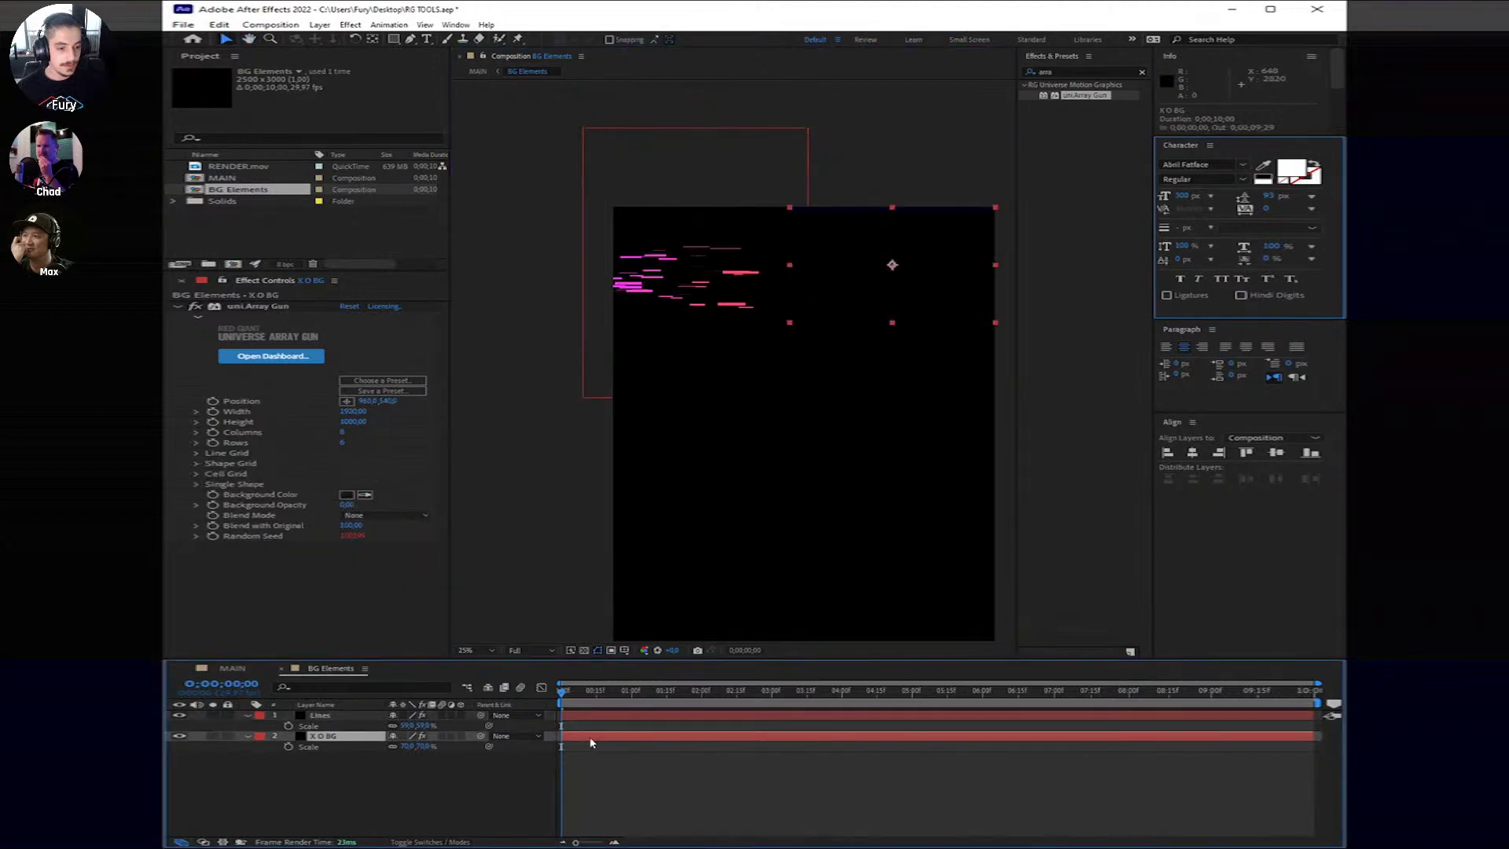
{"action": "left_click", "coordinate": [594, 691]}
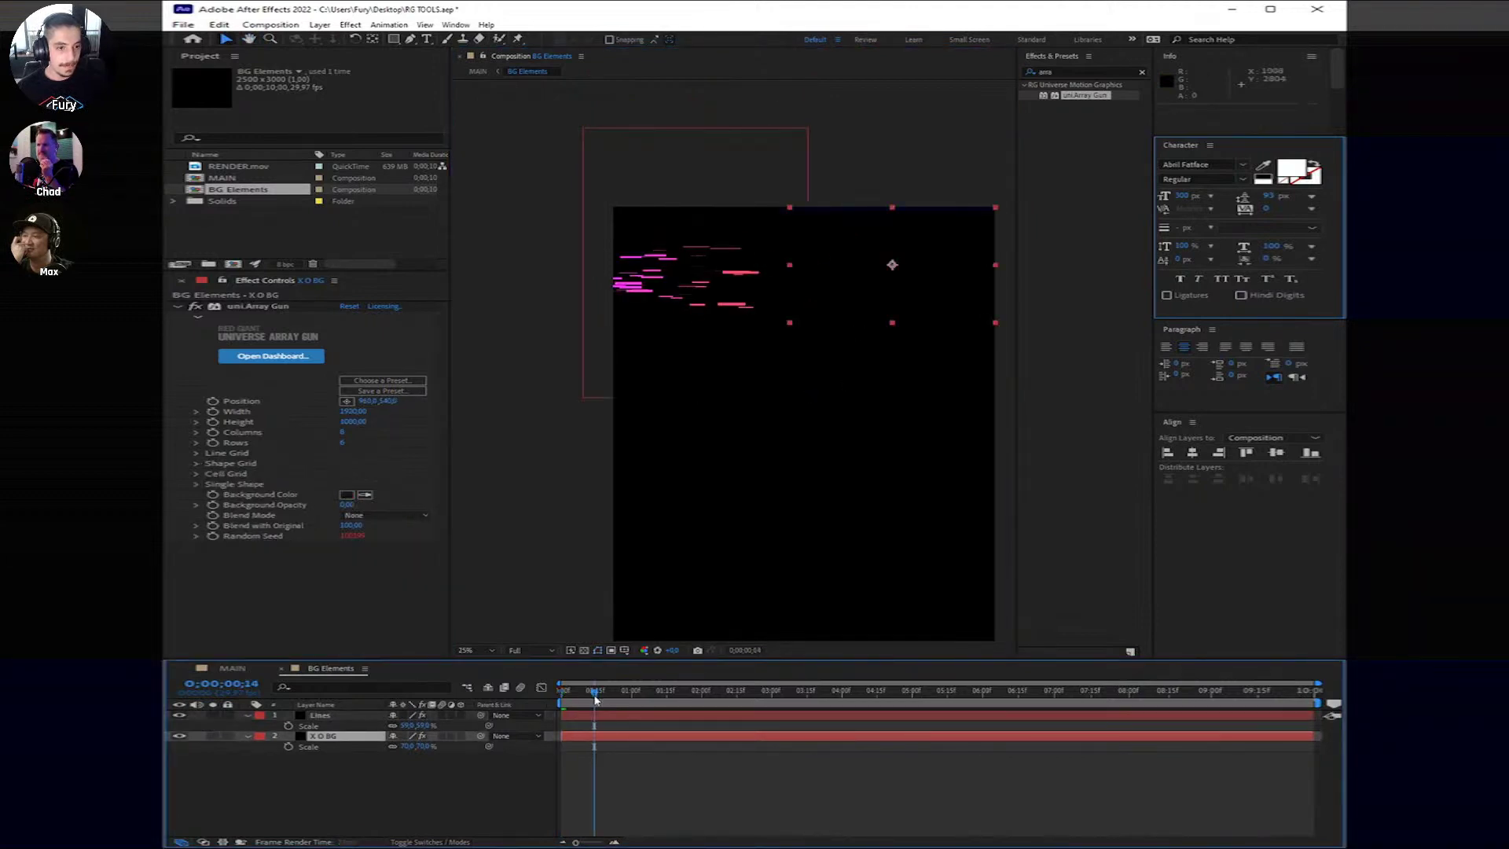
{"action": "left_click", "coordinate": [618, 714]}
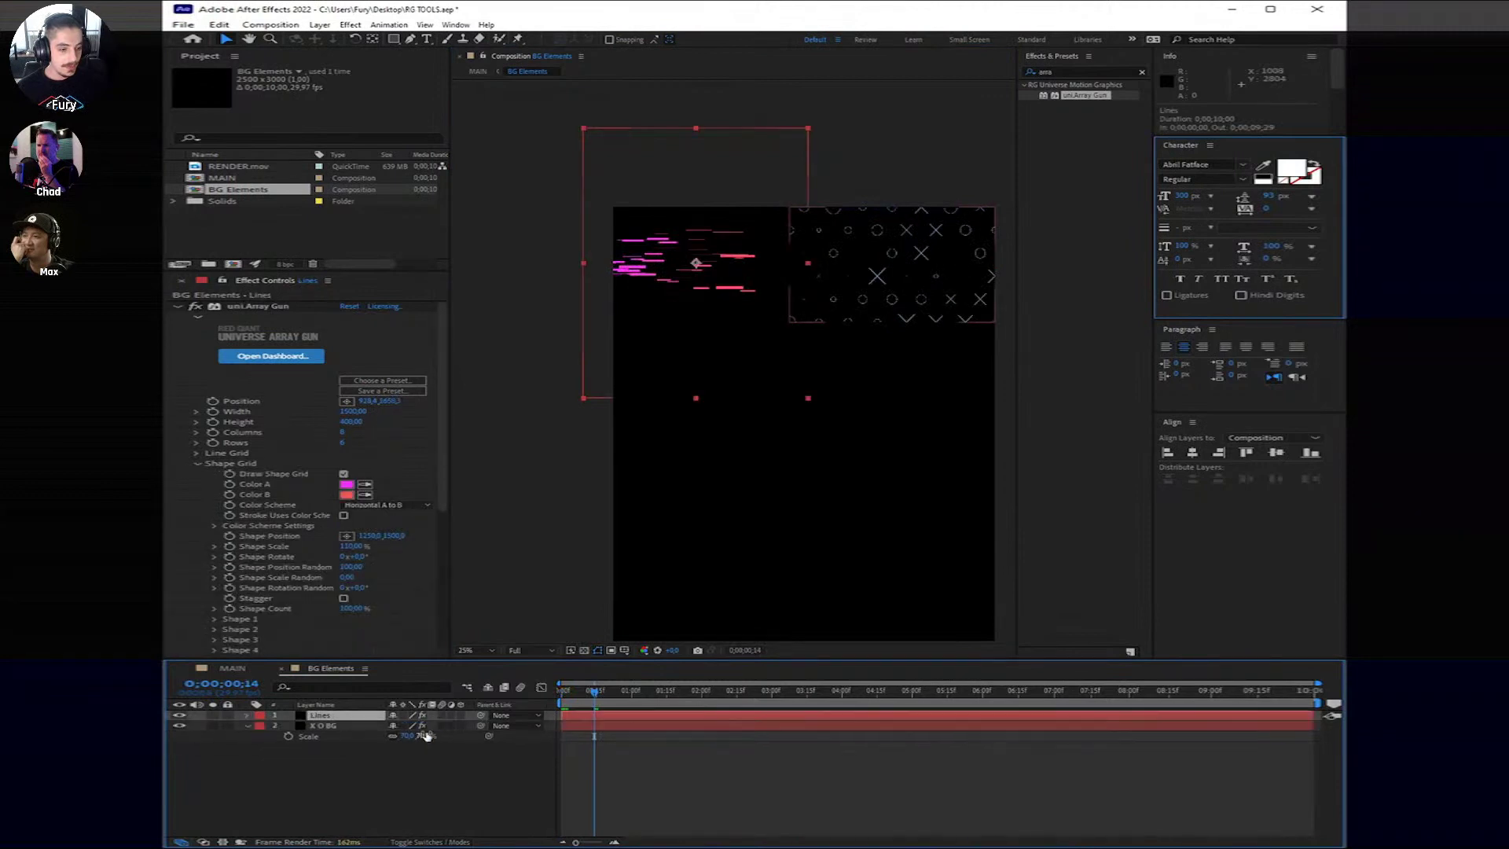
Step: Scale the Lines layer up to about 108%, keeping it in the composition's upper-left area
{"action": "mouse_move", "coordinate": [427, 735]}
{"action": "left_mouse_down"}
{"action": "mouse_move", "coordinate": [442, 736]}
{"action": "mouse_move", "coordinate": [429, 726]}
{"action": "left_mouse_up"}
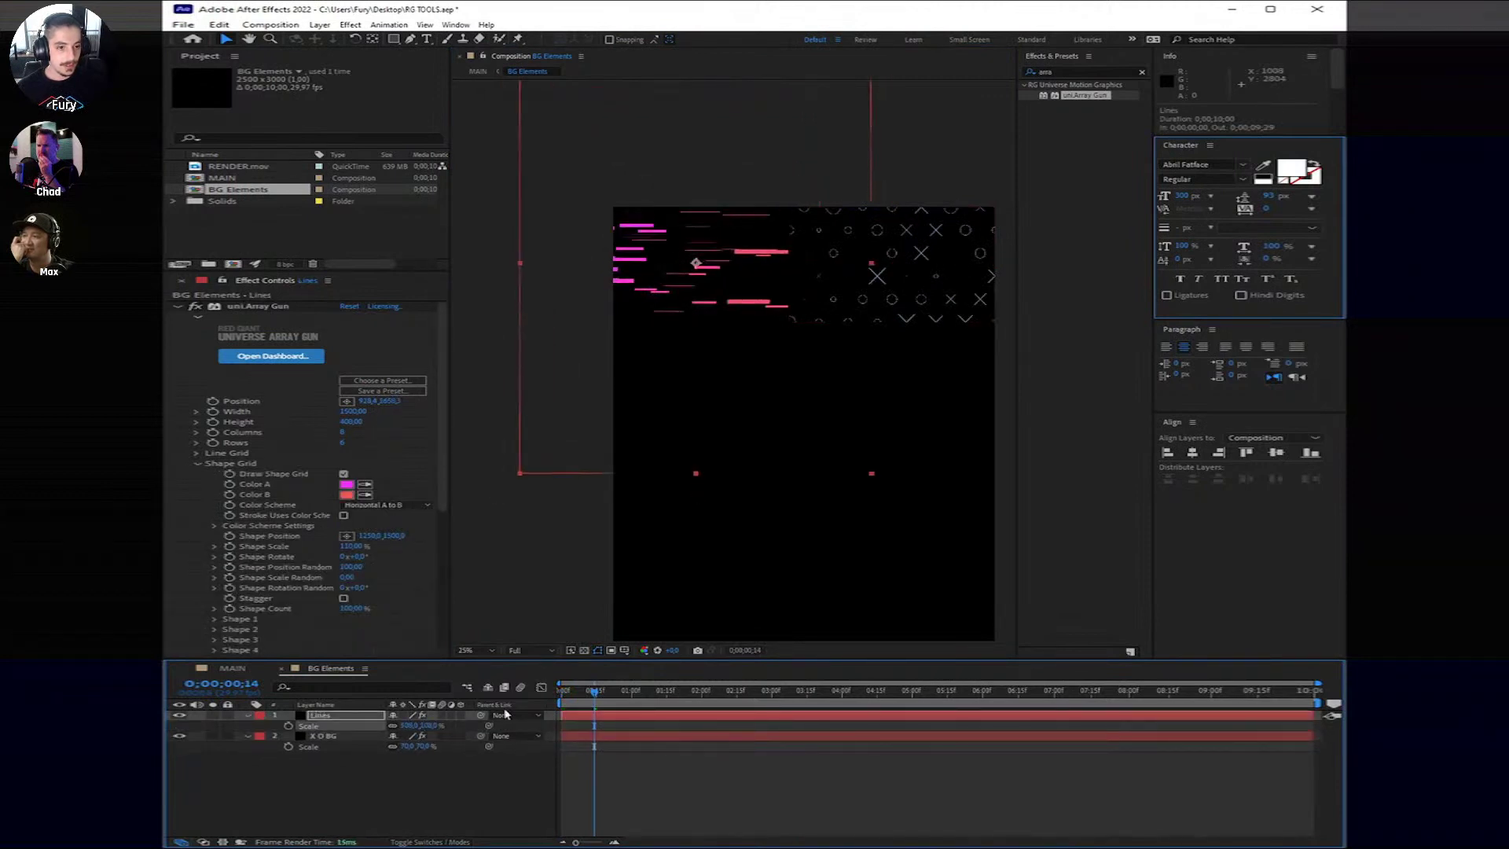
{"action": "mouse_move", "coordinate": [768, 311]}
{"action": "left_mouse_down"}
{"action": "mouse_move", "coordinate": [794, 327]}
{"action": "mouse_move", "coordinate": [779, 323]}
{"action": "left_mouse_up"}
{"action": "left_click", "coordinate": [674, 752]}
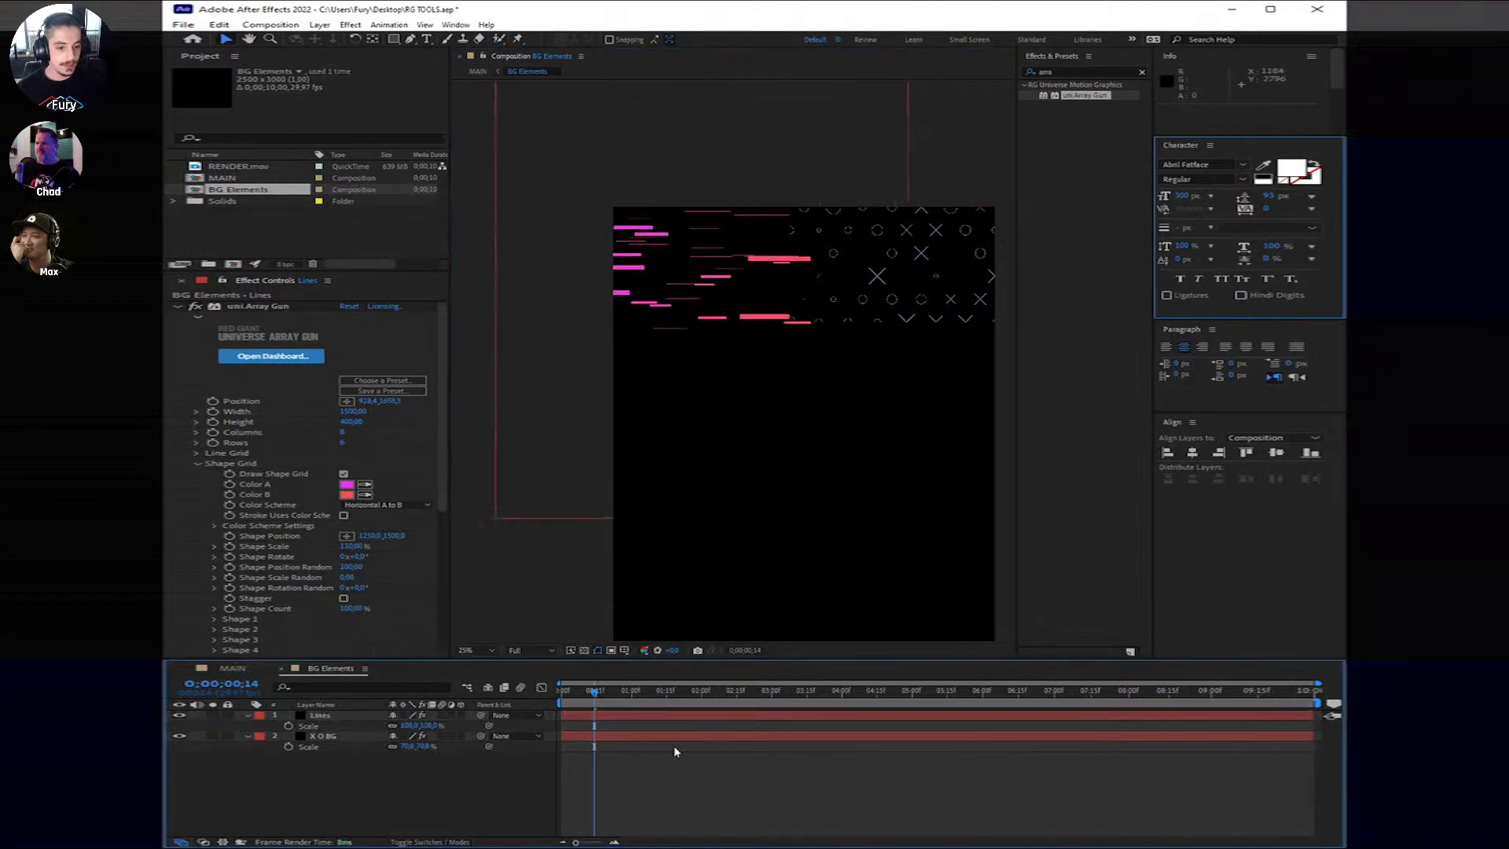
Step: Shift the X O BG layer slightly right along the composition's top edge so it clears the Lines layer
{"action": "left_click", "coordinate": [664, 734]}
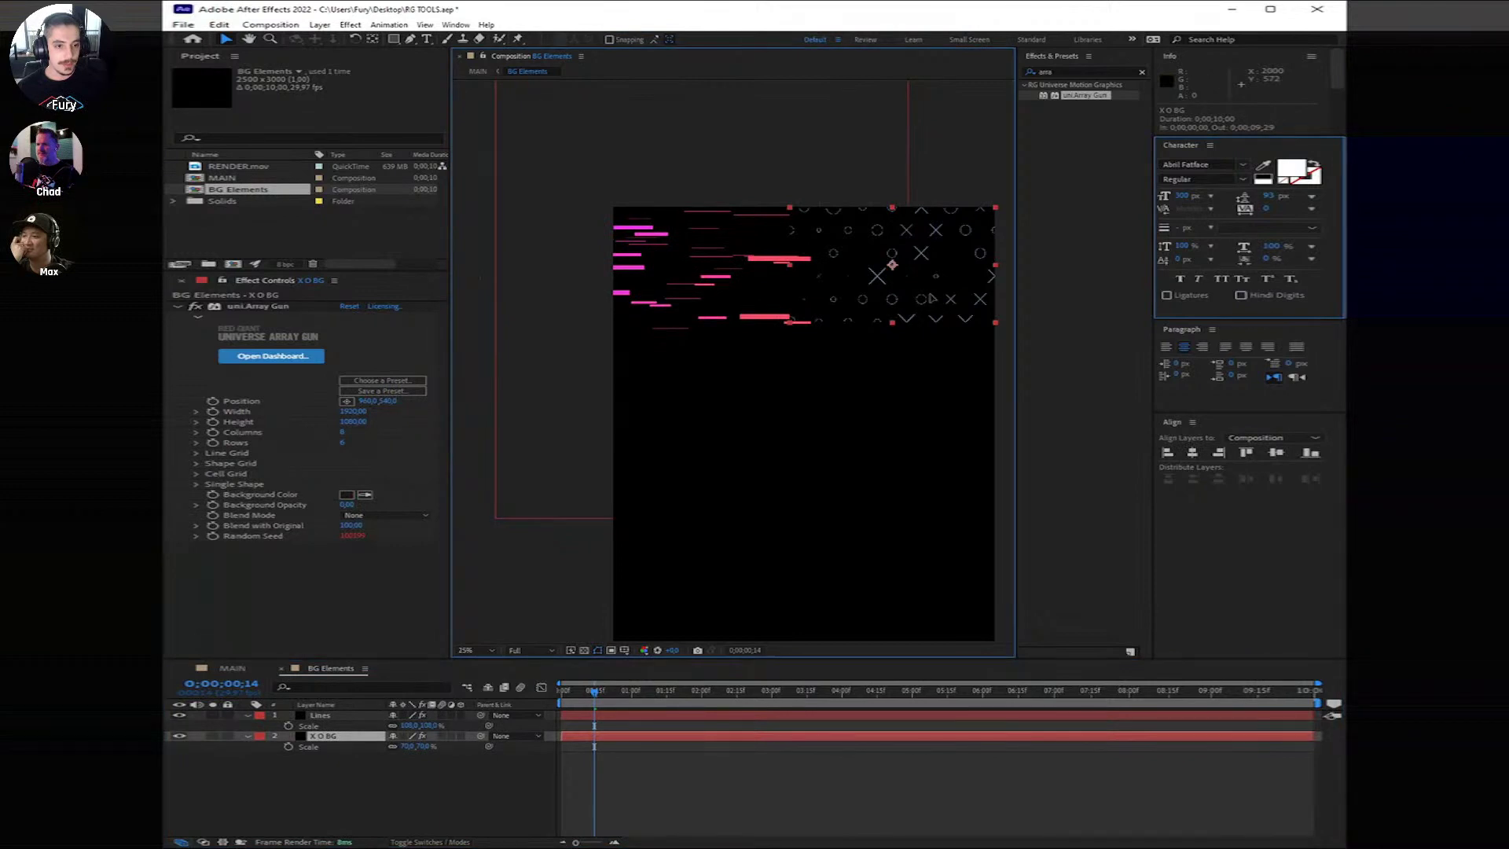
{"action": "left_click_drag", "start_coordinate": [920, 299], "coordinate": [942, 299]}
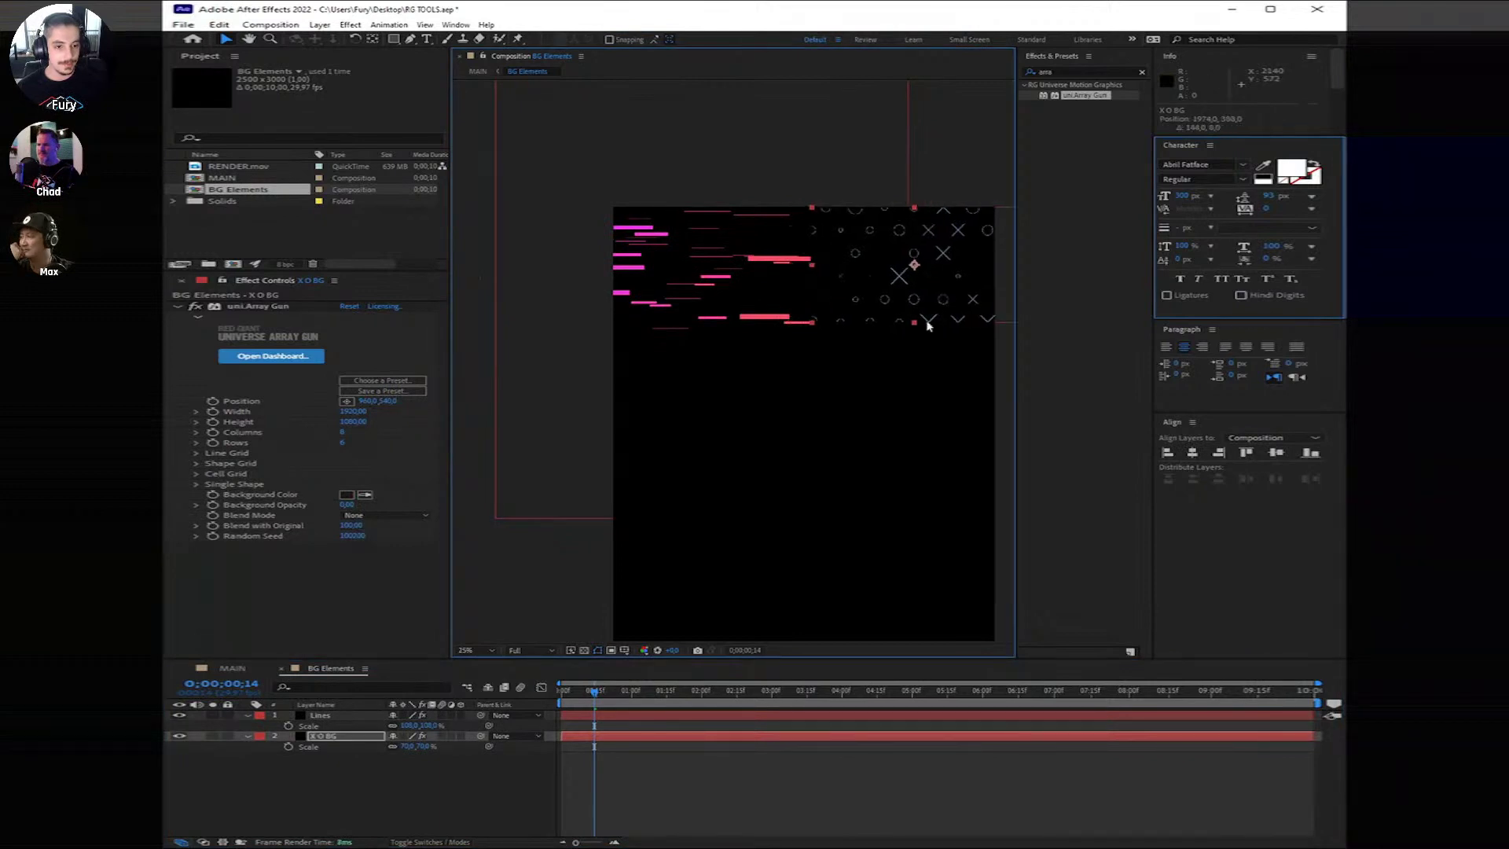
{"action": "left_click", "coordinate": [747, 767]}
{"action": "left_click", "coordinate": [846, 500]}
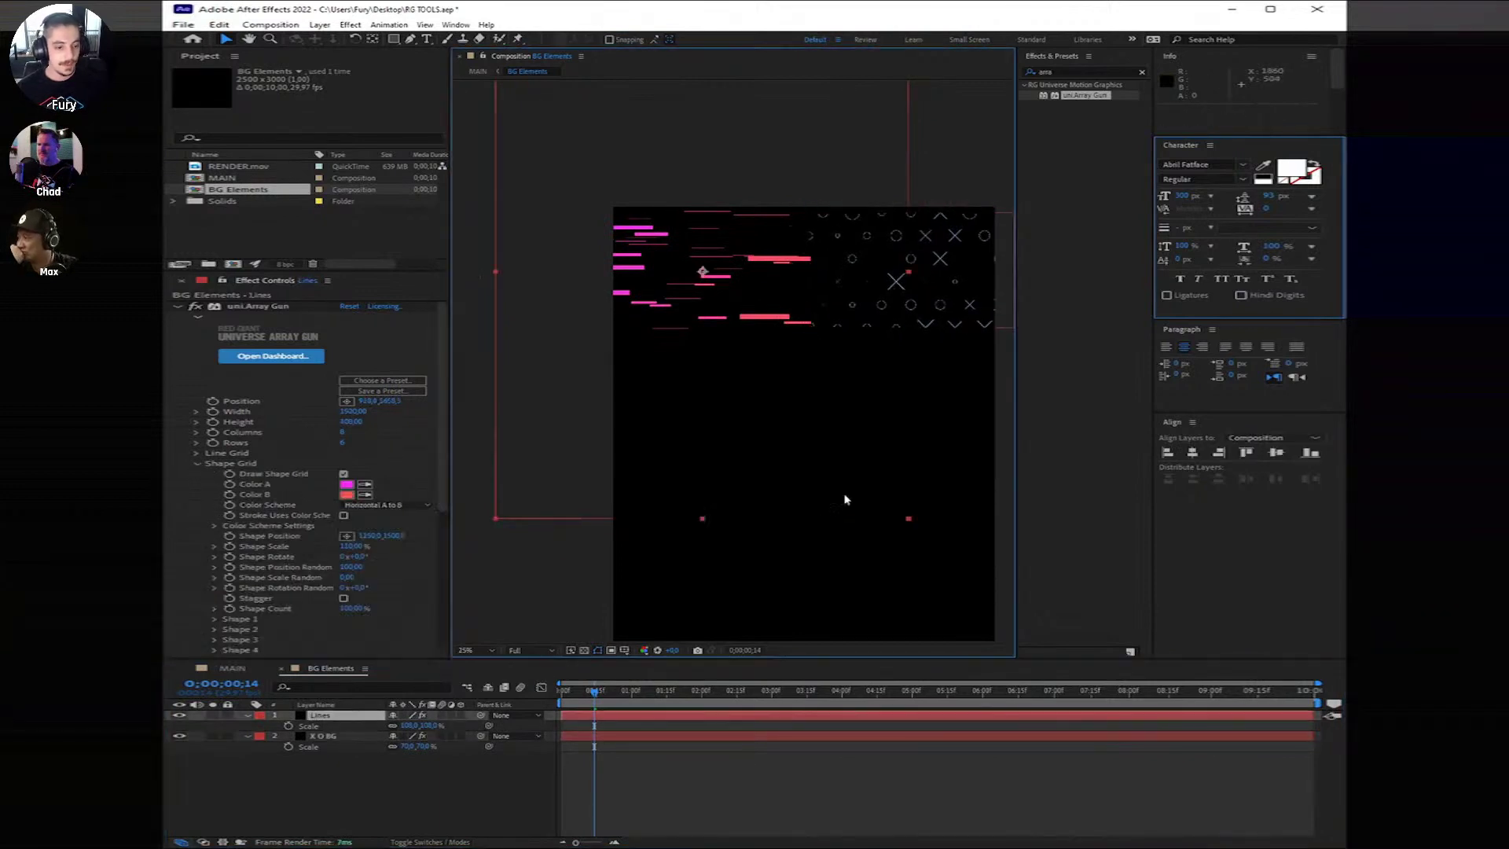
{"action": "left_click", "coordinate": [766, 736]}
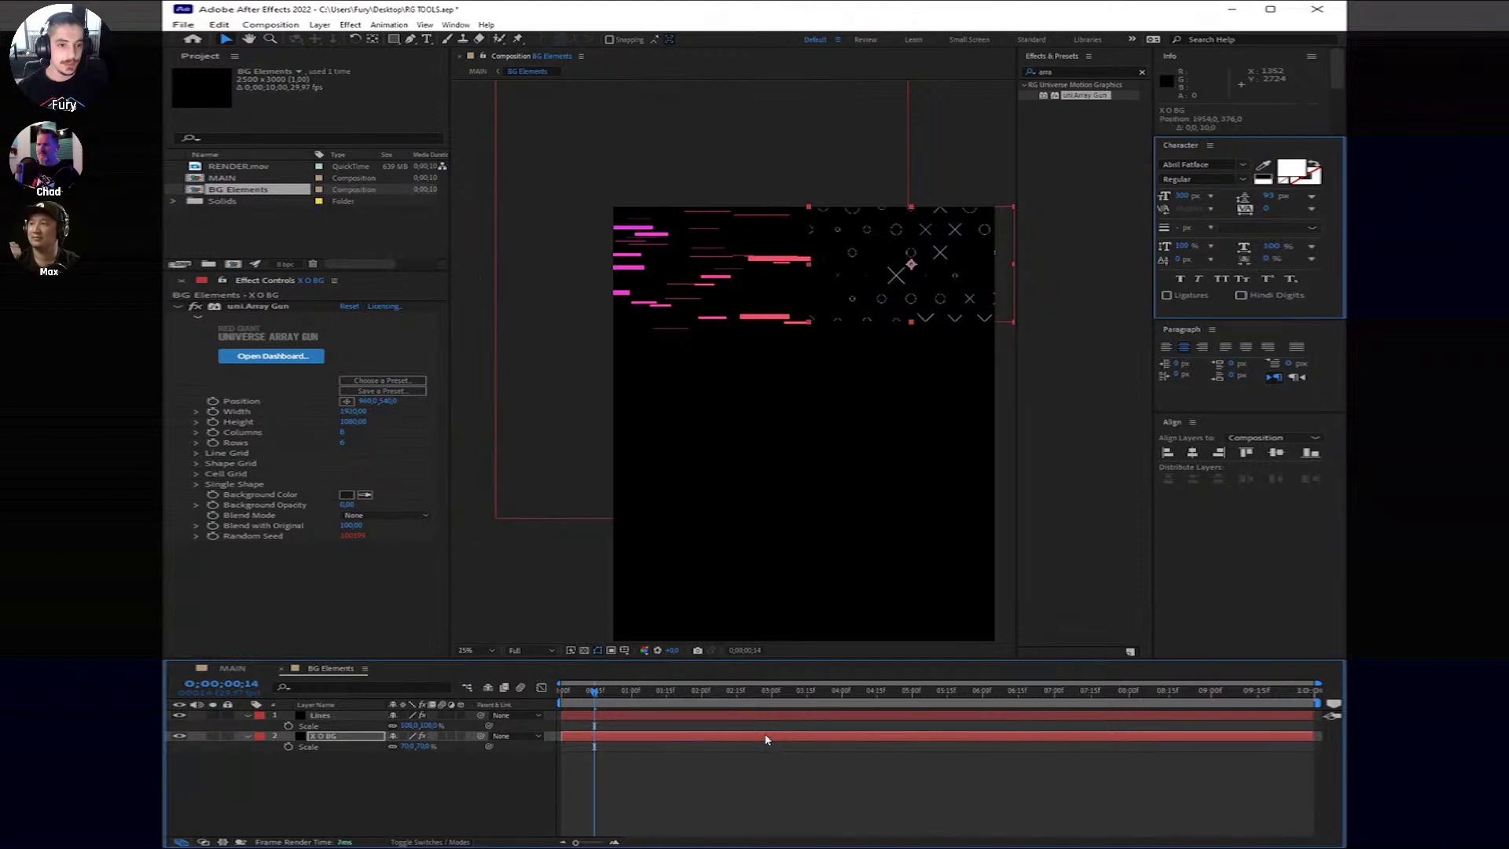
{"action": "left_click", "coordinate": [743, 789]}
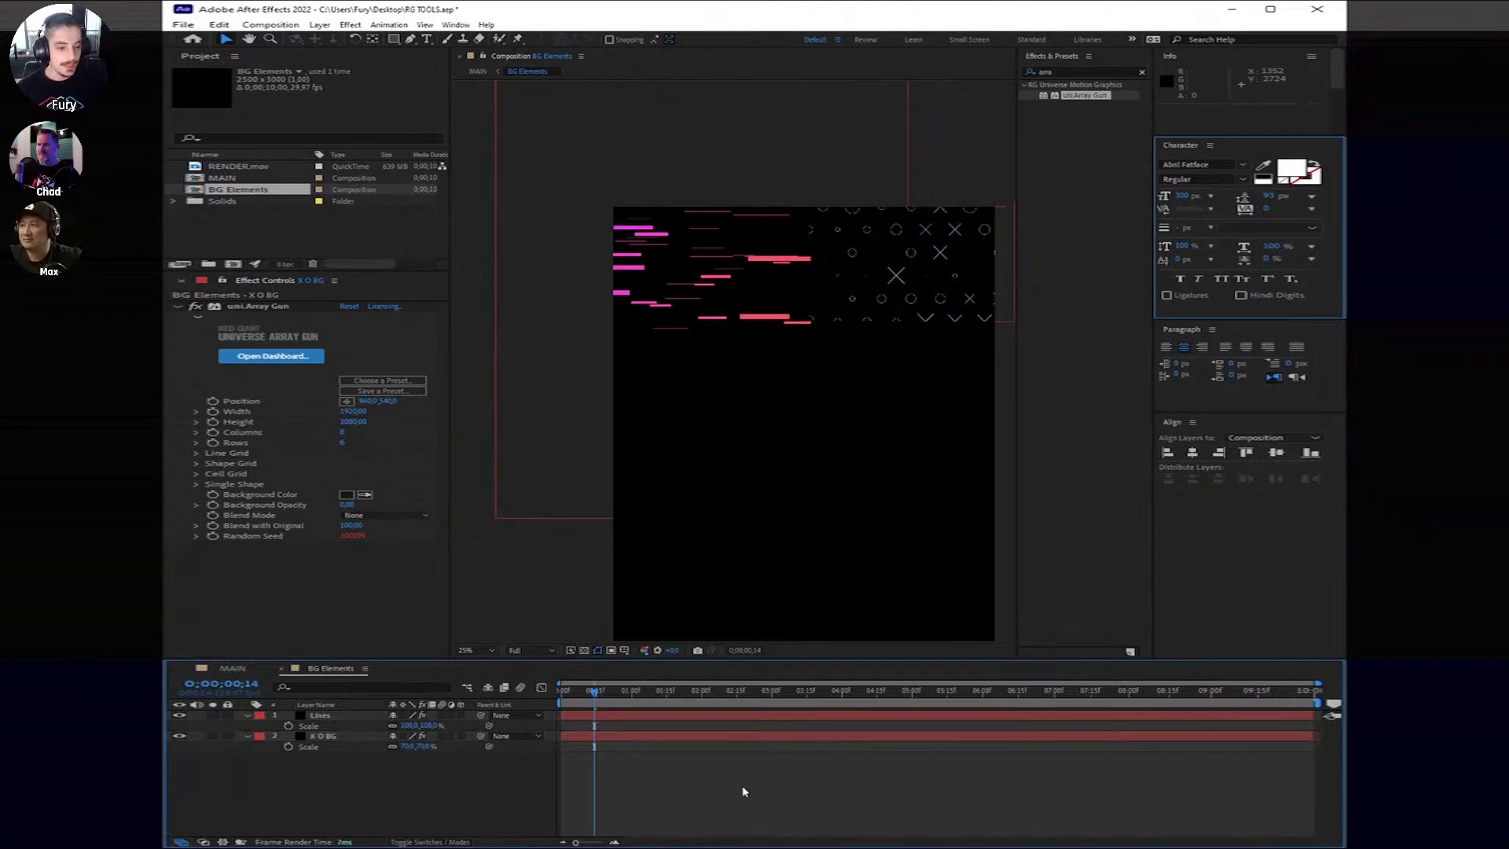
Step: Show the grid in the BG Elements composition view and leave all layers deselected
{"action": "left_click", "coordinate": [624, 652]}
{"action": "left_click", "coordinate": [625, 653]}
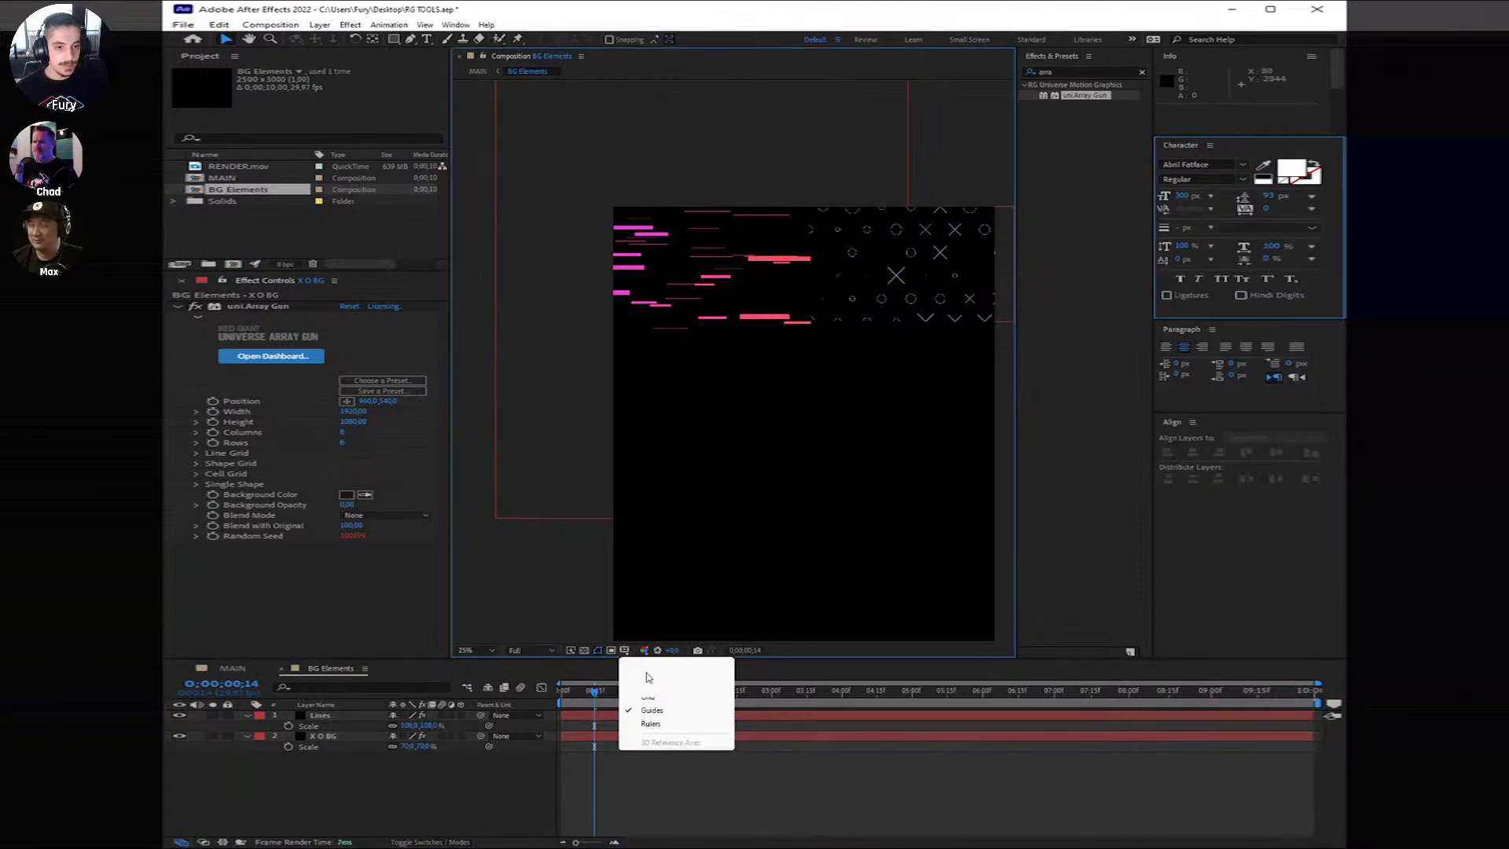
{"action": "left_click", "coordinate": [665, 700]}
{"action": "left_click", "coordinate": [681, 797]}
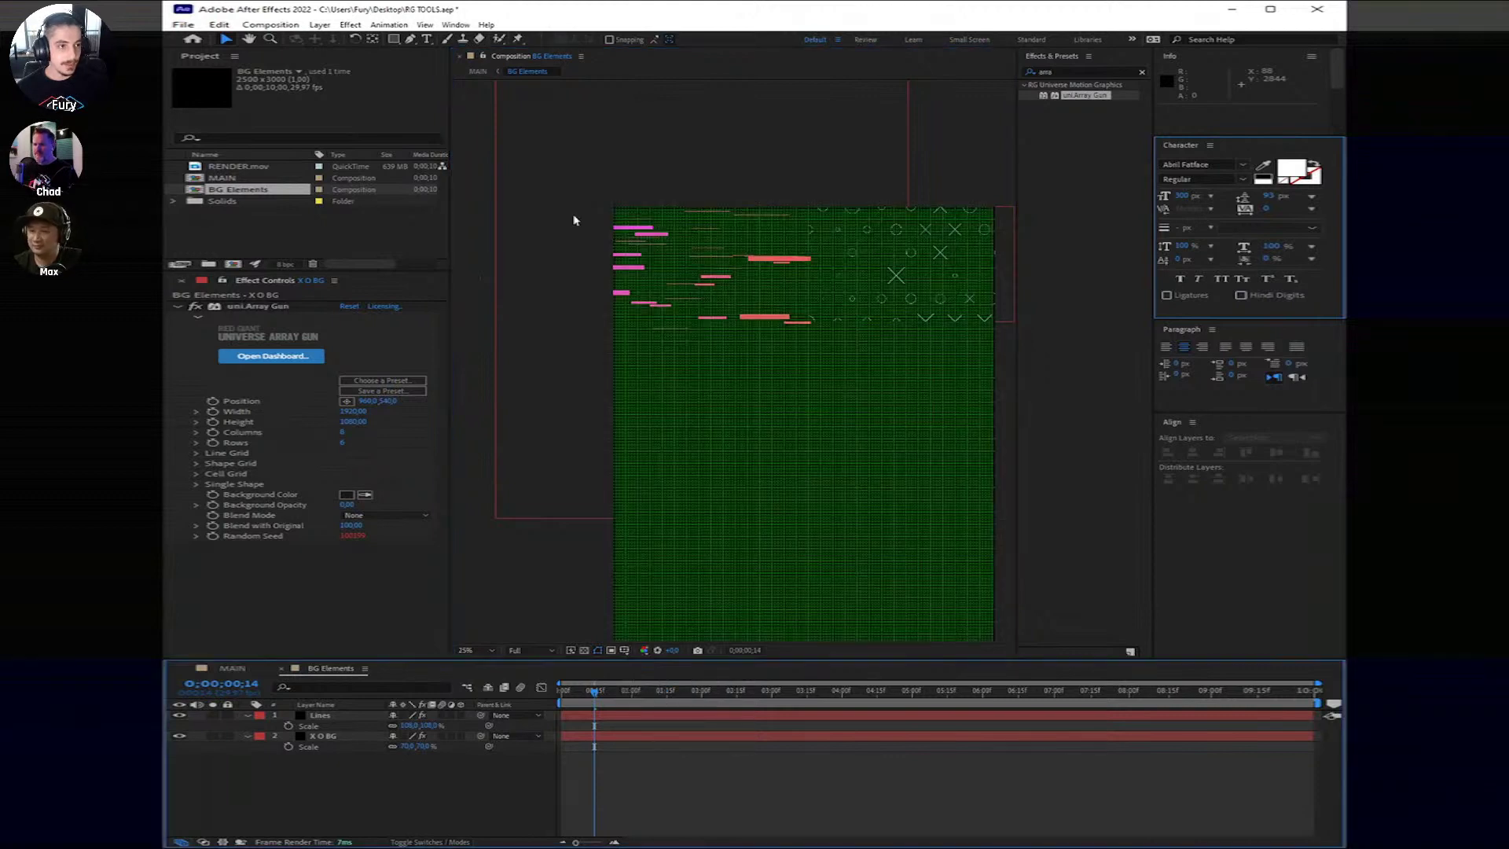
Step: Draw a near-vertical line with the Pen tool down the composition's middle, from above its top edge to below its bottom edge
{"action": "left_click", "coordinate": [410, 40]}
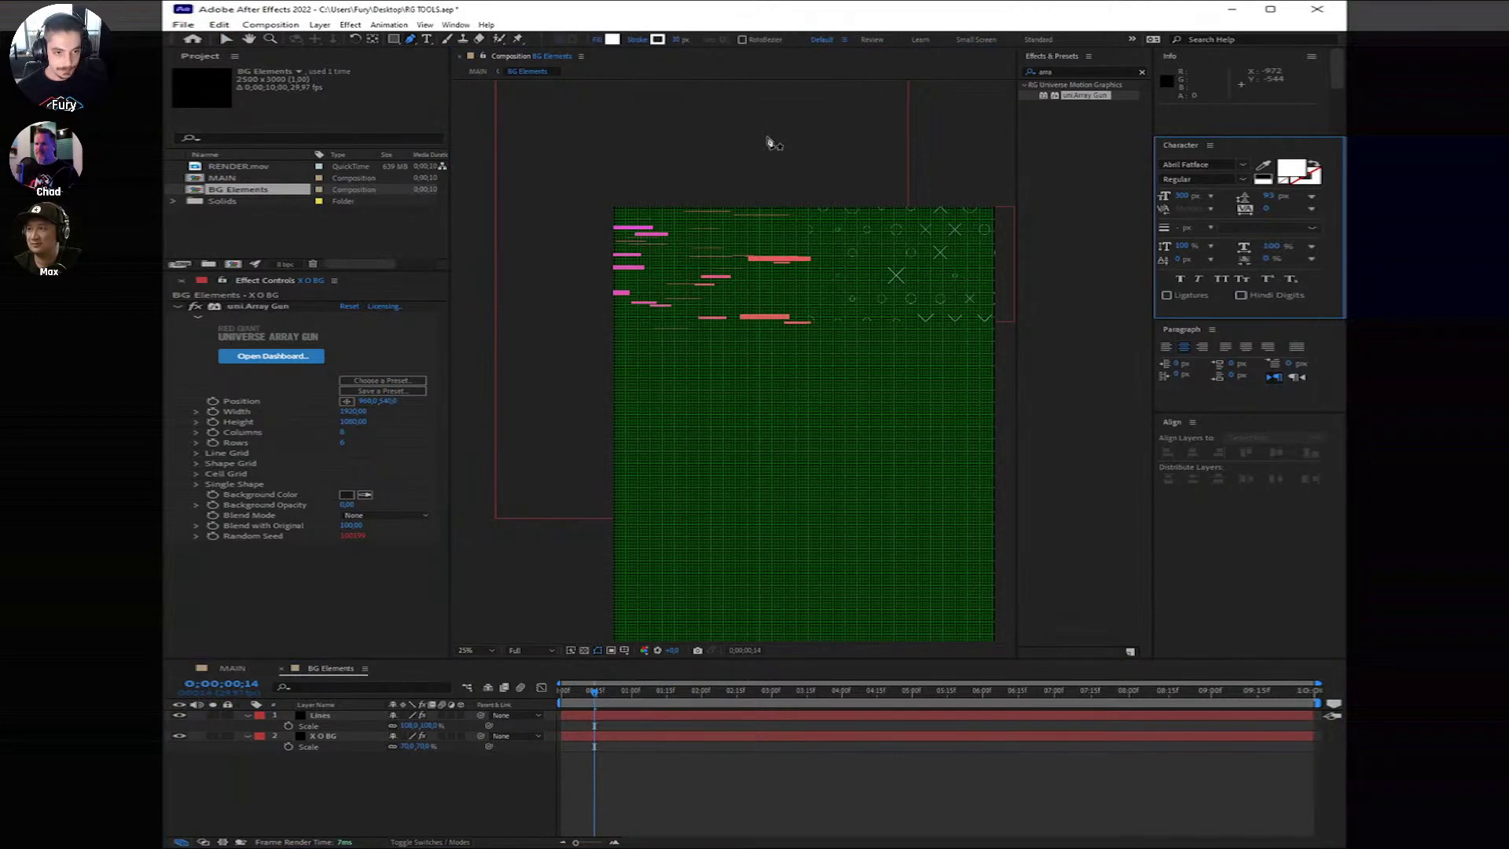
{"action": "left_click", "coordinate": [810, 210]}
{"action": "key", "text": "comma"}
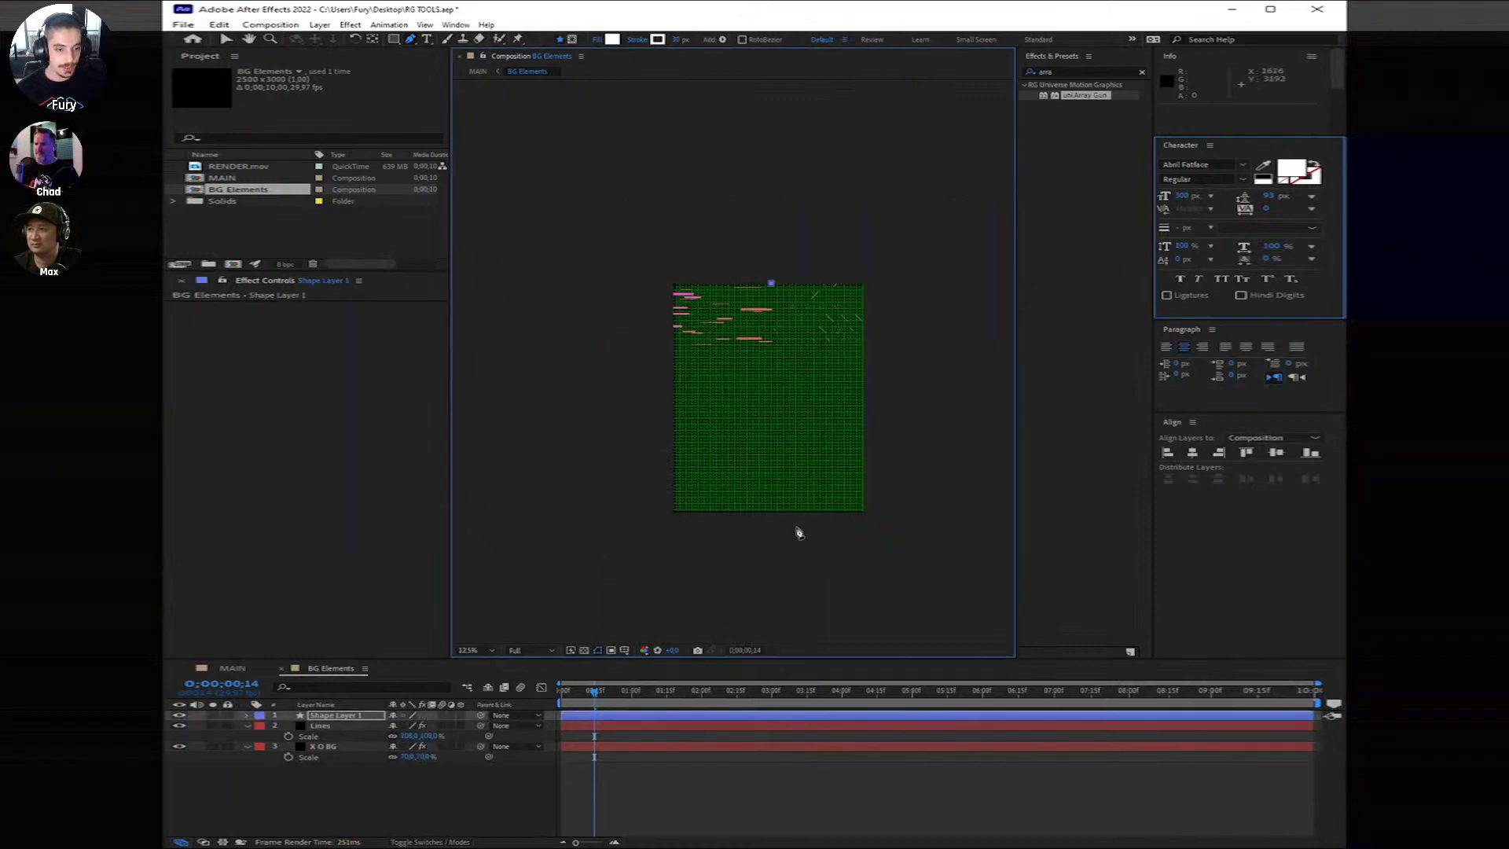
{"action": "left_click", "coordinate": [765, 517]}
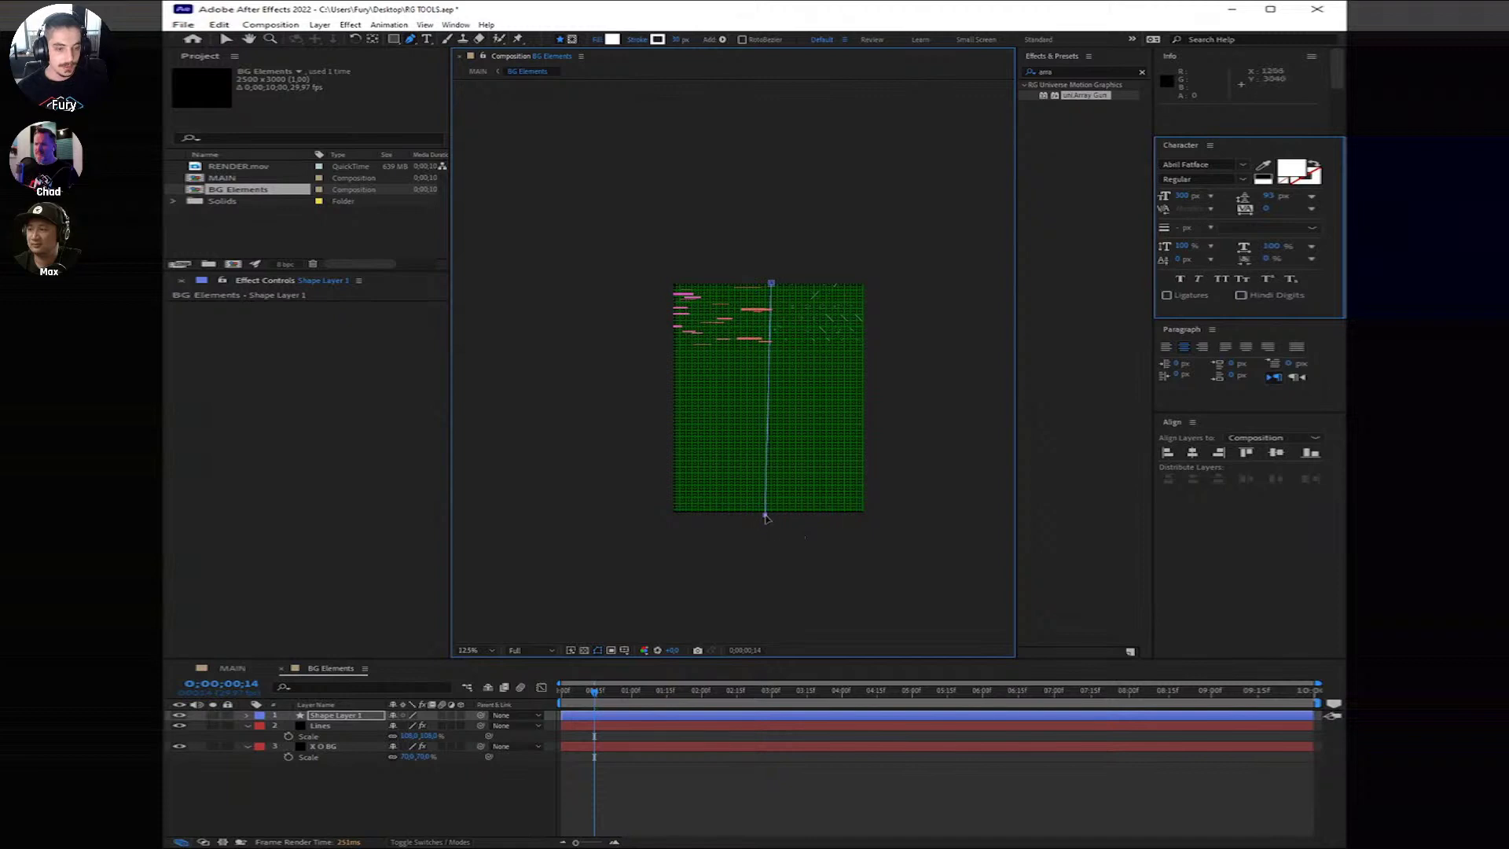
{"action": "scroll", "coordinate": [785, 539], "scroll_direction": "up", "scroll_amount": 1}
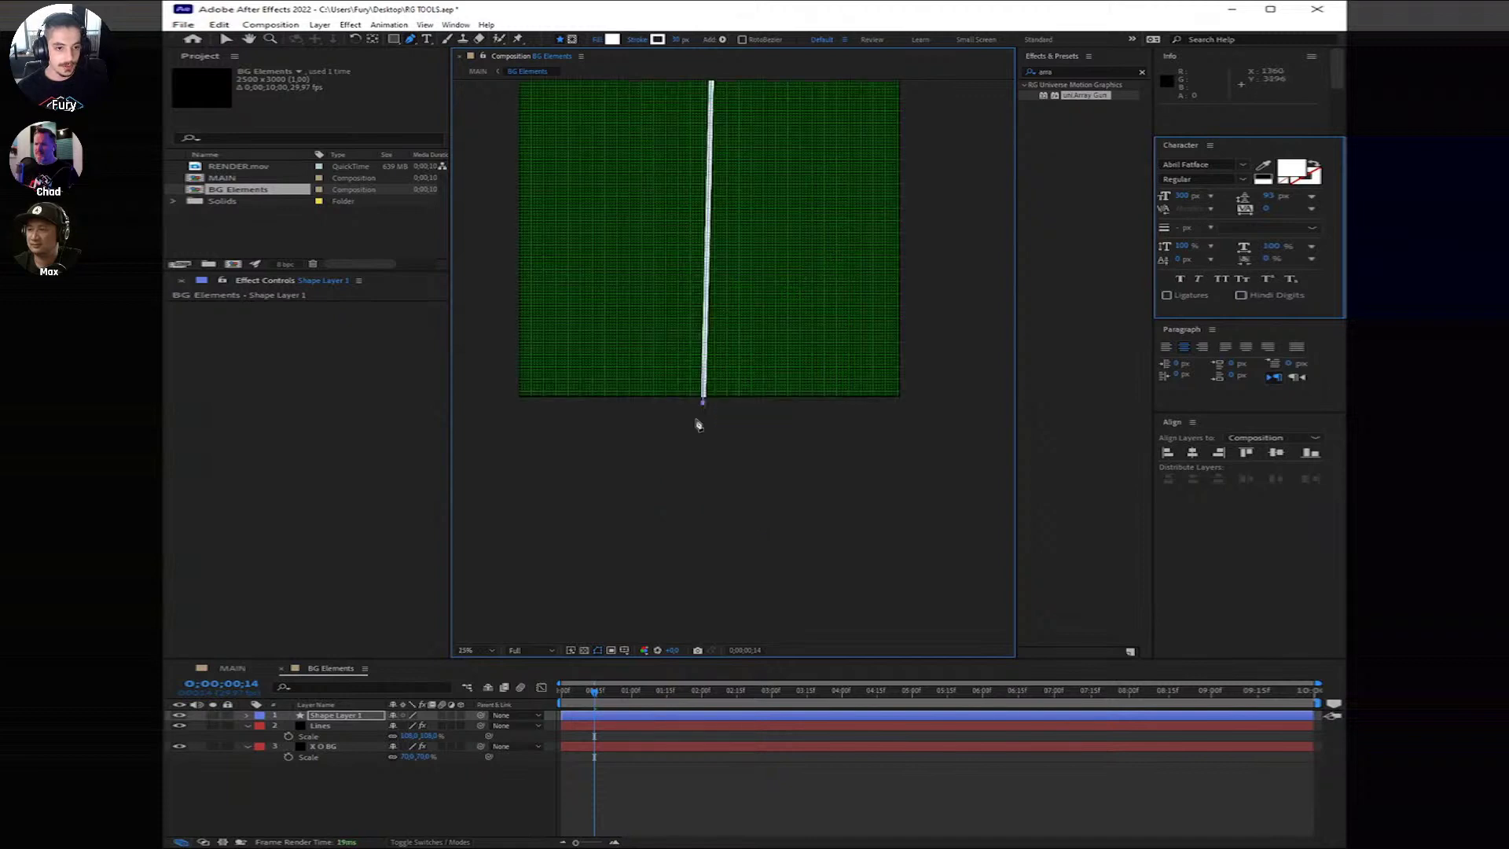
Step: Straighten the line by aligning its lower end vertically with the upper one, and hide the grid
{"action": "scroll", "coordinate": [697, 421], "scroll_direction": "up", "scroll_amount": 4}
{"action": "mouse_move", "coordinate": [852, 237]}
{"action": "left_mouse_down"}
{"action": "mouse_move", "coordinate": [704, 441]}
{"action": "mouse_move", "coordinate": [706, 404]}
{"action": "mouse_move", "coordinate": [748, 395]}
{"action": "left_mouse_up"}
{"action": "scroll", "coordinate": [788, 381], "scroll_direction": "down", "scroll_amount": 6}
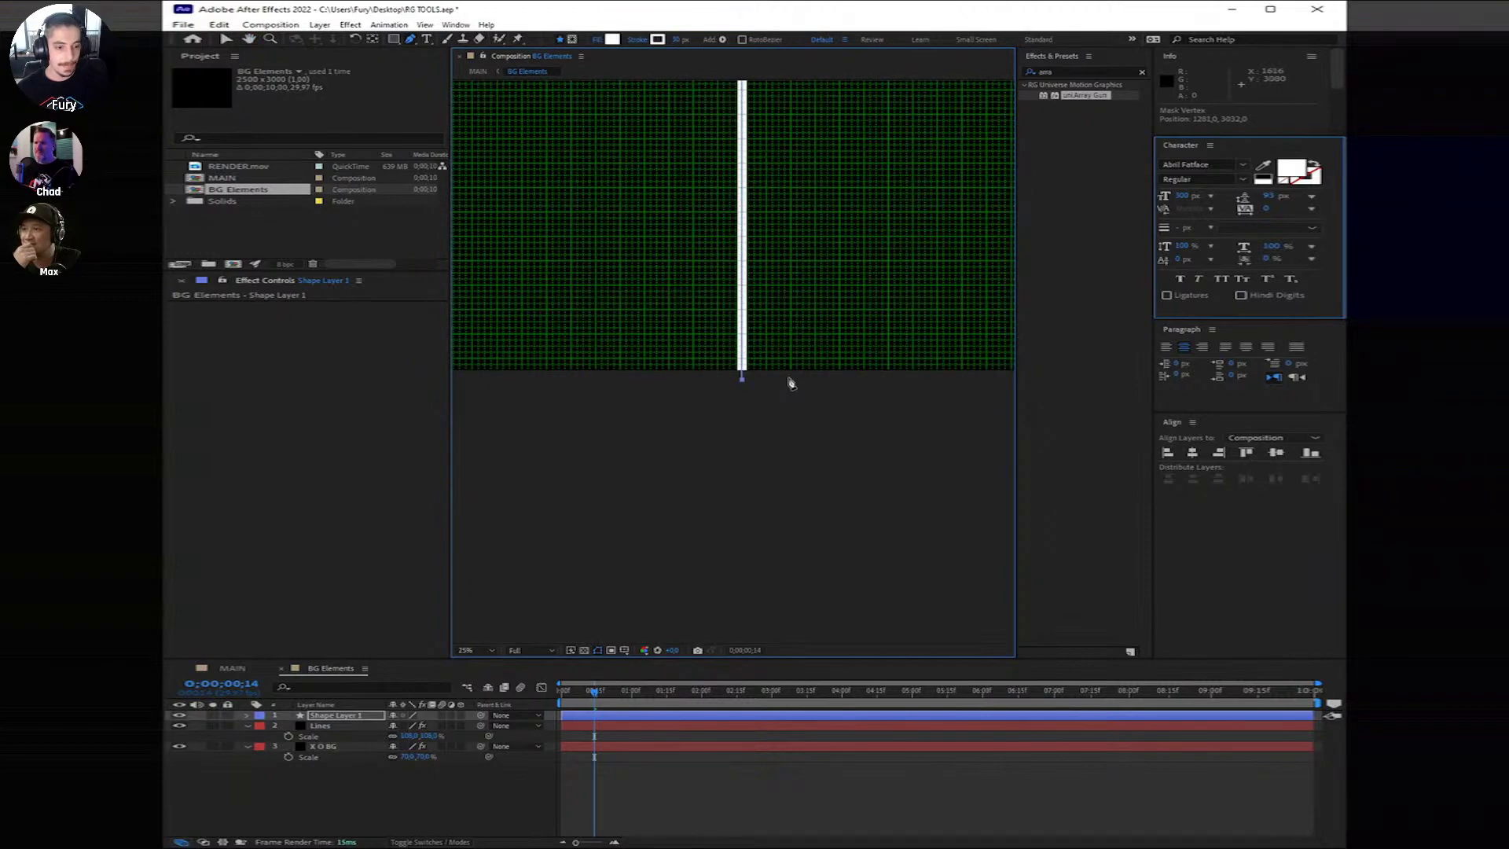
{"action": "left_click_drag", "start_coordinate": [818, 224], "coordinate": [908, 273]}
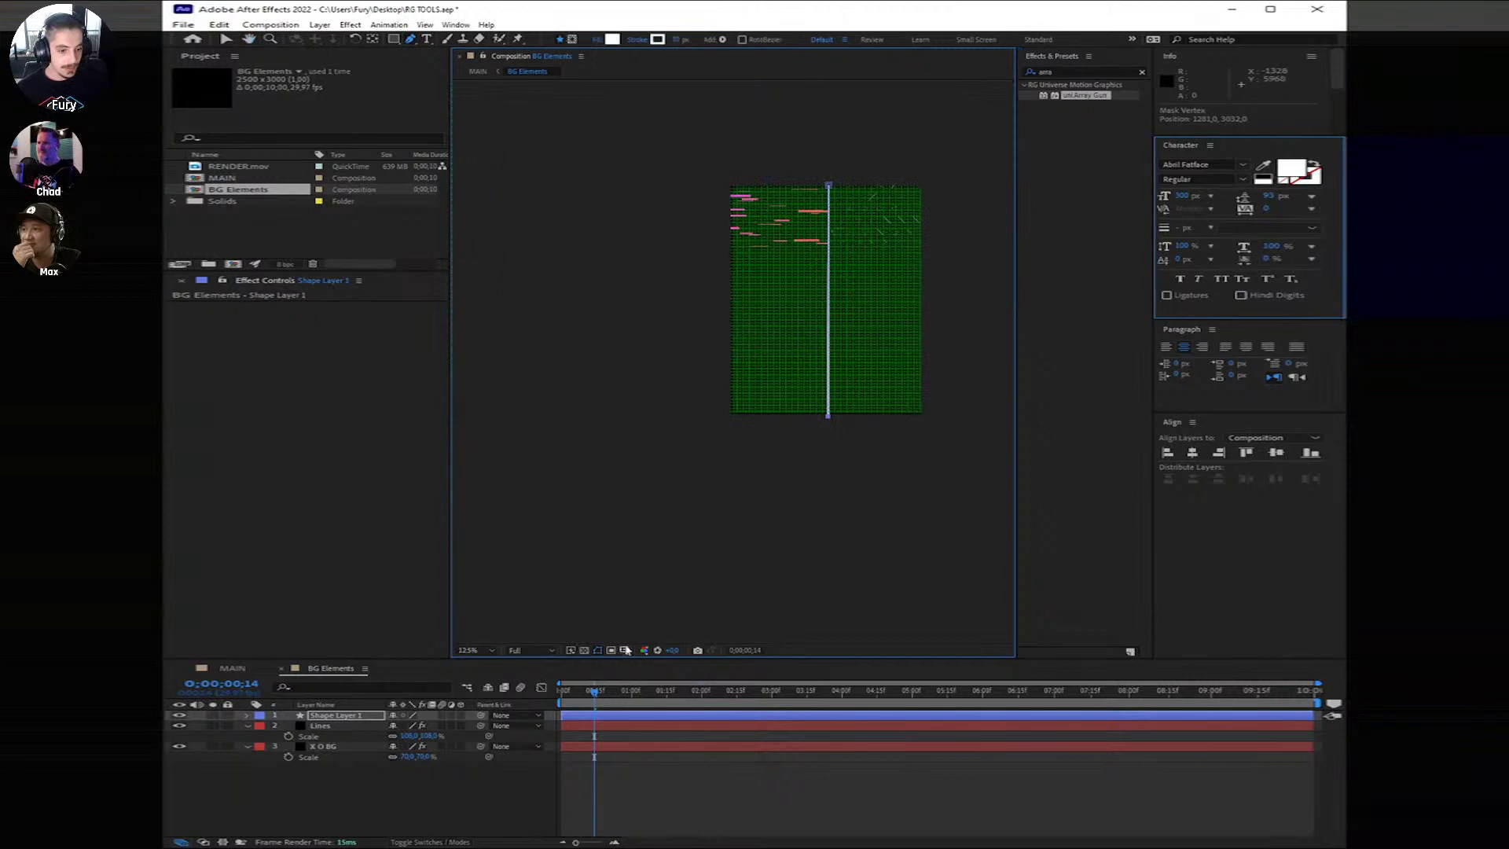
{"action": "left_click", "coordinate": [643, 650]}
{"action": "left_click", "coordinate": [654, 700]}
Step: Rename the vertical line's shape layer as LINE 90 D
{"action": "scroll", "coordinate": [829, 275], "scroll_direction": "up", "scroll_amount": 4}
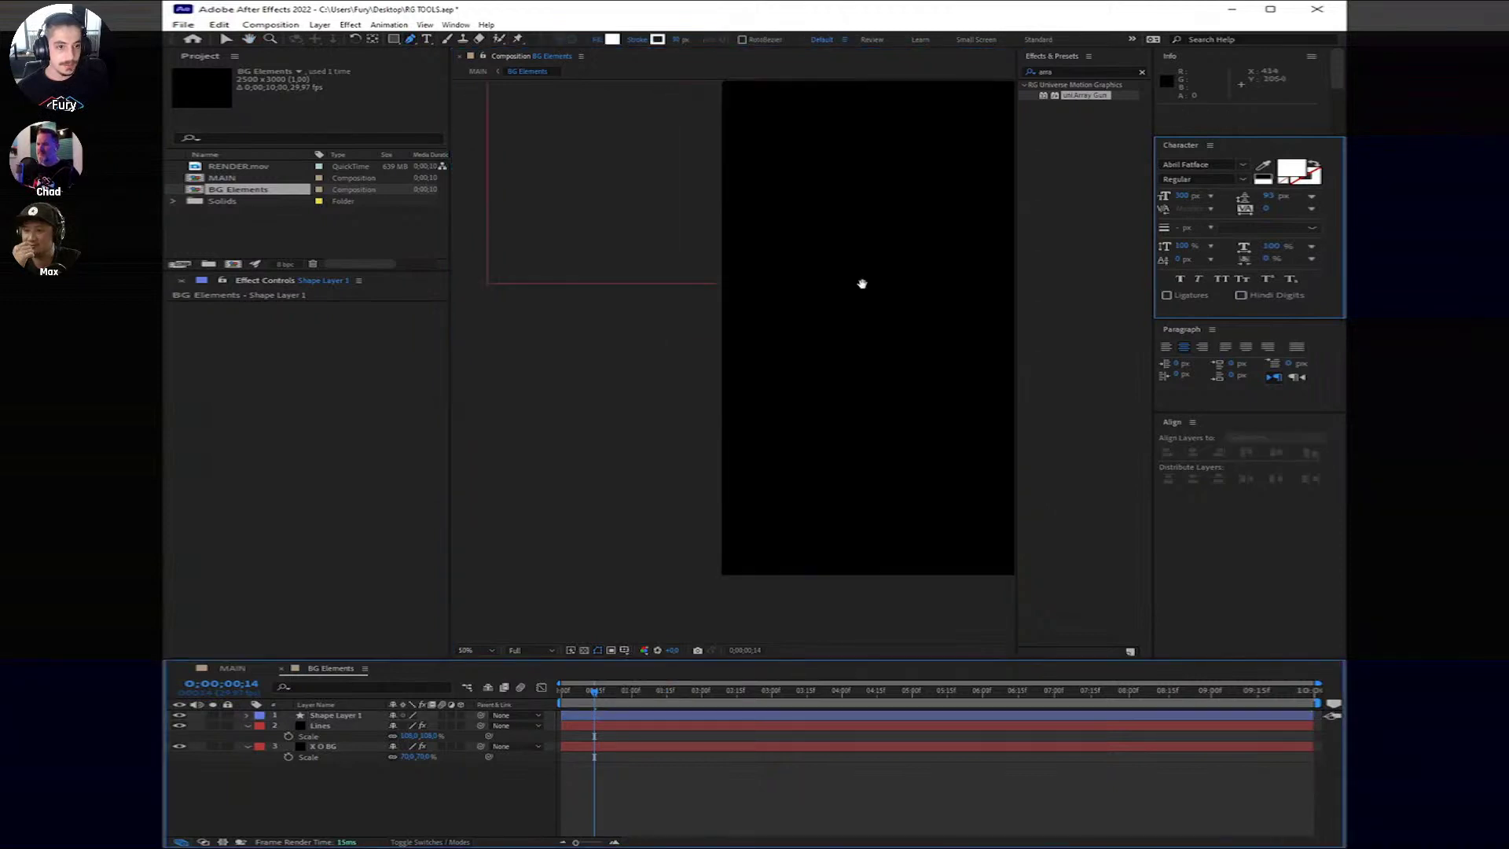
{"action": "left_click_drag", "start_coordinate": [739, 403], "coordinate": [857, 546]}
{"action": "left_click", "coordinate": [334, 715]}
{"action": "right_click", "coordinate": [362, 710]}
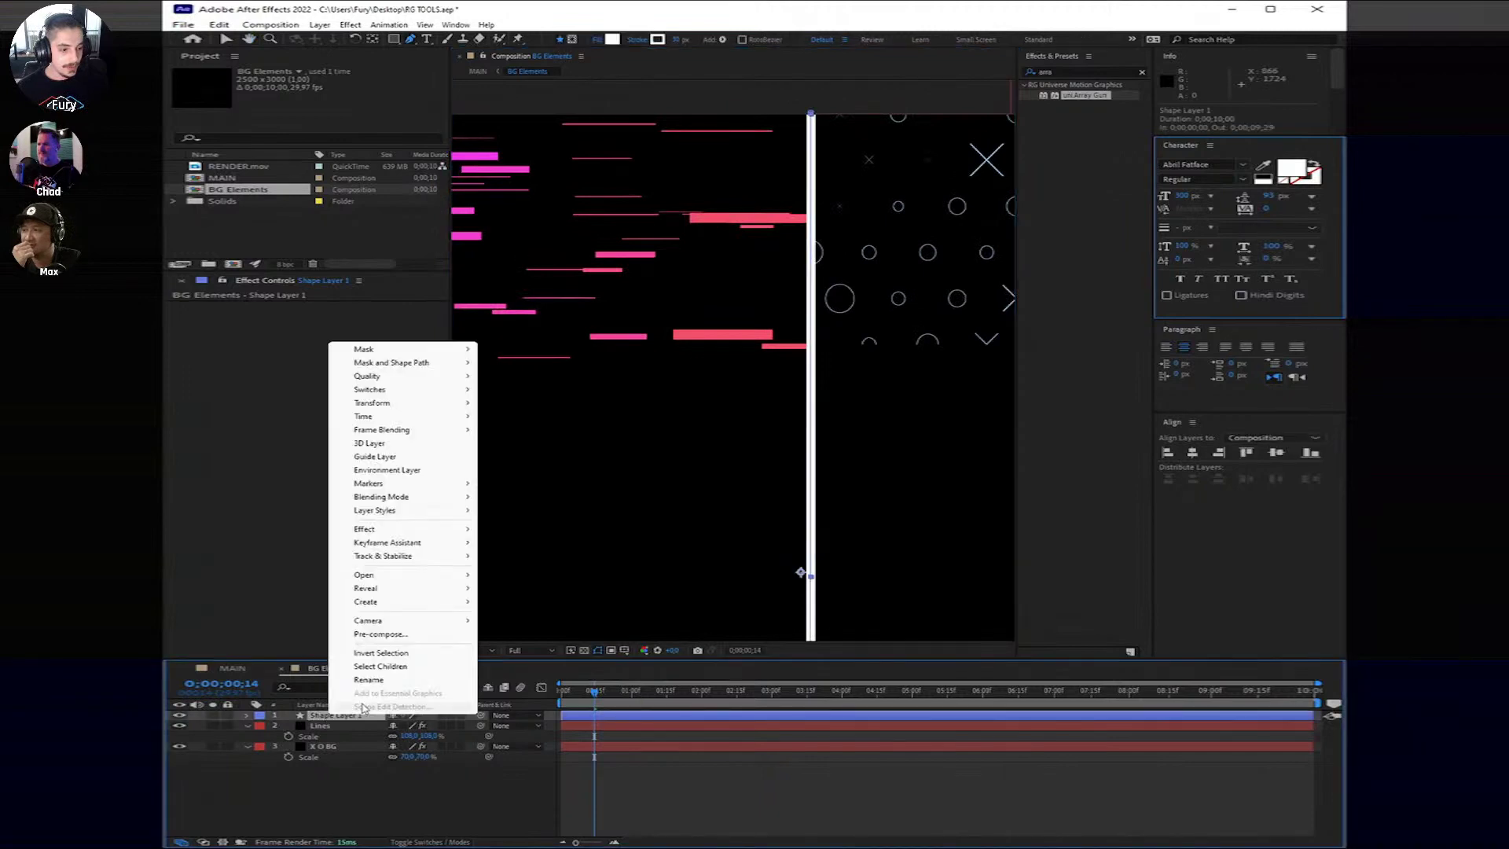
{"action": "left_click", "coordinate": [369, 679]}
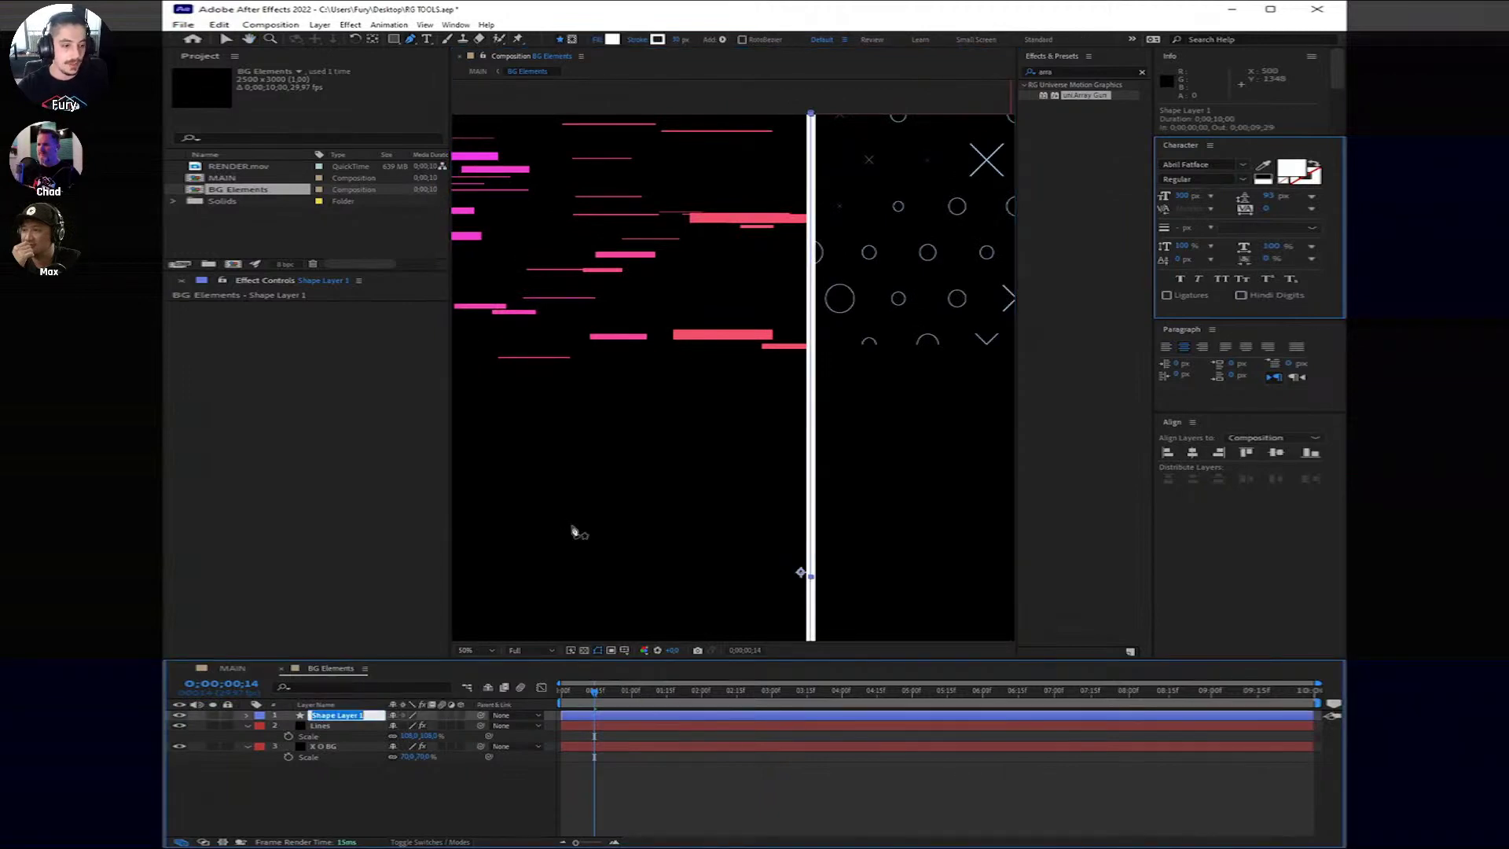
{"action": "type", "text": "LINE 9"}
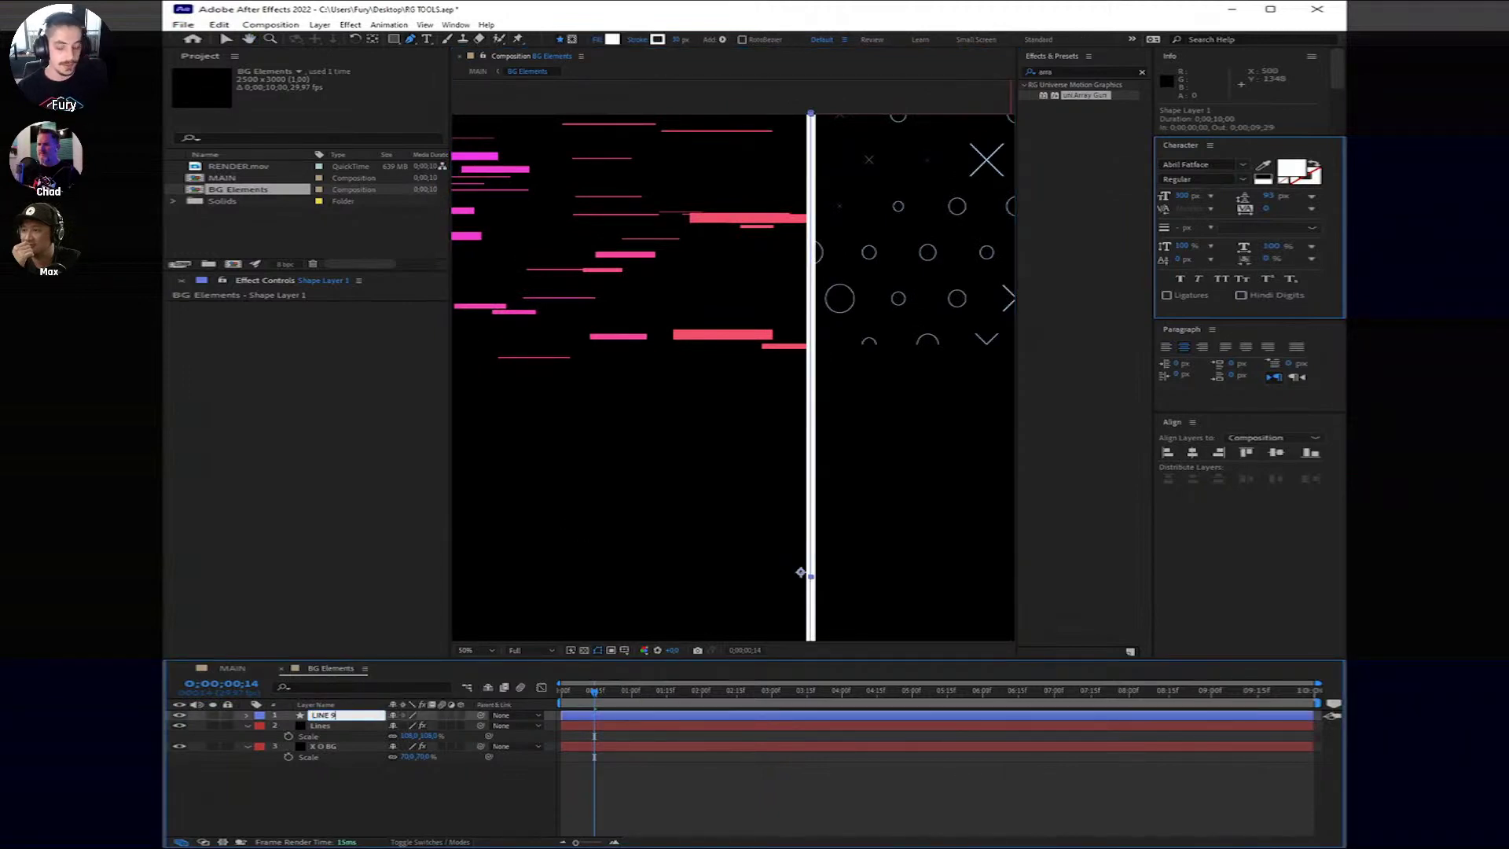
{"action": "type", "text": "0 D"}
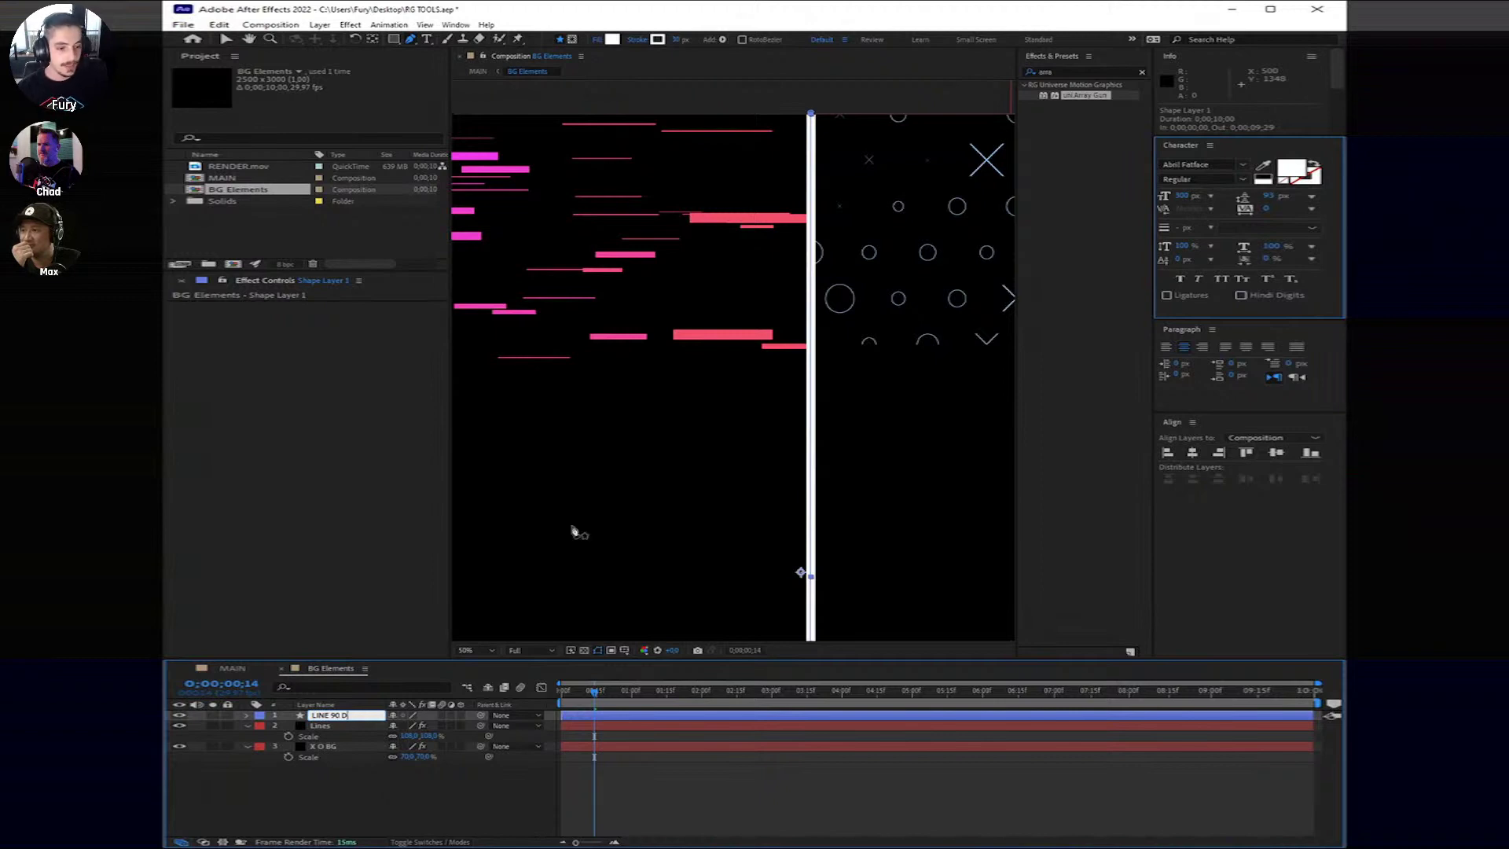
{"action": "left_click", "coordinate": [610, 757]}
{"action": "left_click", "coordinate": [612, 722]}
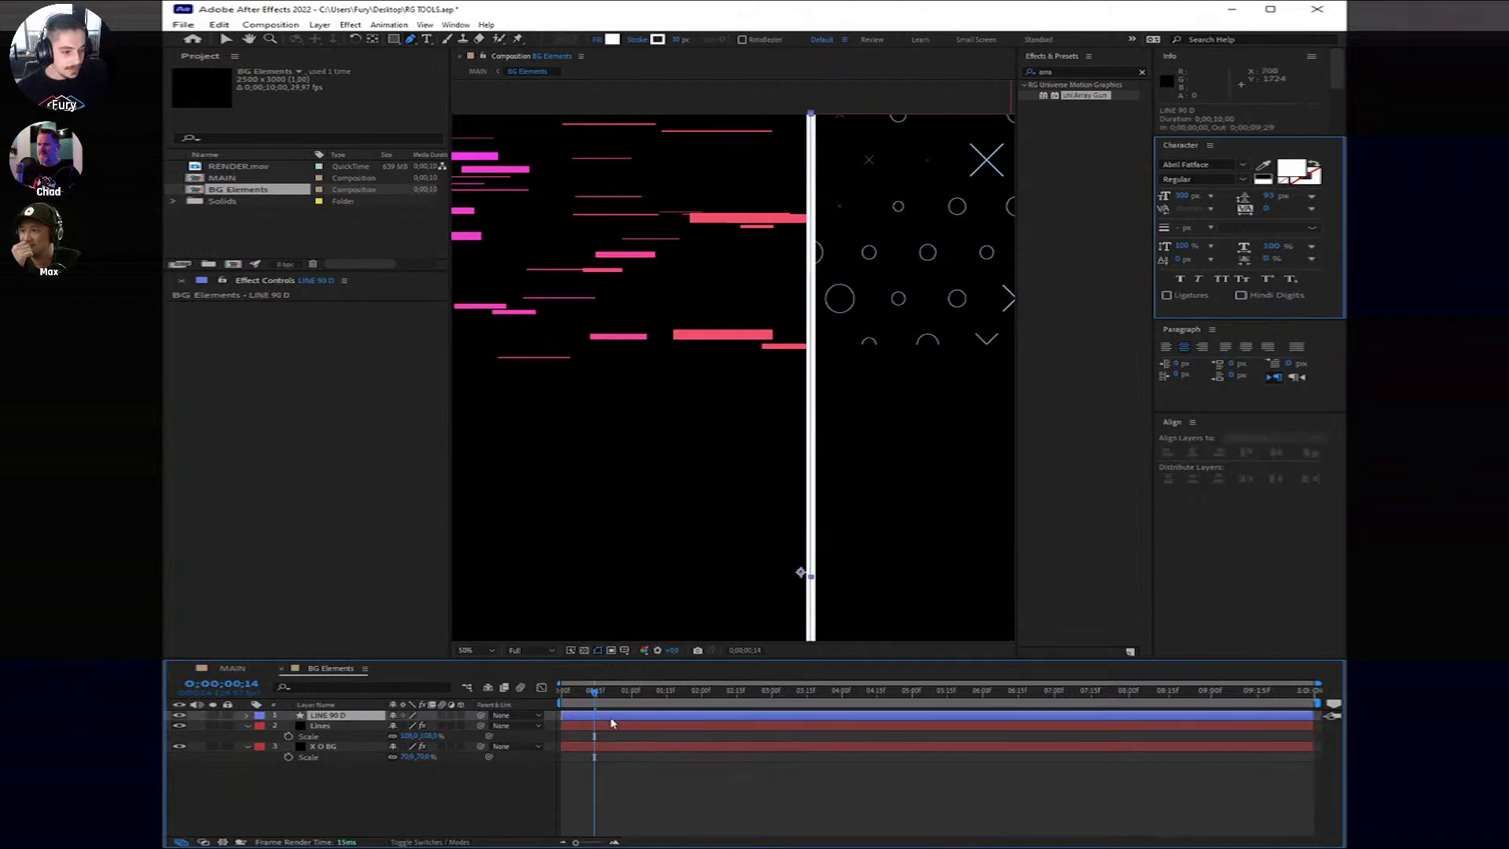
Step: Add a dash to the stroke of the LINE 90 D layer's Shape 1 and set its length to about 390
{"action": "left_click", "coordinate": [248, 716]}
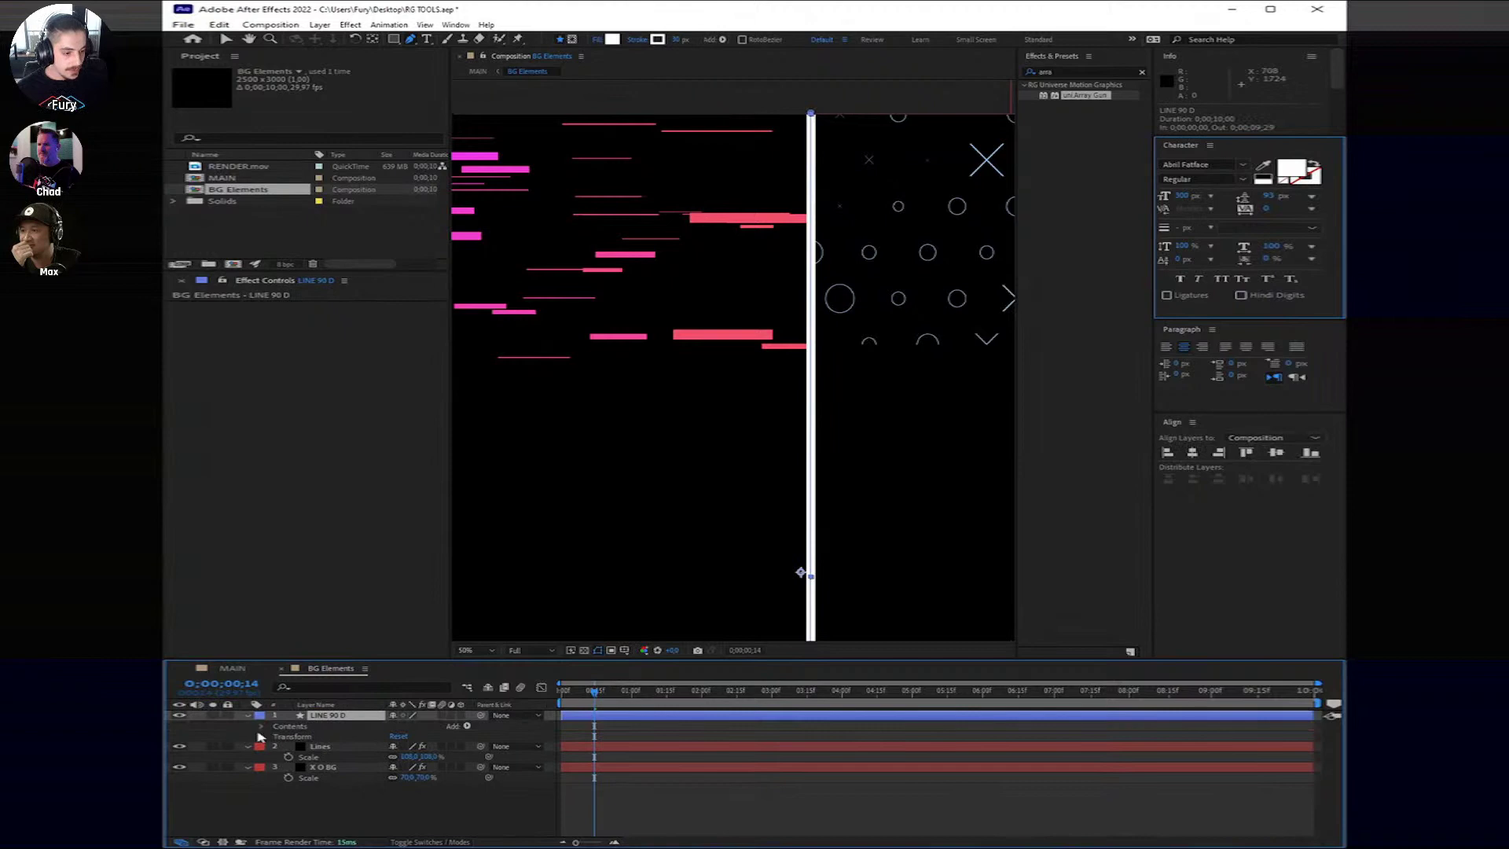
{"action": "left_click", "coordinate": [260, 727]}
{"action": "left_click", "coordinate": [275, 737]}
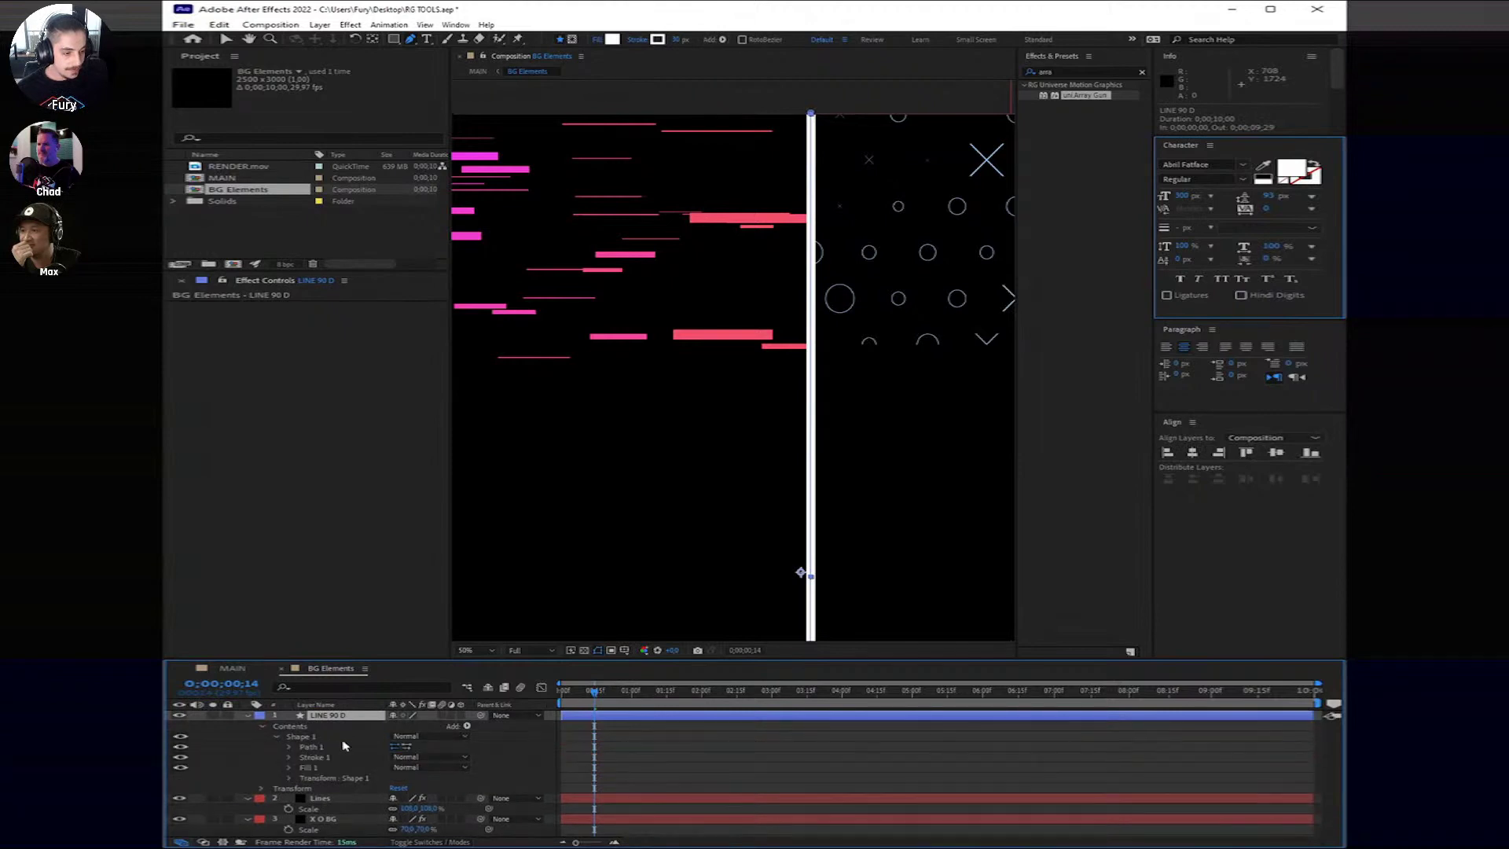
{"action": "left_click", "coordinate": [289, 757]}
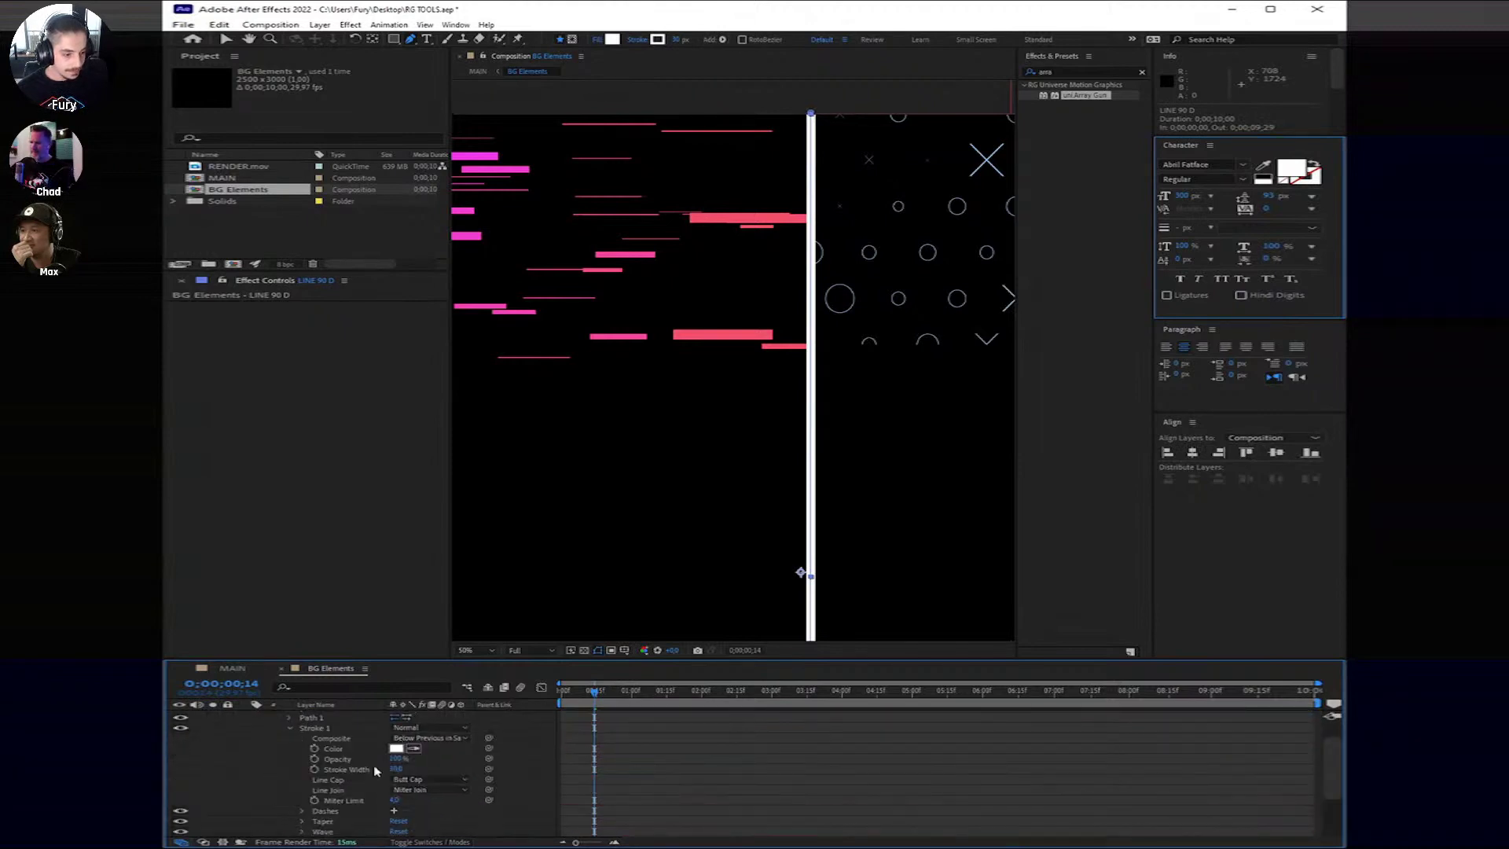
{"action": "scroll", "coordinate": [330, 770], "scroll_direction": "down", "scroll_amount": 1}
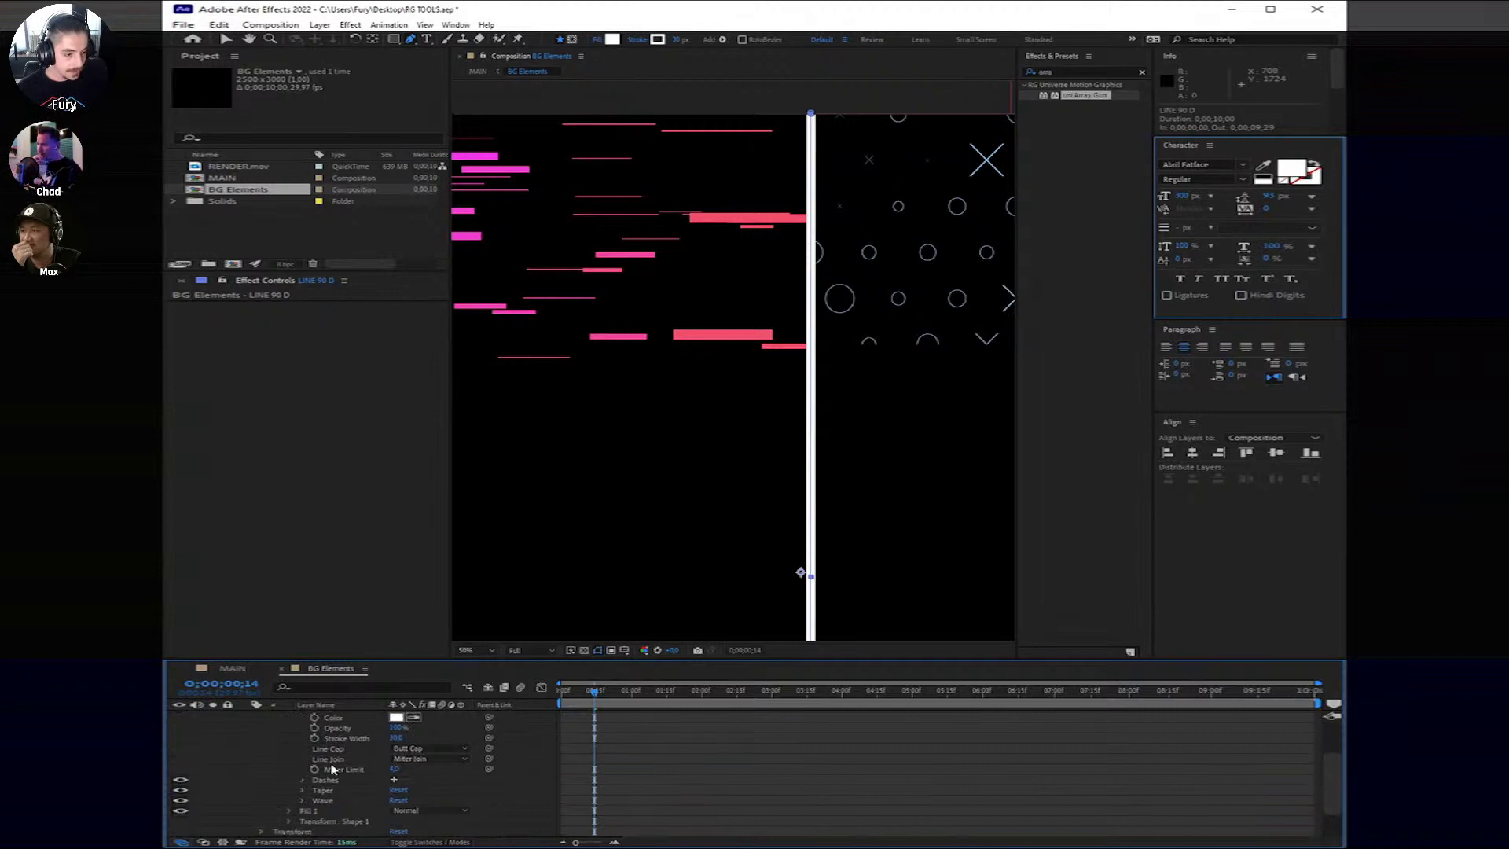
{"action": "left_click", "coordinate": [393, 779]}
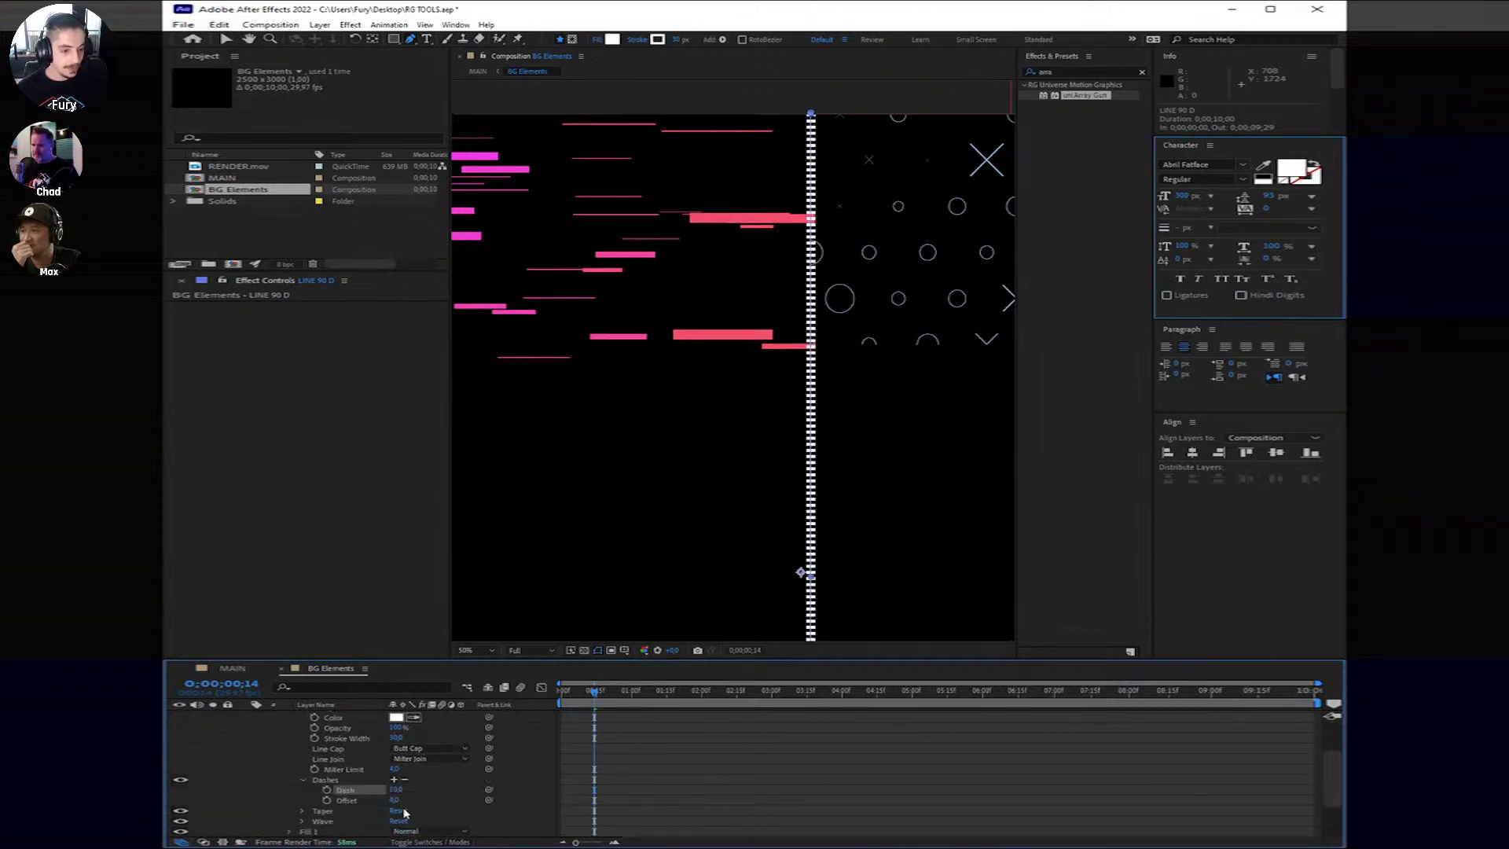
{"action": "left_click_drag", "start_coordinate": [401, 789], "coordinate": [535, 769]}
{"action": "left_click_drag", "start_coordinate": [585, 766], "coordinate": [609, 766]}
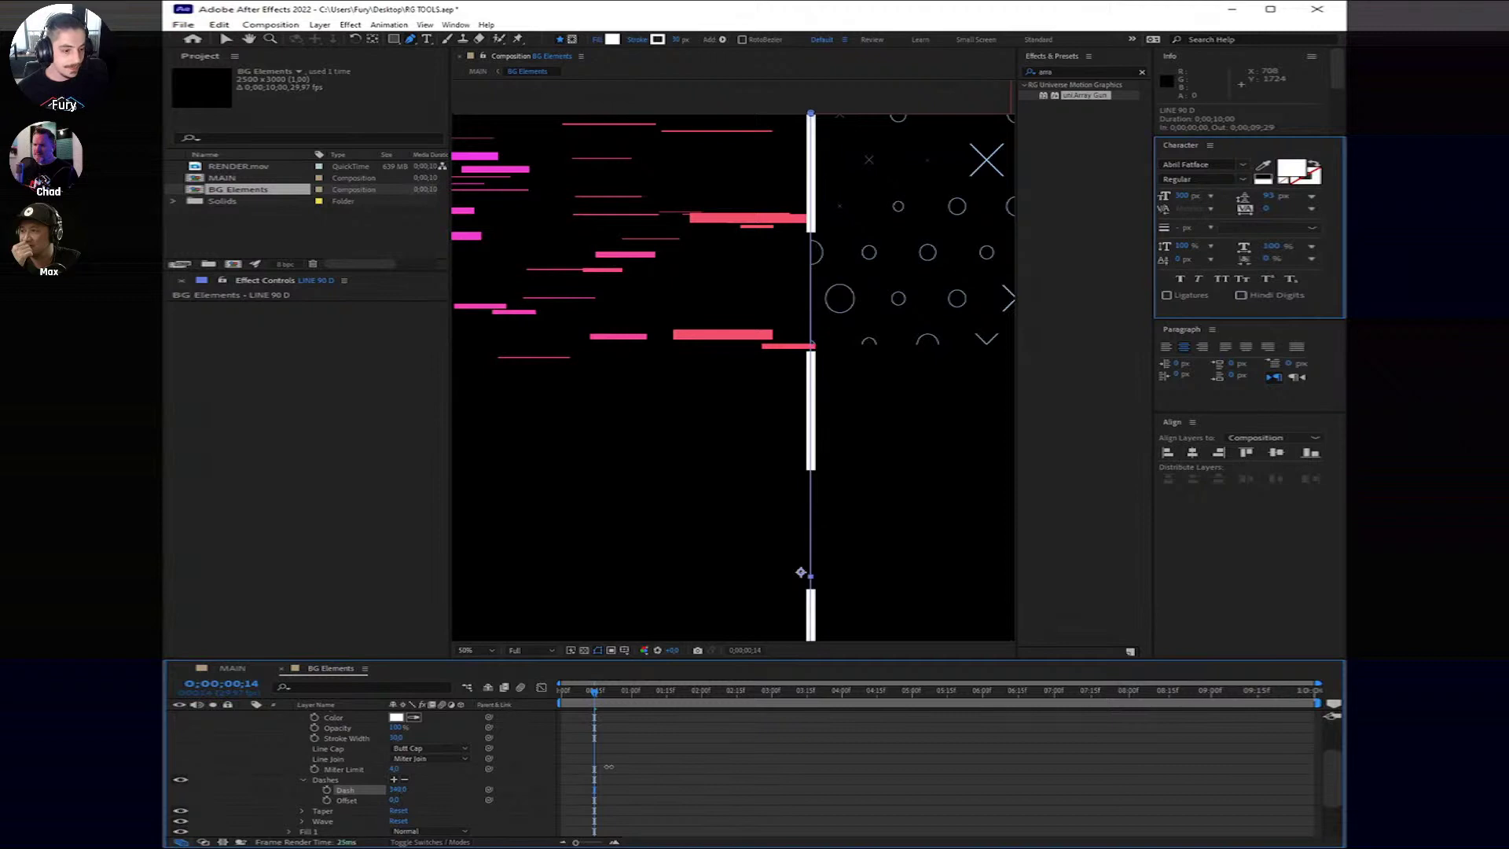
Step: Add a gap to the LINE 90 D stroke dashes and set it to about 366
{"action": "left_click", "coordinate": [394, 779]}
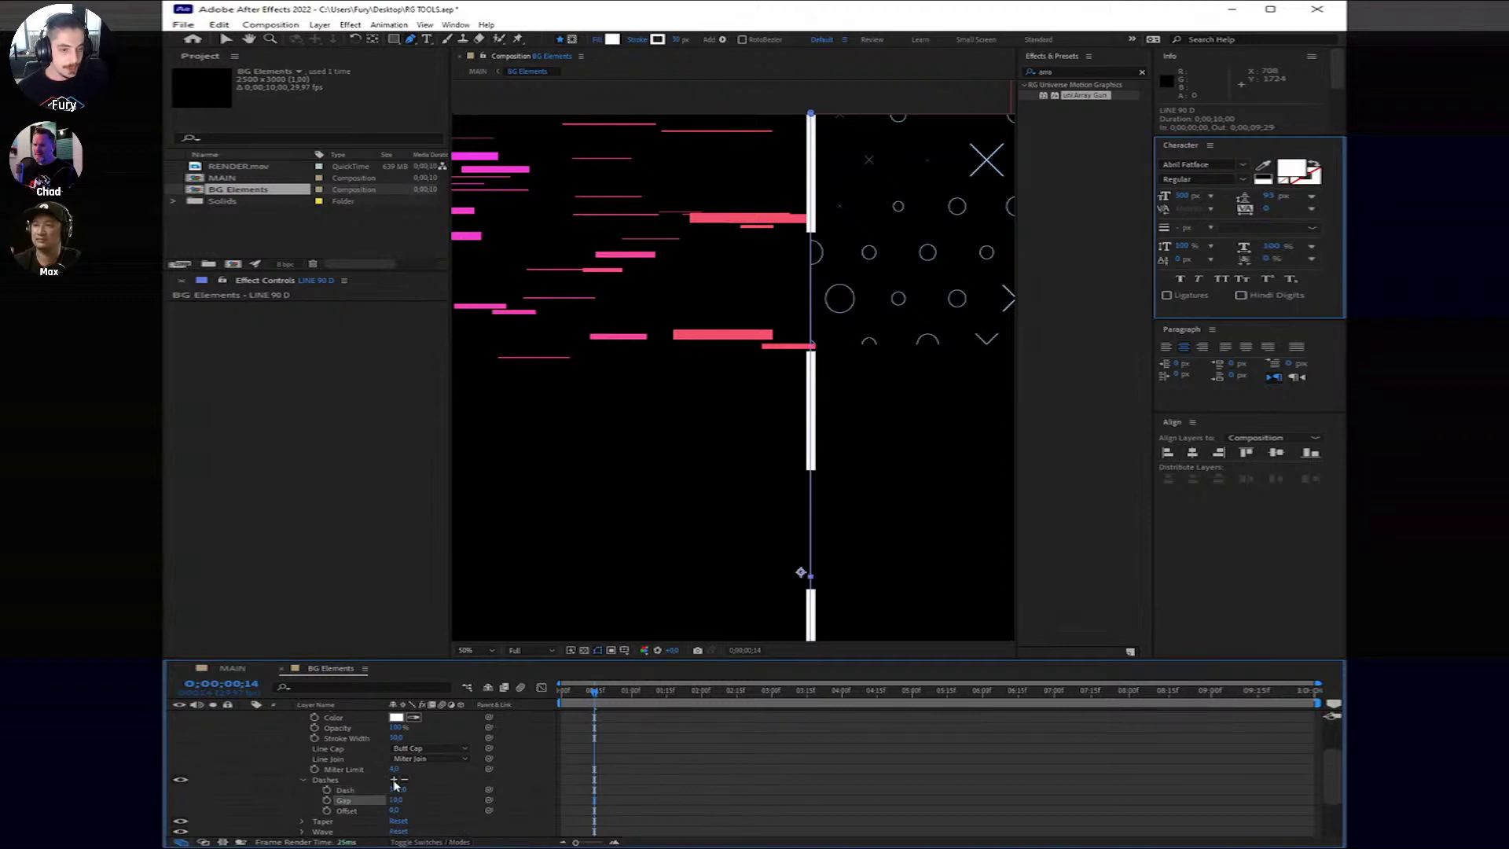
{"action": "left_click", "coordinate": [397, 789]}
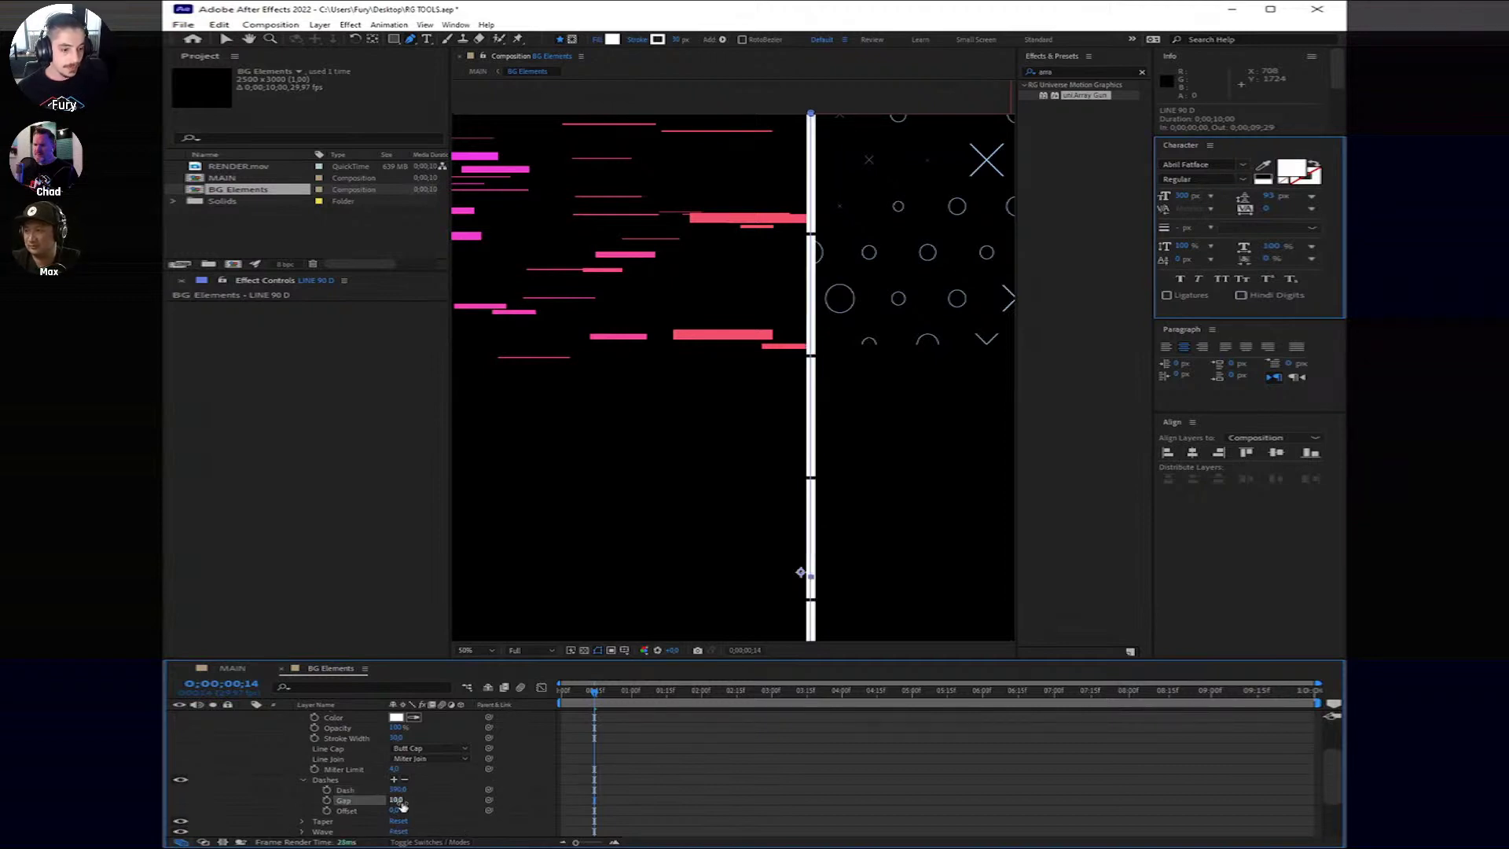
{"action": "left_click_drag", "start_coordinate": [399, 799], "coordinate": [652, 832]}
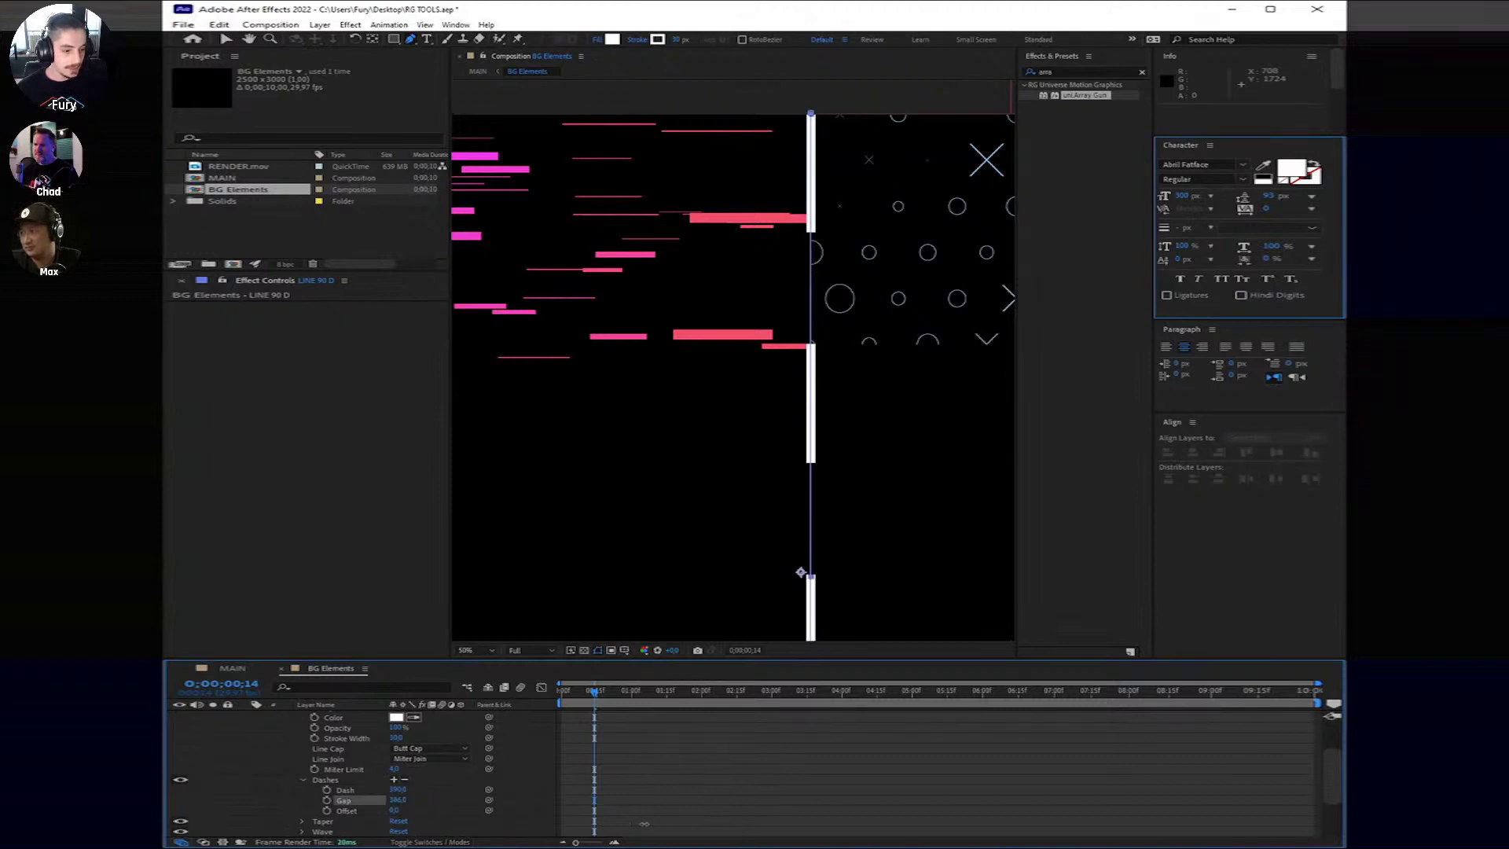
Step: Add a second dash to the LINE 90 D stroke, setting Dash to about 204 and Dash 2 to about 36
{"action": "left_click", "coordinate": [394, 780]}
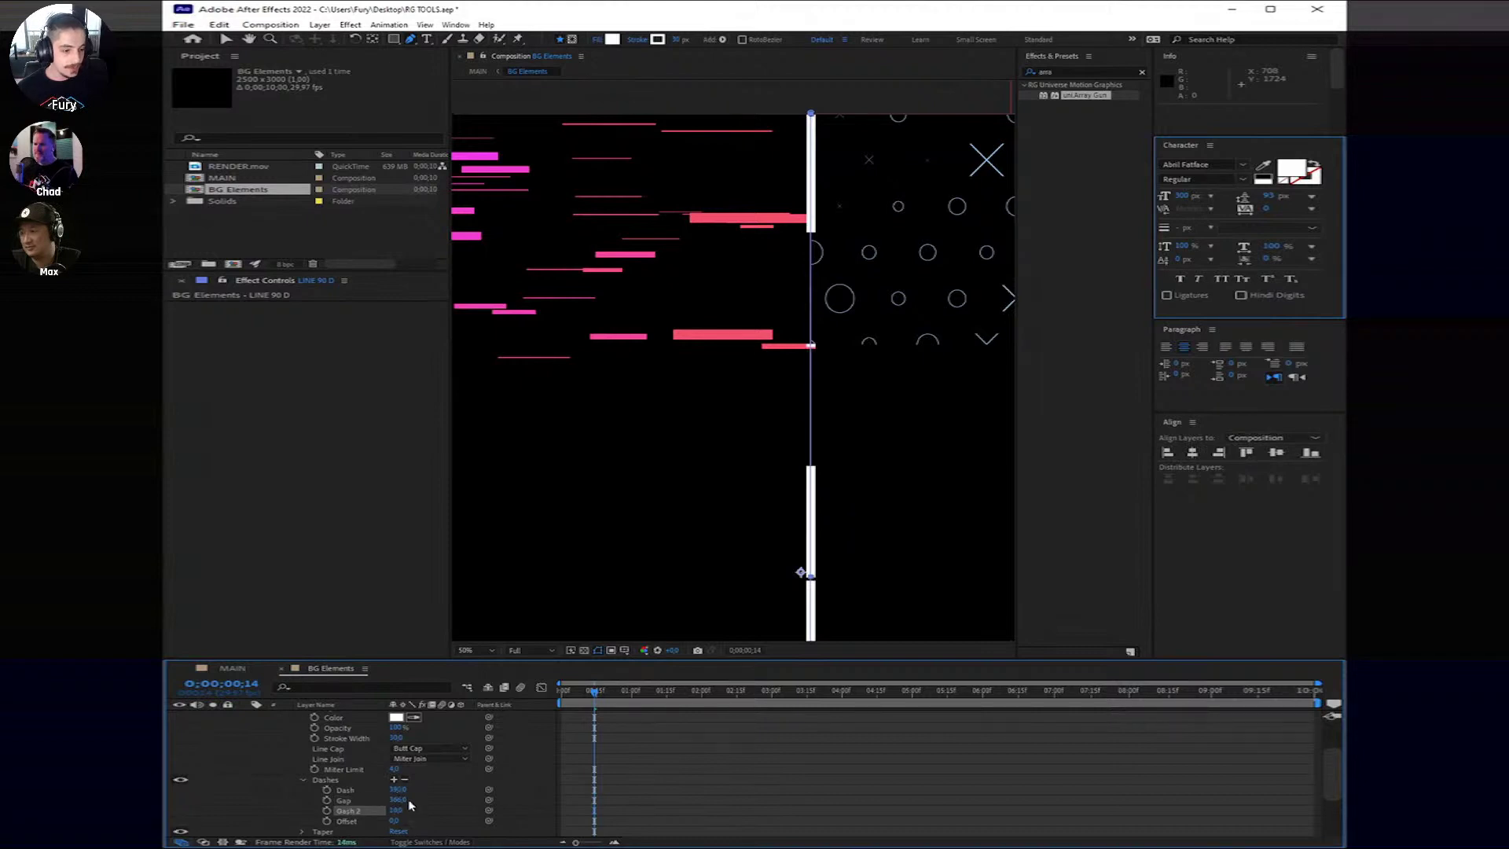
{"action": "left_click", "coordinate": [399, 790]}
{"action": "type", "text": "431"}
{"action": "key", "text": "Return"}
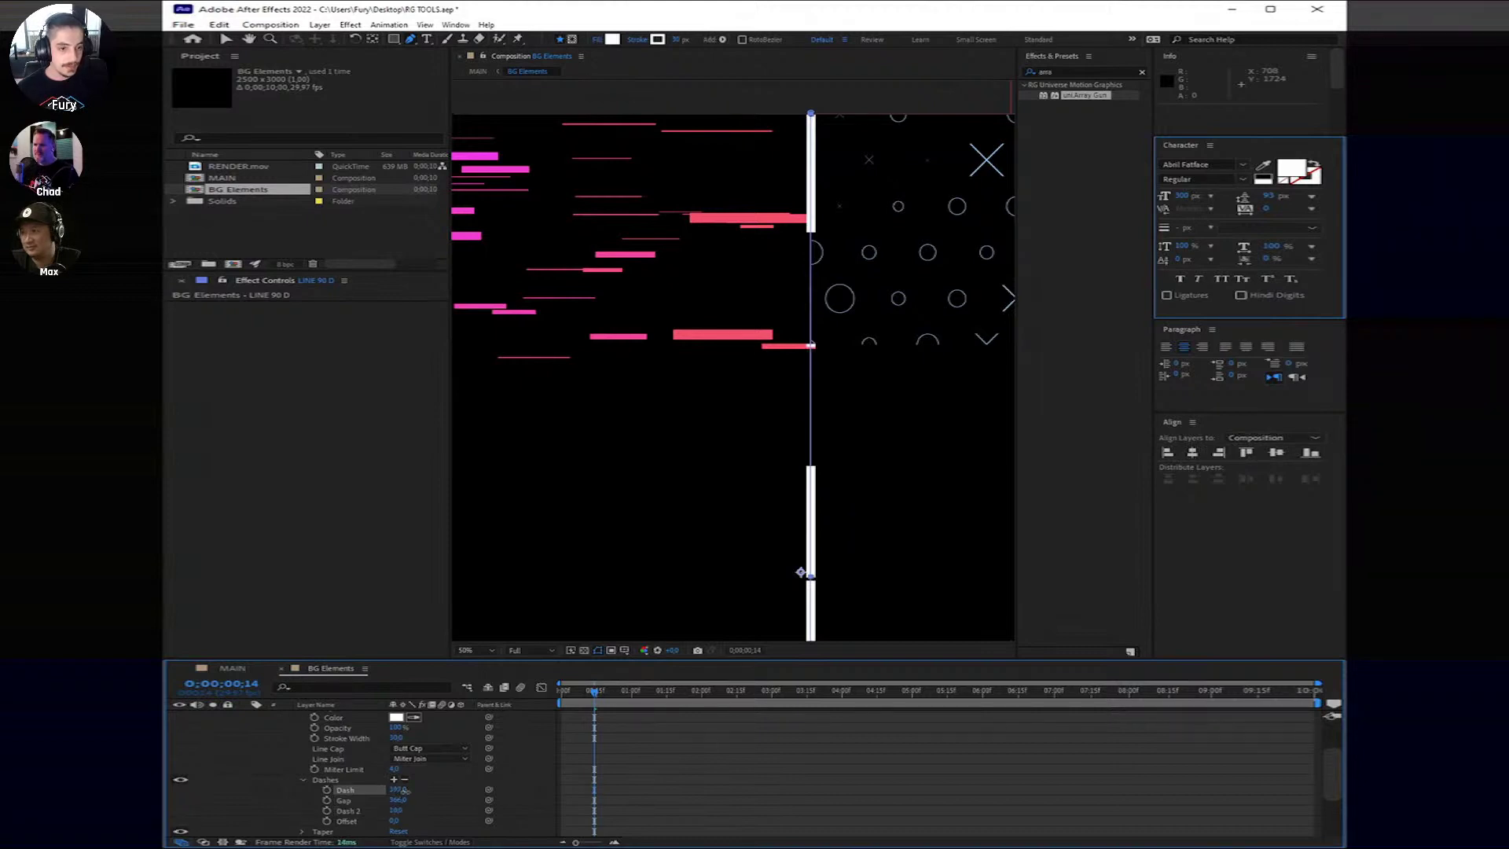
{"action": "left_click_drag", "start_coordinate": [504, 798], "coordinate": [461, 727]}
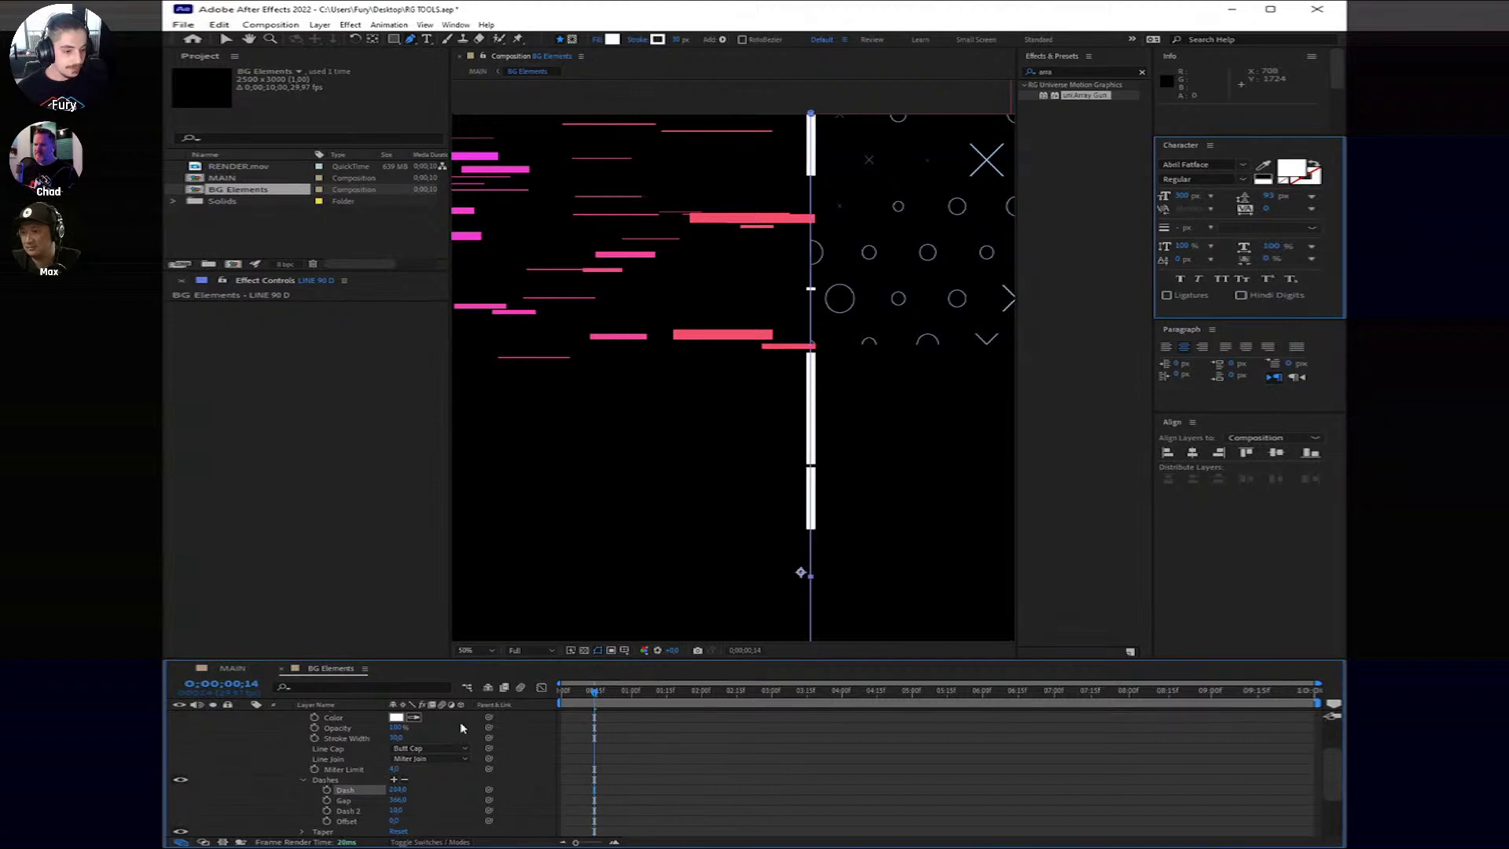
{"action": "left_click_drag", "start_coordinate": [395, 810], "coordinate": [431, 828]}
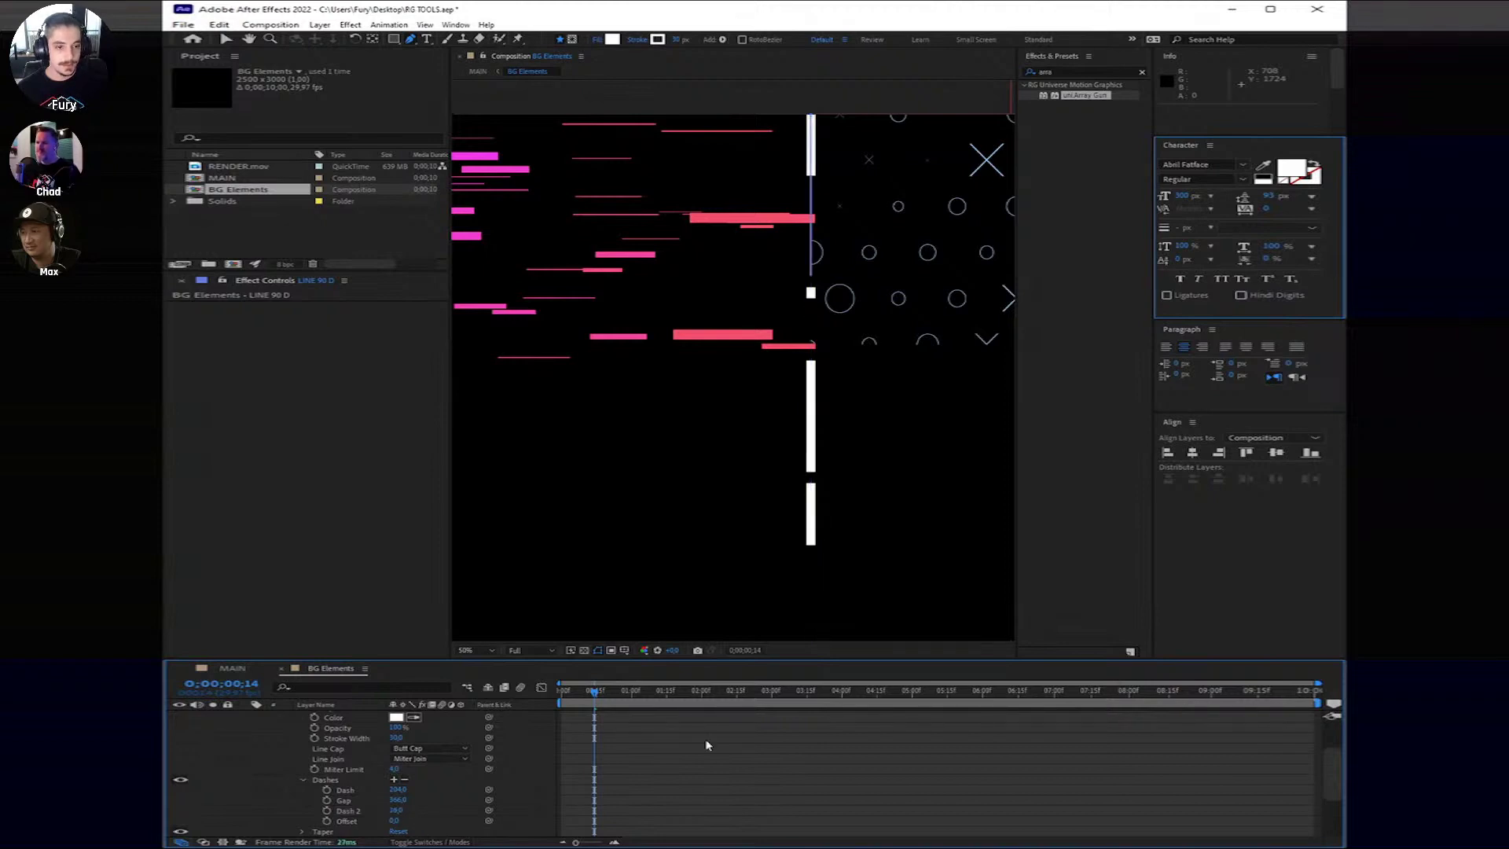
{"action": "scroll", "coordinate": [859, 391], "scroll_direction": "down", "scroll_amount": 2}
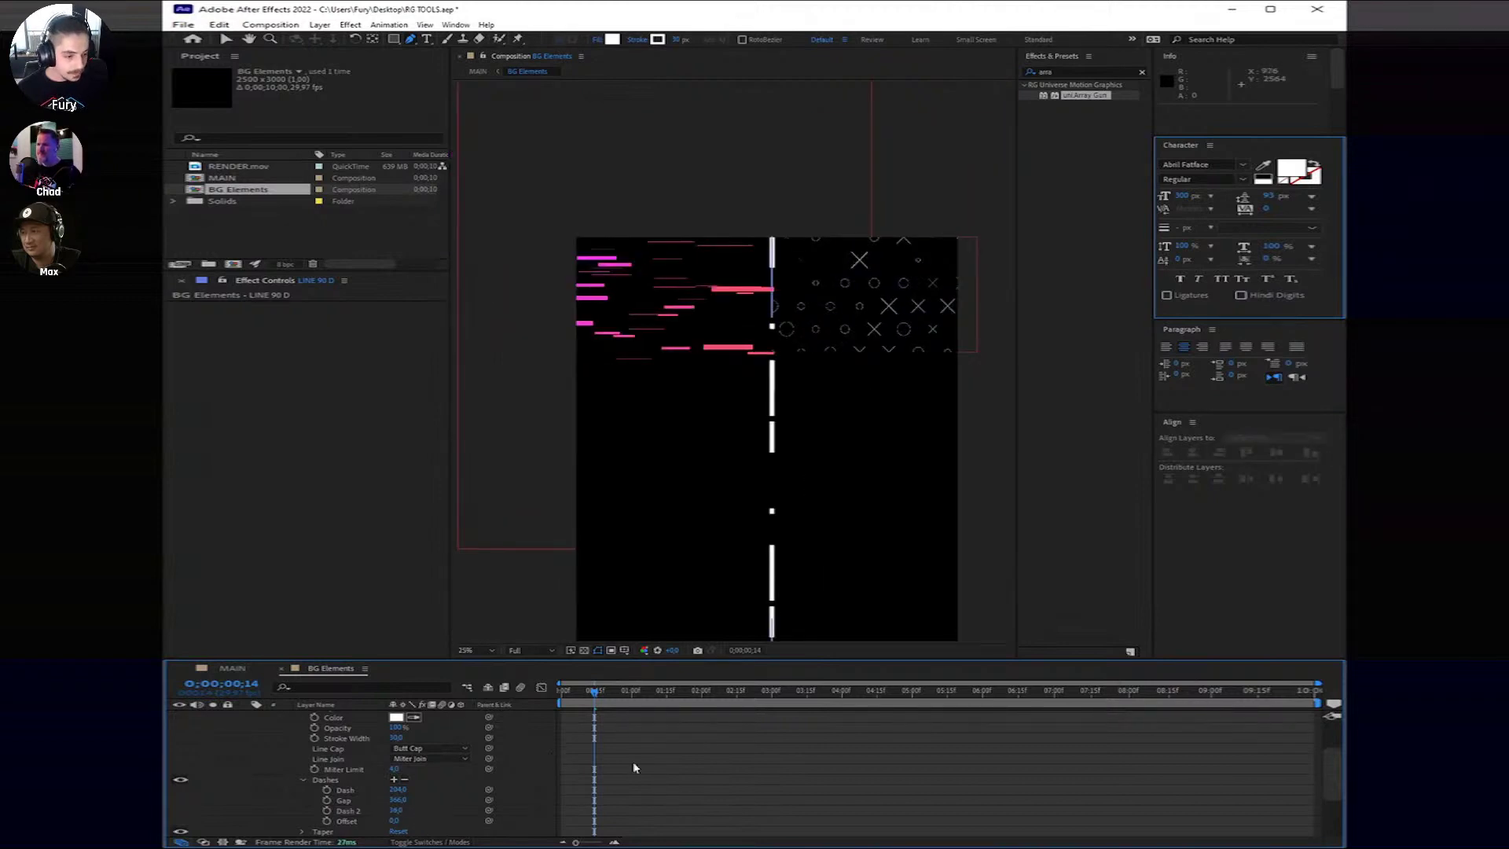
Step: Keyframe the LINE 90 D dash Offset at the first frame, set it to 200 at the last frame, and preview the movement
{"action": "key", "text": "Home"}
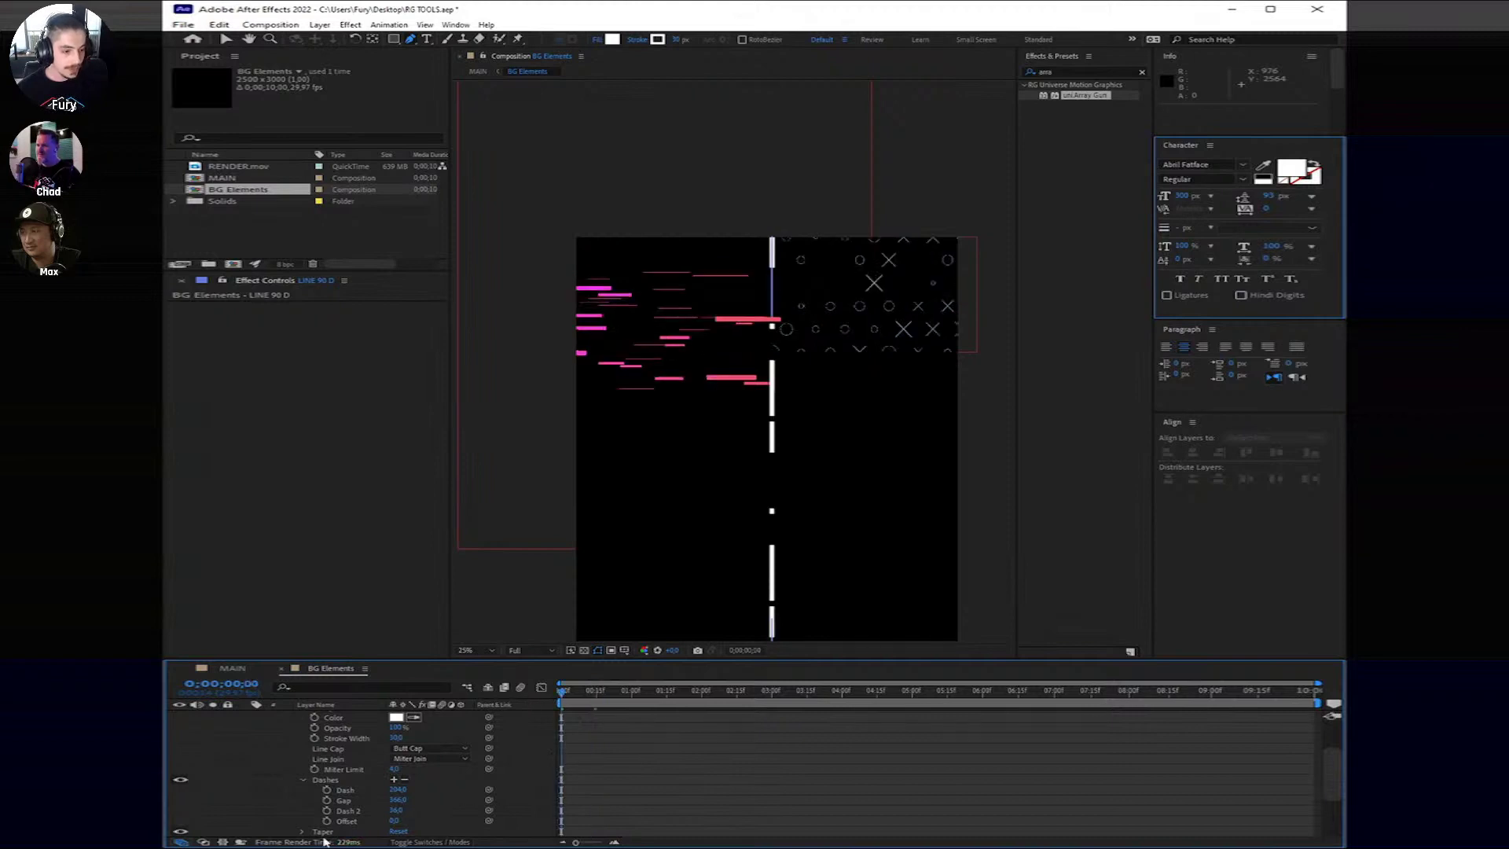
{"action": "left_click", "coordinate": [327, 821]}
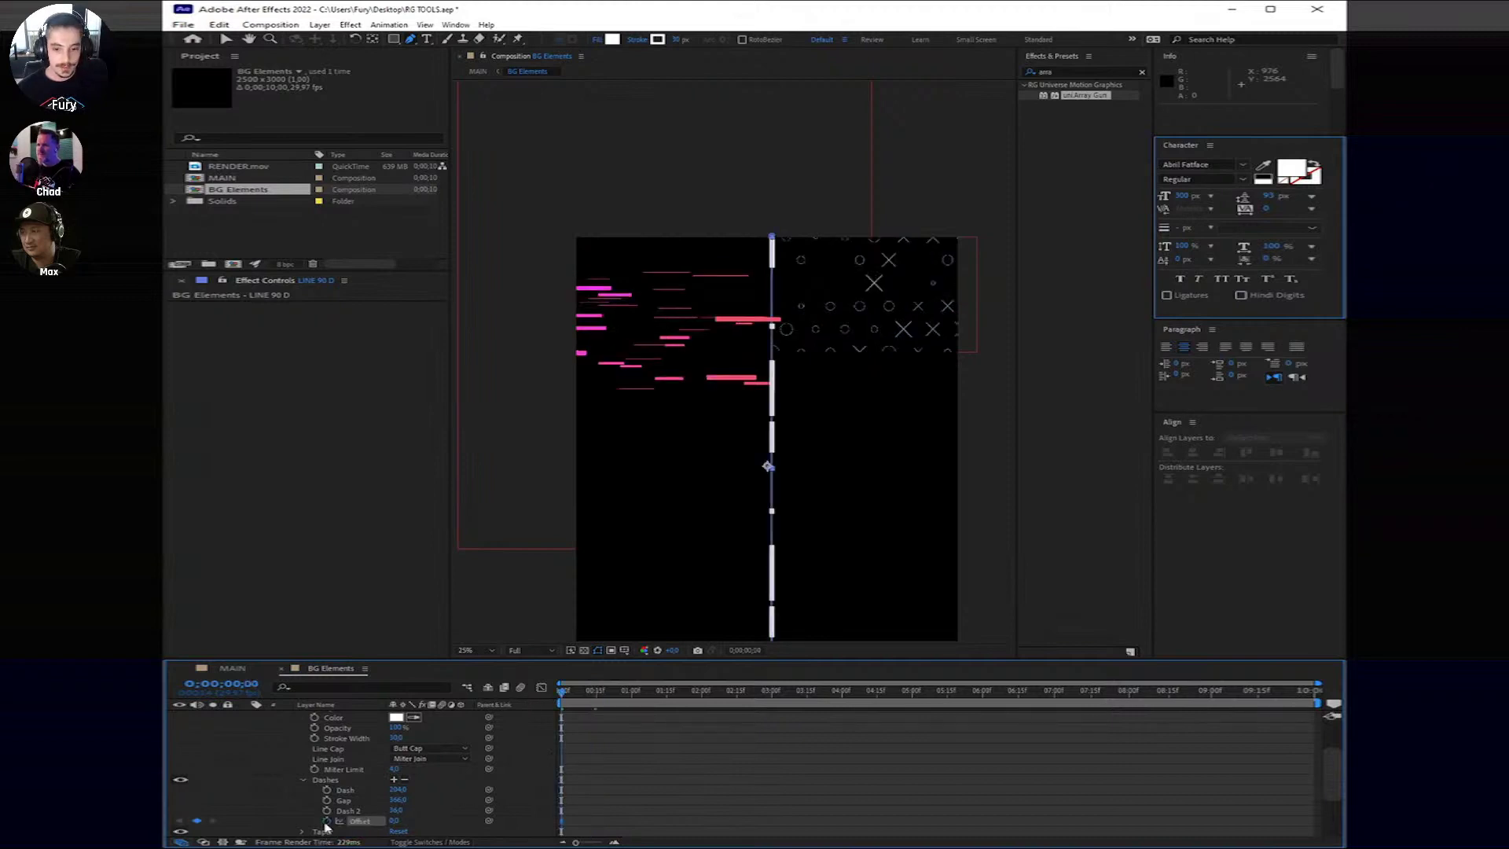
{"action": "left_click", "coordinate": [1309, 691]}
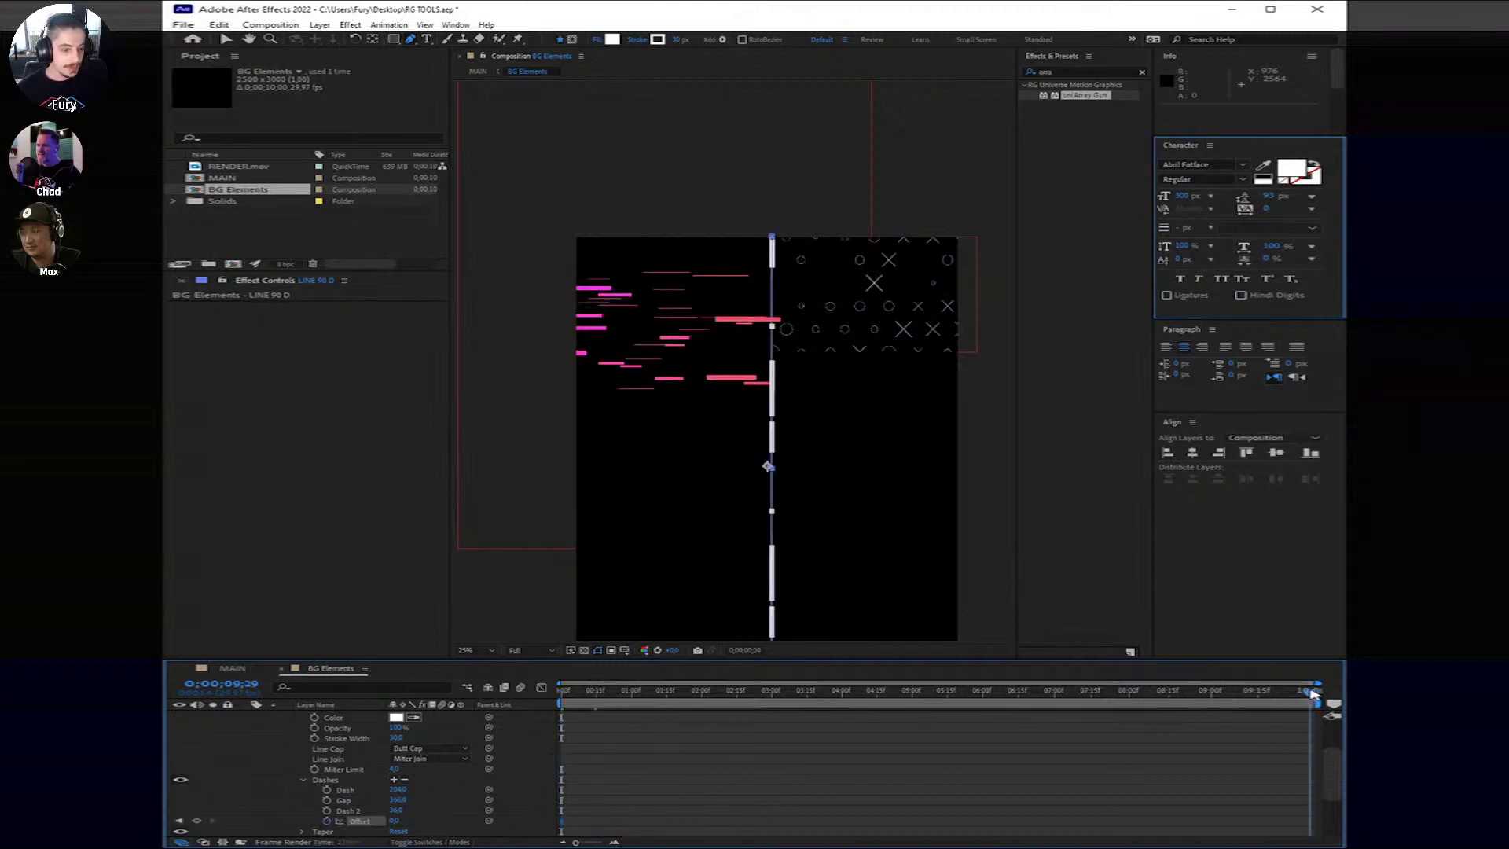
{"action": "left_click", "coordinate": [394, 820]}
{"action": "type", "text": "200"}
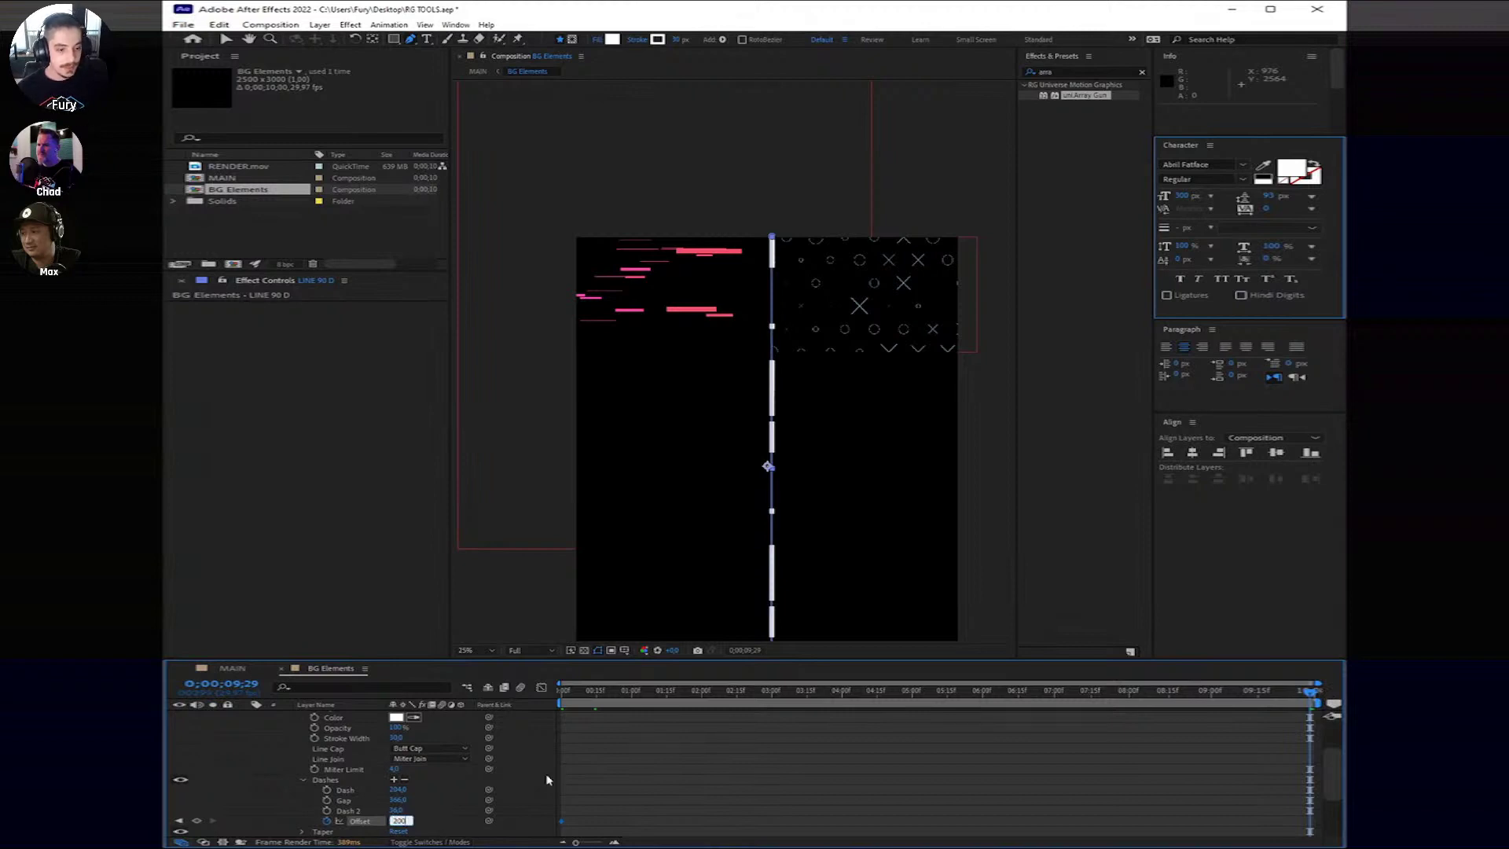
{"action": "key", "text": "Return"}
{"action": "key", "text": "Home"}
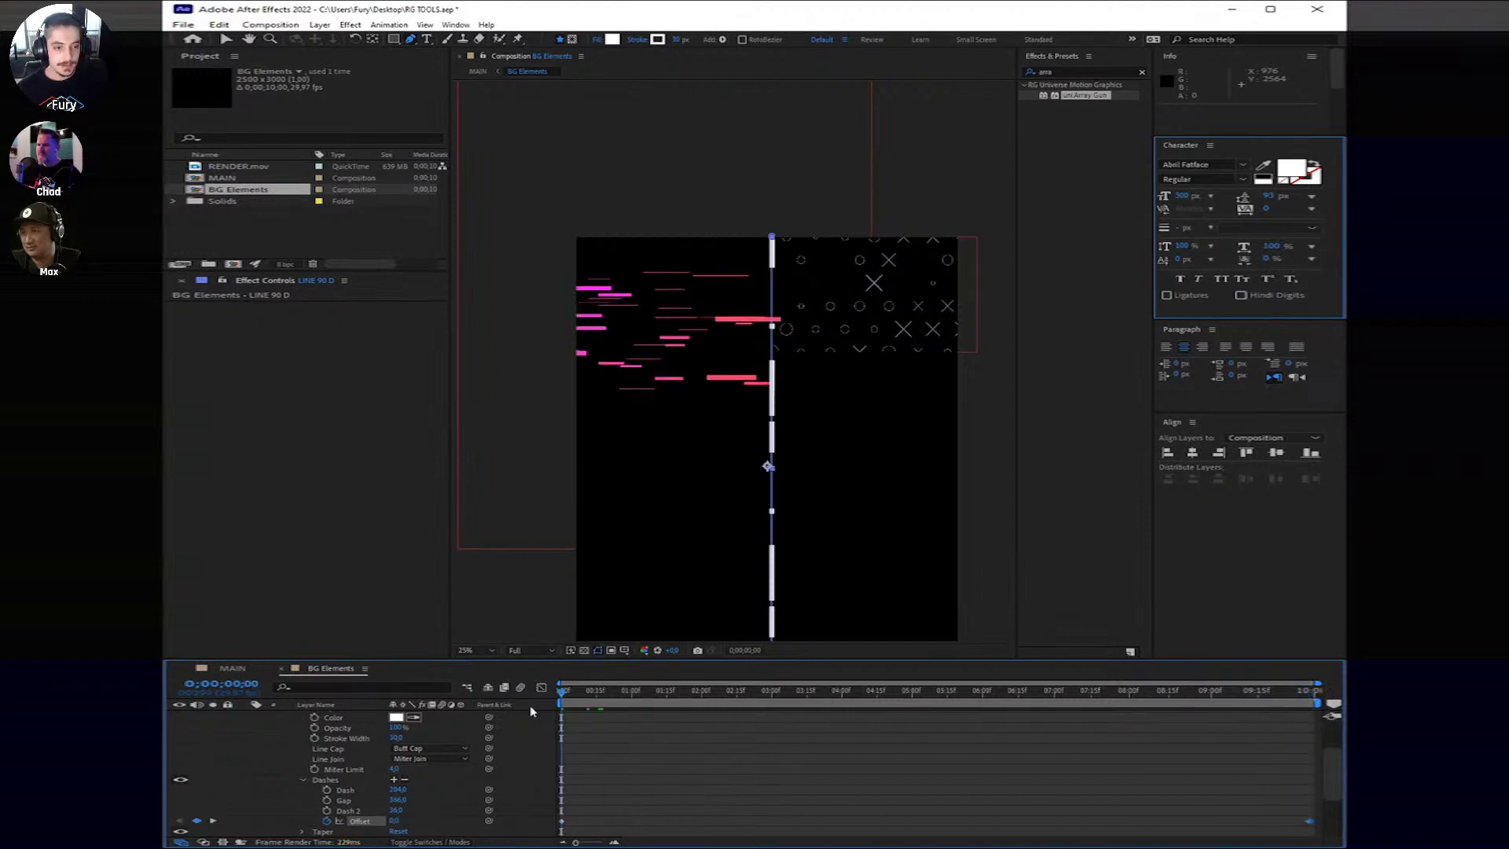
{"action": "key", "text": "space"}
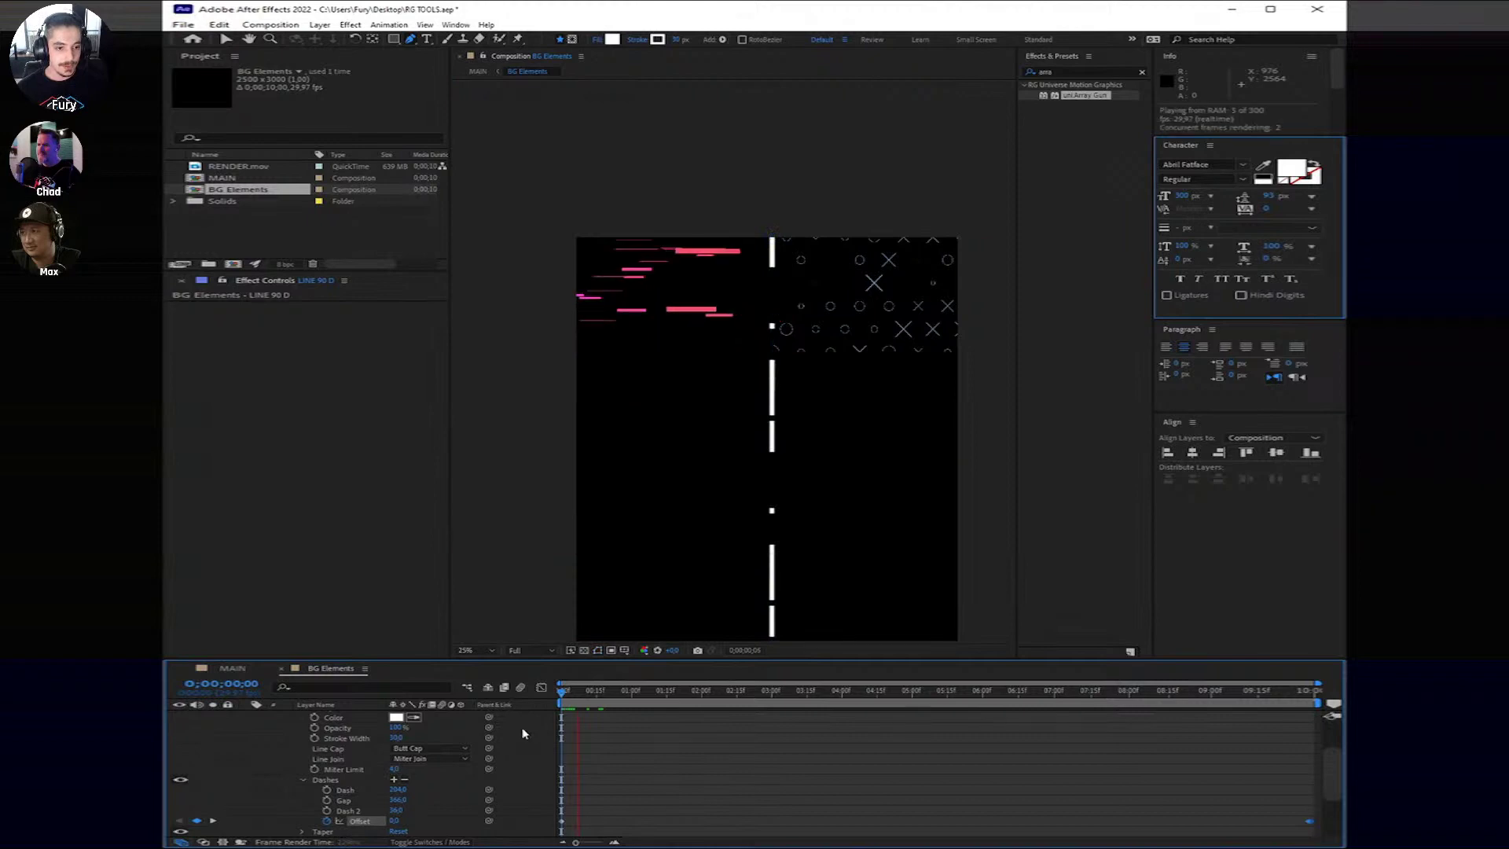
{"action": "key", "text": "space"}
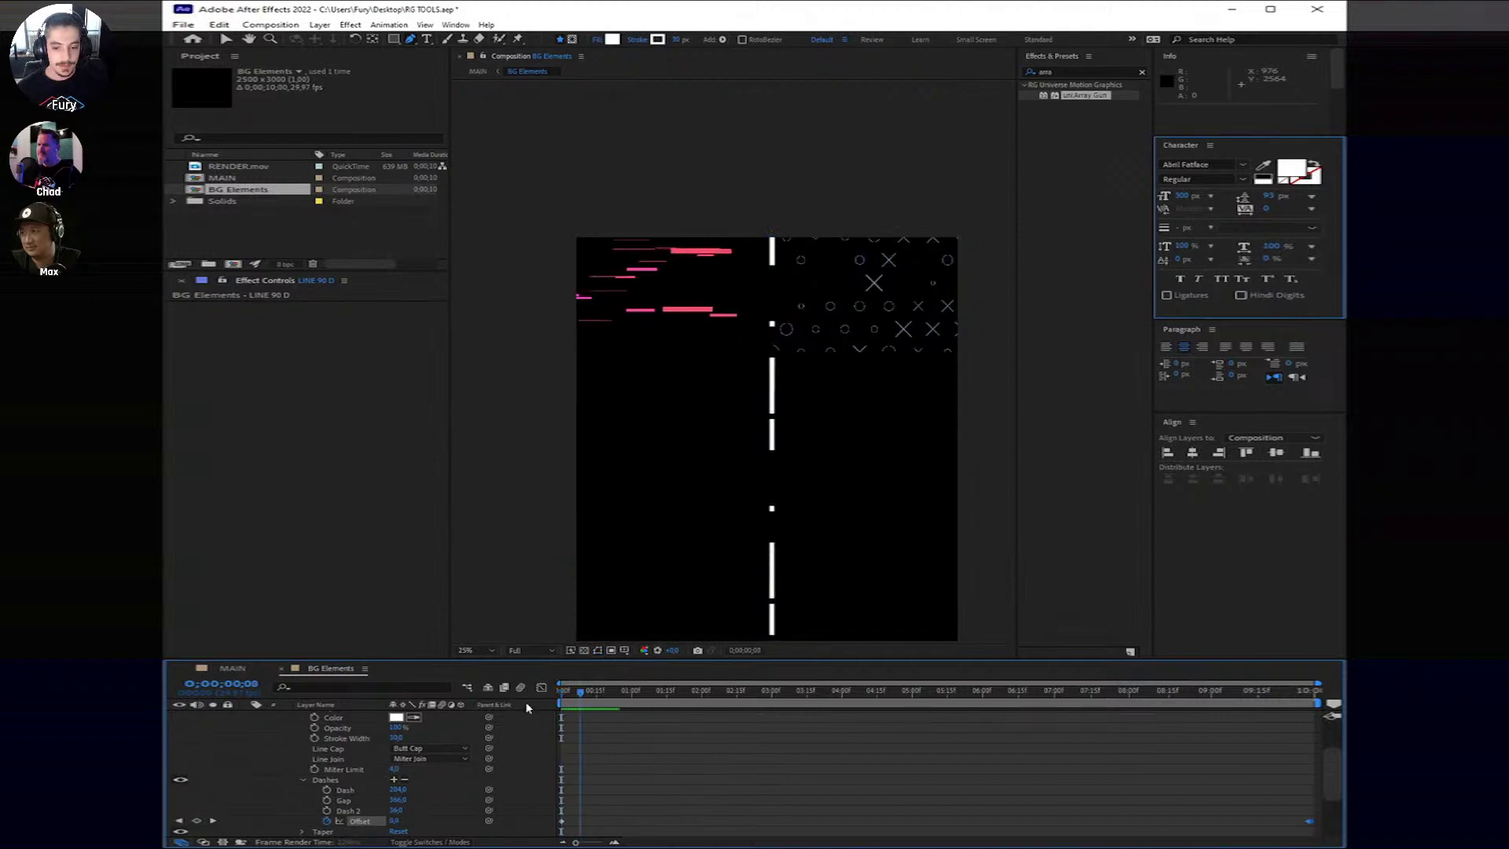
Step: Set the LINE 90 D dash Offset to 600 at the last frame
{"action": "key", "text": "End"}
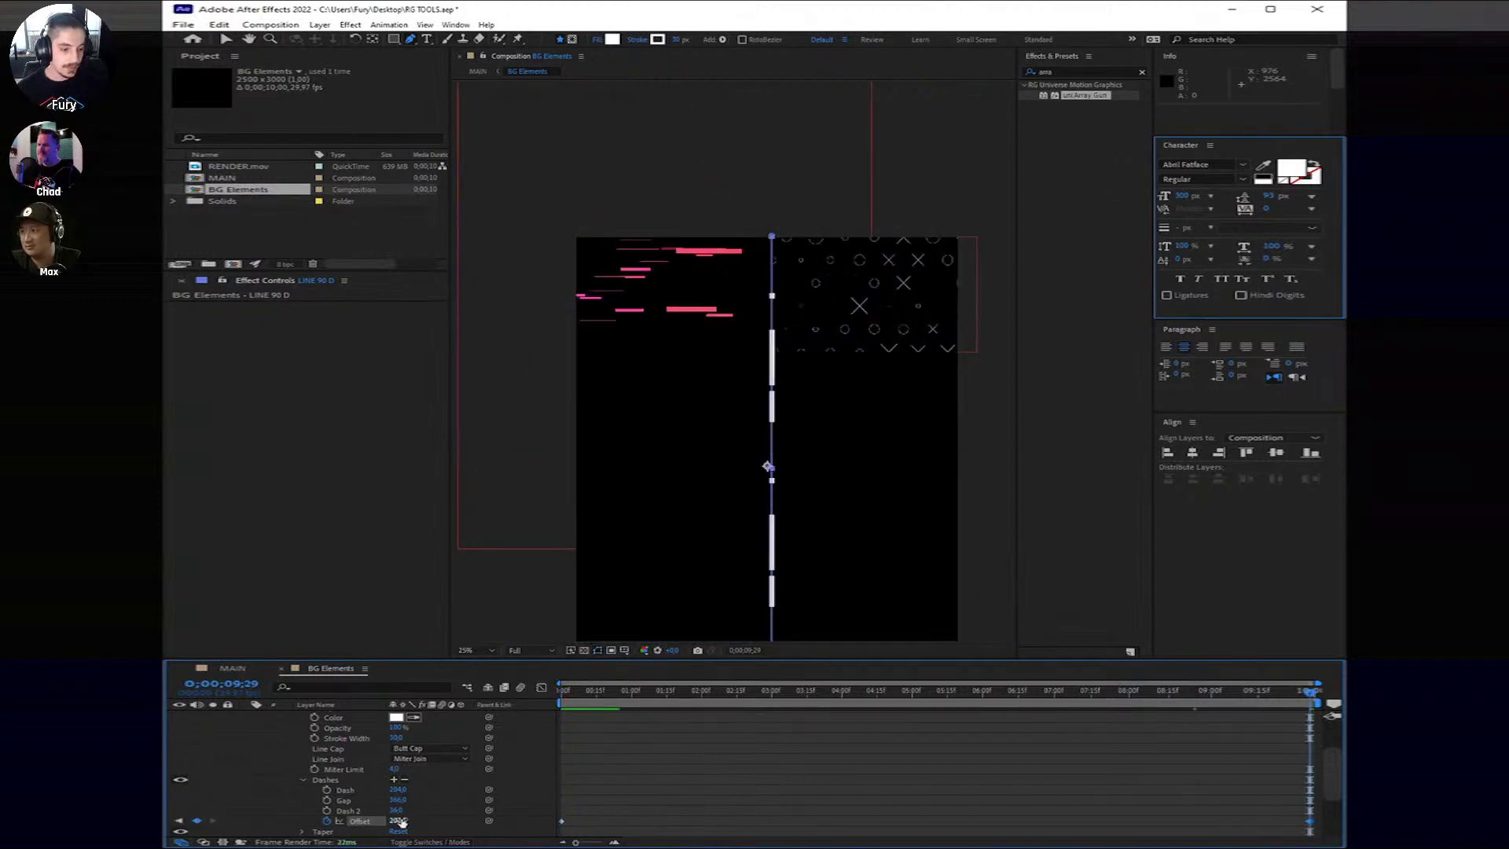
{"action": "left_click", "coordinate": [399, 820]}
{"action": "type", "text": "600"}
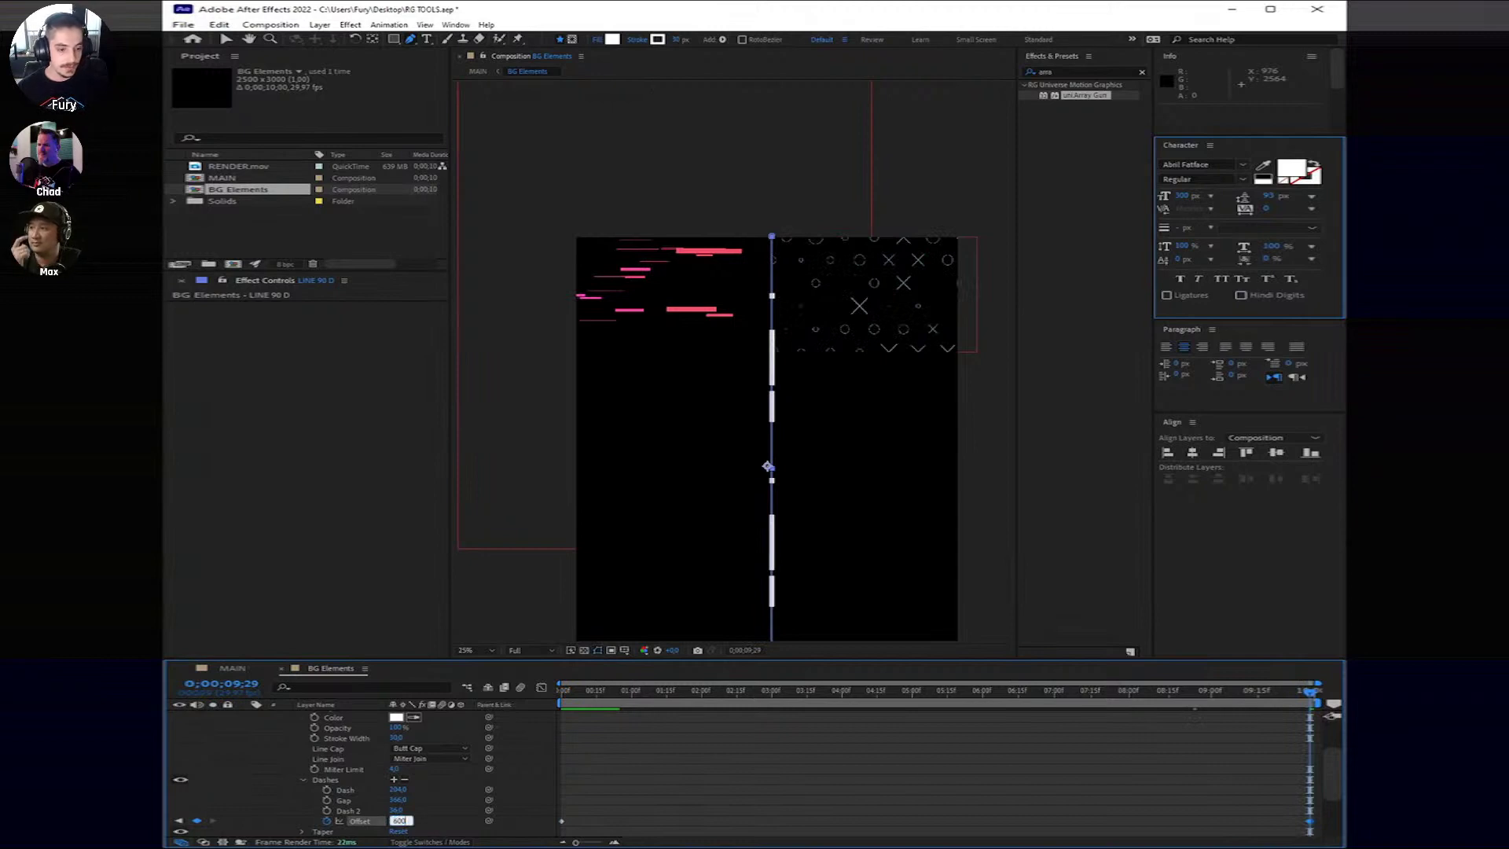
{"action": "left_click", "coordinate": [902, 790]}
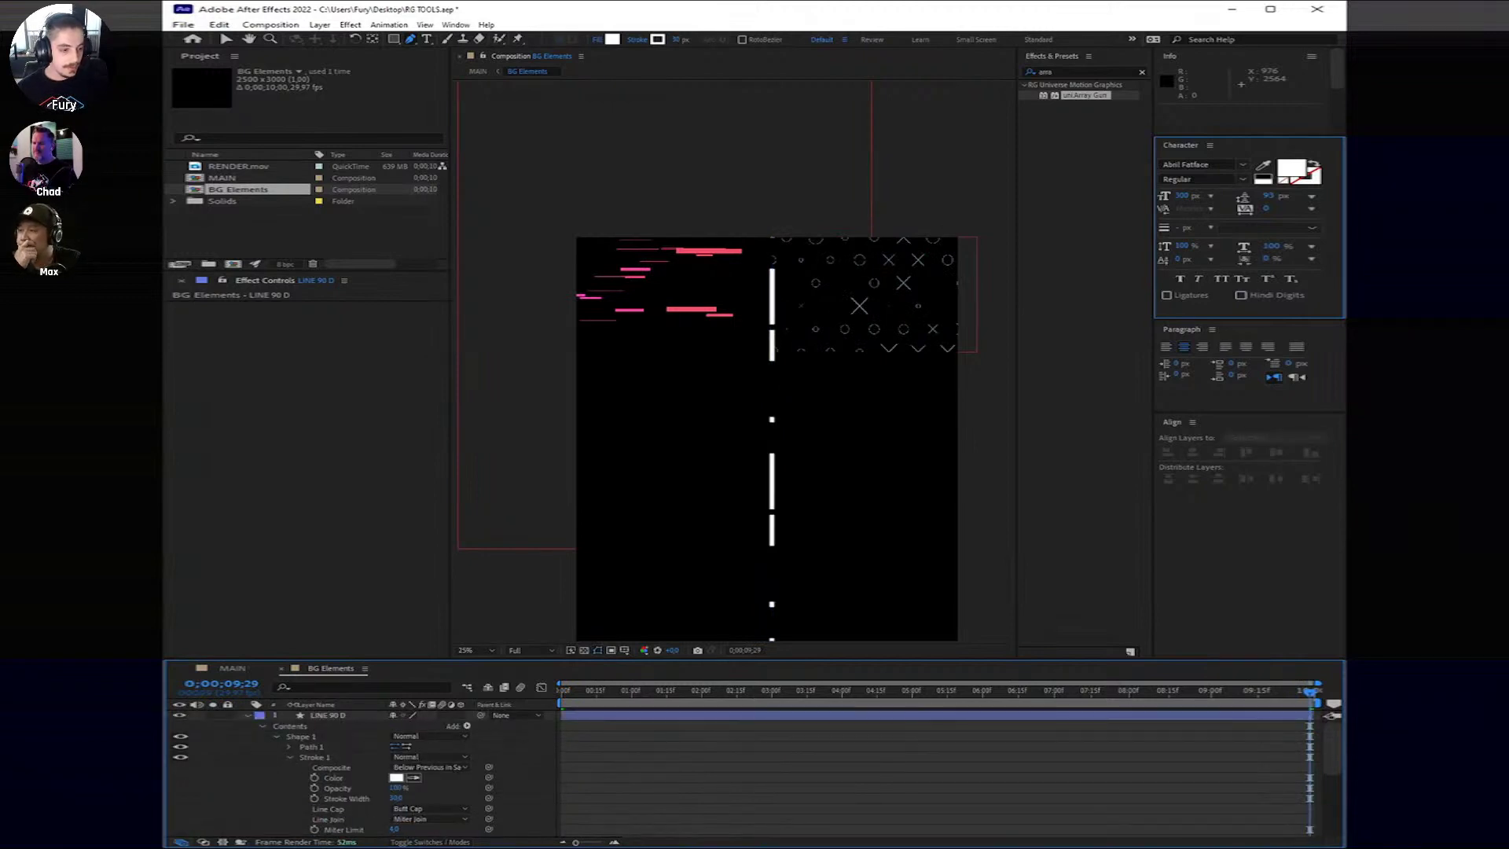
Step: Collapse the LINE 90 D properties, solo the layer, and preview its dash animation from the start
{"action": "key", "text": "s"}
{"action": "left_click", "coordinate": [246, 717]}
{"action": "left_click", "coordinate": [246, 717]}
{"action": "left_click", "coordinate": [212, 715]}
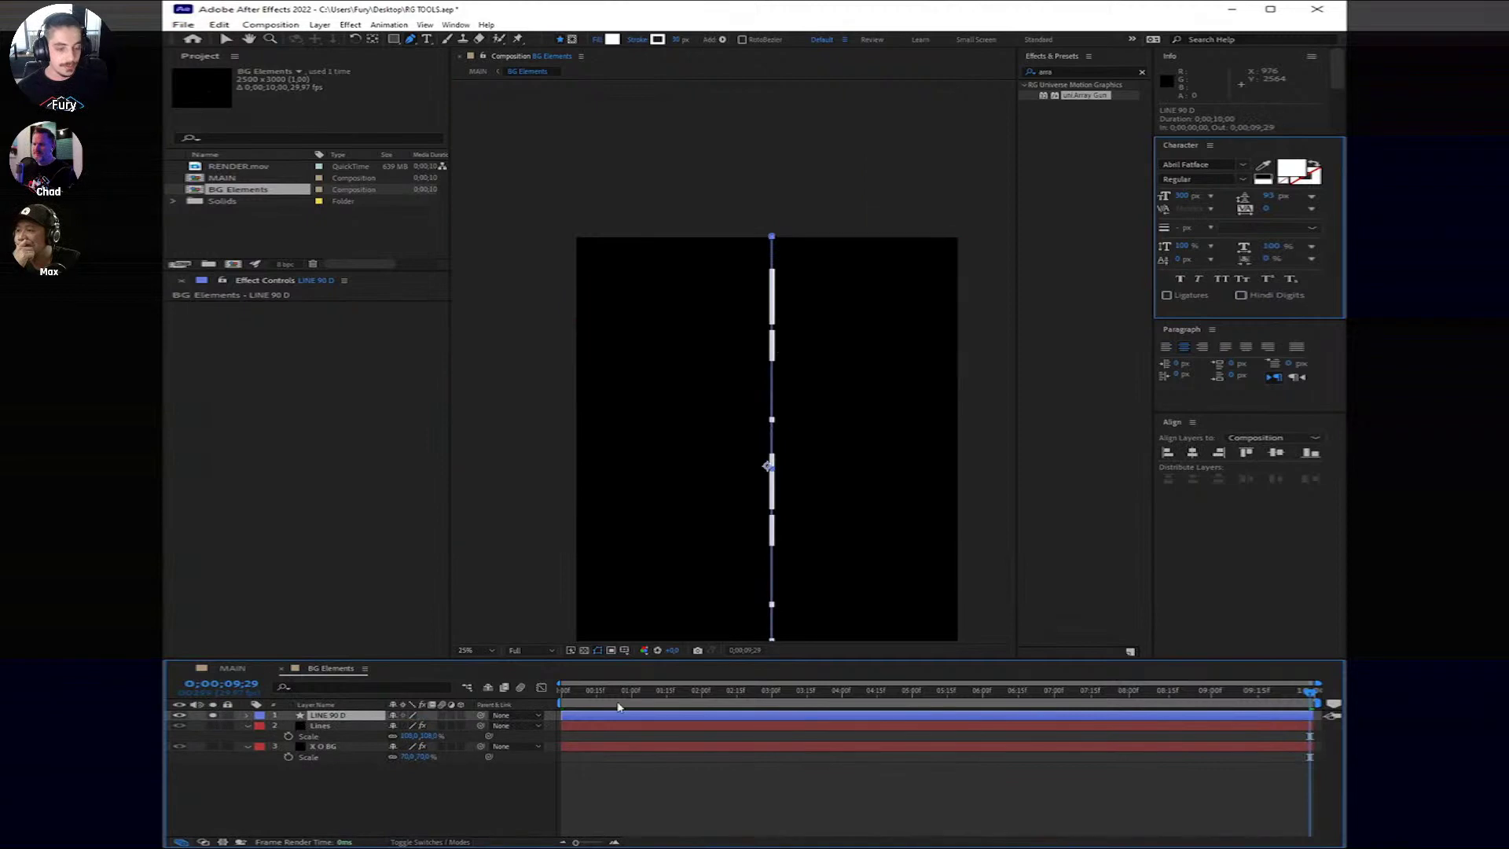
{"action": "key", "text": "Home"}
{"action": "key", "text": "space"}
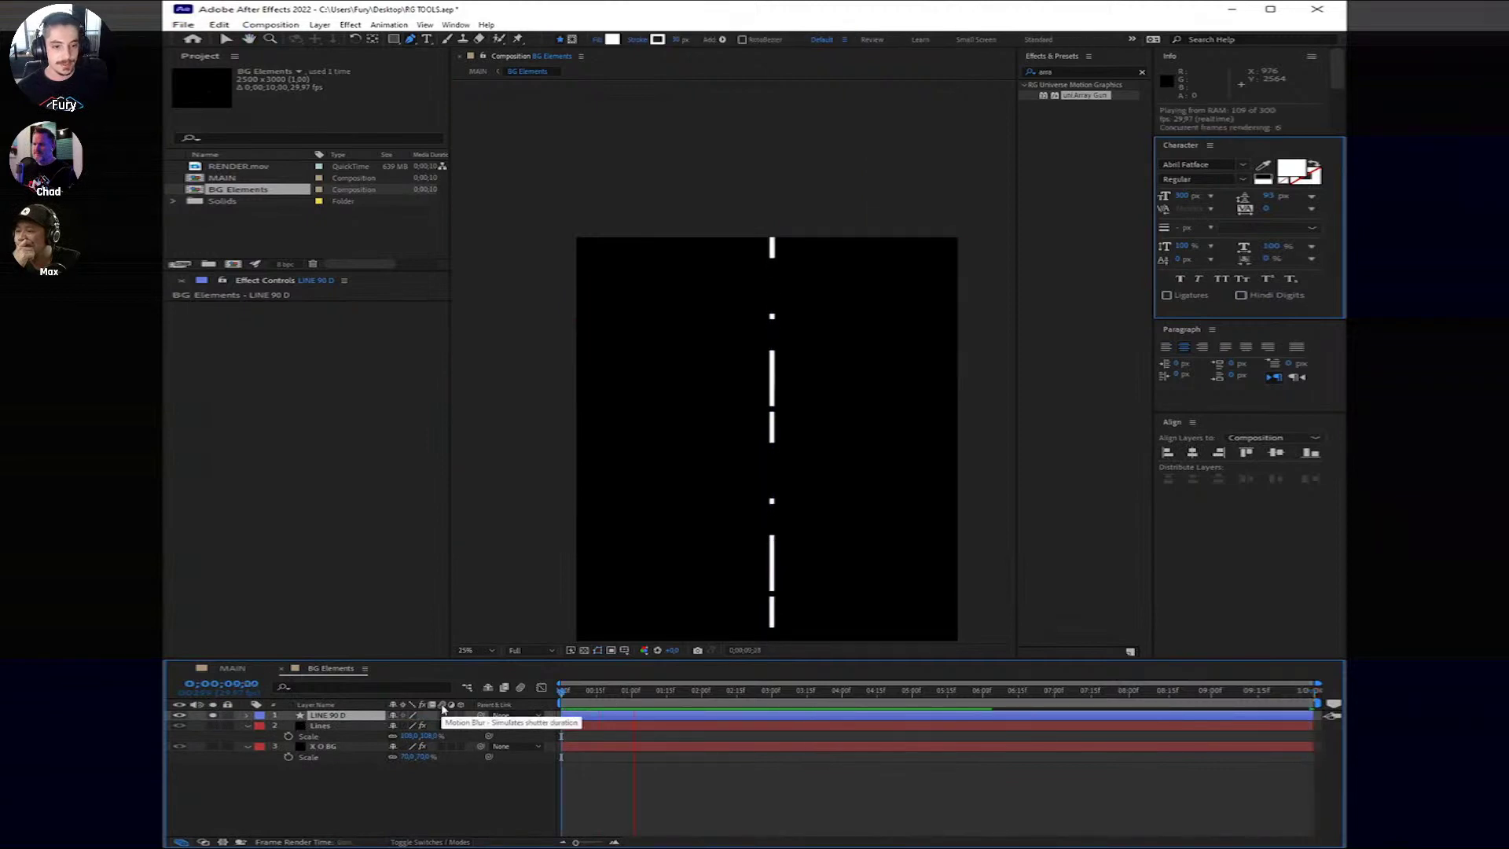
{"action": "left_click", "coordinate": [707, 702]}
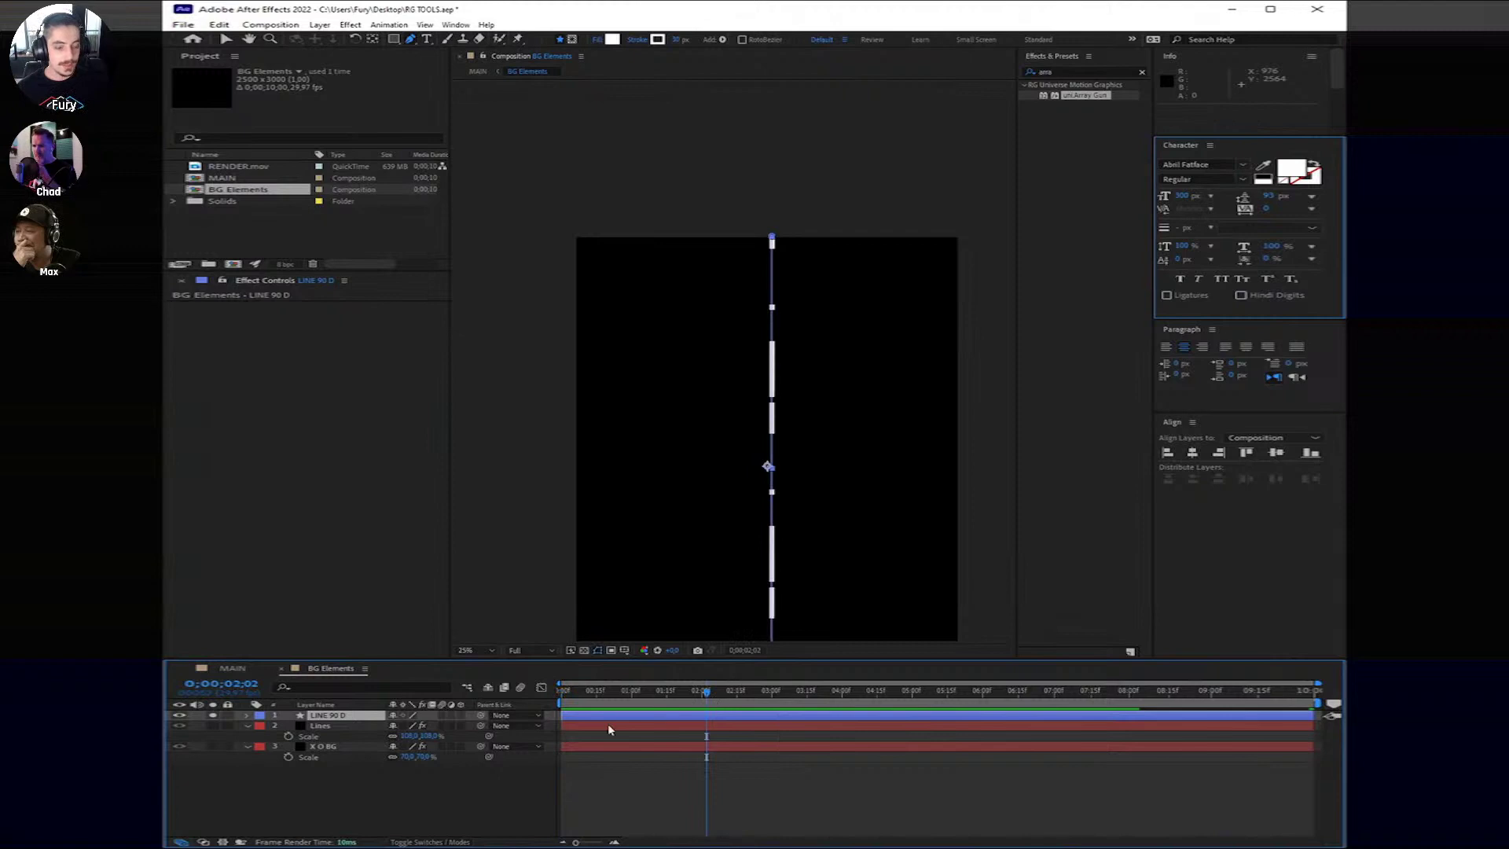
Step: Set the LINE 90 D layer's stroke width to 10 px and inspect the dashes at closer range
{"action": "left_click", "coordinate": [708, 717]}
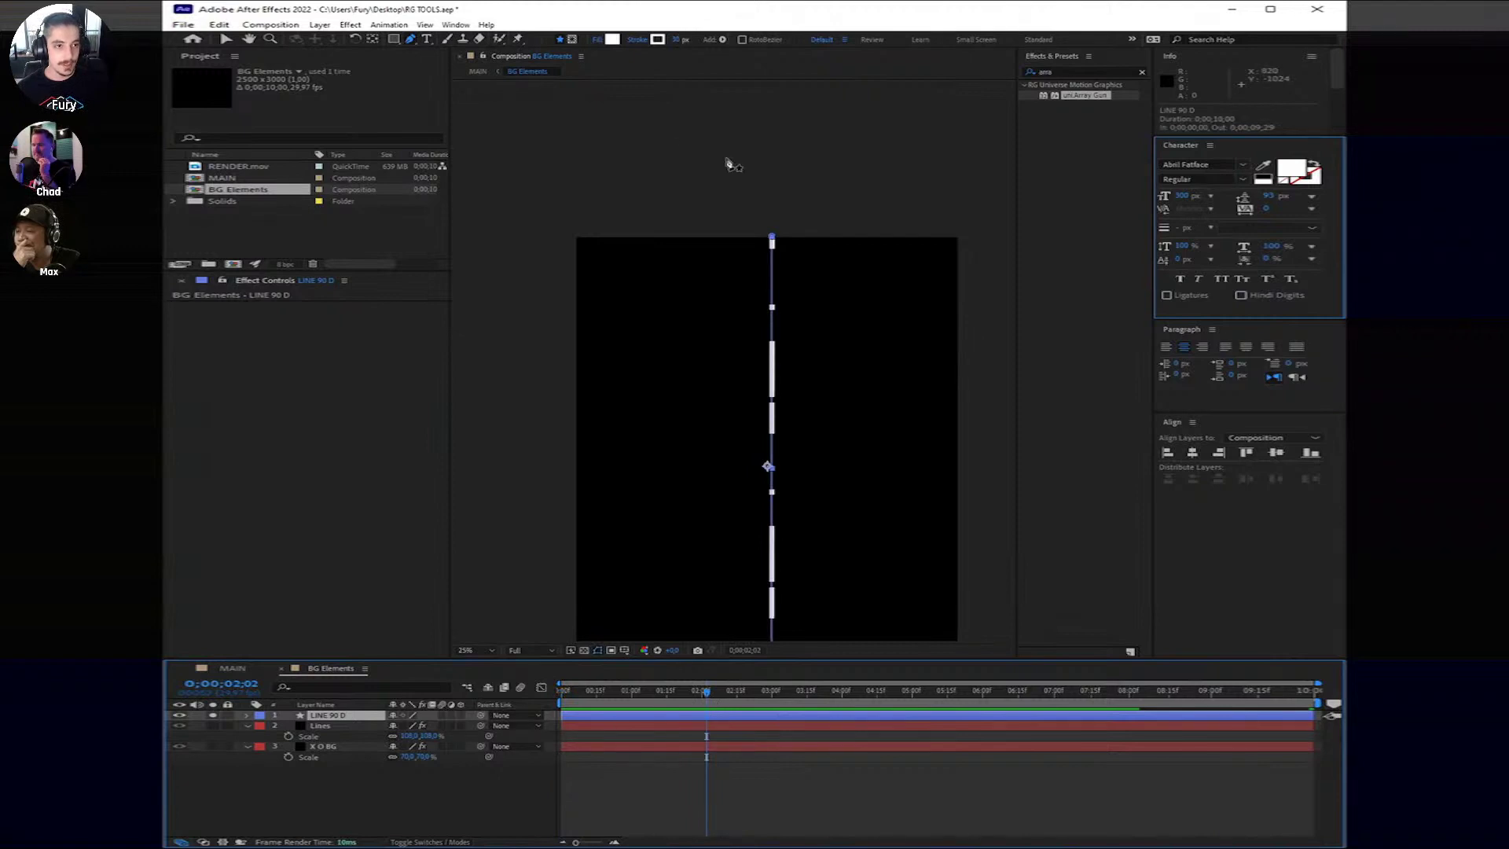
{"action": "left_click", "coordinate": [685, 40]}
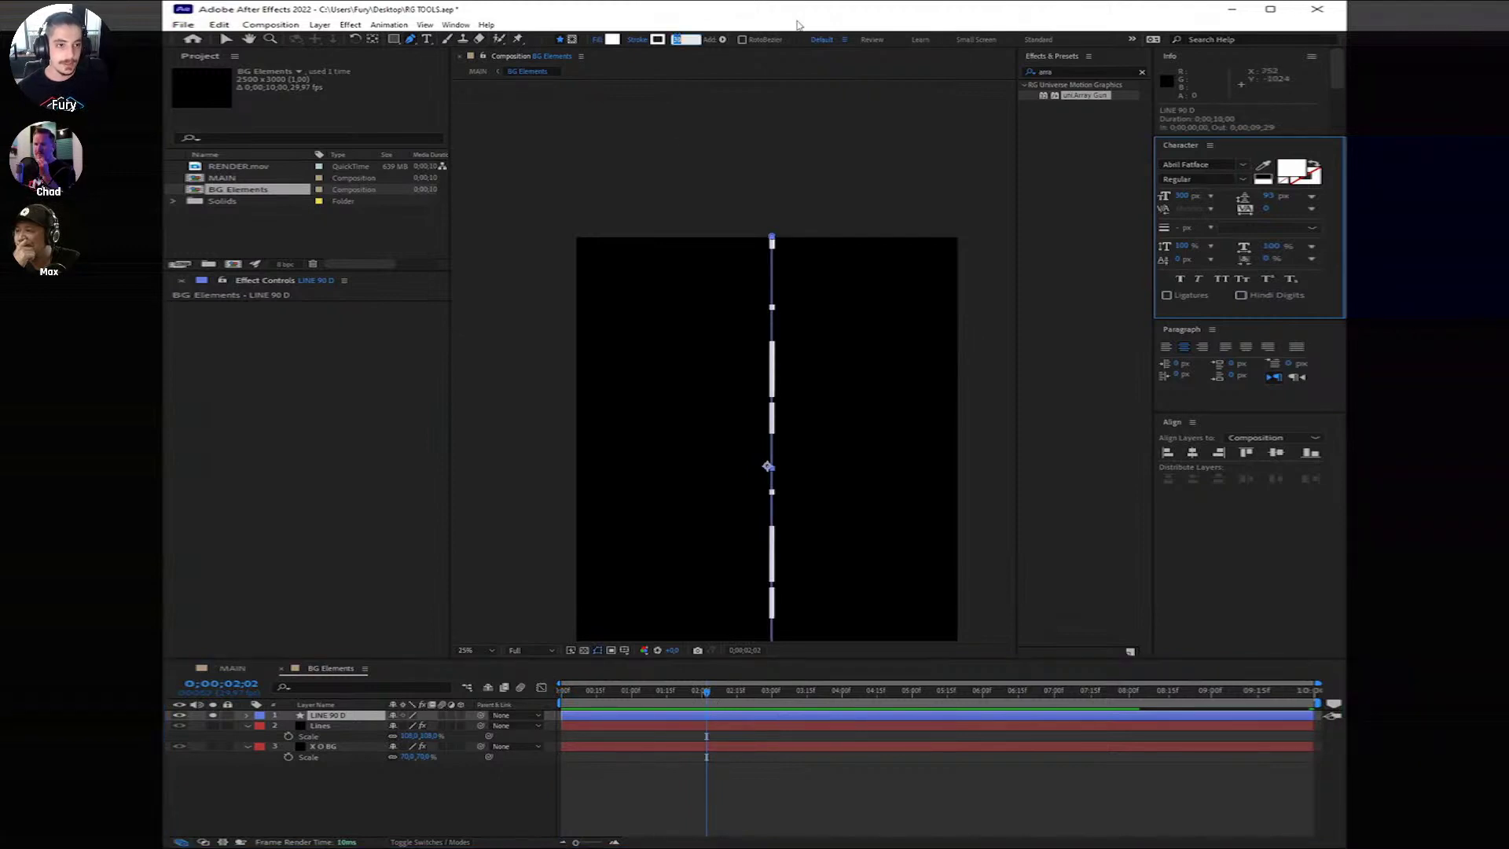
{"action": "type", "text": "10"}
{"action": "key", "text": "Return"}
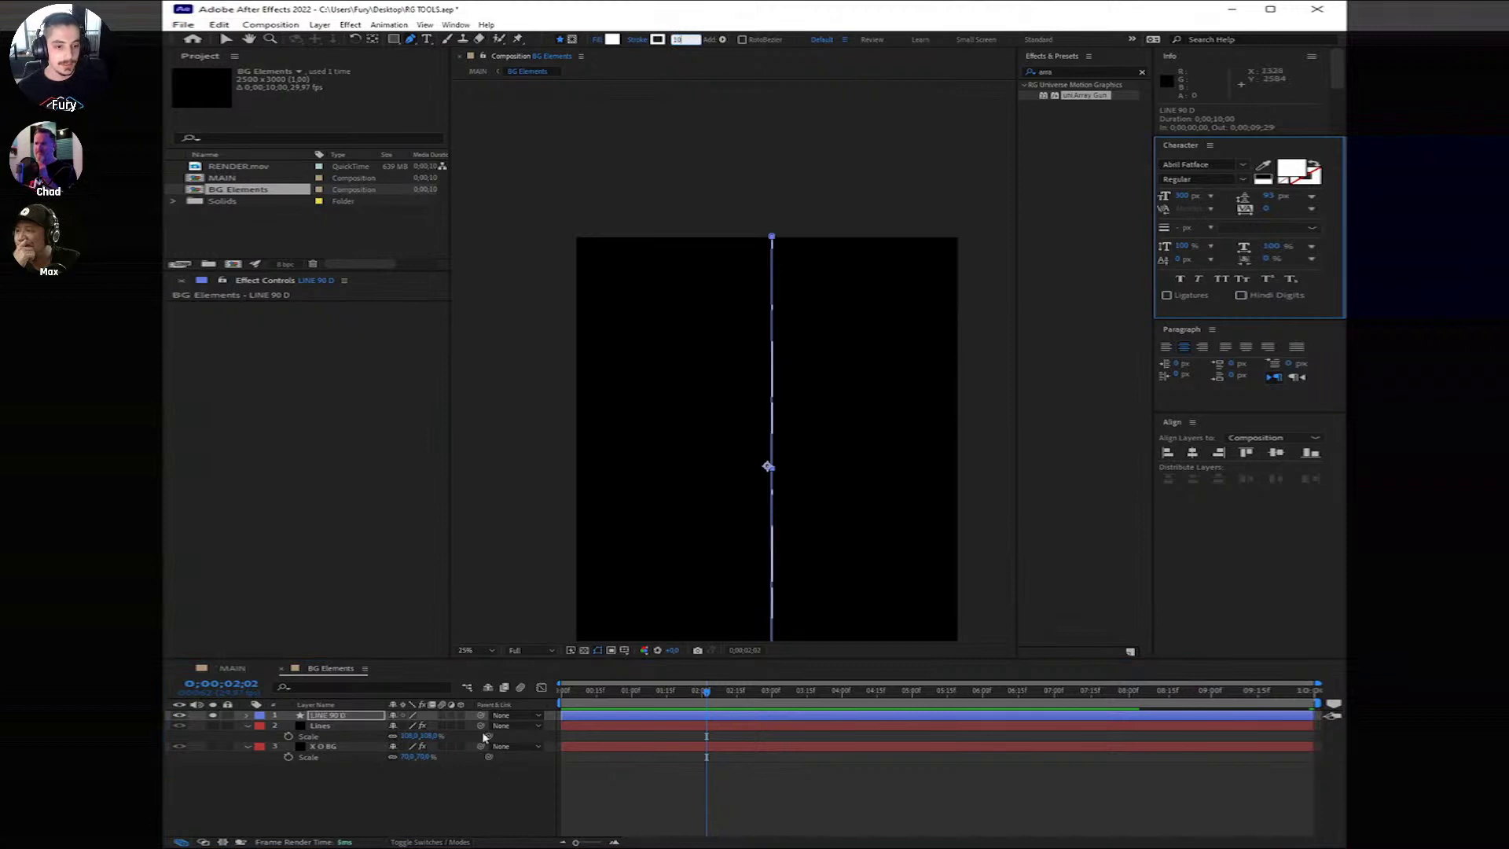
{"action": "left_click", "coordinate": [700, 786]}
{"action": "scroll", "coordinate": [755, 597], "scroll_direction": "up", "scroll_amount": 2}
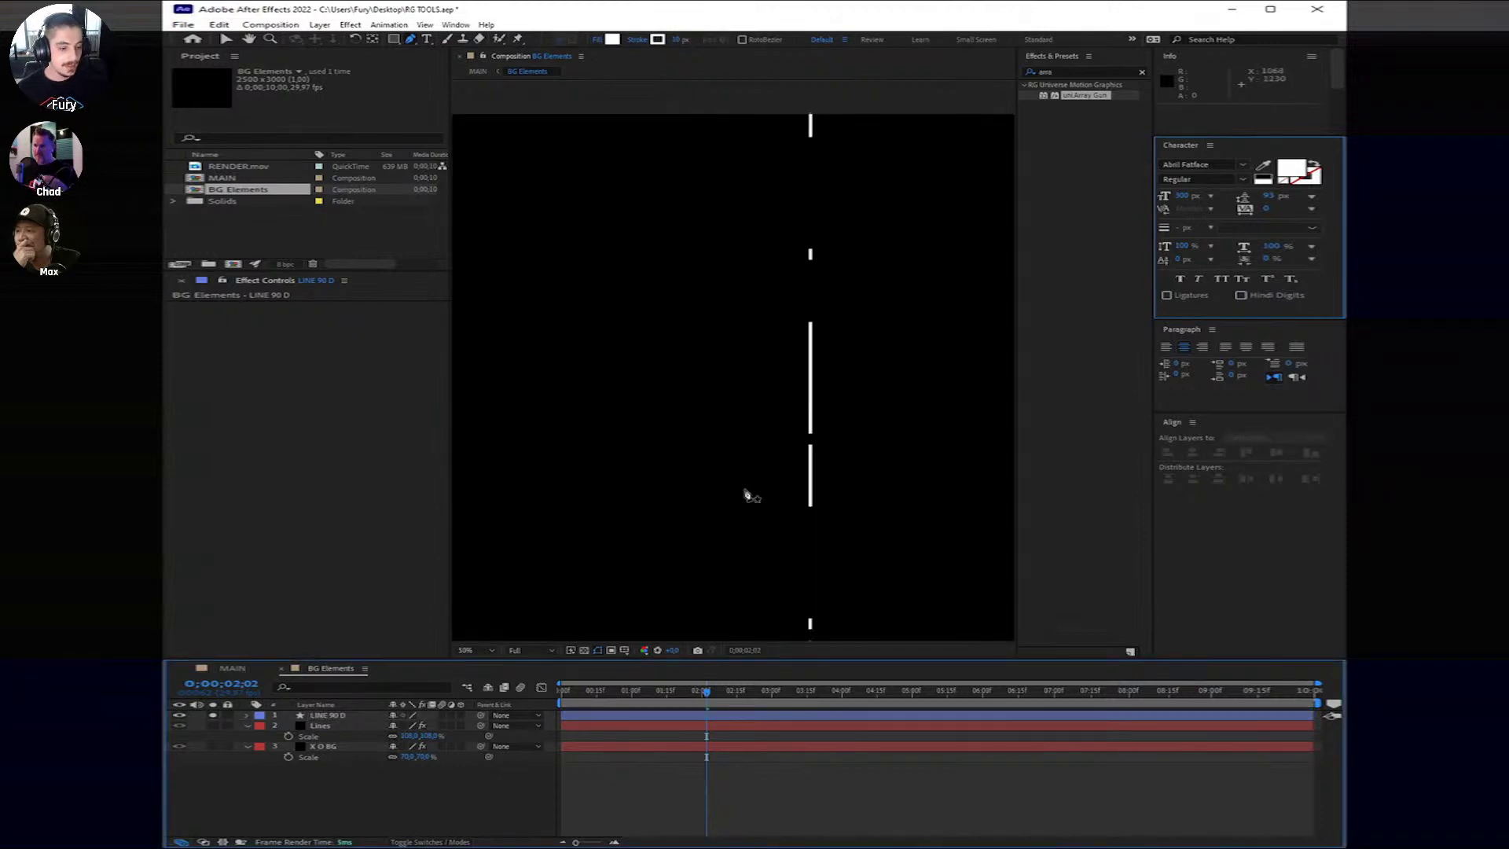
Step: Reveal Stroke 1 of Shape 1 in LINE 90 D and try a stroke width of 5
{"action": "left_click", "coordinate": [256, 716]}
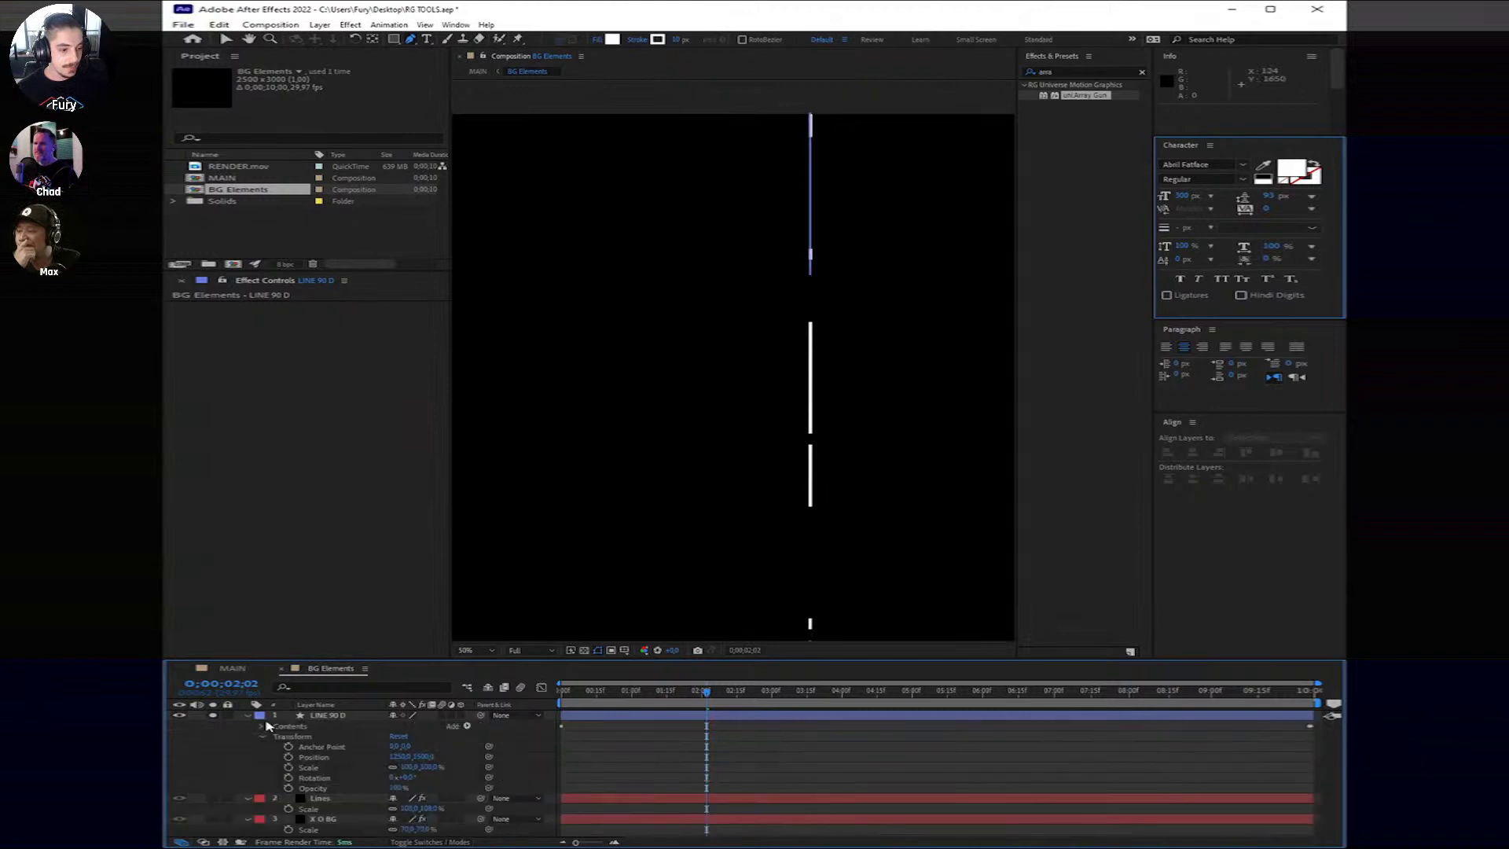
{"action": "left_click", "coordinate": [248, 716]}
{"action": "left_click", "coordinate": [264, 726]}
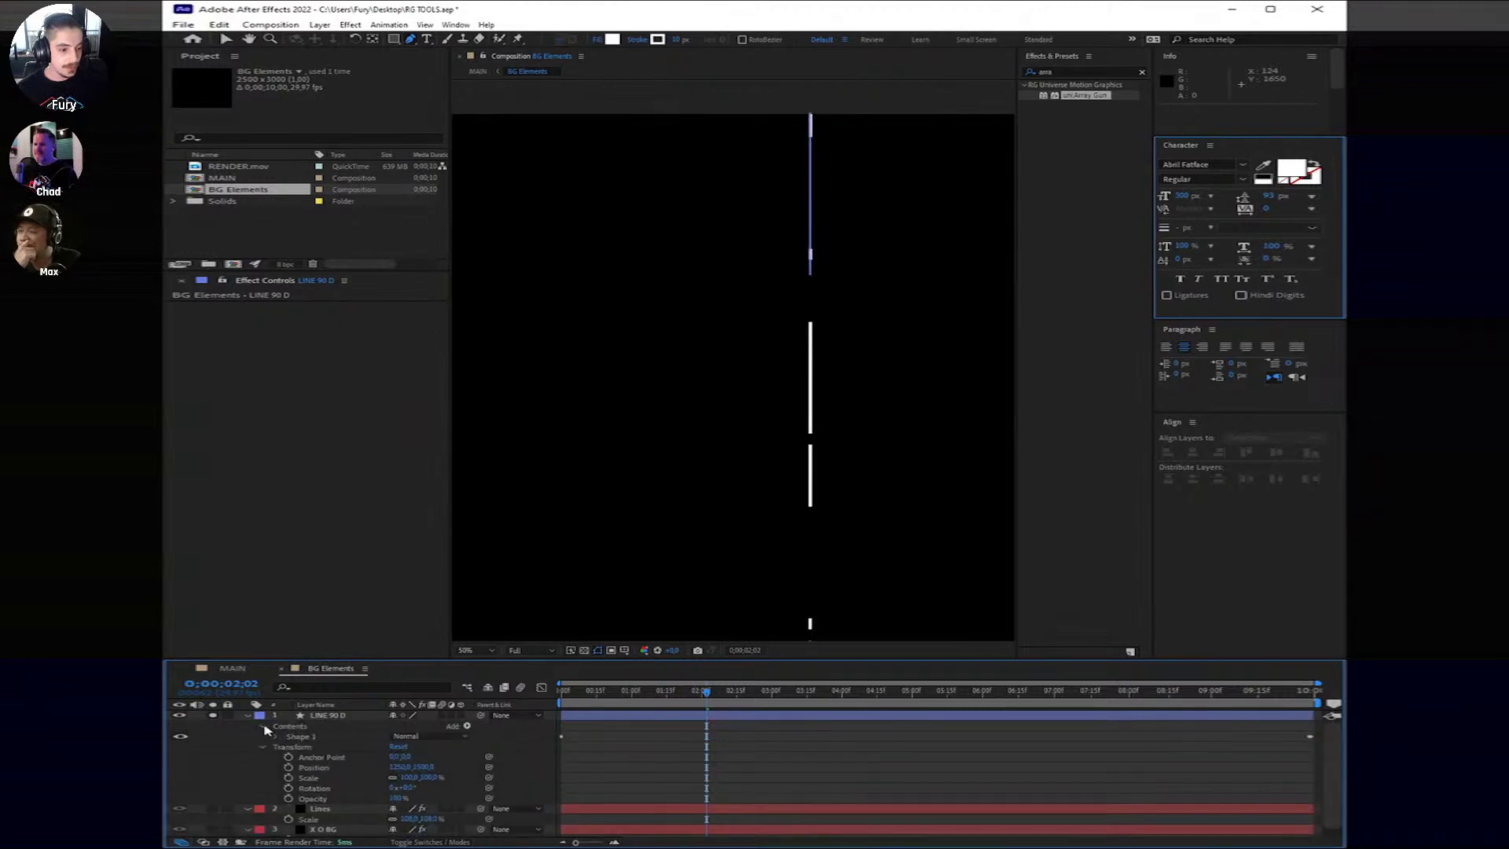
{"action": "left_click", "coordinate": [276, 737]}
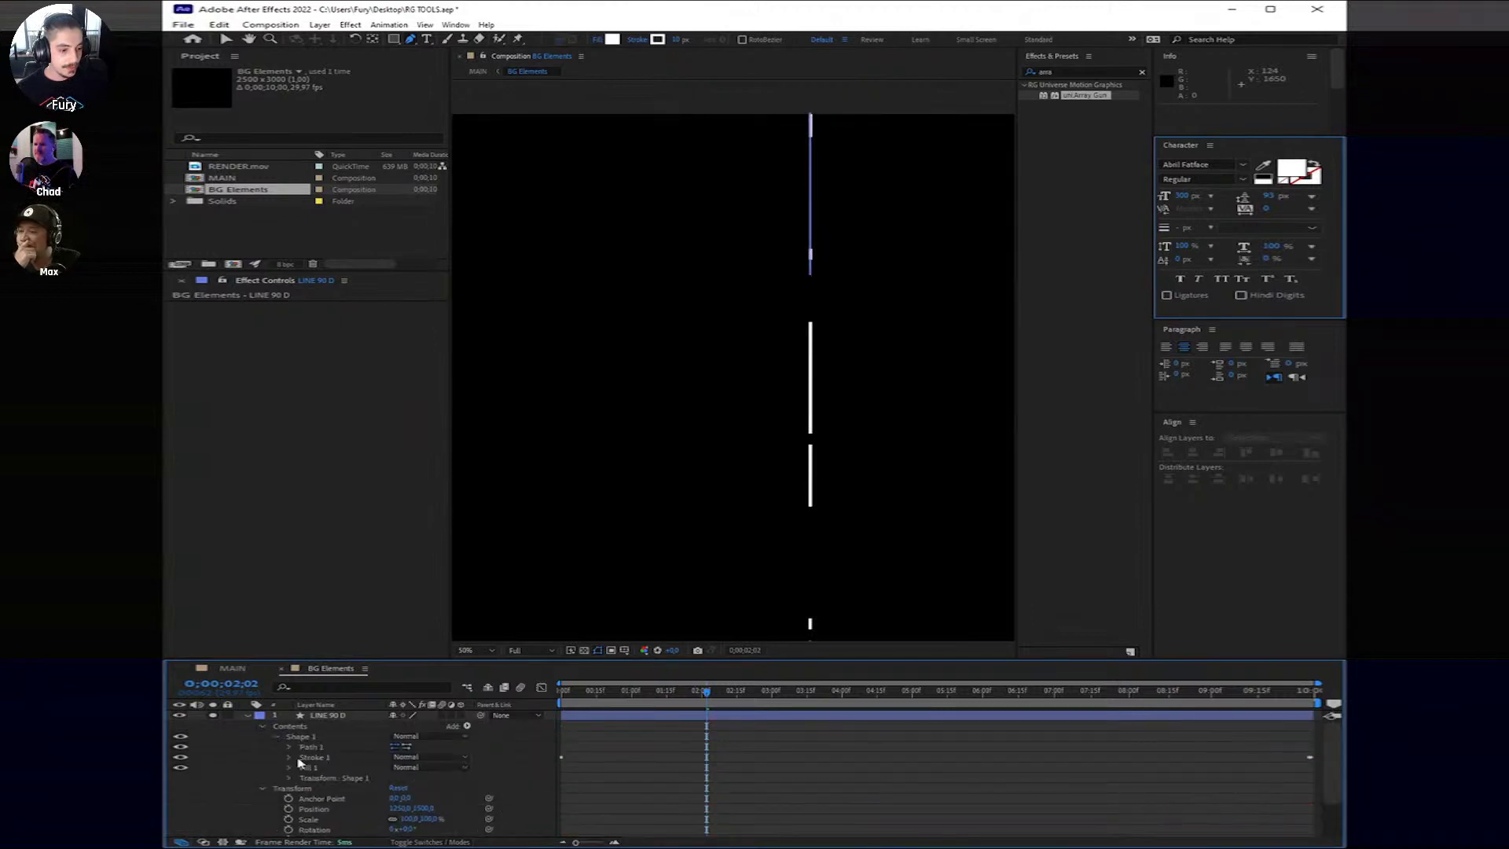
{"action": "left_click", "coordinate": [288, 757]}
{"action": "scroll", "coordinate": [290, 761], "scroll_direction": "down", "scroll_amount": 1}
{"action": "left_click", "coordinate": [401, 768]}
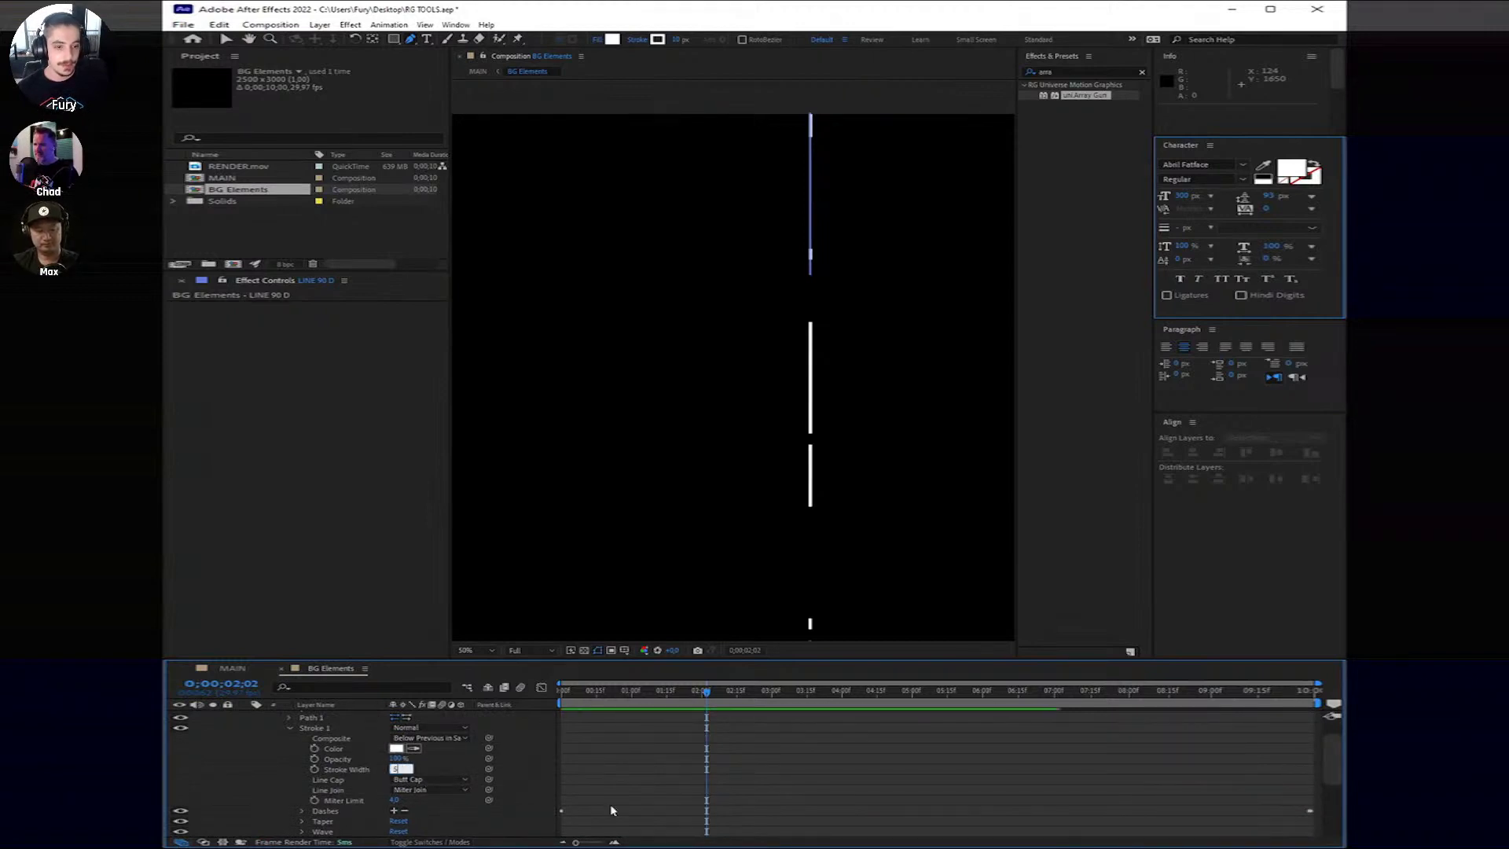
{"action": "type", "text": "5"}
{"action": "key", "text": "Return"}
Step: Set the LINE 90 D stroke width to 10, collapse the layer, and turn off its solo
{"action": "left_click", "coordinate": [395, 768]}
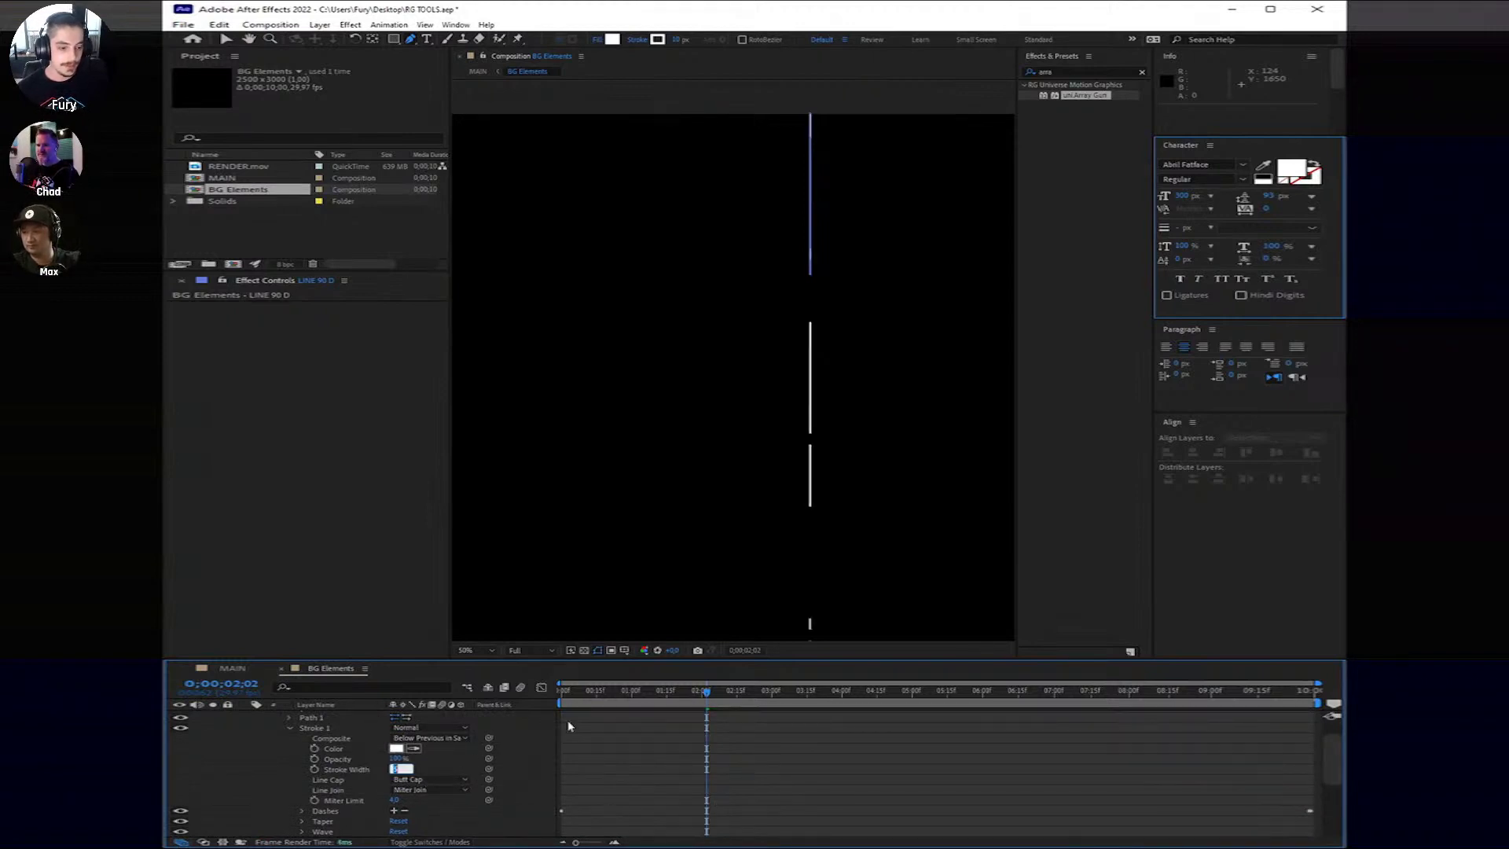
{"action": "type", "text": "1"}
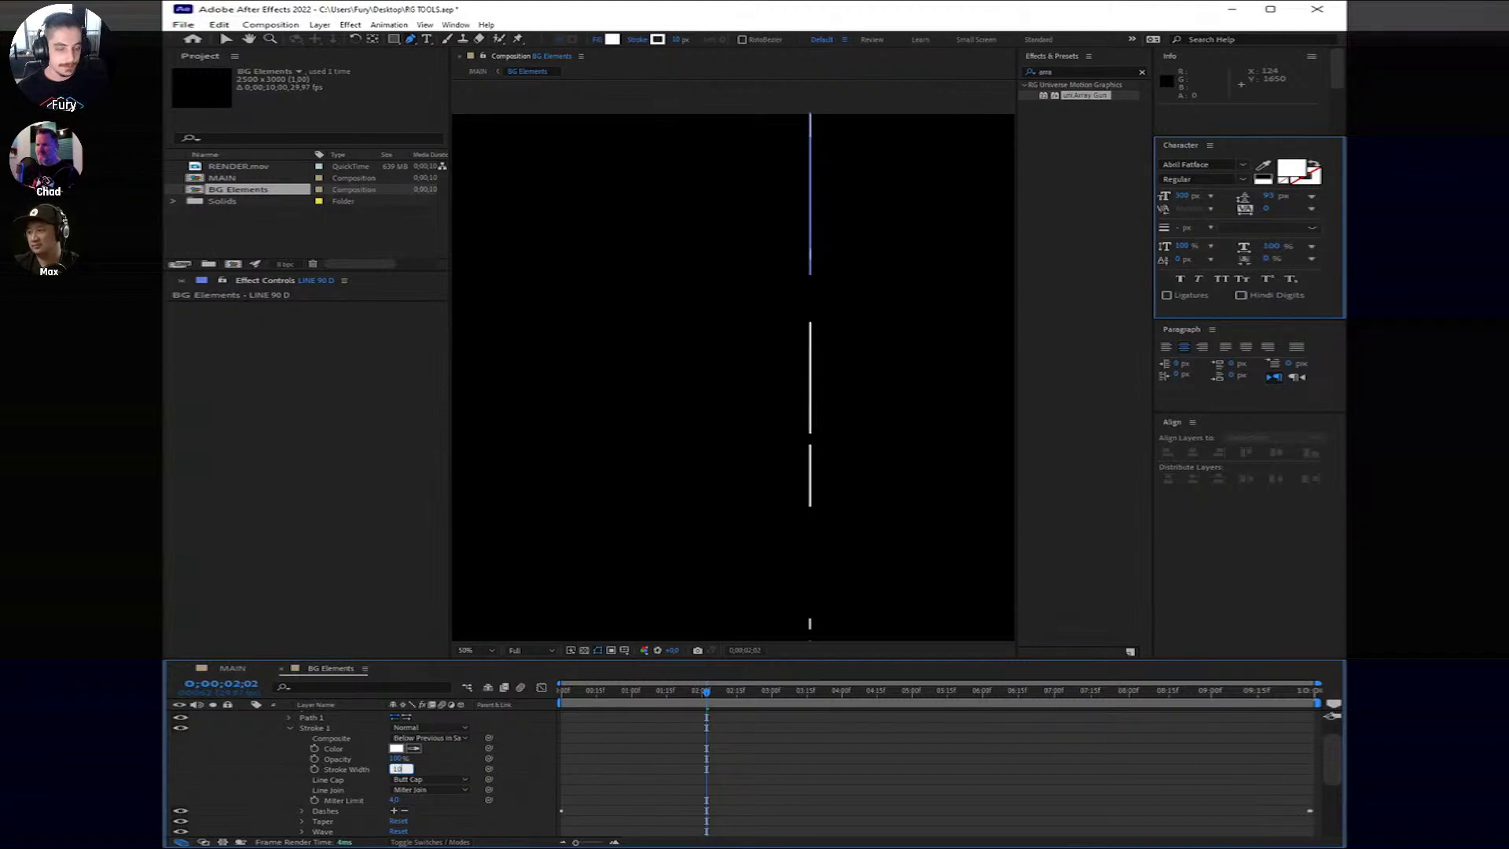
{"action": "type", "text": "0"}
{"action": "key", "text": "Return"}
{"action": "scroll", "coordinate": [713, 756], "scroll_direction": "up", "scroll_amount": 1}
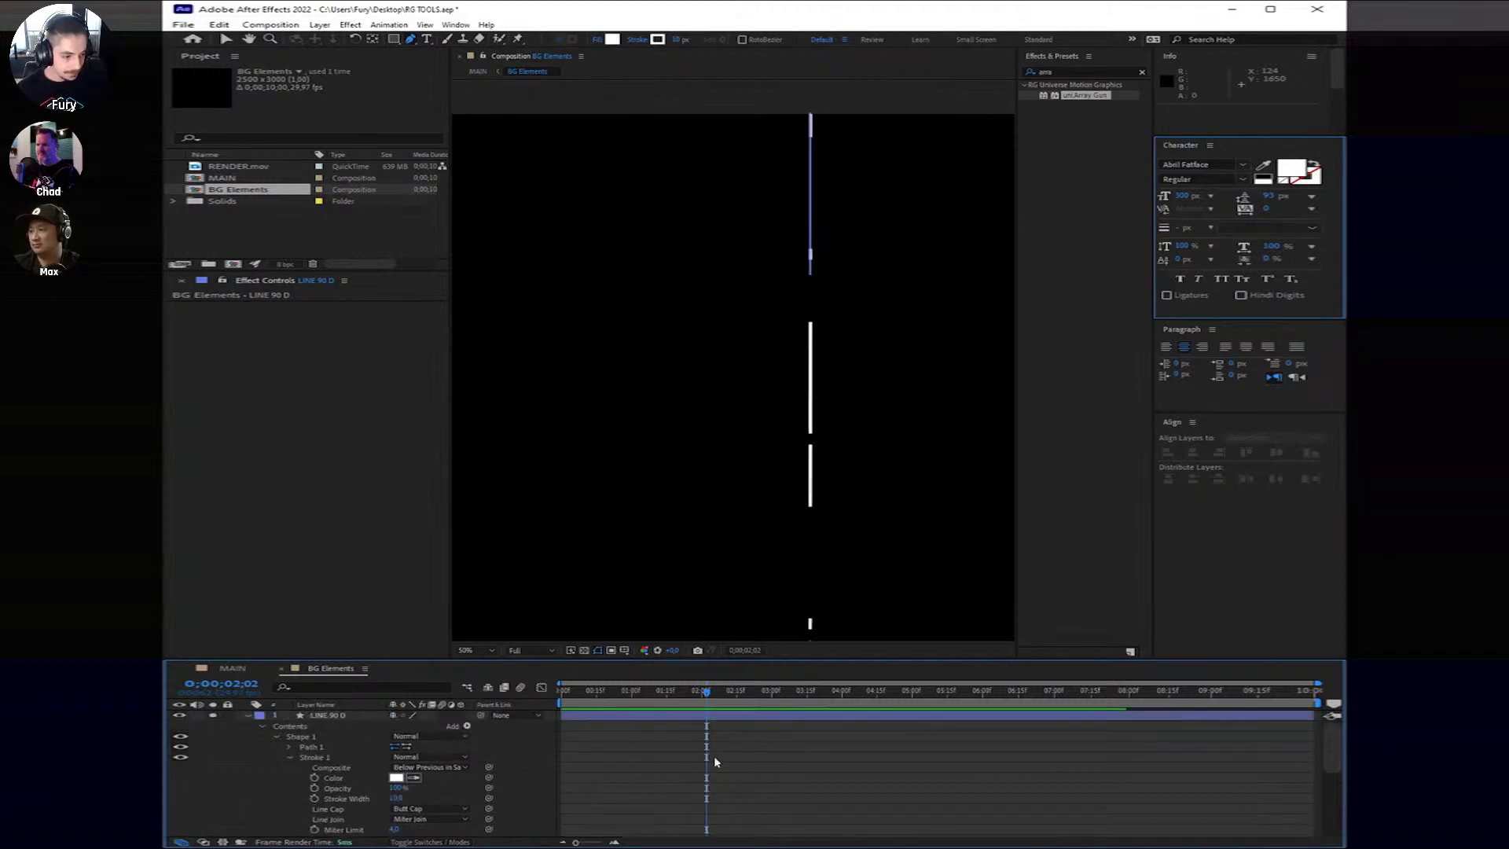
{"action": "left_click", "coordinate": [248, 715]}
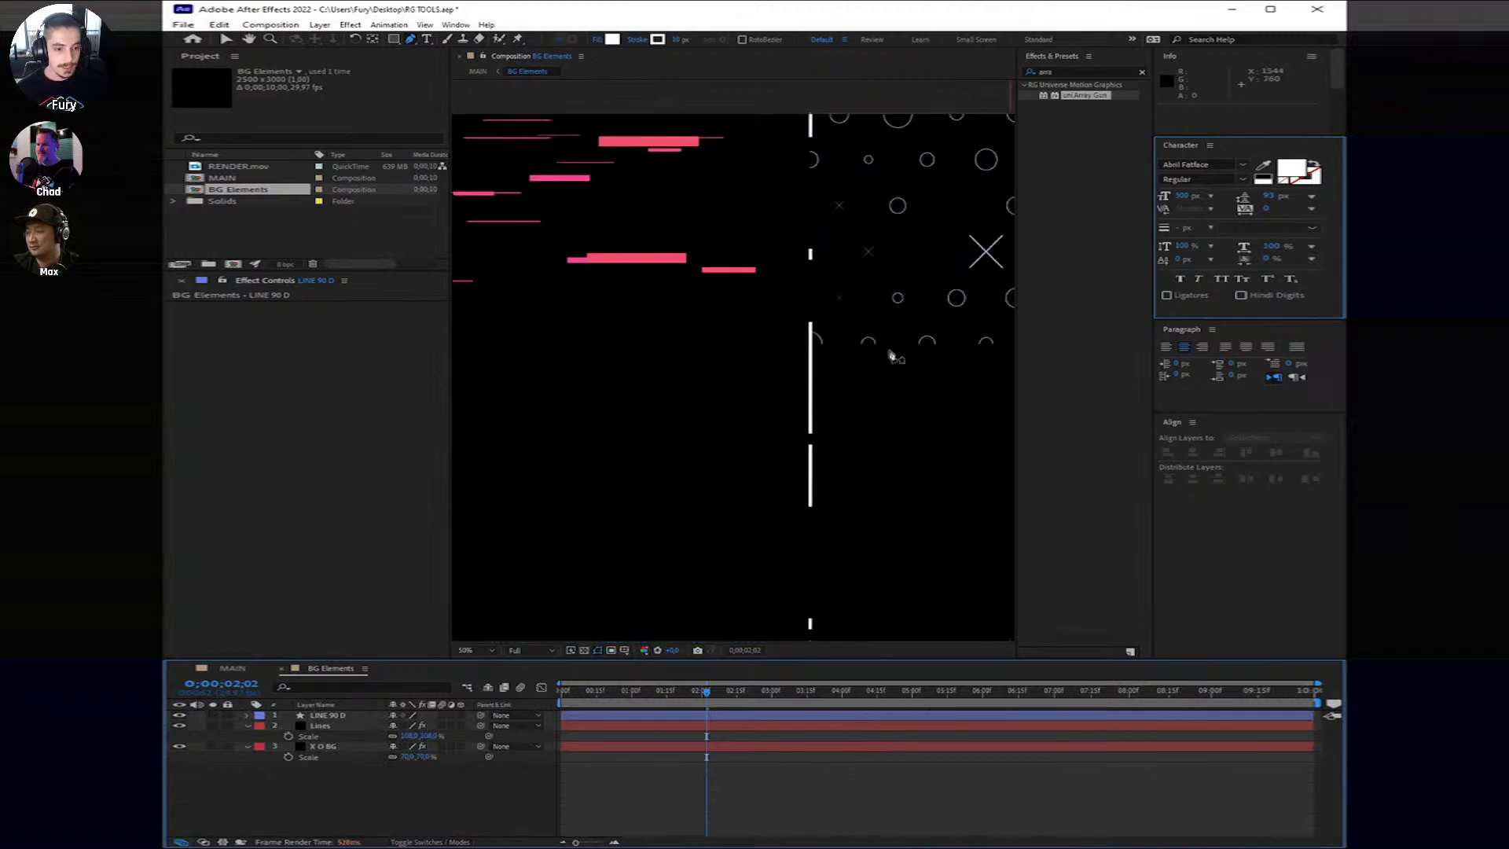
Step: Collapse the Scale properties of the Lines and X O BG layers and leave all layers deselected
{"action": "key", "text": "comma"}
{"action": "key", "text": "h"}
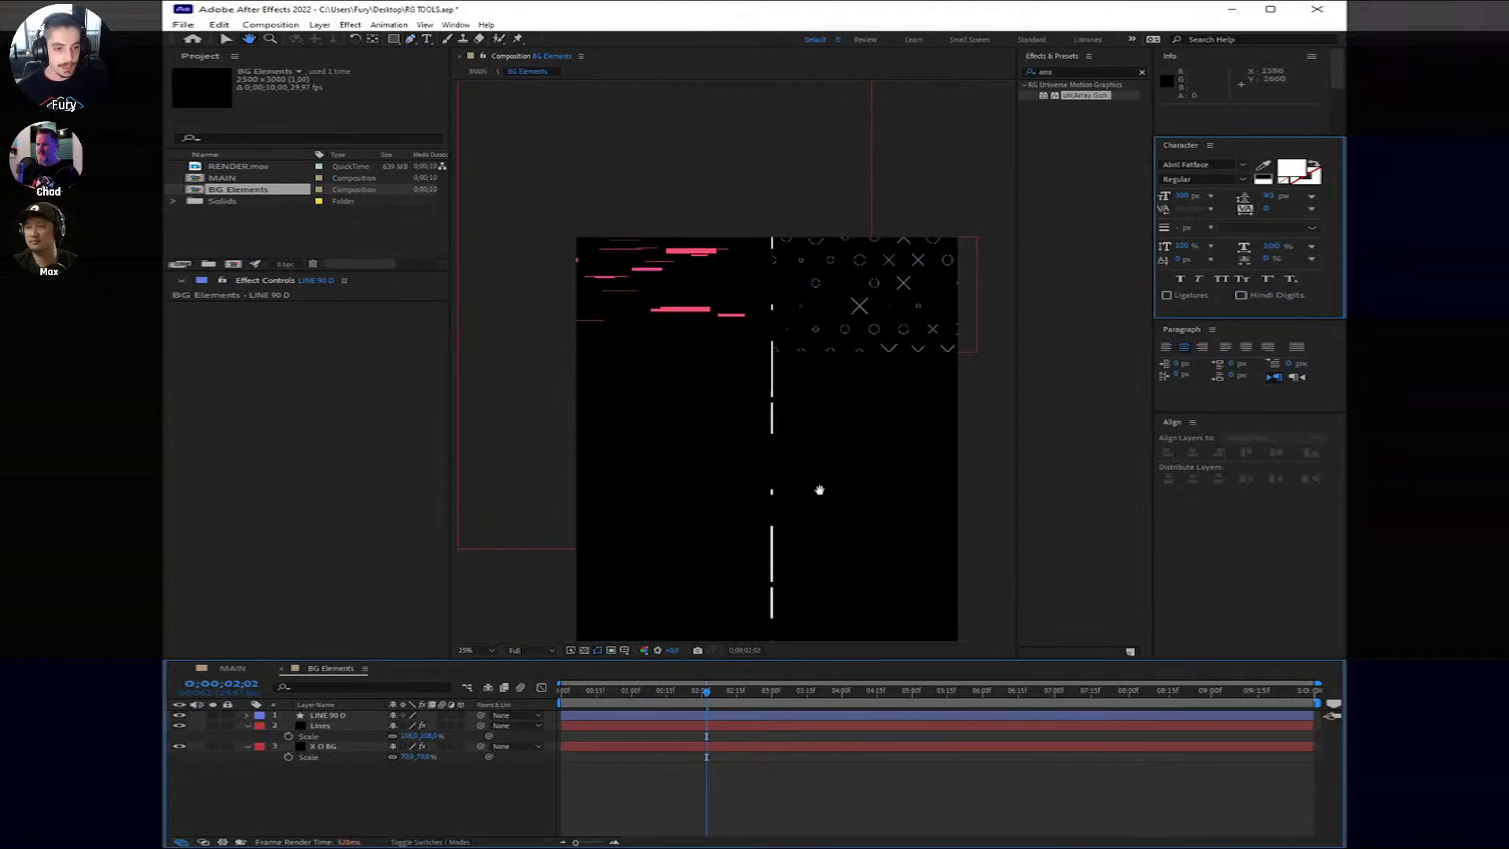
{"action": "left_click_drag", "start_coordinate": [820, 490], "coordinate": [804, 370]}
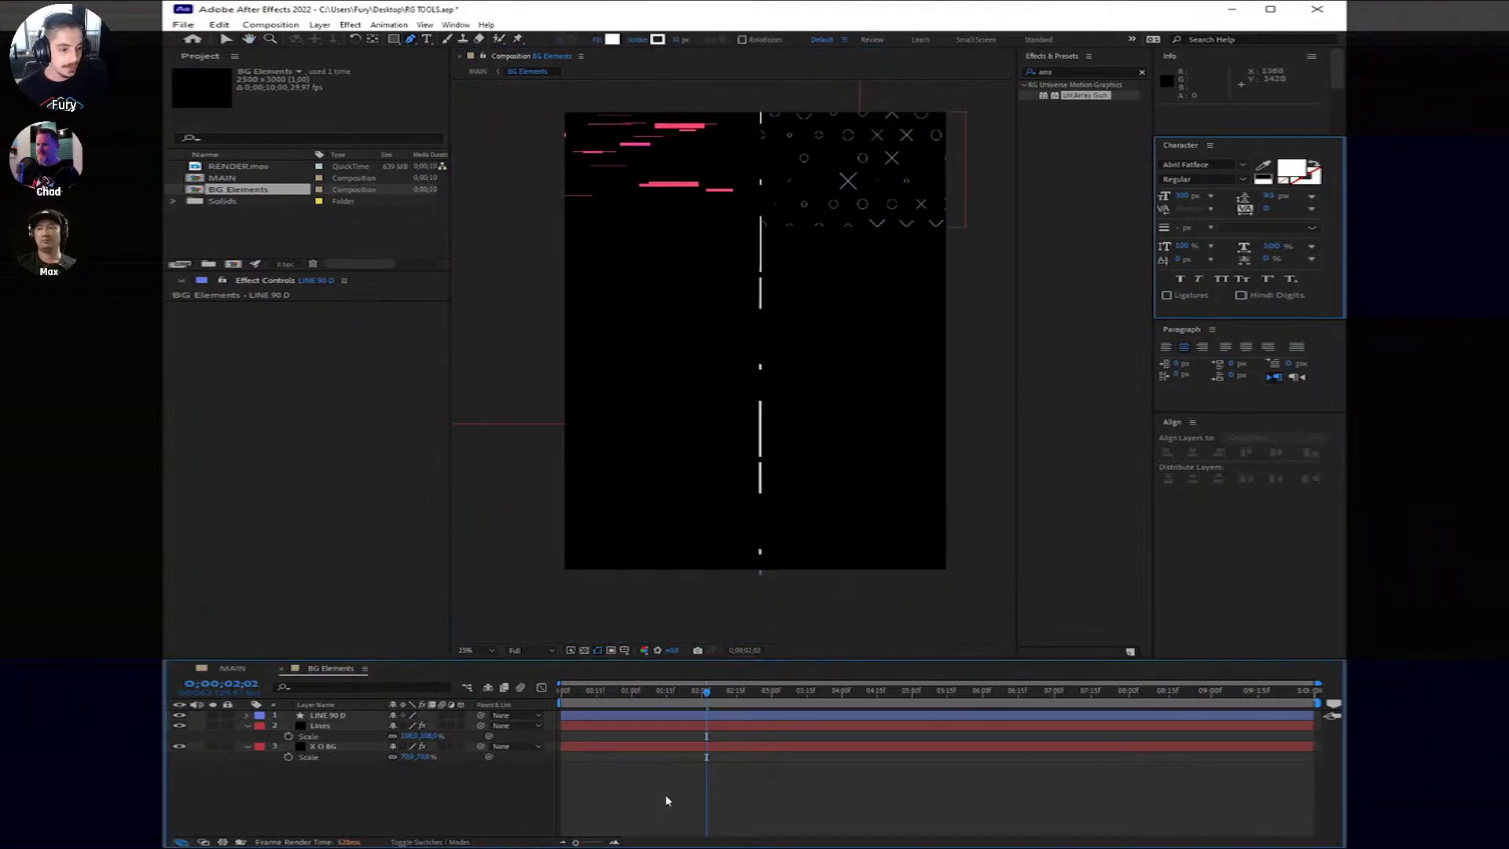
{"action": "key", "text": "u"}
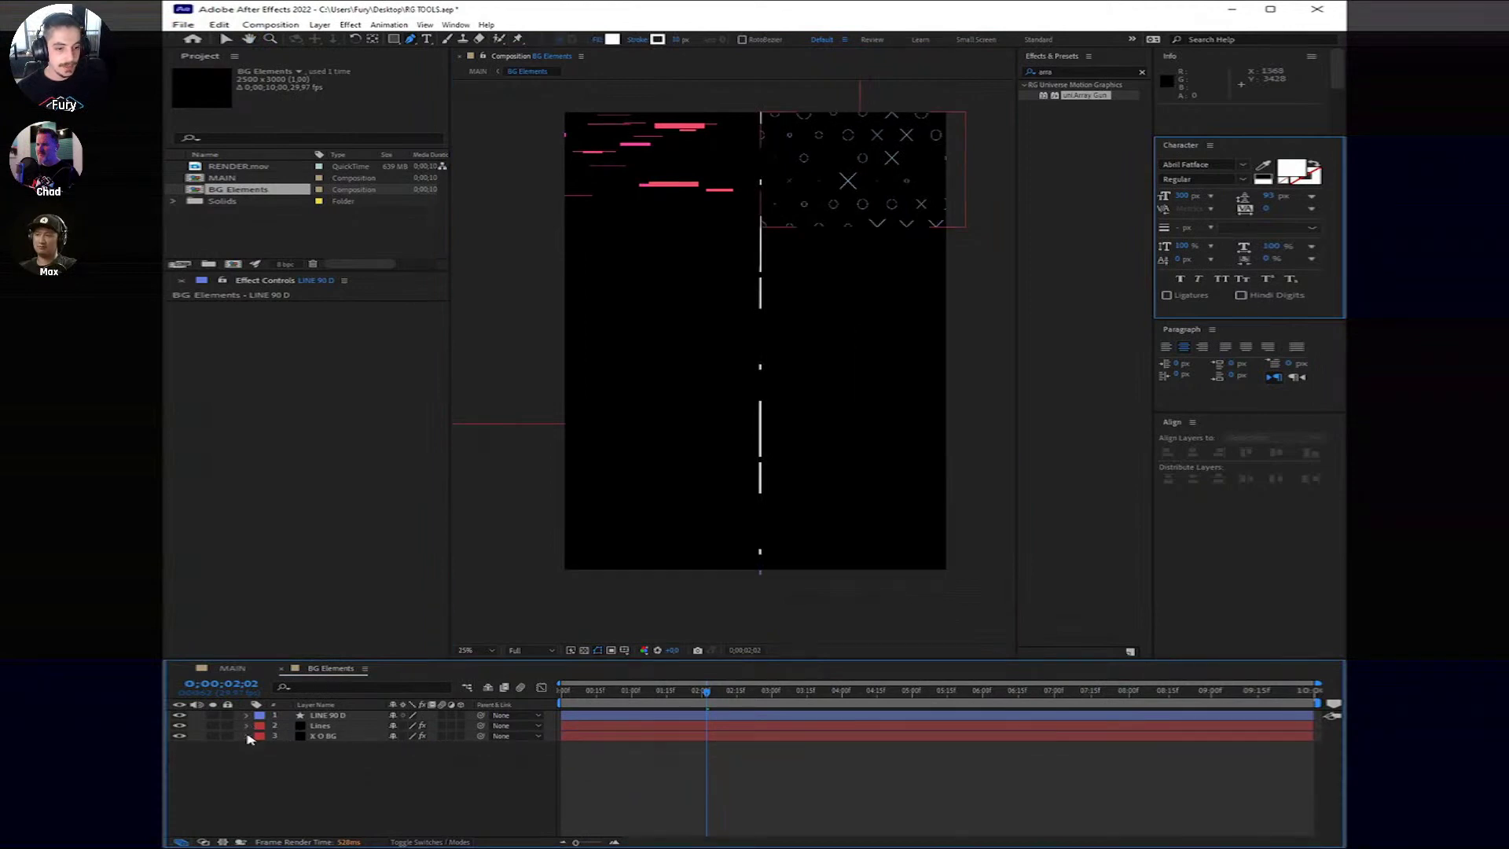
{"action": "left_click", "coordinate": [672, 715]}
{"action": "left_click", "coordinate": [676, 772]}
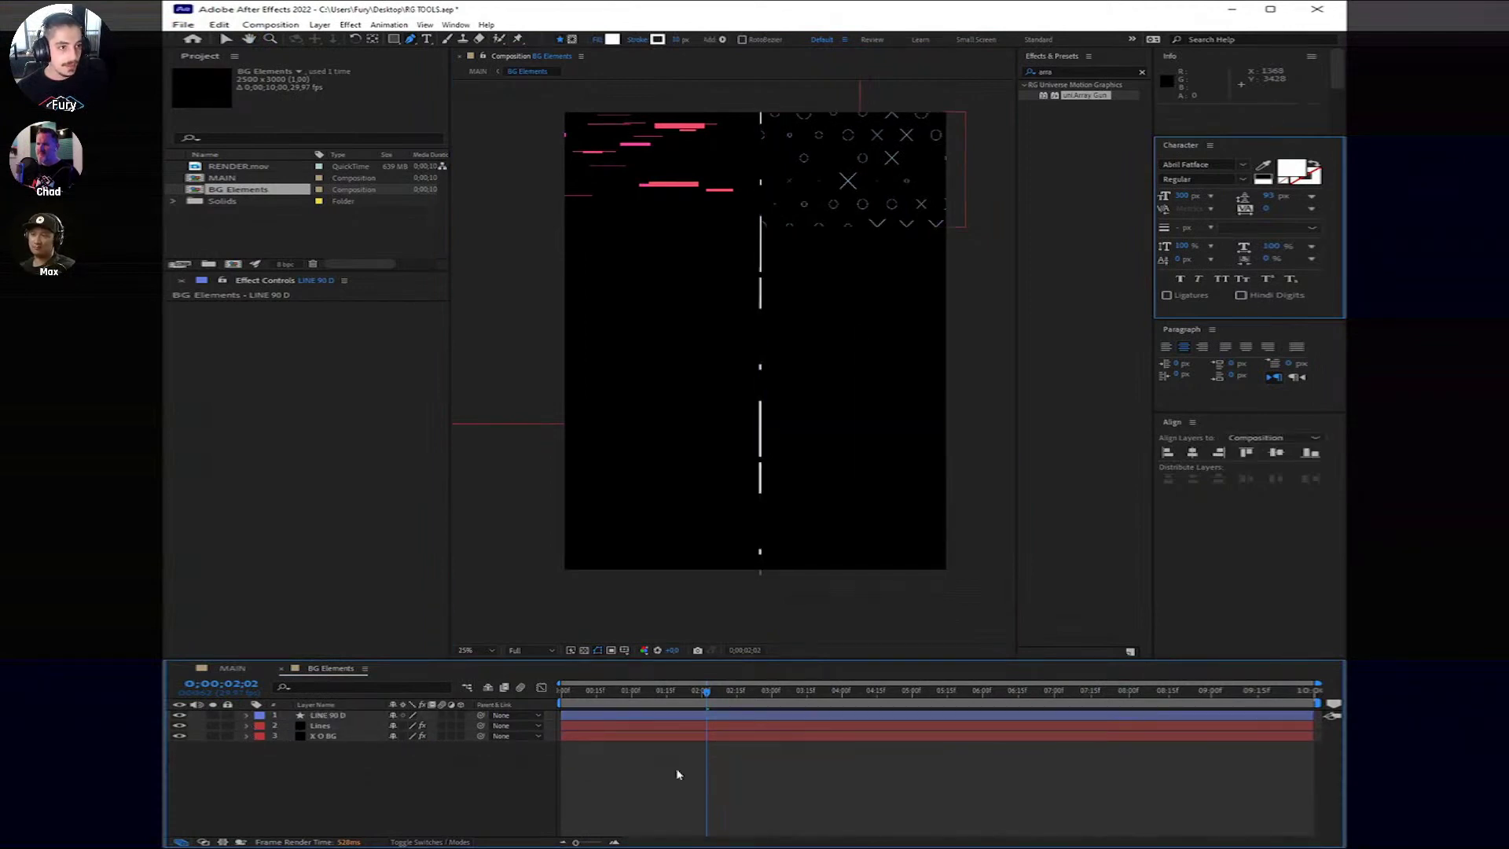
Step: Draw a thin horizontal rectangle about 3260 px wide under the glitch lines and circle-cross pattern, on a new shape layer, and nudge it up 10 px
{"action": "left_click", "coordinate": [393, 39]}
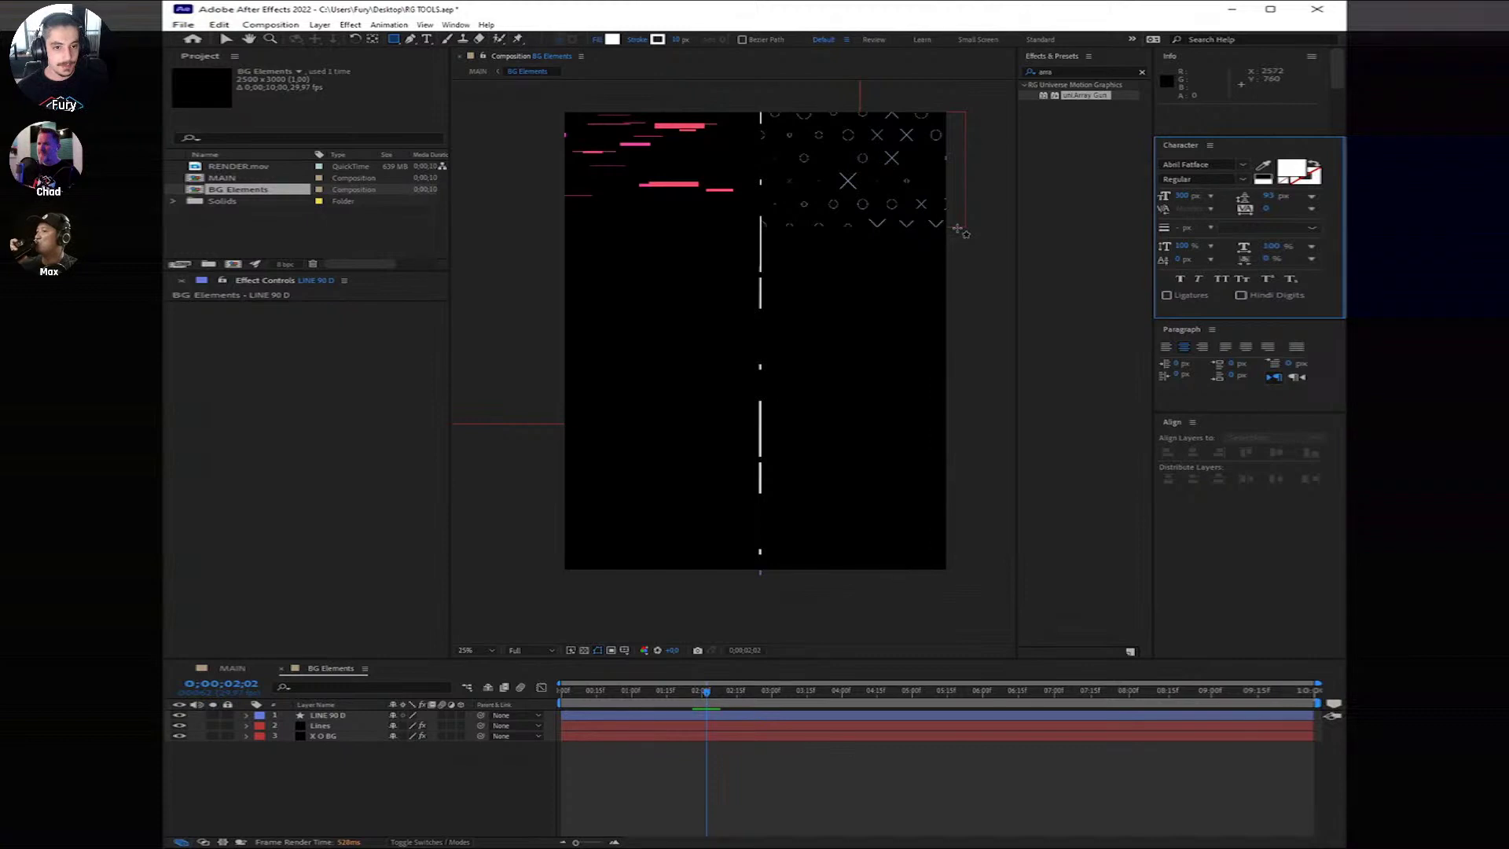
{"action": "mouse_move", "coordinate": [957, 228]}
{"action": "left_mouse_down"}
{"action": "mouse_move", "coordinate": [499, 269]}
{"action": "mouse_move", "coordinate": [459, 229]}
{"action": "left_mouse_up"}
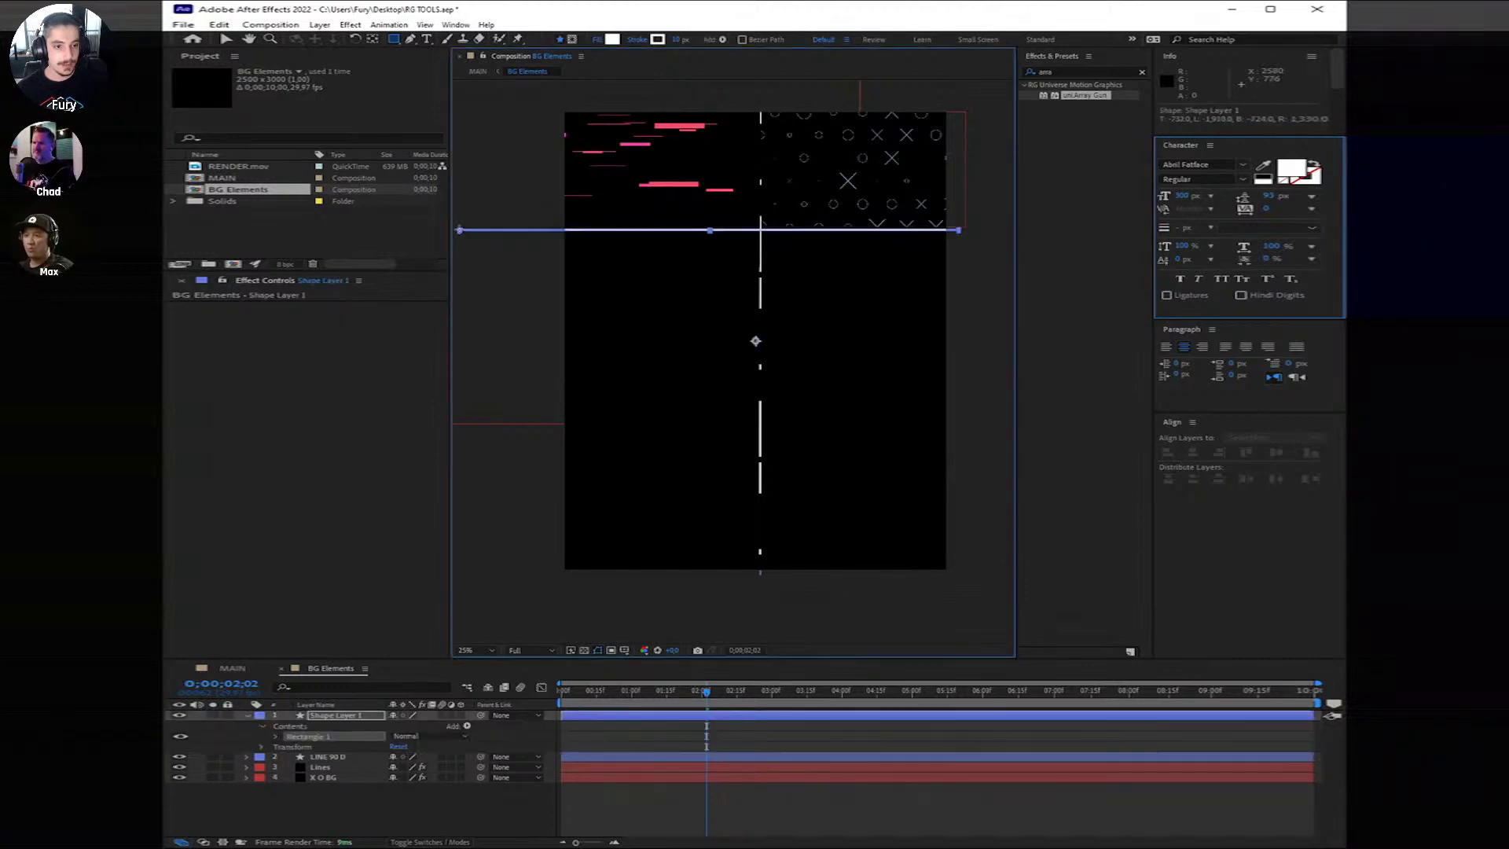
{"action": "scroll", "coordinate": [774, 320], "scroll_direction": "up", "scroll_amount": 4}
{"action": "scroll", "coordinate": [774, 320], "scroll_direction": "down", "scroll_amount": 2}
{"action": "left_click_drag", "start_coordinate": [830, 287], "coordinate": [679, 445]}
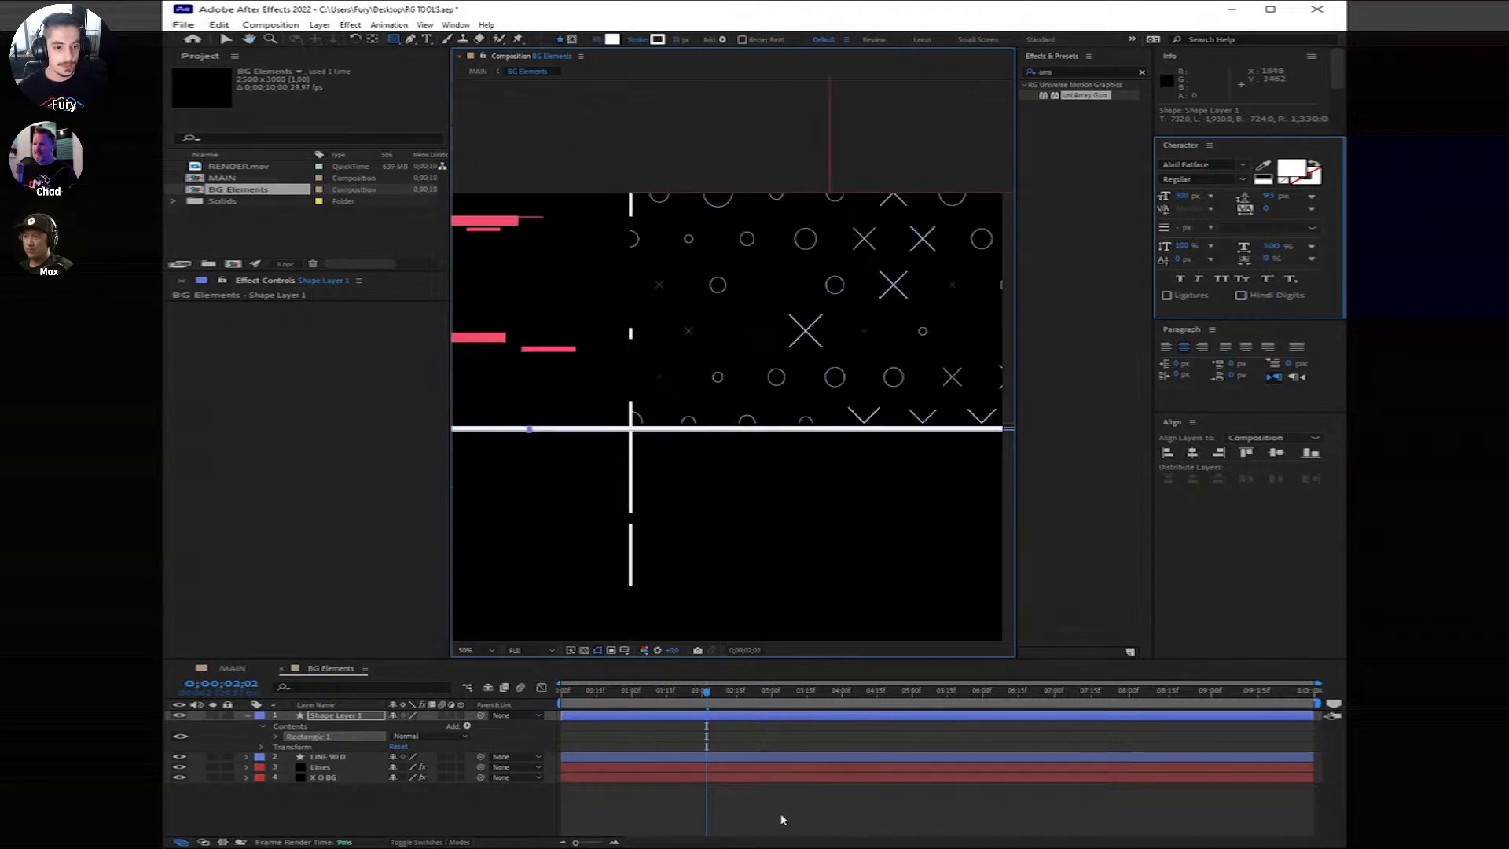
{"action": "key", "text": "shift+Up"}
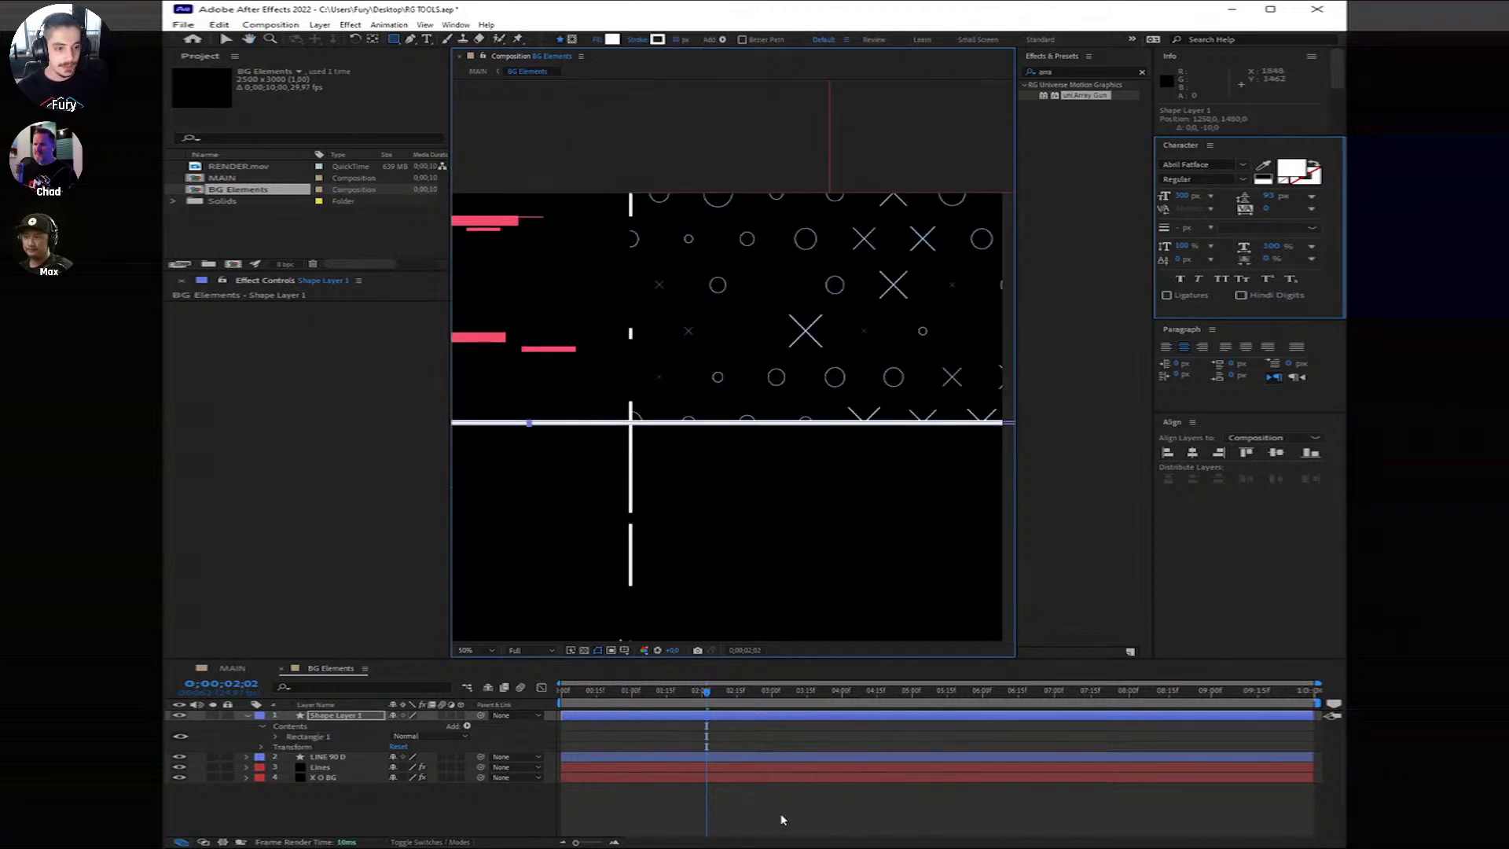
{"action": "left_click", "coordinate": [782, 820]}
{"action": "key", "text": "comma"}
{"action": "key", "text": "comma"}
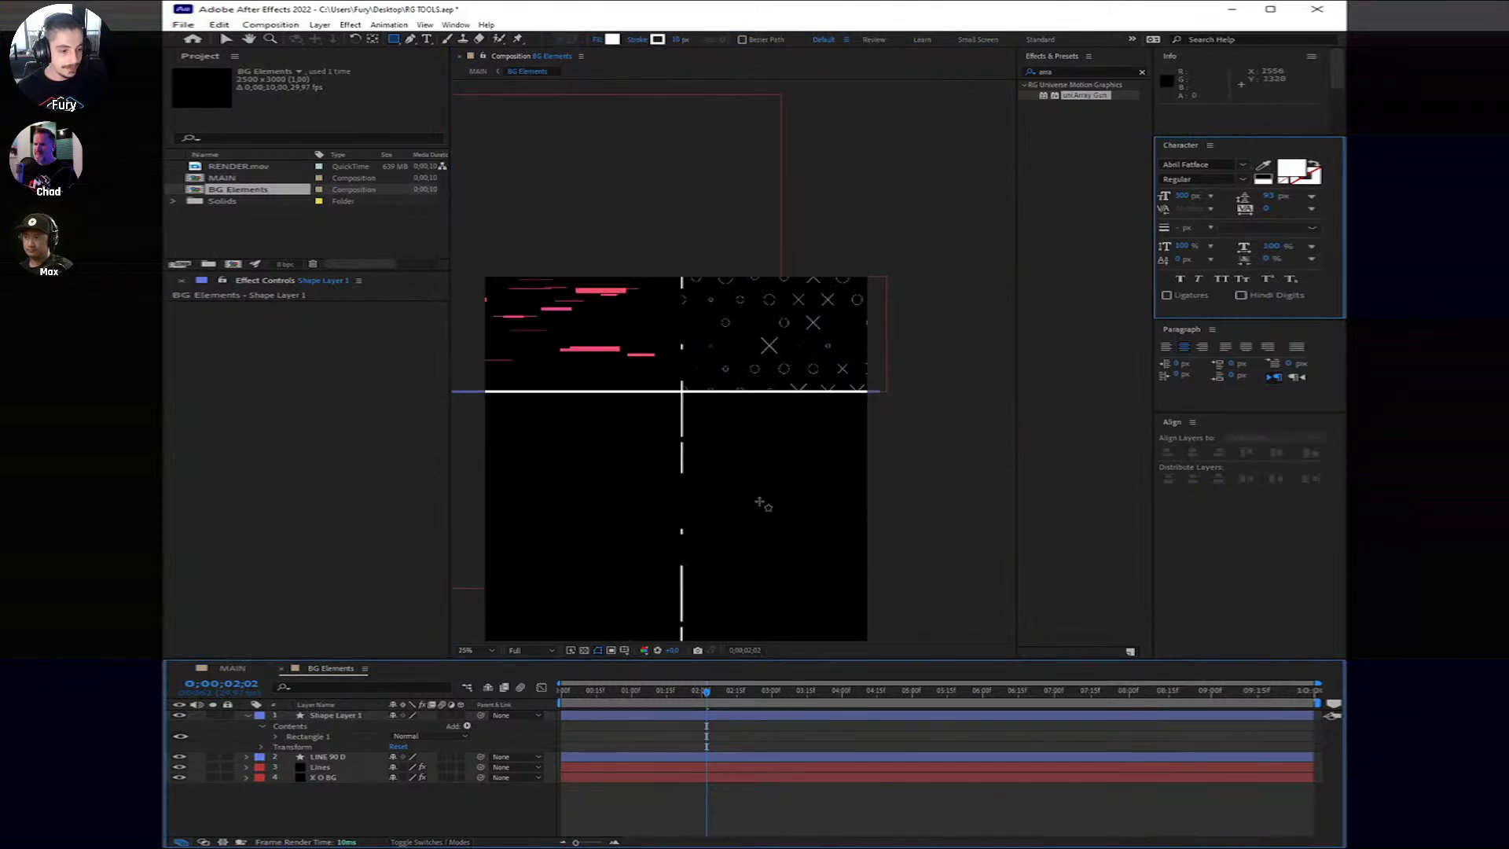
Step: Rename the new rectangle's shape layer as SPACE Divider UP and leave it collapsed and deselected
{"action": "right_click", "coordinate": [346, 715]}
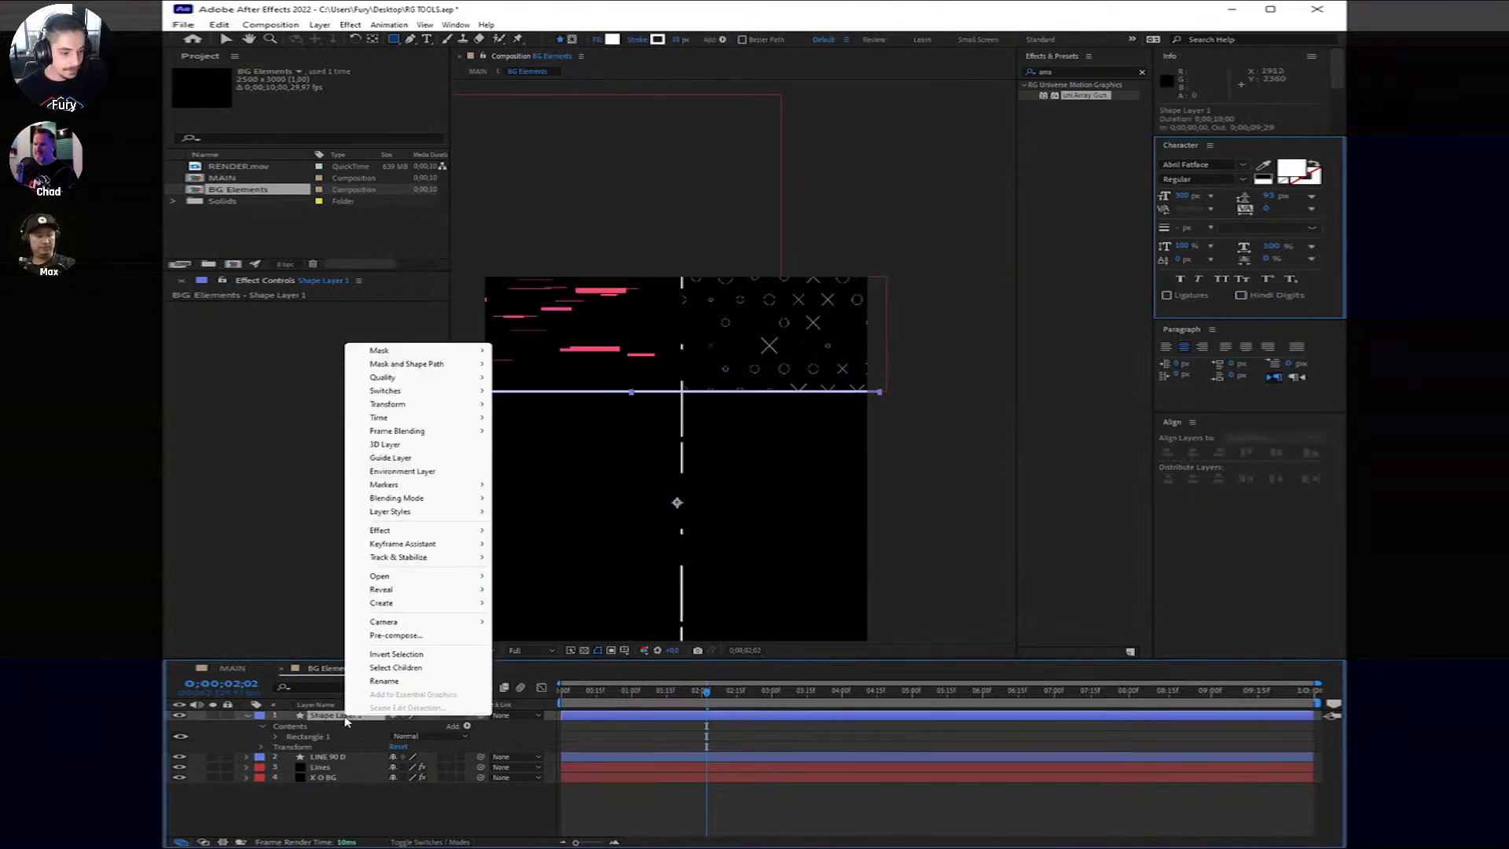
{"action": "left_click", "coordinate": [409, 681]}
{"action": "type", "text": "SPACE"}
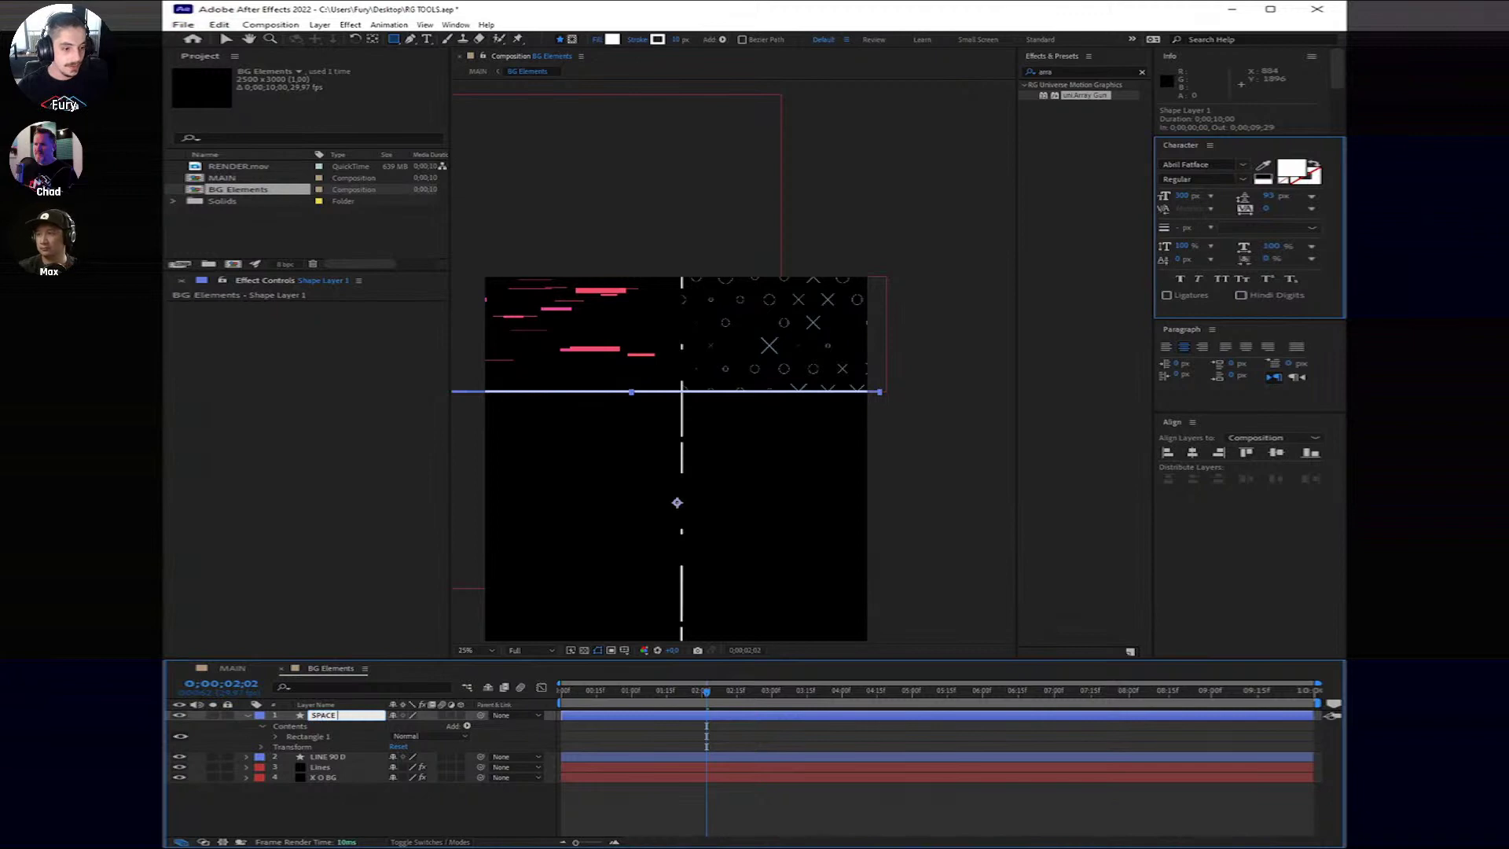
{"action": "type", "text": " Div"}
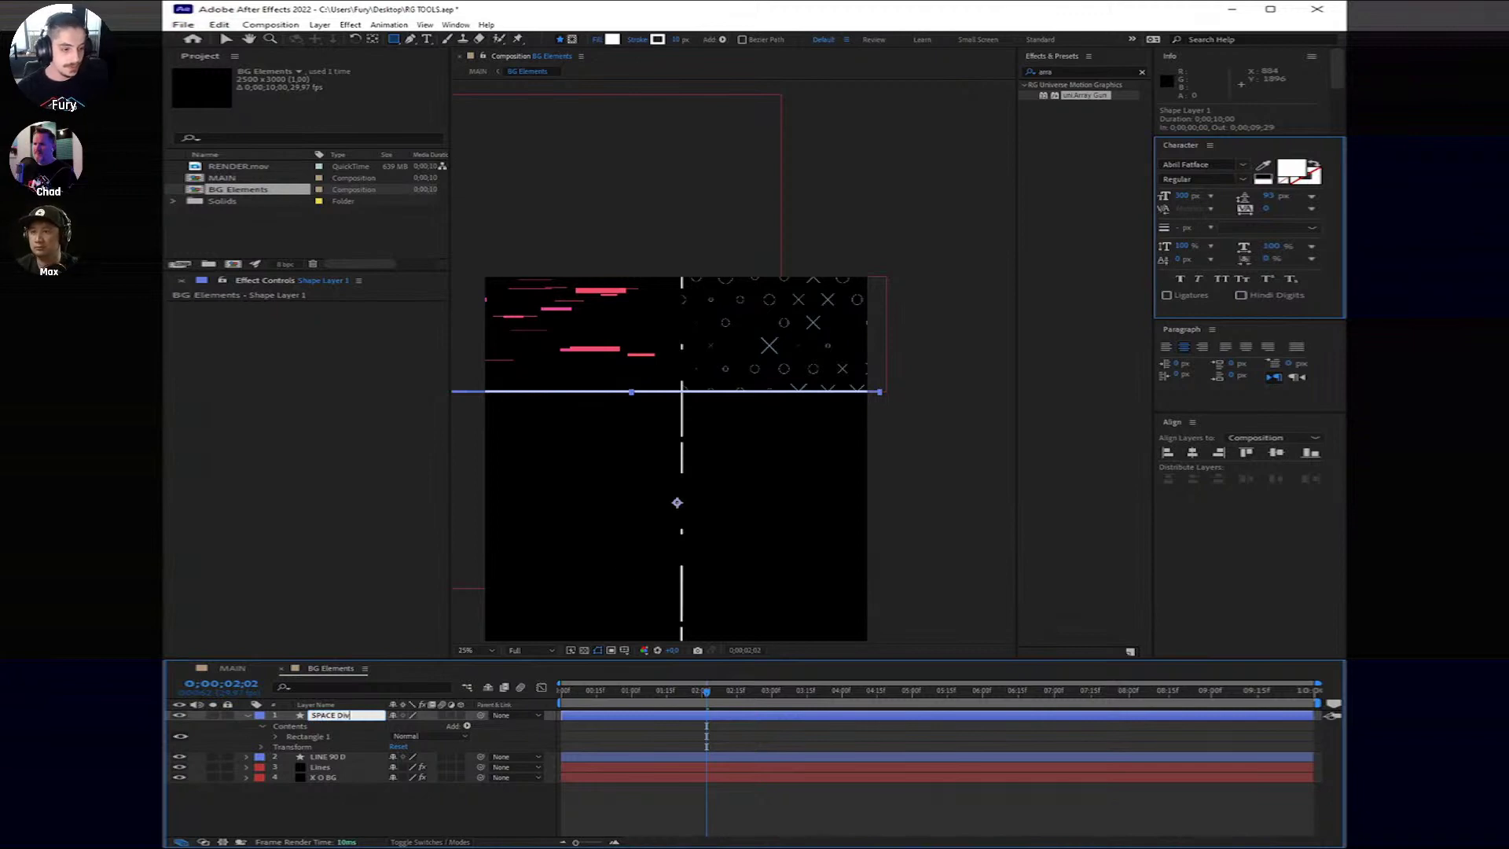
{"action": "type", "text": "ider UP"}
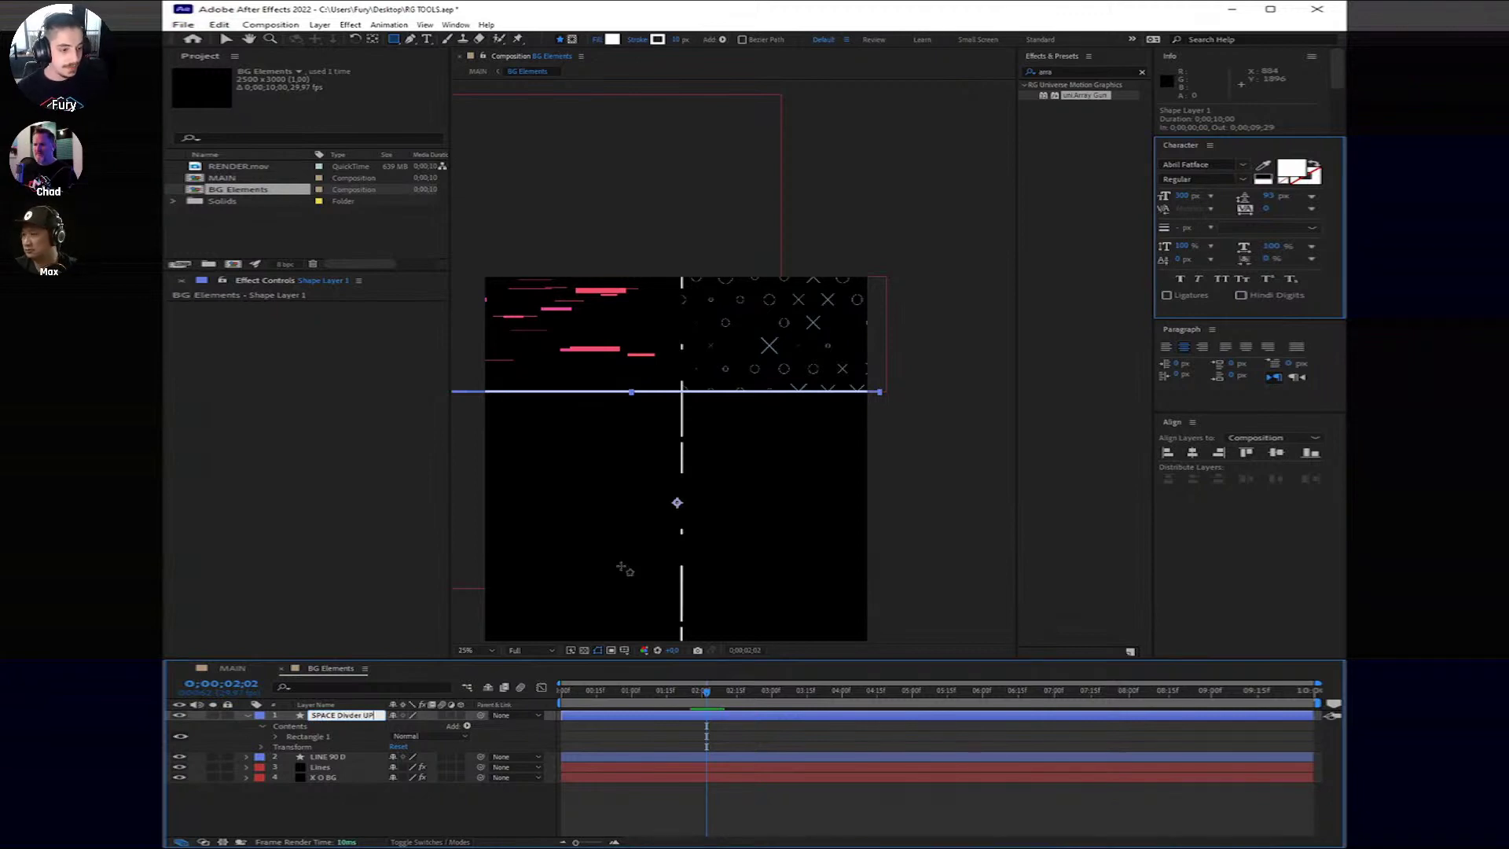
{"action": "key", "text": "Return"}
{"action": "left_click", "coordinate": [723, 780]}
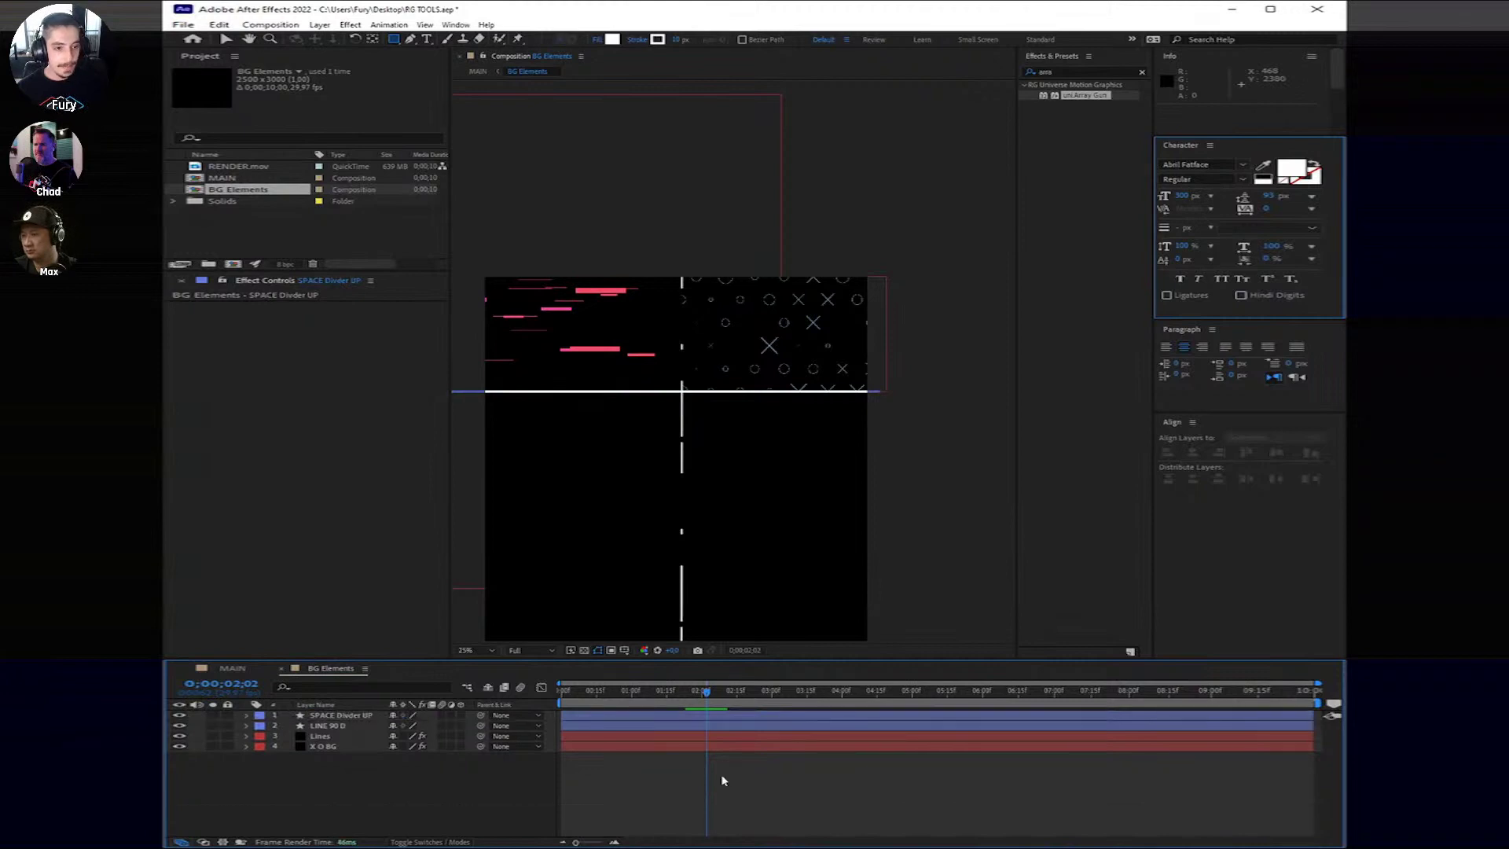
Step: Add a new black solid with the default settings to BG Elements and go to the start of the timeline
{"action": "left_click_drag", "start_coordinate": [717, 478], "coordinate": [784, 327]}
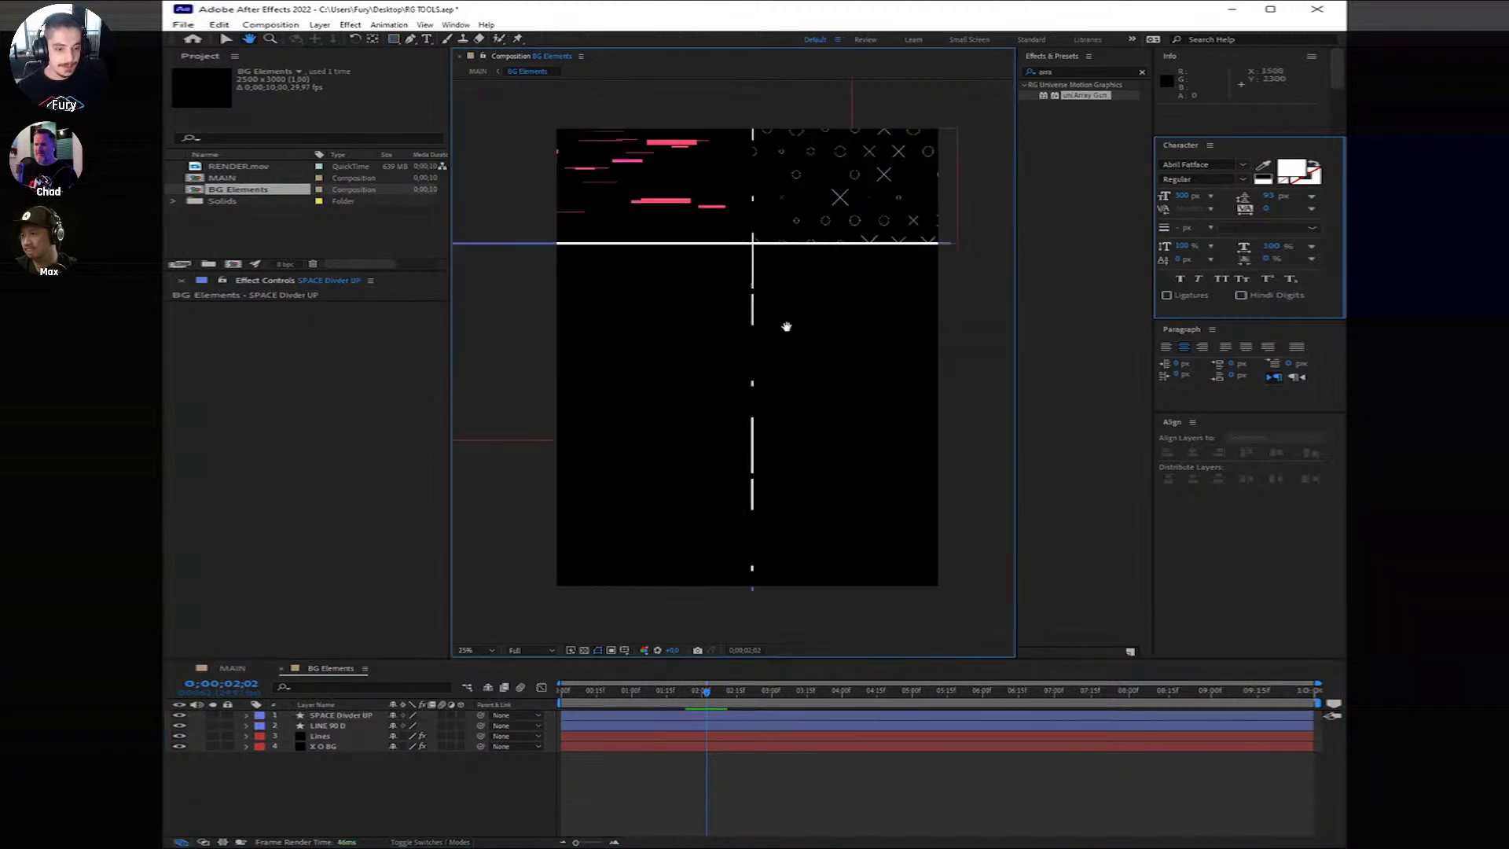
{"action": "right_click", "coordinate": [688, 787]}
{"action": "mouse_move", "coordinate": [754, 633]}
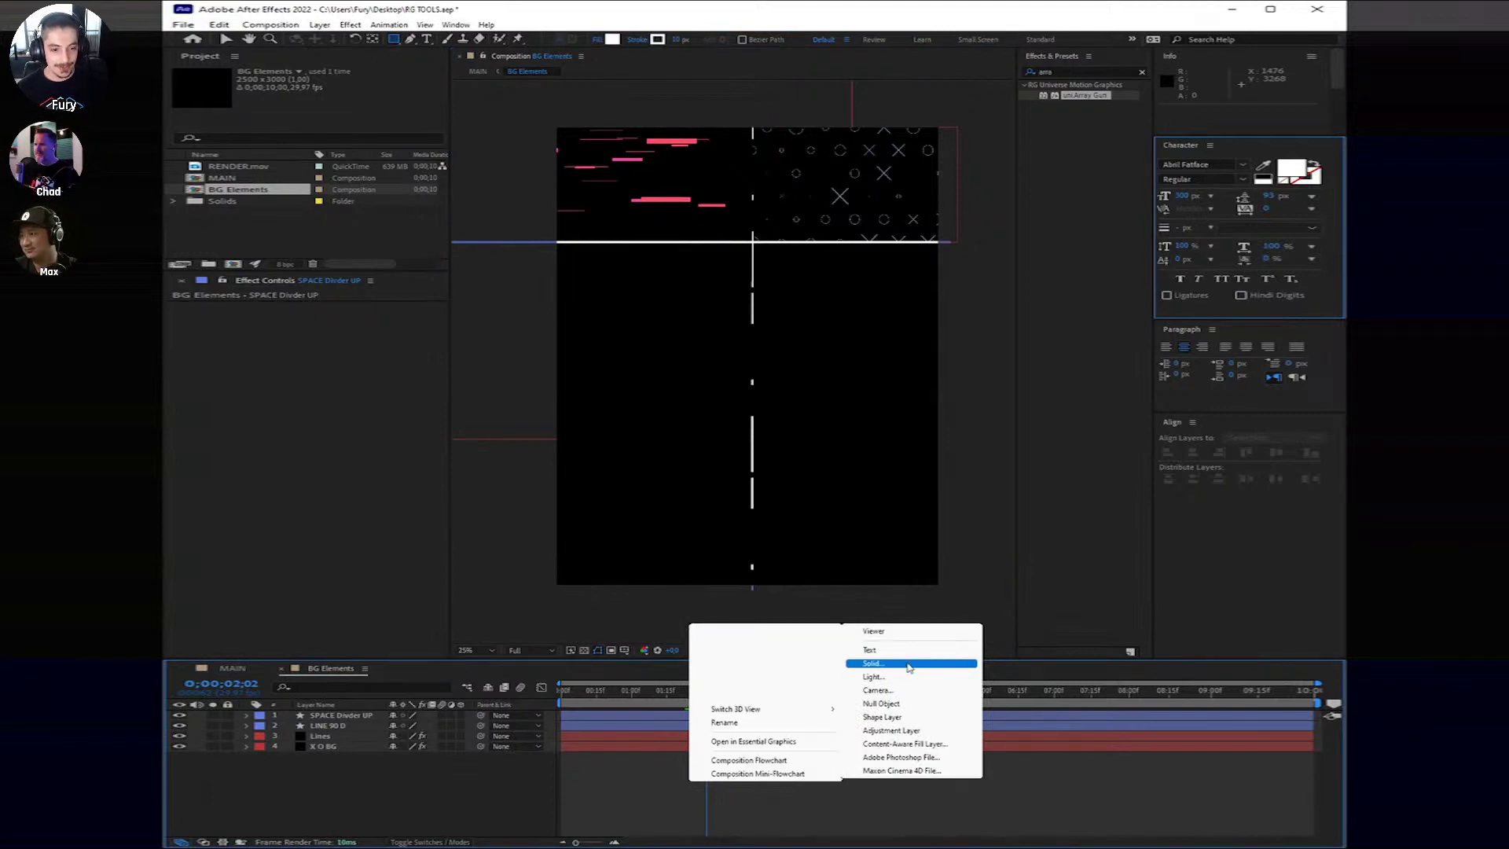
{"action": "left_click", "coordinate": [909, 667]}
{"action": "key", "text": "Return"}
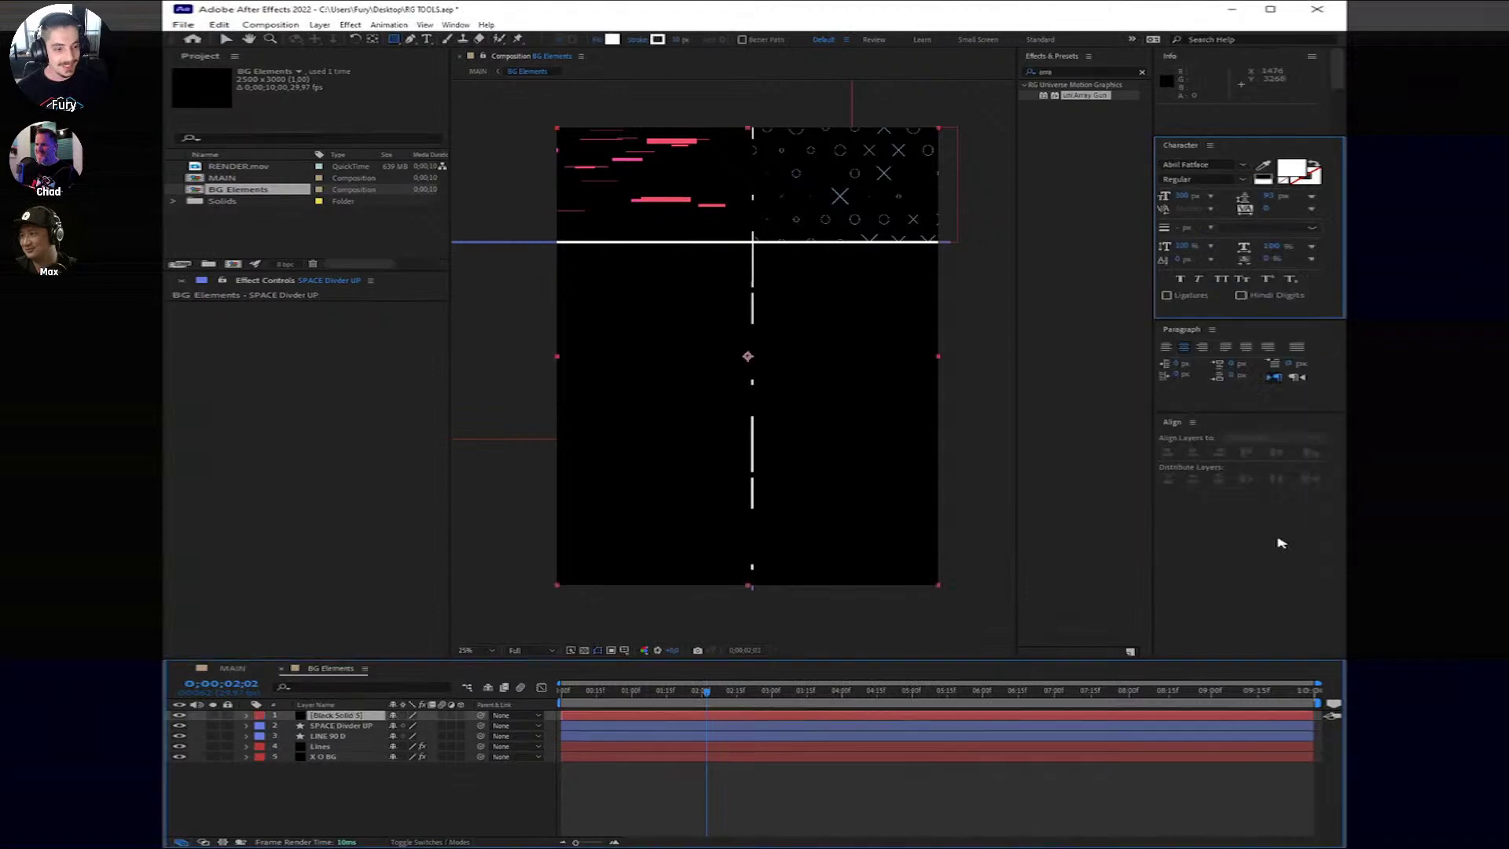
{"action": "key", "text": "Home"}
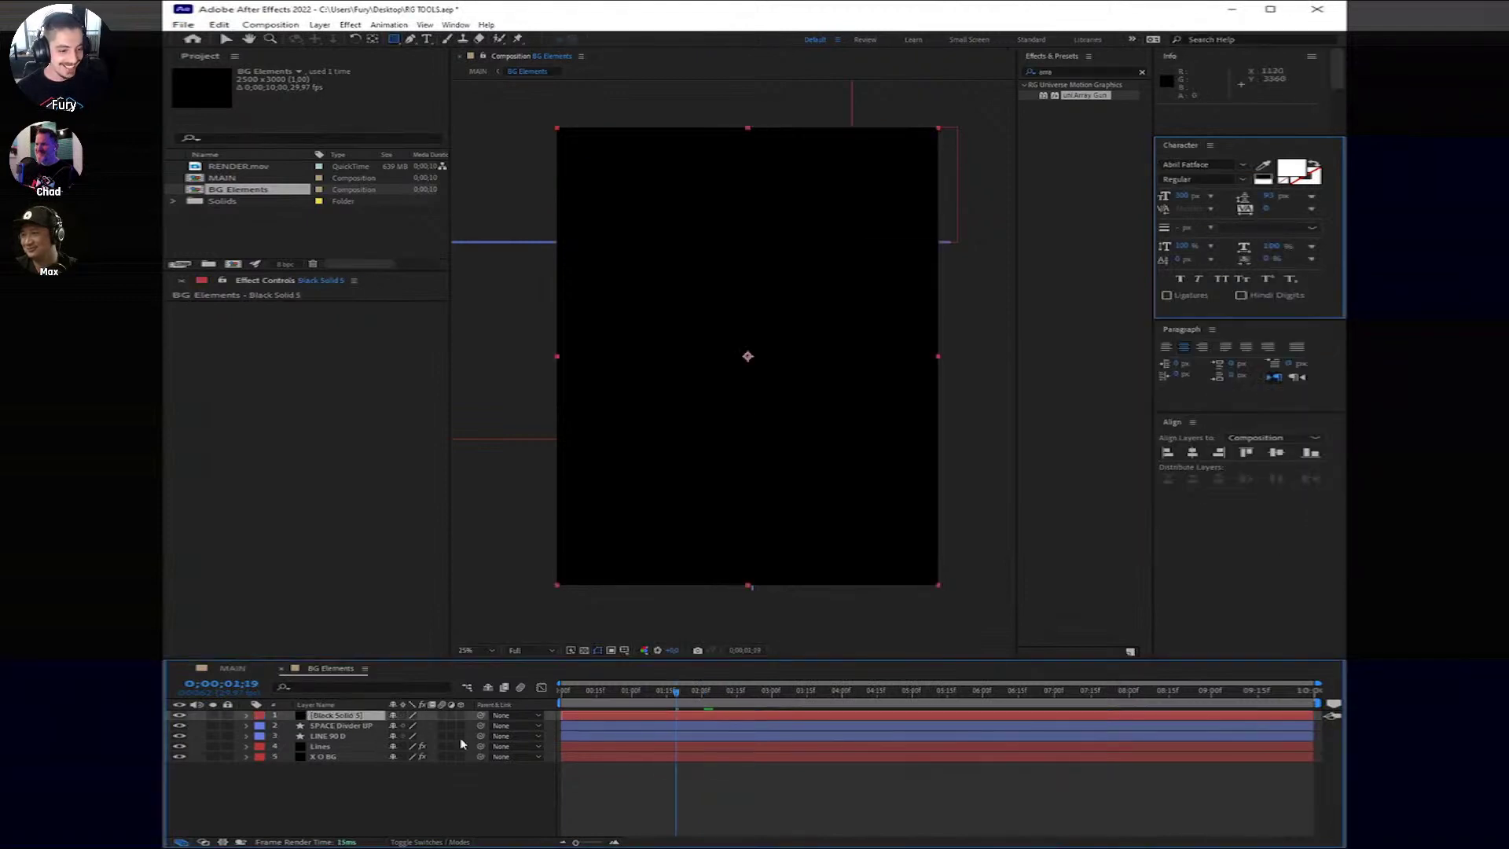
Step: Rename the new black solid as FORM and deselect it
{"action": "right_click", "coordinate": [378, 717]}
{"action": "key", "text": "Escape"}
{"action": "key", "text": "Return"}
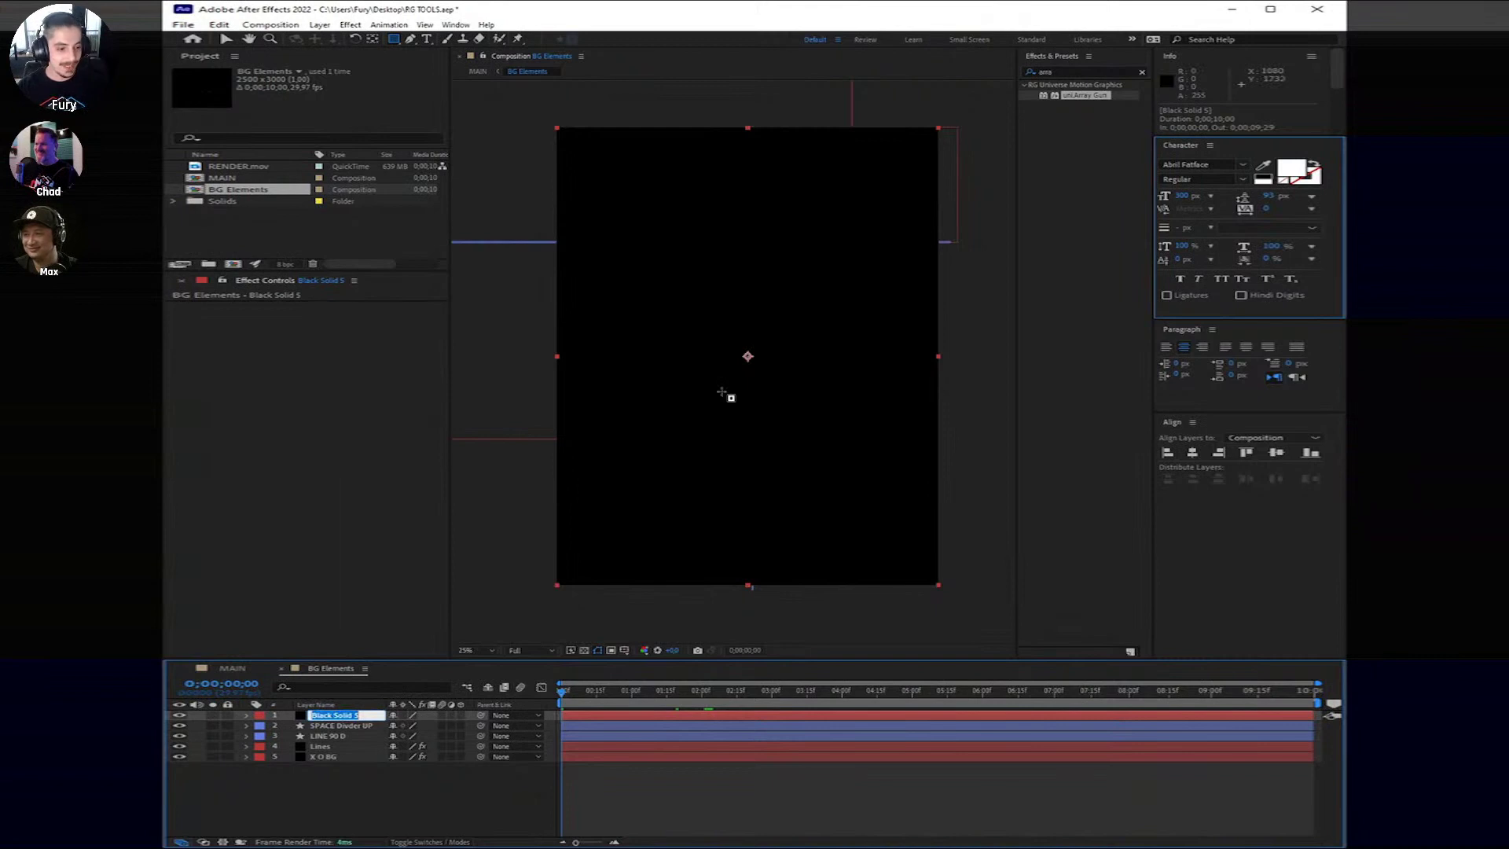
{"action": "type", "text": "F"}
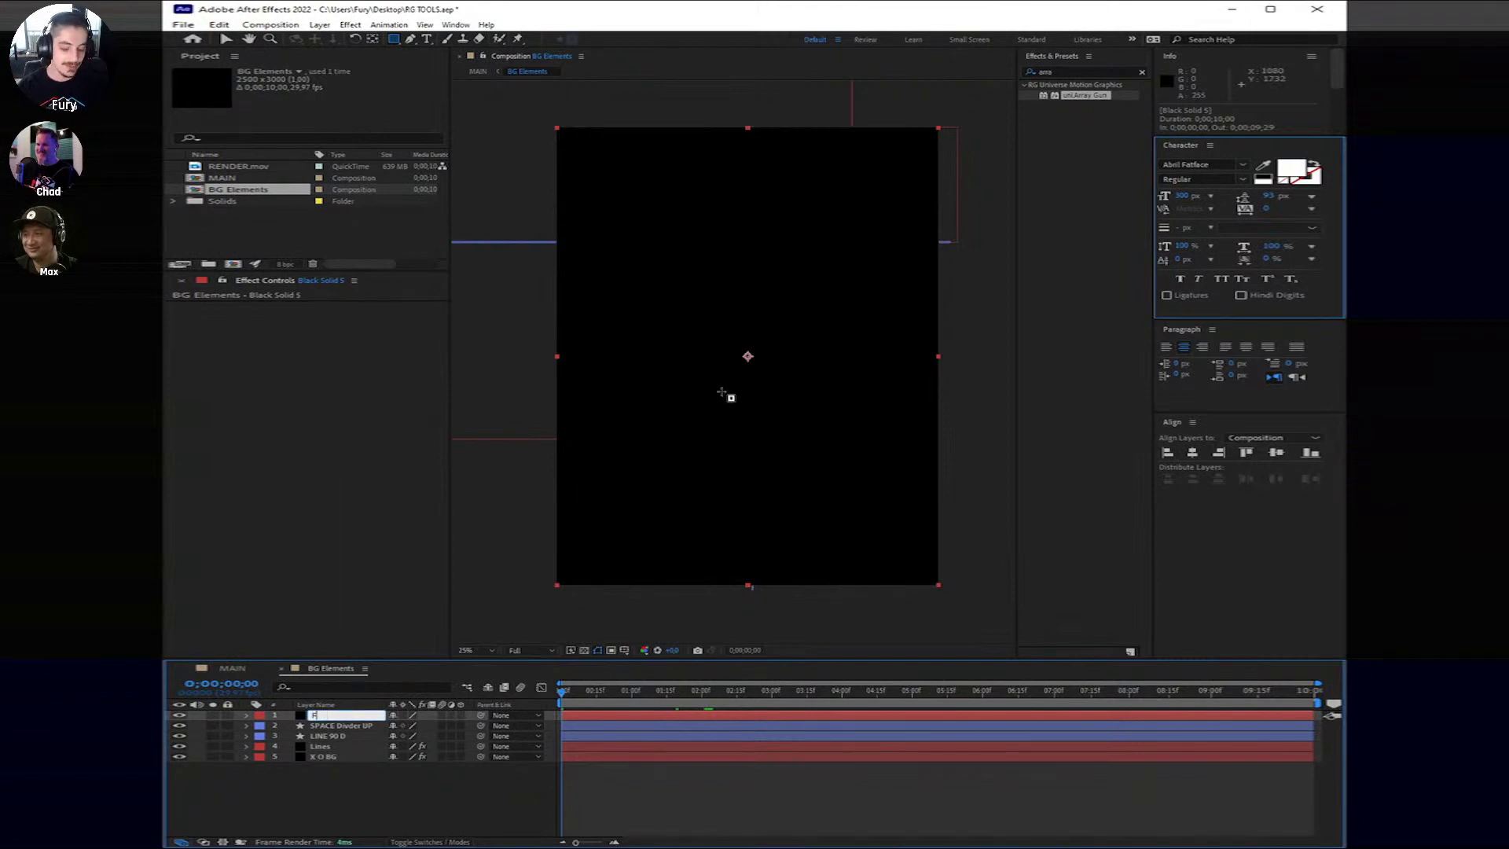
{"action": "type", "text": "PRORM"}
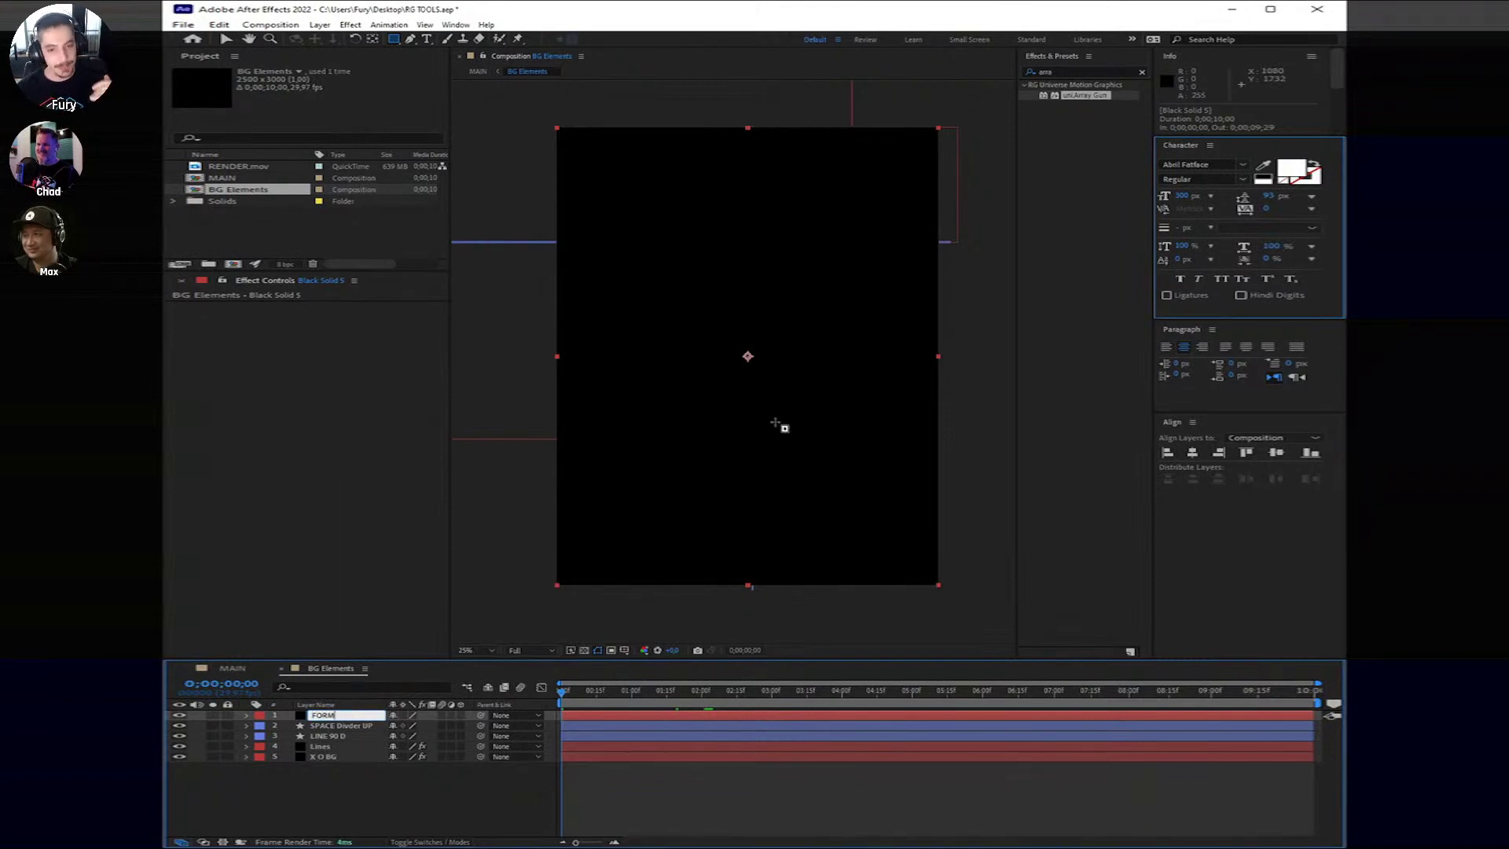
{"action": "left_click", "coordinate": [630, 763]}
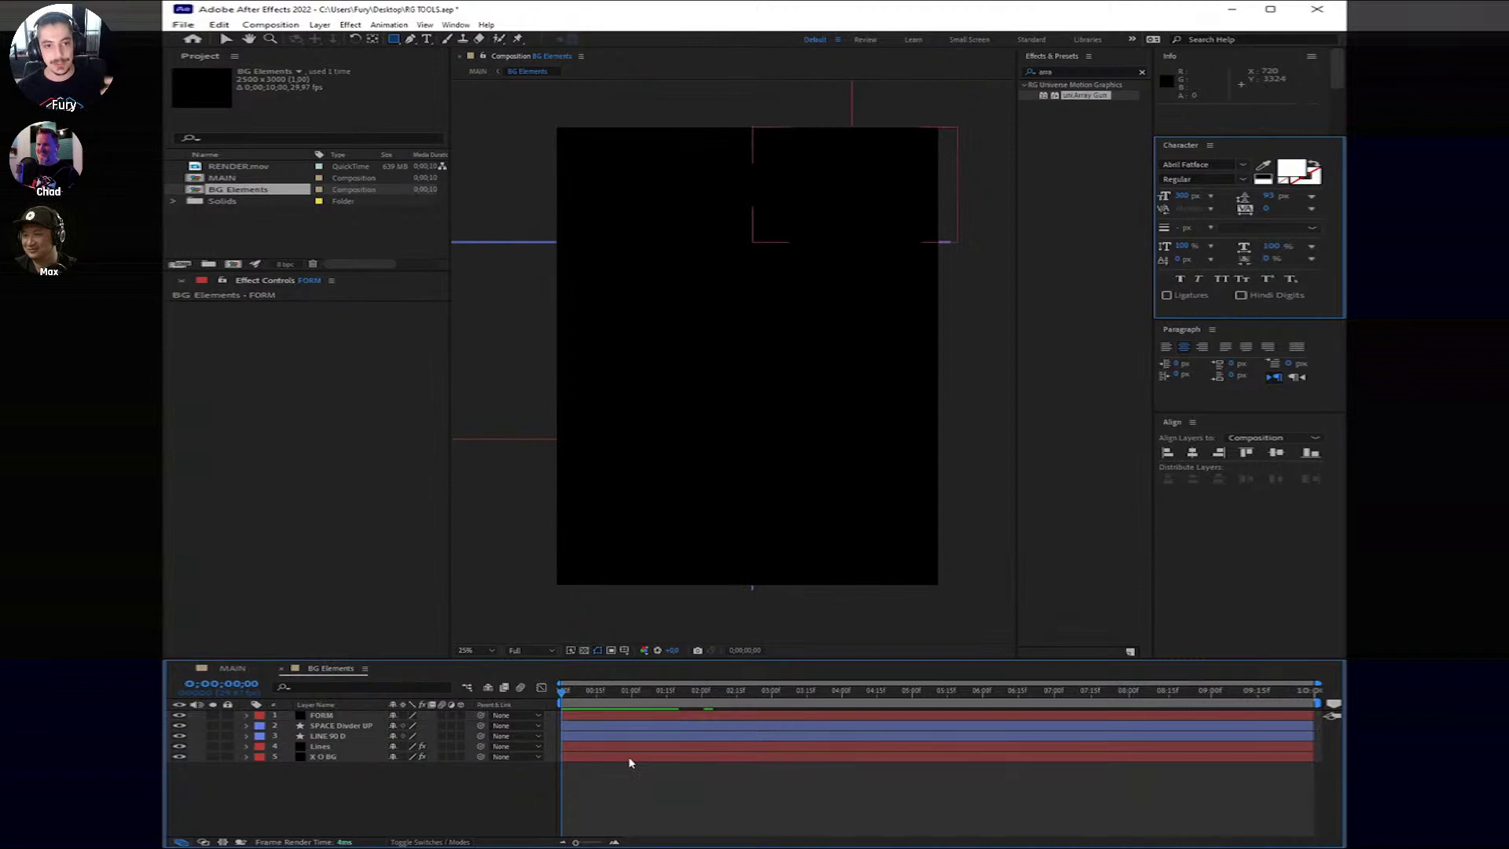
Step: Search the effects for "form" and apply Trapcode Form to the FORM layer
{"action": "left_click", "coordinate": [1141, 73]}
{"action": "left_click", "coordinate": [1140, 75]}
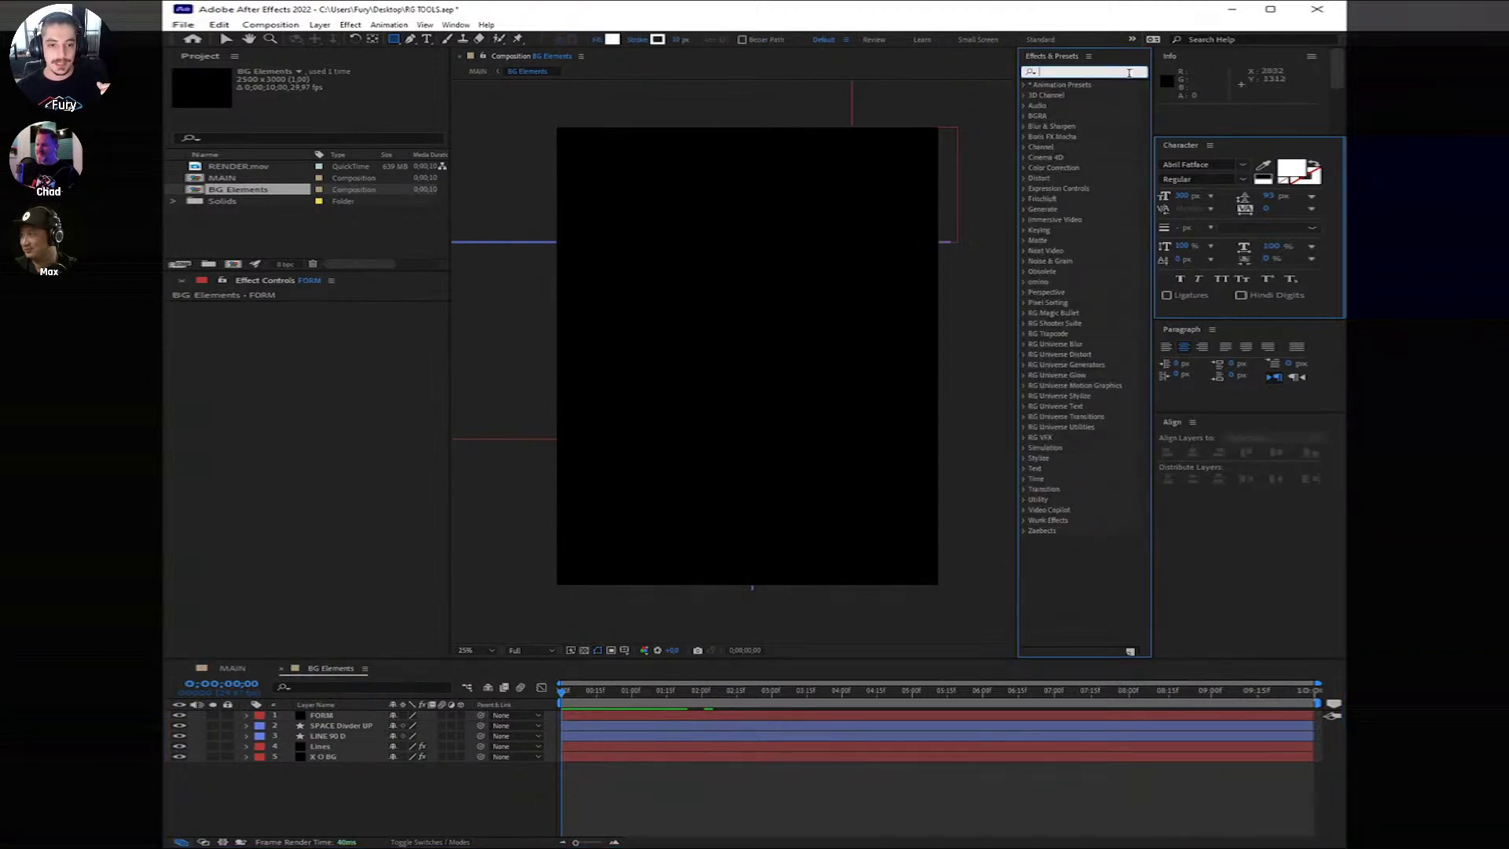
{"action": "type", "text": "form"}
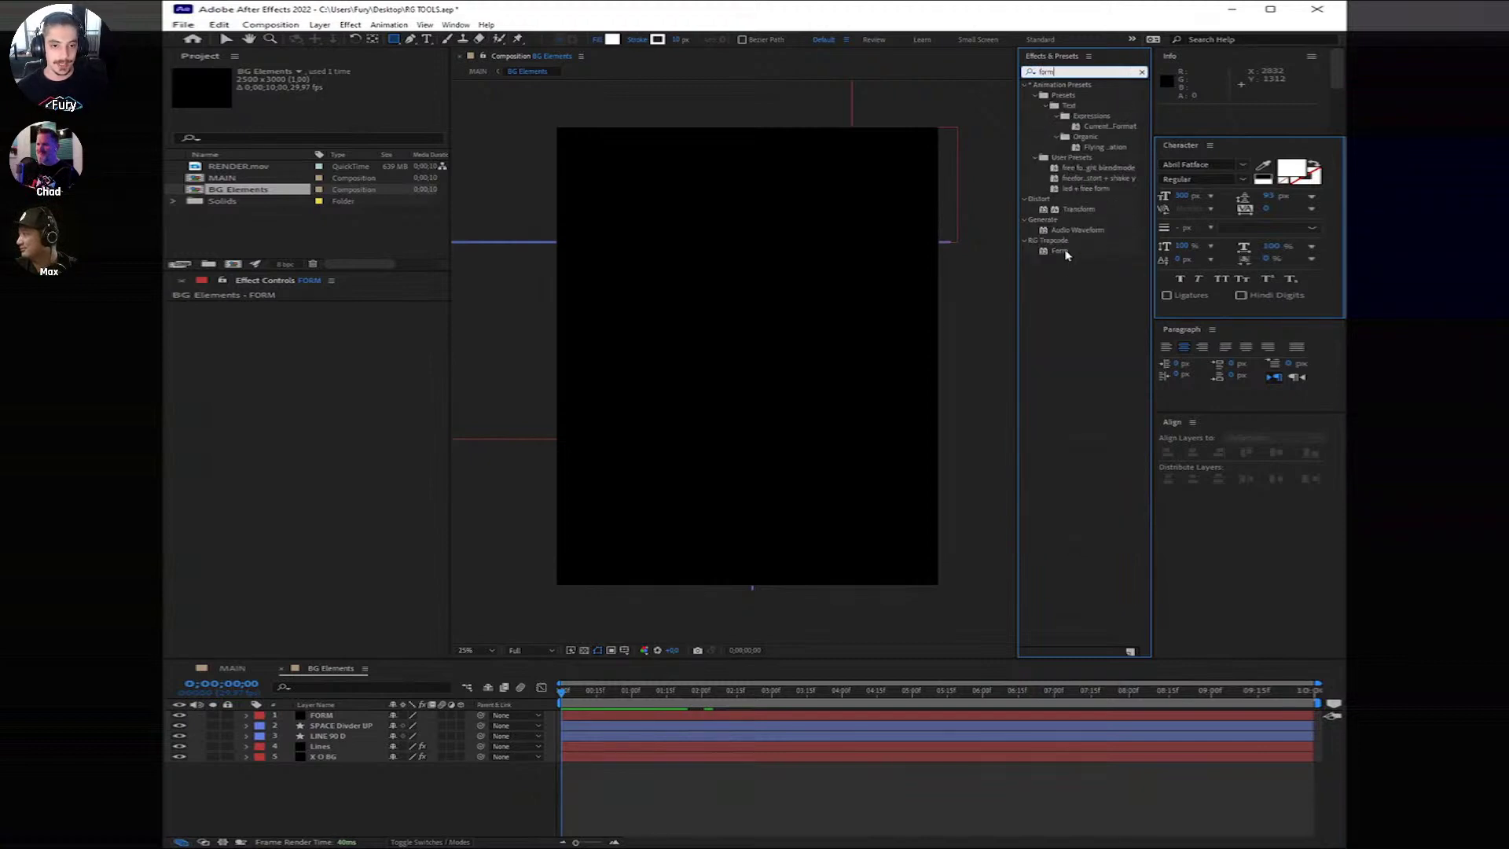
{"action": "left_click_drag", "start_coordinate": [1066, 254], "coordinate": [603, 639]}
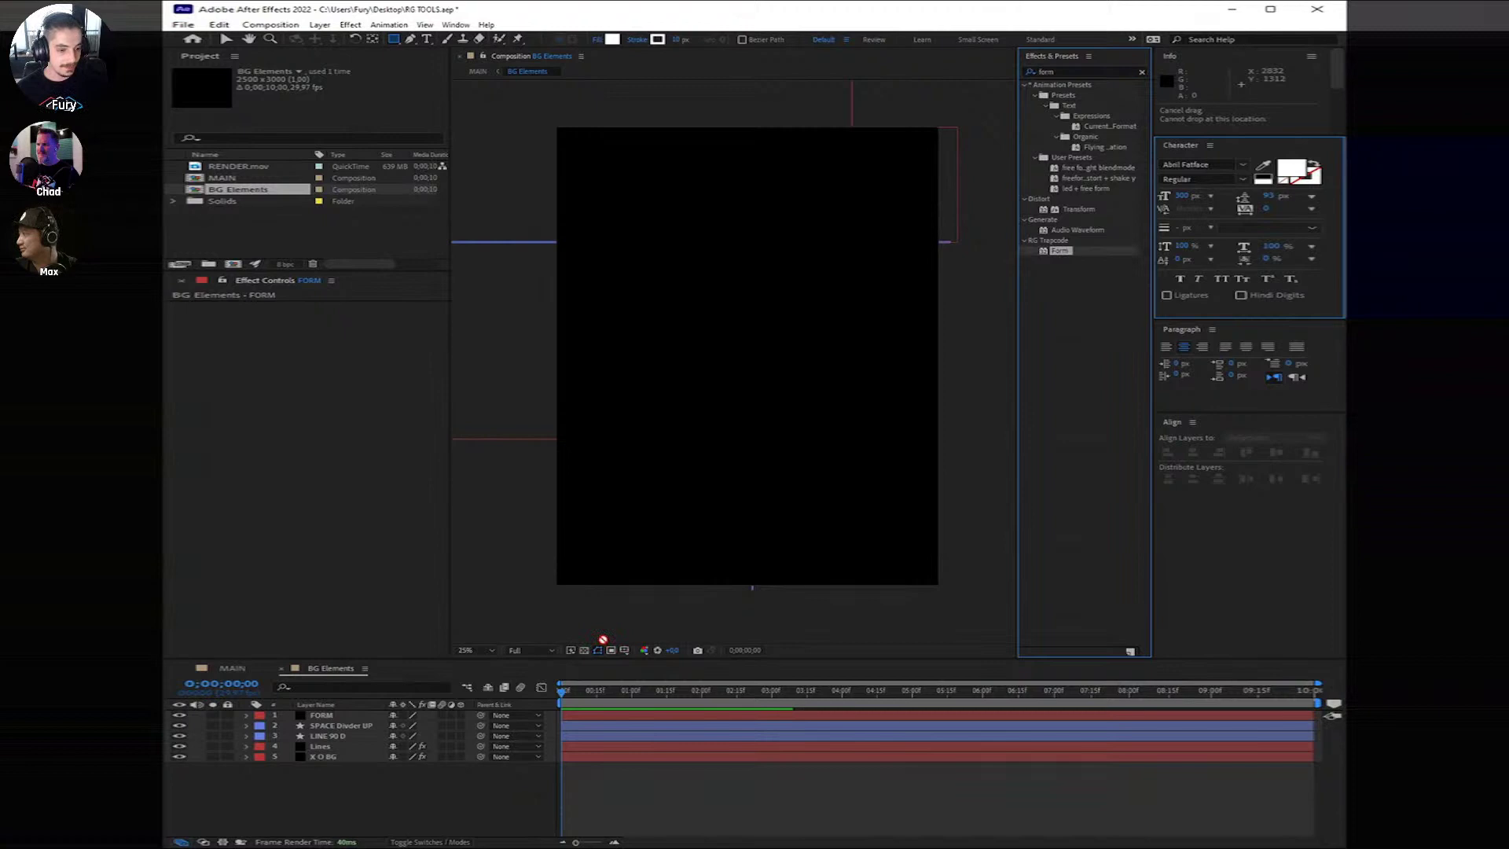
{"action": "left_click_drag", "start_coordinate": [603, 638], "coordinate": [596, 716]}
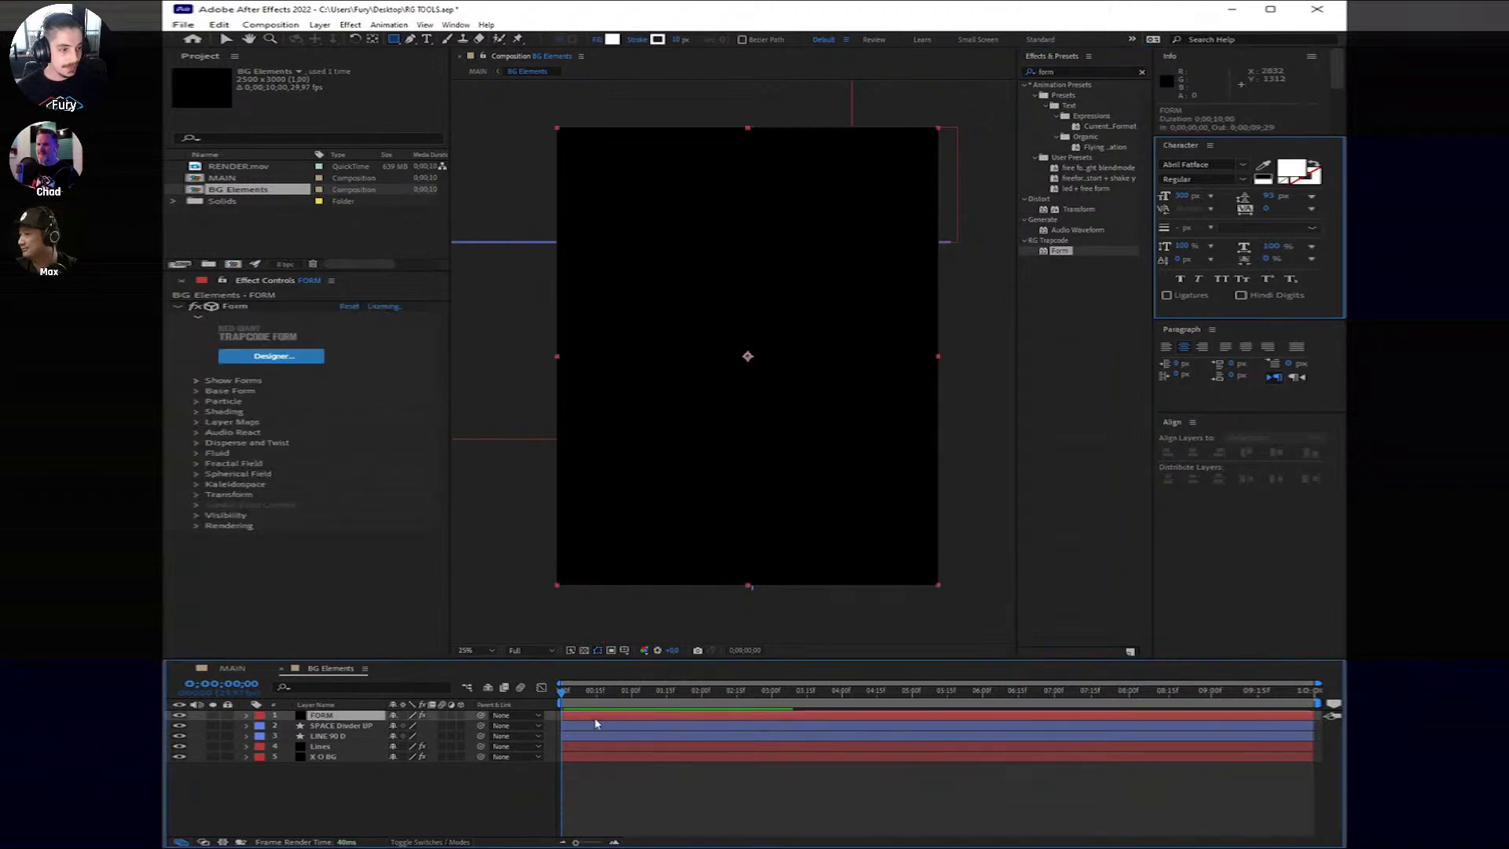
Step: Set the Base Form to 5 particles in X, 5 in Y and 1 in Z, and enlarge its XYZ size
{"action": "left_click", "coordinate": [197, 382]}
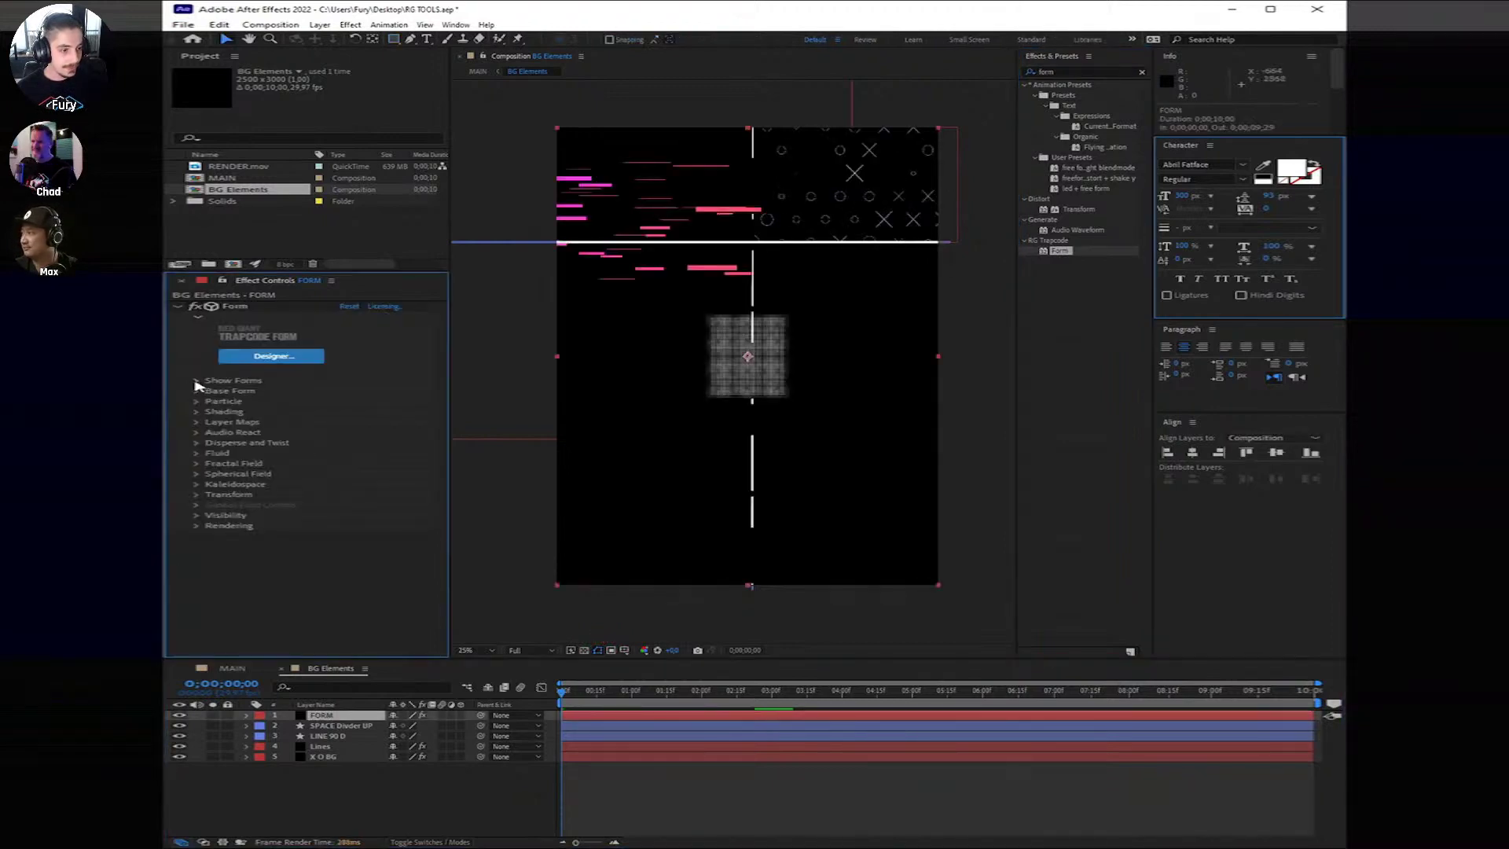
{"action": "left_click", "coordinate": [196, 477]}
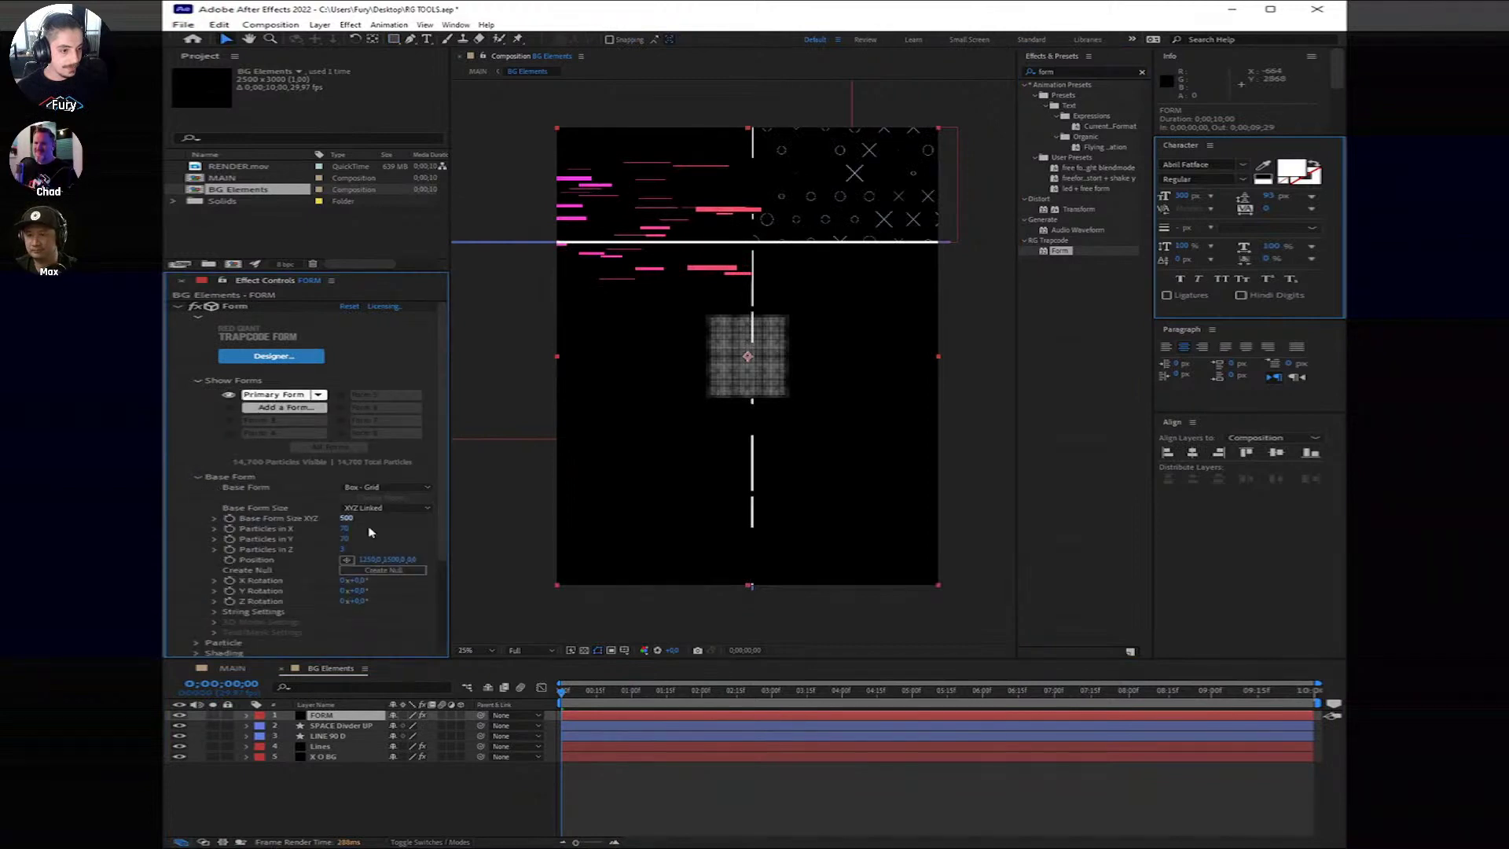
{"action": "left_click", "coordinate": [344, 549]}
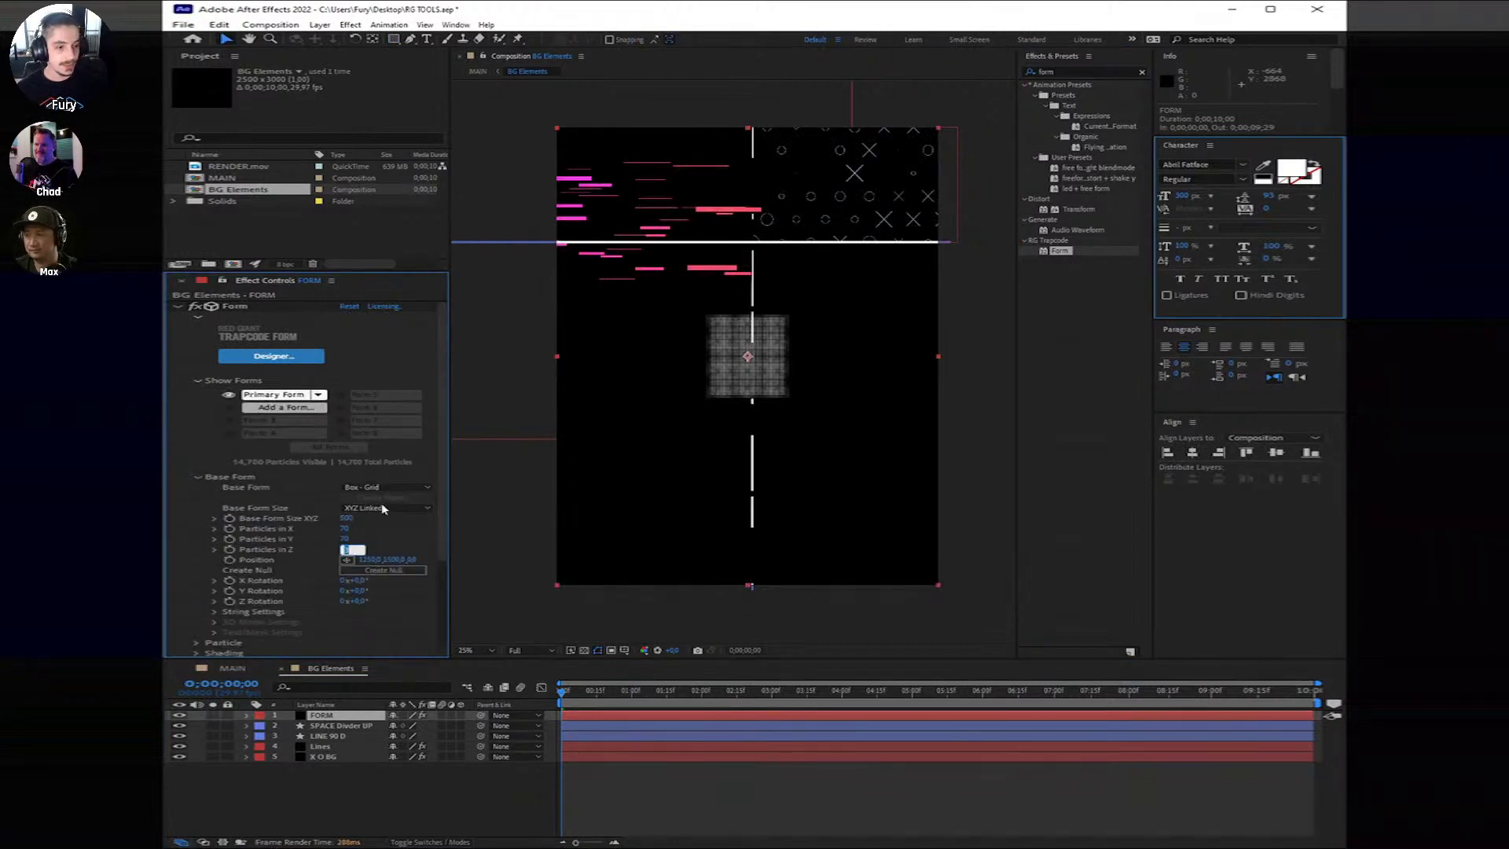
{"action": "type", "text": "1"}
{"action": "key", "text": "Return"}
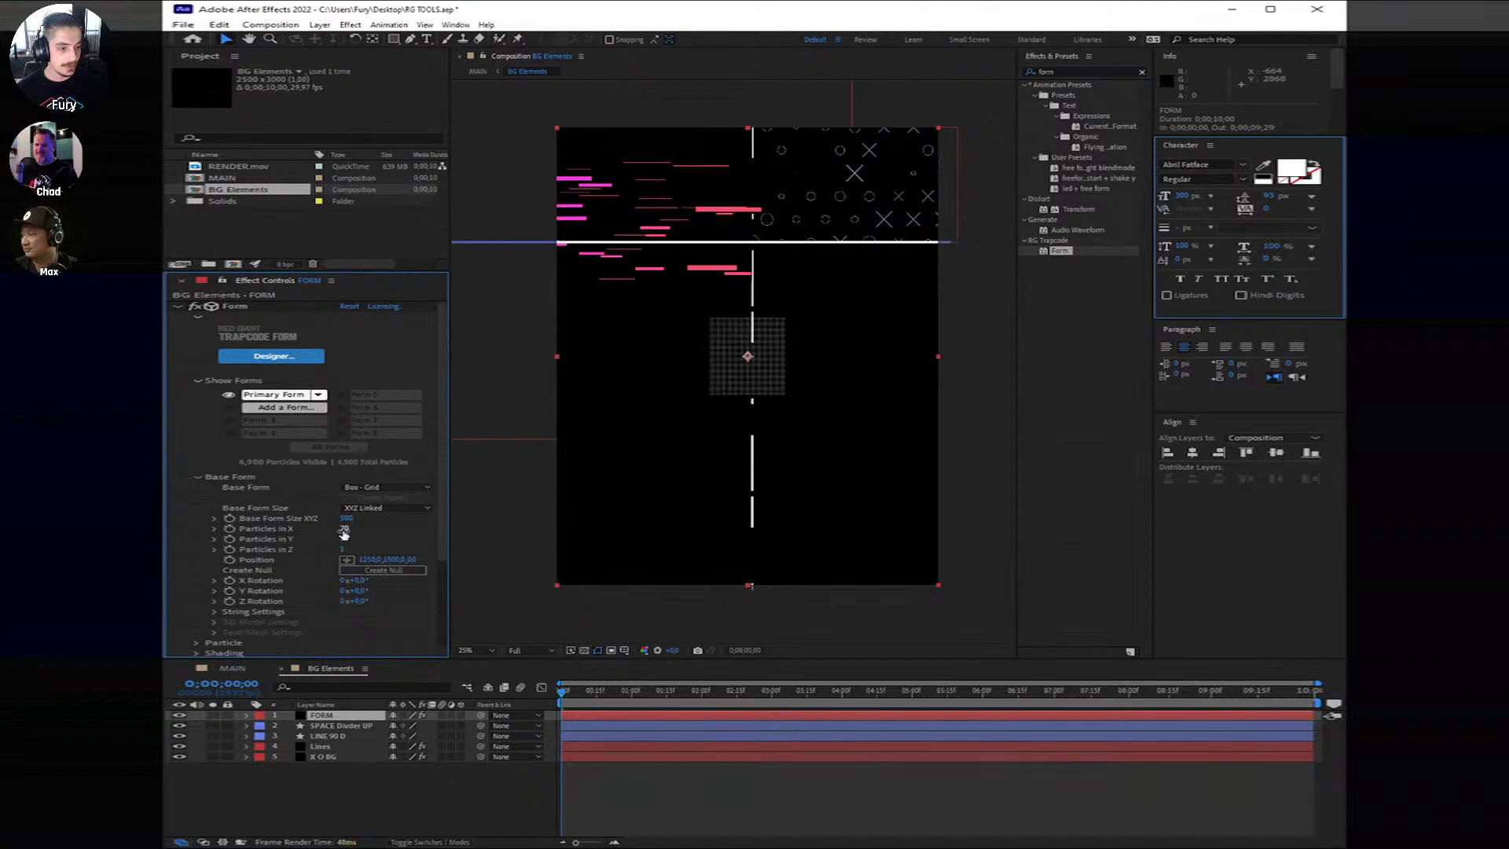
{"action": "left_click", "coordinate": [352, 529]}
{"action": "type", "text": "5"}
{"action": "key", "text": "Return"}
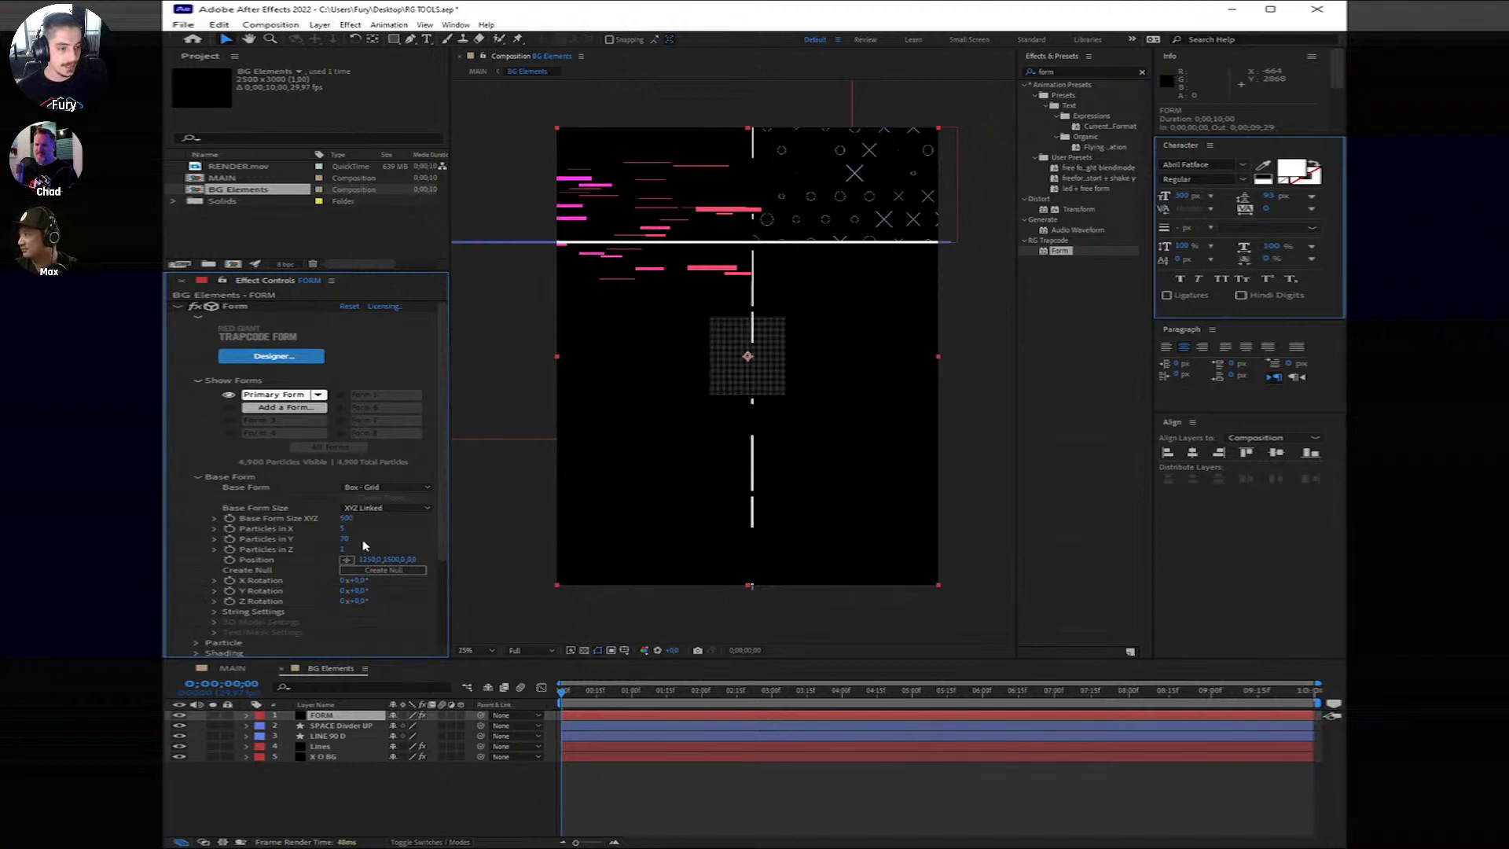
{"action": "left_click", "coordinate": [345, 540]}
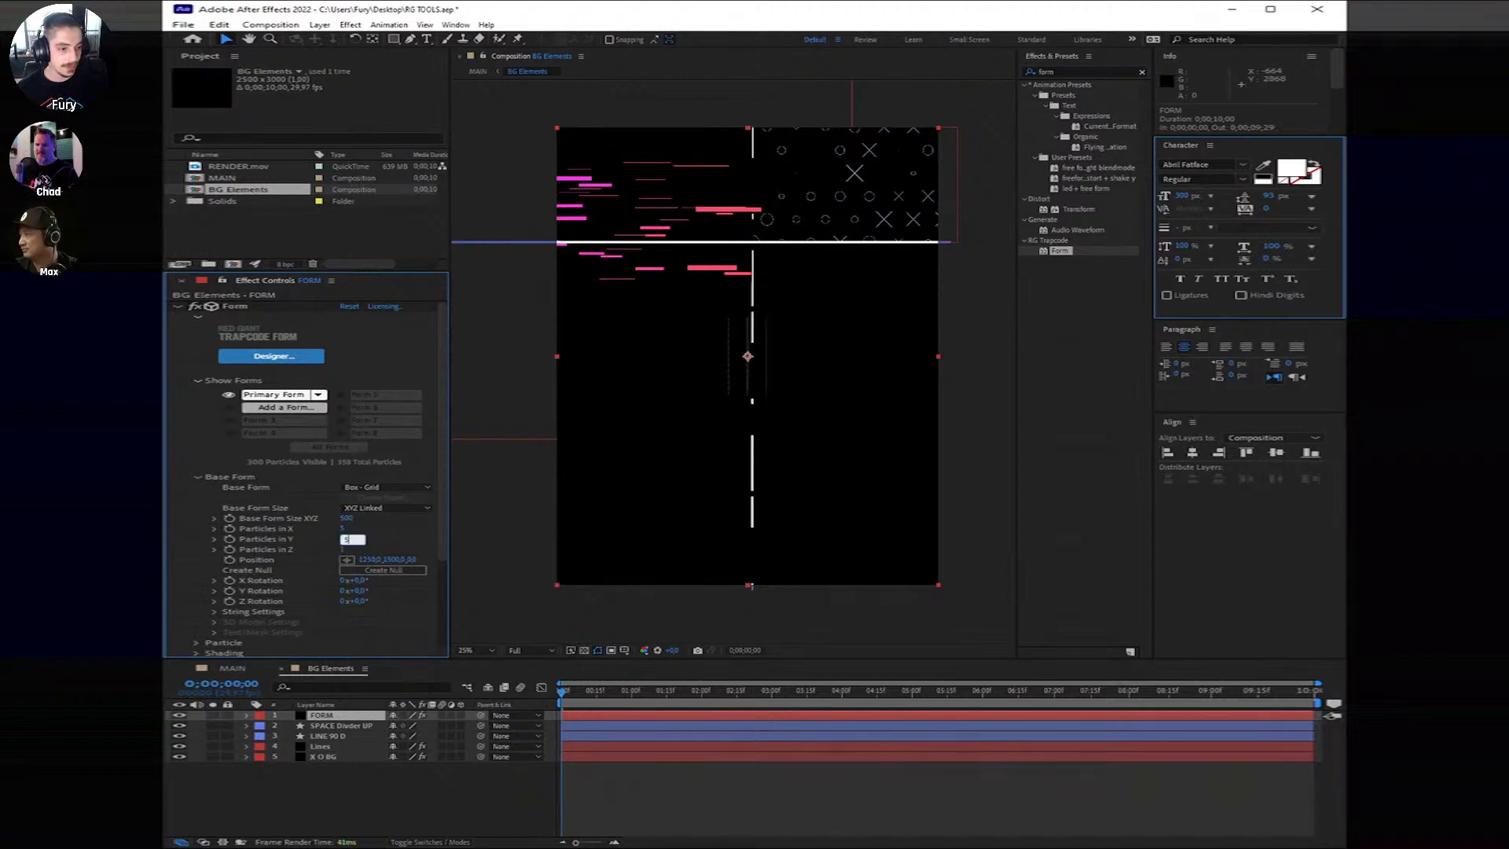
{"action": "key", "text": "Return"}
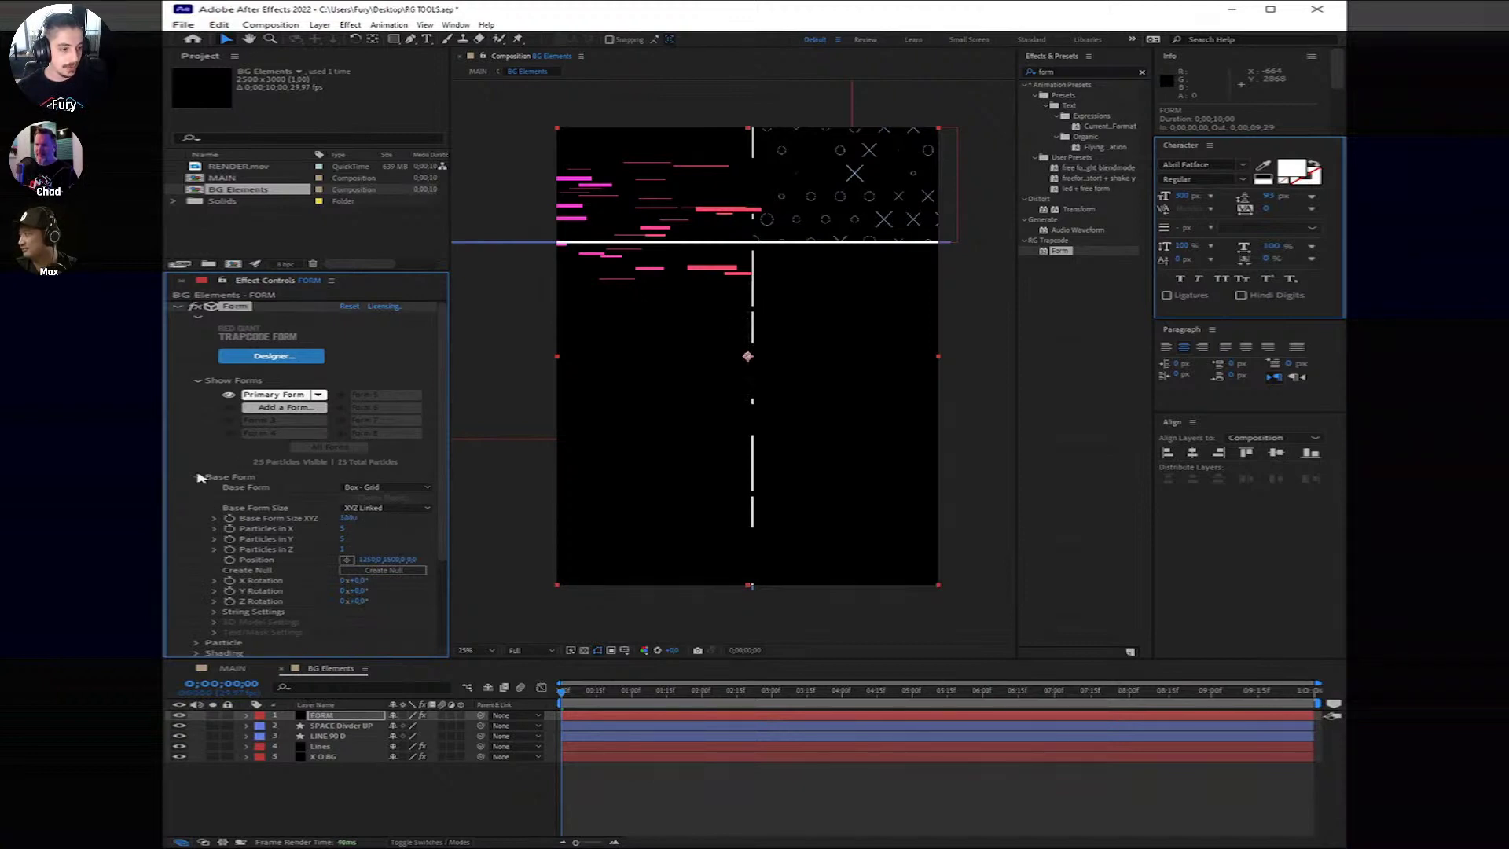
{"action": "left_click", "coordinate": [194, 477]}
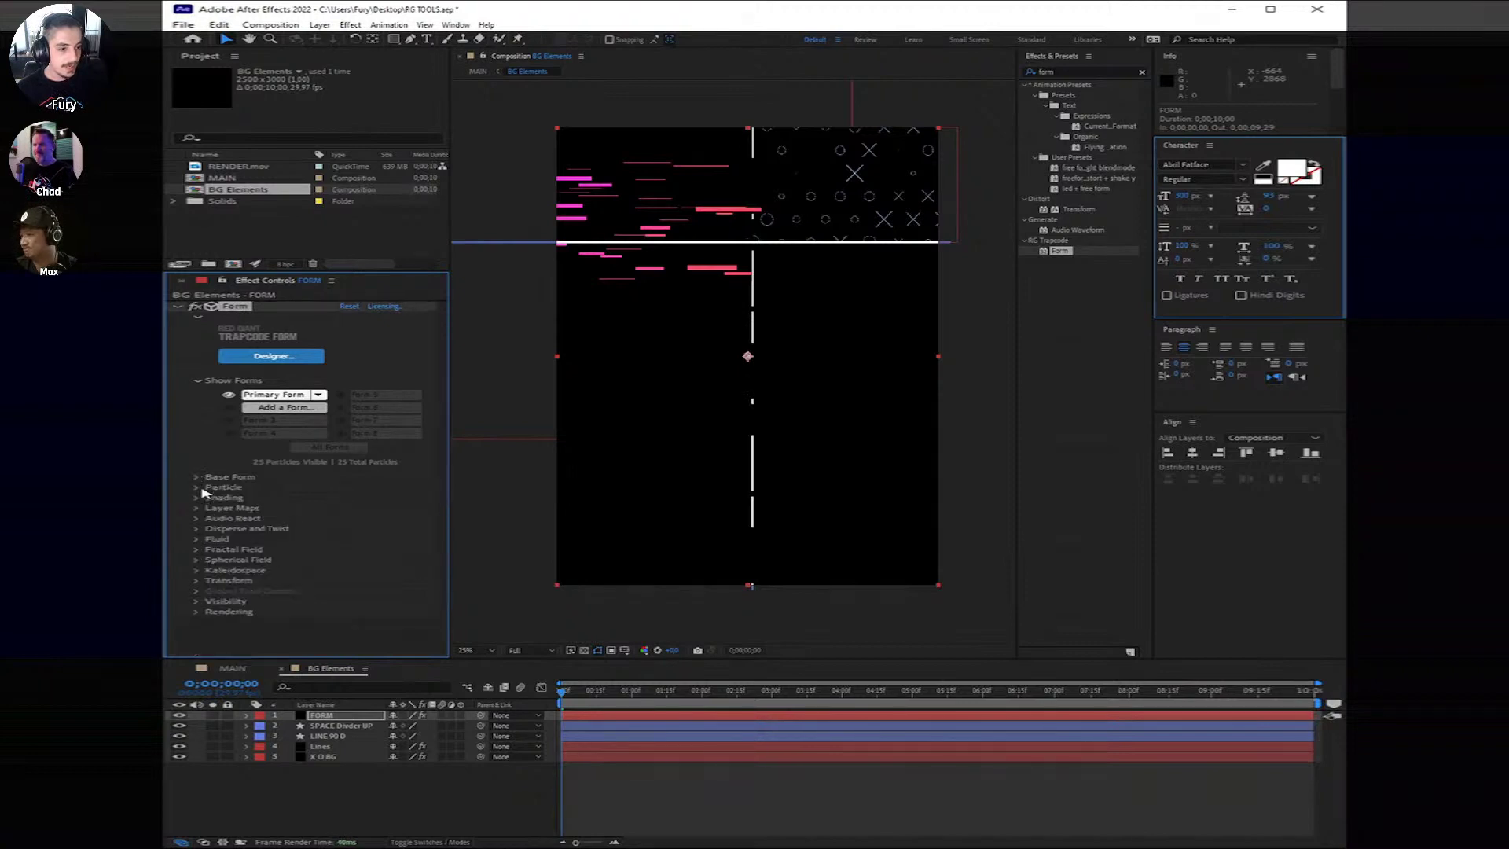
Step: Set Form's particle type to Sprite and choose the Blips 03 sprite from the Symbols category
{"action": "left_click", "coordinate": [197, 488]}
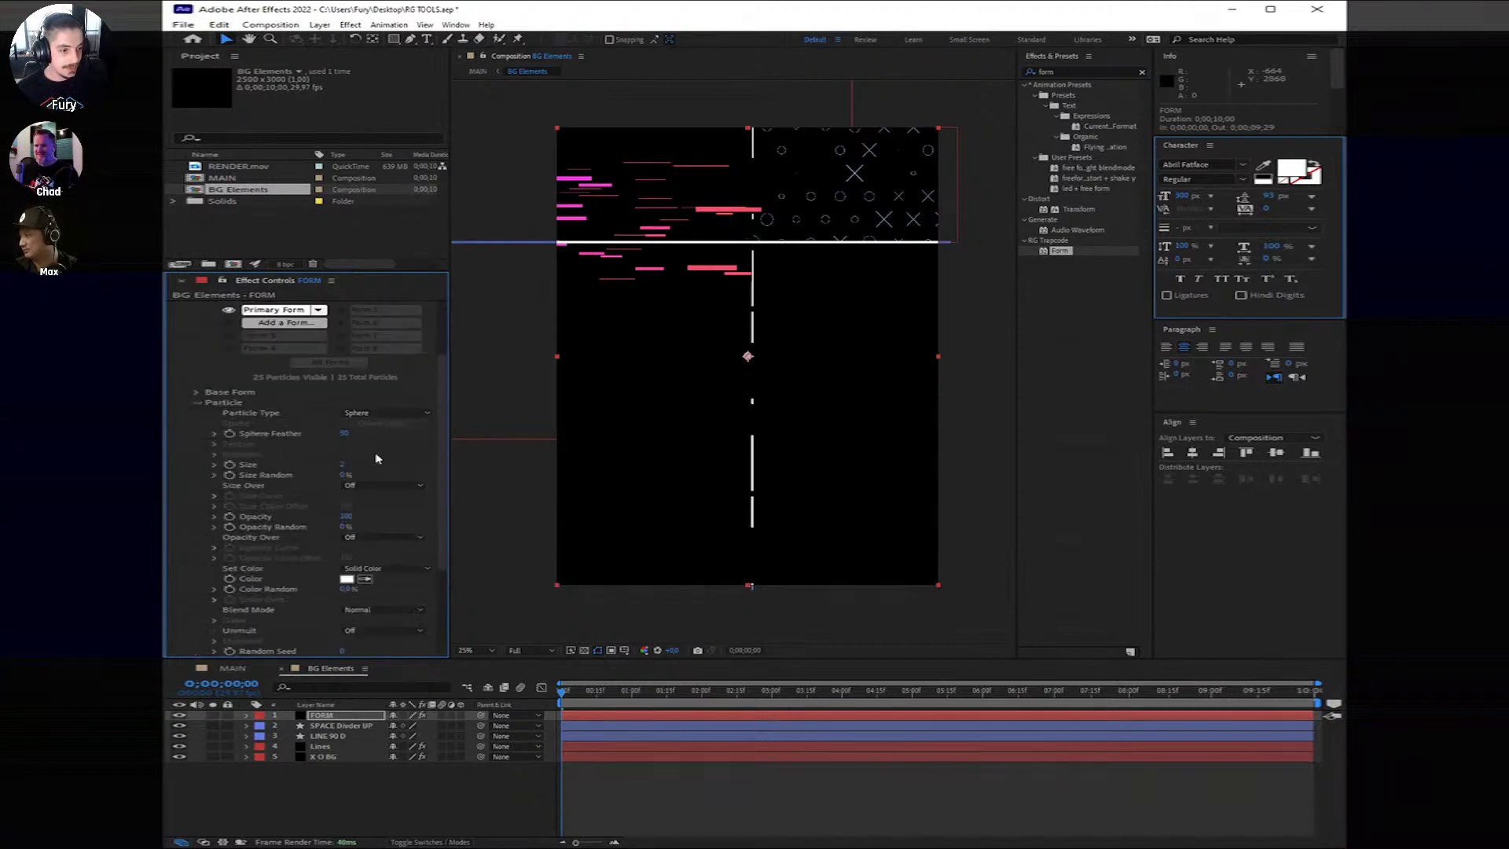
{"action": "left_click", "coordinate": [377, 413]}
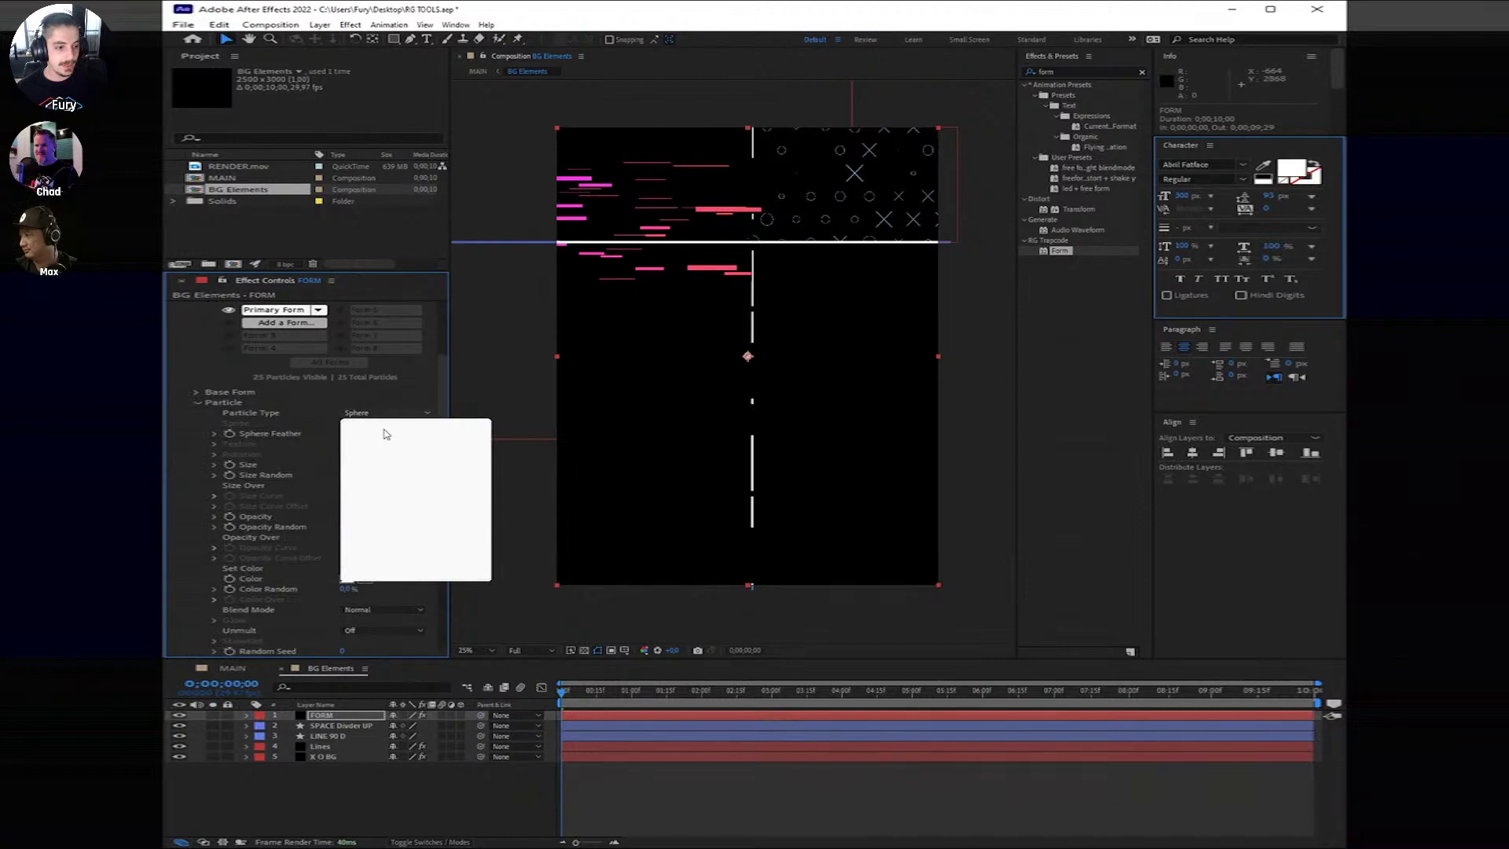
{"action": "left_click", "coordinate": [393, 493]}
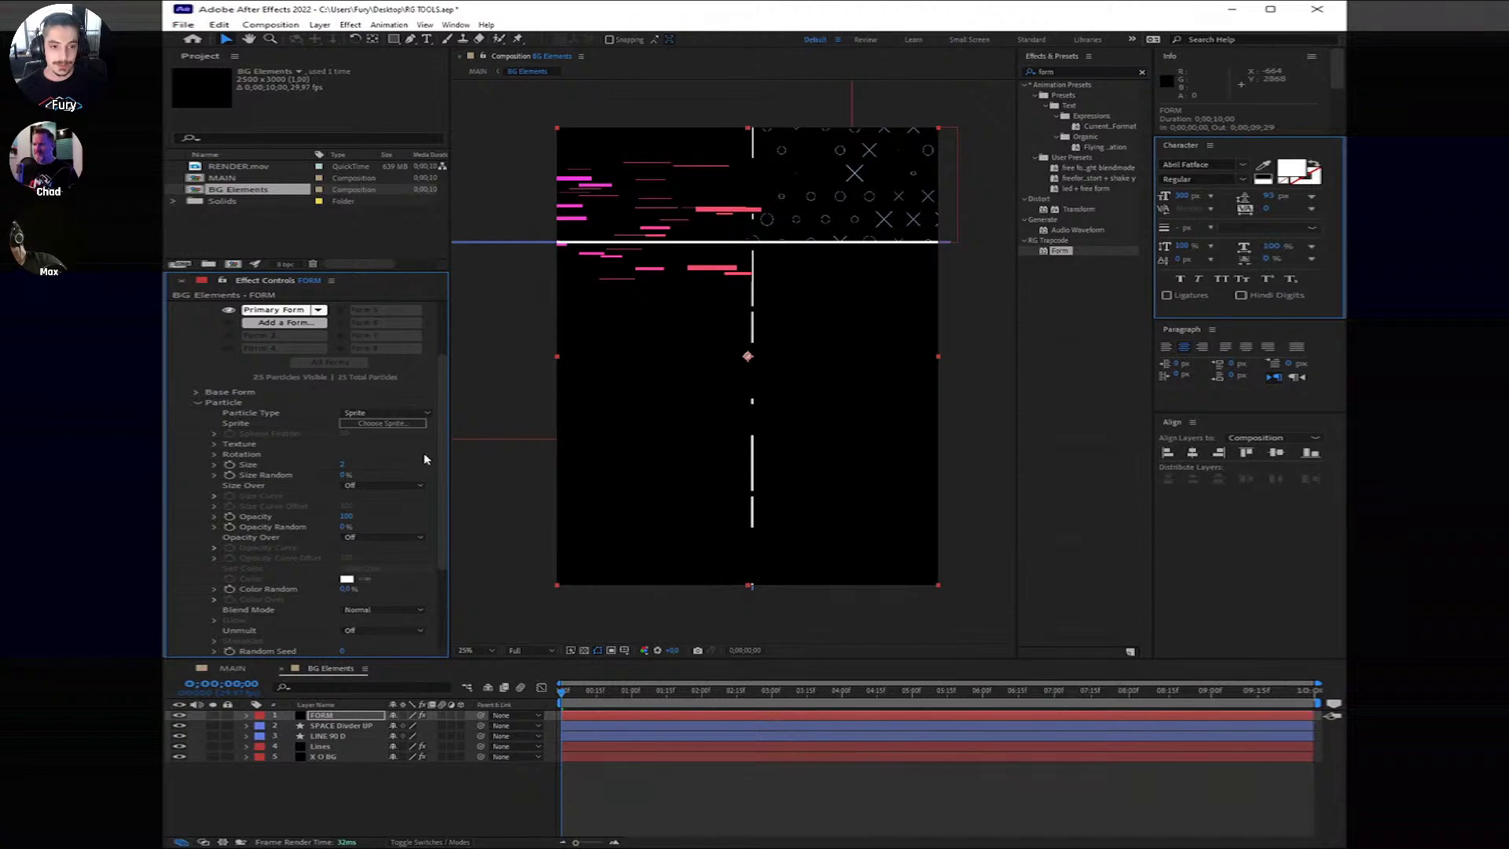
{"action": "left_click", "coordinate": [382, 424]}
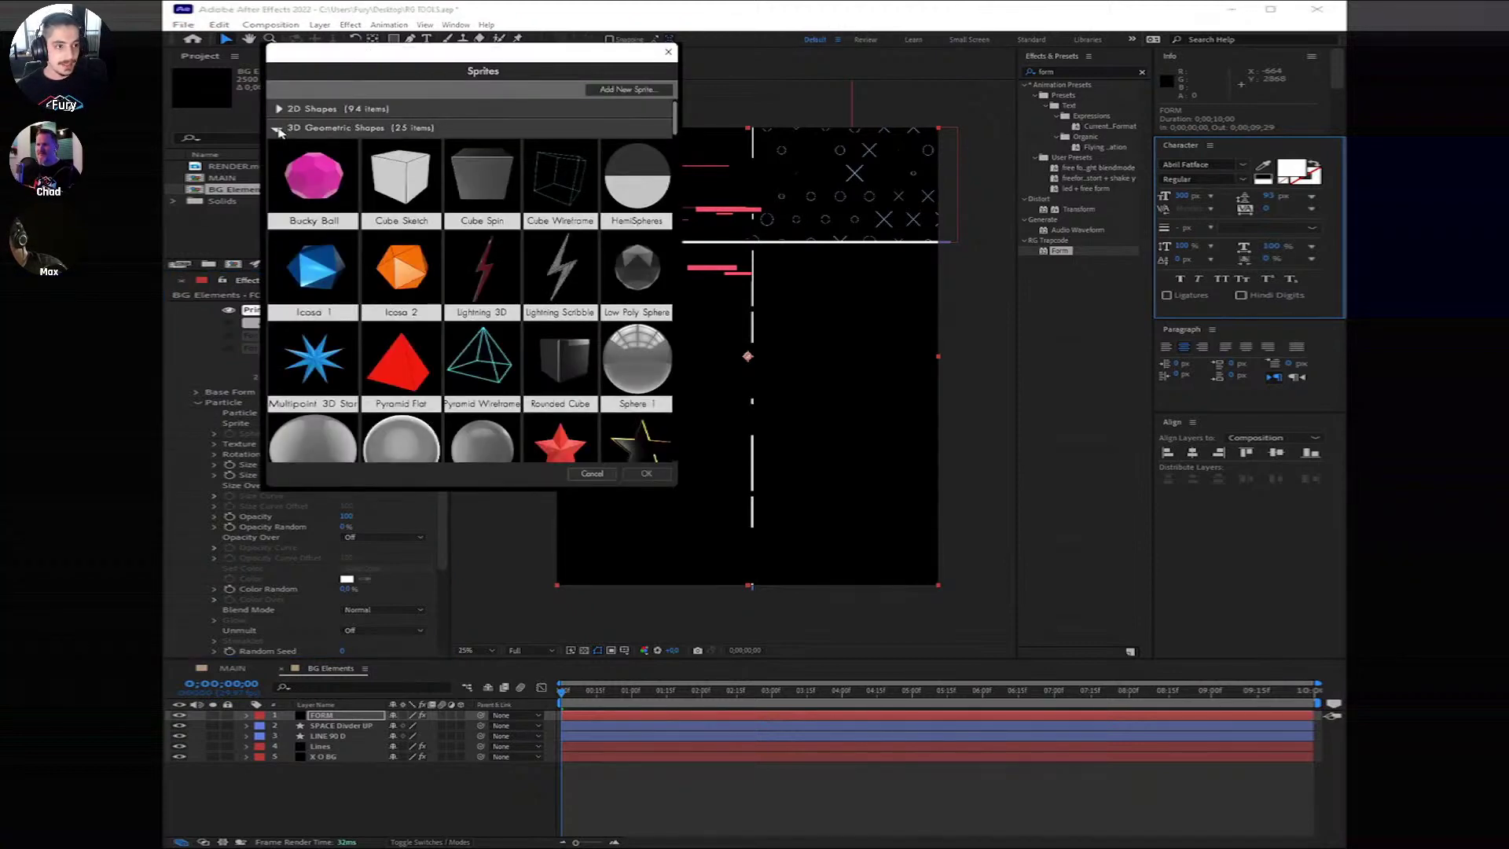
{"action": "left_click", "coordinate": [278, 108]}
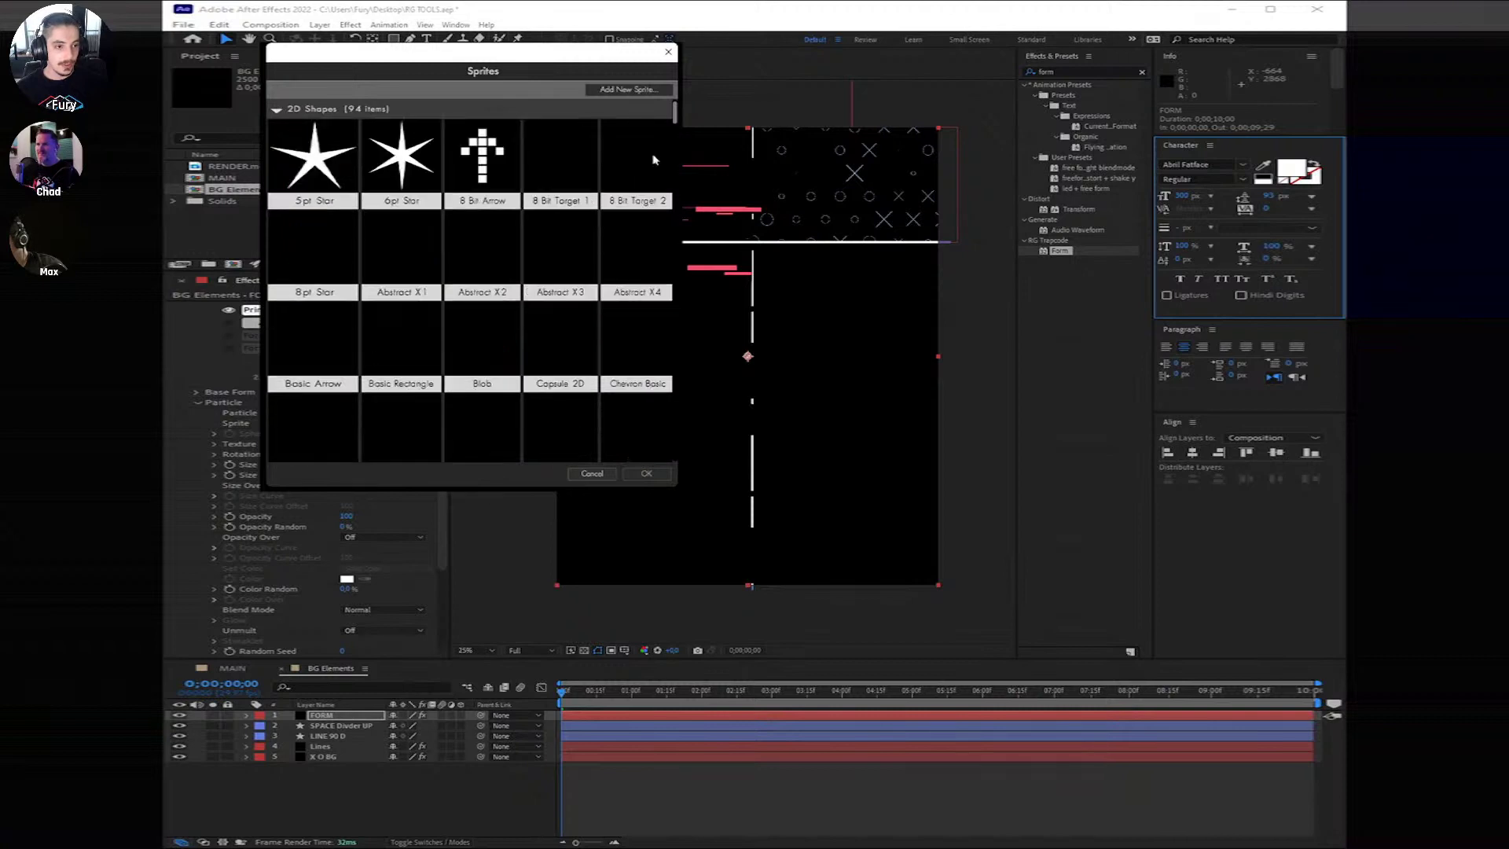
{"action": "scroll", "coordinate": [539, 325], "scroll_direction": "down", "scroll_amount": 1}
{"action": "left_click_drag", "start_coordinate": [674, 116], "coordinate": [673, 397]}
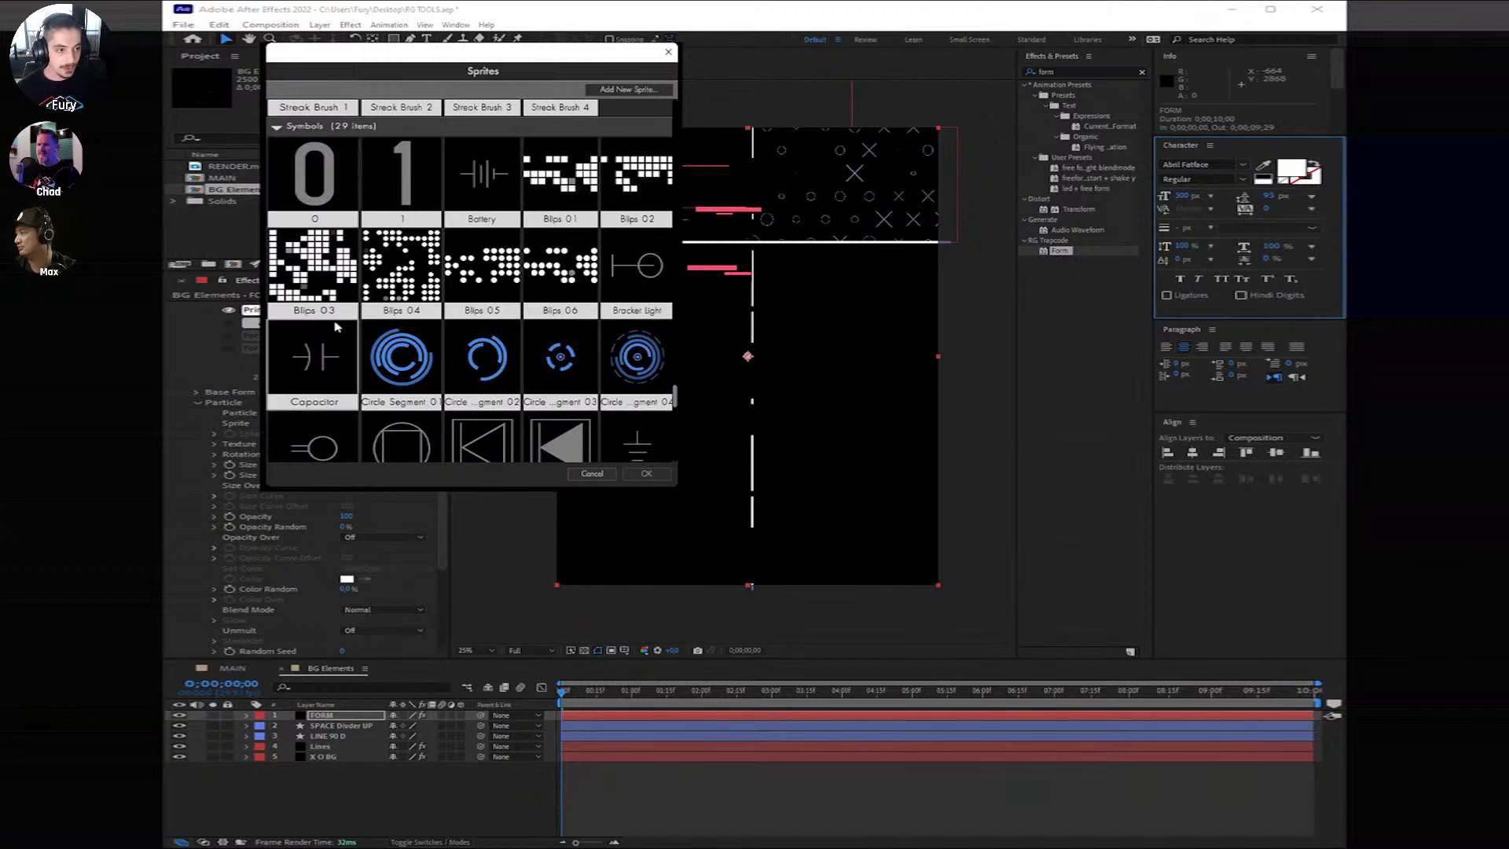
{"action": "left_click", "coordinate": [314, 267]}
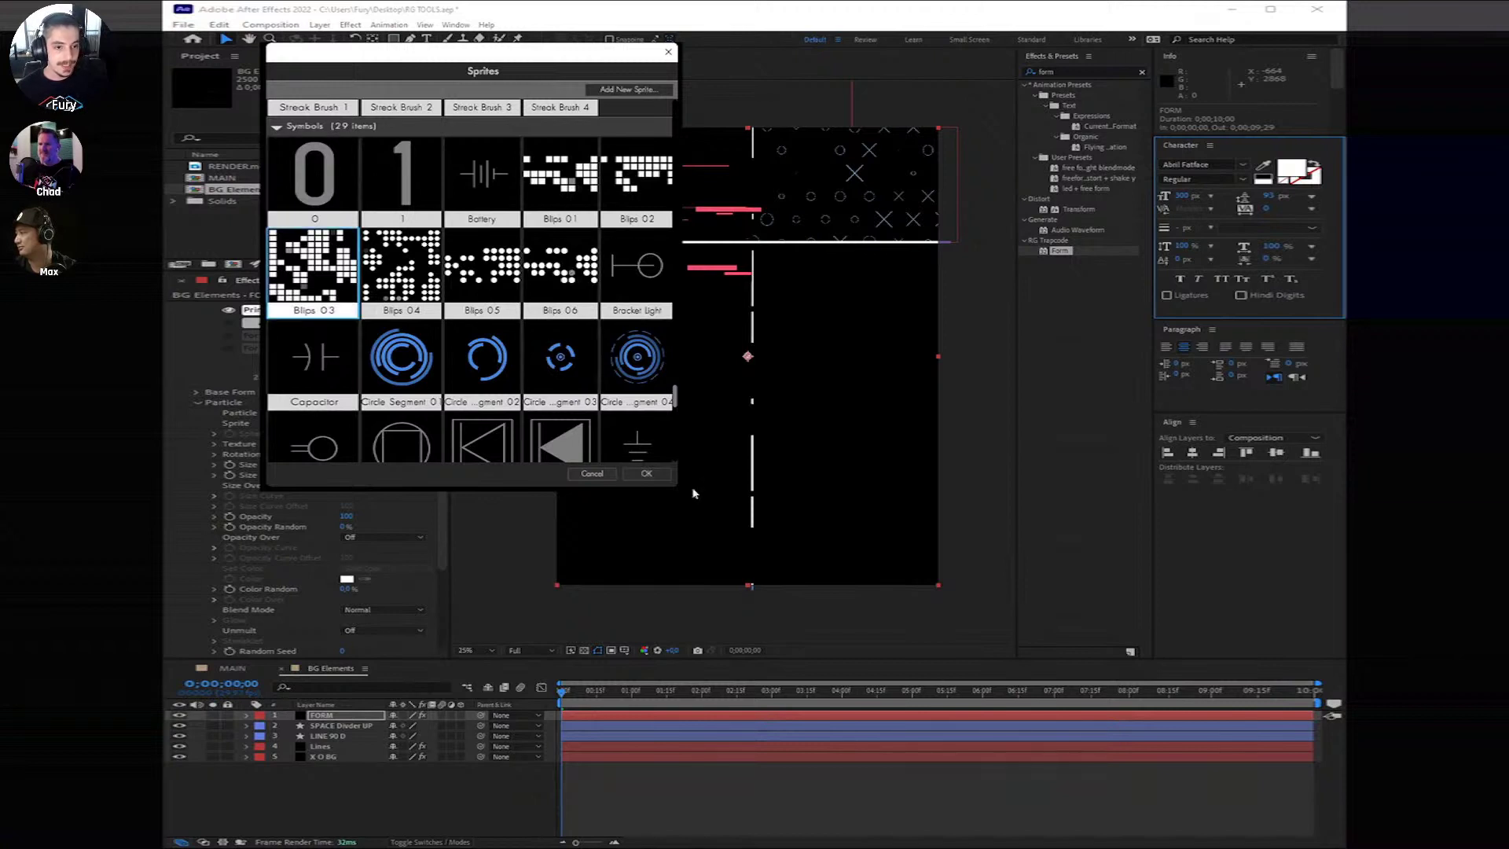
{"action": "left_click", "coordinate": [646, 473]}
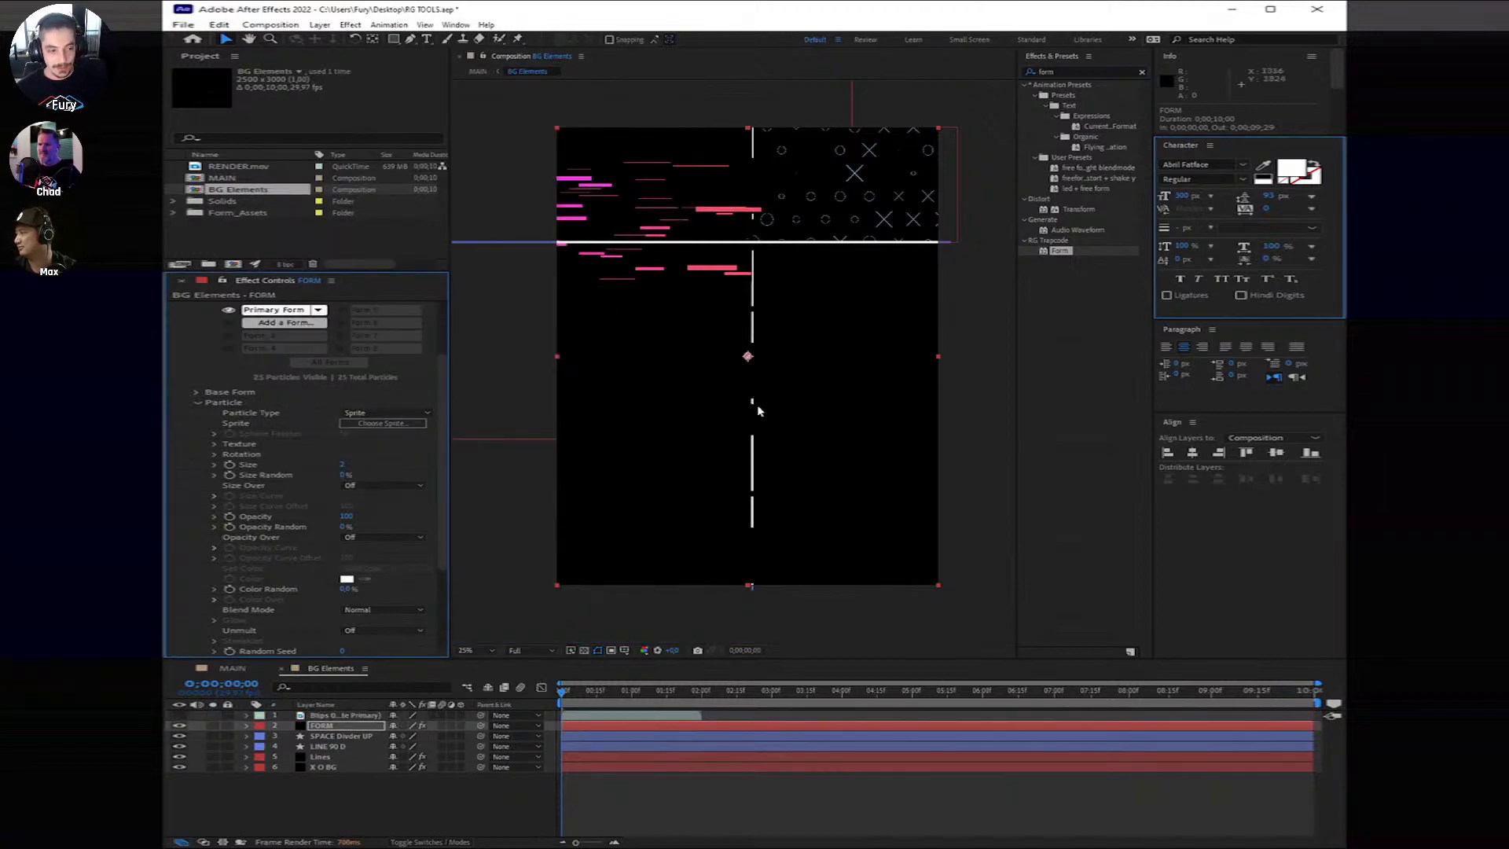
Step: Set the size of Form's sprite particles to 100
{"action": "left_click", "coordinate": [343, 465]}
{"action": "type", "text": "1"}
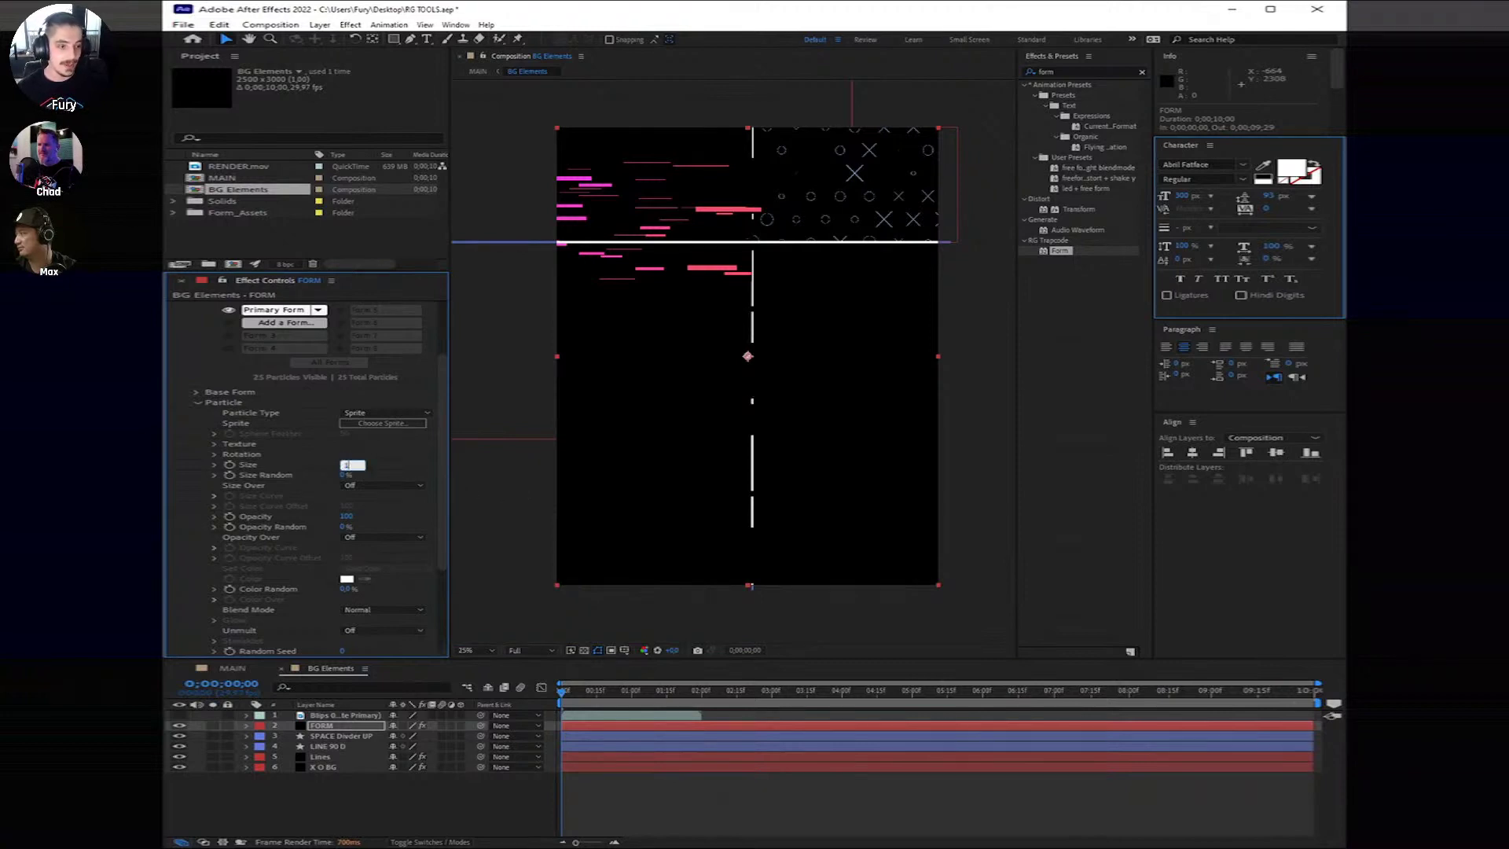
{"action": "type", "text": "00"}
{"action": "key", "text": "Return"}
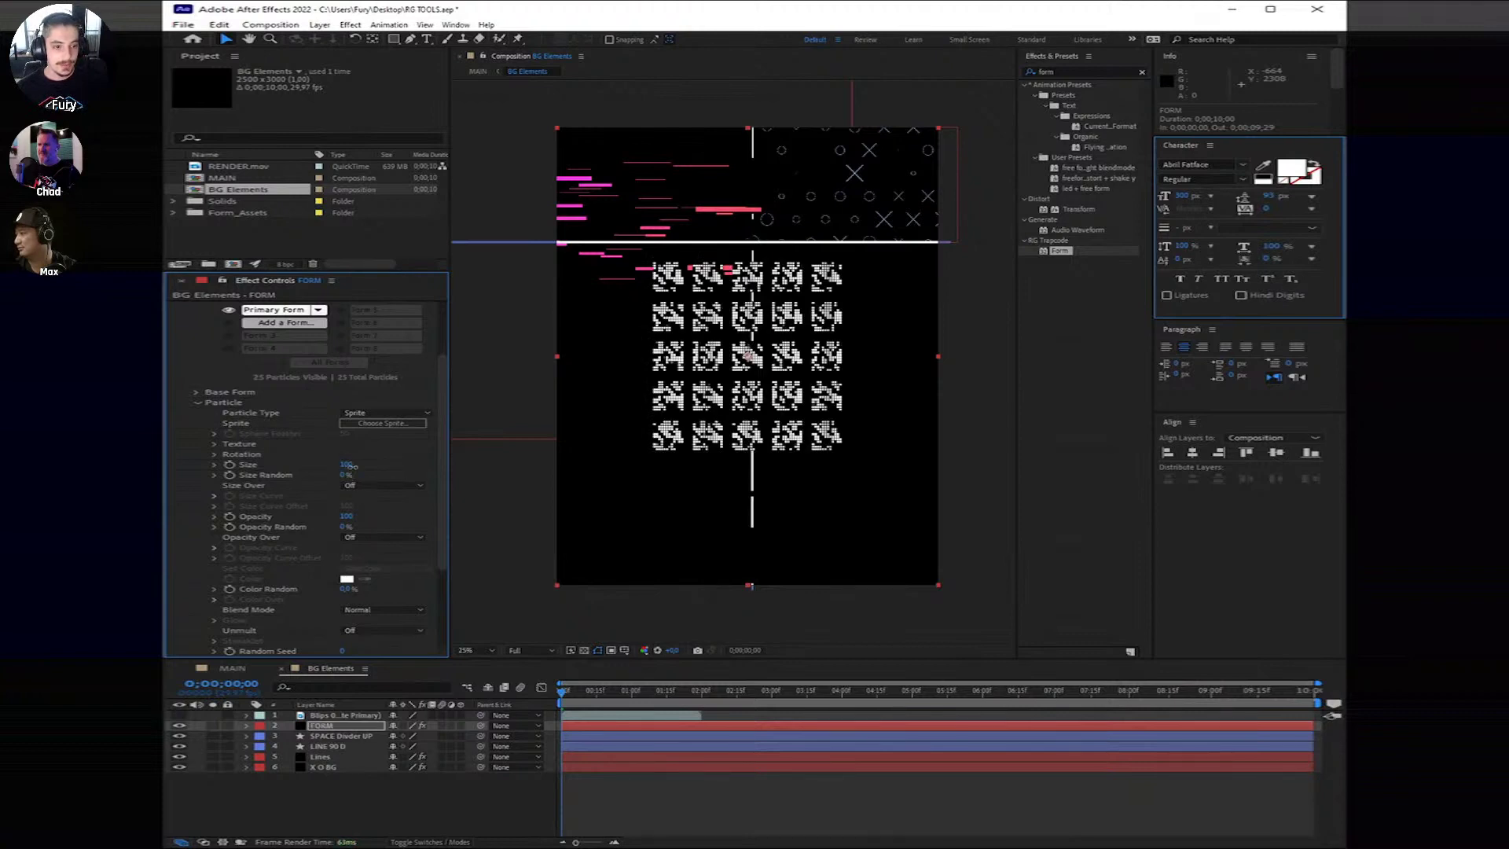
Step: Set Form's sprite particle size to 135 and preview the FORM layer on its own
{"action": "left_click_drag", "start_coordinate": [350, 465], "coordinate": [571, 474]}
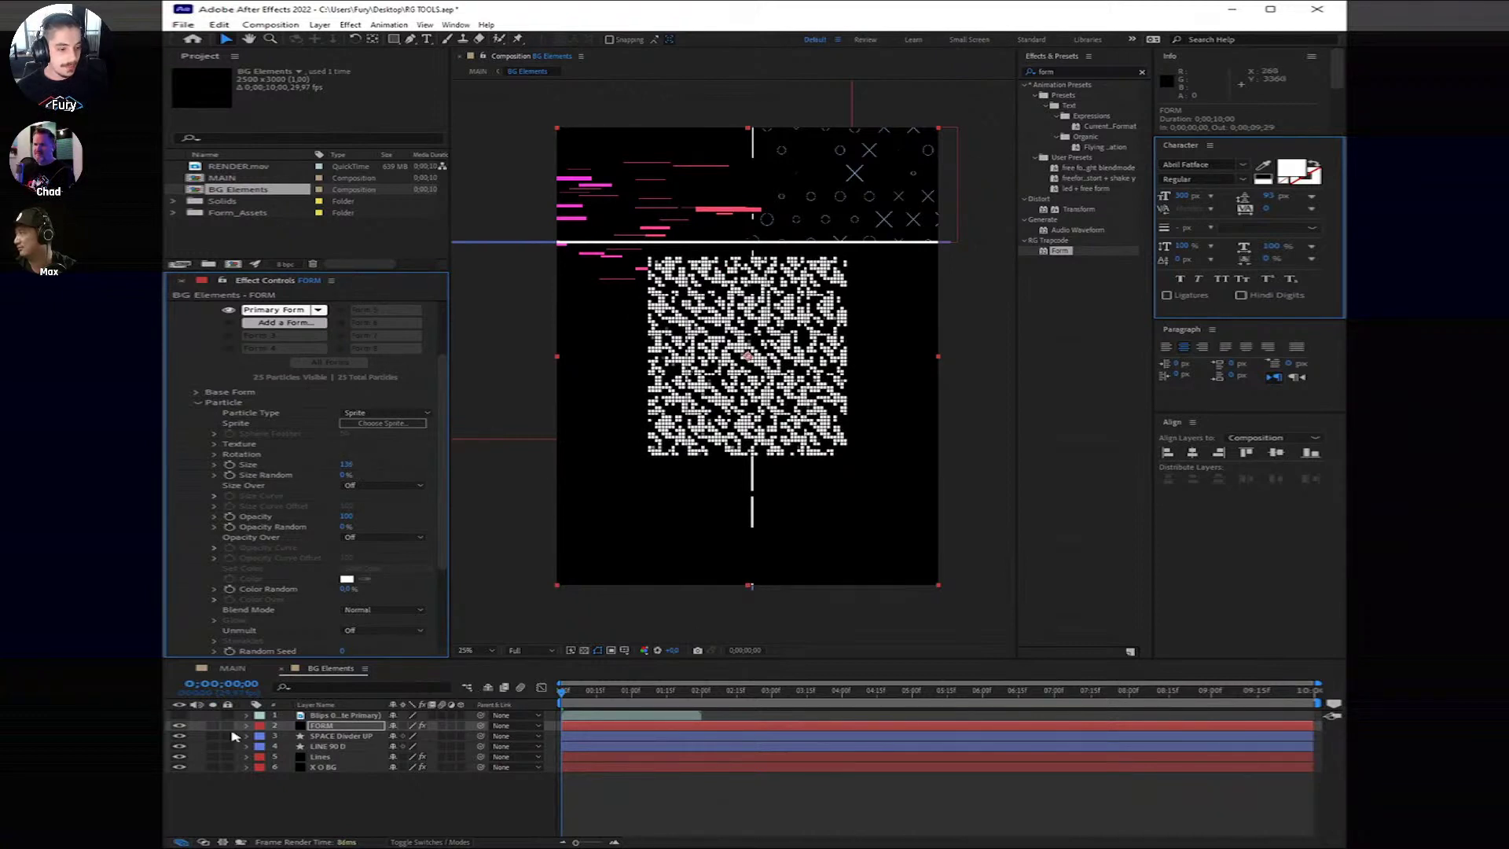
{"action": "left_click", "coordinate": [213, 726]}
{"action": "key", "text": "space"}
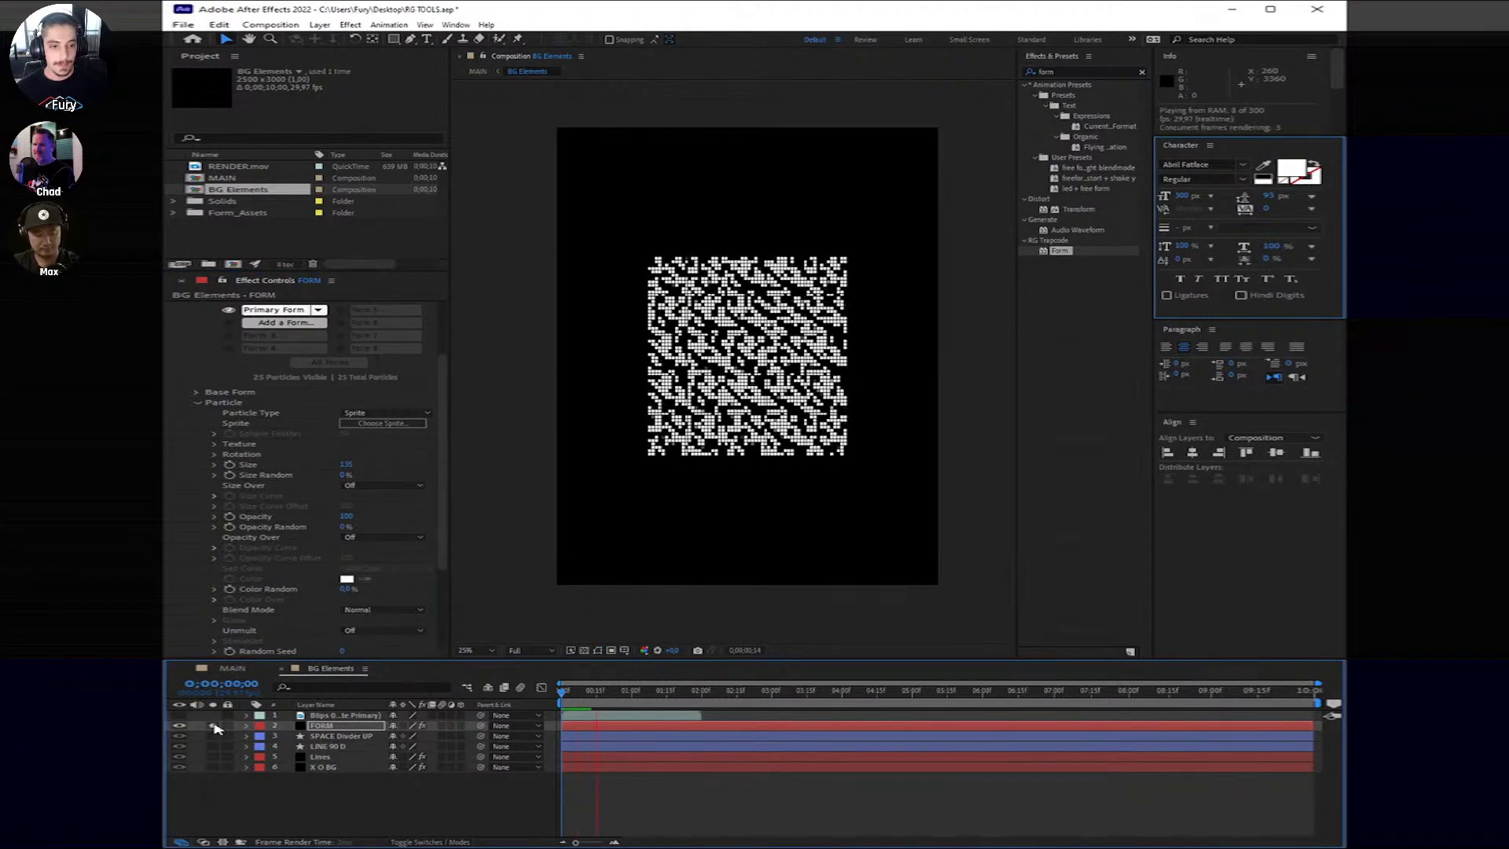
{"action": "key", "text": "space"}
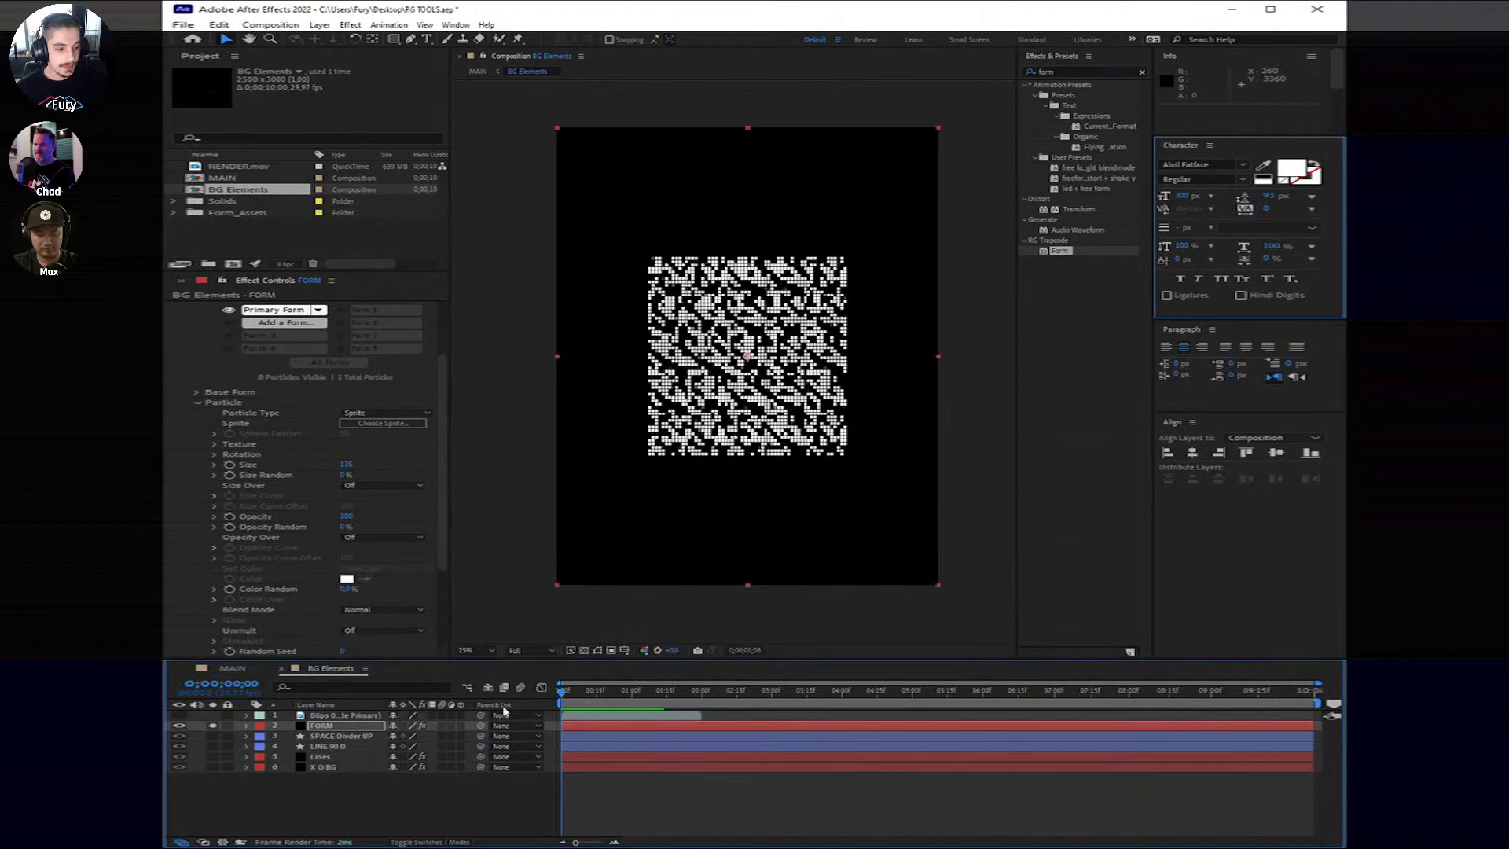
{"action": "left_click", "coordinate": [213, 726]}
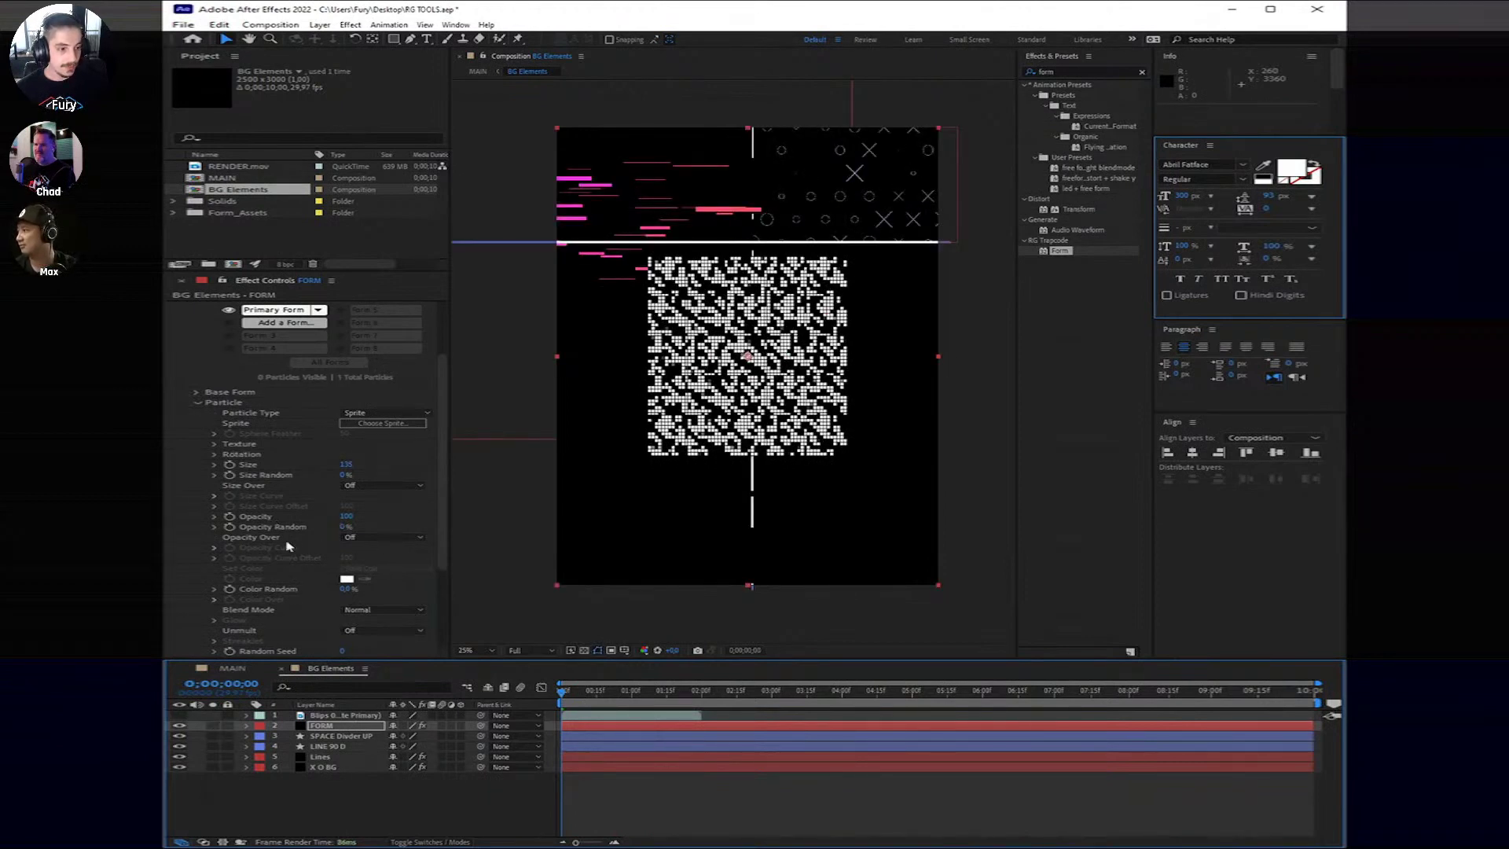
Step: Add the expression wiggle(10,100) to Form's Opacity Random
{"action": "left_click", "coordinate": [229, 526], "text": "alt"}
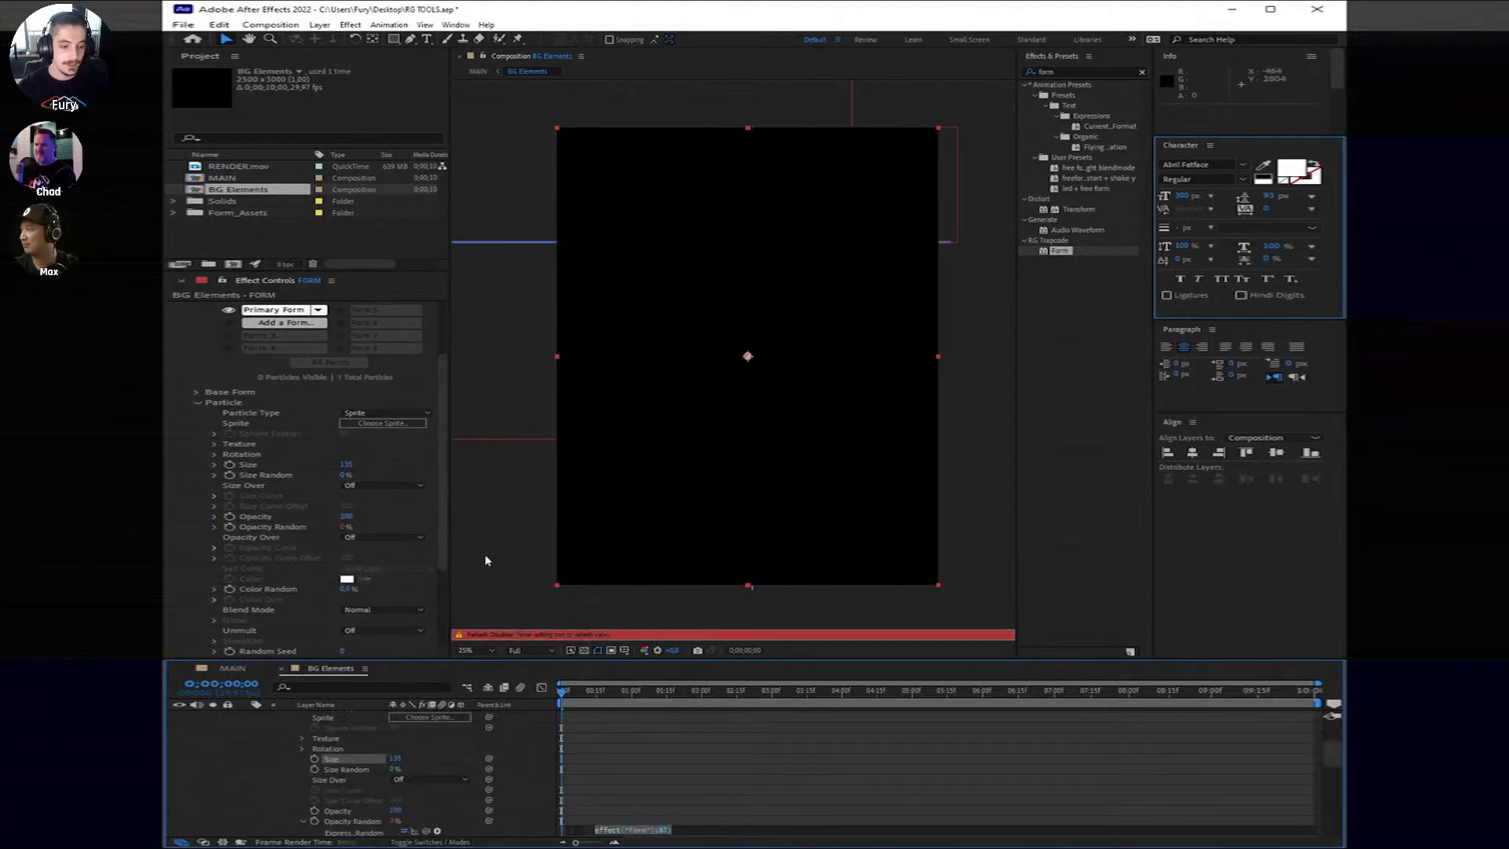
{"action": "type", "text": "wigg"}
{"action": "key", "text": "Return"}
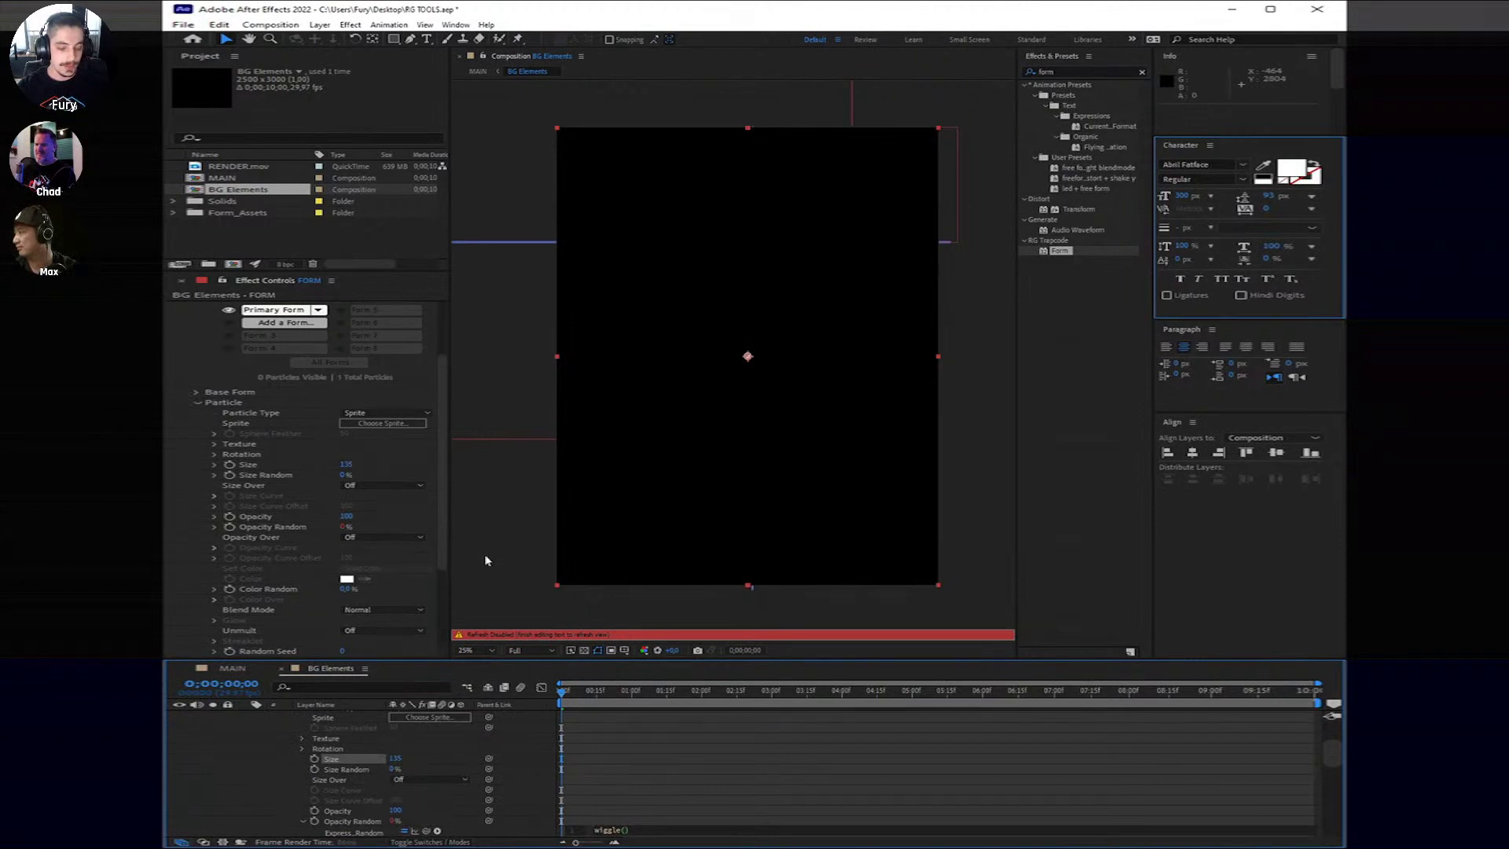
{"action": "type", "text": "10"}
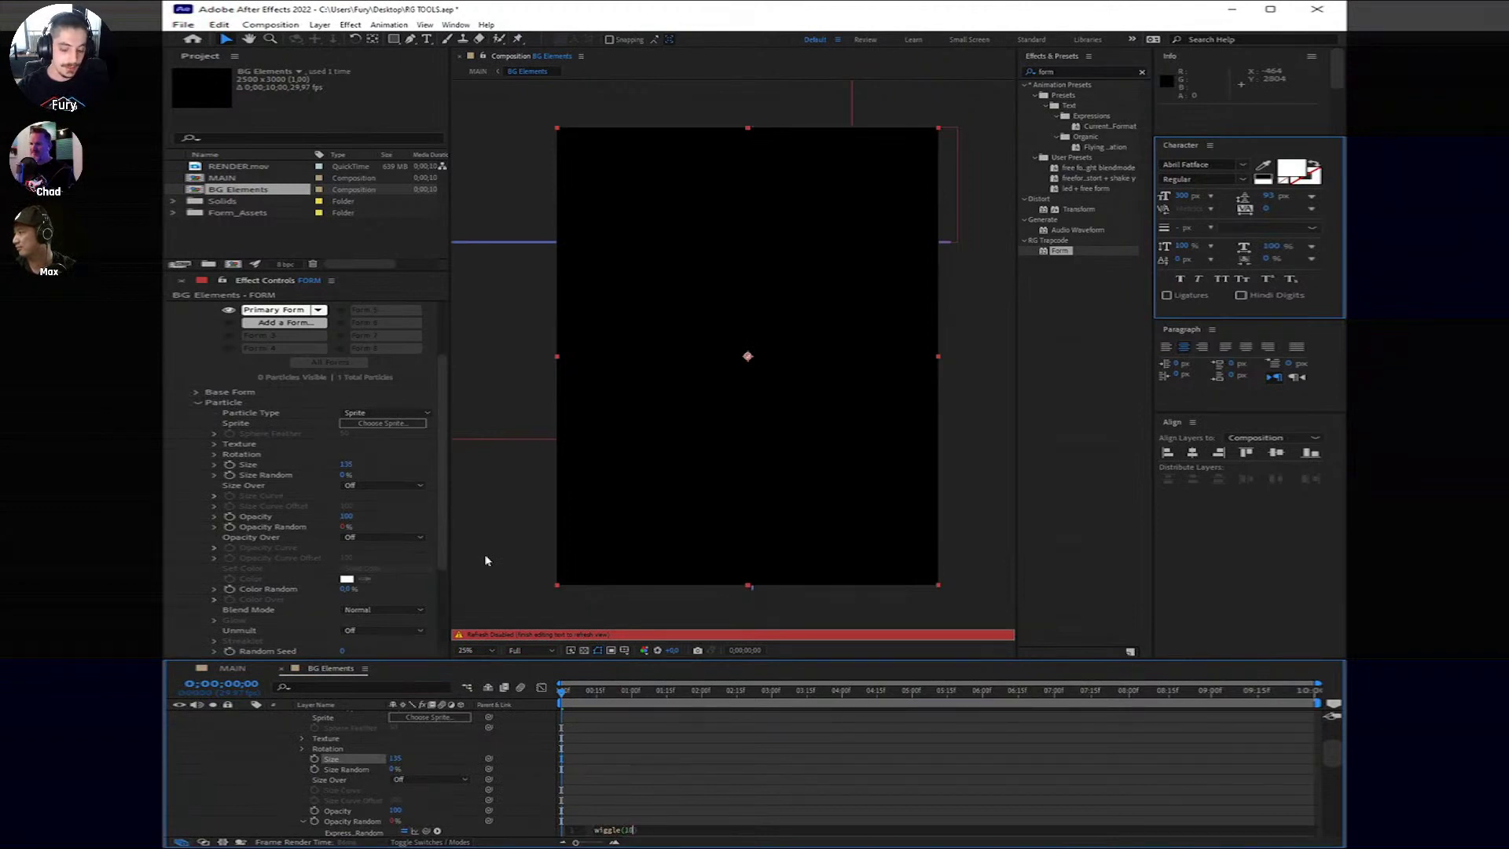
{"action": "type", "text": ",100"}
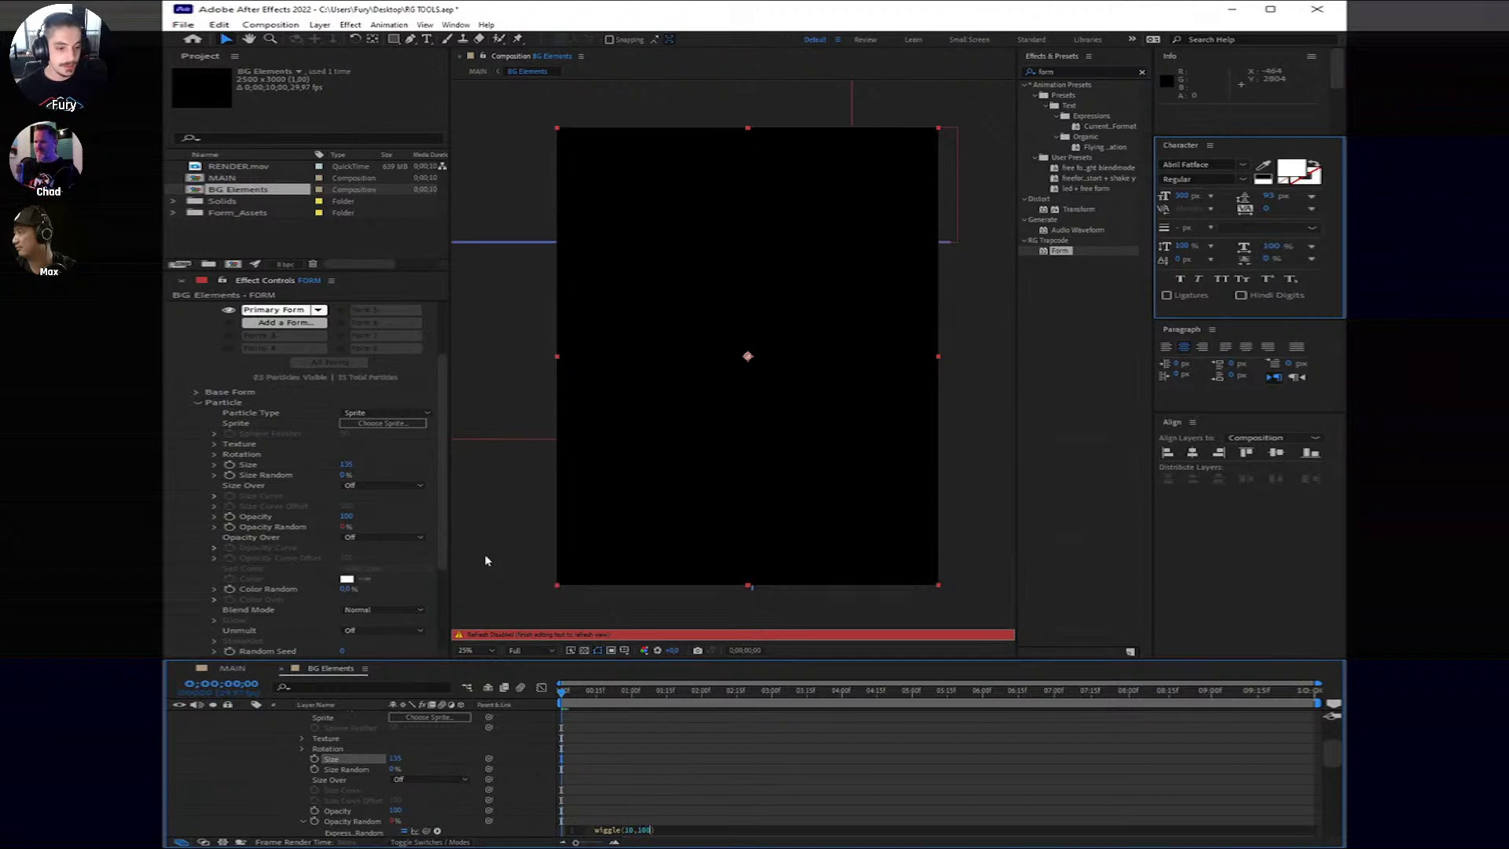
{"action": "left_click", "coordinate": [613, 792]}
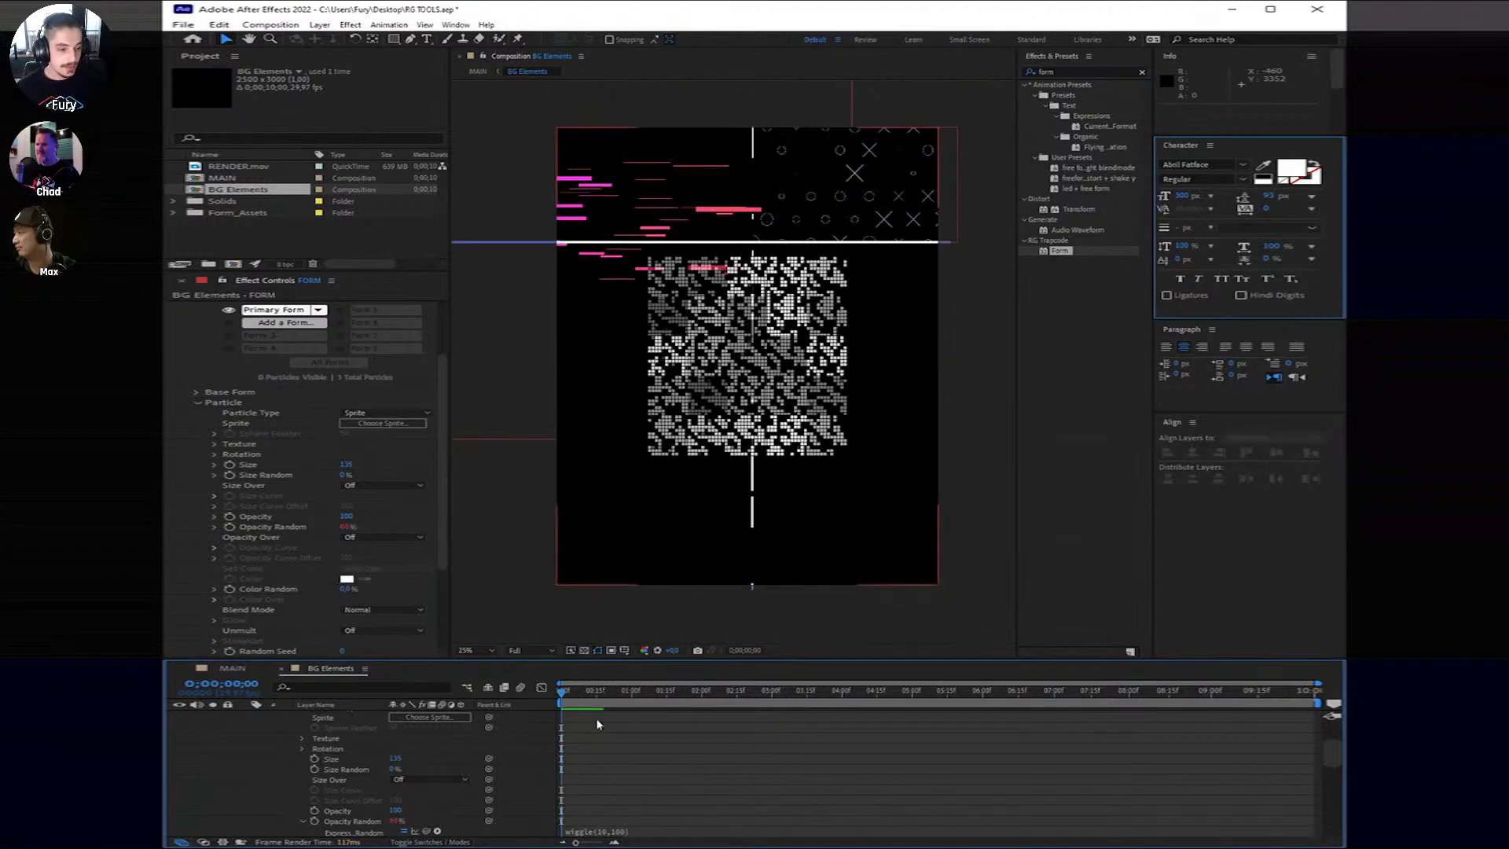
Step: Collapse the FORM layer's properties and play back BG Elements to check the flickering sprite grid
{"action": "scroll", "coordinate": [284, 747], "scroll_direction": "up", "scroll_amount": 3}
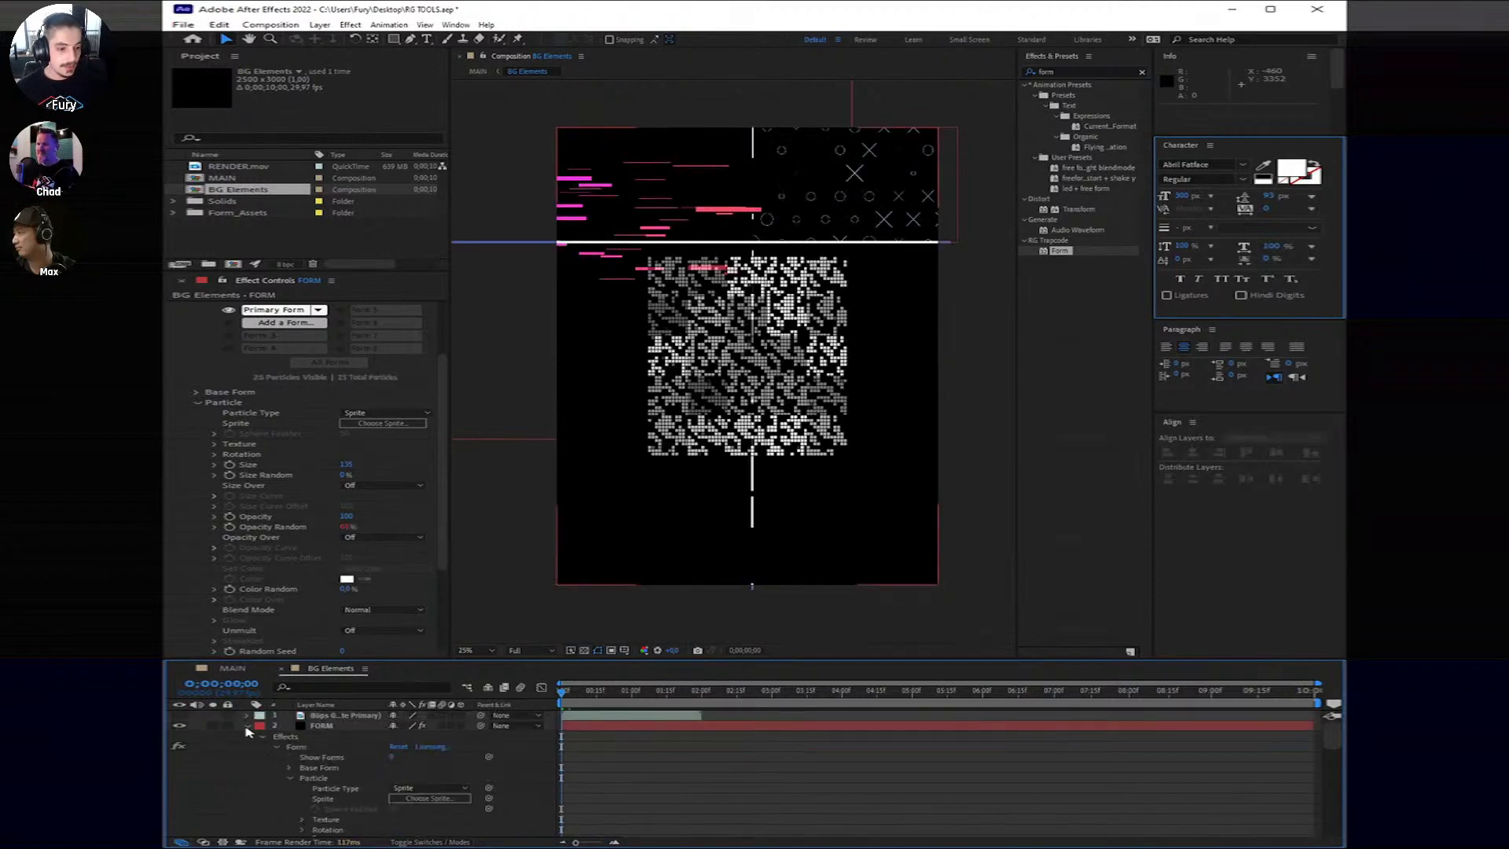
{"action": "left_click", "coordinate": [248, 727]}
{"action": "key", "text": "space"}
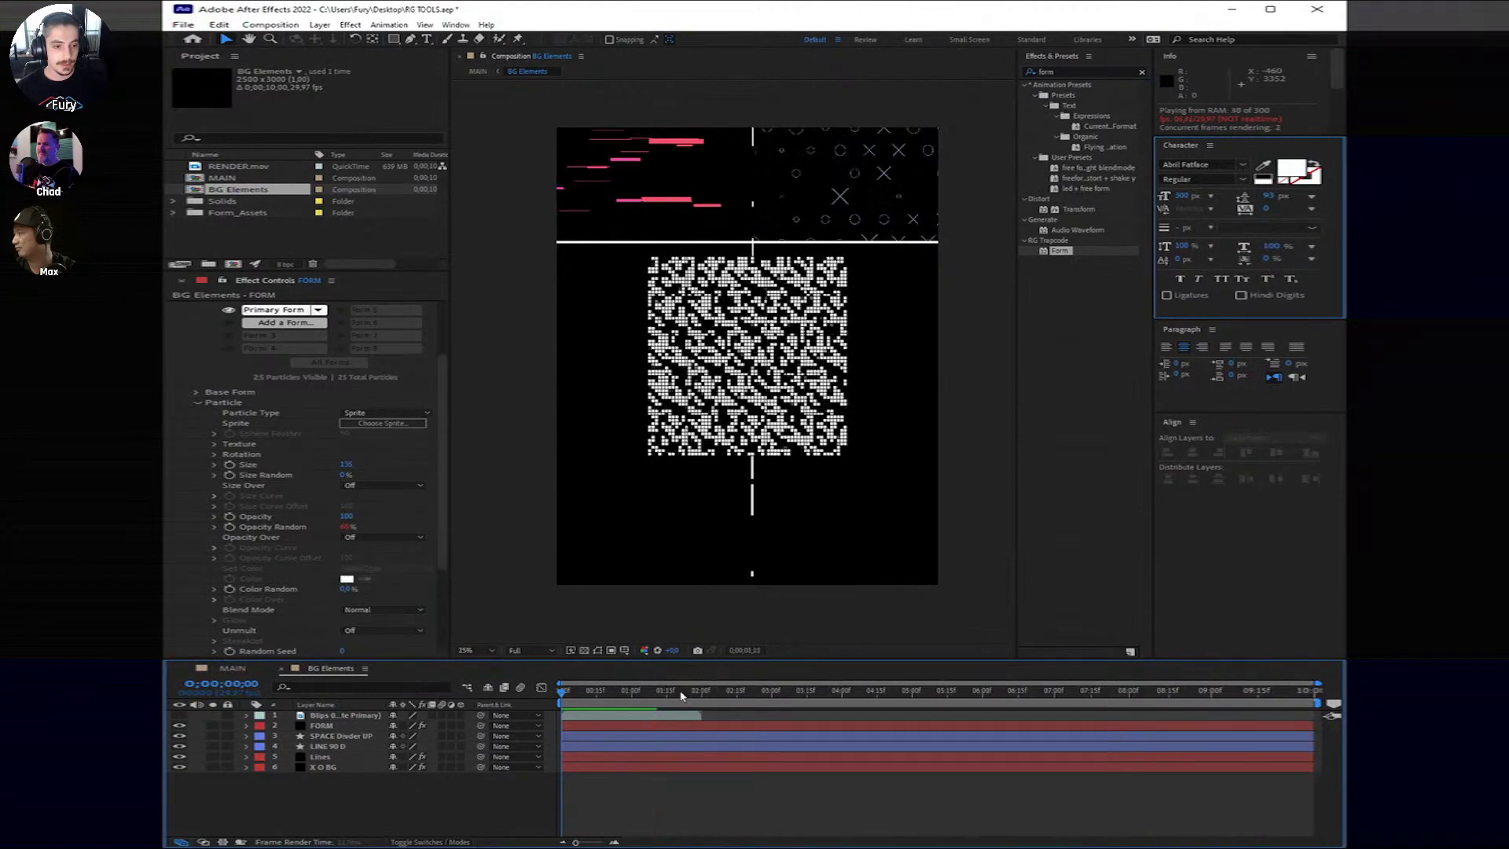
{"action": "key", "text": "space"}
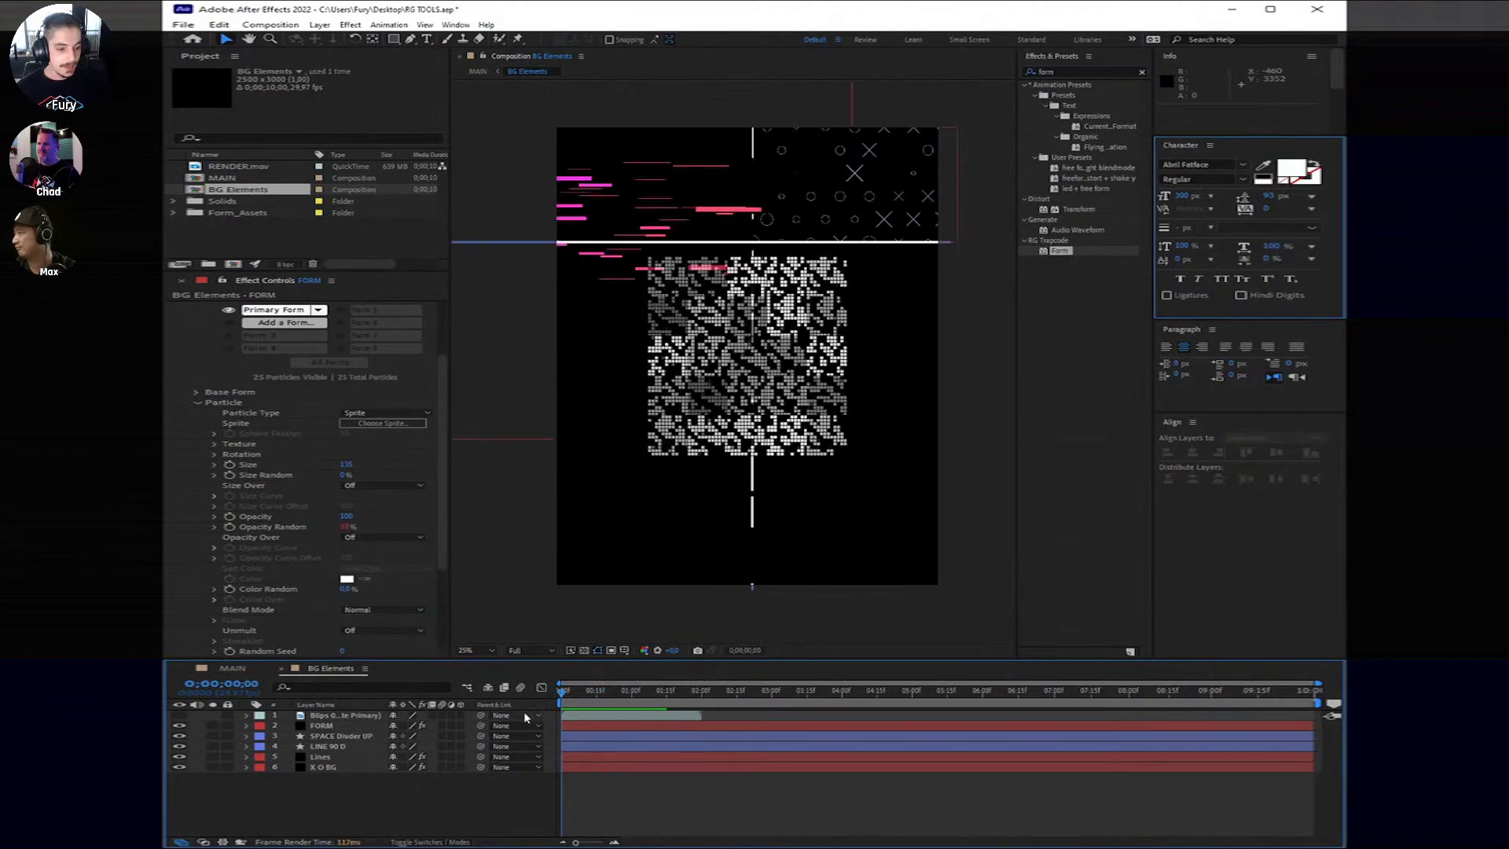
Step: Pre-compose the Blips 03 sprite layer and the FORM layer together as FORM BLOCK
{"action": "left_click", "coordinate": [610, 717]}
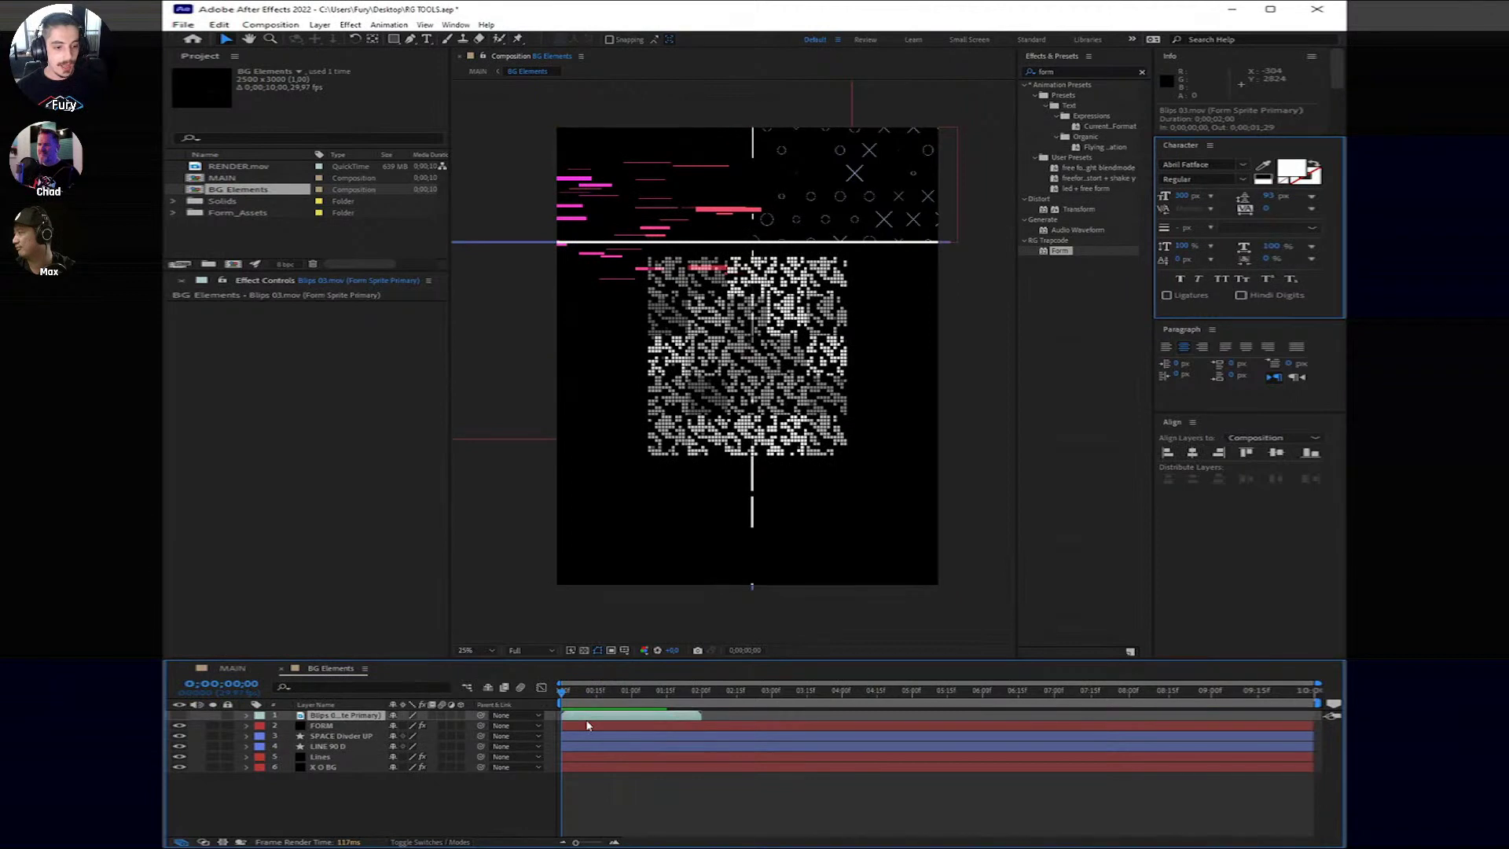
{"action": "left_click", "coordinate": [616, 726]}
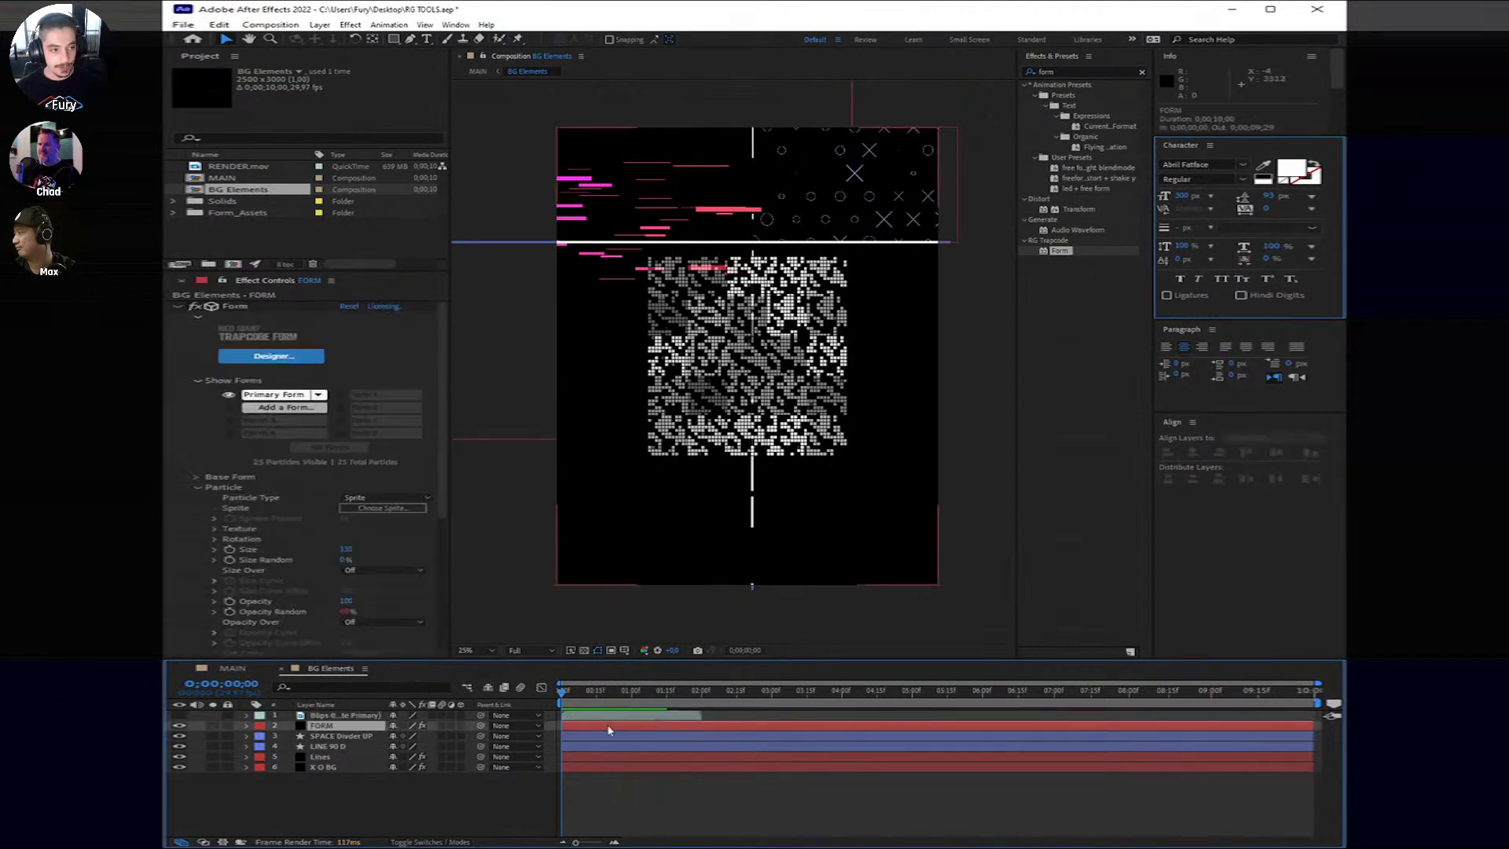
{"action": "left_click", "coordinate": [175, 307]}
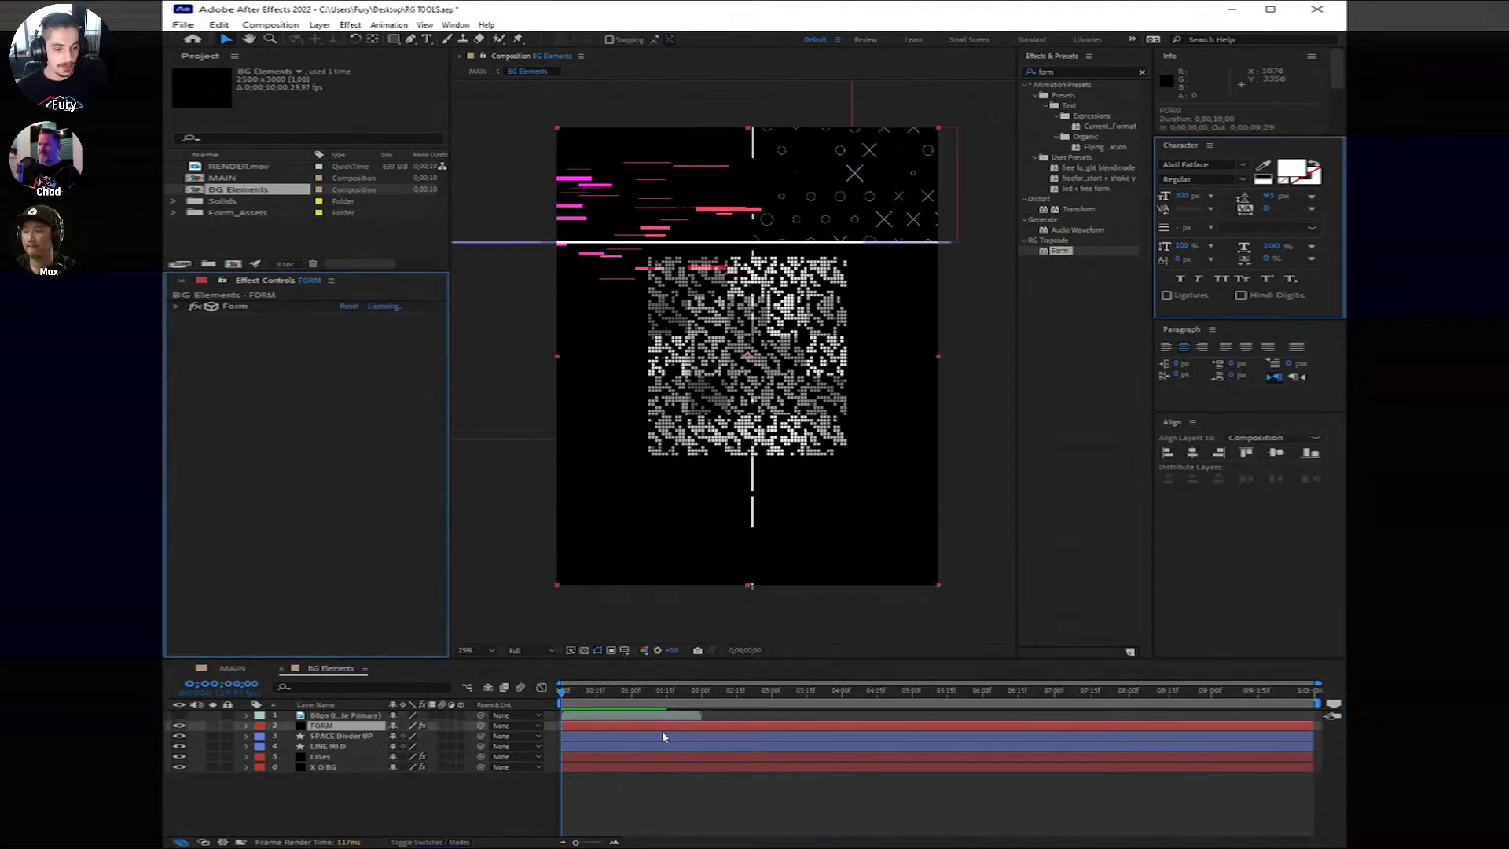
{"action": "left_click", "coordinate": [629, 716], "text": "shift"}
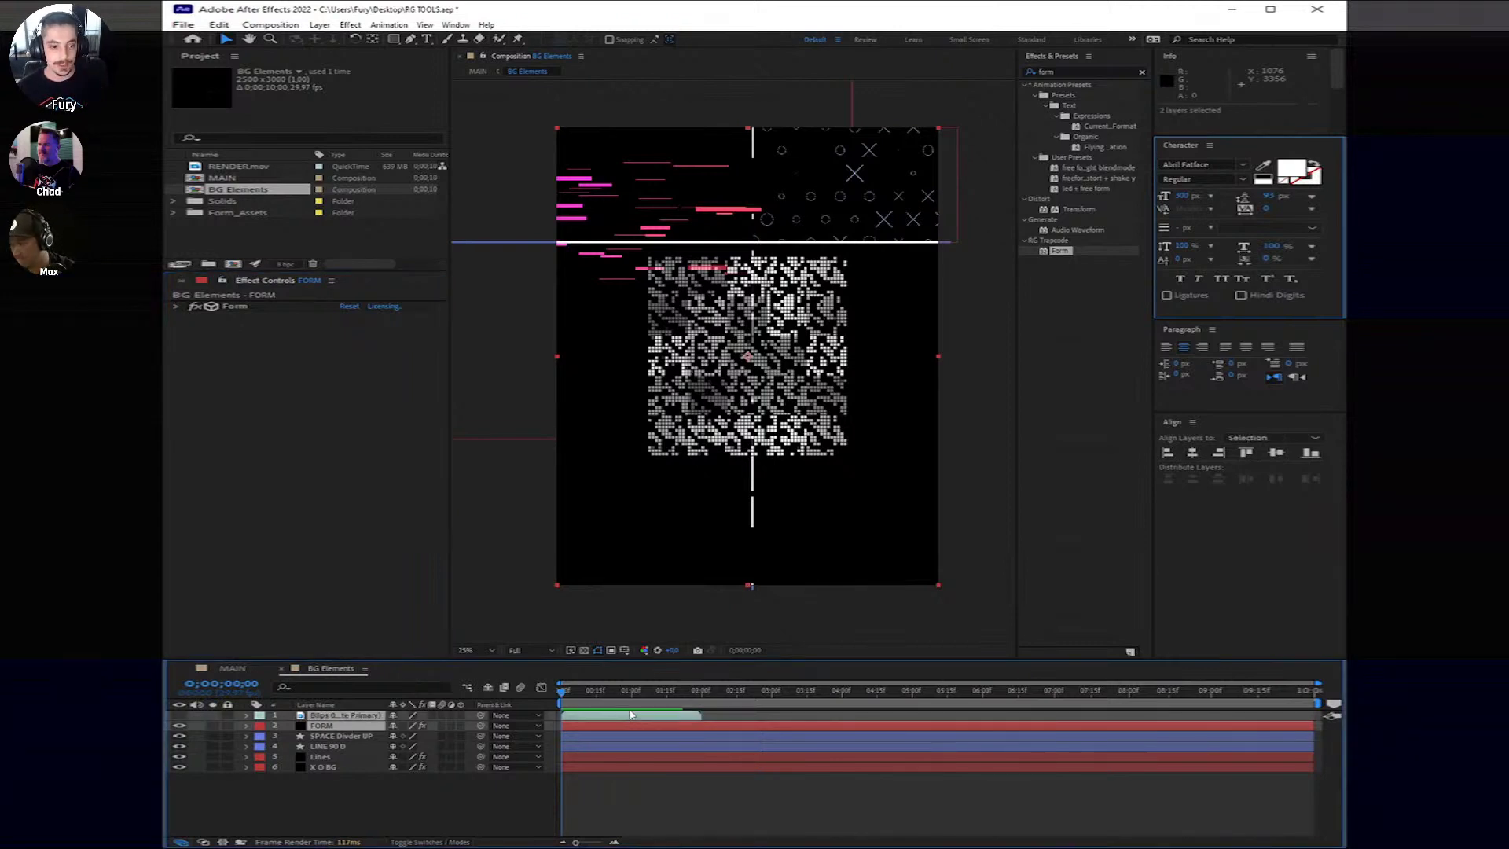
{"action": "right_click", "coordinate": [631, 720]}
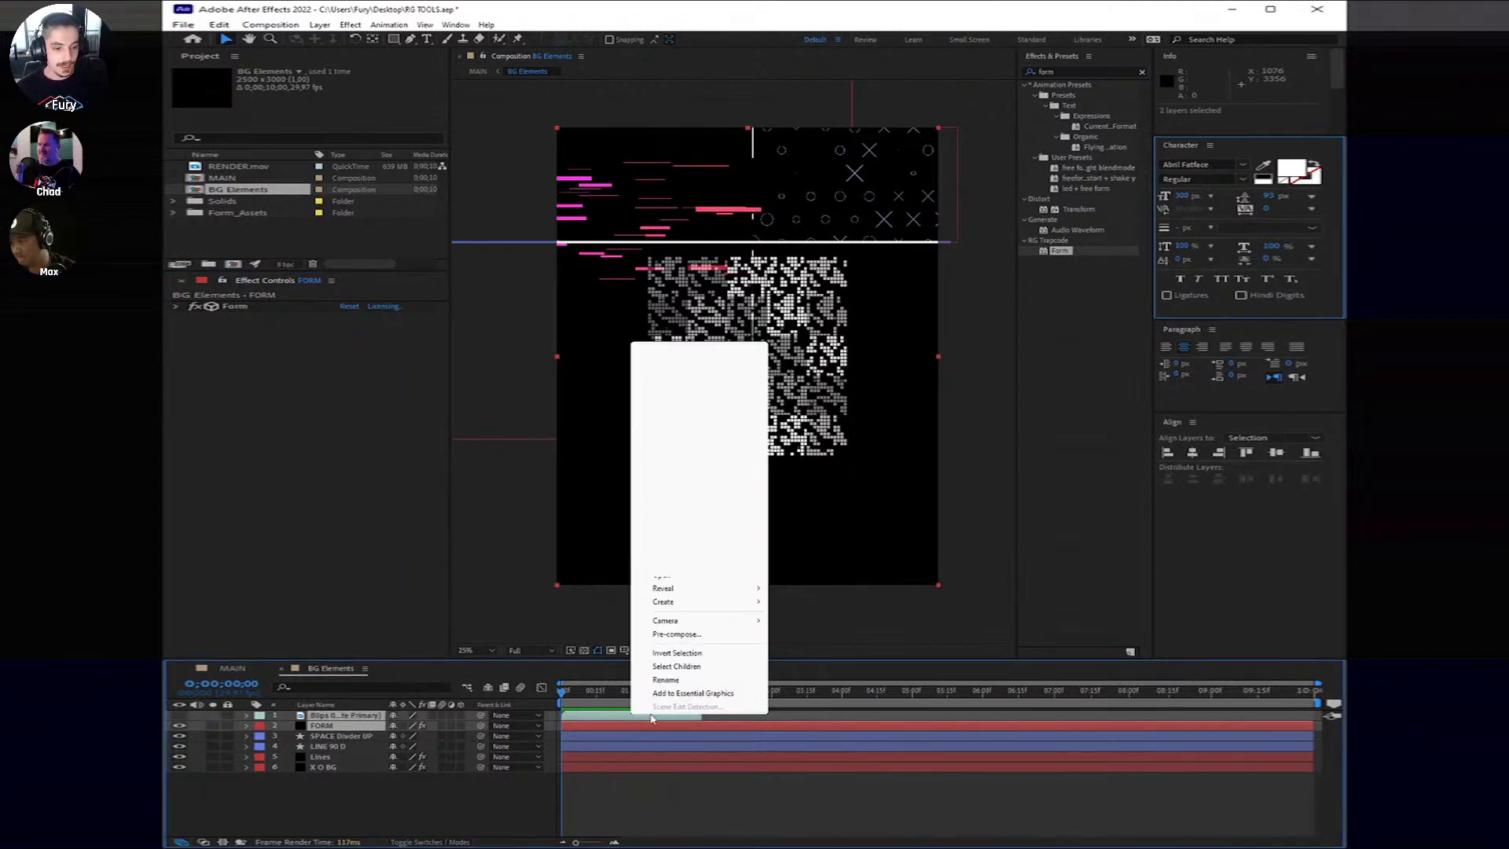
{"action": "left_click", "coordinate": [696, 641]}
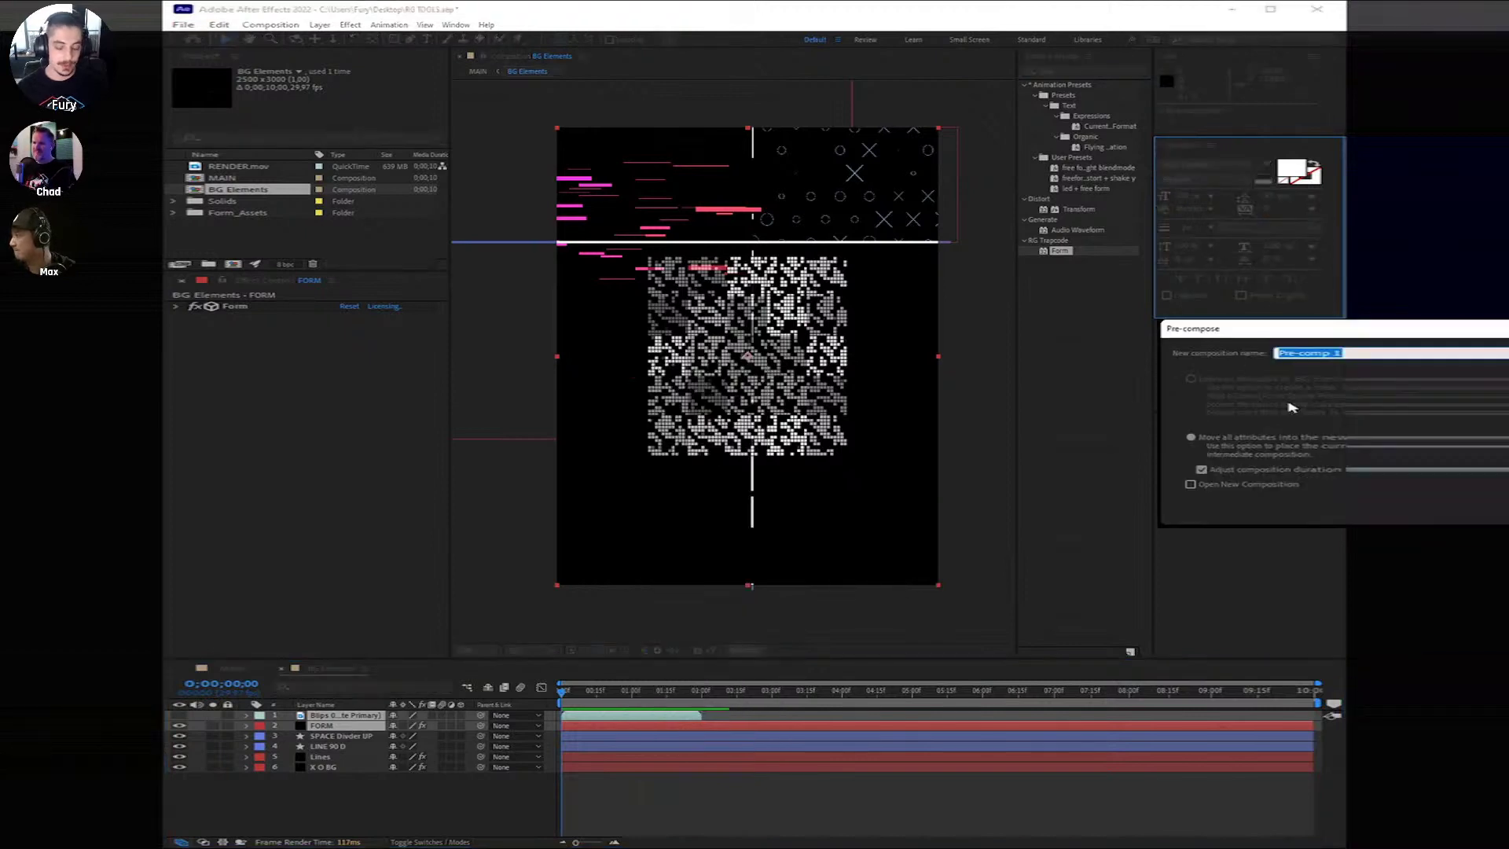
{"action": "type", "text": "FORM BLOC"}
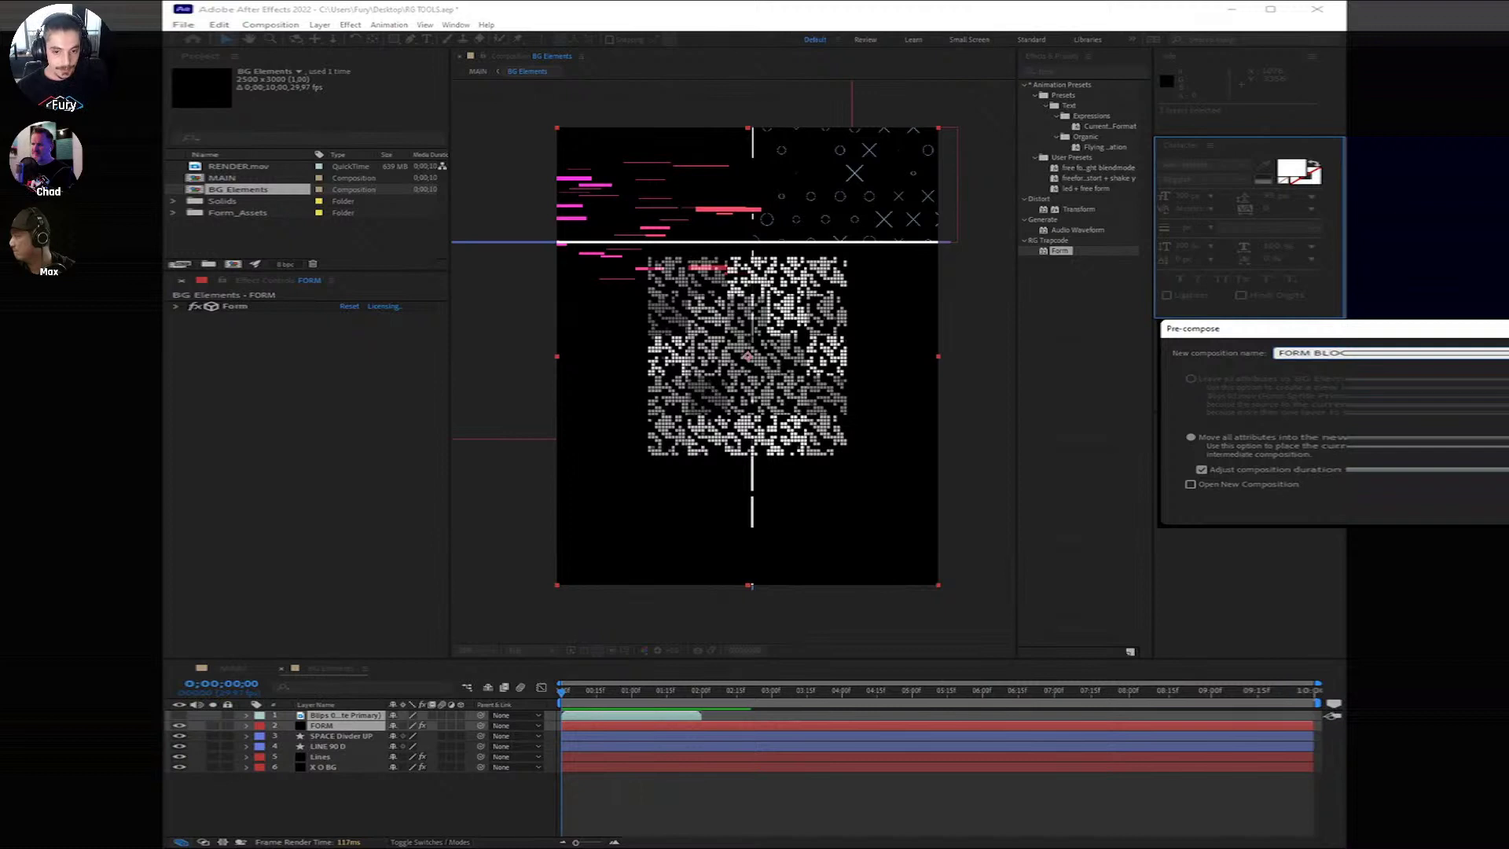
{"action": "type", "text": "K"}
{"action": "key", "text": "Return"}
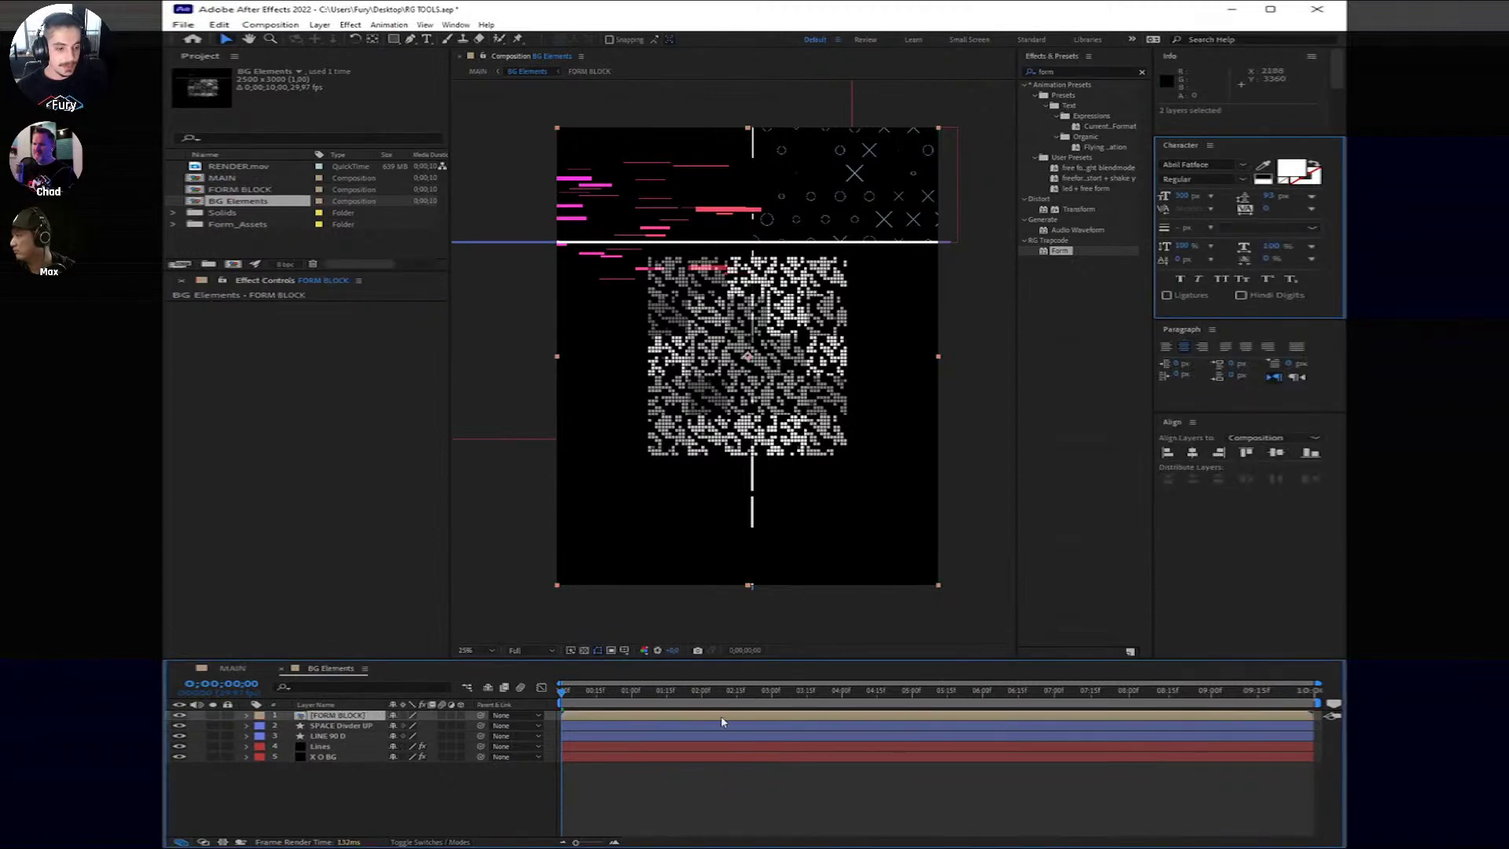
Step: Scale FORM BLOCK down to about 67% and move the Lines layer up into the area above the horizontal divider
{"action": "key", "text": "s"}
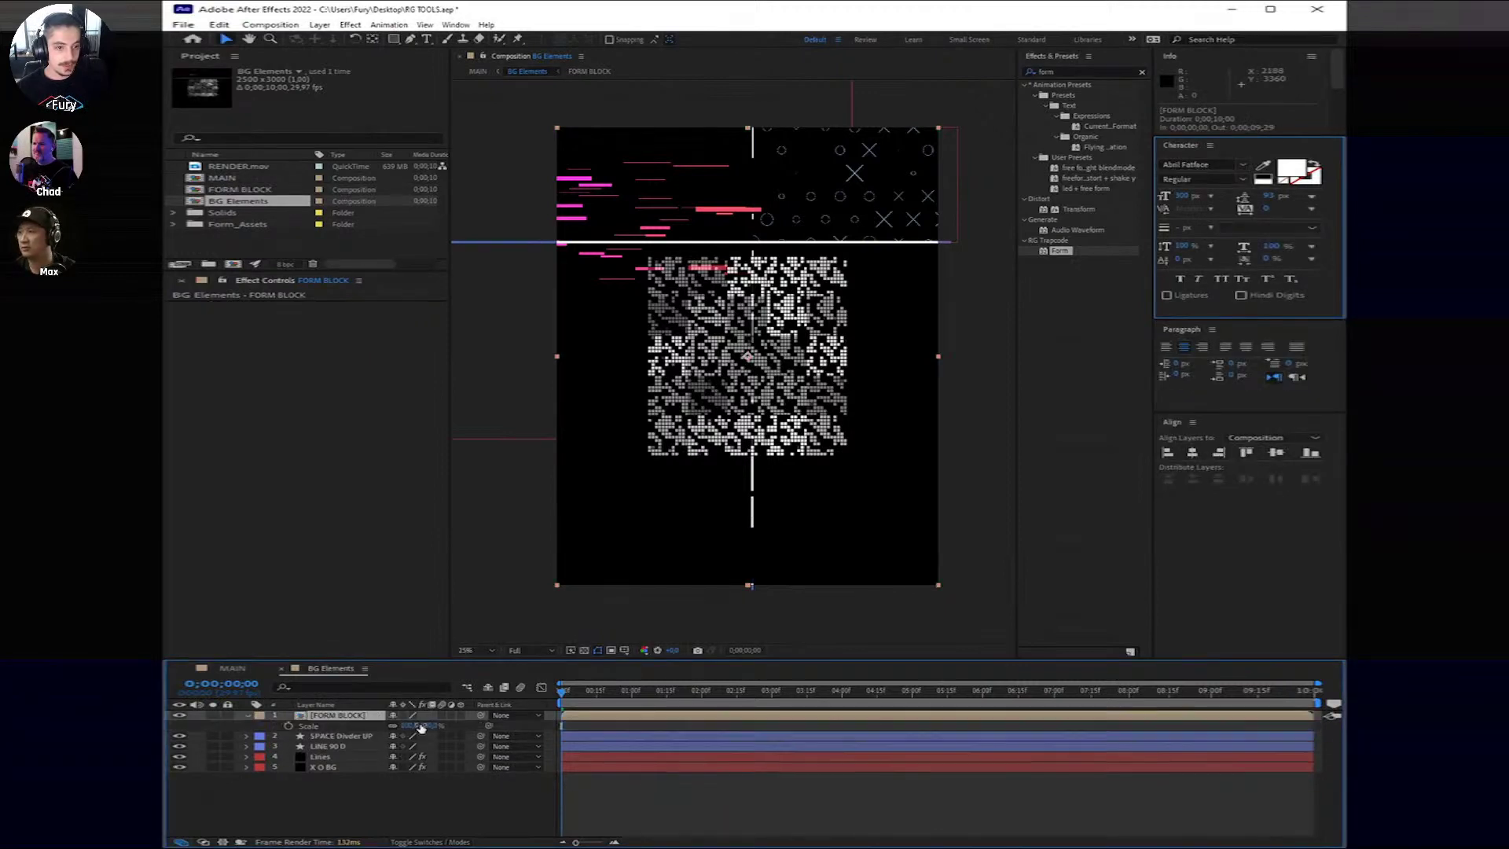
{"action": "left_click_drag", "start_coordinate": [417, 724], "coordinate": [381, 724]}
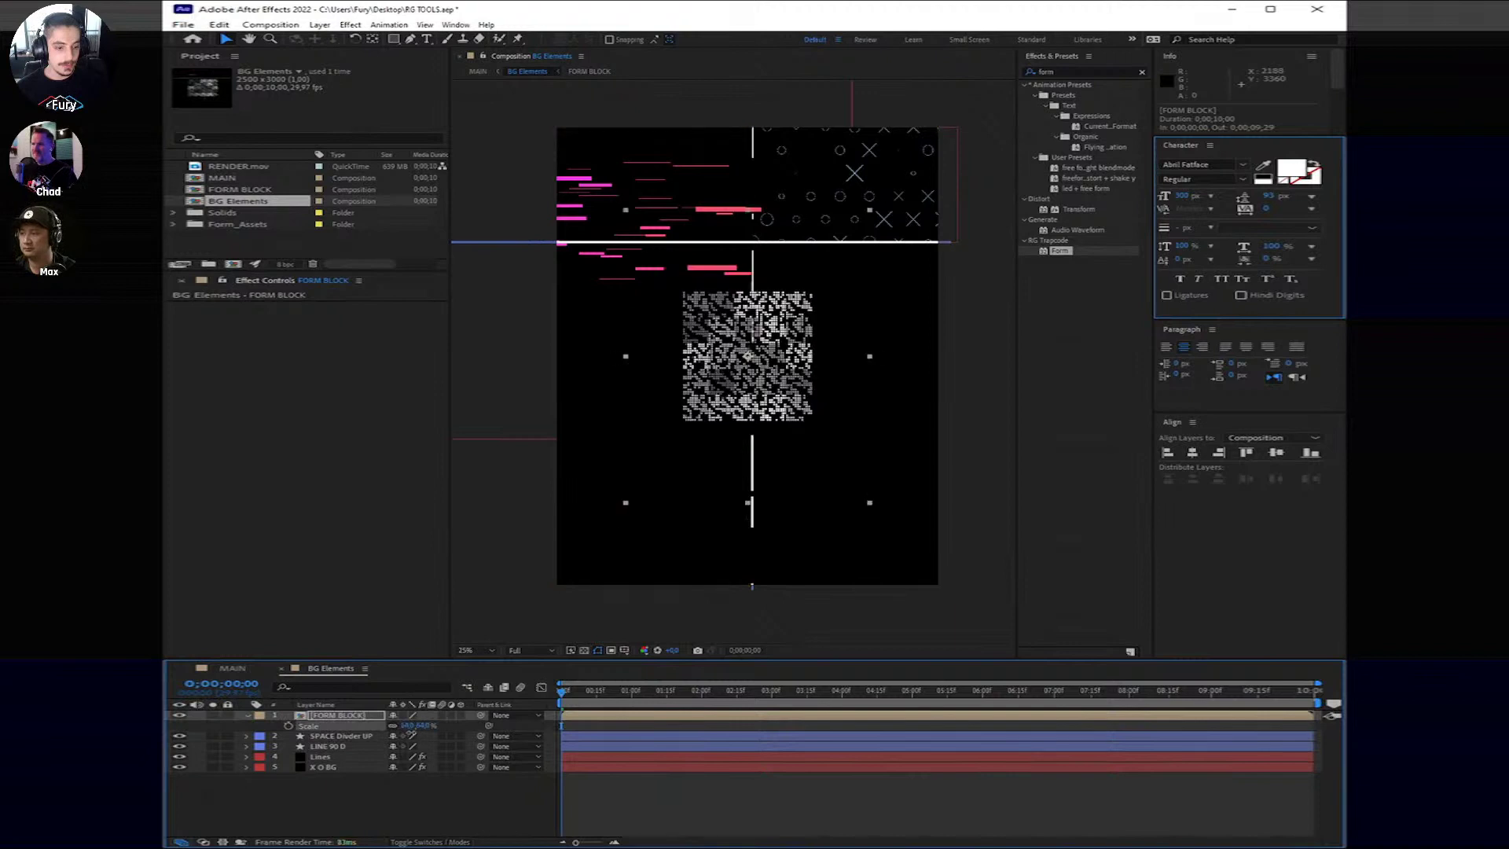
{"action": "left_click", "coordinate": [665, 767]}
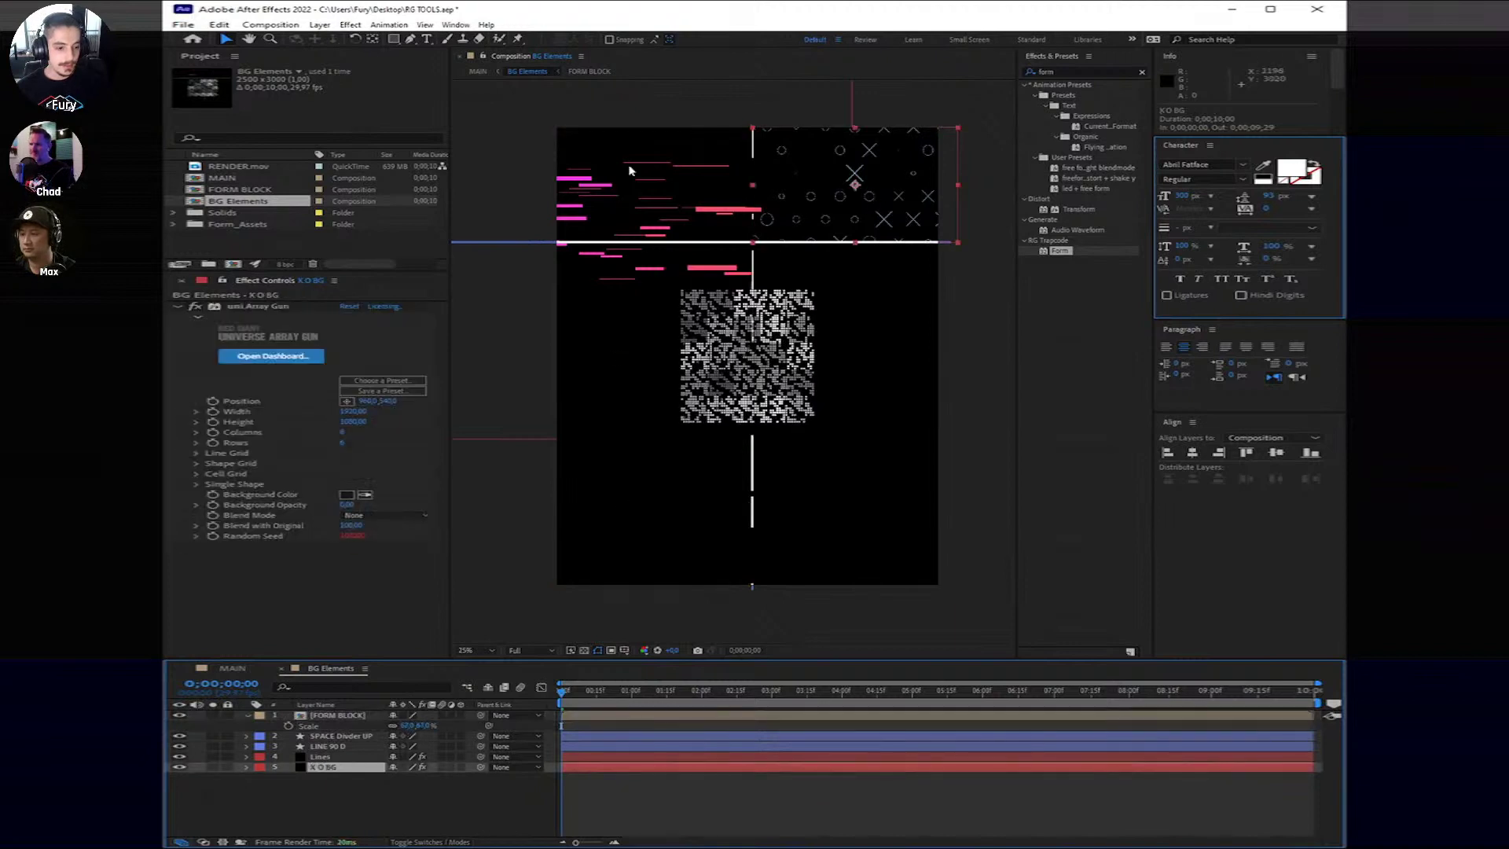
{"action": "left_click", "coordinate": [618, 756]}
{"action": "left_click_drag", "start_coordinate": [635, 235], "coordinate": [616, 187]}
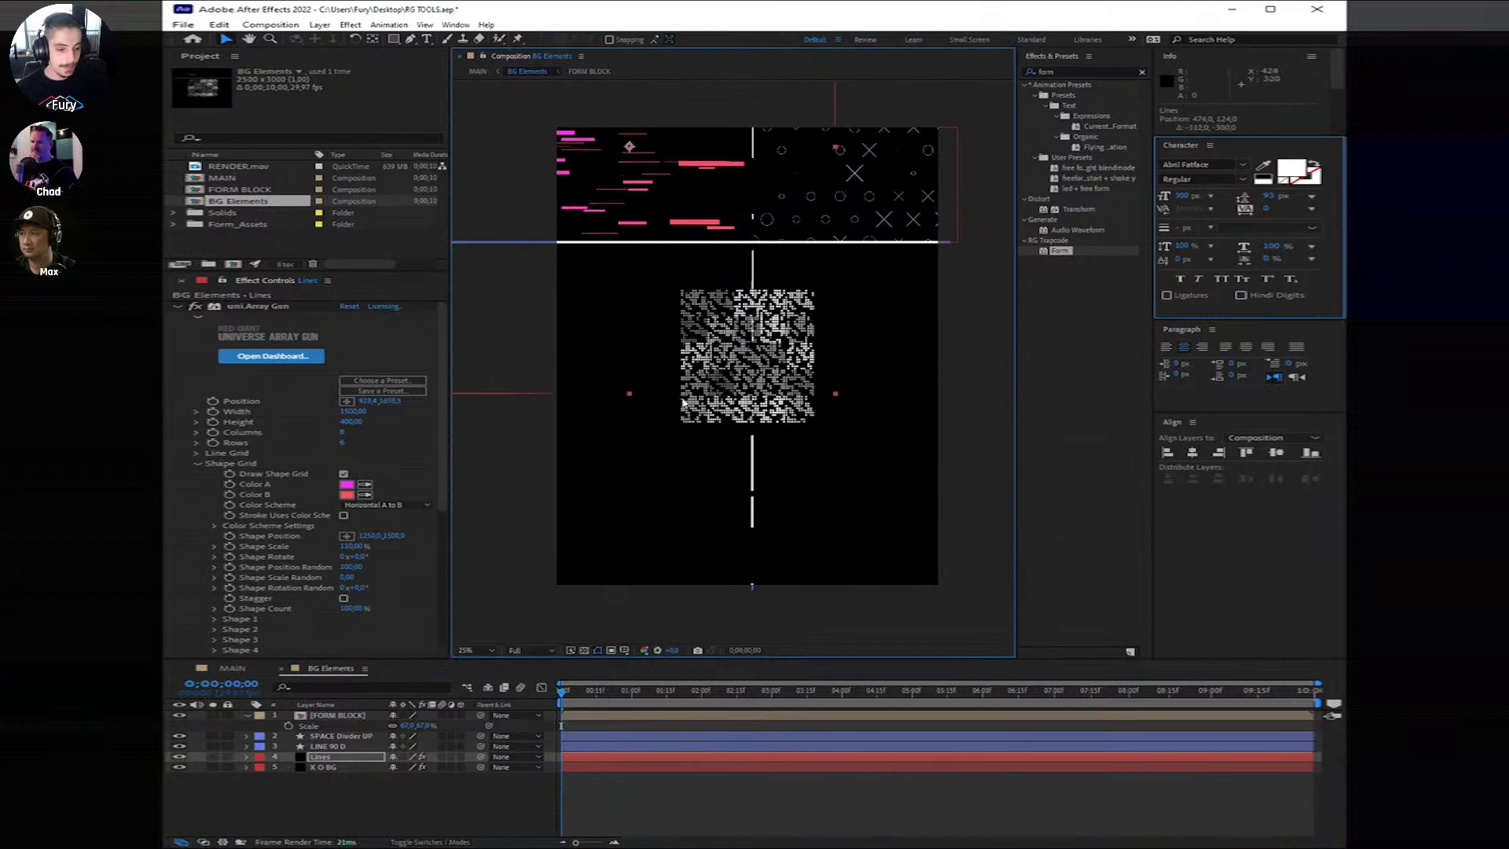
Step: Scale FORM BLOCK to 77% wide and 81% high, and move it below the horizontal divider, beside the vertical line's left side
{"action": "left_click", "coordinate": [582, 722]}
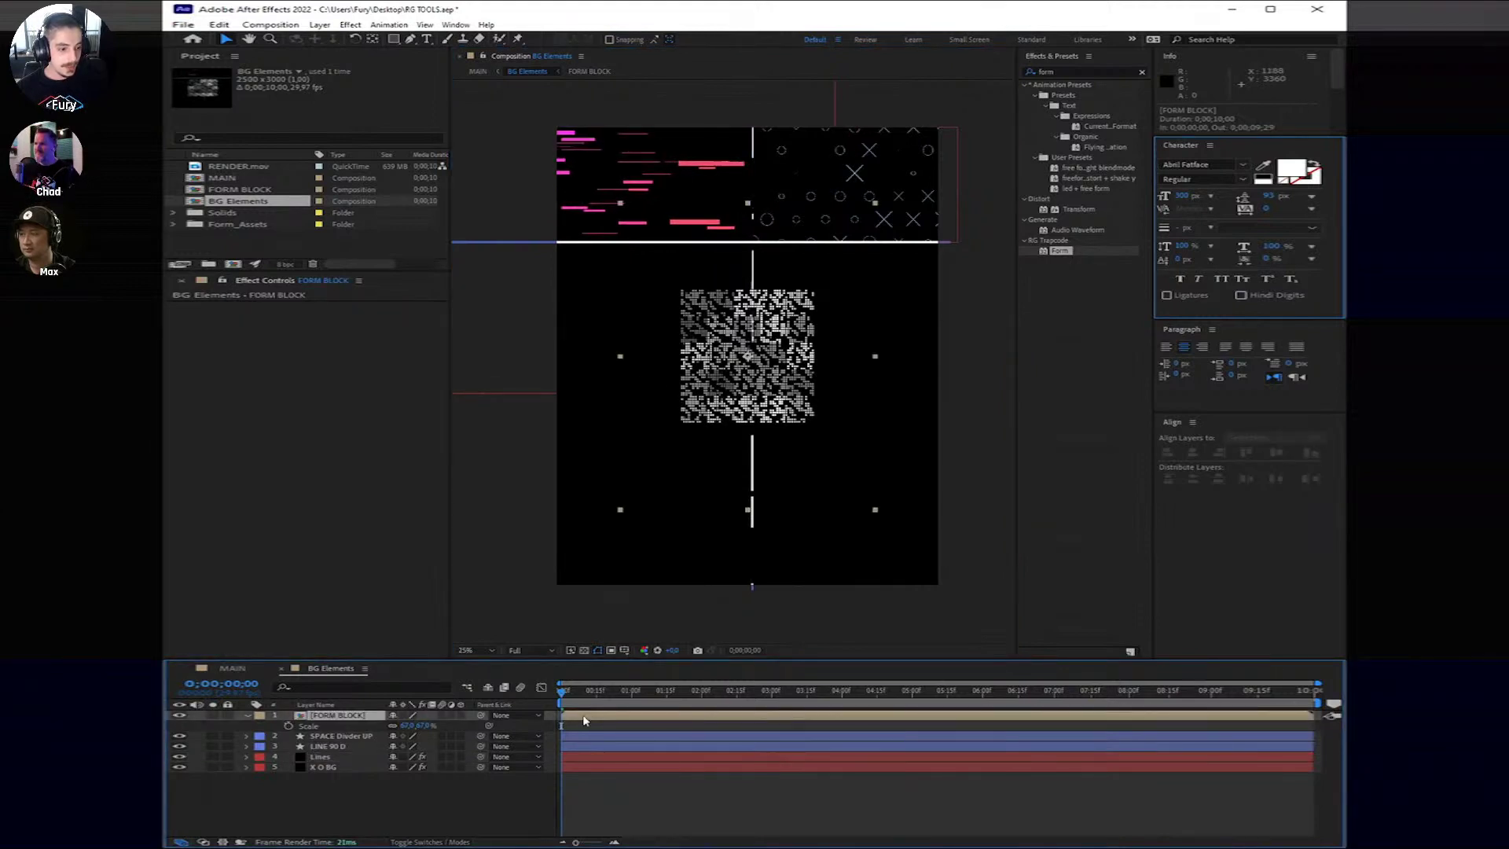
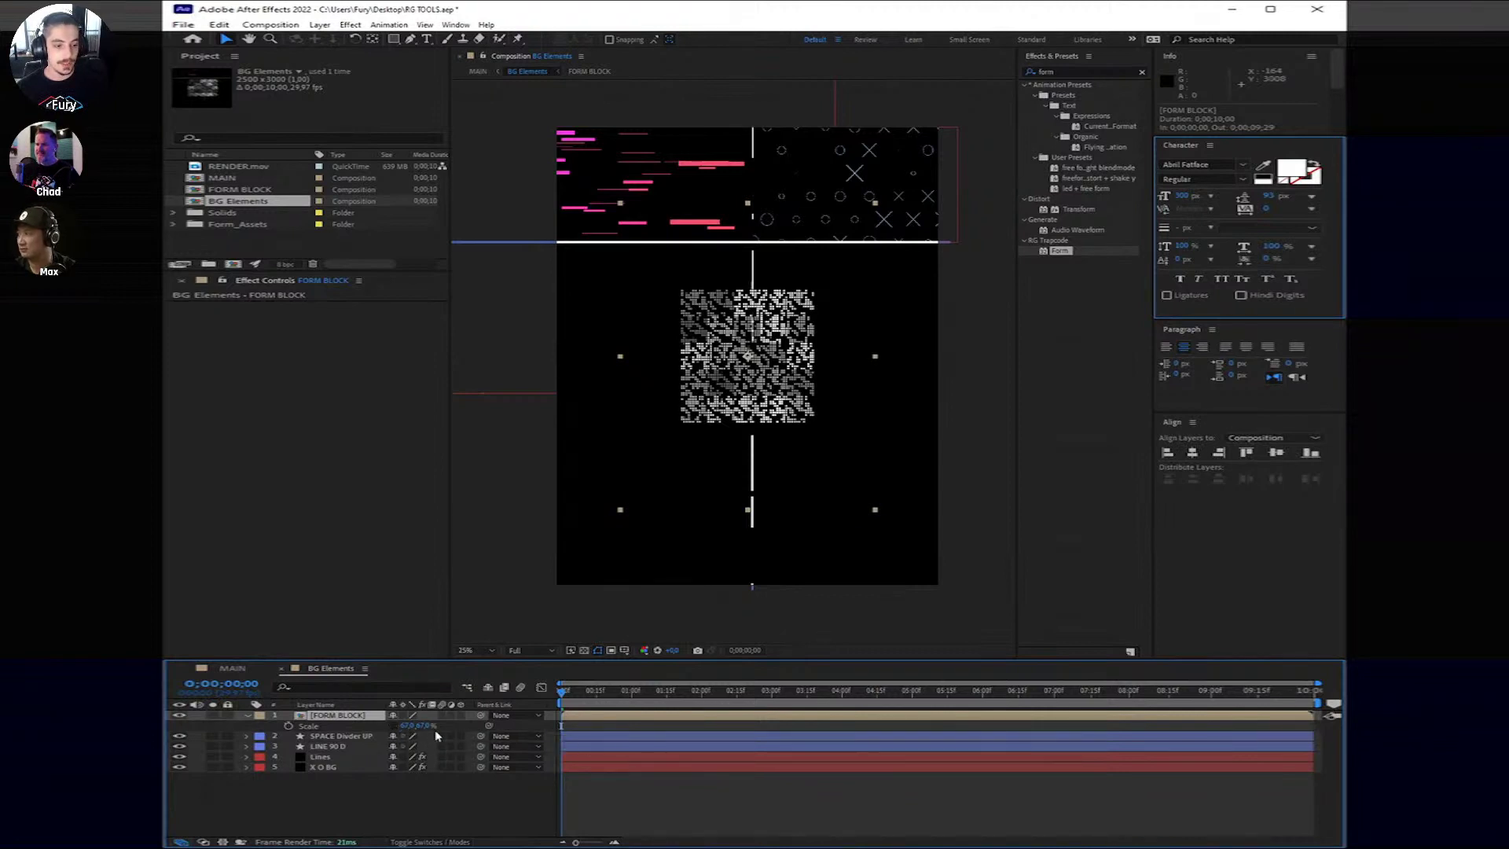
{"action": "mouse_move", "coordinate": [425, 725]}
{"action": "left_mouse_down"}
{"action": "mouse_move", "coordinate": [471, 725]}
{"action": "mouse_move", "coordinate": [416, 724]}
{"action": "left_mouse_up"}
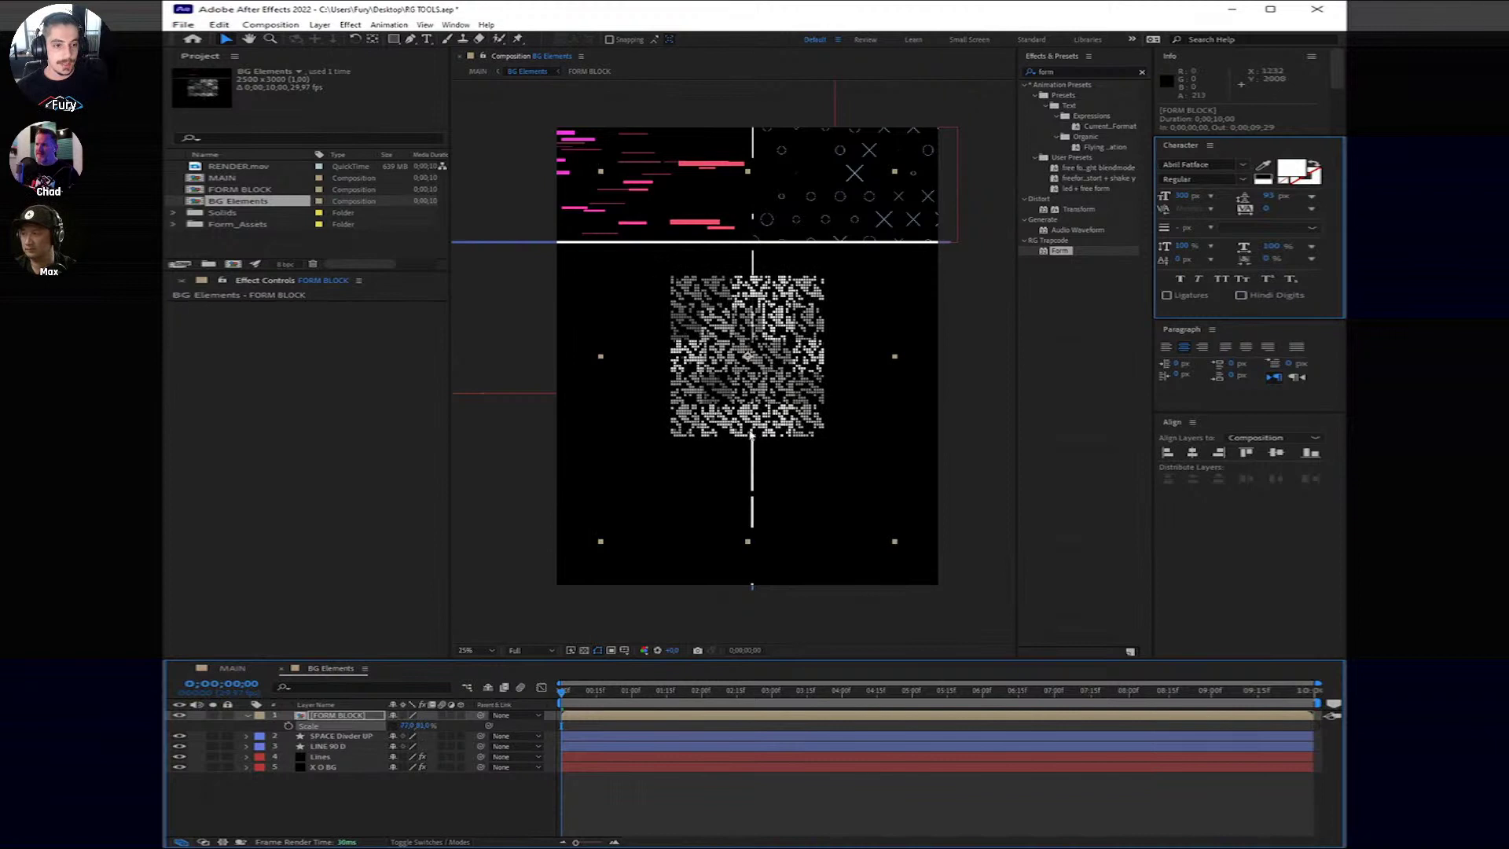
{"action": "left_click_drag", "start_coordinate": [796, 420], "coordinate": [885, 415]}
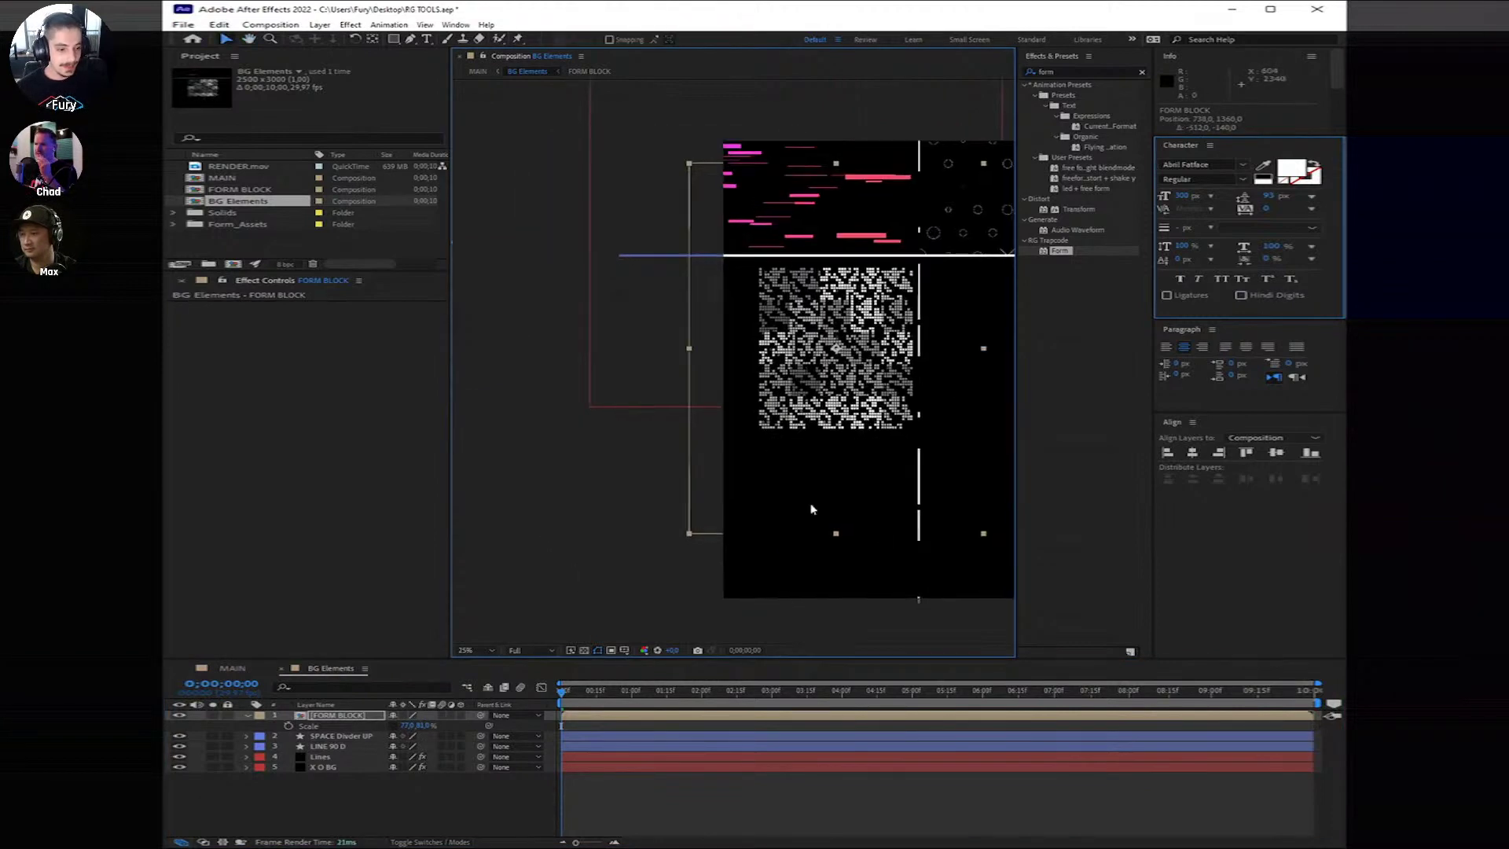
{"action": "scroll", "coordinate": [667, 440], "scroll_direction": "up", "scroll_amount": 2}
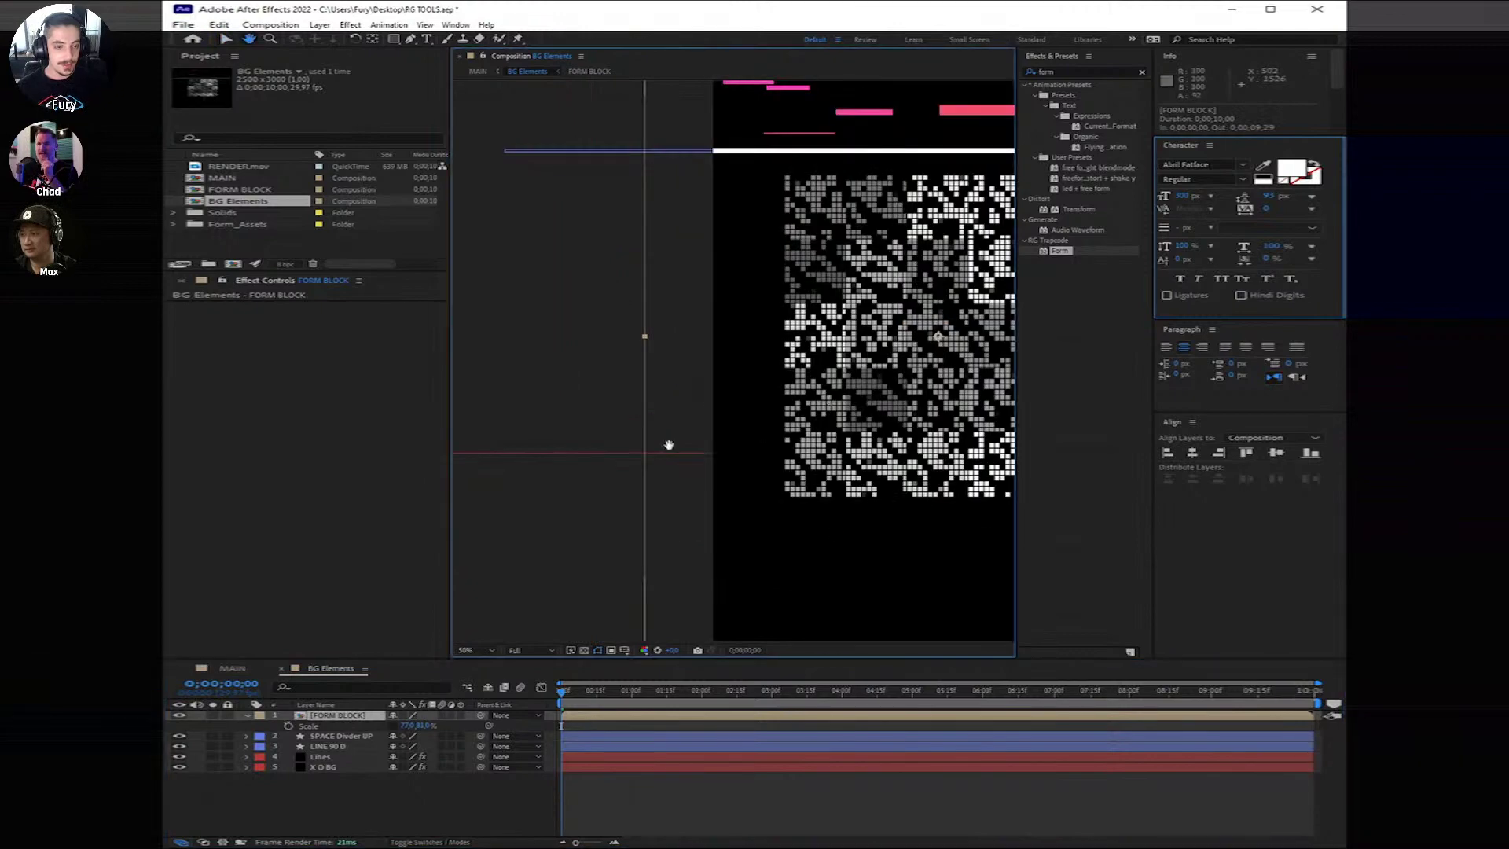
{"action": "left_click_drag", "start_coordinate": [660, 426], "coordinate": [731, 423]}
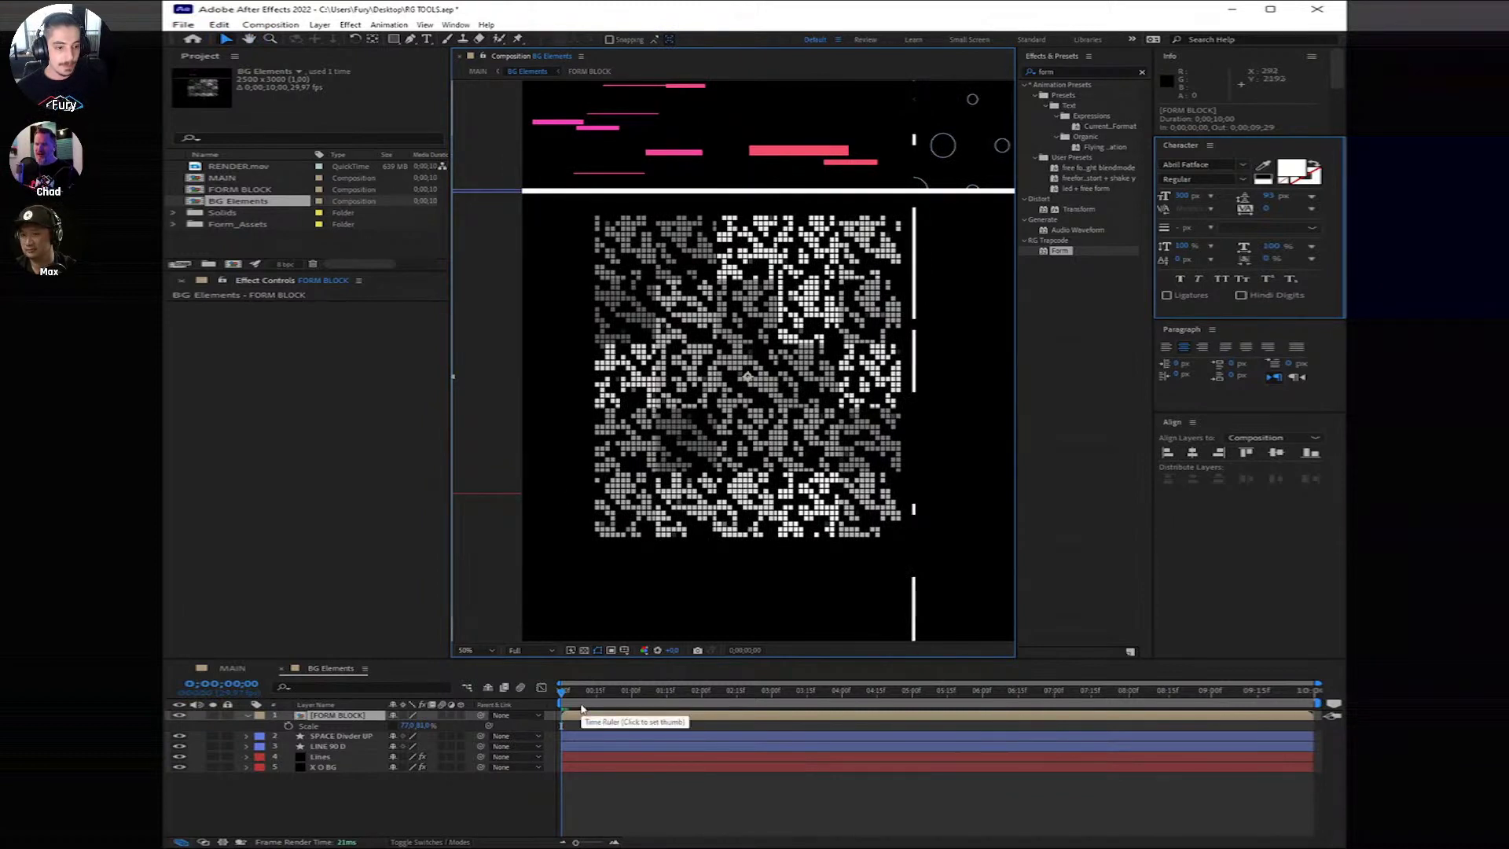
Step: Solo the X O BG layer and play back its circle and cross pattern up close
{"action": "left_click_drag", "start_coordinate": [998, 228], "coordinate": [853, 350]}
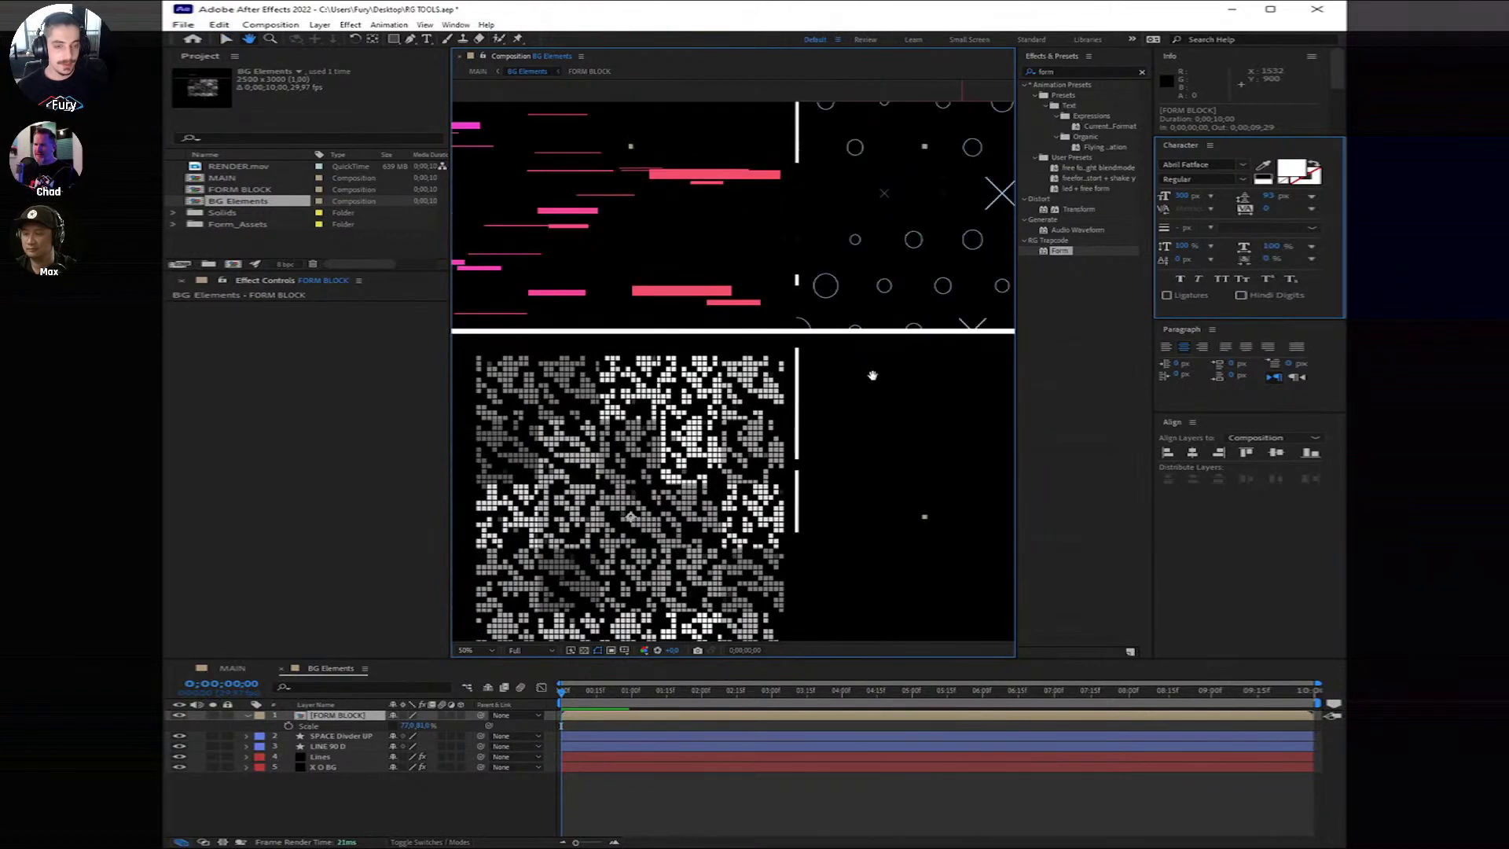
{"action": "left_click_drag", "start_coordinate": [600, 631], "coordinate": [762, 574]}
{"action": "left_click", "coordinate": [588, 721]}
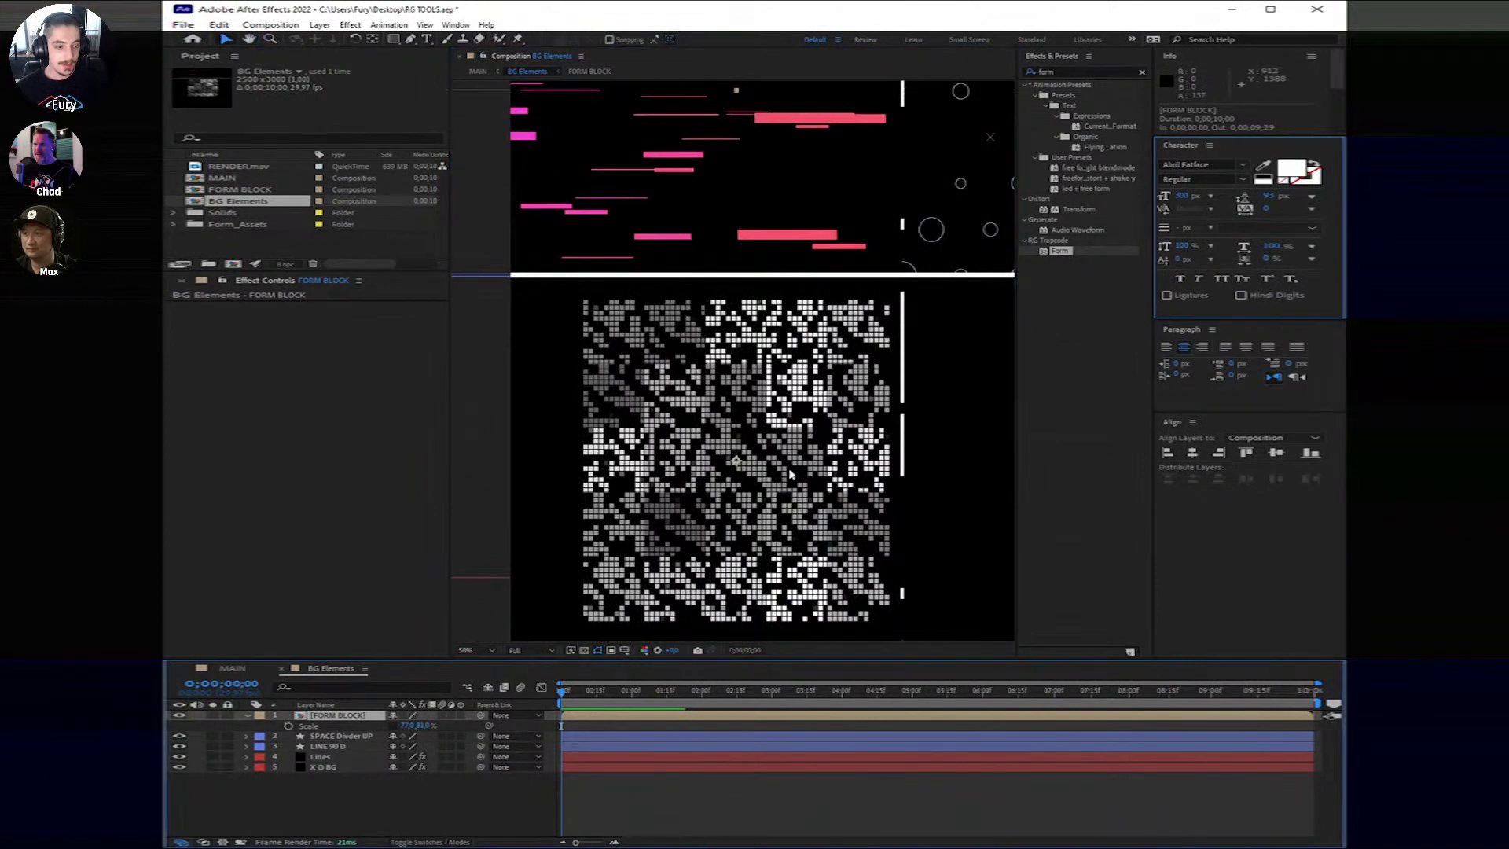
{"action": "left_click", "coordinate": [596, 768]}
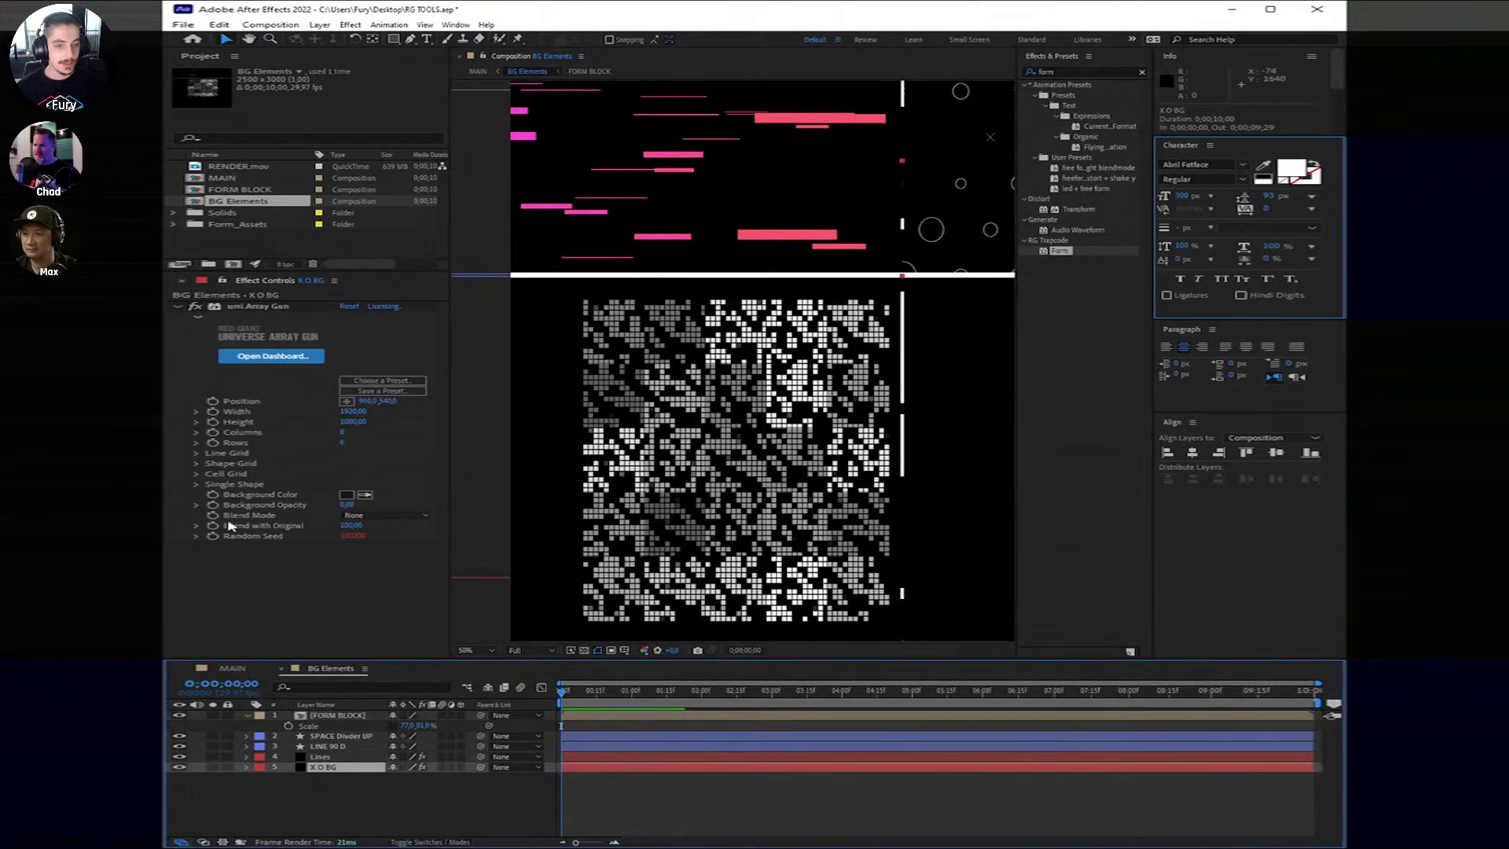
{"action": "left_click_drag", "start_coordinate": [1012, 318], "coordinate": [790, 393]}
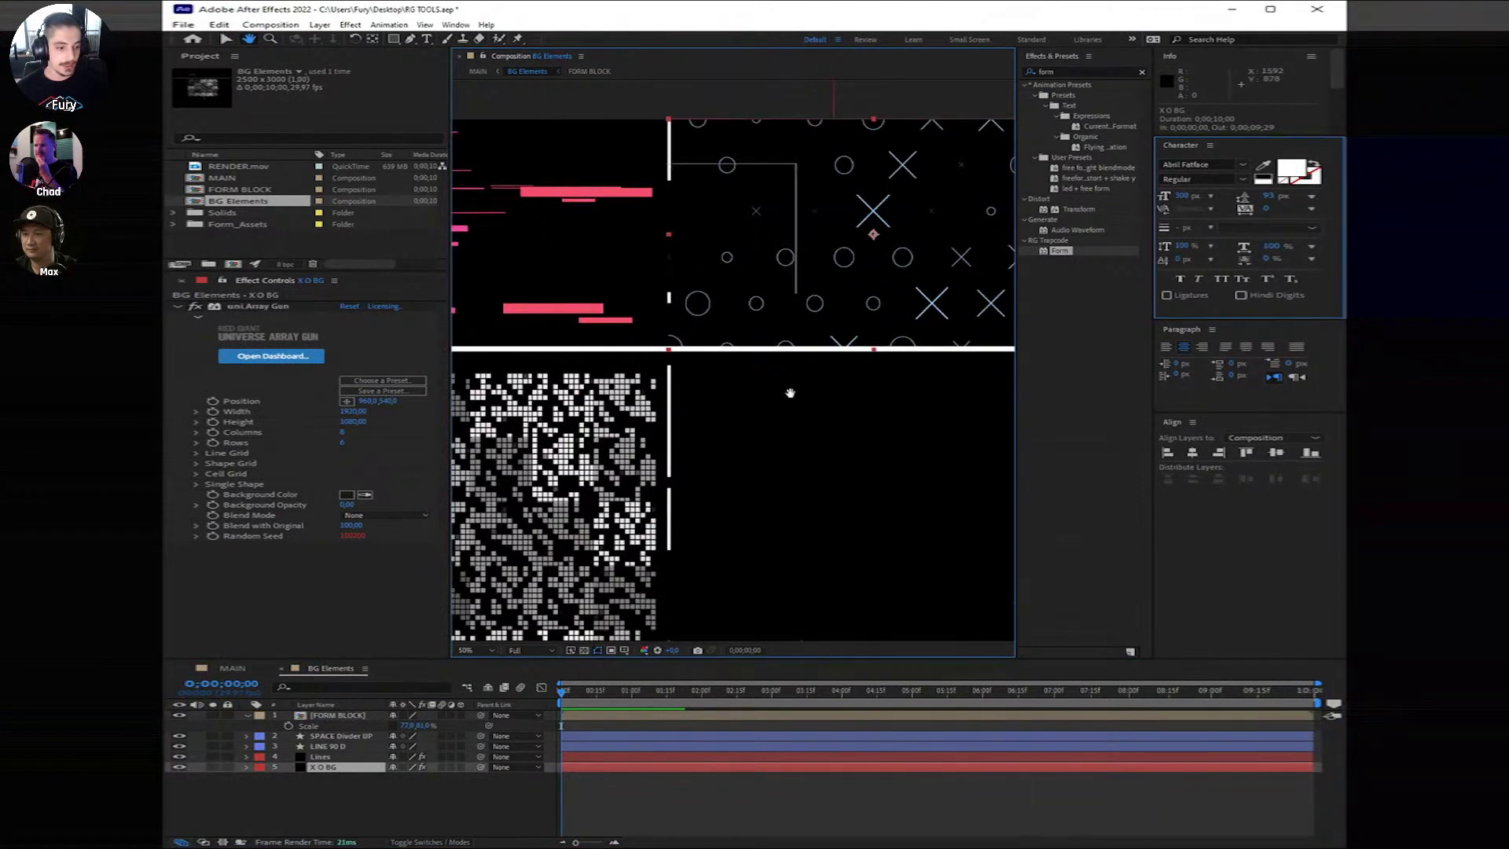
{"action": "left_click", "coordinate": [210, 766]}
{"action": "key", "text": "space"}
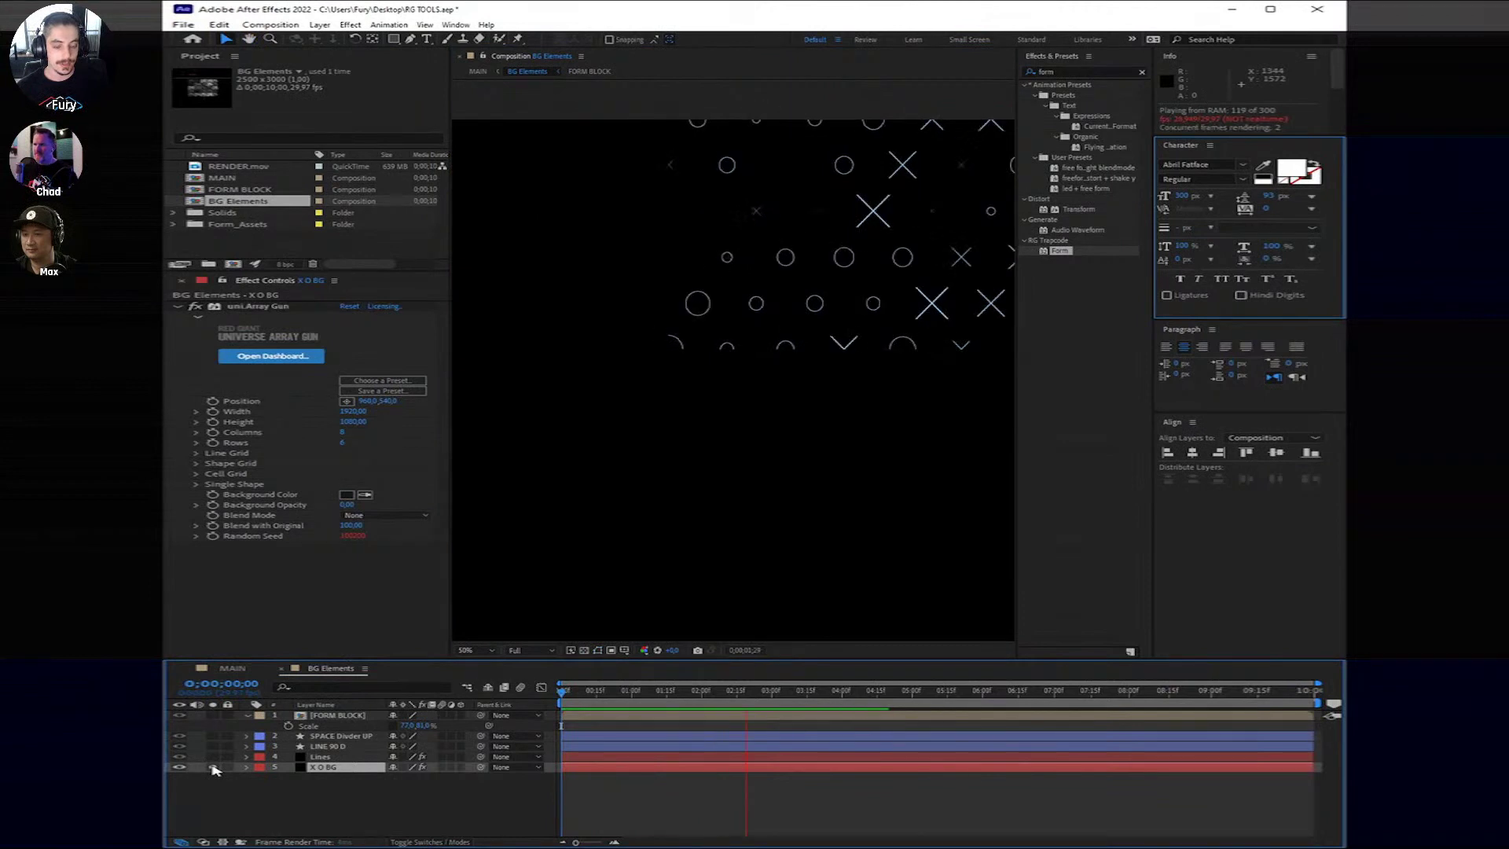
Step: Stop the preview, return to the first frame and turn off solo for the X O BG layer
{"action": "key", "text": "space"}
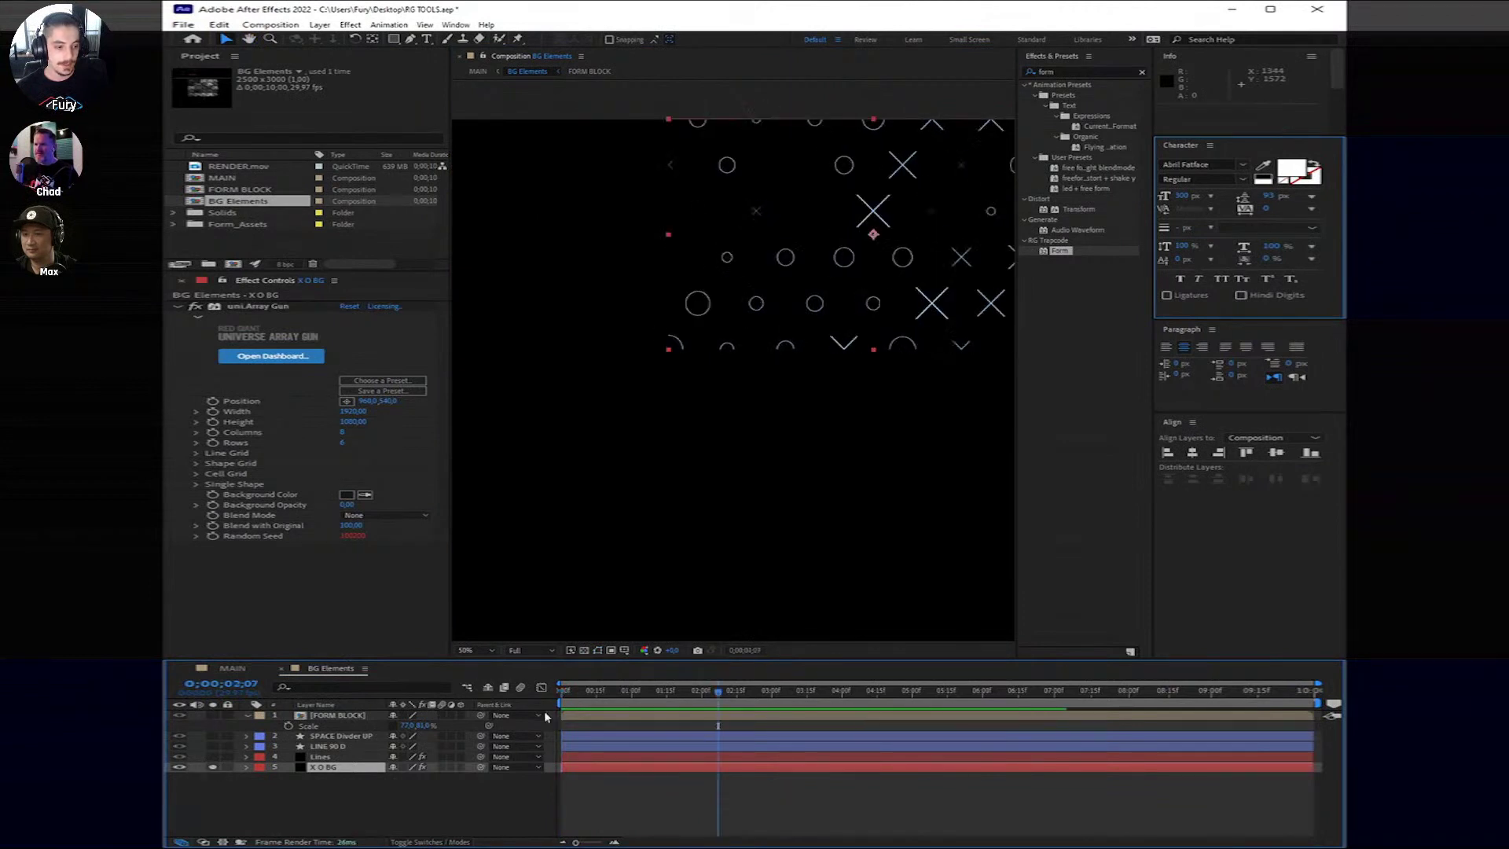
{"action": "key", "text": "Home"}
{"action": "left_click", "coordinate": [213, 767]}
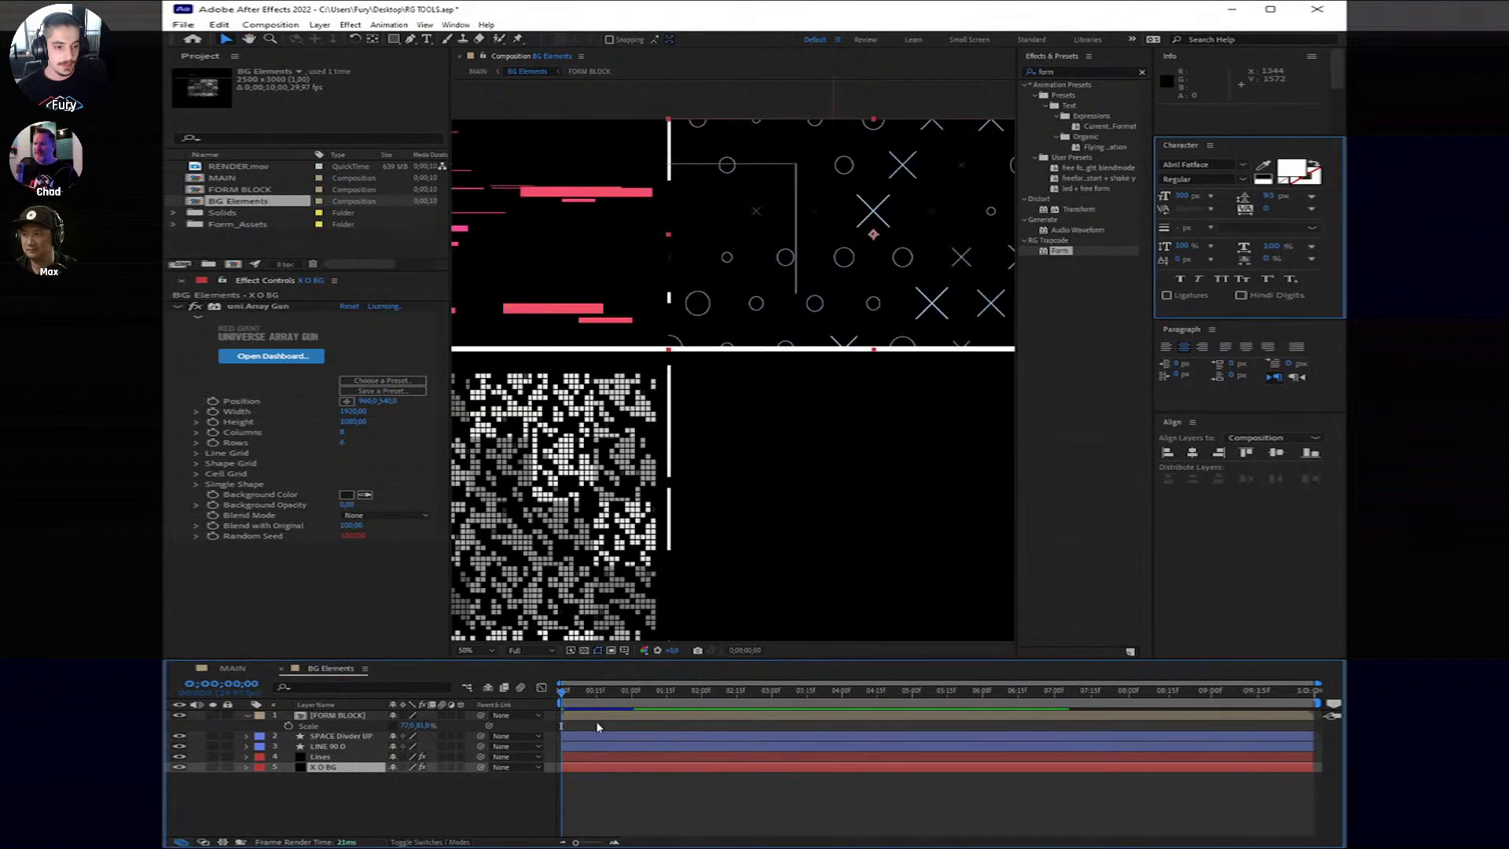
Step: Draw a tall rectangular mask on FORM BLOCK that keeps the full height of the block and crops away its side near the vertical line
{"action": "left_click", "coordinate": [707, 493]}
{"action": "scroll", "coordinate": [707, 492], "scroll_direction": "down", "scroll_amount": 2}
{"action": "left_click_drag", "start_coordinate": [660, 466], "coordinate": [783, 440]}
{"action": "key", "text": "v"}
{"action": "key", "text": "h"}
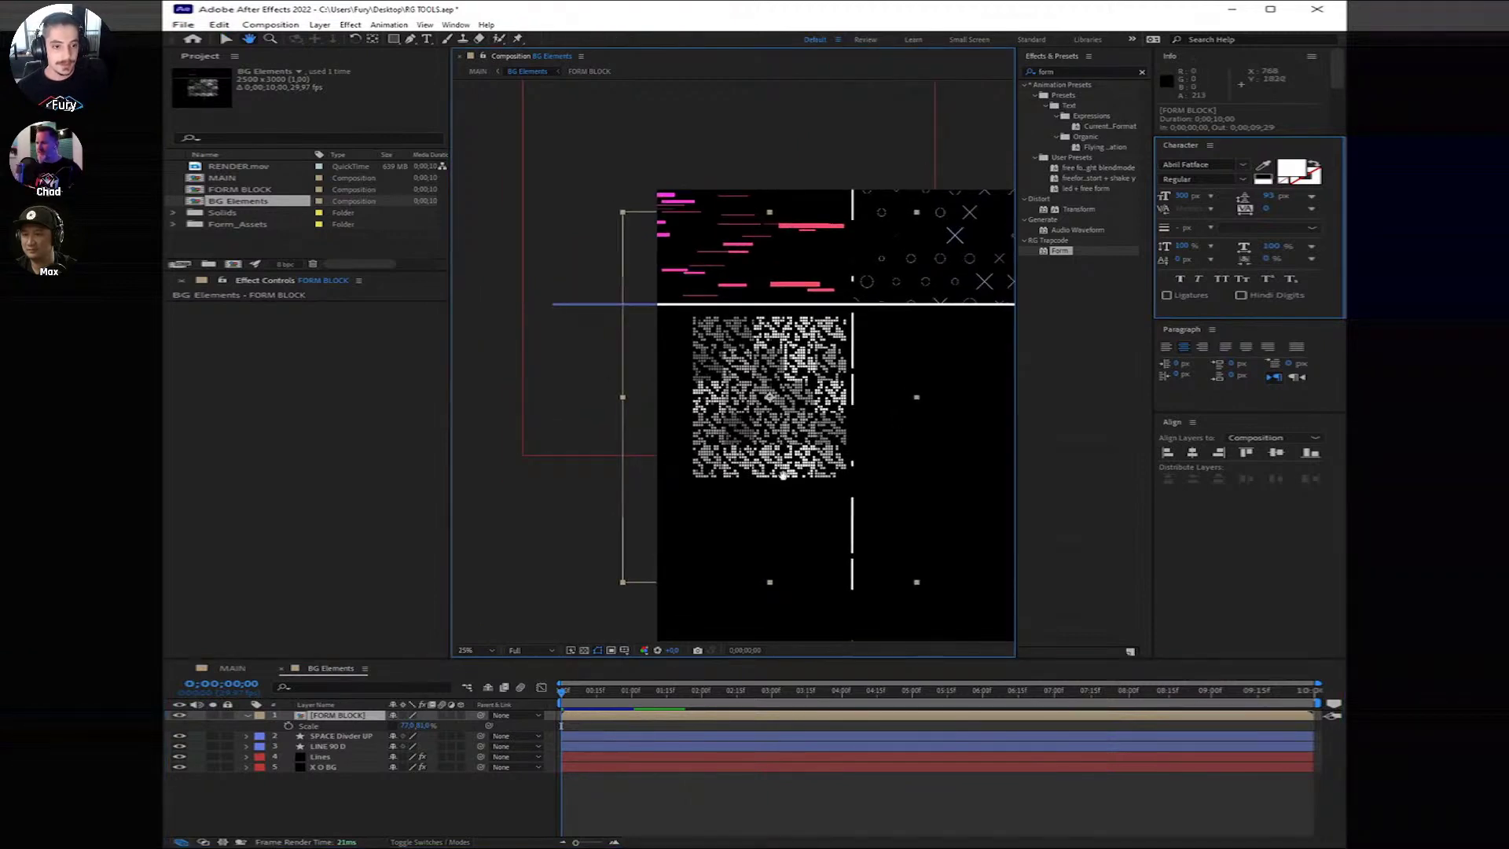
{"action": "scroll", "coordinate": [783, 475], "scroll_direction": "up", "scroll_amount": 2}
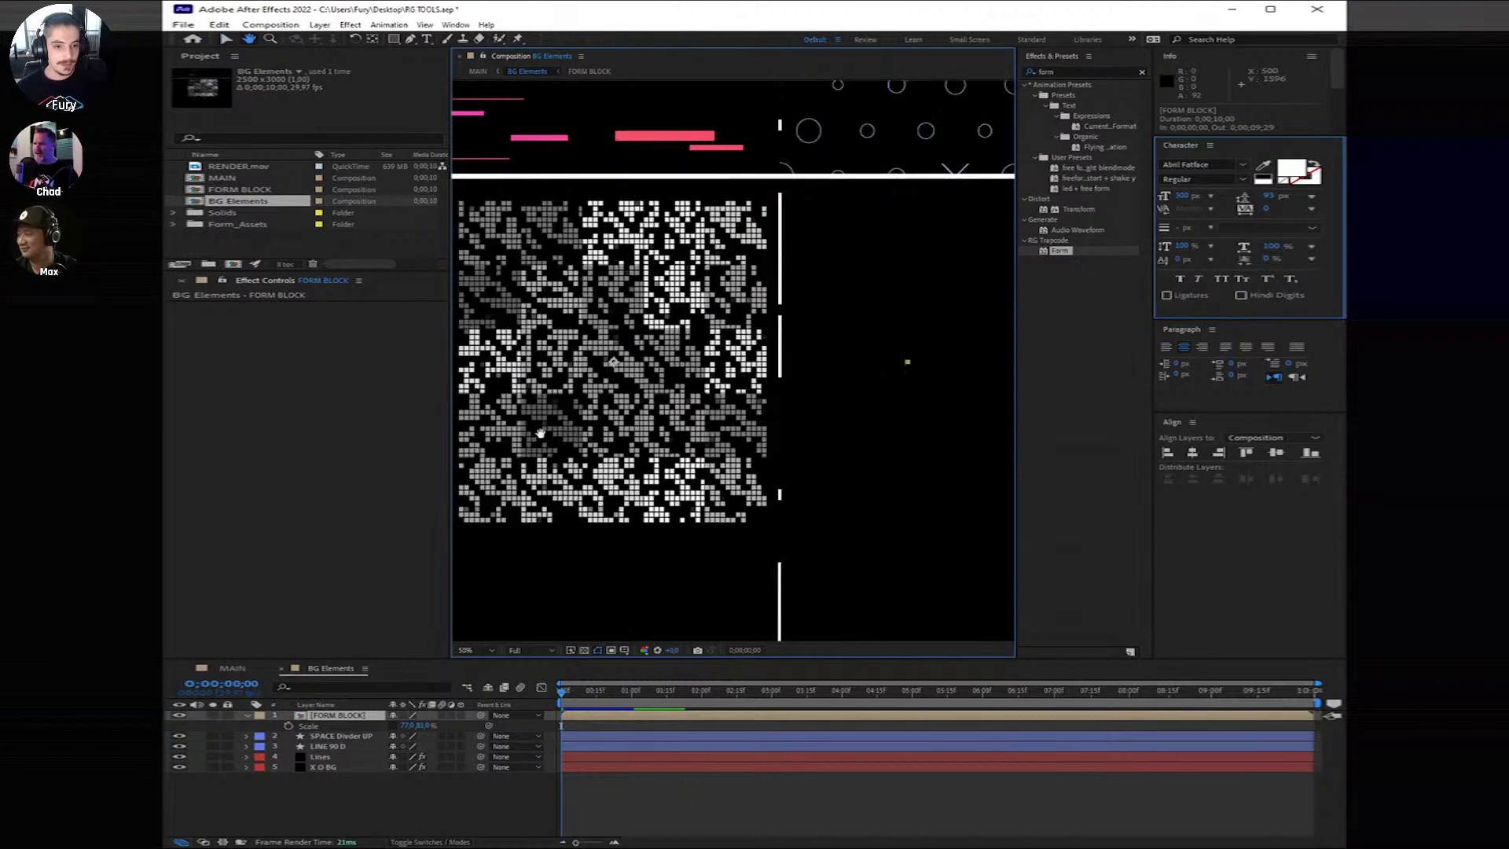
{"action": "left_click_drag", "start_coordinate": [536, 432], "coordinate": [659, 470]}
{"action": "key", "text": "v"}
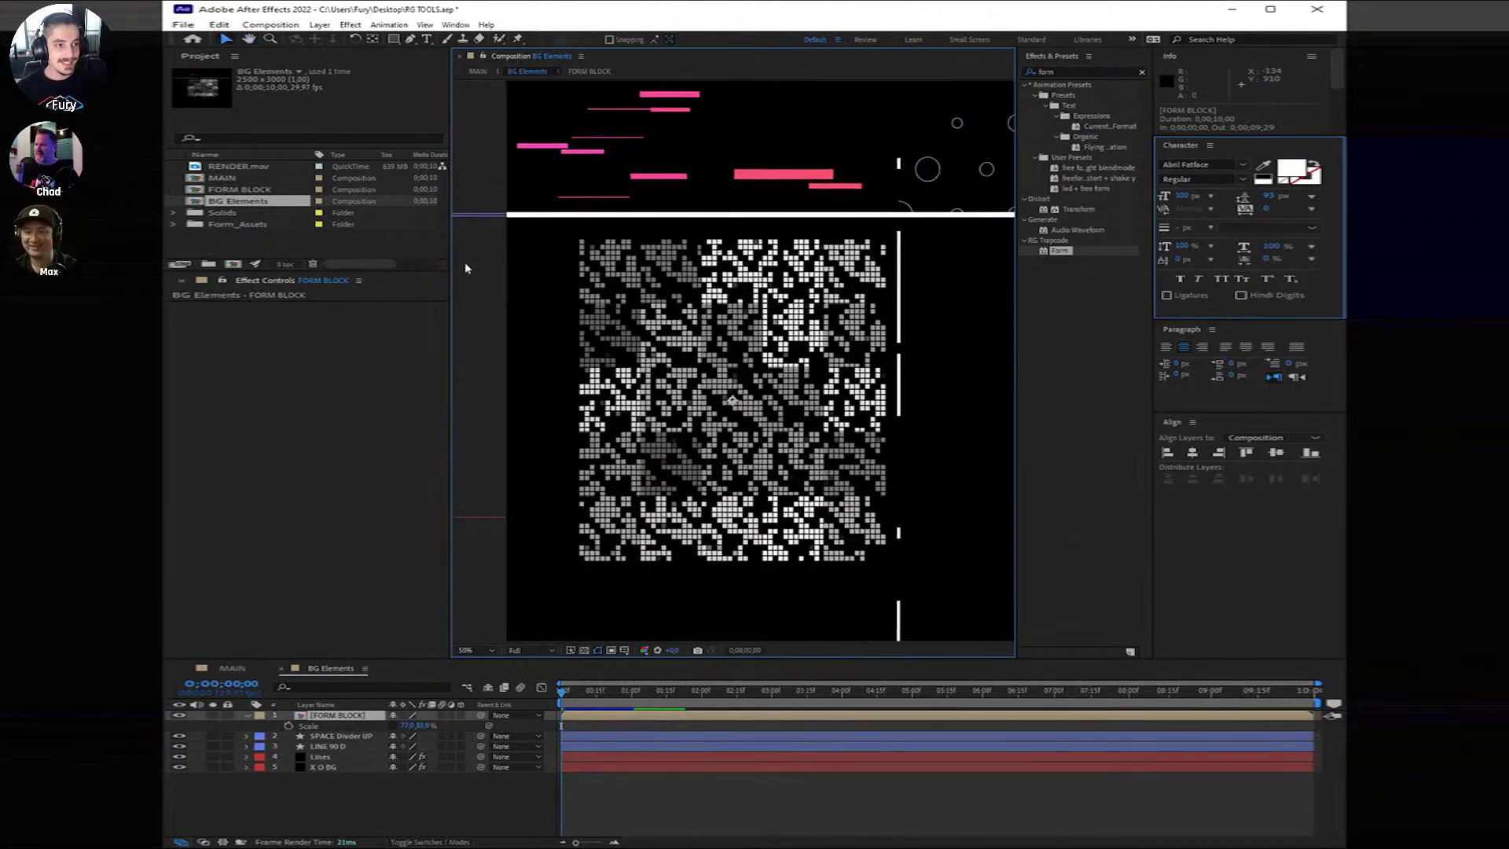
{"action": "left_click", "coordinate": [394, 38]}
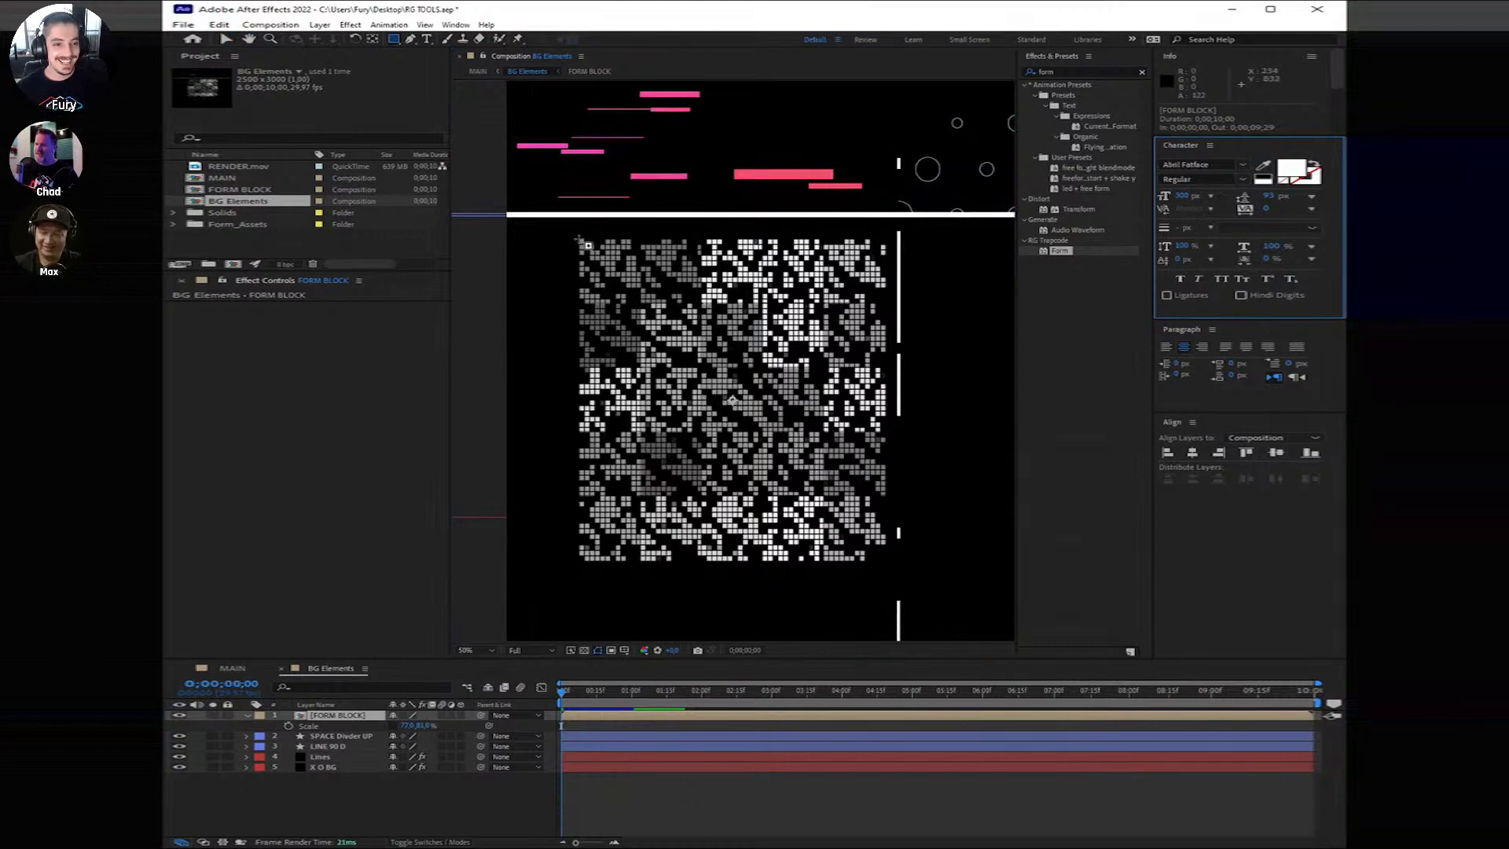
{"action": "left_click_drag", "start_coordinate": [578, 238], "coordinate": [768, 568]}
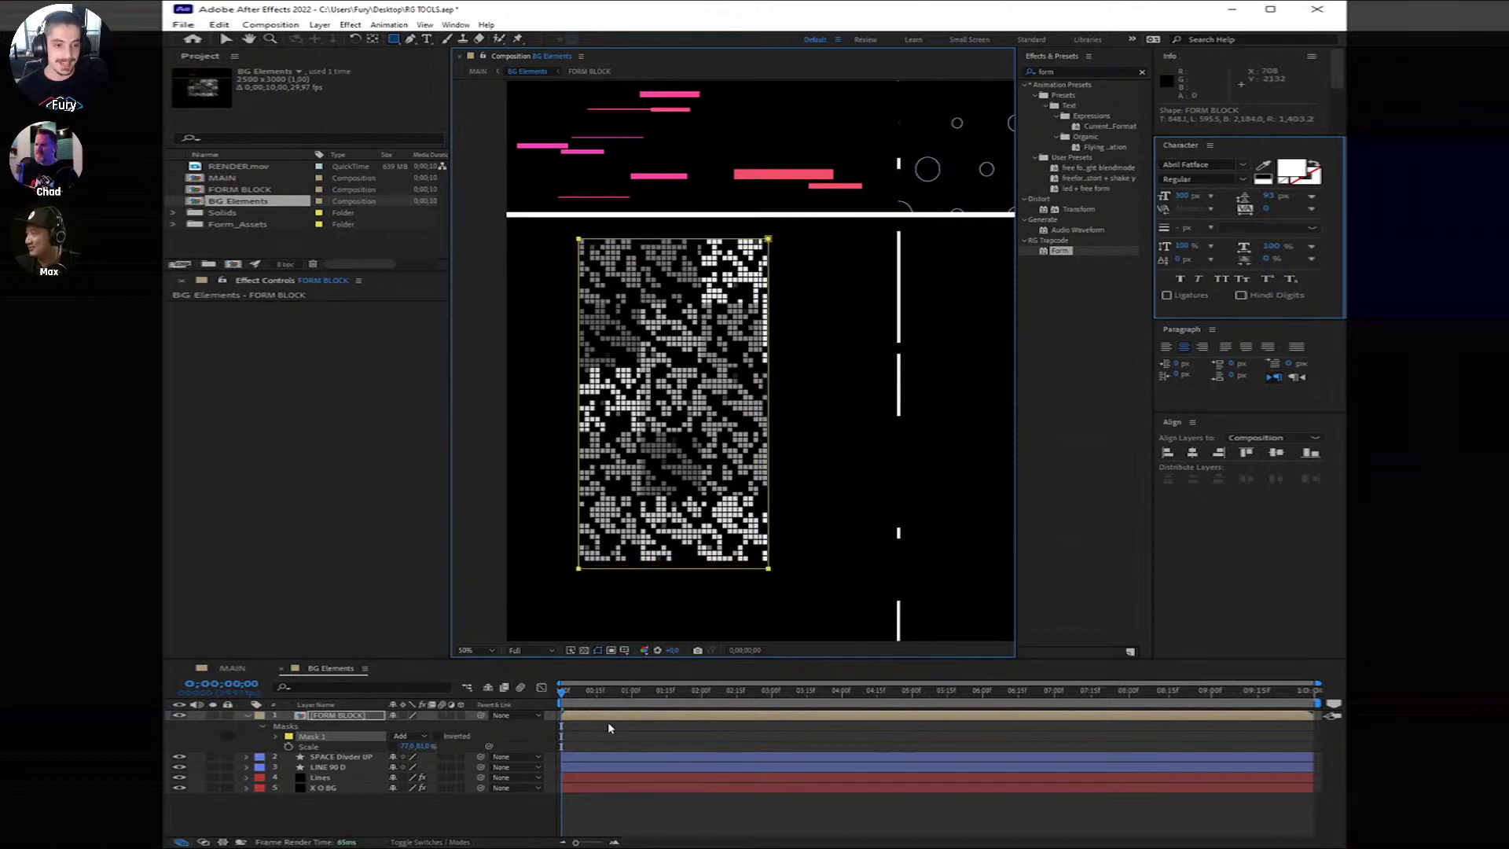
Step: Move the masked FORM BLOCK across to the vertical divider, leaving a narrow gap between the block and the line
{"action": "left_click", "coordinate": [607, 801]}
{"action": "scroll", "coordinate": [736, 397], "scroll_direction": "down", "scroll_amount": 2}
{"action": "left_click_drag", "start_coordinate": [735, 397], "coordinate": [807, 344]}
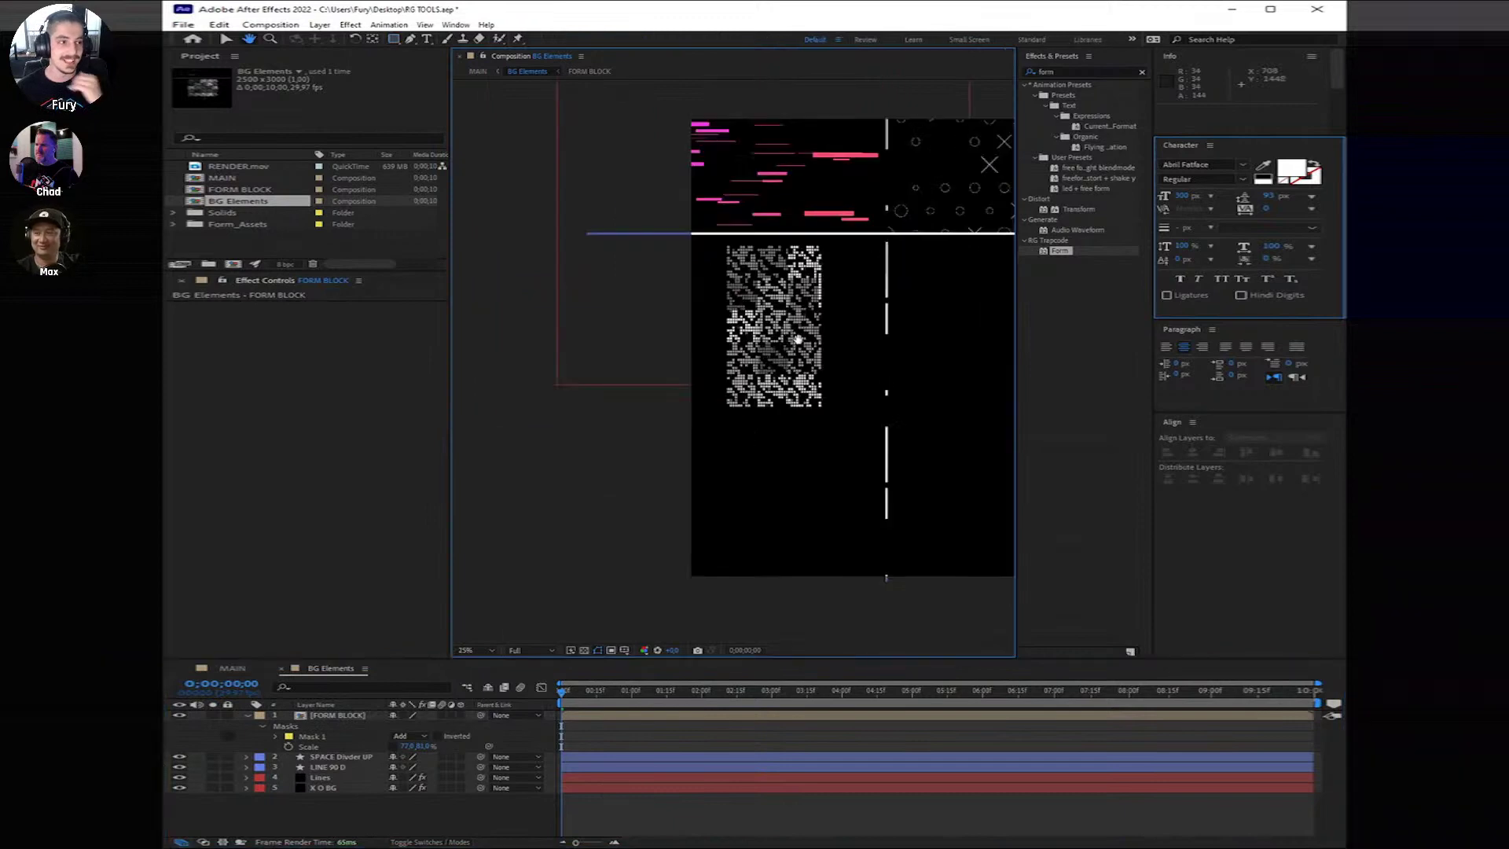
{"action": "left_click", "coordinate": [225, 40]}
{"action": "left_click_drag", "start_coordinate": [805, 324], "coordinate": [849, 323]}
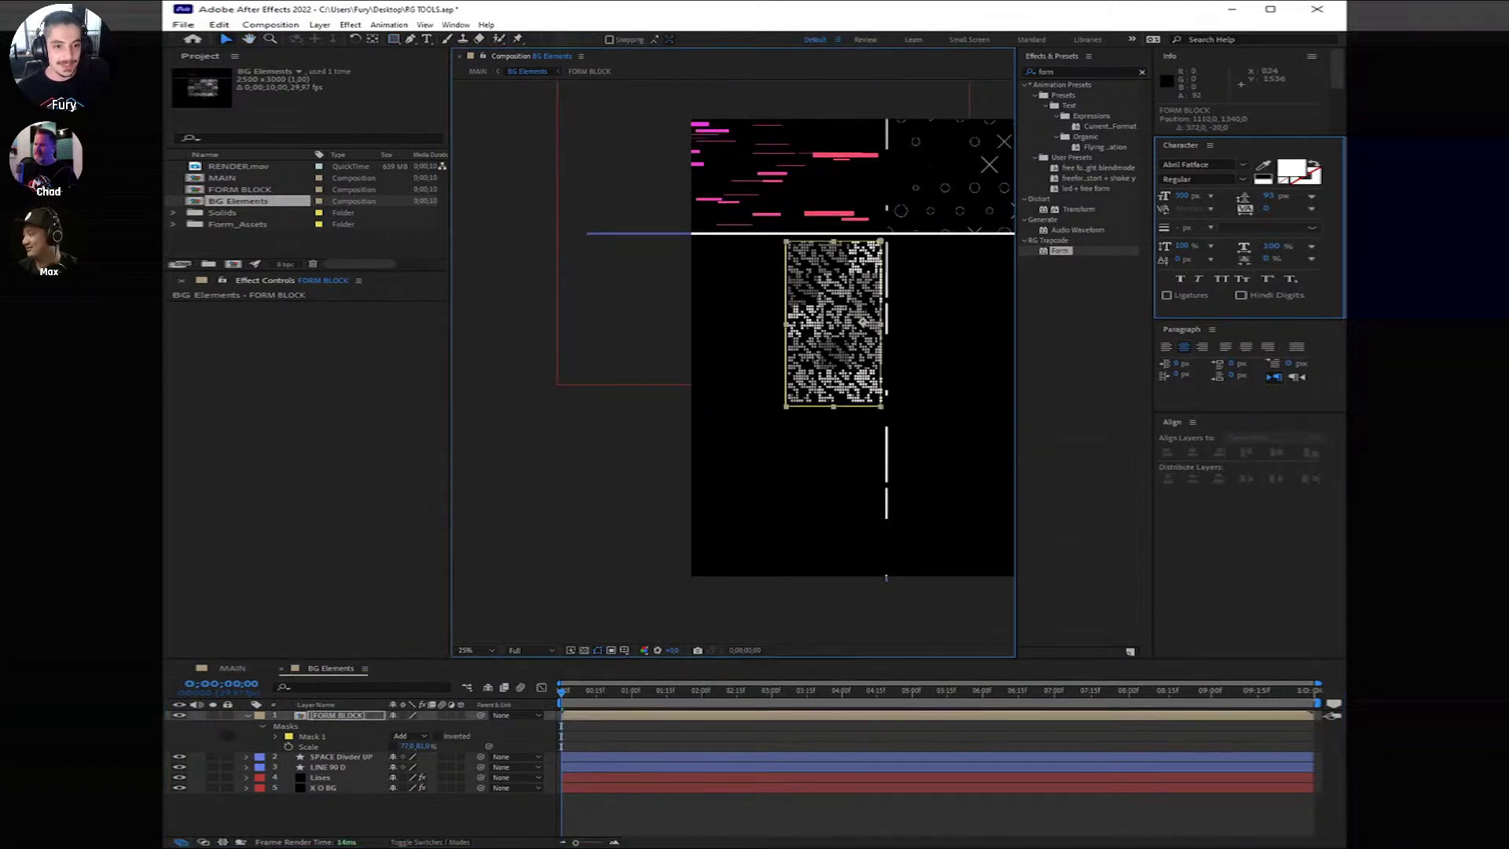
{"action": "left_click_drag", "start_coordinate": [853, 400], "coordinate": [833, 378]}
{"action": "key", "text": "period"}
{"action": "key", "text": "period"}
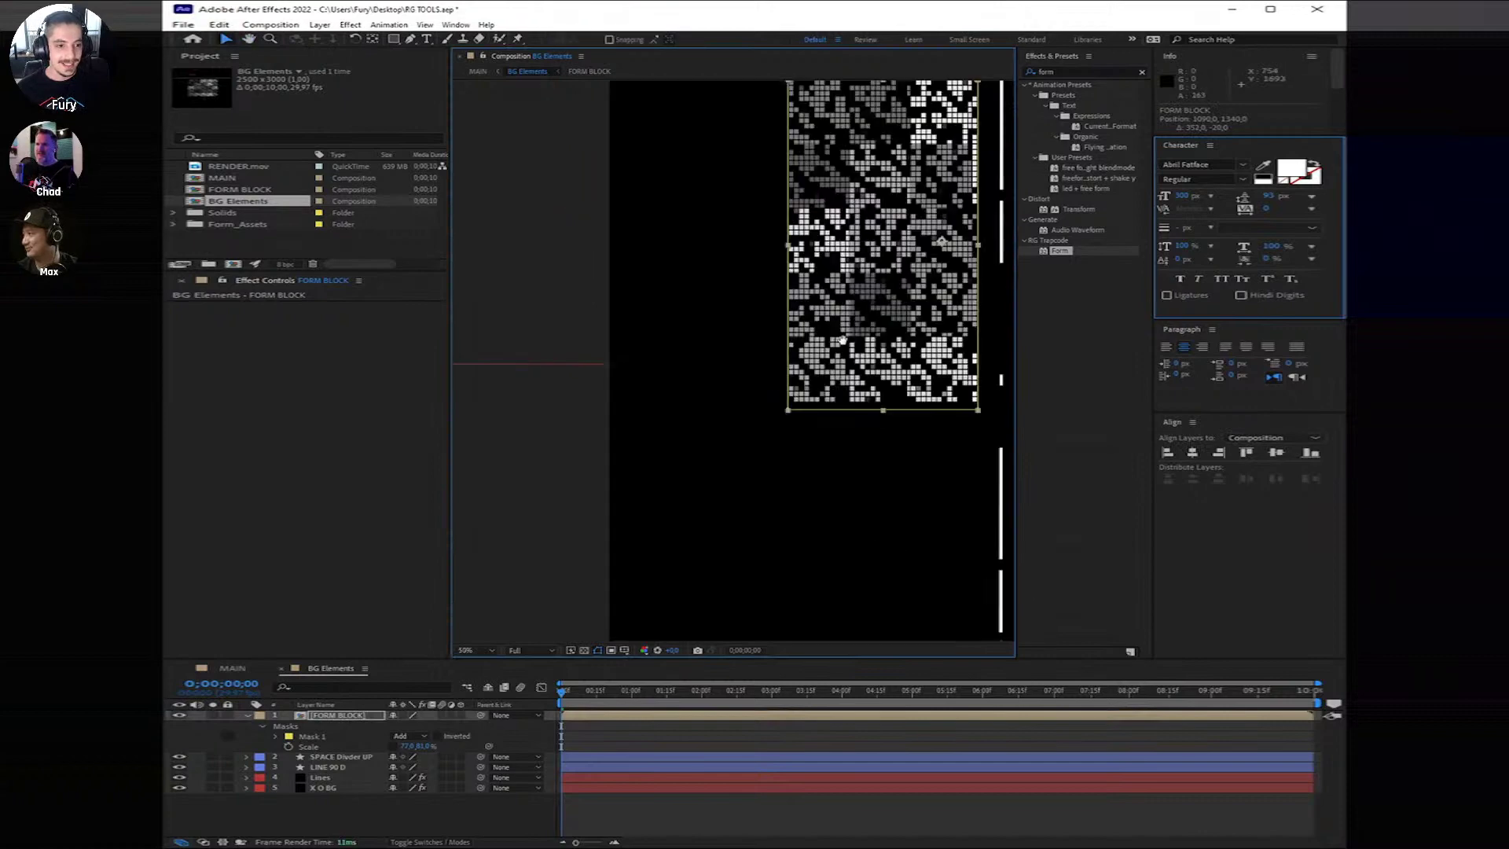
{"action": "left_click_drag", "start_coordinate": [952, 271], "coordinate": [772, 432]}
{"action": "key", "text": "v"}
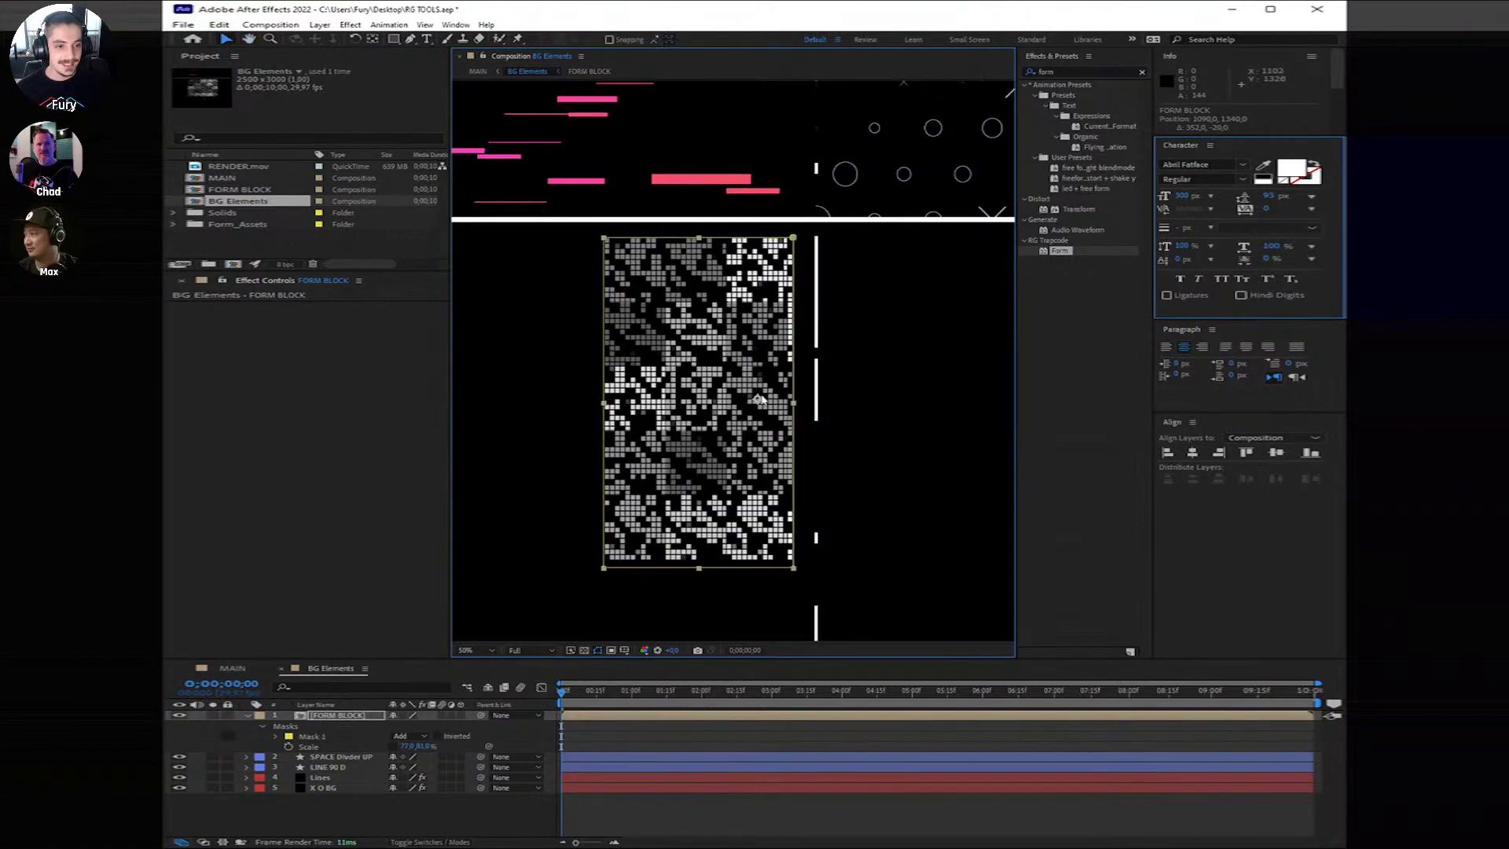
Step: Lower FORM BLOCK to widen the gap under the horizontal divider, and collapse its layer properties
{"action": "key", "text": "comma"}
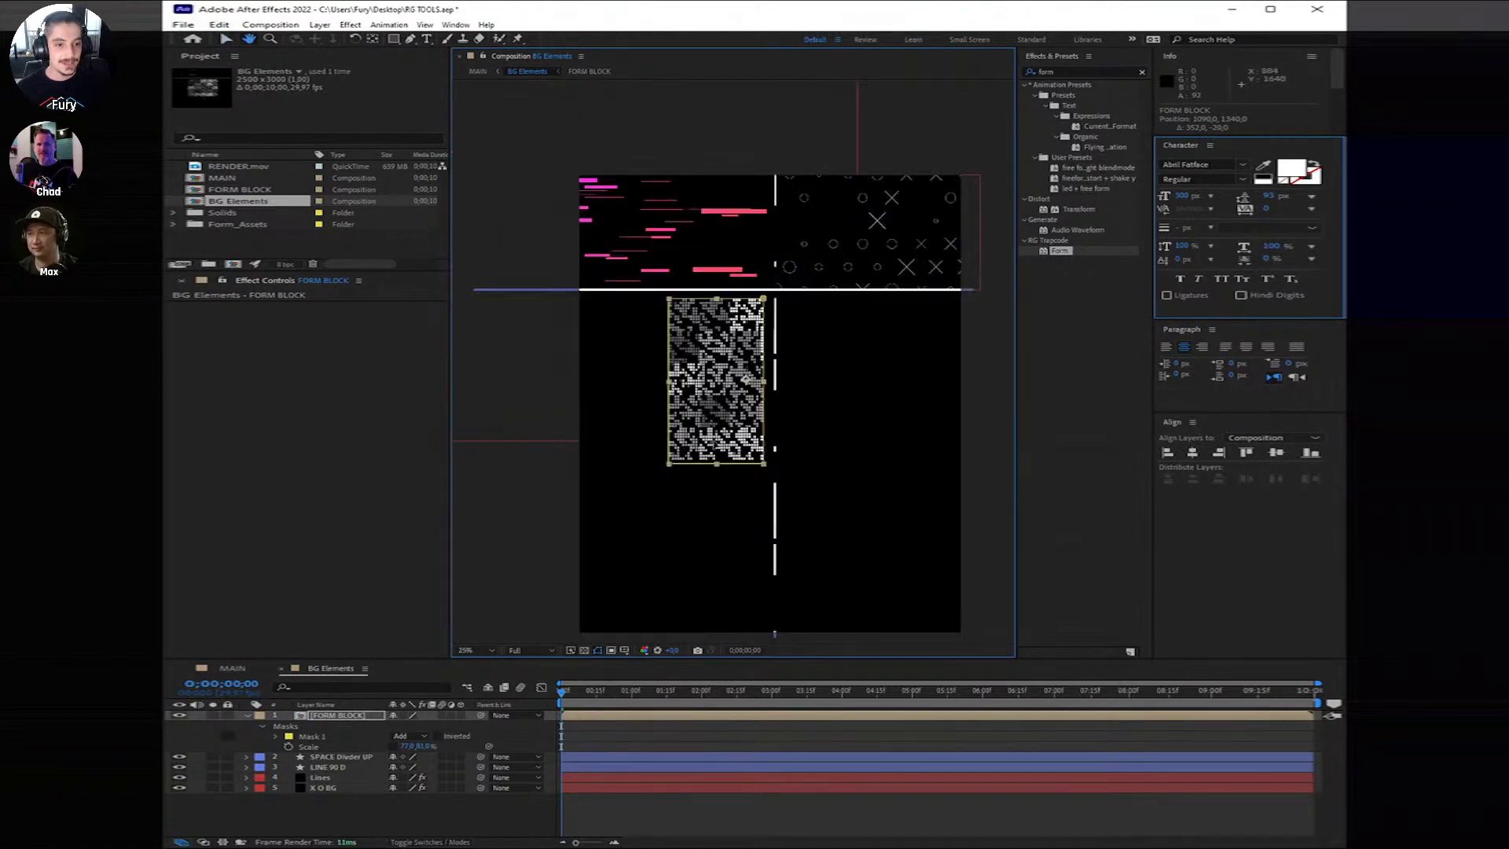
{"action": "left_click_drag", "start_coordinate": [740, 410], "coordinate": [746, 448]}
{"action": "scroll", "coordinate": [746, 449], "scroll_direction": "down", "scroll_amount": 3}
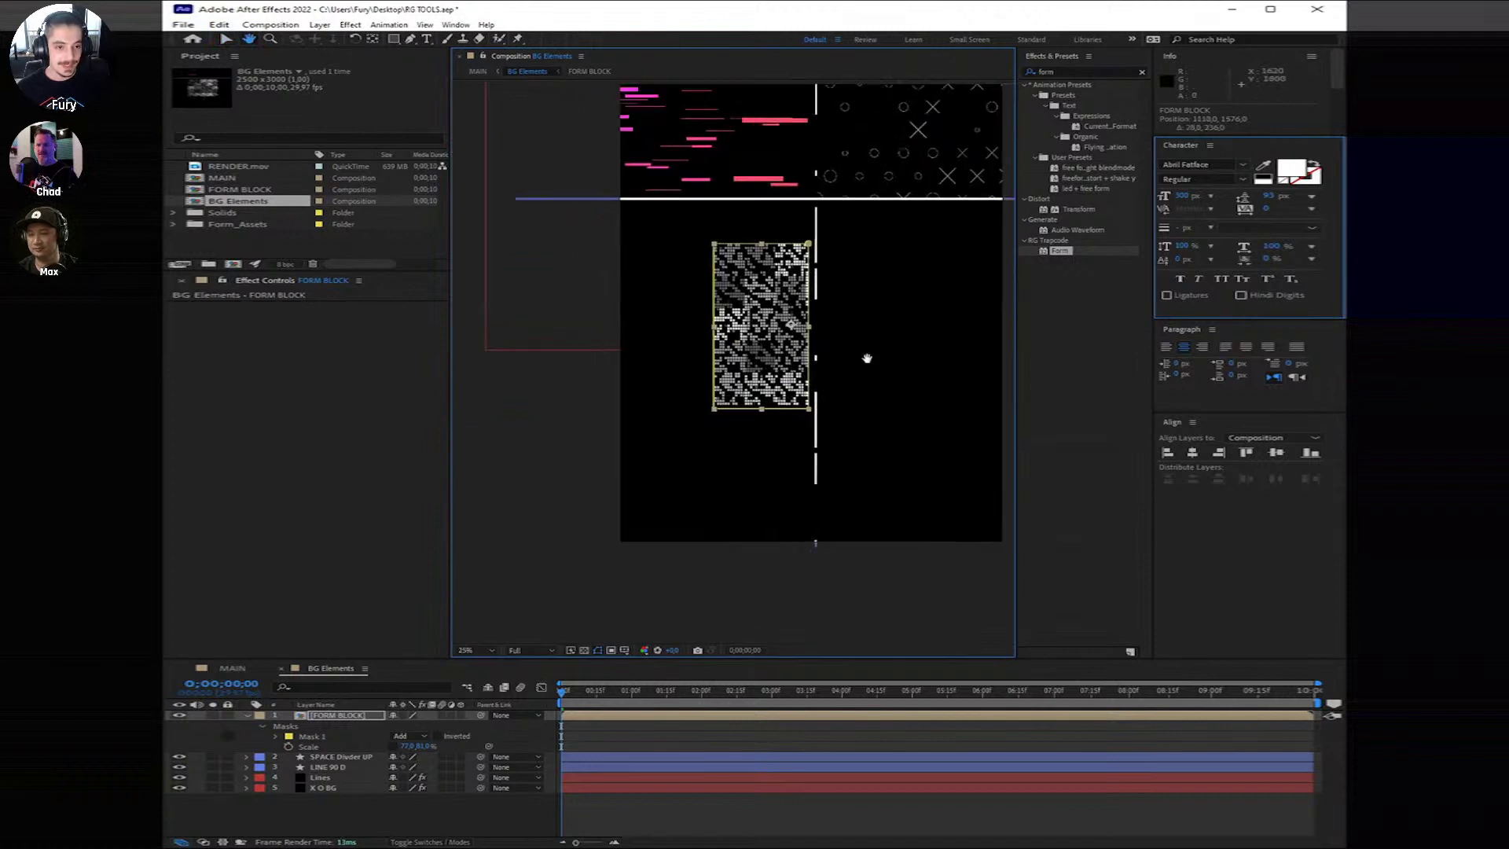
{"action": "left_click_drag", "start_coordinate": [794, 326], "coordinate": [775, 347]}
{"action": "left_click", "coordinate": [313, 722]}
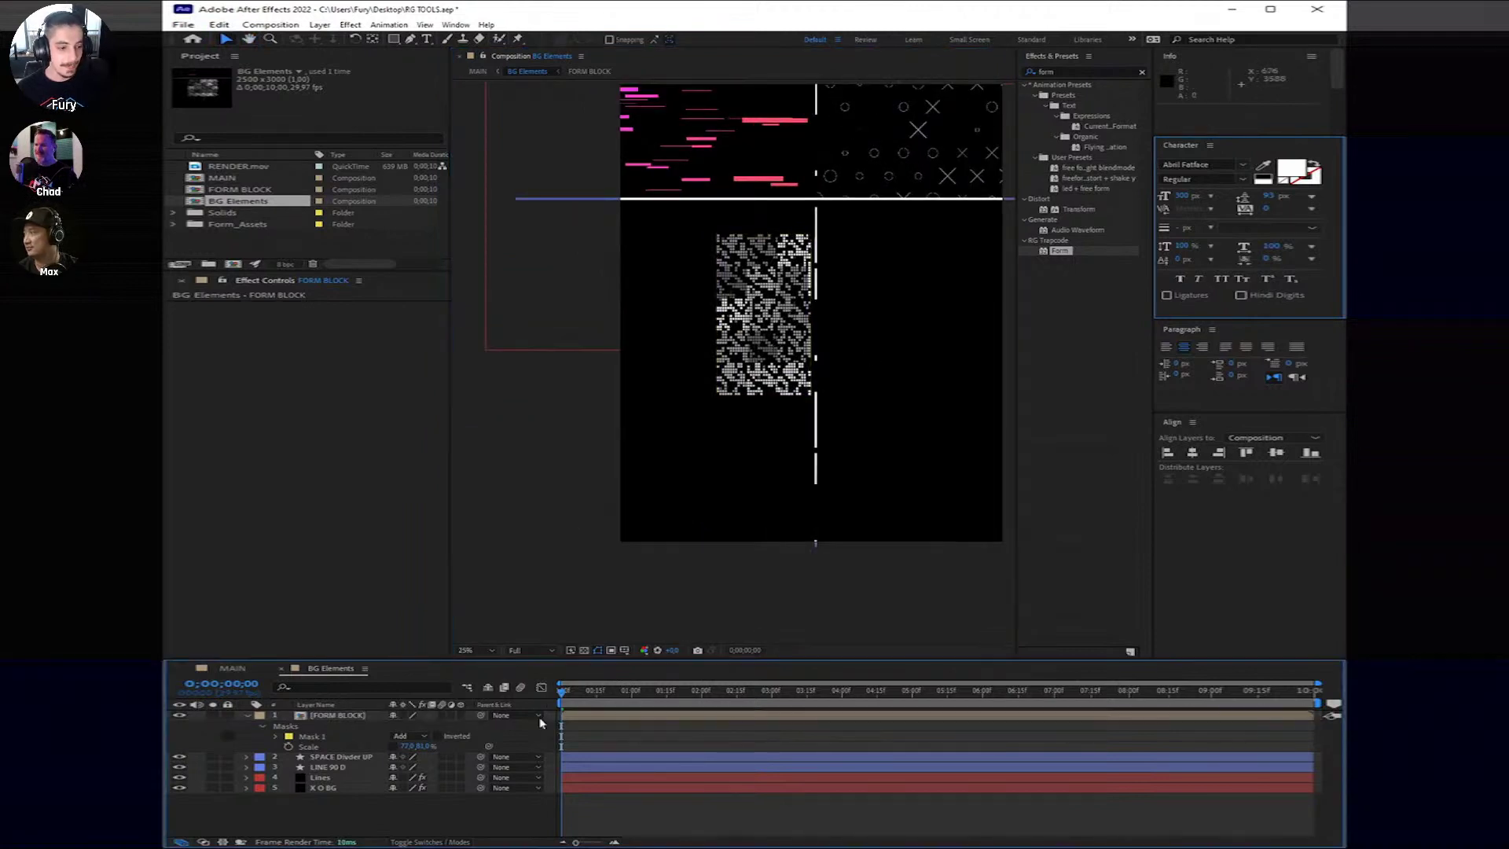
{"action": "left_click", "coordinate": [247, 715]}
{"action": "left_click", "coordinate": [629, 720]}
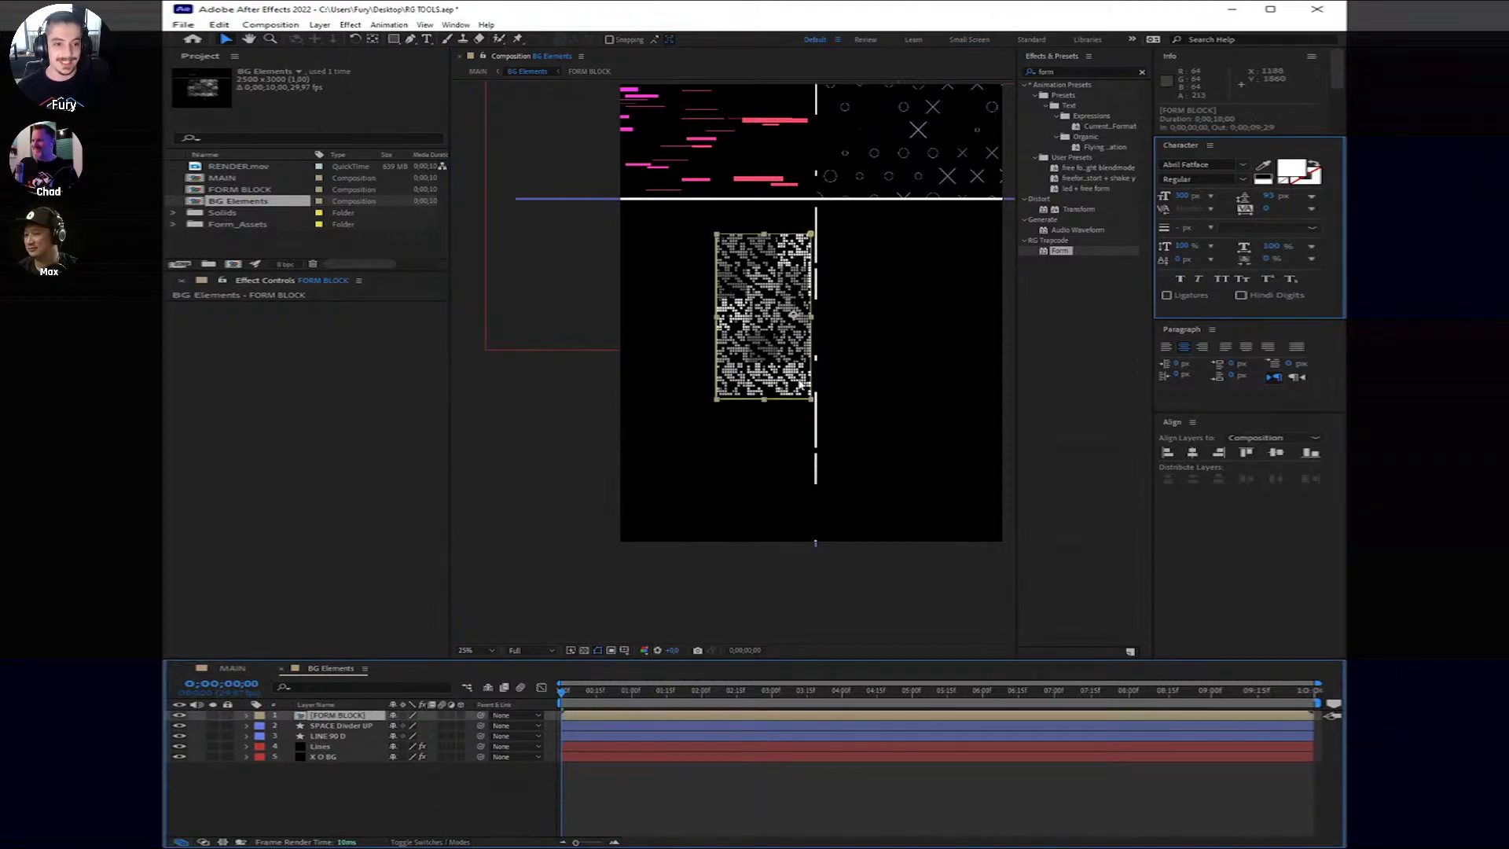
Step: Nudge FORM BLOCK slightly farther down while keeping it close beside the vertical divider
{"action": "scroll", "coordinate": [791, 461], "scroll_direction": "up", "scroll_amount": 2}
{"action": "left_click_drag", "start_coordinate": [791, 461], "coordinate": [719, 451]}
{"action": "scroll", "coordinate": [719, 451], "scroll_direction": "down", "scroll_amount": 1}
{"action": "key", "text": "v"}
{"action": "left_click_drag", "start_coordinate": [762, 335], "coordinate": [764, 331]}
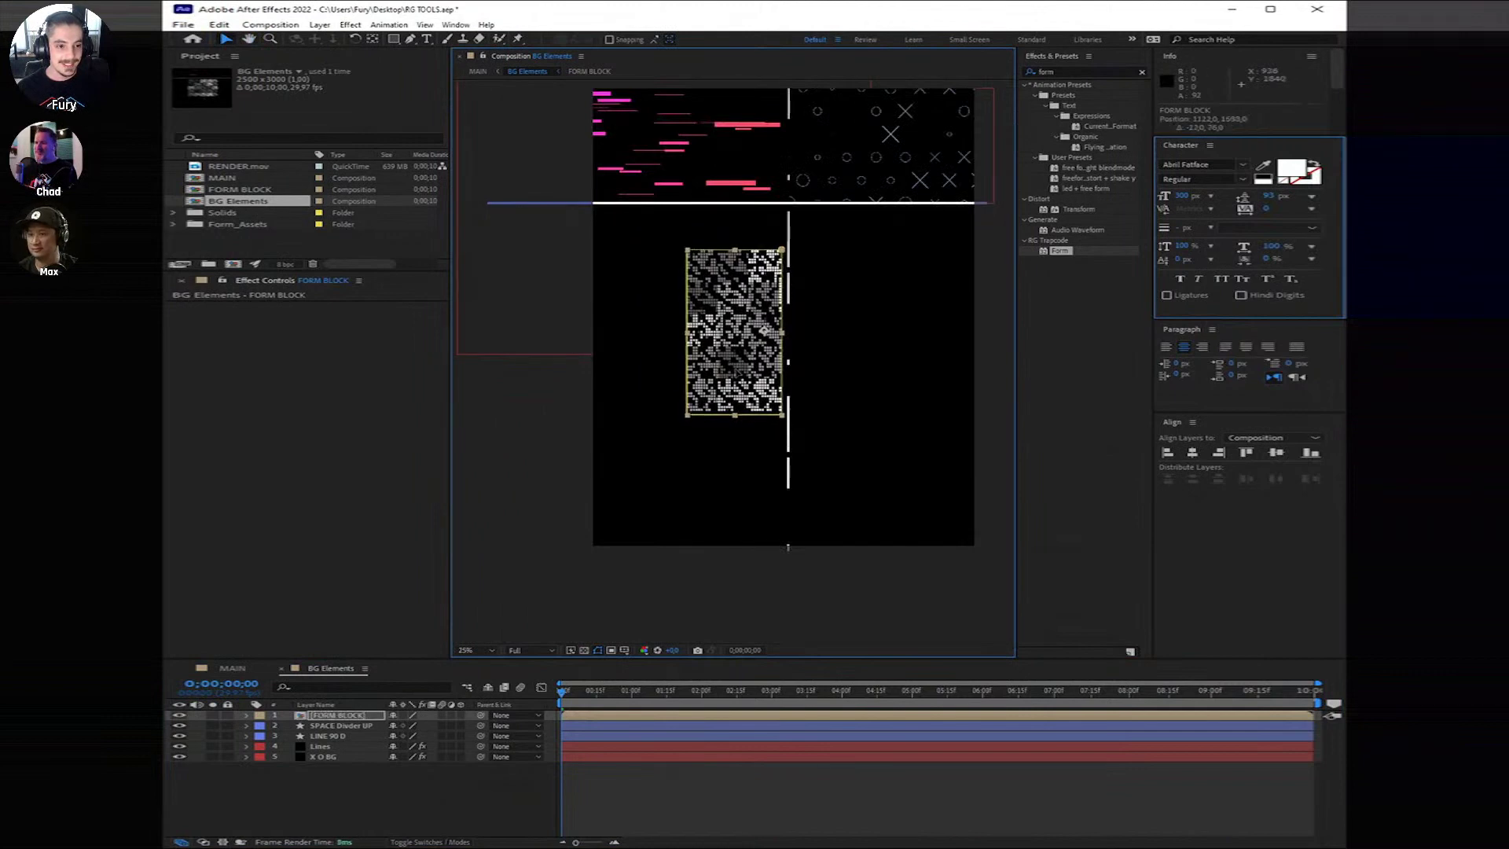
{"action": "left_click", "coordinate": [641, 789]}
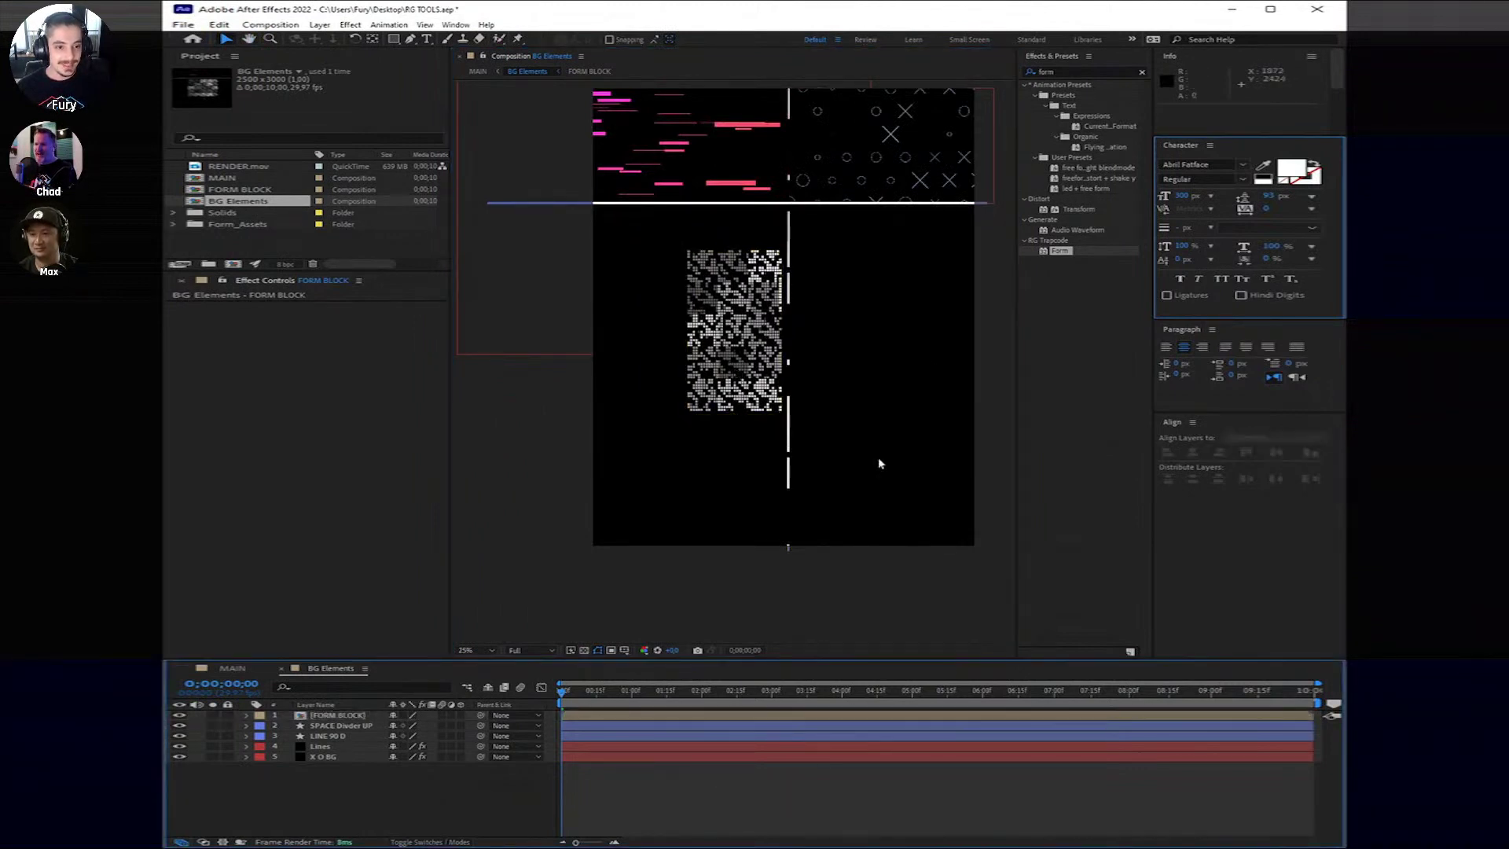
Step: Raise the bottom edge of FORM BLOCK's mask slightly to shorten the visible block
{"action": "left_click_drag", "start_coordinate": [879, 463], "coordinate": [943, 484]}
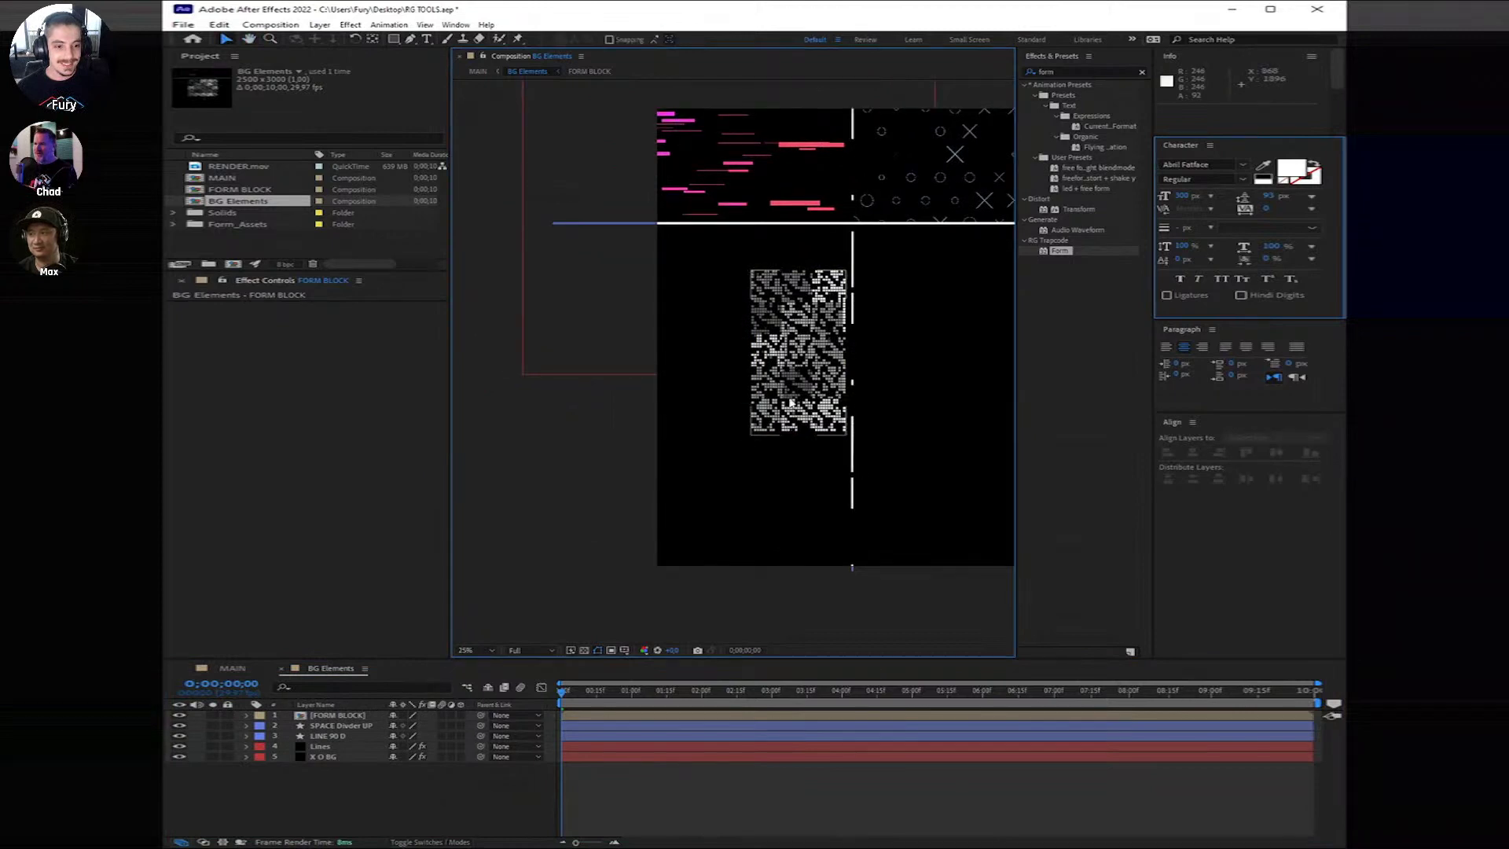
{"action": "left_click", "coordinate": [791, 404]}
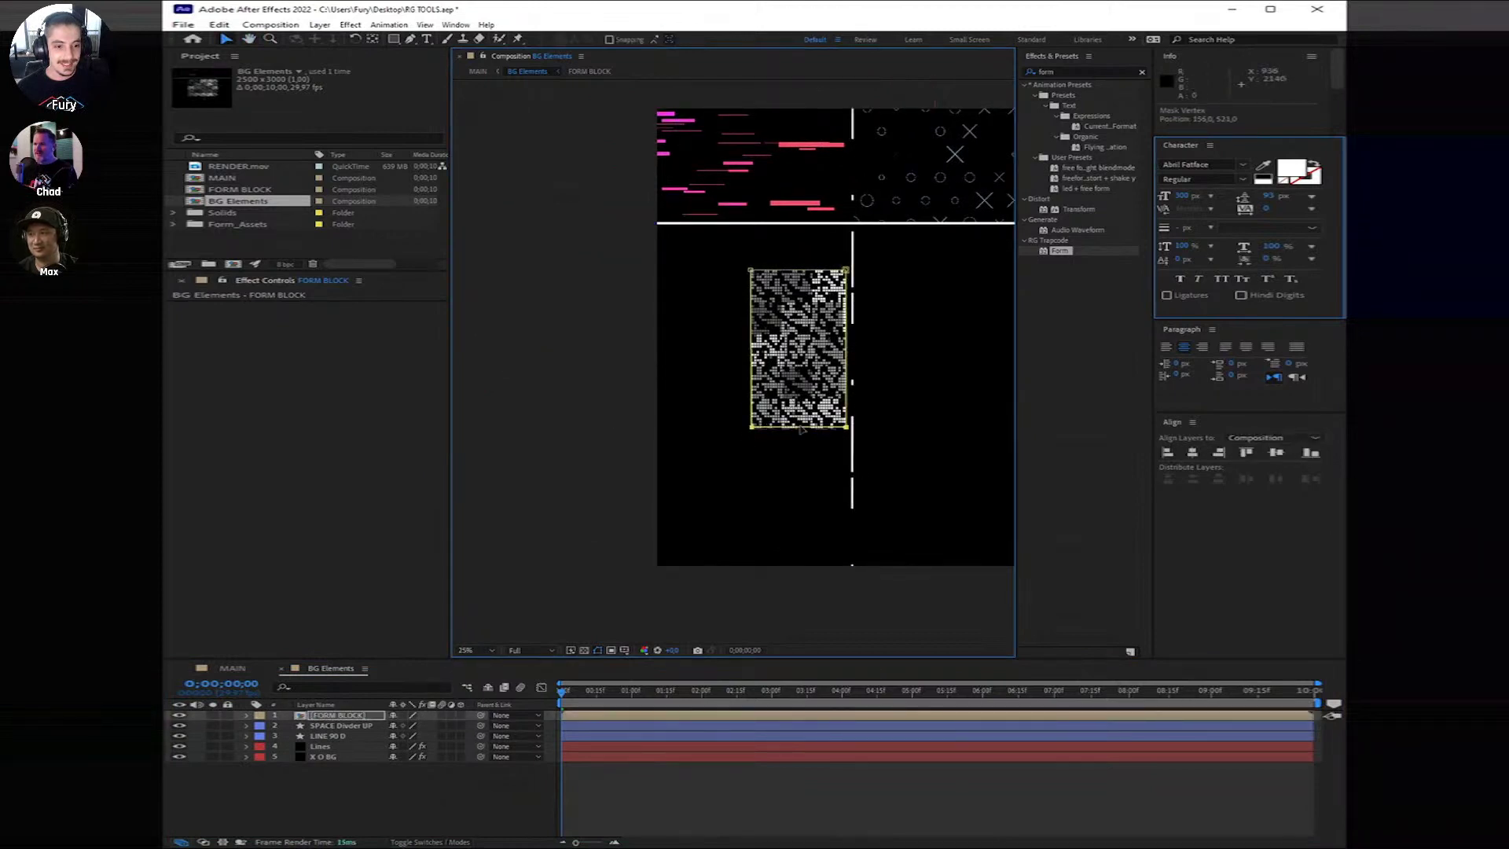
{"action": "left_click_drag", "start_coordinate": [800, 430], "coordinate": [801, 425]}
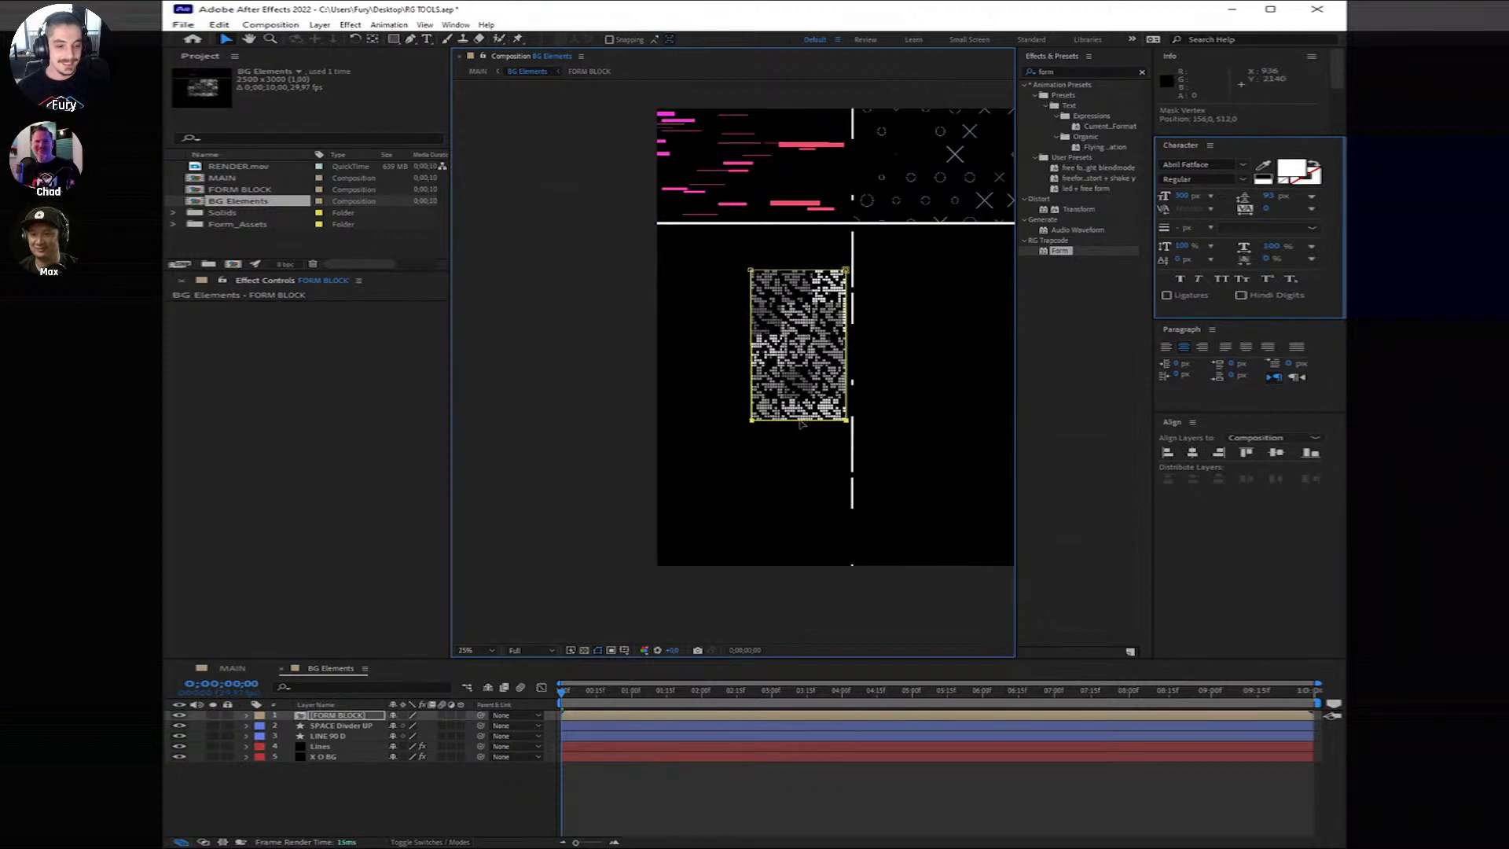
{"action": "left_click", "coordinate": [723, 774]}
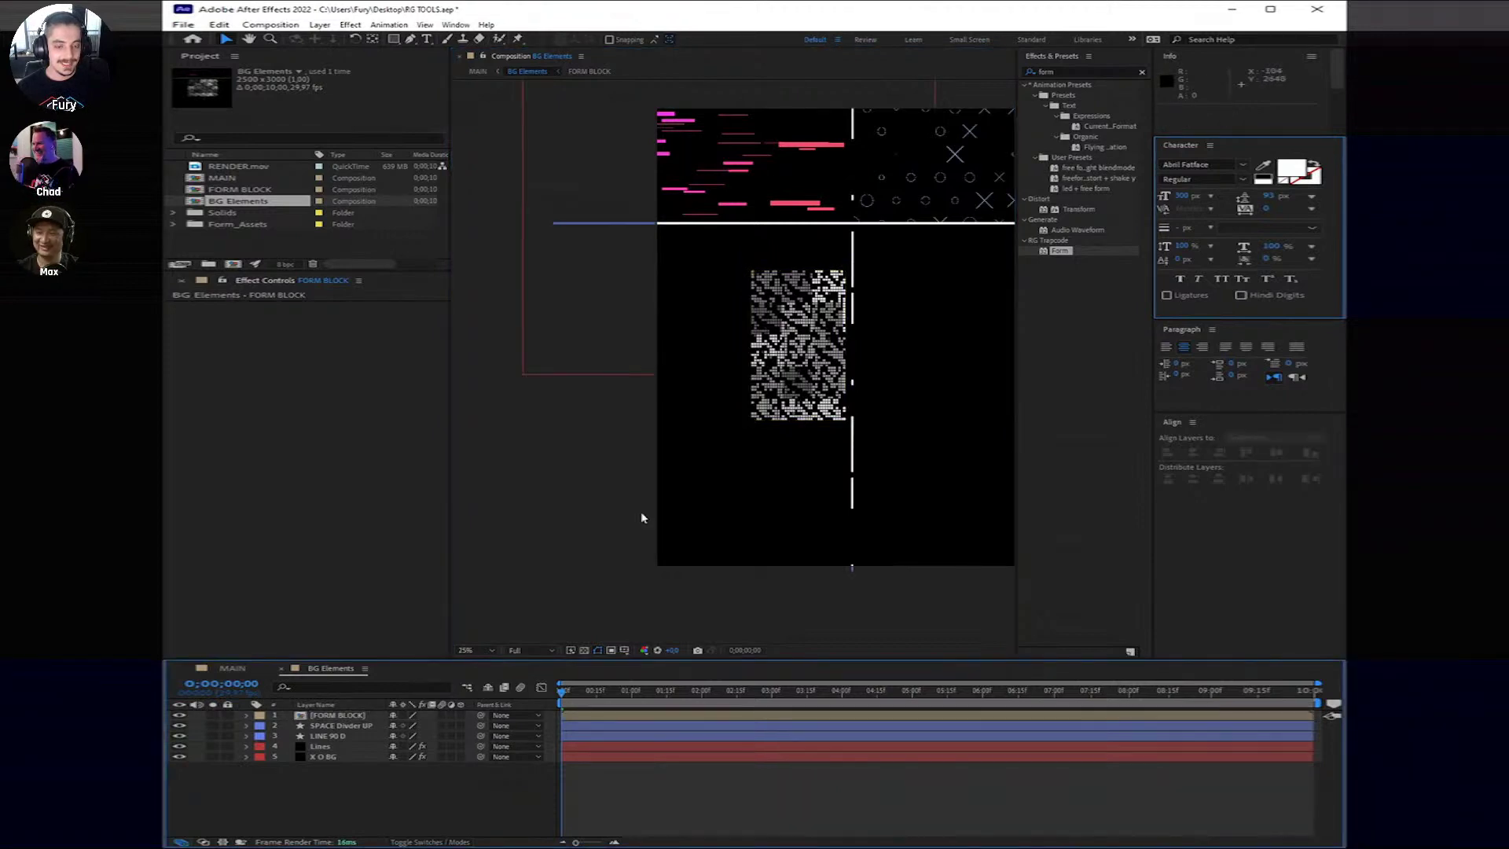
{"action": "left_click_drag", "start_coordinate": [746, 273], "coordinate": [678, 269]}
{"action": "key", "text": "v"}
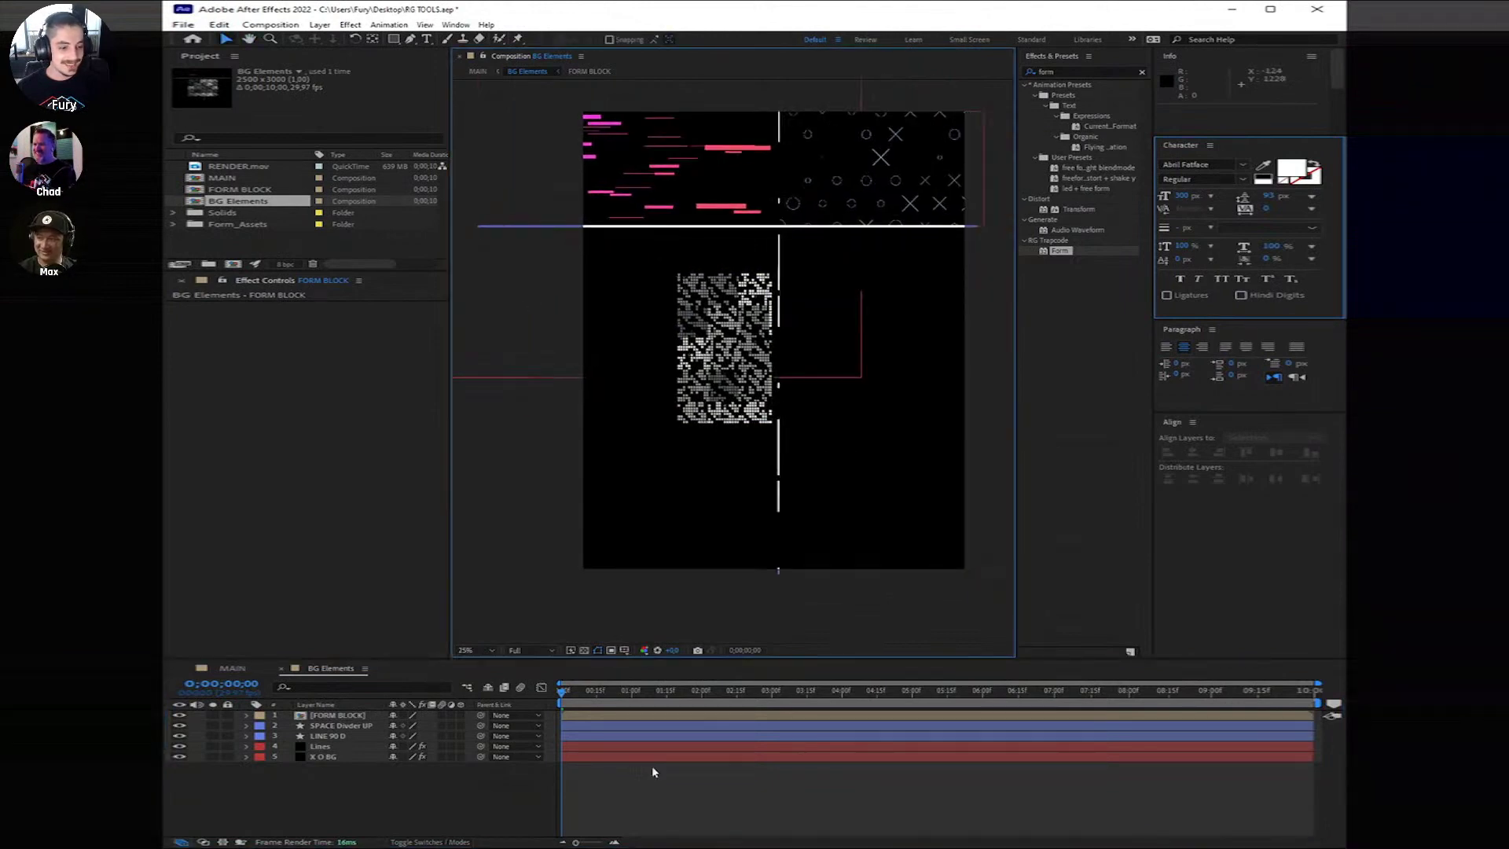
Step: Add a black solid at the composition size of 2500 x 3000 px and rename its layer FORM BLOCK THIN
{"action": "left_click", "coordinate": [665, 782]}
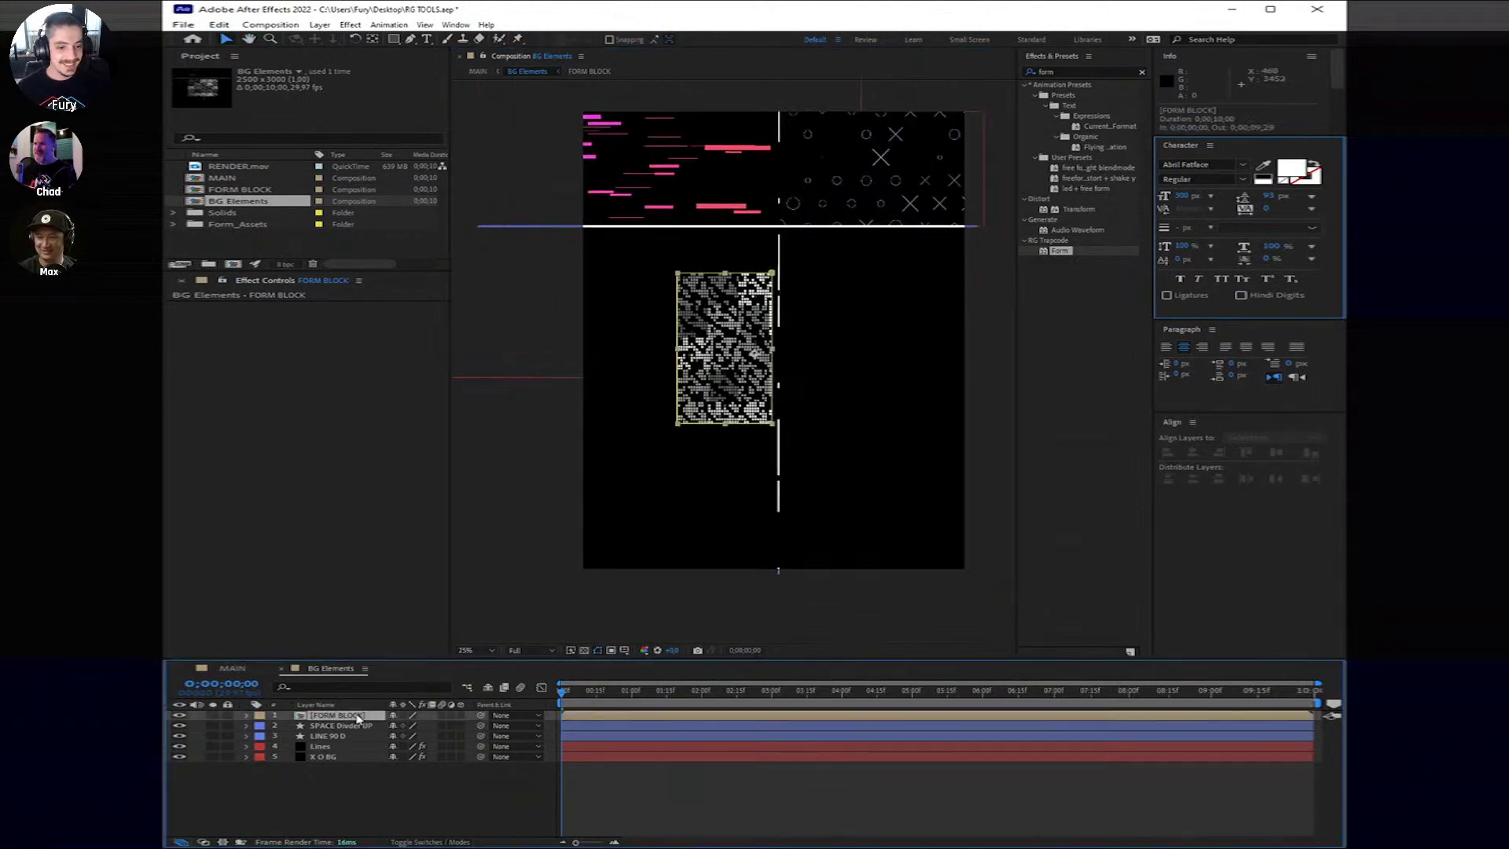
{"action": "right_click", "coordinate": [665, 788]}
{"action": "left_click", "coordinate": [885, 660]}
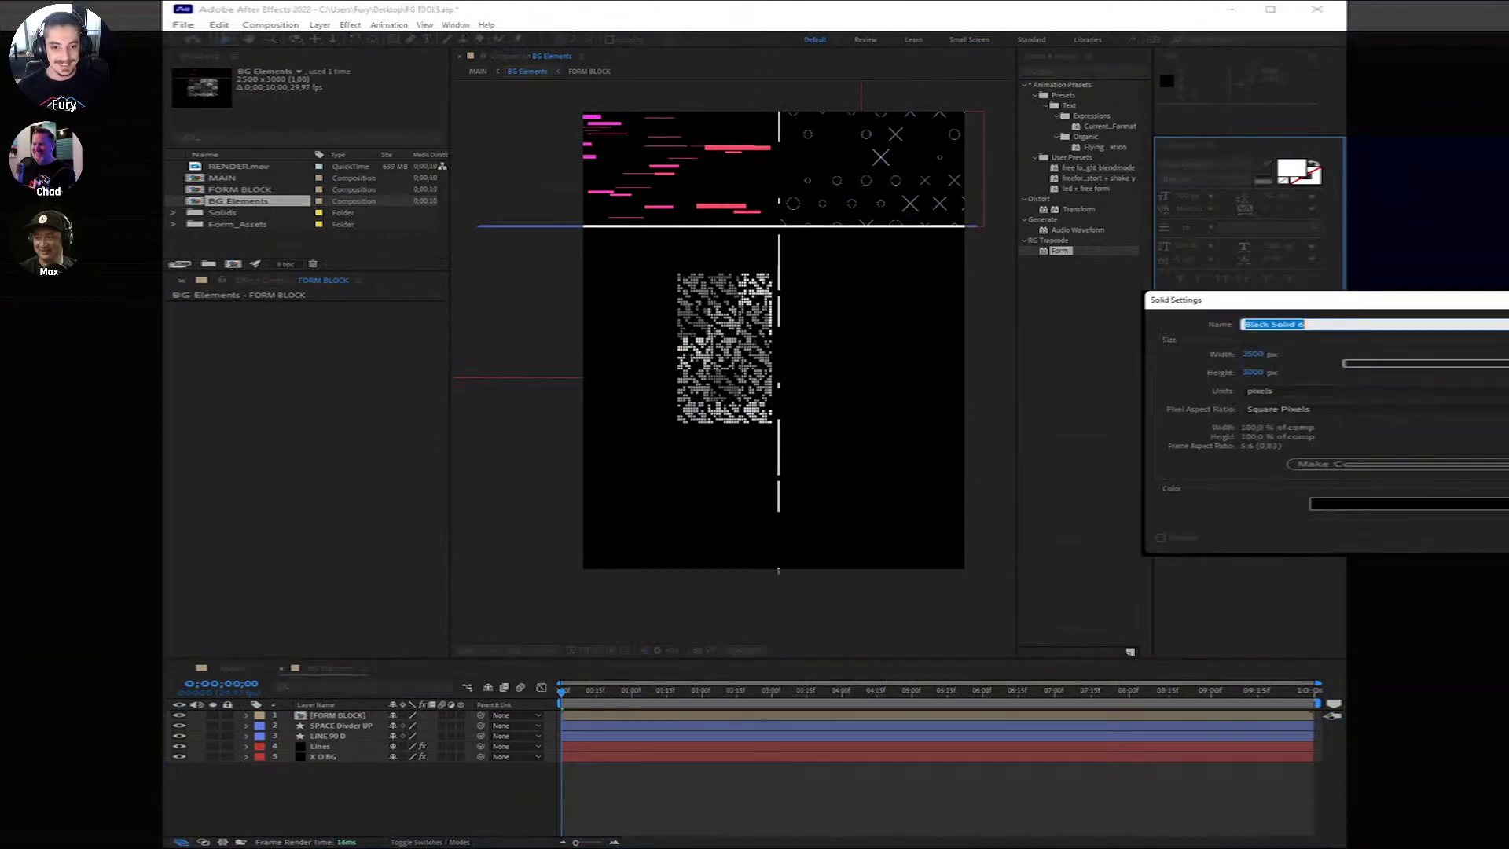
{"action": "key", "text": "Return"}
{"action": "right_click", "coordinate": [356, 717]}
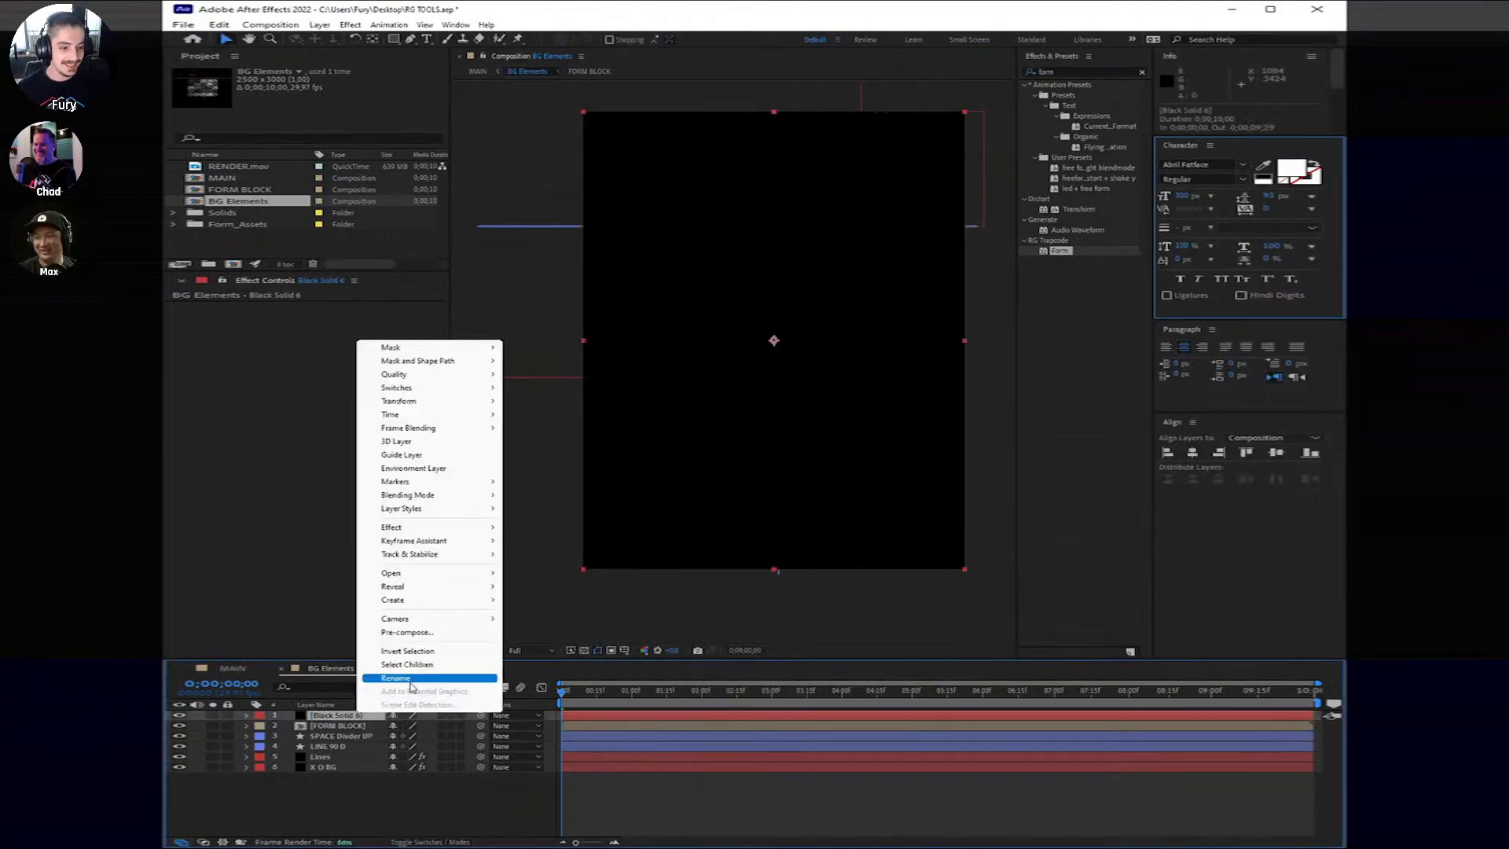
{"action": "left_click", "coordinate": [417, 683]}
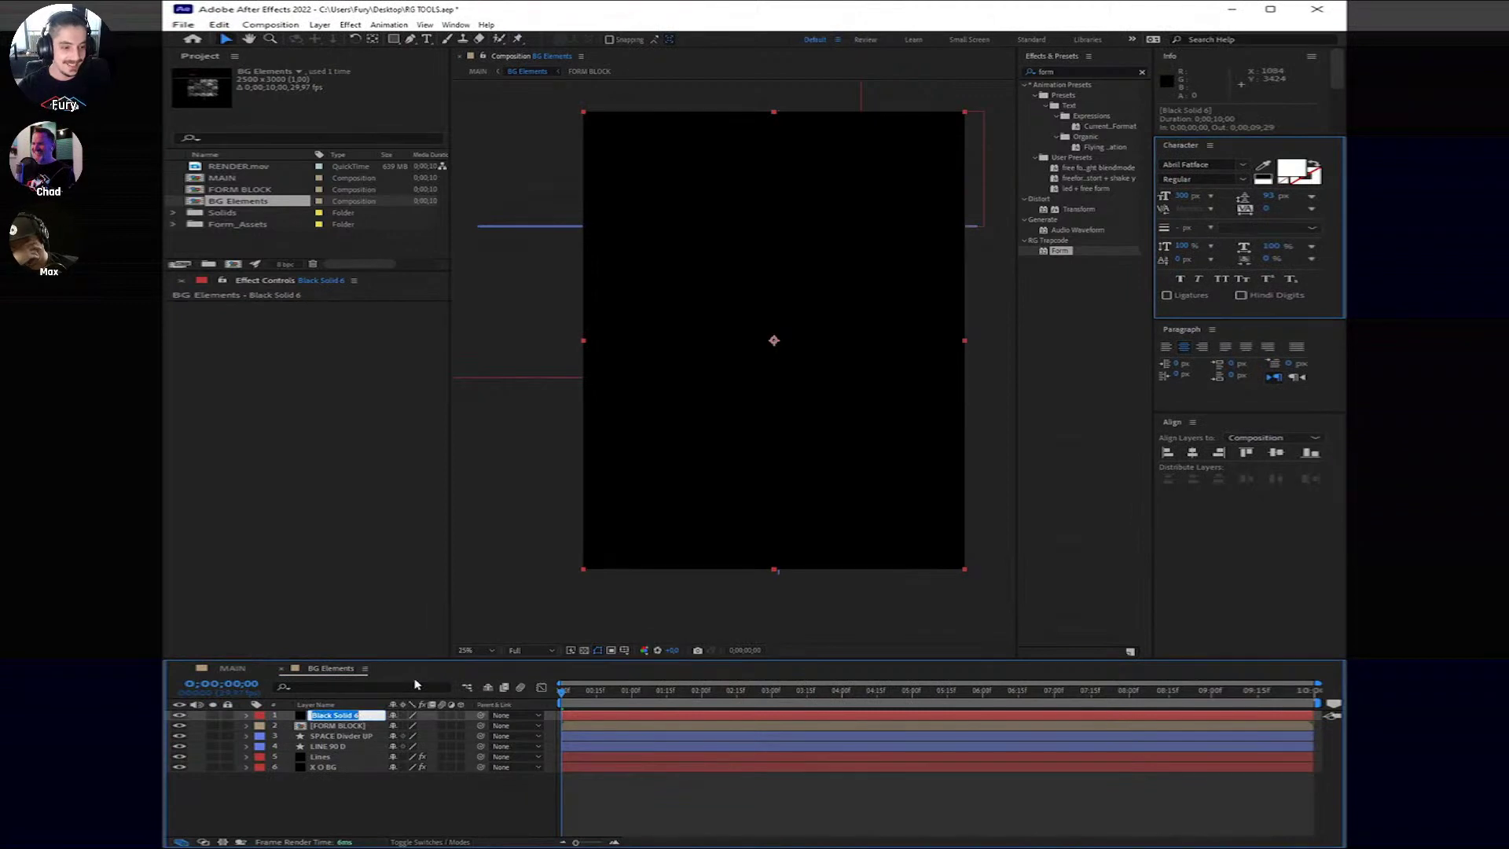
{"action": "type", "text": "FORM BLOCK TH"}
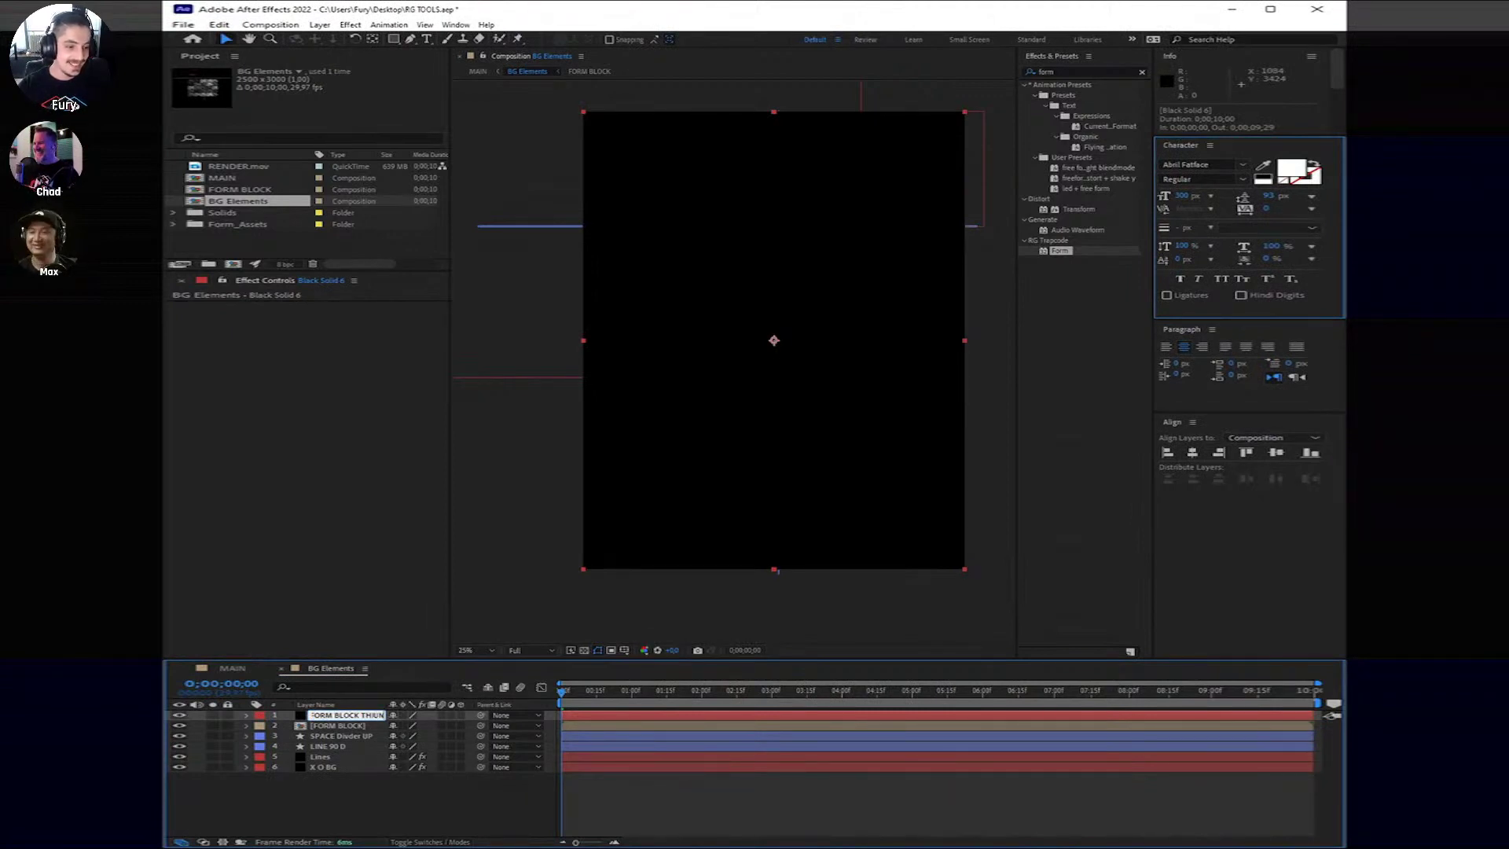
{"action": "type", "text": "IN"}
{"action": "key", "text": "Return"}
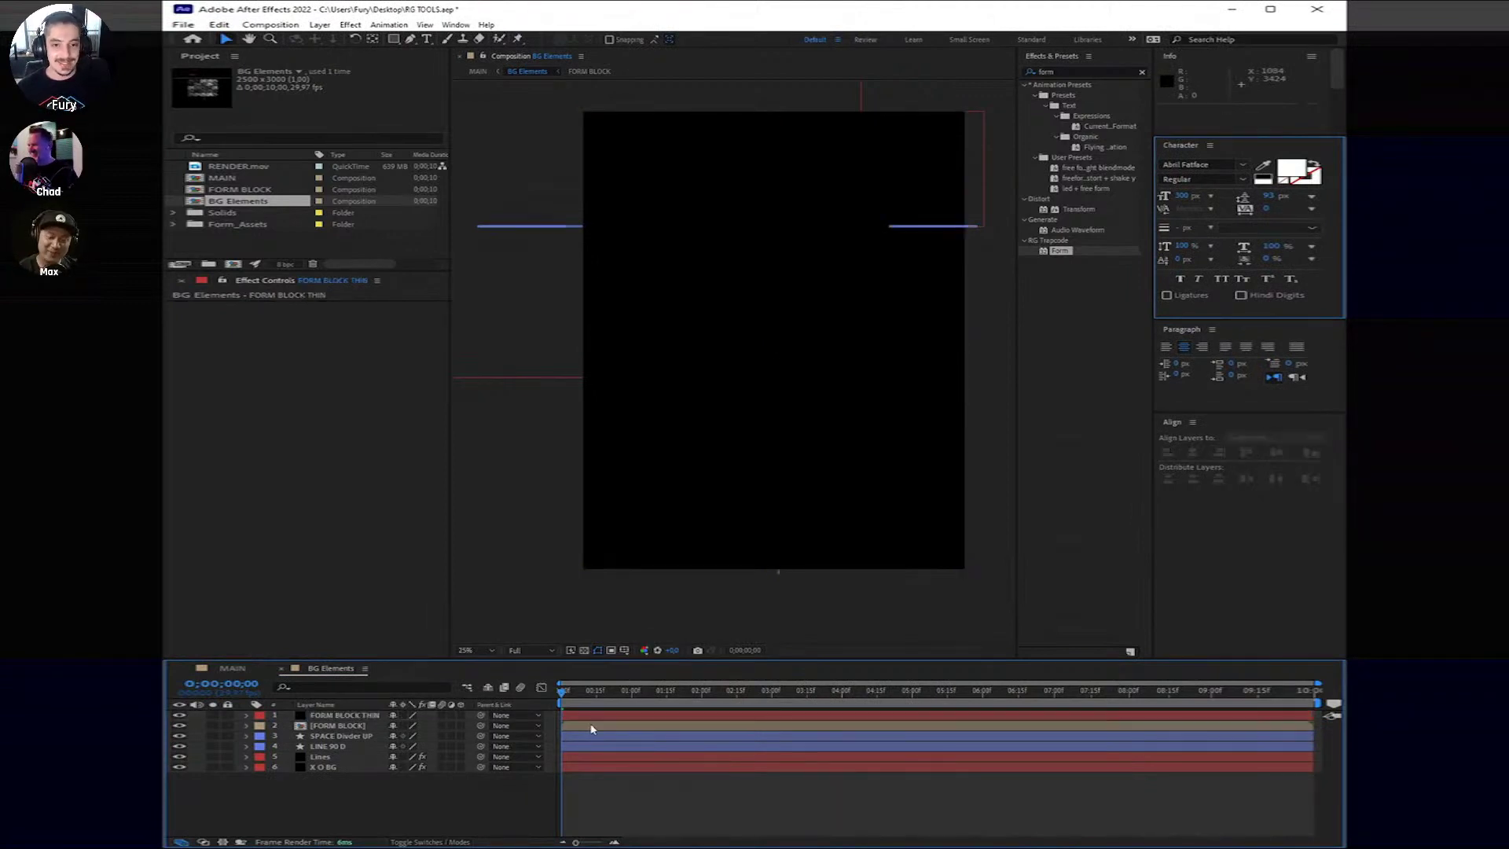
Step: Apply the Trapcode Form effect to the FORM BLOCK THIN layer and check its Show Forms settings
{"action": "left_click_drag", "start_coordinate": [1055, 251], "coordinate": [540, 747]}
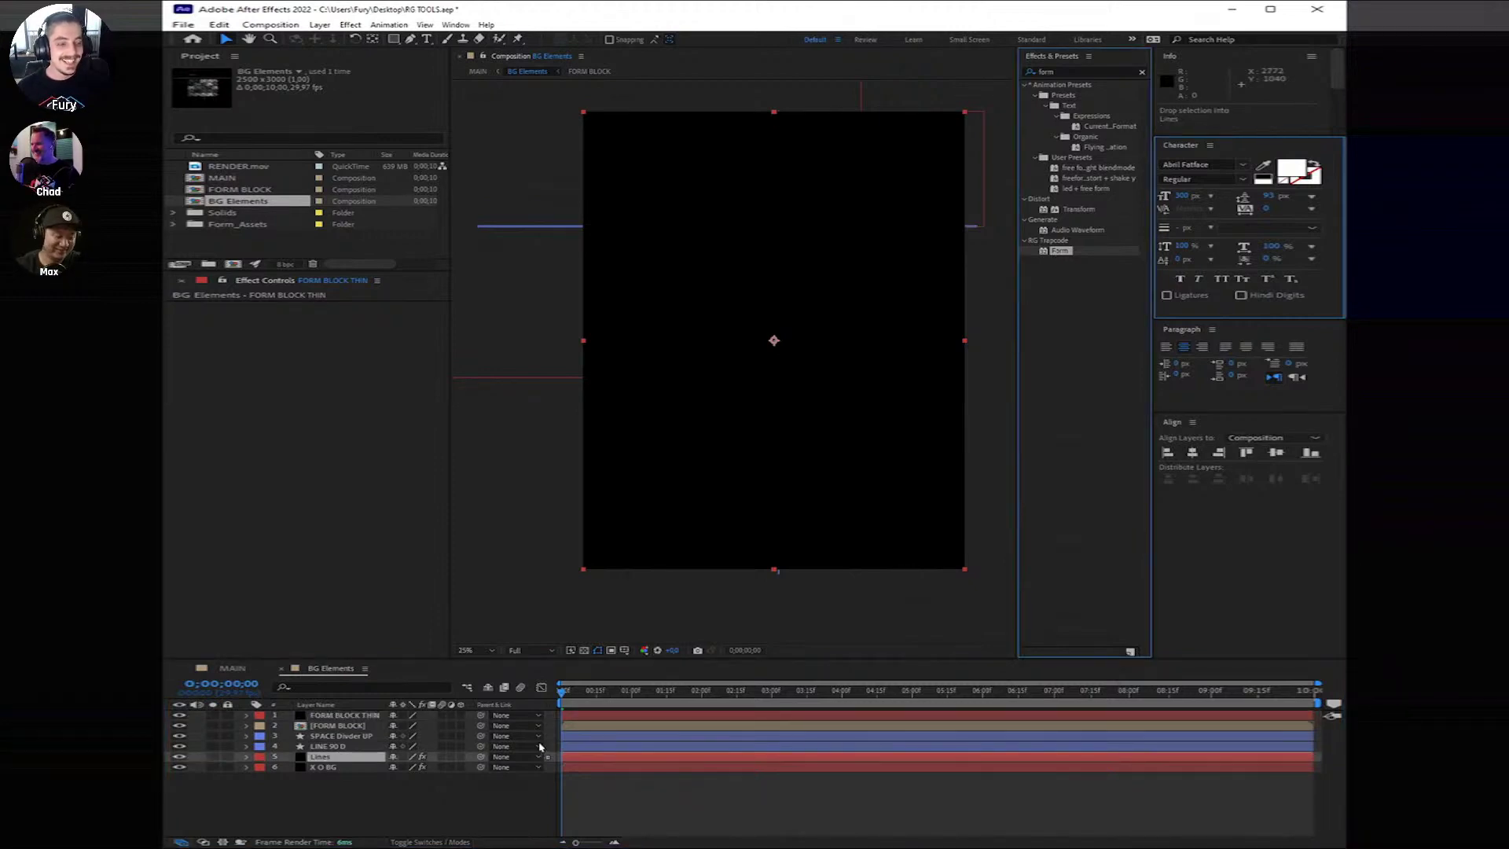
{"action": "left_click_drag", "start_coordinate": [540, 746], "coordinate": [519, 550]}
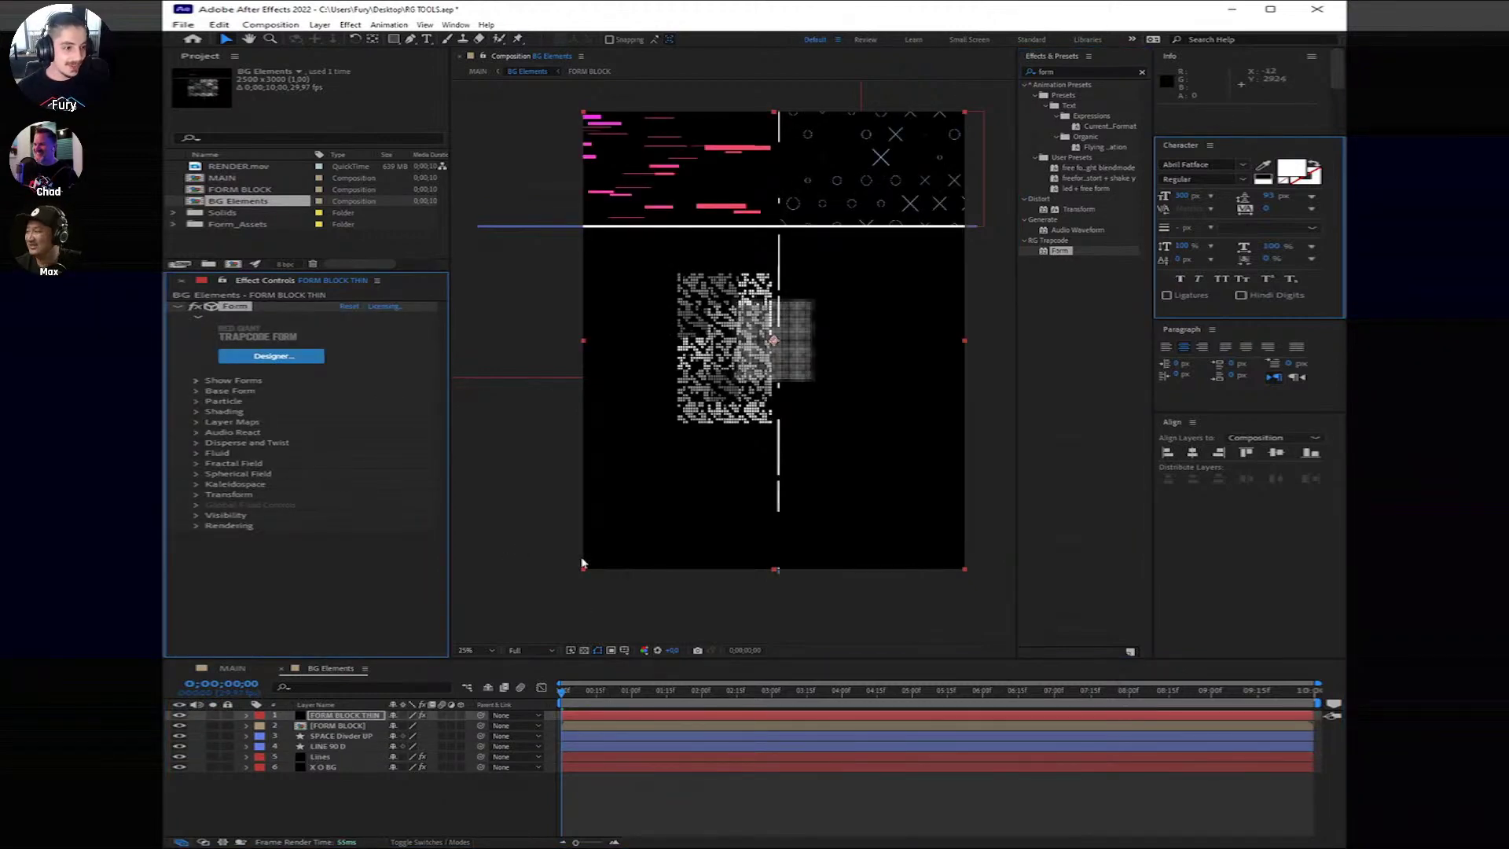
{"action": "left_click", "coordinate": [198, 382]}
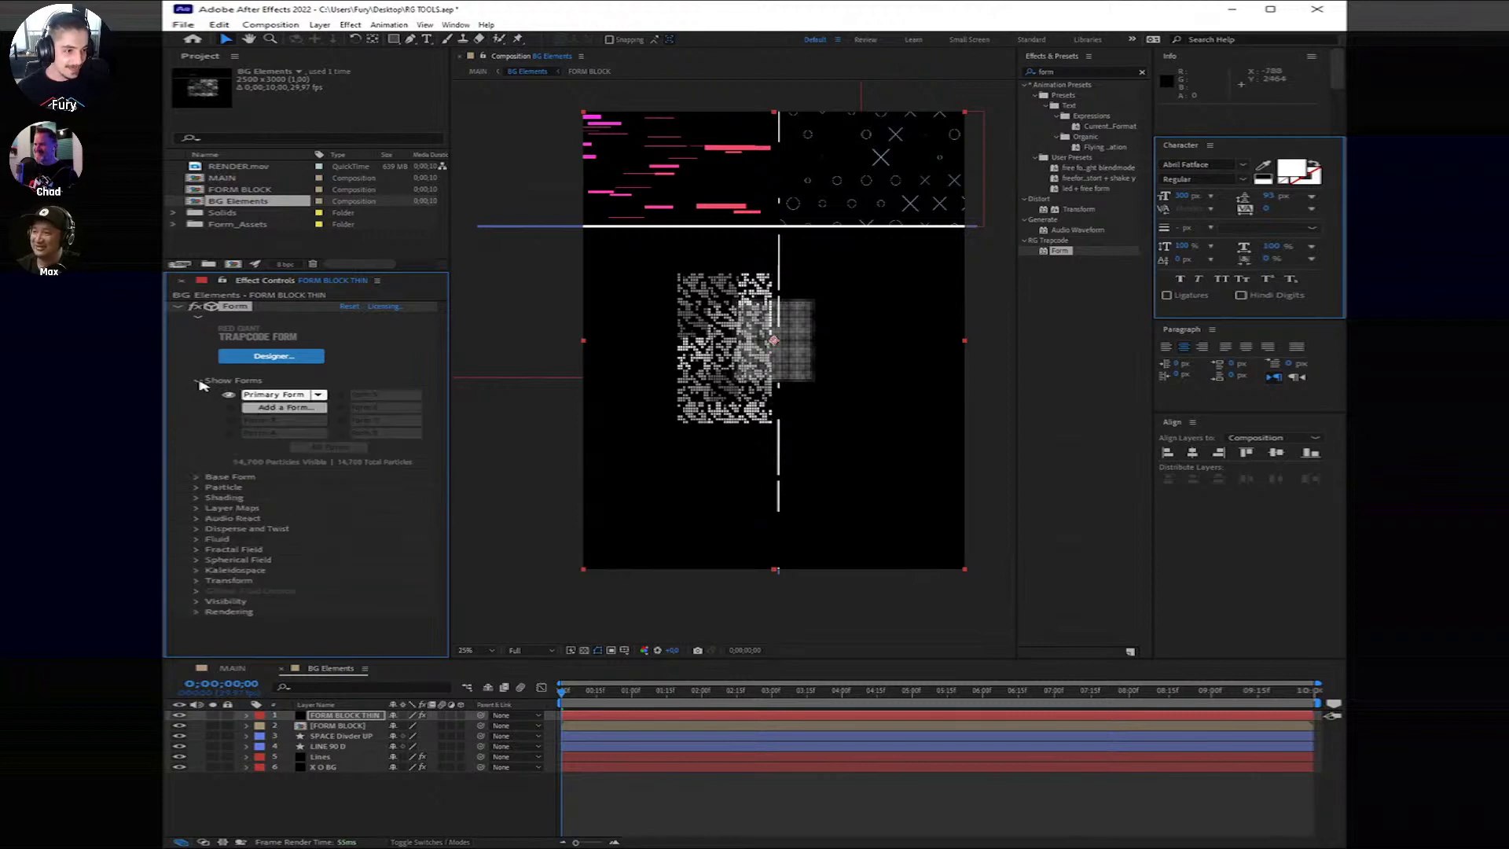
{"action": "left_click", "coordinate": [198, 381]}
Step: Set the base form of FORM BLOCK THIN to 5 particles in X, 5 in Y and 1 in Z
{"action": "left_click", "coordinate": [197, 391]}
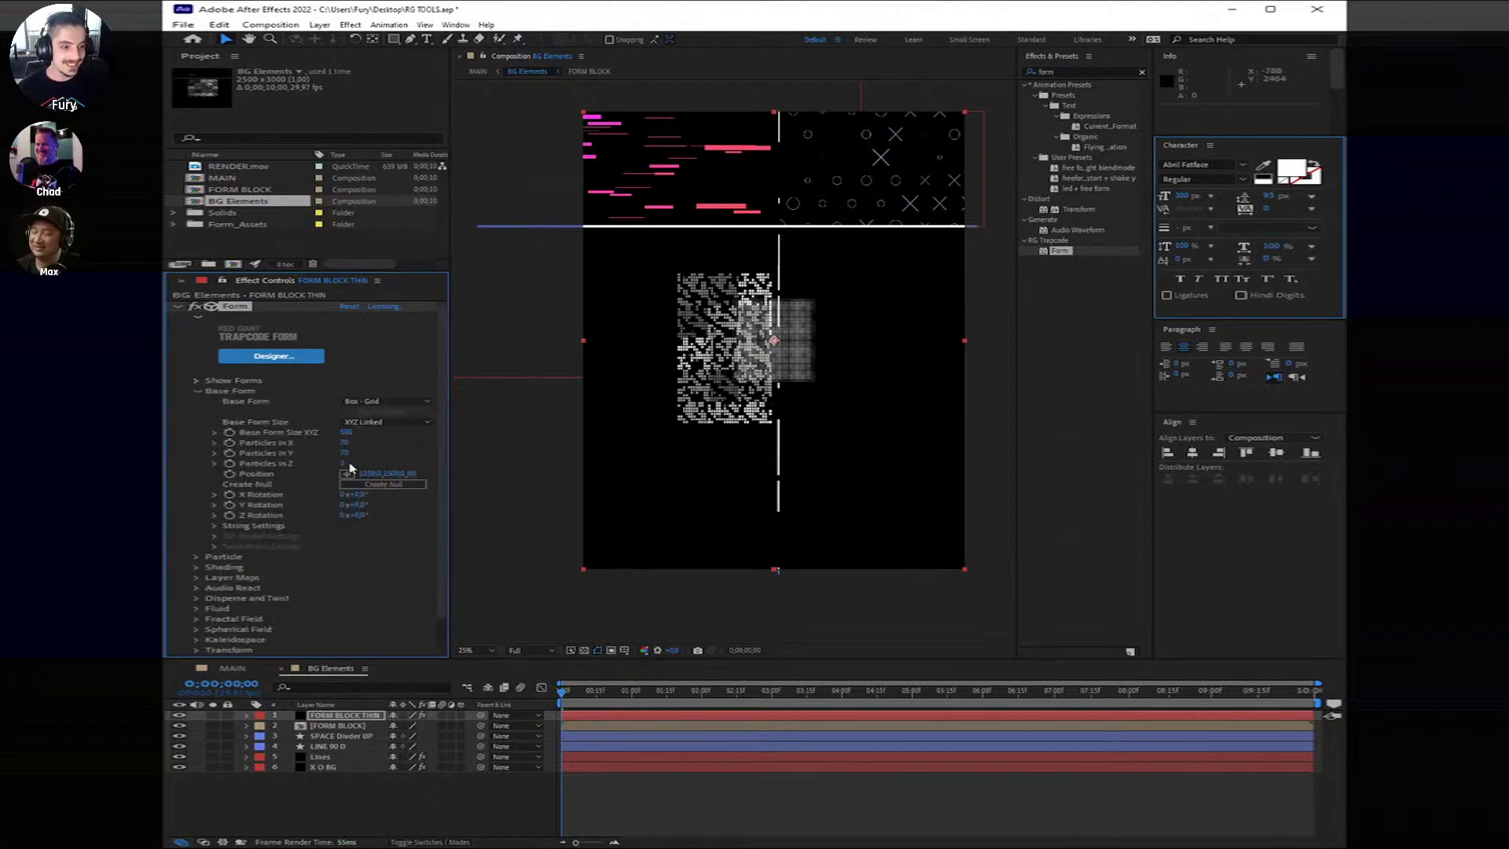
{"action": "left_click", "coordinate": [343, 443]}
{"action": "type", "text": "5"}
{"action": "key", "text": "Tab"}
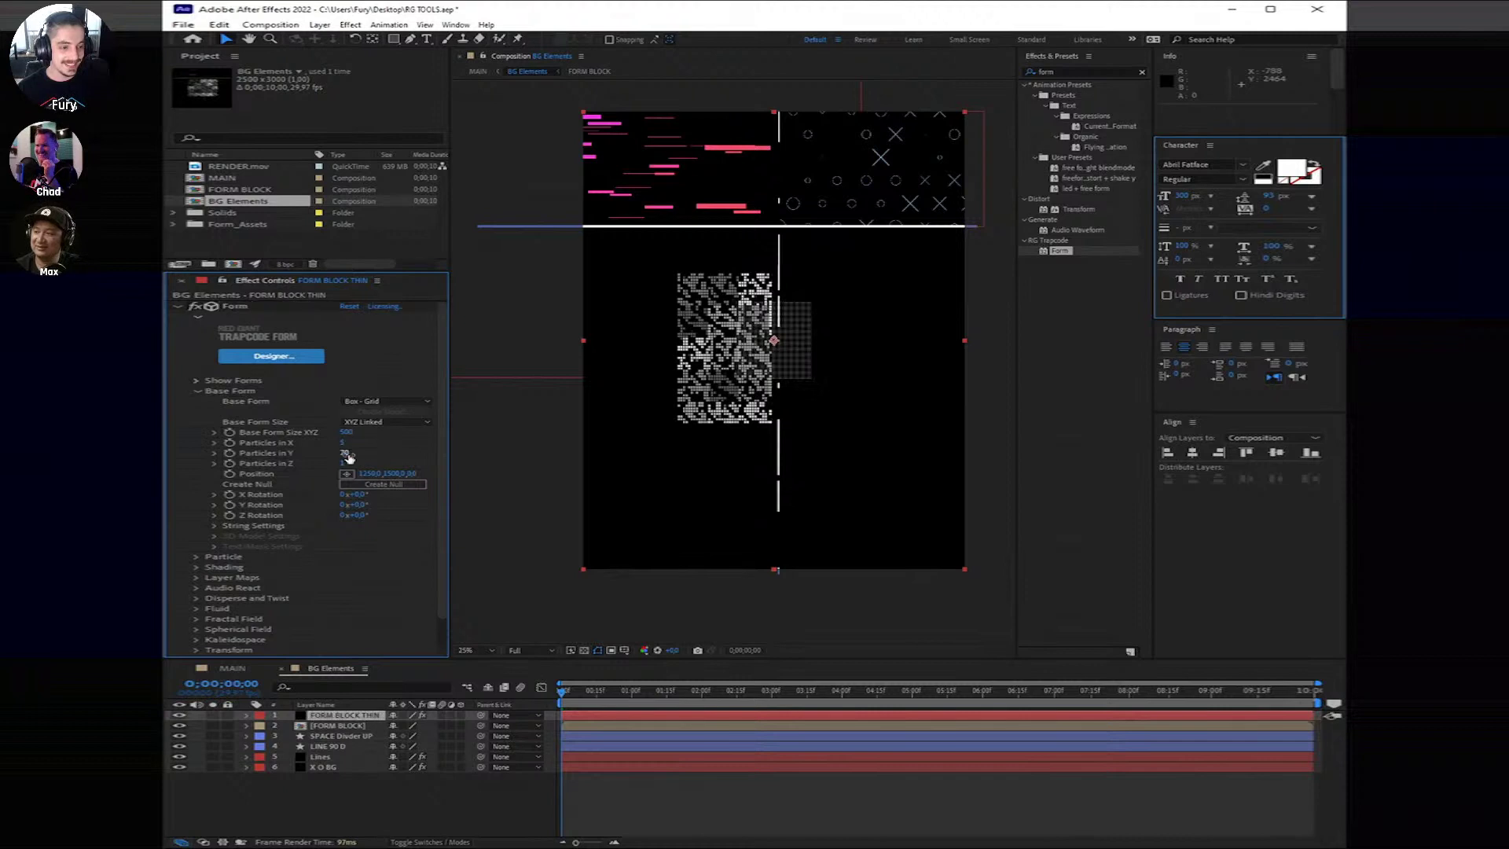
{"action": "type", "text": "5"}
{"action": "key", "text": "Return"}
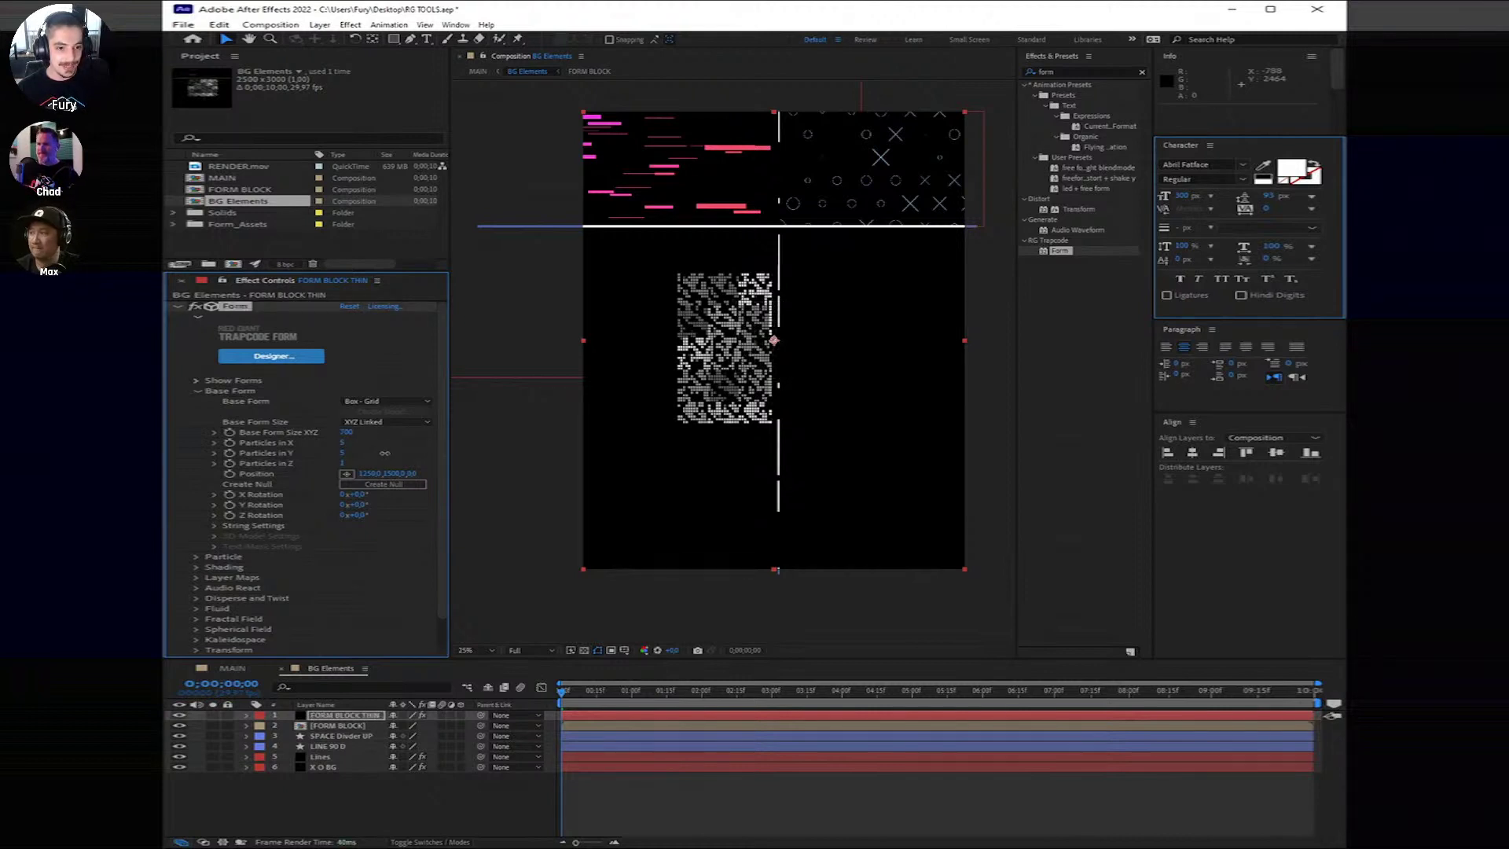
Step: Switch the particle type of FORM BLOCK THIN's Form effect to Sprite
{"action": "left_click", "coordinate": [197, 391]}
{"action": "left_click", "coordinate": [198, 403]}
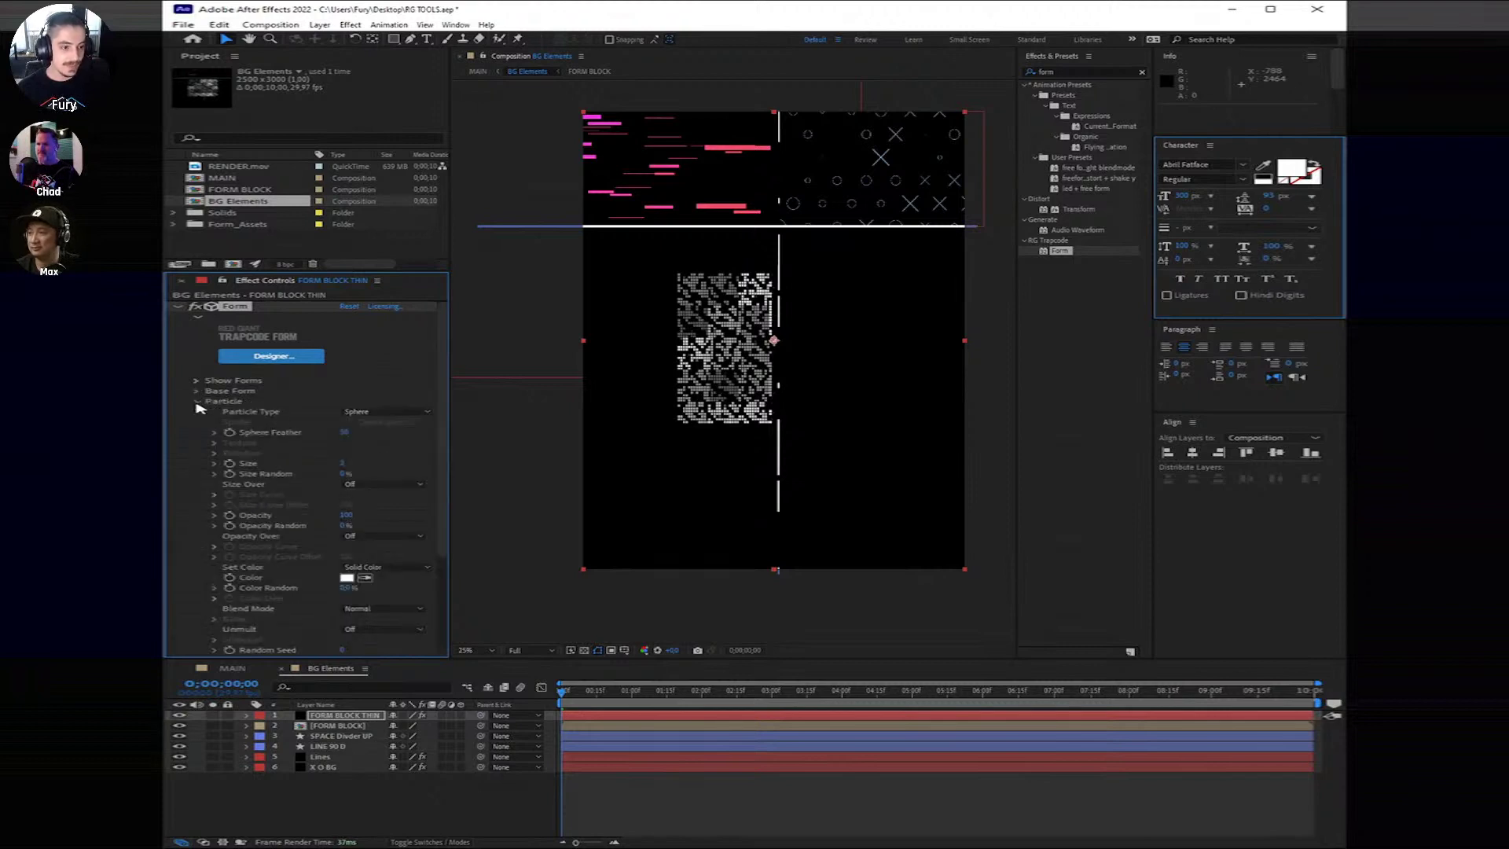
{"action": "left_click", "coordinate": [379, 418]}
{"action": "left_click", "coordinate": [381, 437]}
{"action": "left_click", "coordinate": [385, 411]}
Step: Load the Blips 04 sprite from the Symbols category of the sprite library as the particle
{"action": "left_click", "coordinate": [382, 428]}
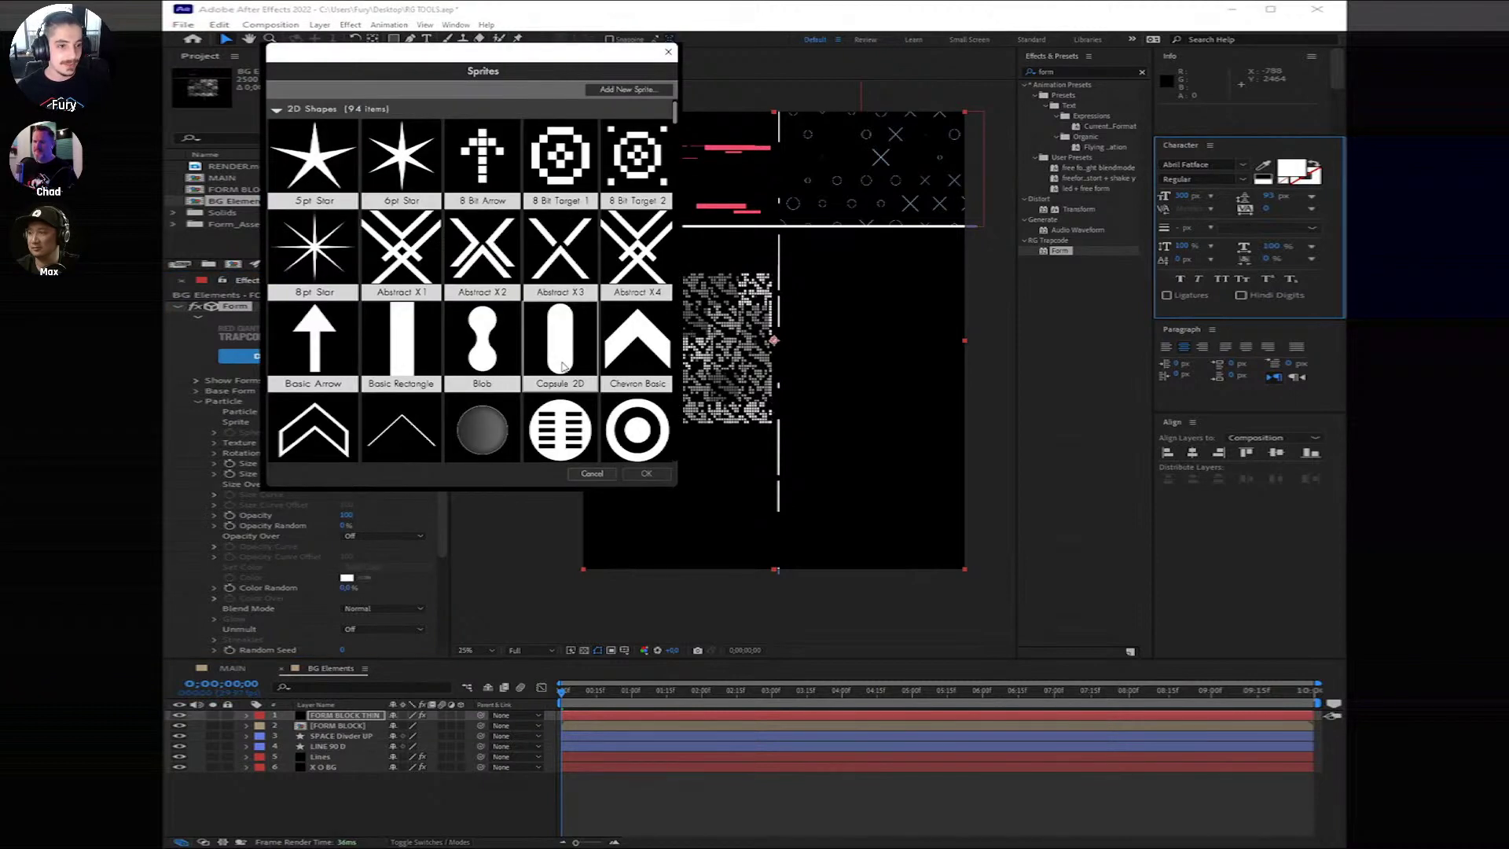
{"action": "scroll", "coordinate": [573, 365], "scroll_direction": "down", "scroll_amount": 2}
{"action": "scroll", "coordinate": [662, 293], "scroll_direction": "down", "scroll_amount": 15}
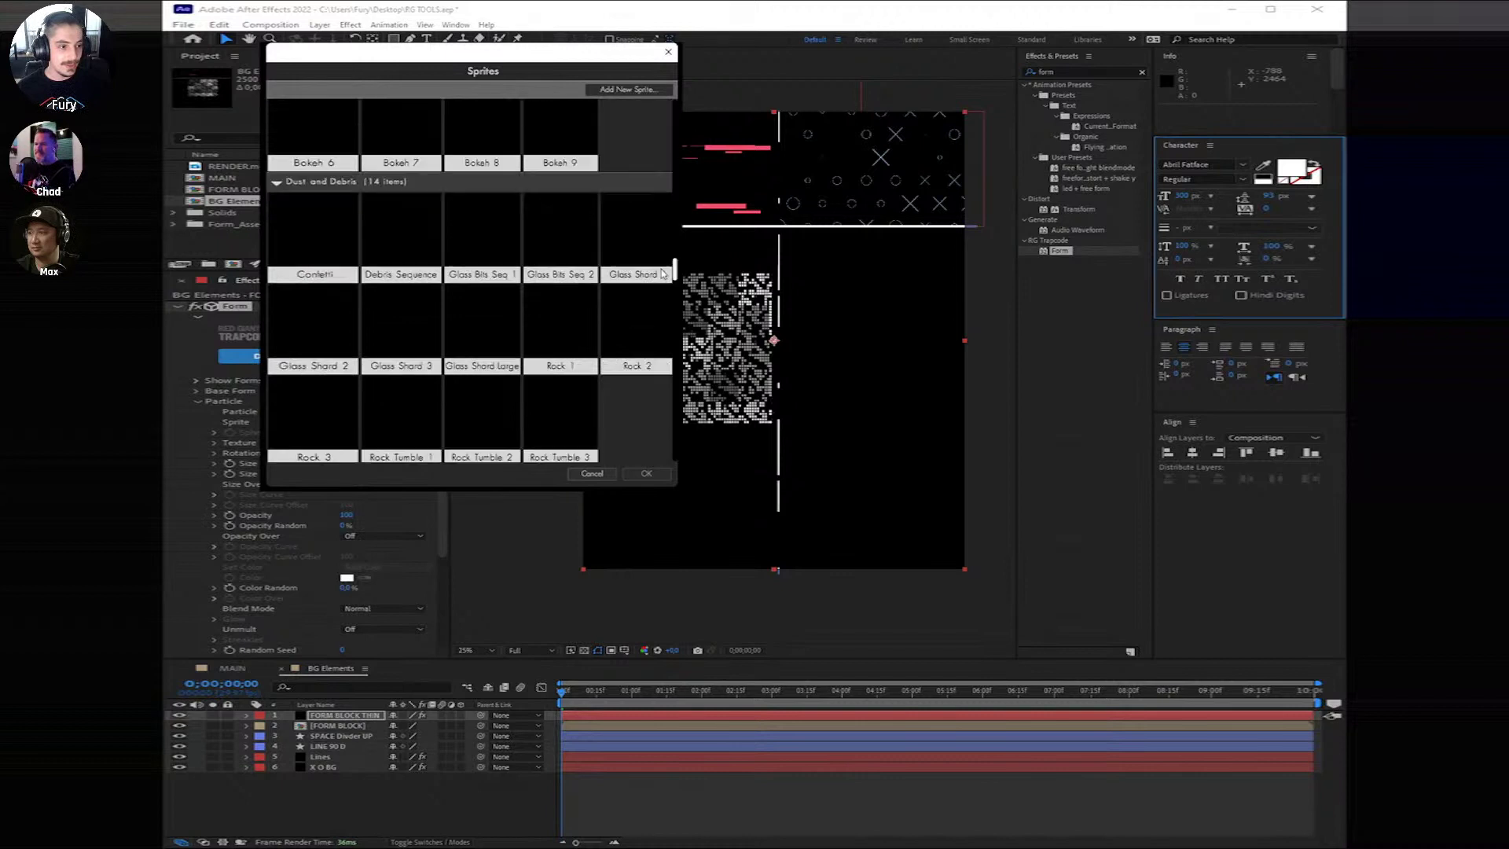
{"action": "scroll", "coordinate": [661, 293], "scroll_direction": "down", "scroll_amount": 3}
{"action": "scroll", "coordinate": [662, 301], "scroll_direction": "down", "scroll_amount": 8}
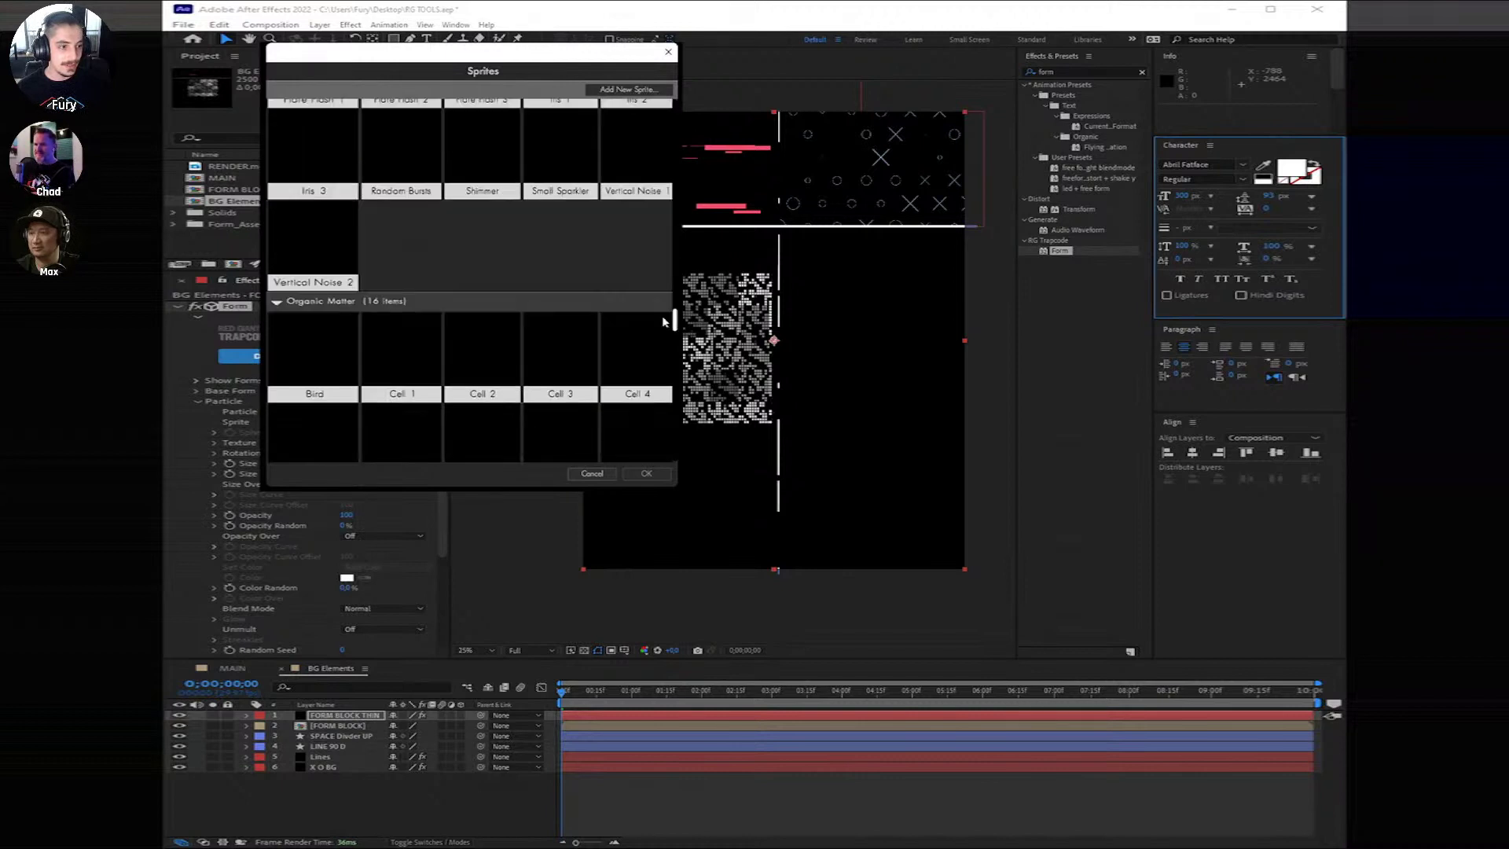
{"action": "scroll", "coordinate": [657, 360], "scroll_direction": "down", "scroll_amount": 10}
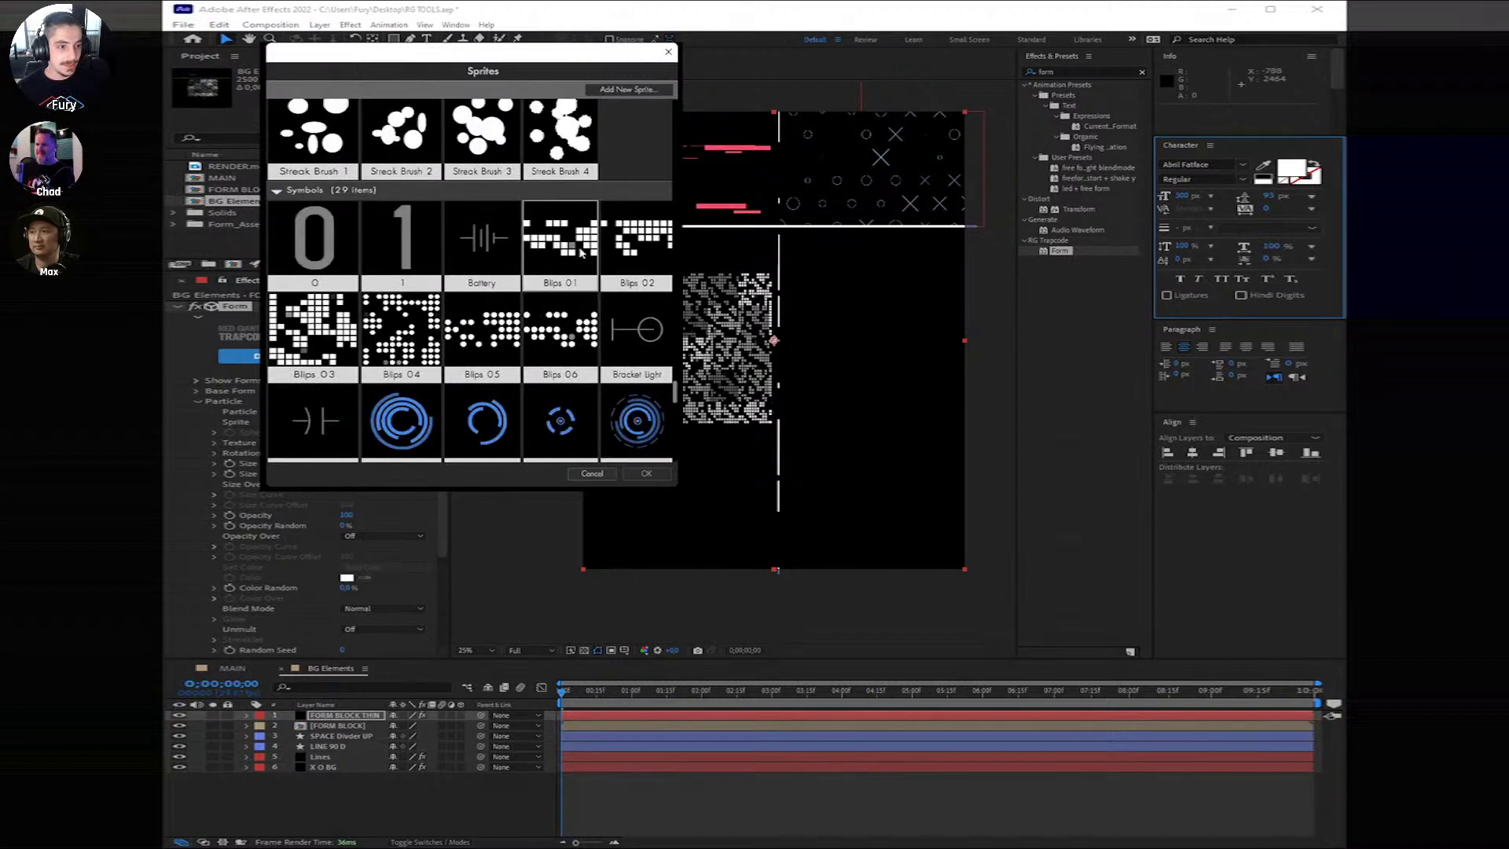
{"action": "left_click", "coordinate": [404, 334]}
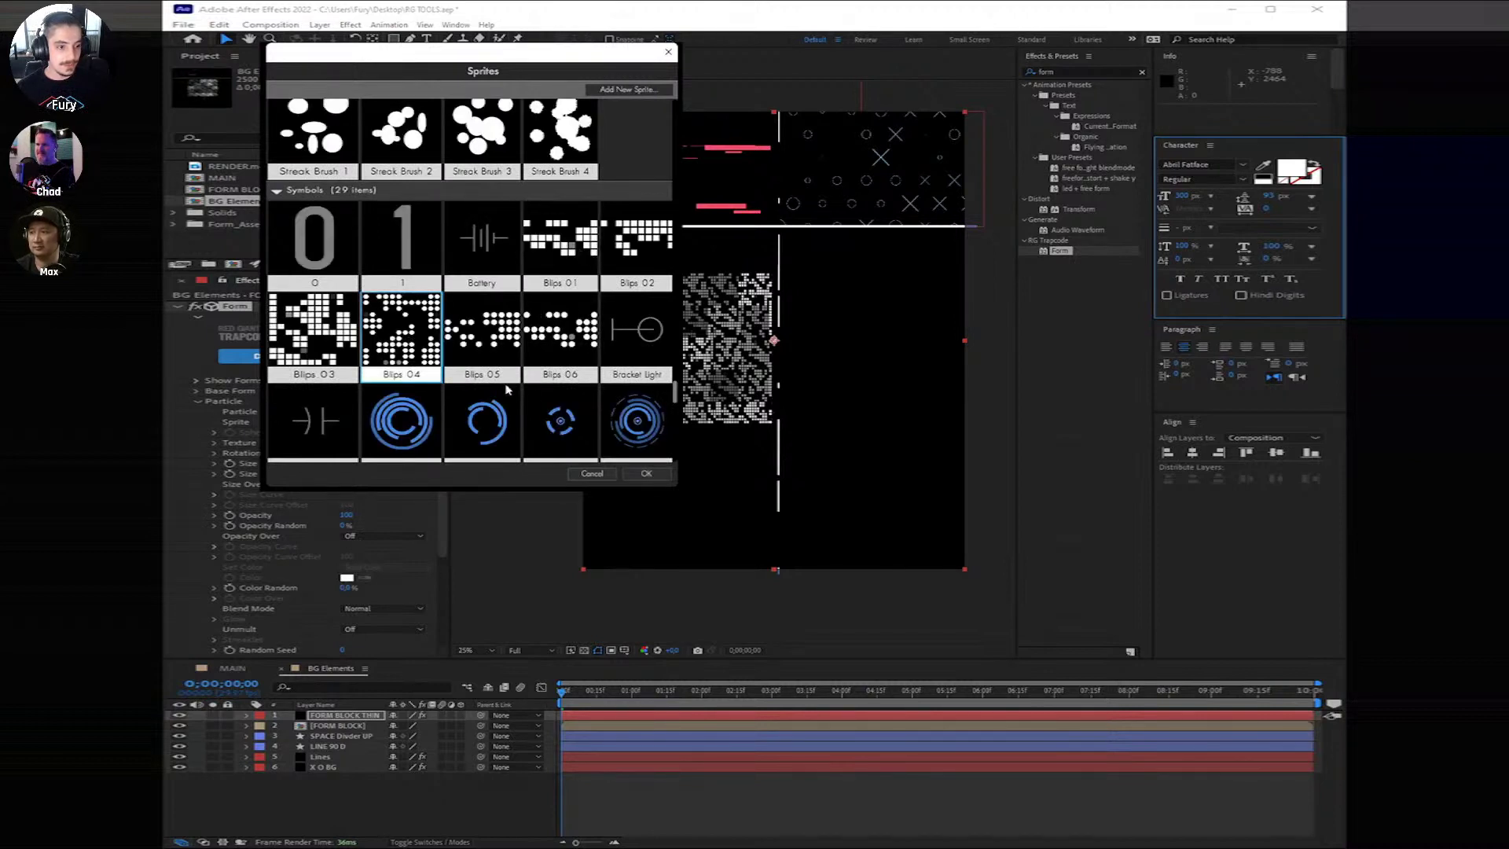
{"action": "left_click", "coordinate": [645, 475]}
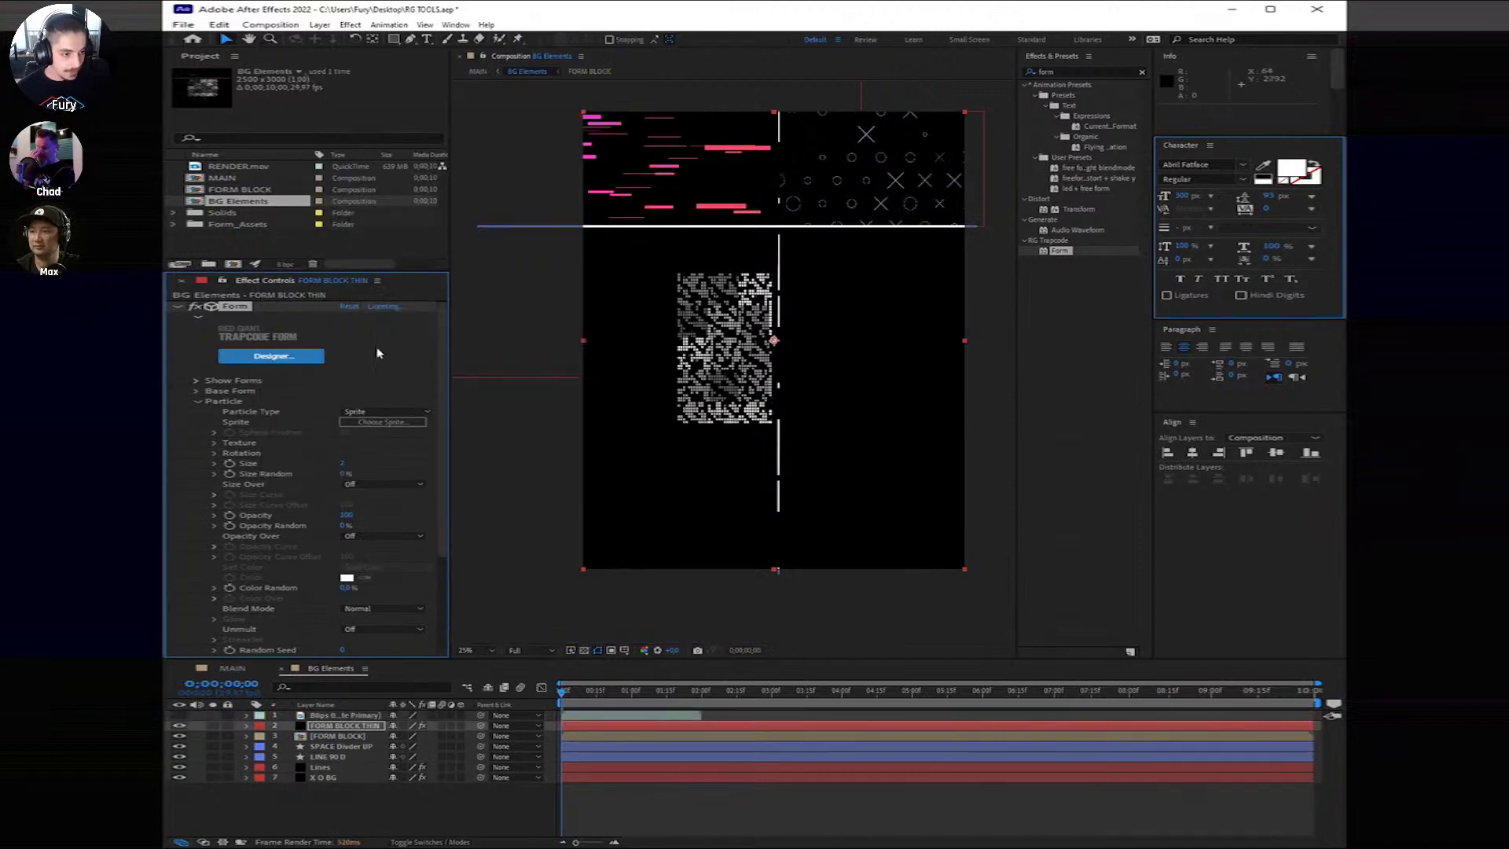
Step: Set the particle size to 100 and increase the linked XYZ base form size to about 1400
{"action": "left_click", "coordinate": [342, 463]}
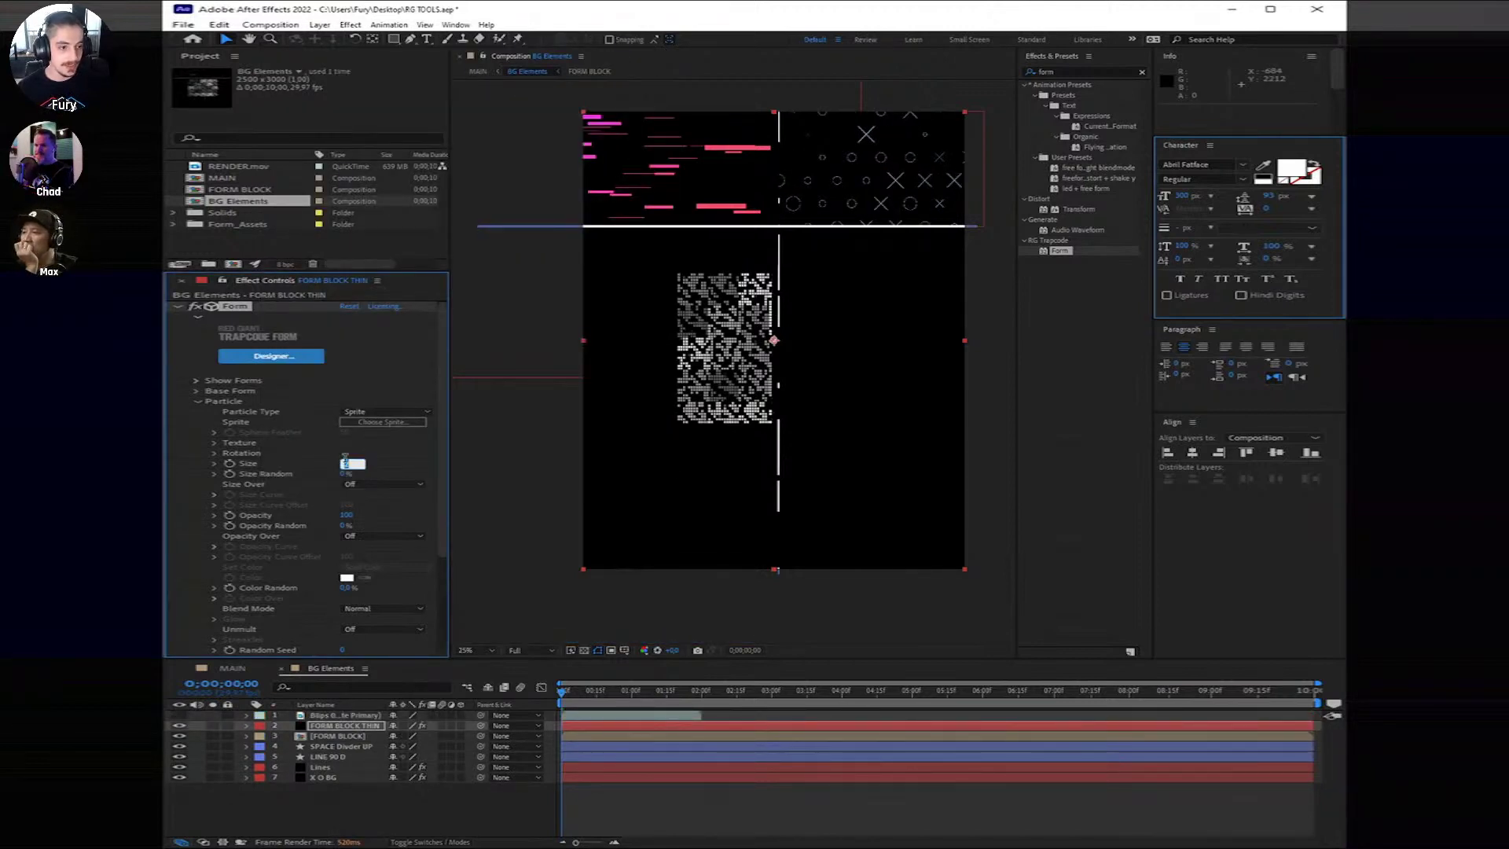
{"action": "type", "text": "100"}
{"action": "key", "text": "Return"}
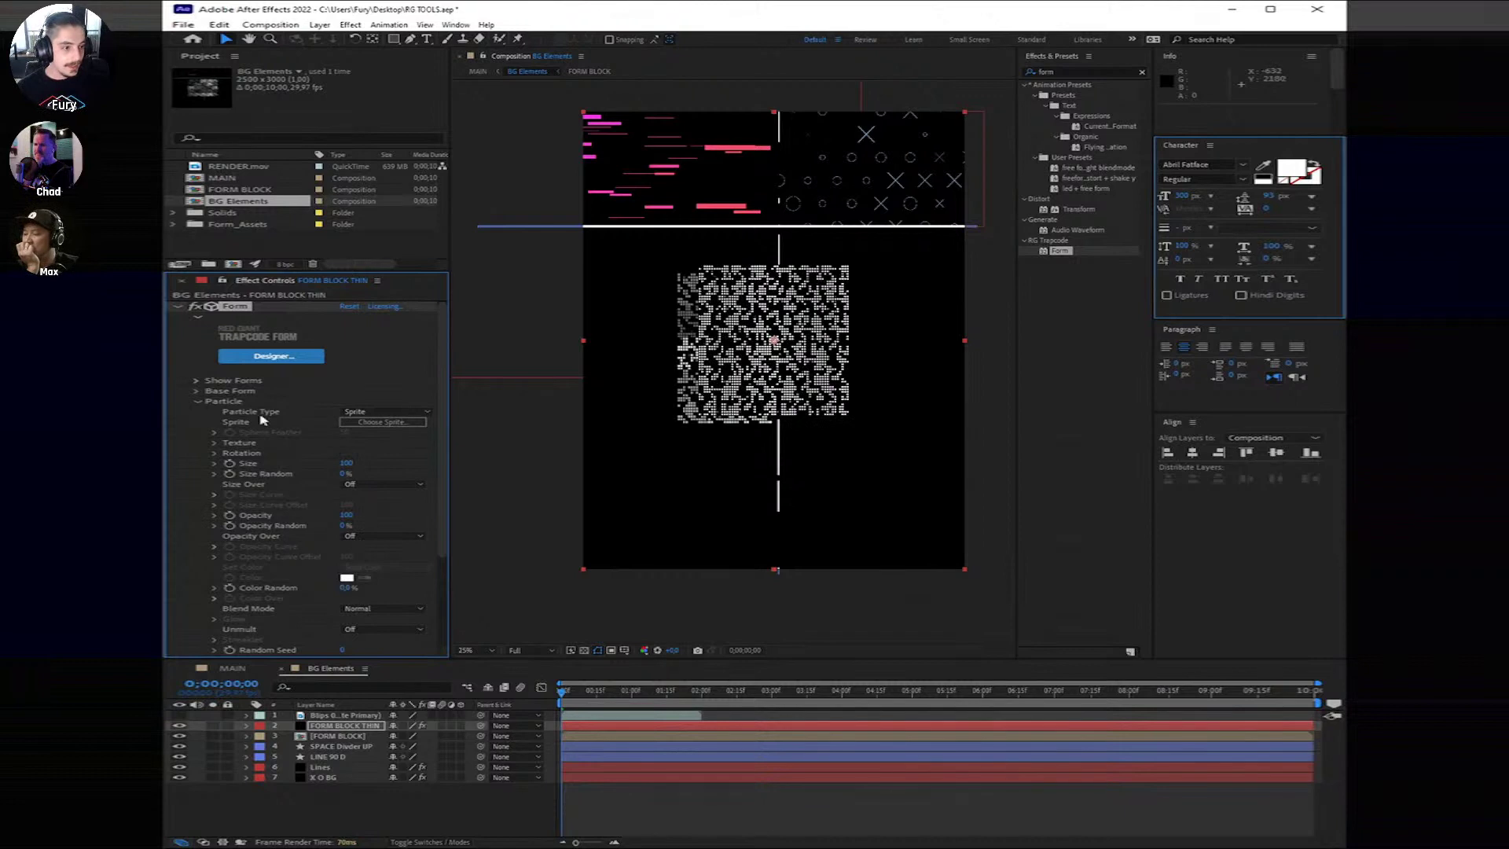
{"action": "left_click", "coordinate": [196, 390]}
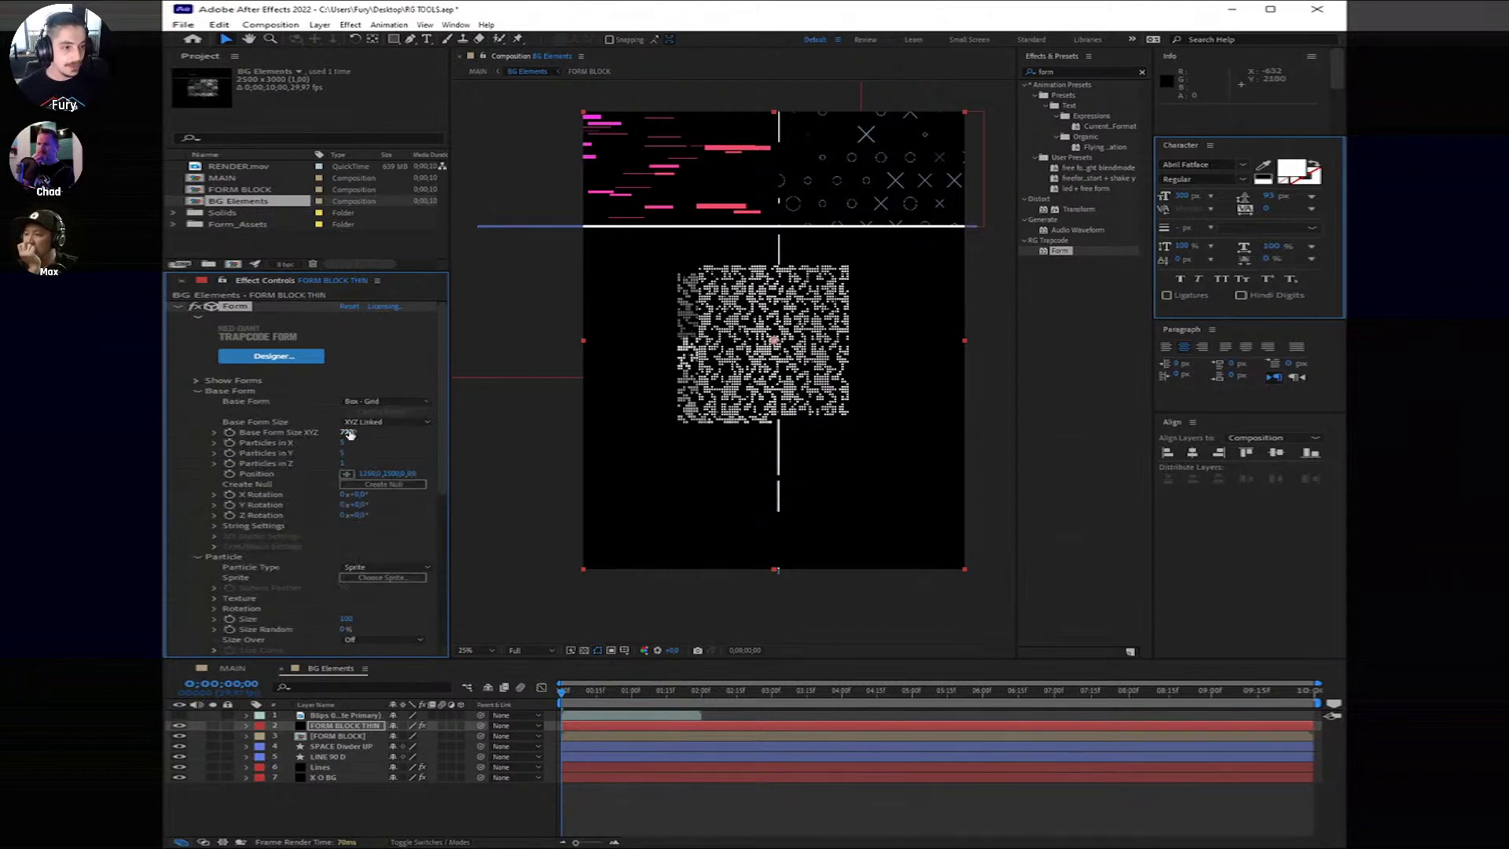
{"action": "left_click_drag", "start_coordinate": [350, 435], "coordinate": [397, 439]}
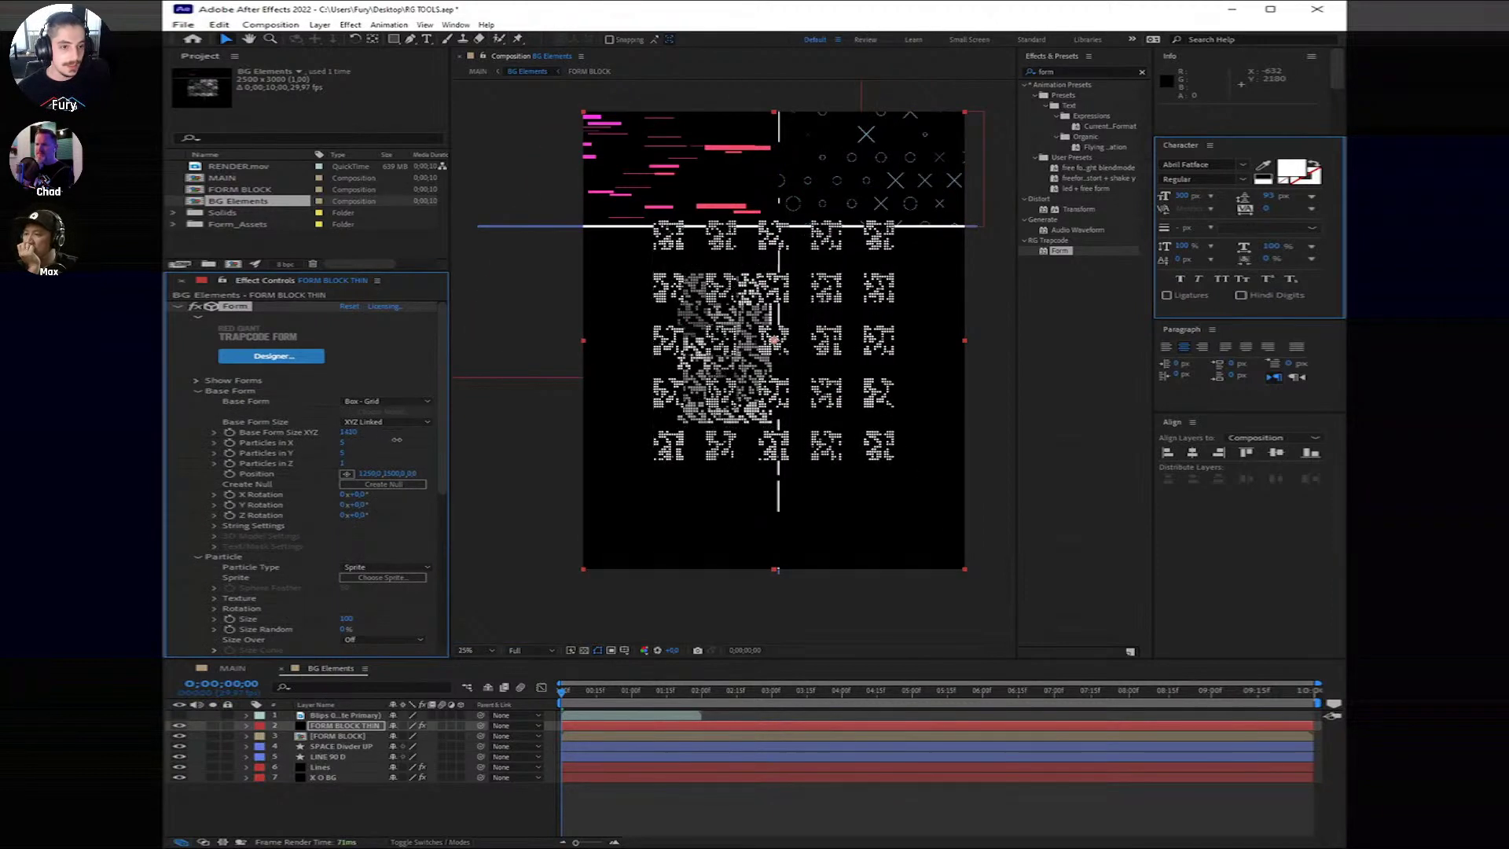
Step: Set the base form to 10 particles in X and 10 in Y, and enlarge its linked XYZ size further
{"action": "left_click", "coordinate": [343, 443]}
{"action": "type", "text": "10"}
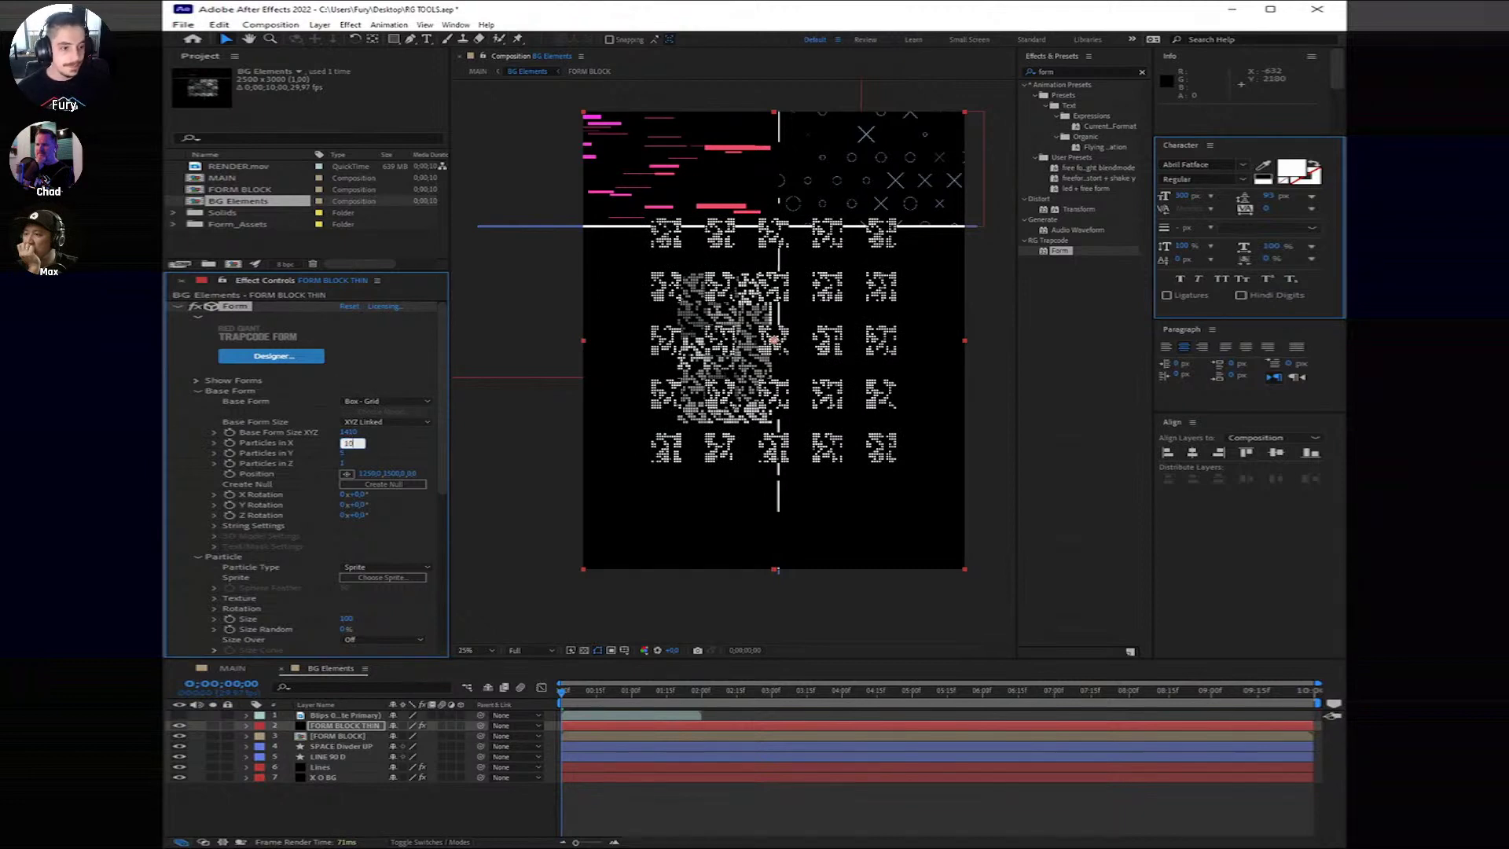
{"action": "key", "text": "Return"}
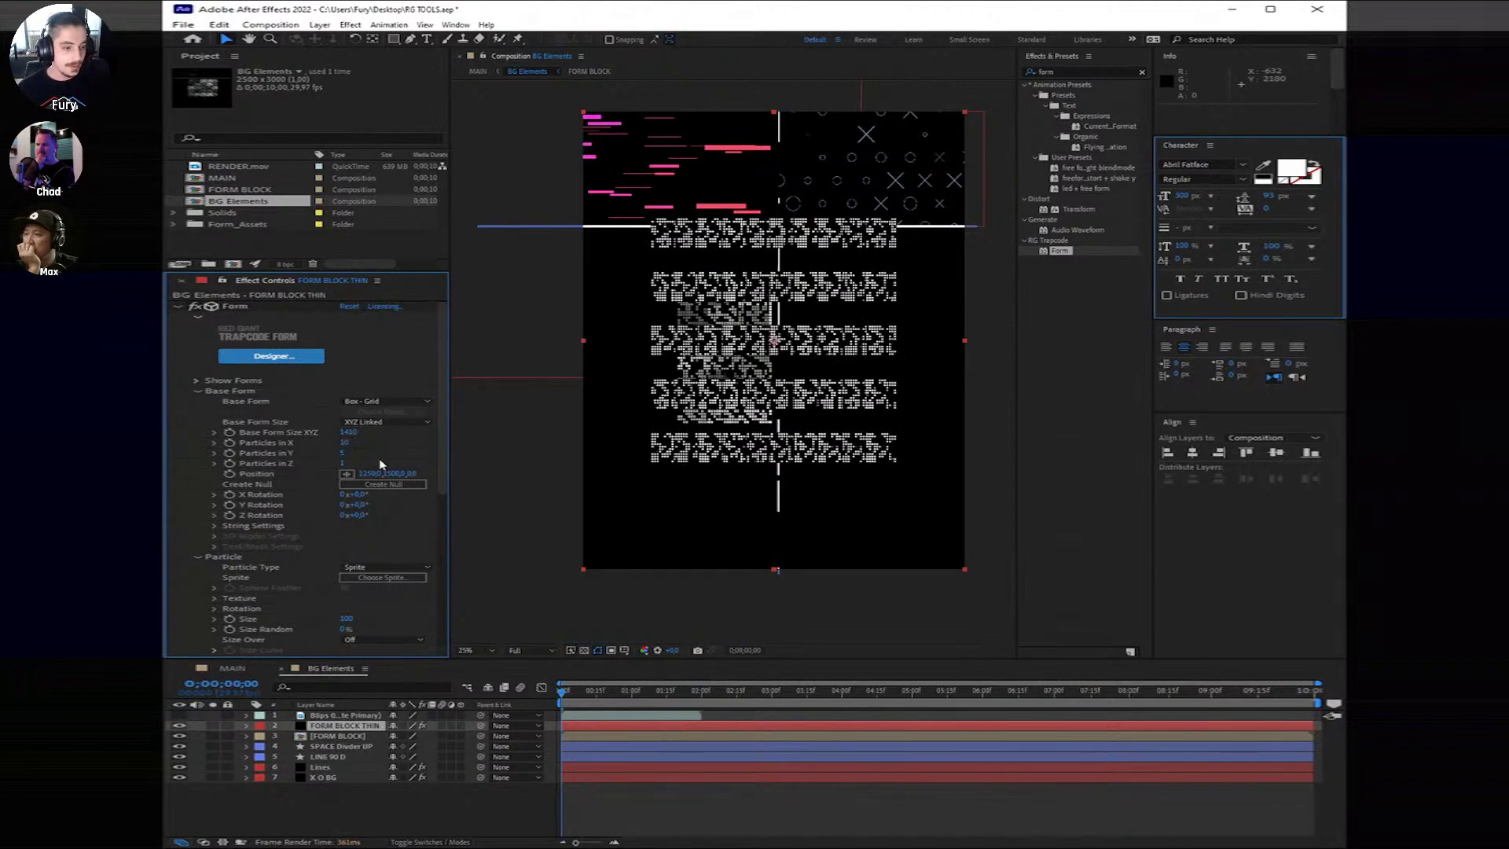
{"action": "left_click", "coordinate": [343, 453]}
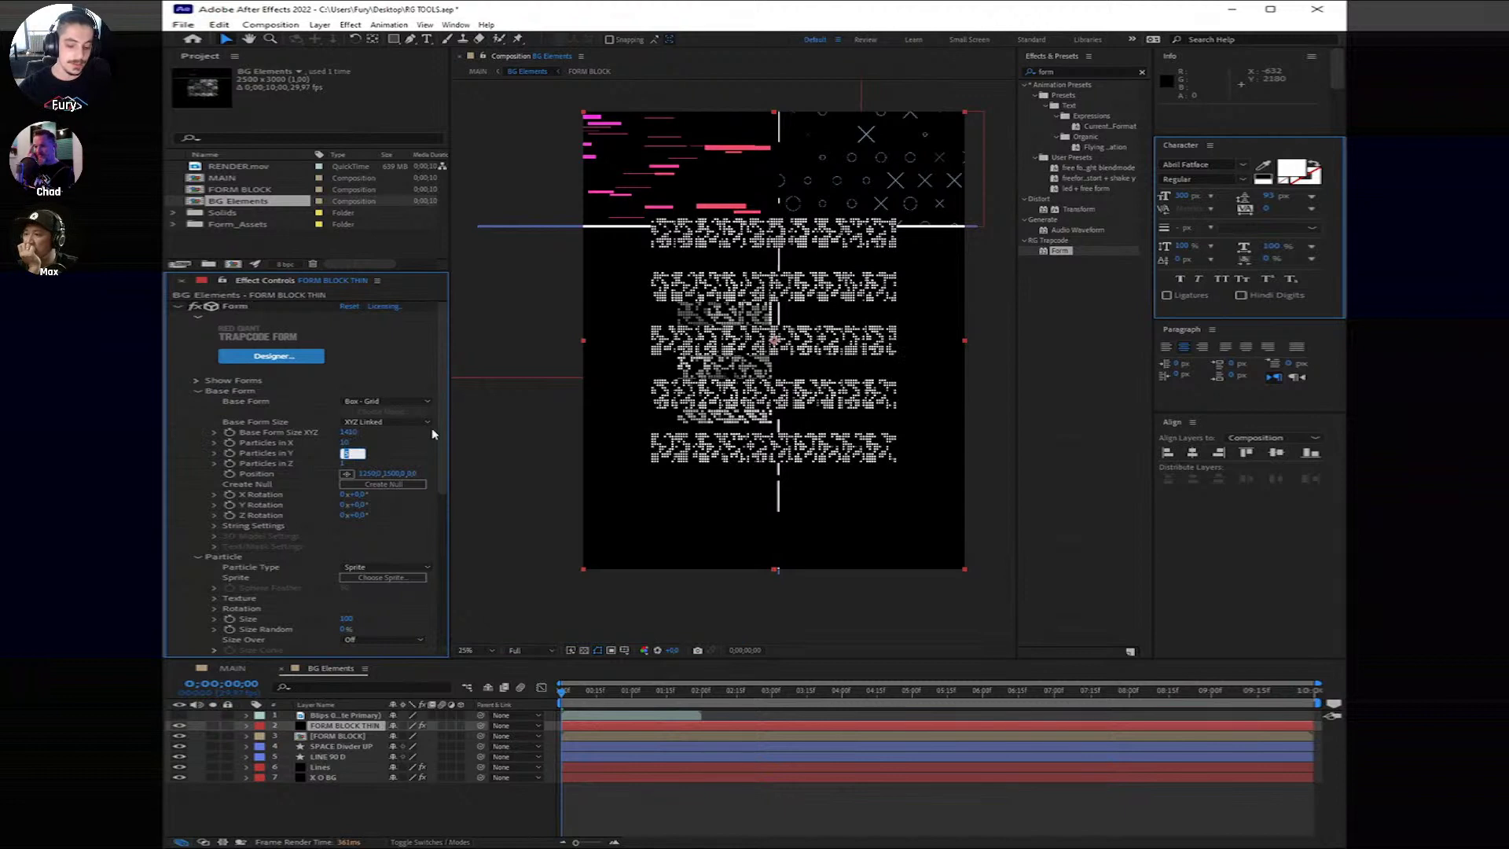
{"action": "type", "text": "10"}
{"action": "key", "text": "Return"}
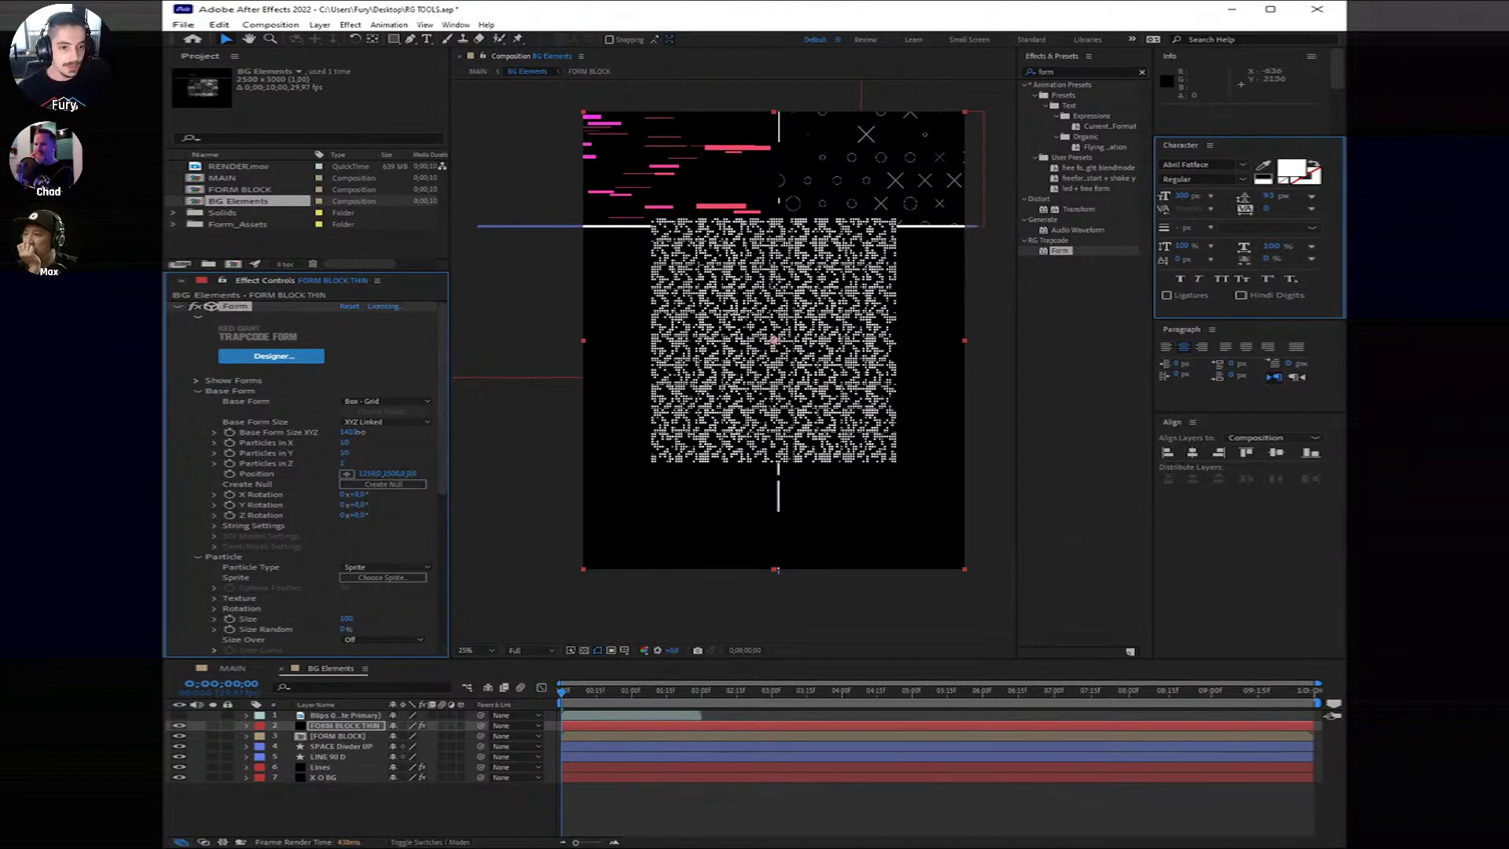
{"action": "left_click_drag", "start_coordinate": [365, 433], "coordinate": [390, 442]}
Step: Pre-compose FORM BLOCK THIN together with its Blips sprite layer
{"action": "left_click", "coordinate": [573, 725]}
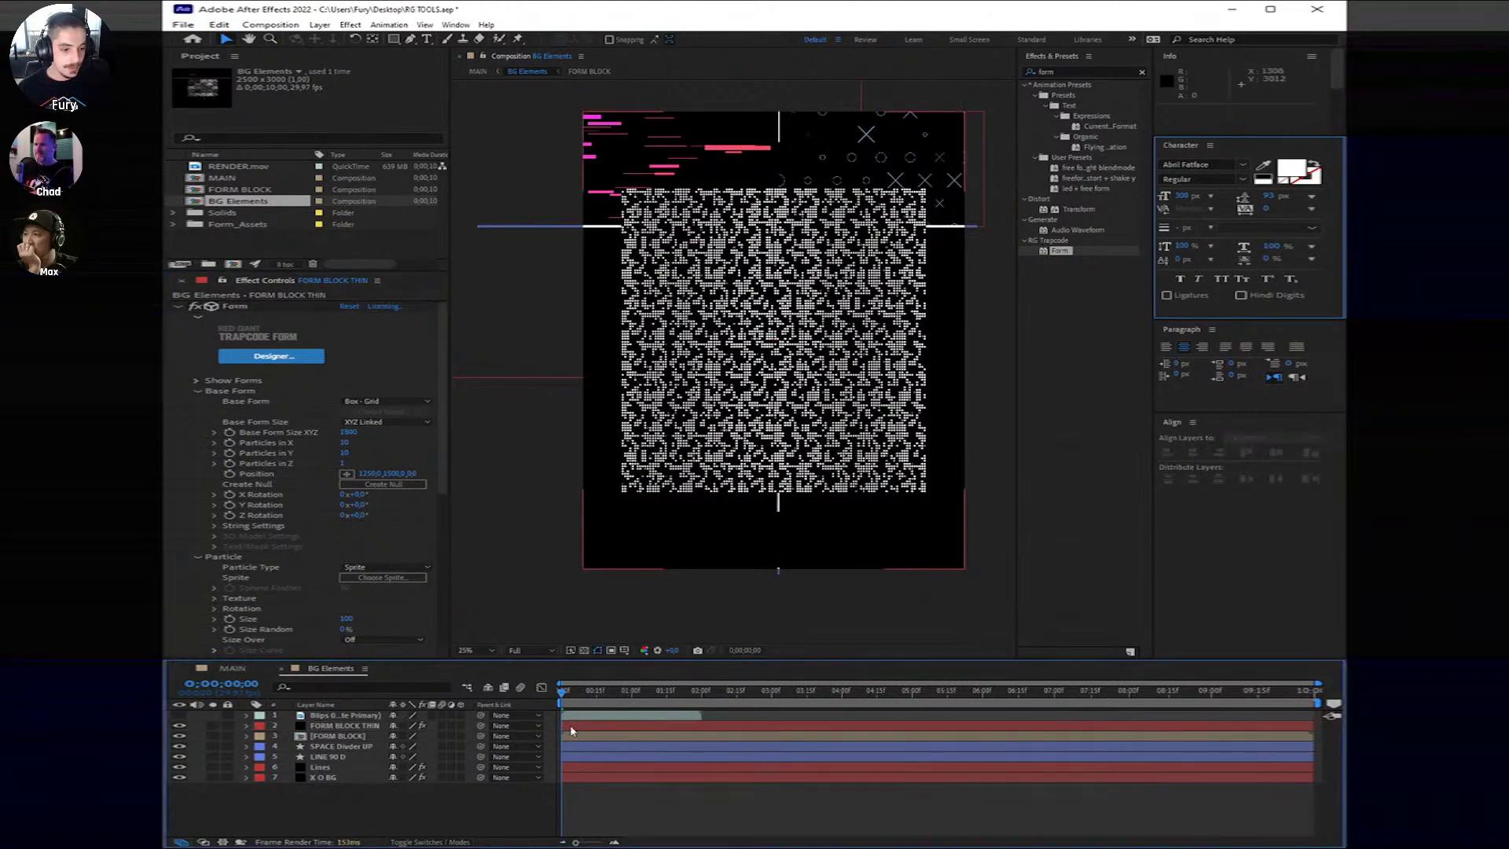
{"action": "left_click", "coordinate": [574, 715], "text": "shift"}
{"action": "right_click", "coordinate": [574, 717]}
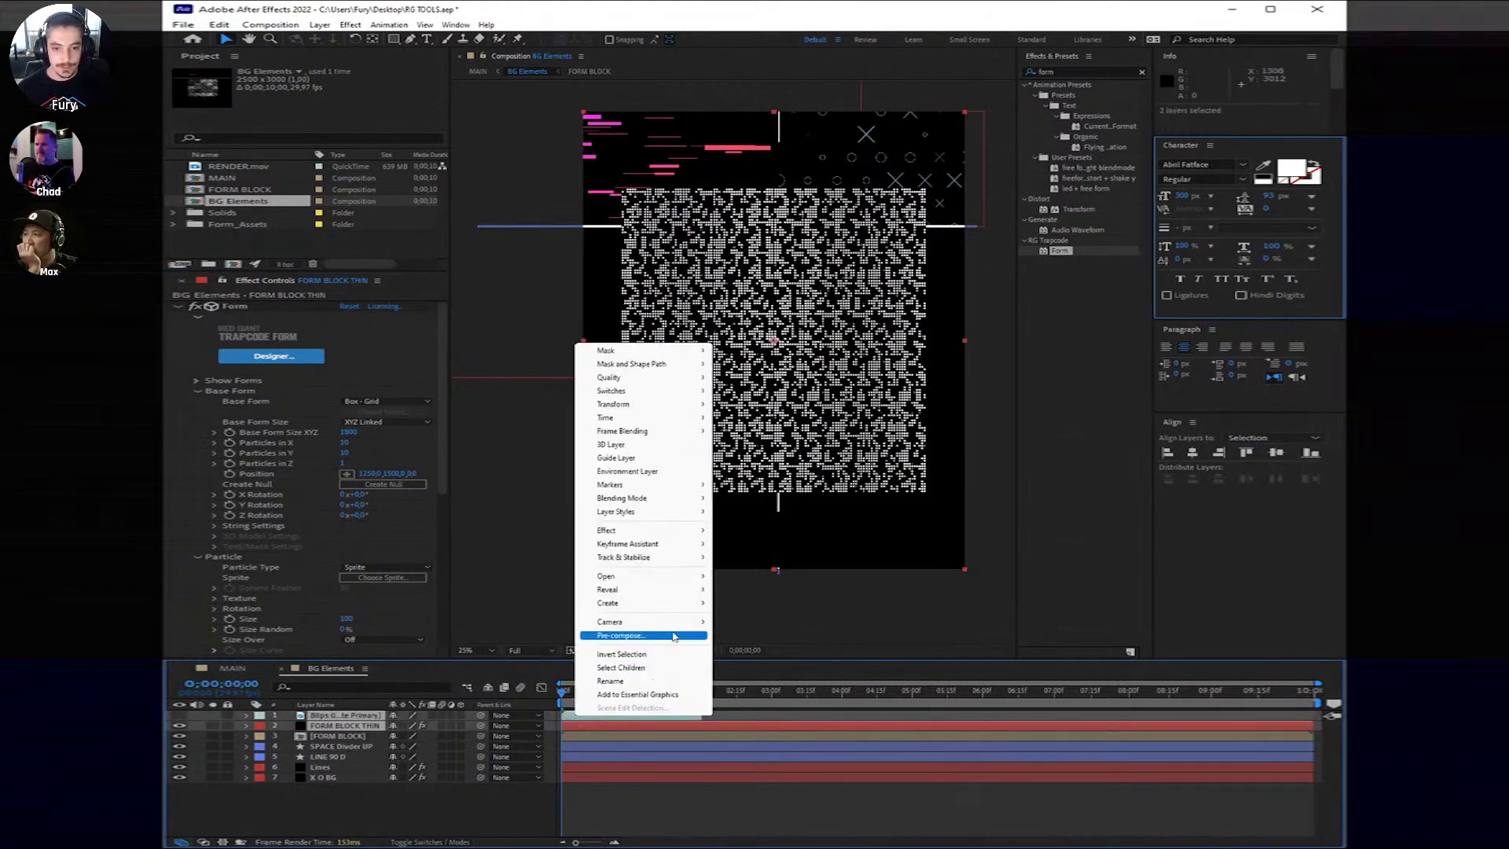
{"action": "left_click", "coordinate": [609, 646]}
{"action": "key", "text": "Return"}
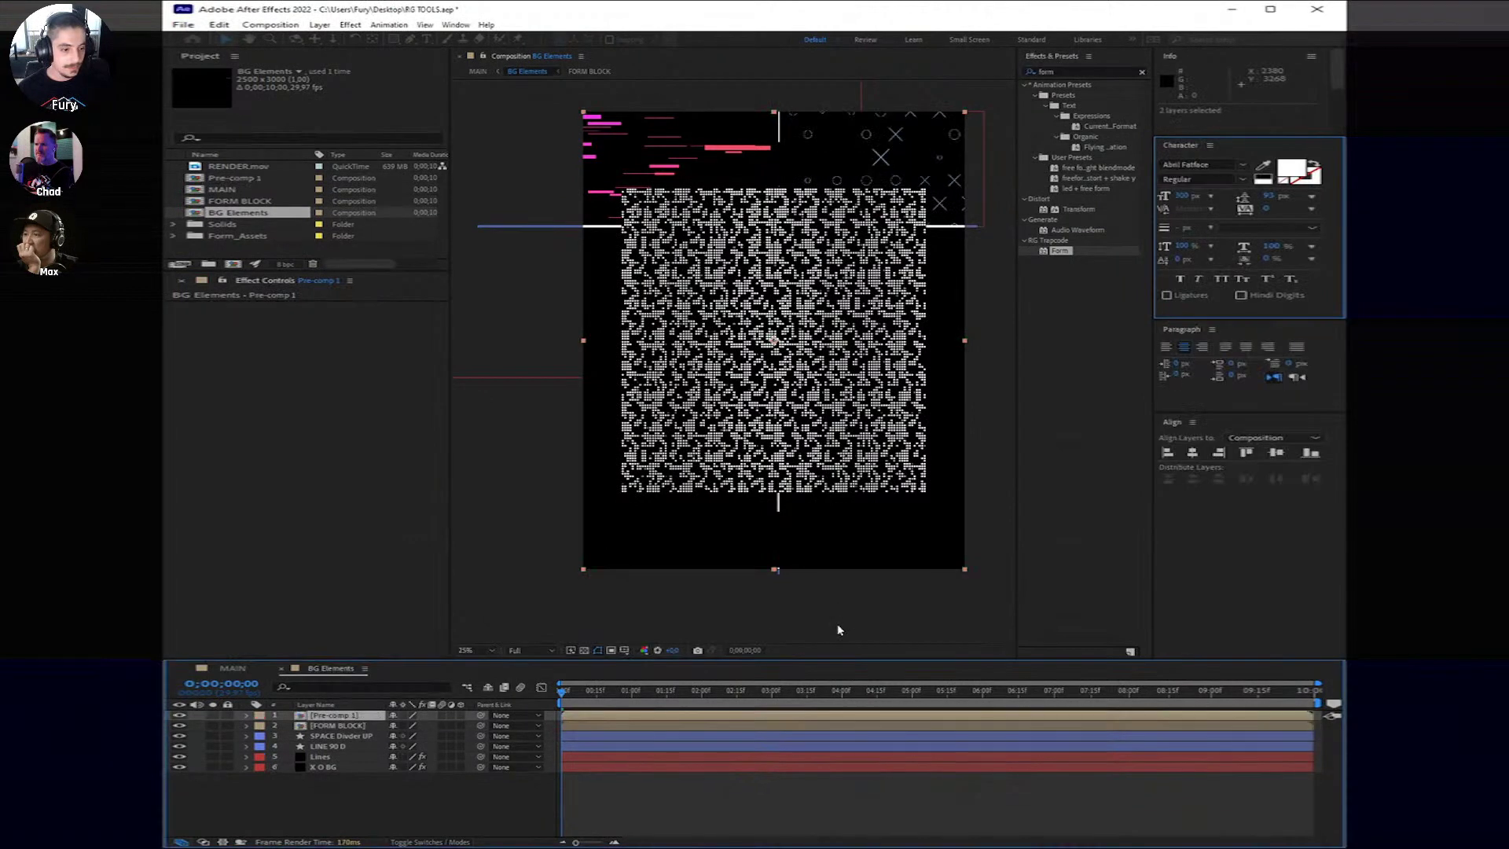
Step: Rename the new precomp layer FORM BLOCK CIRCLE
{"action": "right_click", "coordinate": [338, 715]}
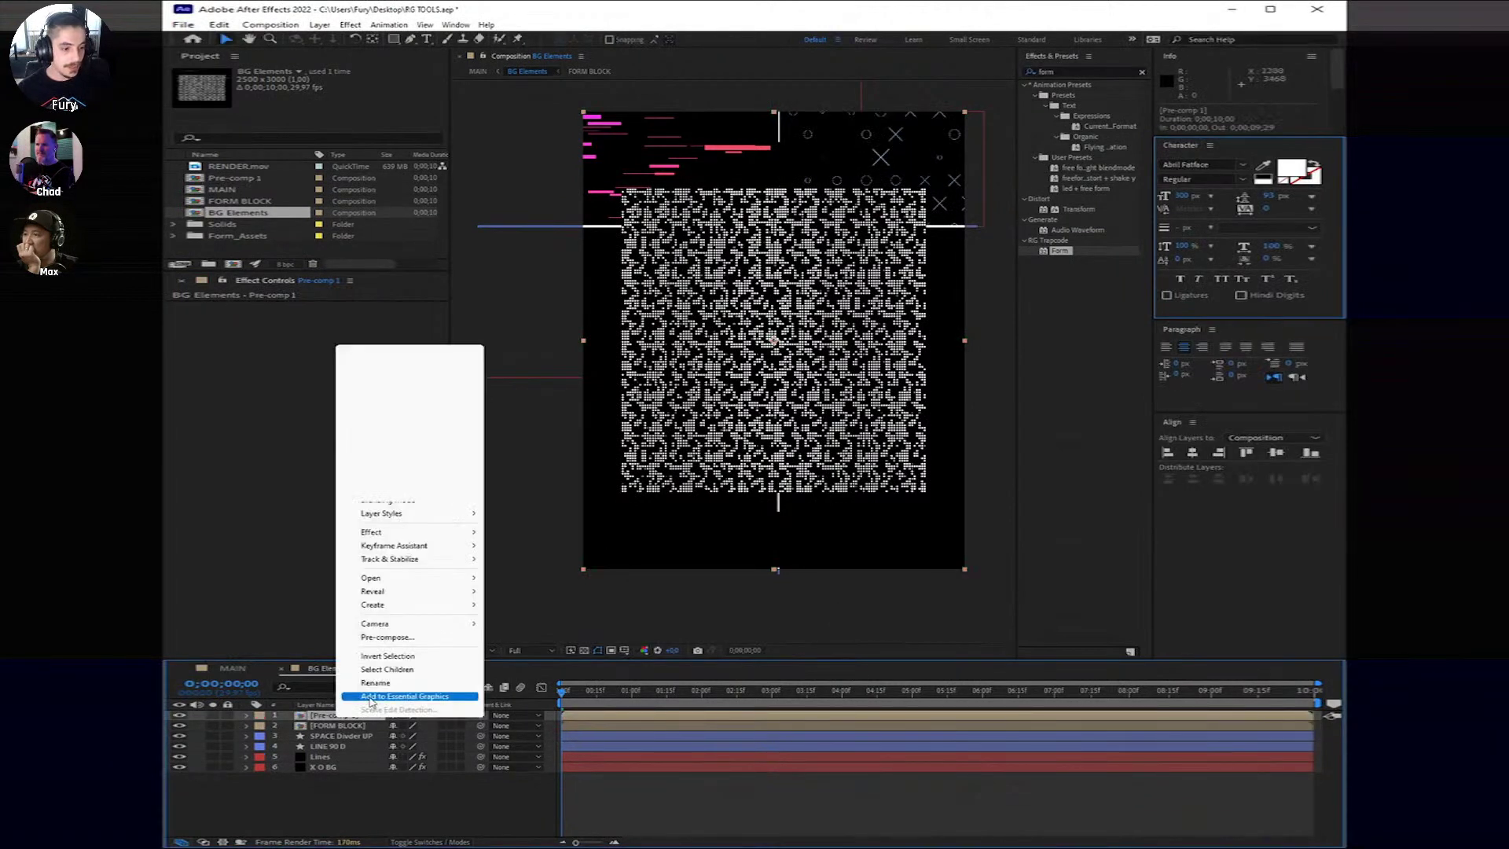
{"action": "left_click", "coordinate": [375, 682]}
{"action": "type", "text": "FOR"}
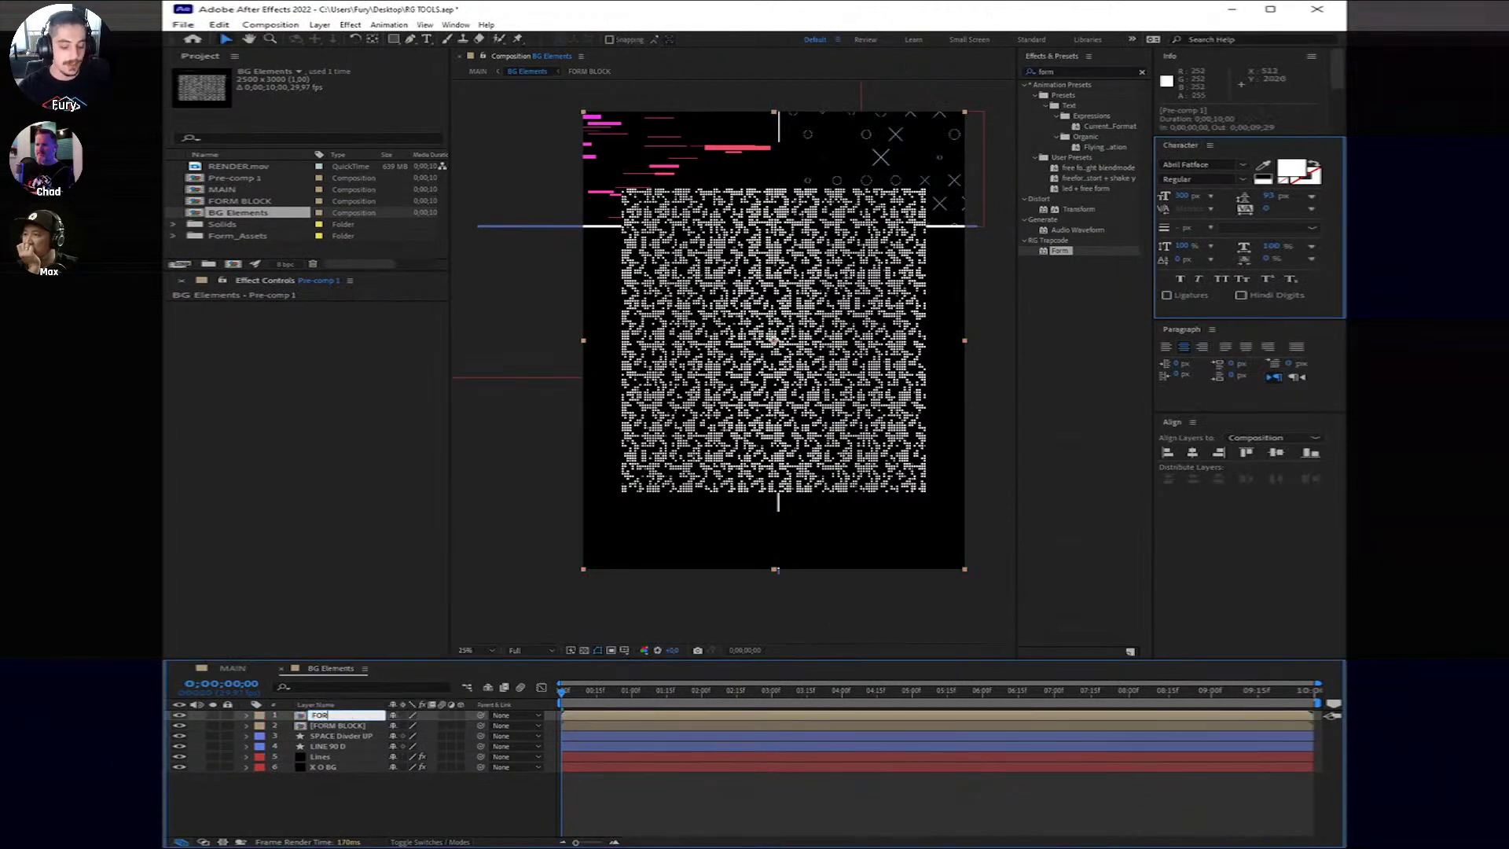
{"action": "type", "text": "M BLOCK"}
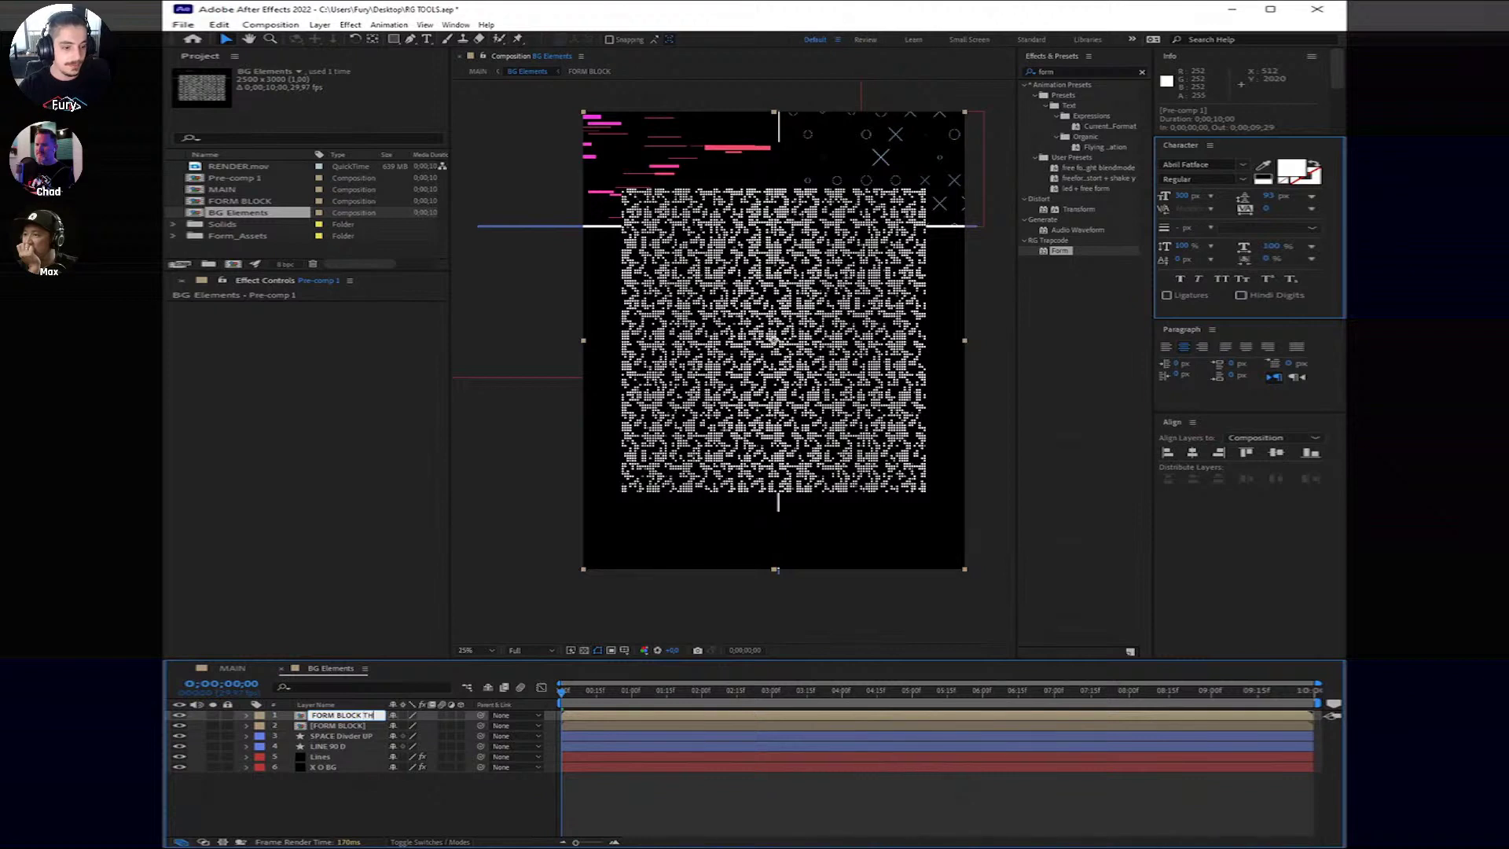
{"action": "type", "text": " TH"}
{"action": "key", "text": "BackSpace"}
{"action": "key", "text": "BackSpace"}
{"action": "type", "text": "CIRCLE"}
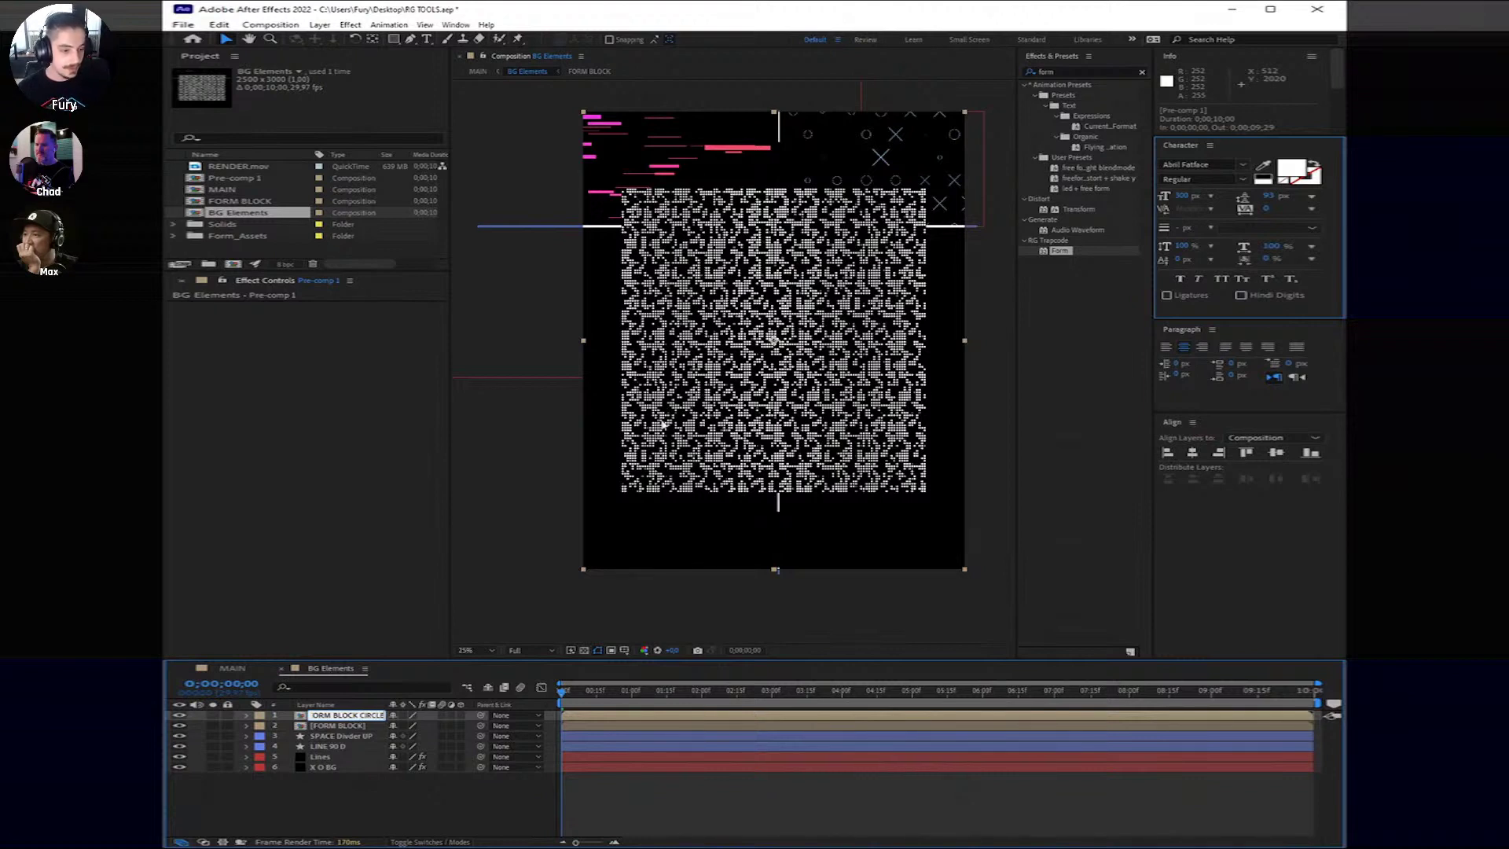
{"action": "left_click", "coordinate": [365, 781]}
Step: Draw a tall rectangular mask on FORM BLOCK CIRCLE that keeps only the left part of the pattern at full height
{"action": "left_click", "coordinate": [616, 716]}
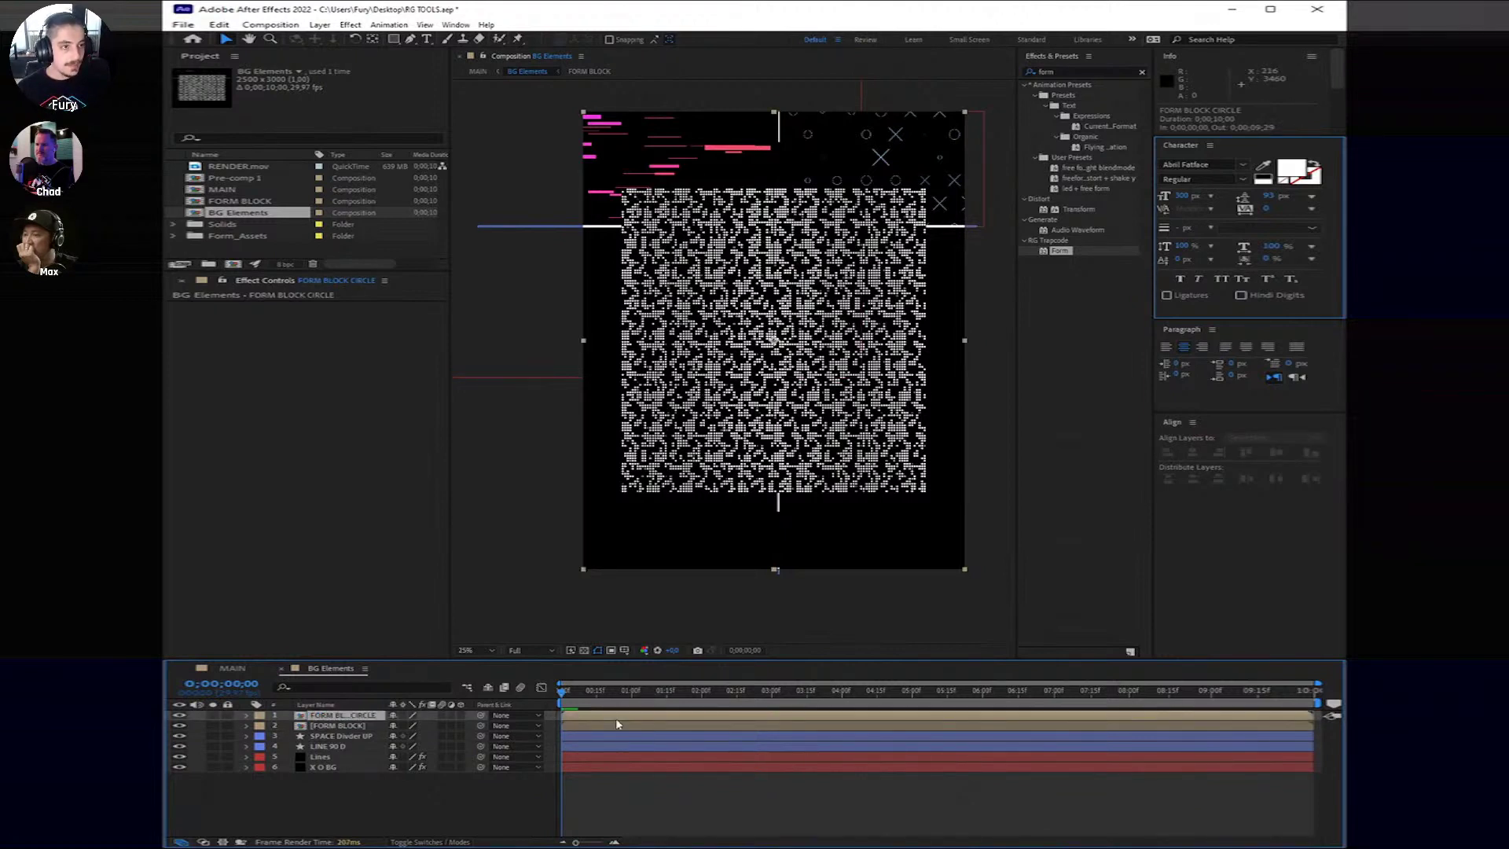
{"action": "left_click", "coordinate": [393, 41]}
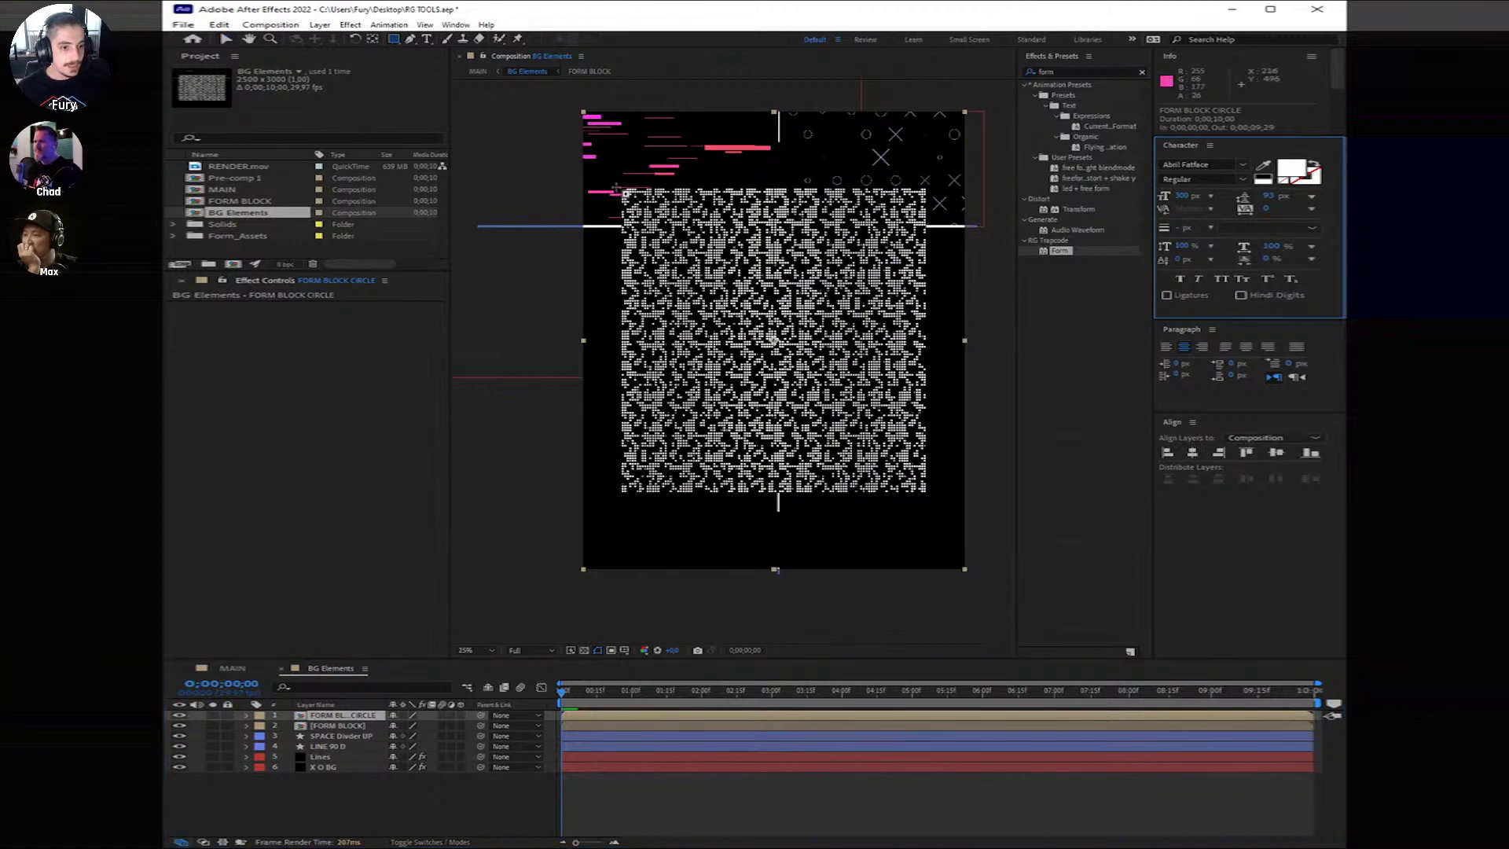
{"action": "mouse_move", "coordinate": [614, 178]}
{"action": "left_mouse_down"}
{"action": "mouse_move", "coordinate": [774, 522]}
{"action": "mouse_move", "coordinate": [801, 506]}
{"action": "mouse_move", "coordinate": [673, 471]}
{"action": "mouse_move", "coordinate": [774, 472]}
{"action": "mouse_move", "coordinate": [742, 483]}
{"action": "mouse_move", "coordinate": [865, 509]}
{"action": "mouse_move", "coordinate": [735, 507]}
{"action": "left_mouse_up"}
Step: Unlink FORM BLOCK CIRCLE's scale and shrink the layer to about 39% in width and 61% in height
{"action": "left_click", "coordinate": [609, 715]}
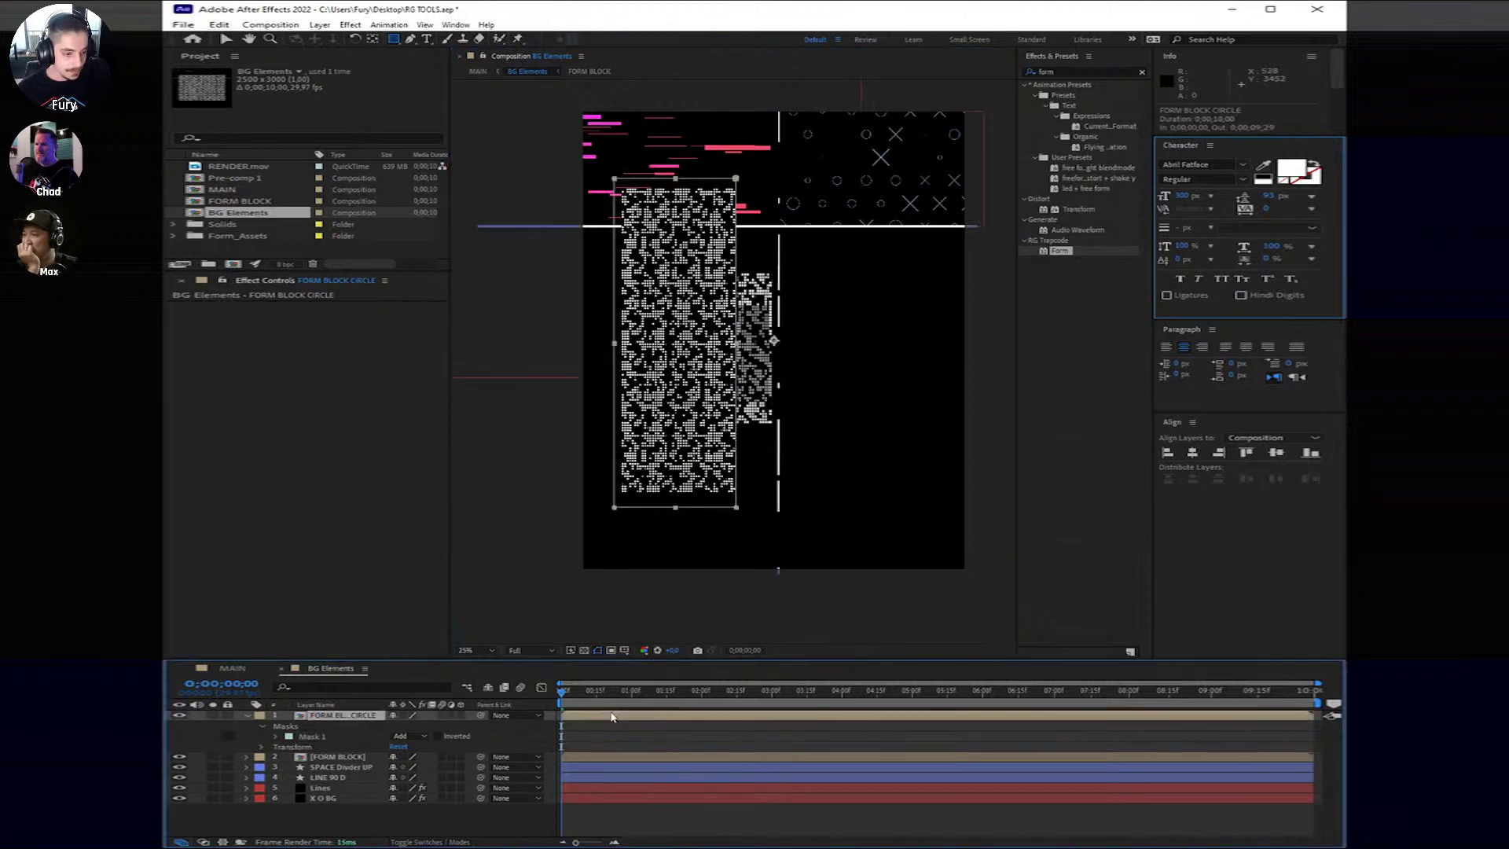
{"action": "key", "text": "s"}
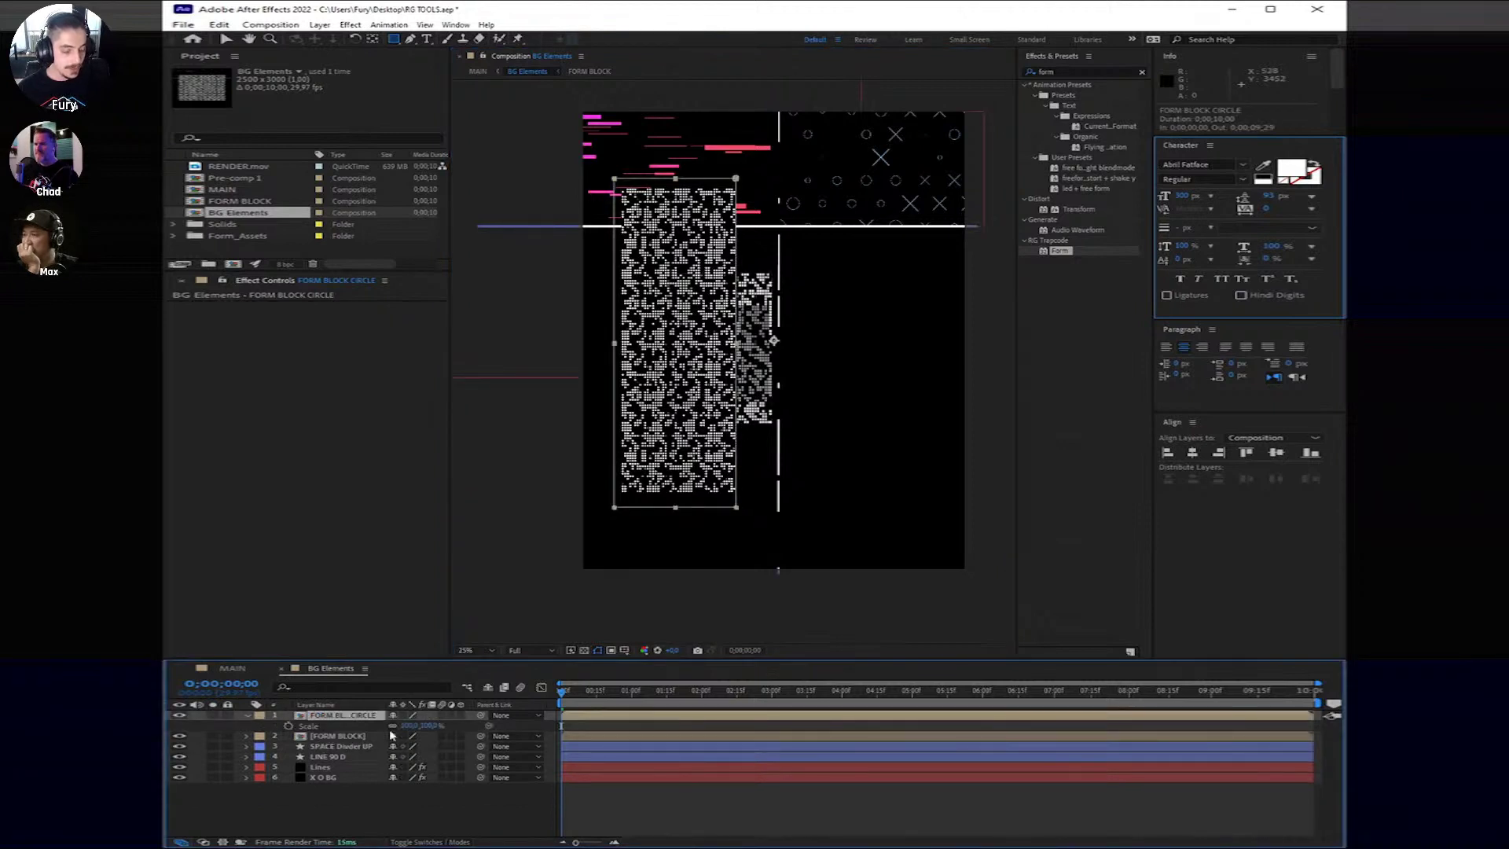
{"action": "left_click", "coordinate": [428, 725]}
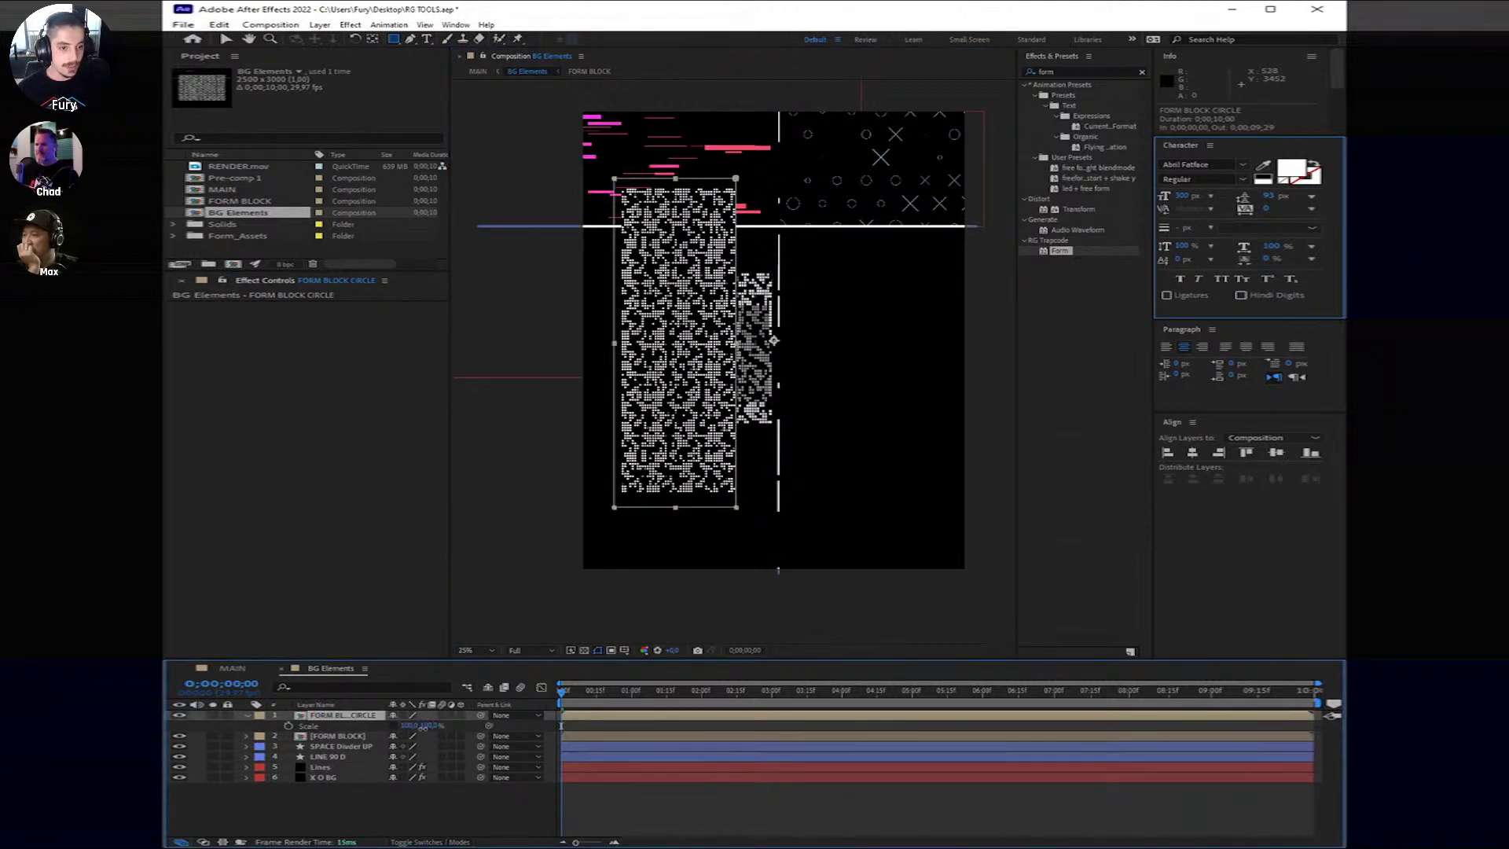
{"action": "type", "text": "68"}
{"action": "key", "text": "Return"}
{"action": "left_click_drag", "start_coordinate": [407, 725], "coordinate": [359, 725]}
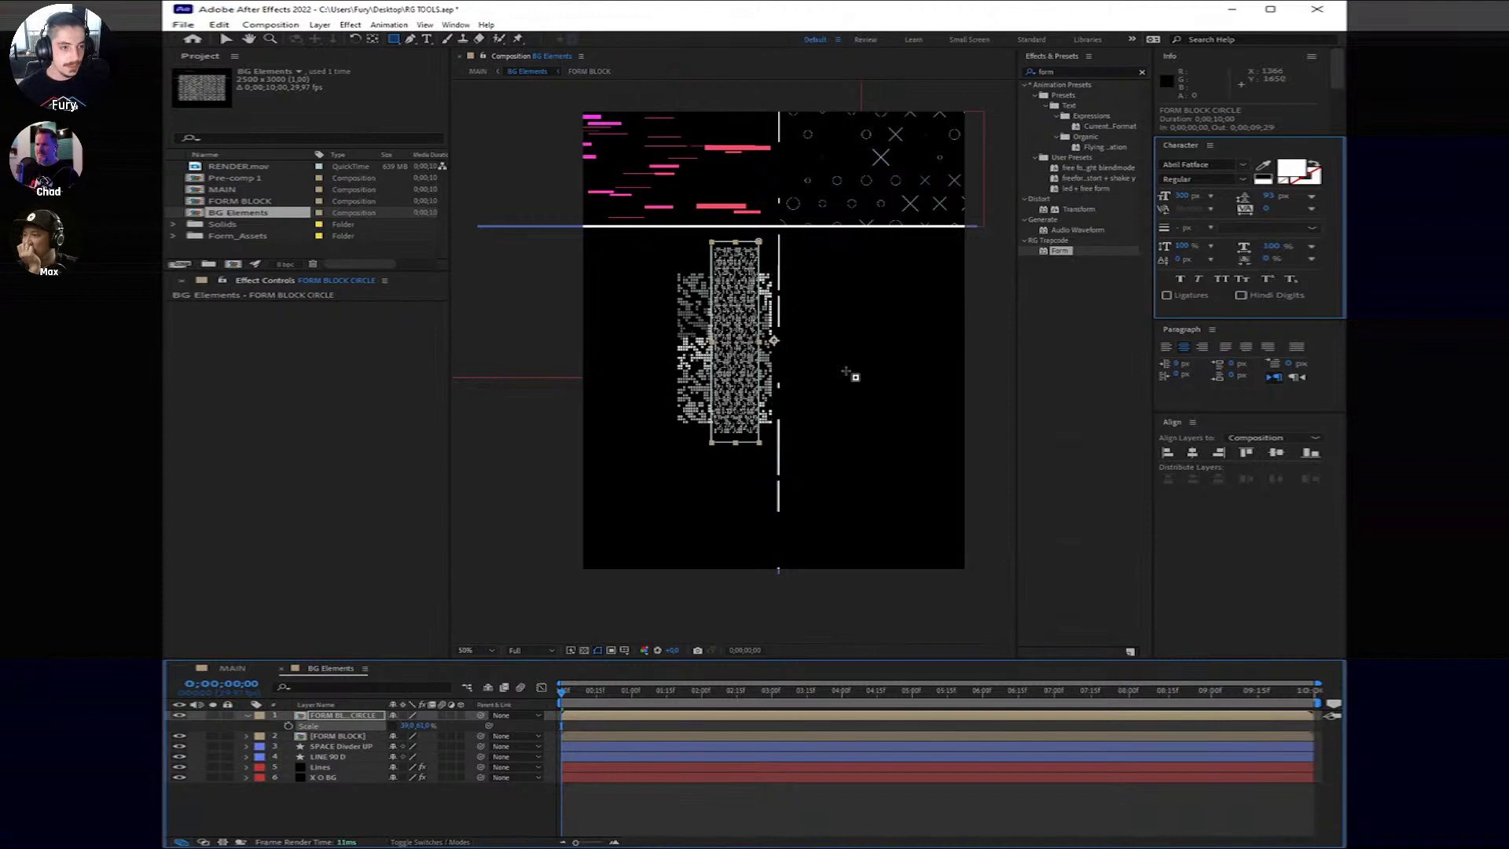
Step: Move the masked FORM BLOCK CIRCLE strip just to the left of FORM BLOCK, leaving a small gap
{"action": "scroll", "coordinate": [851, 374], "scroll_direction": "up", "scroll_amount": 2}
{"action": "left_click_drag", "start_coordinate": [833, 393], "coordinate": [994, 393]}
{"action": "key", "text": "v"}
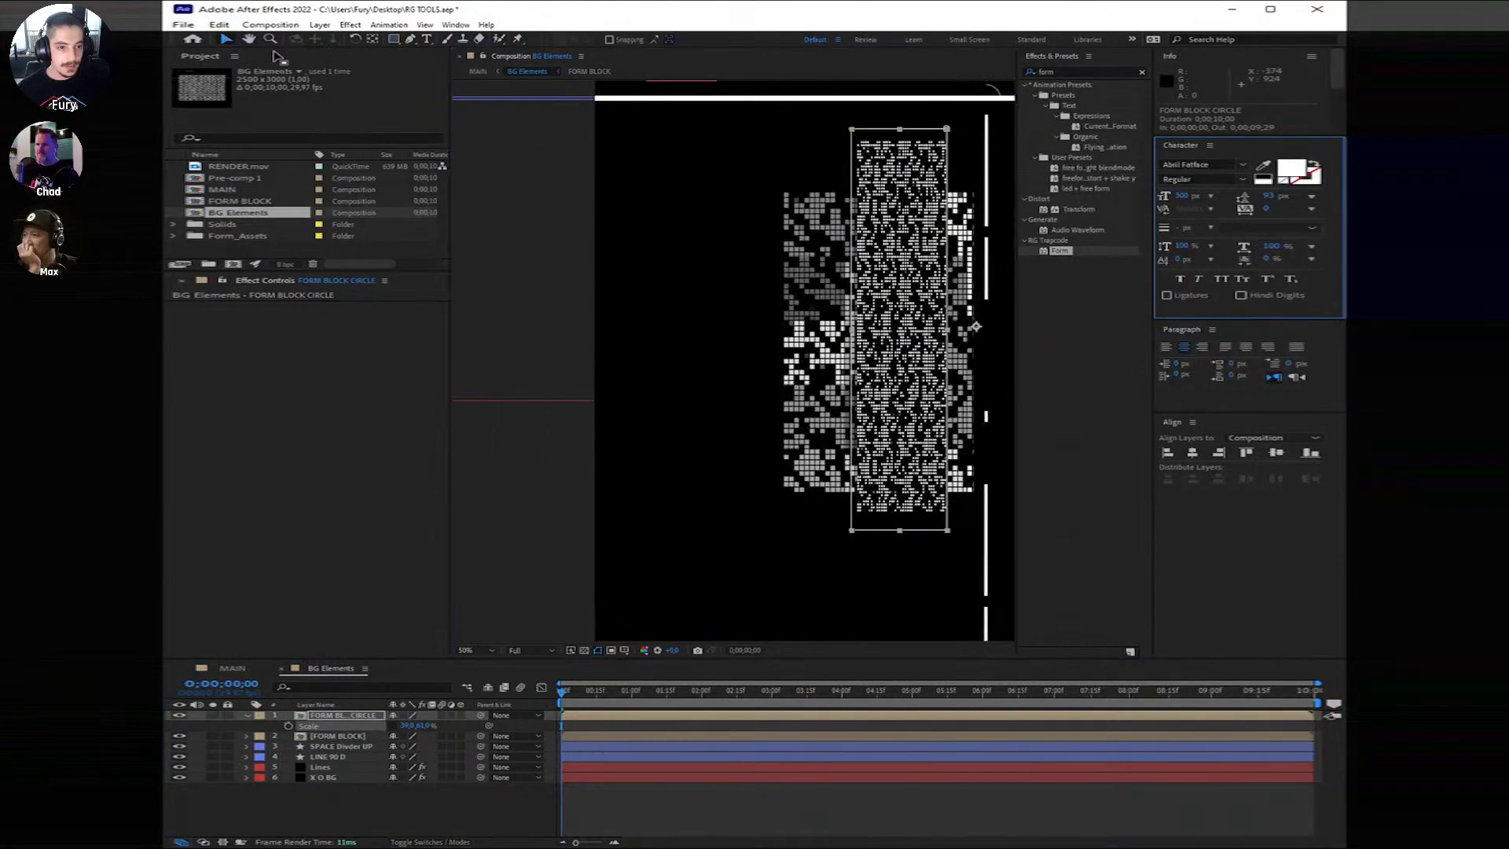
{"action": "left_click_drag", "start_coordinate": [903, 330], "coordinate": [721, 336]}
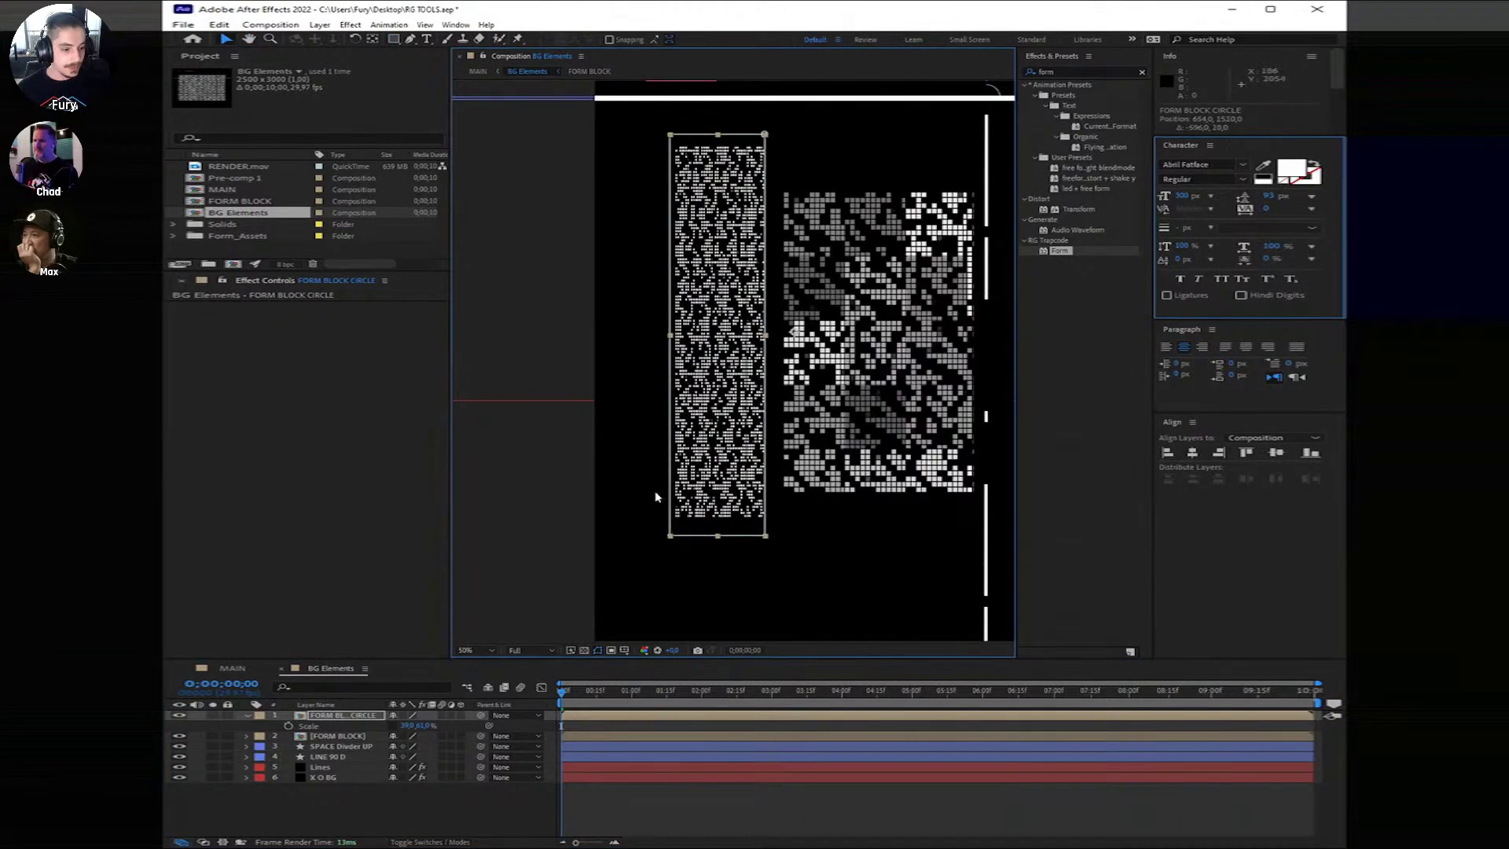
Step: Reduce FORM BLOCK CIRCLE's vertical scale to about 50% and nudge the strip down to line up with FORM BLOCK
{"action": "left_click_drag", "start_coordinate": [429, 727], "coordinate": [429, 728]}
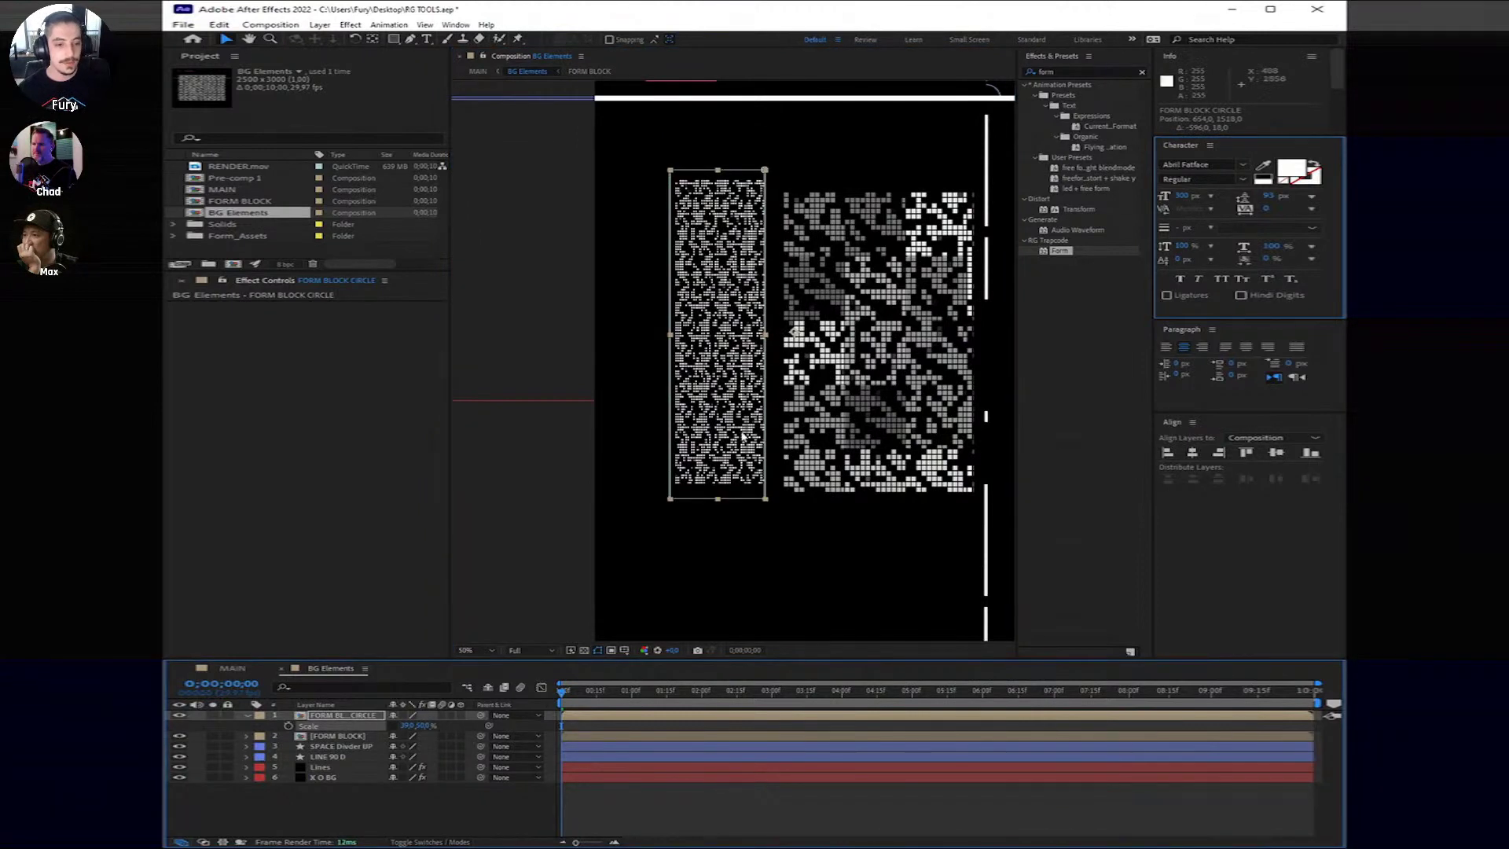
{"action": "key", "text": "shift+Down"}
{"action": "key", "text": "shift+Down"}
{"action": "key", "text": "shift+Down"}
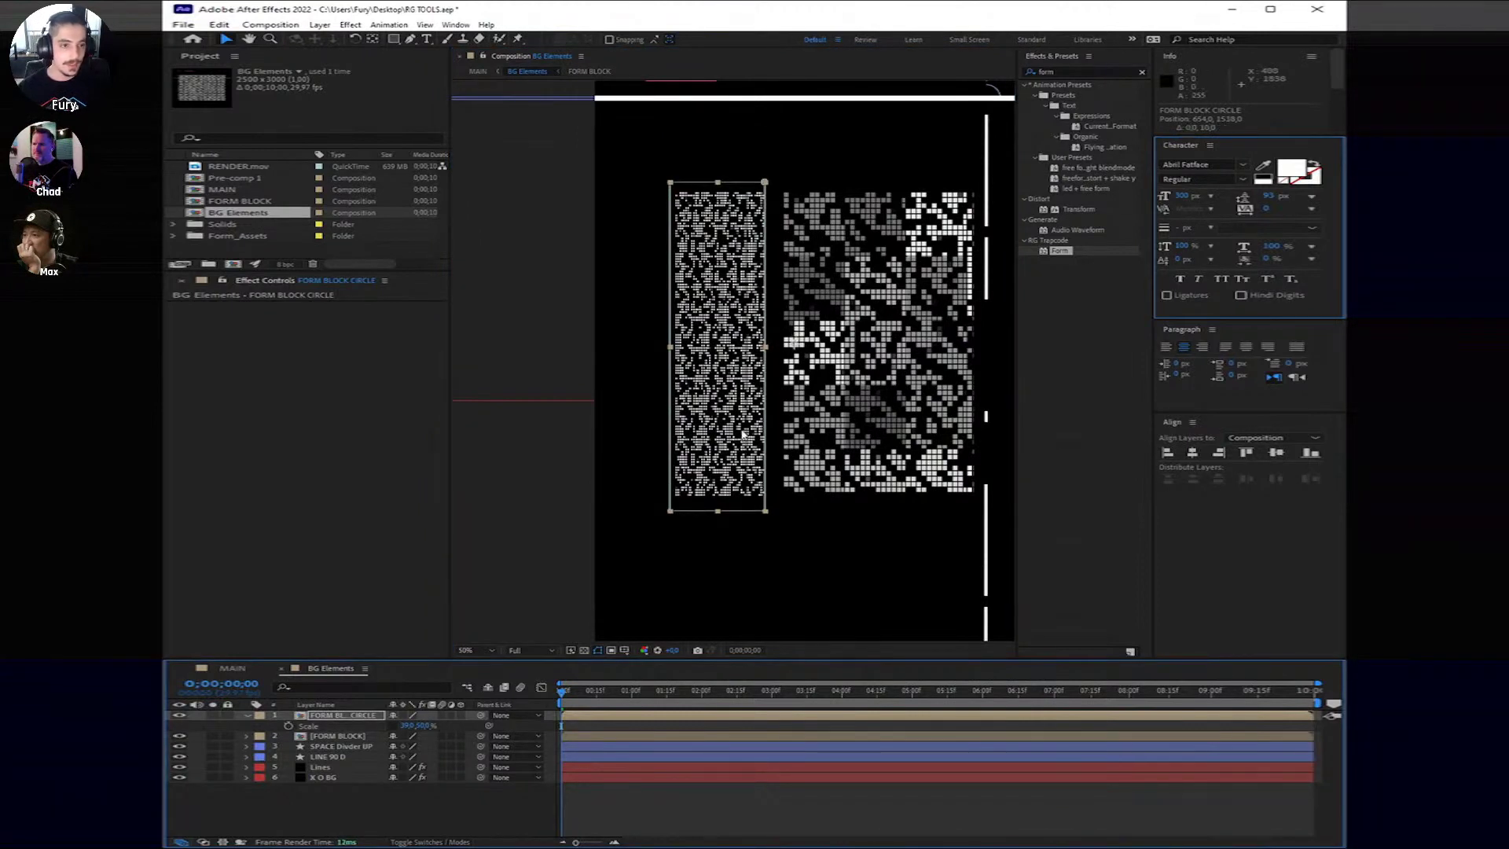
Step: Rescale FORM BLOCK CIRCLE to about 42% by 47% and fine-tune its vertical position to match FORM BLOCK's height
{"action": "left_click", "coordinate": [717, 184]}
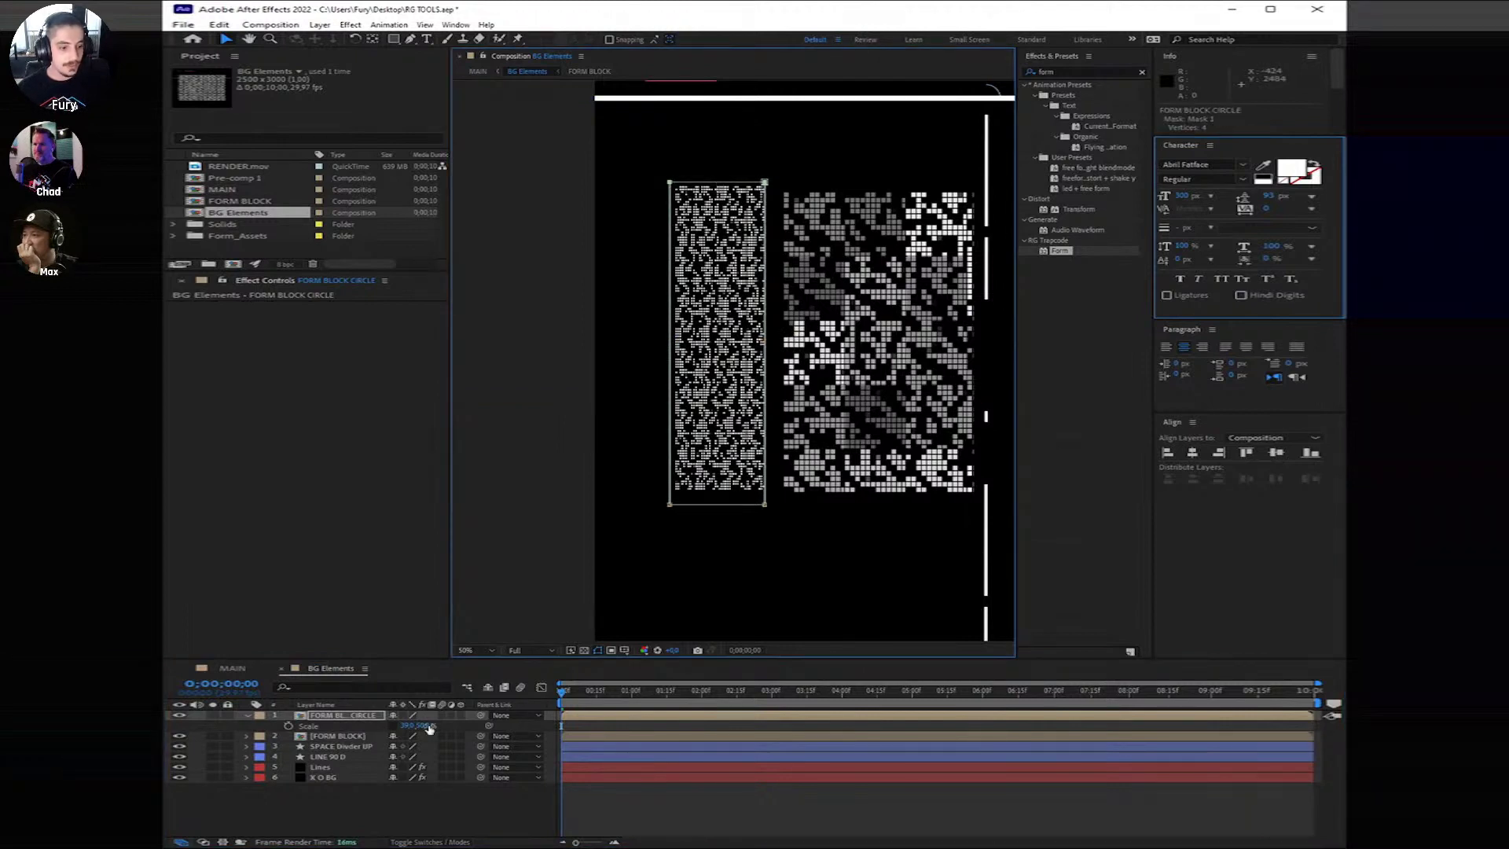
{"action": "left_click_drag", "start_coordinate": [407, 725], "coordinate": [428, 727]}
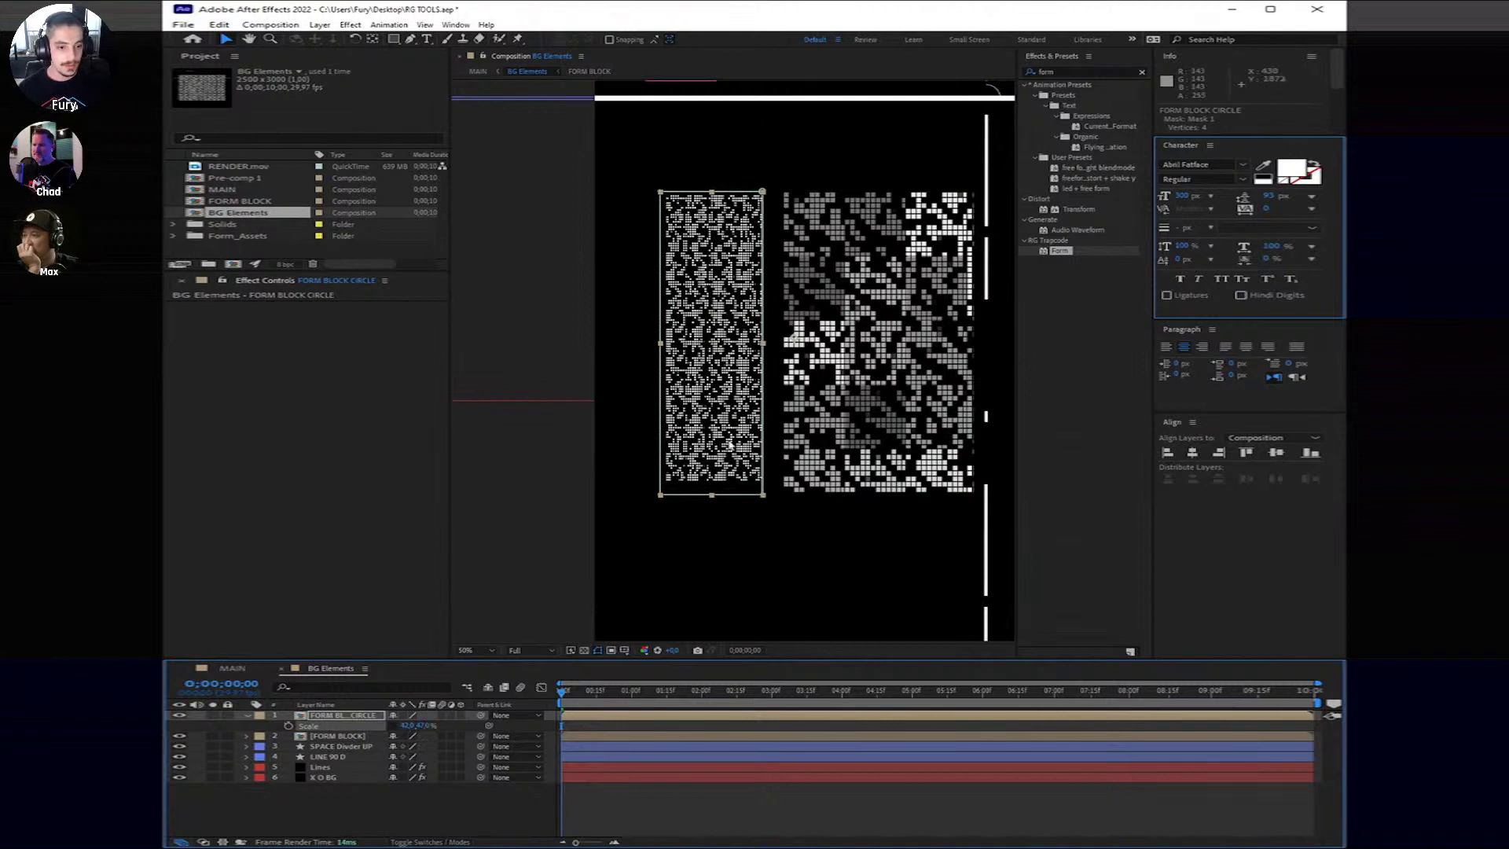
{"action": "left_click_drag", "start_coordinate": [729, 434], "coordinate": [729, 445]}
{"action": "key", "text": "shift+Up"}
{"action": "key", "text": "shift+Up"}
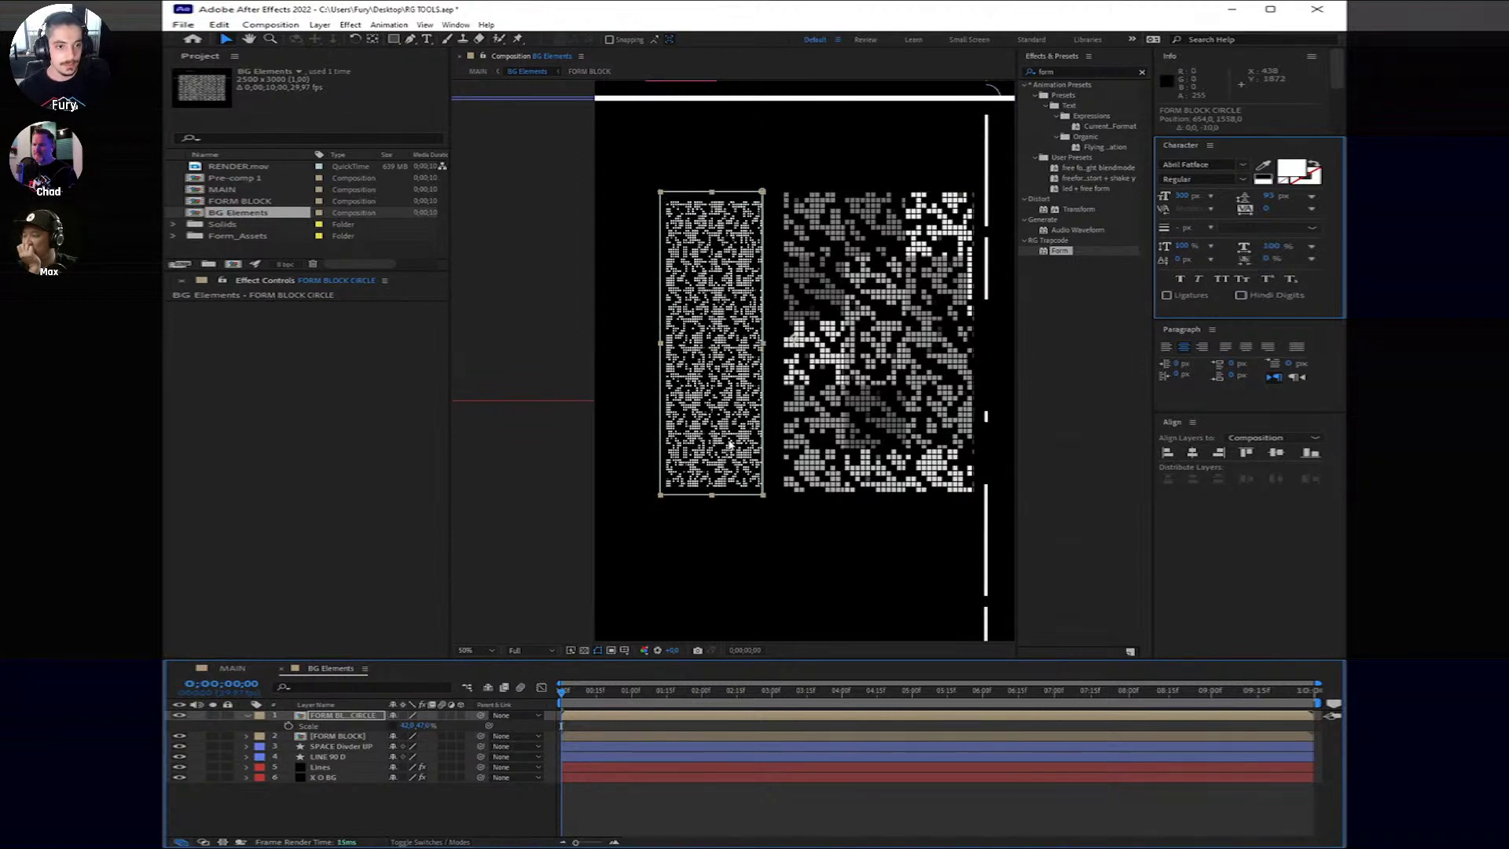
Step: Raise the bottom edge of FORM BLOCK's mask to line up with the bottom of the FORM BLOCK CIRCLE strip
{"action": "left_click", "coordinate": [631, 735]}
{"action": "key", "text": "comma"}
{"action": "key", "text": "comma"}
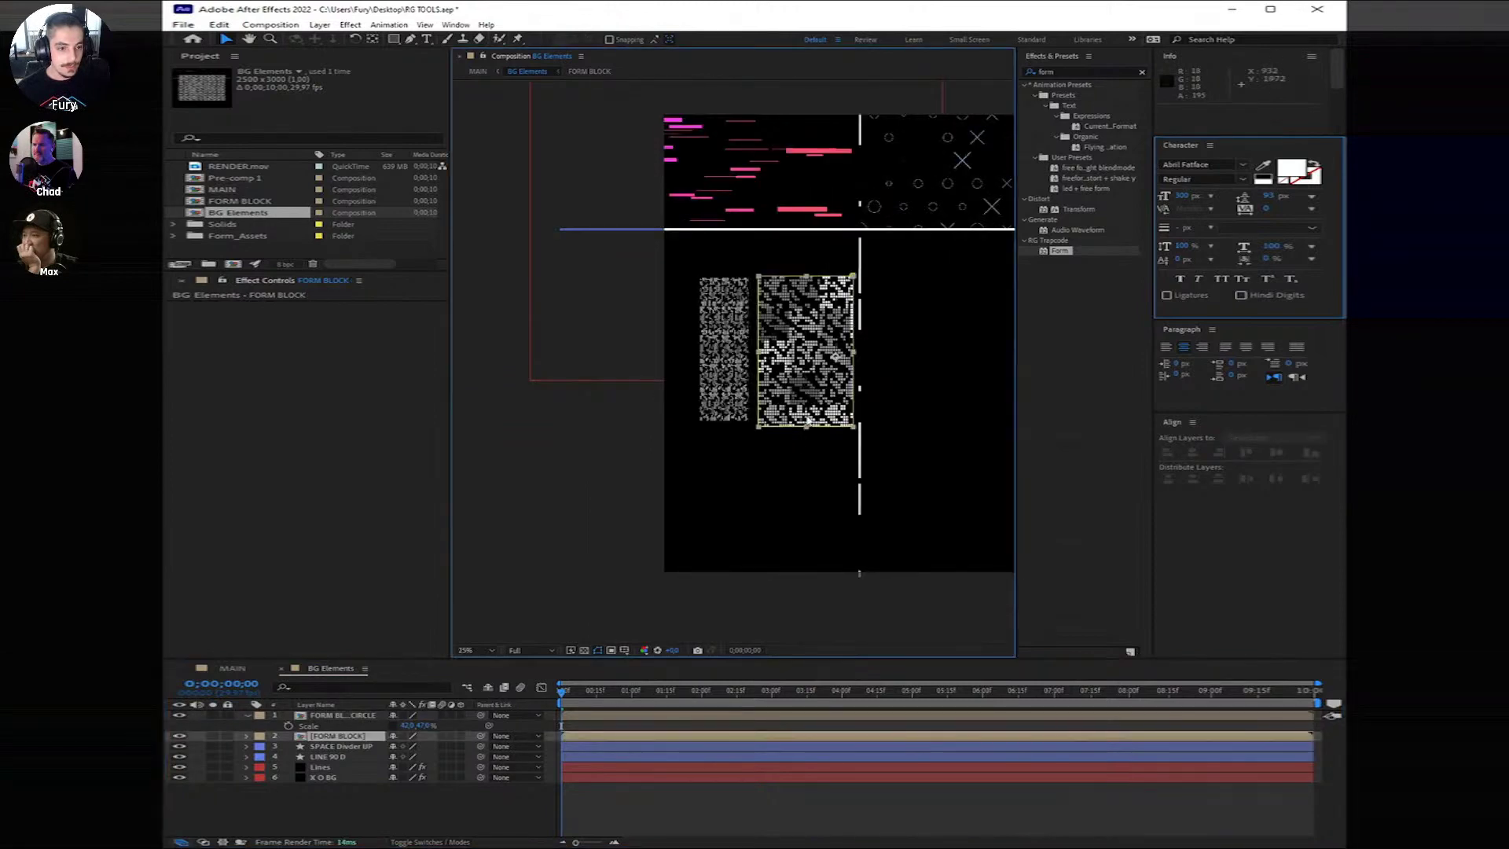
{"action": "key", "text": "period"}
{"action": "scroll", "coordinate": [890, 493], "scroll_direction": "up", "scroll_amount": 2}
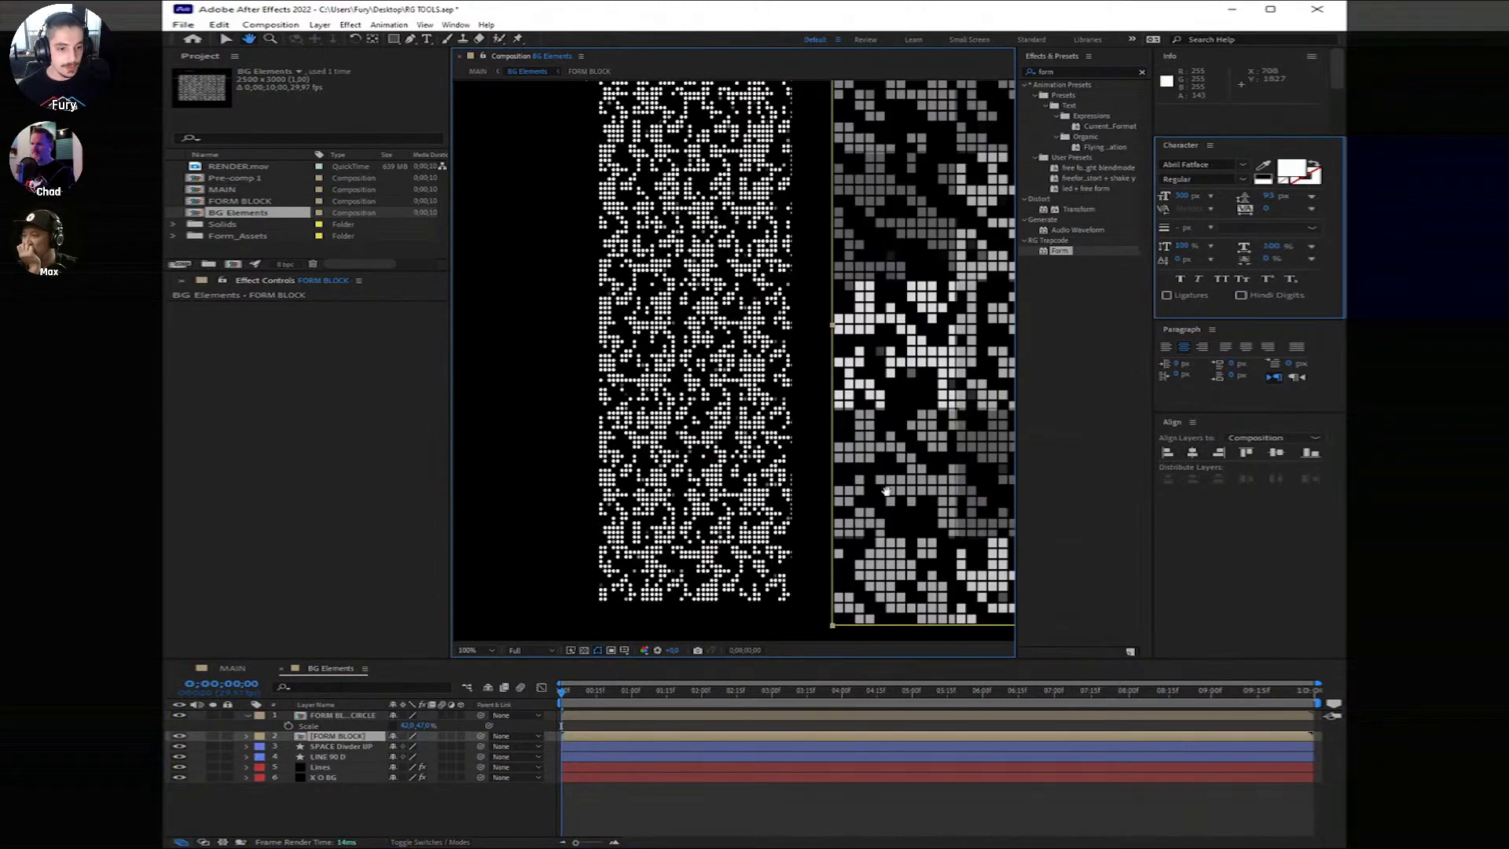
{"action": "left_click_drag", "start_coordinate": [895, 484], "coordinate": [893, 464]}
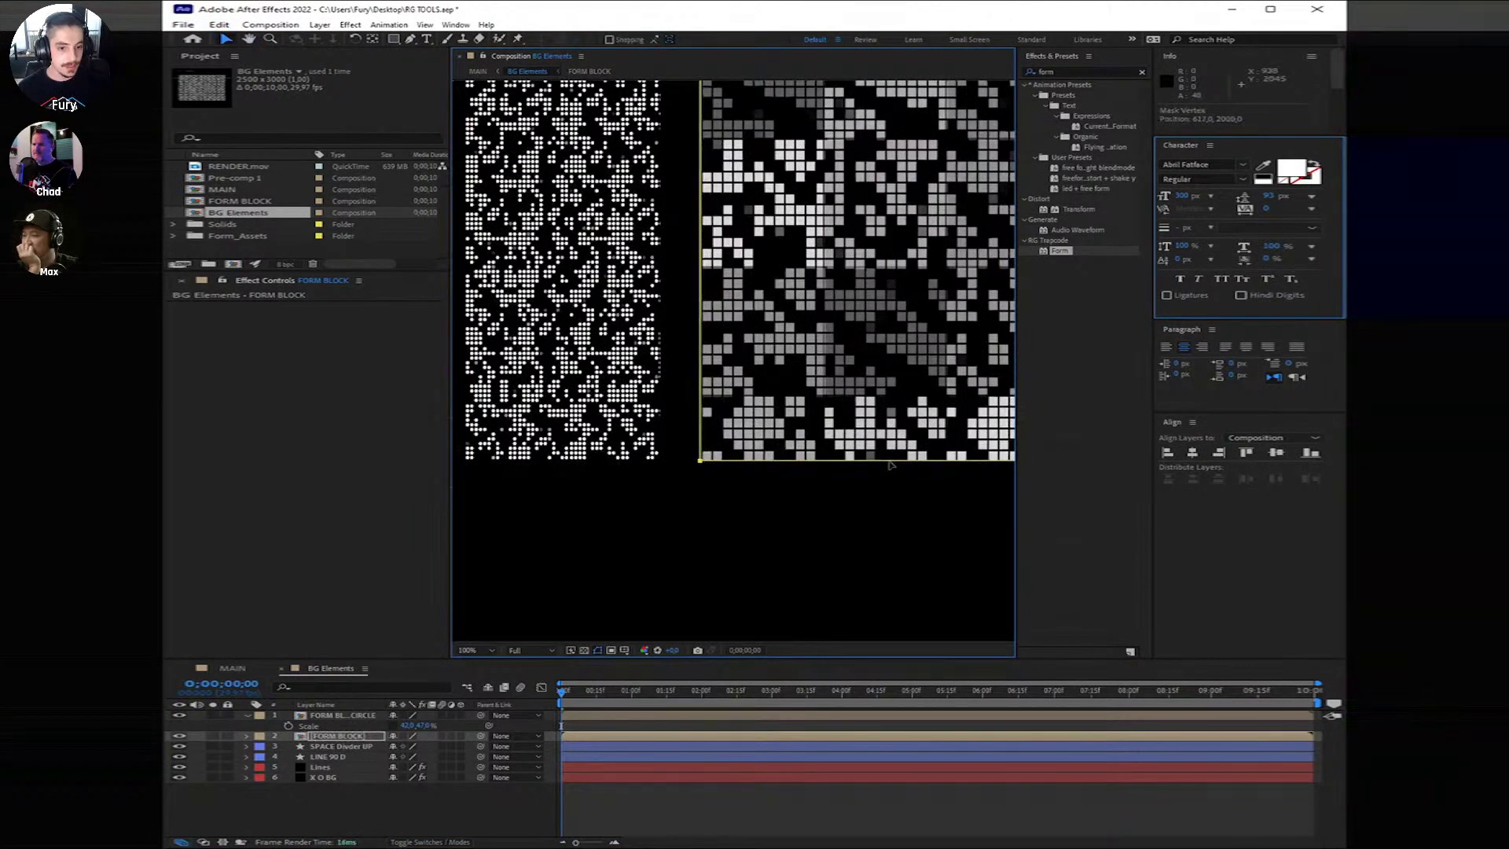
{"action": "left_click", "coordinate": [673, 815]}
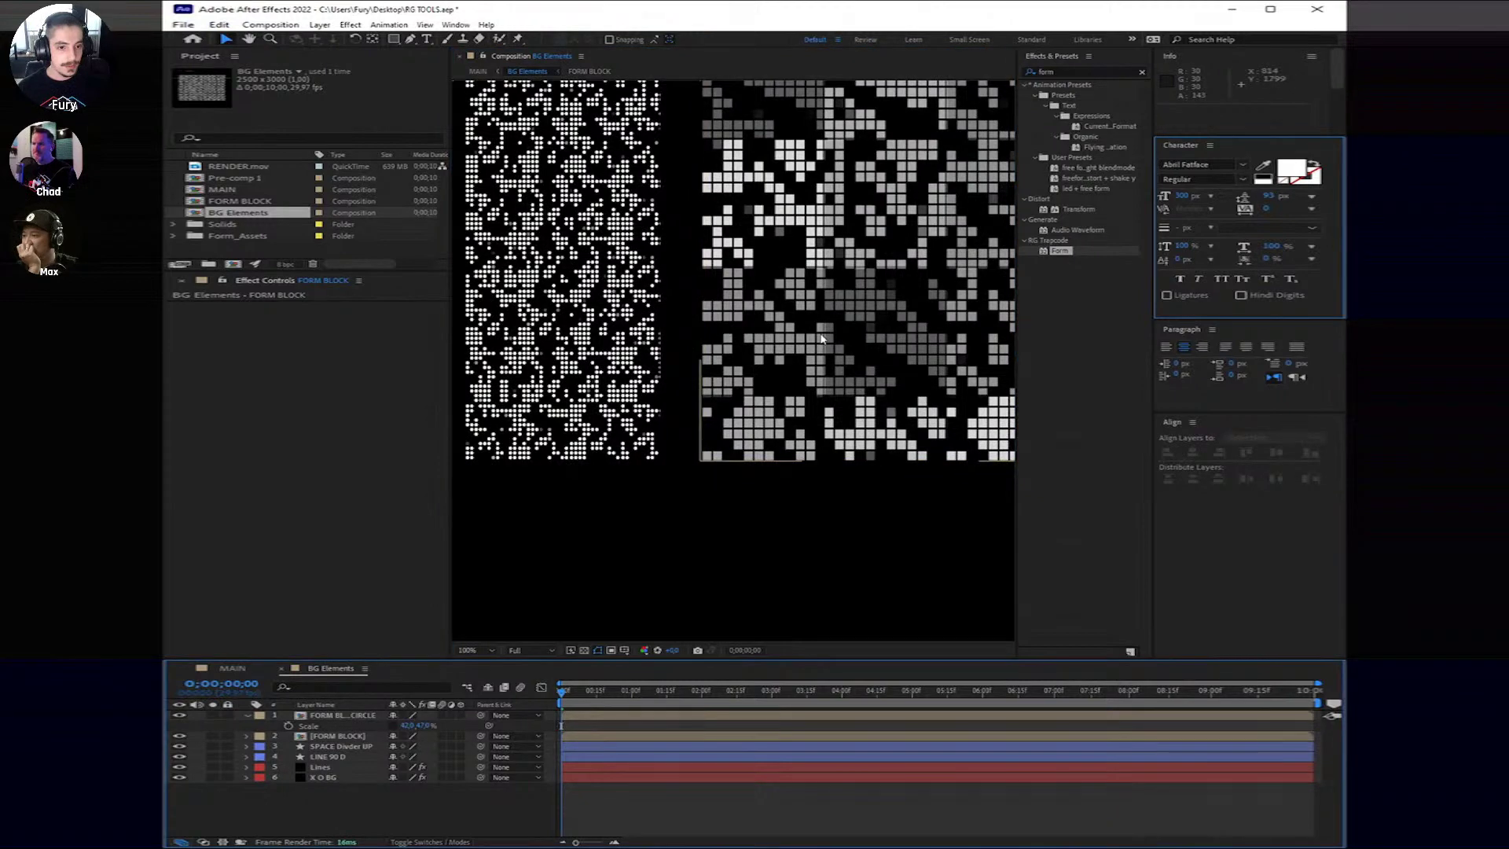
Step: Pre-compose FORM BLOCK CIRCLE and FORM BLOCK together into a new composition named BLOCKS
{"action": "scroll", "coordinate": [821, 338], "scroll_direction": "down", "scroll_amount": 2}
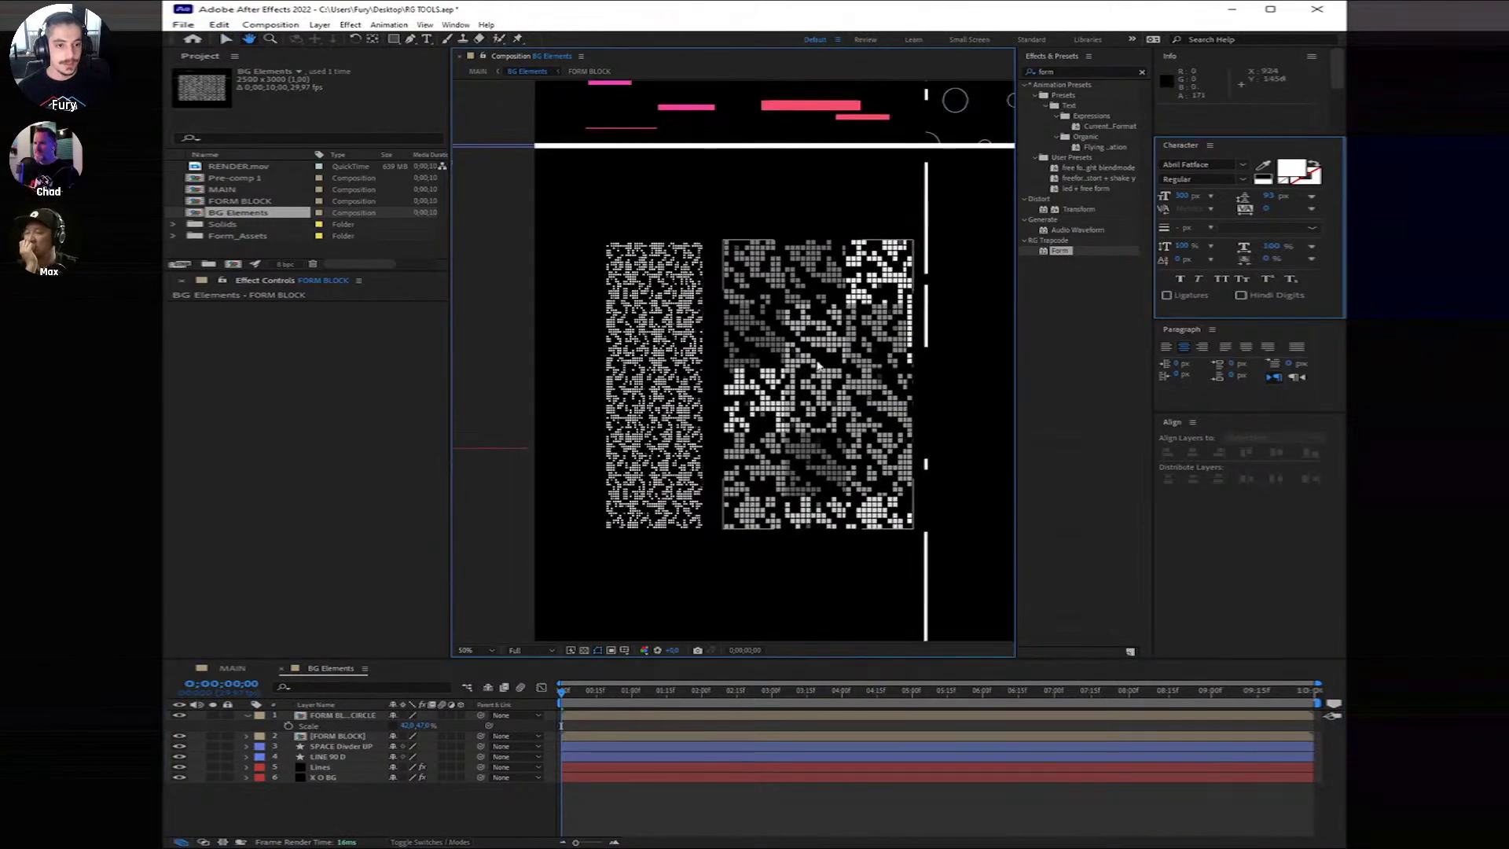
{"action": "scroll", "coordinate": [792, 393], "scroll_direction": "down", "scroll_amount": 4}
{"action": "scroll", "coordinate": [791, 391], "scroll_direction": "up", "scroll_amount": 2}
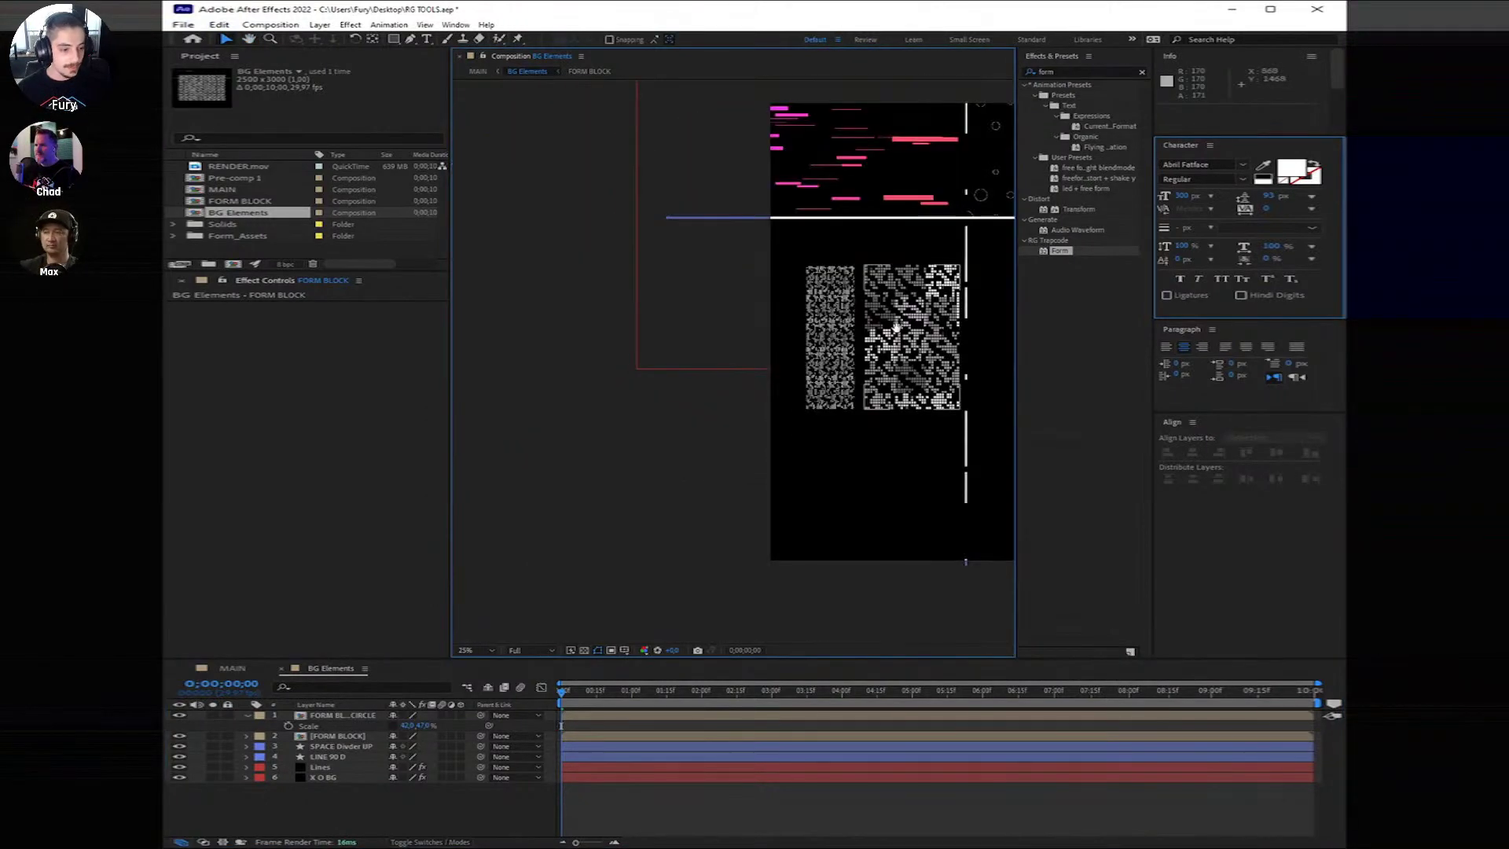
{"action": "left_click", "coordinate": [247, 715]}
{"action": "left_click", "coordinate": [338, 725]}
{"action": "left_click", "coordinate": [342, 716], "text": "shift"}
{"action": "right_click", "coordinate": [342, 717]}
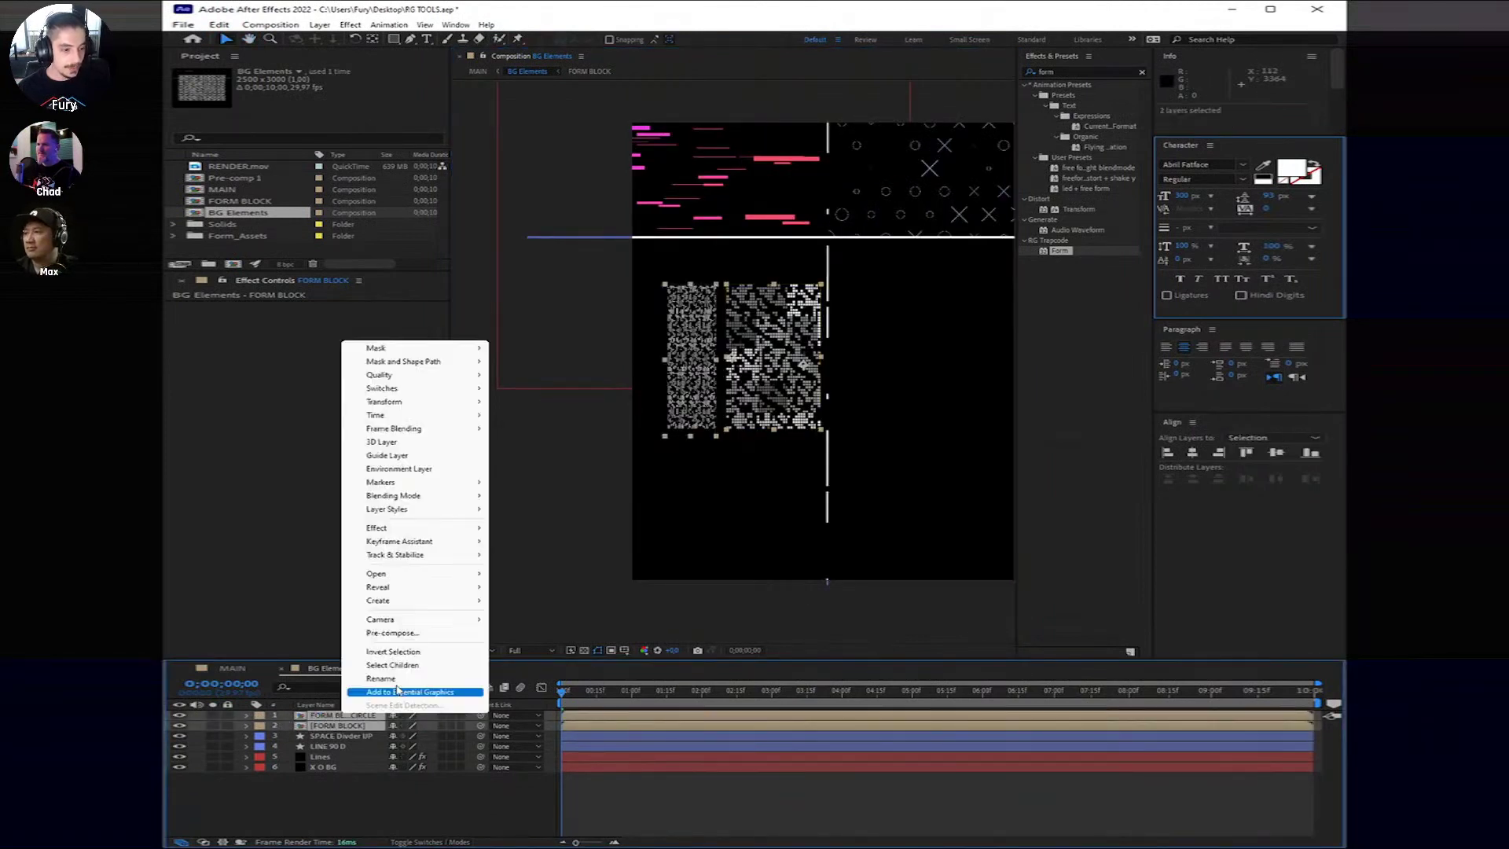
{"action": "left_click", "coordinate": [393, 632]}
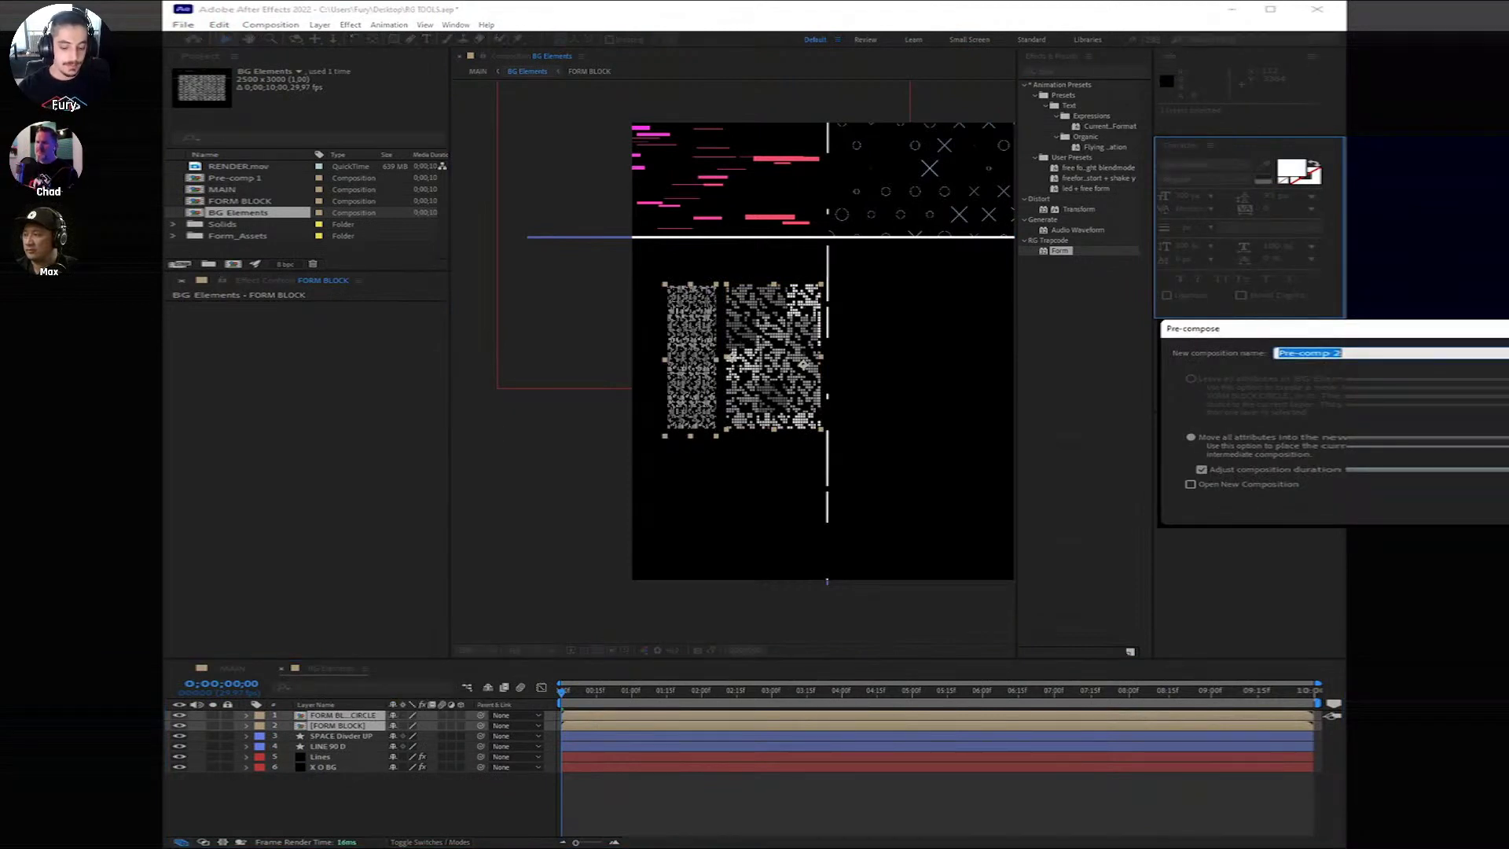
{"action": "type", "text": "BLOCKS"}
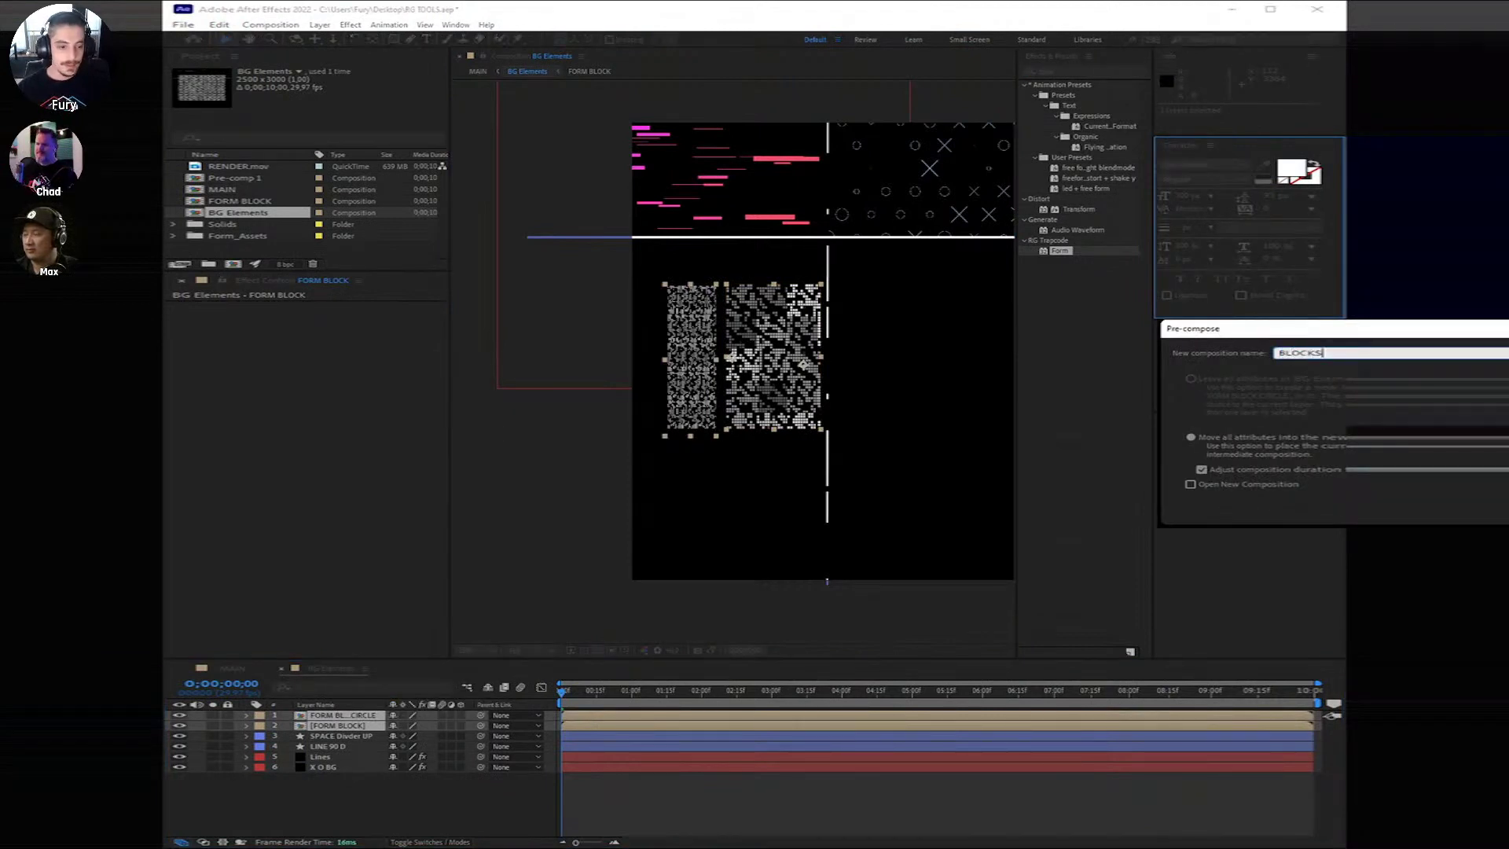
{"action": "key", "text": "Return"}
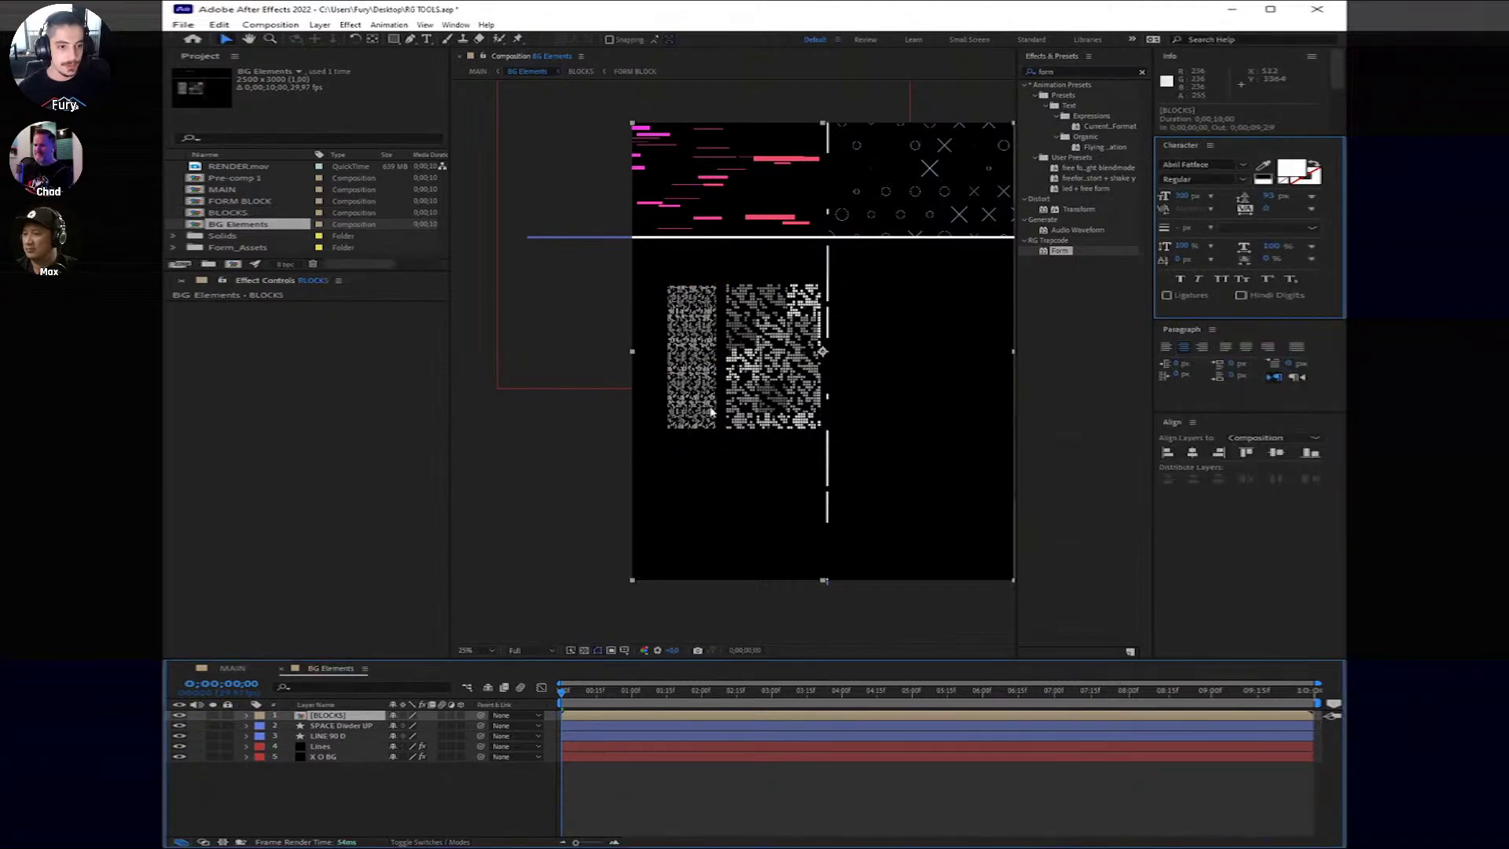
Step: Shift the BLOCKS layer left to about X 1050 so the strip sits just inside the composition's left edge
{"action": "left_click_drag", "start_coordinate": [722, 412], "coordinate": [711, 412]}
{"action": "key", "text": "shift+Left"}
{"action": "key", "text": "shift+Left"}
{"action": "key", "text": "shift+Left"}
{"action": "key", "text": "shift+Left"}
{"action": "key", "text": "shift+Left"}
{"action": "key", "text": "shift+Left"}
{"action": "key", "text": "shift+Left"}
{"action": "key", "text": "shift+Left"}
{"action": "key", "text": "shift+Left"}
{"action": "key", "text": "shift+Left"}
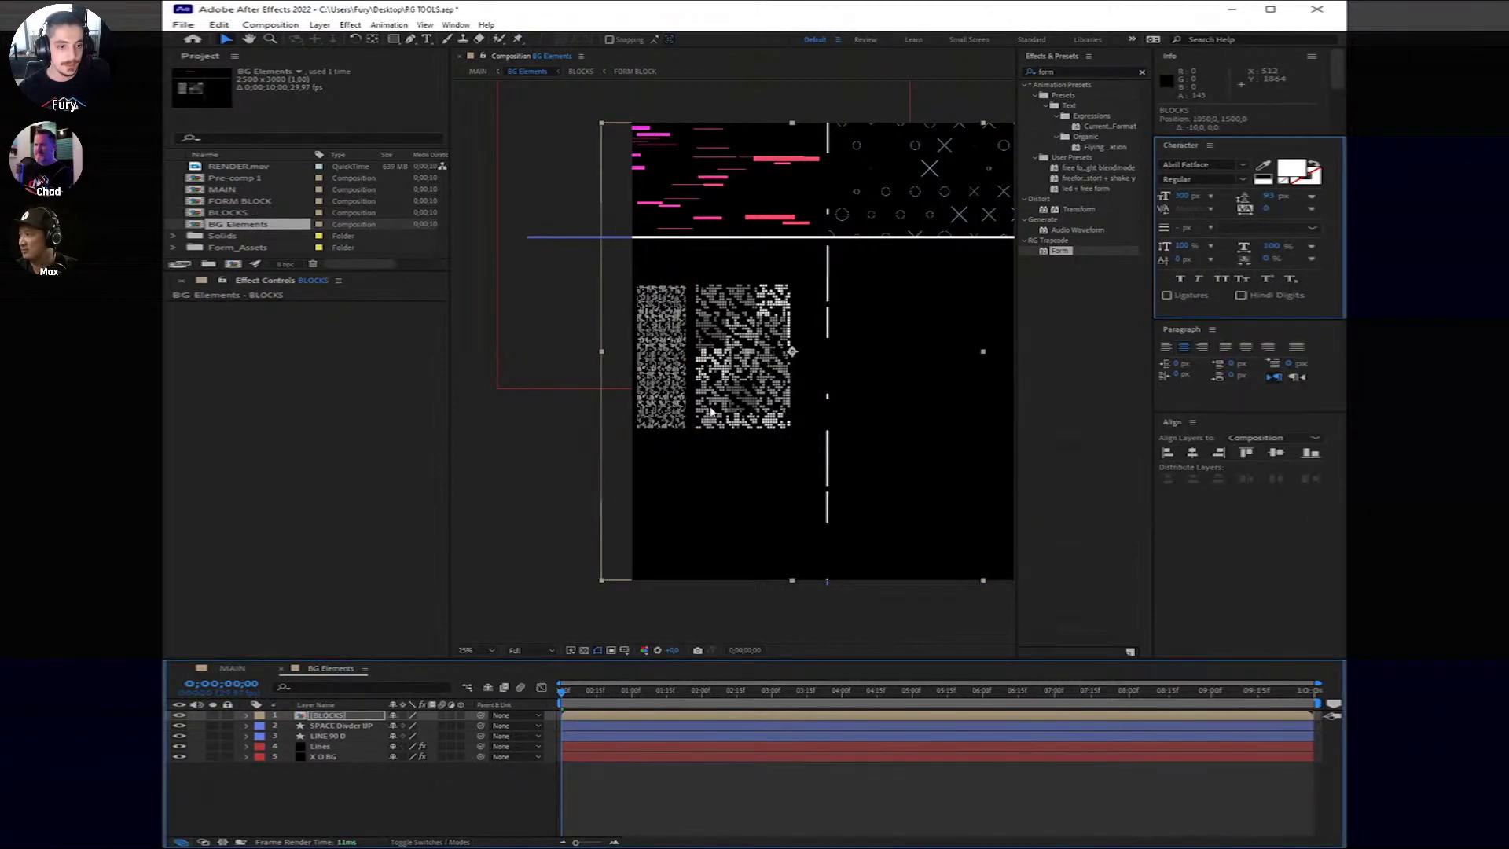
{"action": "key", "text": "shift+Left"}
{"action": "key", "text": "shift+Left"}
{"action": "key", "text": "shift+Right"}
{"action": "key", "text": "shift+Right"}
{"action": "key", "text": "shift+Right"}
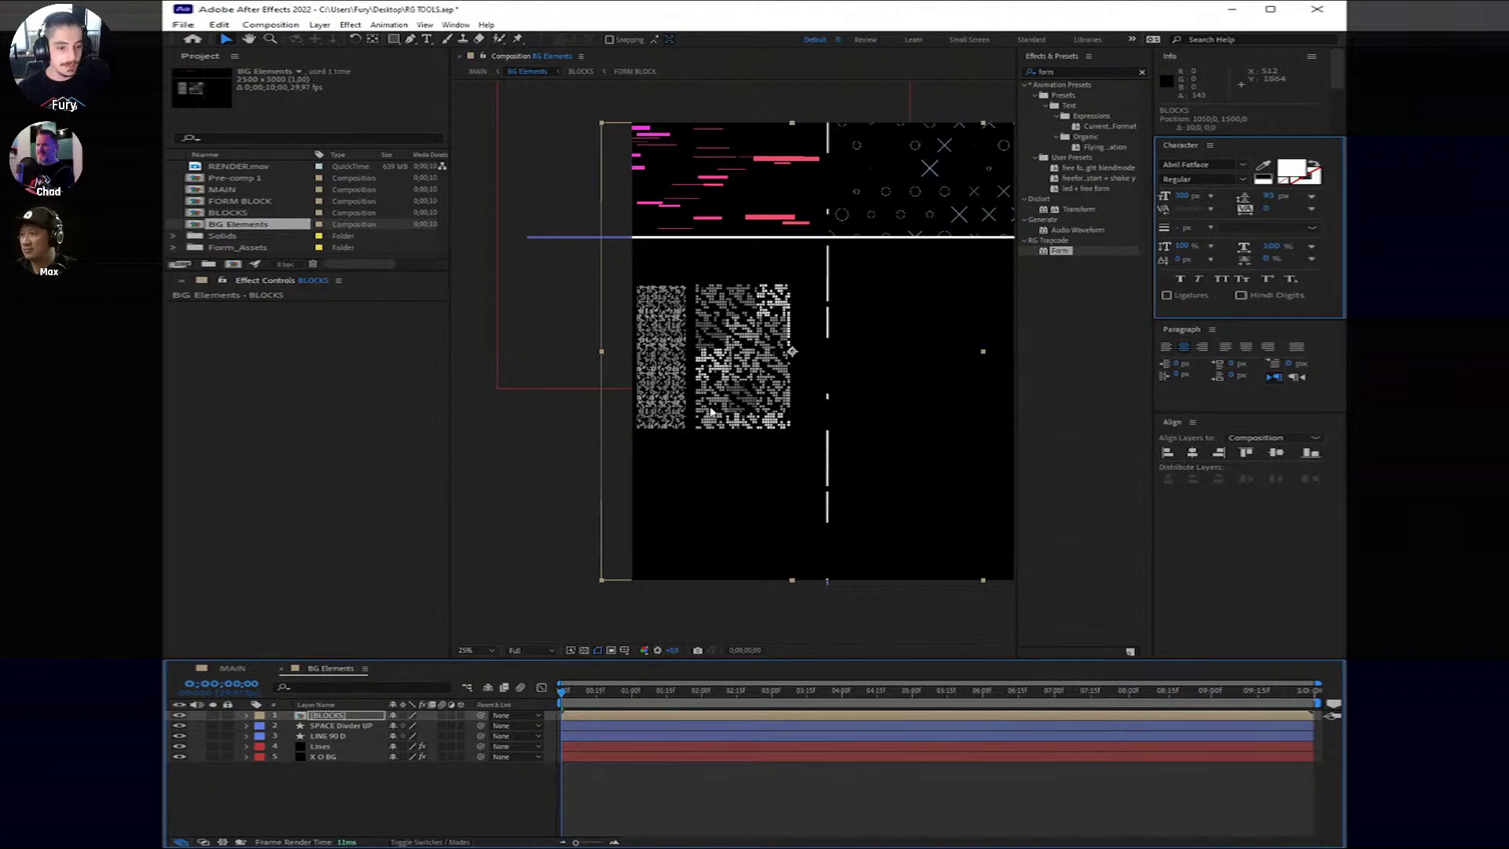
Step: Duplicate the BLOCKS layer and shift the copy horizontally right by about 240 px, toward the dashed vertical divider
{"action": "left_click", "coordinate": [591, 759]}
{"action": "left_click", "coordinate": [579, 718]}
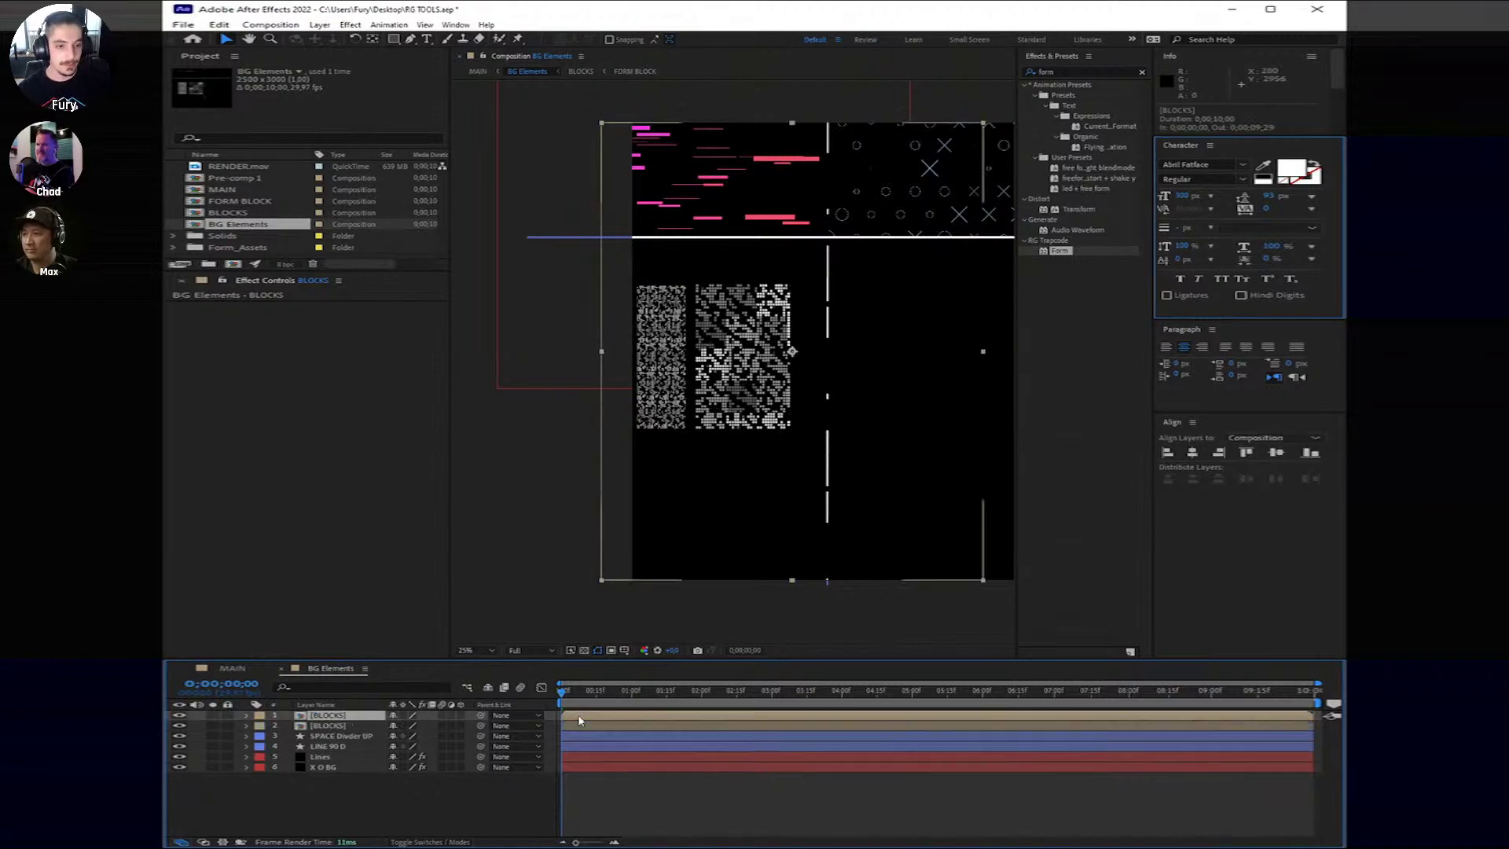
{"action": "key", "text": "ctrl+d"}
{"action": "key", "text": "shift+Right"}
{"action": "key", "text": "shift+Right"}
{"action": "key", "text": "shift+Right"}
{"action": "key", "text": "shift+Right"}
{"action": "key", "text": "shift+Right"}
{"action": "key", "text": "shift+Right"}
{"action": "key", "text": "shift+Right"}
{"action": "key", "text": "shift+Right"}
{"action": "key", "text": "shift+Right"}
{"action": "key", "text": "shift+Right"}
{"action": "key", "text": "shift+Right"}
{"action": "key", "text": "shift+Right"}
{"action": "key", "text": "shift+Right"}
{"action": "key", "text": "shift+Right"}
{"action": "key", "text": "shift+Right"}
{"action": "key", "text": "shift+Right"}
{"action": "key", "text": "shift+Right"}
{"action": "key", "text": "shift+Right"}
{"action": "key", "text": "shift+Right"}
{"action": "key", "text": "shift+Right"}
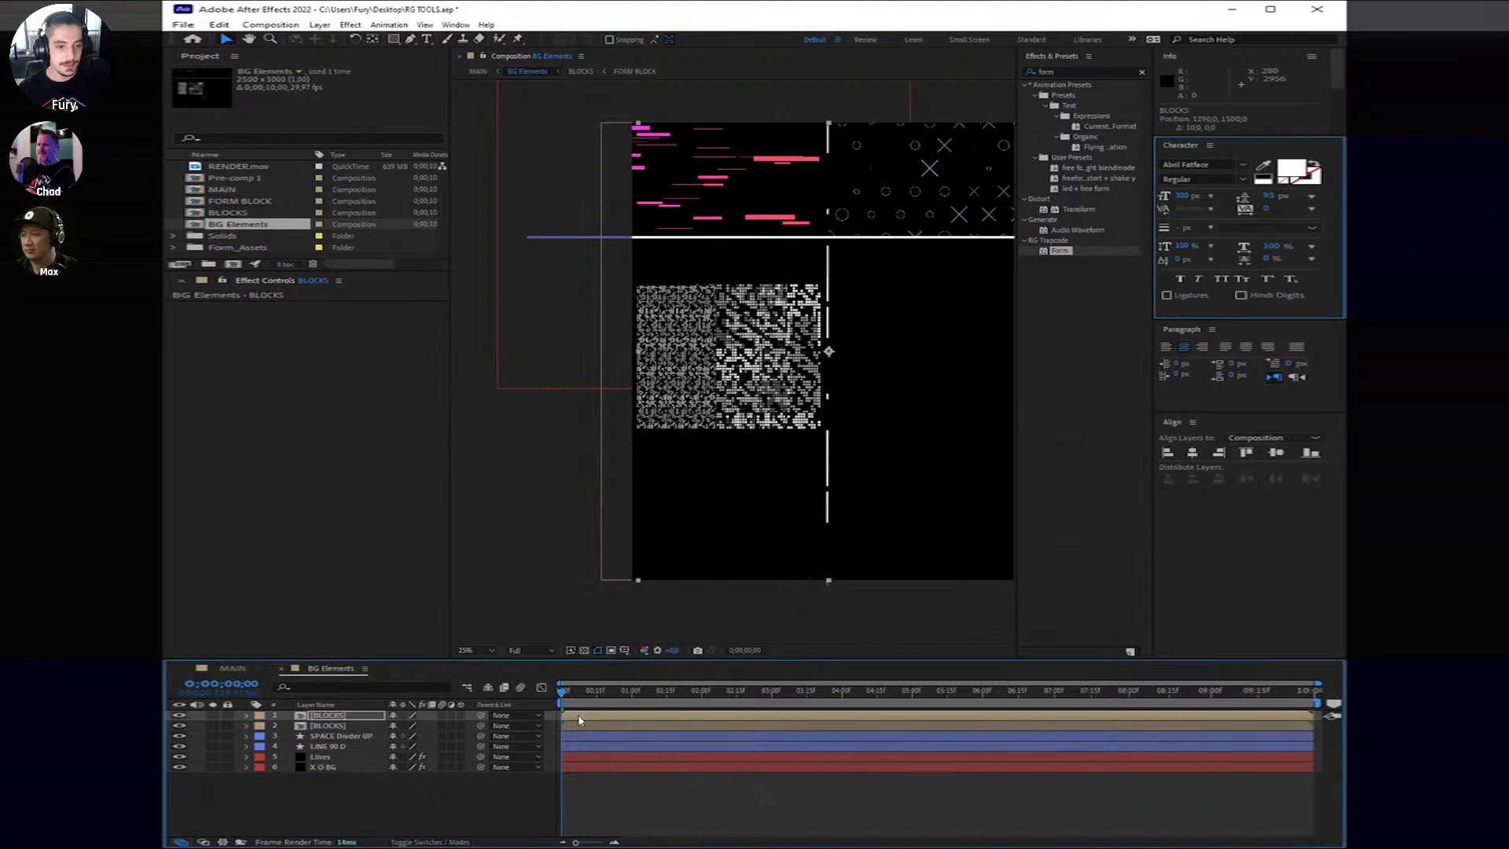
Step: Move the upper BLOCKS layer horizontally to an X position of 2130 so its patterns sit beside the first copy
{"action": "key", "text": "shift+Right"}
{"action": "key", "text": "shift+Right"}
{"action": "key", "text": "shift+Right"}
{"action": "key", "text": "shift+Right"}
{"action": "key", "text": "shift+Right"}
{"action": "key", "text": "shift+Right"}
{"action": "key", "text": "shift+Right"}
{"action": "key", "text": "shift+Right"}
{"action": "key", "text": "shift+Right"}
{"action": "key", "text": "shift+Right"}
{"action": "key", "text": "shift+Right"}
{"action": "key", "text": "shift+Right"}
{"action": "key", "text": "shift+Right"}
{"action": "key", "text": "shift+Right"}
{"action": "key", "text": "shift+Right"}
{"action": "key", "text": "shift+Right"}
{"action": "key", "text": "shift+Right"}
{"action": "key", "text": "shift+Right"}
{"action": "key", "text": "shift+Right"}
{"action": "key", "text": "shift+Right"}
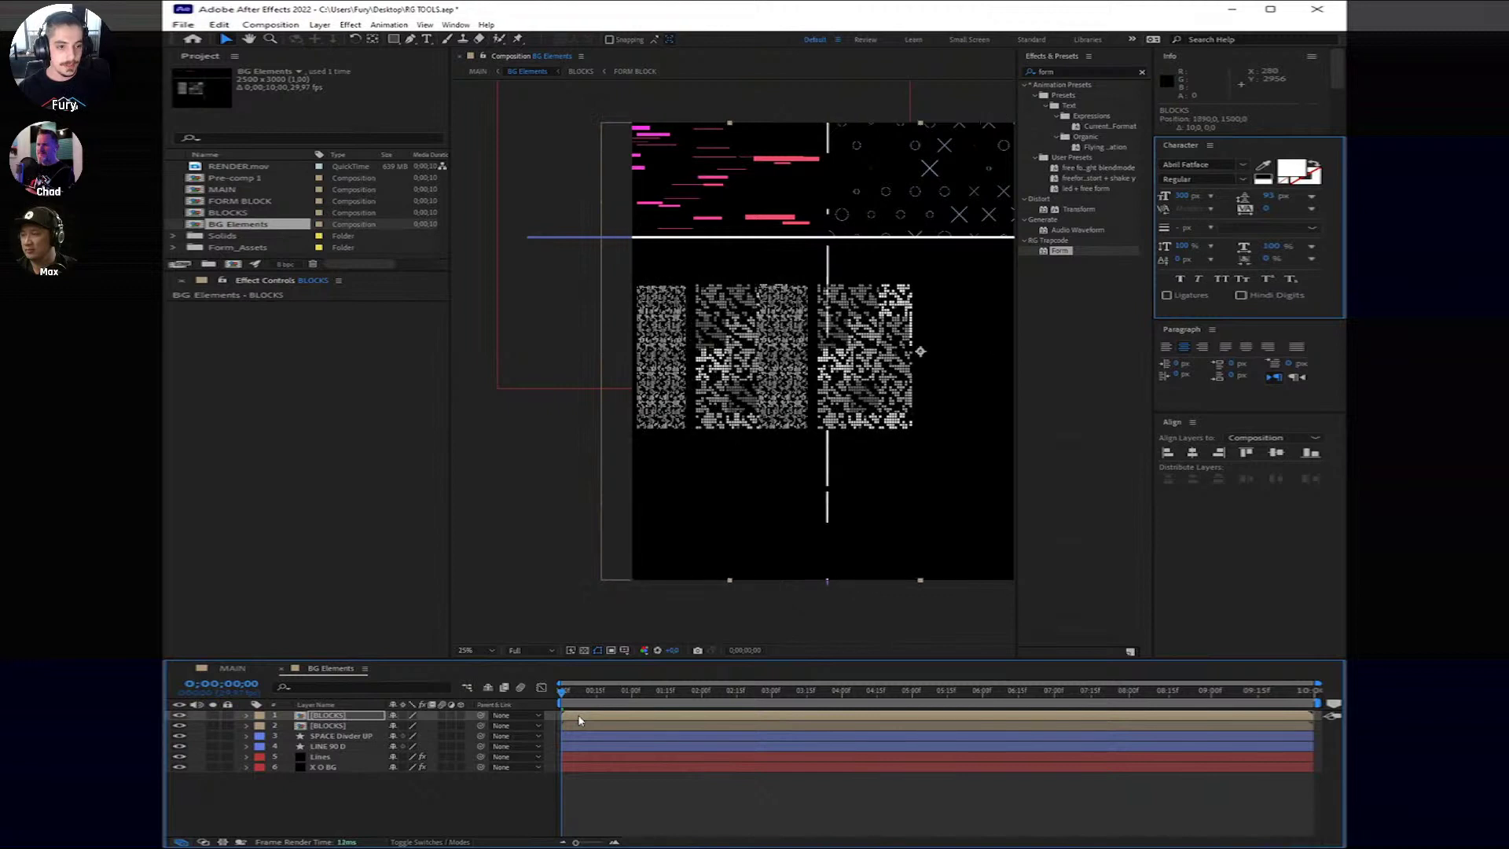
{"action": "key", "text": "shift+Right"}
{"action": "key", "text": "shift+Right"}
{"action": "key", "text": "shift+Right"}
{"action": "key", "text": "shift+Right"}
{"action": "key", "text": "shift+Right"}
{"action": "key", "text": "shift+Right"}
{"action": "key", "text": "shift+Right"}
{"action": "key", "text": "shift+Right"}
{"action": "key", "text": "shift+Right"}
{"action": "key", "text": "shift+Right"}
{"action": "key", "text": "shift+Right"}
{"action": "key", "text": "shift+Right"}
{"action": "key", "text": "shift+Right"}
{"action": "key", "text": "shift+Right"}
{"action": "key", "text": "shift+Right"}
{"action": "key", "text": "shift+Right"}
{"action": "key", "text": "shift+Right"}
{"action": "key", "text": "shift+Right"}
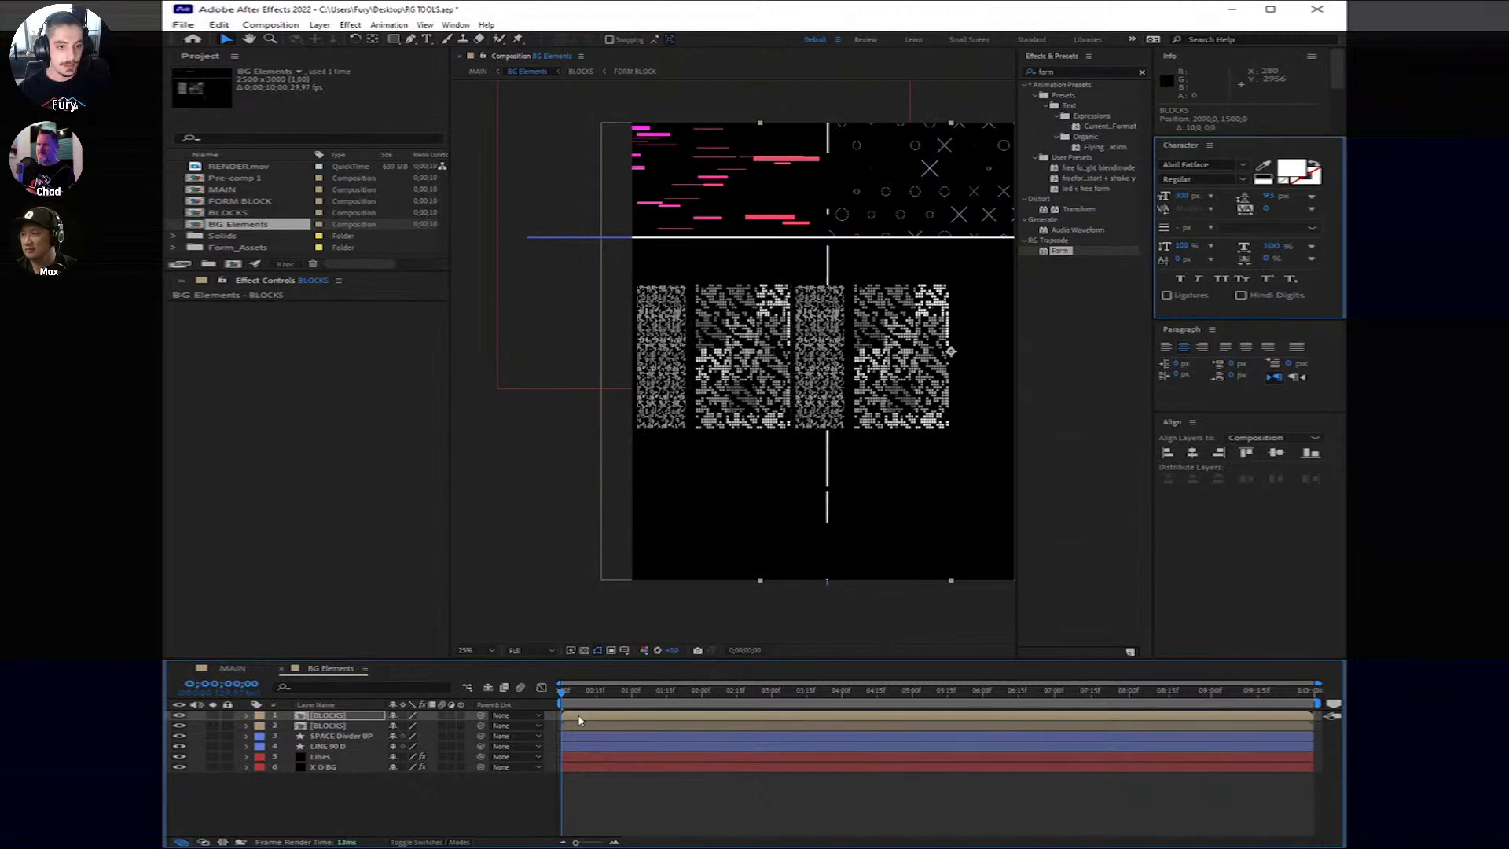
{"action": "key", "text": "shift+Right"}
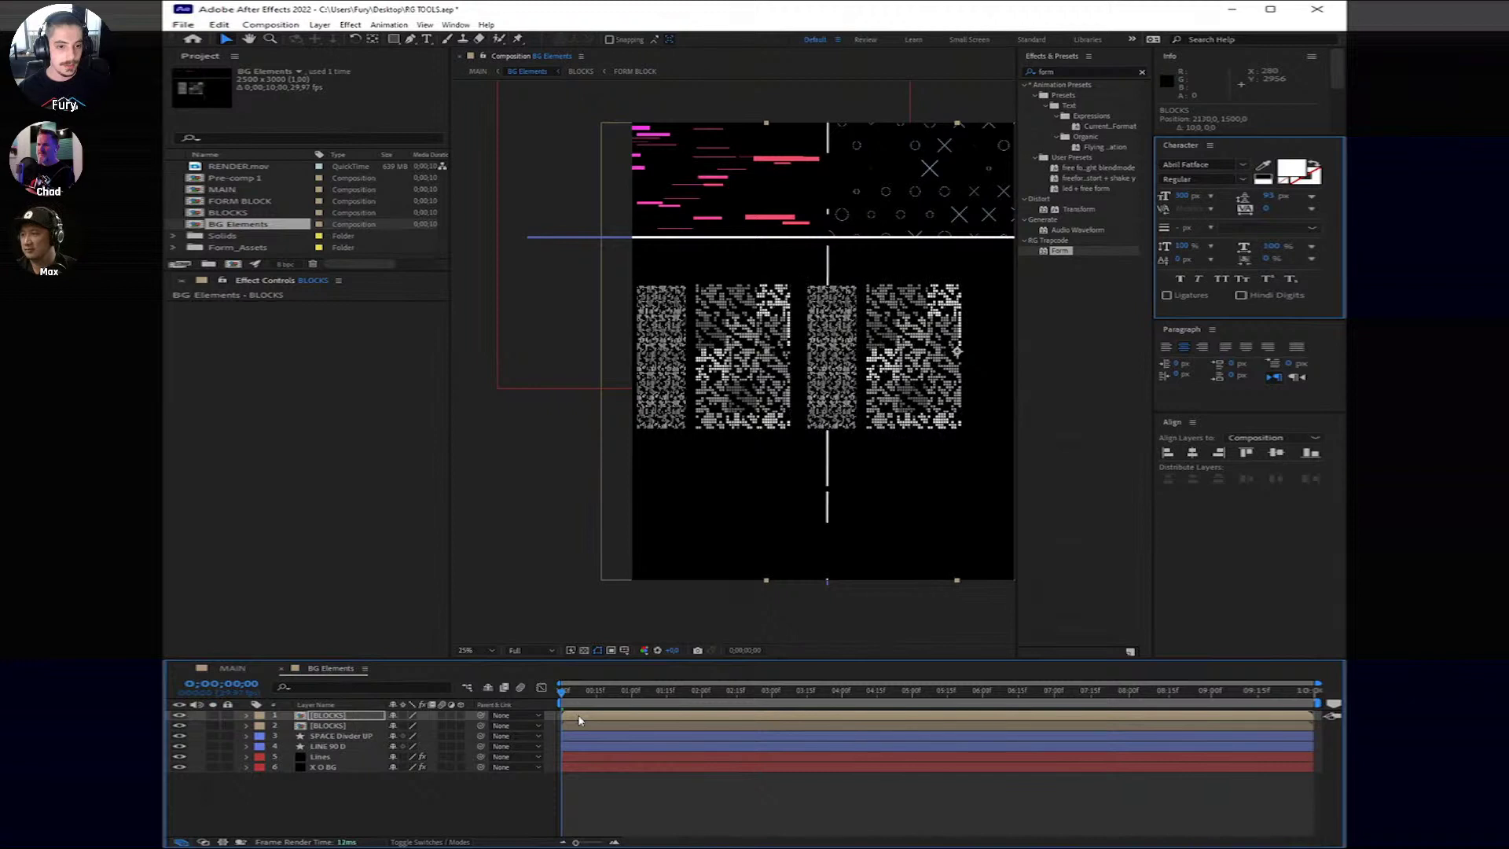
{"action": "key", "text": "shift+Left"}
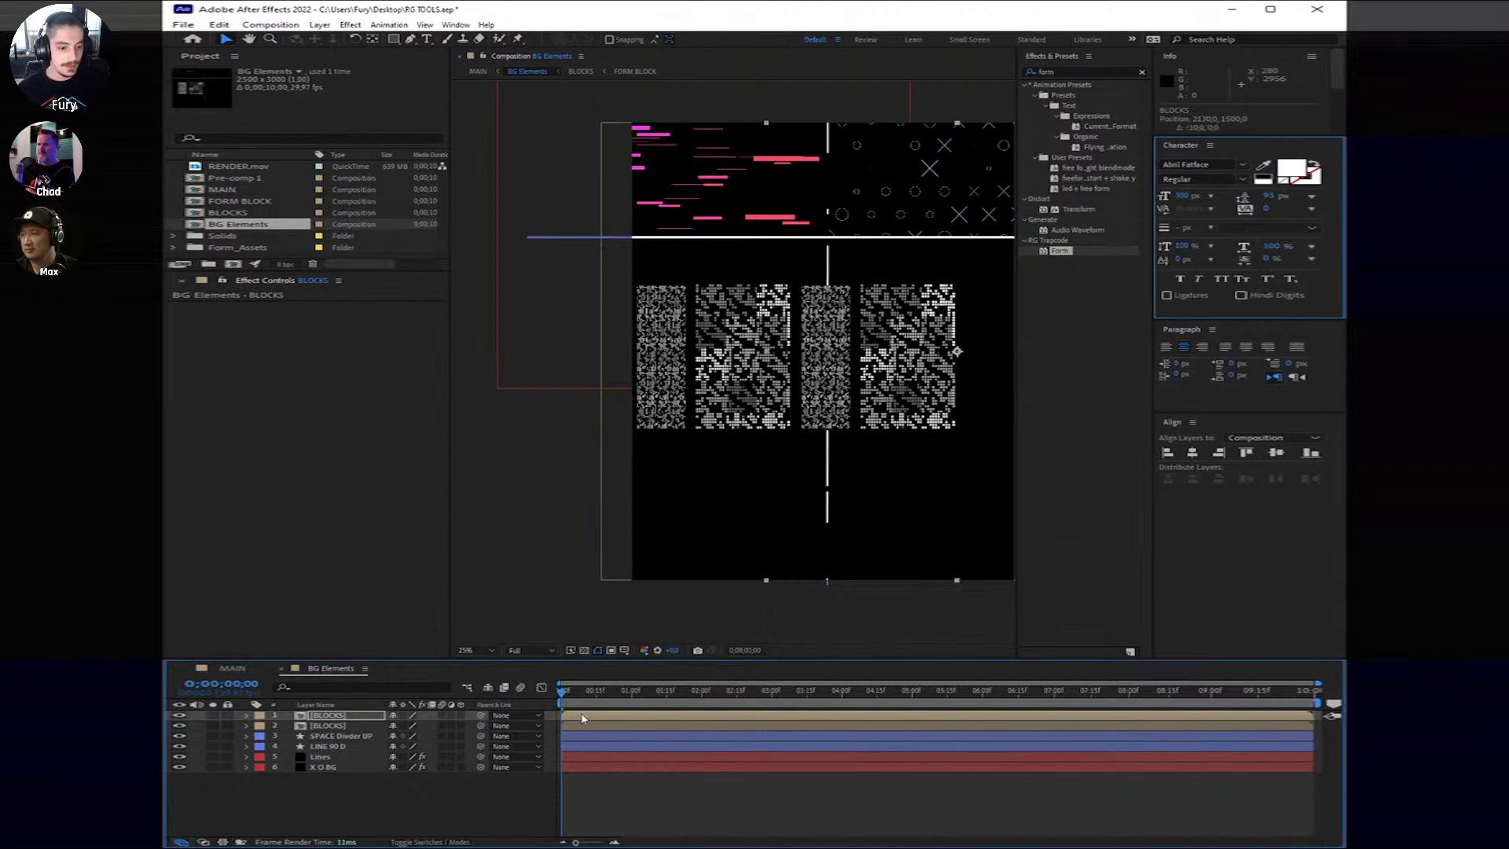
Step: Duplicate the top BLOCKS layer and move the copy horizontally to an X position of 3170, extending the pattern row to the composition's right edge
{"action": "left_click", "coordinate": [610, 725], "text": "ctrl"}
{"action": "left_click_drag", "start_coordinate": [826, 445], "coordinate": [707, 470]}
{"action": "left_click", "coordinate": [593, 719]}
{"action": "key", "text": "ctrl+d"}
{"action": "key", "text": "space"}
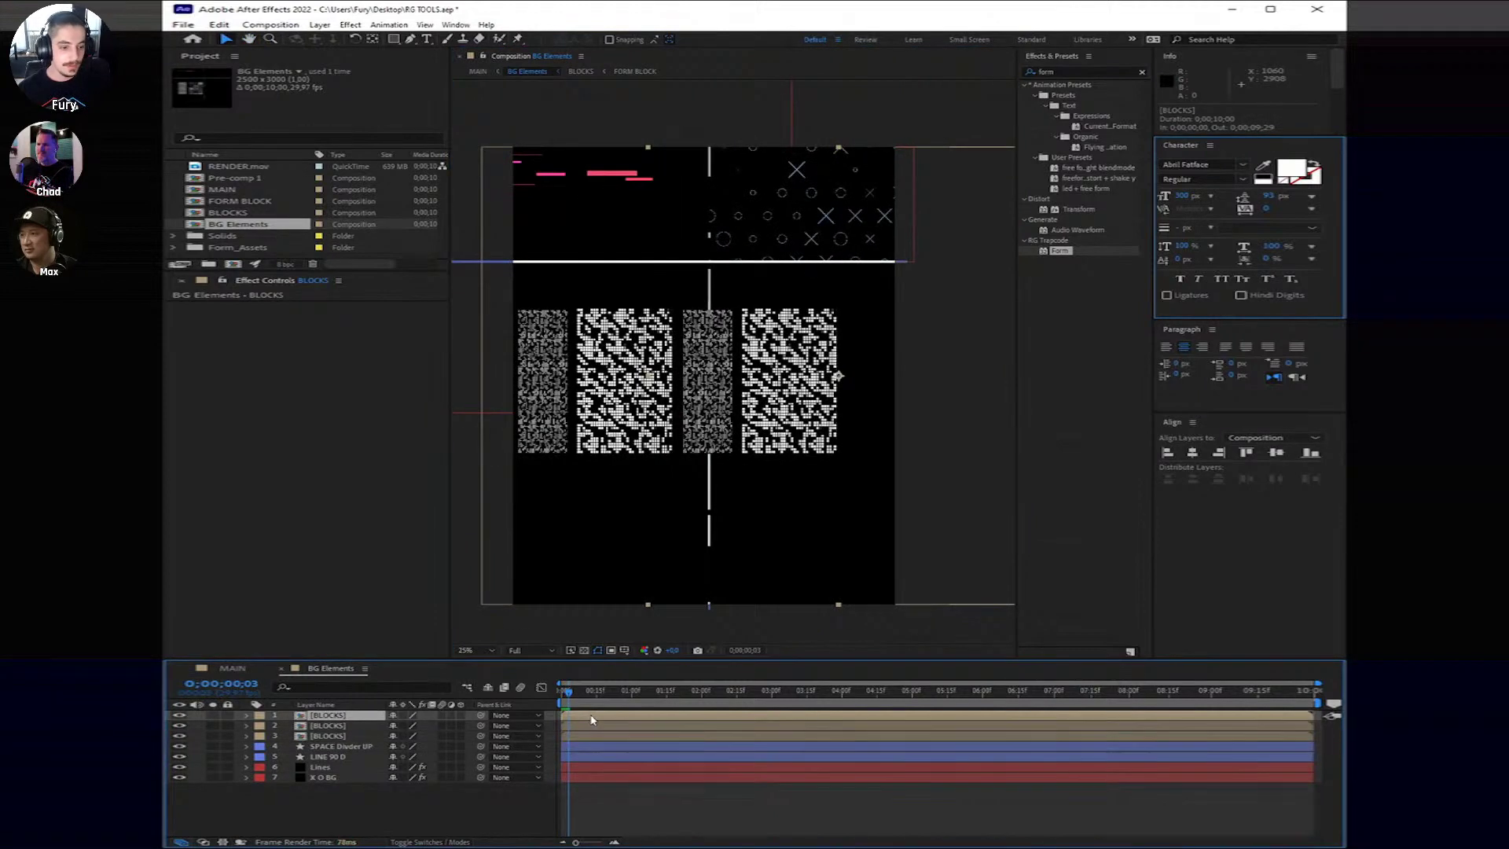
{"action": "key", "text": "shift+Right"}
{"action": "key", "text": "shift+Right"}
{"action": "key", "text": "shift+Right"}
{"action": "key", "text": "shift+Right"}
{"action": "key", "text": "shift+Right"}
{"action": "key", "text": "shift+Right"}
{"action": "key", "text": "shift+Right"}
{"action": "key", "text": "shift+Right"}
{"action": "key", "text": "shift+Right"}
{"action": "key", "text": "shift+Right"}
{"action": "key", "text": "shift+Right"}
{"action": "key", "text": "shift+Right"}
{"action": "key", "text": "shift+Right"}
{"action": "key", "text": "shift+Right"}
{"action": "key", "text": "shift+Right"}
{"action": "key", "text": "shift+Right"}
{"action": "key", "text": "shift+Right"}
{"action": "key", "text": "shift+Right"}
{"action": "key", "text": "shift+Right"}
{"action": "key", "text": "shift+Right"}
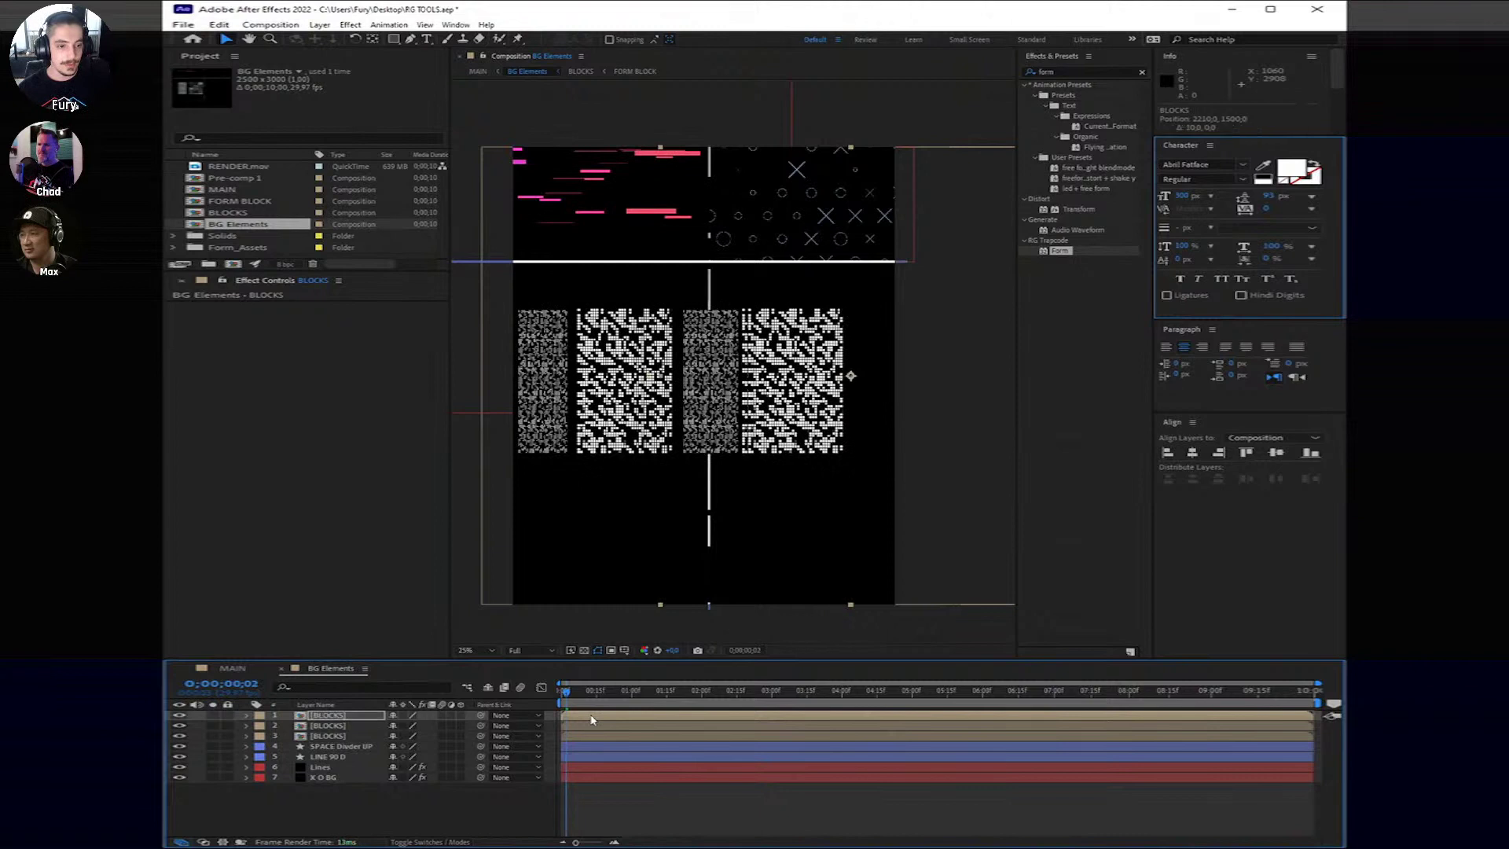
{"action": "key", "text": "shift+Right"}
{"action": "key", "text": "shift+Right"}
{"action": "key", "text": "shift+Right"}
{"action": "key", "text": "shift+Right"}
{"action": "key", "text": "shift+Right"}
{"action": "key", "text": "shift+Right"}
{"action": "key", "text": "shift+Right"}
{"action": "key", "text": "shift+Right"}
{"action": "key", "text": "shift+Right"}
{"action": "key", "text": "shift+Right"}
{"action": "key", "text": "shift+Right"}
{"action": "key", "text": "shift+Right"}
{"action": "key", "text": "shift+Right"}
{"action": "key", "text": "shift+Right"}
{"action": "key", "text": "shift+Right"}
{"action": "key", "text": "shift+Right"}
{"action": "key", "text": "shift+Right"}
{"action": "key", "text": "shift+Right"}
{"action": "key", "text": "shift+Right"}
{"action": "key", "text": "shift+Right"}
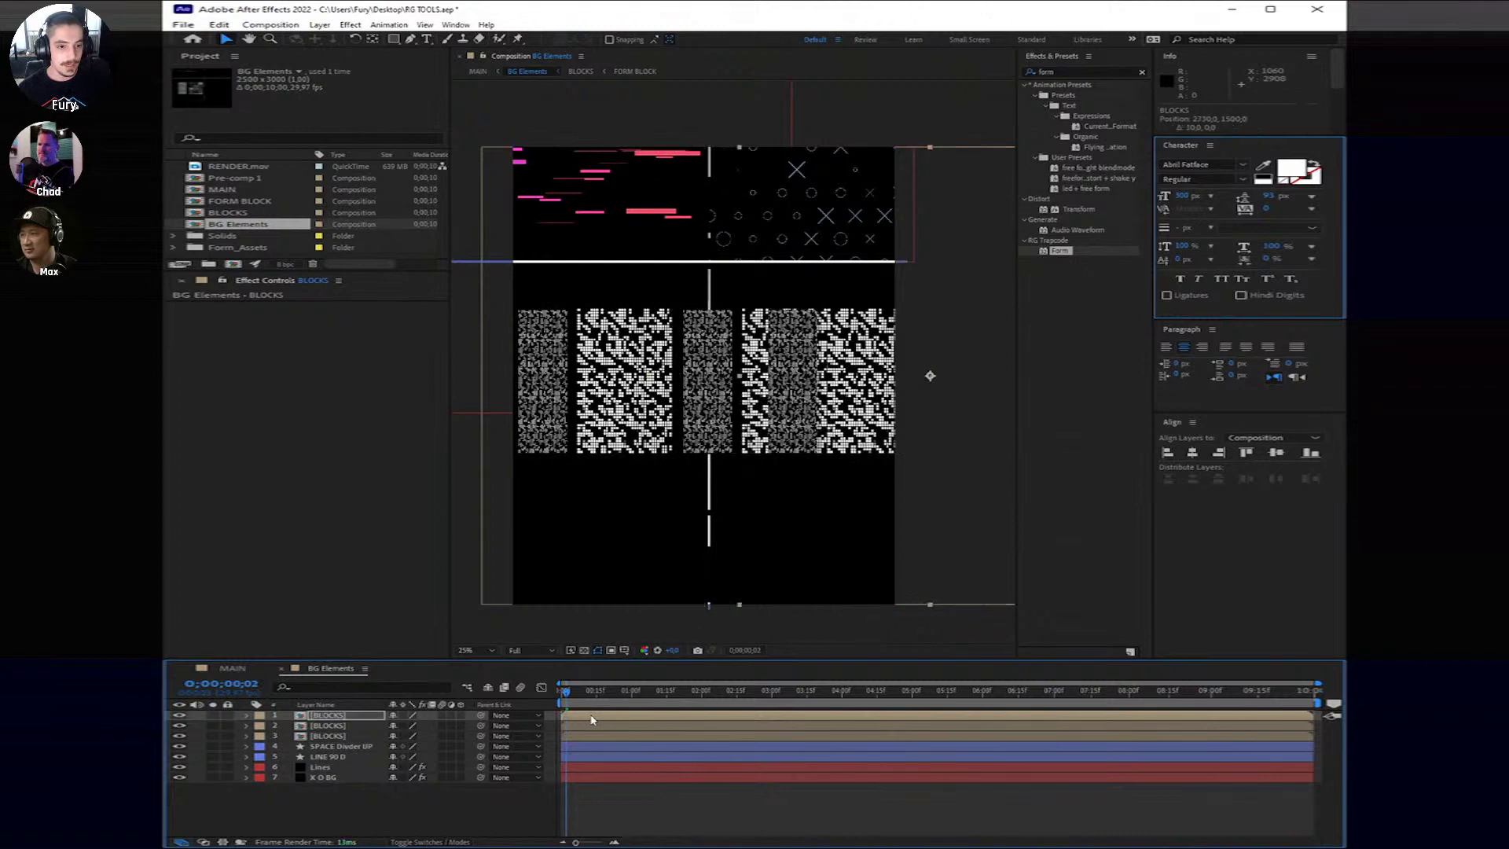
{"action": "key", "text": "shift+Right"}
{"action": "key", "text": "shift+Right"}
{"action": "key", "text": "shift+Right"}
{"action": "key", "text": "shift+Right"}
{"action": "key", "text": "shift+Right"}
{"action": "key", "text": "shift+Right"}
{"action": "key", "text": "shift+Right"}
{"action": "key", "text": "shift+Right"}
{"action": "key", "text": "shift+Right"}
{"action": "key", "text": "shift+Right"}
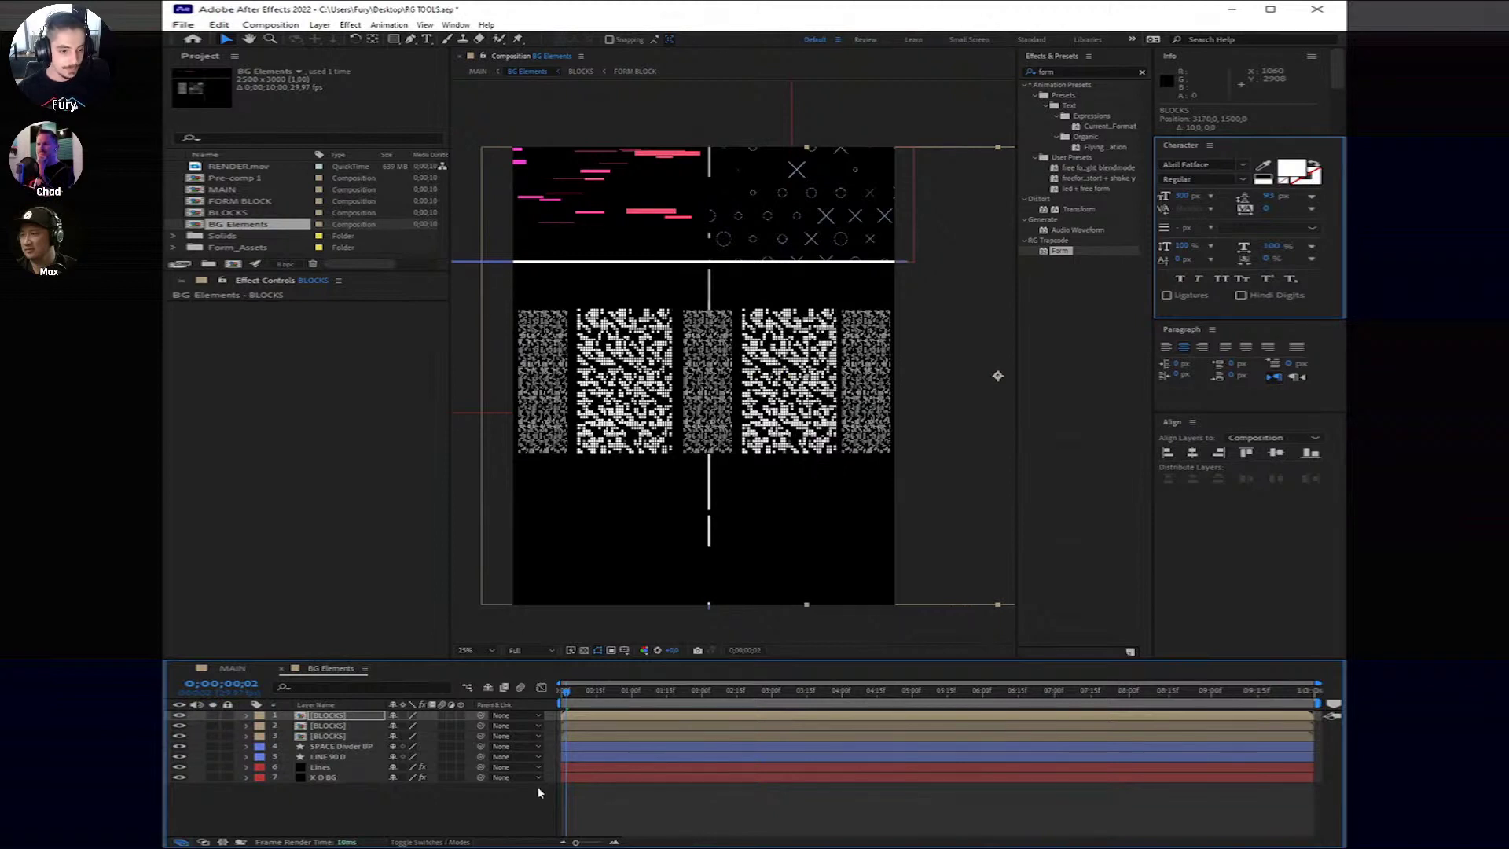
{"action": "left_click", "coordinate": [604, 810]}
{"action": "key", "text": "Home"}
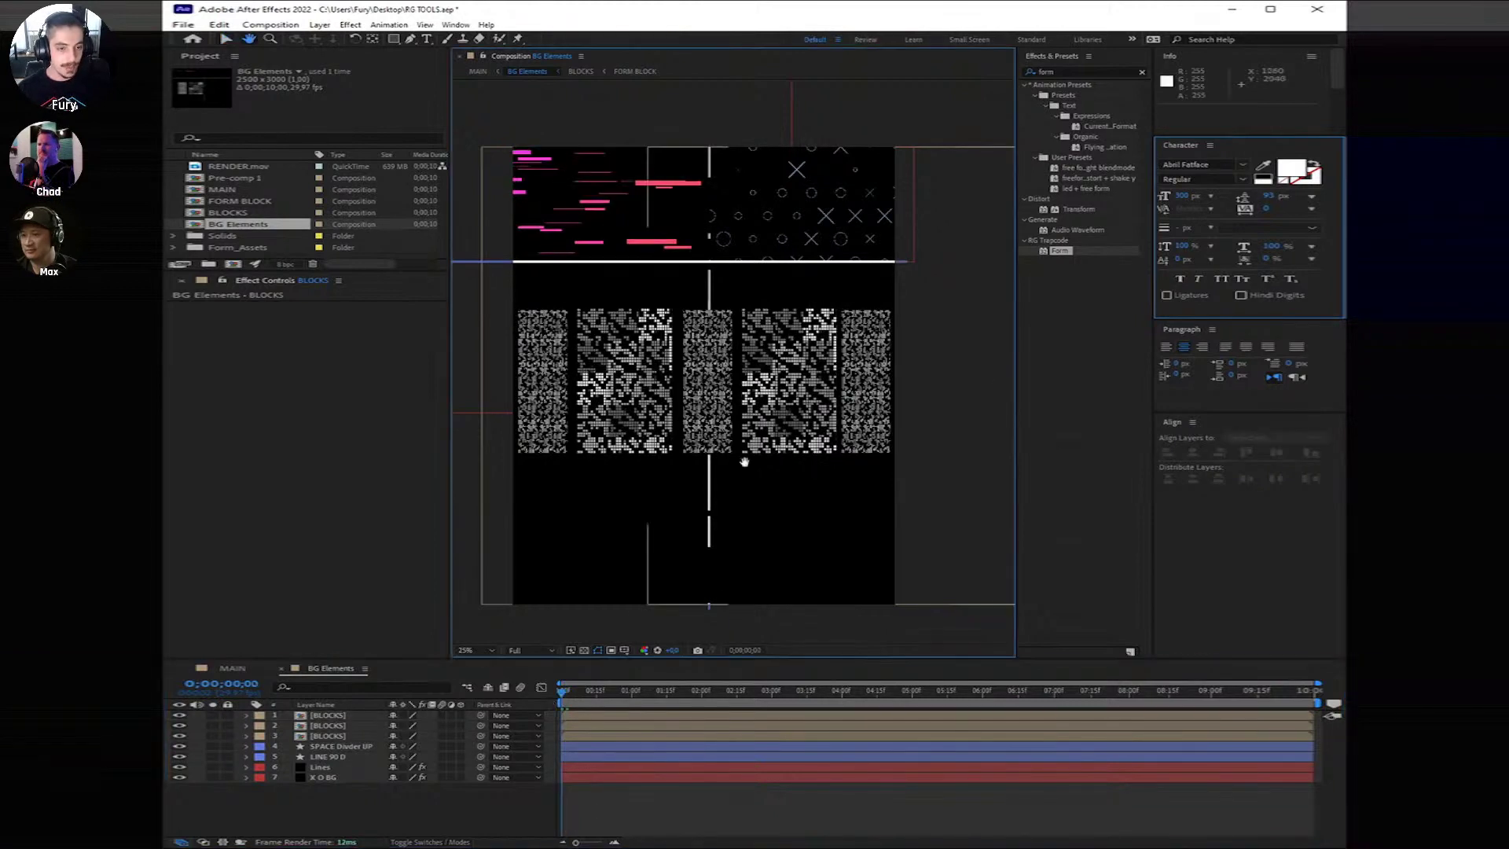
Step: Turn on the grid overlay for the BG Elements composition
{"action": "left_click_drag", "start_coordinate": [706, 463], "coordinate": [767, 455]}
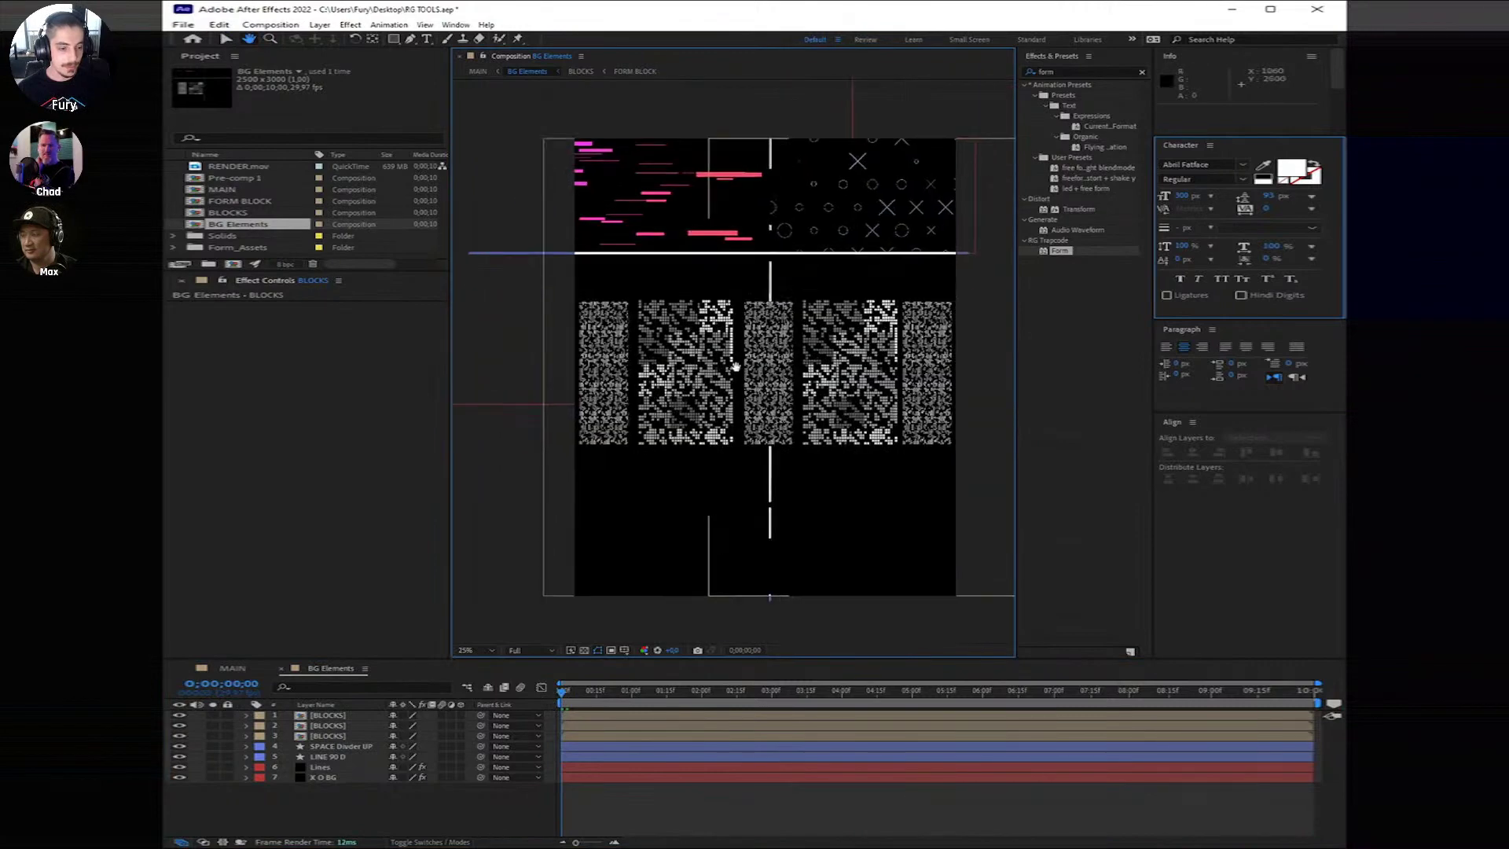
{"action": "key", "text": "v"}
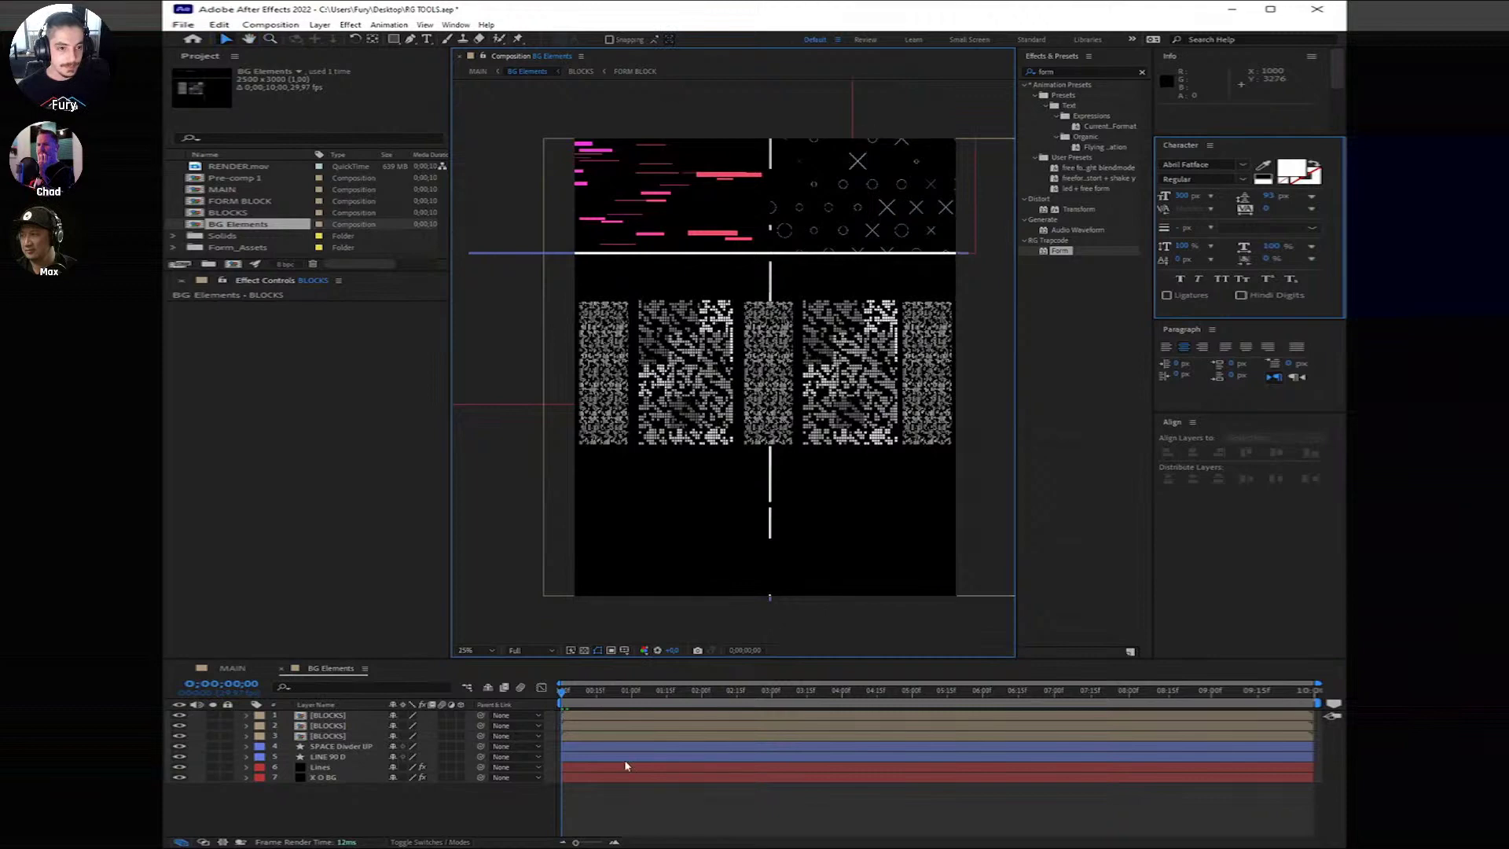
{"action": "scroll", "coordinate": [767, 483], "scroll_direction": "up", "scroll_amount": 3}
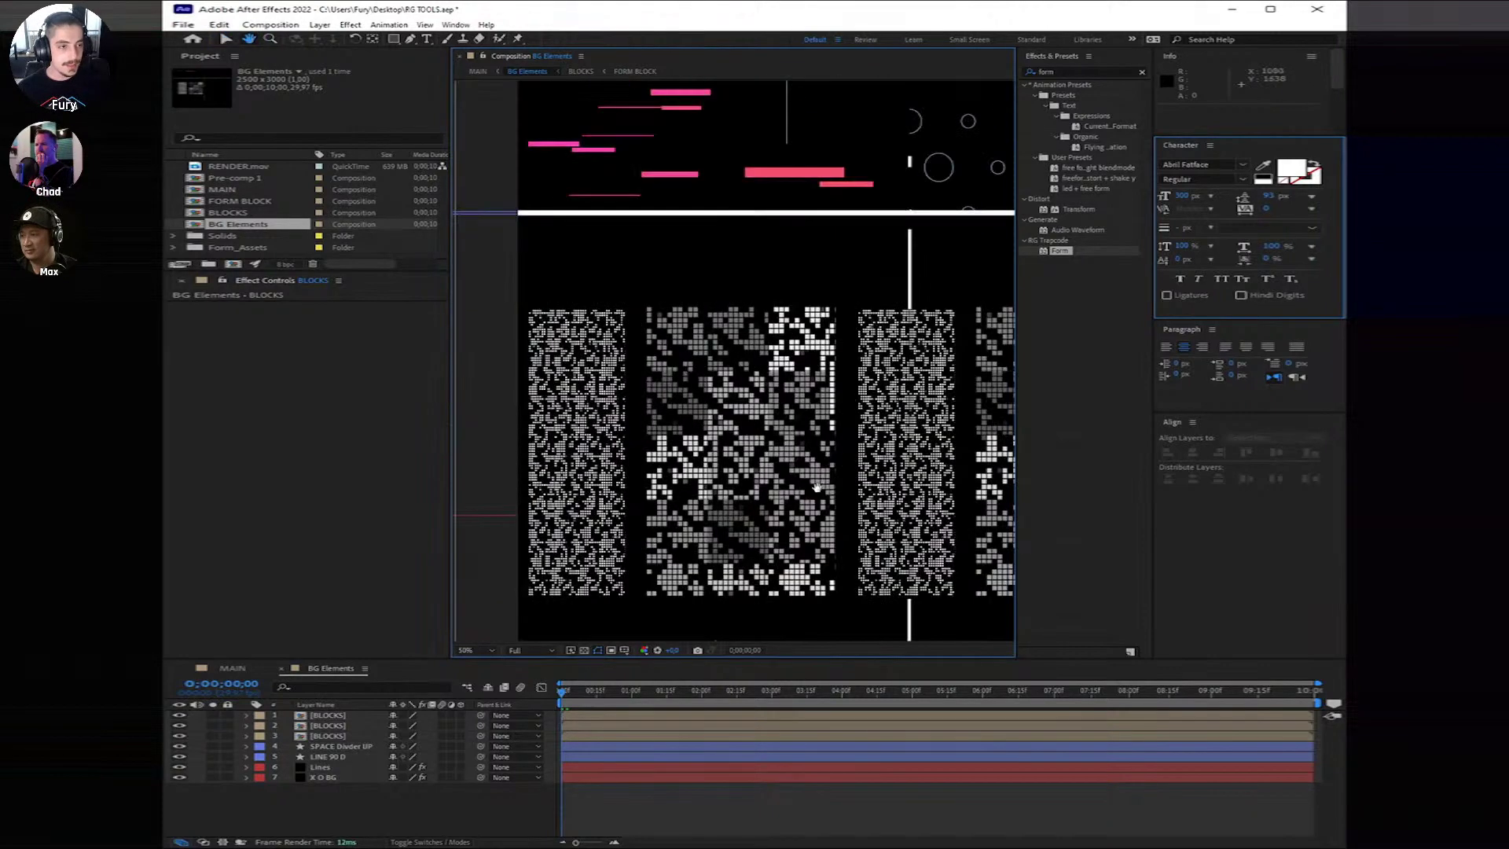
{"action": "left_click_drag", "start_coordinate": [783, 472], "coordinate": [786, 517]}
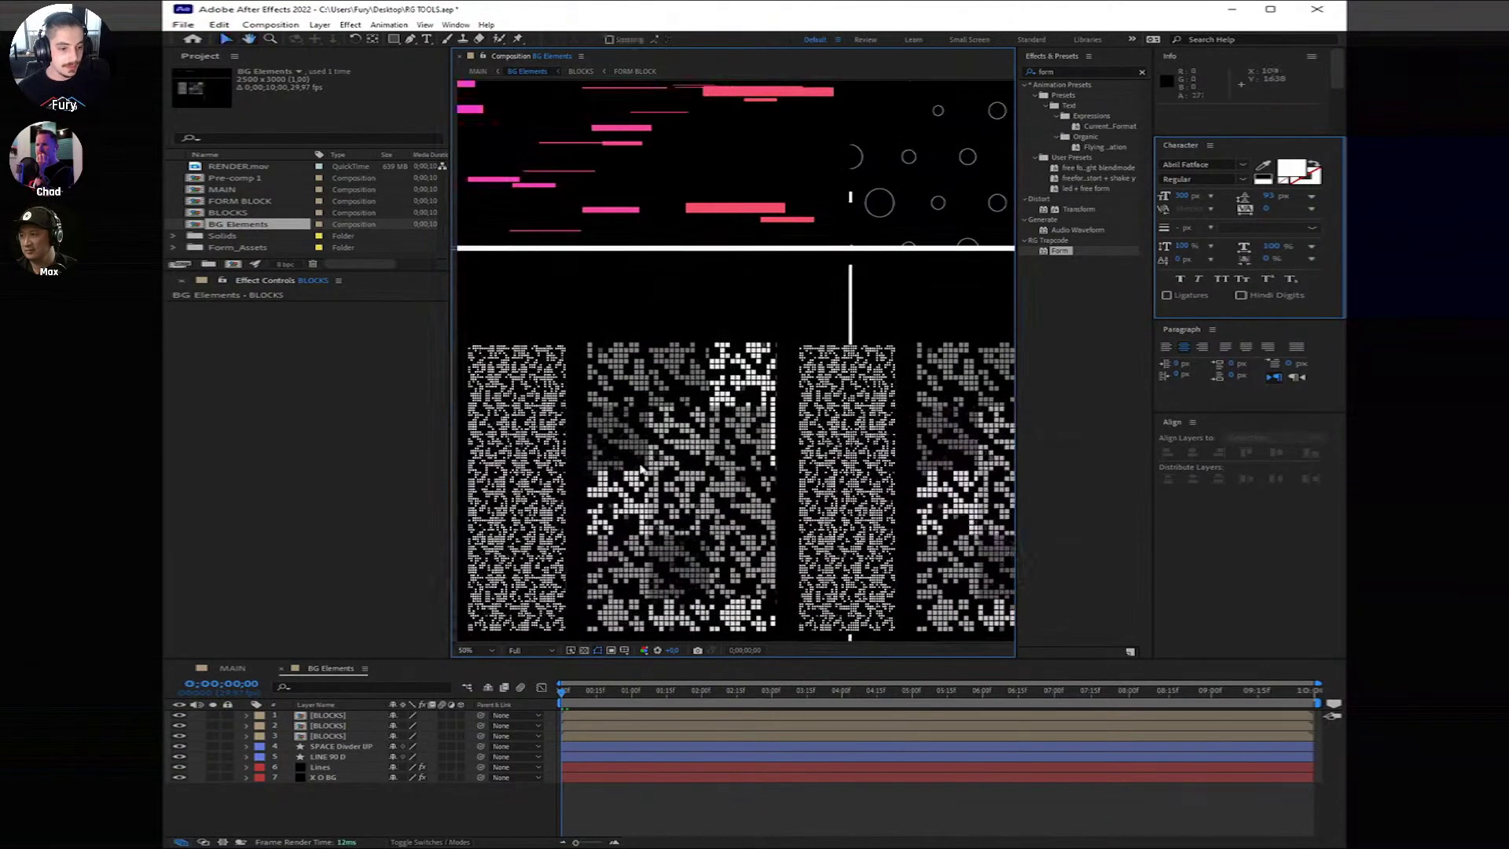
{"action": "left_click", "coordinate": [625, 651]}
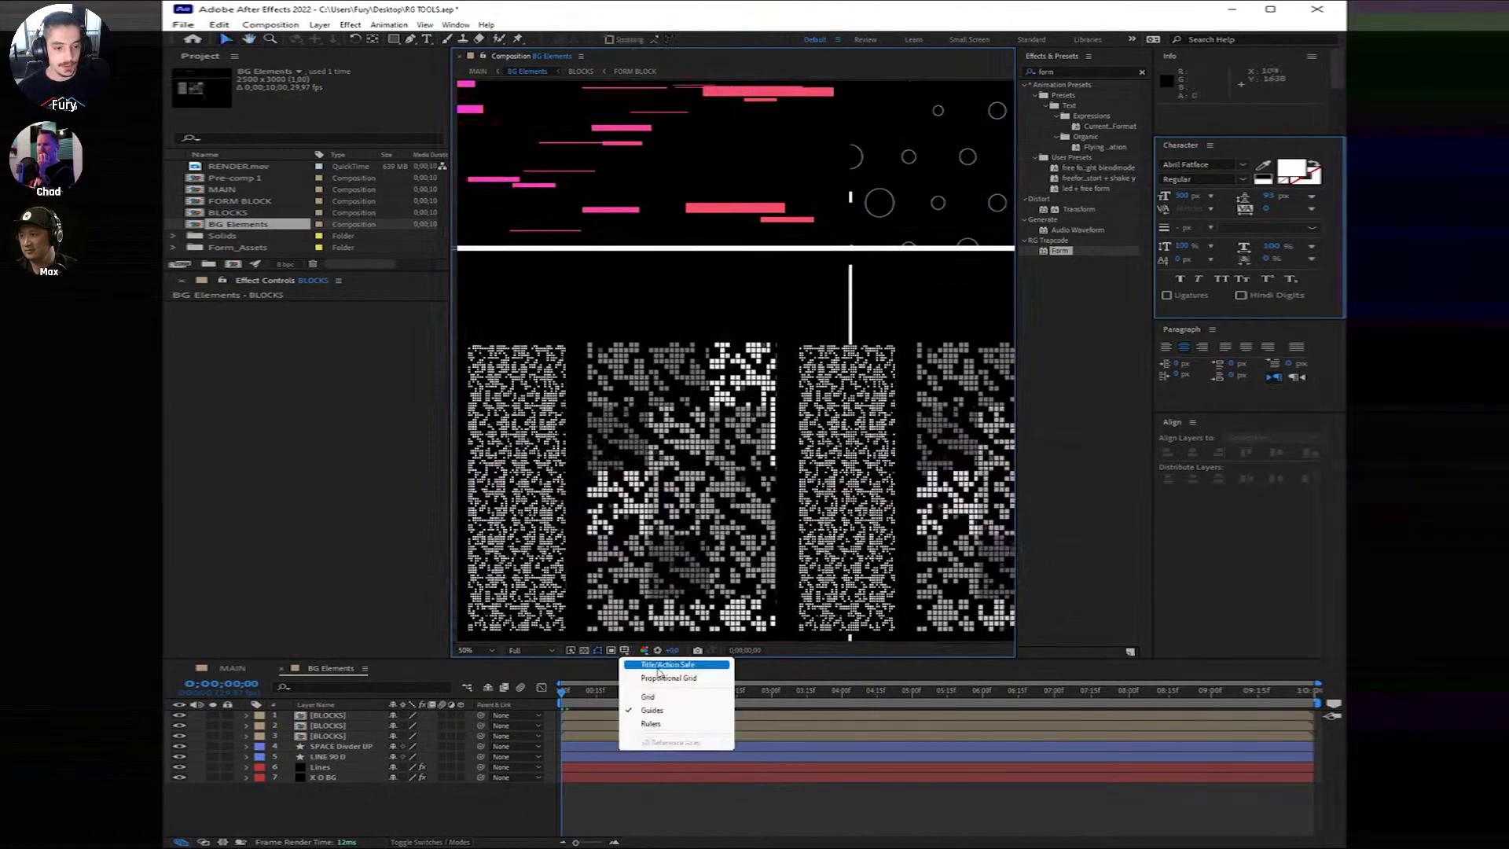
{"action": "left_click", "coordinate": [652, 697]}
{"action": "left_click_drag", "start_coordinate": [801, 425], "coordinate": [964, 461]}
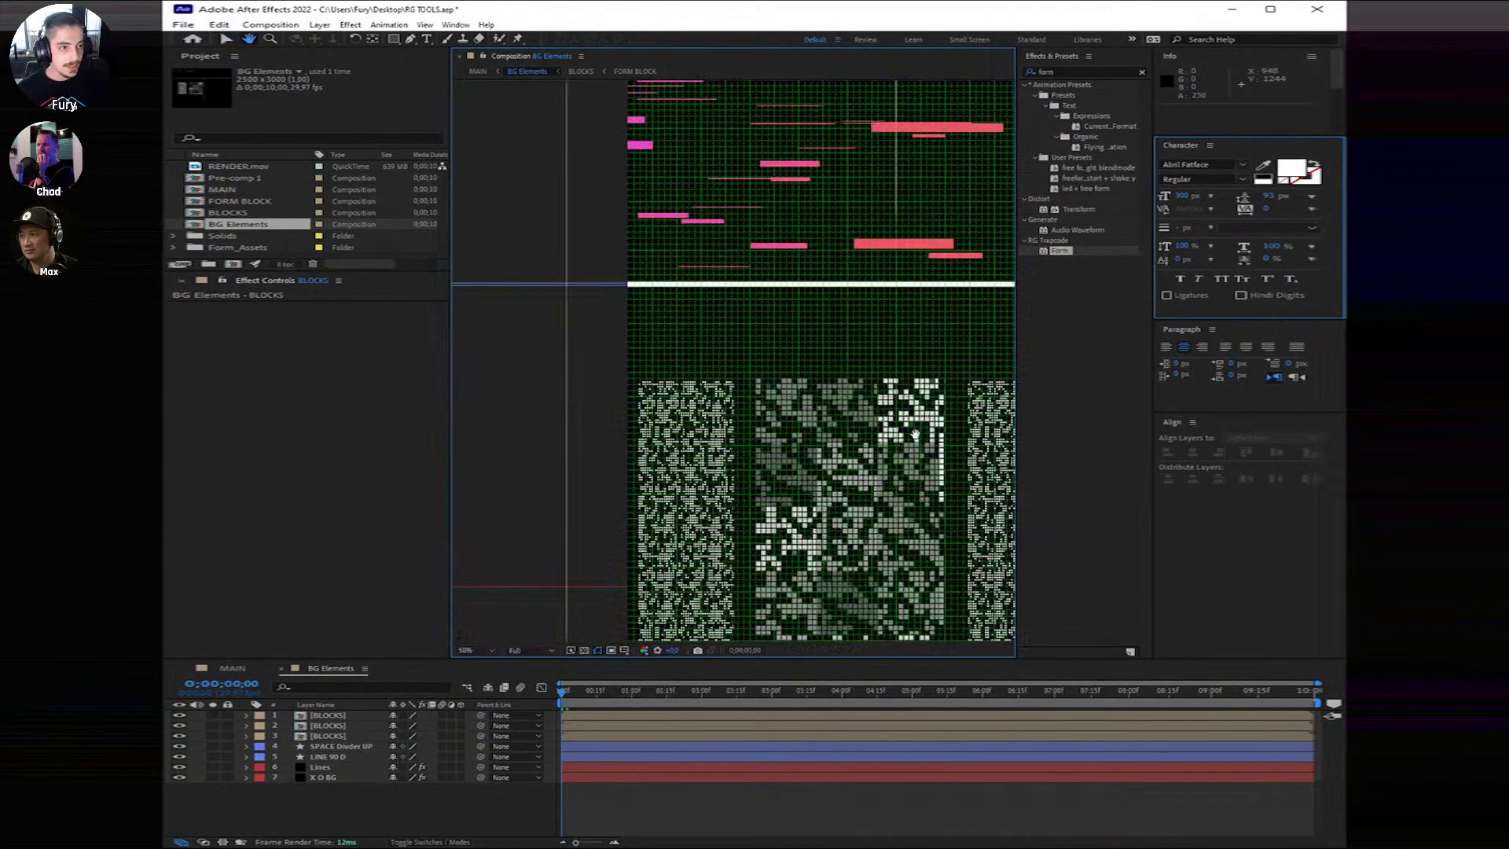
Step: Draw a straight horizontal line just above the block patterns with the Pen tool, spanning the composition's full width
{"action": "left_click", "coordinate": [408, 41]}
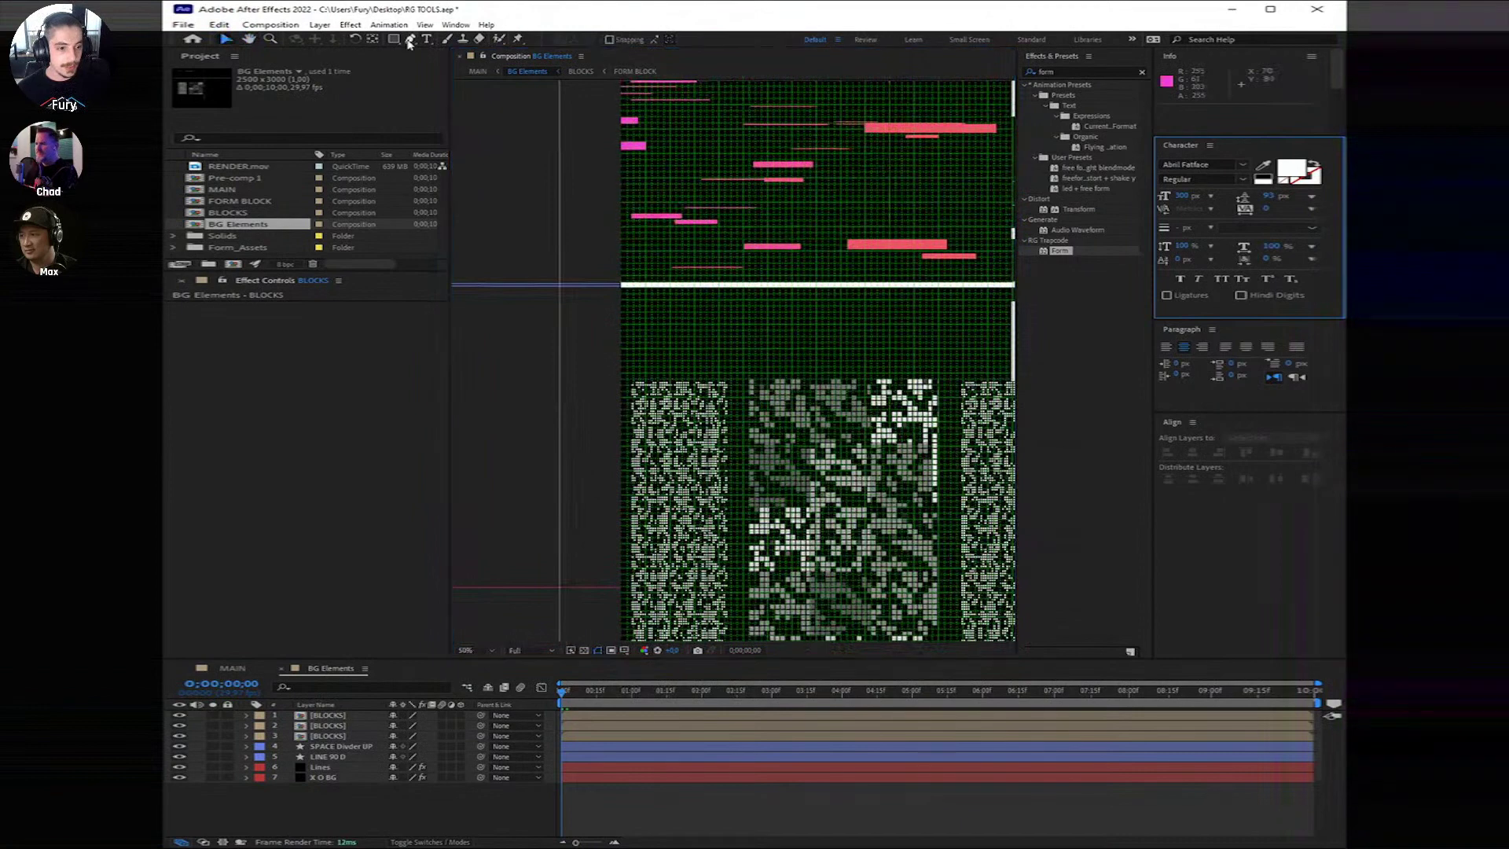
{"action": "left_click", "coordinate": [616, 373]}
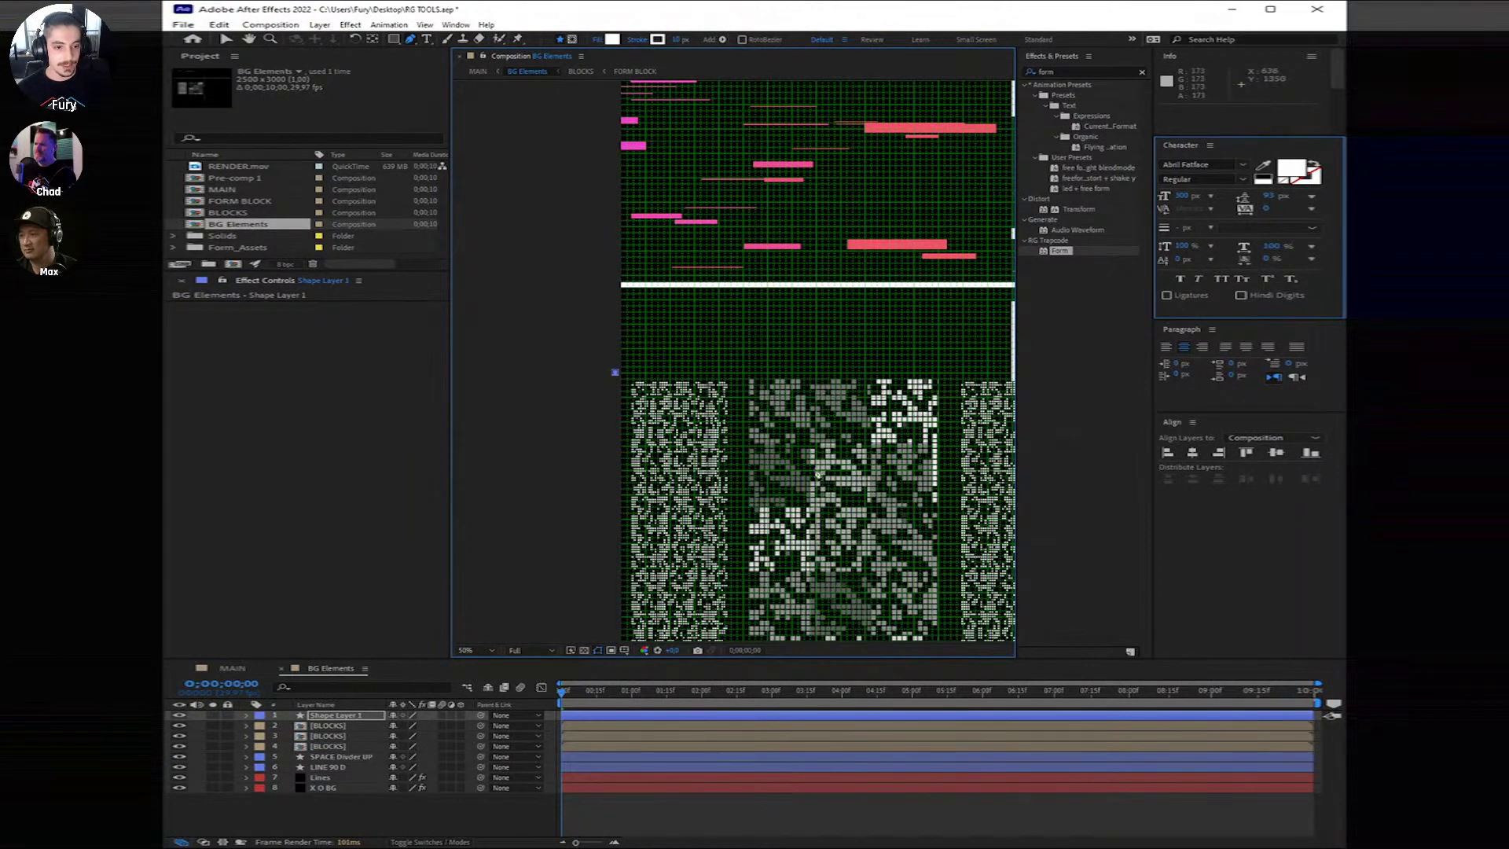
{"action": "key", "text": "space"}
{"action": "left_click_drag", "start_coordinate": [998, 440], "coordinate": [752, 361]}
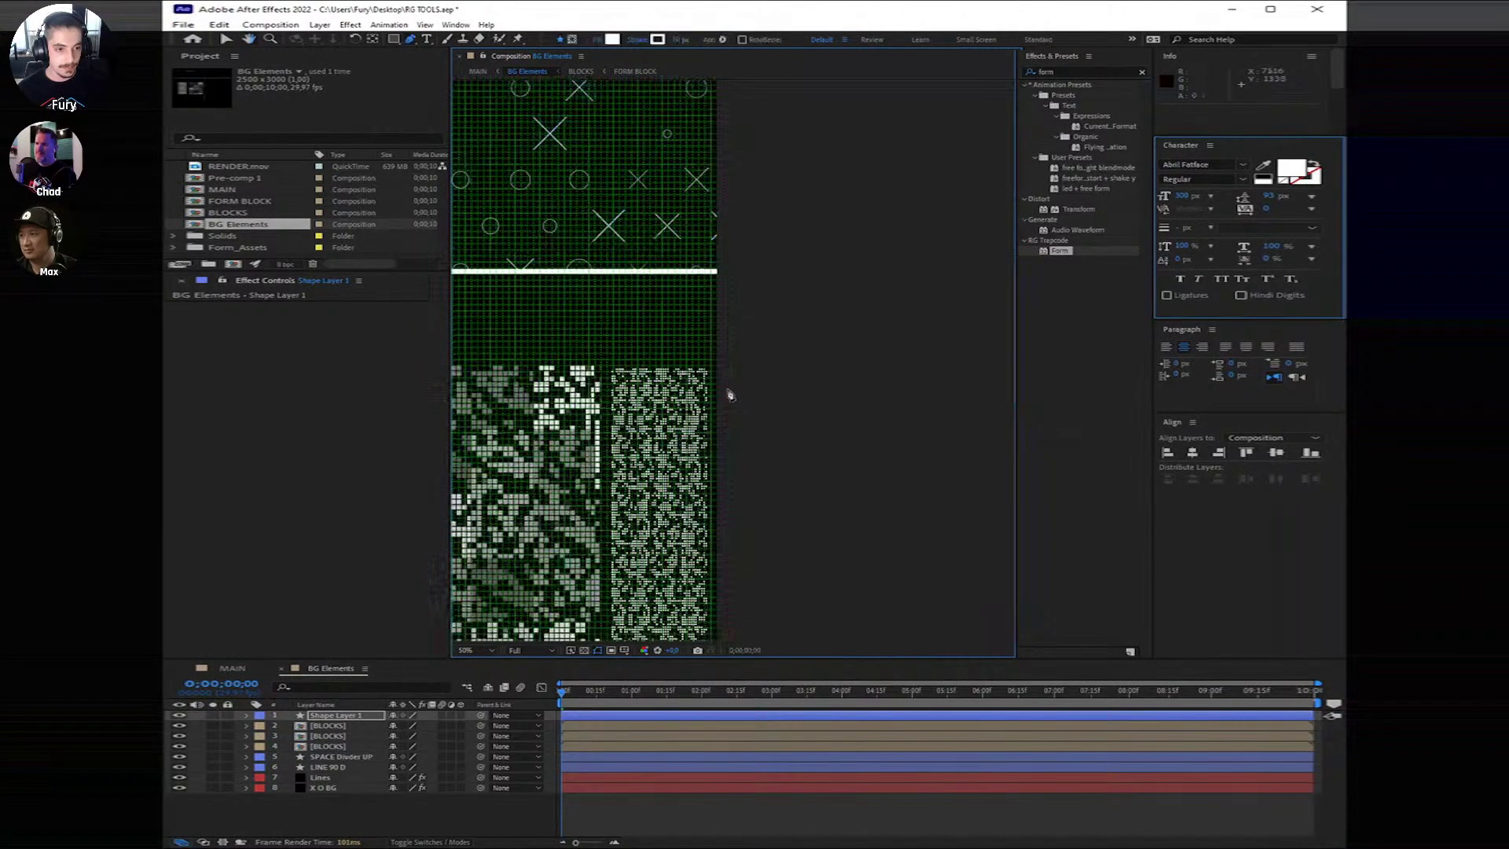
{"action": "left_click", "coordinate": [724, 359]}
{"action": "key", "text": "space"}
{"action": "left_click_drag", "start_coordinate": [666, 406], "coordinate": [760, 311]}
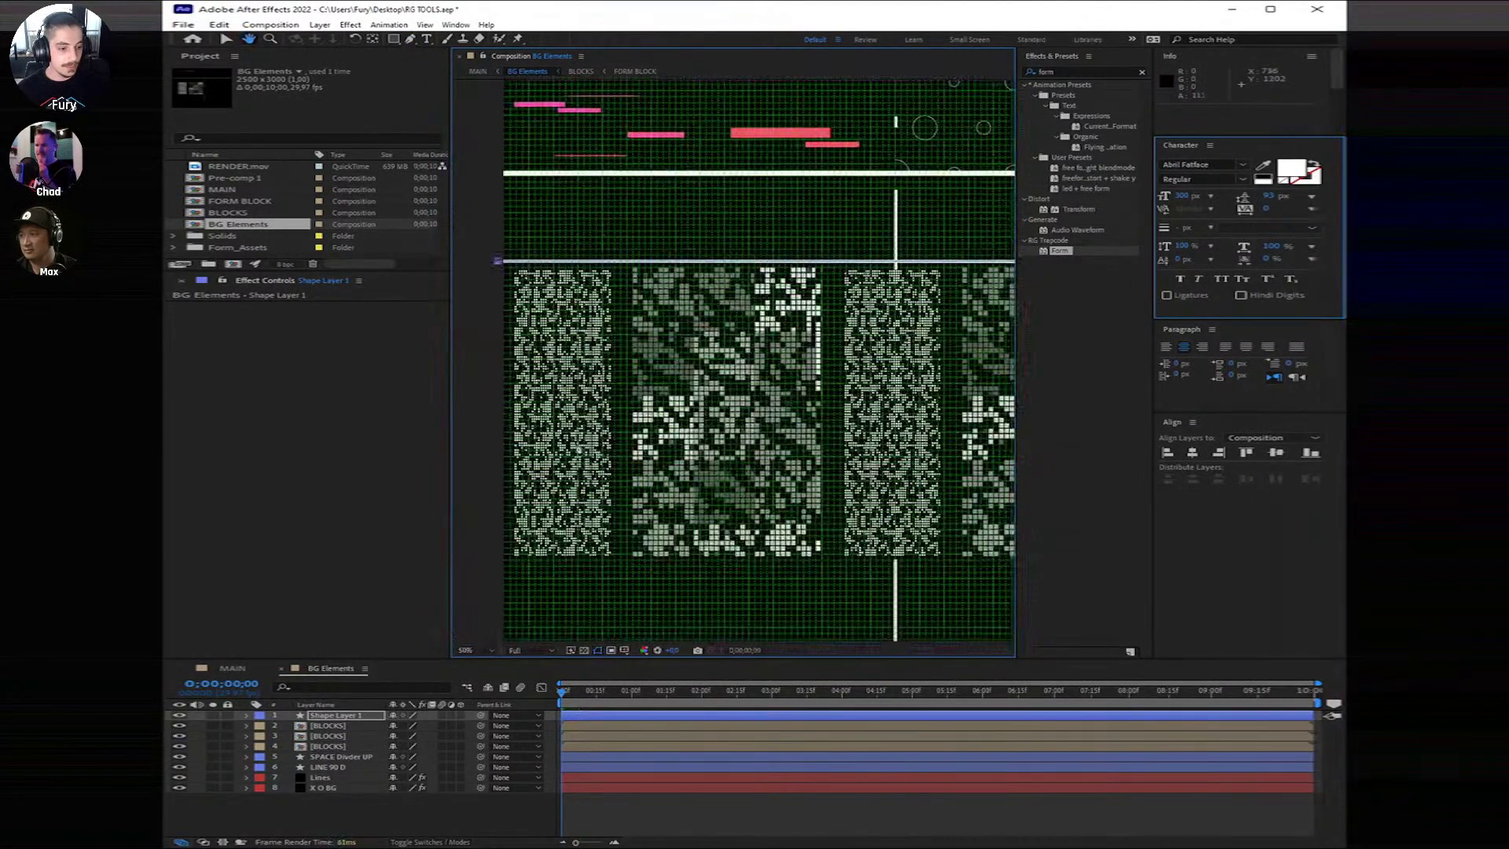
Step: Rename the new line's shape layer as LINE DIVIDER
{"action": "right_click", "coordinate": [357, 718]}
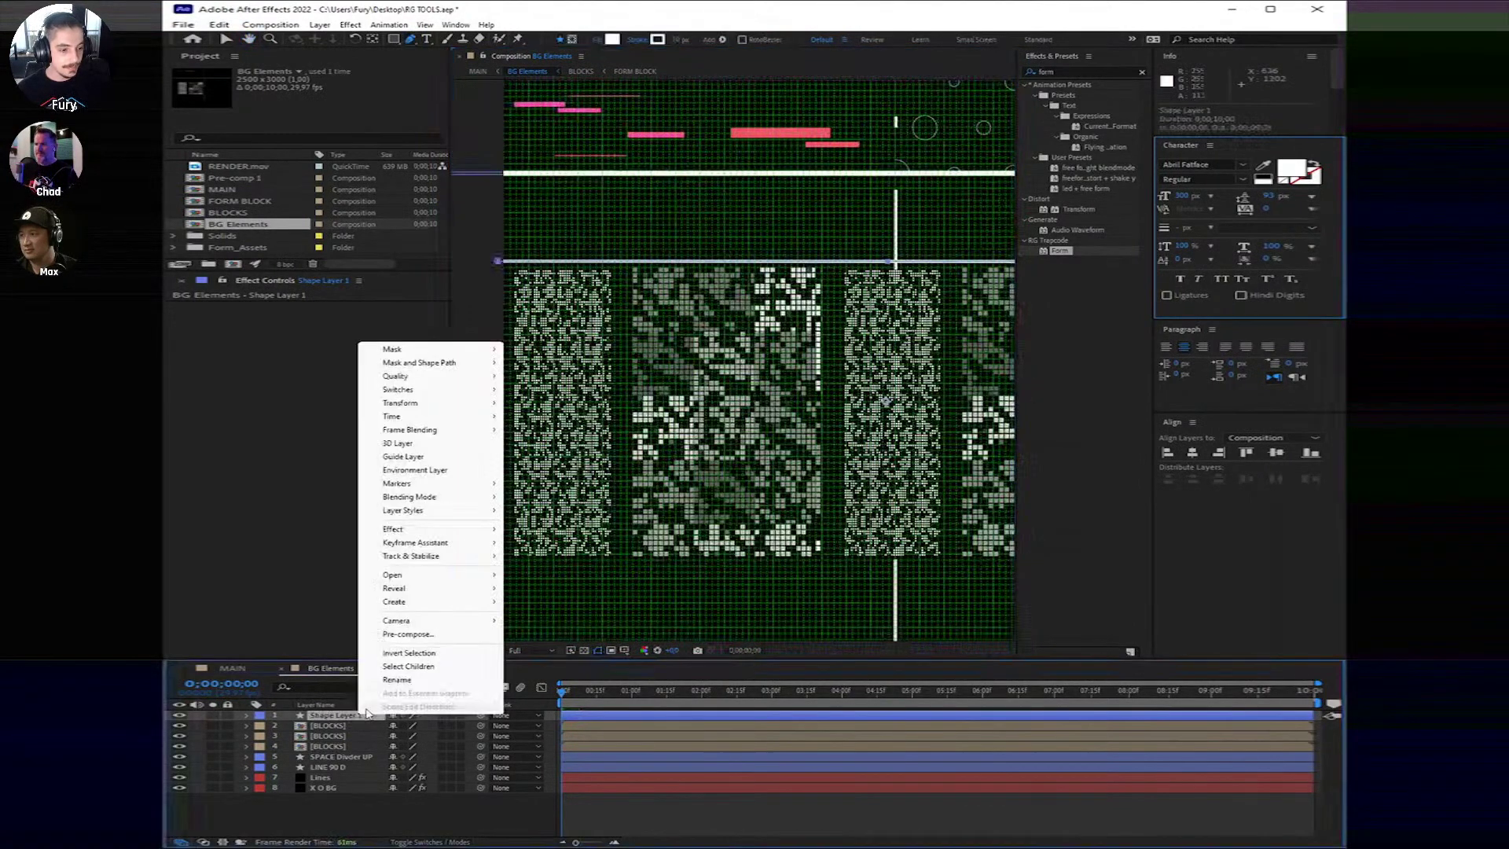
{"action": "left_click", "coordinate": [419, 672]}
{"action": "key", "text": "BackSpace"}
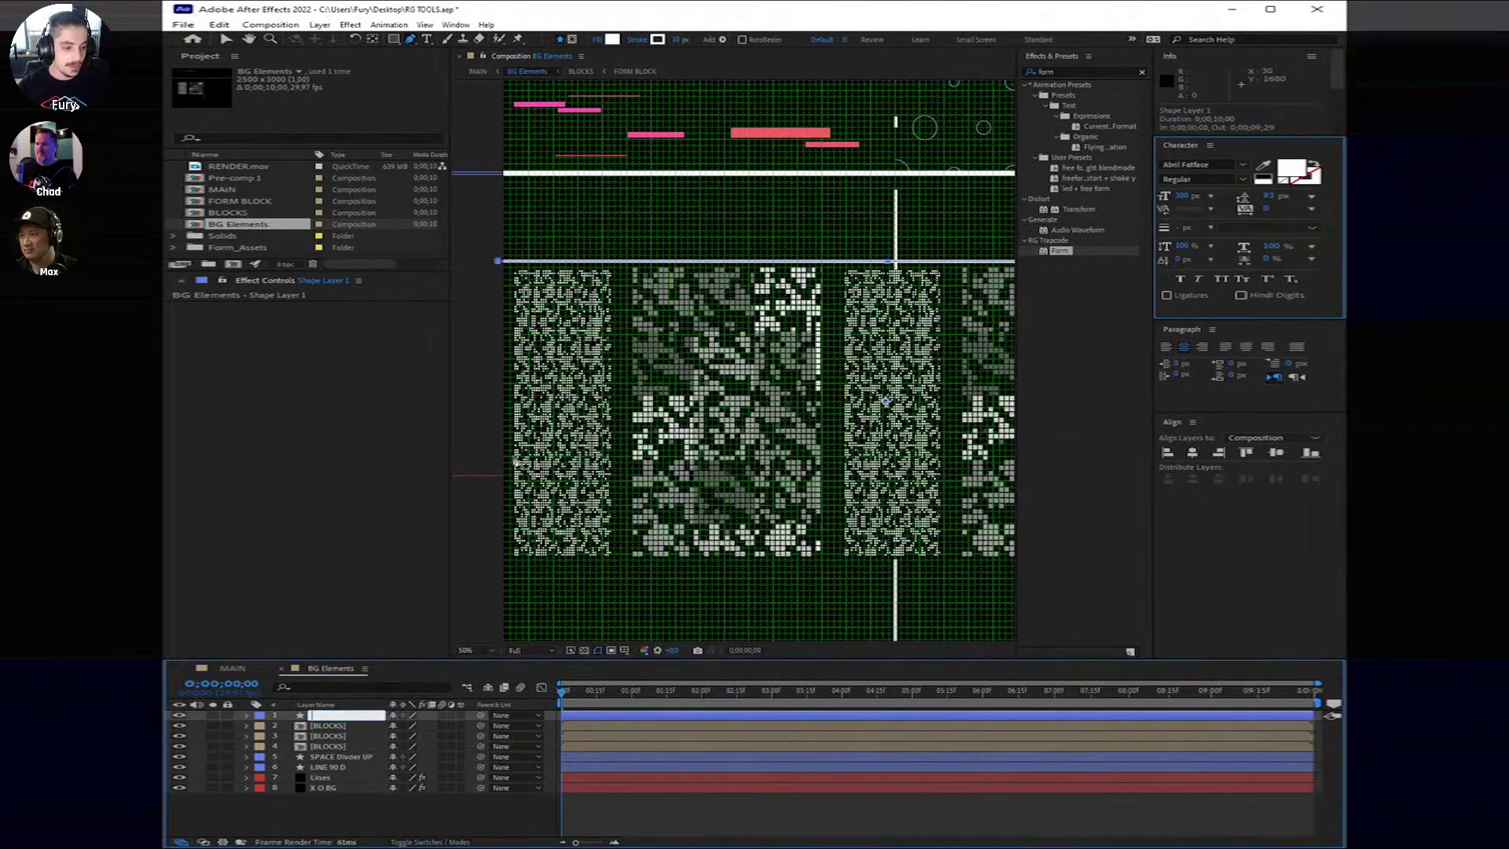
{"action": "type", "text": "LINE"}
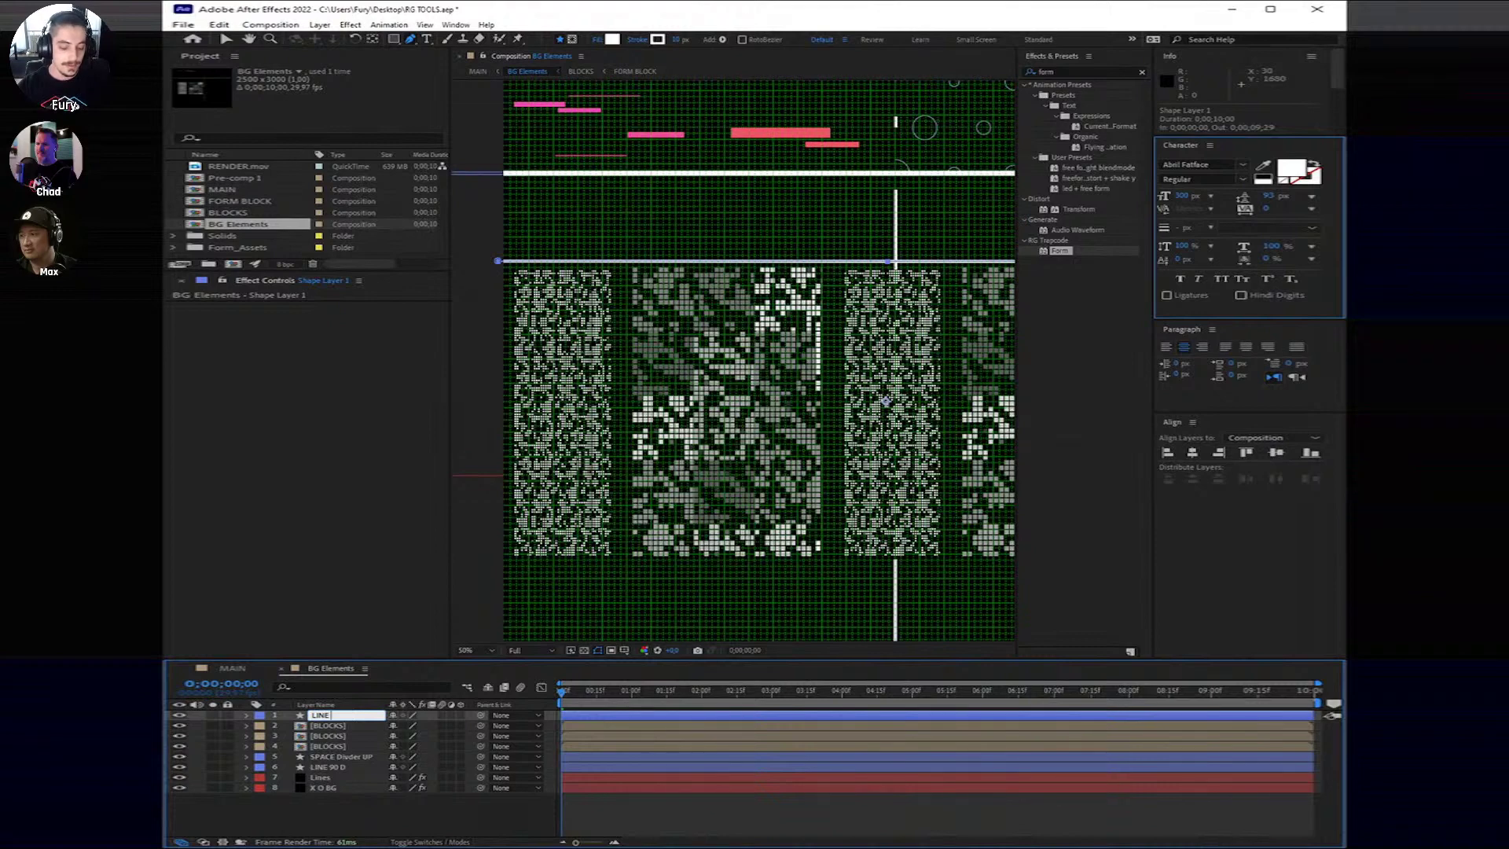
{"action": "type", "text": " DIVIDER"}
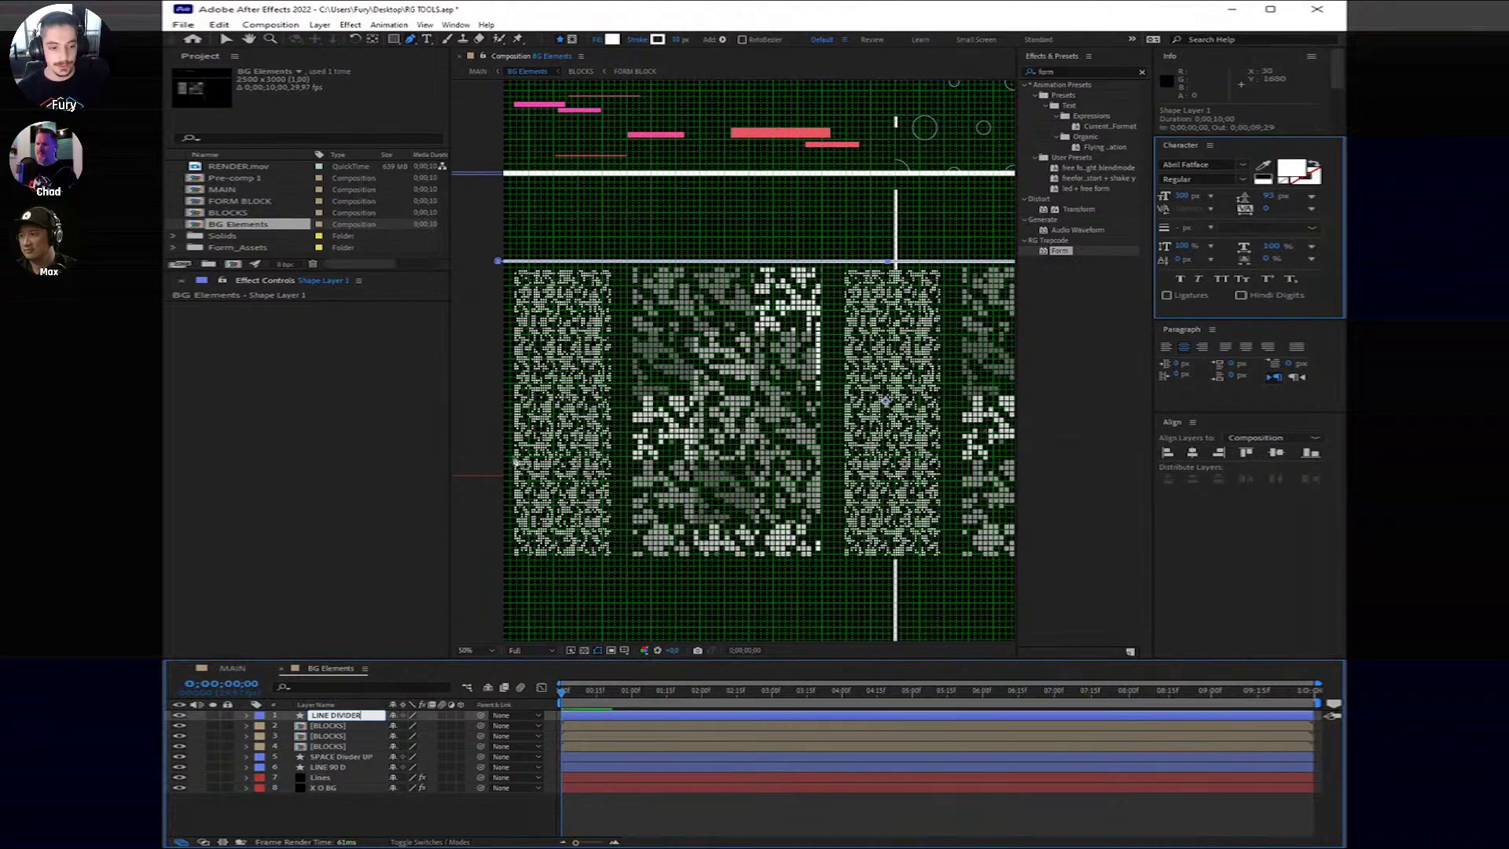
{"action": "left_click", "coordinate": [603, 789]}
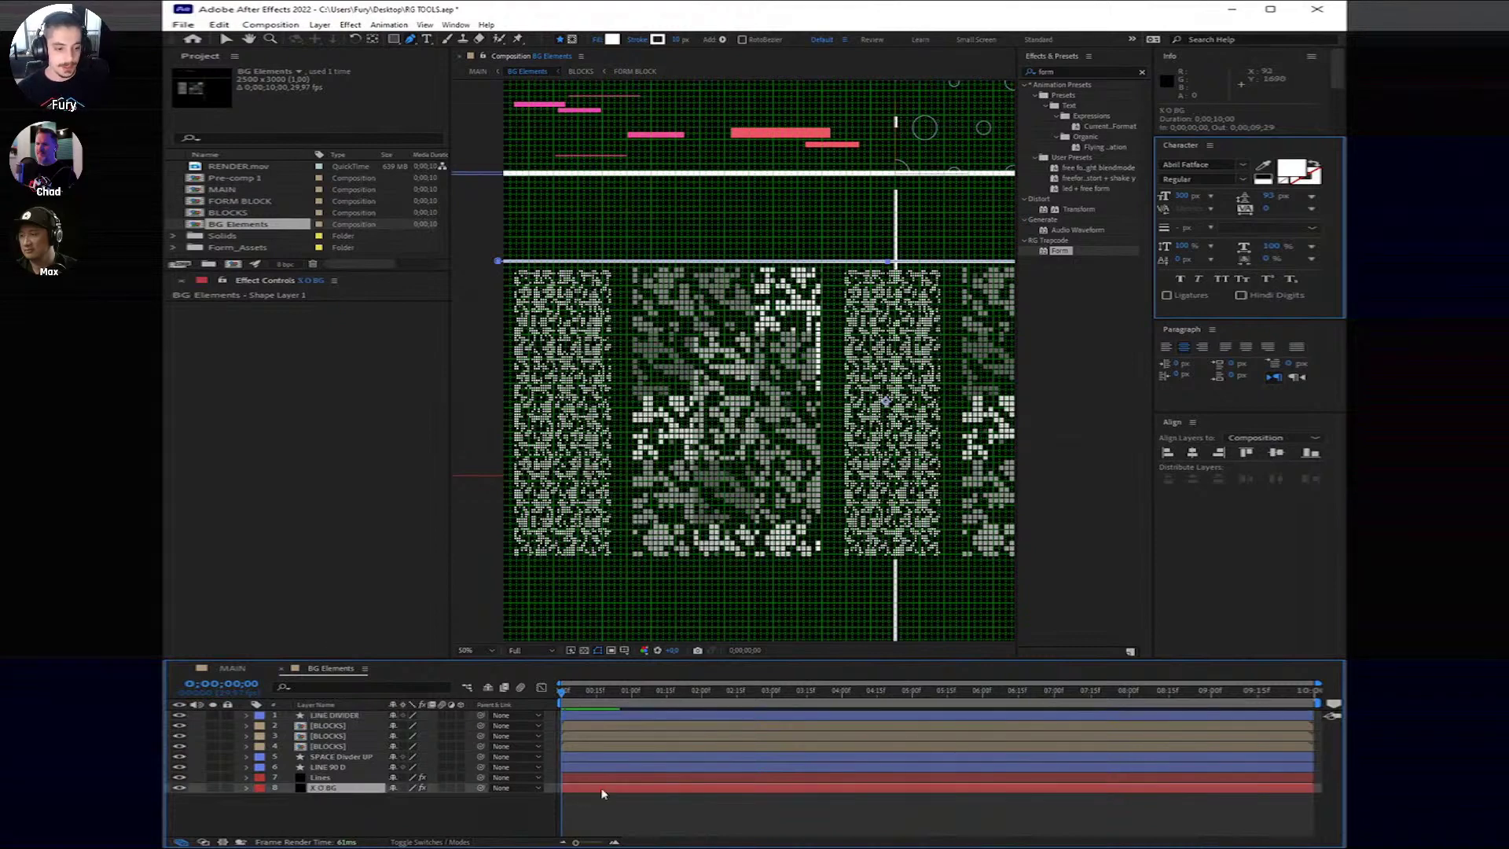
{"action": "left_click", "coordinate": [589, 716]}
Step: Turn off the grid overlay in the composition view
{"action": "scroll", "coordinate": [650, 589], "scroll_direction": "down", "scroll_amount": 2}
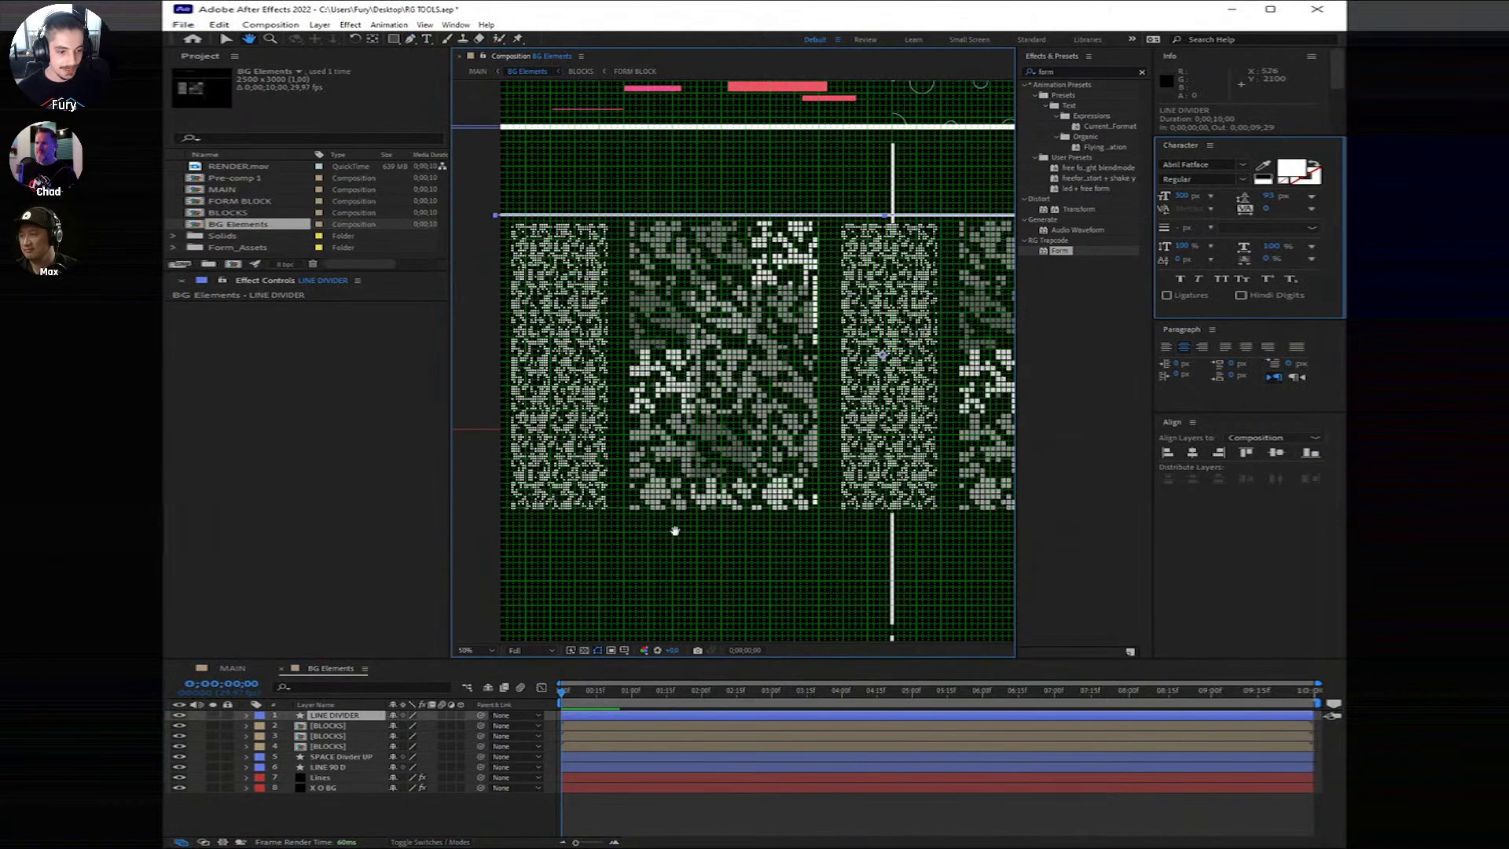
{"action": "left_click", "coordinate": [624, 653]}
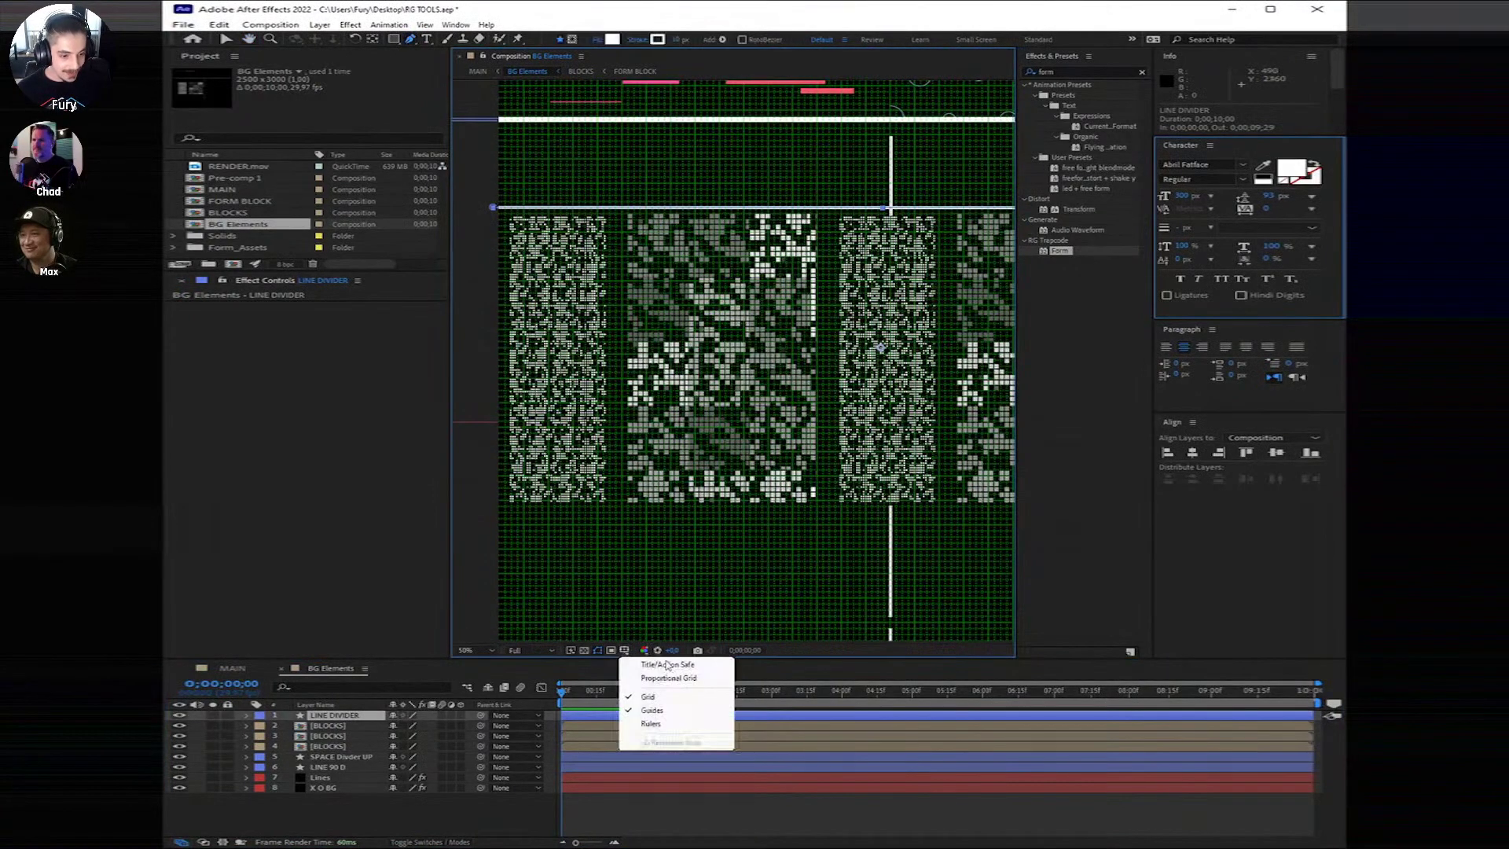
{"action": "left_click", "coordinate": [657, 698]}
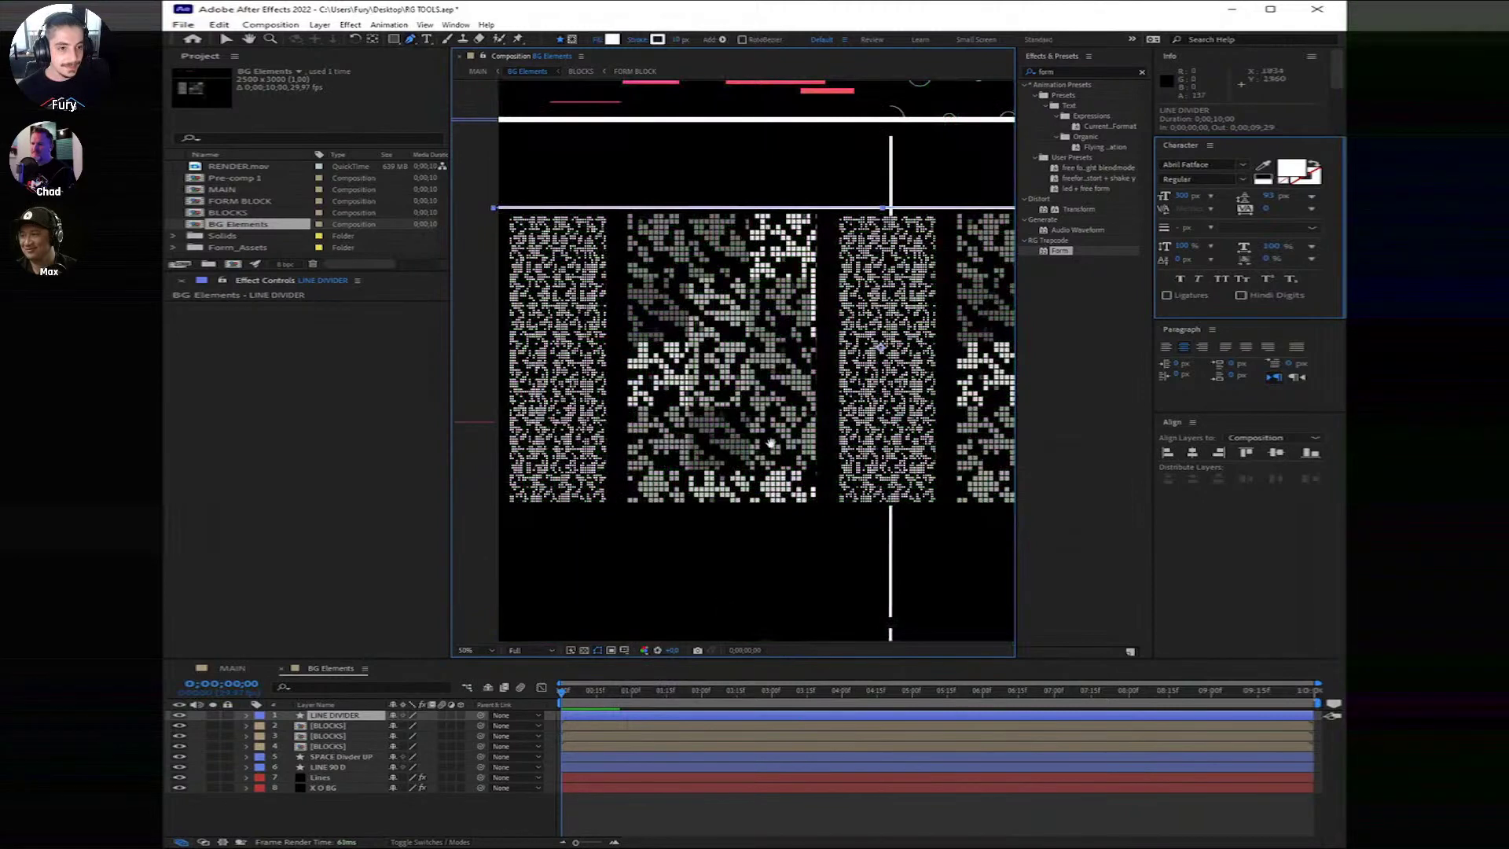
{"action": "left_click_drag", "start_coordinate": [810, 370], "coordinate": [806, 324]}
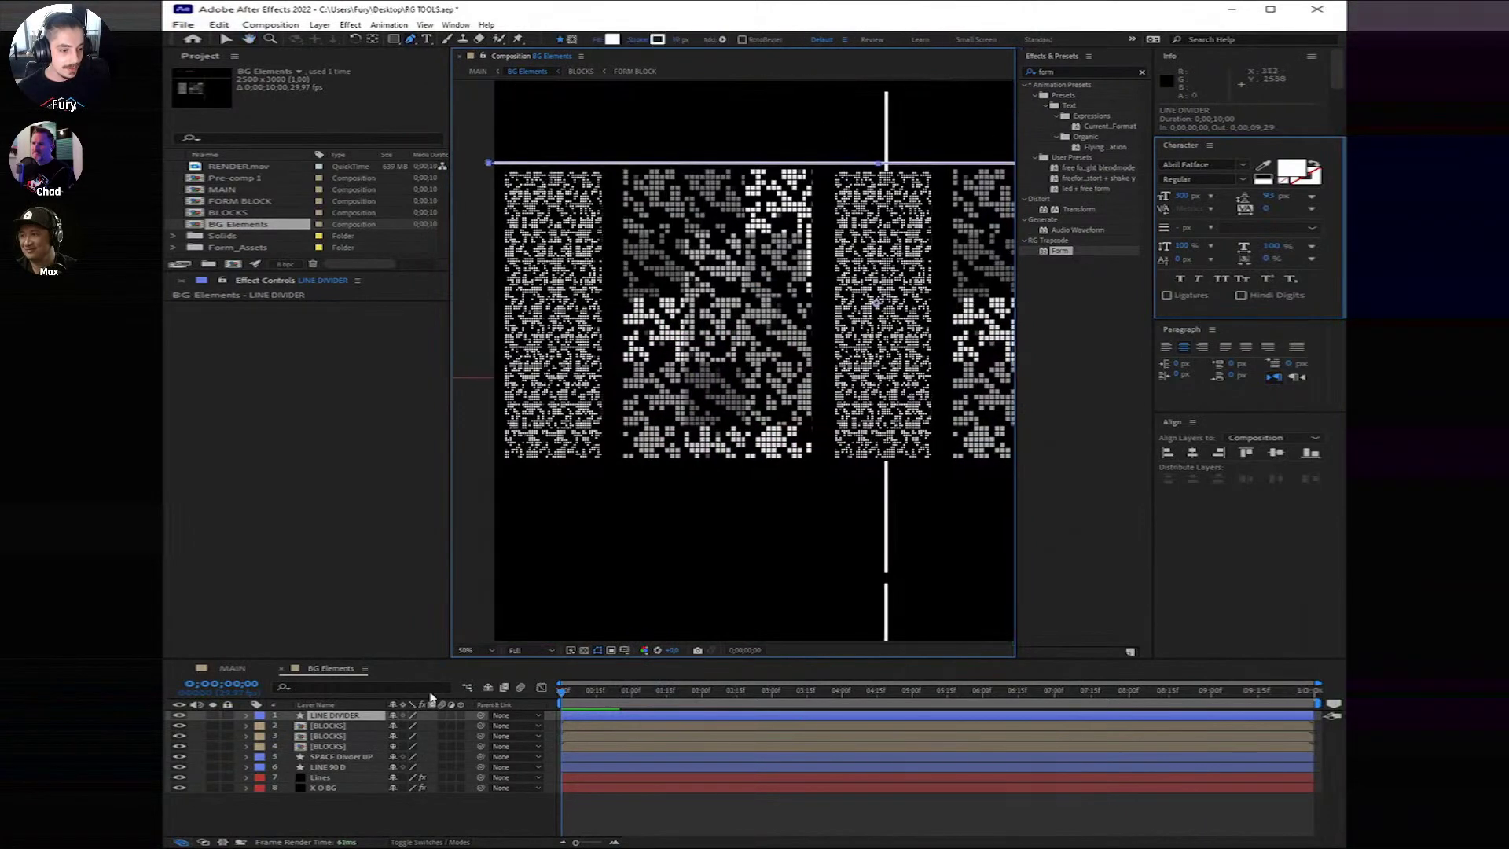
Step: Expand the LINE DIVIDER layer's Shape 1 contents to show its path and Stroke 1 settings
{"action": "left_click", "coordinate": [247, 715]}
{"action": "left_click", "coordinate": [261, 726]}
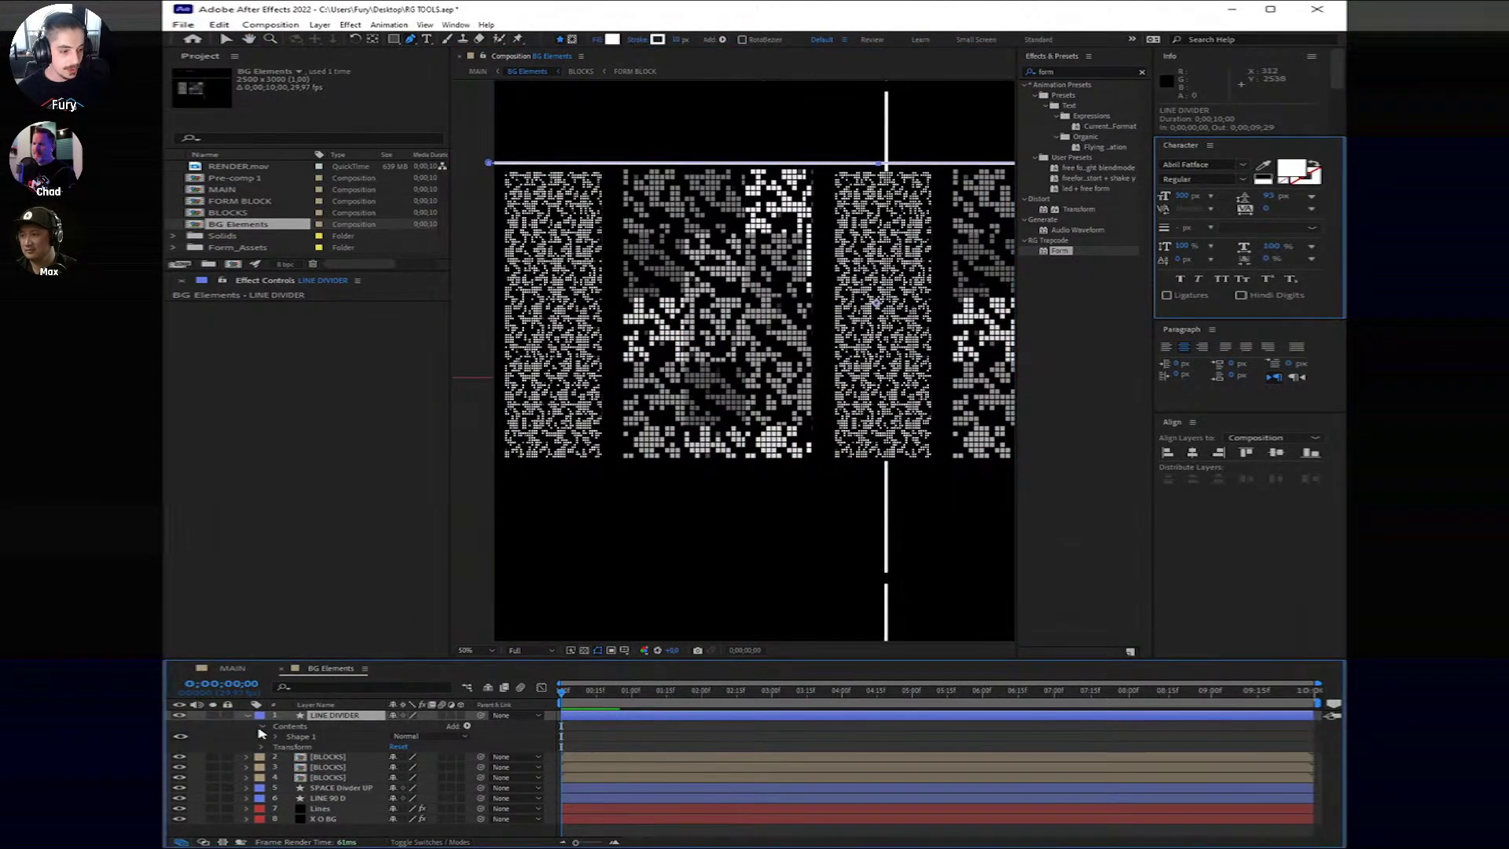
{"action": "left_click", "coordinate": [277, 736]}
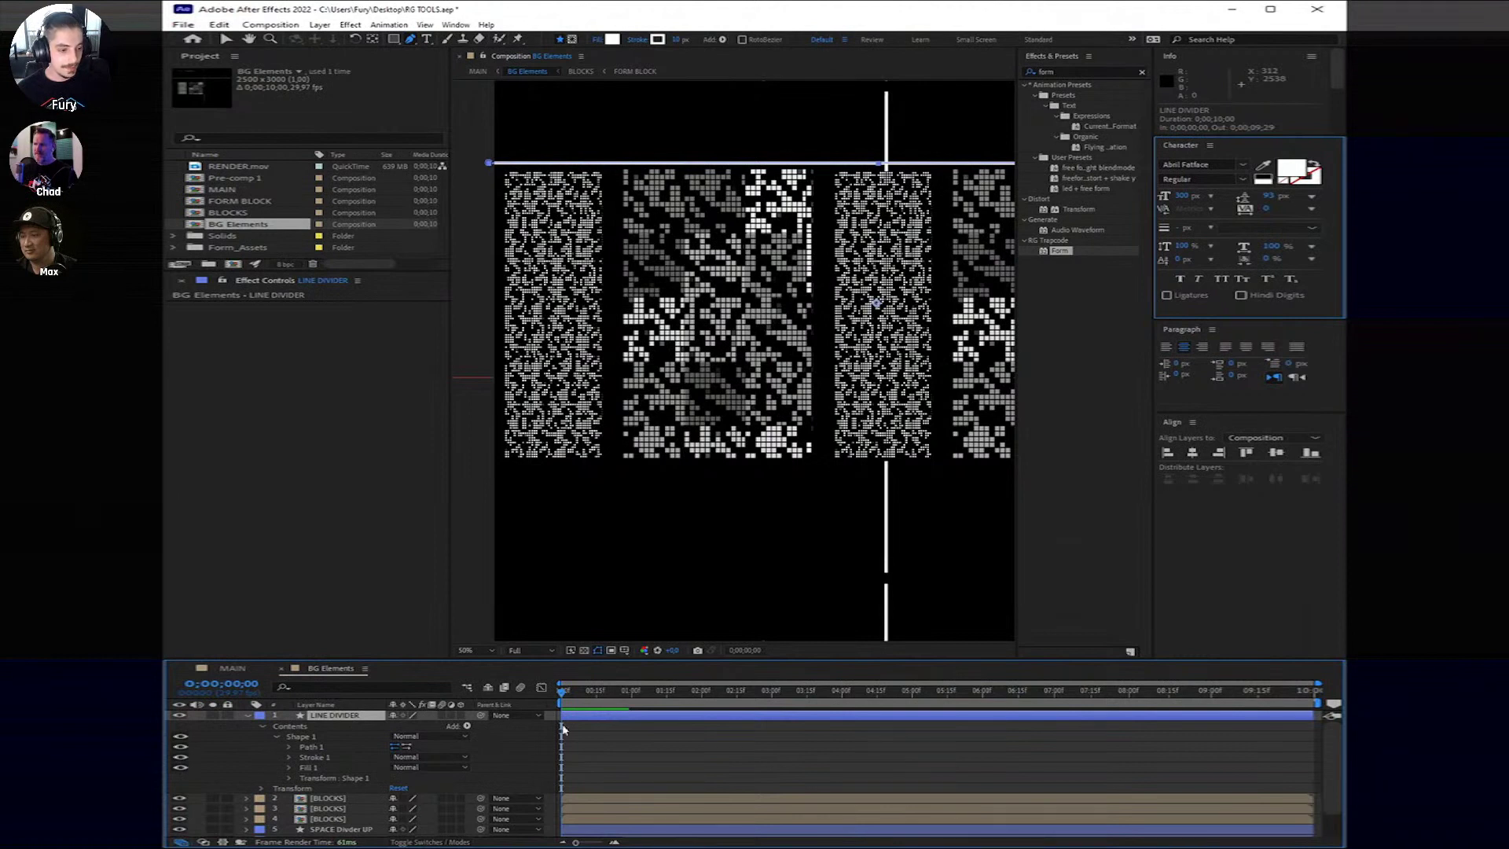
{"action": "left_click", "coordinate": [289, 748]}
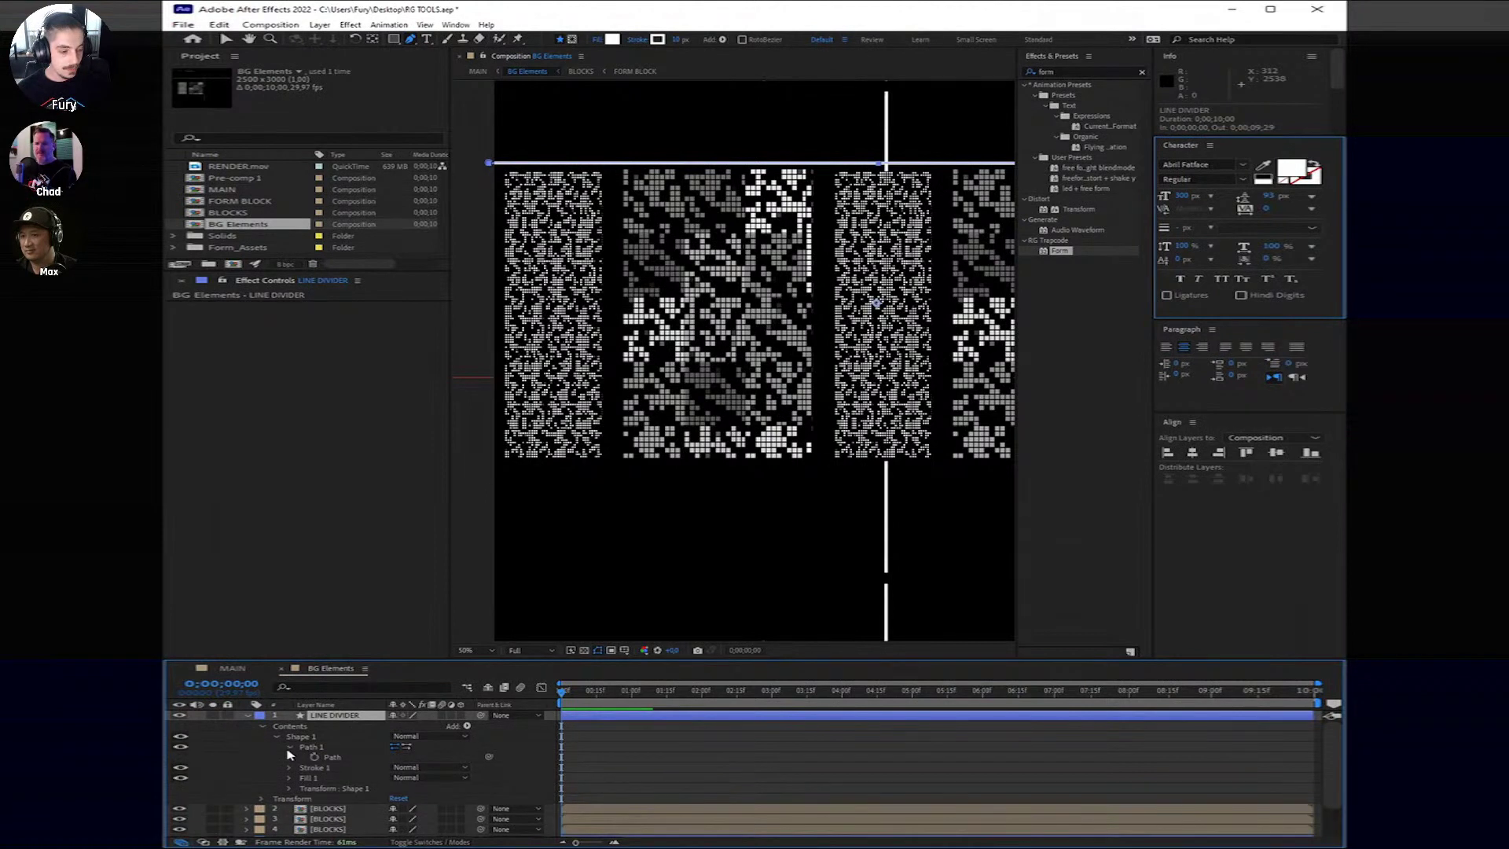
{"action": "left_click", "coordinate": [288, 768]}
{"action": "scroll", "coordinate": [306, 774], "scroll_direction": "down", "scroll_amount": 1}
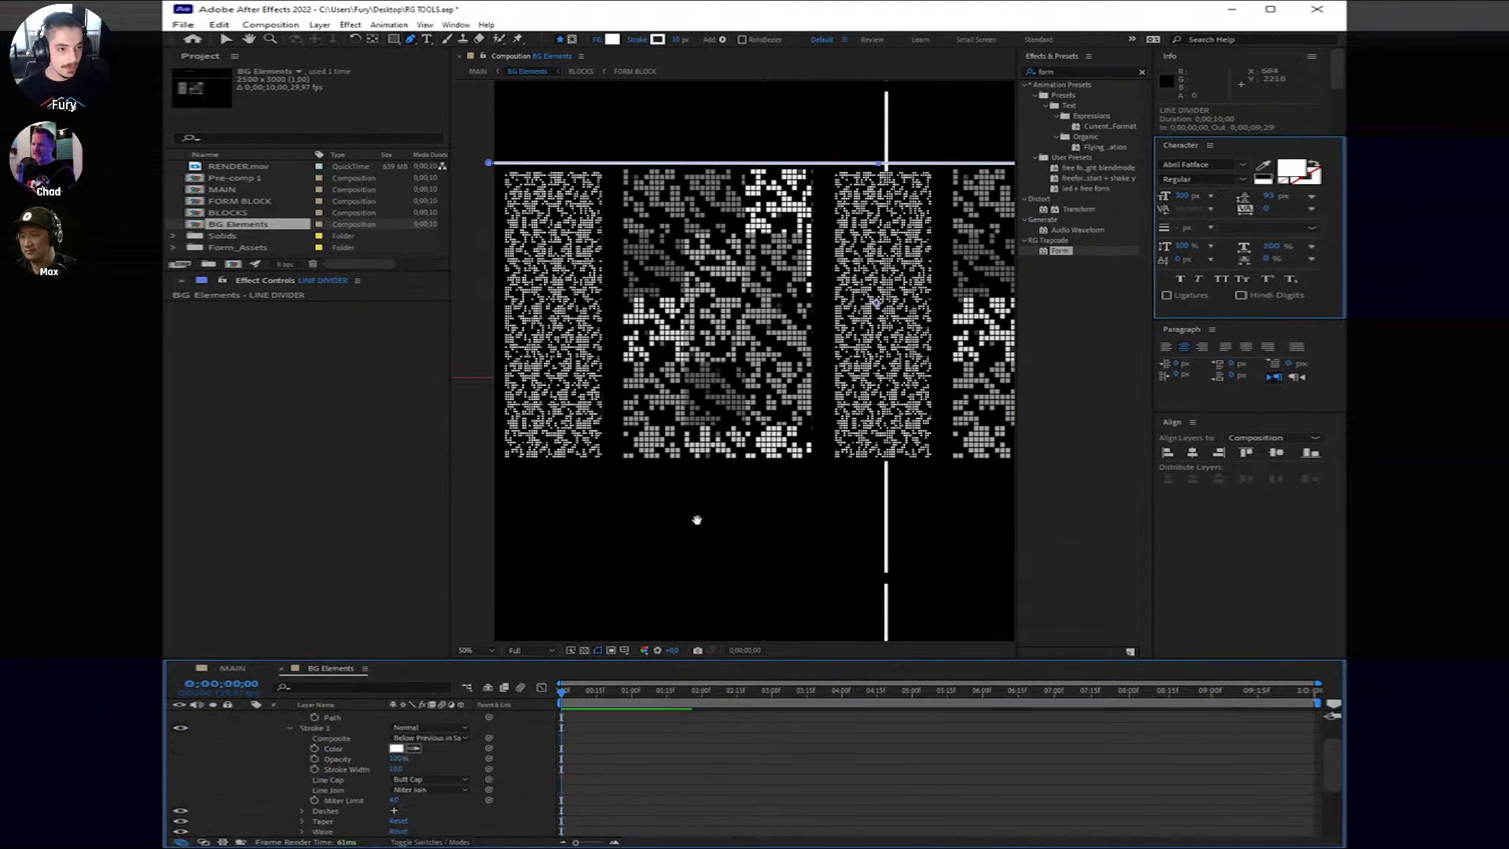
{"action": "key", "text": "h"}
{"action": "left_click_drag", "start_coordinate": [702, 424], "coordinate": [693, 410]}
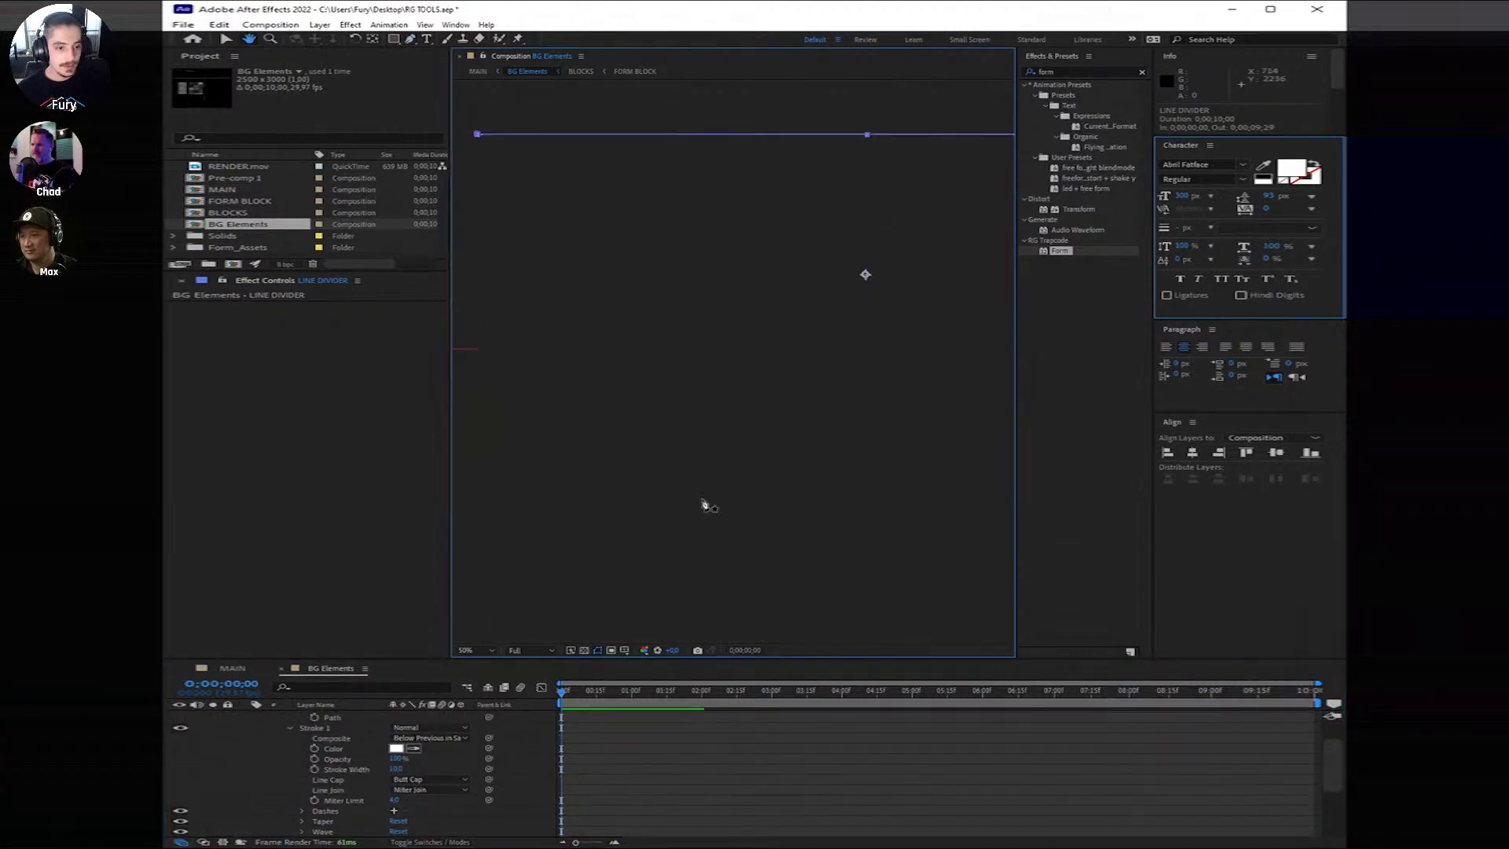
{"action": "key", "text": "g"}
{"action": "scroll", "coordinate": [800, 372], "scroll_direction": "down", "scroll_amount": 2}
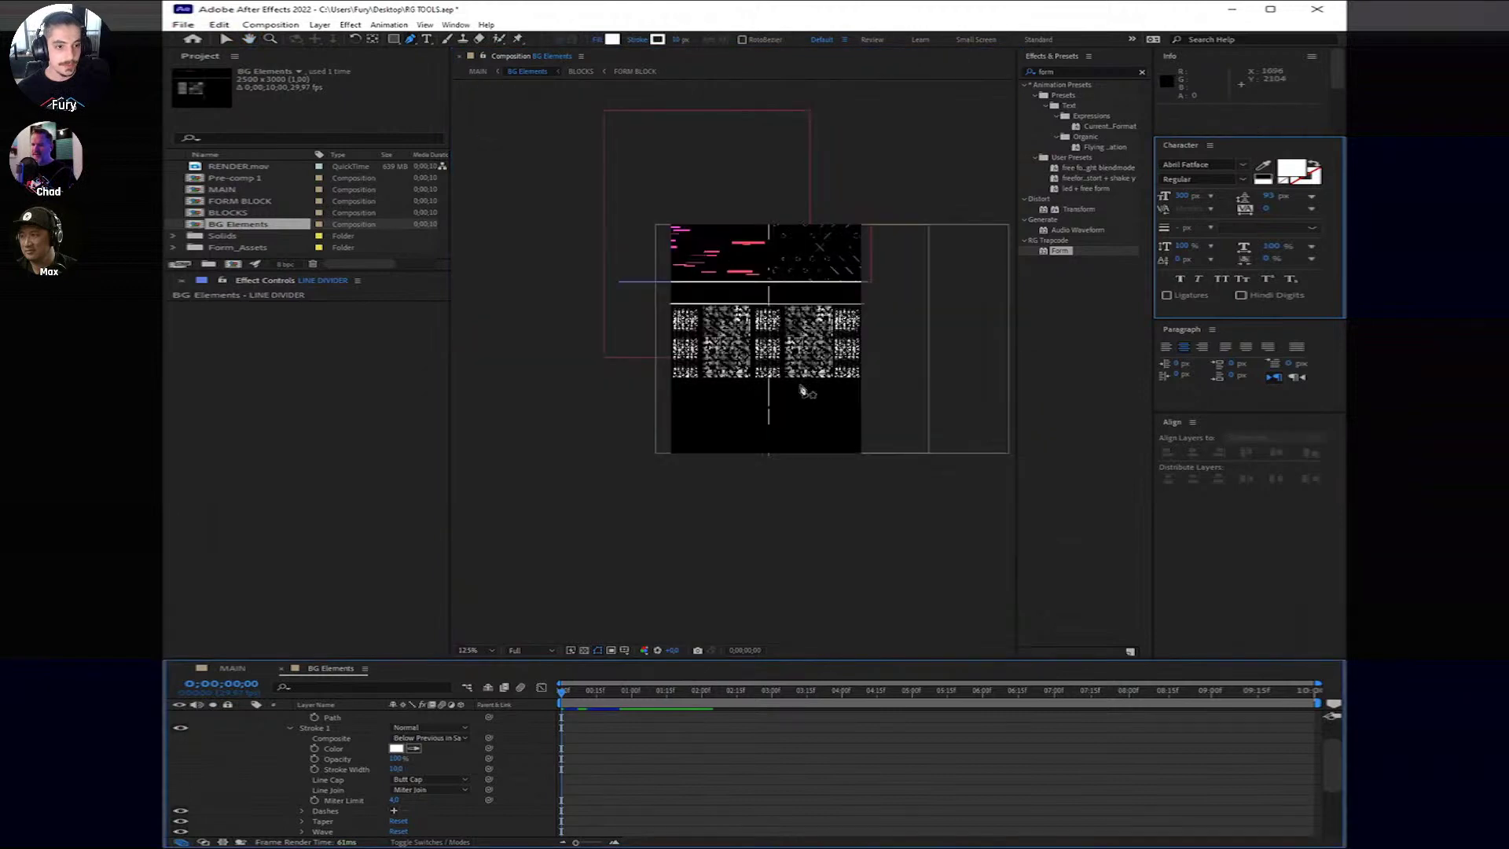
{"action": "left_click_drag", "start_coordinate": [800, 372], "coordinate": [759, 342]}
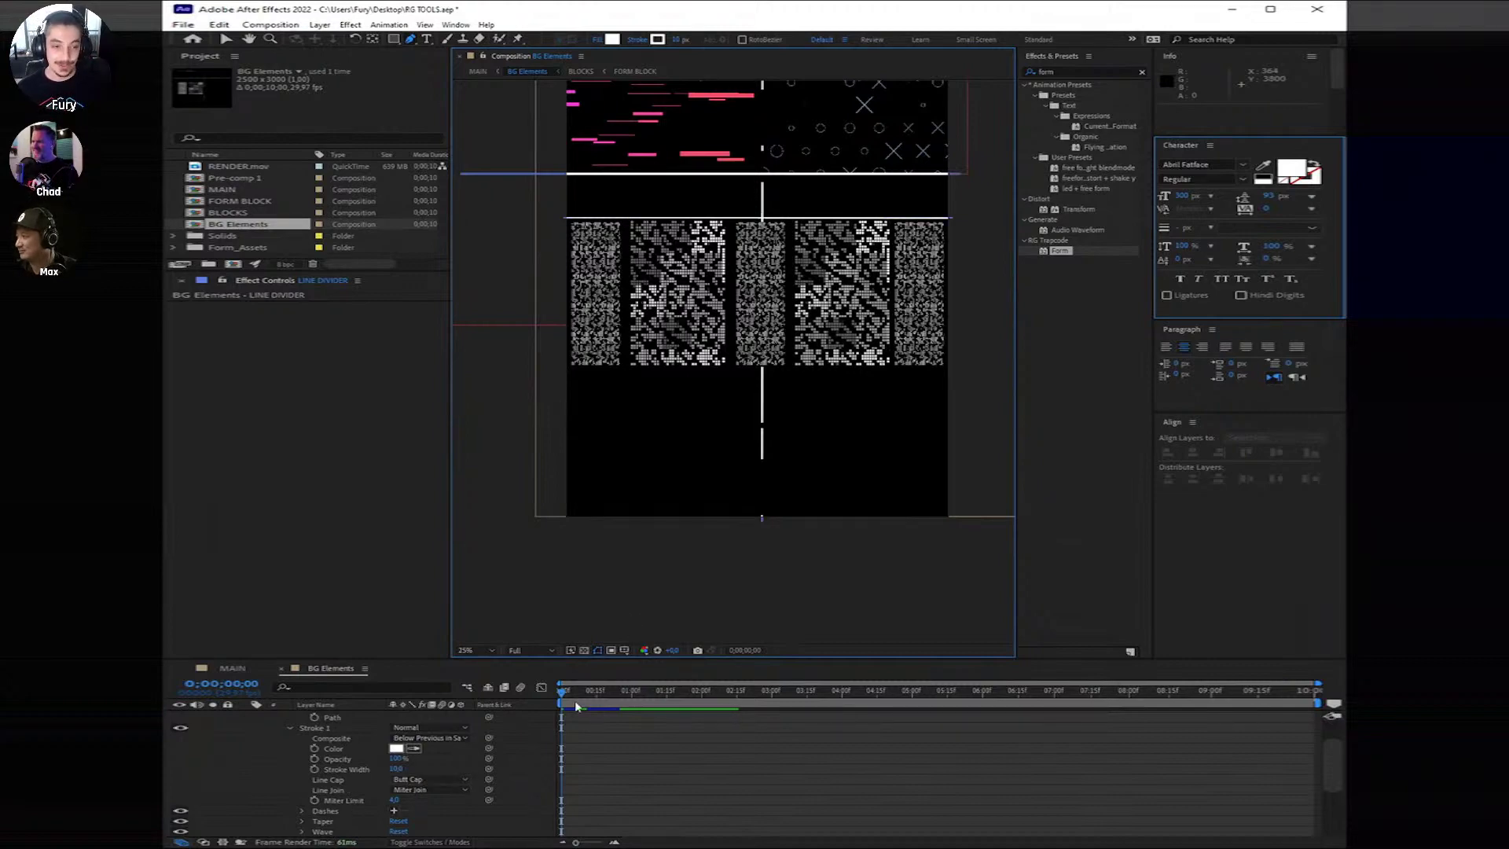
Step: Add a dash to LINE DIVIDER's Stroke 1 and set the Dash length to about 294
{"action": "left_click", "coordinate": [500, 731]}
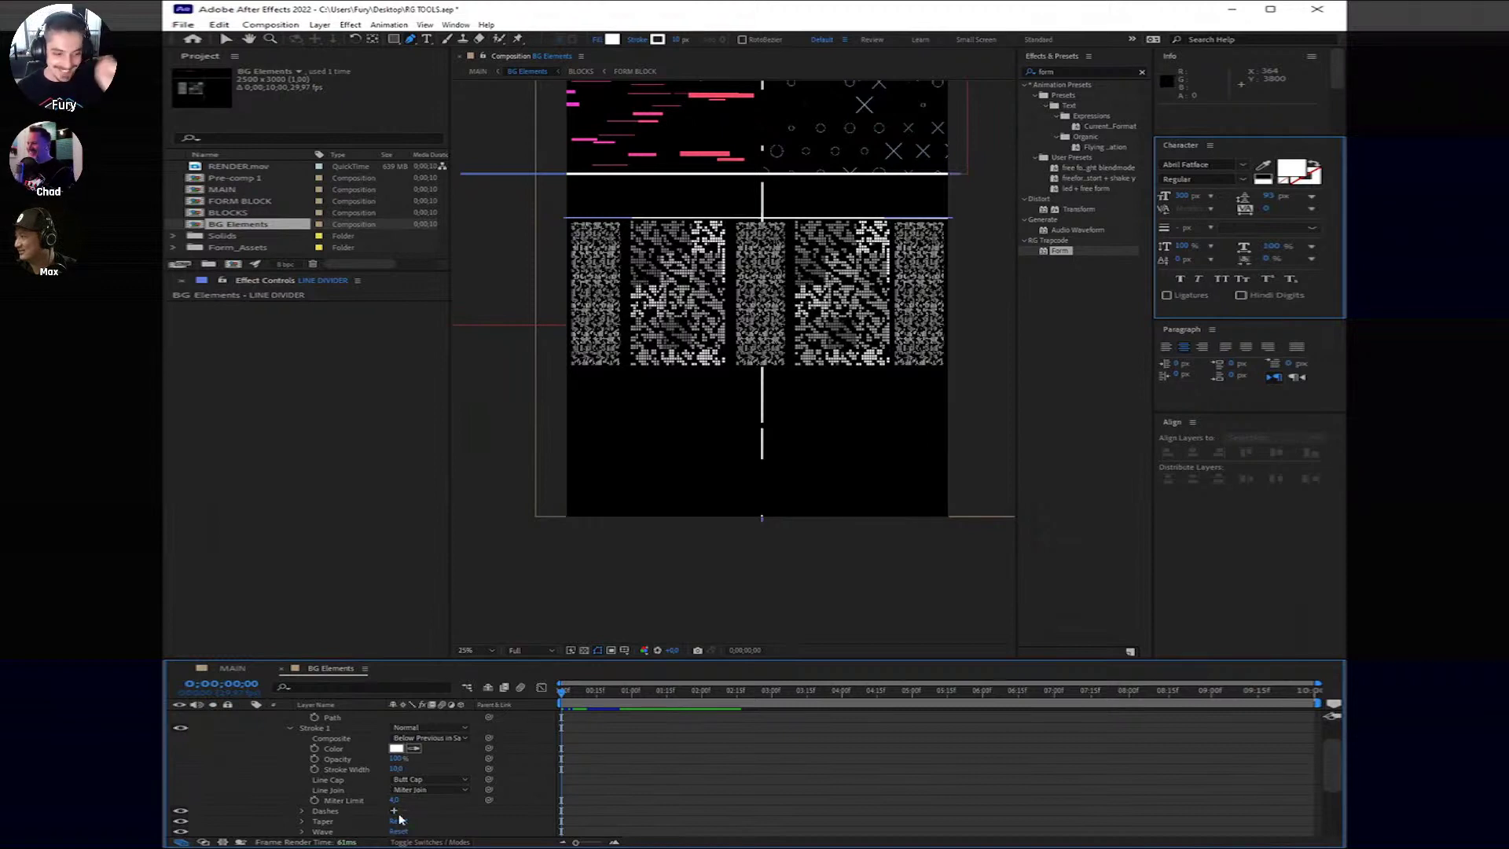
{"action": "left_click", "coordinate": [394, 810]}
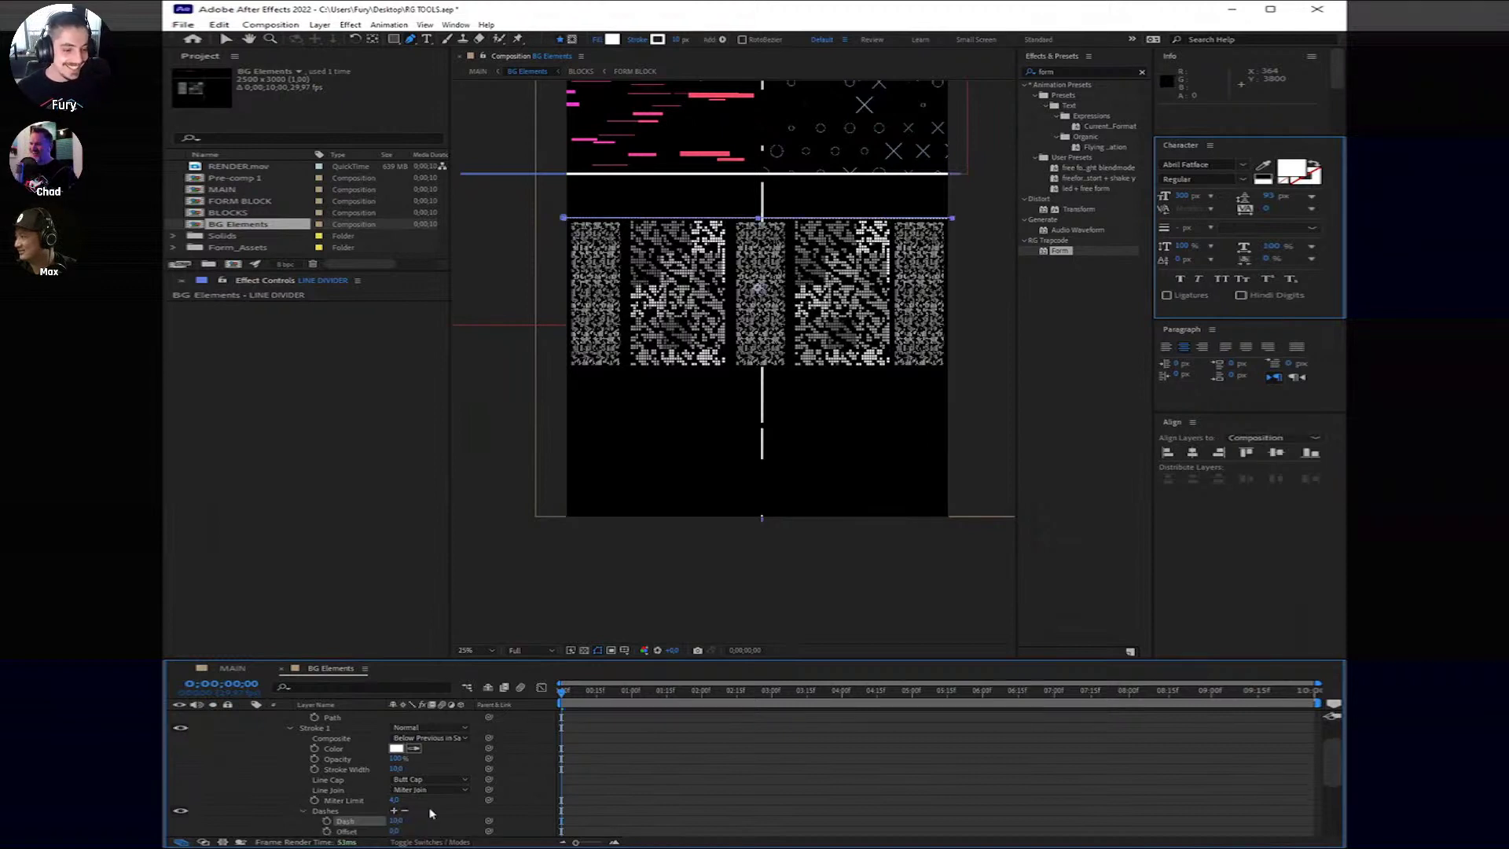
{"action": "left_click_drag", "start_coordinate": [399, 821], "coordinate": [432, 818]}
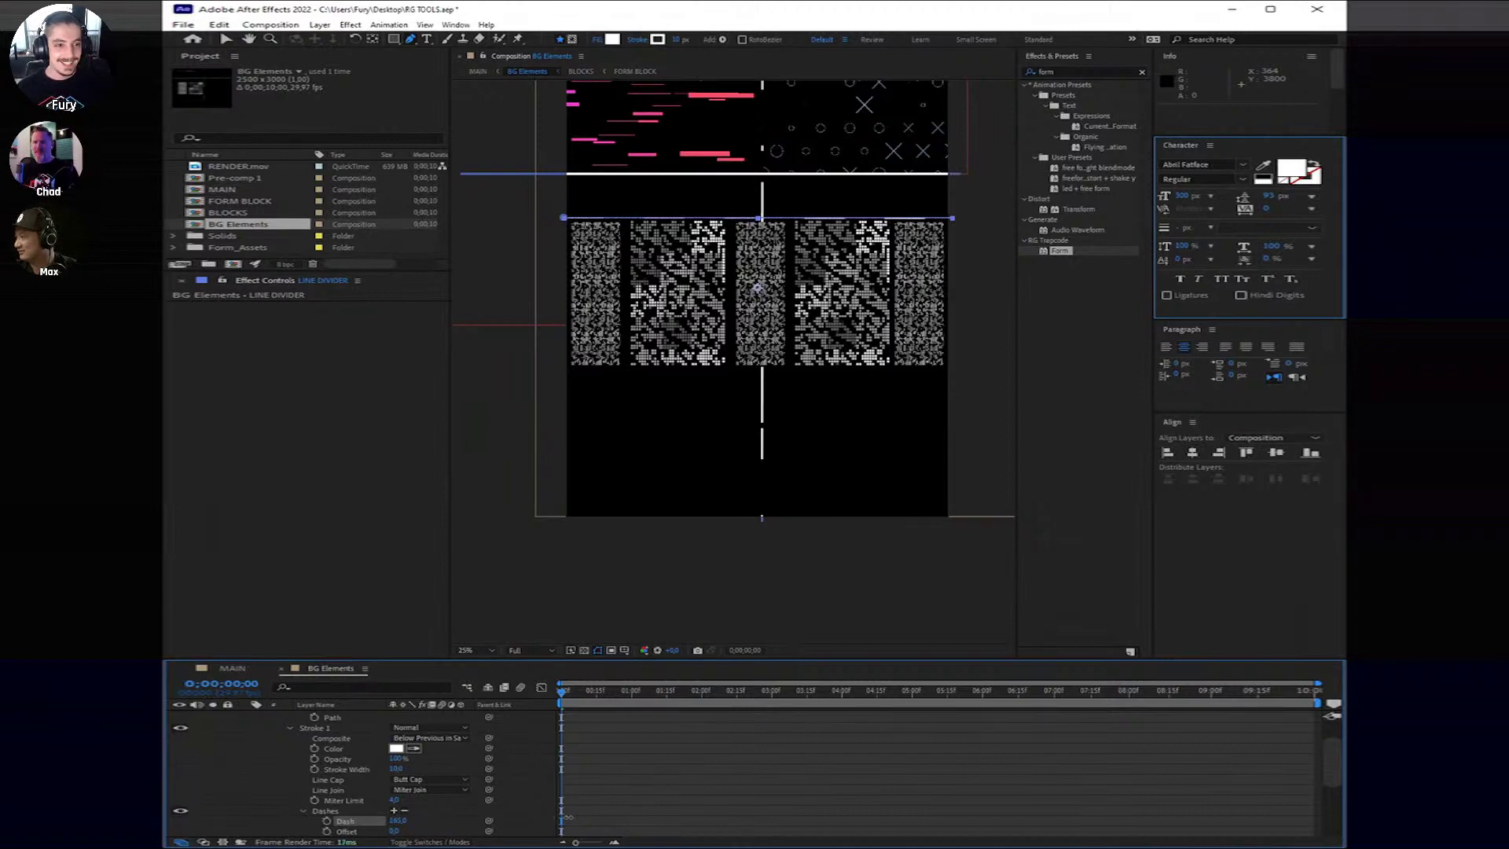
{"action": "left_click_drag", "start_coordinate": [568, 818], "coordinate": [703, 805]}
{"action": "scroll", "coordinate": [680, 461], "scroll_direction": "up", "scroll_amount": 2}
{"action": "left_click_drag", "start_coordinate": [805, 464], "coordinate": [960, 651]}
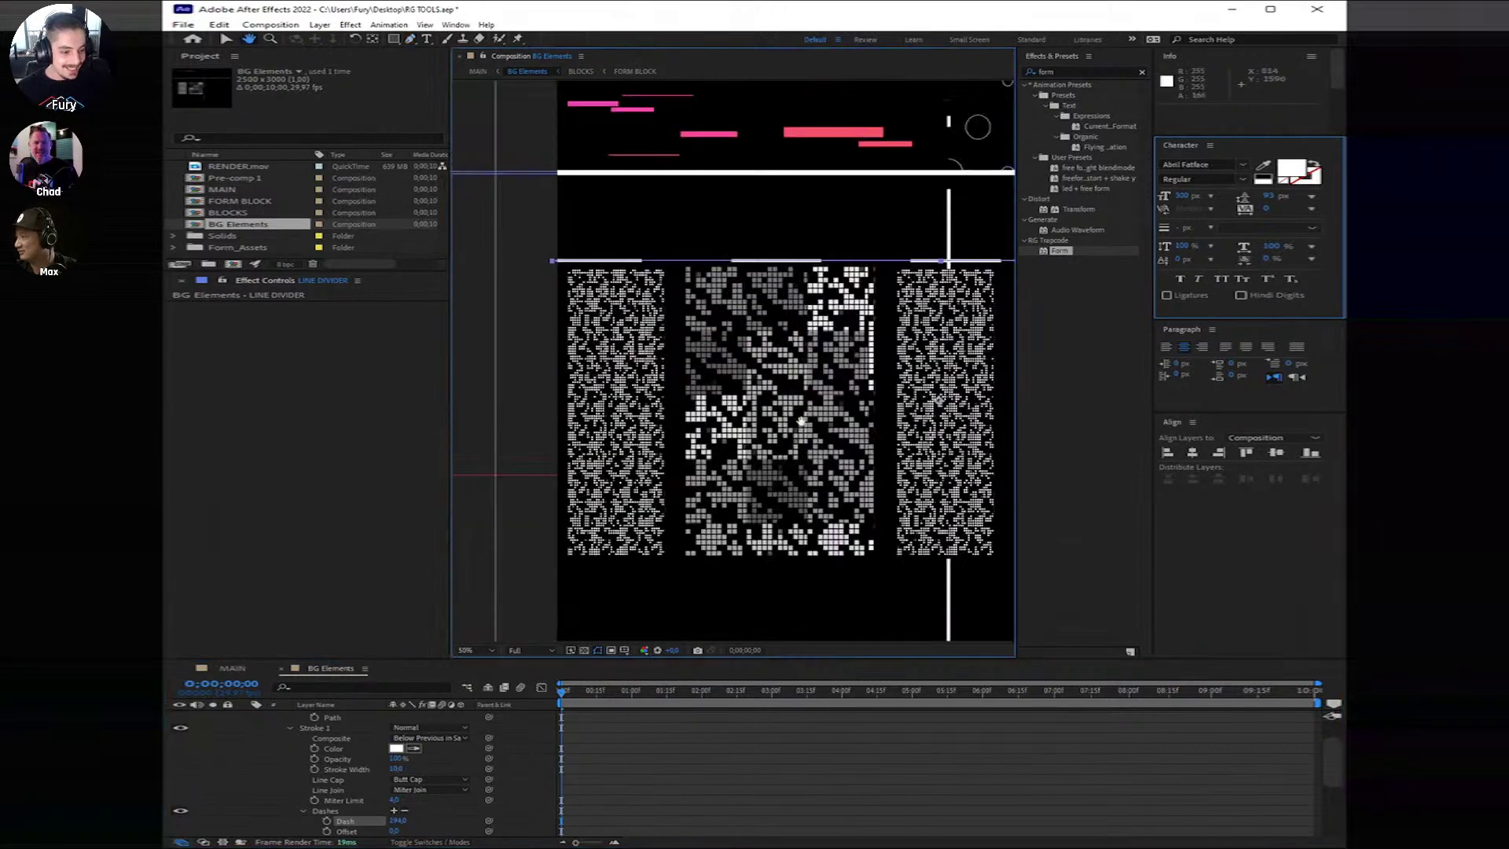
{"action": "left_click_drag", "start_coordinate": [800, 422], "coordinate": [791, 403]}
Step: Add a Gap of about 186 and a Dash 2 of about 58 to the stroke's dashes
{"action": "left_click", "coordinate": [395, 810]}
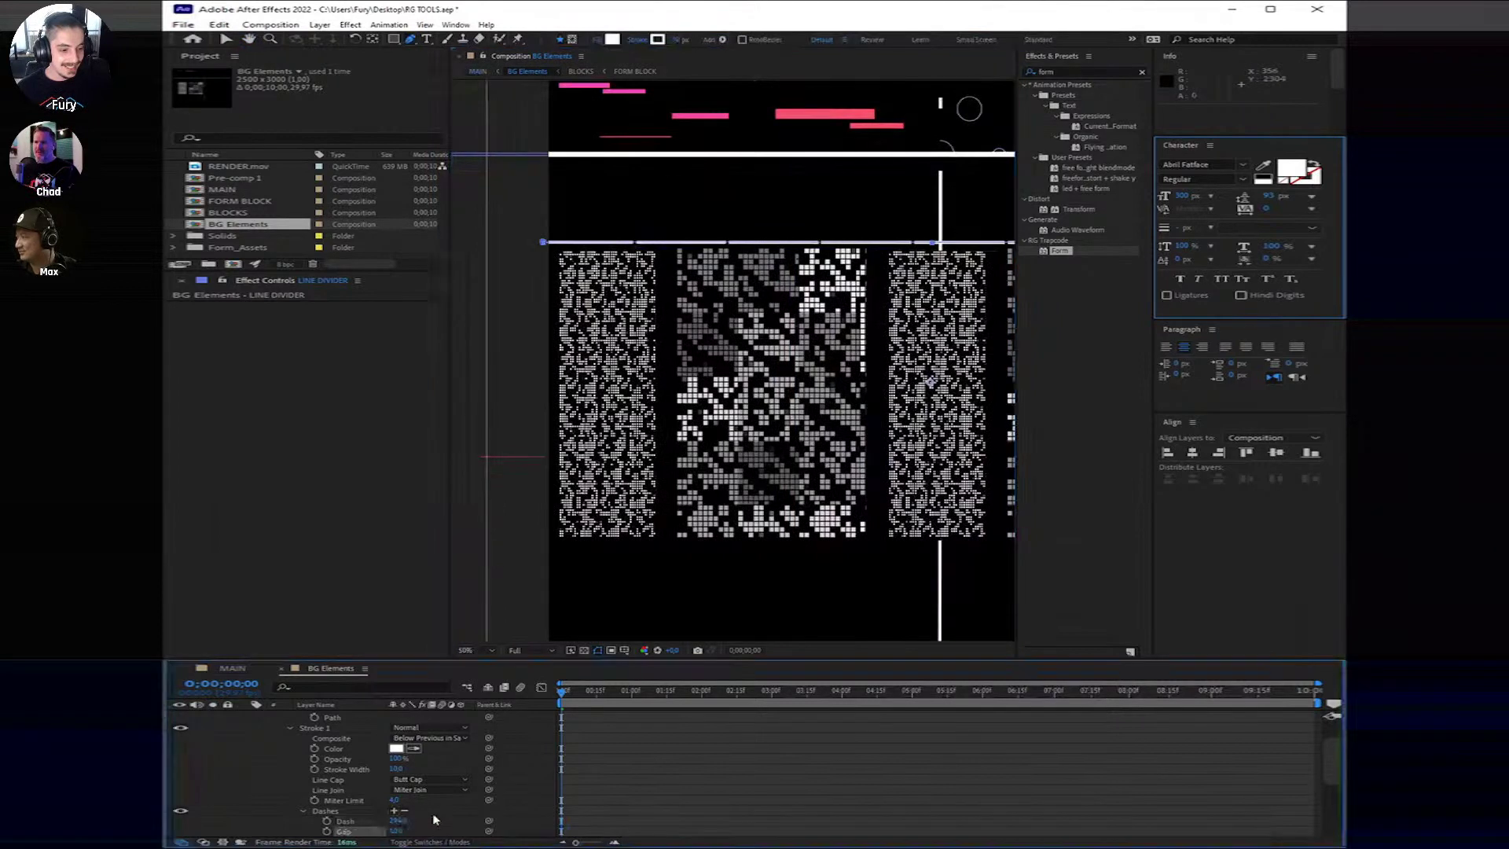
{"action": "left_click_drag", "start_coordinate": [397, 830], "coordinate": [535, 833]}
{"action": "left_click", "coordinate": [393, 810]}
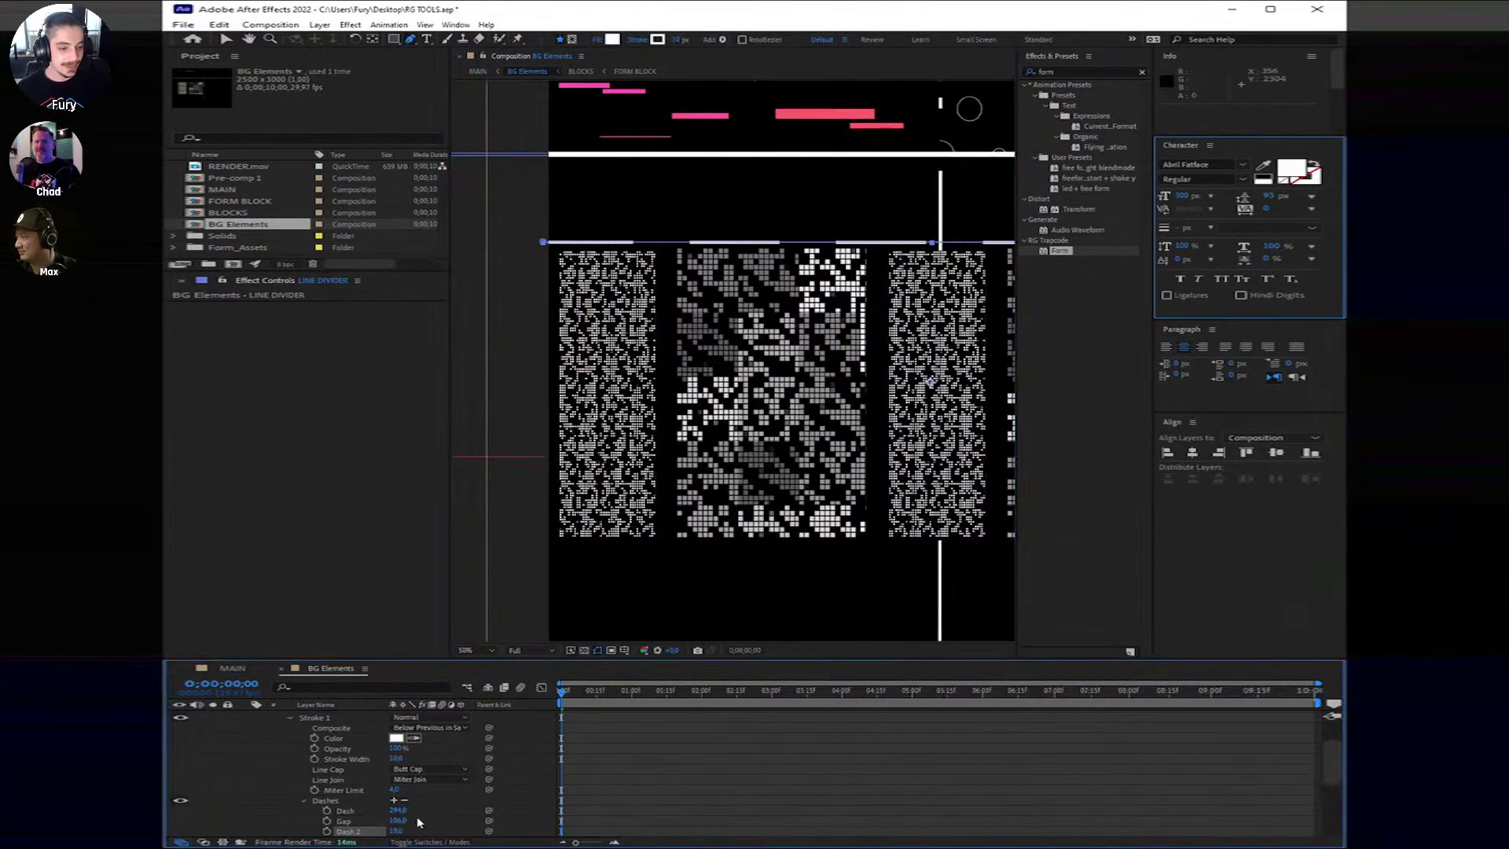
{"action": "left_click_drag", "start_coordinate": [405, 836], "coordinate": [527, 838]}
Step: Add Gap 2 and Dash 3 to the stroke, with Gap 2 at about 65 and Dash 3 at about 60
{"action": "left_click", "coordinate": [394, 800]}
{"action": "left_click", "coordinate": [393, 789]}
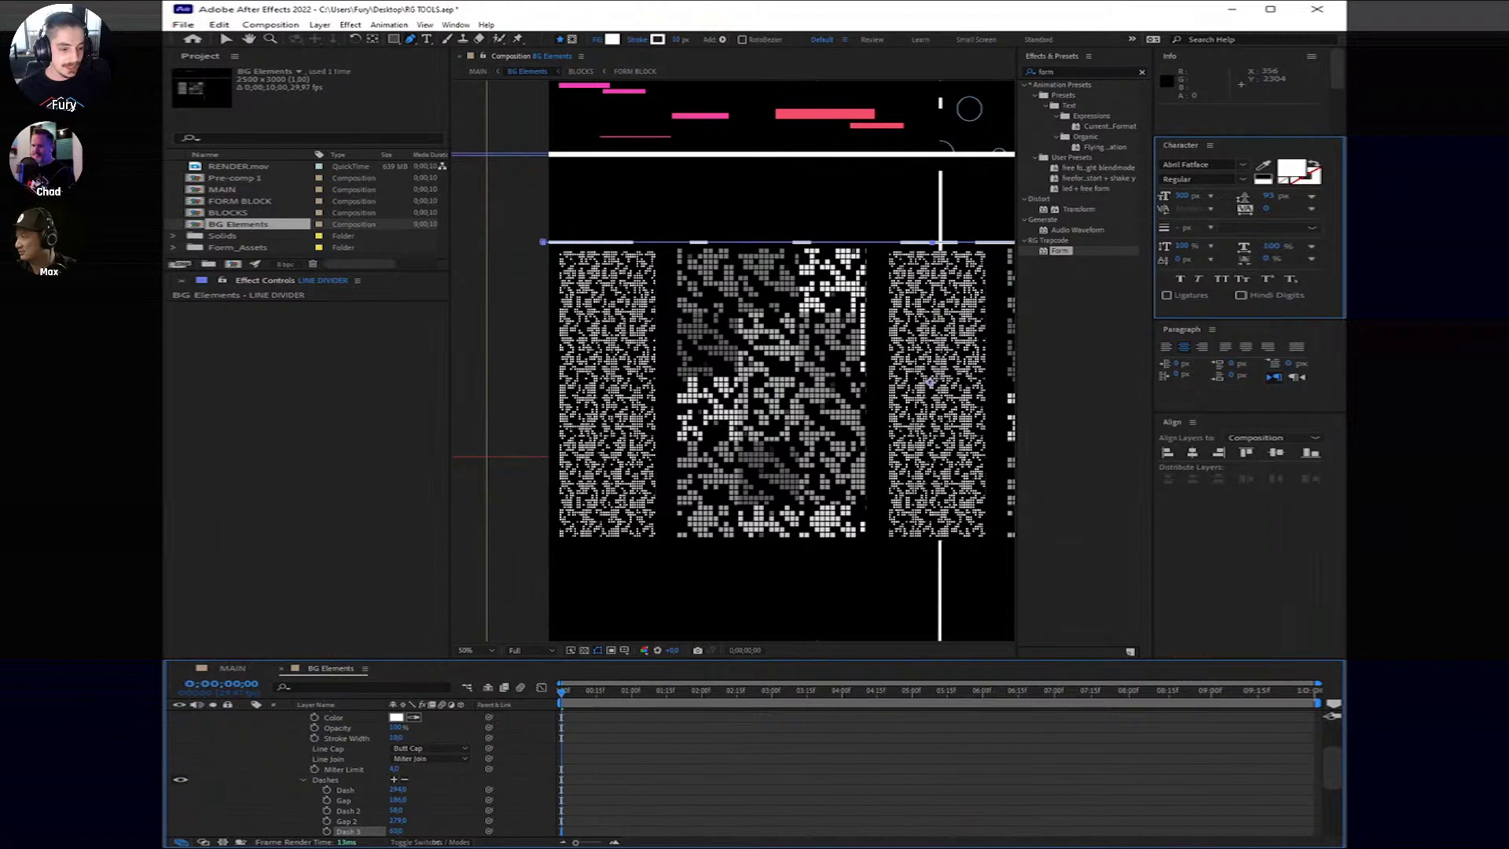
{"action": "left_click_drag", "start_coordinate": [397, 820], "coordinate": [232, 820]}
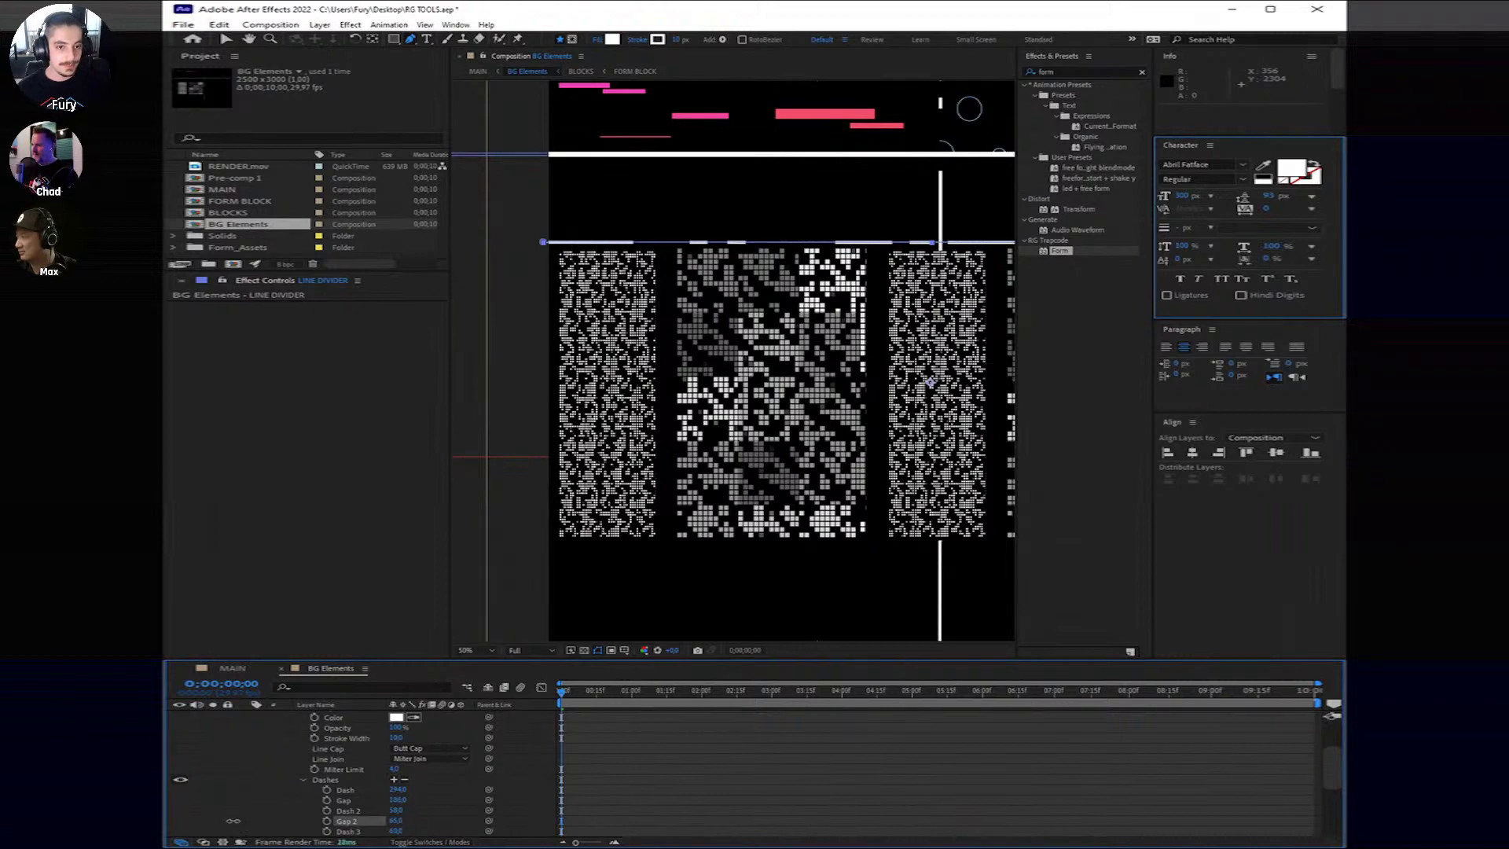
{"action": "left_click", "coordinate": [781, 794]}
Step: Animate the LINE DIVIDER dash Offset with keyframes from 0 at the first frame to 2000 at the composition's last frame
{"action": "scroll", "coordinate": [626, 794], "scroll_direction": "up", "scroll_amount": 3}
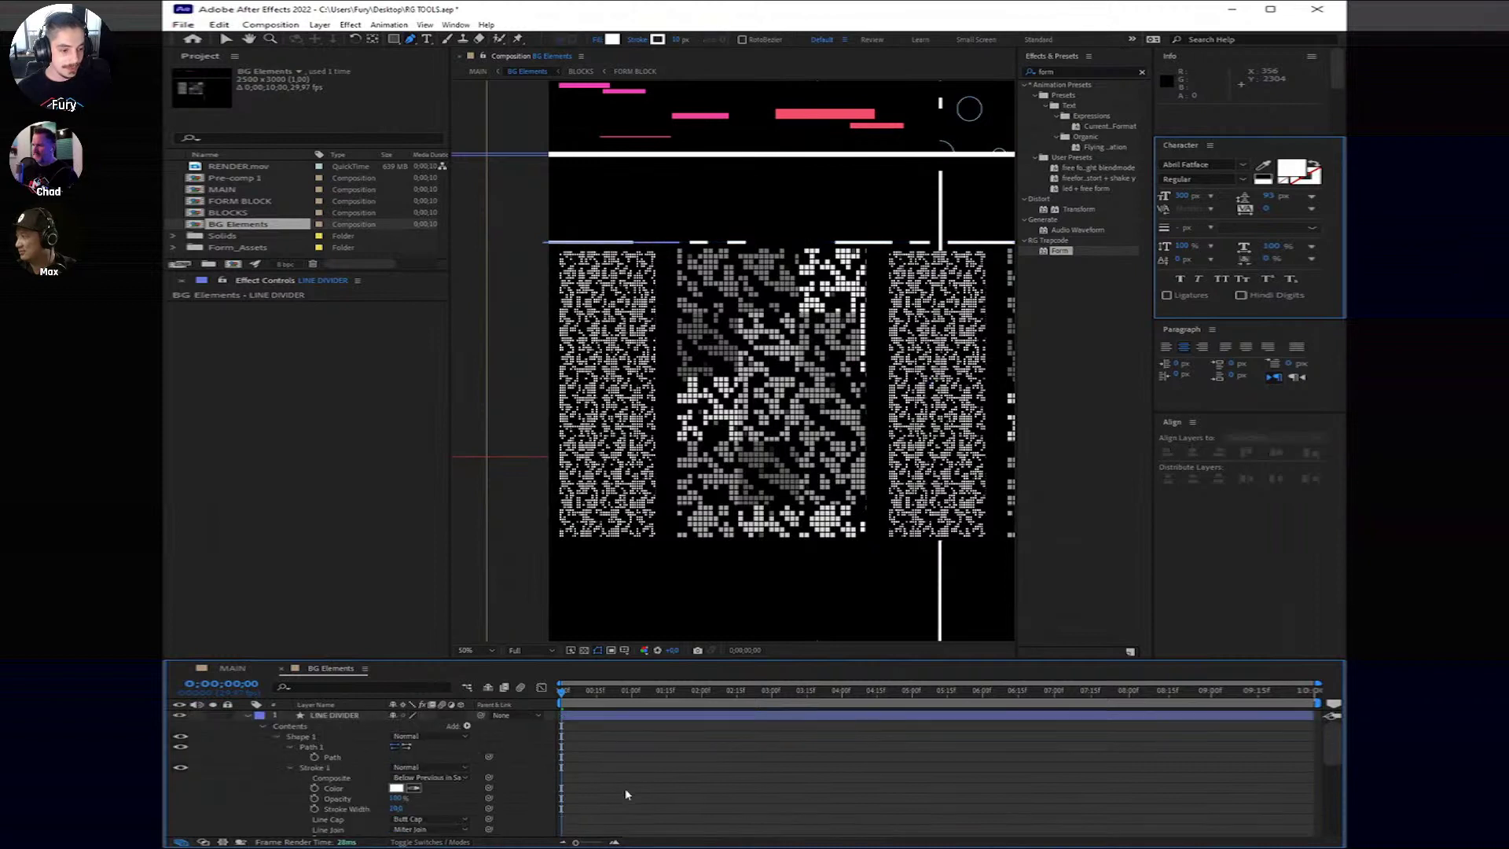
{"action": "scroll", "coordinate": [351, 801], "scroll_direction": "down", "scroll_amount": 3}
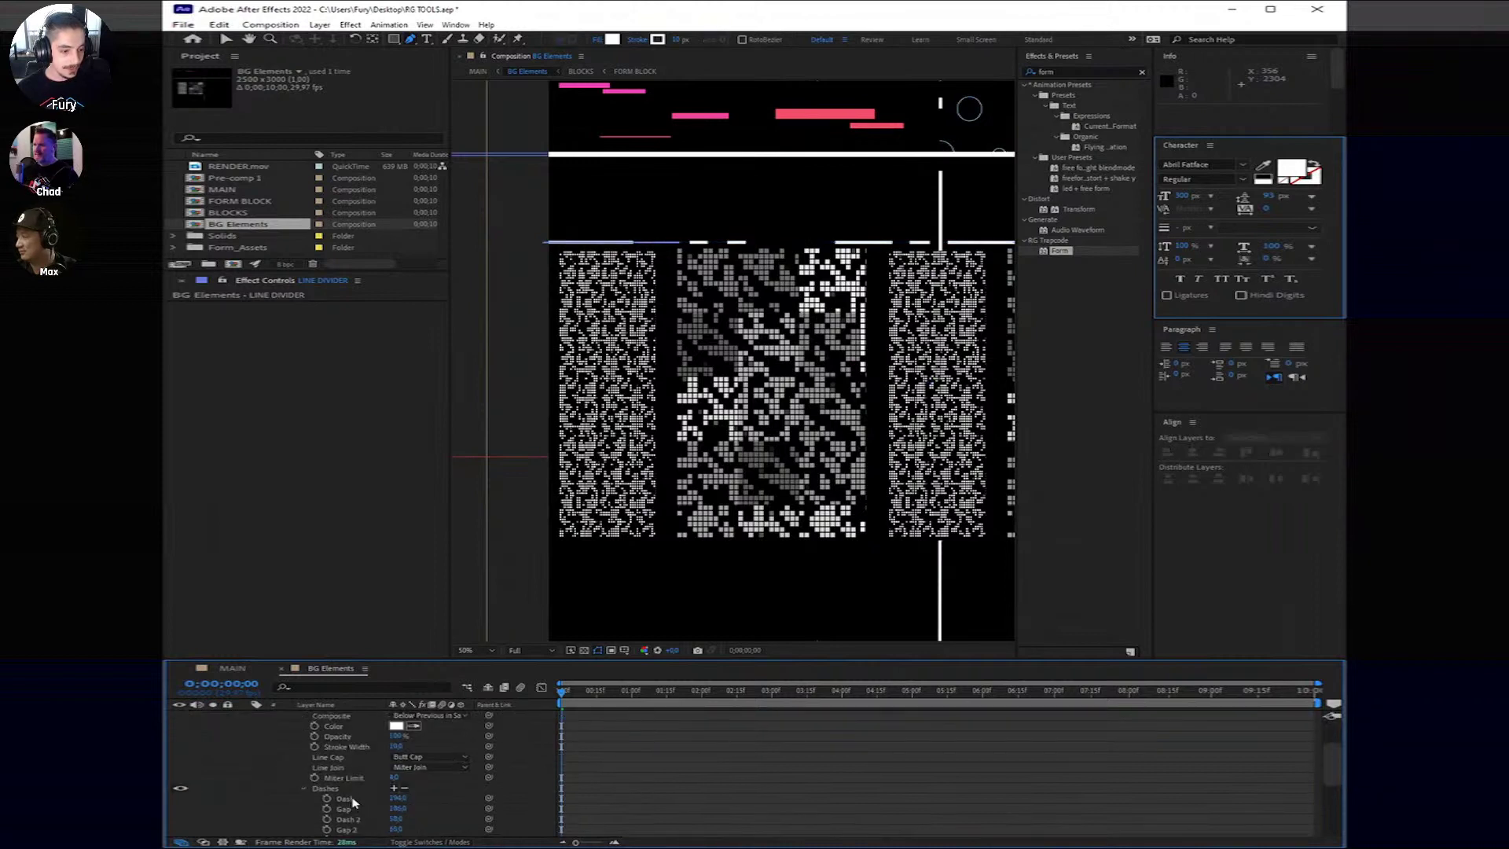
{"action": "scroll", "coordinate": [353, 801], "scroll_direction": "down", "scroll_amount": 2}
{"action": "left_click", "coordinate": [327, 787]}
{"action": "key", "text": "Page_Down"}
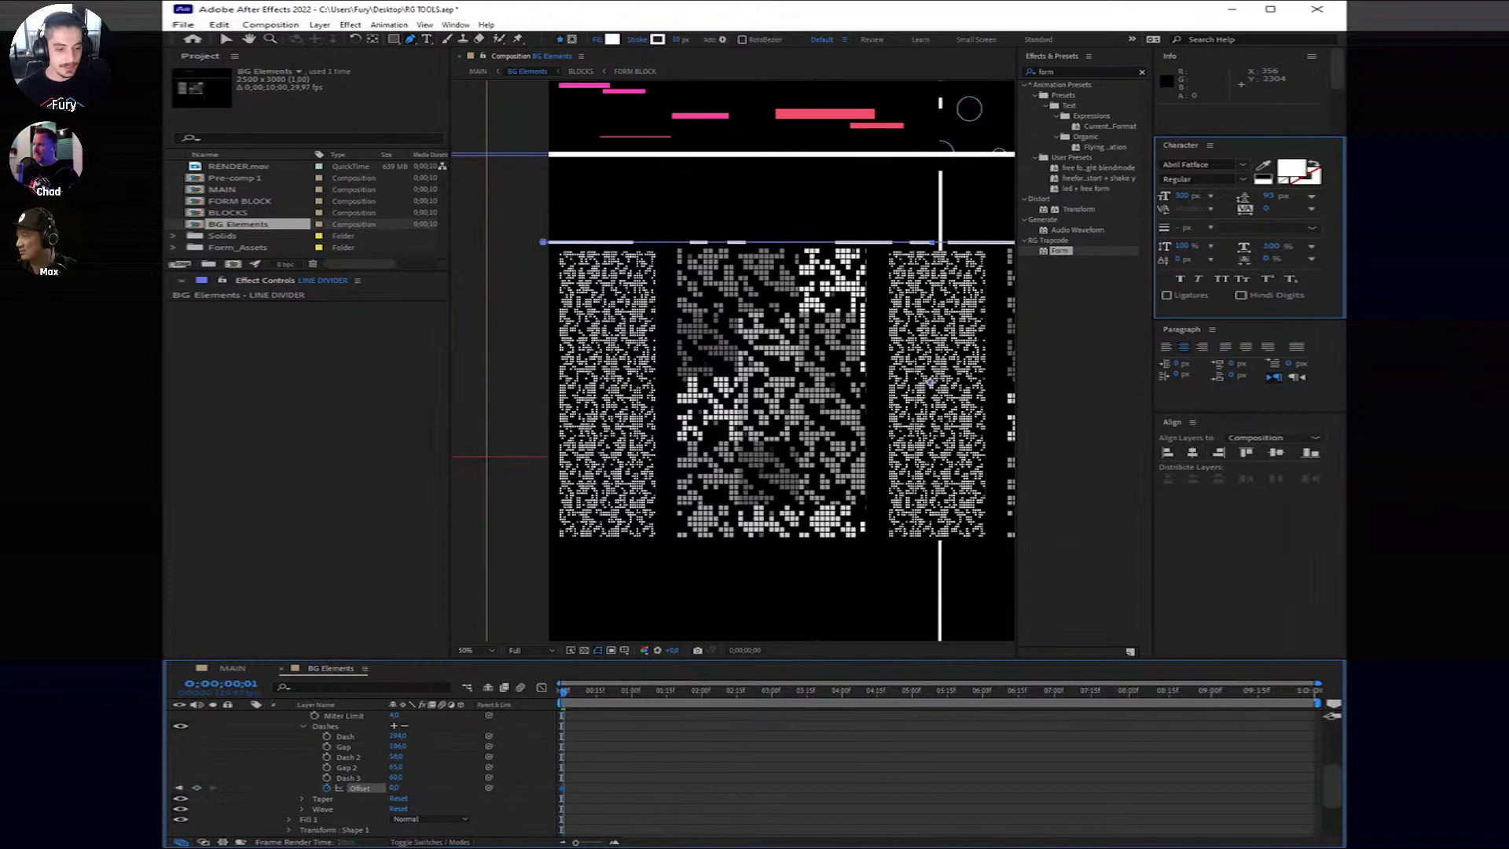
{"action": "key", "text": "End"}
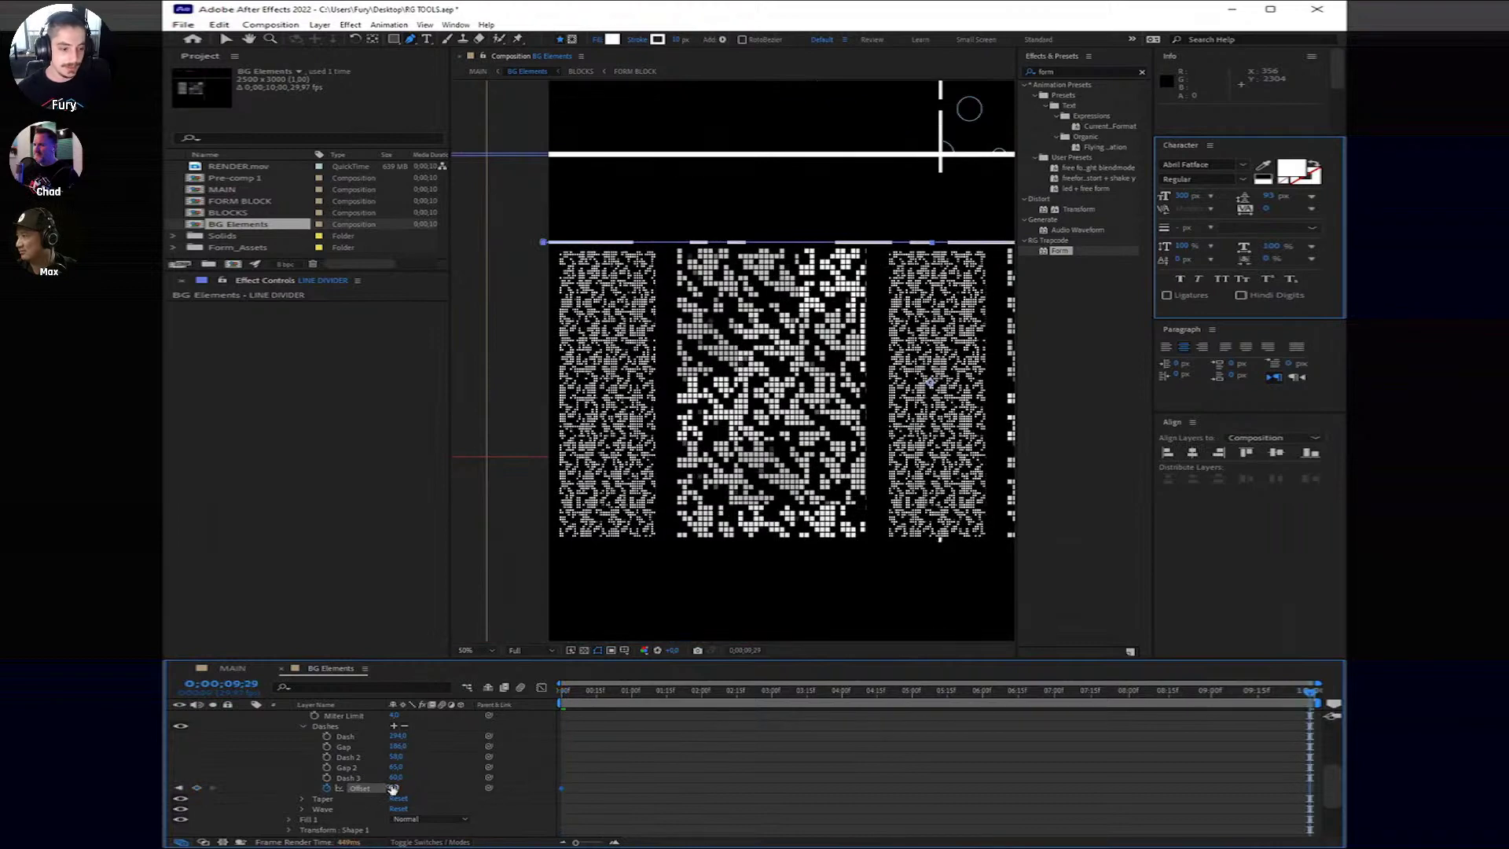
{"action": "left_click", "coordinate": [392, 787]}
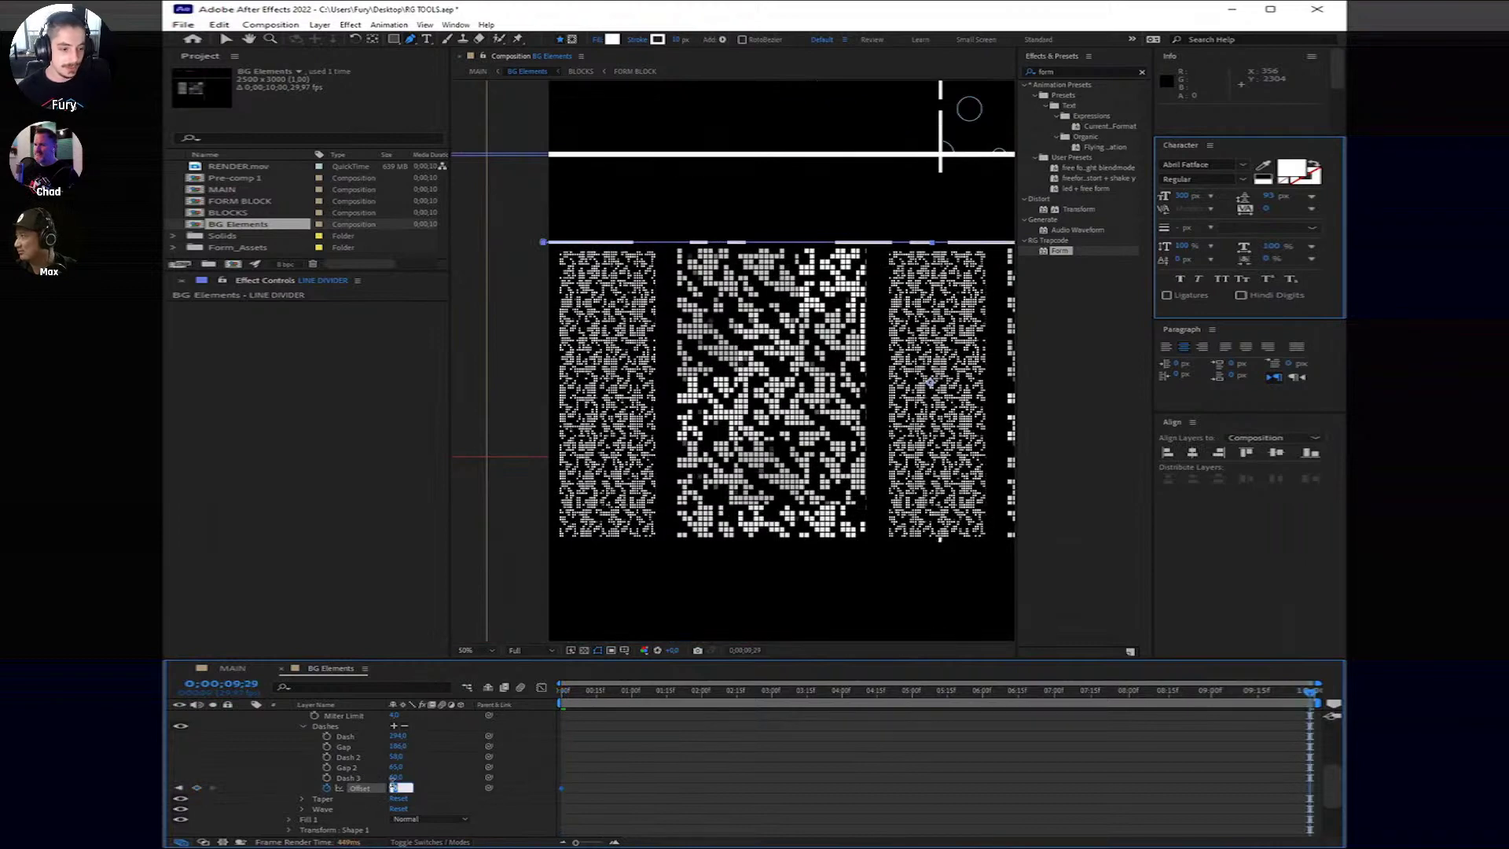
{"action": "type", "text": "2000"}
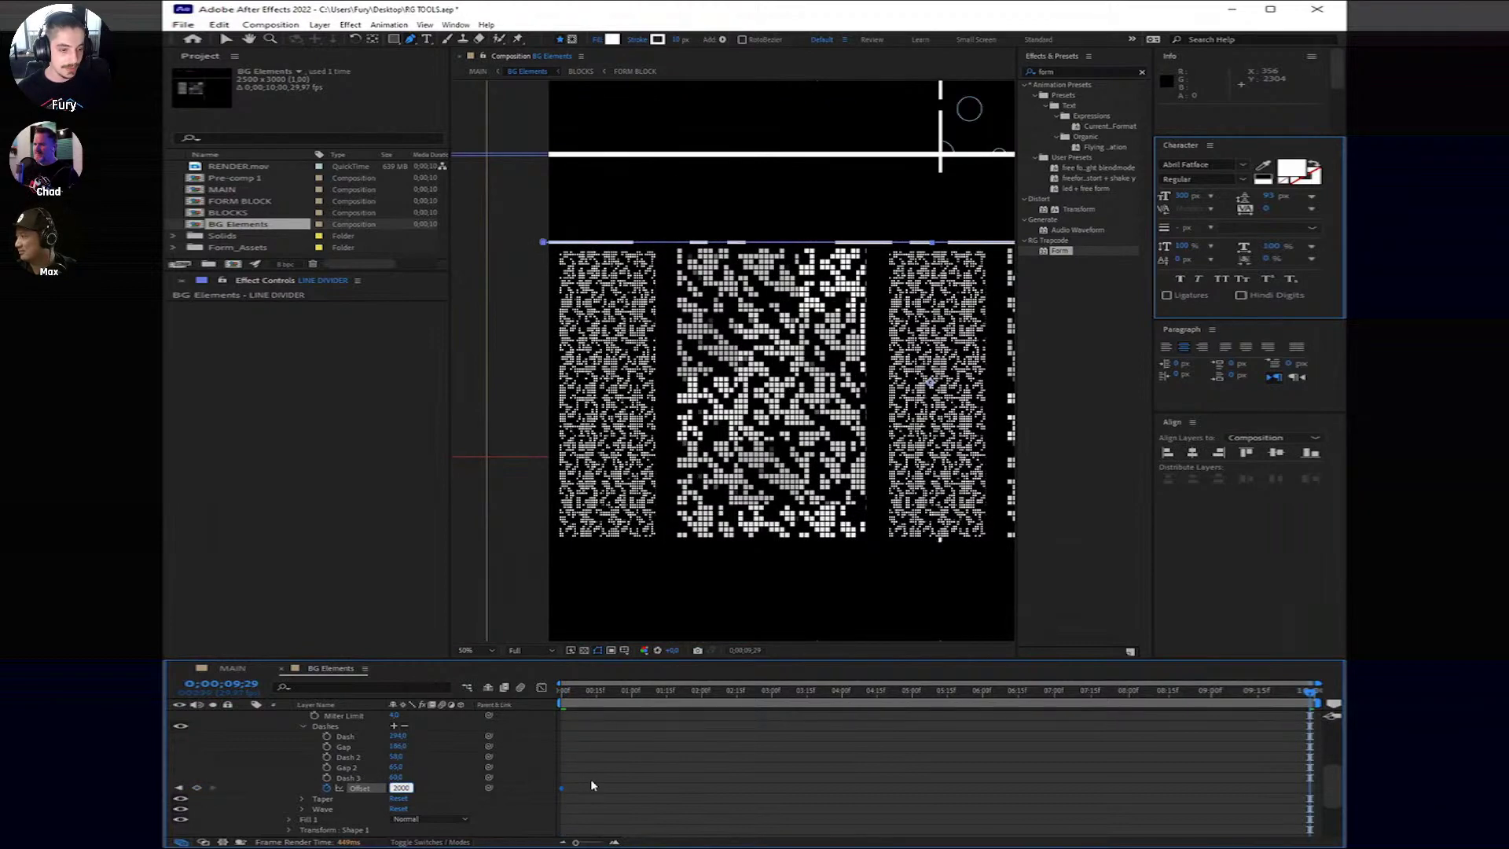
{"action": "key", "text": "Return"}
{"action": "key", "text": "Home"}
Step: Collapse the LINE DIVIDER layer and preview its dash animation with the layer temporarily soloed
{"action": "scroll", "coordinate": [354, 754], "scroll_direction": "up", "scroll_amount": 3}
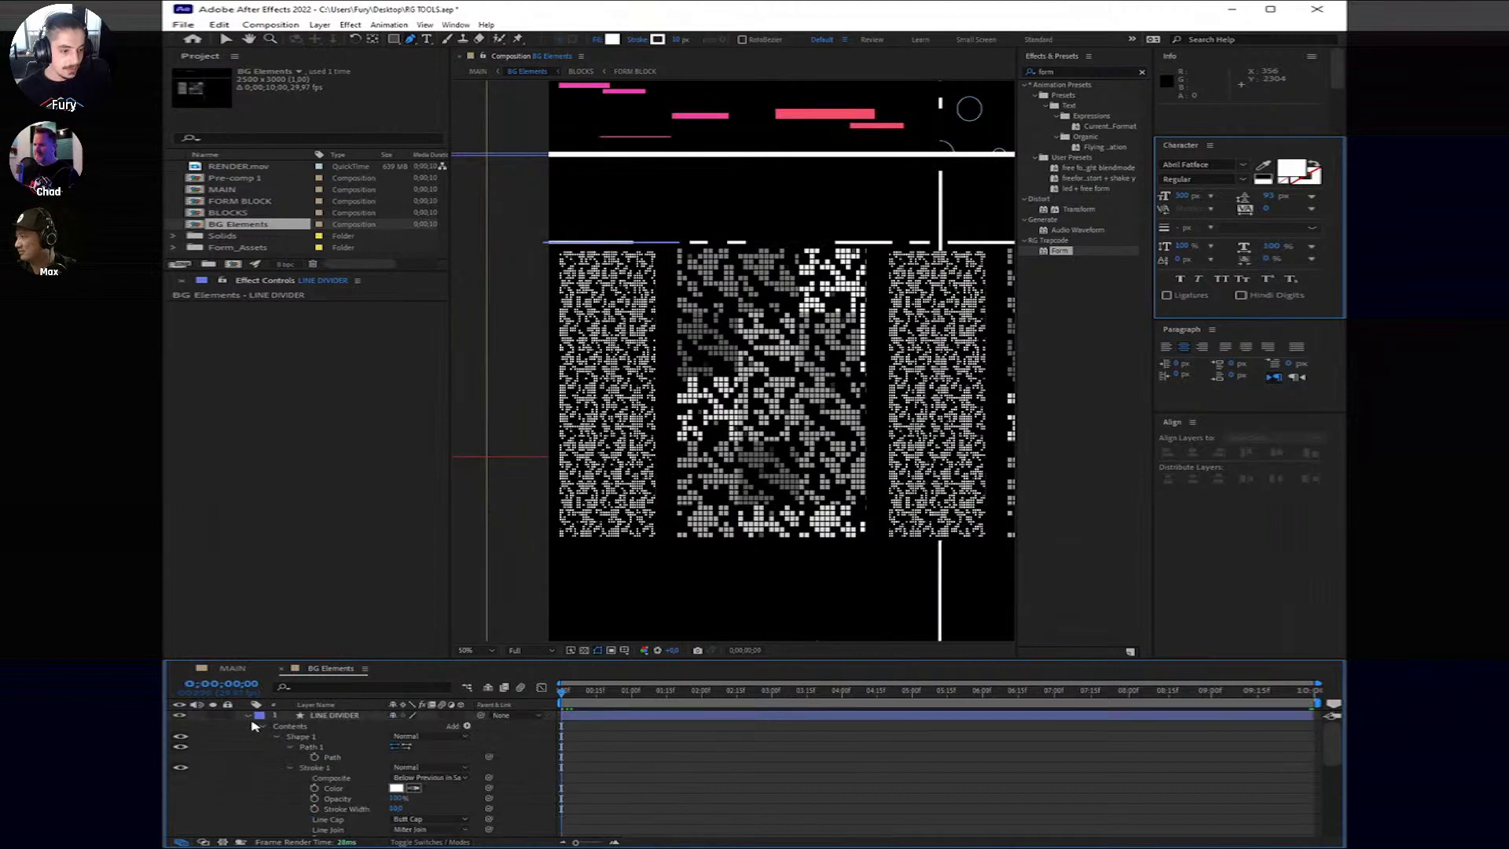
{"action": "left_click", "coordinate": [249, 715]}
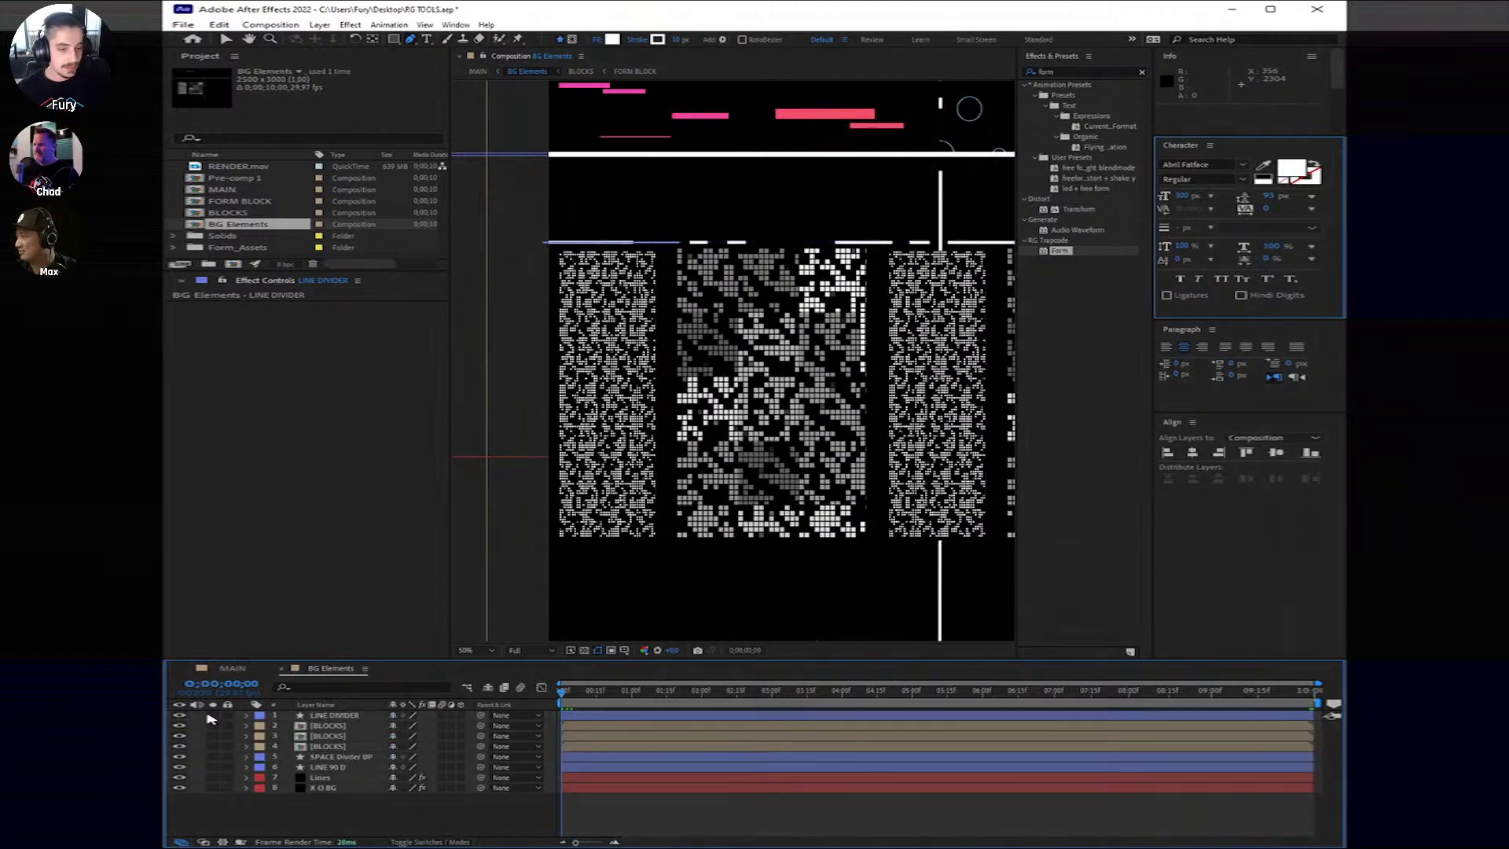
{"action": "left_click", "coordinate": [212, 715]}
{"action": "key", "text": "space"}
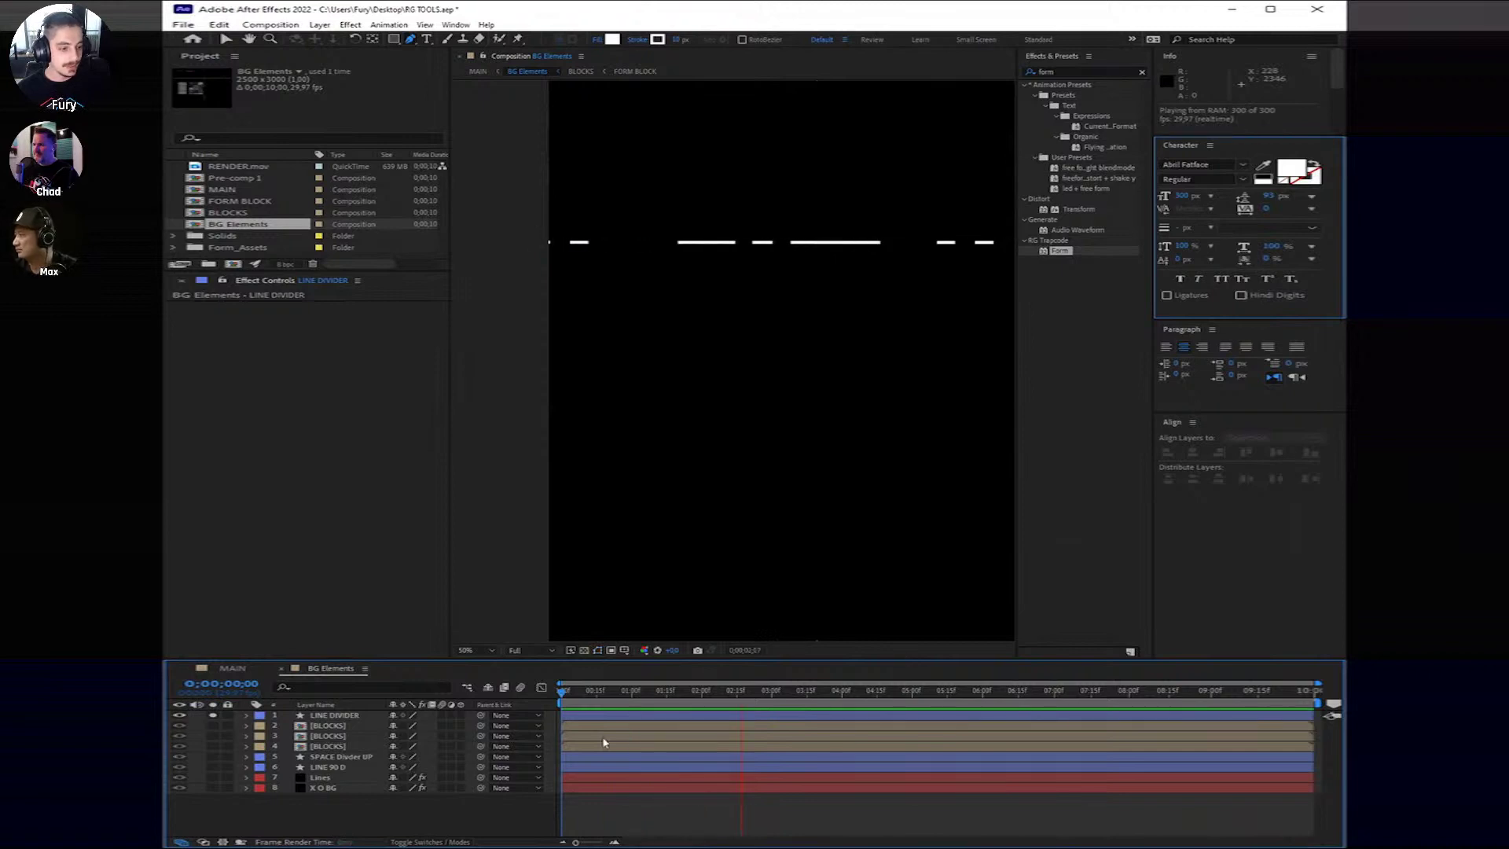
{"action": "left_click", "coordinate": [212, 715]}
Step: Duplicate the LINE DIVIDER layer and move the copy just above the original, to position 1250, 1480
{"action": "scroll", "coordinate": [813, 432], "scroll_direction": "down", "scroll_amount": 2}
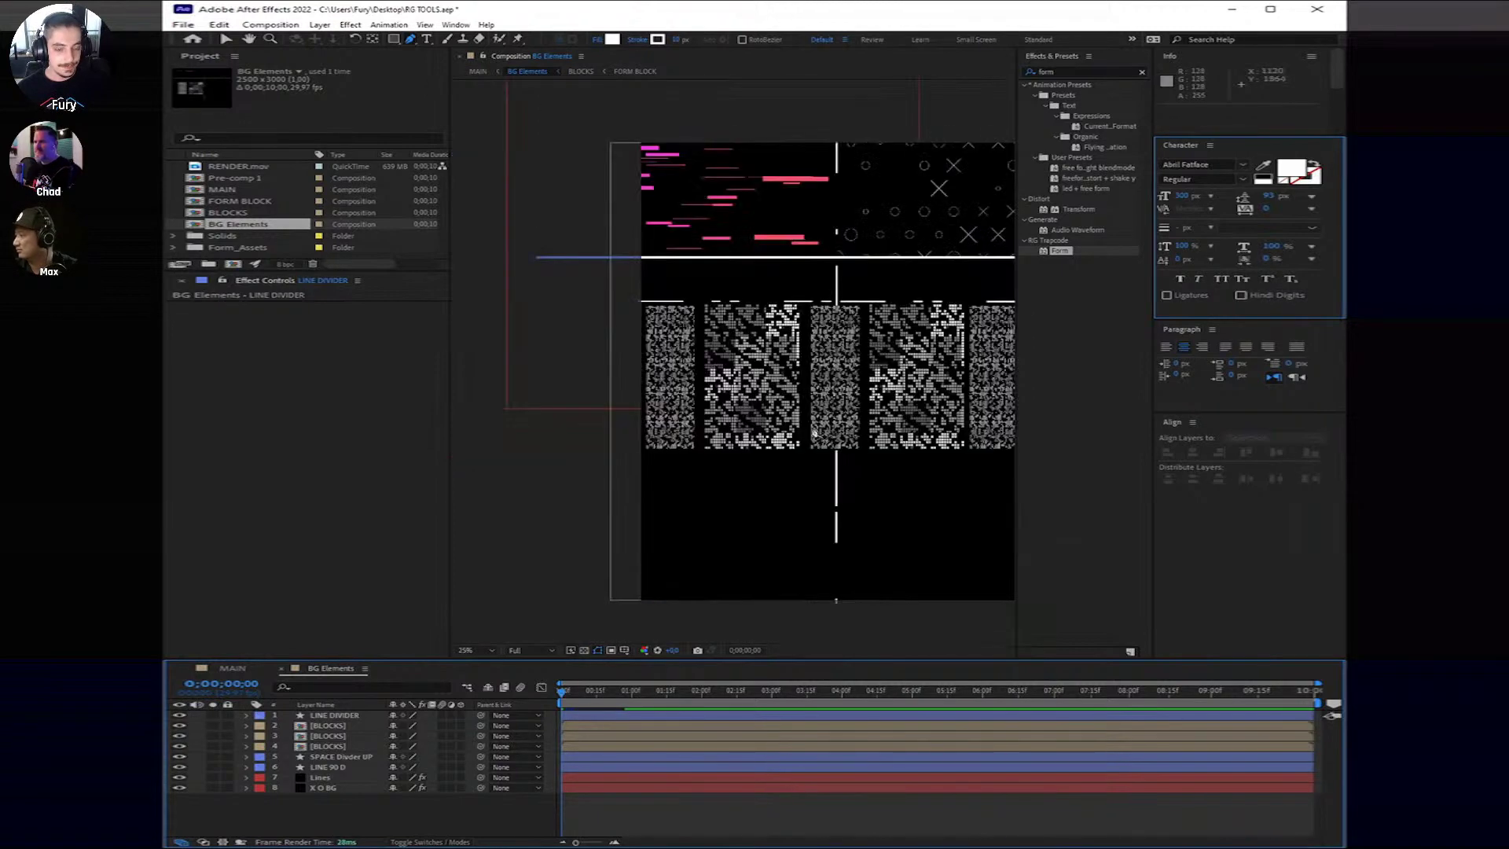
{"action": "left_click_drag", "start_coordinate": [813, 432], "coordinate": [849, 378]}
{"action": "key", "text": "g"}
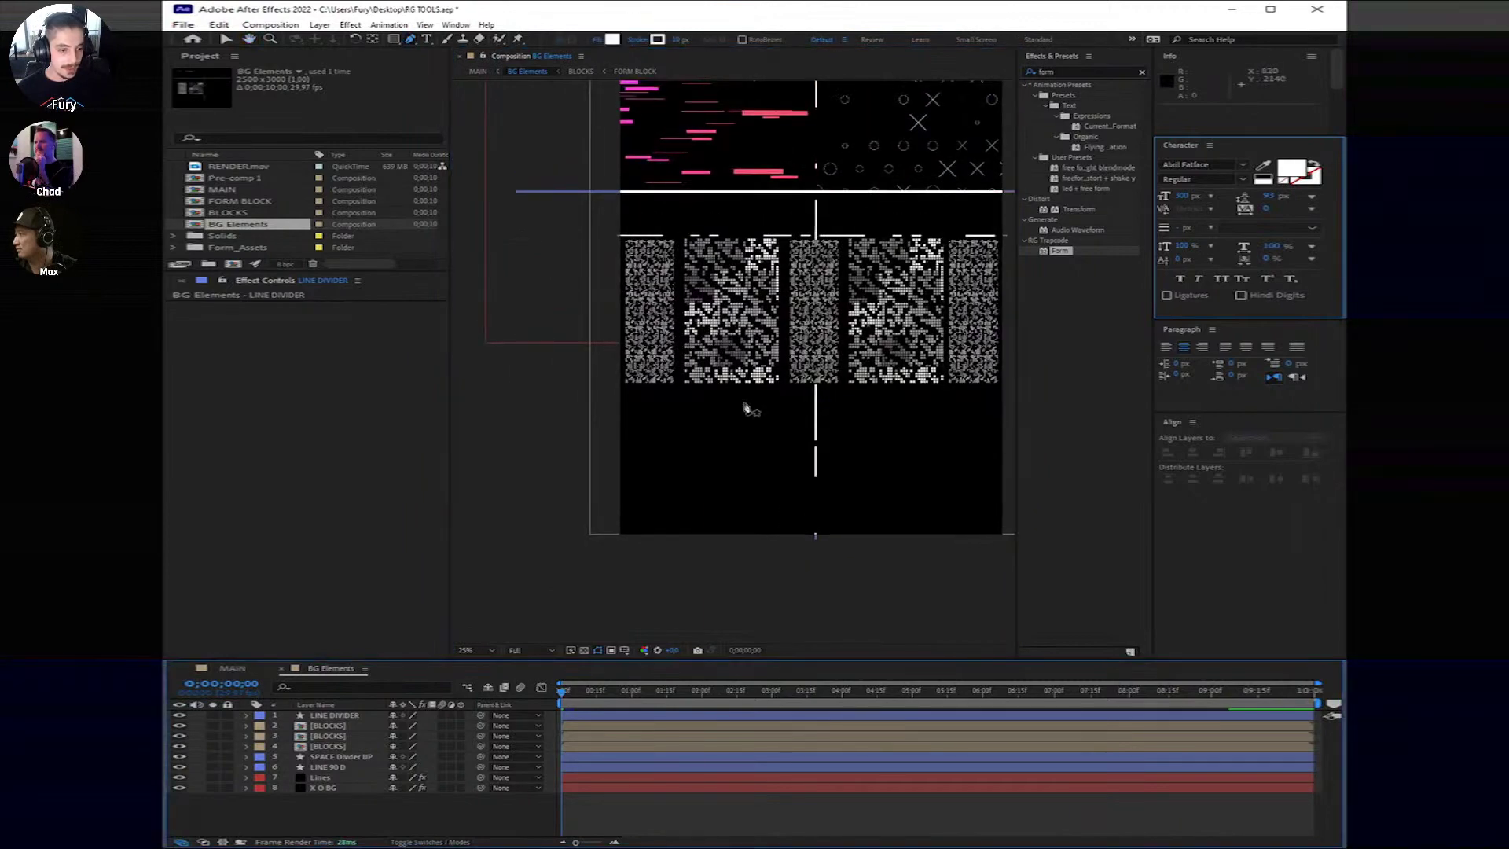
{"action": "left_click", "coordinate": [338, 715]}
{"action": "key", "text": "ctrl+d"}
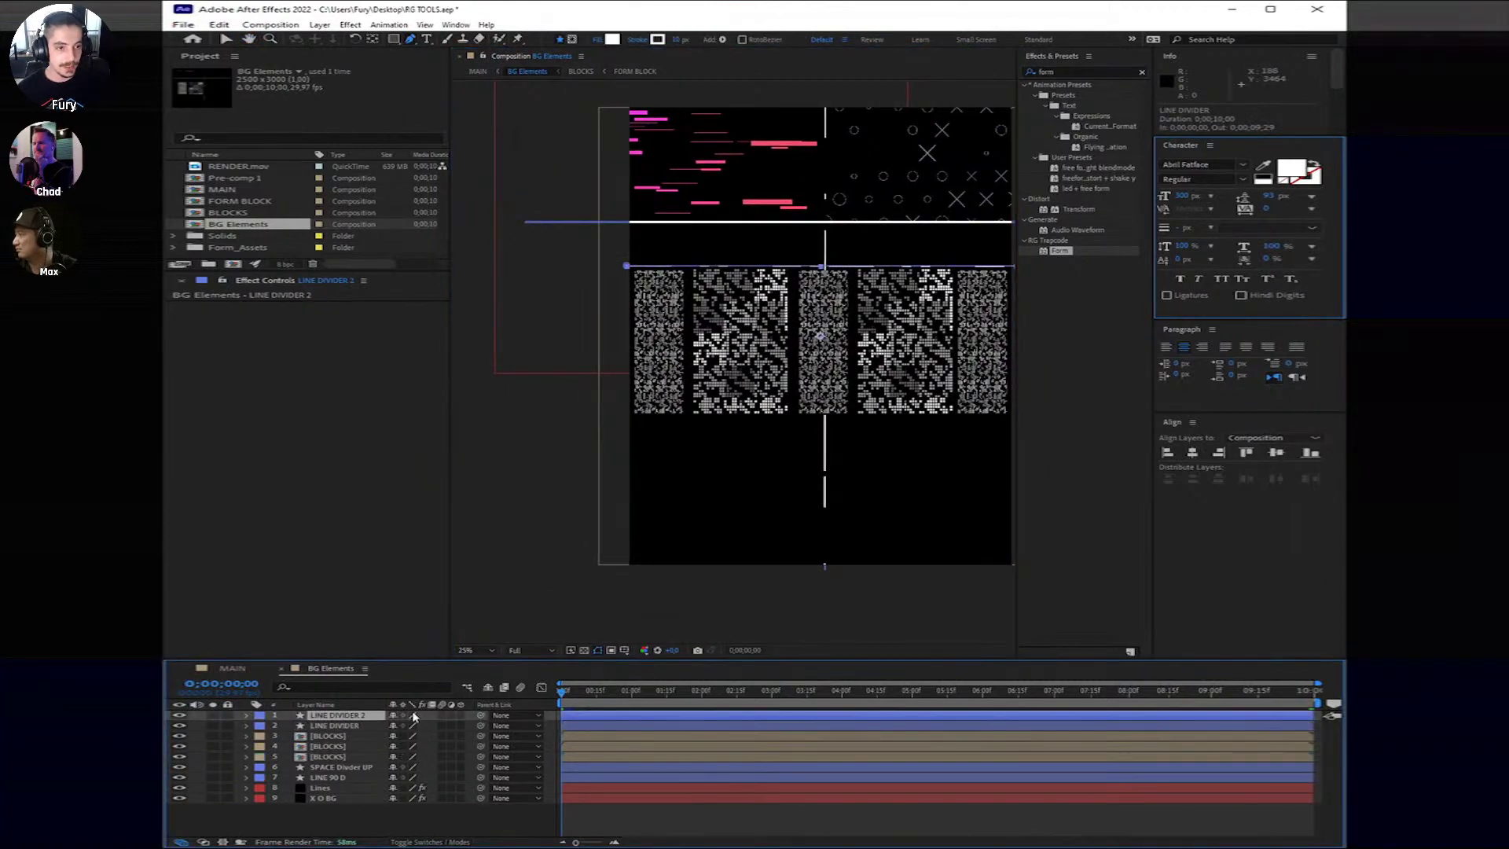
{"action": "key", "text": "shift+Up"}
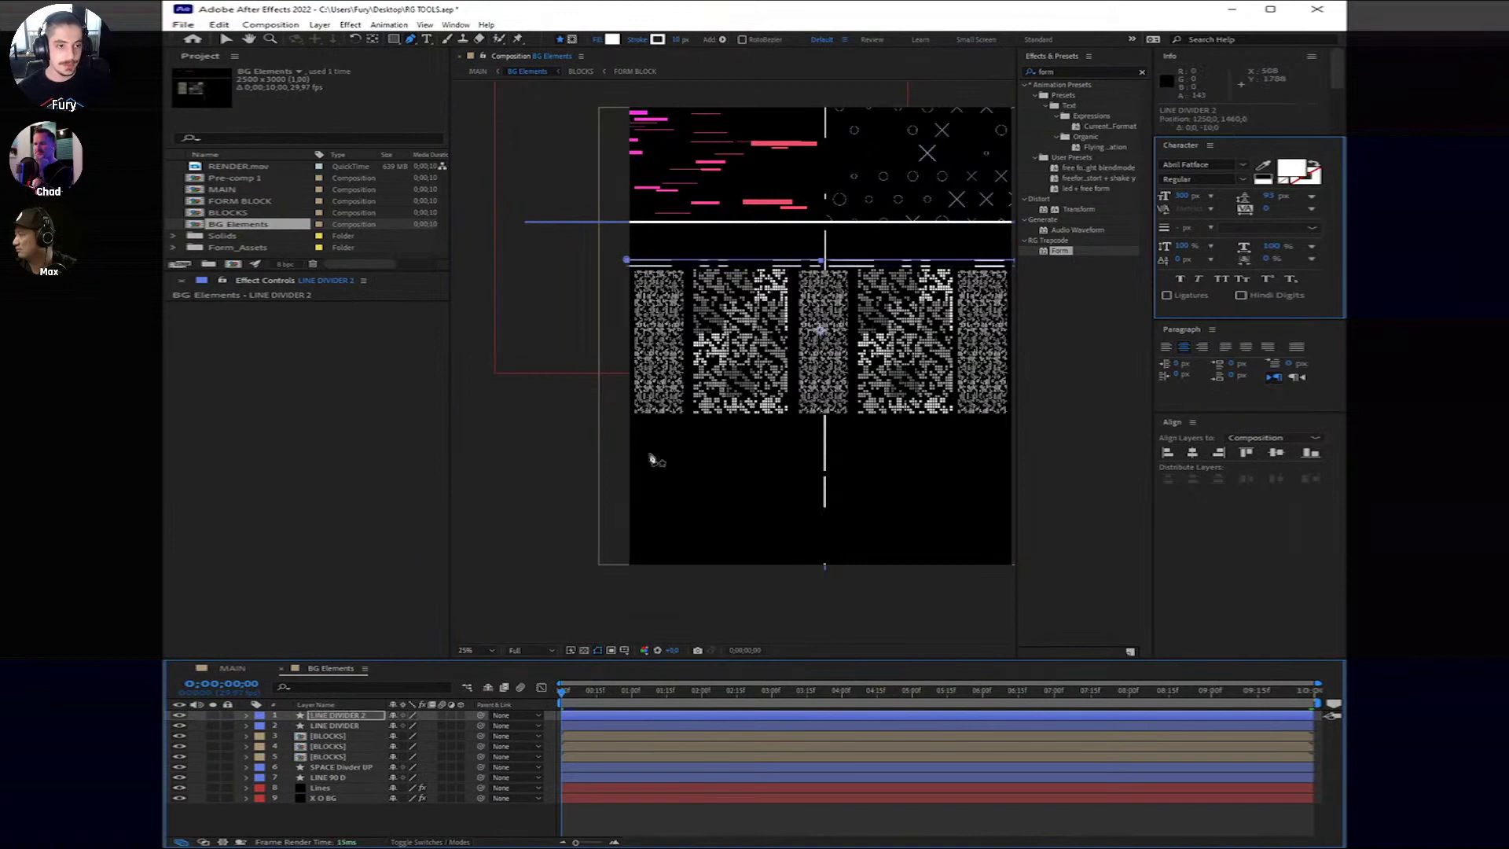
{"action": "scroll", "coordinate": [651, 460], "scroll_direction": "up", "scroll_amount": 5}
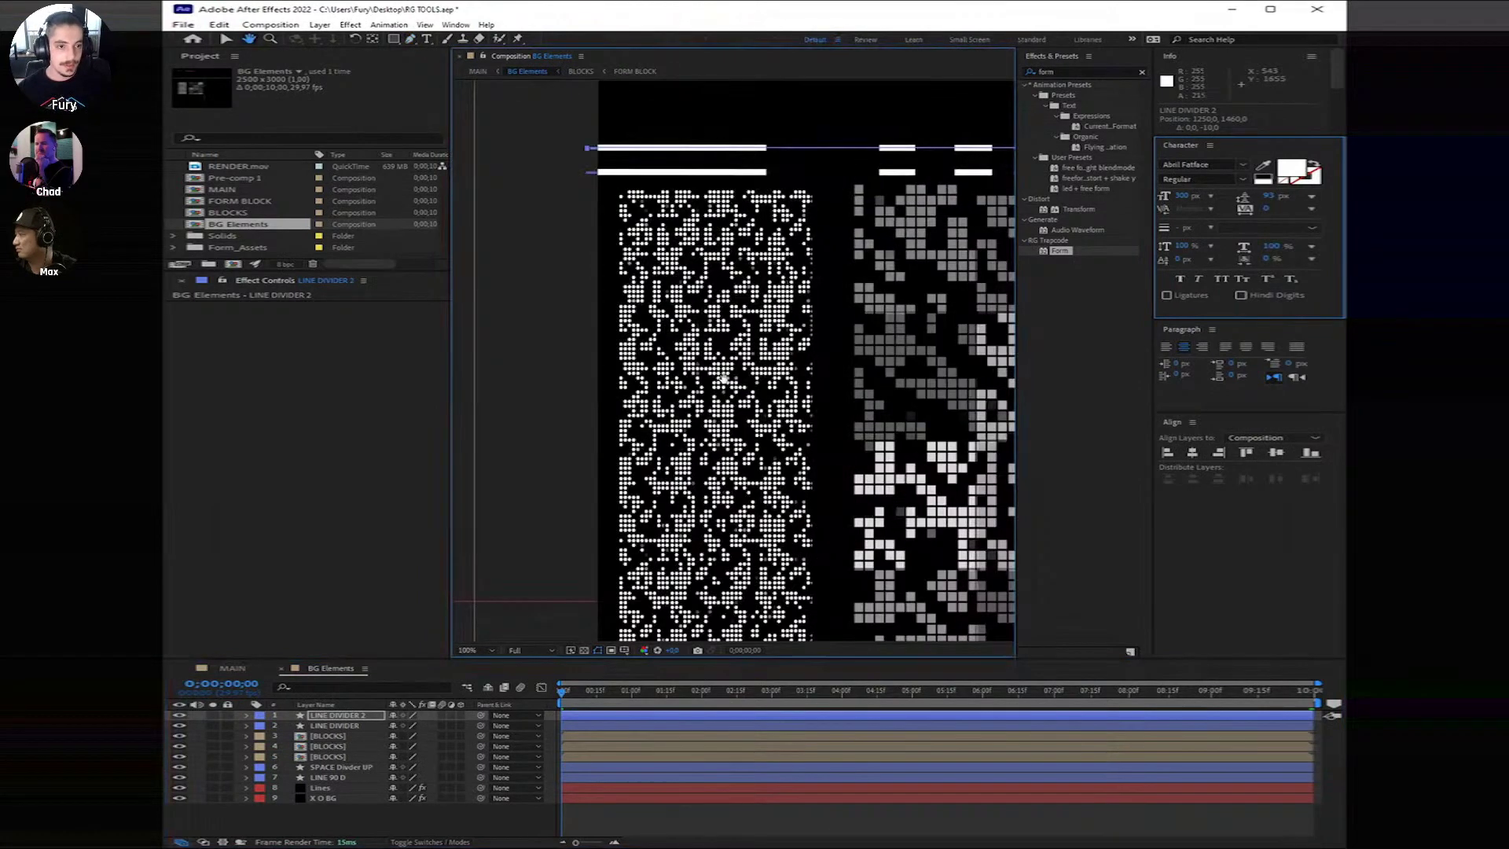
{"action": "key", "text": "shift+Down"}
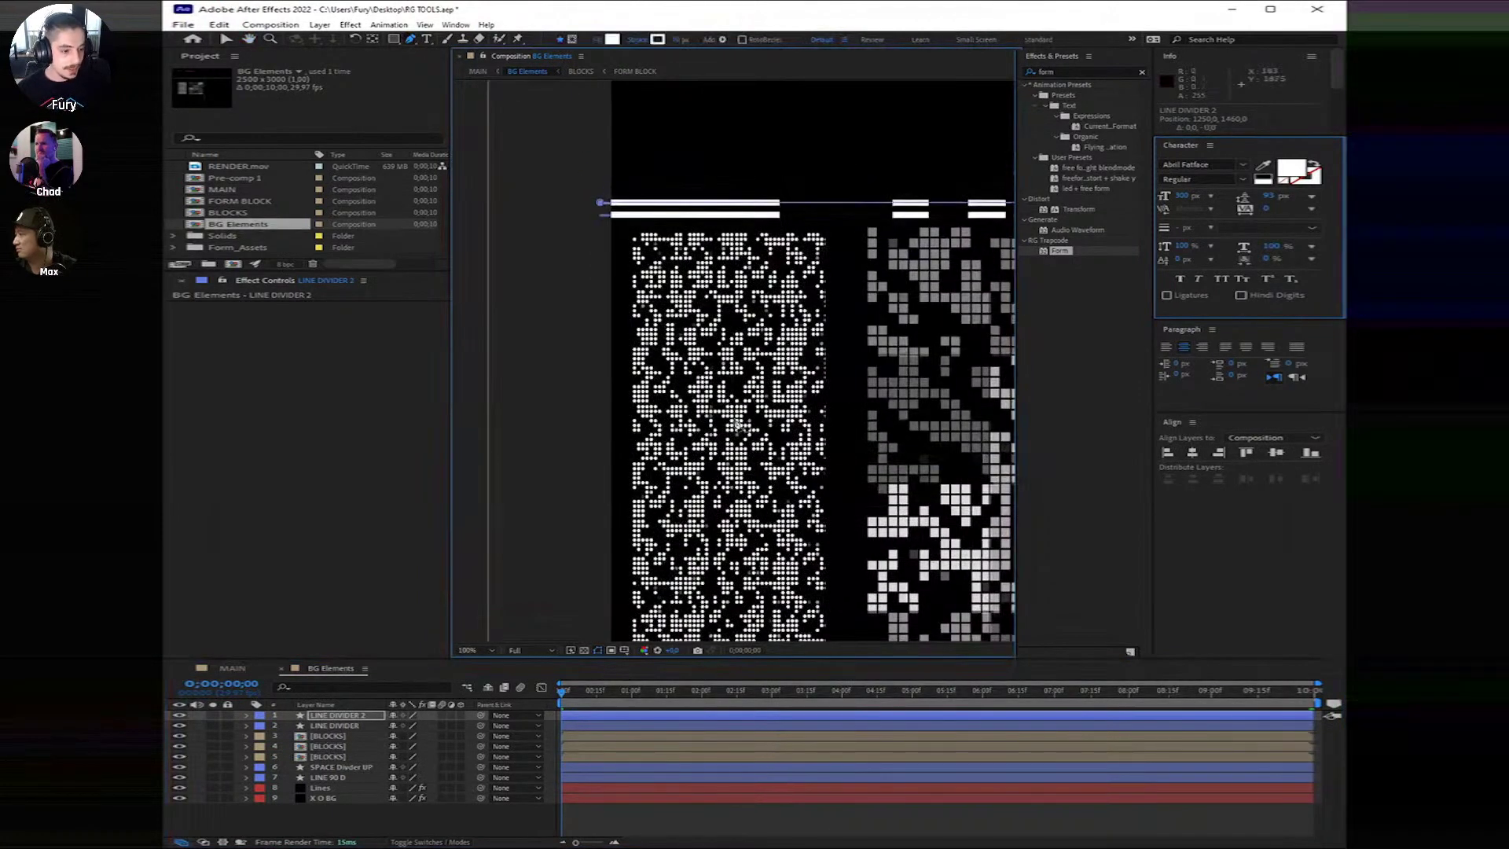
Step: Expand LINE DIVIDER 2's Shape 1 contents down to the Dashes settings of Stroke 1
{"action": "left_click", "coordinate": [247, 715]}
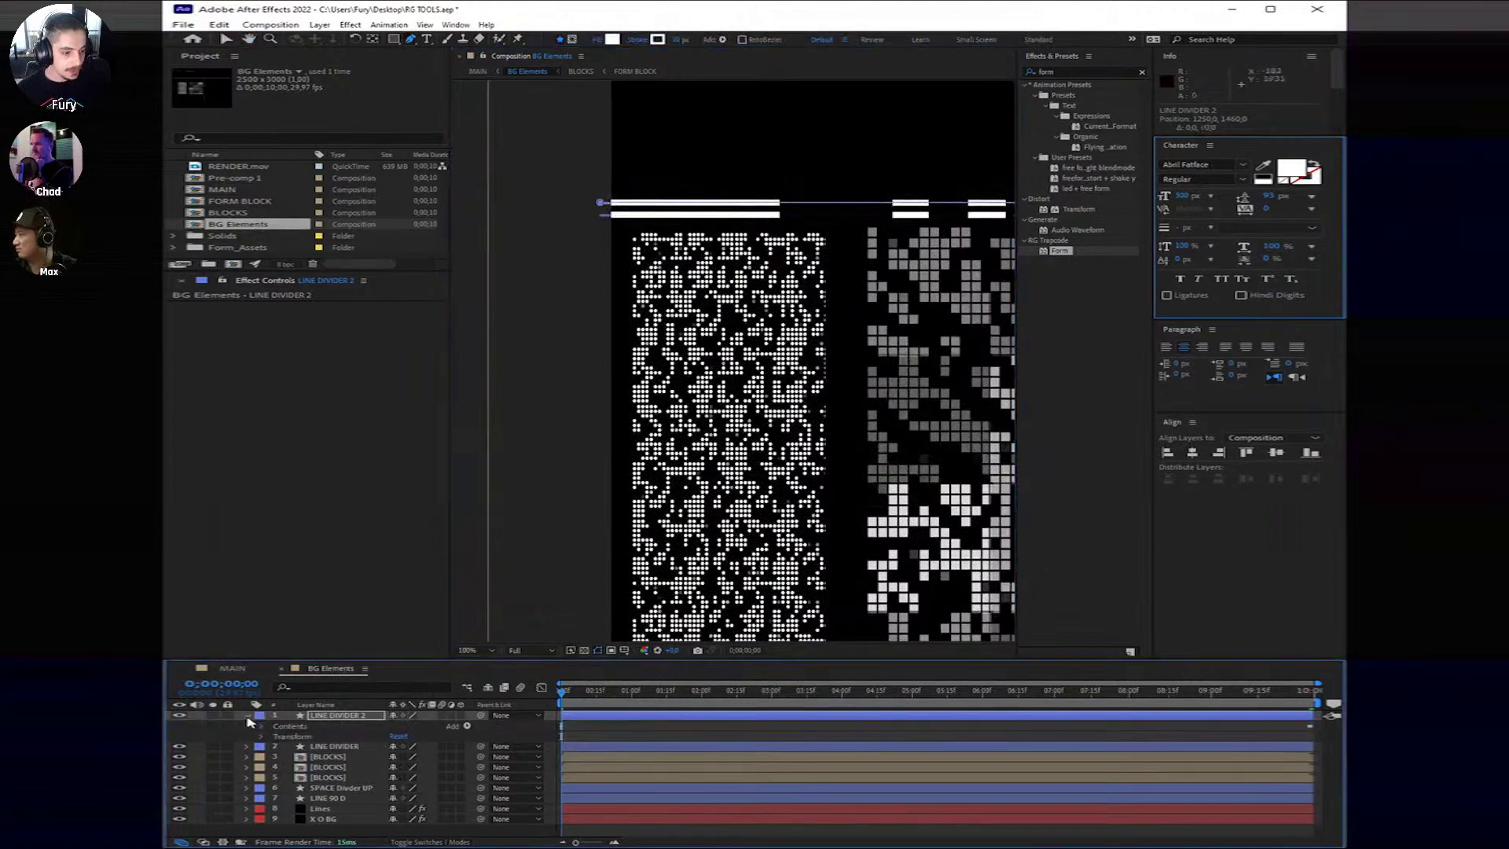
{"action": "left_click", "coordinate": [262, 726]}
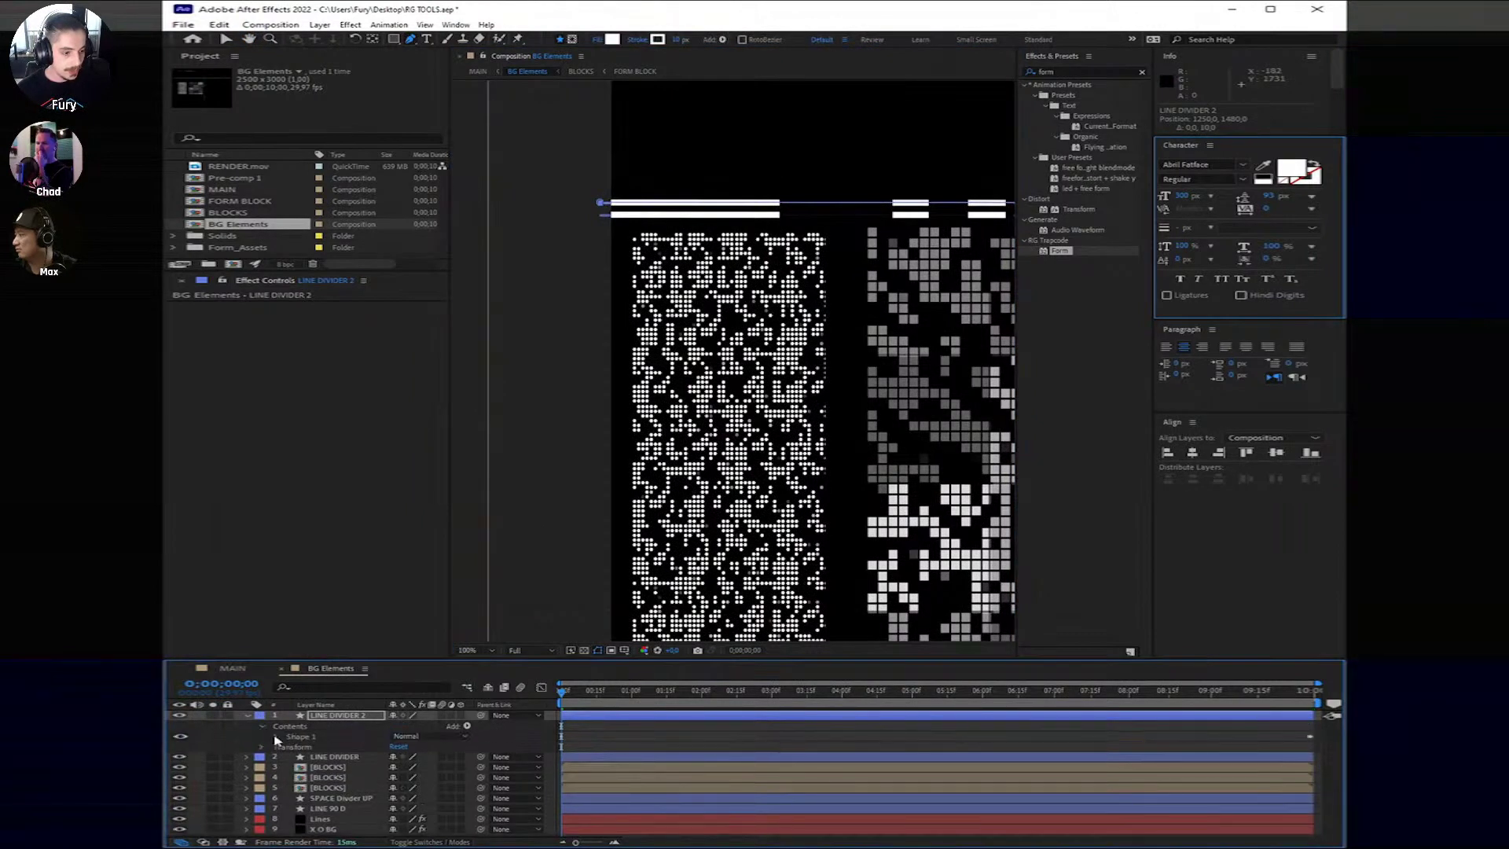
{"action": "left_click", "coordinate": [278, 737]}
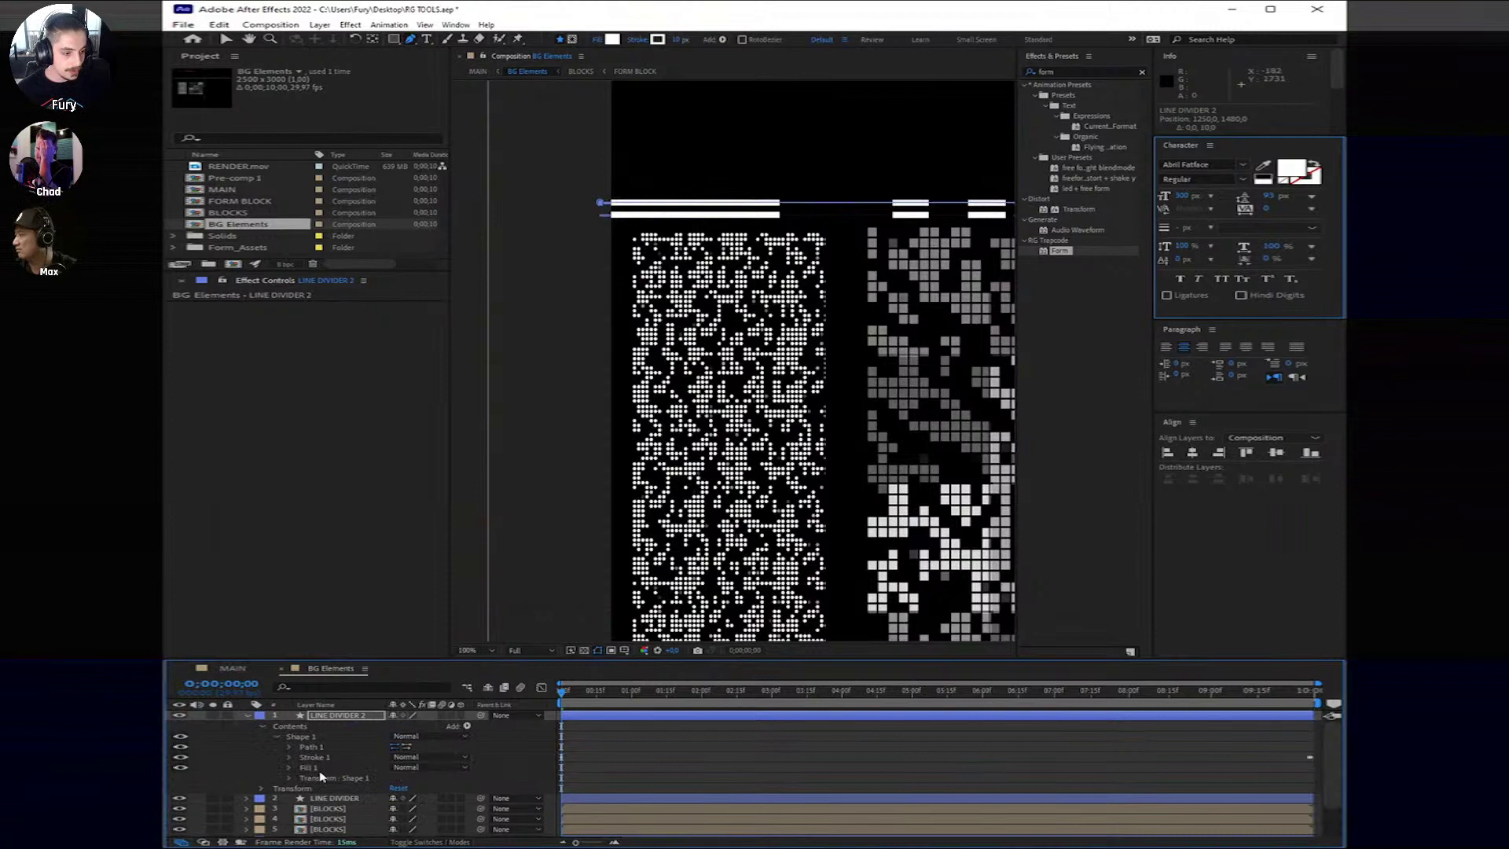
{"action": "left_click", "coordinate": [289, 756]}
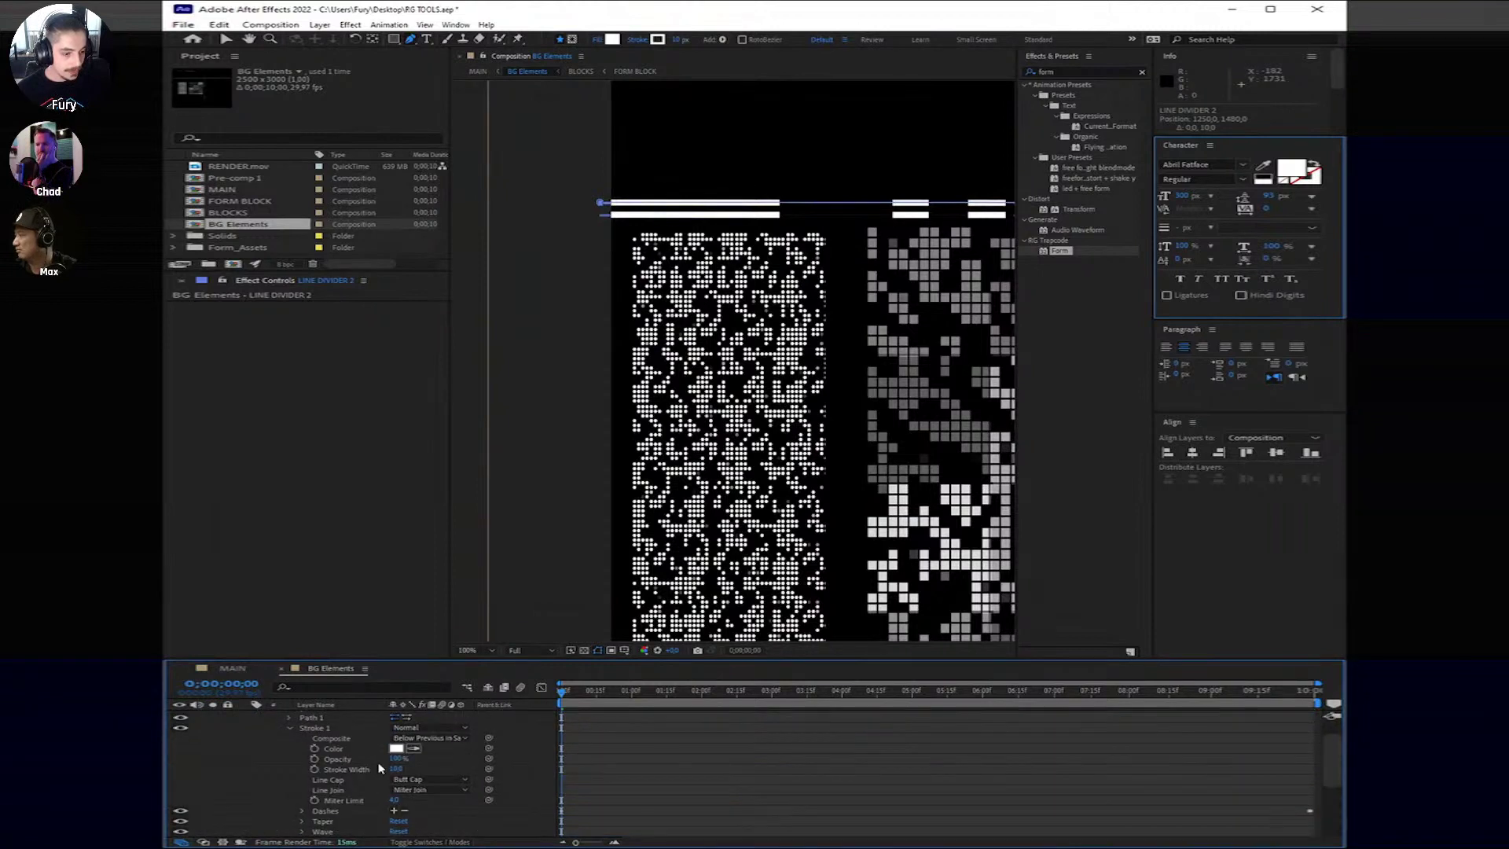
{"action": "scroll", "coordinate": [380, 767], "scroll_direction": "down", "scroll_amount": 2}
{"action": "left_click", "coordinate": [305, 790]}
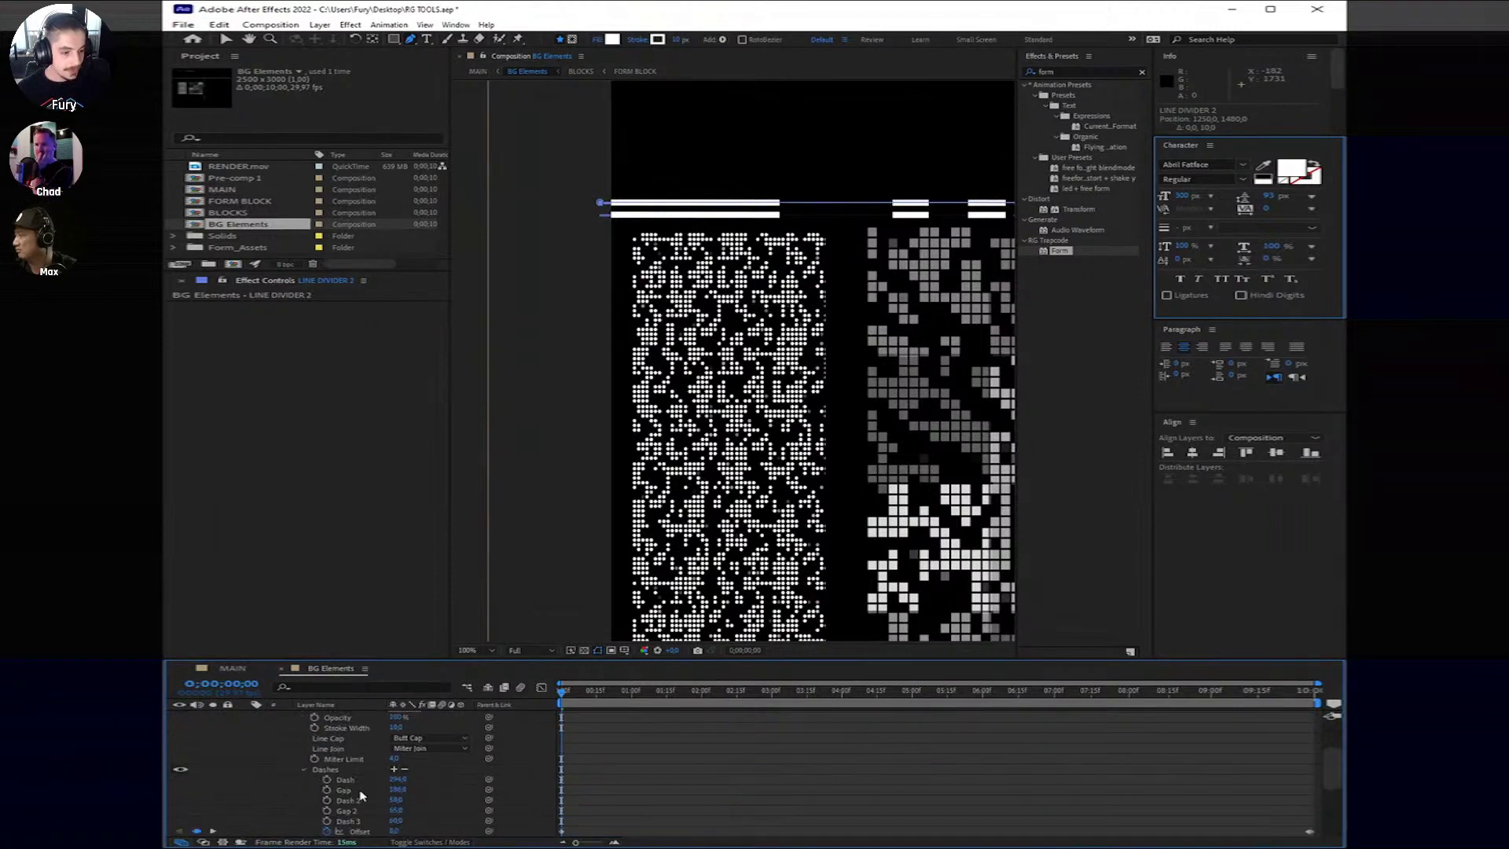
Step: Try to delete a dash entry from LINE DIVIDER 2's stroke, and undo the removal
{"action": "left_click", "coordinate": [358, 786]}
{"action": "key", "text": "Delete"}
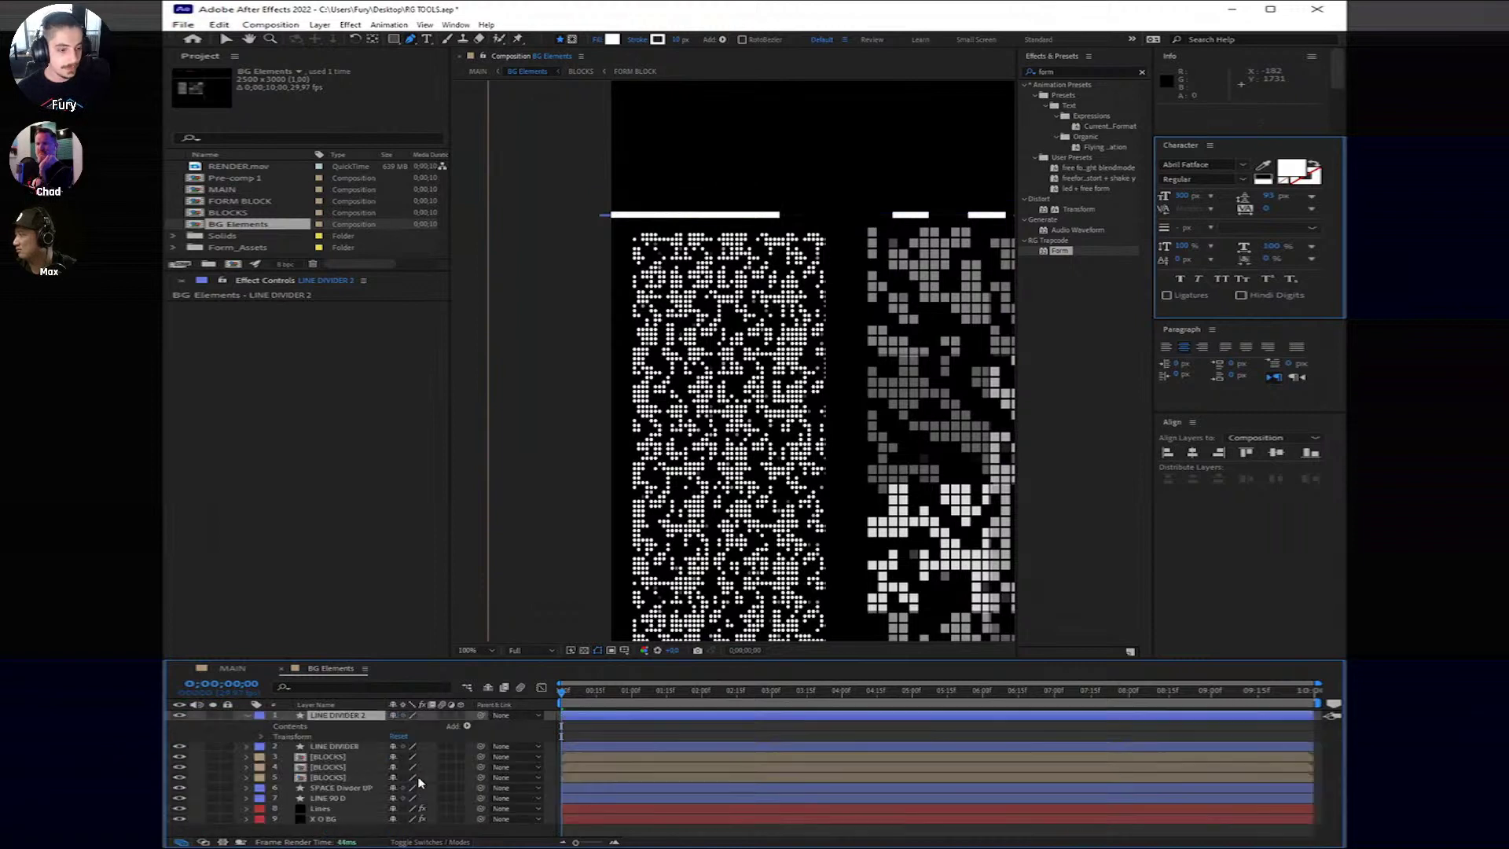
{"action": "key", "text": "ctrl+z"}
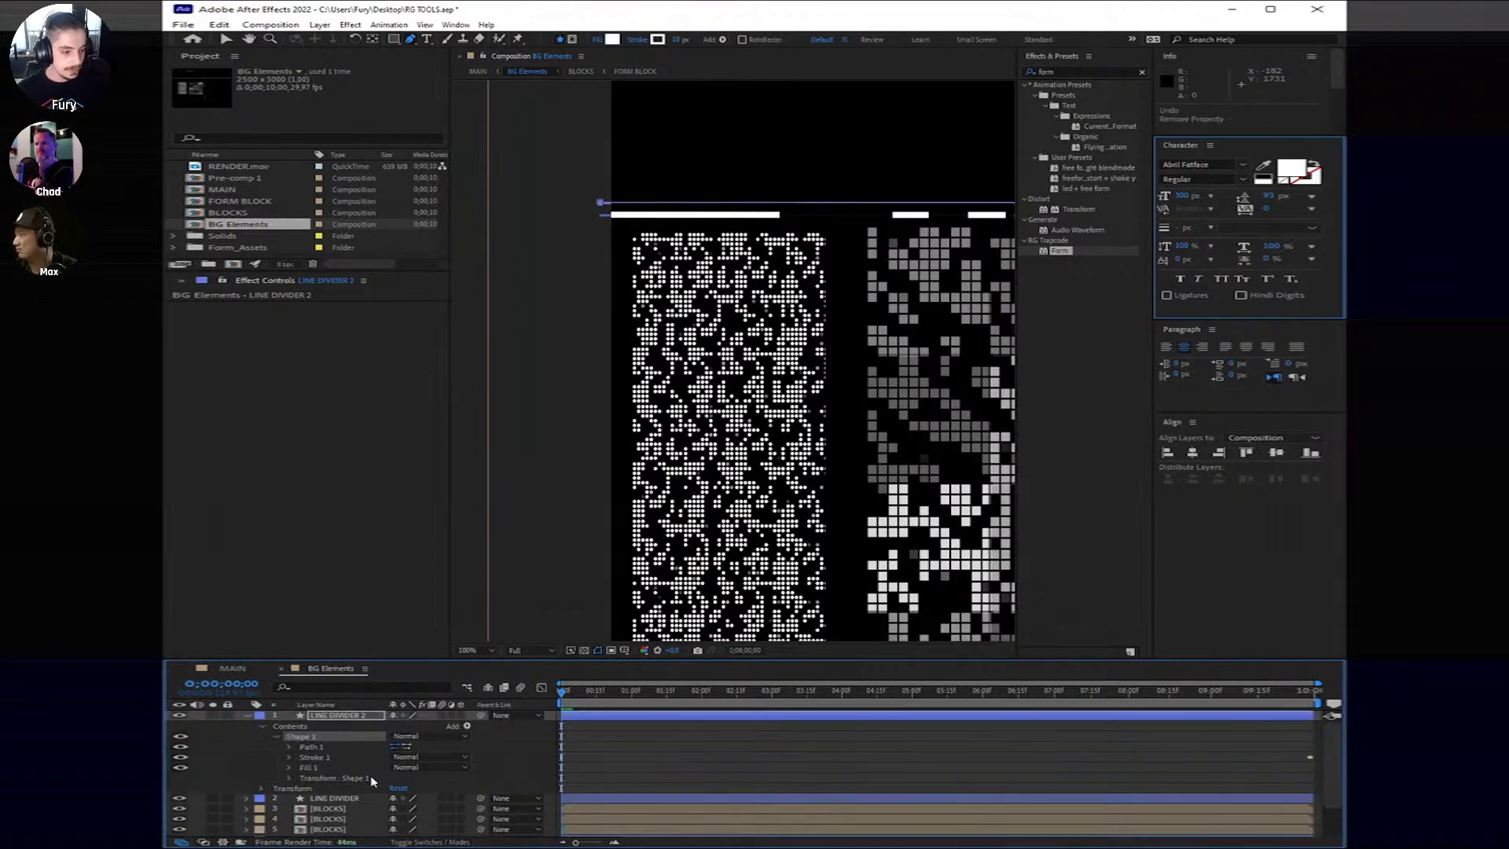
Step: Remove Gap 2 and Dash 3 from LINE DIVIDER 2's stroke dashes and set the Gap to about 25
{"action": "left_click", "coordinate": [288, 757]}
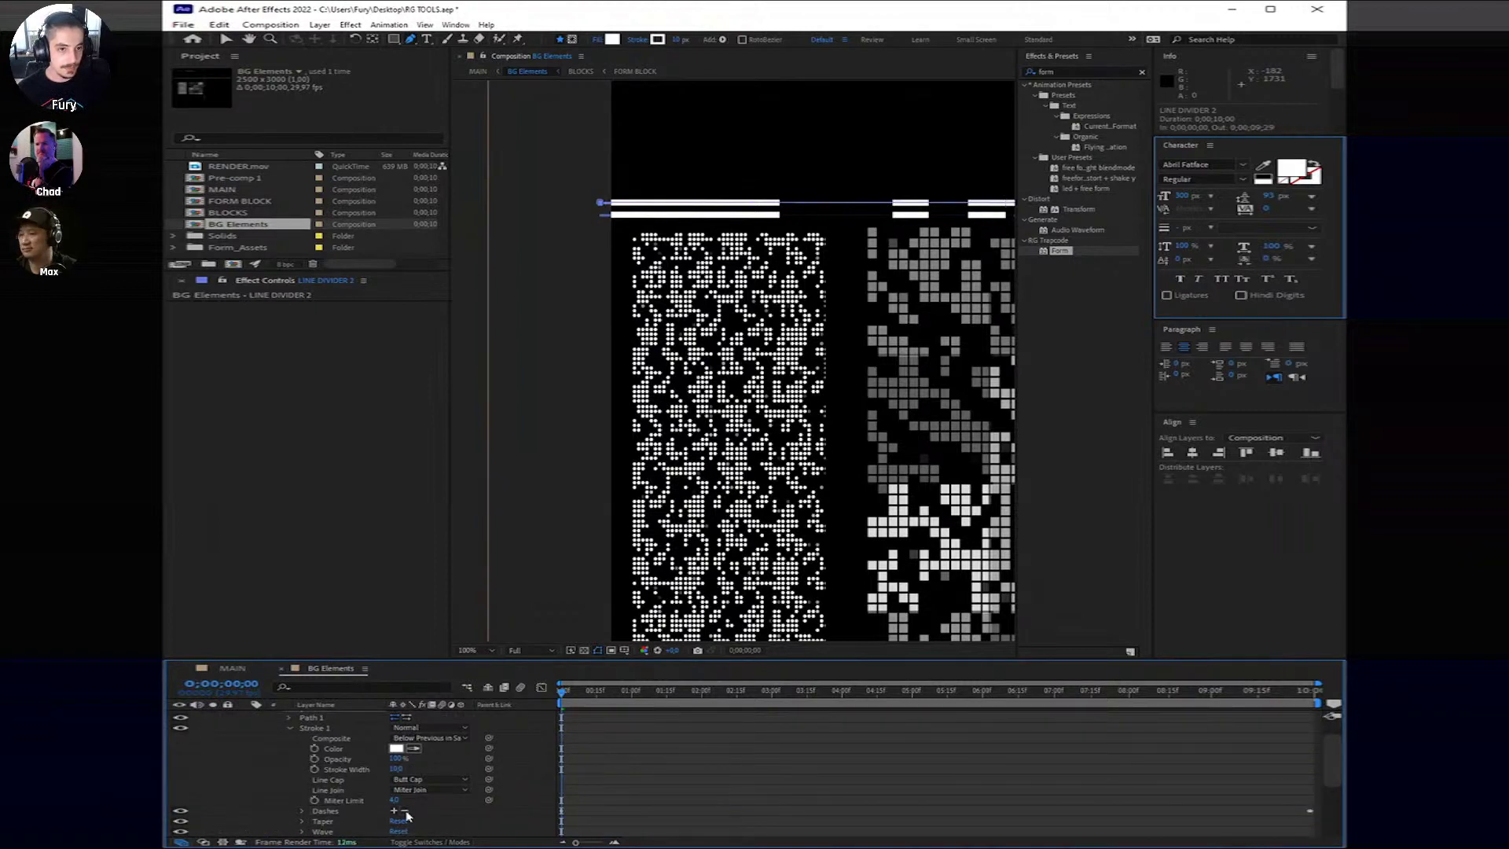
{"action": "left_click_drag", "start_coordinate": [802, 419], "coordinate": [629, 401]}
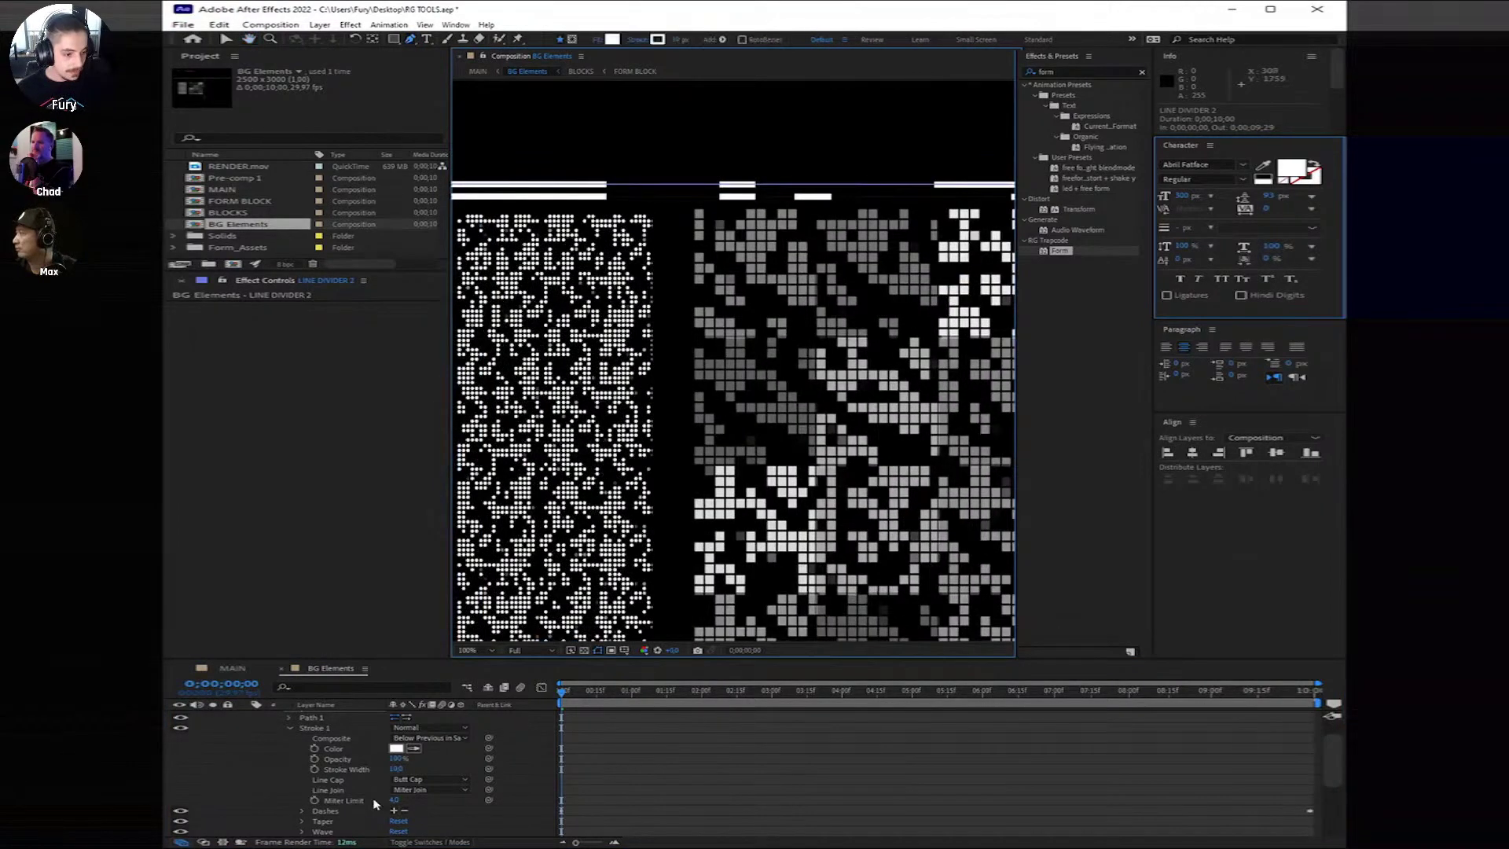
{"action": "scroll", "coordinate": [393, 763], "scroll_direction": "down", "scroll_amount": 2}
{"action": "left_click", "coordinate": [303, 780]}
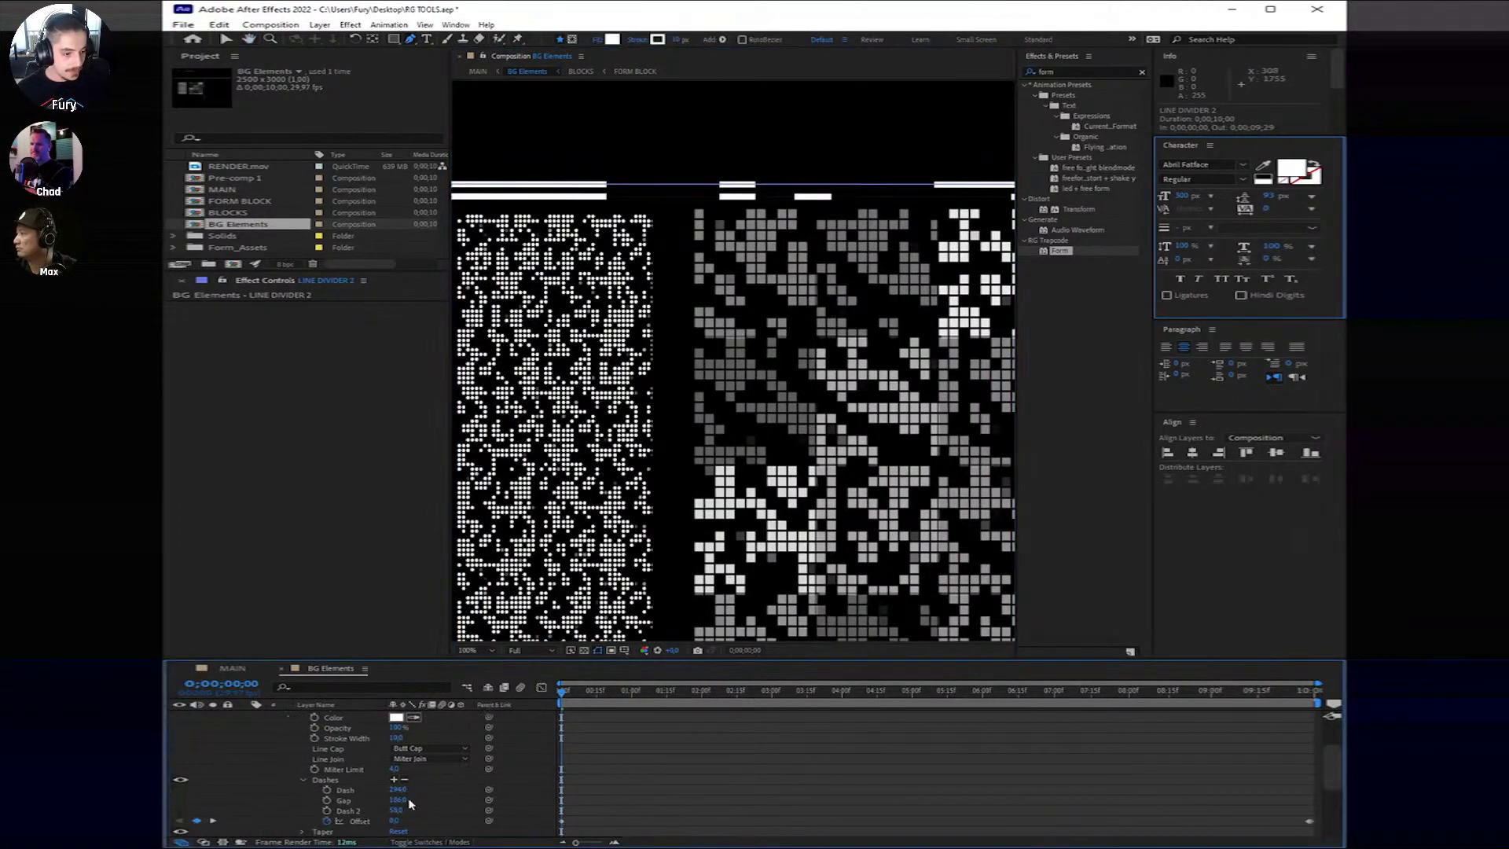
{"action": "left_click_drag", "start_coordinate": [397, 799], "coordinate": [228, 810]}
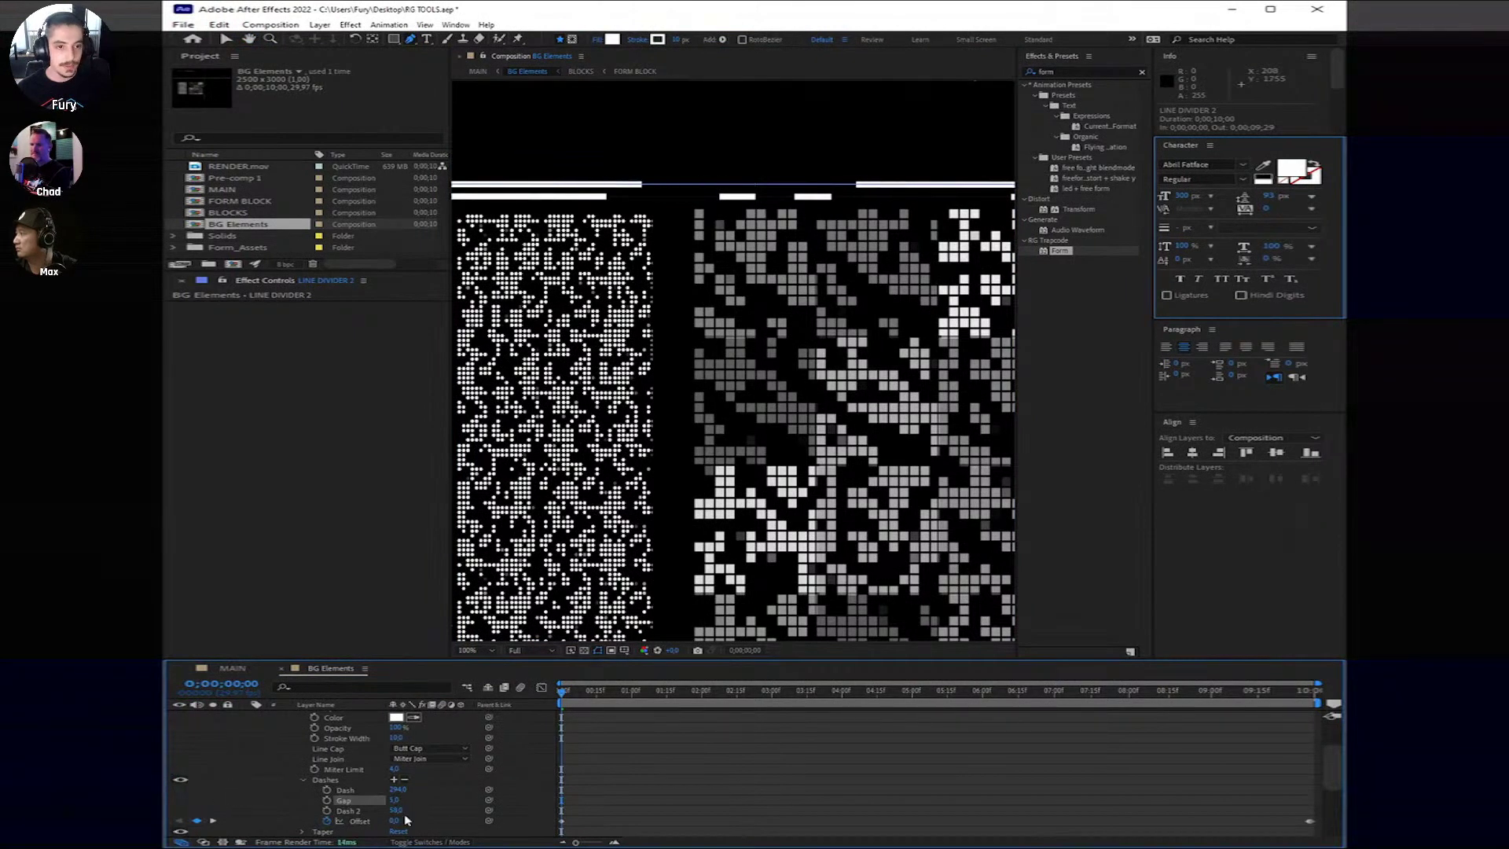
{"action": "left_click_drag", "start_coordinate": [390, 801], "coordinate": [408, 801]}
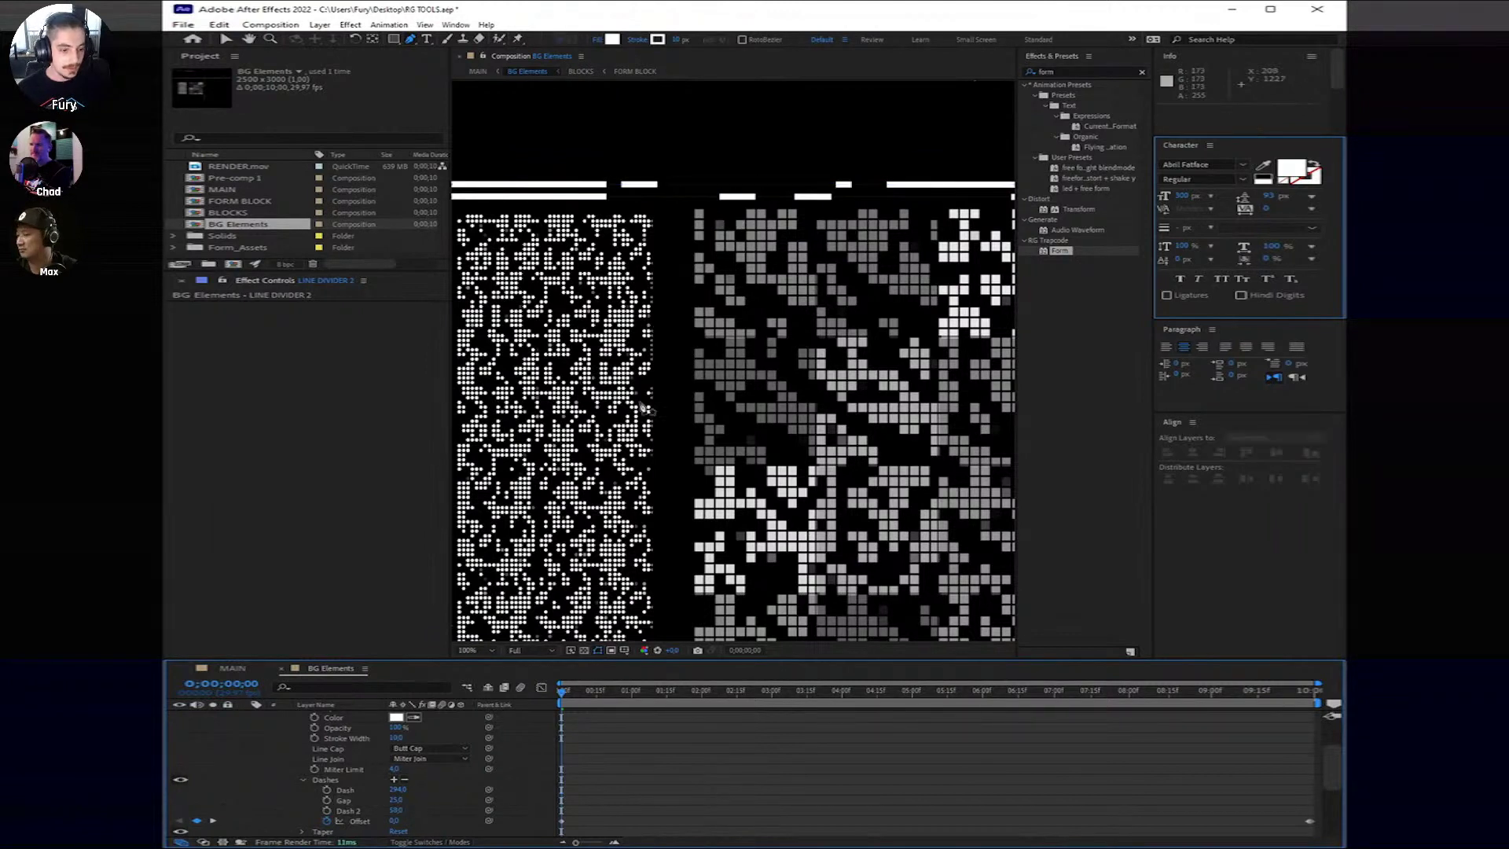
Step: Collapse LINE DIVIDER 2's properties, set the LINE DIVIDER layer's stroke width to 5 px, and preview the composition from the start
{"action": "scroll", "coordinate": [588, 731], "scroll_direction": "up", "scroll_amount": 3}
{"action": "left_click", "coordinate": [242, 717]}
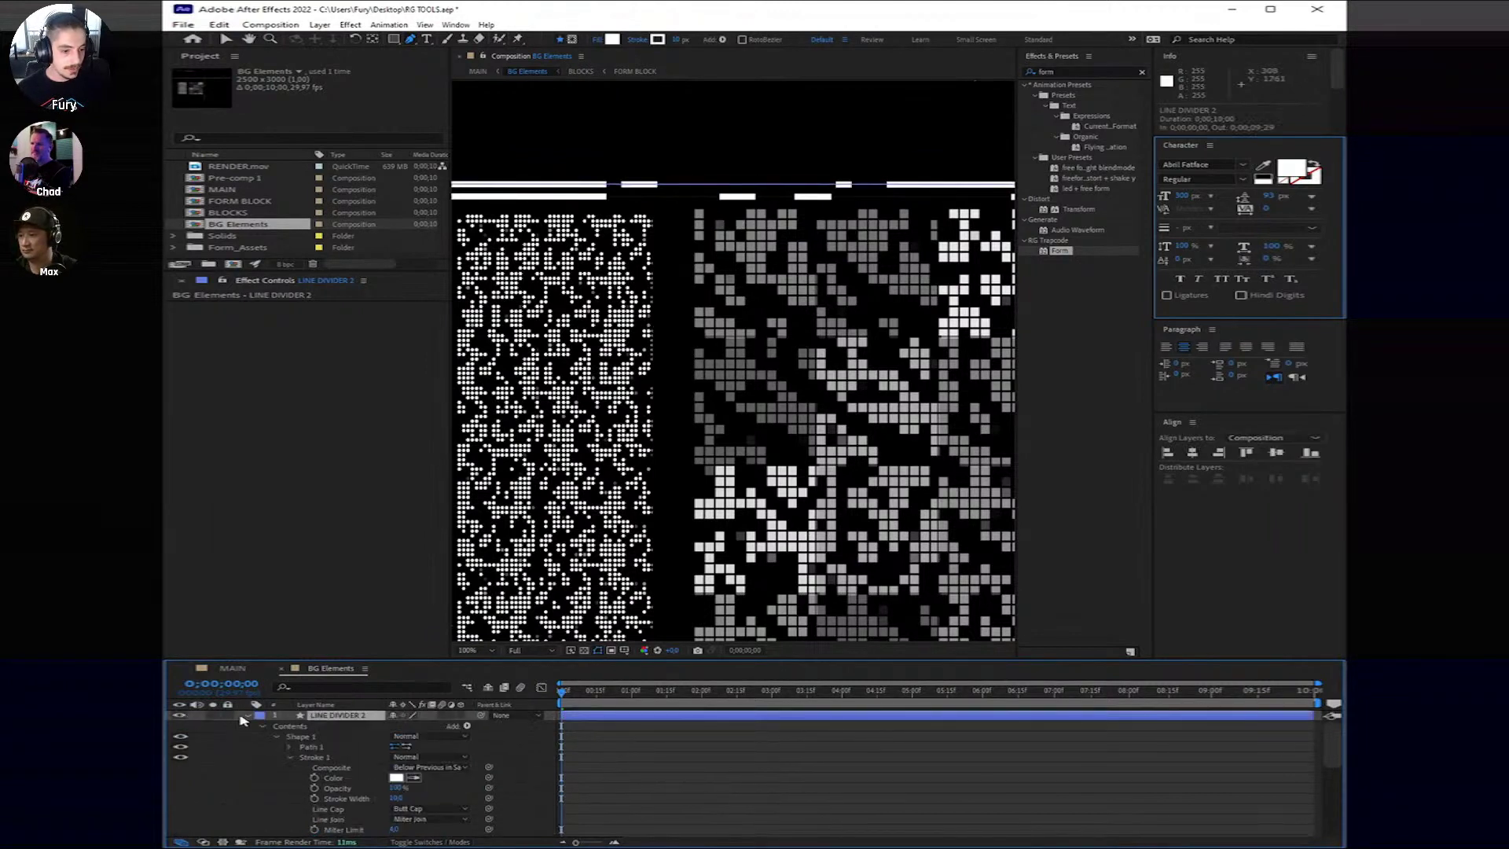
{"action": "left_click", "coordinate": [244, 717]}
{"action": "left_click", "coordinate": [580, 726]}
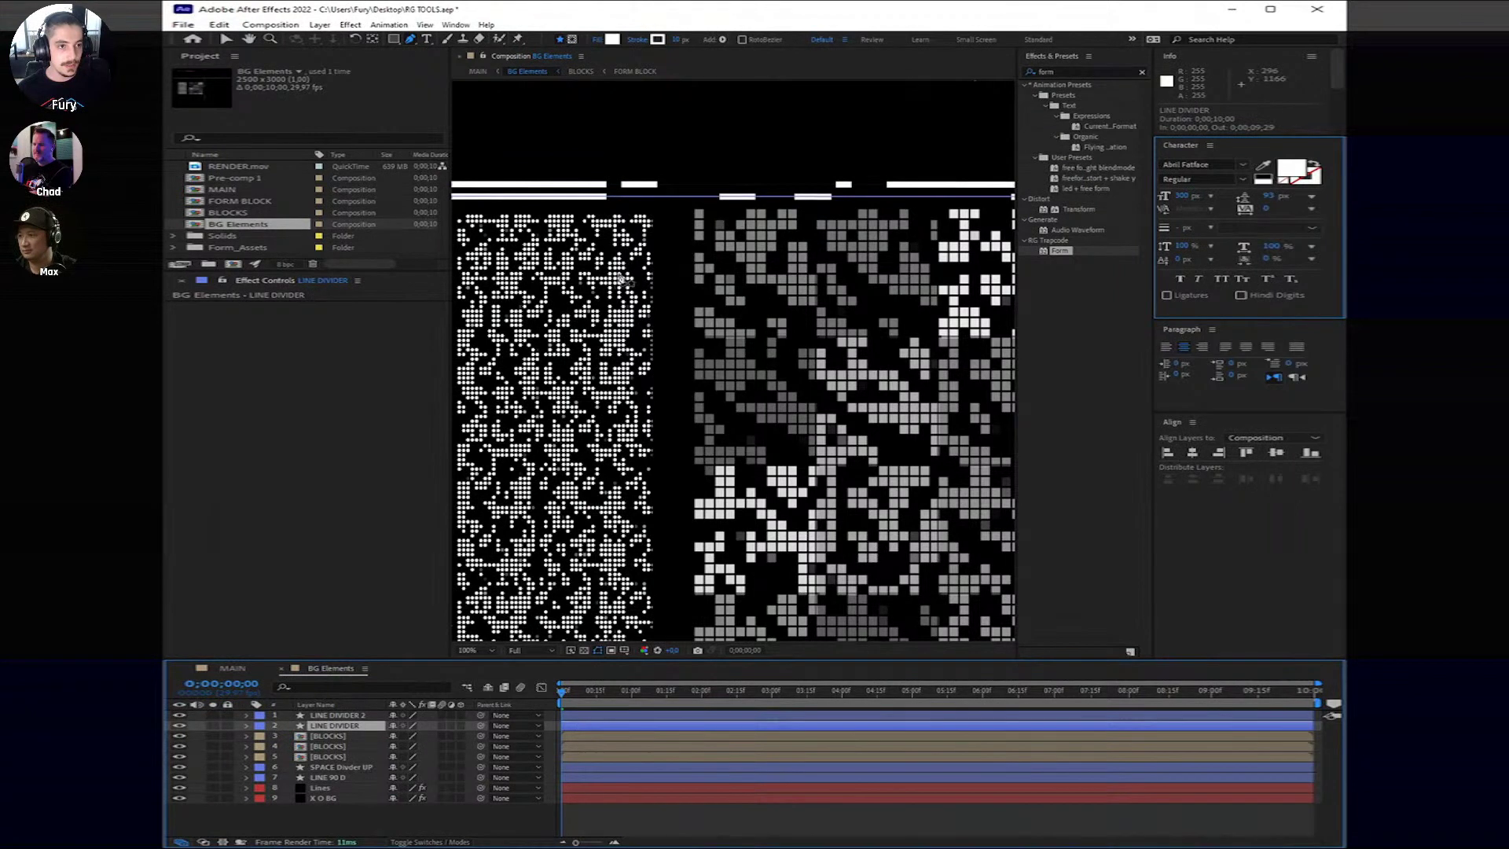
{"action": "left_click", "coordinate": [677, 39]}
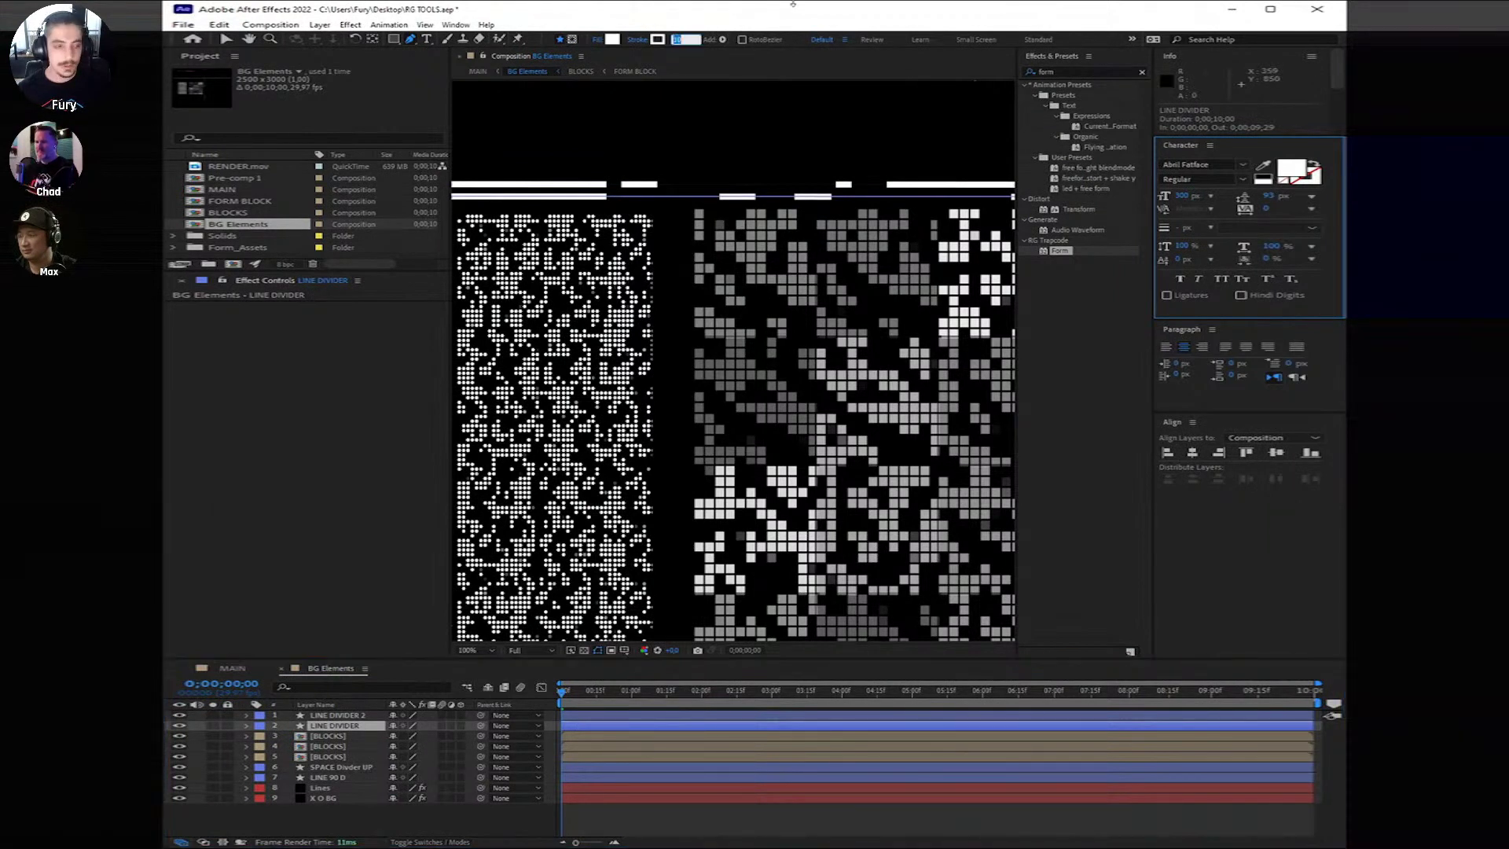
{"action": "type", "text": "5"}
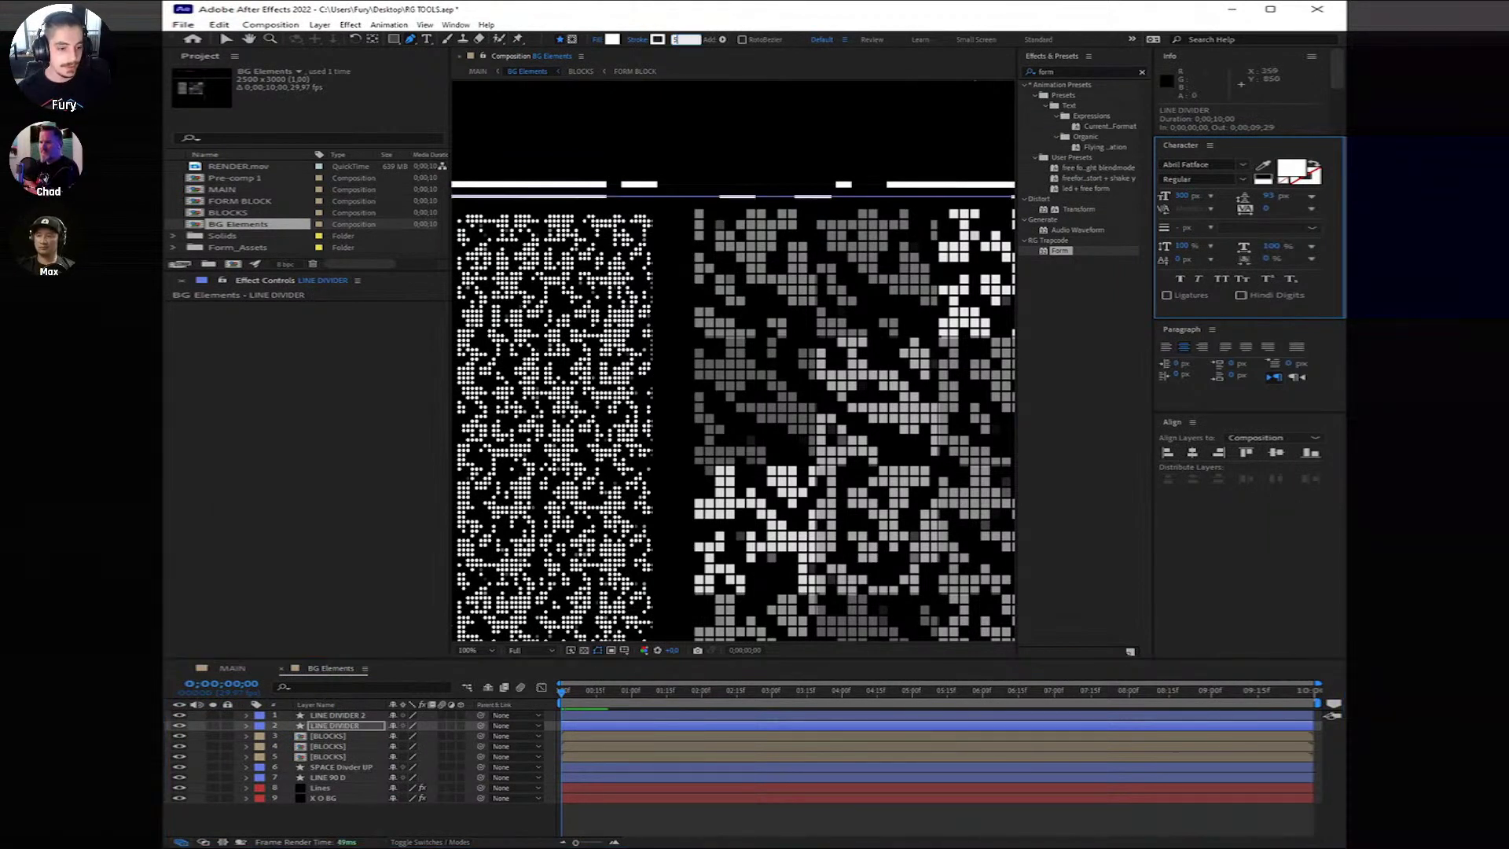
{"action": "key", "text": "Return"}
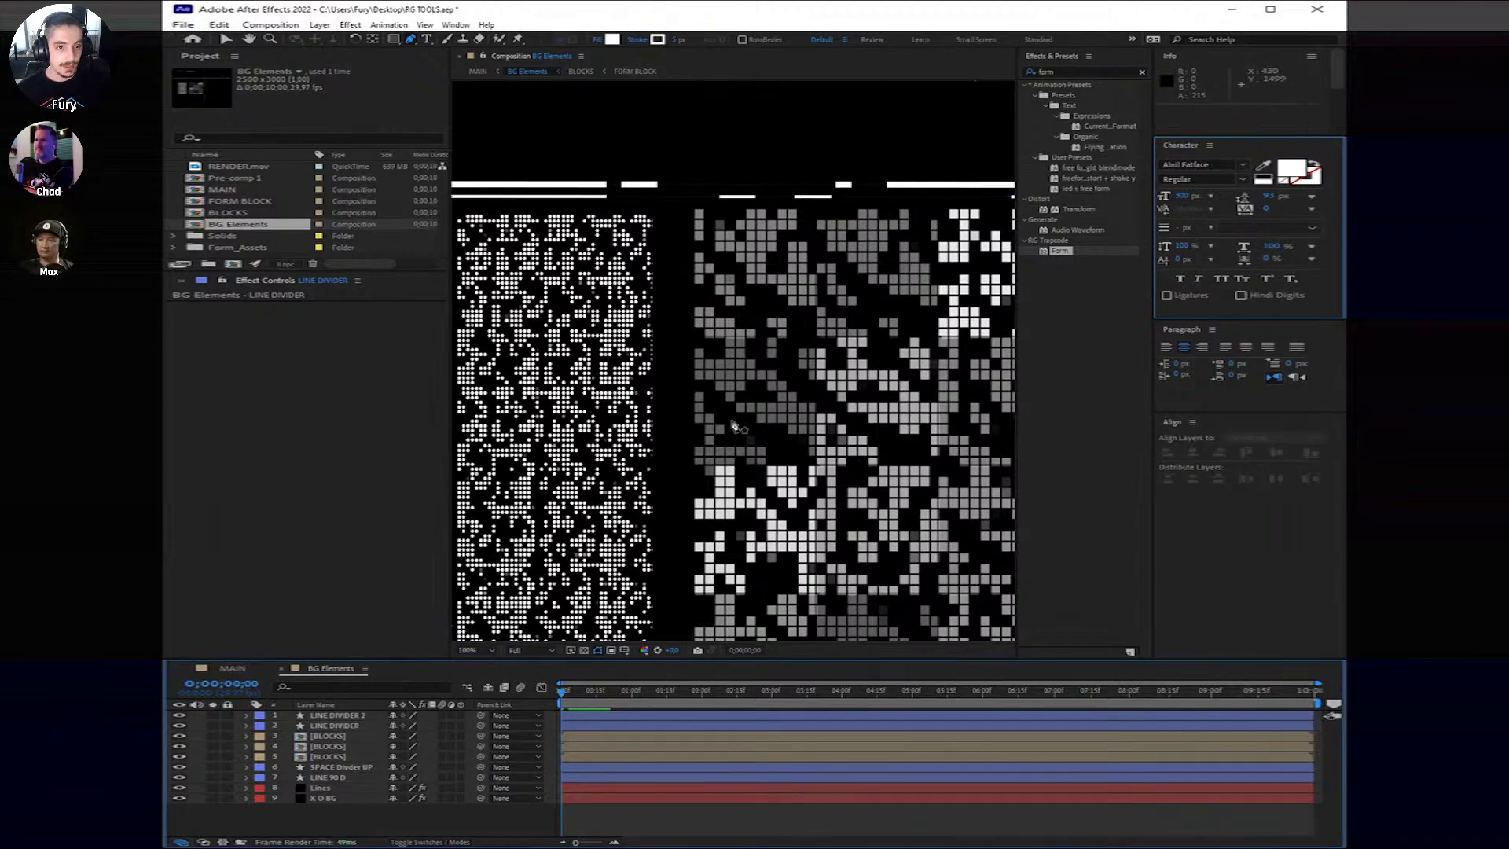
{"action": "scroll", "coordinate": [734, 426], "scroll_direction": "down", "scroll_amount": 3}
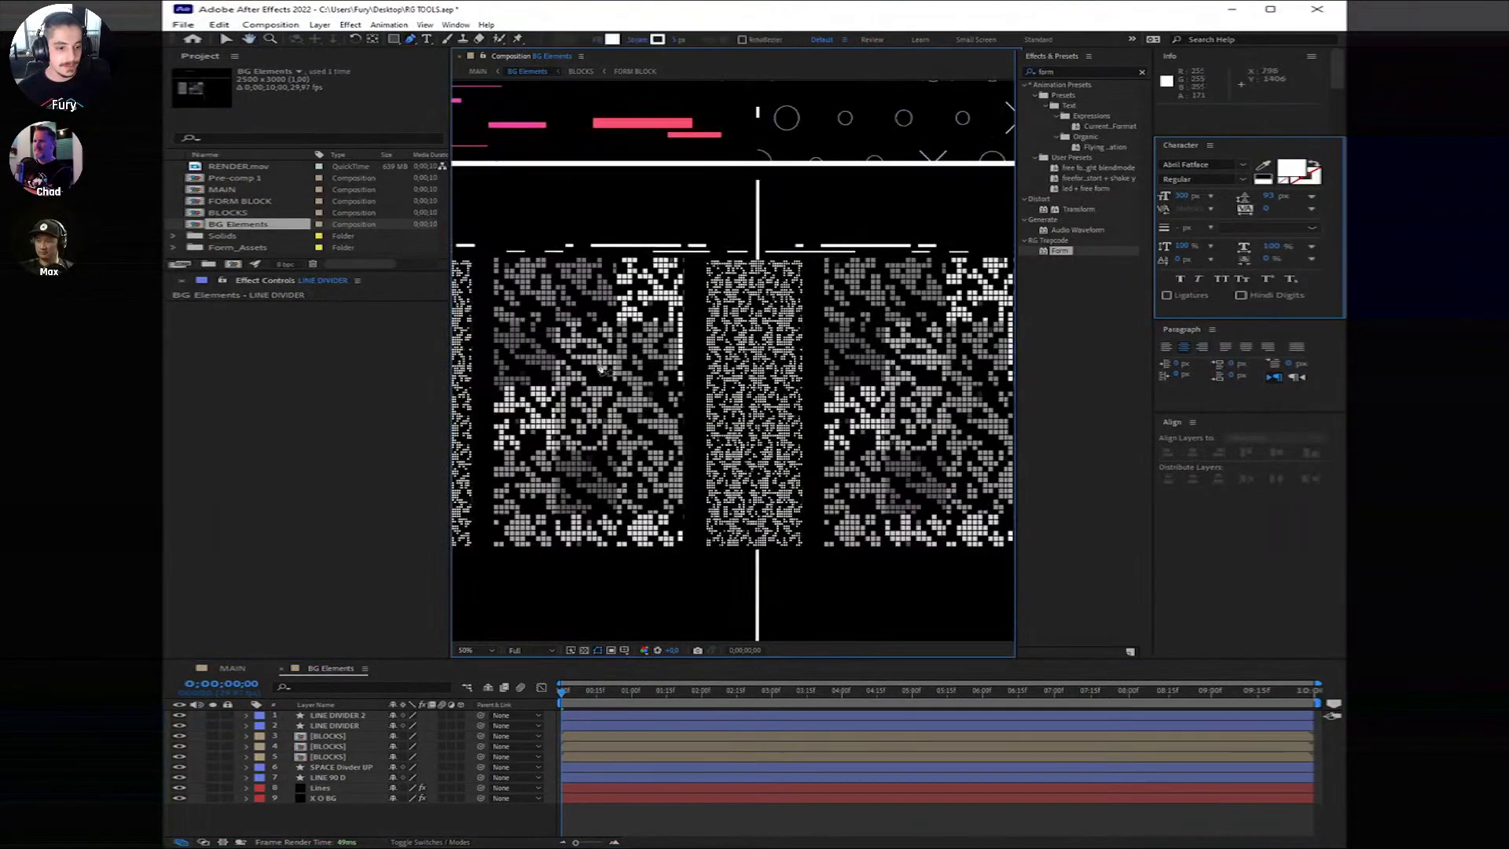
{"action": "left_click_drag", "start_coordinate": [601, 692], "coordinate": [560, 691]}
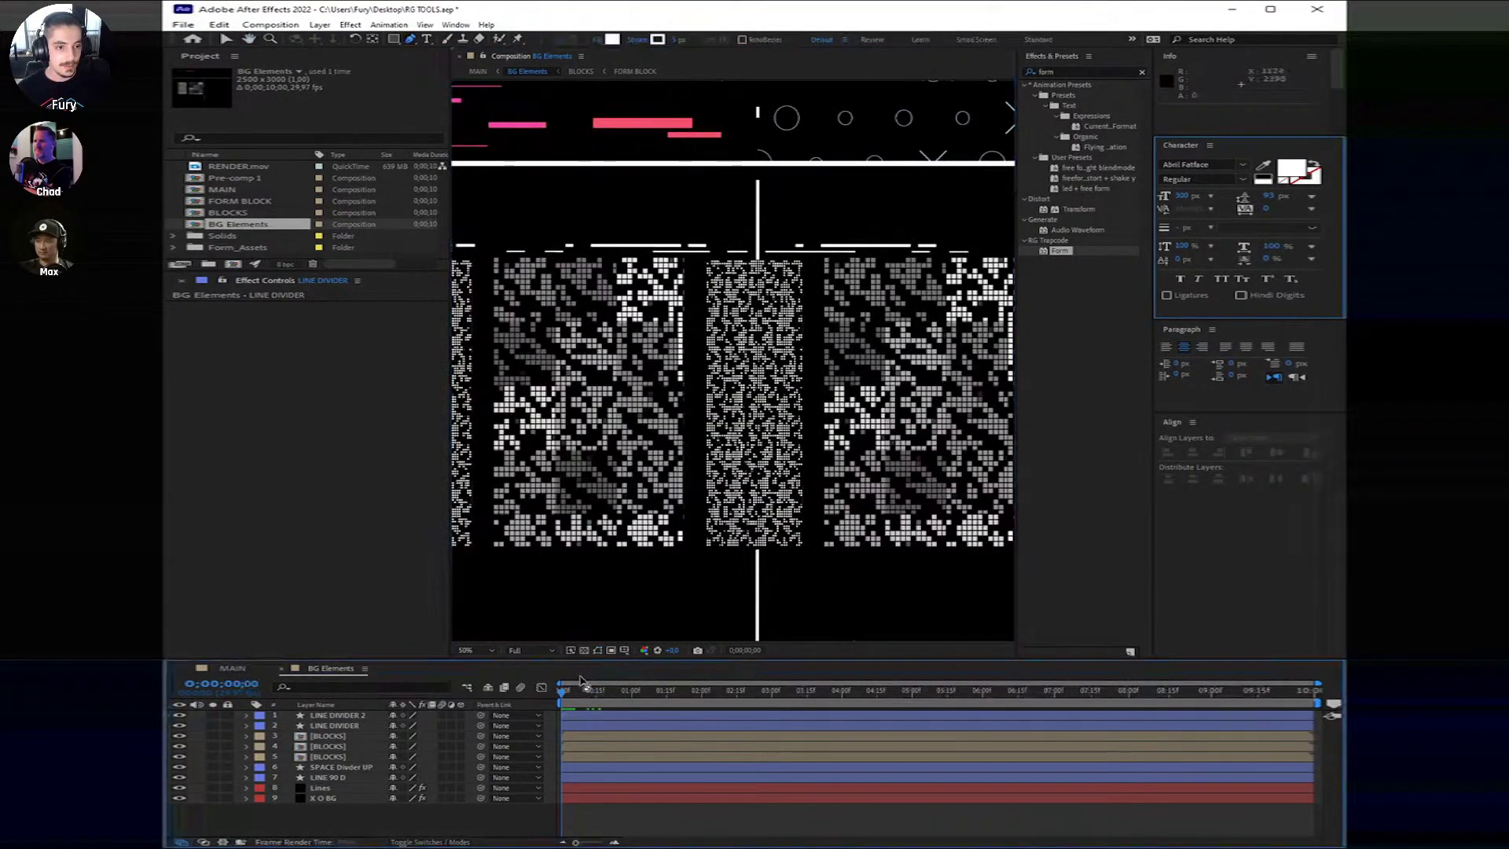
{"action": "key", "text": "space"}
{"action": "key", "text": "space"}
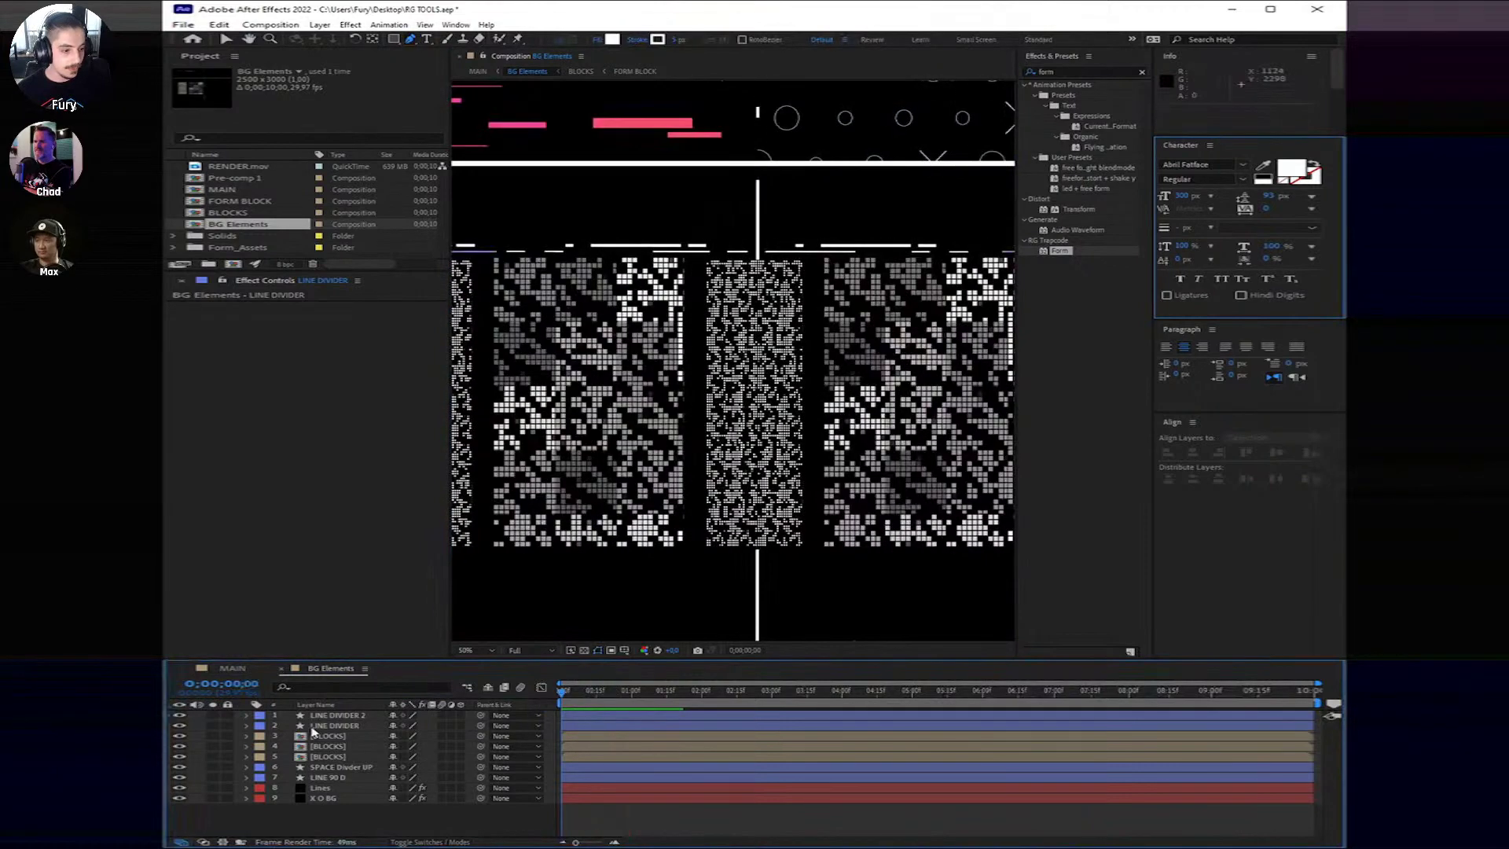
Step: Set LINE DIVIDER's dash Offset to 1000 at the last frame, preview the motion and collapse the layer's properties
{"action": "left_click", "coordinate": [246, 726]}
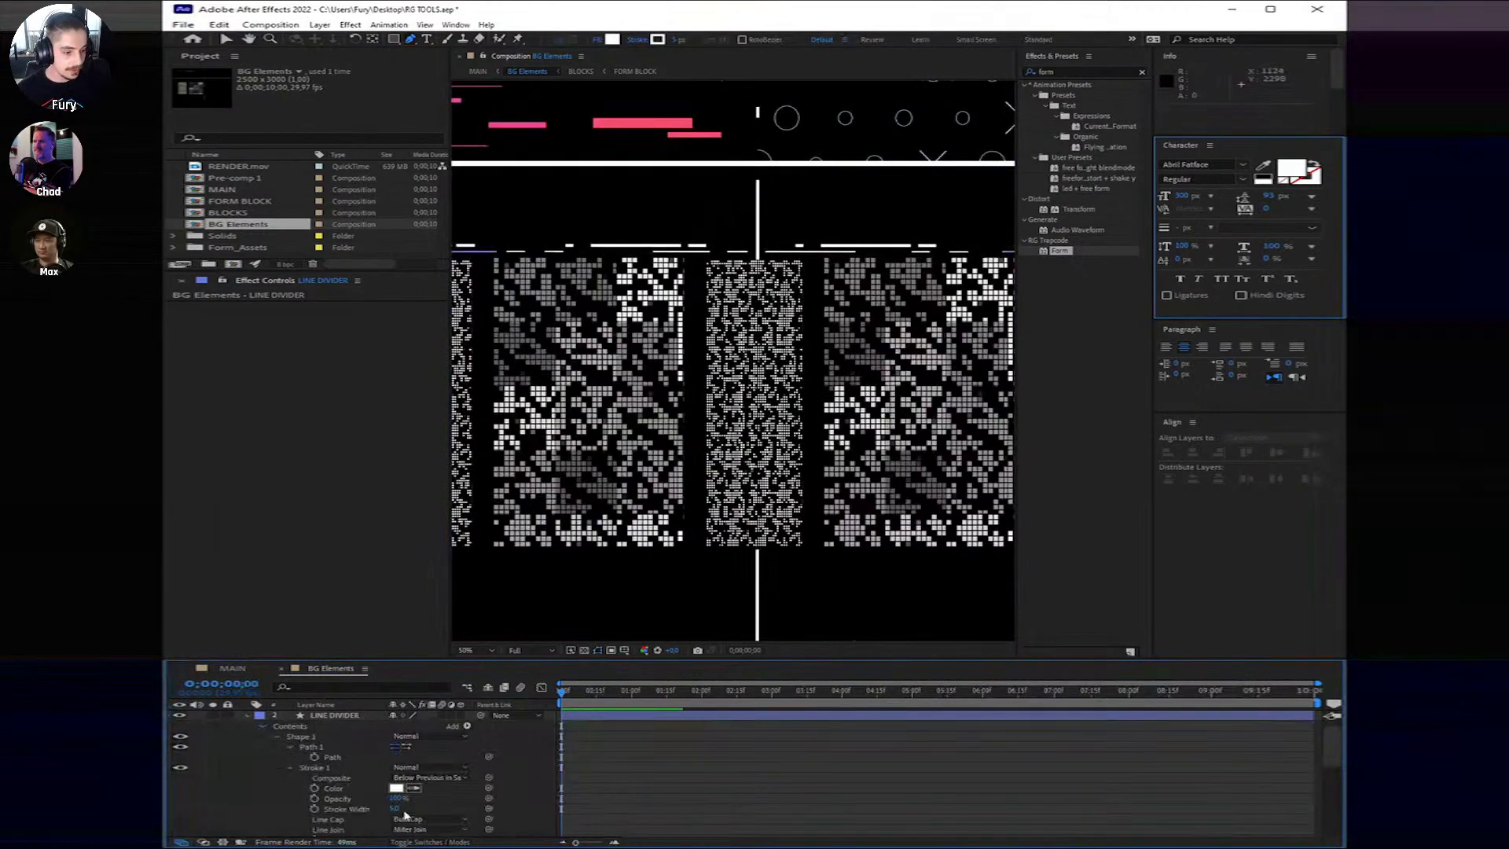
{"action": "scroll", "coordinate": [405, 810], "scroll_direction": "down", "scroll_amount": 5}
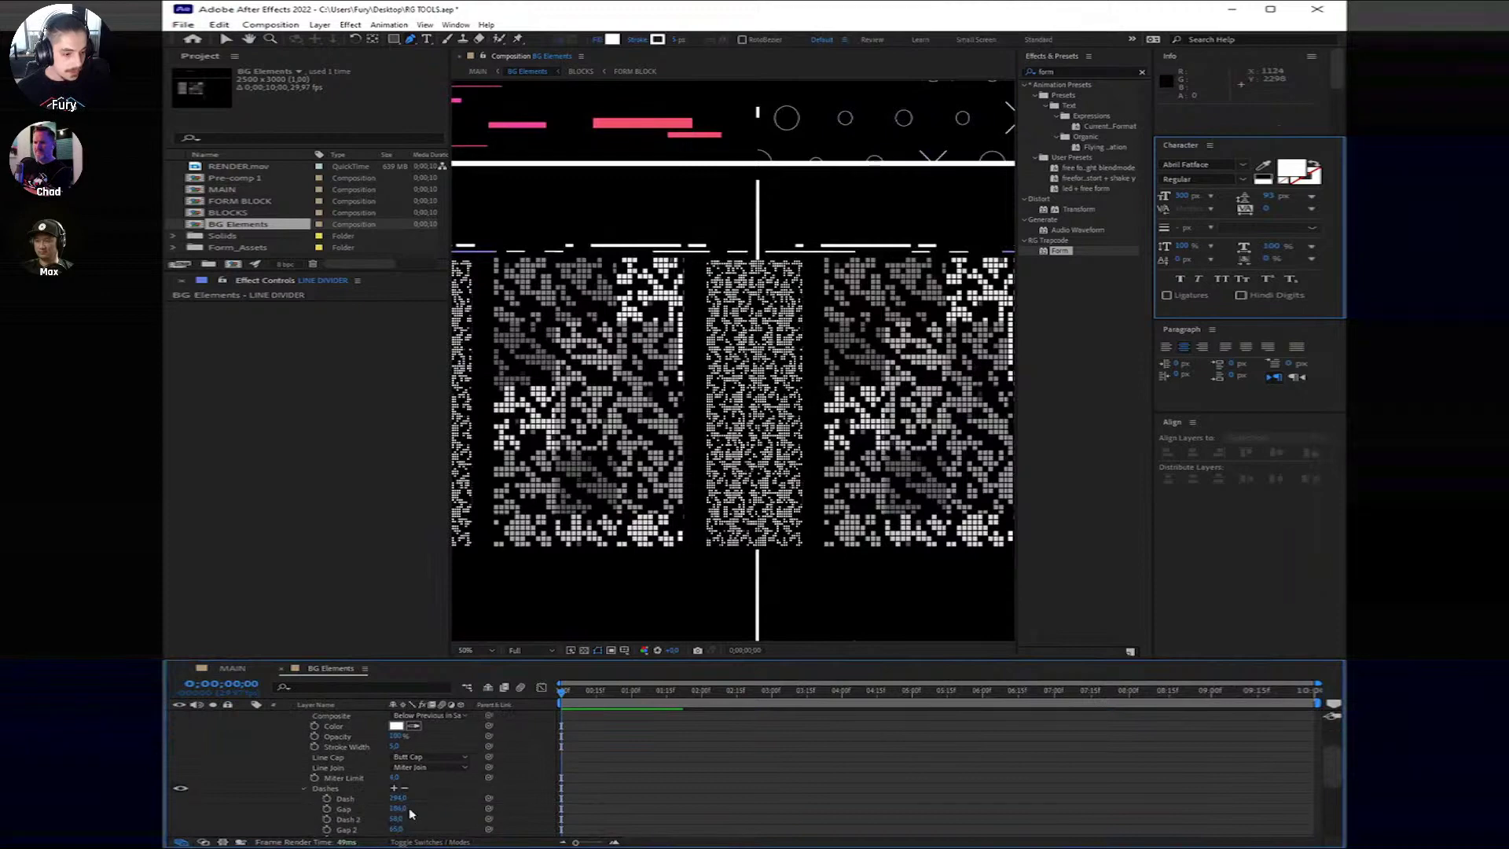
{"action": "key", "text": "End"}
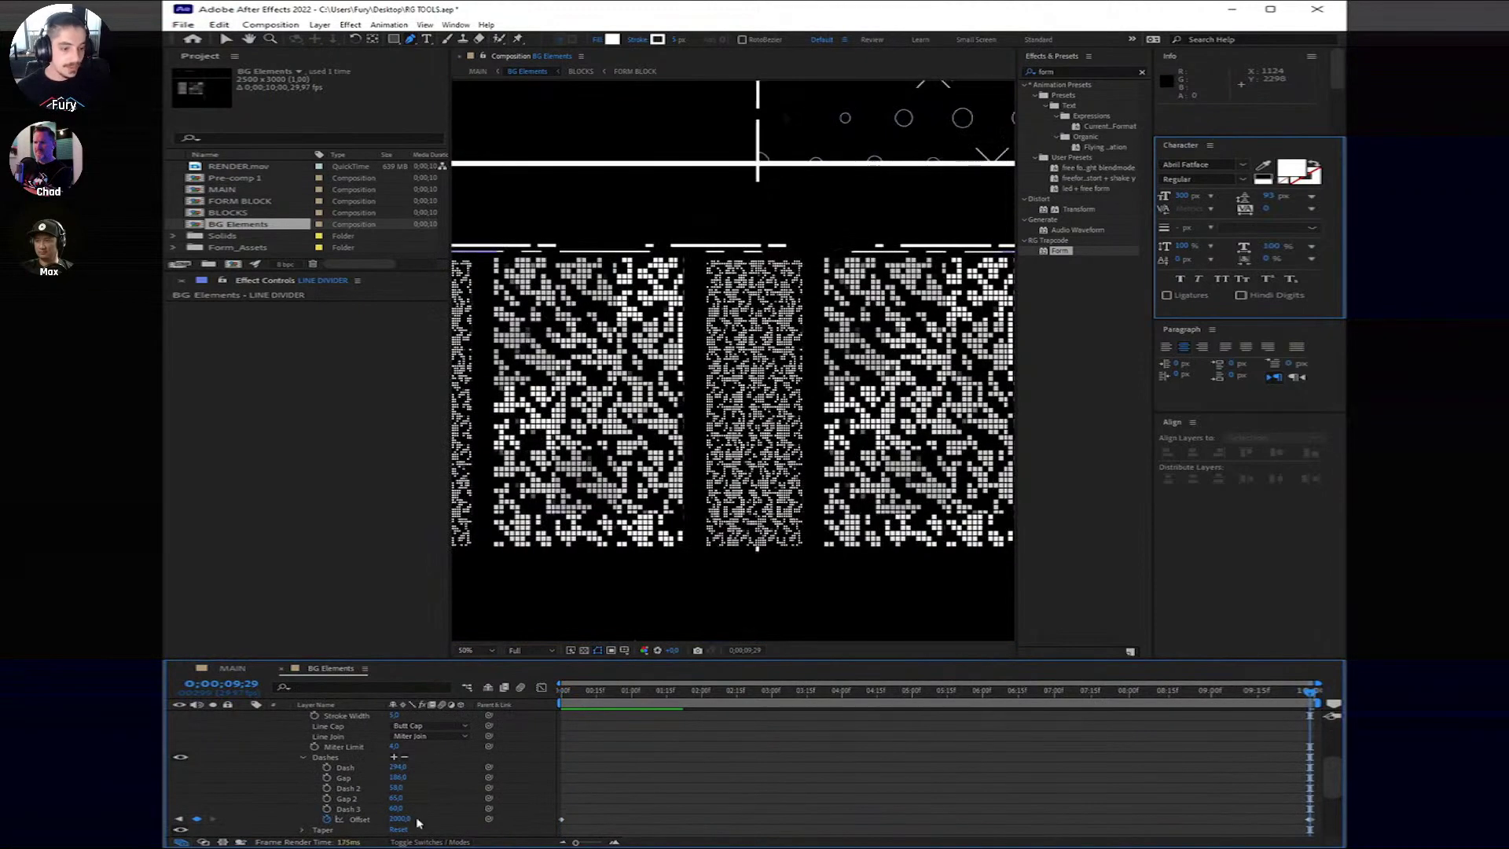
{"action": "left_click", "coordinate": [404, 818]}
{"action": "type", "text": "1000"}
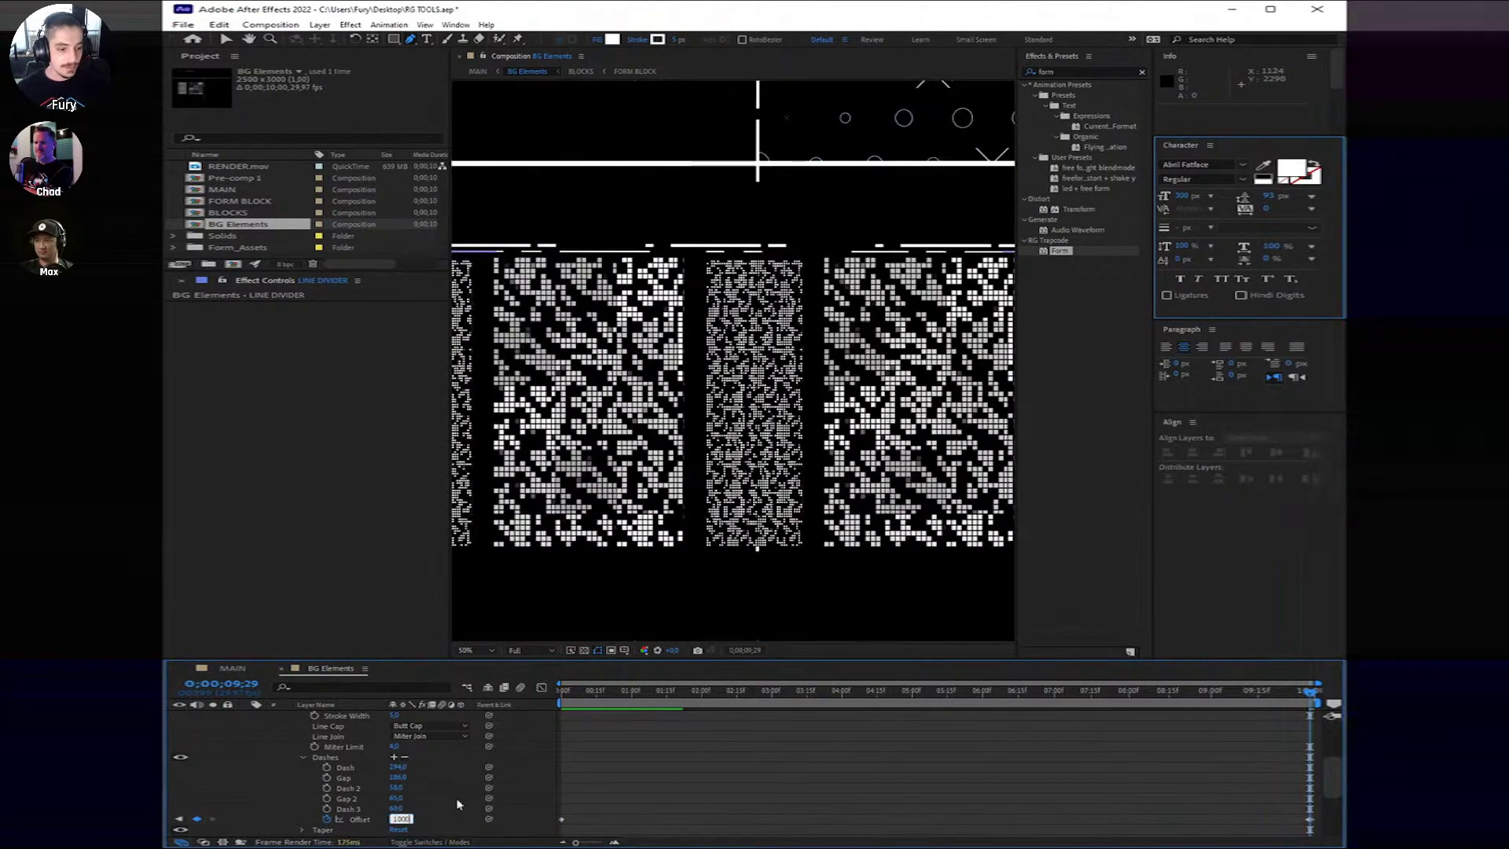
{"action": "key", "text": "Return"}
{"action": "key", "text": "space"}
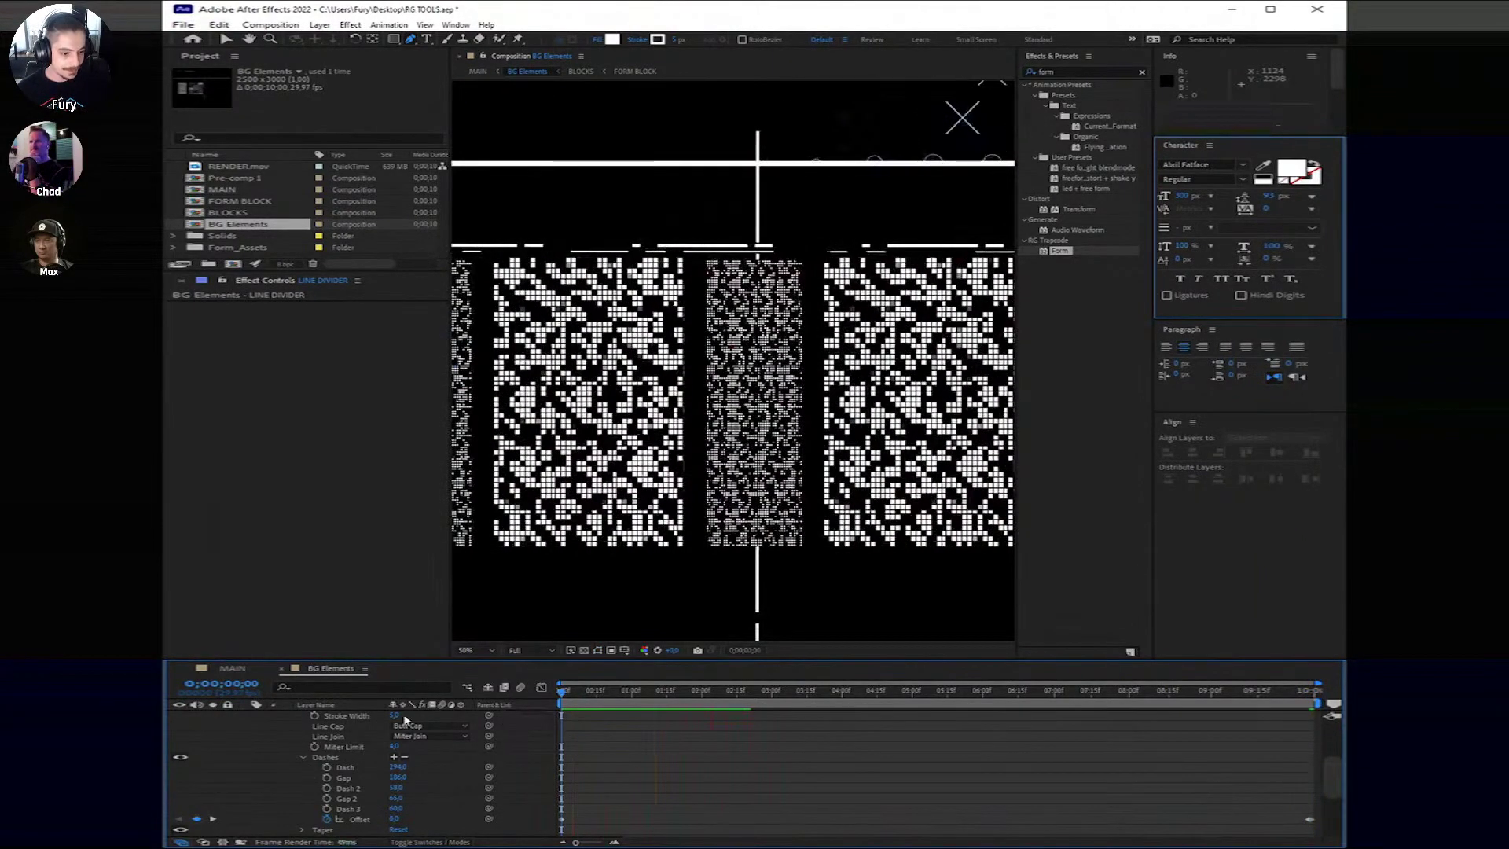
{"action": "scroll", "coordinate": [602, 745], "scroll_direction": "up", "scroll_amount": 3}
{"action": "left_click", "coordinate": [249, 717]}
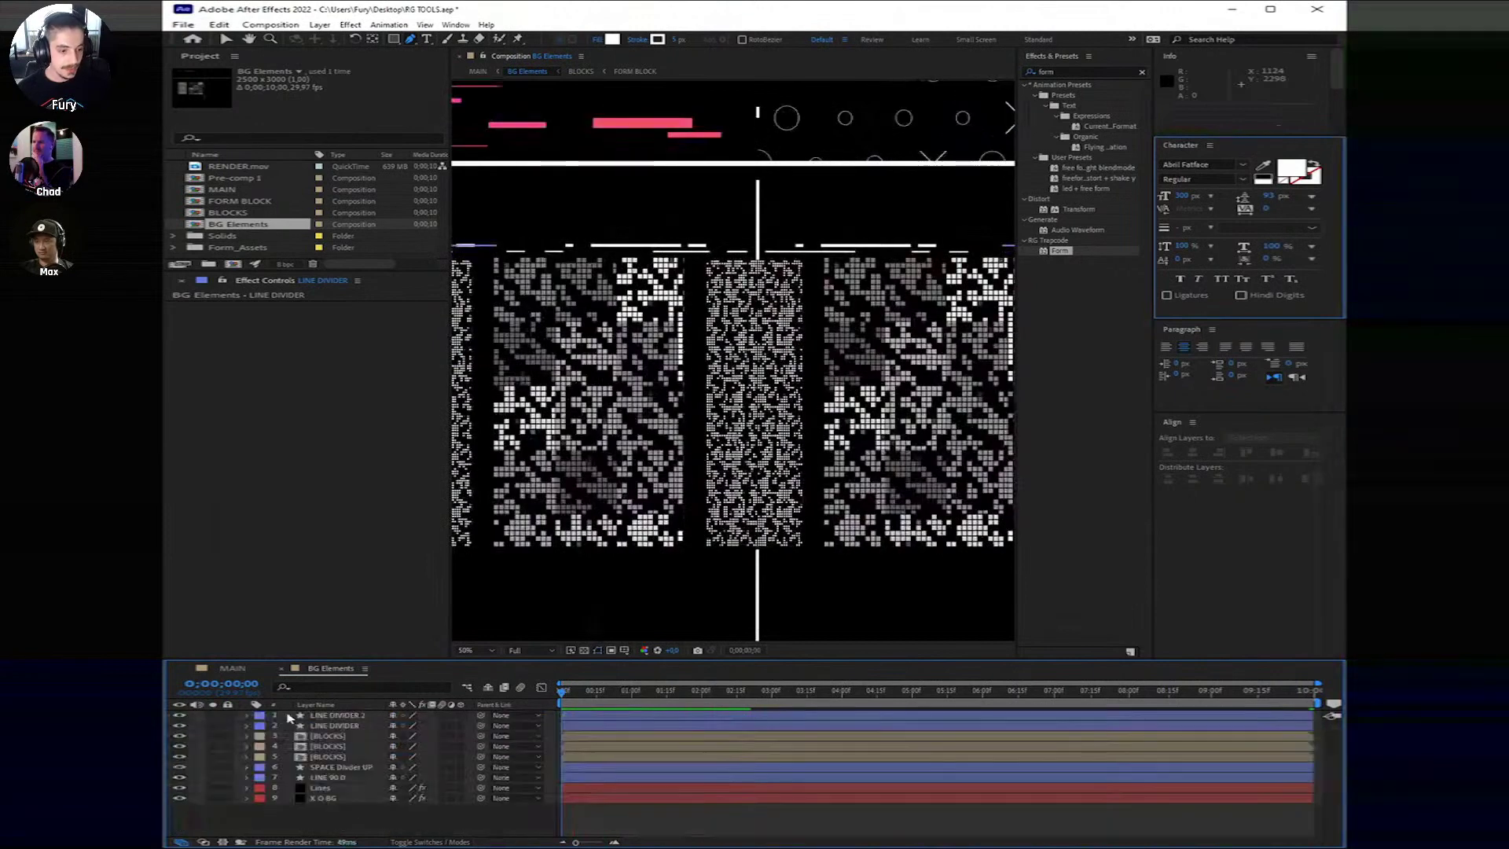
Step: Add a new black solid of 2500 x 3000 px above the other layers in BG Elements
{"action": "mouse_move", "coordinate": [688, 453]}
{"action": "left_mouse_down"}
{"action": "mouse_move", "coordinate": [826, 453]}
{"action": "mouse_move", "coordinate": [828, 431]}
{"action": "left_mouse_up"}
{"action": "scroll", "coordinate": [826, 452], "scroll_direction": "down", "scroll_amount": 2}
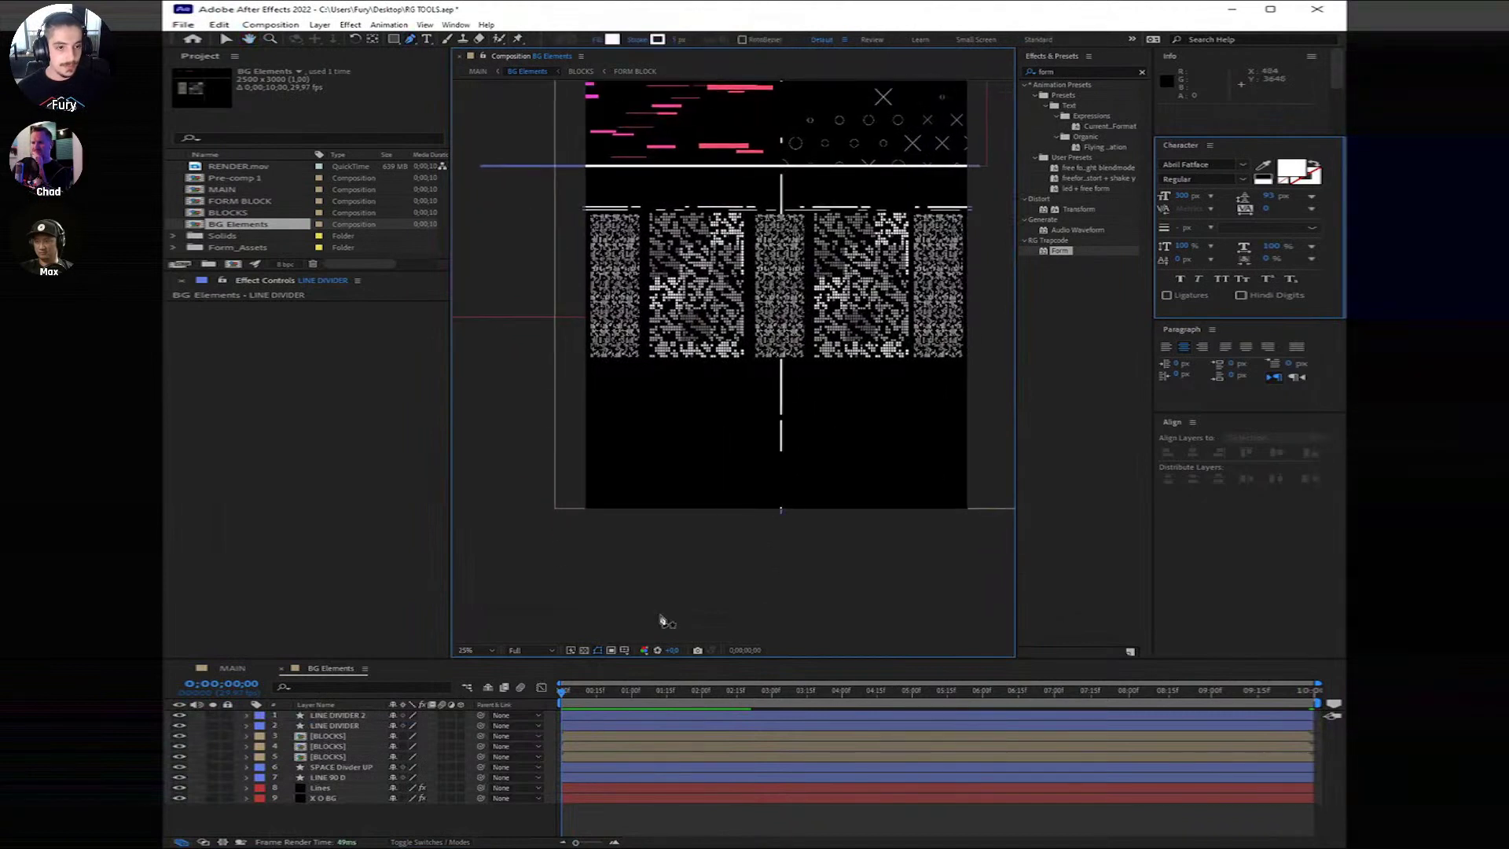
{"action": "left_click_drag", "start_coordinate": [700, 444], "coordinate": [683, 512]}
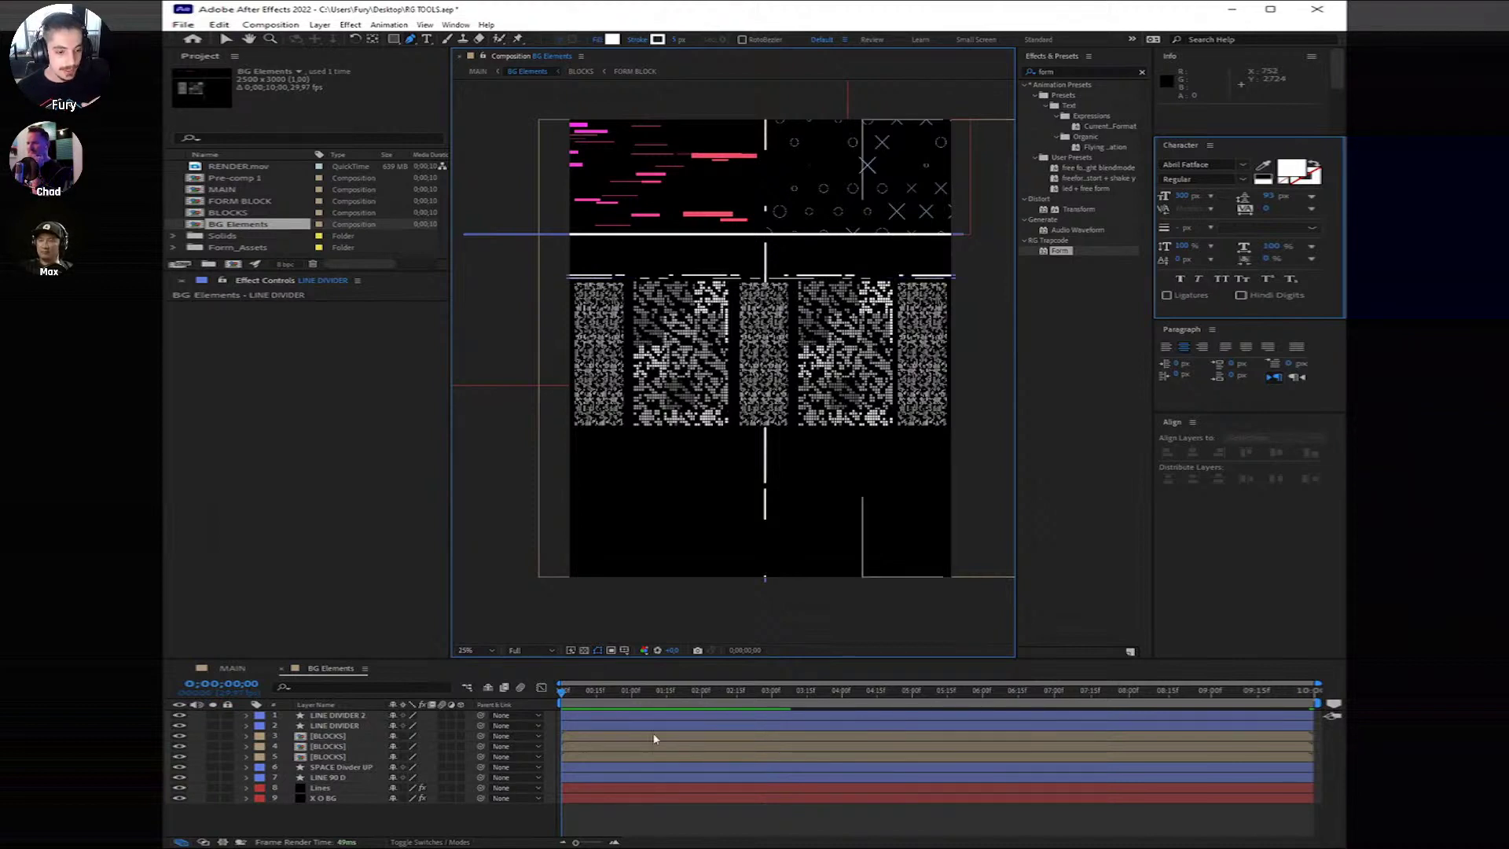
{"action": "right_click", "coordinate": [635, 809]}
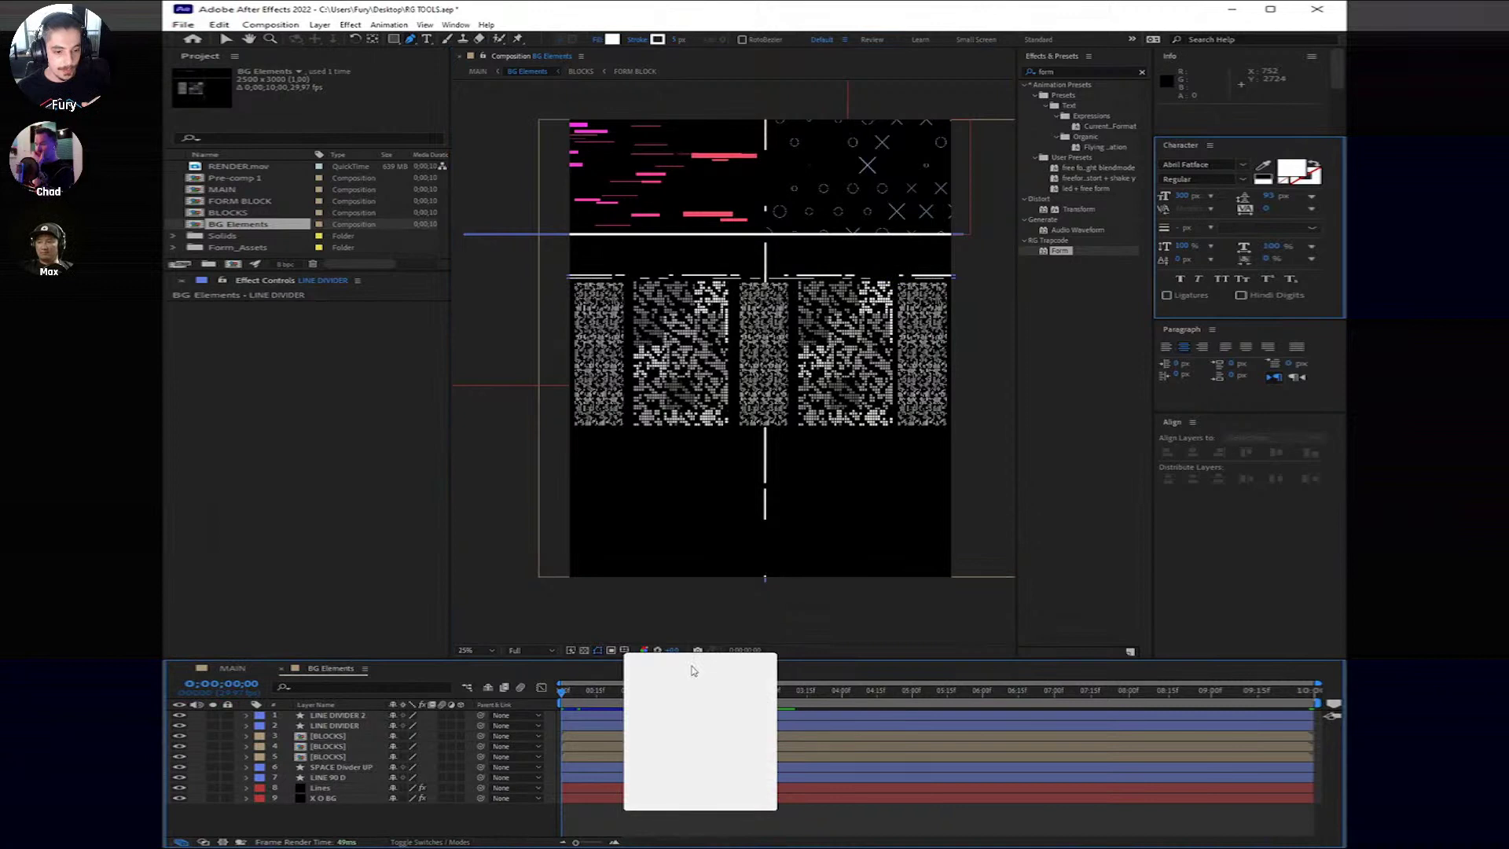
{"action": "mouse_move", "coordinate": [694, 669]}
{"action": "left_click", "coordinate": [817, 692]}
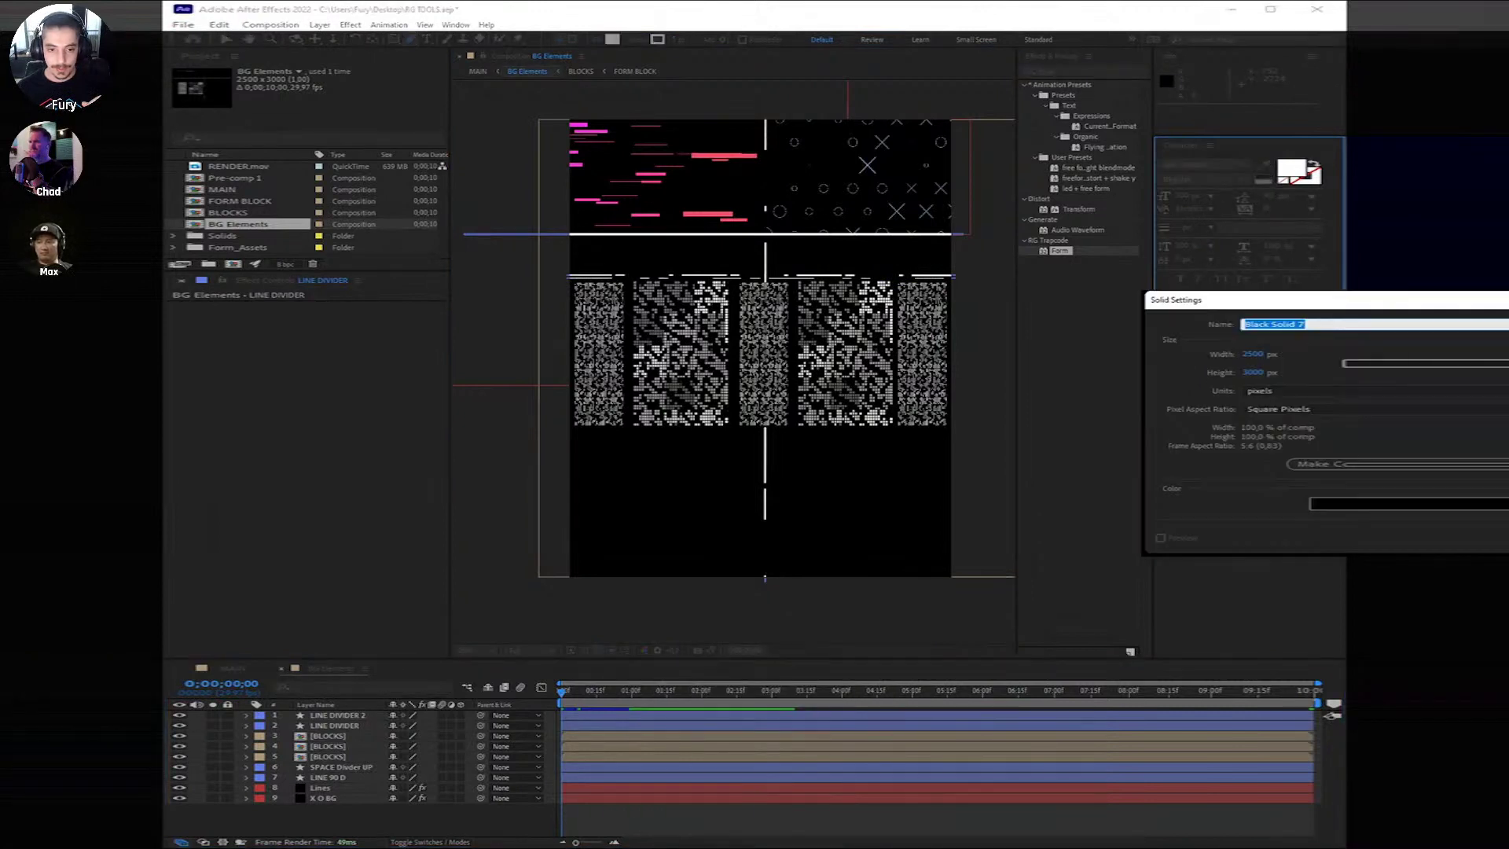
{"action": "key", "text": "Return"}
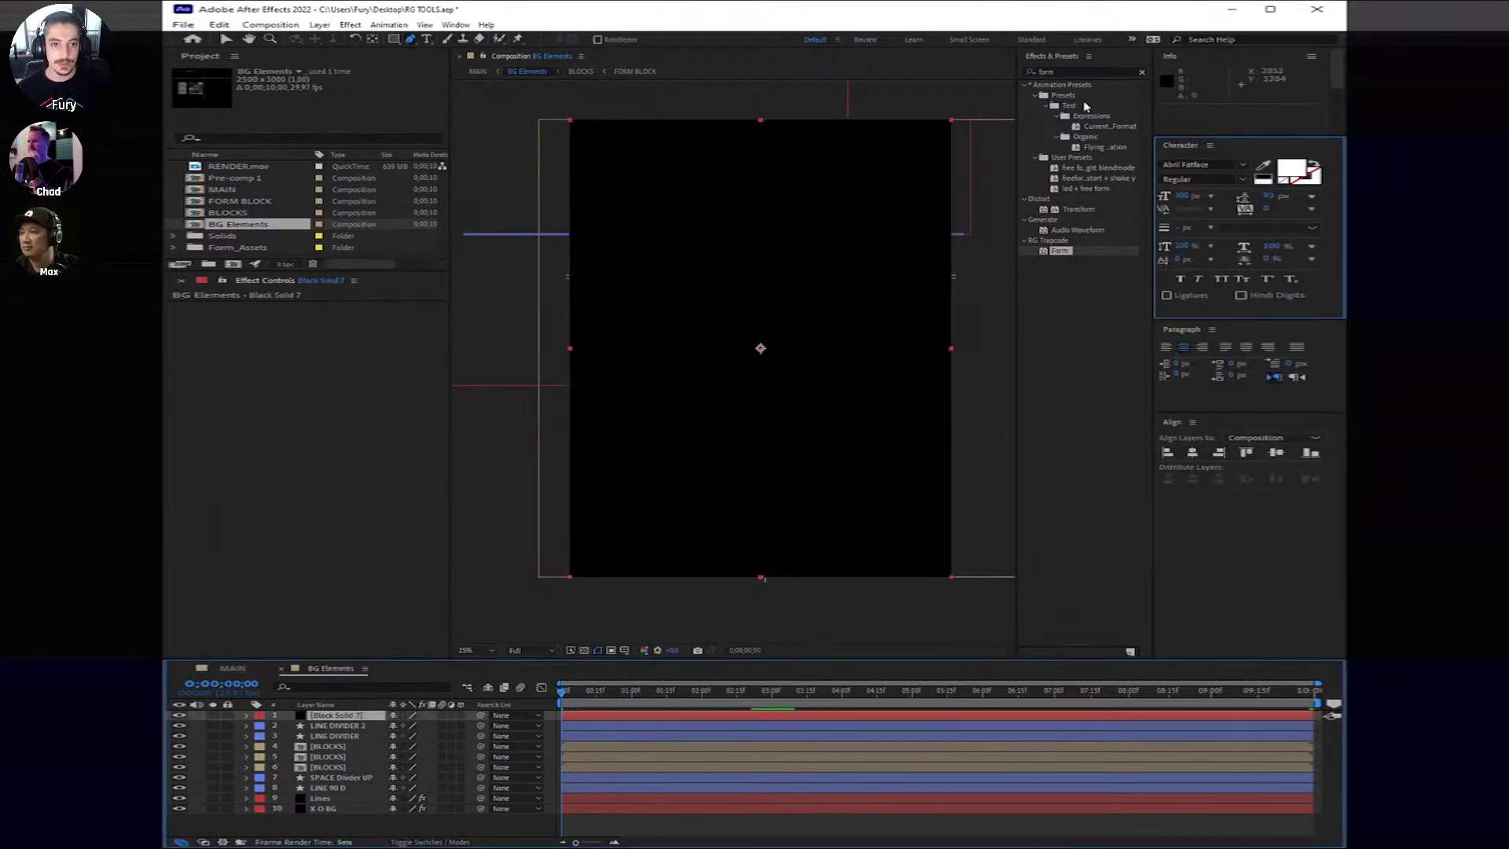
Step: Find the uni.Text Tile effect and apply it to the new black solid
{"action": "key", "text": "ctrl+5"}
{"action": "type", "text": "tex"}
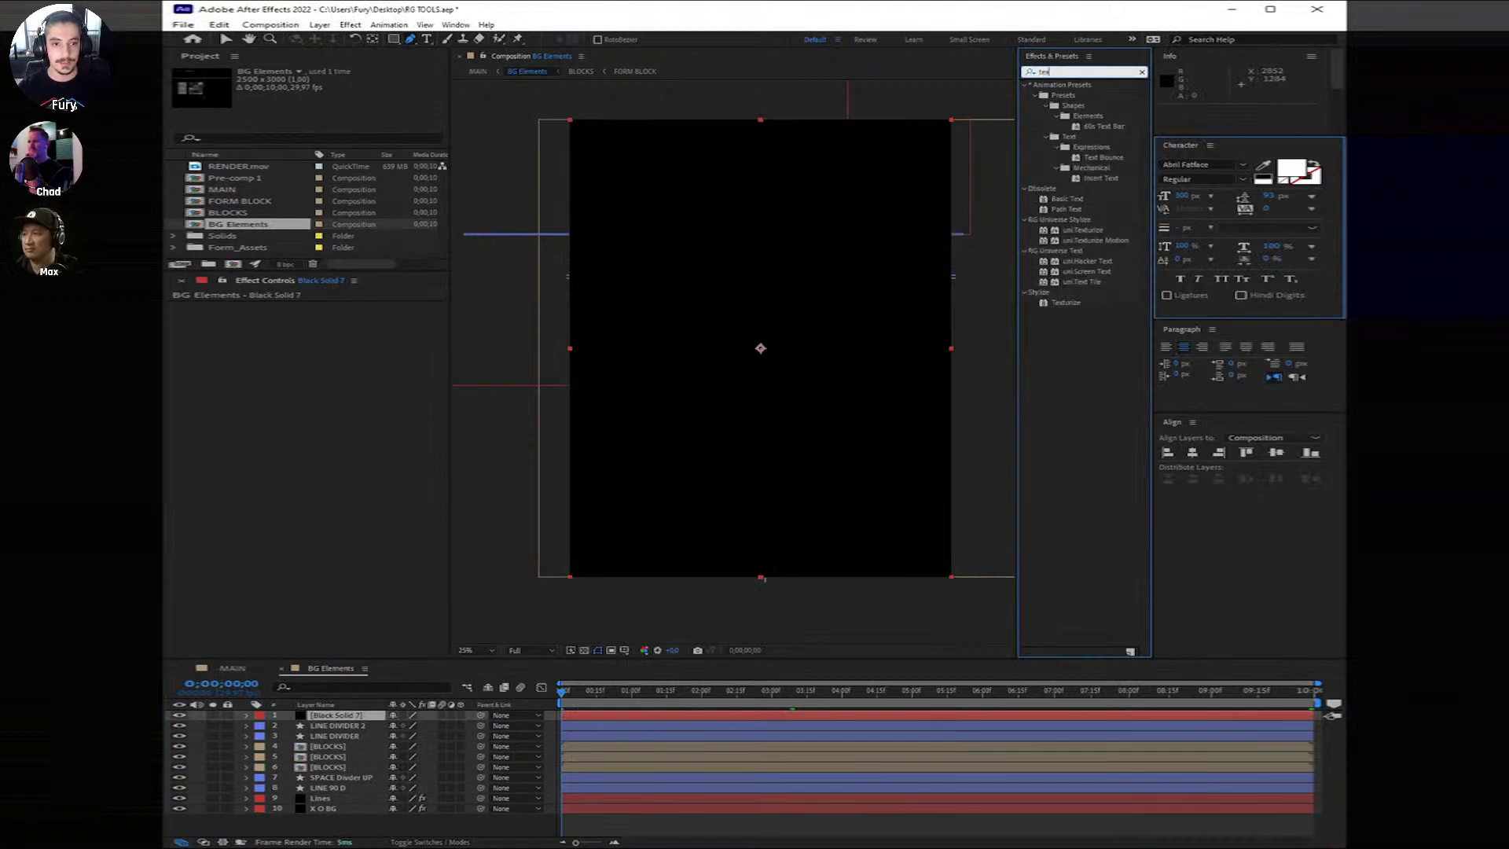
{"action": "type", "text": "t t"}
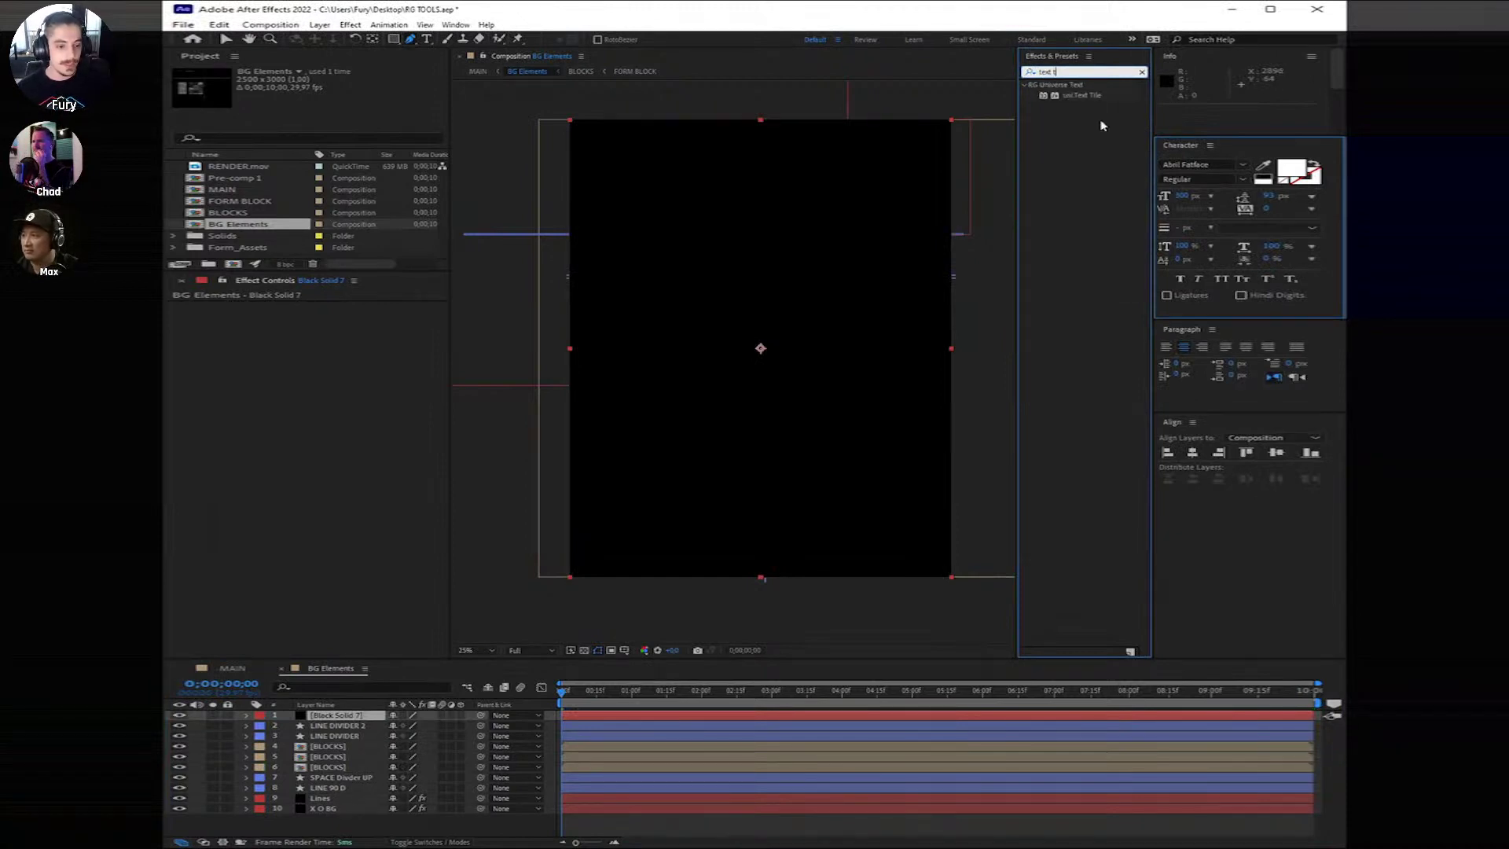
{"action": "left_click_drag", "start_coordinate": [1082, 95], "coordinate": [586, 717]}
{"action": "key", "text": "v"}
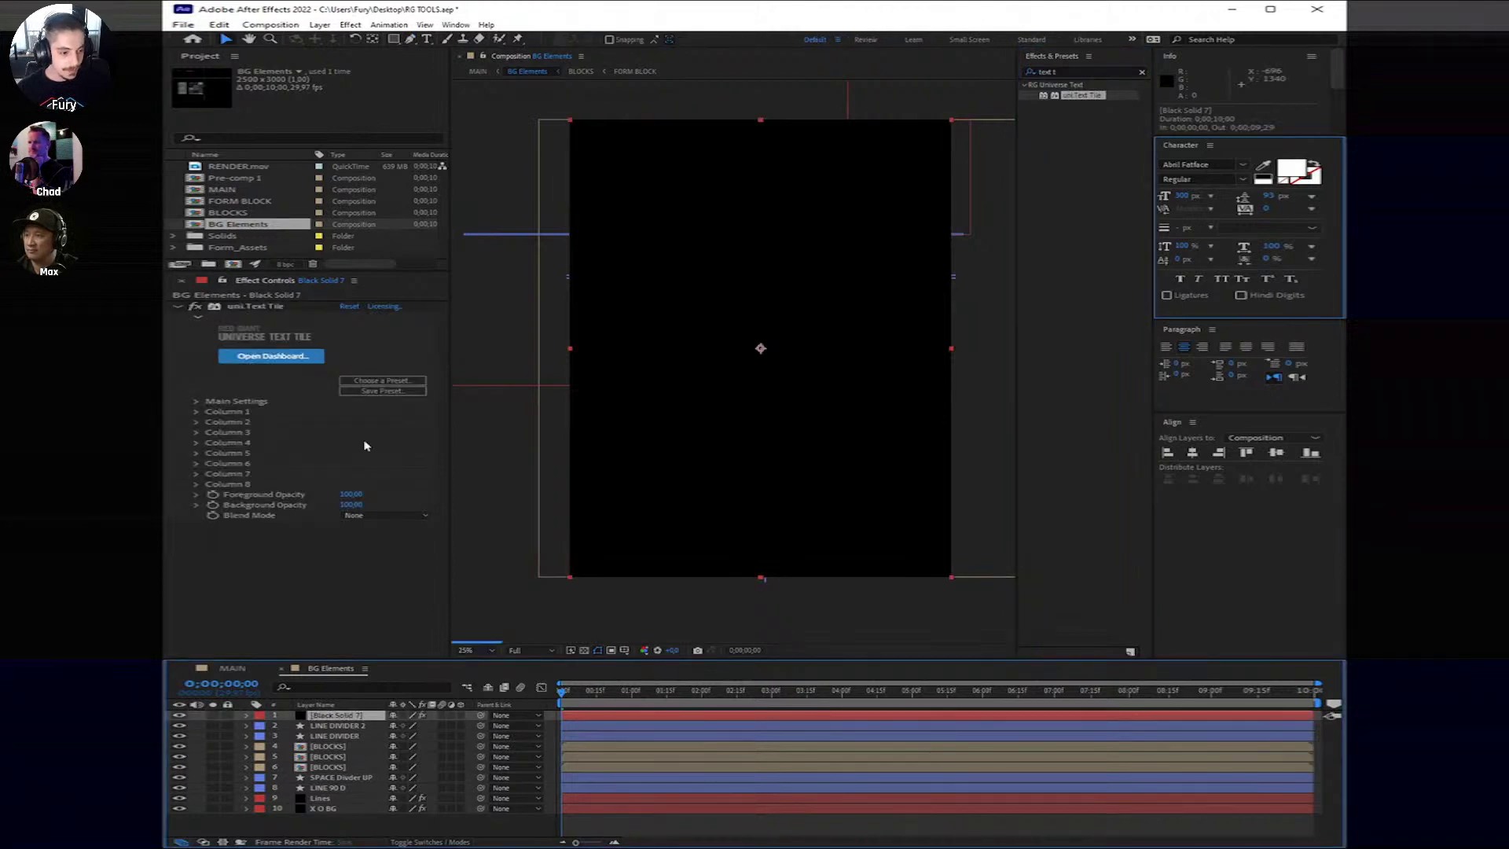
Step: Rename the black solid layer as TEXT TILE
{"action": "right_click", "coordinate": [338, 715]}
{"action": "key", "text": "Escape"}
{"action": "key", "text": "Return"}
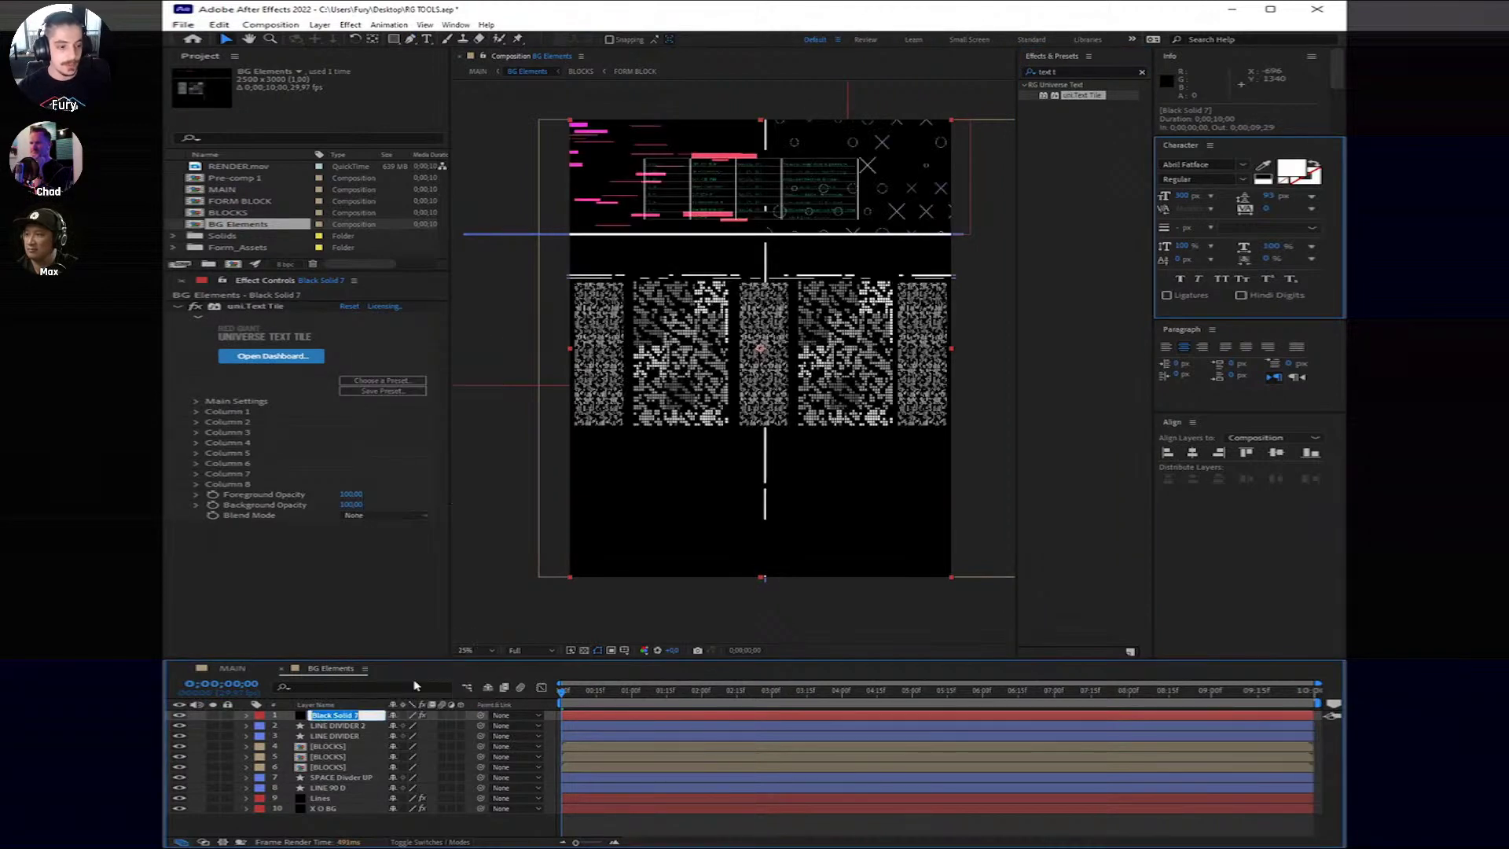
{"action": "type", "text": "TEXT TILE"}
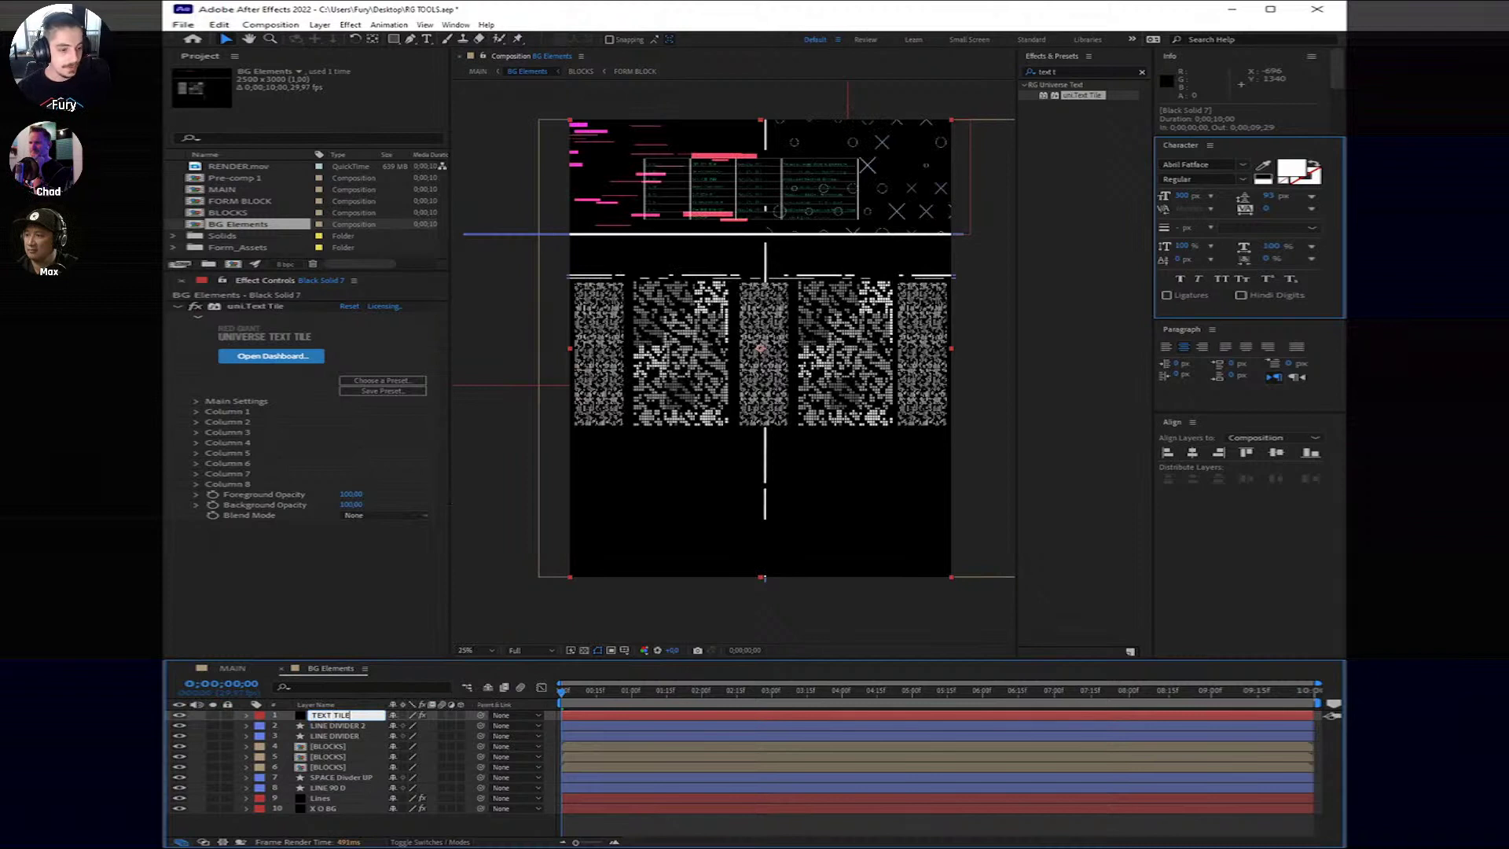
{"action": "key", "text": "Return"}
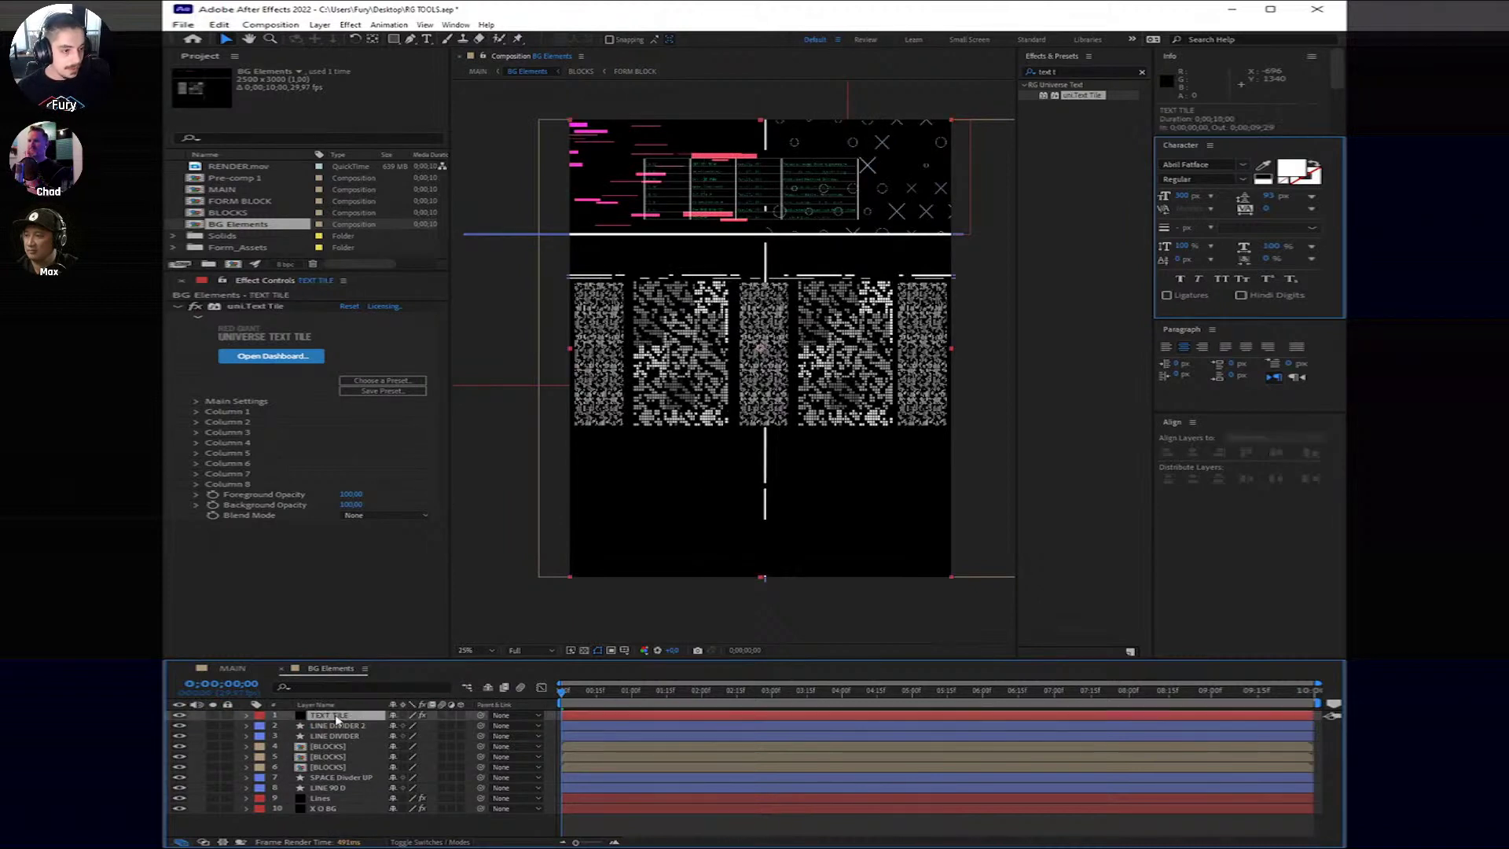
Step: Expand the Text Tile effect's Main Settings and apply the Perp Database International preset from the Universe dashboard
{"action": "left_click", "coordinate": [197, 402]}
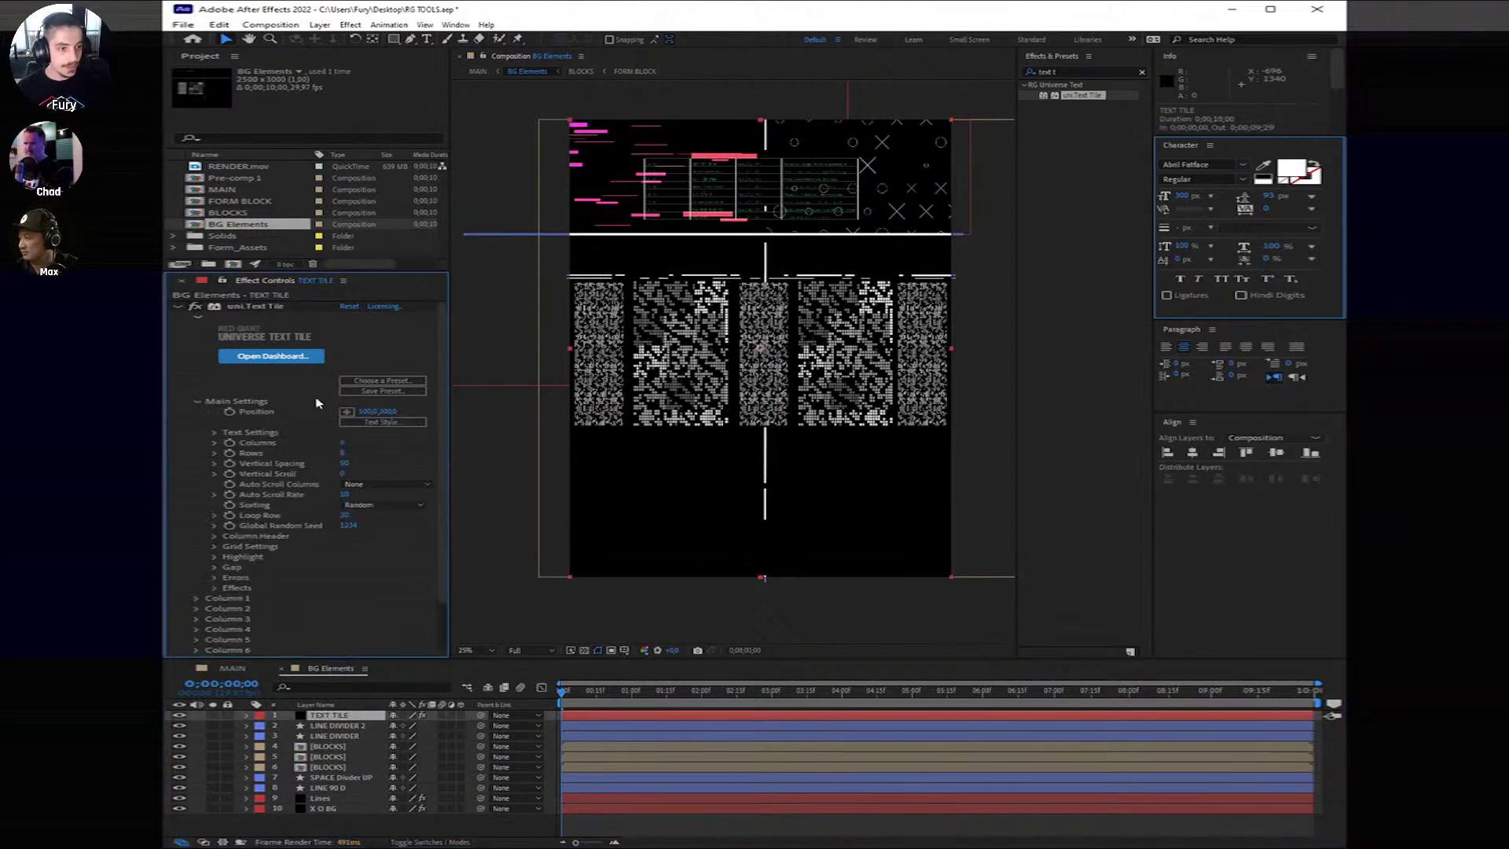
{"action": "left_click", "coordinate": [383, 381]}
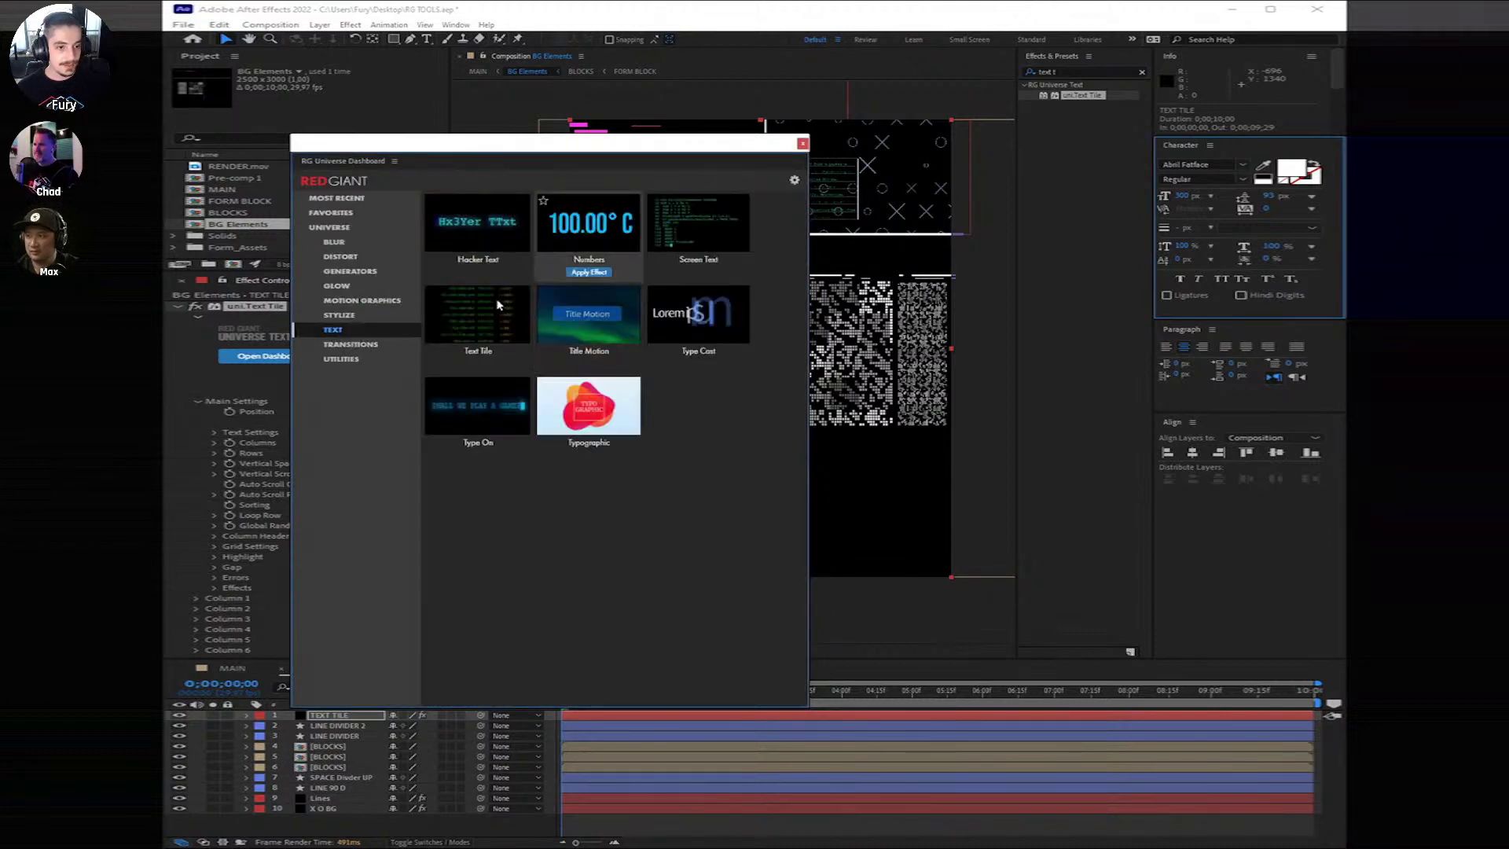
{"action": "left_click", "coordinate": [491, 310]}
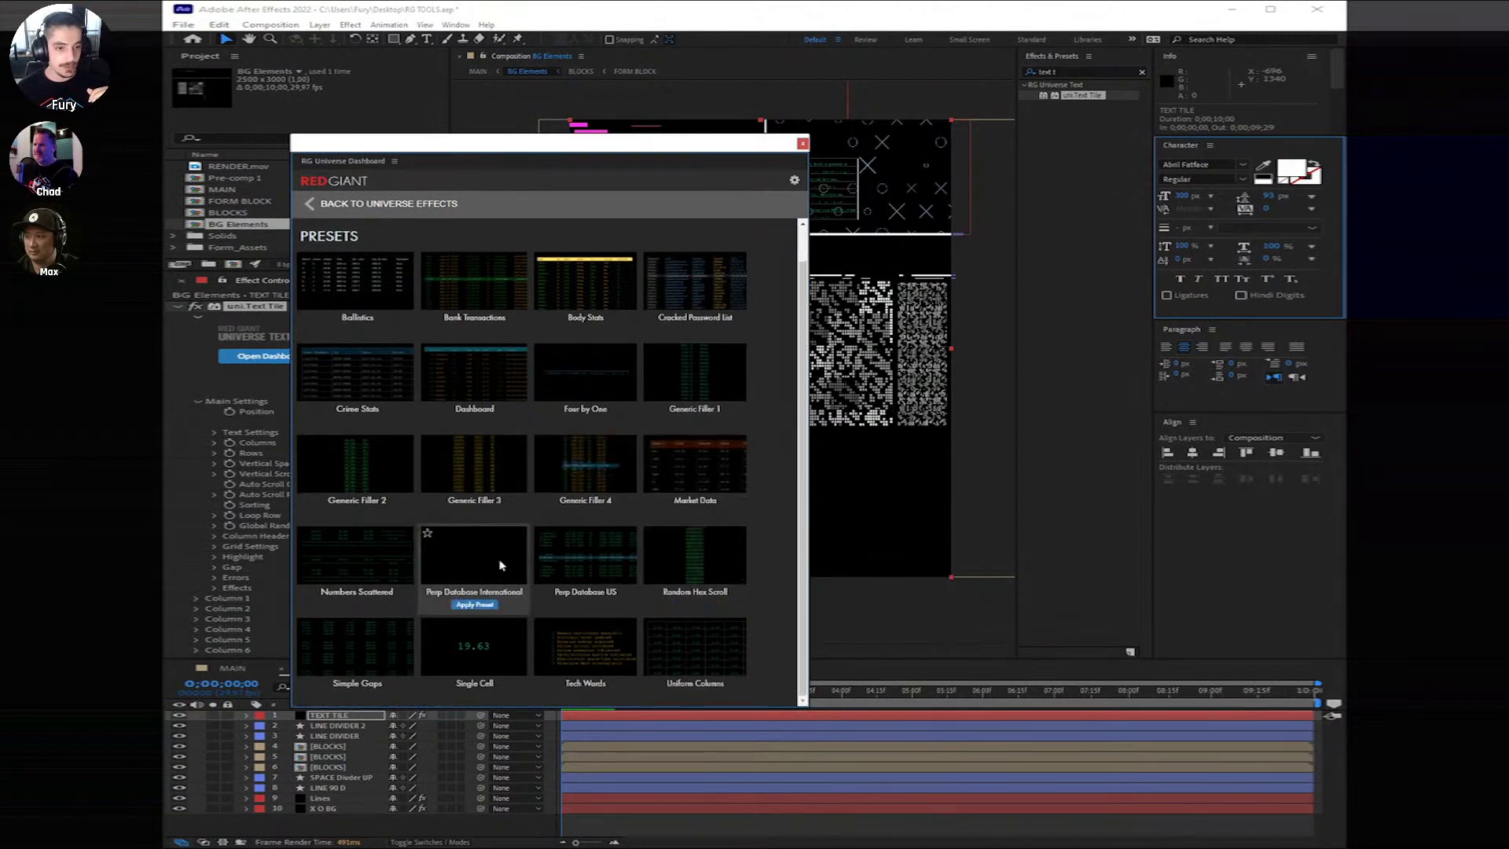
{"action": "left_click", "coordinate": [475, 605]}
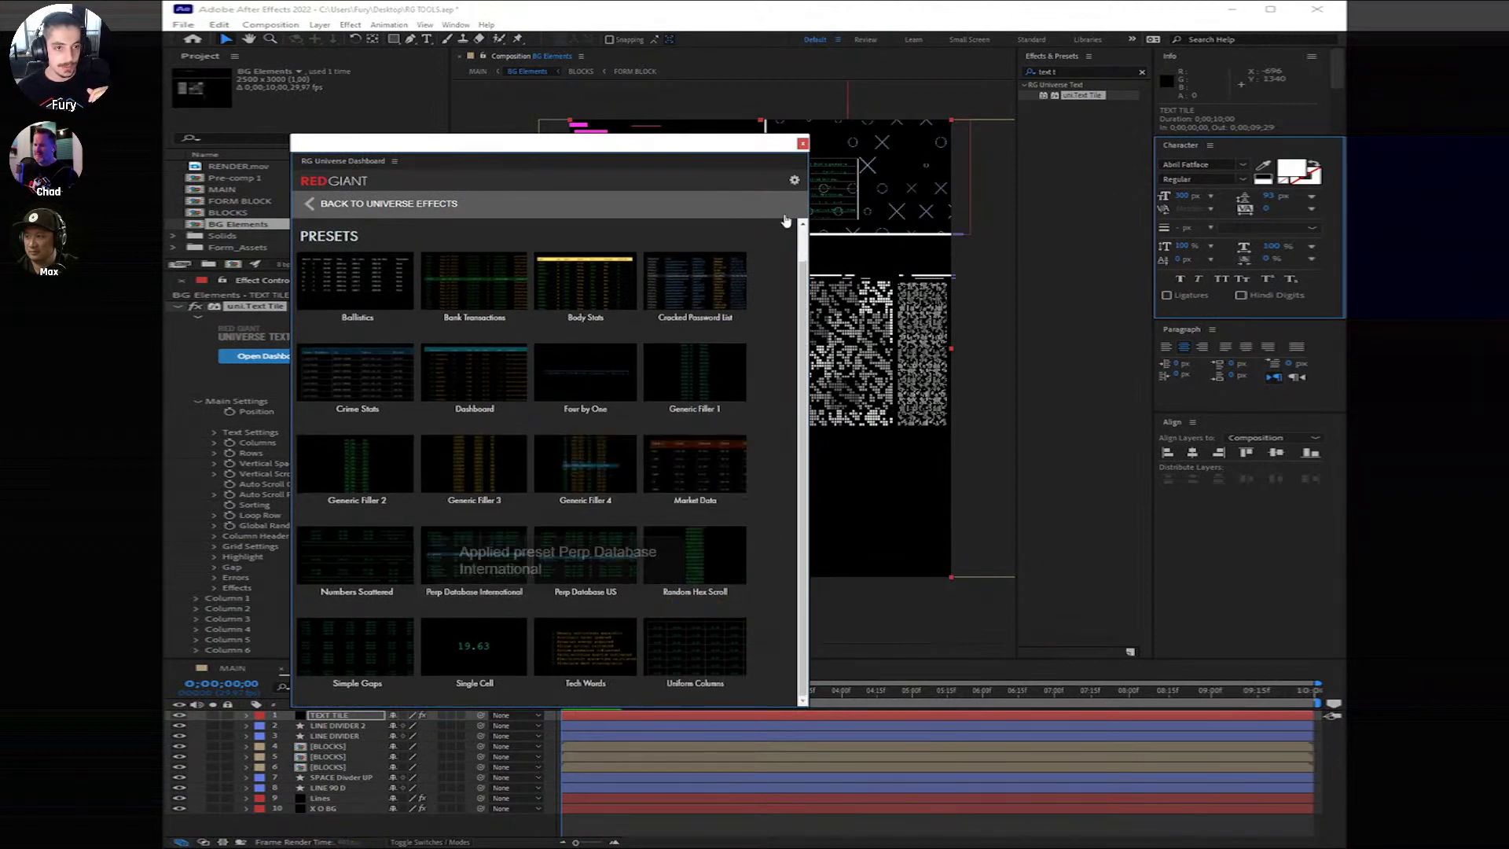
{"action": "left_click", "coordinate": [802, 142]}
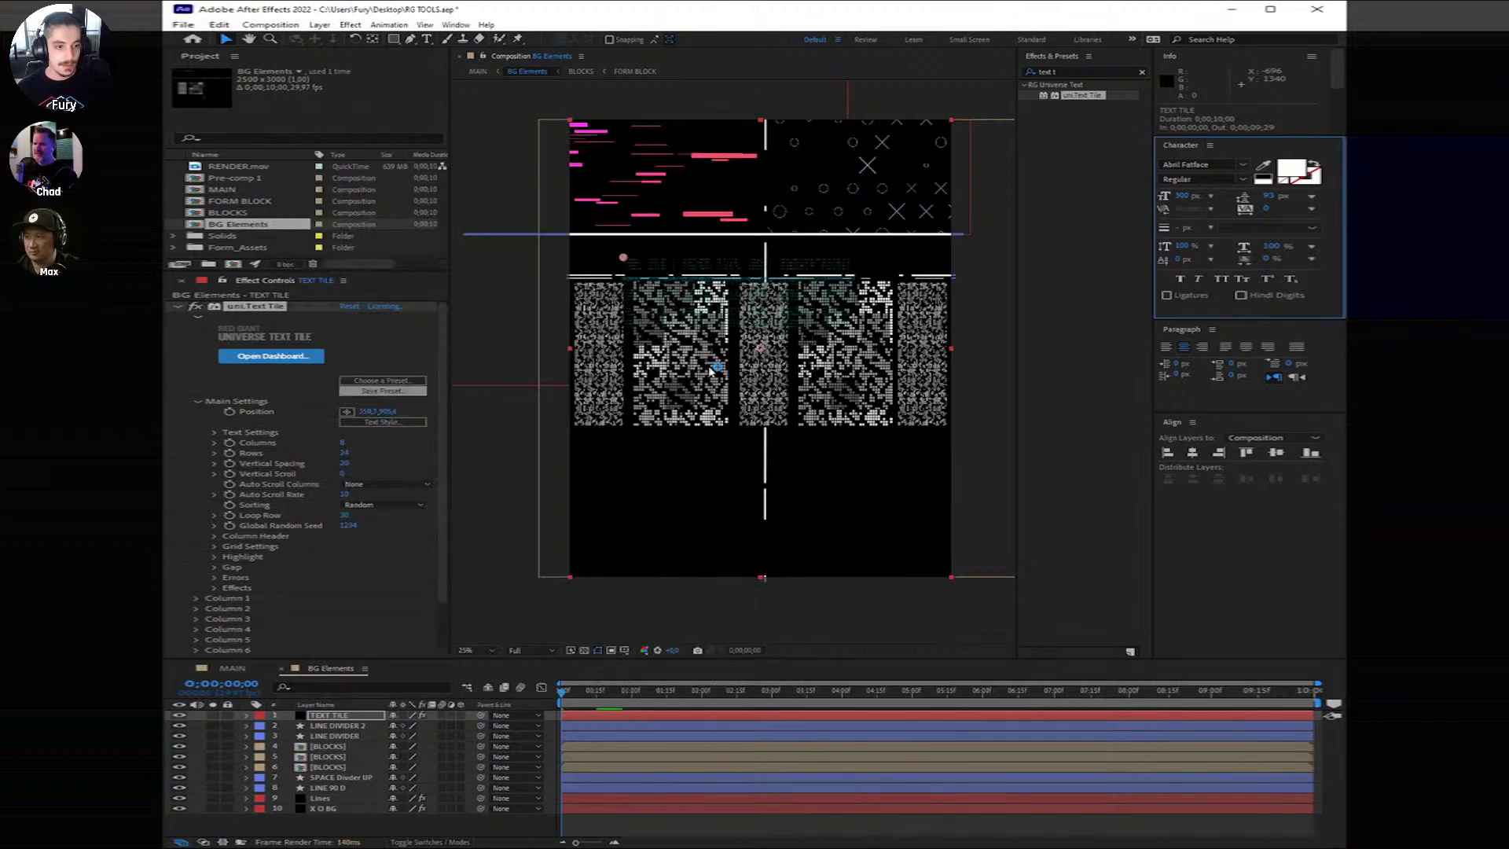
Step: Examine the preset's text table in the composition and the Column 1 settings of the Text Tile effect
{"action": "scroll", "coordinate": [711, 369], "scroll_direction": "up", "scroll_amount": 2}
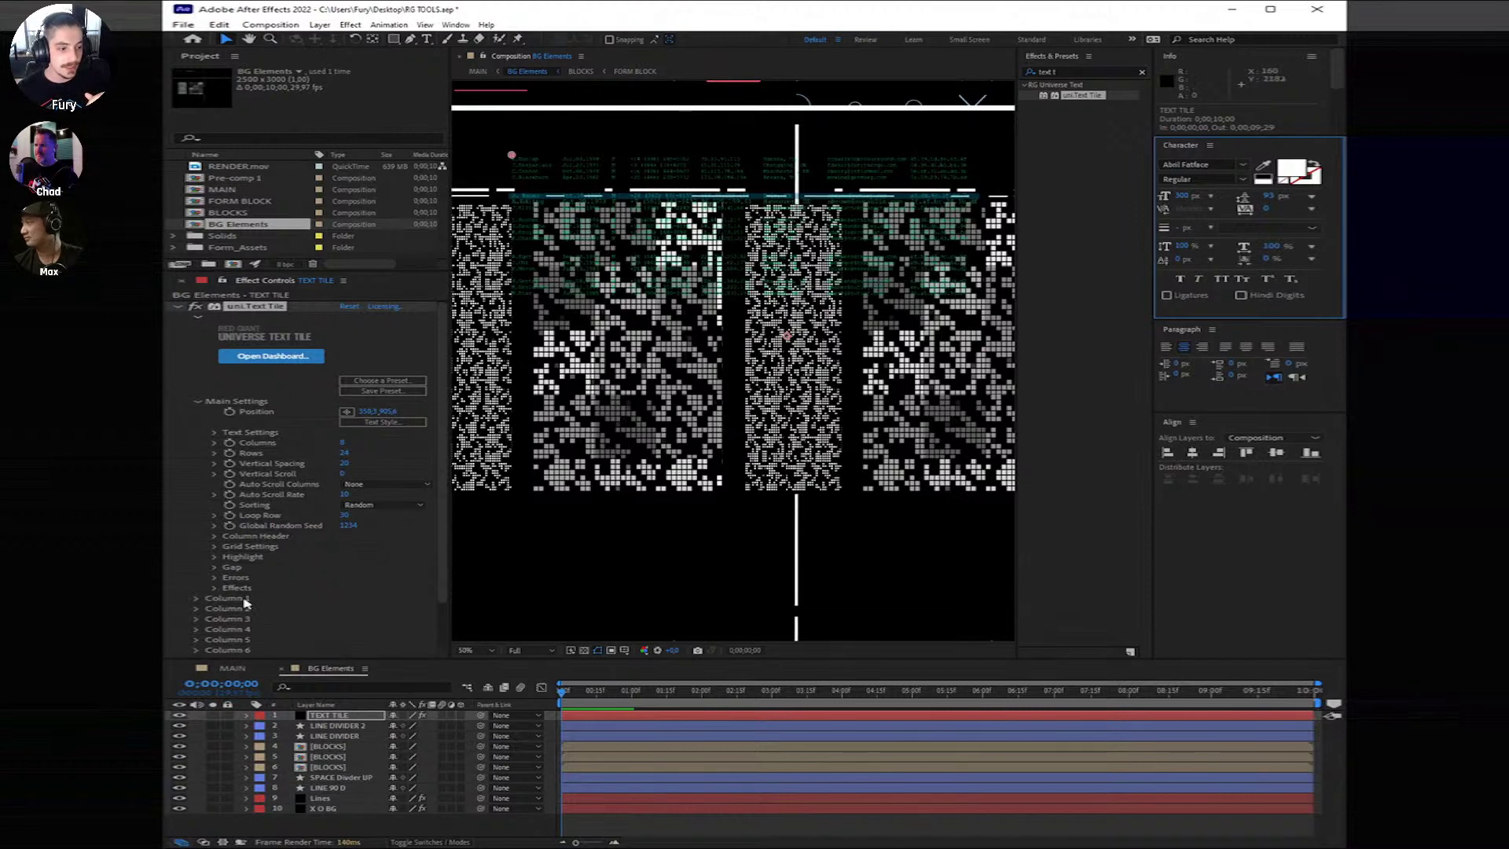
{"action": "left_click", "coordinate": [197, 599]}
{"action": "scroll", "coordinate": [200, 603], "scroll_direction": "down", "scroll_amount": 3}
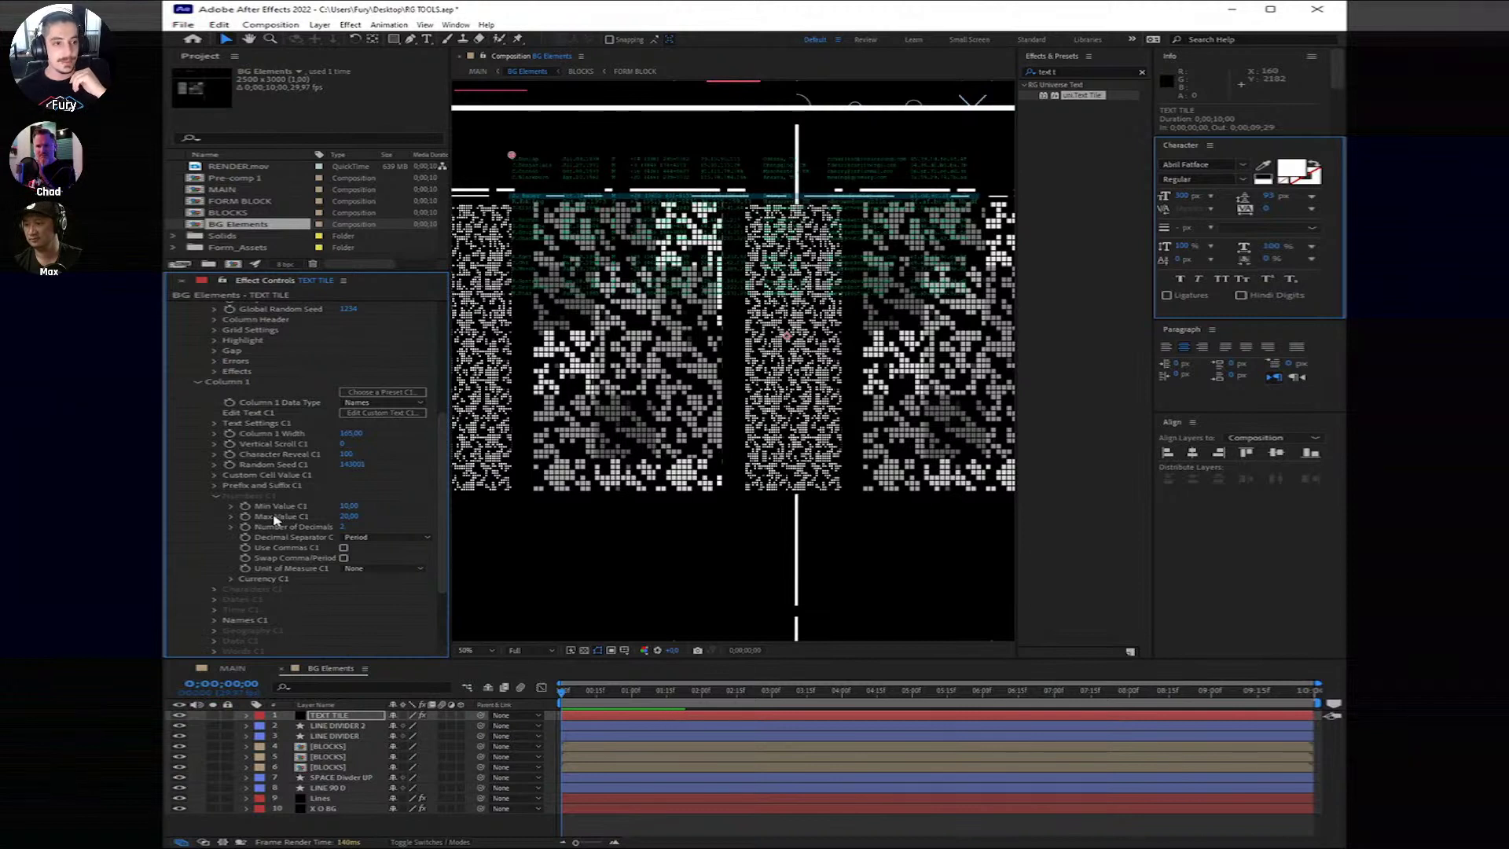
{"action": "scroll", "coordinate": [271, 520], "scroll_direction": "up", "scroll_amount": 1}
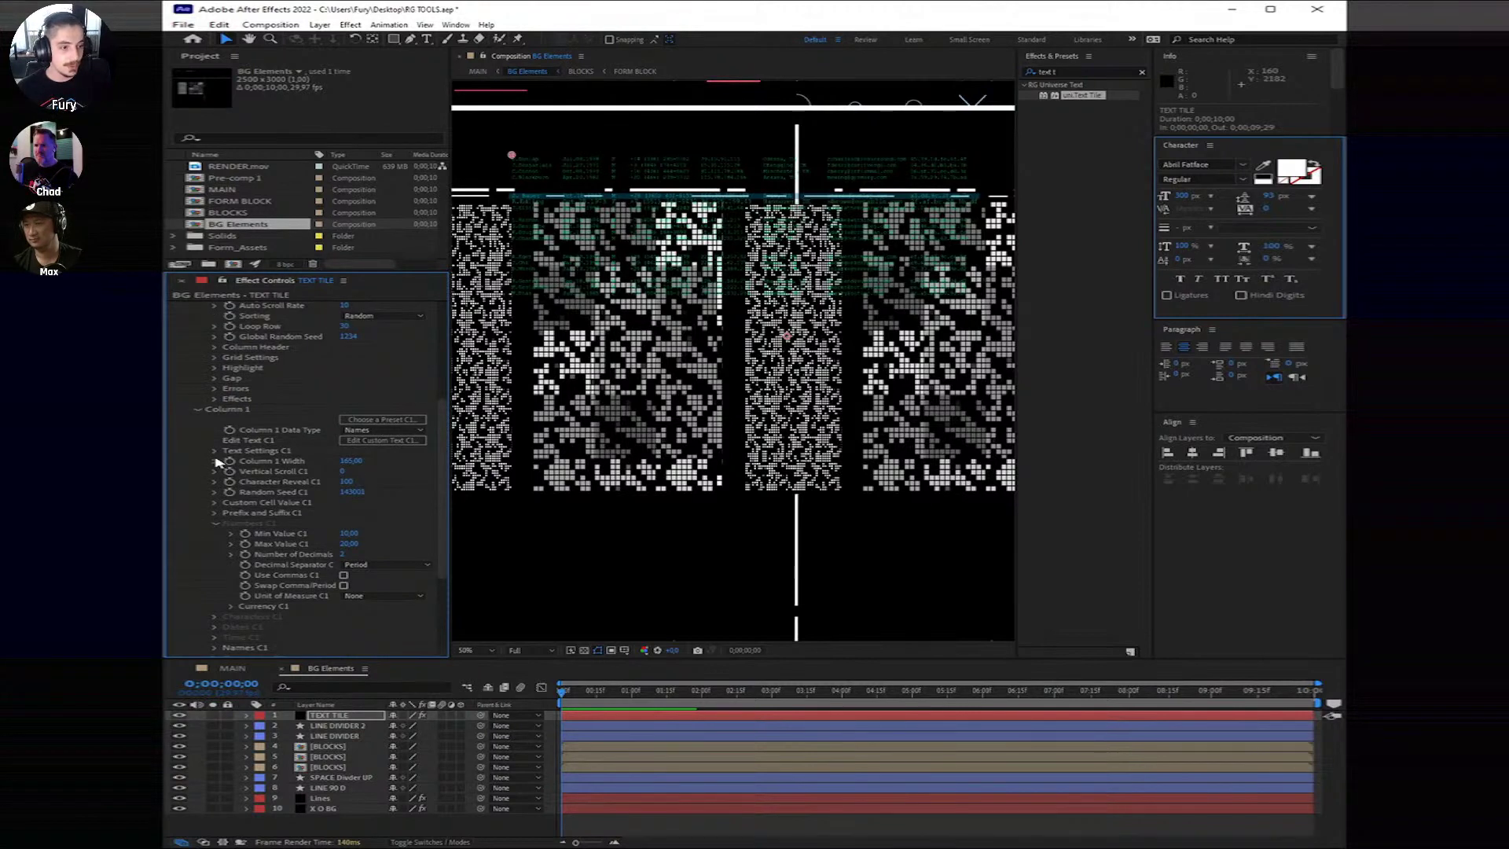
{"action": "scroll", "coordinate": [216, 462], "scroll_direction": "up", "scroll_amount": 5}
{"action": "left_click", "coordinate": [197, 547]}
{"action": "scroll", "coordinate": [680, 391], "scroll_direction": "down", "scroll_amount": 2}
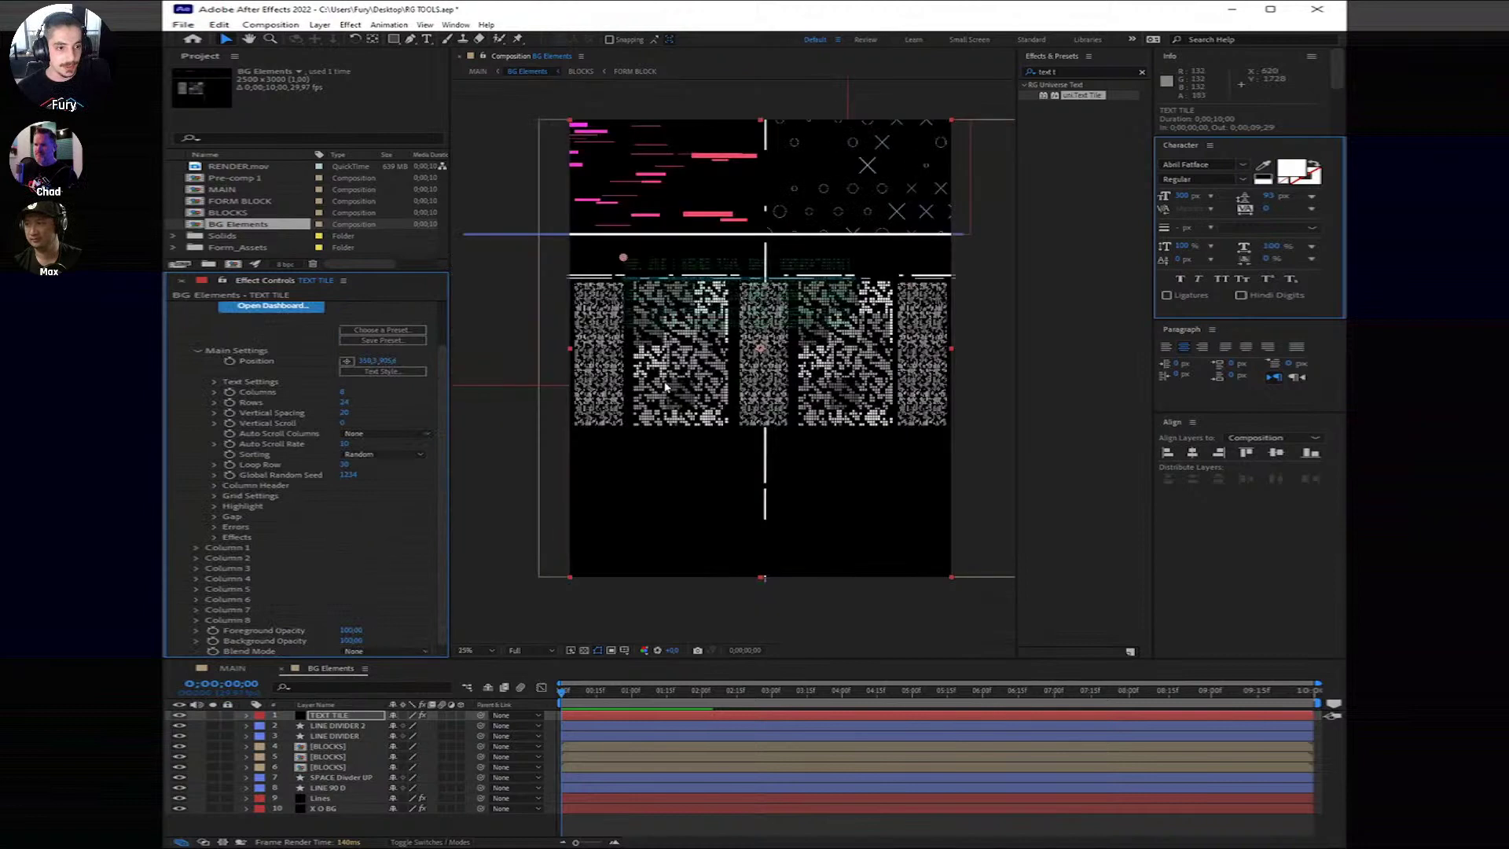
Step: Move the text tile into the empty area below the blocks, beside the vertical divider, to about position 1410, 2214
{"action": "mouse_move", "coordinate": [792, 446]}
{"action": "left_mouse_down"}
{"action": "mouse_move", "coordinate": [809, 461]}
{"action": "mouse_move", "coordinate": [780, 461]}
{"action": "left_mouse_up"}
{"action": "scroll", "coordinate": [781, 461], "scroll_direction": "up", "scroll_amount": 1}
{"action": "left_click_drag", "start_coordinate": [849, 529], "coordinate": [840, 263]}
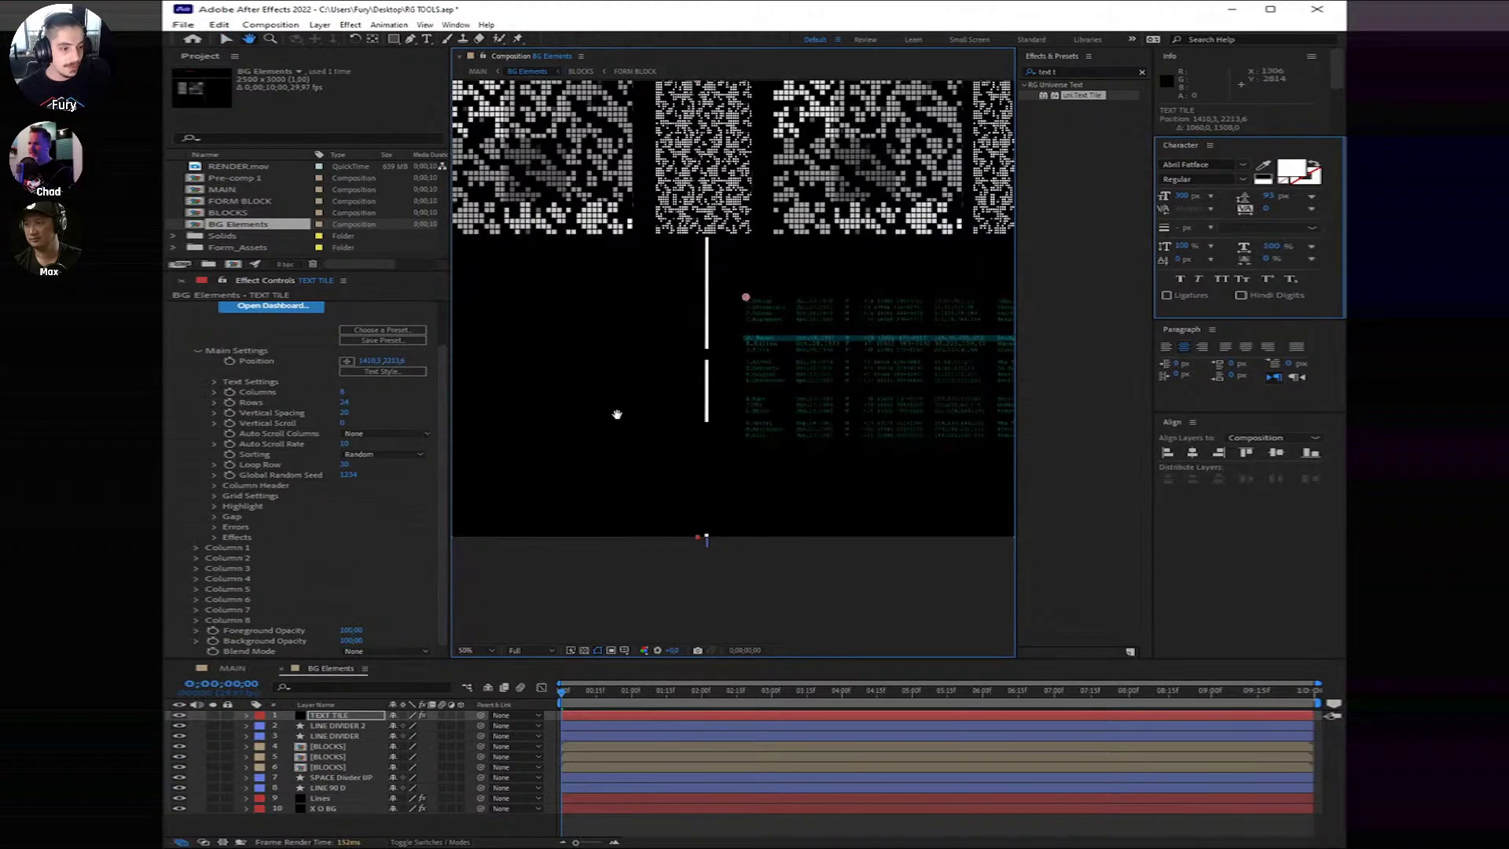
Step: Animate the Text Tile's Random Error Freq with the expression wiggle(10,50) and preview the result
{"action": "left_click_drag", "start_coordinate": [617, 414], "coordinate": [514, 347]}
{"action": "left_click", "coordinate": [215, 526]}
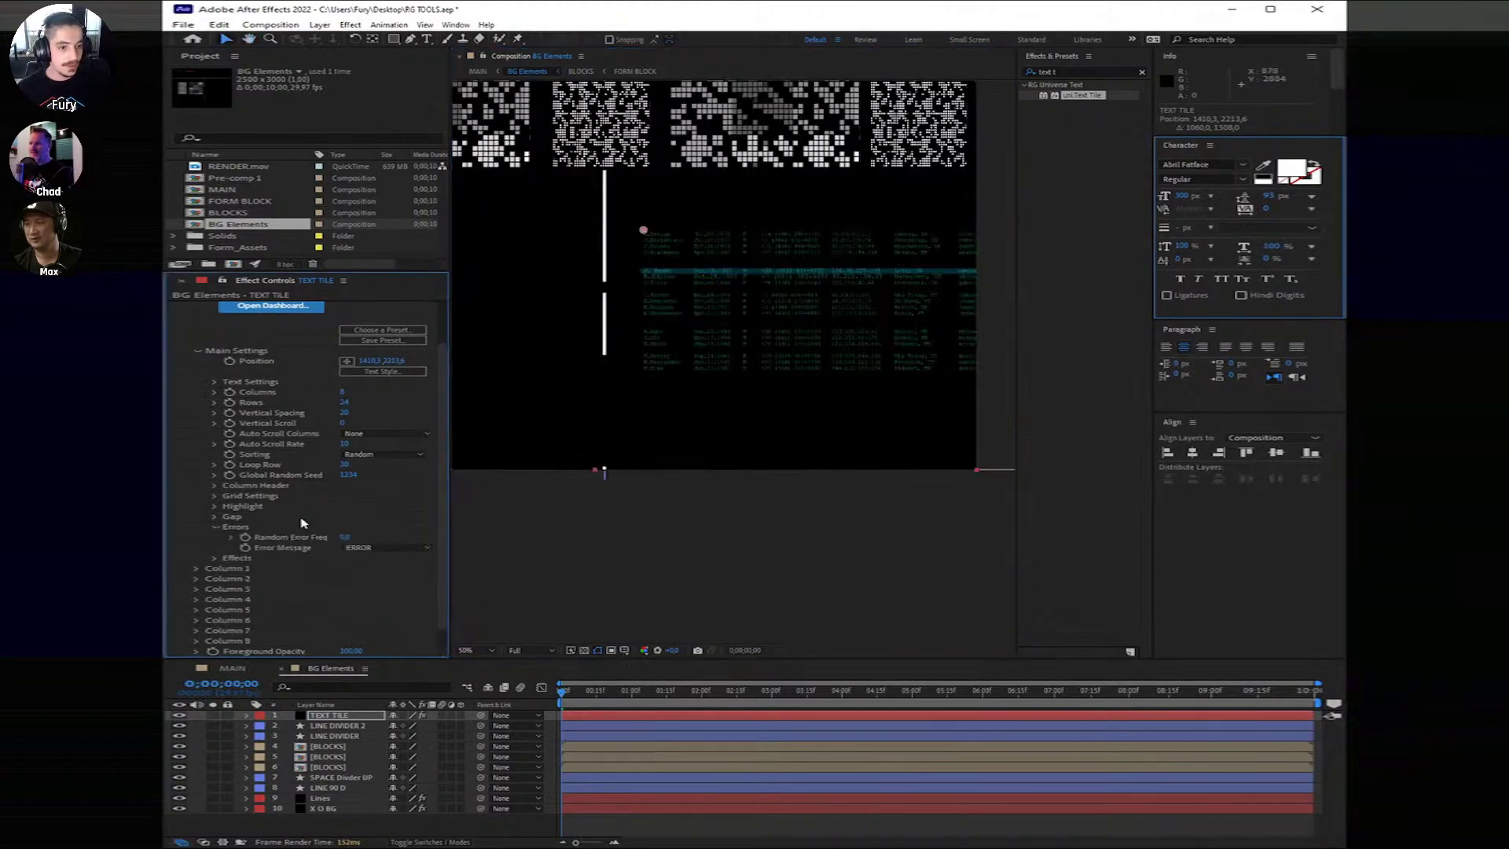
{"action": "key", "text": "slash"}
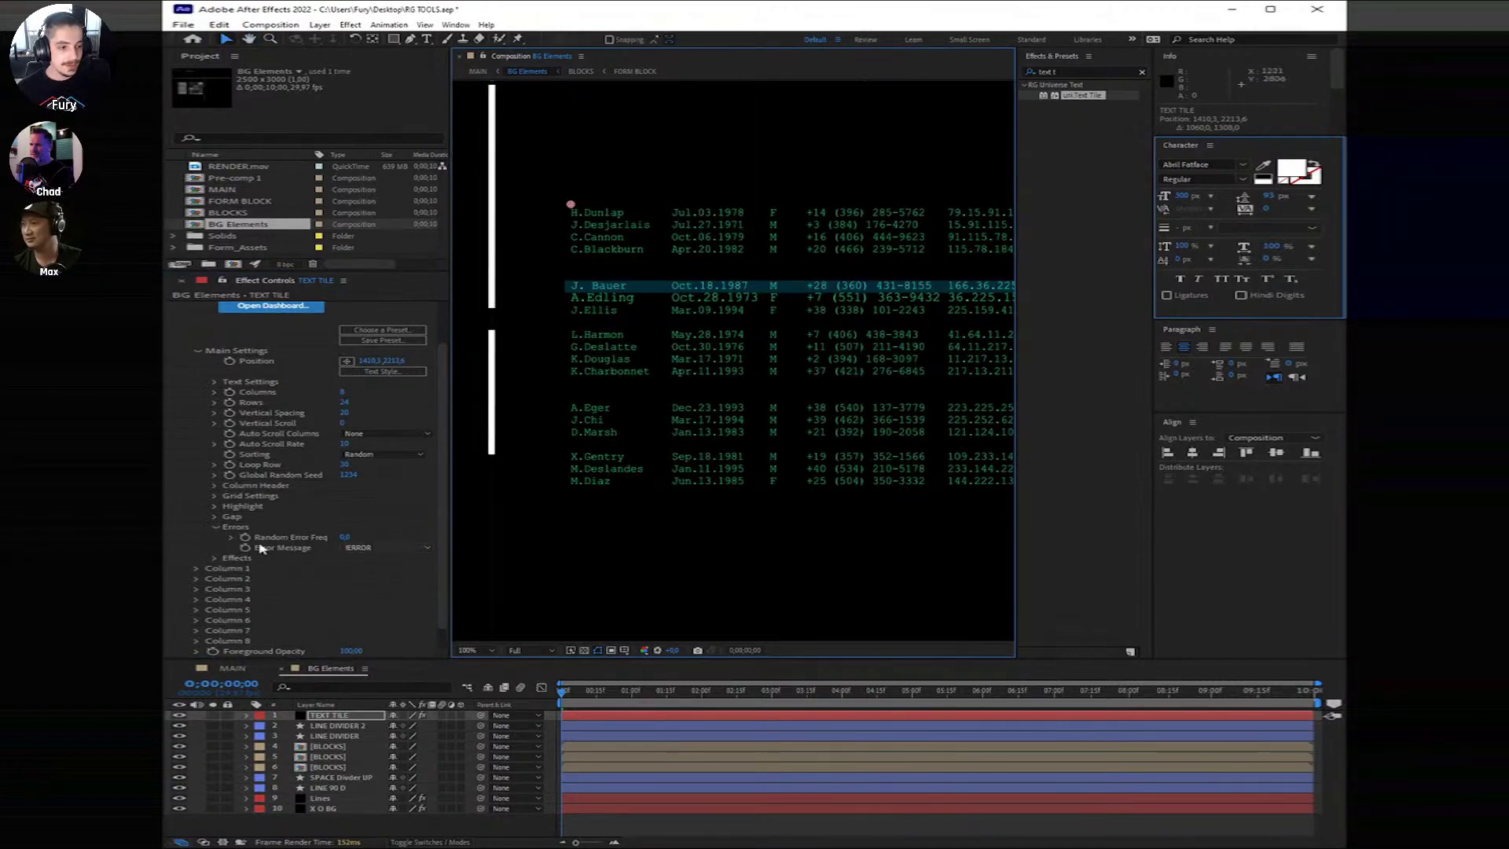
{"action": "left_click", "coordinate": [246, 537], "text": "alt"}
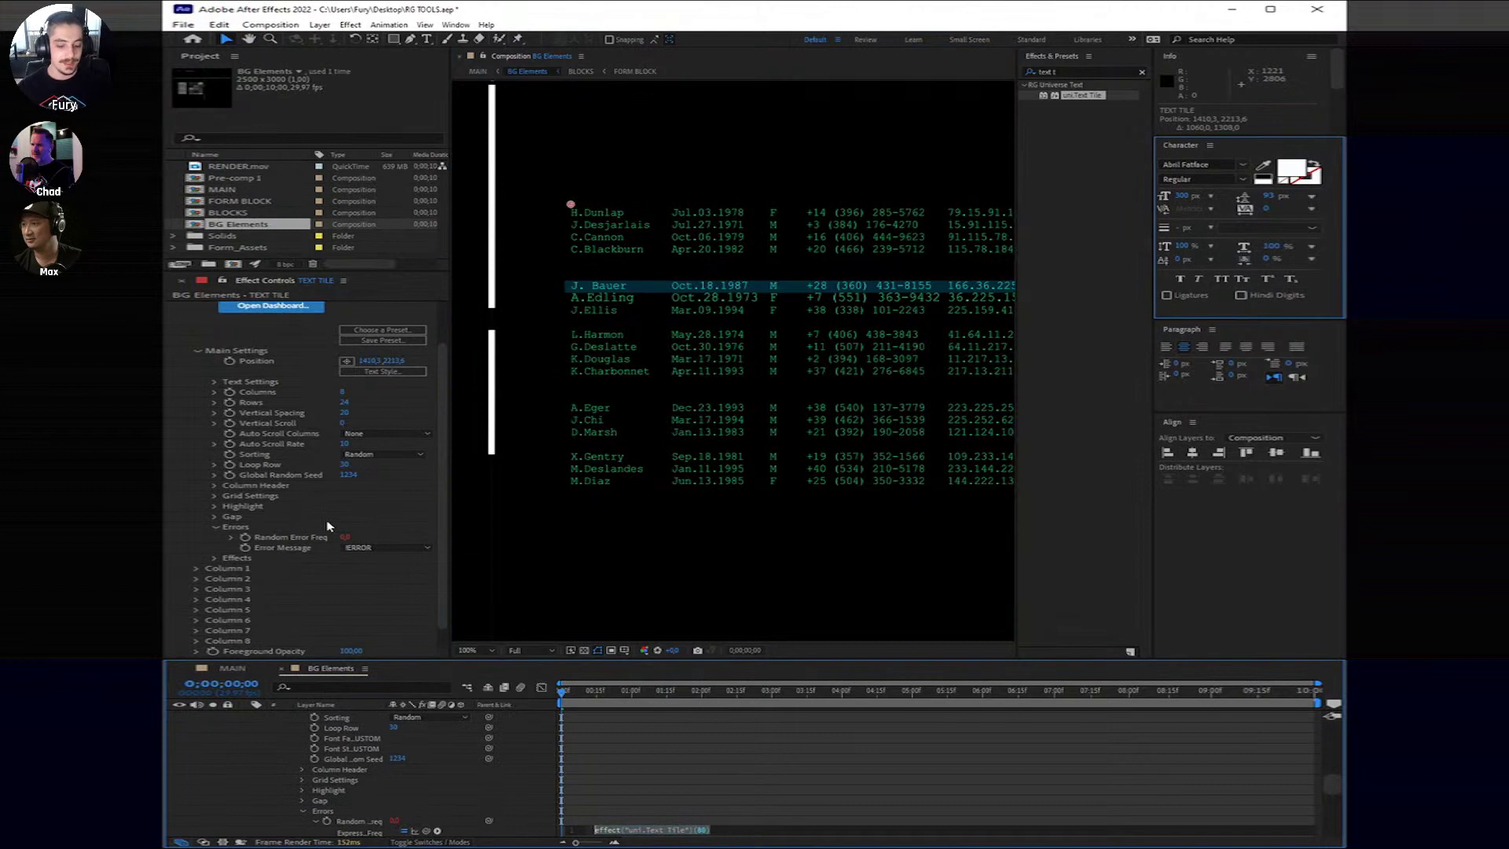
{"action": "type", "text": "wigl"}
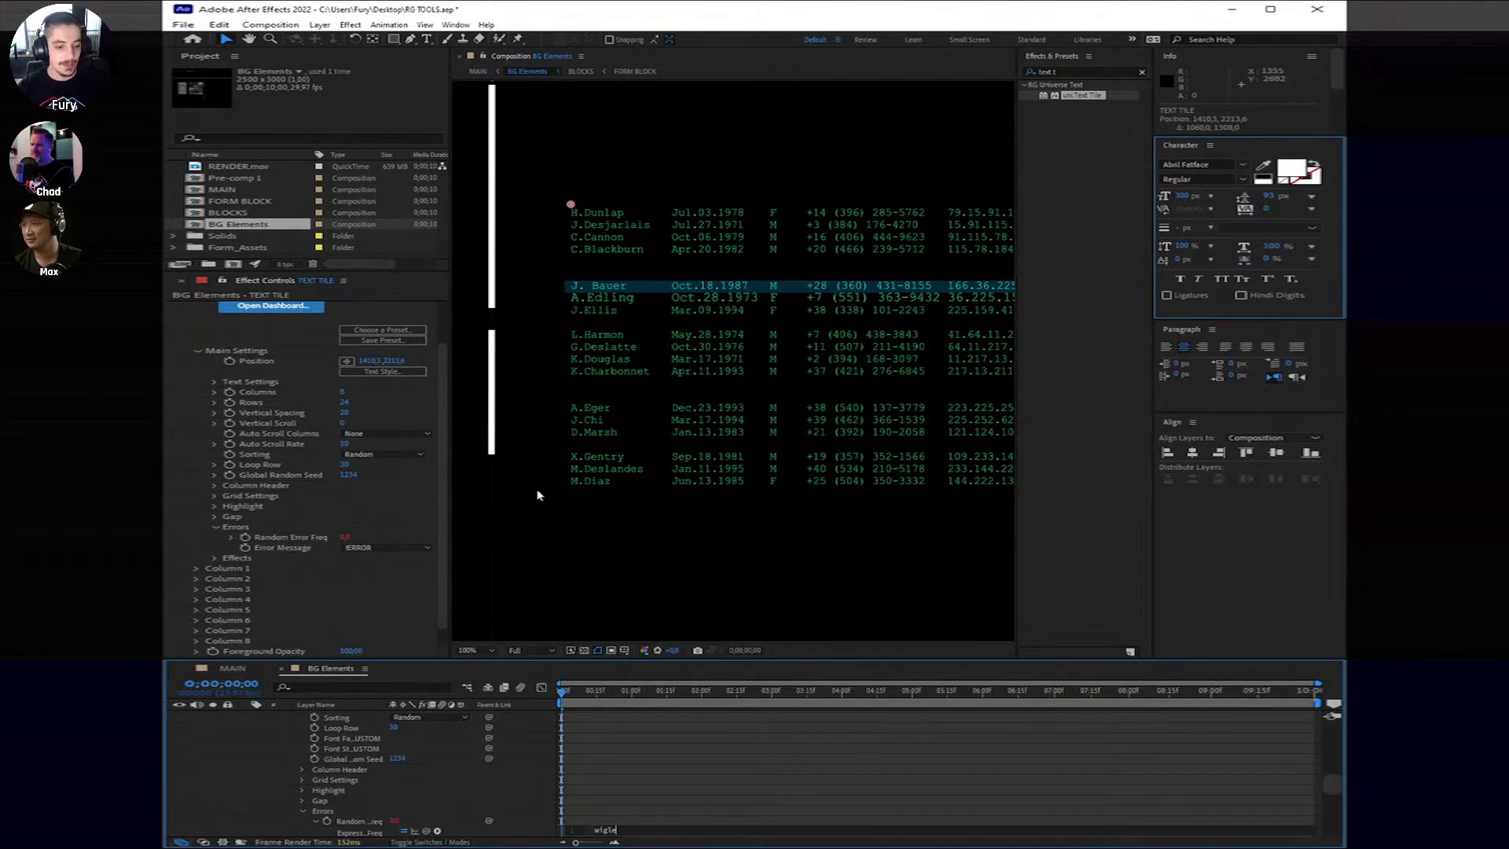
{"action": "type", "text": "gle("}
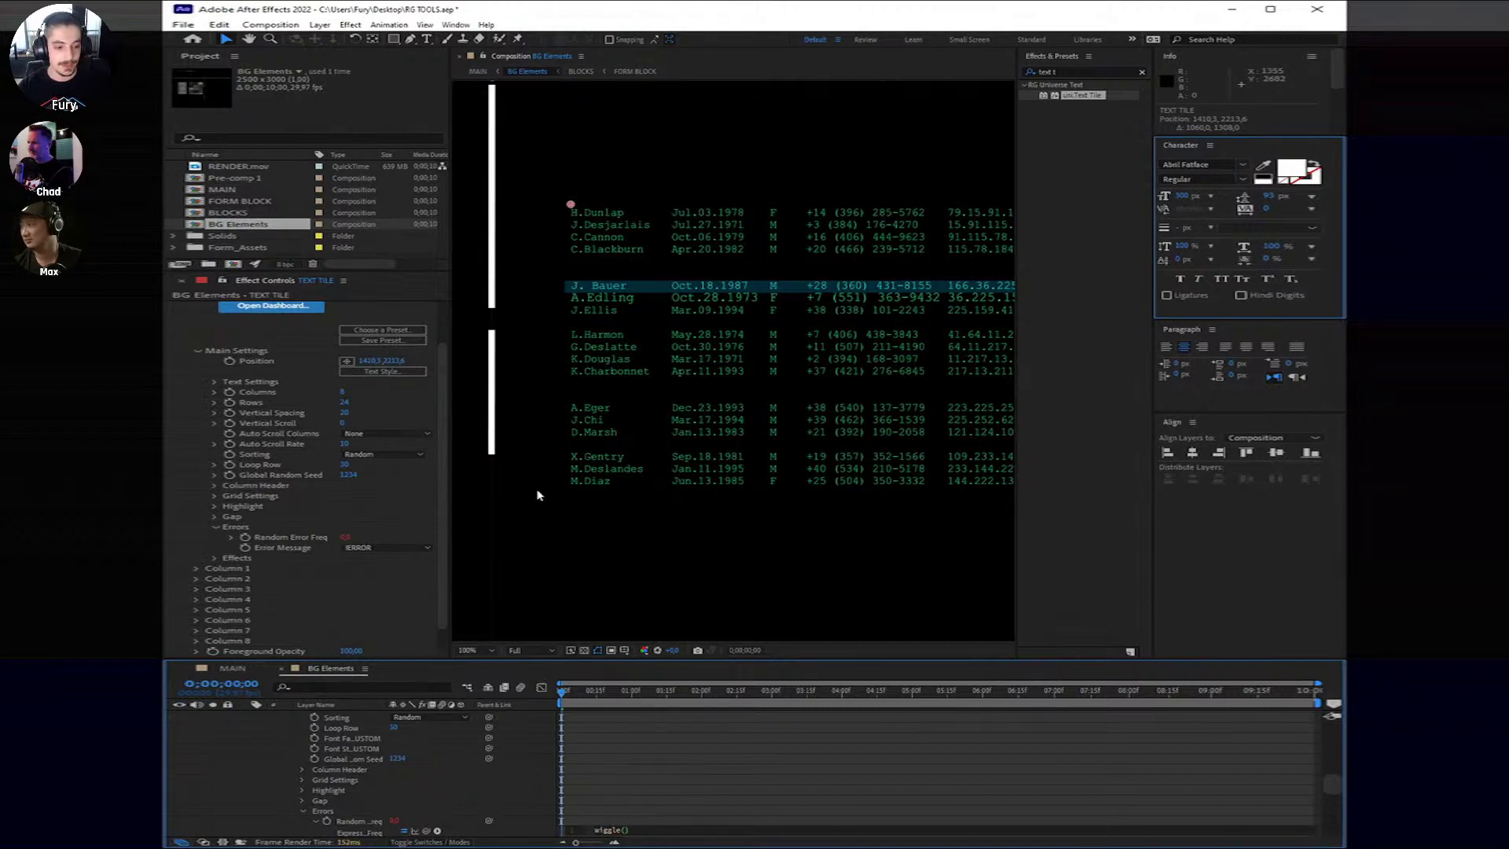
{"action": "type", "text": "10"}
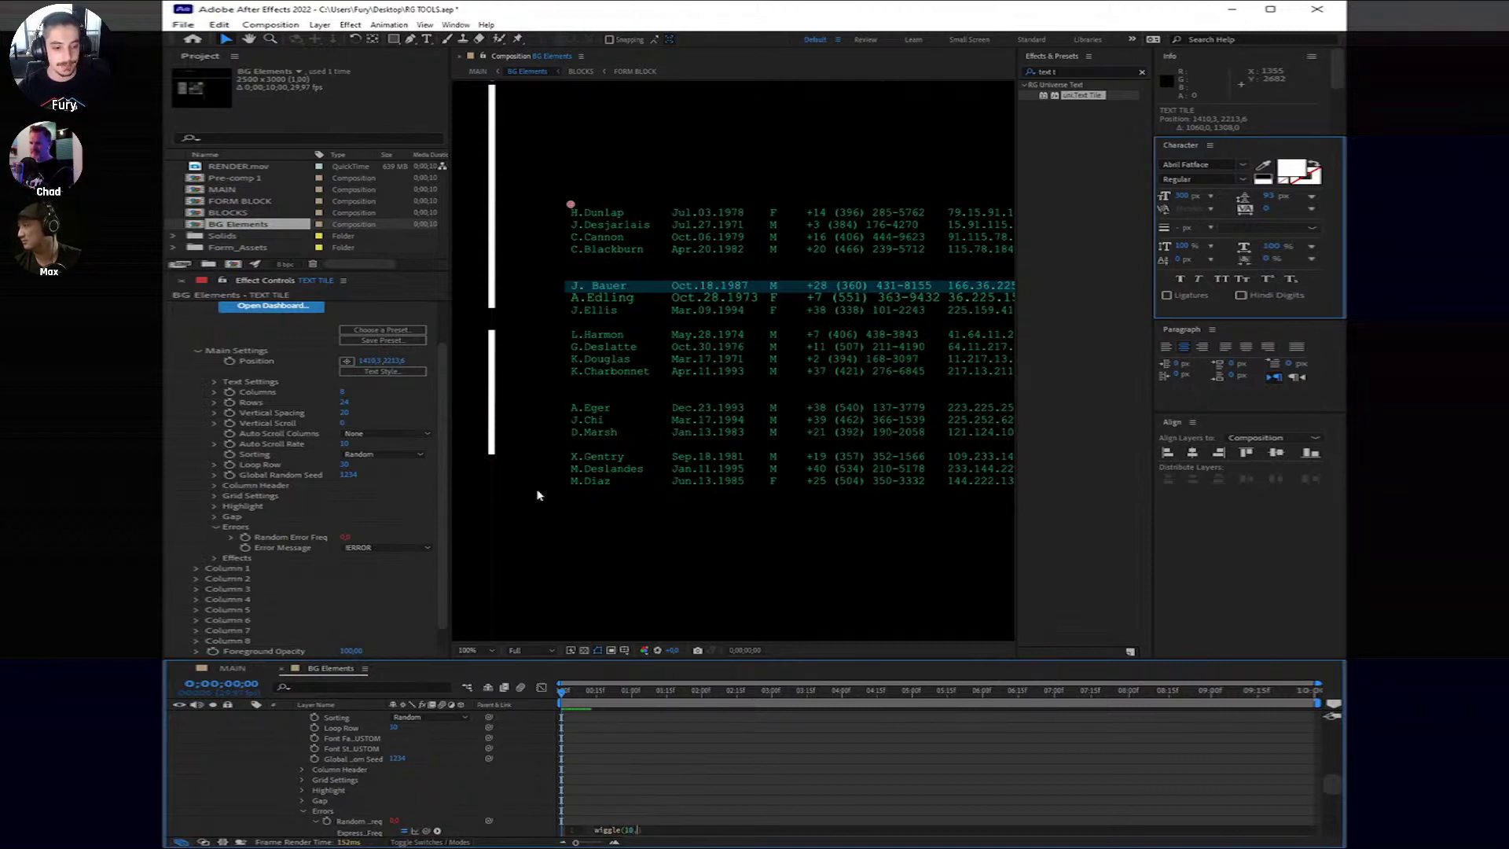
{"action": "type", "text": ","}
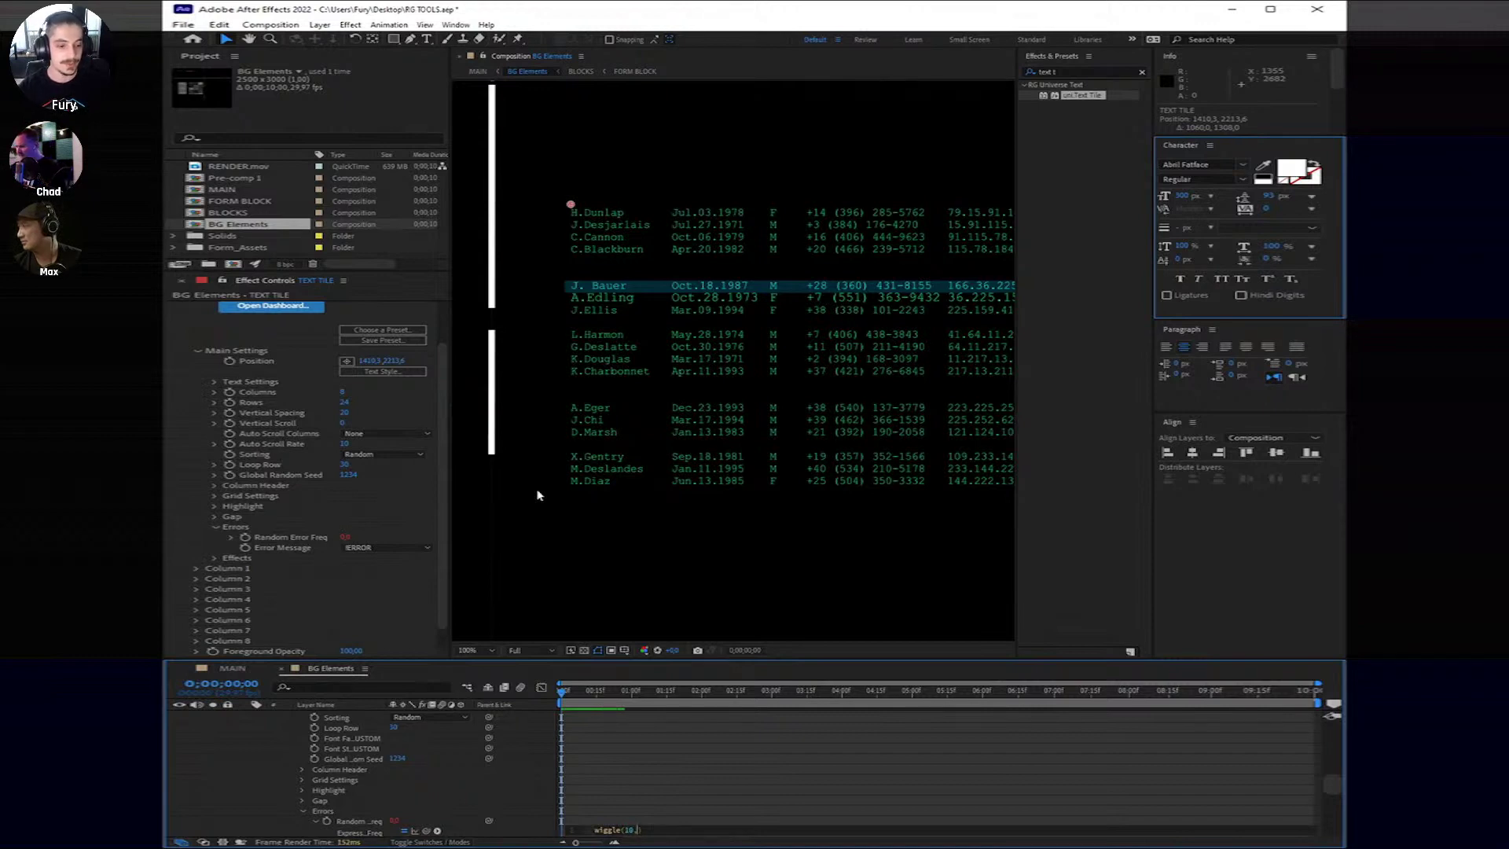
{"action": "type", "text": "50"}
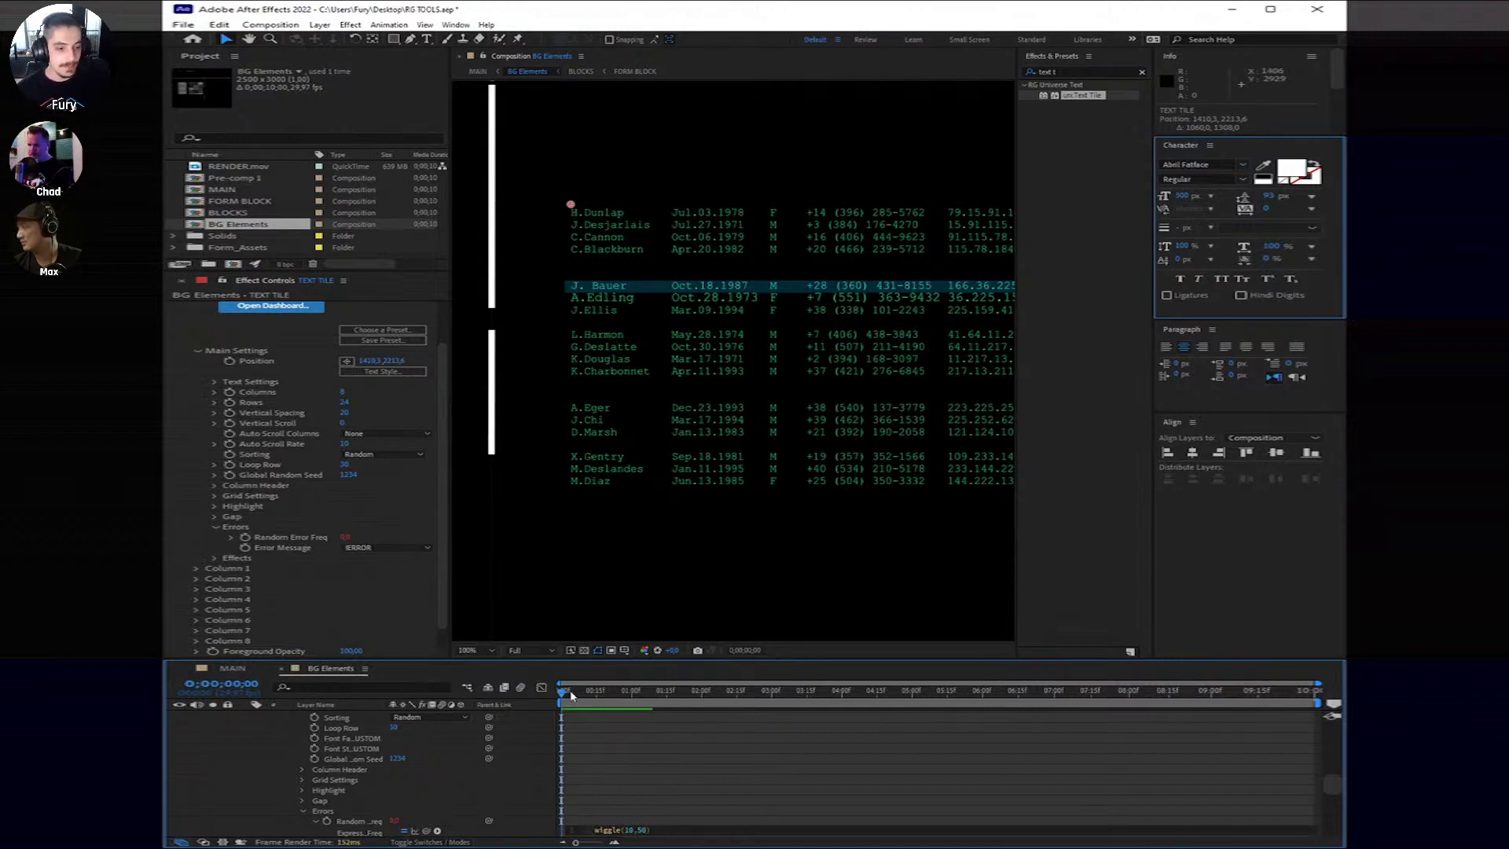
{"action": "left_click", "coordinate": [567, 686]}
{"action": "key", "text": "space"}
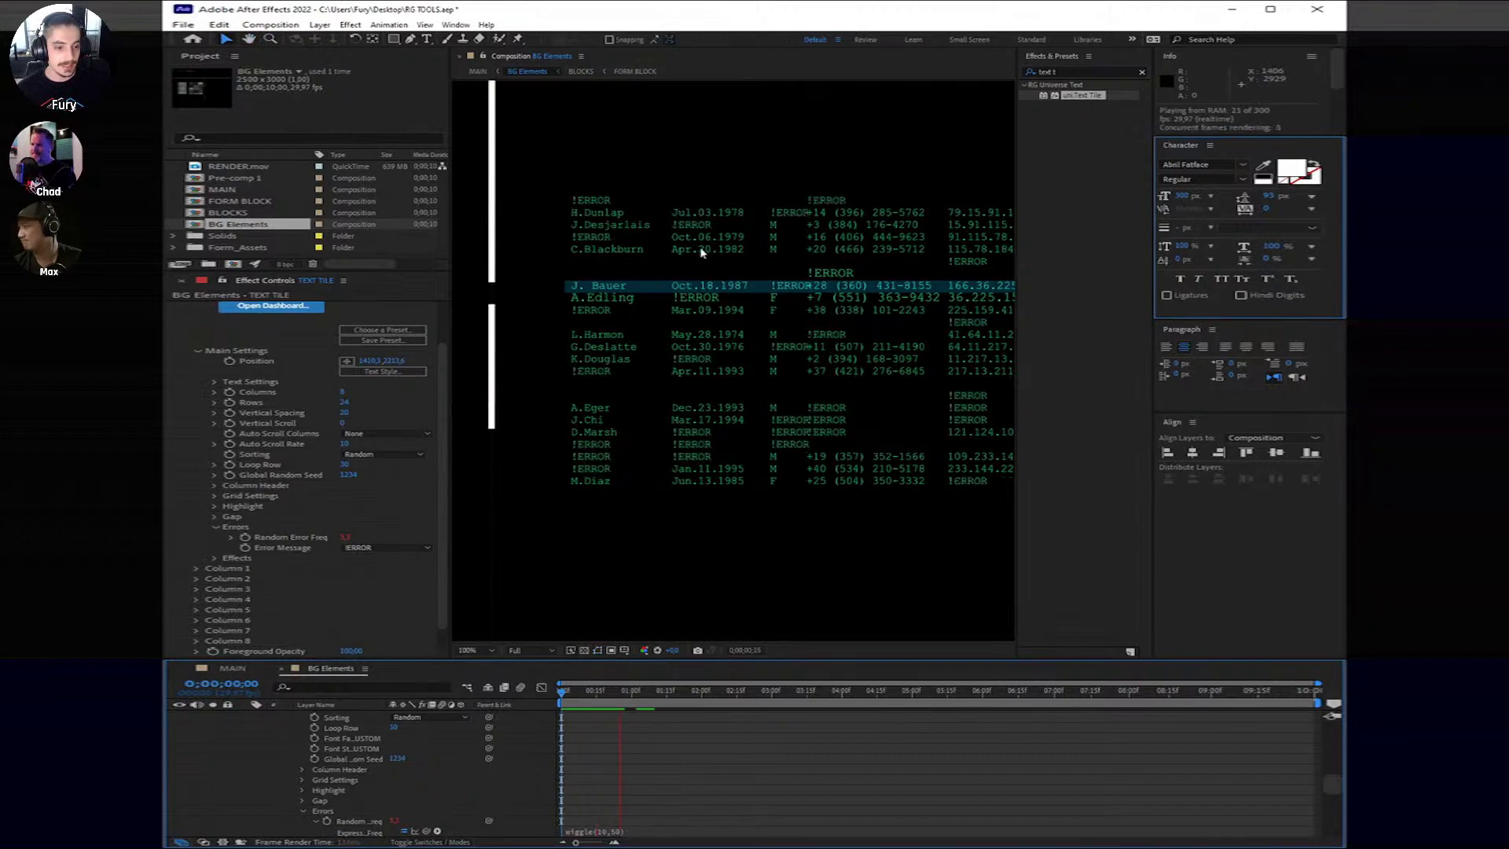
{"action": "left_click", "coordinate": [570, 203]}
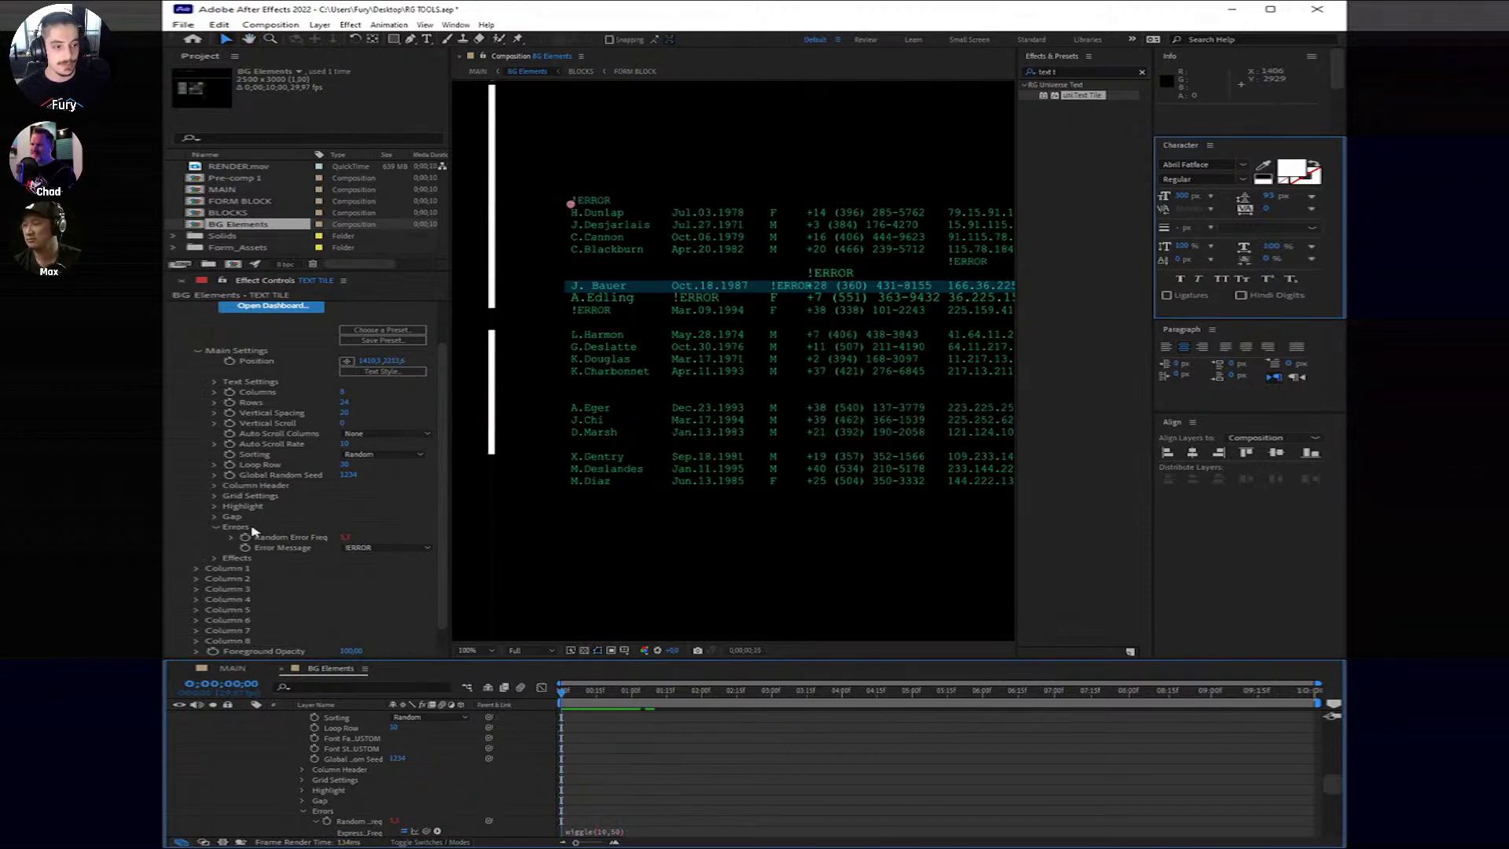
Step: Try a different gap value and switching Enable Gap off in the Text Tile's Gap settings
{"action": "left_click", "coordinate": [214, 517]}
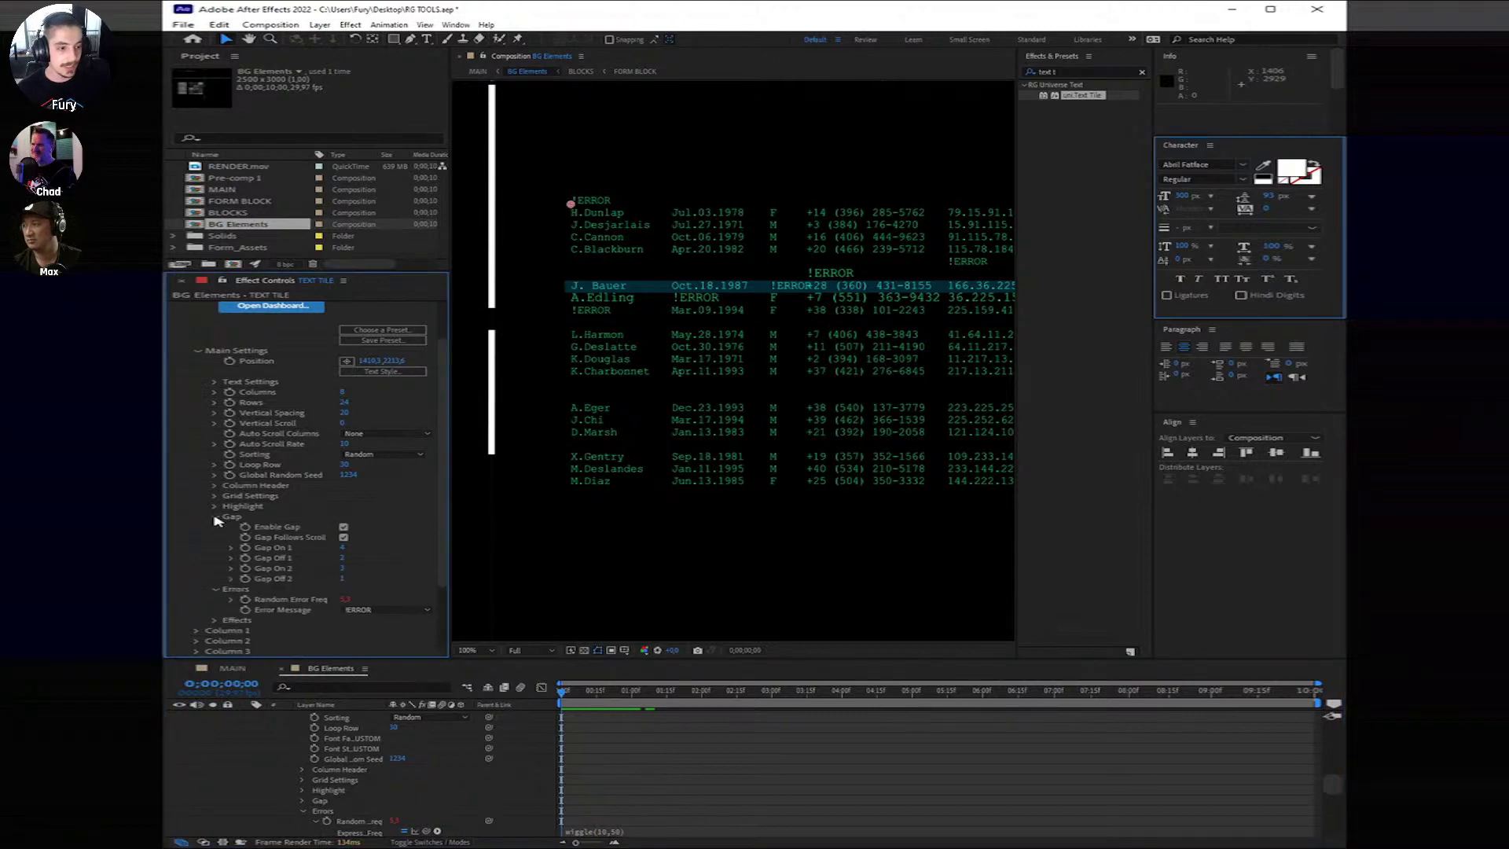
{"action": "left_click_drag", "start_coordinate": [351, 556], "coordinate": [361, 556]}
{"action": "key", "text": "ctrl+z"}
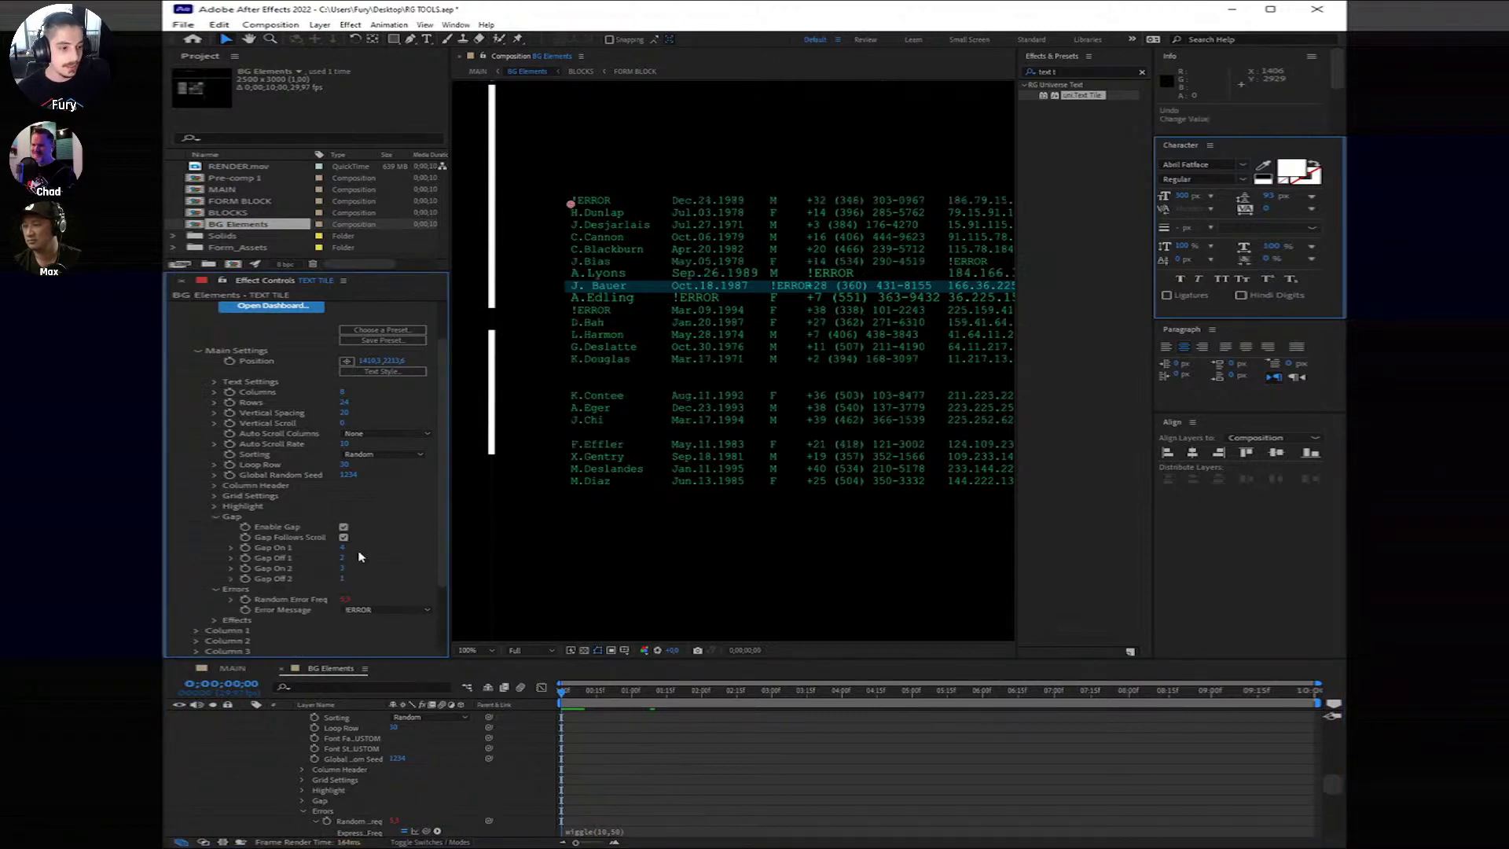
{"action": "left_click", "coordinate": [343, 528]}
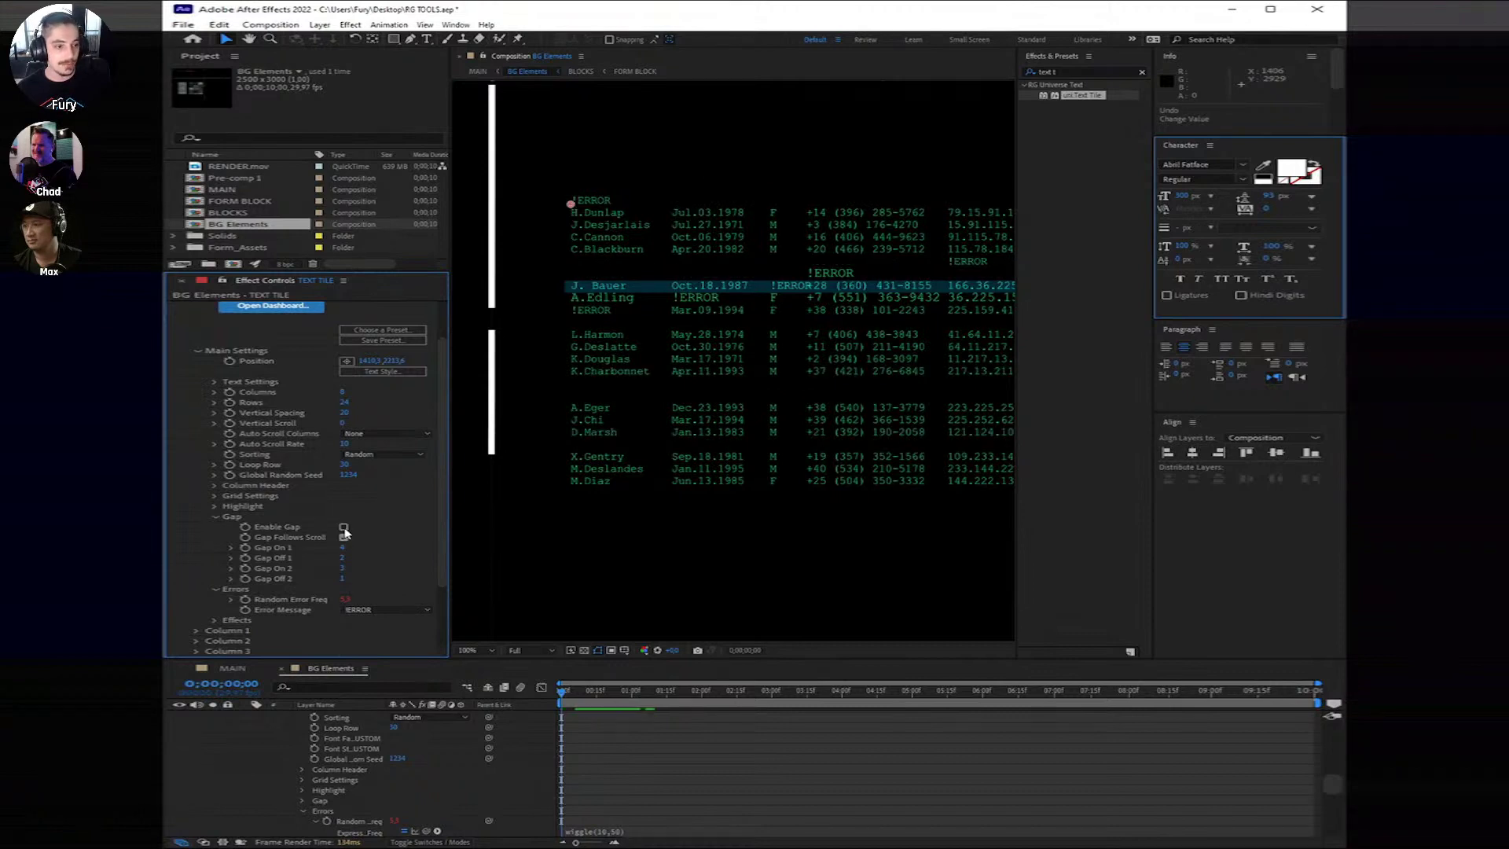
{"action": "left_click", "coordinate": [343, 528]}
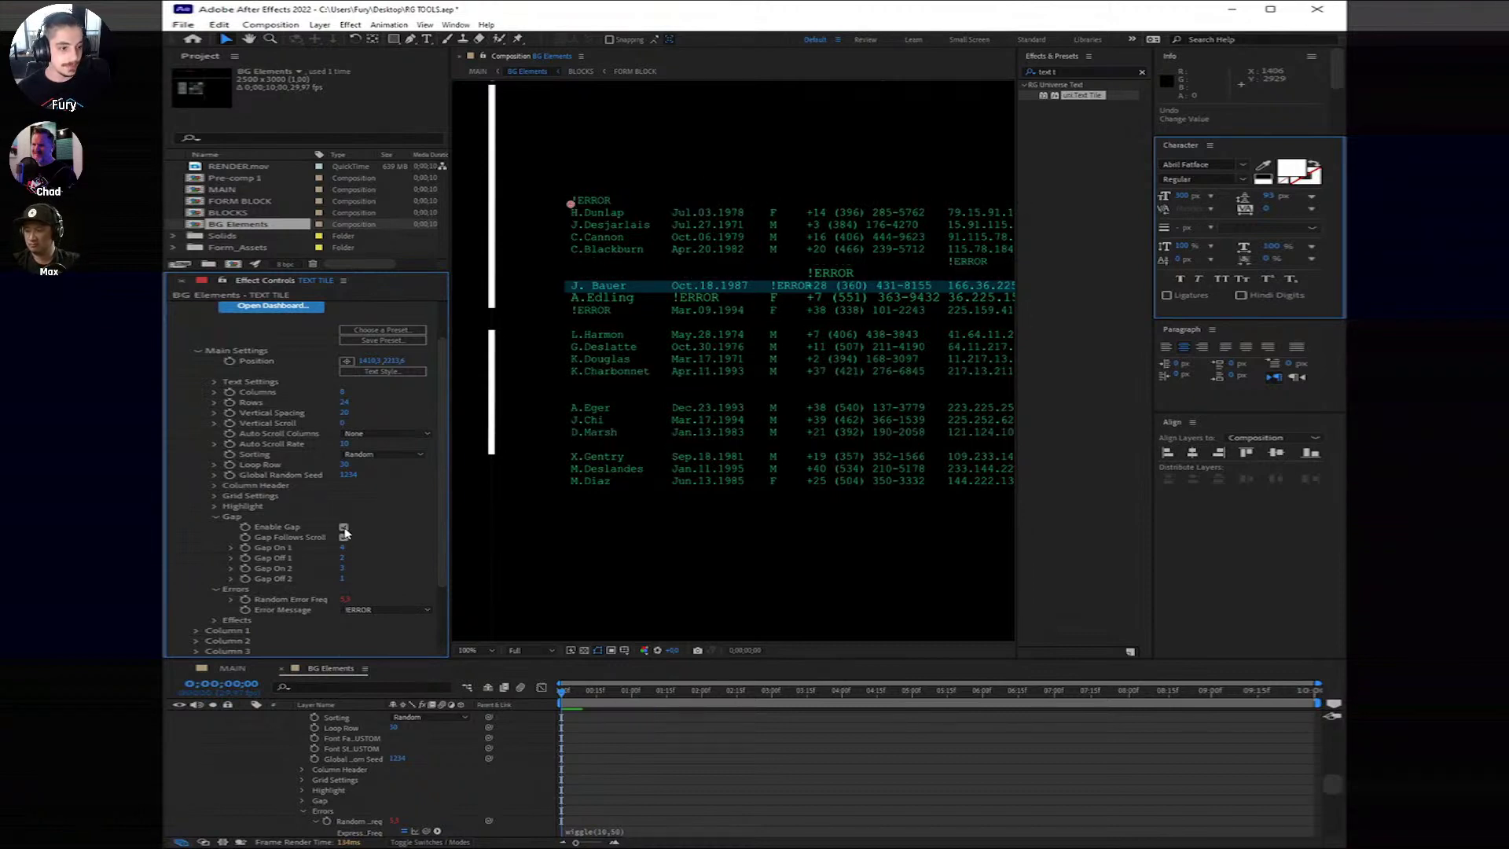
{"action": "left_click", "coordinate": [215, 517]}
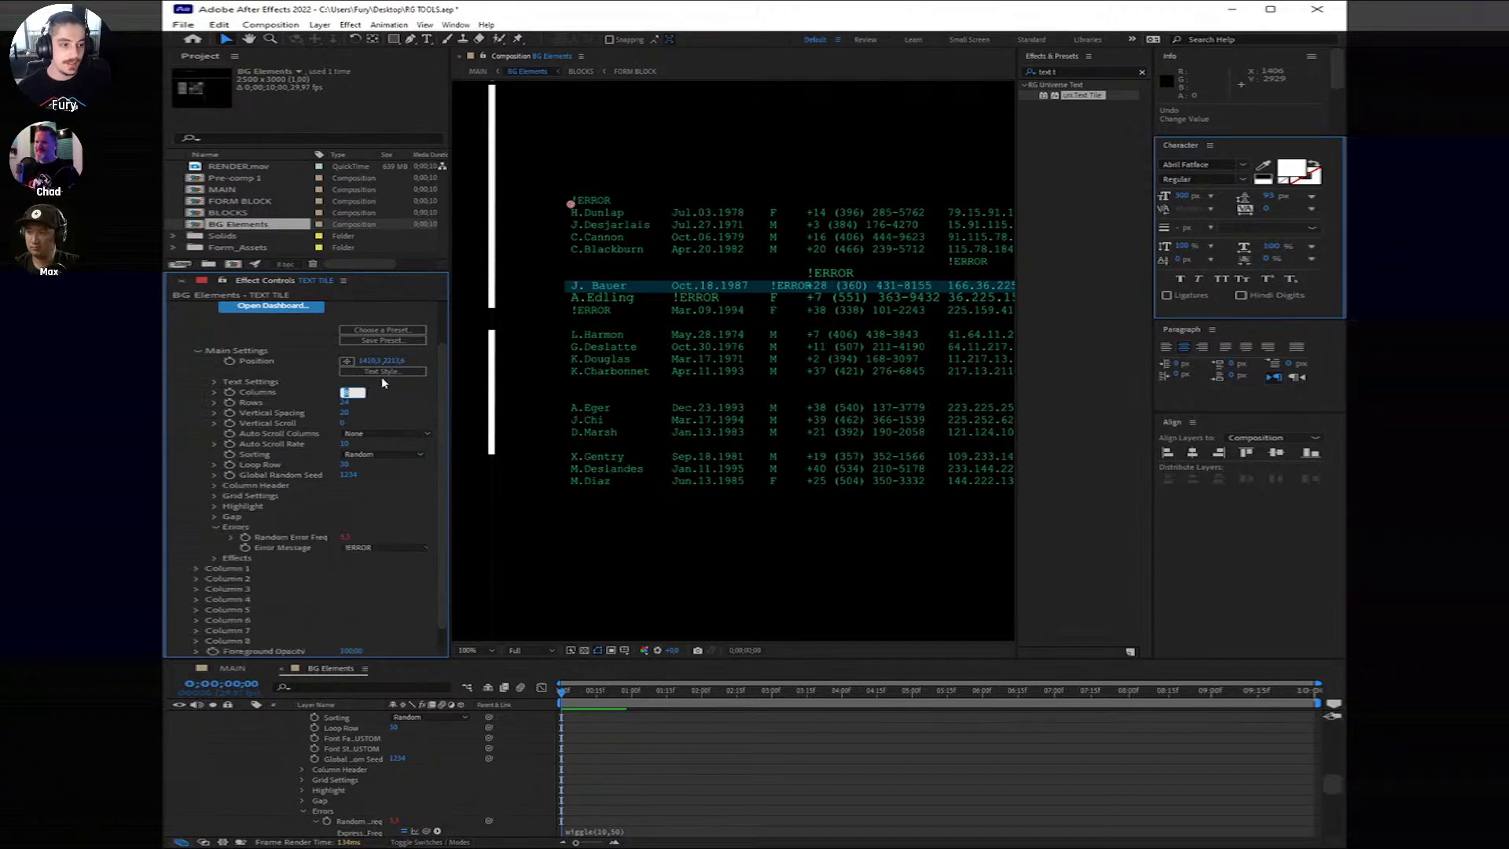
Step: Try the Text Tile table with 4 columns and check how it fits in the composition
{"action": "left_click", "coordinate": [343, 392]}
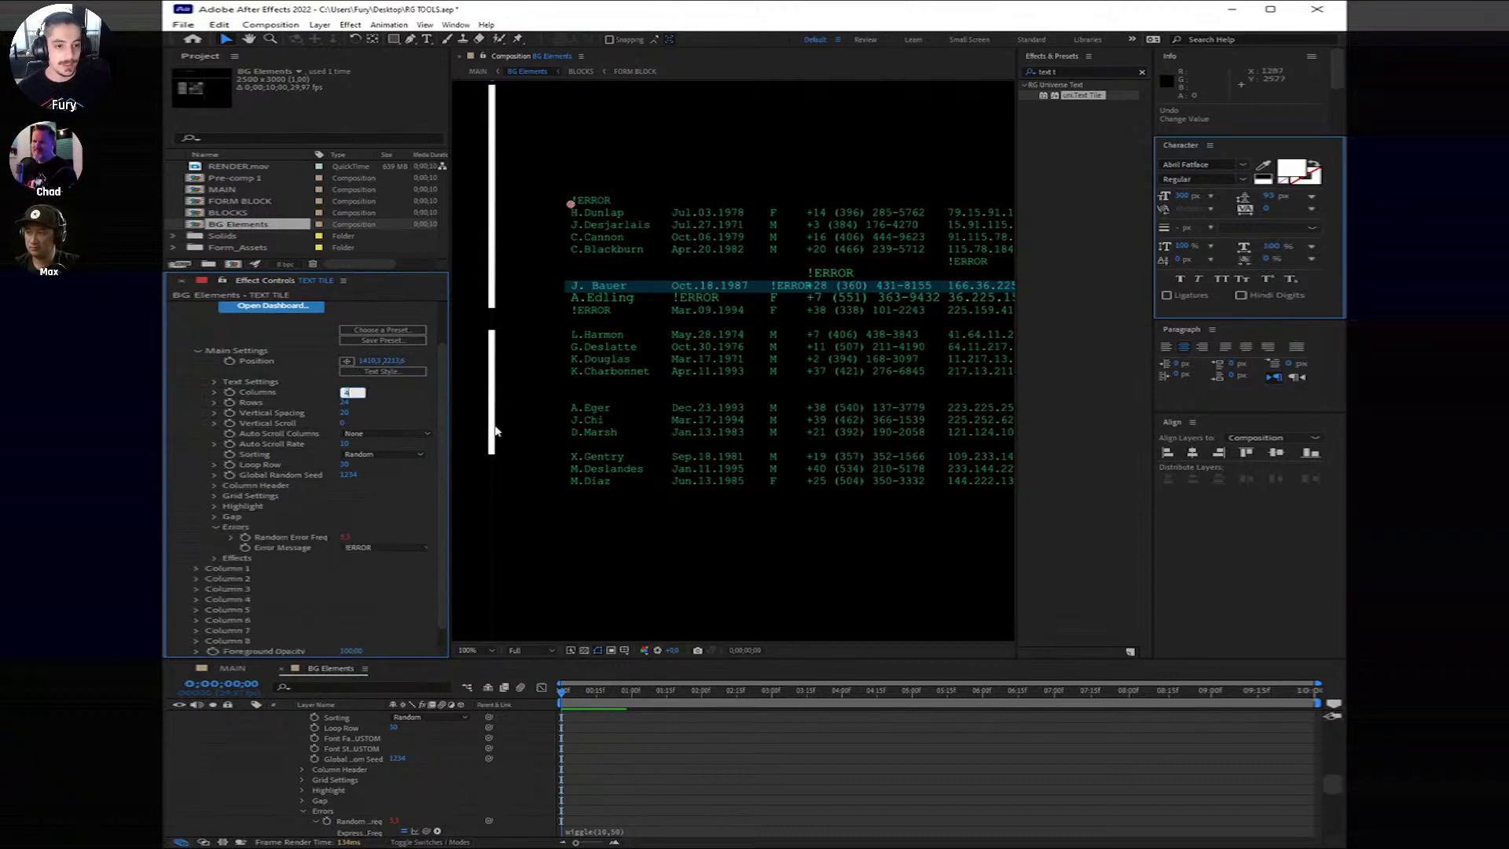
{"action": "key", "text": "Return"}
{"action": "key", "text": "comma"}
{"action": "key", "text": "comma"}
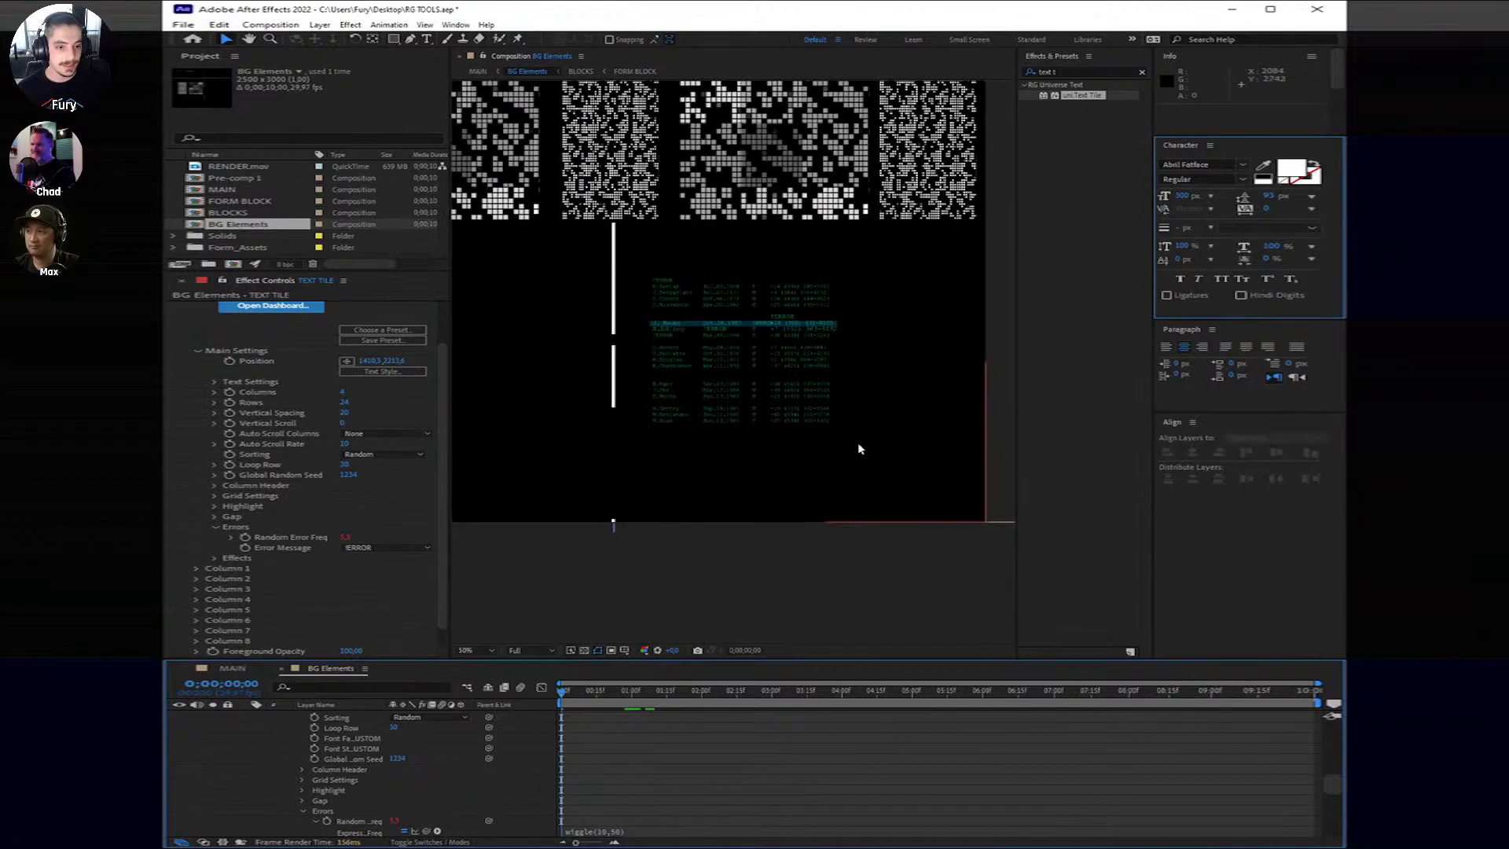
{"action": "key", "text": "period"}
{"action": "key", "text": "period"}
Step: Set the Text Tile's number of columns to 5
{"action": "left_click", "coordinate": [343, 392]}
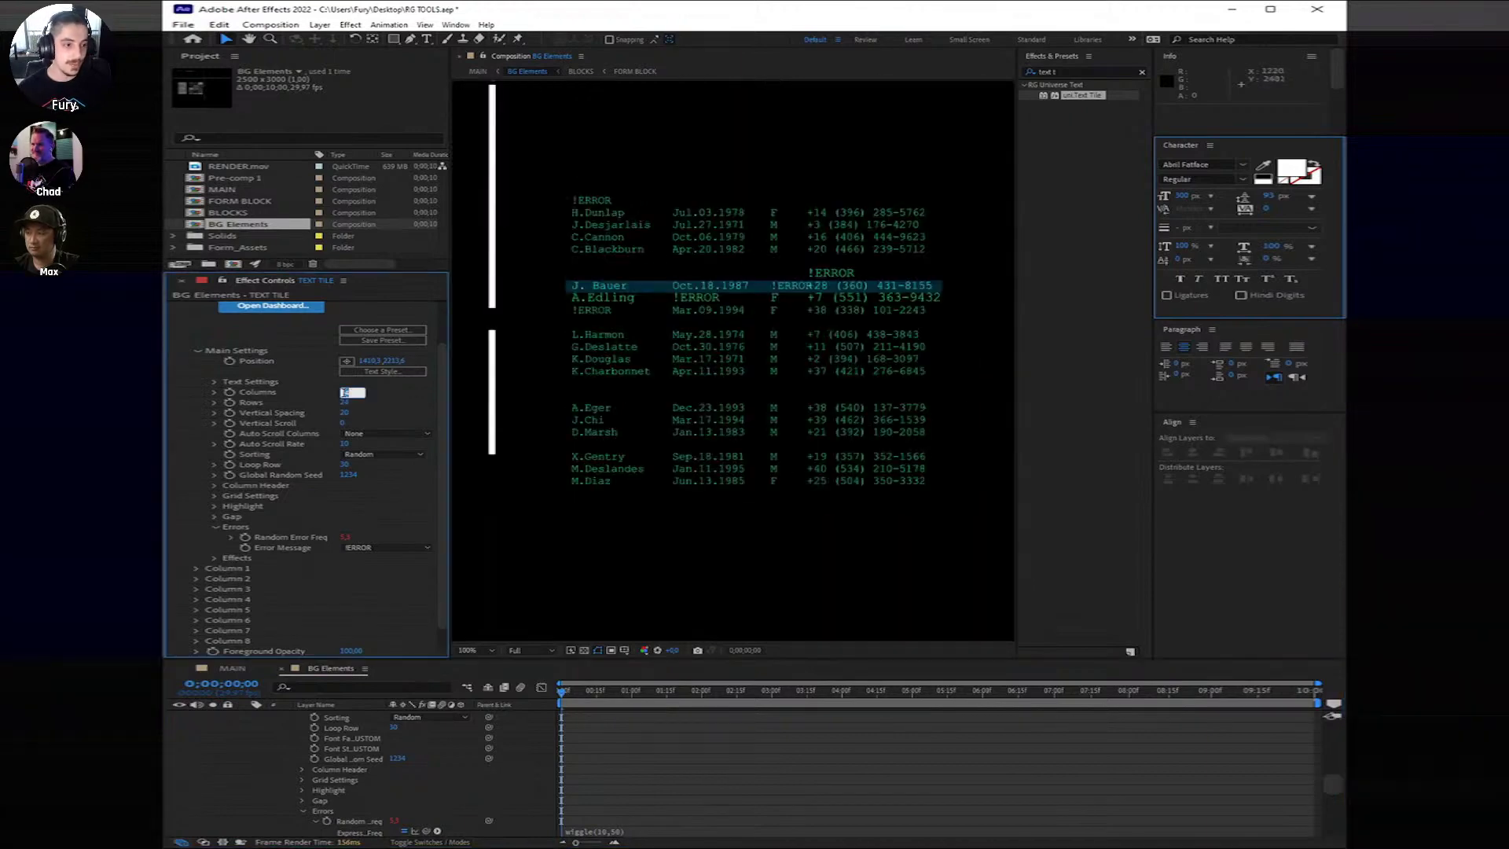
{"action": "type", "text": "5"}
{"action": "key", "text": "Return"}
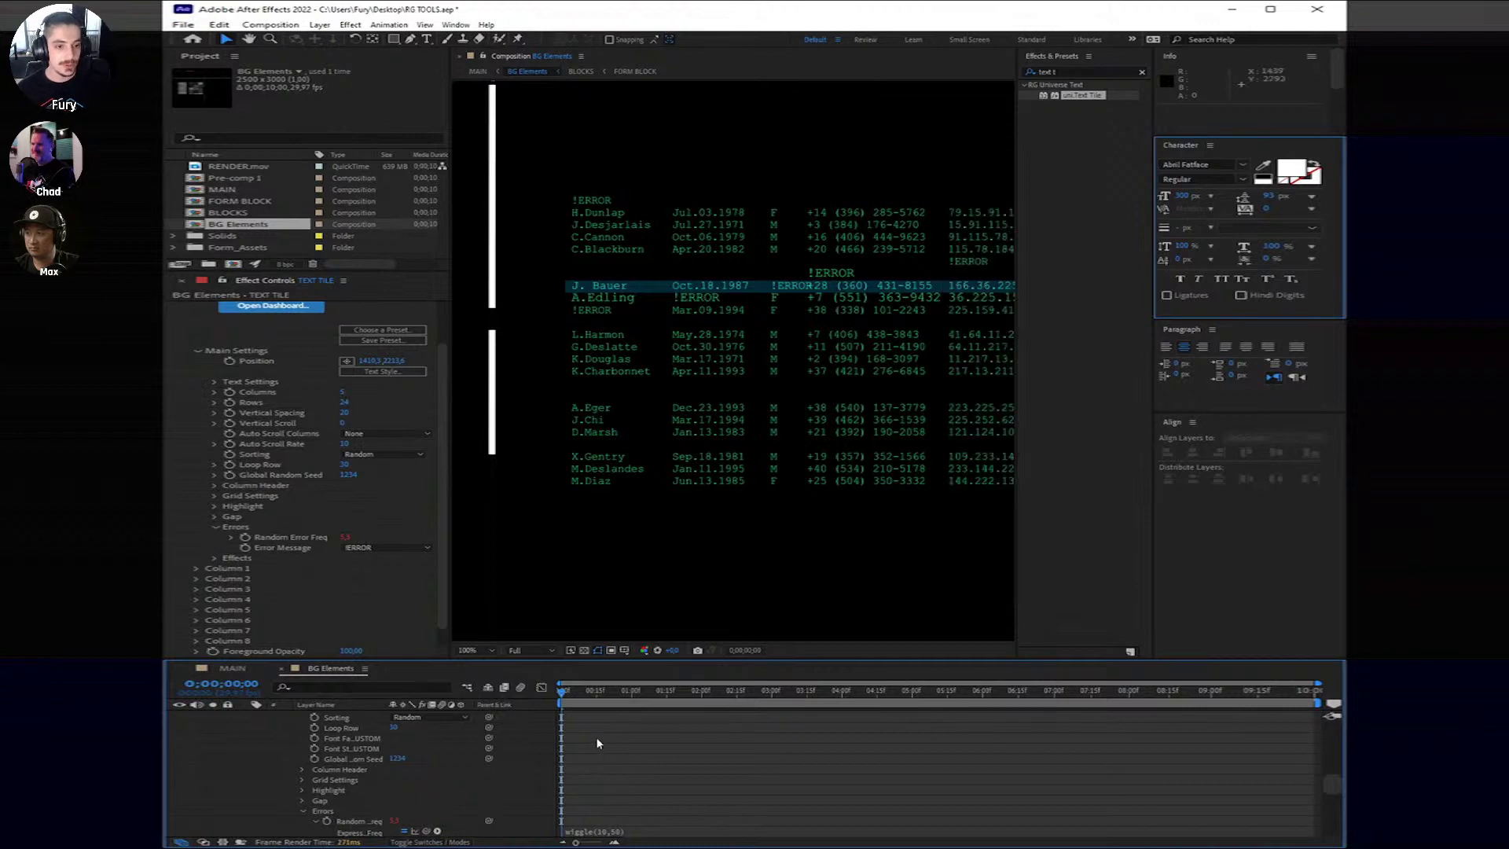
Step: Apply the 12 Hour Time preset to Column 1 of the Text Tile and collapse the layer's properties in the timeline
{"action": "mouse_move", "coordinate": [750, 458]}
{"action": "left_mouse_down"}
{"action": "mouse_move", "coordinate": [633, 497]}
{"action": "mouse_move", "coordinate": [742, 437]}
{"action": "left_mouse_up"}
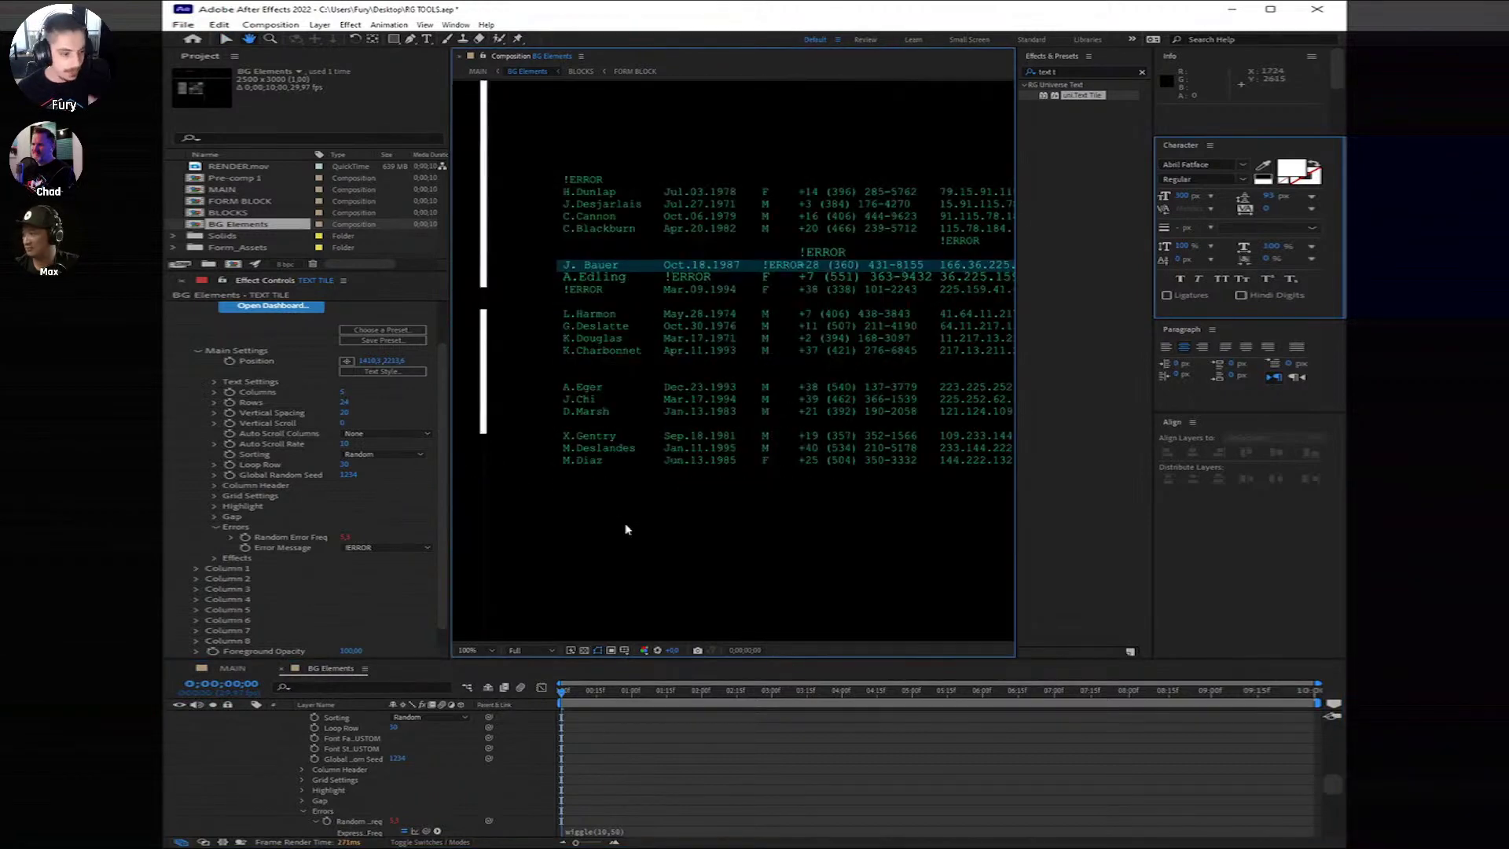
{"action": "left_click", "coordinate": [197, 568]}
{"action": "scroll", "coordinate": [203, 577], "scroll_direction": "down", "scroll_amount": 5}
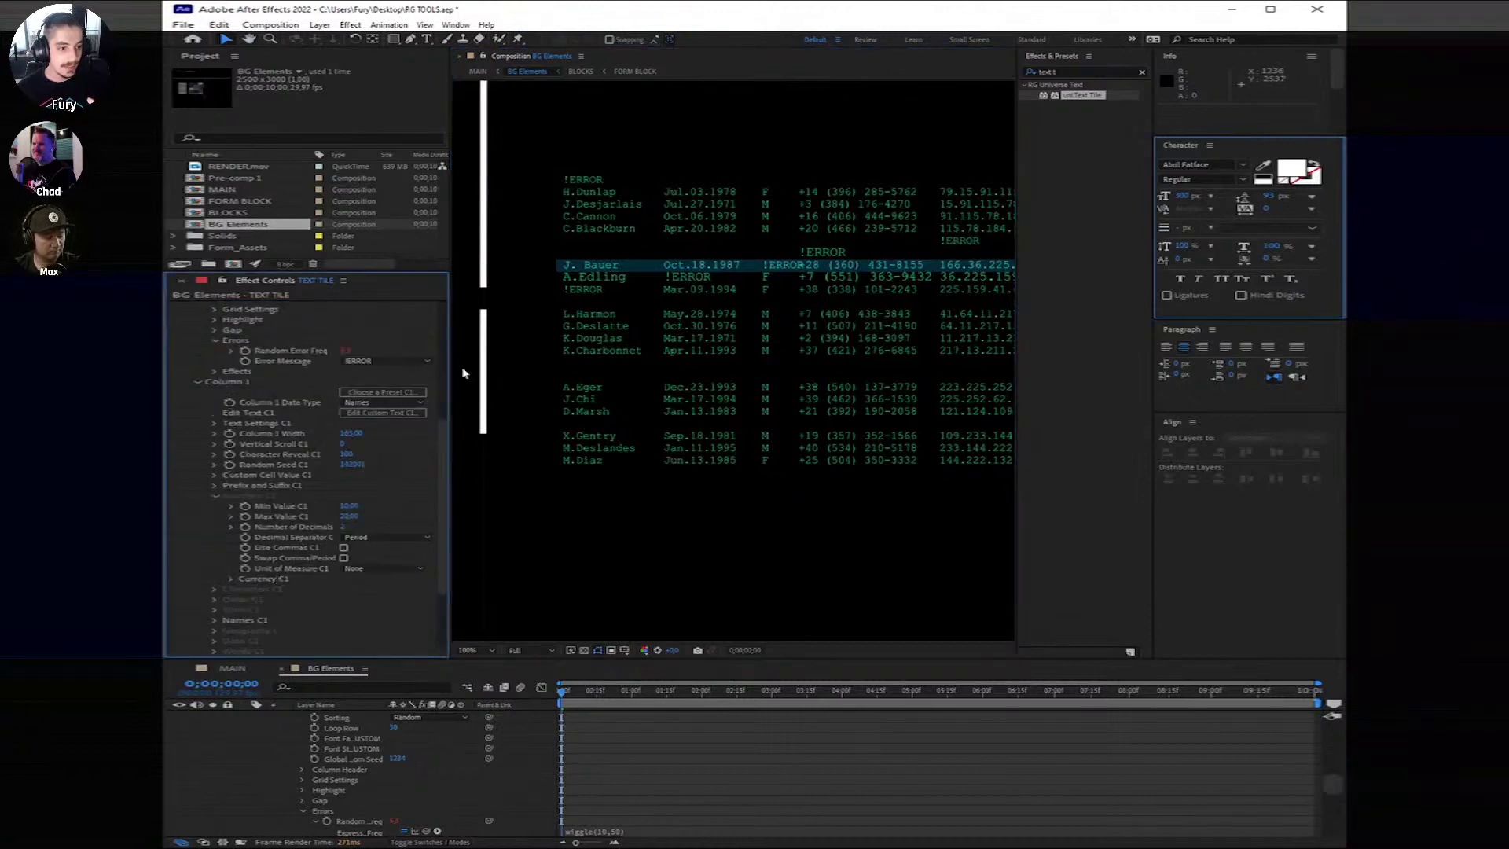
{"action": "left_click", "coordinate": [385, 392]}
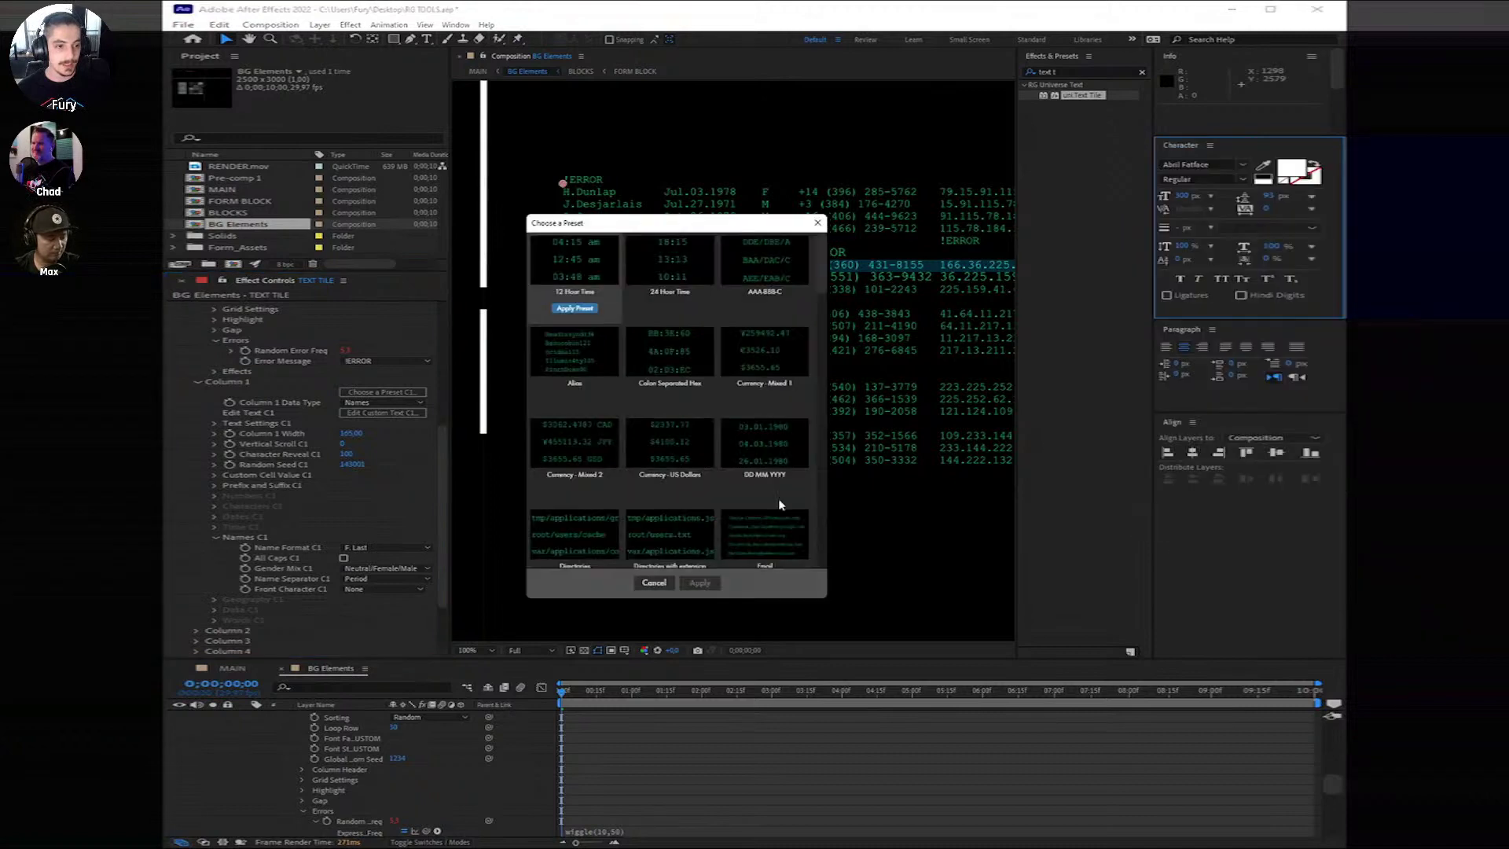
{"action": "mouse_move", "coordinate": [659, 381]}
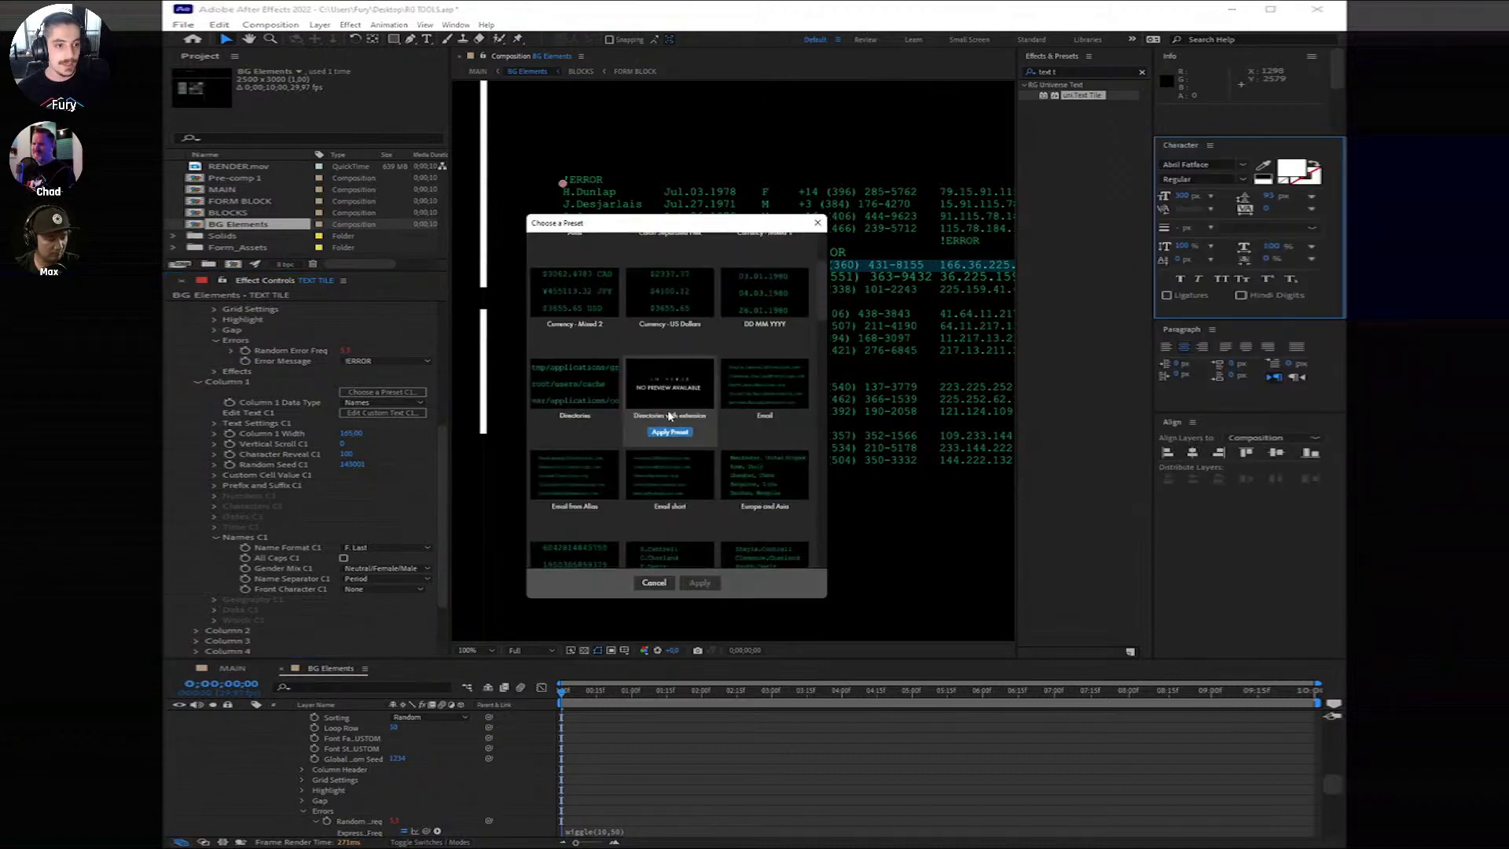
{"action": "scroll", "coordinate": [629, 393], "scroll_direction": "up", "scroll_amount": 3}
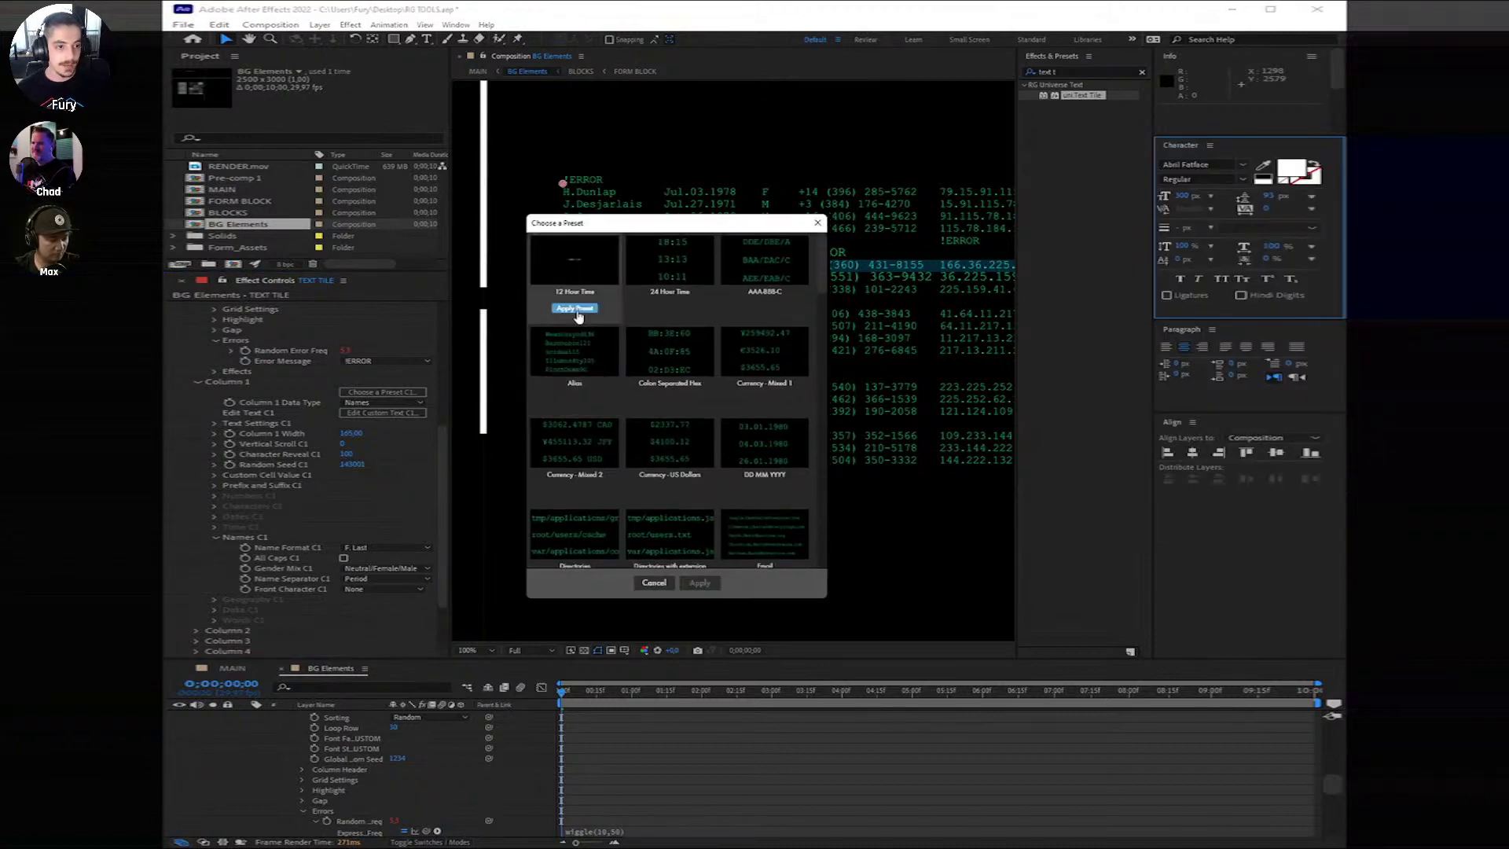
{"action": "left_click", "coordinate": [577, 310]}
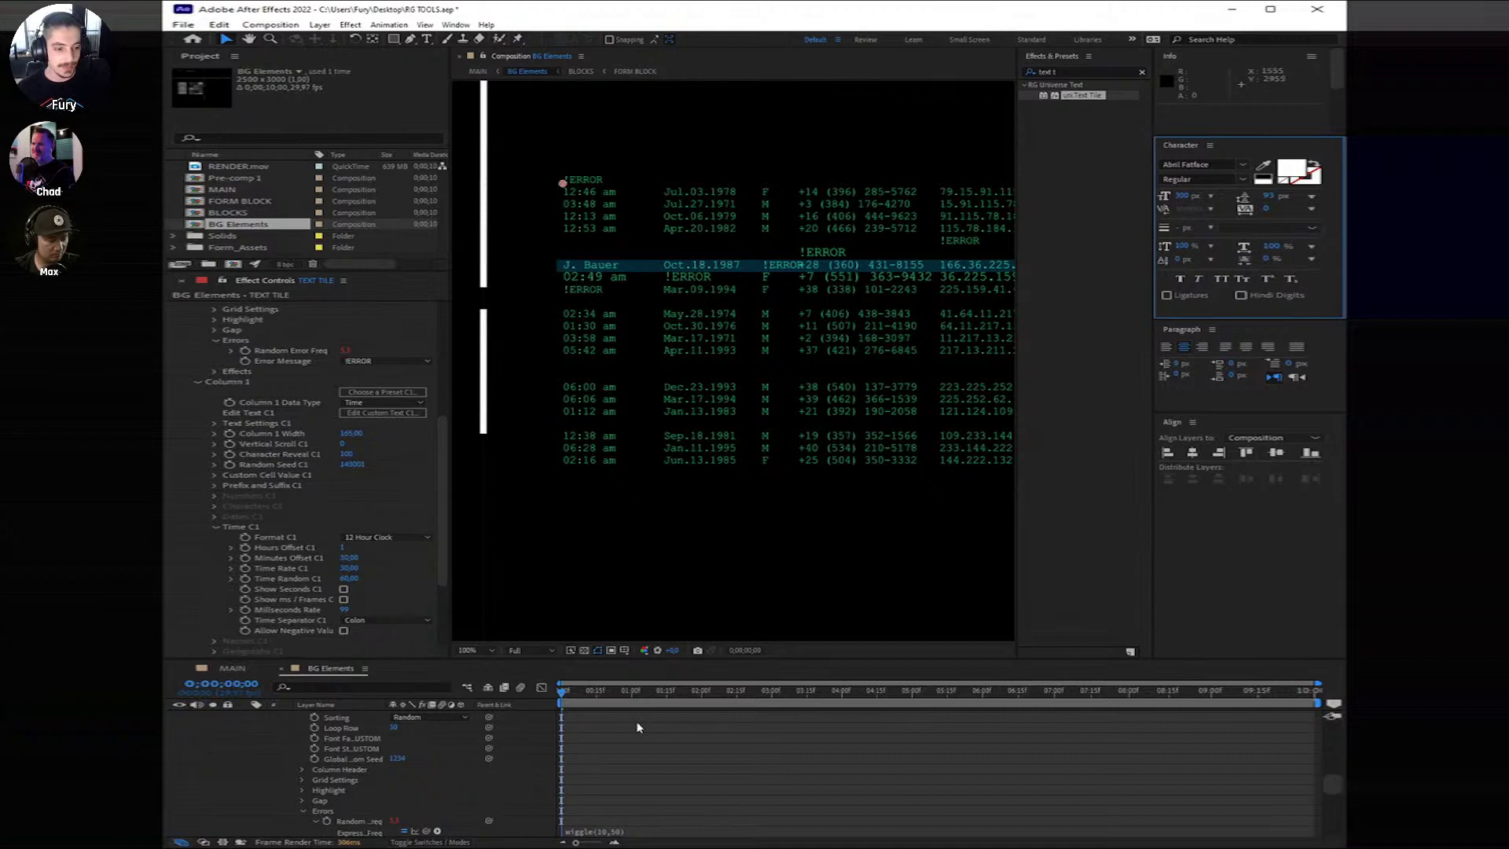
{"action": "scroll", "coordinate": [617, 732], "scroll_direction": "up", "scroll_amount": 5}
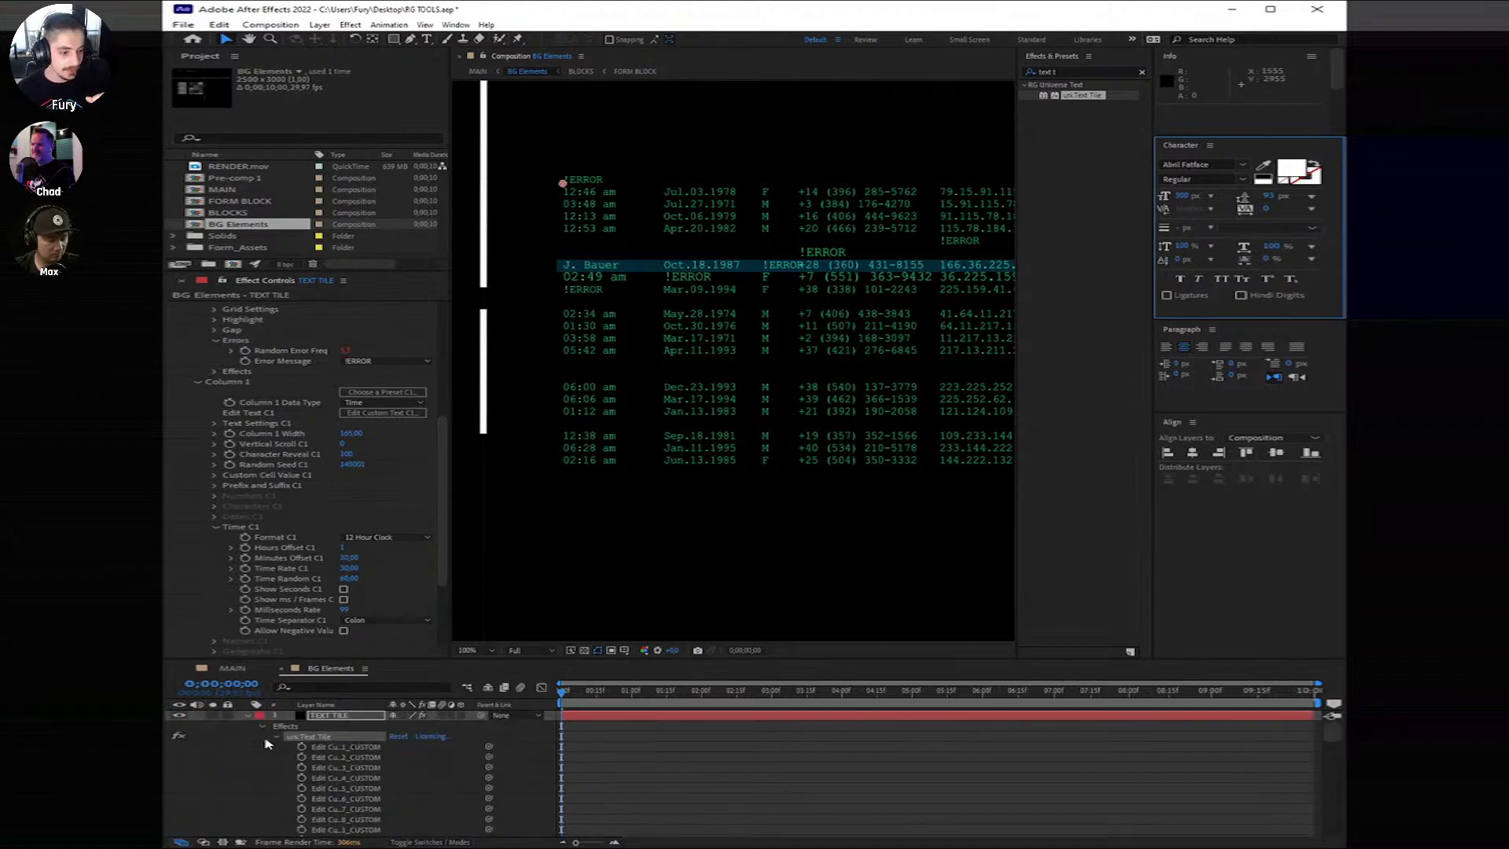
{"action": "left_click", "coordinate": [248, 715]}
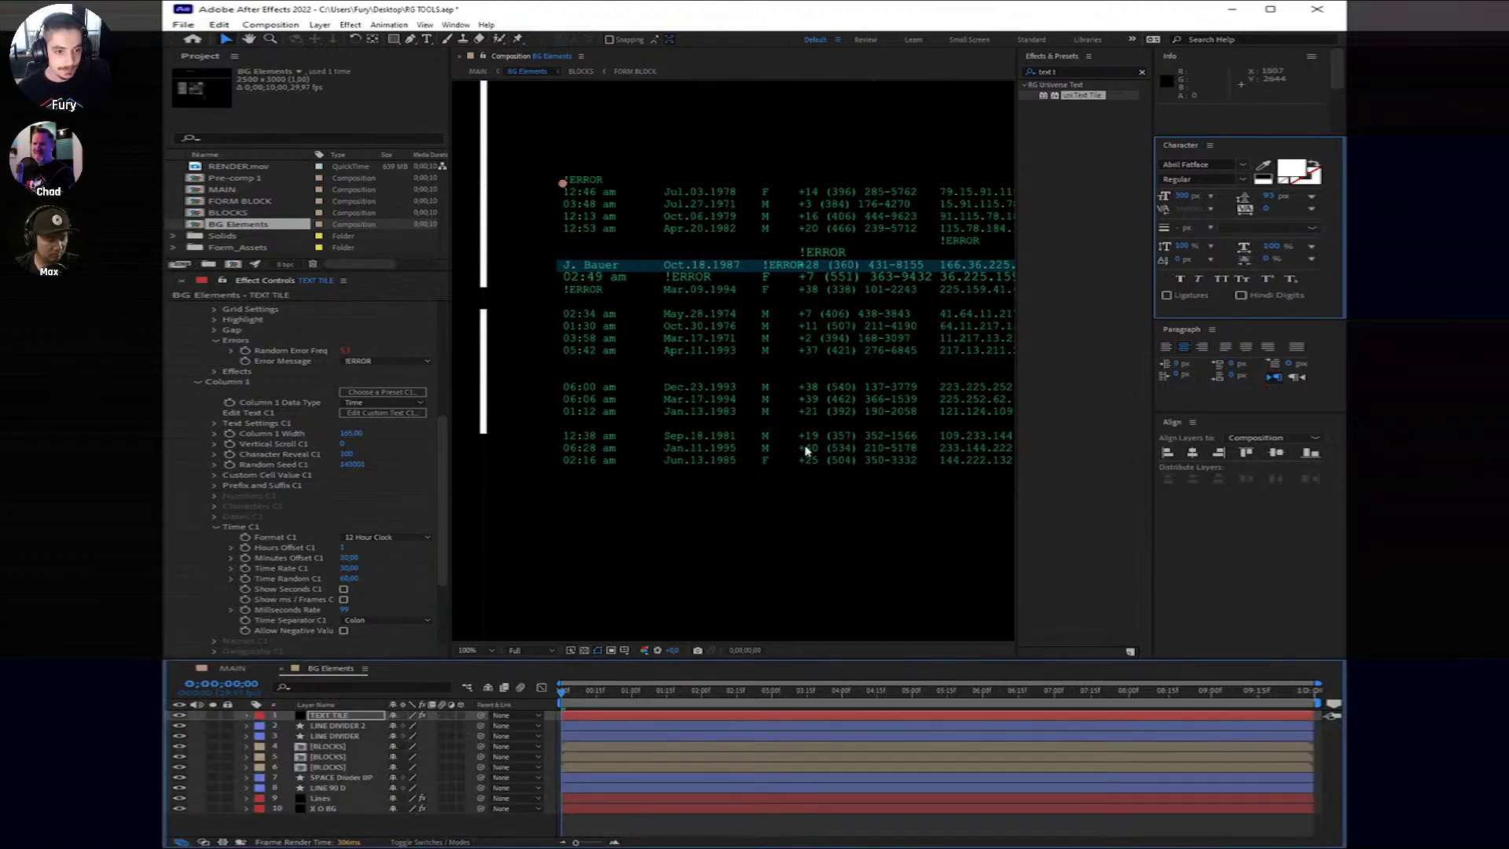
Step: Move the text tile closer to the vertical divider and the blocks above, to about position 1386, 2170
{"action": "left_click_drag", "start_coordinate": [765, 449], "coordinate": [803, 550]}
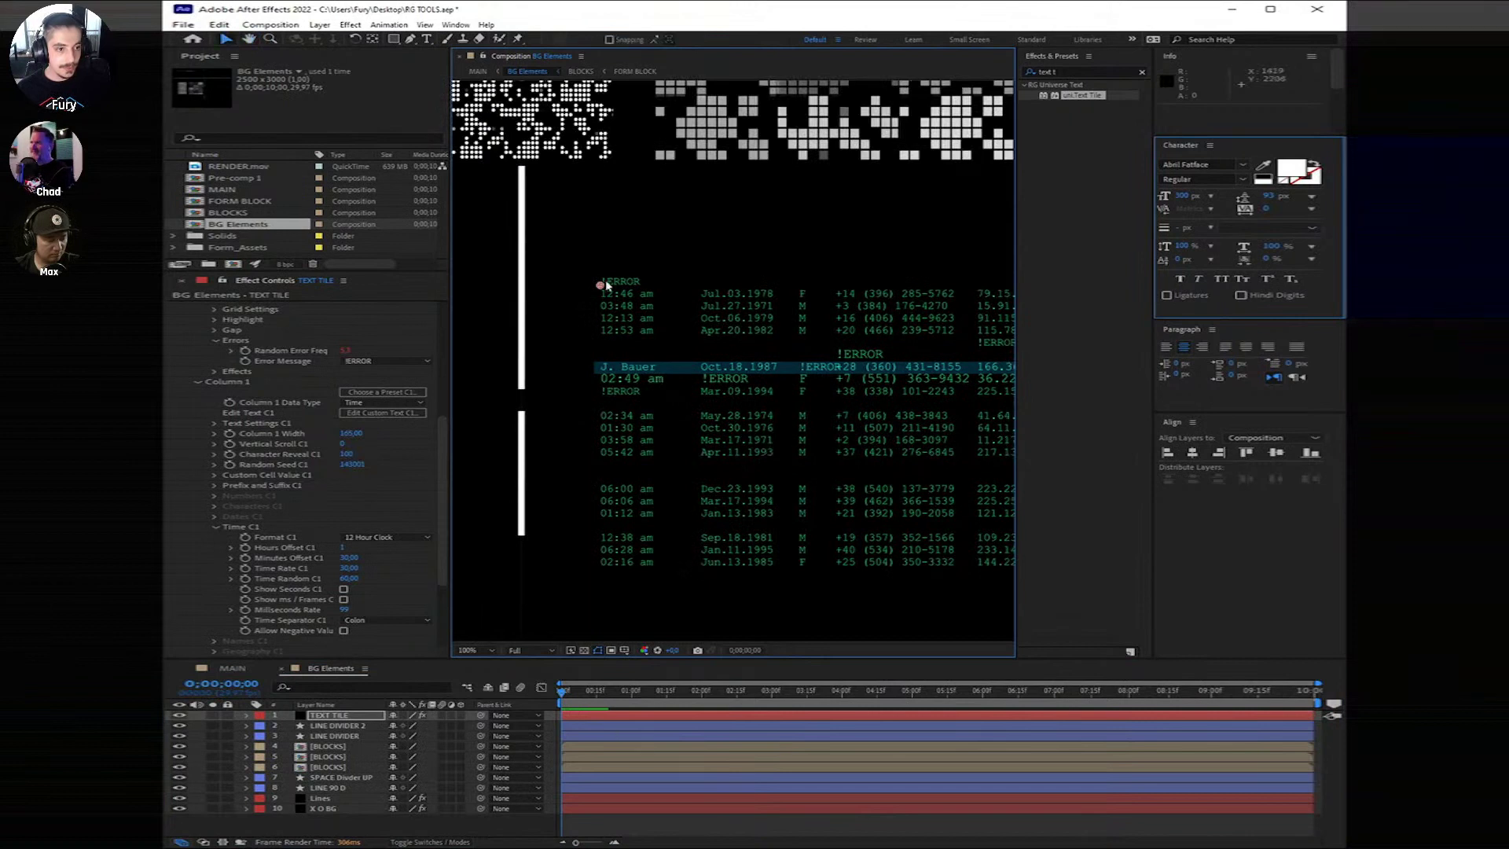
{"action": "left_click_drag", "start_coordinate": [561, 272], "coordinate": [543, 256]}
{"action": "scroll", "coordinate": [719, 300], "scroll_direction": "down", "scroll_amount": 2}
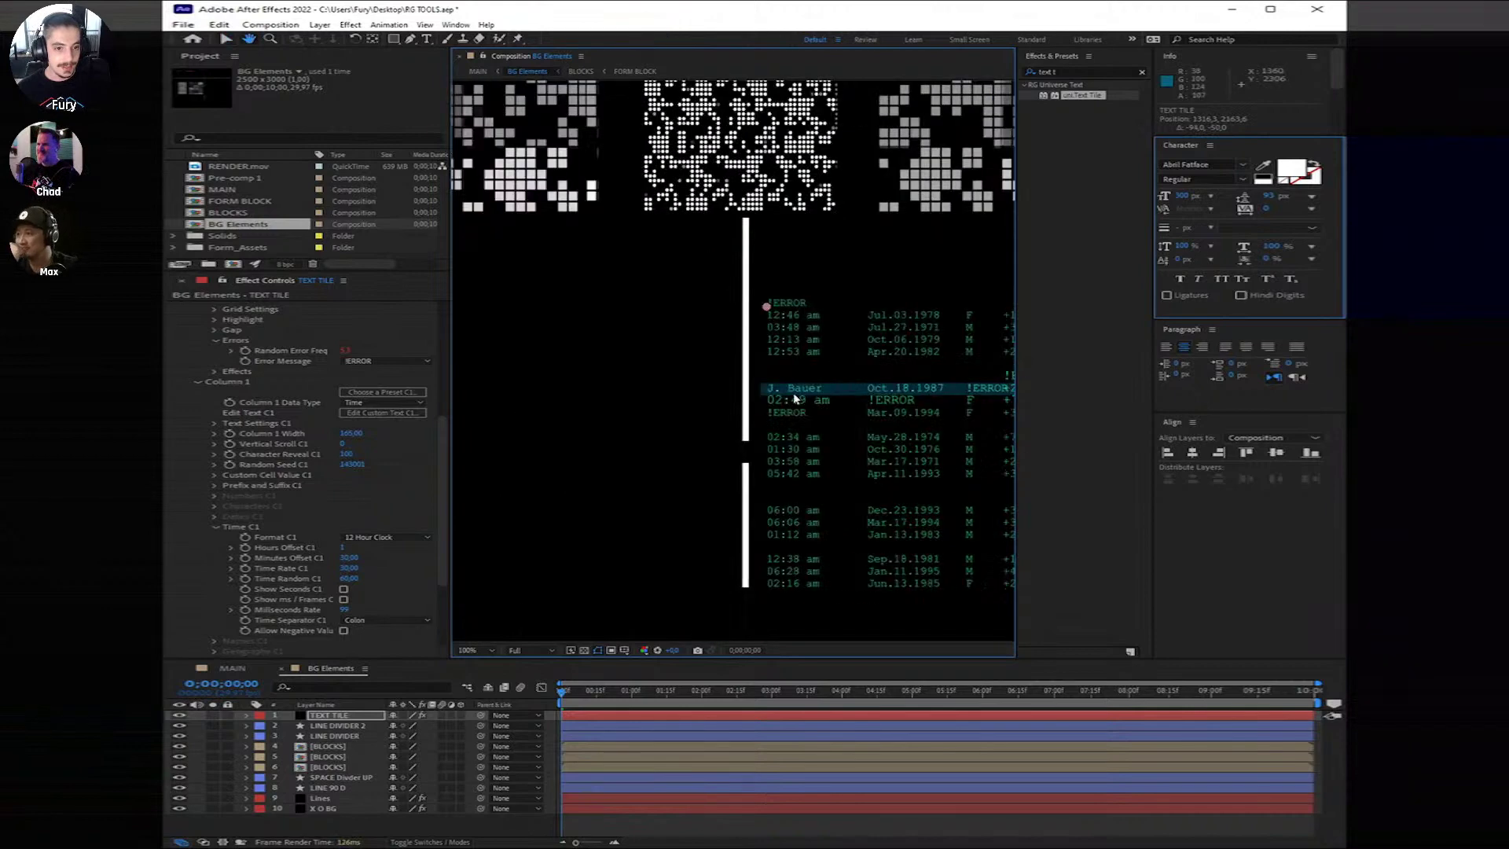
{"action": "key", "text": "v"}
{"action": "left_click_drag", "start_coordinate": [667, 327], "coordinate": [689, 327]}
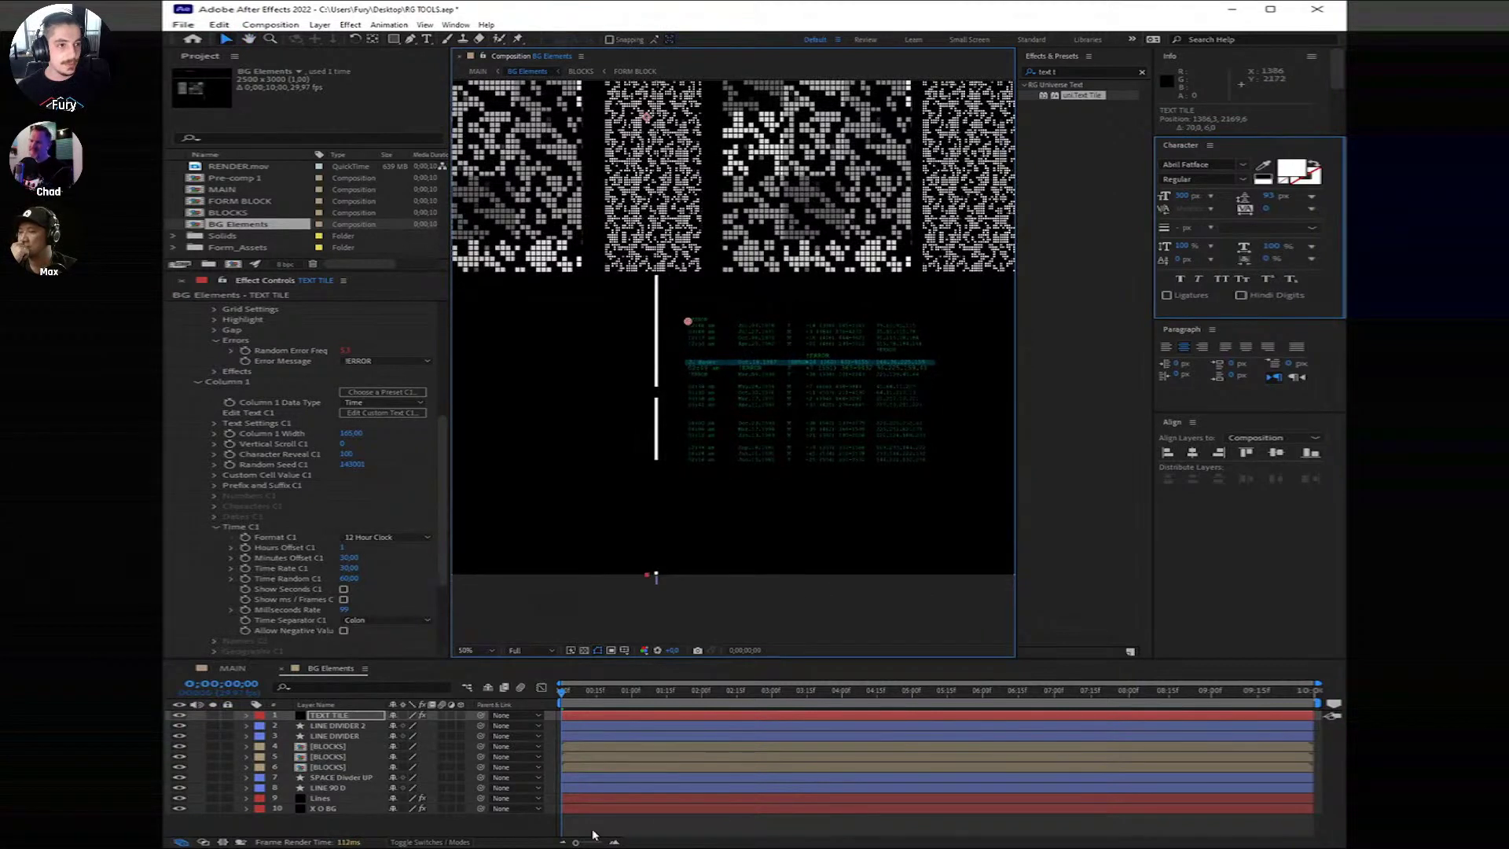
Step: Draw a white-filled rectangle around the text table as a new shape layer and expand the rectangle's stroke and fill properties
{"action": "left_click", "coordinate": [593, 834]}
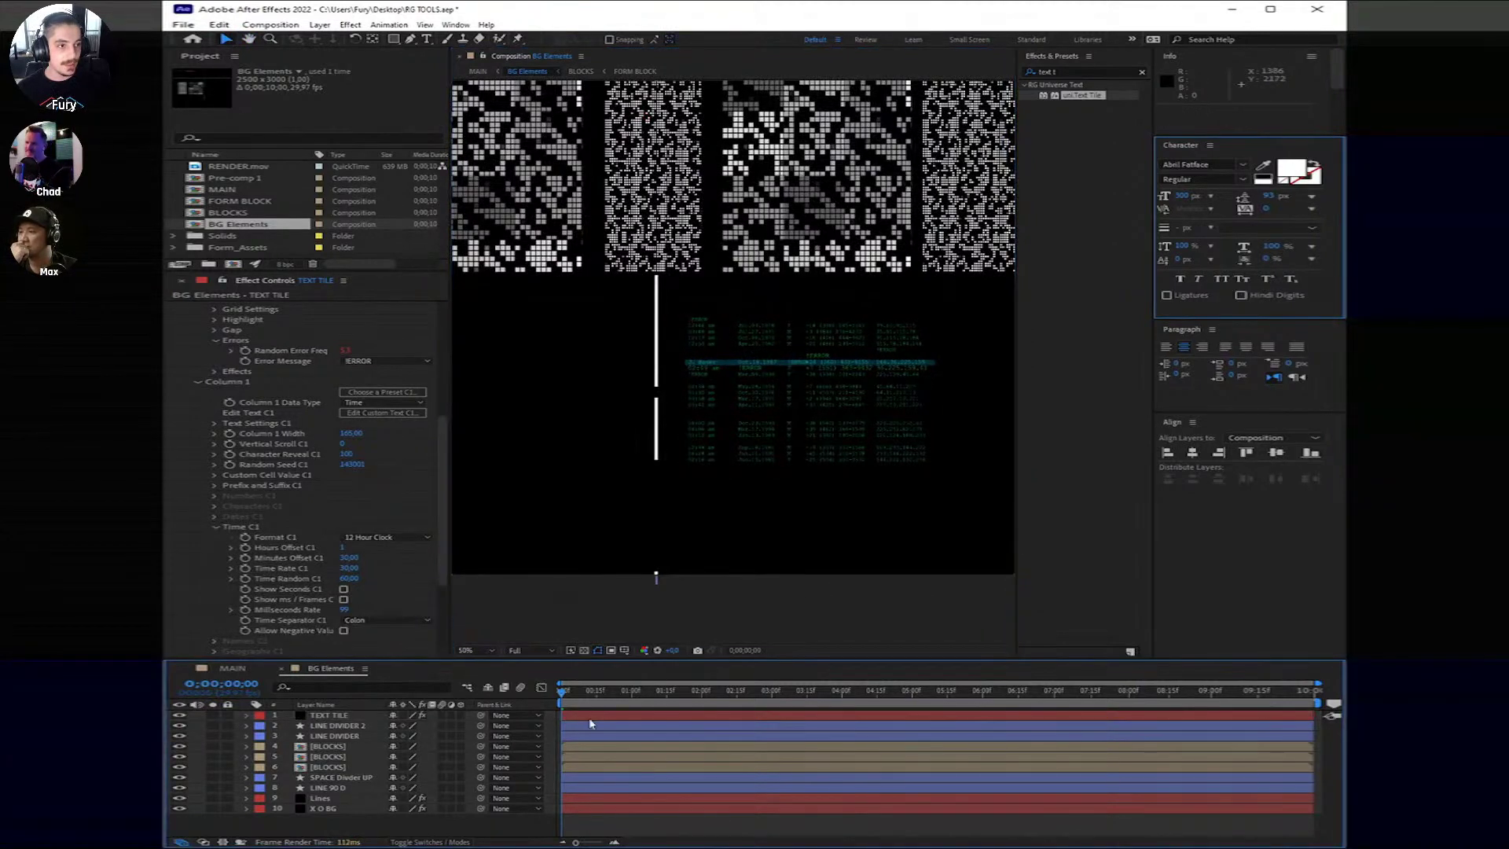
{"action": "left_click", "coordinate": [393, 39]}
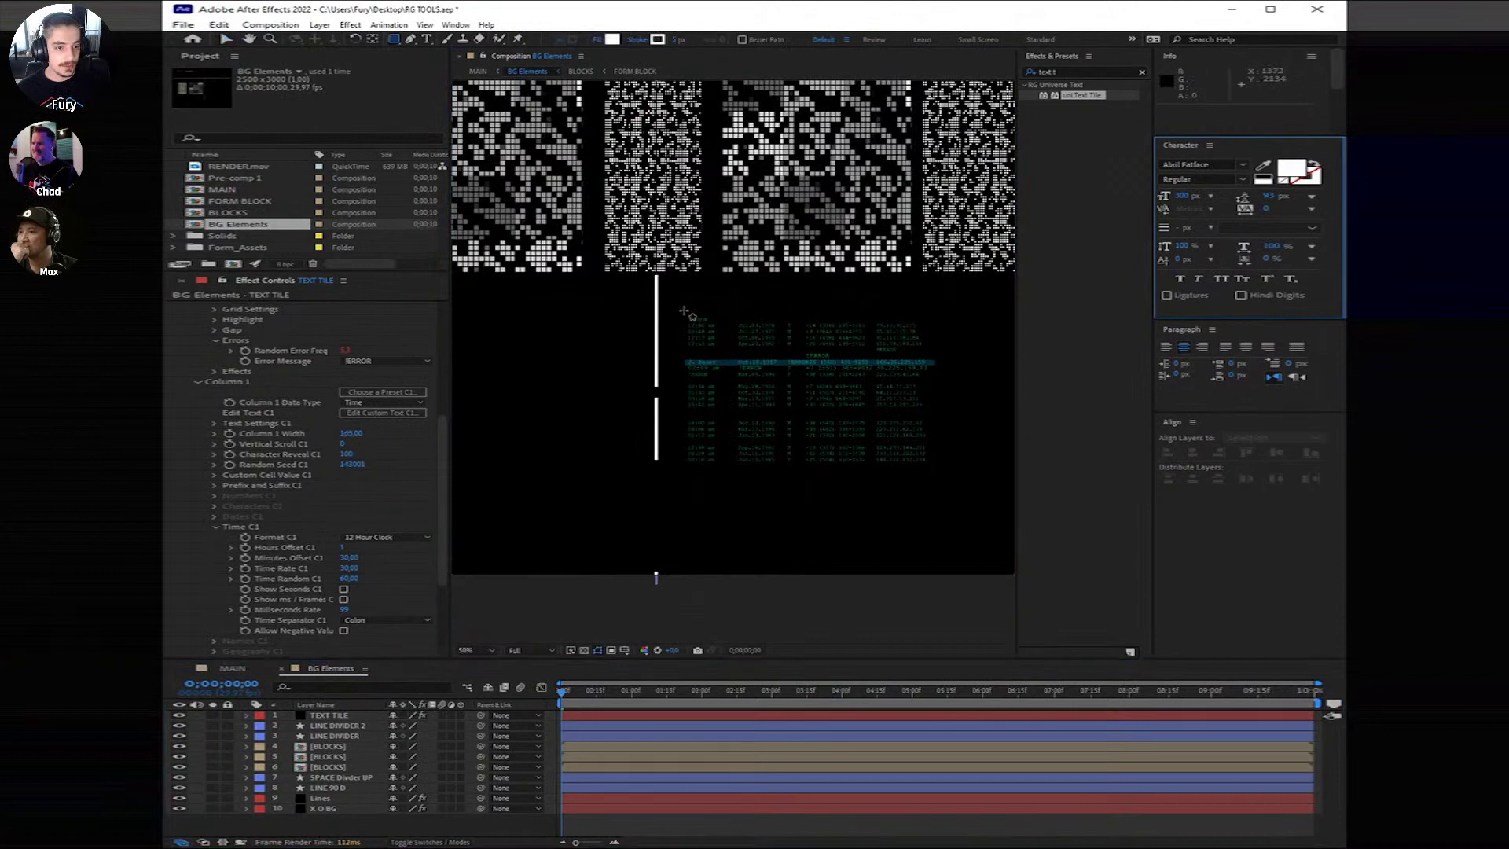
{"action": "left_click_drag", "start_coordinate": [682, 311], "coordinate": [936, 469]}
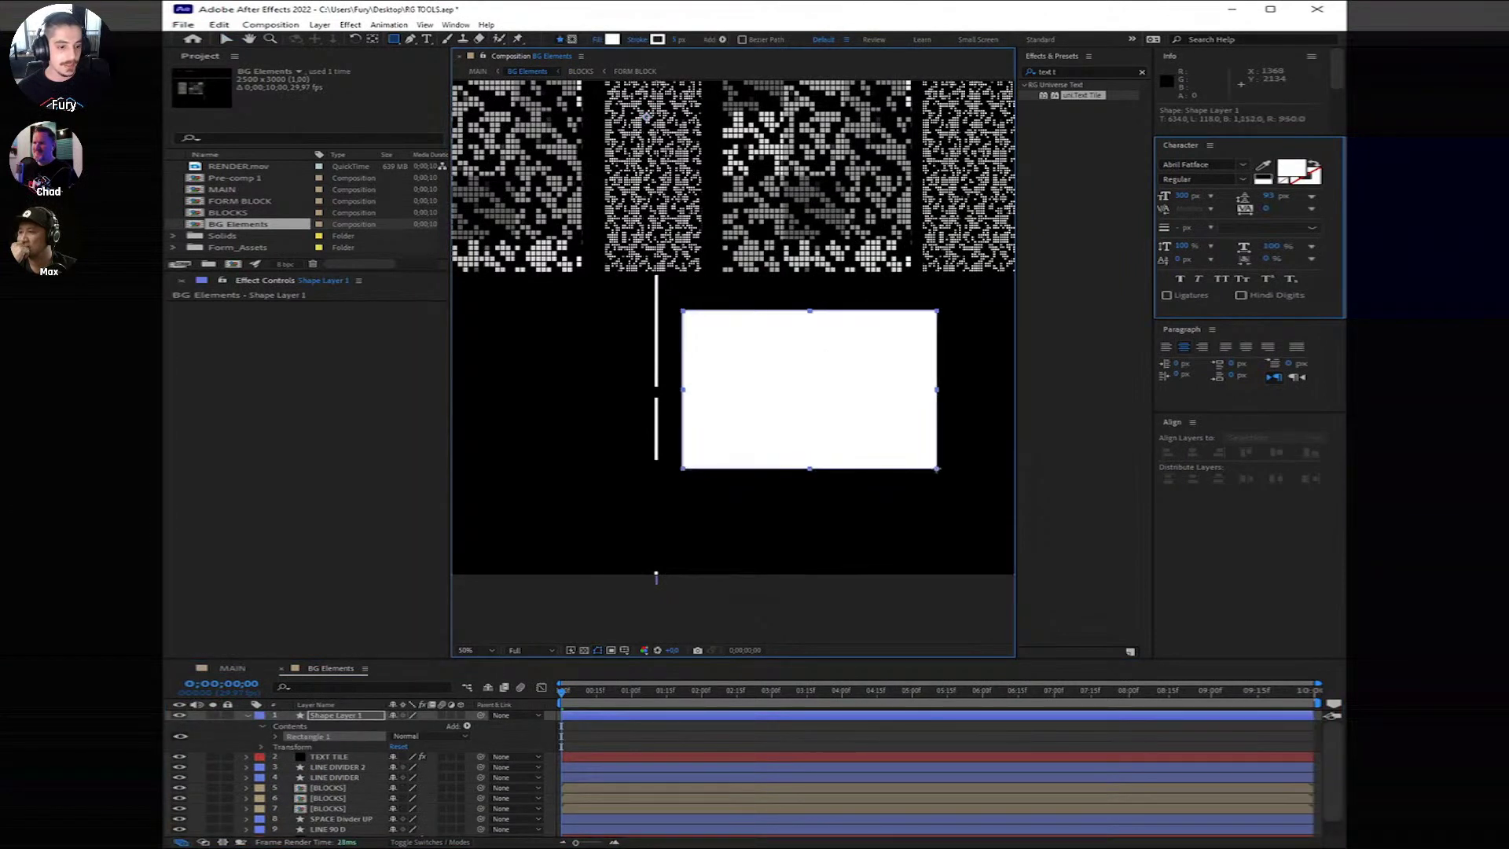
{"action": "left_click", "coordinate": [265, 731]}
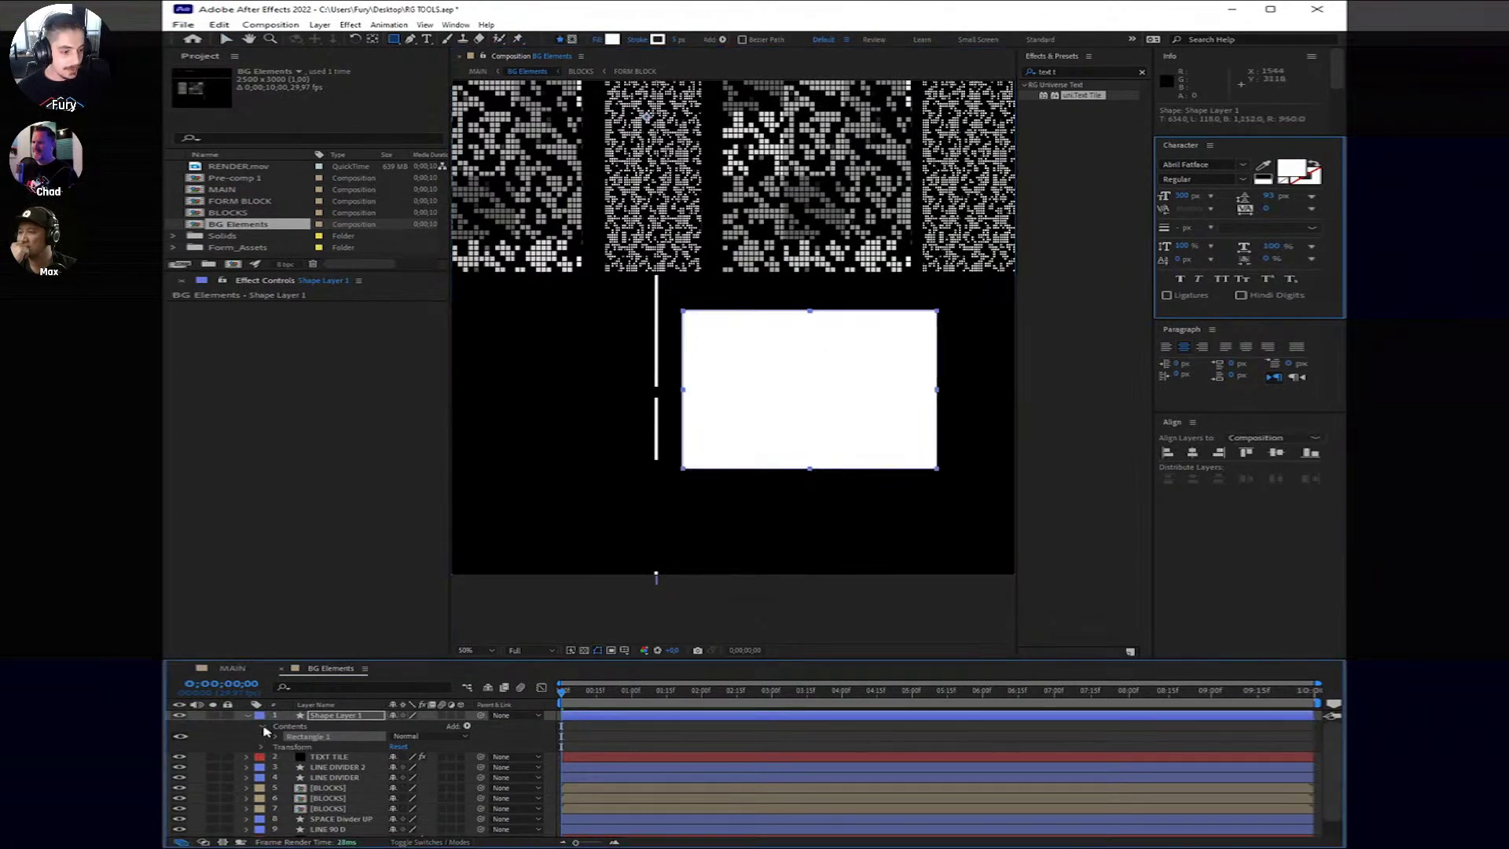
{"action": "left_click", "coordinate": [275, 736]}
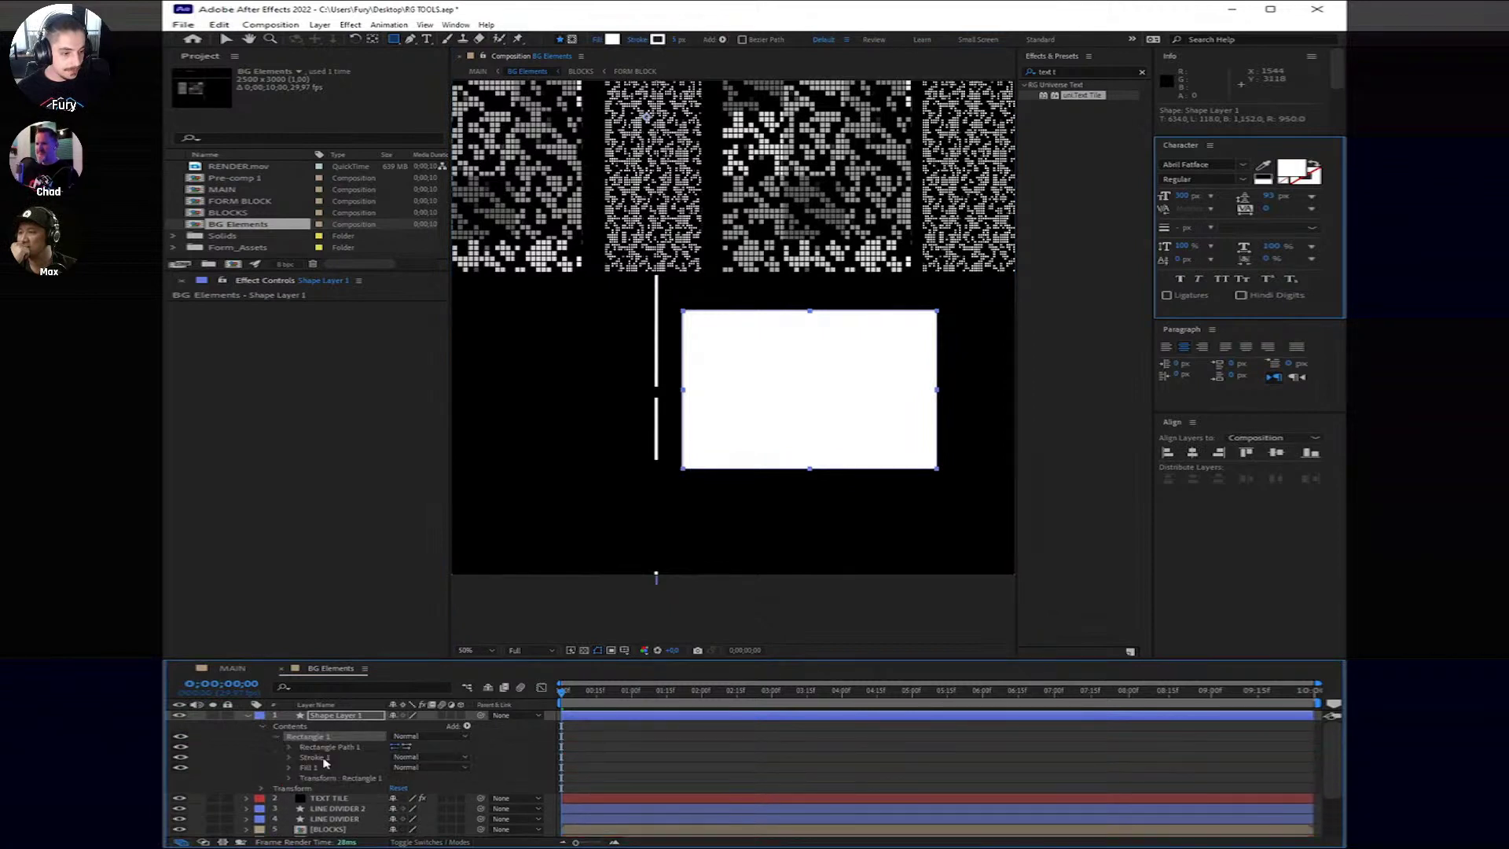
Step: Delete the fill from the white rectangle drawn over the text table, leaving only its stroke
{"action": "left_click", "coordinate": [318, 766]}
{"action": "right_click", "coordinate": [315, 772]}
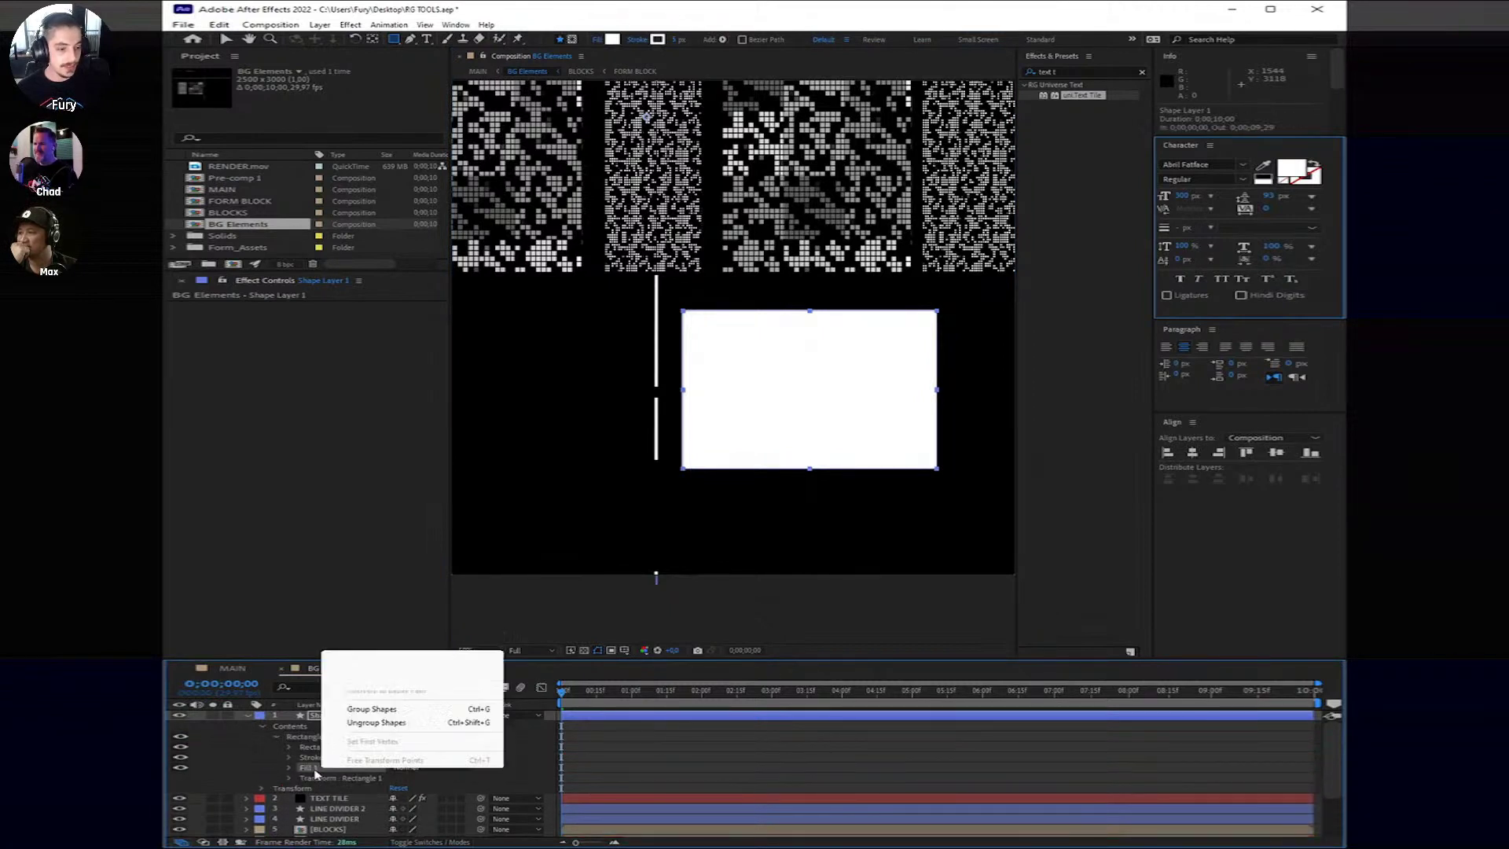
{"action": "left_click", "coordinate": [331, 776]}
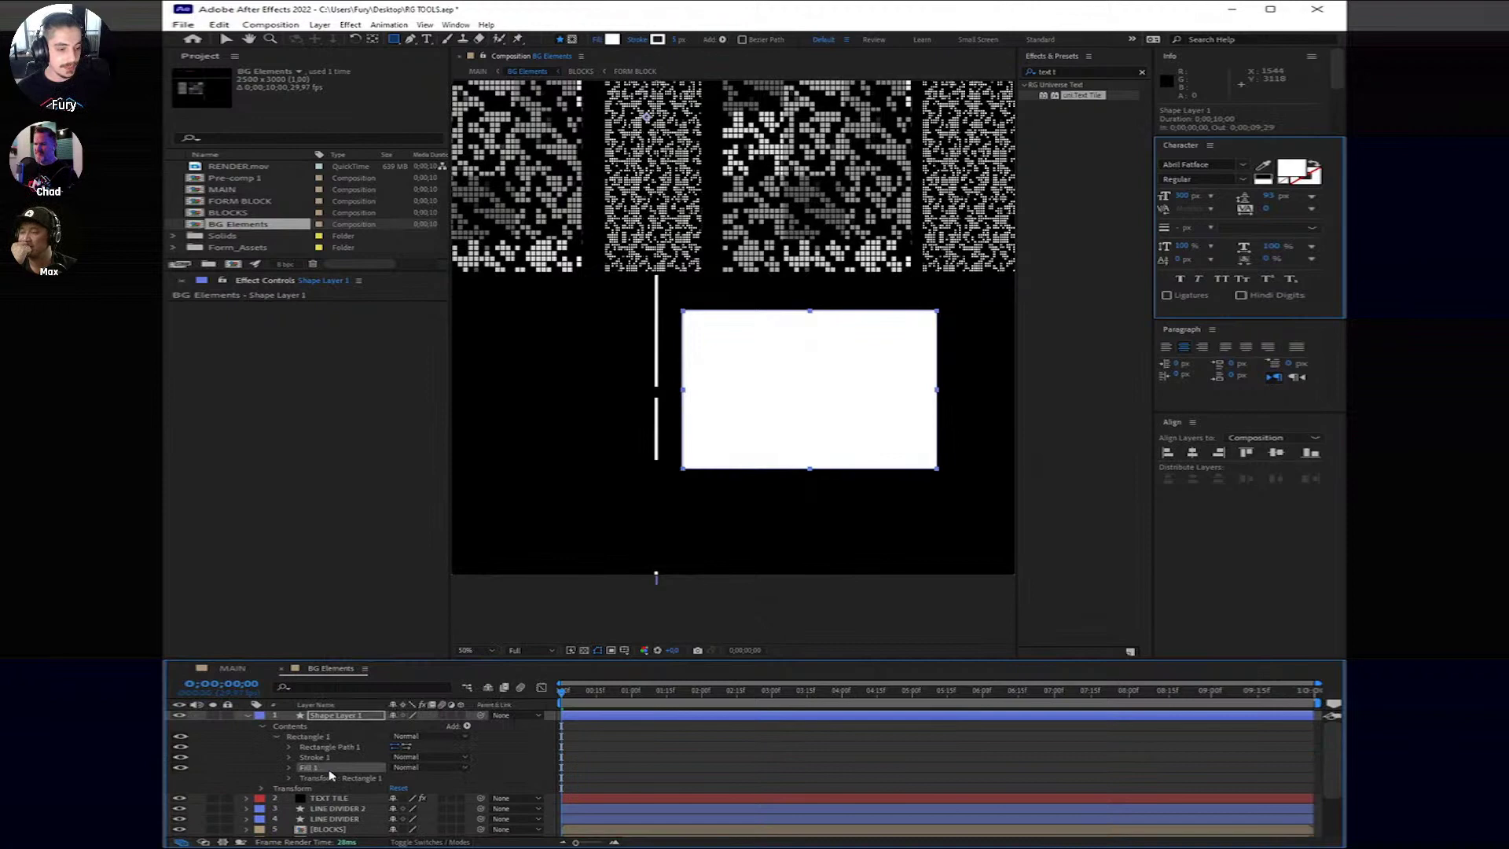
{"action": "key", "text": "Delete"}
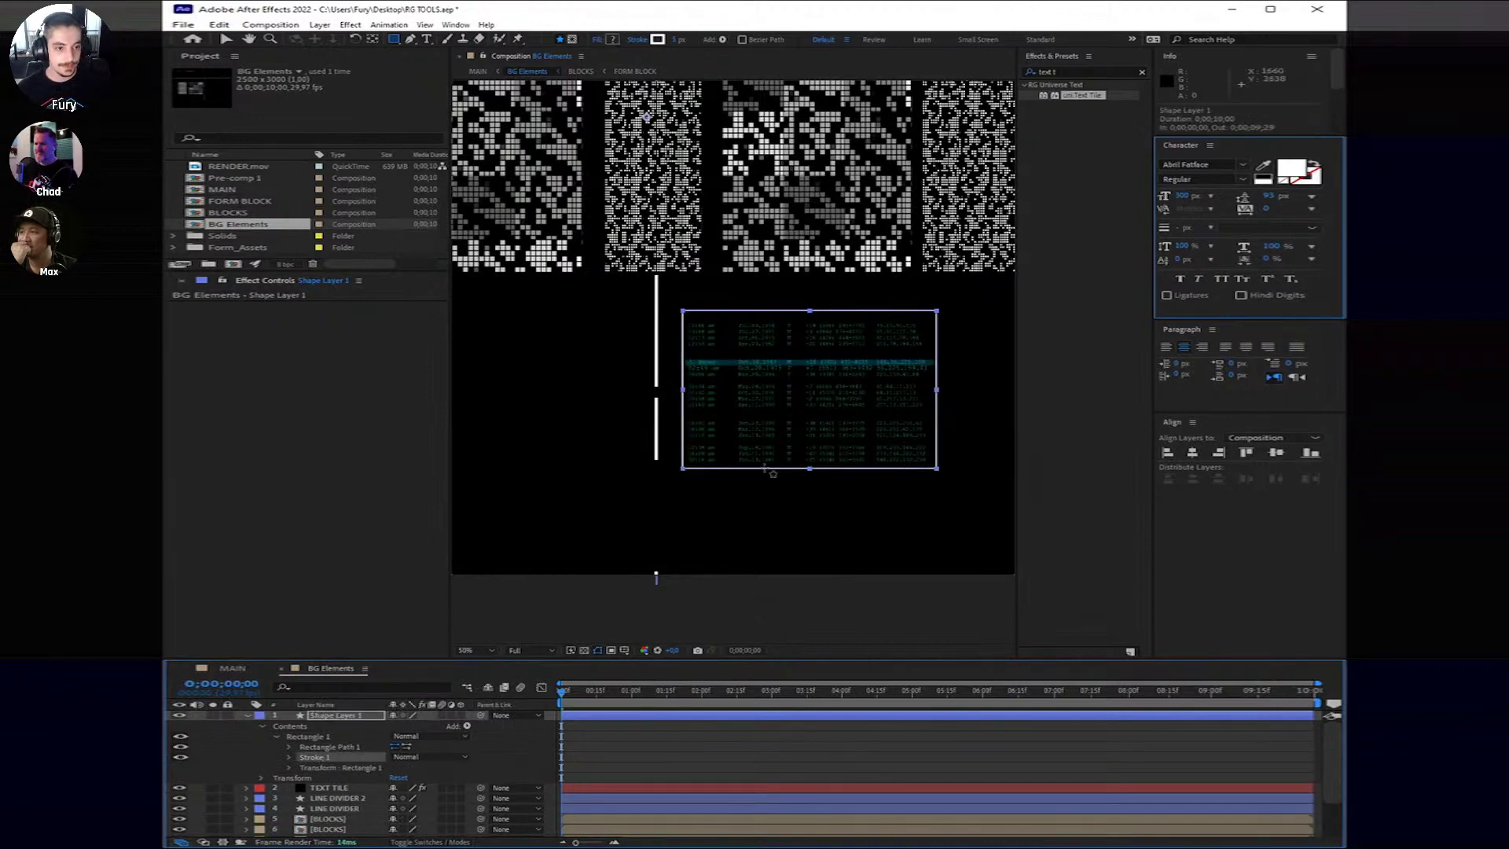
Step: Reduce the rectangle's stroke width so that the frame around the text table is a thin line
{"action": "scroll", "coordinate": [772, 472], "scroll_direction": "up", "scroll_amount": 2}
{"action": "left_click_drag", "start_coordinate": [808, 438], "coordinate": [674, 303]}
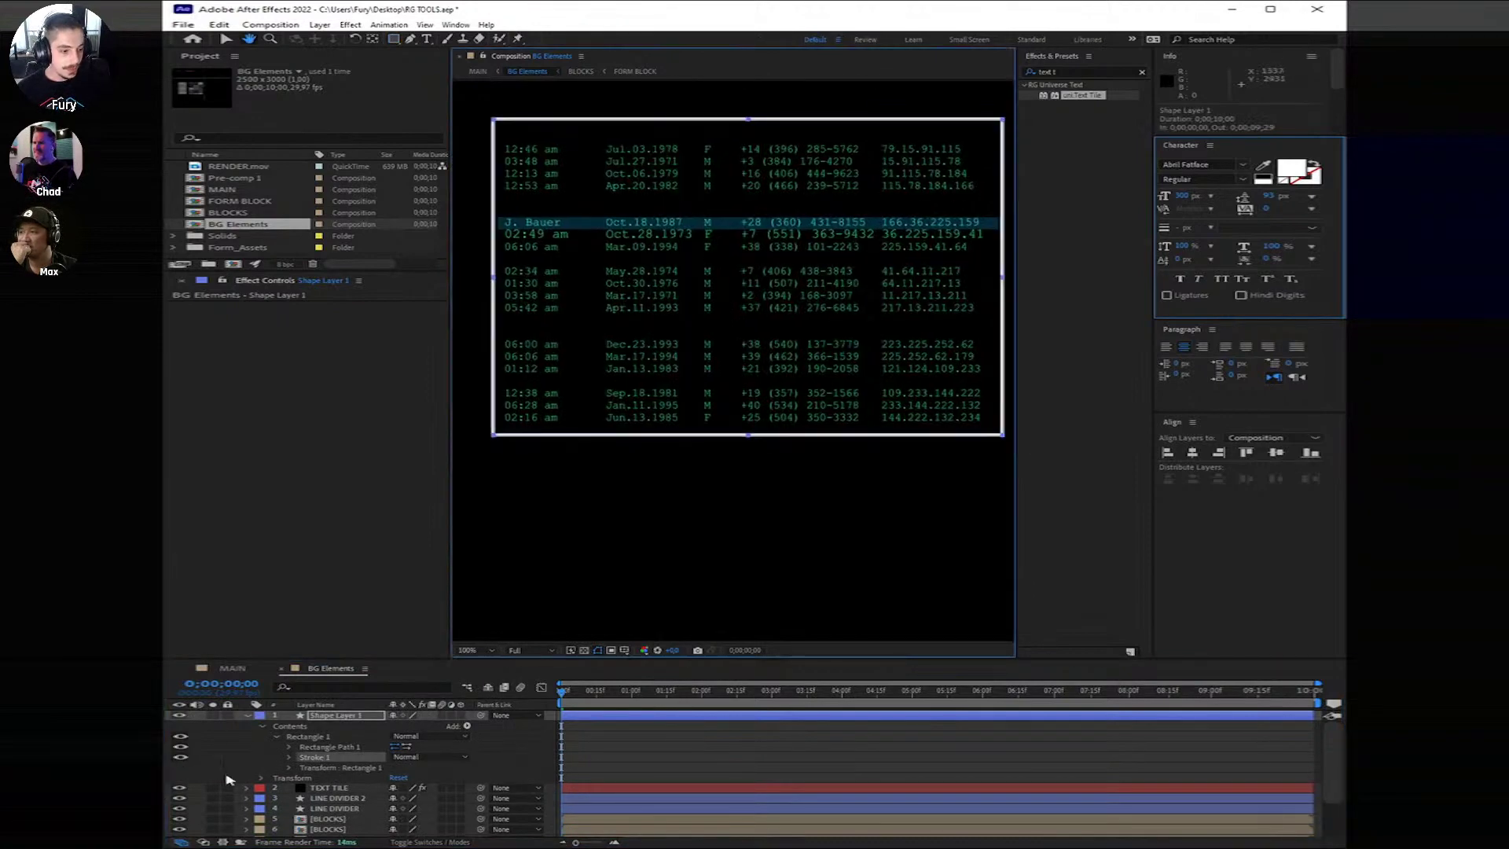
{"action": "left_click", "coordinate": [288, 757]}
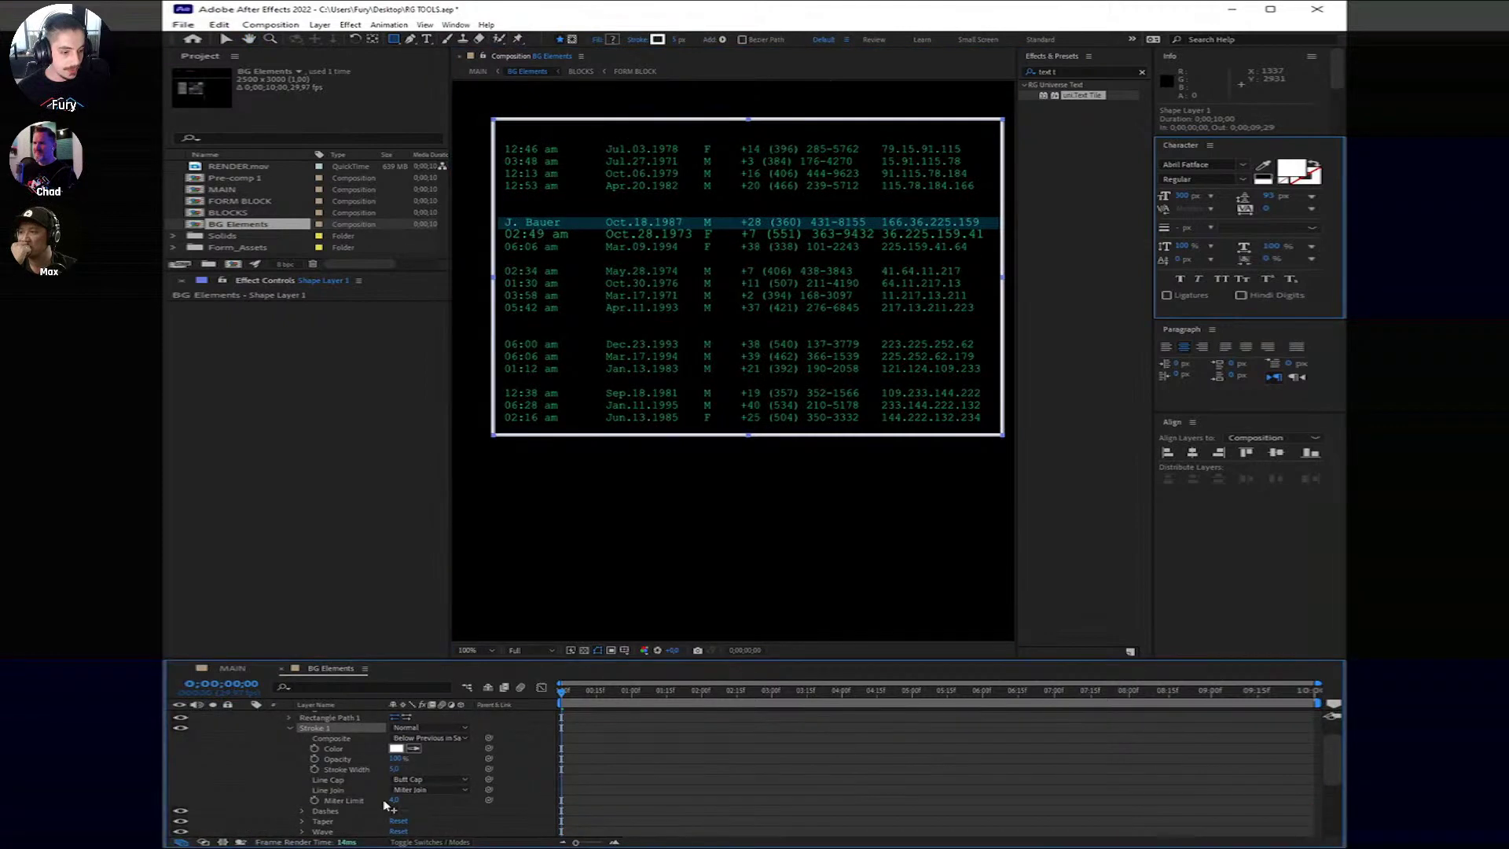
{"action": "left_click", "coordinate": [704, 730]}
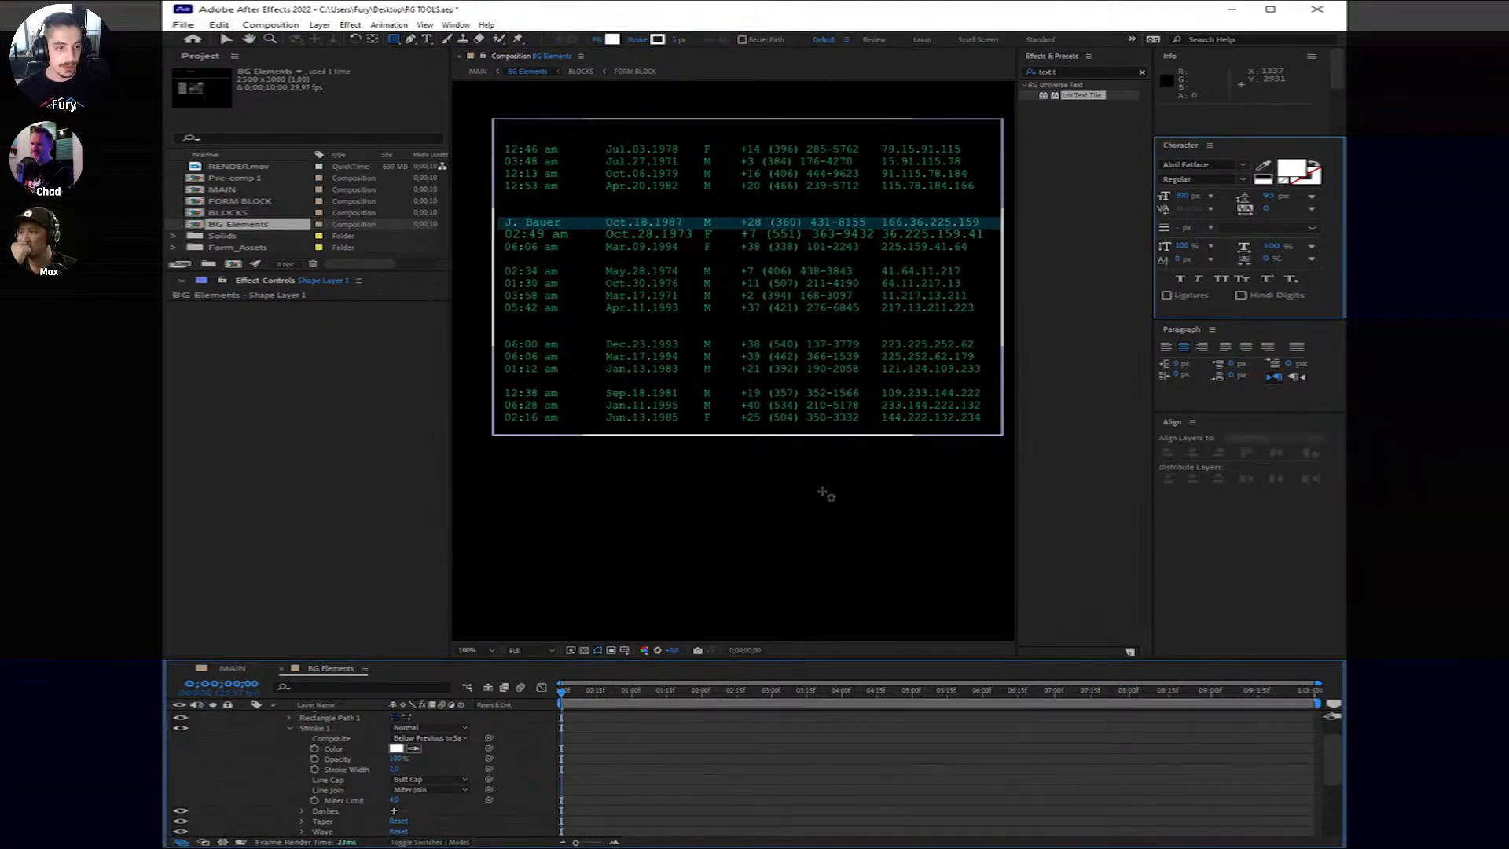
{"action": "key", "text": "h"}
{"action": "left_click_drag", "start_coordinate": [730, 397], "coordinate": [730, 450]}
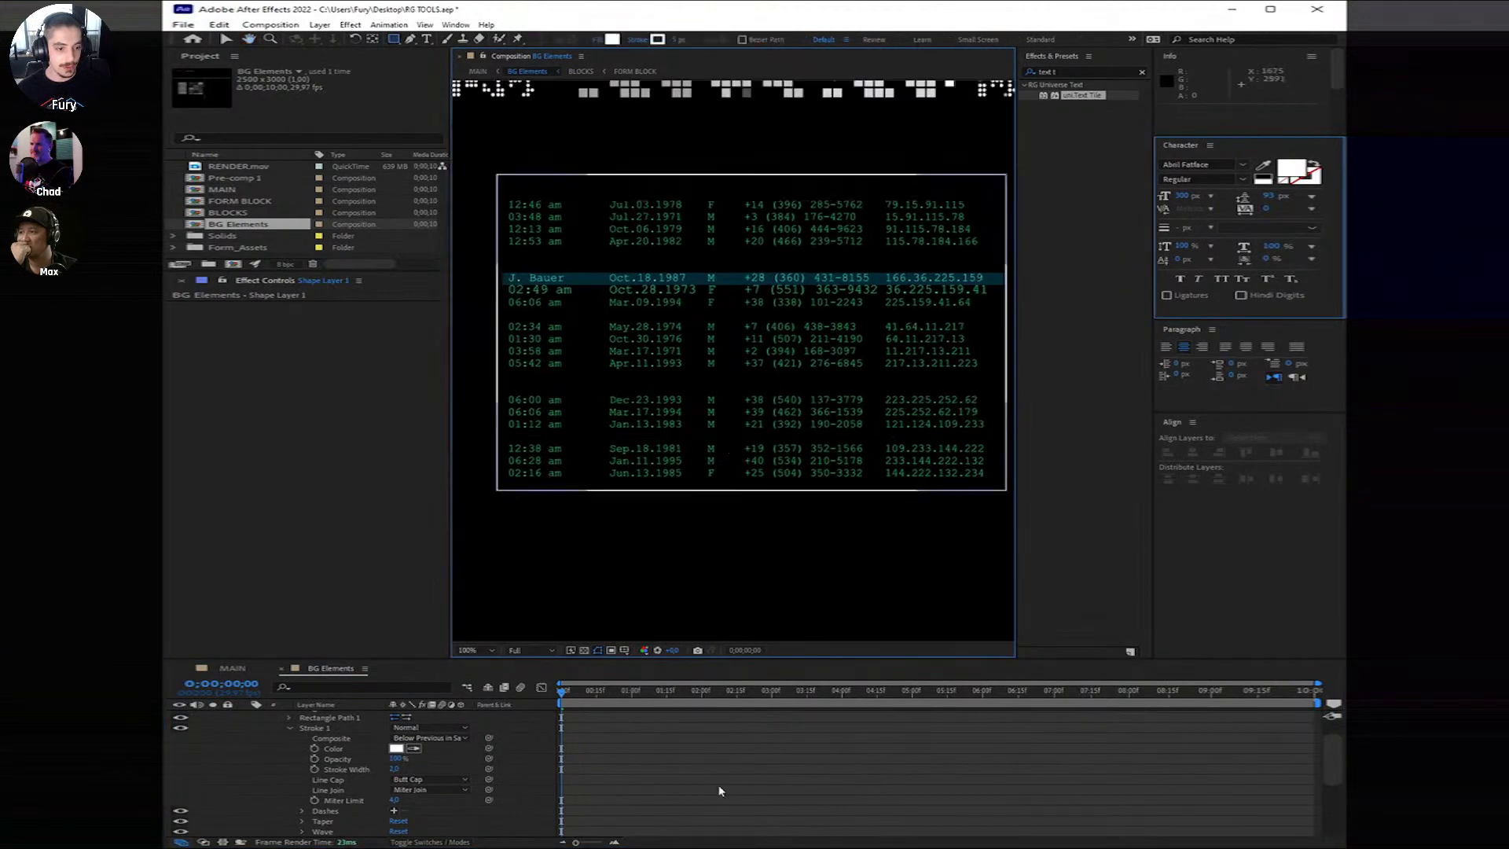
{"action": "left_click", "coordinate": [732, 786]}
{"action": "key", "text": "q"}
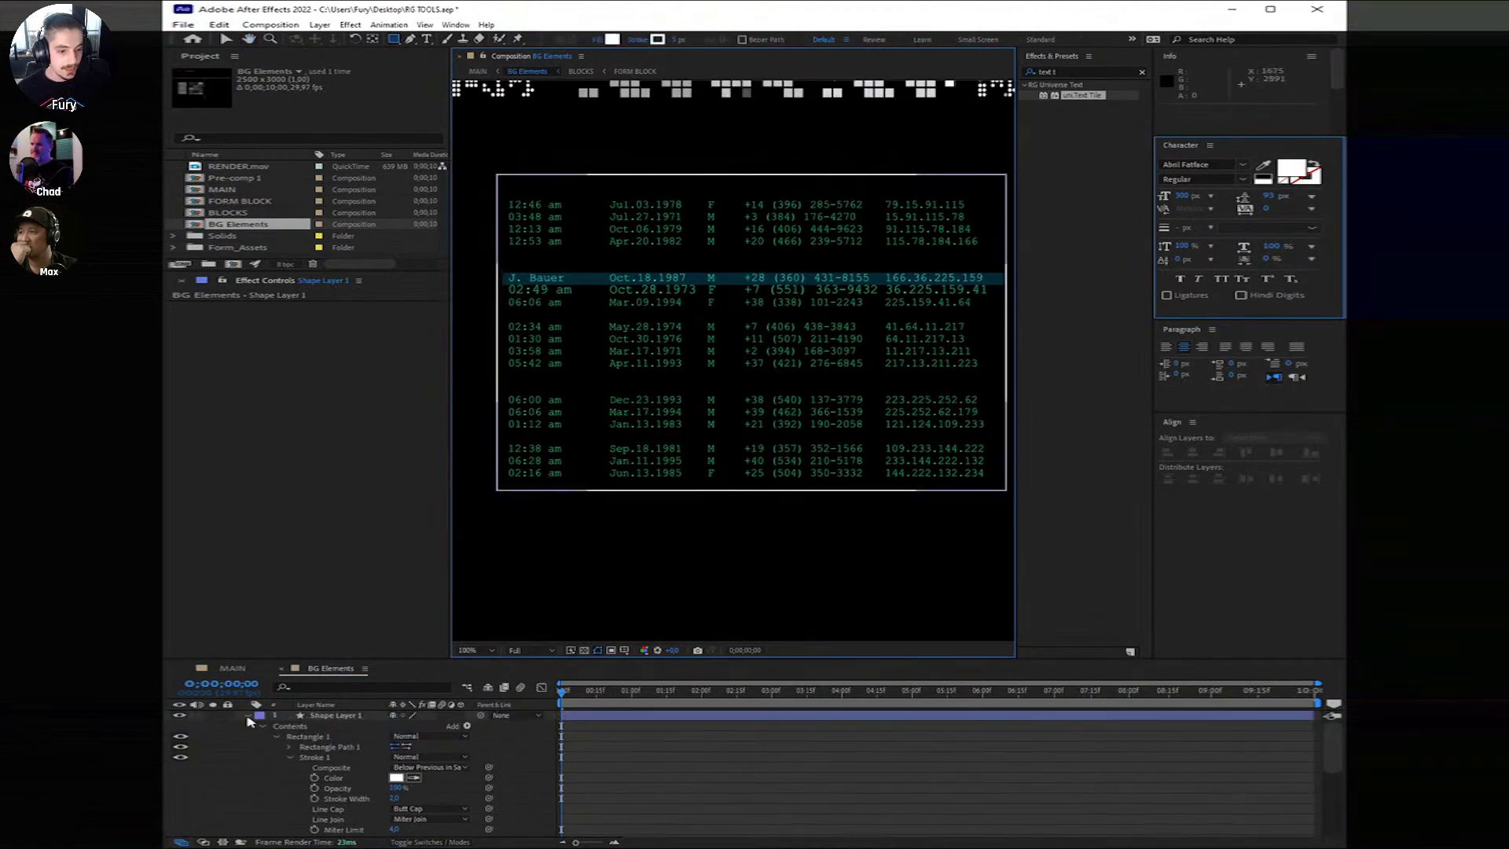
Step: Collapse the rectangle's shape layer and rename it TEXT TILE BORDER
{"action": "left_click", "coordinate": [248, 715]}
{"action": "left_click", "coordinate": [610, 718]}
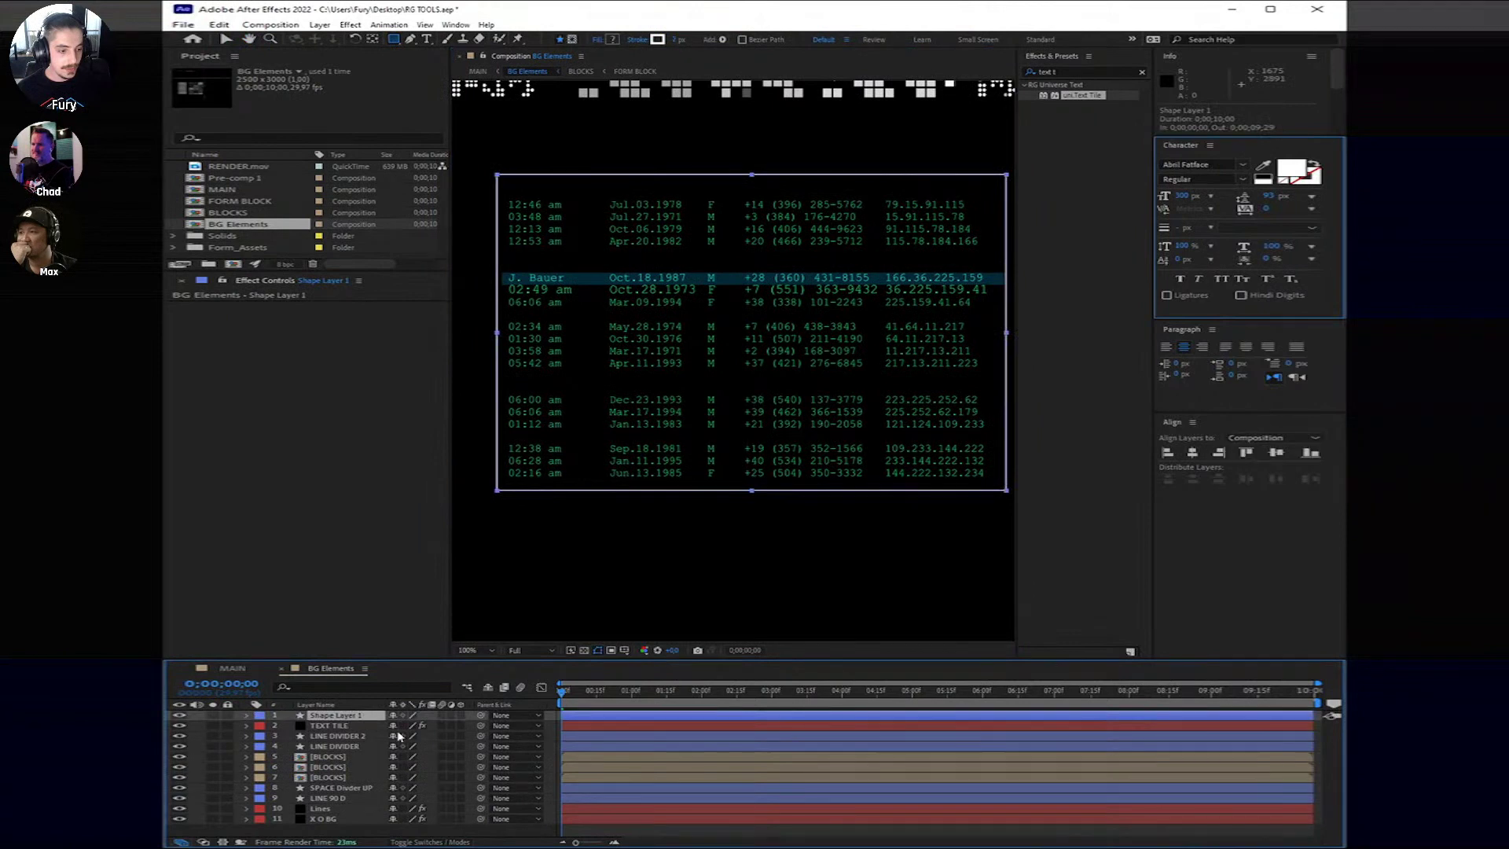
{"action": "right_click", "coordinate": [363, 719]}
{"action": "left_click", "coordinate": [400, 681]}
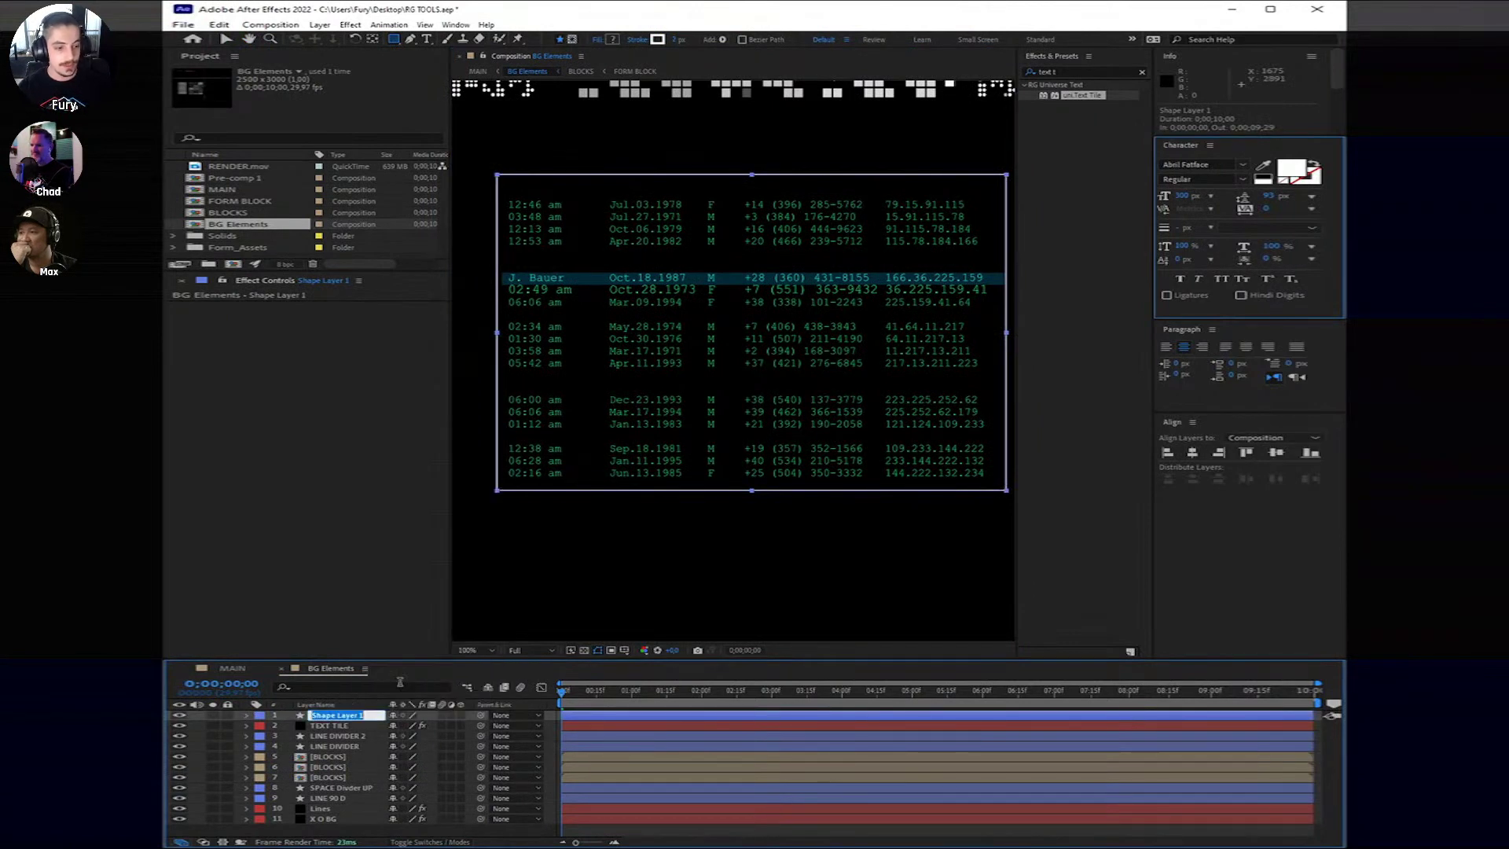
{"action": "type", "text": "TEXT TILE B"}
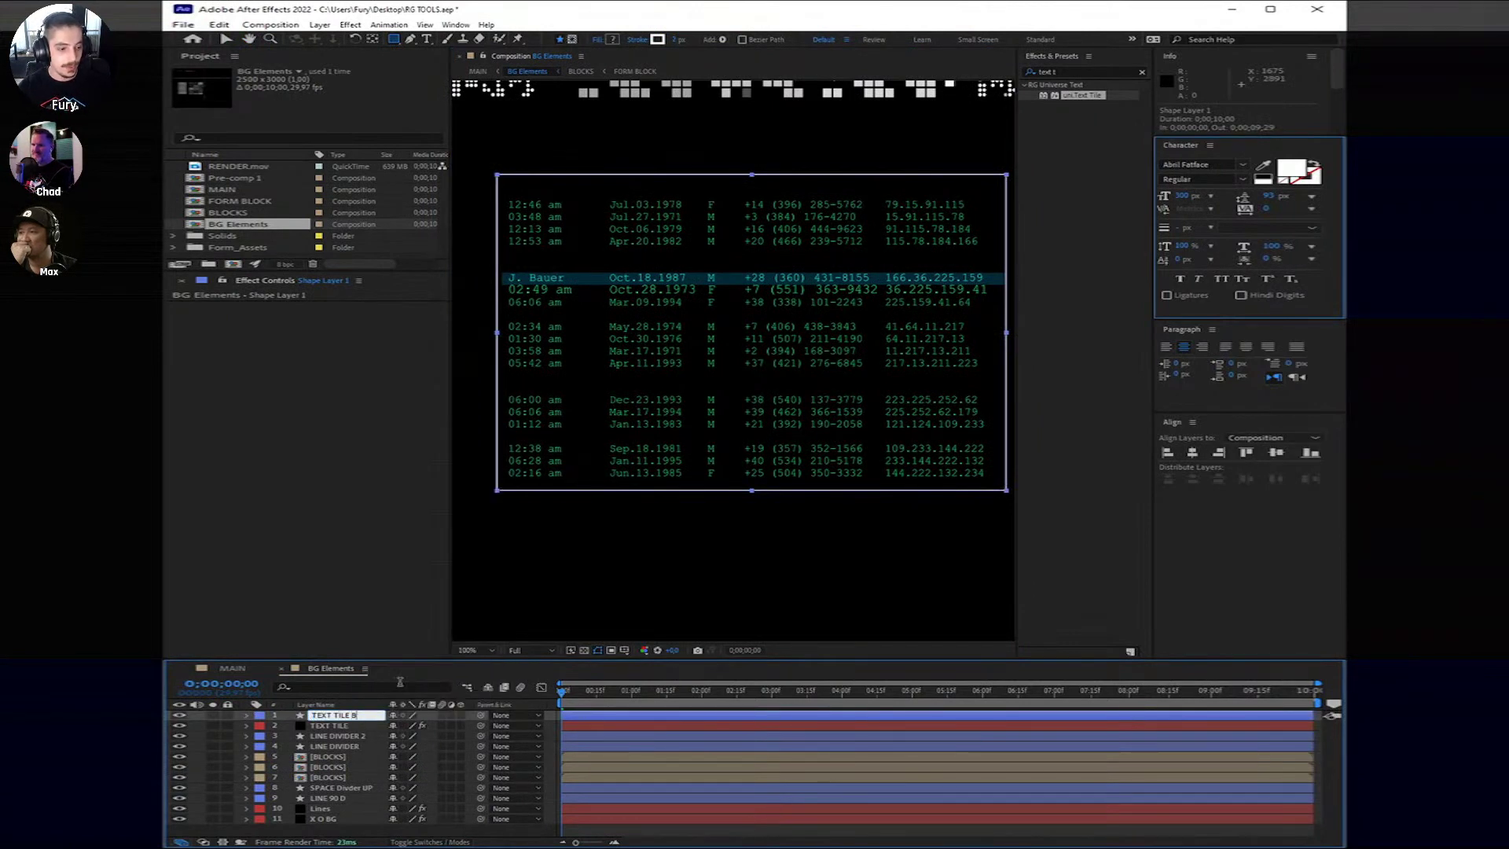
{"action": "type", "text": "ORDER"}
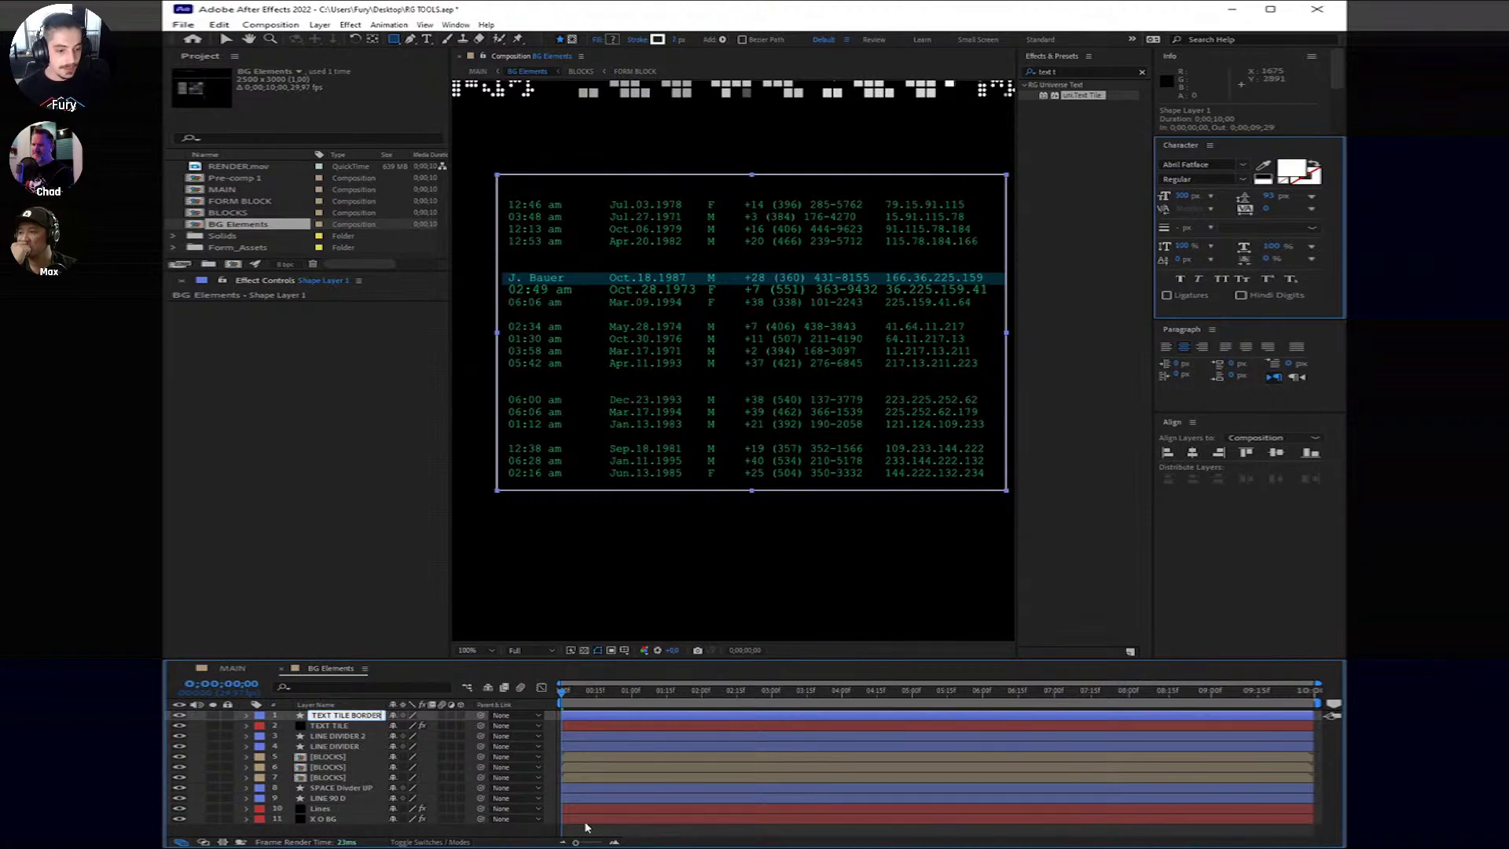
{"action": "key", "text": "Return"}
Step: Add a text layer above the table's frame containing two first names joined by an ampersand
{"action": "key", "text": "h"}
{"action": "left_click_drag", "start_coordinate": [717, 327], "coordinate": [741, 425]}
{"action": "key", "text": "q"}
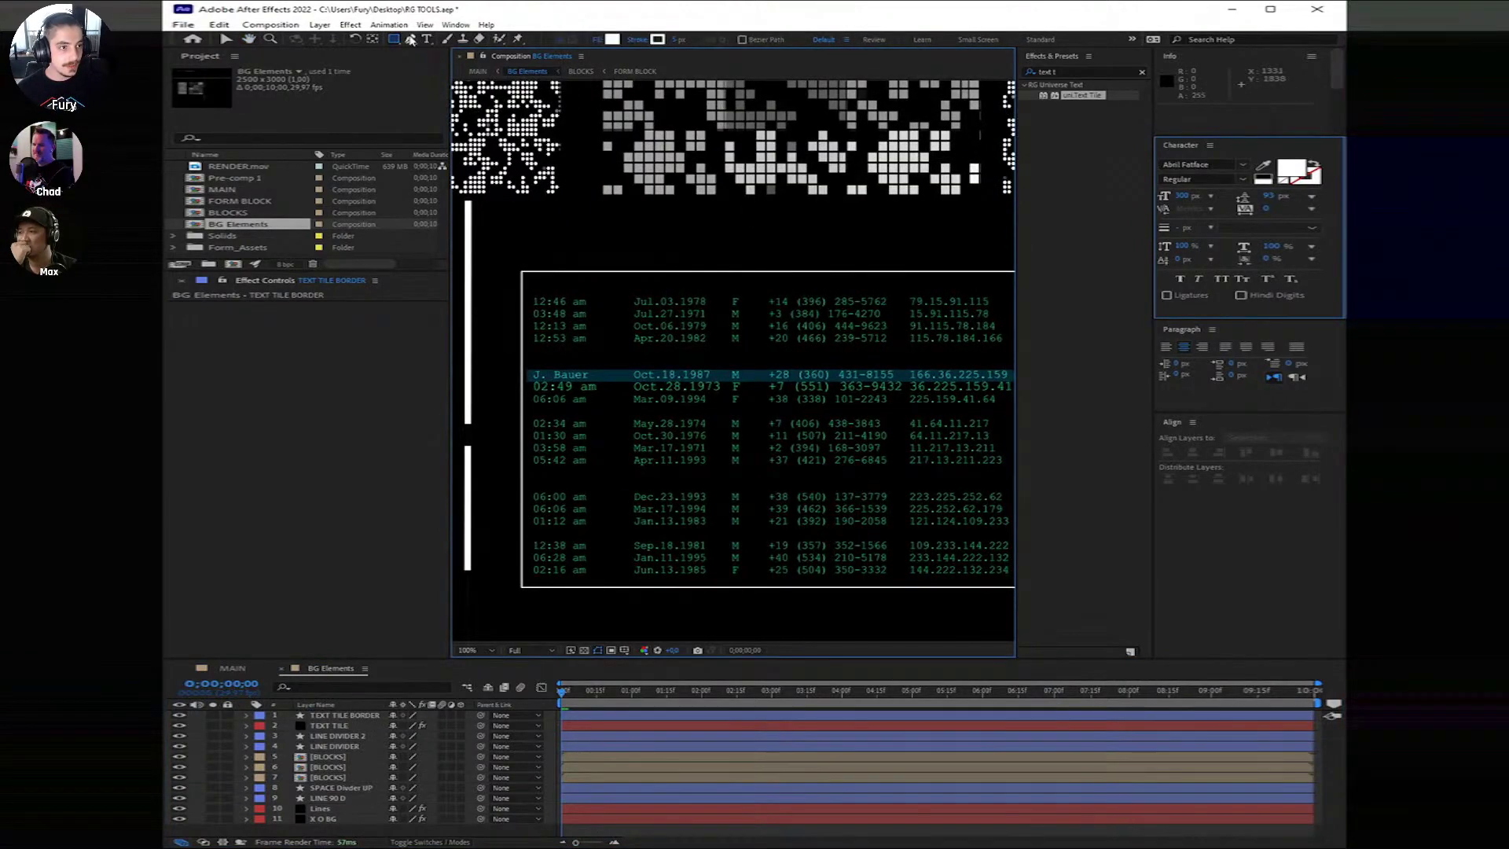
{"action": "left_click", "coordinate": [428, 39]}
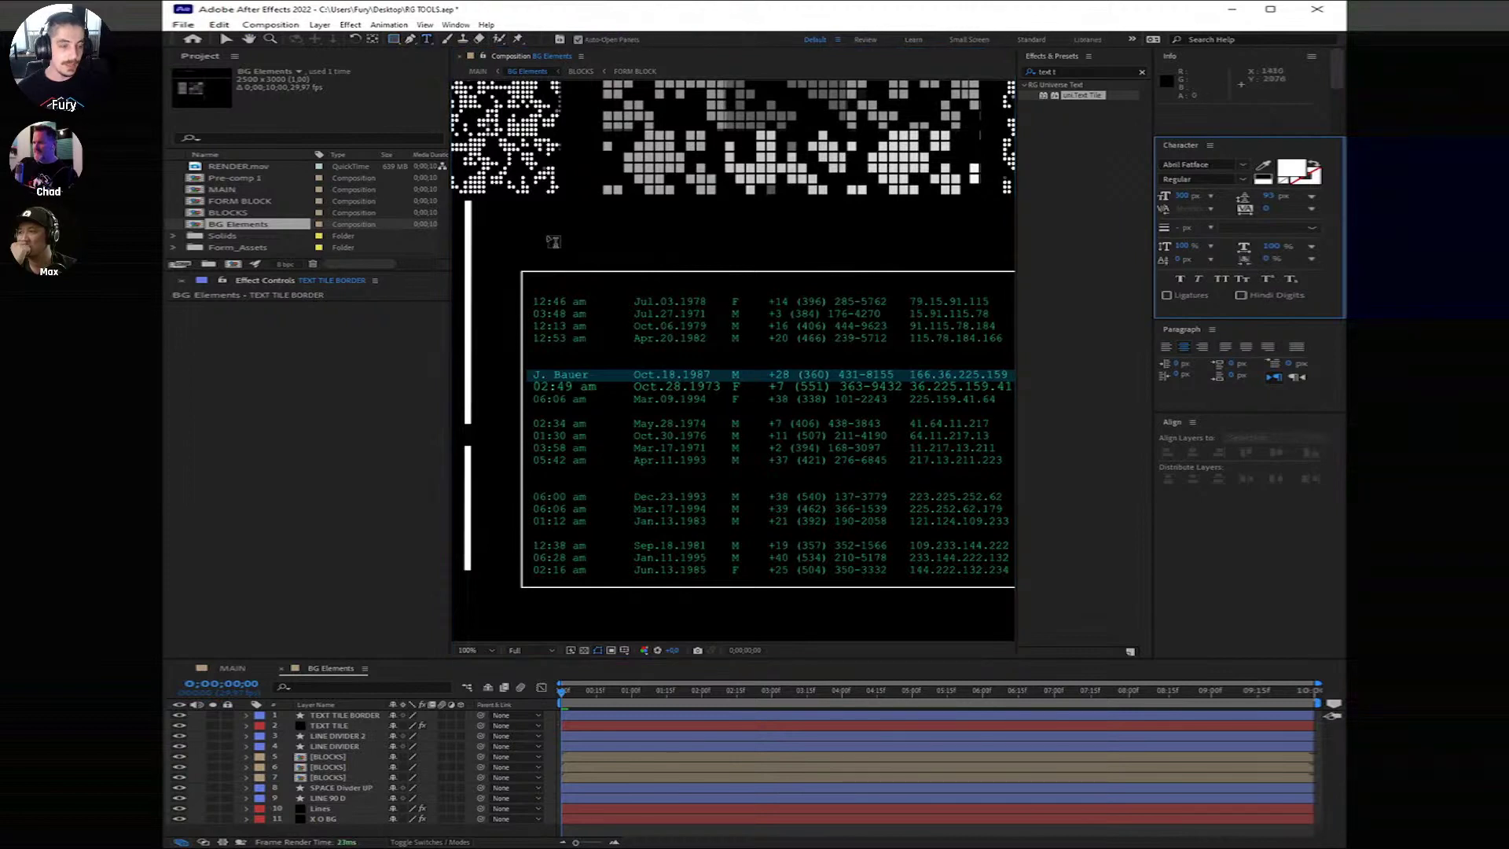
{"action": "left_click", "coordinate": [550, 233]}
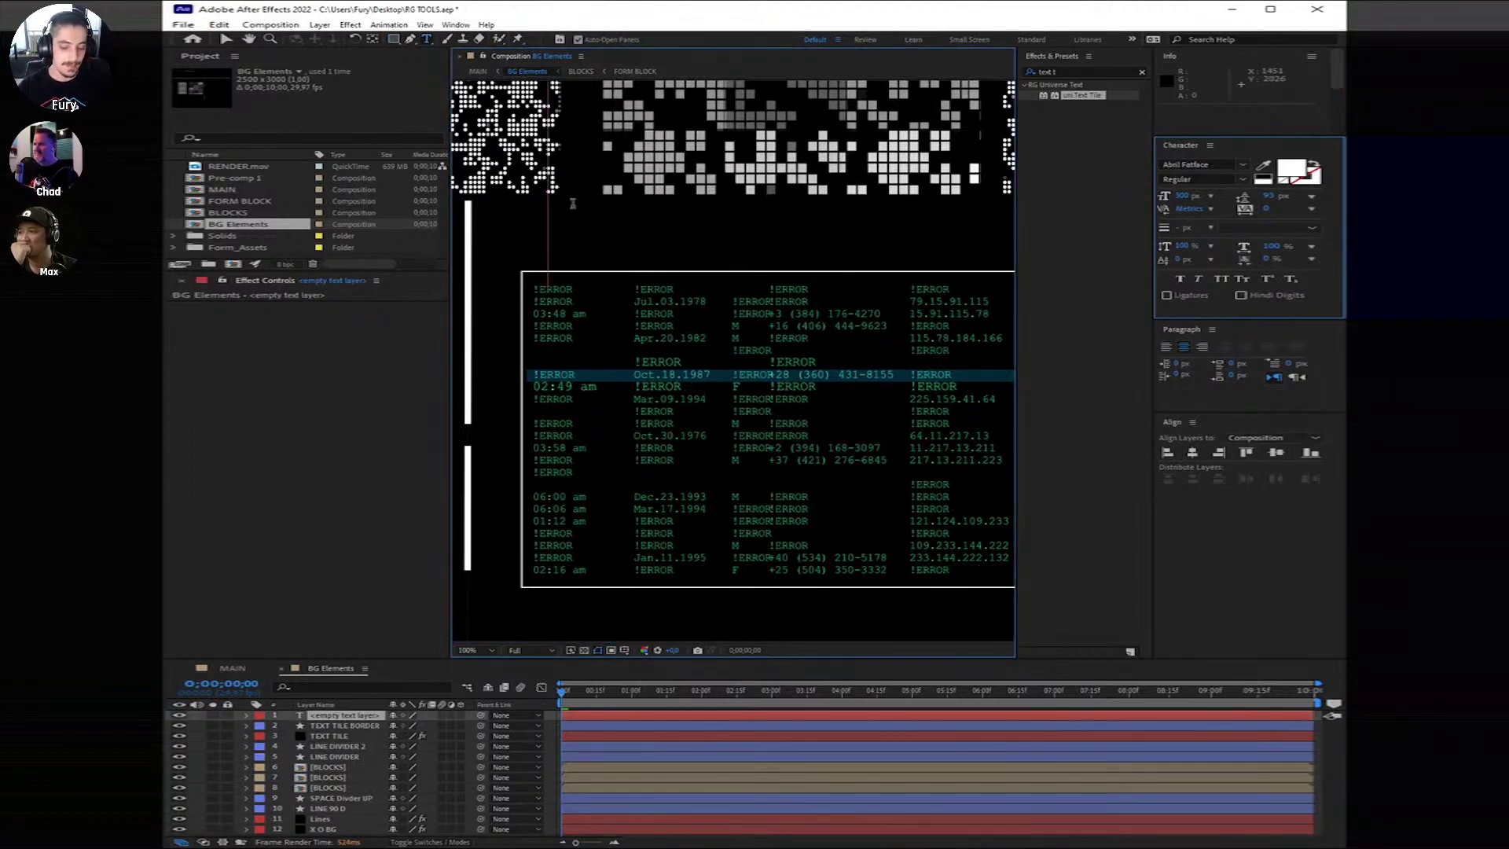
{"action": "type", "text": "MAXIMUS"}
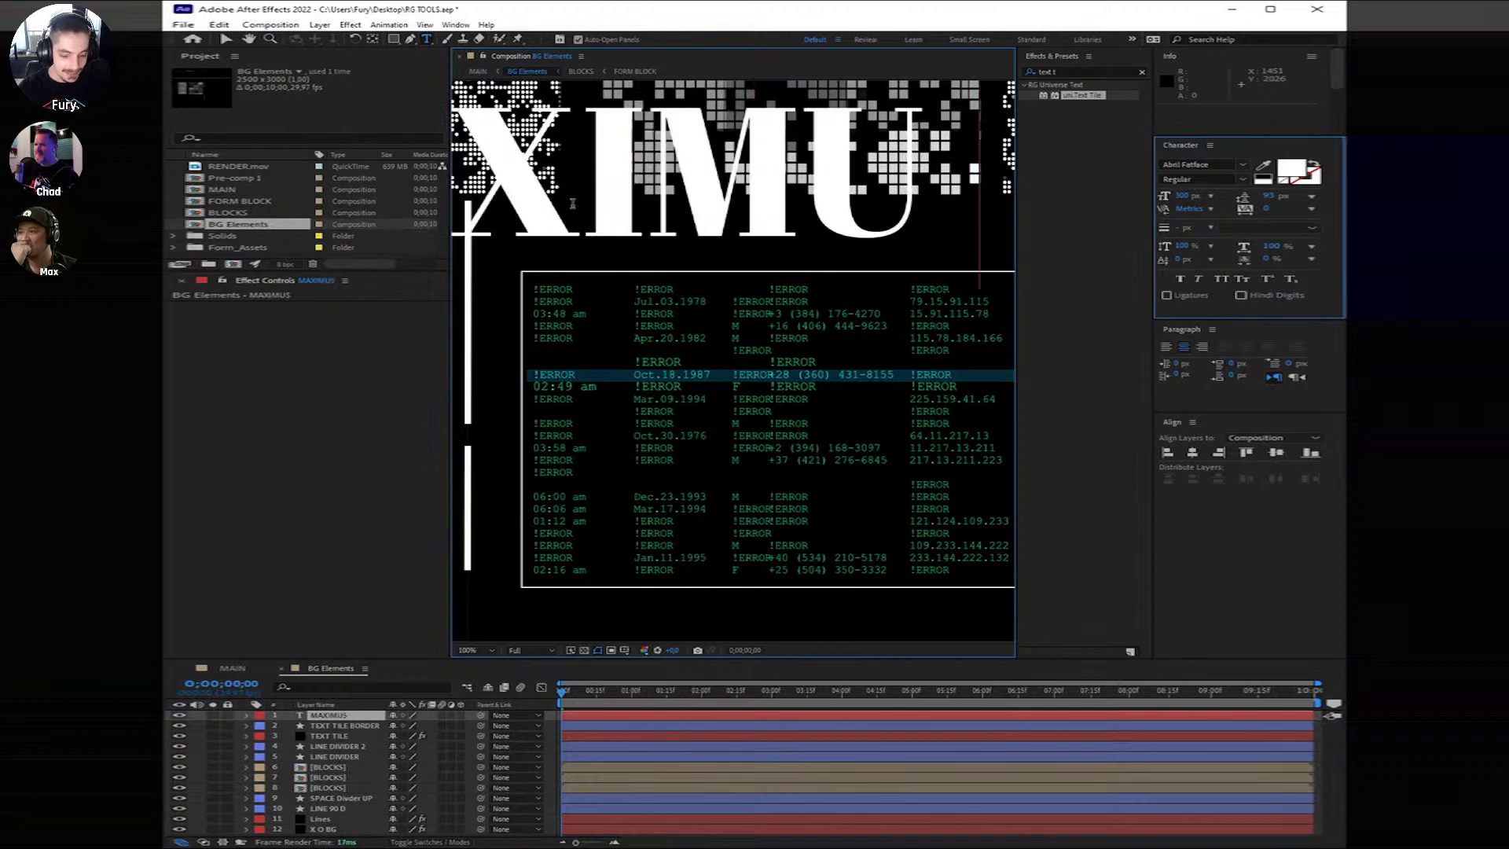
{"action": "type", "text": " & CHAD"}
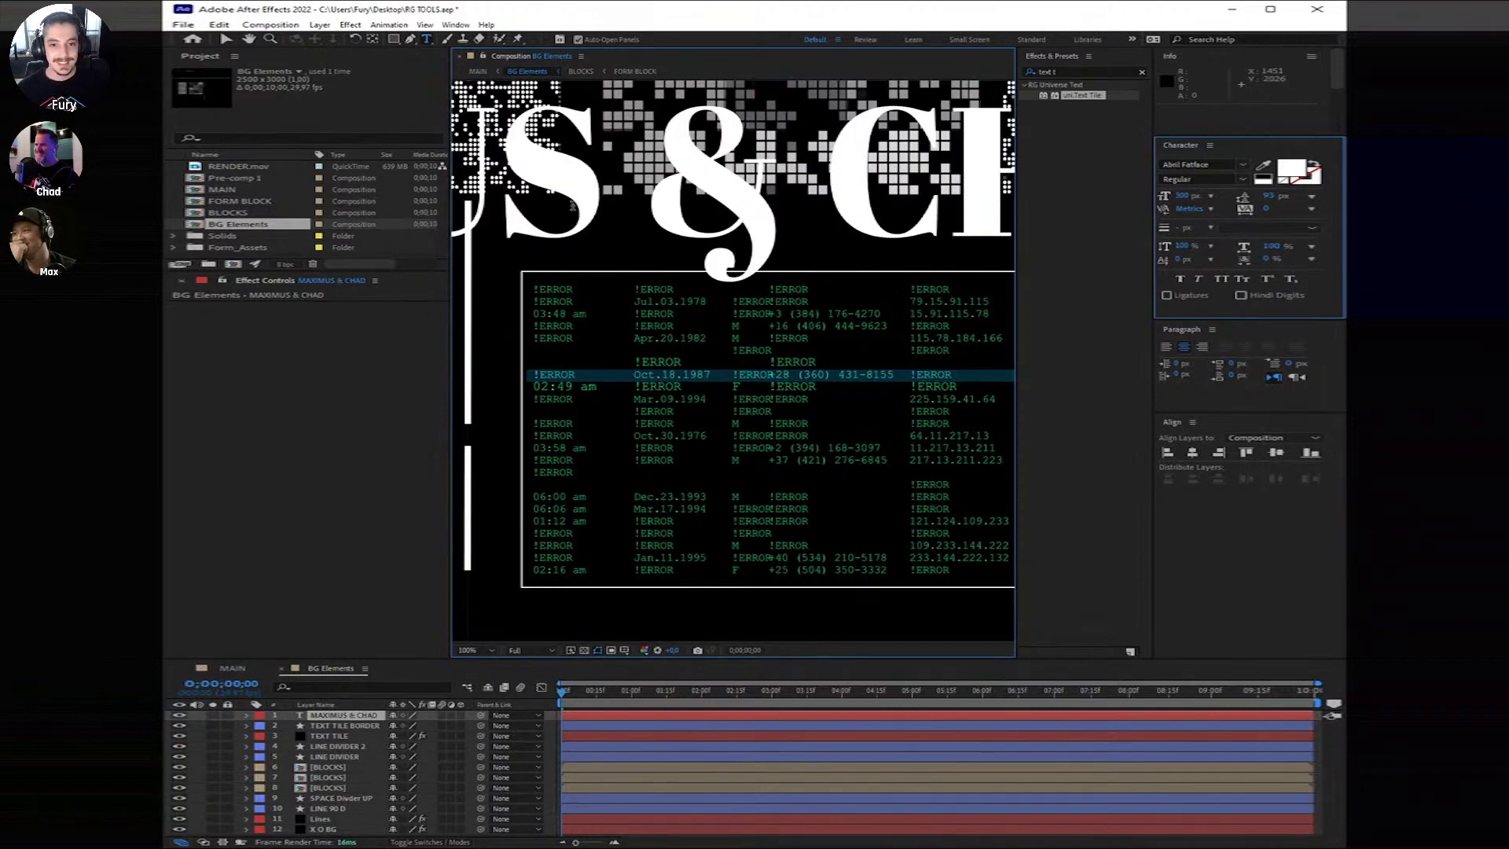
{"action": "key", "text": "Escape"}
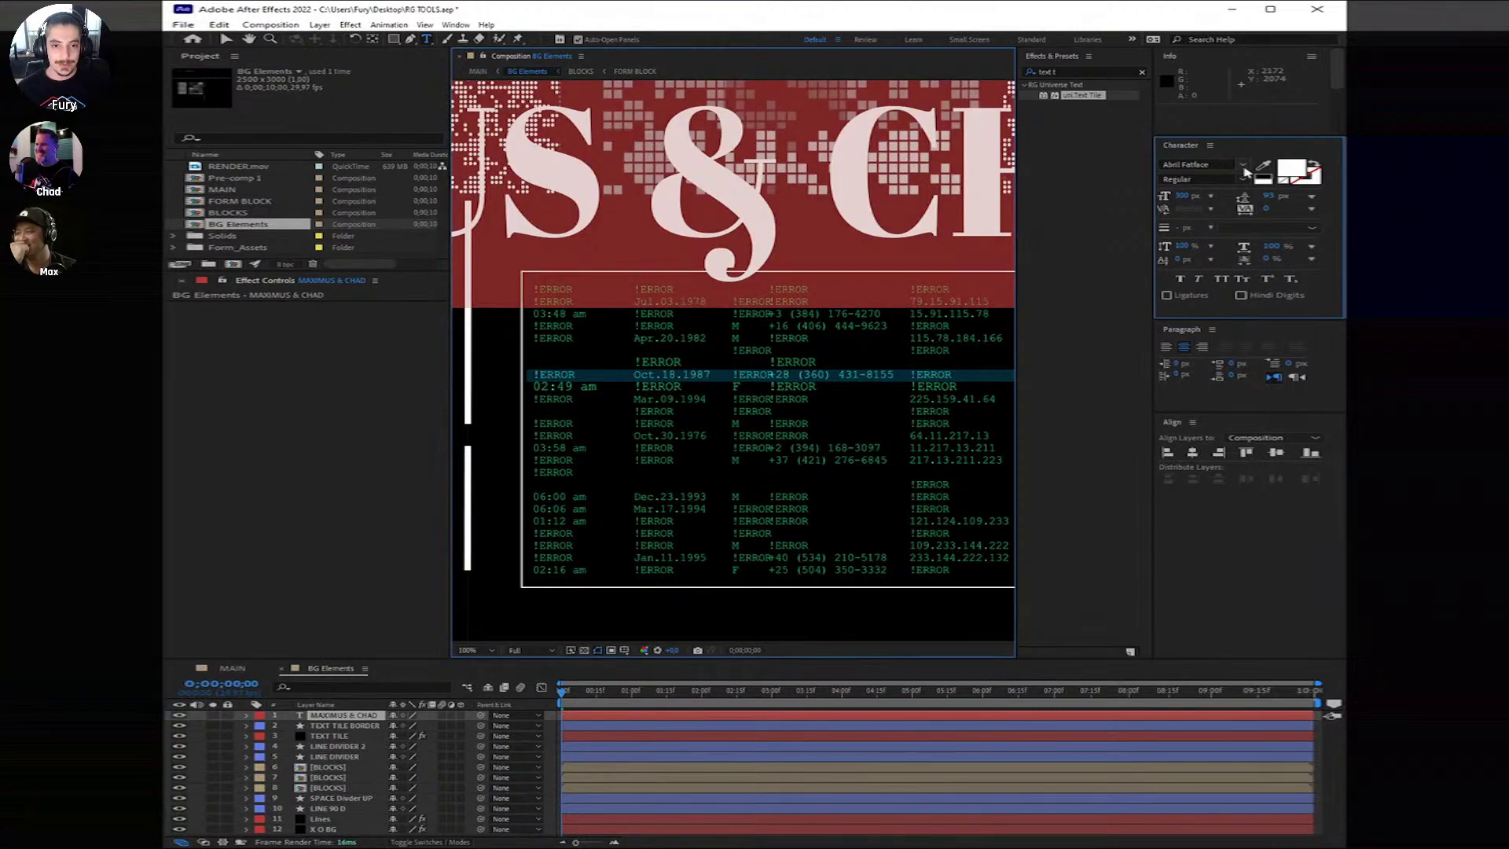
Step: Set the text font to ALISEO
{"action": "left_click", "coordinate": [1231, 164]}
{"action": "key", "text": "Down"}
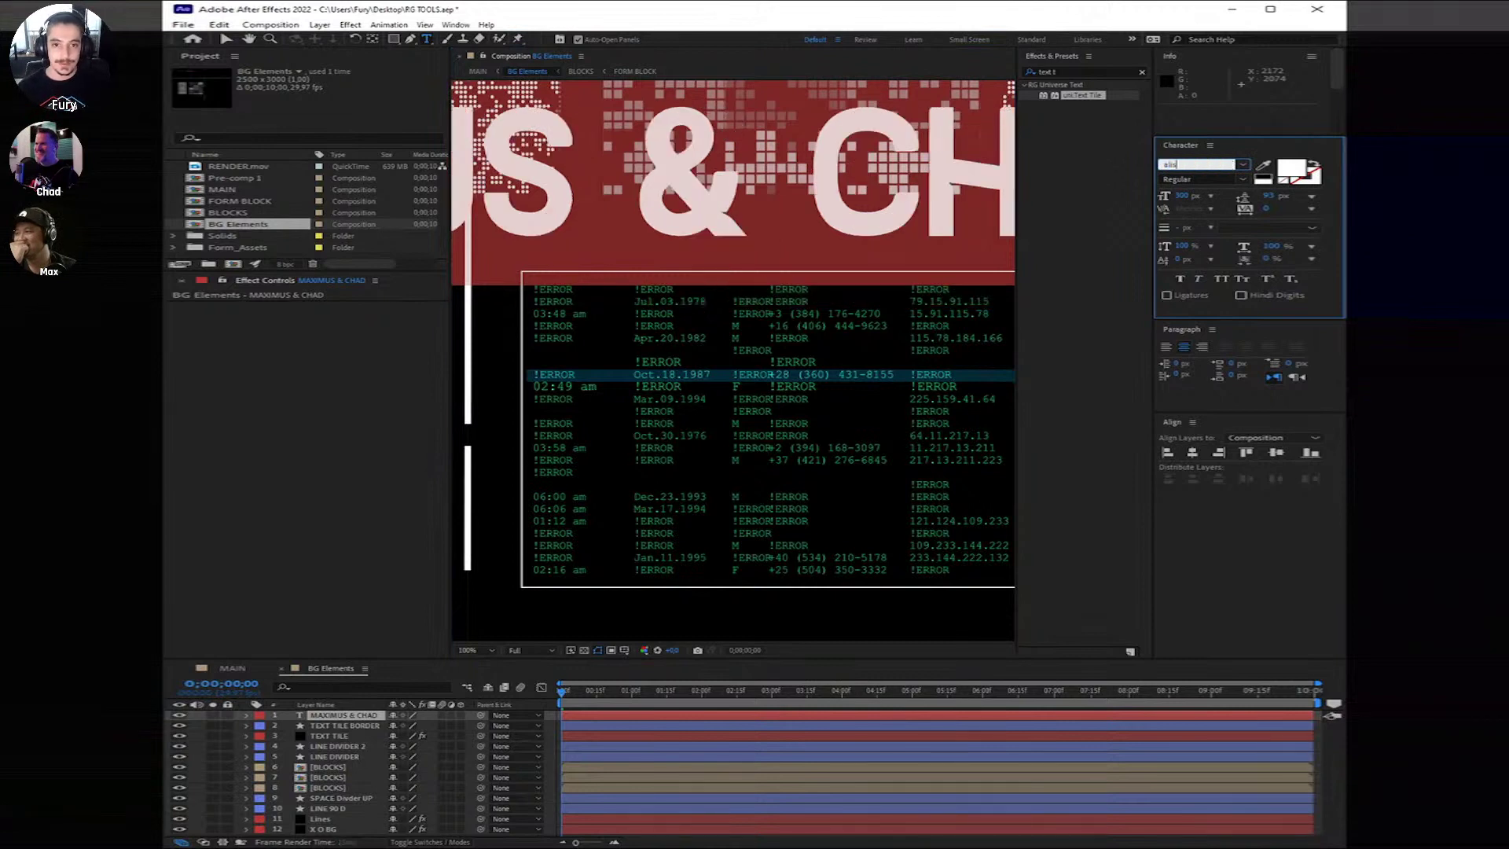
{"action": "key", "text": "Return"}
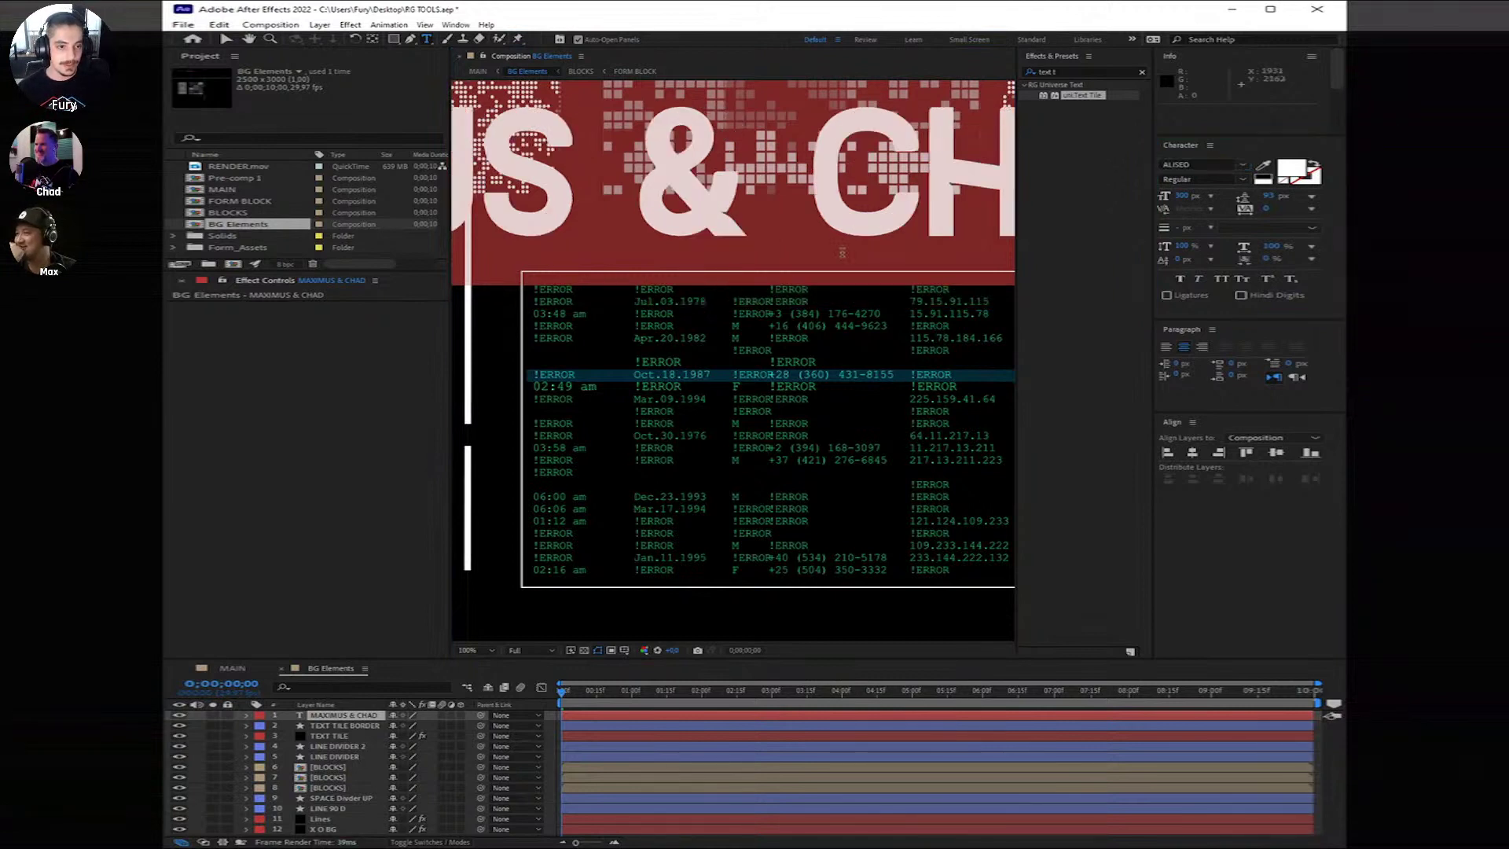
Step: Clear the oversized heading text and delete its empty text layer
{"action": "left_click", "coordinate": [985, 383]}
{"action": "key", "text": "ctrl+a"}
{"action": "key", "text": "BackSpace"}
{"action": "key", "text": "Escape"}
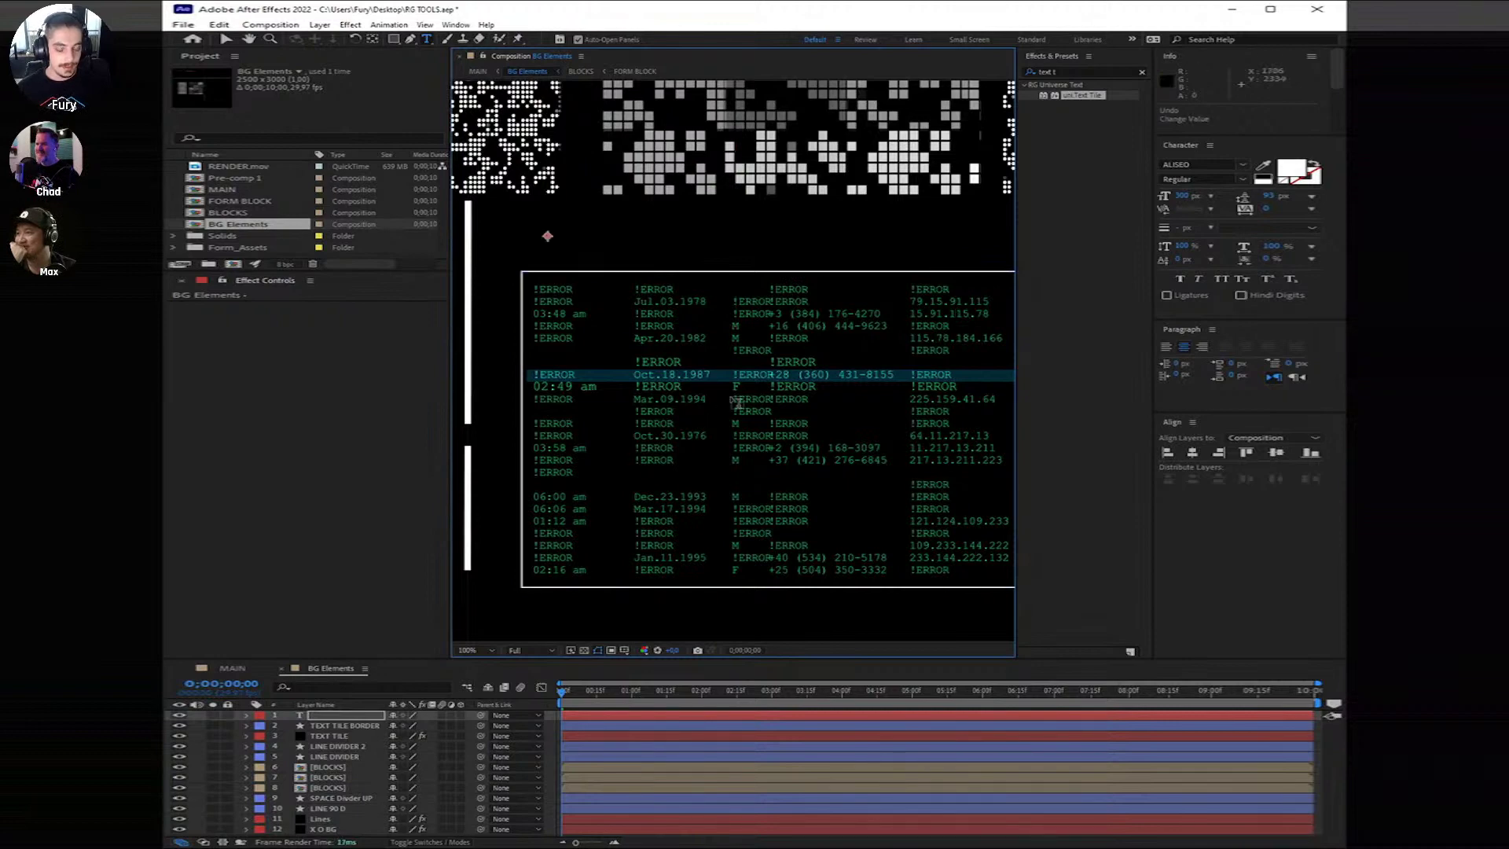
{"action": "scroll", "coordinate": [716, 414], "scroll_direction": "down", "scroll_amount": 5}
{"action": "key", "text": "Delete"}
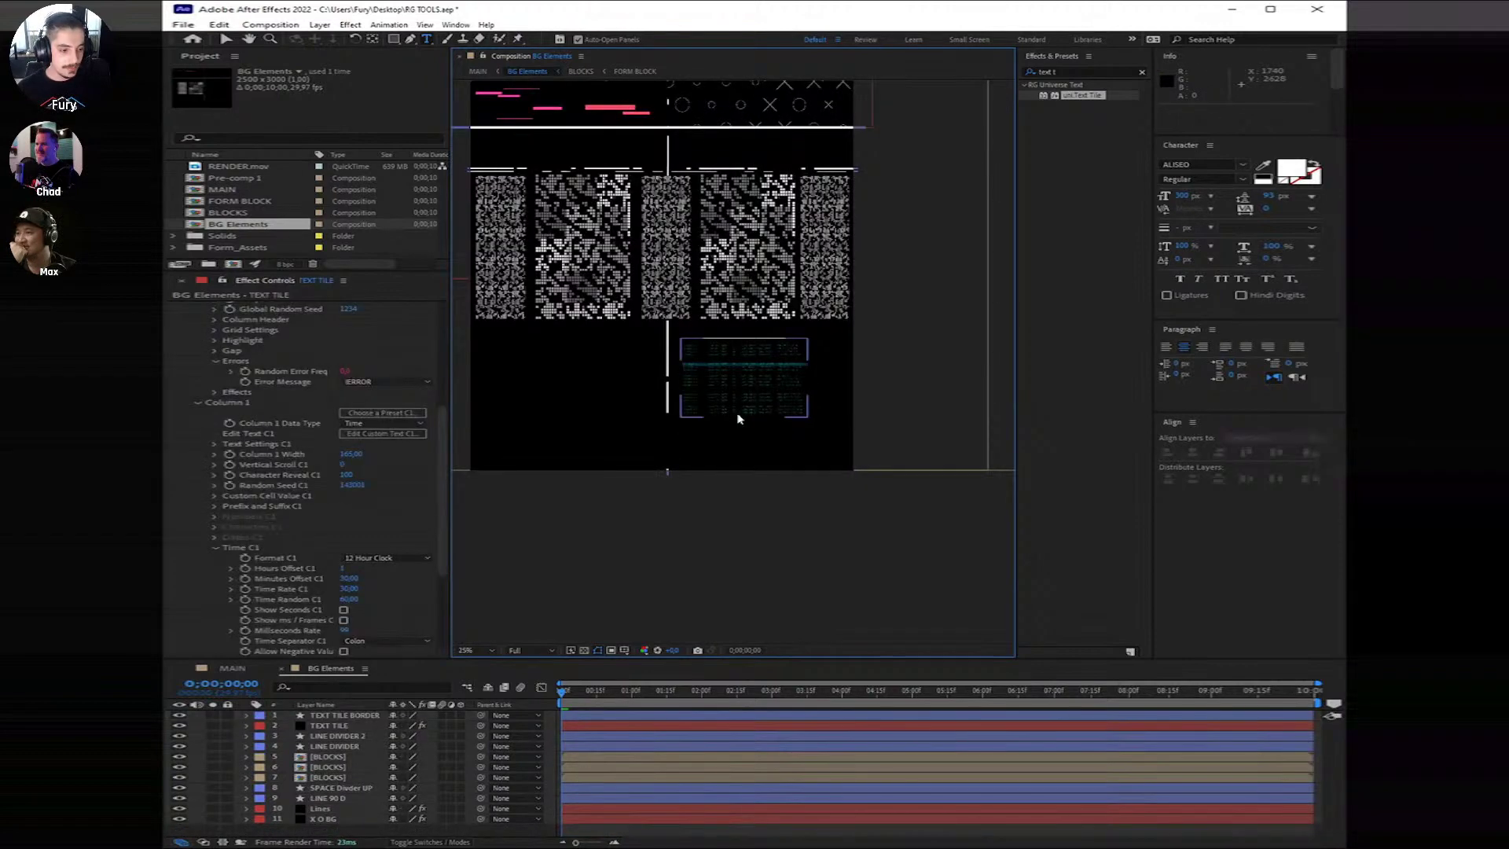
Step: Add a text layer in the empty area beside the vertical divider, reading two first names joined by an ampersand
{"action": "left_click", "coordinate": [599, 715]}
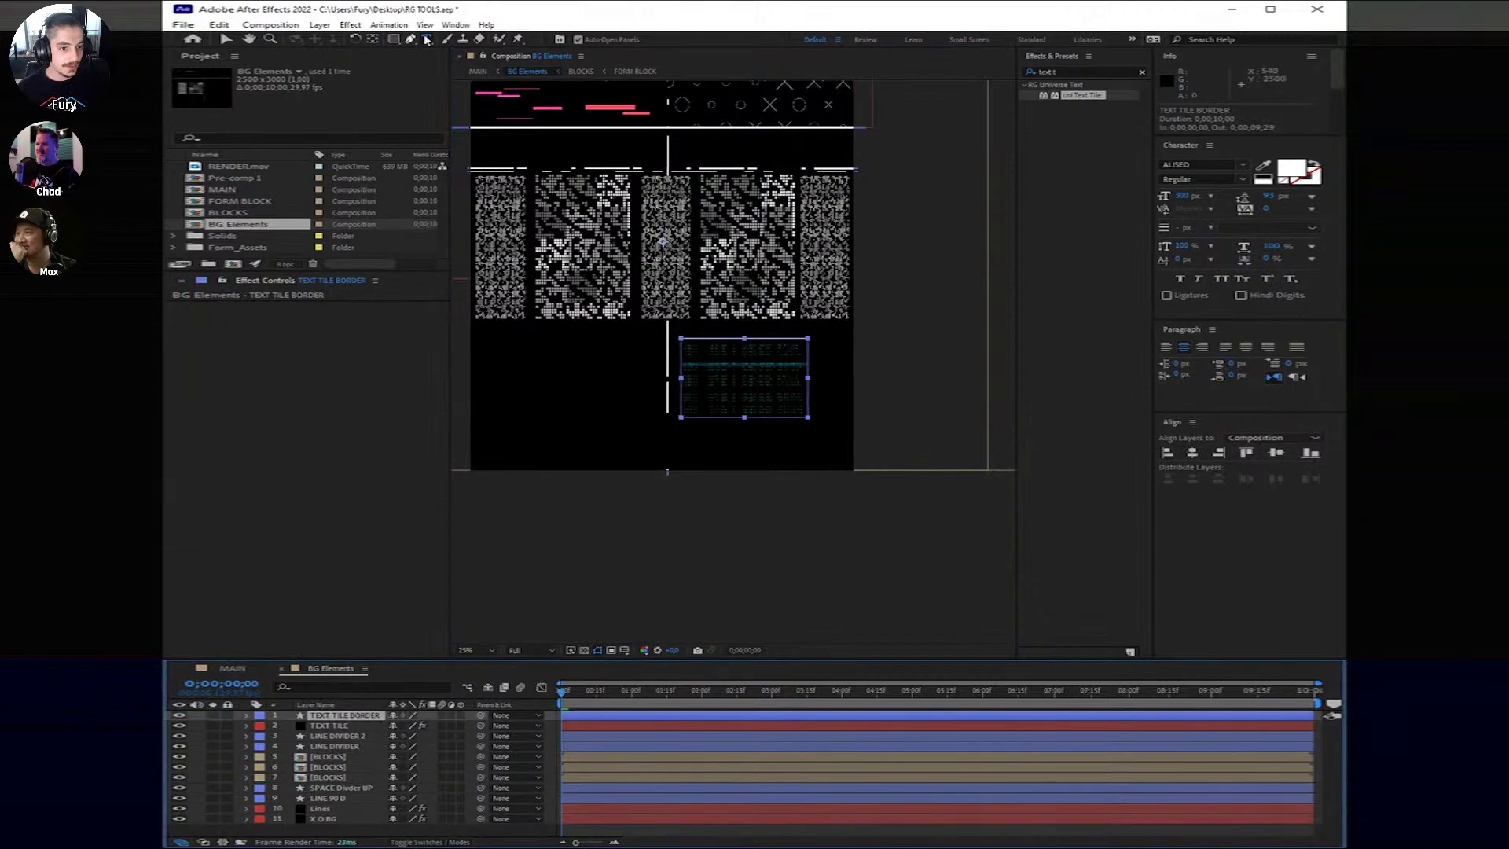
{"action": "left_click", "coordinate": [616, 375]}
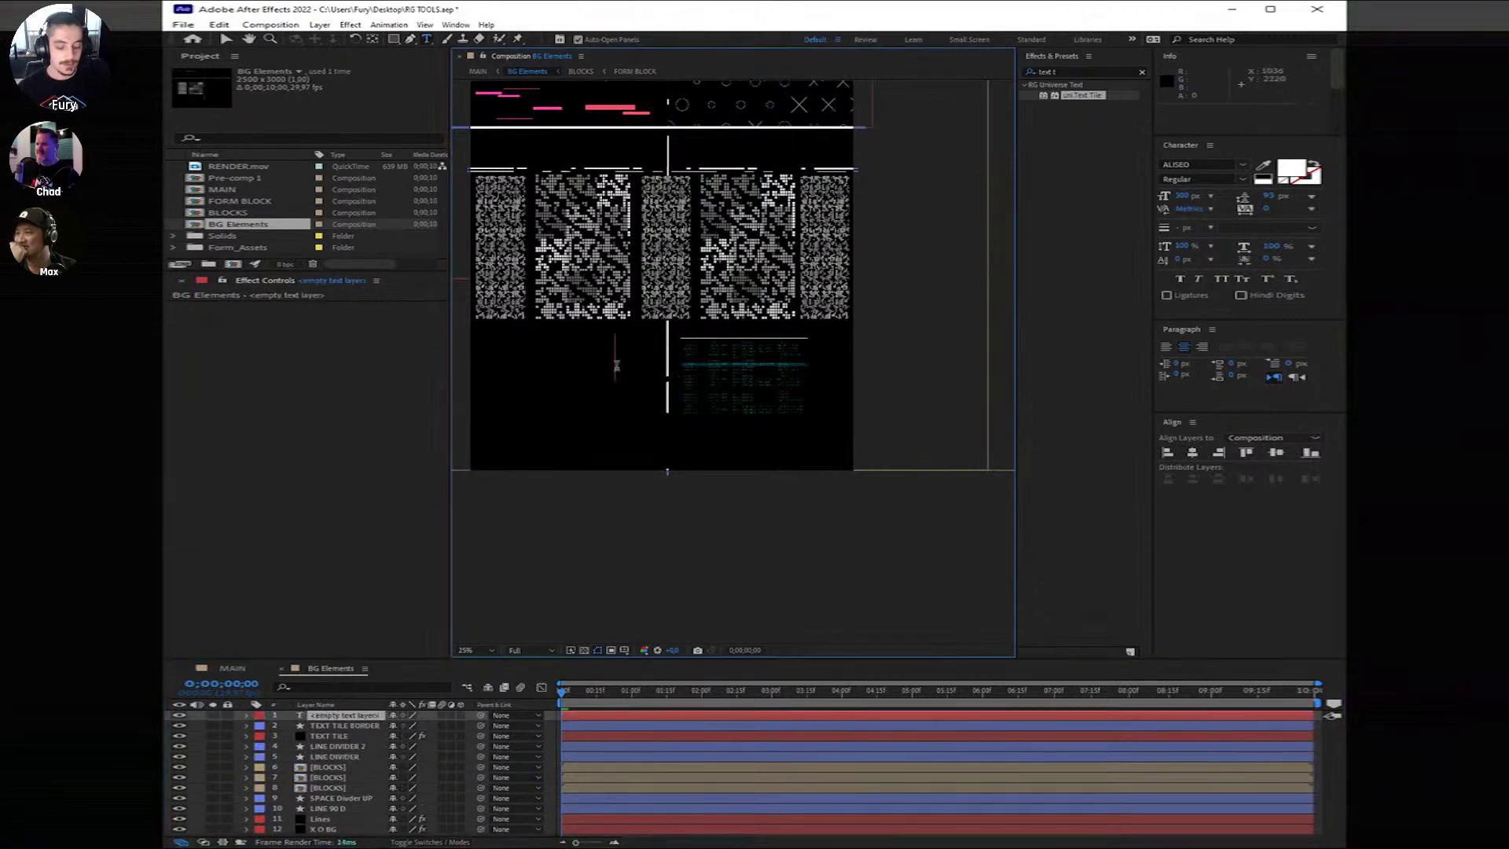
{"action": "type", "text": "MAXI"}
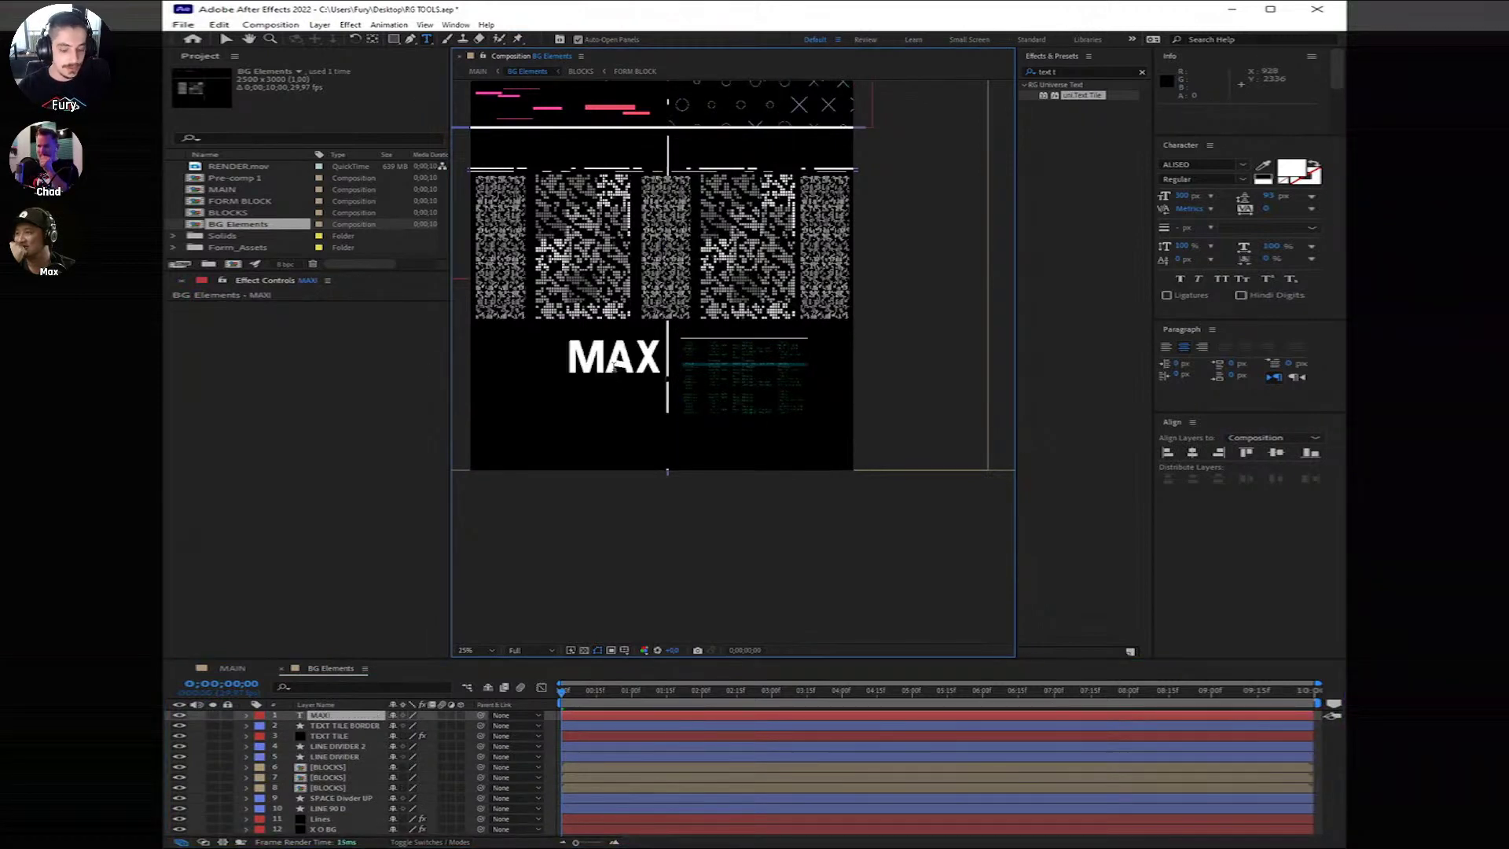
{"action": "type", "text": "MUS & CHAD"}
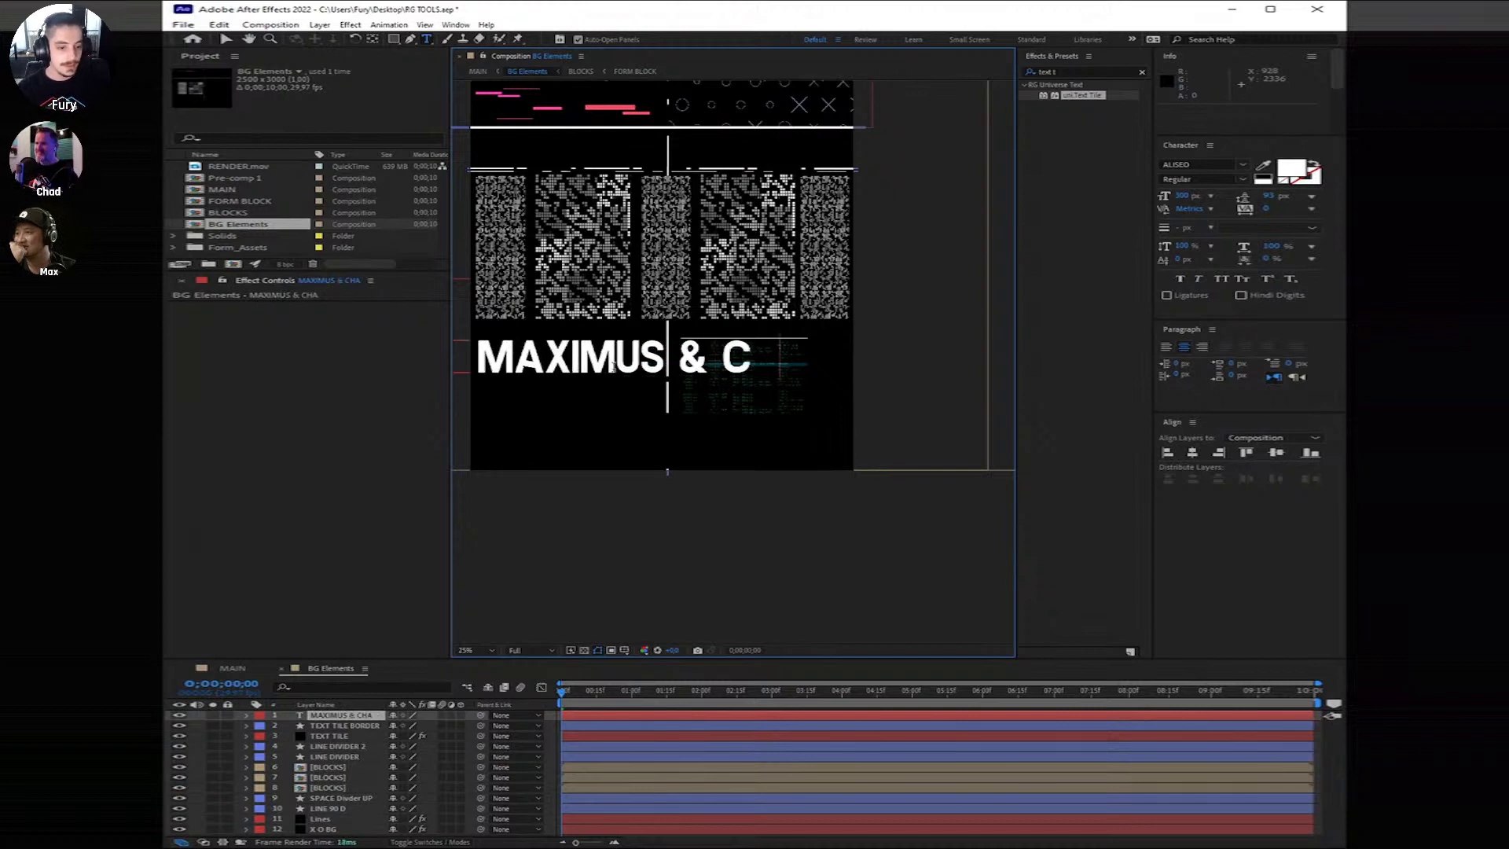
{"action": "left_click", "coordinate": [582, 715]}
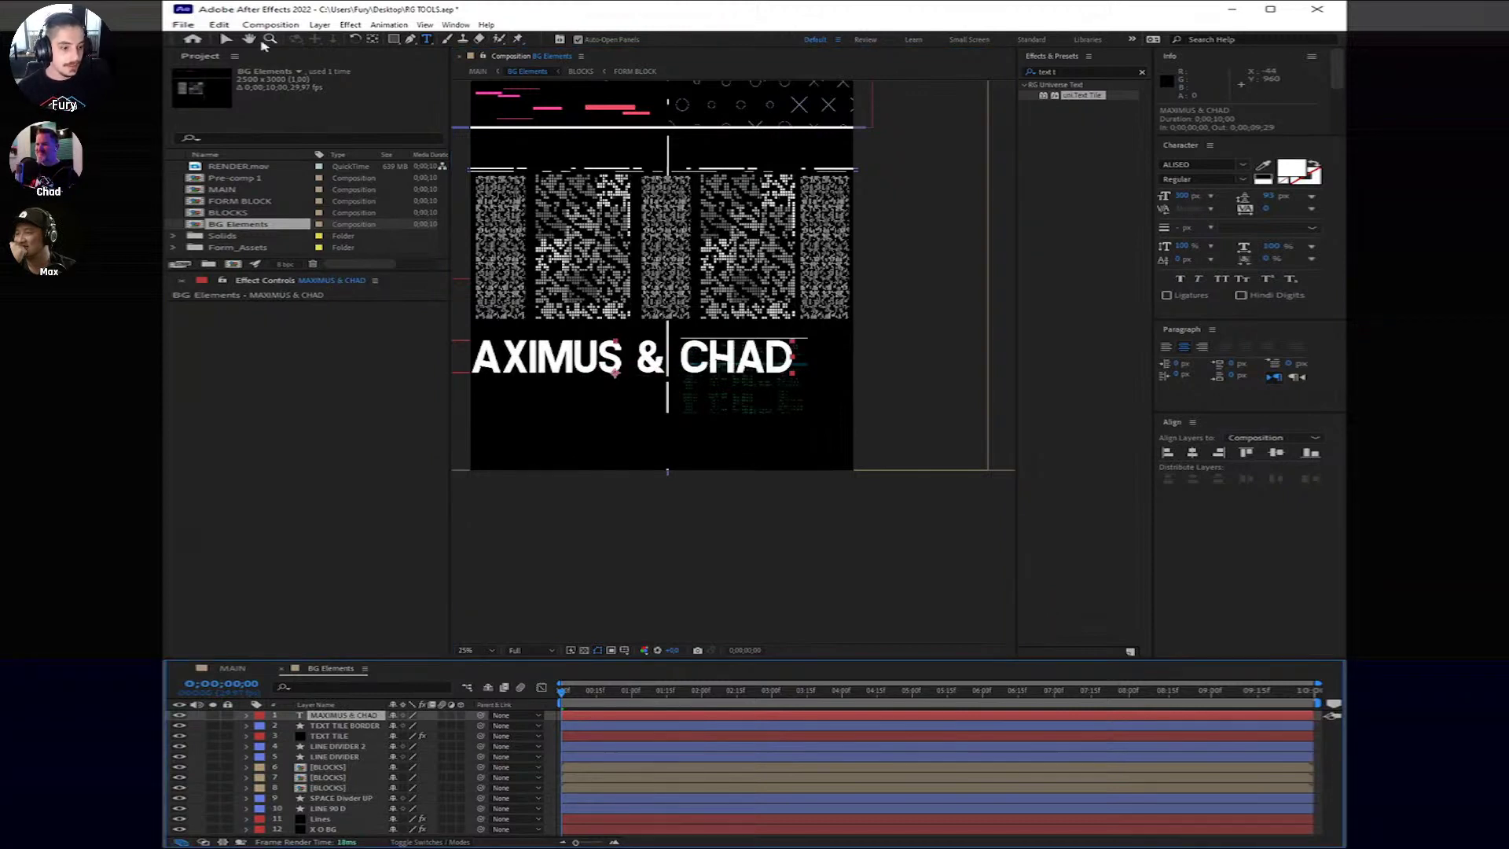
Step: Set the new heading's font size to 50 px
{"action": "key", "text": "s"}
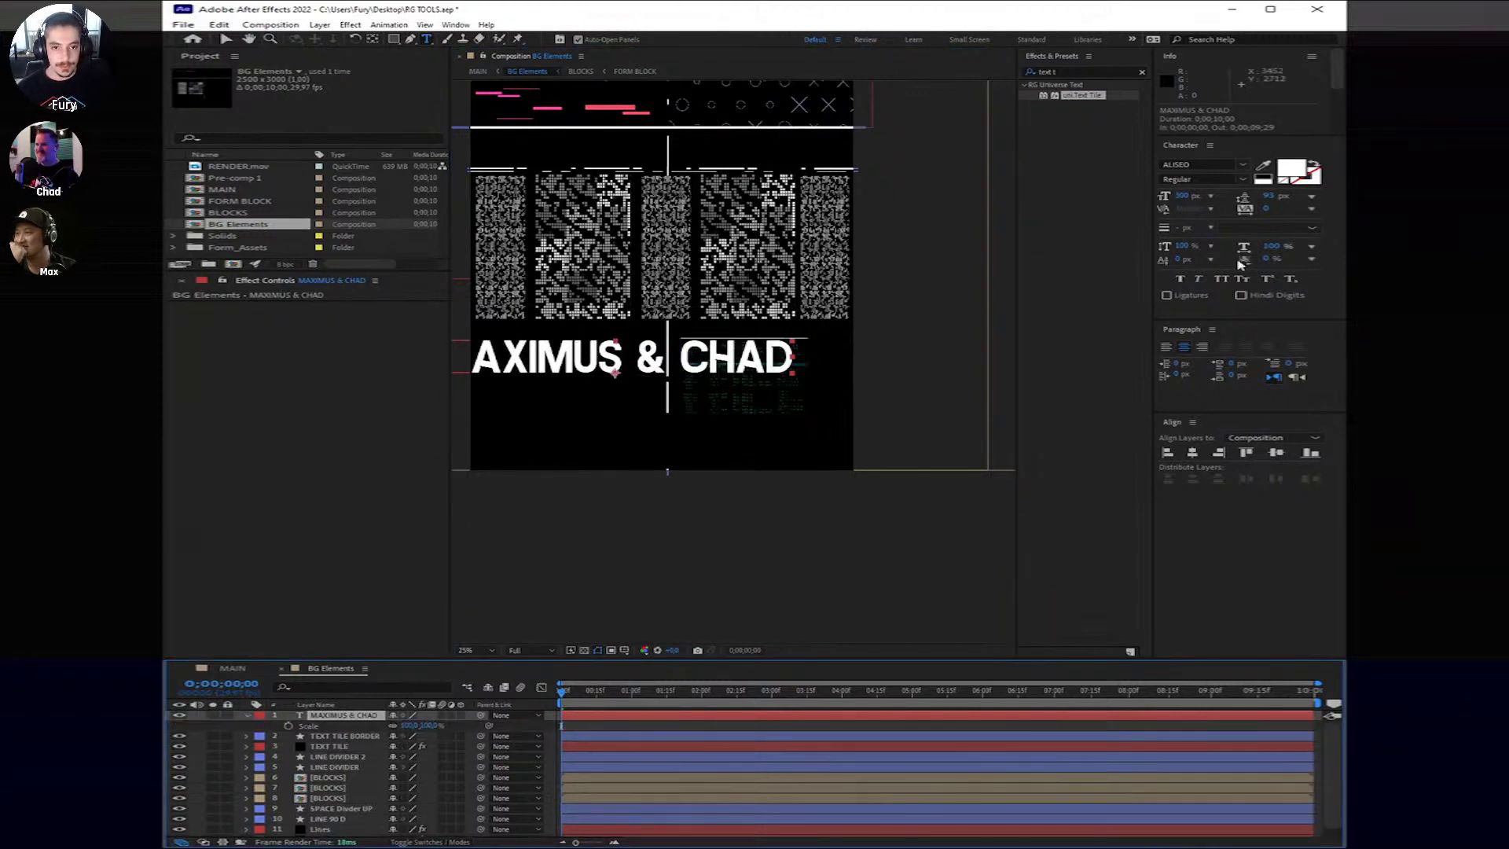
{"action": "left_click", "coordinate": [1190, 196]}
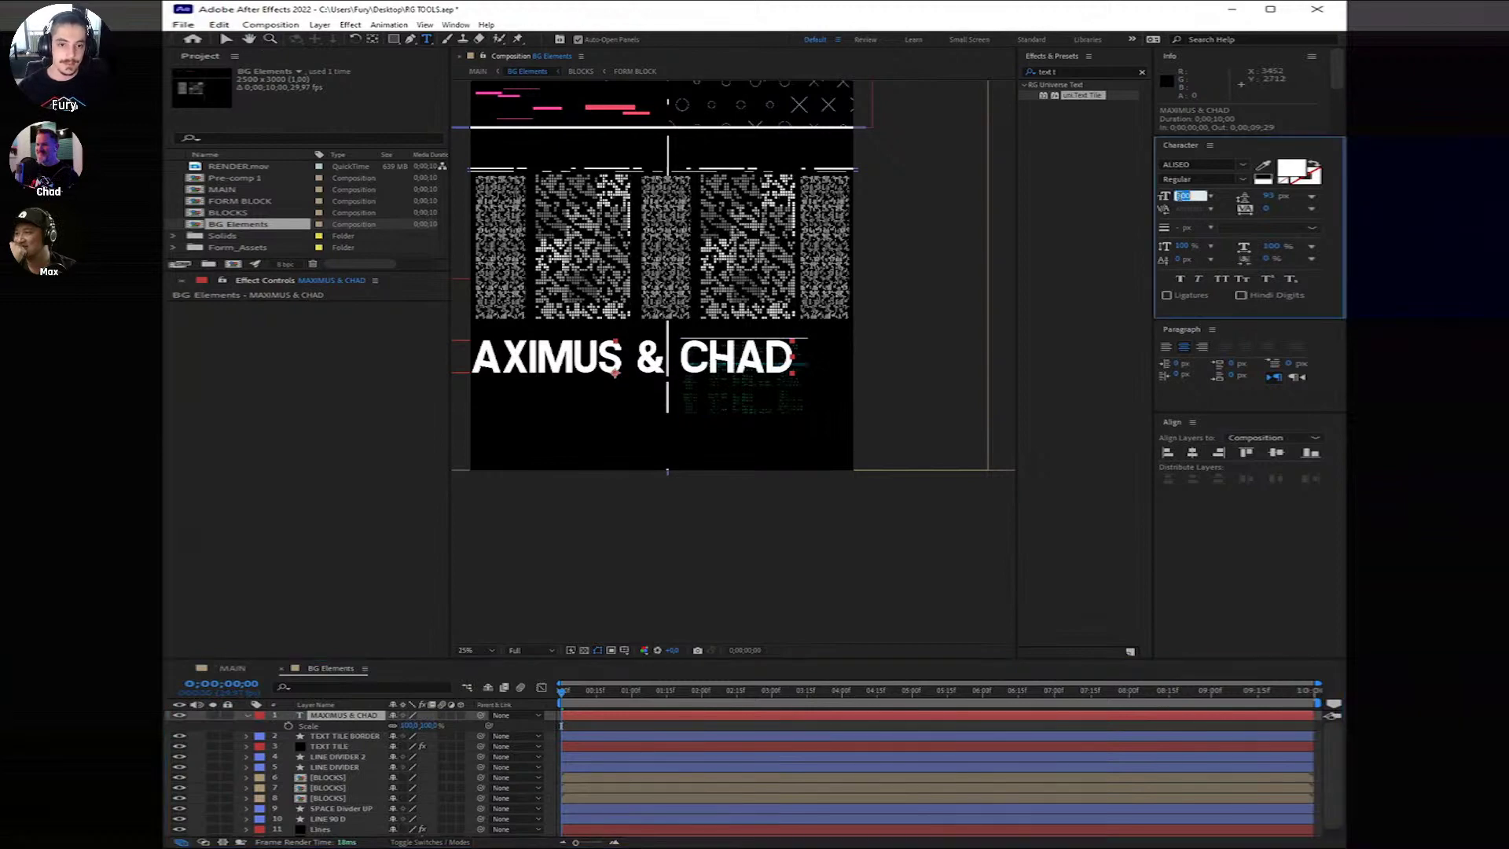
{"action": "type", "text": "50"}
{"action": "key", "text": "Return"}
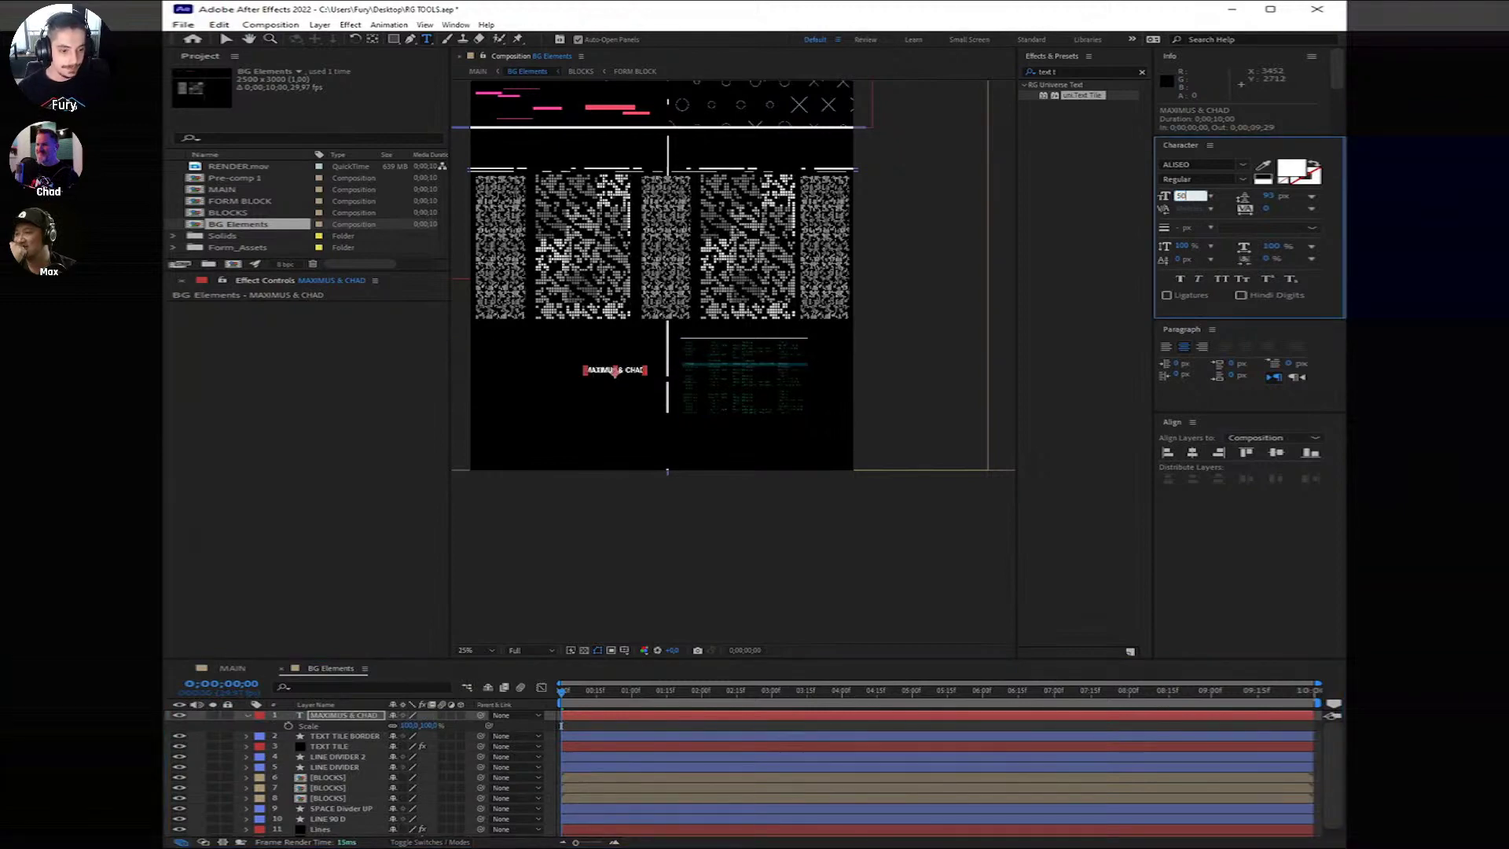
{"action": "left_click", "coordinate": [626, 718]}
Step: Move the heading just above the text table's frame, to about position 1544, 2103, and set its font size to 25 px
{"action": "scroll", "coordinate": [704, 374], "scroll_direction": "up", "scroll_amount": 4}
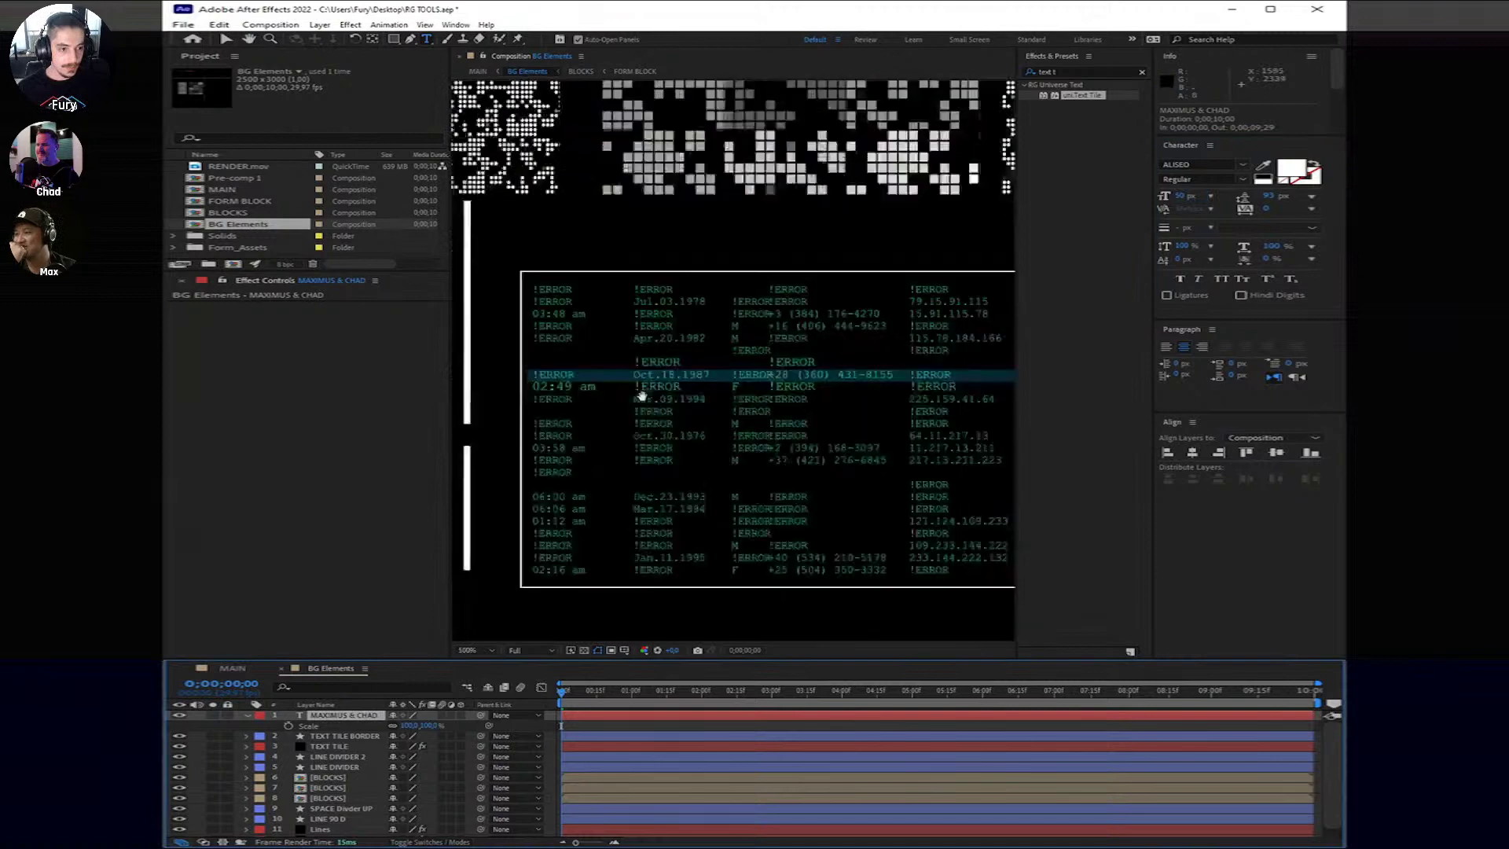
{"action": "left_click_drag", "start_coordinate": [982, 393], "coordinate": [1147, 378]}
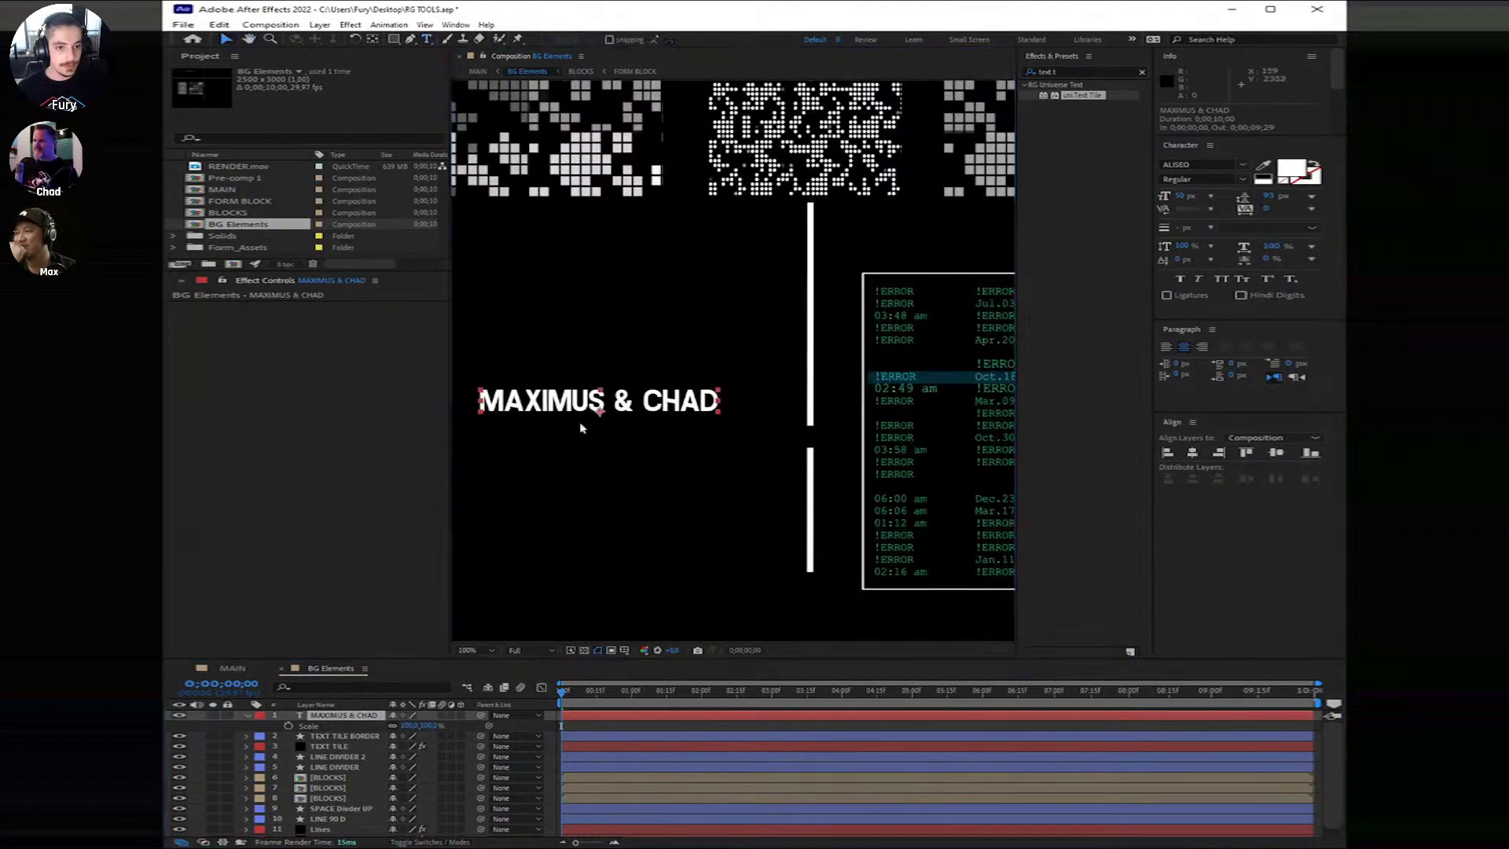
{"action": "left_click_drag", "start_coordinate": [598, 401], "coordinate": [969, 244]}
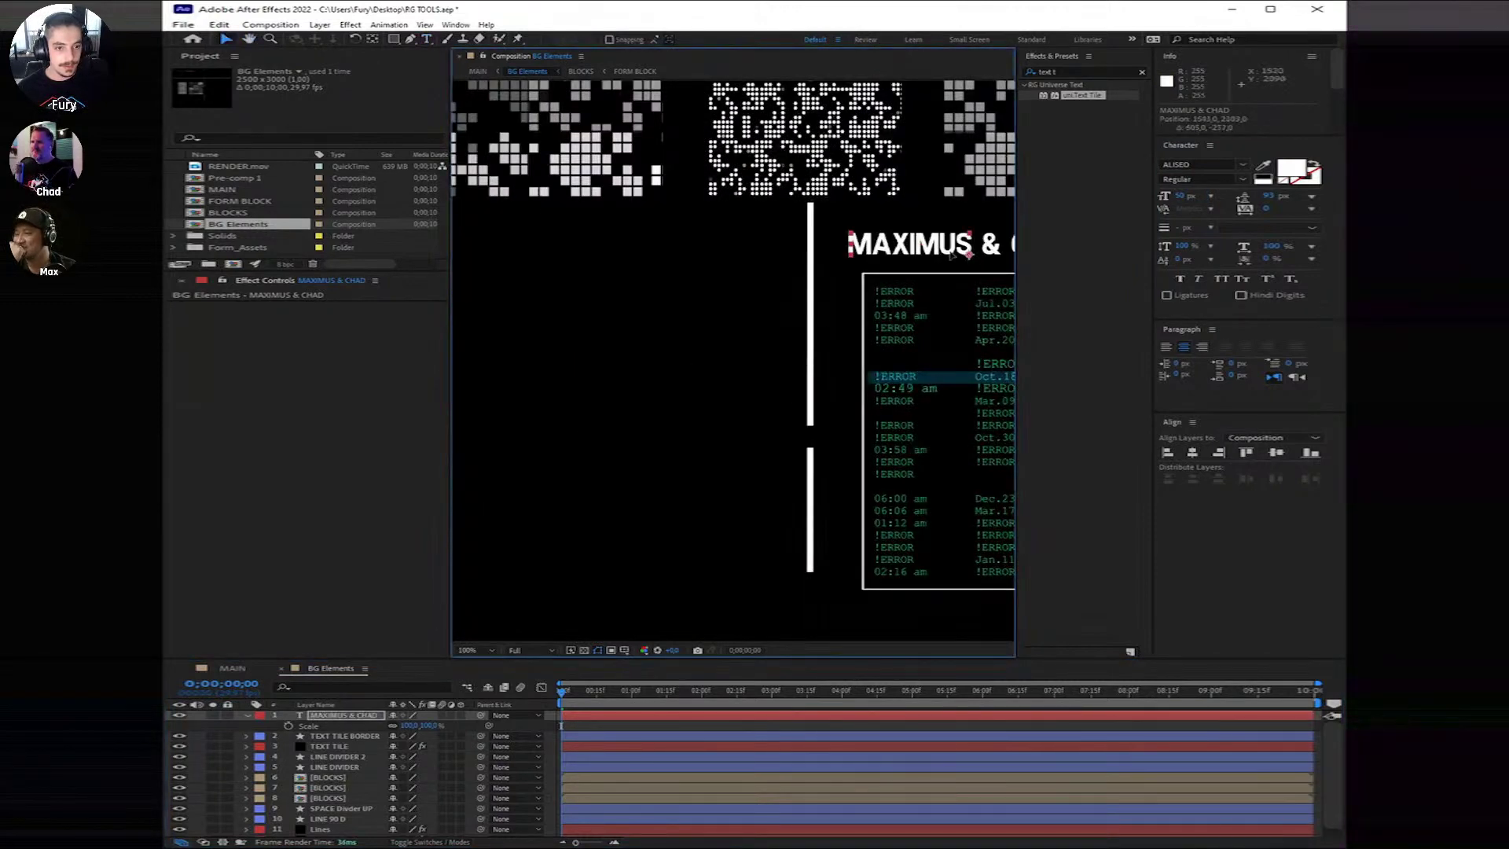
{"action": "left_click_drag", "start_coordinate": [752, 343], "coordinate": [573, 410]}
{"action": "left_click", "coordinate": [1186, 196]}
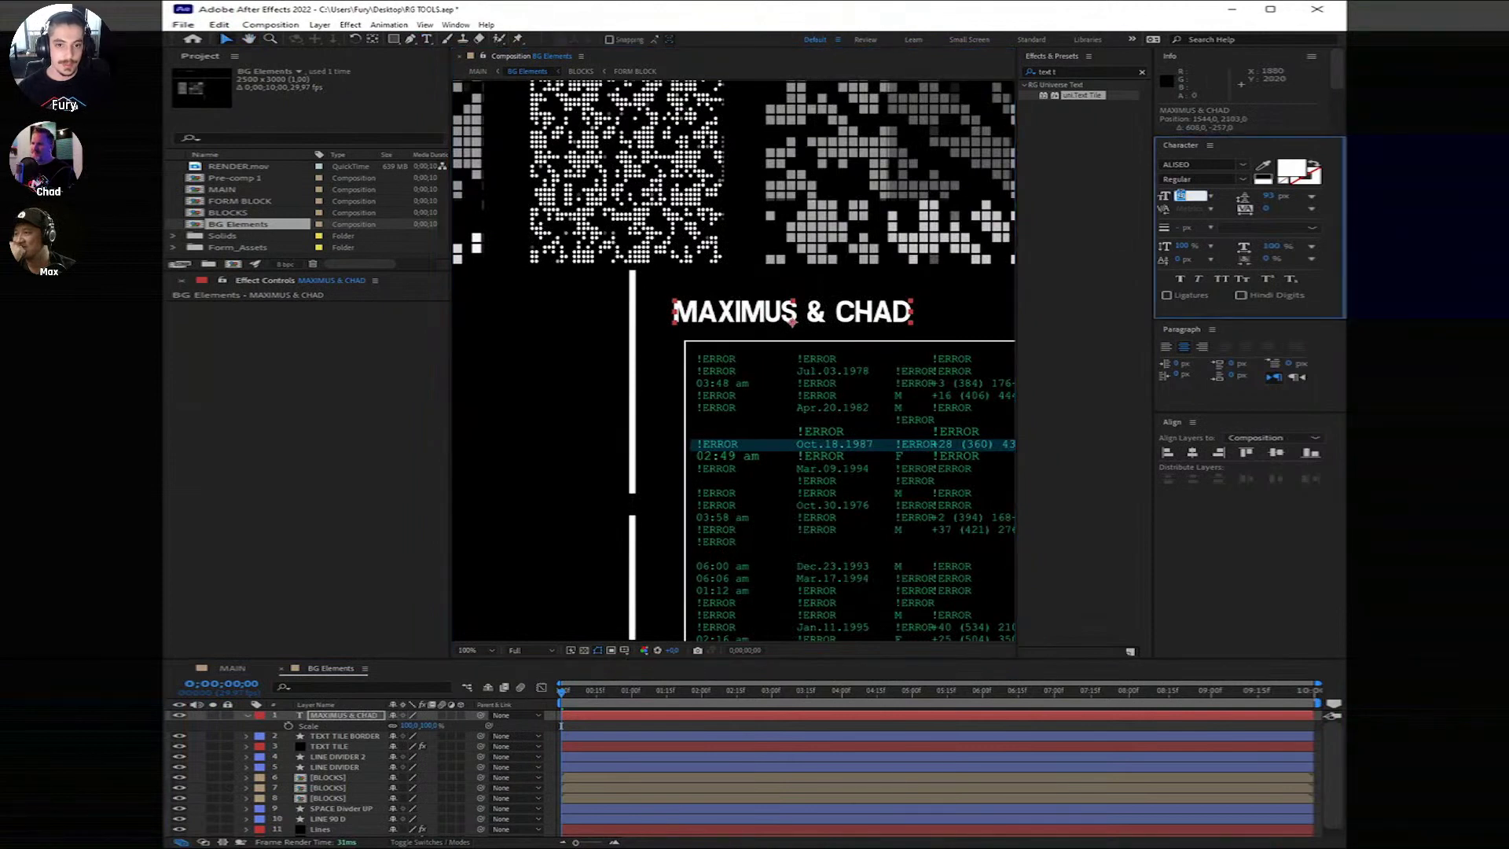
{"action": "type", "text": "25"}
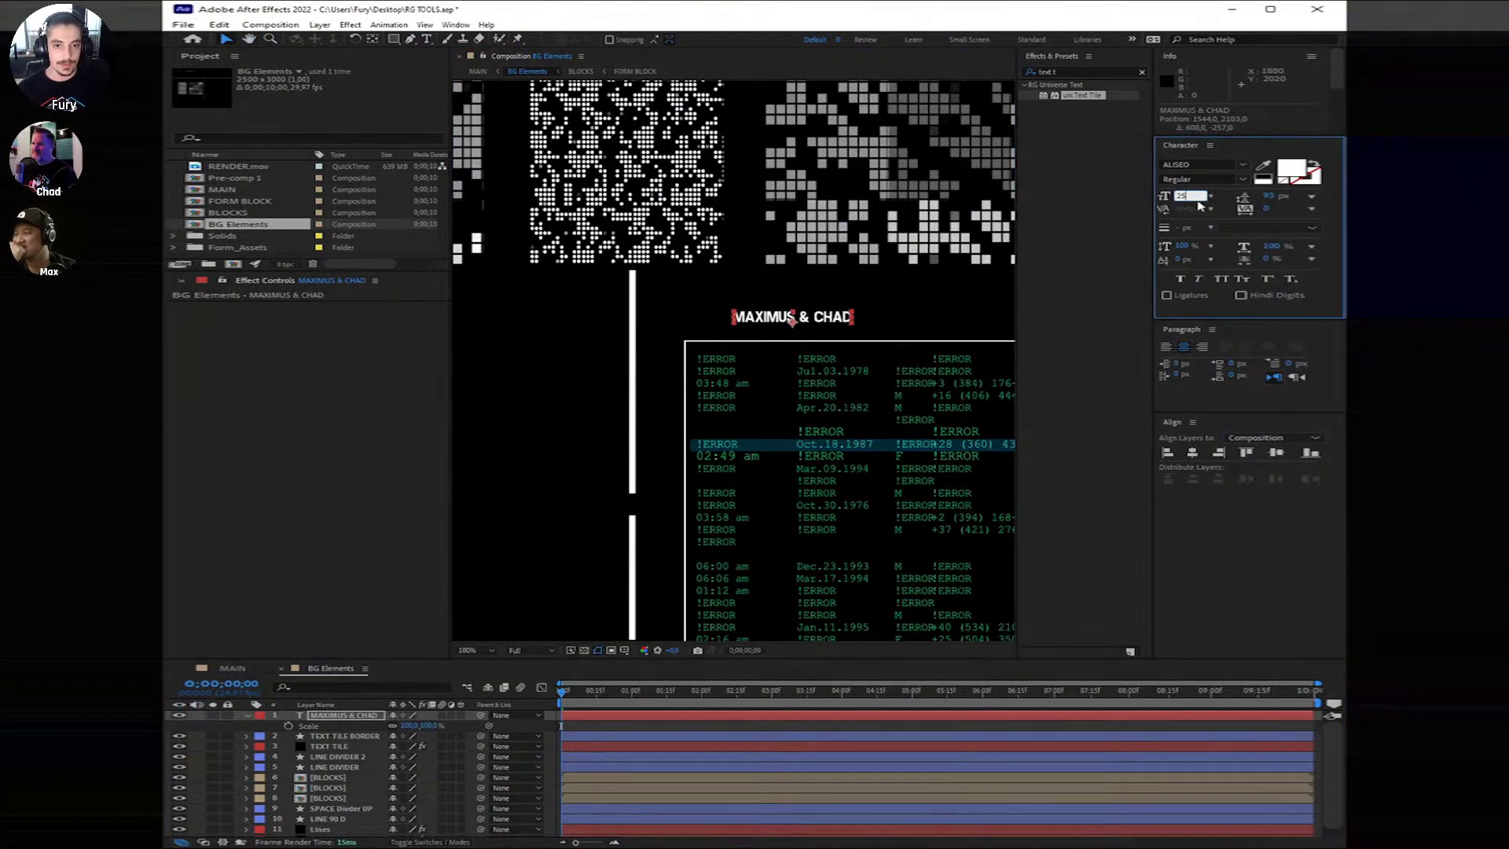
Step: Set the heading's font size to 30 px and apply faux italic
{"action": "type", "text": "30"}
{"action": "key", "text": "Return"}
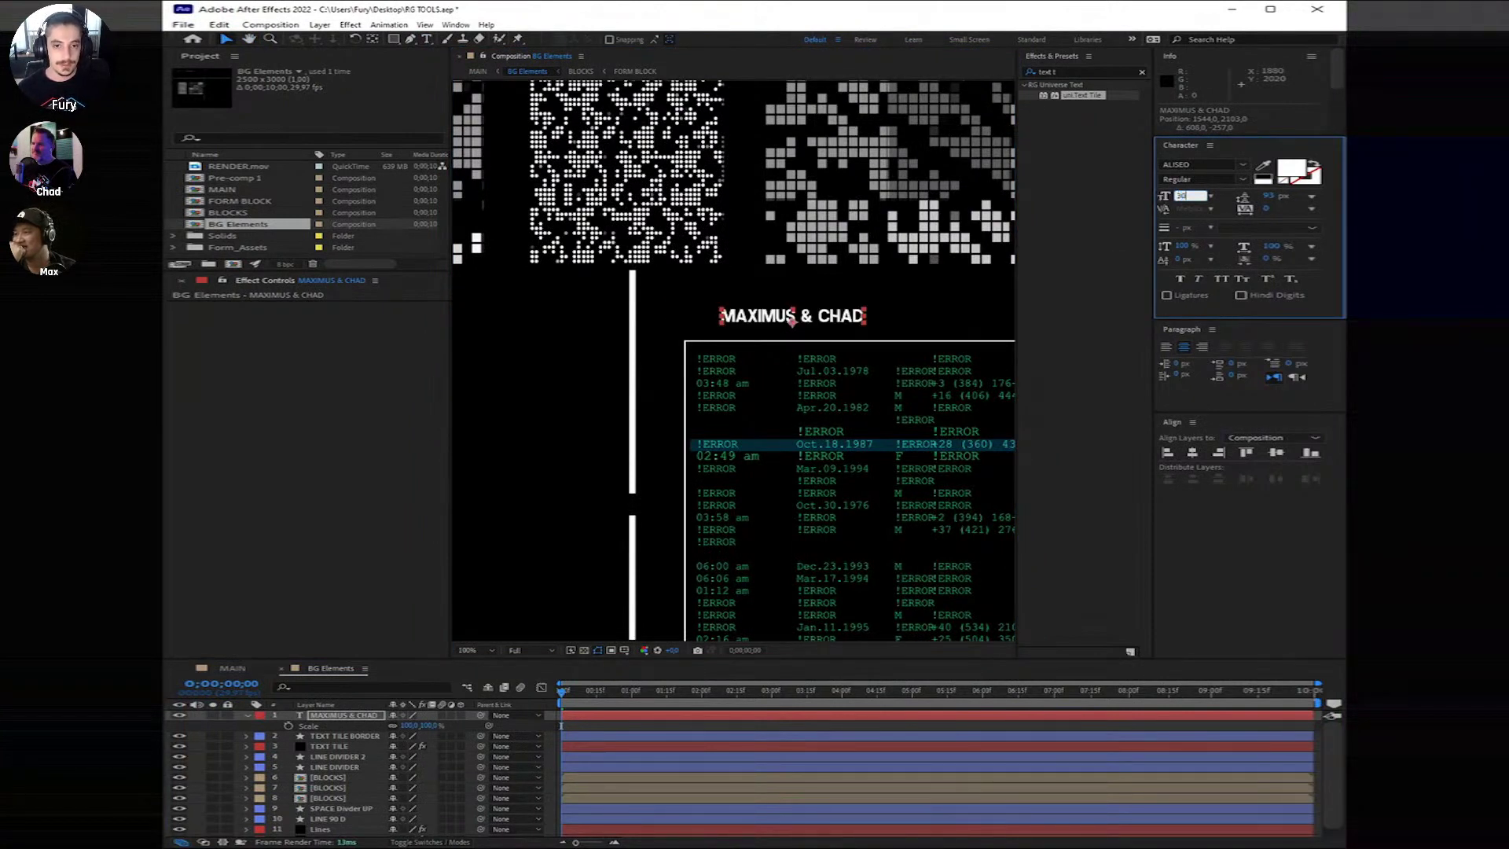
{"action": "left_click", "coordinate": [1198, 279]}
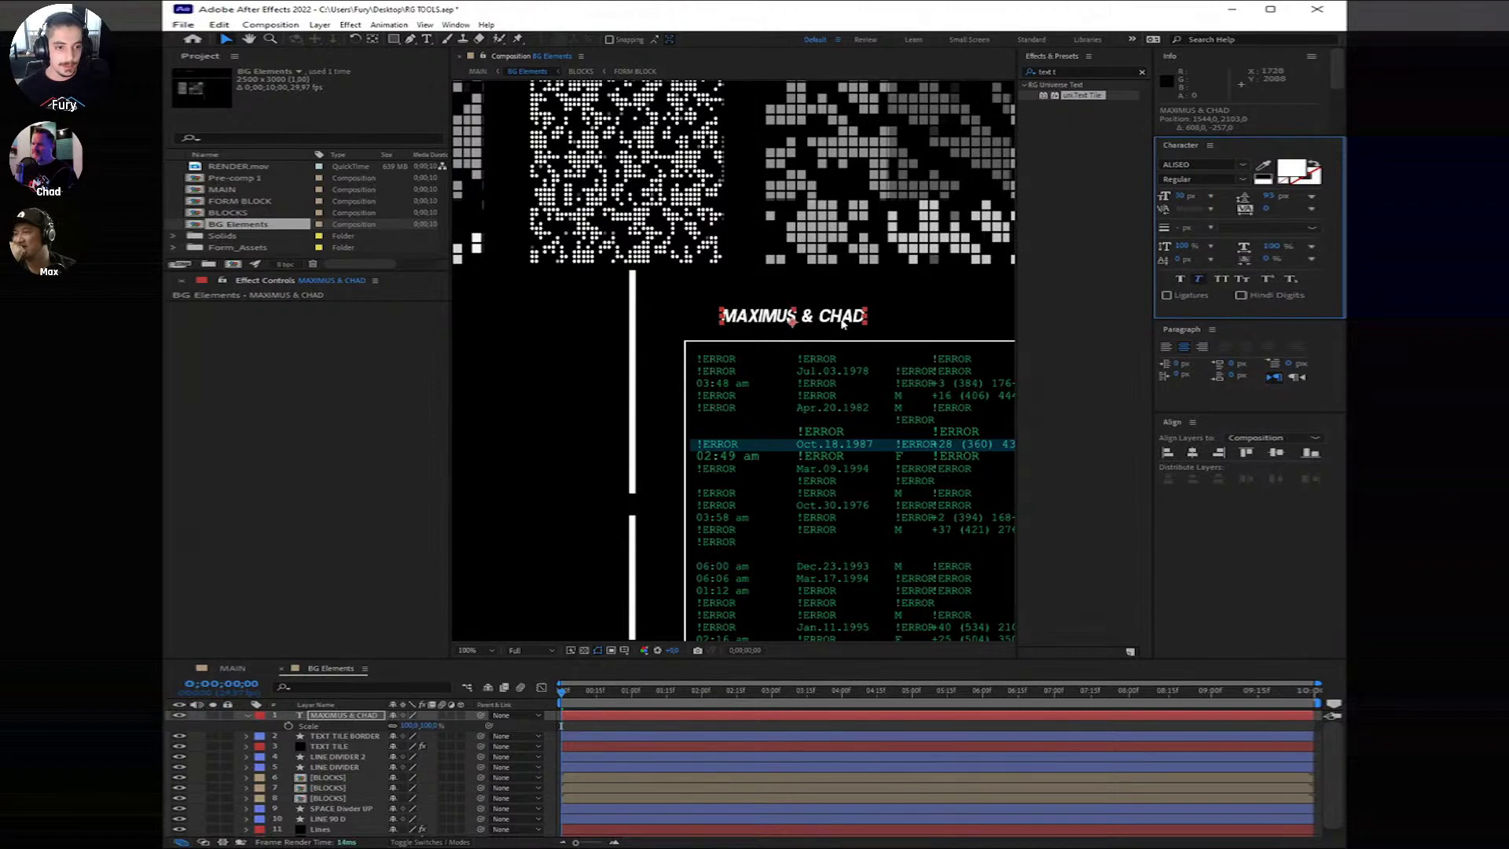
Step: Move the heading so its left edge lines up with the text table's frame, and collapse its layer properties
{"action": "mouse_move", "coordinate": [786, 316]}
{"action": "left_mouse_down"}
{"action": "mouse_move", "coordinate": [757, 325]}
{"action": "mouse_move", "coordinate": [777, 296]}
{"action": "left_mouse_up"}
{"action": "key", "text": "period"}
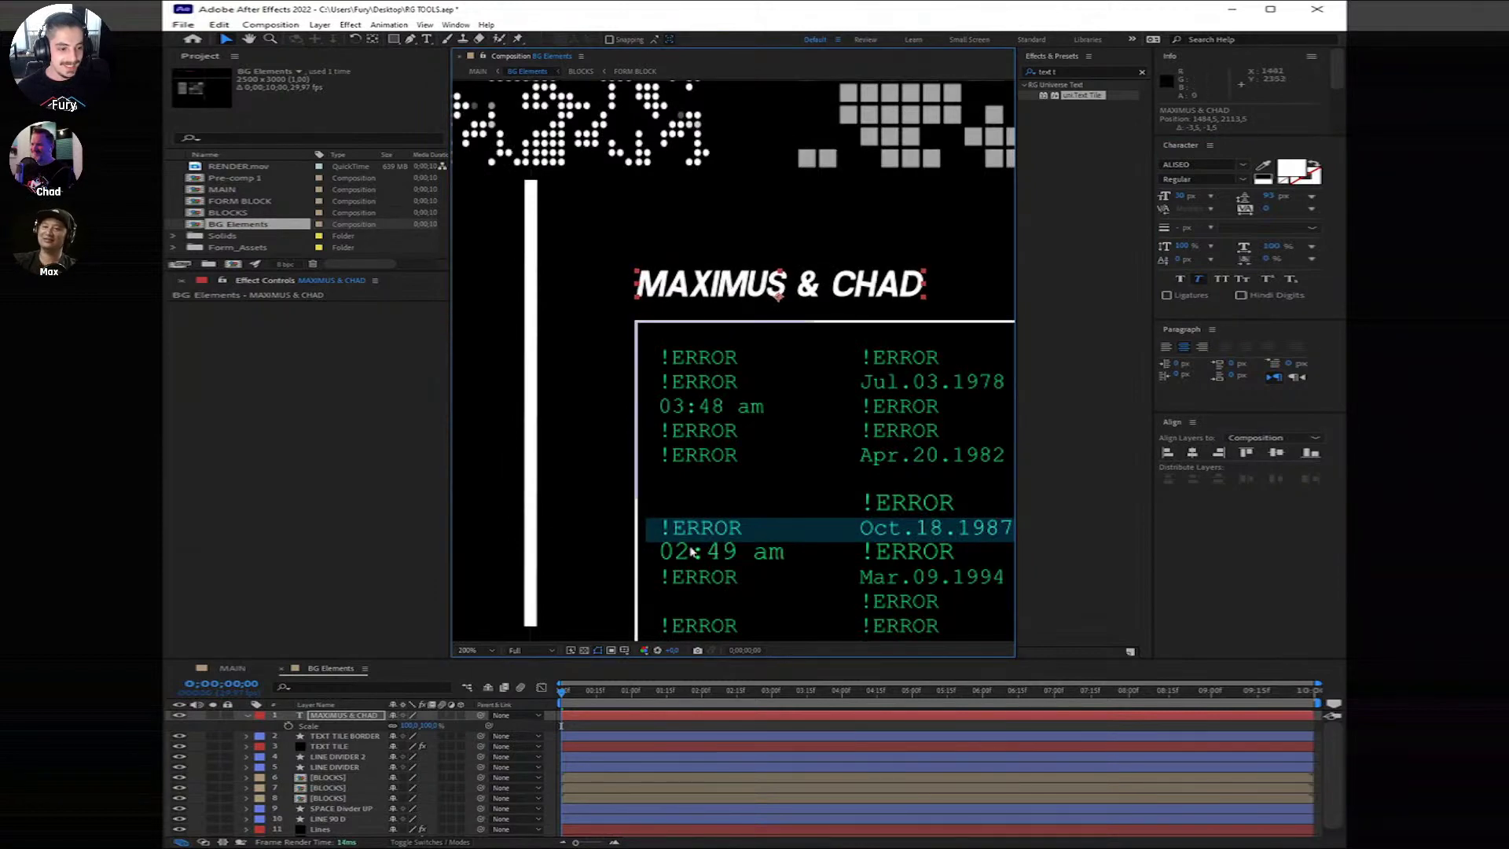
{"action": "left_click", "coordinate": [354, 834]}
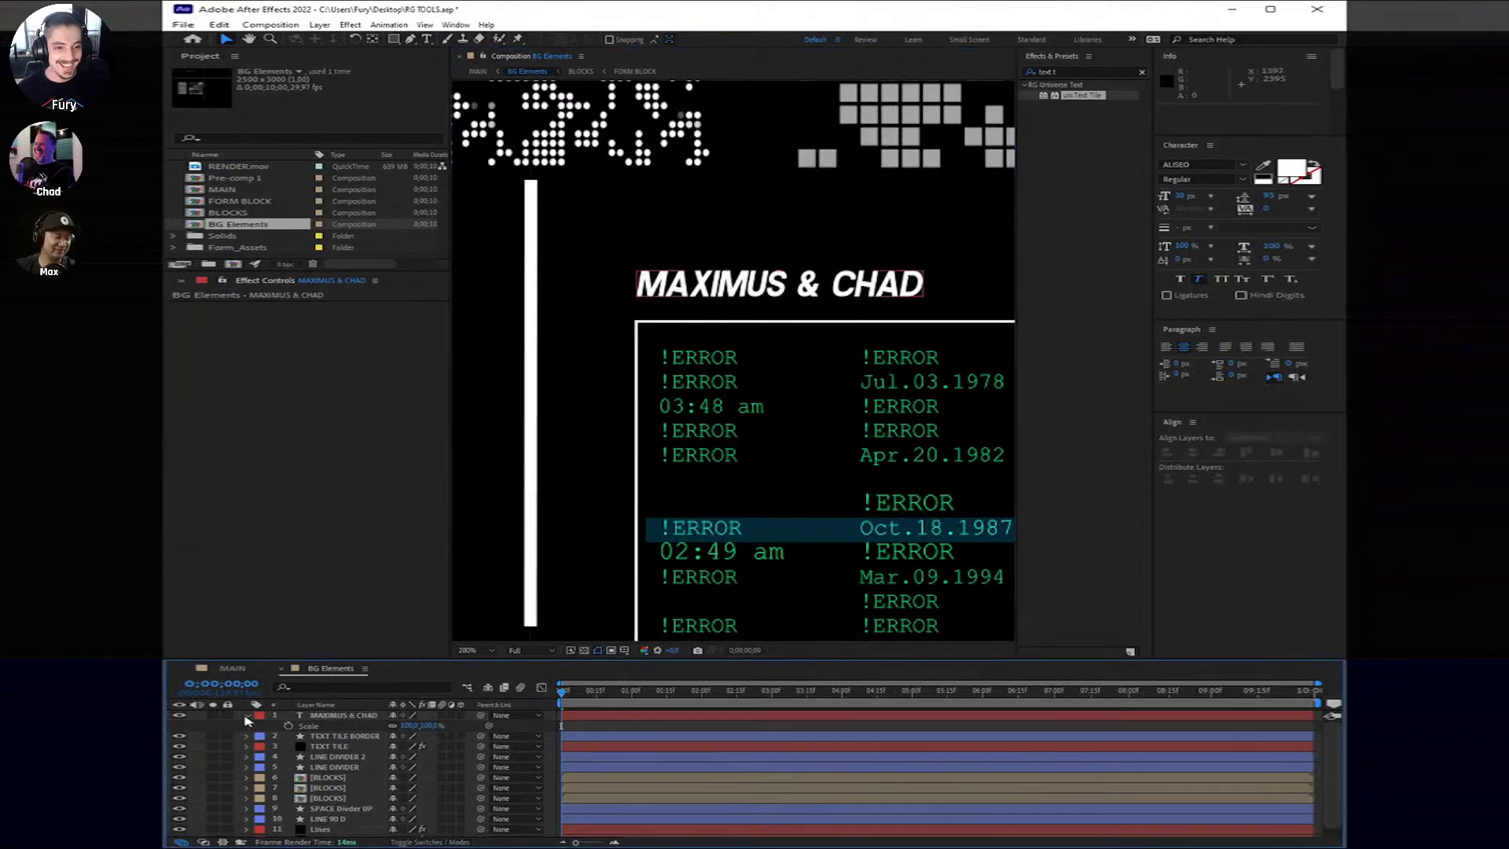
{"action": "left_click", "coordinate": [246, 715]}
{"action": "key", "text": "comma"}
{"action": "key", "text": "comma"}
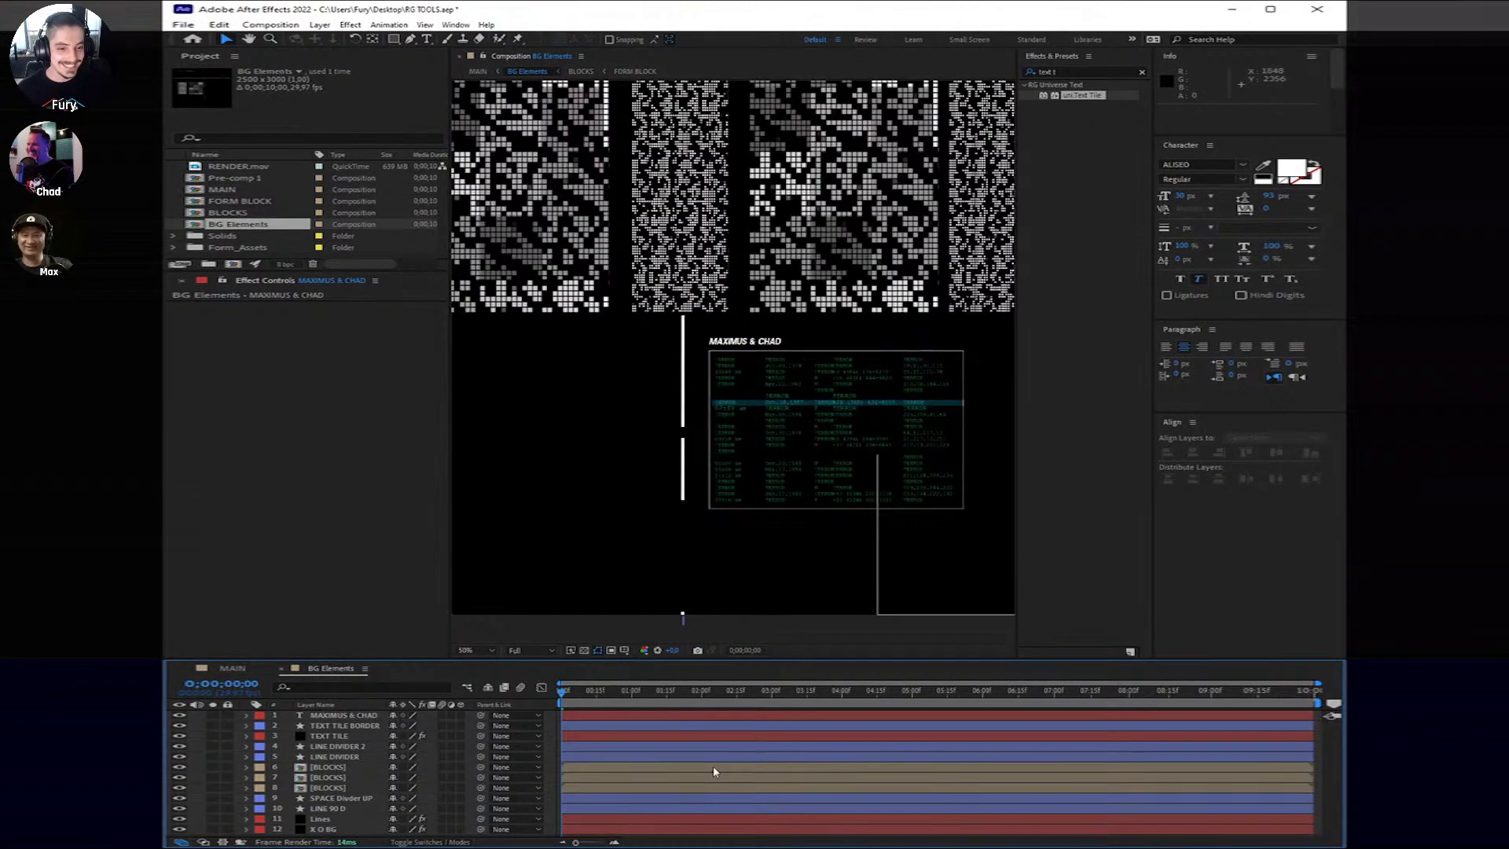
{"action": "key", "text": "comma"}
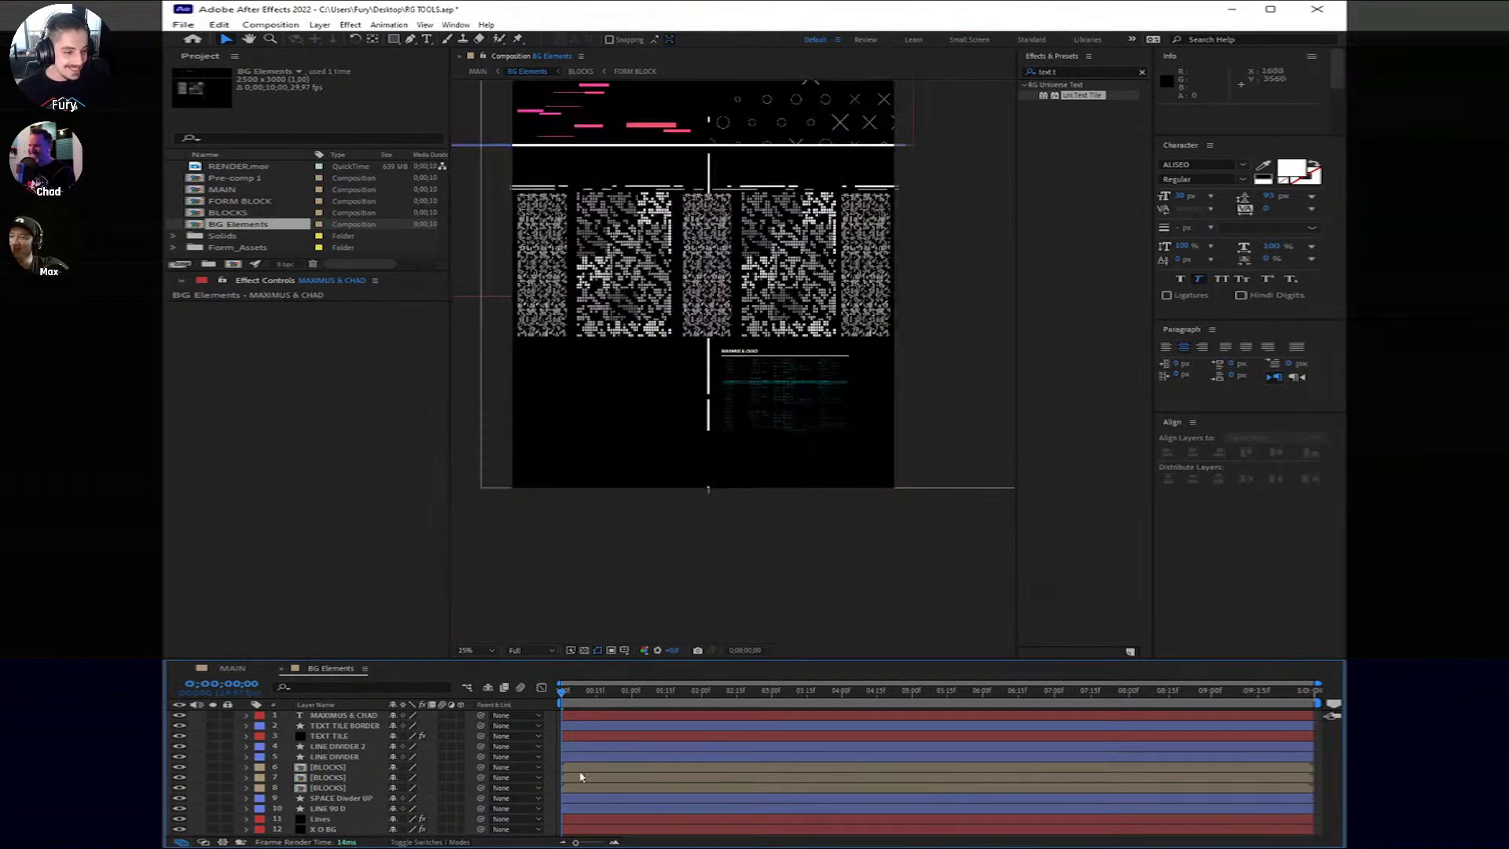
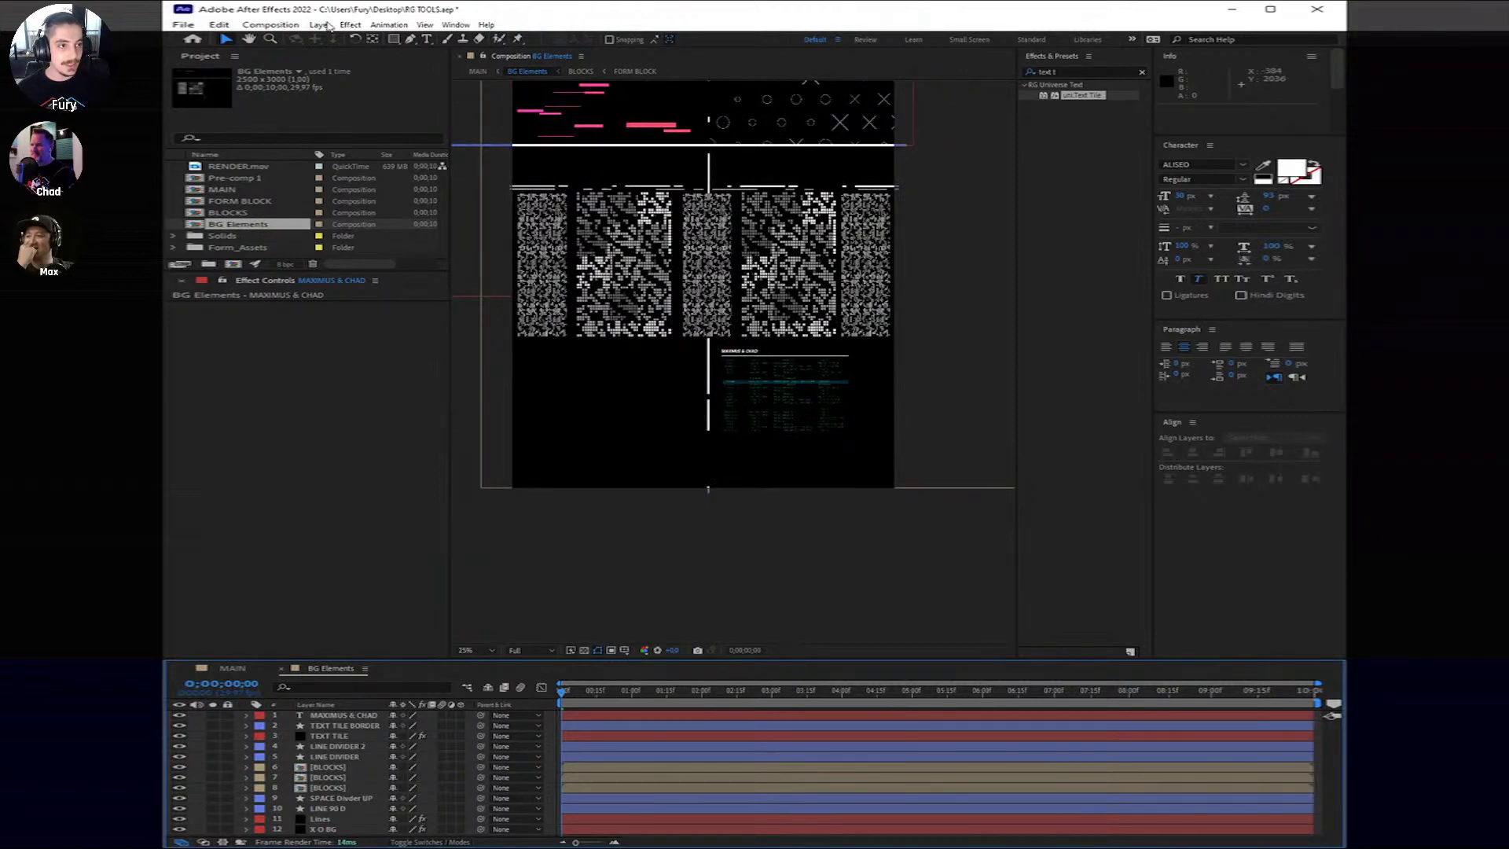
Step: Create a new black solid above the other layers and apply the Trapcode Form effect to it
{"action": "left_click", "coordinate": [350, 25]}
{"action": "mouse_move", "coordinate": [319, 25]}
{"action": "left_click", "coordinate": [550, 52]}
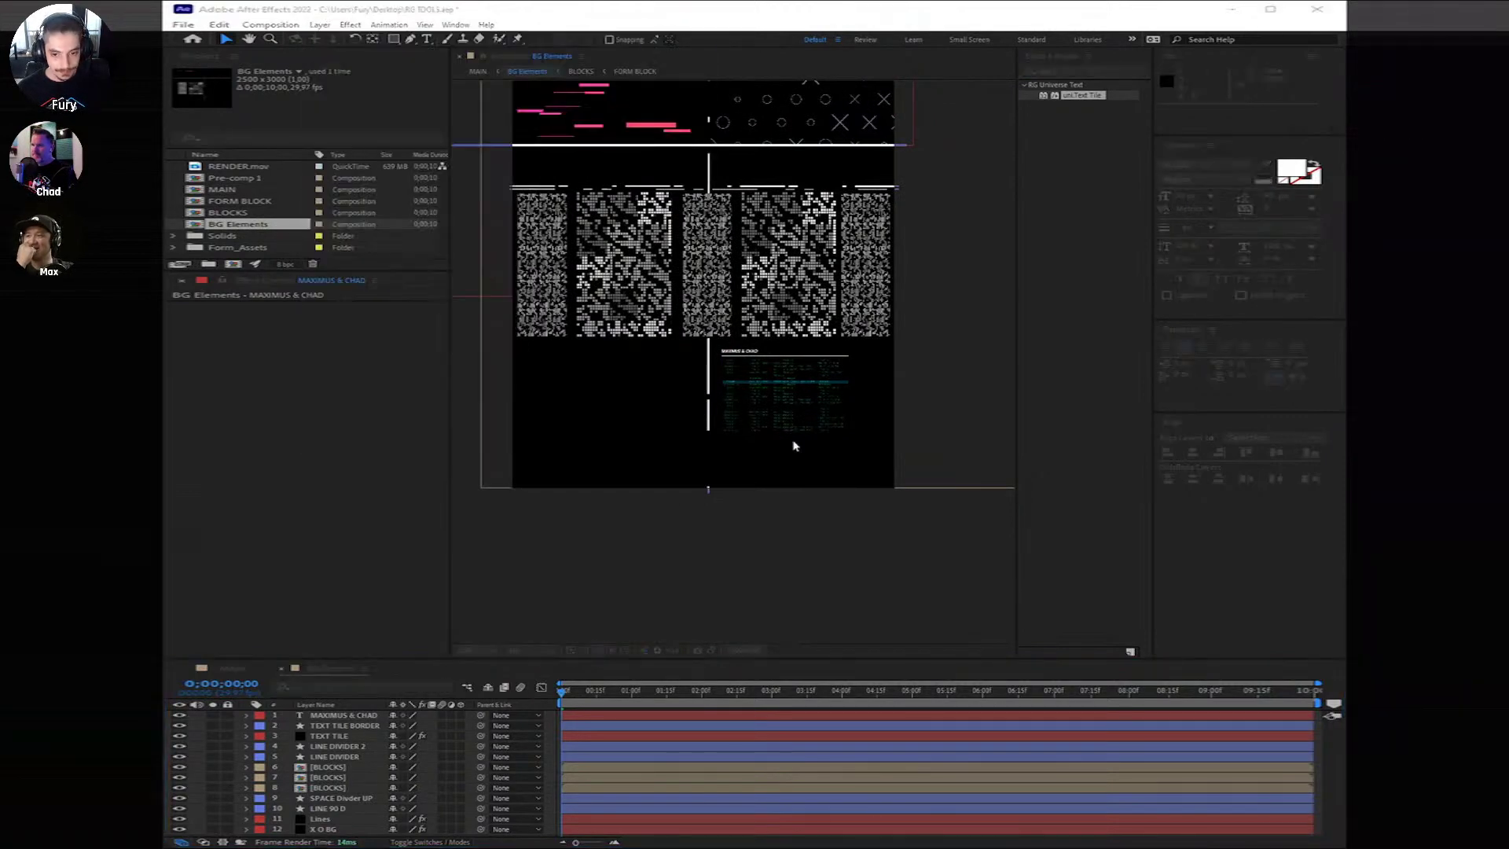
{"action": "key", "text": "Return"}
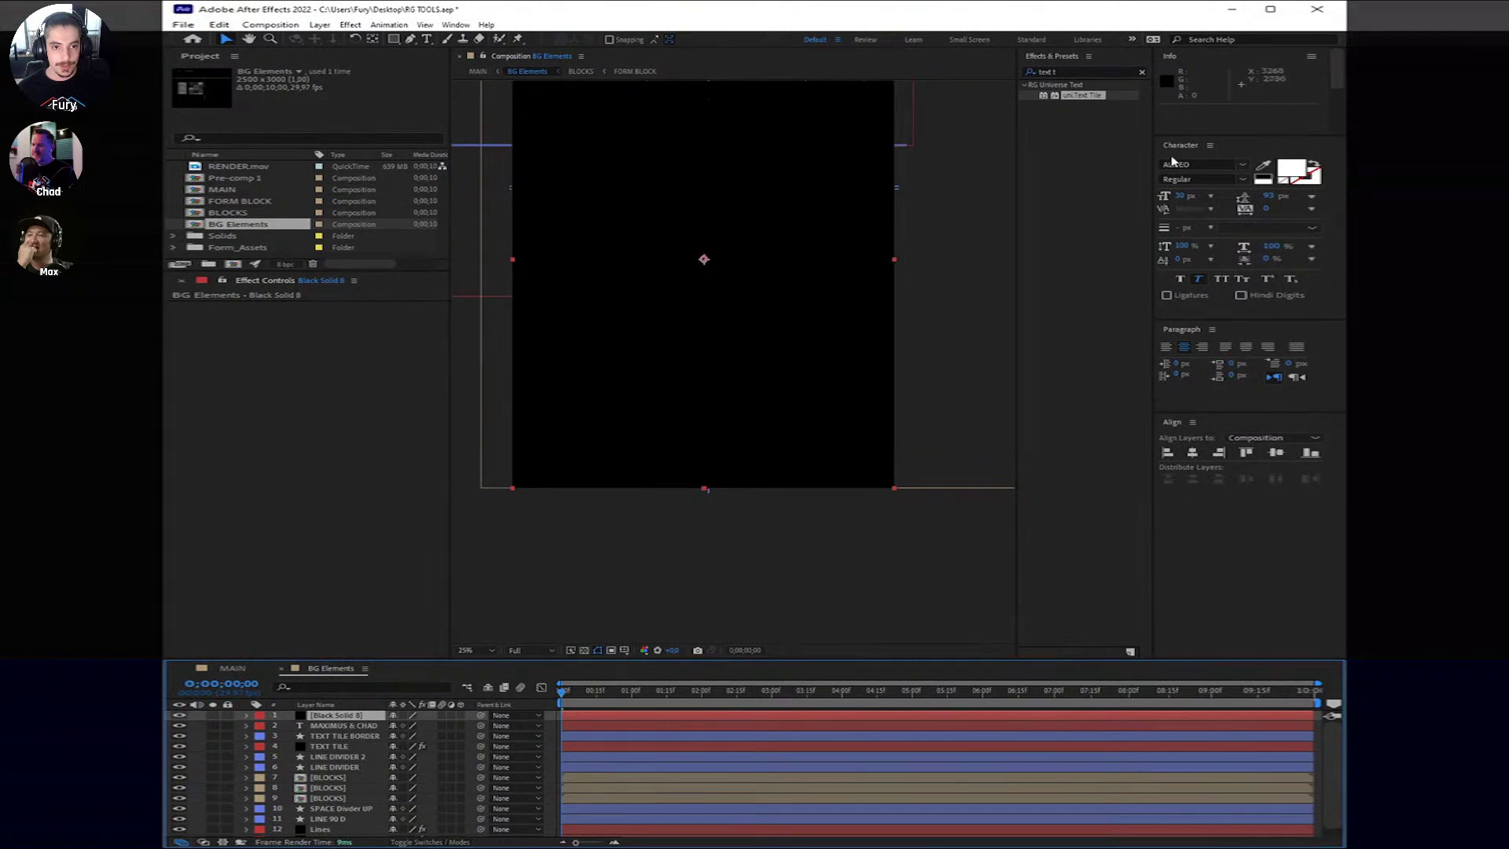
{"action": "left_click", "coordinate": [1078, 71]}
{"action": "type", "text": "form"}
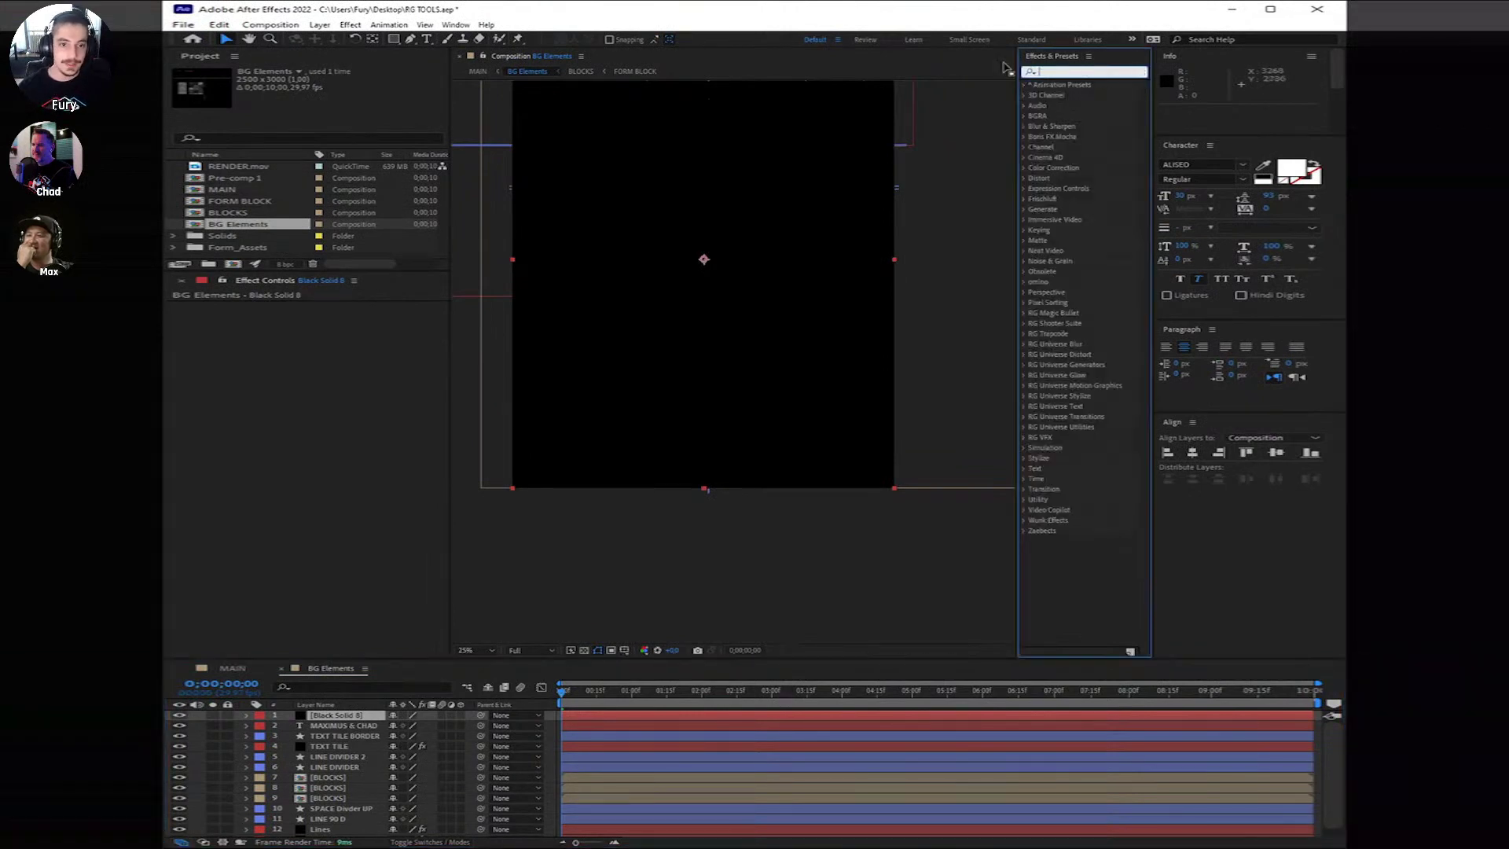
{"action": "left_click_drag", "start_coordinate": [1058, 250], "coordinate": [666, 646]}
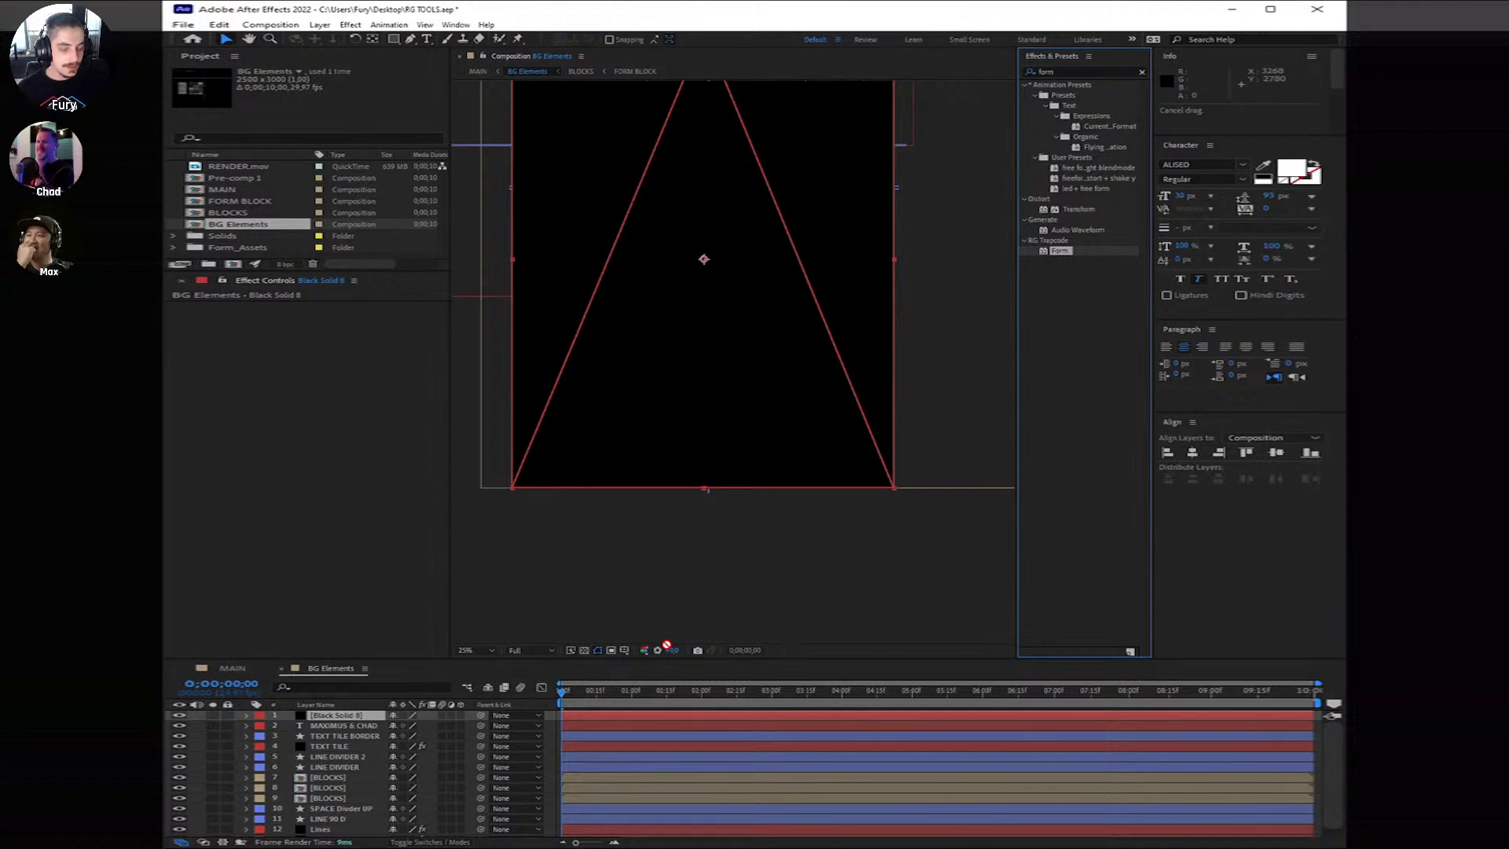
{"action": "left_click_drag", "start_coordinate": [666, 646], "coordinate": [589, 716]}
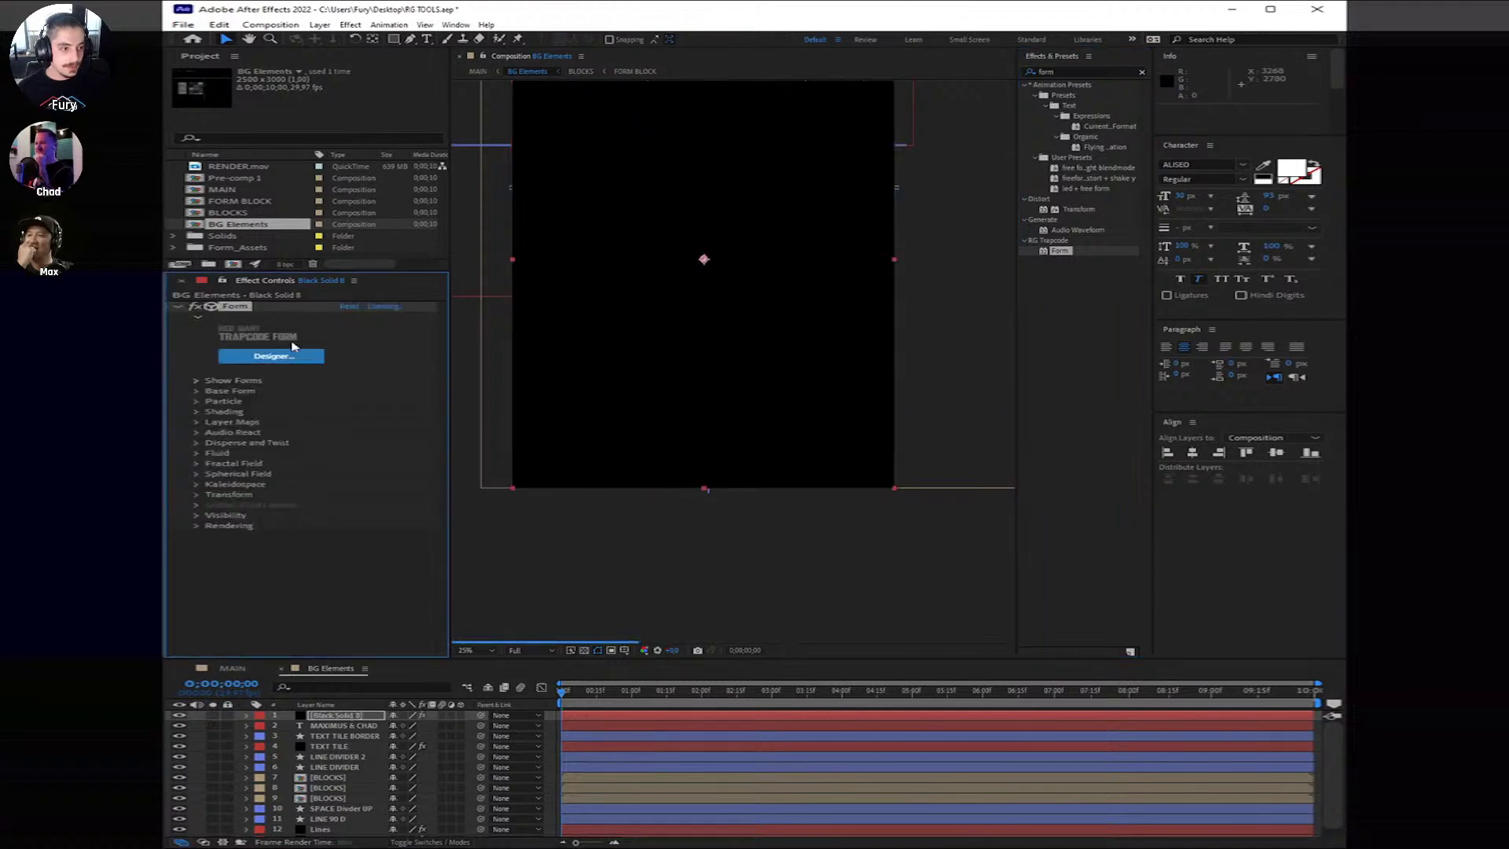
Step: Set Form's base form to 1 particle in Z, 1 in Y and 10 in X
{"action": "left_click", "coordinate": [194, 392]}
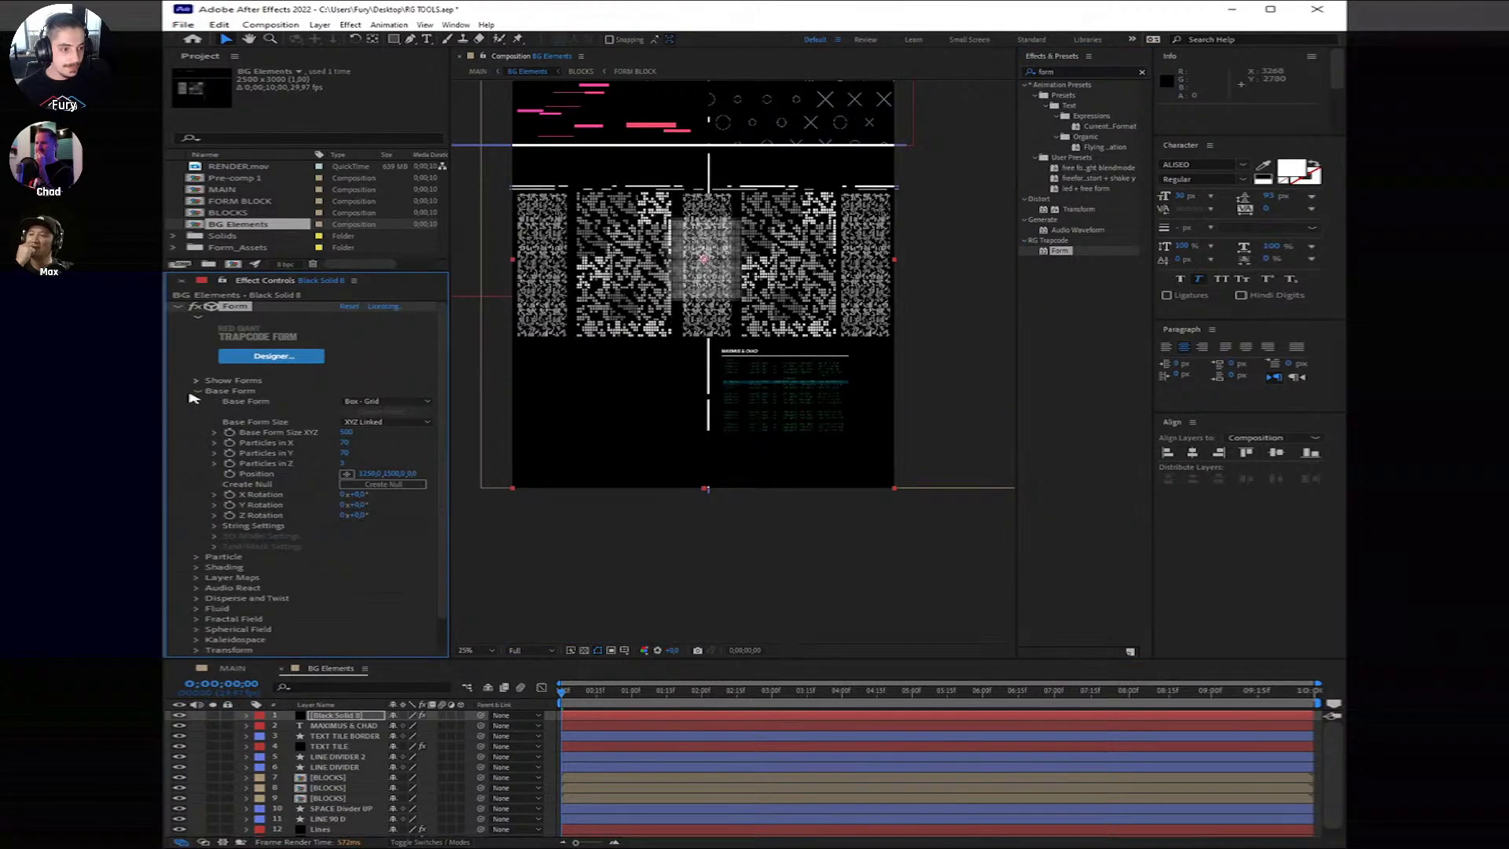
{"action": "left_click", "coordinate": [343, 463]}
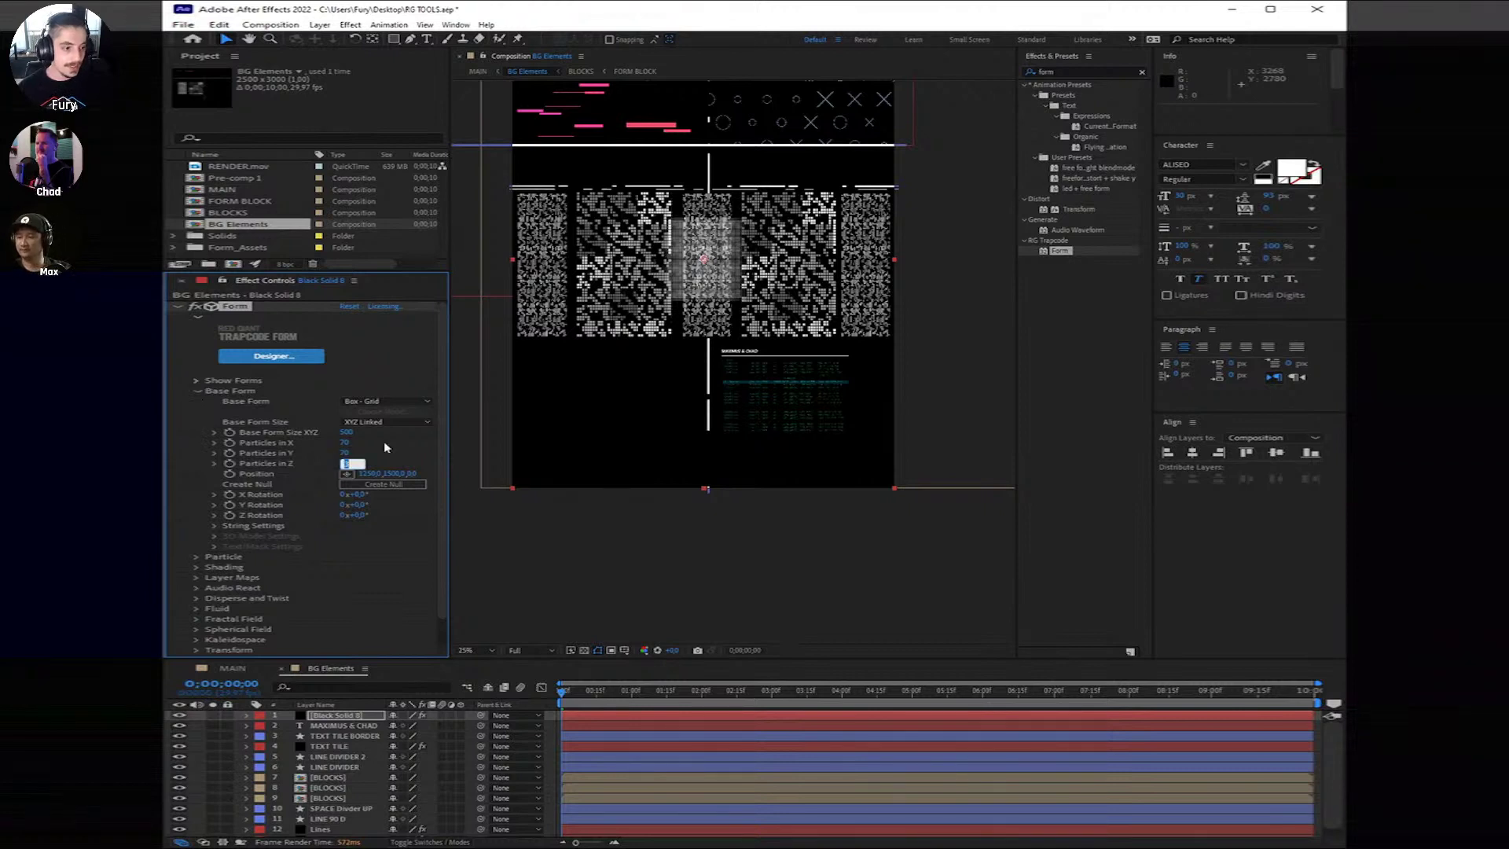
{"action": "type", "text": "1"}
{"action": "key", "text": "Return"}
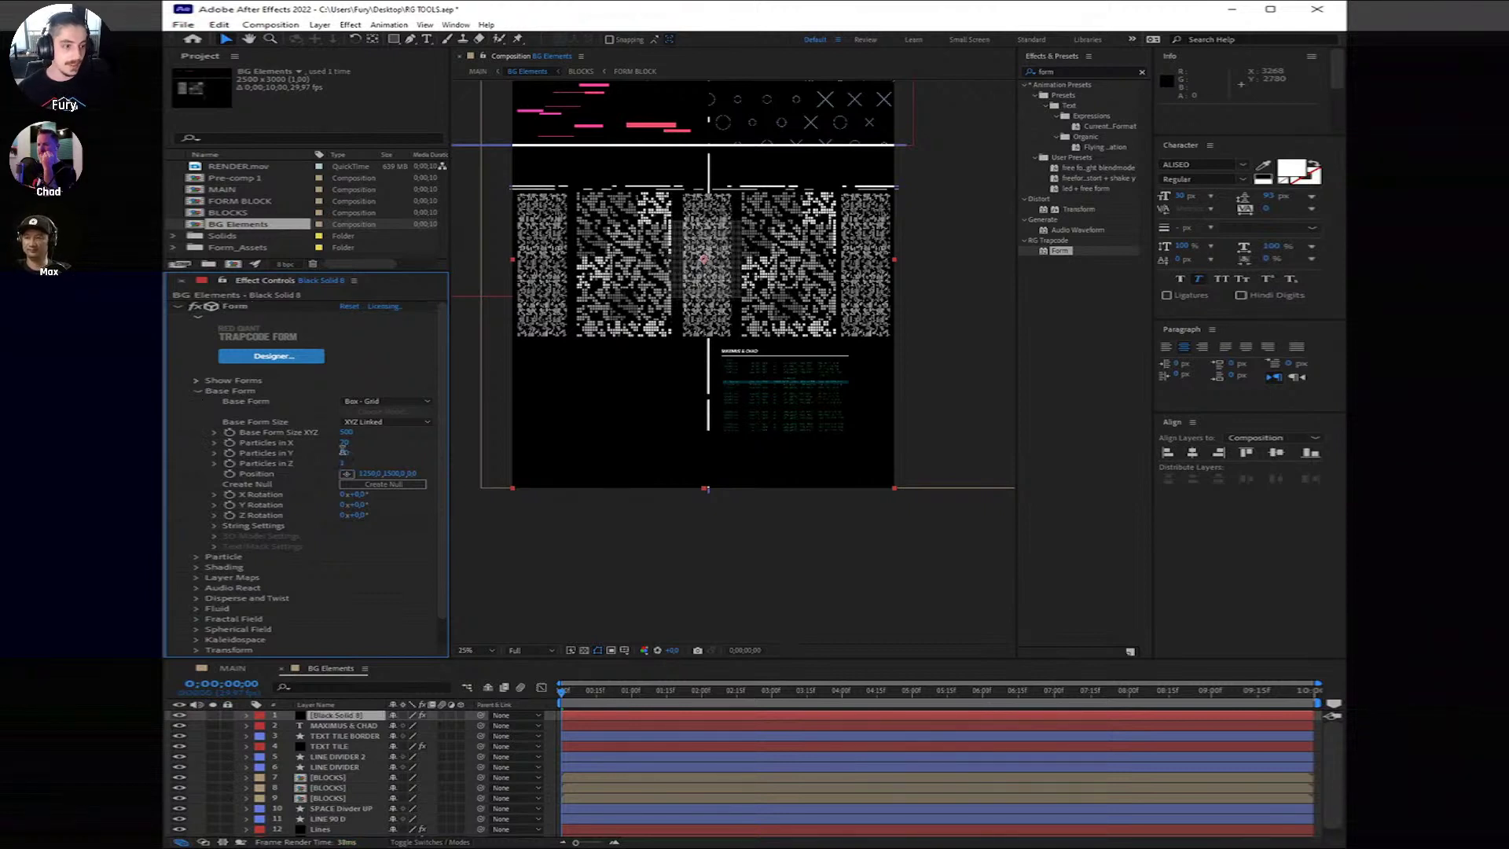
{"action": "left_click", "coordinate": [352, 453]}
{"action": "type", "text": "1"}
{"action": "key", "text": "Return"}
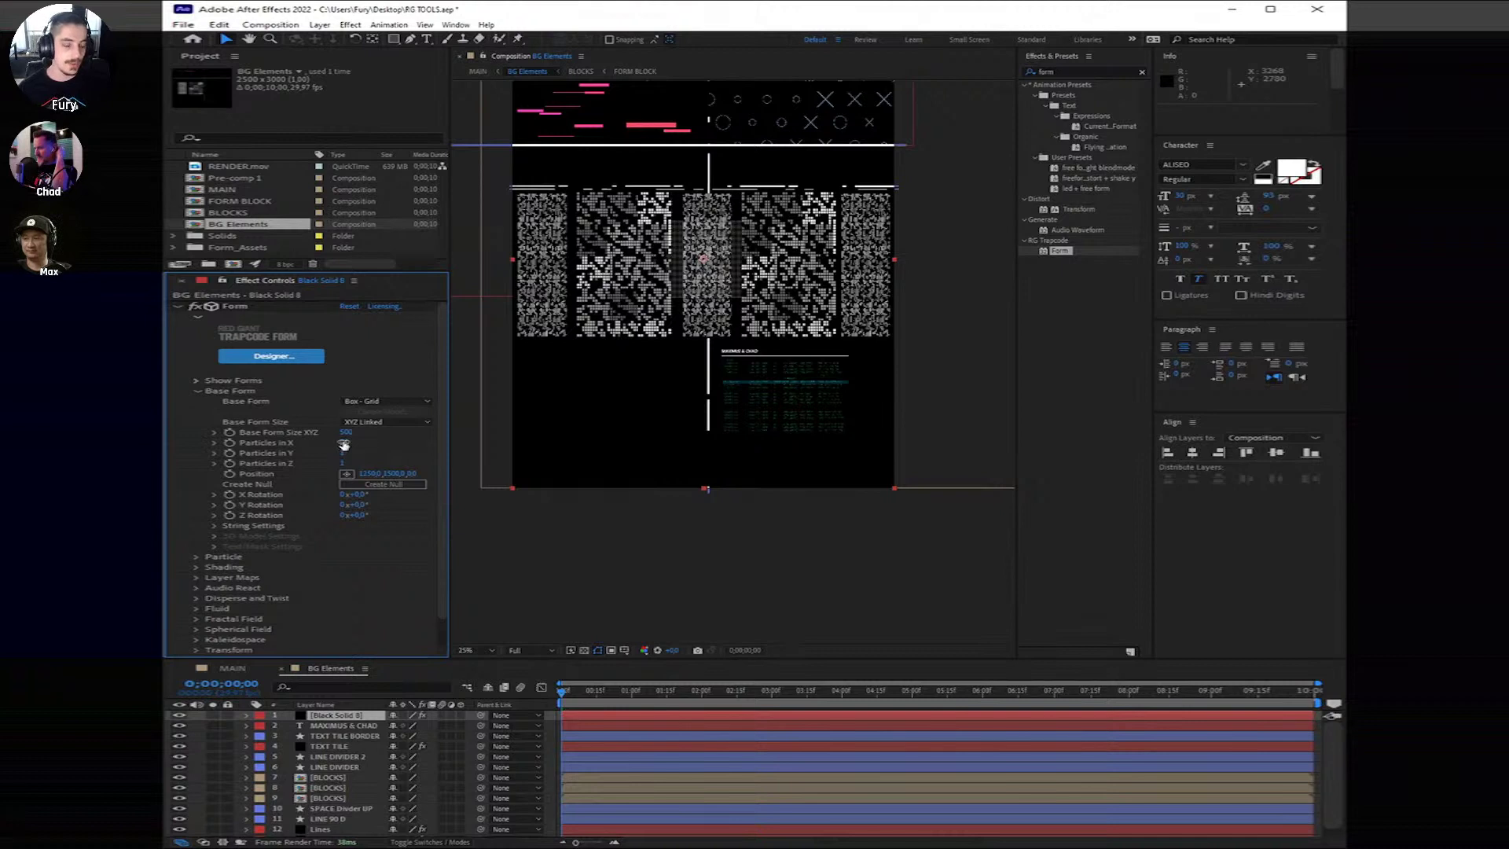
{"action": "left_click", "coordinate": [346, 442]}
{"action": "type", "text": "100"}
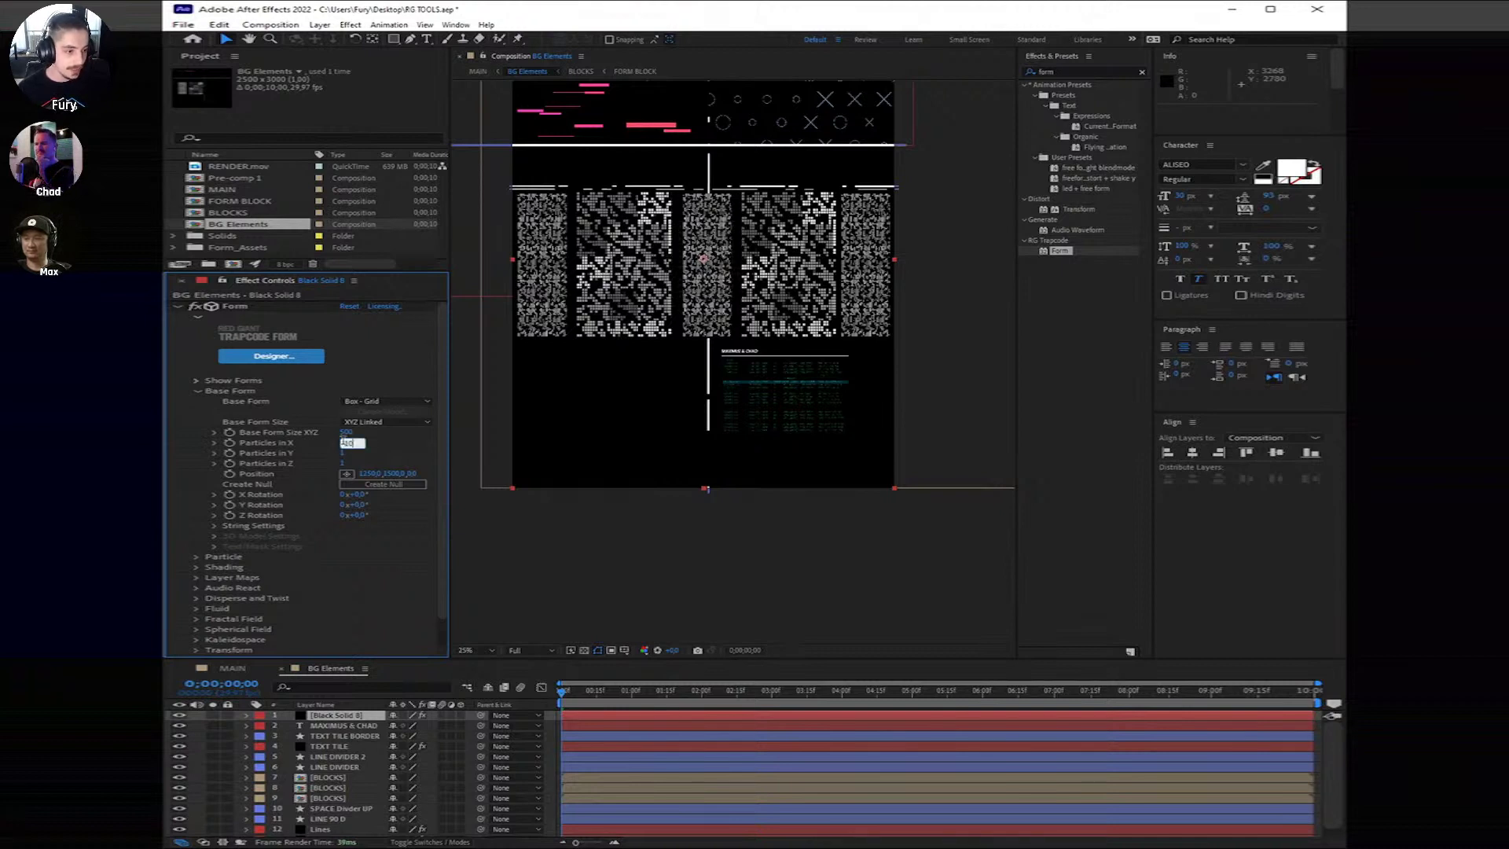
{"action": "key", "text": "Return"}
Step: Set Form's particle type to Sprite and choose the Locator 1 sprite
{"action": "left_click", "coordinate": [197, 556]}
{"action": "scroll", "coordinate": [197, 556], "scroll_direction": "down", "scroll_amount": 5}
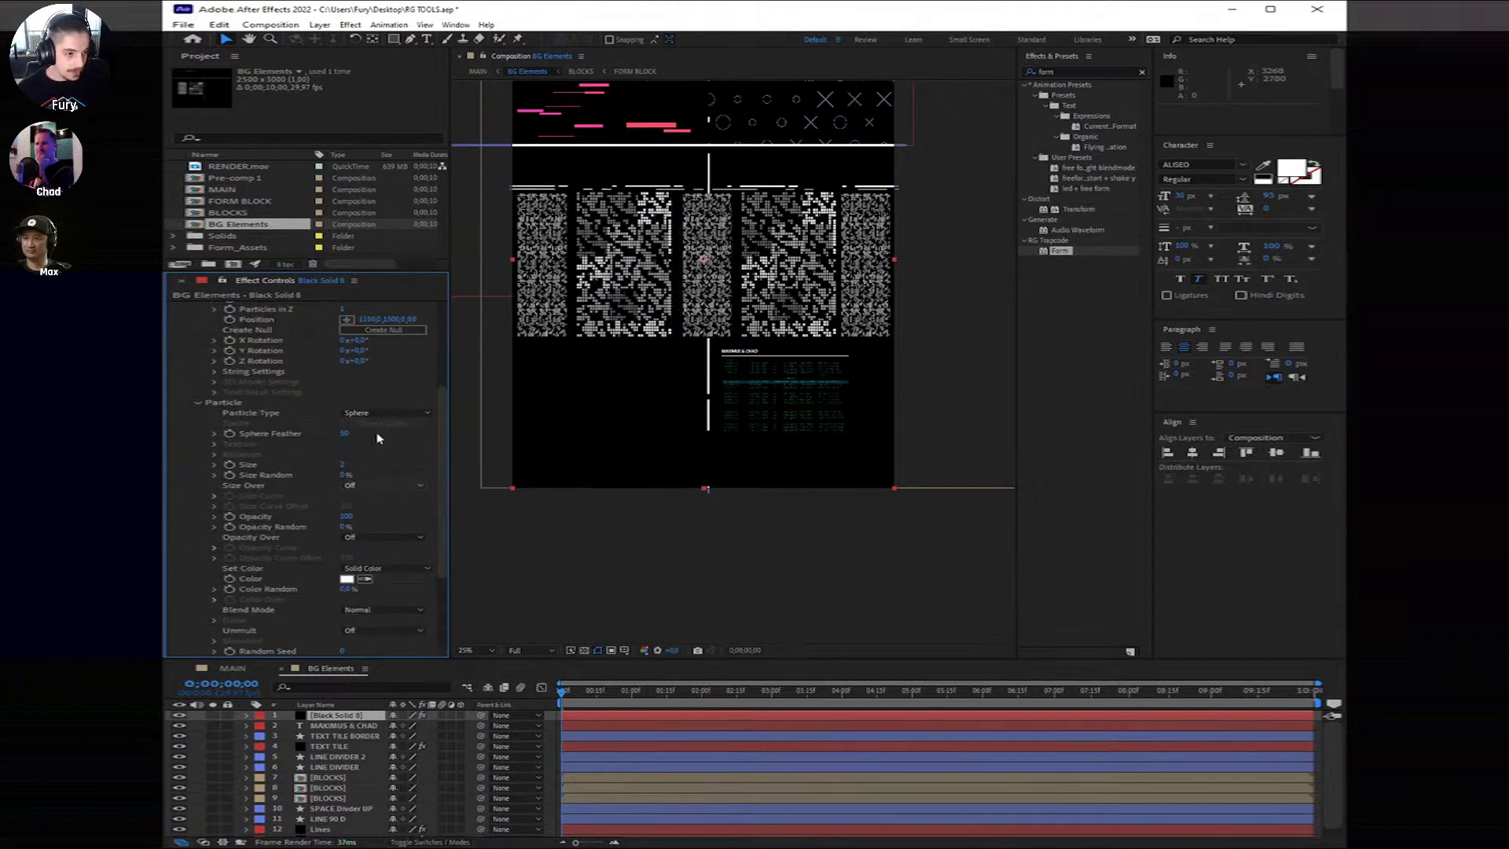
{"action": "left_click", "coordinate": [385, 412]}
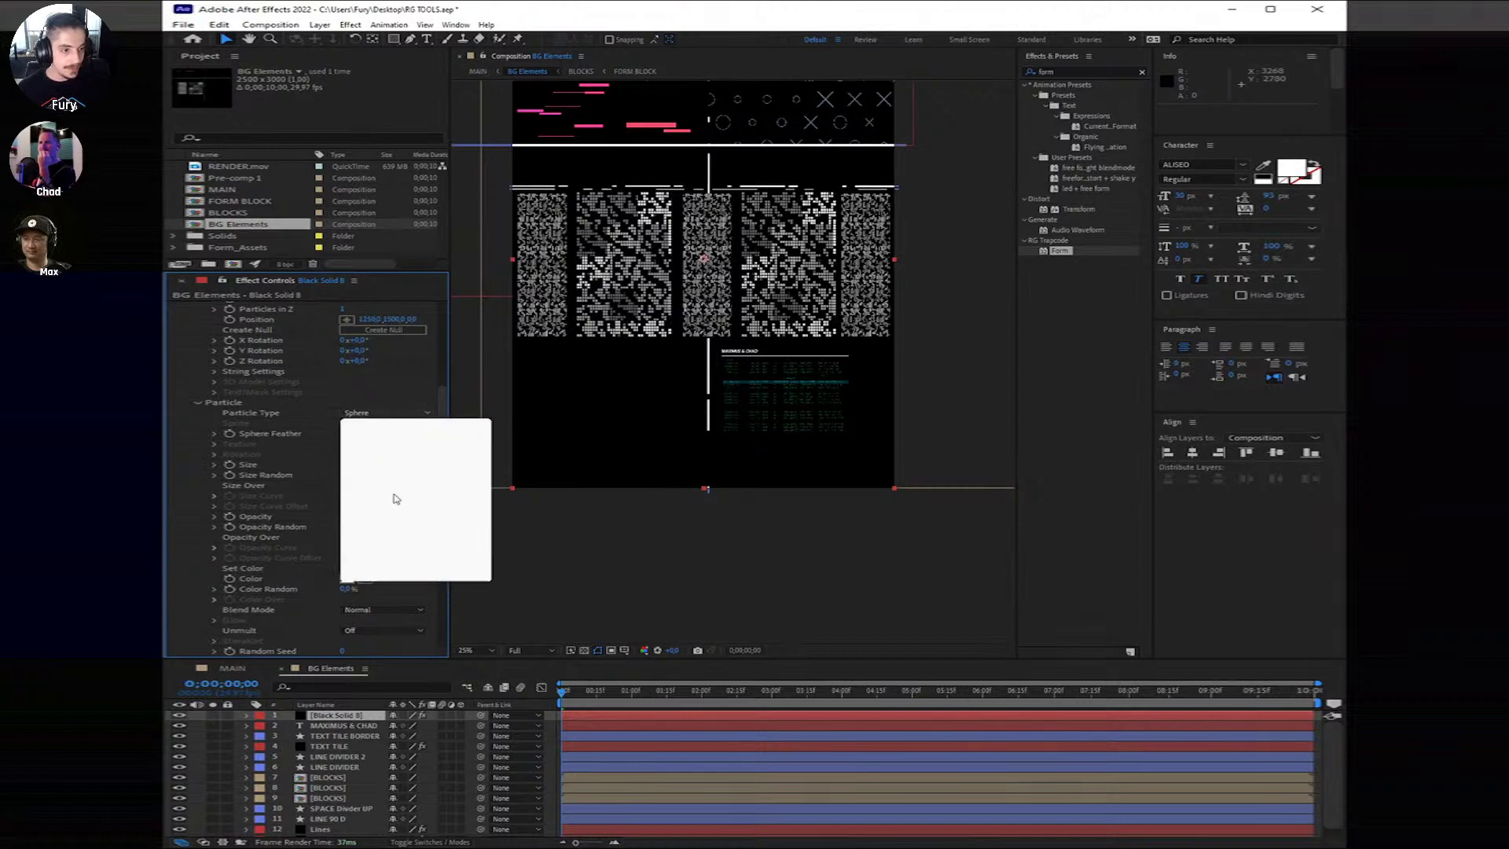
{"action": "left_click", "coordinate": [395, 497]}
{"action": "left_click", "coordinate": [385, 413]}
{"action": "left_click", "coordinate": [385, 424]}
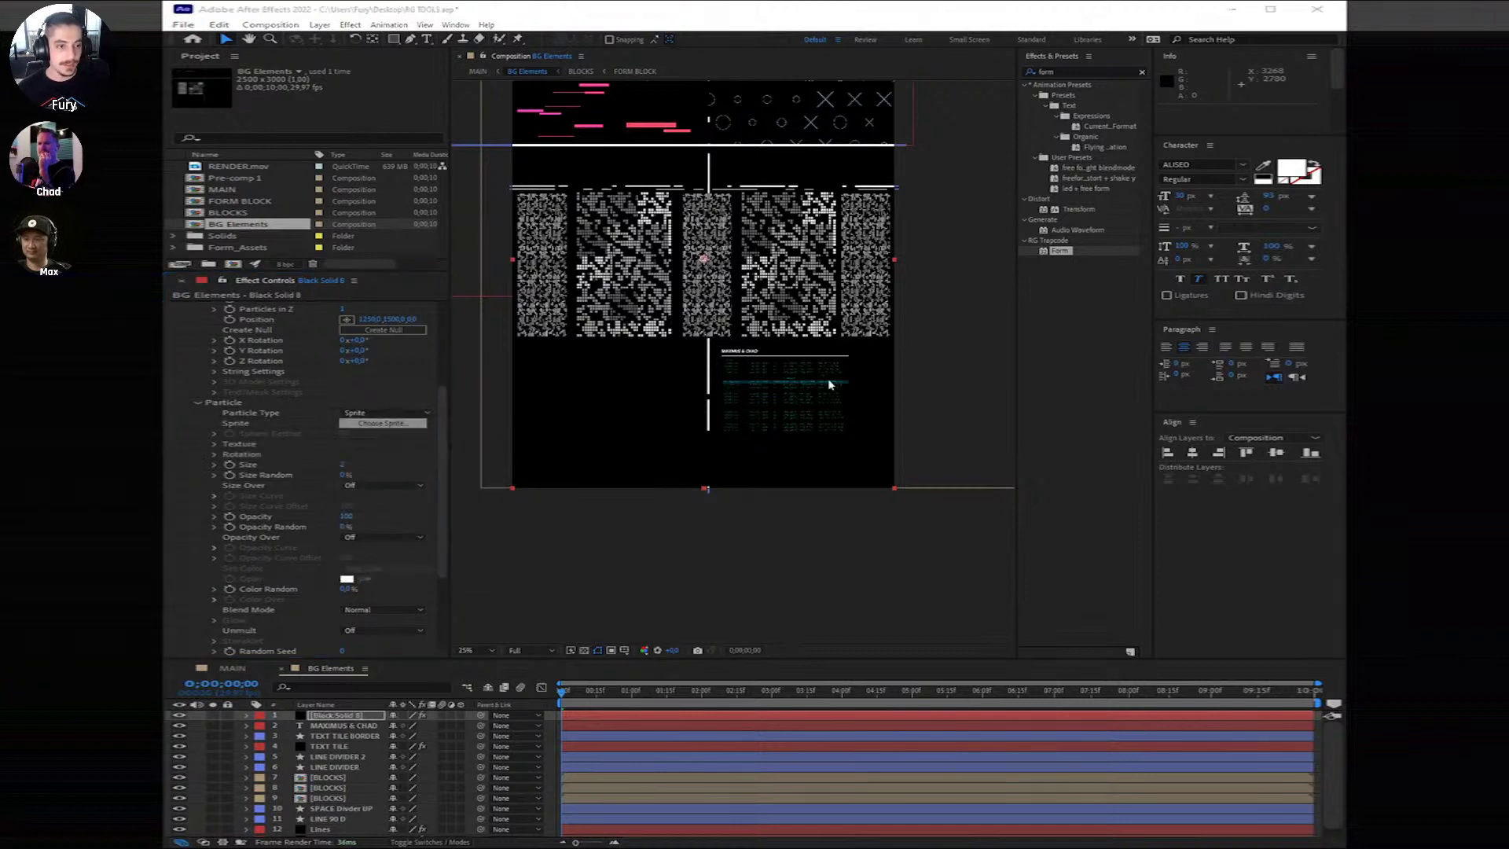
{"action": "scroll", "coordinate": [534, 288], "scroll_direction": "down", "scroll_amount": 1}
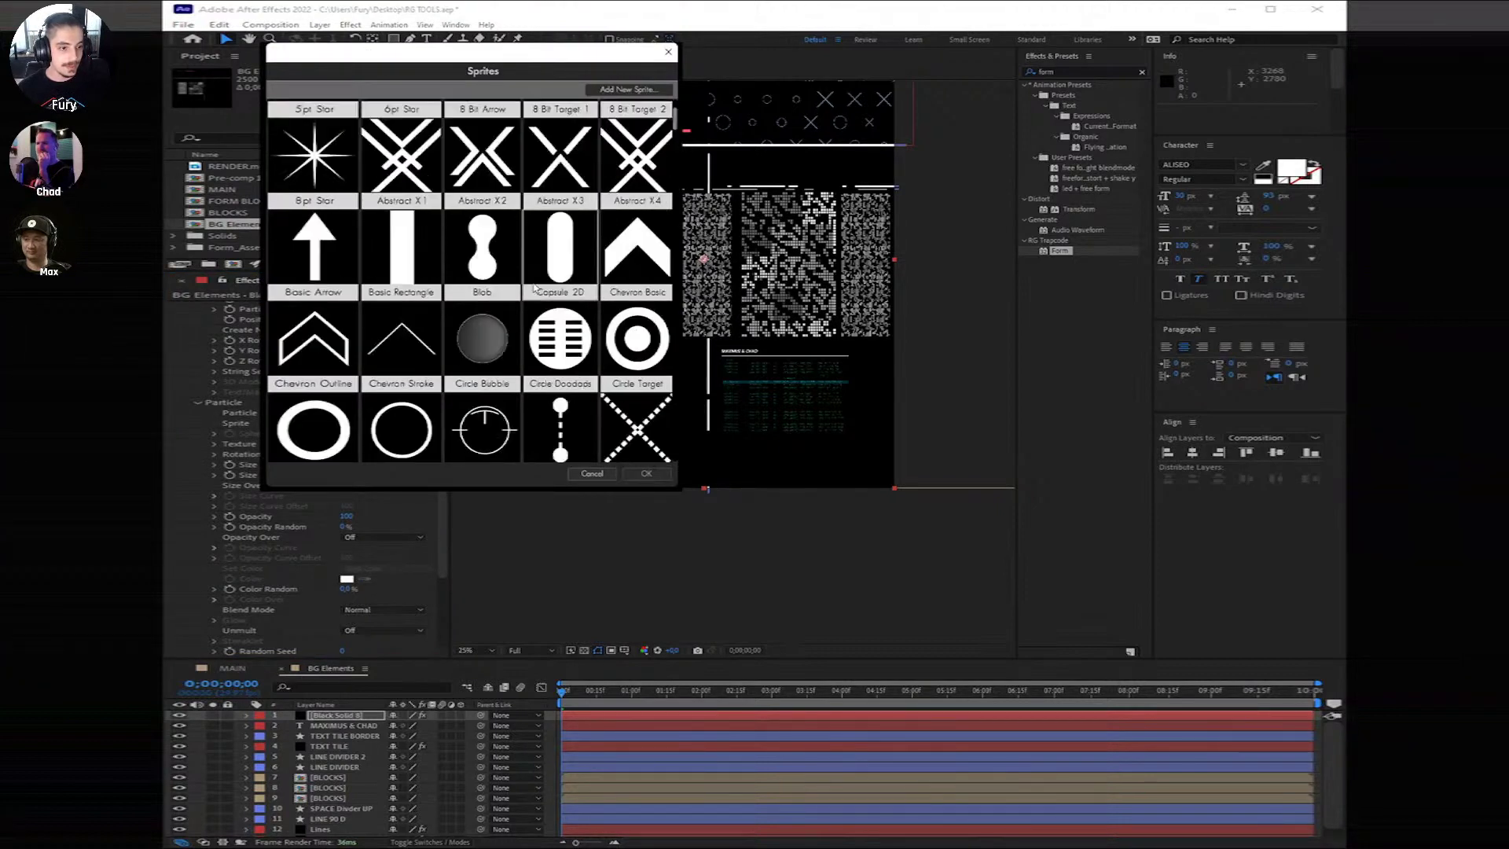
{"action": "scroll", "coordinate": [534, 289], "scroll_direction": "down", "scroll_amount": 5}
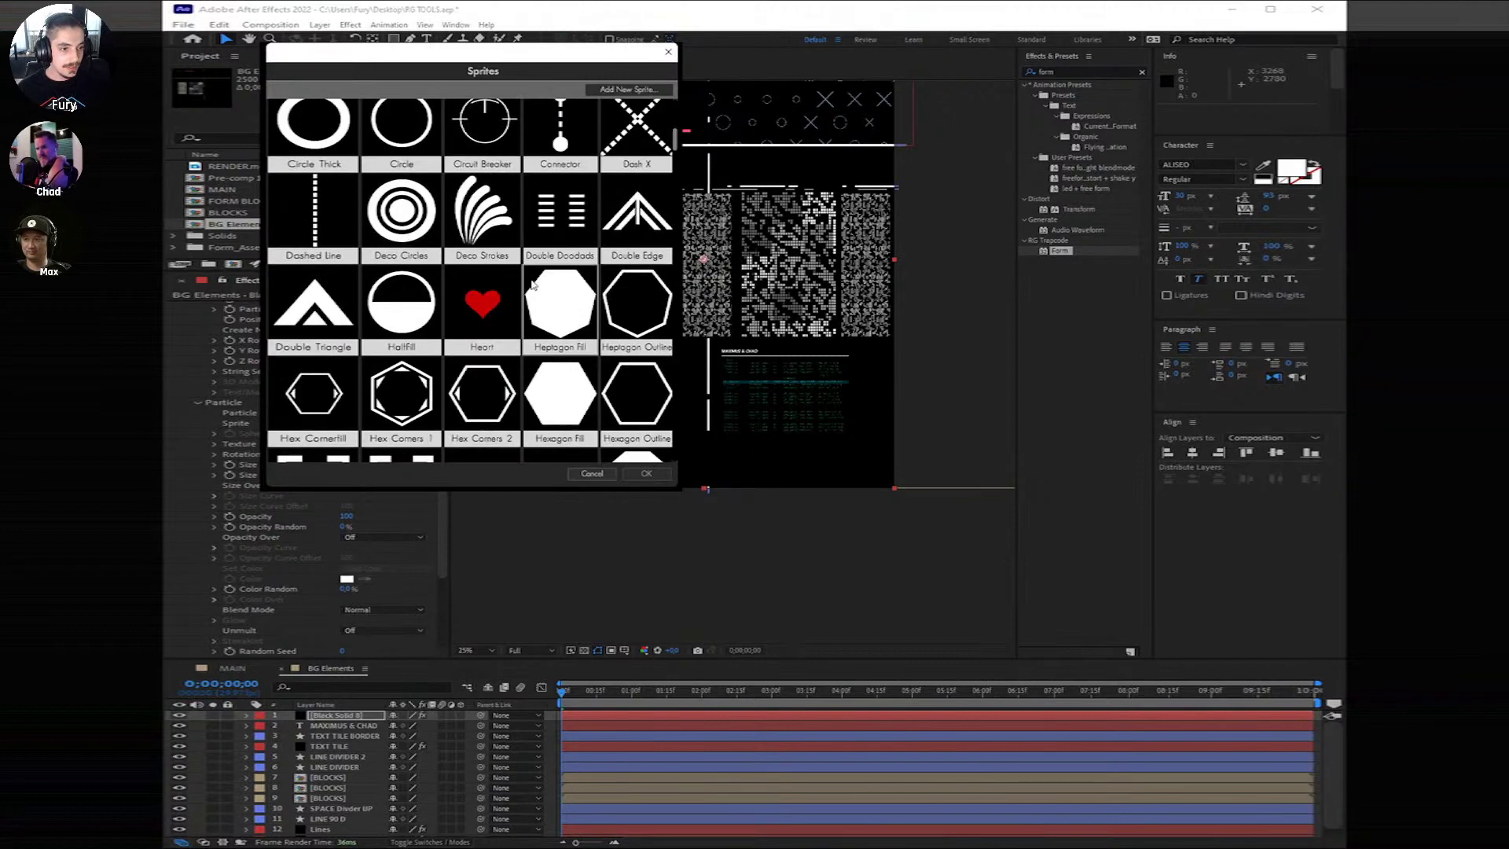
{"action": "scroll", "coordinate": [532, 285], "scroll_direction": "down", "scroll_amount": 2}
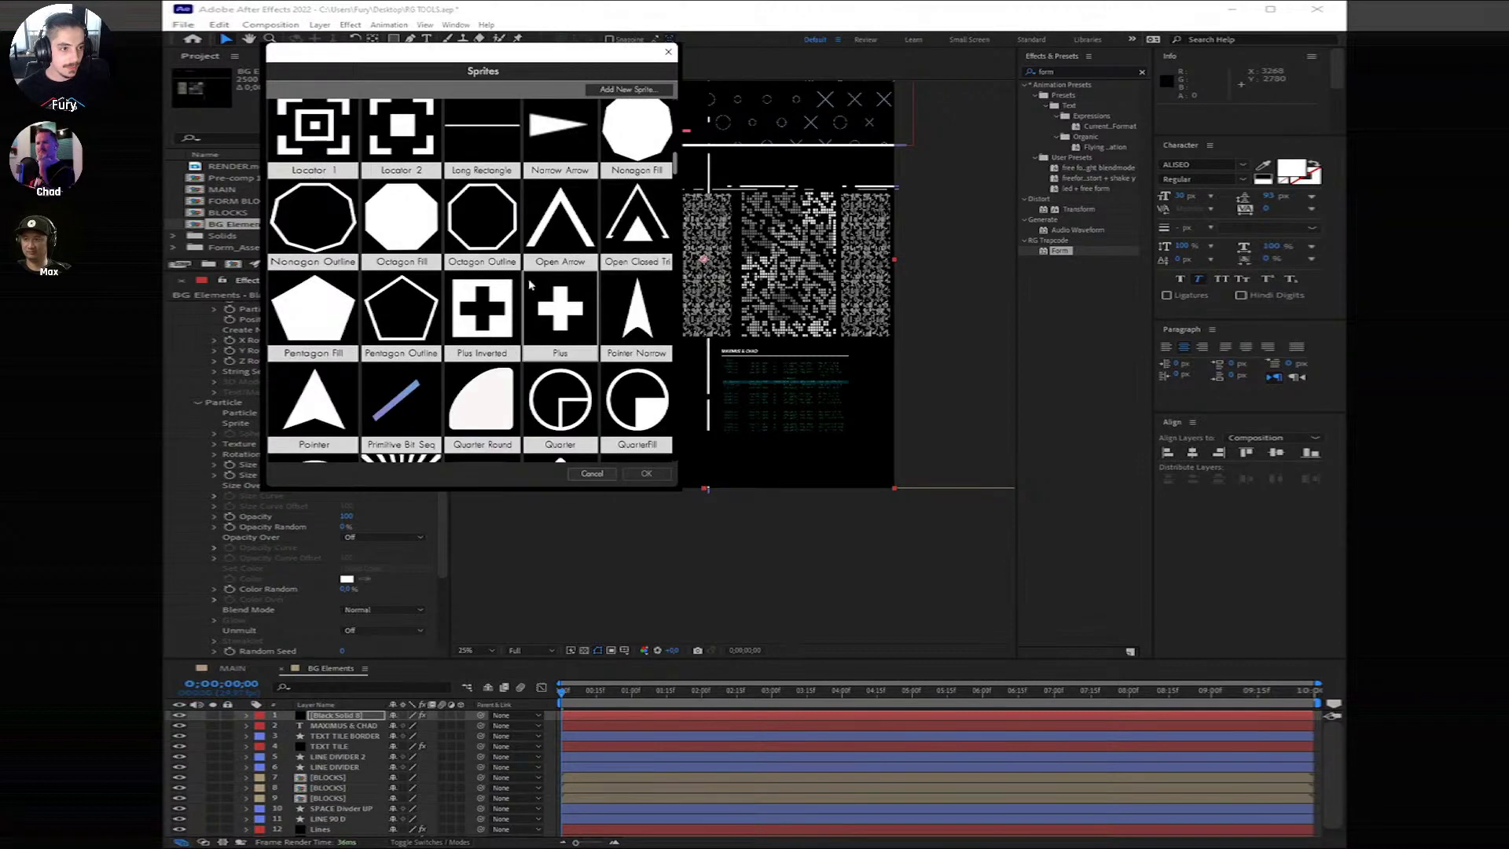
{"action": "left_click", "coordinate": [313, 161]}
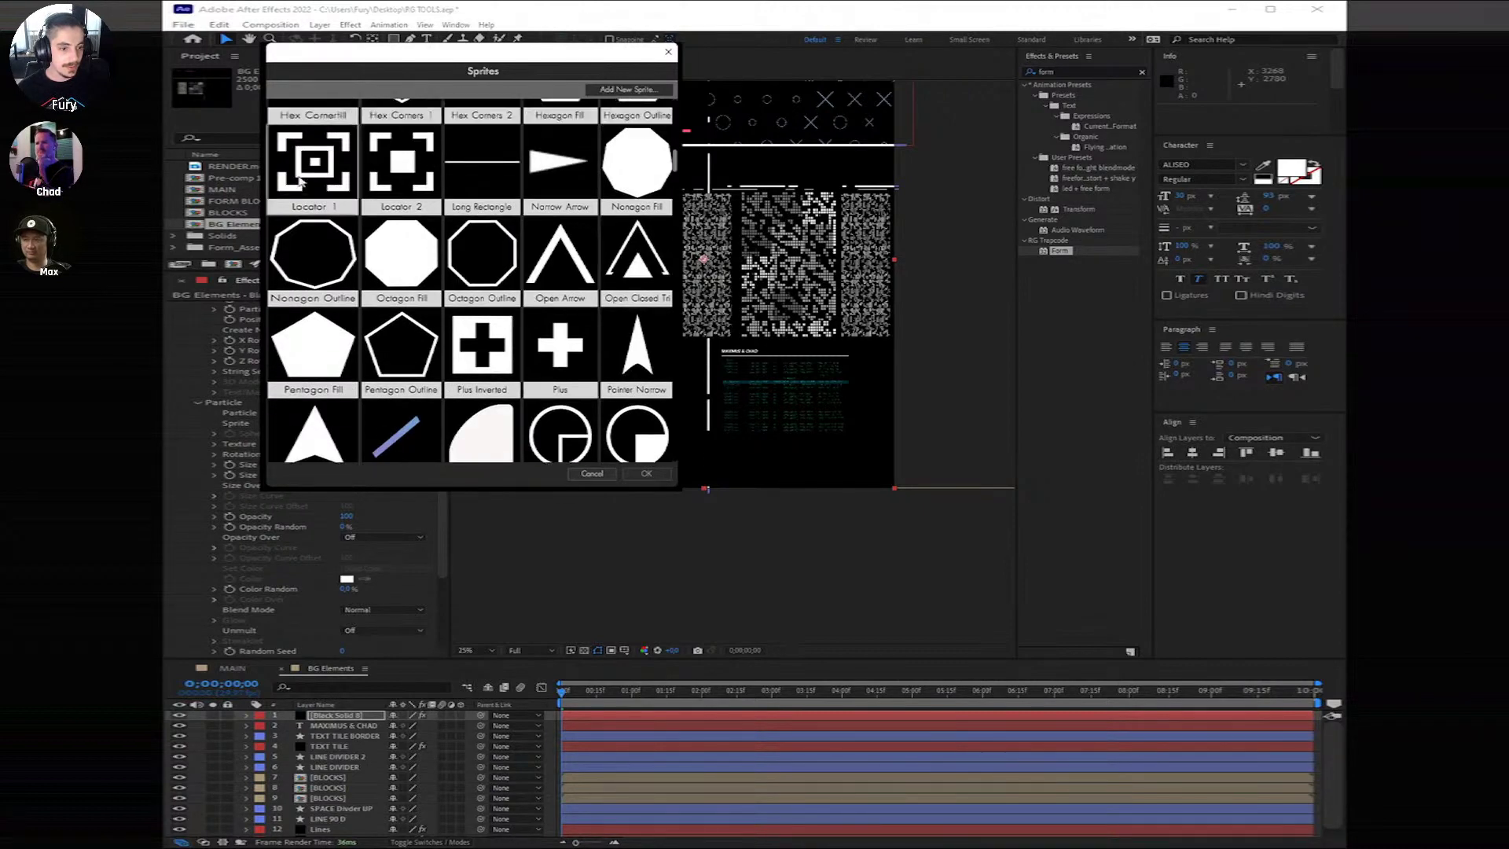
{"action": "left_click", "coordinate": [646, 473]}
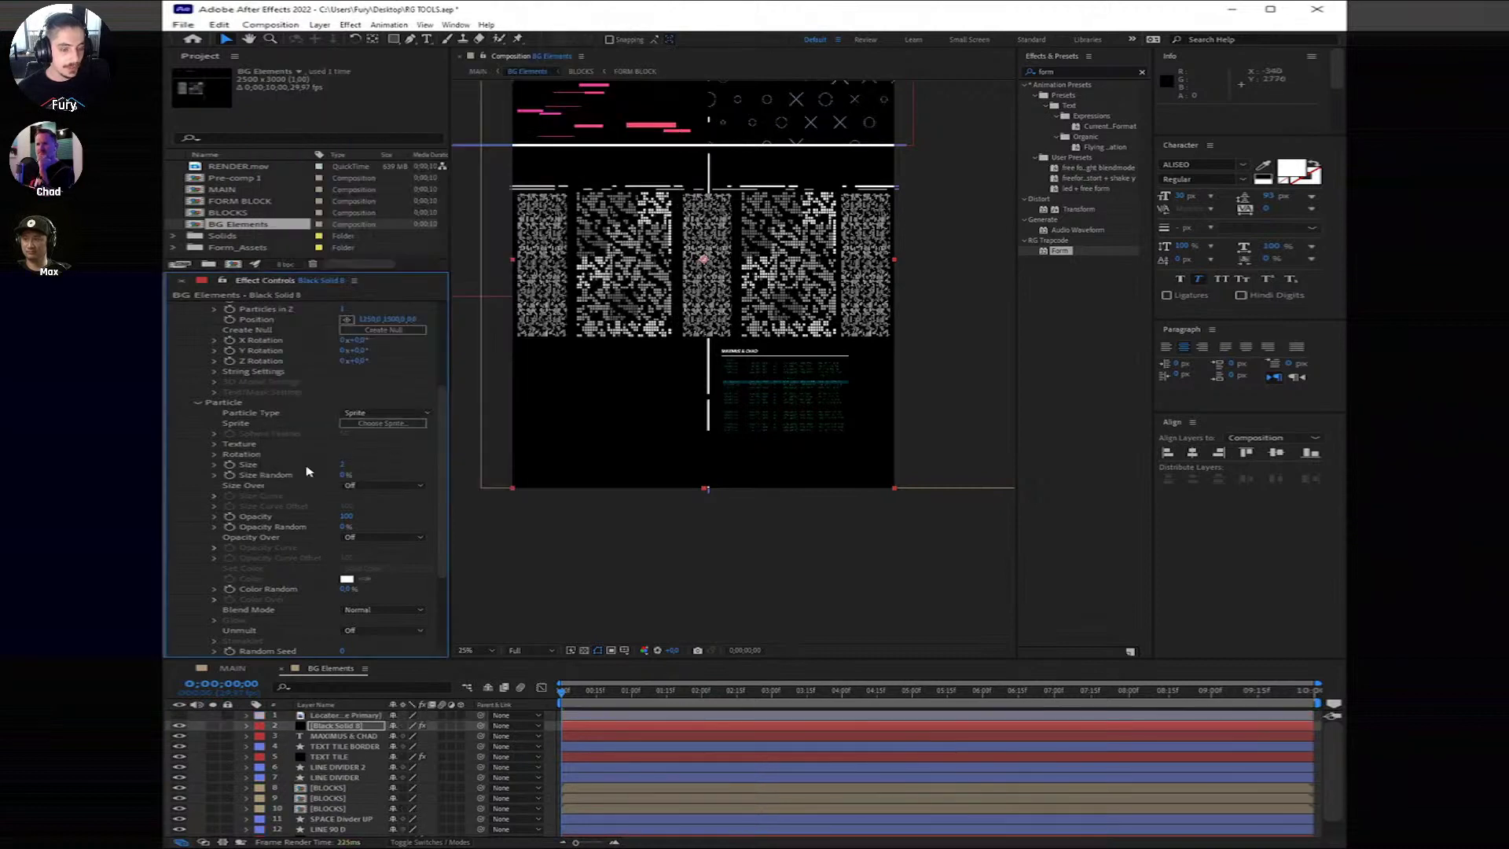
Step: Enlarge the sprite particles and move their row beside the heading above the table, to about position 1899, 2092
{"action": "left_click_drag", "start_coordinate": [341, 464], "coordinate": [455, 459]}
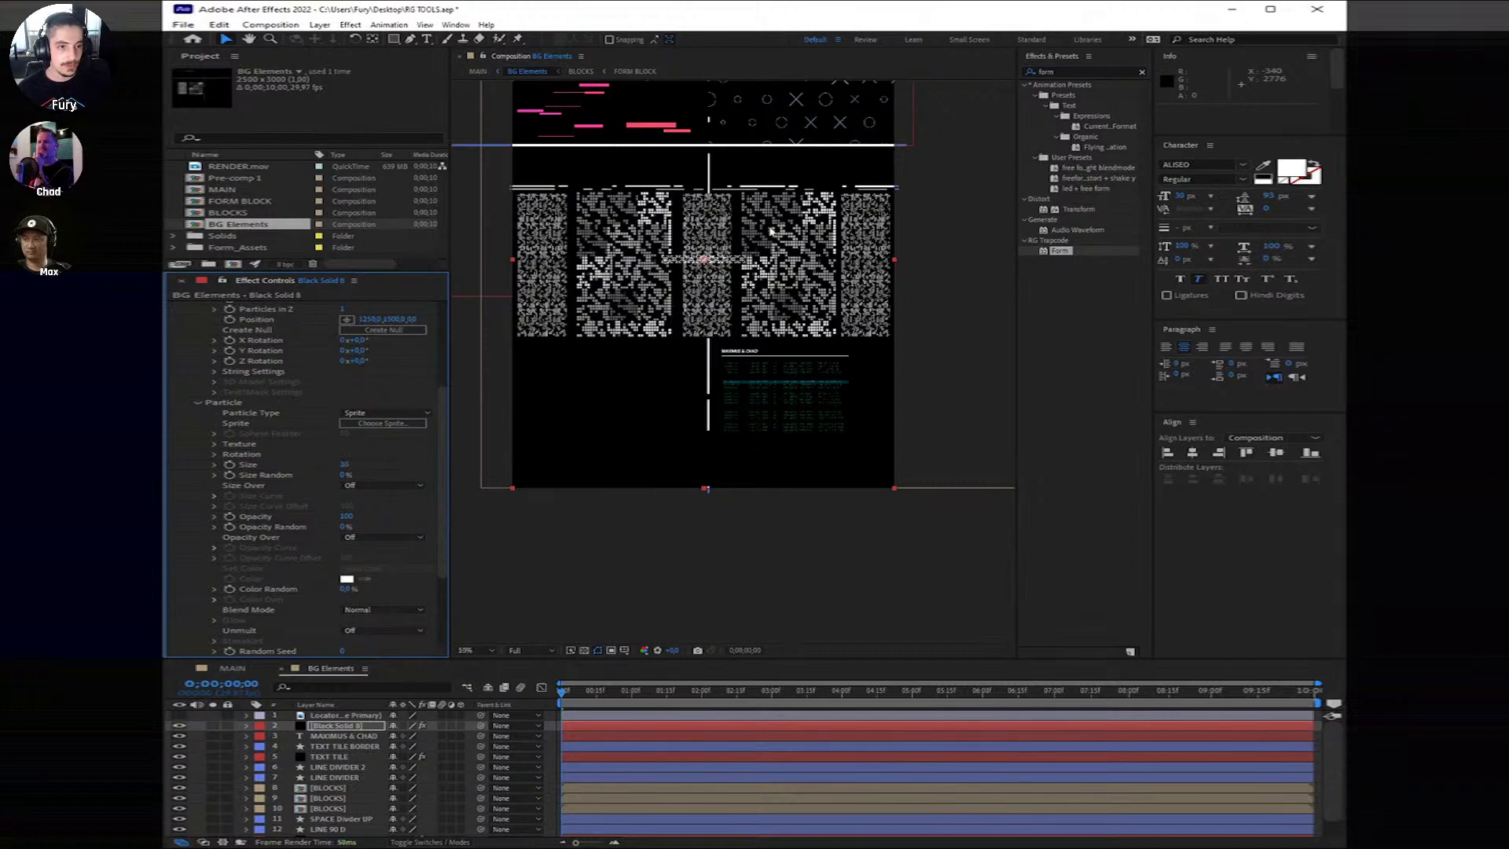
{"action": "scroll", "coordinate": [770, 231], "scroll_direction": "up", "scroll_amount": 3}
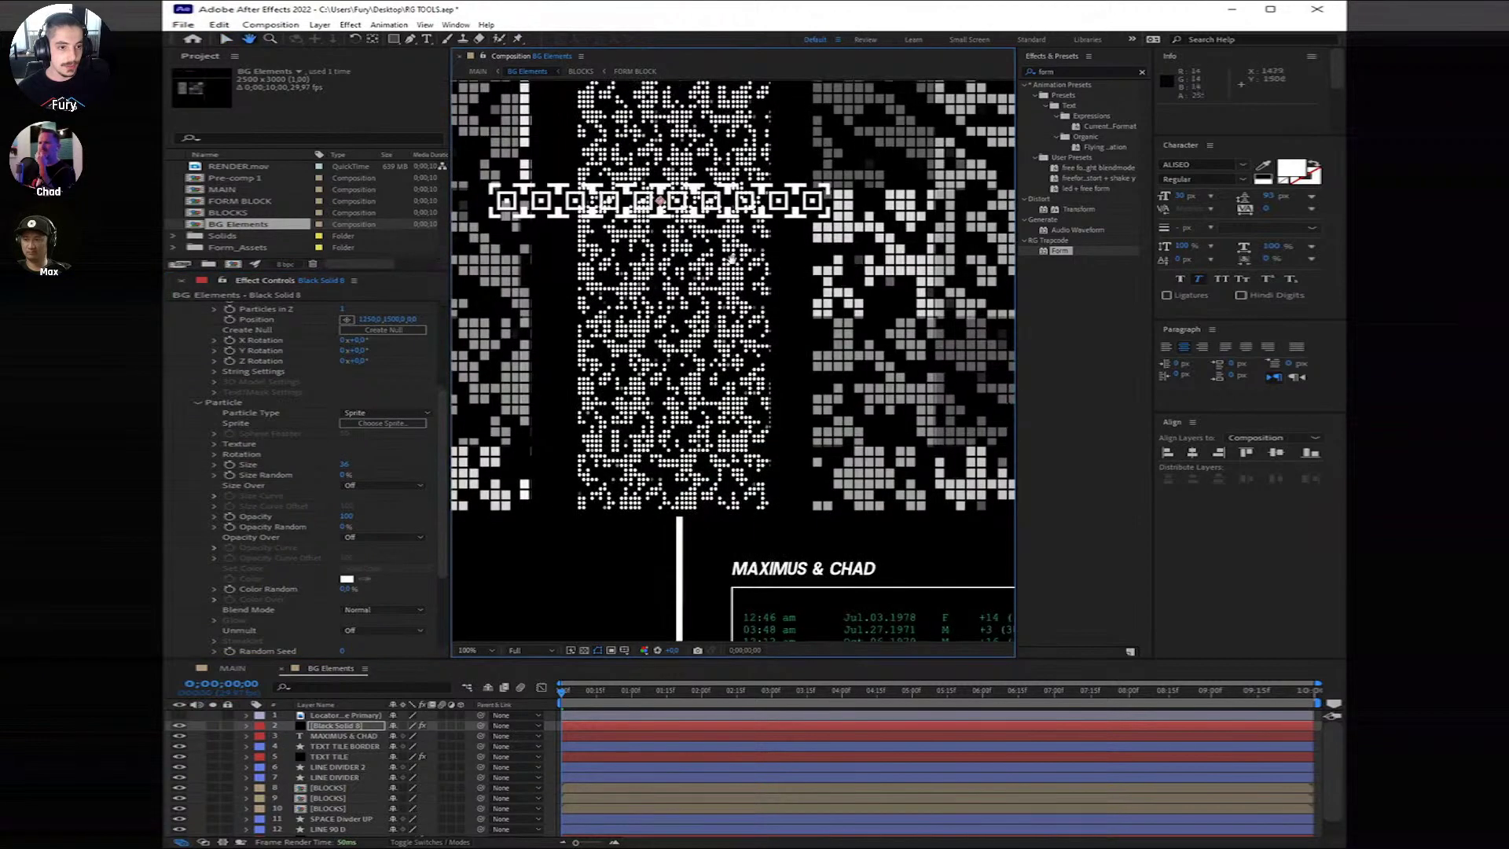
{"action": "left_click_drag", "start_coordinate": [514, 280], "coordinate": [491, 255]}
{"action": "key", "text": "v"}
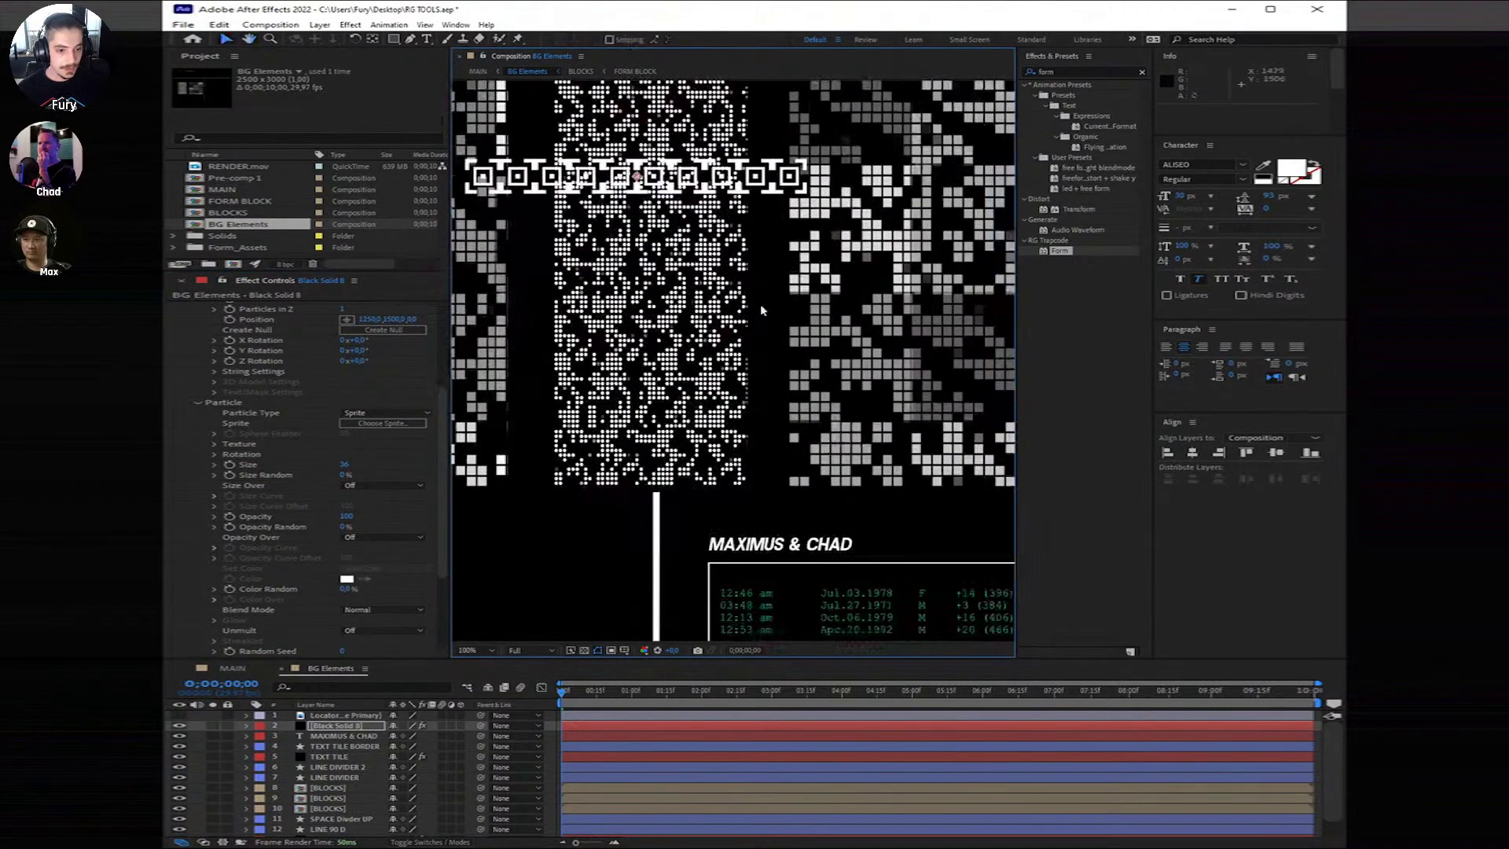
{"action": "left_click_drag", "start_coordinate": [686, 185], "coordinate": [957, 390]}
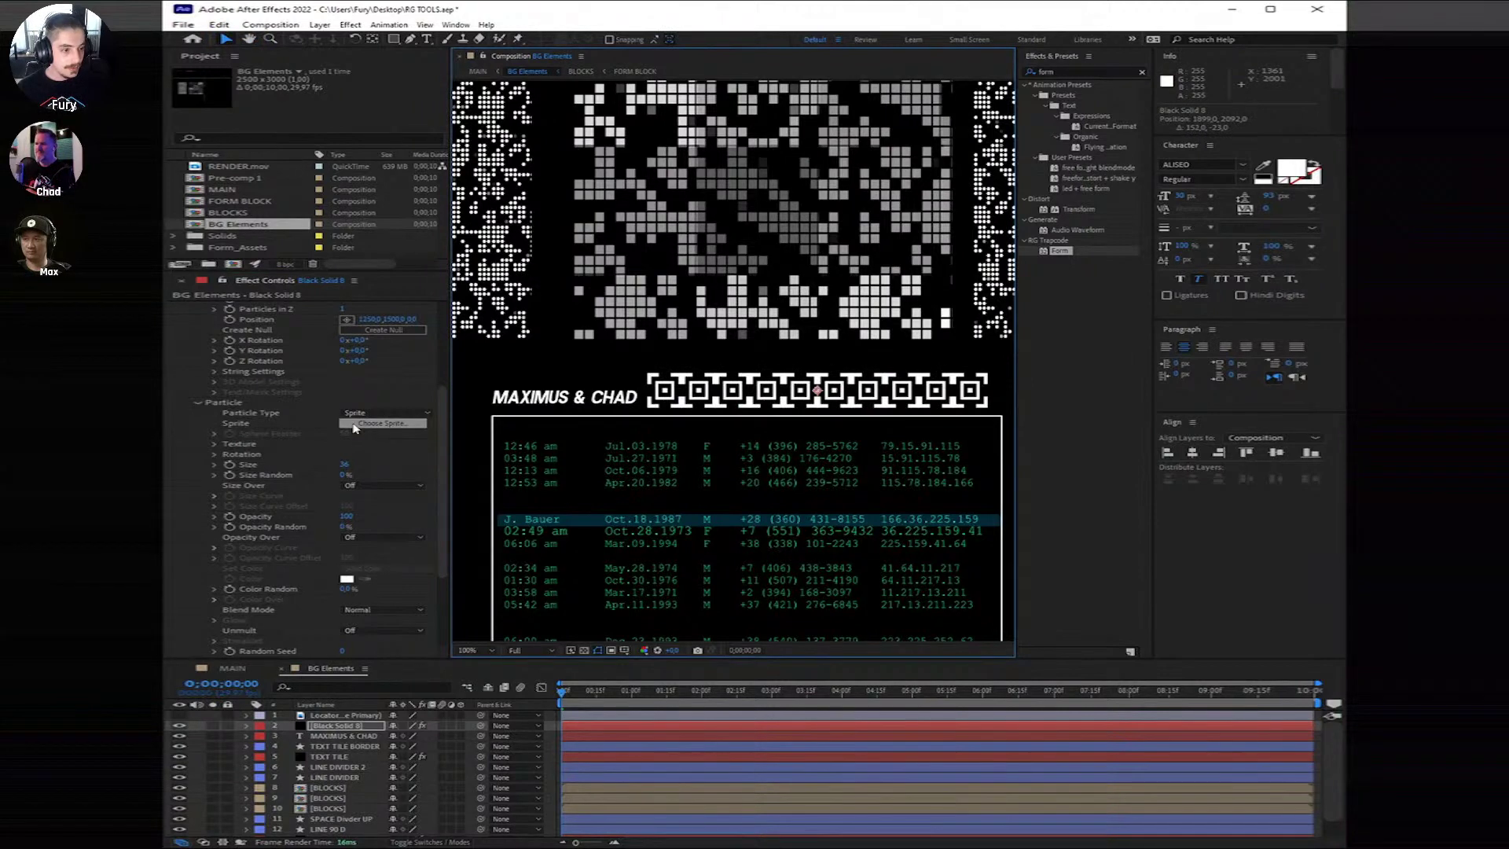
Step: Widen the sprite spacing with a Base Form Size of about 630 and shift the row clear of the heading, to about 1967, 2090
{"action": "scroll", "coordinate": [354, 400], "scroll_direction": "up", "scroll_amount": 3}
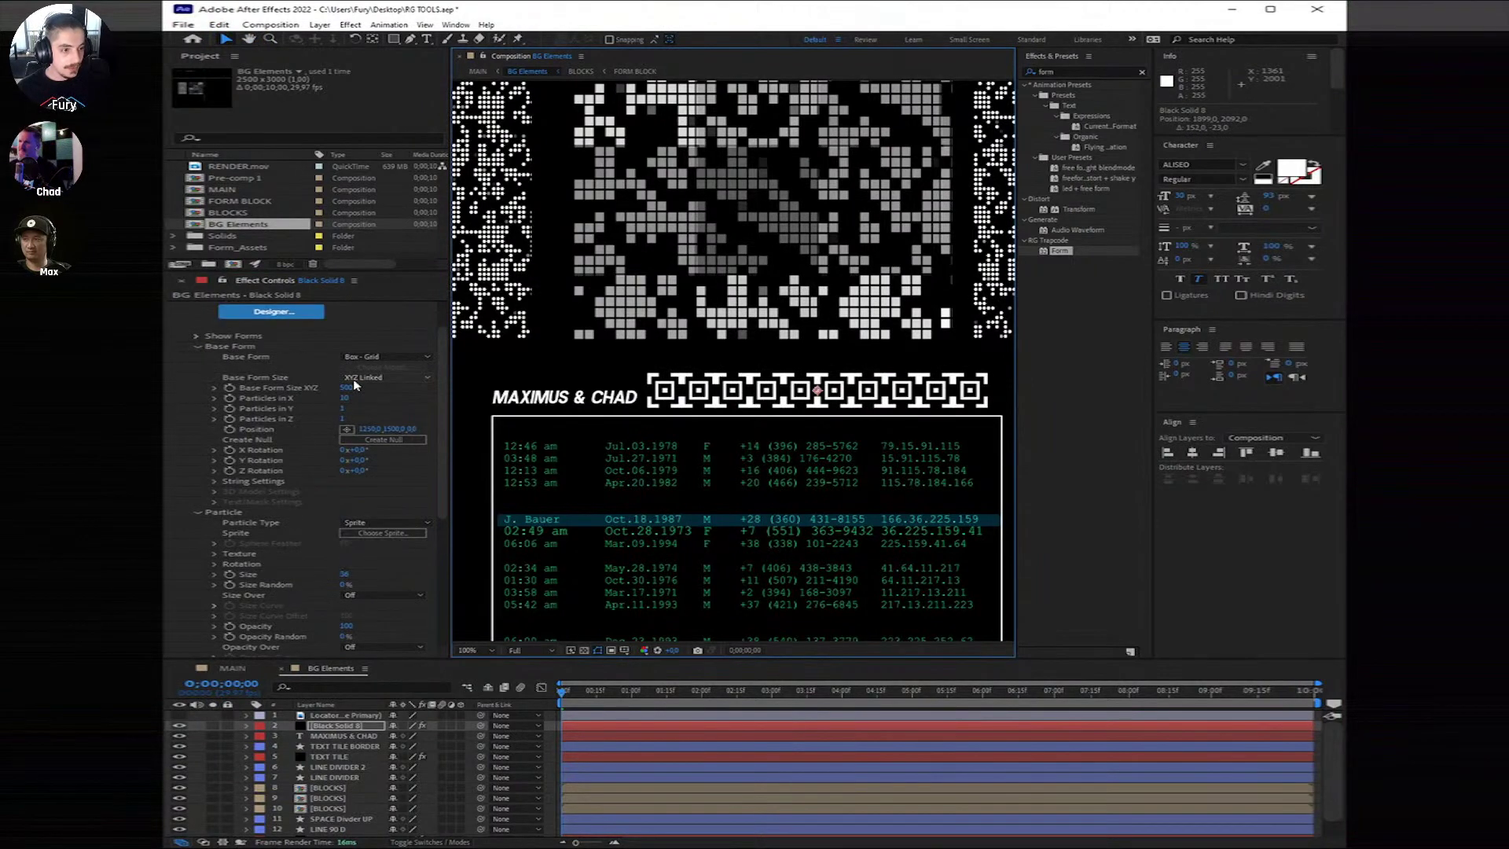
{"action": "left_click", "coordinate": [350, 387]}
{"action": "left_click_drag", "start_coordinate": [350, 387], "coordinate": [363, 388]}
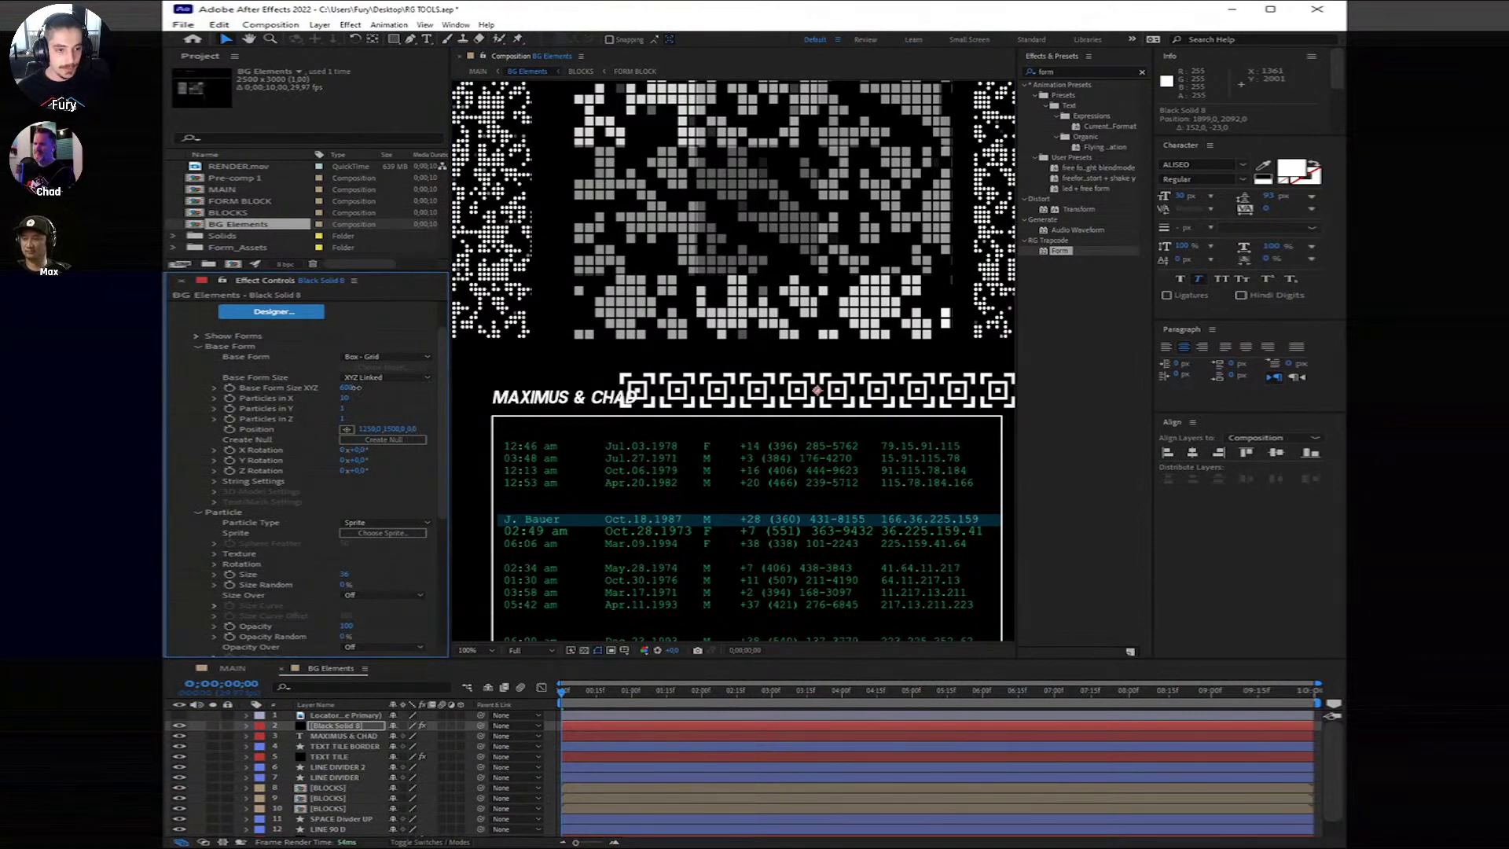
{"action": "left_click_drag", "start_coordinate": [753, 404], "coordinate": [783, 403]}
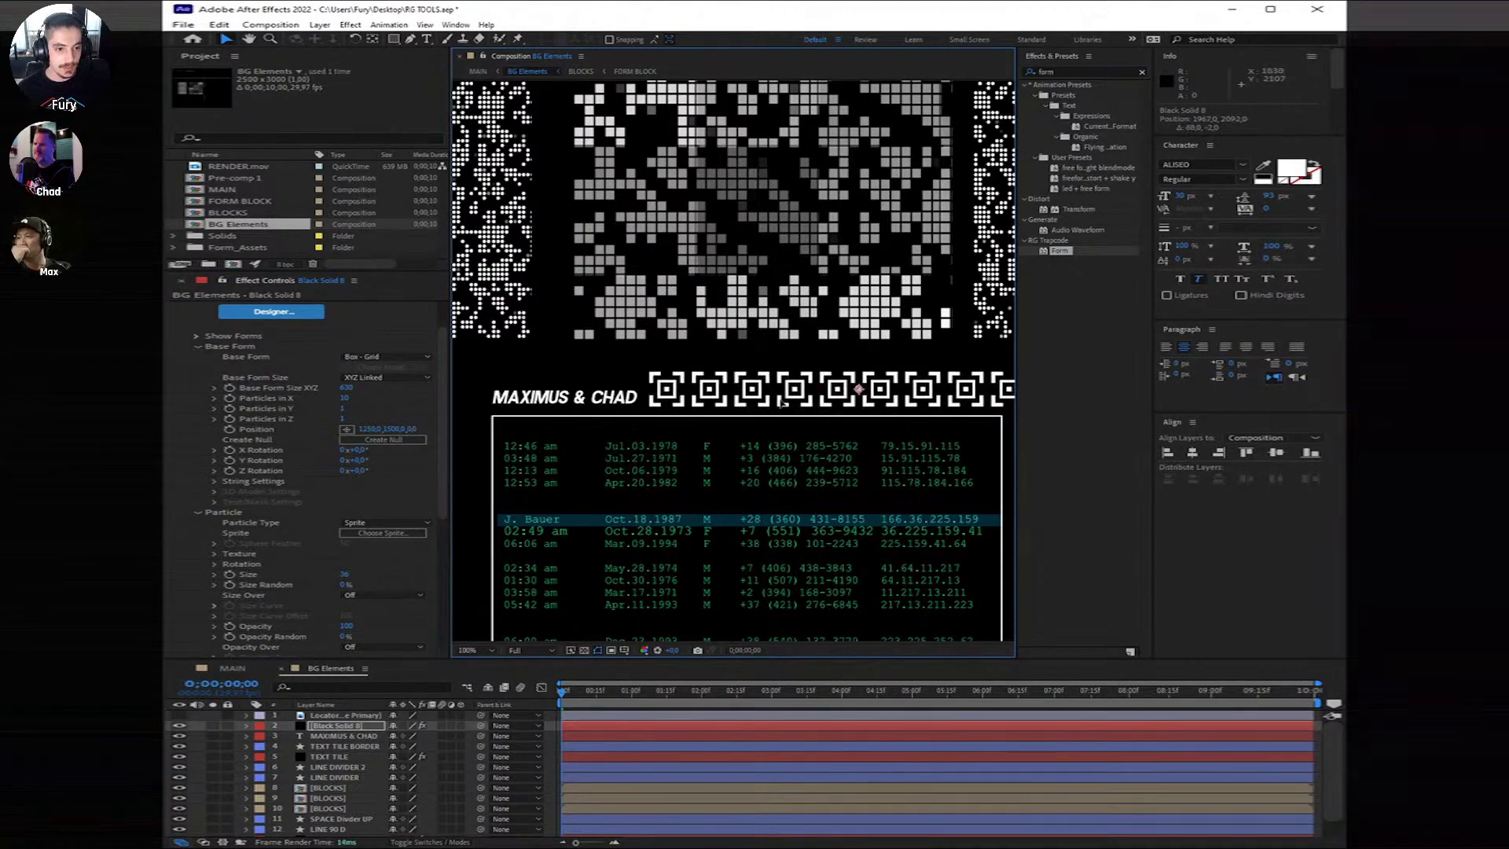
Step: Pre-compose the Locator sprite layer and the Black Solid Form layer into a new composition named M&C FORM
{"action": "key", "text": "comma"}
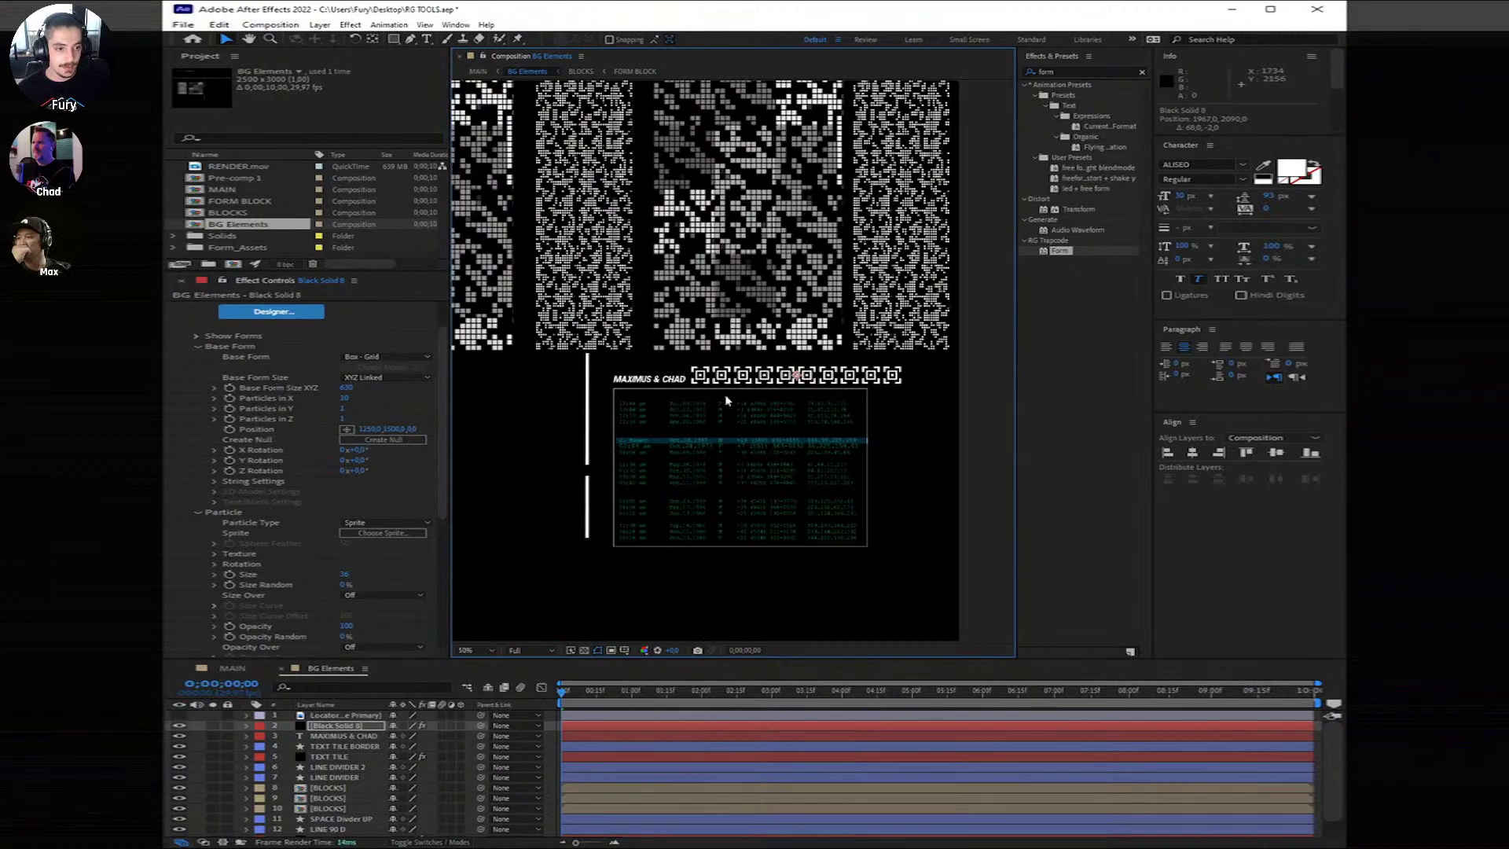
{"action": "left_click_drag", "start_coordinate": [709, 408], "coordinate": [870, 407]}
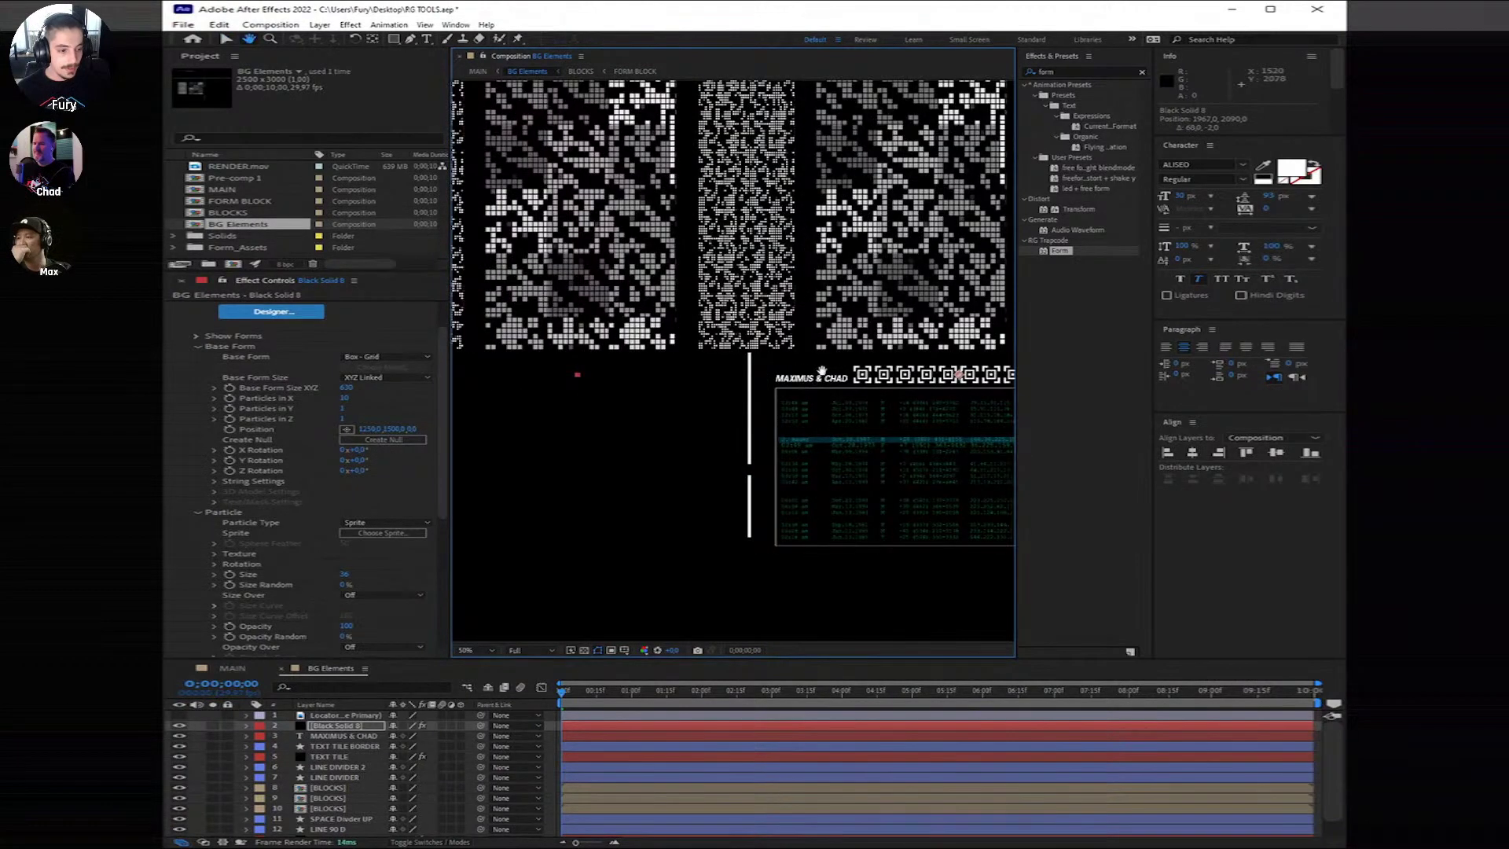
{"action": "left_click", "coordinate": [602, 716]}
{"action": "left_click", "coordinate": [582, 725], "text": "shift"}
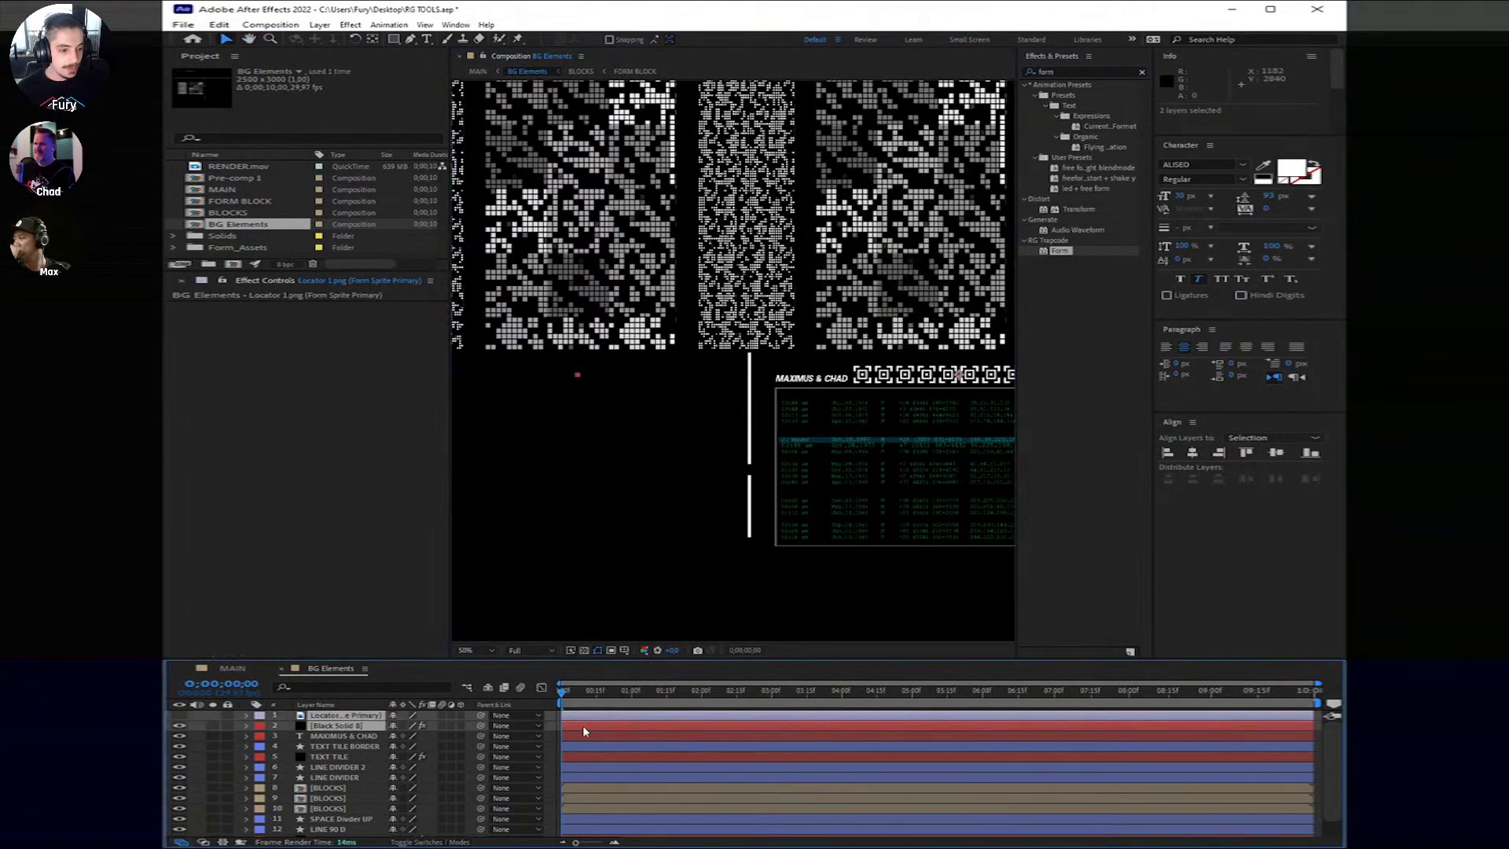
{"action": "right_click", "coordinate": [338, 727]}
{"action": "left_click", "coordinate": [396, 653]}
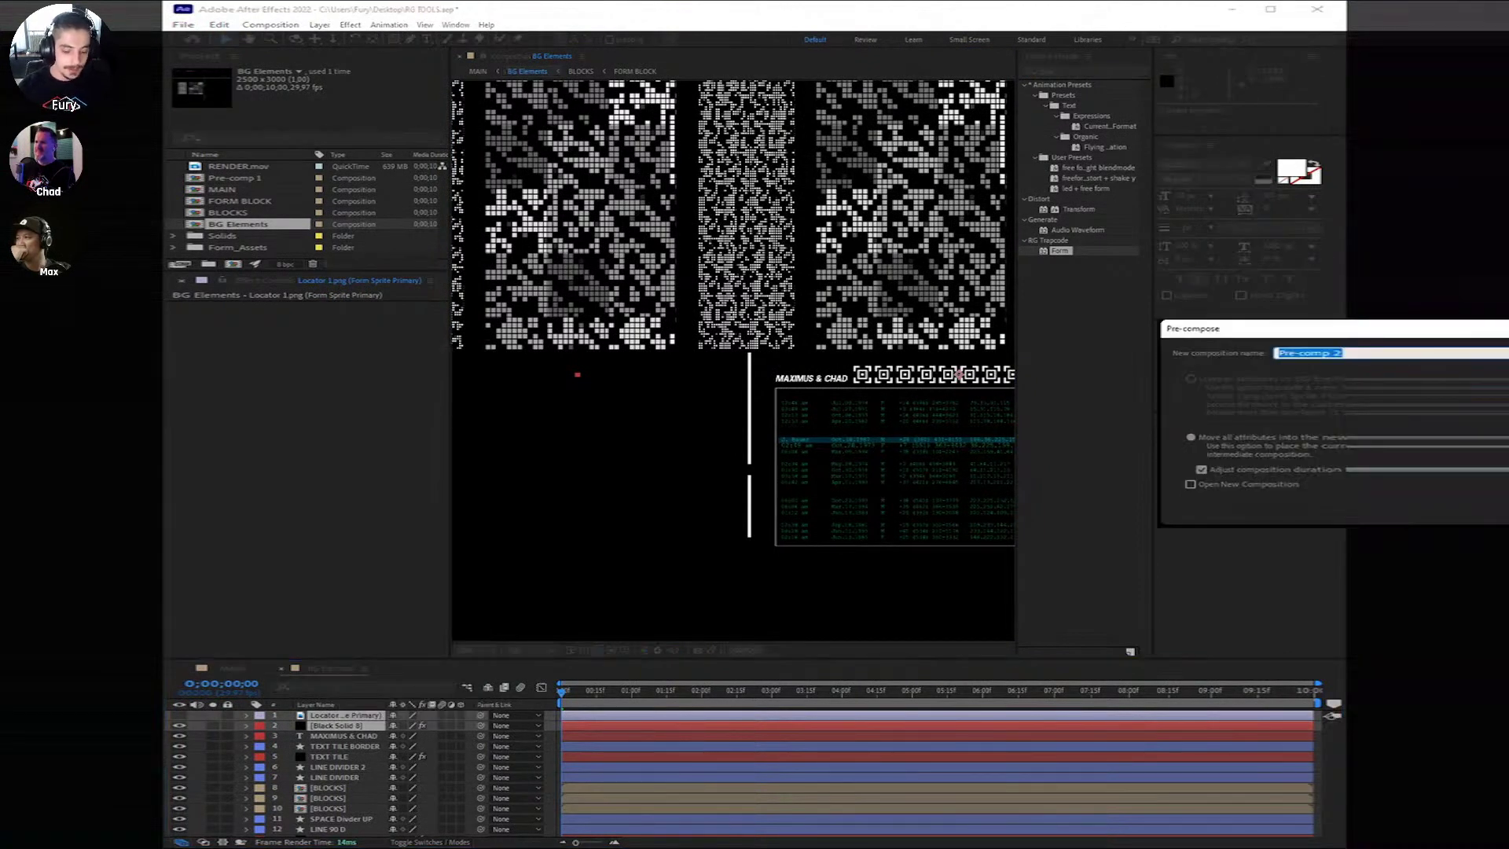
{"action": "key", "text": "BackSpace"}
{"action": "type", "text": "M&"}
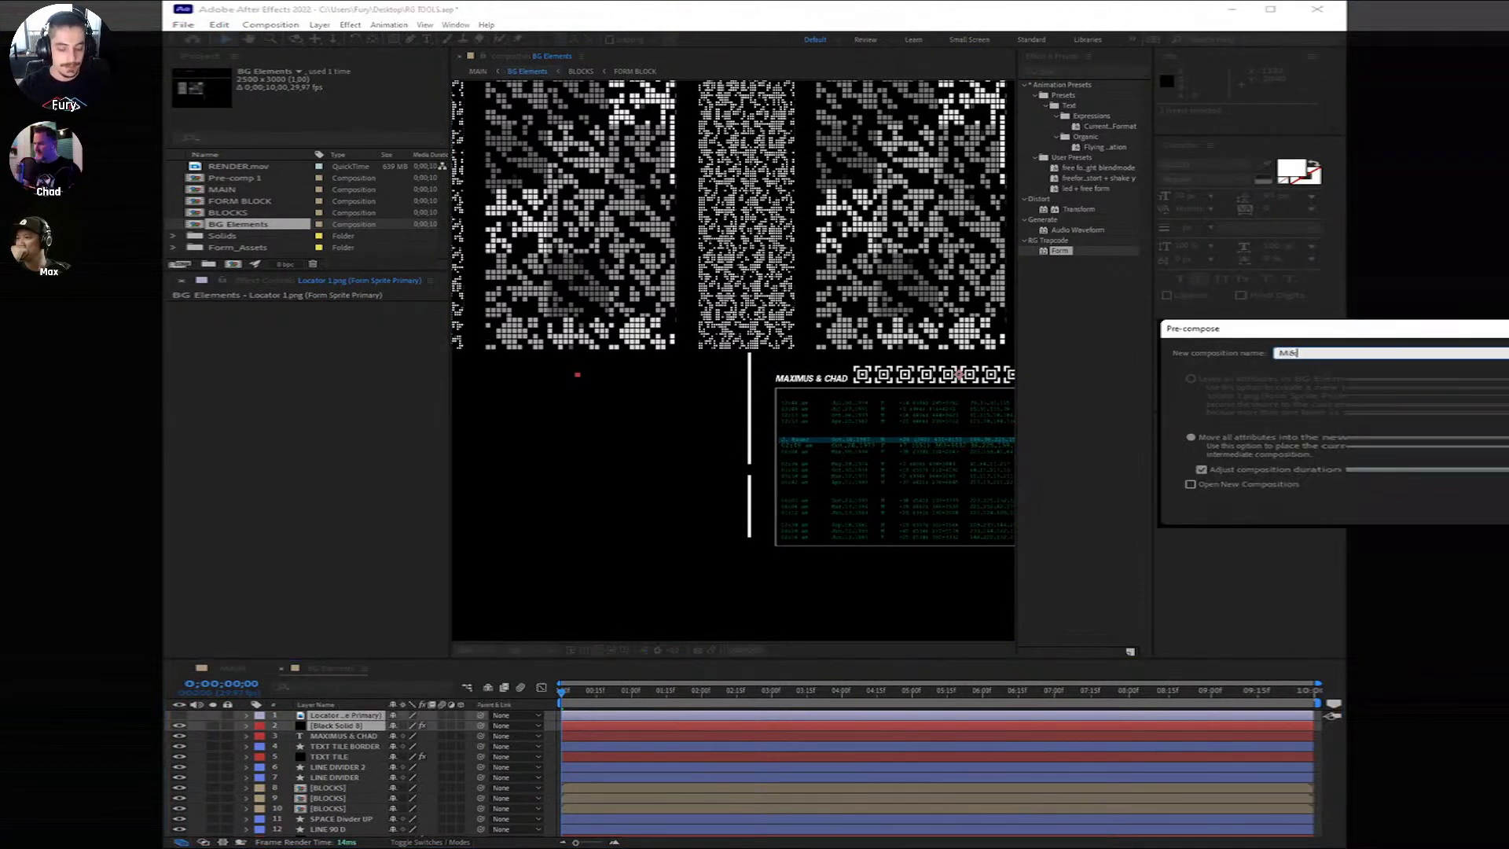
{"action": "type", "text": "C"}
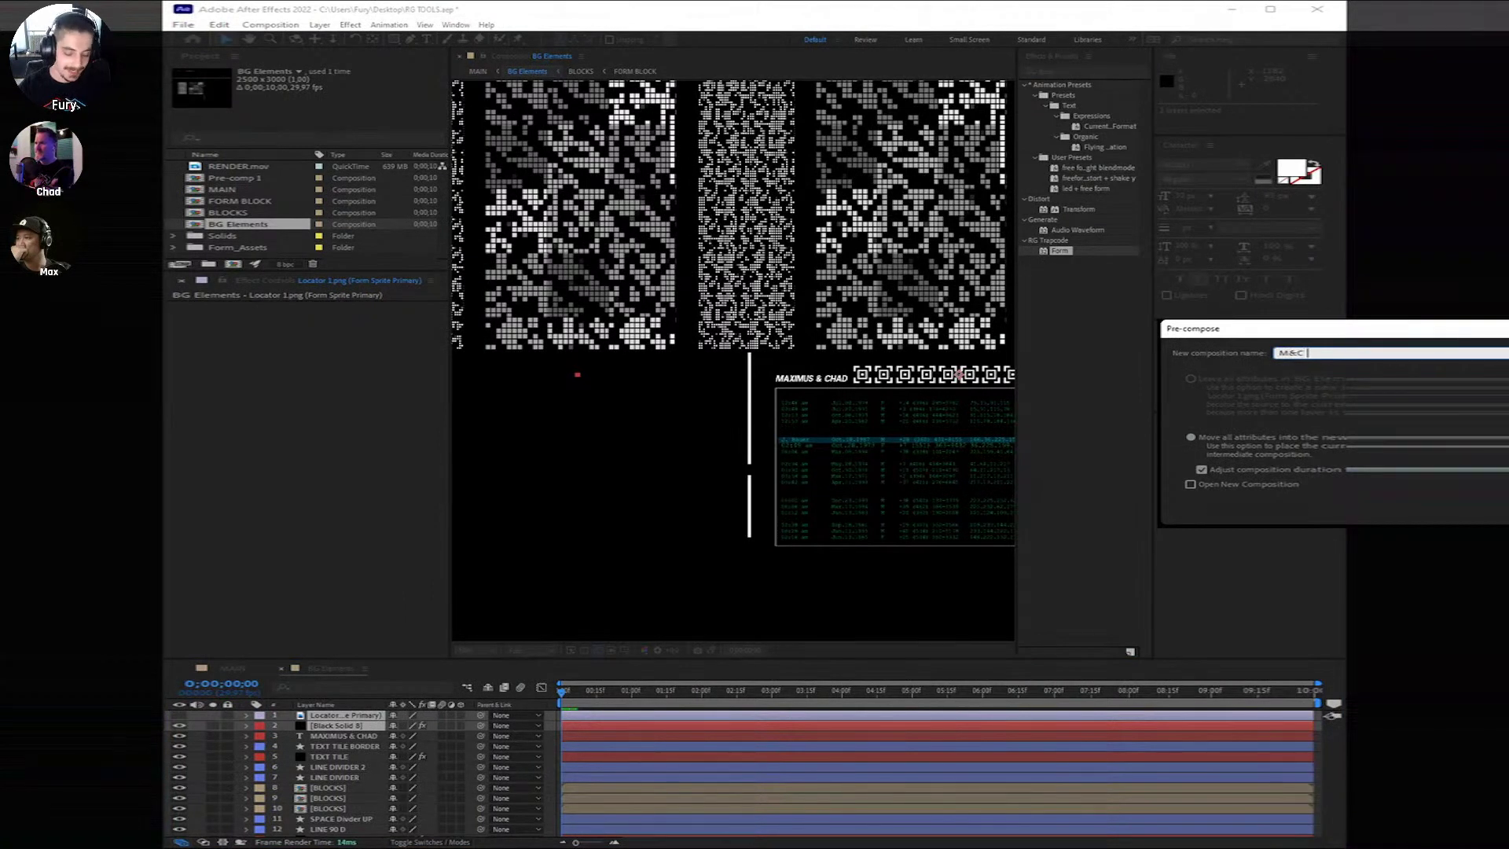
{"action": "type", "text": " FORM"}
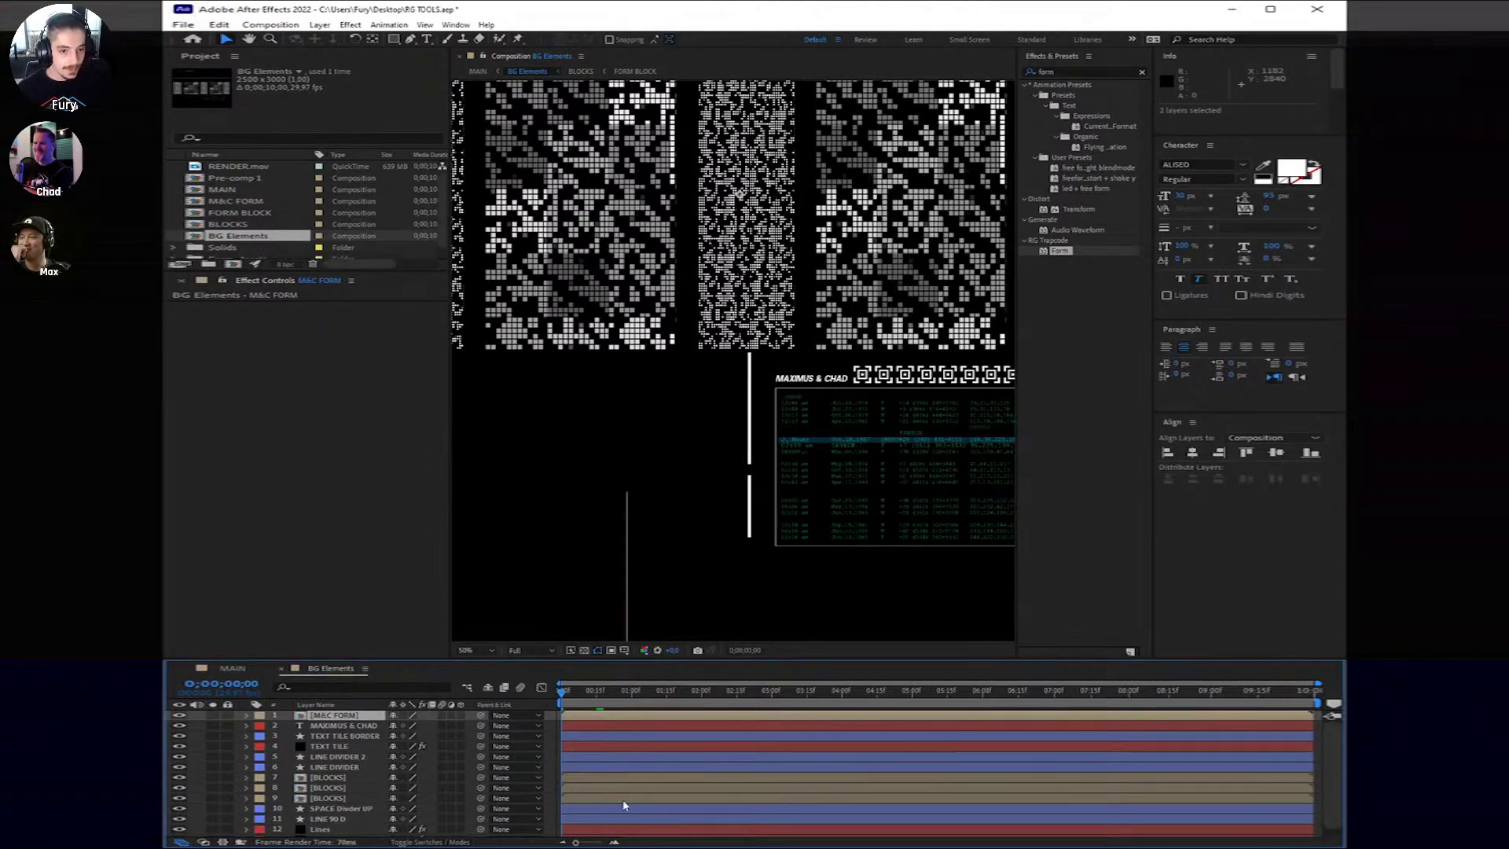
Step: Review the layout at the start and at about 0;00;01;18, examining the block patterns, table, heading and sprite row
{"action": "key", "text": "space"}
{"action": "left_click_drag", "start_coordinate": [902, 417], "coordinate": [876, 443]}
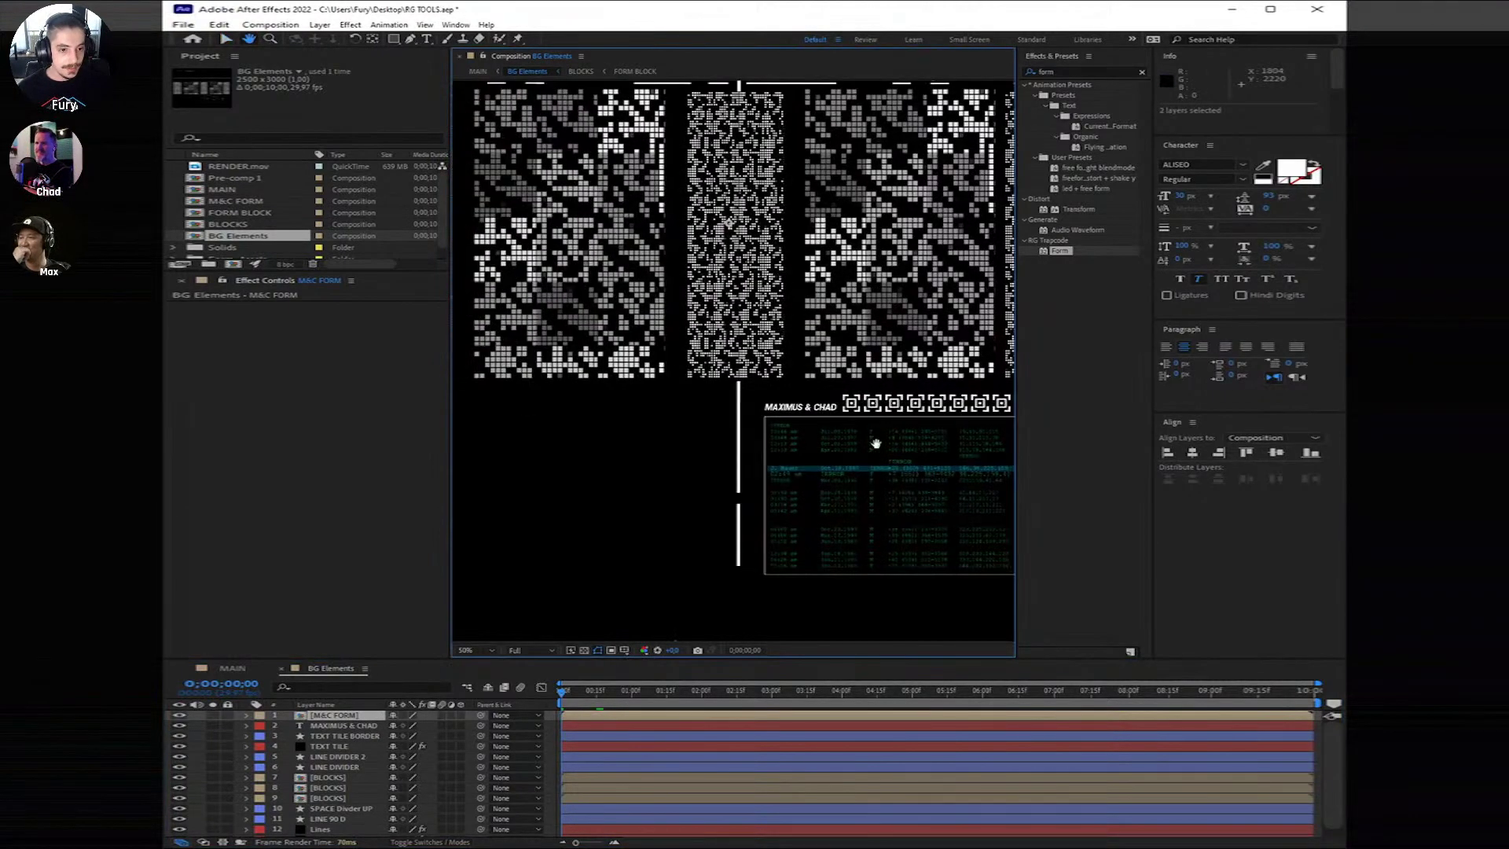
{"action": "left_click", "coordinate": [594, 724]}
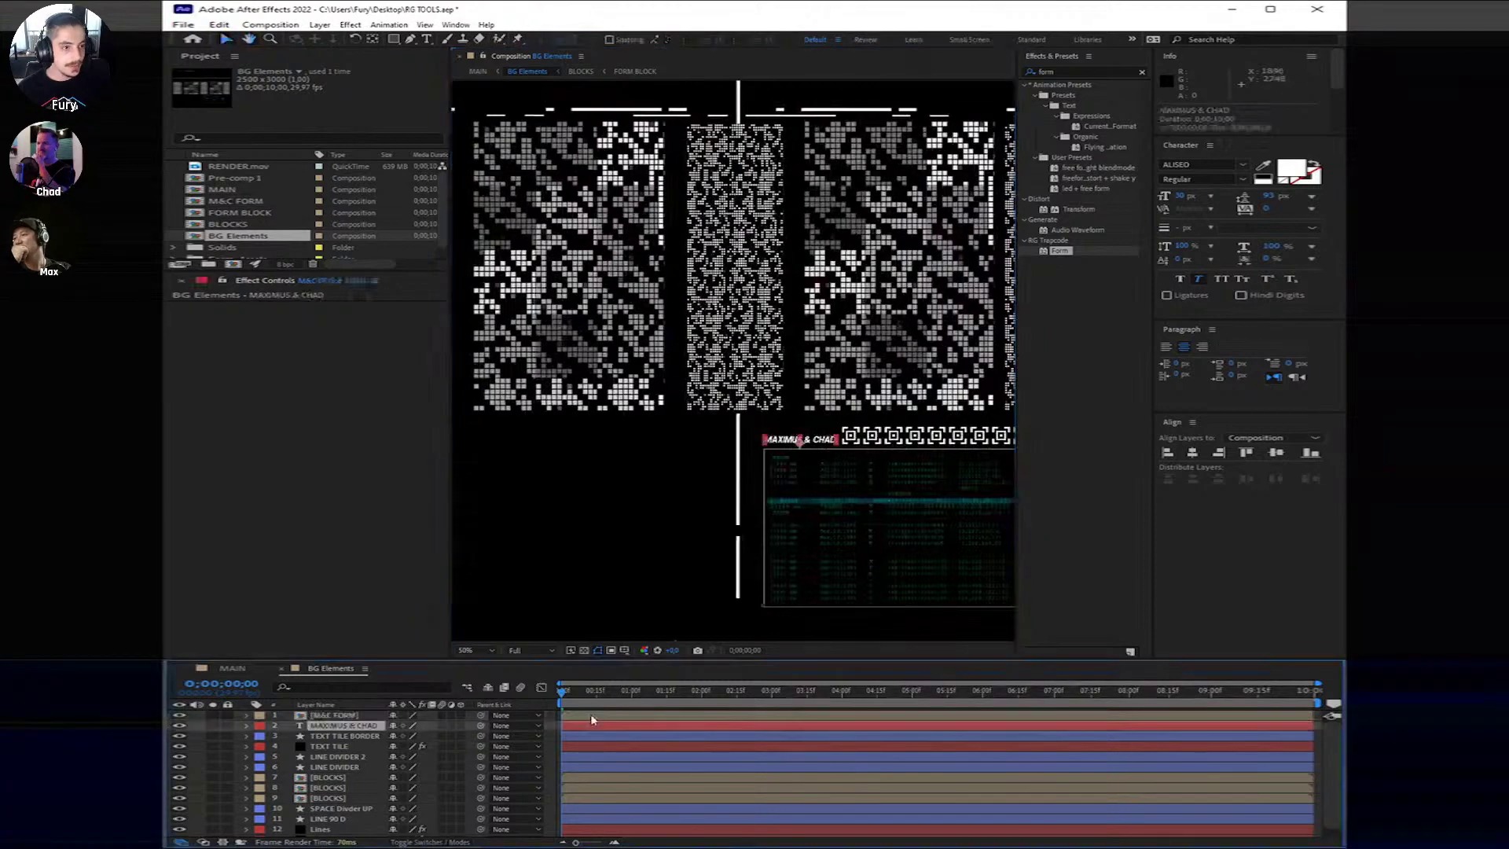
{"action": "scroll", "coordinate": [818, 438], "scroll_direction": "down", "scroll_amount": 4}
{"action": "left_click", "coordinate": [684, 767]}
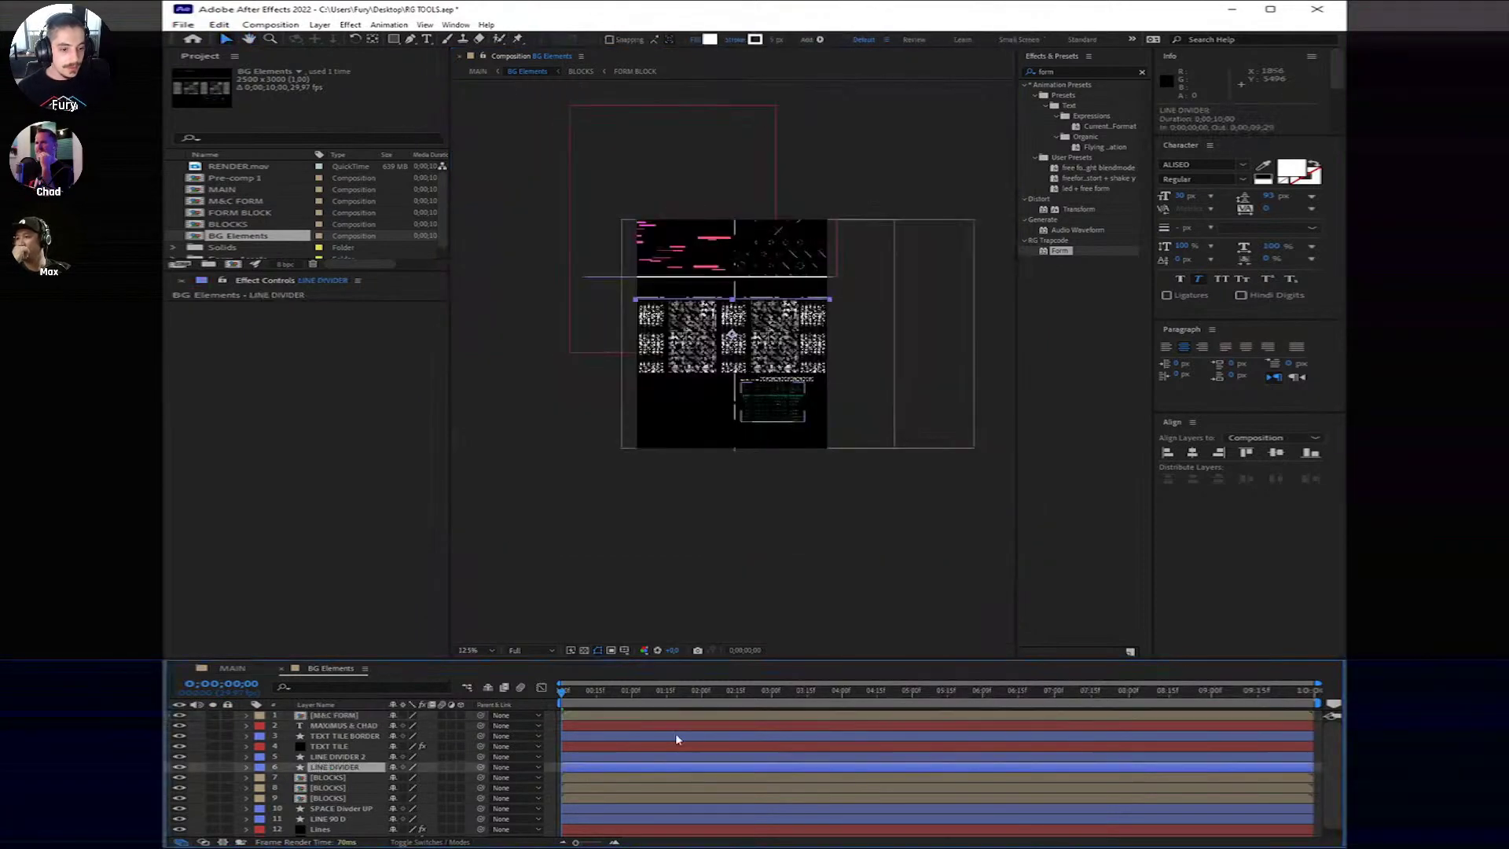
{"action": "left_click", "coordinate": [676, 716]}
{"action": "left_click", "coordinate": [674, 690]}
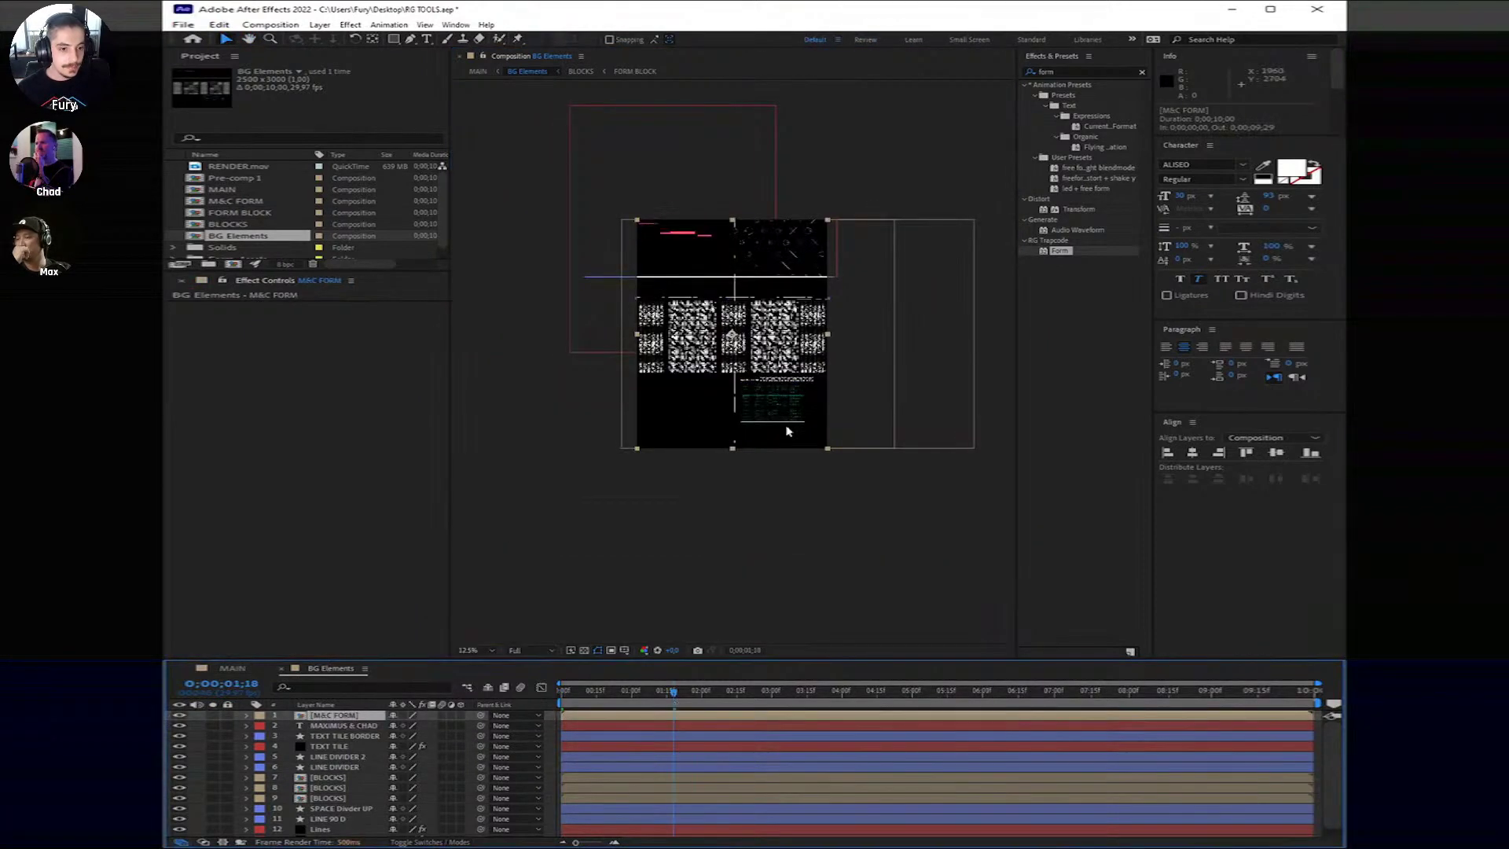
{"action": "scroll", "coordinate": [786, 431], "scroll_direction": "up", "scroll_amount": 2}
{"action": "left_click_drag", "start_coordinate": [786, 431], "coordinate": [779, 383]}
{"action": "left_click", "coordinate": [688, 725]}
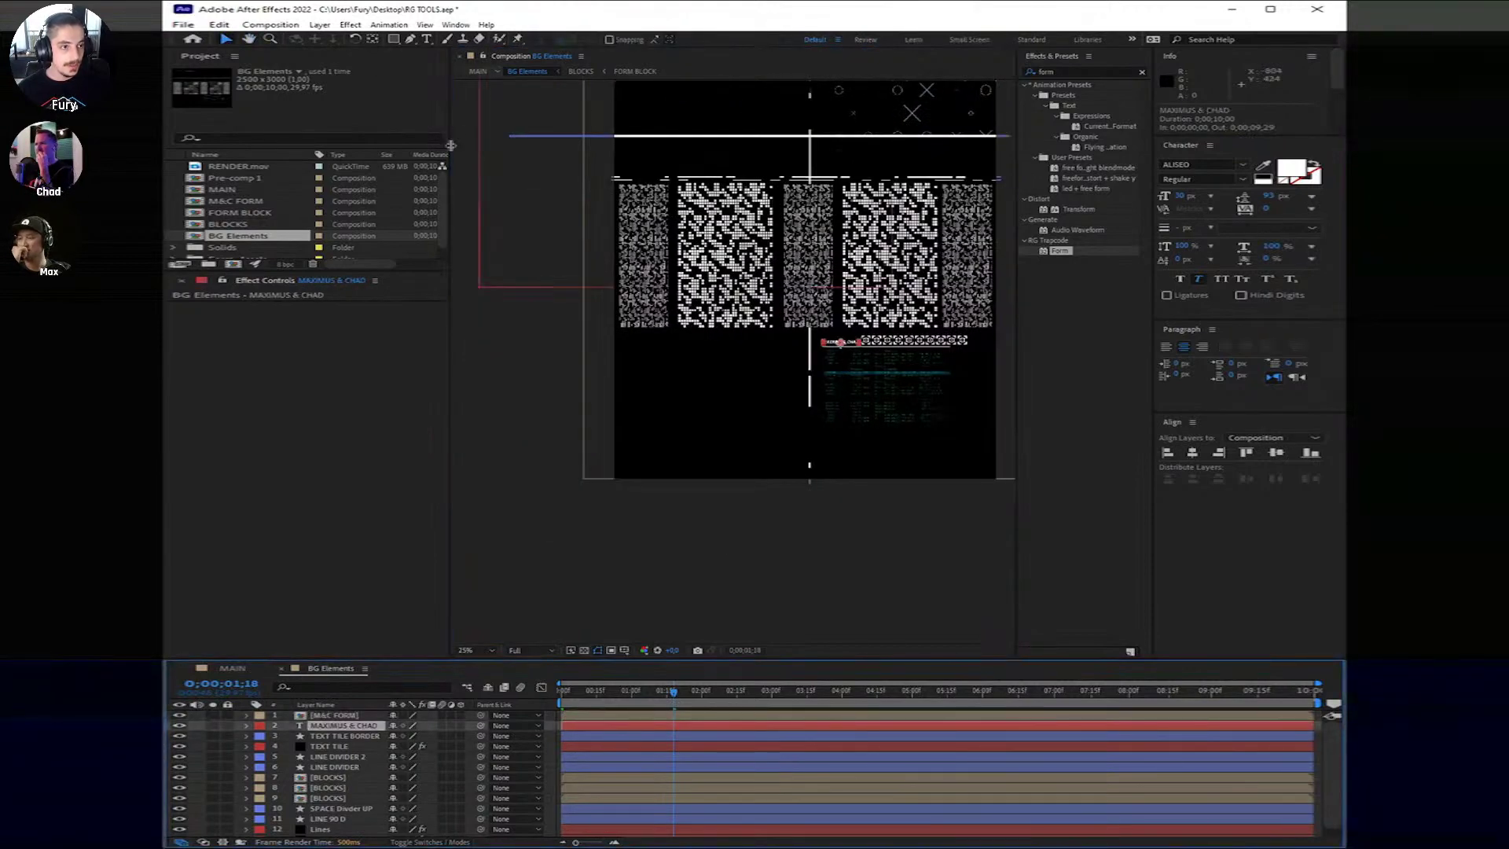
Step: Add a text layer reading 16.06.2022 in the empty area below the block patterns, beside the vertical divider
{"action": "left_click", "coordinate": [469, 93]}
{"action": "key", "text": "ctrl+t"}
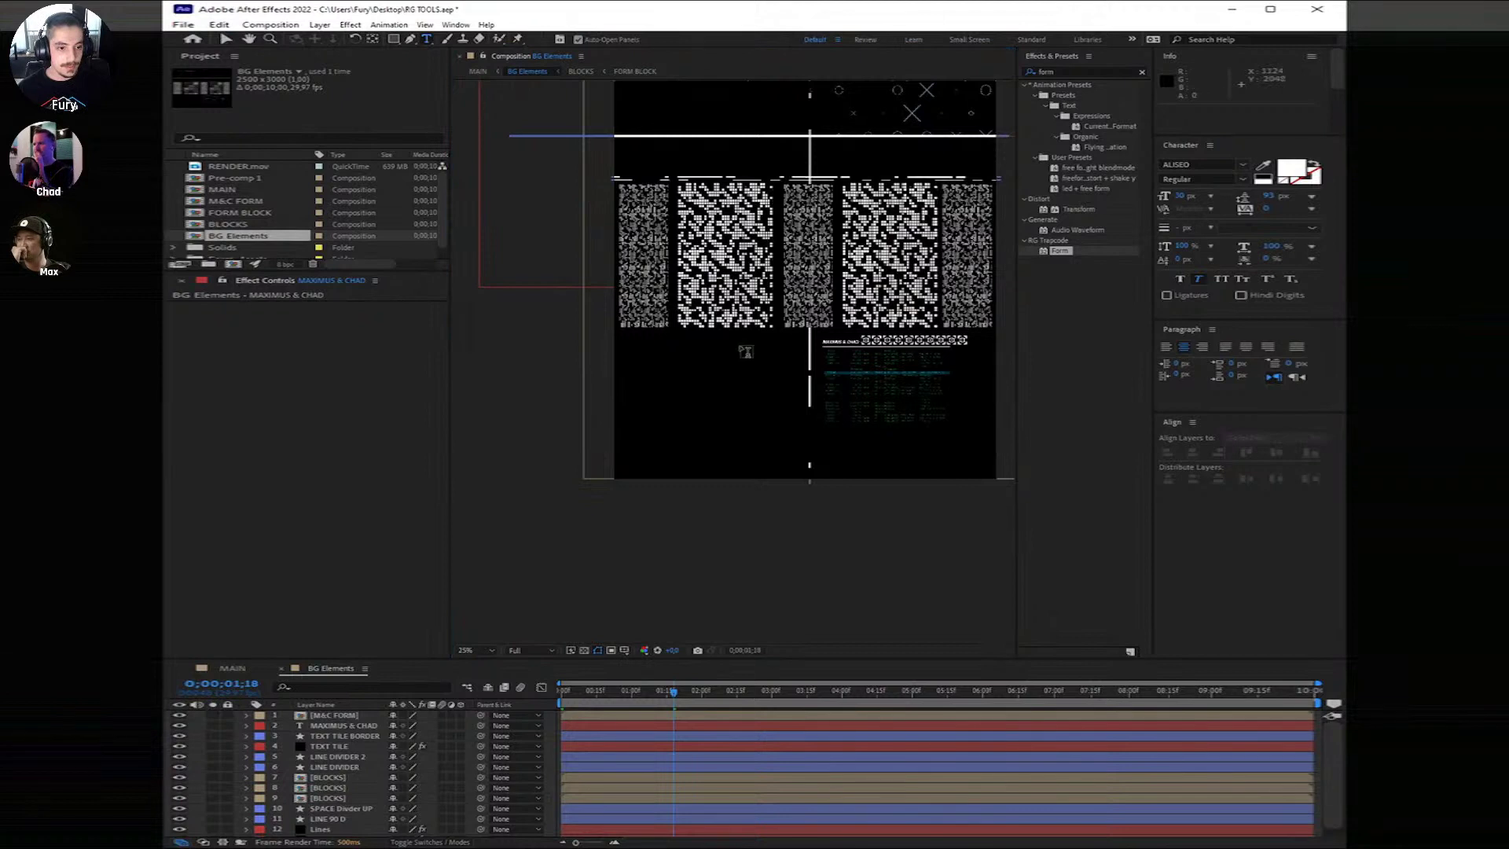
{"action": "left_click", "coordinate": [717, 339]}
{"action": "key", "text": "Escape"}
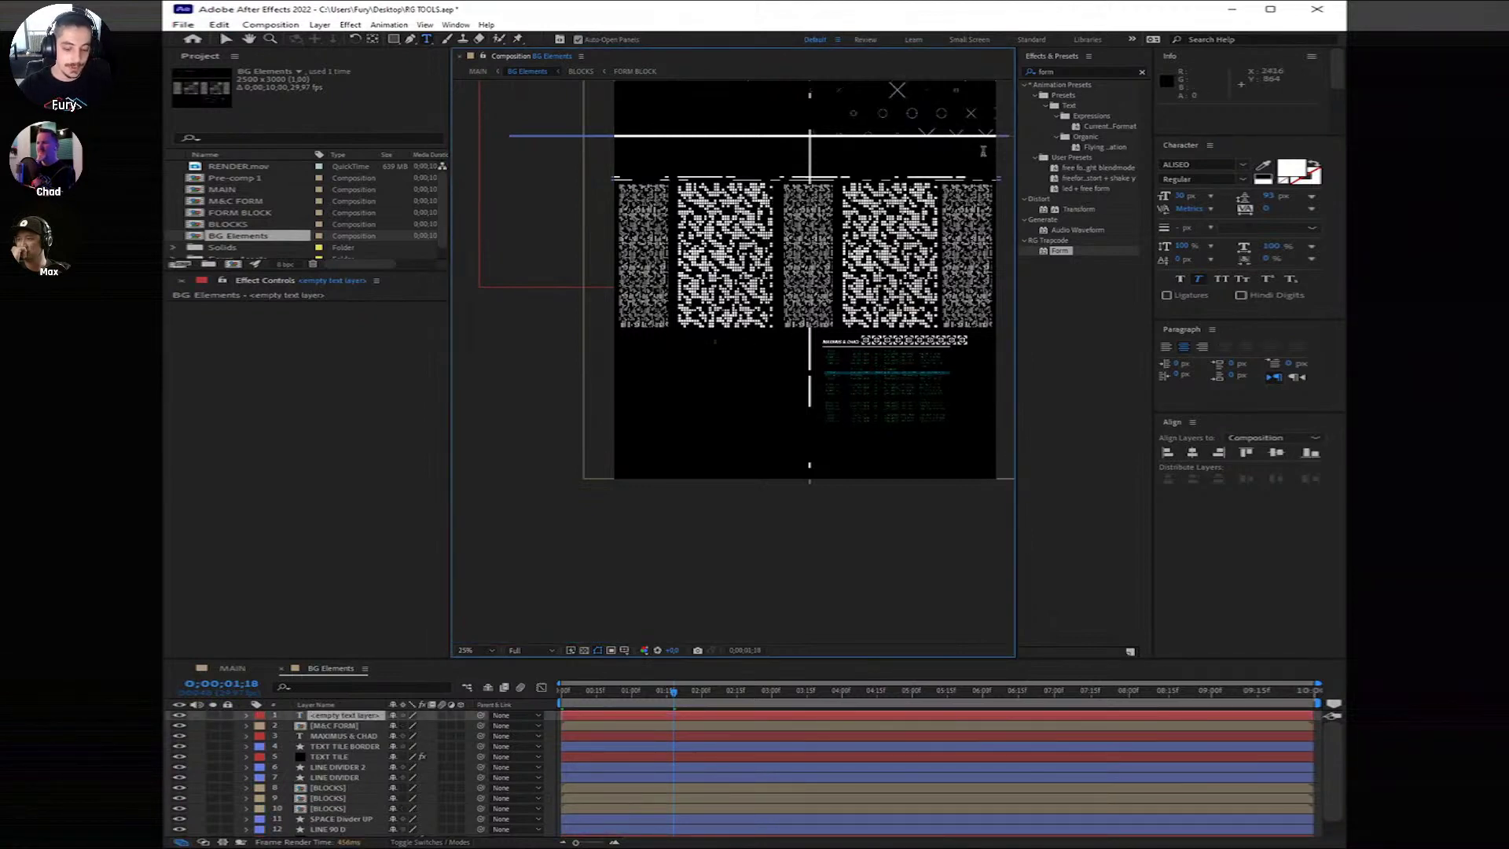
{"action": "type", "text": "16."}
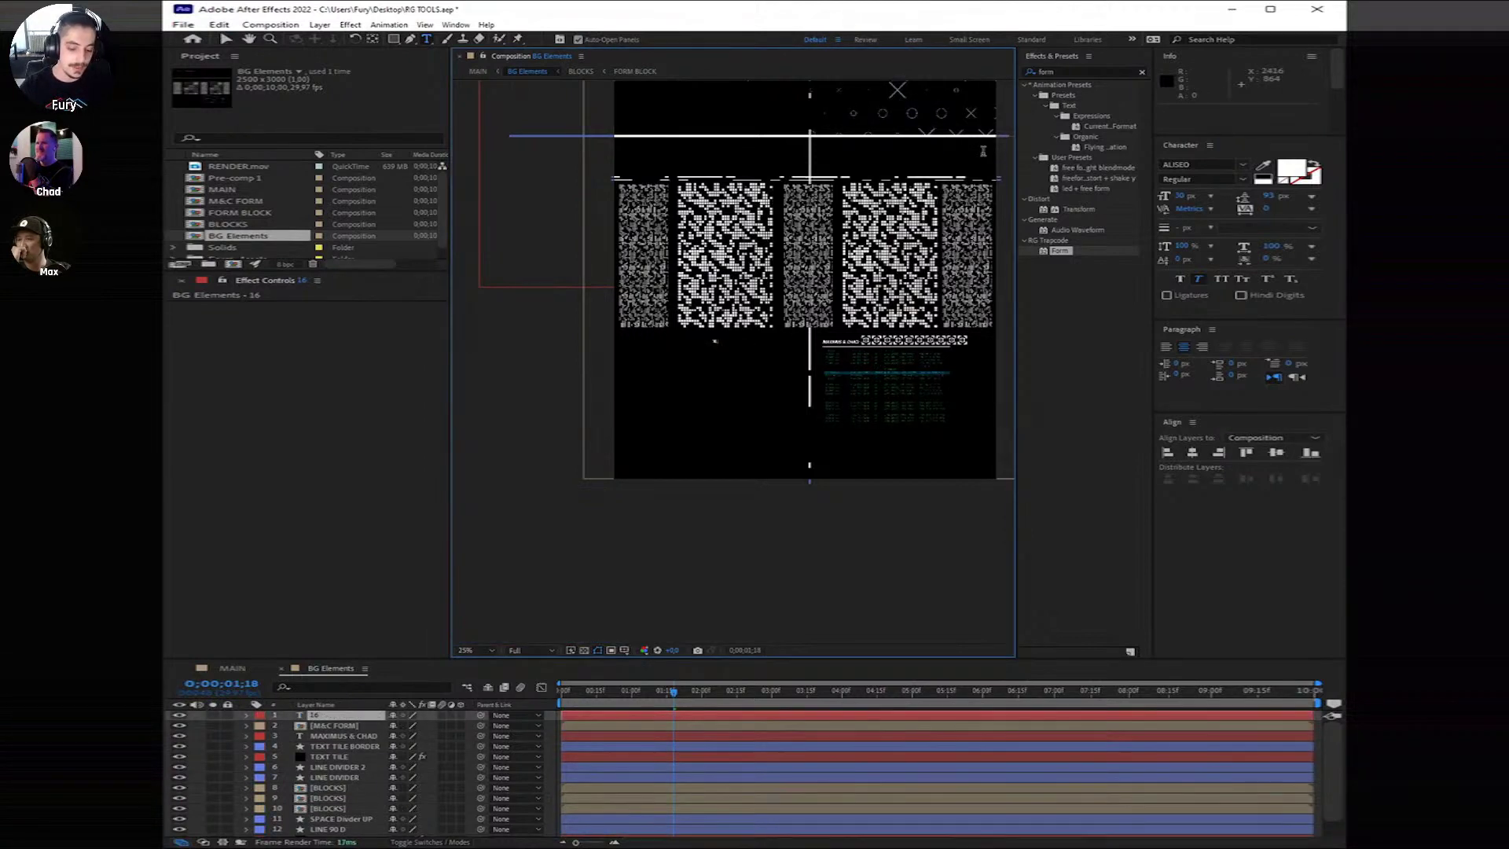
{"action": "type", "text": "06"}
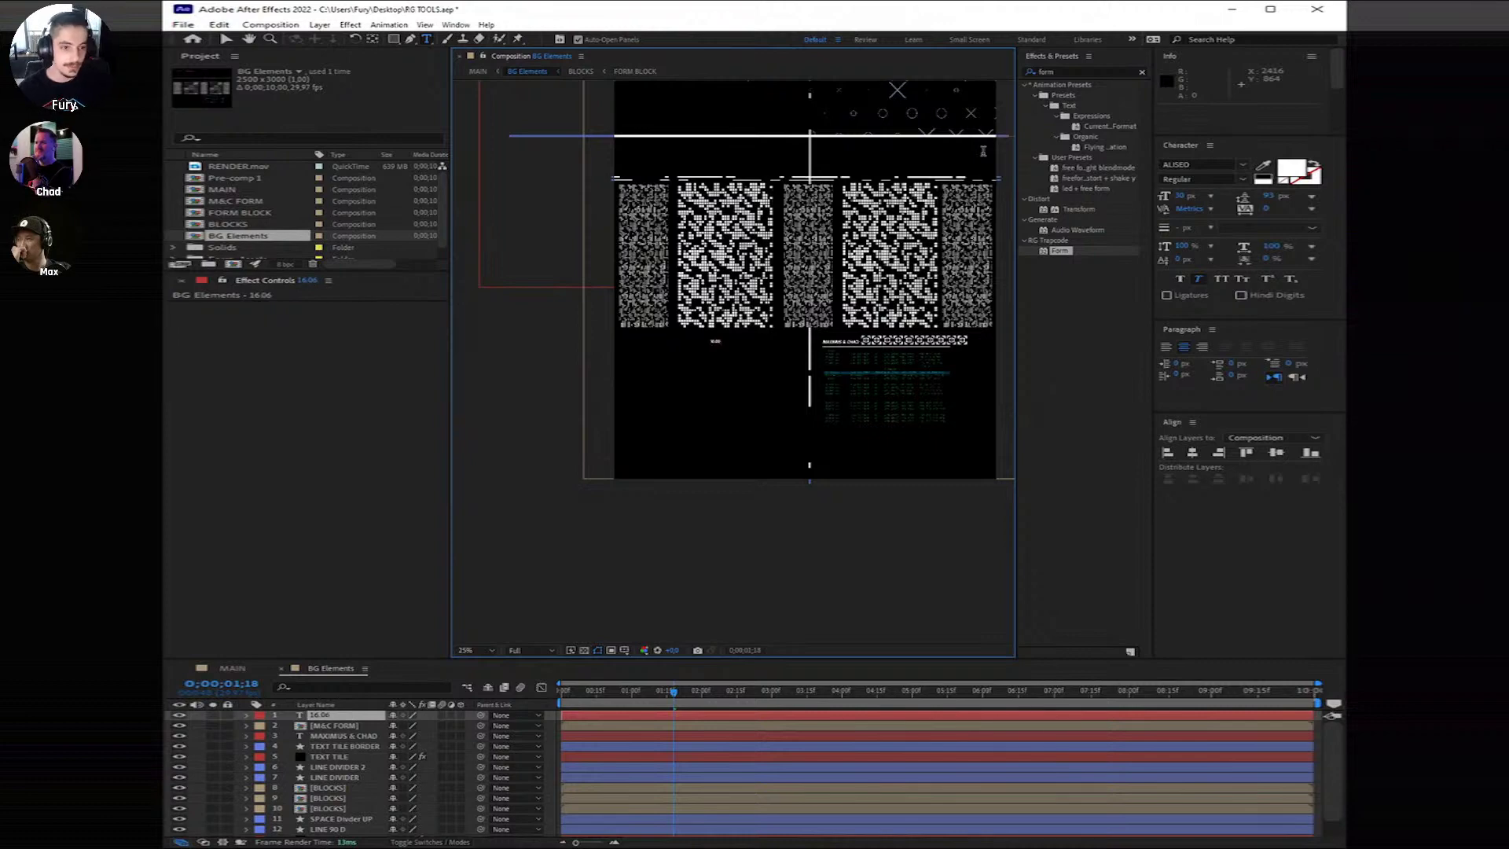
{"action": "type", "text": ".2022"}
Step: Change the font of the date text to Cascadia Code
{"action": "scroll", "coordinate": [690, 347], "scroll_direction": "up", "scroll_amount": 2}
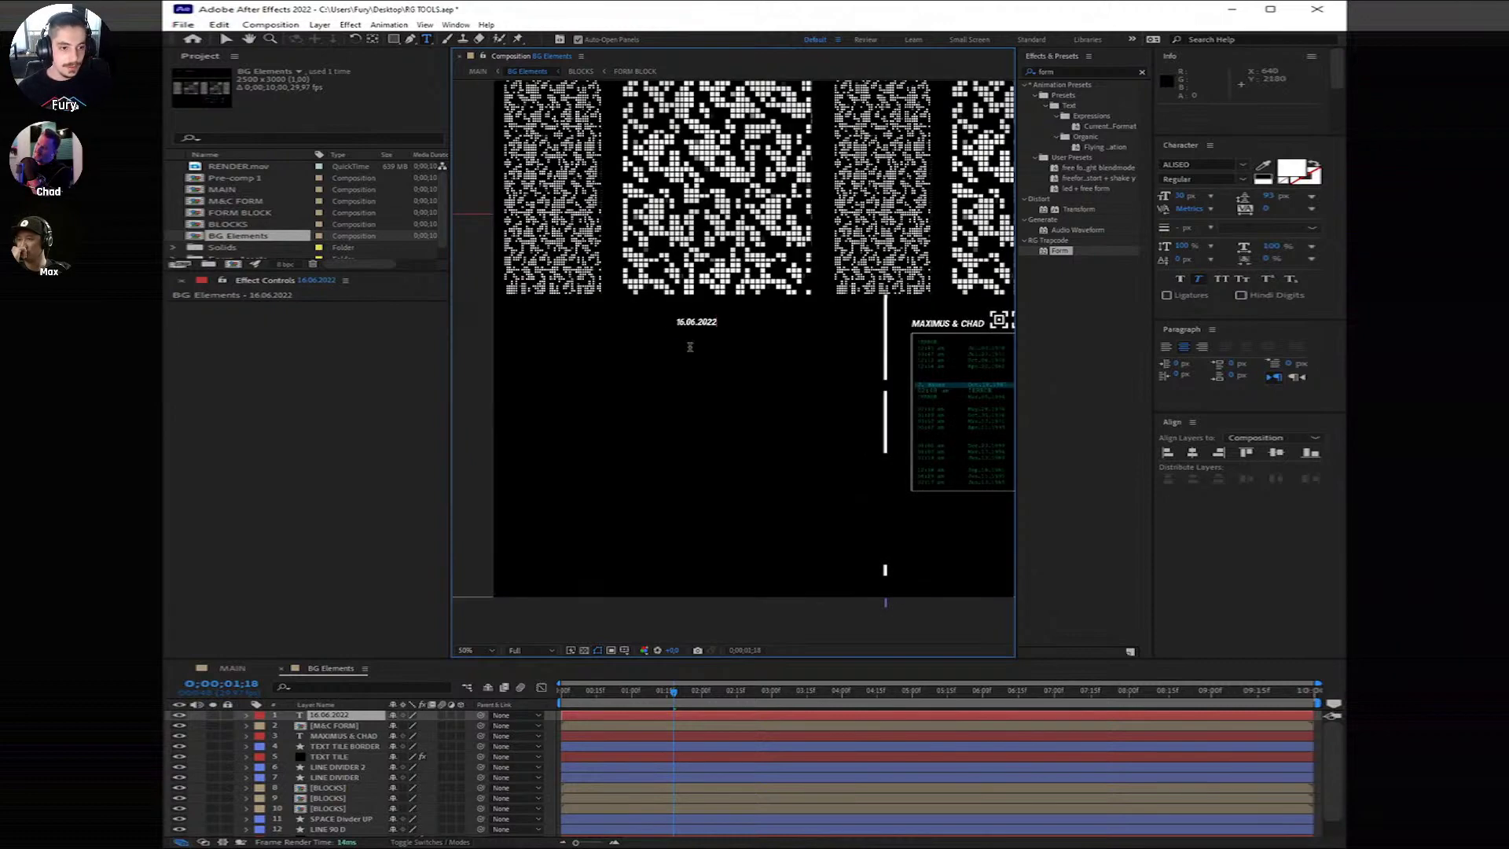
{"action": "scroll", "coordinate": [690, 347], "scroll_direction": "up", "scroll_amount": 2}
{"action": "left_click_drag", "start_coordinate": [701, 283], "coordinate": [615, 281]}
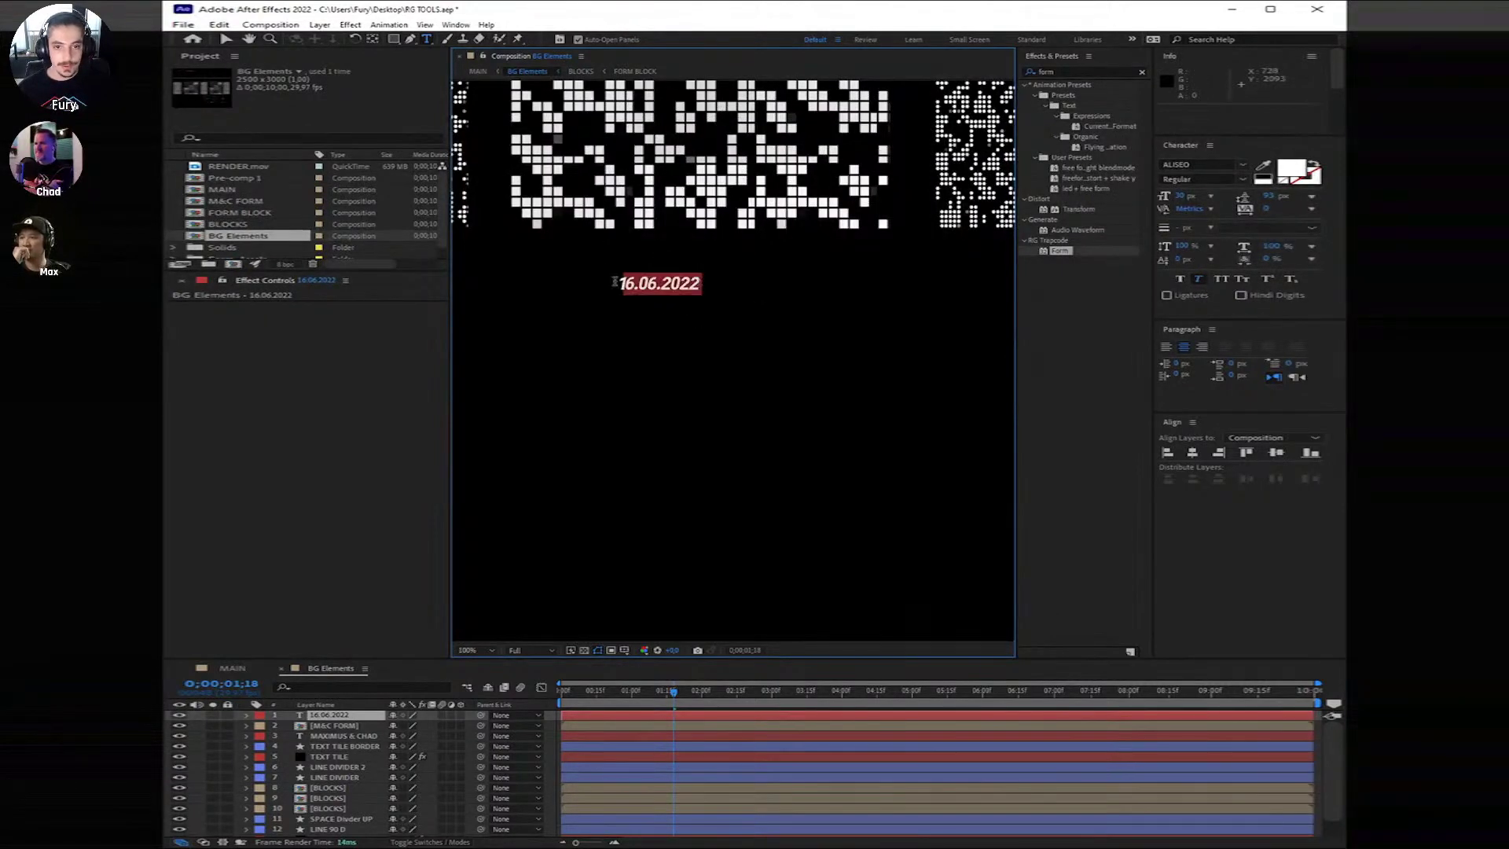
{"action": "left_click", "coordinate": [1237, 164]}
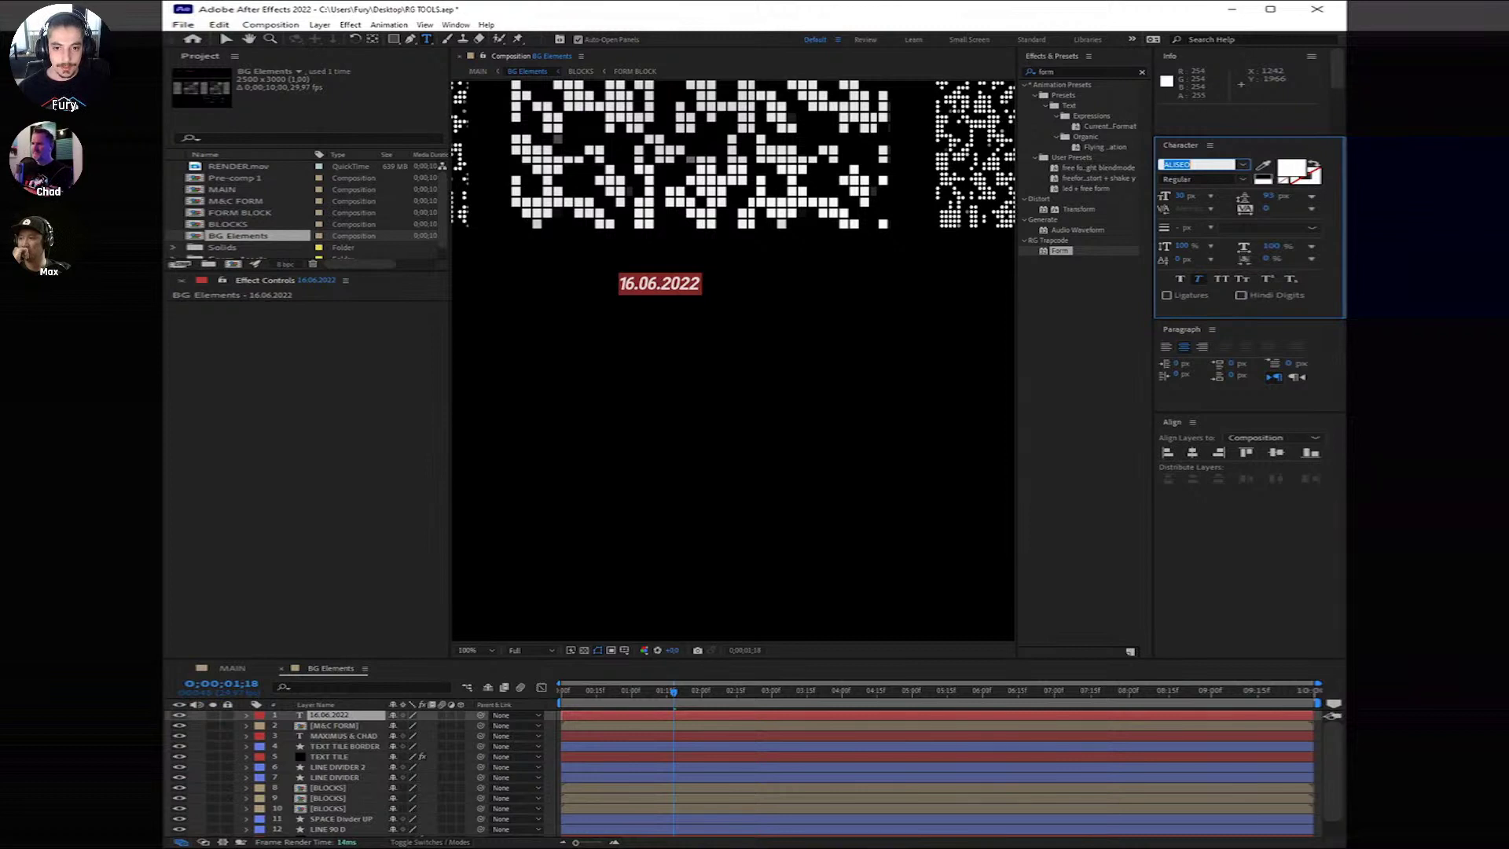
{"action": "type", "text": "Cascadia Code"}
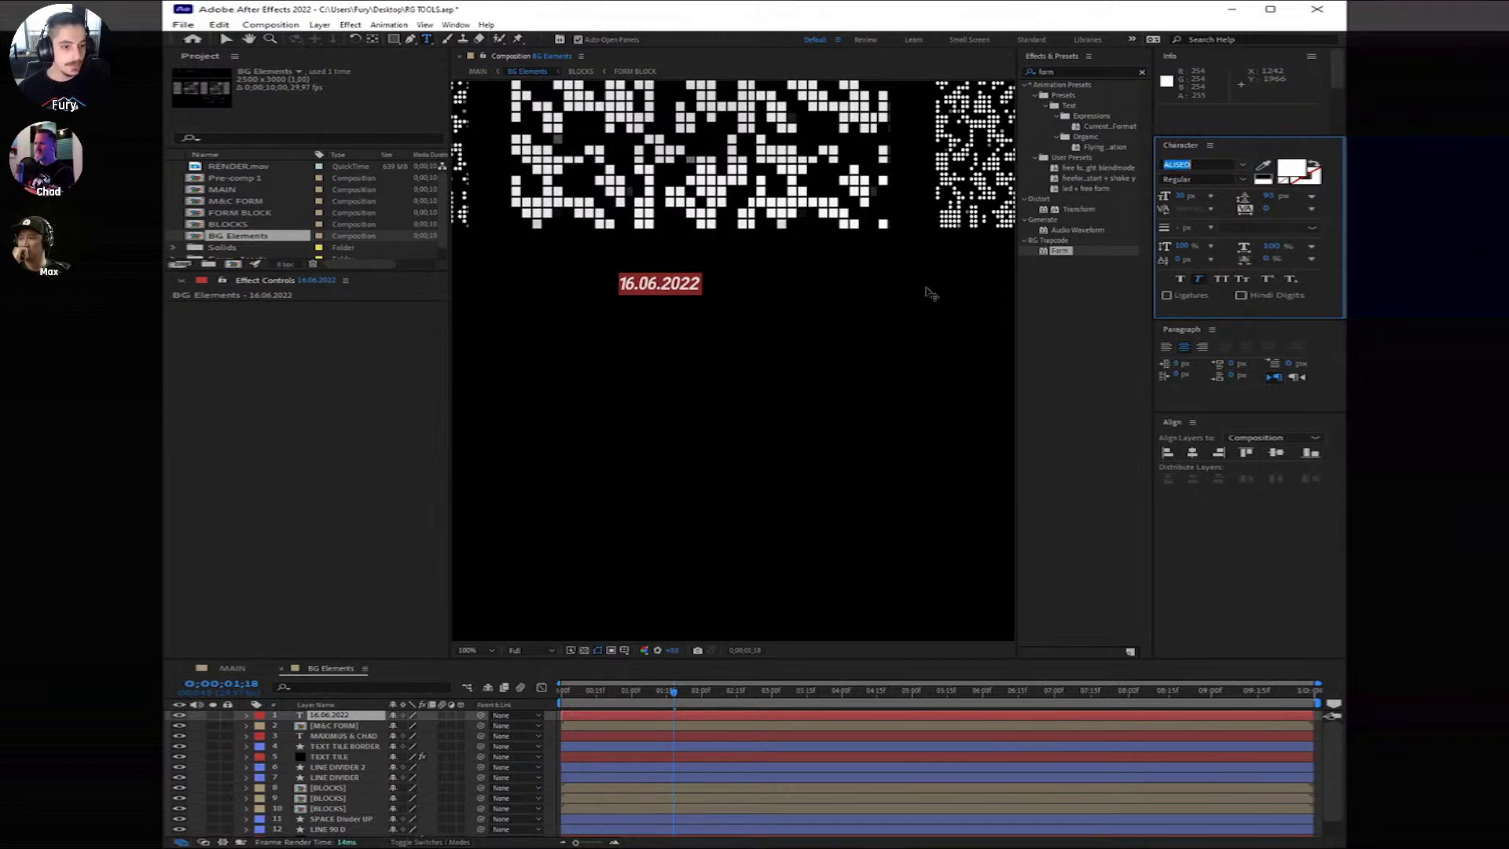
{"action": "key", "text": "Return"}
{"action": "key", "text": "BackSpace"}
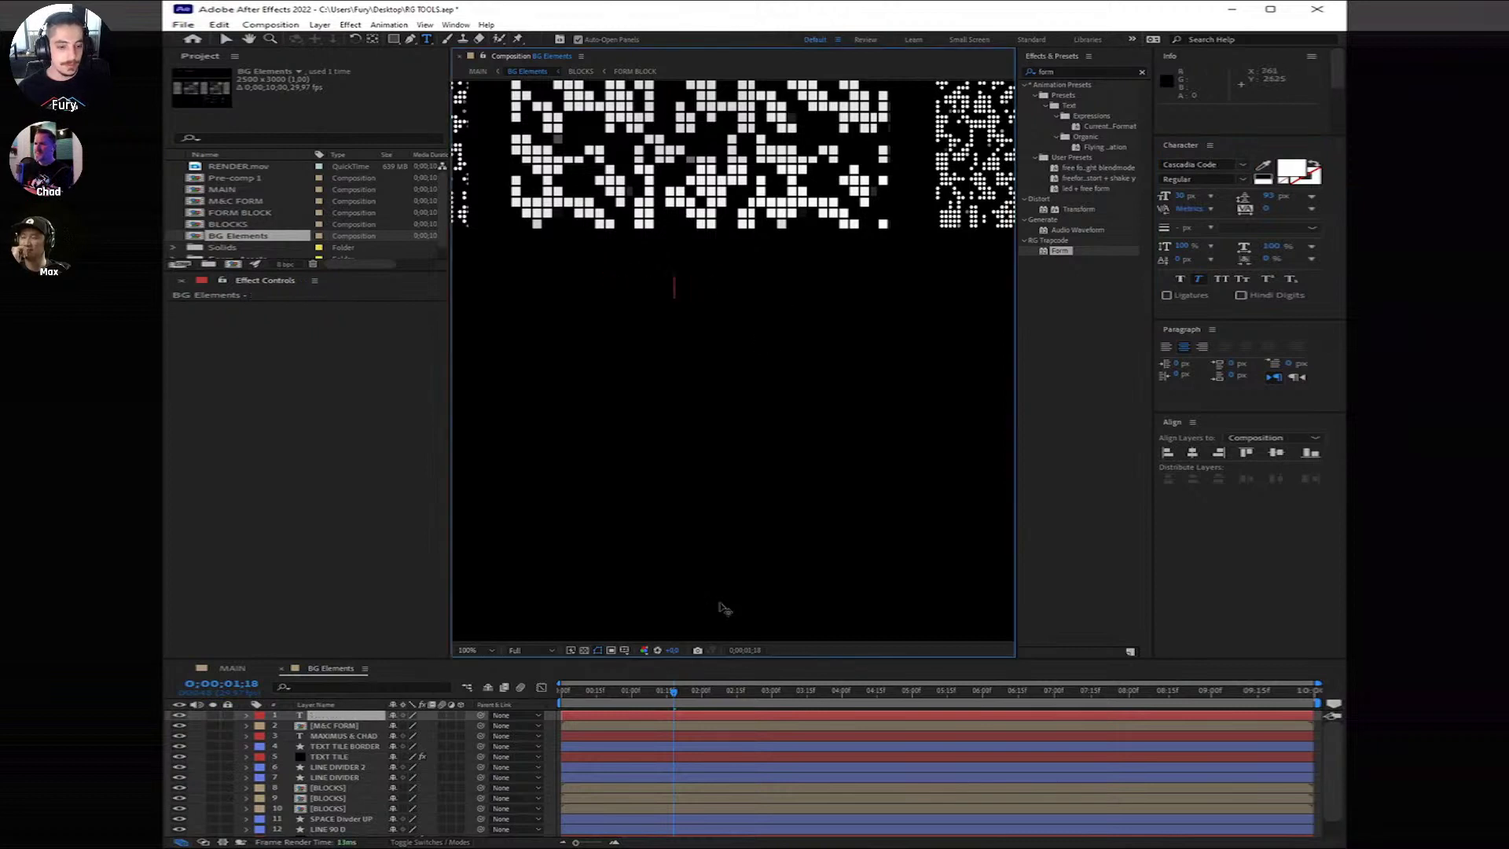
{"action": "key", "text": "ctrl+z"}
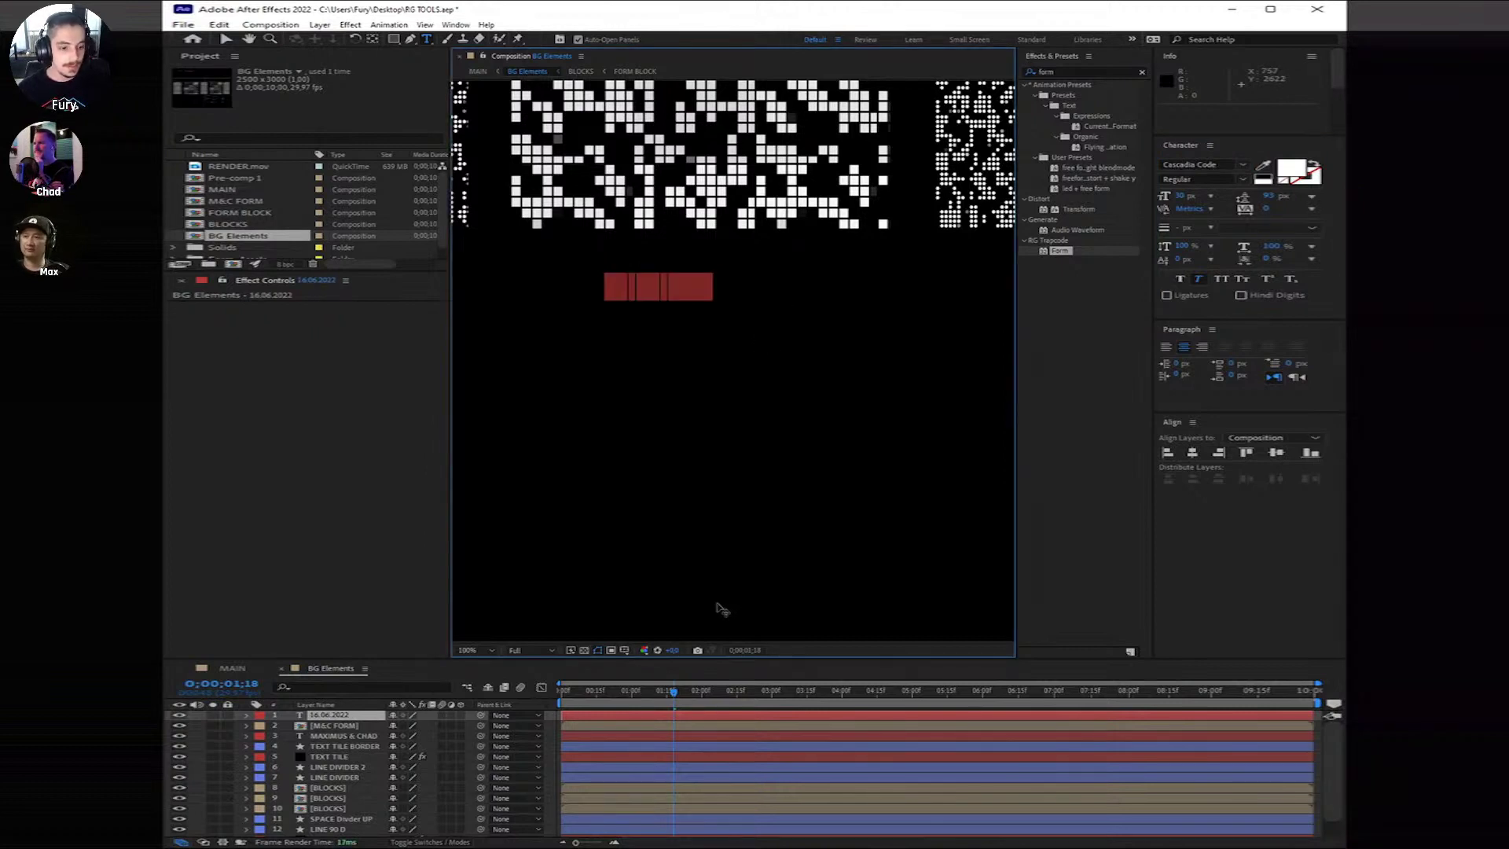
{"action": "left_click", "coordinate": [681, 724]}
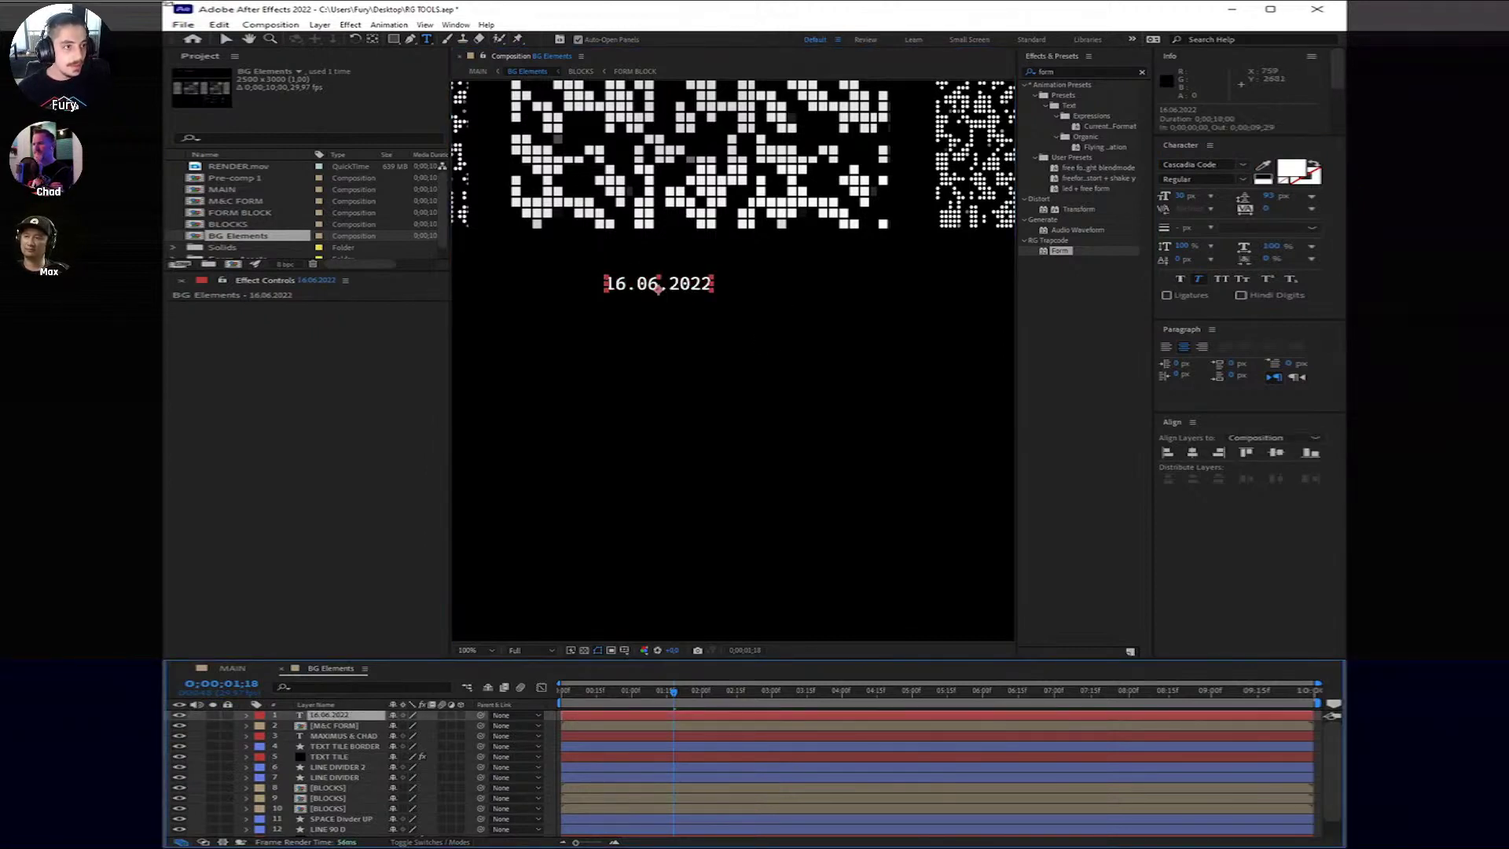
Step: Move the date text directly above the table heading, aligned with its start, to about position 1454, 2081
{"action": "left_click", "coordinate": [225, 43]}
{"action": "left_click_drag", "start_coordinate": [819, 378], "coordinate": [686, 363]}
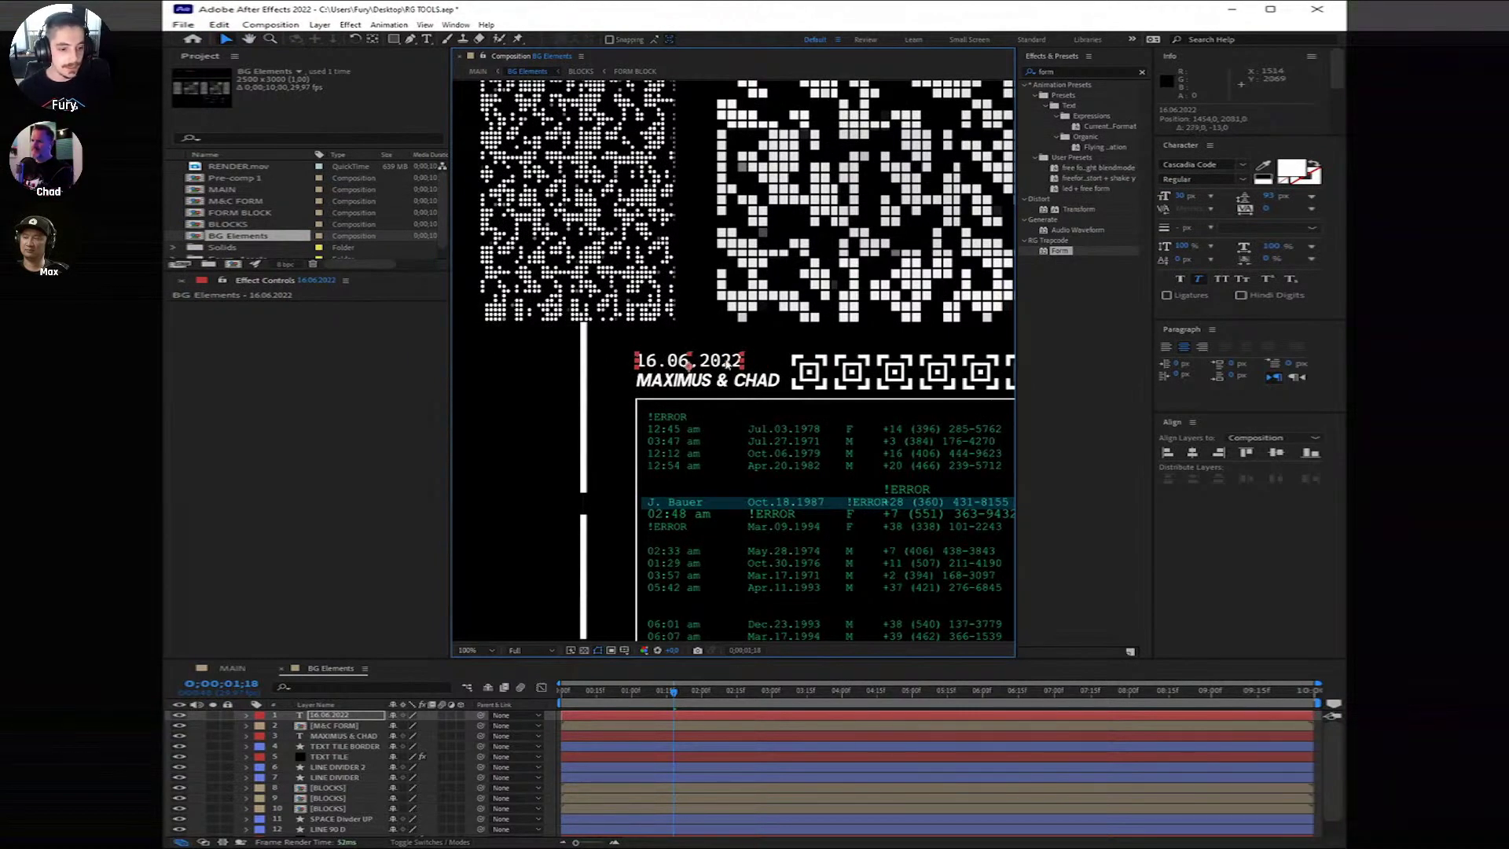
{"action": "left_click", "coordinate": [721, 380]}
{"action": "key", "text": "comma"}
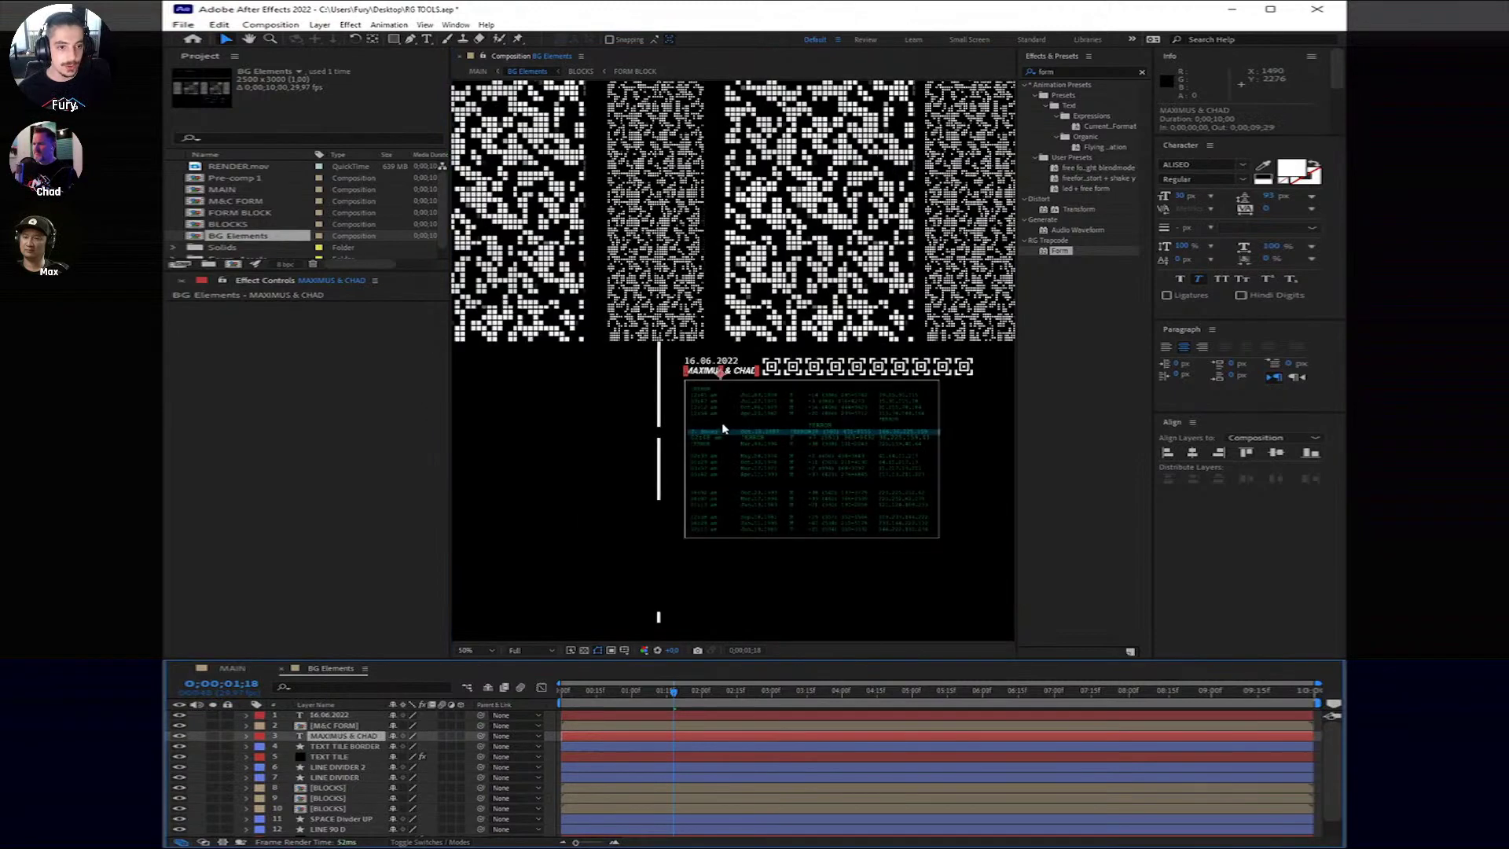
{"action": "scroll", "coordinate": [721, 422], "scroll_direction": "down", "scroll_amount": 2}
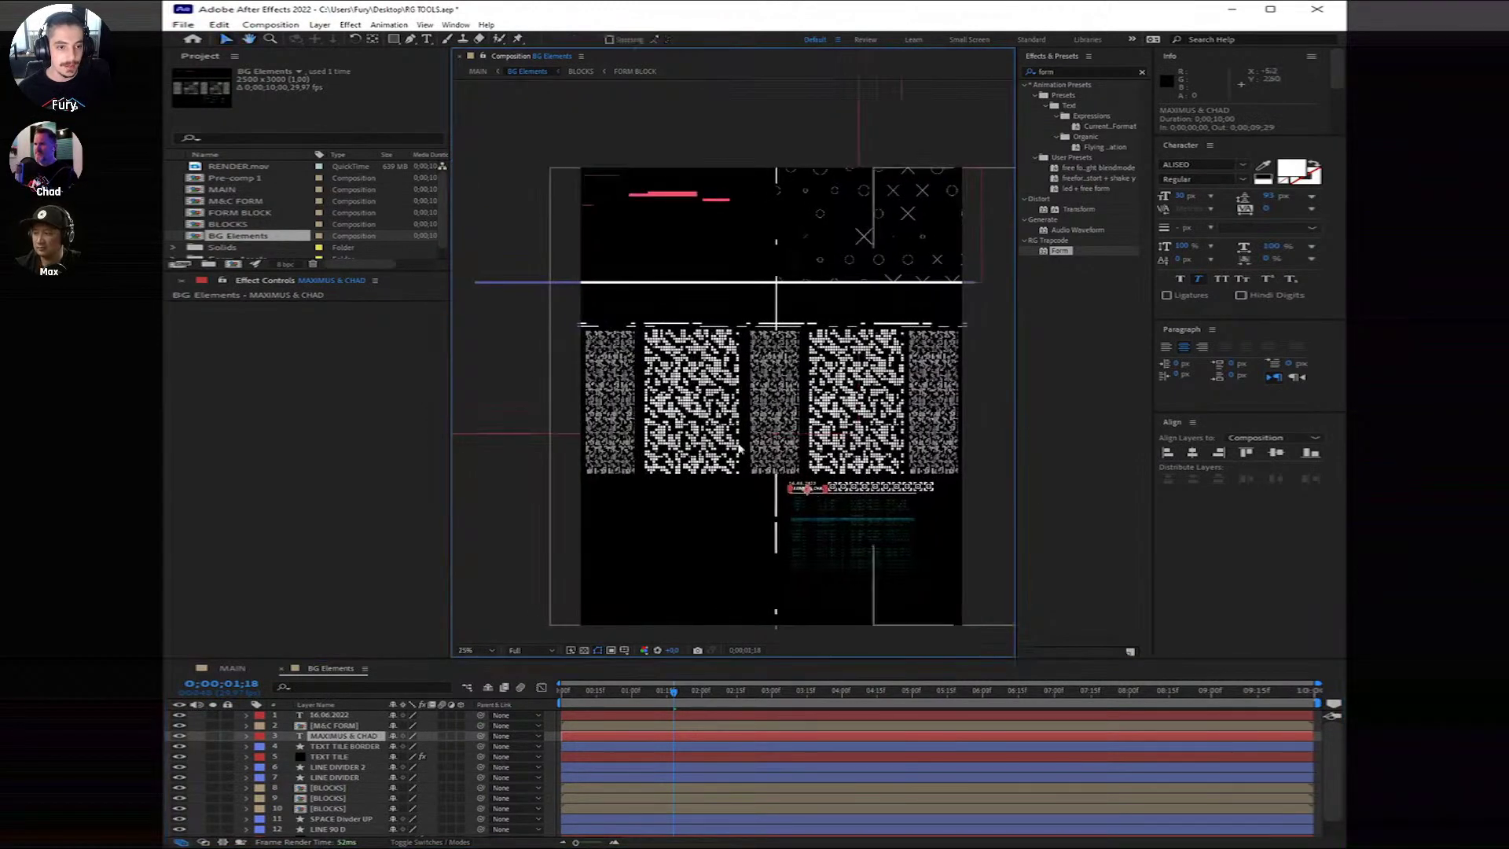
{"action": "left_click_drag", "start_coordinate": [739, 448], "coordinate": [701, 310]}
Step: Return to the first frame and draw a thin white rectangle across the full composition width, just below the block patterns
{"action": "left_click", "coordinate": [614, 711]}
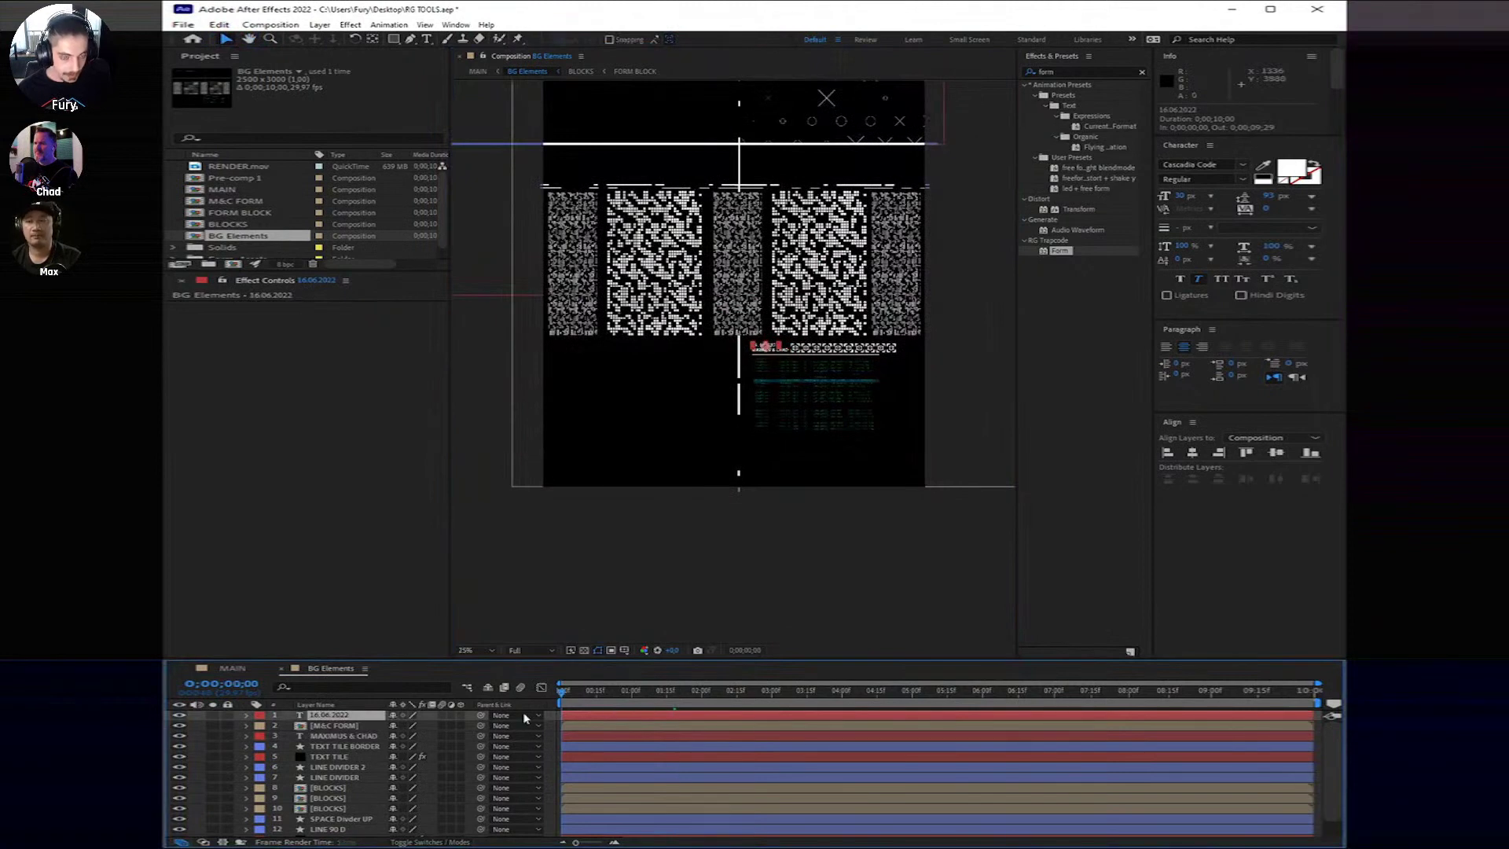
{"action": "key", "text": "Home"}
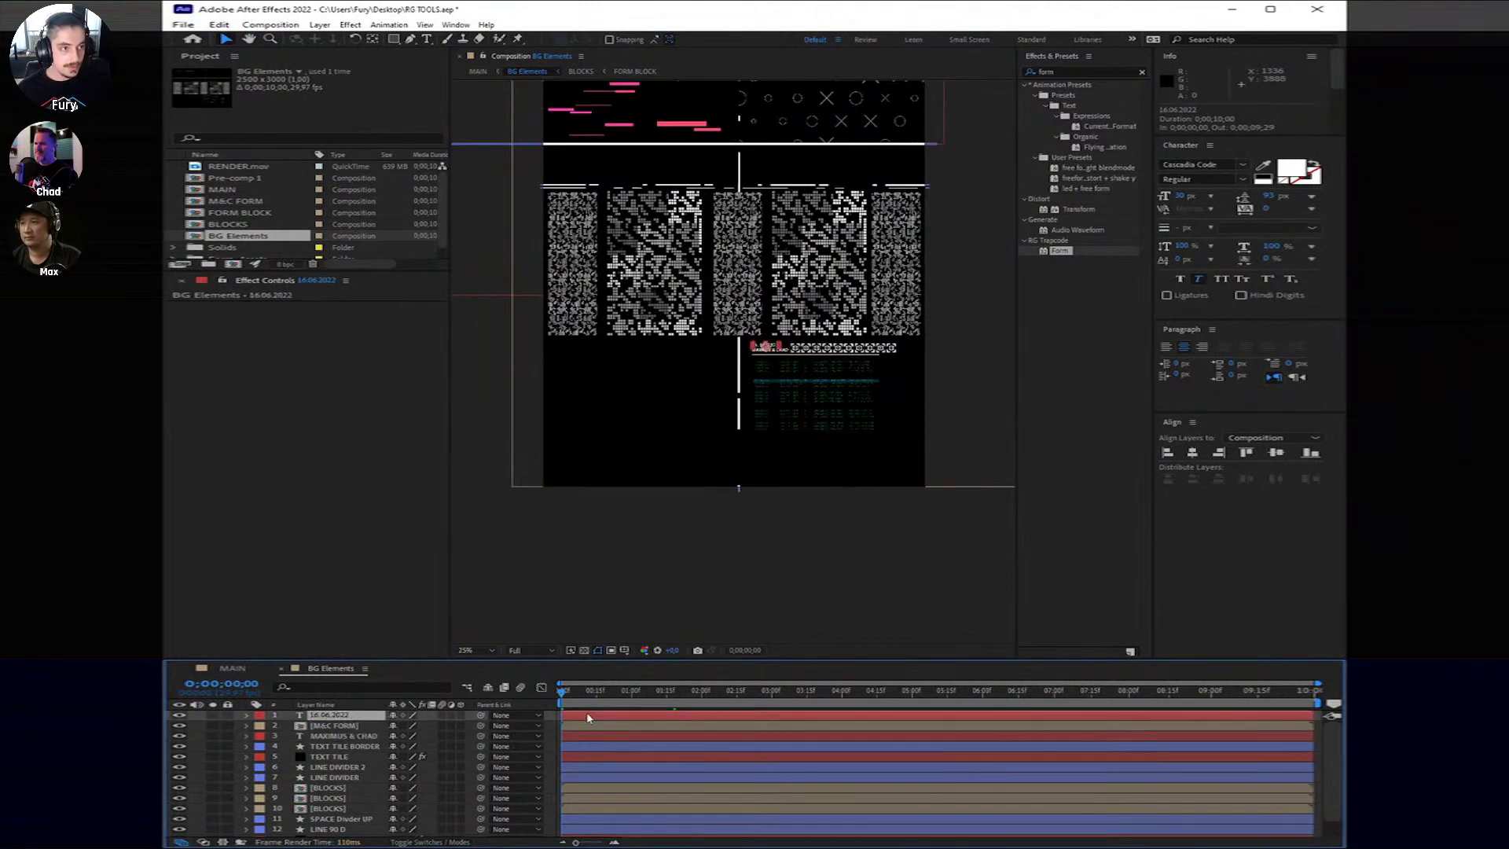
{"action": "left_click", "coordinate": [609, 573]}
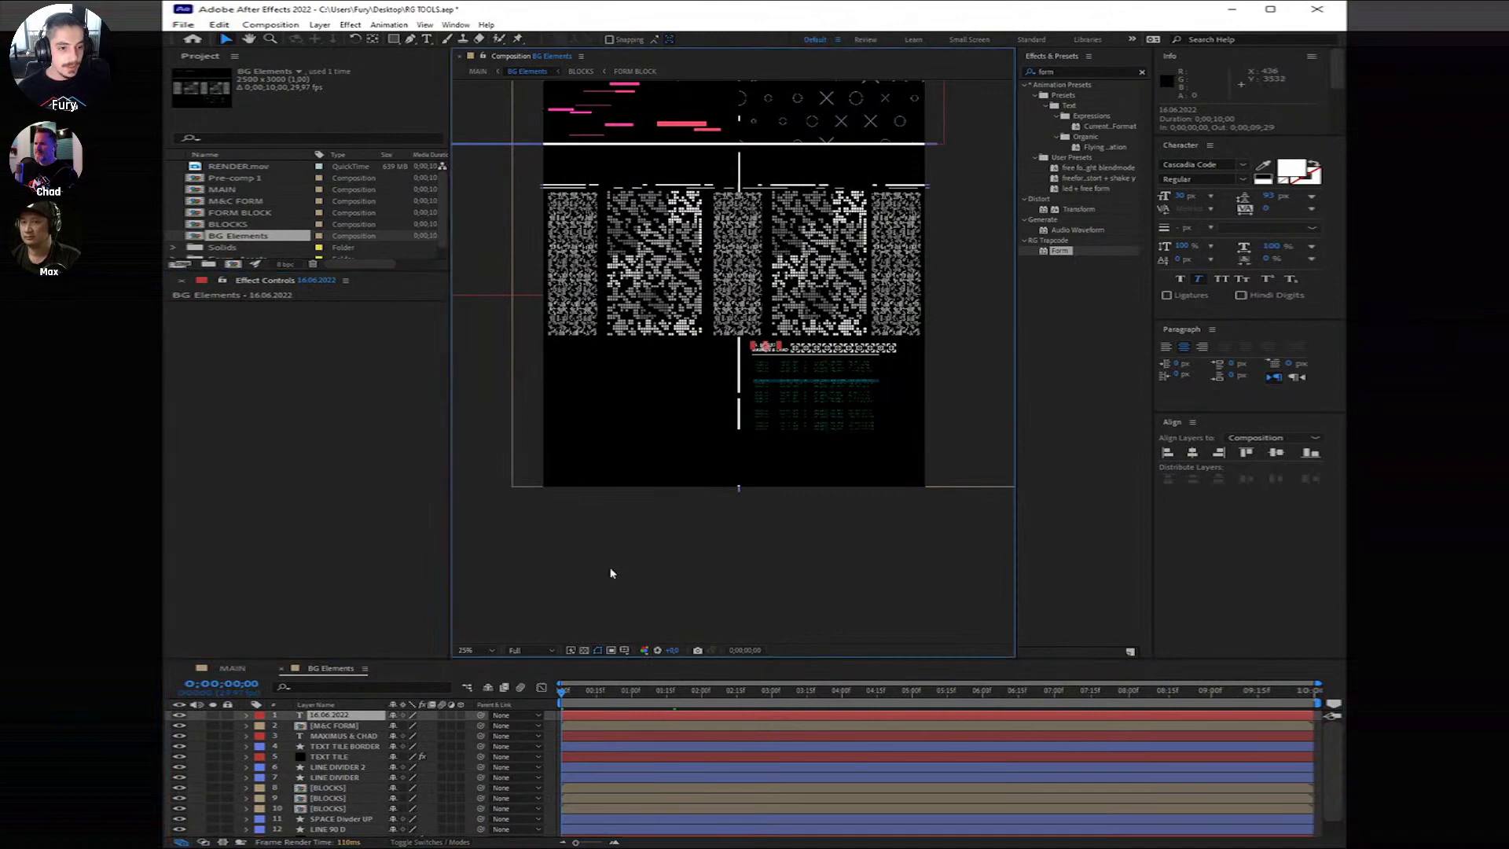
{"action": "key", "text": "period"}
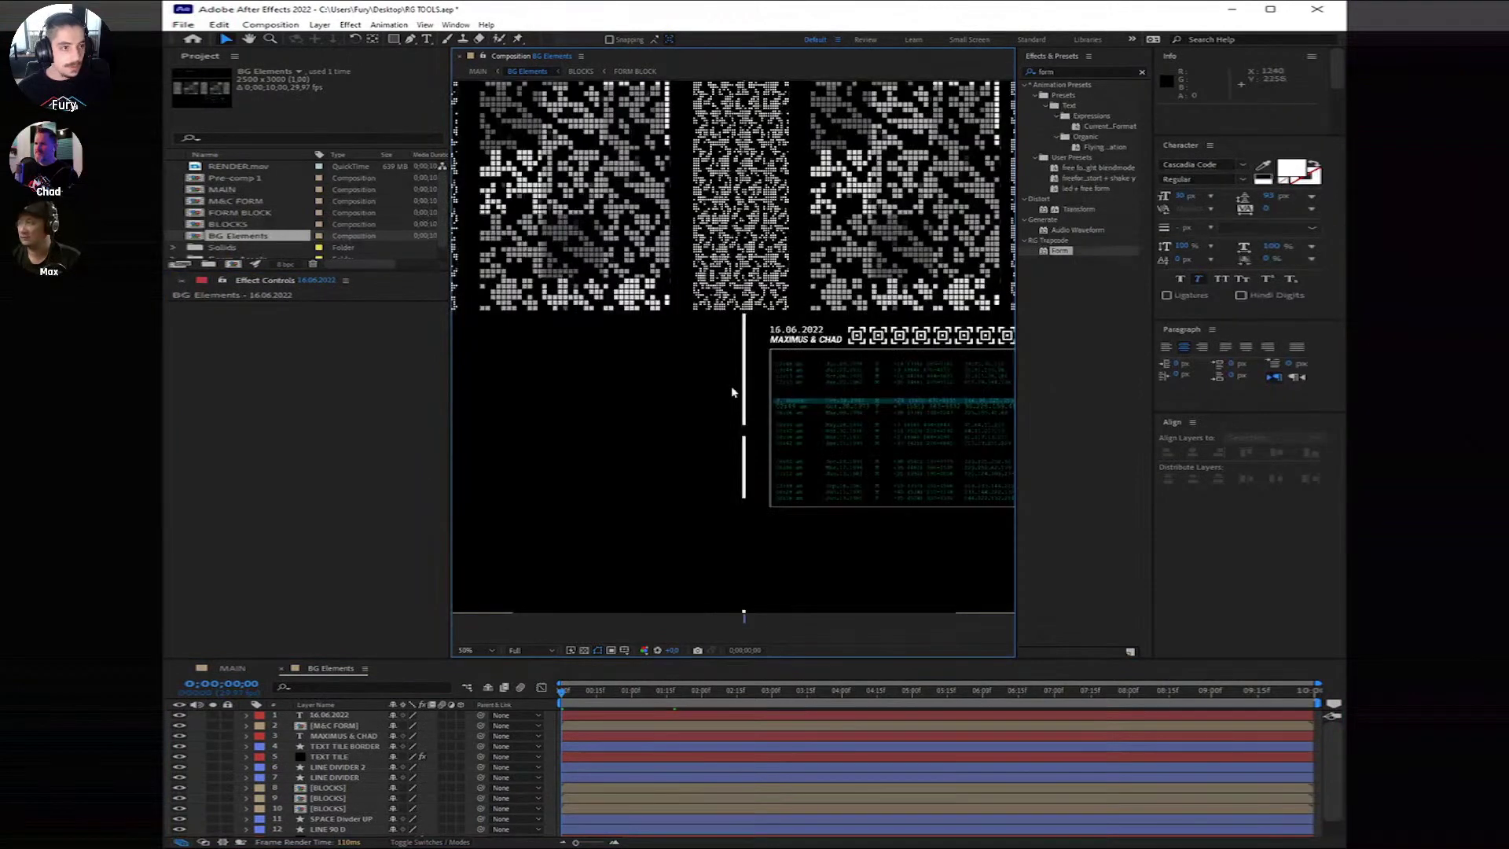
{"action": "key", "text": "comma"}
{"action": "key", "text": "q"}
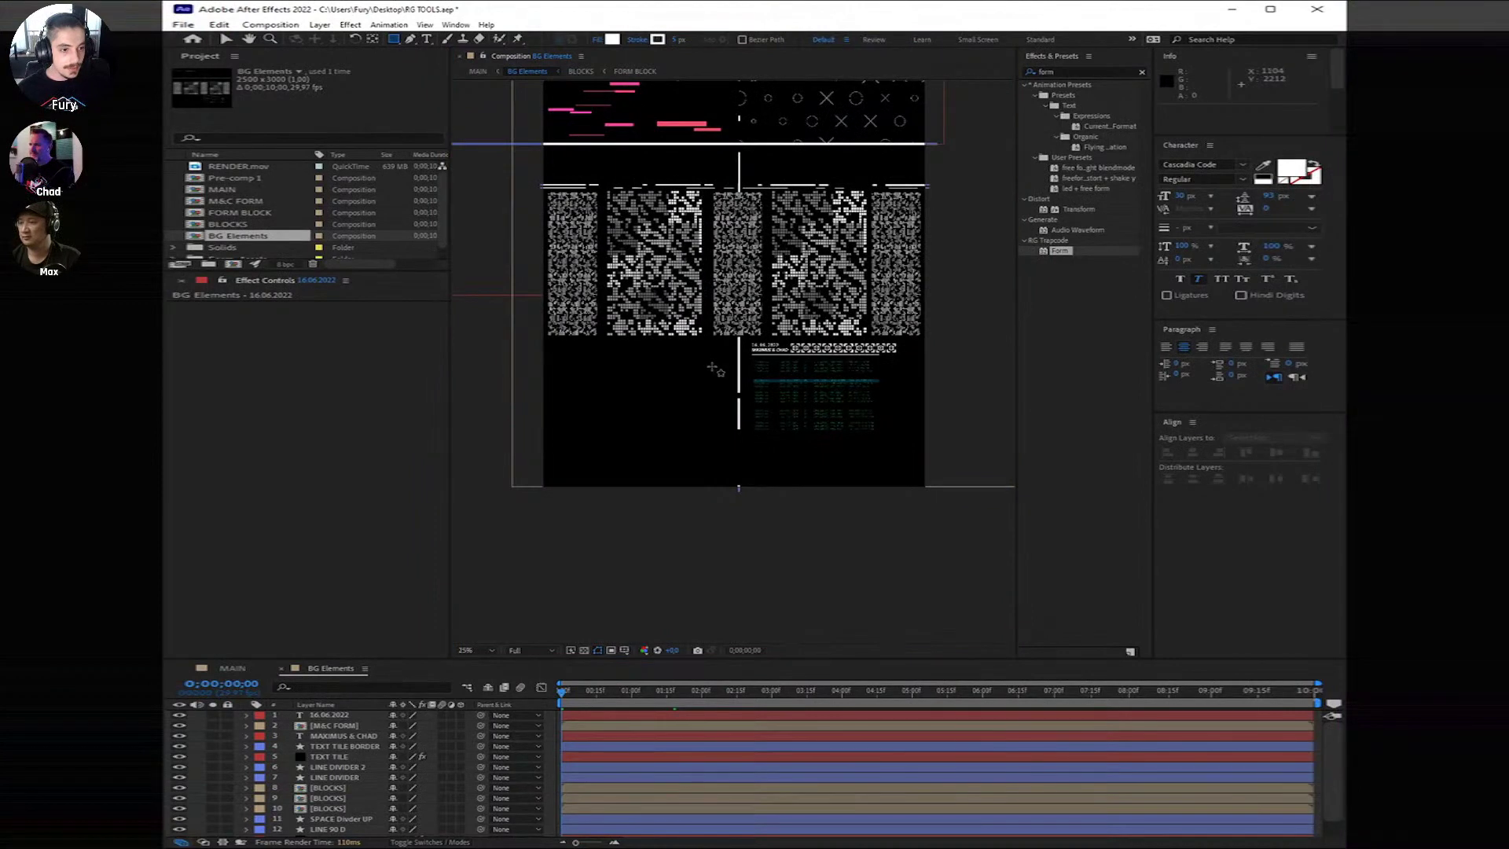
{"action": "left_click_drag", "start_coordinate": [531, 346], "coordinate": [948, 341]}
Step: Delete the fill from the thin rectangle below the block patterns, keeping only its stroke and path
{"action": "key", "text": "h"}
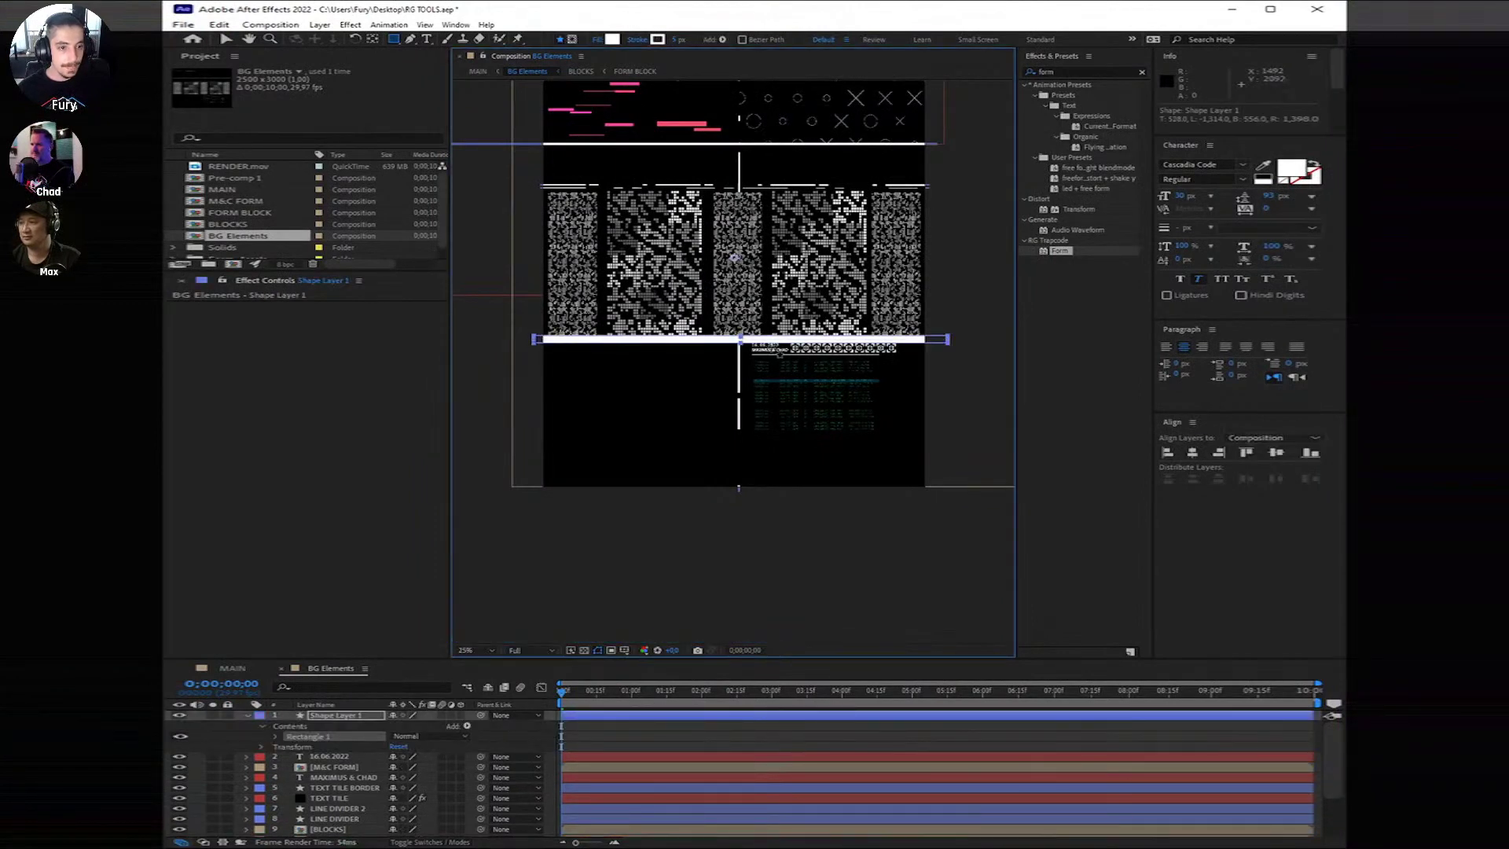
{"action": "scroll", "coordinate": [719, 338], "scroll_direction": "up", "scroll_amount": 2}
{"action": "mouse_move", "coordinate": [721, 342]}
{"action": "left_mouse_down"}
{"action": "mouse_move", "coordinate": [914, 342]}
{"action": "mouse_move", "coordinate": [796, 311]}
{"action": "left_mouse_up"}
{"action": "key", "text": "q"}
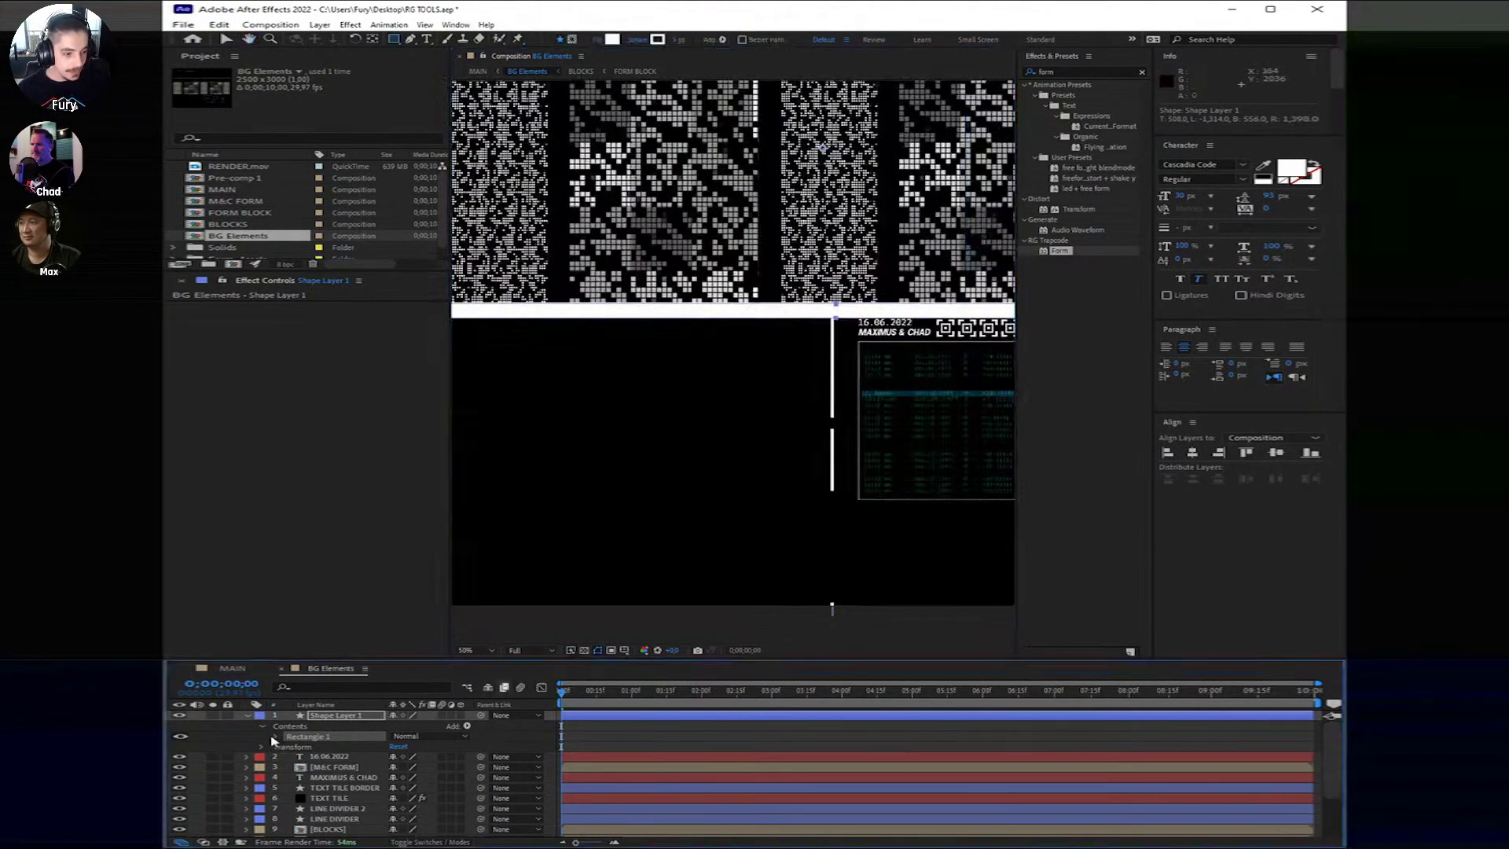
{"action": "left_click", "coordinate": [276, 735]}
{"action": "left_click", "coordinate": [307, 768]}
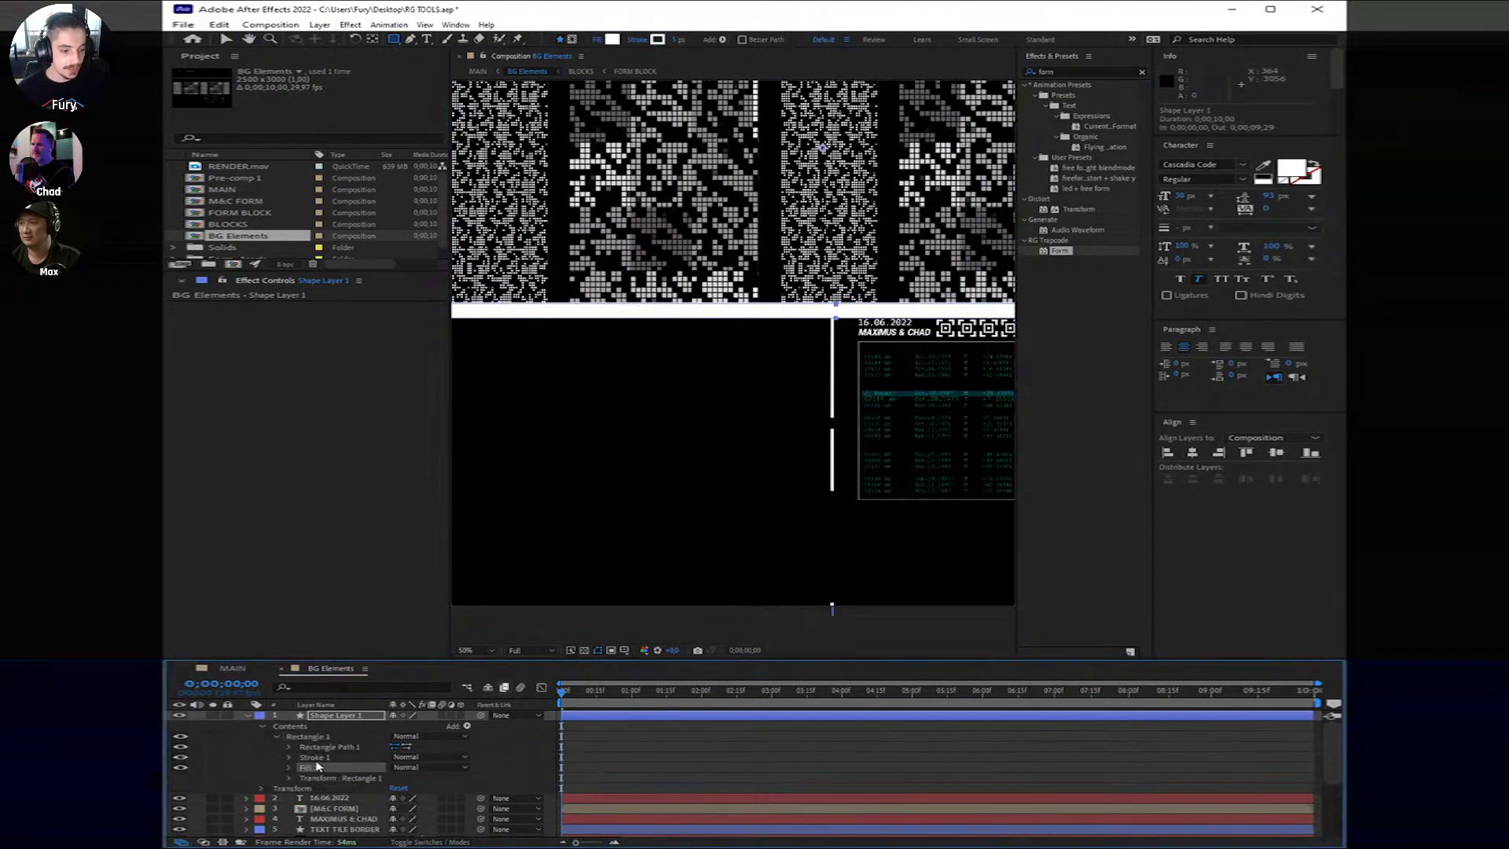
{"action": "key", "text": "Delete"}
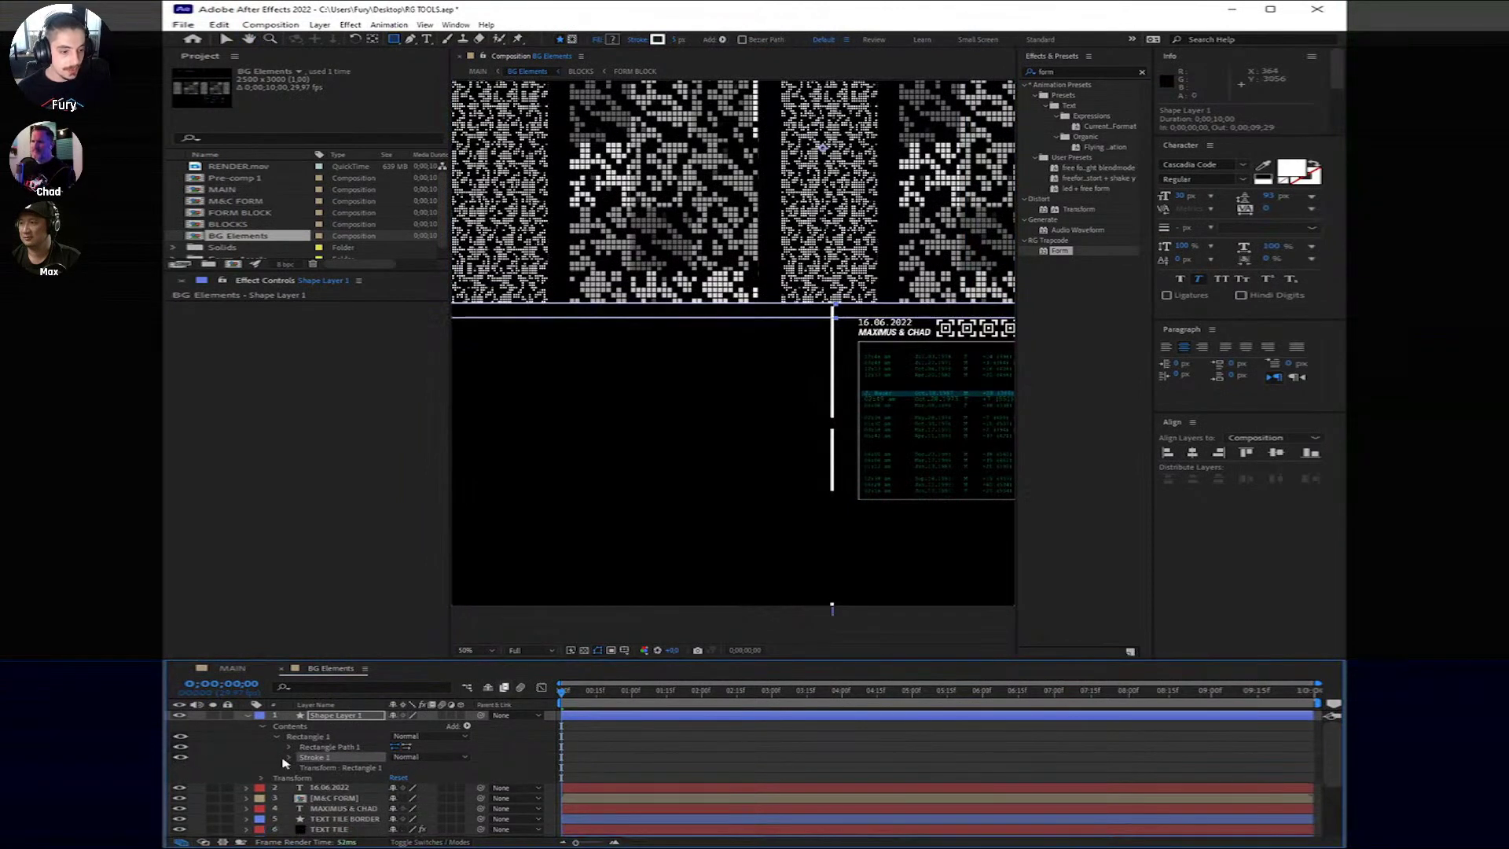
Step: Widen the thin rectangle's stroke to about 44 and add a dash of about 153 with a gap of about 73
{"action": "left_click", "coordinate": [289, 757]}
{"action": "left_click_drag", "start_coordinate": [395, 769], "coordinate": [426, 772]}
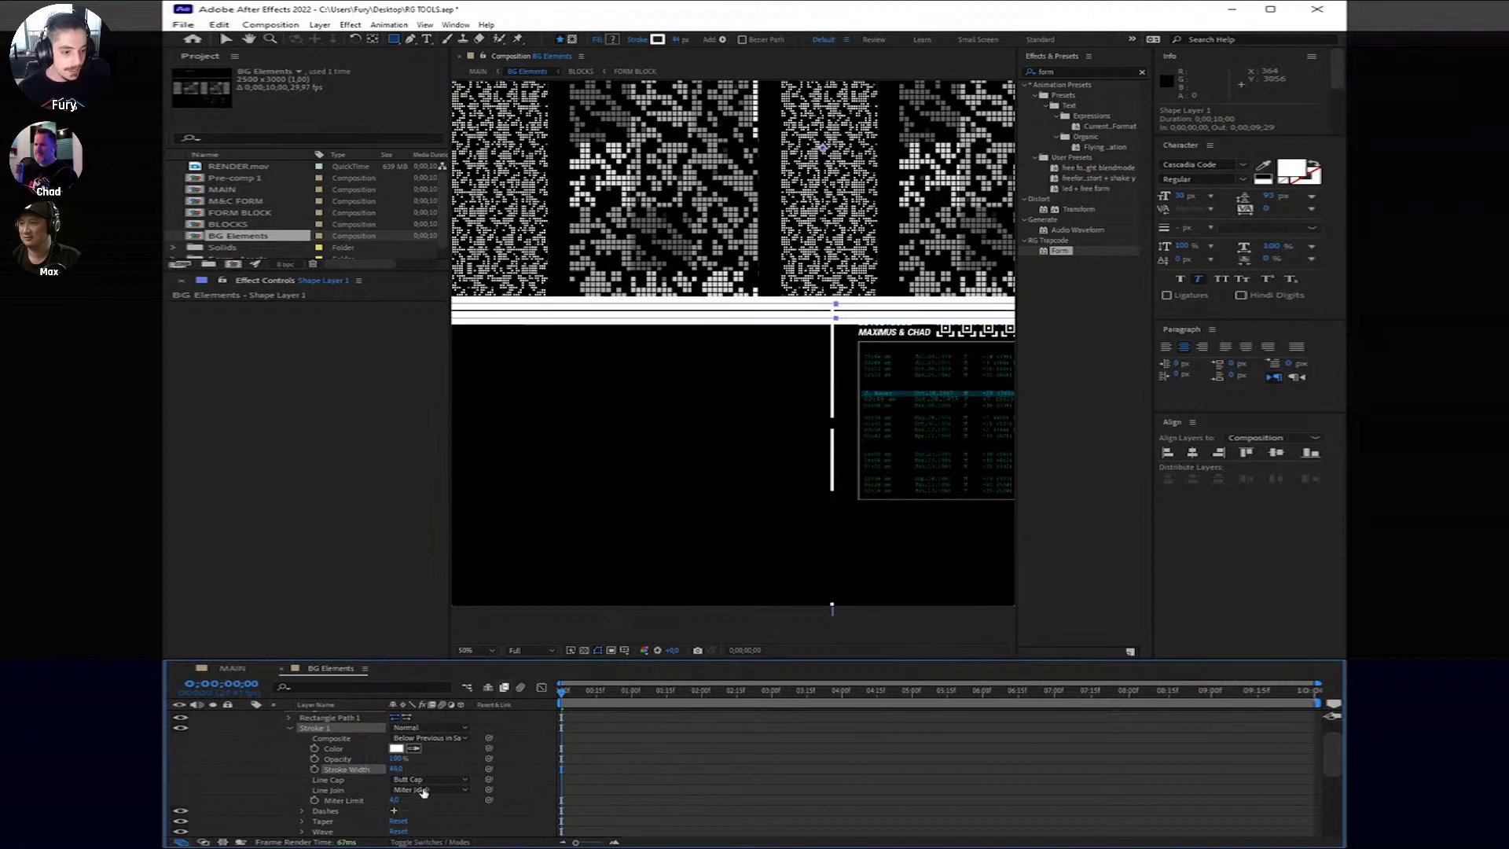
{"action": "left_click", "coordinate": [394, 811]}
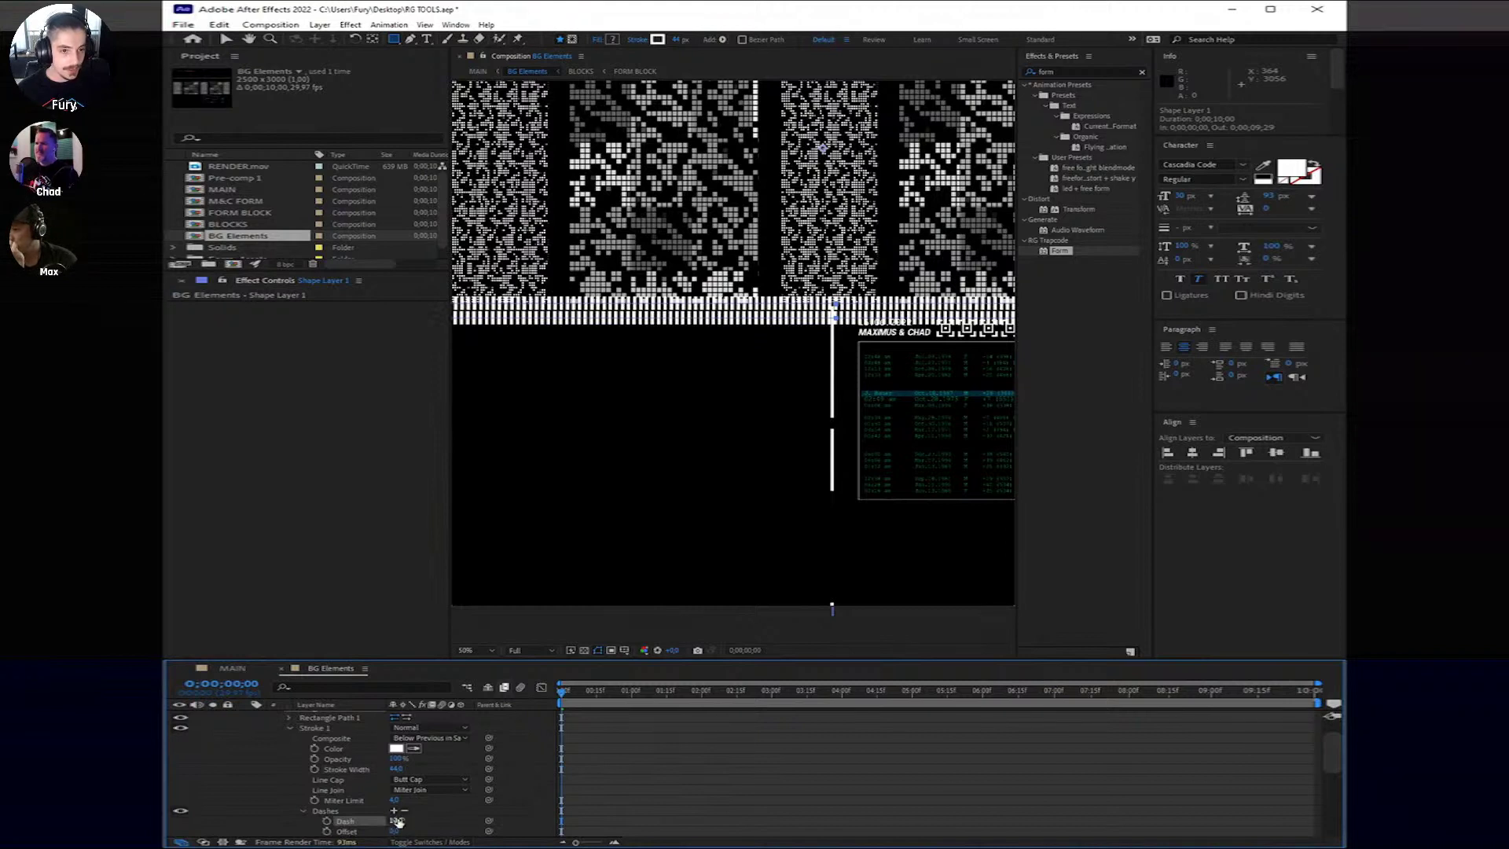
{"action": "left_click_drag", "start_coordinate": [390, 822], "coordinate": [510, 818]}
{"action": "left_click", "coordinate": [393, 810]}
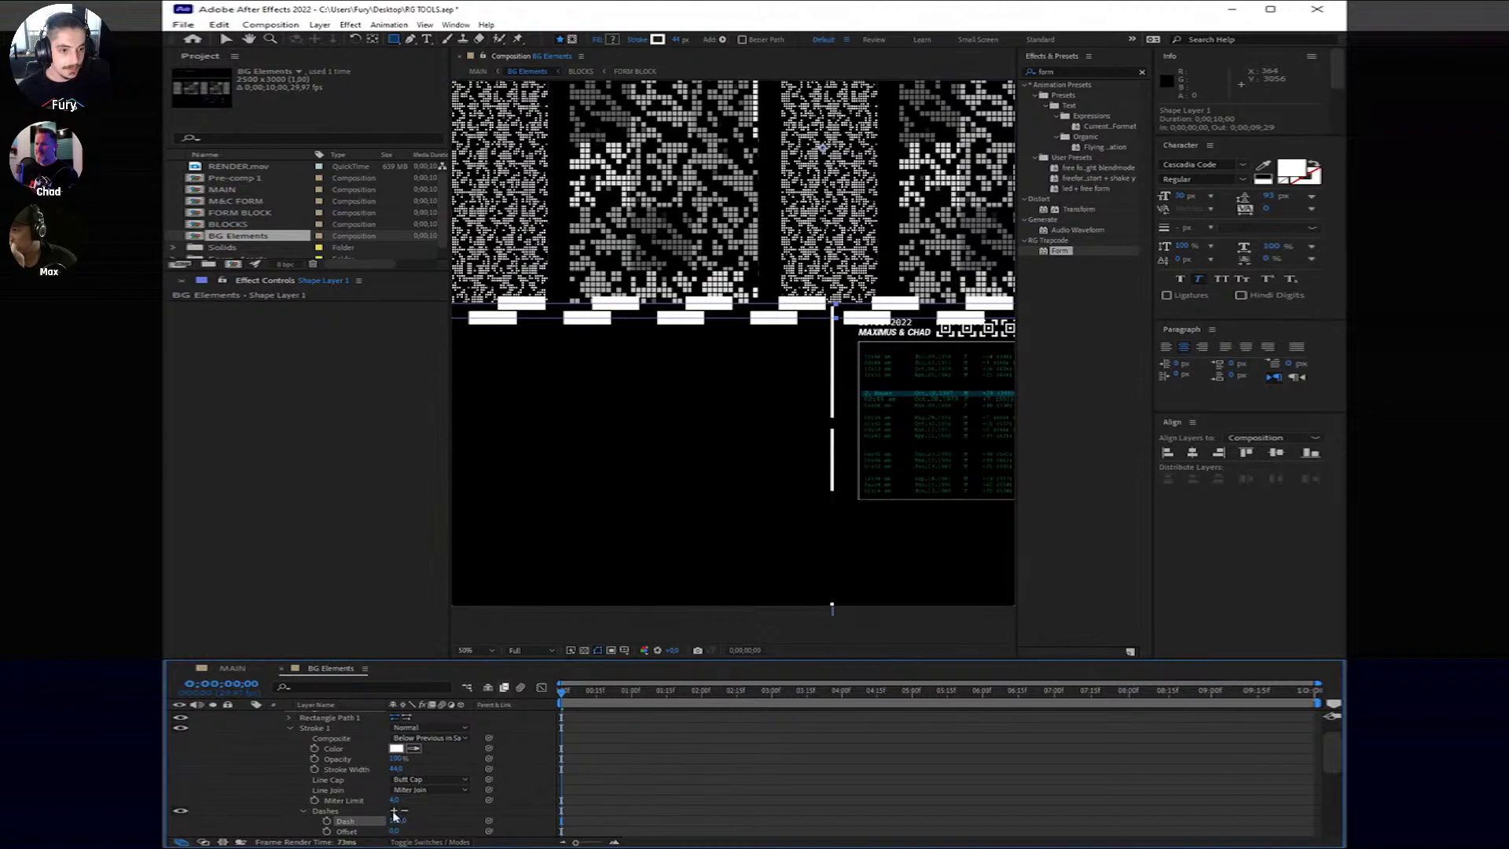
{"action": "left_click", "coordinate": [399, 821]}
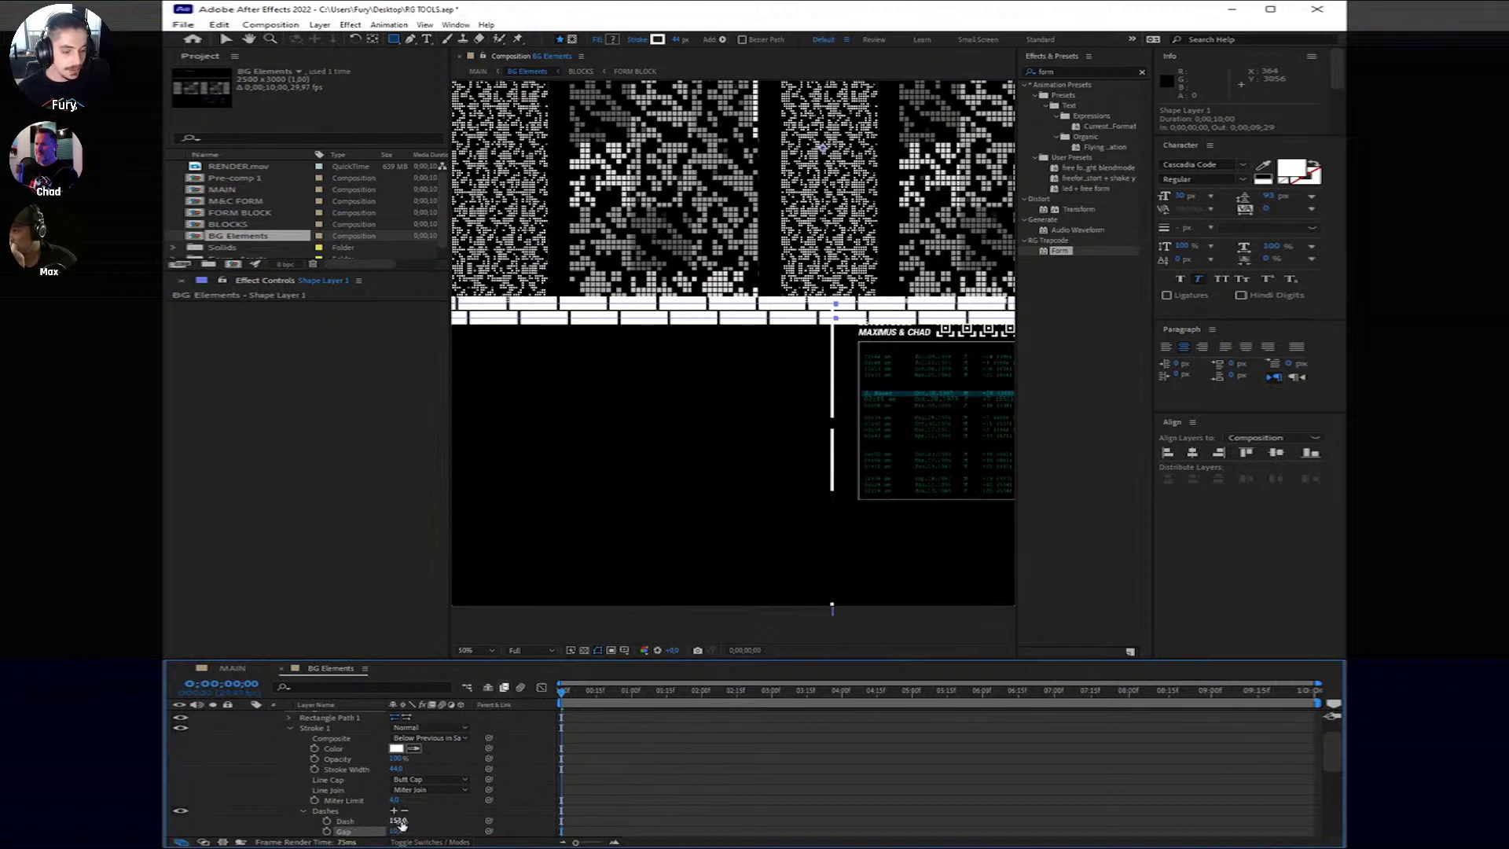
{"action": "left_click_drag", "start_coordinate": [399, 831], "coordinate": [440, 833]}
{"action": "scroll", "coordinate": [413, 823], "scroll_direction": "down", "scroll_amount": 1}
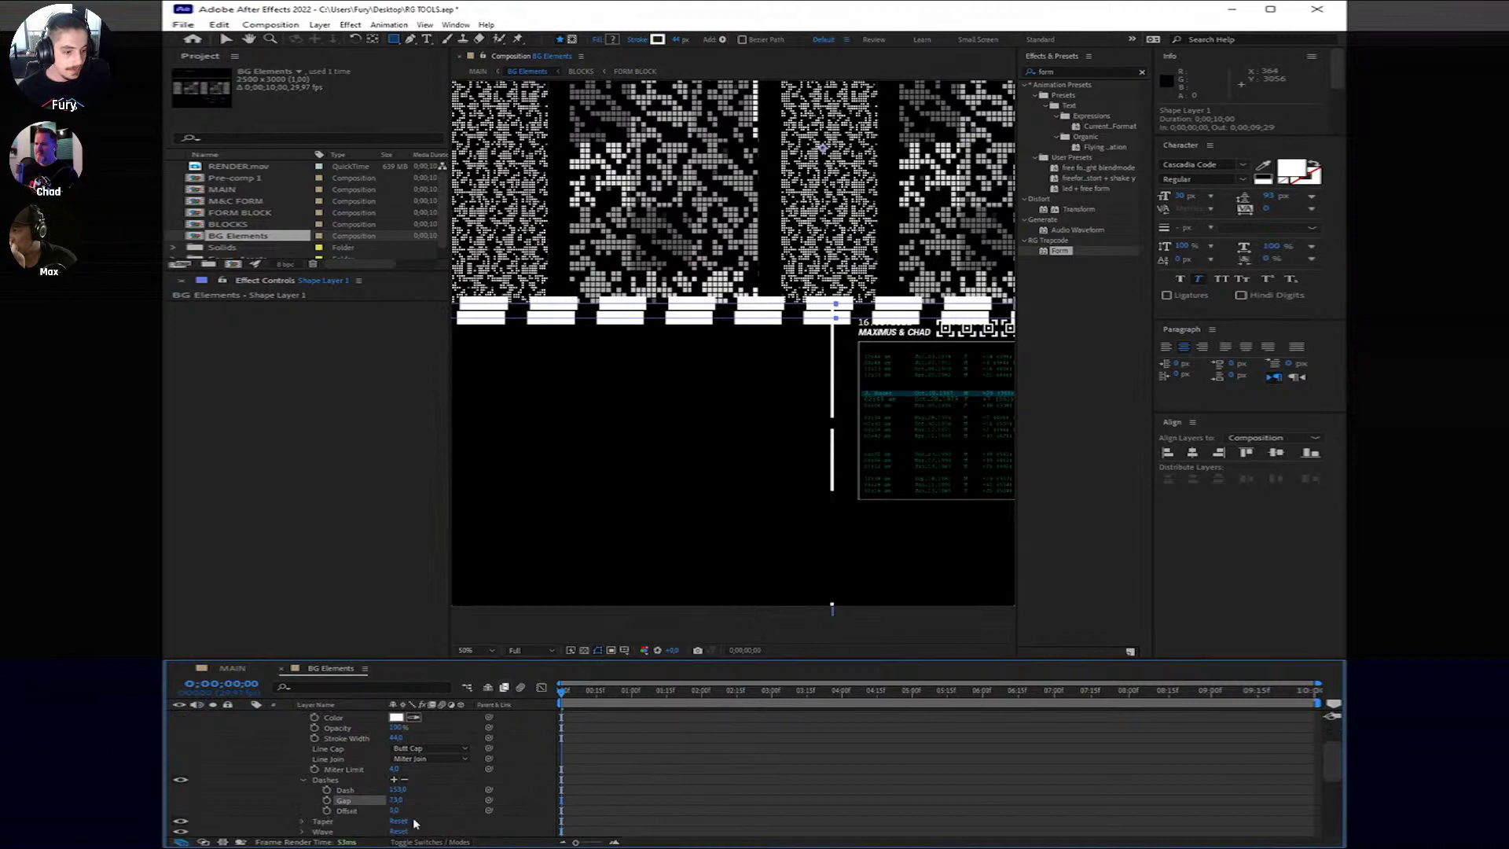
Step: Add a second dash of about 37 to the rectangle's stroke and set its stroke width to 20
{"action": "left_click", "coordinate": [394, 779]}
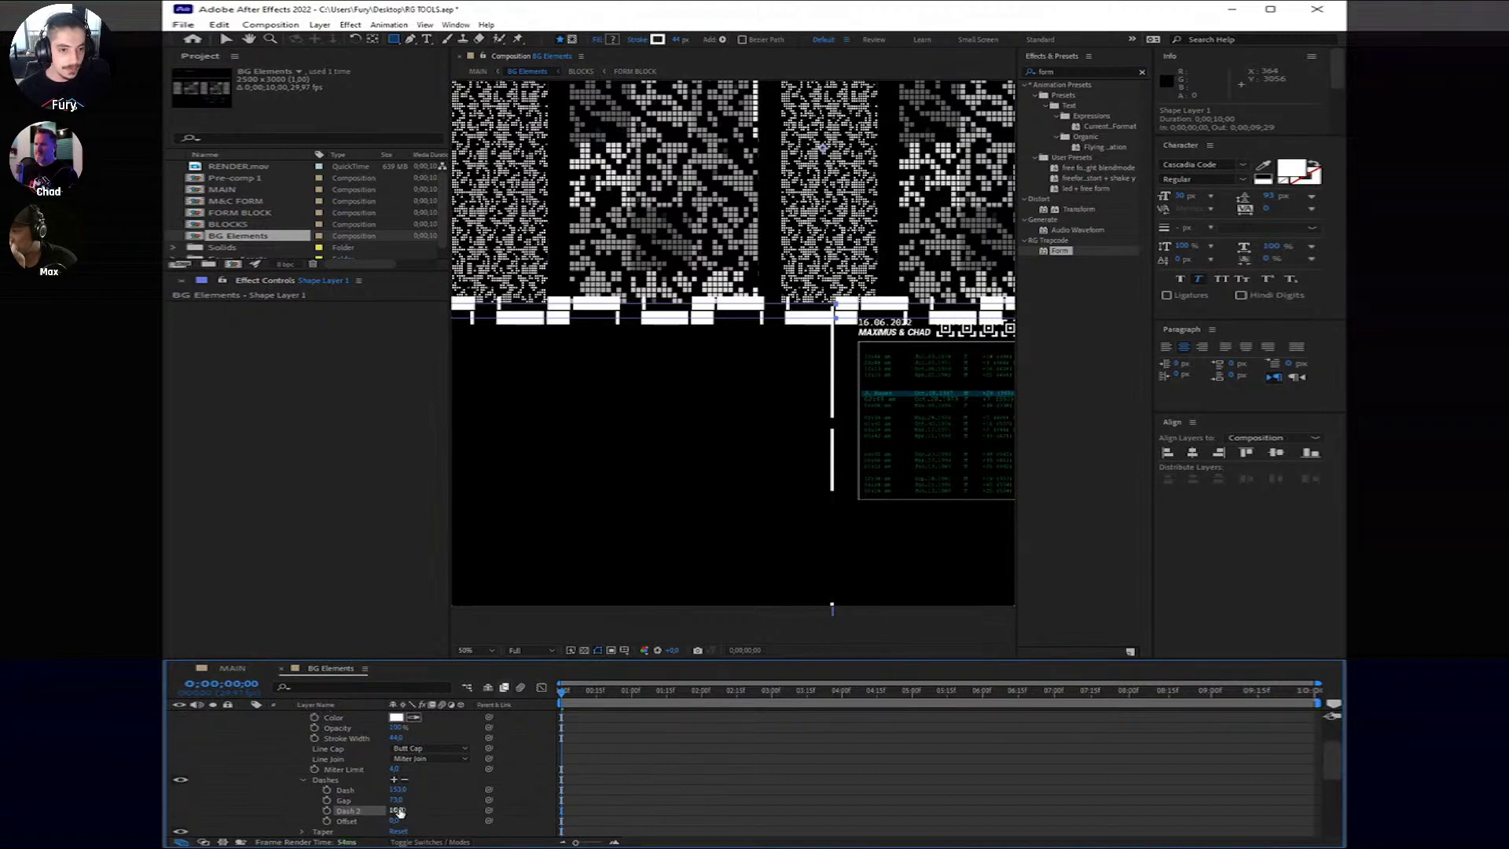
{"action": "left_click_drag", "start_coordinate": [399, 812], "coordinate": [436, 812]}
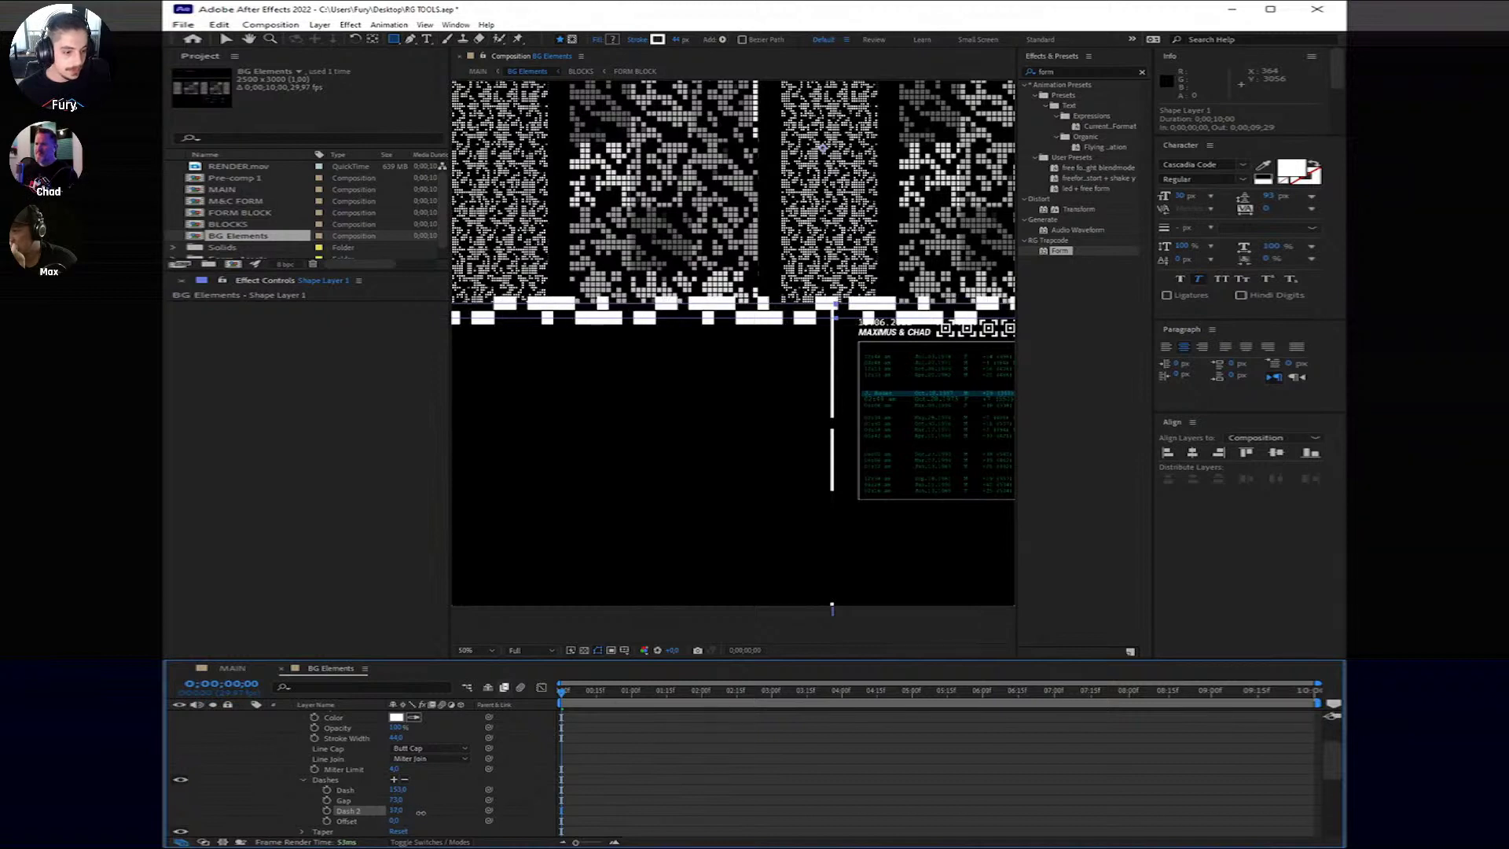
{"action": "left_click", "coordinate": [397, 738]}
{"action": "type", "text": "20"}
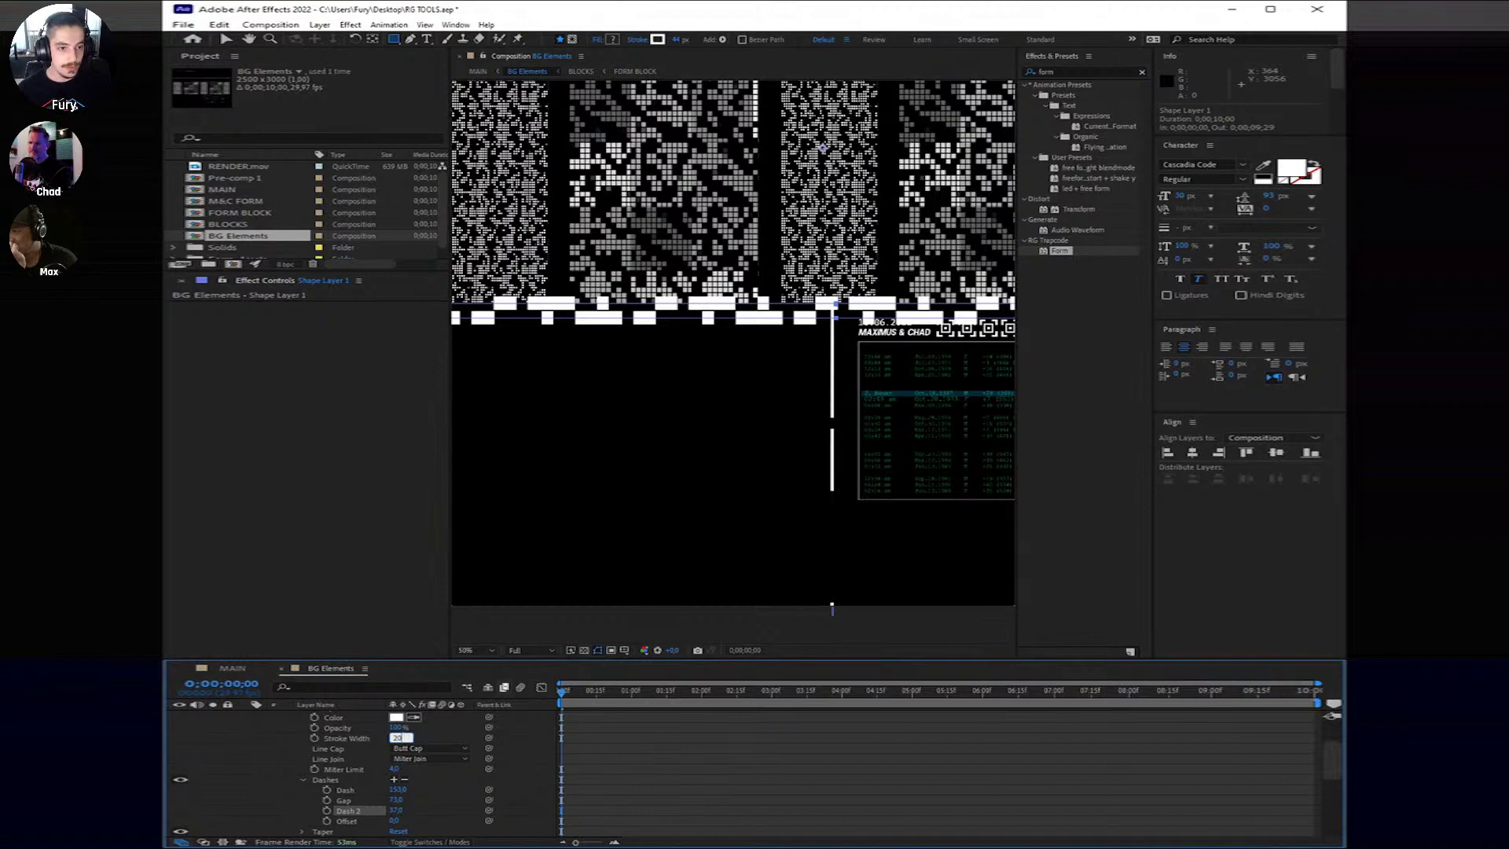
{"action": "left_click", "coordinate": [584, 767]}
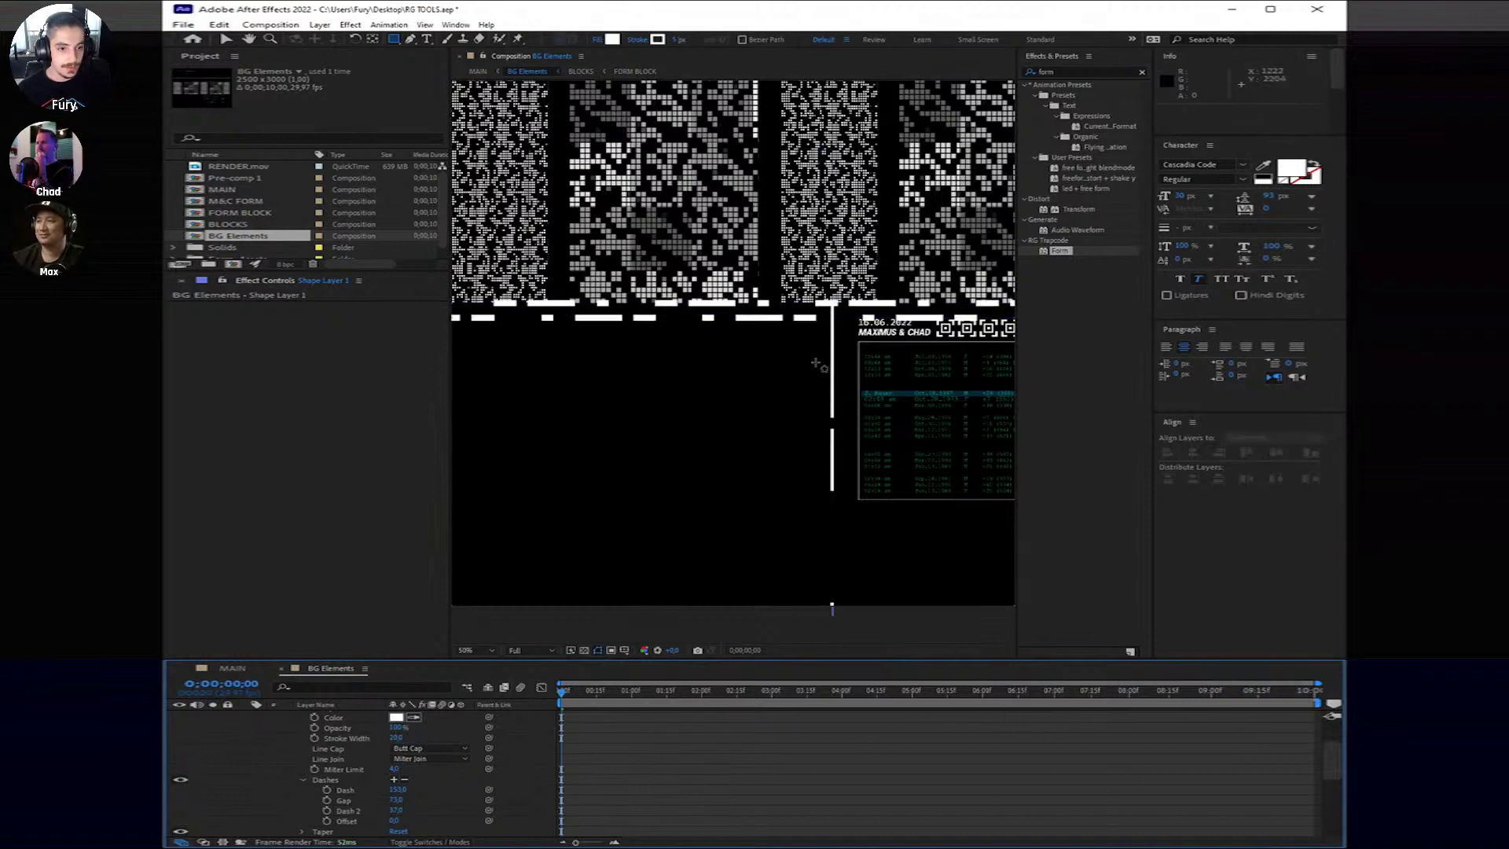
{"action": "key", "text": "space"}
{"action": "left_click_drag", "start_coordinate": [825, 327], "coordinate": [816, 379]}
{"action": "scroll", "coordinate": [652, 780], "scroll_direction": "up", "scroll_amount": 3}
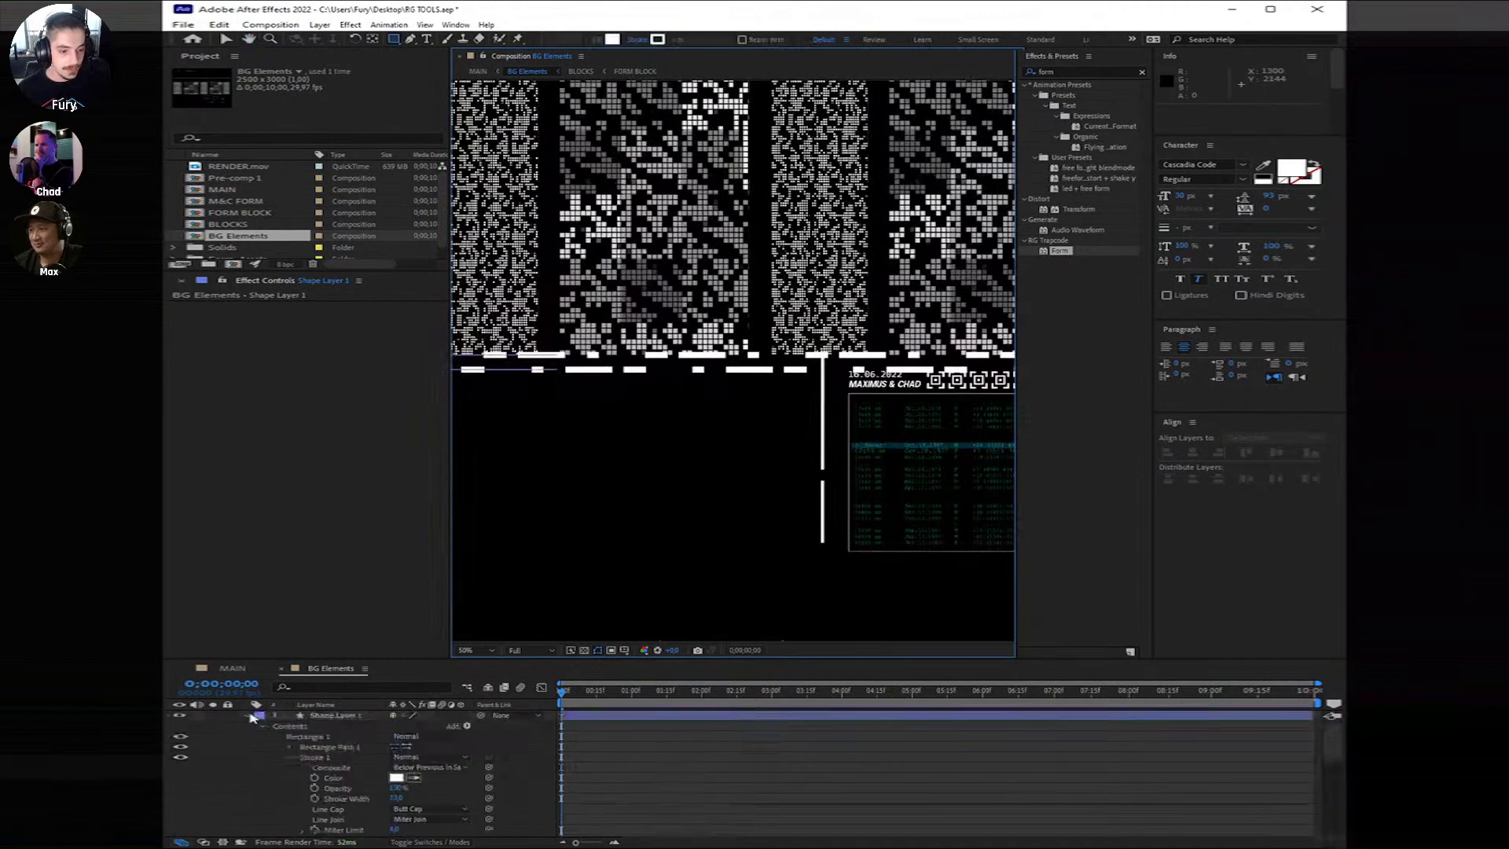
Step: Move the date text, sprite row, table heading, TEXT TILE BORDER and TEXT TILE layers down together, leaving space below the dashed divider
{"action": "left_click", "coordinate": [252, 716]}
{"action": "left_click", "coordinate": [419, 725]}
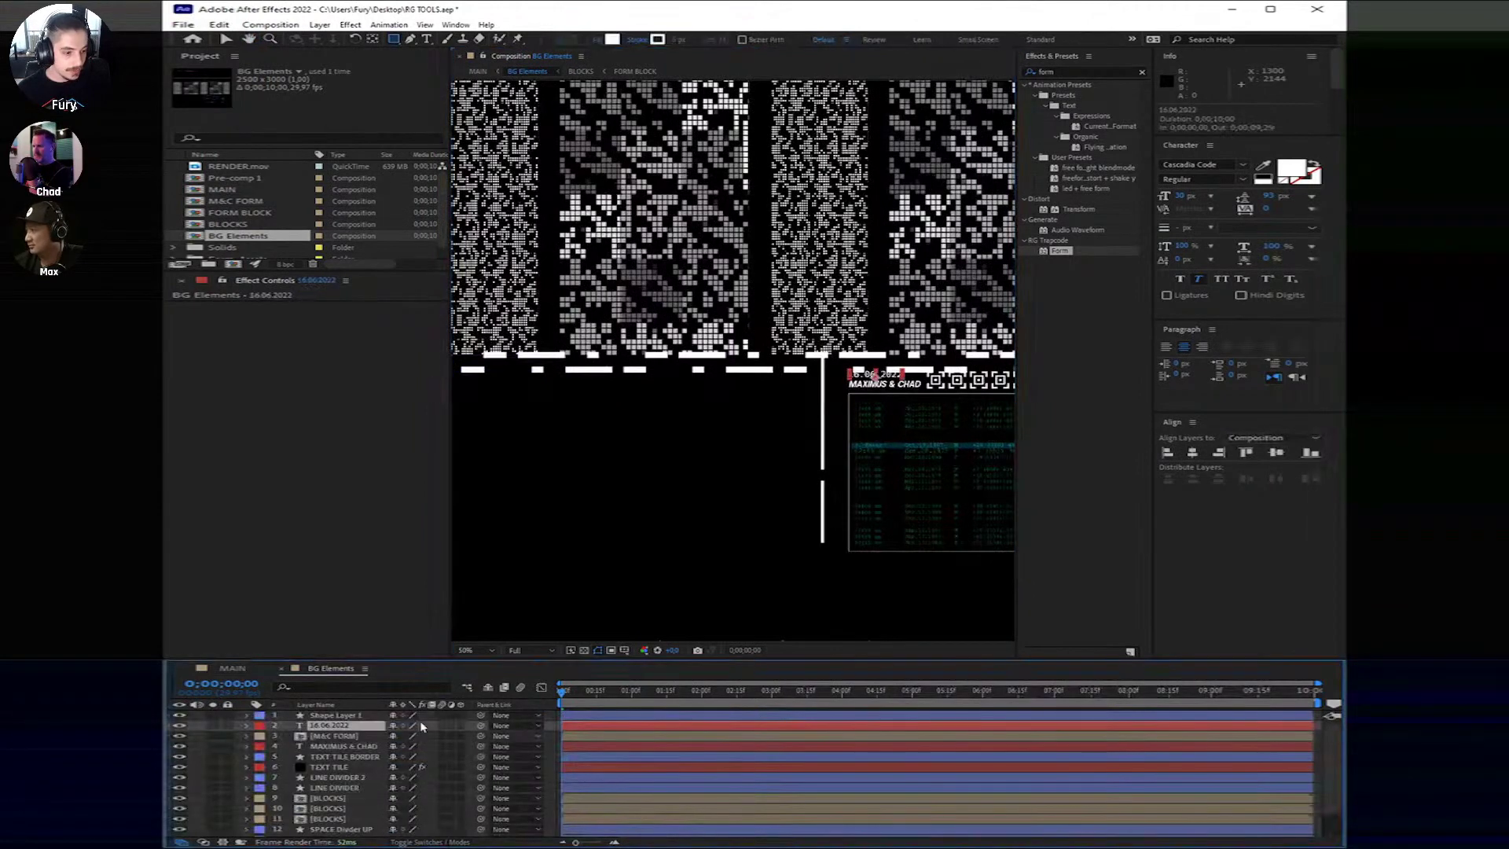
{"action": "left_click", "coordinate": [346, 736], "text": "ctrl"}
{"action": "left_click", "coordinate": [345, 746], "text": "ctrl"}
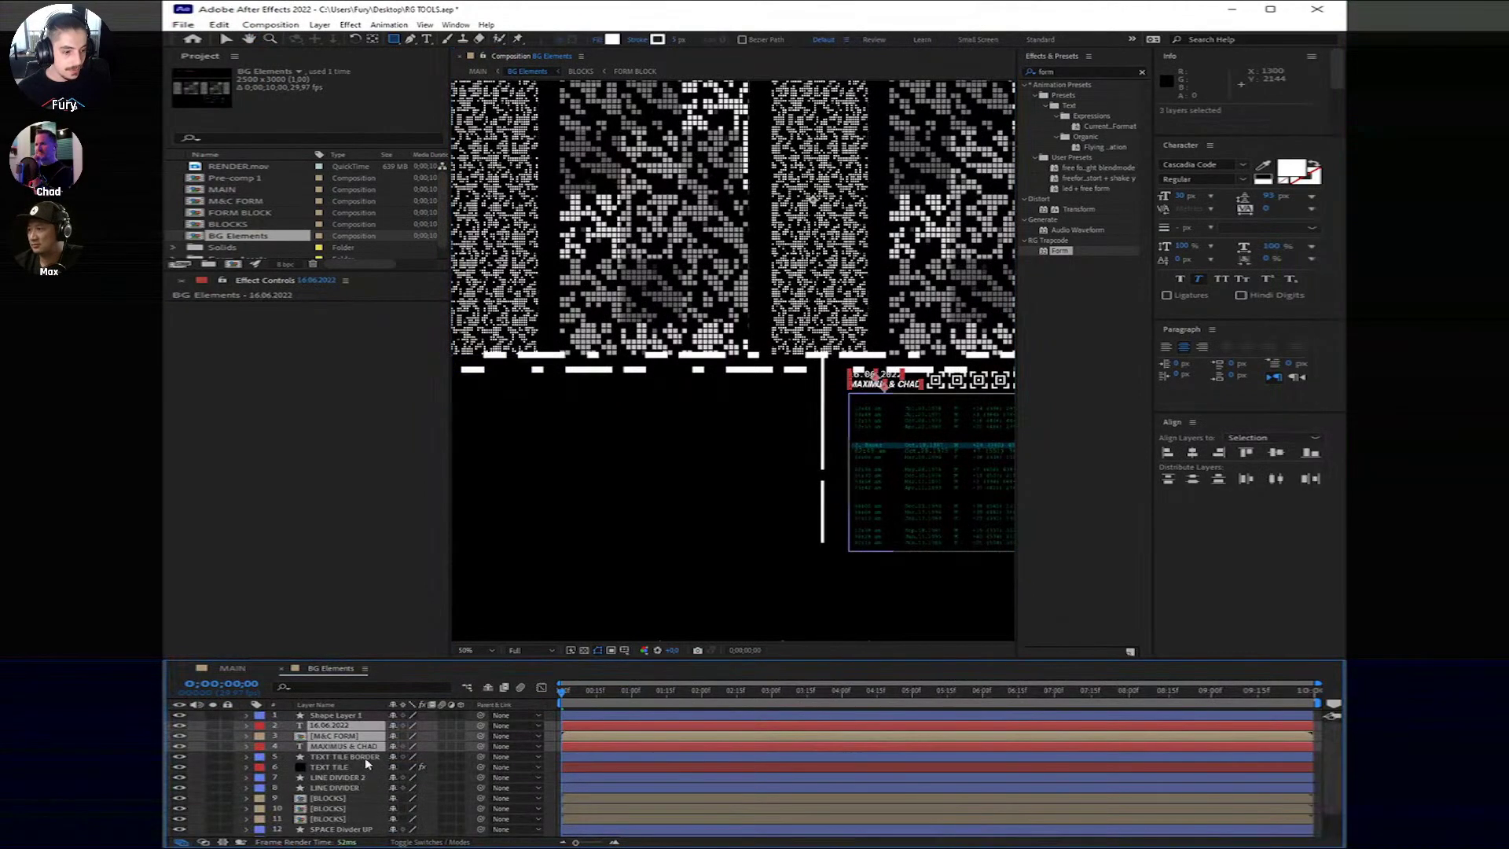
{"action": "left_click", "coordinate": [365, 757], "text": "ctrl"}
{"action": "left_click", "coordinate": [357, 767], "text": "ctrl"}
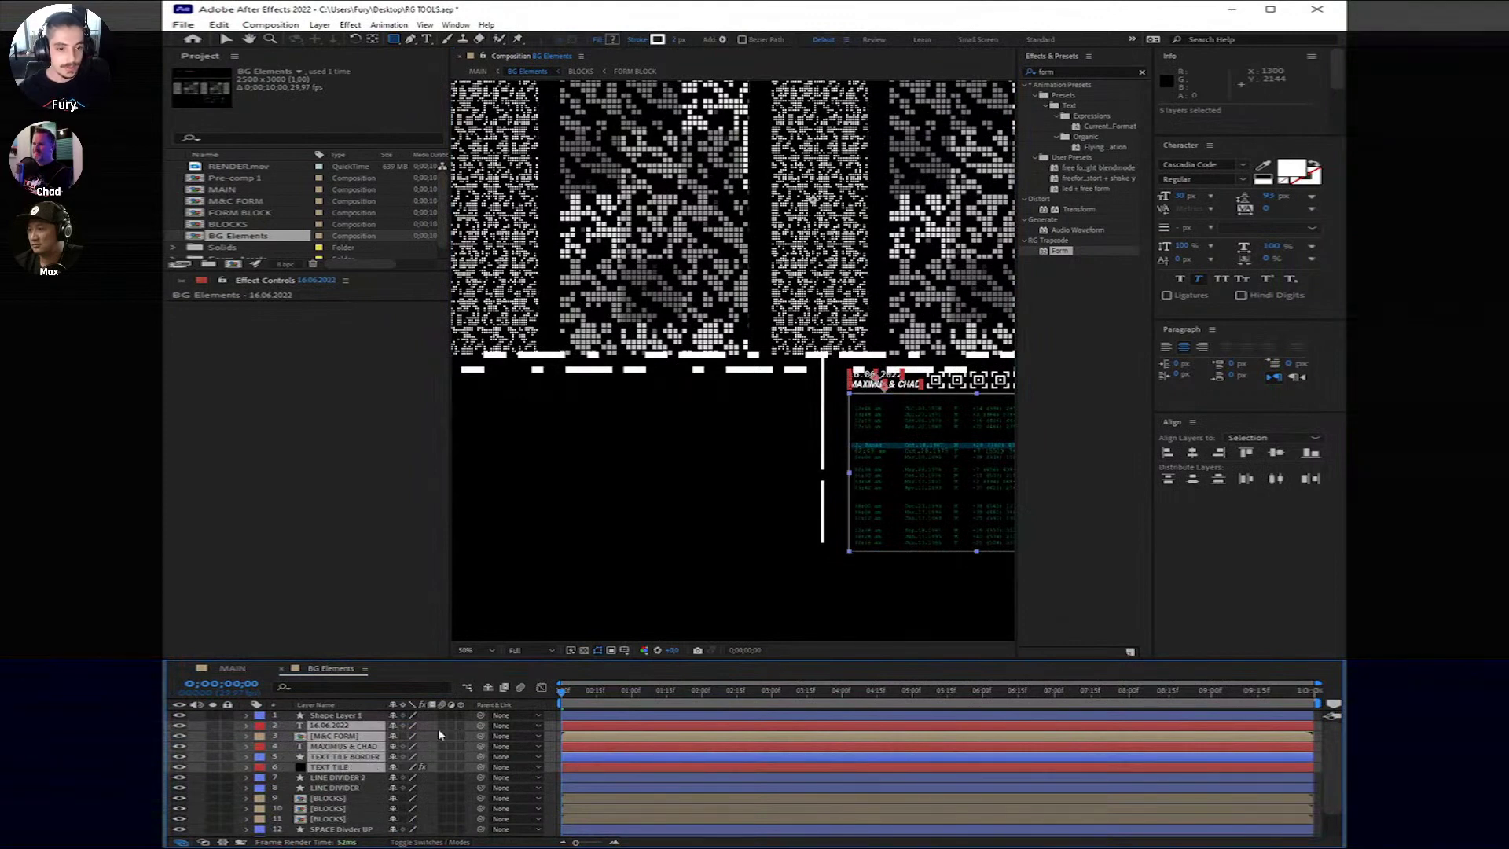
{"action": "key", "text": "shift+Down"}
{"action": "key", "text": "shift+Down"}
{"action": "key", "text": "shift+Down"}
{"action": "key", "text": "shift+Down"}
{"action": "key", "text": "shift+Down"}
{"action": "key", "text": "shift+Down"}
{"action": "key", "text": "shift+Down"}
{"action": "key", "text": "shift+Down"}
{"action": "key", "text": "shift+Down"}
{"action": "key", "text": "shift+Down"}
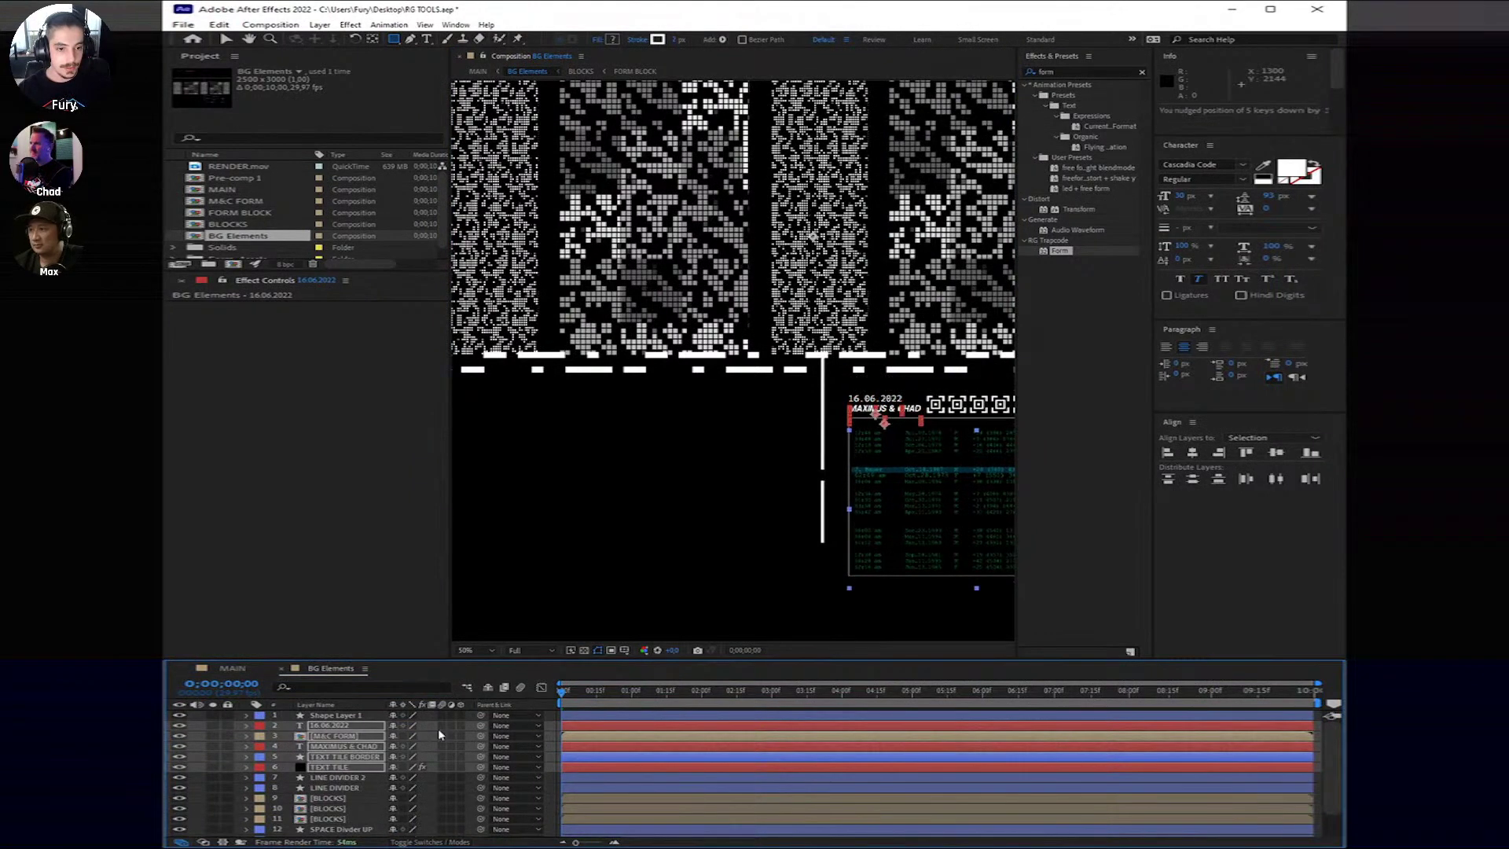
{"action": "key", "text": "shift+Up"}
{"action": "key", "text": "shift+Up"}
{"action": "key", "text": "shift+Up"}
{"action": "key", "text": "shift+Up"}
{"action": "key", "text": "shift+Up"}
{"action": "key", "text": "shift+Up"}
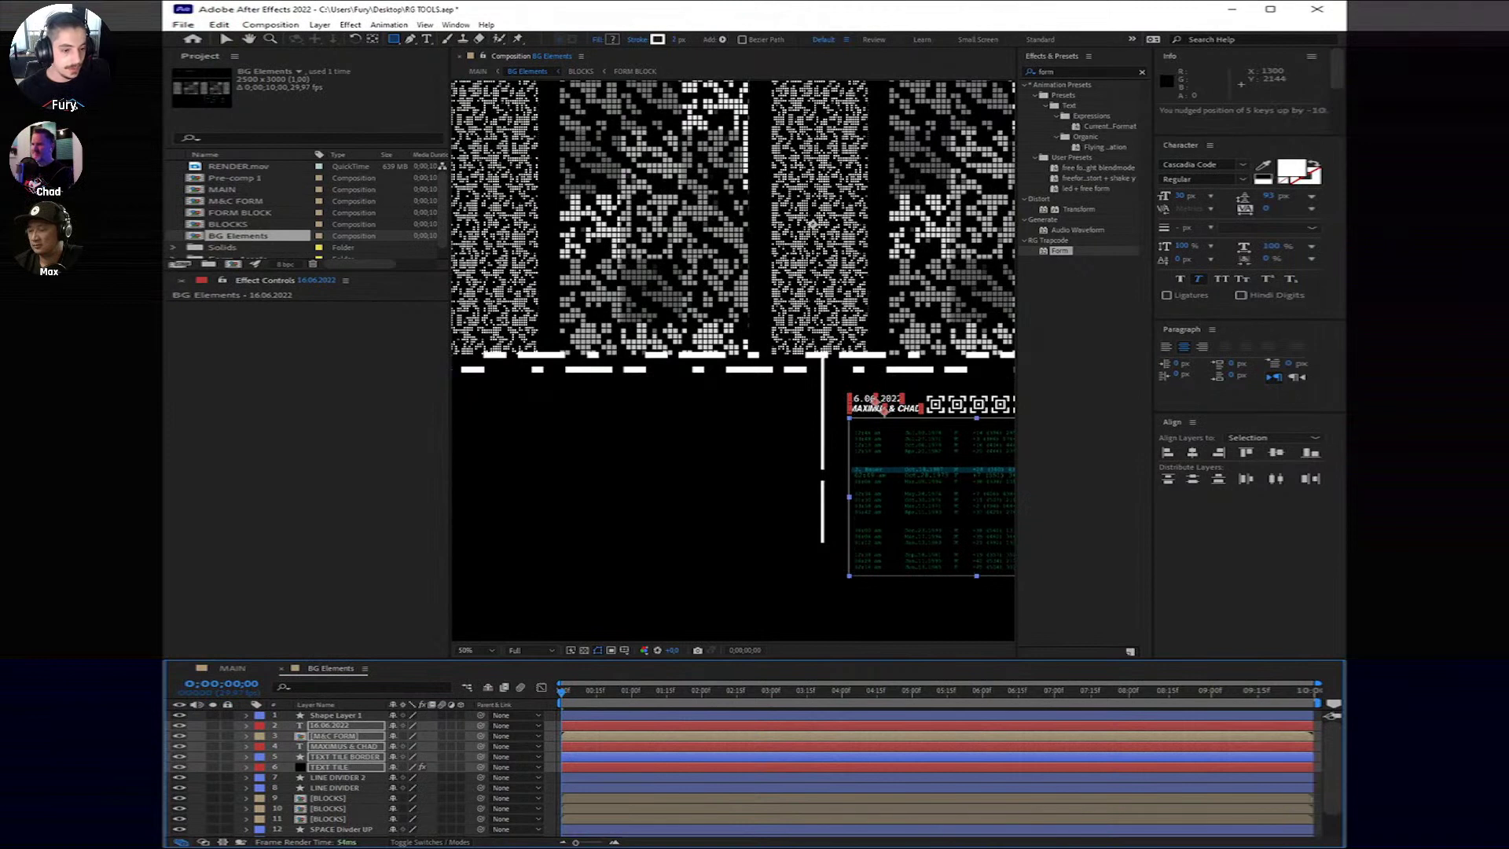
Step: Move the dashed rectangle down to position 1250, 1540, between the block patterns and the table heading, and clear the selection
{"action": "left_click", "coordinate": [605, 714]}
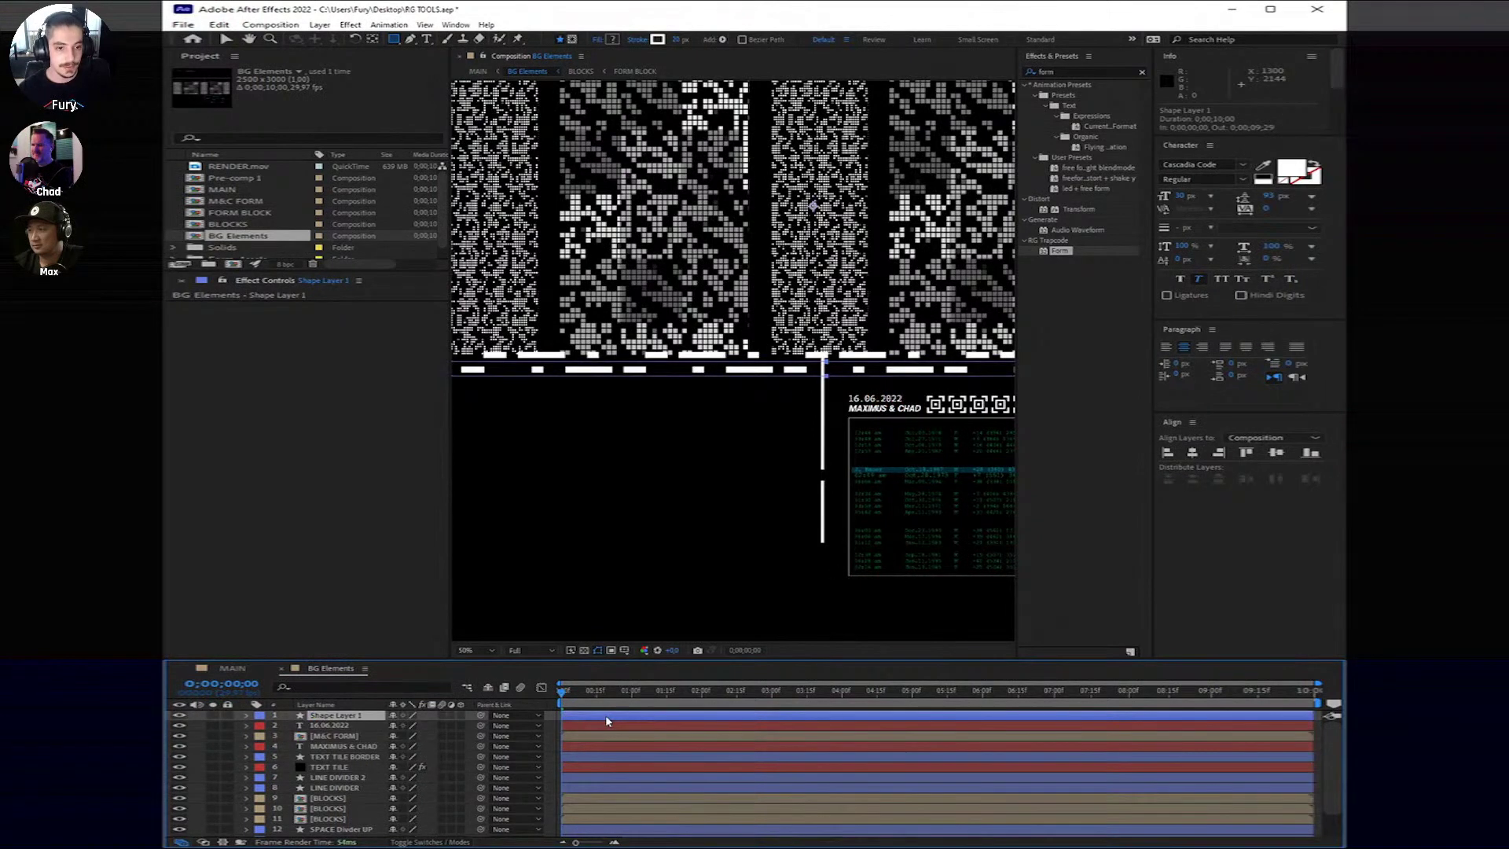
{"action": "key", "text": "shift+Down"}
{"action": "key", "text": "shift+Down"}
{"action": "key", "text": "shift+Down"}
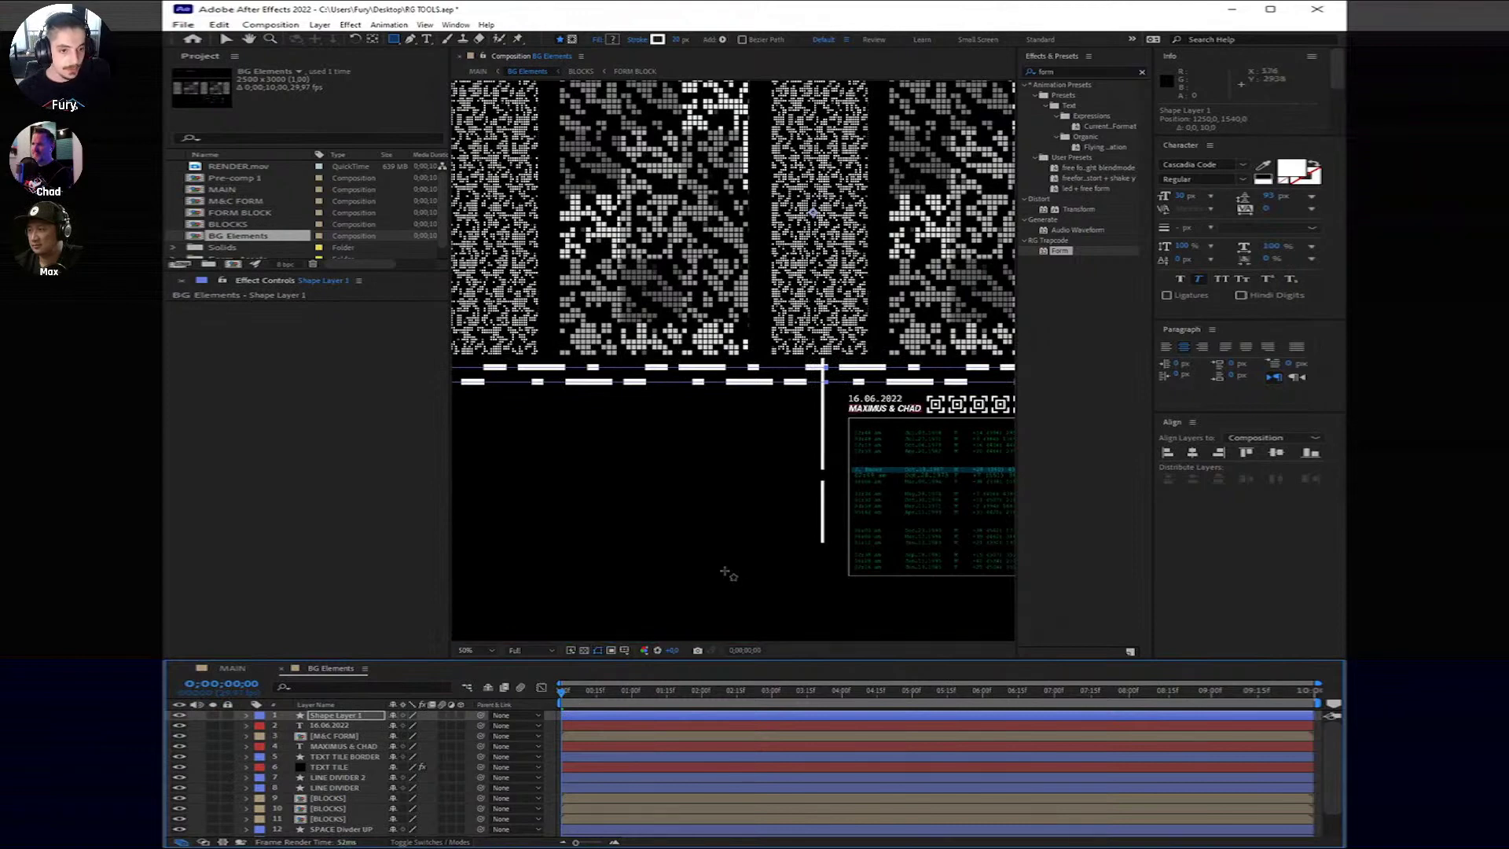
{"action": "key", "text": "comma"}
{"action": "key", "text": "comma"}
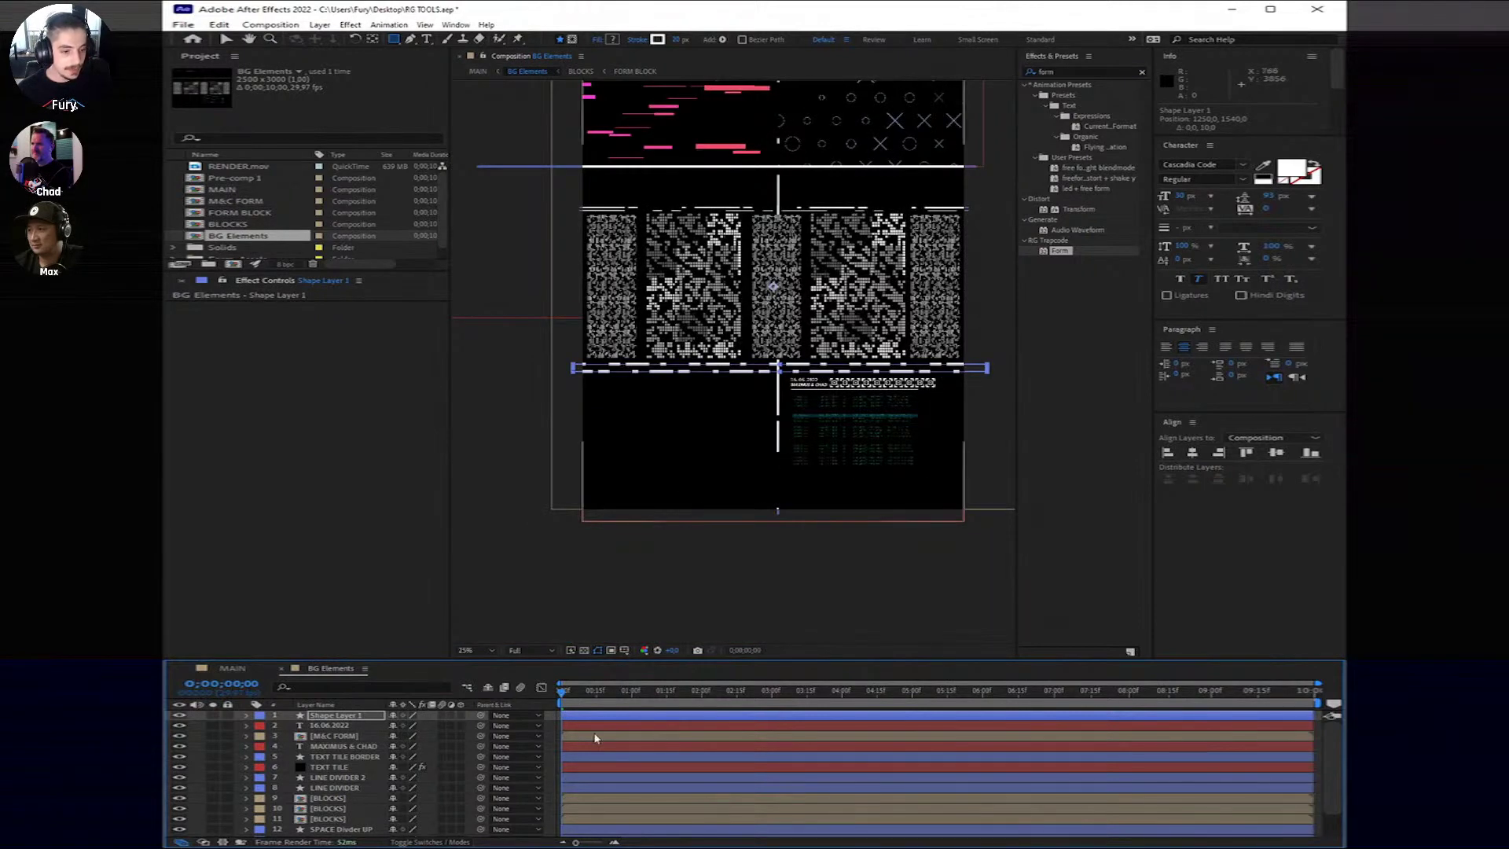
{"action": "left_click", "coordinate": [288, 756]}
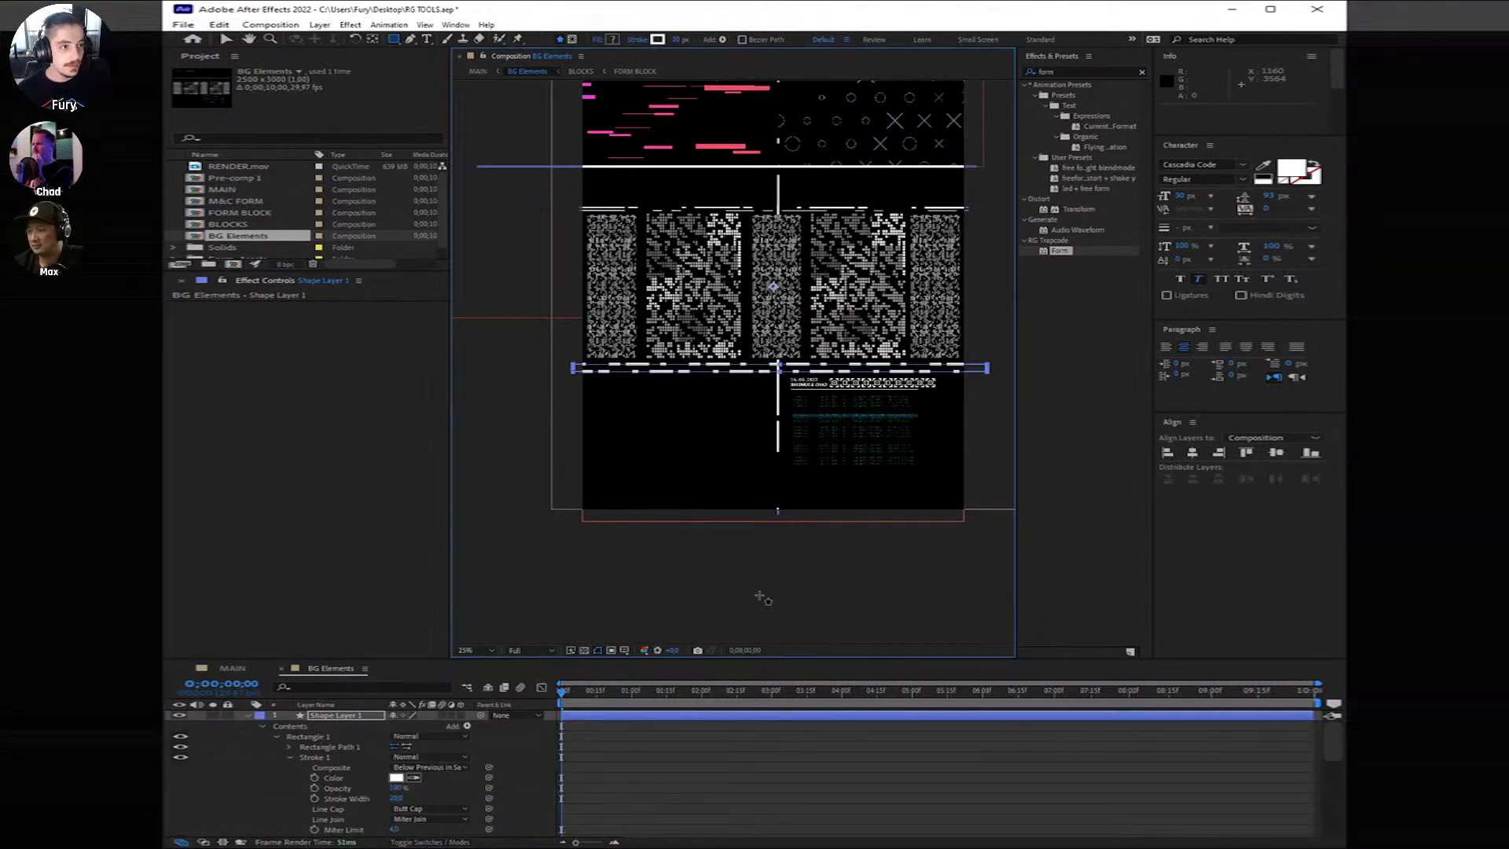
{"action": "left_click", "coordinate": [233, 40]}
{"action": "left_click", "coordinate": [776, 620]}
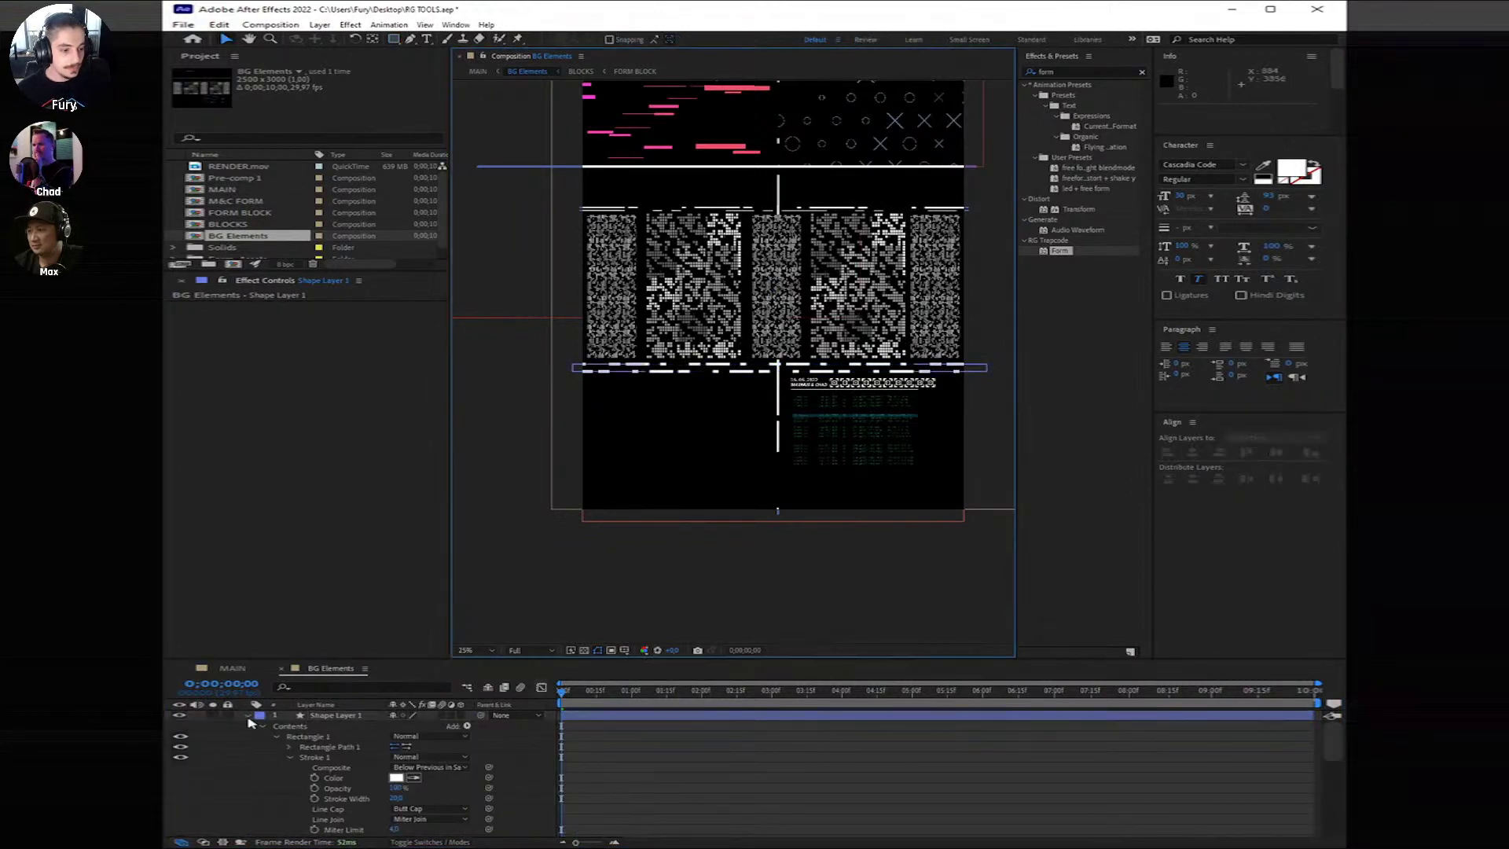
{"action": "left_click", "coordinate": [247, 715]}
{"action": "left_click", "coordinate": [790, 600]}
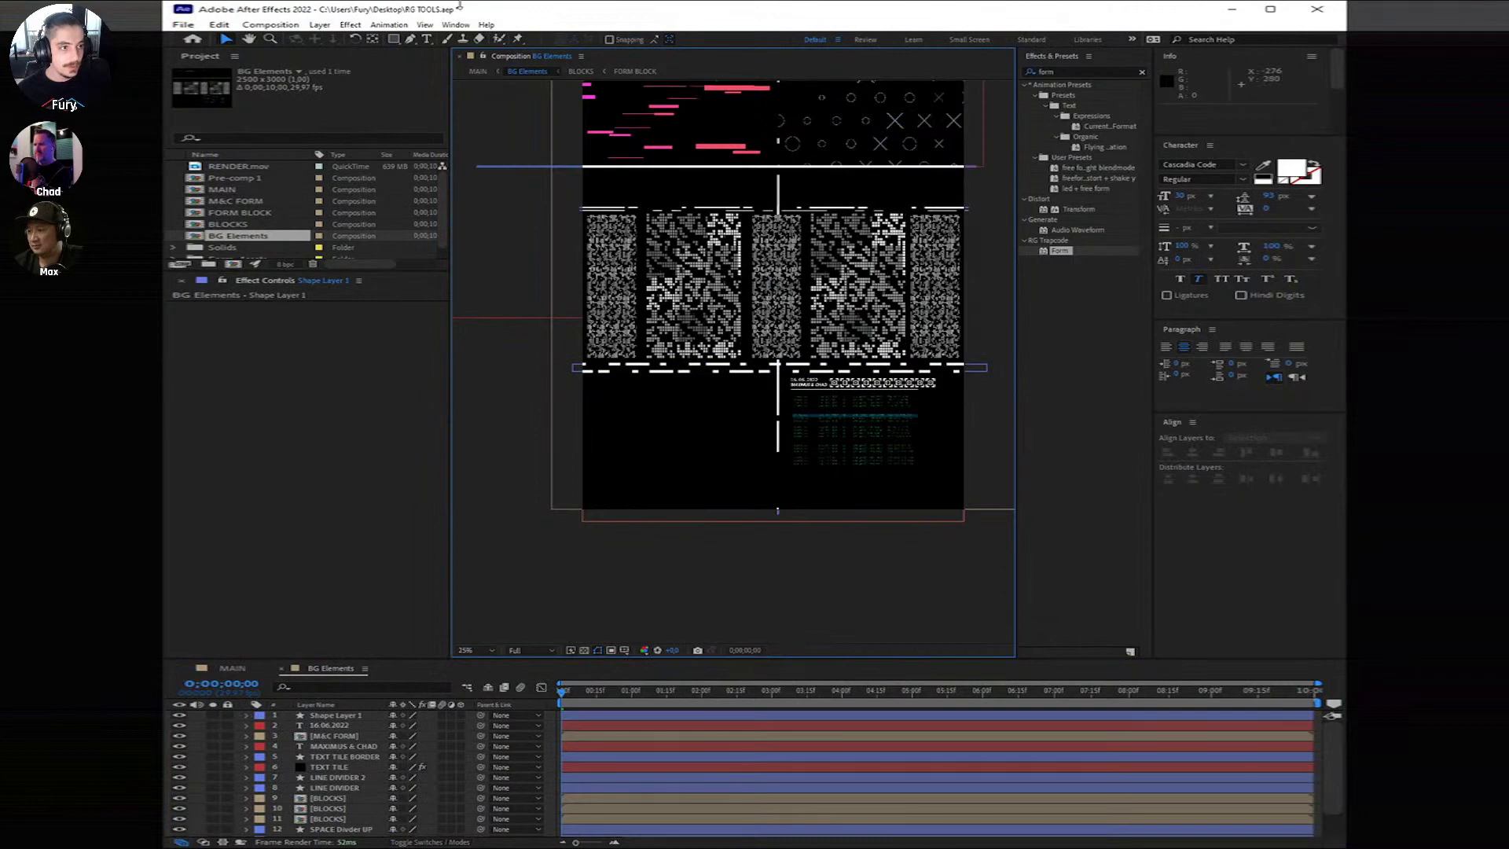
Step: Create a new black solid across the composition and apply the uni.Hacker Text effect to it
{"action": "left_click", "coordinate": [319, 25]}
{"action": "mouse_move", "coordinate": [424, 39]}
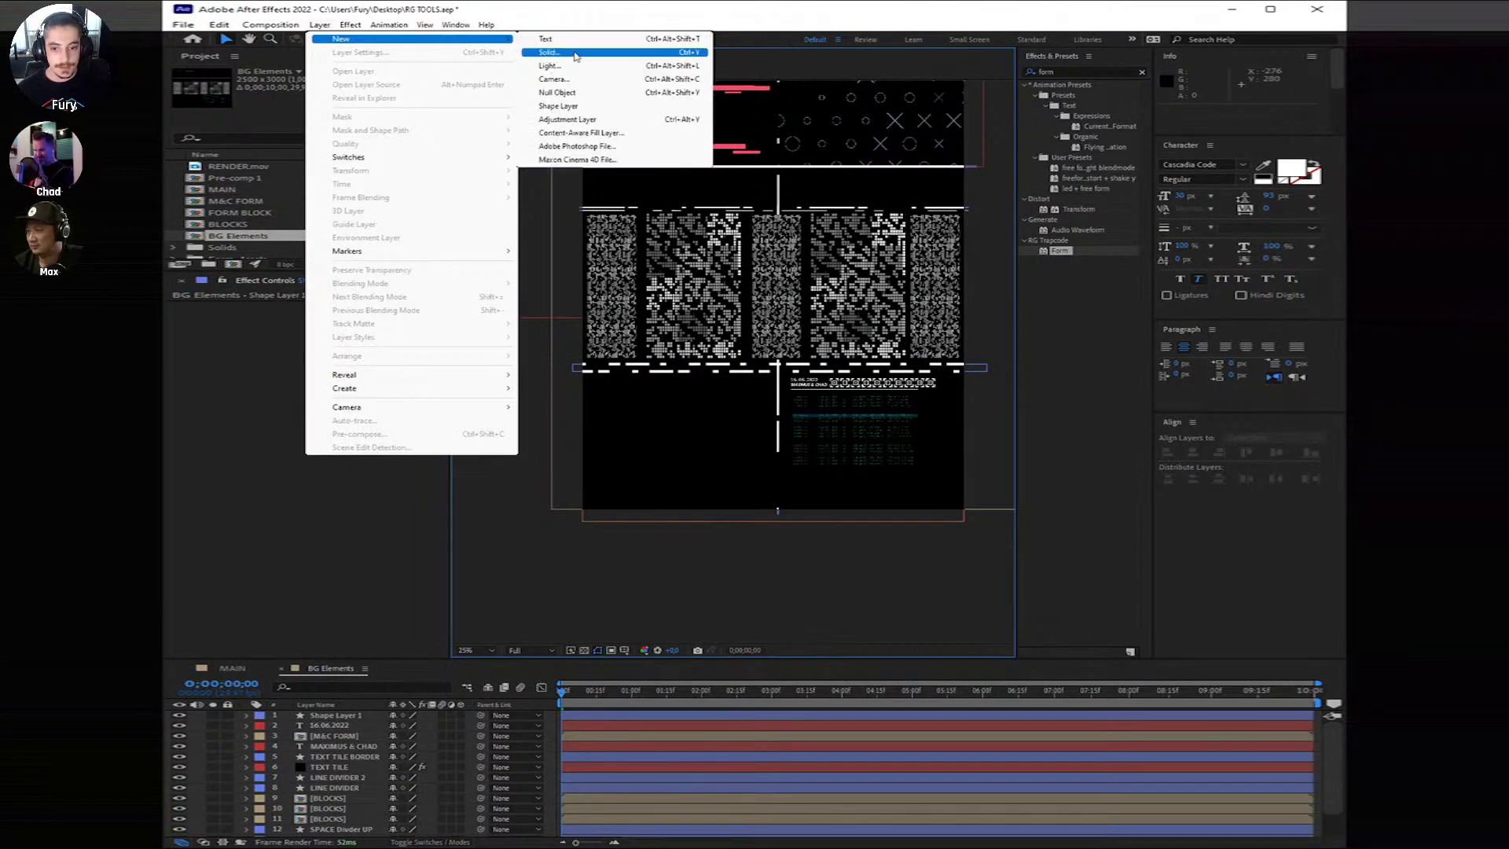
{"action": "left_click", "coordinate": [576, 52]}
{"action": "key", "text": "Return"}
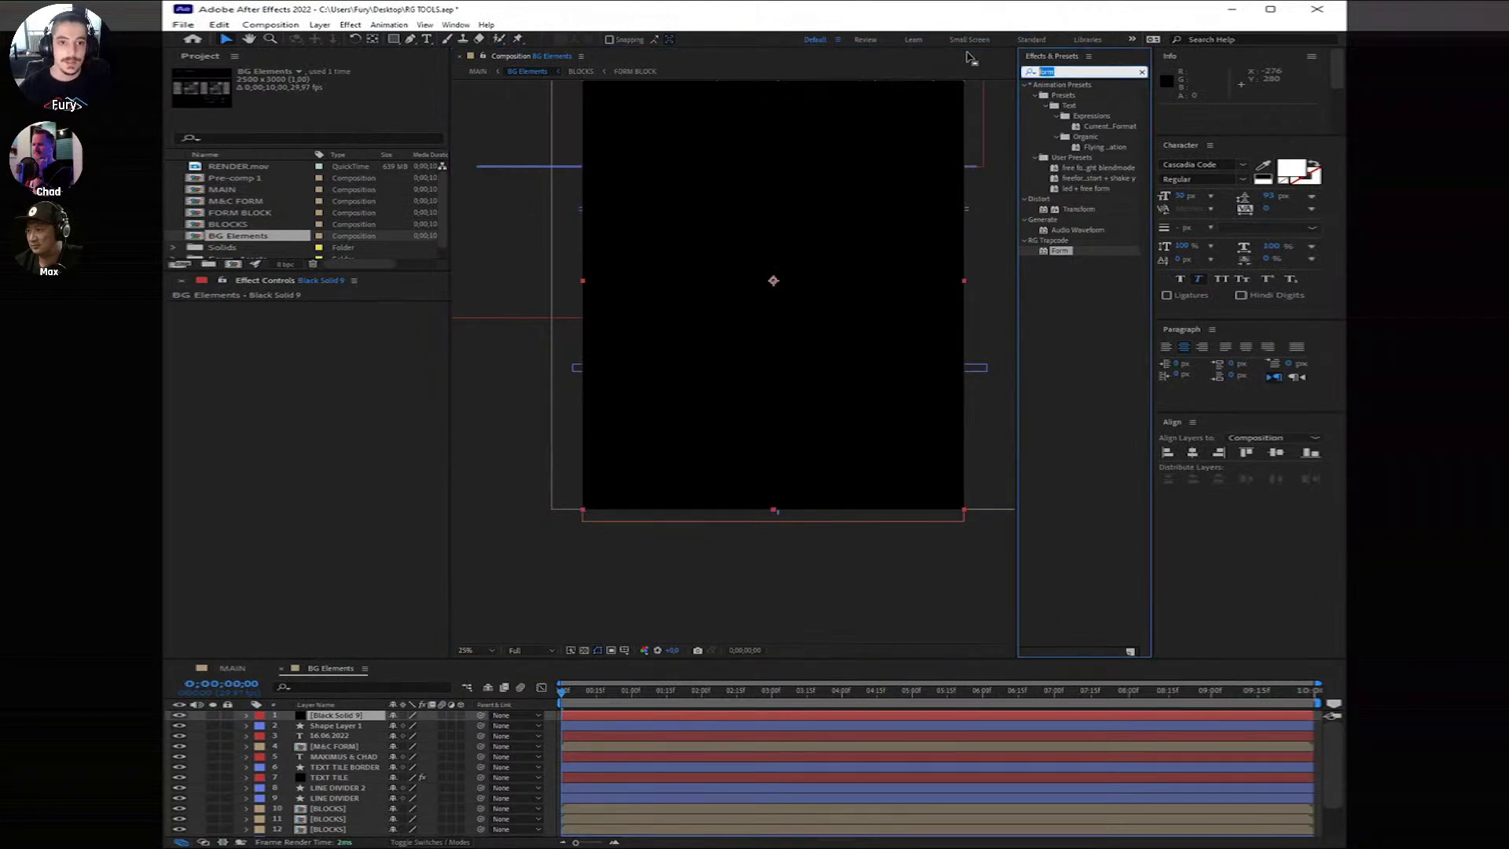
{"action": "type", "text": "hacker"}
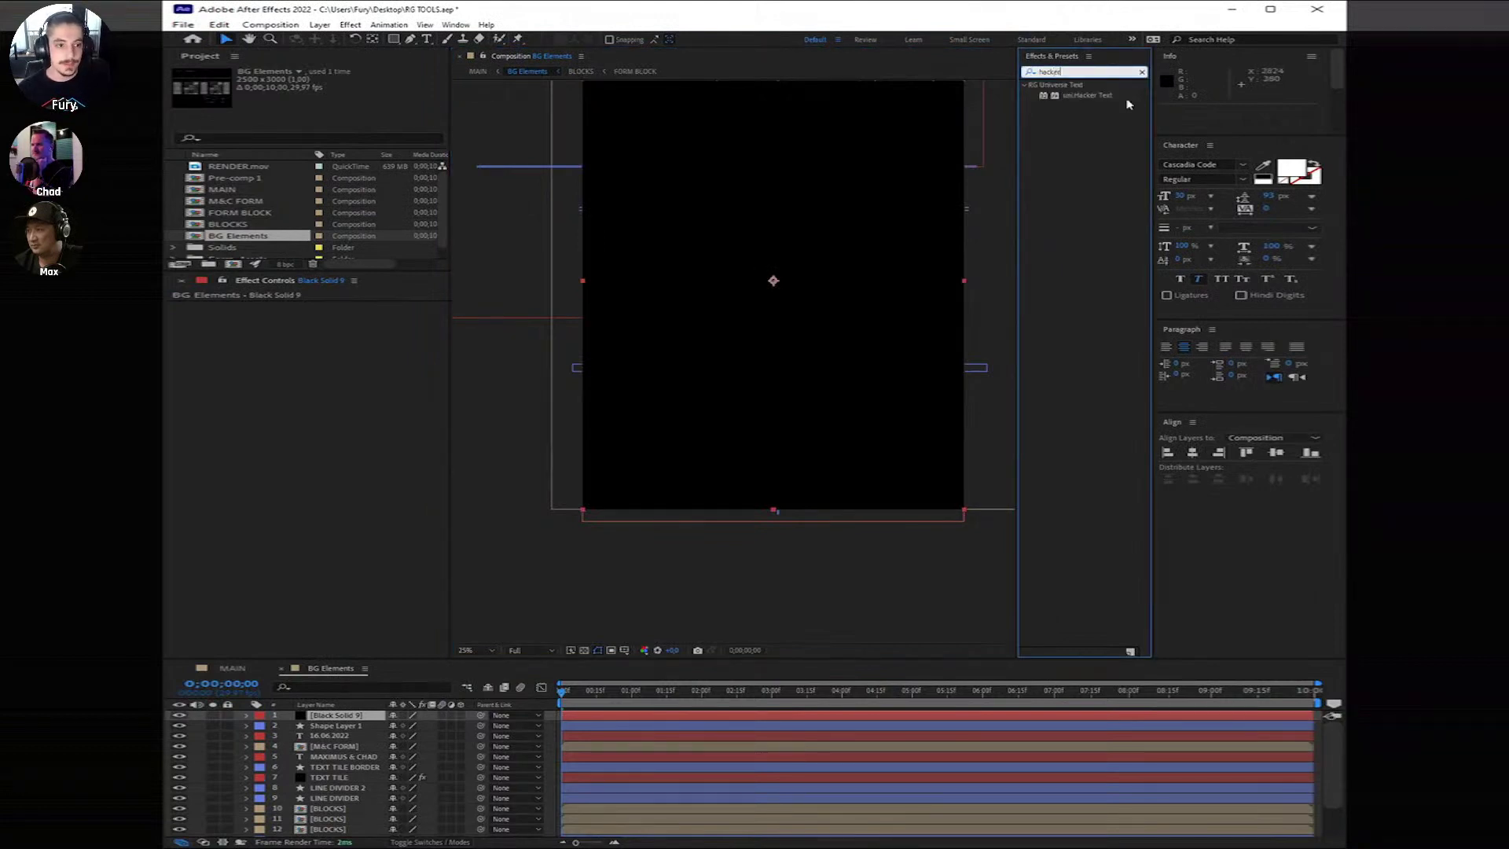
{"action": "left_click_drag", "start_coordinate": [1089, 95], "coordinate": [814, 483]}
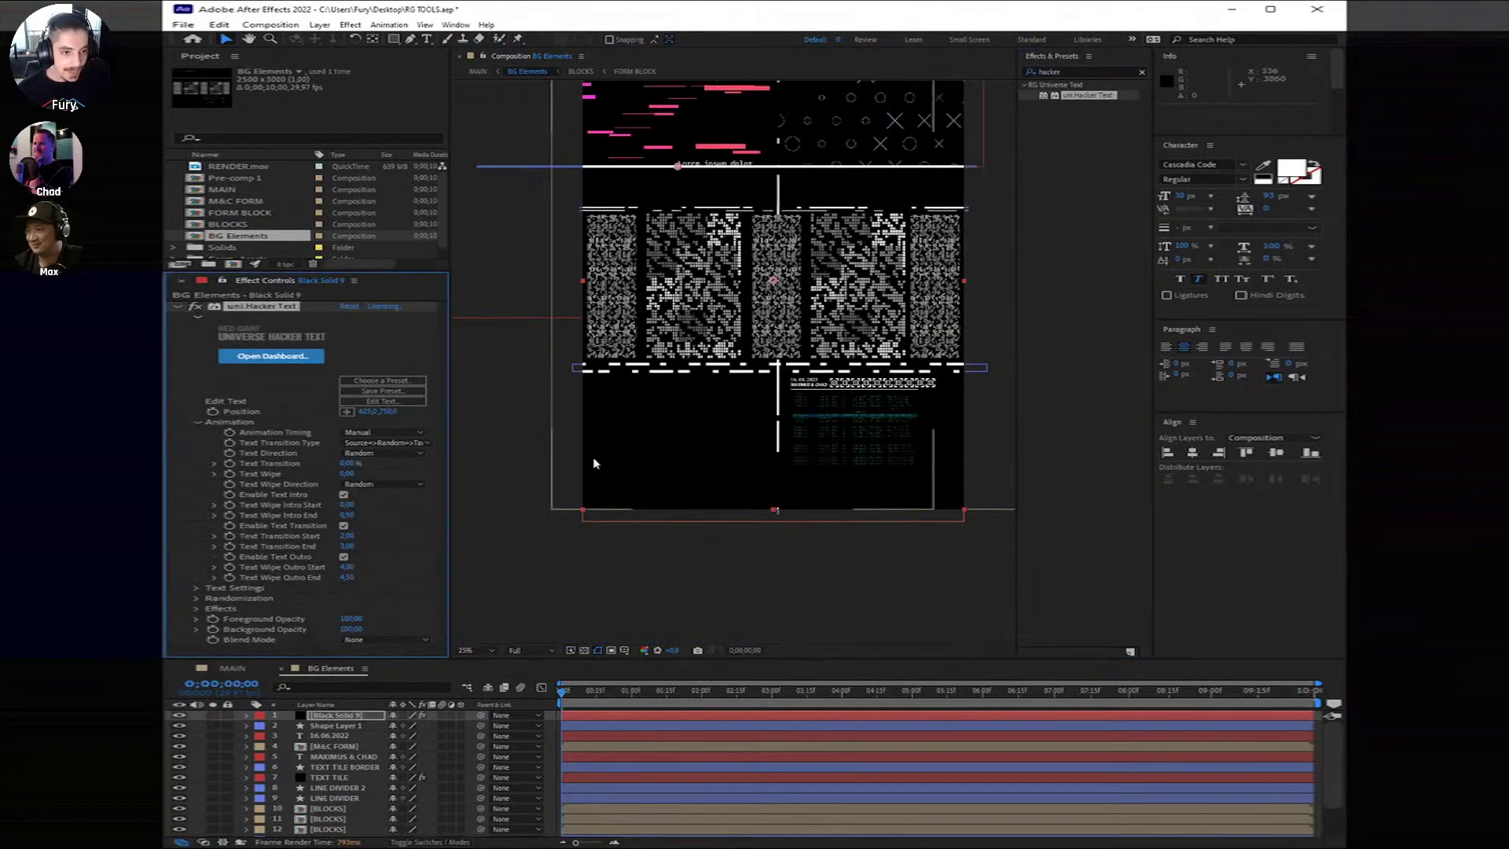
Step: Set the Hacker Text source text to "MAX ON COLOR" and the target text to "MAX OFF"
{"action": "left_click", "coordinate": [407, 400]}
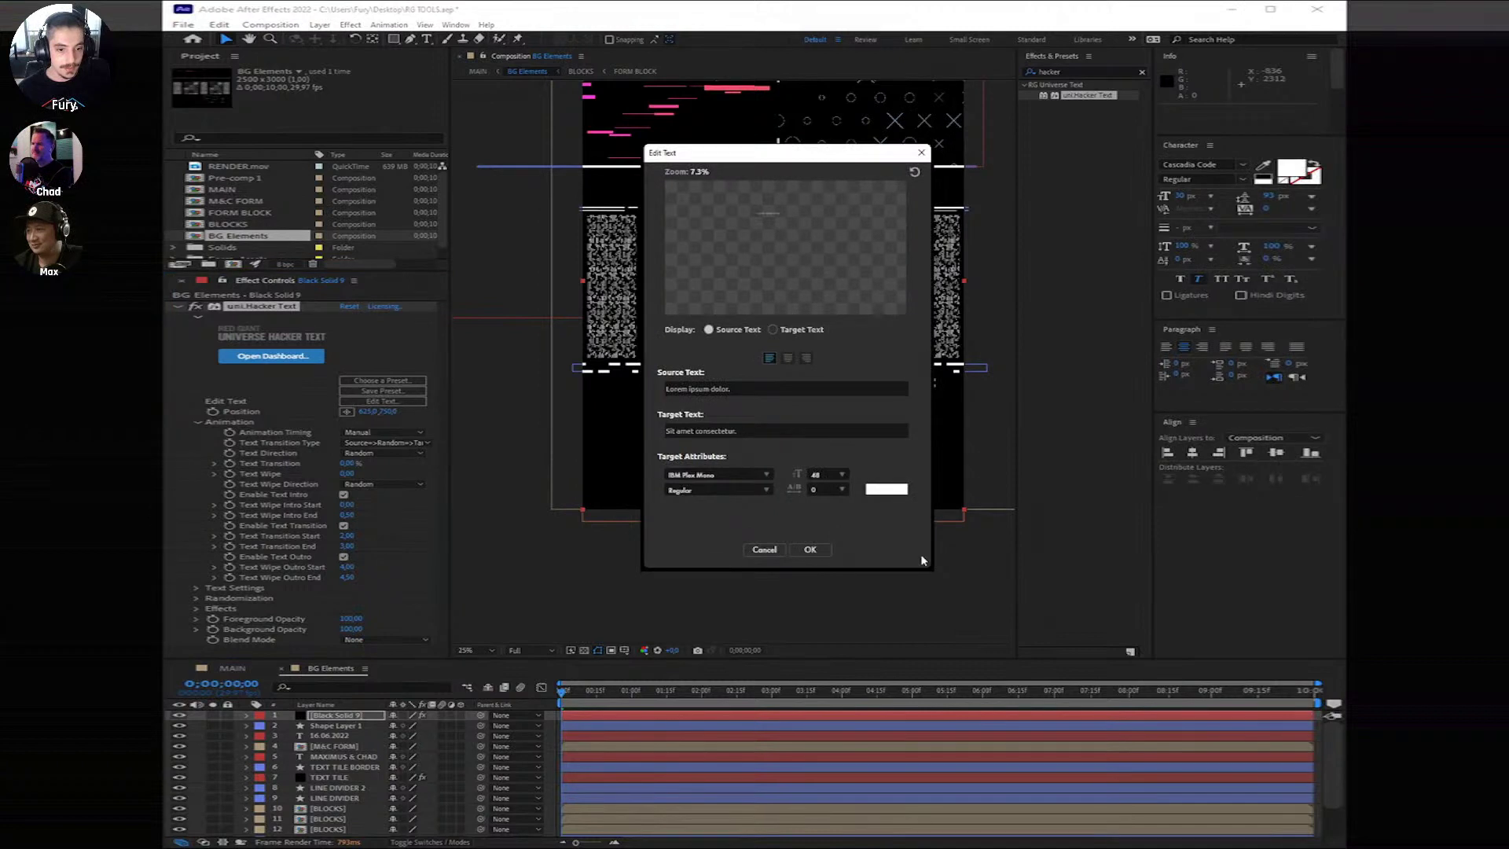
{"action": "left_click", "coordinate": [754, 388]}
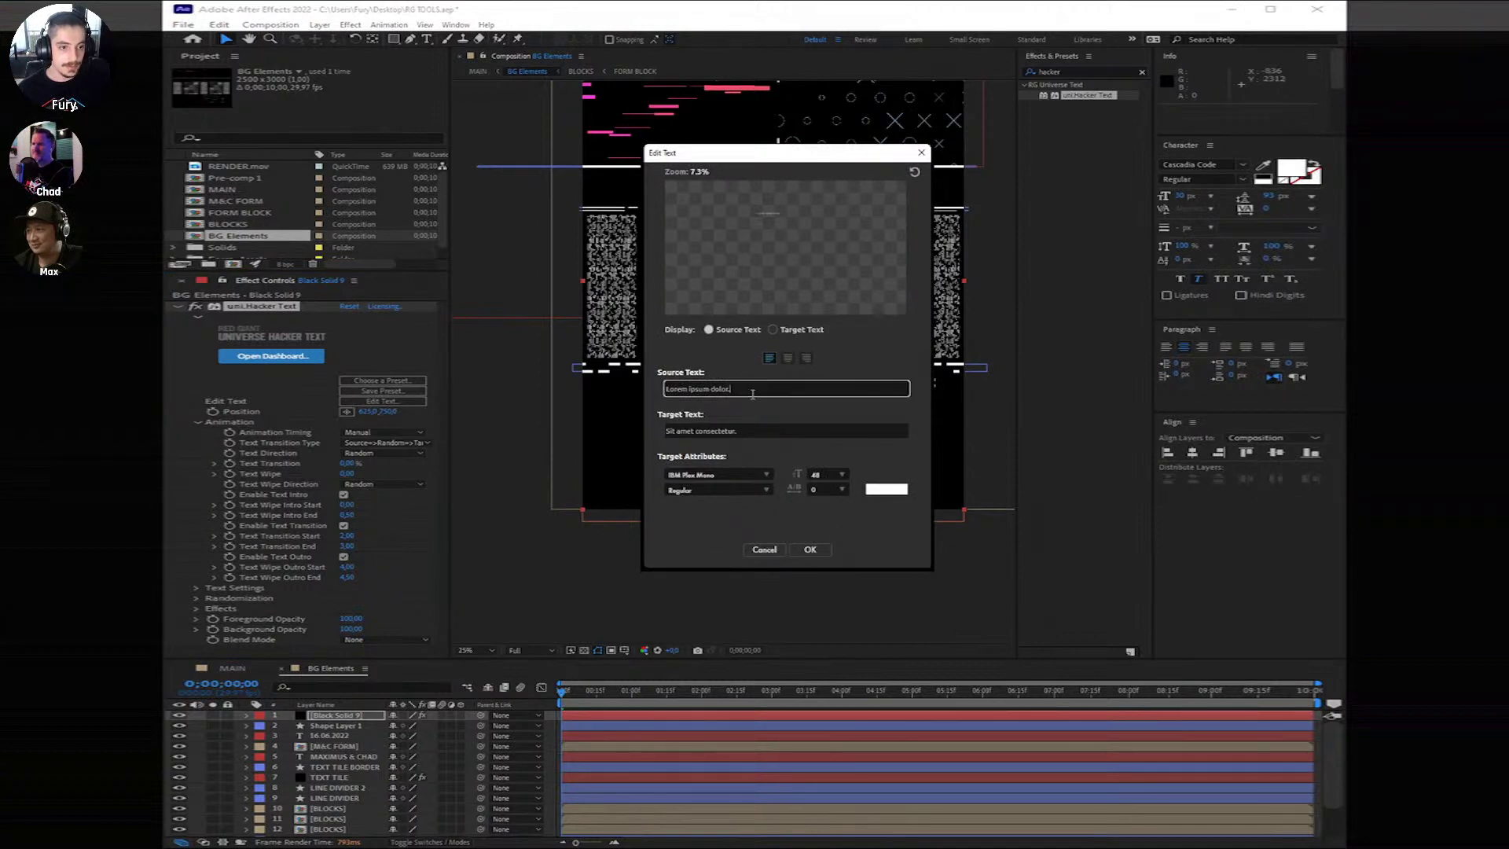
{"action": "left_click_drag", "start_coordinate": [754, 389], "coordinate": [625, 377]}
{"action": "key", "text": "BackSpace"}
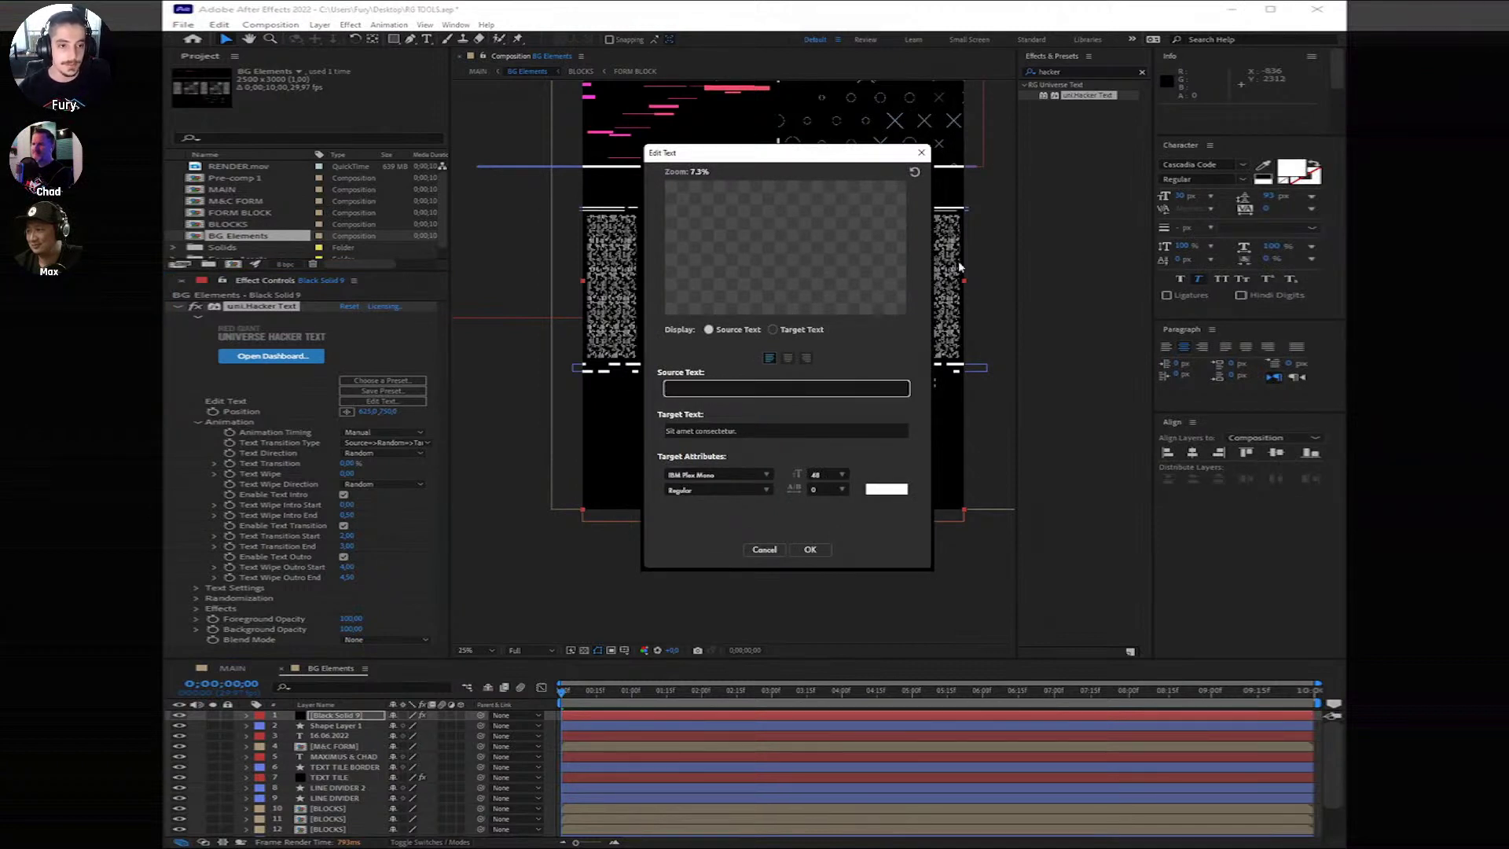
{"action": "type", "text": "MA"}
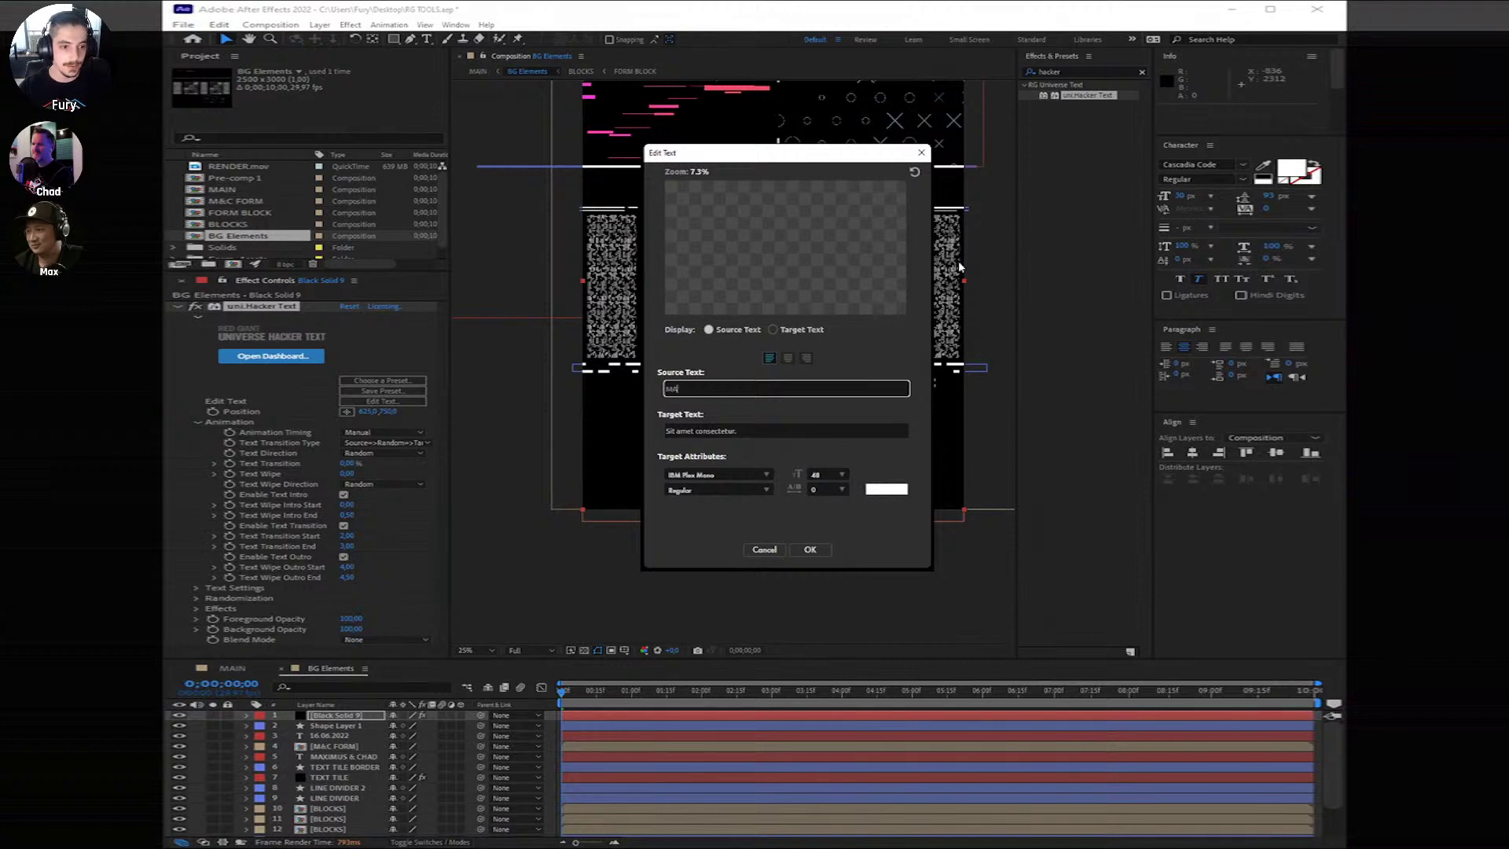
{"action": "type", "text": "X ON COLOR"}
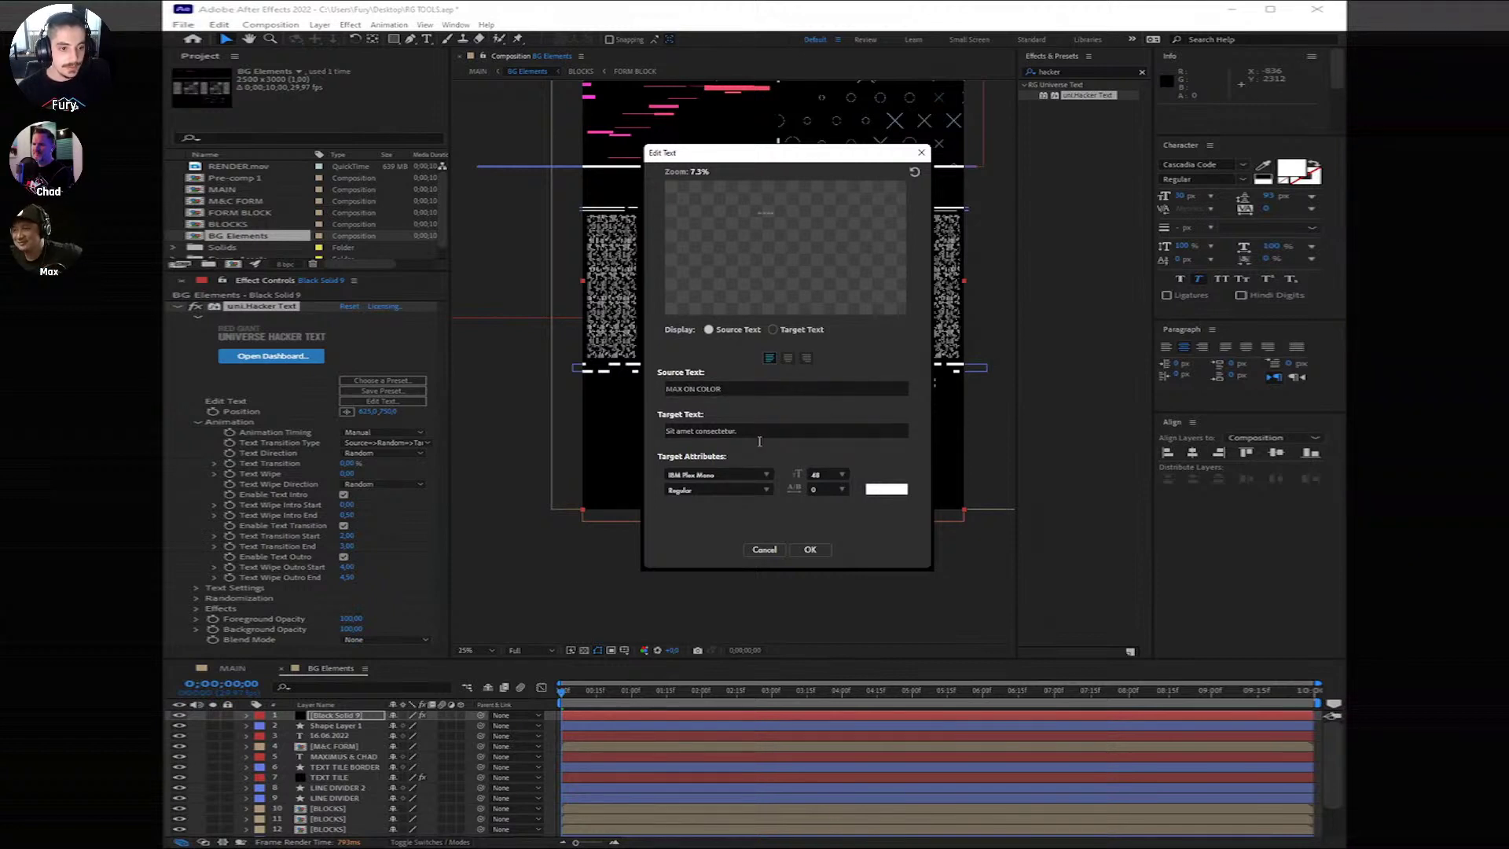
{"action": "left_click_drag", "start_coordinate": [800, 437], "coordinate": [612, 411]}
{"action": "key", "text": "BackSpace"}
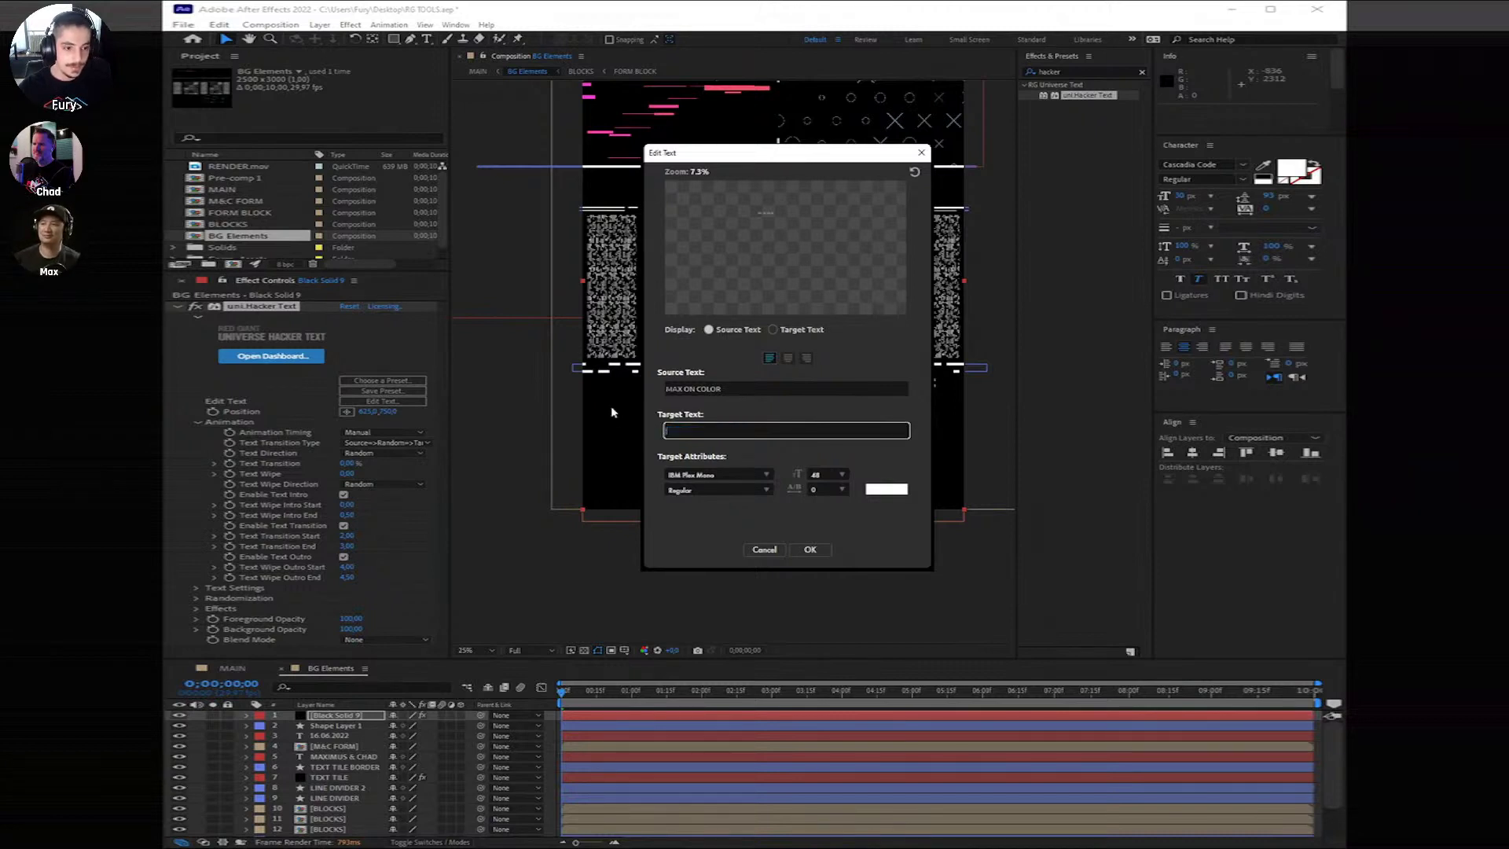
{"action": "type", "text": "MAX OFF"}
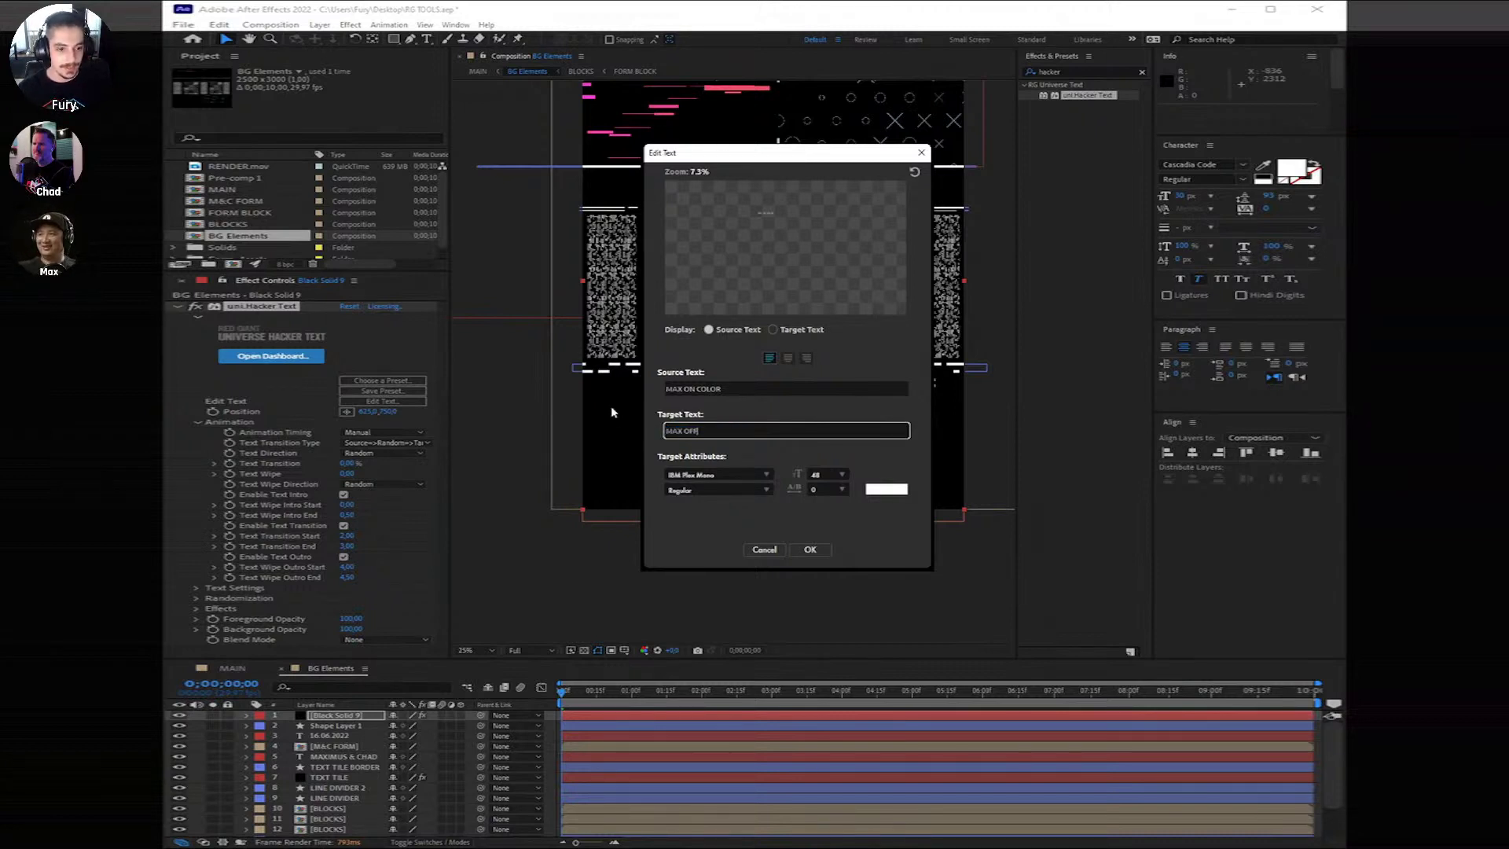
{"action": "left_click", "coordinate": [816, 551]}
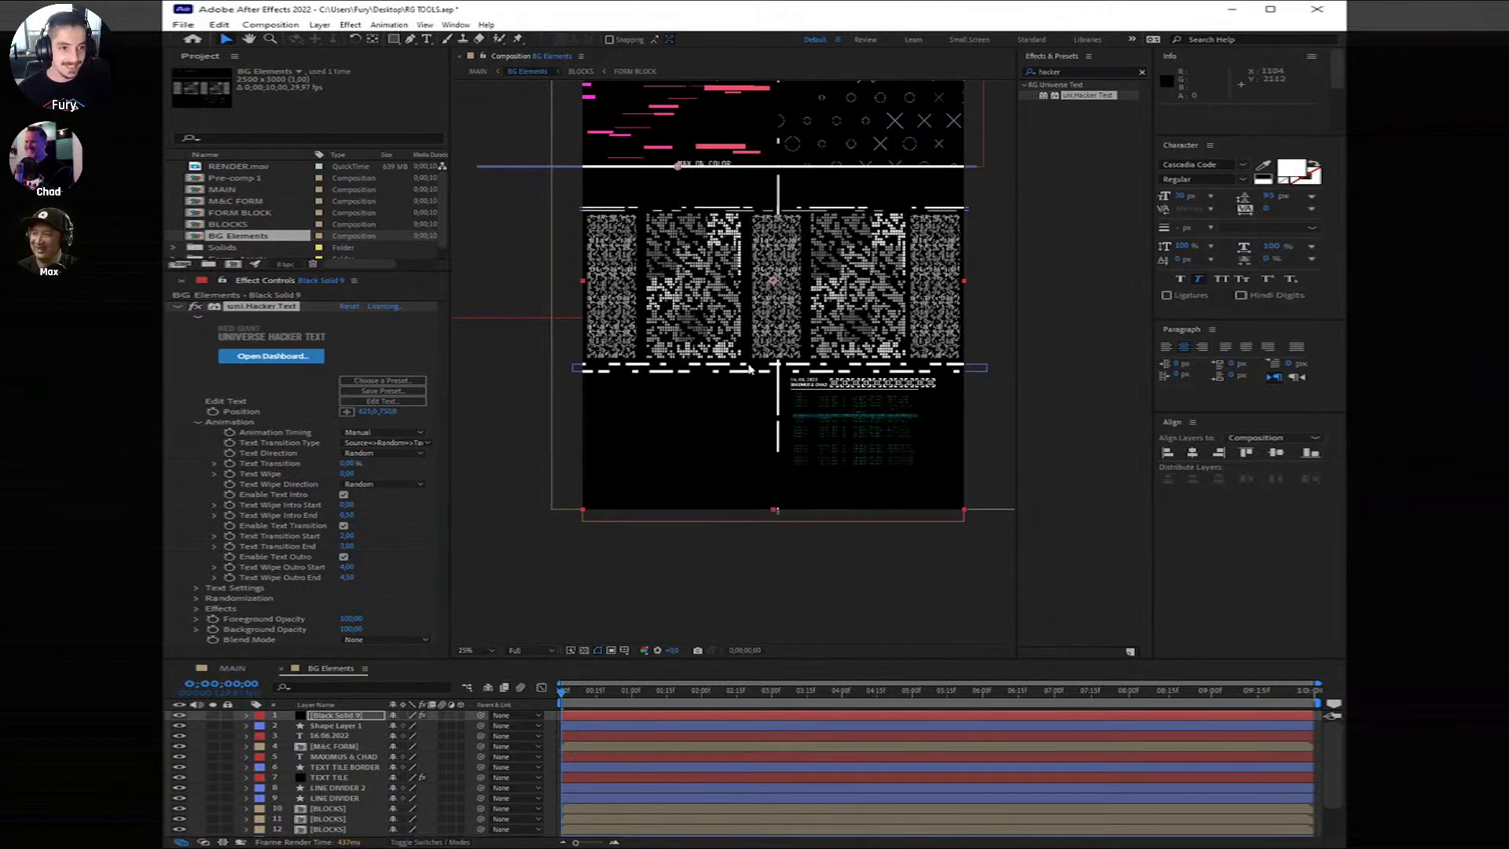
{"action": "key", "text": "slash"}
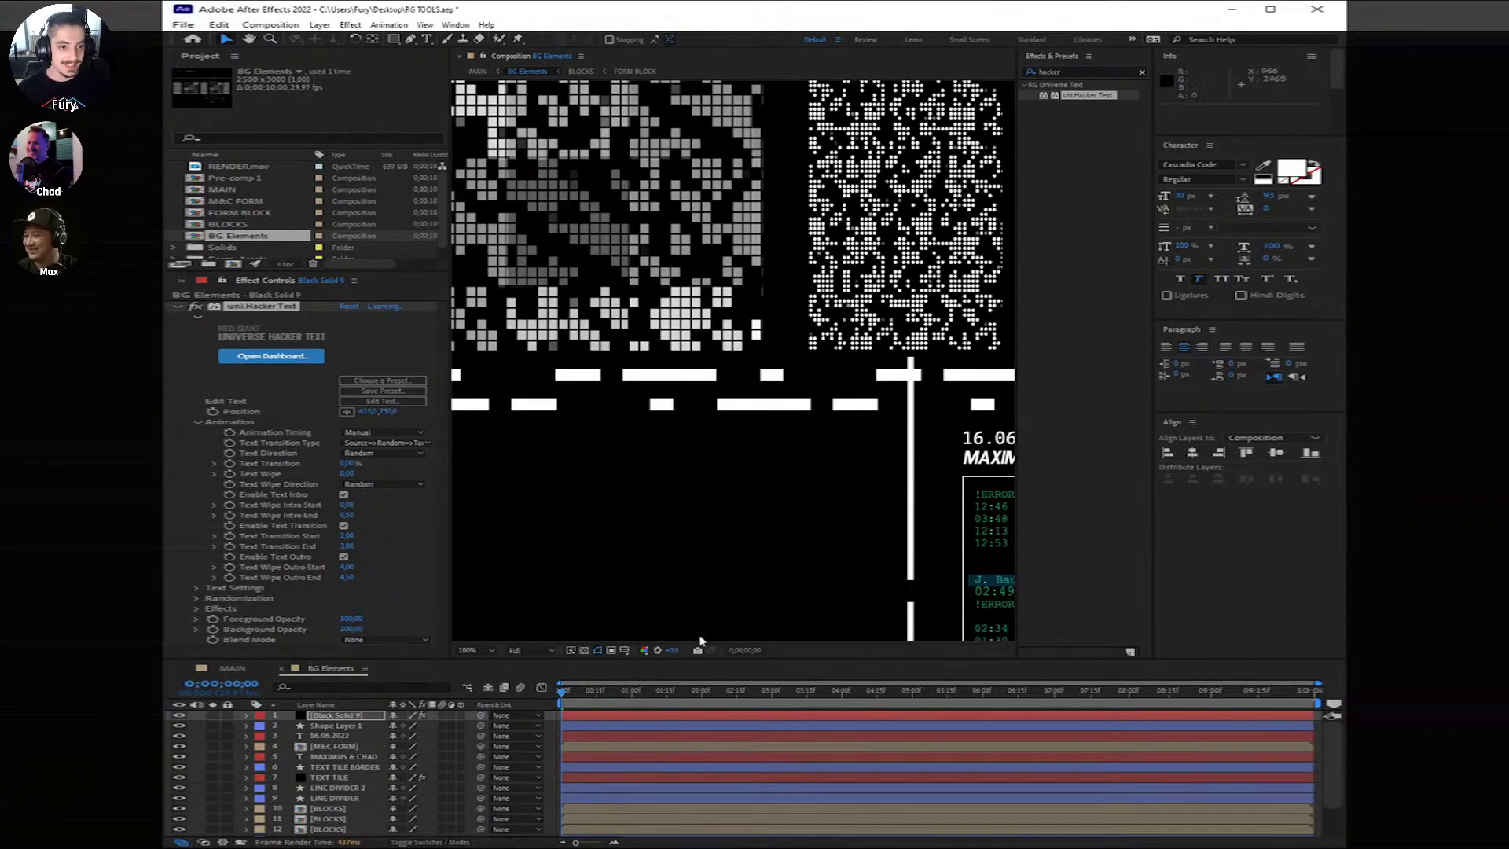
{"action": "key", "text": "comma"}
{"action": "key", "text": "comma"}
{"action": "key", "text": "comma"}
{"action": "key", "text": "comma"}
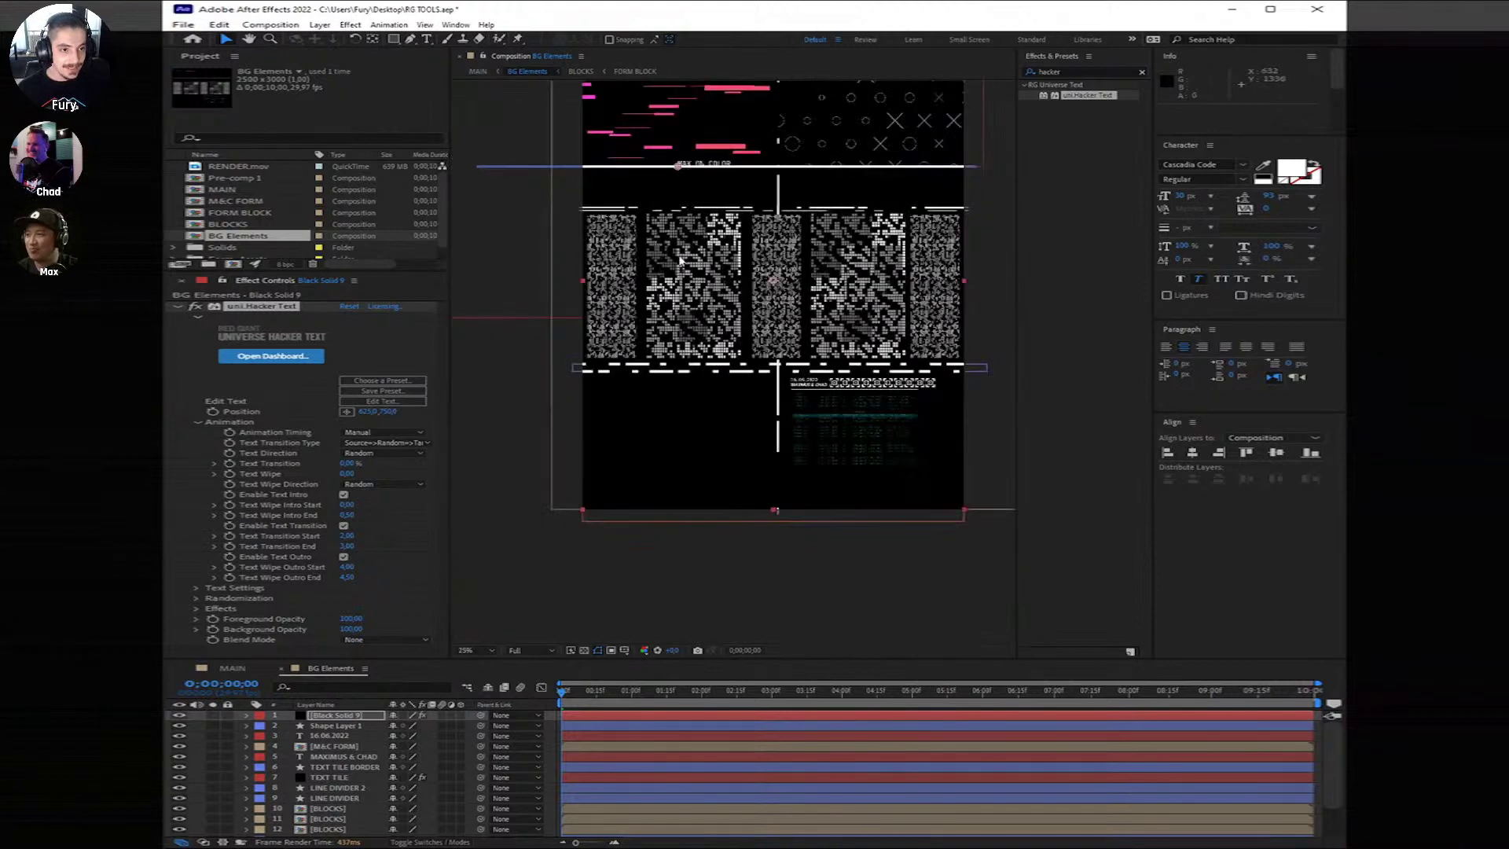
Step: Move the Hacker Text layer to about 854, 3024, placing its text in the empty area below the dashed divider
{"action": "left_click", "coordinate": [706, 177]}
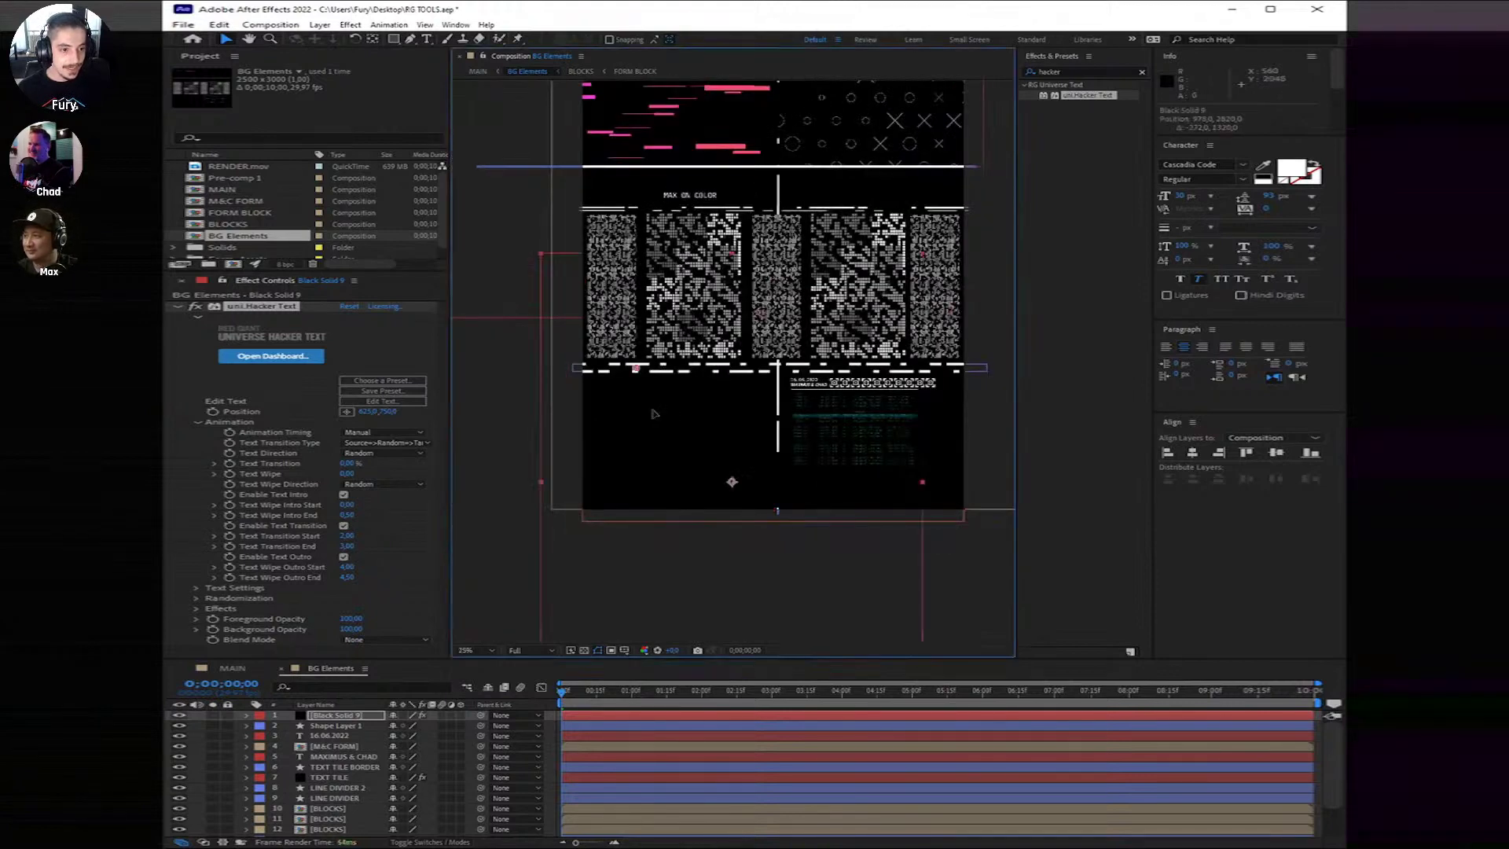
{"action": "left_click_drag", "start_coordinate": [714, 205], "coordinate": [666, 417]}
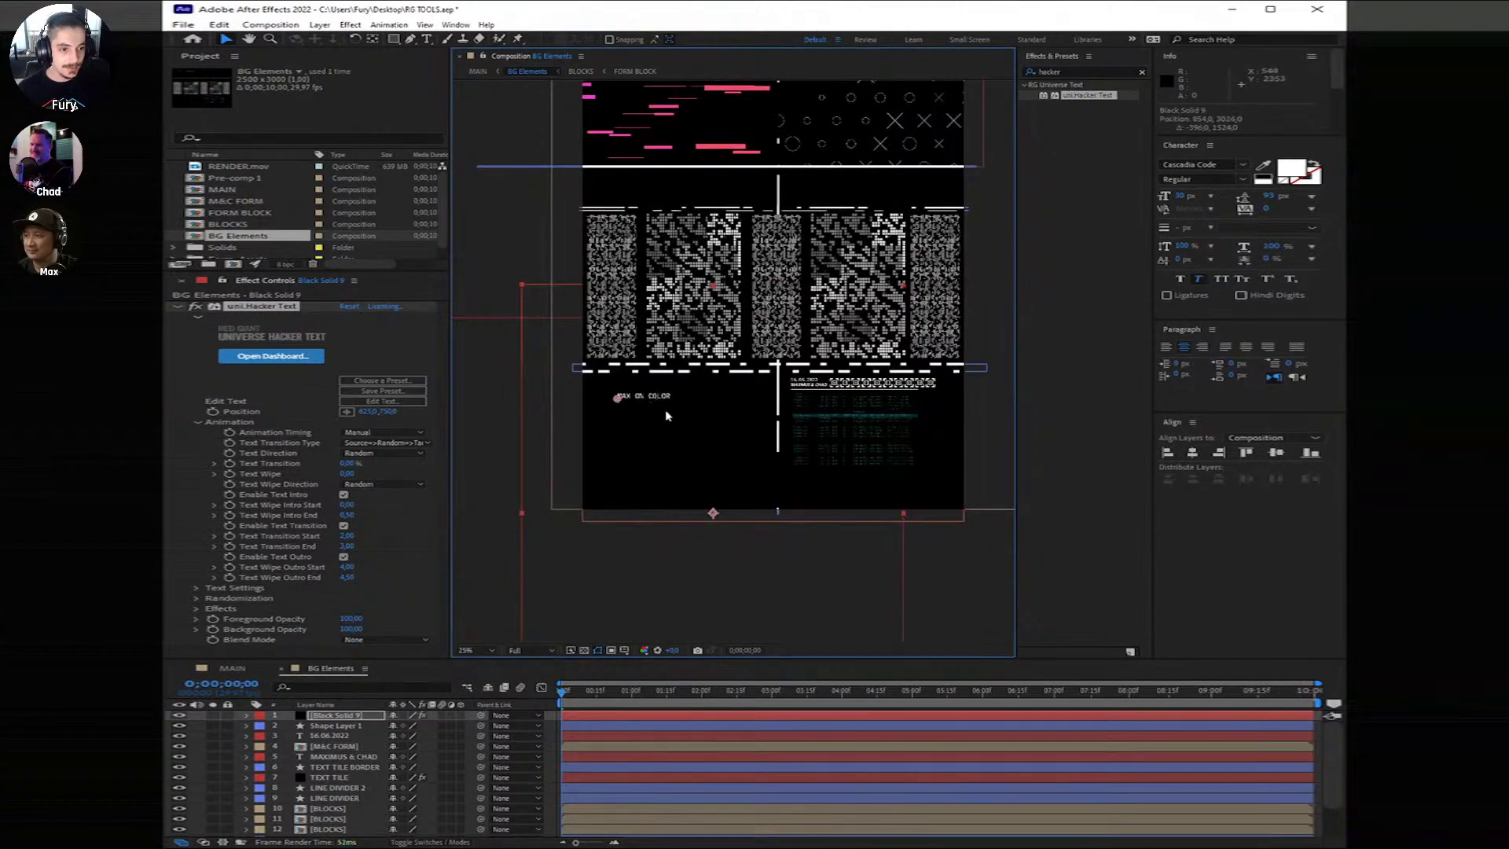
{"action": "key", "text": "slash"}
{"action": "left_click_drag", "start_coordinate": [1024, 327], "coordinate": [1393, 112]}
{"action": "left_click", "coordinate": [553, 683]}
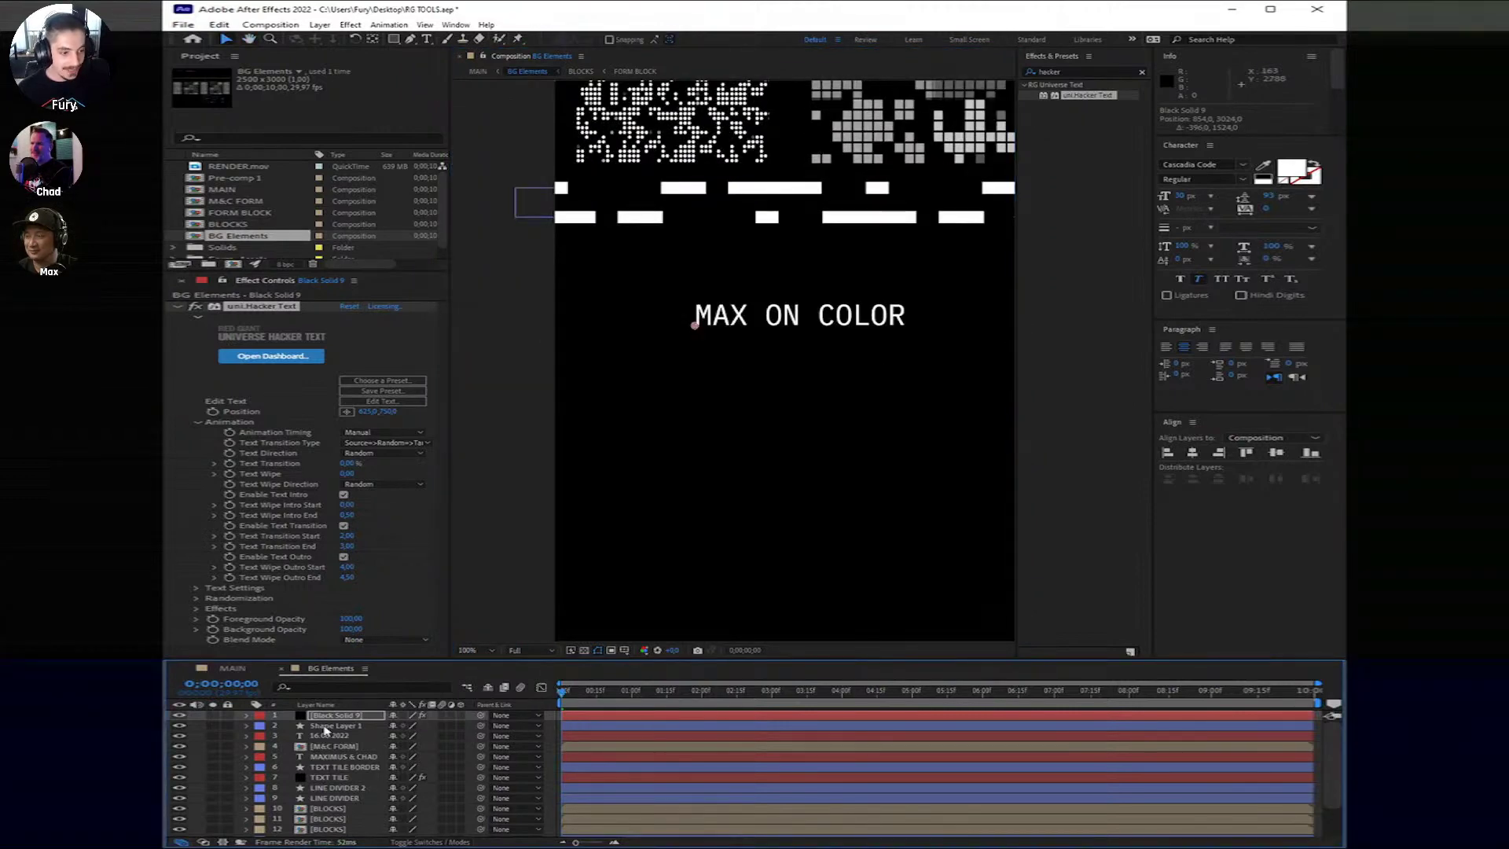
Step: Solo the Hacker Text layer and preview its animation from the start of the composition
{"action": "left_click", "coordinate": [213, 715]}
{"action": "key", "text": "space"}
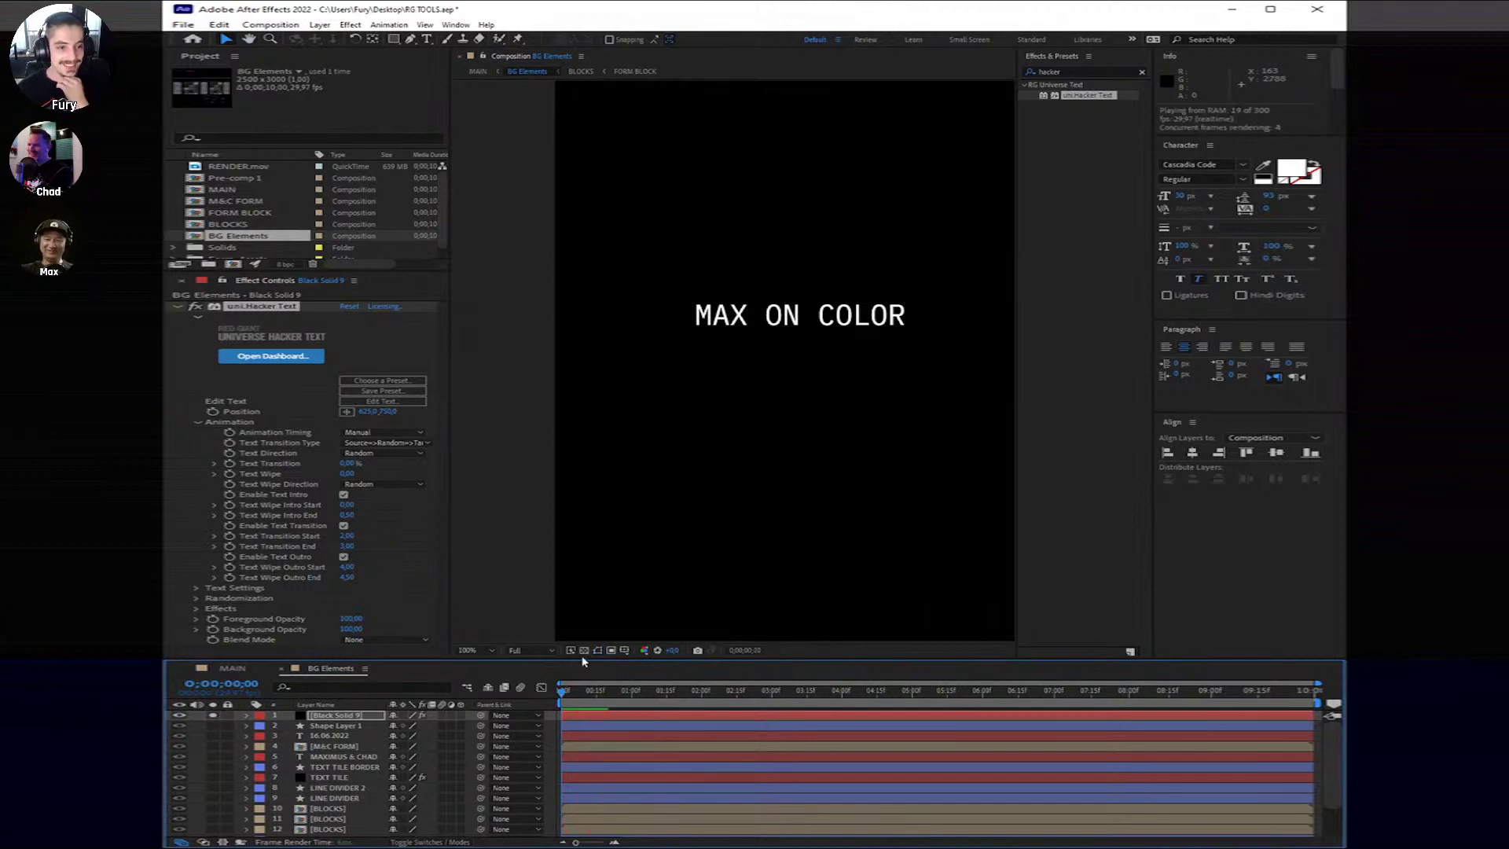
{"action": "key", "text": "space"}
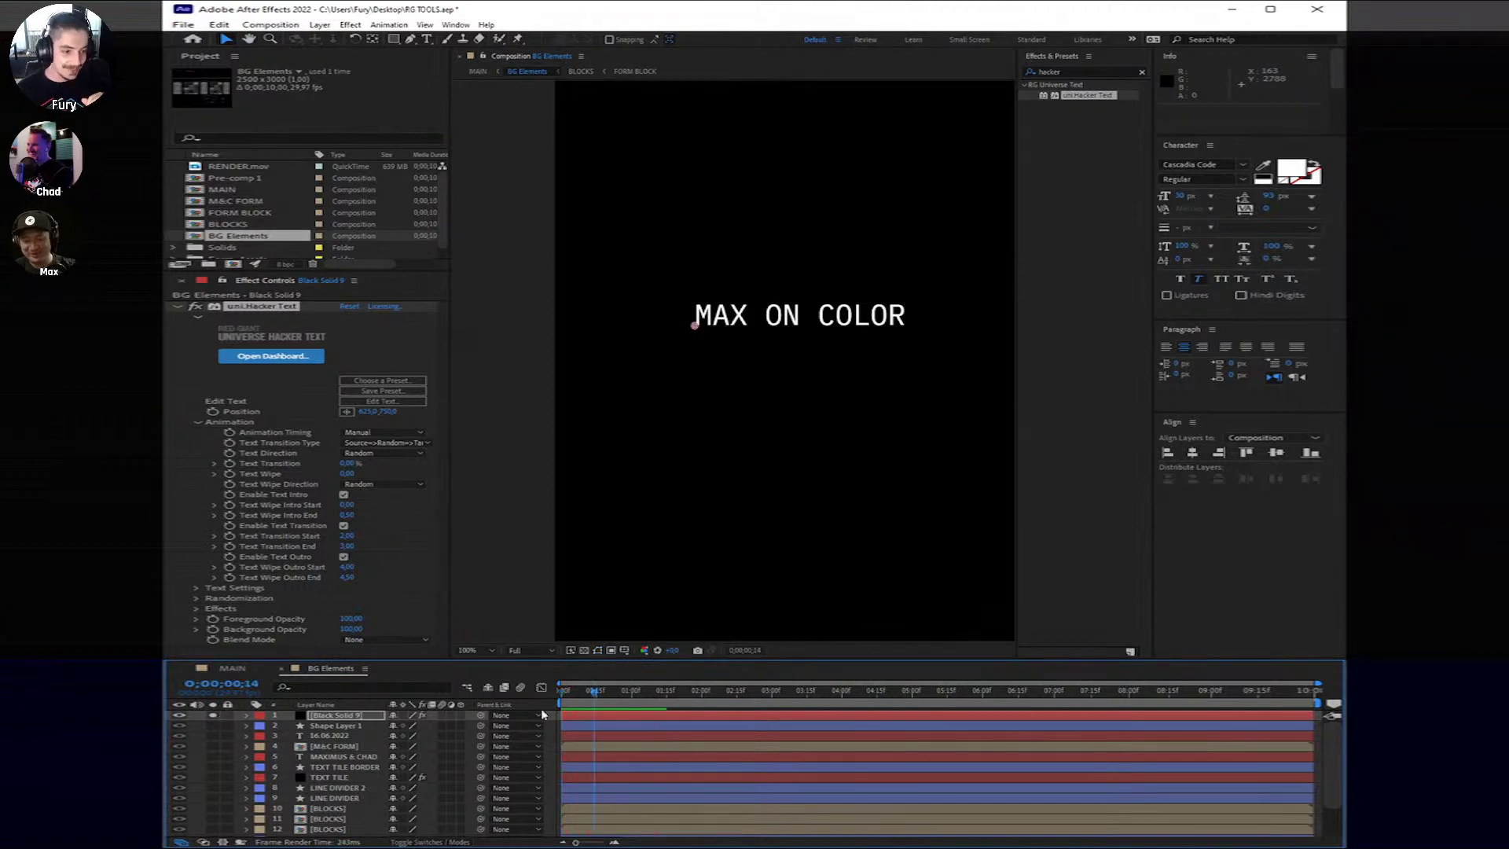
Step: Examine the Hacker Text Randomization settings, including the scroll behavior options, and play back the text animation
{"action": "left_click", "coordinate": [196, 598]}
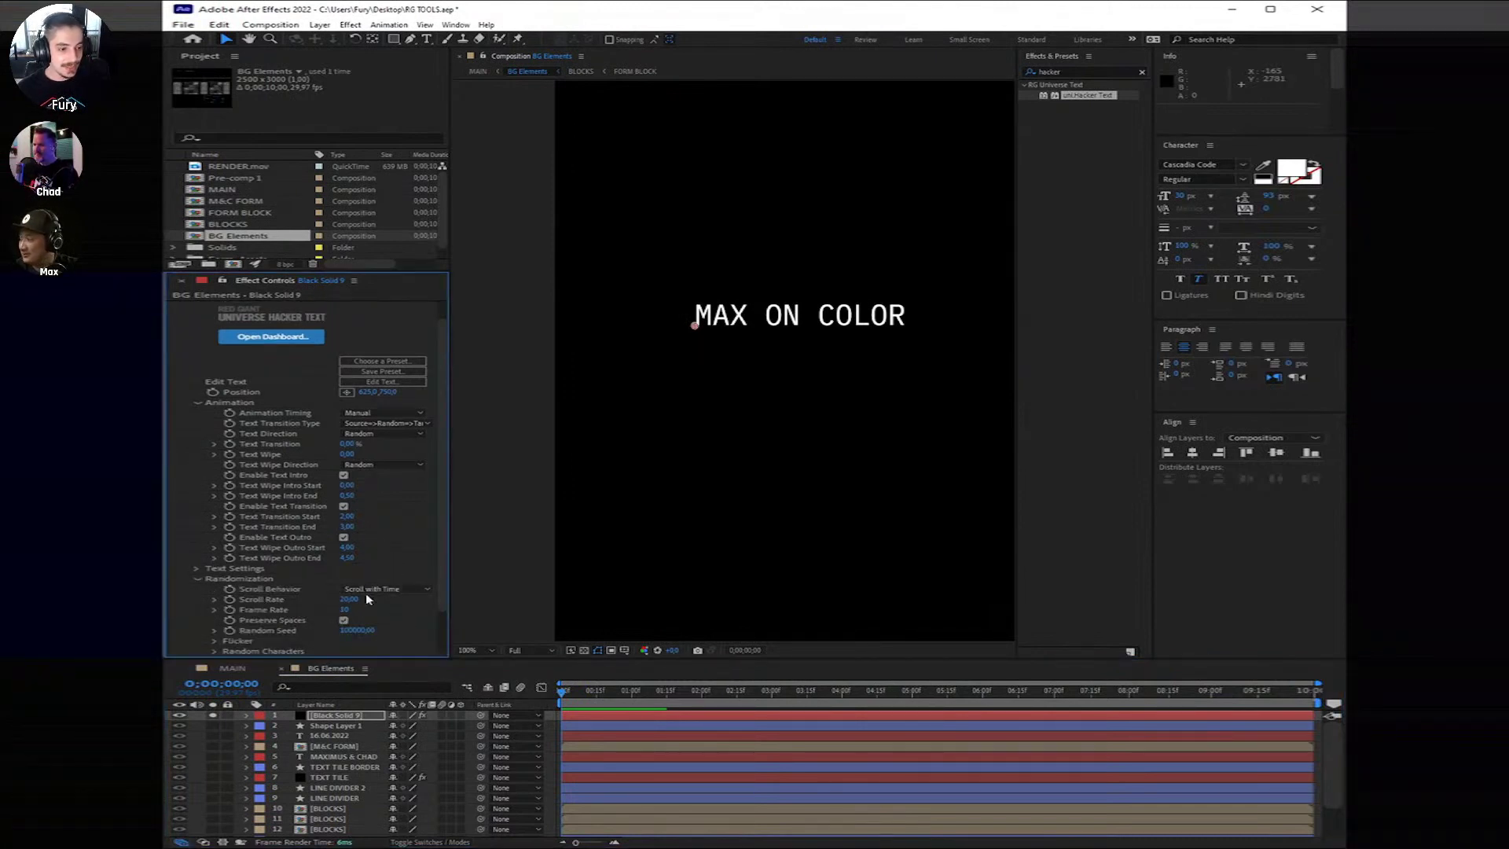
{"action": "left_click", "coordinate": [344, 609]}
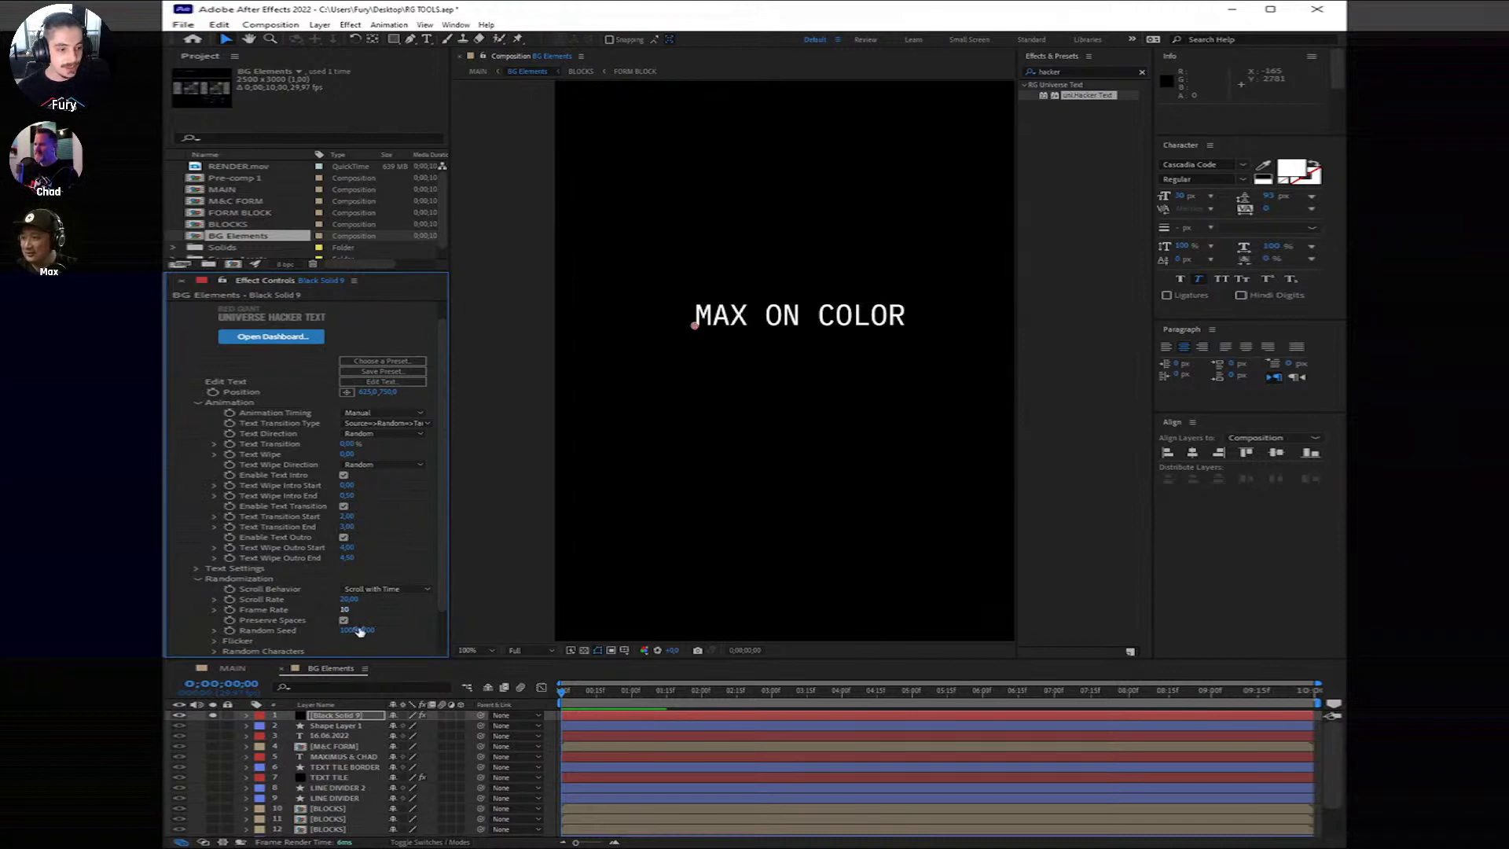
{"action": "left_click", "coordinate": [358, 630]}
{"action": "scroll", "coordinate": [285, 623], "scroll_direction": "down", "scroll_amount": 1}
{"action": "left_click", "coordinate": [386, 561]}
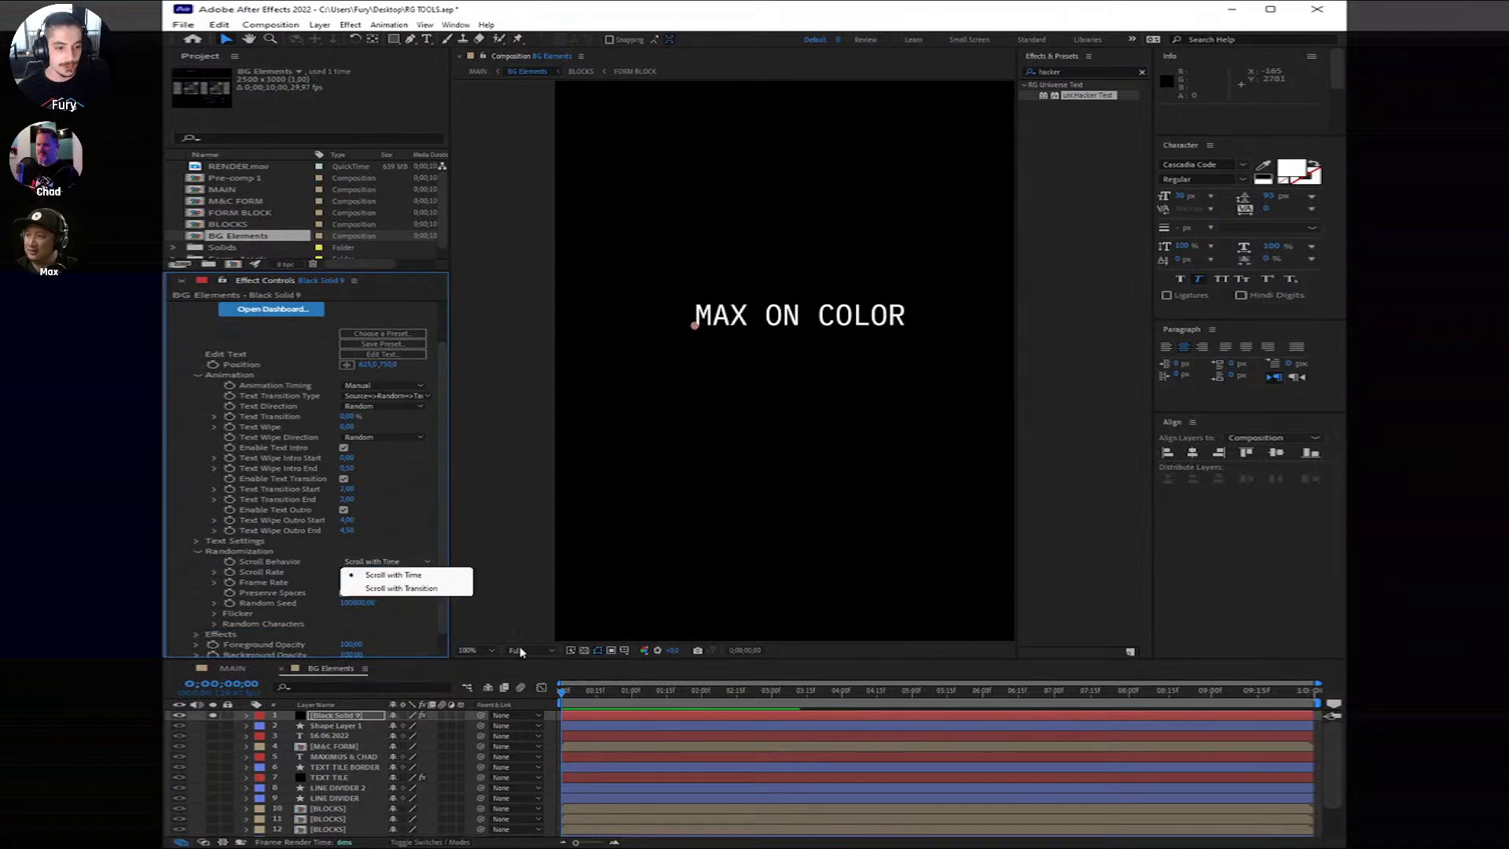
{"action": "left_click", "coordinate": [618, 702]}
{"action": "key", "text": "space"}
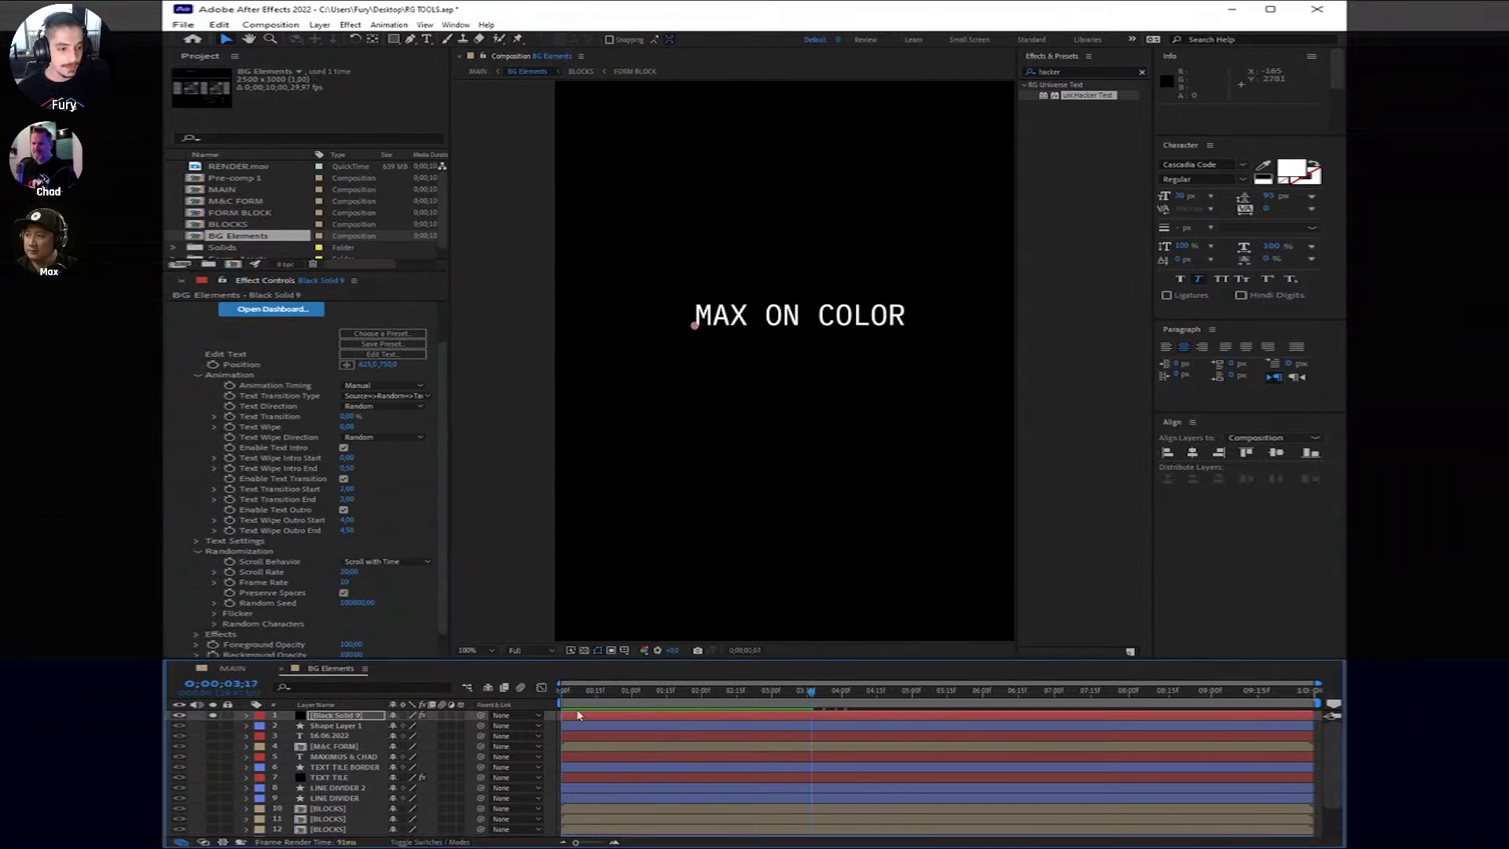
{"action": "key", "text": "space"}
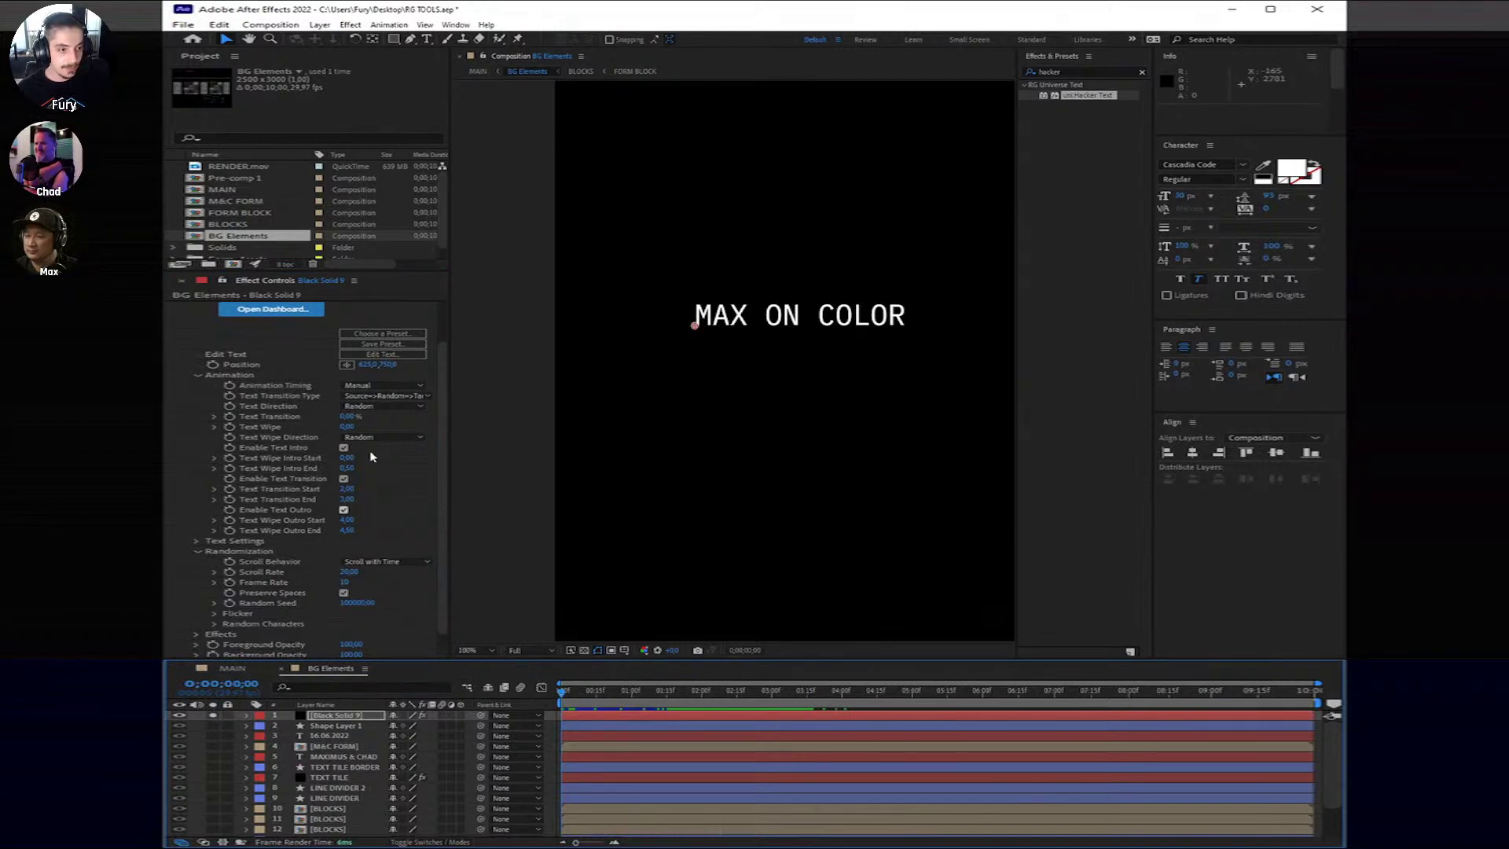
Step: Try the Hacker Text Text Transition at 100% and 50%, and set the Scroll Rate to 10
{"action": "left_click_drag", "start_coordinate": [346, 416], "coordinate": [456, 451]}
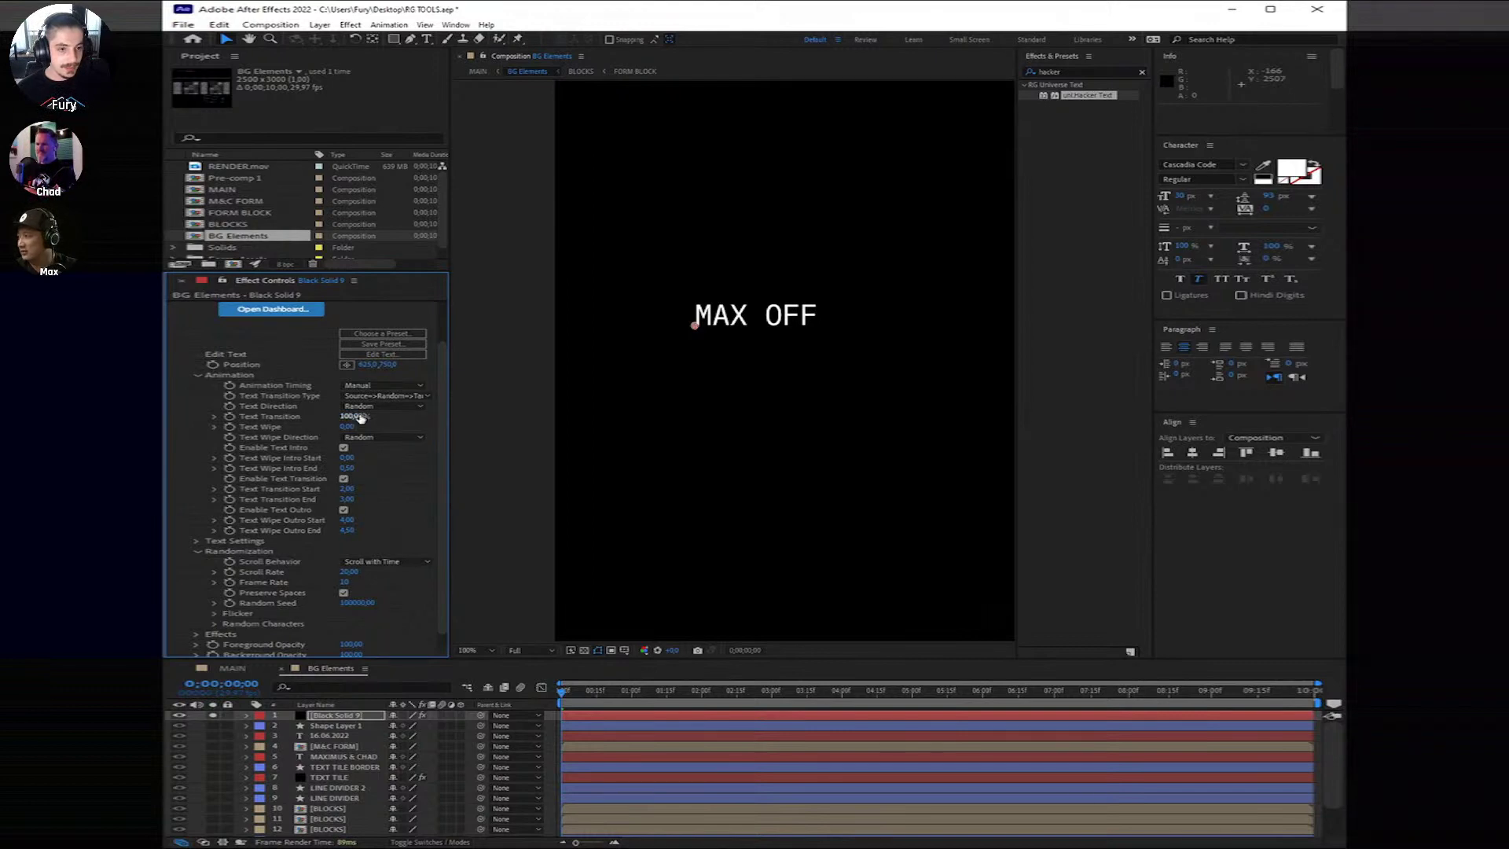
{"action": "left_click_drag", "start_coordinate": [350, 416], "coordinate": [333, 425]}
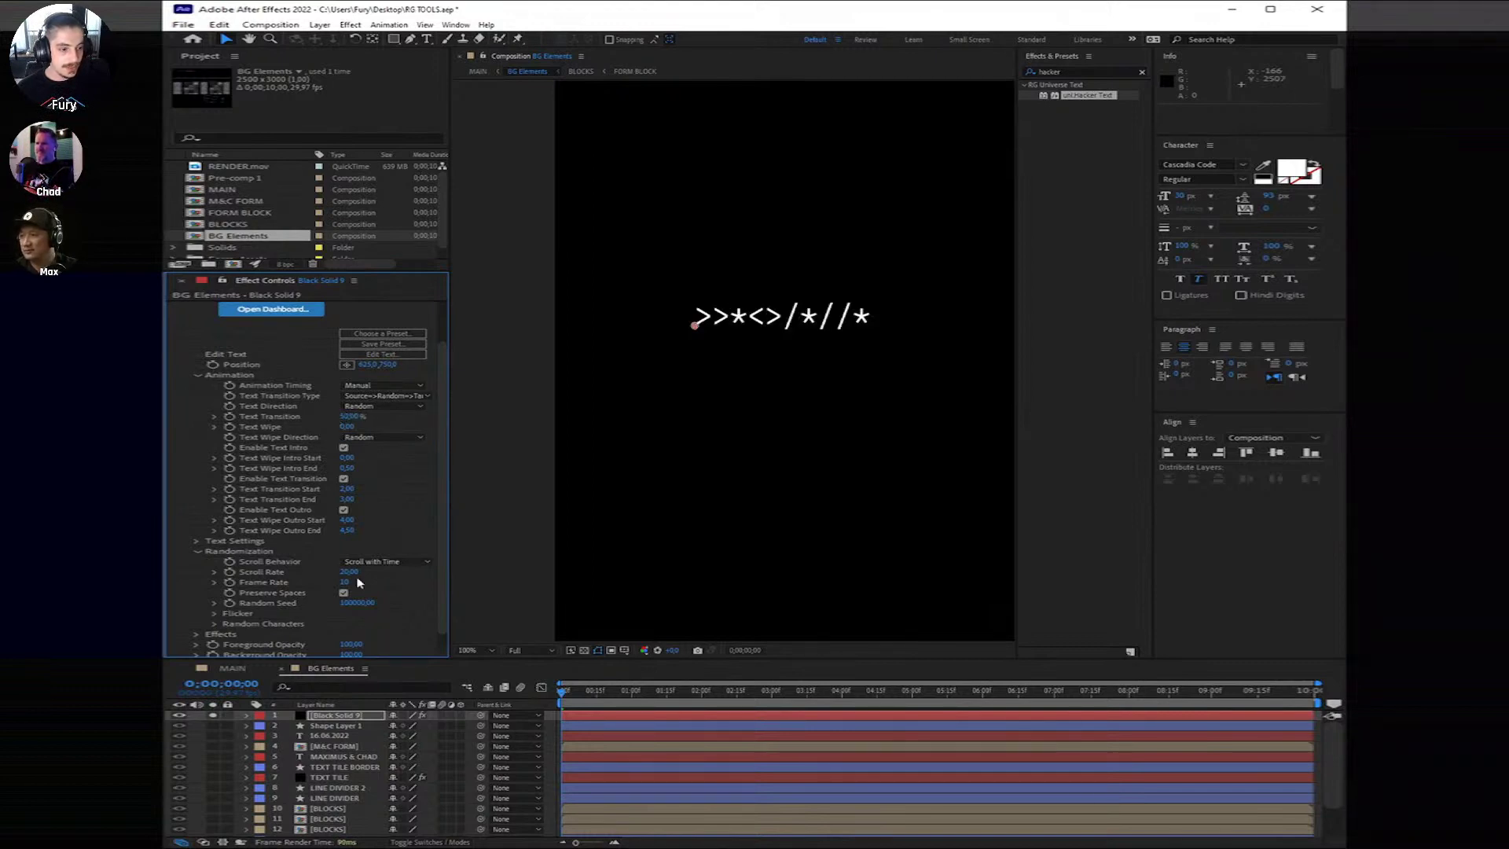
{"action": "left_click_drag", "start_coordinate": [350, 576], "coordinate": [345, 585]}
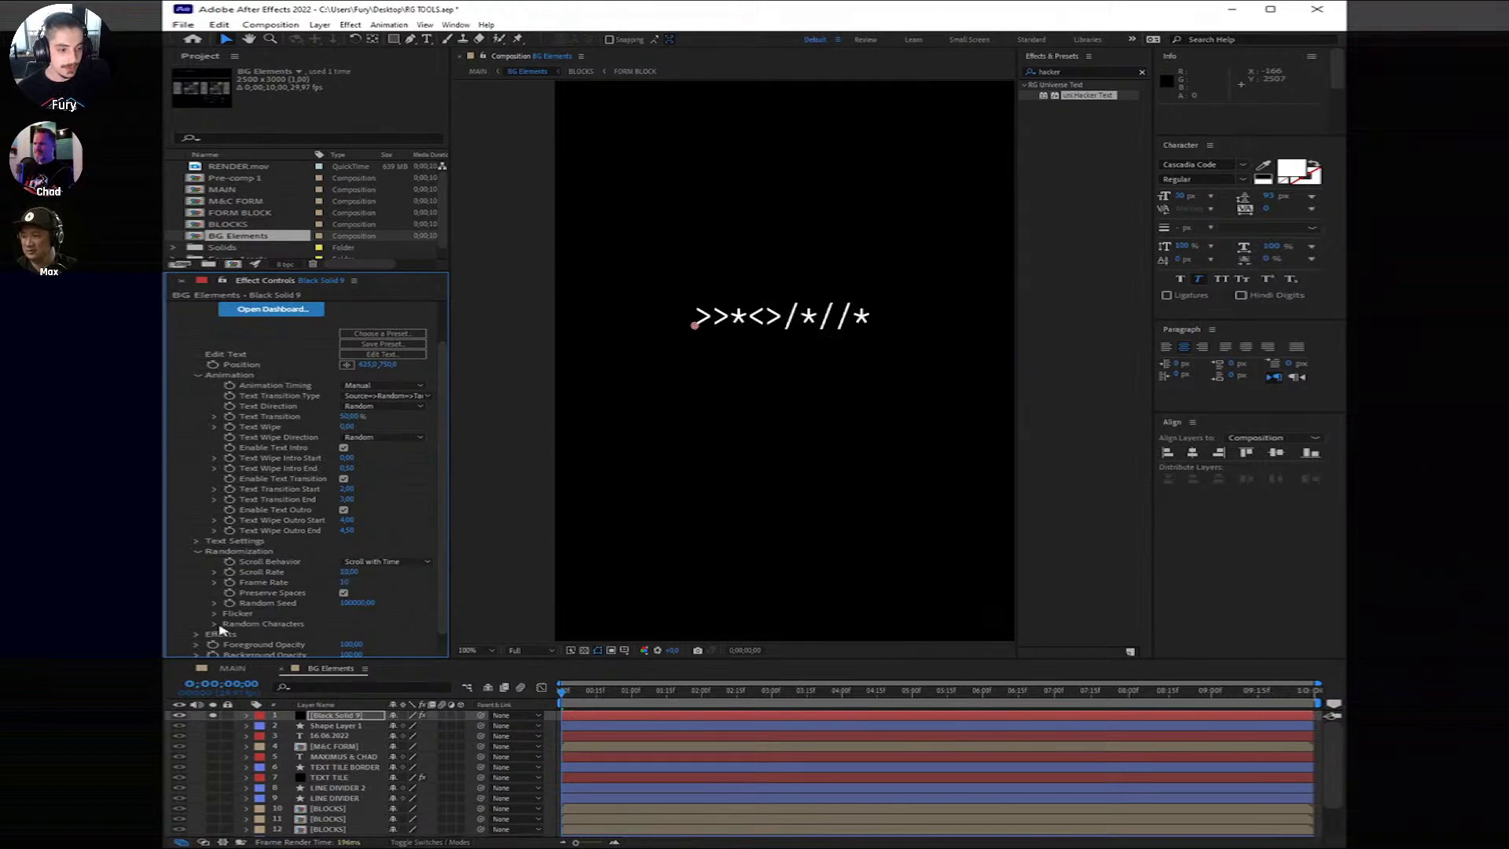
Step: Enable Flicker in the Hacker Text Randomization settings and review its options
{"action": "left_click", "coordinate": [213, 614]}
{"action": "scroll", "coordinate": [368, 592], "scroll_direction": "down", "scroll_amount": 2}
{"action": "left_click", "coordinate": [366, 581]}
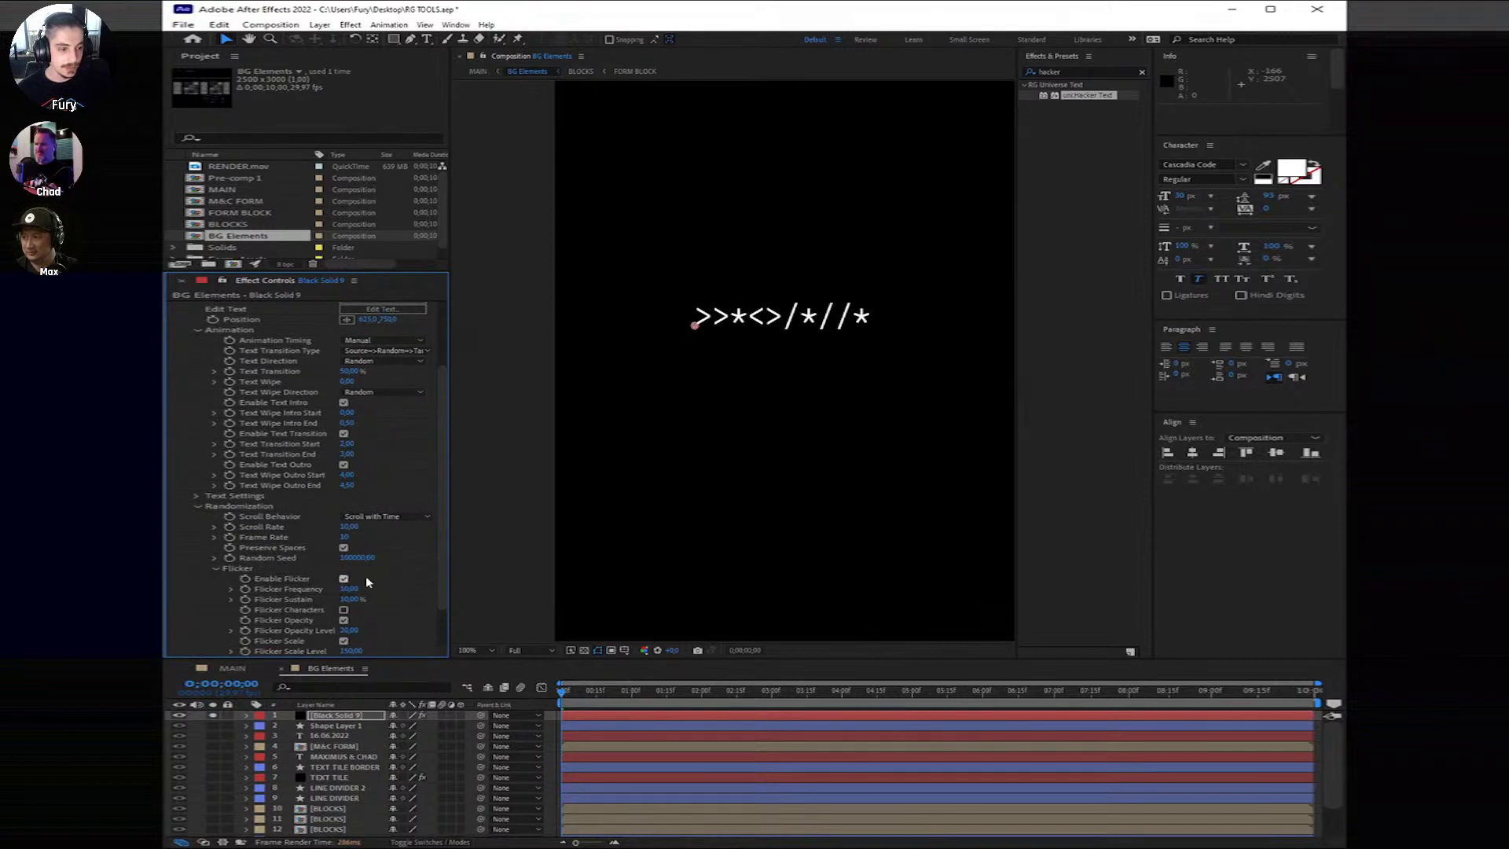
{"action": "scroll", "coordinate": [367, 581], "scroll_direction": "down", "scroll_amount": 2}
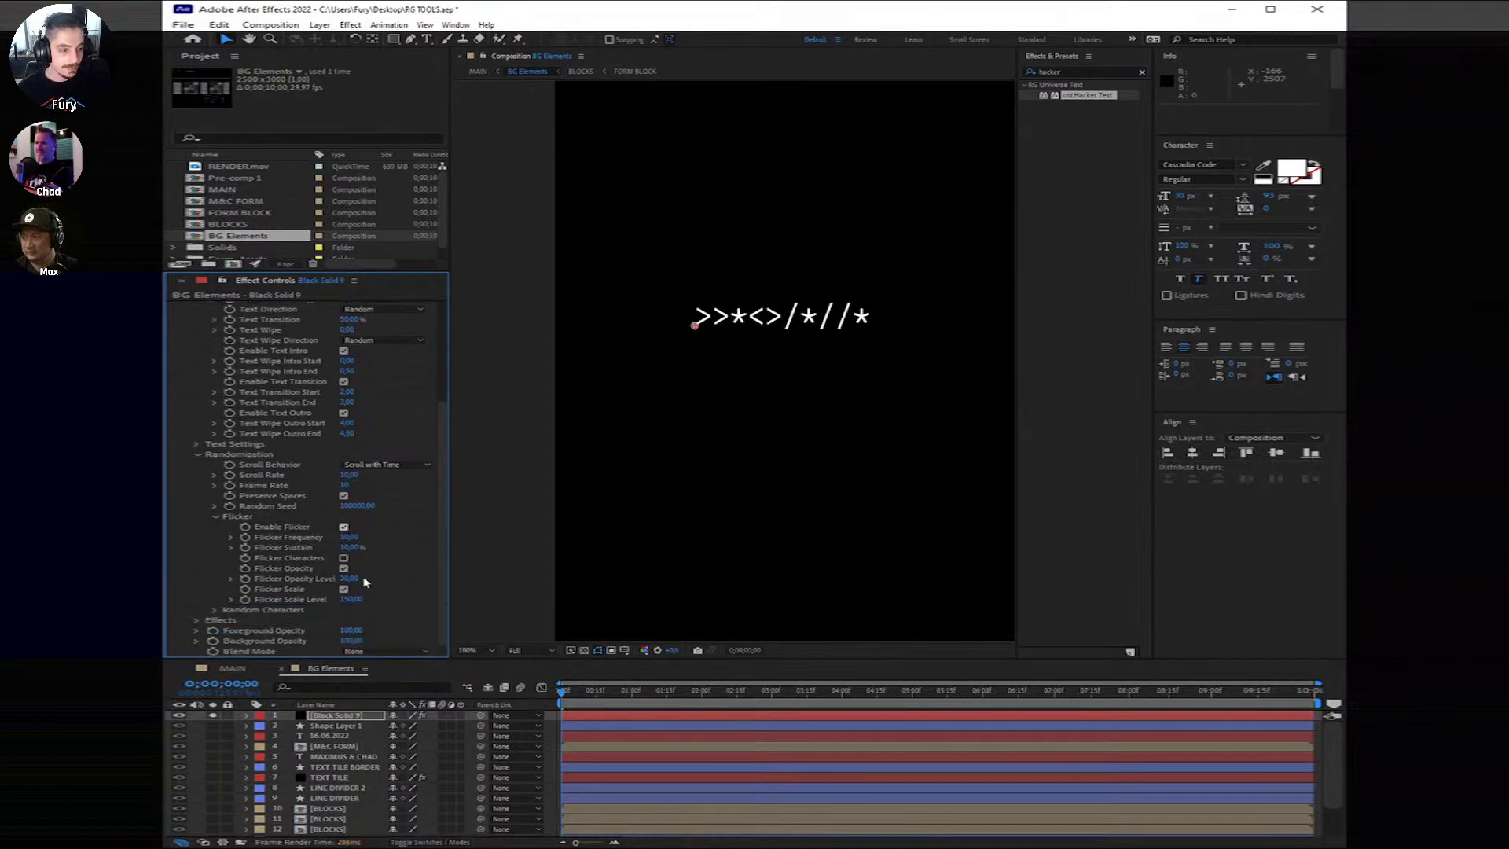
Step: Add uppercase letters, lowercase letters, numbers 0-9 and symbols to the random characters and scrub through the animation
{"action": "left_click", "coordinate": [215, 611]}
{"action": "scroll", "coordinate": [363, 576], "scroll_direction": "down", "scroll_amount": 3}
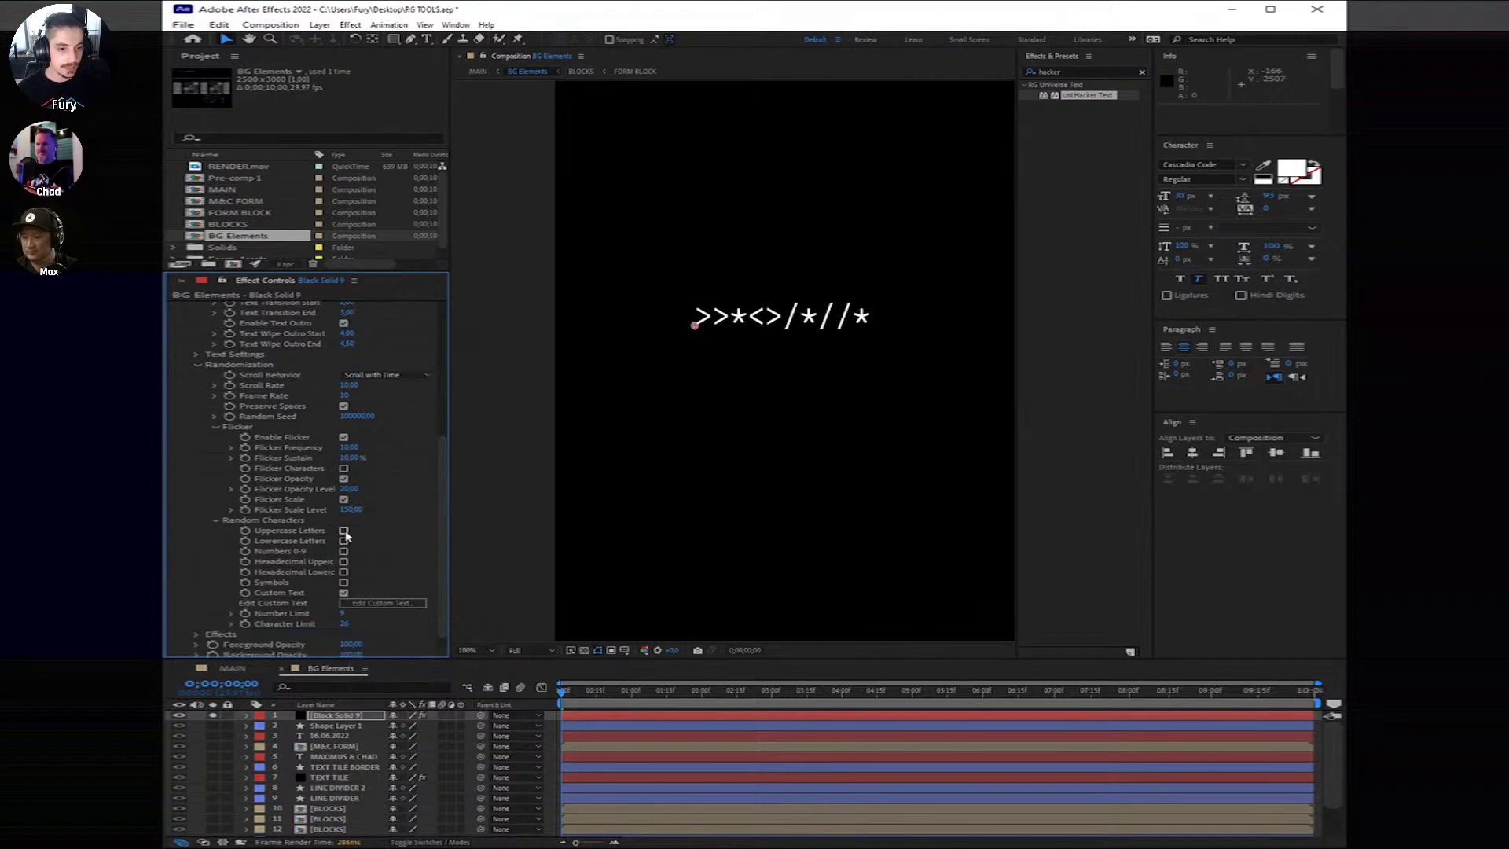
{"action": "left_click", "coordinate": [343, 531]}
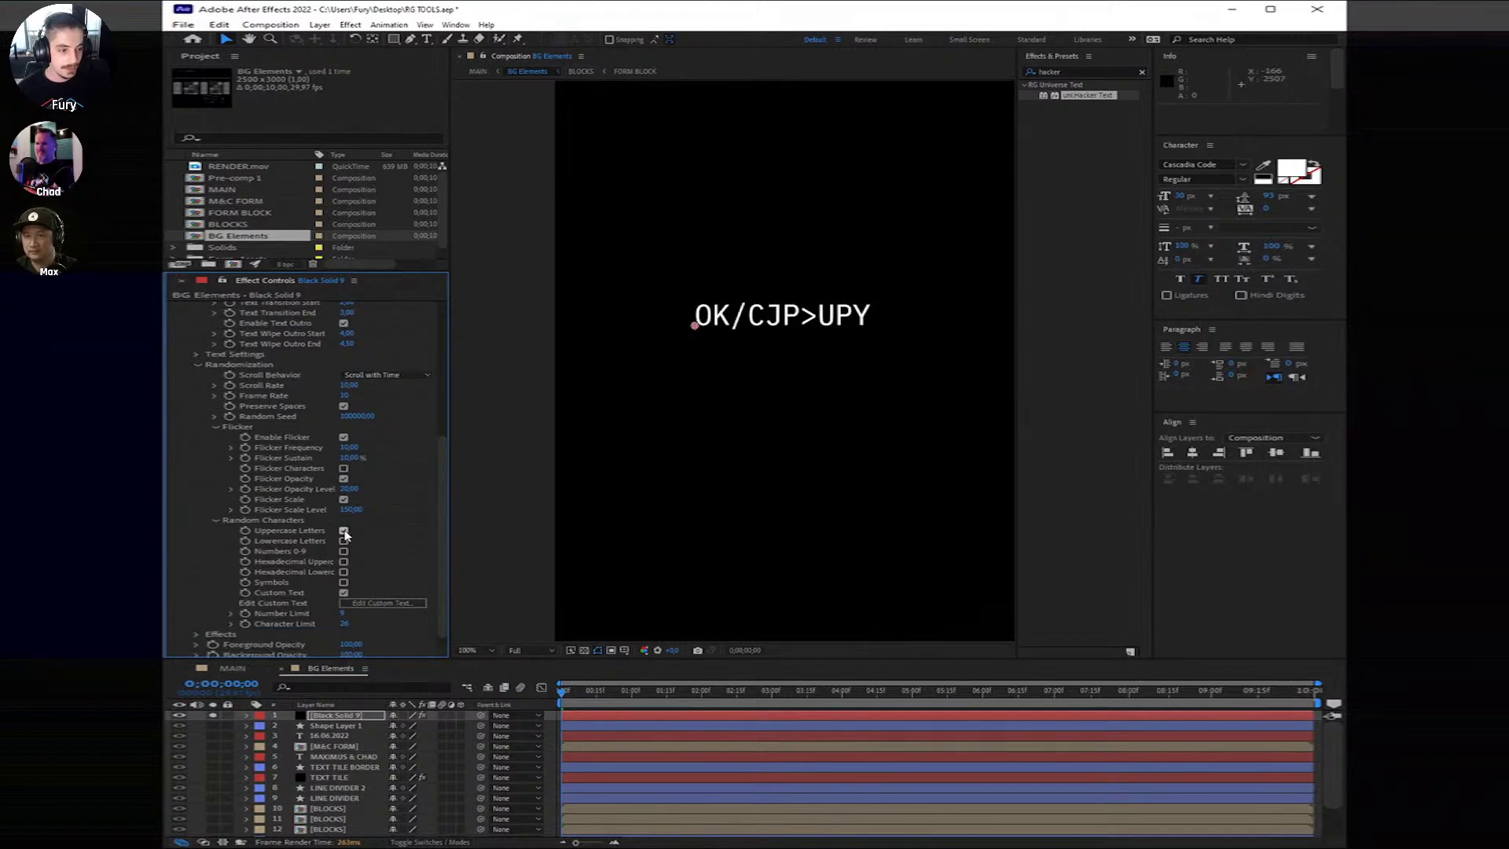
{"action": "left_click", "coordinate": [344, 542]}
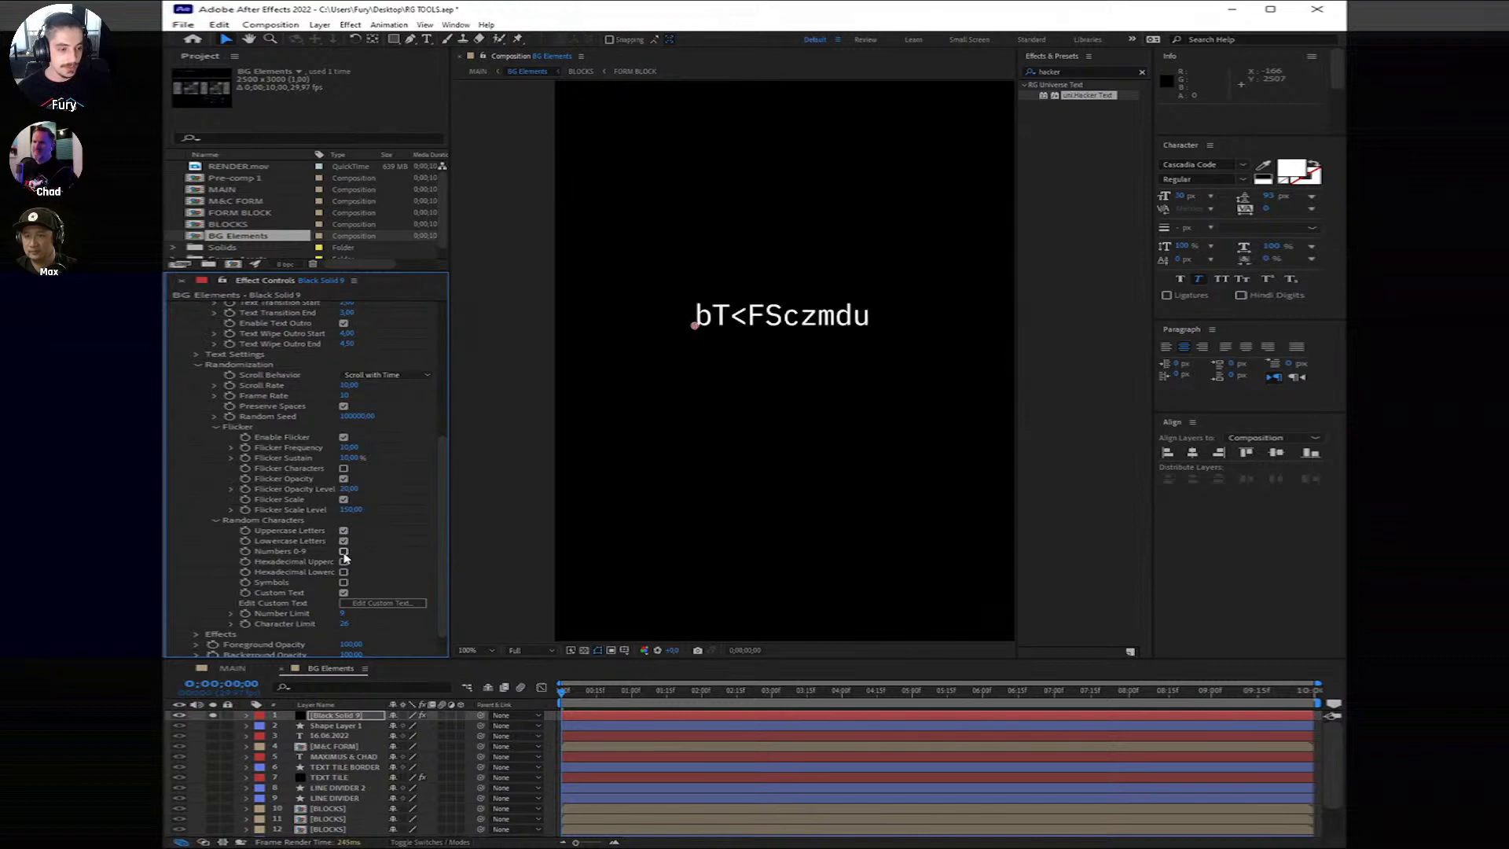
{"action": "left_click", "coordinate": [343, 551]}
{"action": "left_click", "coordinate": [343, 582]}
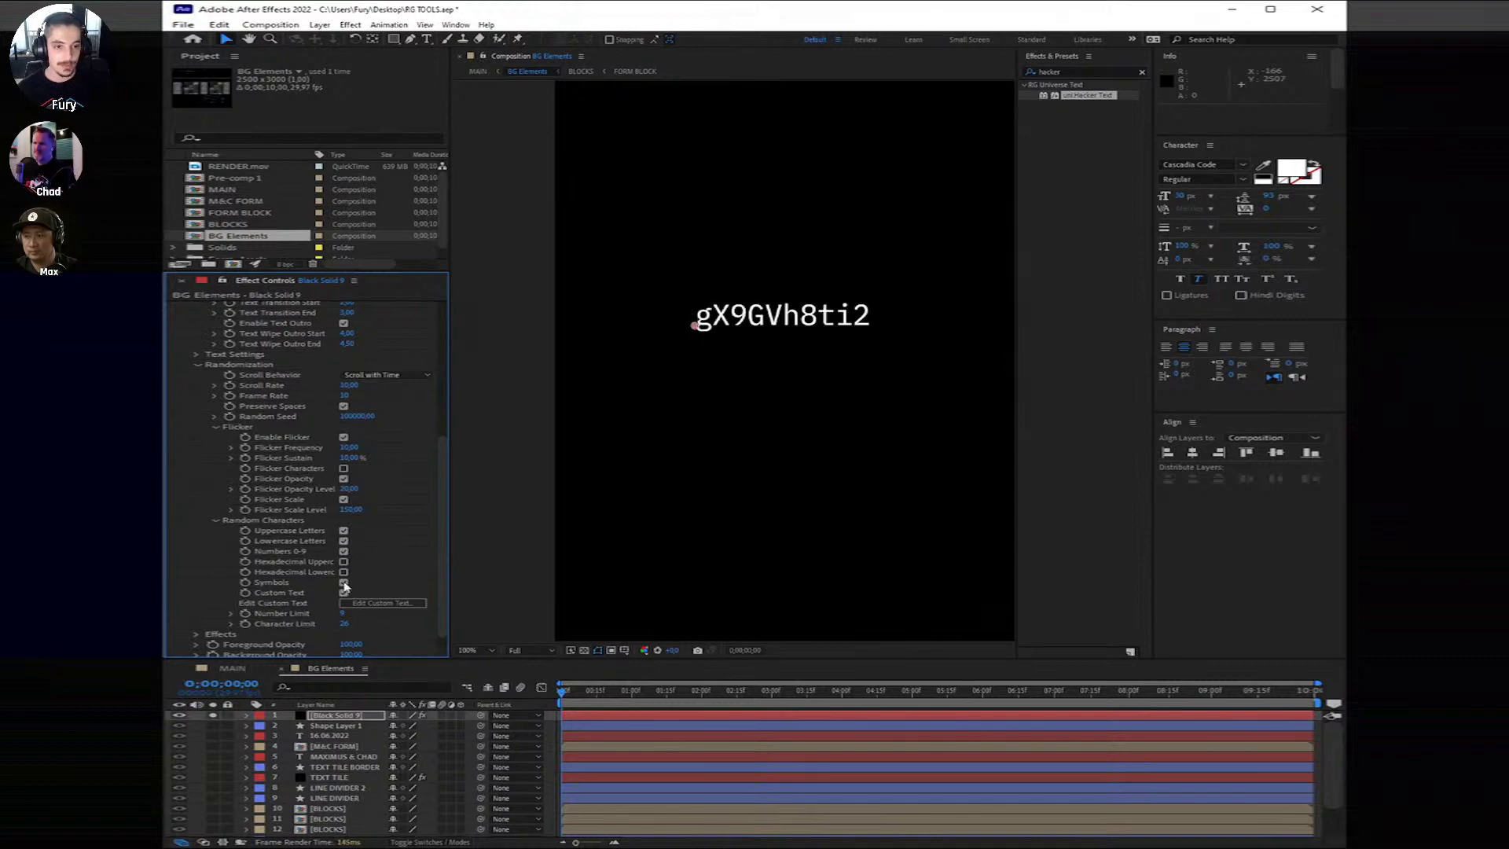
{"action": "left_click", "coordinate": [631, 690]}
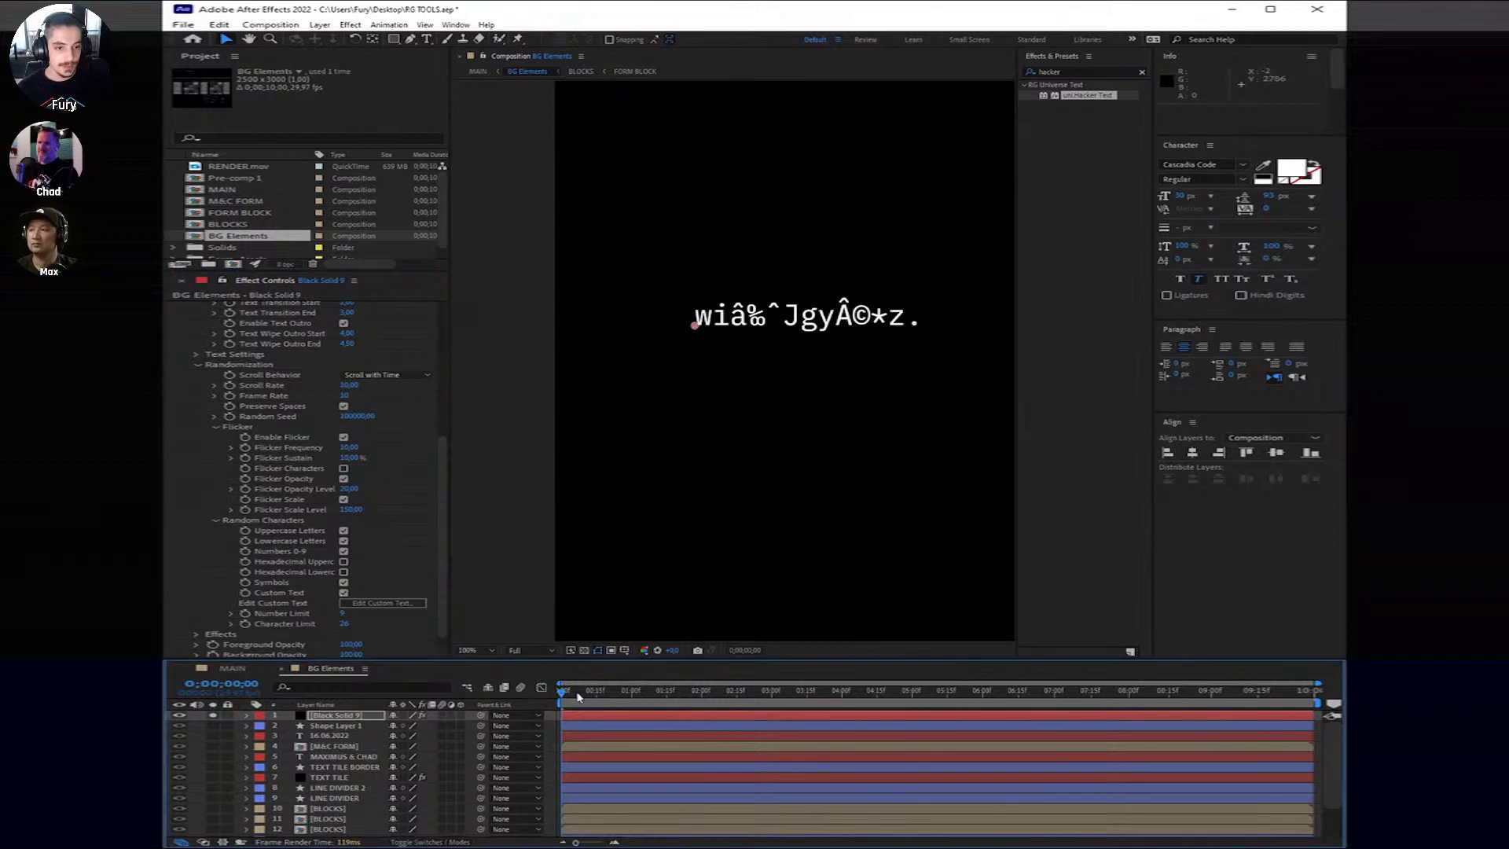
{"action": "left_click_drag", "start_coordinate": [664, 708], "coordinate": [1129, 723]}
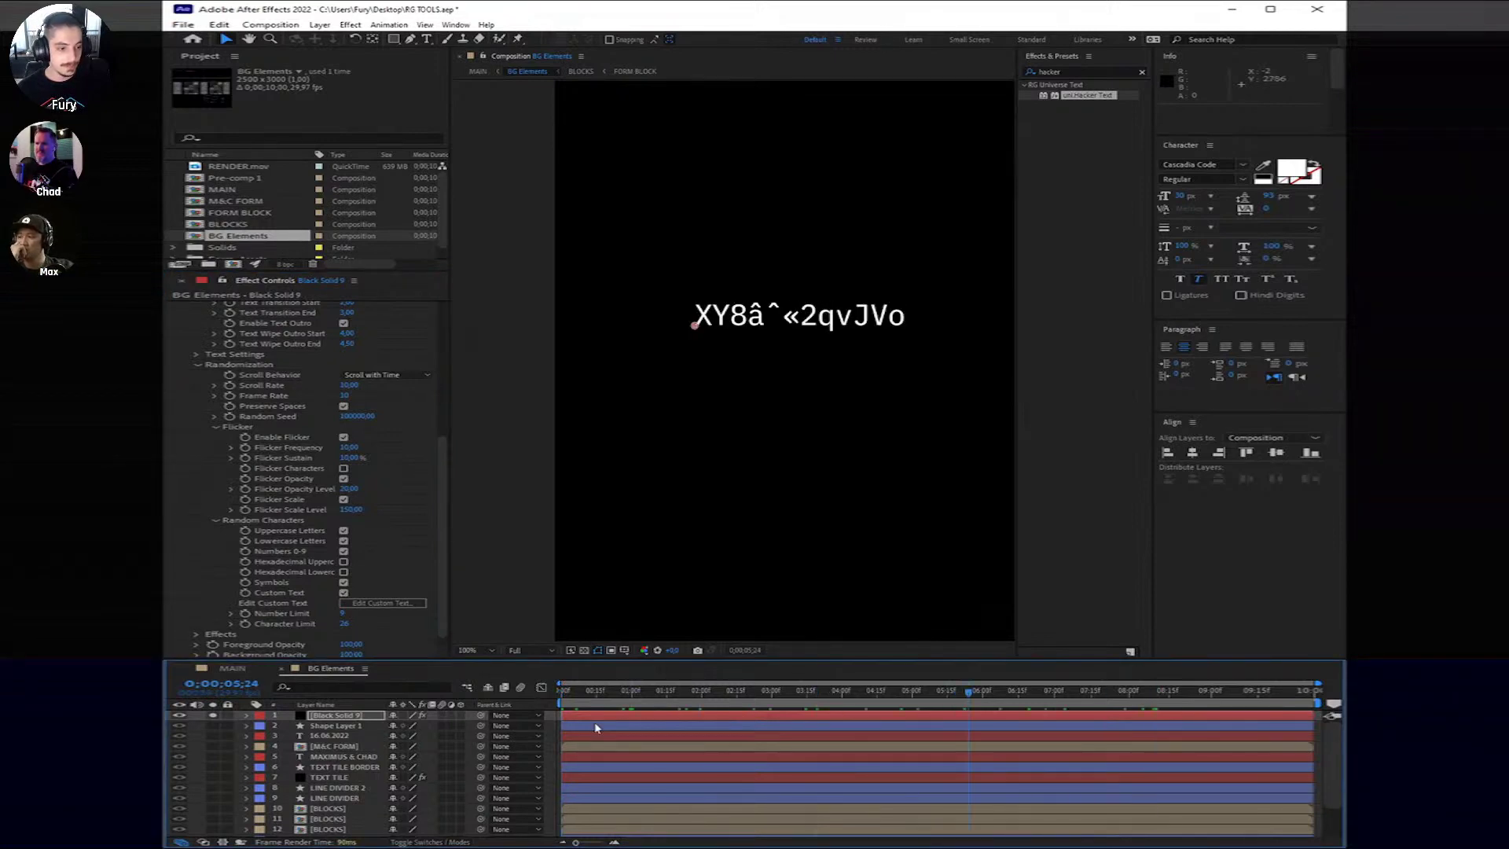
Step: Turn off uppercase letters, lowercase letters, symbols, custom text and numbers in the random characters, viewed at the first frame
{"action": "key", "text": "Home"}
{"action": "left_click", "coordinate": [344, 532]}
{"action": "left_click", "coordinate": [343, 541]}
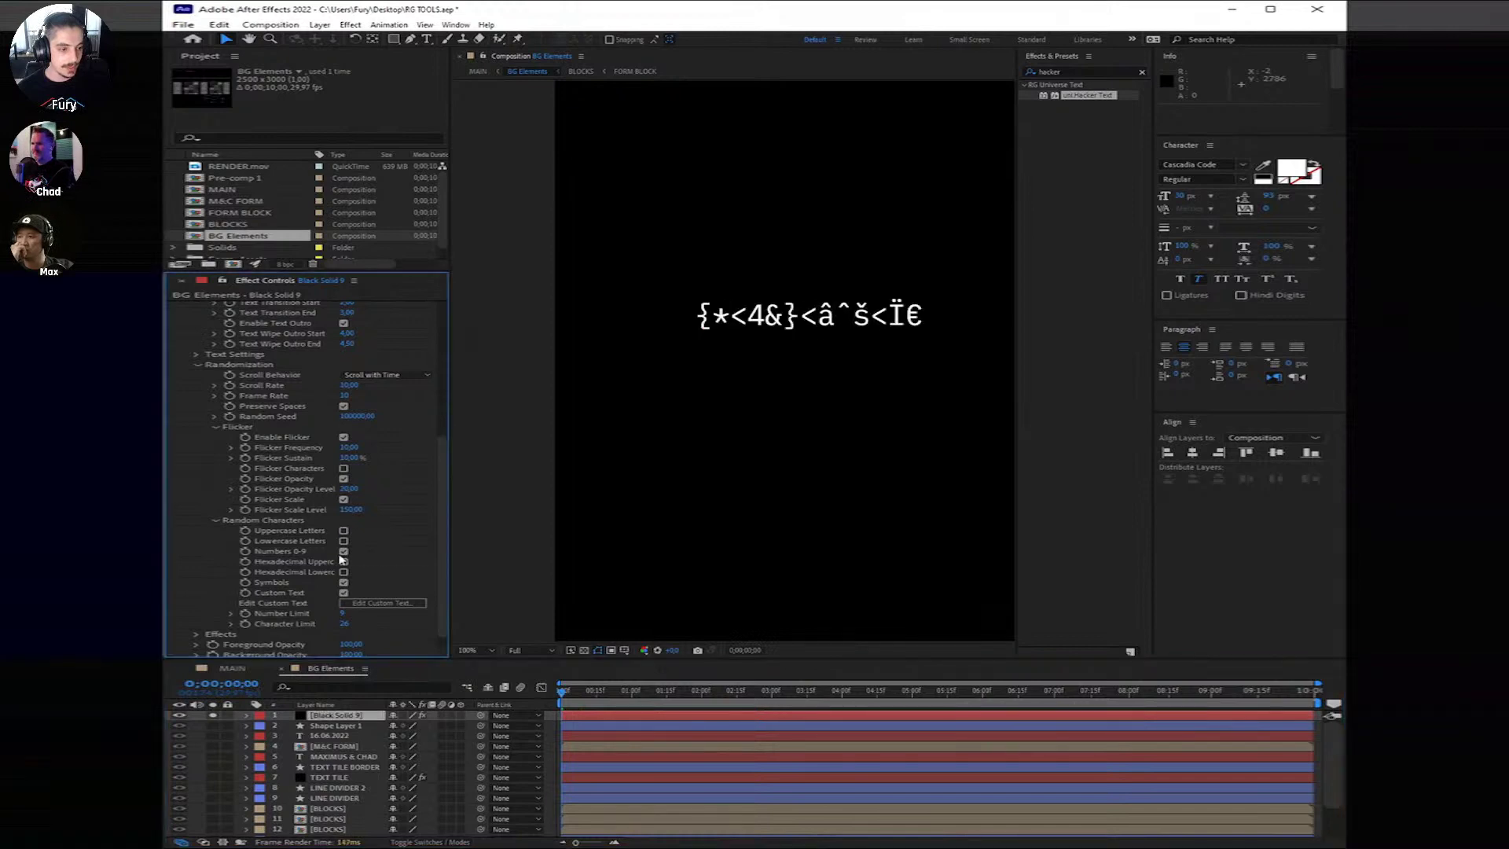
{"action": "left_click", "coordinate": [343, 582]}
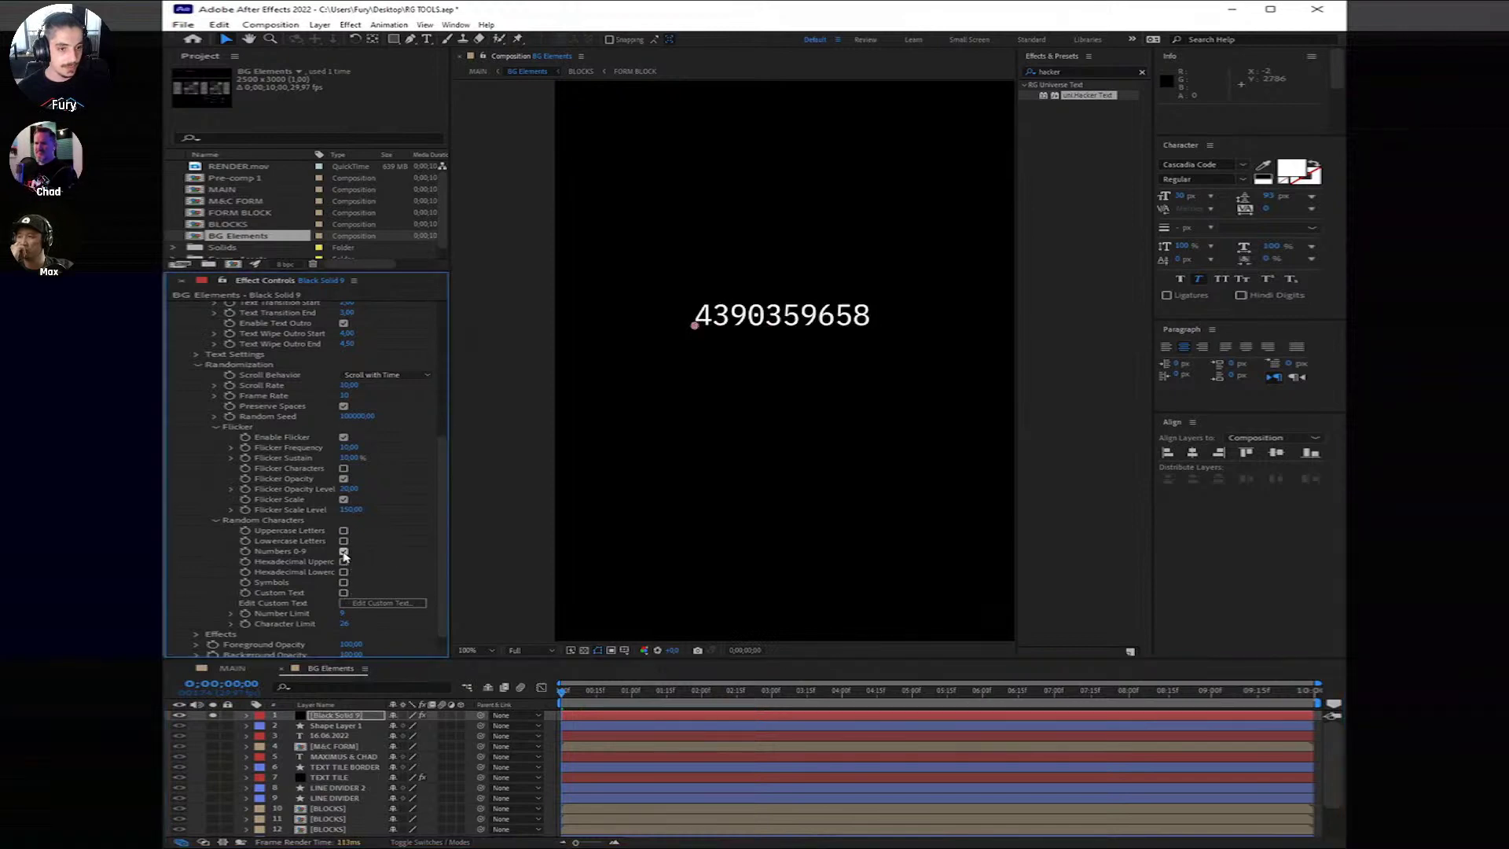
{"action": "left_click", "coordinate": [343, 552]}
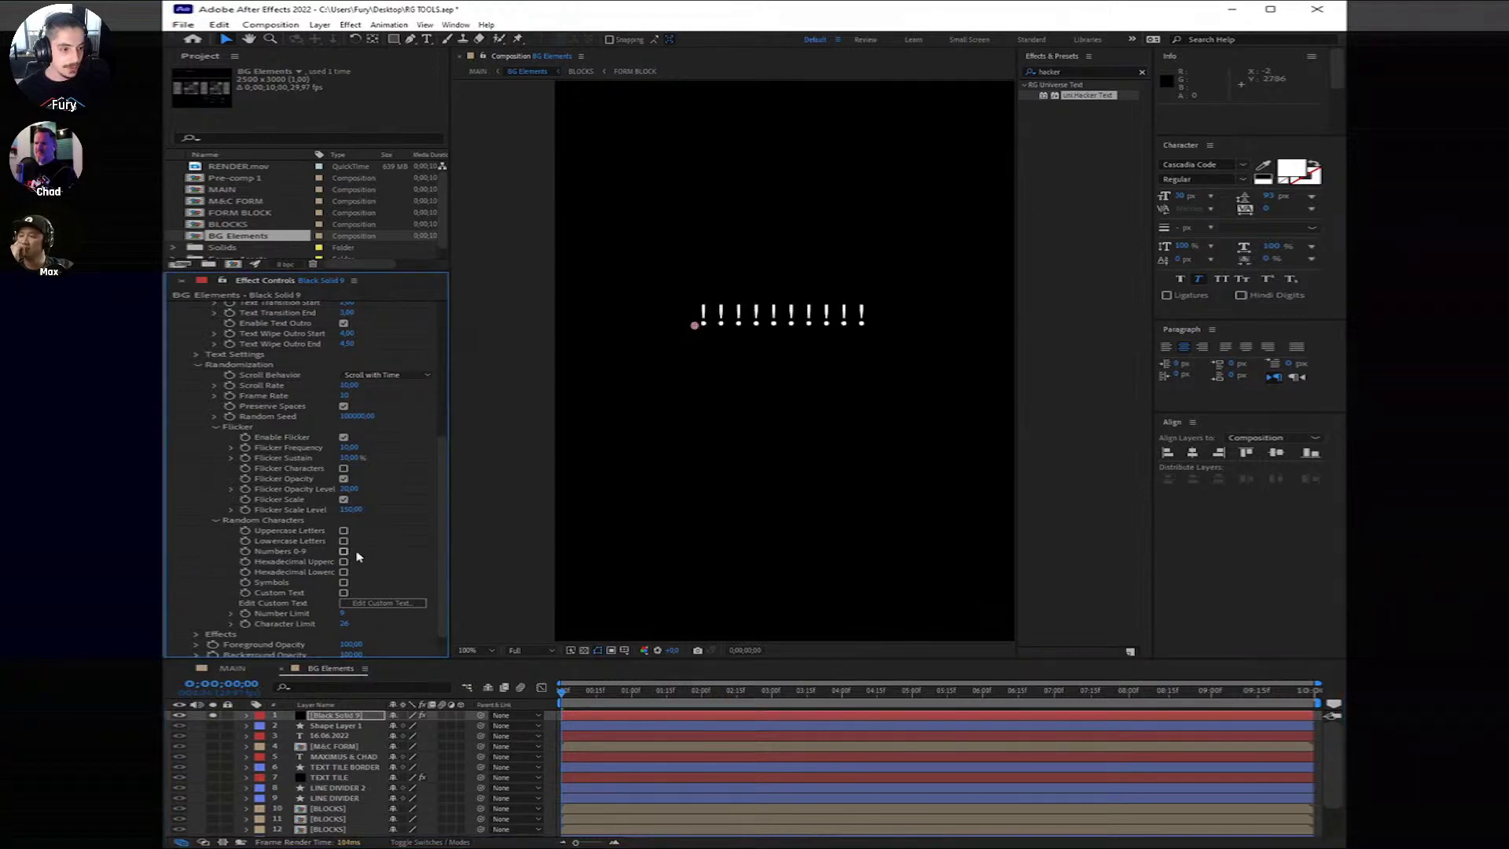
Step: Disable Flicker Scale, Flicker Opacity and Enable Flicker for the Hacker Text
{"action": "left_click", "coordinate": [344, 500]}
{"action": "left_click", "coordinate": [343, 478]}
{"action": "left_click", "coordinate": [343, 437]}
{"action": "scroll", "coordinate": [372, 492], "scroll_direction": "up", "scroll_amount": 5}
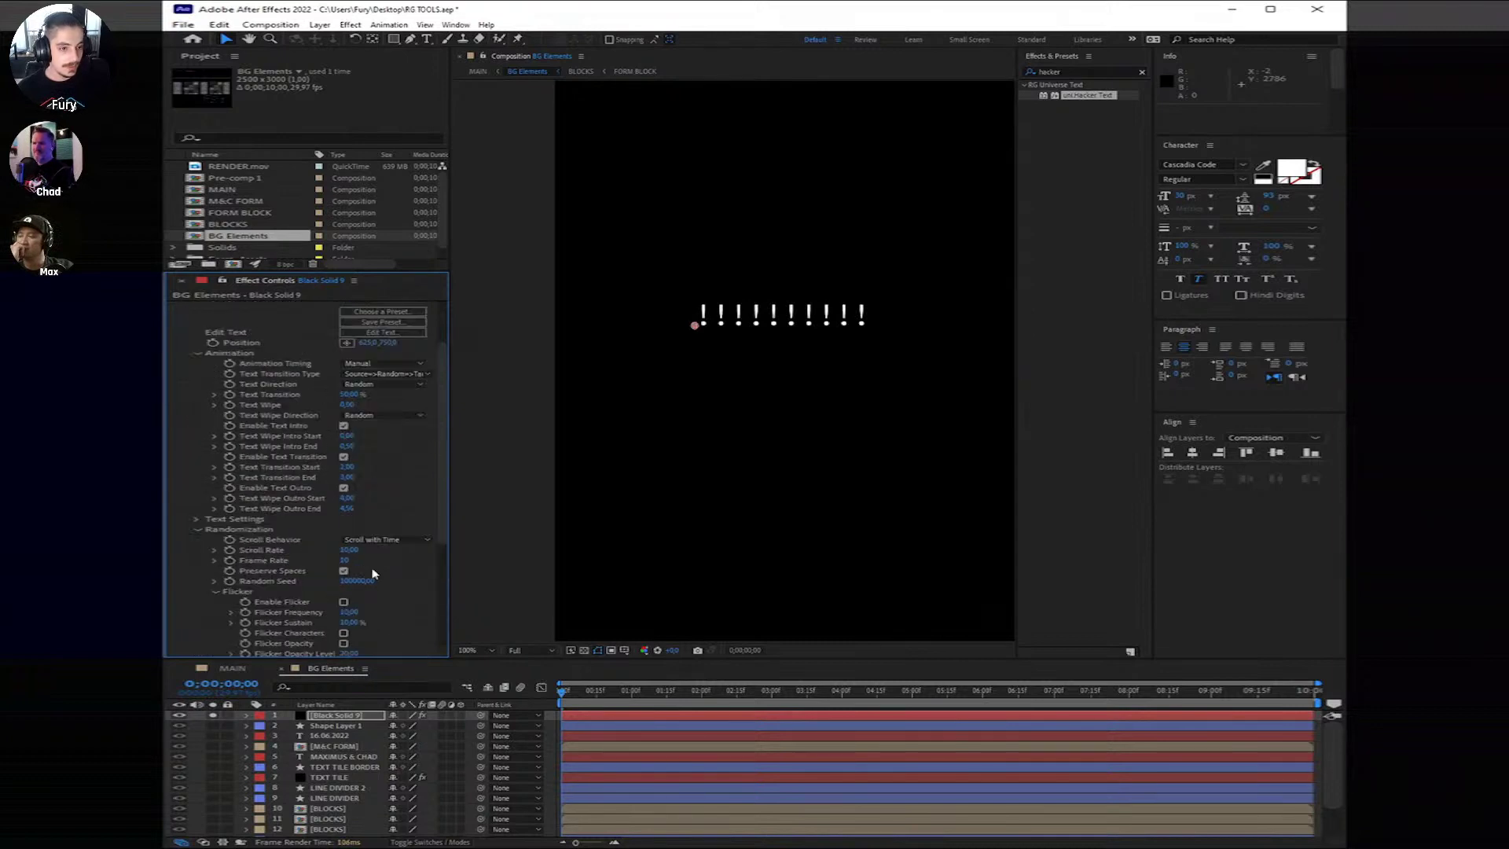
Step: Undo the random character, flicker, scroll rate and latest text transition changes, checking the animation in playback
{"action": "key", "text": "ctrl+z"}
{"action": "key", "text": "space"}
{"action": "key", "text": "space"}
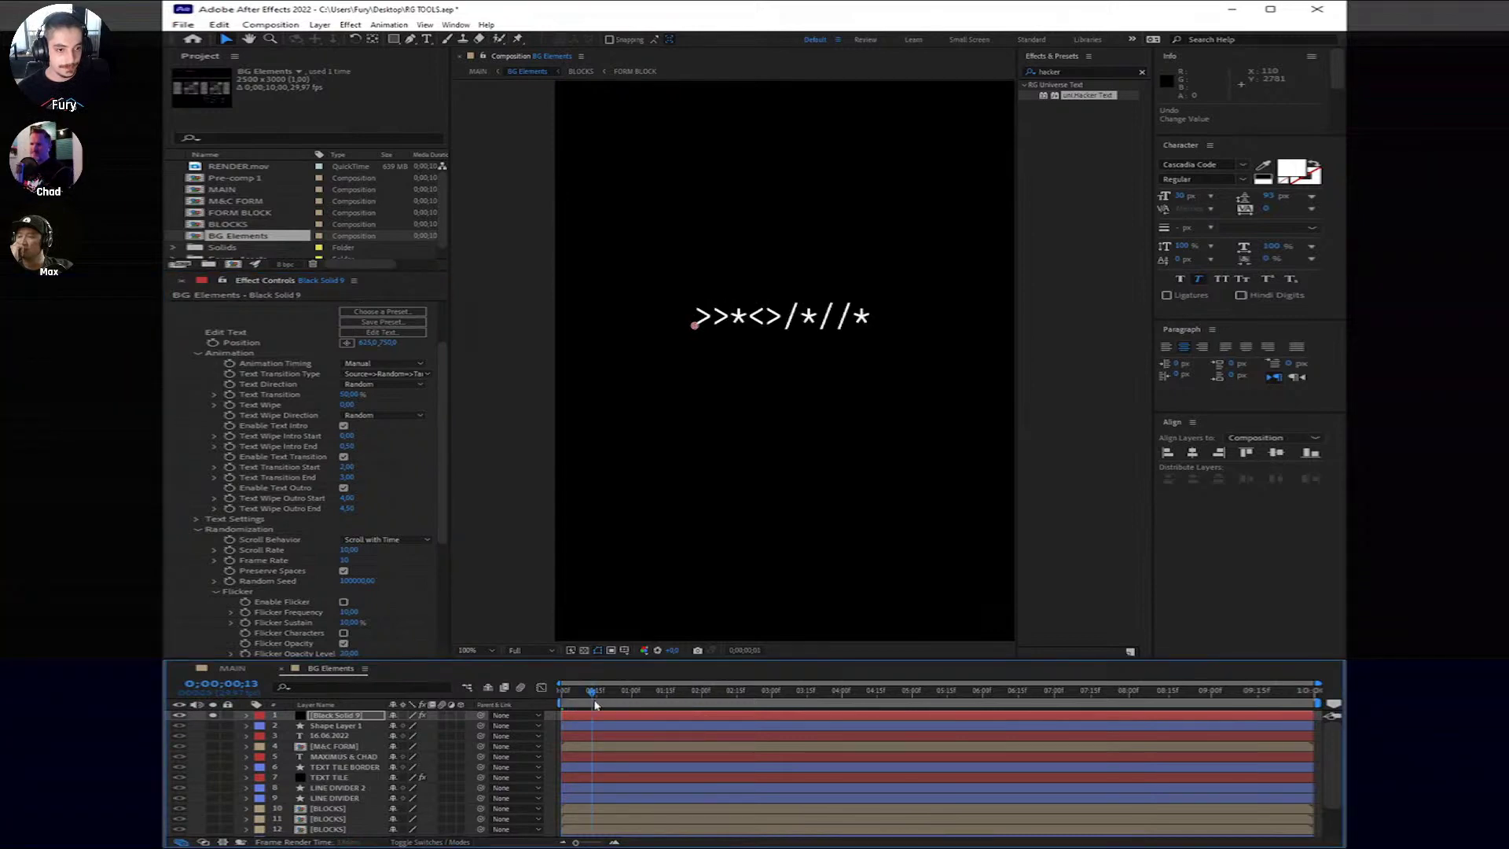
{"action": "left_click_drag", "start_coordinate": [562, 693], "coordinate": [795, 720]}
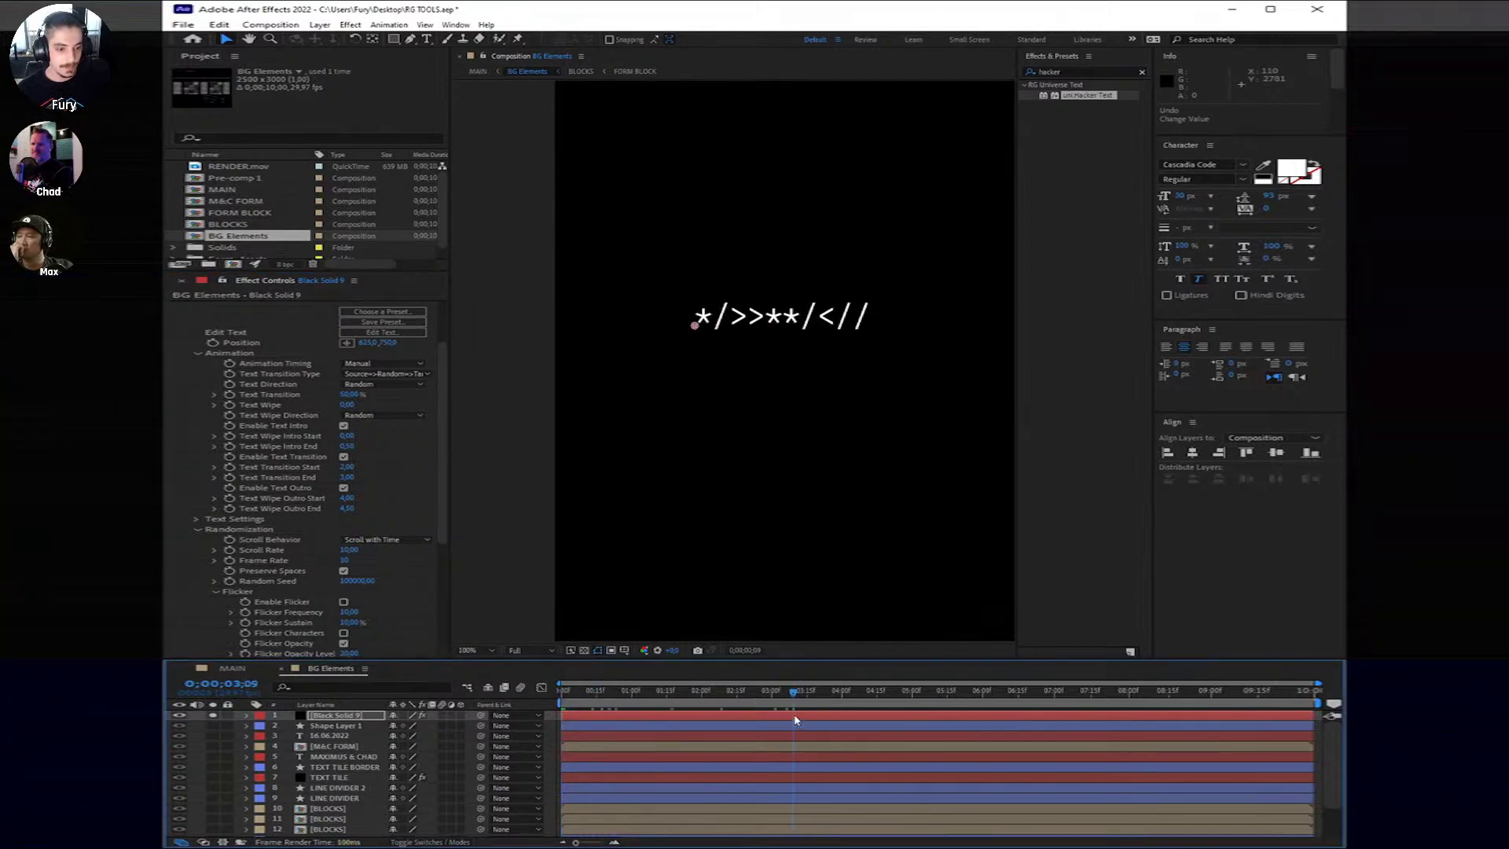
{"action": "key", "text": "Home"}
{"action": "key", "text": "space"}
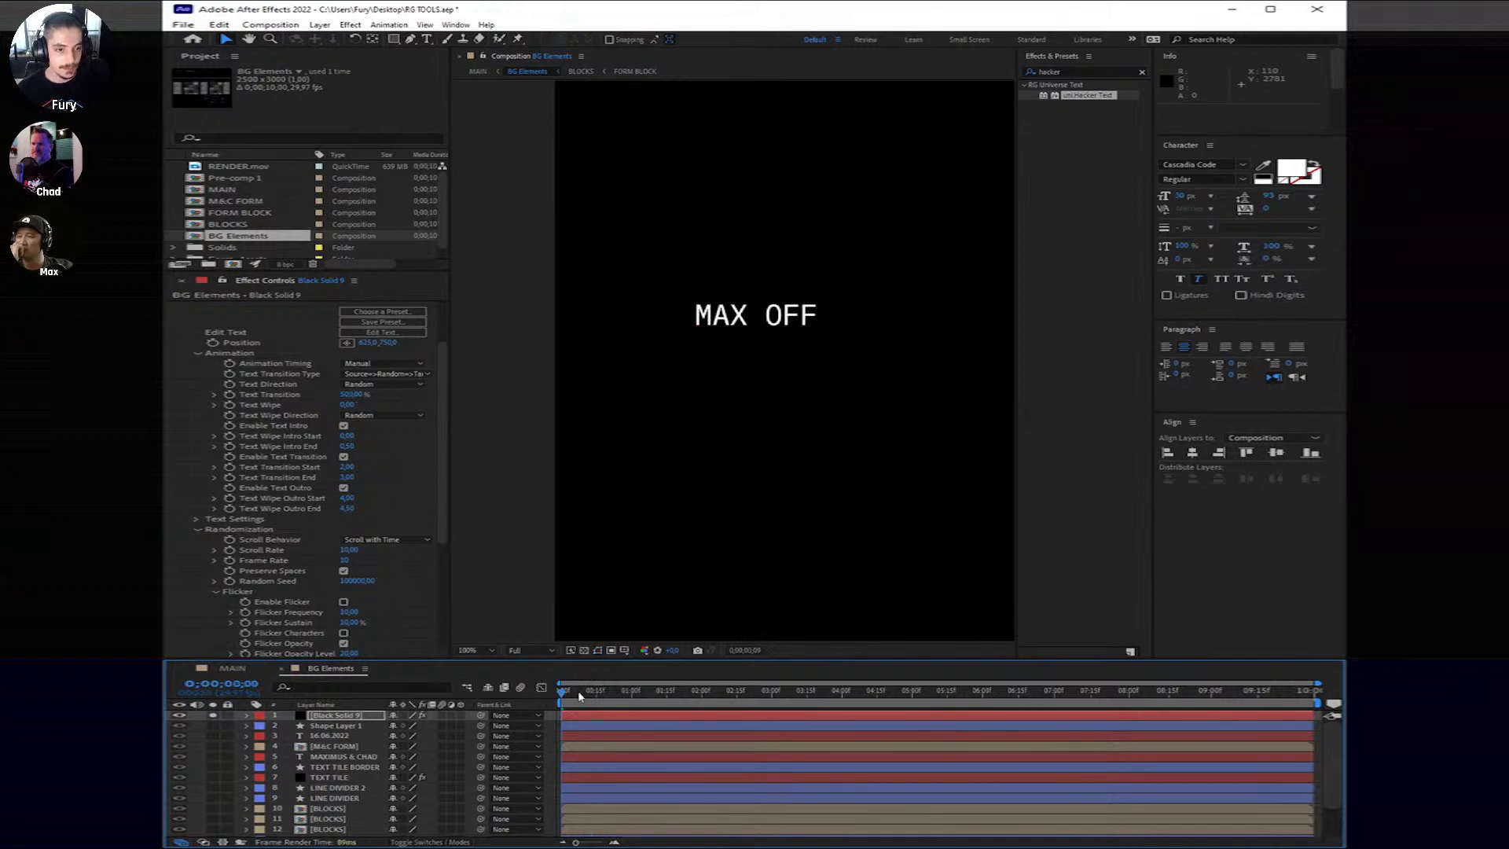
{"action": "key", "text": "space"}
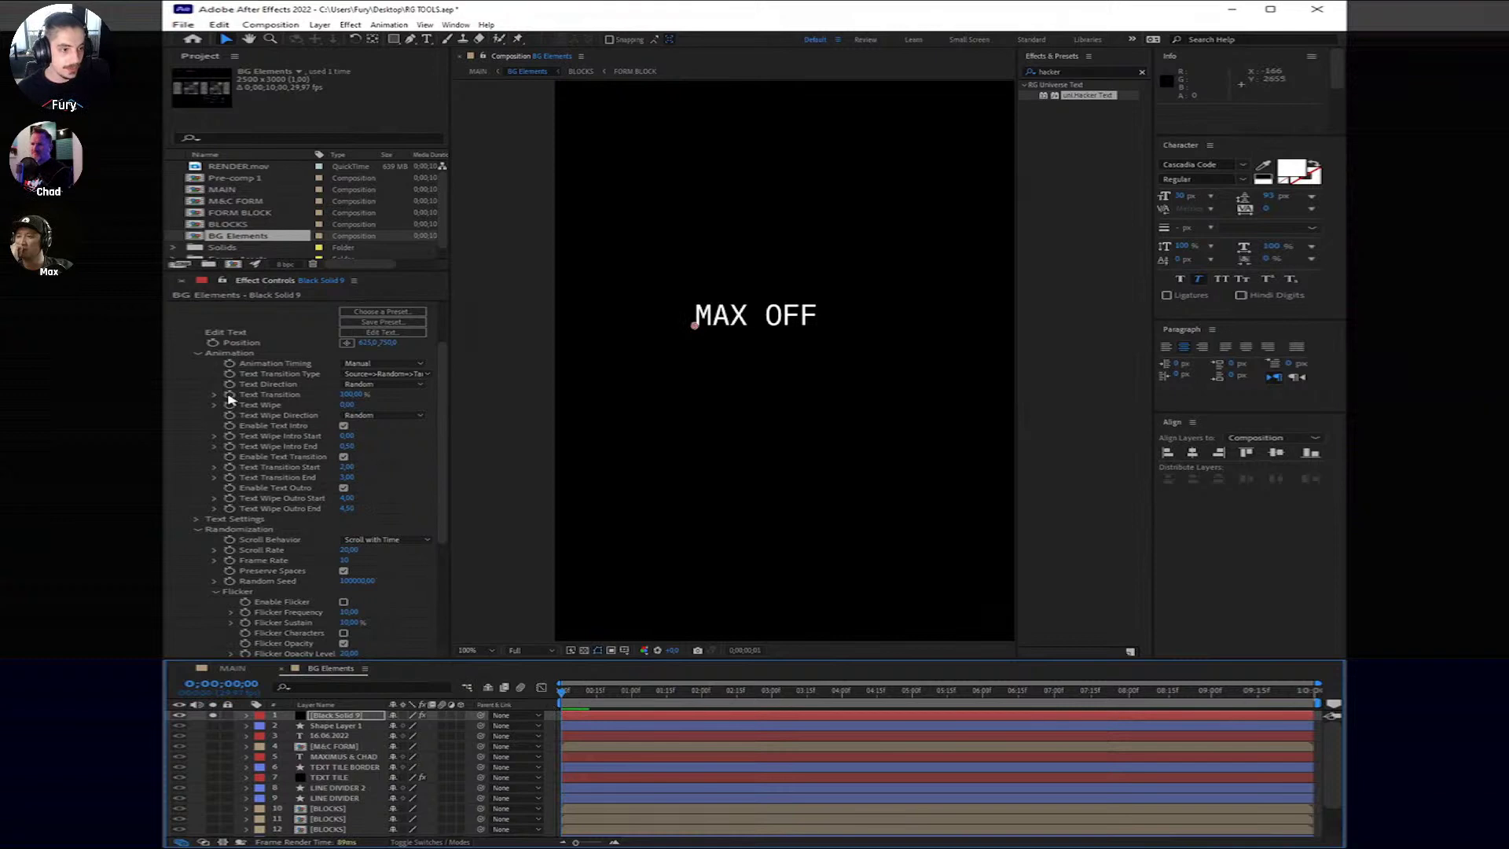
Step: Keyframe the Hacker Text Text Transition from 0% at the start to 100% at 5 seconds
{"action": "left_click", "coordinate": [345, 394]}
{"action": "type", "text": "0"}
{"action": "key", "text": "Return"}
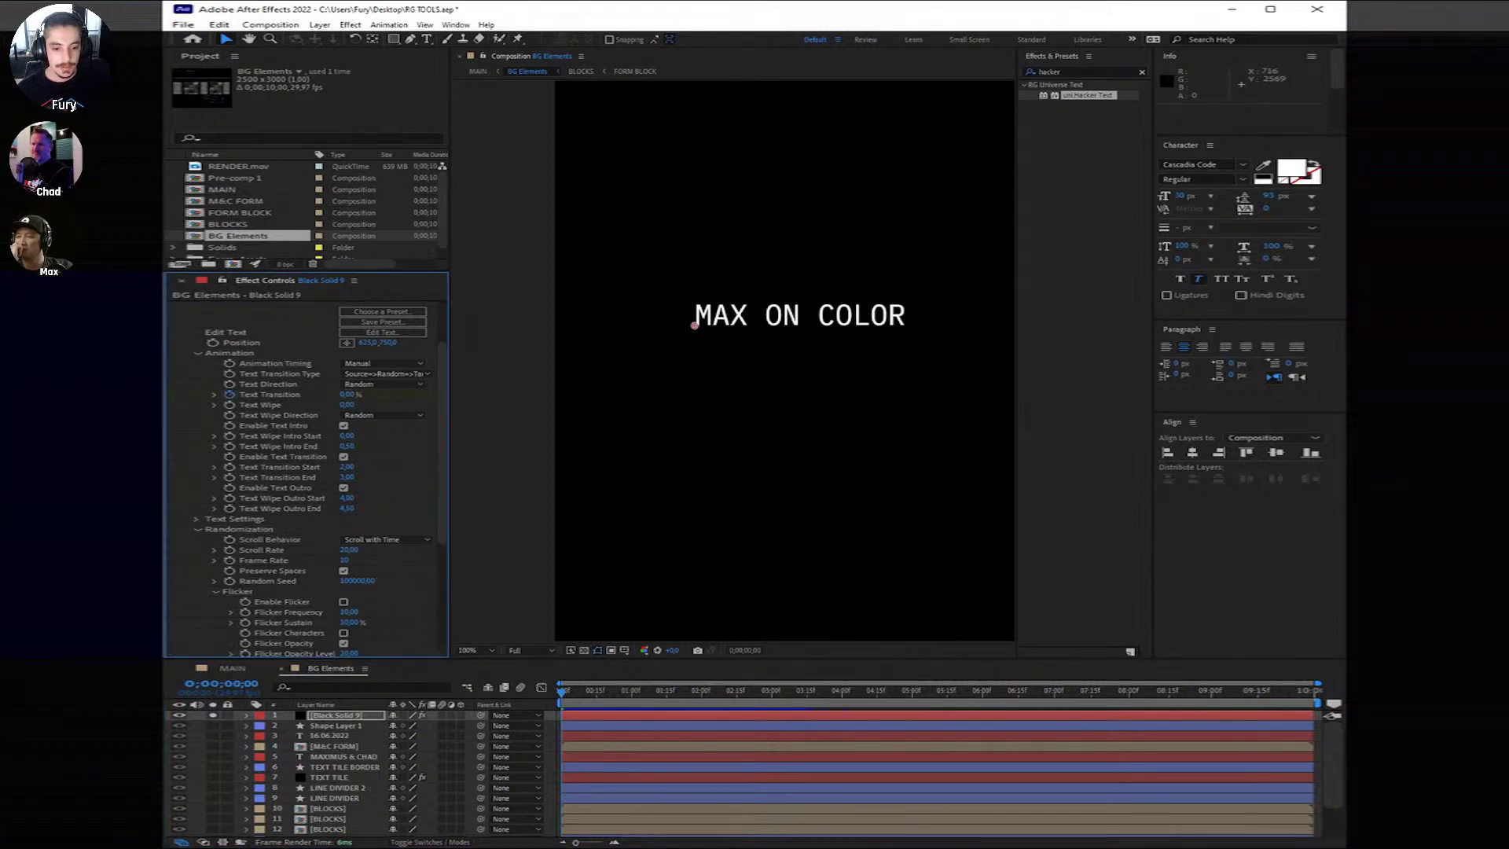
{"action": "left_click", "coordinate": [911, 691]}
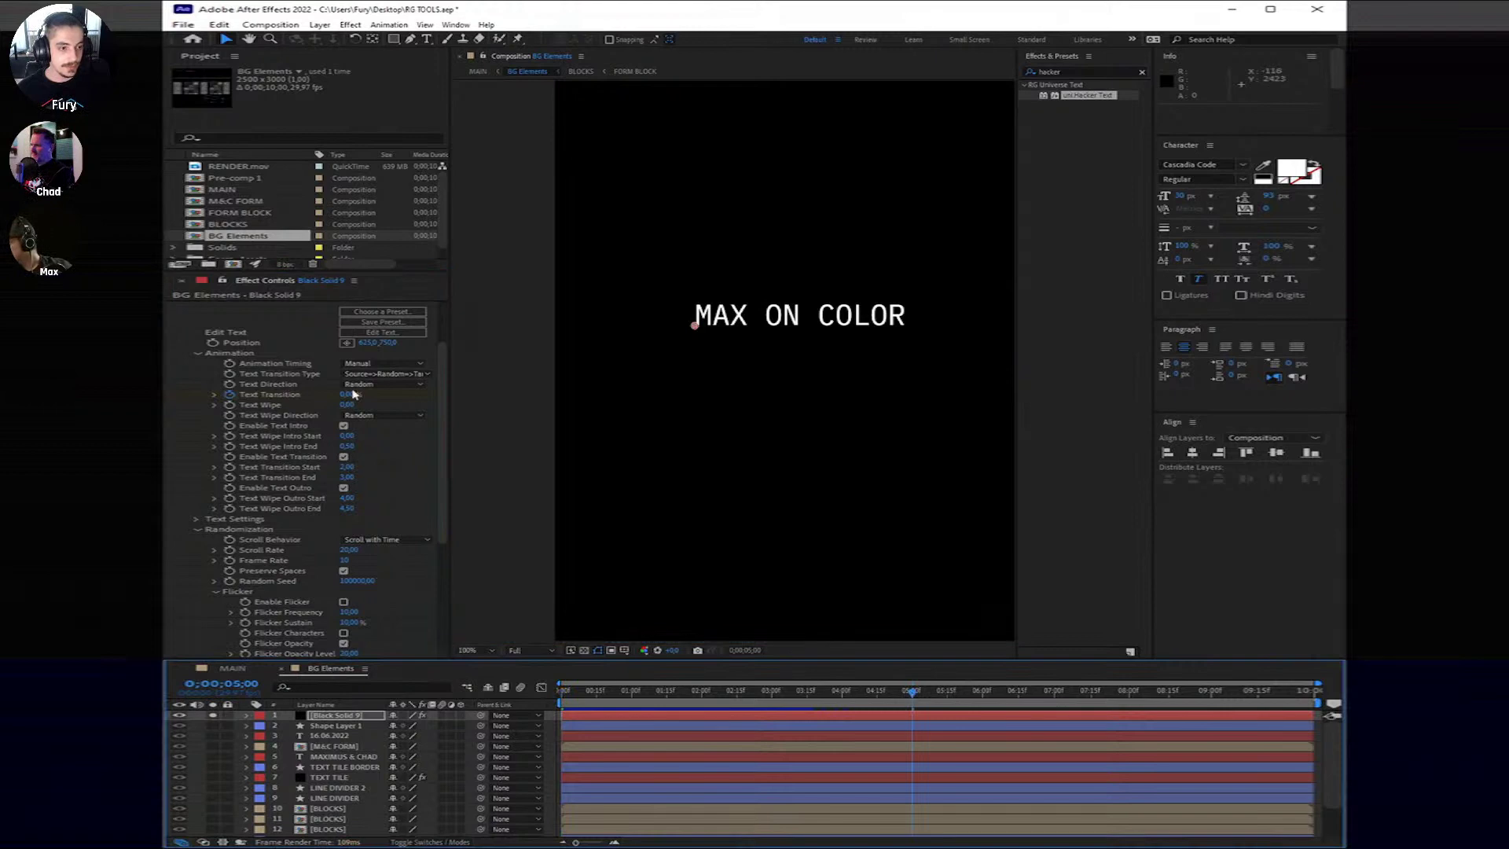
{"action": "left_click_drag", "start_coordinate": [353, 394], "coordinate": [607, 424]}
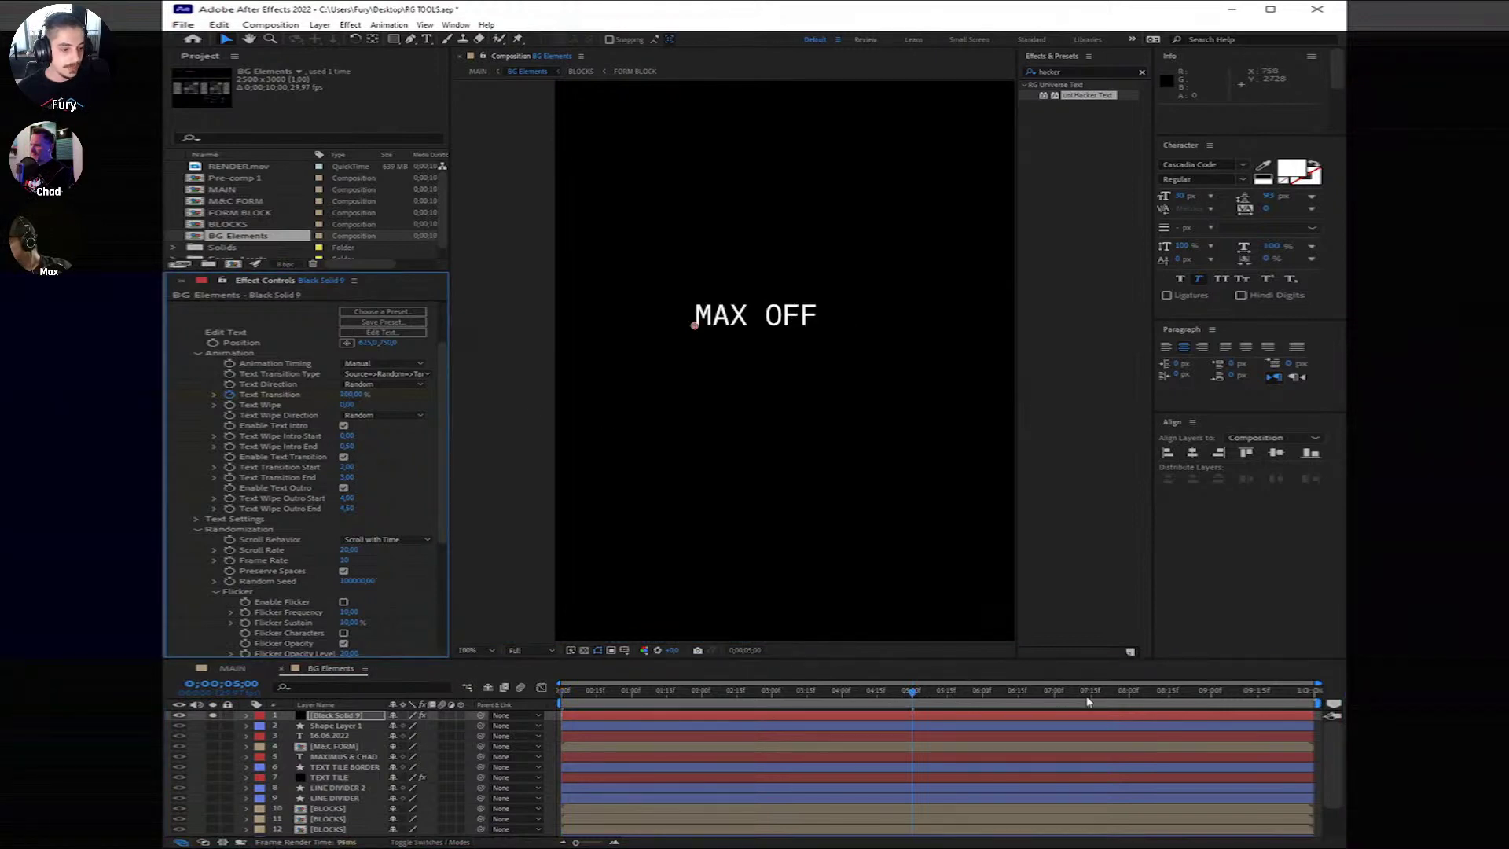
Step: Unsolo the Hacker Text layer and move its text beneath the horizontal dashed dividers, just left of the vertical dashed divider
{"action": "left_click", "coordinate": [223, 712]}
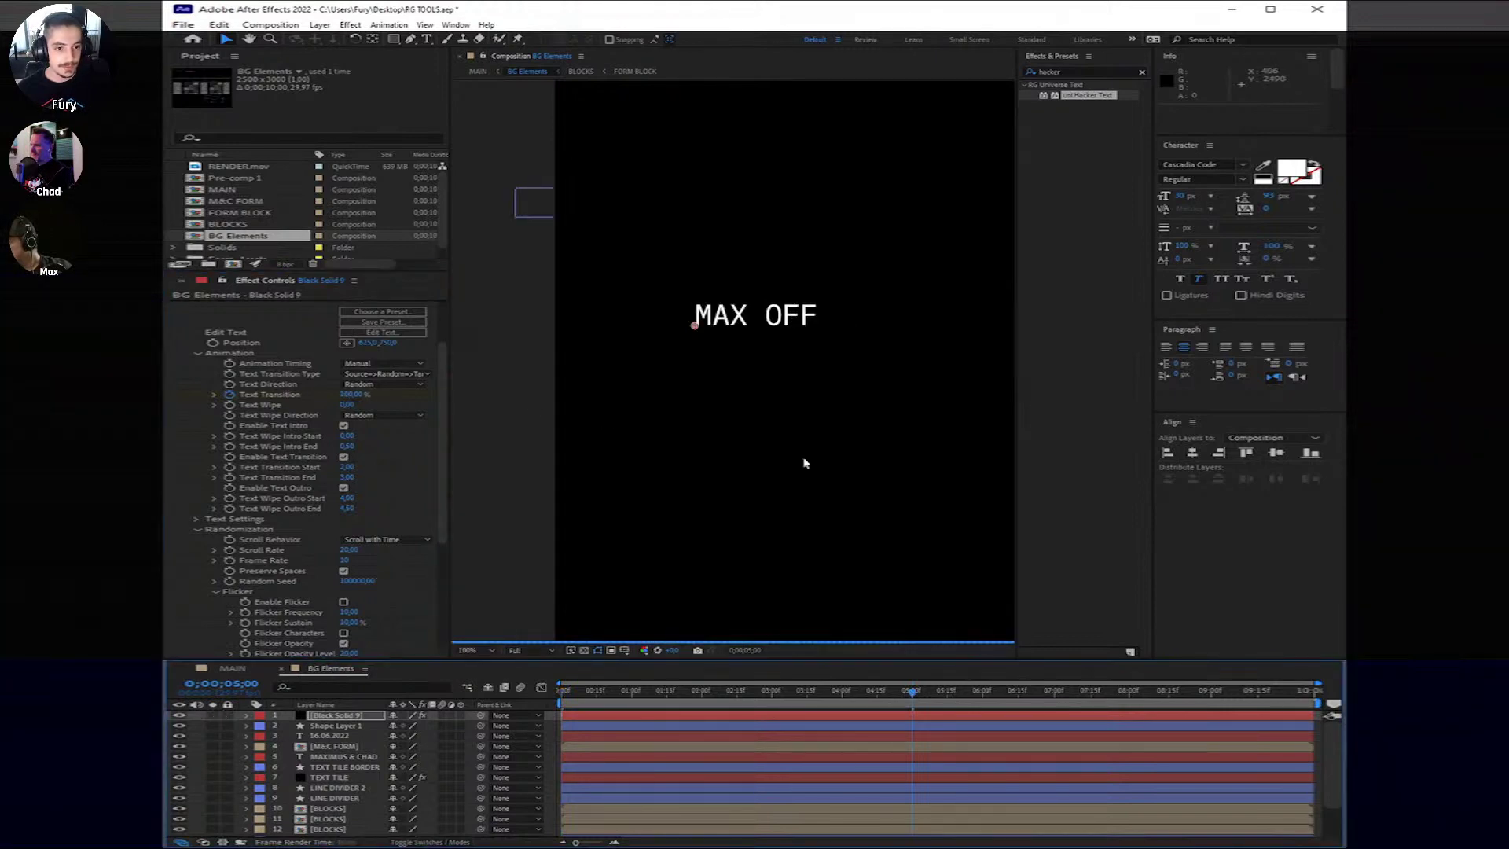
{"action": "scroll", "coordinate": [841, 448], "scroll_direction": "down", "scroll_amount": 4}
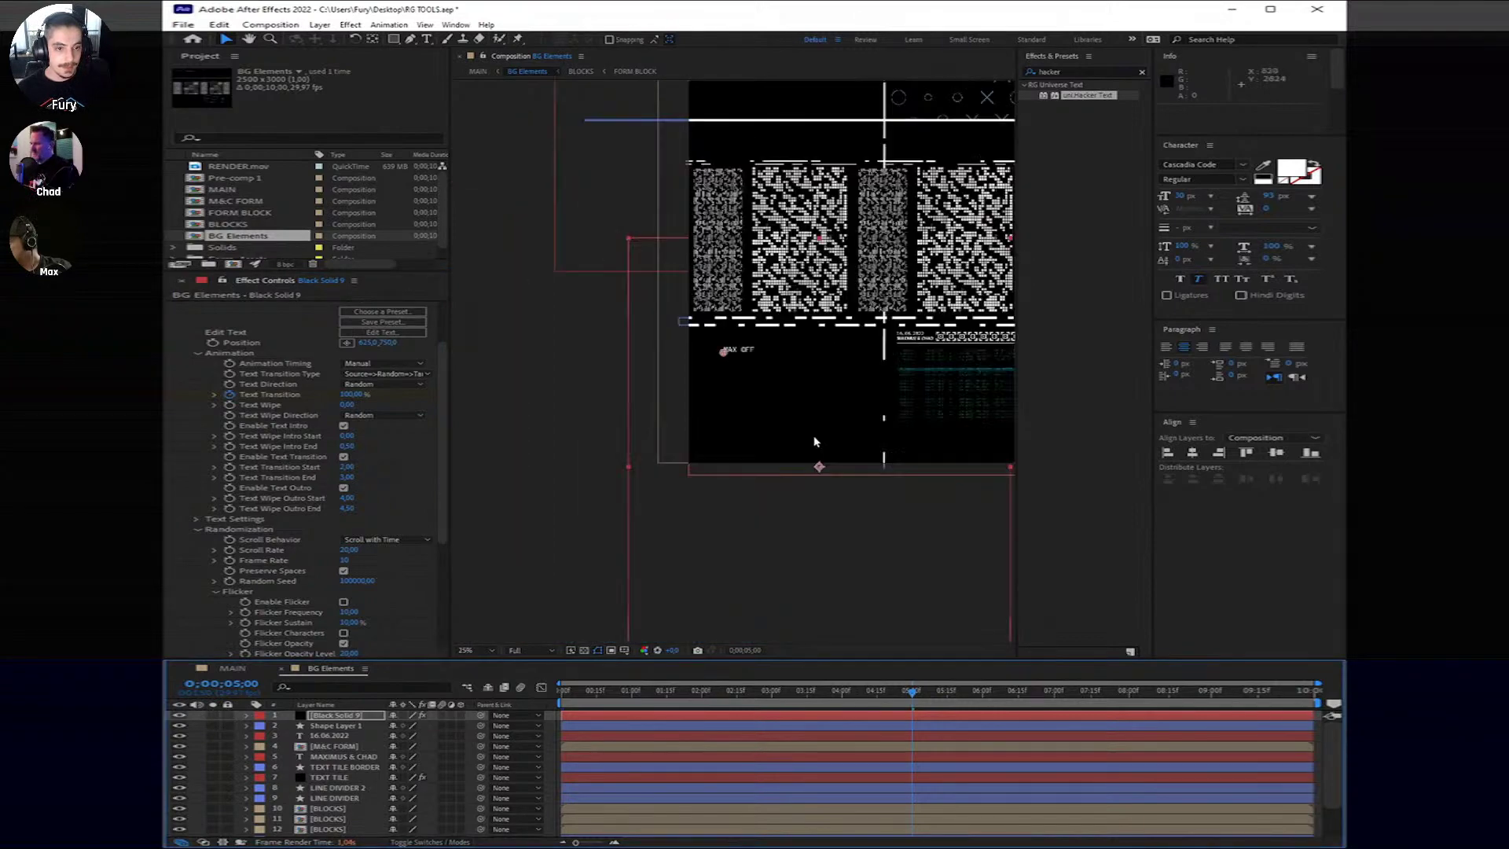
{"action": "scroll", "coordinate": [765, 389], "scroll_direction": "up", "scroll_amount": 2}
{"action": "left_click_drag", "start_coordinate": [721, 377], "coordinate": [783, 386]}
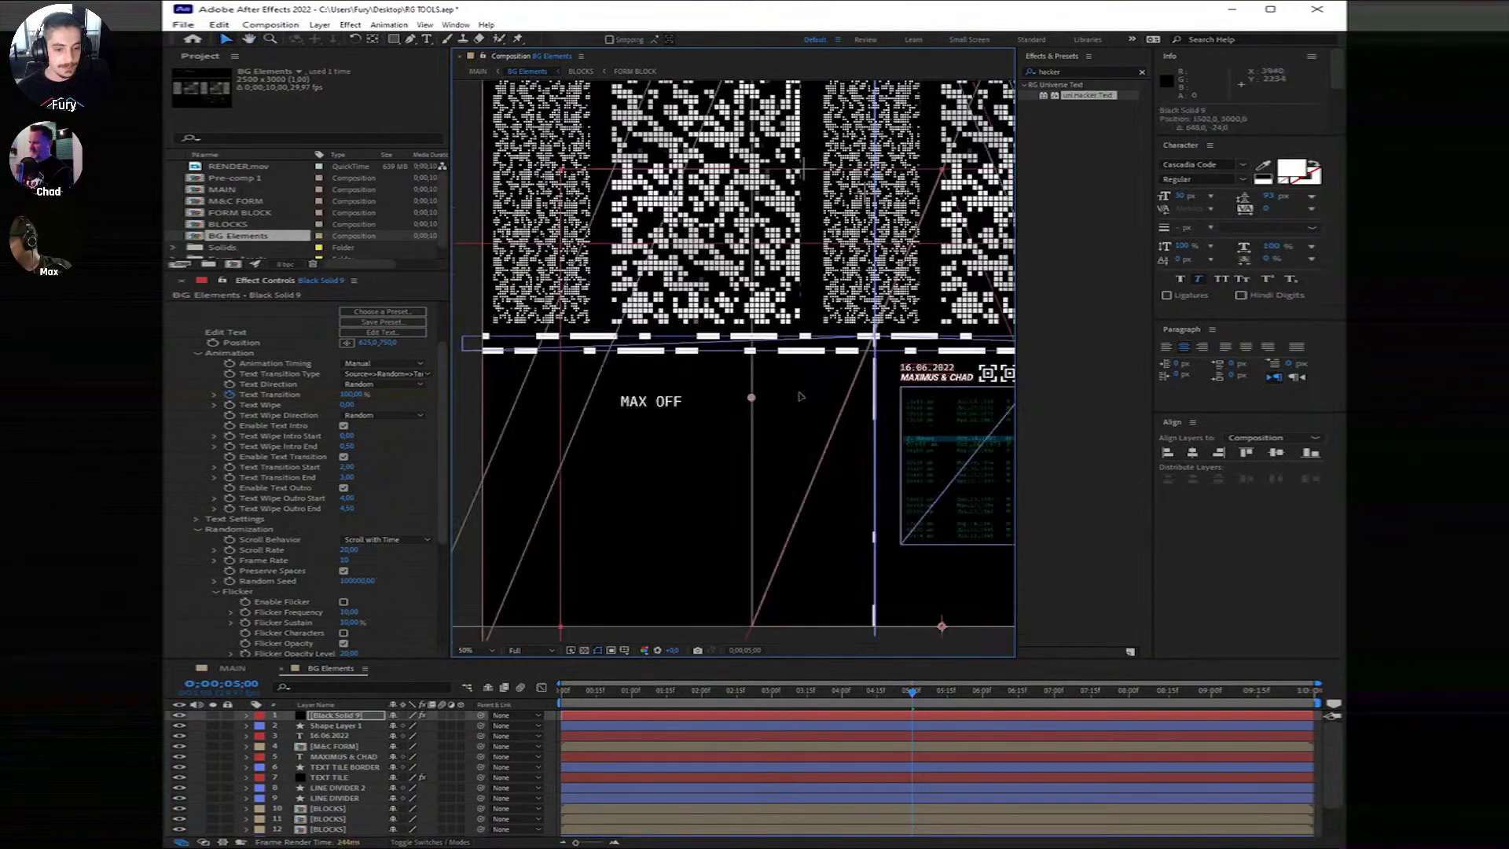
{"action": "left_click", "coordinate": [527, 712]}
{"action": "key", "text": "Home"}
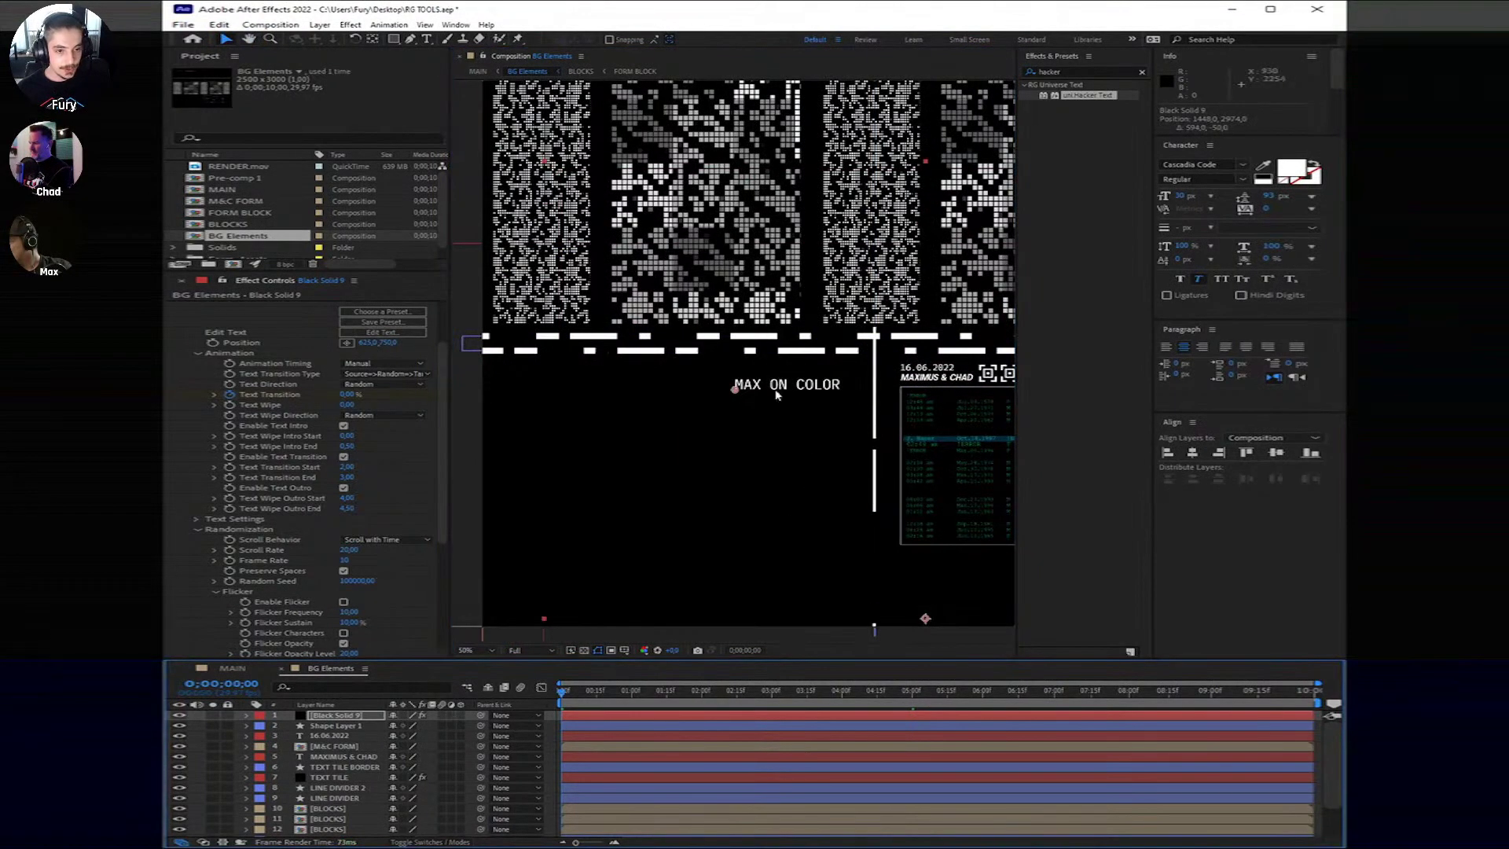
{"action": "left_click", "coordinate": [778, 393]}
{"action": "left_click_drag", "start_coordinate": [778, 393], "coordinate": [814, 370]}
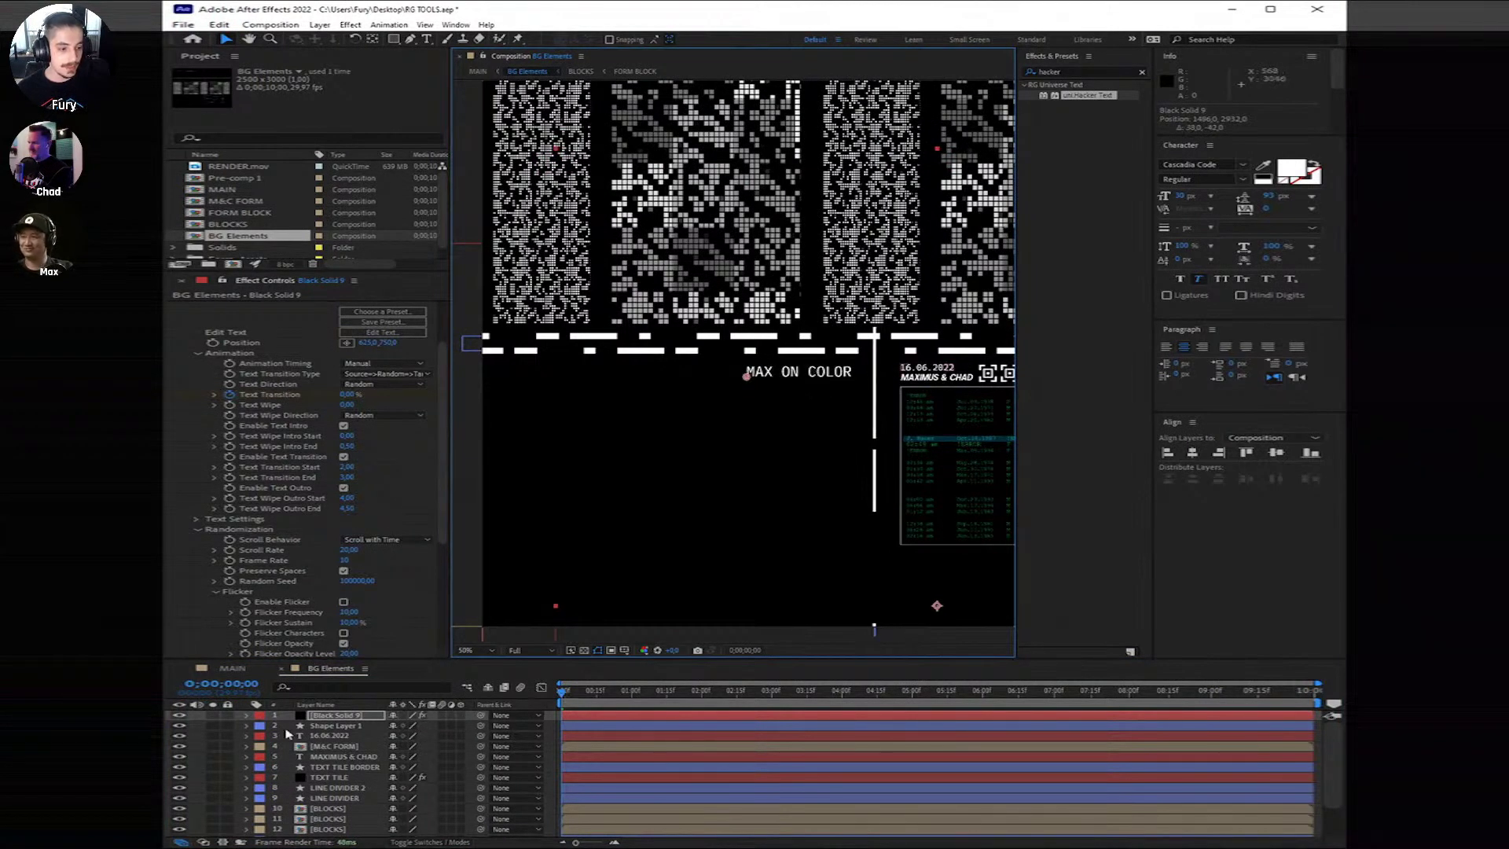
Step: Rename the Hacker Text solid layer as MAX ON OFF and check its text transition at about 1 second
{"action": "right_click", "coordinate": [359, 715]}
{"action": "left_click", "coordinate": [410, 673]}
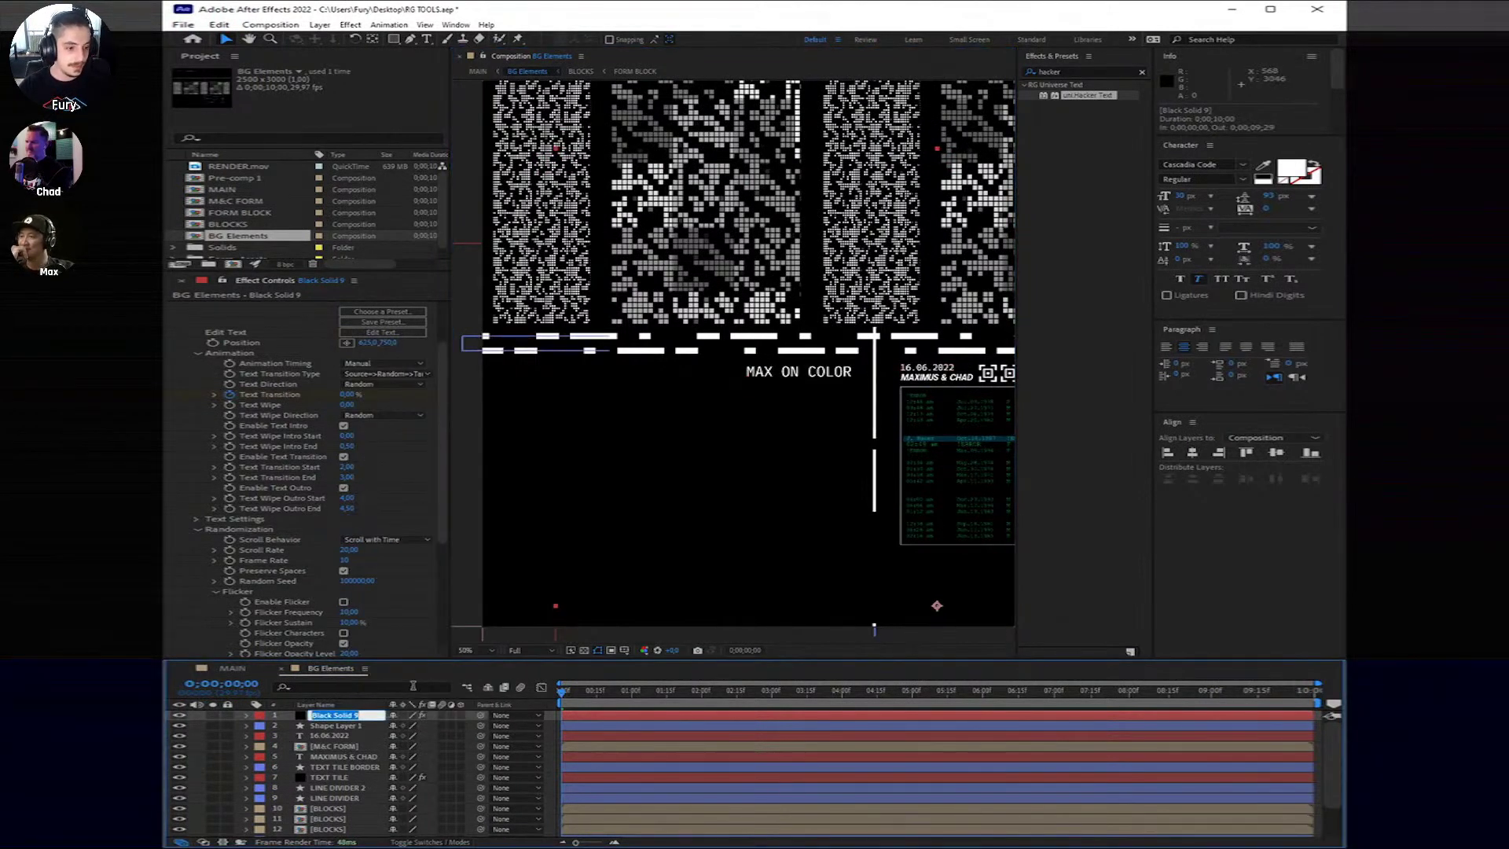
{"action": "type", "text": "MAX ON OFF"}
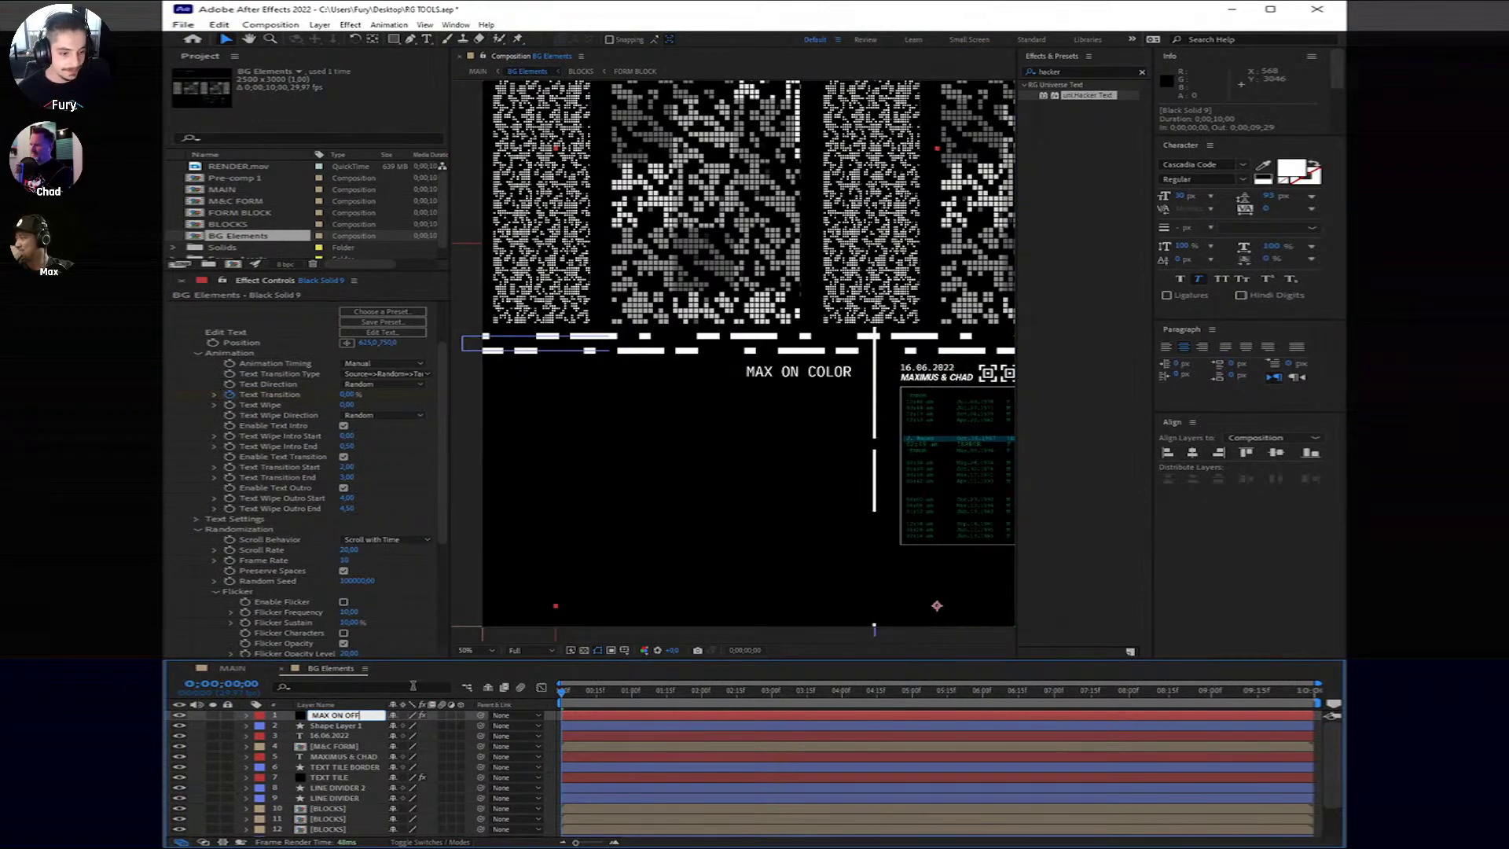
{"action": "left_click", "coordinate": [623, 757]}
{"action": "left_click", "coordinate": [640, 715]}
{"action": "left_click", "coordinate": [644, 702]}
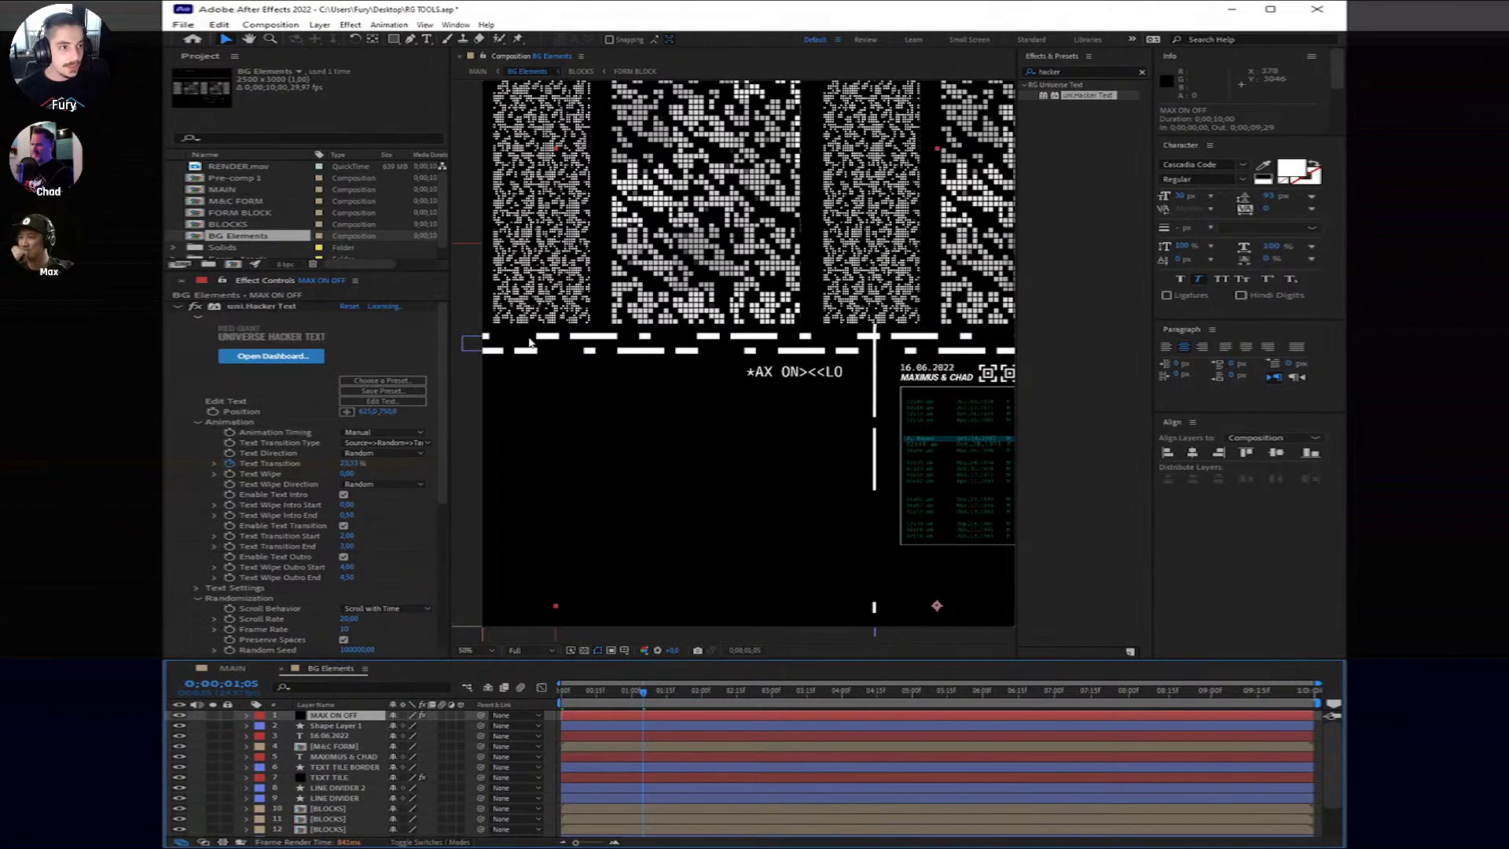
Step: Create a new black solid above the MAX ON OFF layer, keeping the proposed solid settings
{"action": "left_click", "coordinate": [317, 25]}
{"action": "mouse_move", "coordinate": [331, 47]}
{"action": "left_click", "coordinate": [566, 58]}
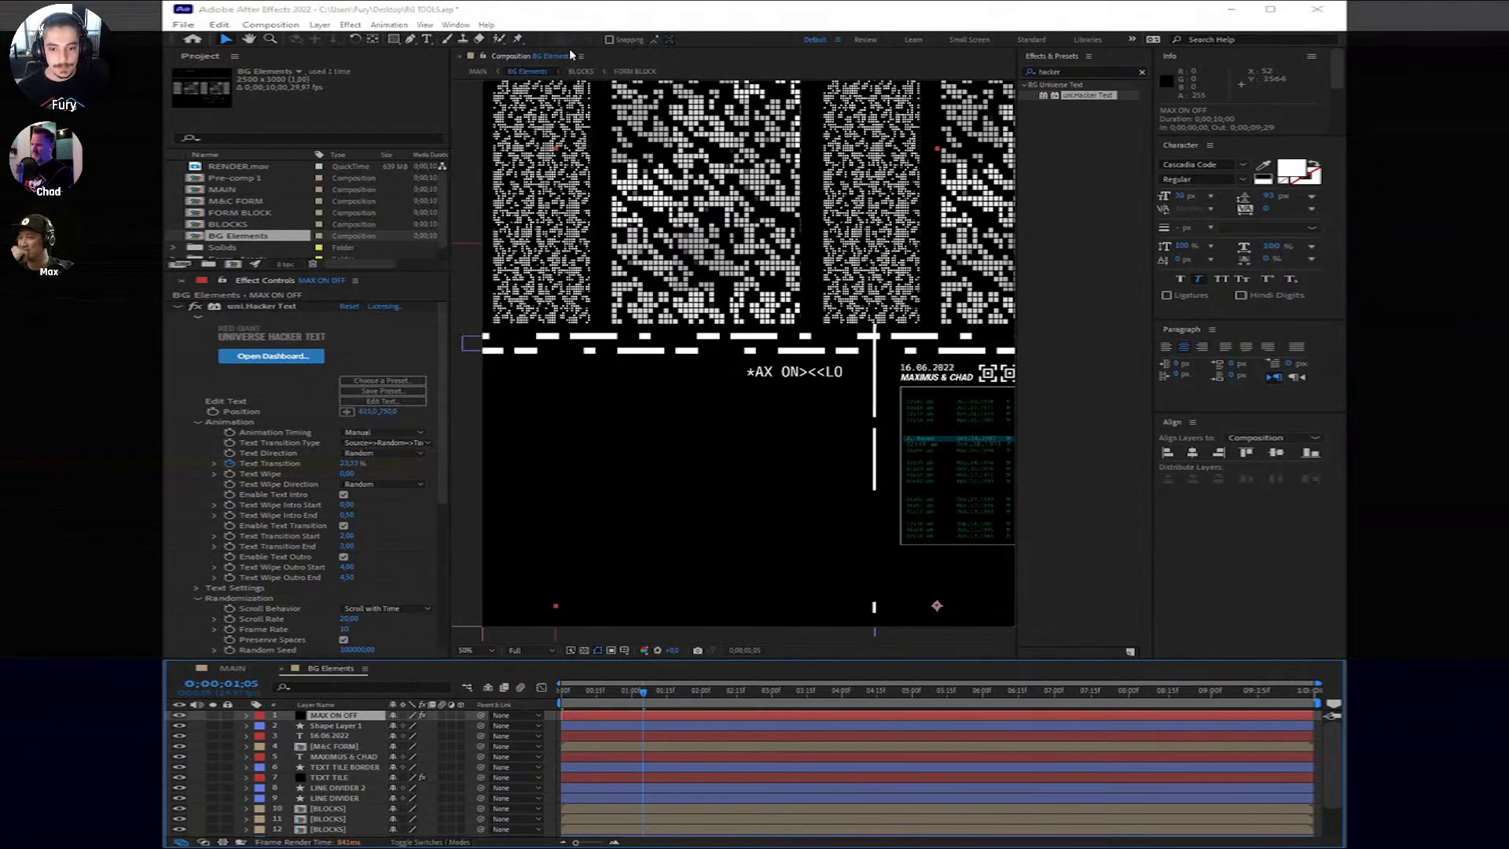
{"action": "key", "text": "Return"}
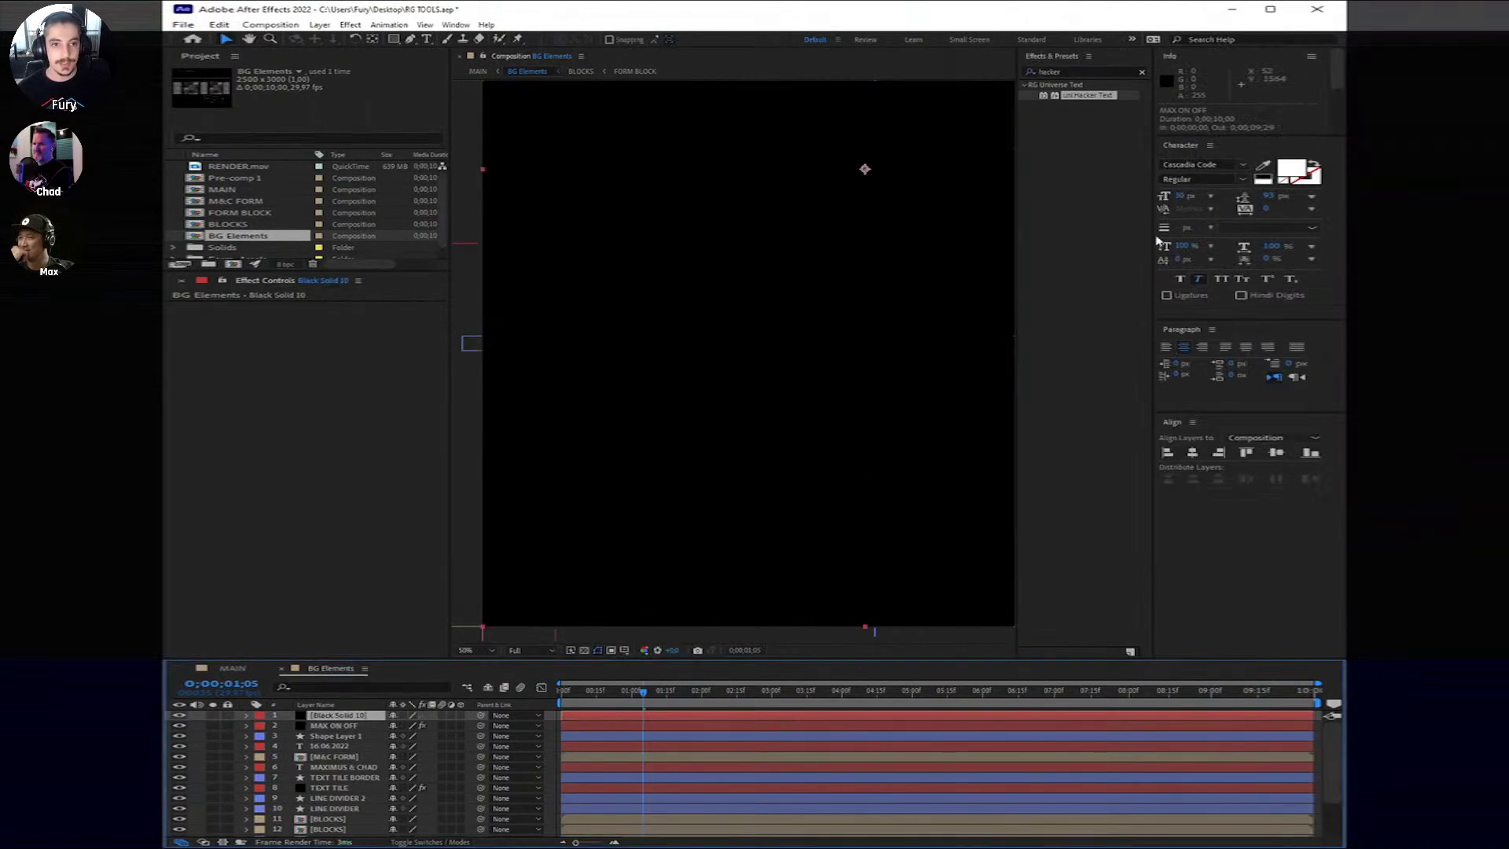
Step: Clear the hacker effect search and list the effects in the RG Universe Text category
{"action": "left_click", "coordinate": [1046, 71]}
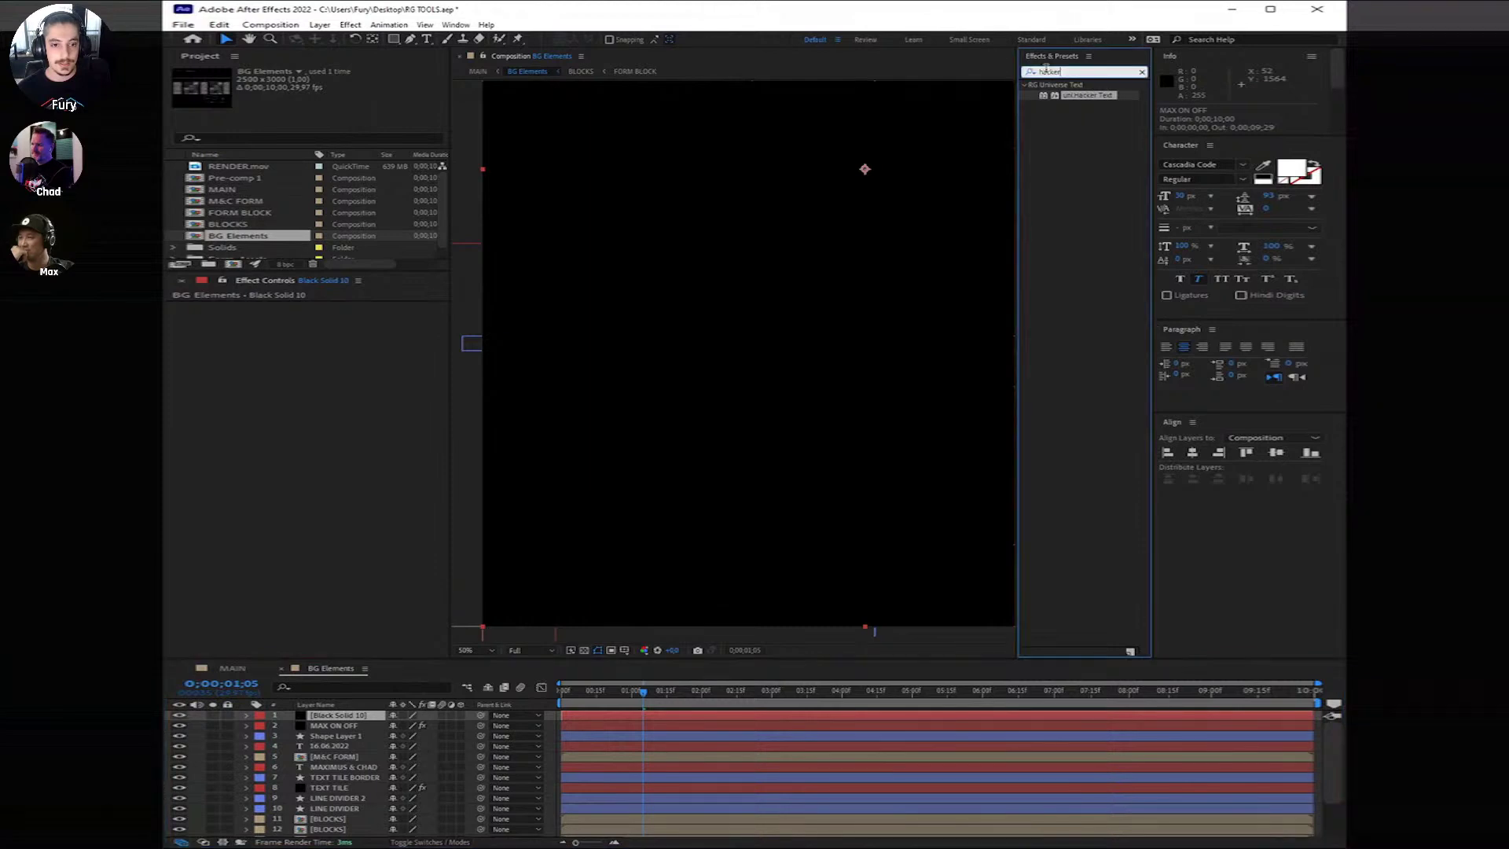
{"action": "key", "text": "ctrl+a"}
{"action": "key", "text": "BackSpace"}
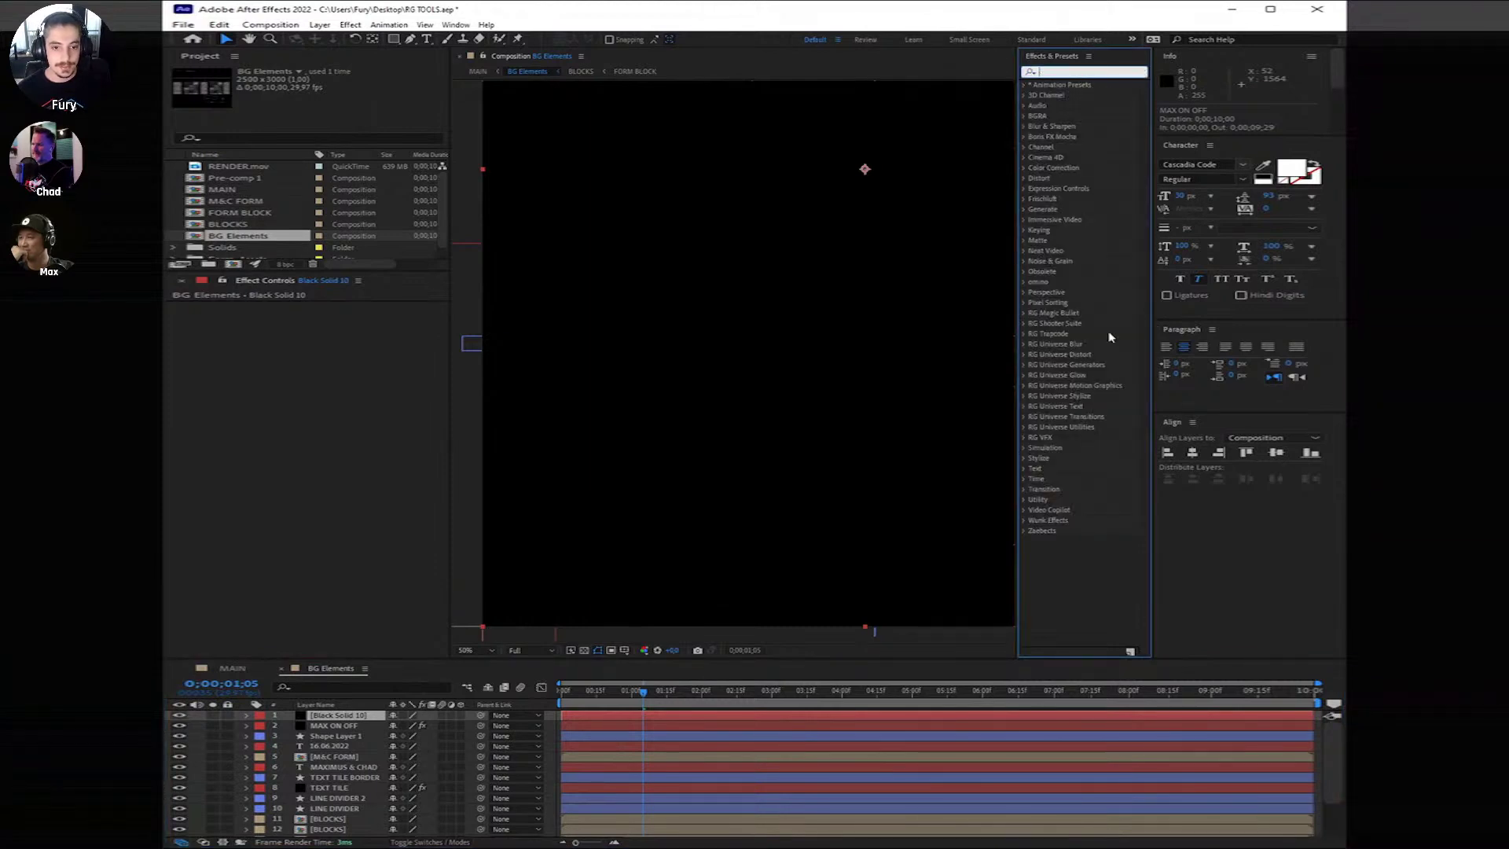
{"action": "left_click", "coordinate": [1023, 407]}
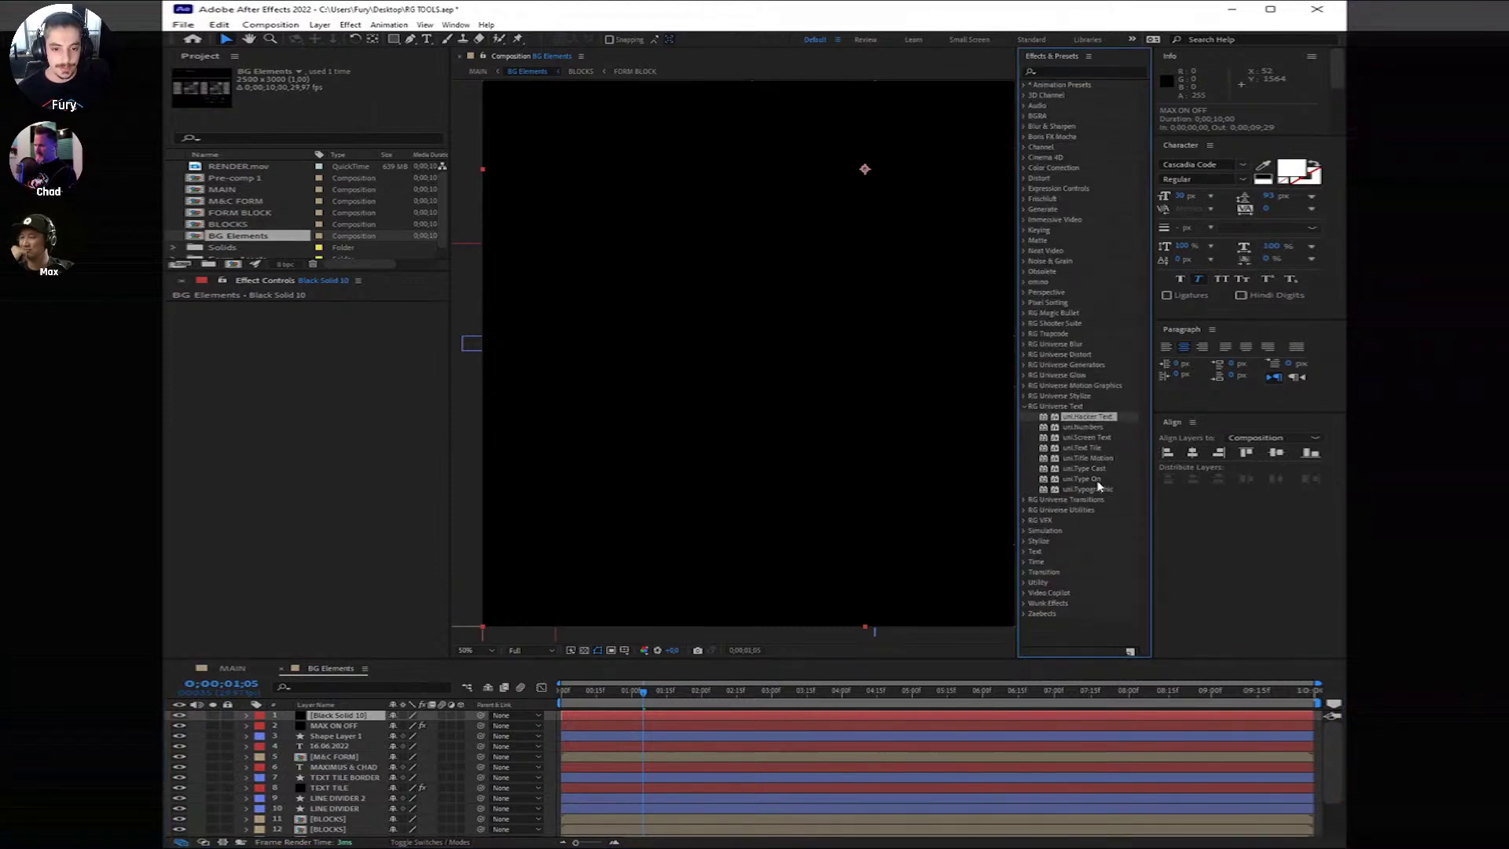
Step: Apply the uni.Type On effect to the Black Solid 10 layer and place its text at about 510, 2272, under the MAX ON COLOR text
{"action": "left_click", "coordinate": [1097, 479]}
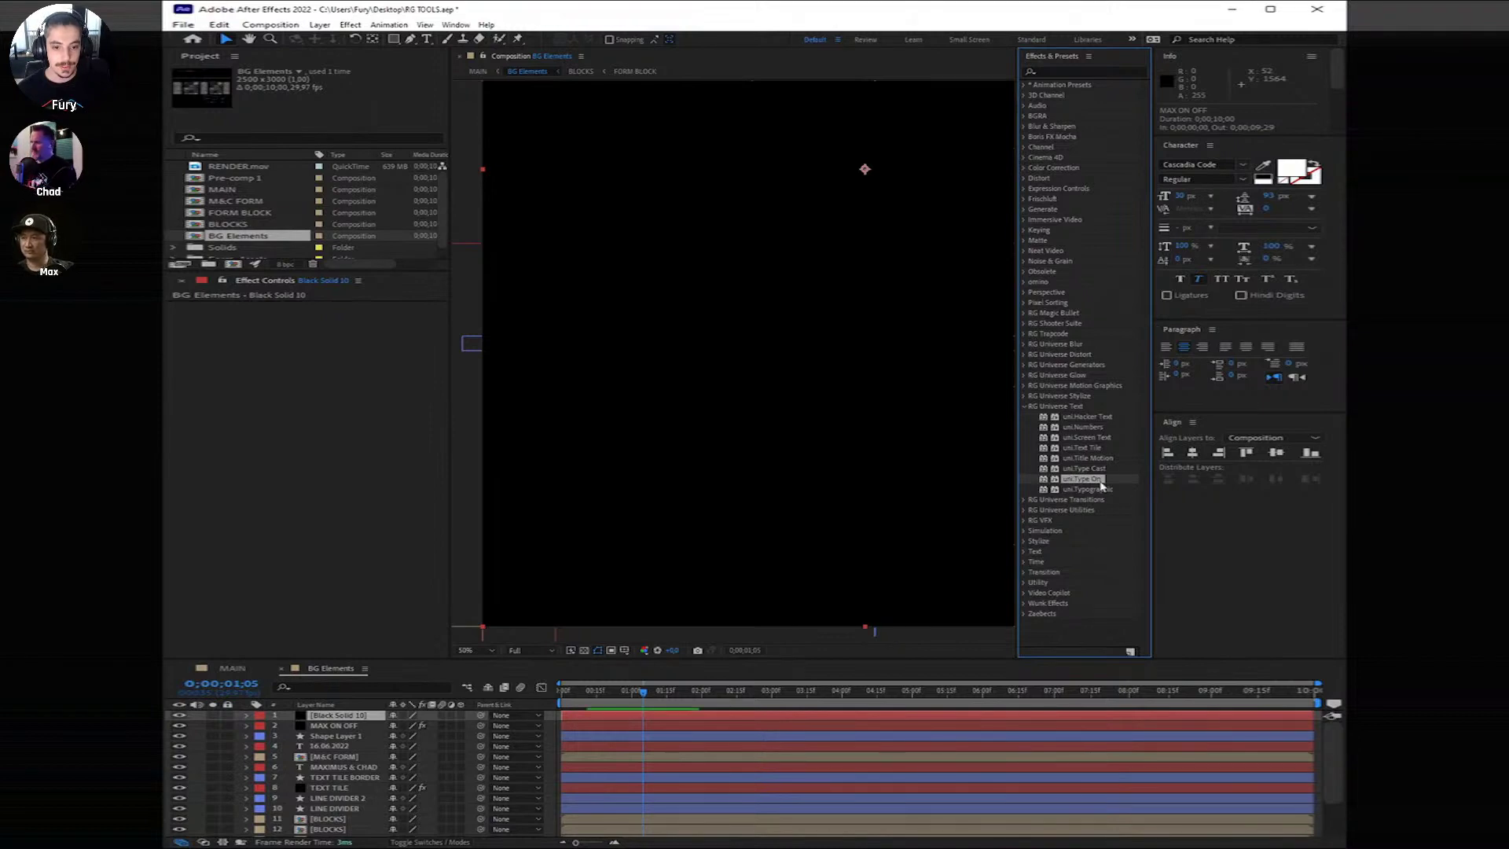
{"action": "left_click_drag", "start_coordinate": [1100, 484], "coordinate": [729, 719]}
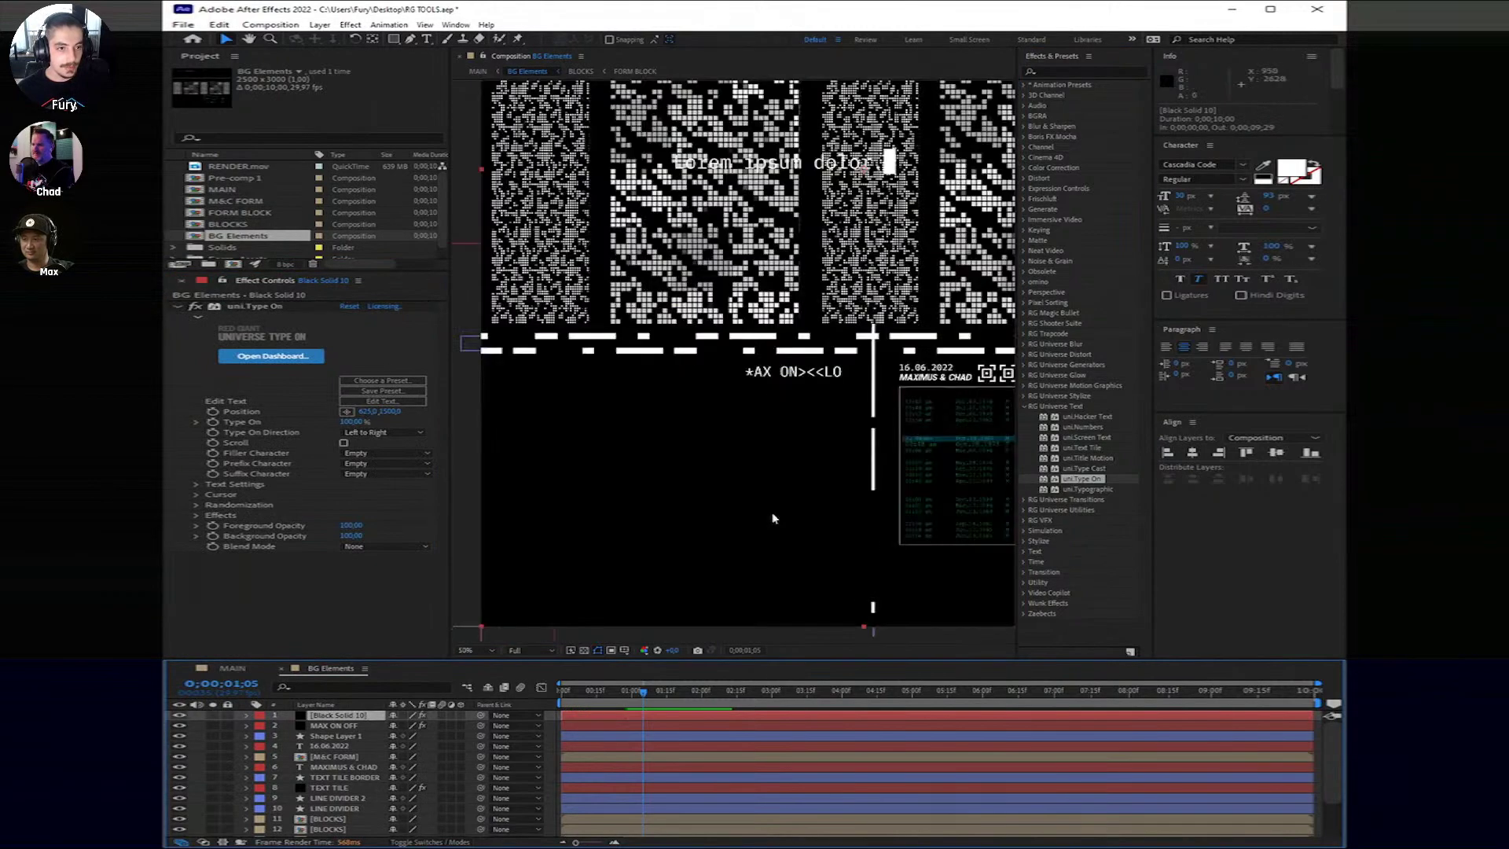
{"action": "left_click", "coordinate": [346, 411]}
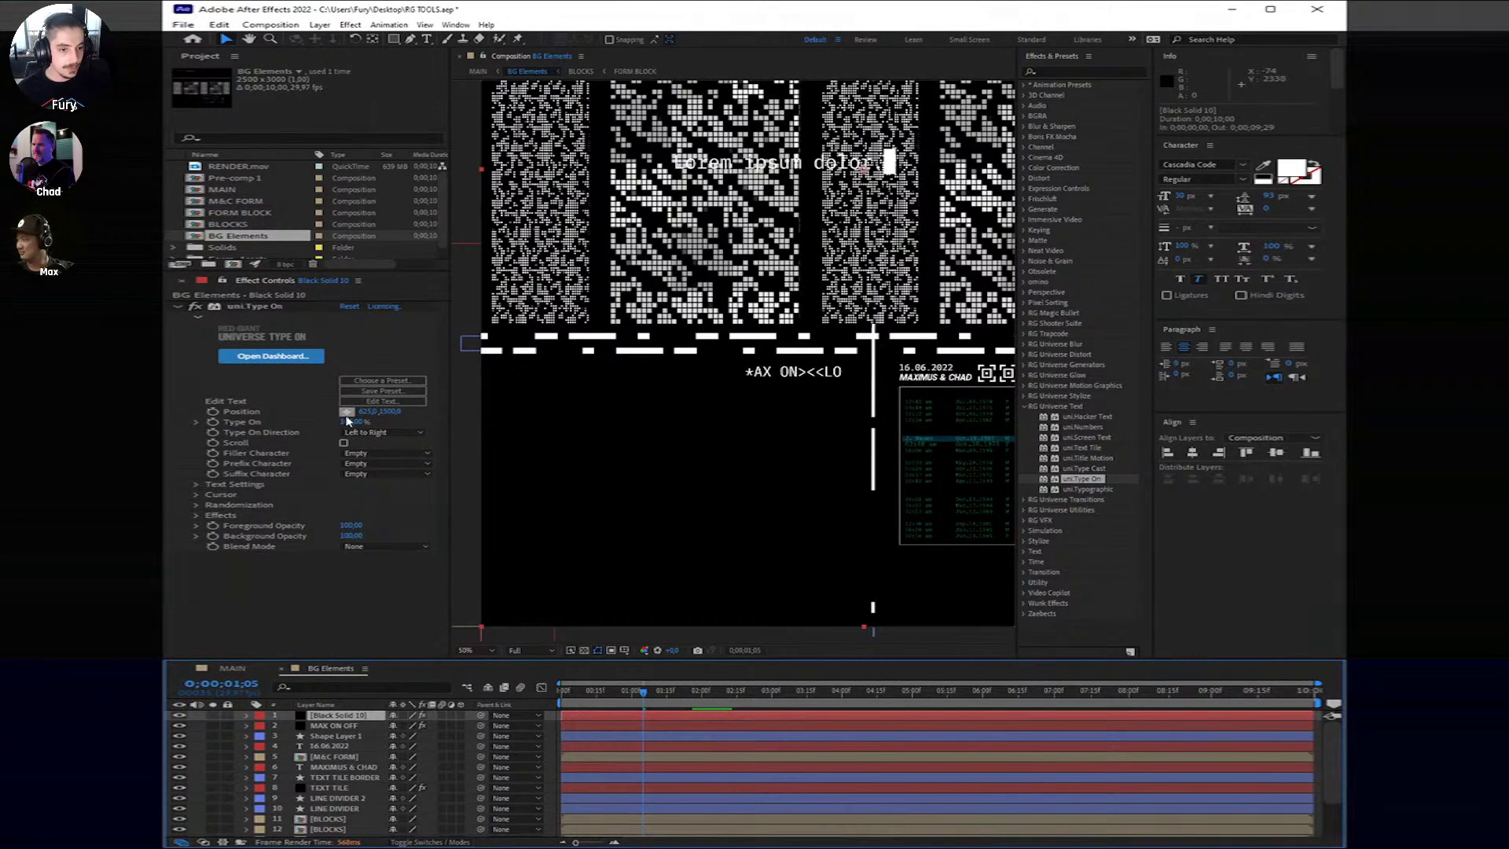
{"action": "left_click", "coordinate": [726, 416]}
{"action": "left_click_drag", "start_coordinate": [726, 416], "coordinate": [636, 408]}
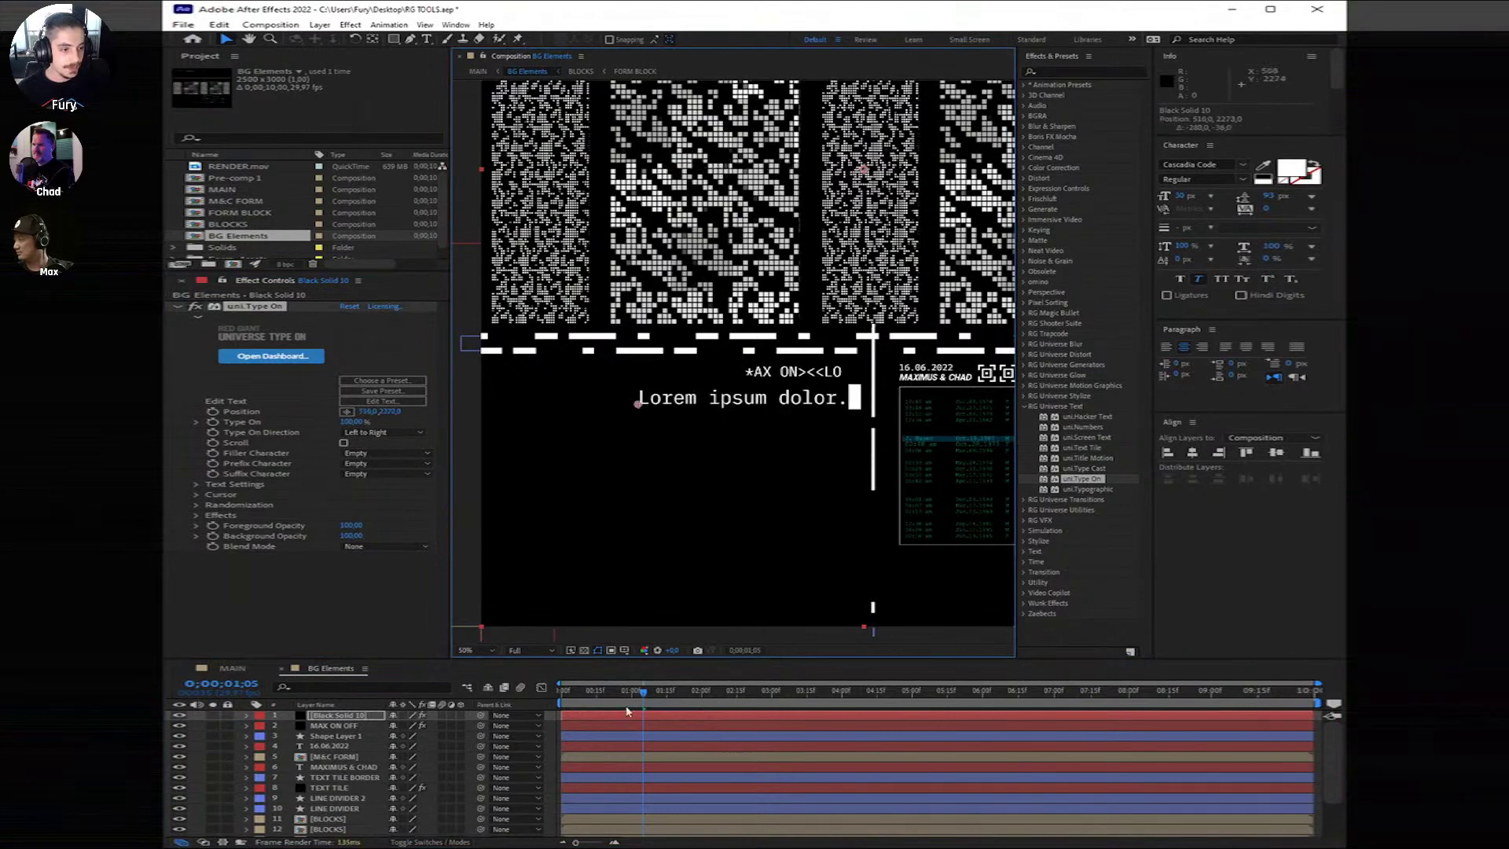
{"action": "key", "text": "Home"}
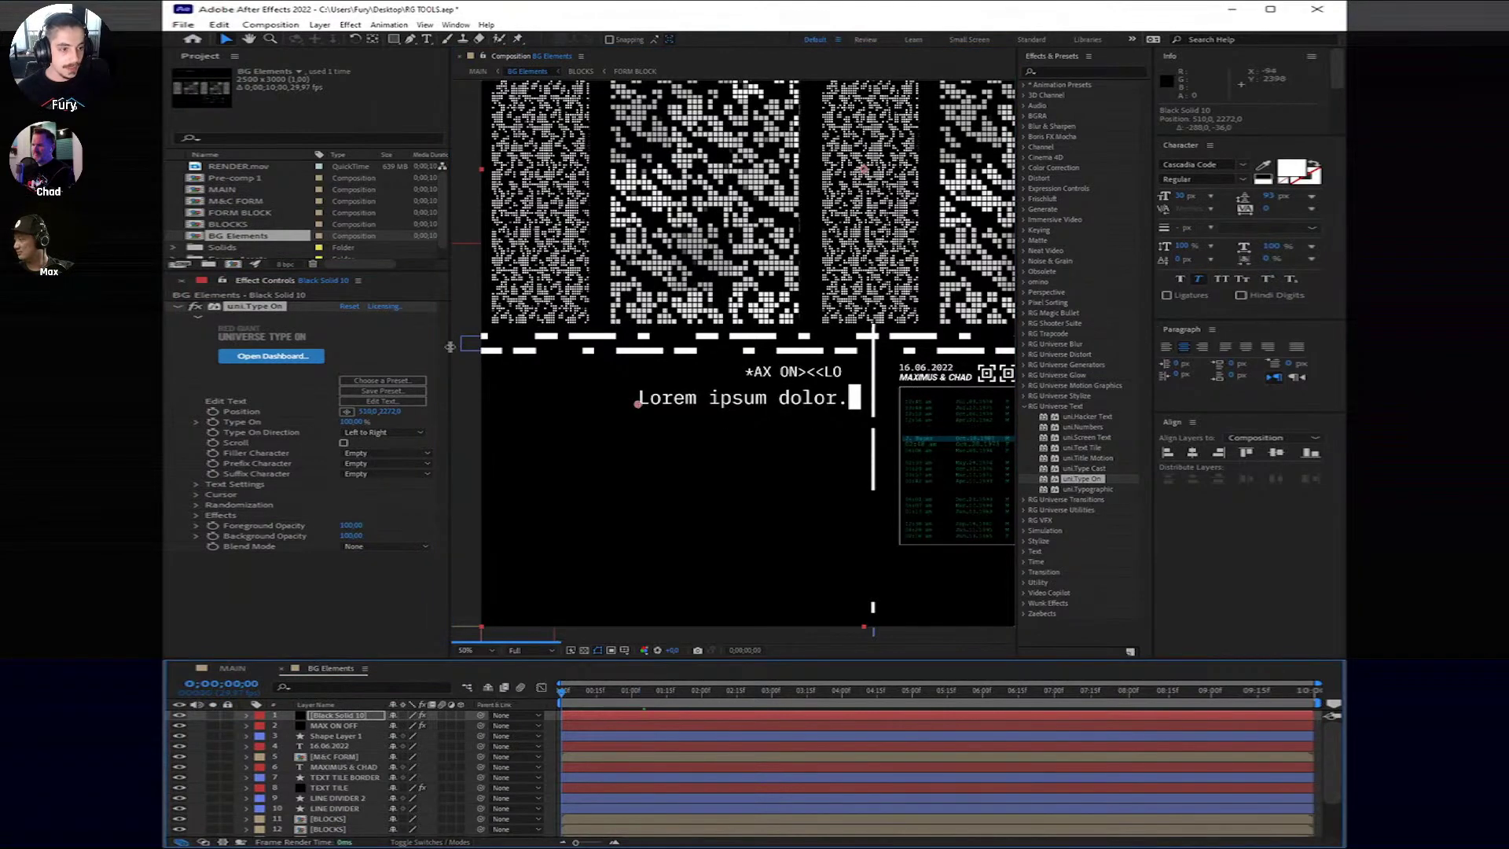
Step: Browse the Universe Type On presets, from Asterisk Filler Glitched to Underline
{"action": "left_click", "coordinate": [382, 380]}
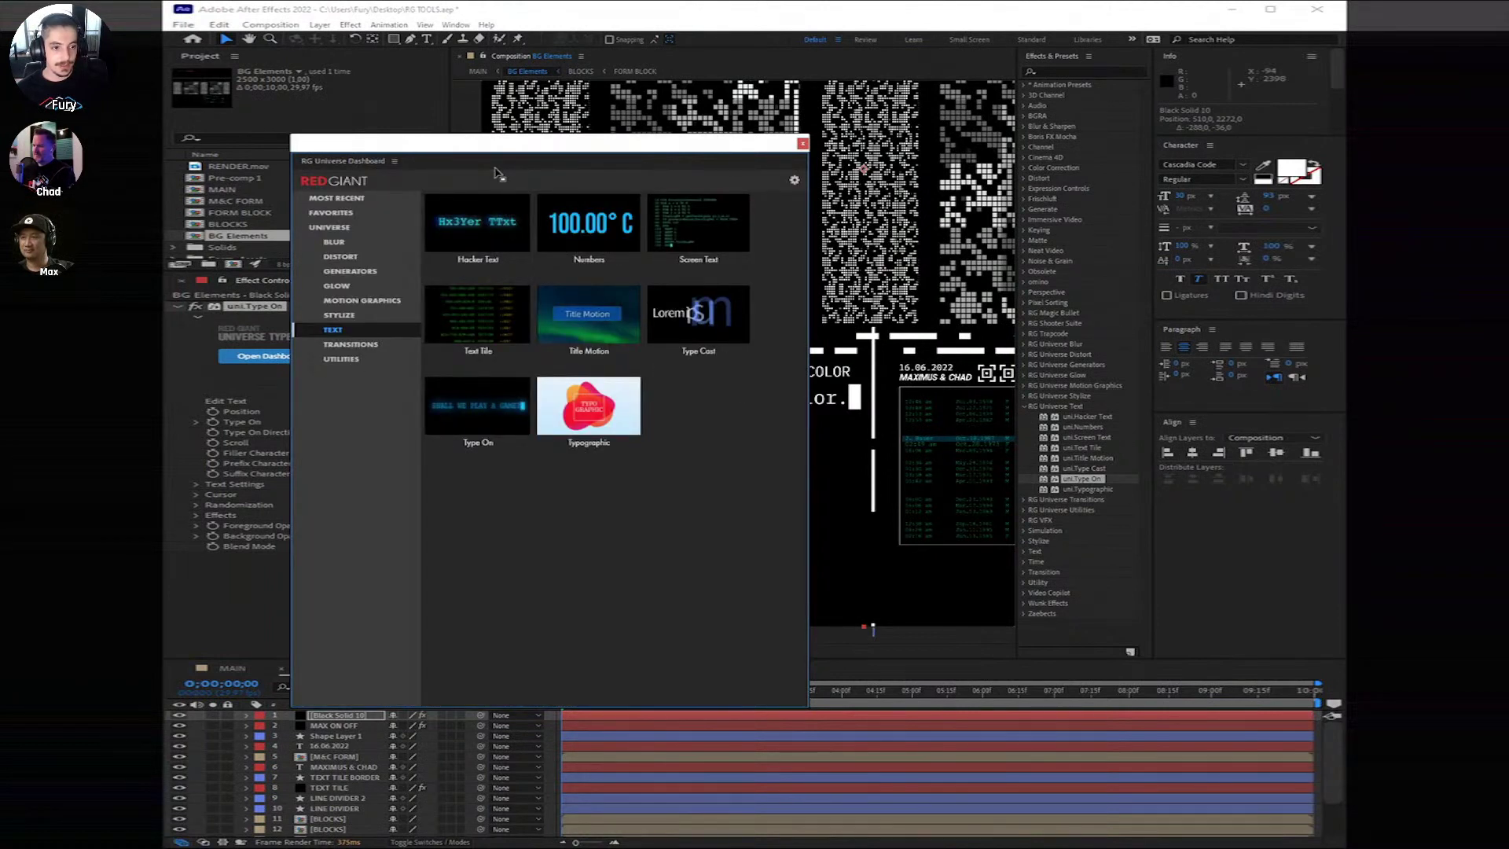
{"action": "left_click", "coordinate": [478, 406]}
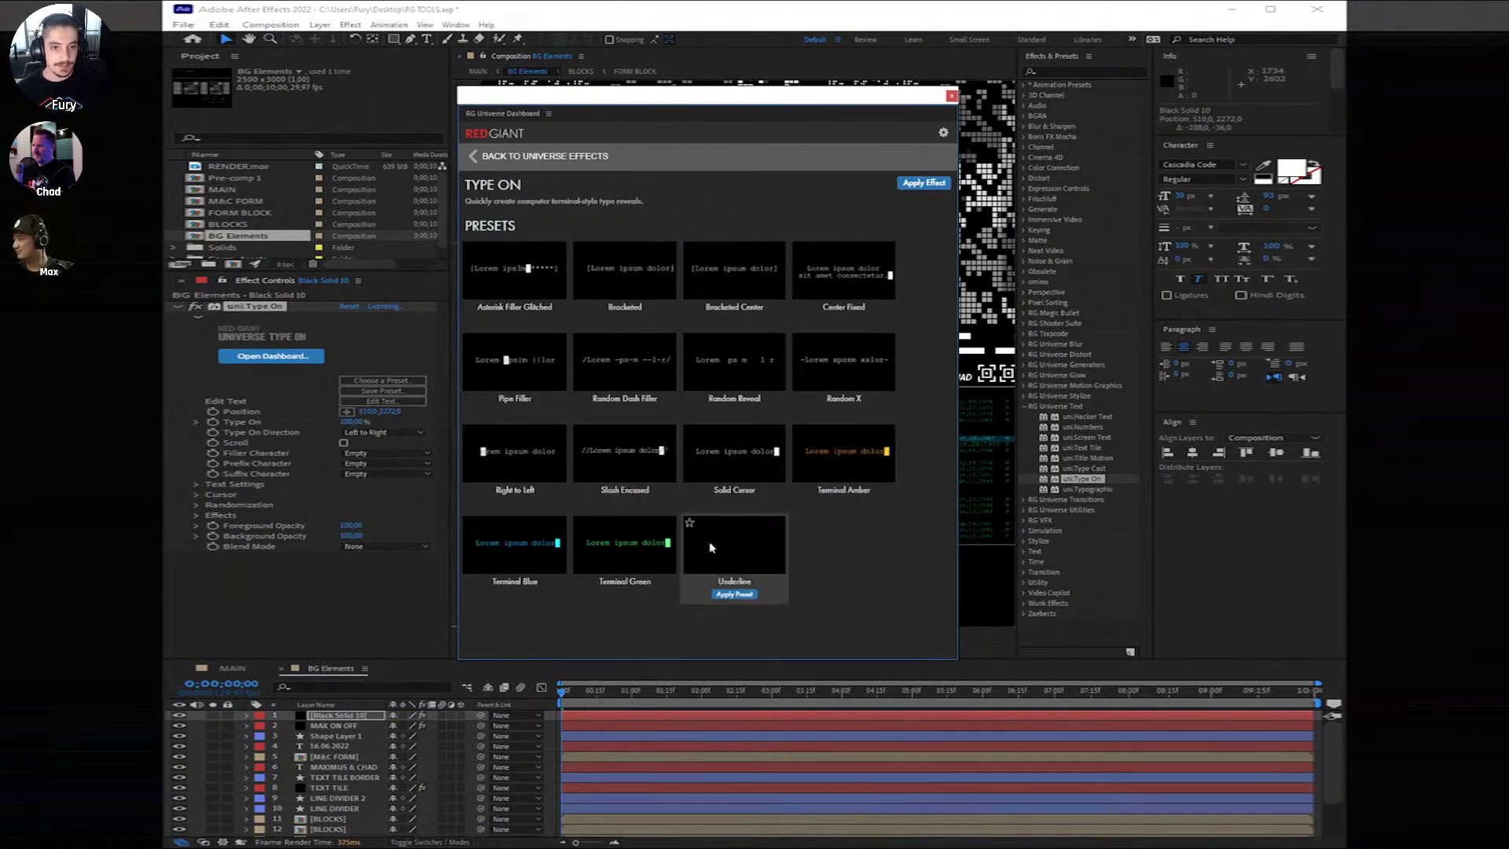
{"action": "left_click", "coordinate": [734, 594]}
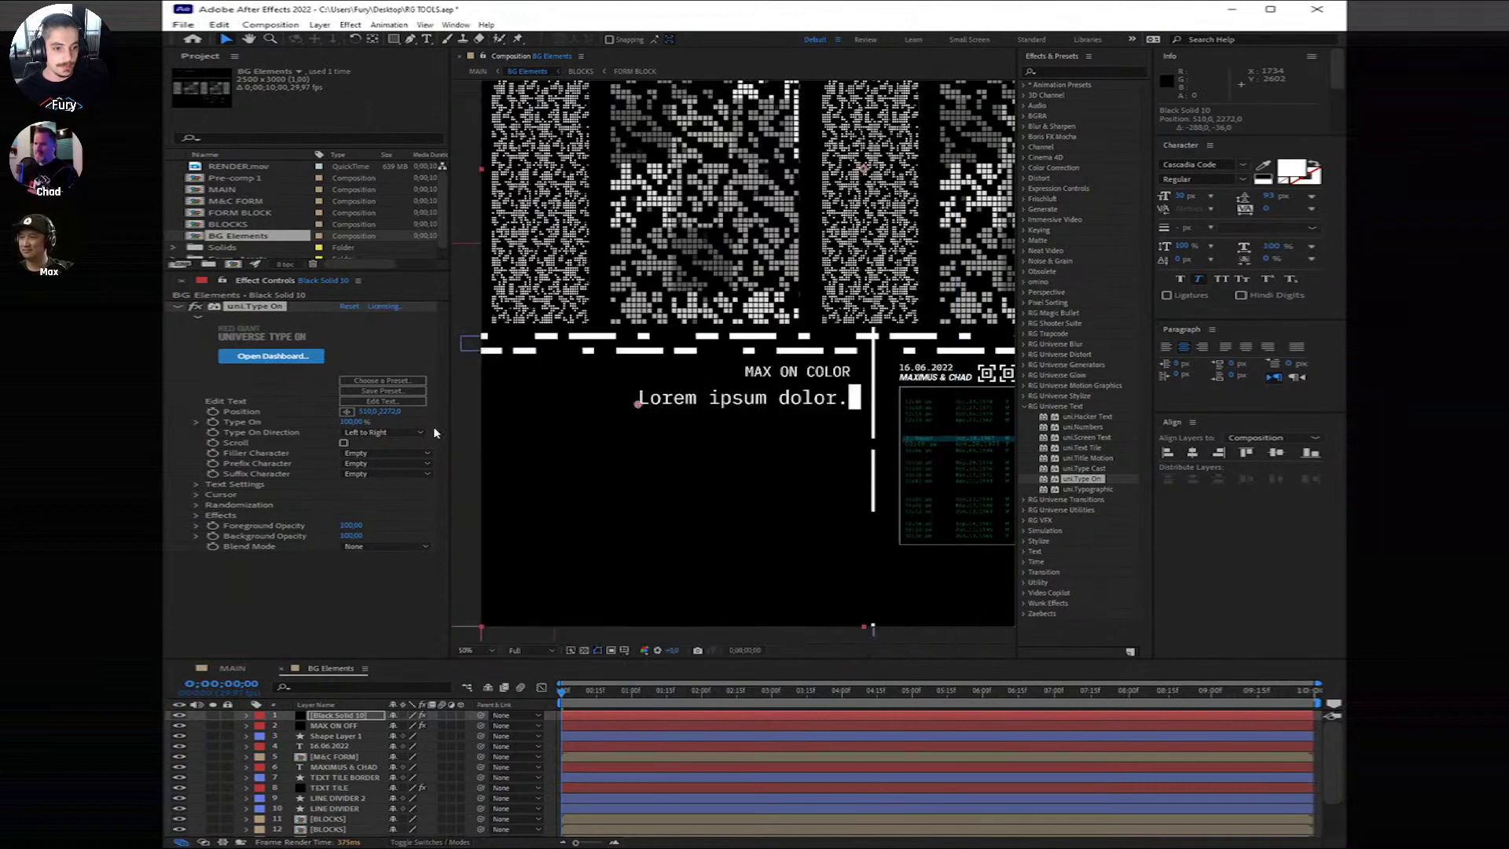
Step: Replace the Type On text with "THANK YOU FOR WATCHING" and reposition it to about 320, 2252
{"action": "left_click", "coordinate": [397, 402]}
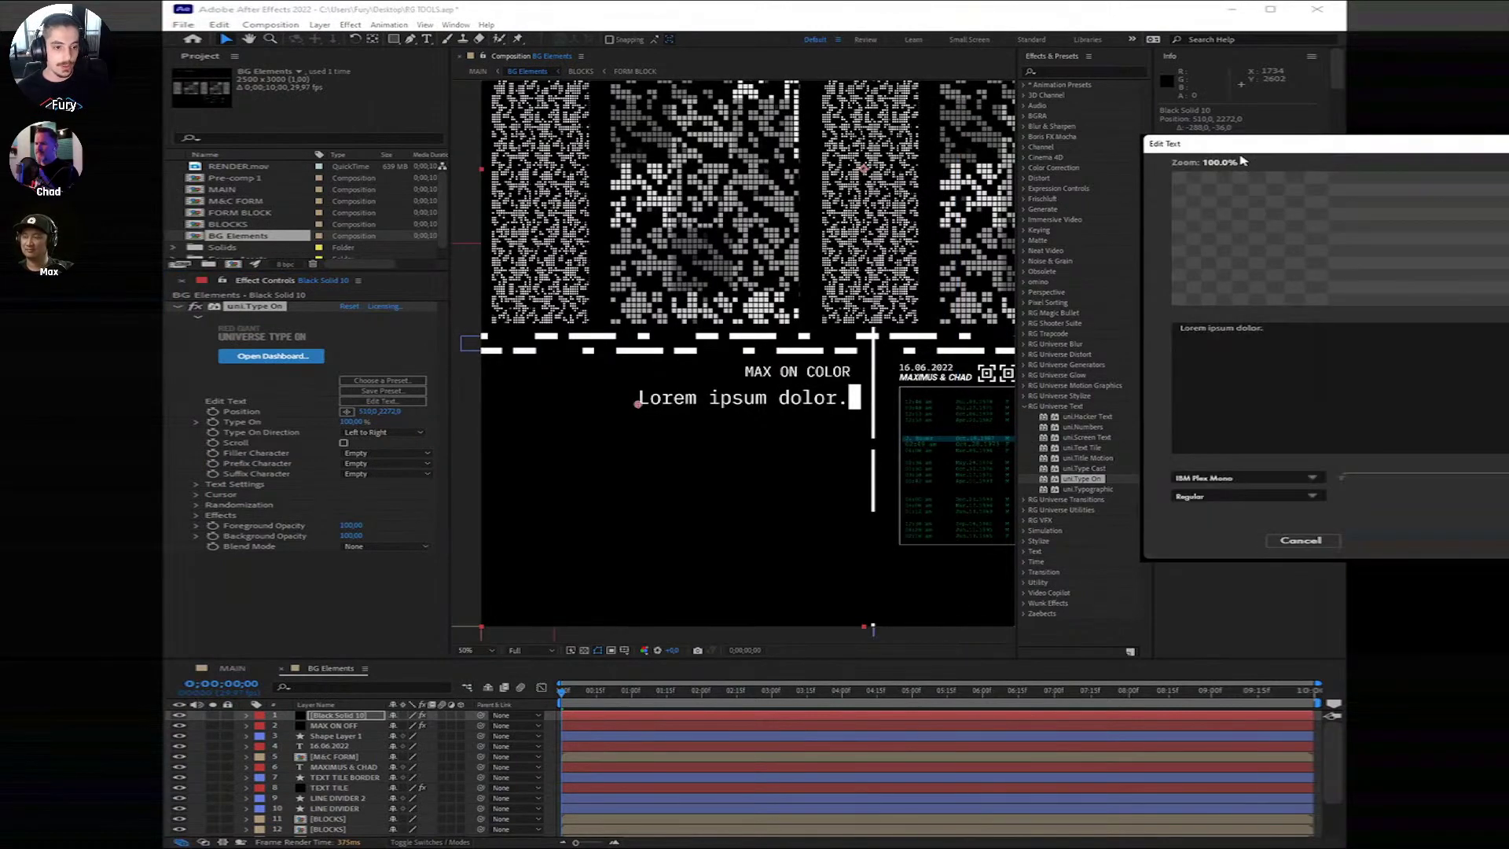
{"action": "key", "text": "BackSpace"}
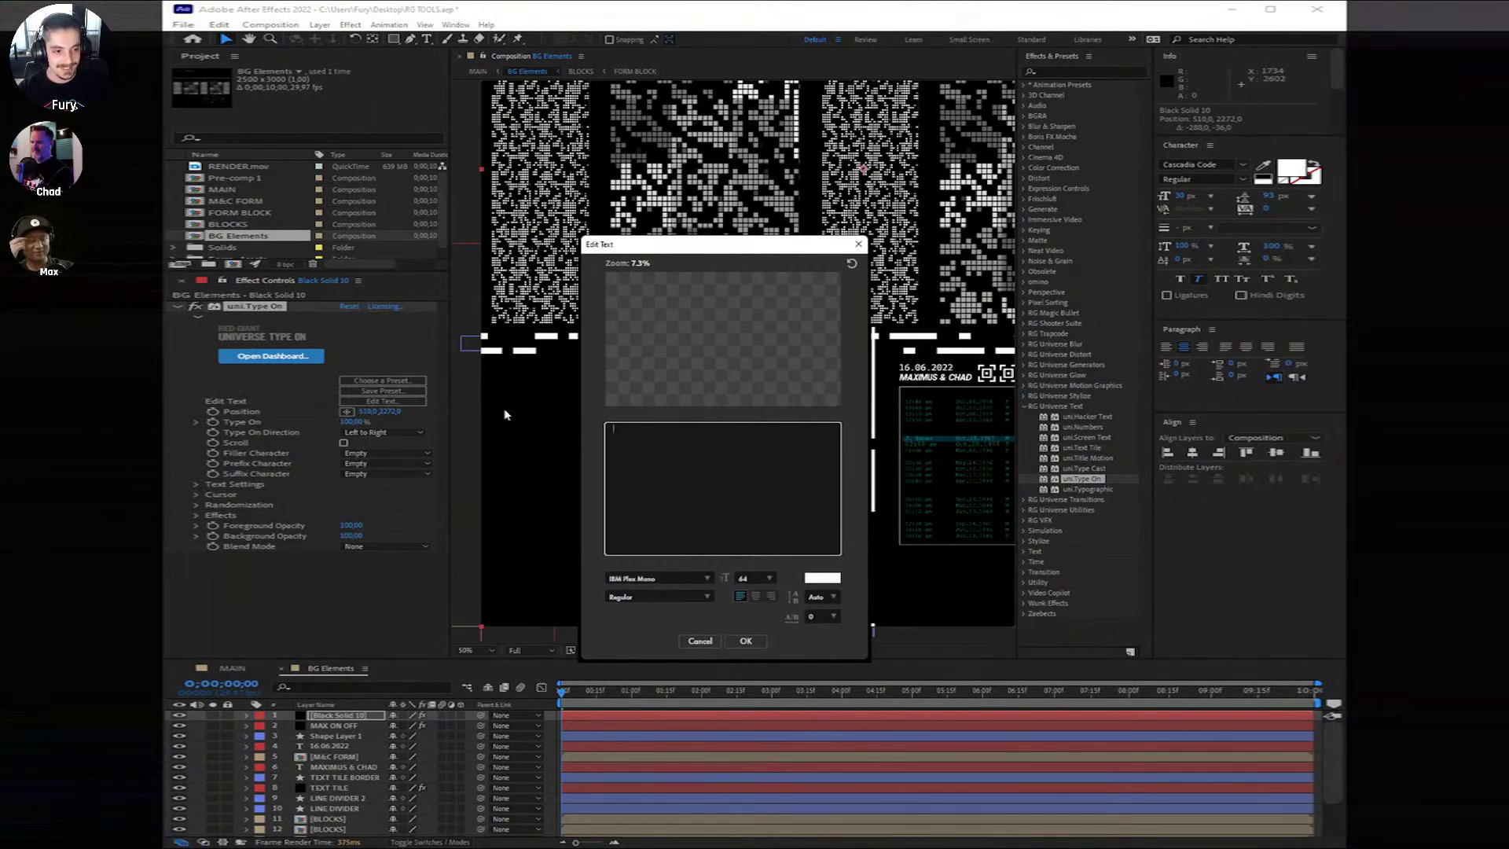
{"action": "left_click", "coordinate": [506, 414]}
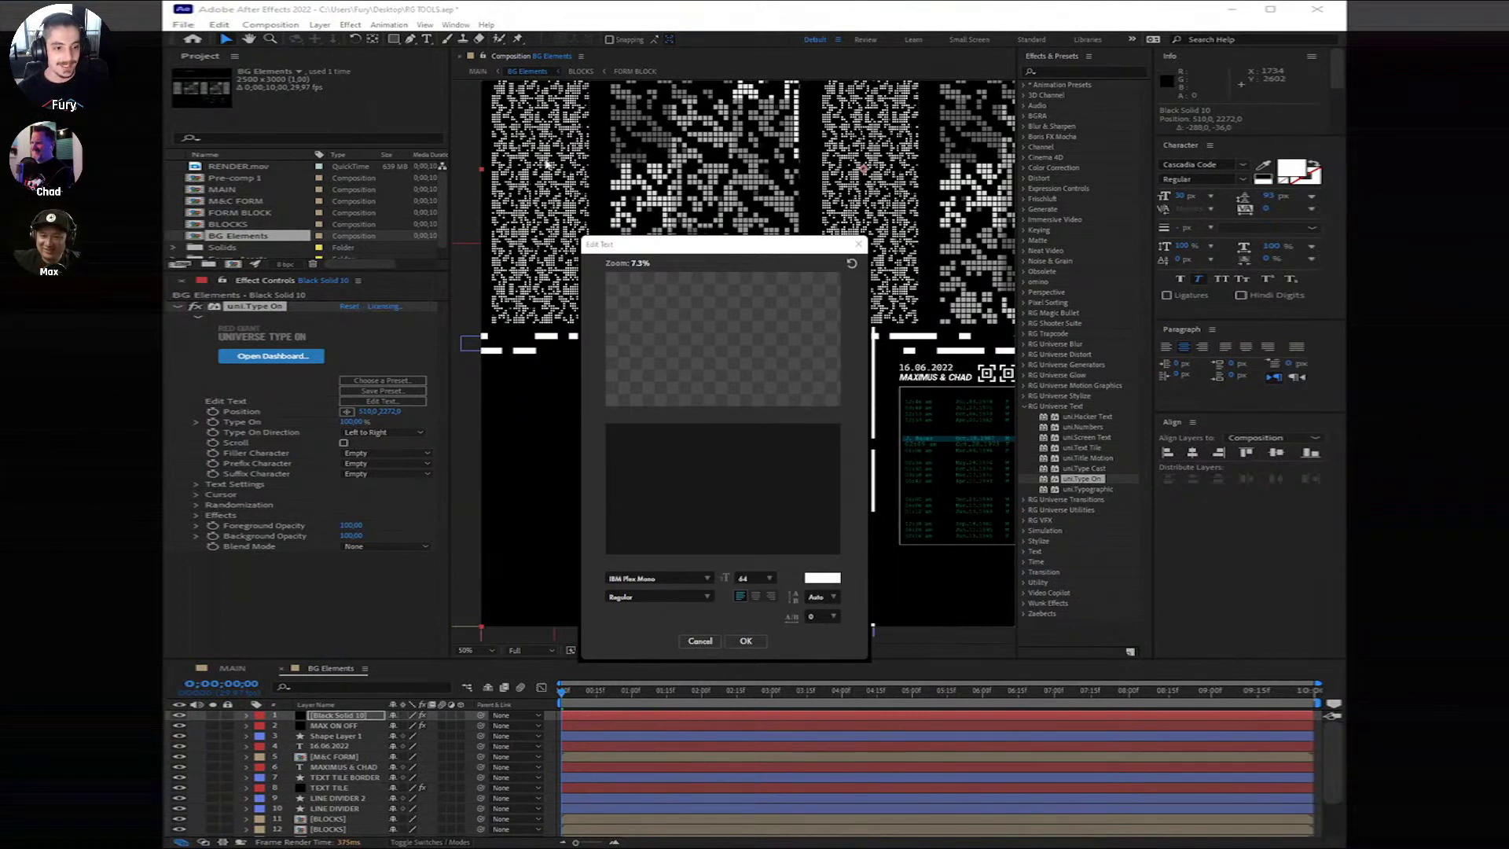
{"action": "left_click", "coordinate": [697, 505]}
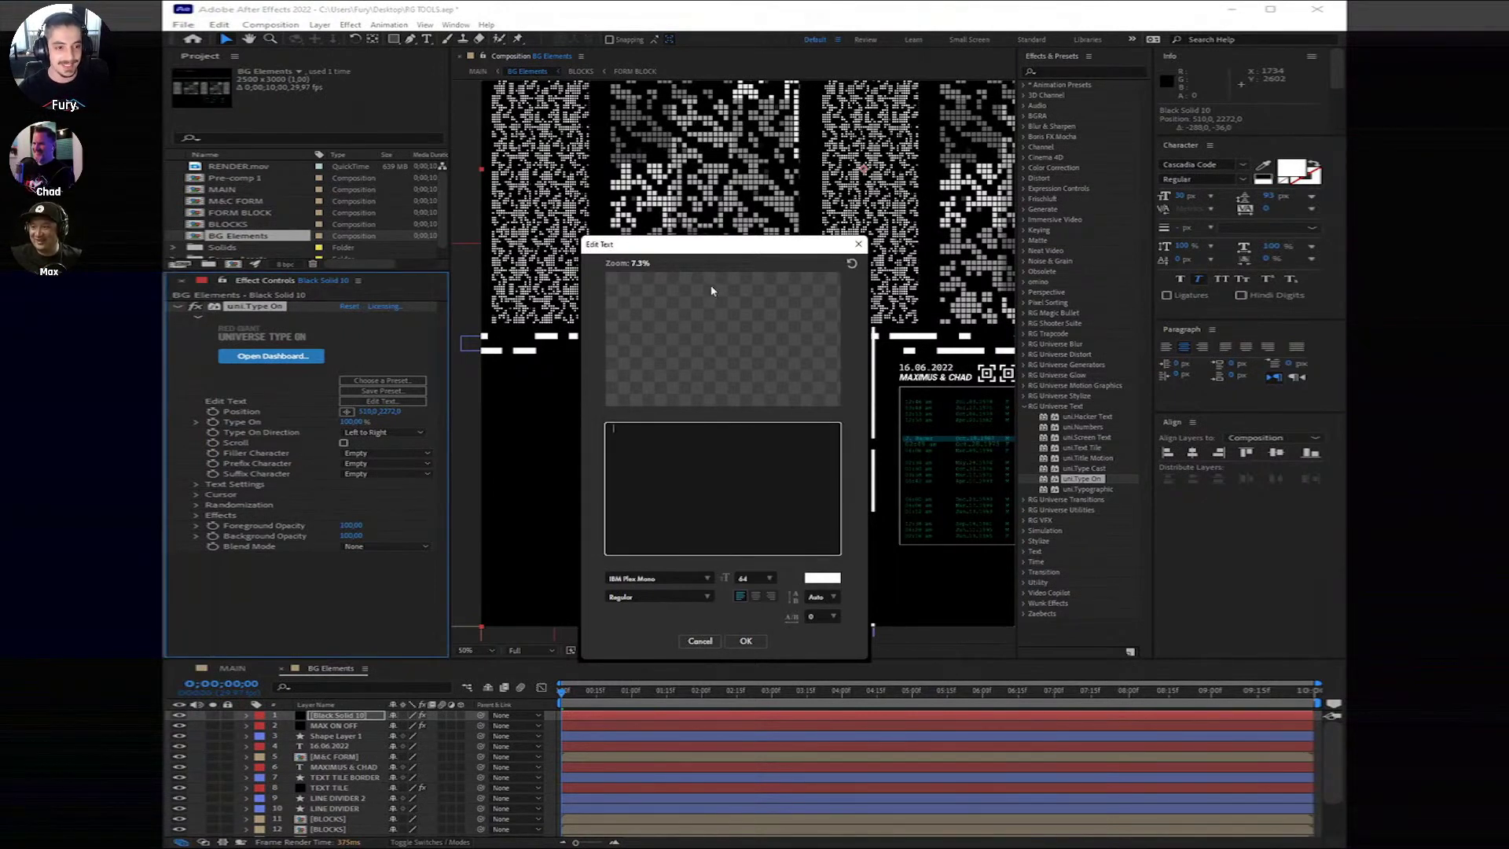
{"action": "type", "text": "THANK YO"}
{"action": "type", "text": "U FOR WATCHING"}
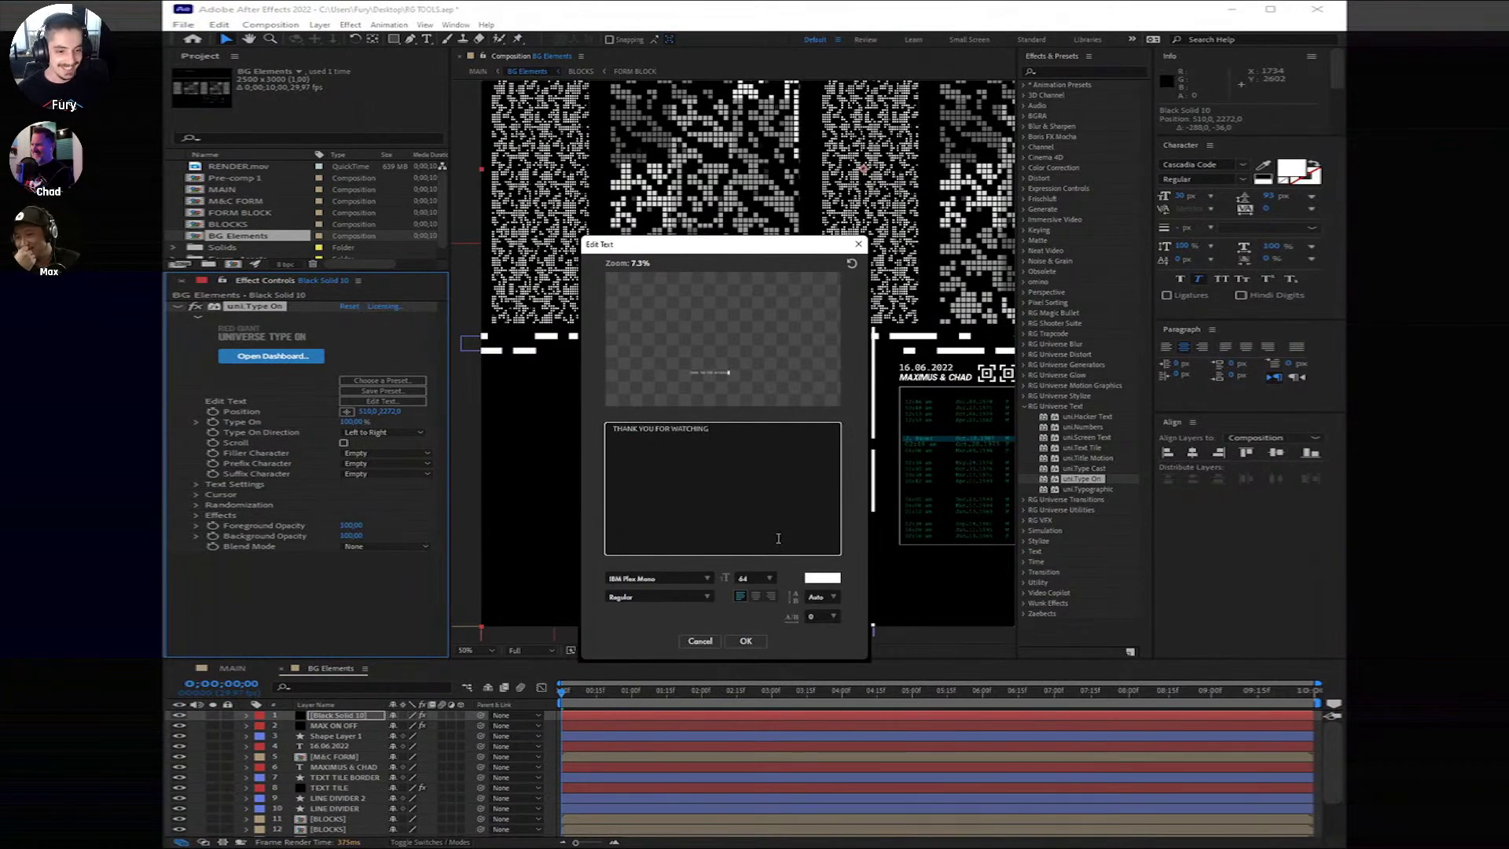
{"action": "left_click", "coordinate": [745, 640]}
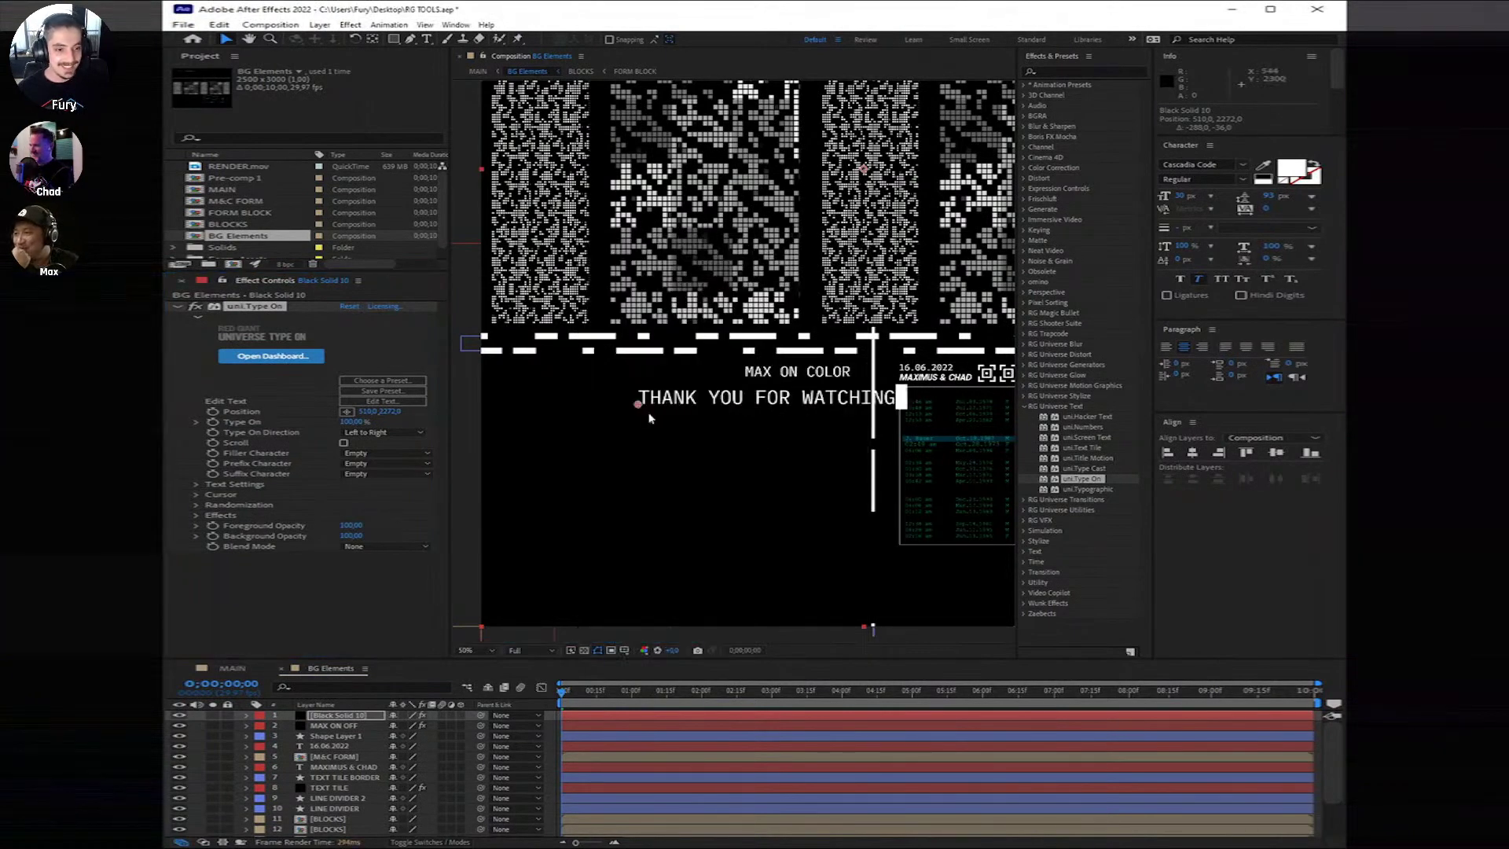
{"action": "left_click_drag", "start_coordinate": [637, 404], "coordinate": [582, 401]}
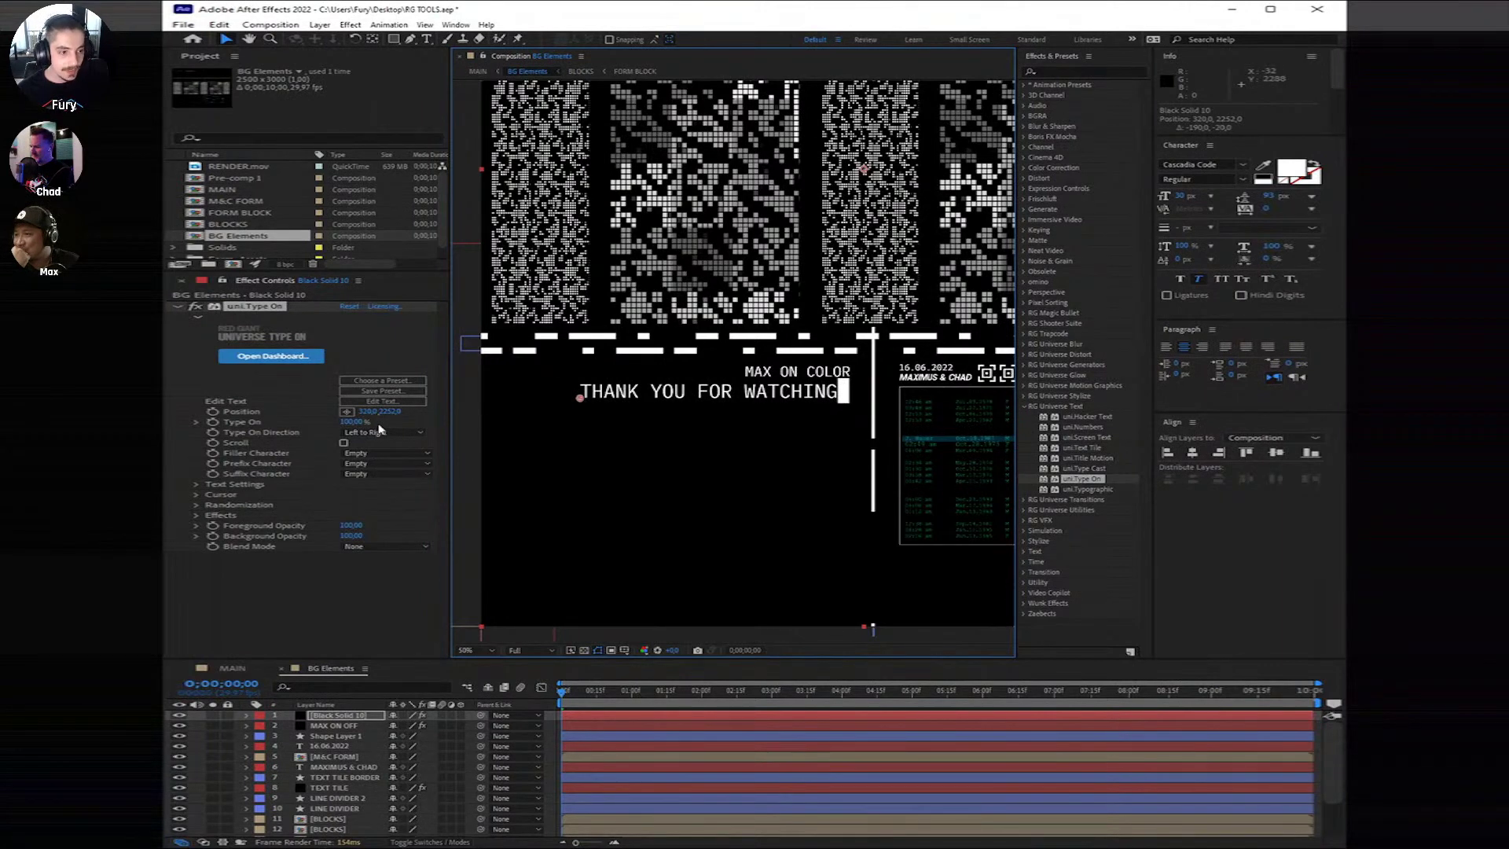
Step: Keyframe the Type On amount from 0% at the composition's first frame to 100% at its last frame
{"action": "left_click_drag", "start_coordinate": [357, 422], "coordinate": [253, 442]}
{"action": "left_click", "coordinate": [213, 422]}
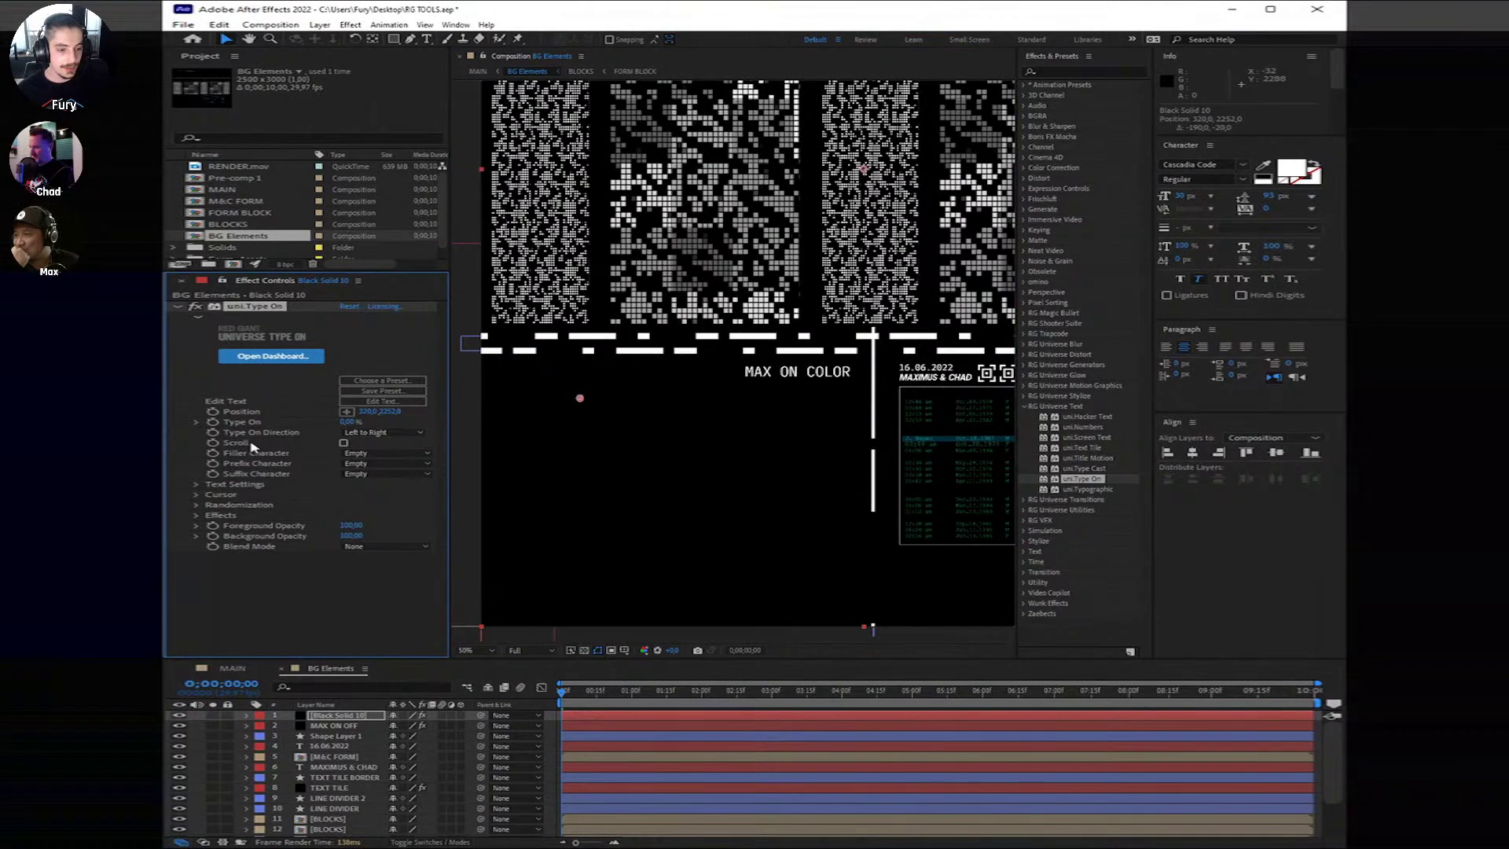
{"action": "left_click", "coordinate": [735, 691]}
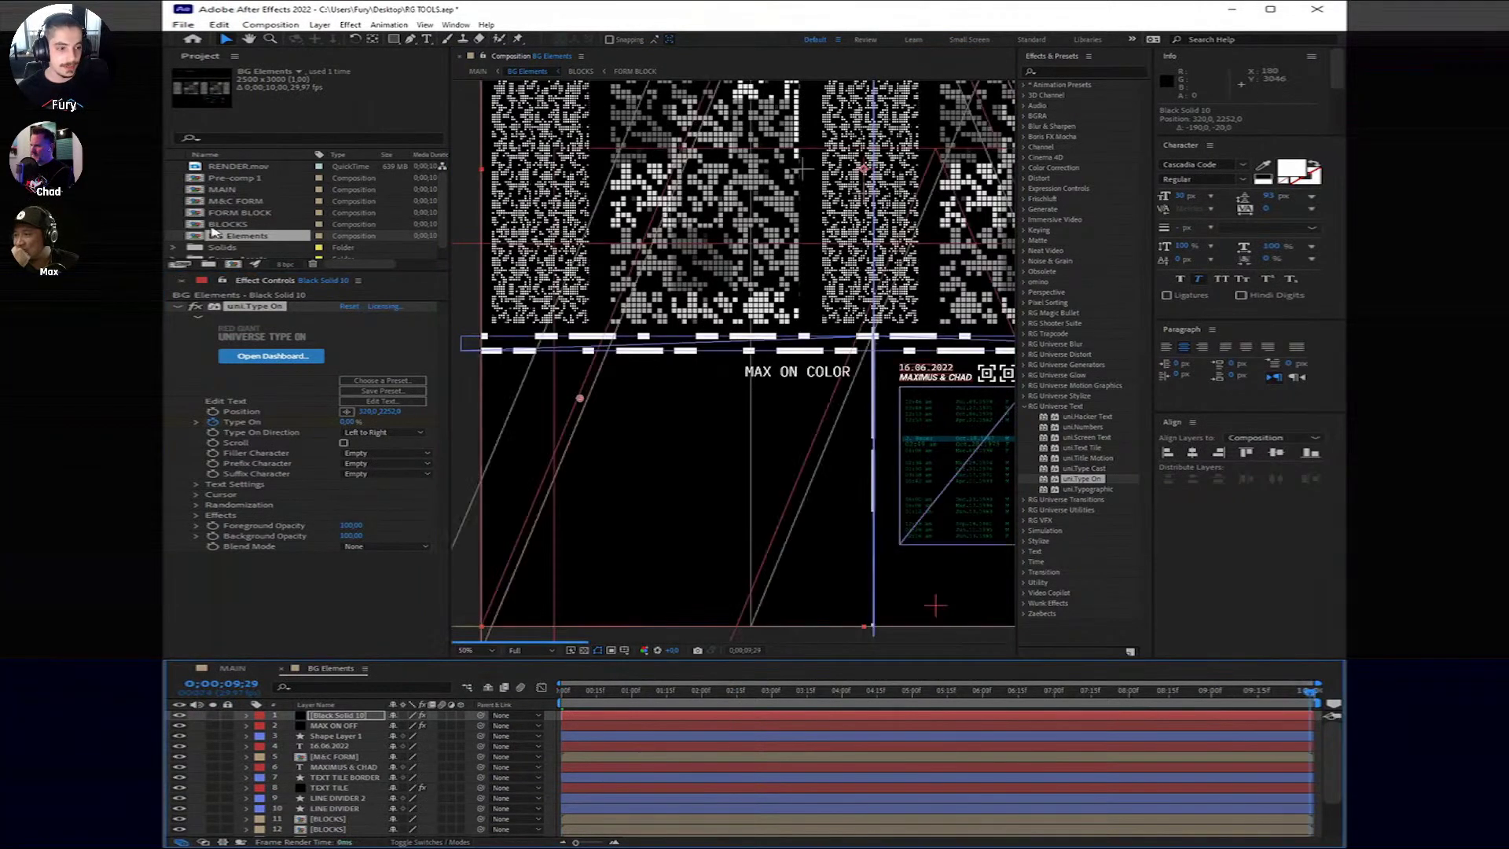
{"action": "key", "text": "End"}
{"action": "left_click_drag", "start_coordinate": [1096, 510], "coordinate": [1181, 516]}
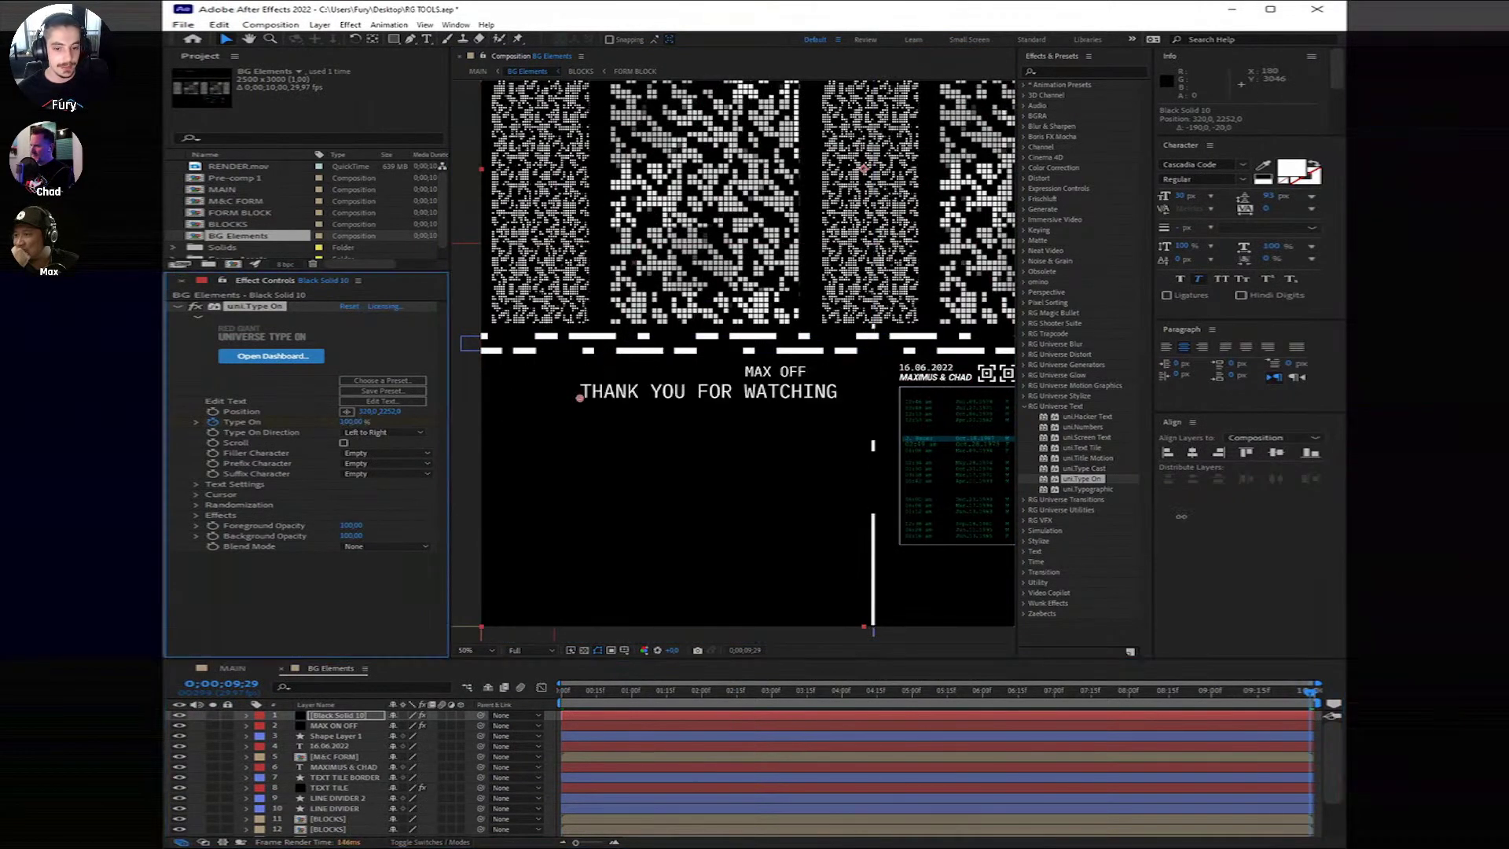
Step: Try Dash as the Type On filler character at 0;00;03;05, with the cursor settings expanded, and return the filler to Empty
{"action": "left_click_drag", "start_coordinate": [1295, 694], "coordinate": [788, 714]}
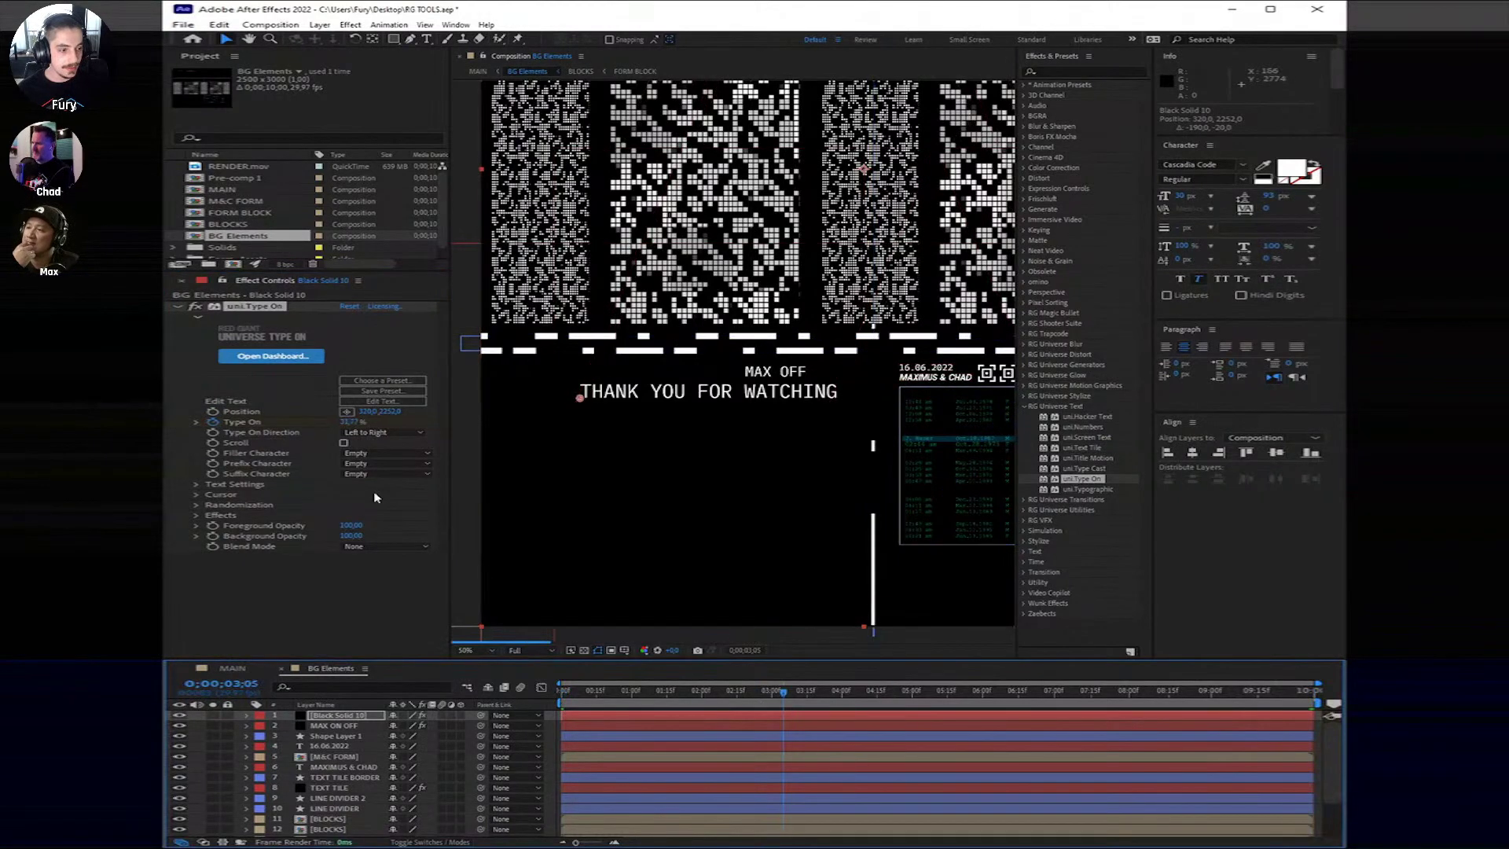
{"action": "left_click", "coordinate": [196, 494]}
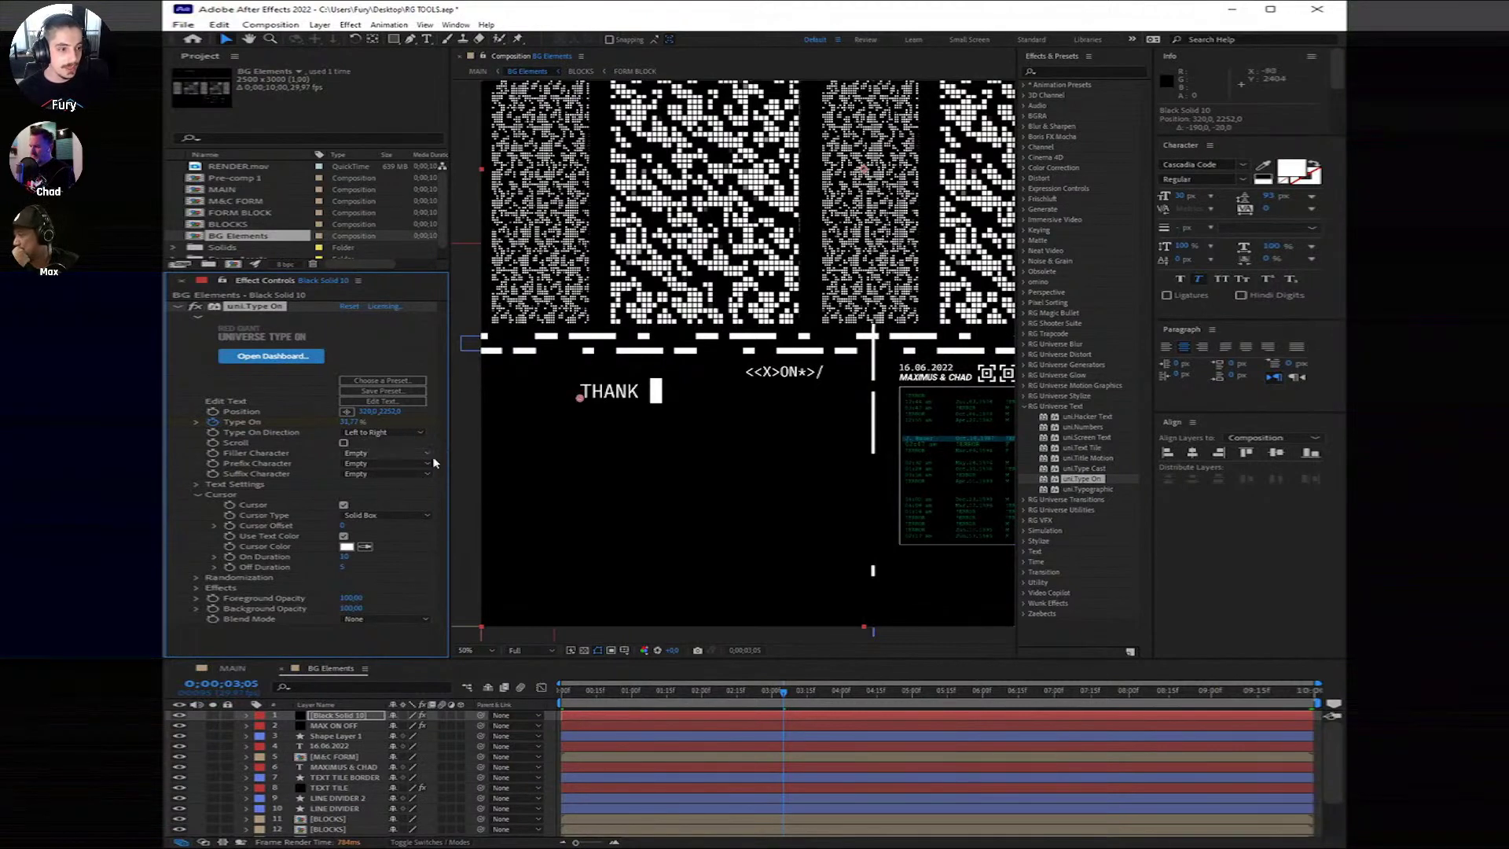
{"action": "left_click", "coordinate": [385, 454]}
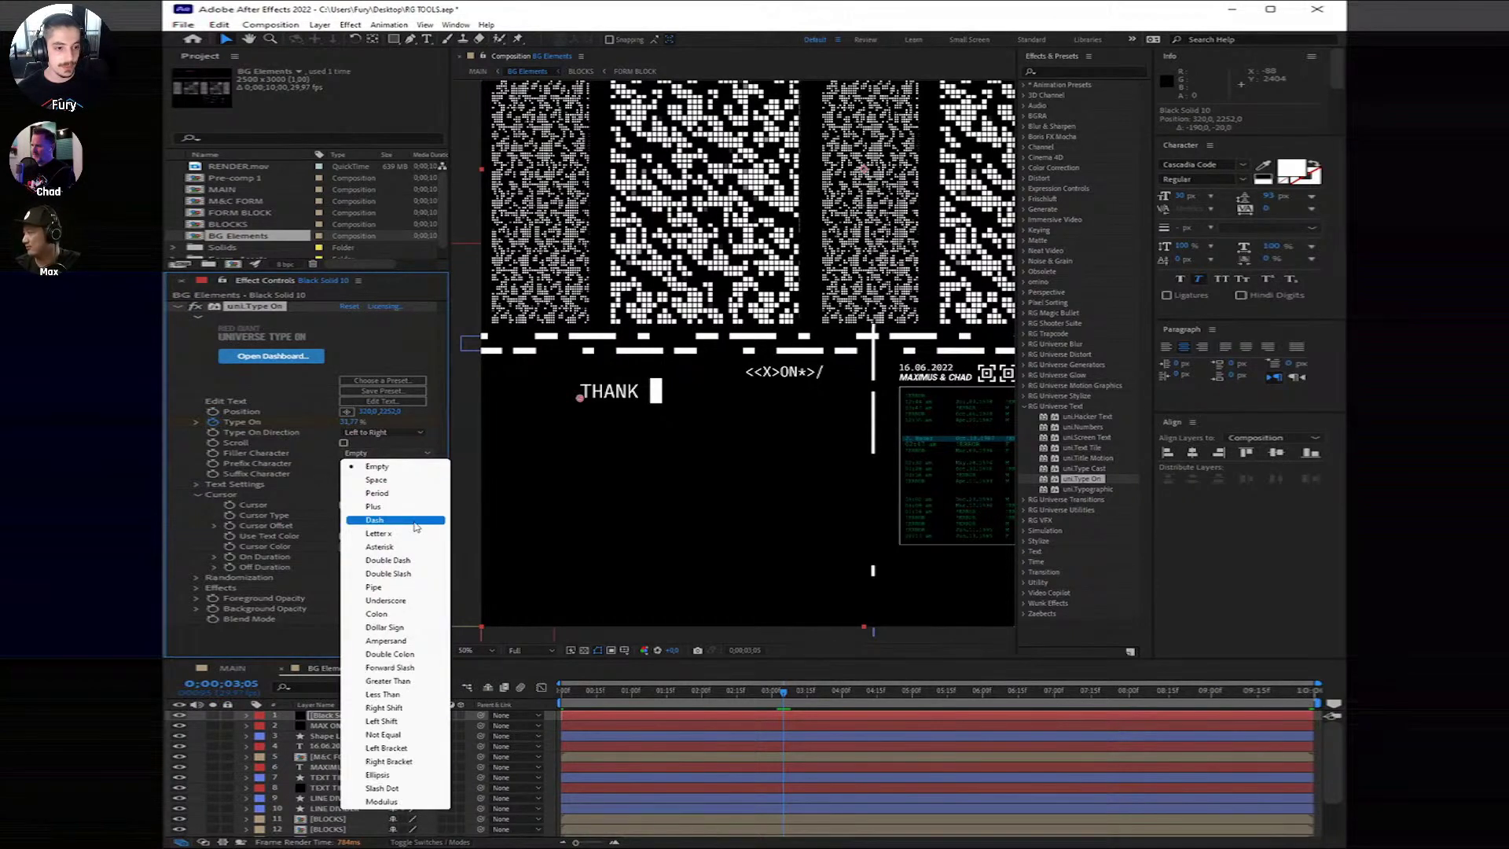
{"action": "left_click", "coordinate": [401, 521]}
{"action": "left_click", "coordinate": [376, 454]}
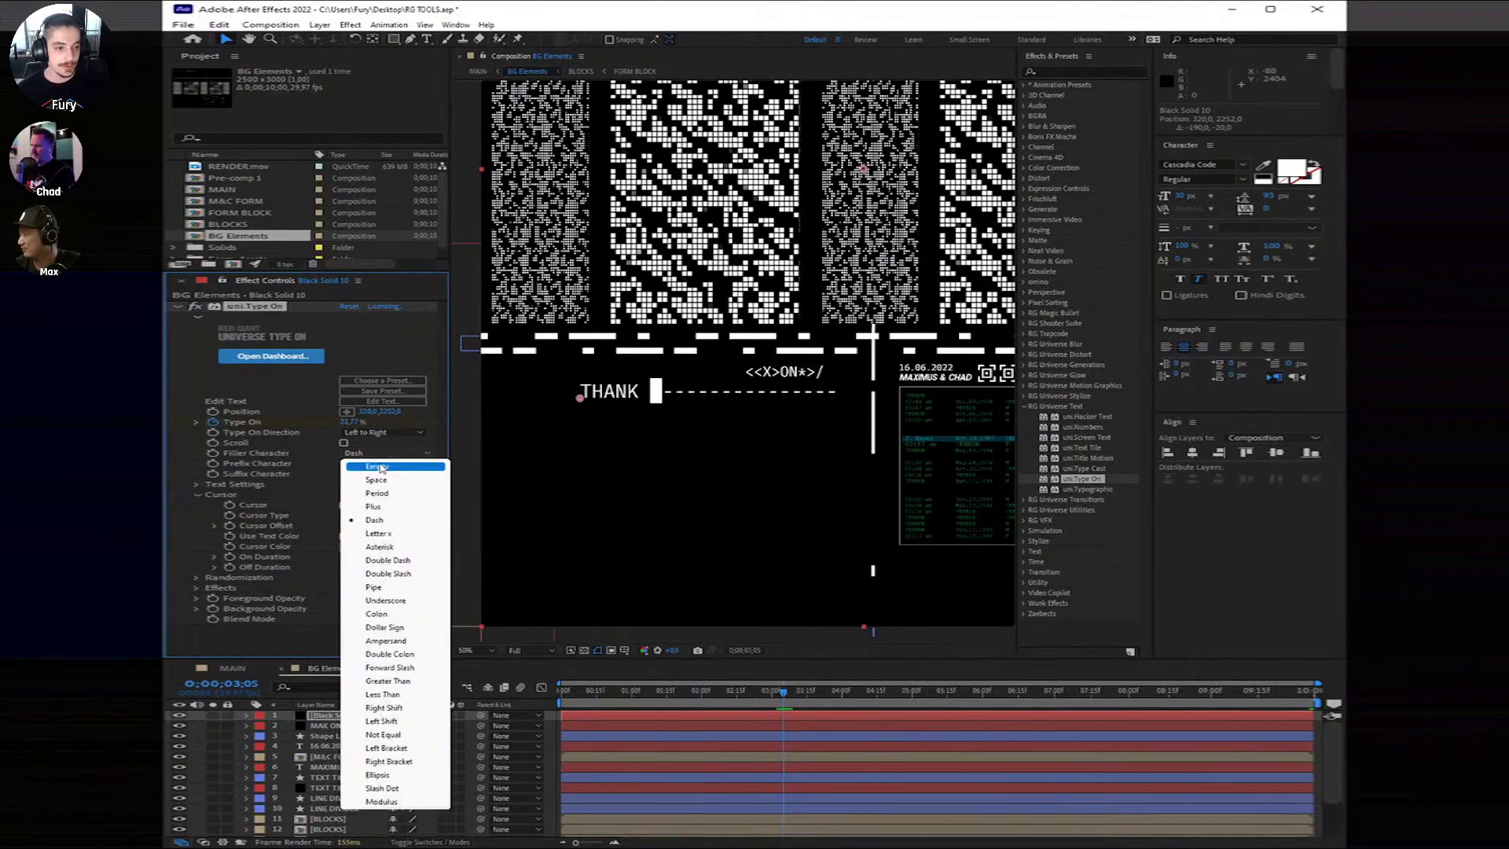
{"action": "left_click", "coordinate": [380, 467]}
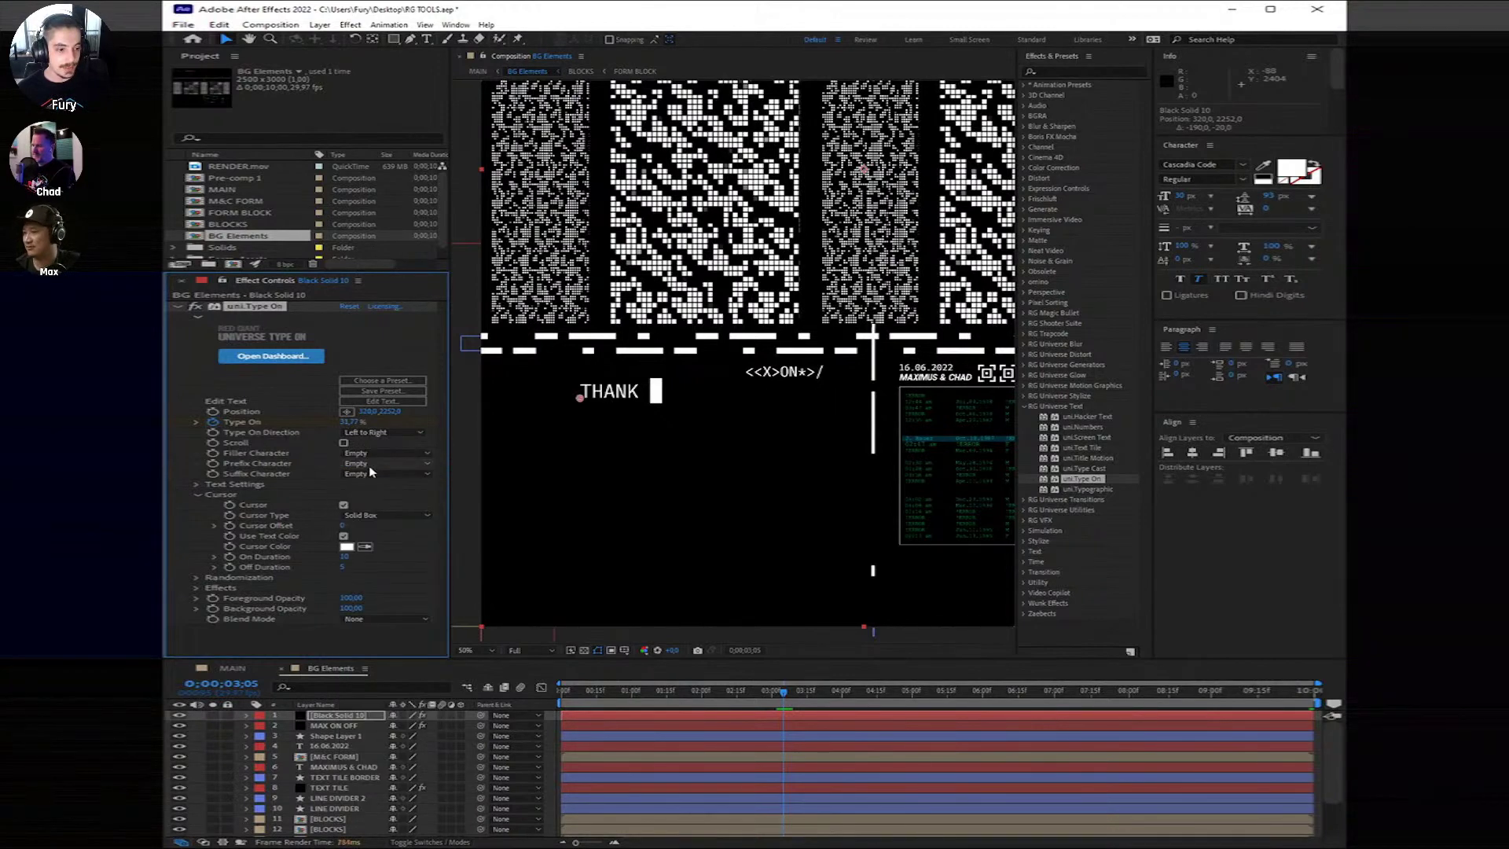
Step: Try Pipe as the Type On prefix character and return the prefix to Empty
{"action": "left_click", "coordinate": [371, 472]}
{"action": "left_click", "coordinate": [397, 605]}
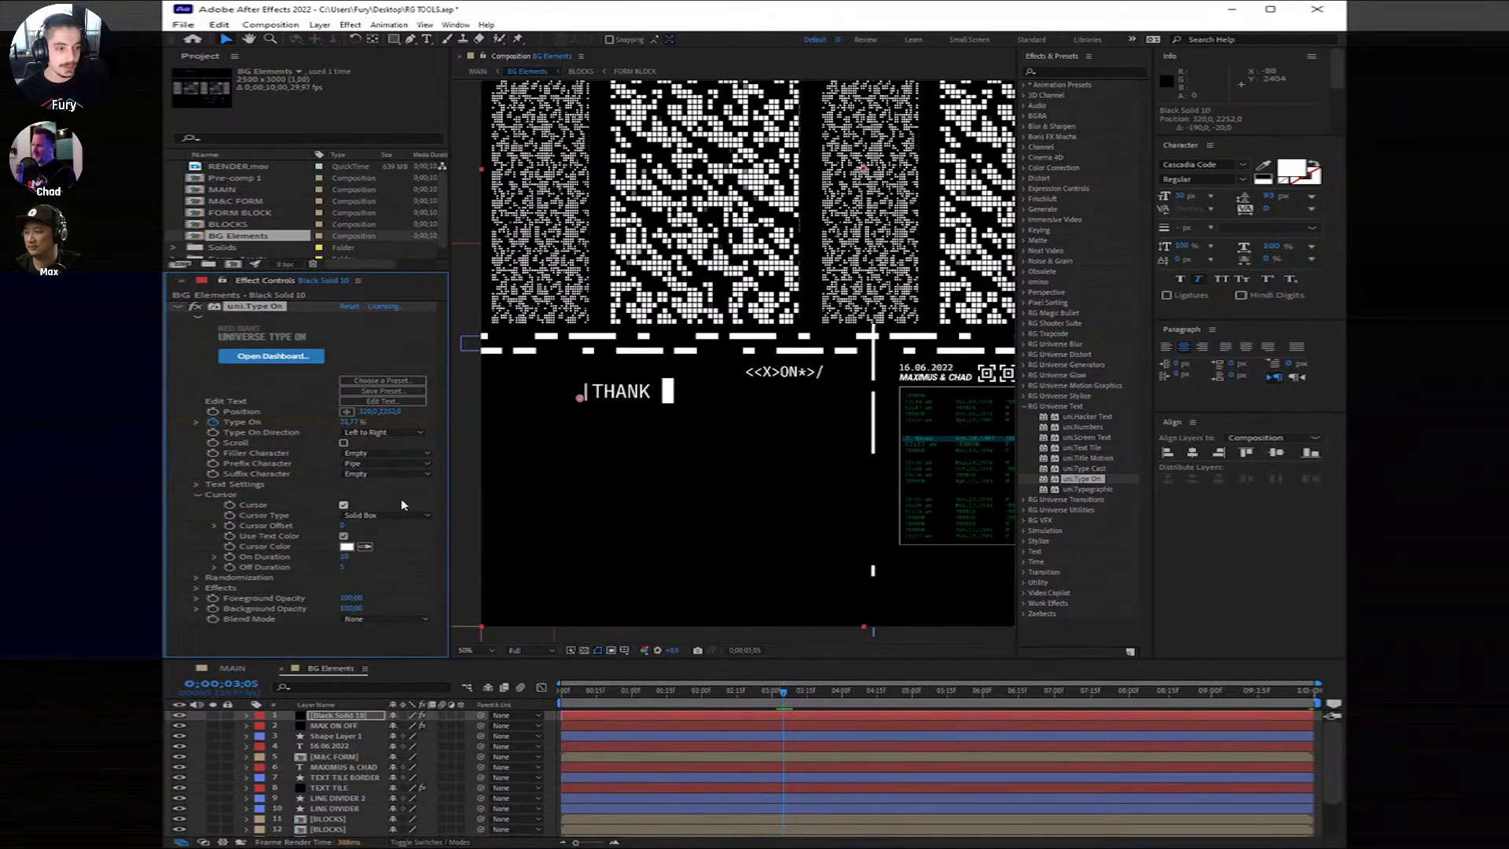
{"action": "left_click", "coordinate": [382, 464]}
{"action": "left_click", "coordinate": [382, 474]}
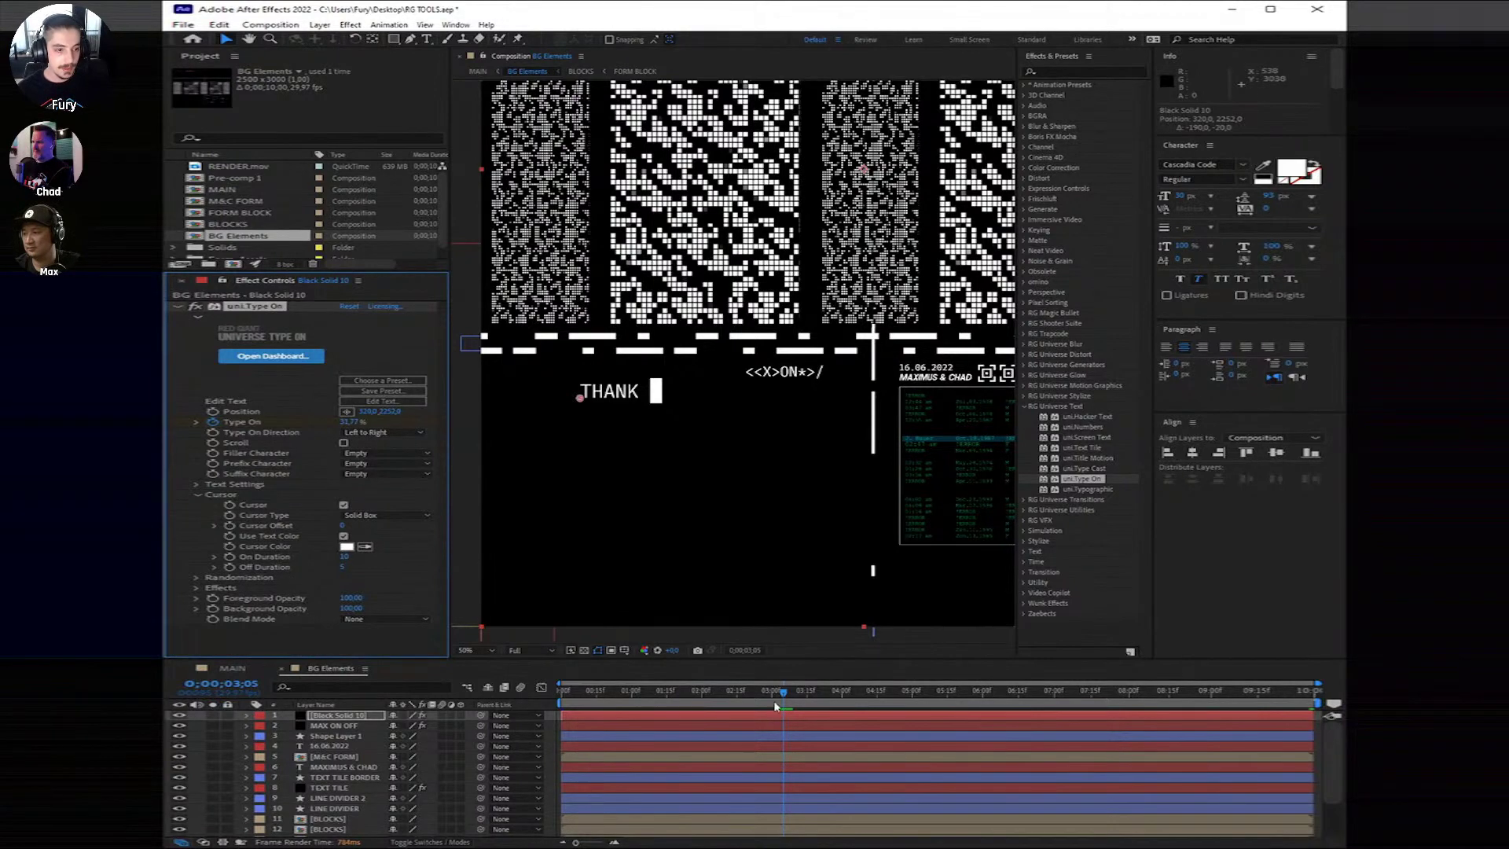
Step: Create a new black solid layer above Black Solid 10 in the BG Elements composition
{"action": "key", "text": "Home"}
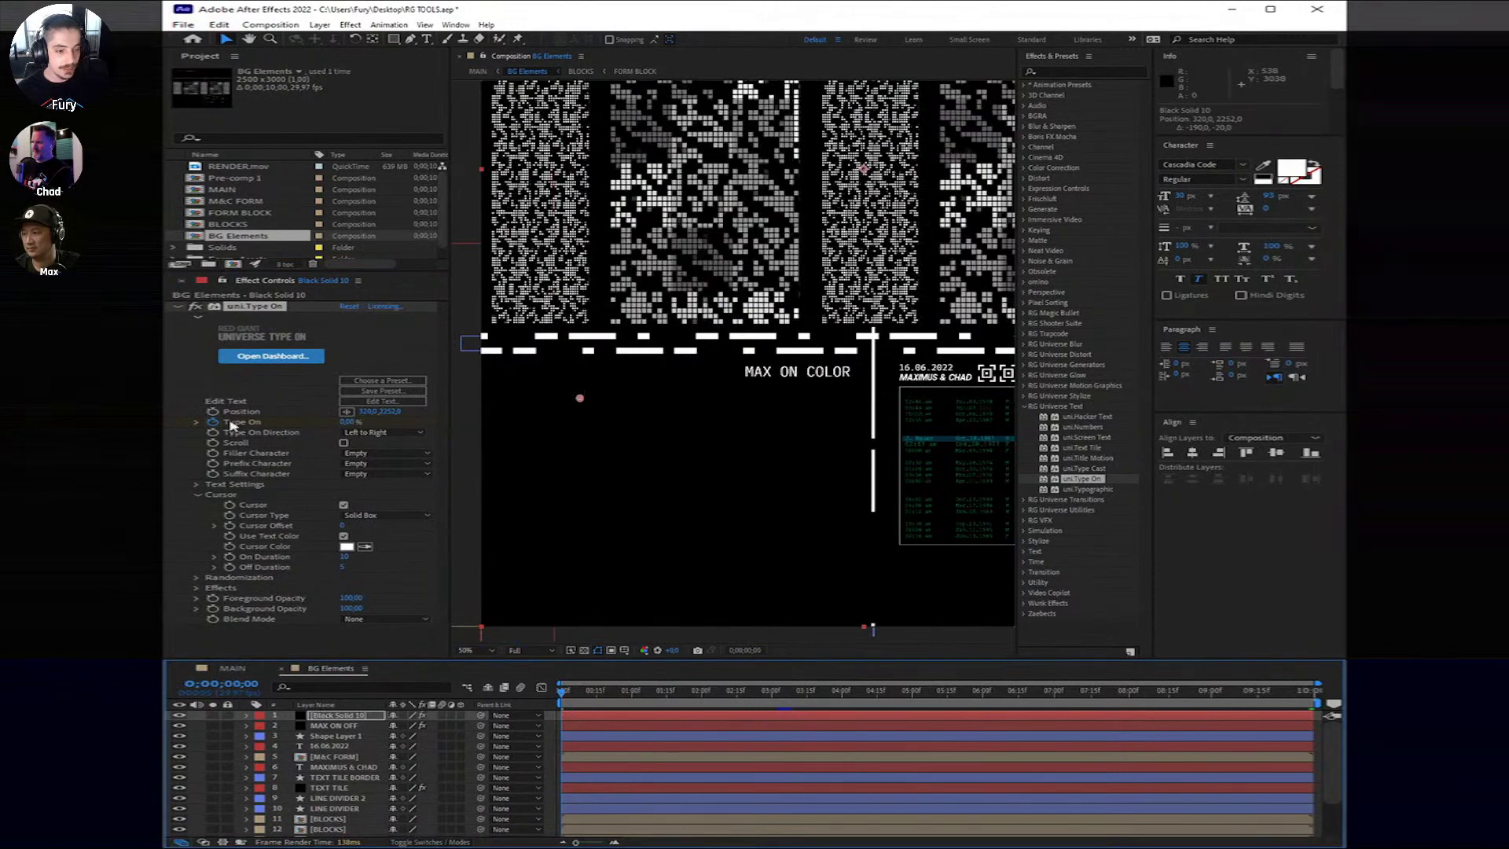
{"action": "left_click", "coordinate": [702, 723]}
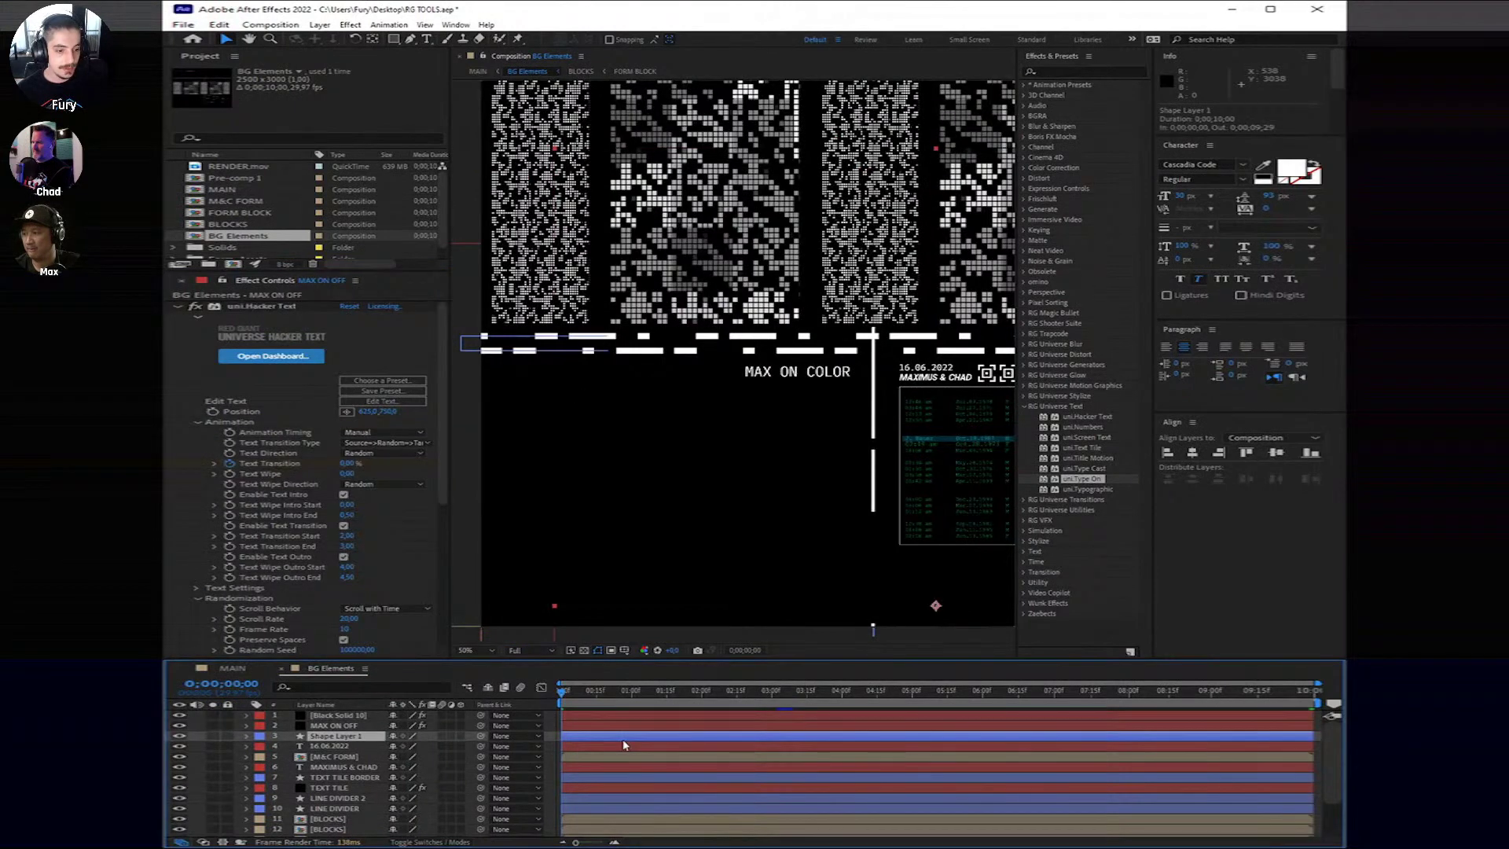
{"action": "left_click", "coordinate": [615, 710]}
{"action": "scroll", "coordinate": [747, 532], "scroll_direction": "down", "scroll_amount": 1}
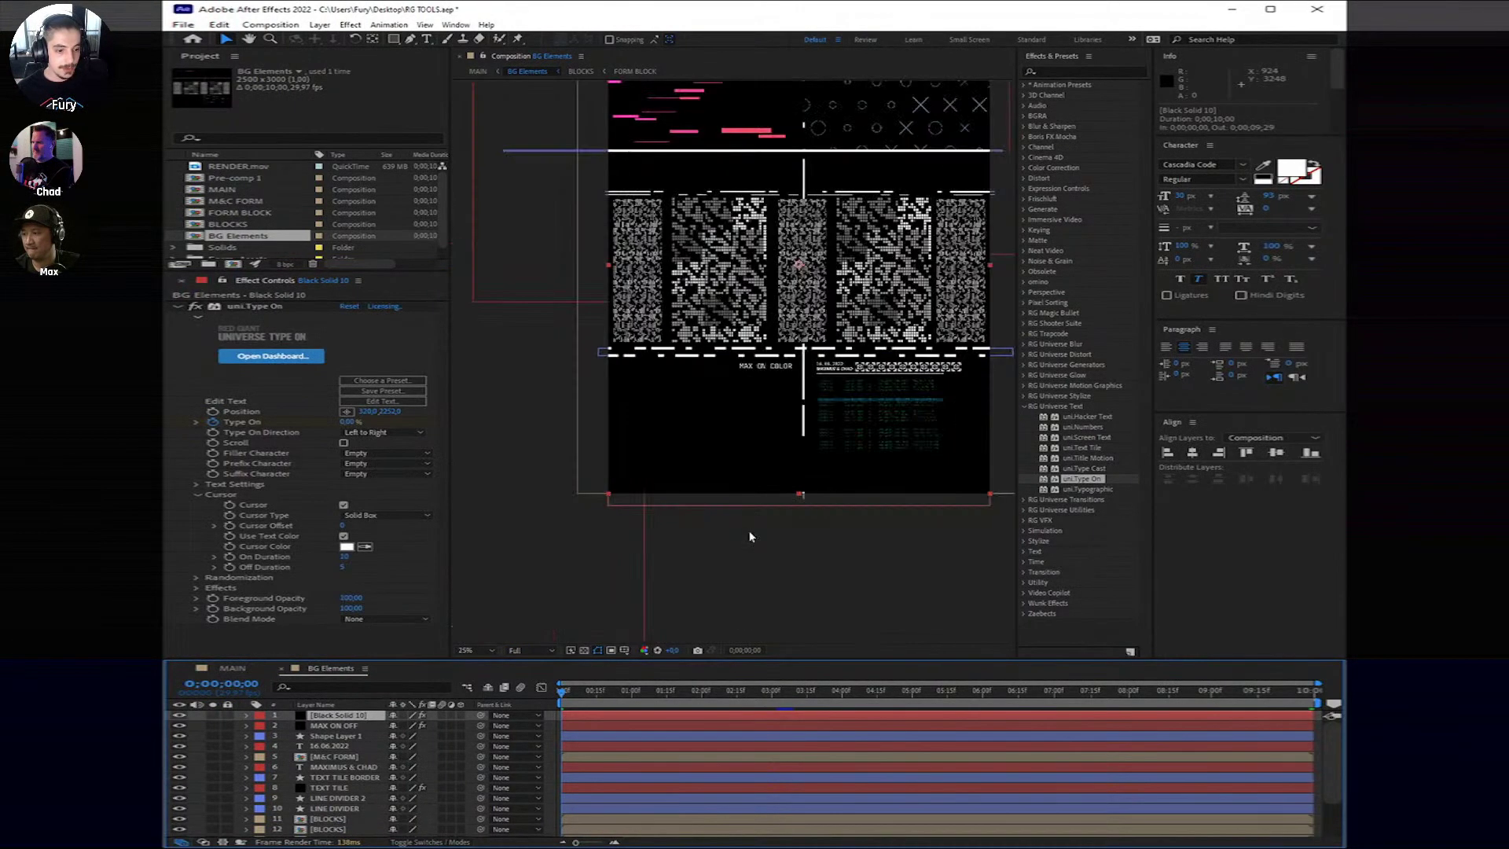
{"action": "scroll", "coordinate": [747, 532], "scroll_direction": "up", "scroll_amount": 1}
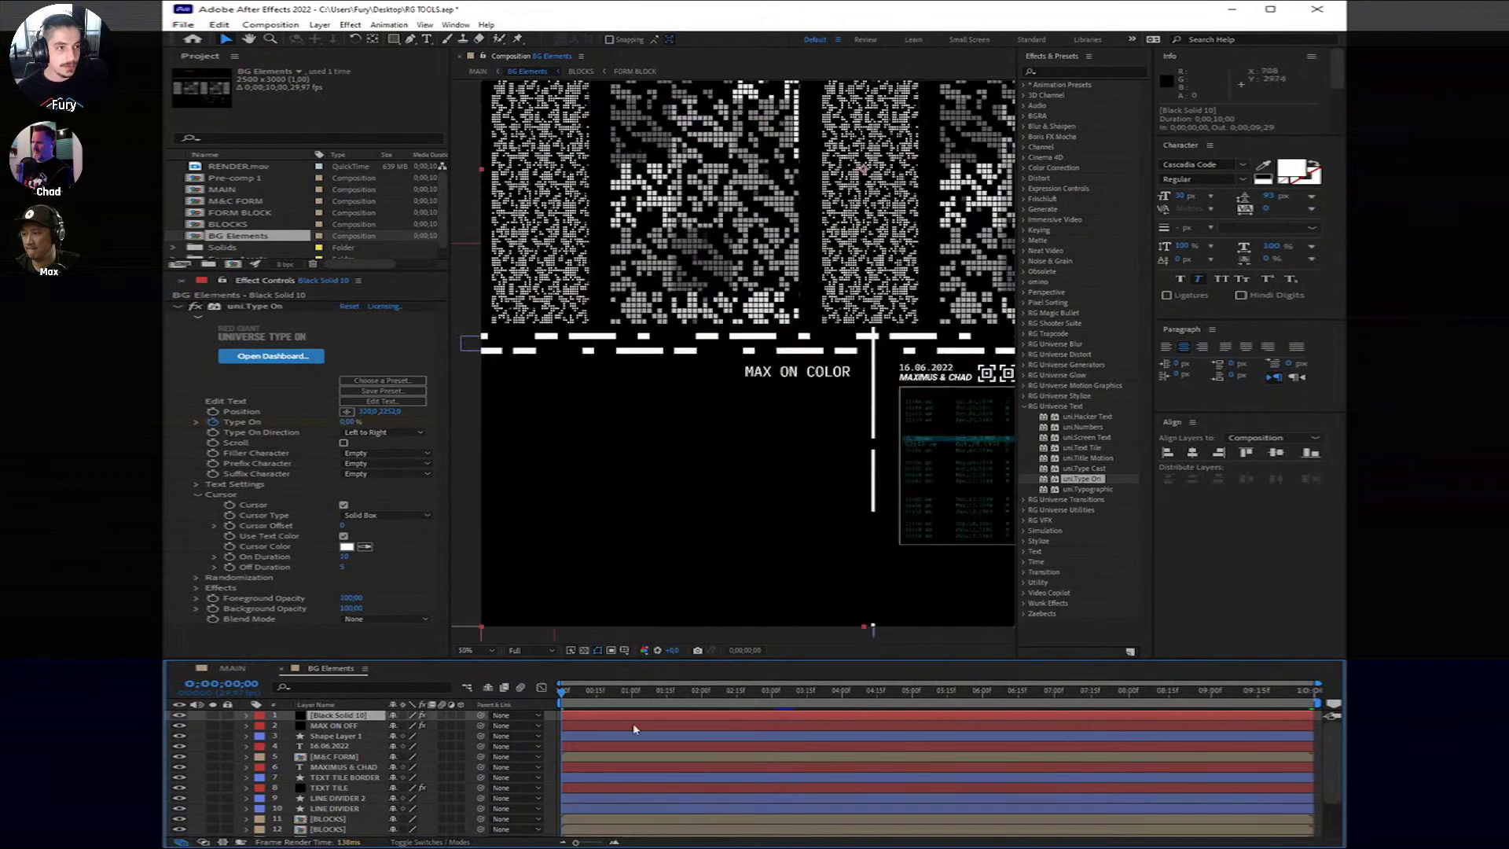
{"action": "left_click", "coordinate": [319, 25]}
{"action": "mouse_move", "coordinate": [341, 39]}
{"action": "left_click", "coordinate": [550, 57]}
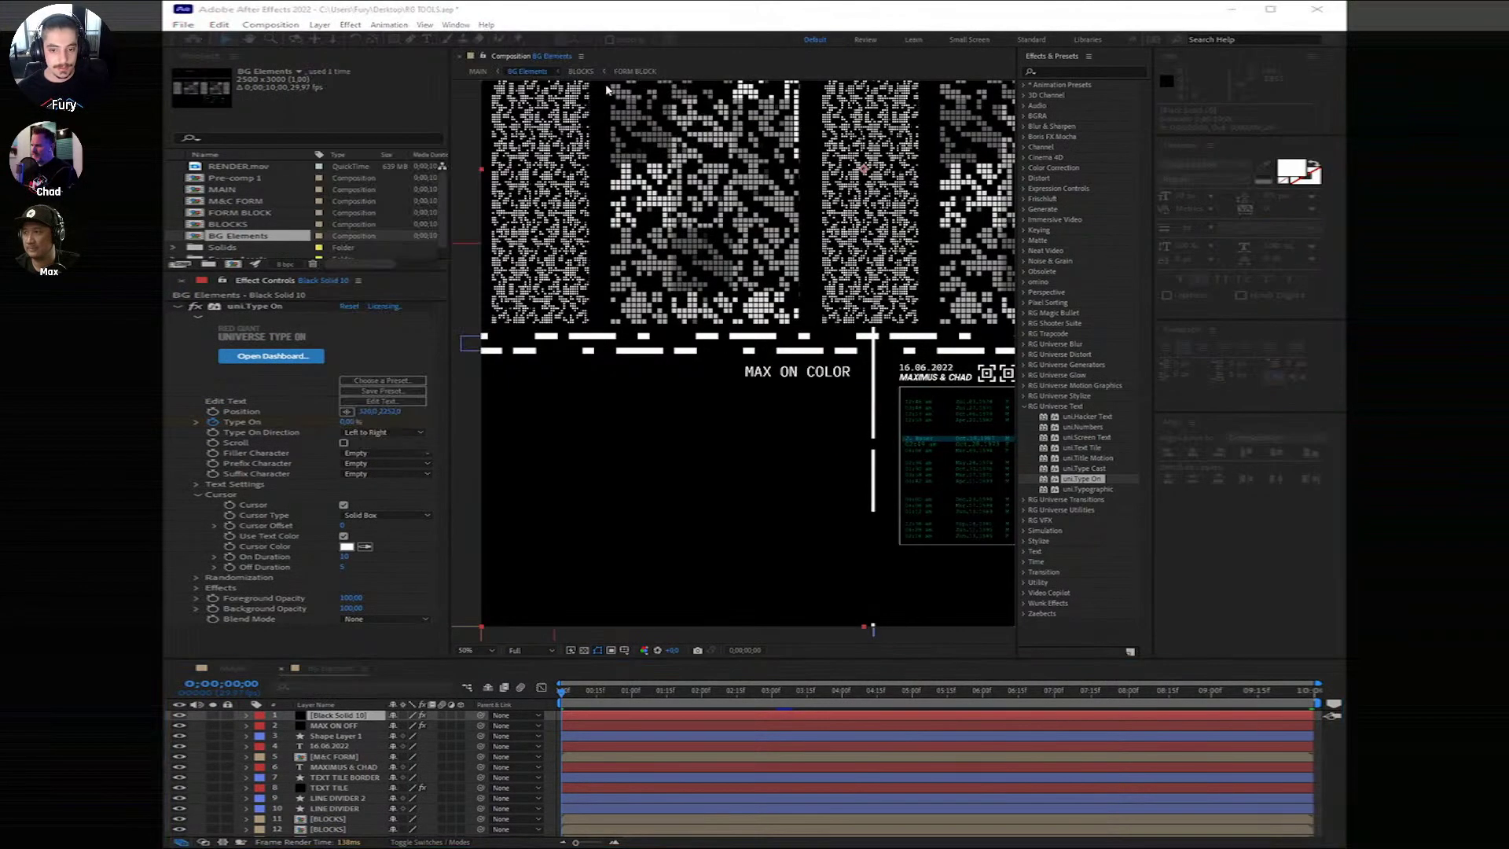
{"action": "key", "text": "Return"}
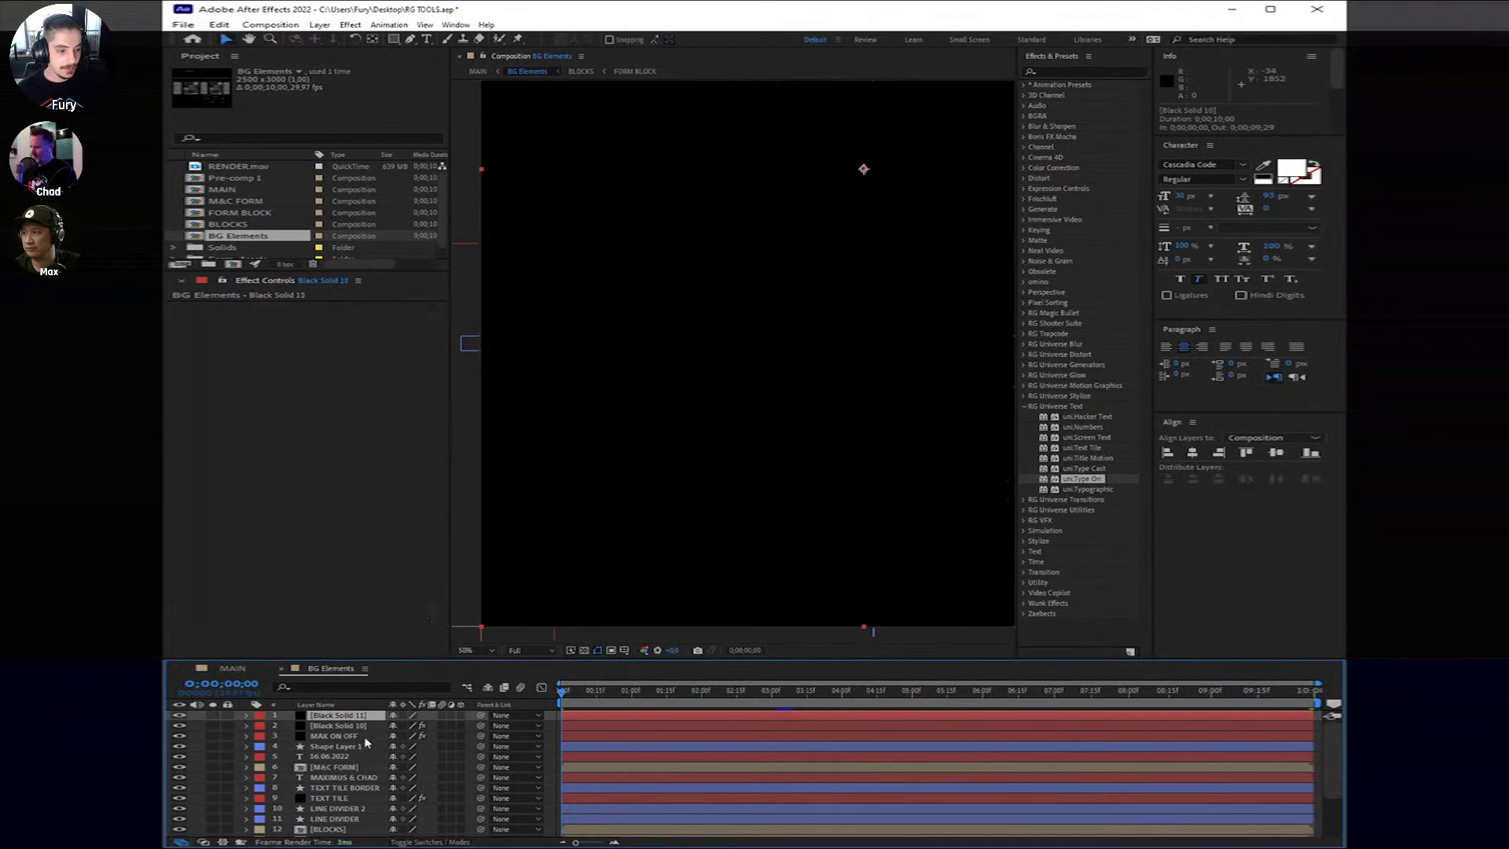
Step: Rename the Black Solid 10 layer to "THANK YOU!"
{"action": "right_click", "coordinate": [359, 724]}
{"action": "left_click", "coordinate": [402, 701]}
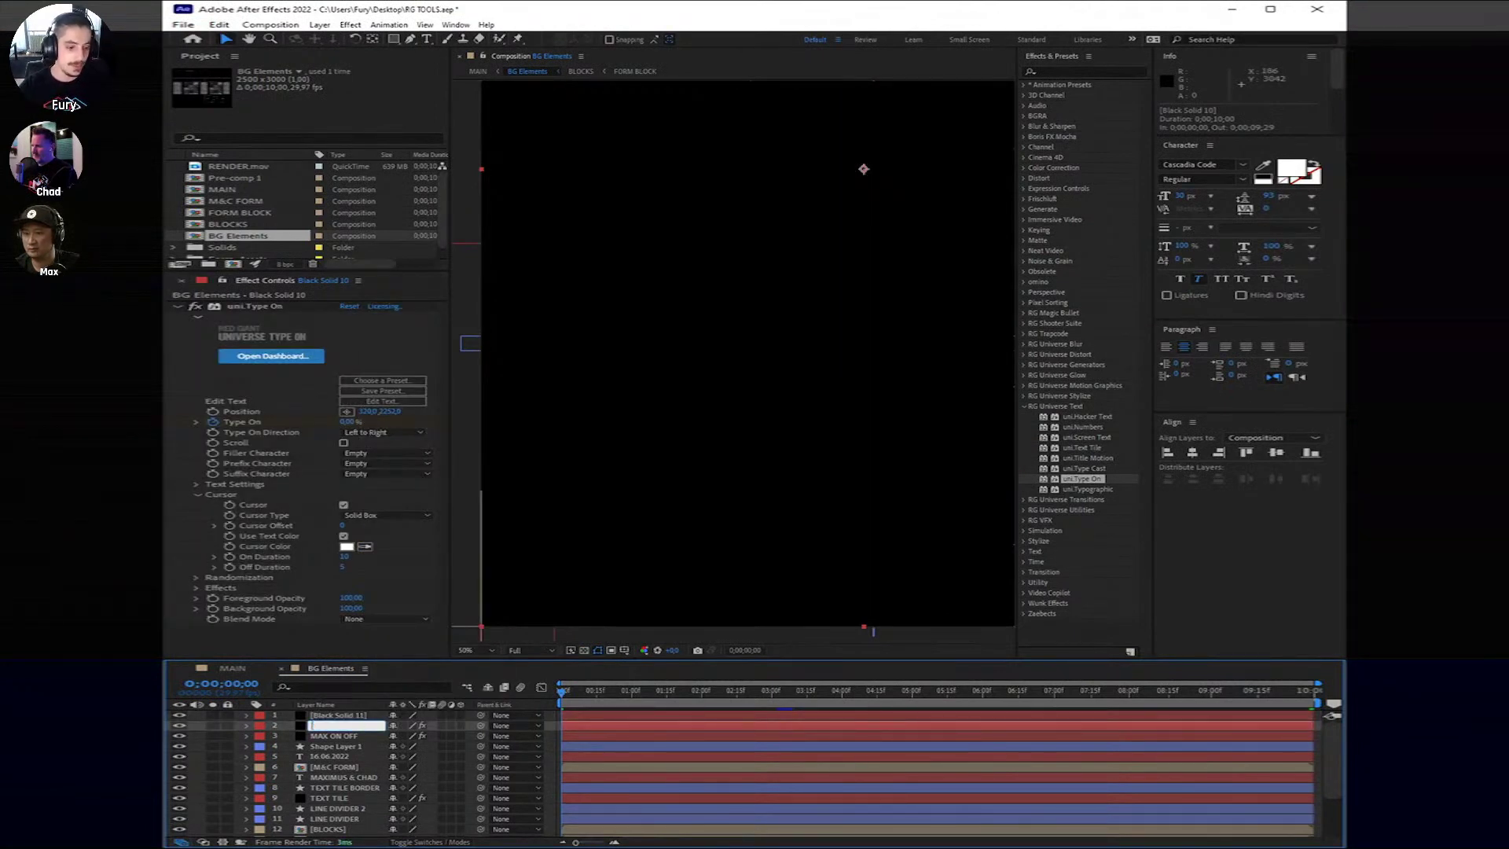
{"action": "type", "text": "THANK YOU!"}
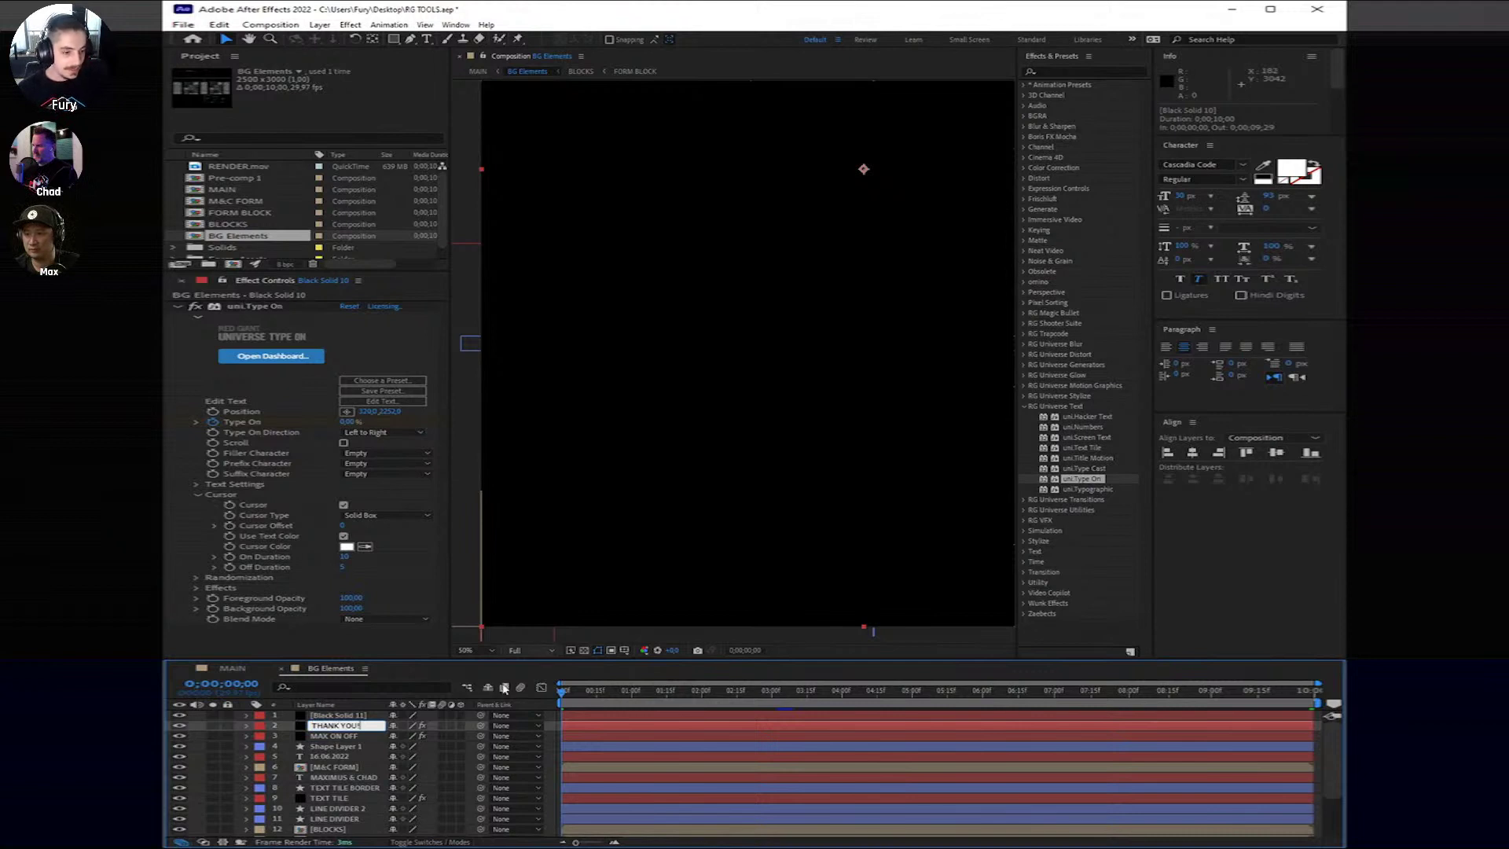
Step: Find the Trapcode Form effect and apply it to the Black Solid 11 layer in BG Elements
{"action": "right_click", "coordinate": [346, 715]}
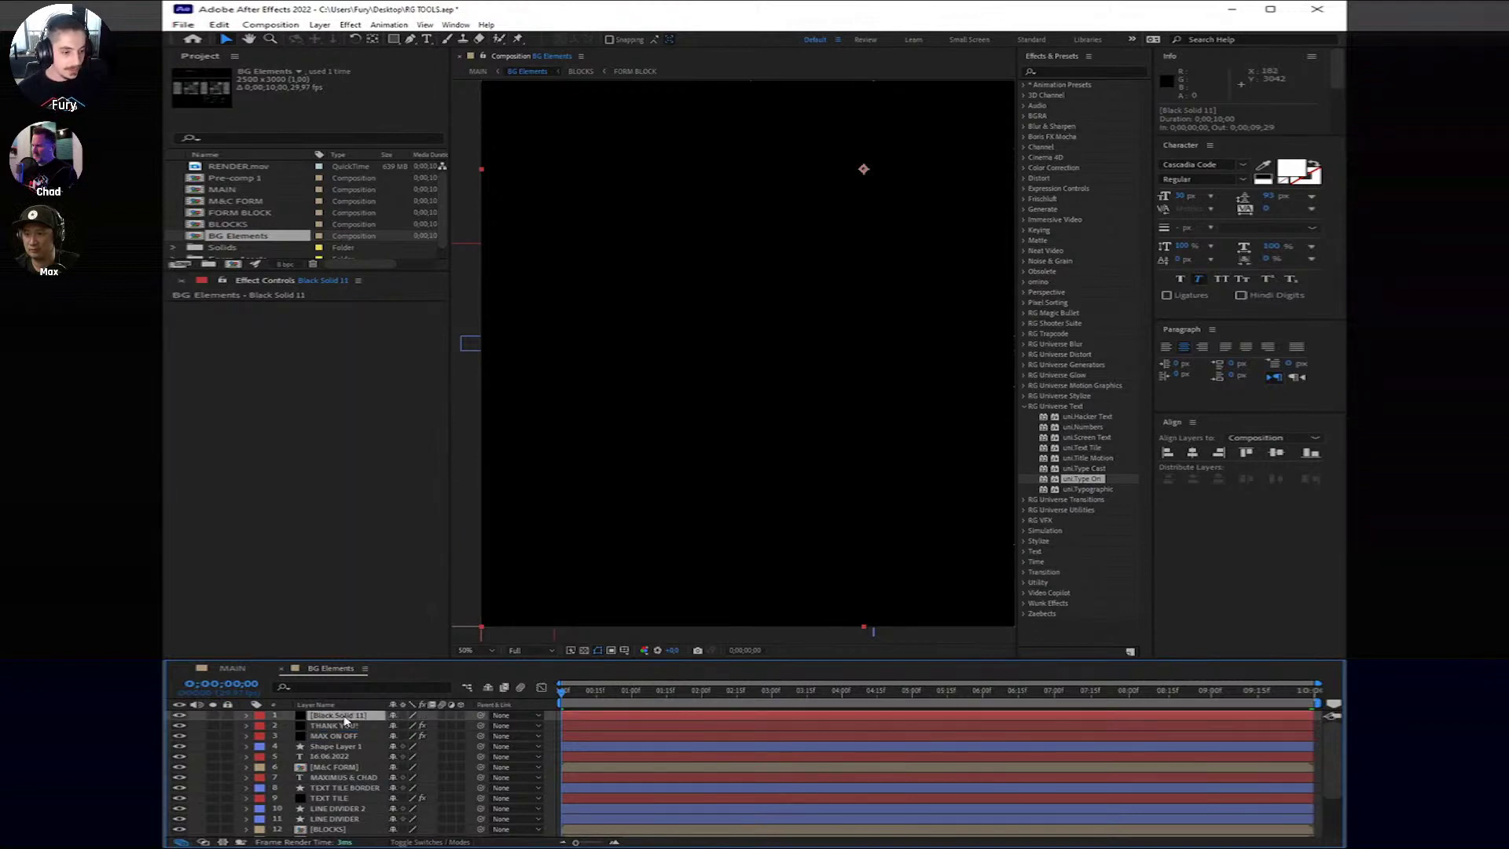
{"action": "left_click", "coordinate": [703, 740]}
{"action": "left_click", "coordinate": [1068, 71]}
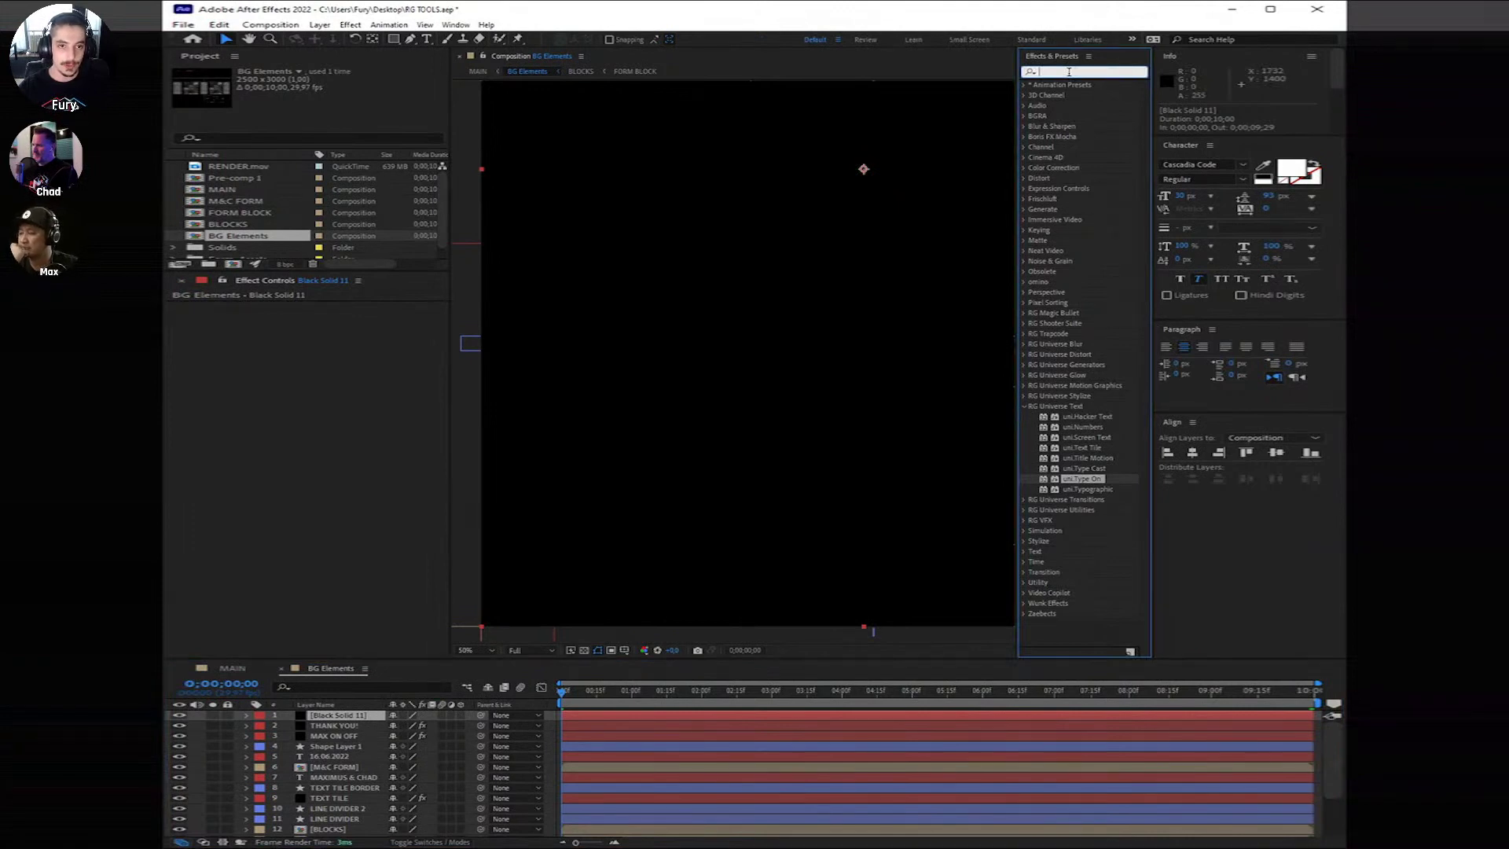
{"action": "type", "text": "form"}
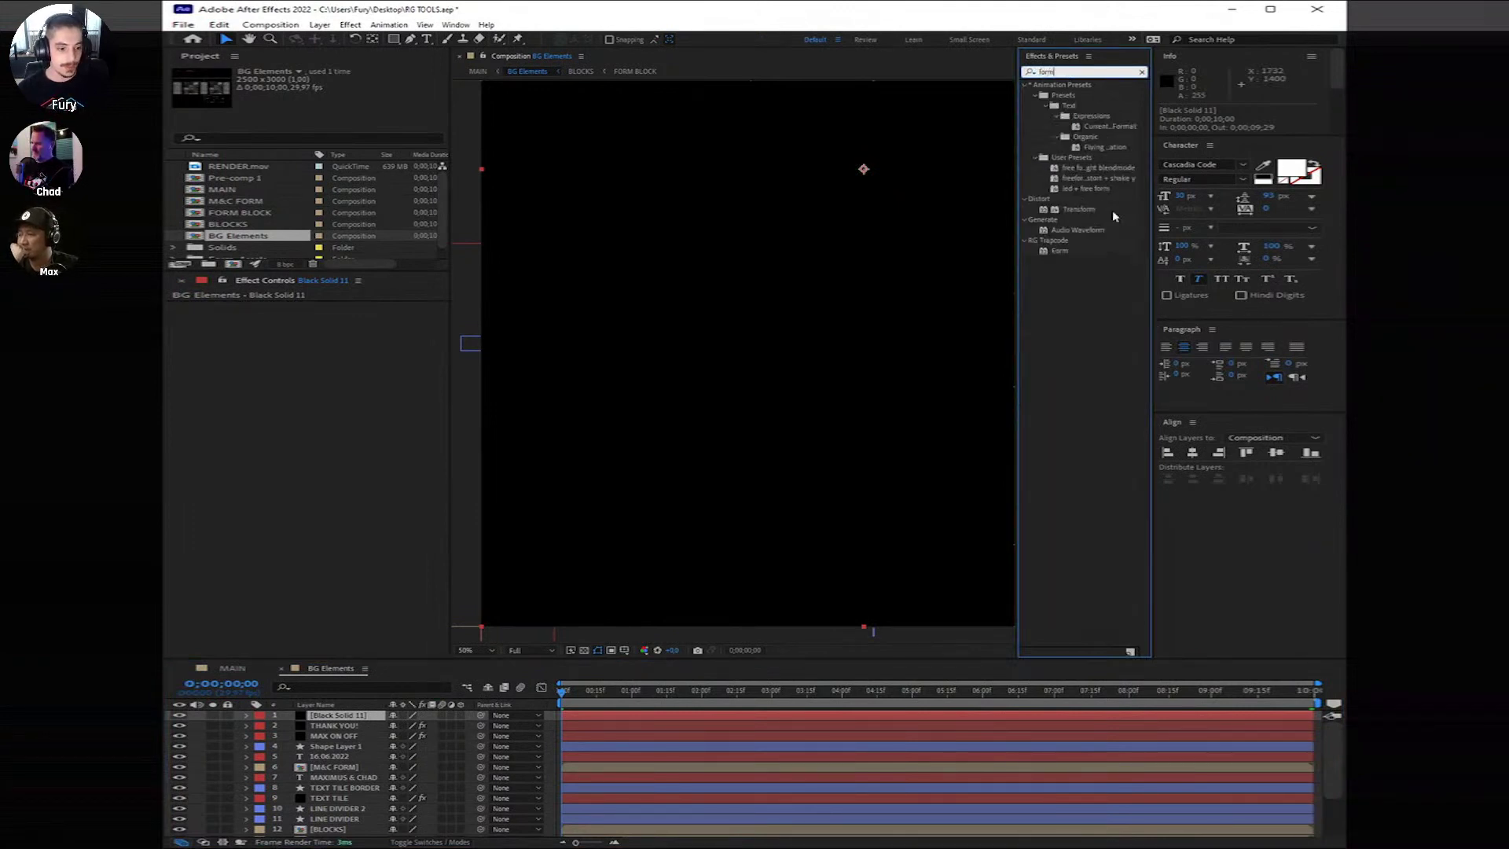
{"action": "left_click_drag", "start_coordinate": [1059, 249], "coordinate": [569, 715]}
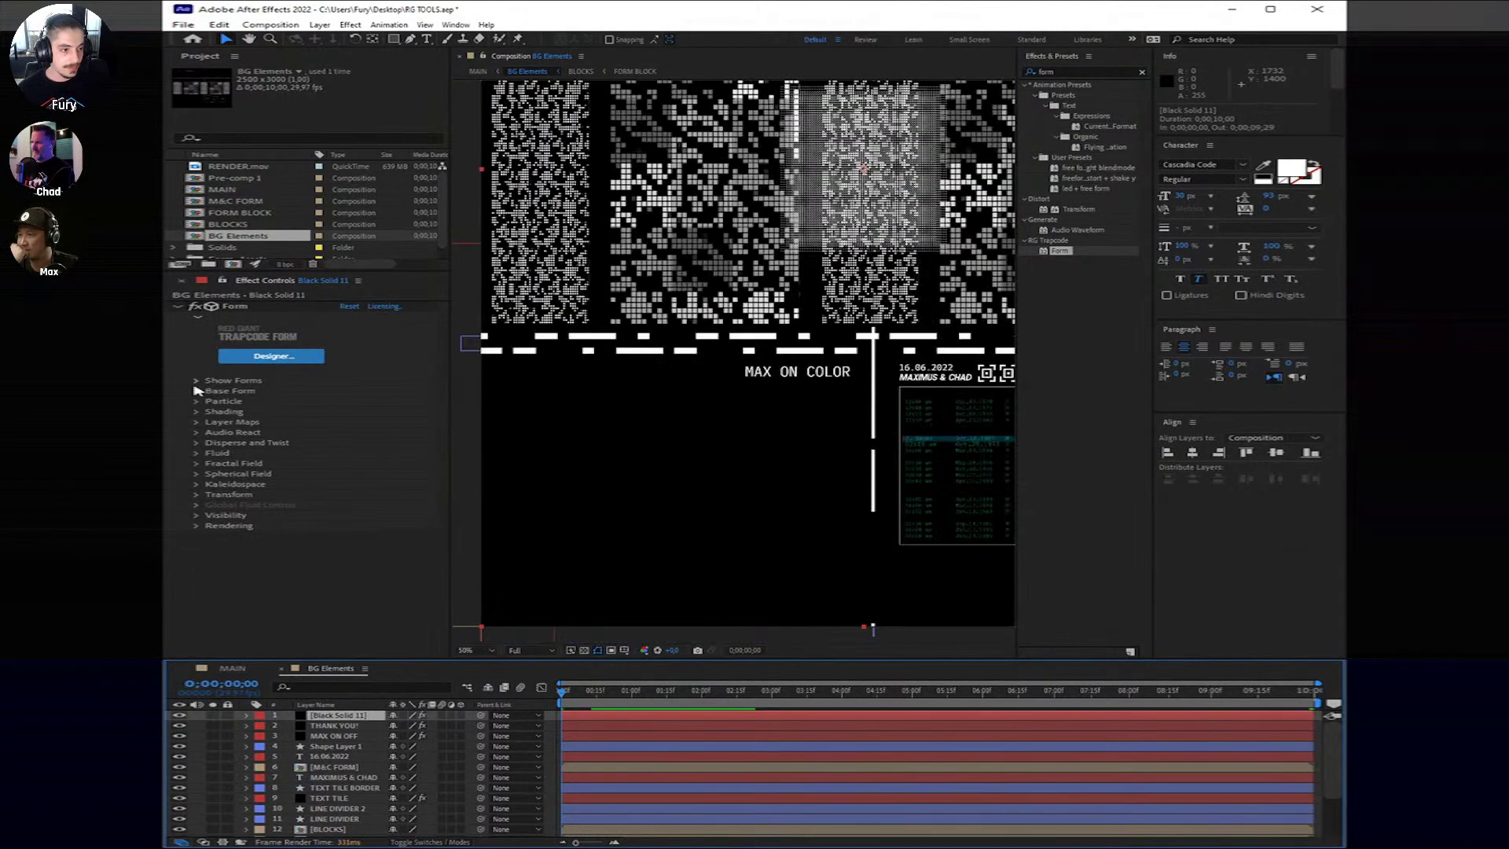
Step: Enlarge the Form's linked base size and set its particles to 10 in X, 1 in Y and 1 in Z
{"action": "left_click", "coordinate": [197, 391]}
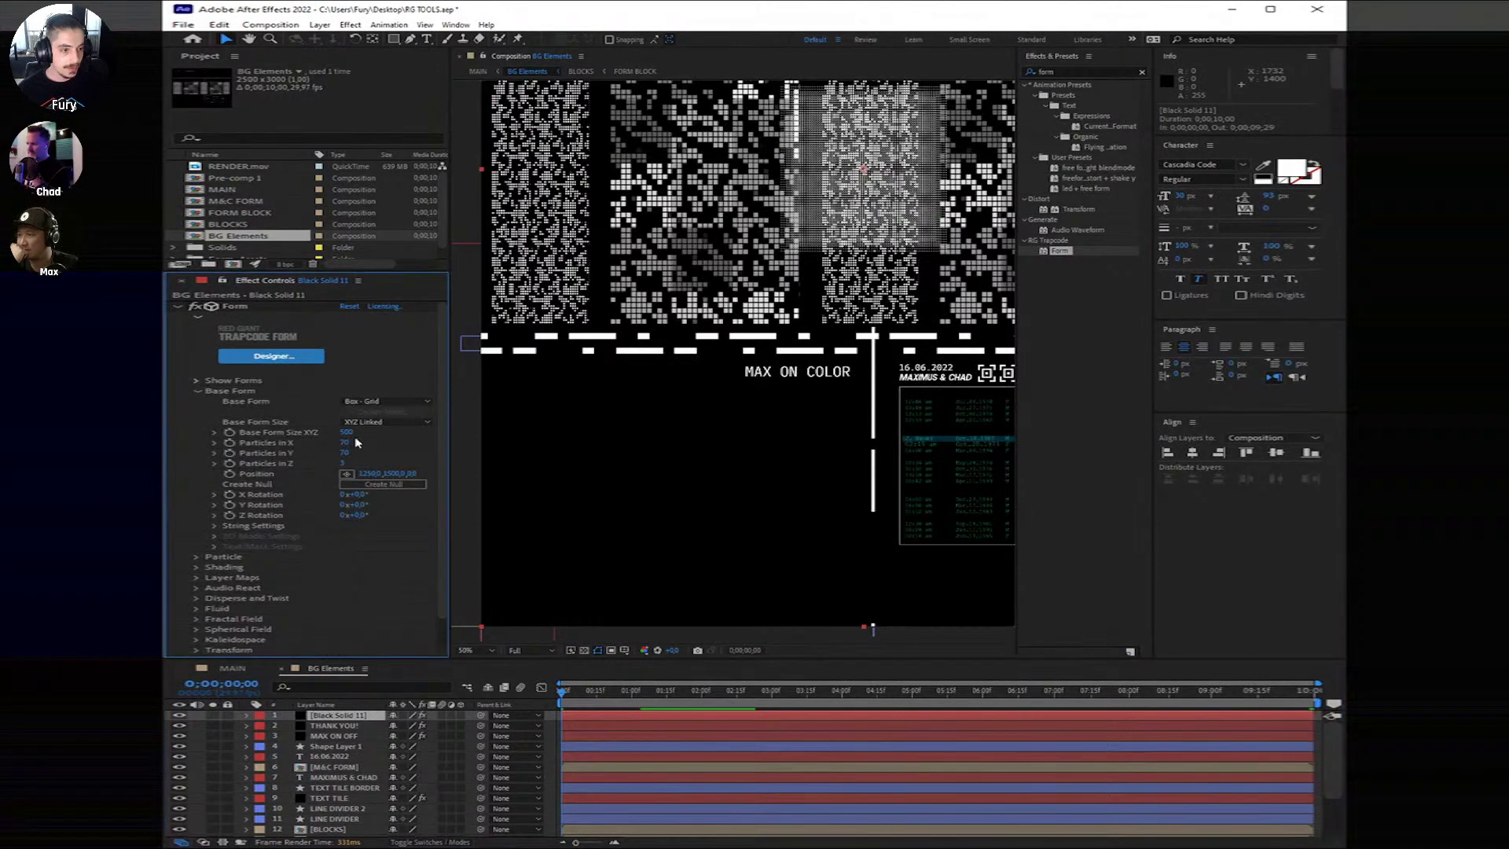
{"action": "left_click_drag", "start_coordinate": [346, 432], "coordinate": [369, 432]}
{"action": "left_click", "coordinate": [346, 464]}
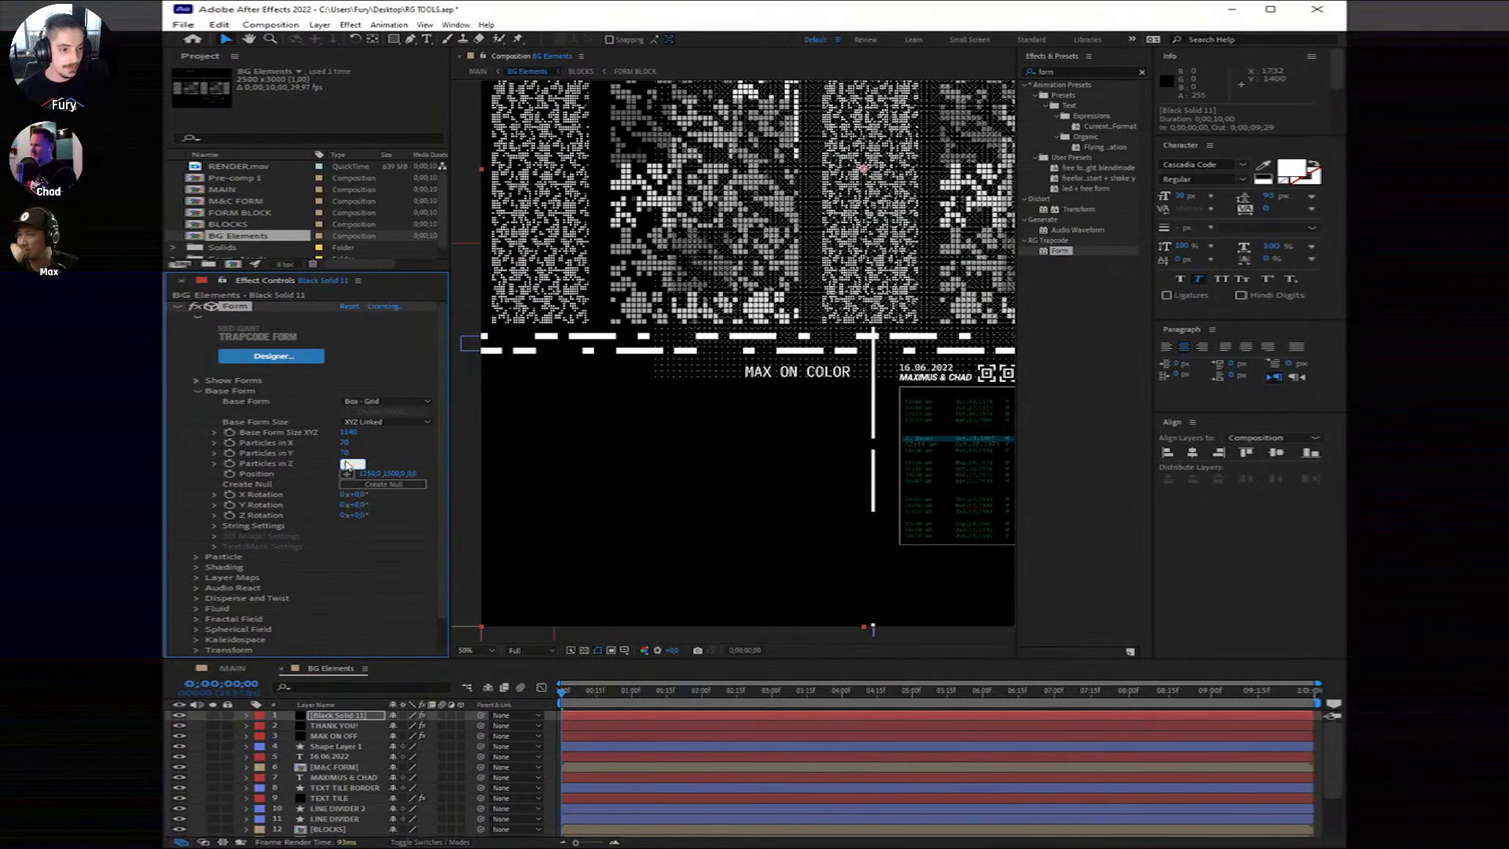
{"action": "type", "text": "1"}
{"action": "key", "text": "shift+Tab"}
{"action": "type", "text": "1"}
{"action": "key", "text": "Return"}
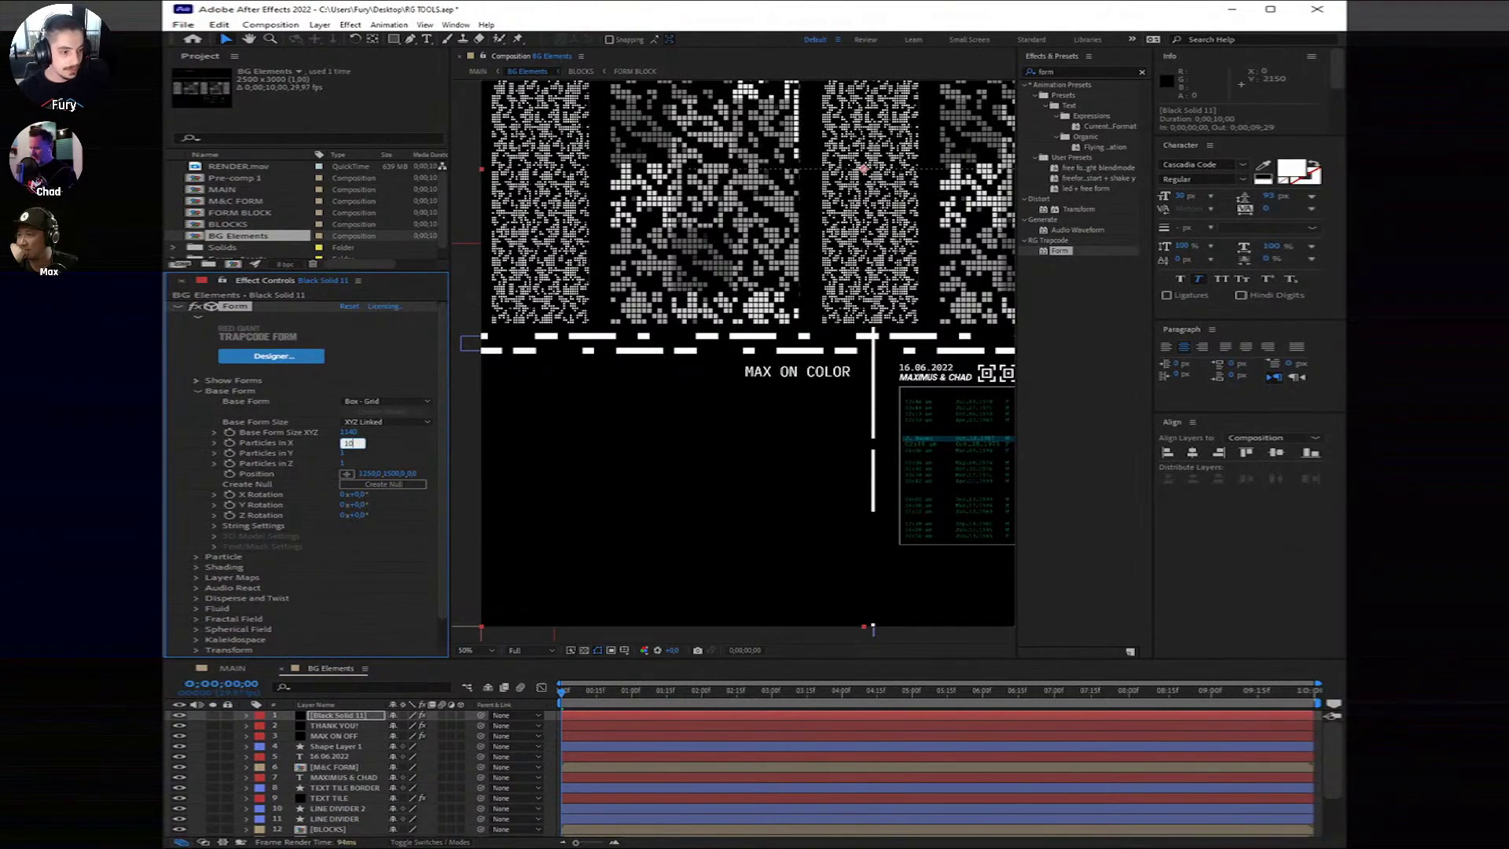
Step: Set the Form particle type to Sprite and load the Blips 01 sprite from the Symbols group
{"action": "left_click", "coordinate": [196, 556]}
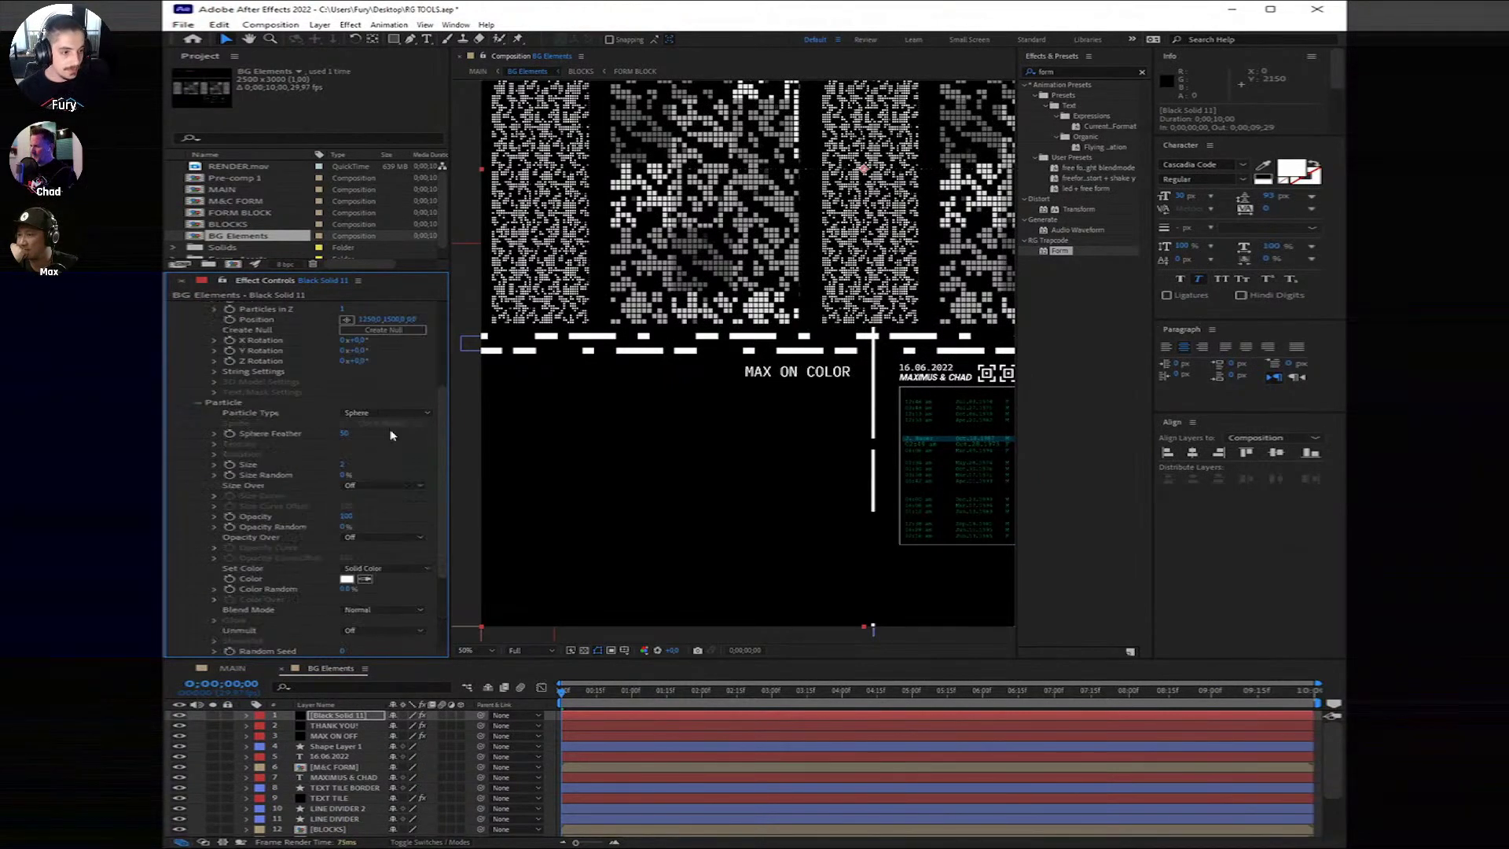
{"action": "left_click", "coordinate": [385, 413]}
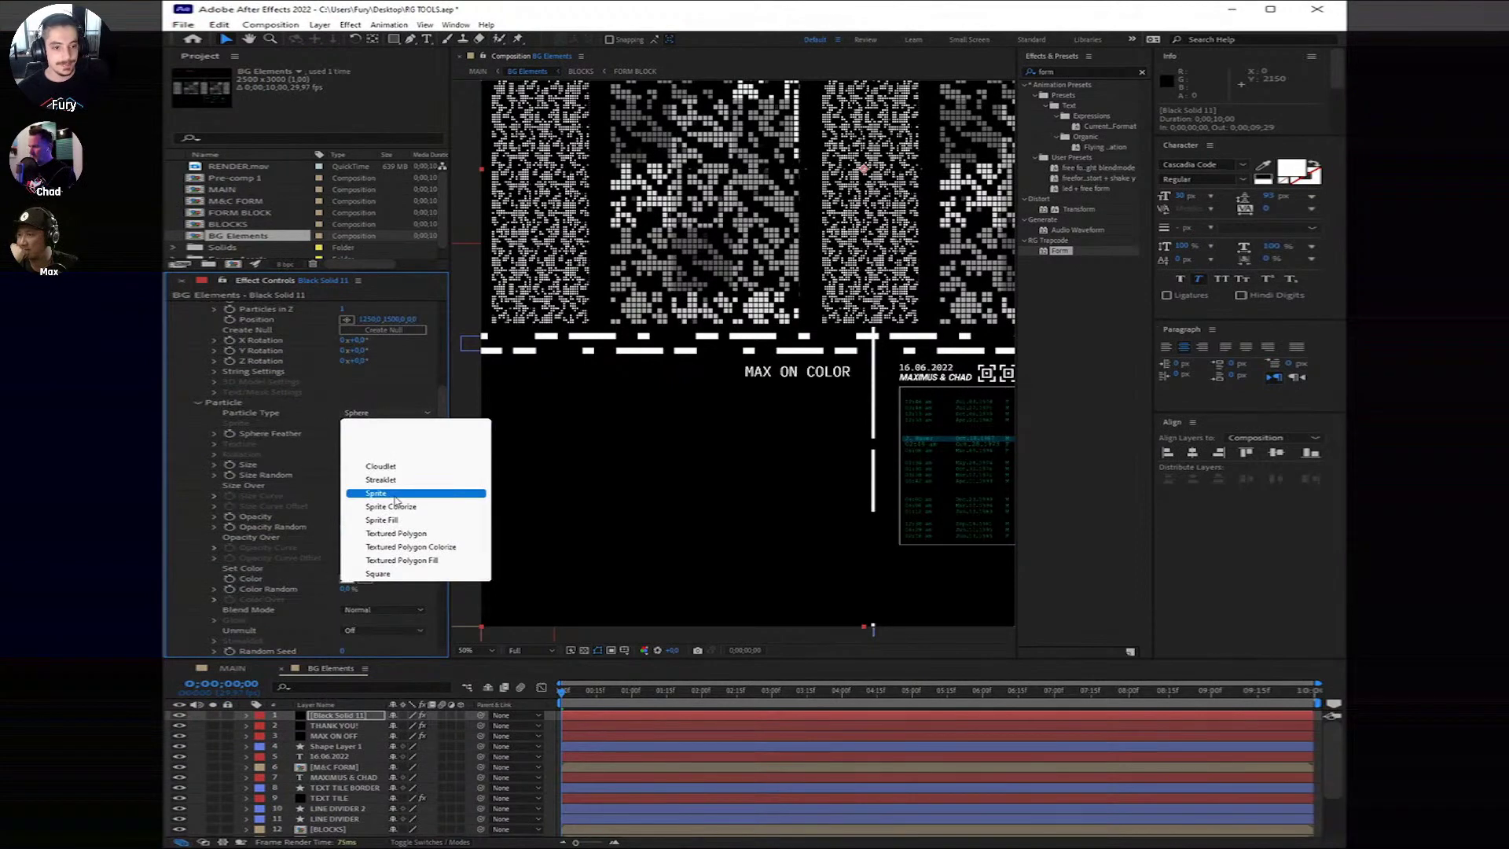
{"action": "left_click", "coordinate": [392, 492]}
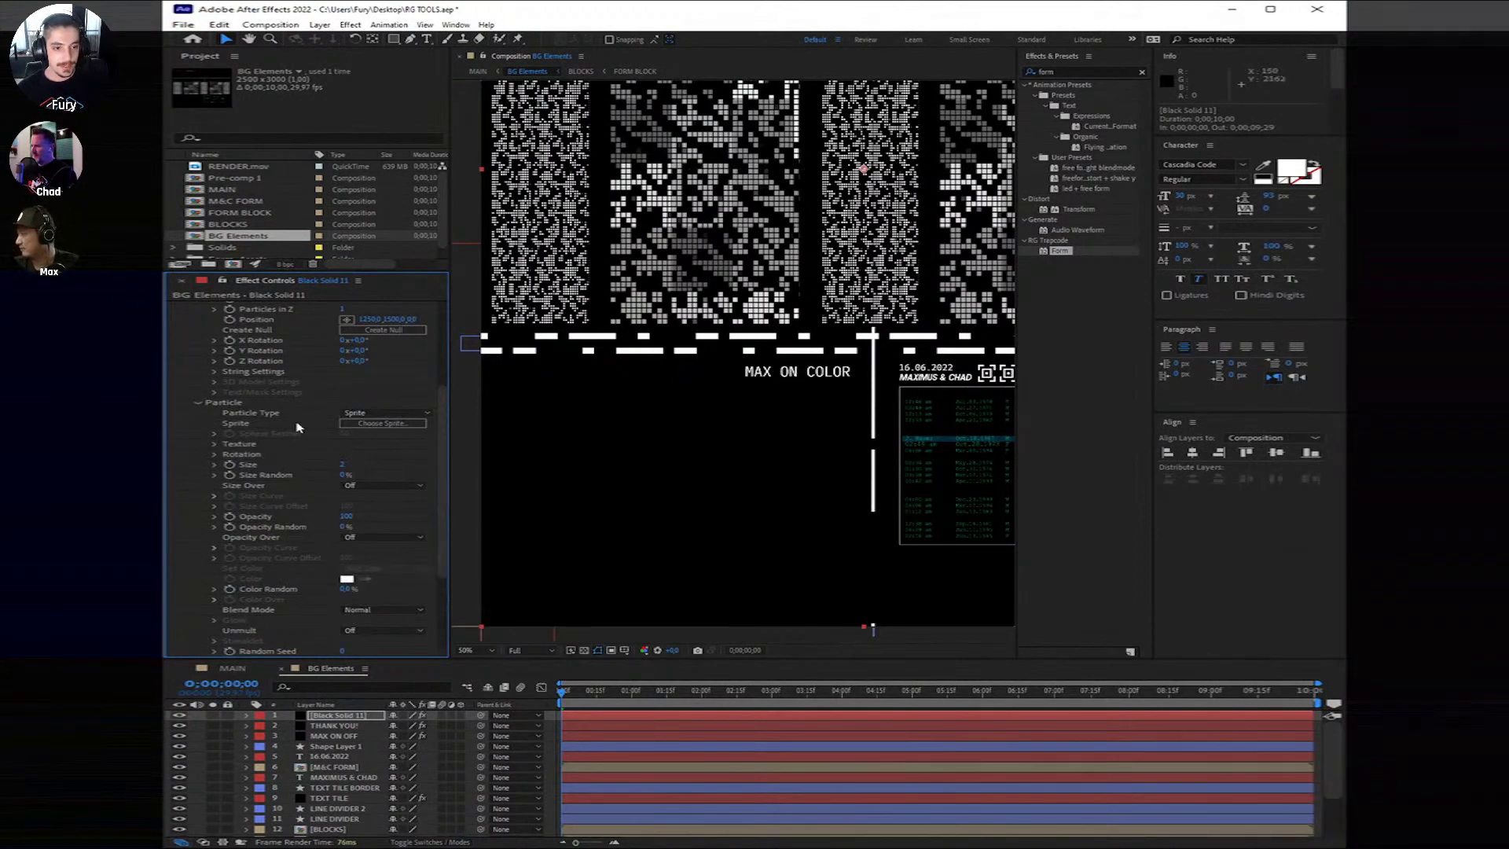
{"action": "left_click", "coordinate": [382, 423]}
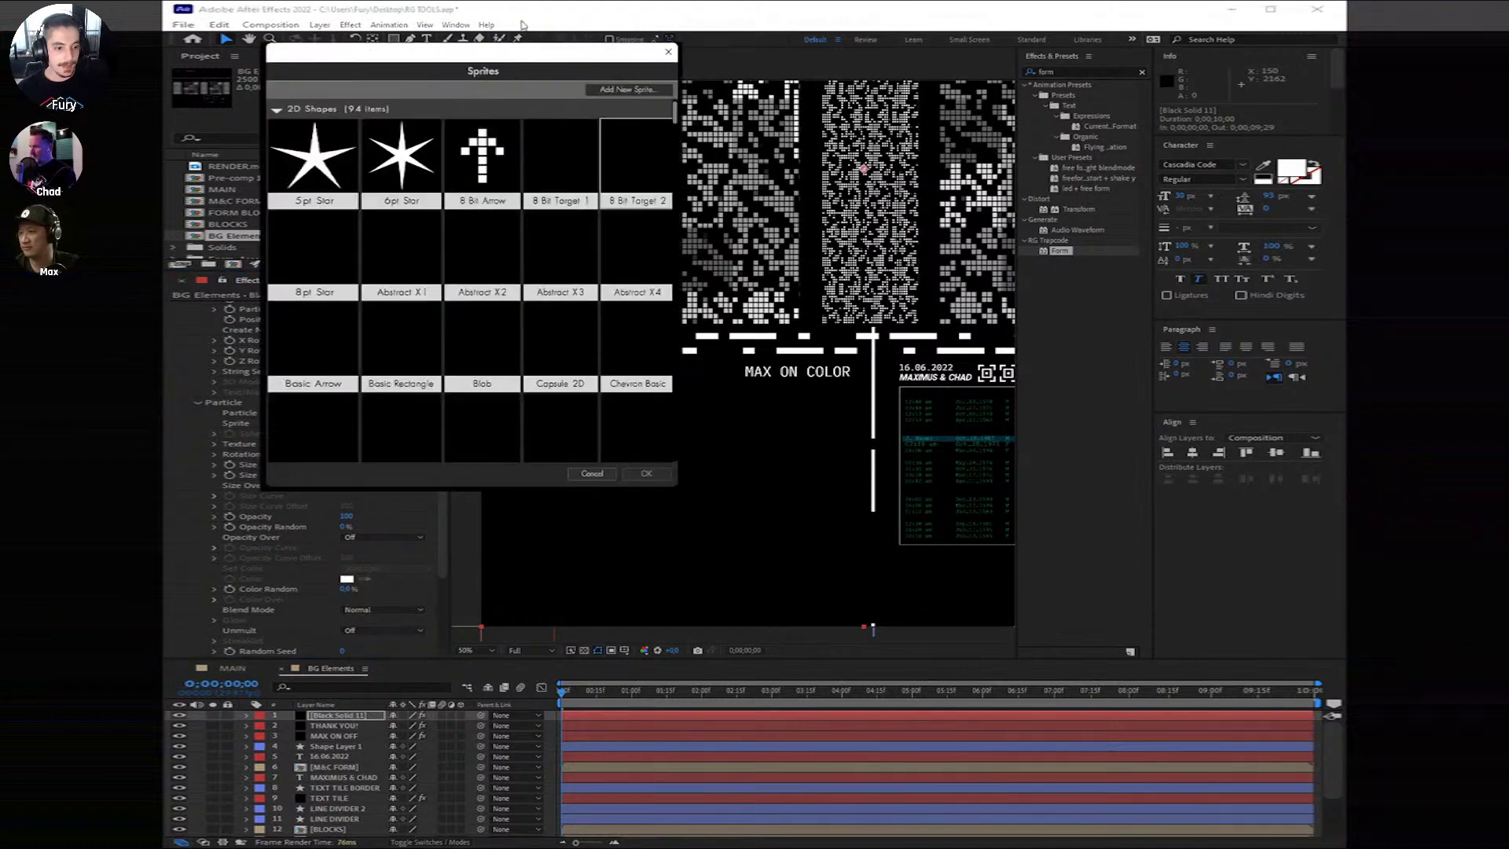
{"action": "scroll", "coordinate": [914, 307], "scroll_direction": "down", "scroll_amount": 10}
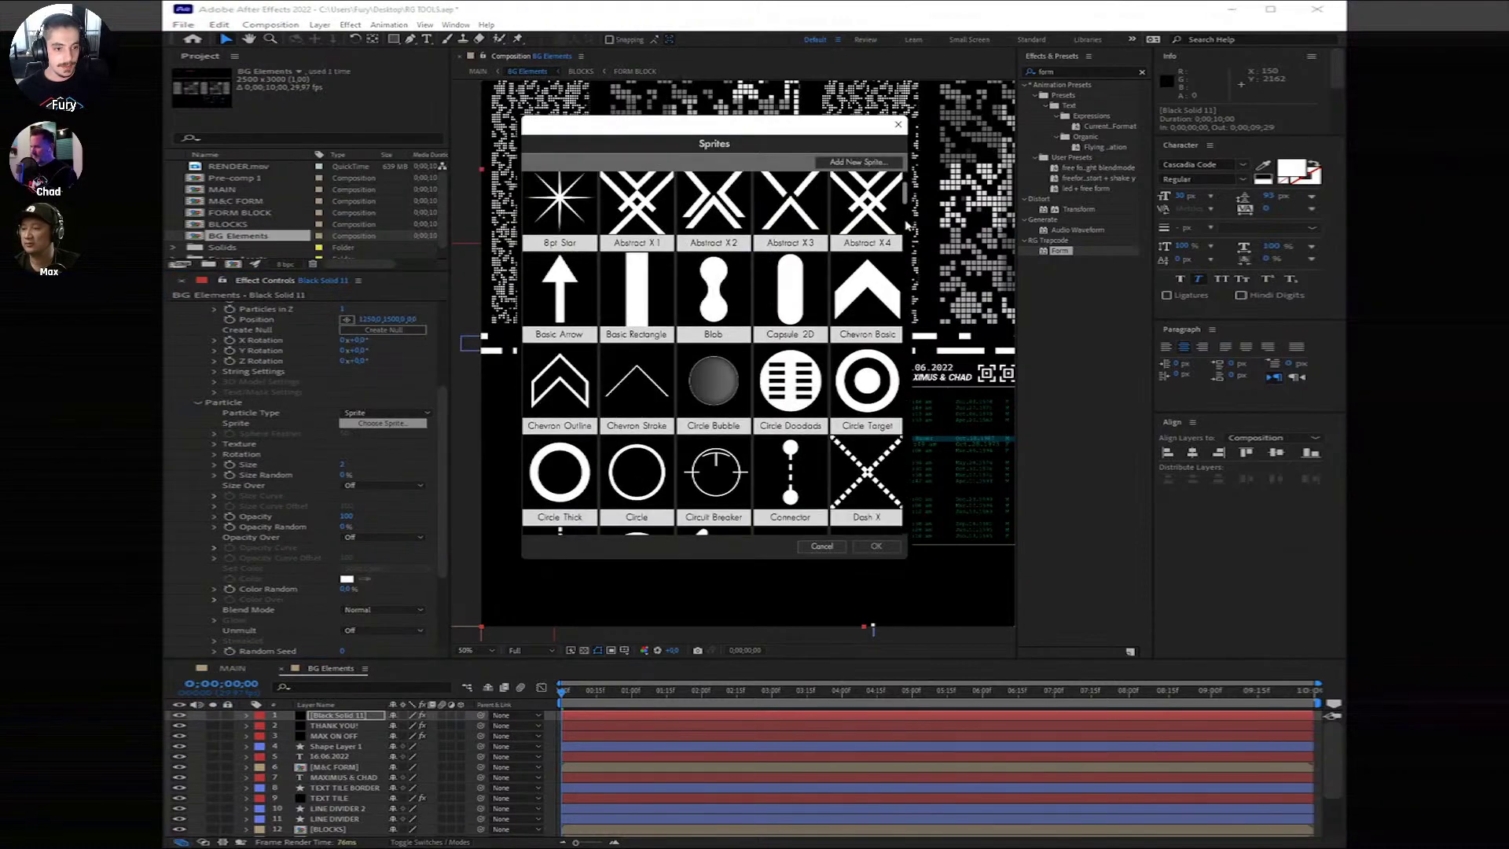
{"action": "left_click_drag", "start_coordinate": [914, 306], "coordinate": [896, 455]}
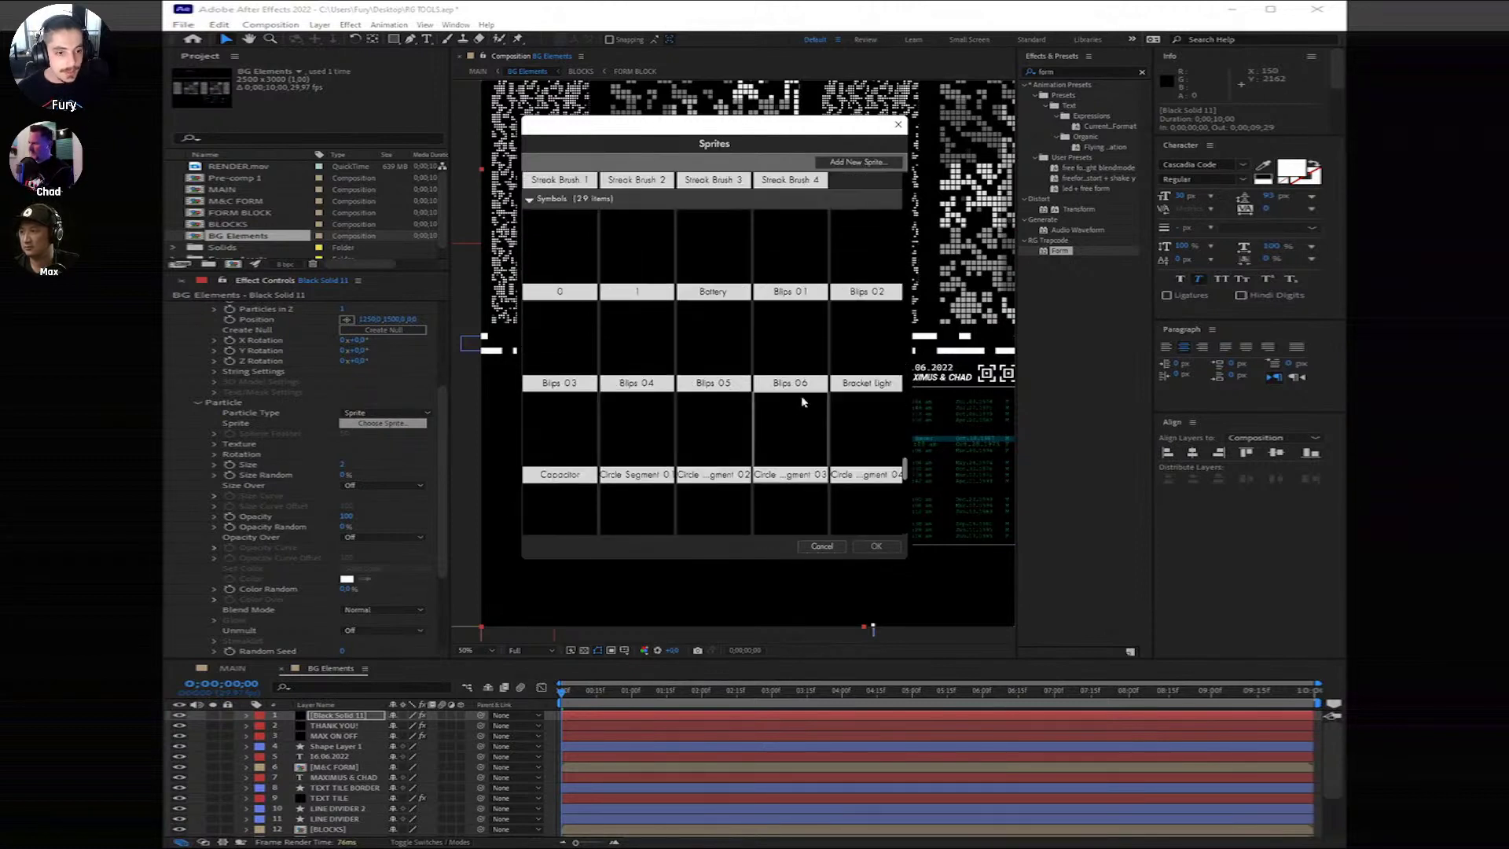
{"action": "scroll", "coordinate": [802, 401], "scroll_direction": "up", "scroll_amount": 1}
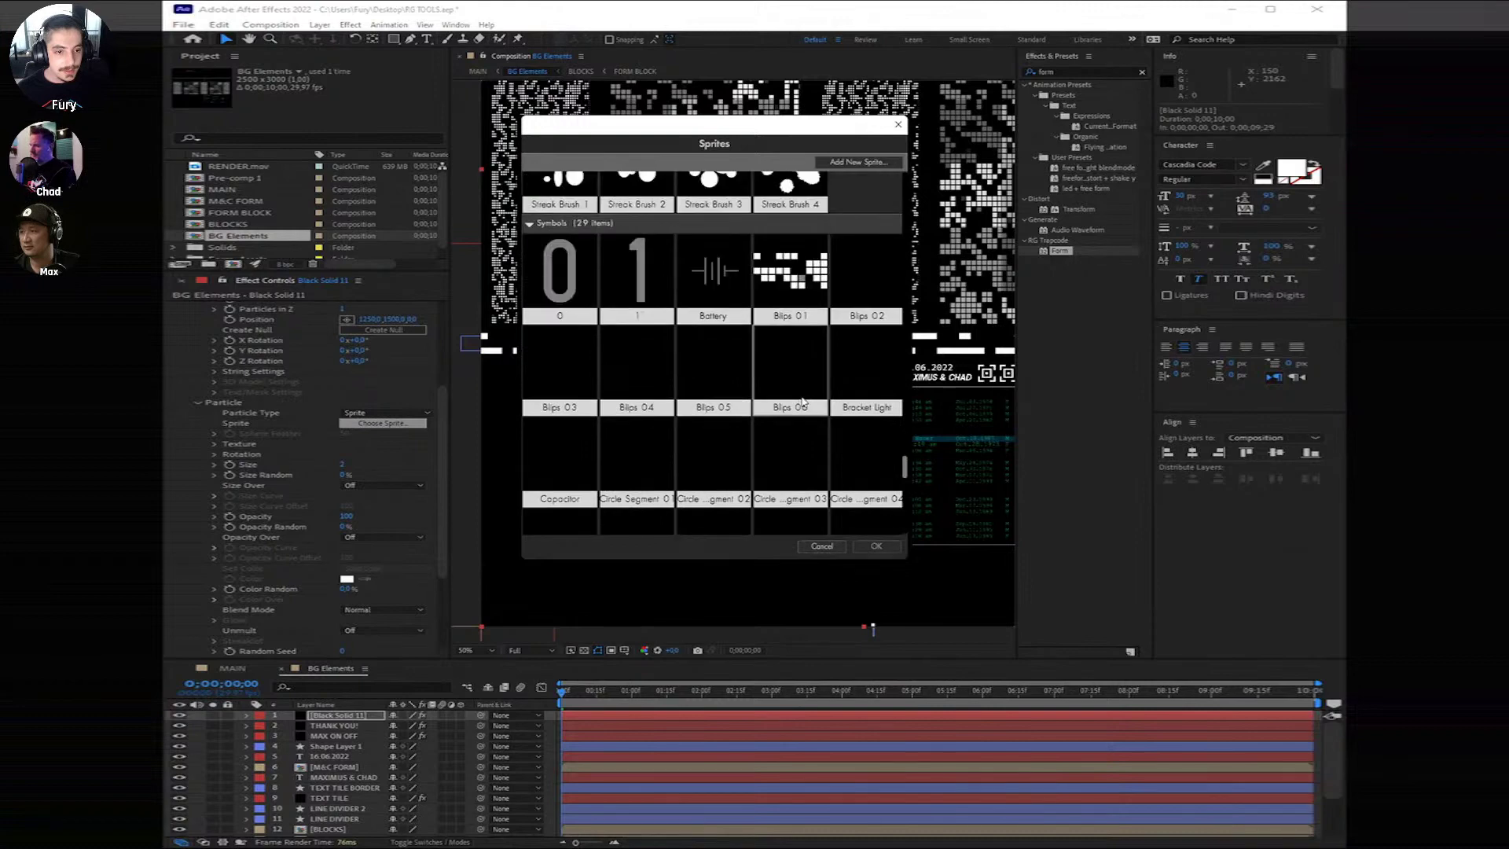
{"action": "left_click", "coordinate": [802, 277]}
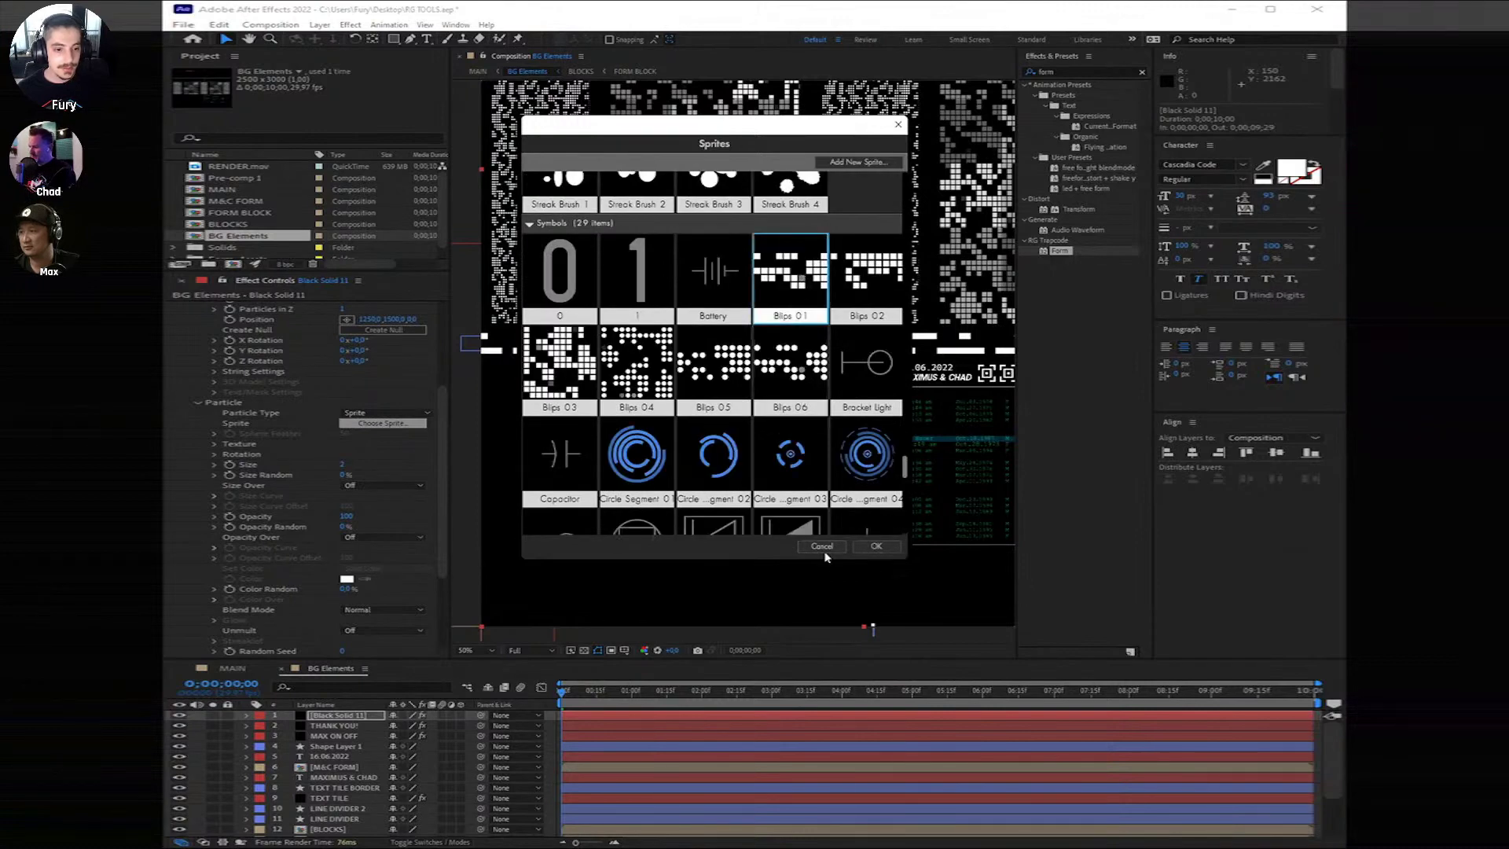
{"action": "left_click", "coordinate": [876, 547]}
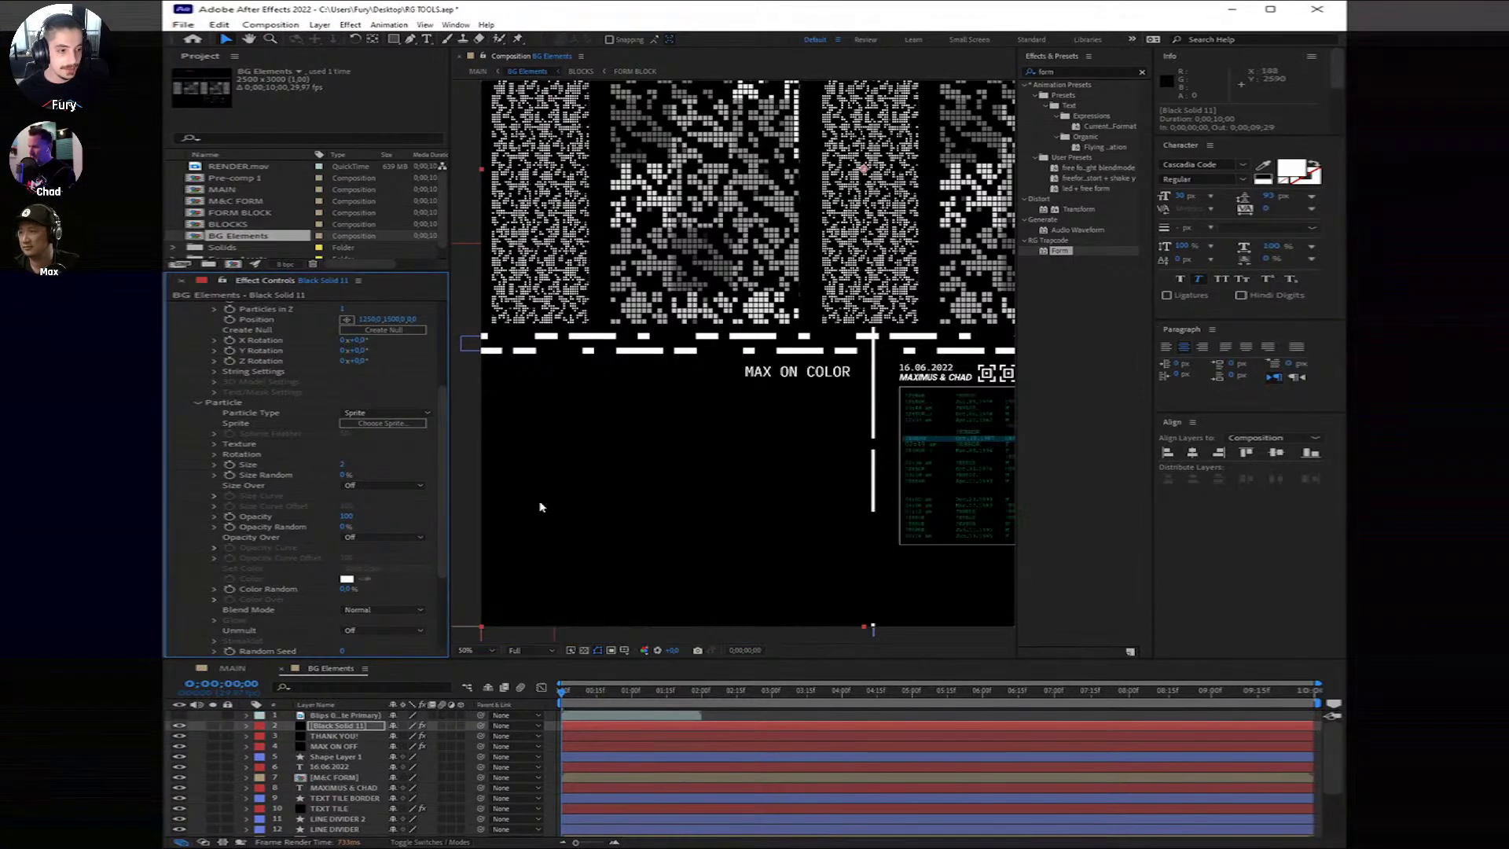
Step: Set the Form particle size to 100
{"action": "left_click", "coordinate": [342, 465]}
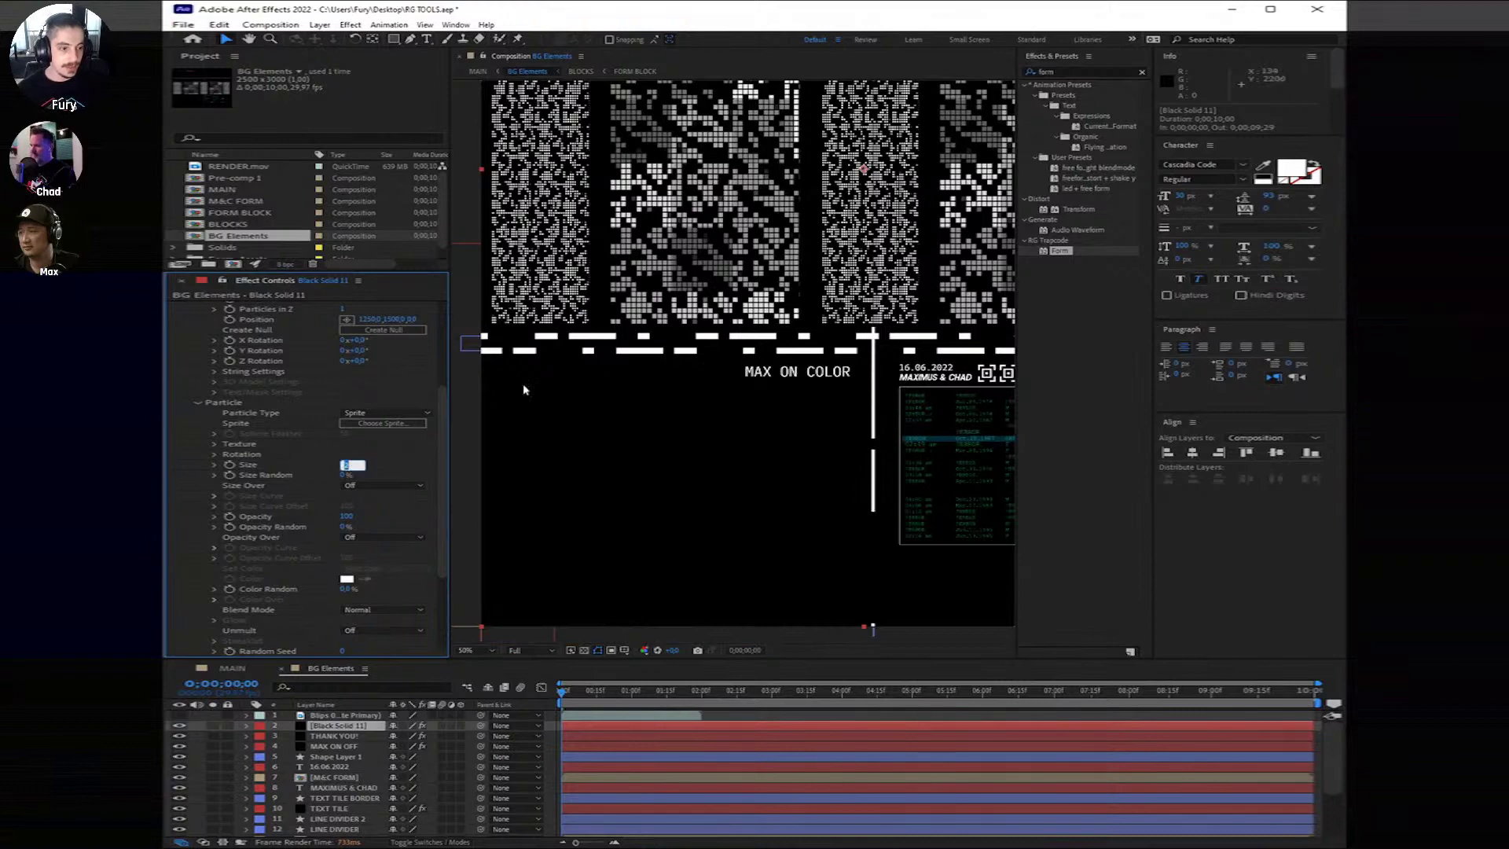
{"action": "type", "text": "100"}
{"action": "key", "text": "Return"}
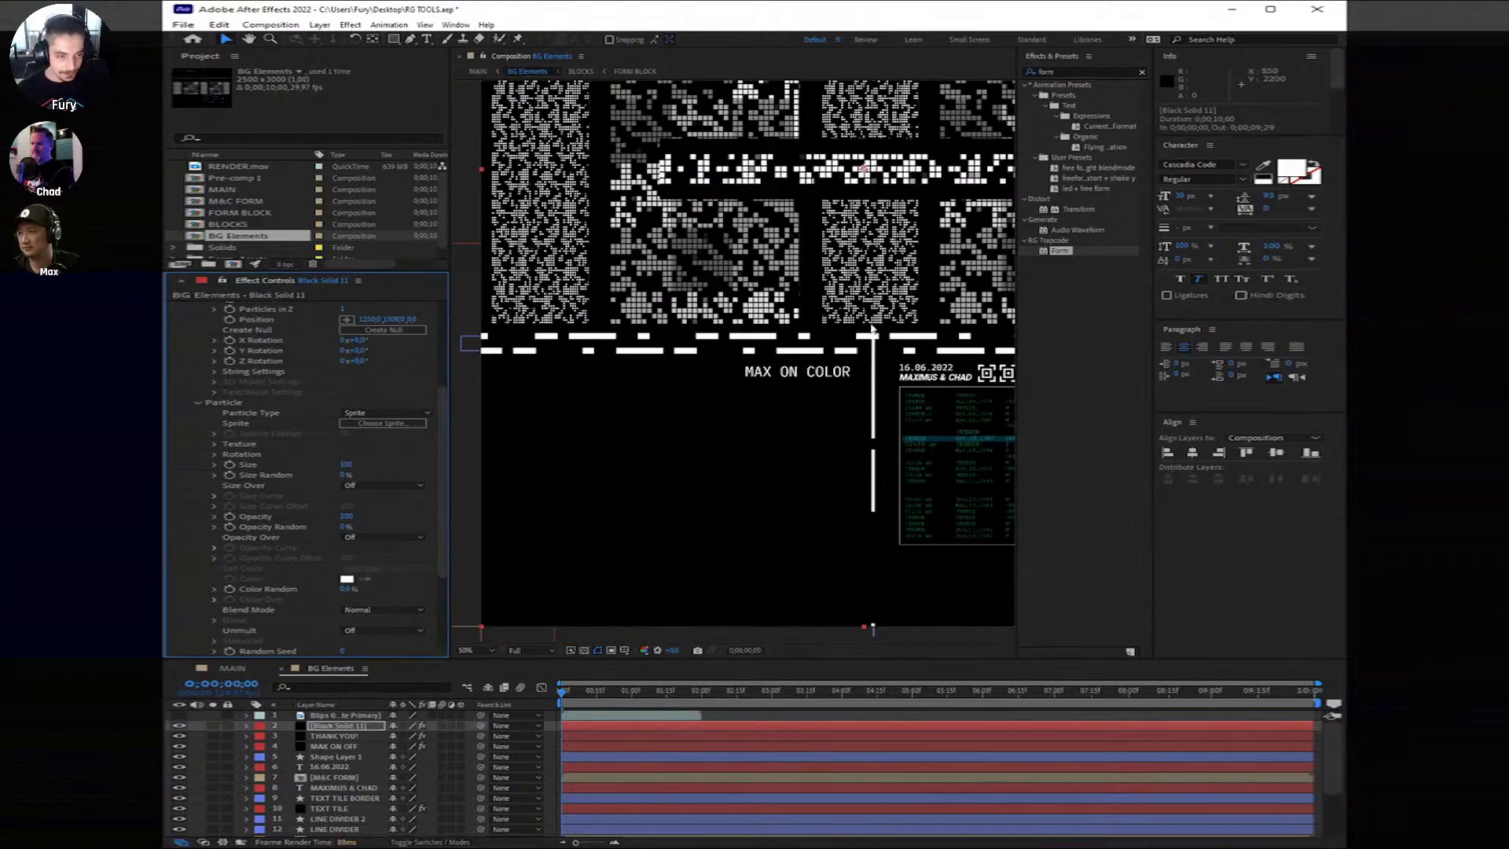
Step: Move Black Solid 11's blips strip under the MAX ON COLOR text, lowering it at 0;00;04;02 to clear the THANK YOU line
{"action": "key", "text": "slash"}
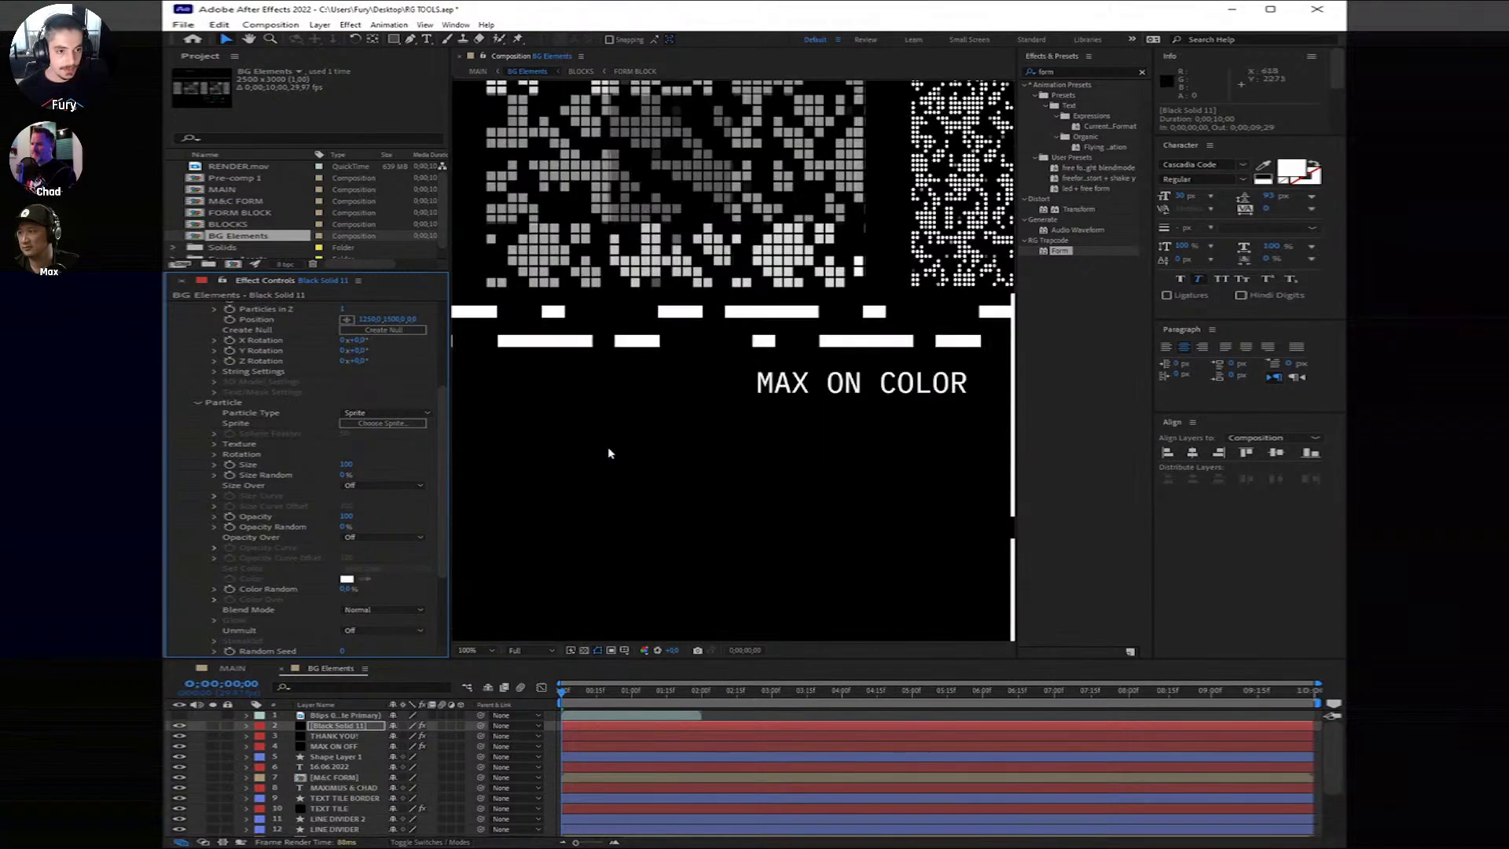
{"action": "key", "text": "comma"}
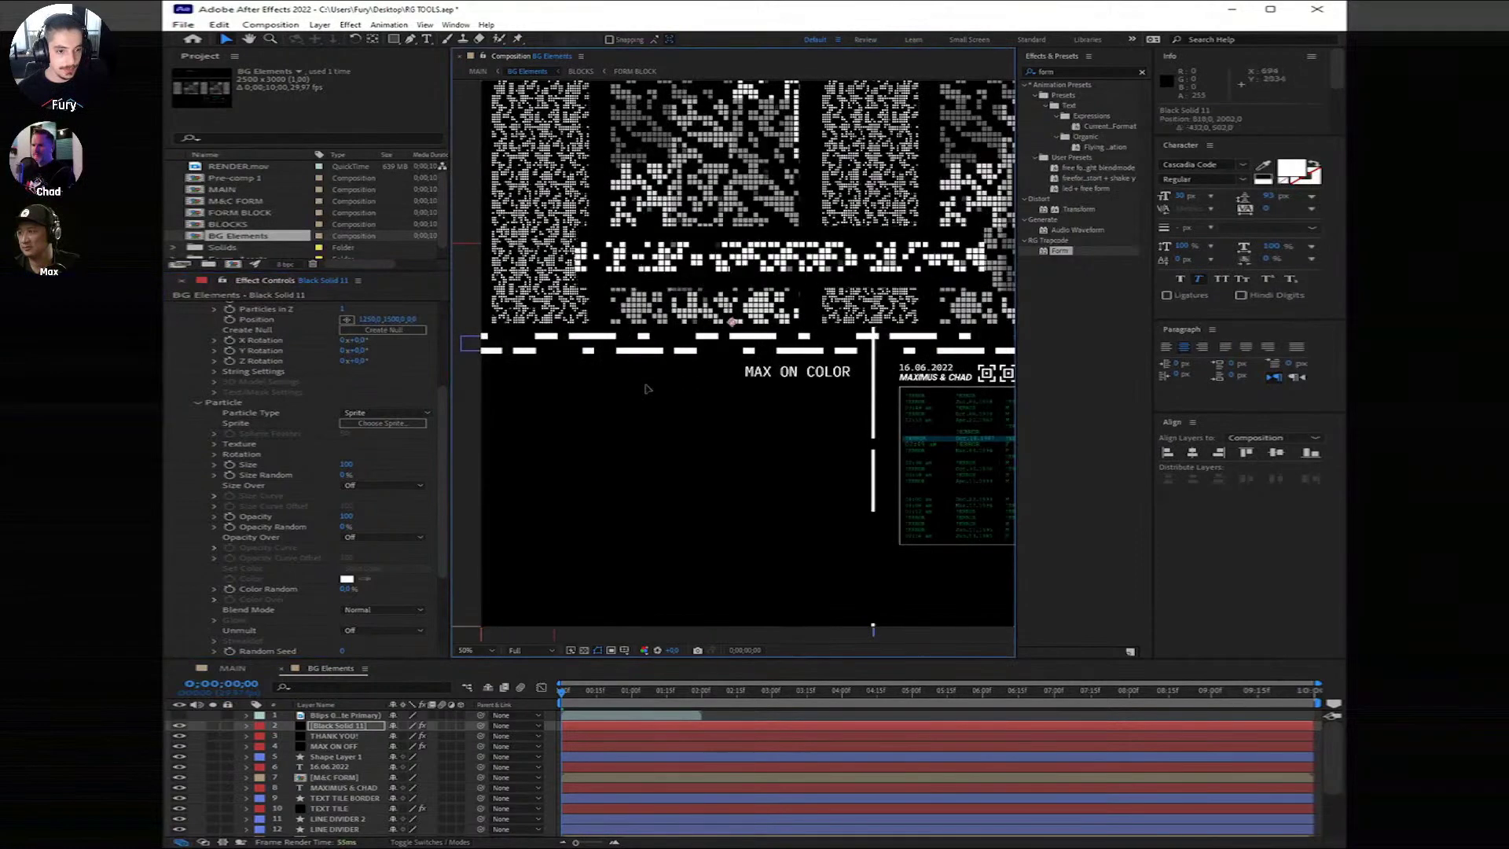
{"action": "left_click_drag", "start_coordinate": [645, 388], "coordinate": [622, 427]}
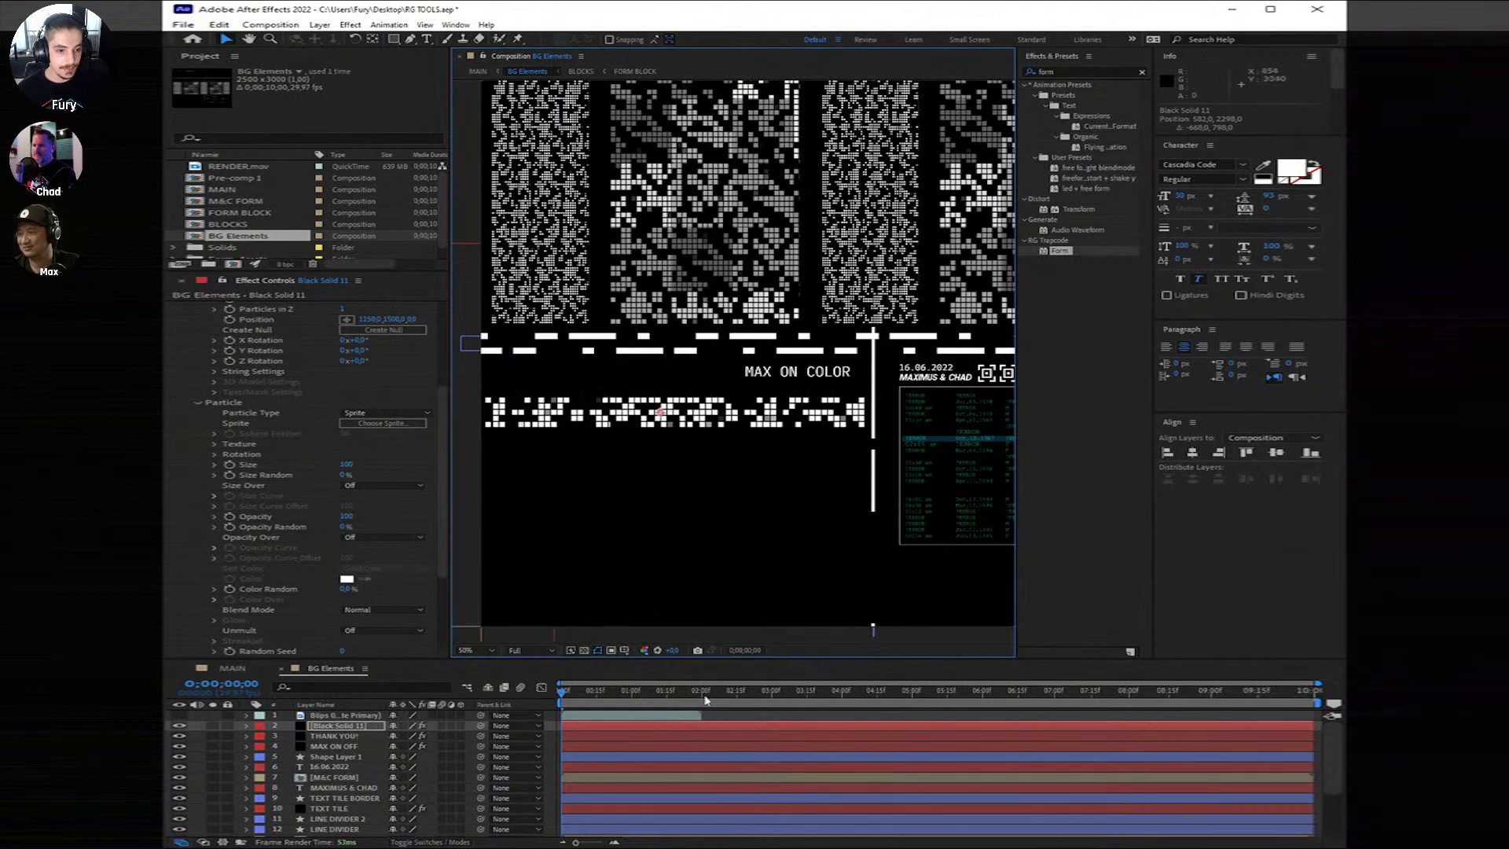
{"action": "key", "text": "space"}
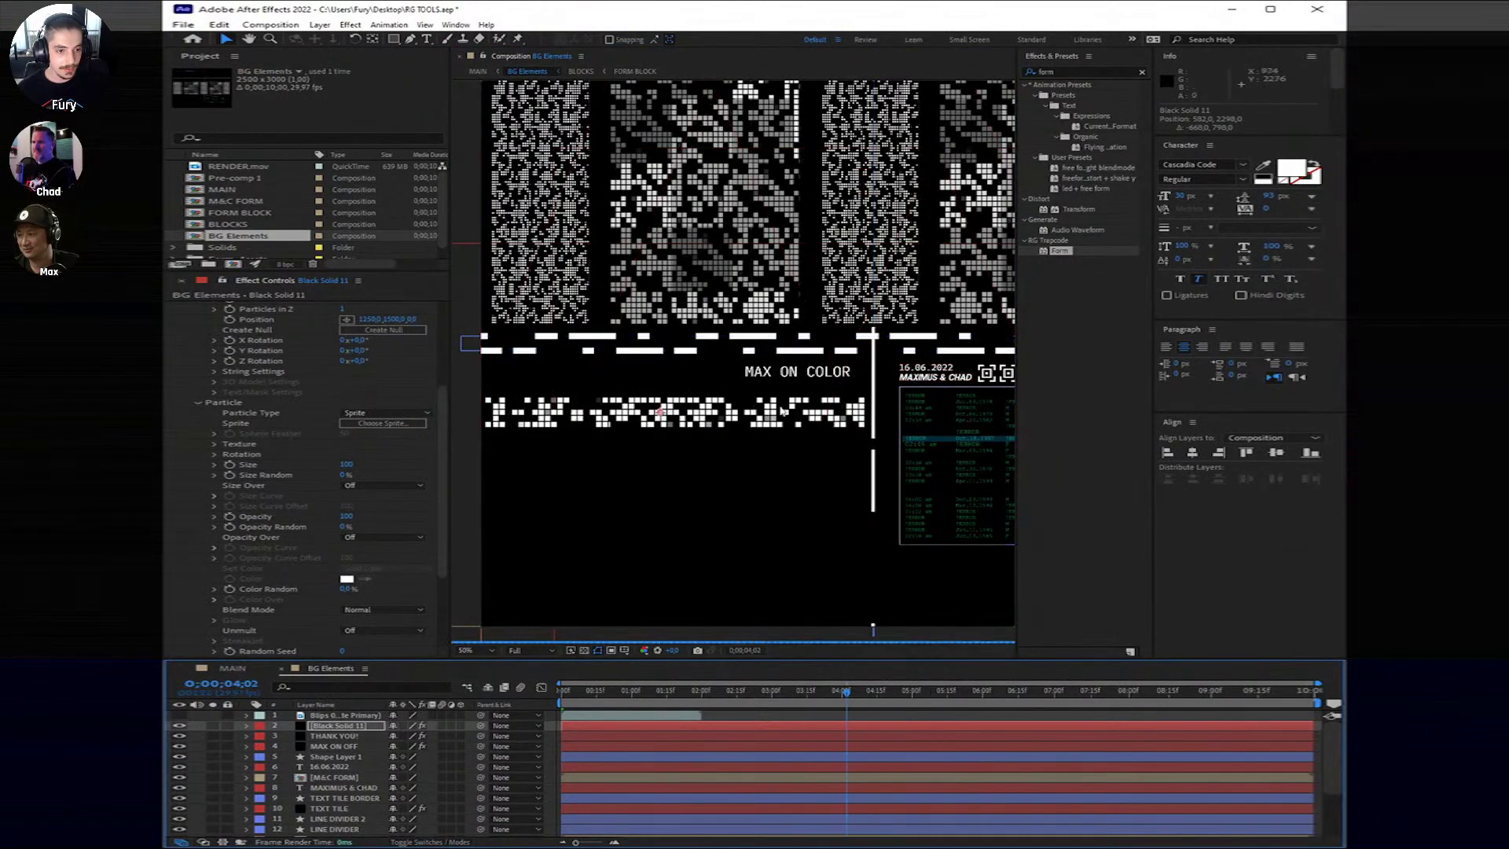
{"action": "left_click", "coordinate": [780, 446]}
{"action": "mouse_move", "coordinate": [780, 446]}
{"action": "left_mouse_down"}
{"action": "mouse_move", "coordinate": [781, 485]}
{"action": "mouse_move", "coordinate": [783, 445]}
{"action": "left_mouse_up"}
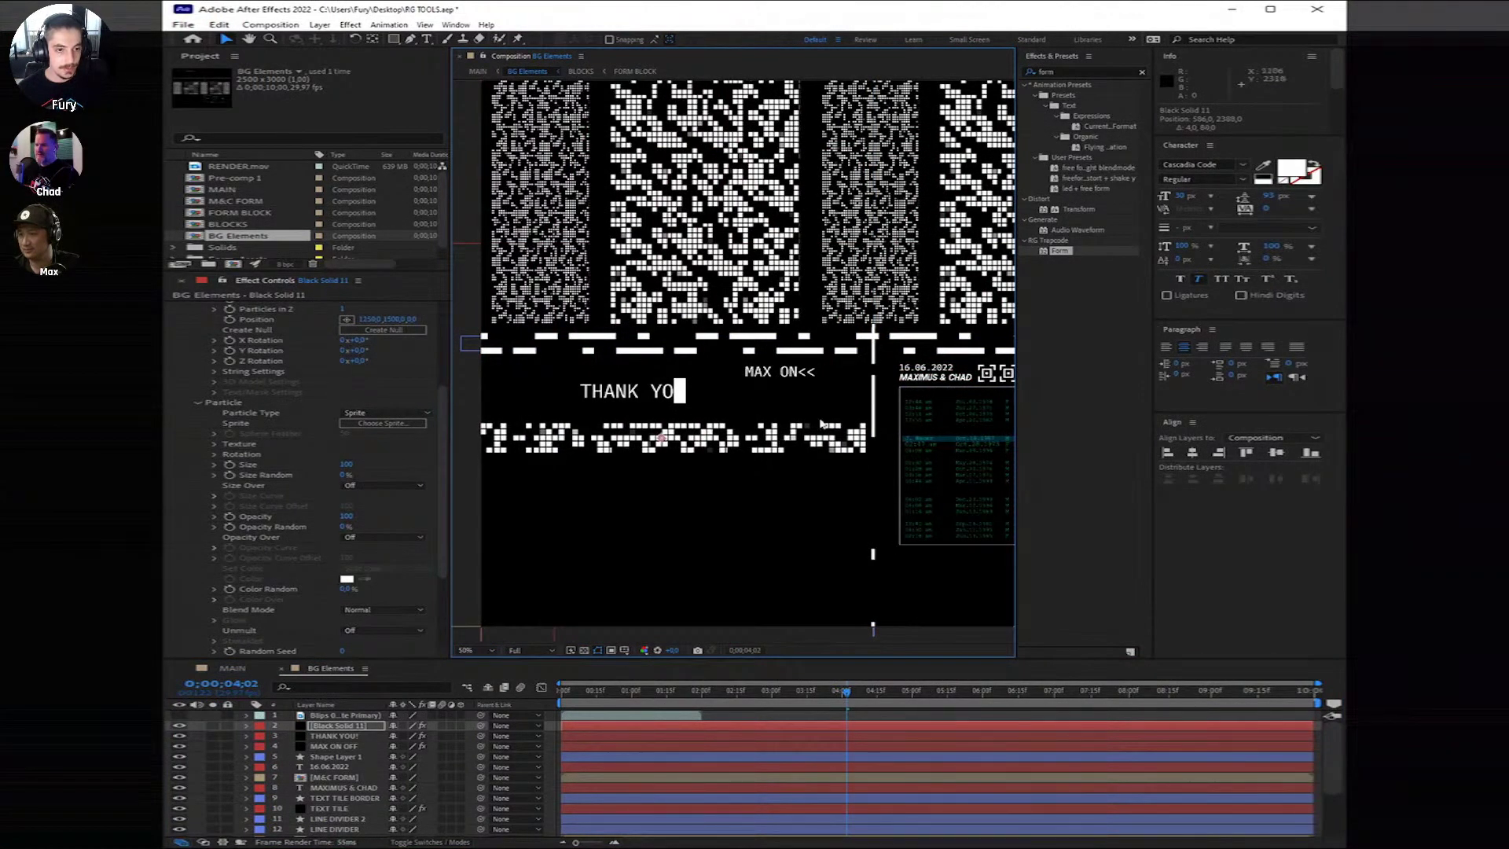
Step: Examine the full BG Elements layout at the first frame
{"action": "key", "text": "comma"}
{"action": "key", "text": "backslash"}
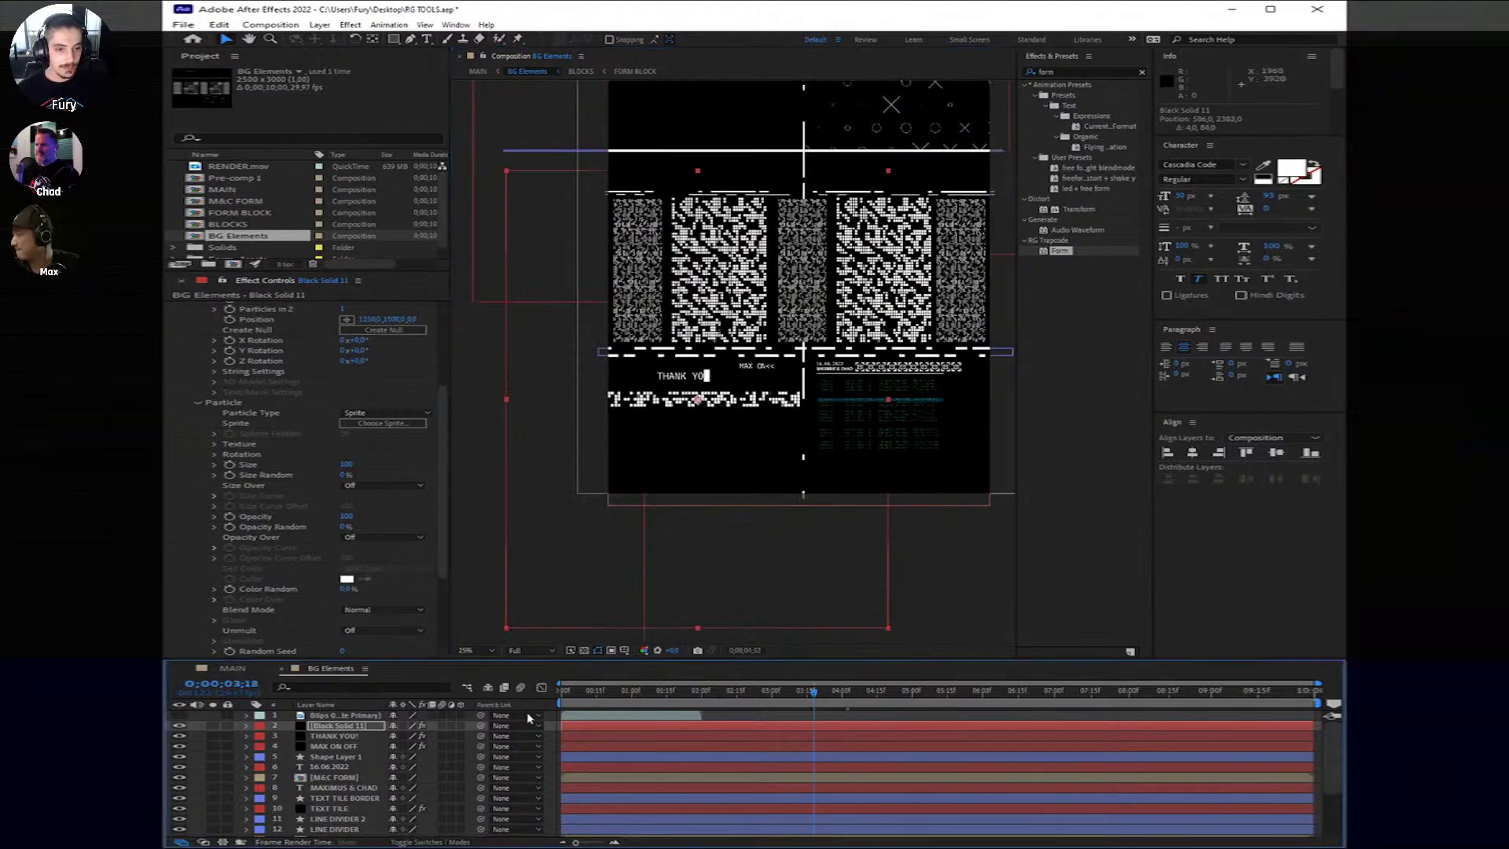
{"action": "key", "text": "Home"}
{"action": "key", "text": "comma"}
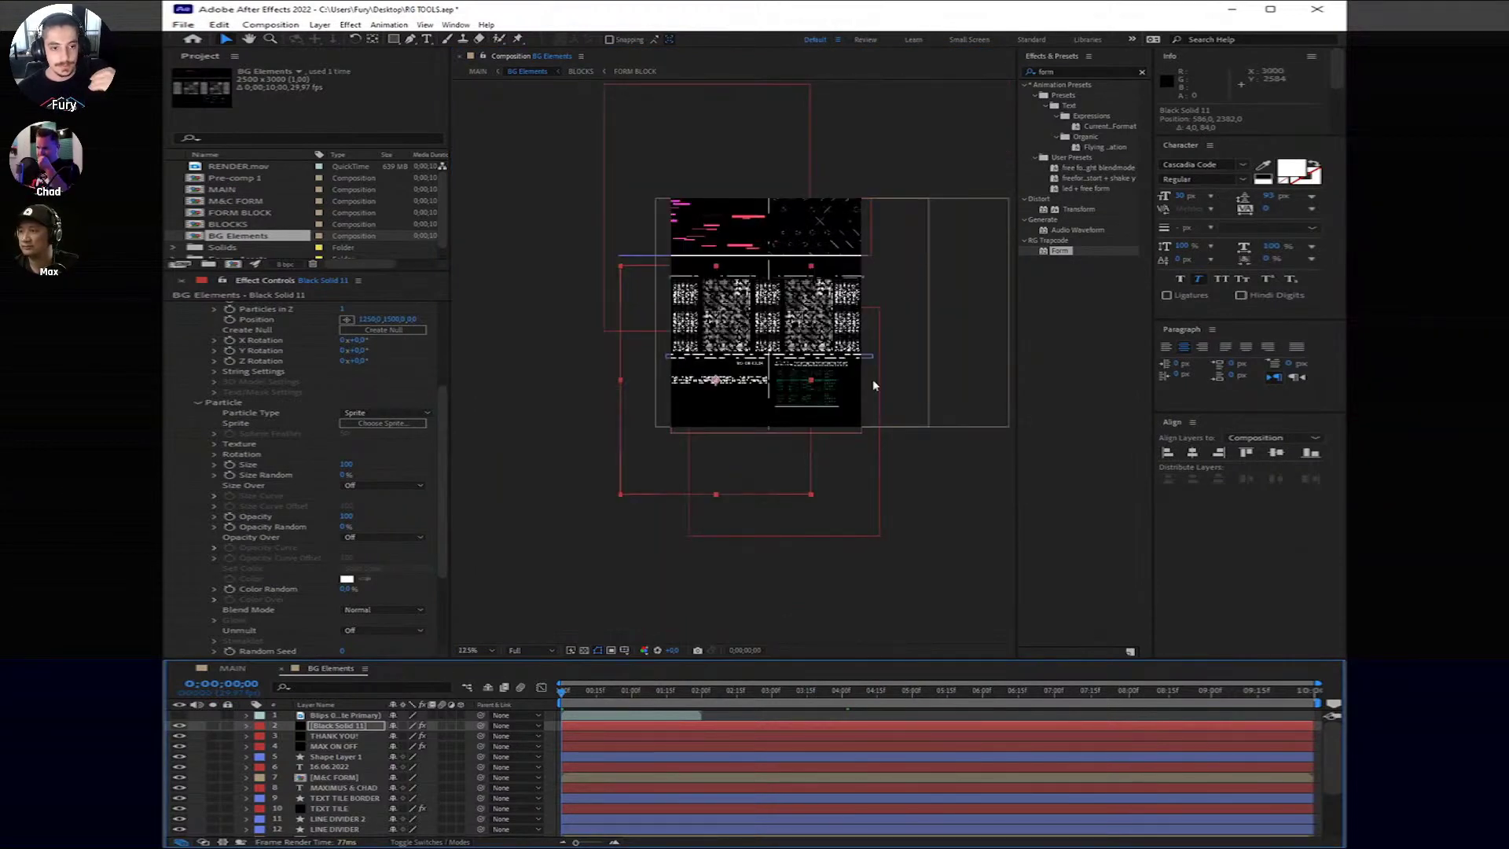
{"action": "key", "text": "period"}
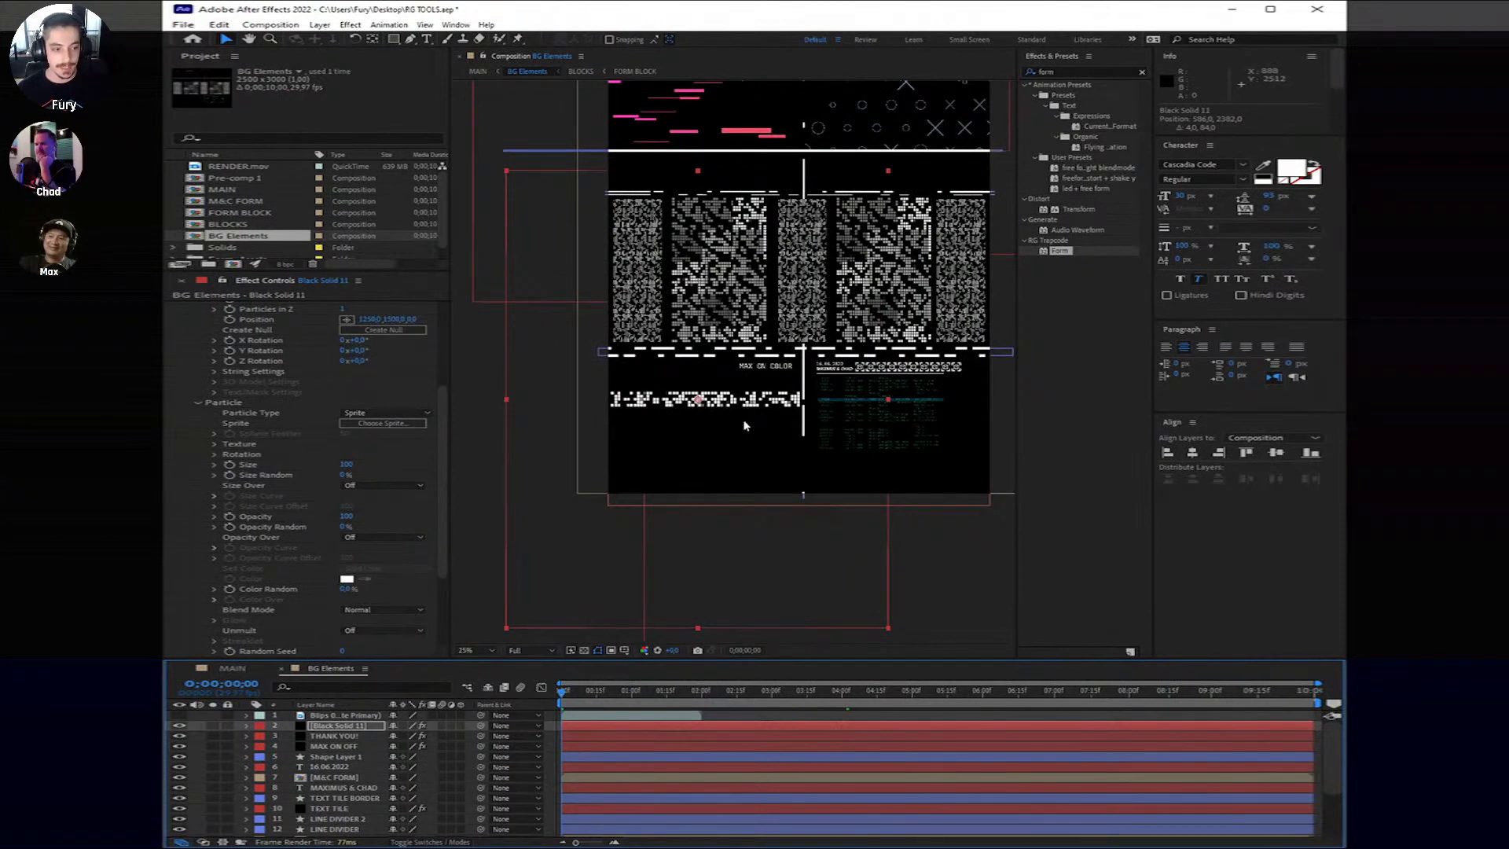
Step: Open the MAIN composition and turn its BG Elements layer into a 3D layer
{"action": "left_click", "coordinate": [247, 668]}
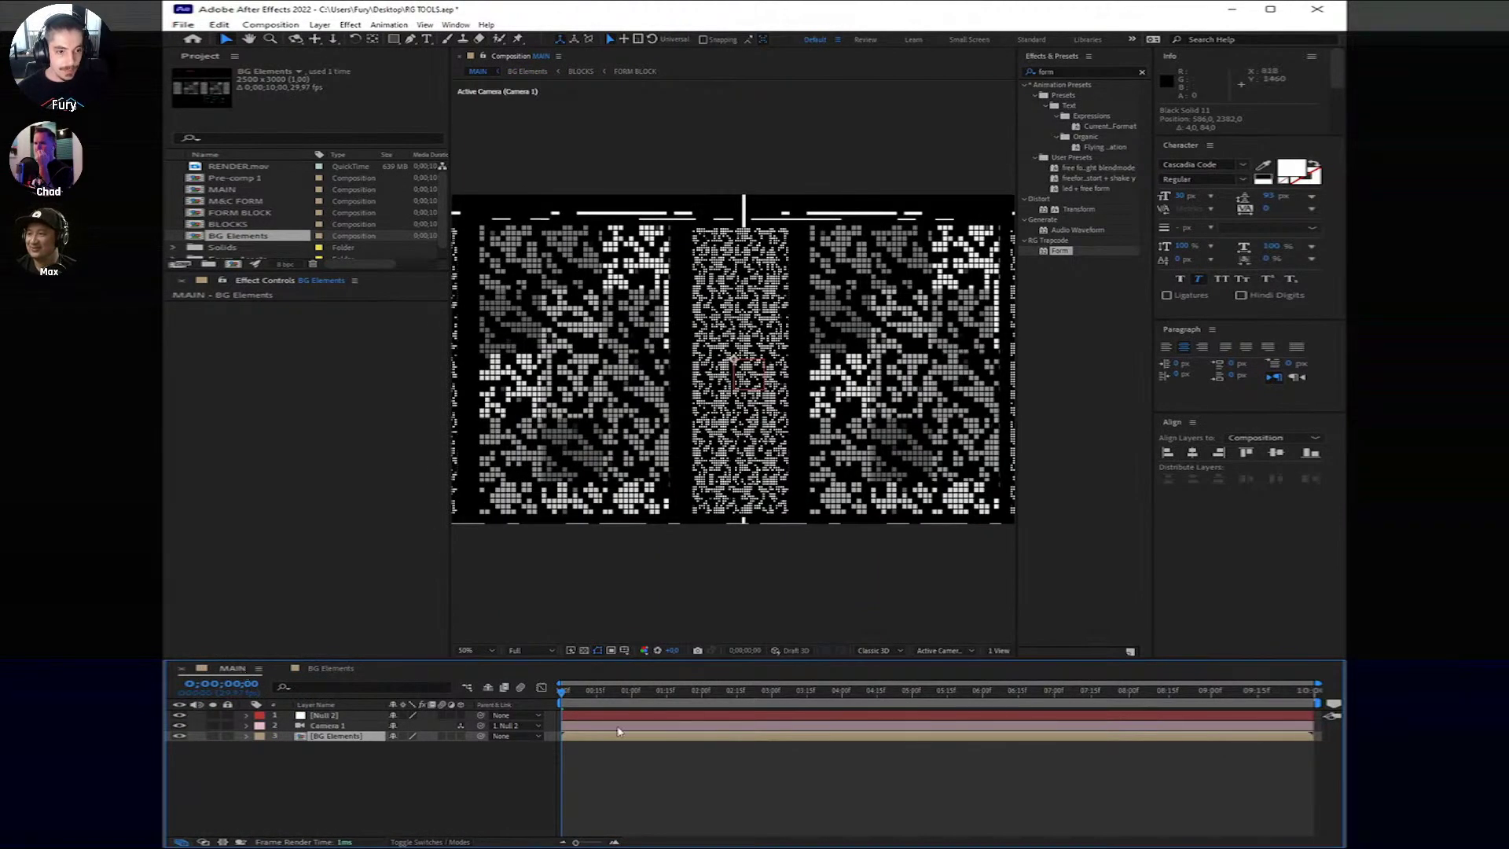
{"action": "left_click", "coordinate": [618, 731]}
{"action": "key", "text": "comma"}
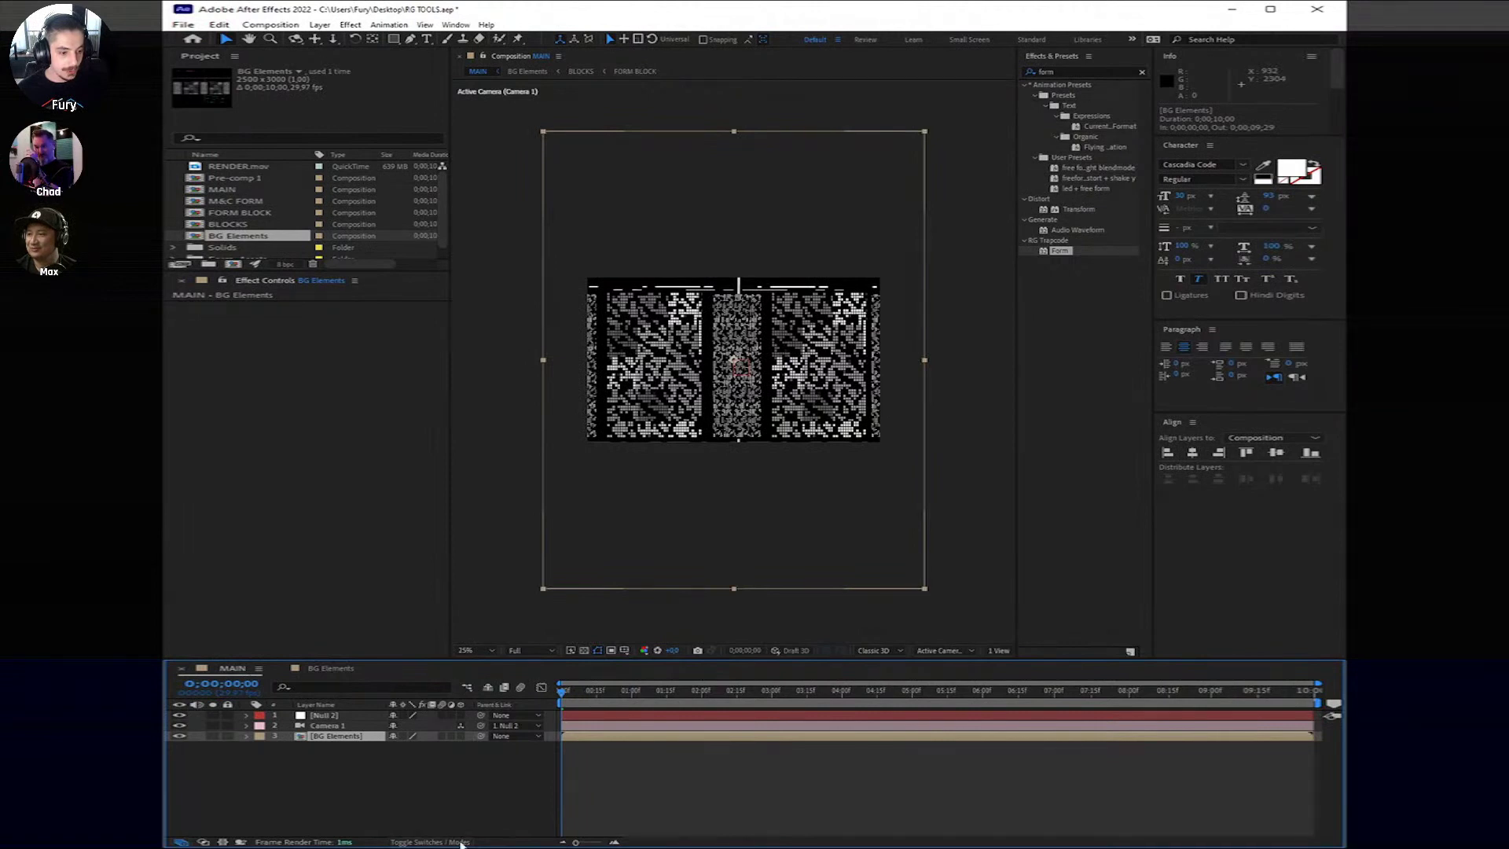
{"action": "left_click", "coordinate": [460, 738]}
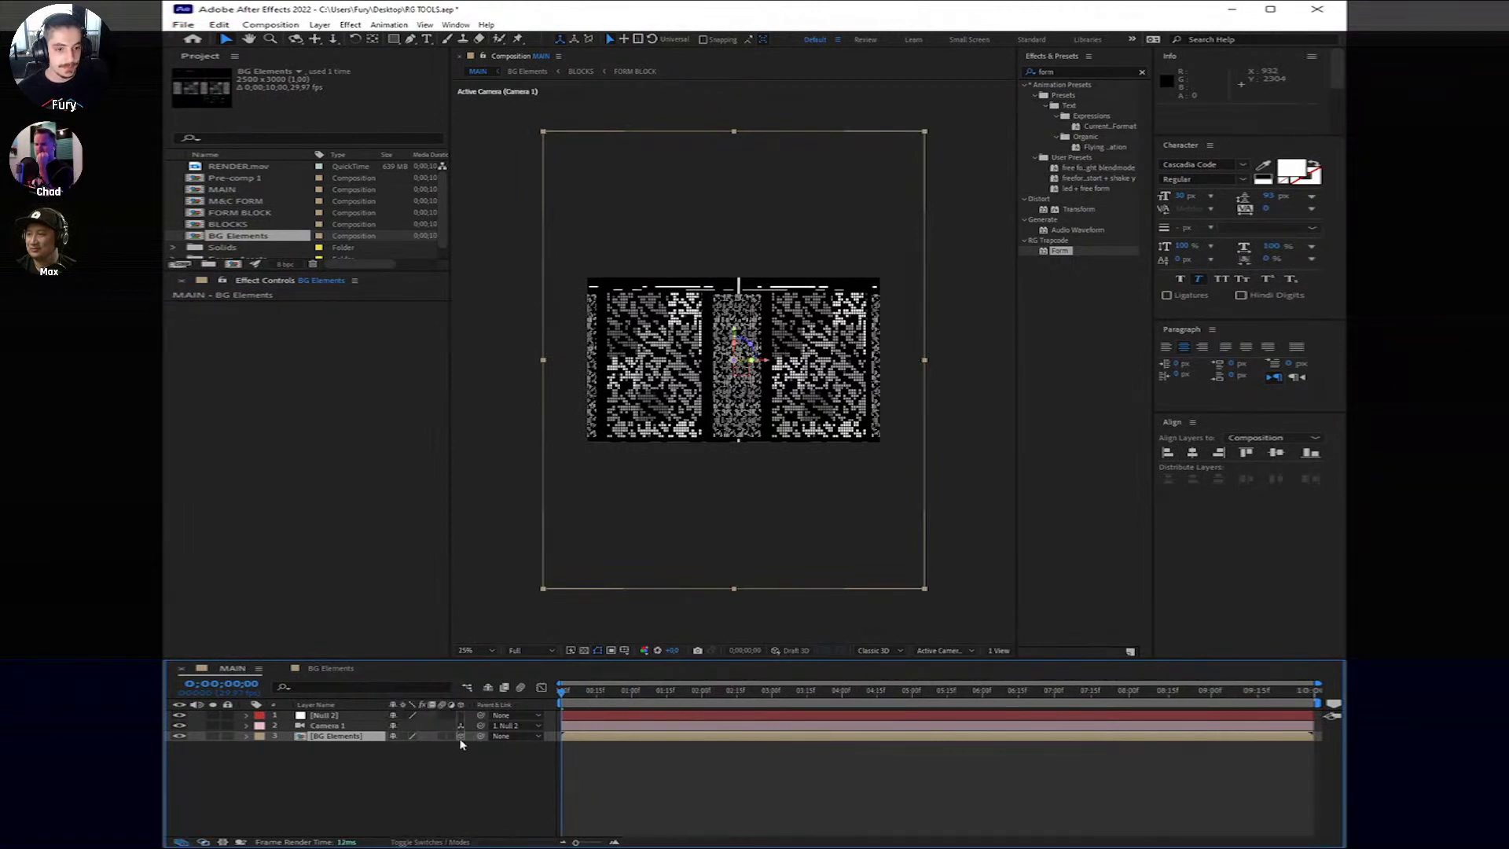
Step: Show Camera 1's rotation properties, tilt the camera on its X and Y axes and set Z Rotation to 0°
{"action": "key", "text": "ctrl+Up"}
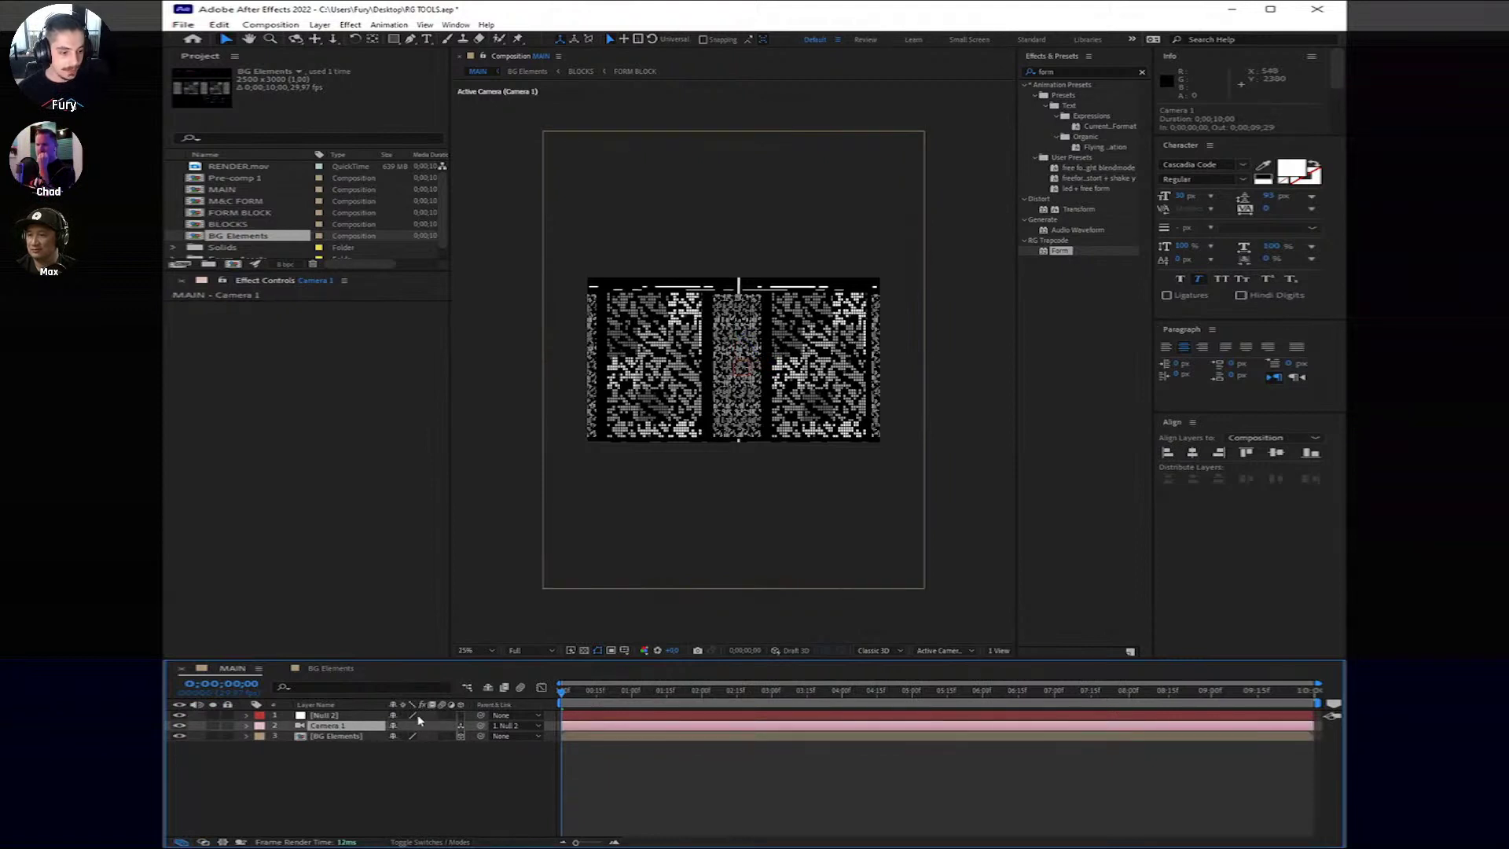
{"action": "key", "text": "r"}
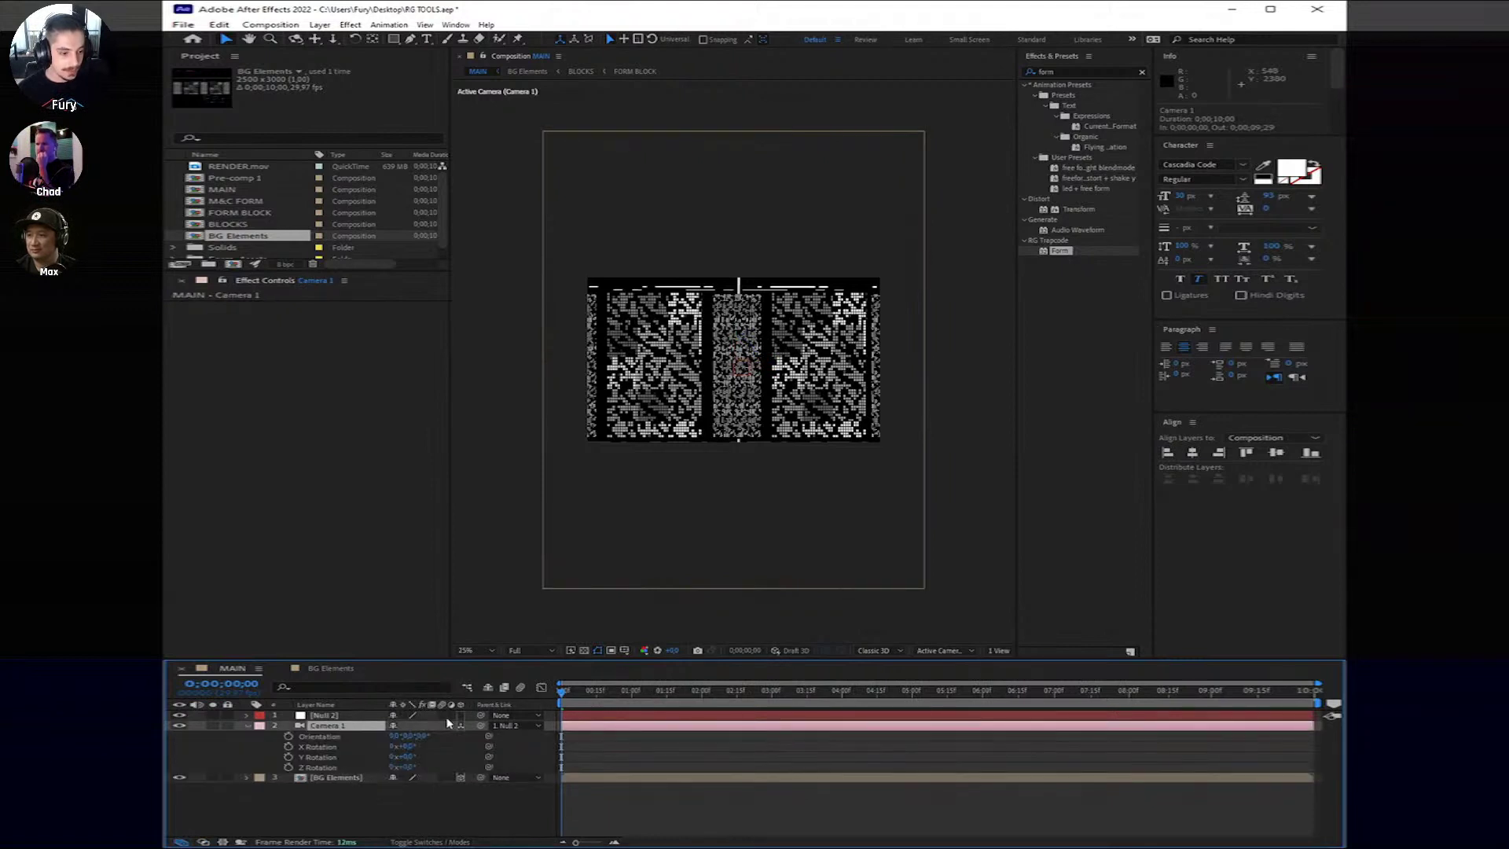
{"action": "mouse_move", "coordinate": [406, 746]}
{"action": "left_mouse_down"}
{"action": "mouse_move", "coordinate": [428, 748]}
{"action": "mouse_move", "coordinate": [396, 749]}
{"action": "mouse_move", "coordinate": [424, 756]}
{"action": "mouse_move", "coordinate": [393, 766]}
{"action": "mouse_move", "coordinate": [419, 747]}
{"action": "left_mouse_up"}
{"action": "left_click", "coordinate": [419, 767]}
{"action": "type", "text": "0"}
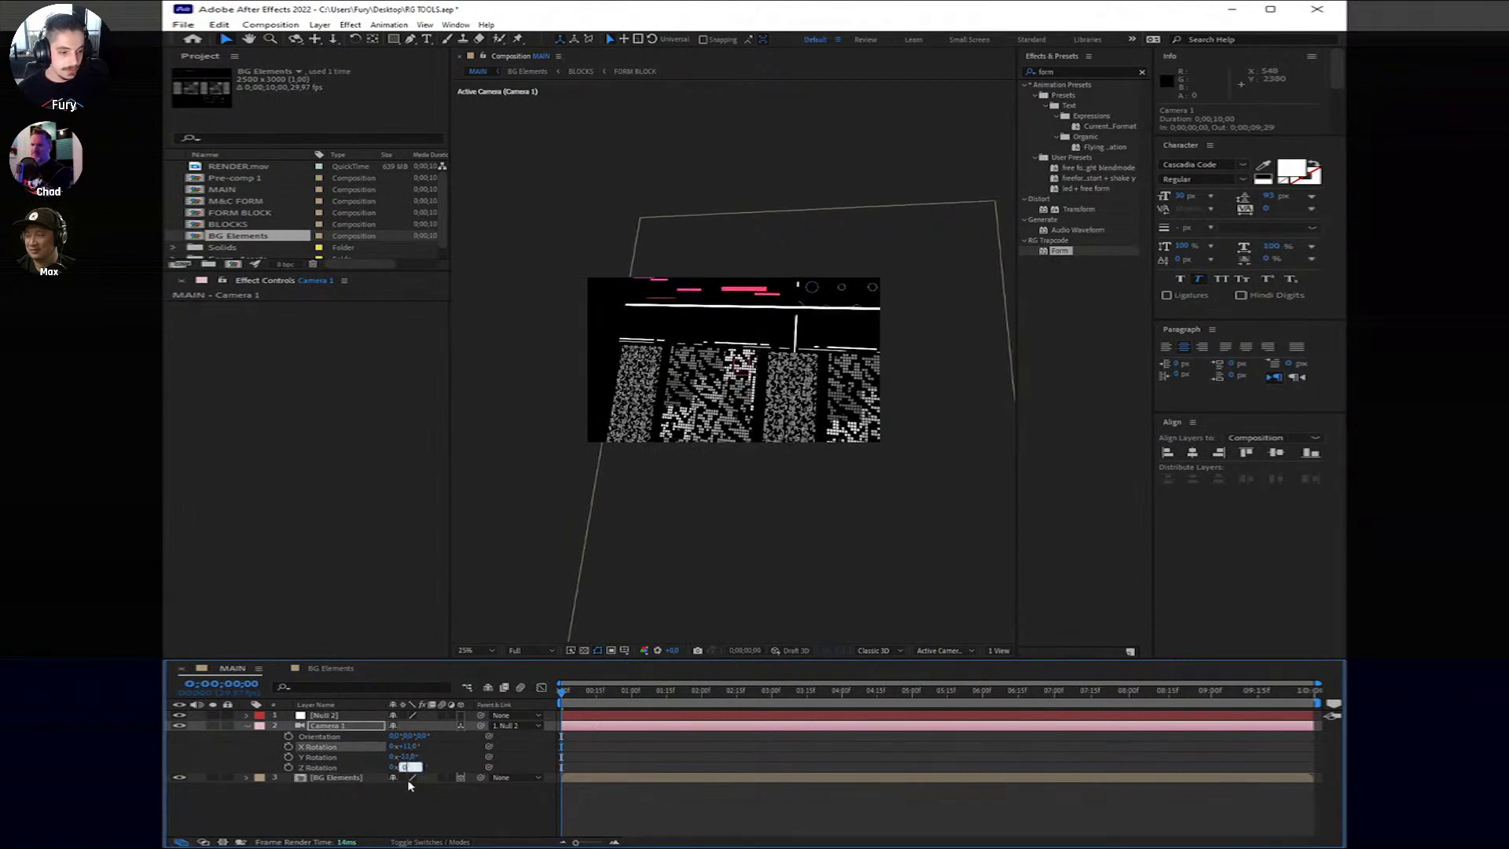
{"action": "key", "text": "Return"}
Step: Fine-tune Camera 1's Y Rotation and Orientation for an angled view of the BG Elements layer
{"action": "mouse_move", "coordinate": [402, 756]}
{"action": "left_mouse_down"}
{"action": "mouse_move", "coordinate": [418, 760]}
{"action": "mouse_move", "coordinate": [385, 759]}
{"action": "left_mouse_up"}
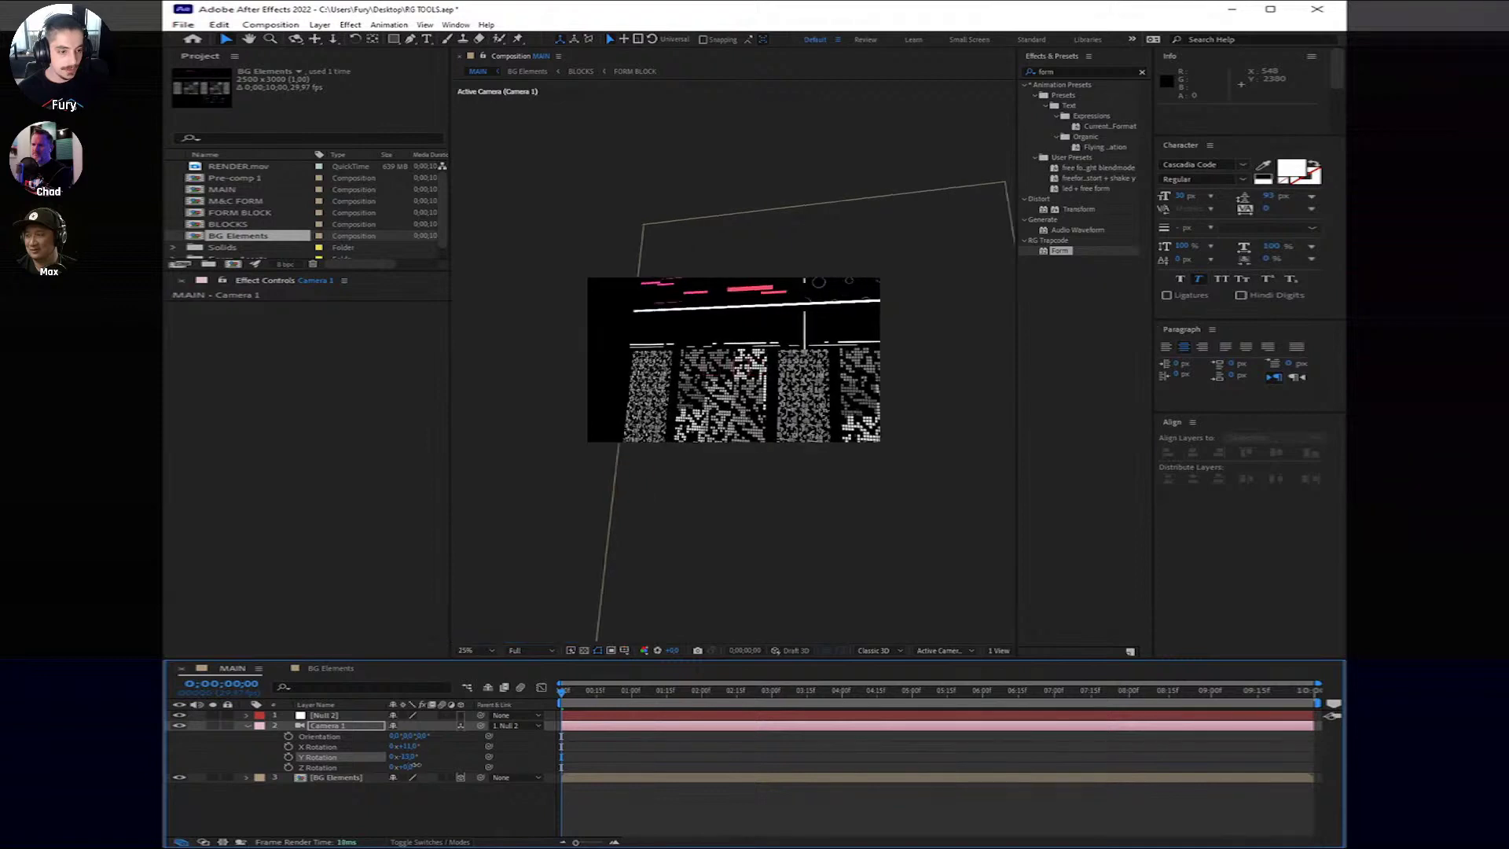
{"action": "left_click", "coordinate": [396, 735]}
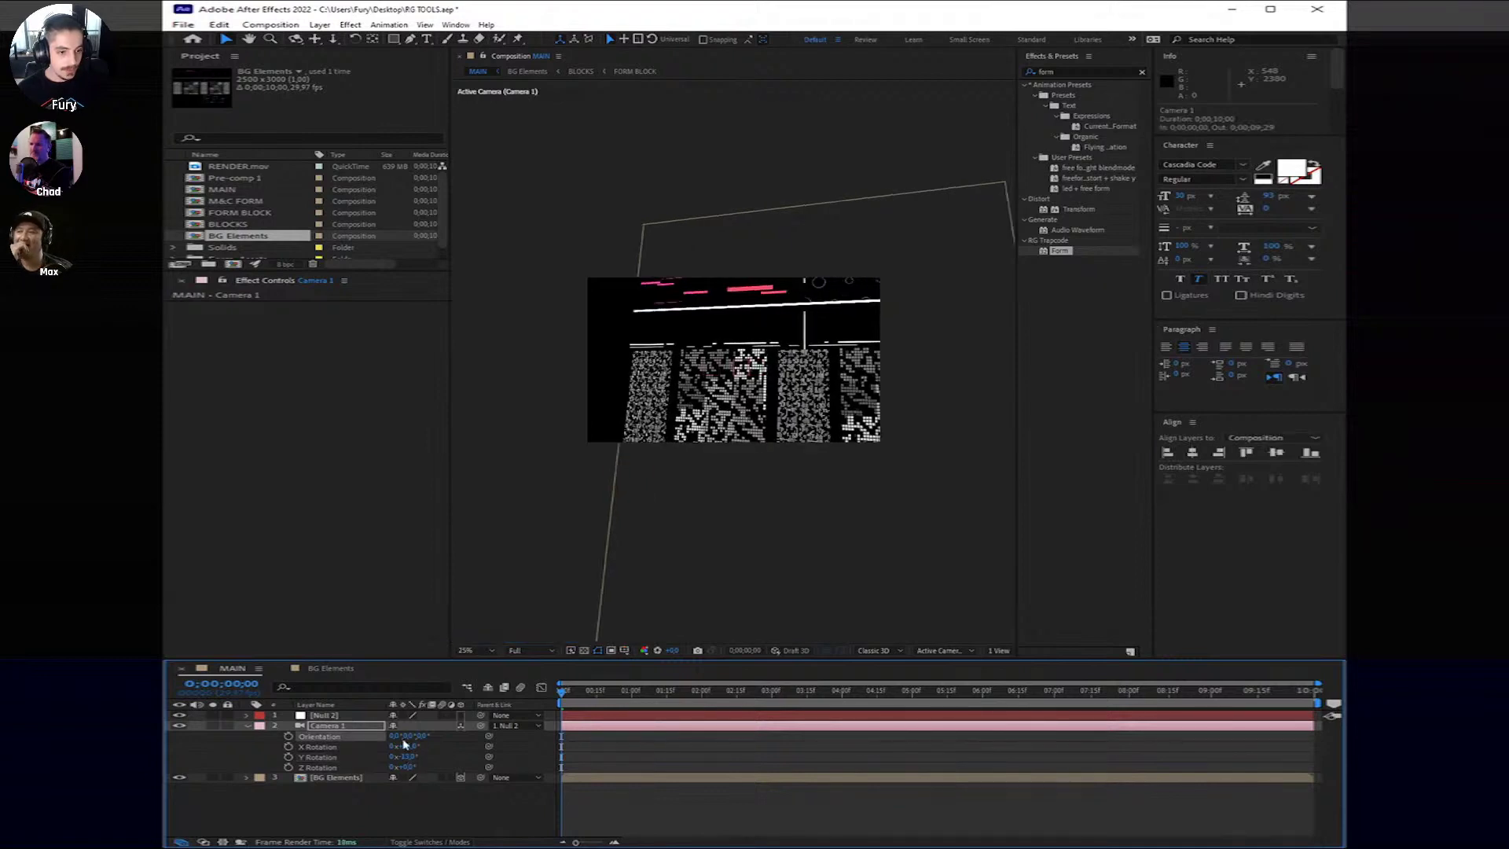
{"action": "left_click_drag", "start_coordinate": [395, 735], "coordinate": [417, 740]}
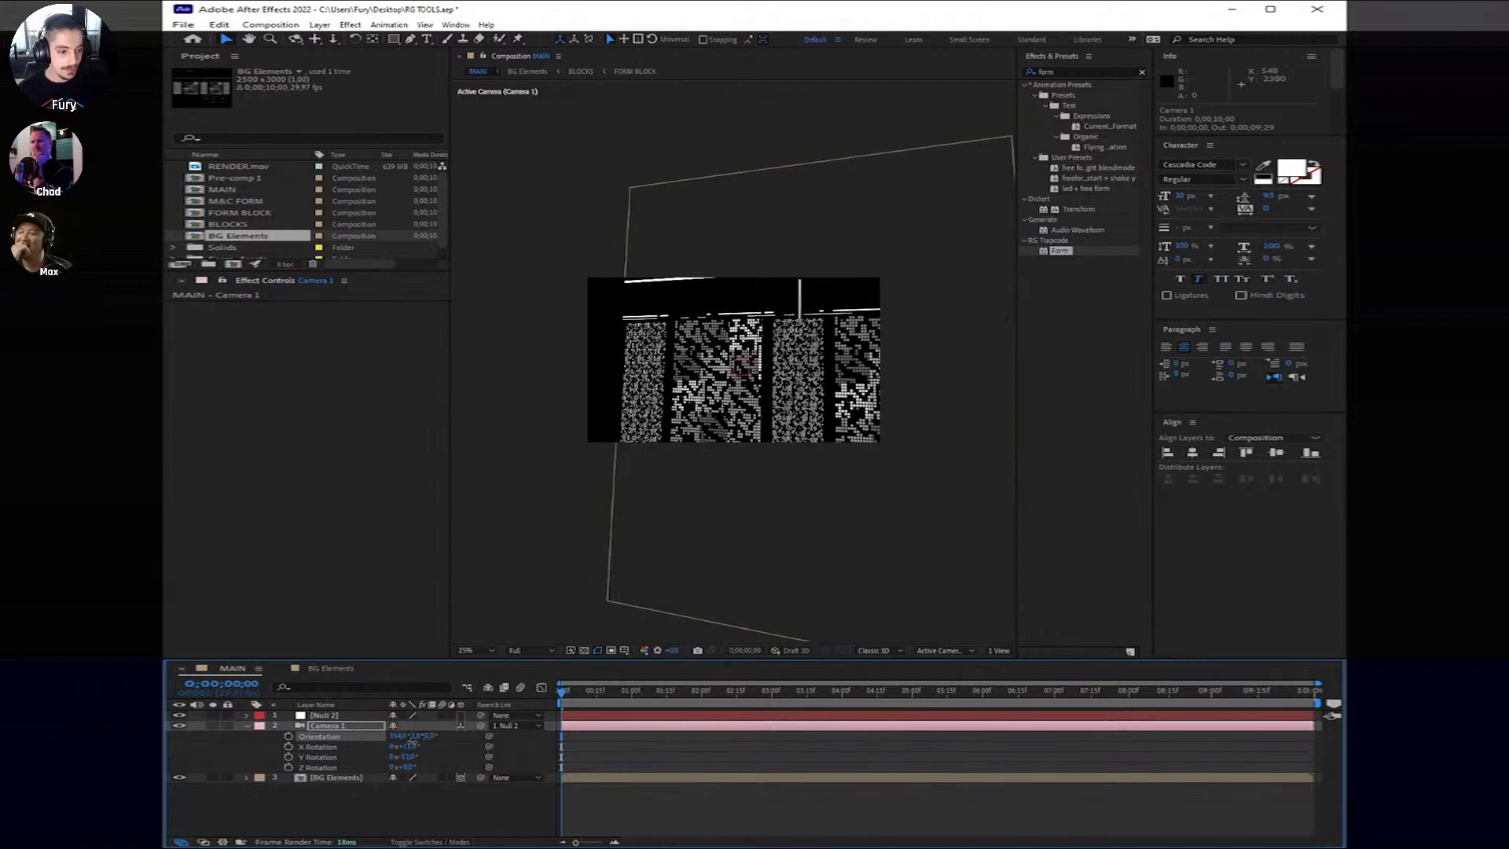
Step: Collapse Camera 1's properties and rename the Null 2 layer as X+Y CONTROLS
{"action": "left_click", "coordinate": [566, 717]}
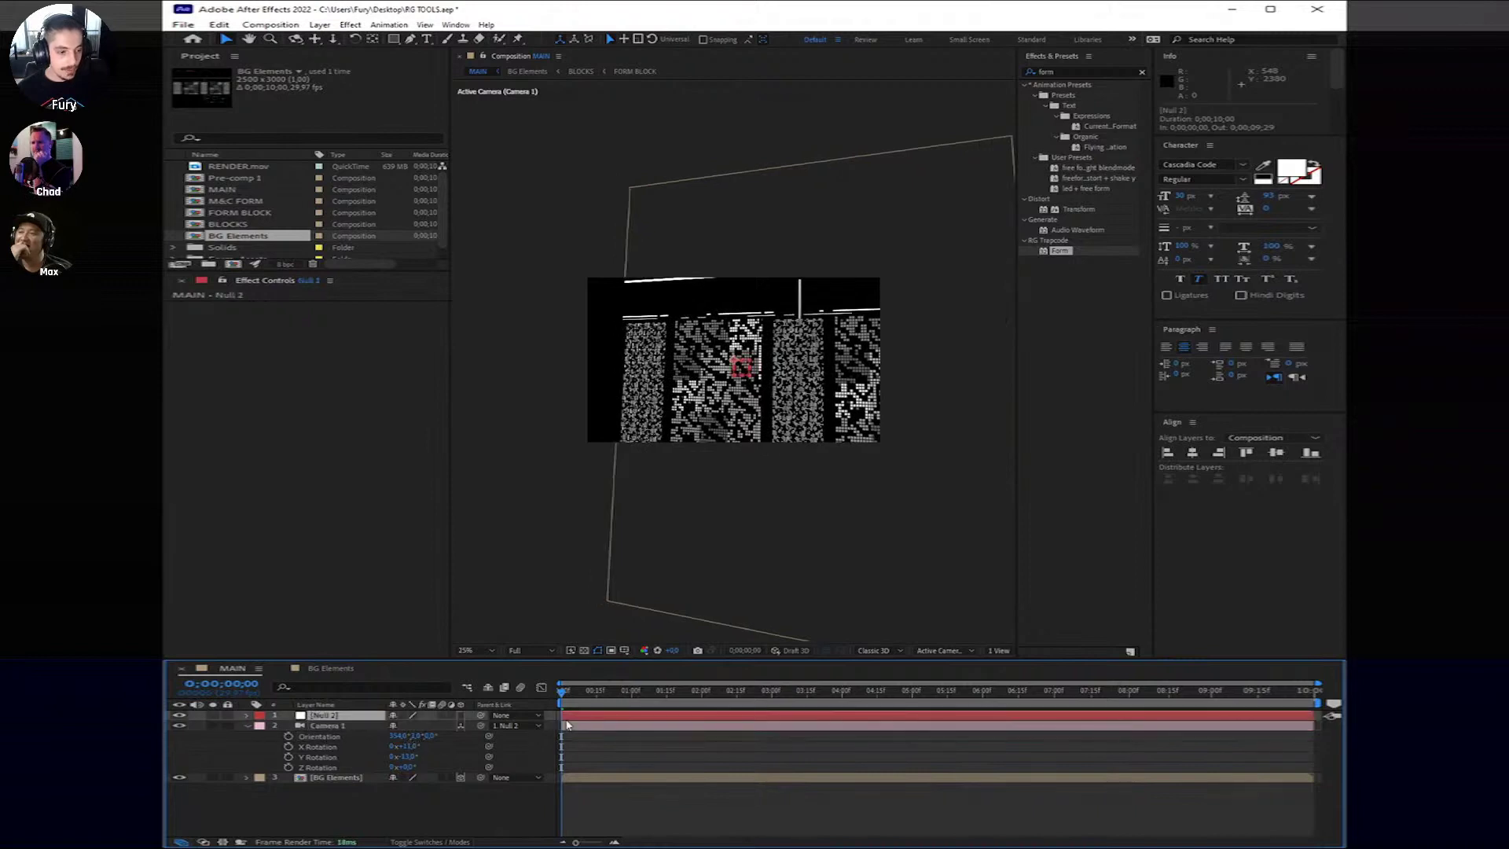
{"action": "left_click", "coordinate": [248, 726]}
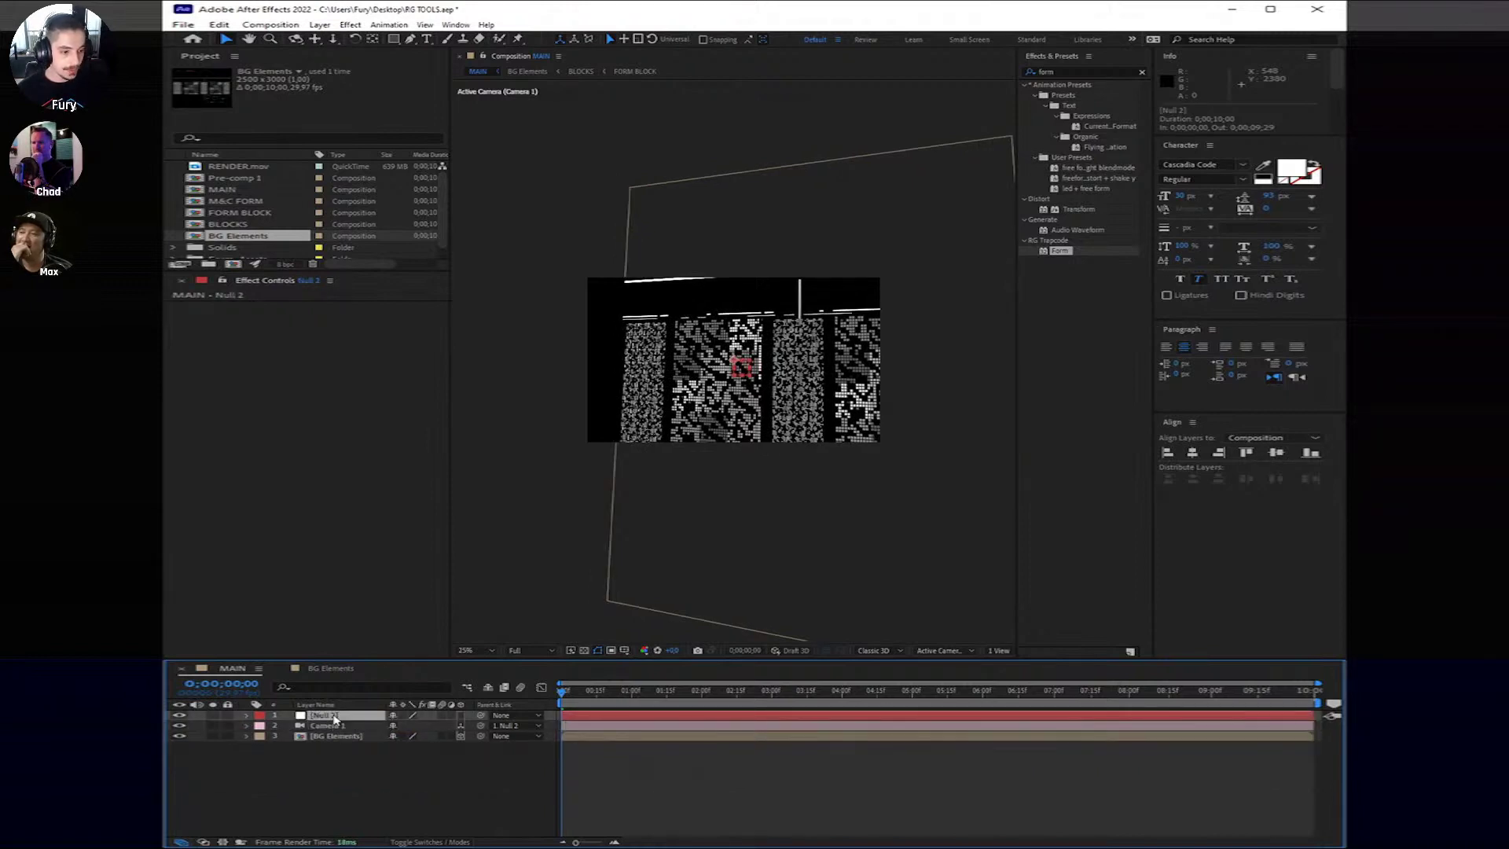
{"action": "right_click", "coordinate": [333, 712]}
{"action": "left_click", "coordinate": [395, 681]}
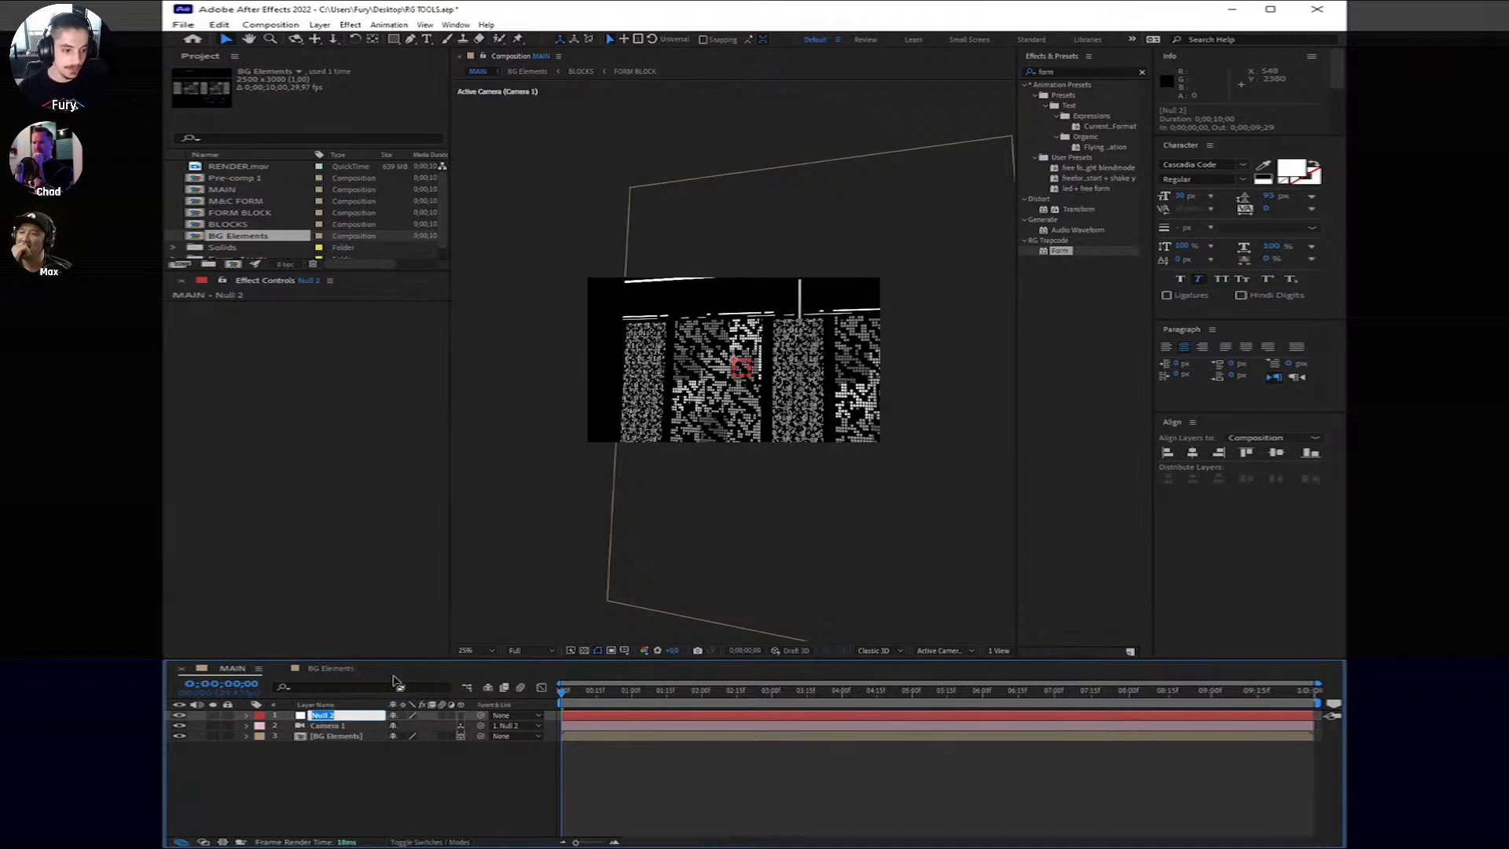
{"action": "type", "text": "X+Y"}
{"action": "type", "text": "CONTROLS"}
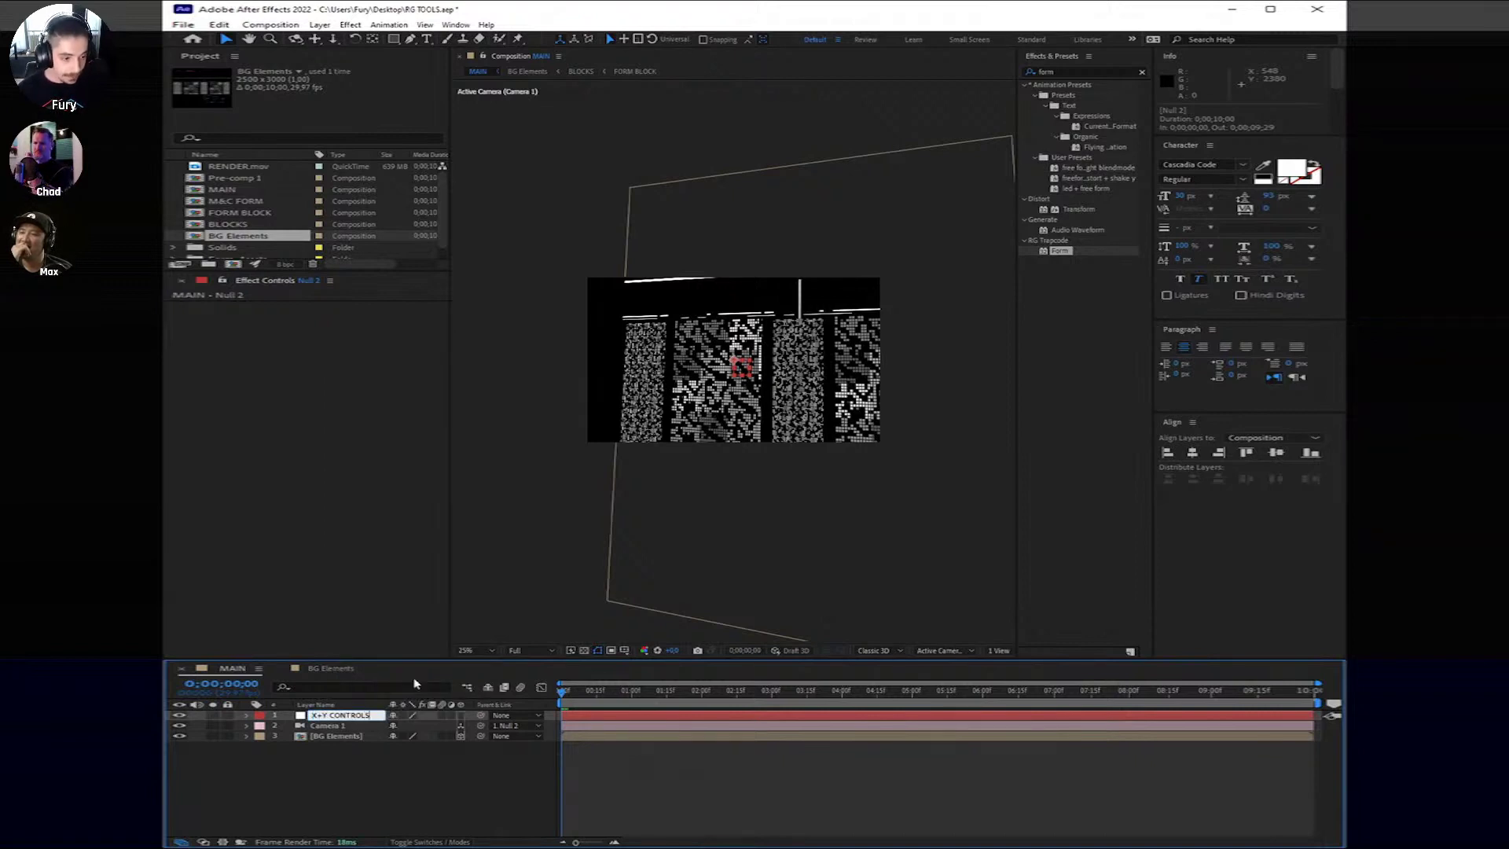
{"action": "key", "text": "Return"}
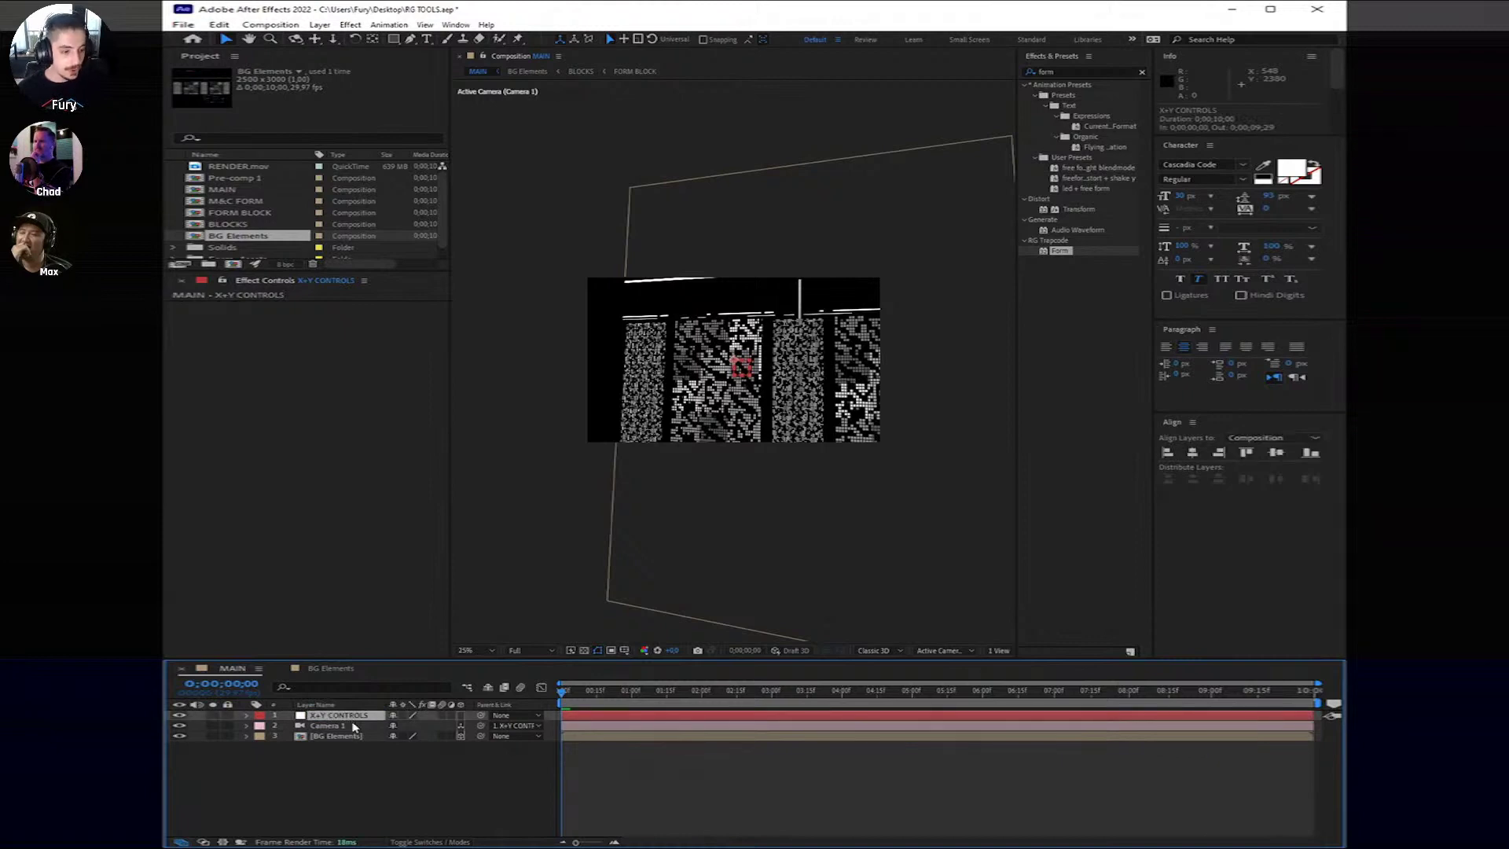
Step: Show the X+Y CONTROLS null's Position, reframe the shot on X and Y and set a Position keyframe at the first frame
{"action": "key", "text": "p"}
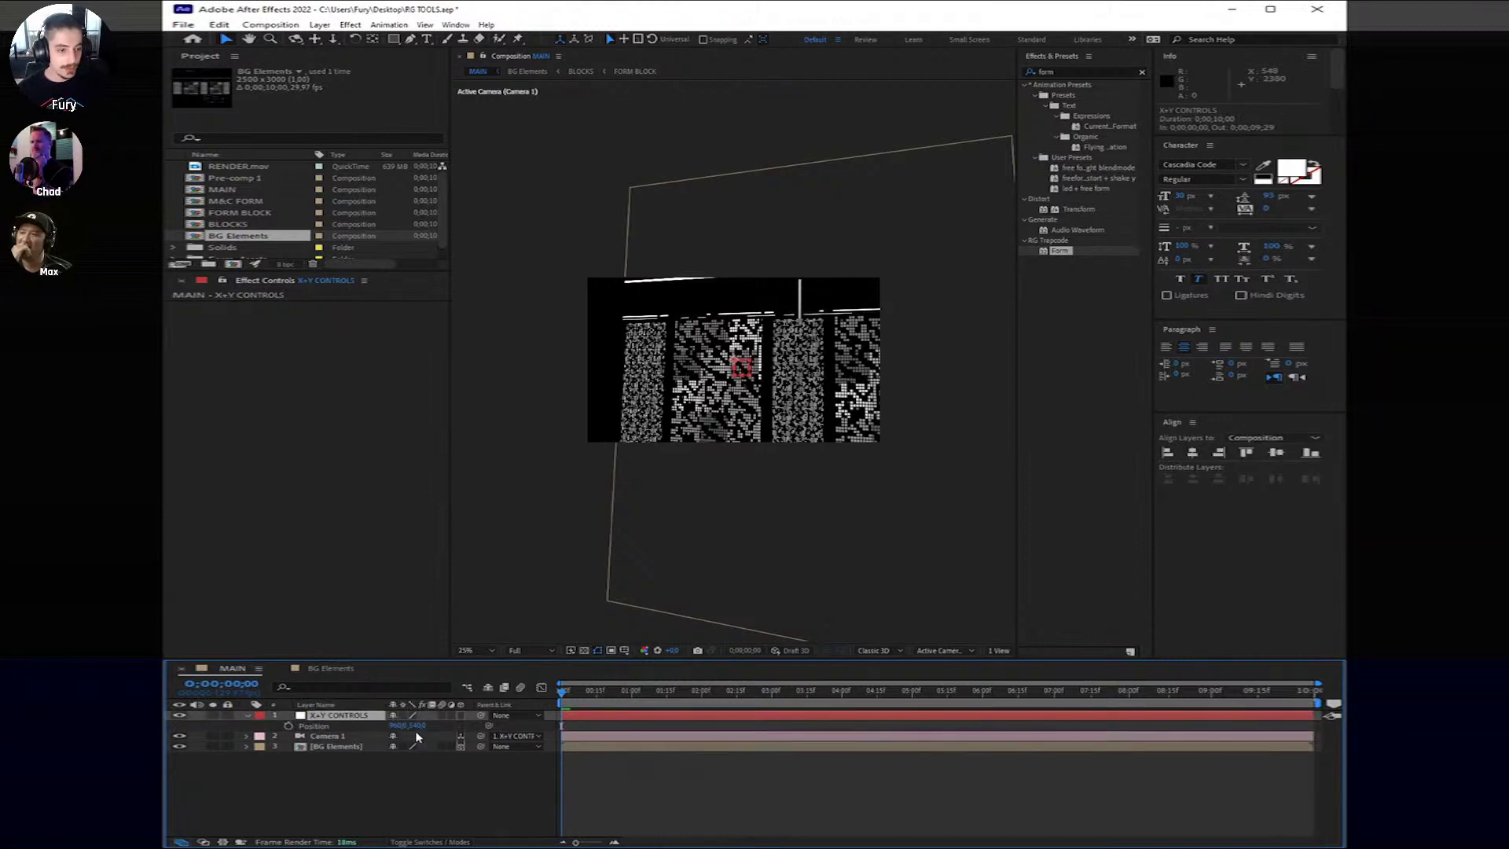
{"action": "left_click_drag", "start_coordinate": [397, 725], "coordinate": [554, 743]}
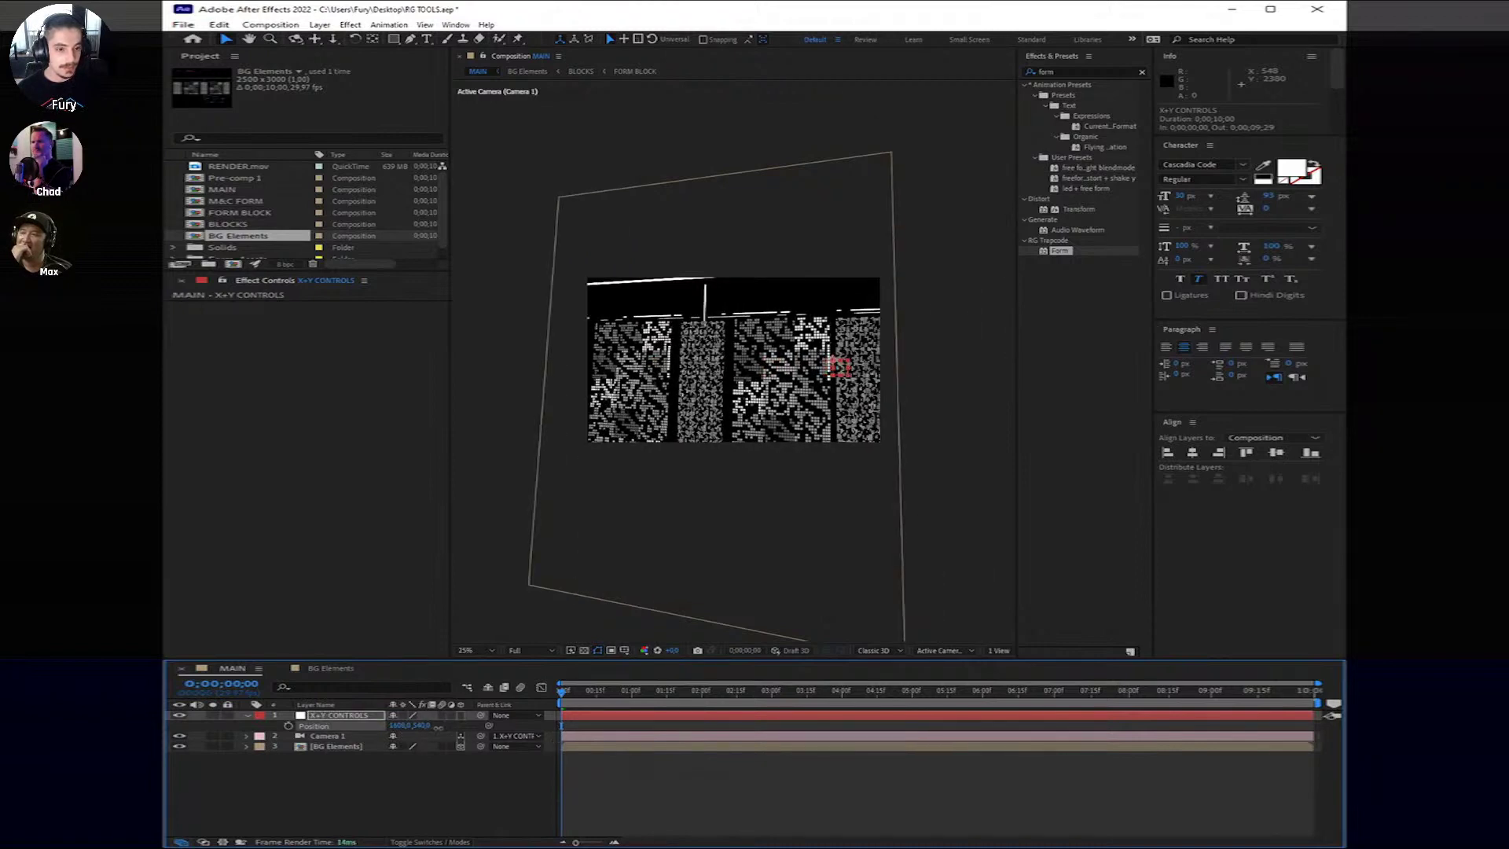
{"action": "left_click_drag", "start_coordinate": [421, 726], "coordinate": [327, 610]}
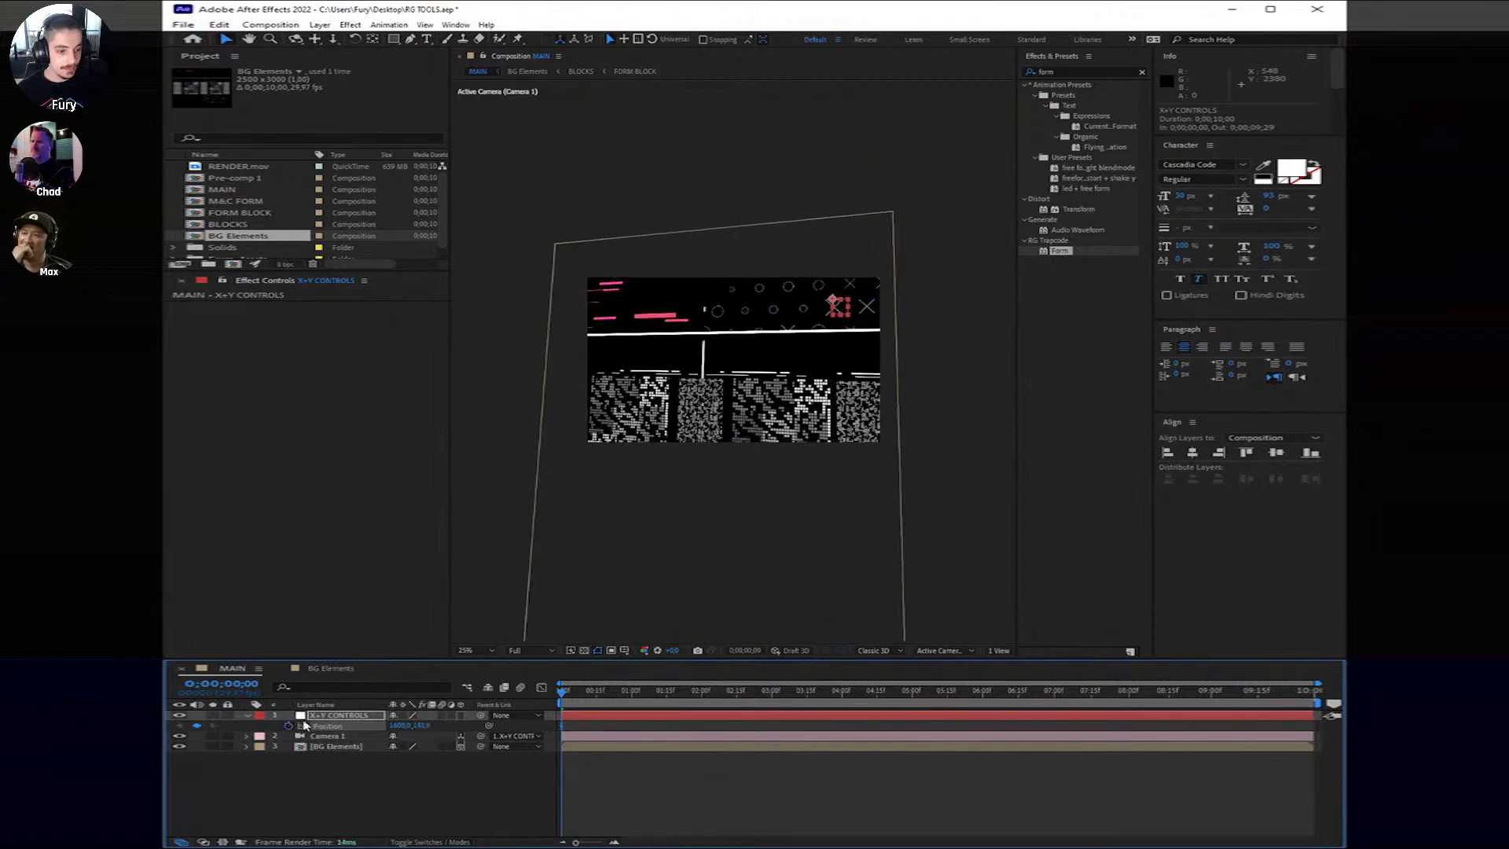
Step: Keyframe the null's Position at the last frame so the camera travels down to the thank-you text, and preview the move
{"action": "key", "text": "End"}
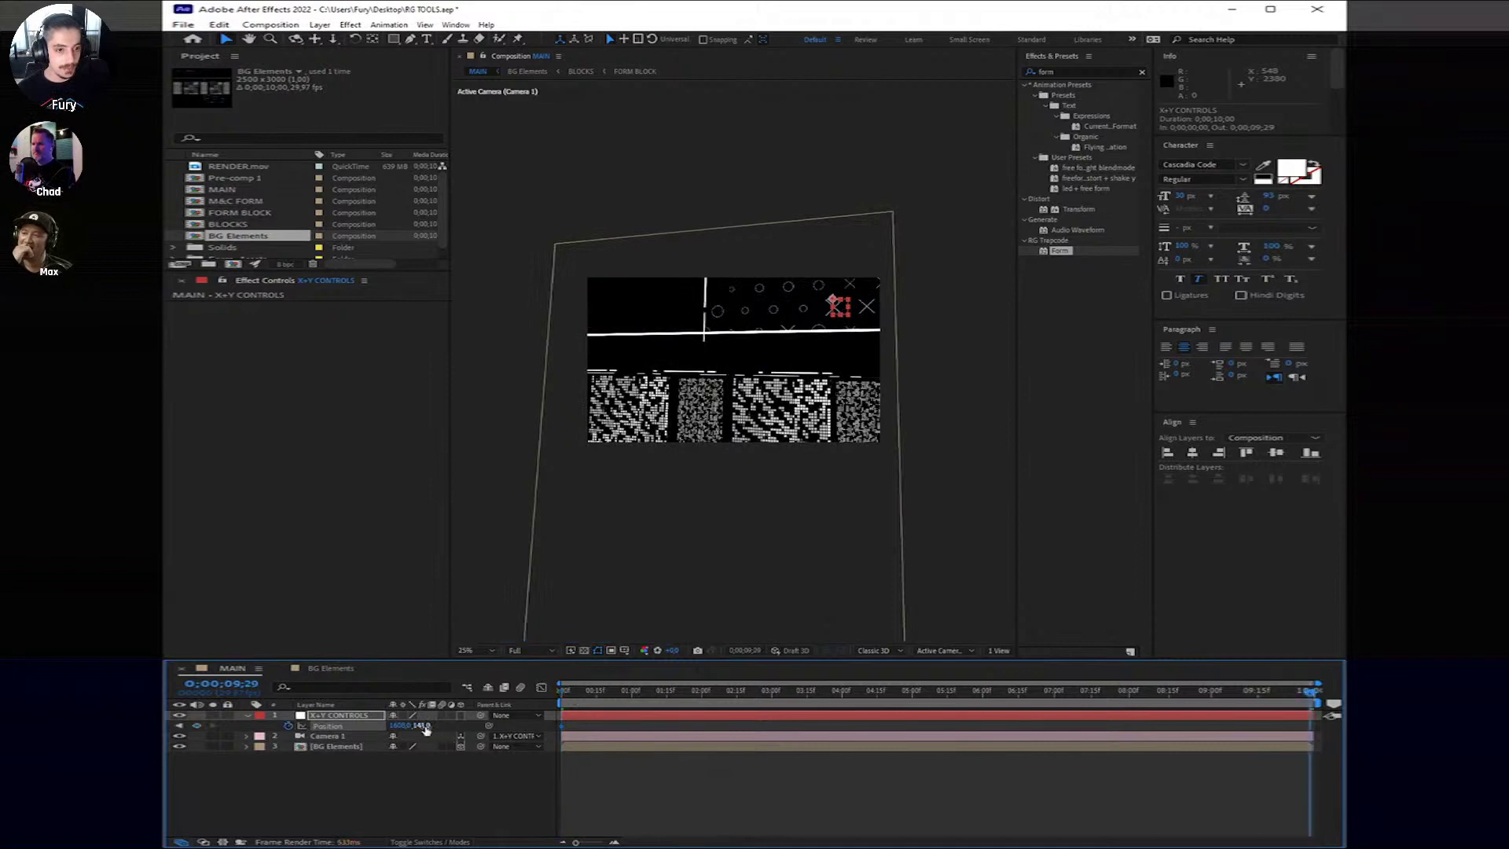
{"action": "left_click_drag", "start_coordinate": [425, 725], "coordinate": [573, 726]}
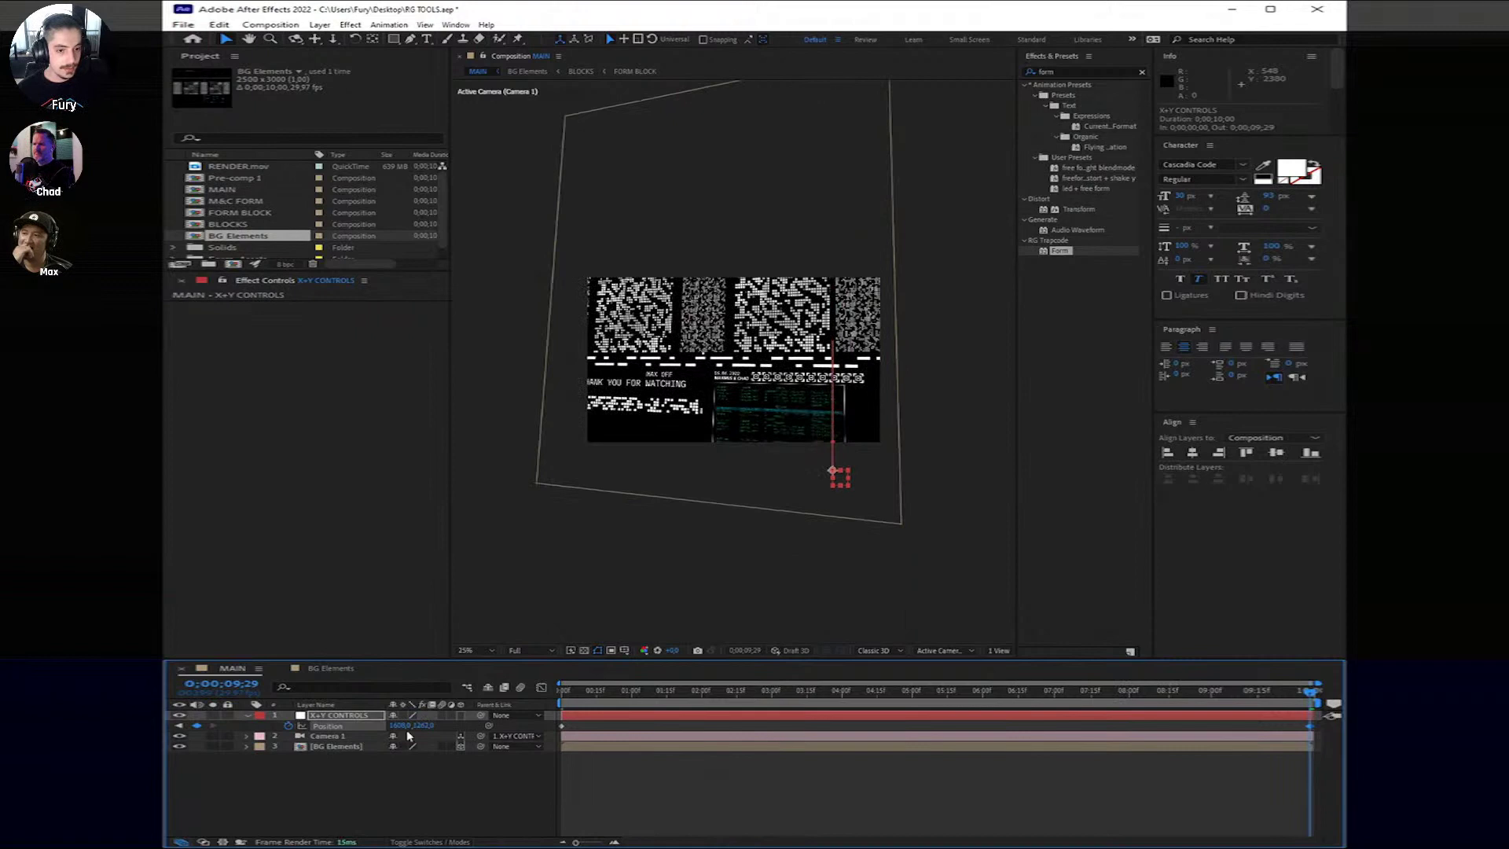
{"action": "left_click_drag", "start_coordinate": [401, 725], "coordinate": [346, 725]}
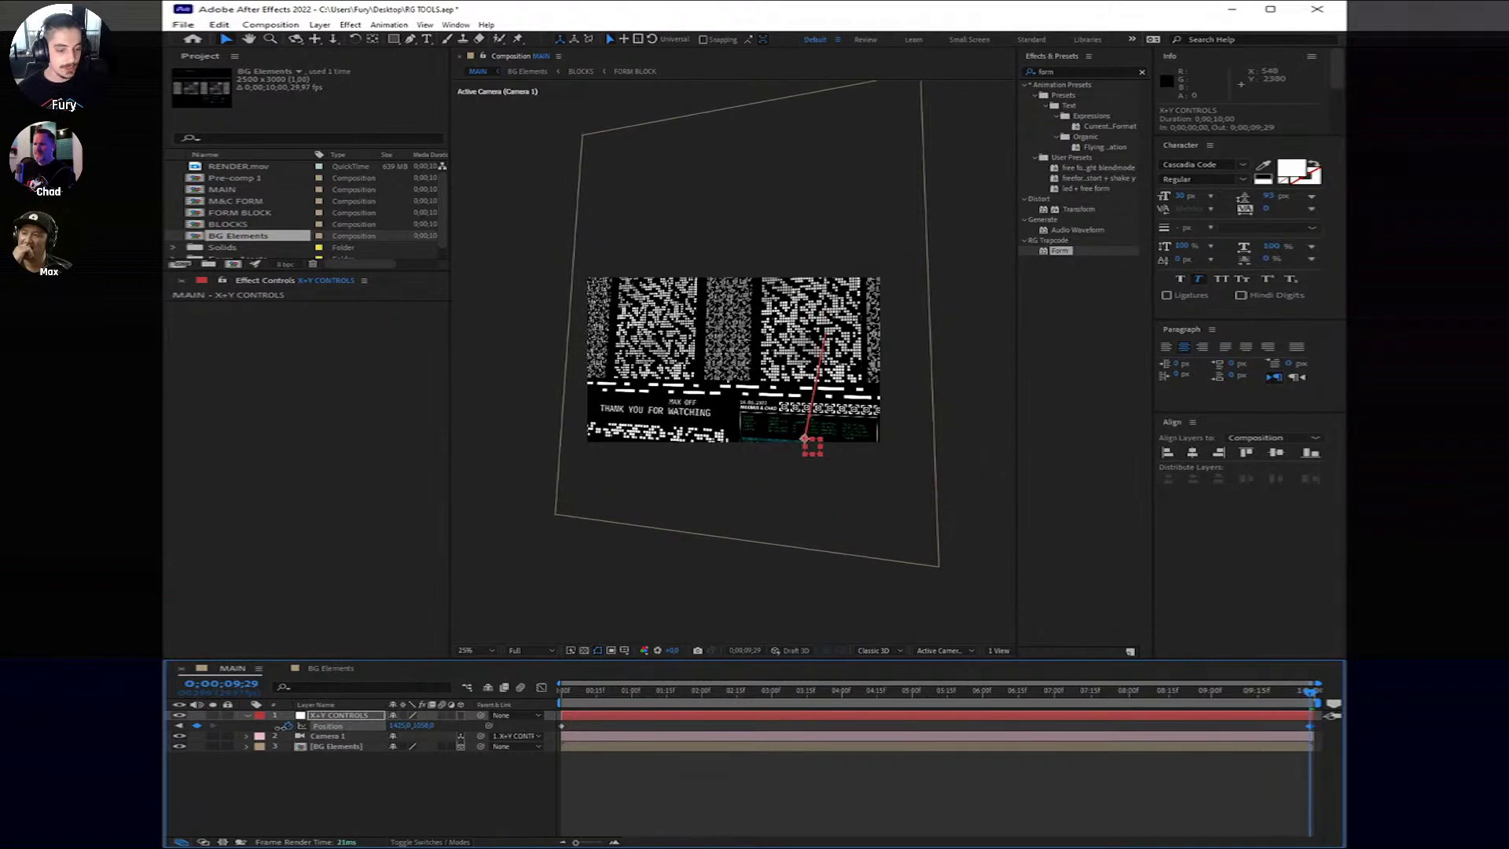
{"action": "left_click", "coordinate": [562, 692]}
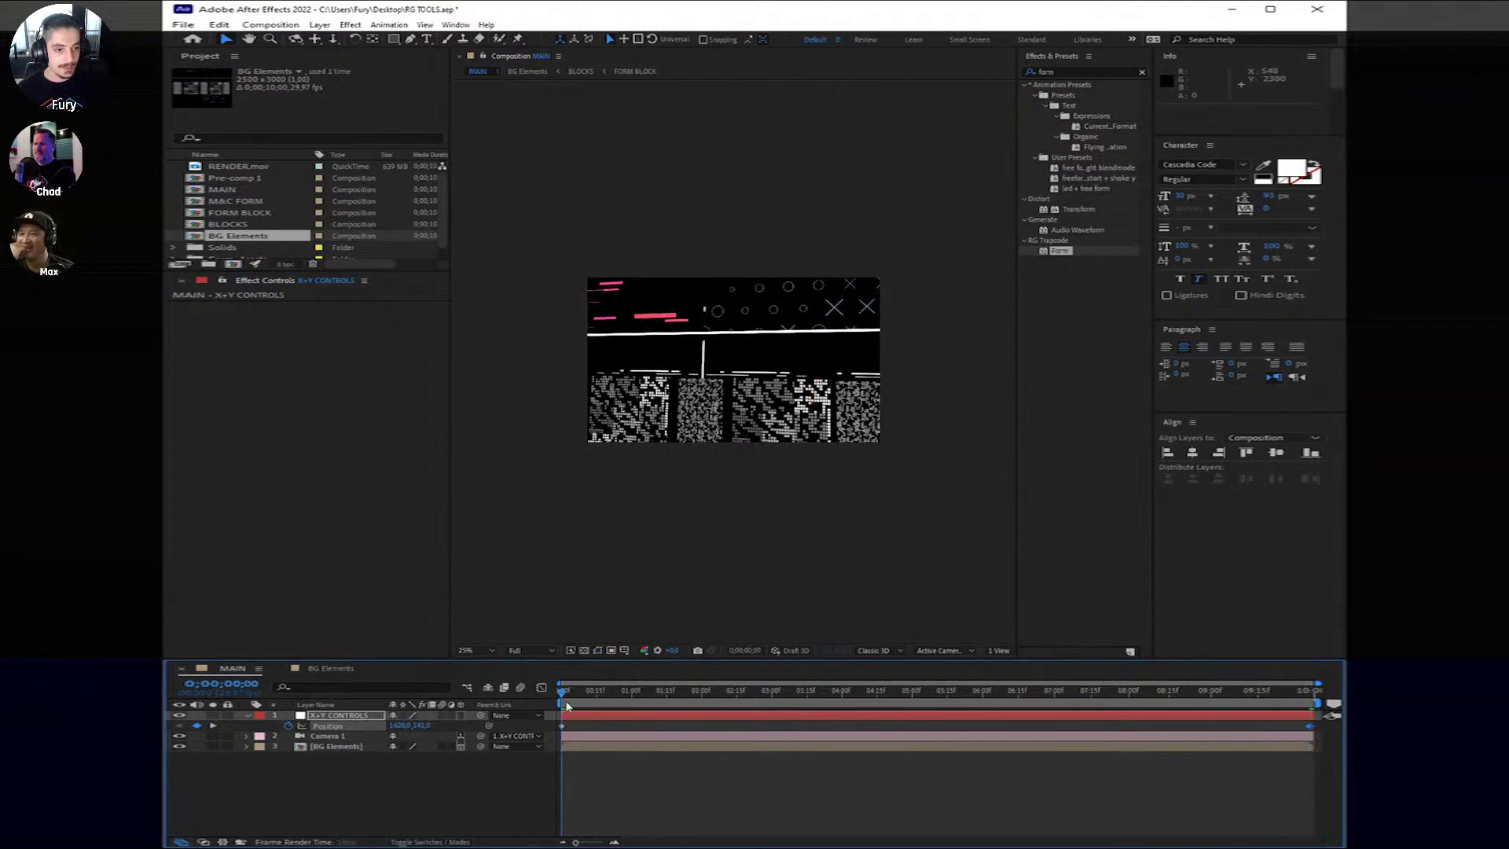
{"action": "key", "text": "space"}
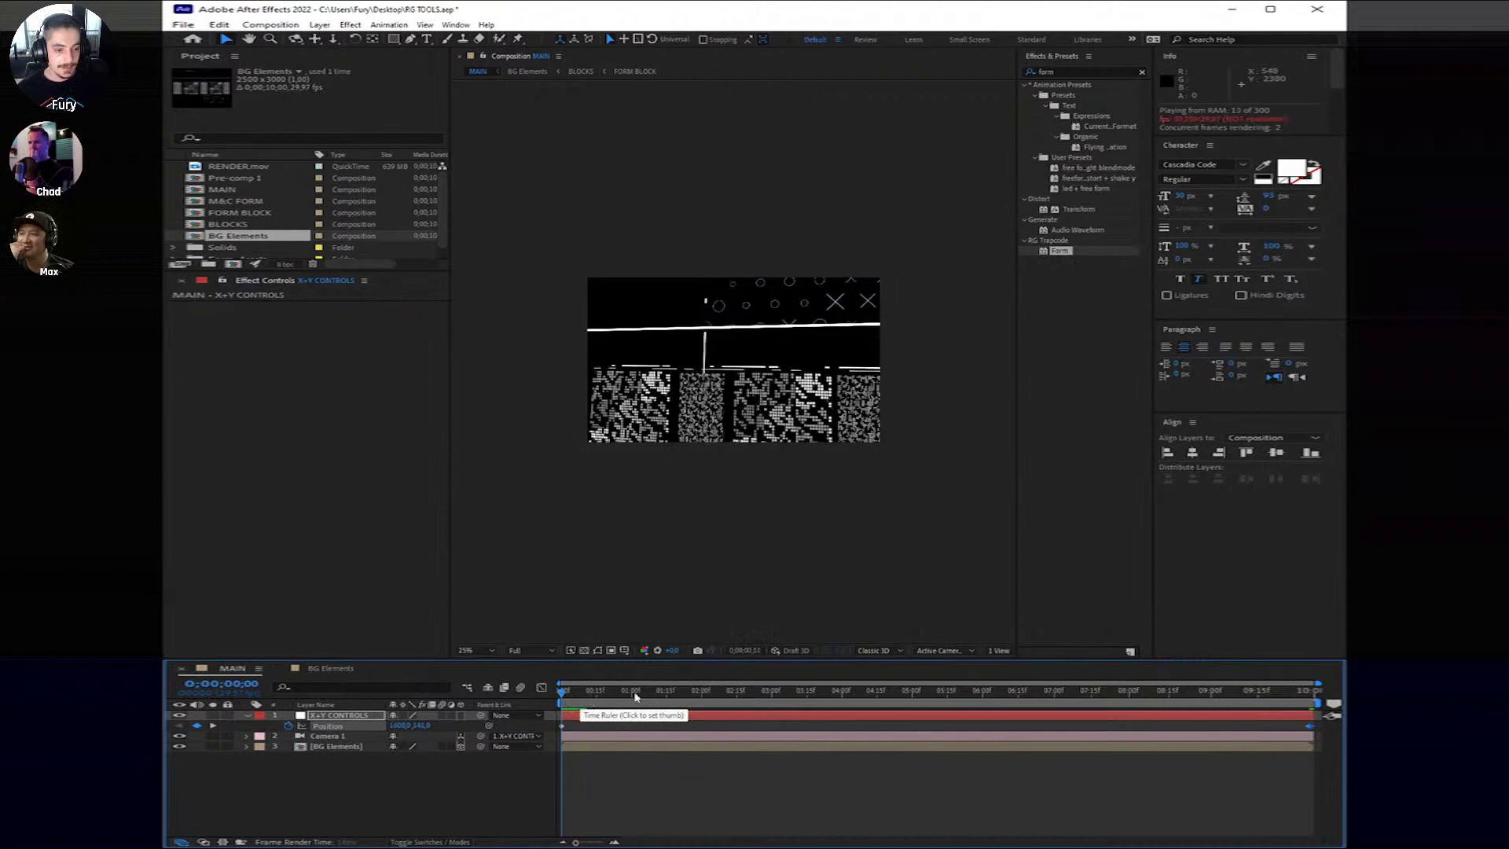
Step: Stop the preview, show Camera 1's rotation properties and set its Y Orientation to 0°
{"action": "key", "text": "ctrl+Down"}
{"action": "key", "text": "space"}
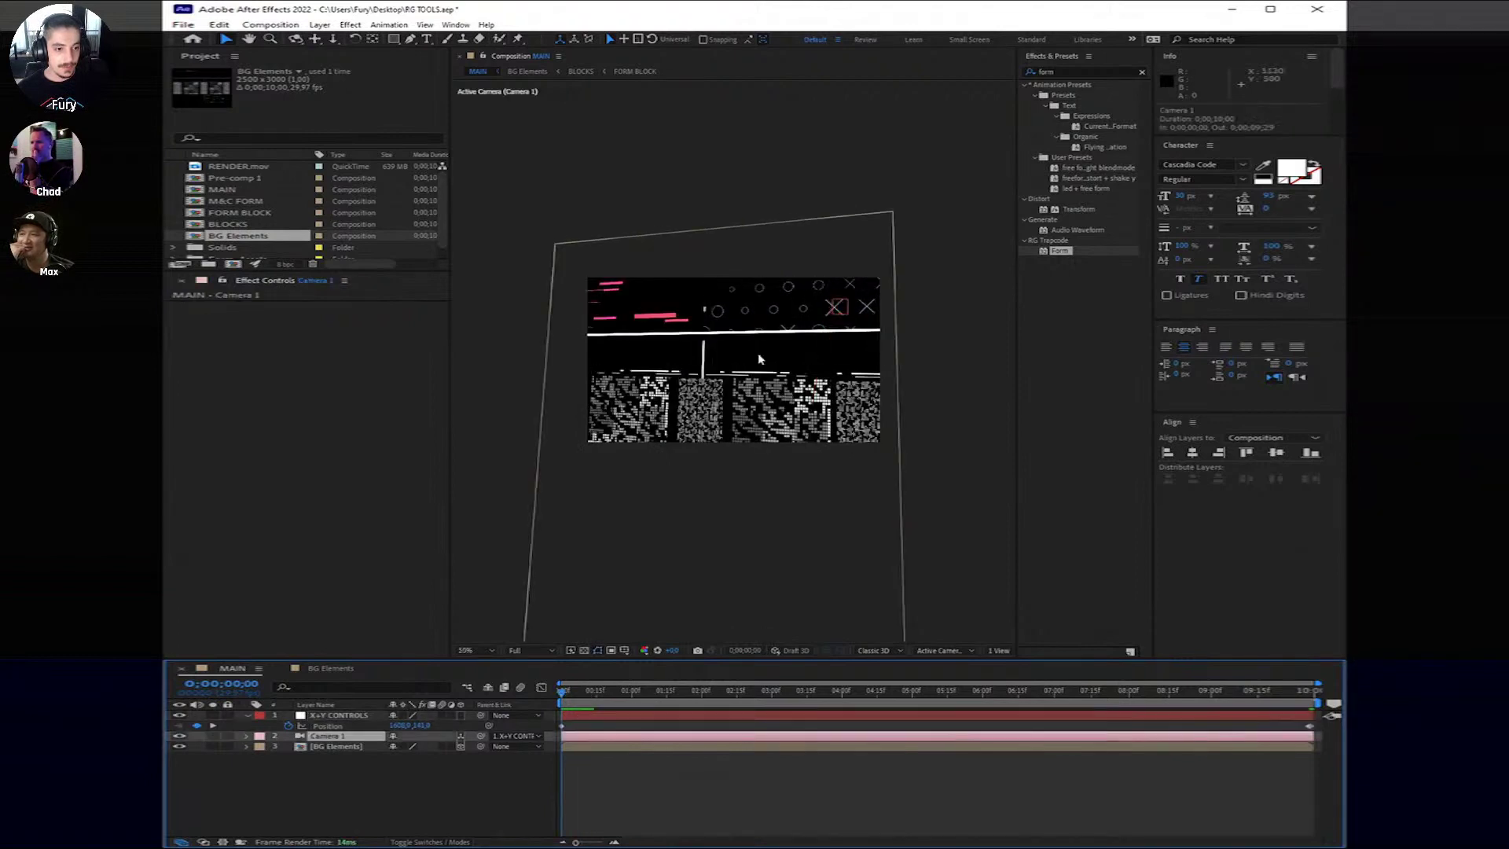
{"action": "key", "text": "r"}
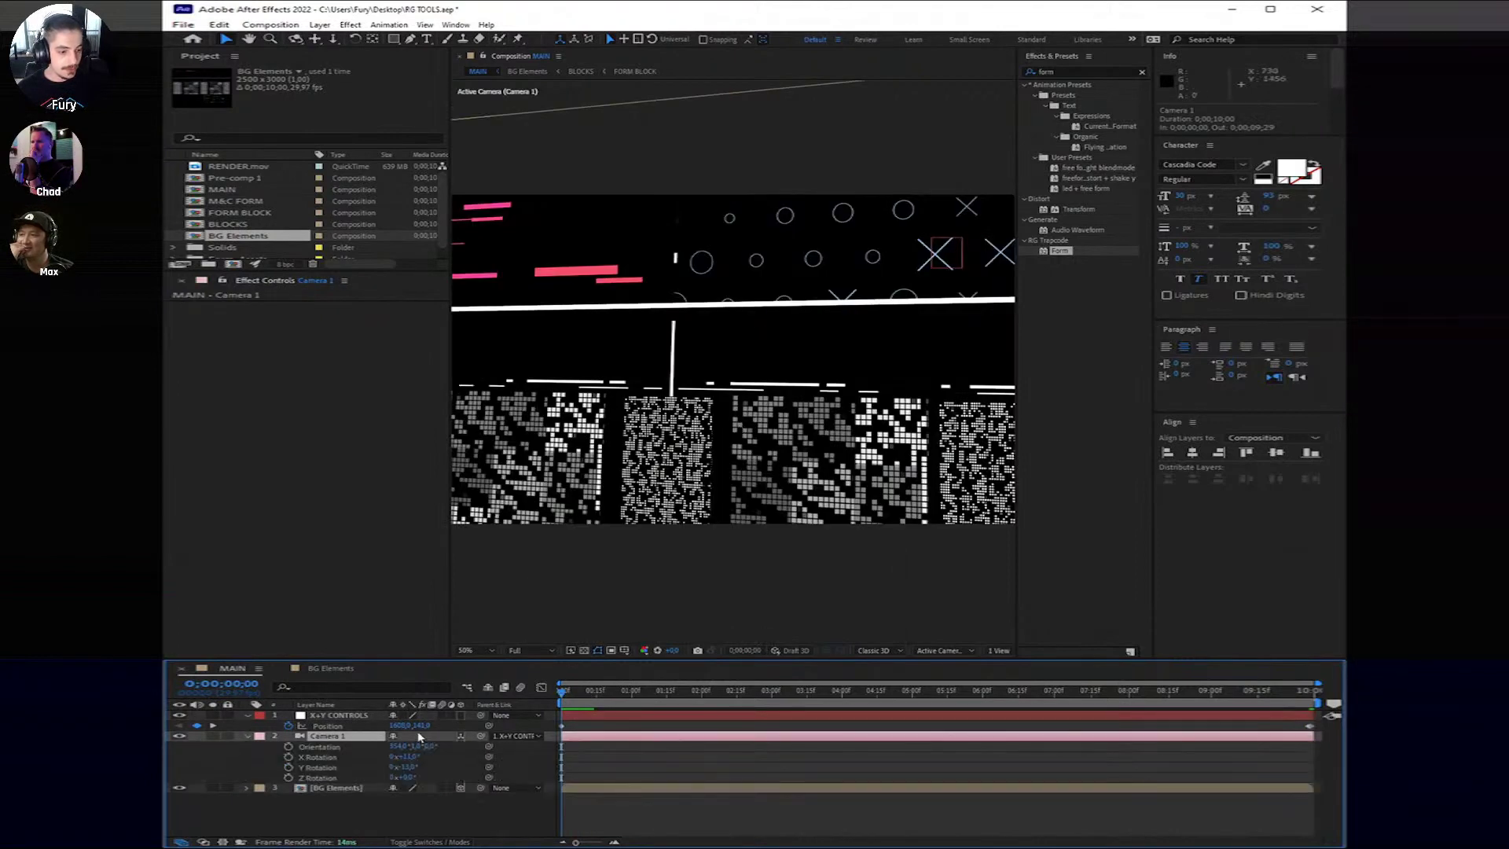
{"action": "left_click", "coordinate": [422, 745]}
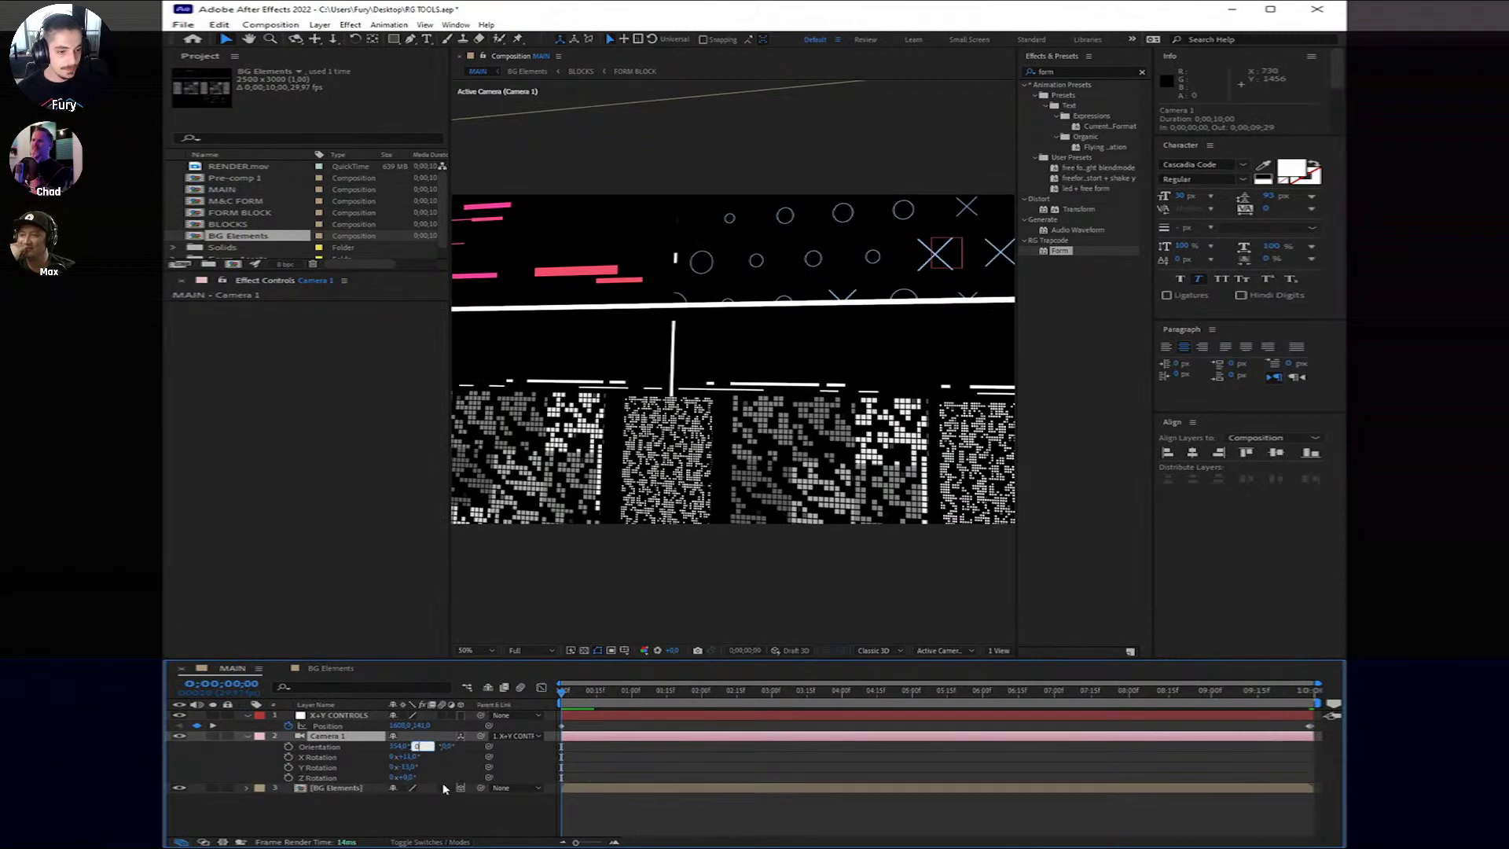
{"action": "type", "text": "0"}
{"action": "key", "text": "Return"}
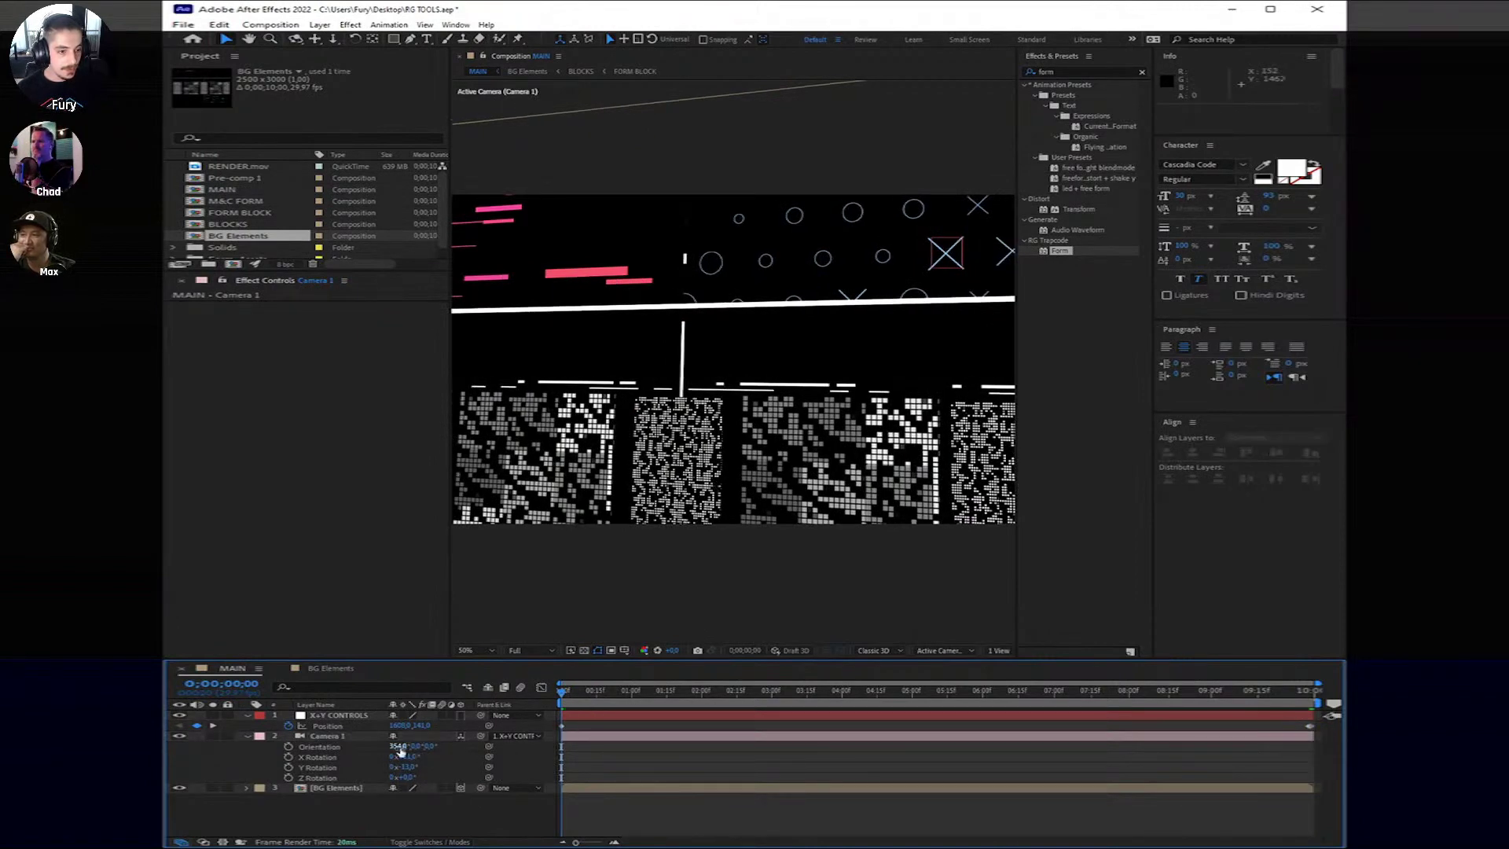
Step: Fine-tune Camera 1's X Orientation and Y Rotation, and preview the angled camera move
{"action": "left_click_drag", "start_coordinate": [401, 750], "coordinate": [431, 767]}
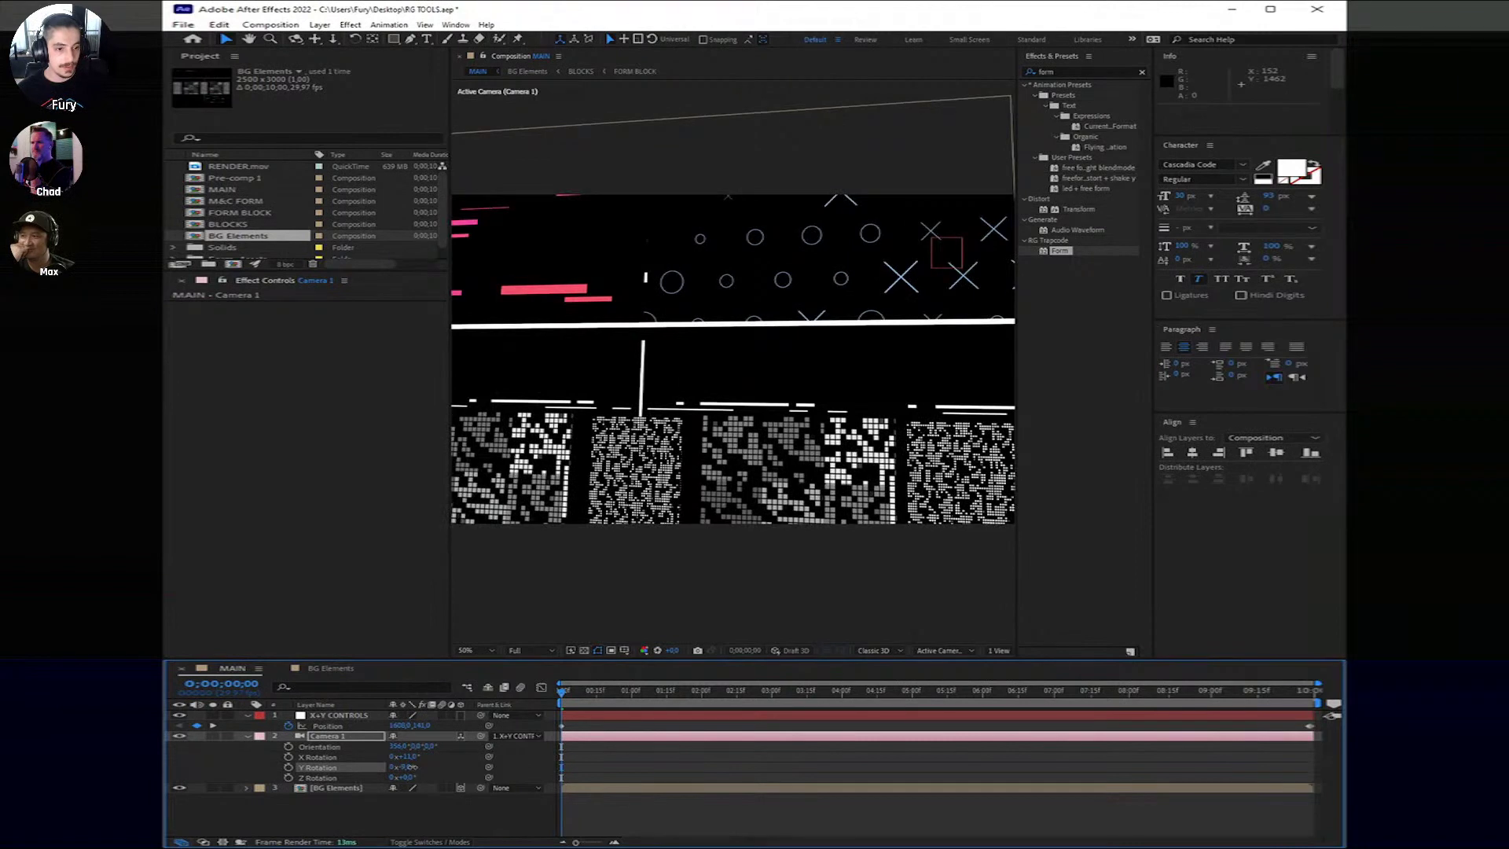
{"action": "scroll", "coordinate": [754, 436], "scroll_direction": "down", "scroll_amount": 2}
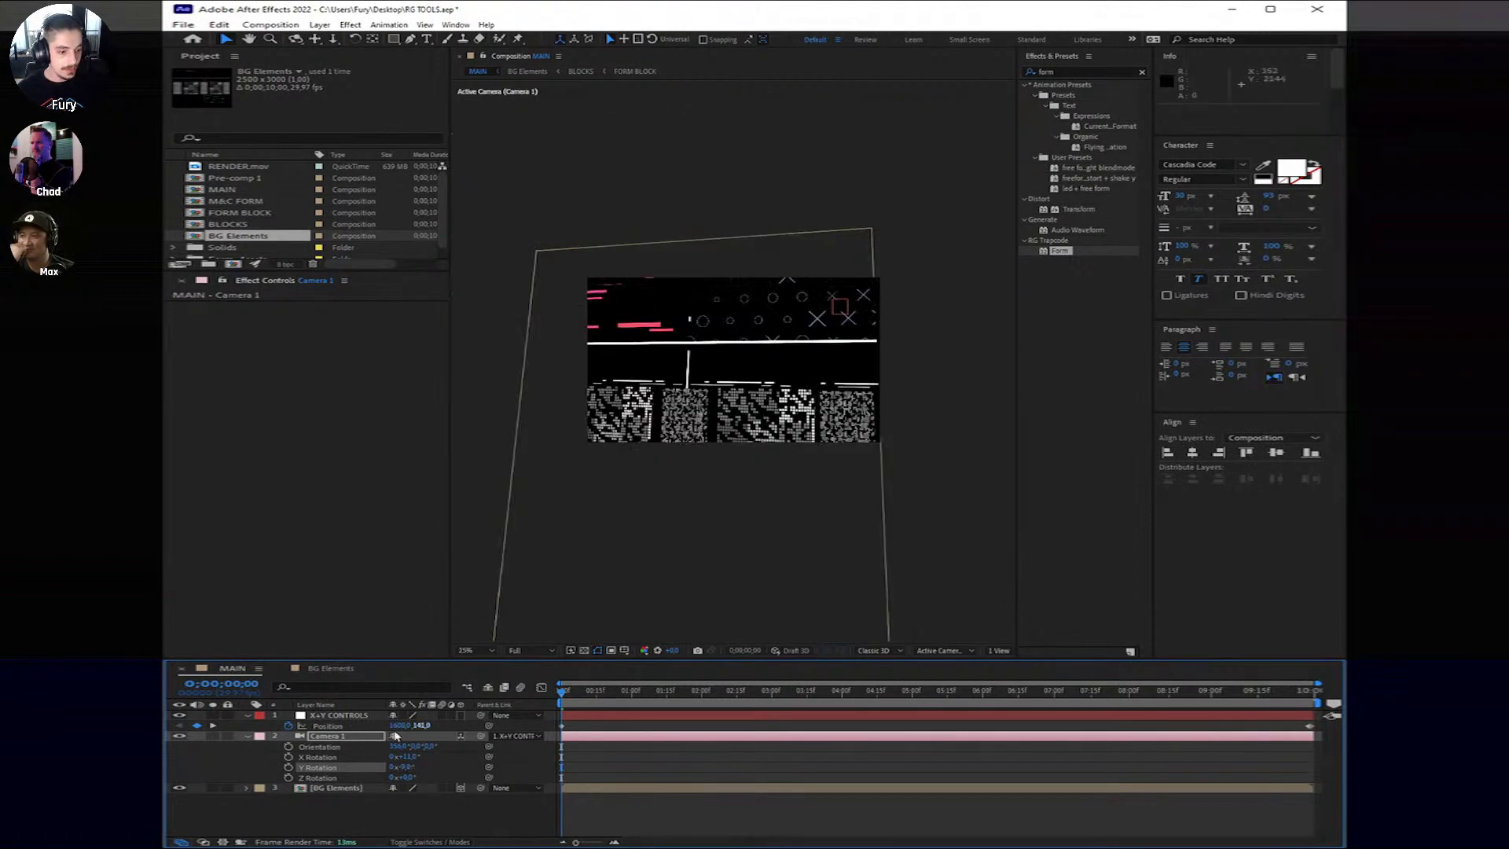
{"action": "left_click_drag", "start_coordinate": [422, 764], "coordinate": [408, 767]}
{"action": "left_click", "coordinate": [755, 769]}
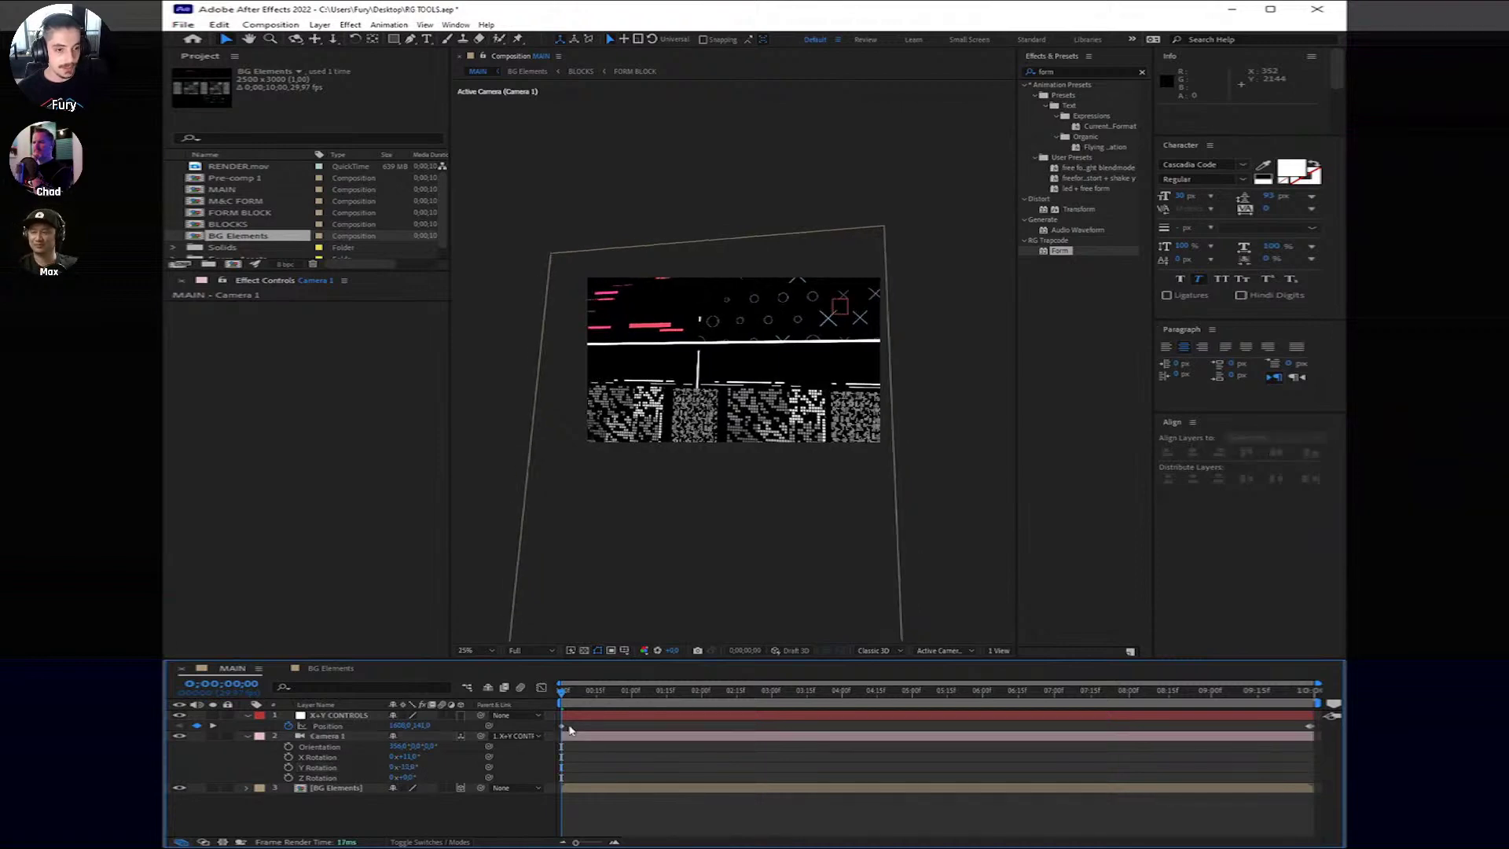
{"action": "key", "text": "space"}
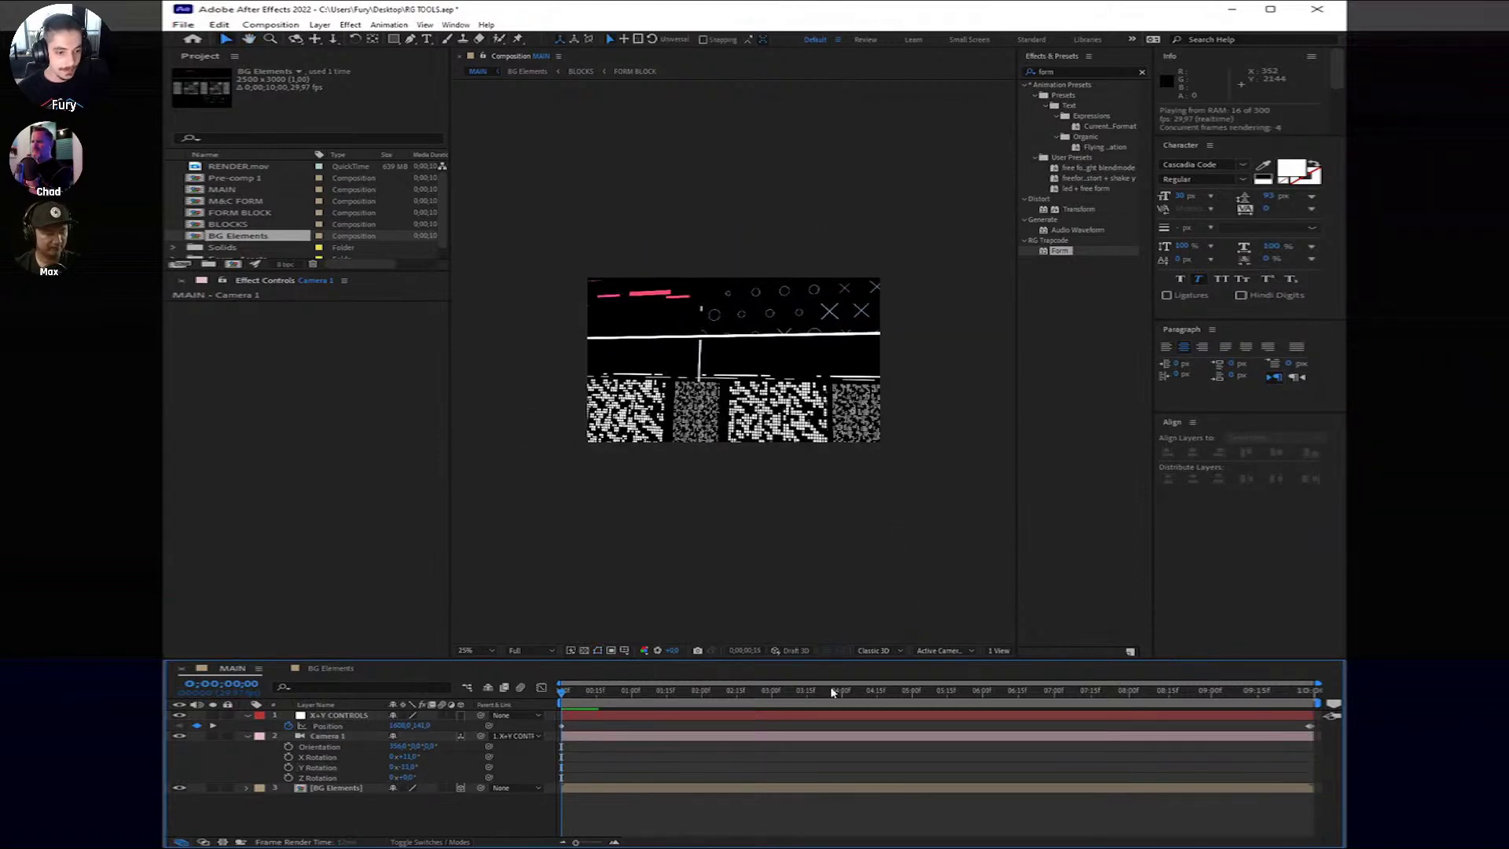
{"action": "key", "text": "space"}
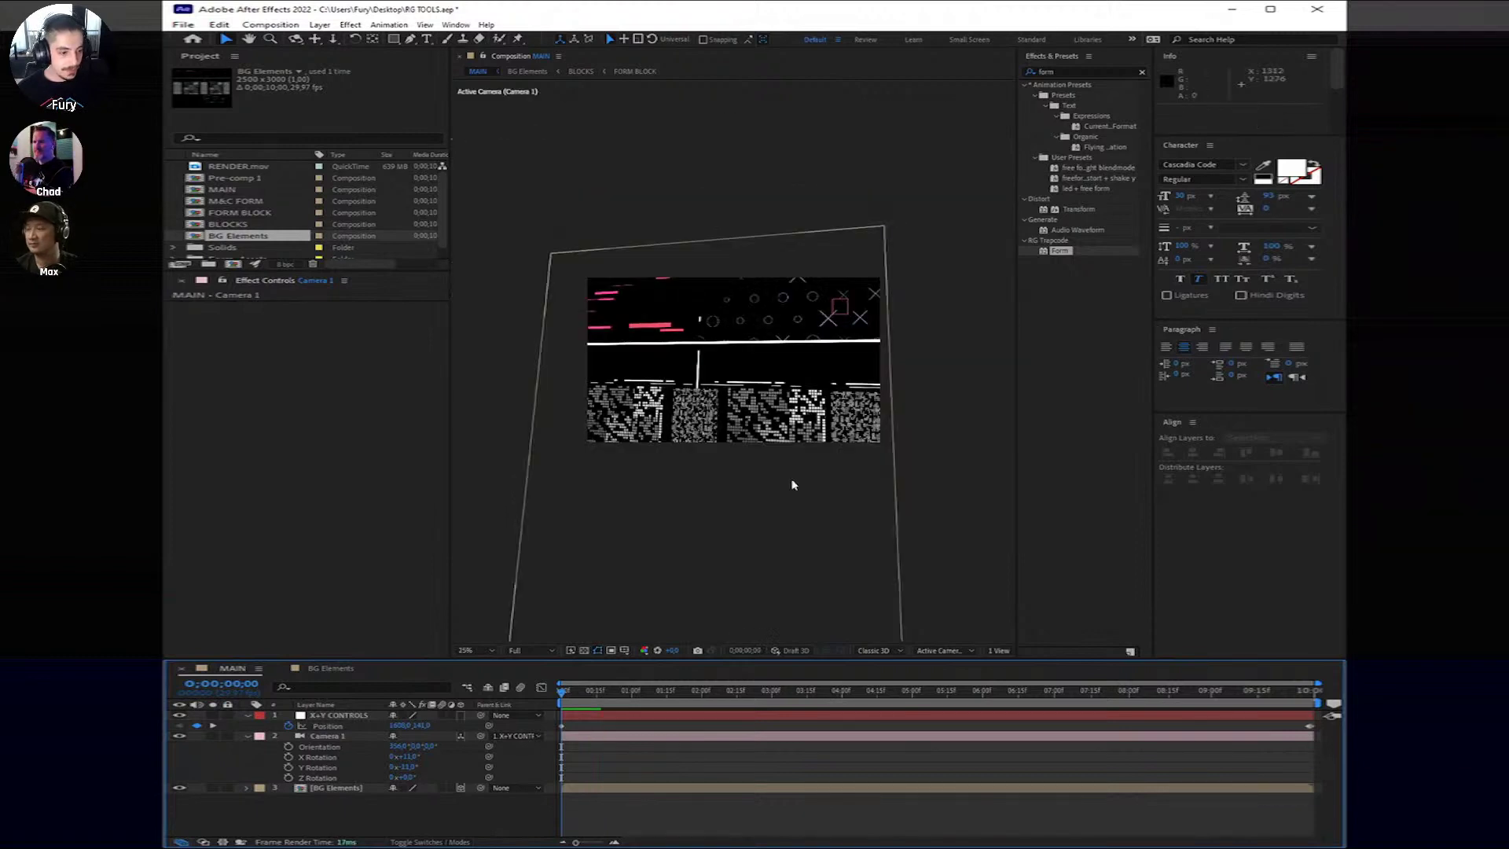
Step: Collapse the null and camera properties and apply the Black & White effect to the BG Elements layer
{"action": "left_click", "coordinate": [247, 735]}
{"action": "left_click", "coordinate": [248, 715]}
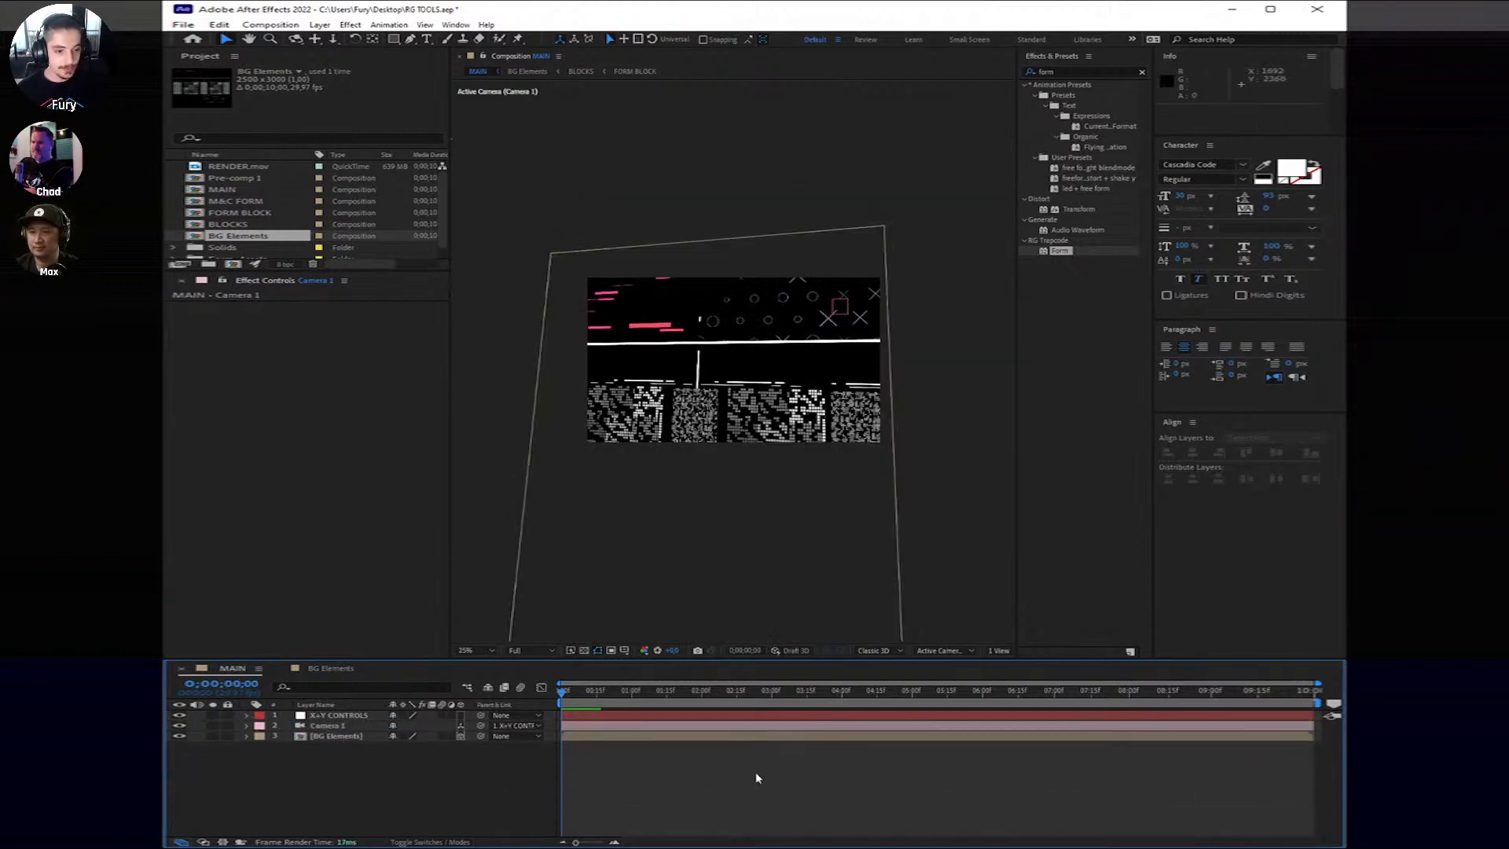
{"action": "left_click", "coordinate": [1188, 692]}
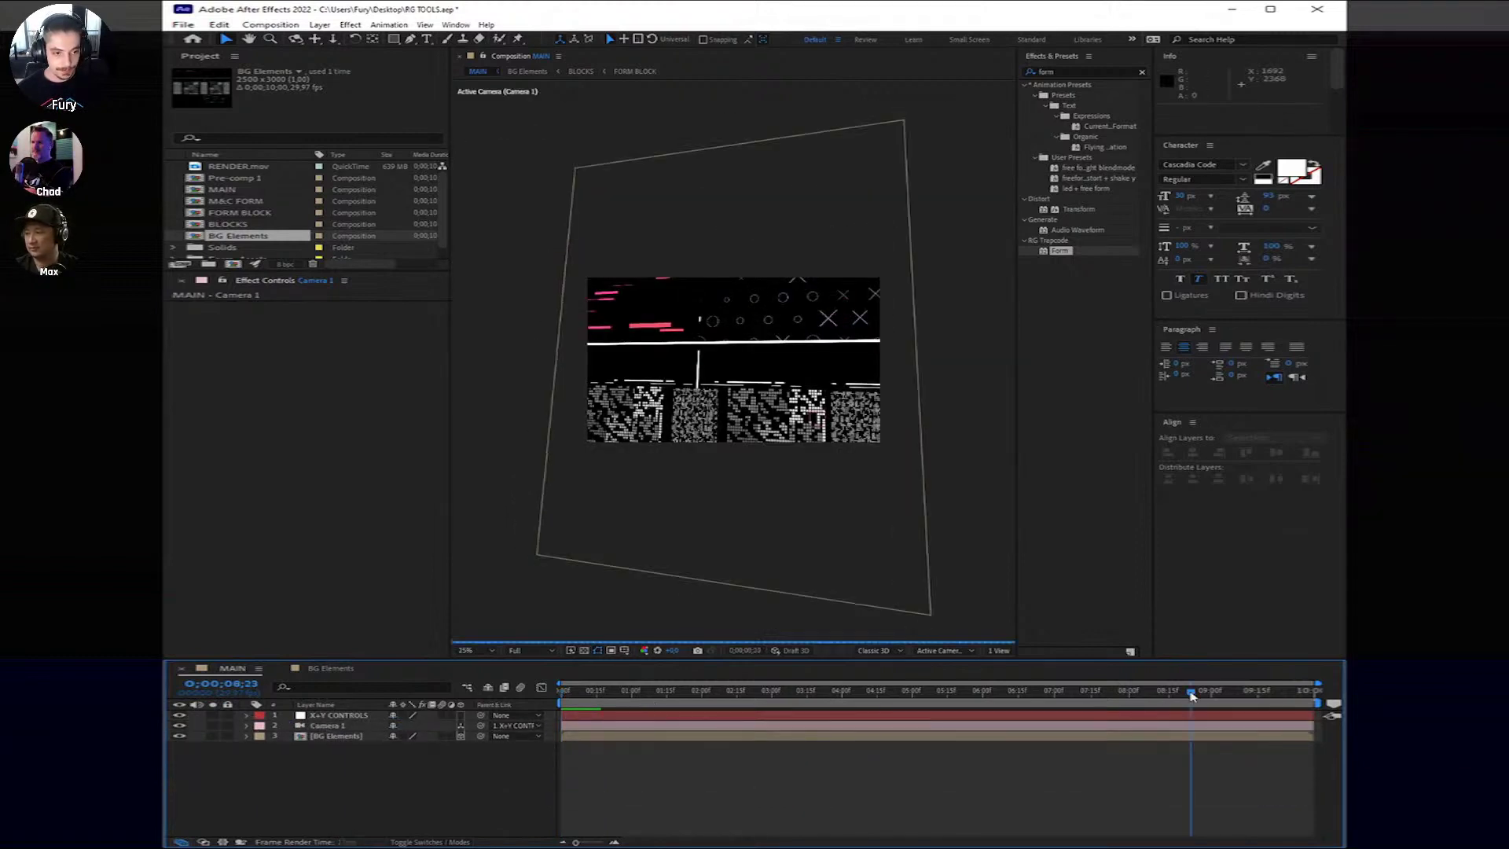
{"action": "left_click", "coordinate": [1150, 737]}
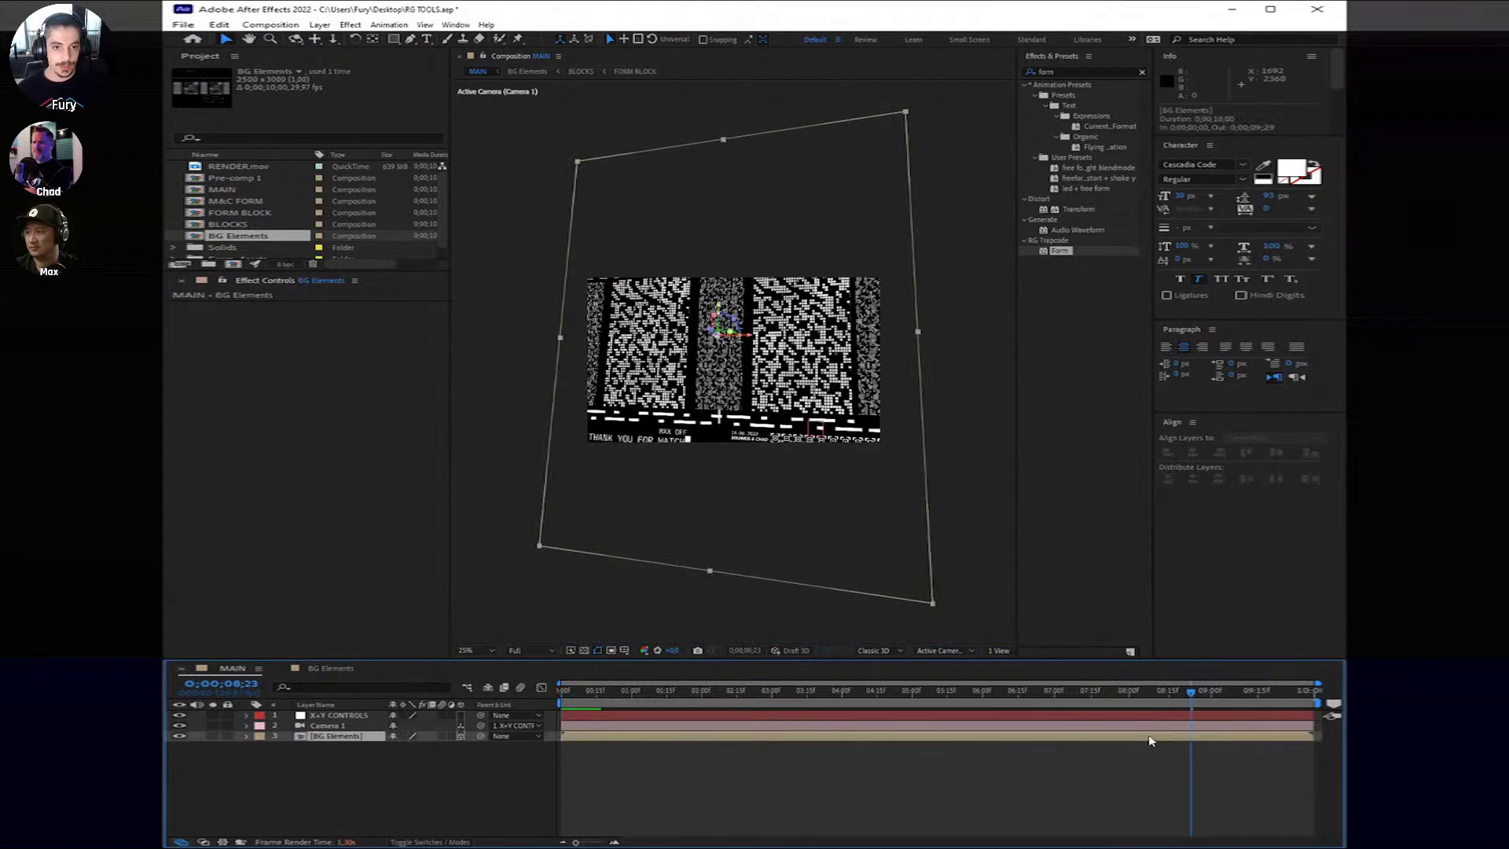
{"action": "key", "text": "ctrl+5"}
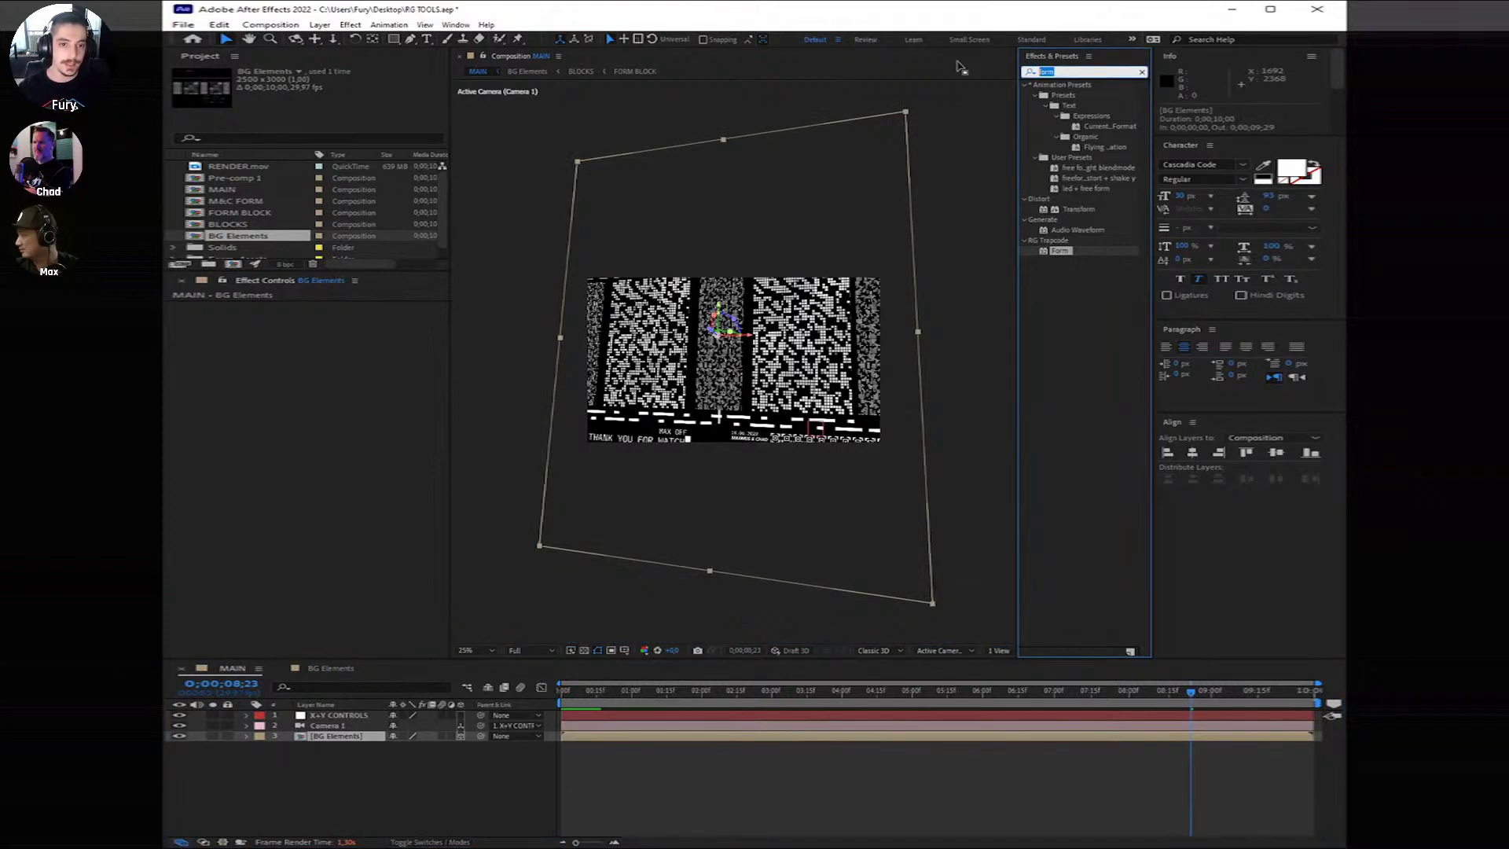
{"action": "type", "text": "black"}
{"action": "left_click_drag", "start_coordinate": [1073, 168], "coordinate": [1199, 737]}
{"action": "left_click", "coordinate": [562, 691]}
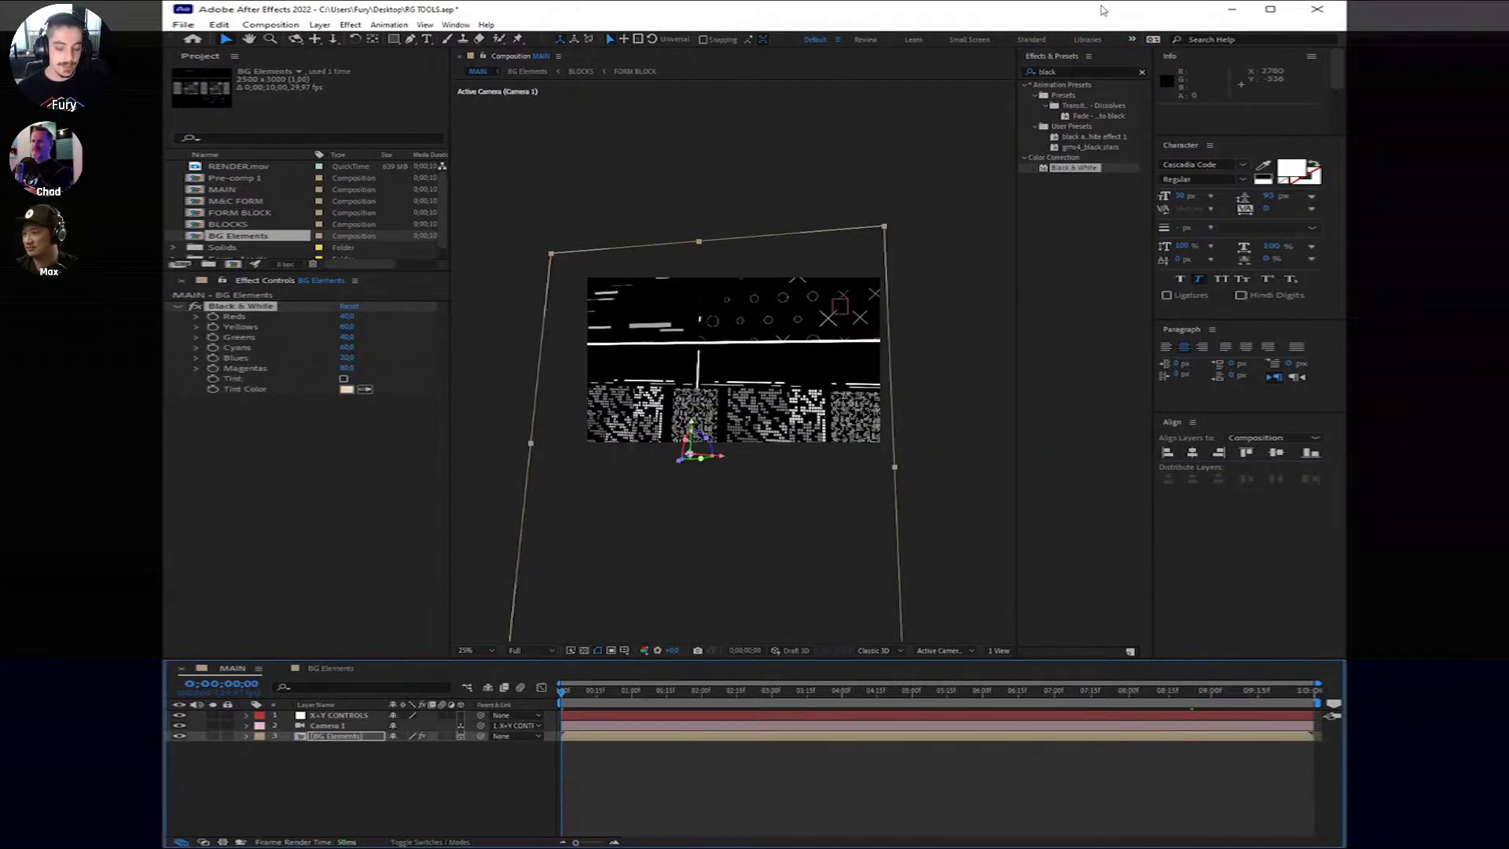
Step: Apply the Fill effect to the BG Elements layer and set its Color to hot pink
{"action": "left_click", "coordinate": [1053, 71]}
{"action": "type", "text": "fill"}
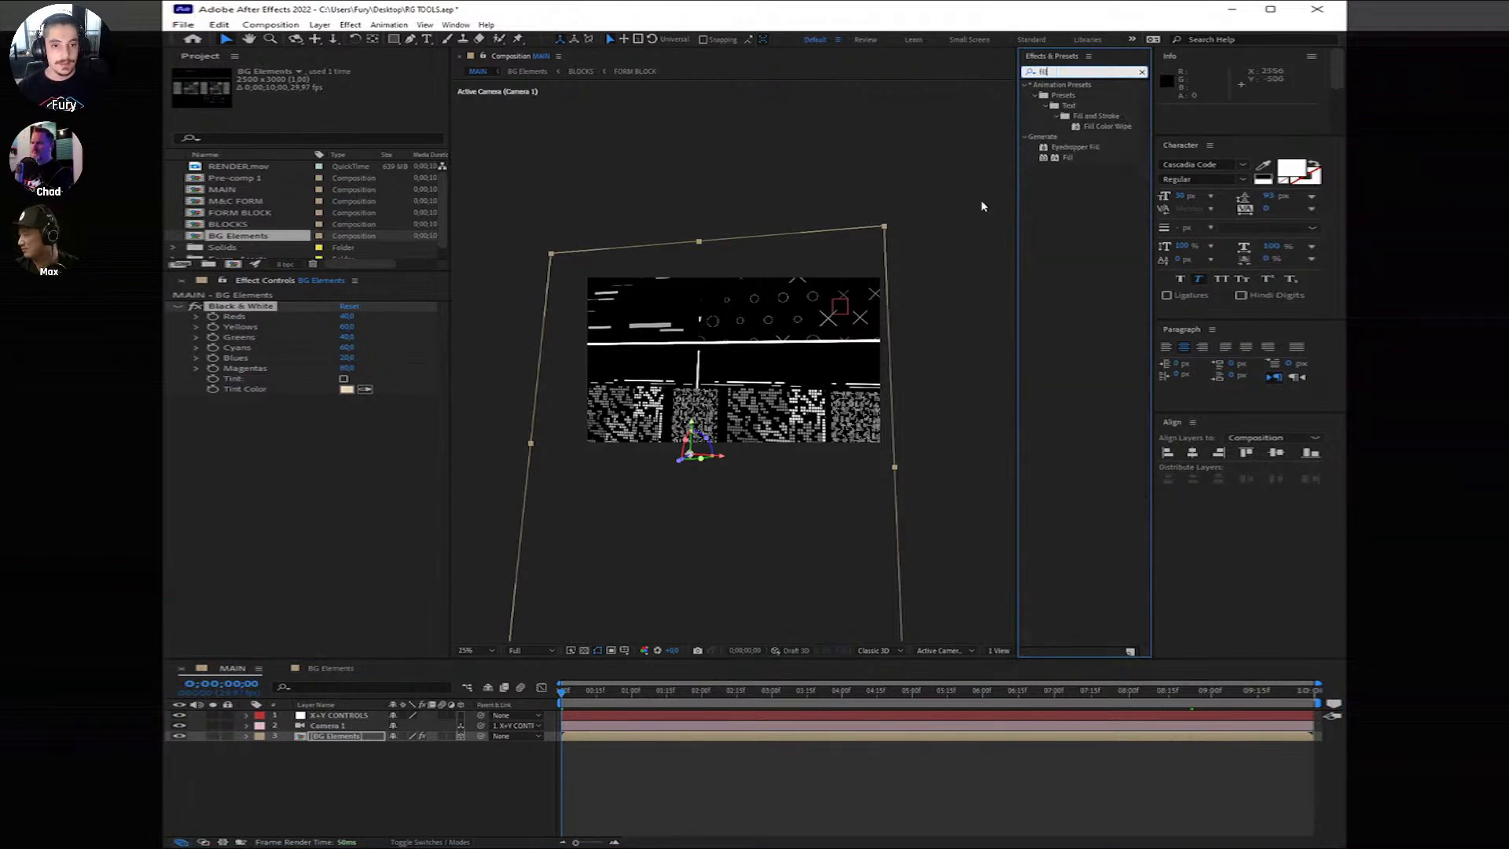
{"action": "left_click_drag", "start_coordinate": [1067, 159], "coordinate": [711, 737]}
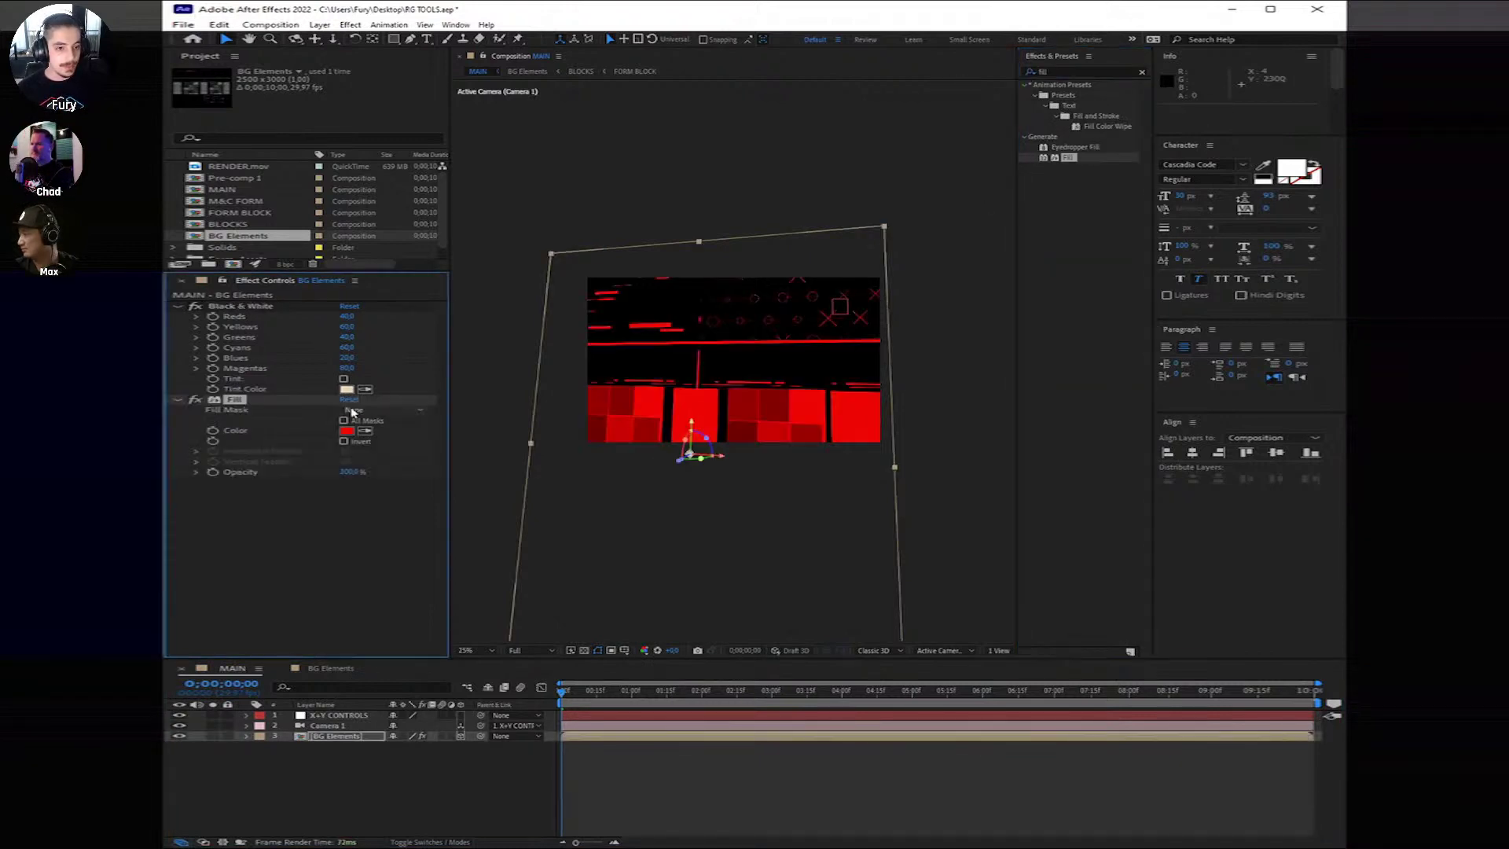
{"action": "left_click", "coordinate": [347, 432]}
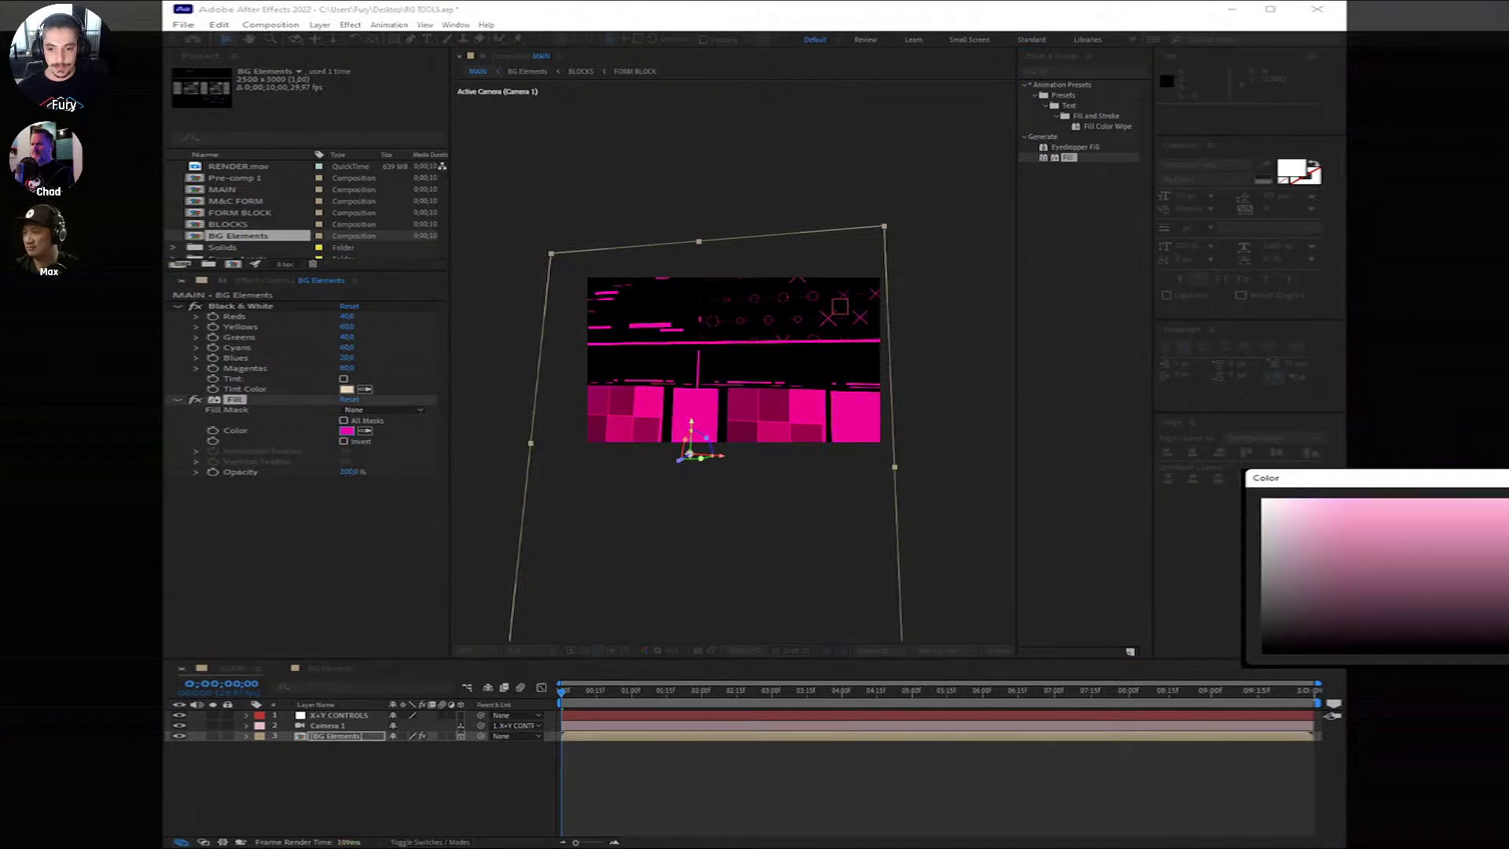
{"action": "key", "text": "Return"}
{"action": "left_click", "coordinate": [711, 770]}
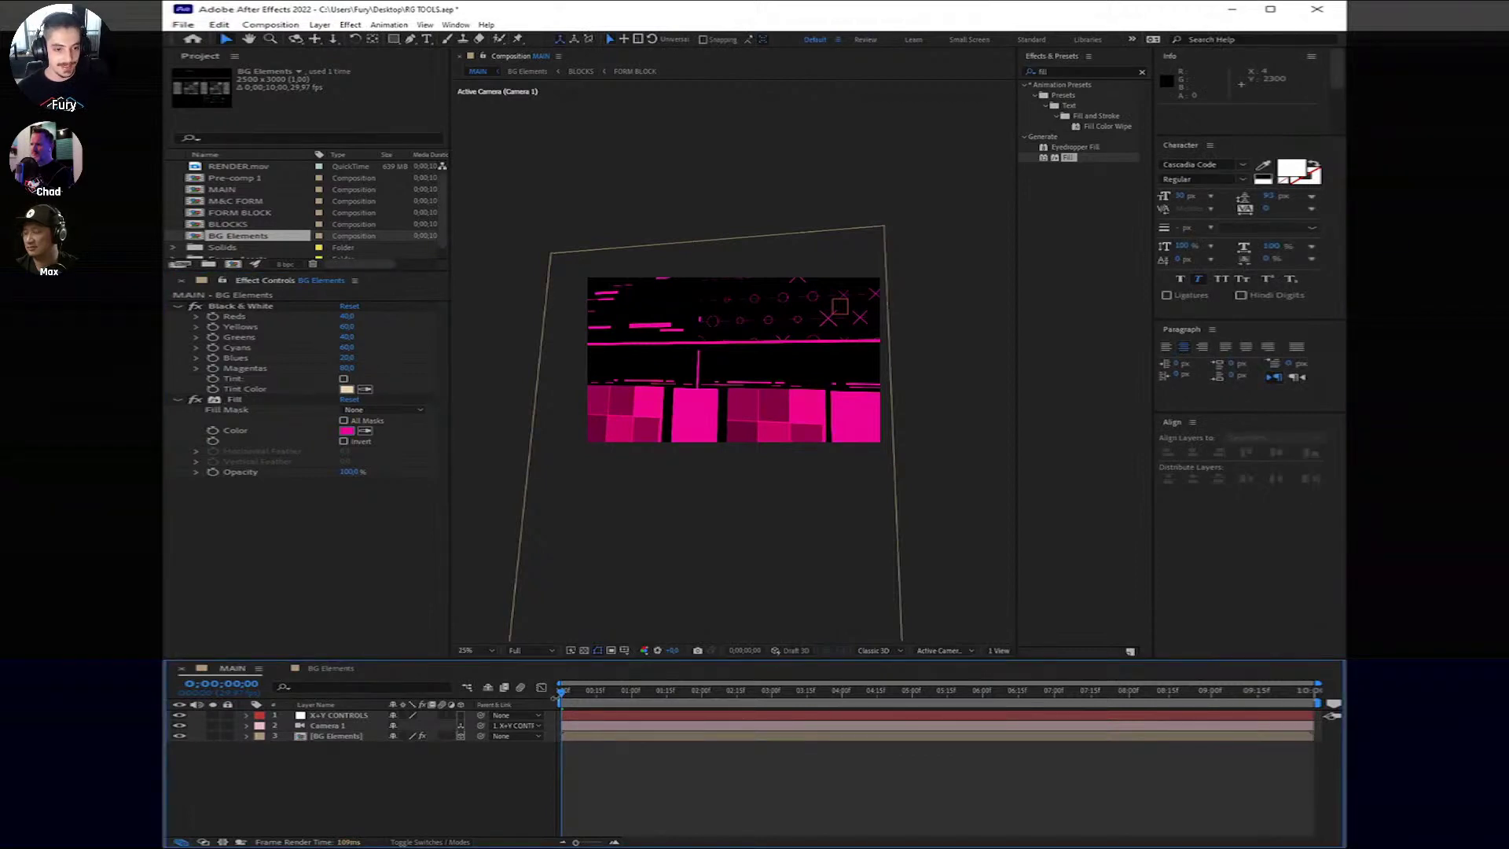
Step: Check the pink-filled BG Elements layer at several points along the timeline, up to about 4 seconds
{"action": "left_click", "coordinate": [744, 692]}
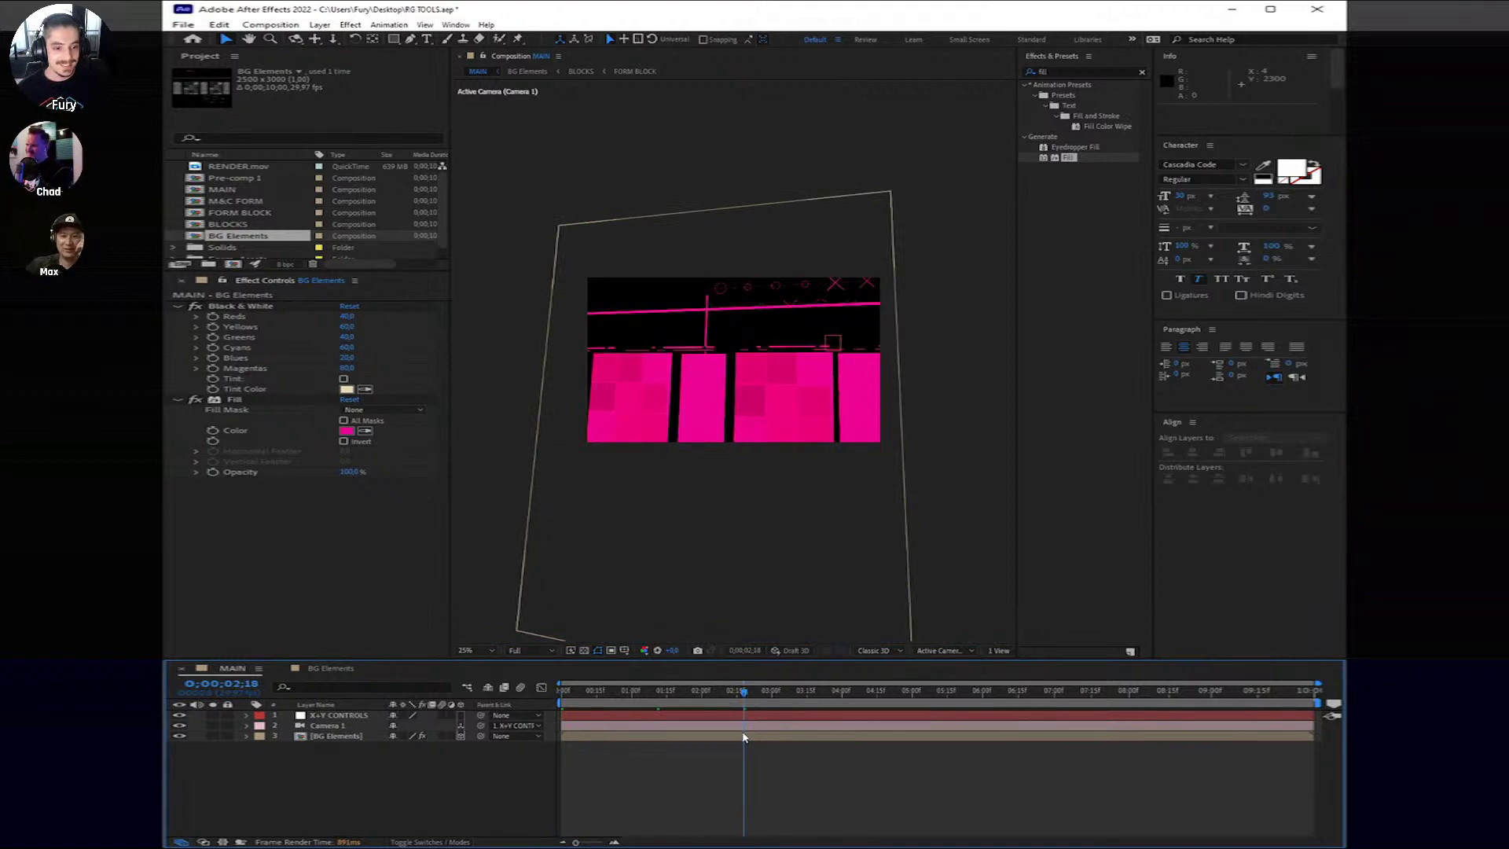
{"action": "key", "text": "Home"}
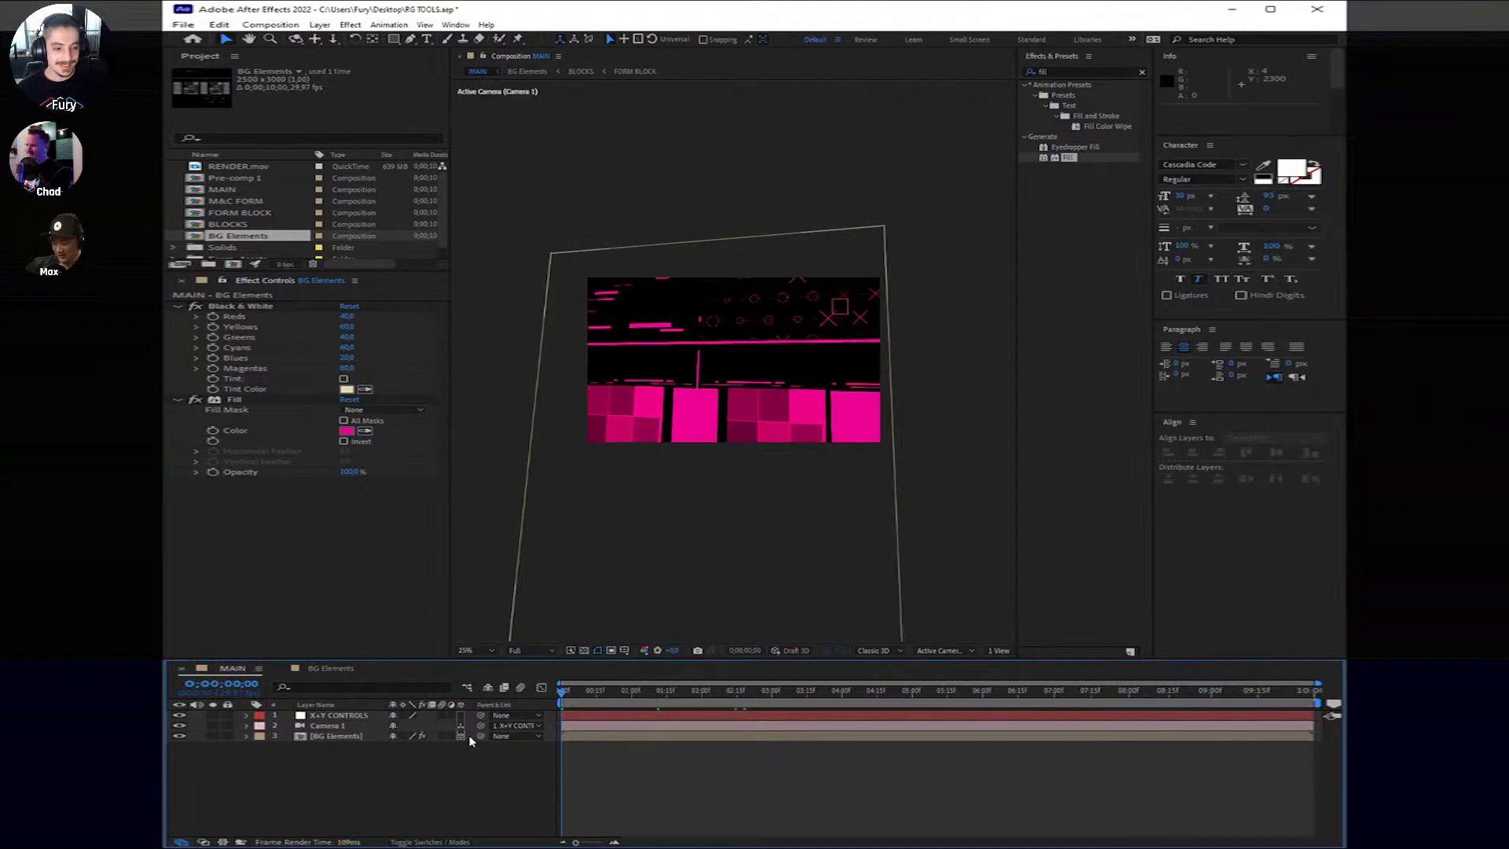
{"action": "left_click", "coordinate": [594, 736]}
{"action": "left_click", "coordinate": [378, 587]}
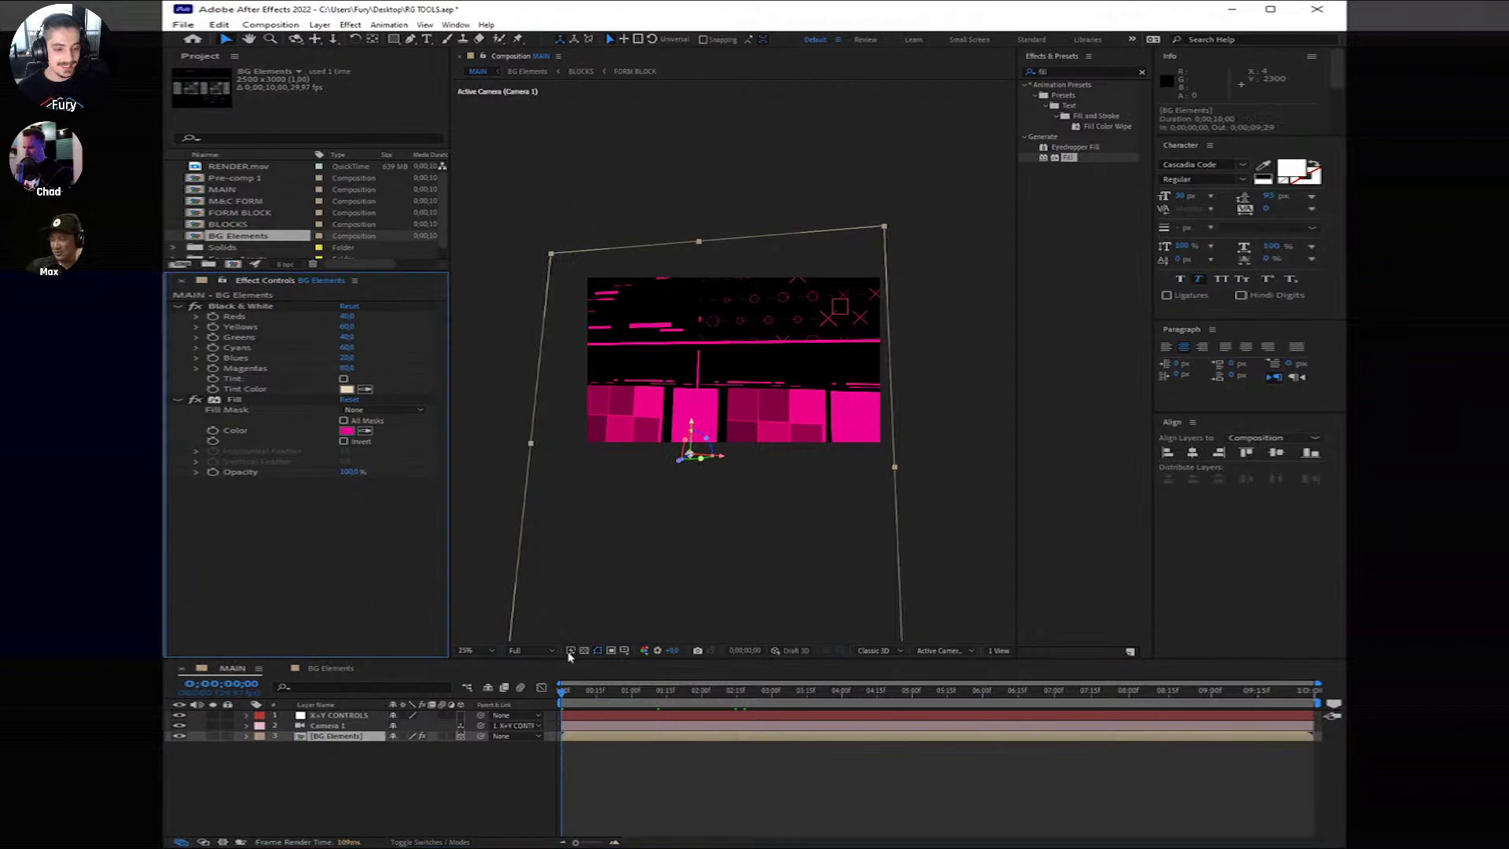
{"action": "left_click_drag", "start_coordinate": [565, 692], "coordinate": [847, 716]}
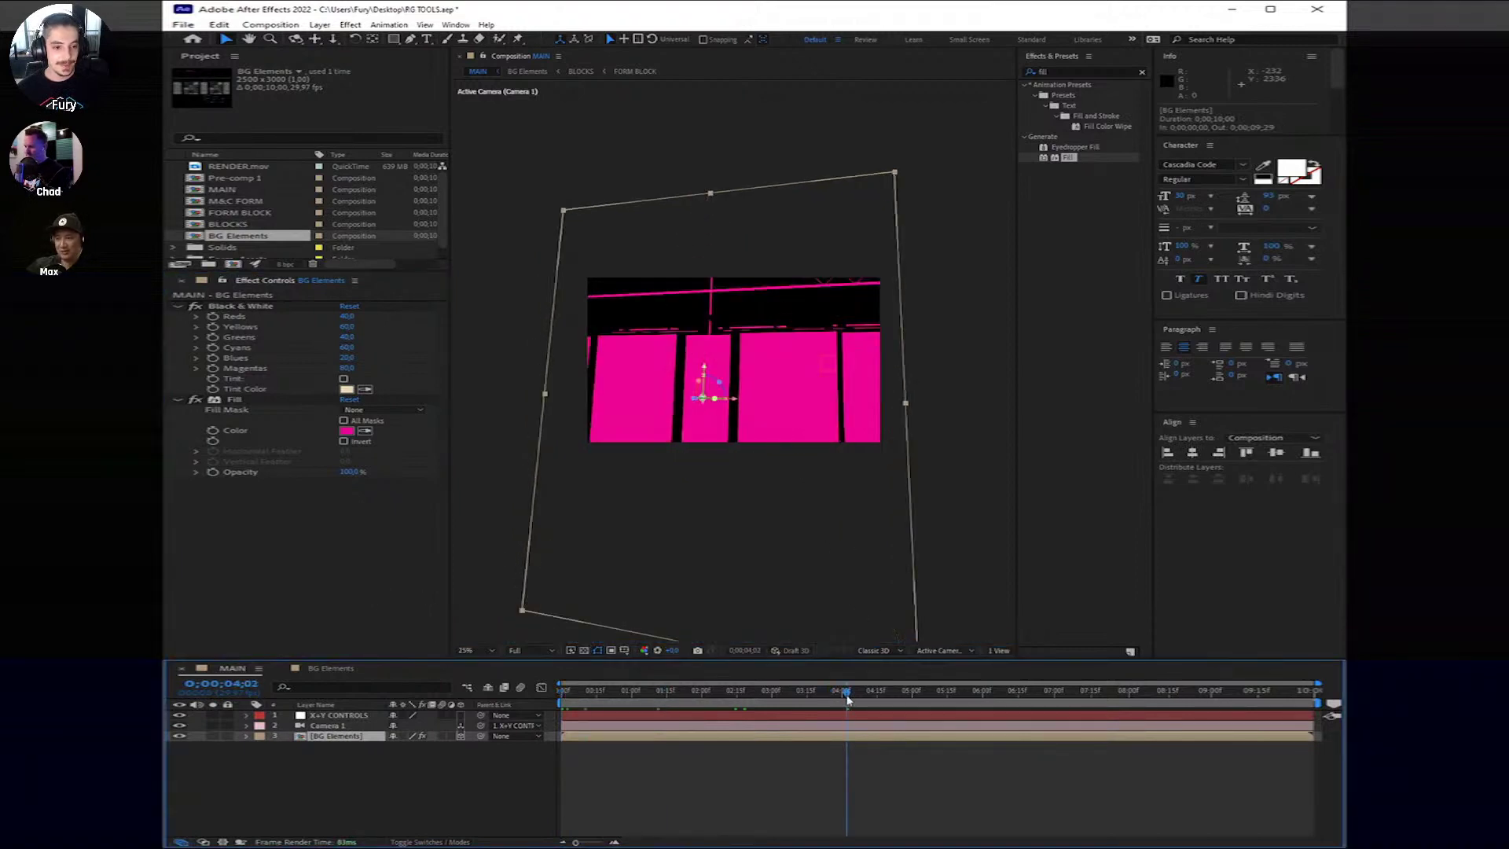
Step: Return the playhead to the start of the MAIN composition and deselect the BG Elements layer
{"action": "key", "text": "Home"}
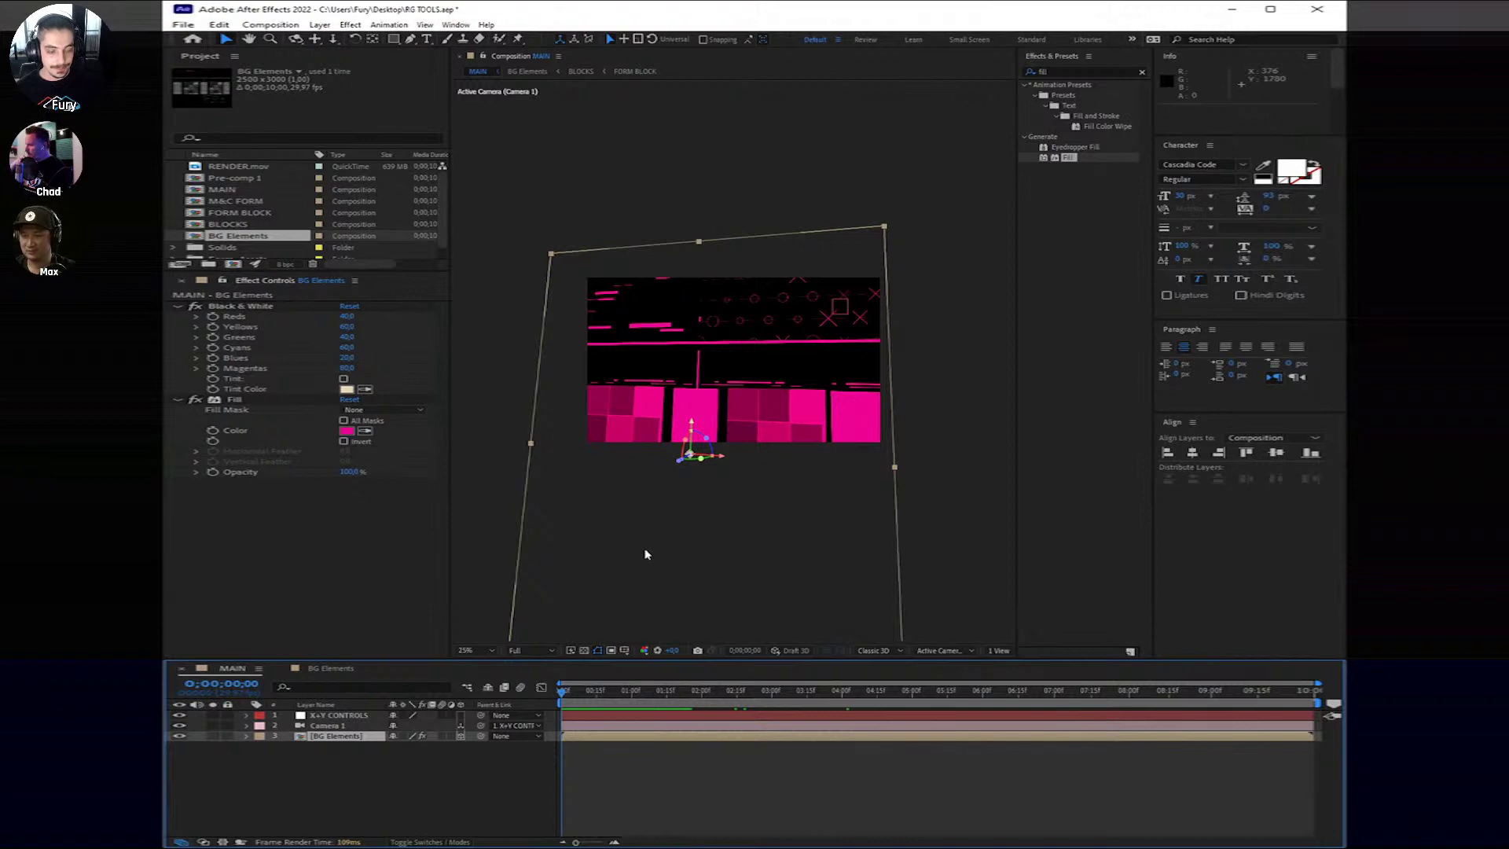
{"action": "left_click", "coordinate": [726, 762]}
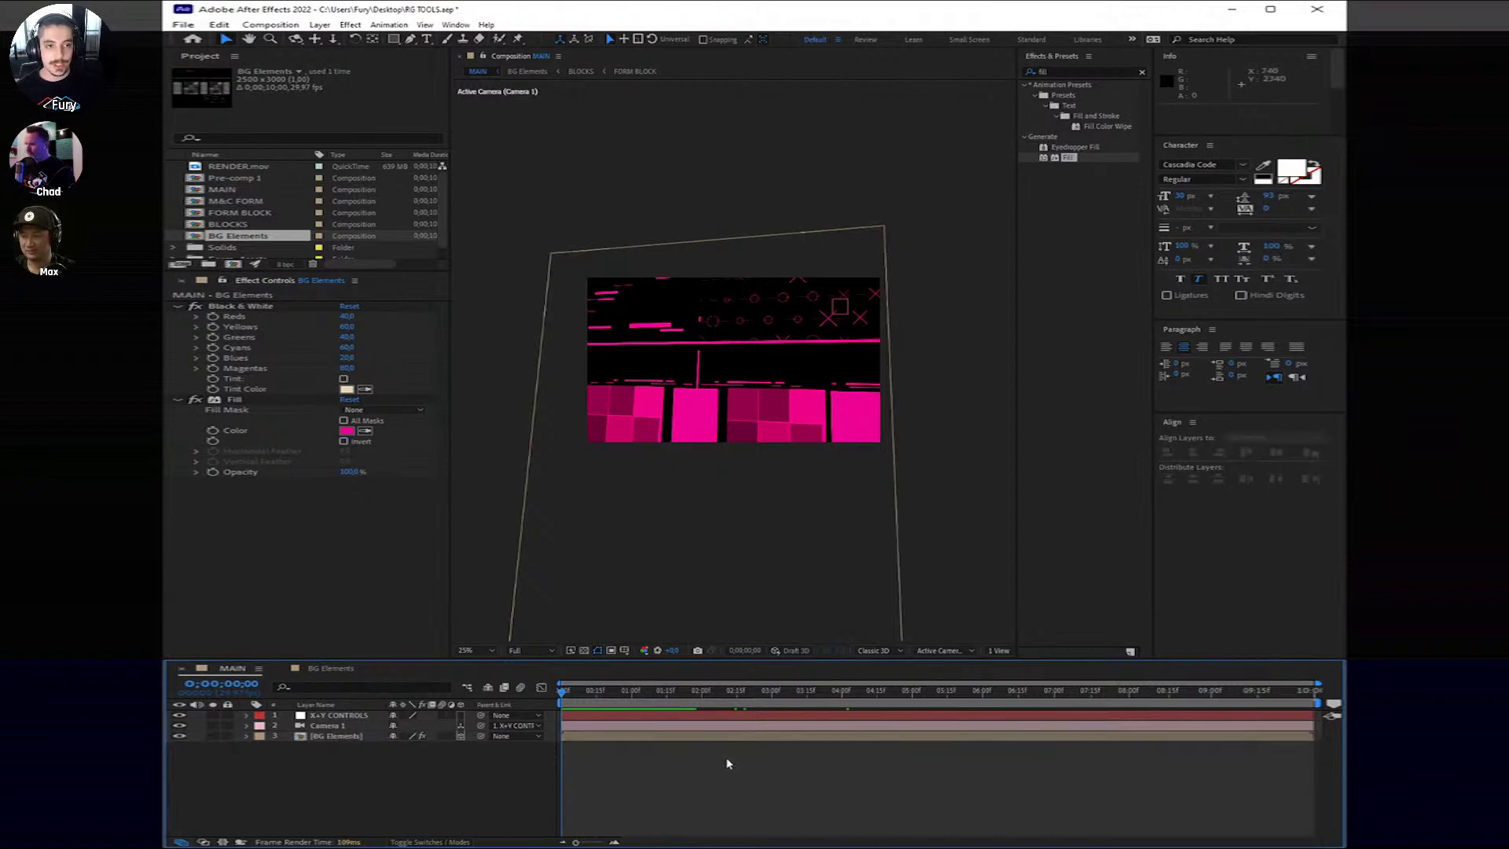
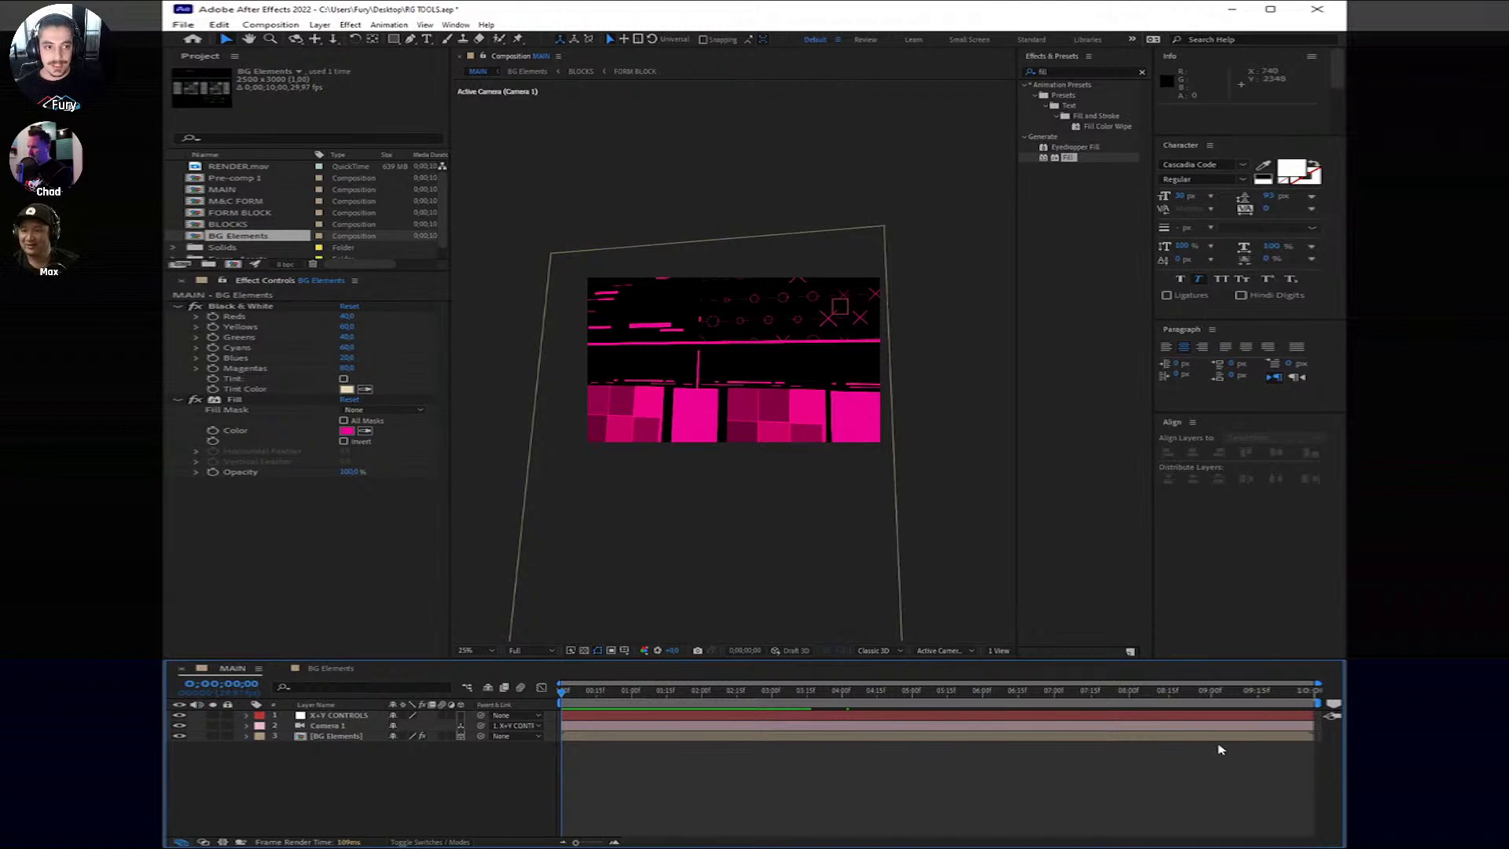
{"action": "left_click", "coordinate": [1342, 847]}
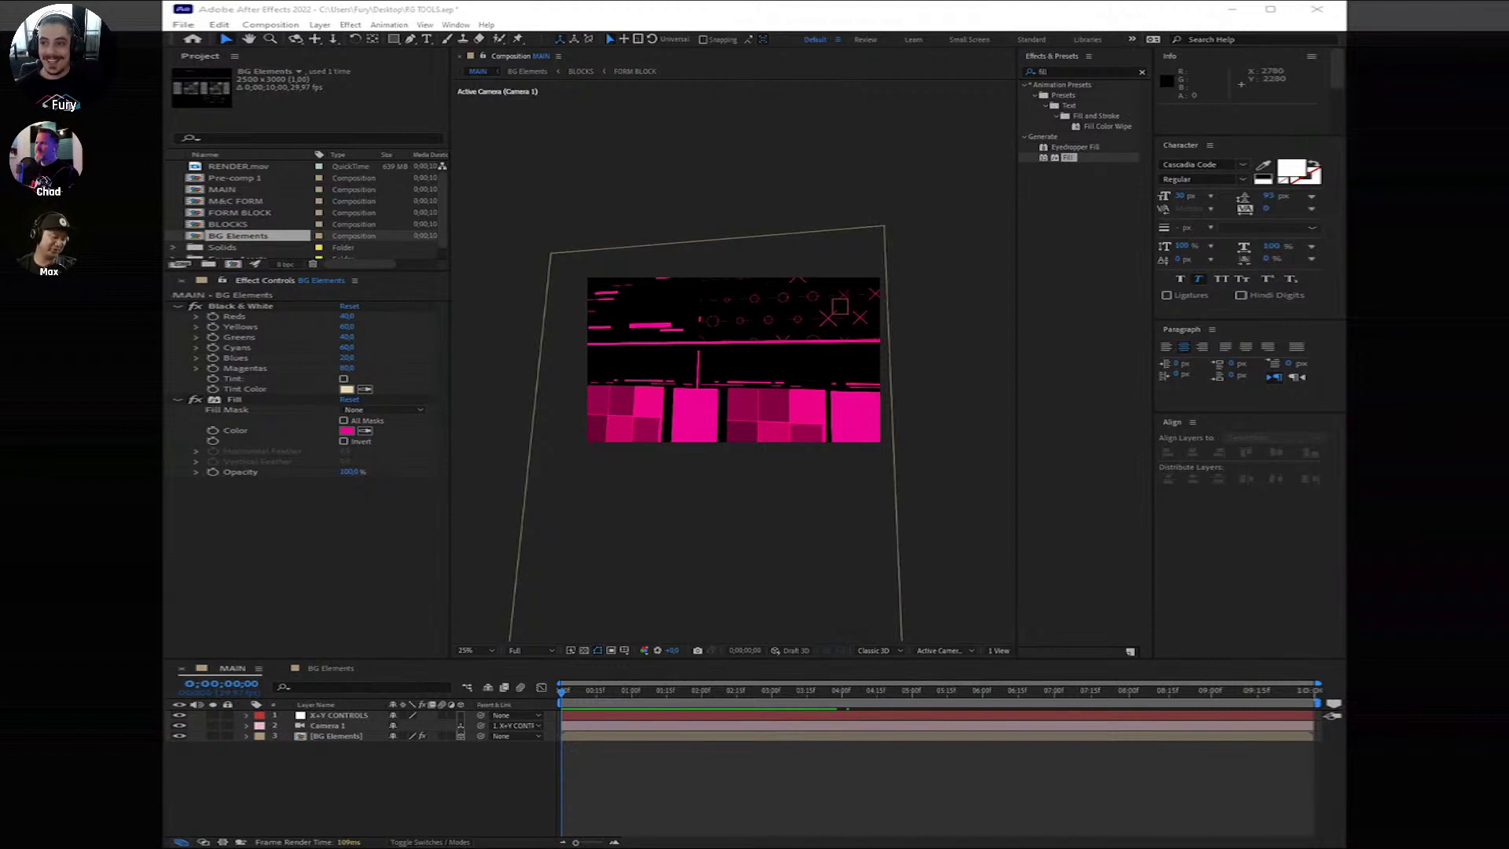
{"action": "left_click", "coordinate": [1018, 254]}
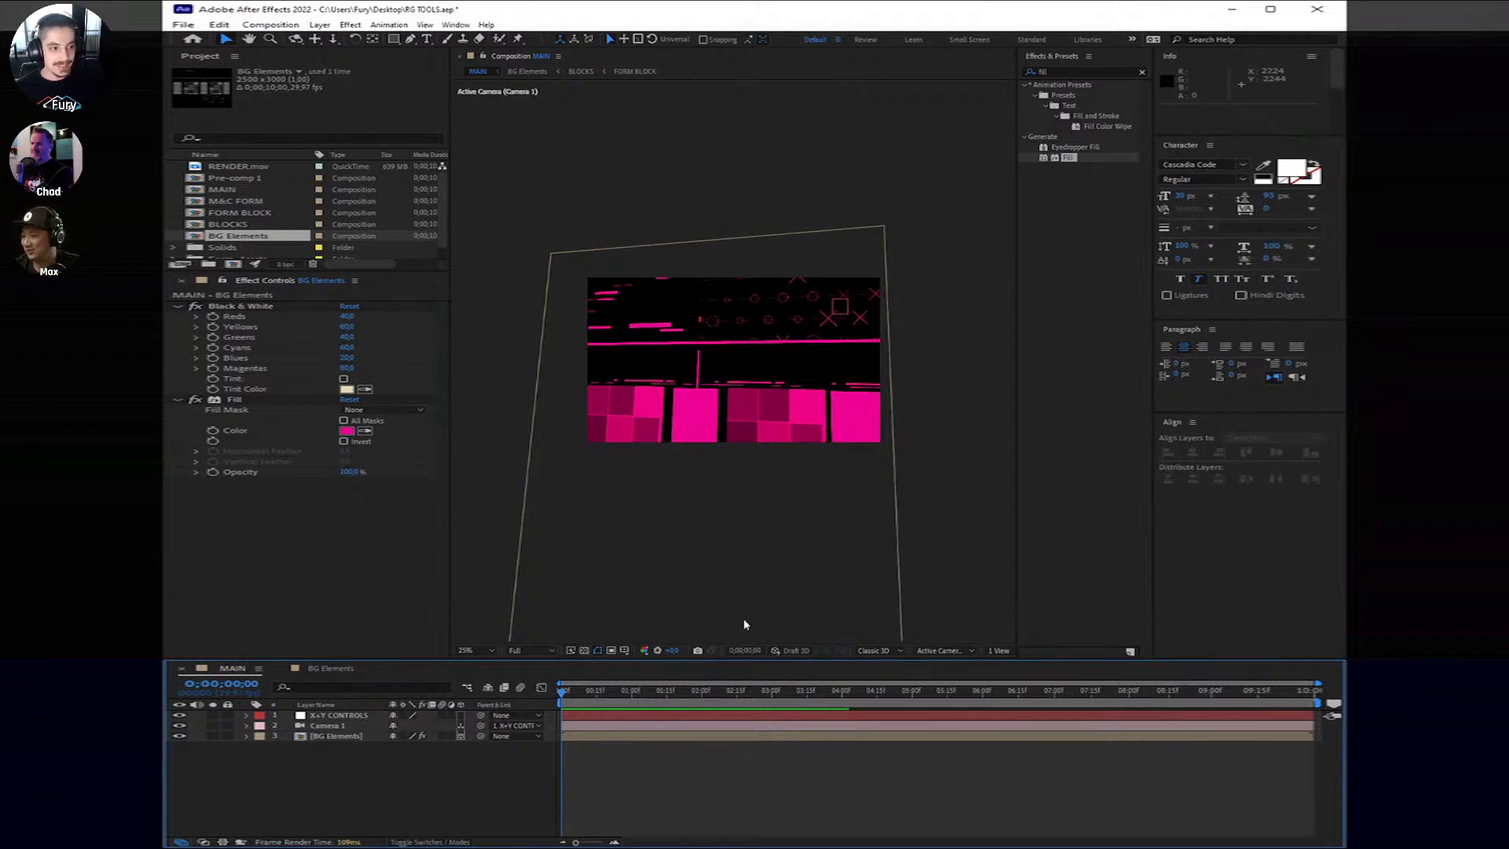
{"action": "left_click", "coordinate": [327, 586]}
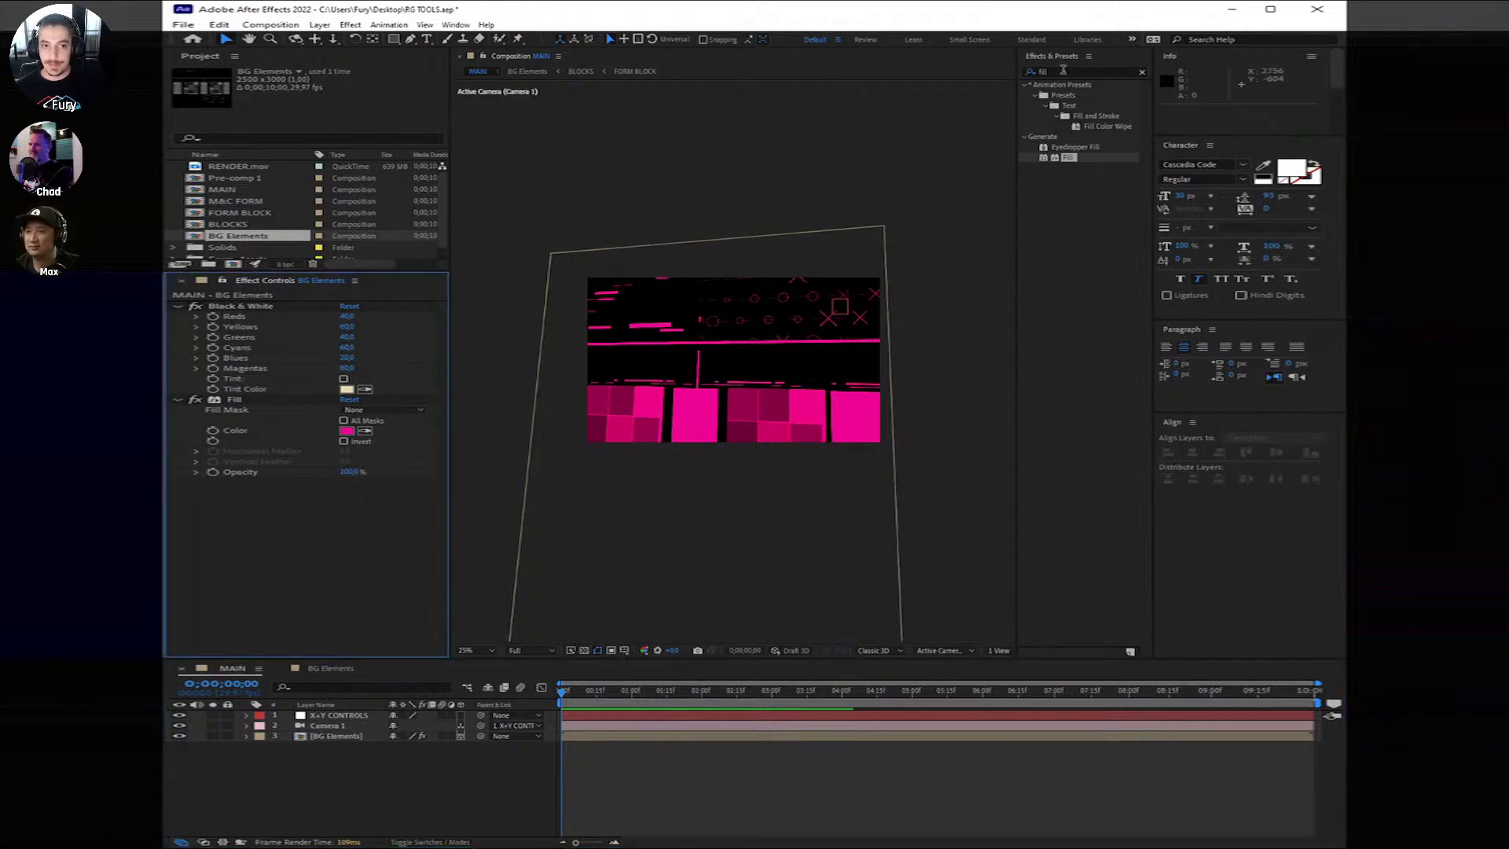
Step: Clear the effects search so that all effect categories are listed again
{"action": "left_click", "coordinate": [1030, 71]}
{"action": "key", "text": "BackSpace"}
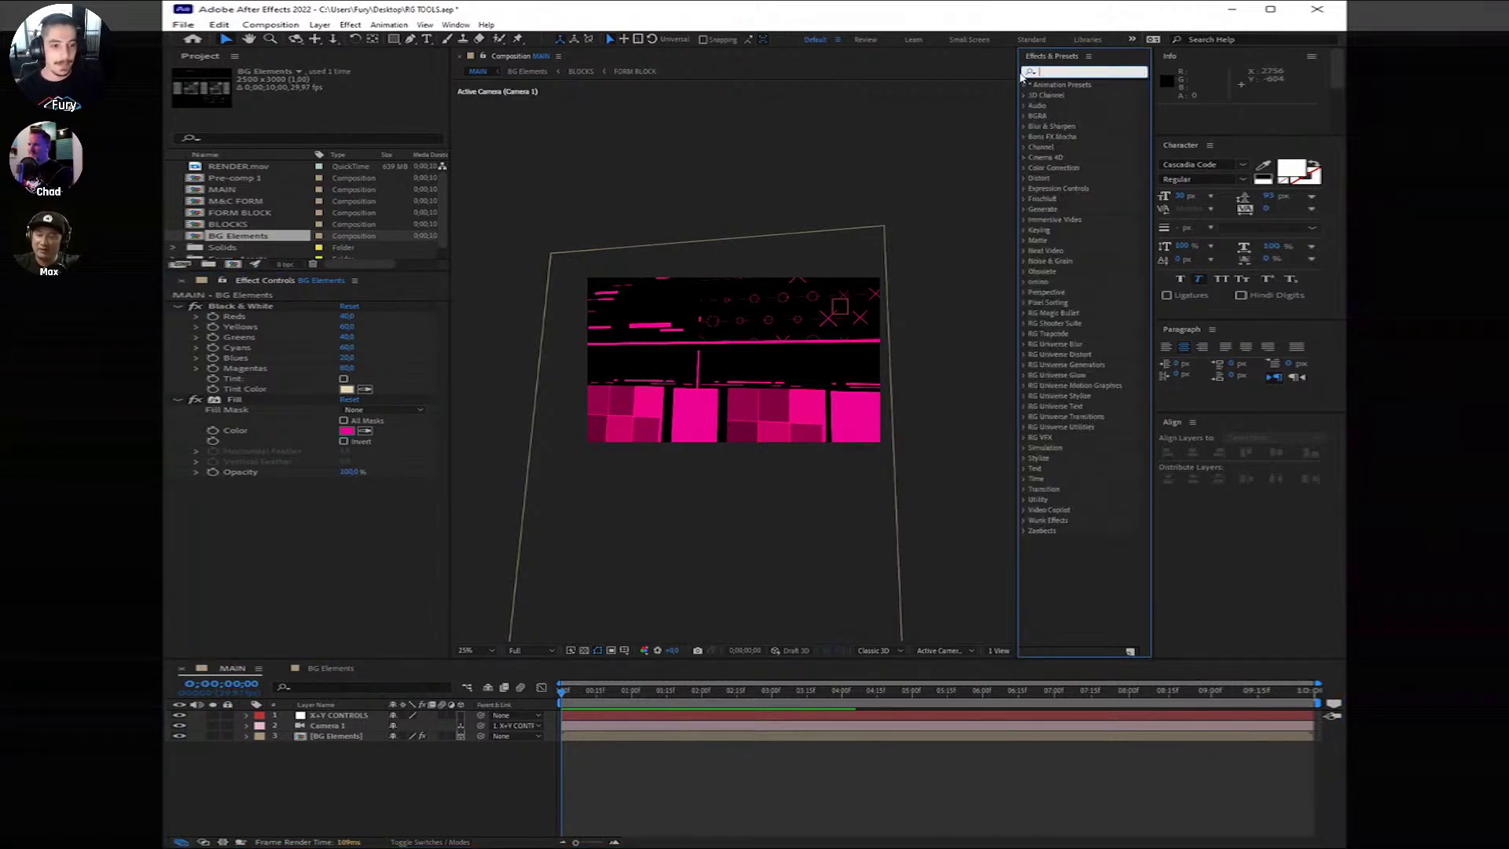
{"action": "left_click", "coordinate": [693, 772]}
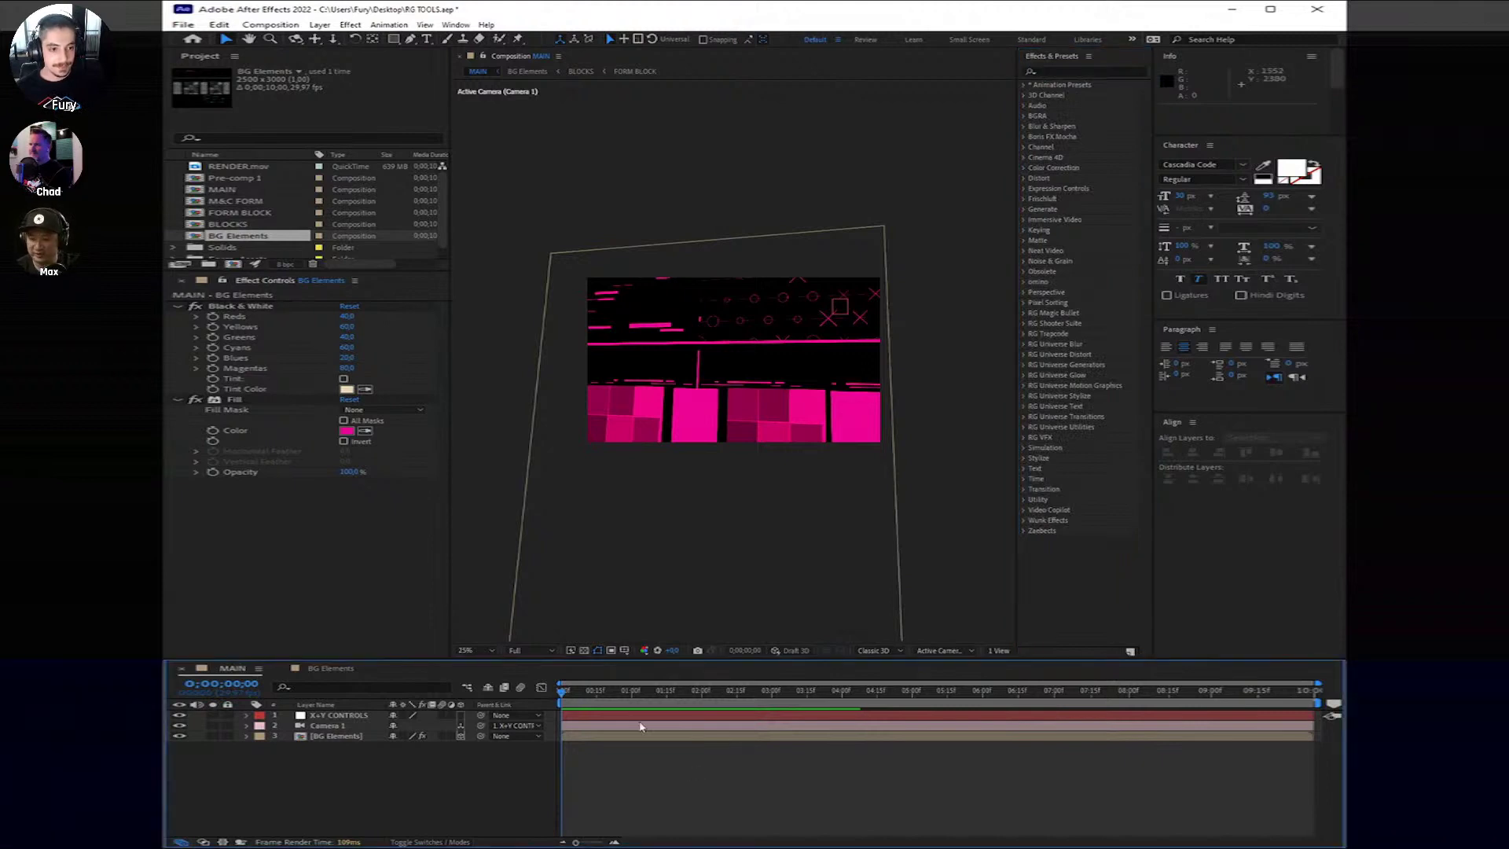
{"action": "left_click", "coordinate": [1058, 72]}
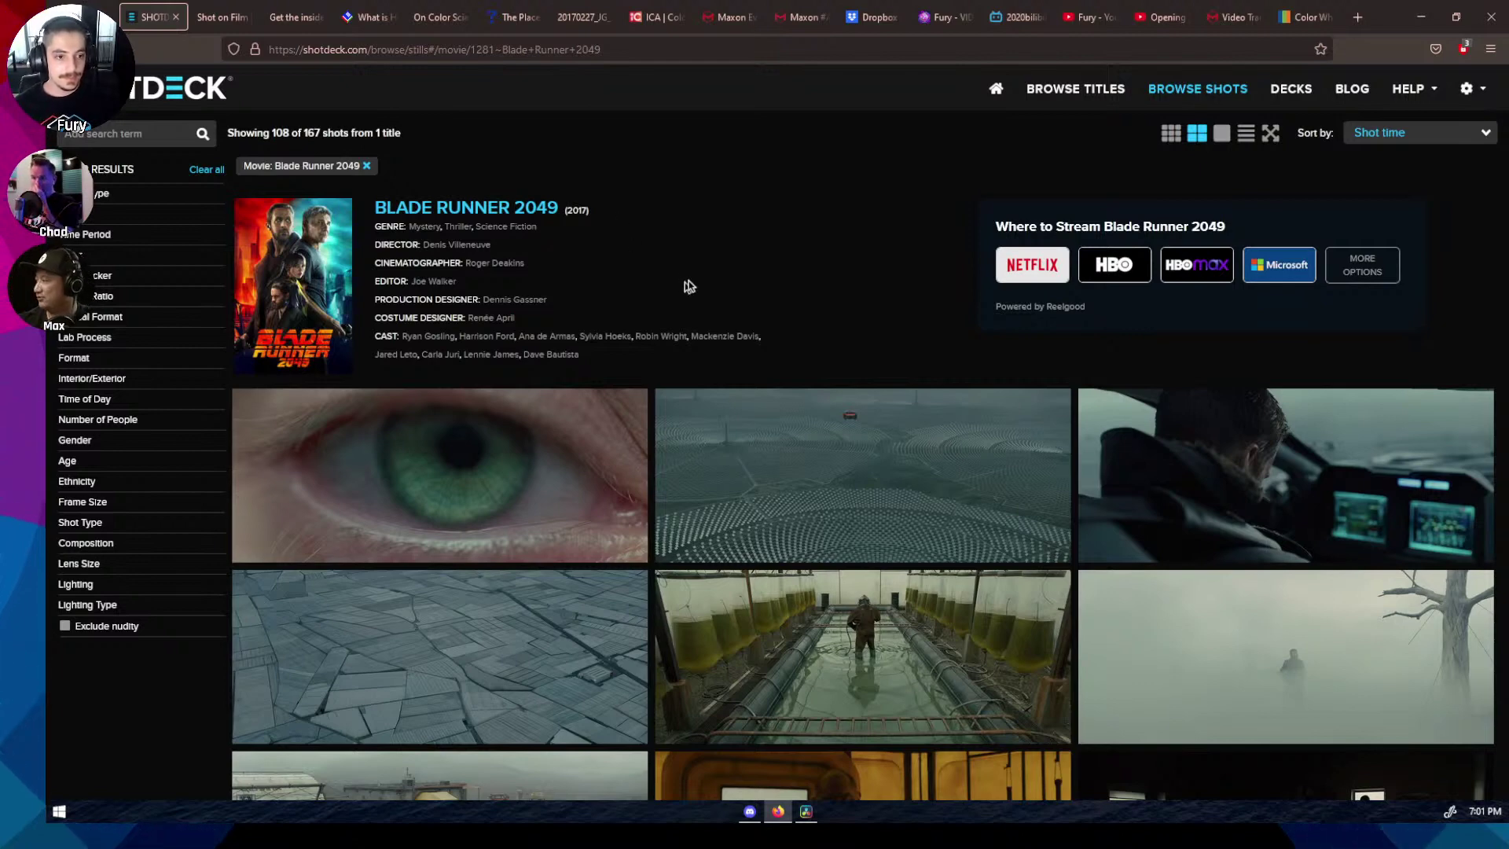
Step: Switch to ShotDeck in the browser and look through the Blade Runner 2049 stills
{"action": "scroll", "coordinate": [774, 304], "scroll_direction": "down", "scroll_amount": 2}
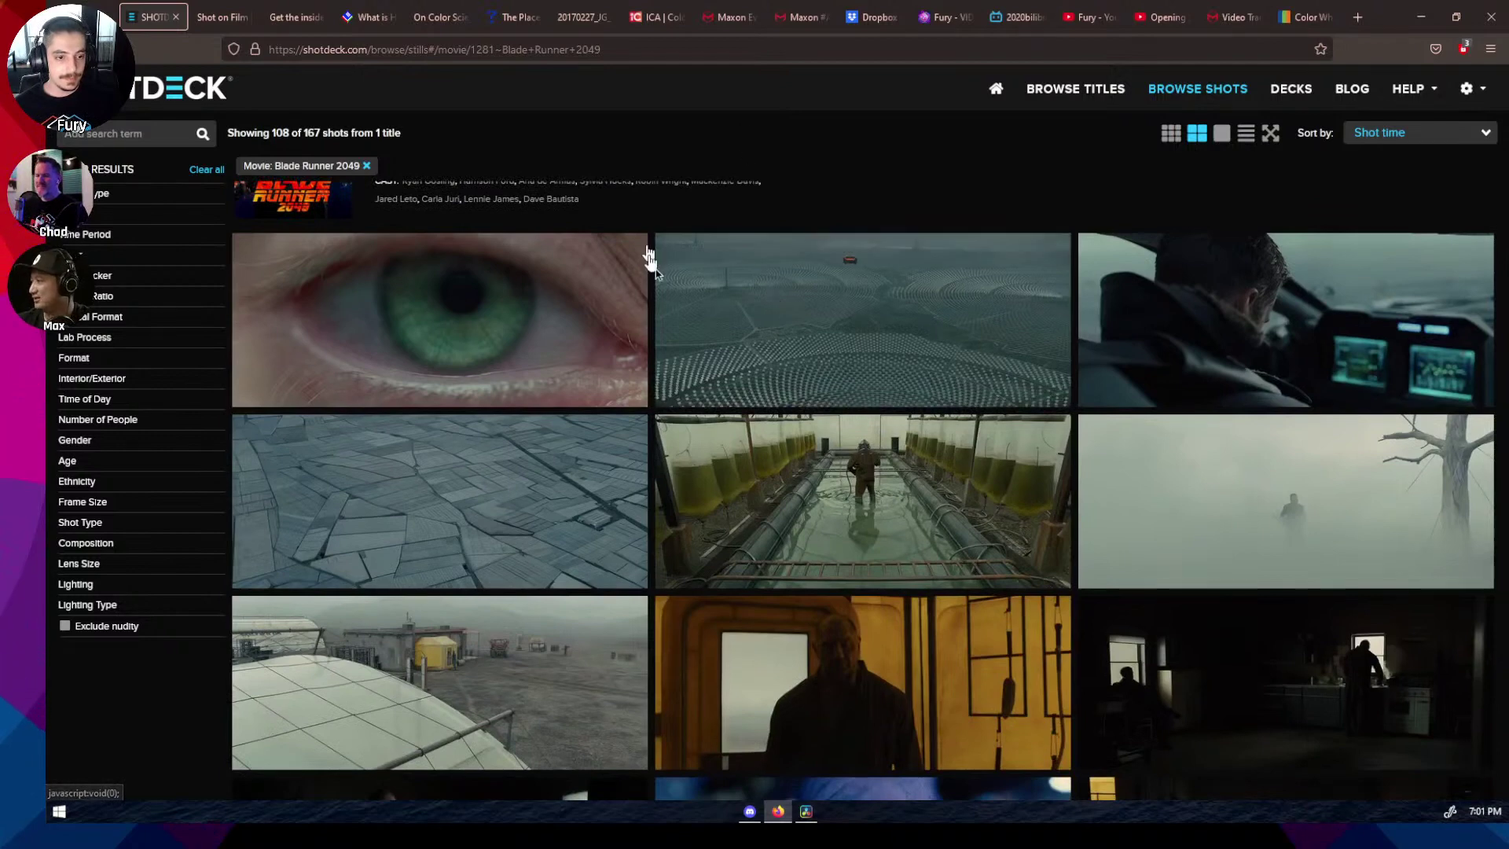
{"action": "scroll", "coordinate": [660, 512], "scroll_direction": "down", "scroll_amount": 4}
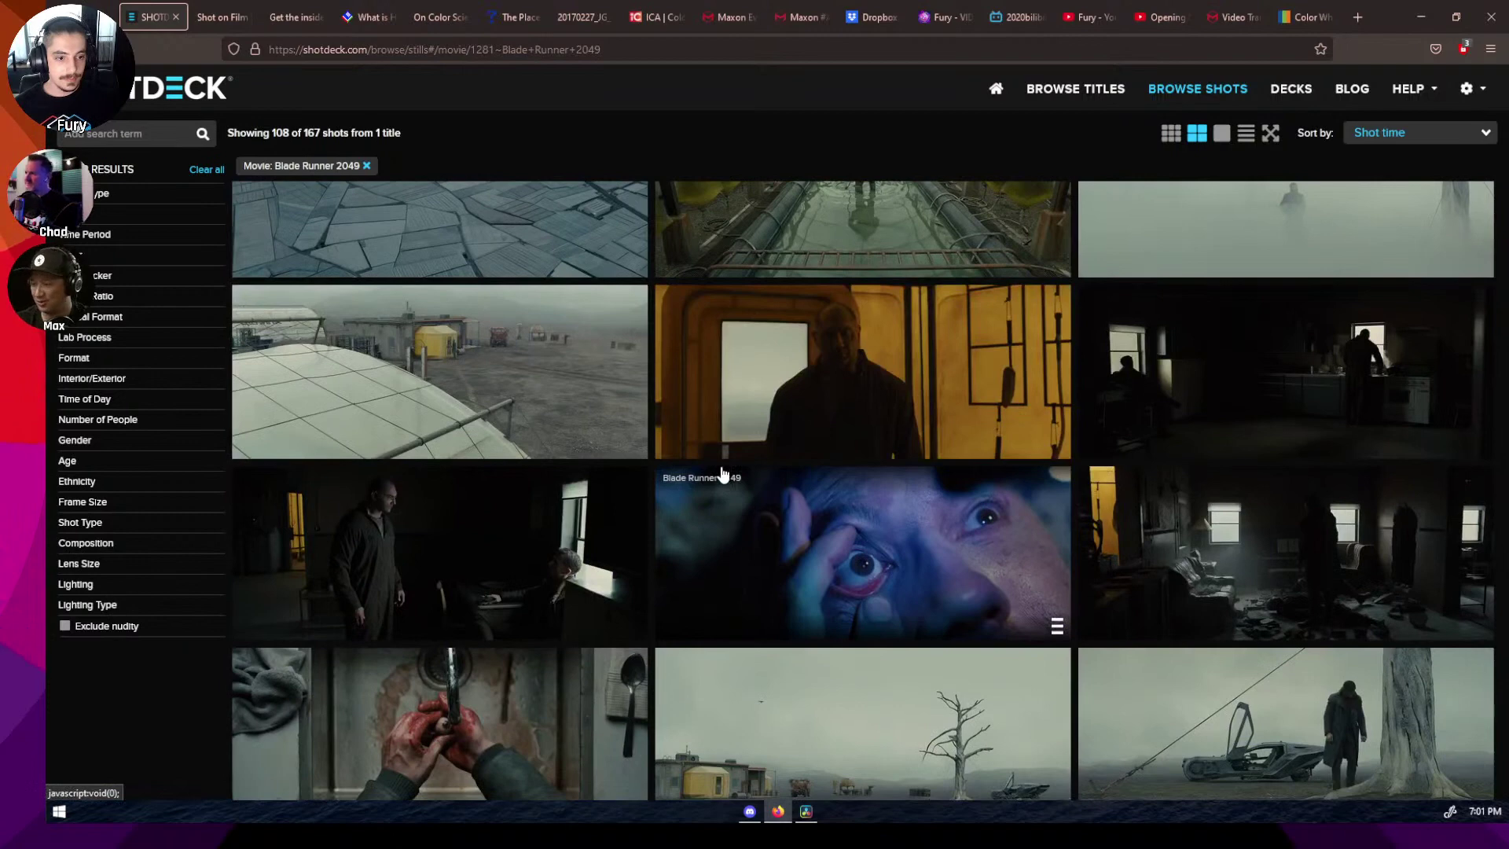
{"action": "scroll", "coordinate": [723, 472], "scroll_direction": "up", "scroll_amount": 5}
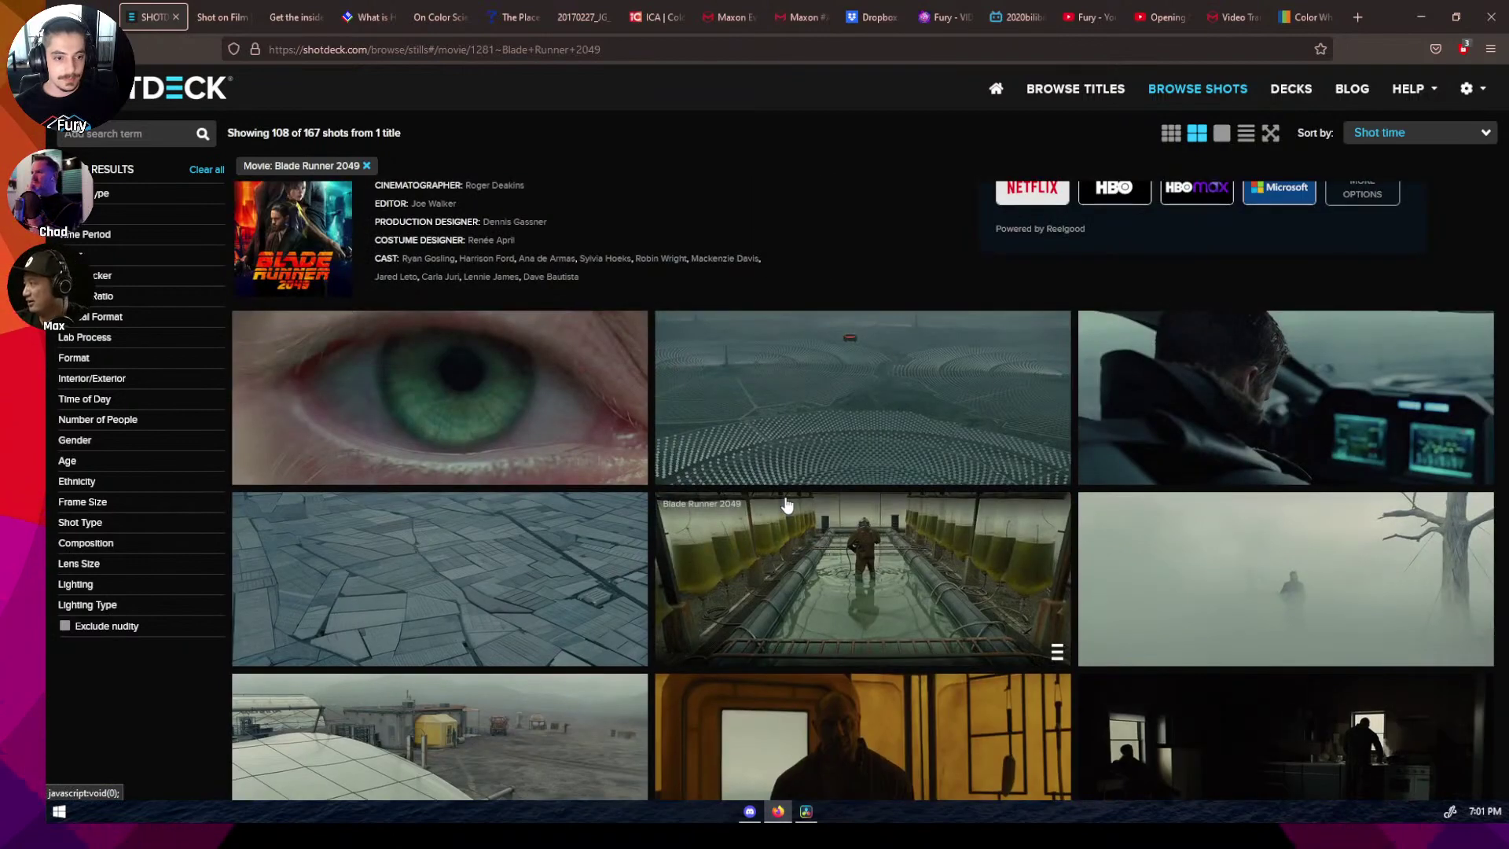
{"action": "scroll", "coordinate": [786, 505], "scroll_direction": "down", "scroll_amount": 1}
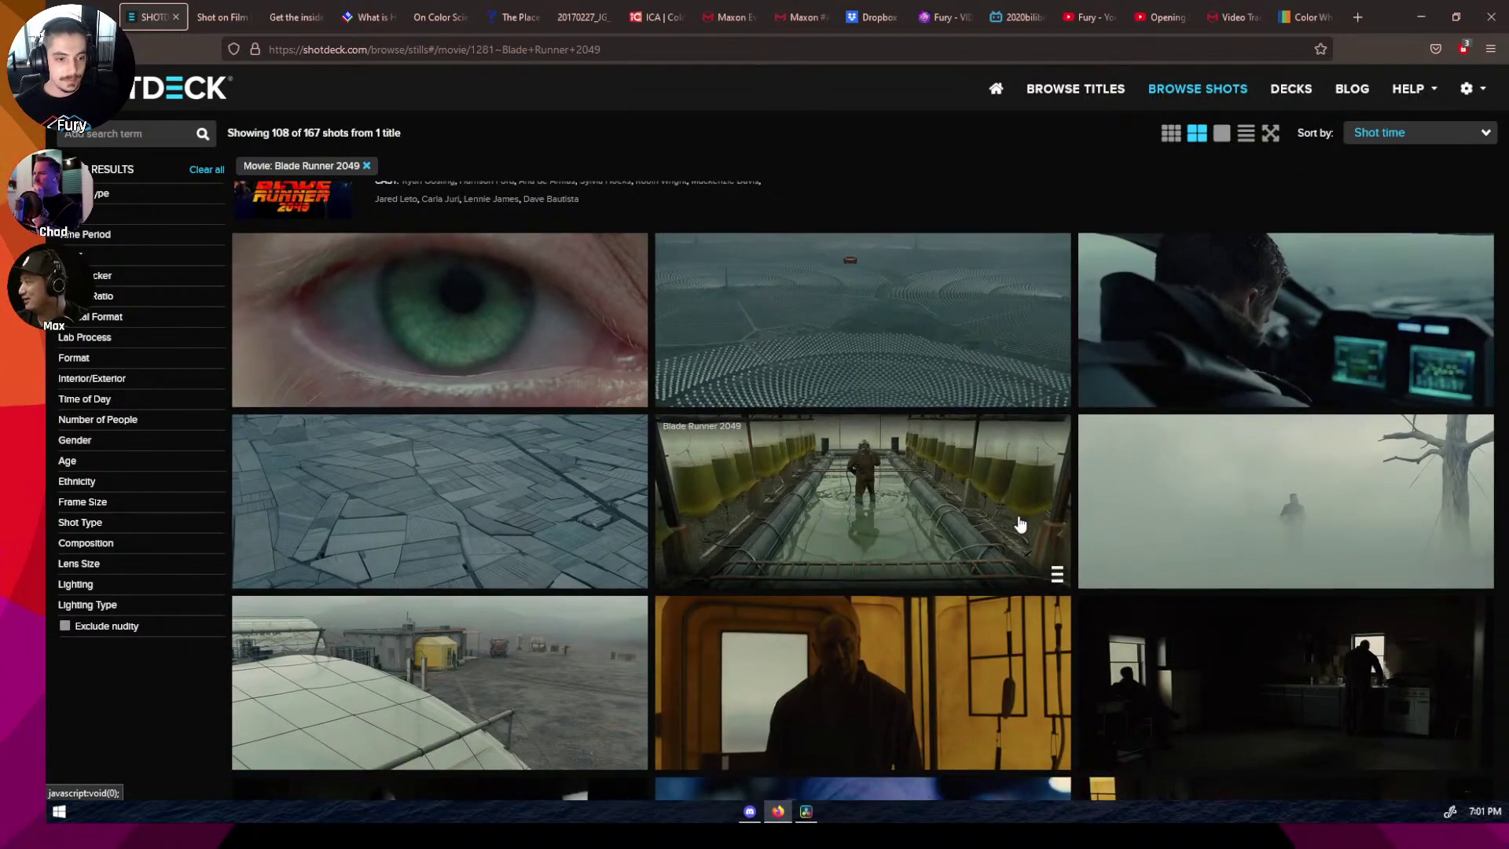
{"action": "scroll", "coordinate": [1019, 524], "scroll_direction": "down", "scroll_amount": 2}
{"action": "scroll", "coordinate": [1019, 521], "scroll_direction": "down", "scroll_amount": 6}
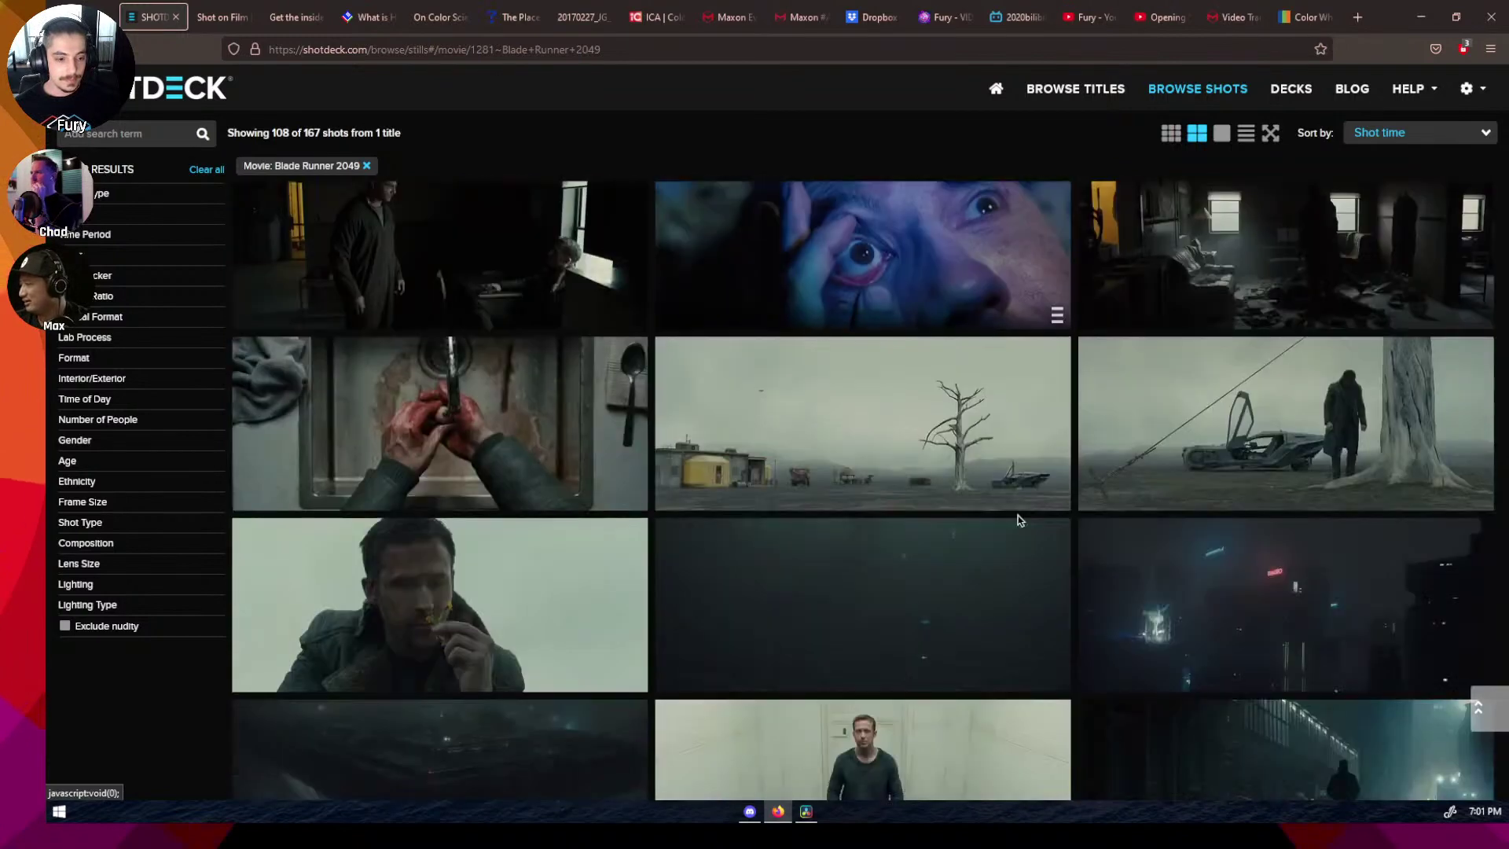
{"action": "scroll", "coordinate": [561, 568], "scroll_direction": "down", "scroll_amount": 4}
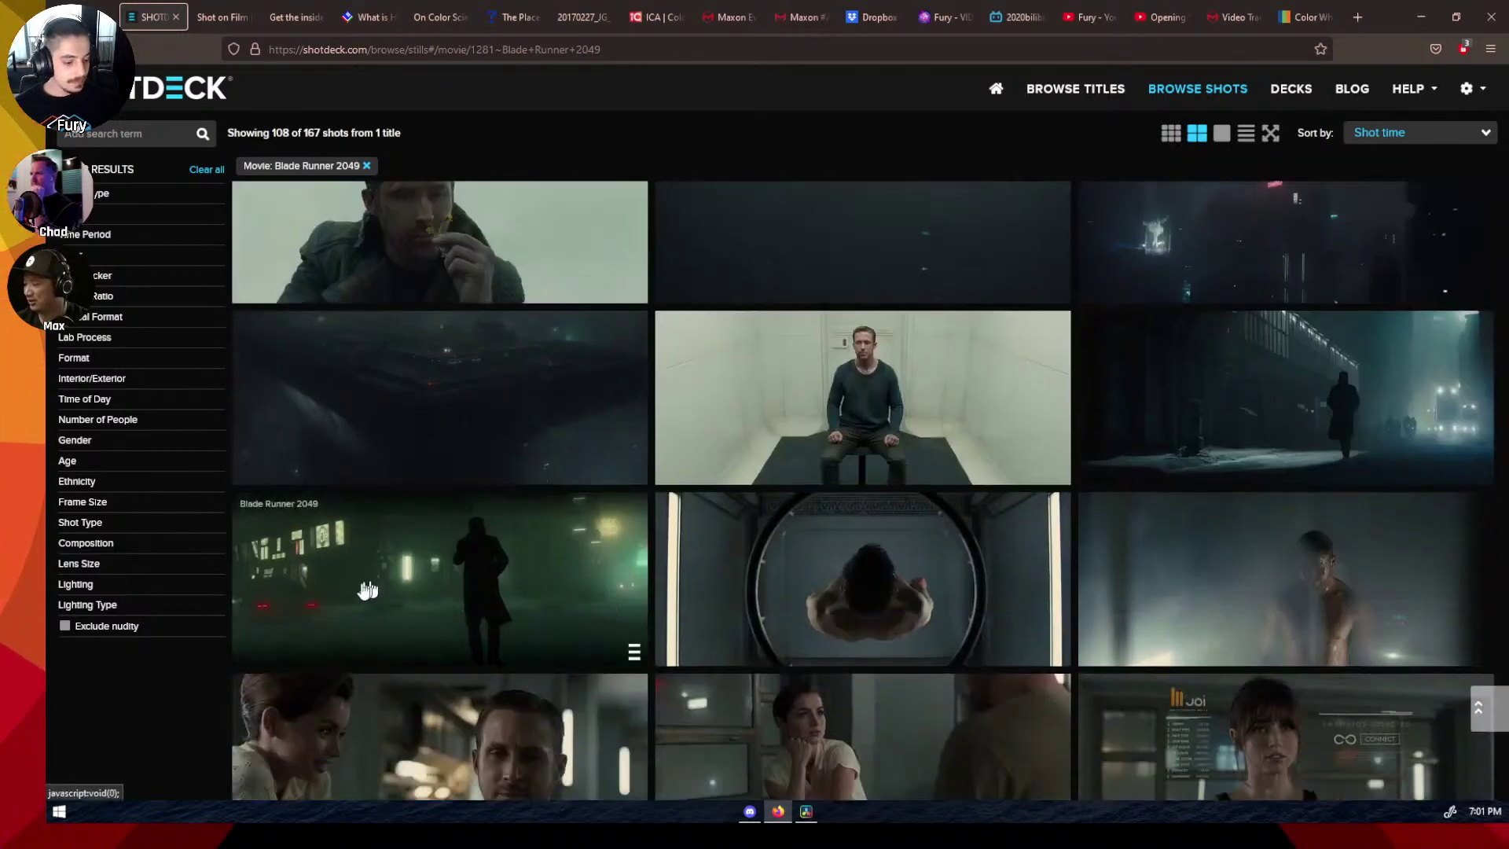
Step: Examine the green night-street still with the silhouetted man in a long coat, including its color palette
{"action": "left_click", "coordinate": [389, 576]}
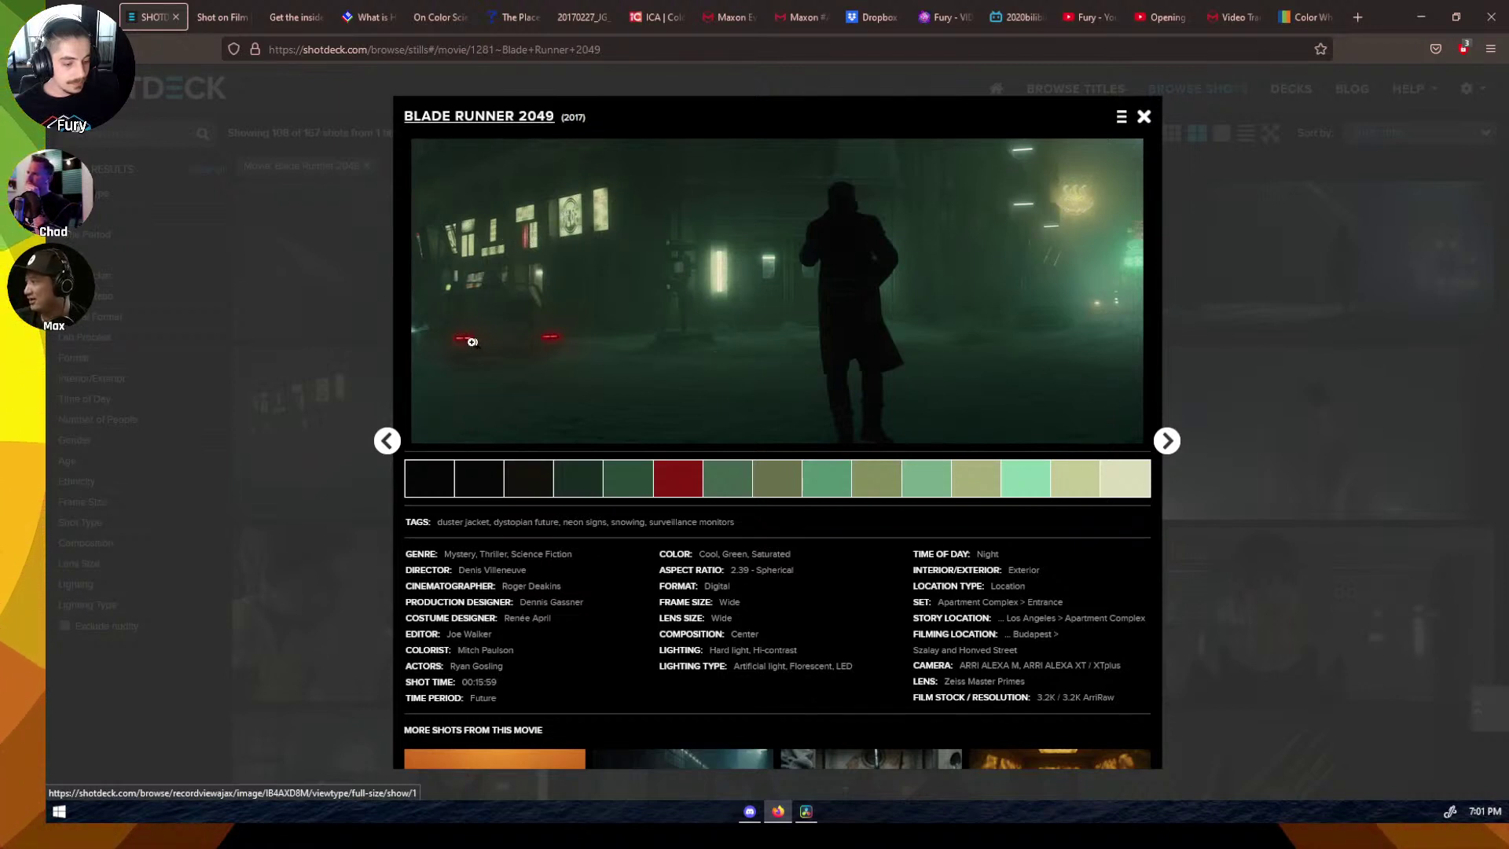
{"action": "left_click", "coordinate": [1144, 117]}
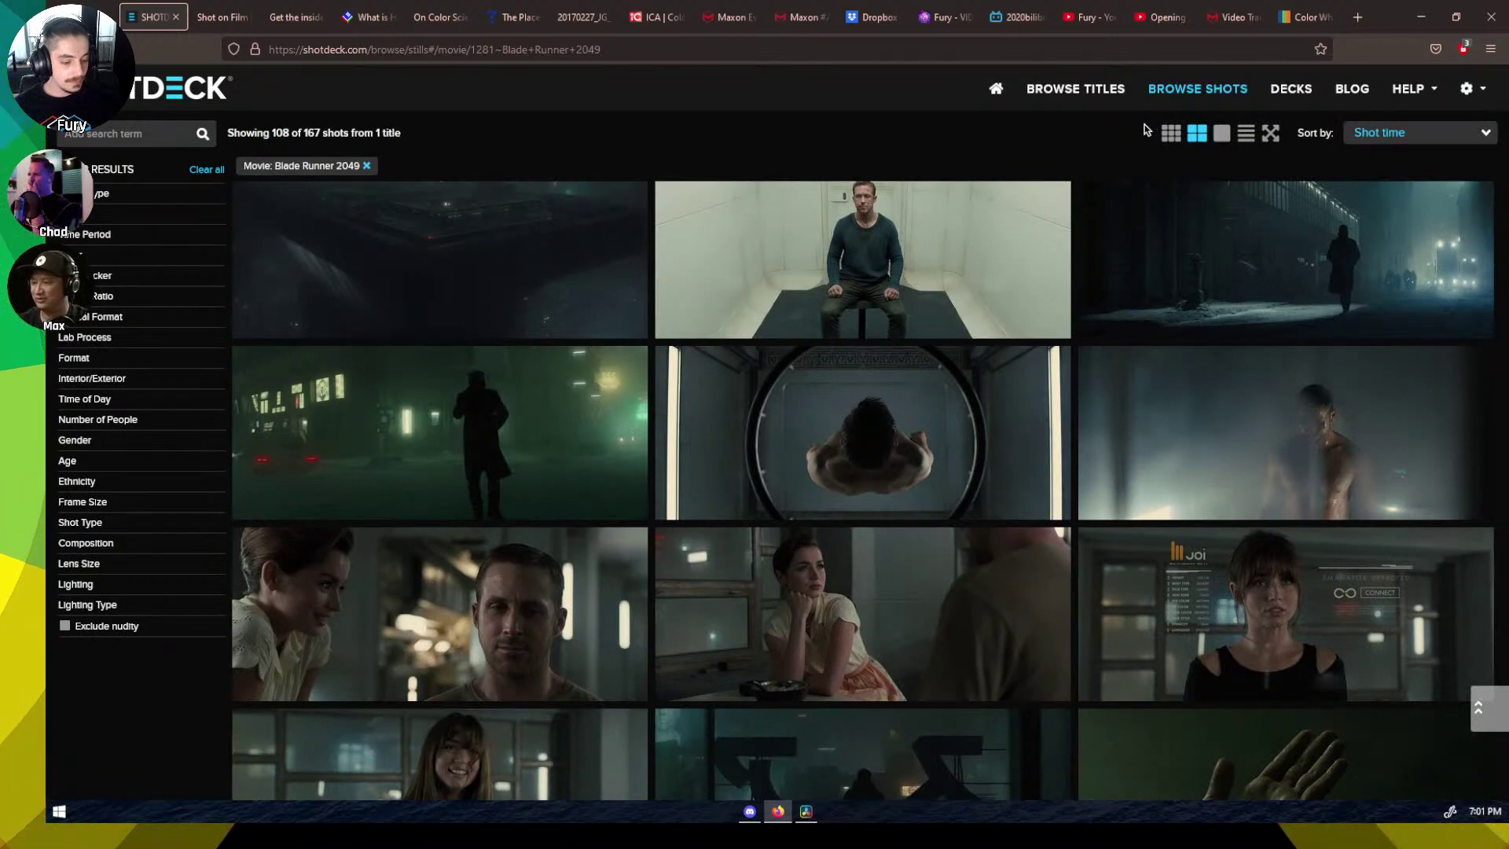
{"action": "left_click", "coordinate": [429, 421]}
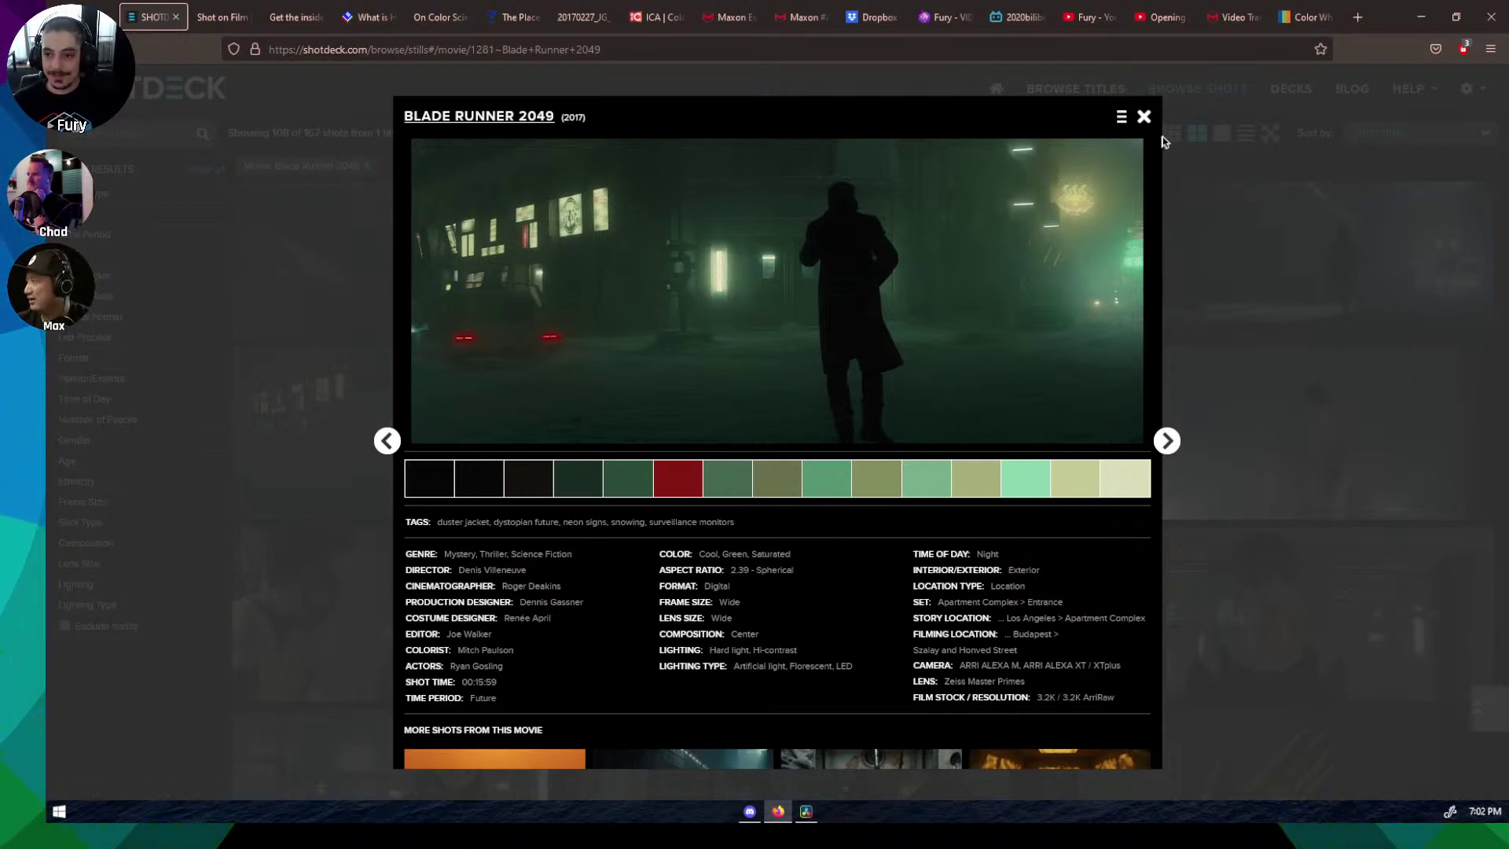
{"action": "left_click", "coordinate": [1144, 118]}
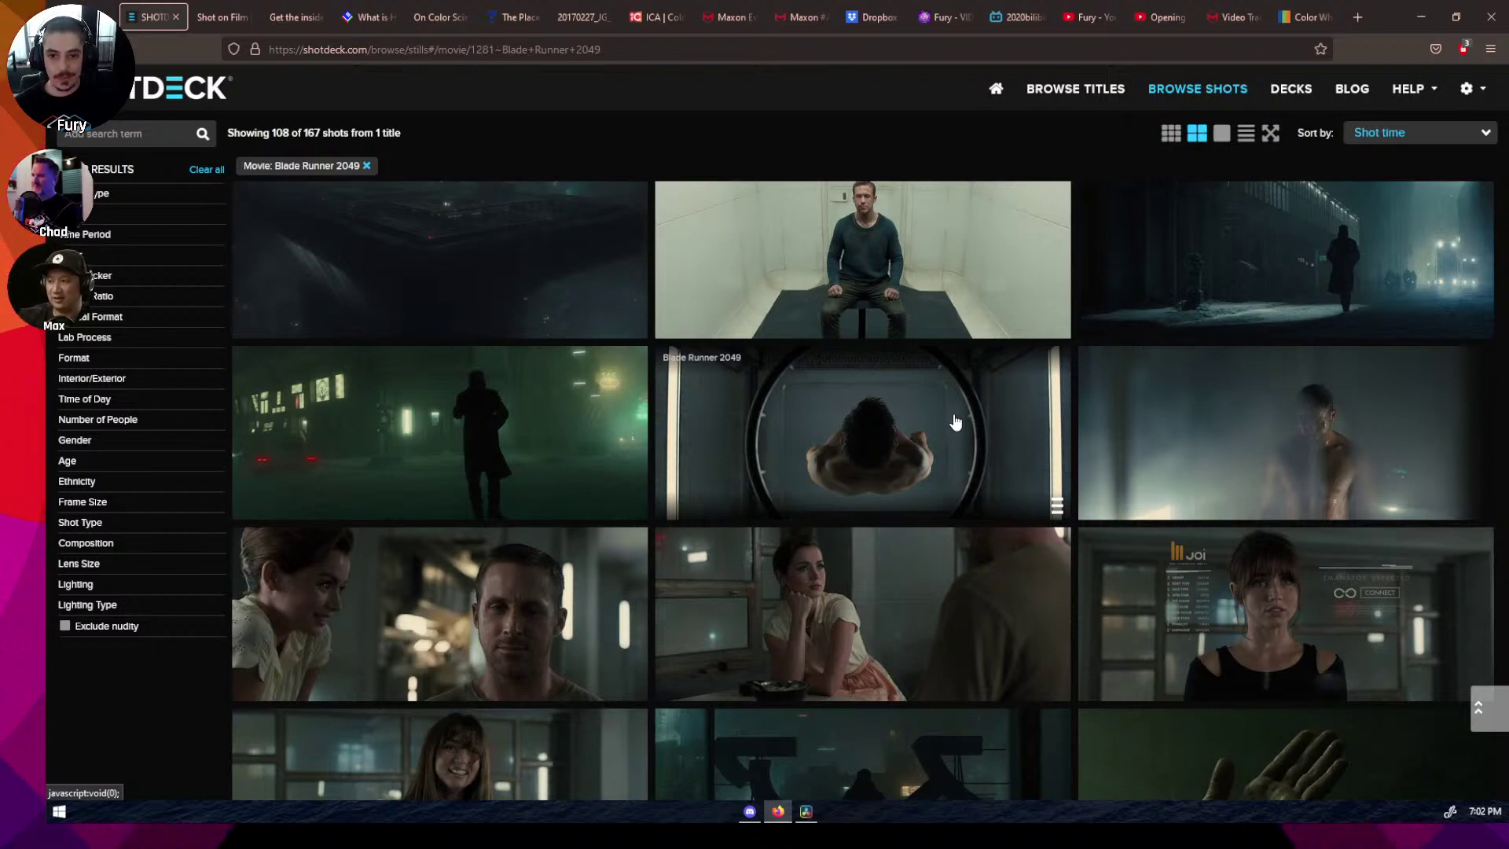
Step: Switch to the Sessions College color calculator page in the browser and check its web address
{"action": "left_click", "coordinate": [1310, 21]}
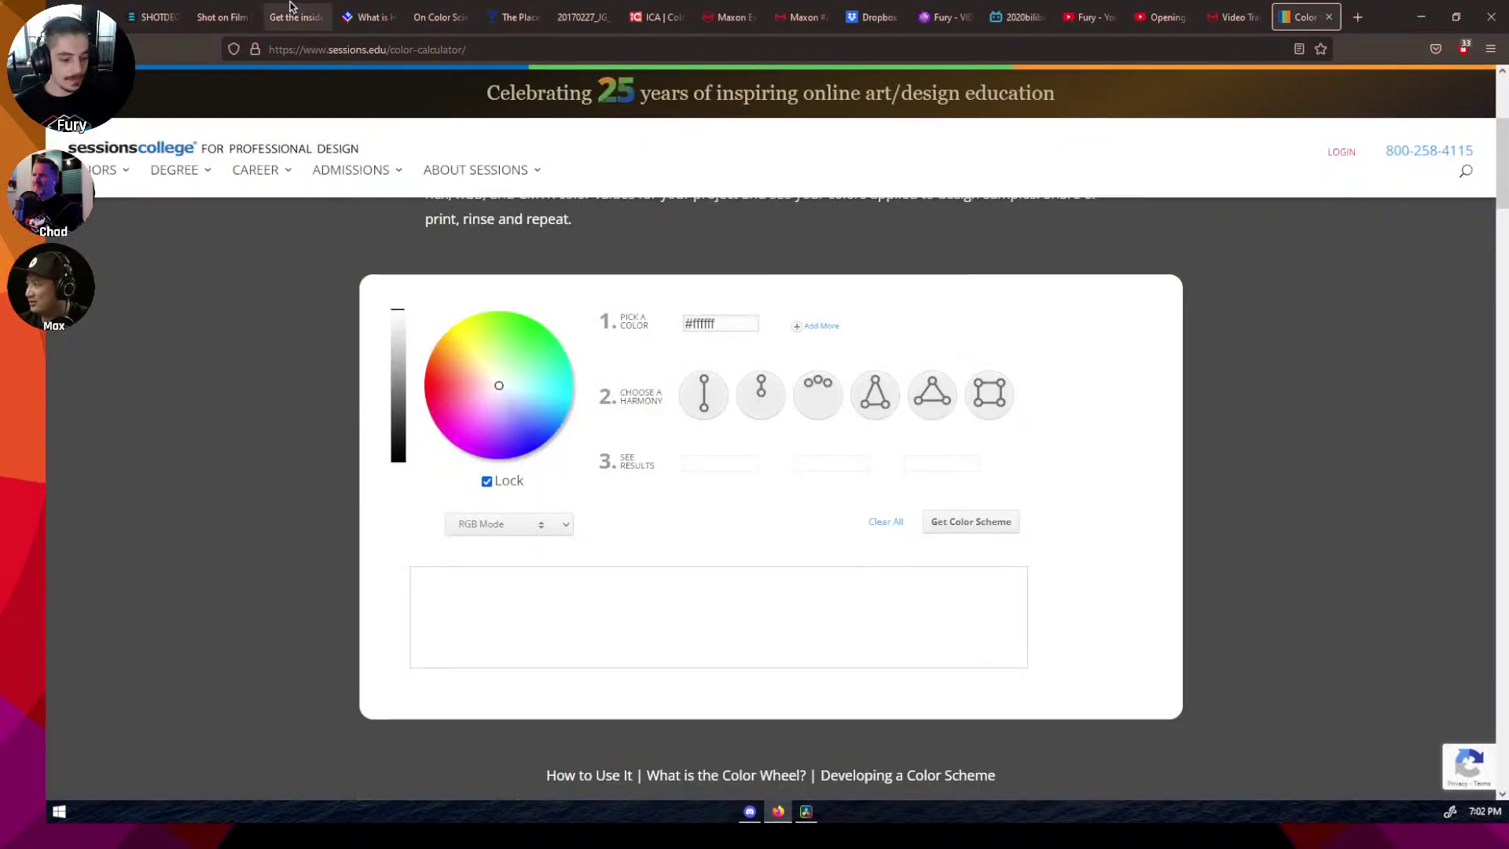
{"action": "left_click", "coordinate": [318, 49]}
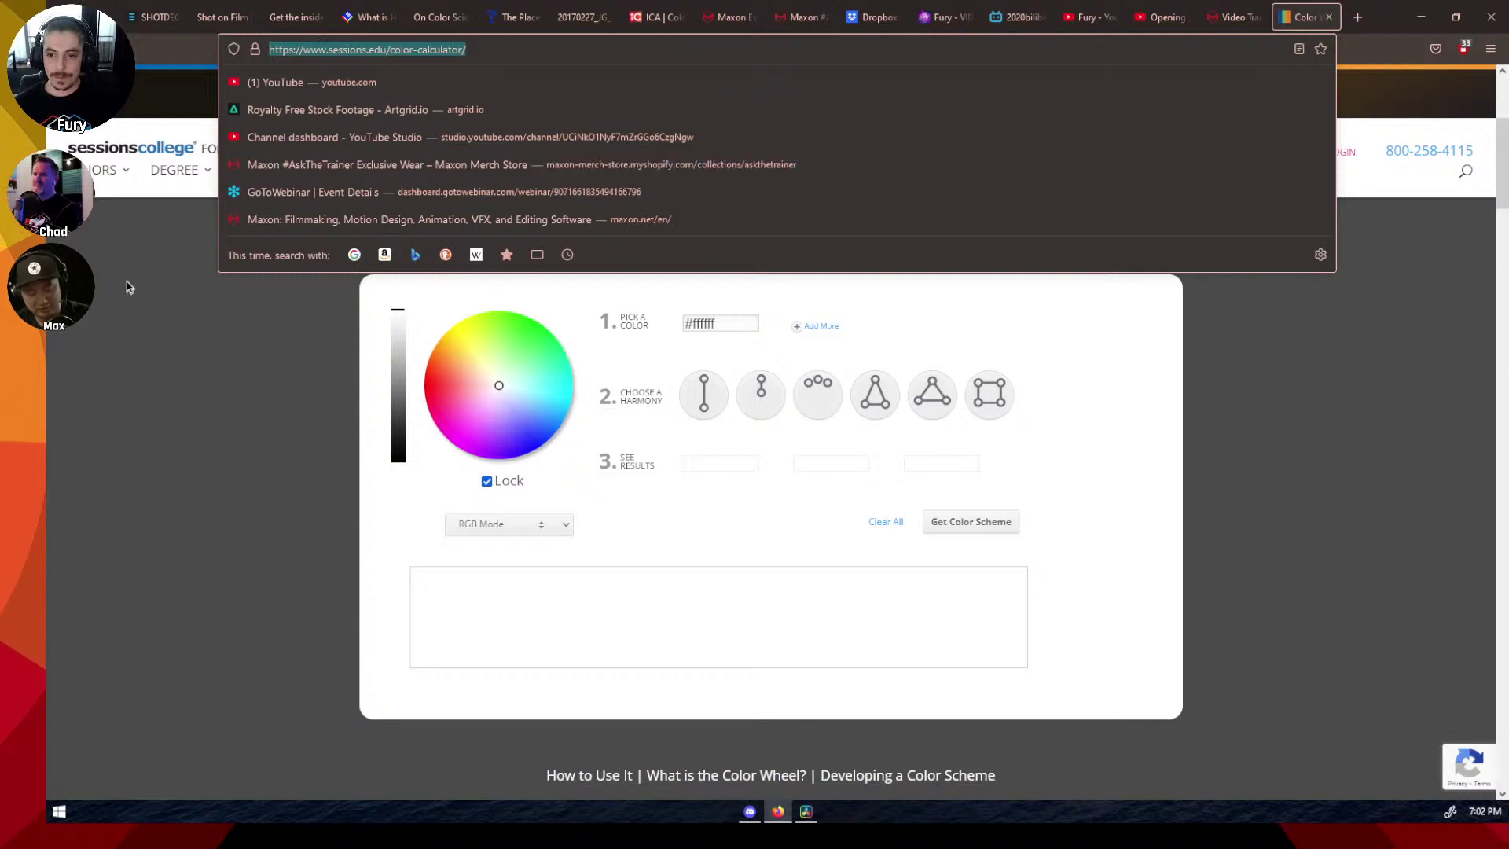
{"action": "left_click", "coordinate": [178, 374]}
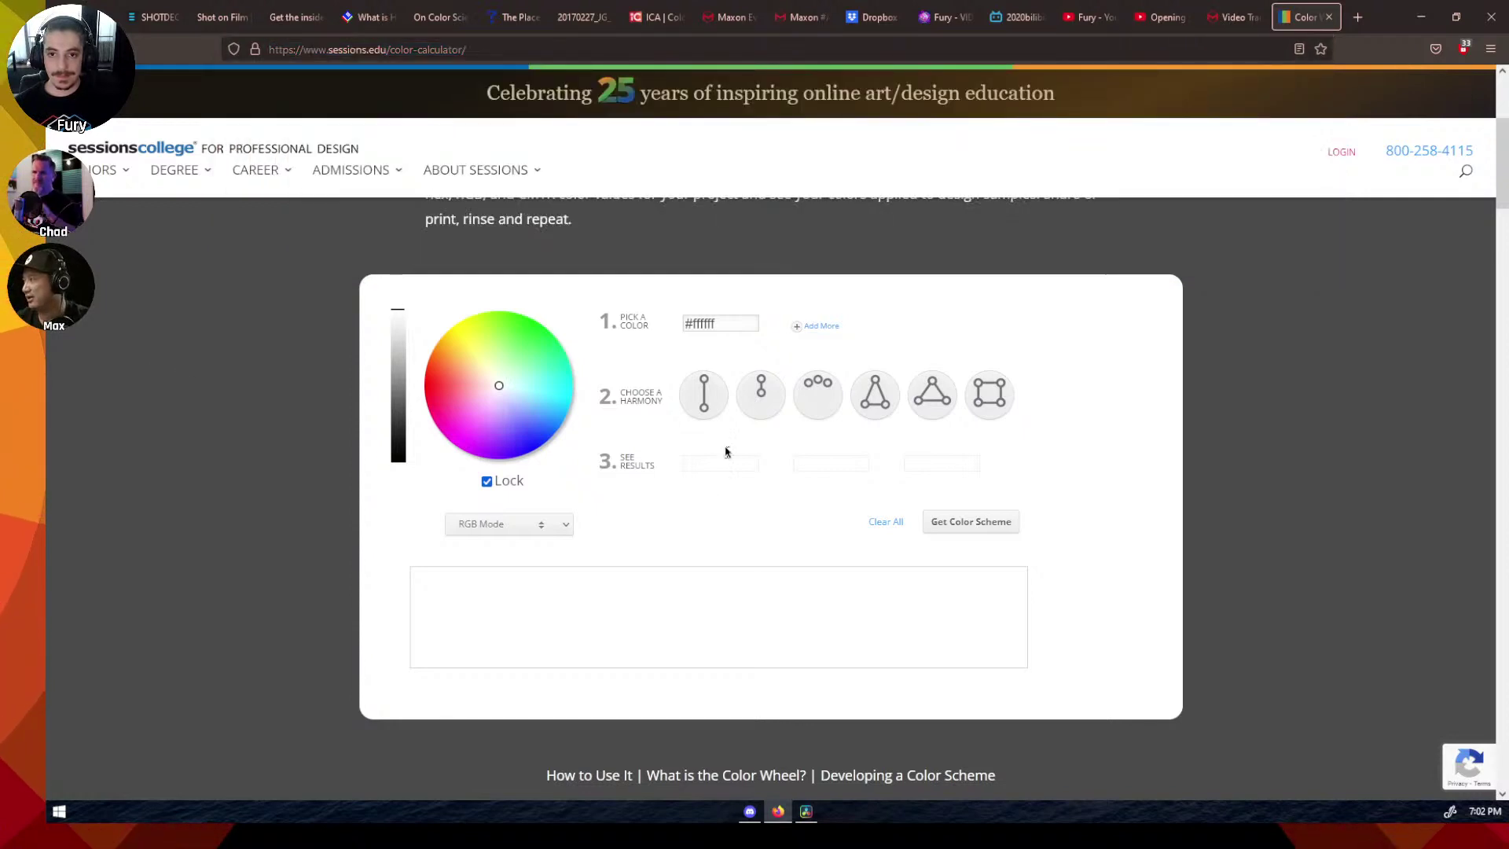
{"action": "left_click", "coordinate": [705, 402]}
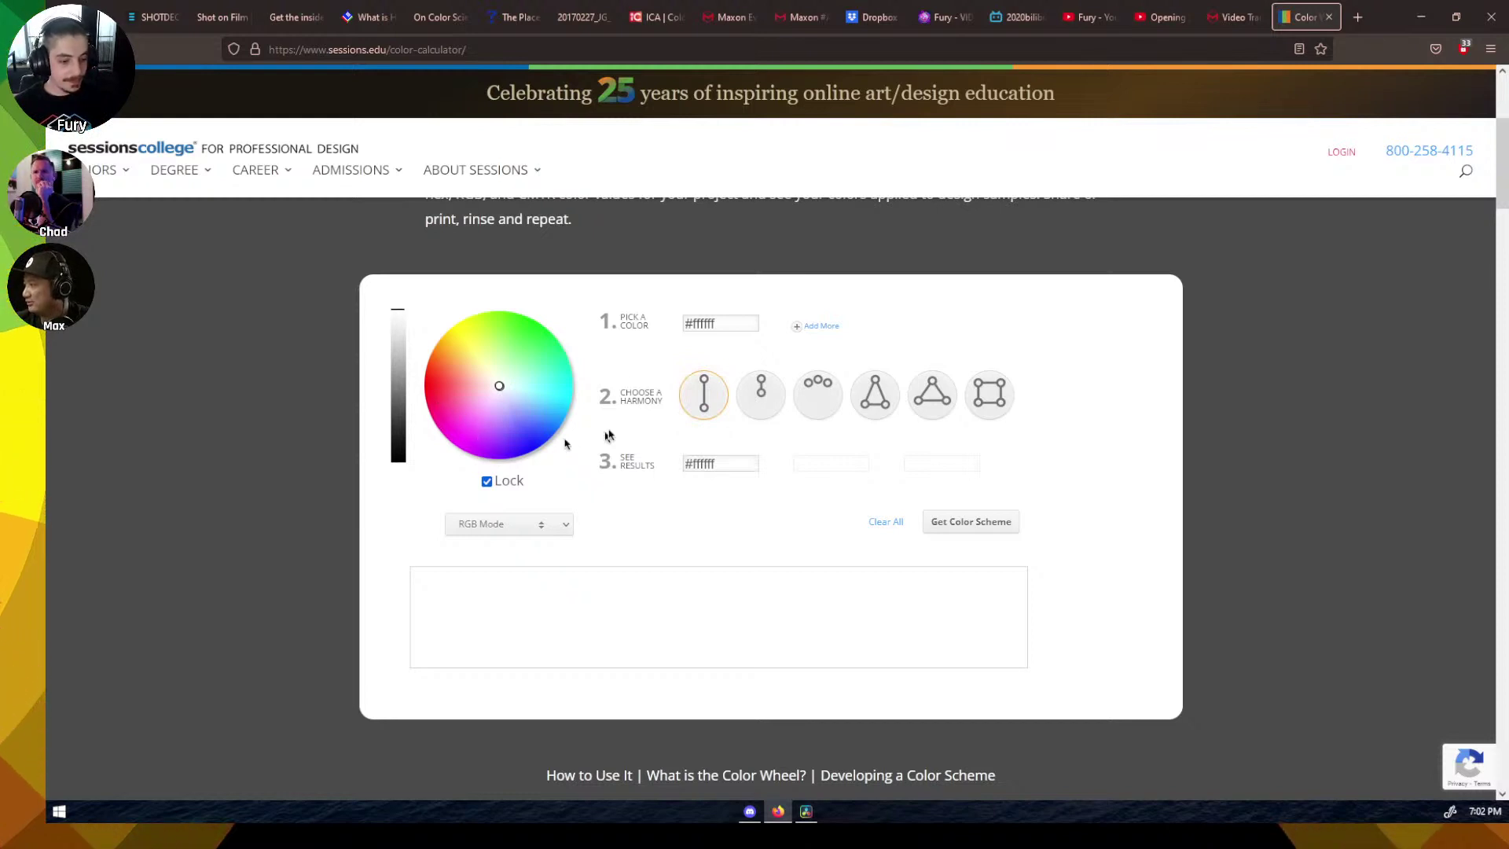
{"action": "mouse_move", "coordinate": [181, 170]}
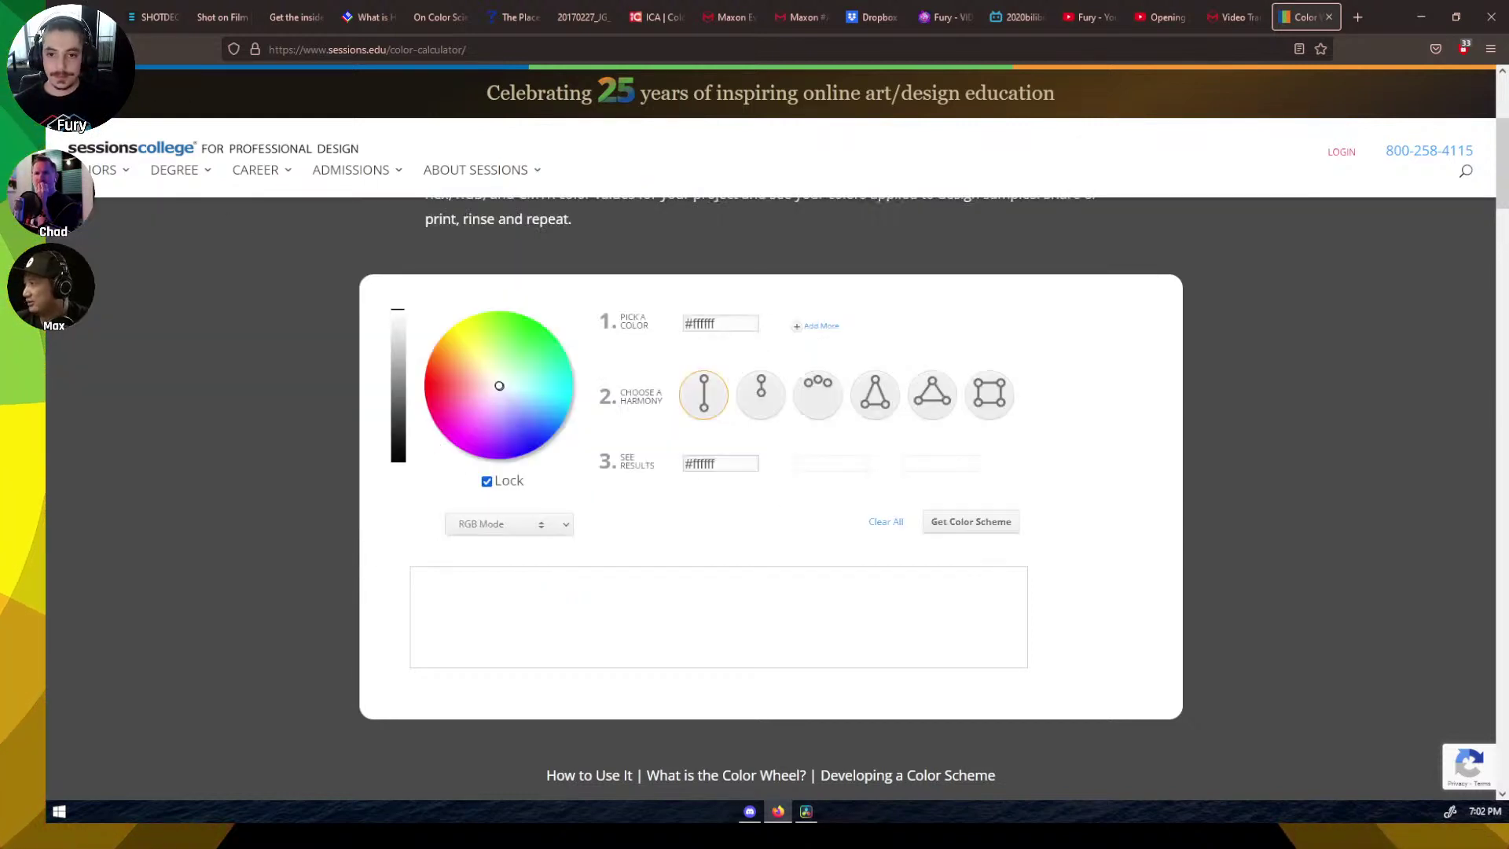
{"action": "key", "text": "F5"}
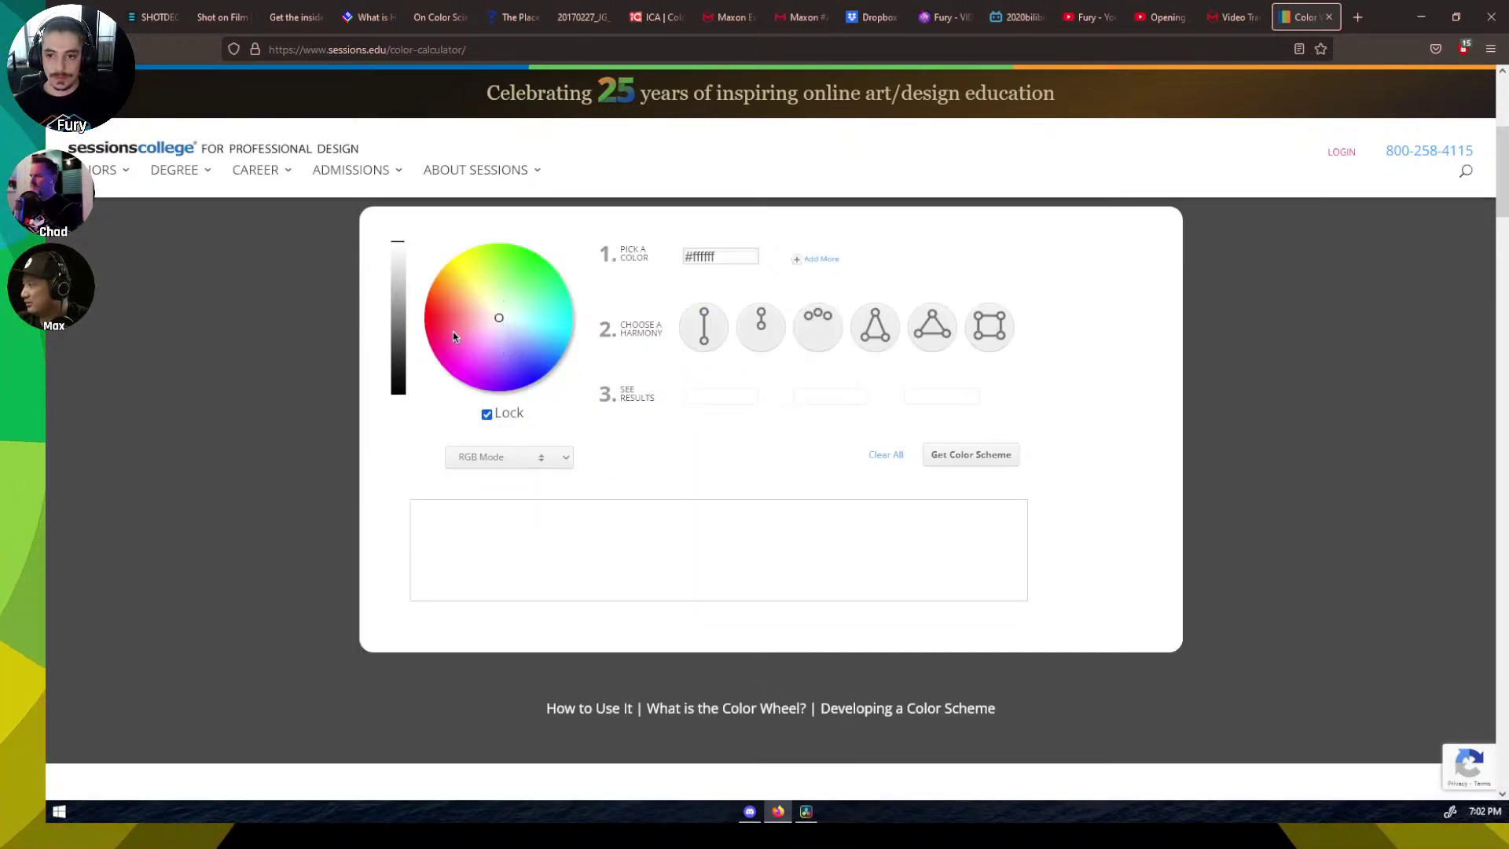
Step: Unlock the color wheel, pick pink #ff6795 as the base color, and compare its complementary and split-complementary harmonies
{"action": "left_click", "coordinate": [487, 413]}
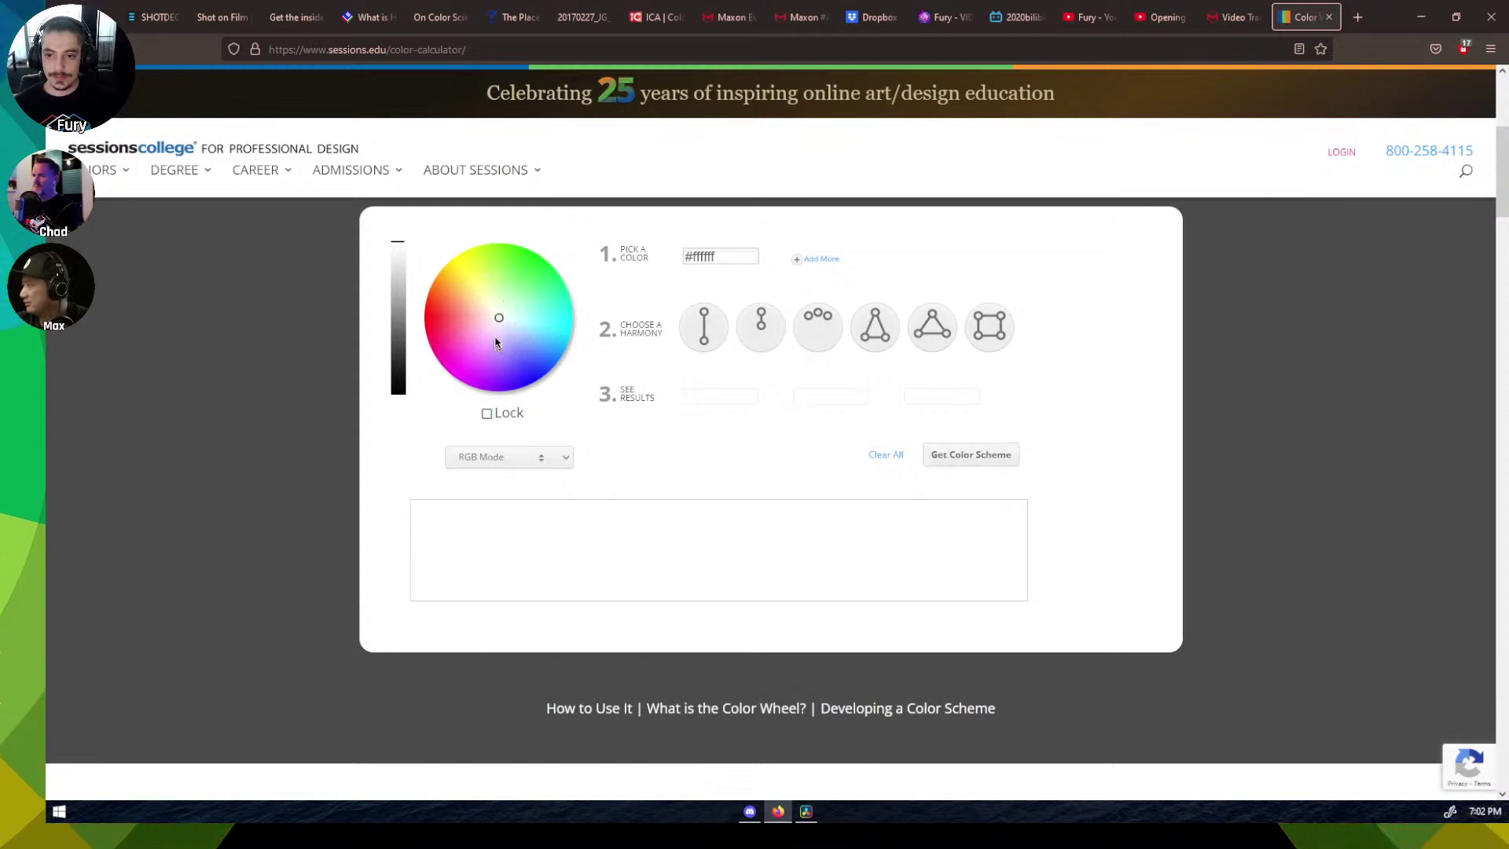
{"action": "left_click_drag", "start_coordinate": [495, 322], "coordinate": [457, 339]}
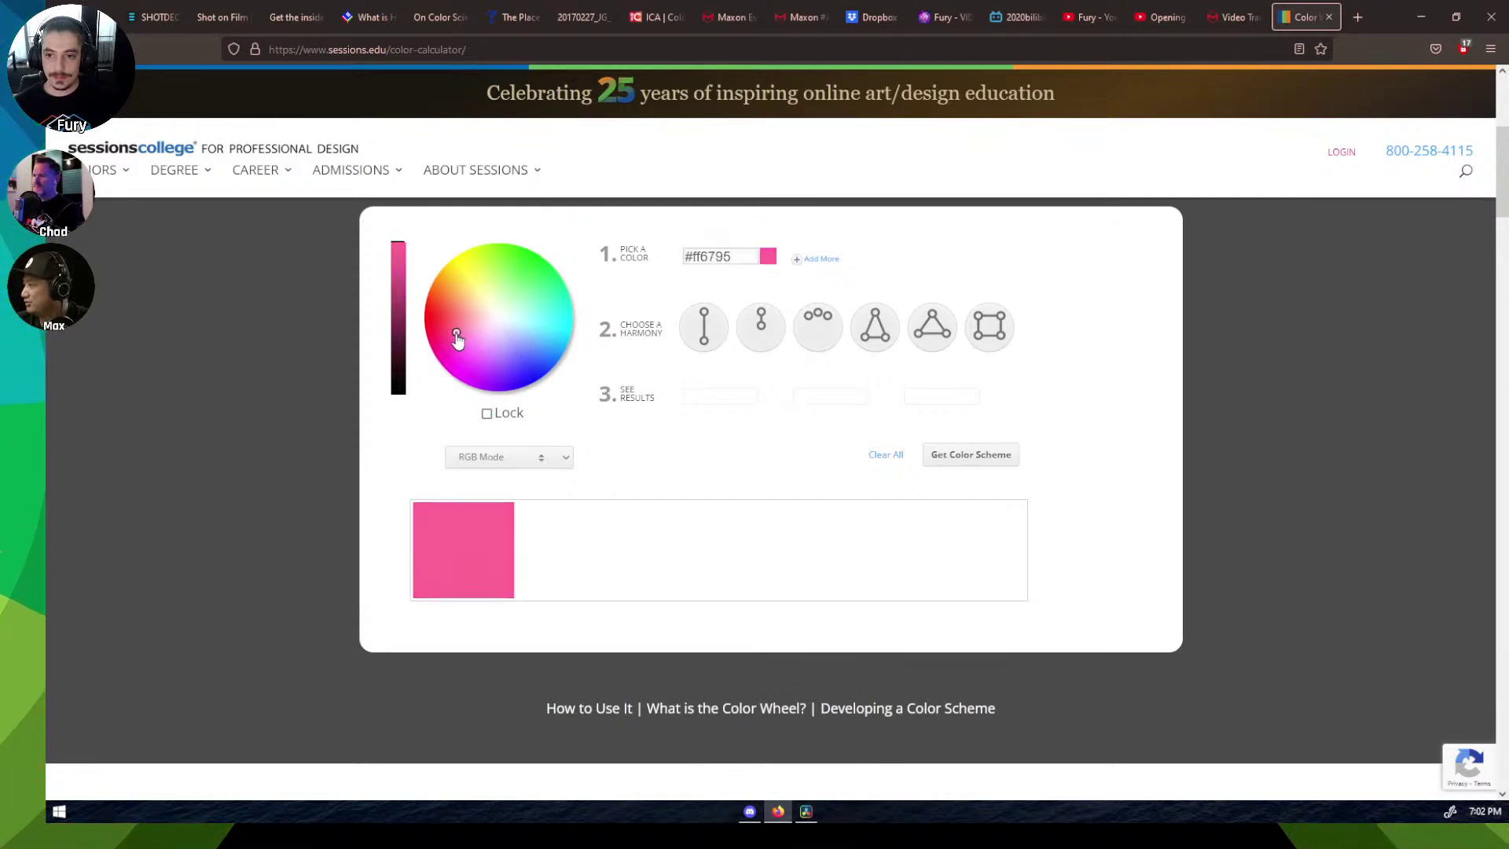
{"action": "left_click", "coordinate": [703, 327]}
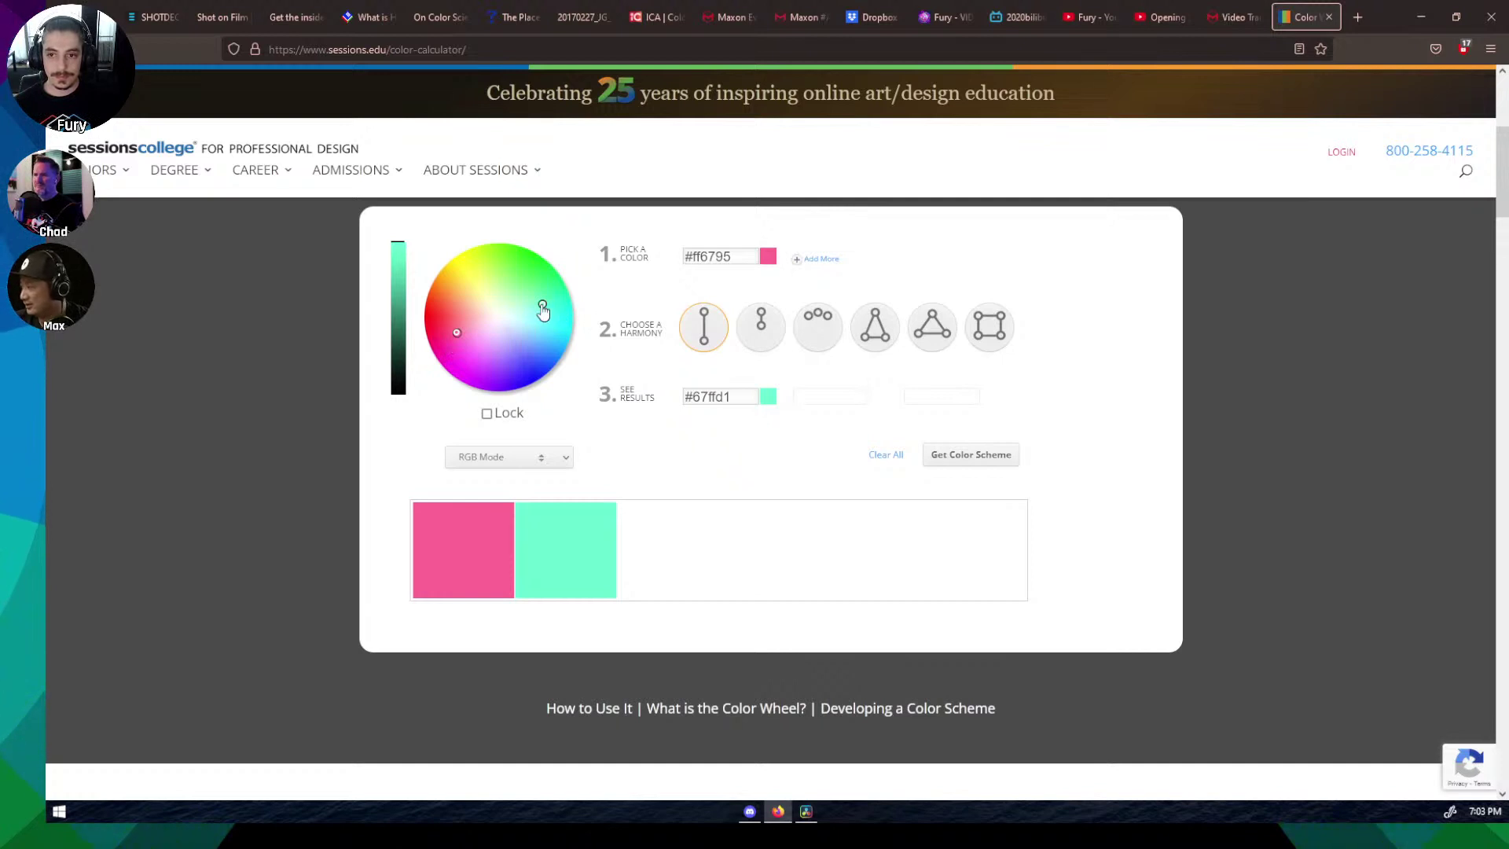
{"action": "left_click", "coordinate": [873, 333]}
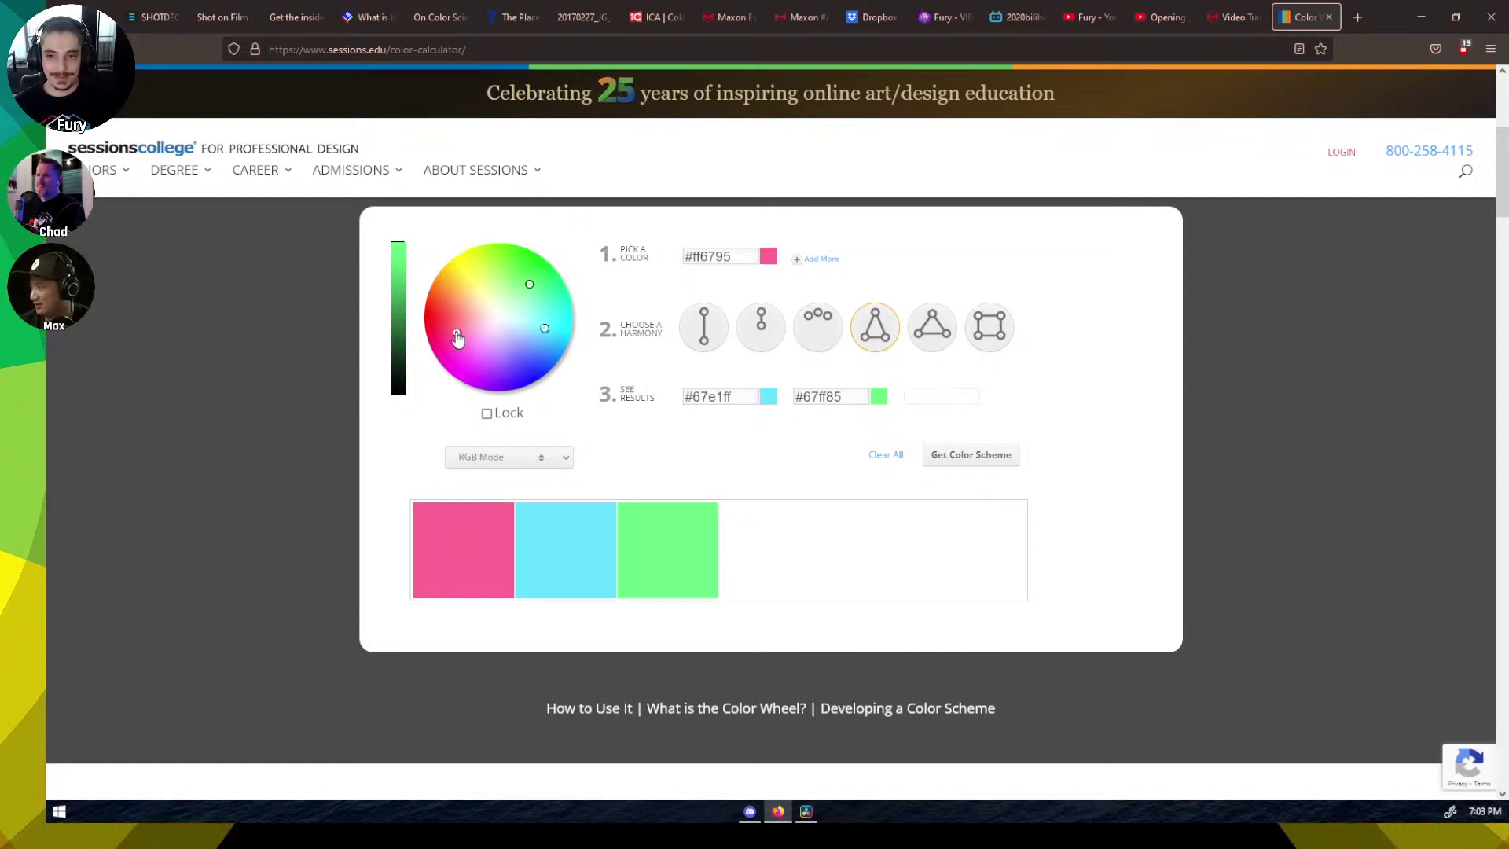
{"action": "left_click_drag", "start_coordinate": [457, 332], "coordinate": [458, 332]}
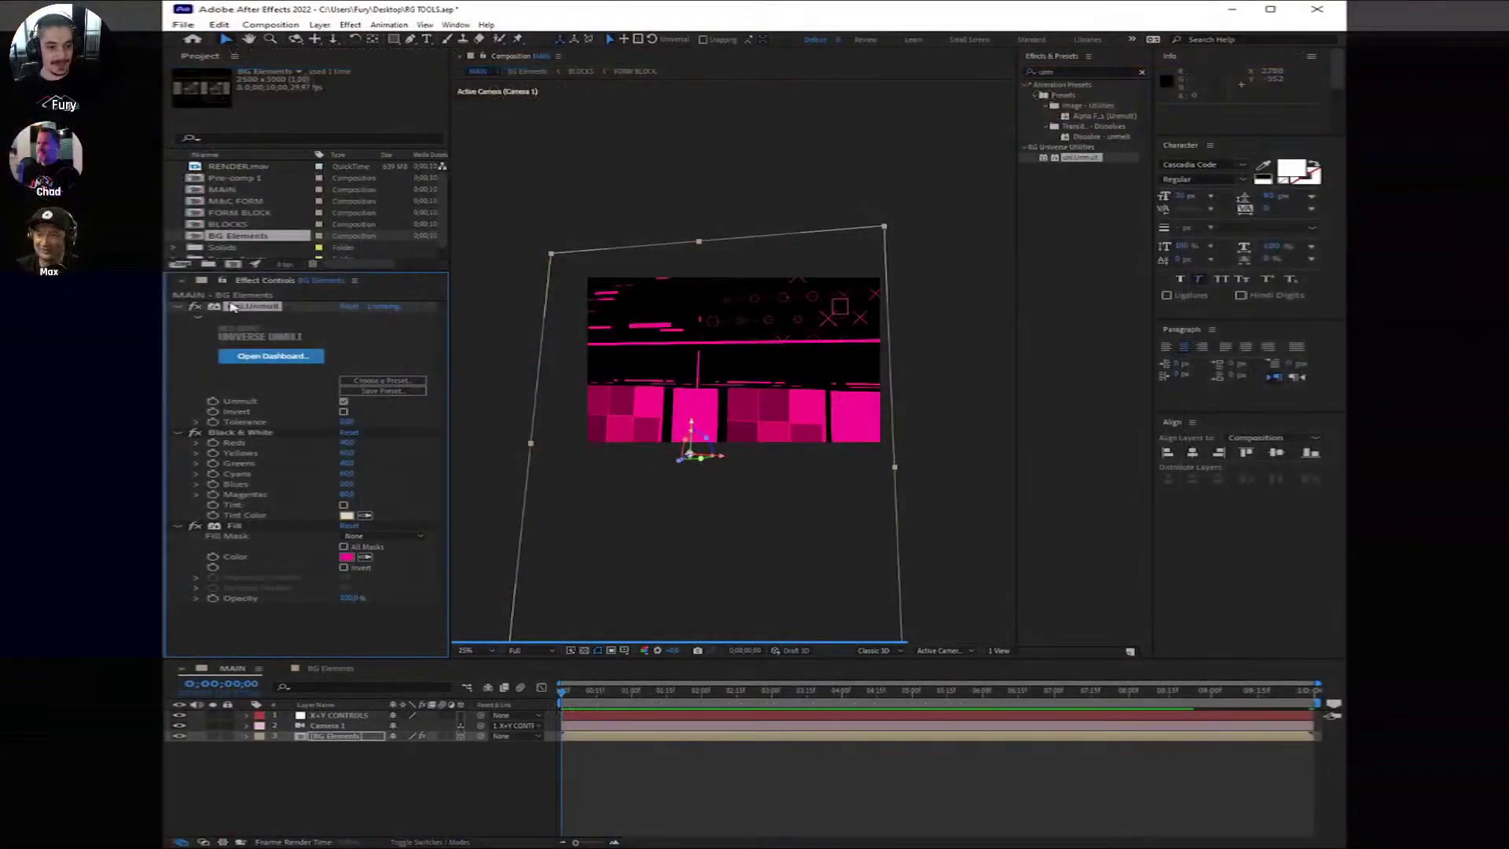
Step: Switch back to After Effects, then turn off and delete the Universe Unmult effect on the BG Elements layer
{"action": "left_click", "coordinate": [196, 306]}
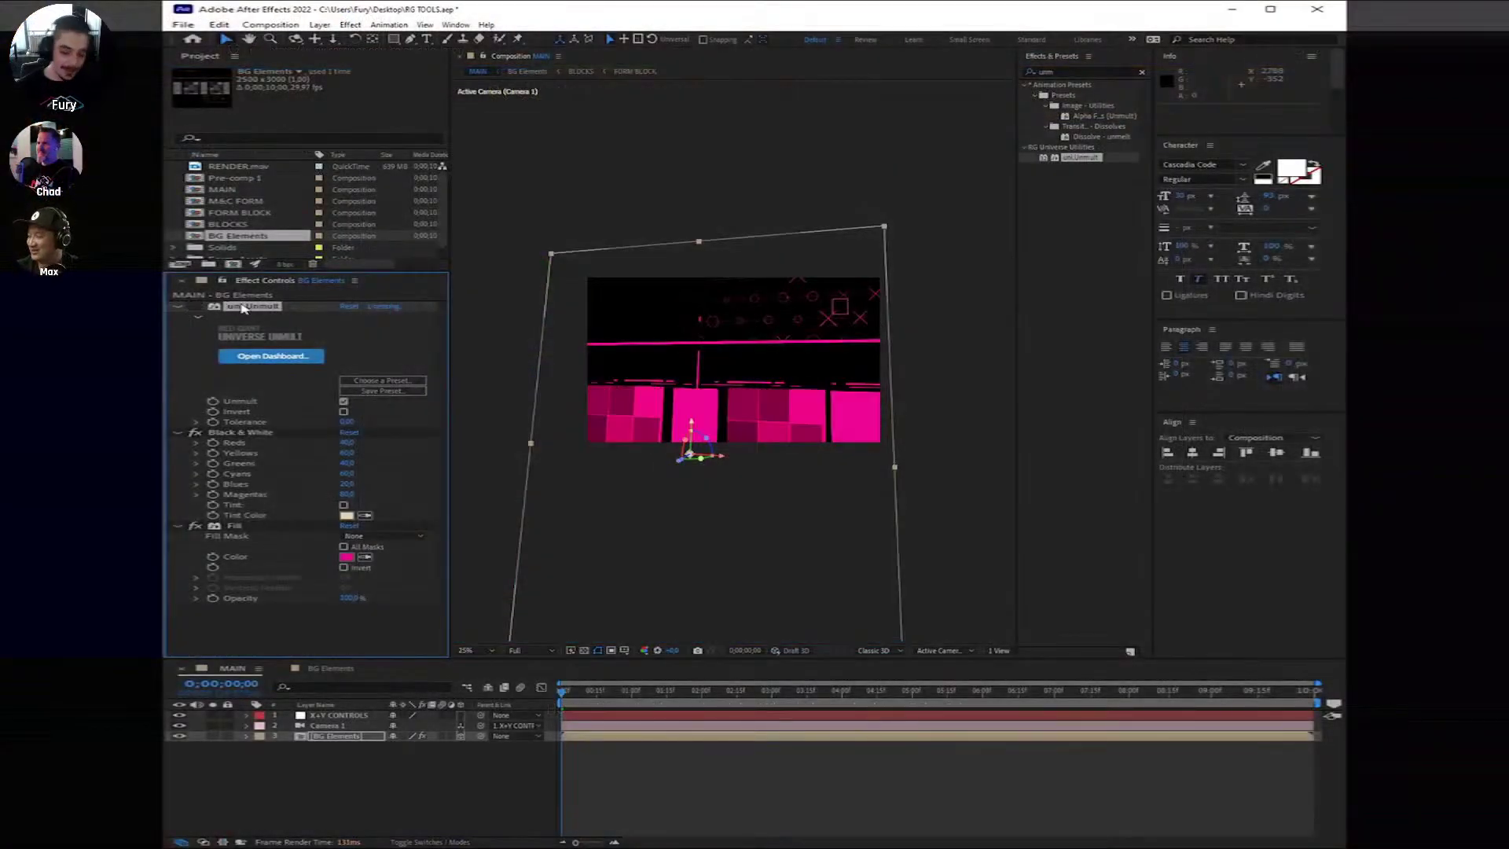
{"action": "key", "text": "Delete"}
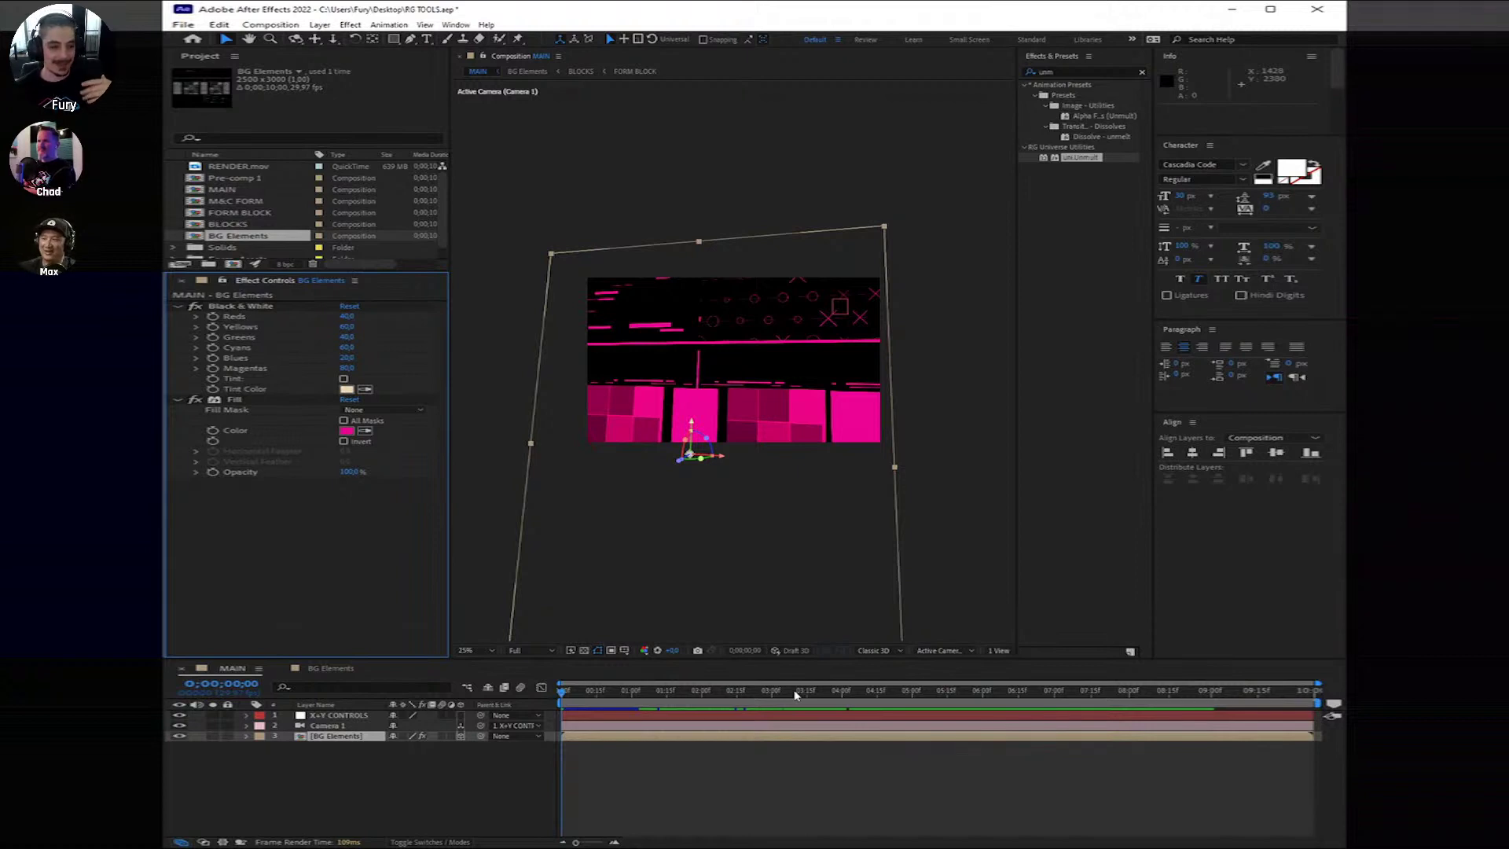
{"action": "left_click", "coordinate": [789, 756]}
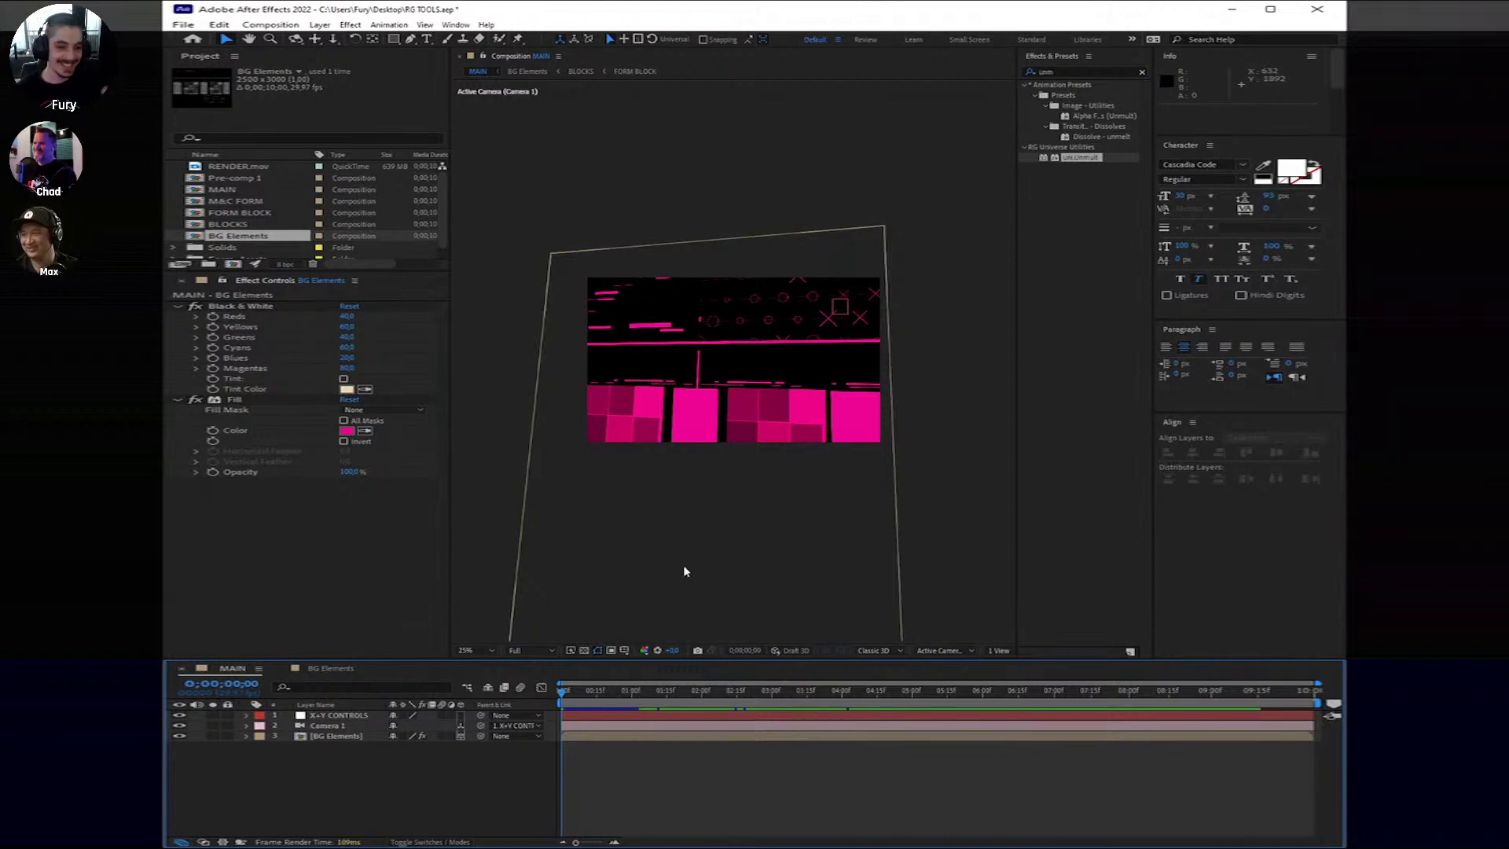
{"action": "left_click", "coordinate": [337, 736]}
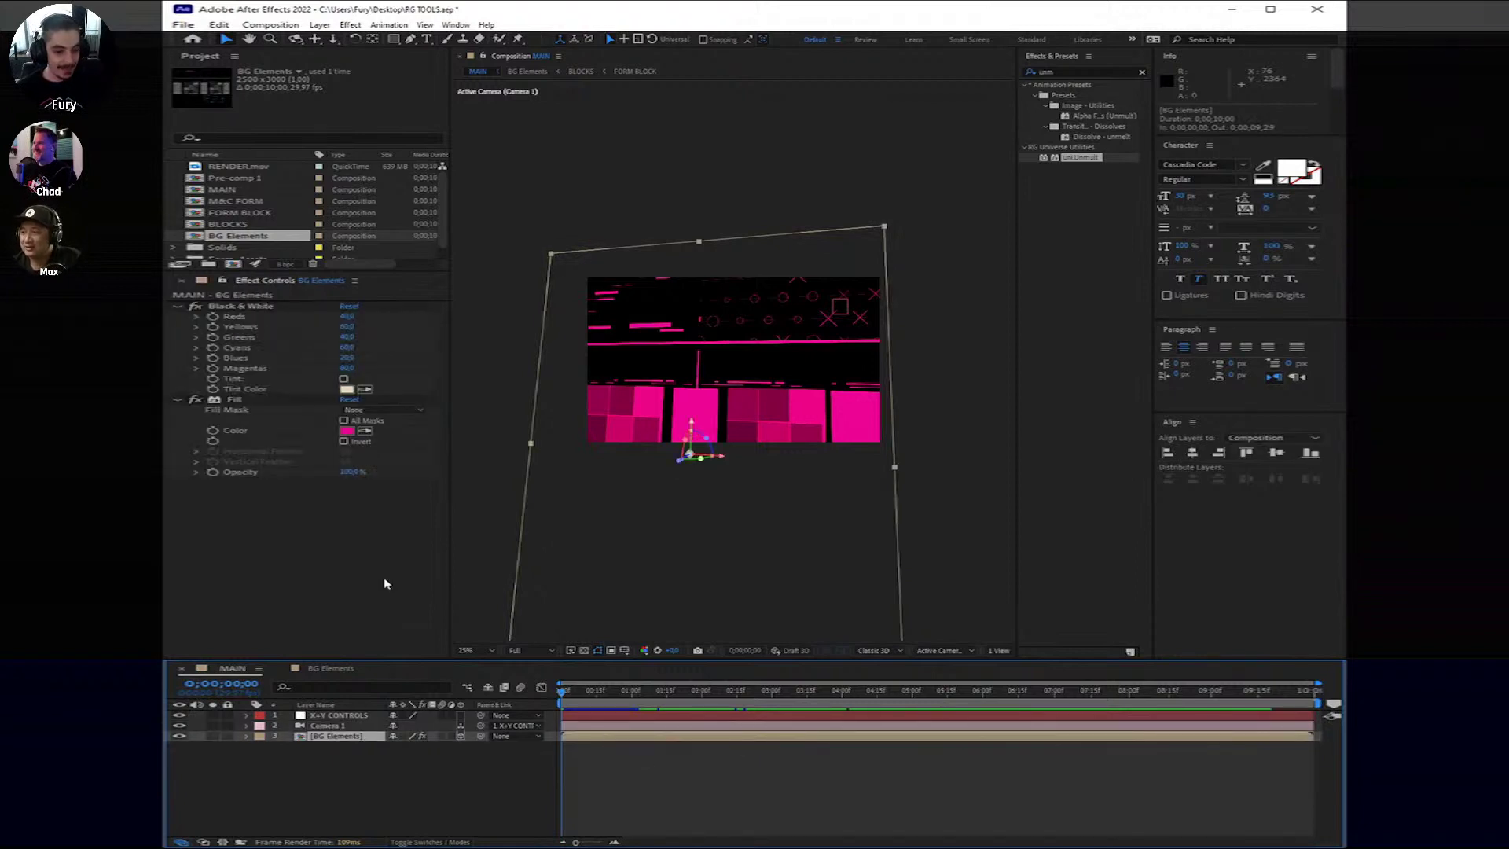
{"action": "left_click", "coordinate": [682, 743]}
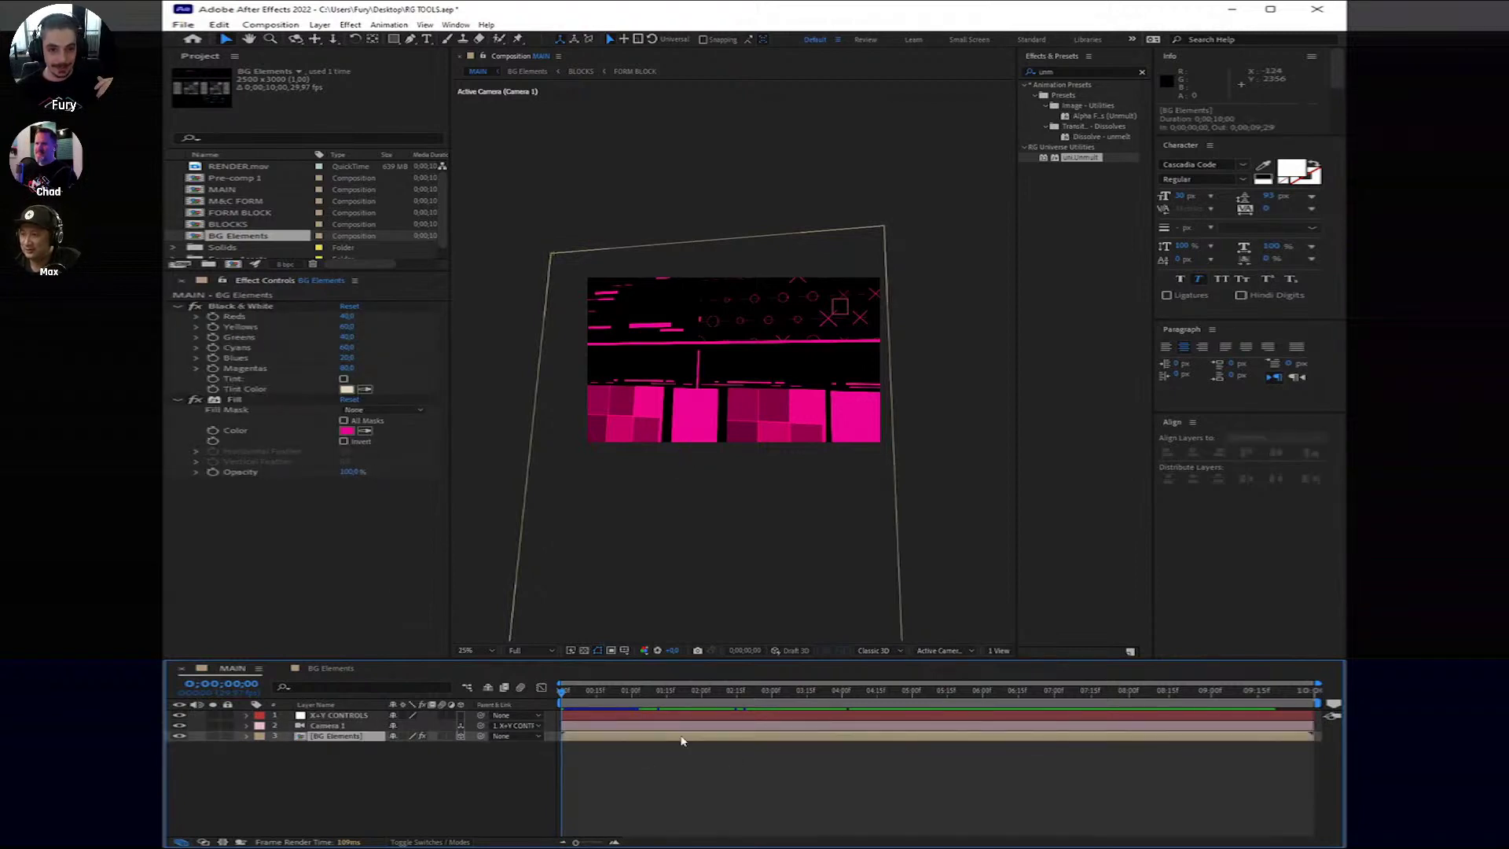
Step: Apply the uni.Unmult effect to the BG Elements layer, placed above Black & White in its effect stack
{"action": "left_click", "coordinate": [682, 737]}
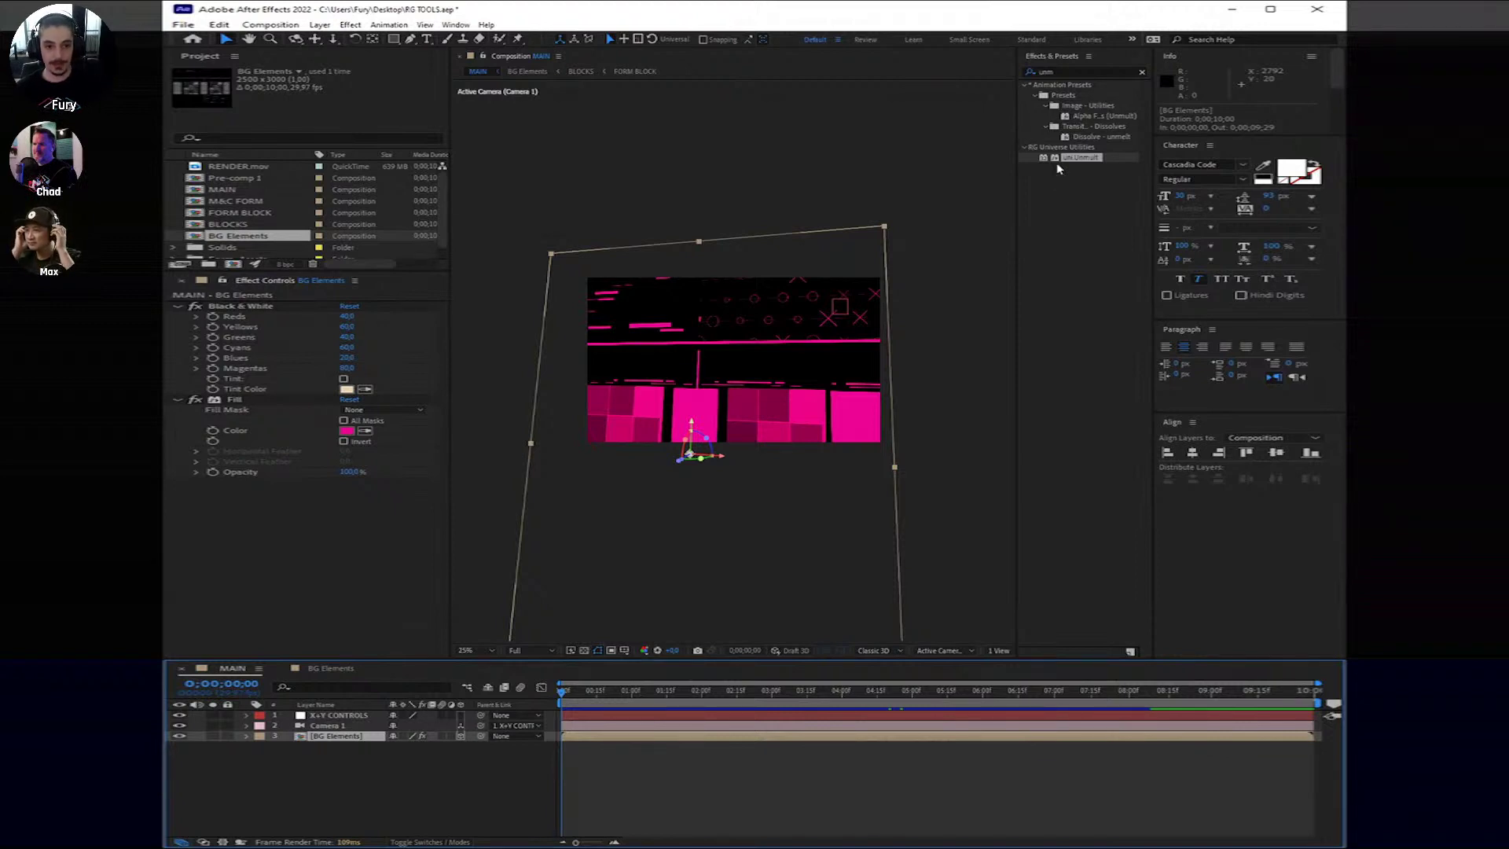
{"action": "left_click_drag", "start_coordinate": [1095, 157], "coordinate": [259, 308]}
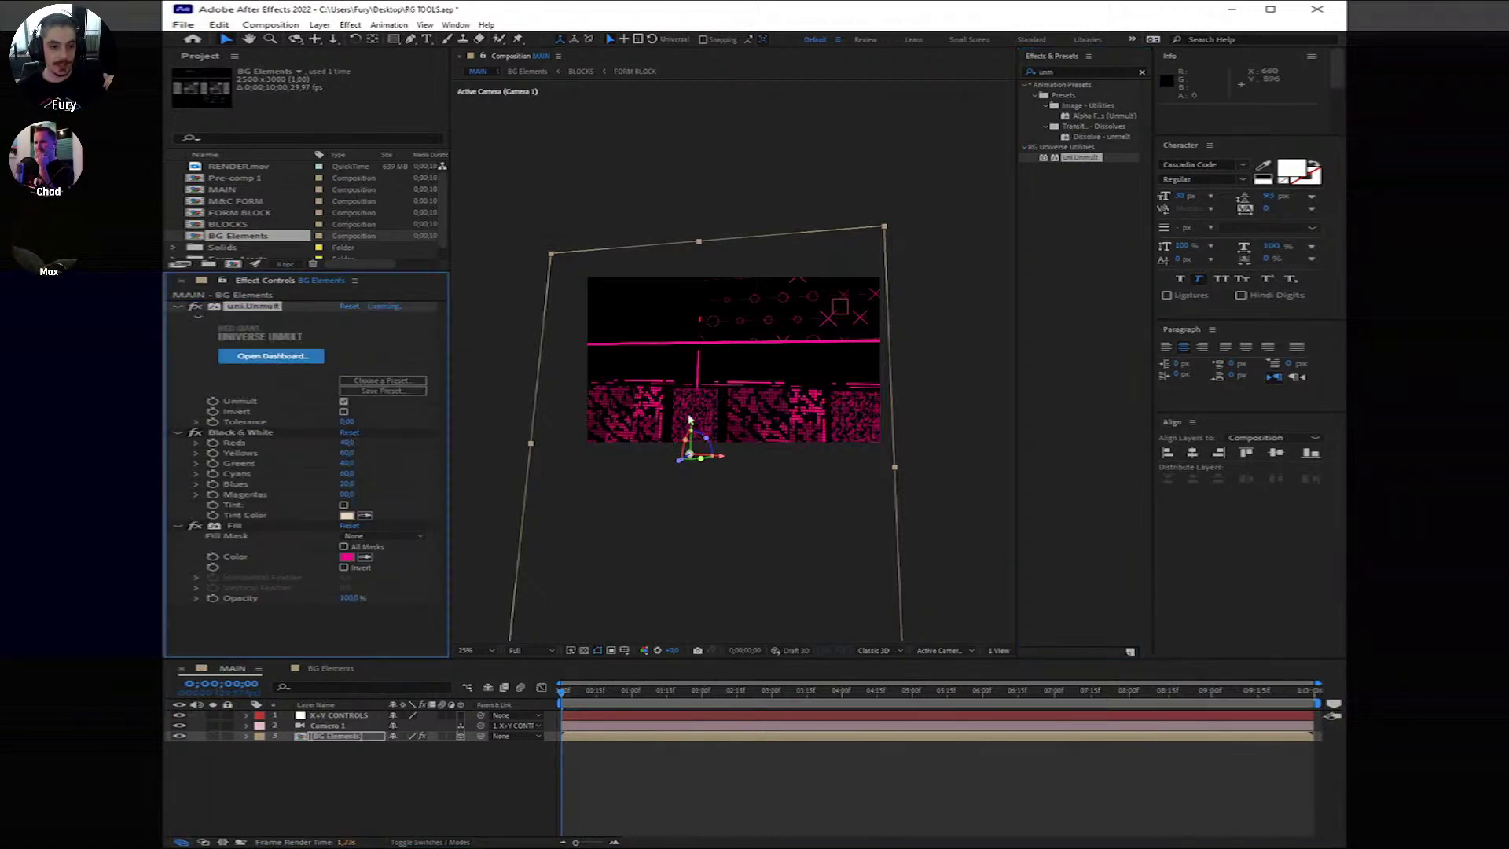
{"action": "key", "text": "period"}
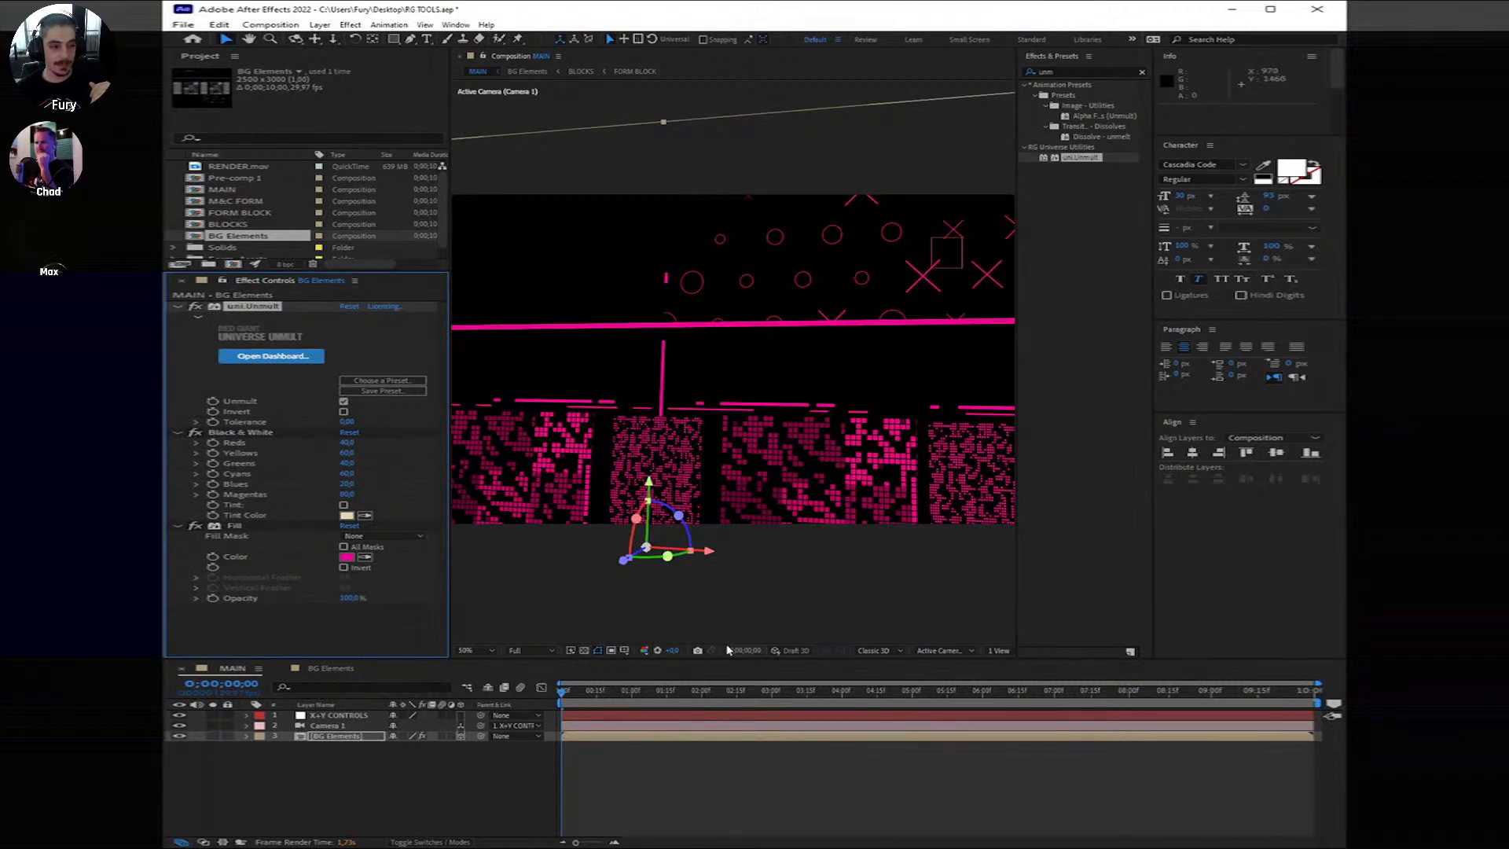
Step: Compare the BG Elements artwork with Unmult off and on, and check its transparency against the transparency grid
{"action": "left_click", "coordinate": [195, 306]}
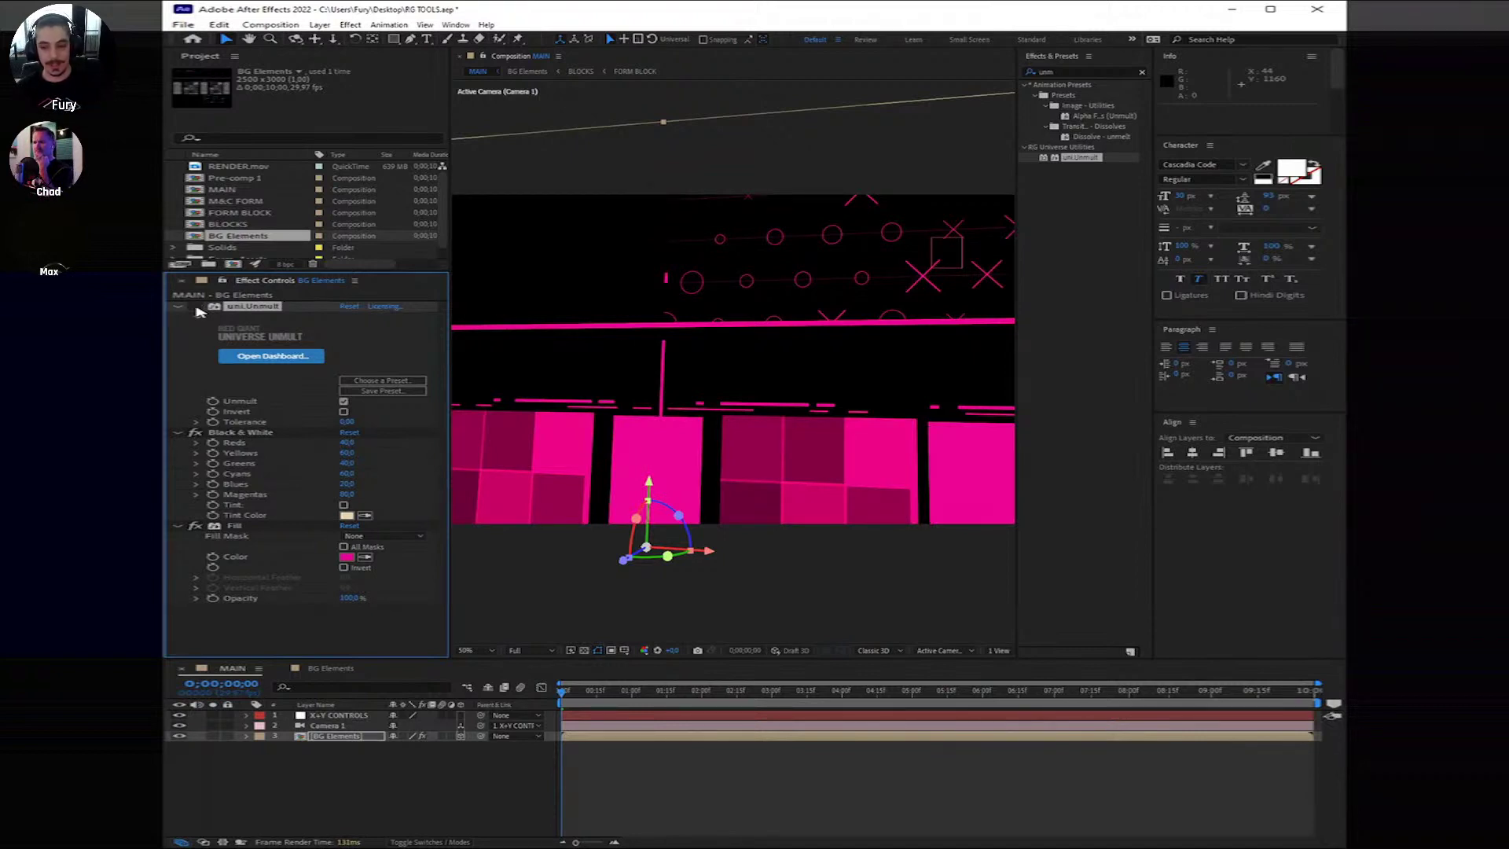
{"action": "left_click", "coordinate": [195, 306]}
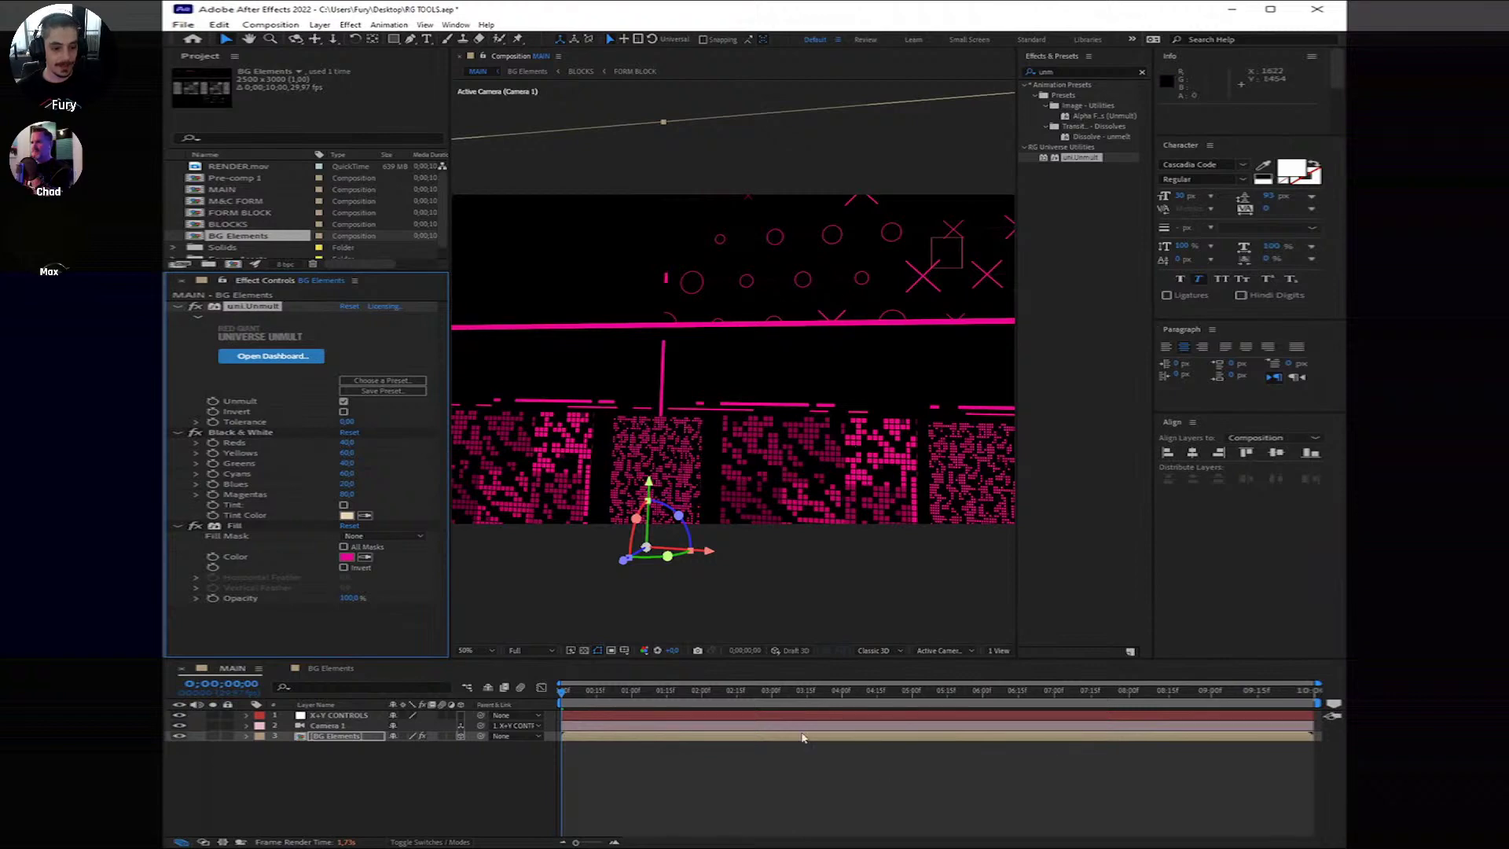
{"action": "left_click", "coordinate": [583, 651]}
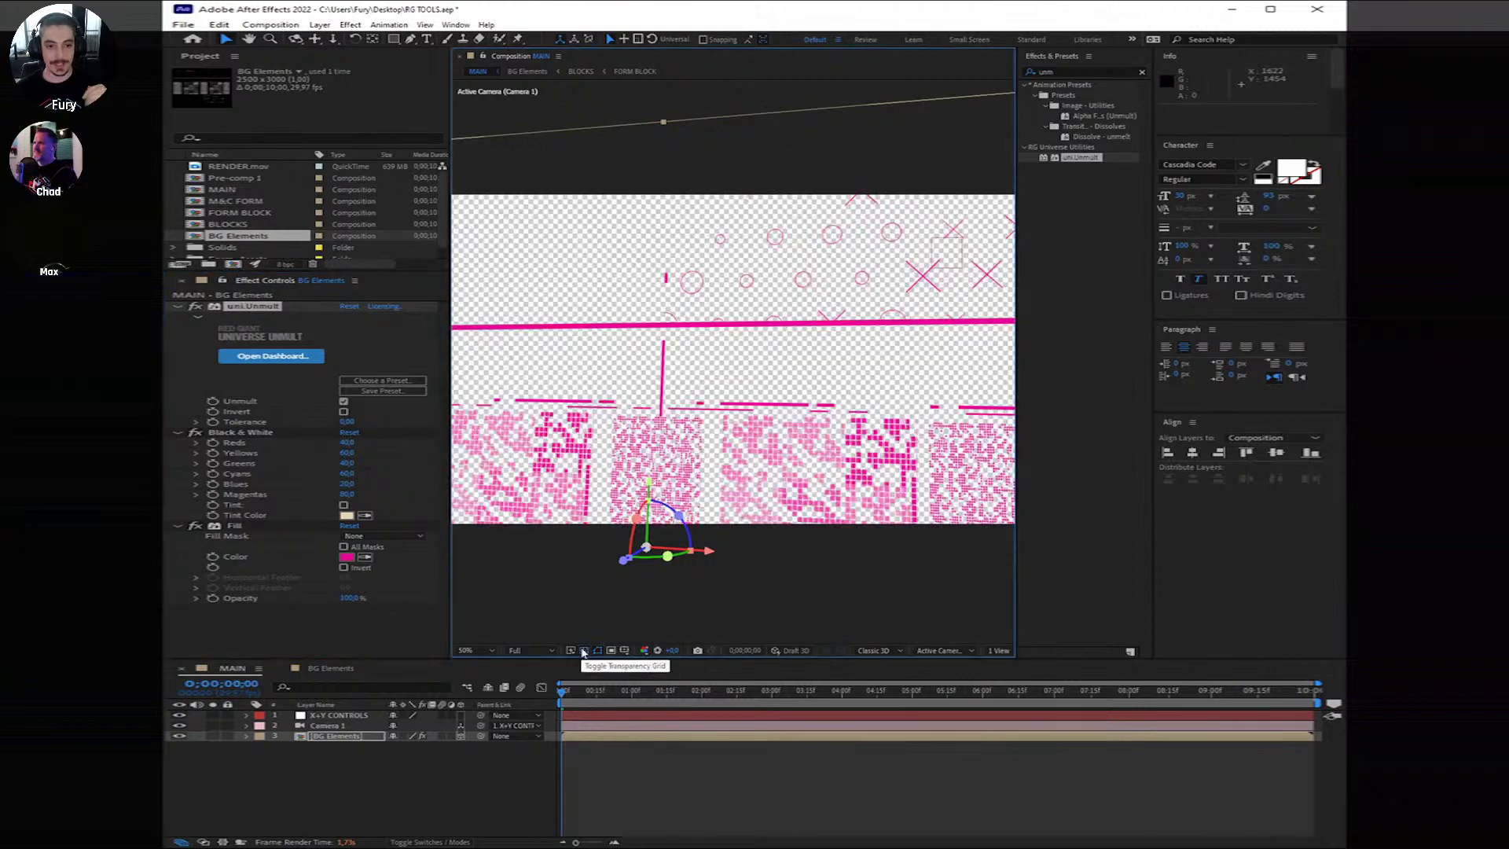
{"action": "left_click", "coordinate": [583, 650]}
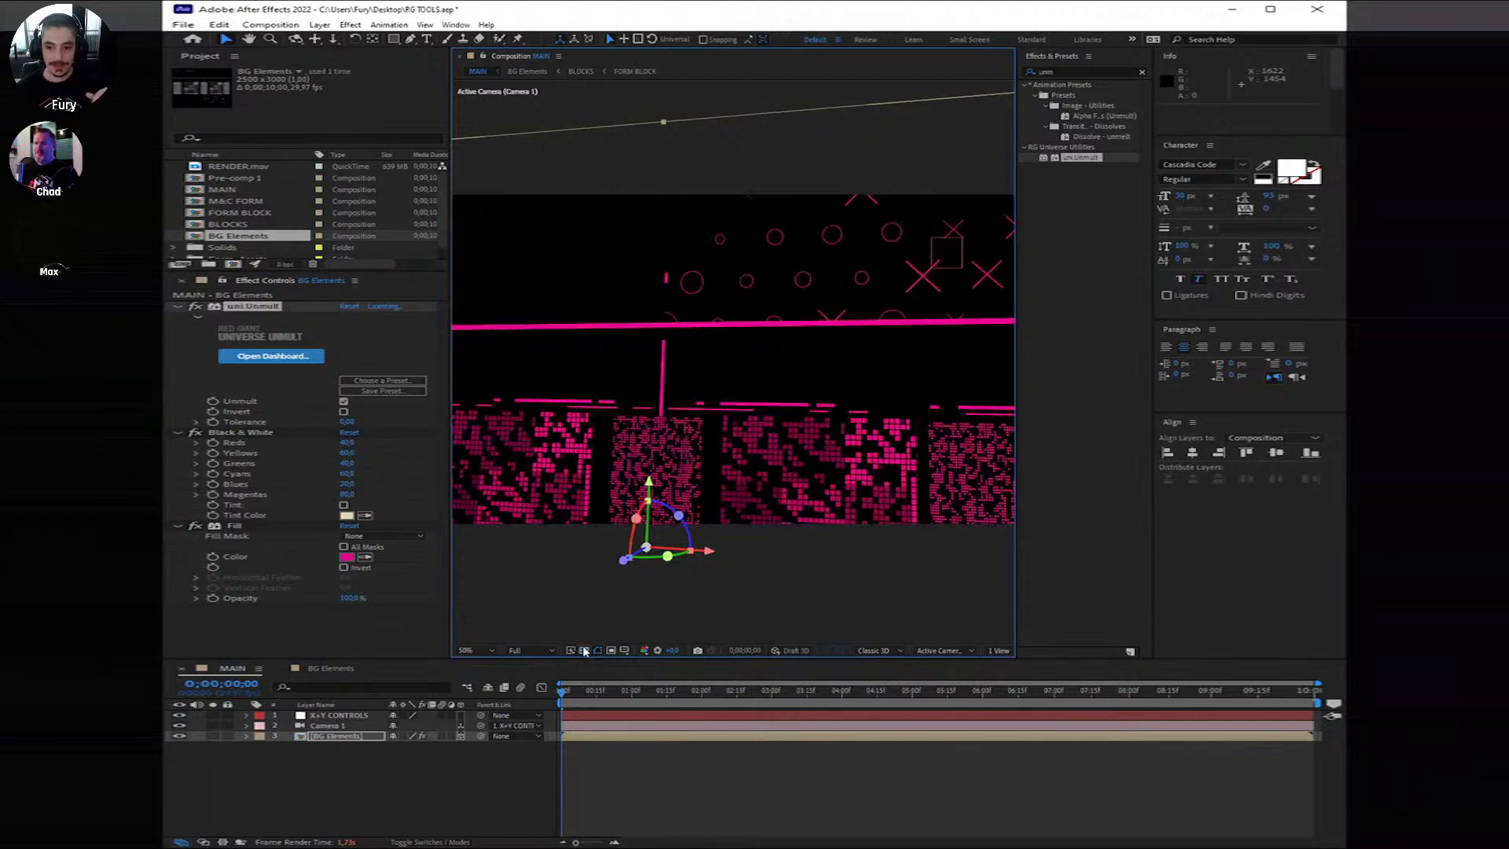
{"action": "left_click", "coordinate": [361, 612]}
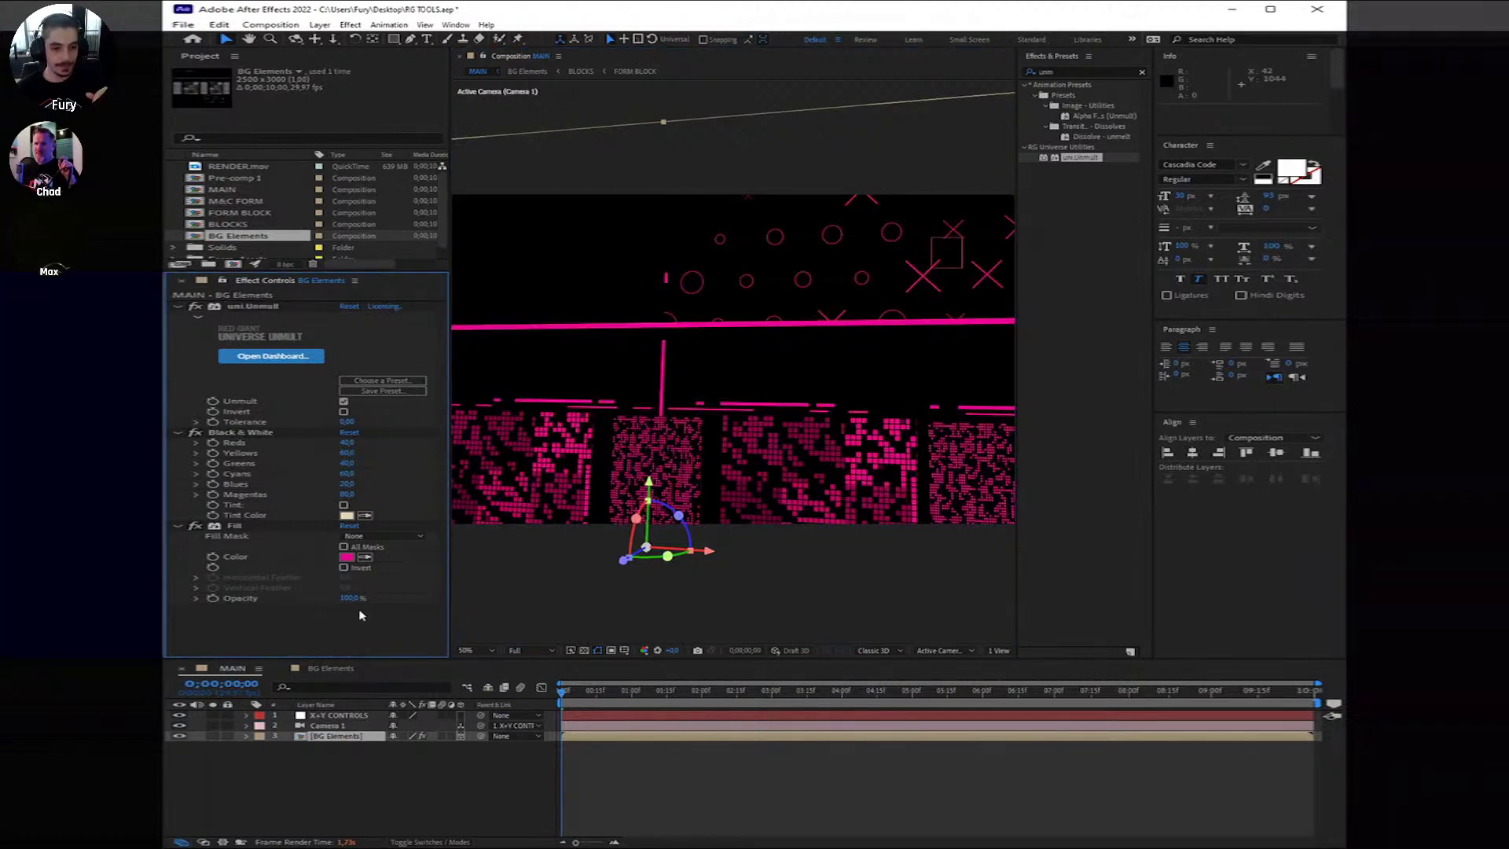
Step: Examine the pixelated pink blocks in MAIN up close and as a whole frame, at the start, 2 seconds and 0;00;04;25
{"action": "scroll", "coordinate": [739, 459], "scroll_direction": "down", "scroll_amount": 1}
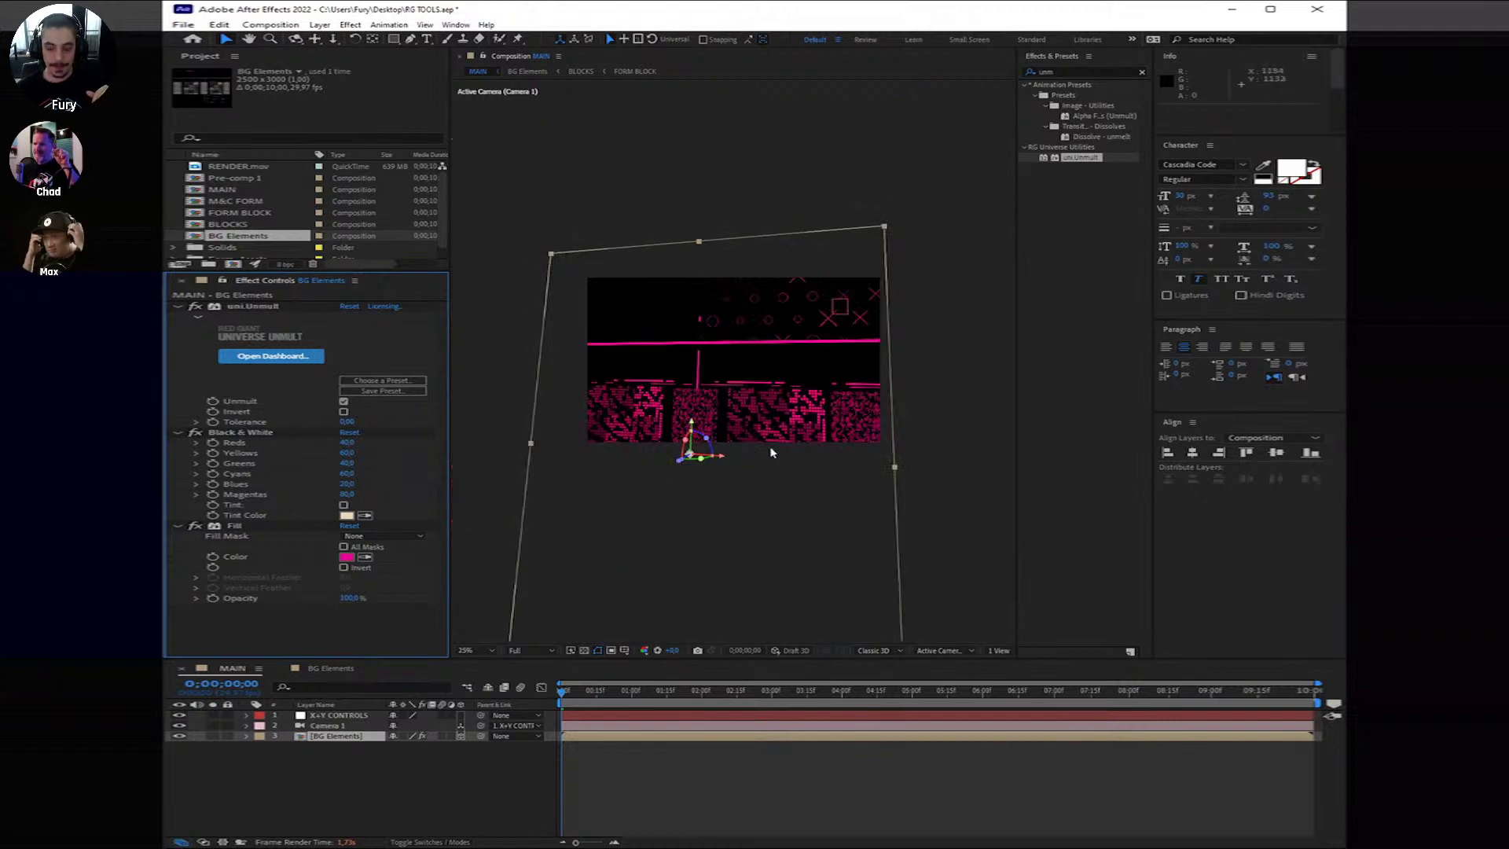
{"action": "scroll", "coordinate": [772, 450], "scroll_direction": "up", "scroll_amount": 1}
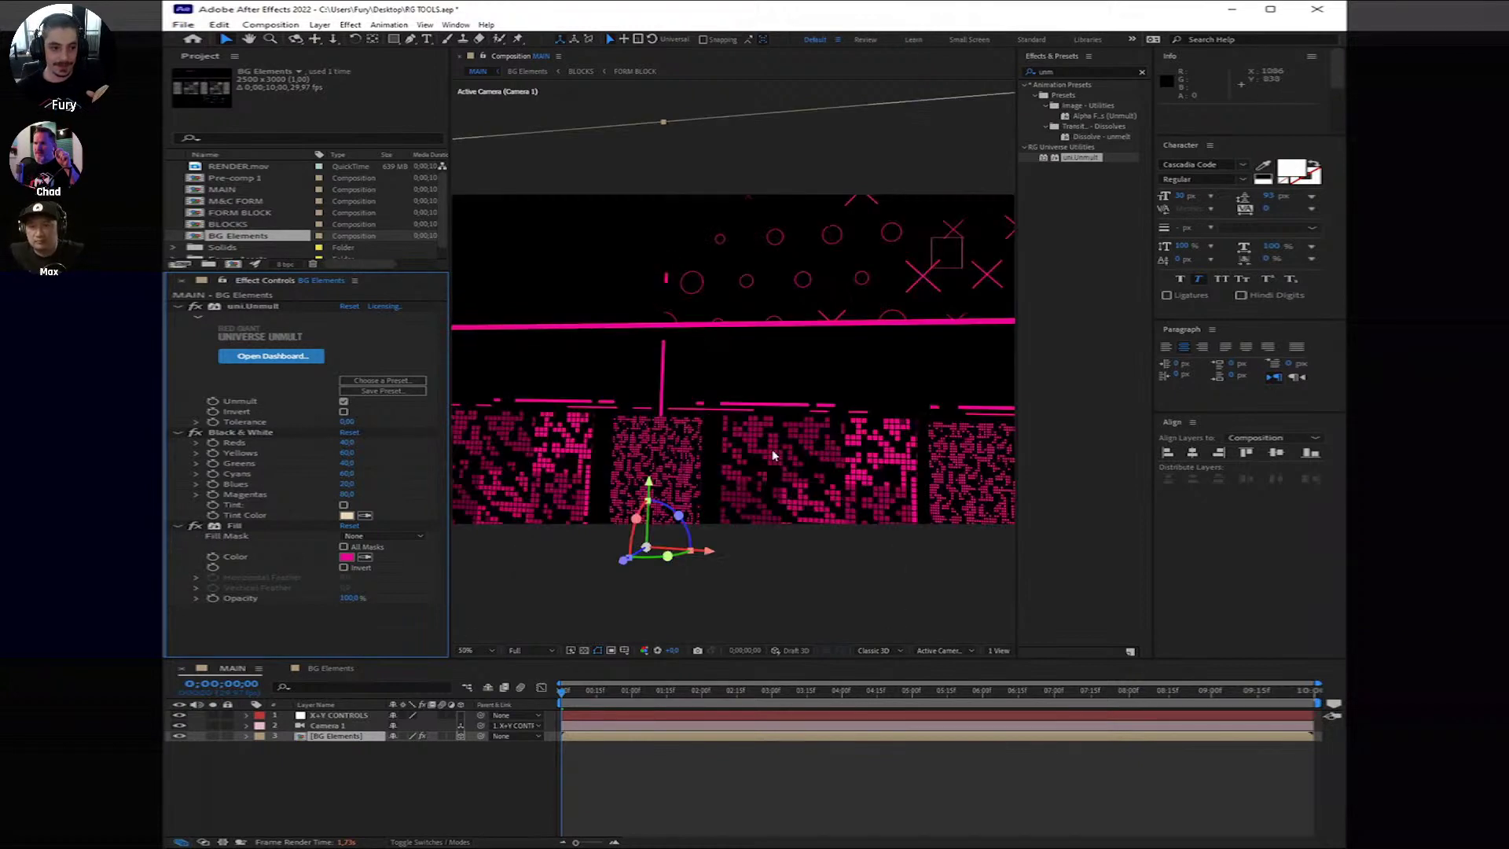
{"action": "scroll", "coordinate": [776, 446], "scroll_direction": "down", "scroll_amount": 1}
{"action": "left_click", "coordinate": [702, 705]}
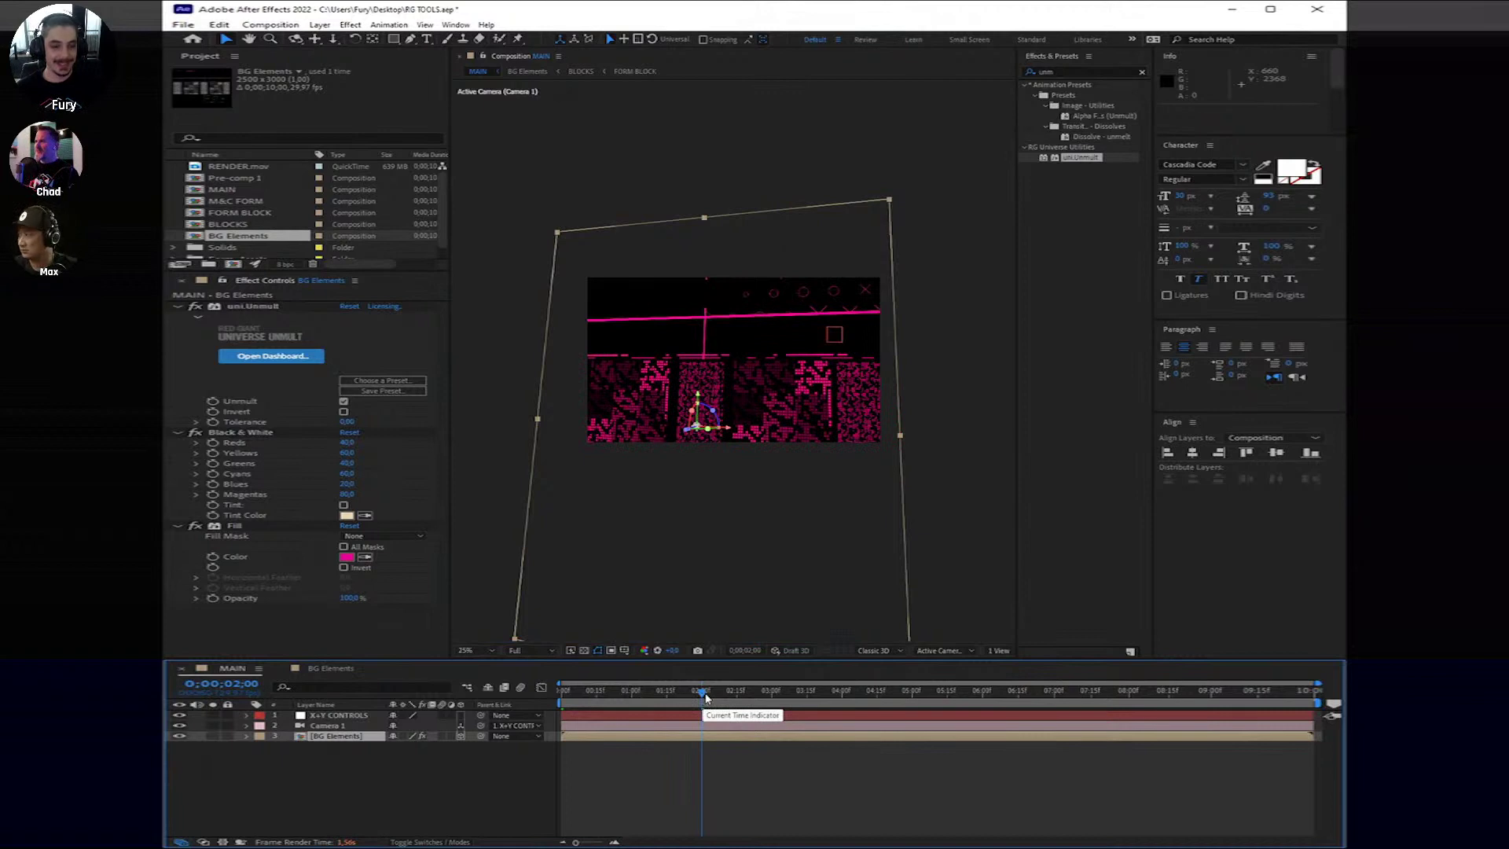
{"action": "scroll", "coordinate": [789, 479], "scroll_direction": "up", "scroll_amount": 1}
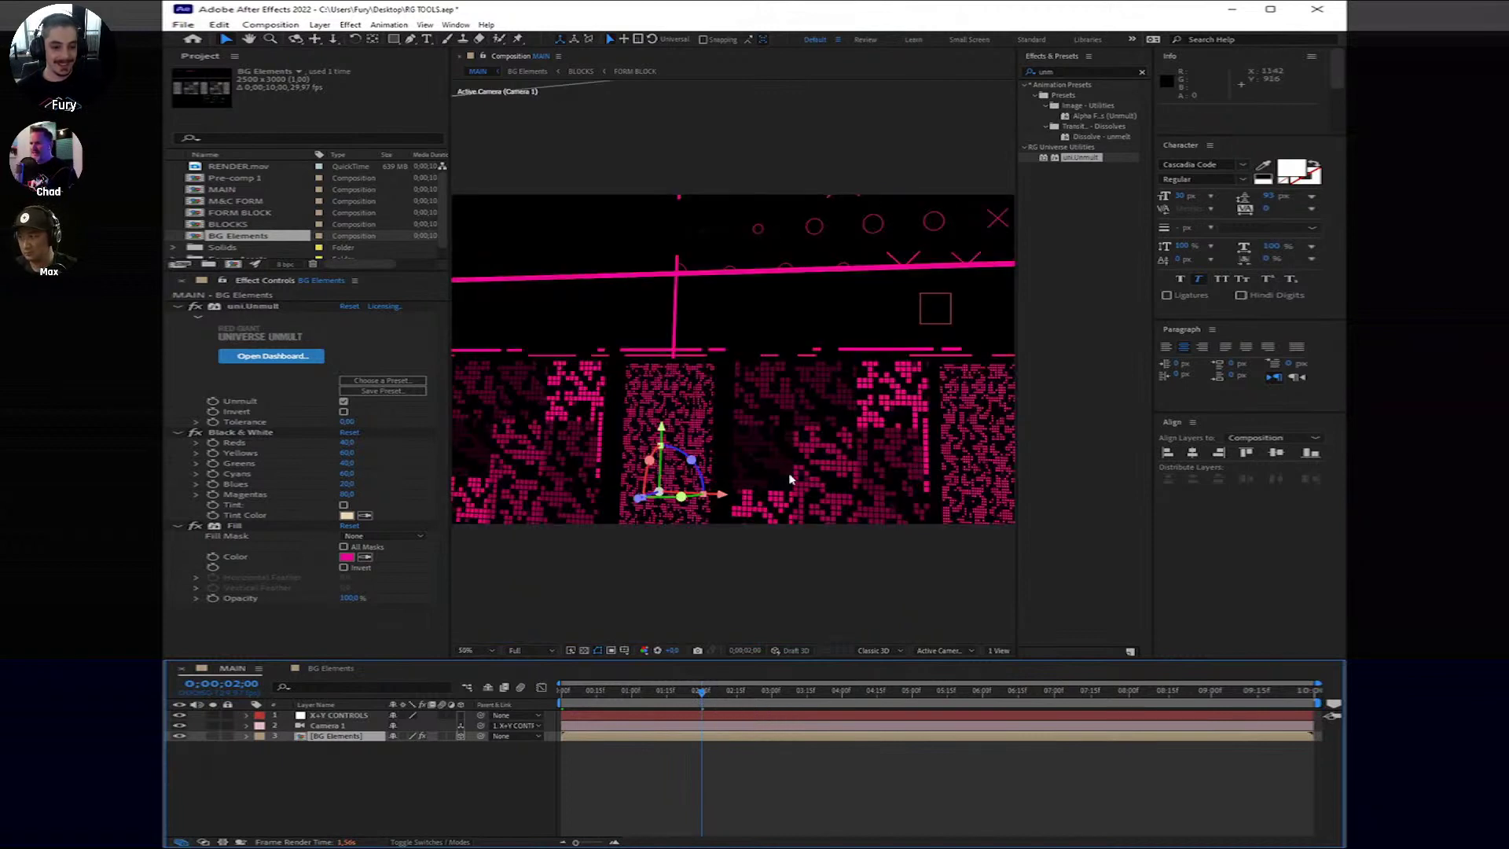
{"action": "key", "text": "Home"}
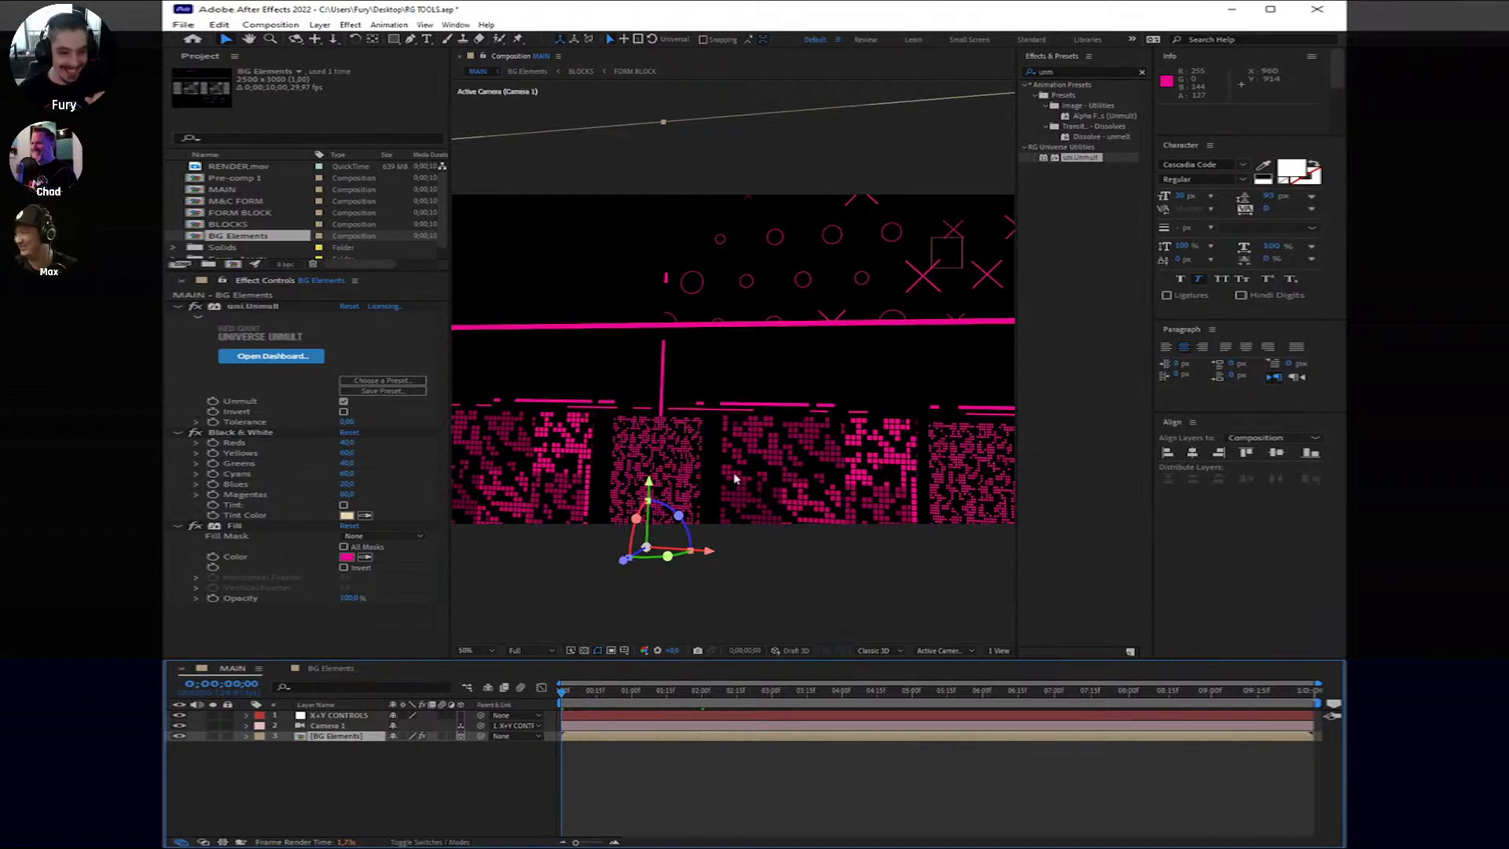
{"action": "left_click", "coordinate": [696, 767]}
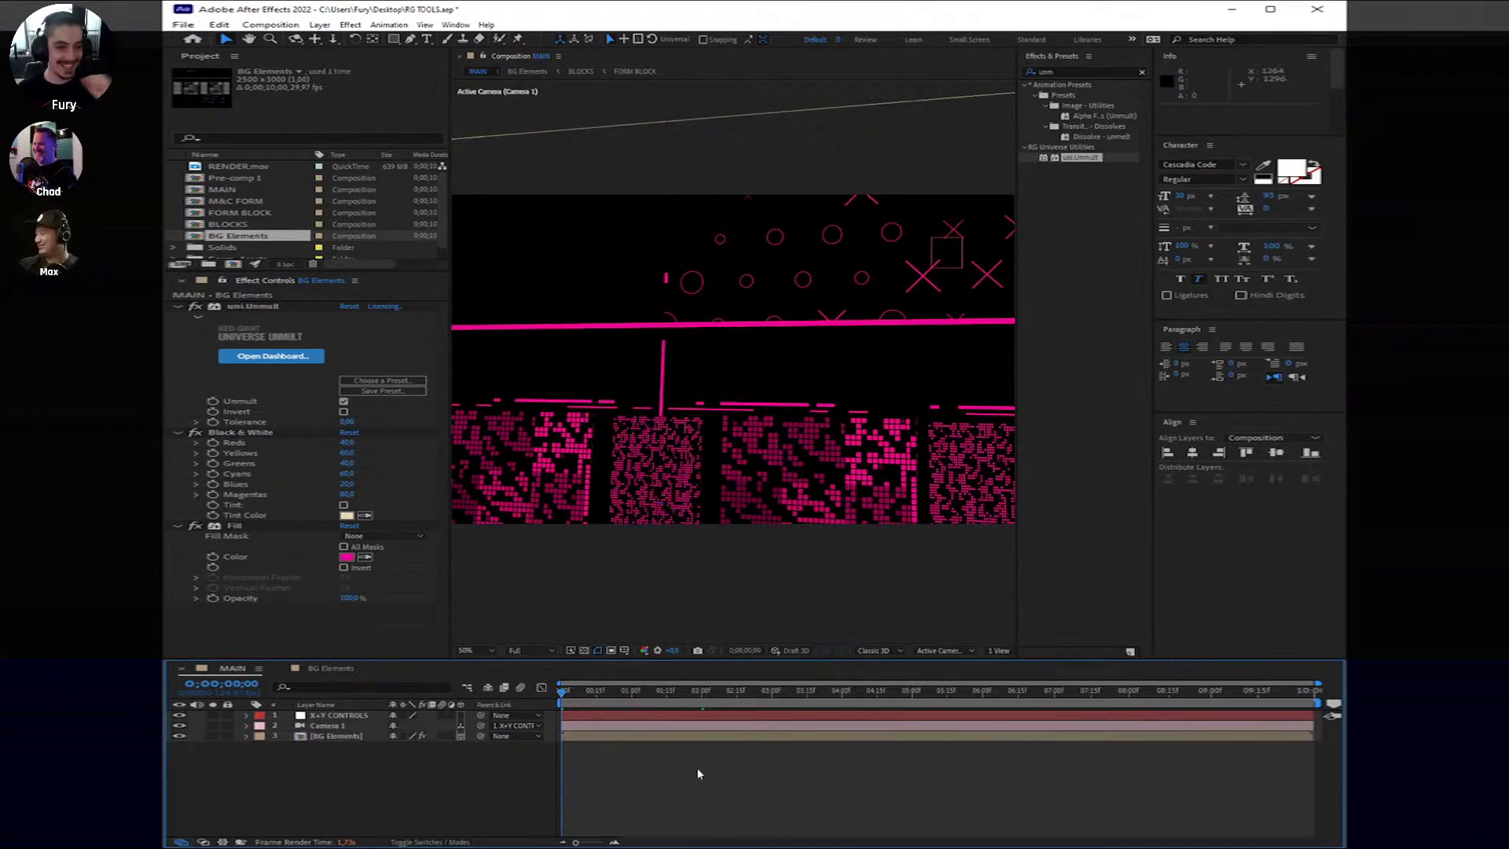
{"action": "key", "text": "comma"}
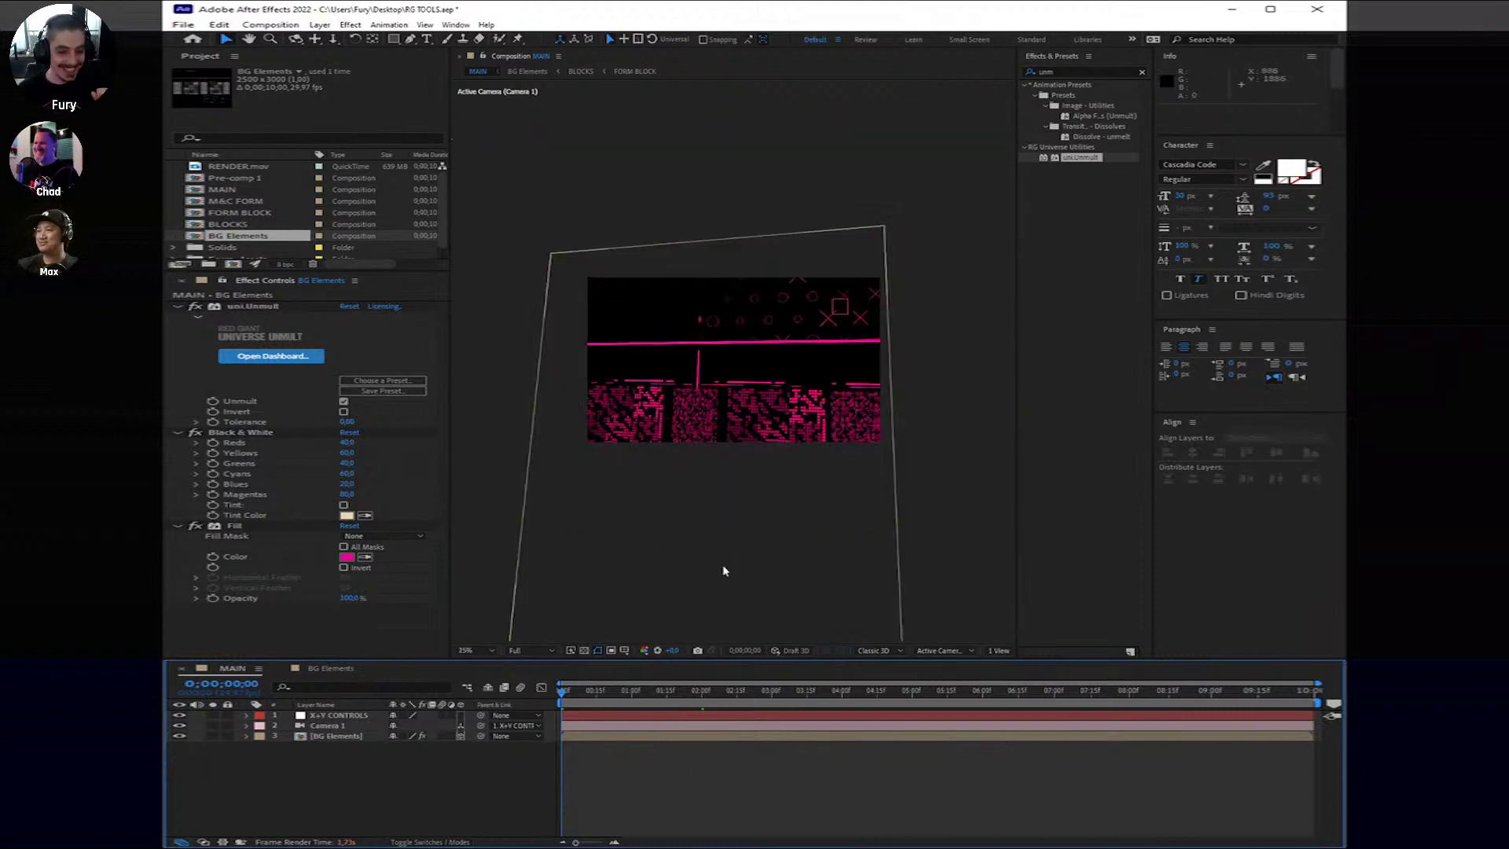
{"action": "left_click", "coordinate": [704, 699]}
{"action": "left_click", "coordinate": [702, 698]}
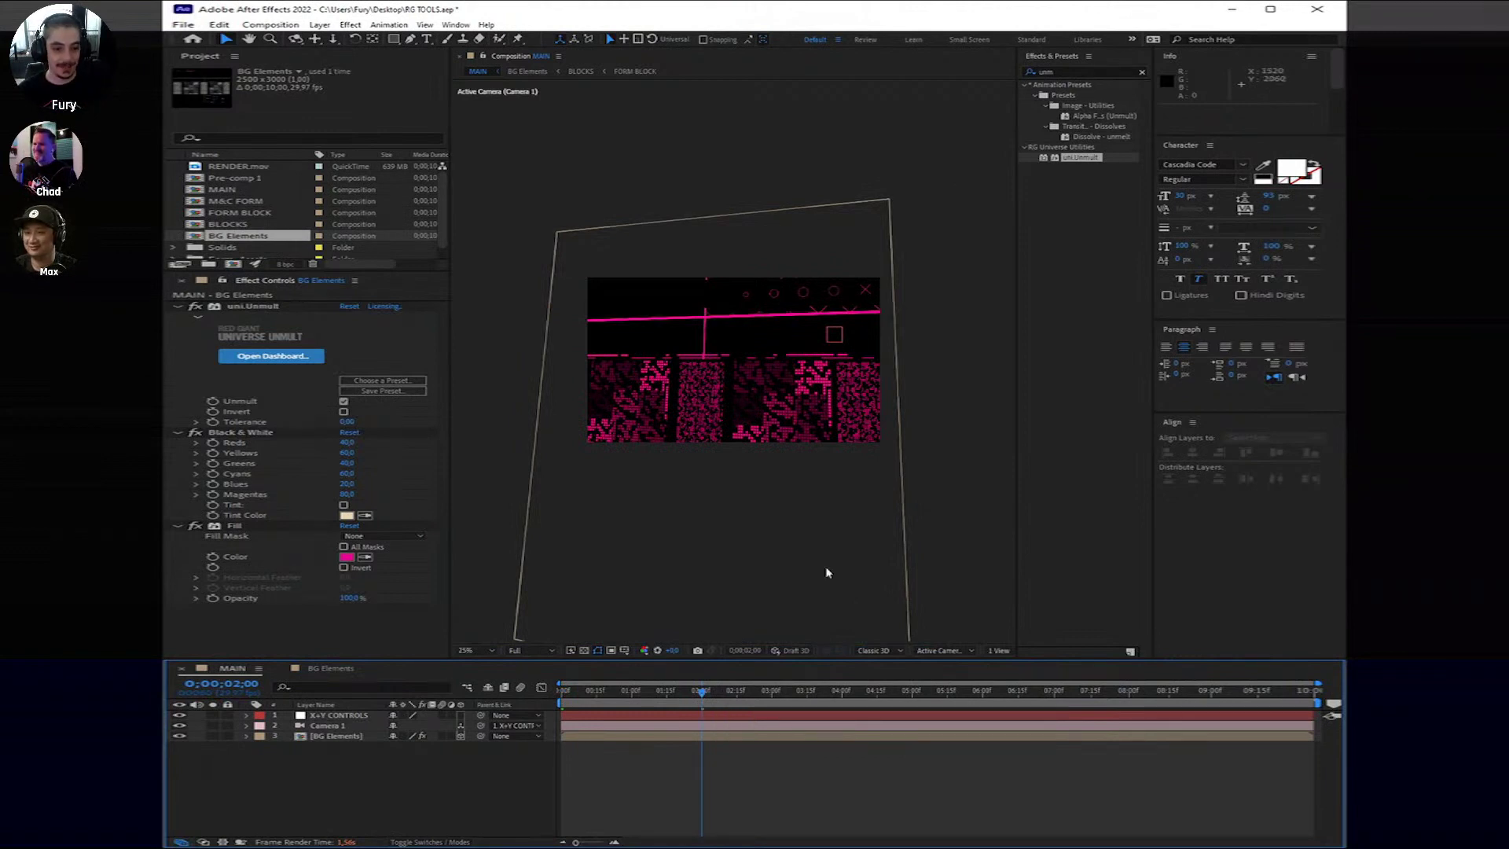
{"action": "left_click", "coordinate": [1006, 691]}
{"action": "left_click", "coordinate": [901, 705]}
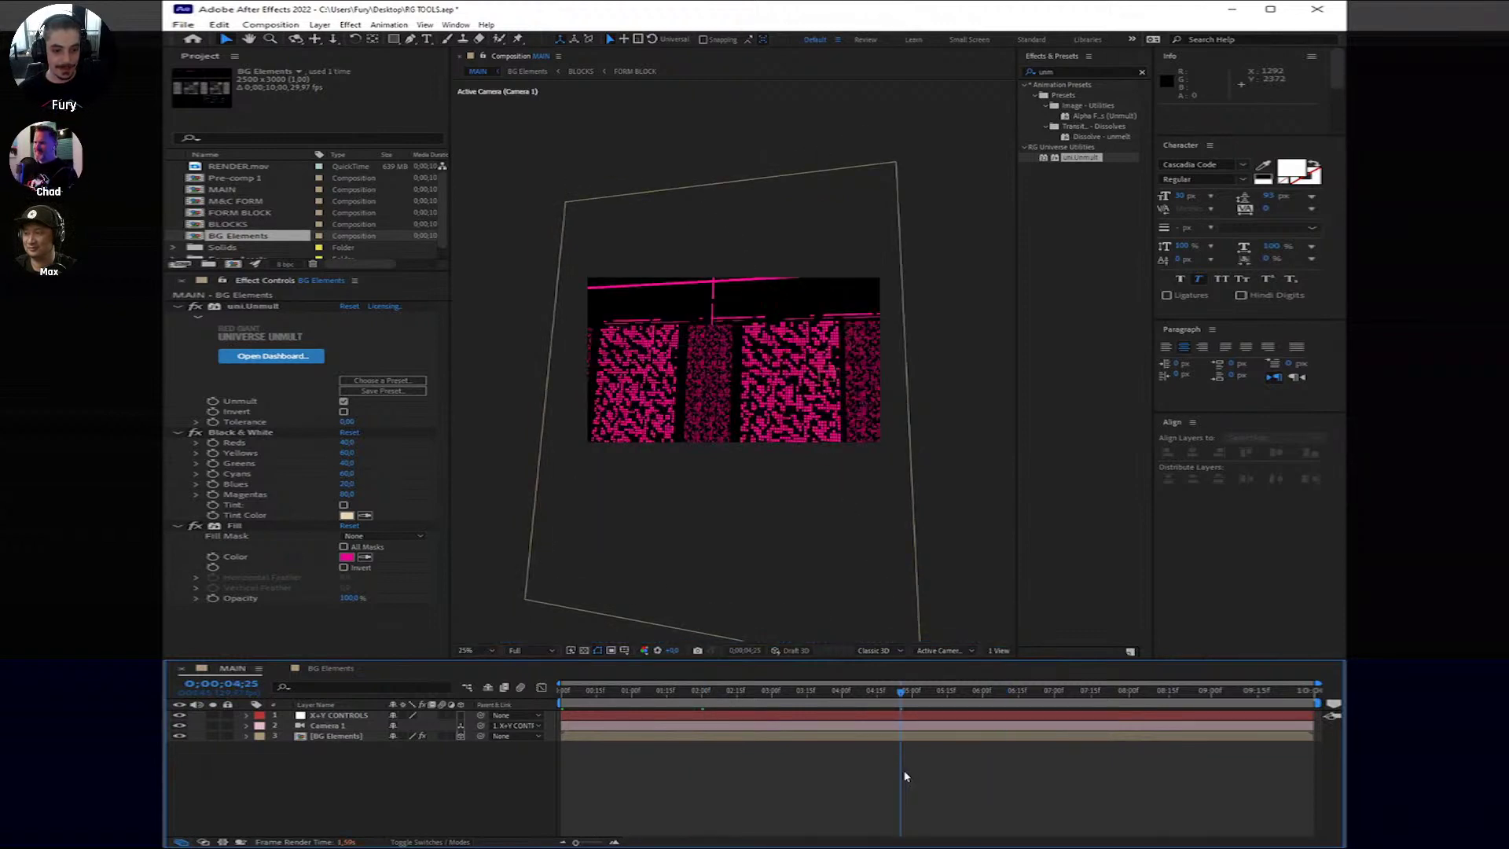
Step: At 0;00;06;10, scale the BG Elements layer down to about 90% in width and 73% in height
{"action": "left_click_drag", "start_coordinate": [903, 775], "coordinate": [1007, 743]}
{"action": "left_click", "coordinate": [1015, 738]}
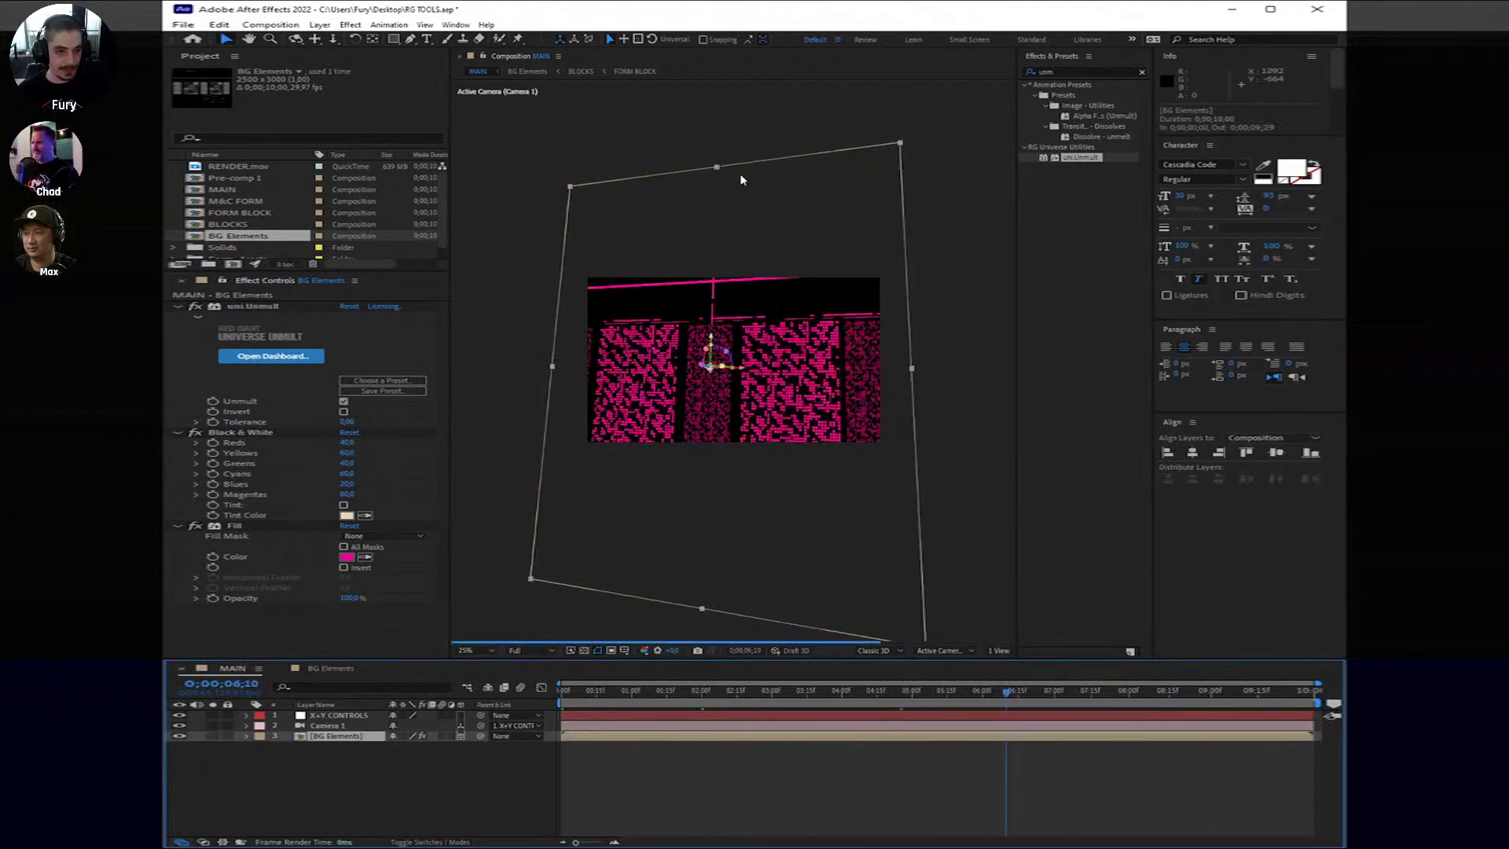
{"action": "left_click_drag", "start_coordinate": [716, 190], "coordinate": [727, 222]}
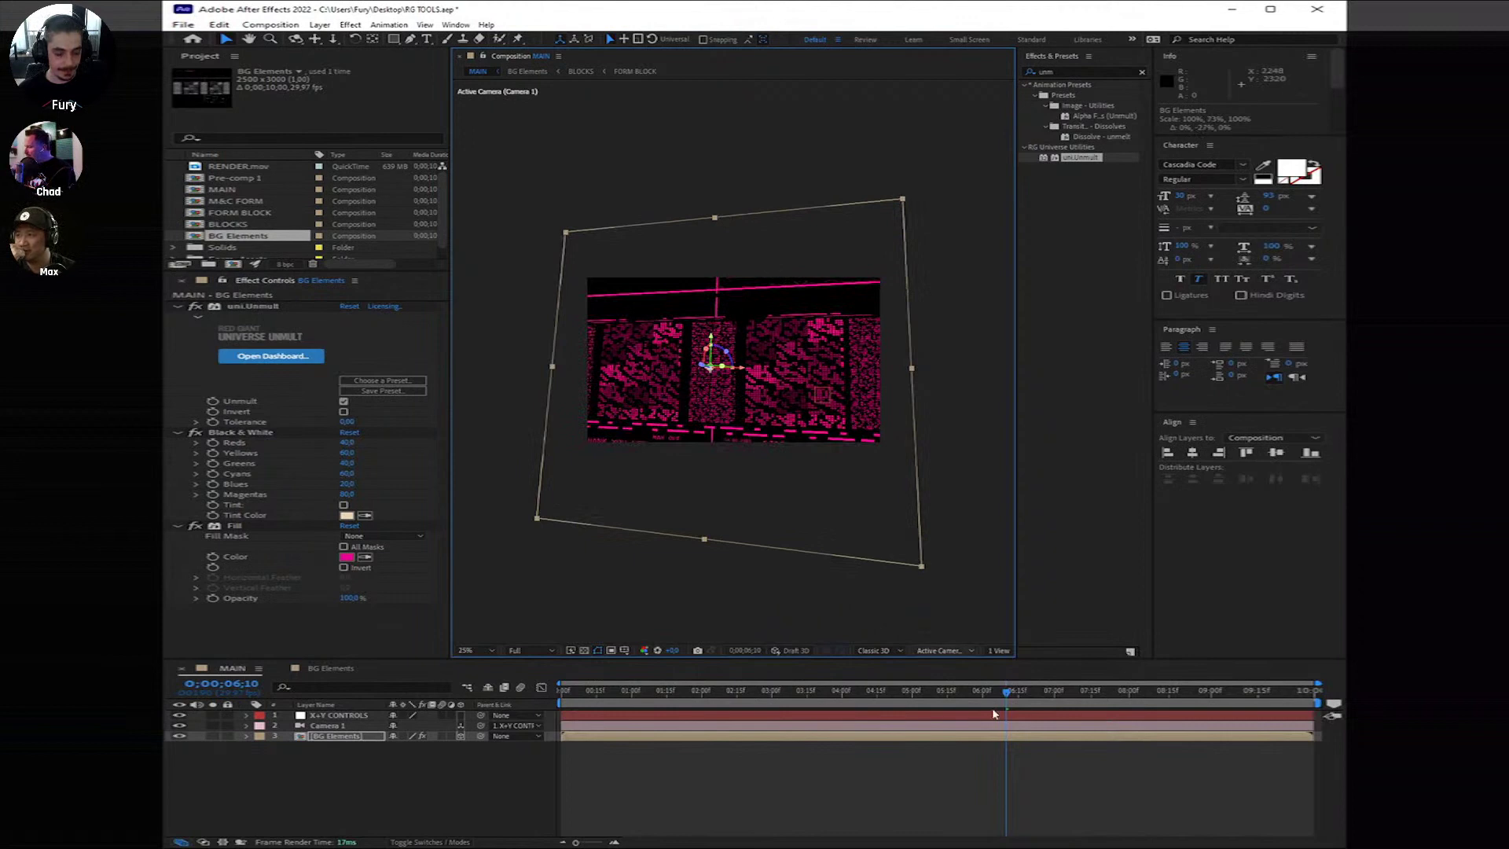
{"action": "left_click", "coordinate": [1005, 738]}
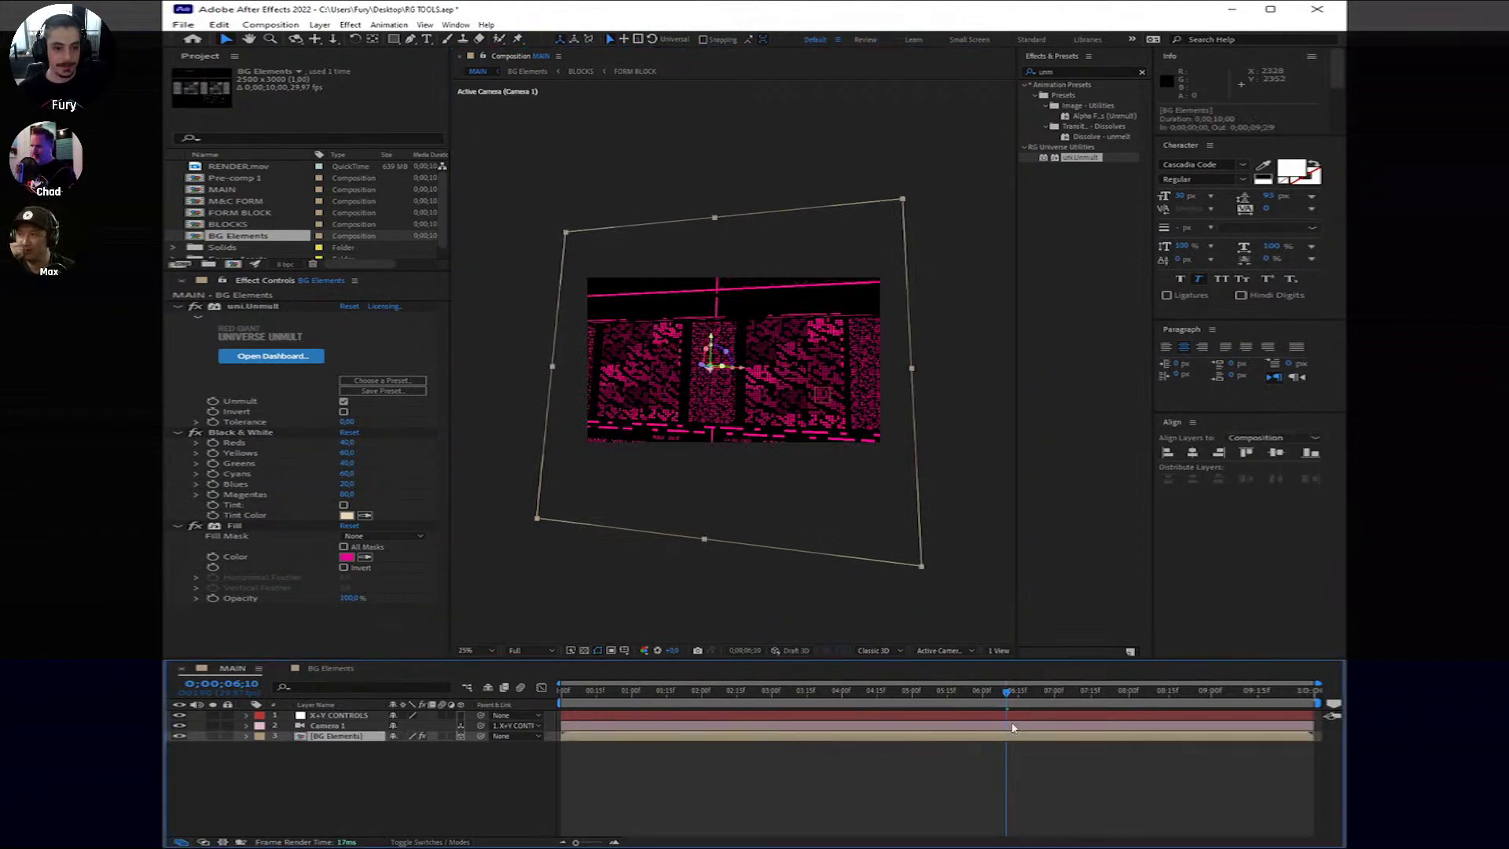
{"action": "key", "text": "period"}
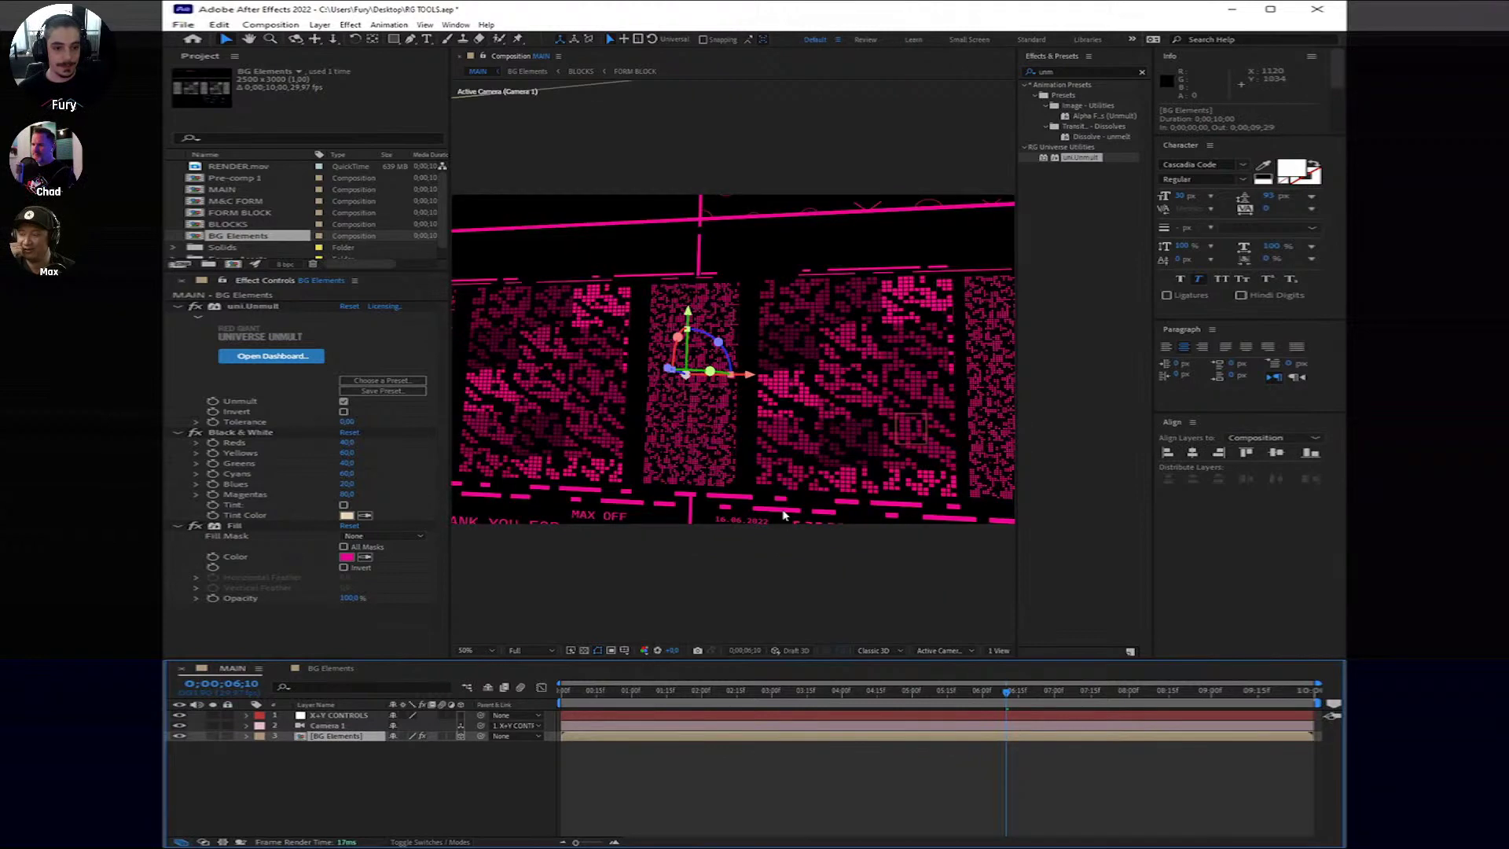
{"action": "key", "text": "comma"}
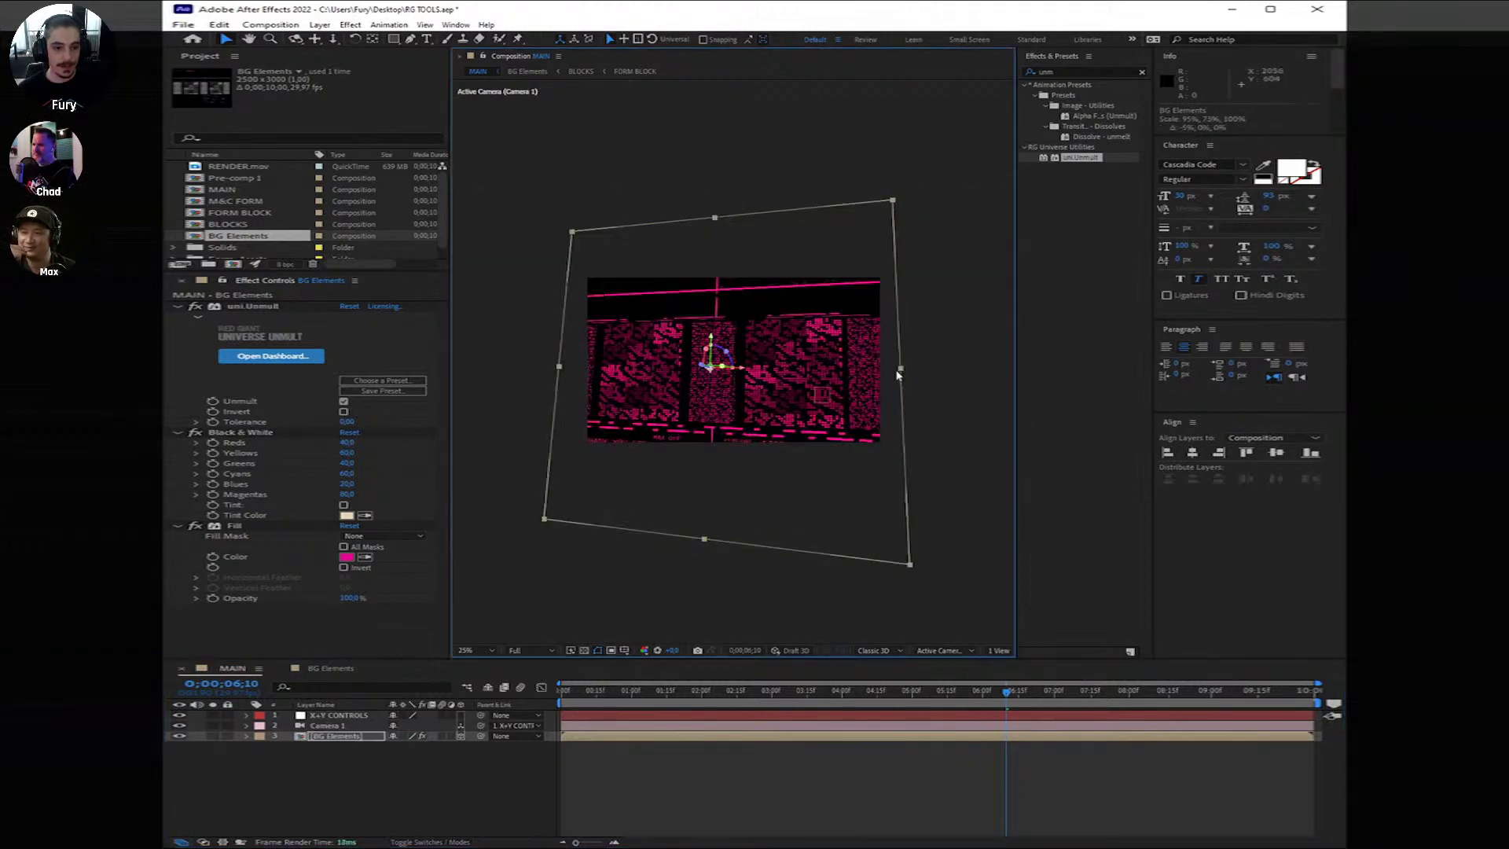
{"action": "left_click_drag", "start_coordinate": [899, 375], "coordinate": [888, 369]}
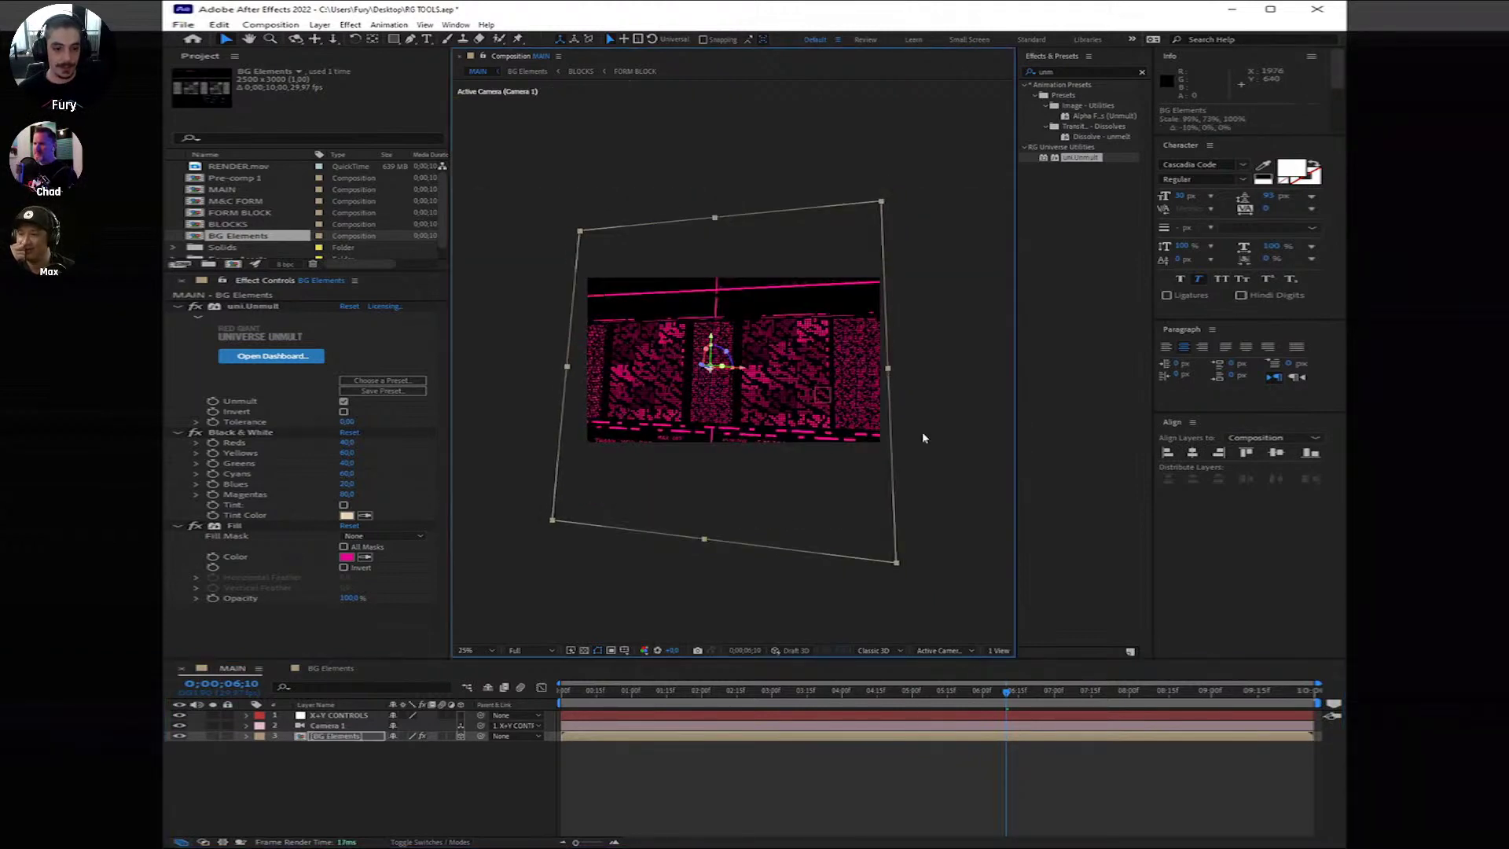
Step: Examine the rescaled BG Elements frame at 0;00;08;01, both up close and as a whole without the layer handles
{"action": "left_click", "coordinate": [1132, 698]}
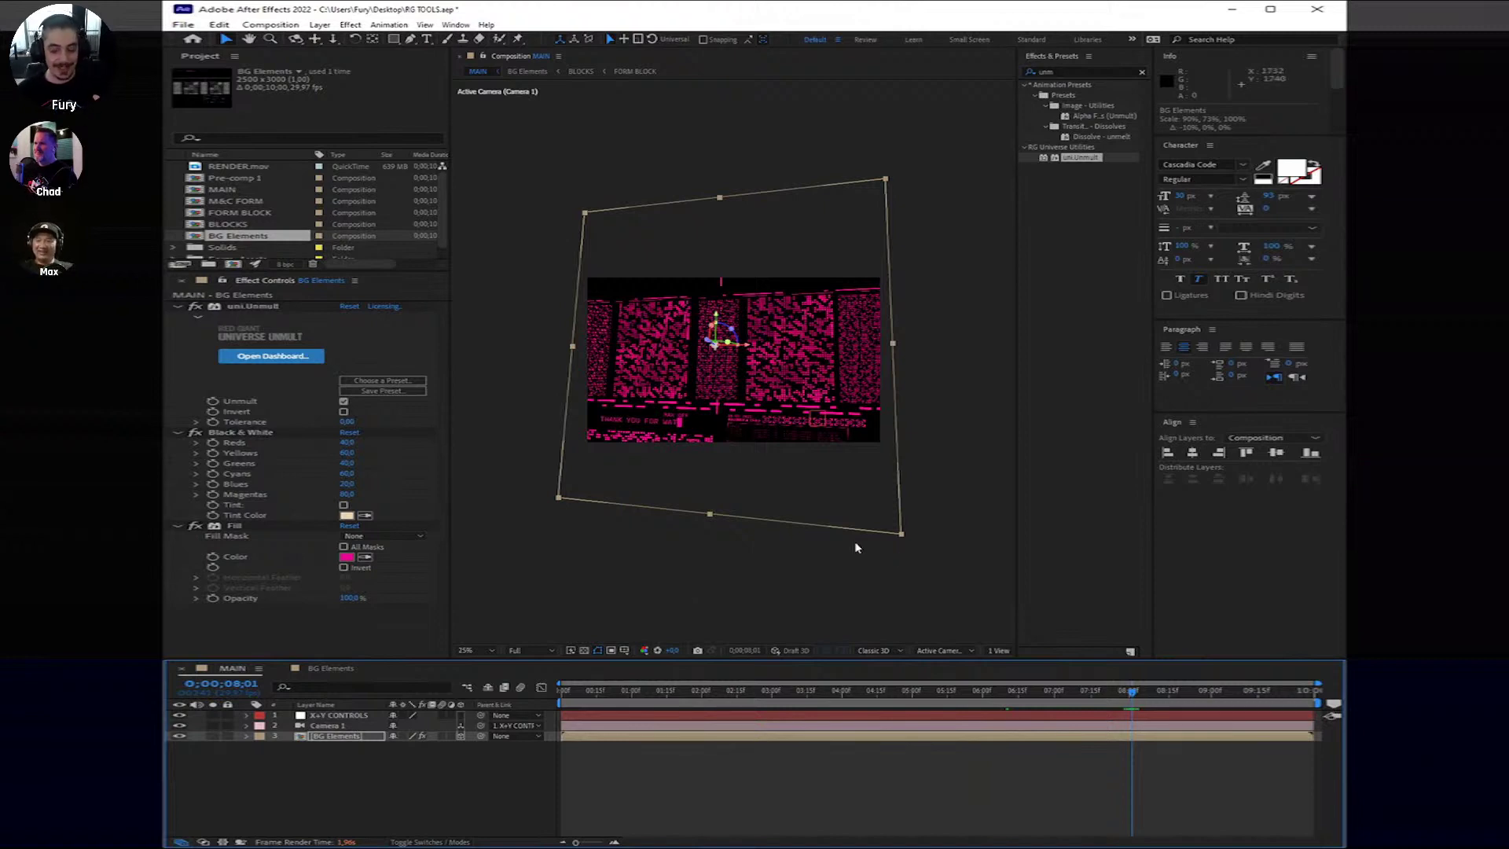
{"action": "left_click", "coordinate": [1145, 770]}
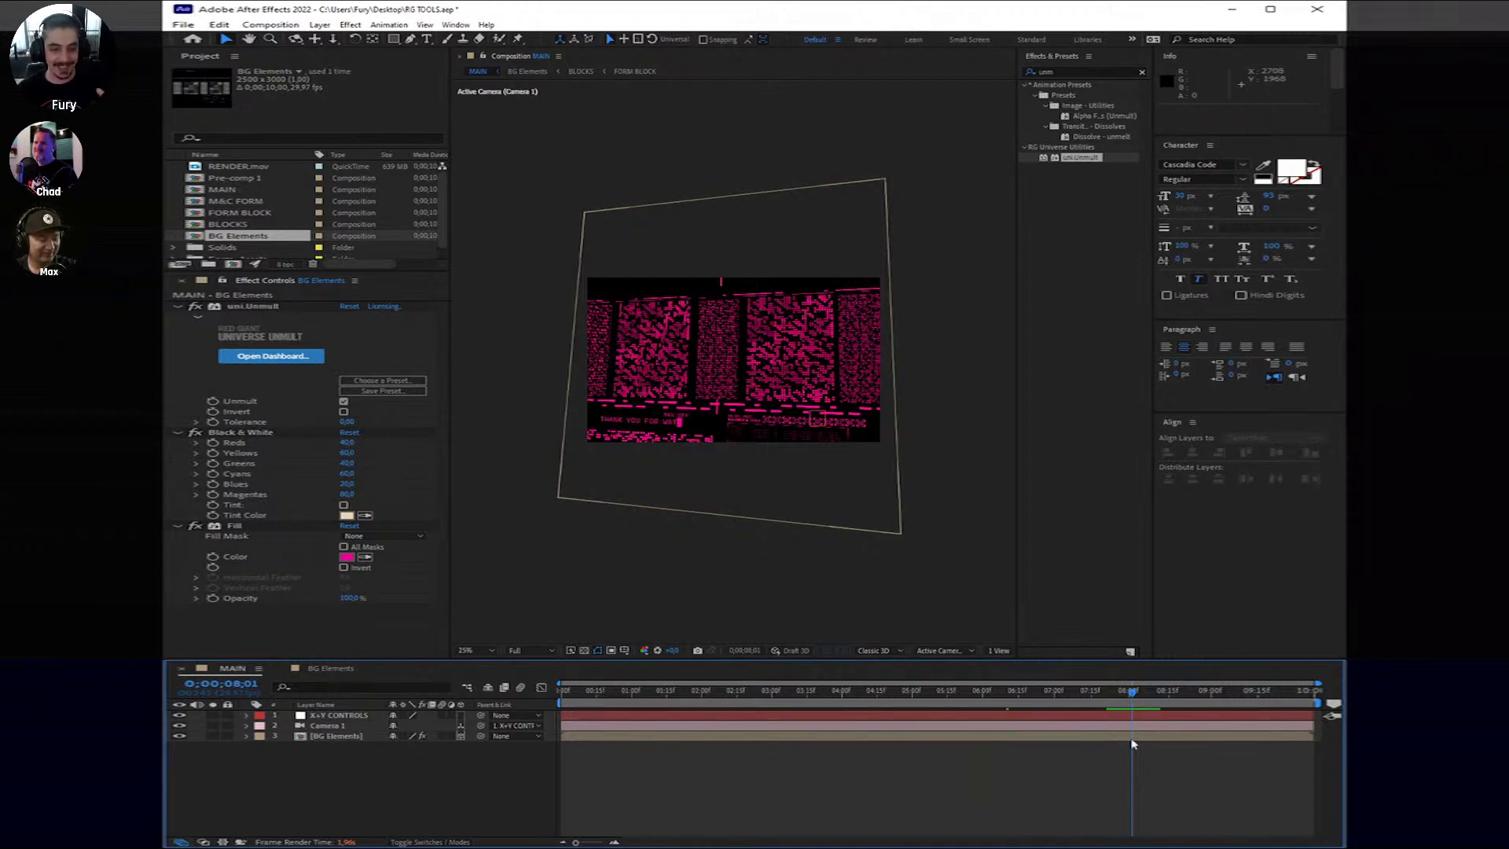
{"action": "left_click", "coordinate": [1129, 737]}
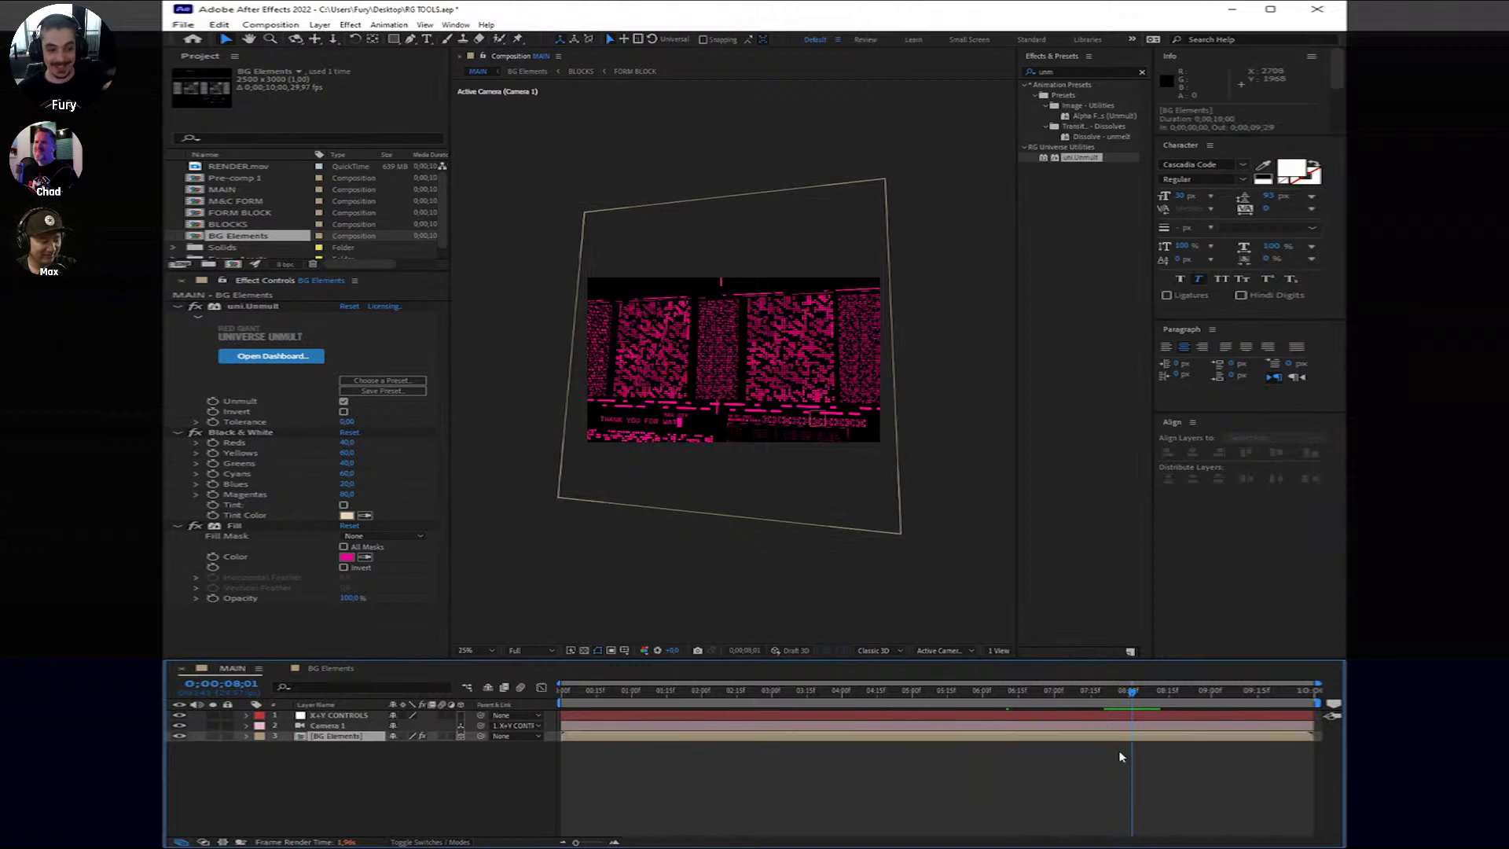
{"action": "left_click", "coordinate": [1114, 760]}
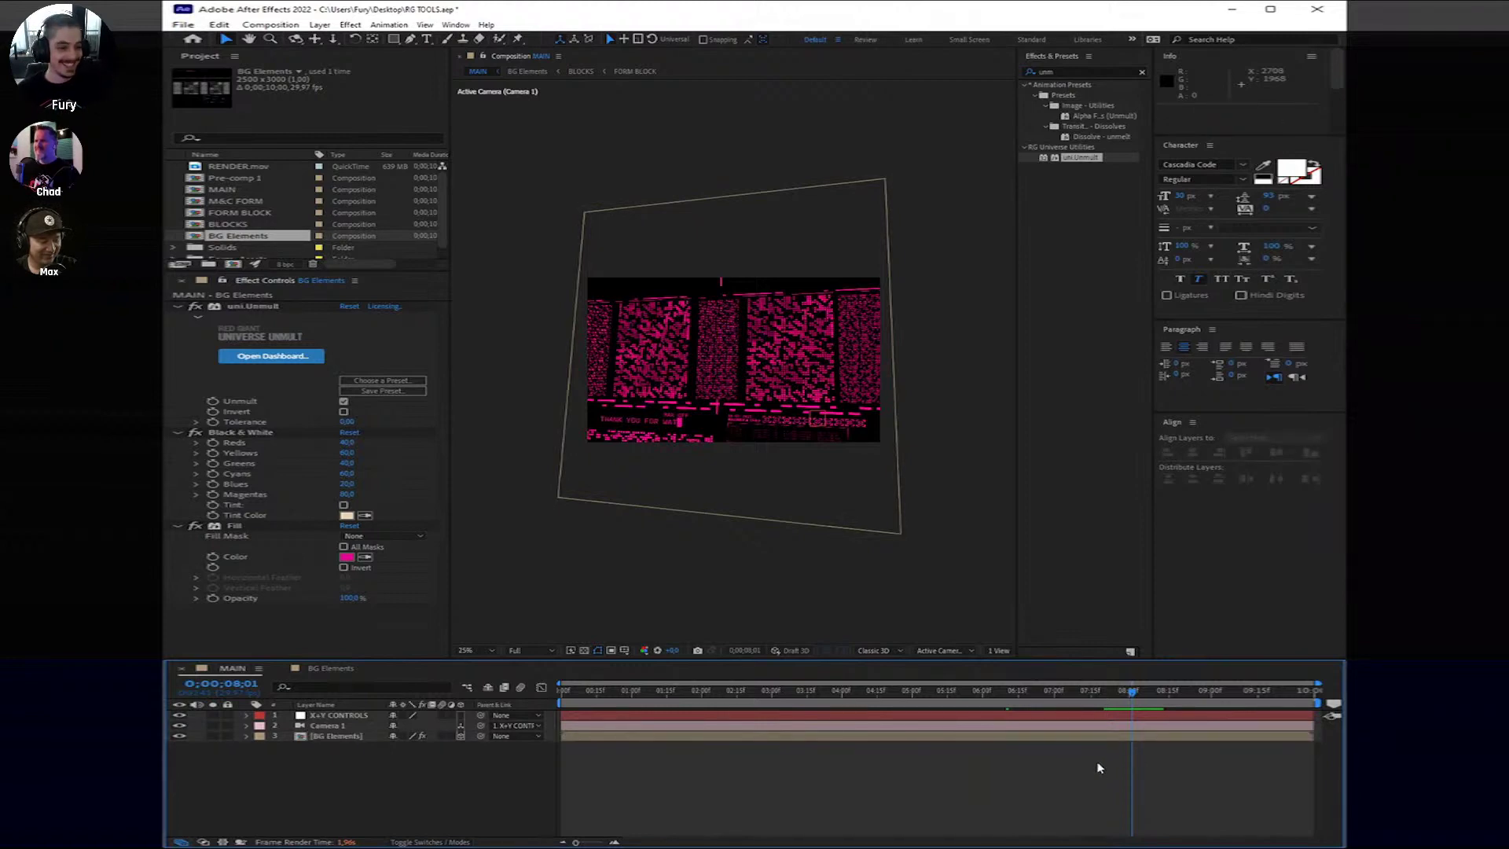
{"action": "left_click", "coordinate": [1120, 736]}
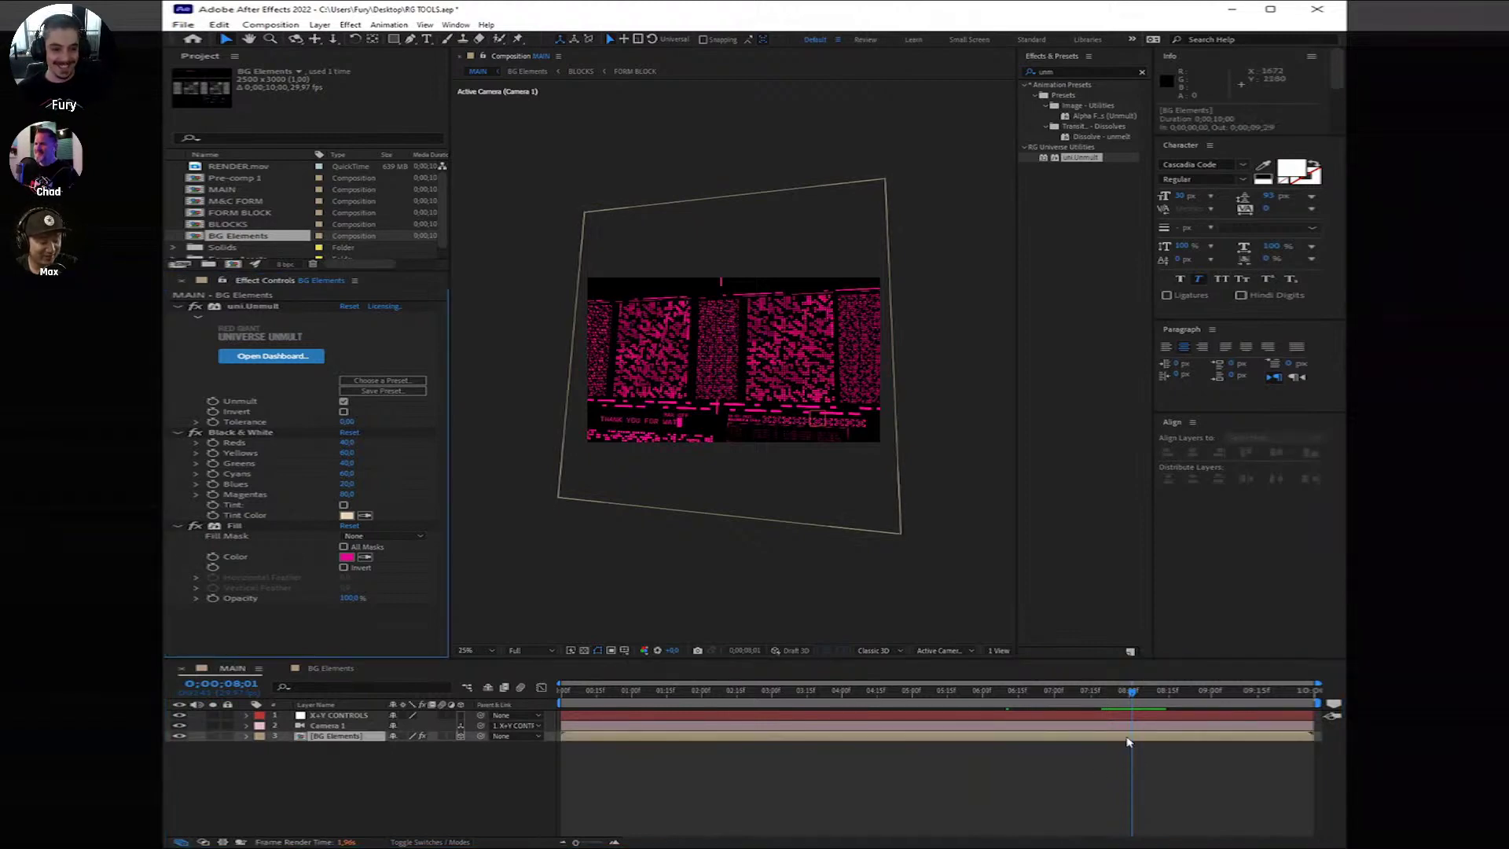
{"action": "left_click", "coordinate": [1108, 771]}
{"action": "scroll", "coordinate": [757, 488], "scroll_direction": "up", "scroll_amount": 2}
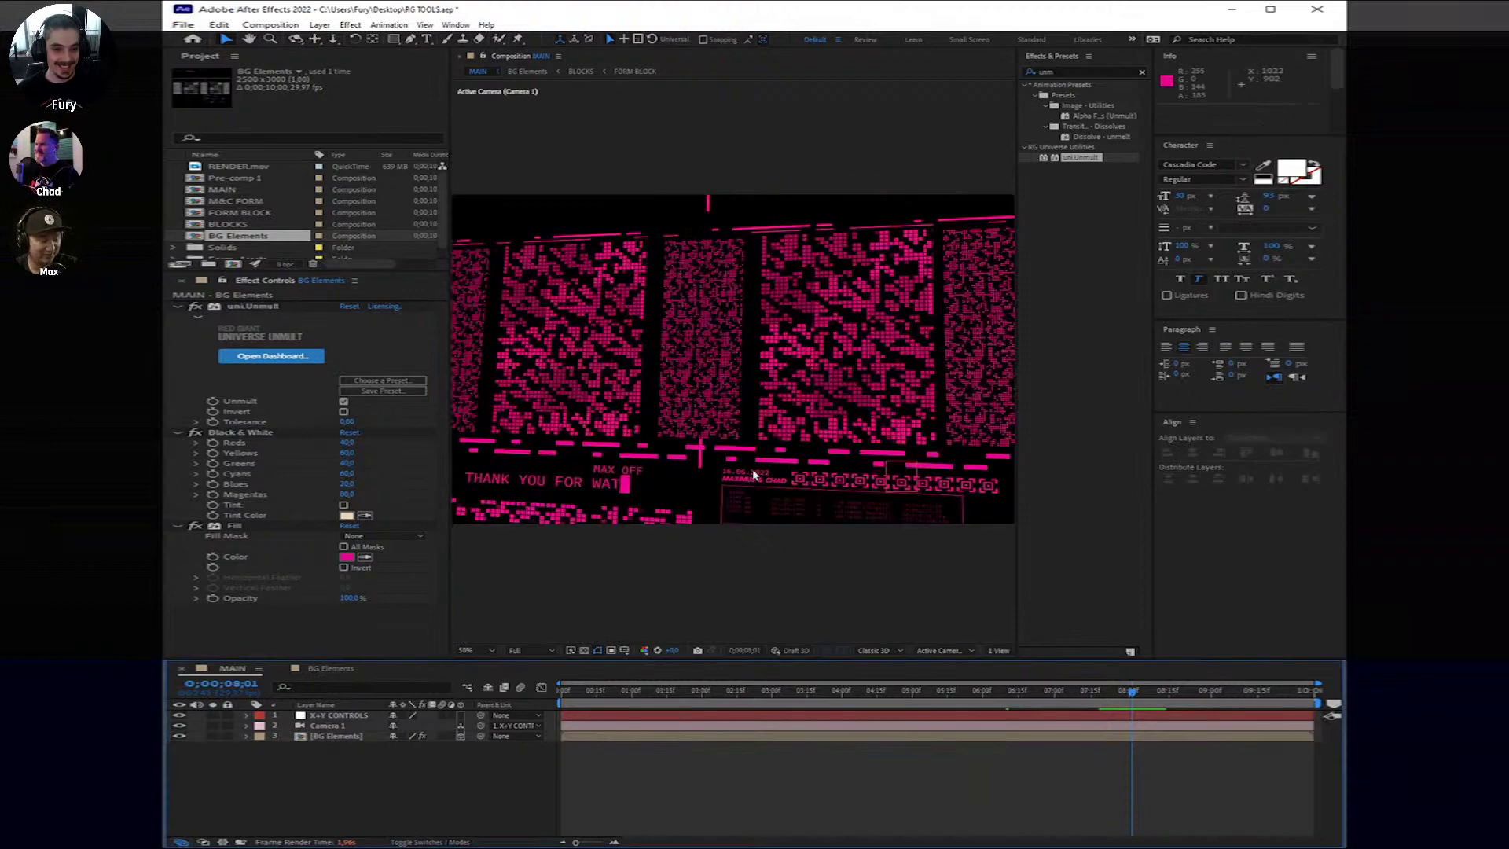
{"action": "scroll", "coordinate": [754, 481], "scroll_direction": "down", "scroll_amount": 2}
{"action": "scroll", "coordinate": [751, 475], "scroll_direction": "up", "scroll_amount": 2}
{"action": "scroll", "coordinate": [752, 474], "scroll_direction": "down", "scroll_amount": 2}
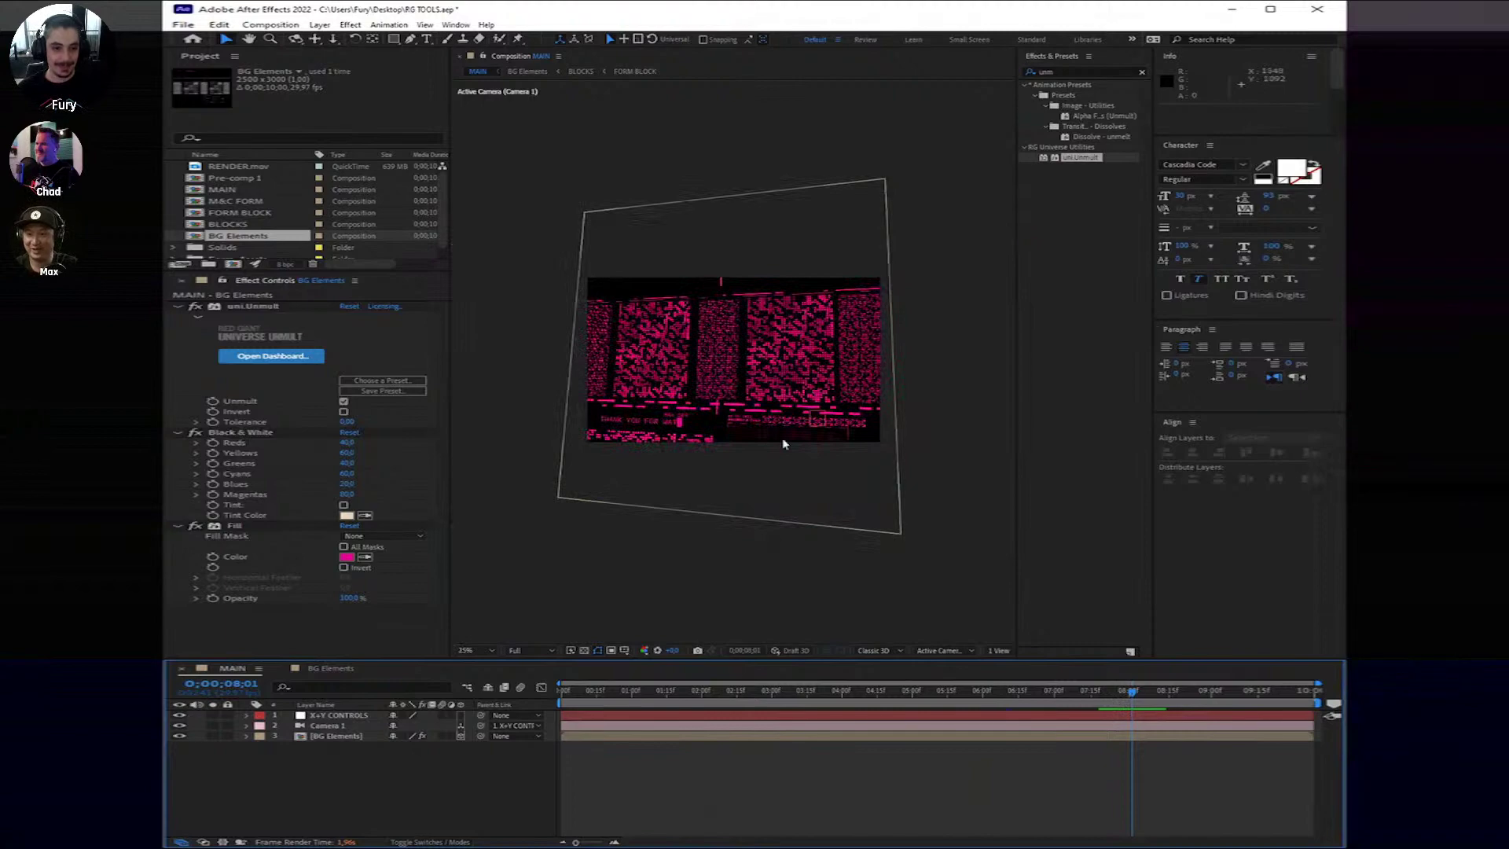
{"action": "left_click_drag", "start_coordinate": [780, 406], "coordinate": [841, 415]}
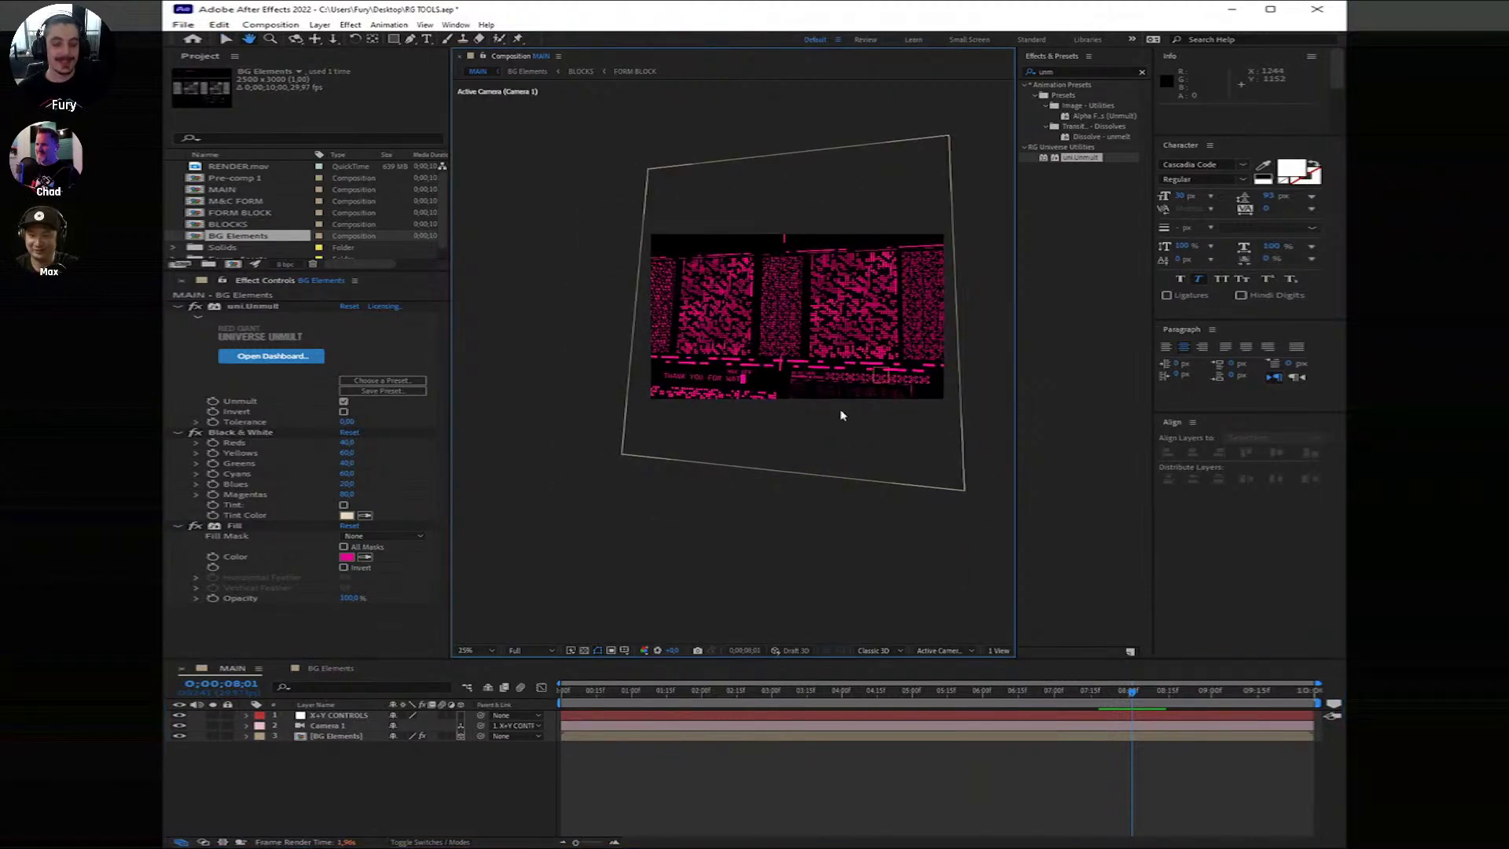
{"action": "scroll", "coordinate": [841, 415], "scroll_direction": "up", "scroll_amount": 2}
{"action": "scroll", "coordinate": [801, 424], "scroll_direction": "down", "scroll_amount": 2}
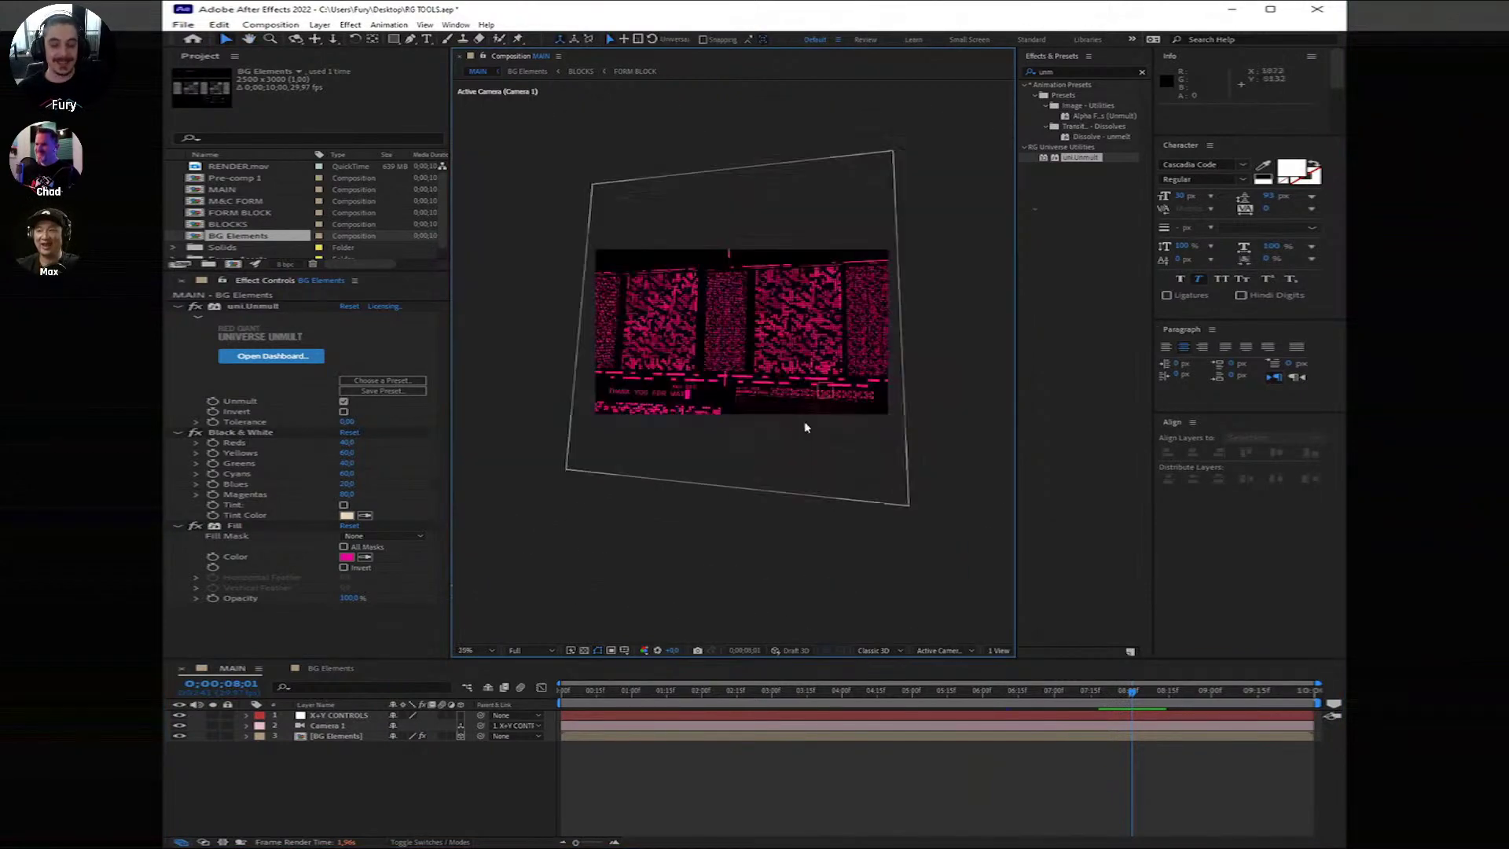
Step: Add a black 1920 x 1080 px solid layer to the MAIN composition
{"action": "left_click", "coordinate": [998, 780]}
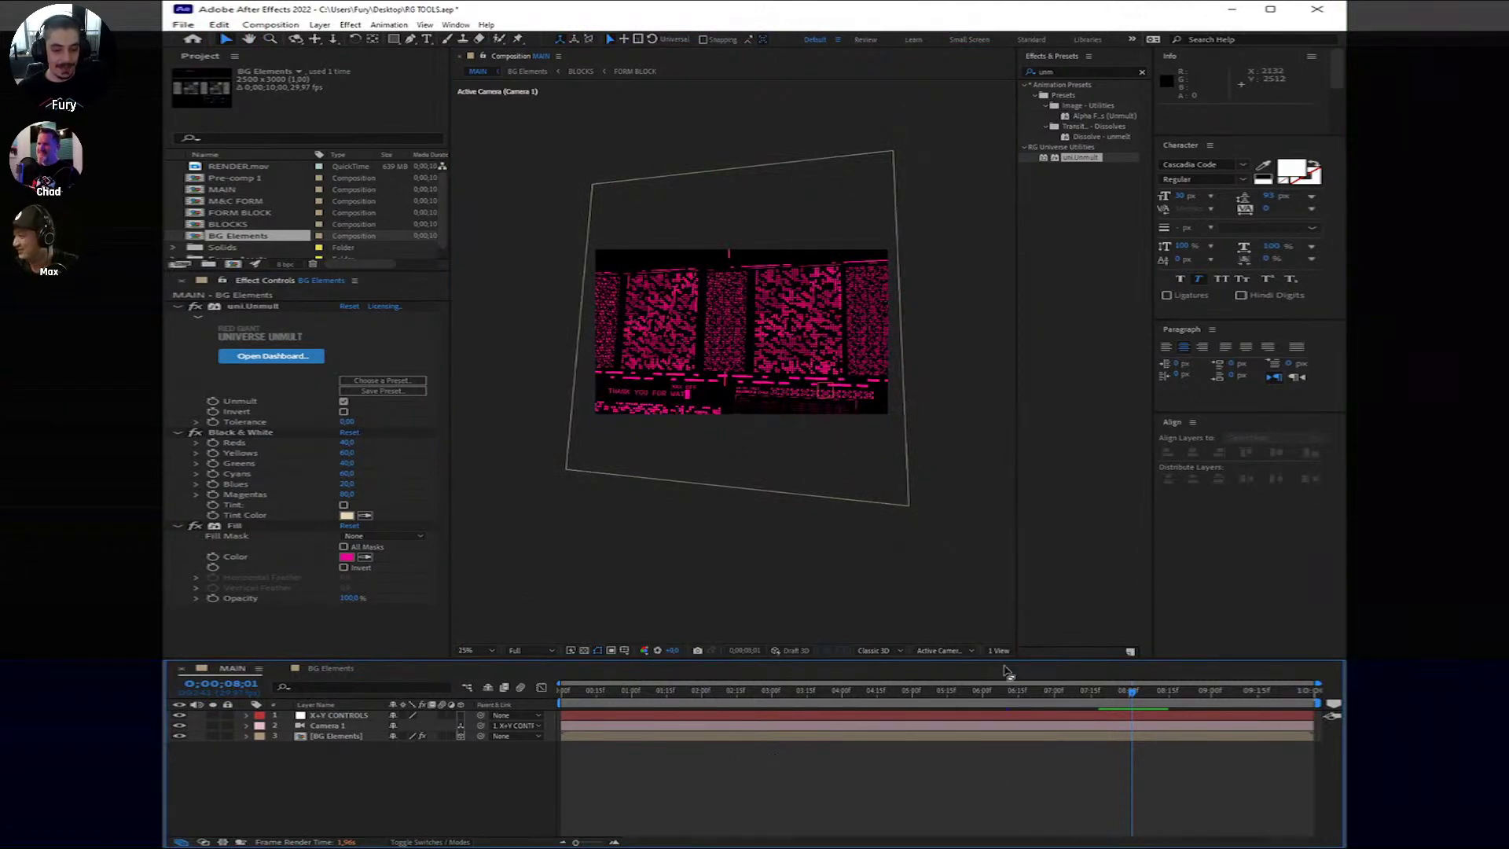
{"action": "right_click", "coordinate": [857, 723]}
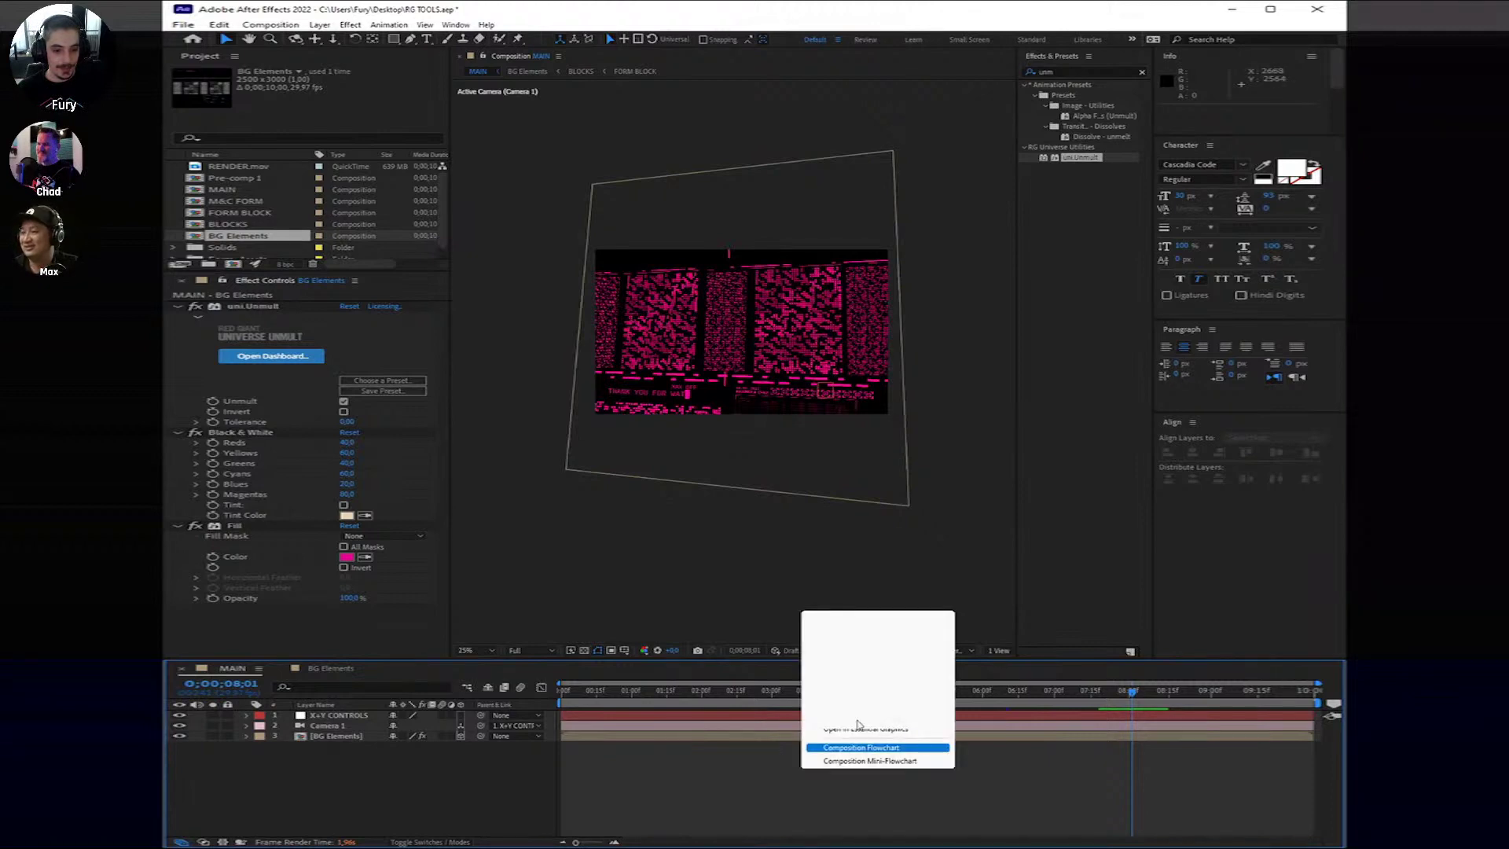
{"action": "mouse_move", "coordinate": [864, 619]}
{"action": "left_click", "coordinate": [1021, 647]}
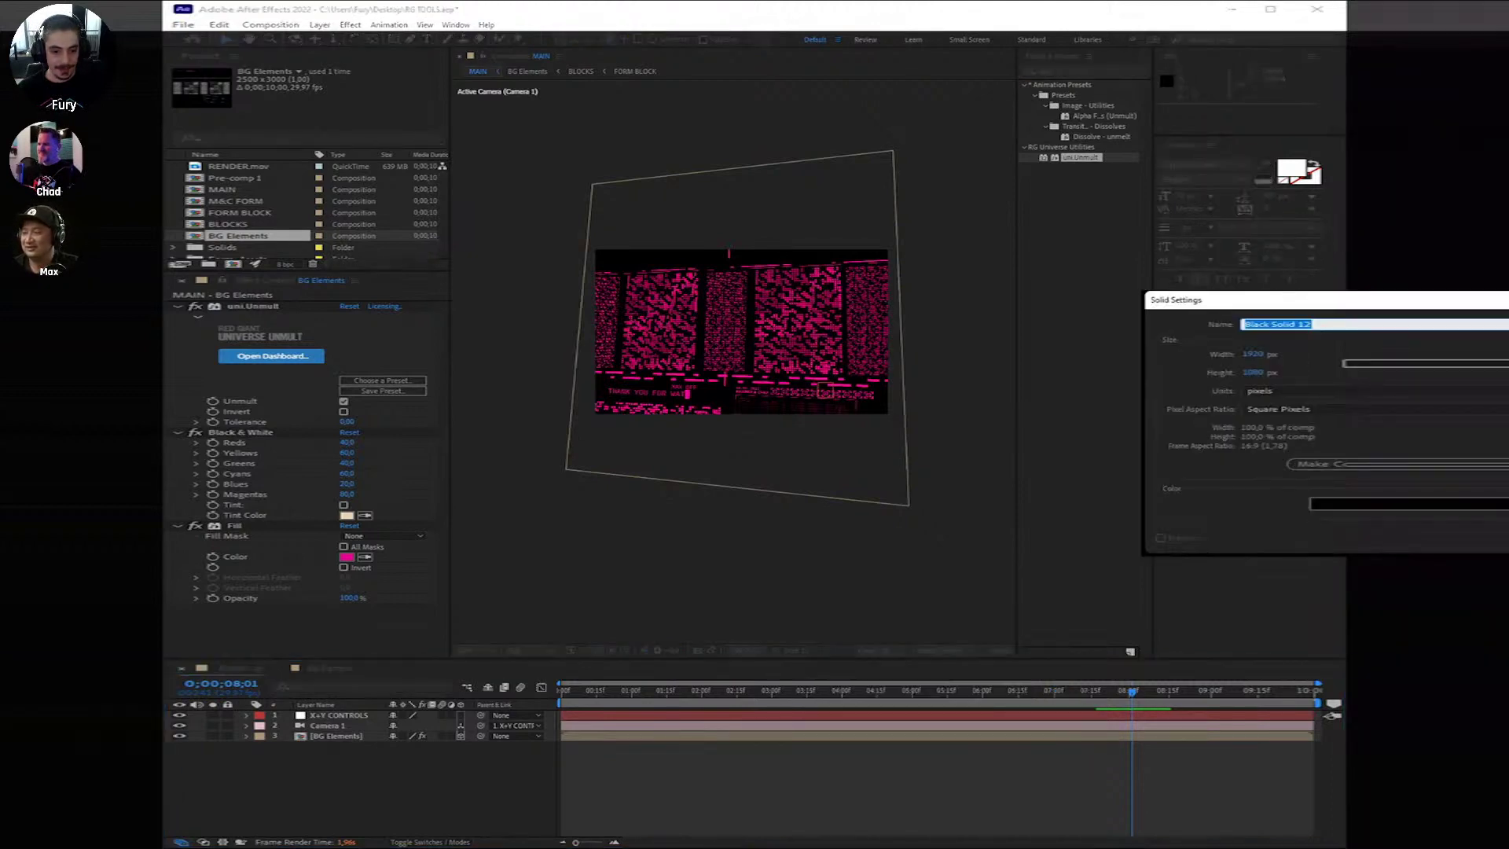
{"action": "key", "text": "Return"}
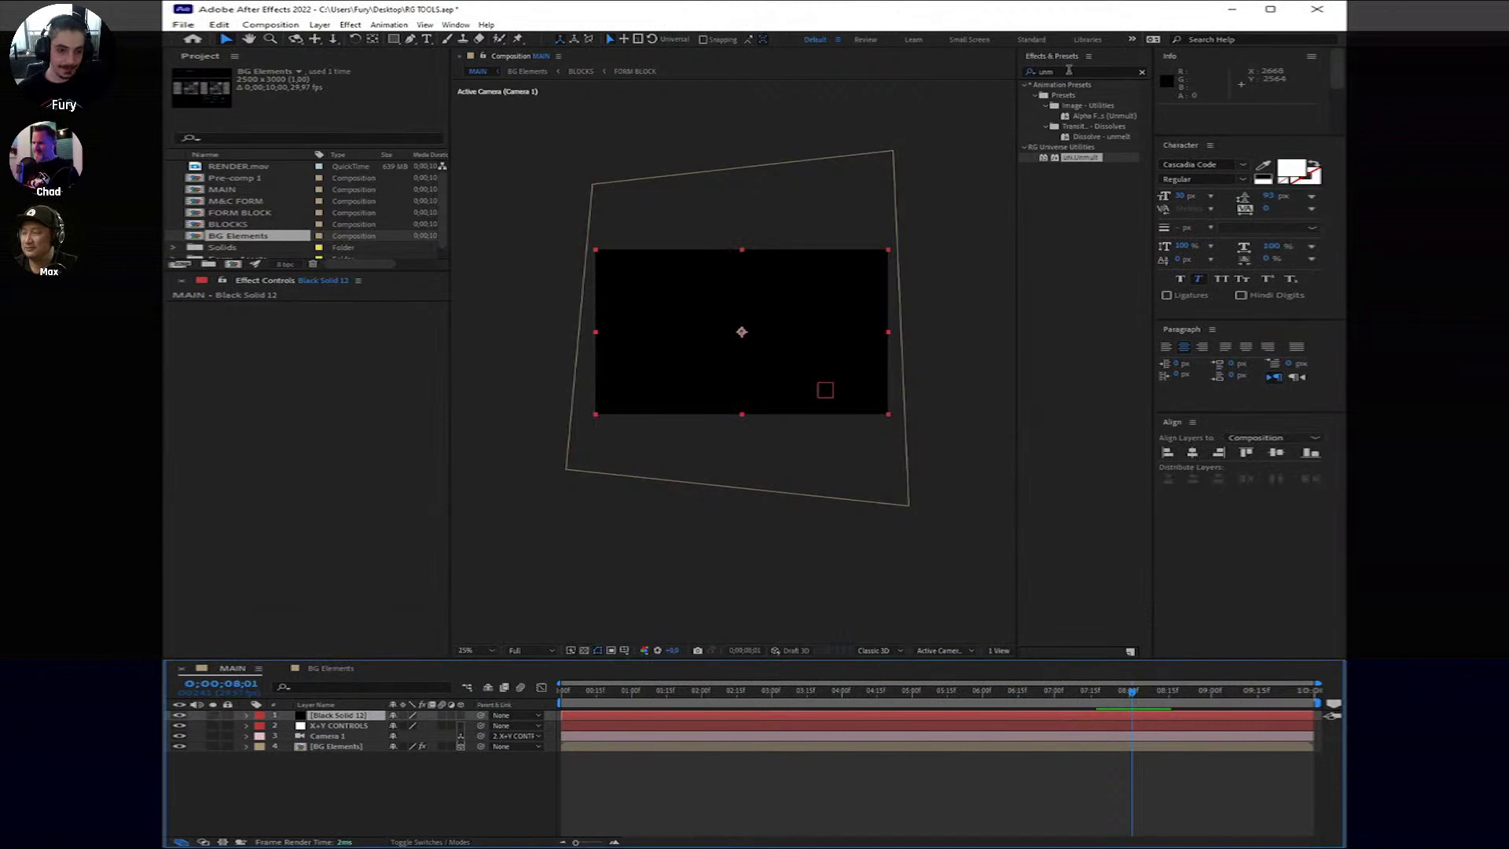
Step: Apply the RG Universe generator uni.Soft Gradient Background to the new black solid
{"action": "left_click", "coordinate": [1069, 70]}
{"action": "key", "text": "BackSpace"}
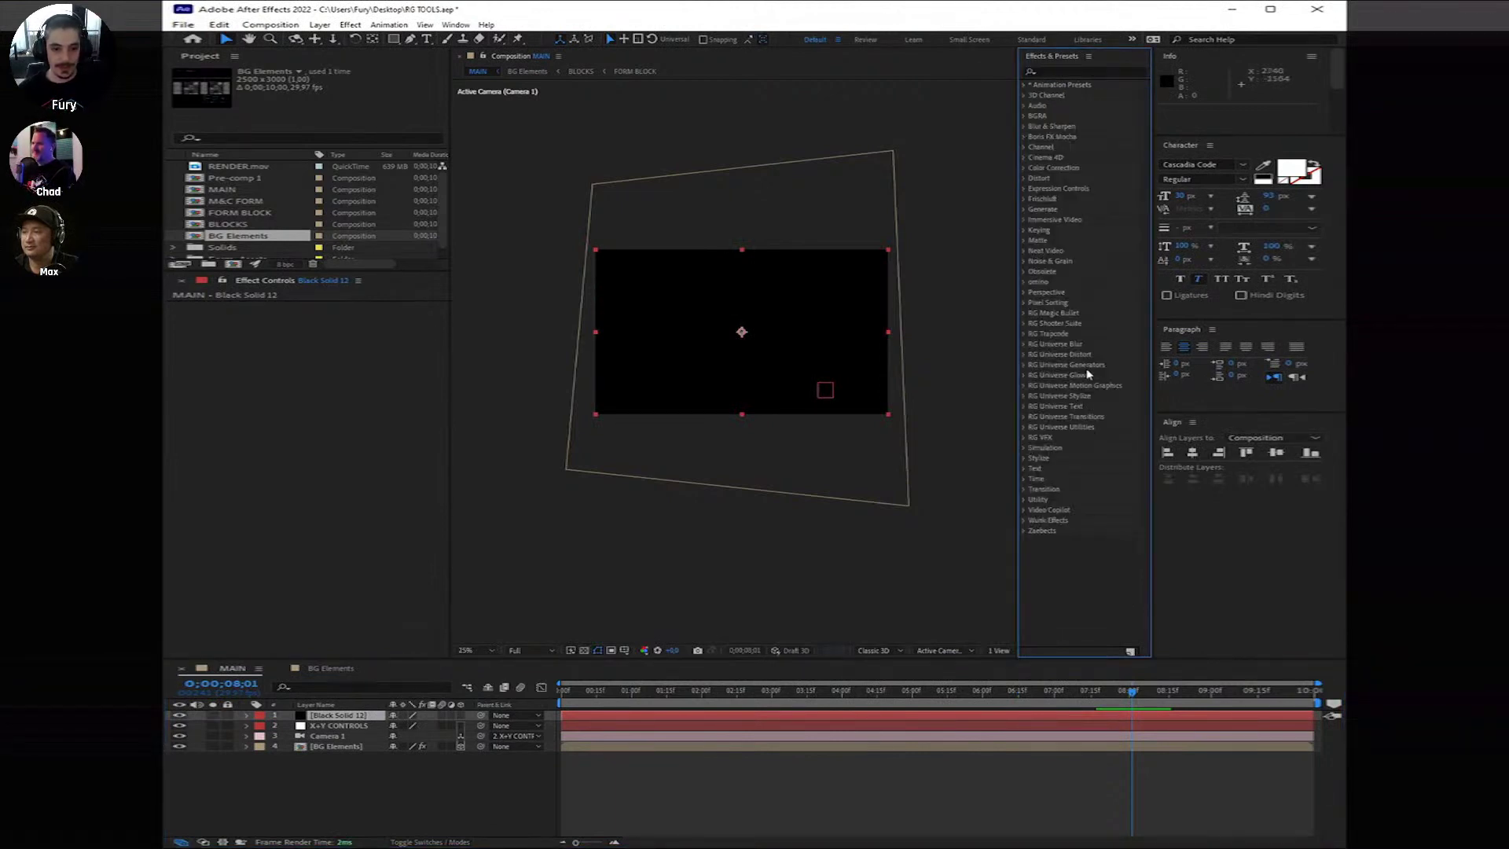
{"action": "left_click", "coordinate": [1024, 364]}
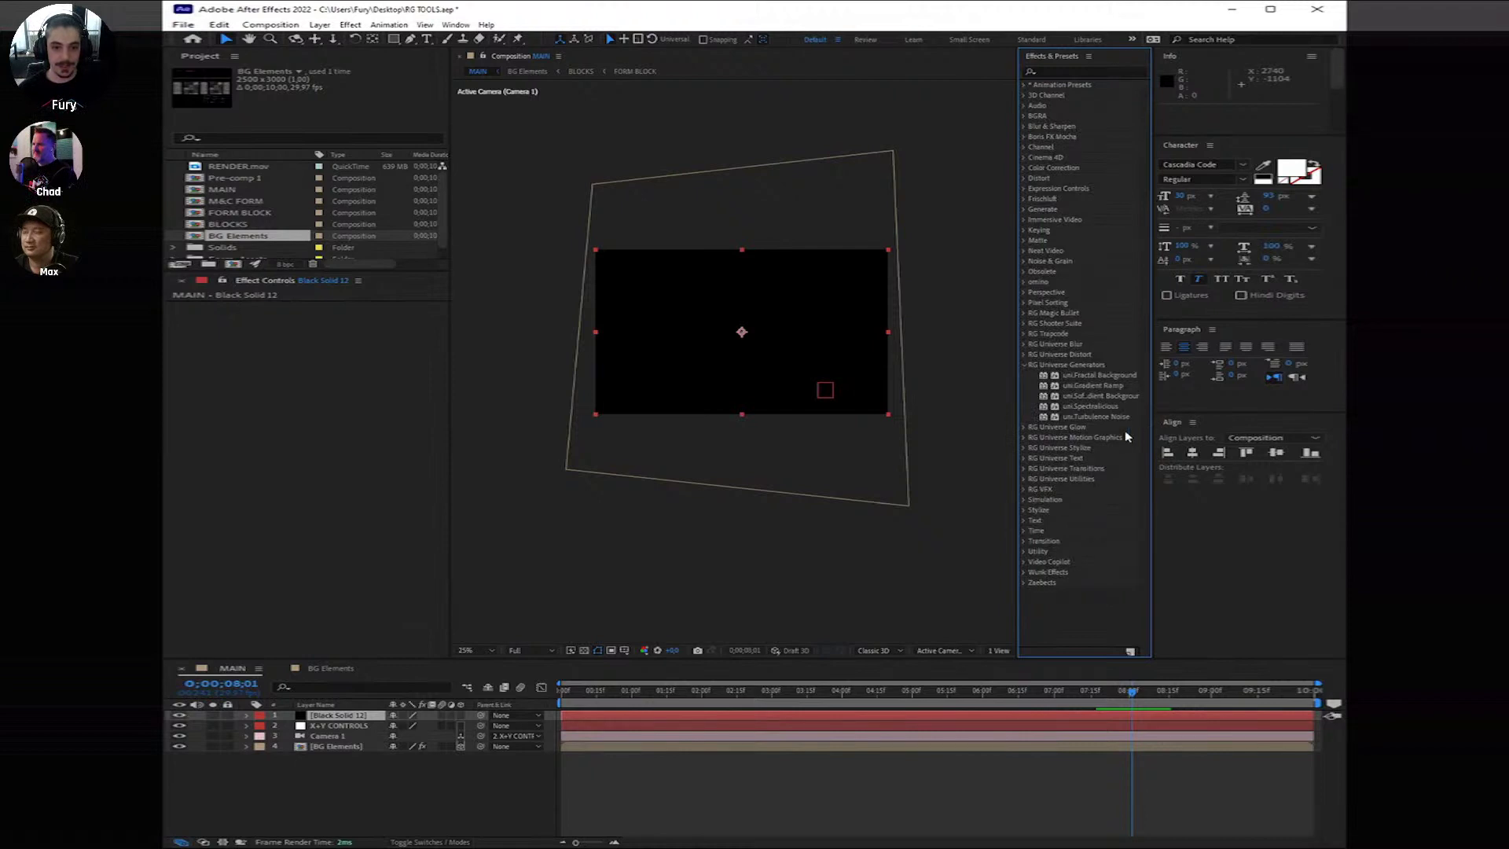
{"action": "left_click_drag", "start_coordinate": [1152, 403], "coordinate": [1199, 403]}
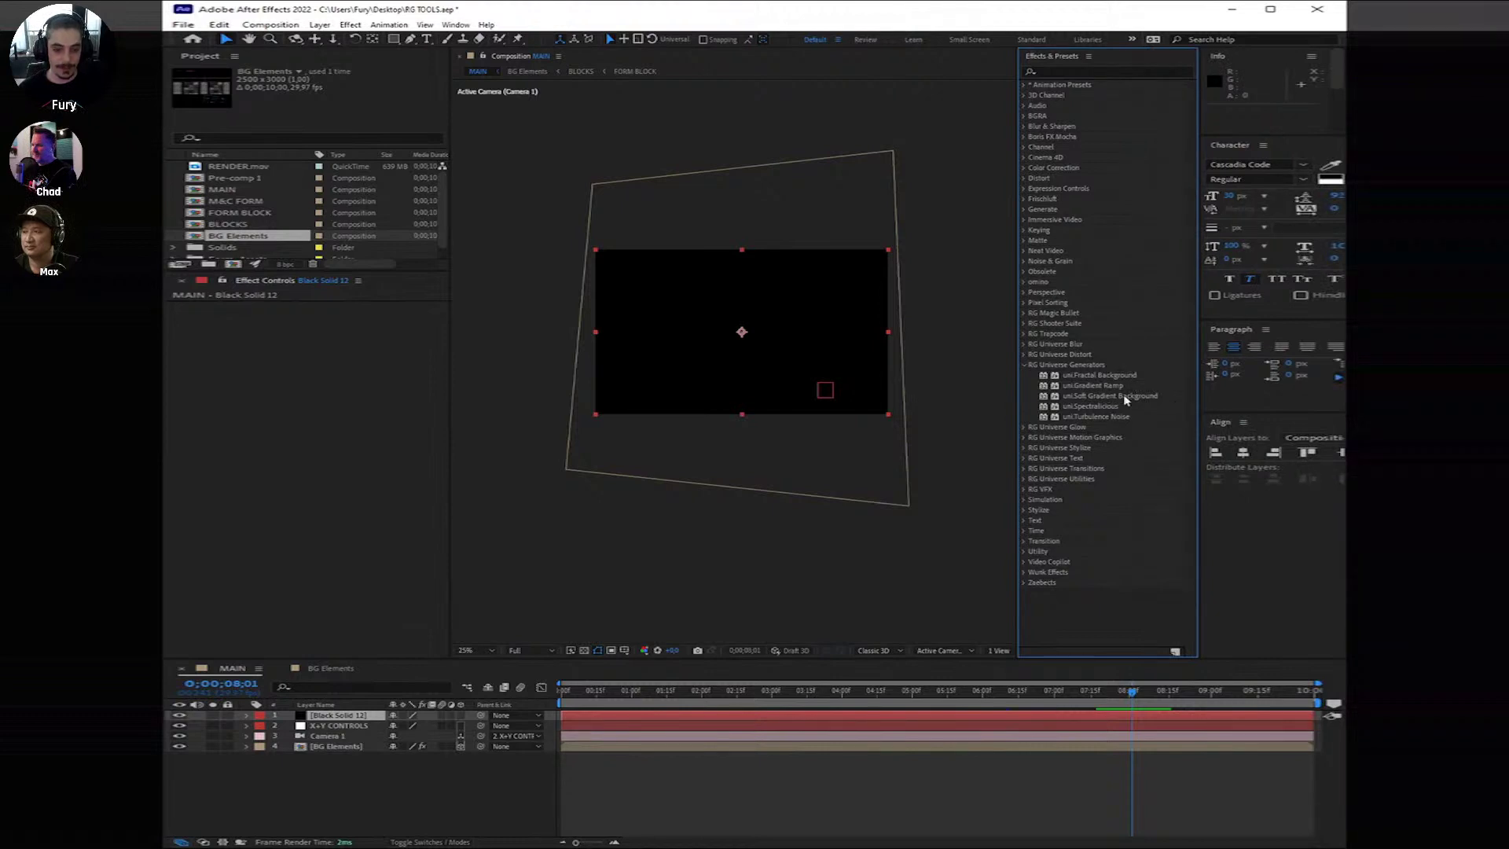
{"action": "left_click_drag", "start_coordinate": [1124, 399], "coordinate": [1109, 721]}
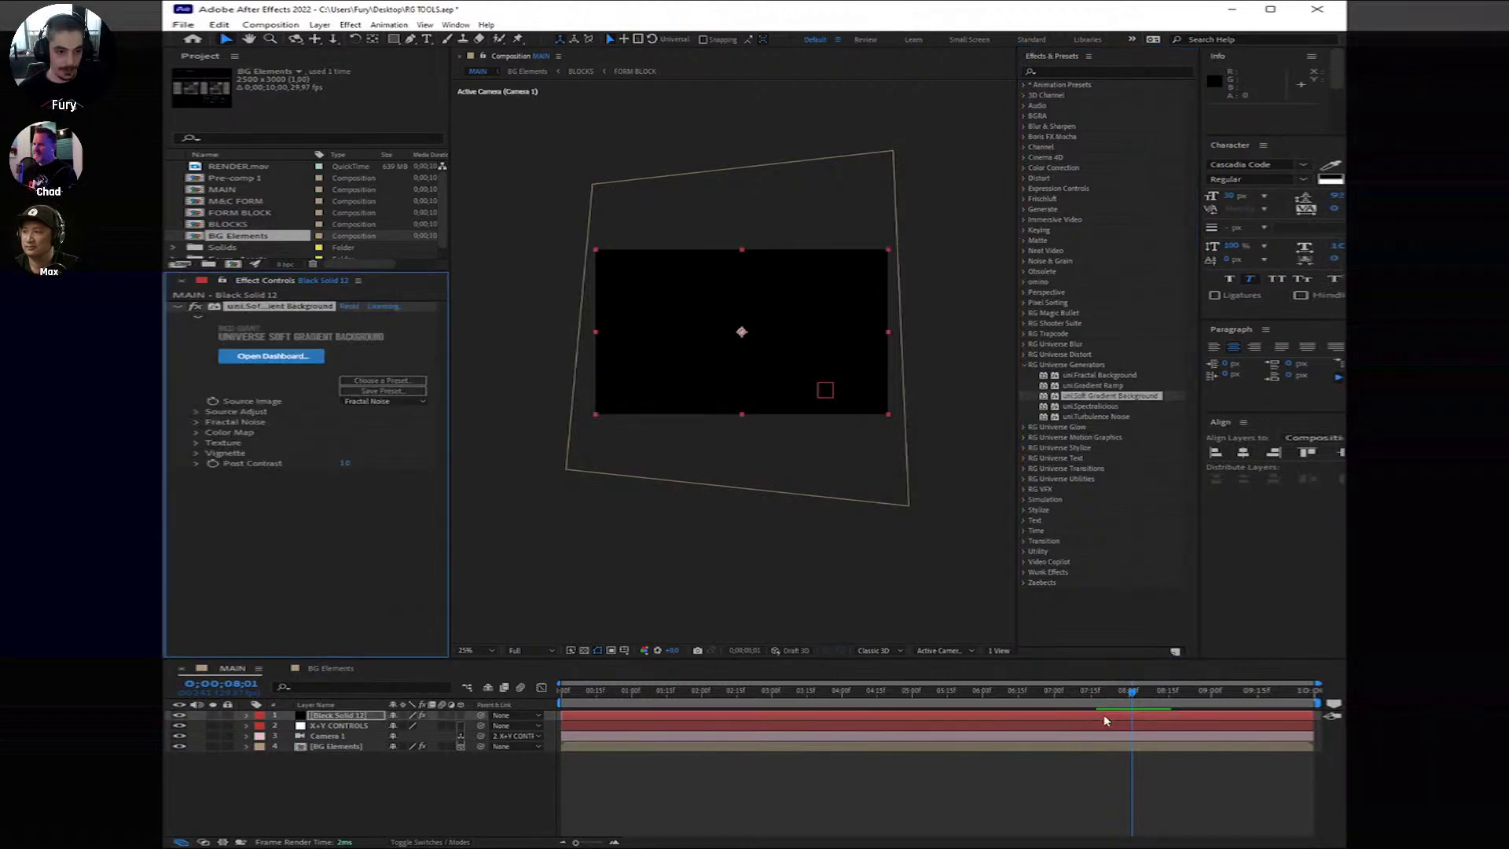
Step: Set the gradient's Highlight, Mid High, Mid Low and Shadow 1 colours to shades running from magenta to pinkish red
{"action": "left_click", "coordinate": [197, 433]}
{"action": "left_click", "coordinate": [347, 474]}
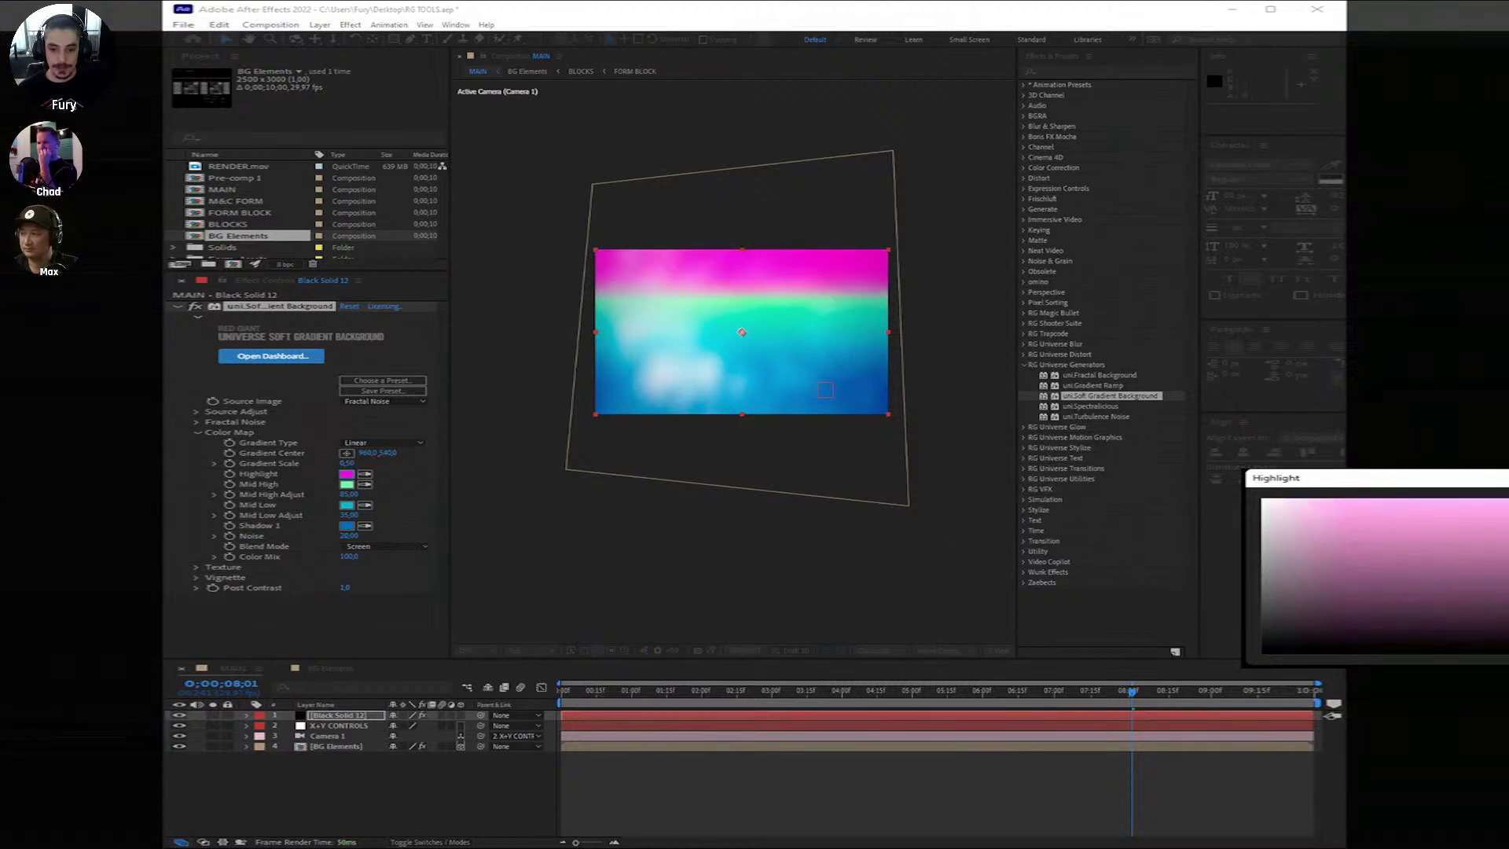
{"action": "key", "text": "Return"}
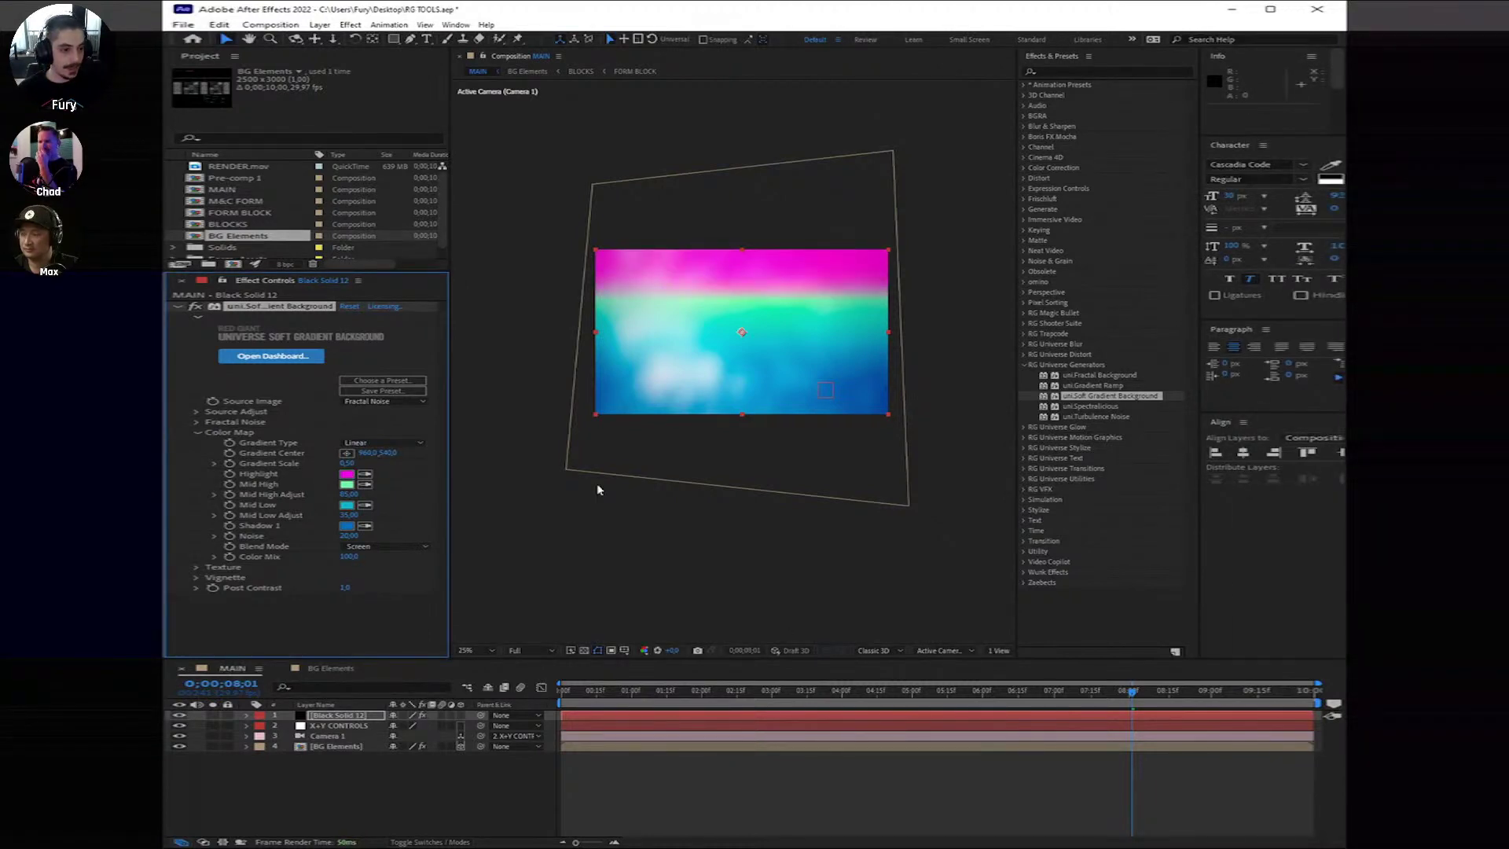
{"action": "left_click", "coordinate": [346, 484]}
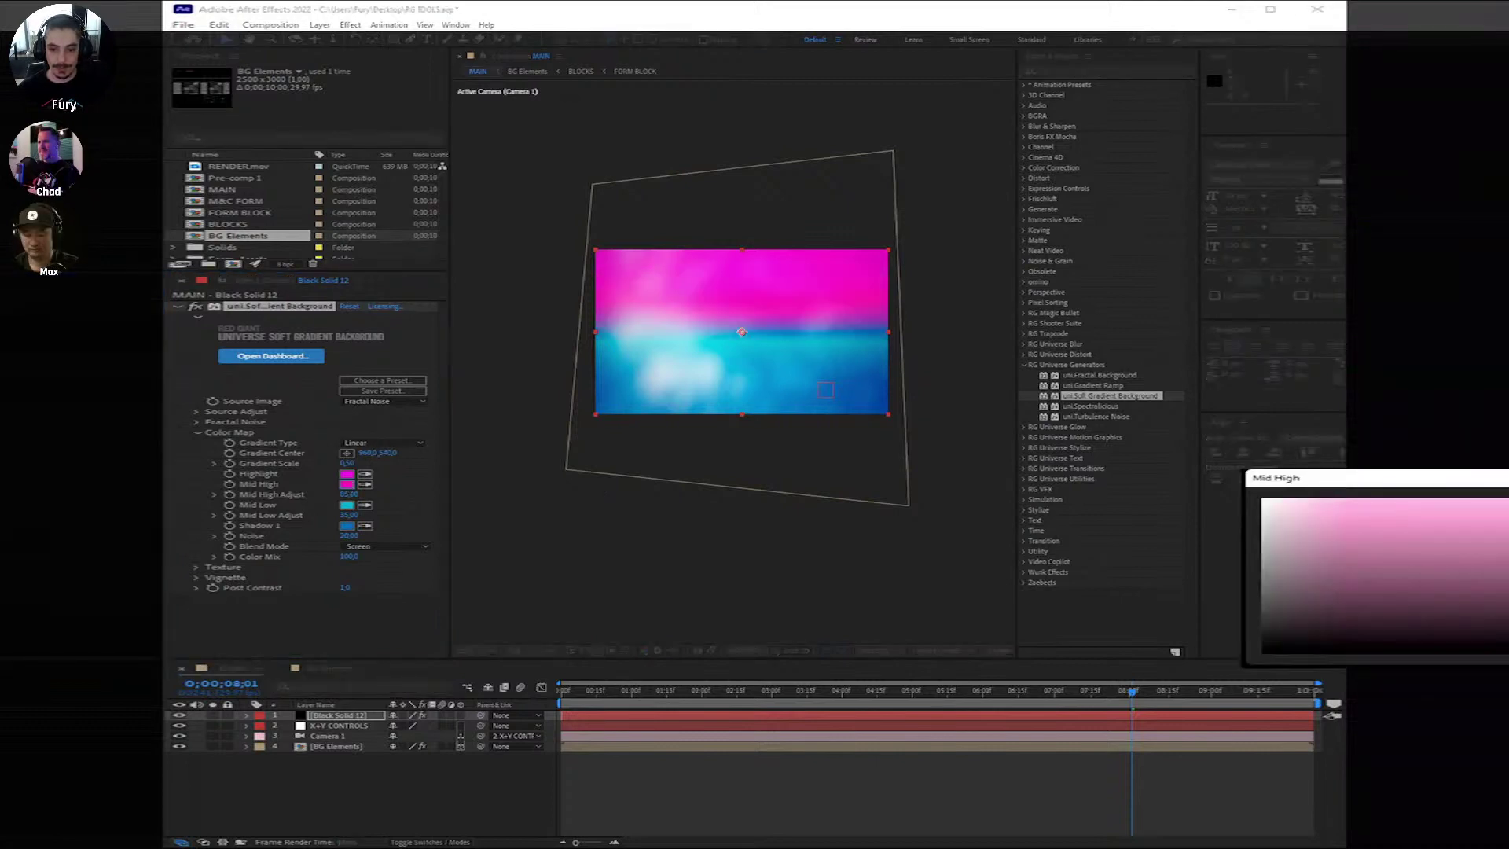
{"action": "key", "text": "Return"}
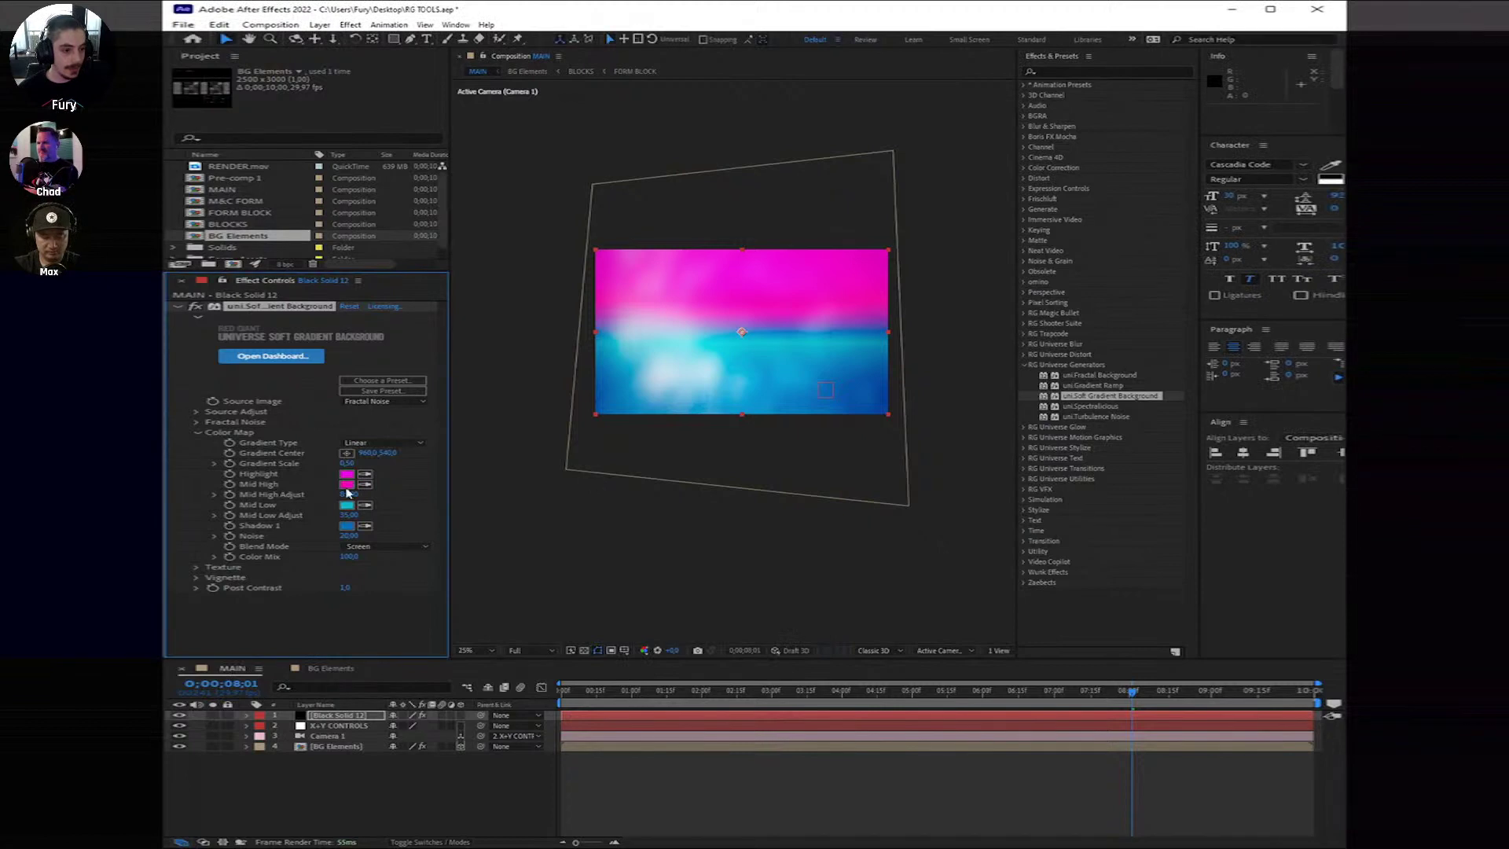
{"action": "left_click", "coordinate": [348, 506]}
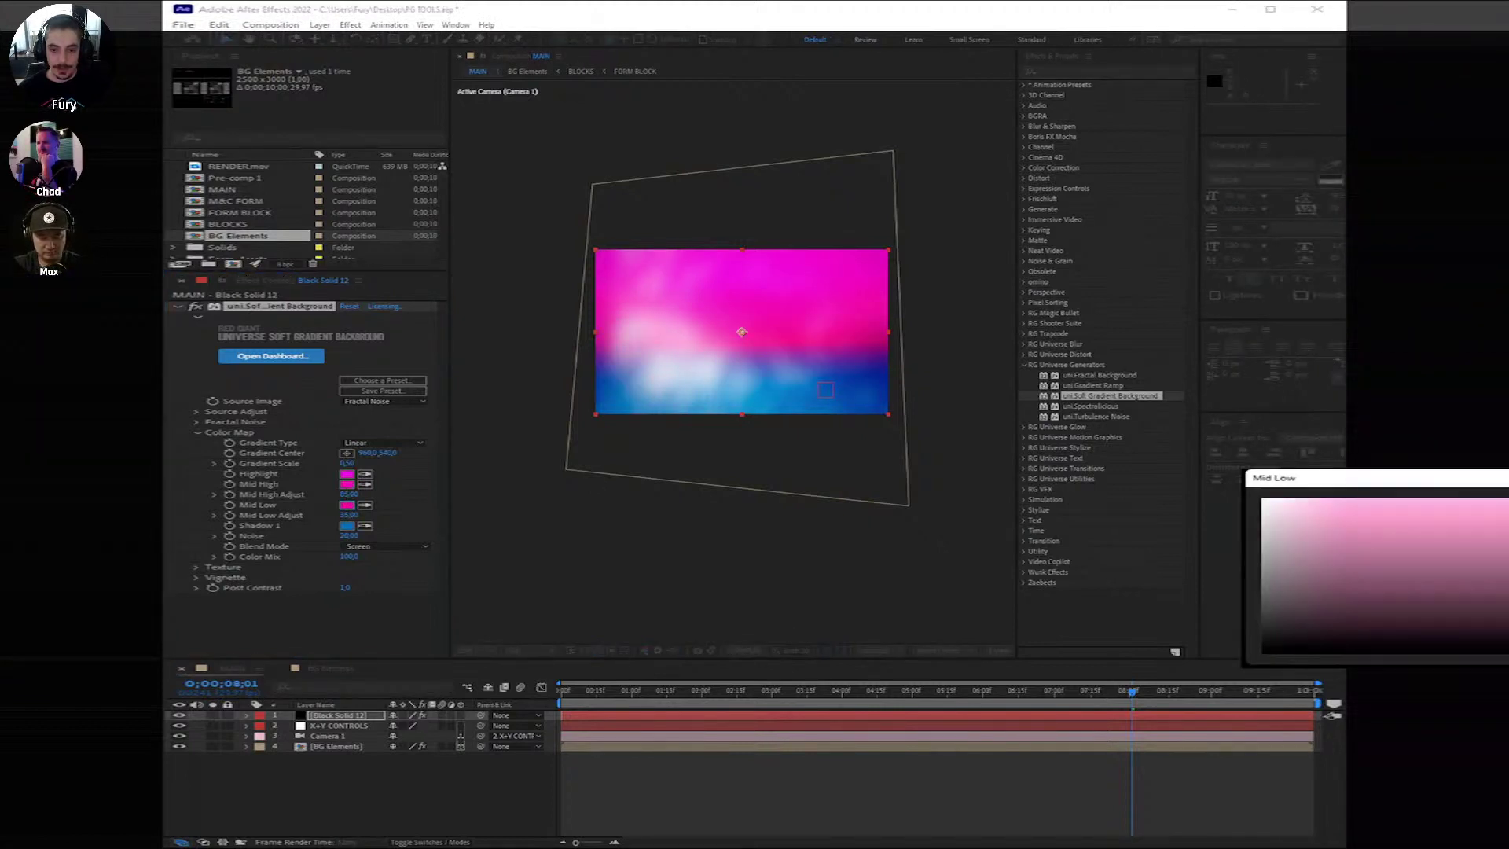
{"action": "key", "text": "Return"}
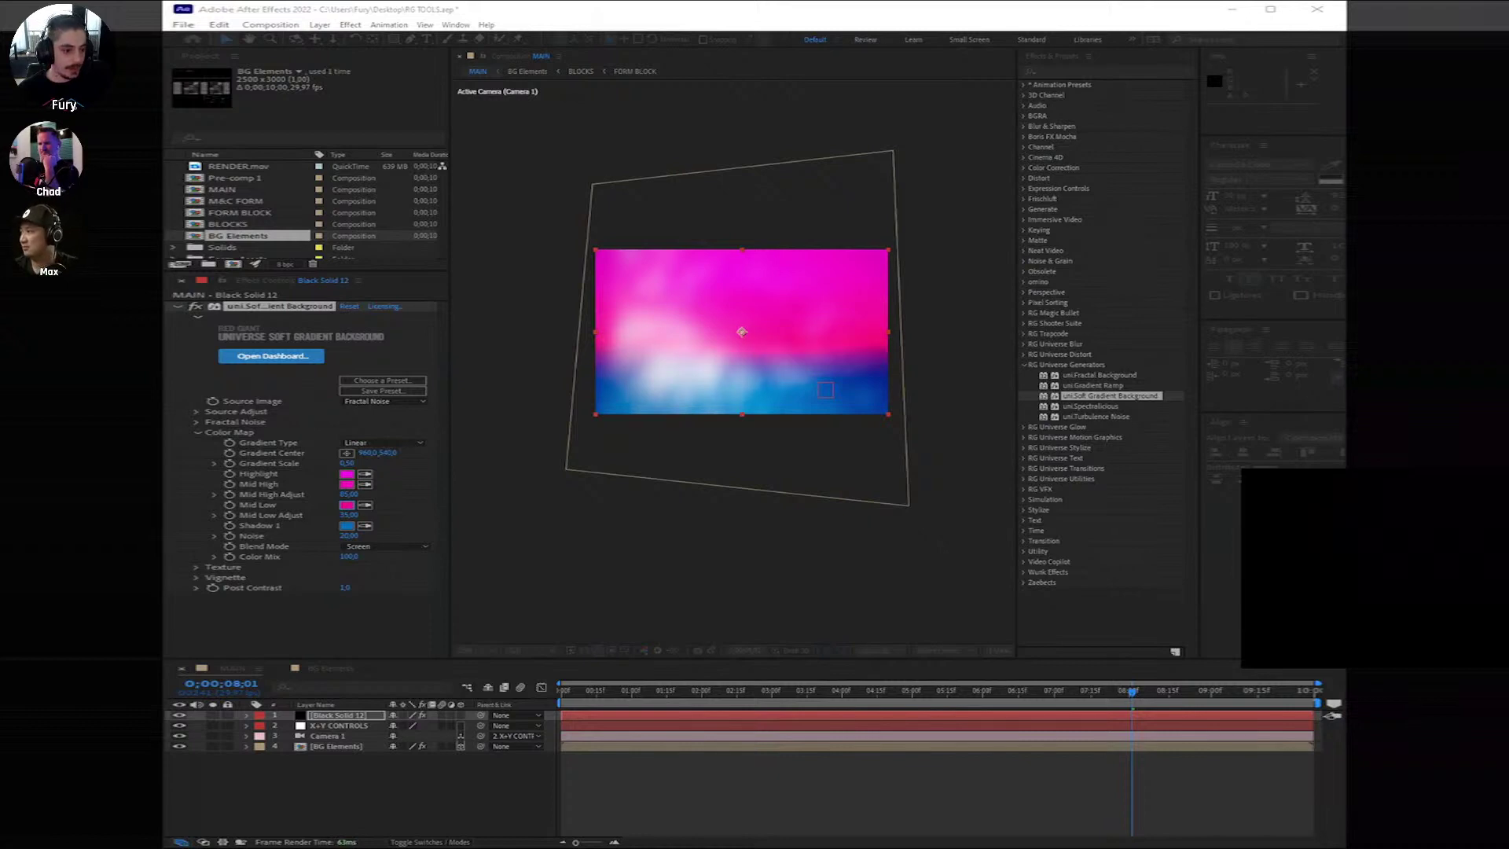
{"action": "left_click", "coordinate": [347, 525]}
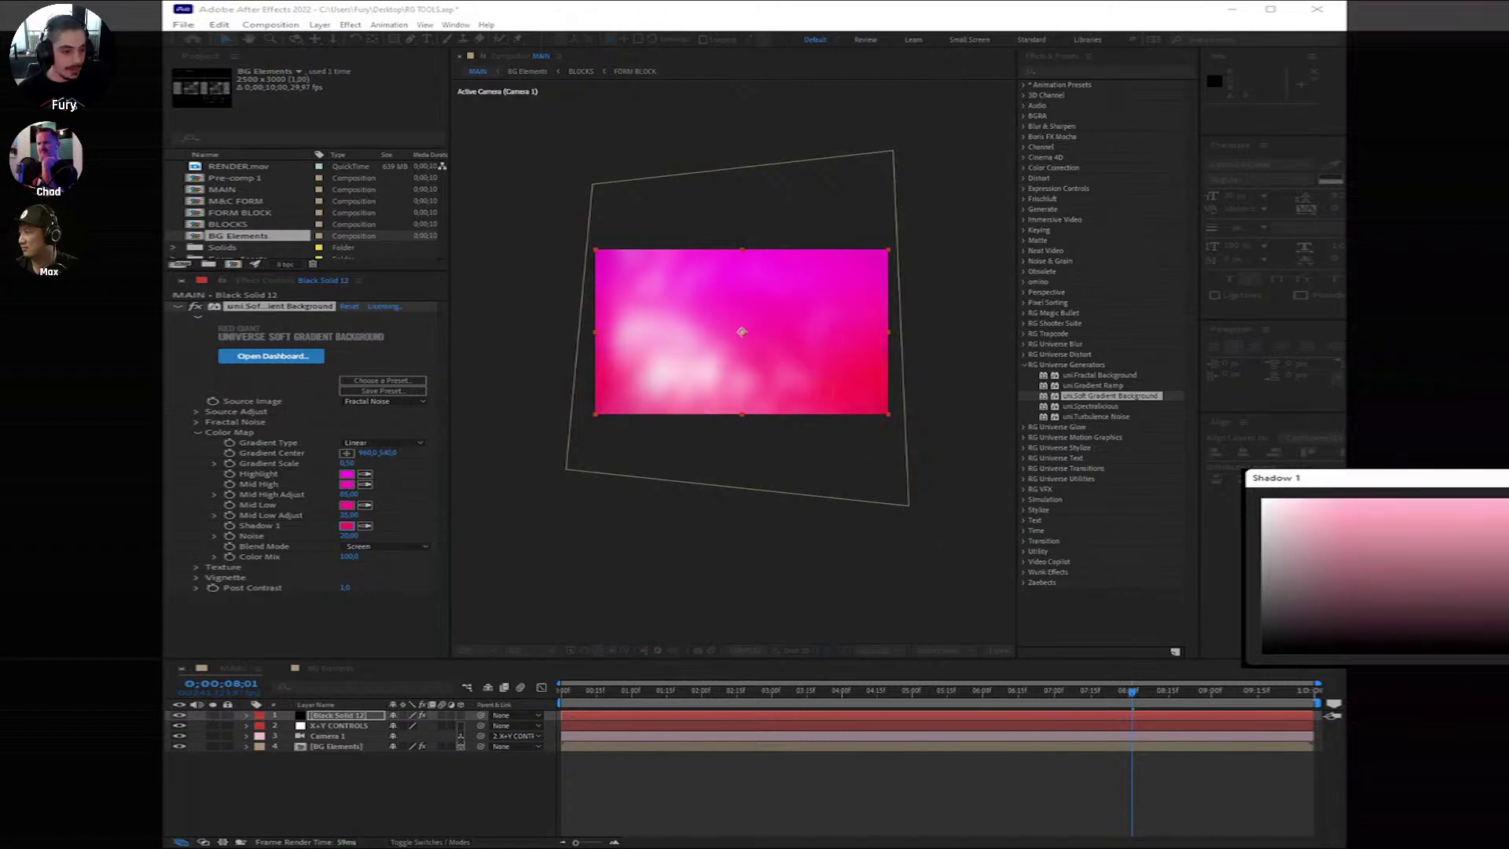
{"action": "key", "text": "Return"}
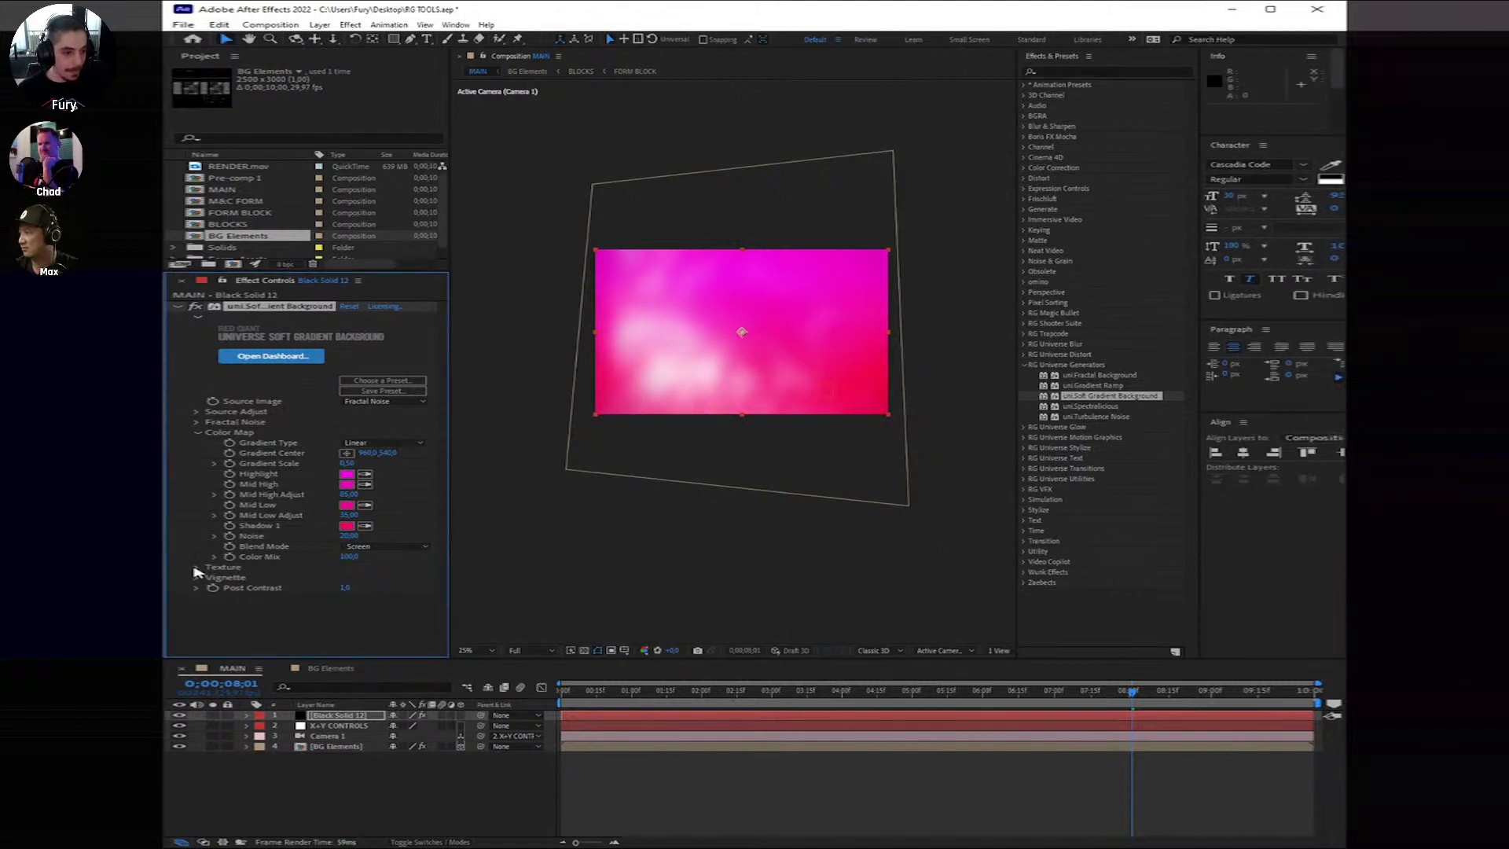
Step: Set the gradient's Texture Scale to about 101, Texture Opacity to 100 and Texture Blend Mode to Overlay
{"action": "left_click", "coordinate": [197, 568]}
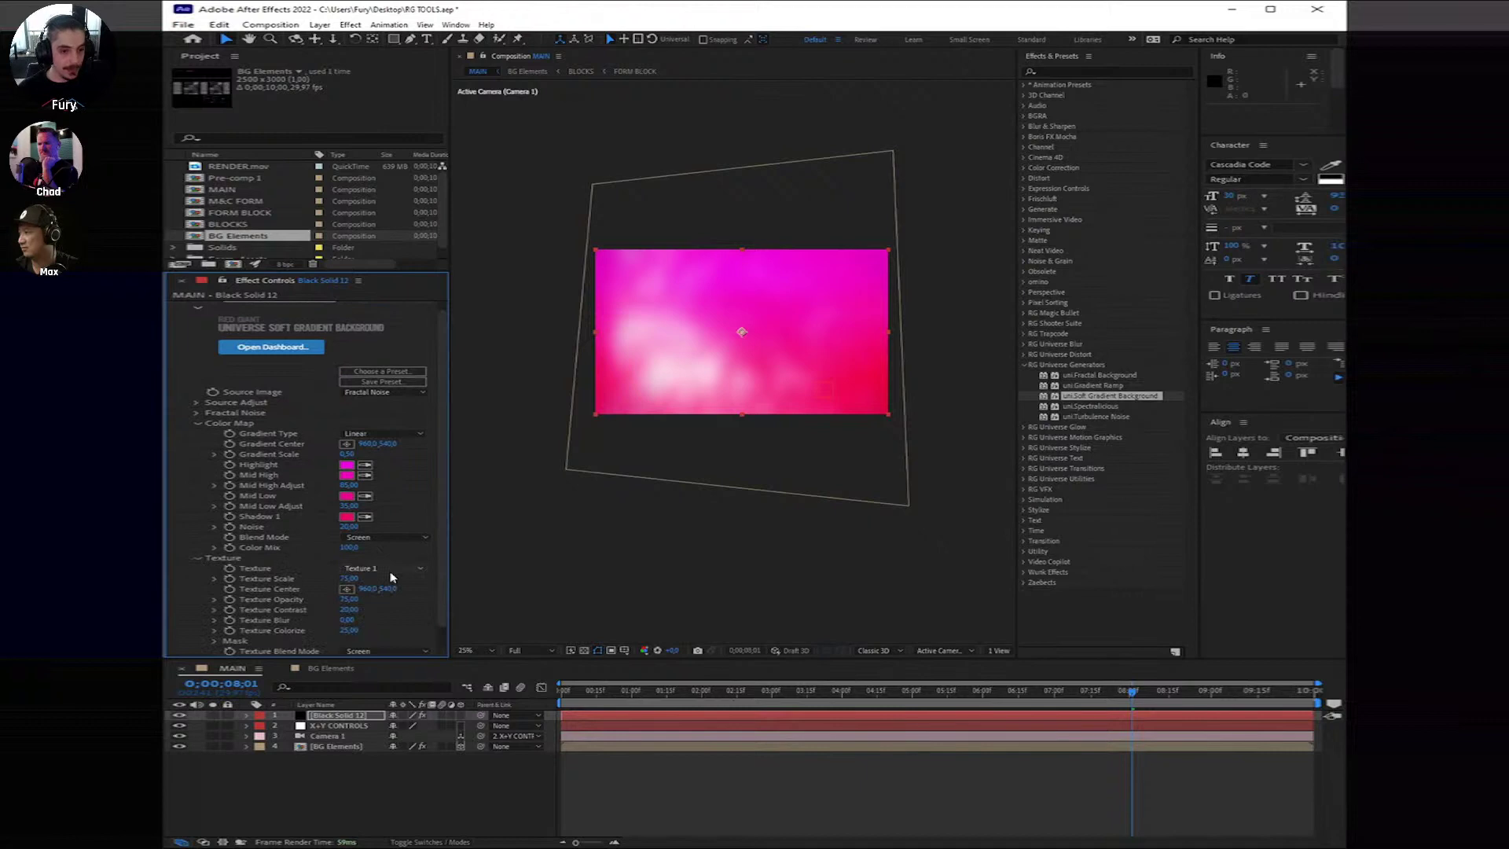
{"action": "left_click_drag", "start_coordinate": [349, 578], "coordinate": [379, 612]}
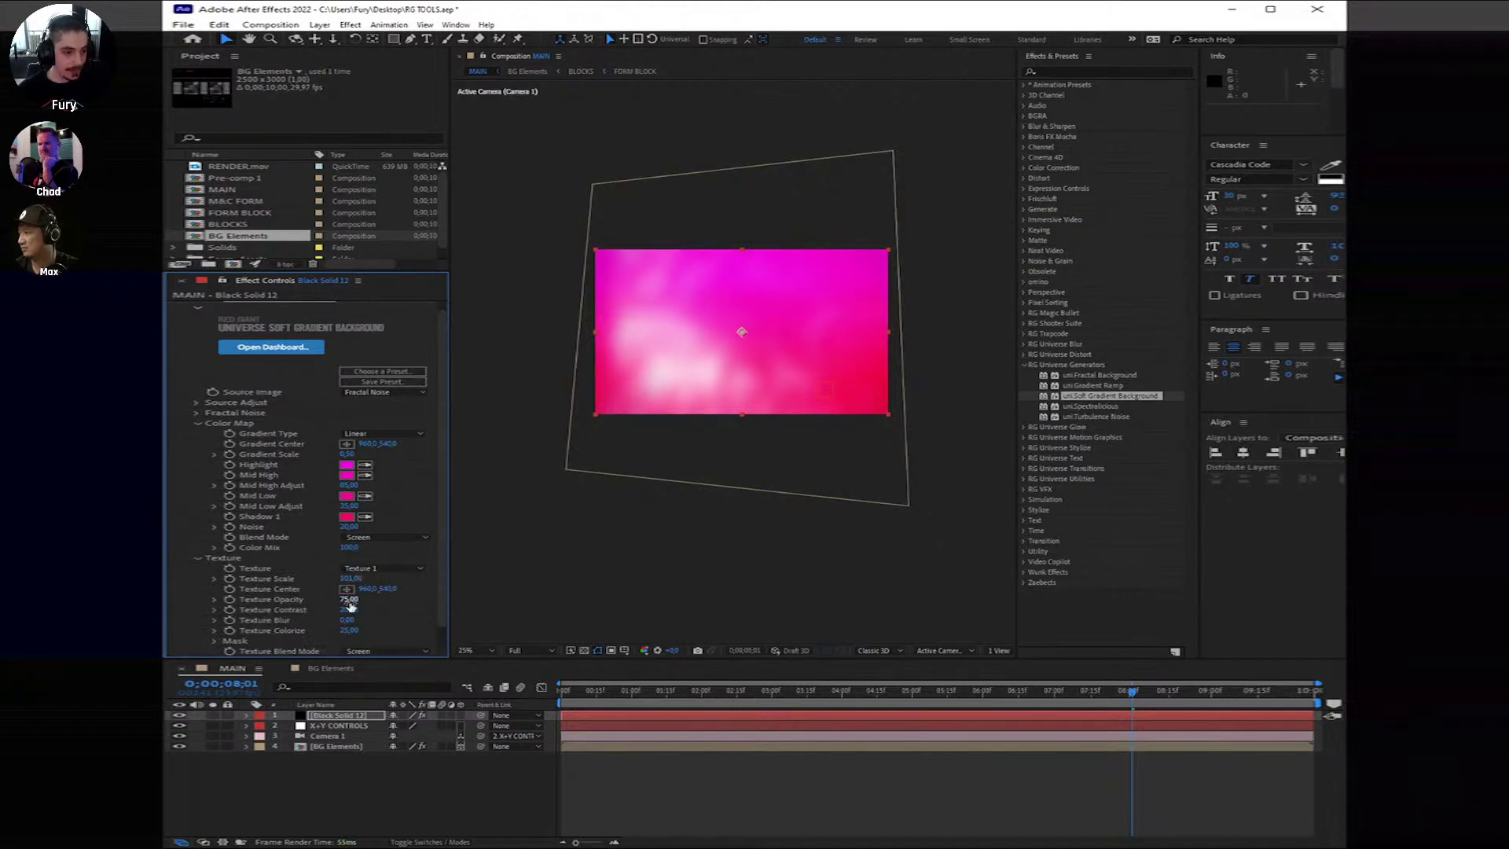
{"action": "left_click", "coordinate": [389, 651]}
{"action": "left_click", "coordinate": [391, 481]}
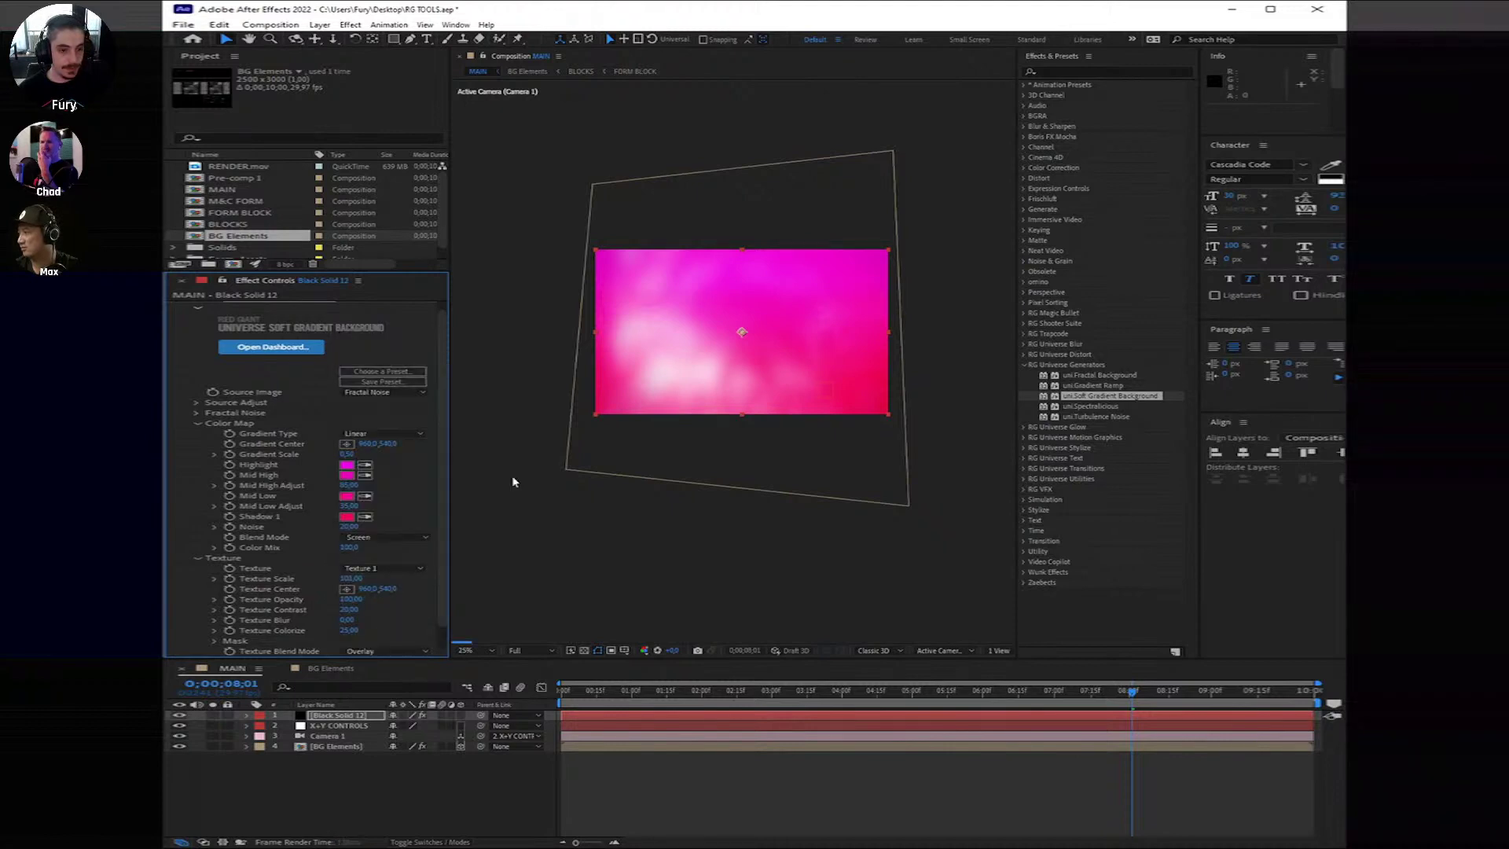
Step: Raise the Texture Contrast to about 78, set Texture Colorize to 0 and disable the texture mask
{"action": "key", "text": "period"}
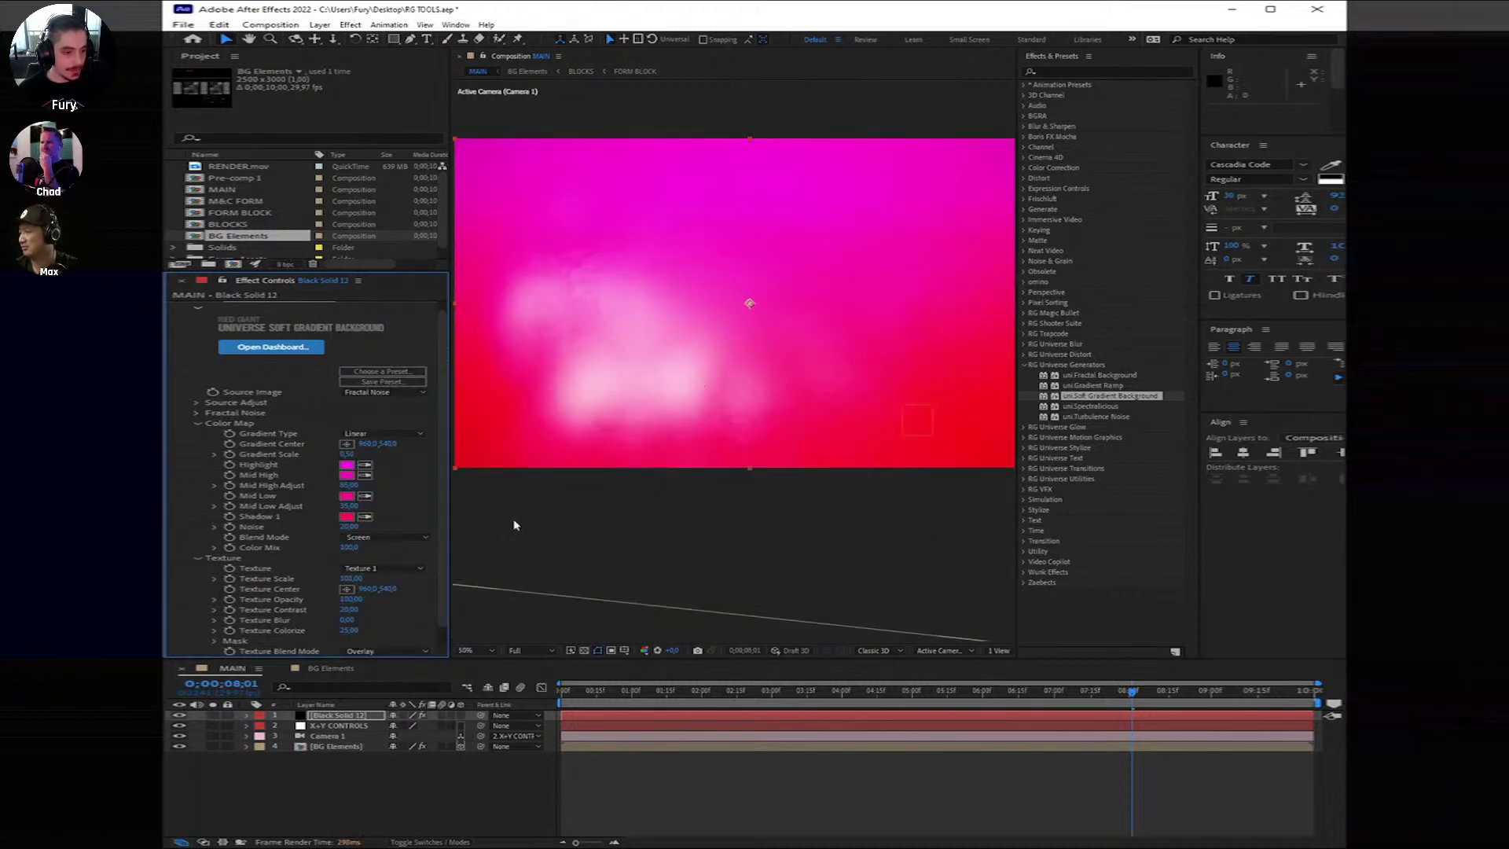
{"action": "scroll", "coordinate": [417, 627], "scroll_direction": "down", "scroll_amount": 1}
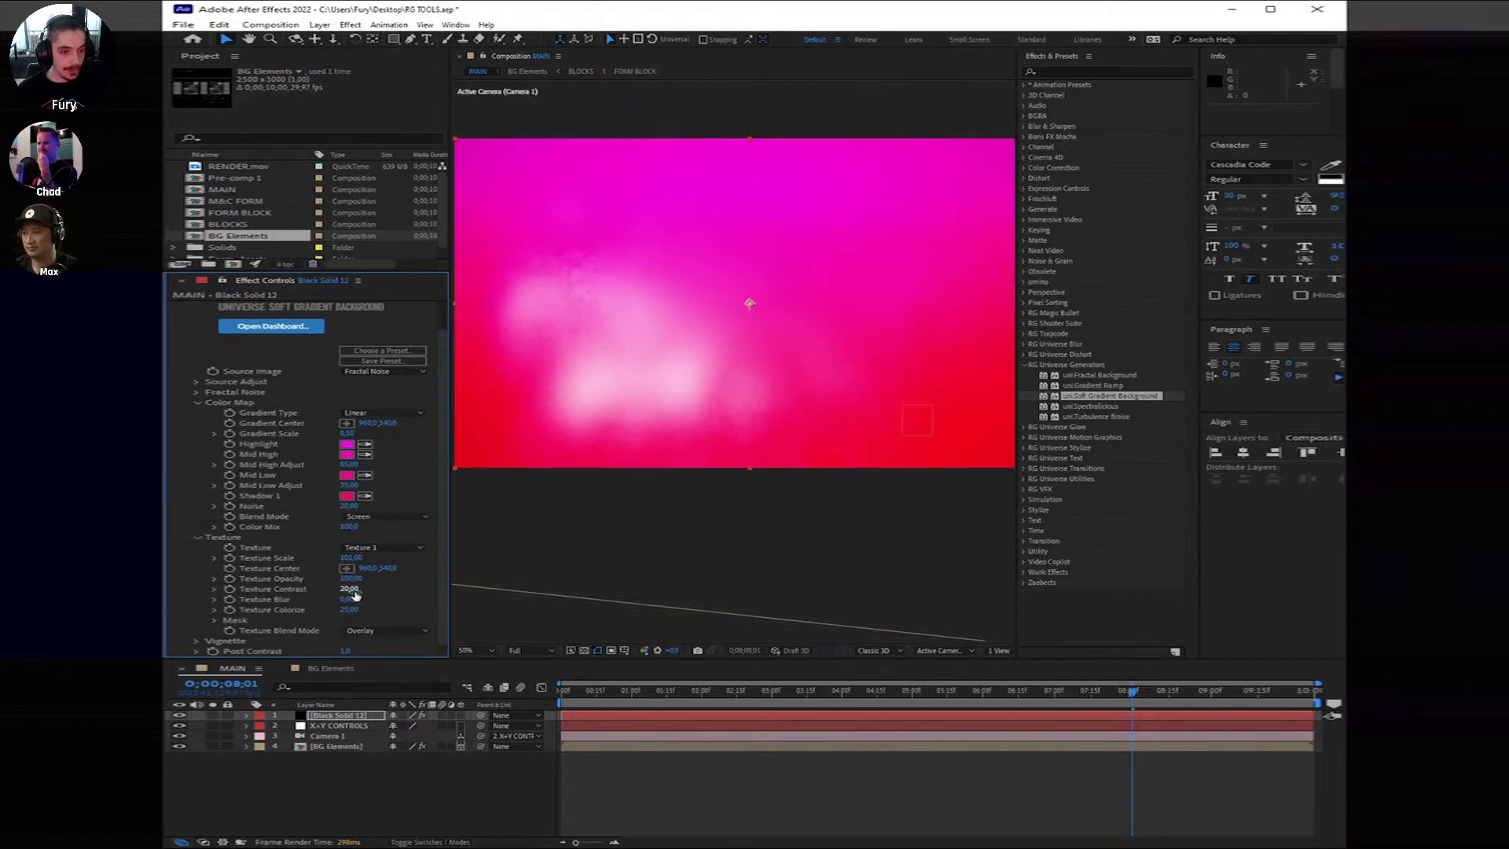
{"action": "left_click_drag", "start_coordinate": [355, 595], "coordinate": [390, 592]}
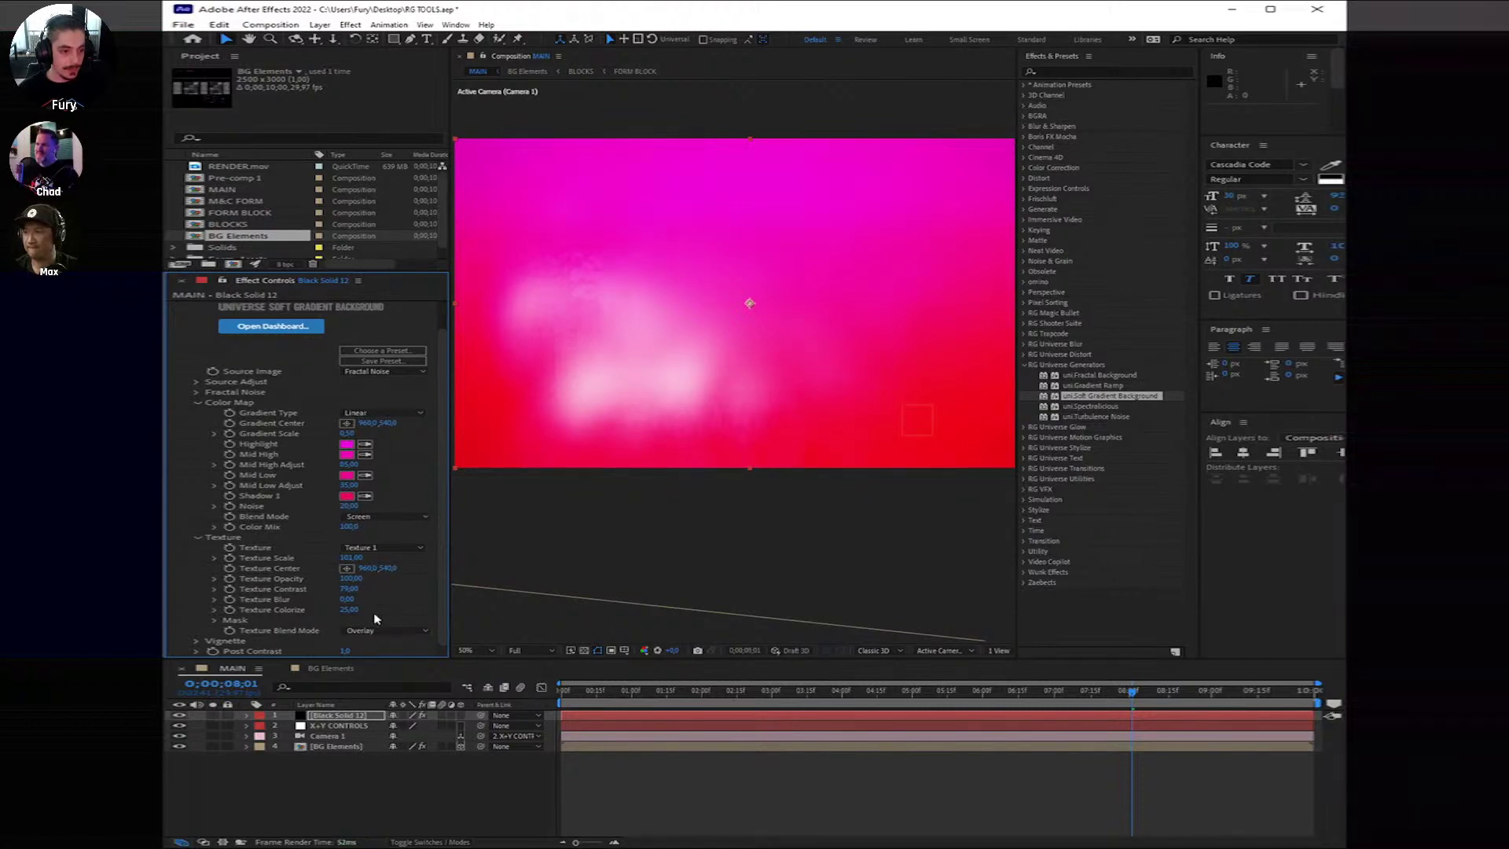
{"action": "left_click_drag", "start_coordinate": [349, 610], "coordinate": [325, 613]}
{"action": "left_click", "coordinate": [214, 620]}
{"action": "scroll", "coordinate": [338, 600], "scroll_direction": "down", "scroll_amount": 1}
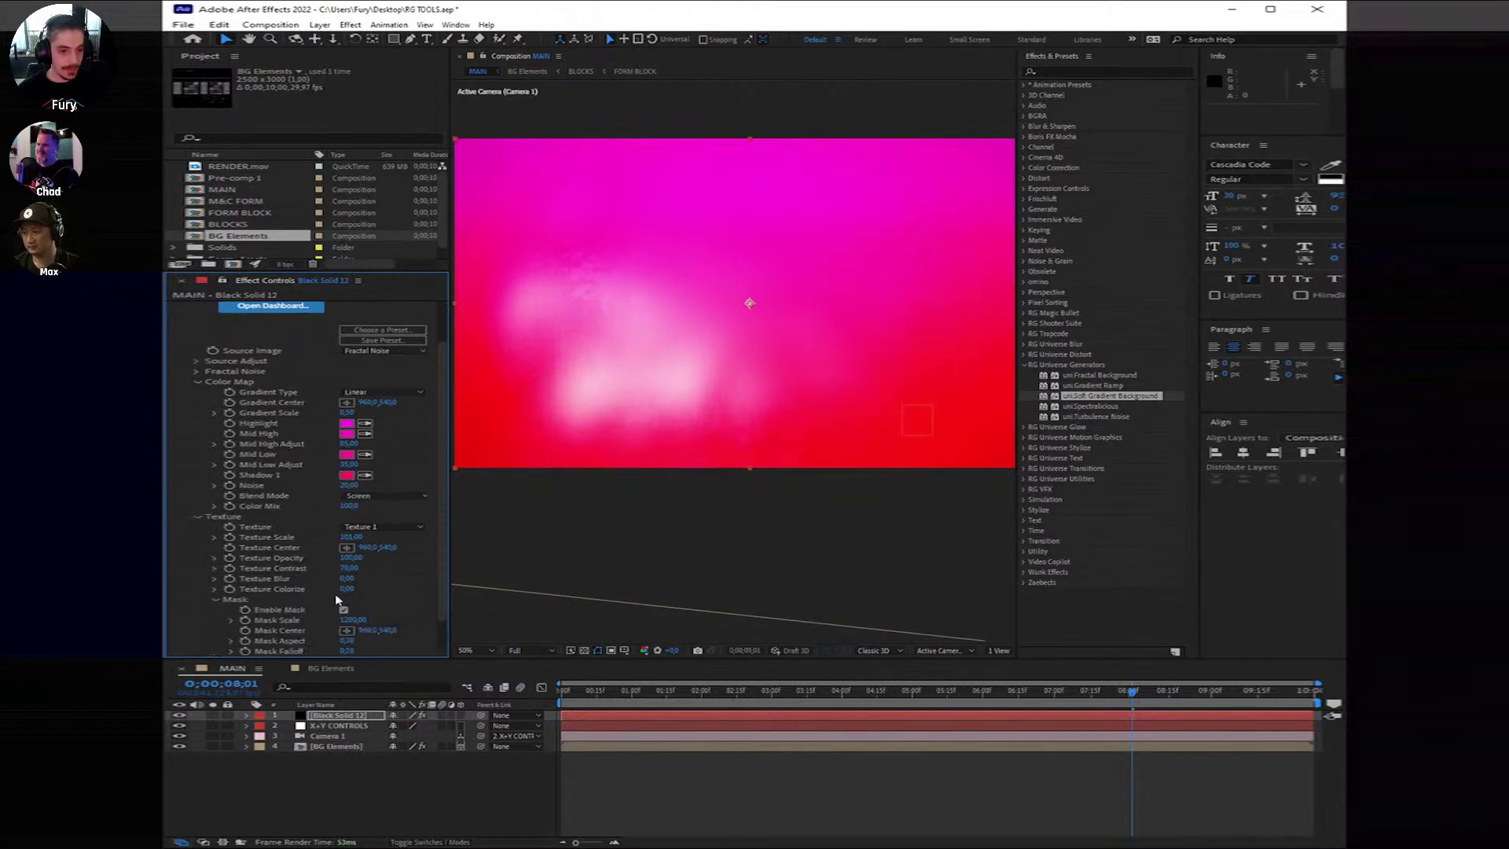
{"action": "left_click", "coordinate": [343, 609]}
{"action": "scroll", "coordinate": [711, 328], "scroll_direction": "down", "scroll_amount": 2}
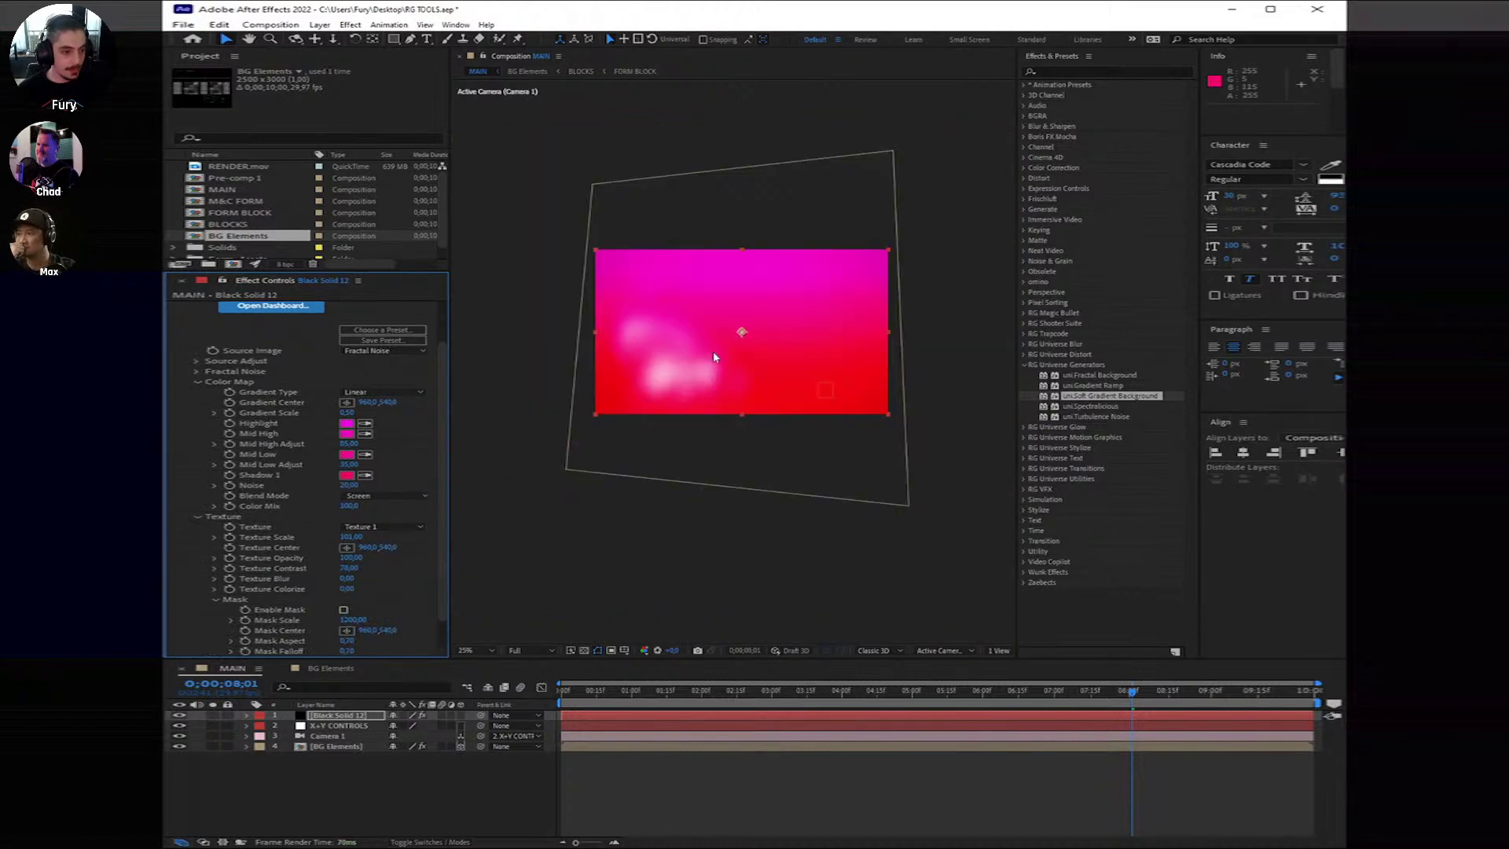
Step: Apply Venetian Blinds to the gradient solid with about 35% Transition Completion and a 90° Direction
{"action": "left_click", "coordinate": [1092, 68]}
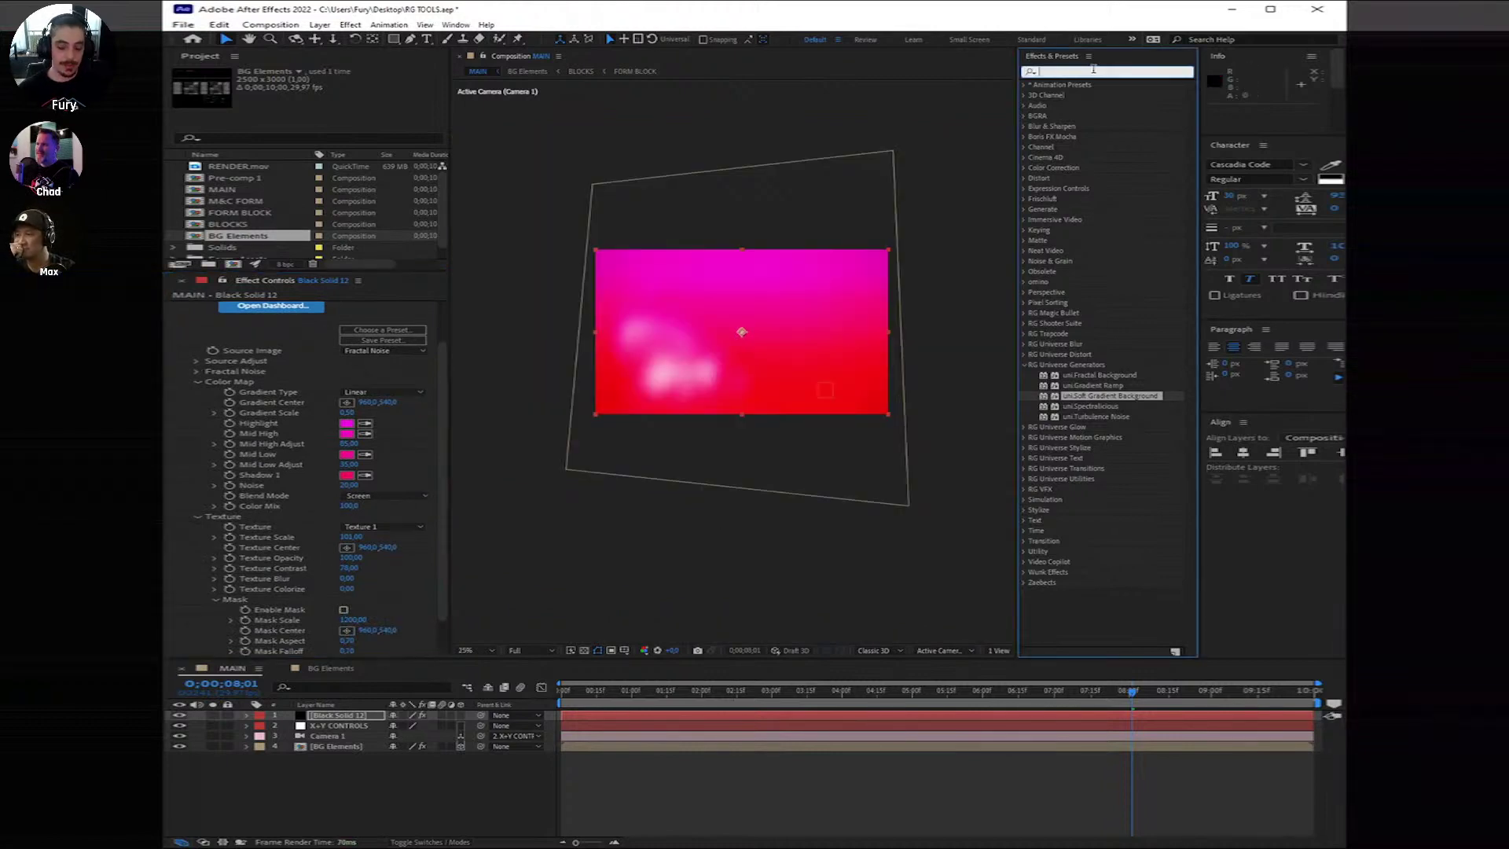
{"action": "type", "text": "ven"}
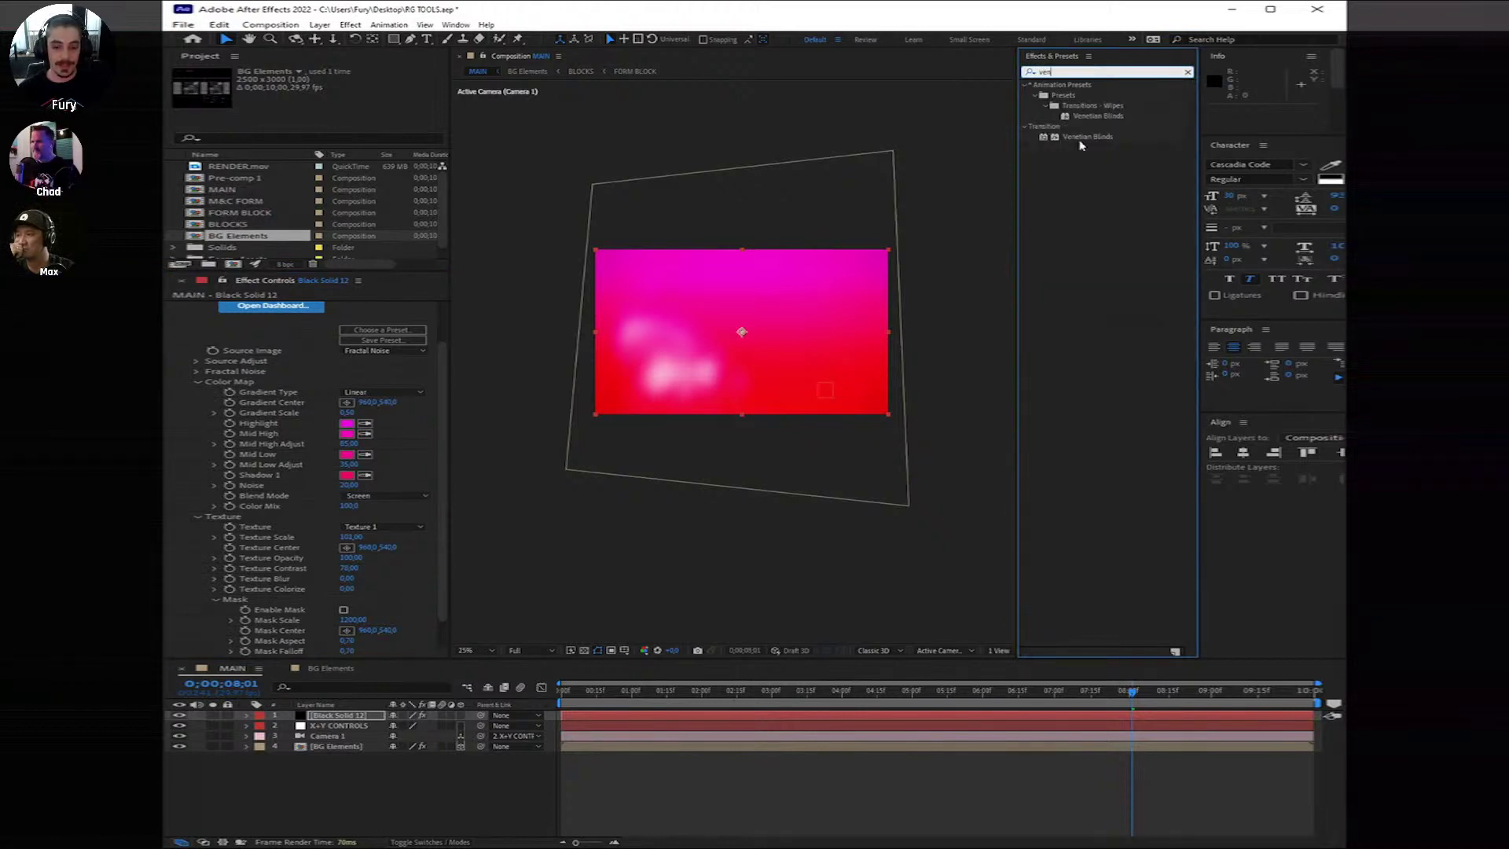
{"action": "left_click_drag", "start_coordinate": [1087, 137], "coordinate": [1129, 718]}
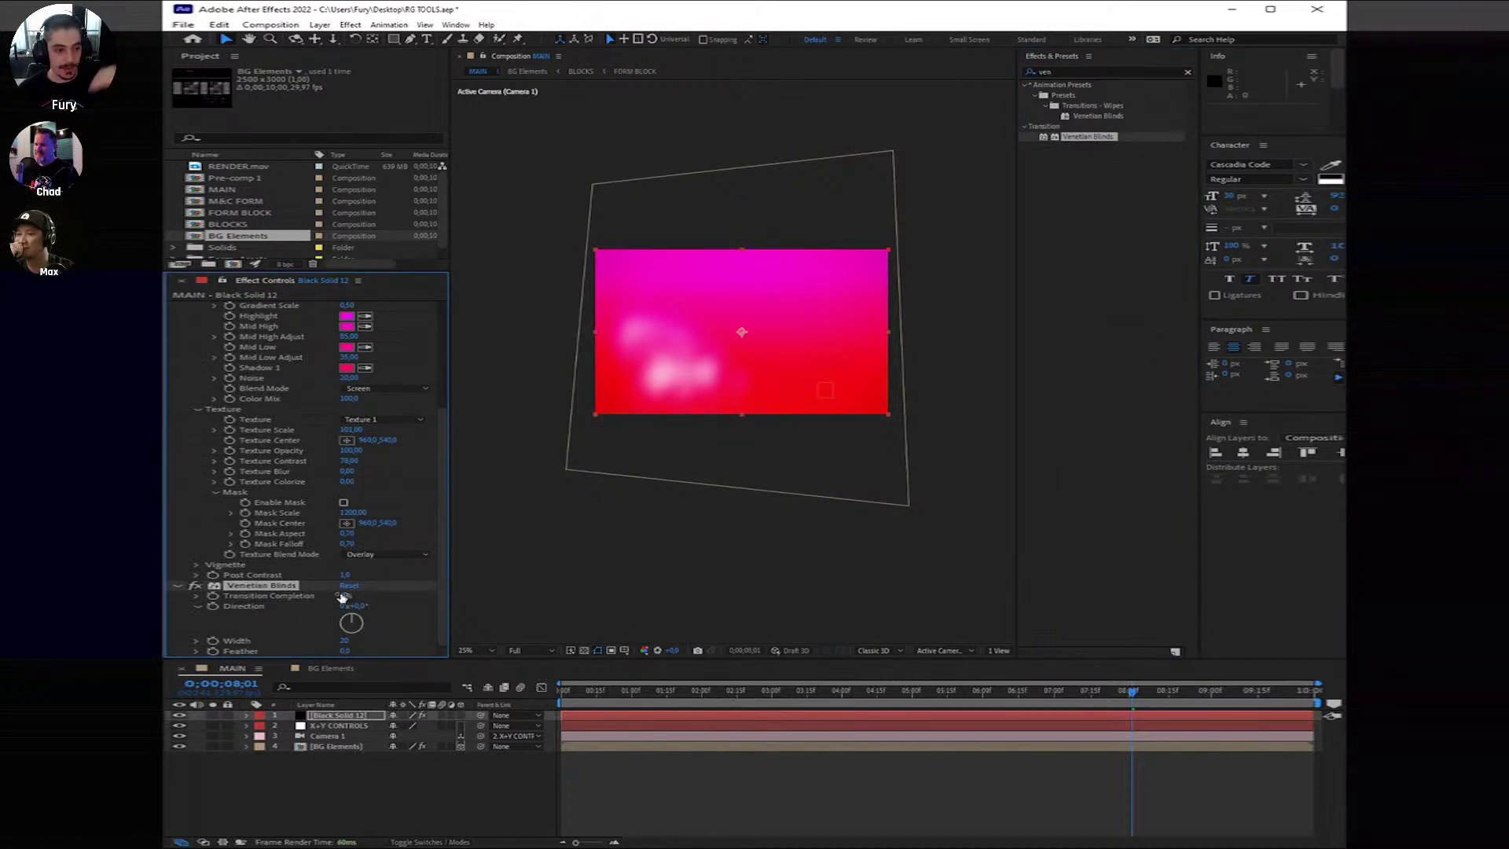
{"action": "left_click_drag", "start_coordinate": [345, 597], "coordinate": [367, 600]}
{"action": "left_click", "coordinate": [364, 605]}
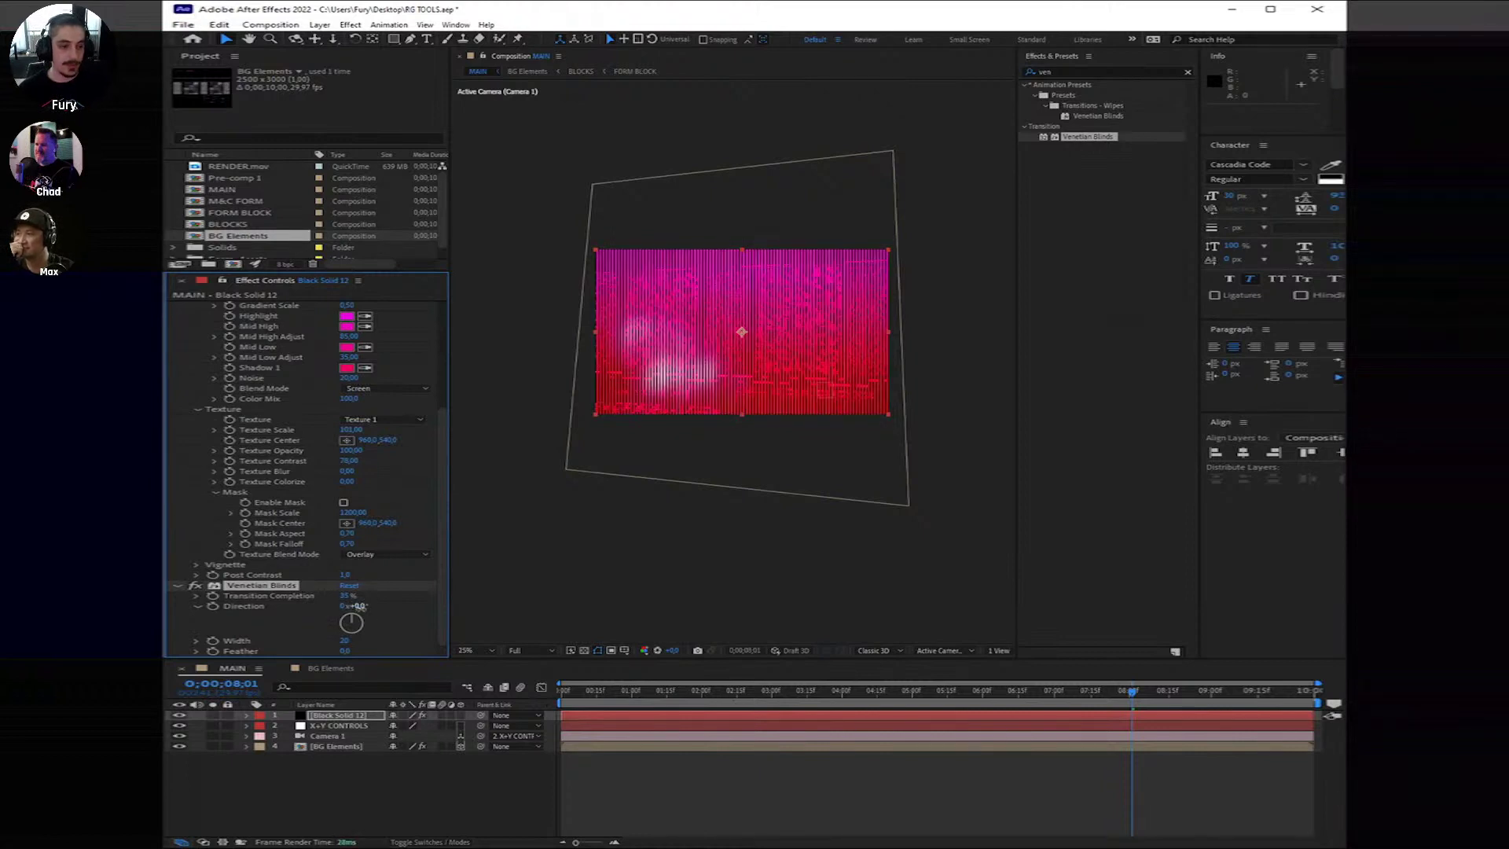
{"action": "type", "text": "5"}
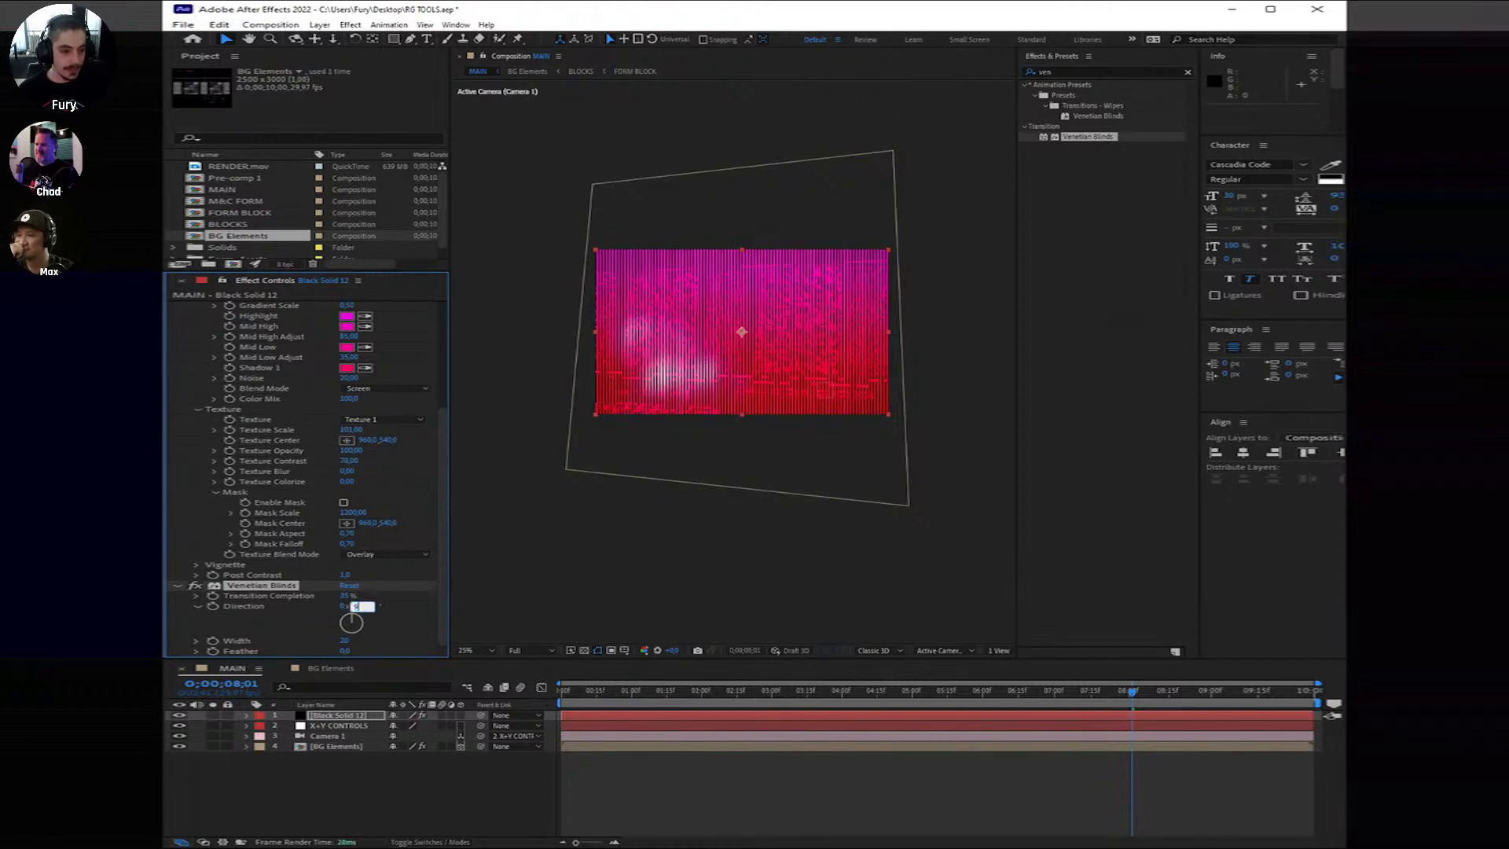
{"action": "key", "text": "Return"}
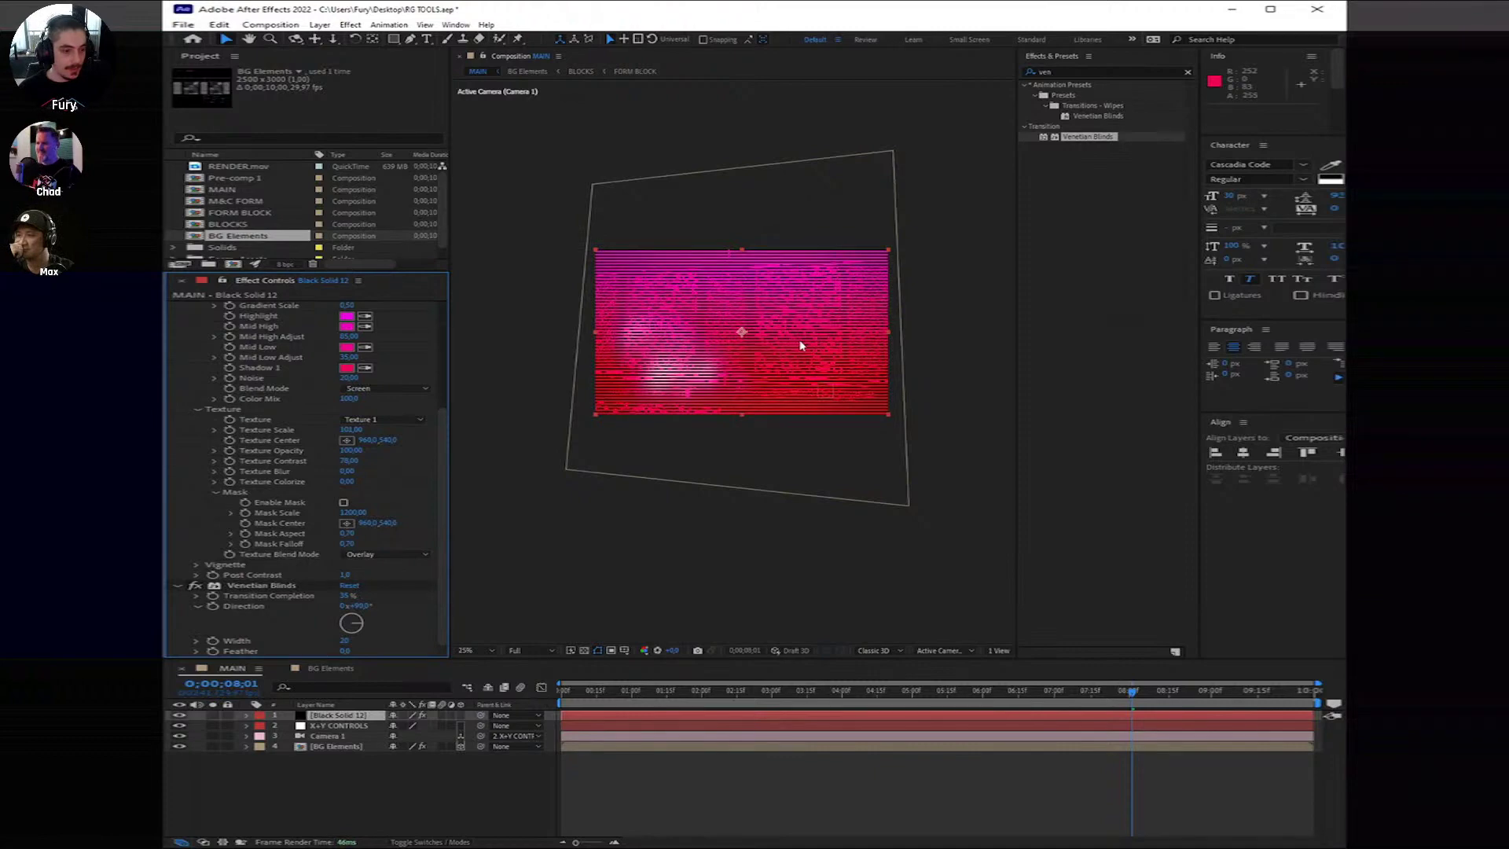
Step: Narrow the Venetian Blinds stripes on the solid by setting their Width to 10
{"action": "key", "text": "period"}
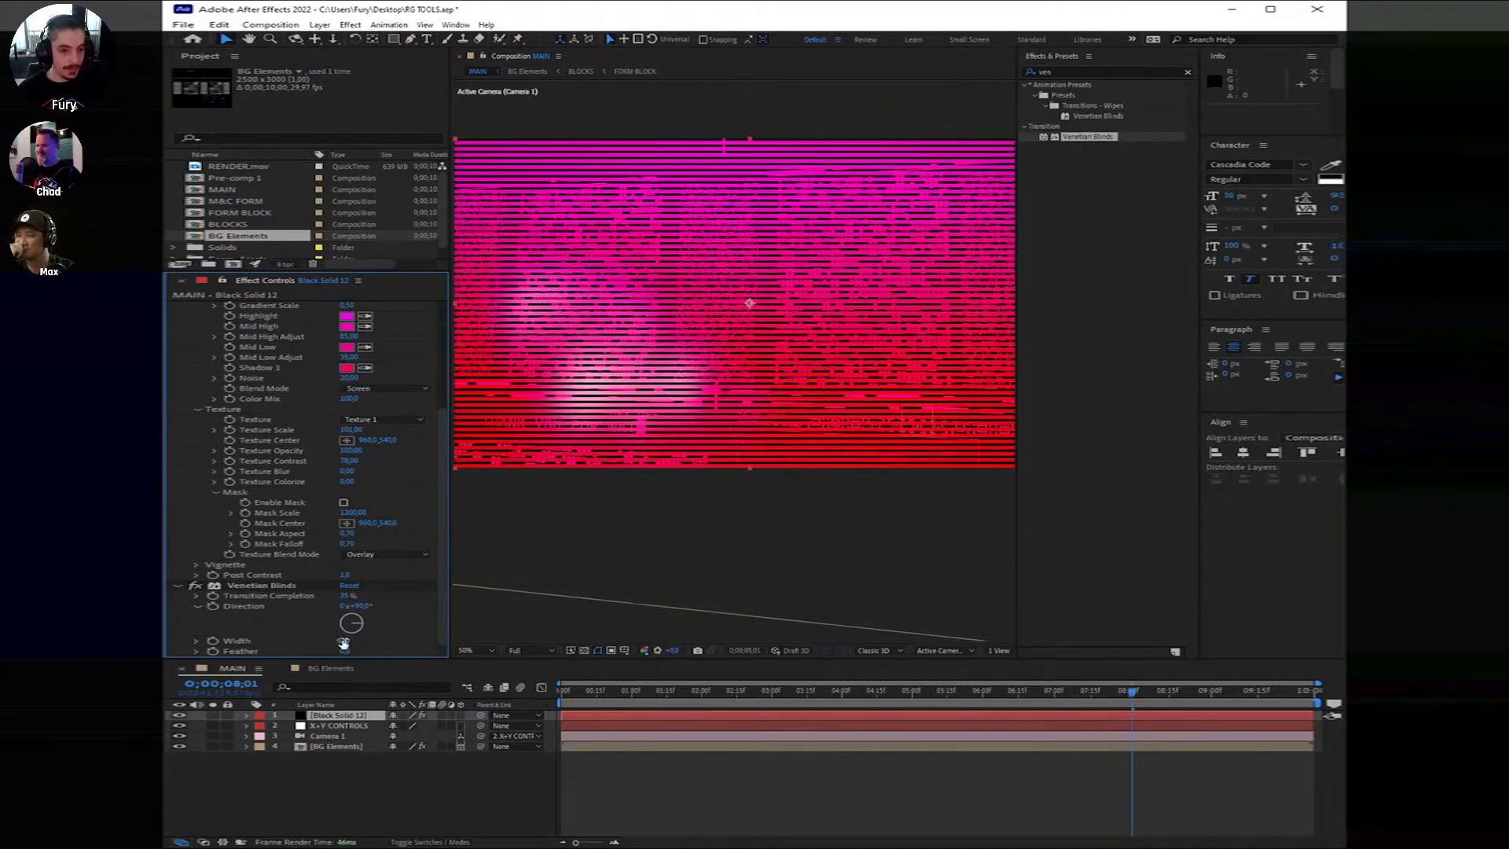
{"action": "left_click_drag", "start_coordinate": [348, 641], "coordinate": [346, 641]}
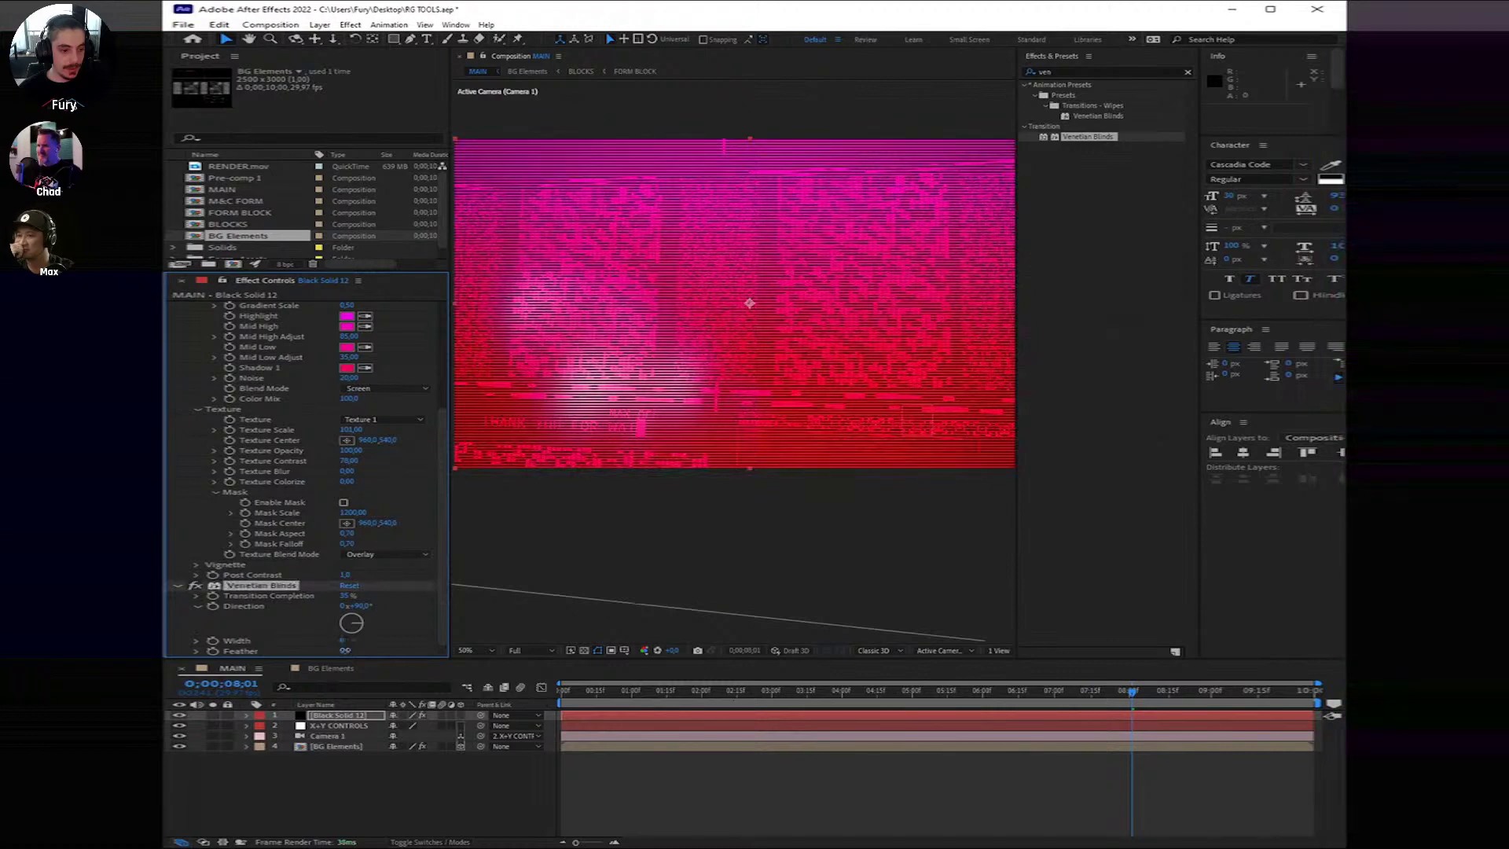
{"action": "left_click", "coordinate": [346, 641]}
{"action": "type", "text": "10"}
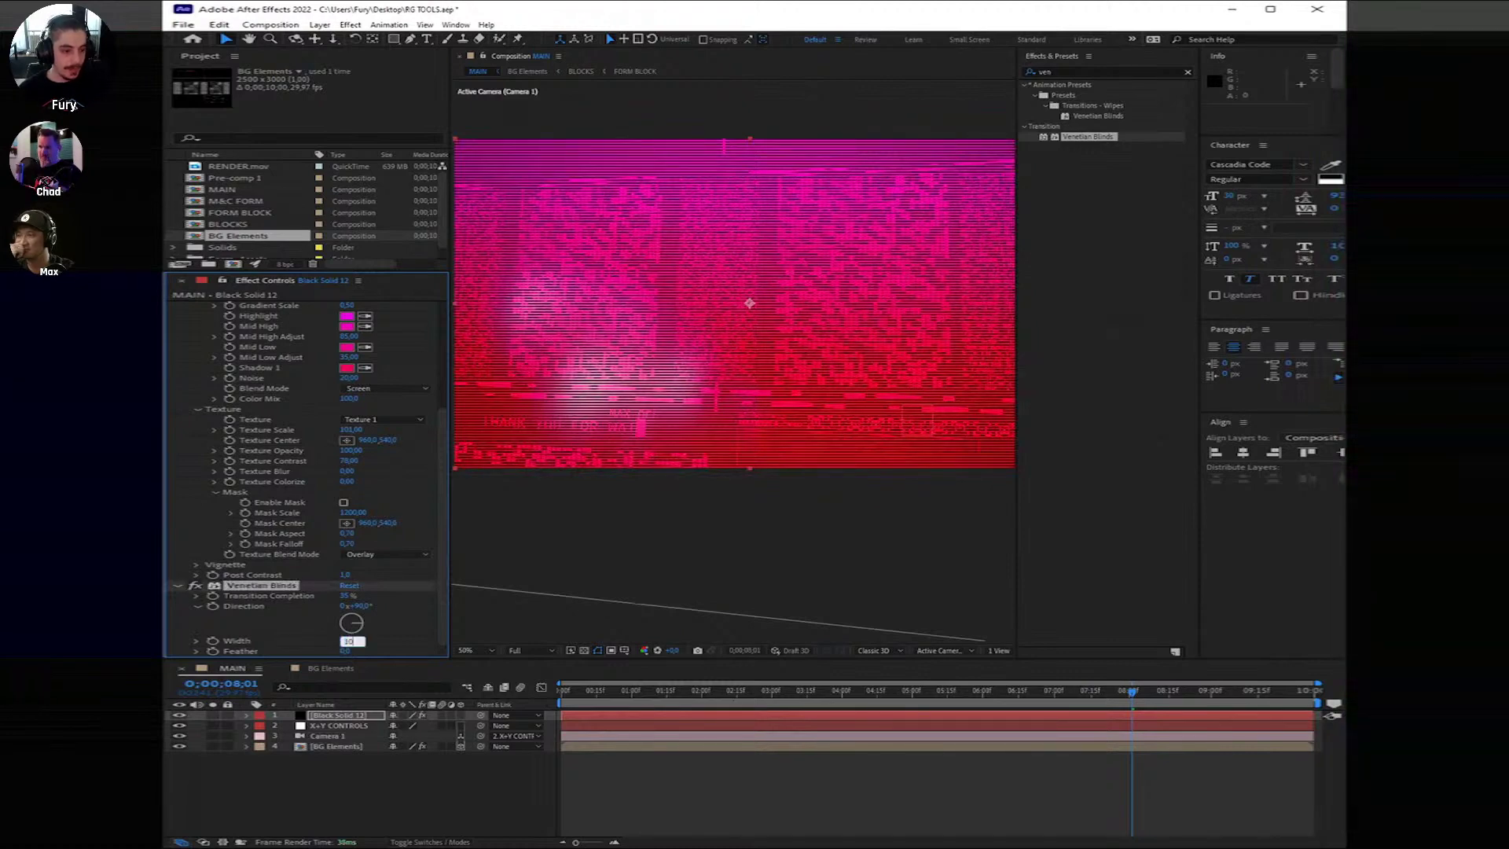
{"action": "key", "text": "Return"}
Step: Set the Transition Completion of the solid's Venetian Blinds to 60%
{"action": "left_click_drag", "start_coordinate": [349, 598], "coordinate": [360, 607]}
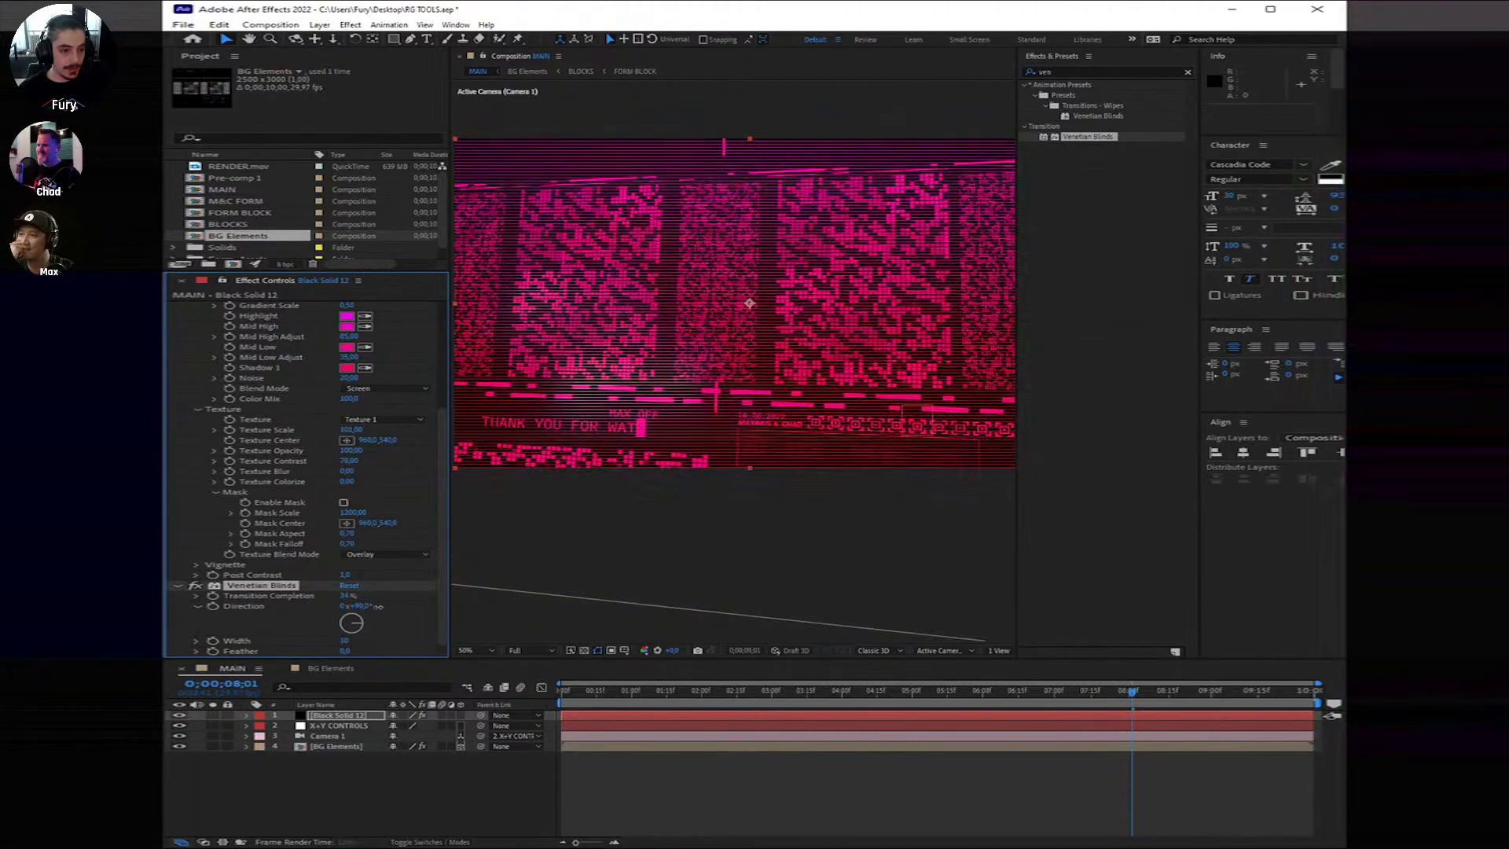
{"action": "left_click", "coordinate": [346, 595]}
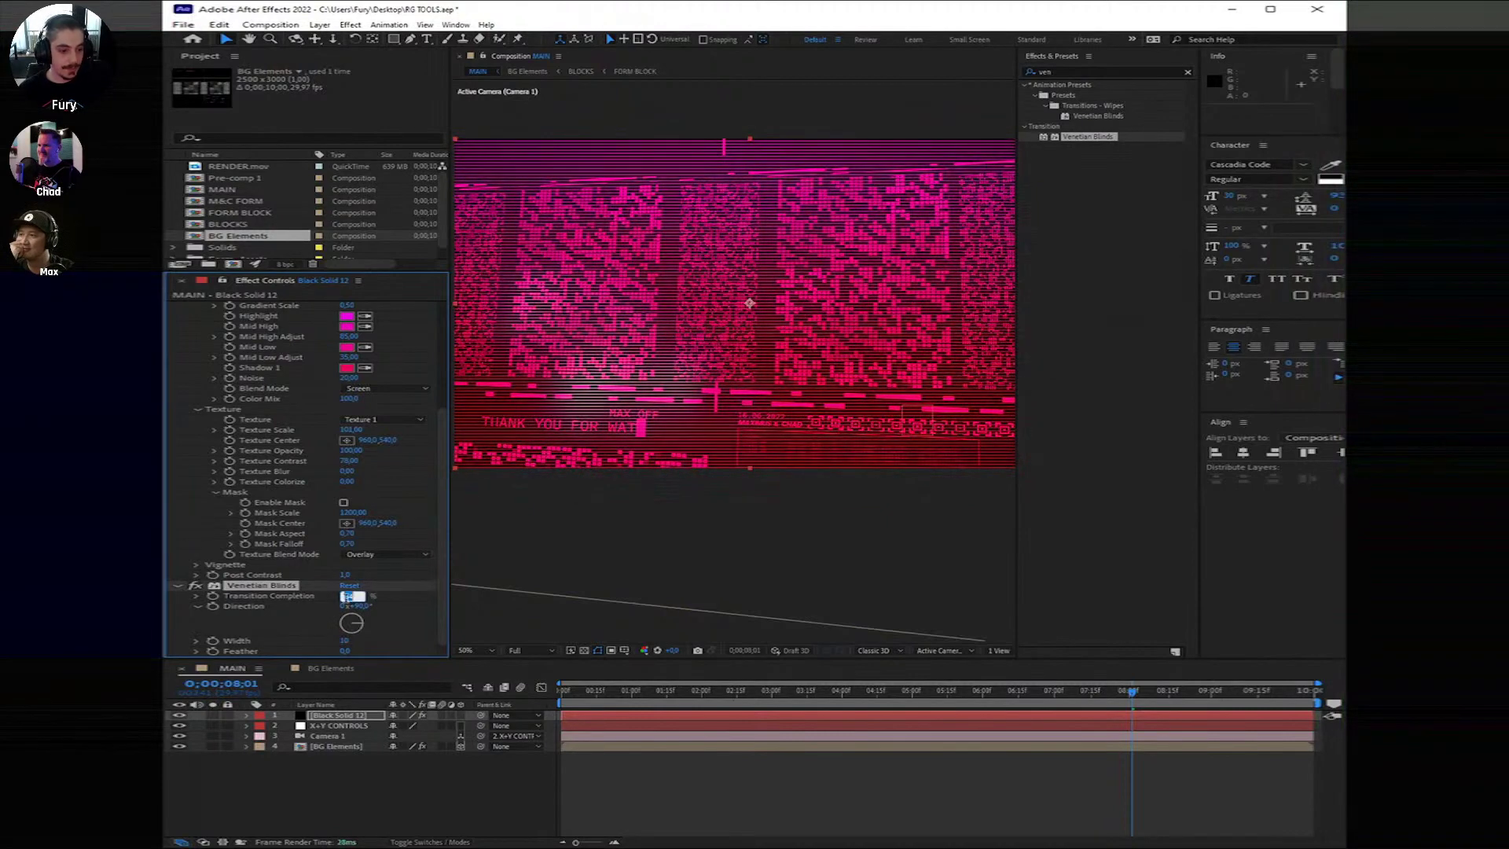
{"action": "type", "text": "60"}
Step: Rename the gradient solid as BG and place it below the BG Elements layer as a 3D layer
{"action": "left_click", "coordinate": [346, 715]}
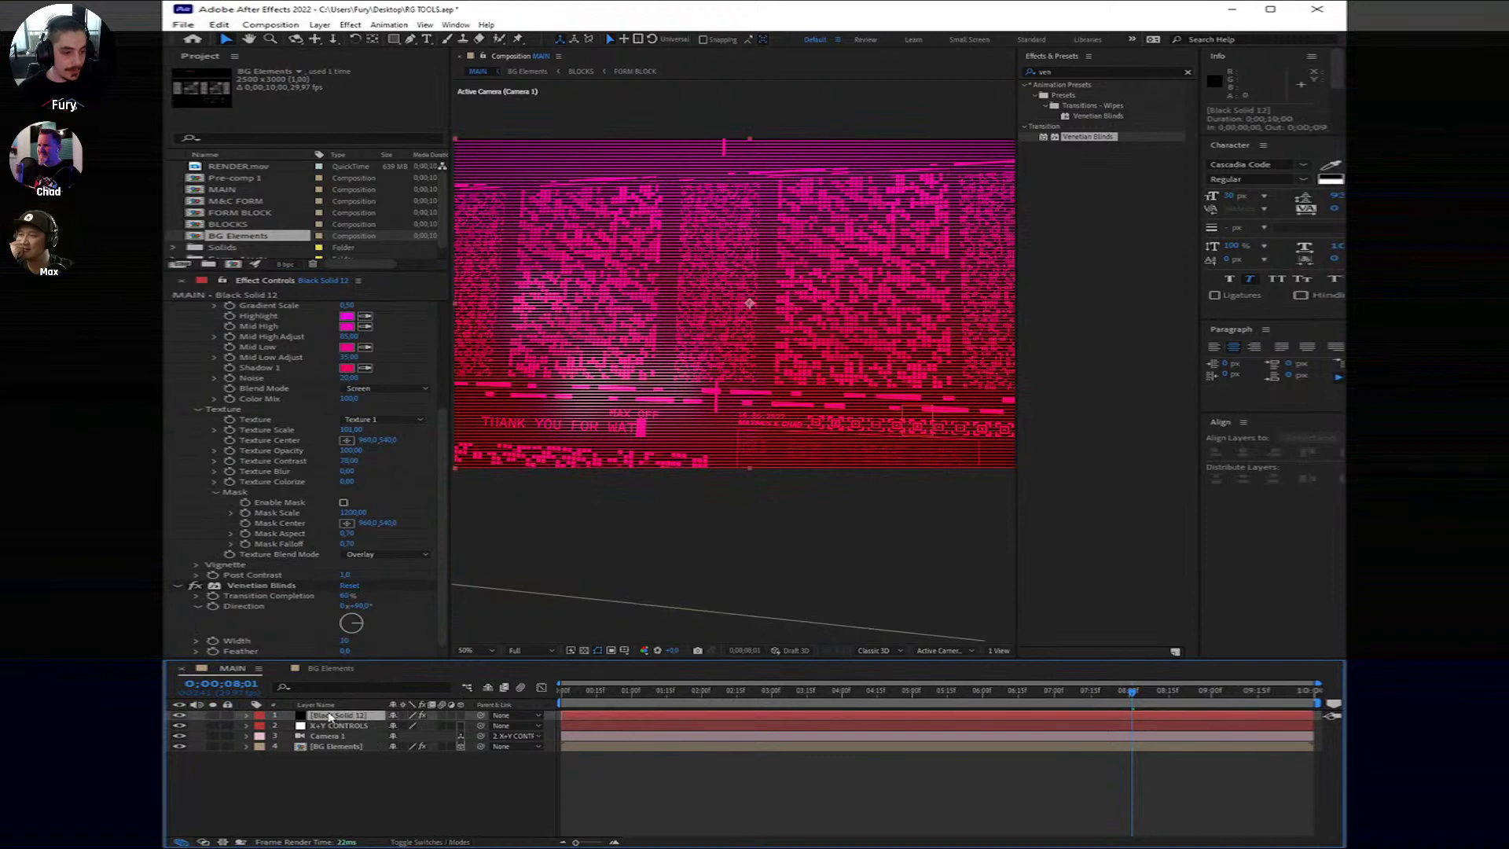
{"action": "right_click", "coordinate": [331, 713]}
{"action": "left_click", "coordinate": [383, 677]}
{"action": "type", "text": "BG"}
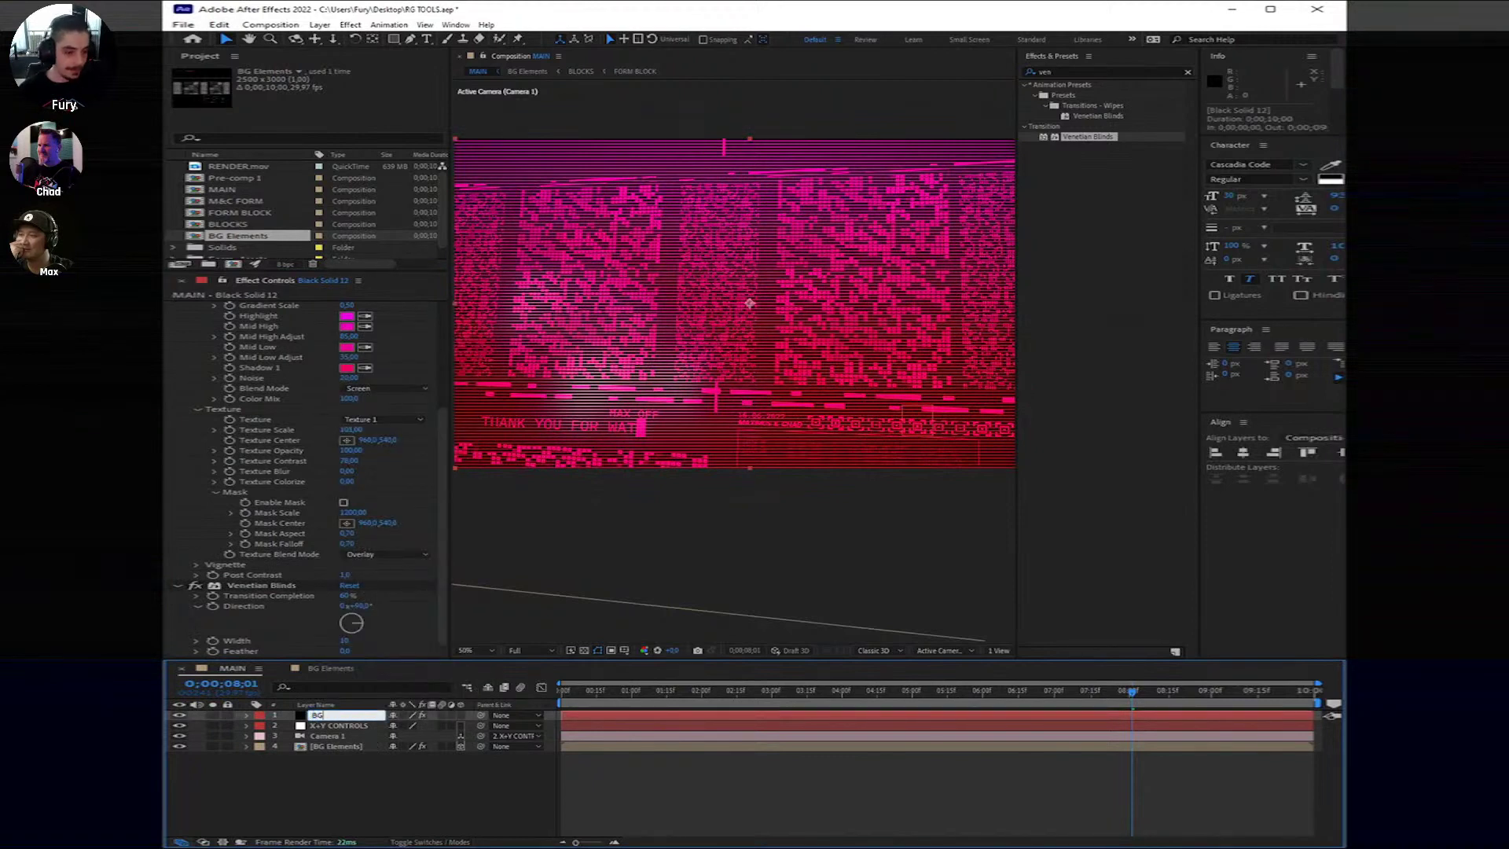
{"action": "key", "text": "Return"}
{"action": "left_click_drag", "start_coordinate": [338, 716], "coordinate": [327, 778]}
{"action": "key", "text": "comma"}
{"action": "key", "text": "comma"}
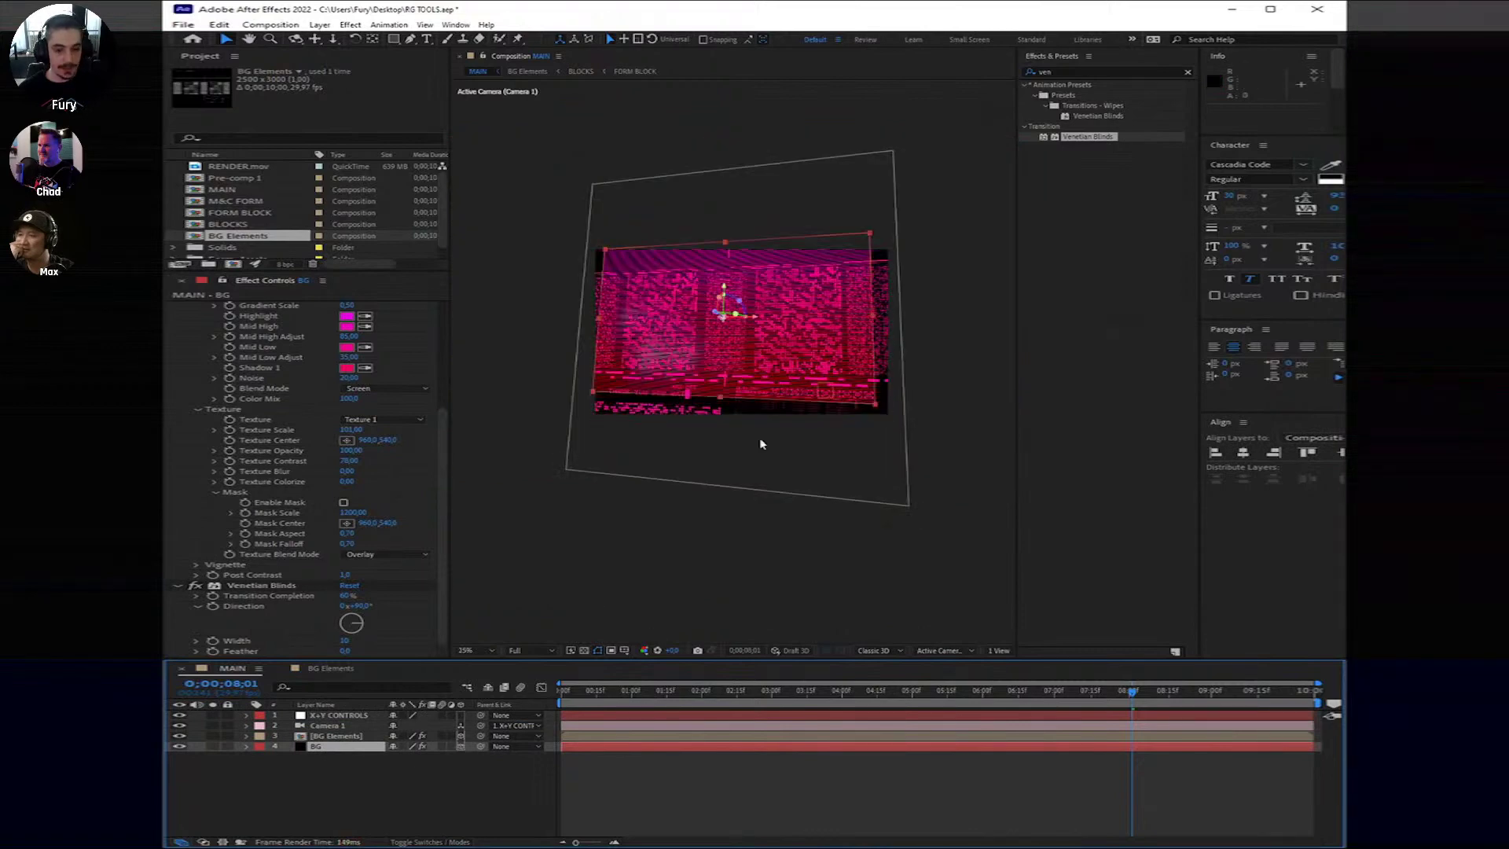
Step: Using a two-view layout with a Top view, push the BG solid back in Z to about 1792 behind BG Elements
{"action": "left_click", "coordinate": [998, 650]}
{"action": "left_click", "coordinate": [982, 664]}
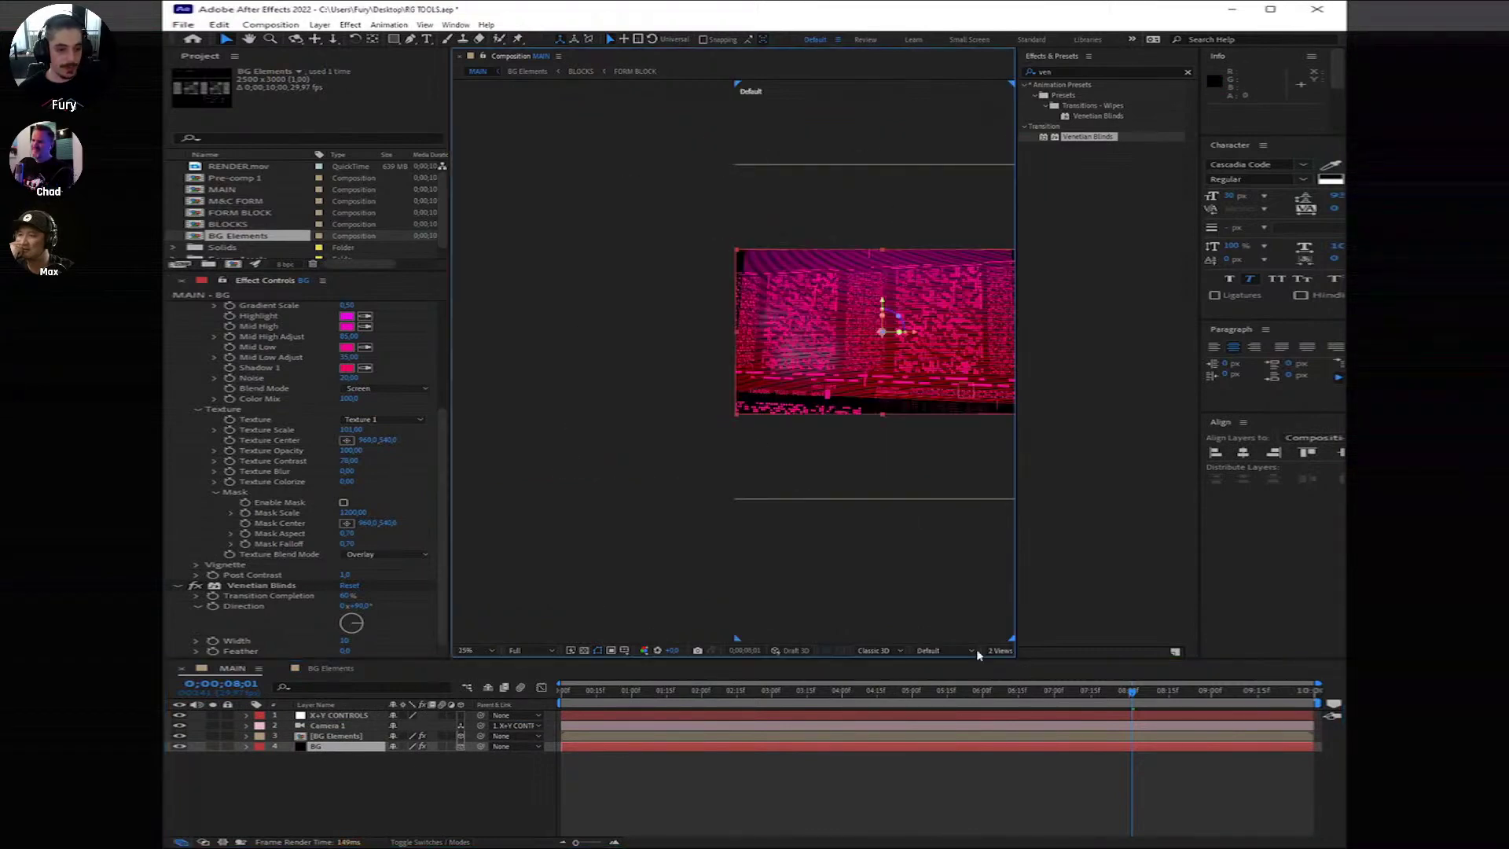
{"action": "left_click", "coordinate": [595, 392]}
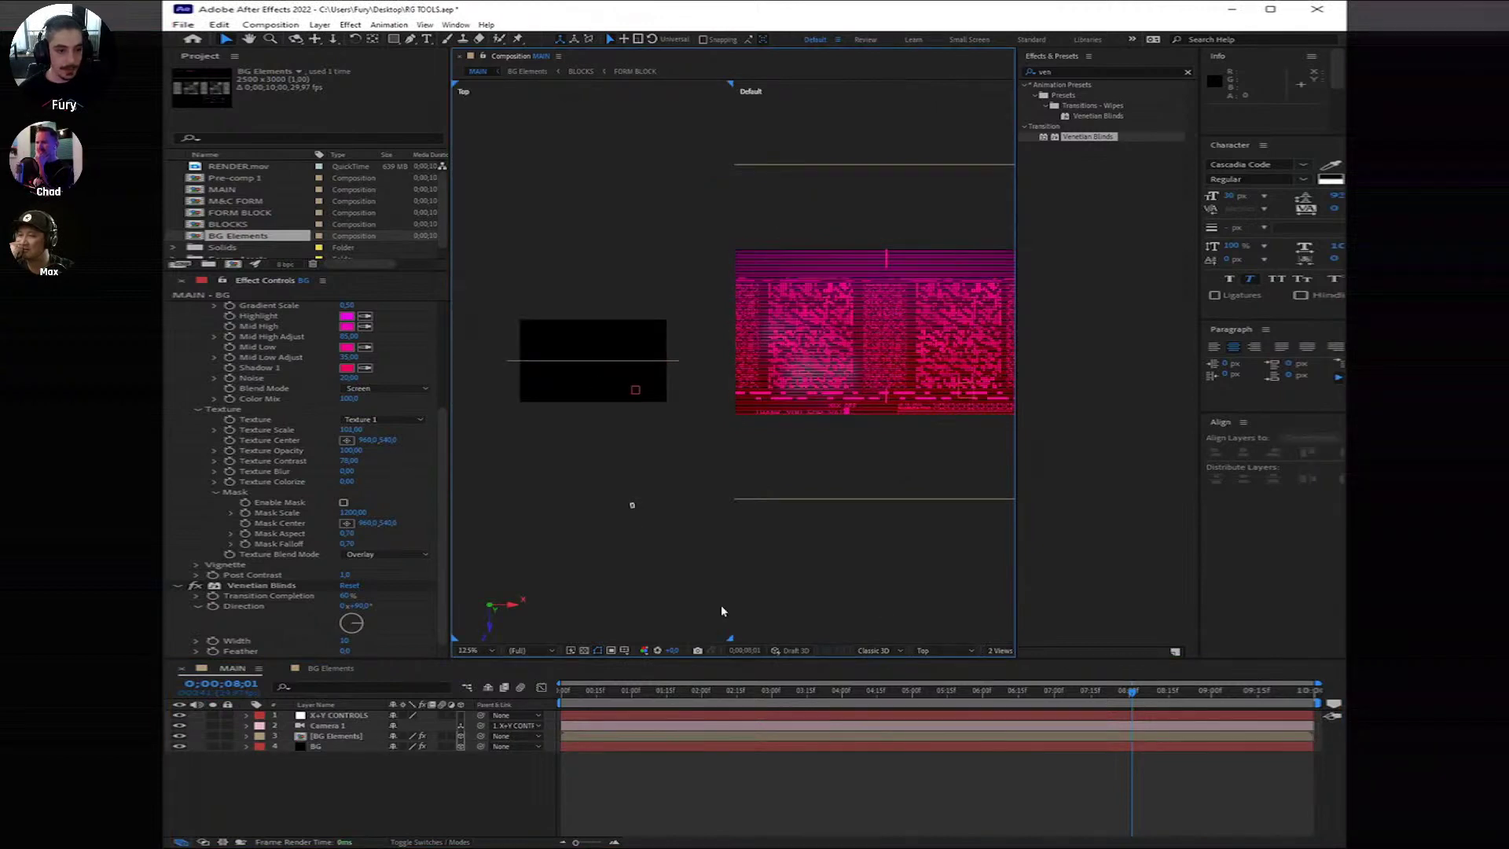
{"action": "left_click", "coordinate": [994, 746]}
{"action": "left_click_drag", "start_coordinate": [594, 381], "coordinate": [599, 243]}
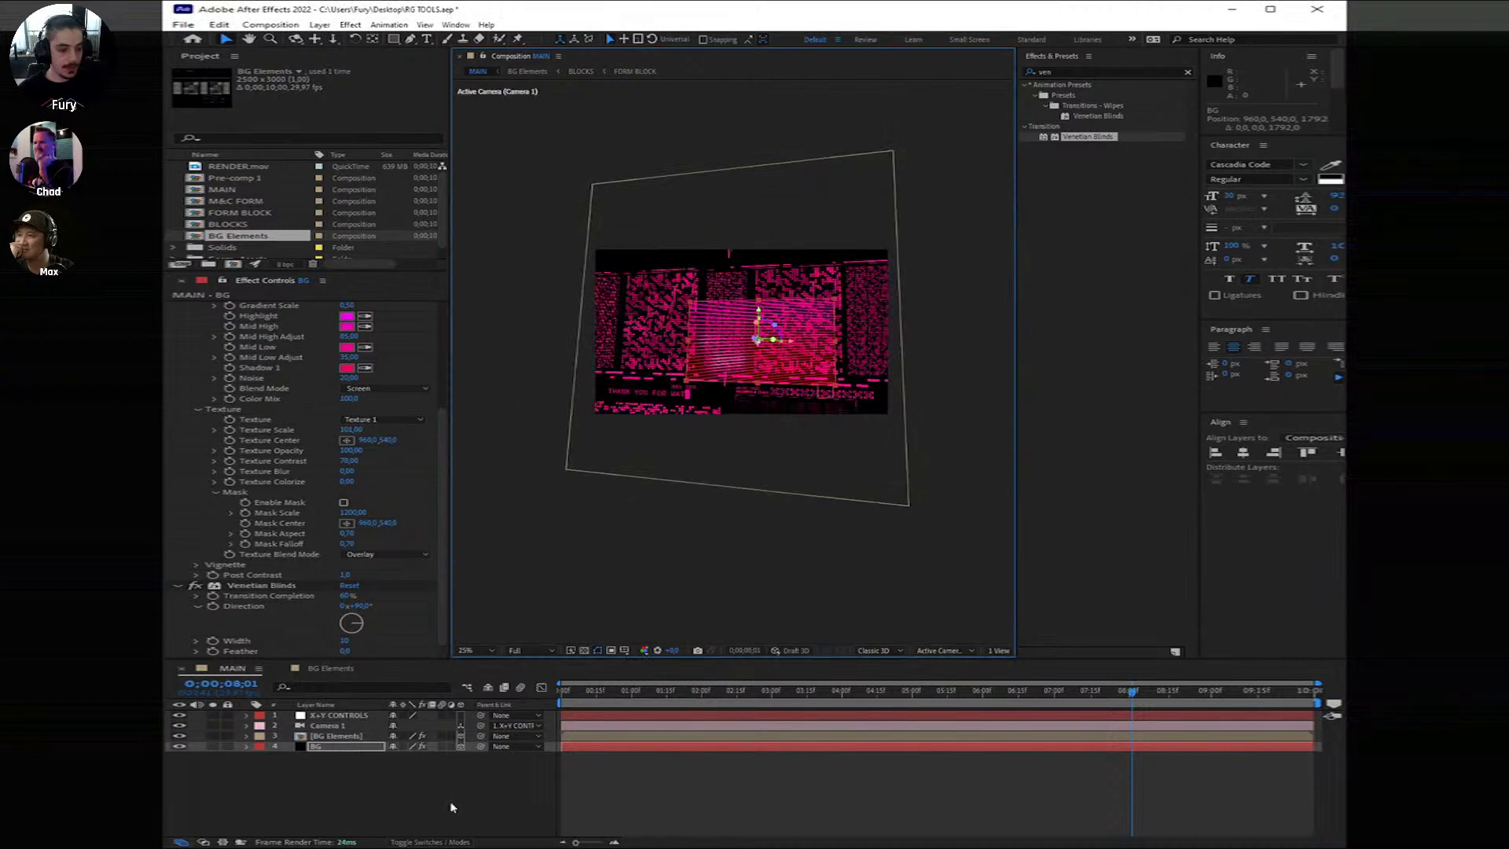
Step: Scale up the BG solid to fill the camera frame, with about 337% height, and align it horizontally behind BG Elements
{"action": "key", "text": "s"}
{"action": "left_click_drag", "start_coordinate": [448, 756], "coordinate": [579, 768]}
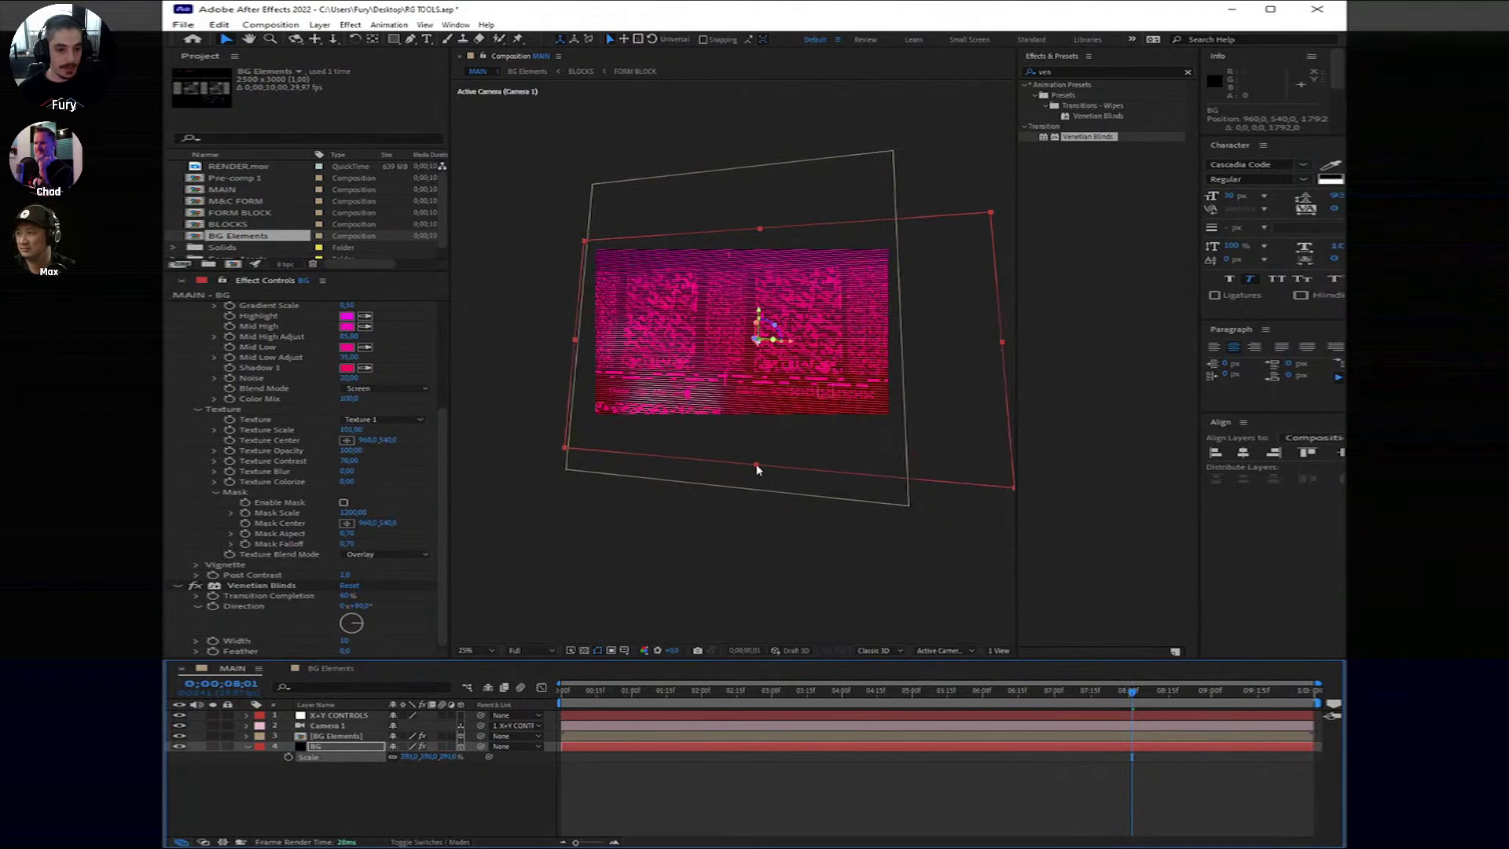
{"action": "left_click_drag", "start_coordinate": [757, 469], "coordinate": [756, 490]}
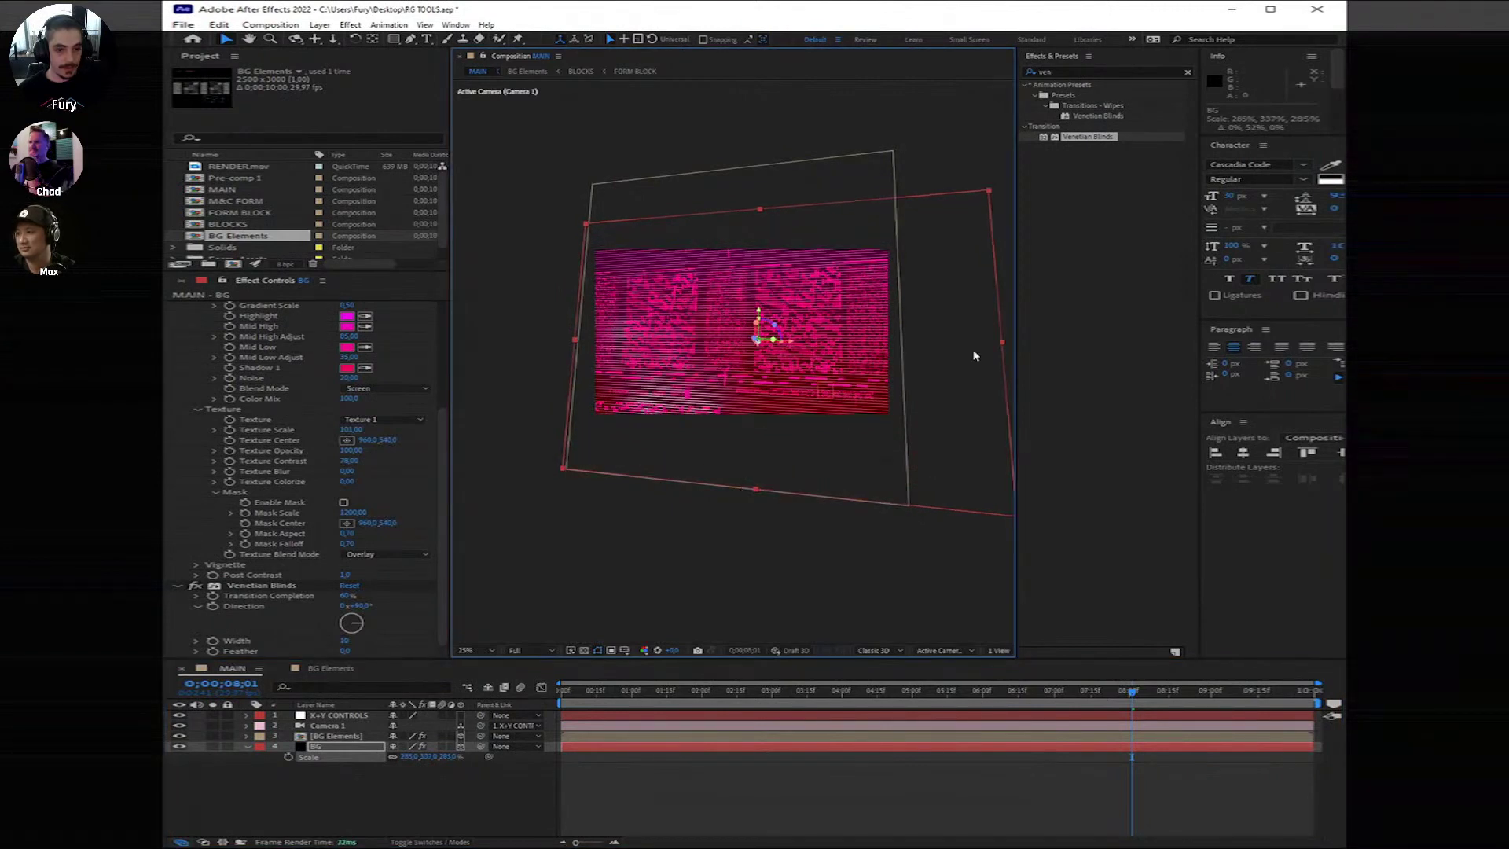
{"action": "left_click_drag", "start_coordinate": [1003, 350], "coordinate": [920, 343]}
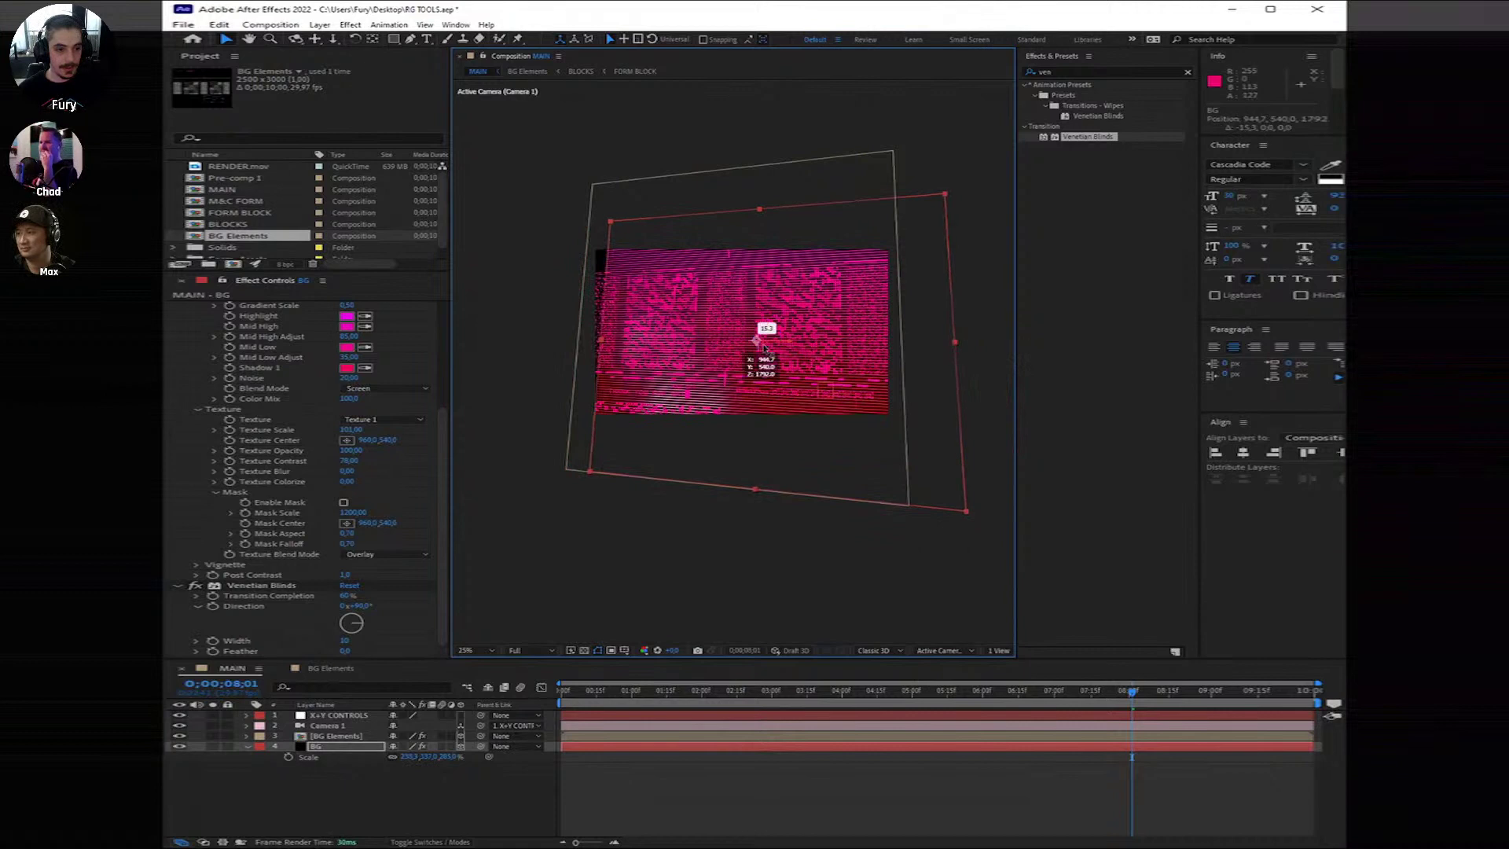
{"action": "left_click_drag", "start_coordinate": [759, 349], "coordinate": [756, 349]}
{"action": "left_click", "coordinate": [1045, 789]}
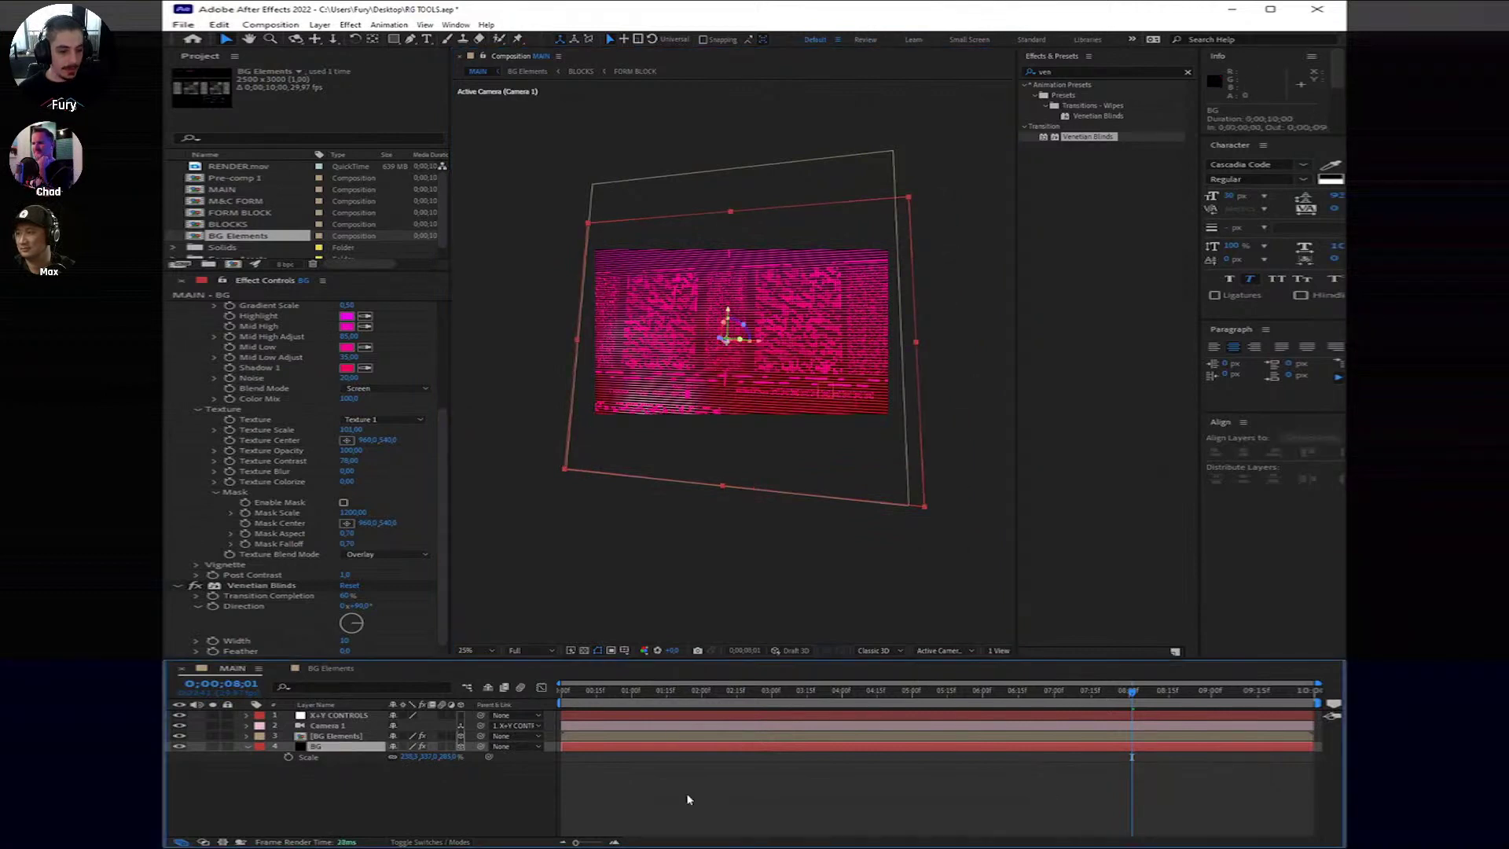
Step: Lower the BG solid's Opacity, trying 20% and settling on 10%
{"action": "key", "text": "t"}
{"action": "left_click", "coordinate": [399, 756]}
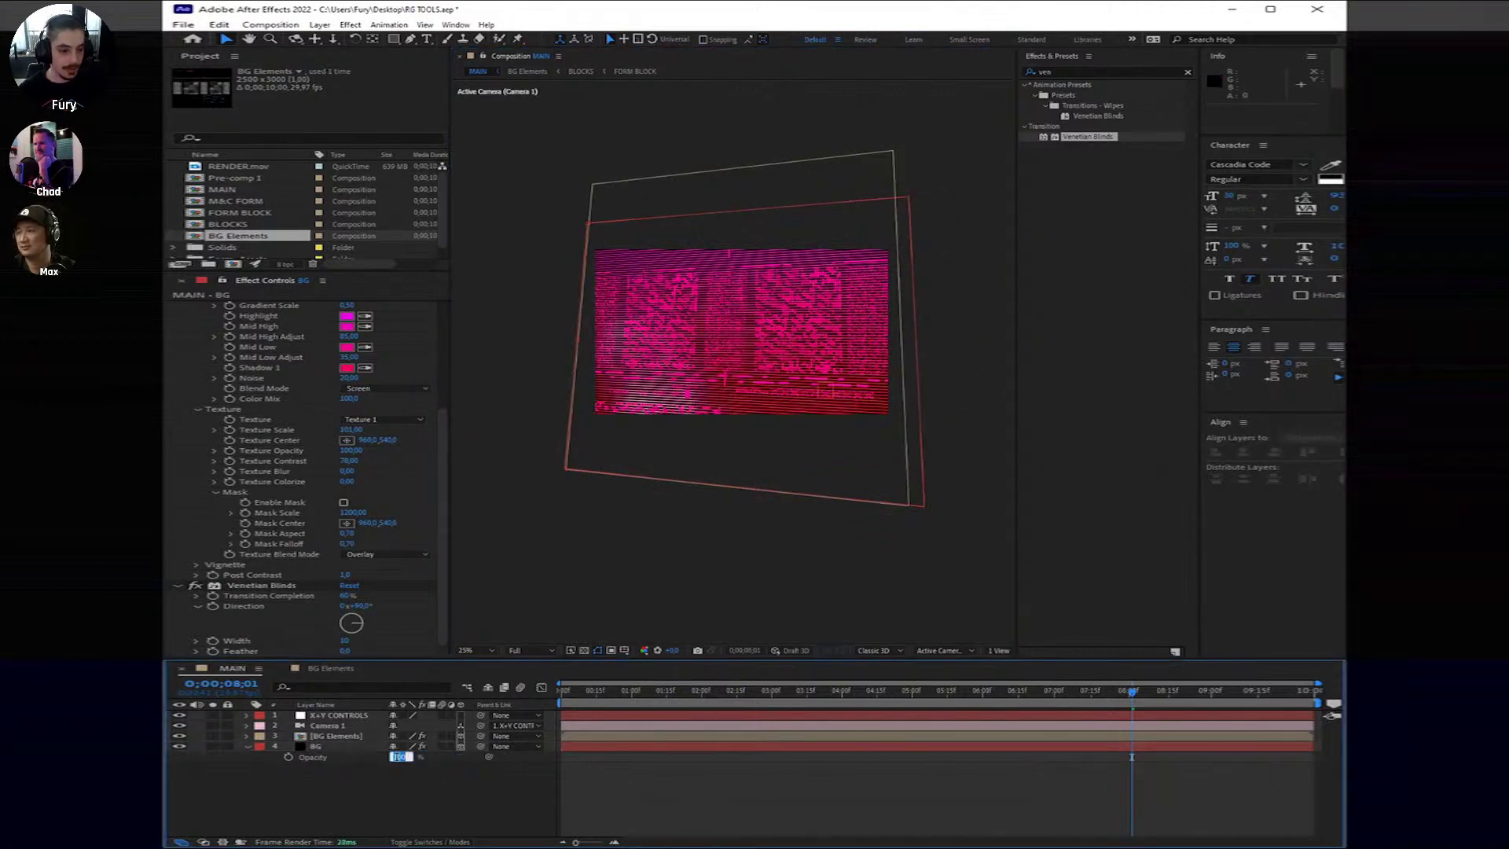
{"action": "type", "text": "20"}
{"action": "key", "text": "Return"}
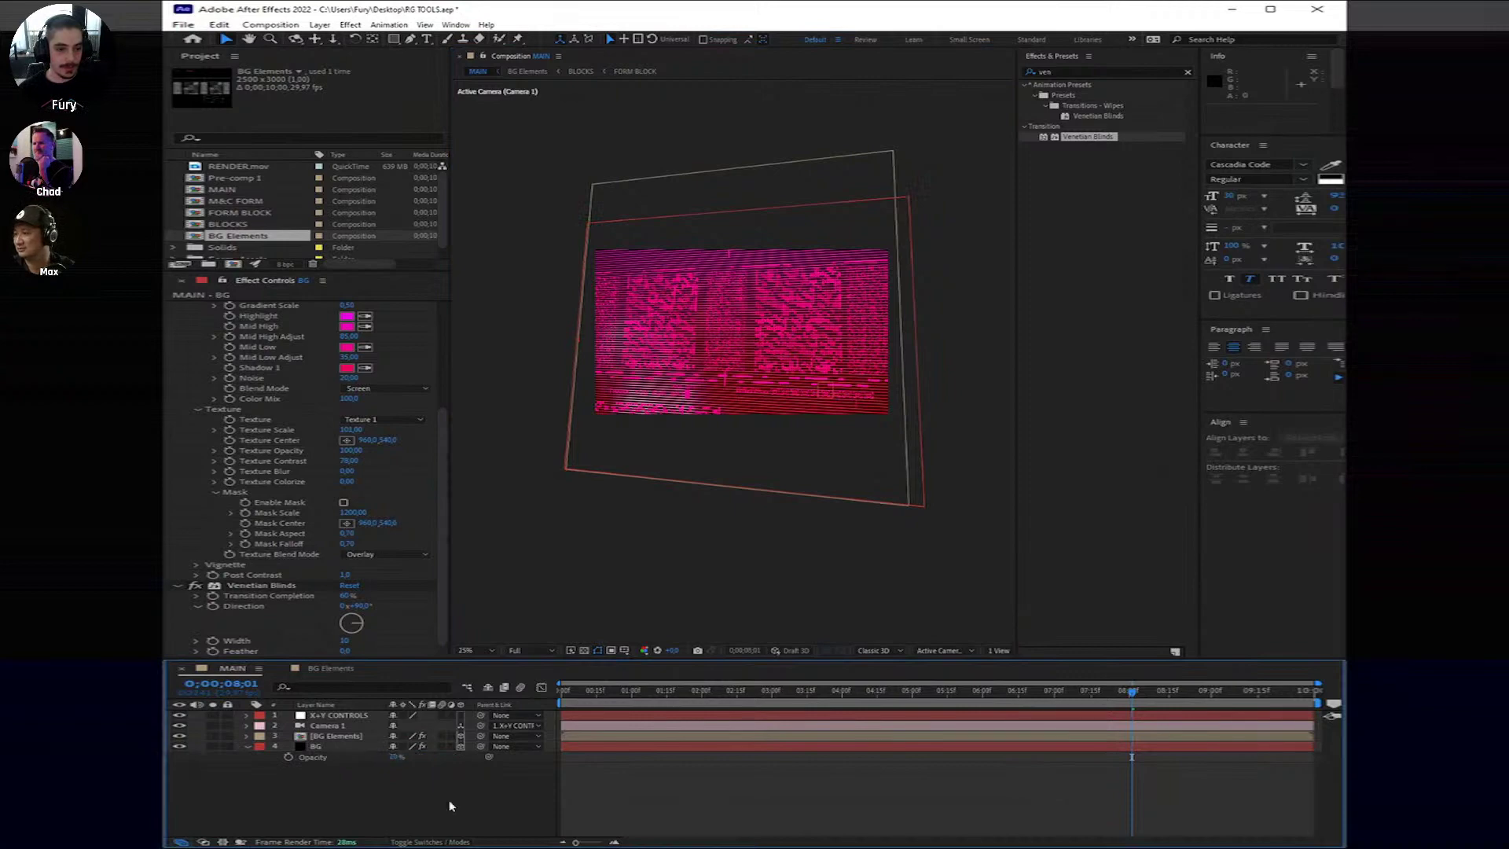
{"action": "key", "text": "period"}
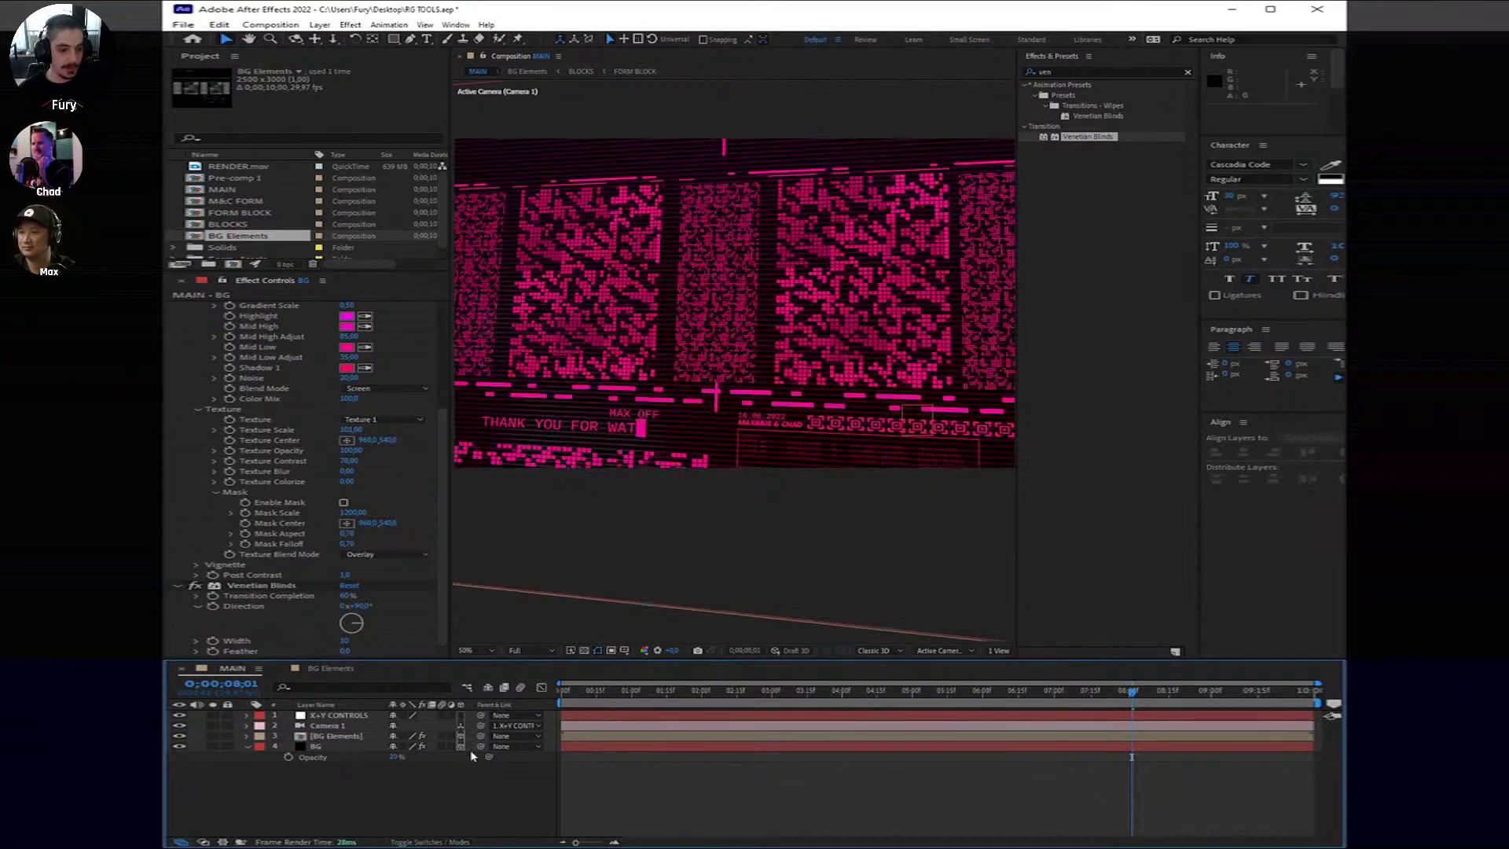
{"action": "left_click", "coordinate": [398, 756]}
{"action": "type", "text": "10"}
{"action": "key", "text": "Return"}
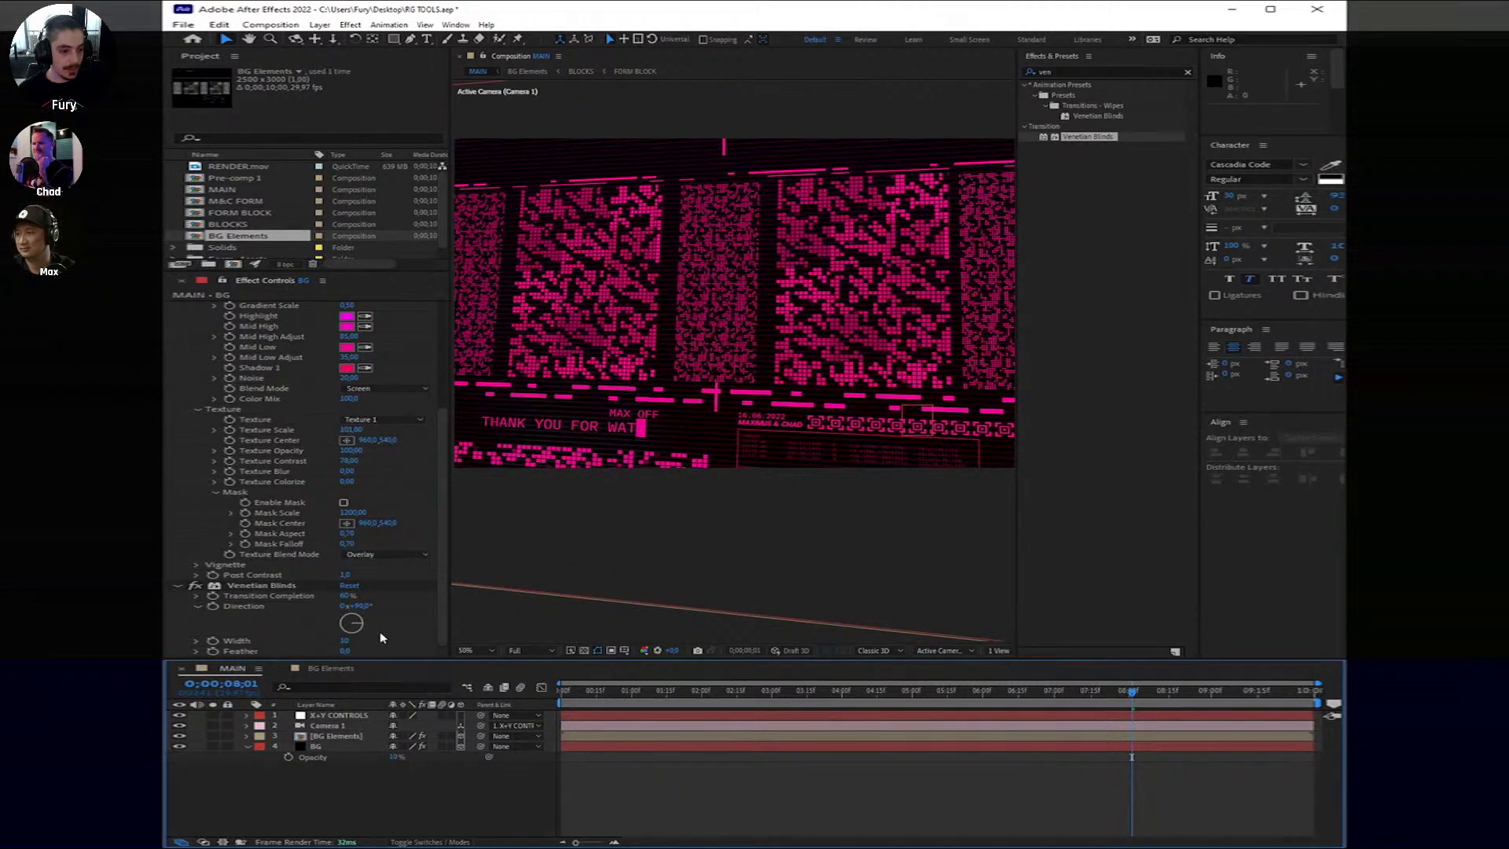
Step: Refine the Venetian Blinds on BG with a Width of about 6 and a Transition Completion of 75%
{"action": "left_click_drag", "start_coordinate": [345, 640], "coordinate": [350, 650]}
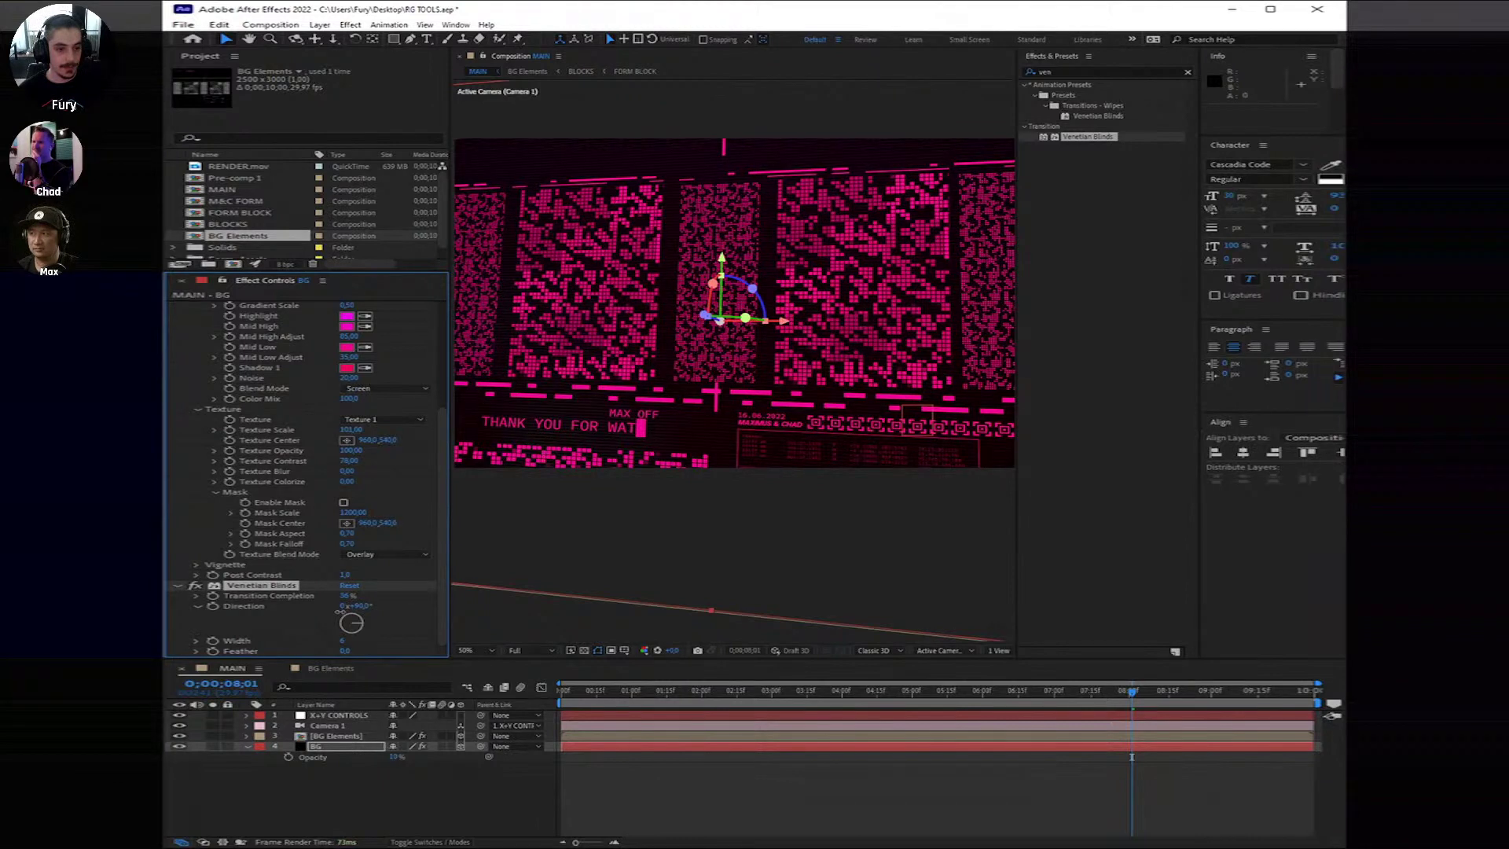
{"action": "left_click_drag", "start_coordinate": [346, 596], "coordinate": [758, 401]}
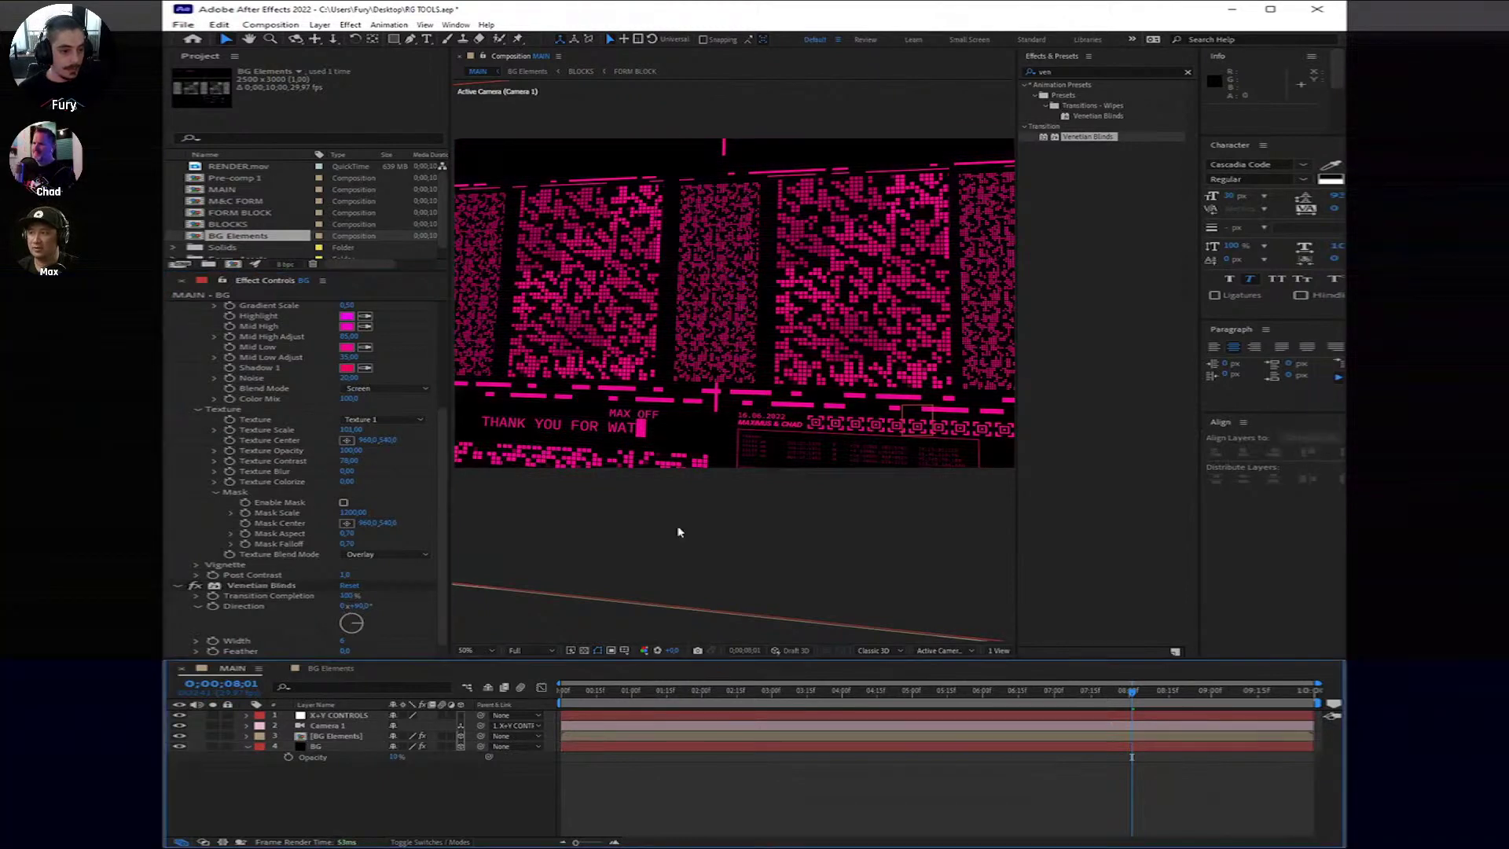
{"action": "left_click", "coordinate": [350, 595]}
{"action": "type", "text": "75"}
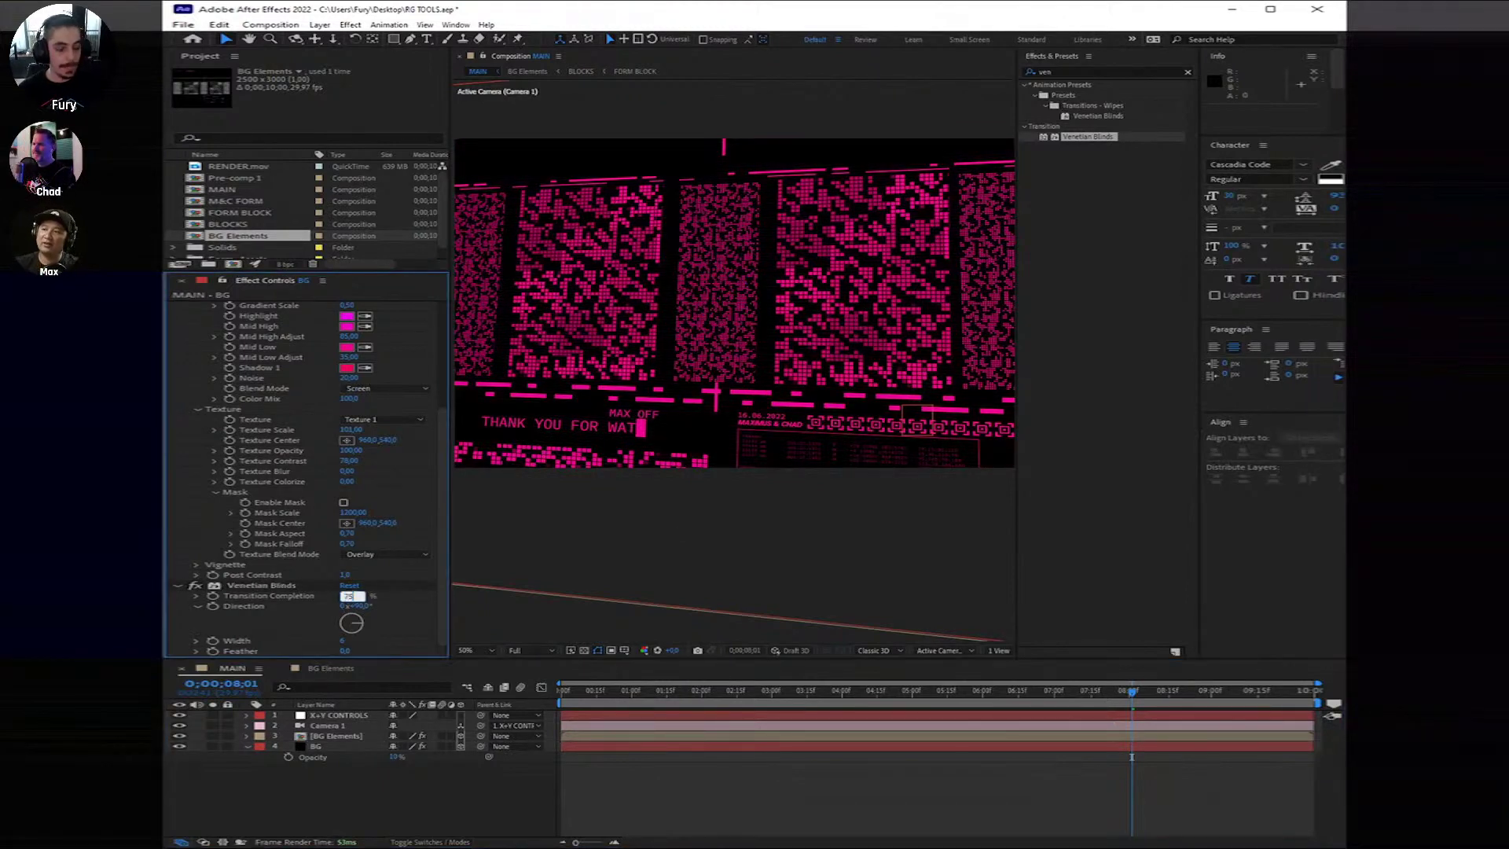
{"action": "left_click", "coordinate": [781, 808]}
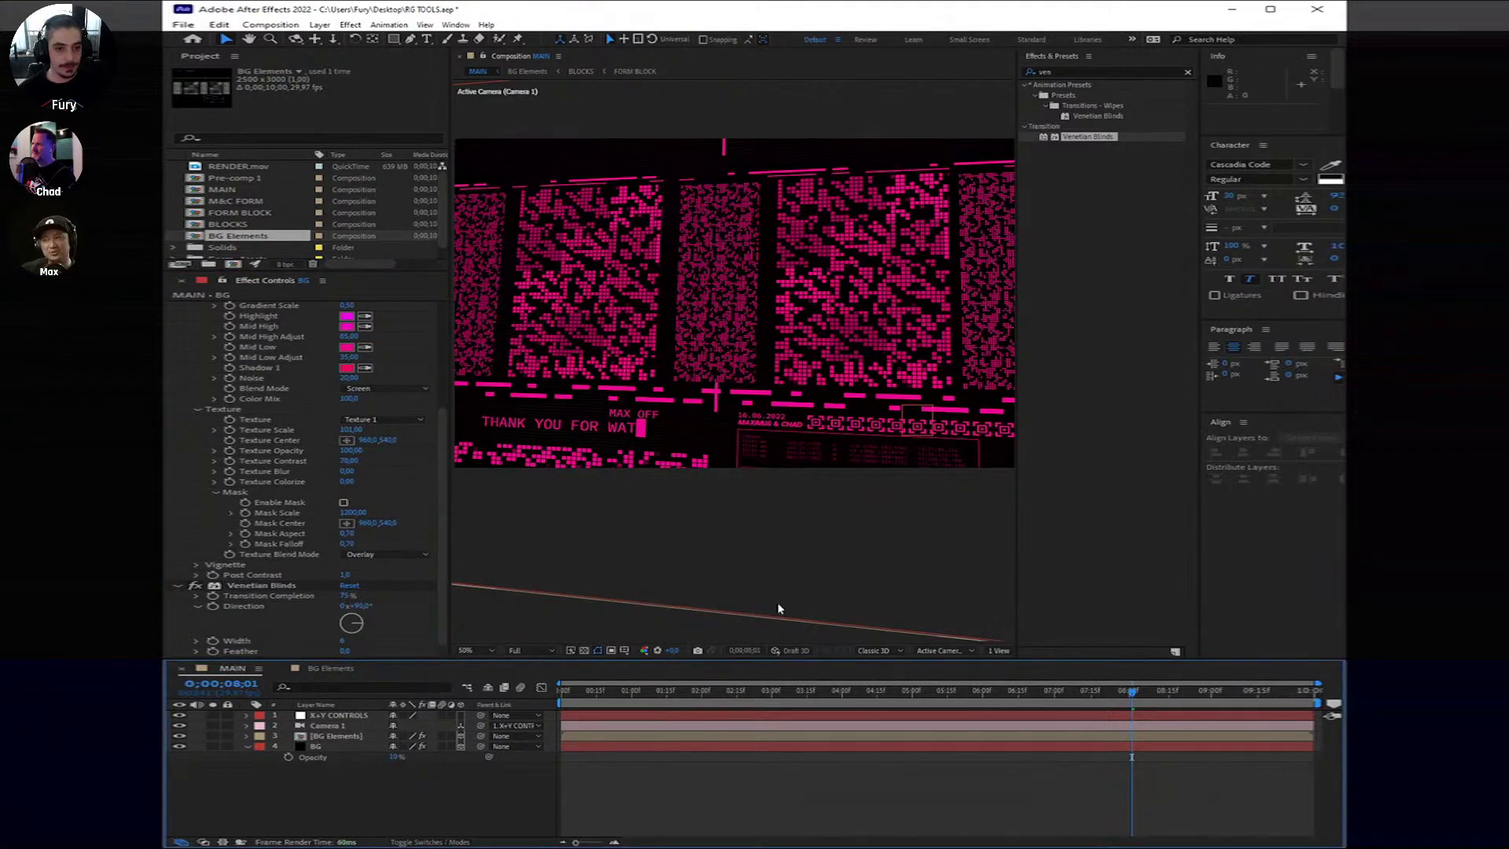
Step: Collapse the BG layer's properties and inspect the whole frame at 0;00;09;03
{"action": "key", "text": "comma"}
{"action": "key", "text": "comma"}
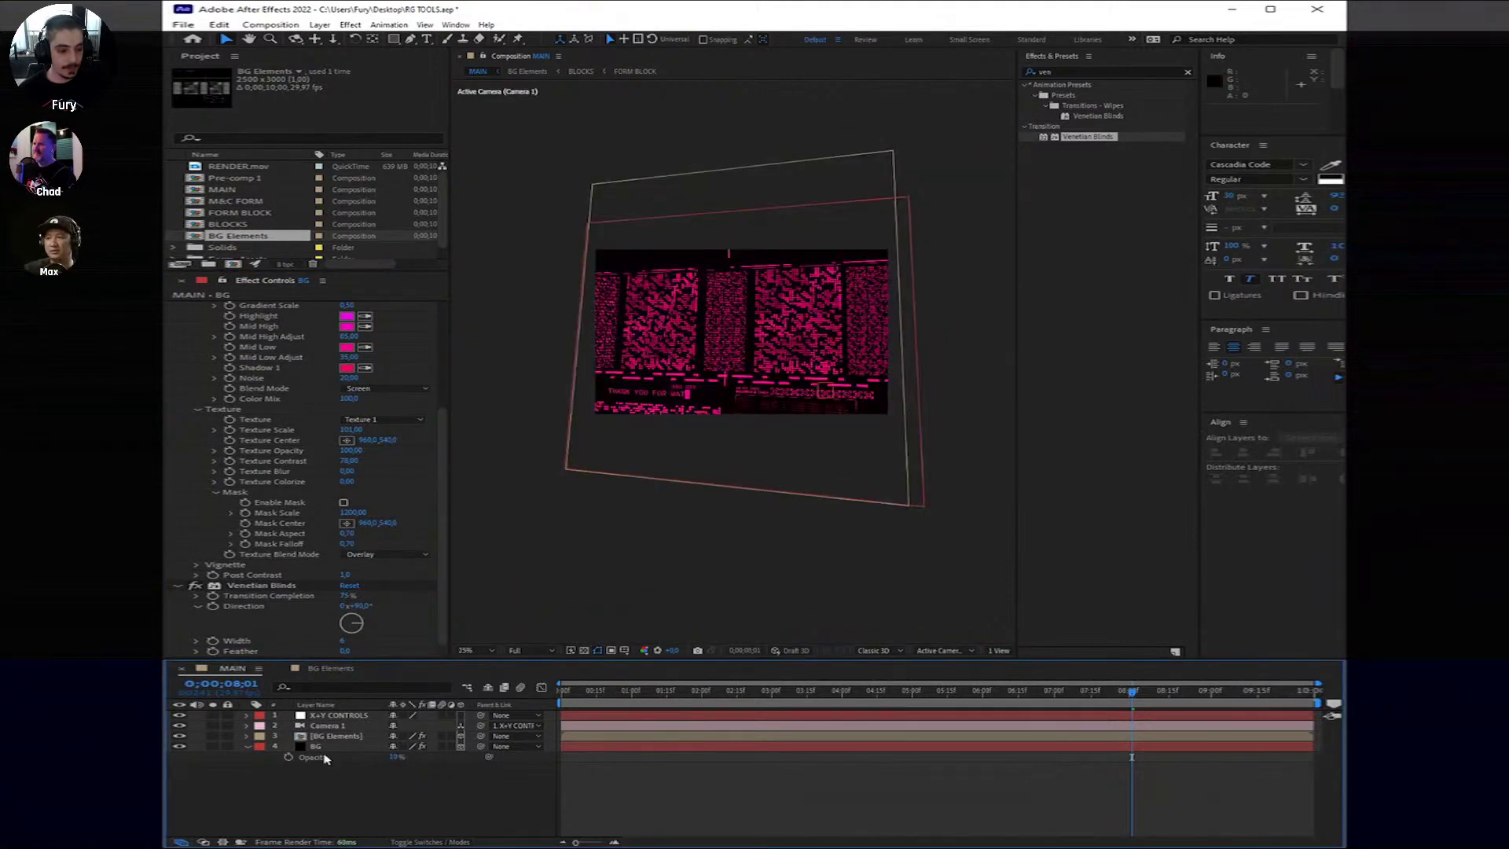
{"action": "left_click", "coordinate": [248, 747]}
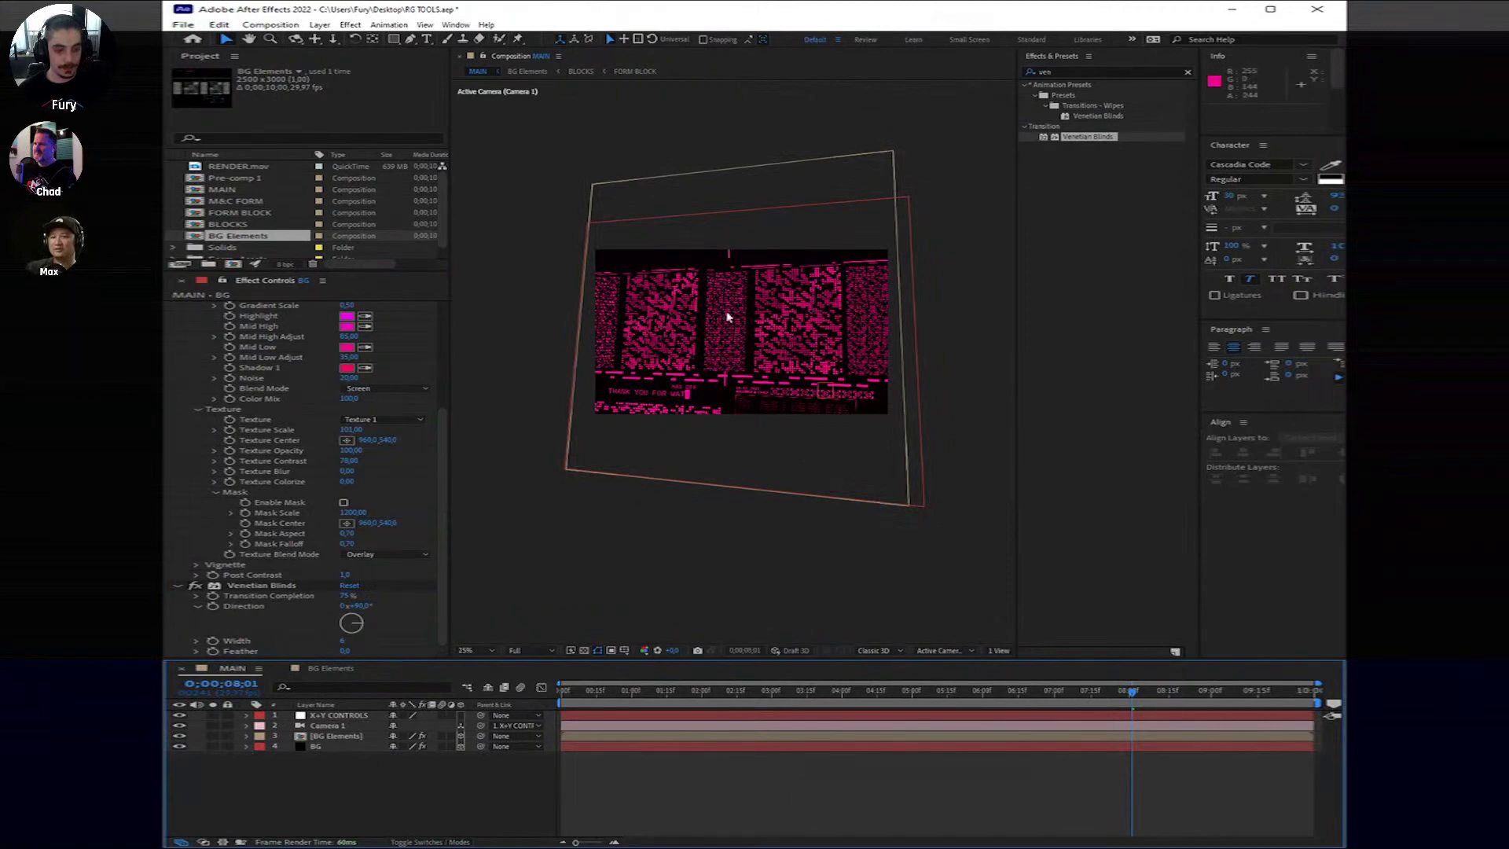
{"action": "scroll", "coordinate": [708, 357], "scroll_direction": "up", "scroll_amount": 1}
{"action": "scroll", "coordinate": [686, 422], "scroll_direction": "down", "scroll_amount": 1}
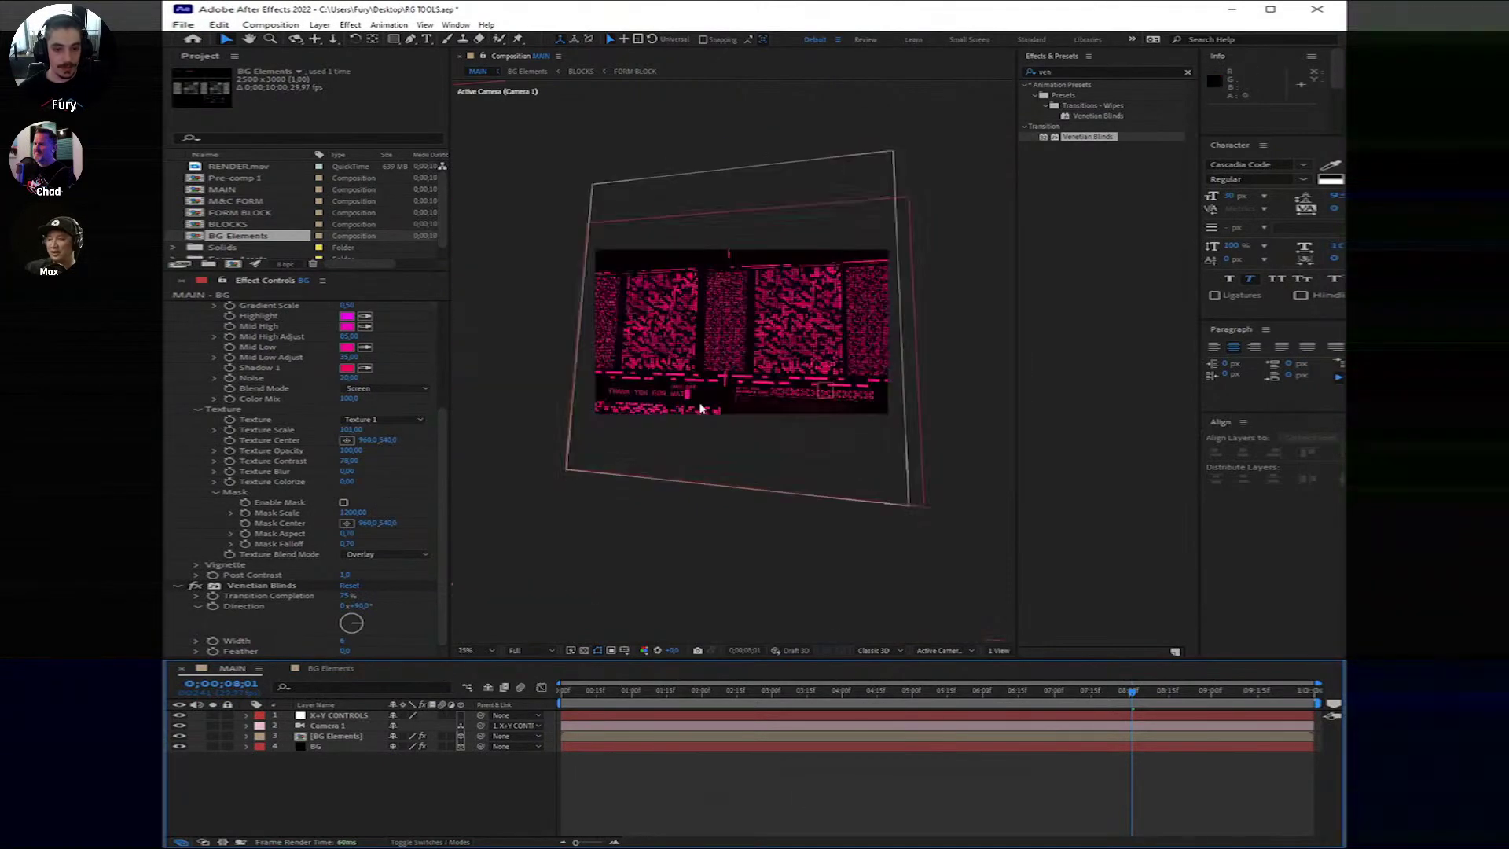
{"action": "left_click", "coordinate": [1220, 695]}
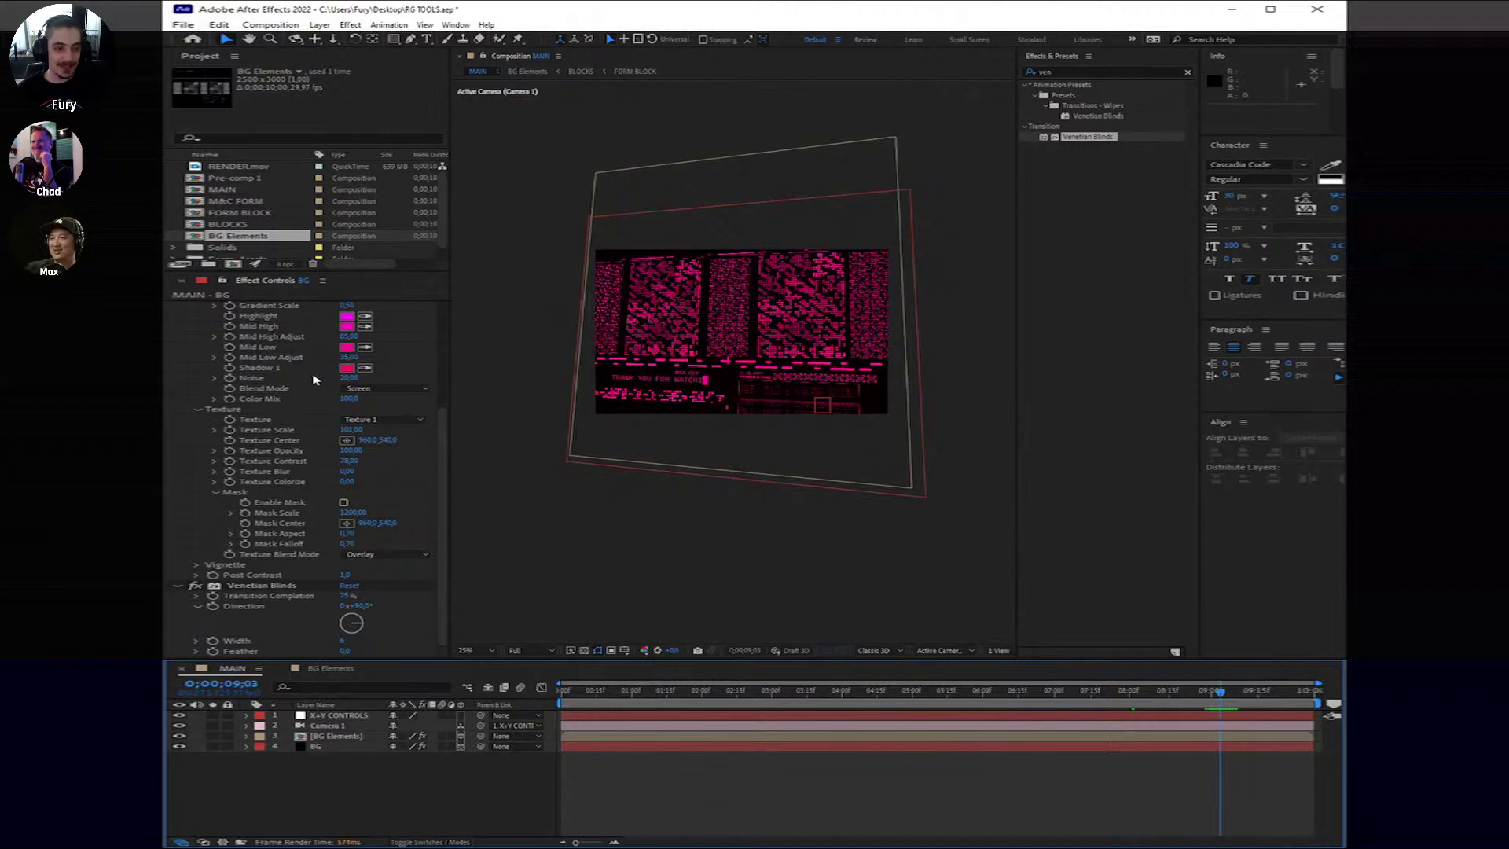
Step: Collapse the Color Map and Texture groups of the Soft Gradient Background effect on BG
{"action": "scroll", "coordinate": [340, 468], "scroll_direction": "up", "scroll_amount": 2}
{"action": "scroll", "coordinate": [341, 468], "scroll_direction": "up", "scroll_amount": 1}
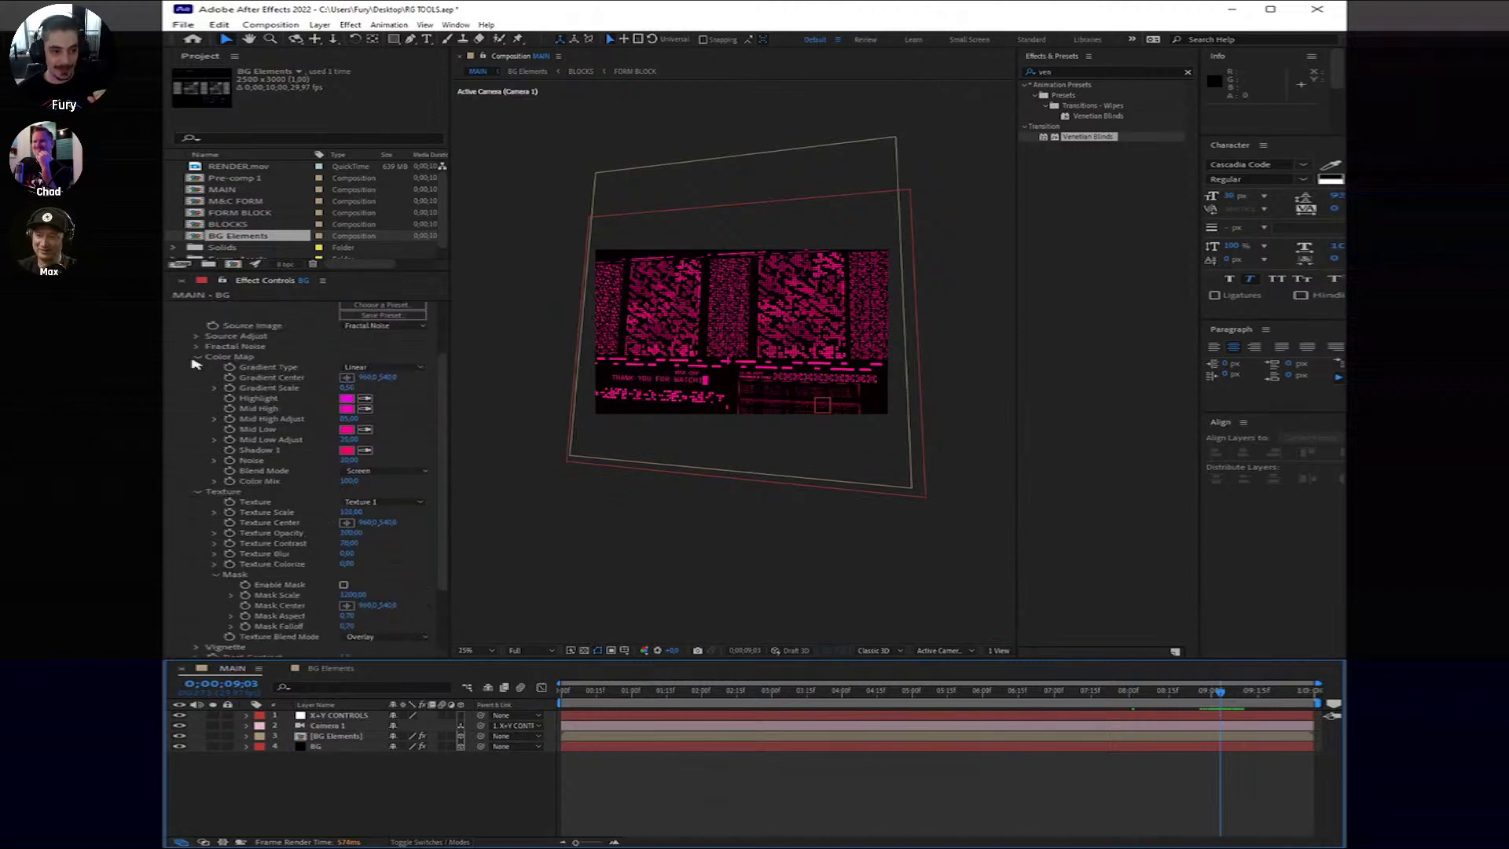
{"action": "left_click", "coordinate": [196, 358]}
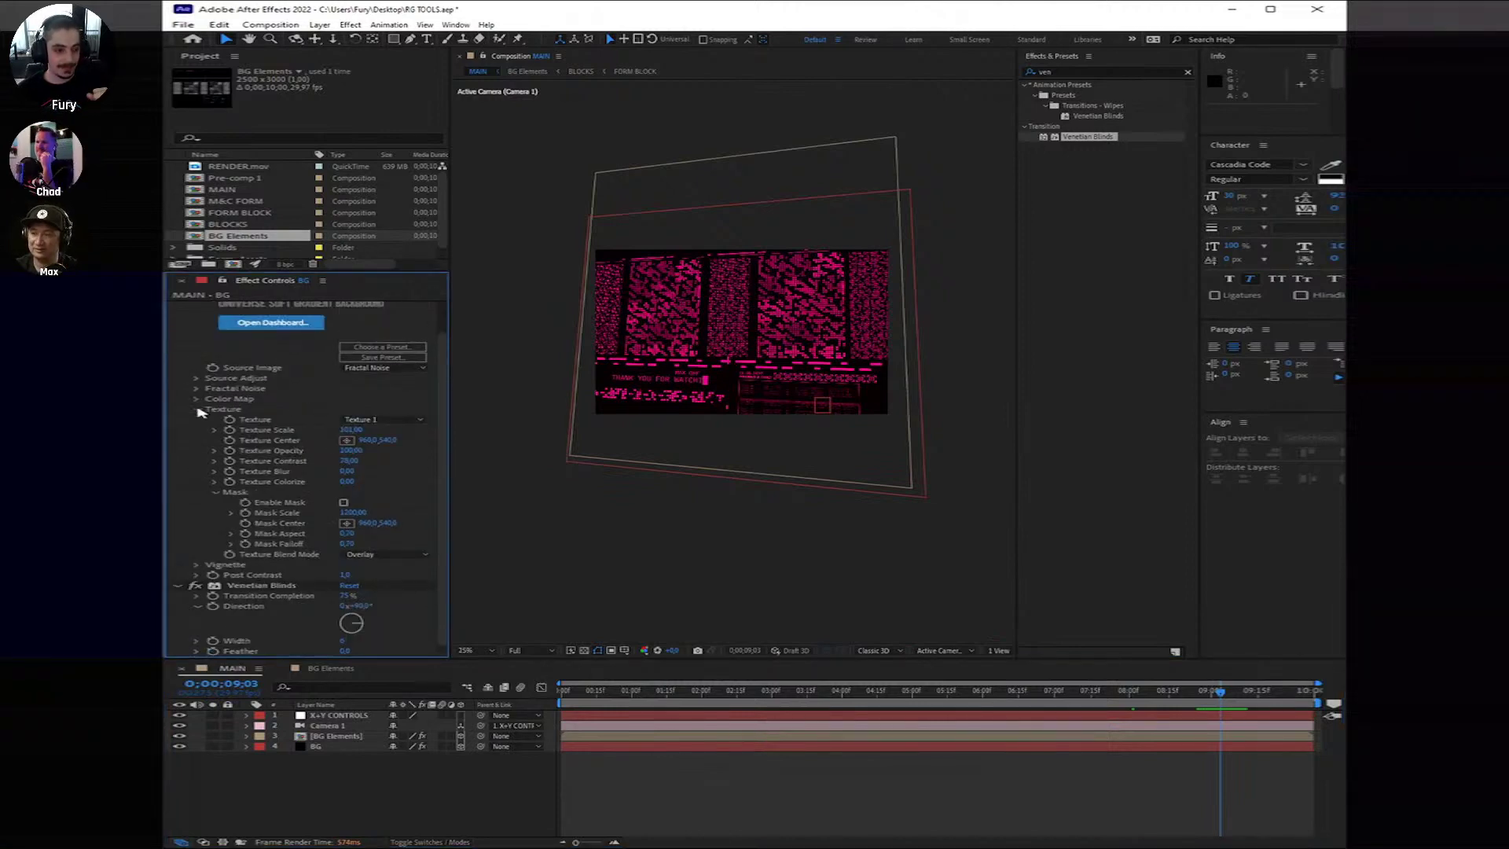
{"action": "left_click", "coordinate": [197, 410]}
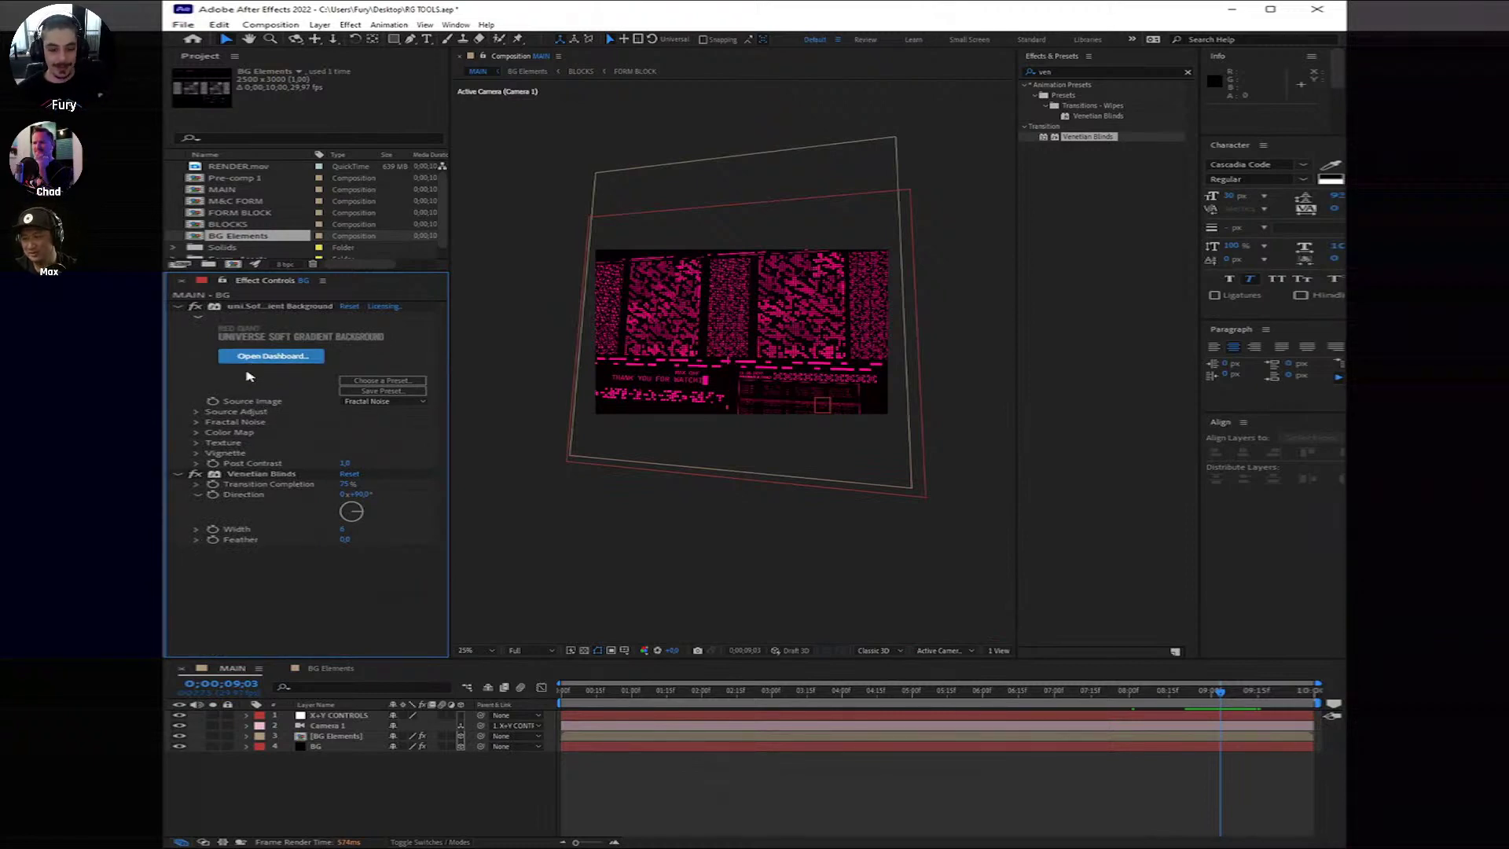
{"action": "left_click", "coordinate": [476, 749]}
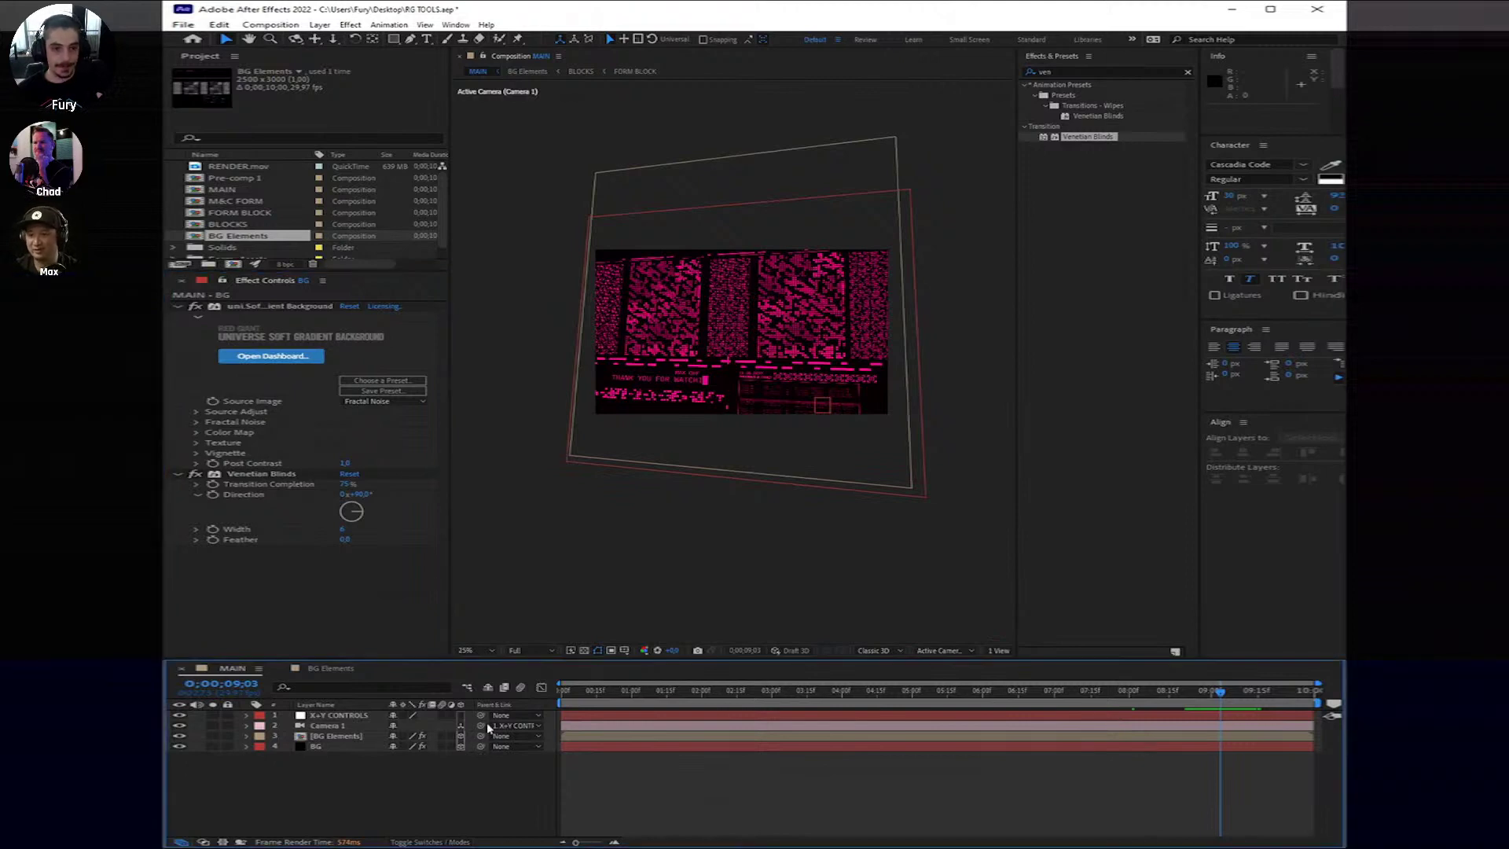
Step: Examine the MAIN composition both up close and as a whole, including the frame at 0;00;09;08
{"action": "scroll", "coordinate": [760, 328], "scroll_direction": "up", "scroll_amount": 2}
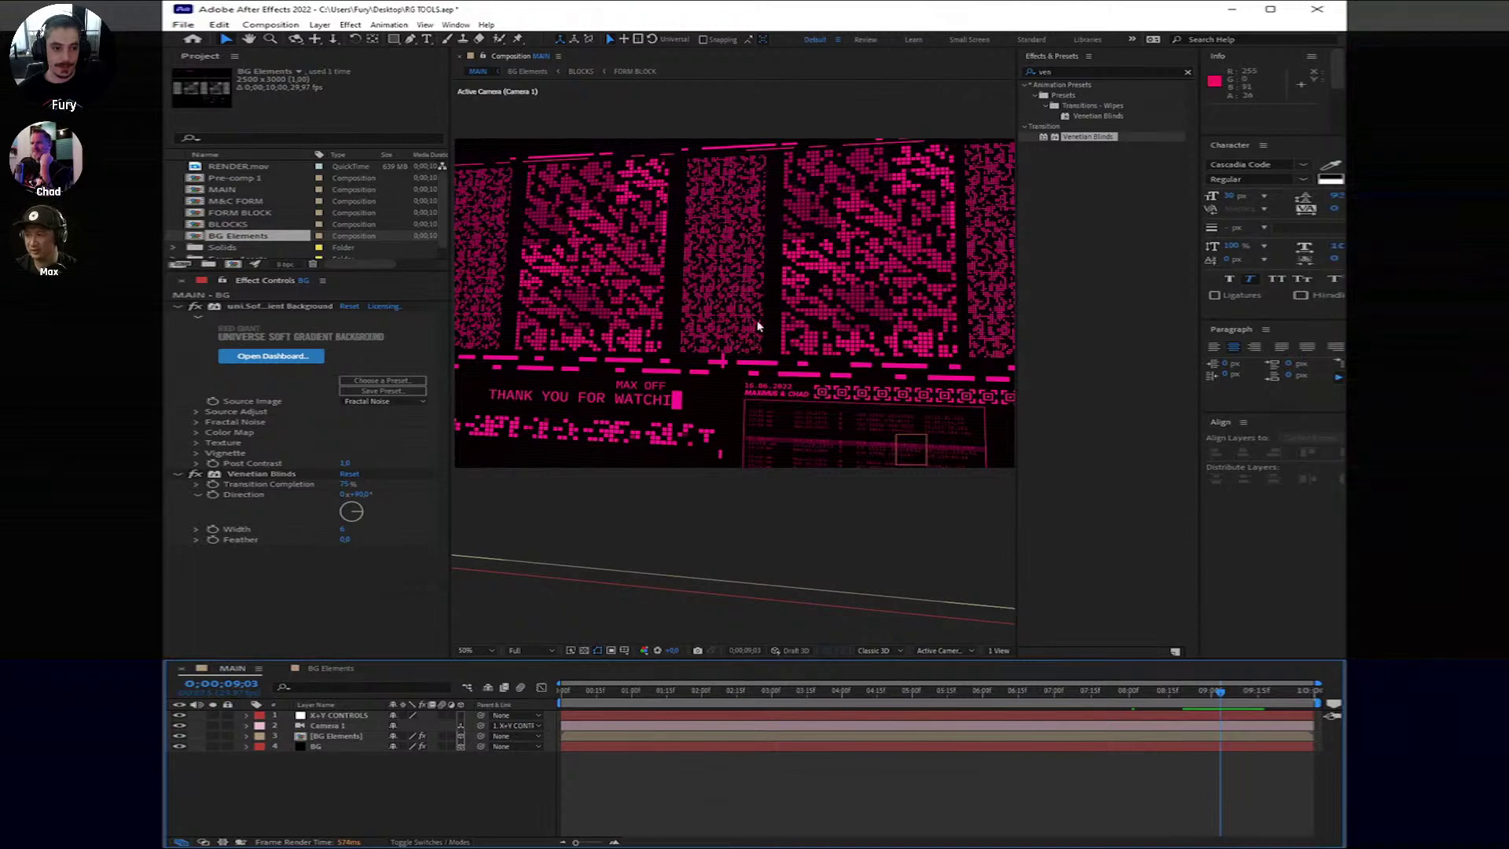
{"action": "key", "text": "h"}
{"action": "left_click_drag", "start_coordinate": [755, 323], "coordinate": [714, 371]}
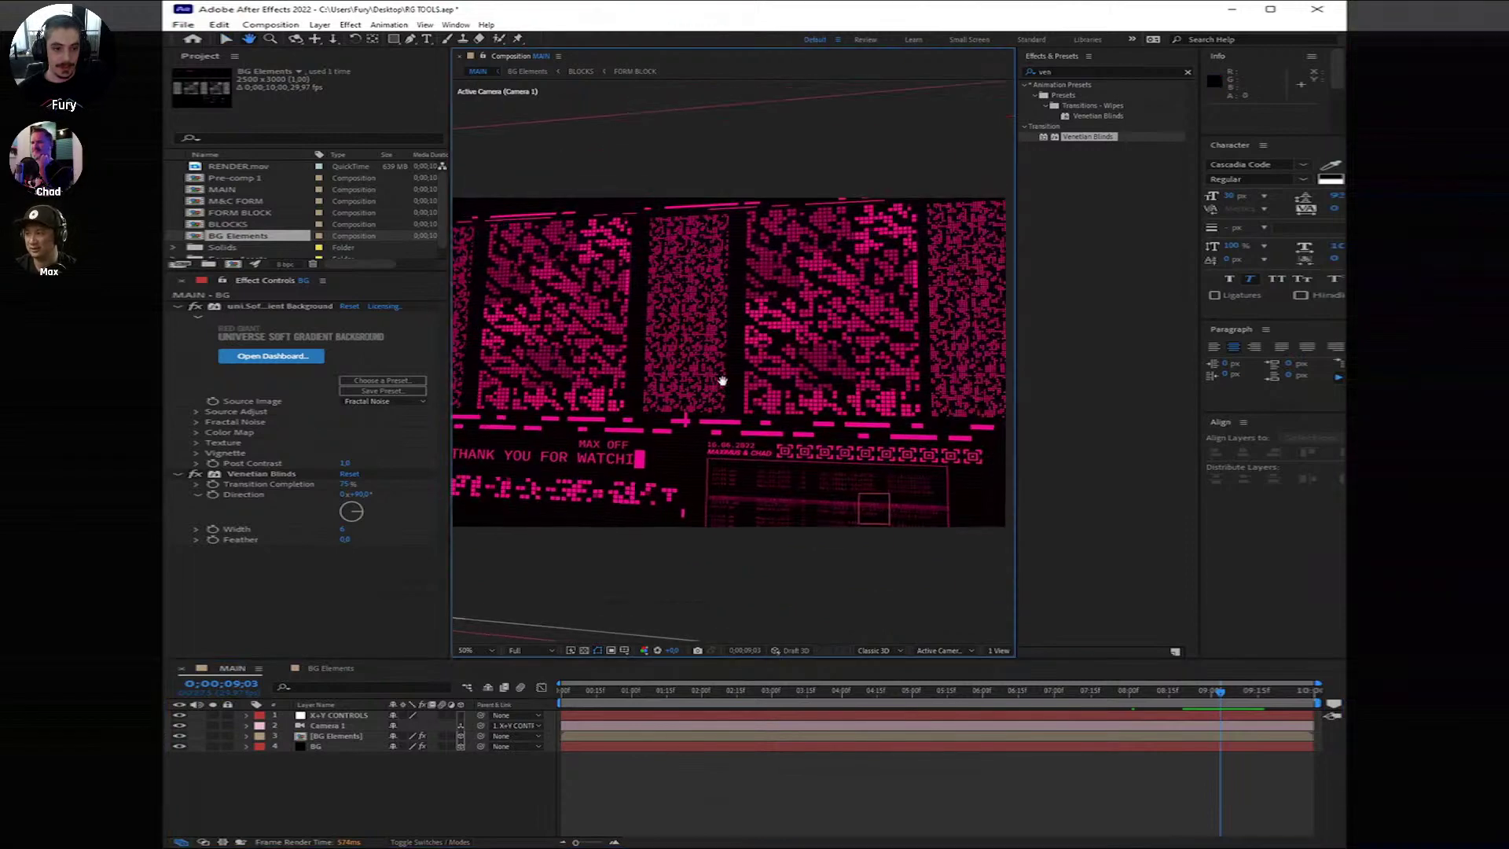
{"action": "key", "text": "v"}
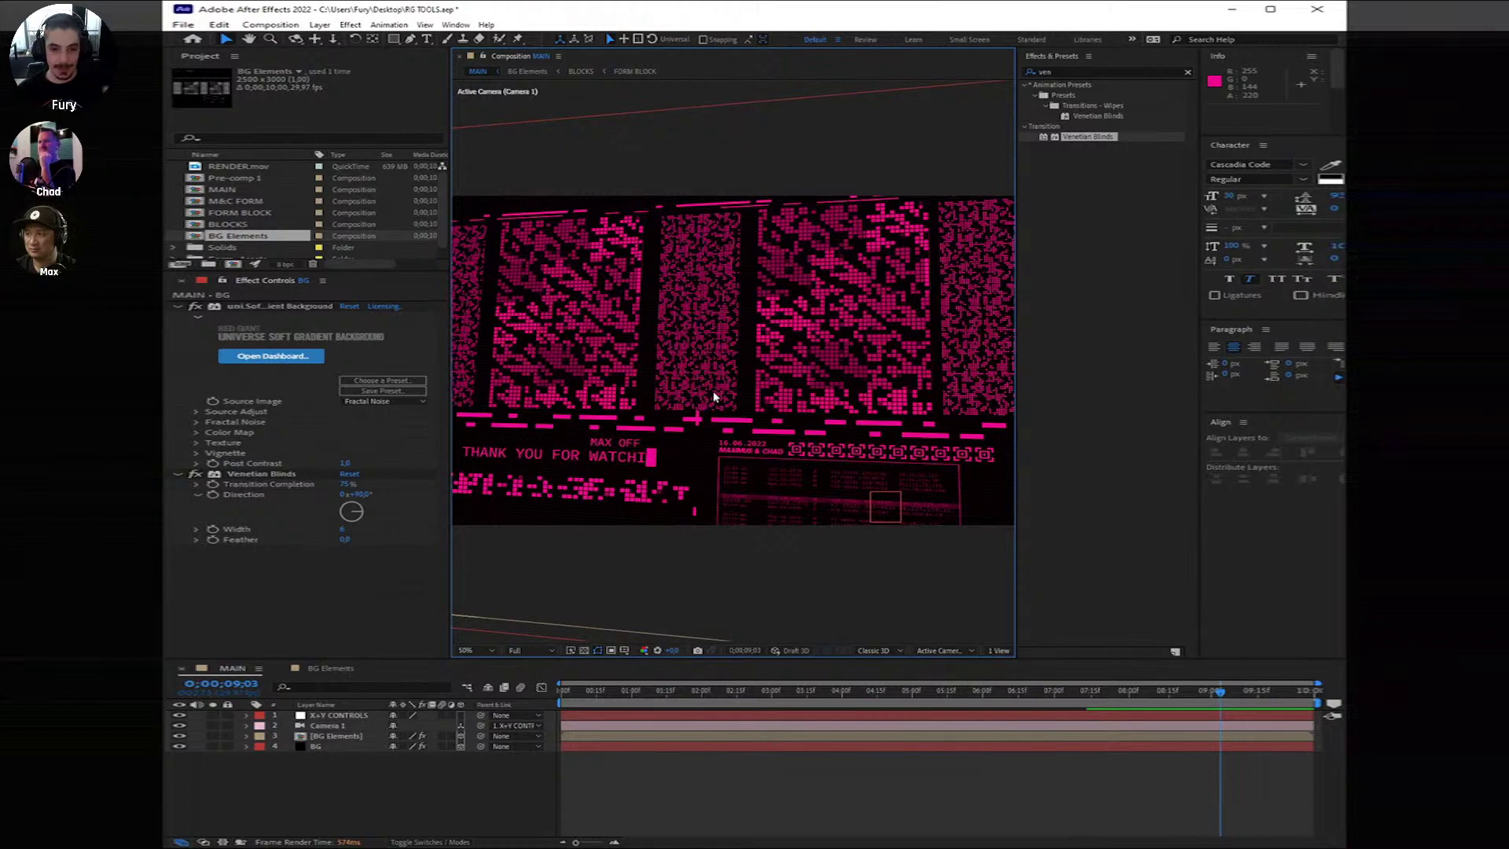
{"action": "left_click", "coordinate": [1128, 774]}
{"action": "key", "text": "comma"}
{"action": "key", "text": "comma"}
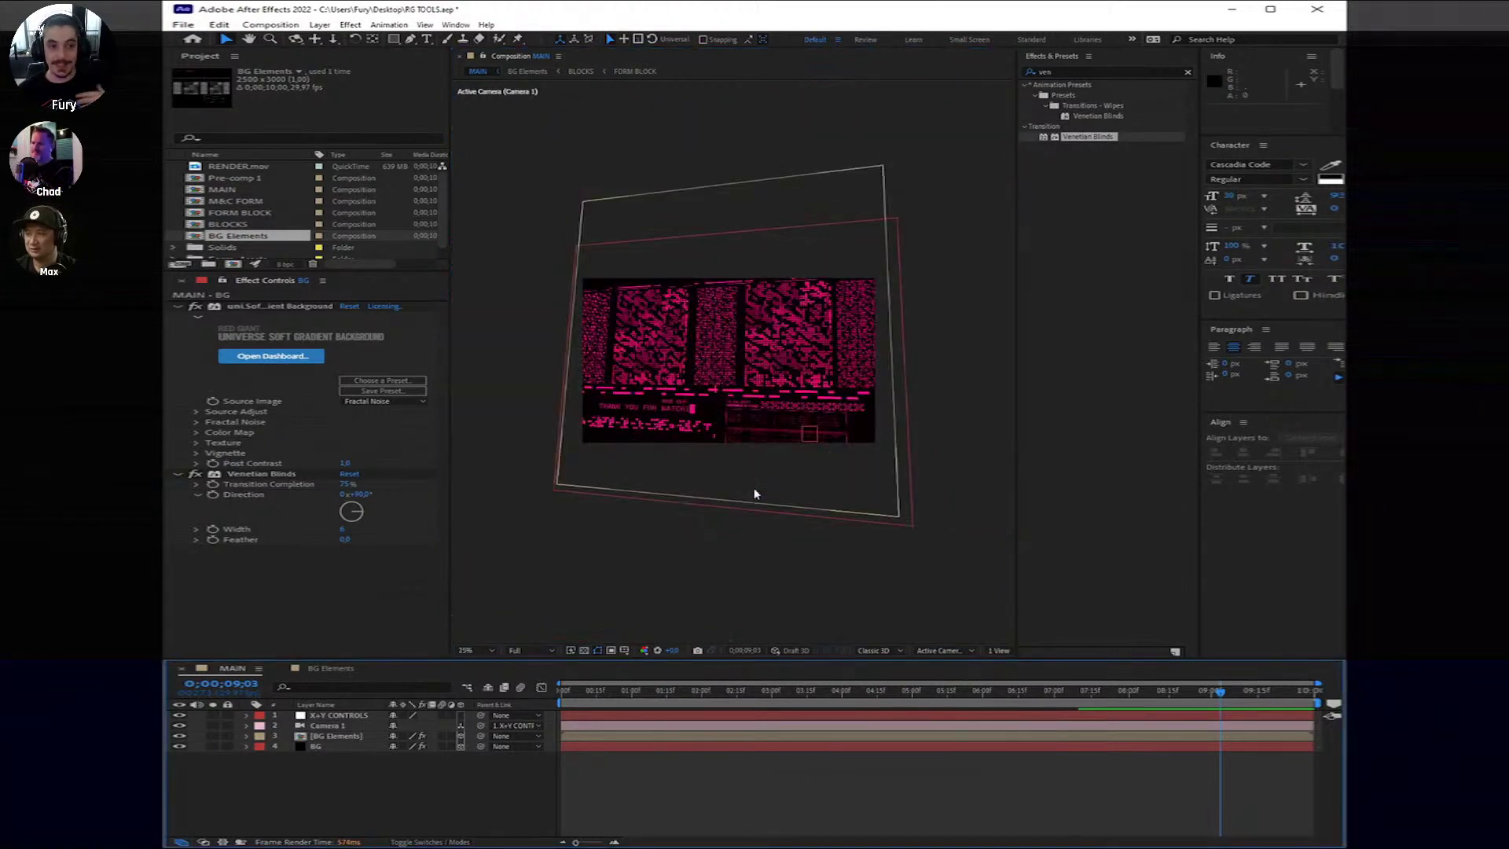
{"action": "key", "text": "period"}
{"action": "key", "text": "period"}
{"action": "key", "text": "comma"}
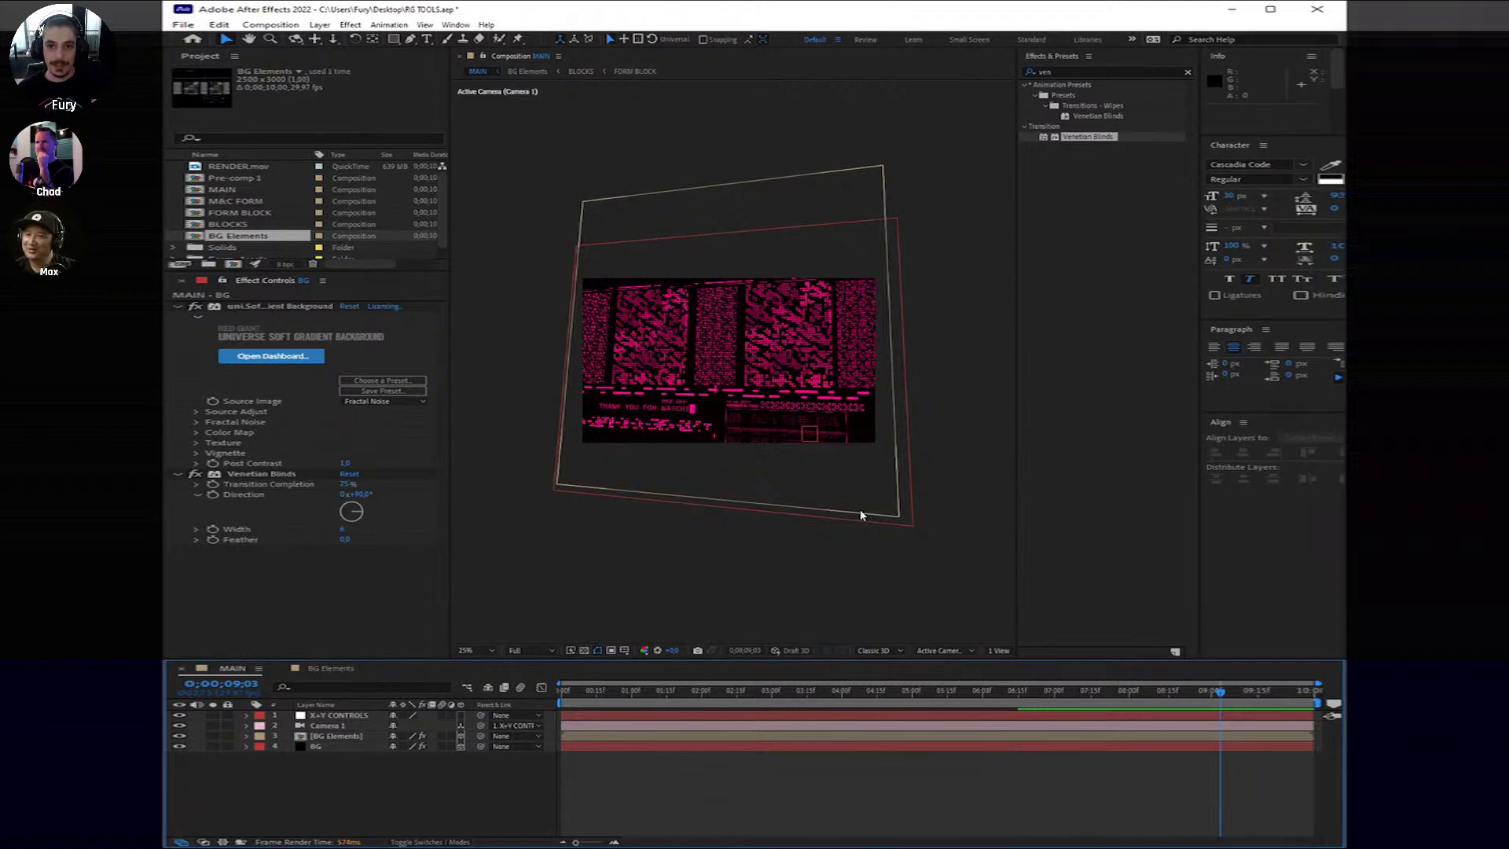
{"action": "key", "text": "period"}
{"action": "key", "text": "period"}
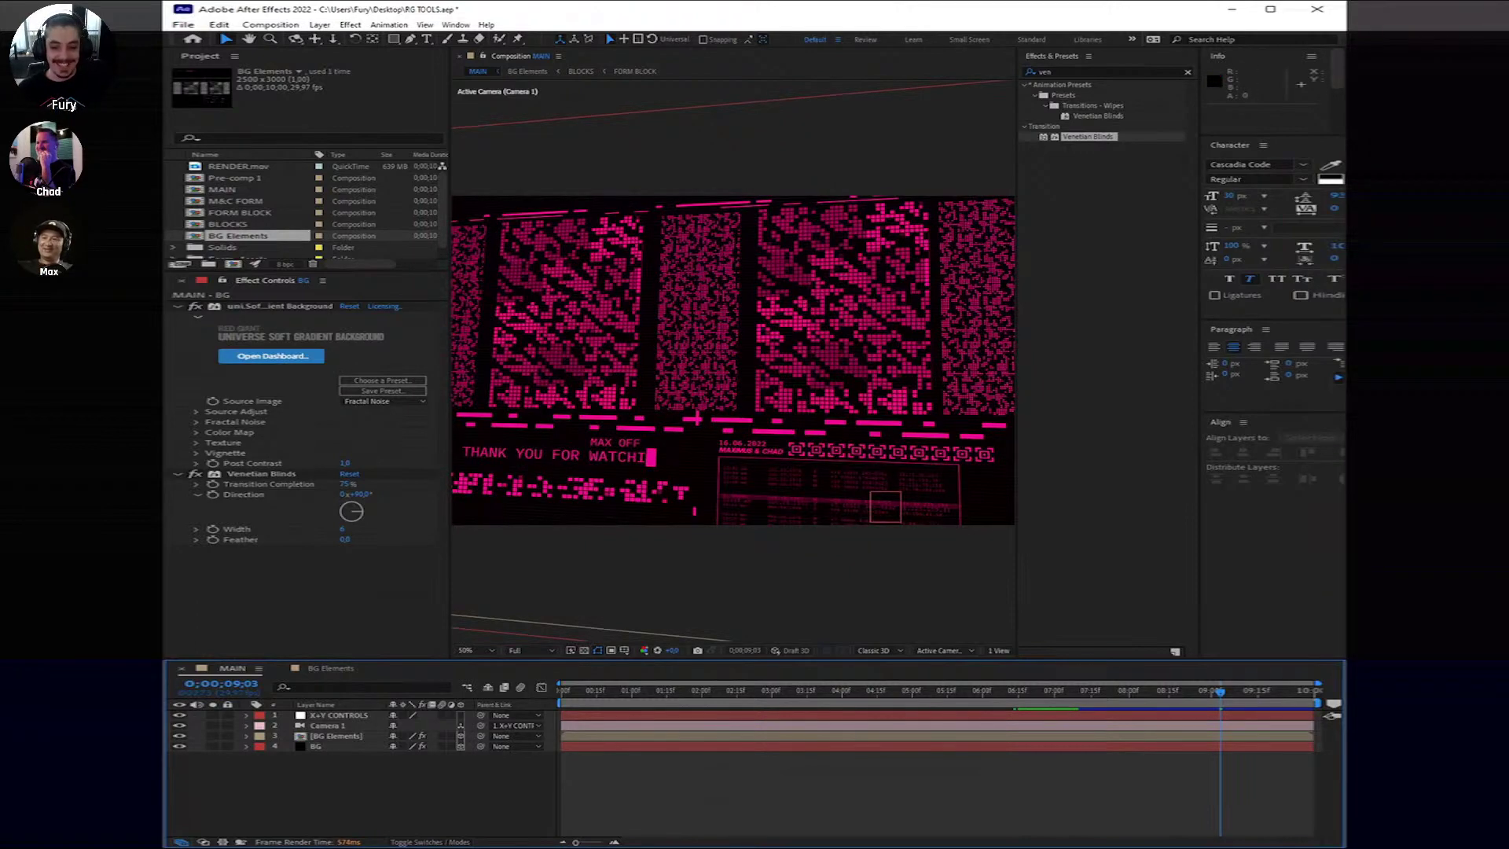
{"action": "mouse_move", "coordinate": [1221, 691]}
{"action": "left_mouse_down"}
{"action": "mouse_move", "coordinate": [1235, 694]}
{"action": "mouse_move", "coordinate": [1193, 717]}
{"action": "mouse_move", "coordinate": [1235, 714]}
{"action": "left_mouse_up"}
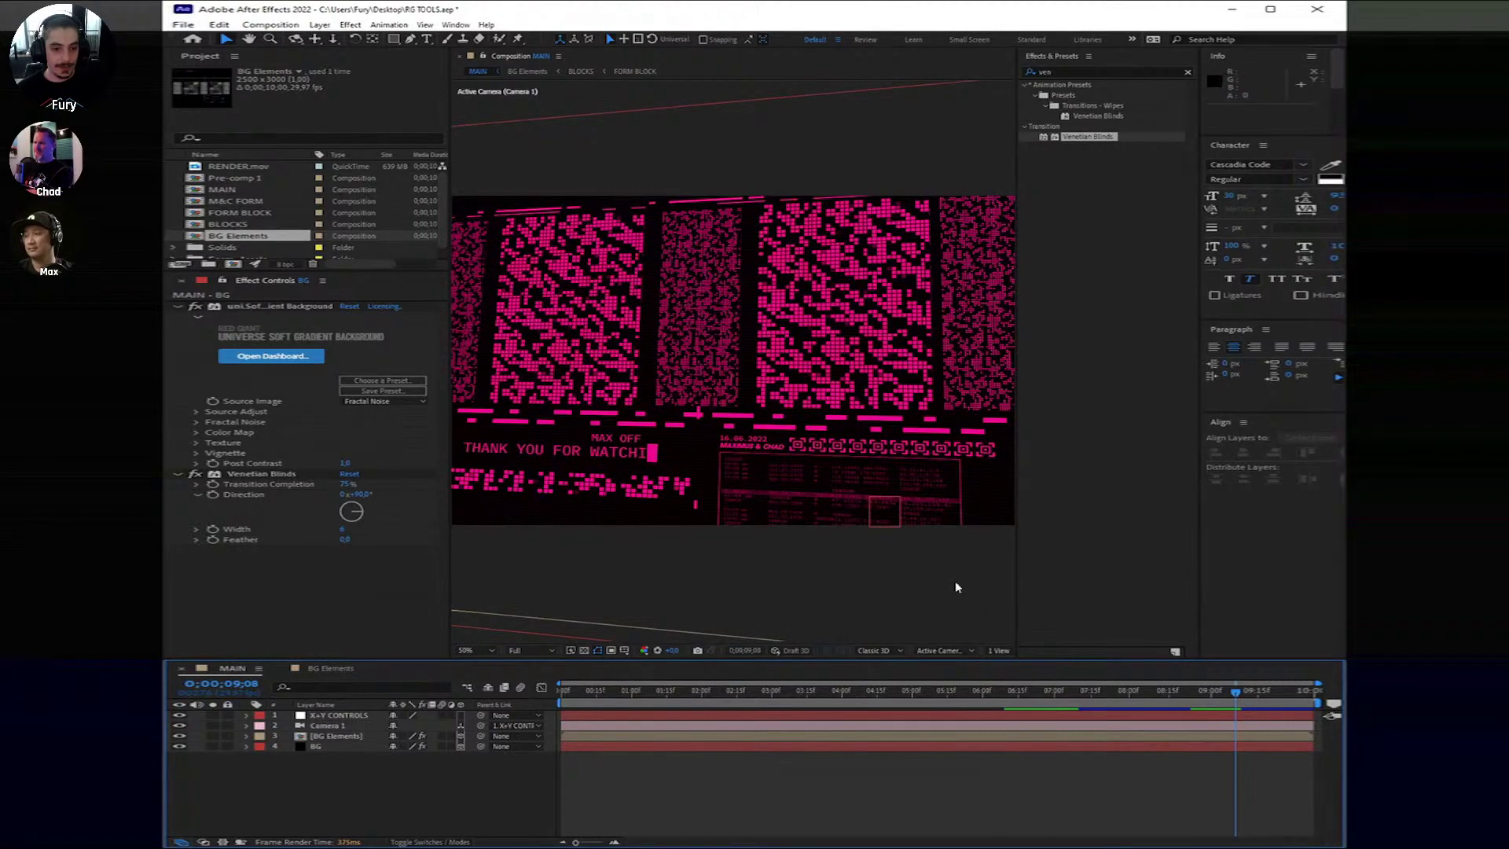
{"action": "mouse_move", "coordinate": [830, 414]}
{"action": "left_mouse_down"}
{"action": "mouse_move", "coordinate": [888, 484]}
{"action": "mouse_move", "coordinate": [865, 438]}
{"action": "mouse_move", "coordinate": [837, 428]}
{"action": "left_mouse_up"}
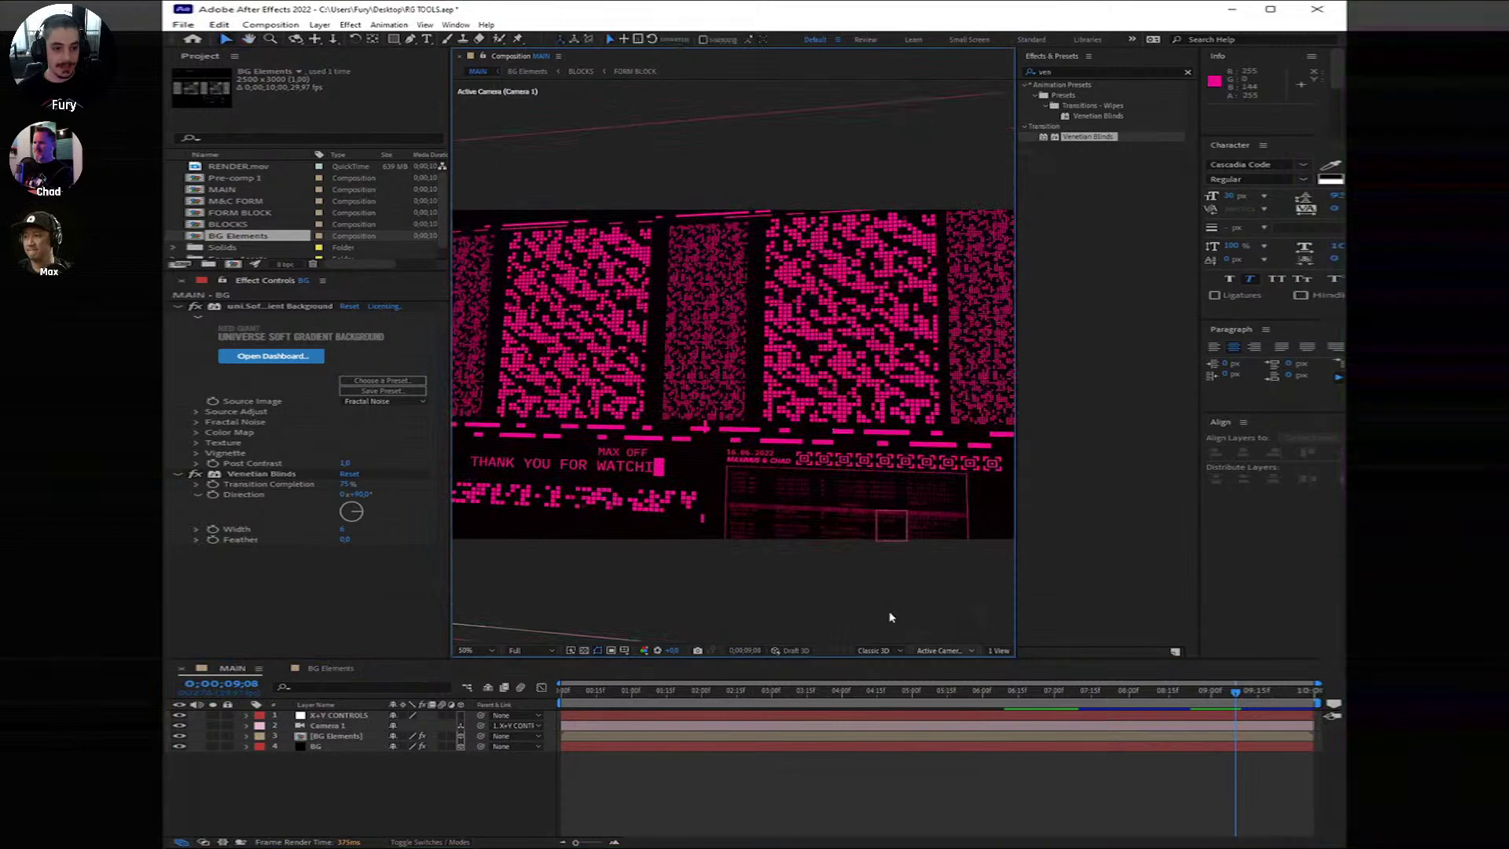
{"action": "key", "text": "space"}
{"action": "left_click_drag", "start_coordinate": [813, 458], "coordinate": [818, 513]}
{"action": "scroll", "coordinate": [819, 479], "scroll_direction": "down", "scroll_amount": 2}
{"action": "scroll", "coordinate": [819, 479], "scroll_direction": "up", "scroll_amount": 2}
{"action": "key", "text": "space"}
{"action": "left_click", "coordinate": [1019, 796]}
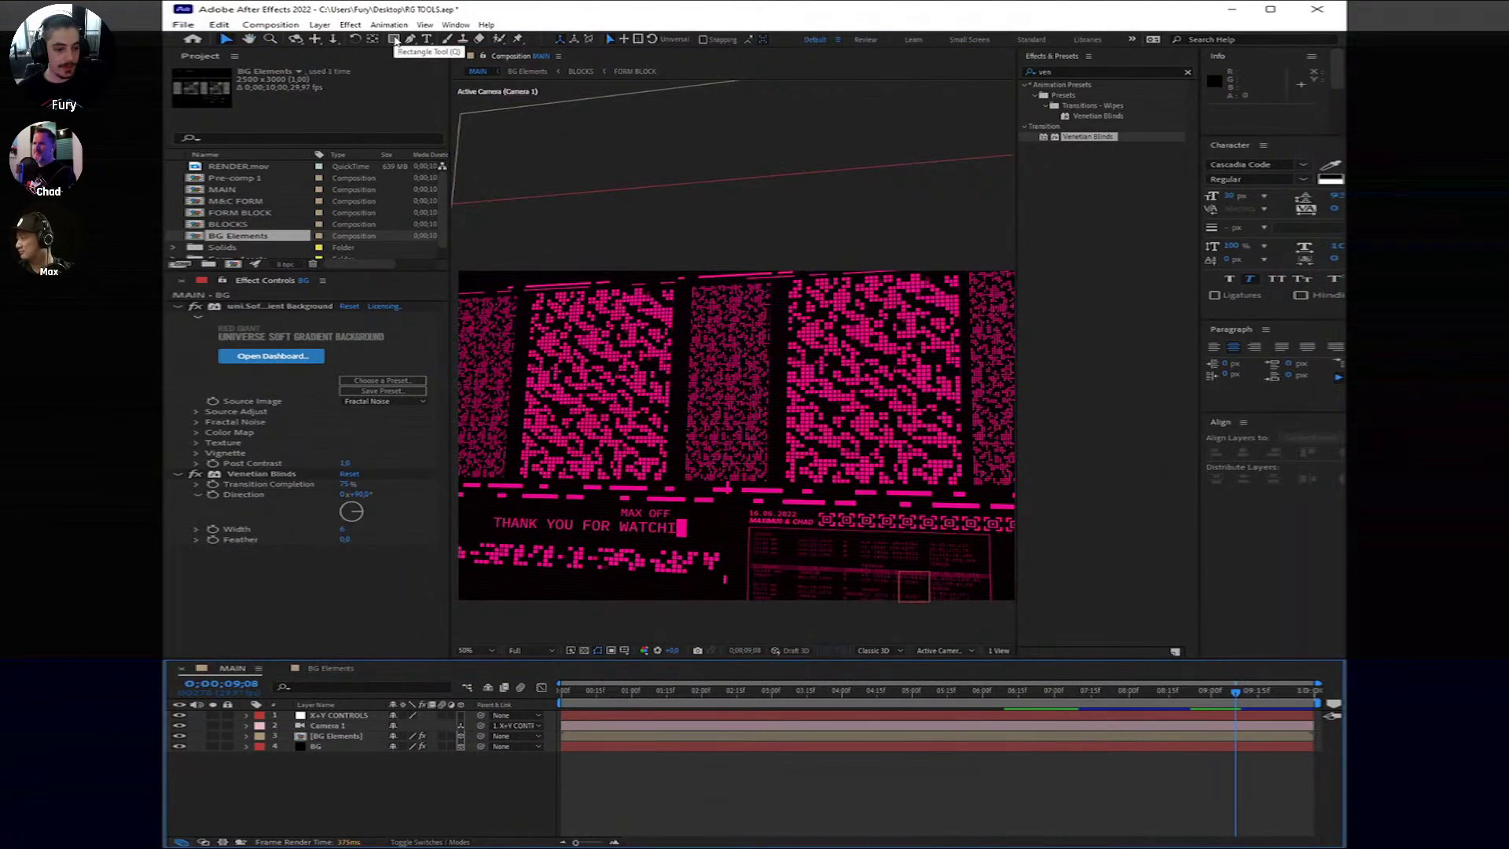
Step: Draw a white rectangle across the middle of the MAIN frame and pre-compose its shape layer
{"action": "left_click", "coordinate": [394, 40]}
{"action": "key", "text": "comma"}
{"action": "key", "text": "comma"}
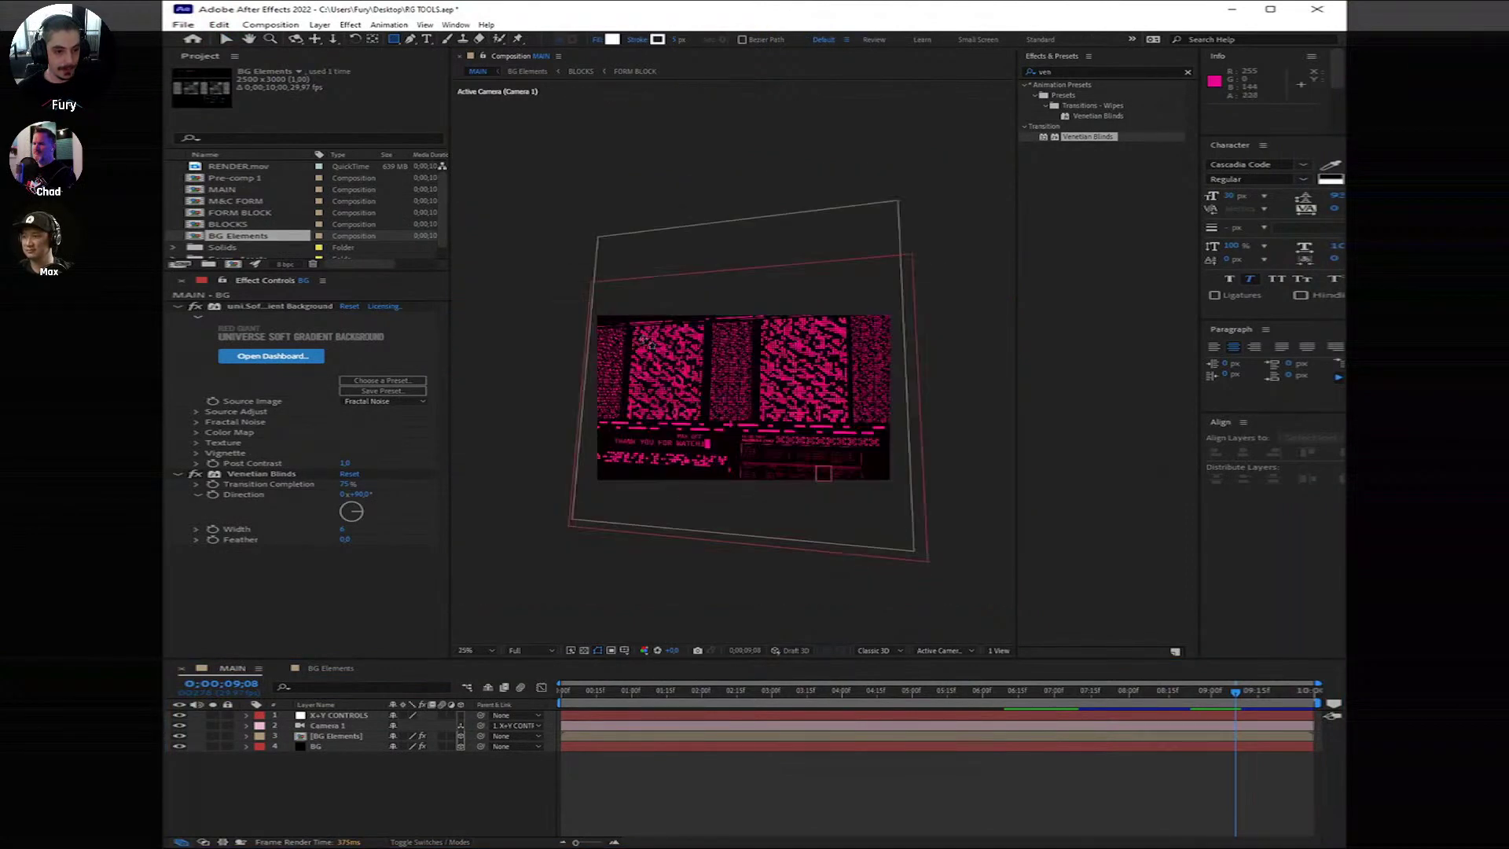
{"action": "left_click_drag", "start_coordinate": [627, 344], "coordinate": [868, 436]}
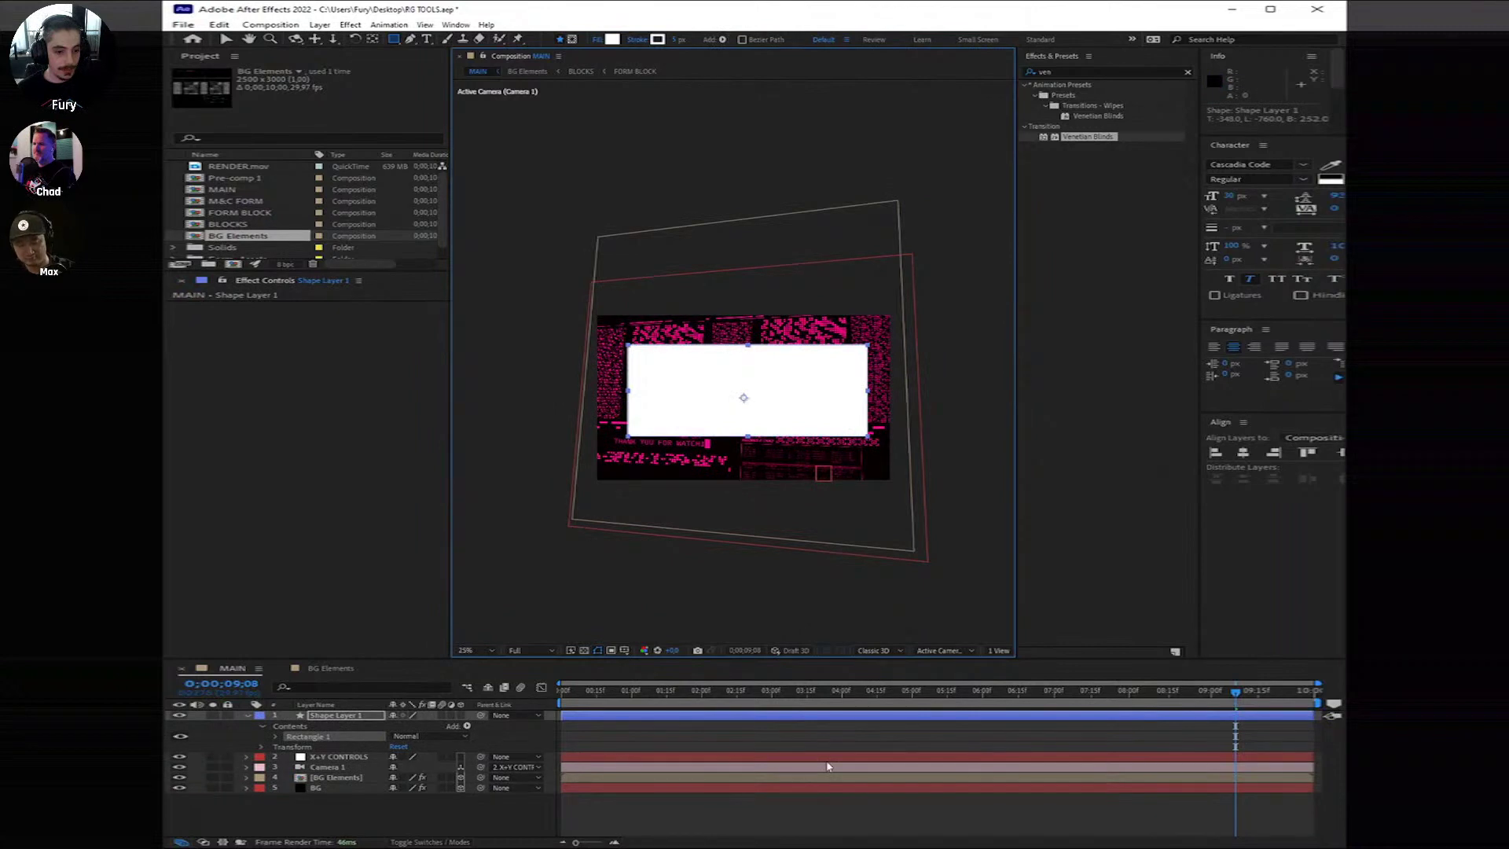
{"action": "right_click", "coordinate": [798, 714]}
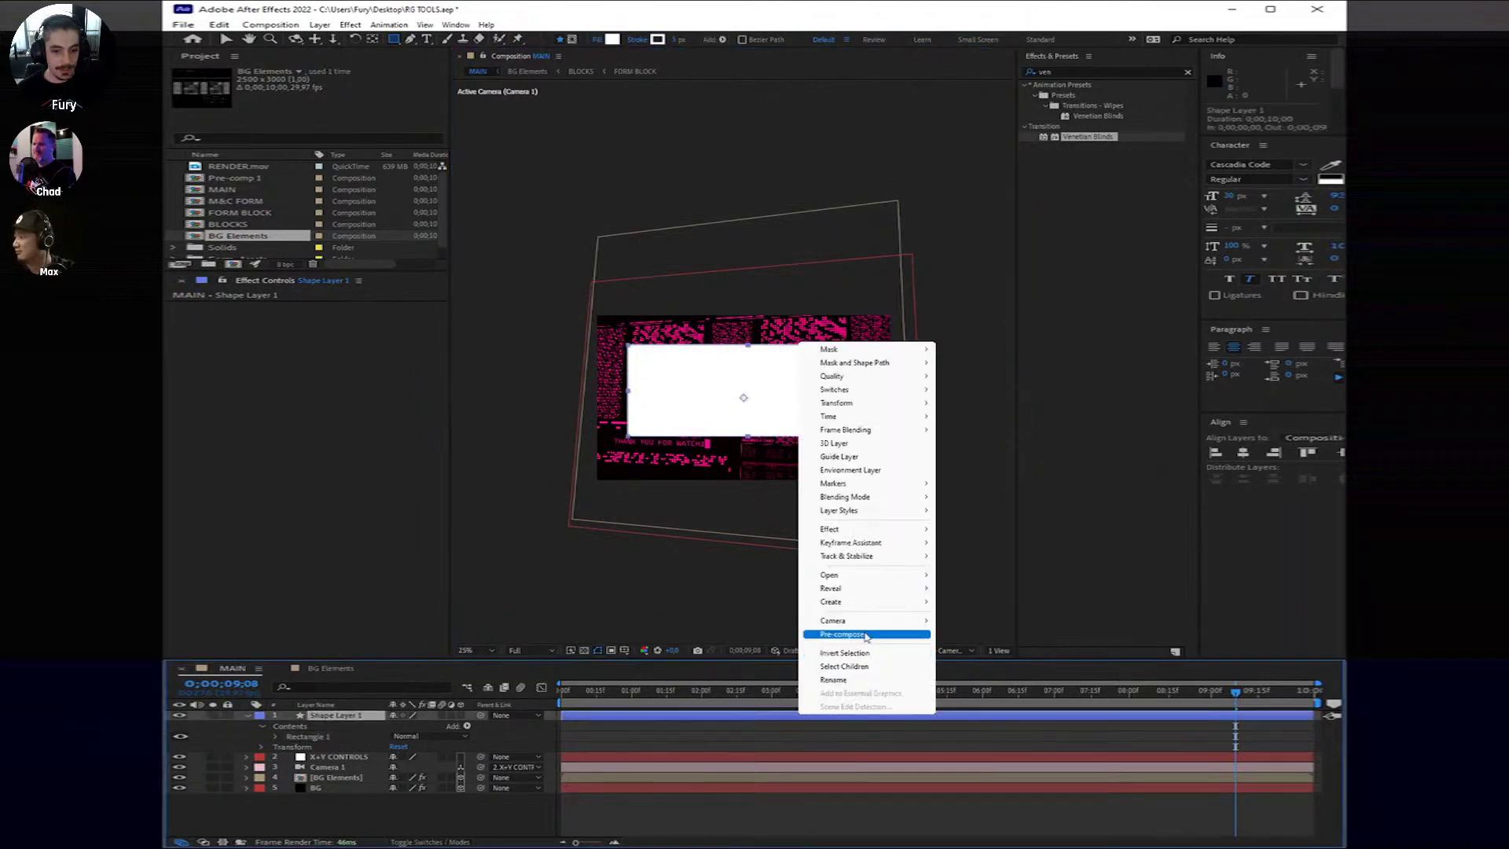
{"action": "left_click", "coordinate": [865, 633]}
{"action": "key", "text": "Return"}
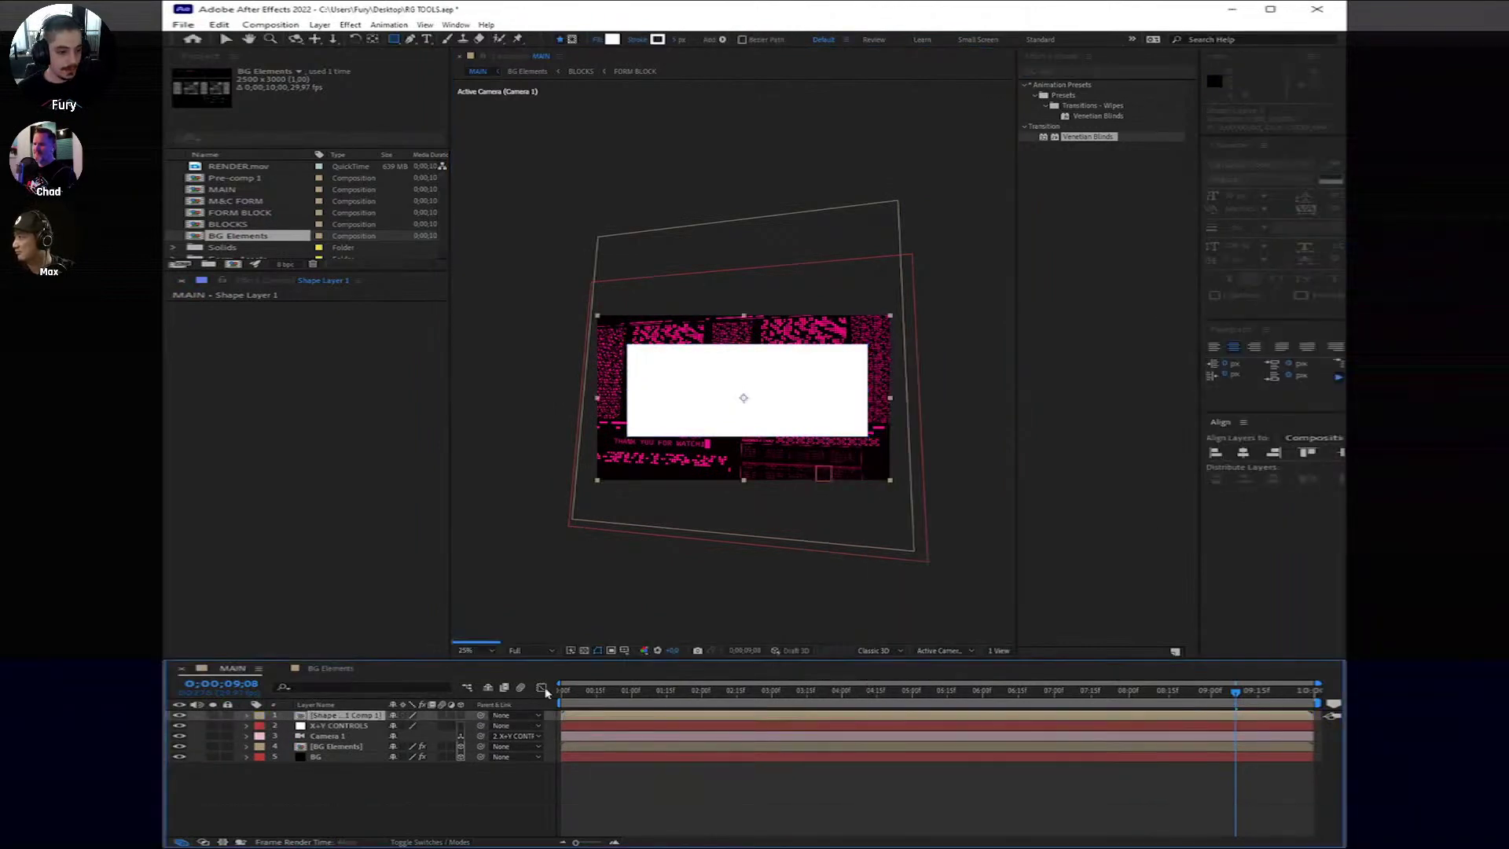
Step: Rename the new pre-composed layer in MAIN as MAIN TITLE
{"action": "right_click", "coordinate": [356, 717]}
{"action": "left_click", "coordinate": [385, 681]}
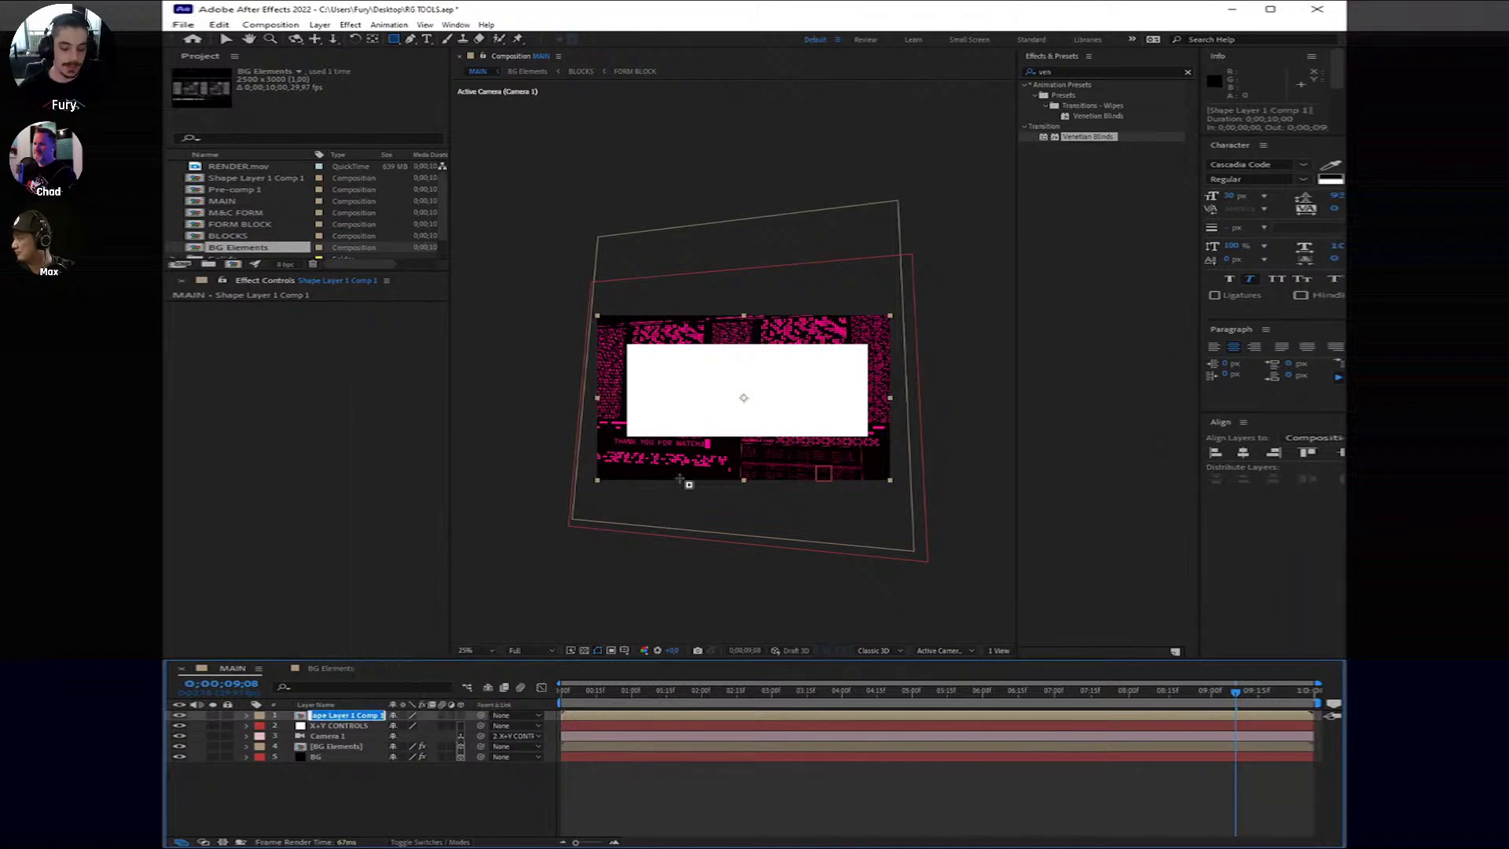
{"action": "type", "text": "MAIN TITLE"}
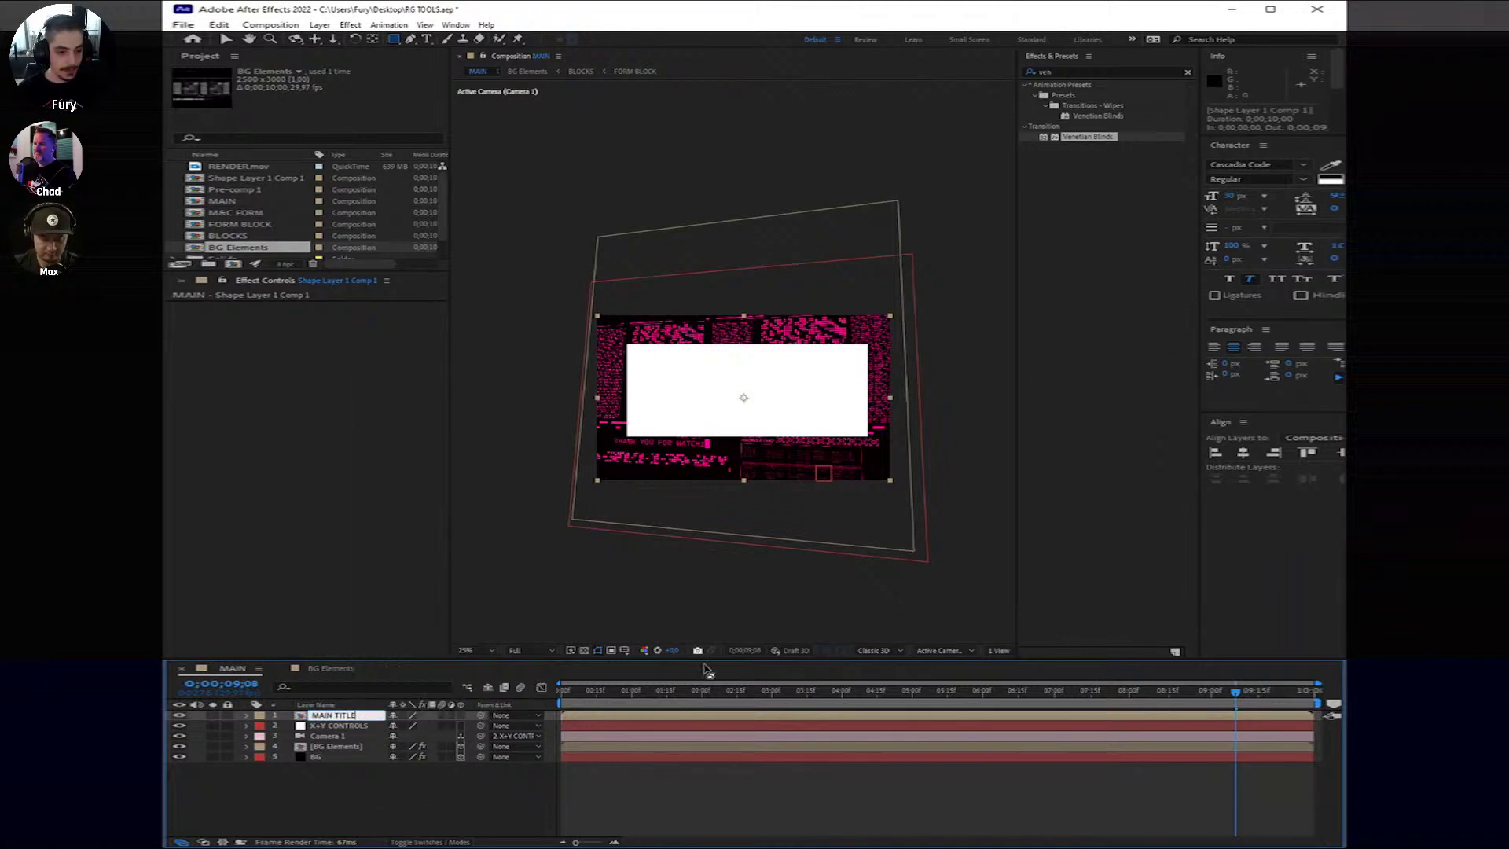
{"action": "key", "text": "Return"}
Step: Open the MAIN TITLE pre-comp and delete the fill from the rectangle in Shape Layer 1, keeping its stroke
{"action": "double_click", "coordinate": [664, 715]}
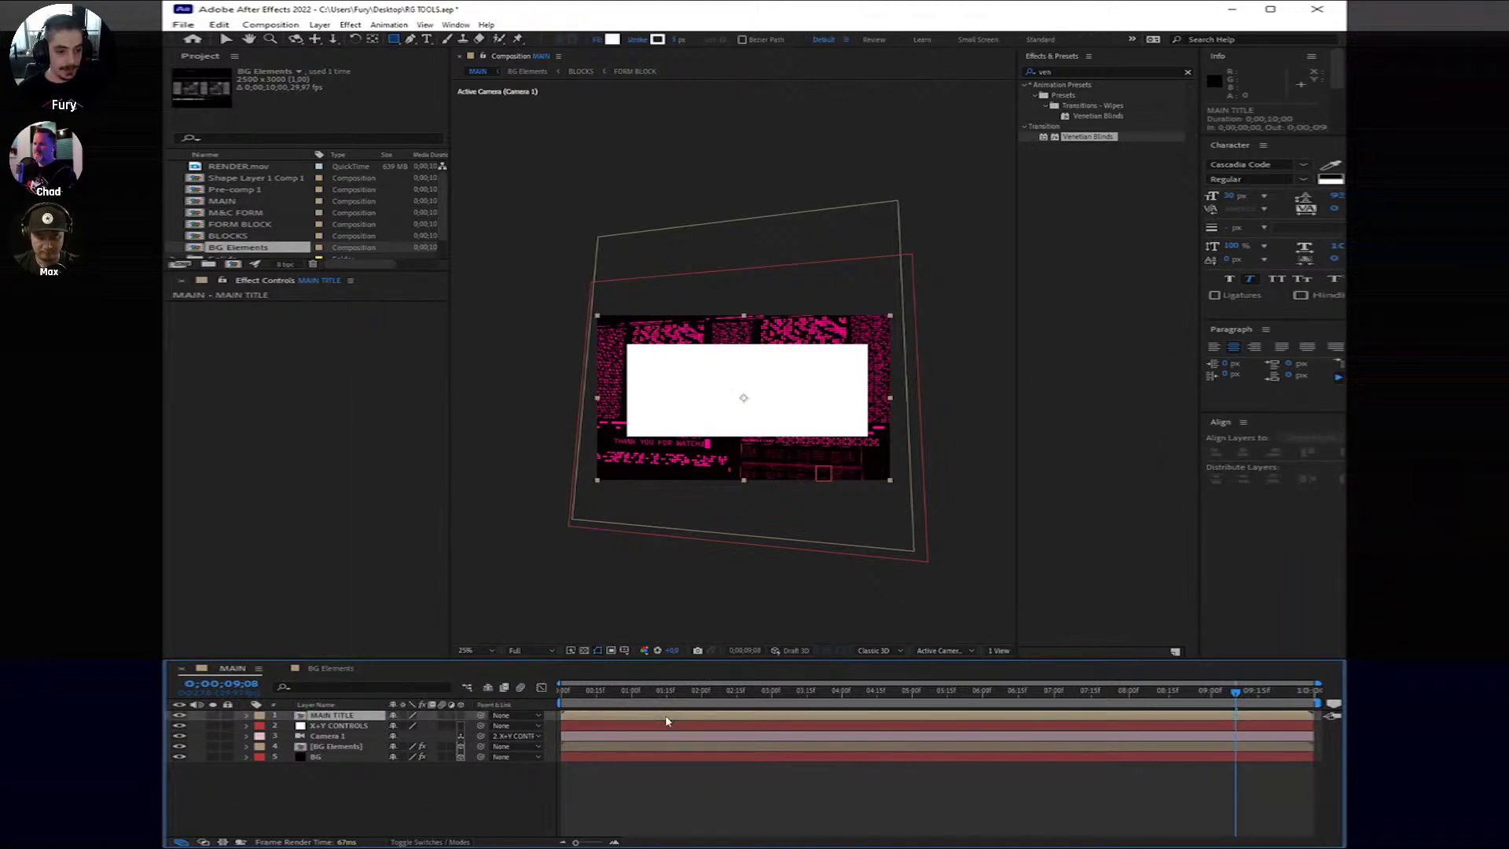
{"action": "left_click", "coordinate": [253, 714]}
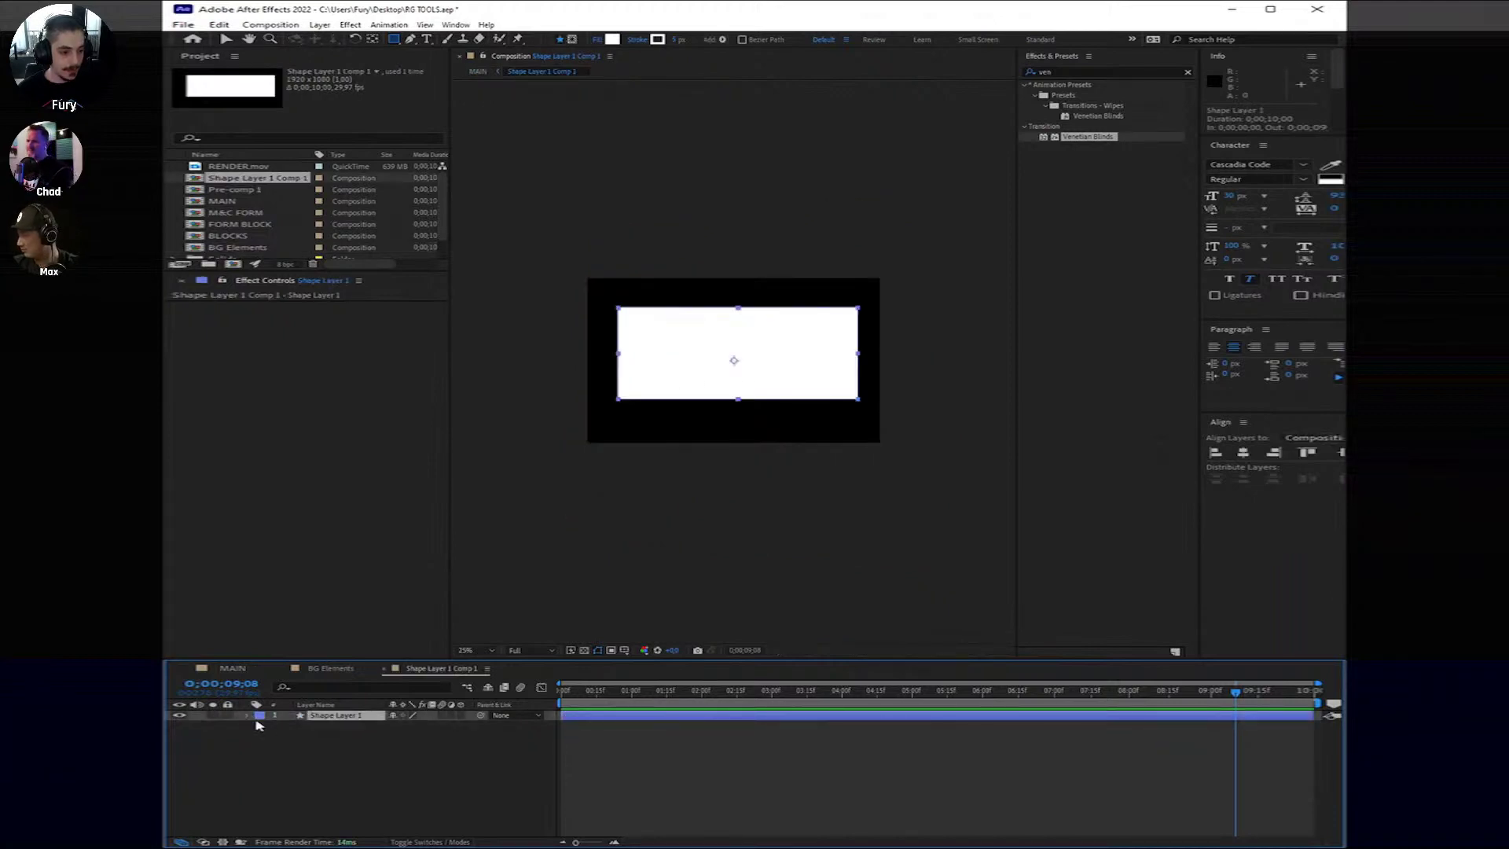
{"action": "left_click", "coordinate": [248, 715]}
{"action": "left_click", "coordinate": [259, 736]}
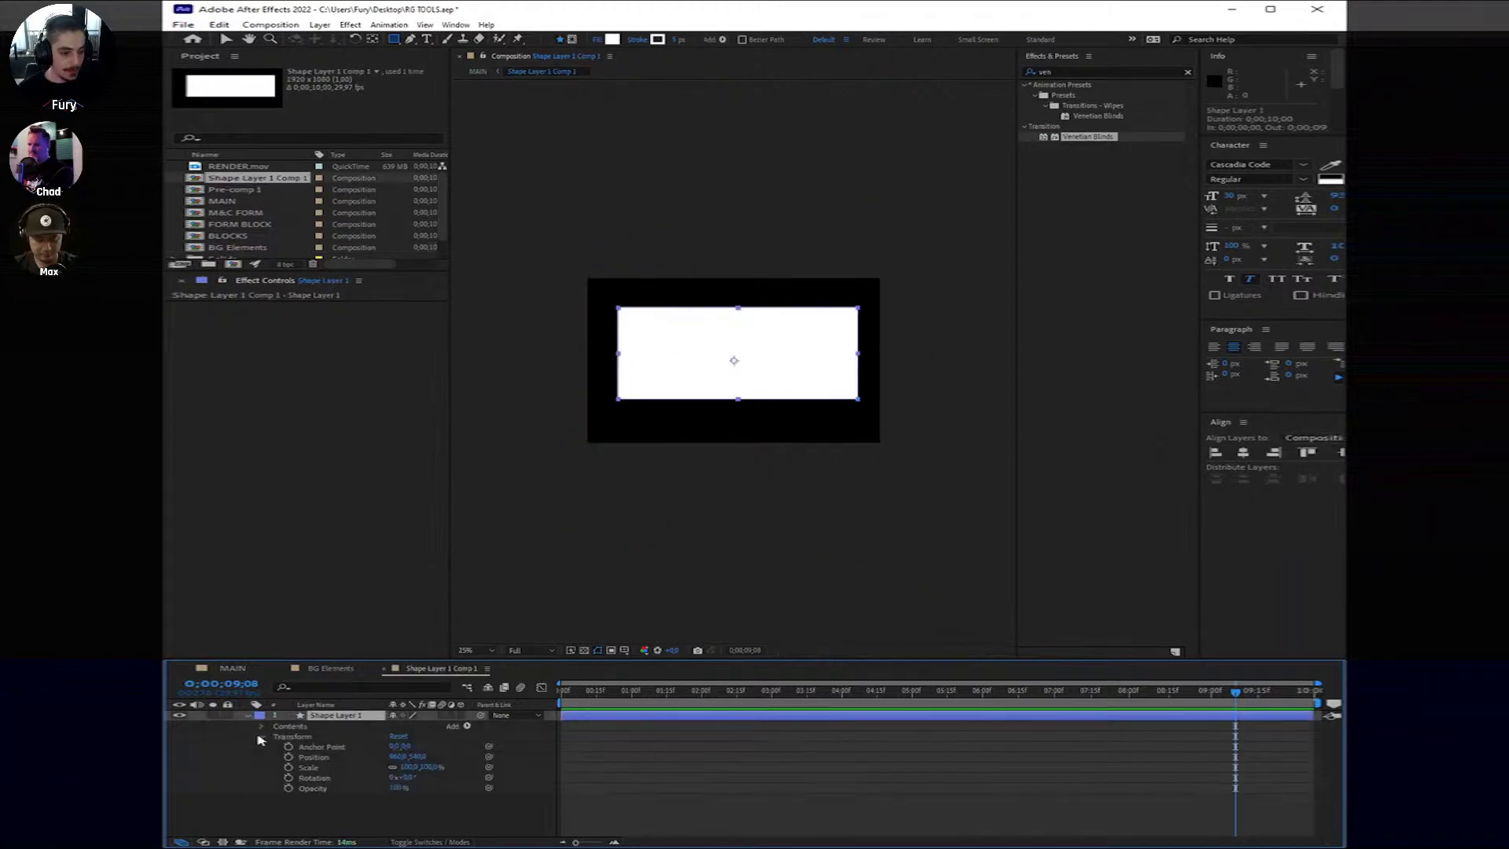
{"action": "left_click", "coordinate": [262, 727]}
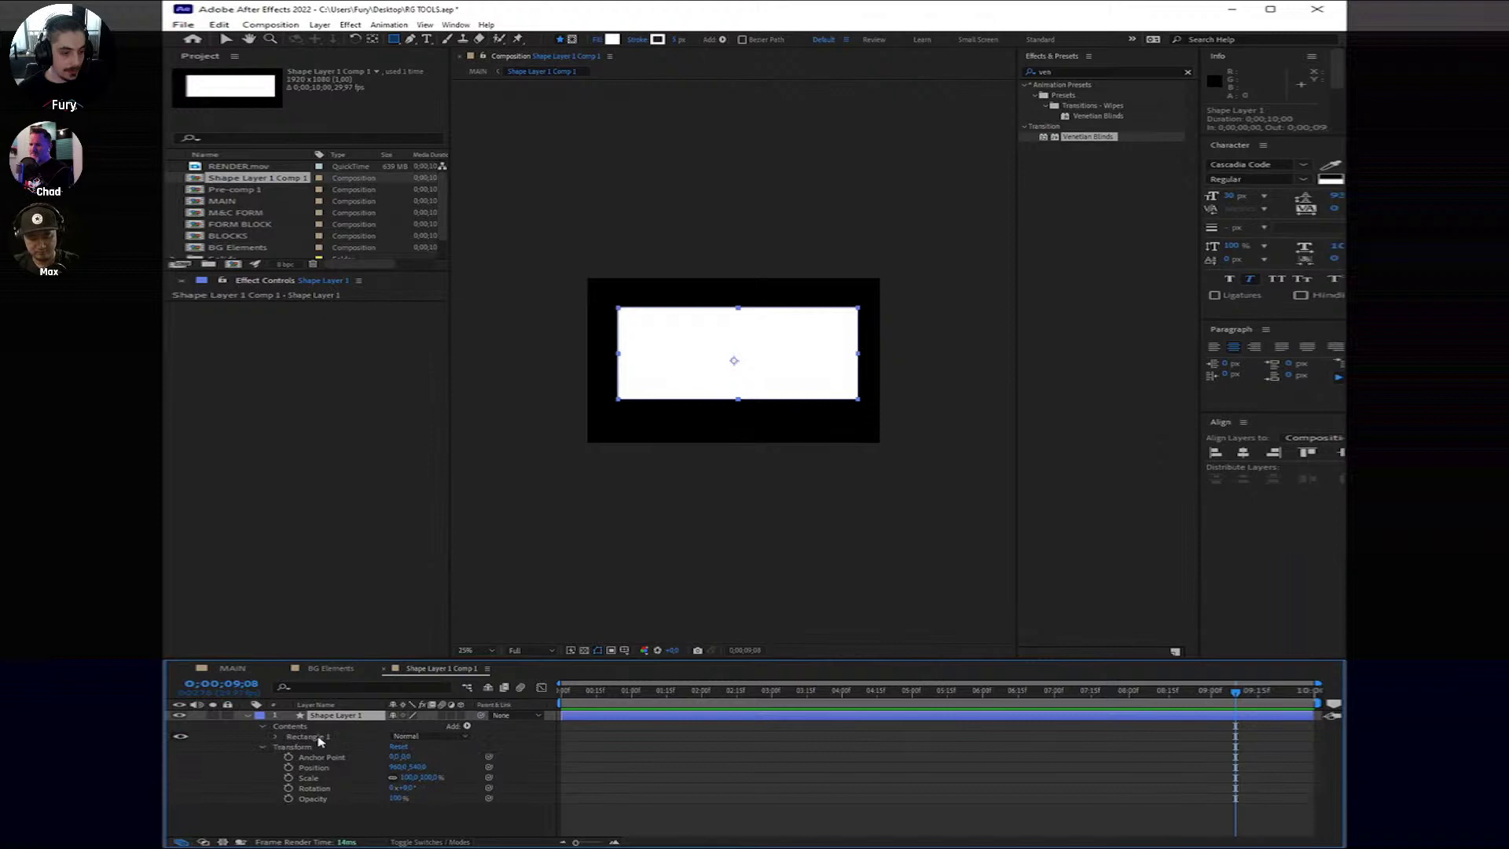
{"action": "left_click", "coordinate": [277, 736]}
{"action": "left_click", "coordinate": [317, 769]}
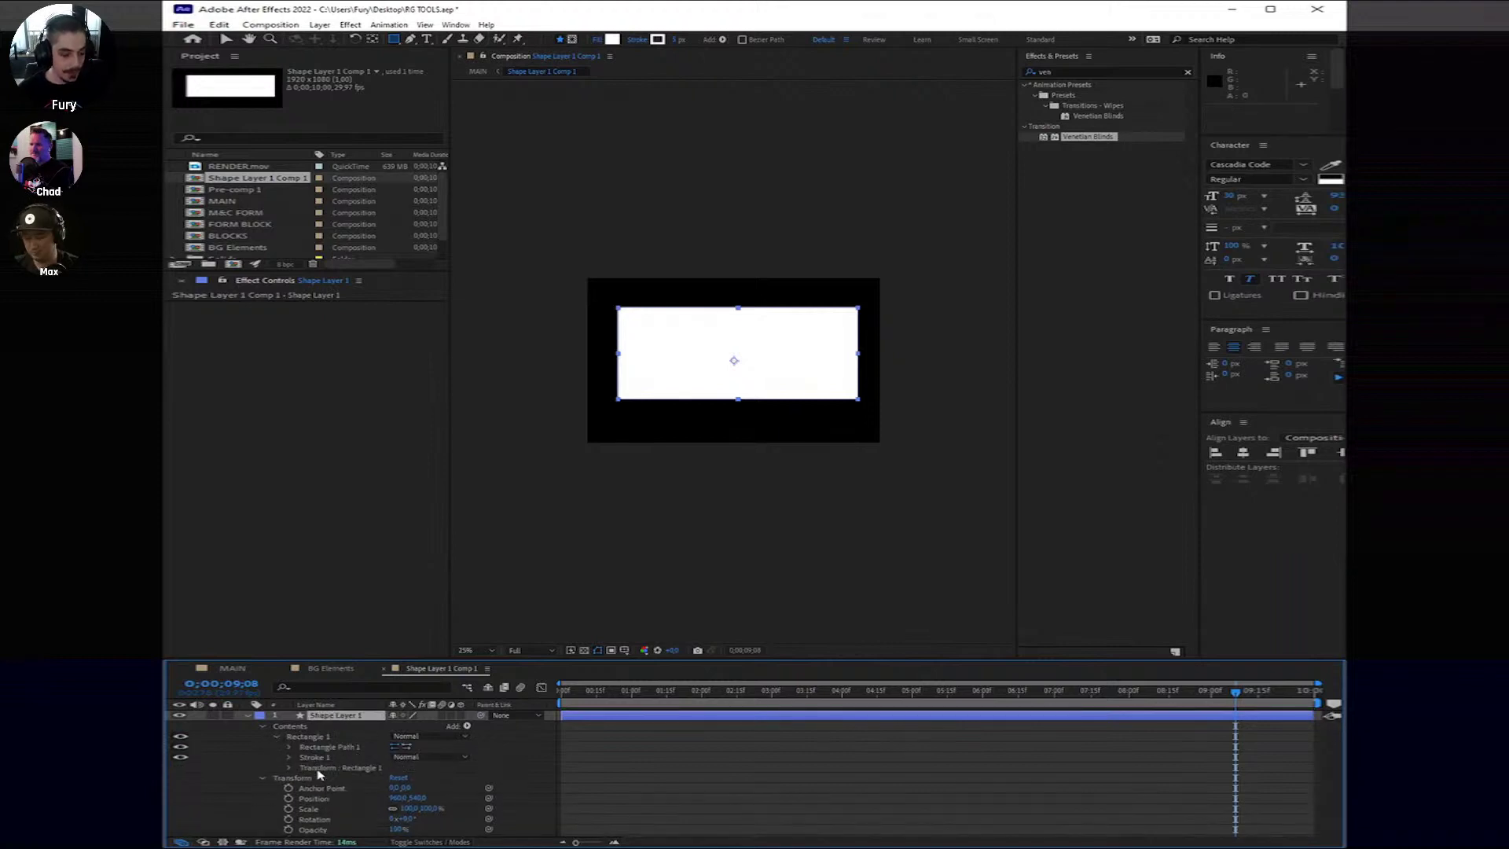
{"action": "key", "text": "Delete"}
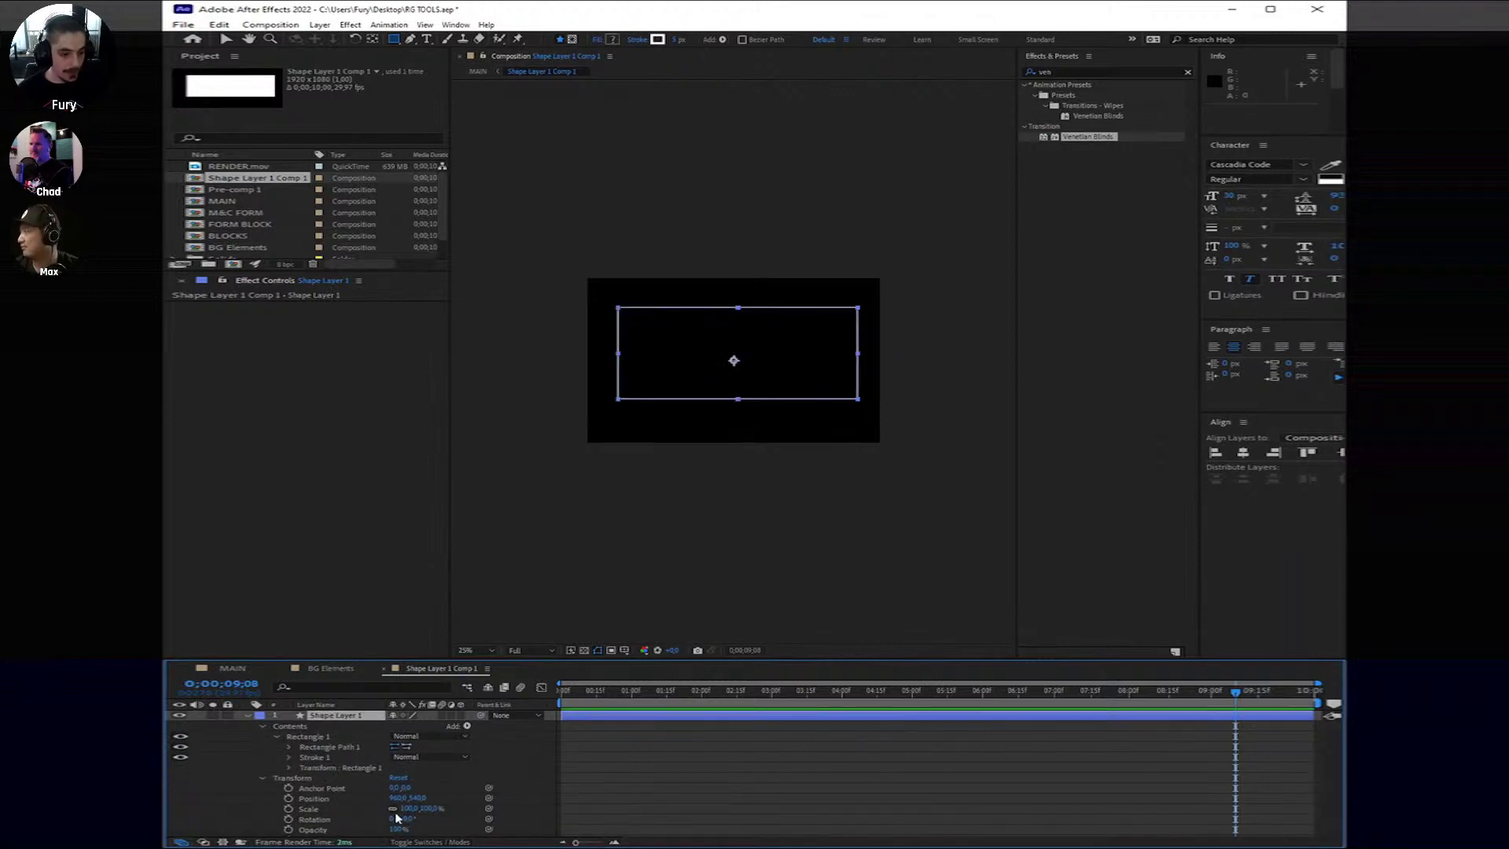
Step: Flatten Shape Layer 1 to about 27% vertical Scale with 100% width, and increase its Stroke Width to about 120
{"action": "mouse_move", "coordinate": [428, 808]}
{"action": "left_mouse_down"}
{"action": "mouse_move", "coordinate": [448, 810]}
{"action": "mouse_move", "coordinate": [405, 825]}
{"action": "left_mouse_up"}
{"action": "key", "text": "period"}
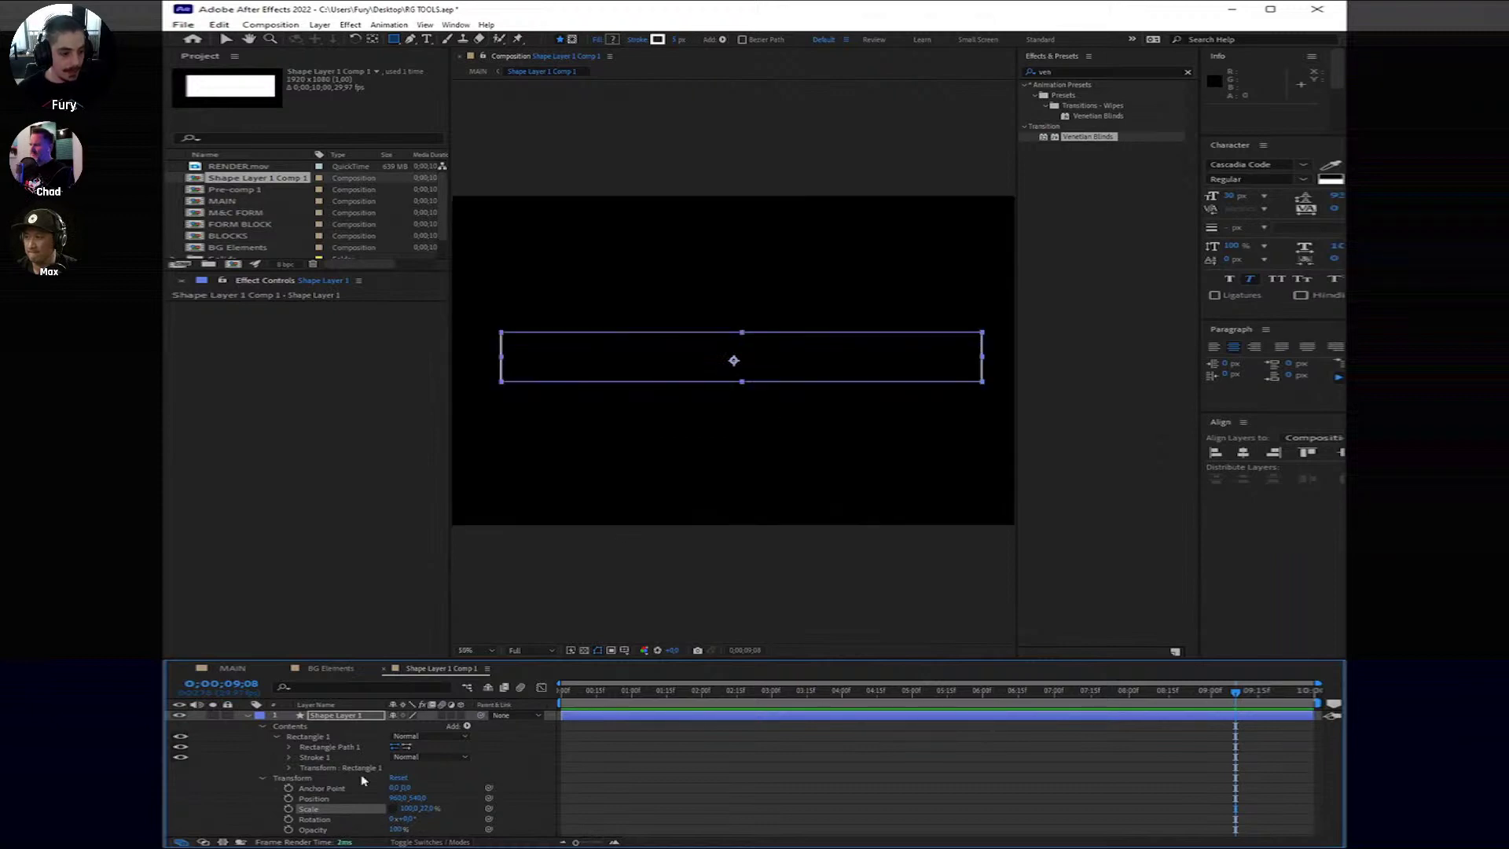
{"action": "left_click", "coordinate": [289, 757]}
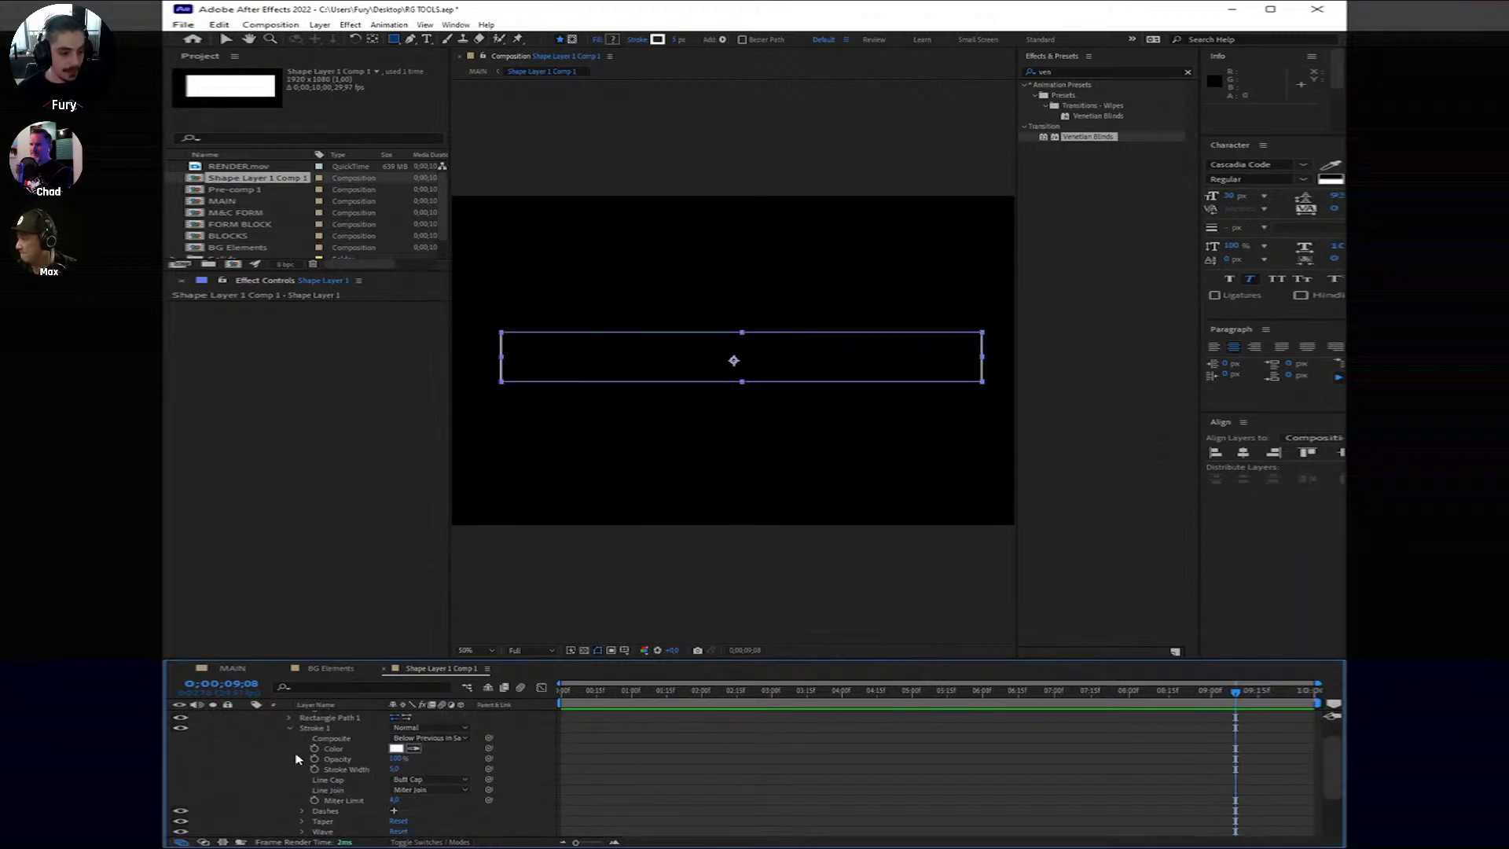
{"action": "mouse_move", "coordinate": [394, 769]}
{"action": "left_mouse_down"}
{"action": "mouse_move", "coordinate": [506, 788]}
{"action": "mouse_move", "coordinate": [491, 796]}
{"action": "left_mouse_up"}
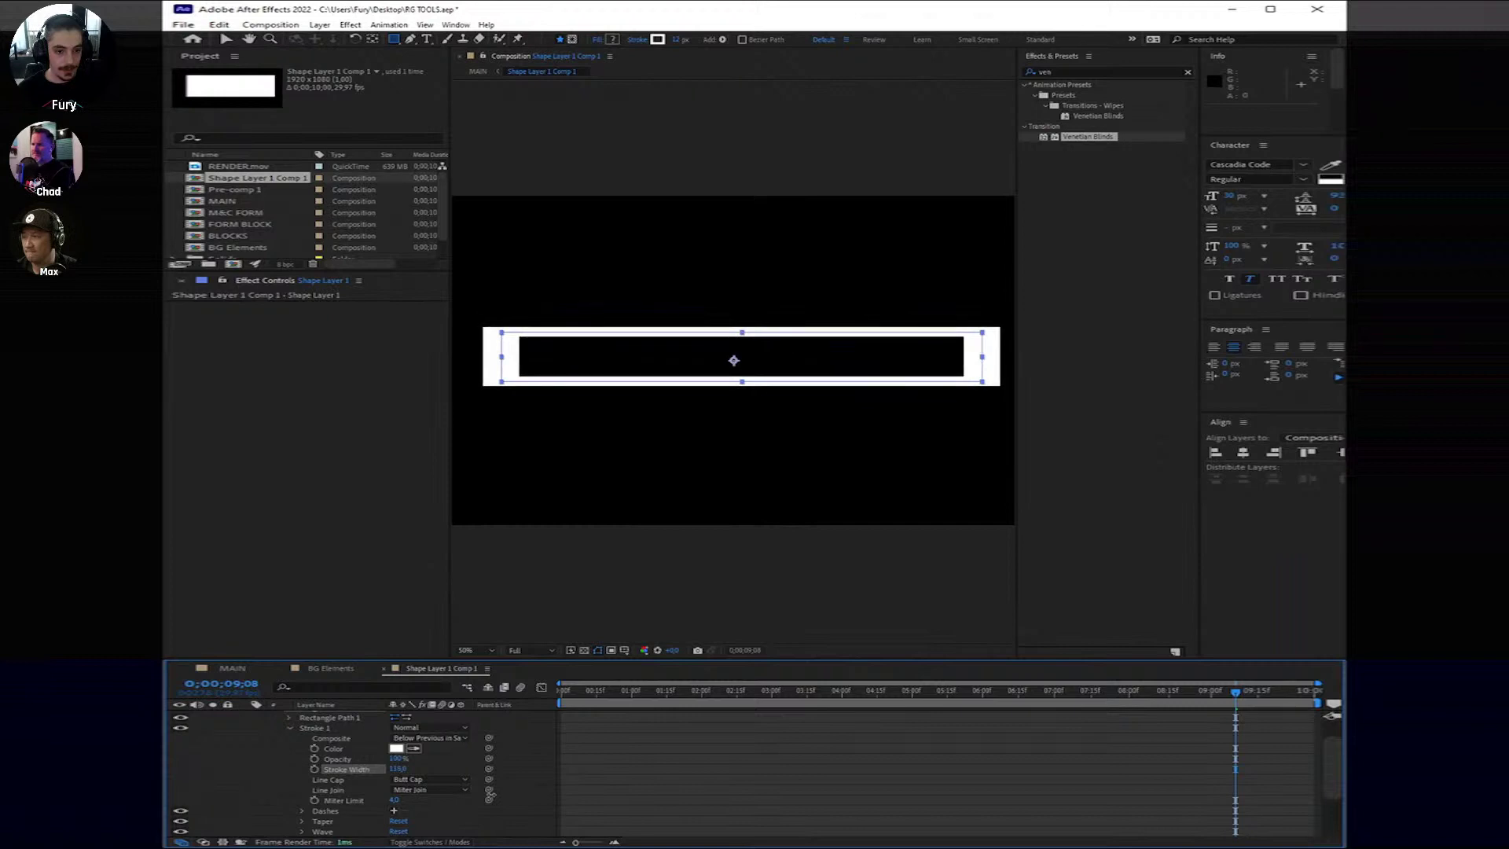
{"action": "left_click", "coordinate": [819, 785]}
{"action": "scroll", "coordinate": [752, 766], "scroll_direction": "up", "scroll_amount": 2}
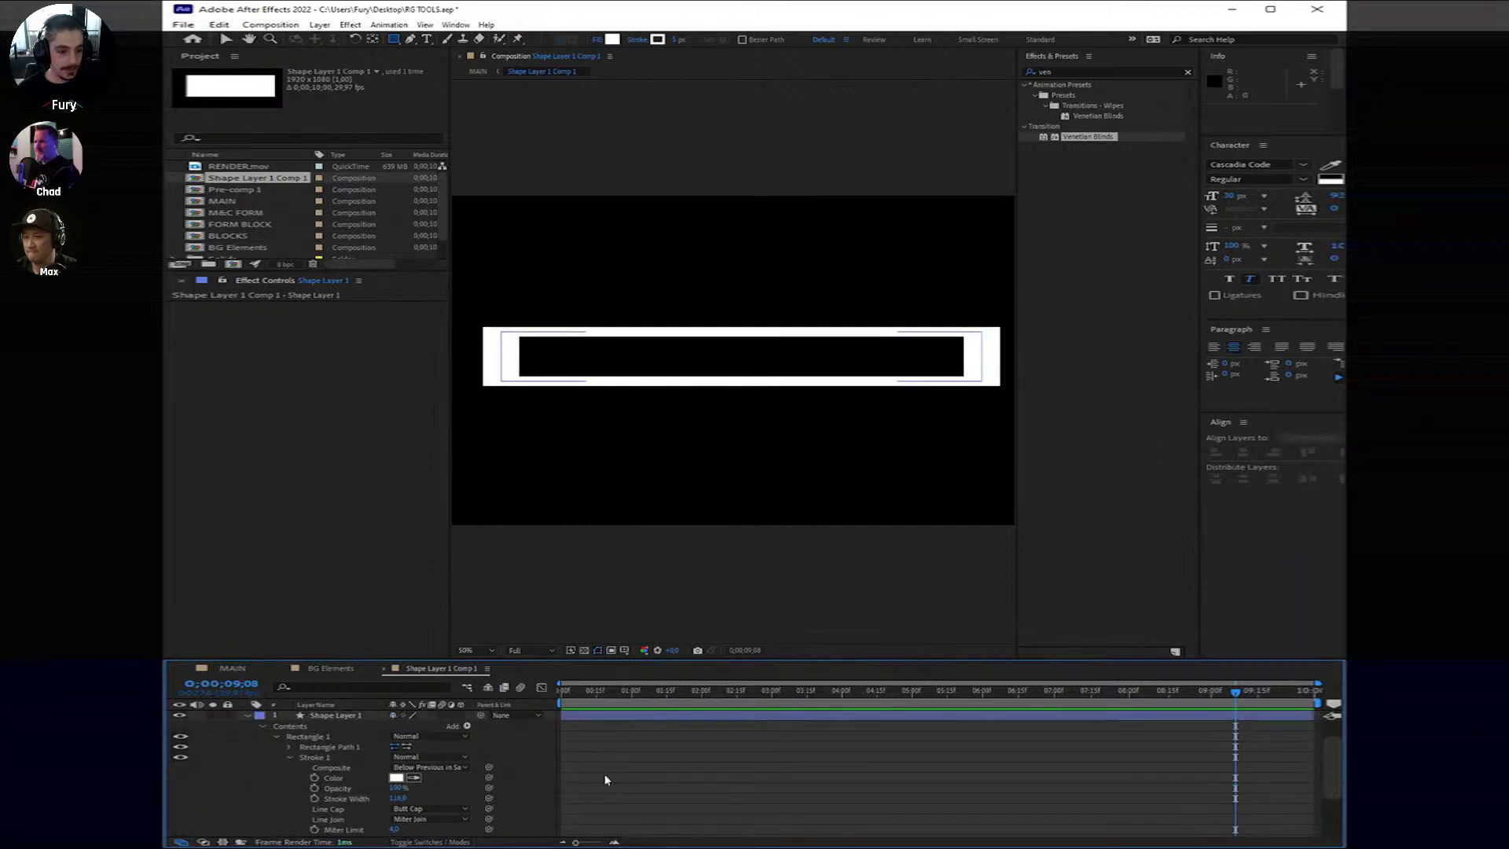
Step: Go to the start of the comp, collapse Shape Layer 1 and rename it RECTANGLE 1
{"action": "key", "text": "Home"}
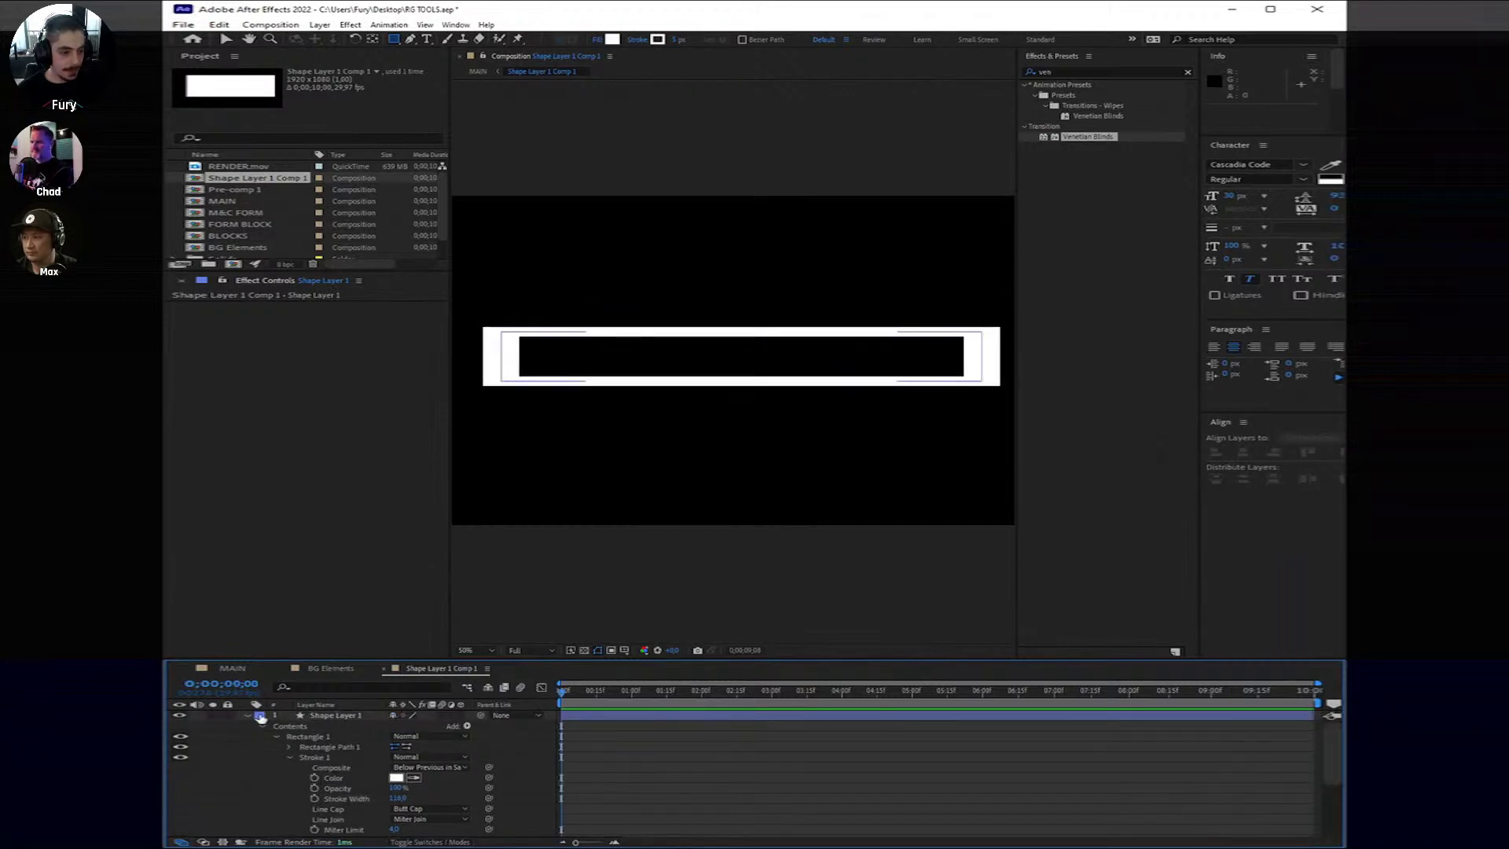
{"action": "left_click", "coordinate": [246, 716]}
{"action": "right_click", "coordinate": [335, 715]}
{"action": "left_click", "coordinate": [417, 683]}
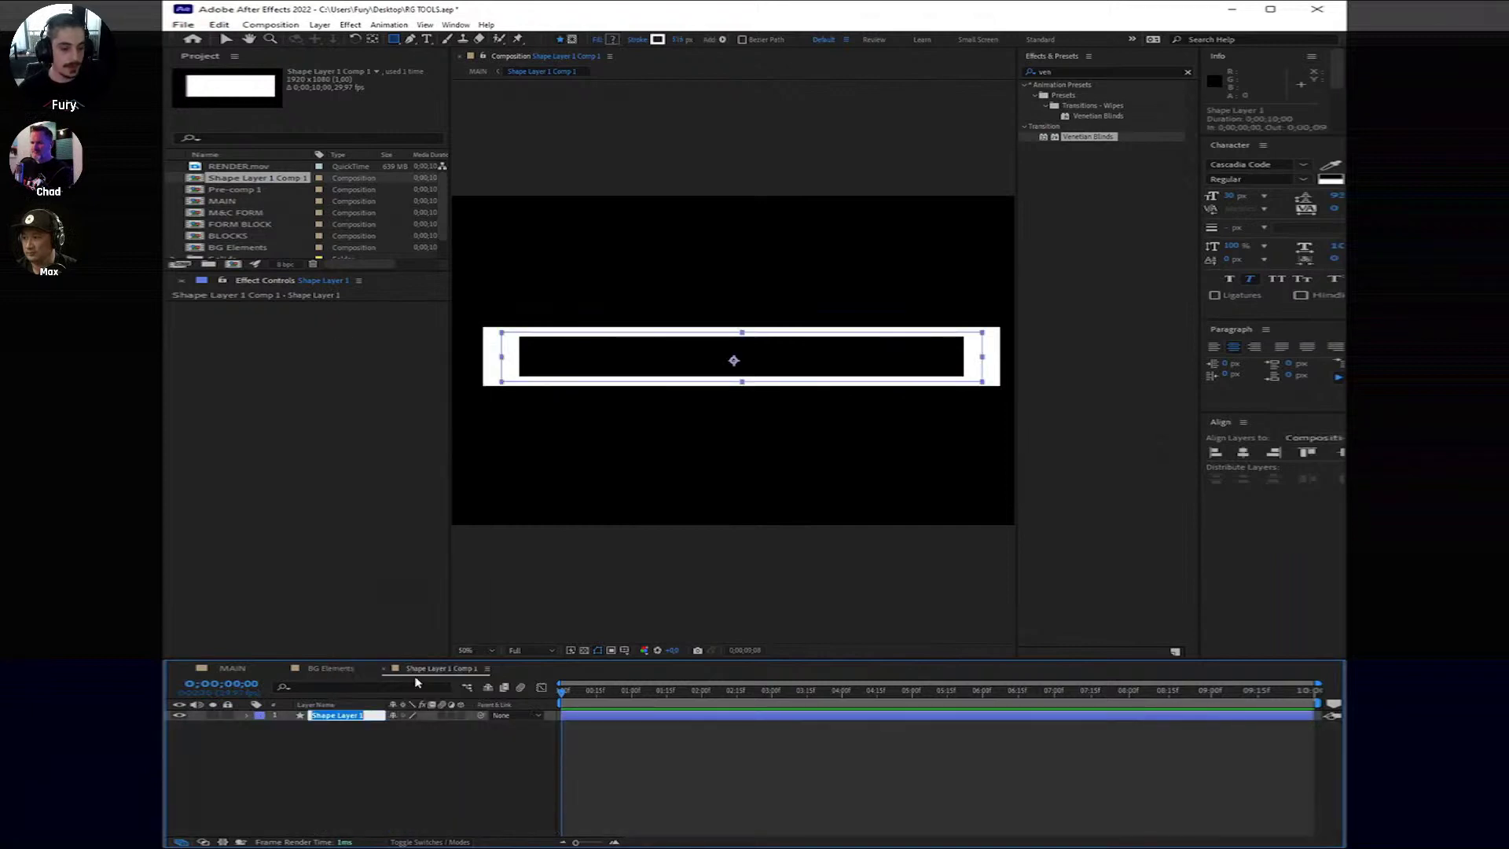
{"action": "type", "text": "RECTA"}
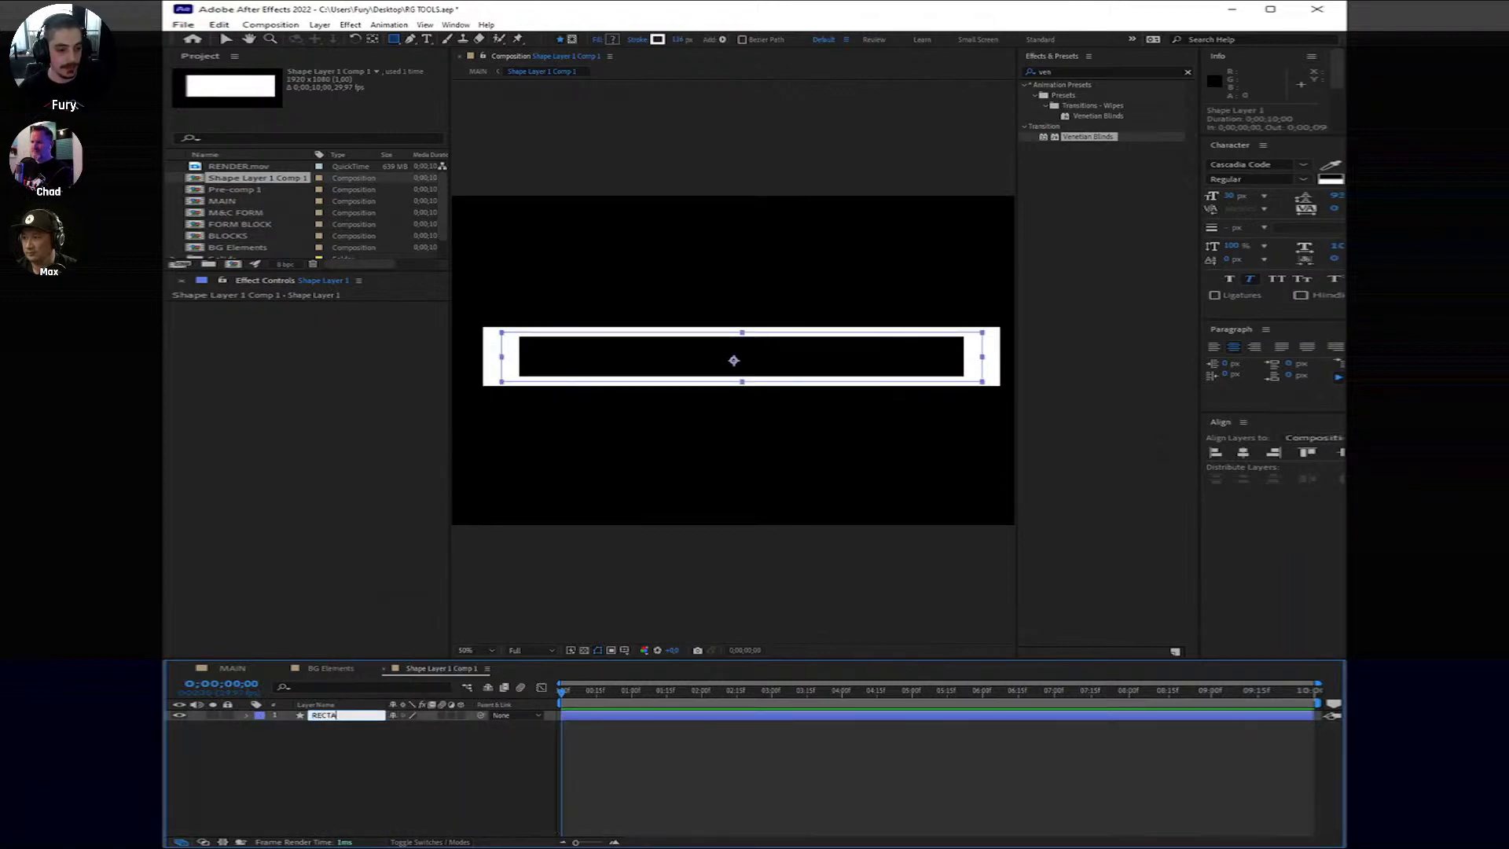
{"action": "type", "text": "NGLE 1"}
{"action": "left_click", "coordinate": [460, 749]}
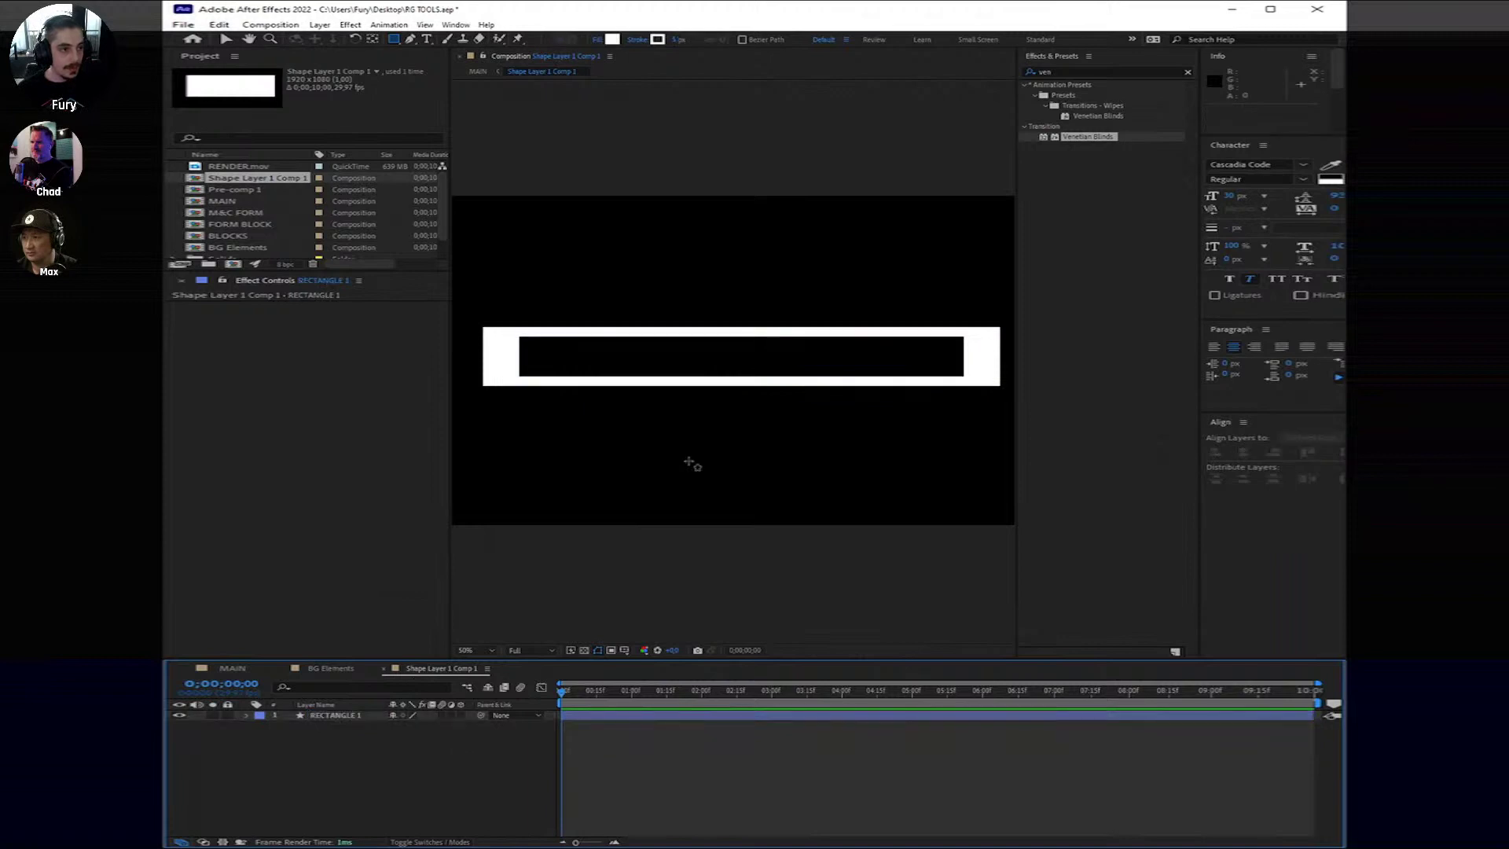
Step: Move RECTANGLE 1 straight down below the centre of the frame, to Position 960, 720
{"action": "left_click", "coordinate": [248, 39]}
{"action": "mouse_move", "coordinate": [940, 314]}
{"action": "left_mouse_down"}
{"action": "mouse_move", "coordinate": [956, 327]}
{"action": "mouse_move", "coordinate": [909, 337]}
{"action": "mouse_move", "coordinate": [927, 343]}
{"action": "left_mouse_up"}
{"action": "key", "text": "v"}
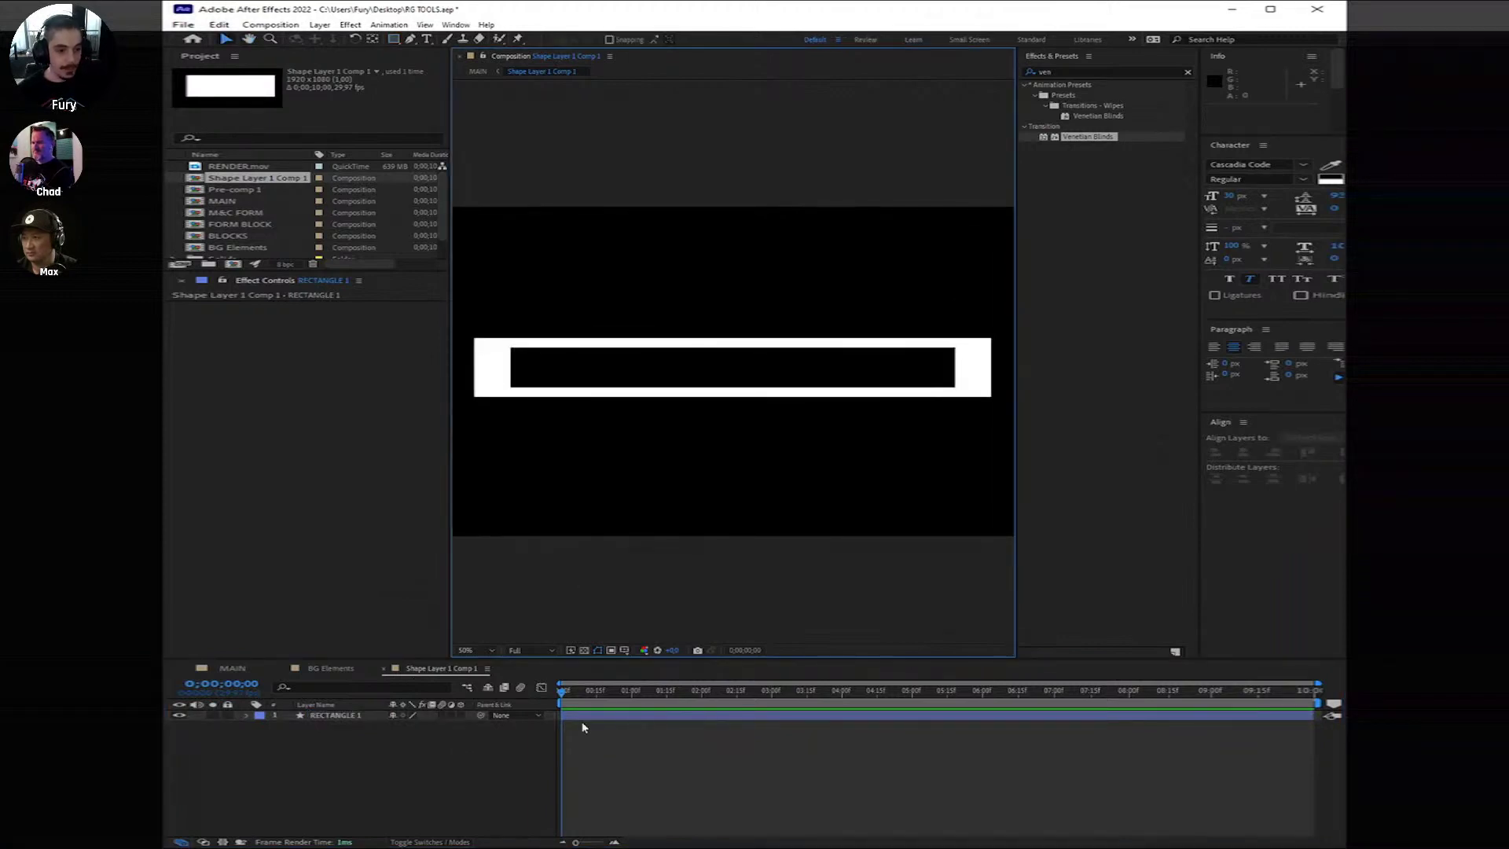
{"action": "left_click", "coordinate": [585, 715]}
{"action": "key", "text": "shift+Down"}
{"action": "key", "text": "shift+Down"}
{"action": "key", "text": "shift+Down"}
{"action": "key", "text": "shift+Down"}
{"action": "key", "text": "shift+Down"}
{"action": "key", "text": "shift+Down"}
{"action": "key", "text": "shift+Down"}
{"action": "key", "text": "shift+Down"}
{"action": "key", "text": "shift+Down"}
{"action": "key", "text": "shift+Down"}
{"action": "key", "text": "shift+Down"}
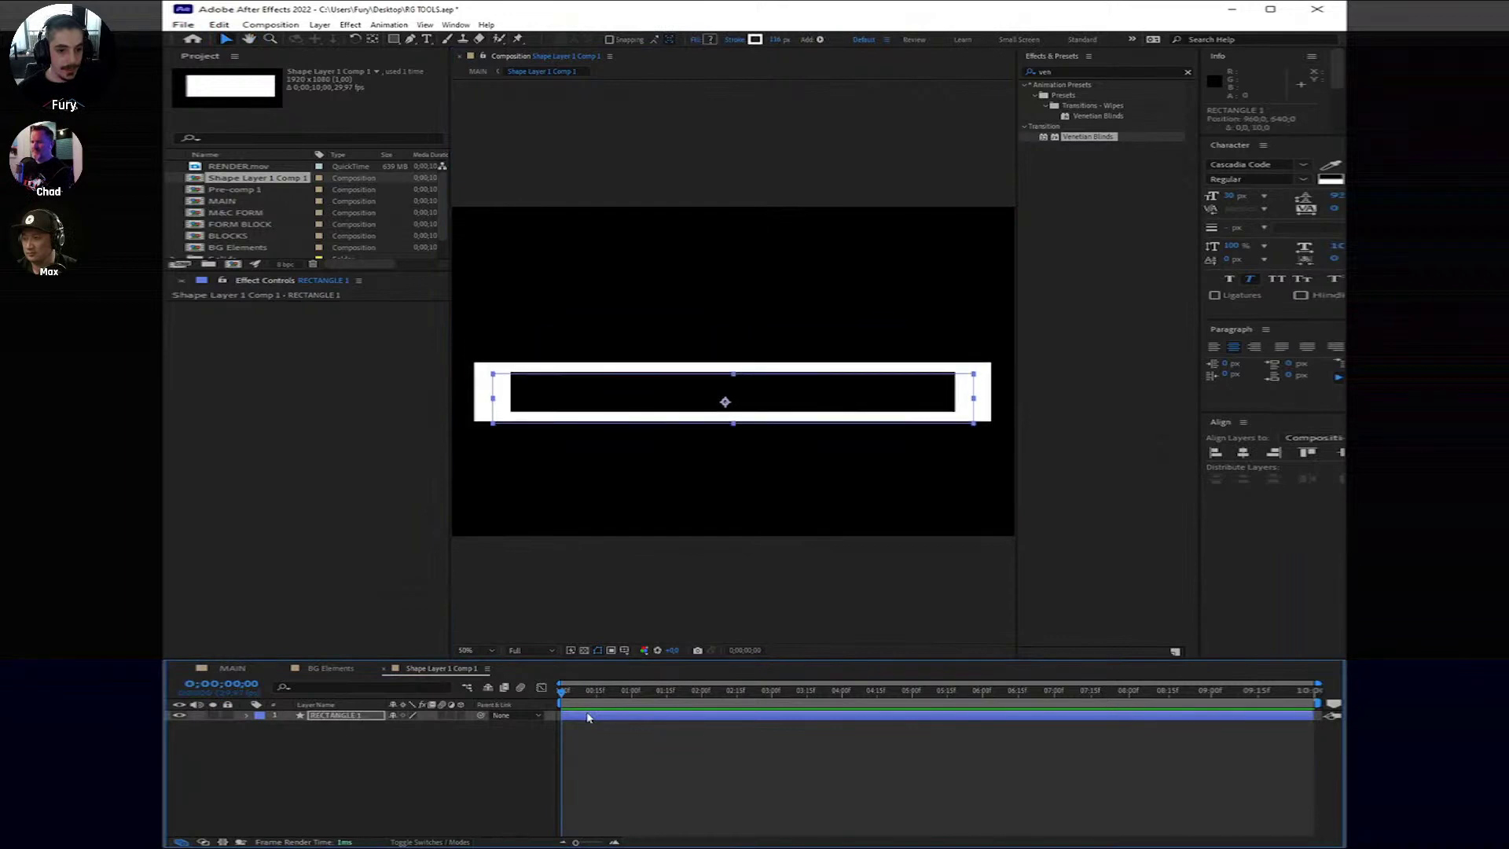
{"action": "key", "text": "shift+Down"}
{"action": "key", "text": "shift+Down"}
{"action": "key", "text": "shift+Down"}
{"action": "key", "text": "shift+Down"}
{"action": "key", "text": "shift+Down"}
{"action": "key", "text": "shift+Up"}
{"action": "key", "text": "shift+Up"}
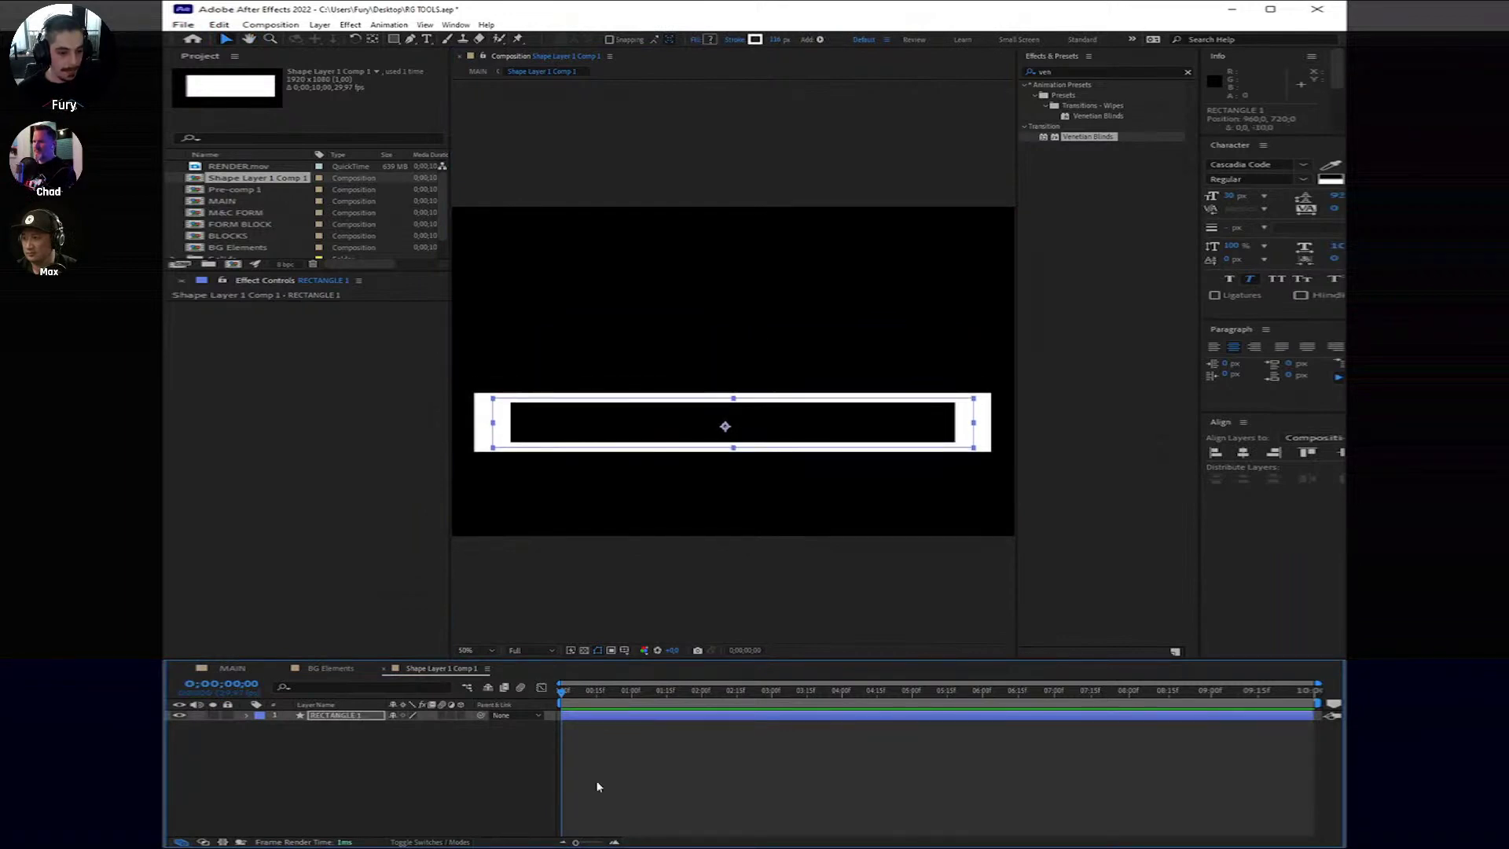
{"action": "left_click", "coordinate": [581, 727]}
Step: Duplicate RECTANGLE 1 and move the copy straight up to Position 960, 460, leaving a gap between the two bars
{"action": "left_click", "coordinate": [369, 717]}
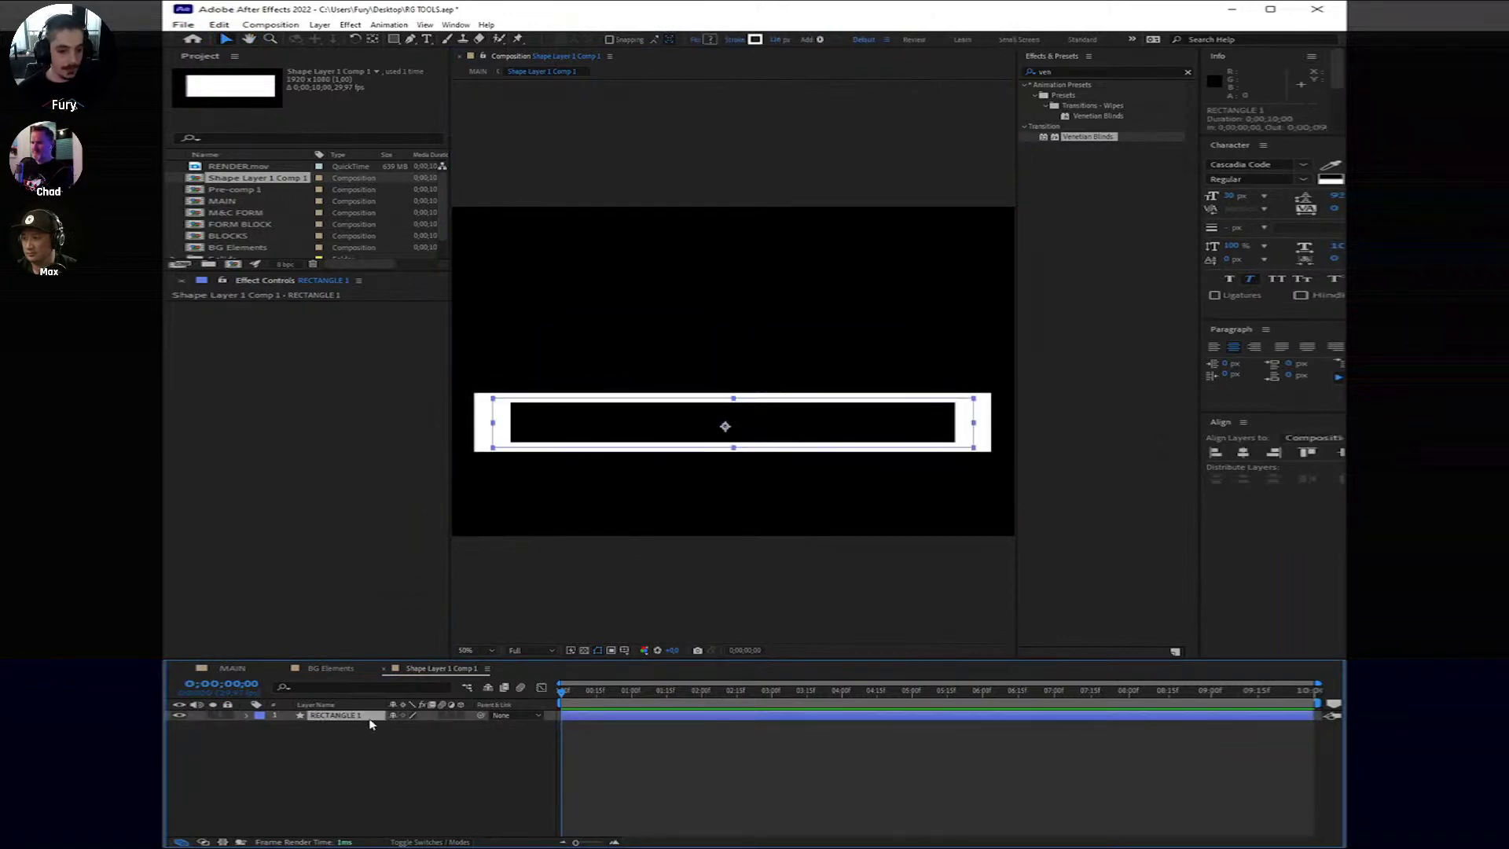
{"action": "key", "text": "ctrl+d"}
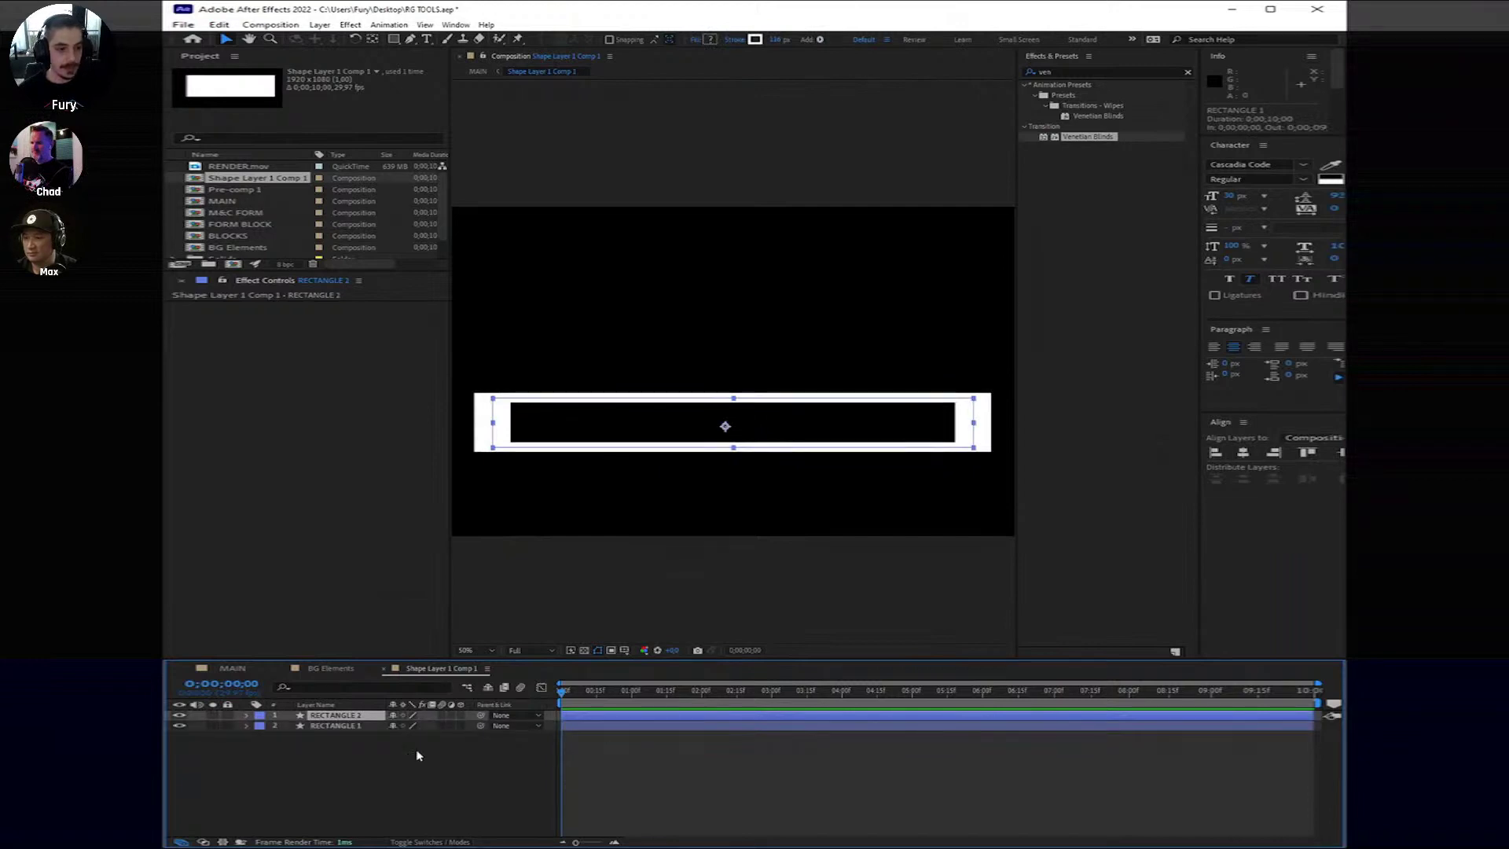
{"action": "key", "text": "shift+Up"}
{"action": "key", "text": "shift+Up"}
{"action": "key", "text": "shift+Up"}
{"action": "key", "text": "shift+Up"}
{"action": "key", "text": "shift+Up"}
{"action": "key", "text": "shift+Up"}
{"action": "key", "text": "shift+Up"}
{"action": "key", "text": "shift+Up"}
{"action": "key", "text": "shift+Up"}
{"action": "key", "text": "shift+Up"}
{"action": "key", "text": "shift+Up"}
{"action": "key", "text": "shift+Up"}
{"action": "key", "text": "shift+Up"}
{"action": "key", "text": "shift+Up"}
{"action": "key", "text": "shift+Up"}
{"action": "key", "text": "shift+Up"}
{"action": "key", "text": "shift+Up"}
{"action": "key", "text": "shift+Up"}
{"action": "key", "text": "shift+Up"}
{"action": "key", "text": "shift+Up"}
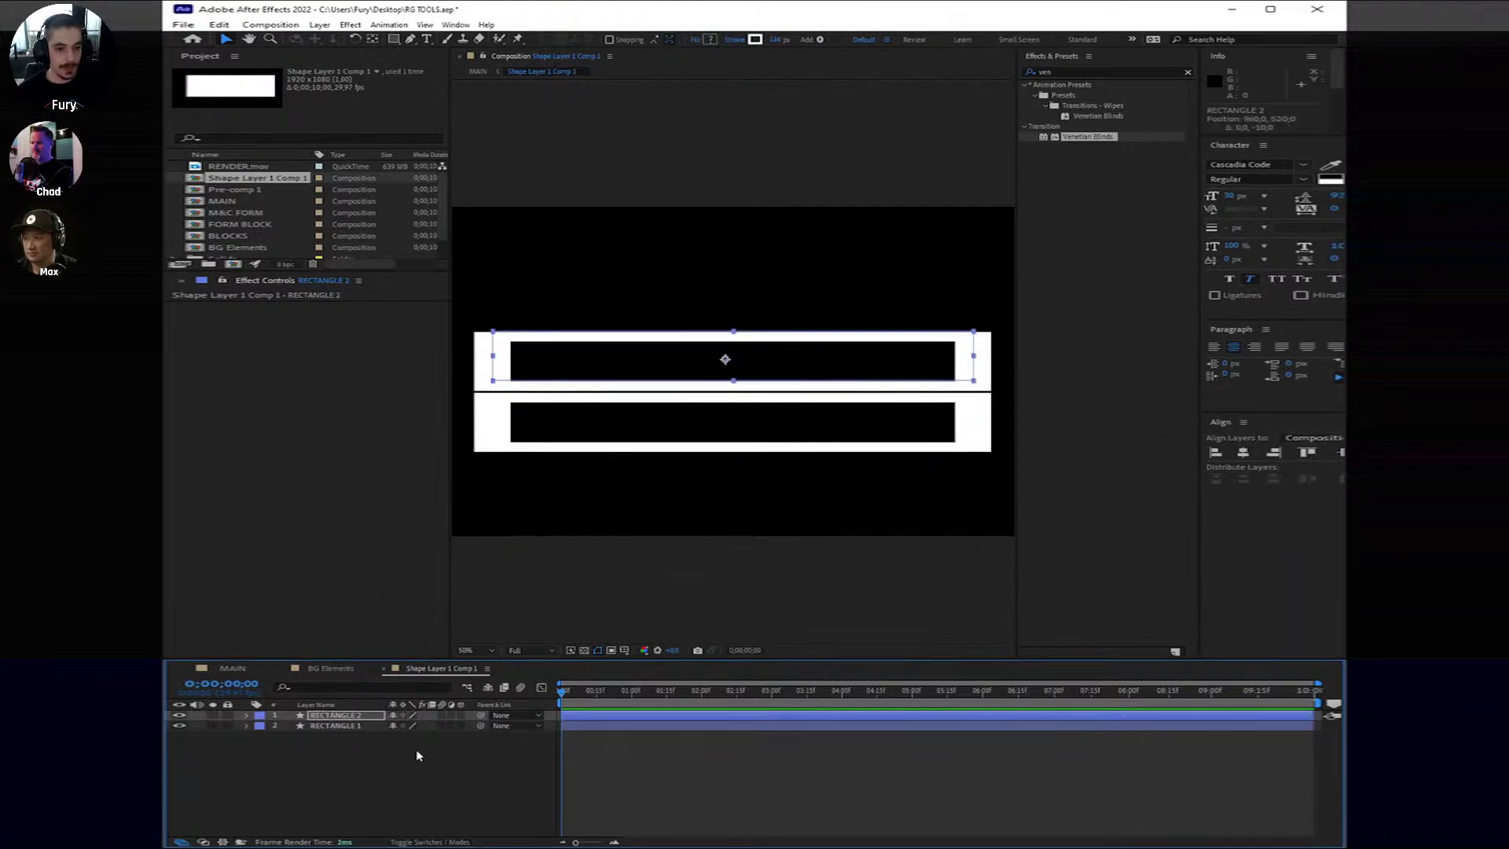
{"action": "key", "text": "shift+Up"}
{"action": "key", "text": "shift+Up"}
{"action": "key", "text": "shift+Up"}
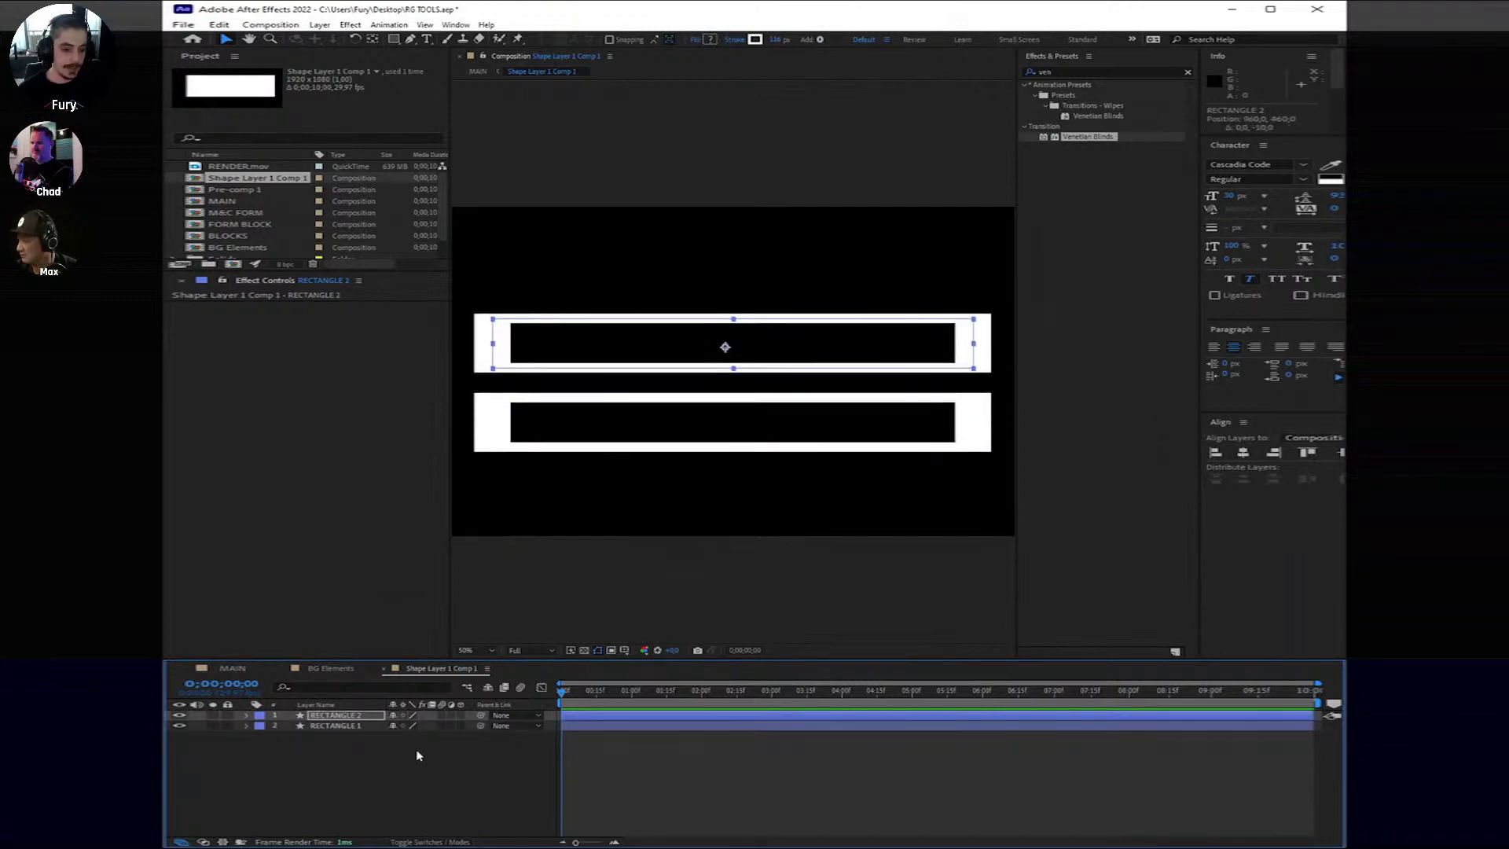
Step: Add Position keyframes to both rectangle layers at 0;00;00;00
{"action": "left_click", "coordinate": [615, 753]}
{"action": "left_click", "coordinate": [592, 727]}
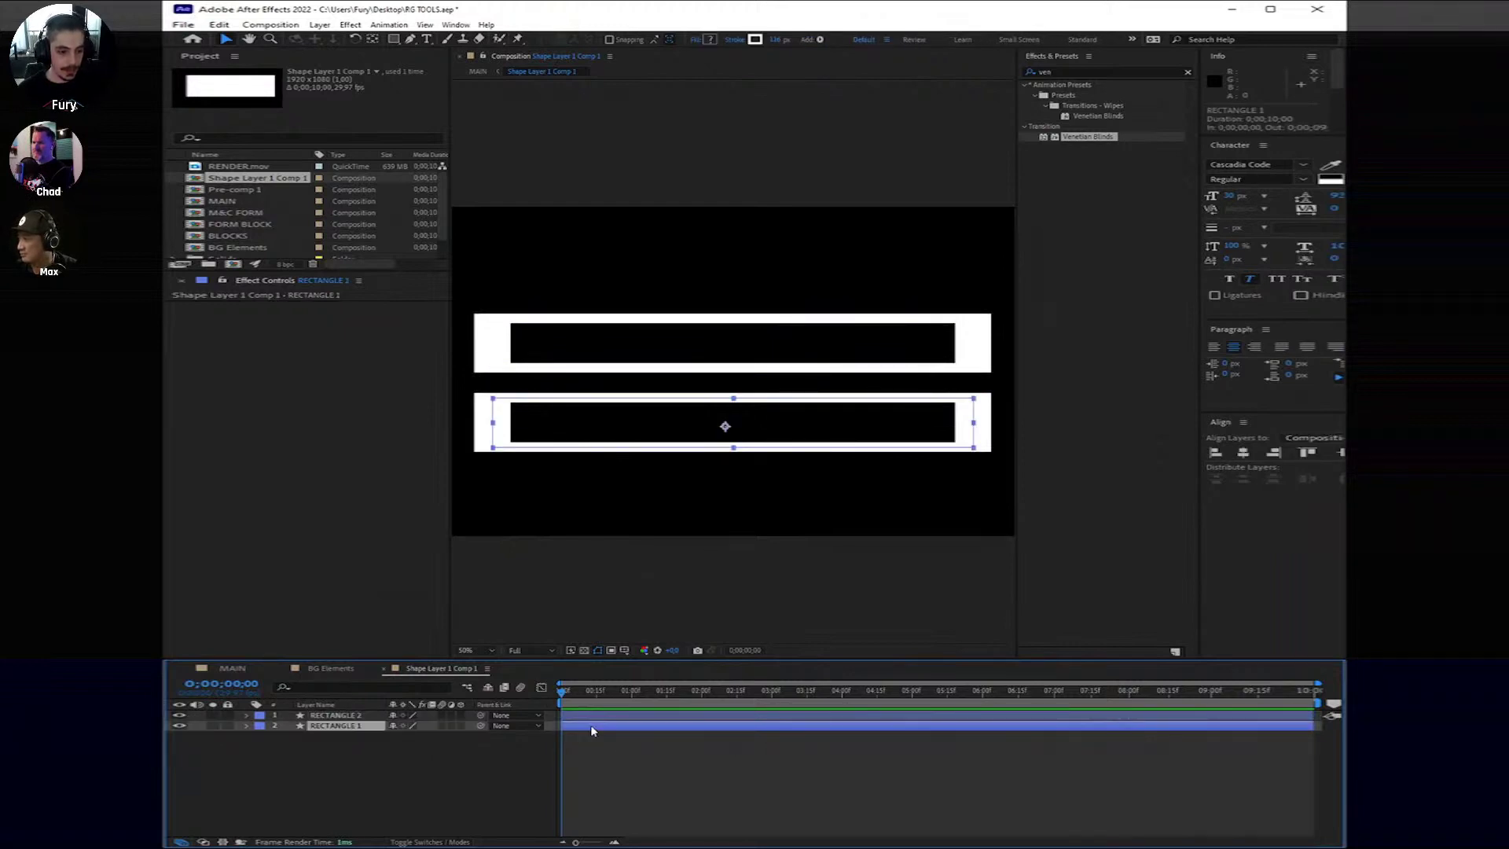
{"action": "key", "text": "ctrl+a"}
{"action": "key", "text": "p"}
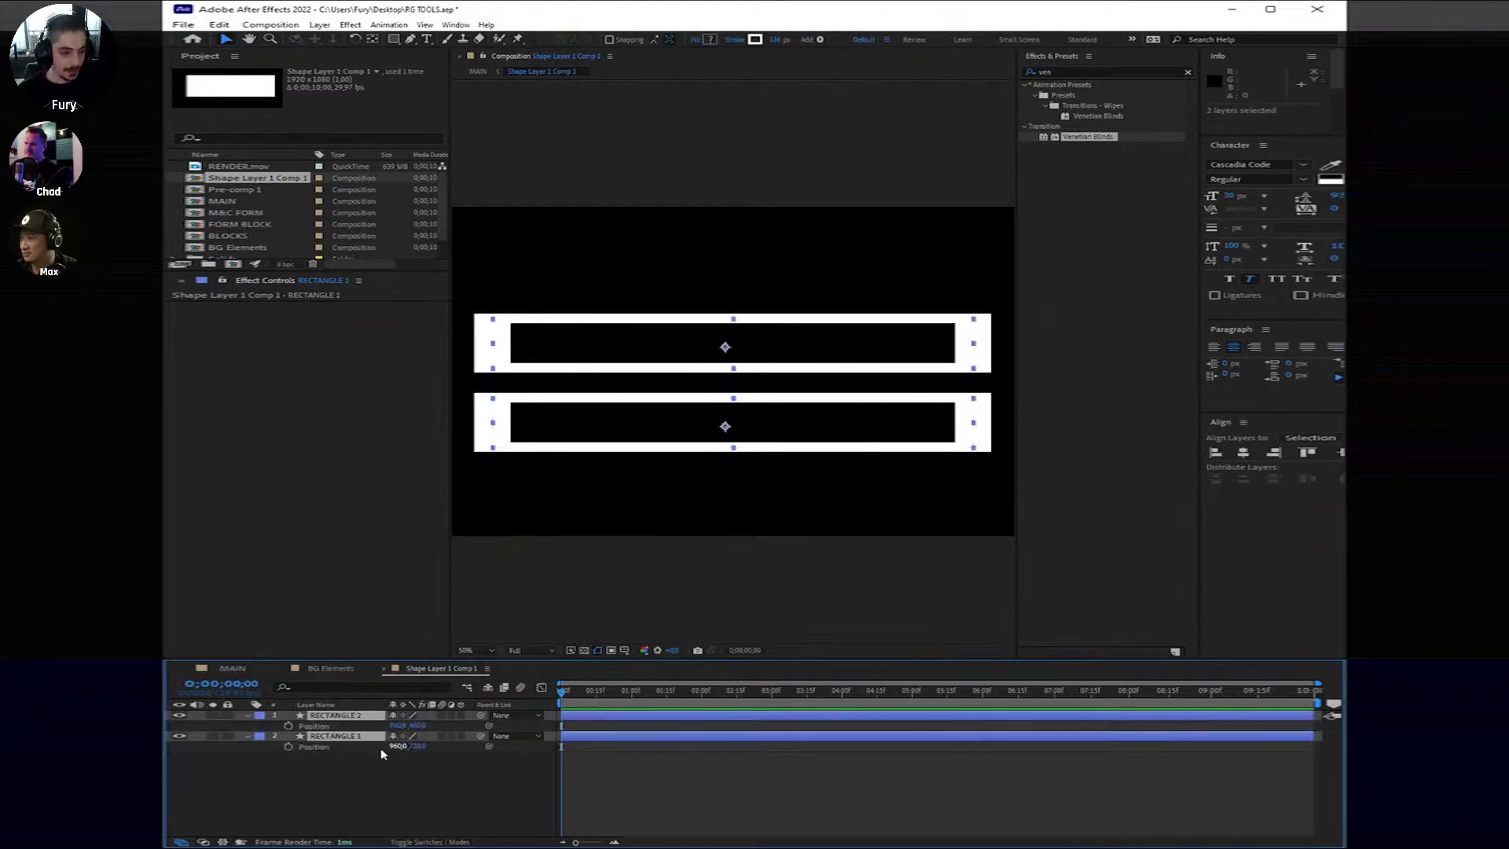
{"action": "left_click", "coordinate": [288, 746]}
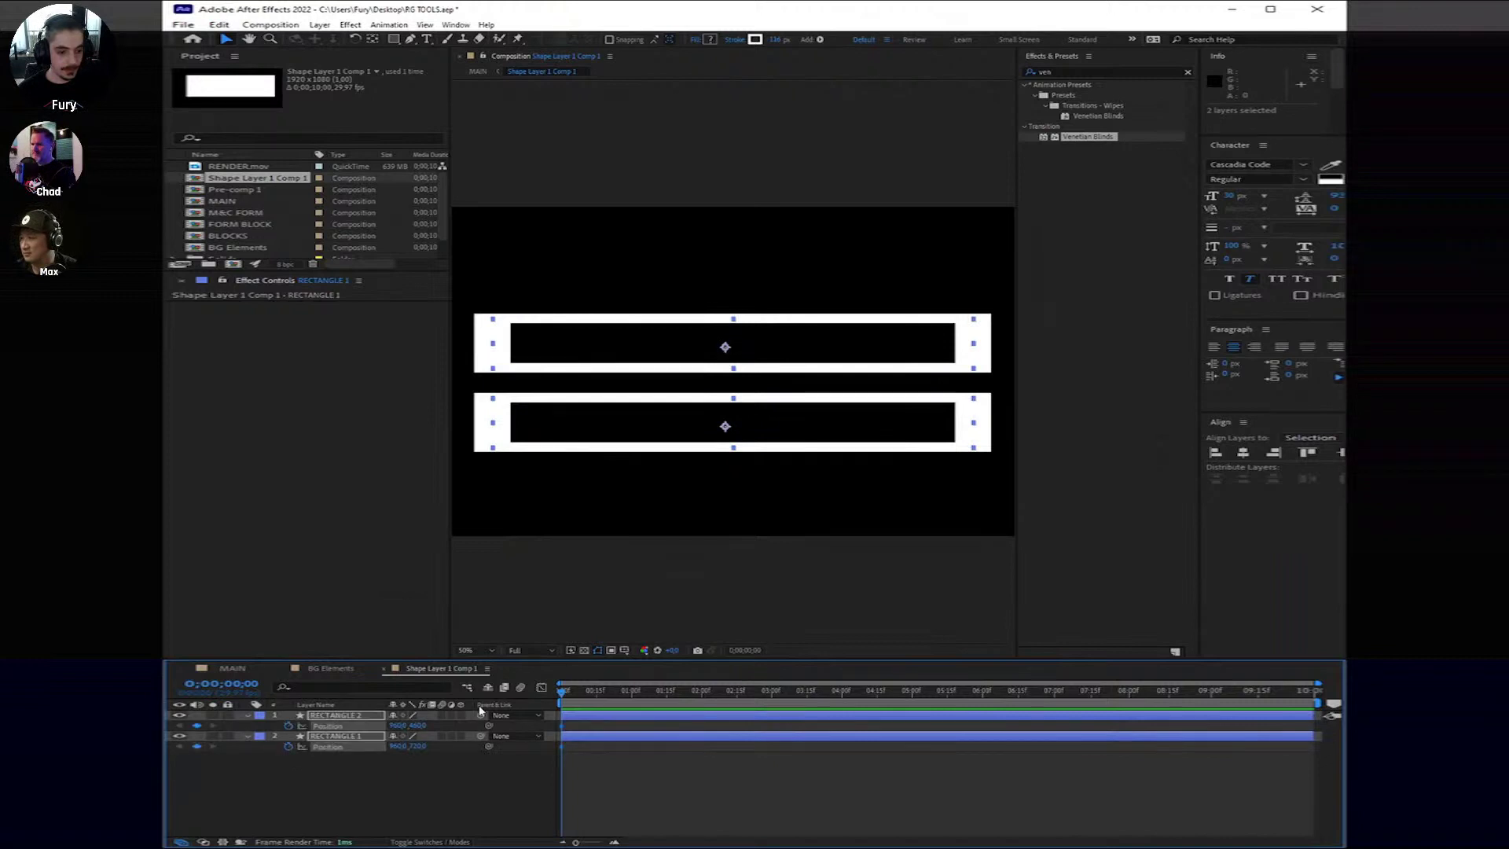
Step: Keyframe both rectangles about 520 px lower at 0;00;02;00, bringing RECTANGLE 1 to Position 960, 1240
{"action": "left_click_drag", "start_coordinate": [562, 694], "coordinate": [703, 702]}
{"action": "key", "text": "shift+Down"}
{"action": "key", "text": "shift+Down"}
{"action": "key", "text": "shift+Down"}
{"action": "key", "text": "shift+Down"}
{"action": "key", "text": "shift+Down"}
{"action": "key", "text": "shift+Down"}
{"action": "key", "text": "shift+Down"}
{"action": "key", "text": "shift+Down"}
{"action": "key", "text": "shift+Down"}
{"action": "key", "text": "shift+Down"}
{"action": "key", "text": "shift+Down"}
{"action": "key", "text": "shift+Down"}
{"action": "key", "text": "shift+Down"}
{"action": "key", "text": "shift+Down"}
{"action": "key", "text": "shift+Down"}
{"action": "key", "text": "shift+Down"}
{"action": "key", "text": "shift+Down"}
{"action": "key", "text": "shift+Down"}
{"action": "key", "text": "shift+Down"}
{"action": "key", "text": "shift+Down"}
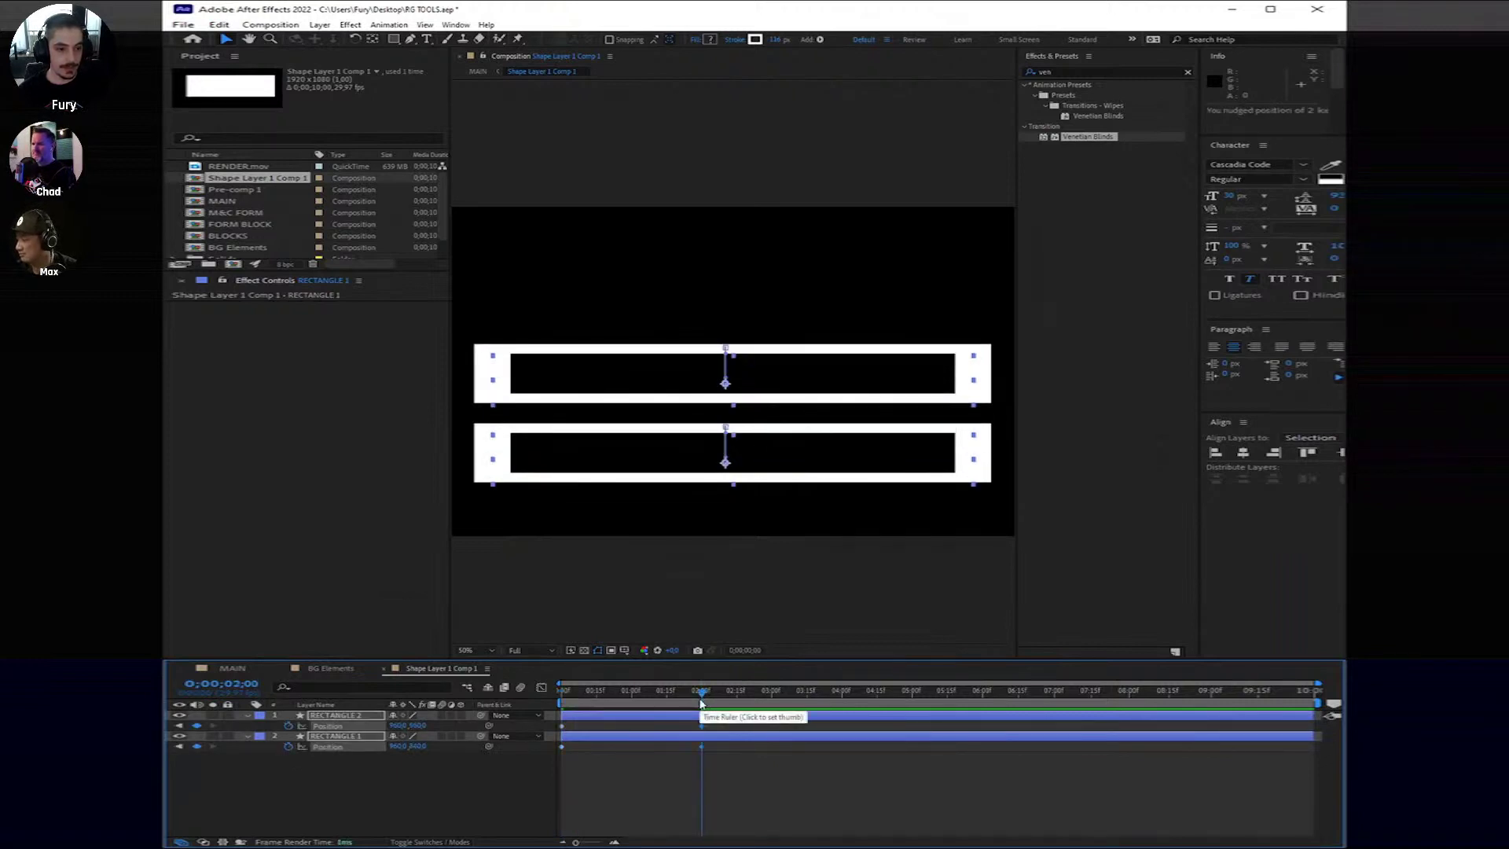
{"action": "key", "text": "shift+Down"}
{"action": "key", "text": "shift+Down"}
{"action": "key", "text": "shift+Down"}
{"action": "key", "text": "shift+Down"}
{"action": "key", "text": "shift+Down"}
{"action": "key", "text": "shift+Down"}
{"action": "key", "text": "shift+Down"}
{"action": "key", "text": "shift+Down"}
{"action": "key", "text": "shift+Down"}
{"action": "key", "text": "shift+Down"}
{"action": "key", "text": "shift+Down"}
{"action": "key", "text": "shift+Down"}
{"action": "key", "text": "shift+Down"}
{"action": "key", "text": "shift+Down"}
{"action": "key", "text": "shift+Down"}
{"action": "key", "text": "shift+Down"}
{"action": "key", "text": "shift+Down"}
{"action": "key", "text": "shift+Down"}
{"action": "key", "text": "shift+Down"}
{"action": "key", "text": "shift+Down"}
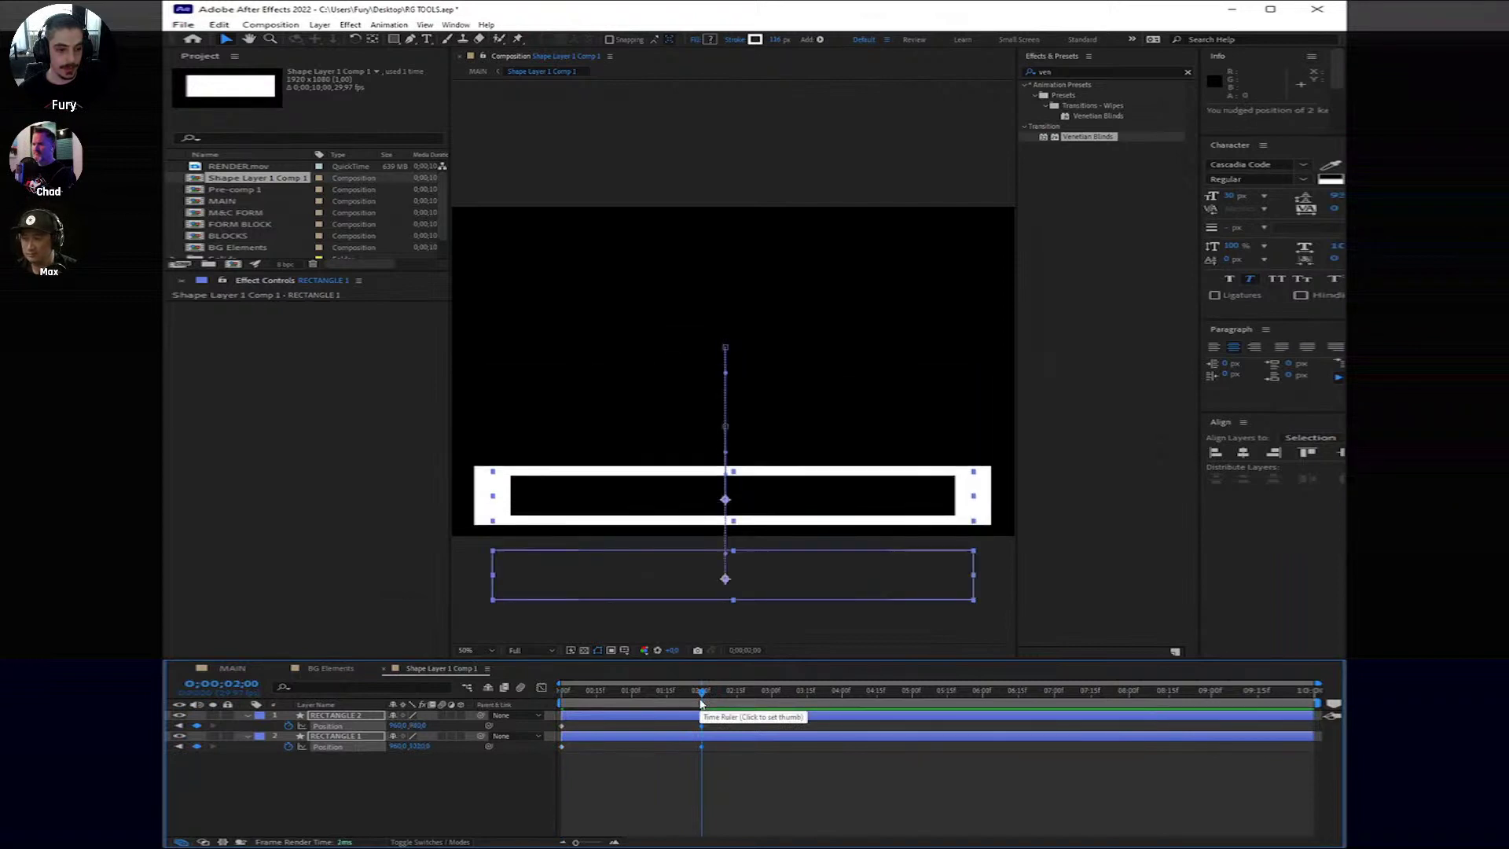
{"action": "key", "text": "shift+Down"}
{"action": "key", "text": "shift+Down"}
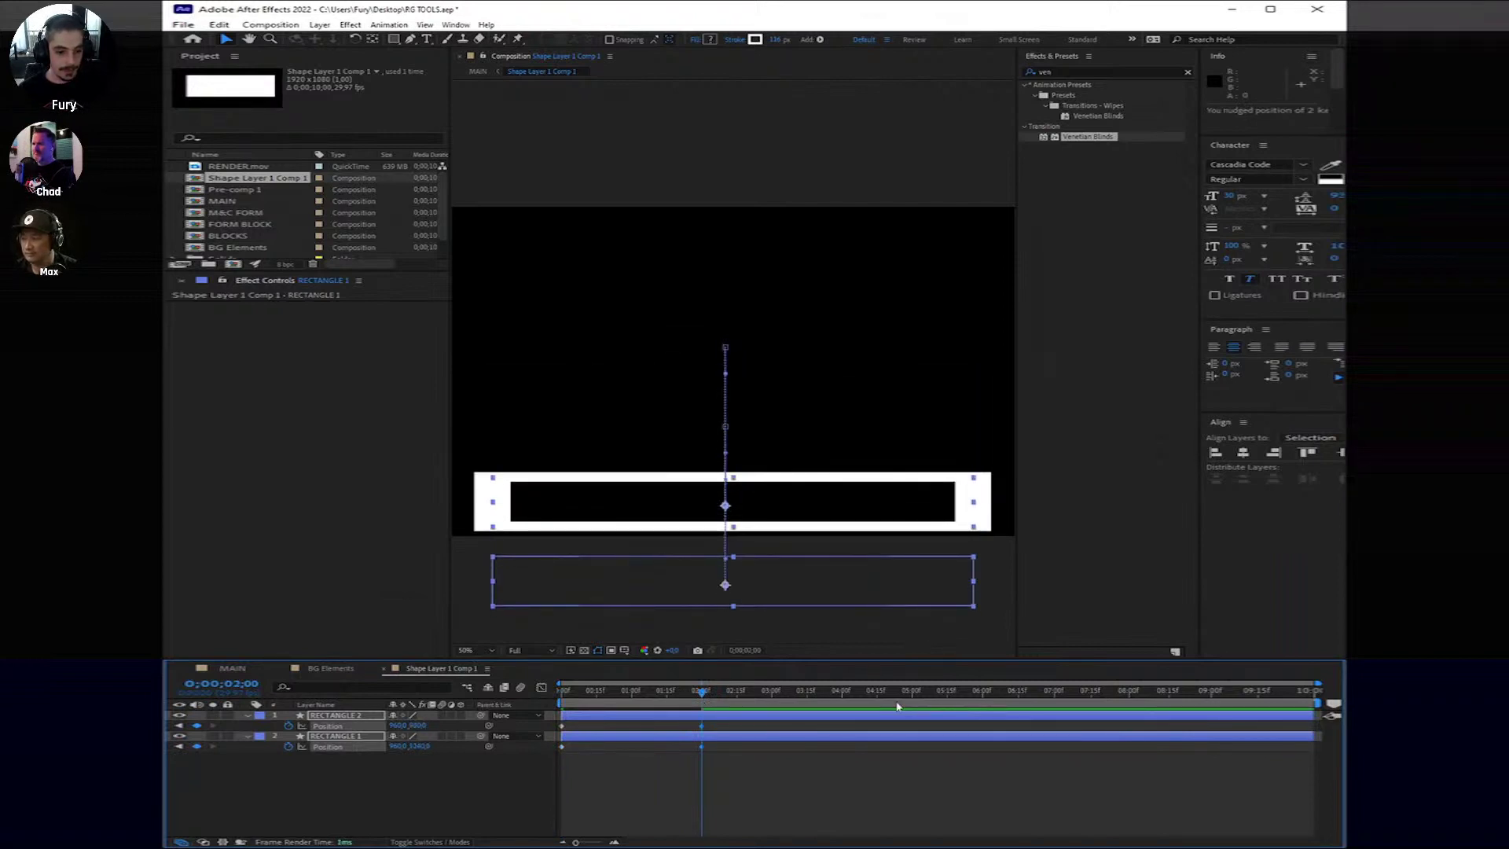
Step: Keyframe both rectangles about 760 px higher at 0;00;05;15, bringing RECTANGLE 1 to about Position 960, 480
{"action": "left_click", "coordinate": [948, 690]}
{"action": "key", "text": "shift+Up"}
{"action": "key", "text": "shift+Up"}
{"action": "key", "text": "shift+Up"}
{"action": "key", "text": "shift+Up"}
{"action": "key", "text": "shift+Up"}
{"action": "key", "text": "shift+Up"}
{"action": "key", "text": "shift+Up"}
{"action": "key", "text": "shift+Up"}
{"action": "key", "text": "shift+Up"}
{"action": "key", "text": "shift+Up"}
{"action": "key", "text": "shift+Up"}
{"action": "key", "text": "shift+Up"}
{"action": "key", "text": "shift+Up"}
{"action": "key", "text": "shift+Up"}
{"action": "key", "text": "shift+Up"}
{"action": "key", "text": "shift+Up"}
{"action": "key", "text": "shift+Up"}
{"action": "key", "text": "shift+Up"}
{"action": "key", "text": "shift+Up"}
{"action": "key", "text": "shift+Up"}
{"action": "key", "text": "shift+Up"}
{"action": "key", "text": "shift+Up"}
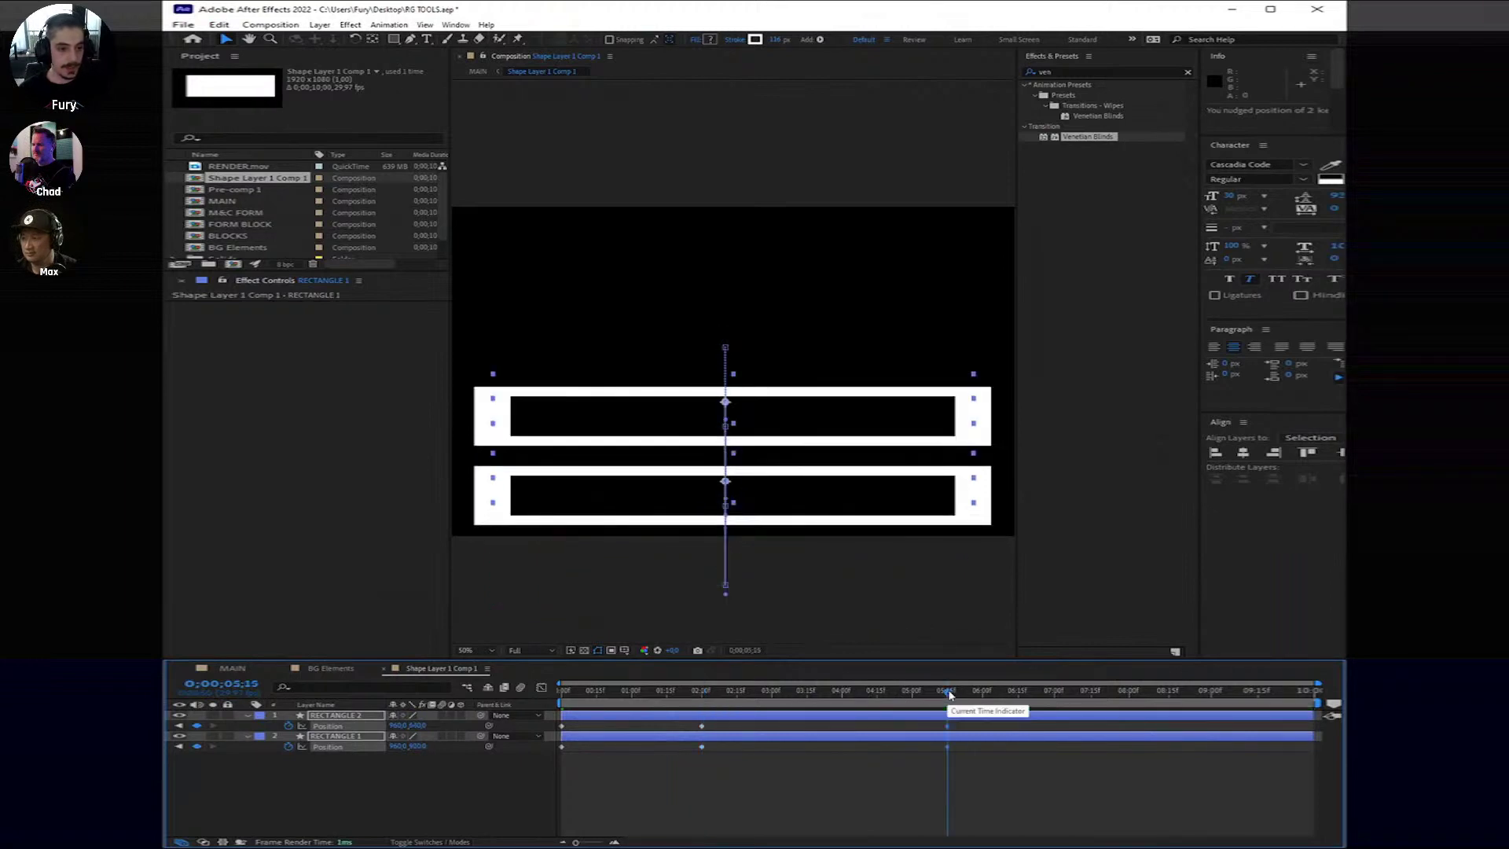
{"action": "key", "text": "shift+Up"}
{"action": "key", "text": "shift+Up"}
{"action": "key", "text": "shift+Up"}
{"action": "key", "text": "shift+Up"}
{"action": "key", "text": "shift+Up"}
{"action": "key", "text": "shift+Up"}
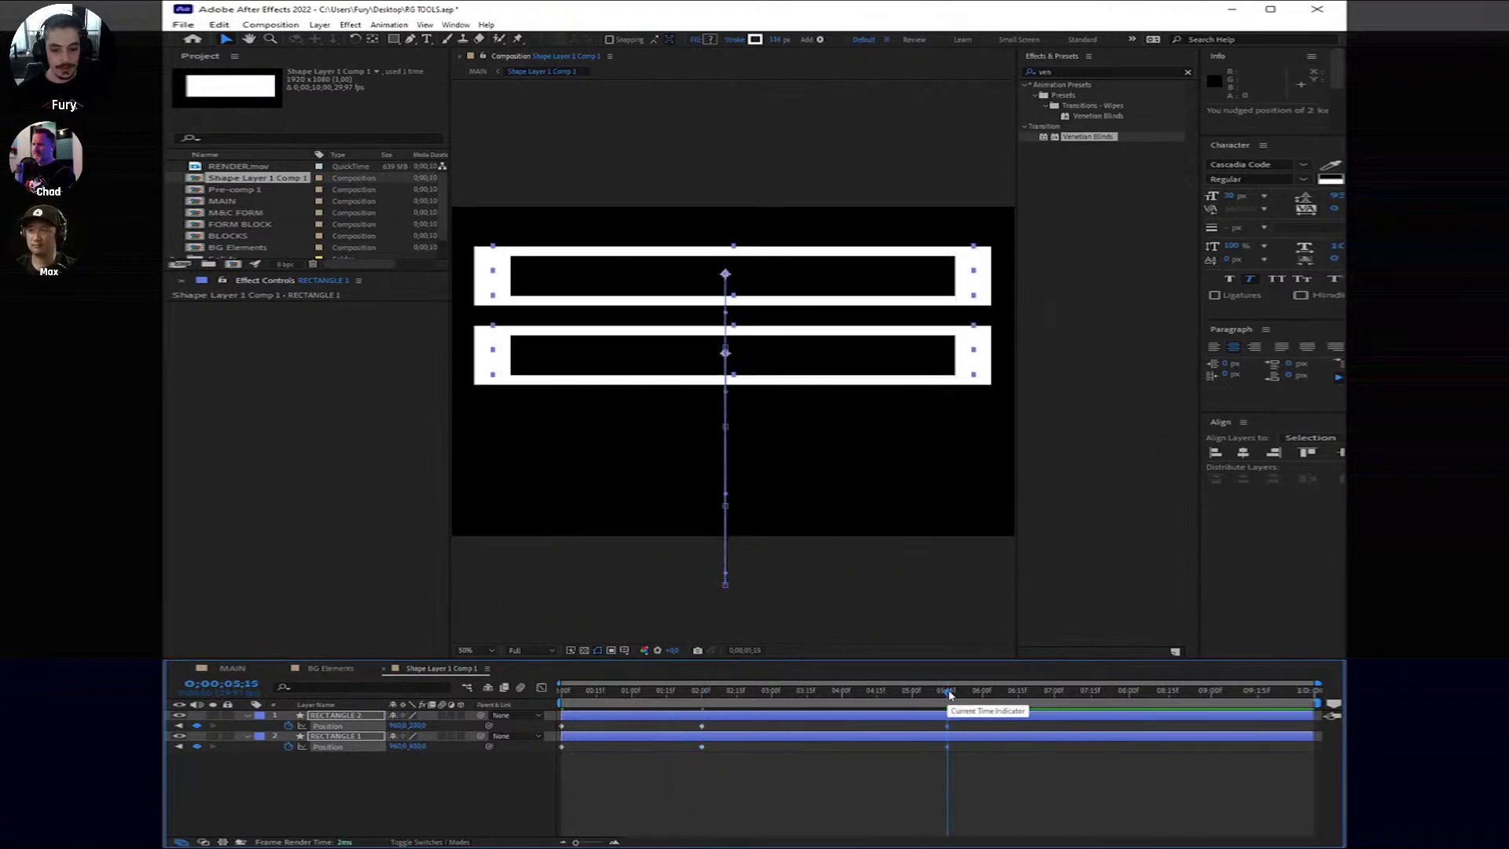
Step: Keyframe both rectangles lower at 0;00;08;00, bringing RECTANGLE 2 to Position 960, 700 and RECTANGLE 1 to 960, 960
{"action": "left_click", "coordinate": [1129, 691]}
{"action": "key", "text": "shift+Down"}
{"action": "key", "text": "shift+Down"}
{"action": "key", "text": "shift+Down"}
{"action": "key", "text": "shift+Down"}
{"action": "key", "text": "shift+Down"}
{"action": "key", "text": "shift+Down"}
{"action": "key", "text": "shift+Down"}
{"action": "key", "text": "shift+Down"}
{"action": "key", "text": "shift+Down"}
{"action": "key", "text": "shift+Down"}
{"action": "key", "text": "shift+Down"}
{"action": "key", "text": "shift+Down"}
{"action": "key", "text": "shift+Down"}
{"action": "key", "text": "shift+Down"}
{"action": "key", "text": "shift+Down"}
{"action": "key", "text": "shift+Down"}
{"action": "key", "text": "shift+Down"}
{"action": "key", "text": "shift+Down"}
{"action": "key", "text": "shift+Down"}
{"action": "key", "text": "shift+Down"}
{"action": "key", "text": "shift+Down"}
{"action": "key", "text": "shift+Down"}
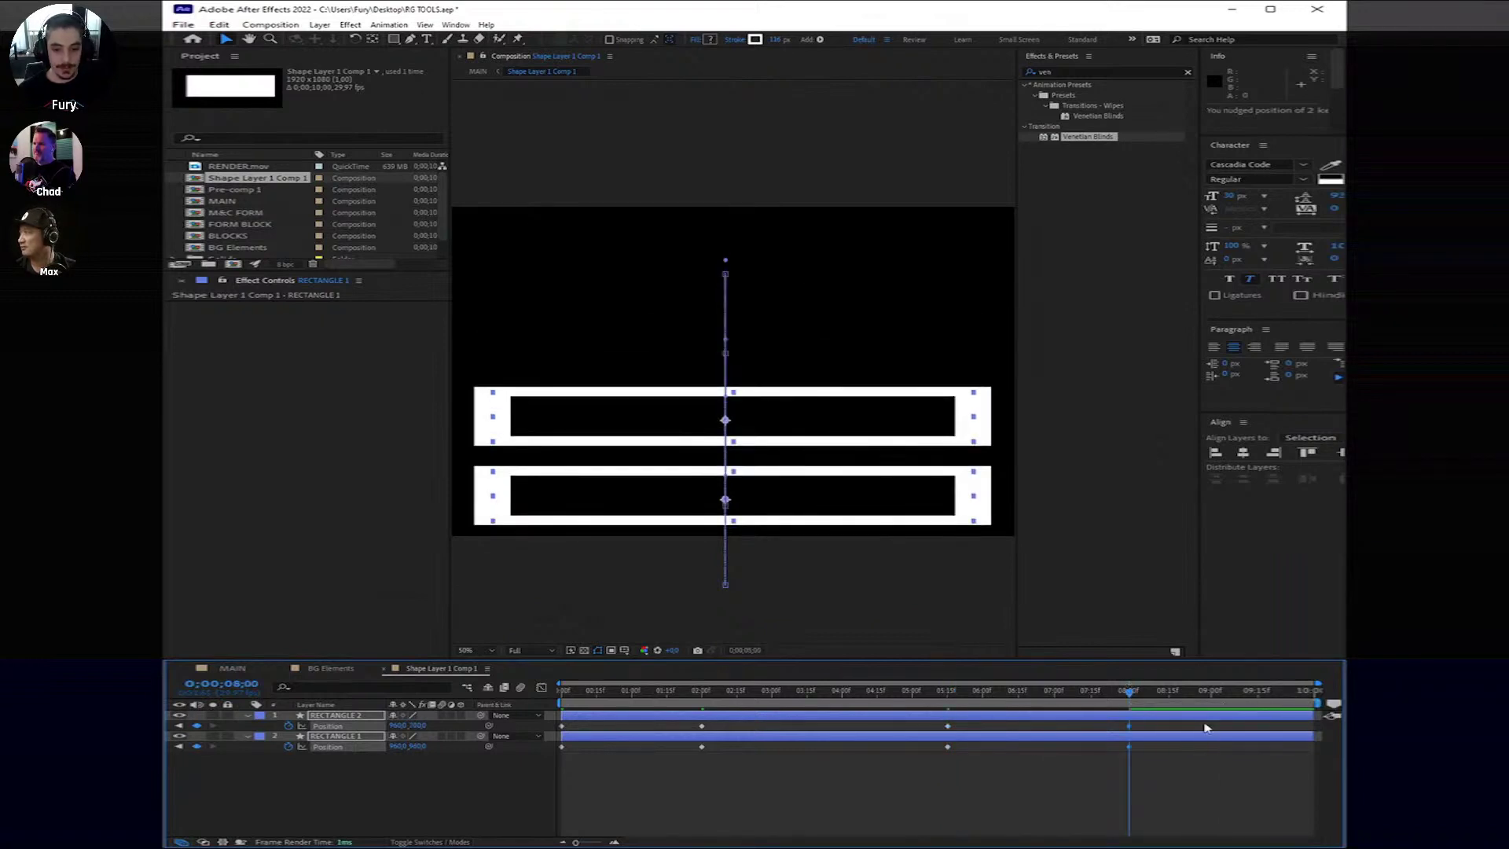
Step: Centre both rectangles in the frame at the last frame, 0;00;09;29, to add their closing Position keyframes
{"action": "left_click", "coordinate": [1309, 694]}
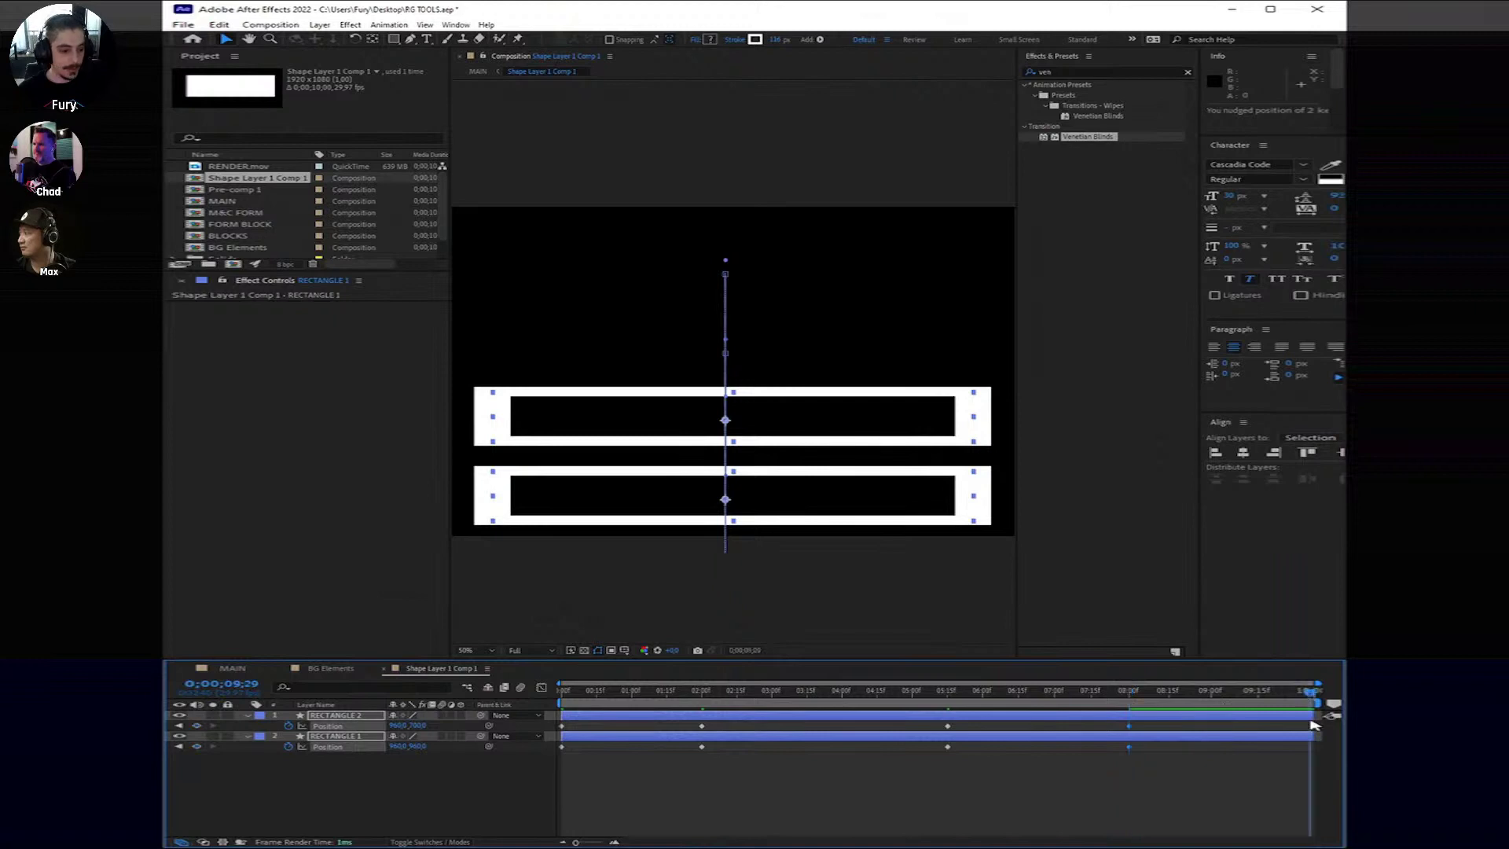
{"action": "right_click", "coordinate": [371, 734]}
{"action": "left_click", "coordinate": [393, 669]}
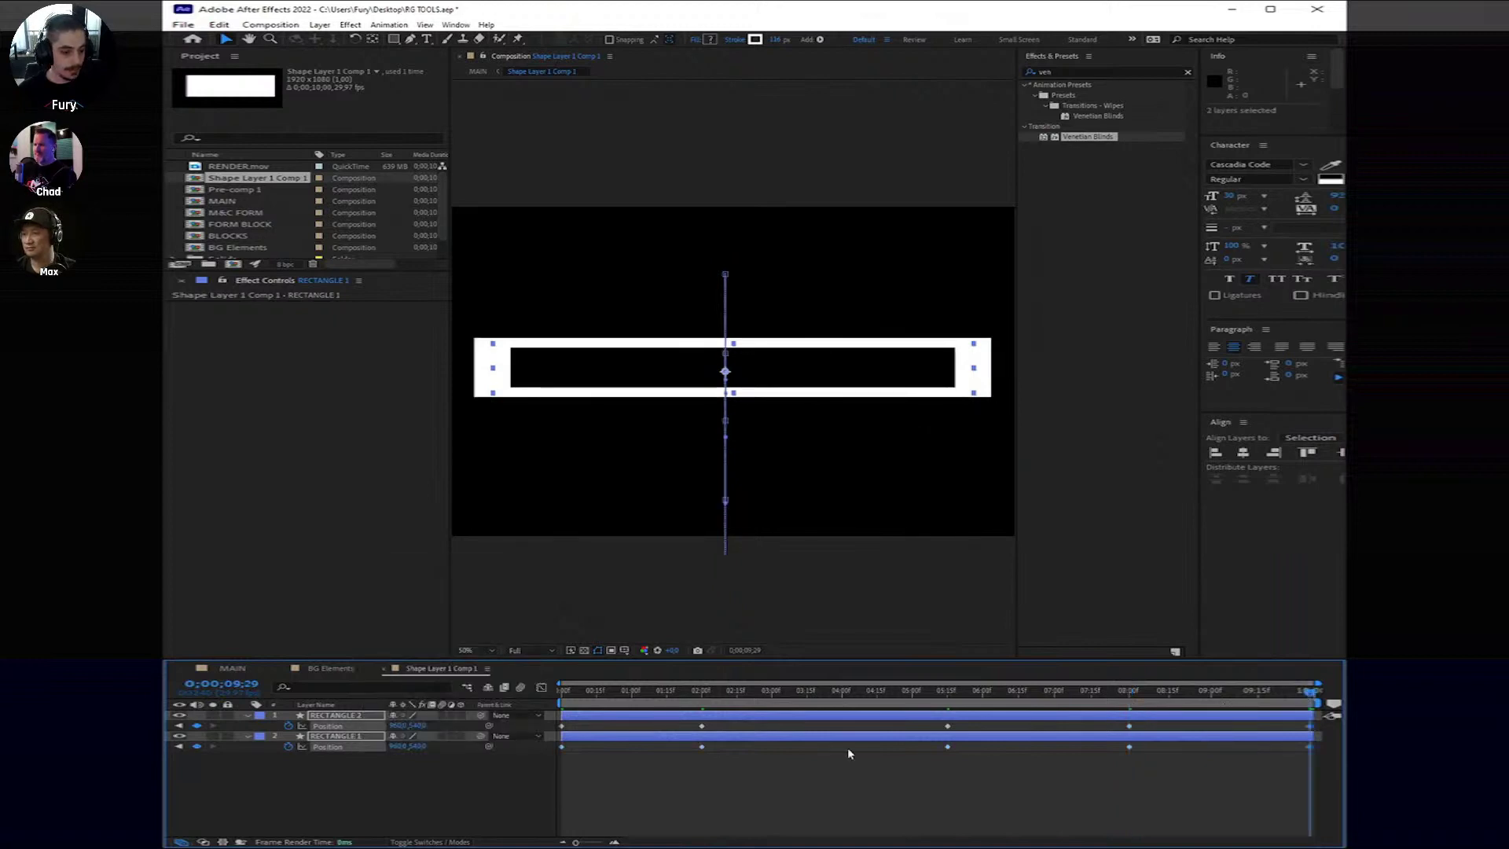
Step: Move only RECTANGLE 1 straight down to Position 960, 760 on the last frame
{"action": "left_click", "coordinate": [735, 797]}
{"action": "left_click", "coordinate": [351, 737]}
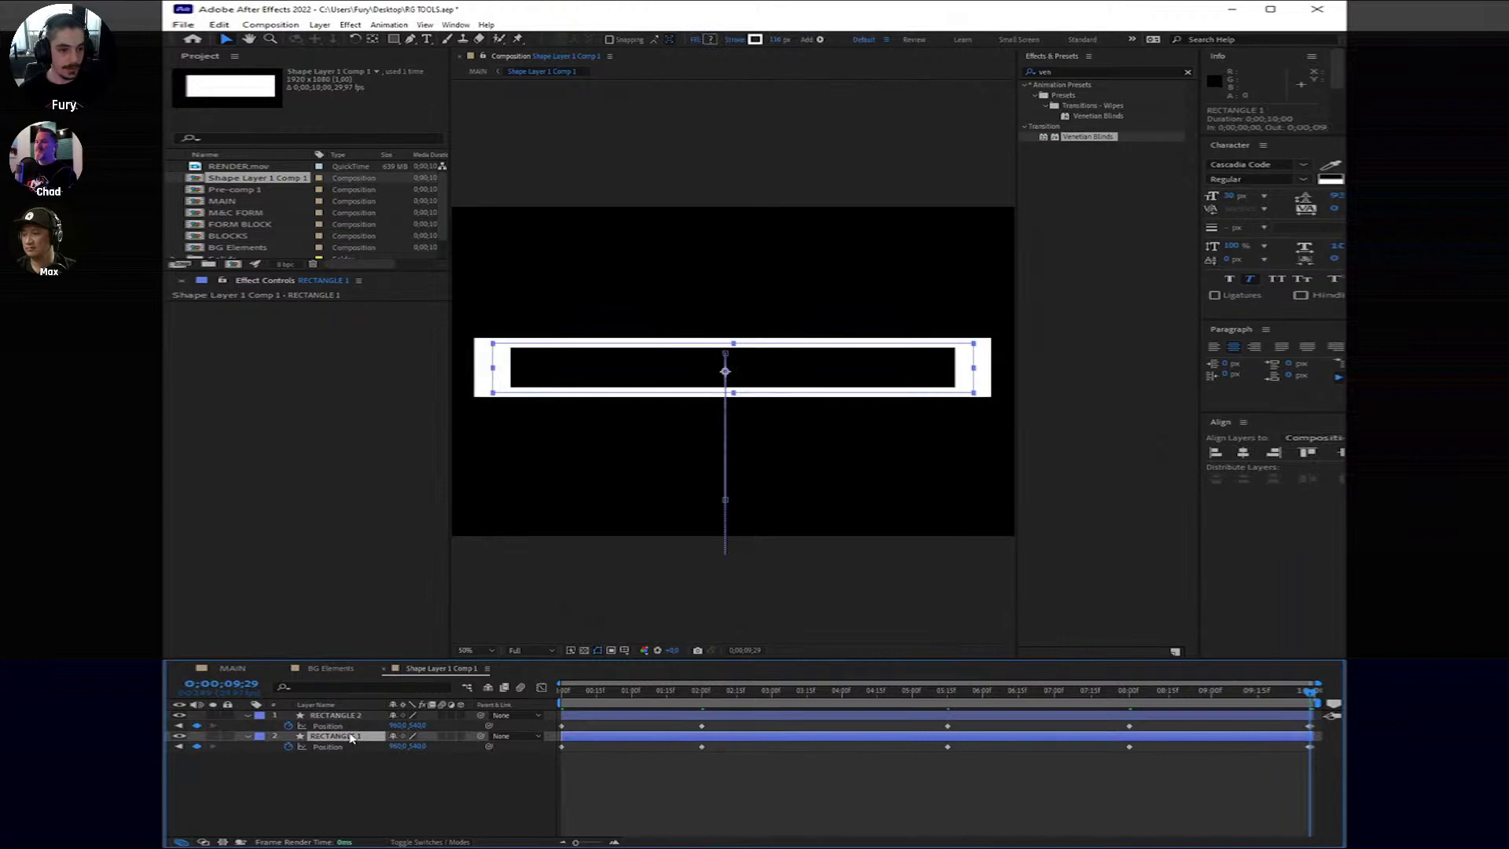
{"action": "key", "text": "shift+Down"}
{"action": "key", "text": "shift+Down"}
{"action": "key", "text": "shift+Down"}
{"action": "key", "text": "shift+Down"}
{"action": "key", "text": "shift+Down"}
{"action": "key", "text": "shift+Down"}
{"action": "key", "text": "shift+Down"}
{"action": "key", "text": "shift+Down"}
{"action": "key", "text": "shift+Down"}
{"action": "key", "text": "shift+Down"}
{"action": "key", "text": "shift+Down"}
{"action": "key", "text": "shift+Down"}
{"action": "key", "text": "shift+Down"}
{"action": "key", "text": "shift+Down"}
{"action": "key", "text": "shift+Down"}
{"action": "key", "text": "shift+Down"}
{"action": "key", "text": "shift+Down"}
{"action": "key", "text": "shift+Down"}
{"action": "key", "text": "shift+Down"}
{"action": "key", "text": "shift+Down"}
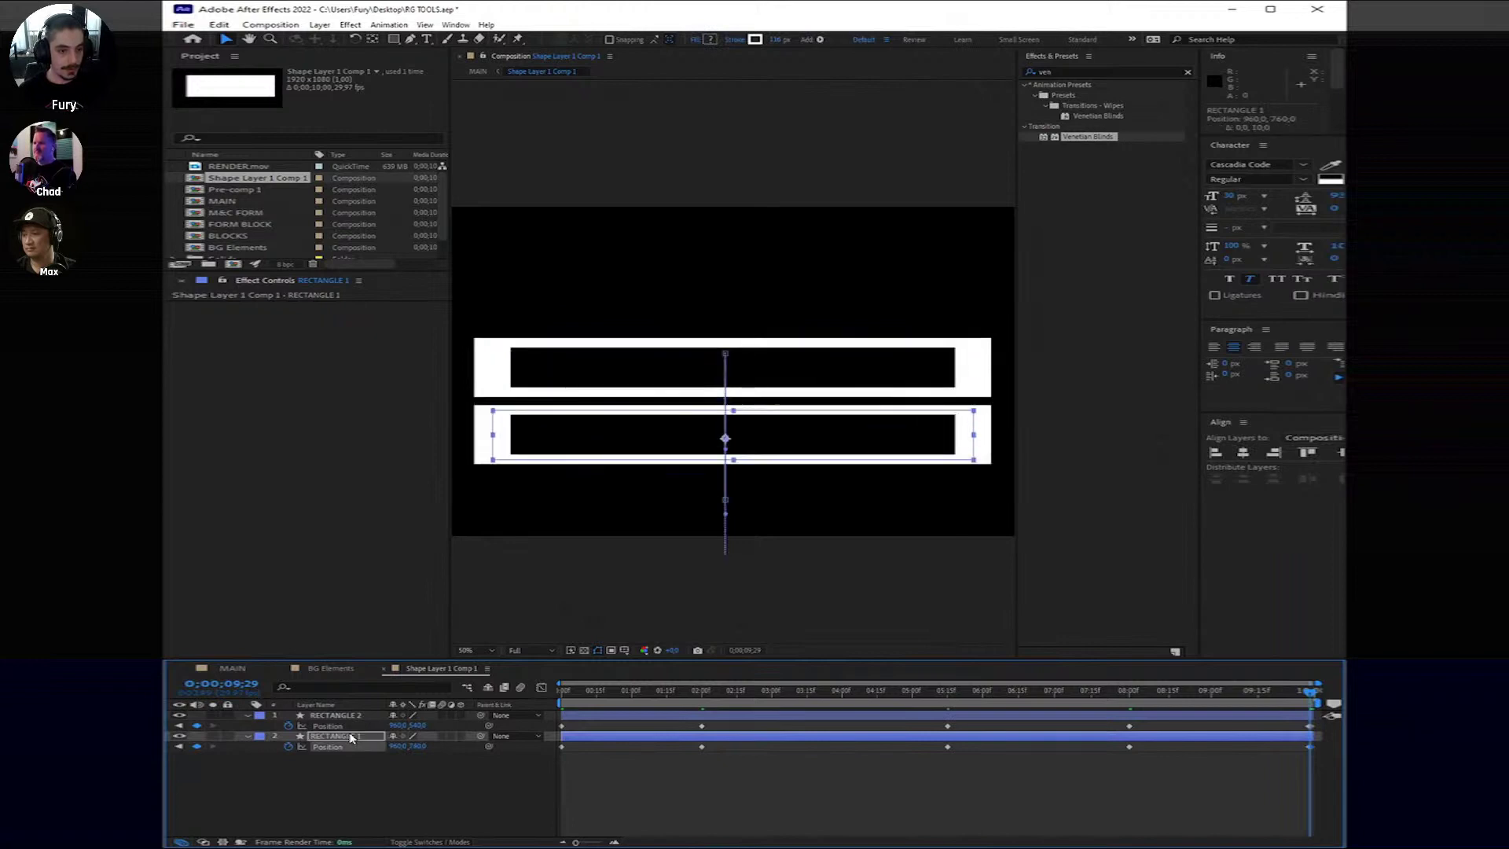
{"action": "key", "text": "shift+Up"}
{"action": "key", "text": "shift+Up"}
{"action": "key", "text": "shift+Down"}
{"action": "key", "text": "shift+Down"}
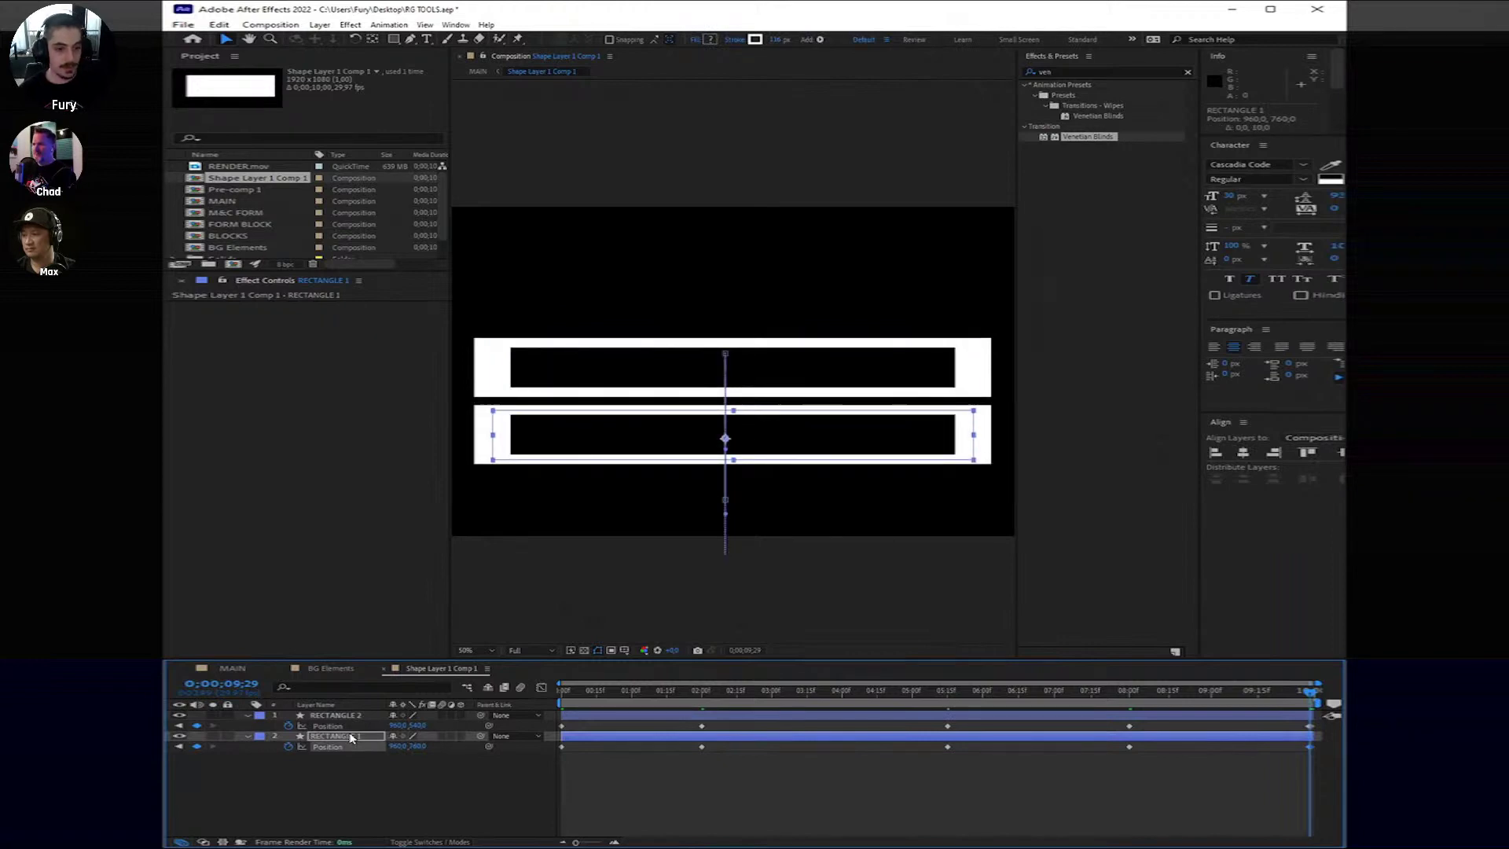
Step: Move RECTANGLE 2 up to Position 960, 480 on the last frame and preview the bar animation
{"action": "left_click", "coordinate": [627, 717]}
{"action": "key", "text": "shift+Up"}
{"action": "key", "text": "shift+Up"}
{"action": "key", "text": "shift+Up"}
{"action": "key", "text": "shift+Up"}
{"action": "key", "text": "shift+Up"}
{"action": "key", "text": "shift+Up"}
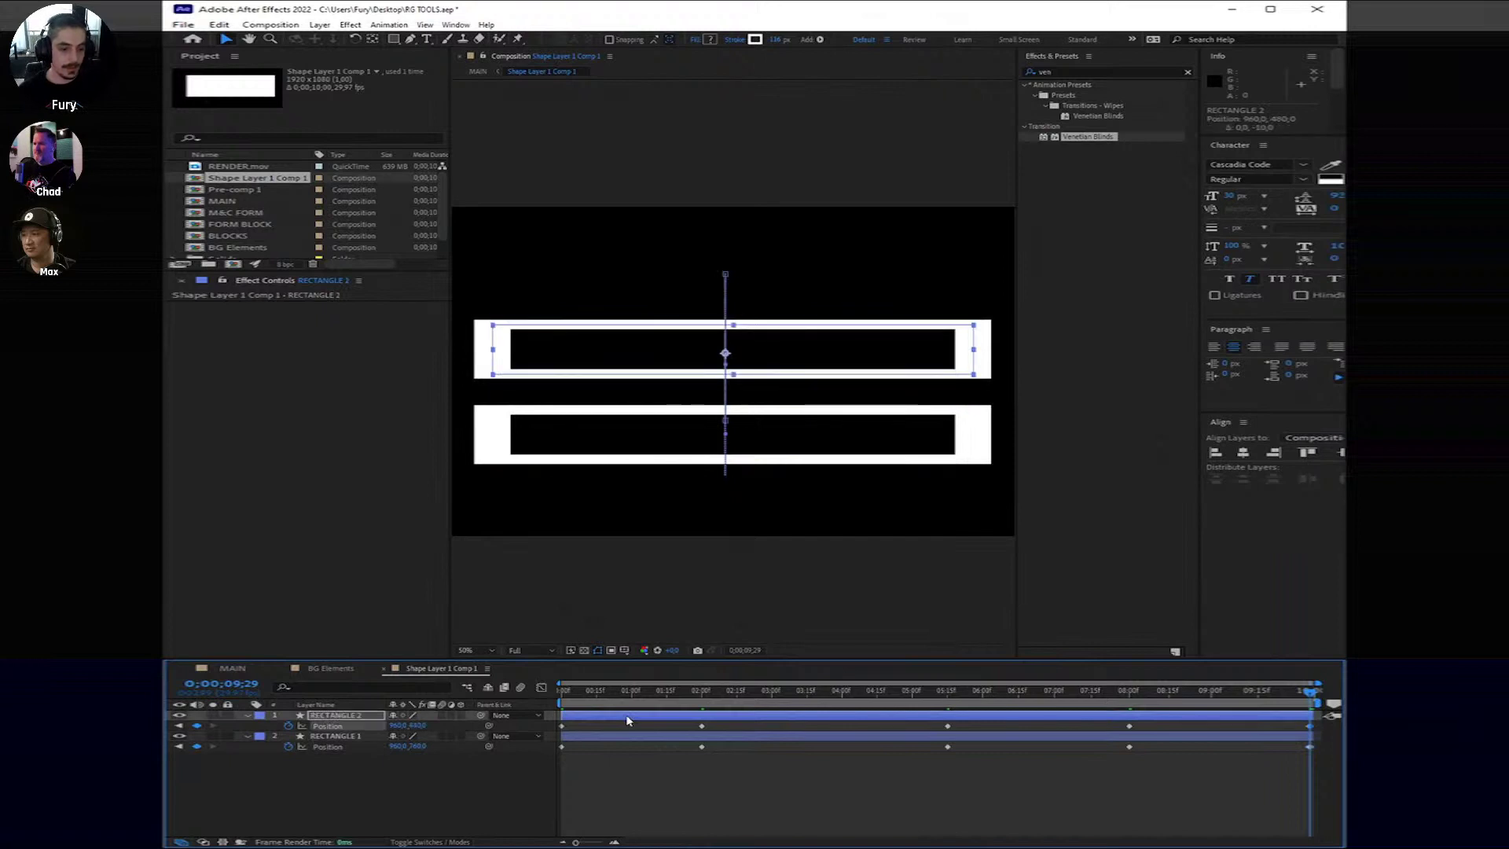
{"action": "key", "text": "space"}
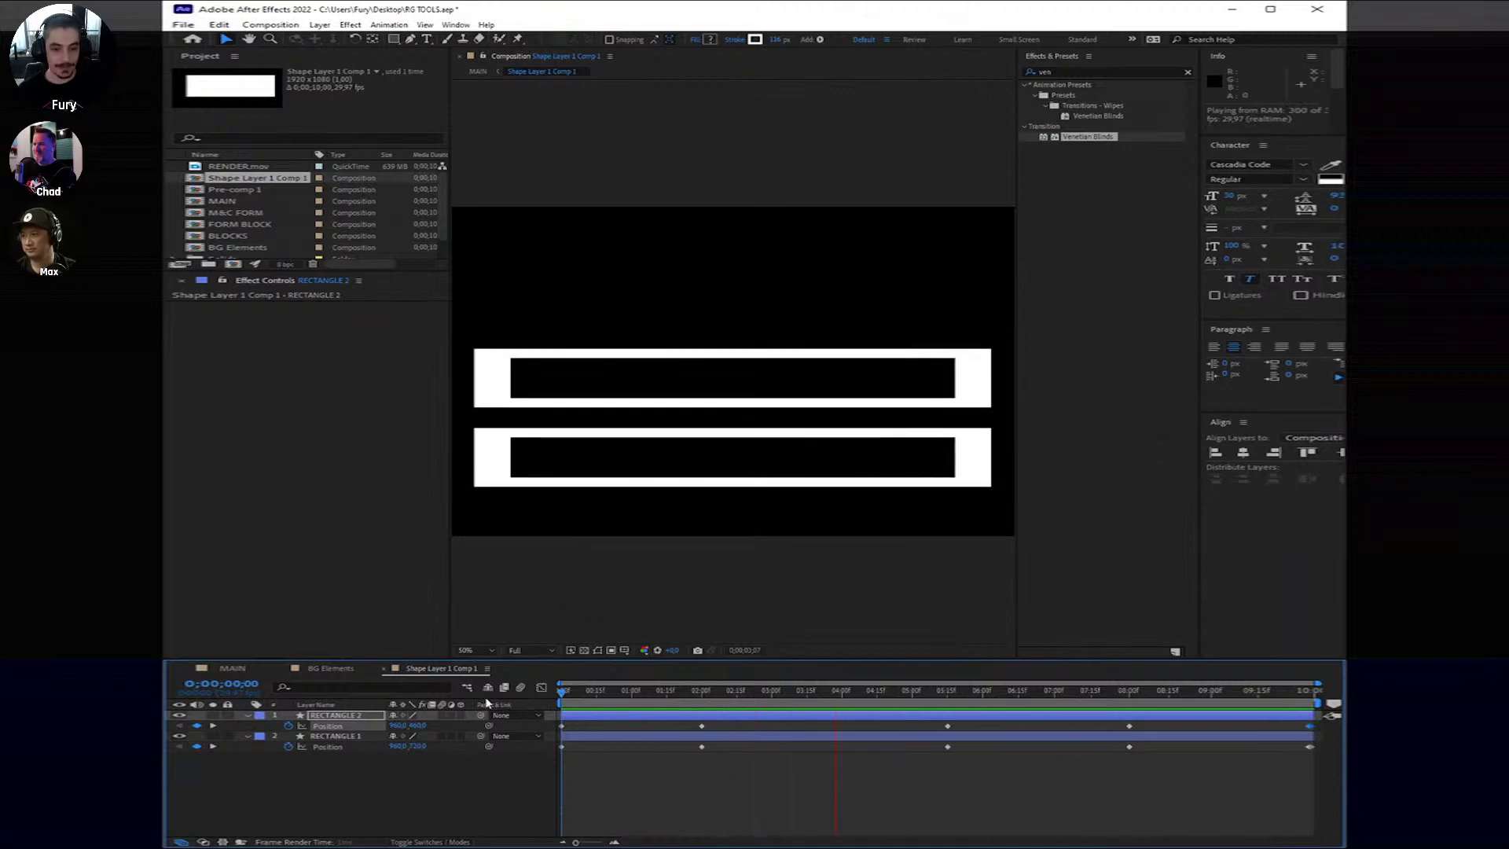
{"action": "key", "text": "space"}
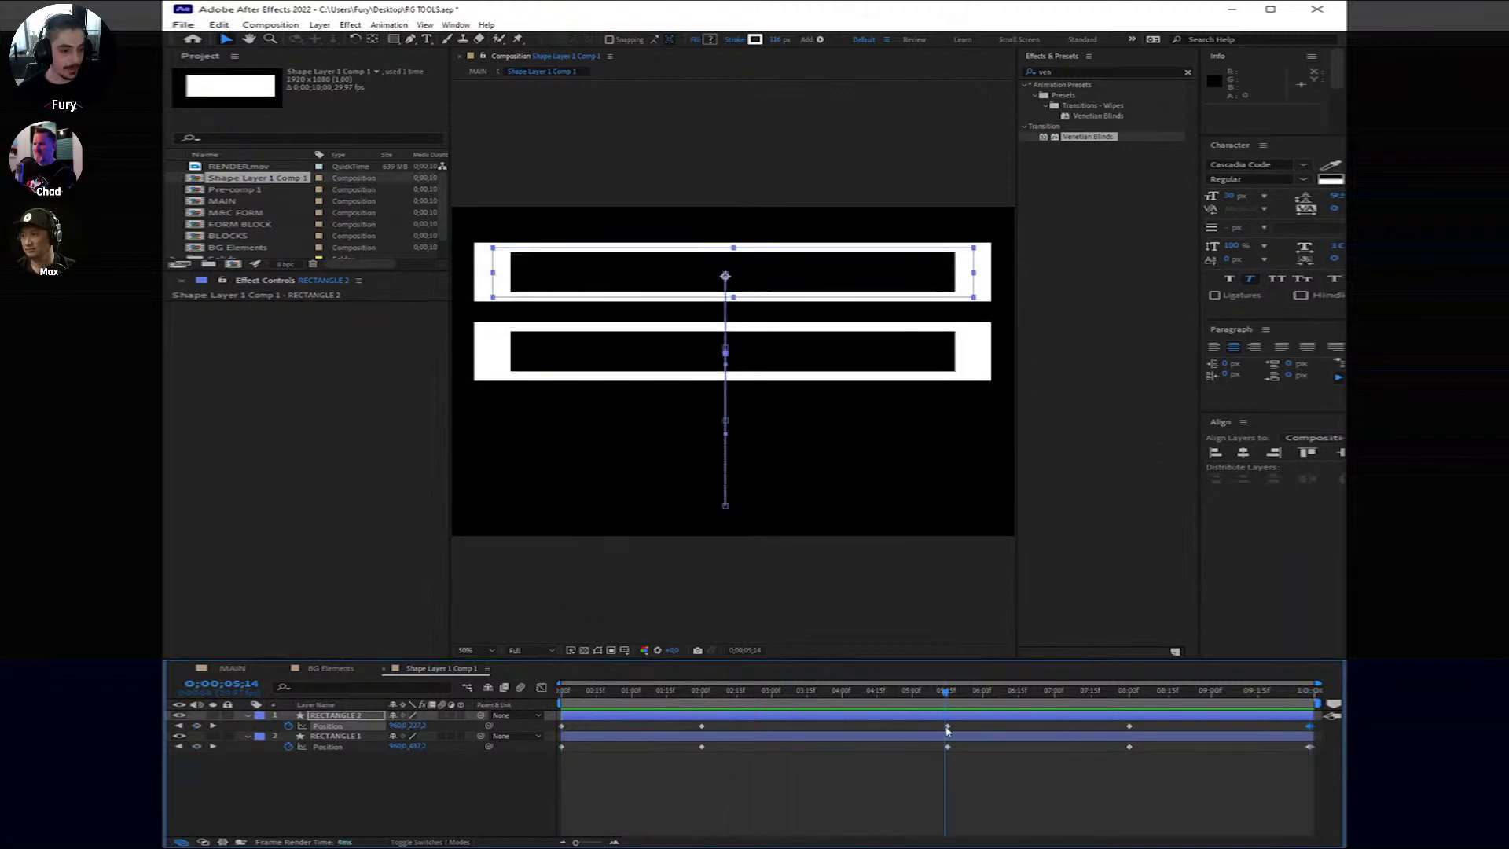
Step: Close the Shape Layer 1 Comp 1 and BG Elements timelines and make MAIN TITLE a 3D layer in MAIN
{"action": "left_click", "coordinate": [383, 668]}
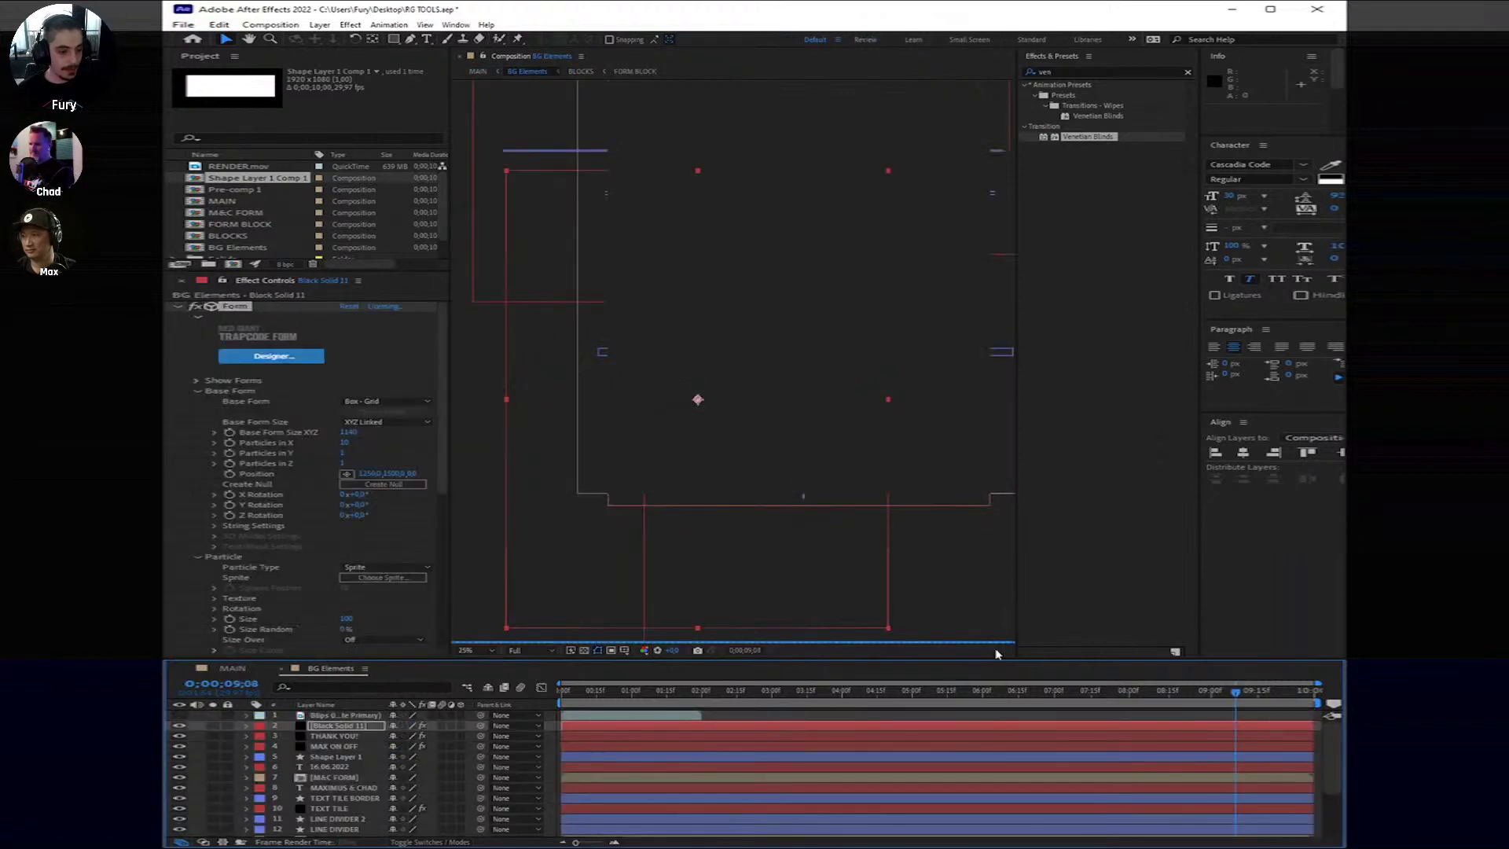
{"action": "key", "text": "ctrl+w"}
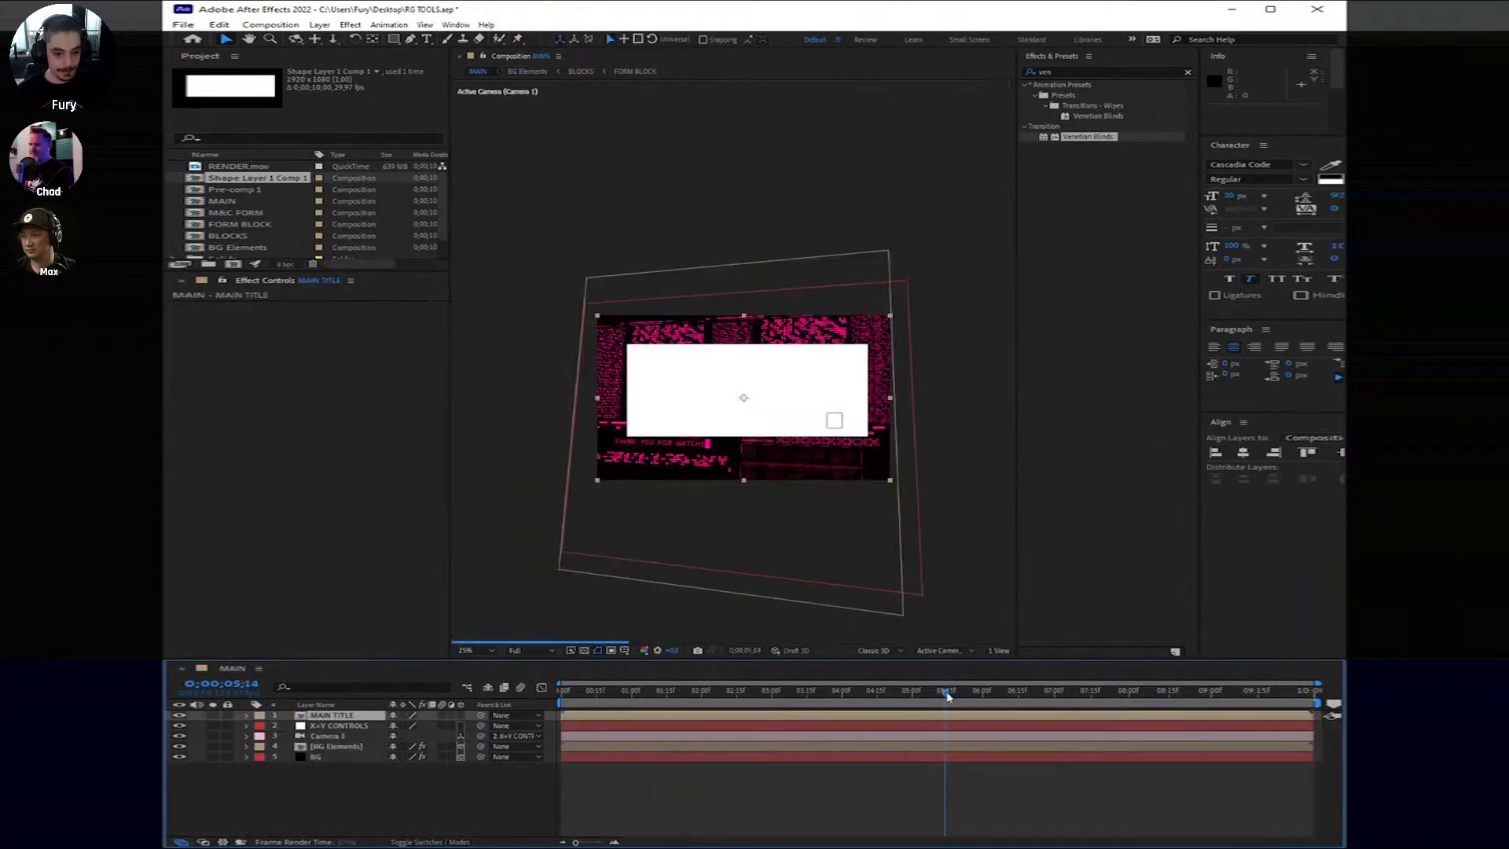
{"action": "scroll", "coordinate": [758, 498], "scroll_direction": "up", "scroll_amount": 4}
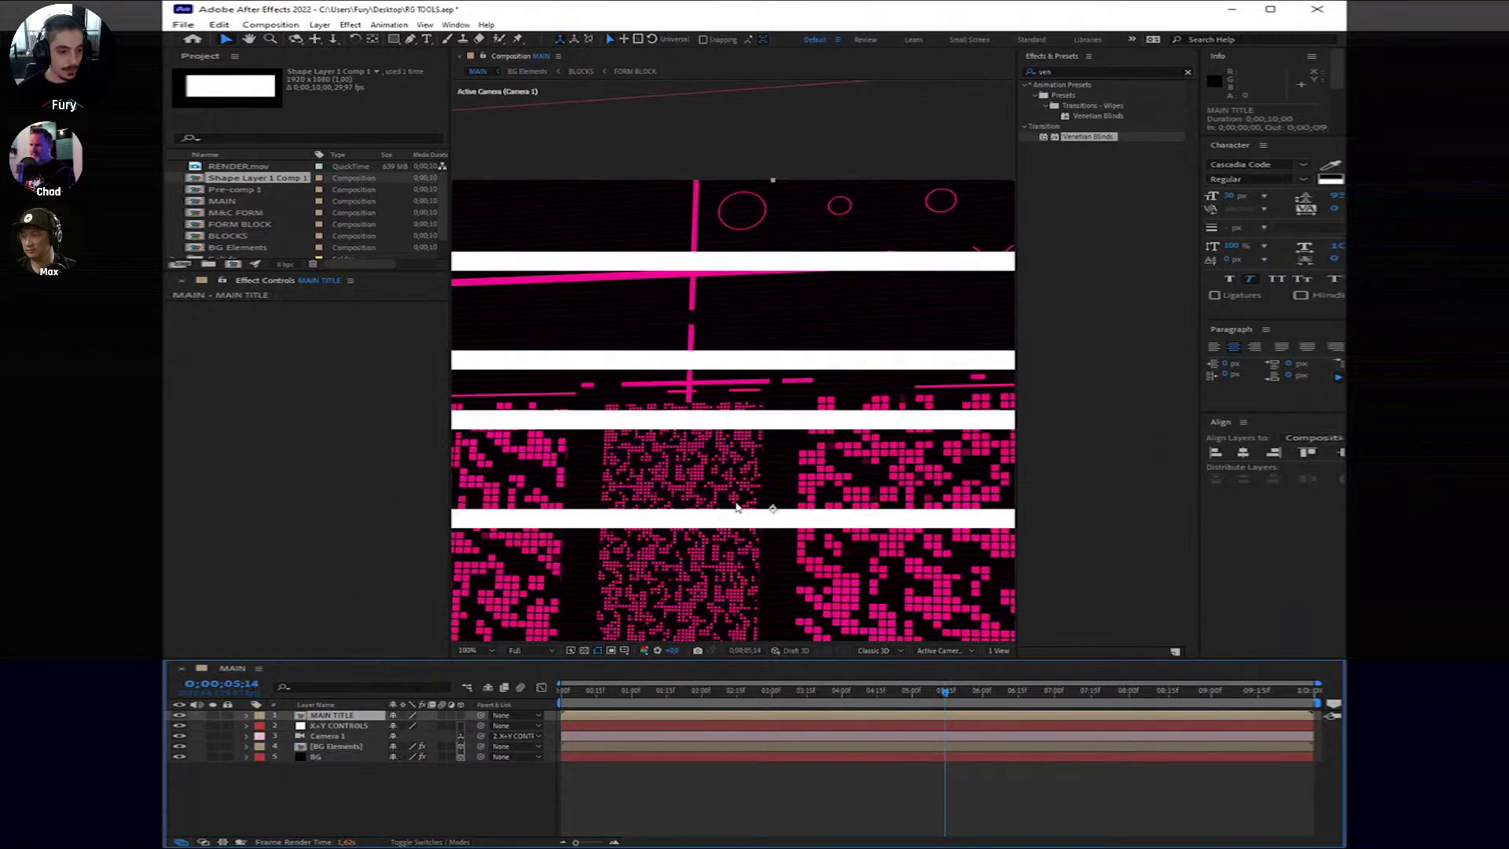
{"action": "scroll", "coordinate": [855, 531], "scroll_direction": "down", "scroll_amount": 2}
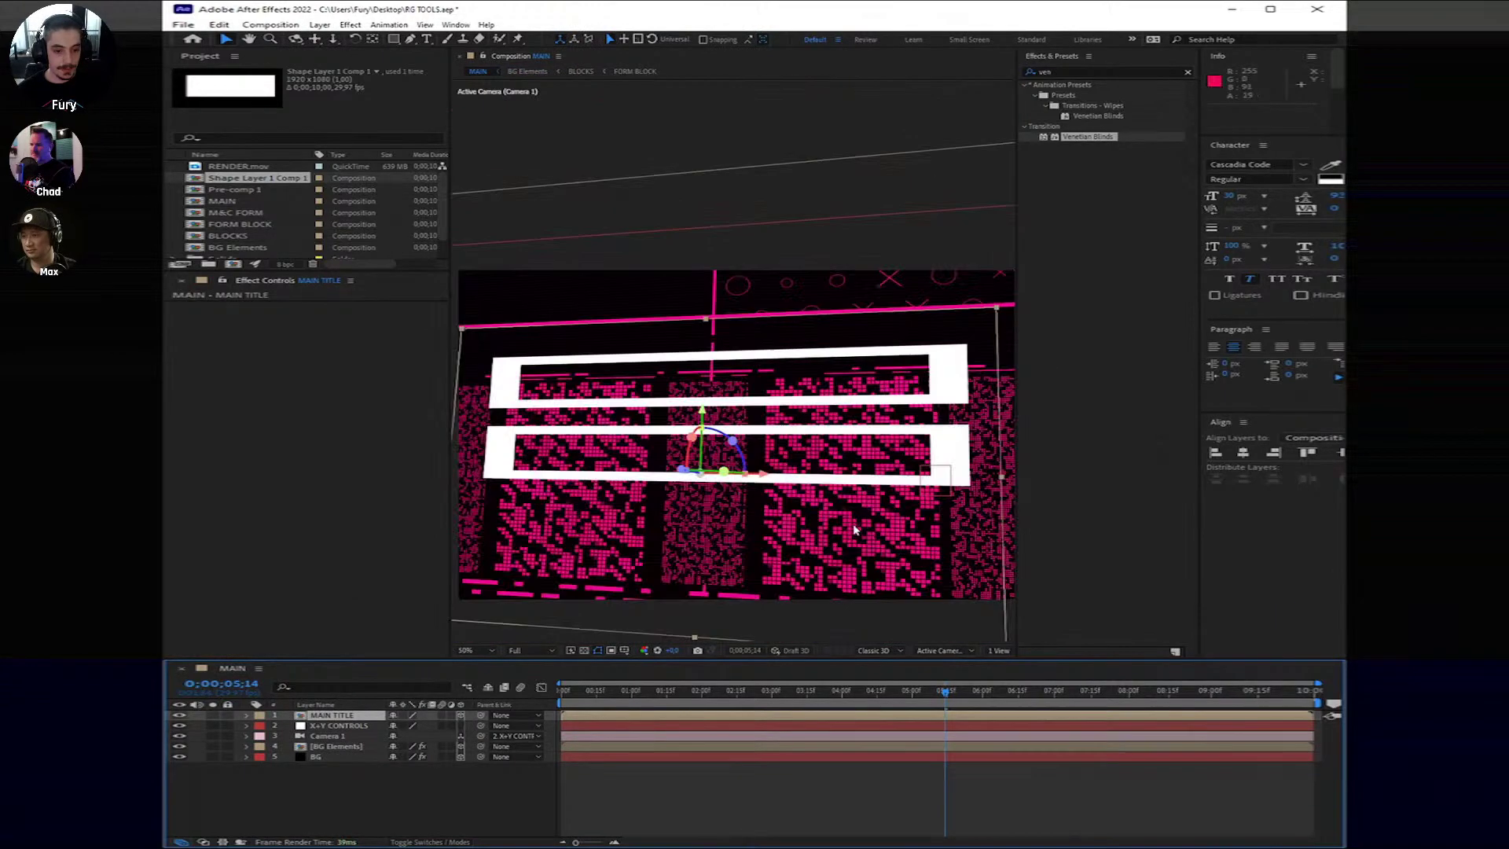
Step: Bring MAIN TITLE towards the camera to Z -760 using a two-view layout, and return to the single camera view
{"action": "left_click", "coordinate": [1012, 662]}
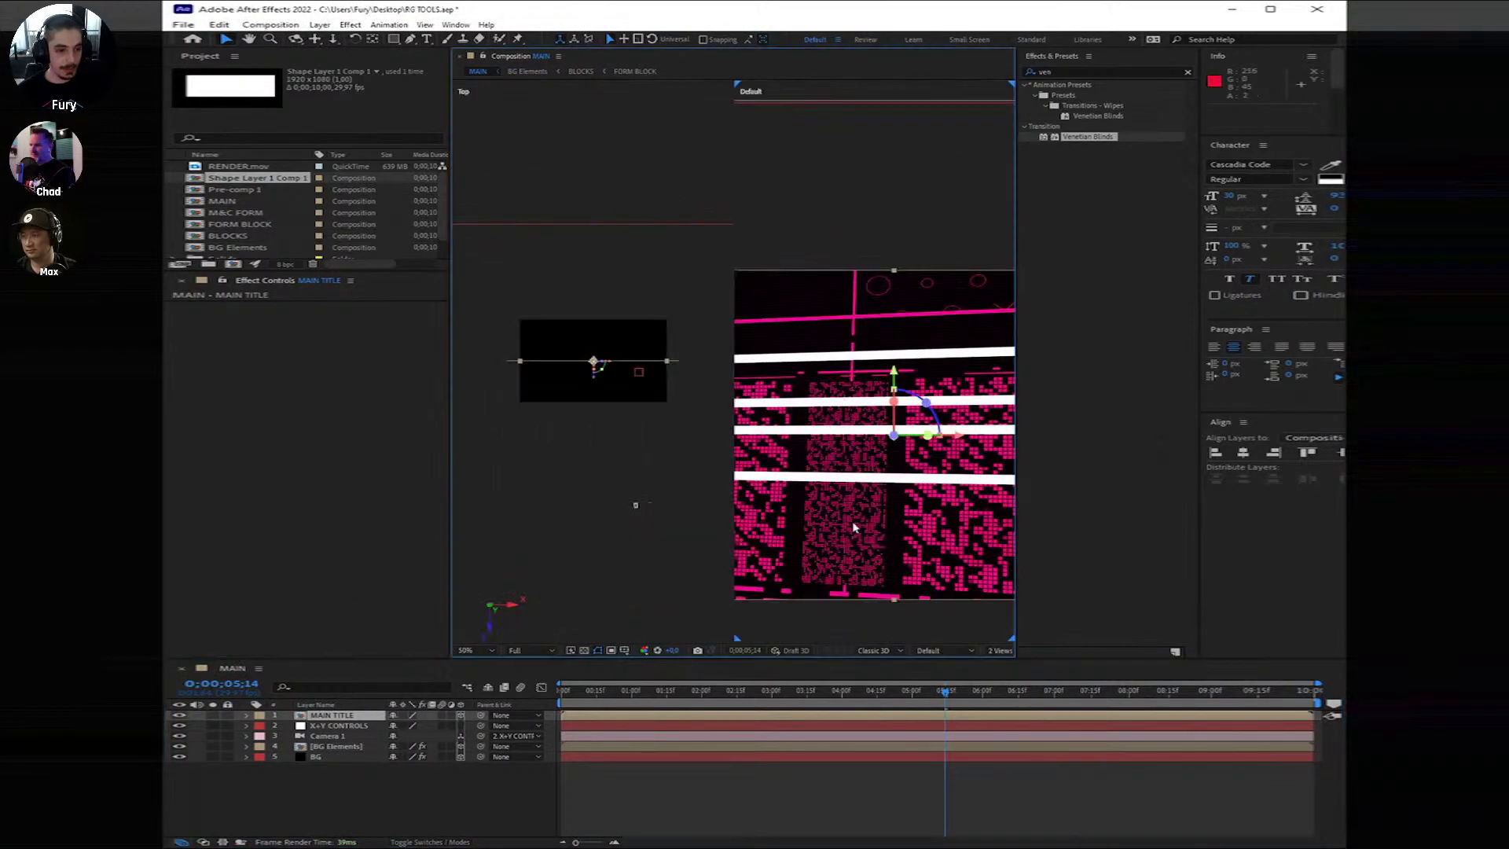
{"action": "left_click_drag", "start_coordinate": [597, 401], "coordinate": [598, 459]}
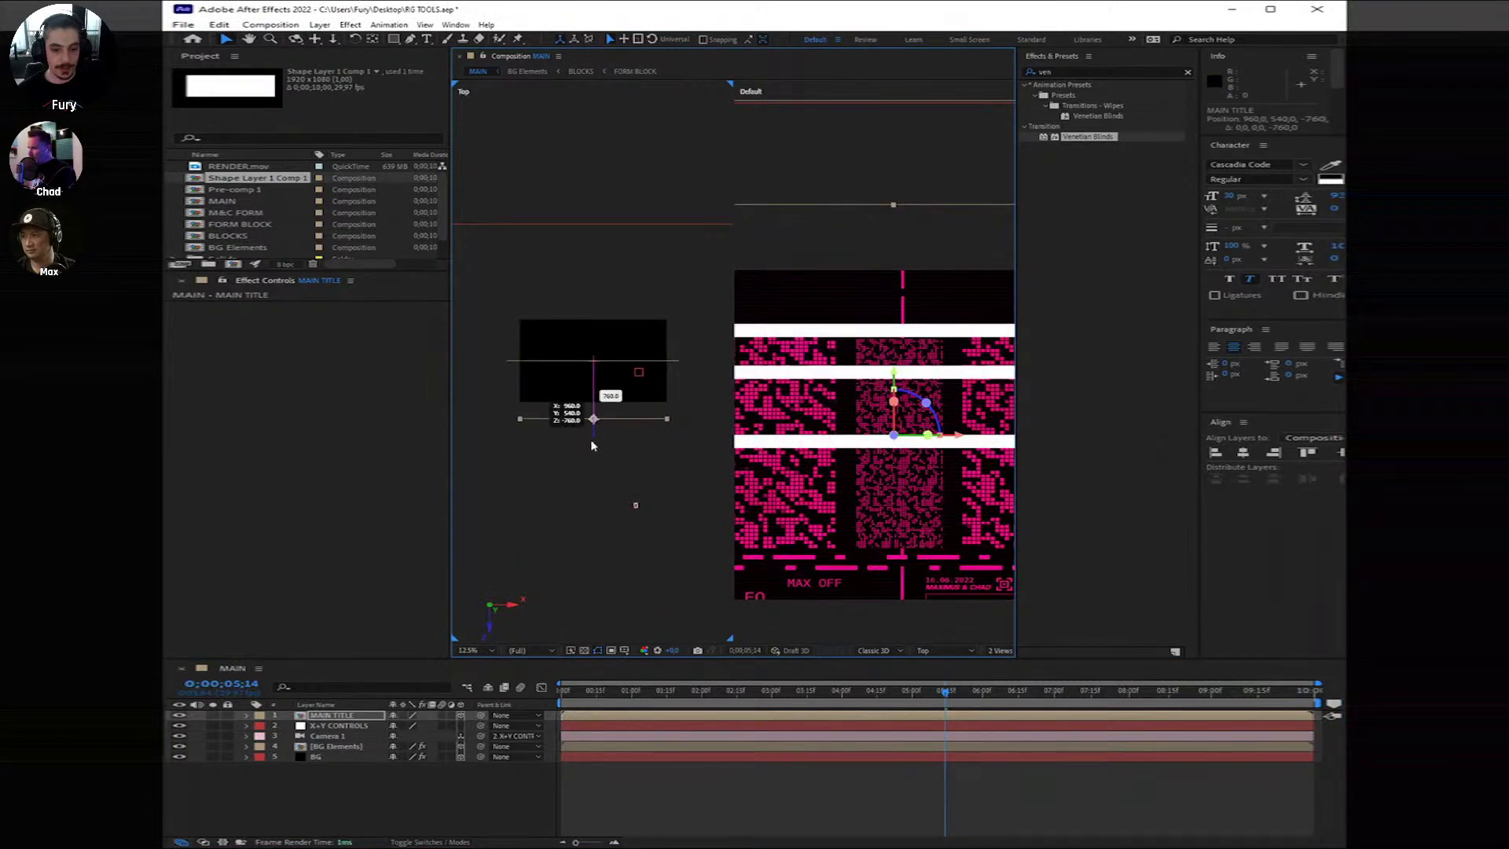
{"action": "left_click", "coordinate": [1015, 664]}
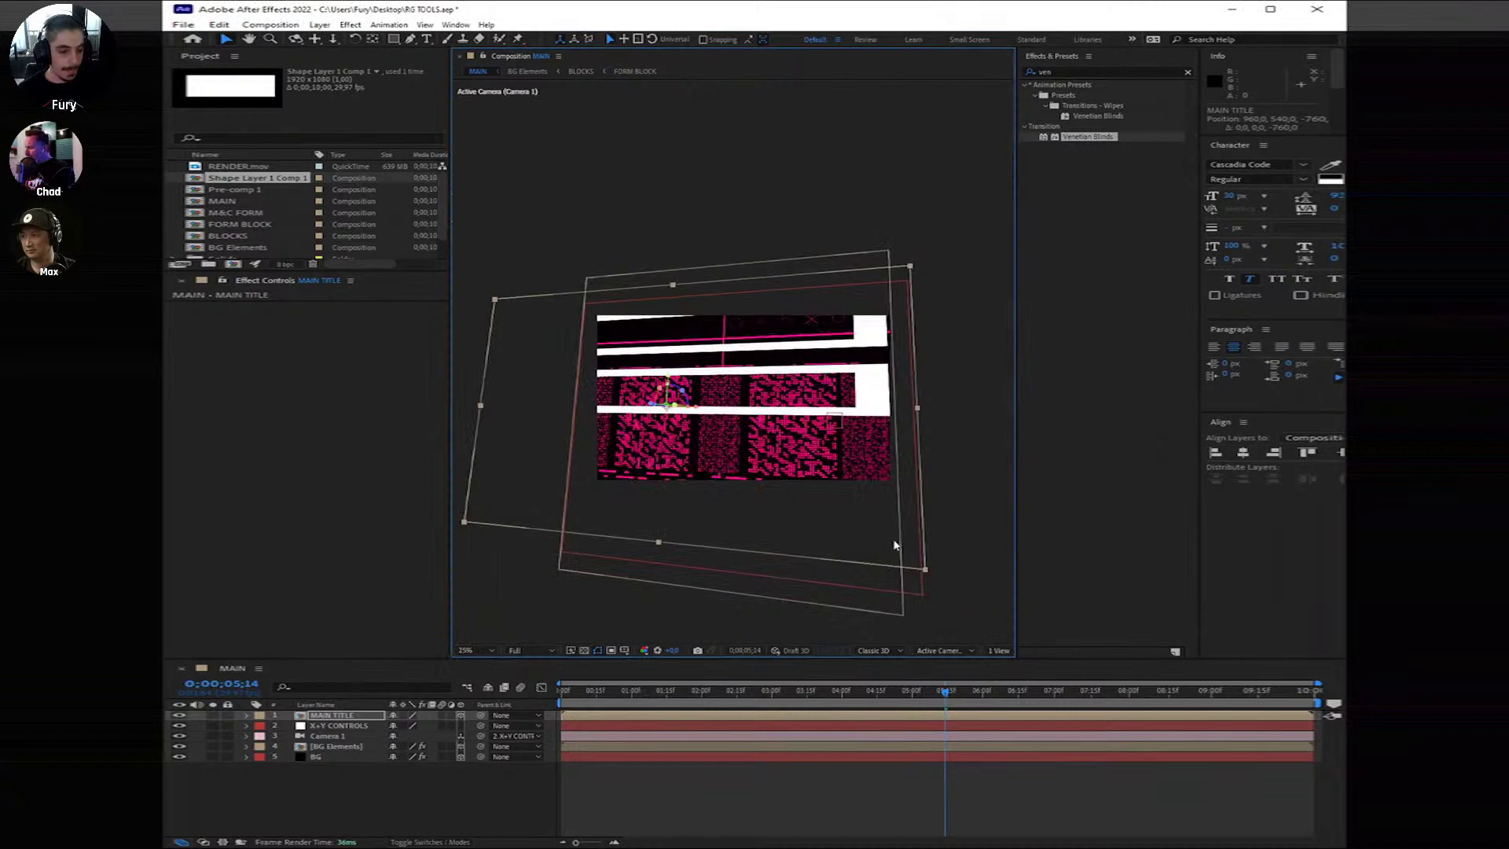
Step: Scale MAIN TITLE to about 56% wide and 73% high, and shift it right and down into the frame
{"action": "key", "text": "s"}
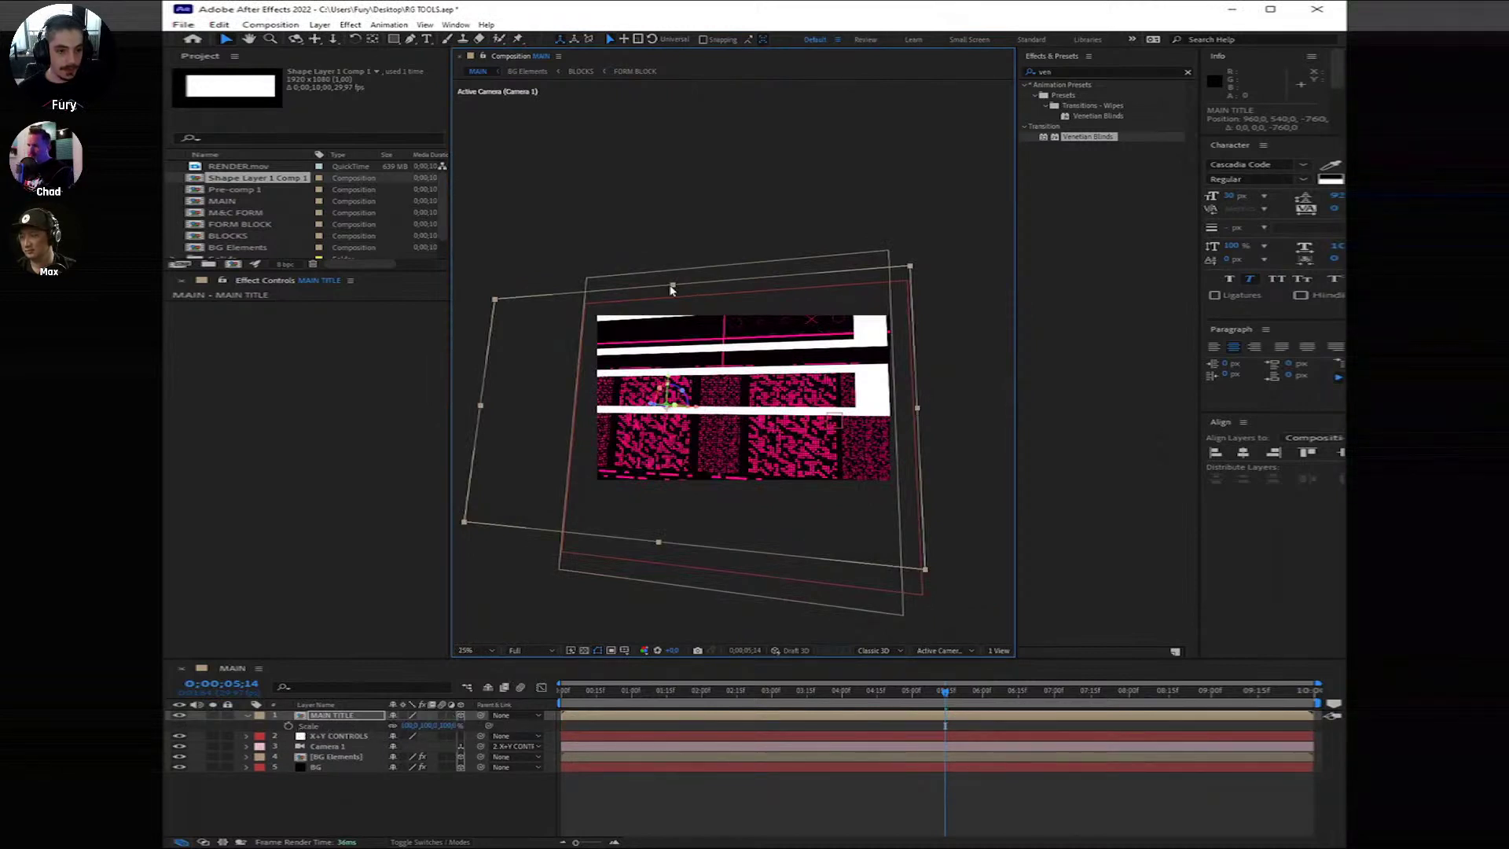
{"action": "left_click_drag", "start_coordinate": [670, 289], "coordinate": [671, 317]}
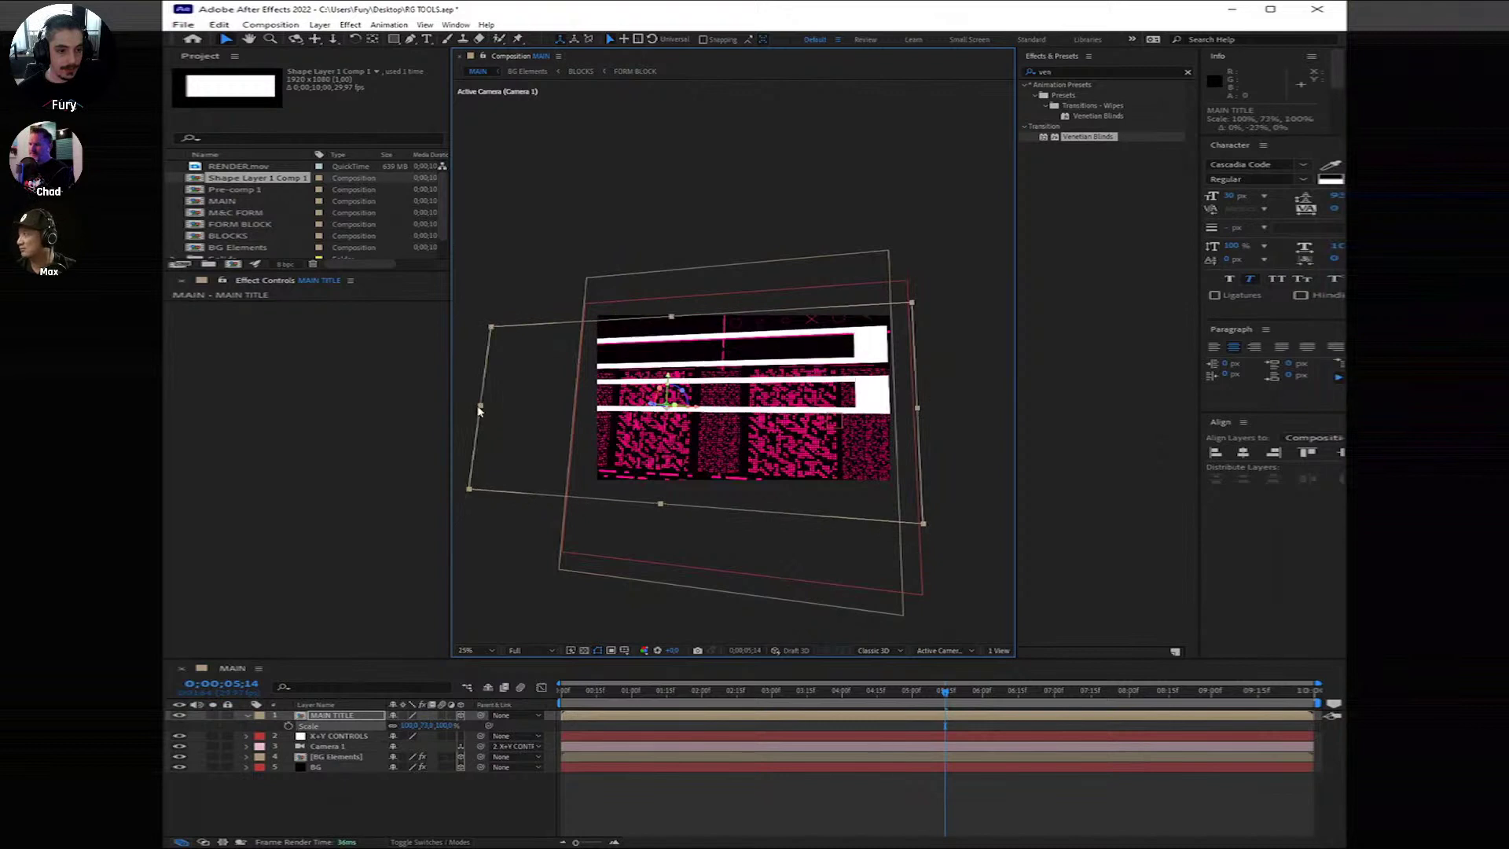
{"action": "left_click_drag", "start_coordinate": [480, 411], "coordinate": [582, 411]}
{"action": "left_click_drag", "start_coordinate": [698, 408], "coordinate": [890, 458]}
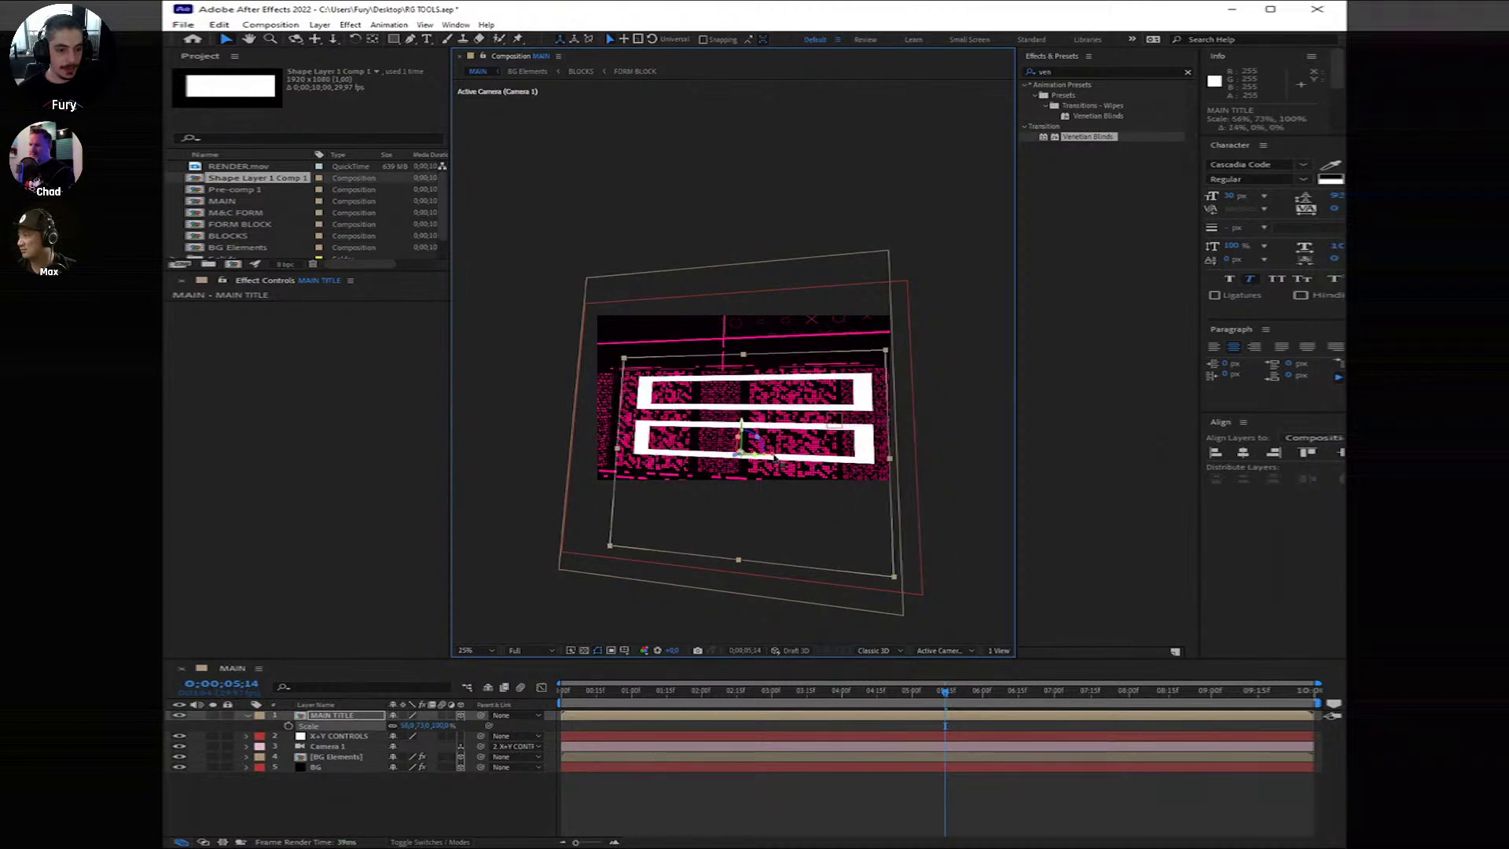
Step: Widen MAIN TITLE to about 59% horizontal scale and adjust its placement over the block pattern
{"action": "left_click_drag", "start_coordinate": [750, 446], "coordinate": [721, 432]}
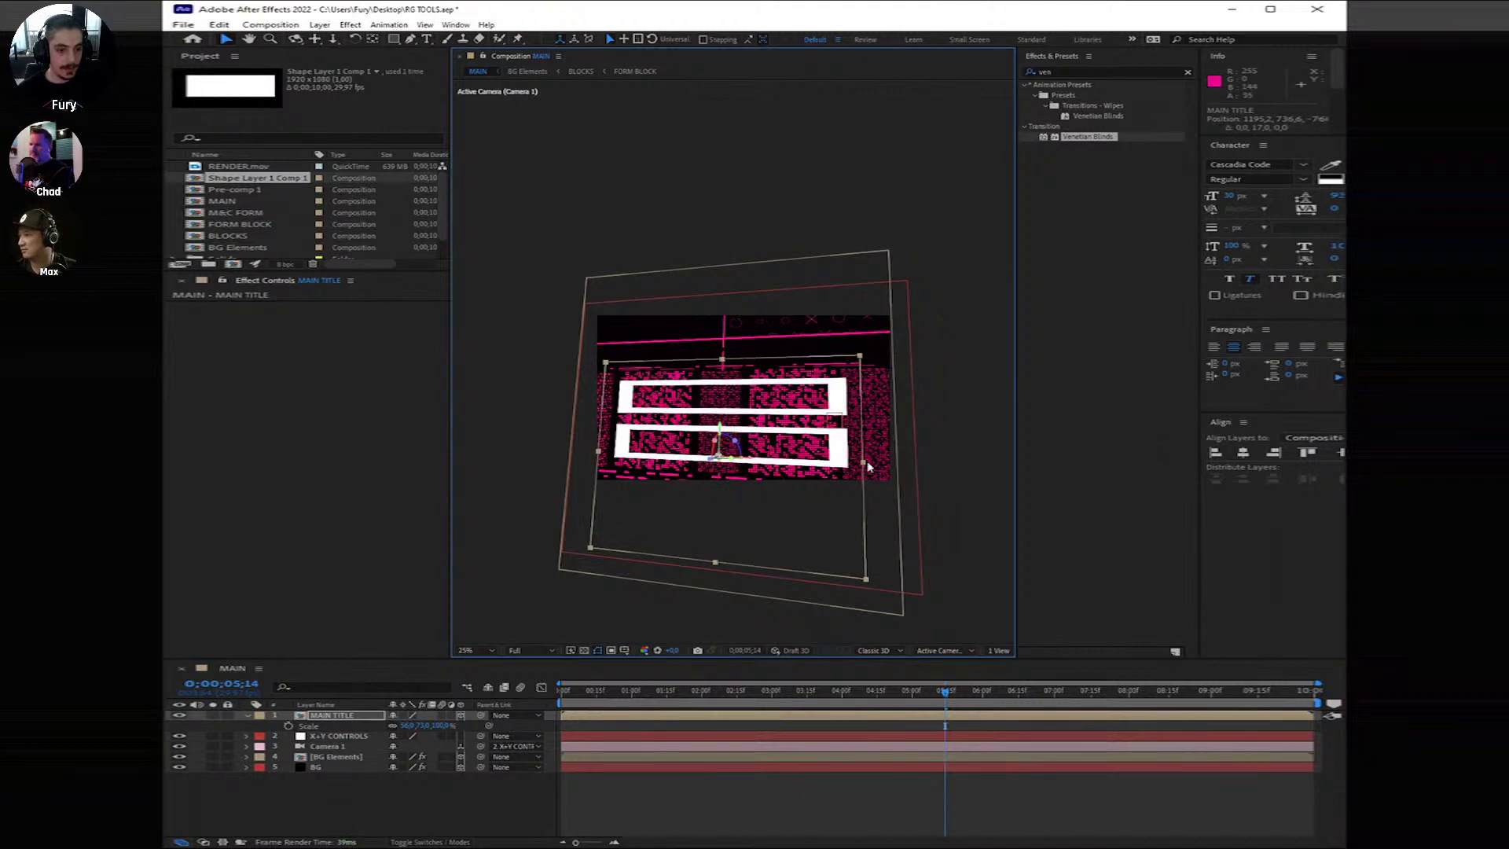
{"action": "left_click_drag", "start_coordinate": [863, 462], "coordinate": [875, 467]}
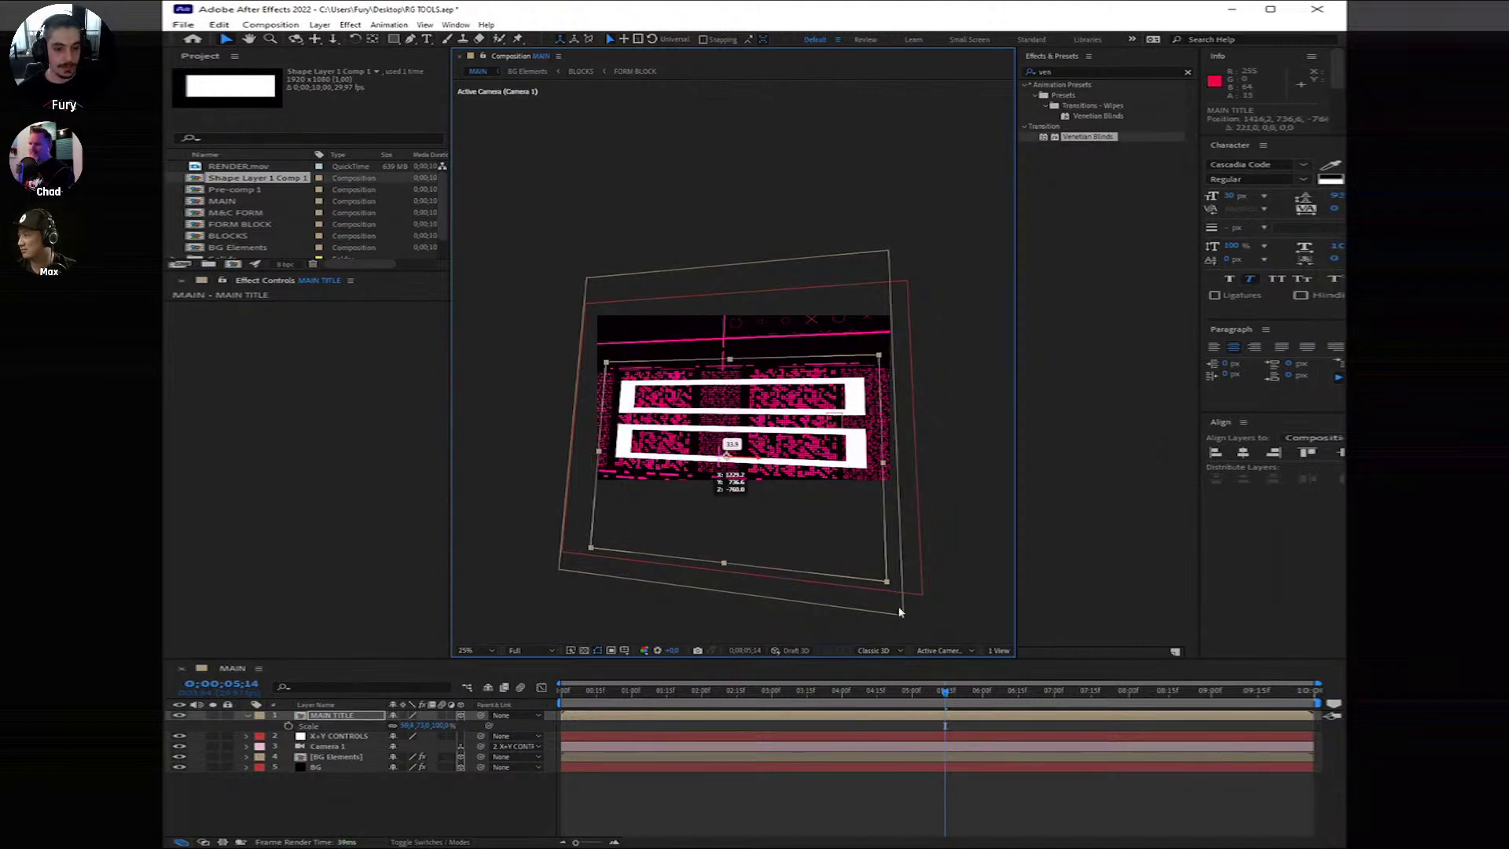
{"action": "left_click_drag", "start_coordinate": [752, 459], "coordinate": [801, 475]}
Step: Place the MAIN TITLE layer below Camera 1 in the layer stack and check it at 0;00;06;10
{"action": "left_click", "coordinate": [900, 689]}
{"action": "left_click", "coordinate": [872, 690]}
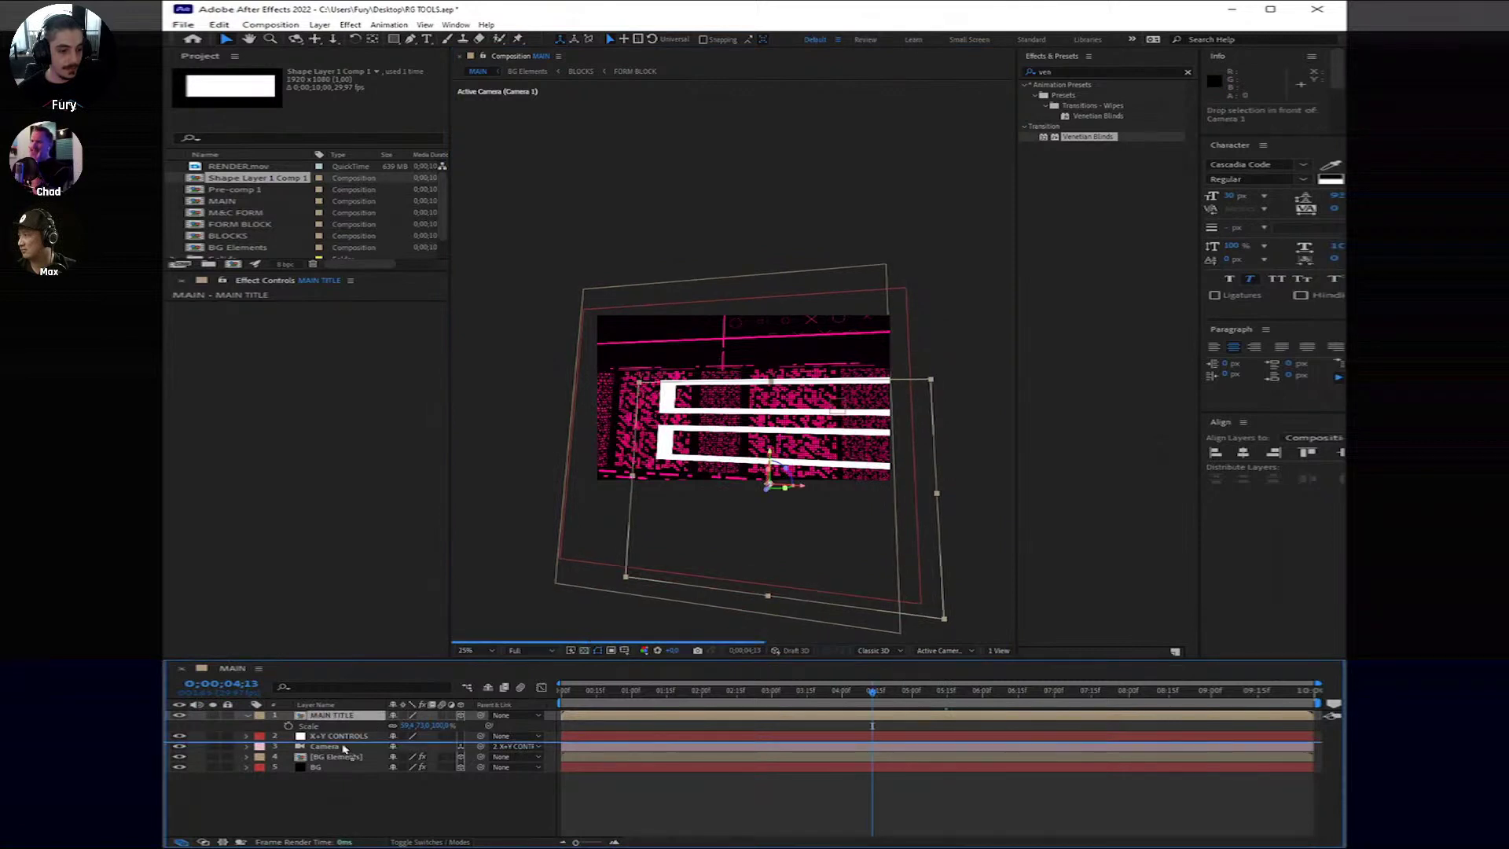
{"action": "key", "text": "ctrl+["}
{"action": "key", "text": "ctrl+["}
{"action": "left_click_drag", "start_coordinate": [904, 689], "coordinate": [1007, 704]}
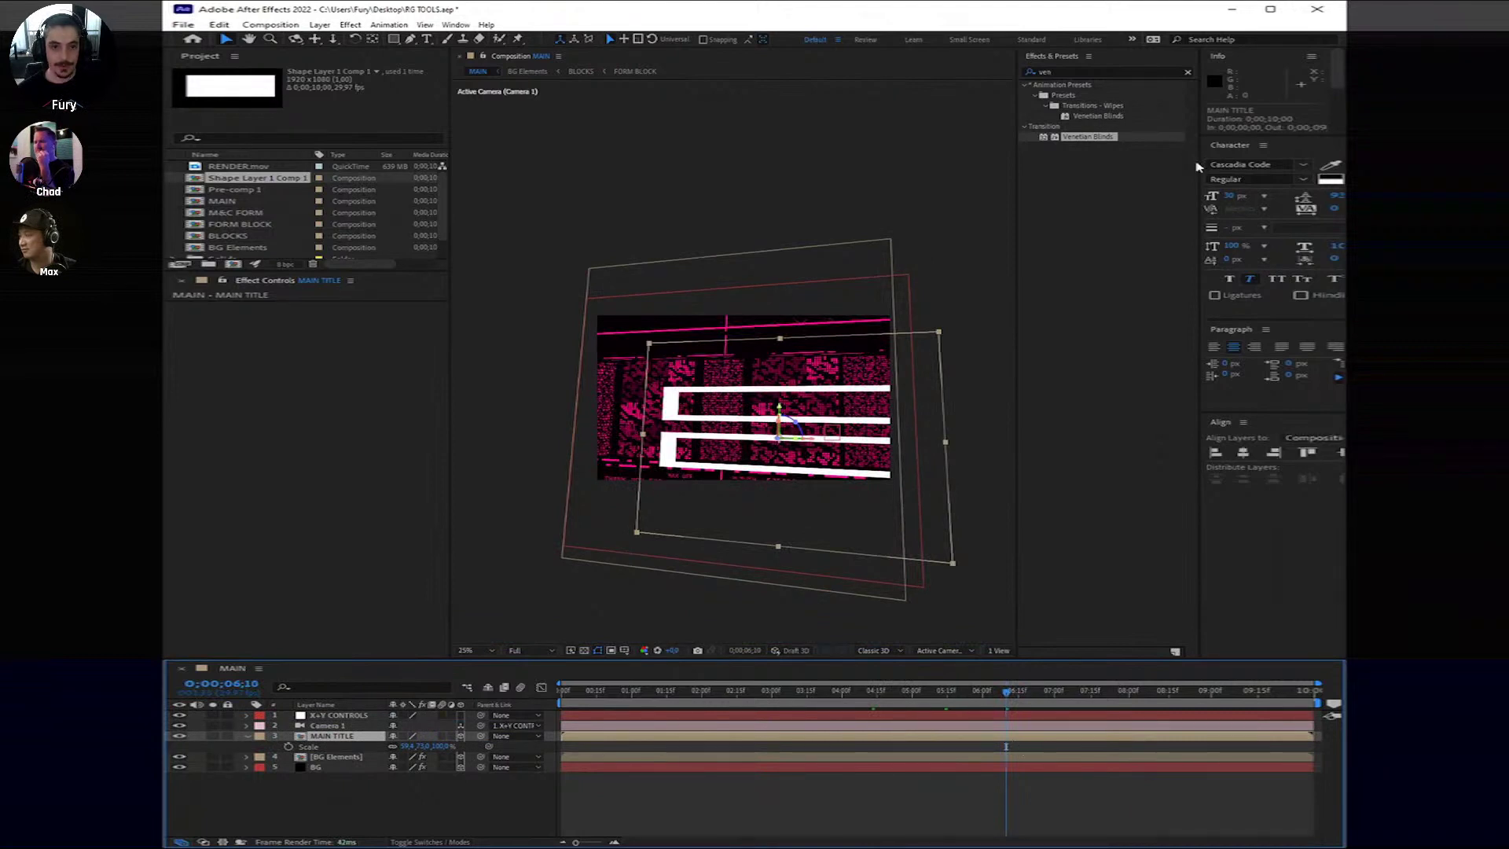
Step: Apply a Fill effect to MAIN TITLE and set its colour to cyan
{"action": "left_click", "coordinate": [1021, 65]}
{"action": "key", "text": "BackSpace"}
{"action": "key", "text": "BackSpace"}
{"action": "key", "text": "BackSpace"}
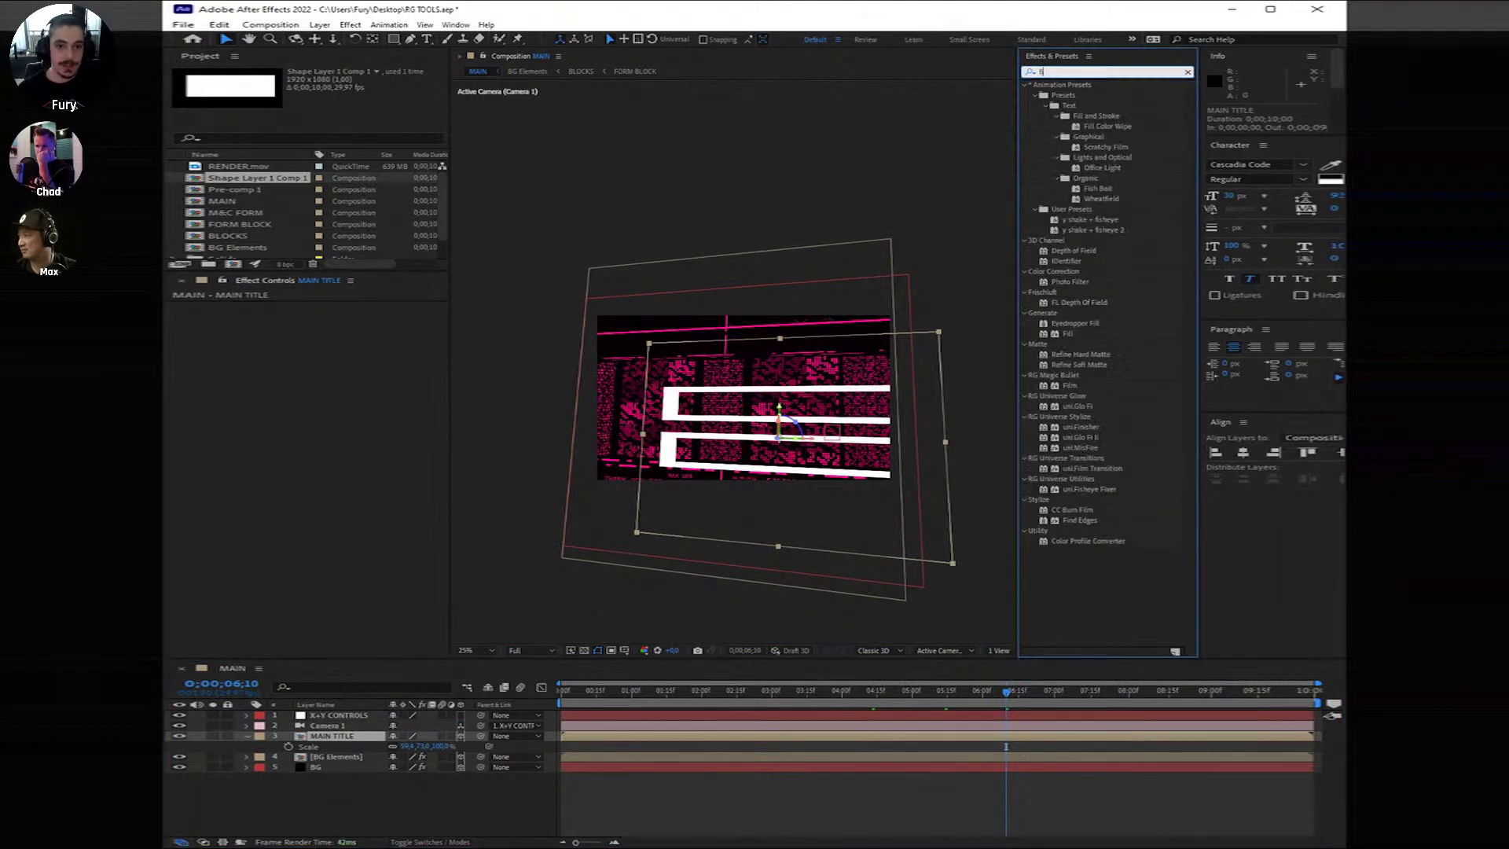
{"action": "type", "text": "fill"}
{"action": "left_click_drag", "start_coordinate": [1124, 158], "coordinate": [363, 337]}
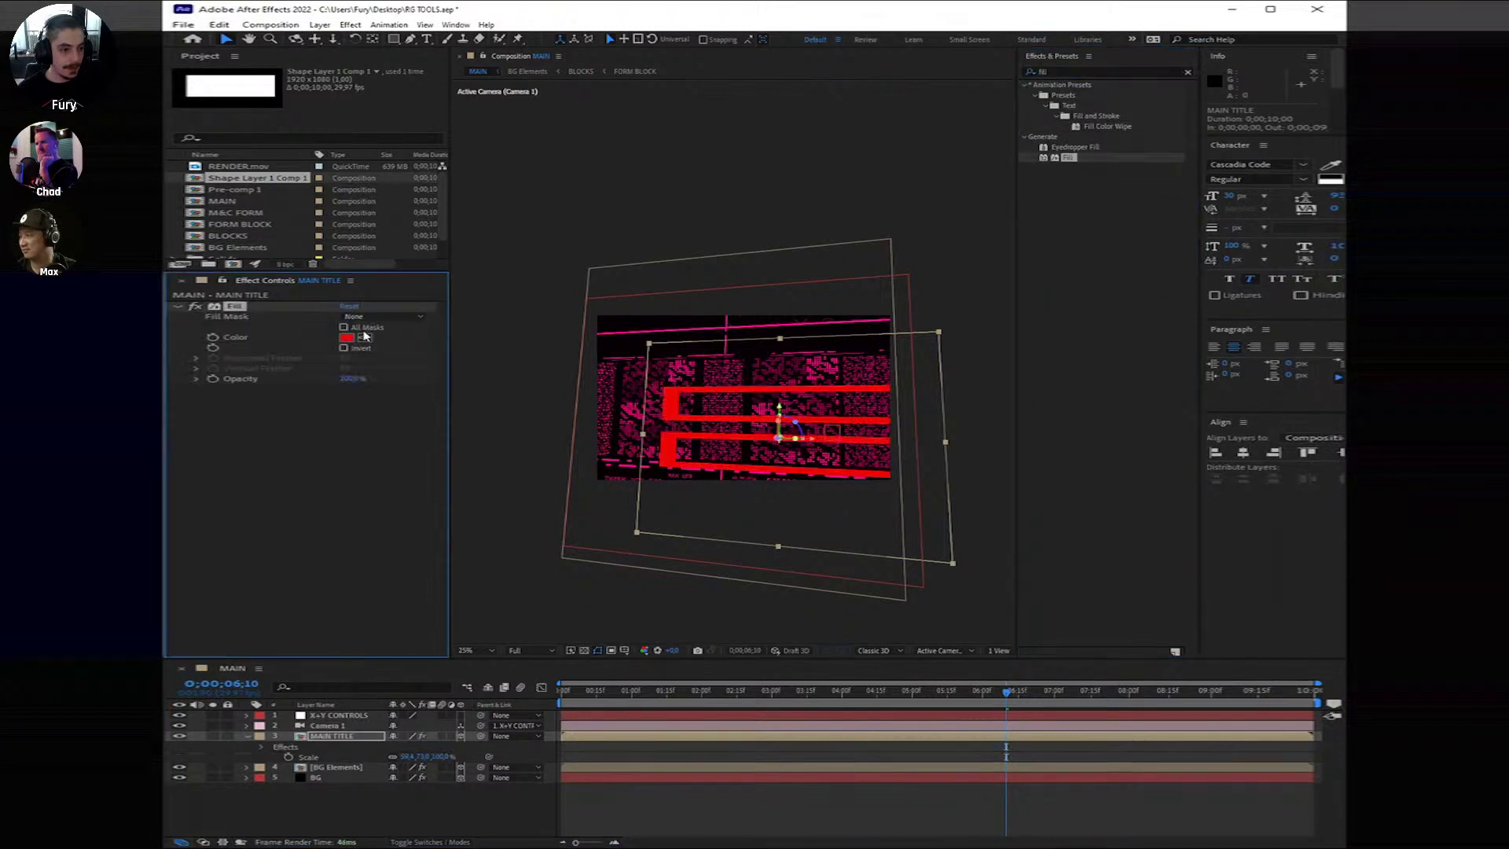
{"action": "left_click", "coordinate": [347, 337]}
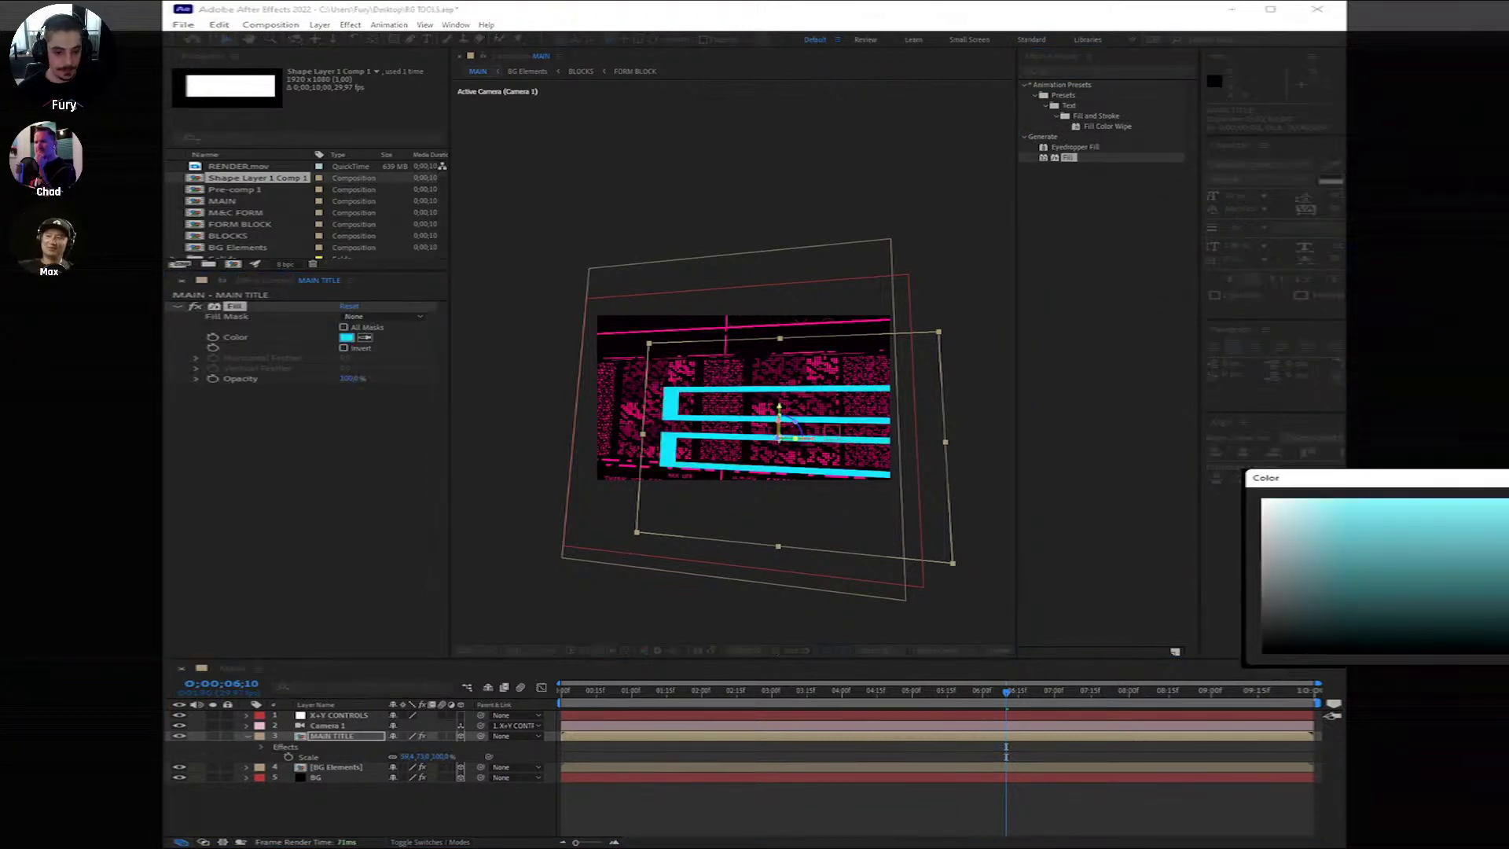
{"action": "key", "text": "Return"}
Step: Move MAIN TITLE left and up so both cyan bars fit inside the frame, checking other points in time
{"action": "left_click", "coordinate": [992, 798]}
{"action": "left_click", "coordinate": [1016, 736]}
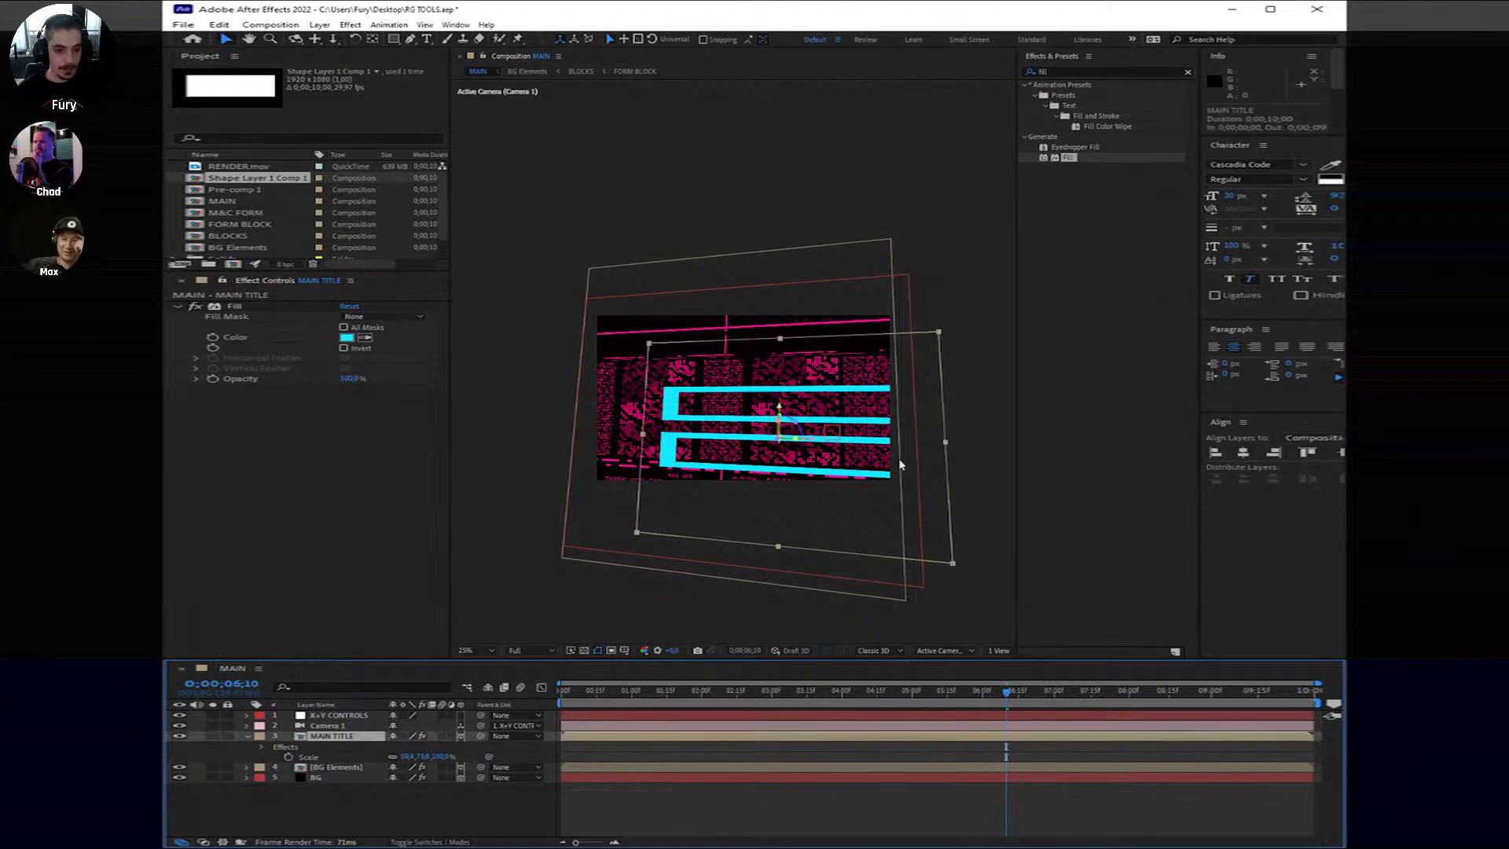
{"action": "left_click_drag", "start_coordinate": [784, 442], "coordinate": [760, 412]}
{"action": "left_click", "coordinate": [1017, 785]}
{"action": "left_click_drag", "start_coordinate": [1006, 754], "coordinate": [894, 729]}
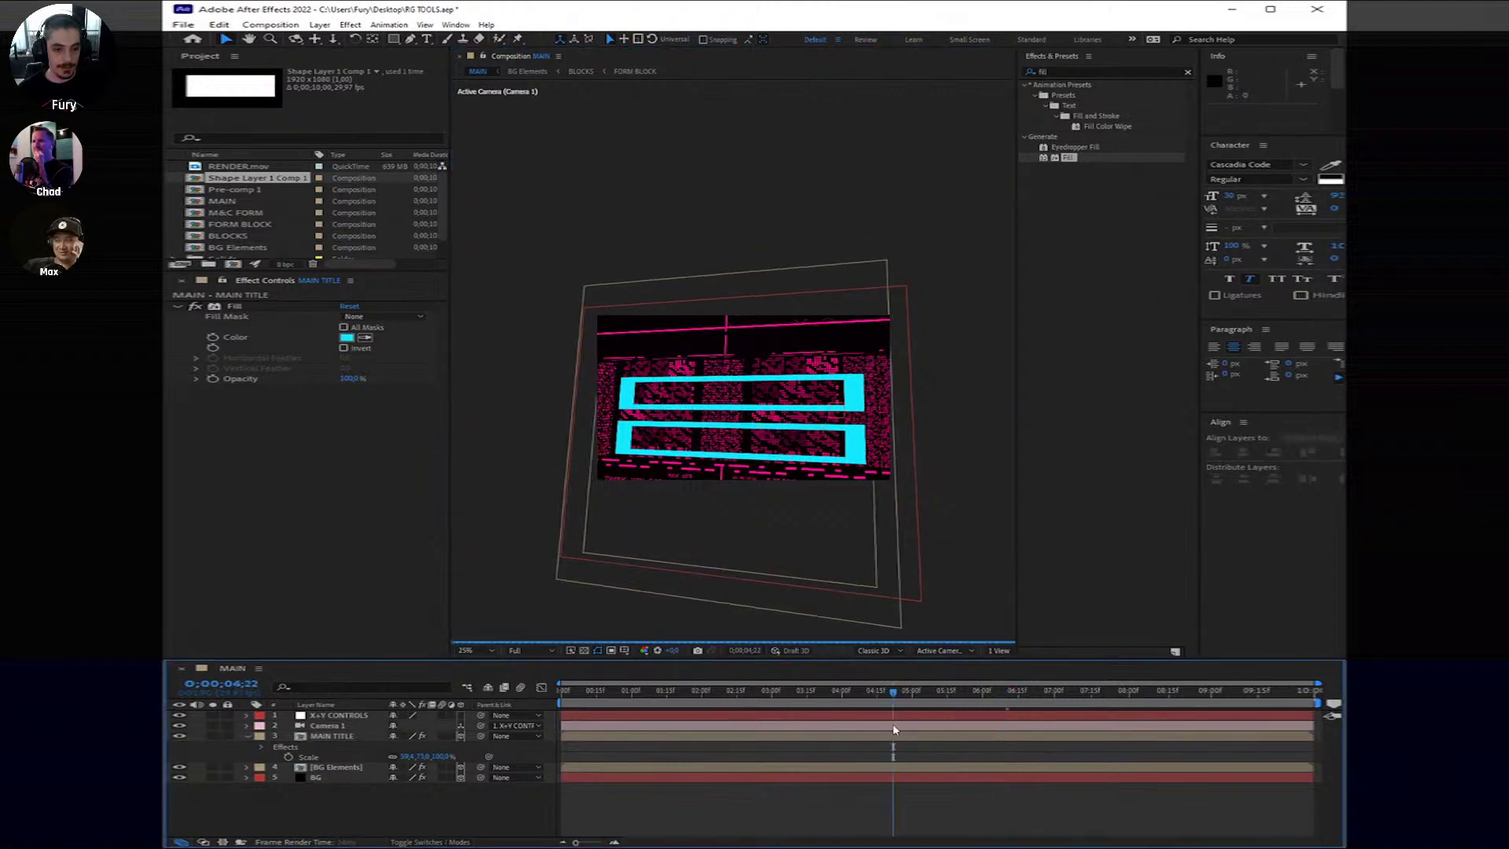
Step: Raise MAIN TITLE slightly at 0;00;06;10 to a Y position of about 663
{"action": "left_click", "coordinate": [1007, 698]}
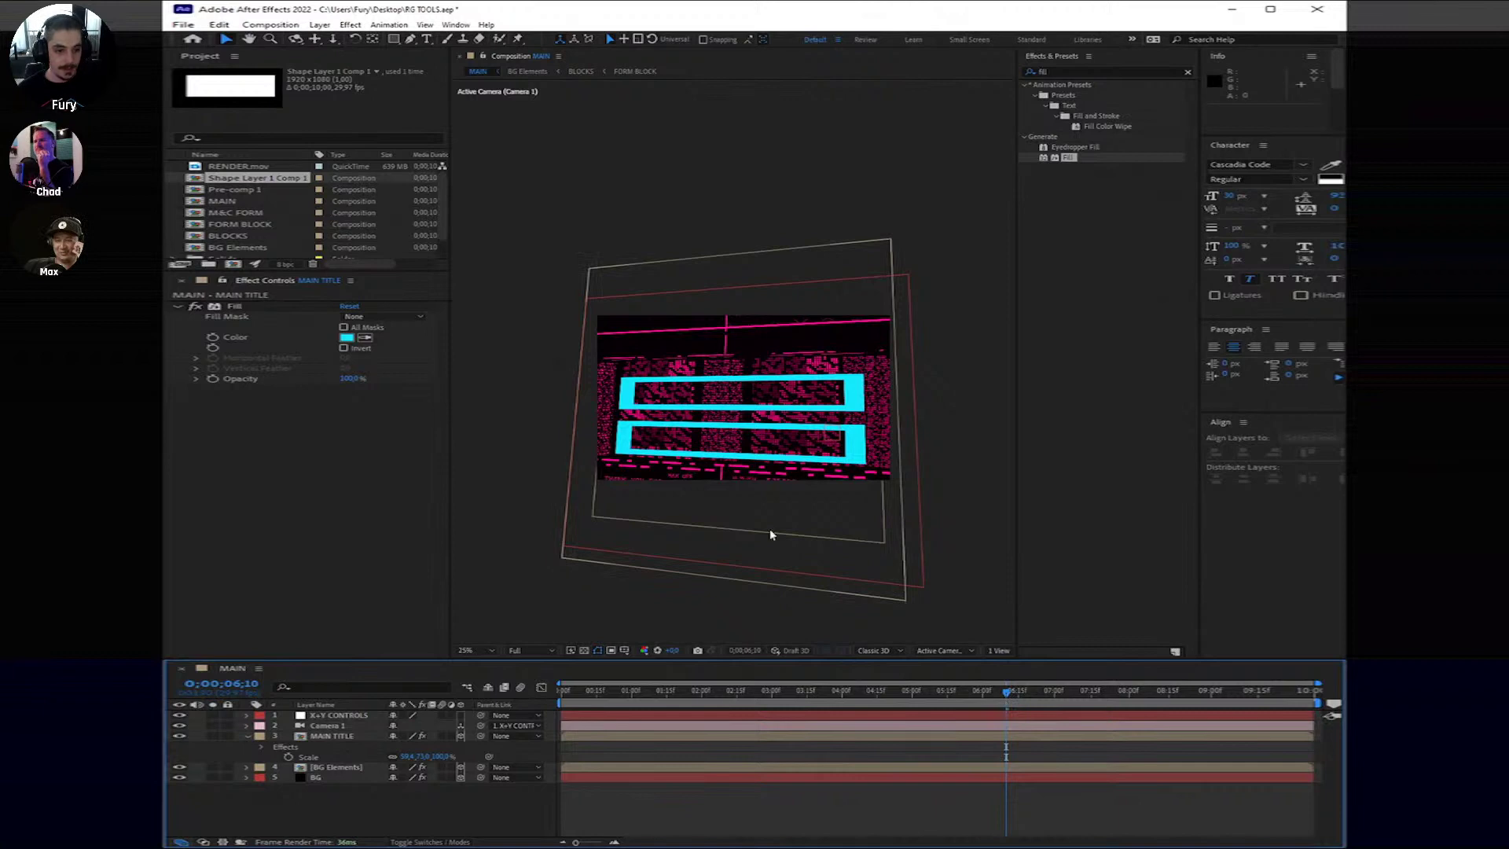
{"action": "key", "text": "period"}
{"action": "left_click", "coordinate": [996, 736]}
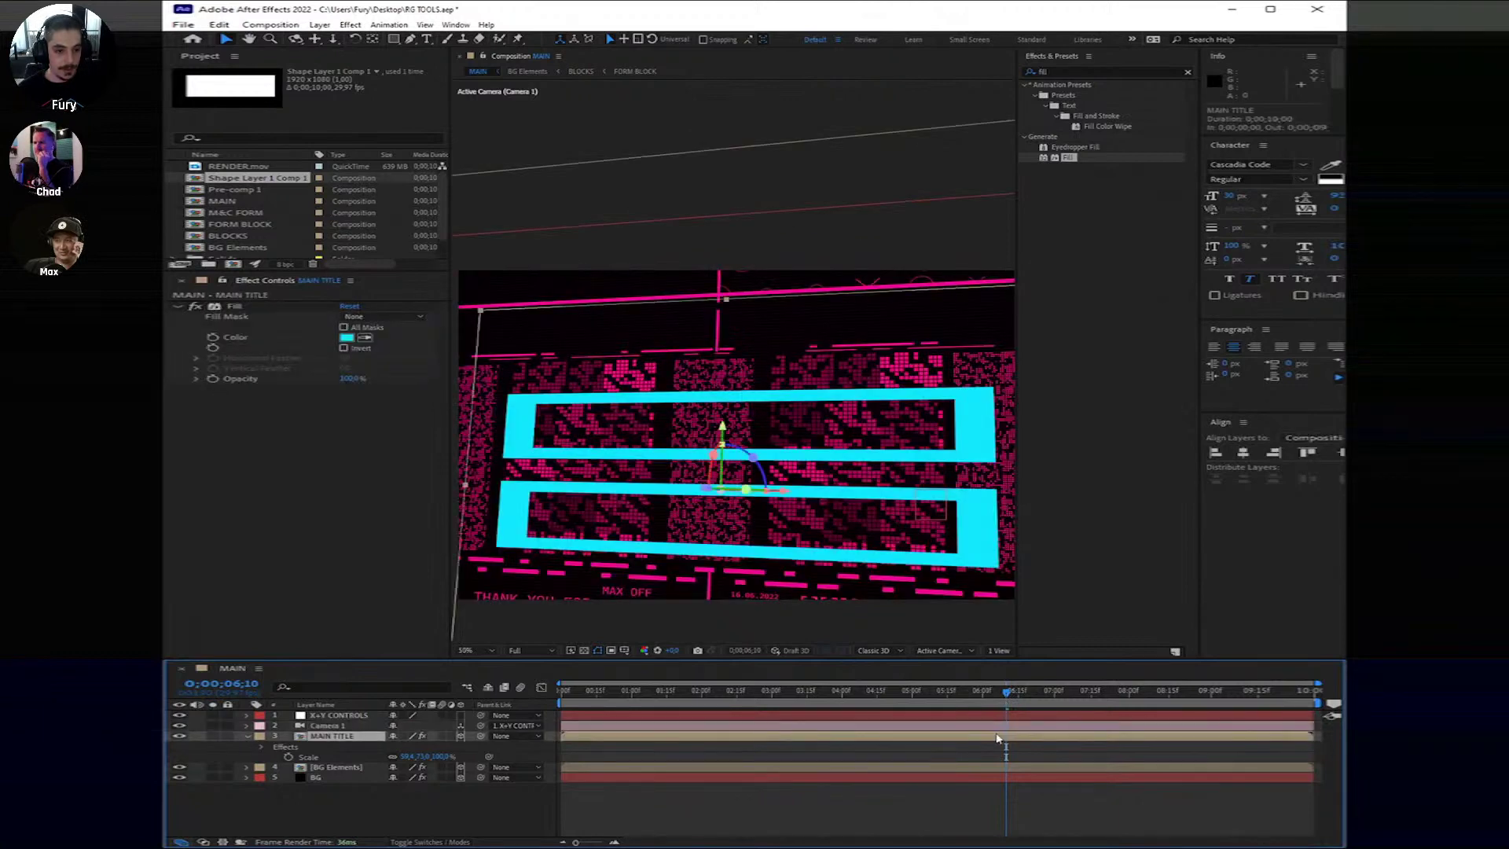
{"action": "left_click_drag", "start_coordinate": [722, 426], "coordinate": [721, 409]}
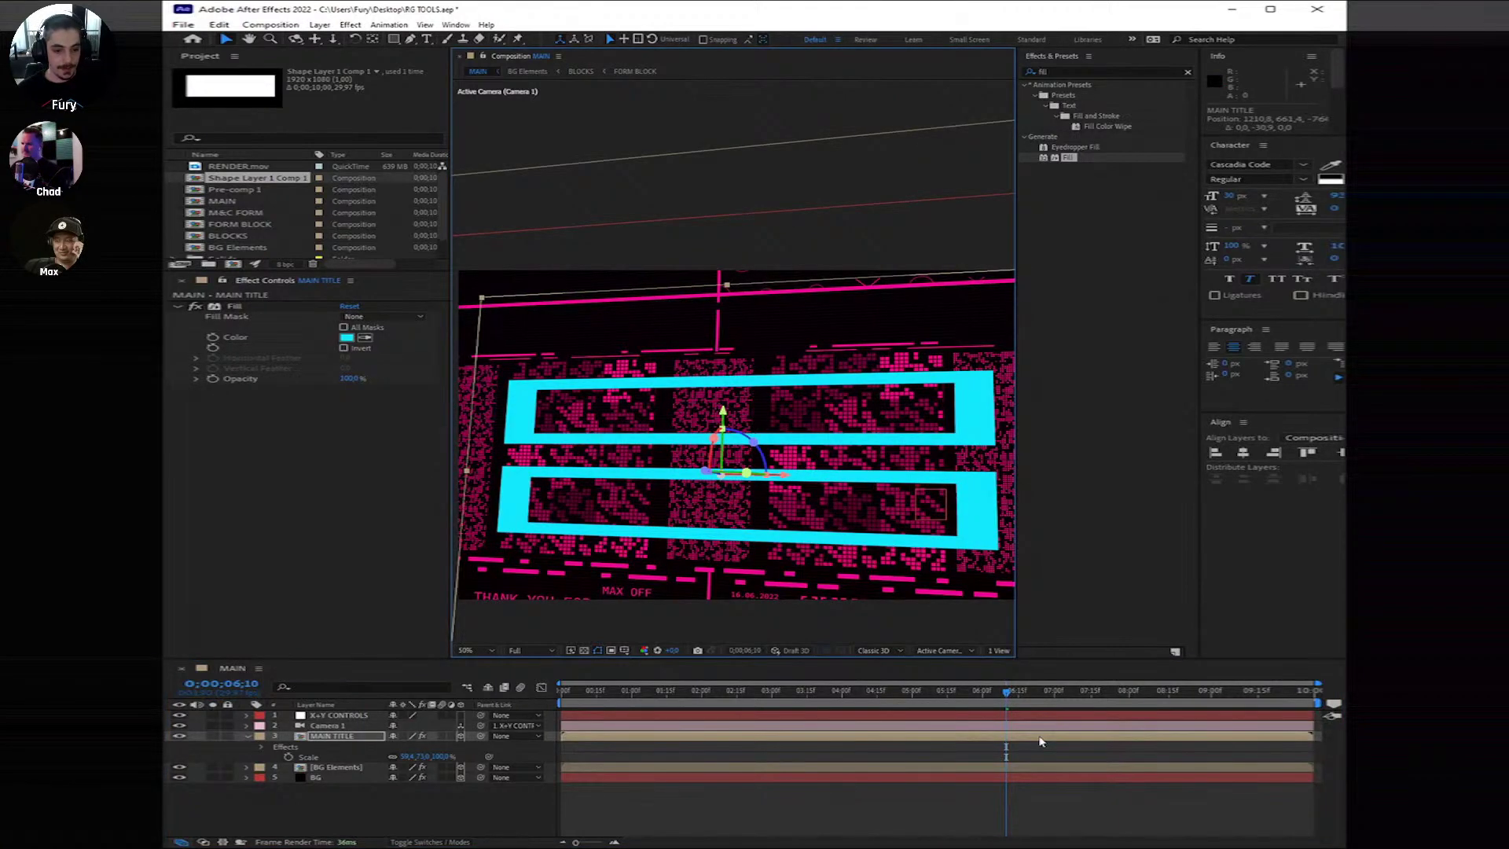
{"action": "left_click", "coordinate": [1024, 747]}
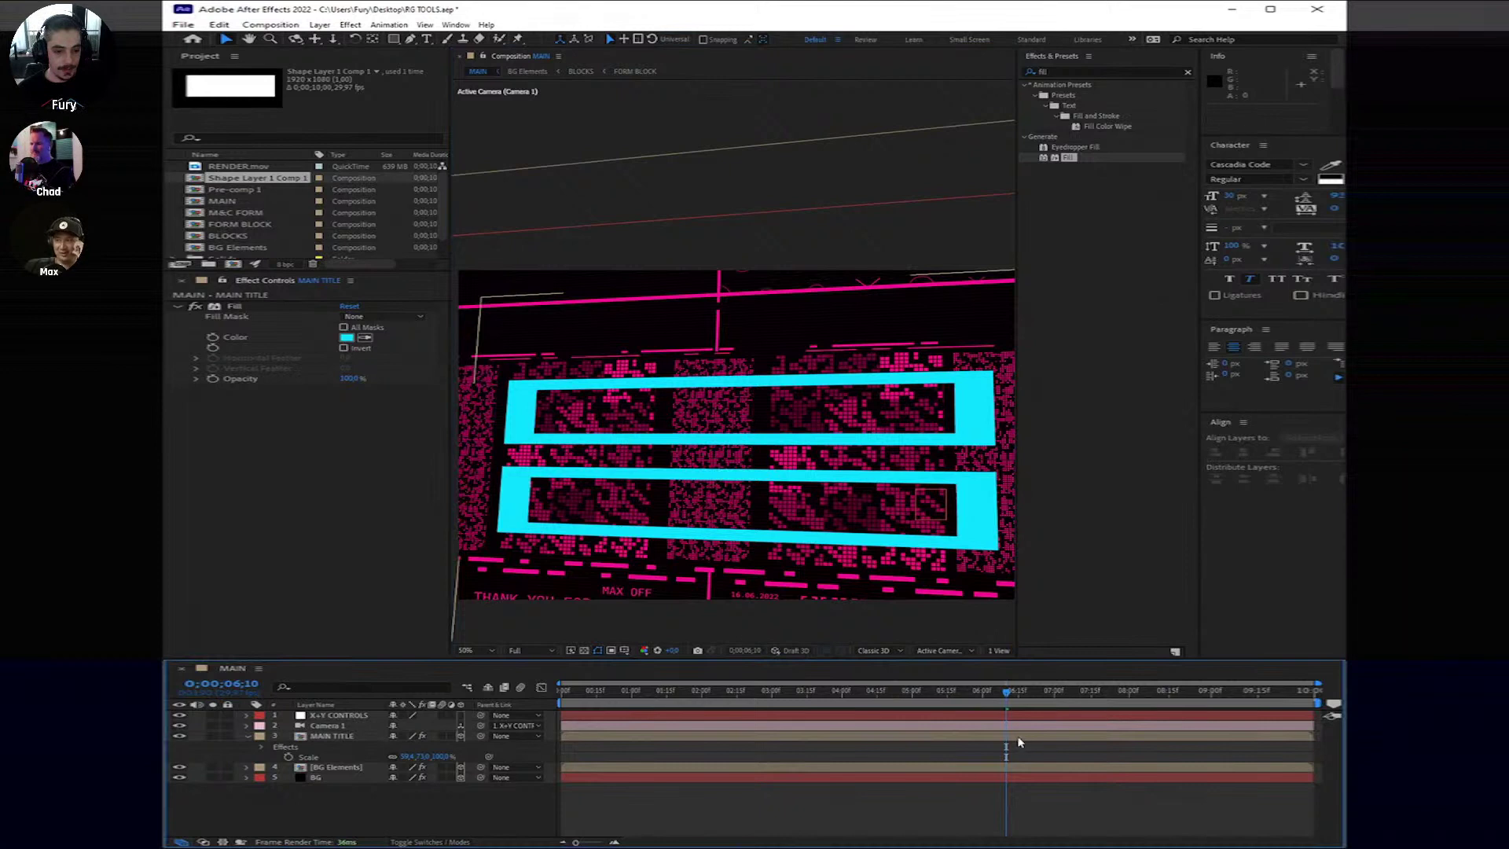
Step: Open the MAIN TITLE pre-comp containing the two animated rectangles
{"action": "double_click", "coordinate": [1019, 737]}
{"action": "left_click", "coordinate": [887, 759]}
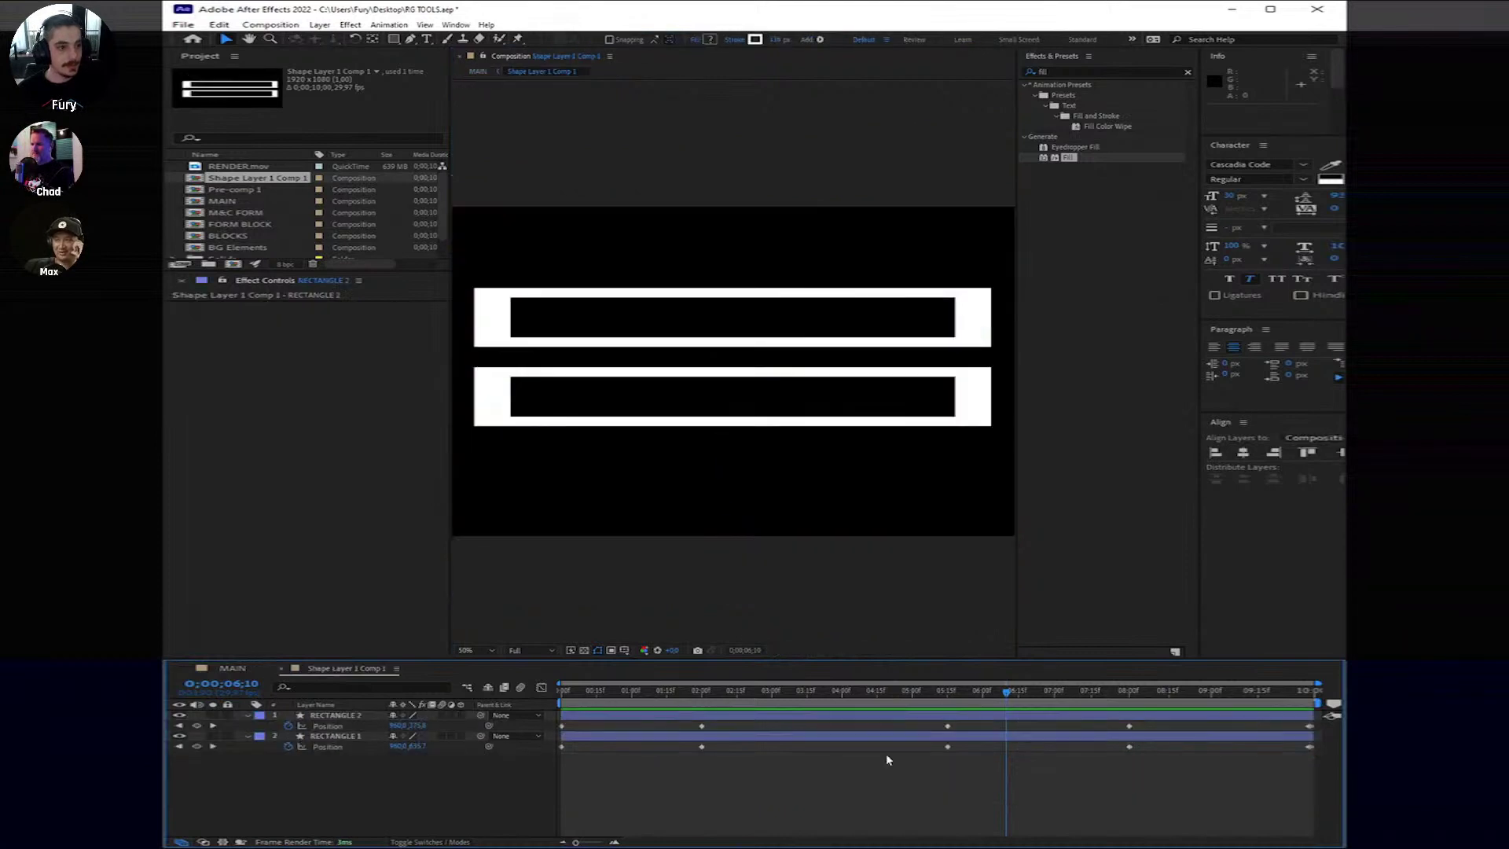
Step: Draw two thin white rectangles on a new shape layer at 0;00;09;29, spanning the frame's full width along its bottom and top edges
{"action": "left_click", "coordinate": [391, 41]}
{"action": "scroll", "coordinate": [814, 426], "scroll_direction": "down", "scroll_amount": 2}
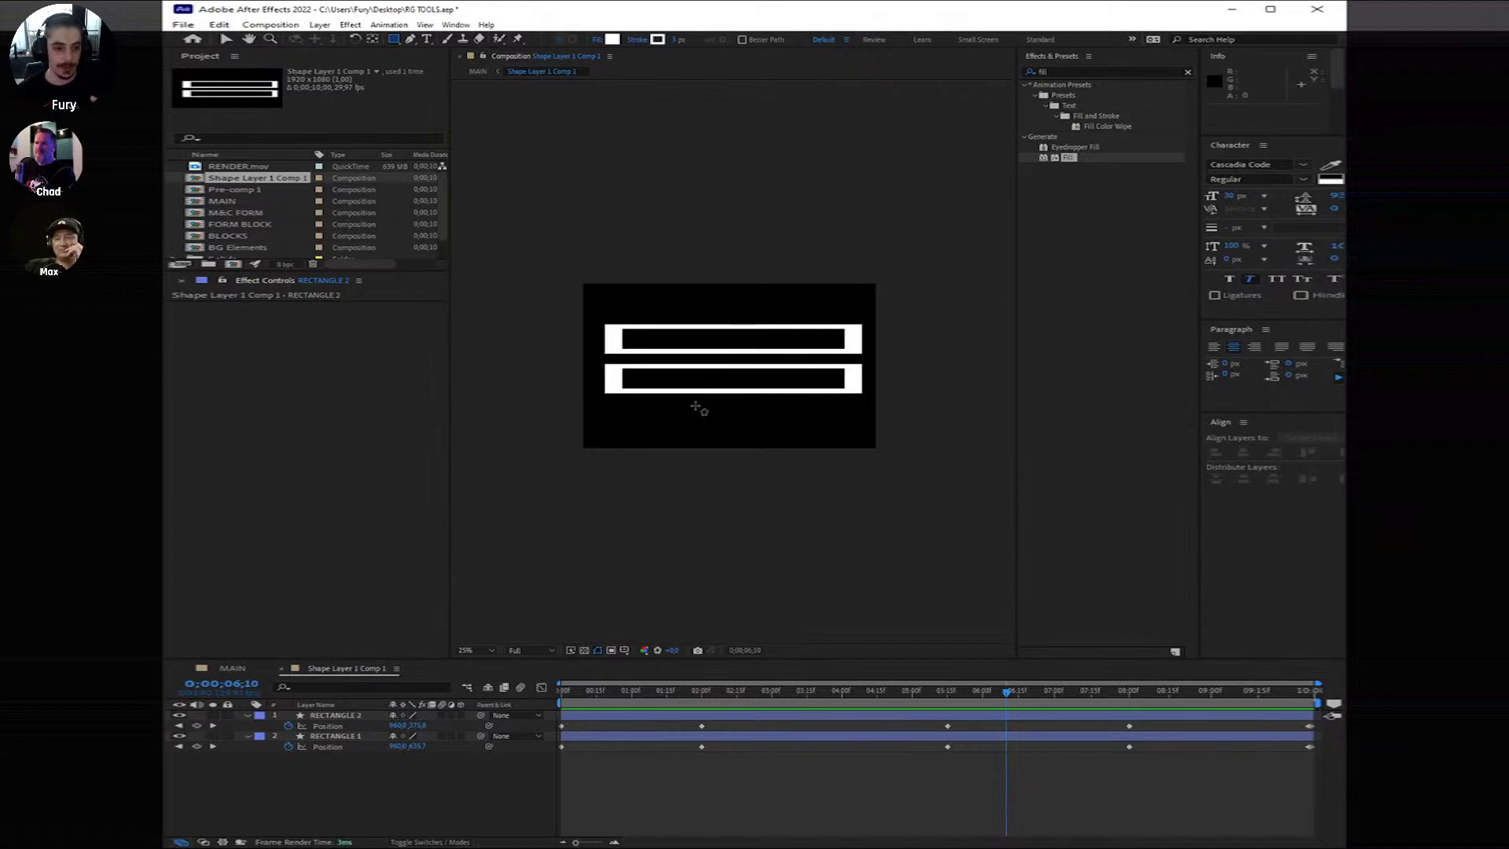
{"action": "left_click", "coordinate": [974, 697]}
{"action": "left_click_drag", "start_coordinate": [943, 715], "coordinate": [1310, 695]}
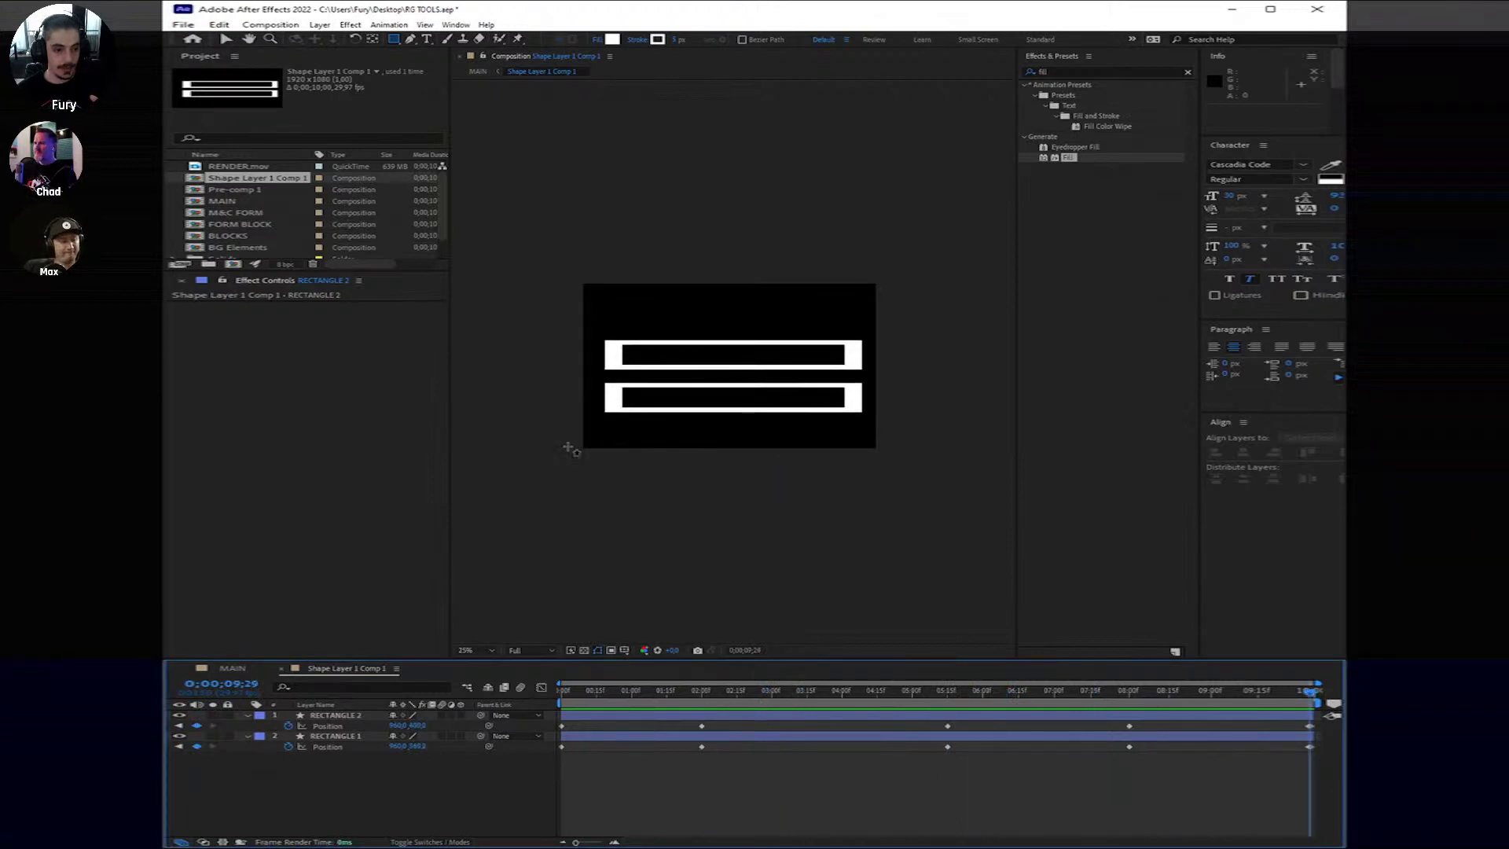
{"action": "left_click_drag", "start_coordinate": [566, 448], "coordinate": [918, 450]}
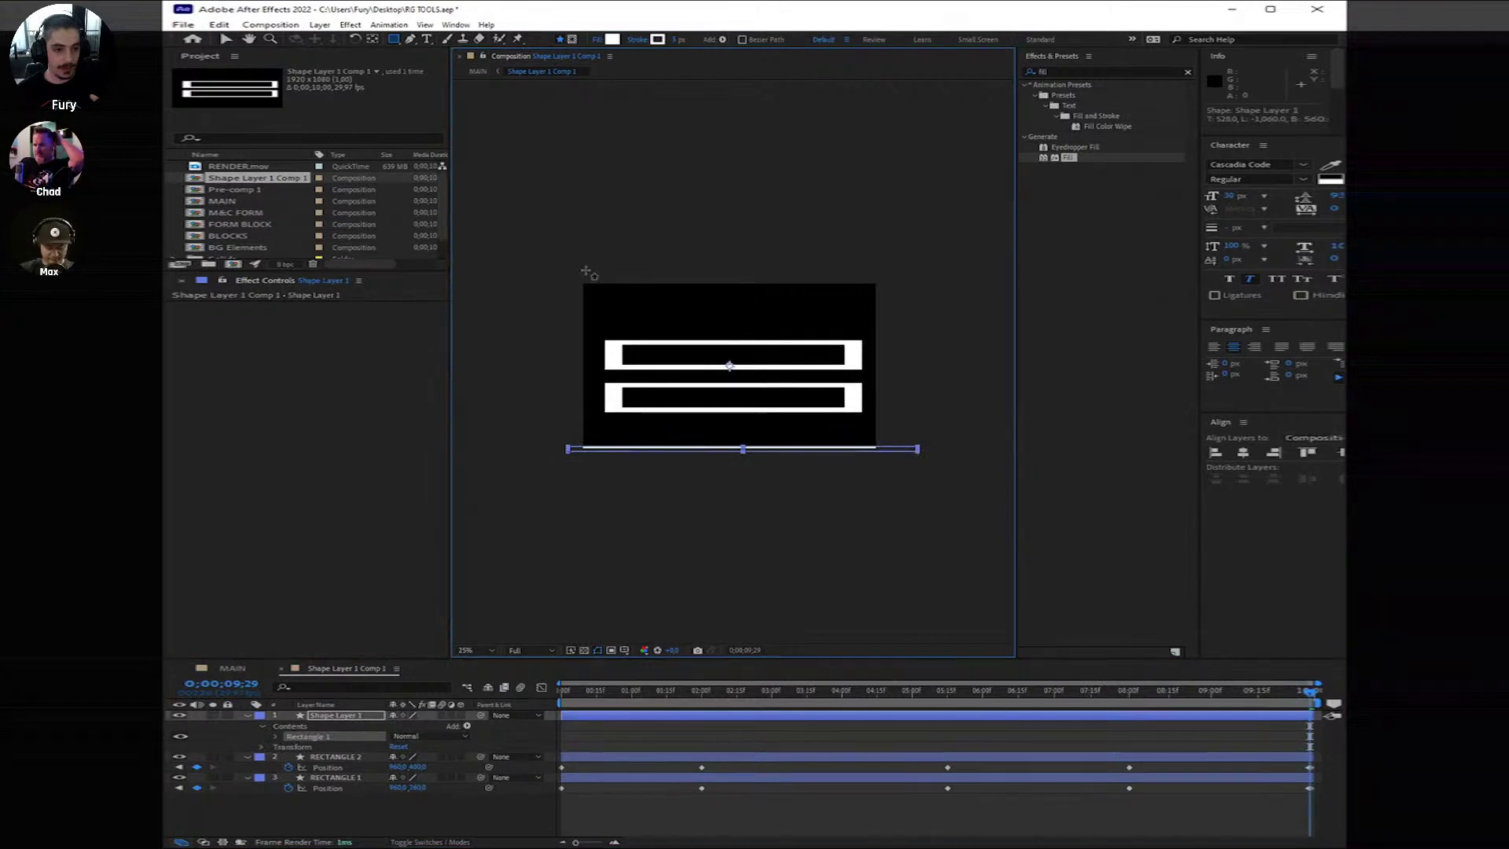
{"action": "left_click_drag", "start_coordinate": [569, 271], "coordinate": [902, 284]}
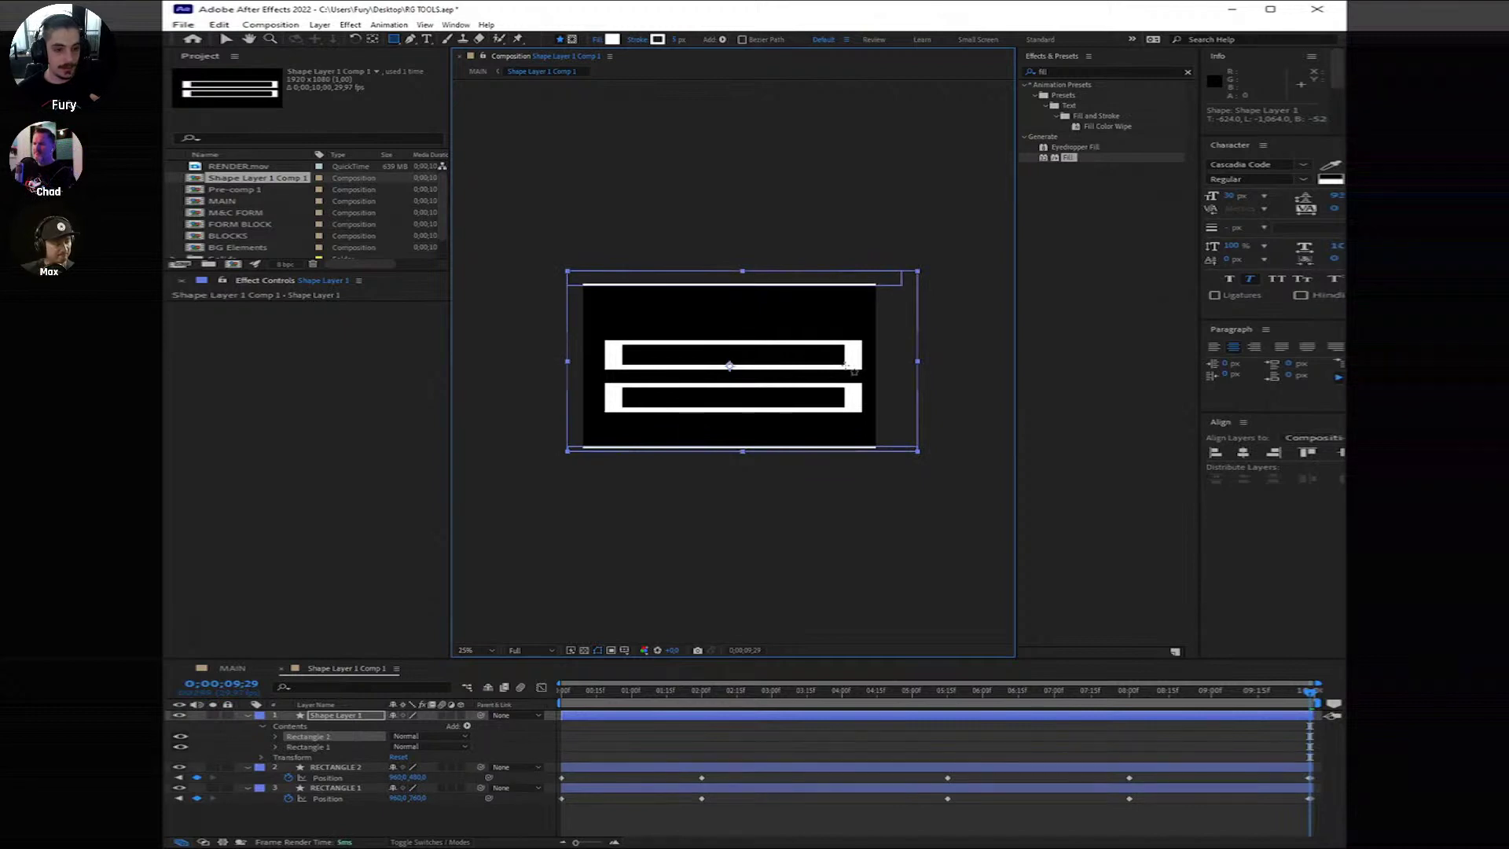
Step: Return to MAIN and adjust MAIN TITLE's placement, raising it slightly at 0;00;06;27 so both cyan bars fit inside the frame
{"action": "left_click", "coordinate": [233, 668]}
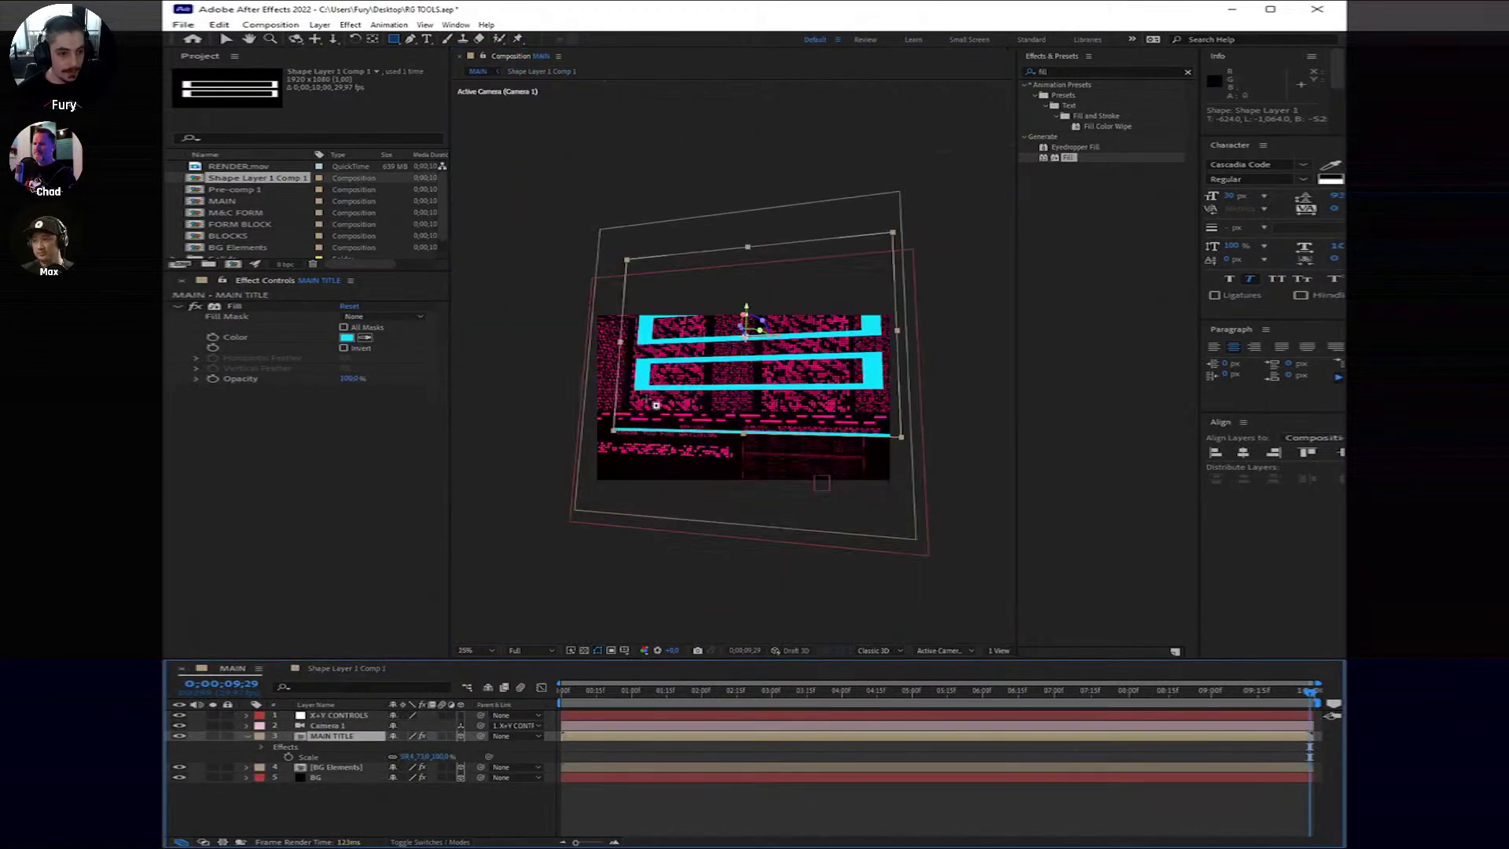
{"action": "left_click", "coordinate": [225, 38]}
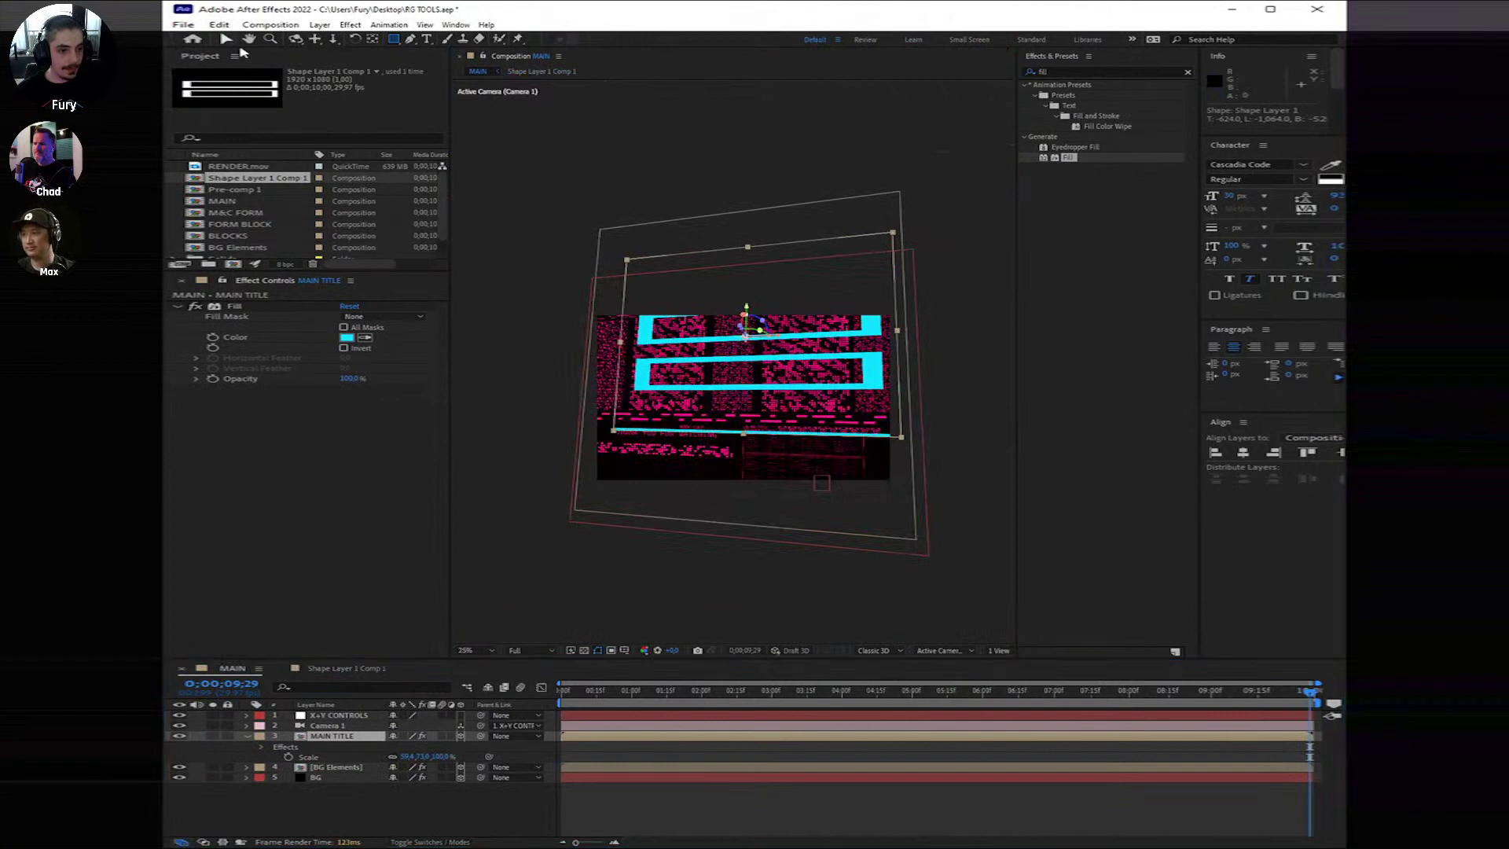
{"action": "left_click_drag", "start_coordinate": [620, 341], "coordinate": [597, 347]}
{"action": "left_click_drag", "start_coordinate": [775, 341], "coordinate": [753, 344]}
{"action": "left_click", "coordinate": [1046, 691]}
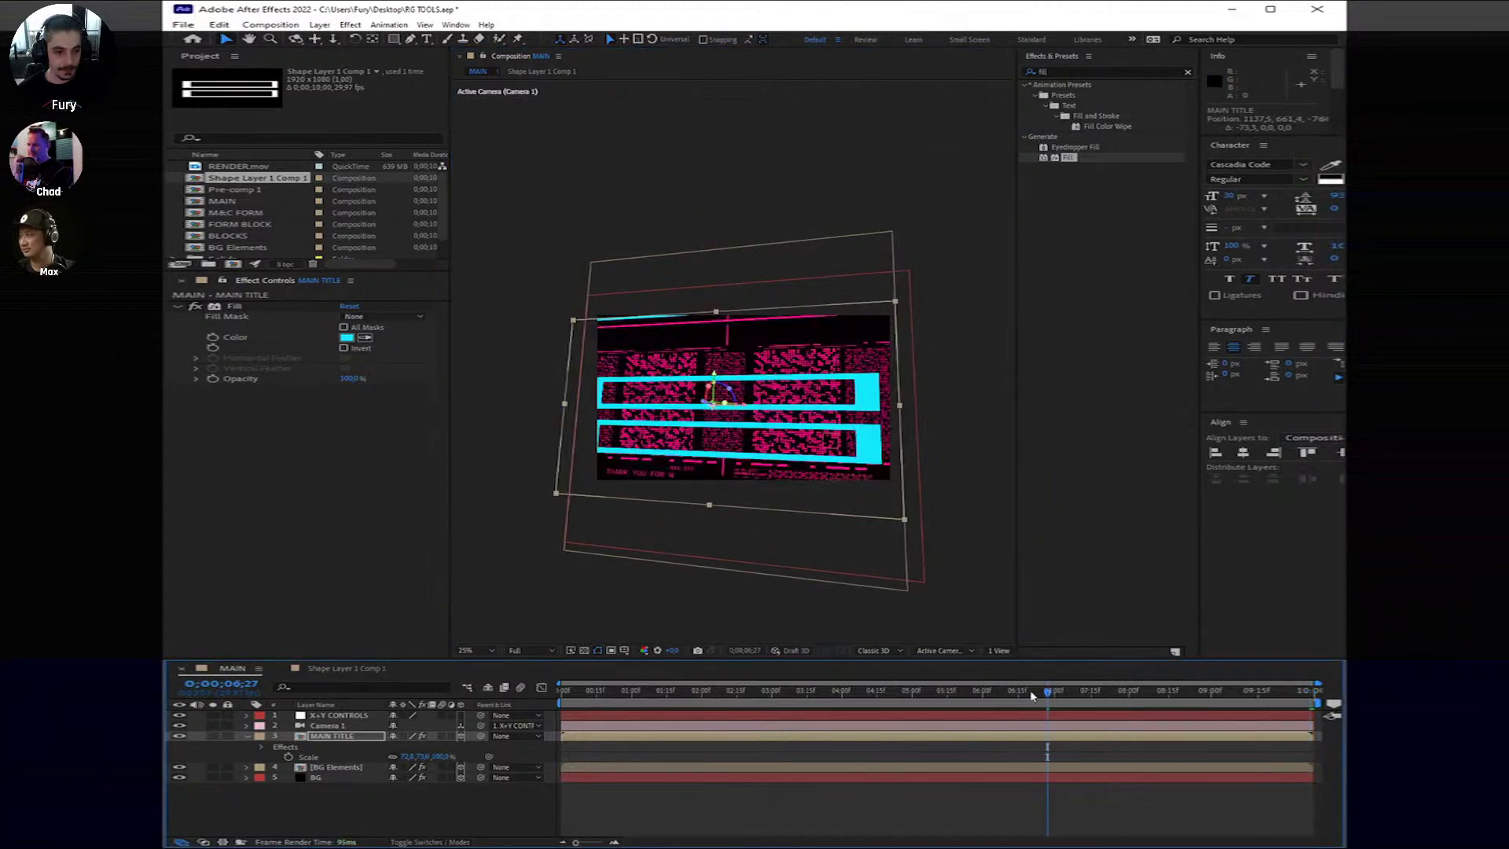
{"action": "left_click_drag", "start_coordinate": [711, 397], "coordinate": [722, 368]}
{"action": "left_click", "coordinate": [1012, 790]}
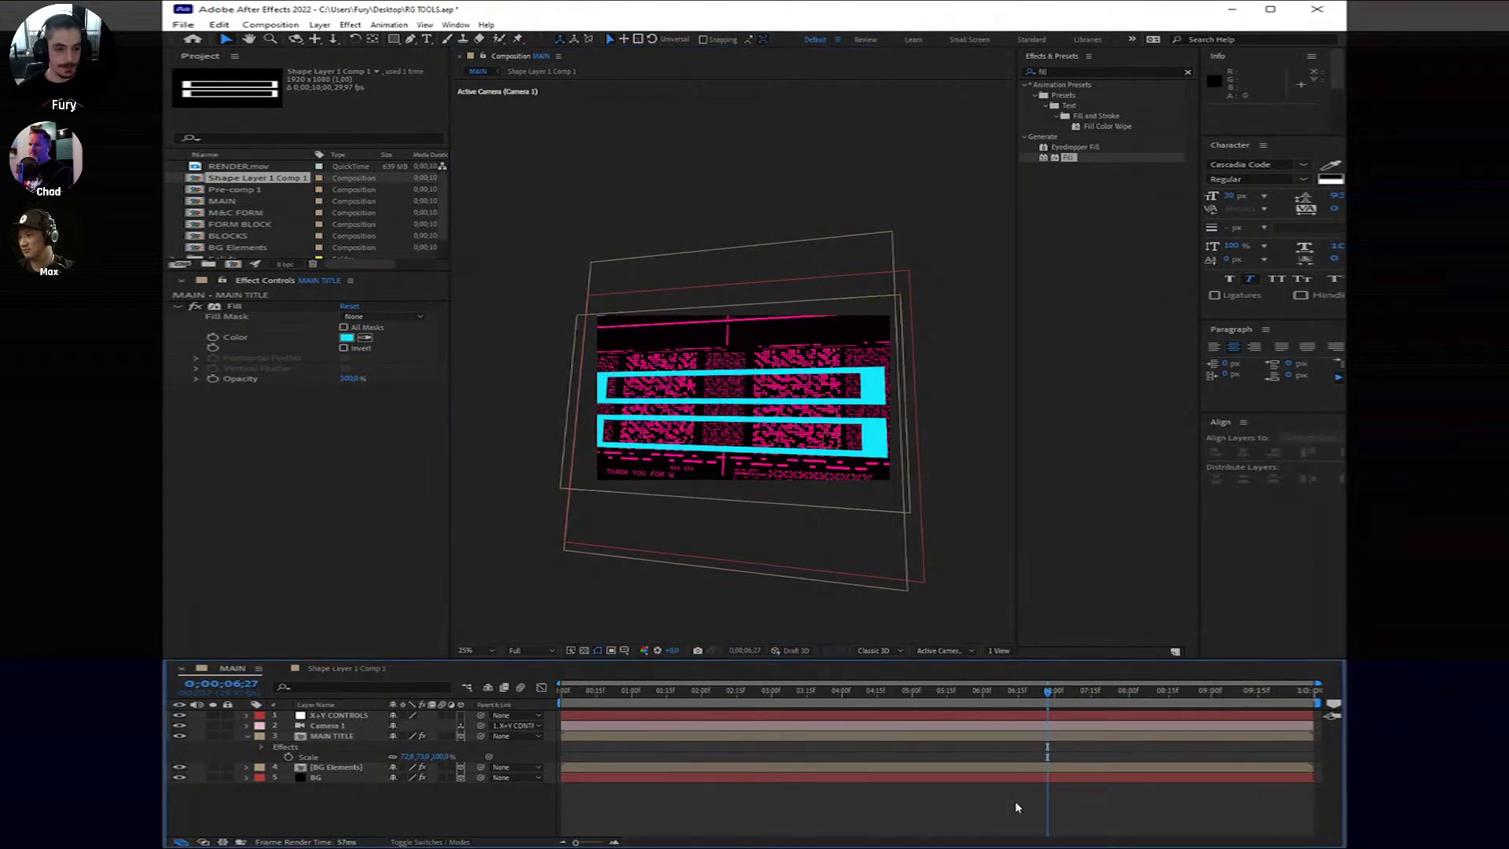
{"action": "scroll", "coordinate": [770, 409], "scroll_direction": "down", "scroll_amount": 3}
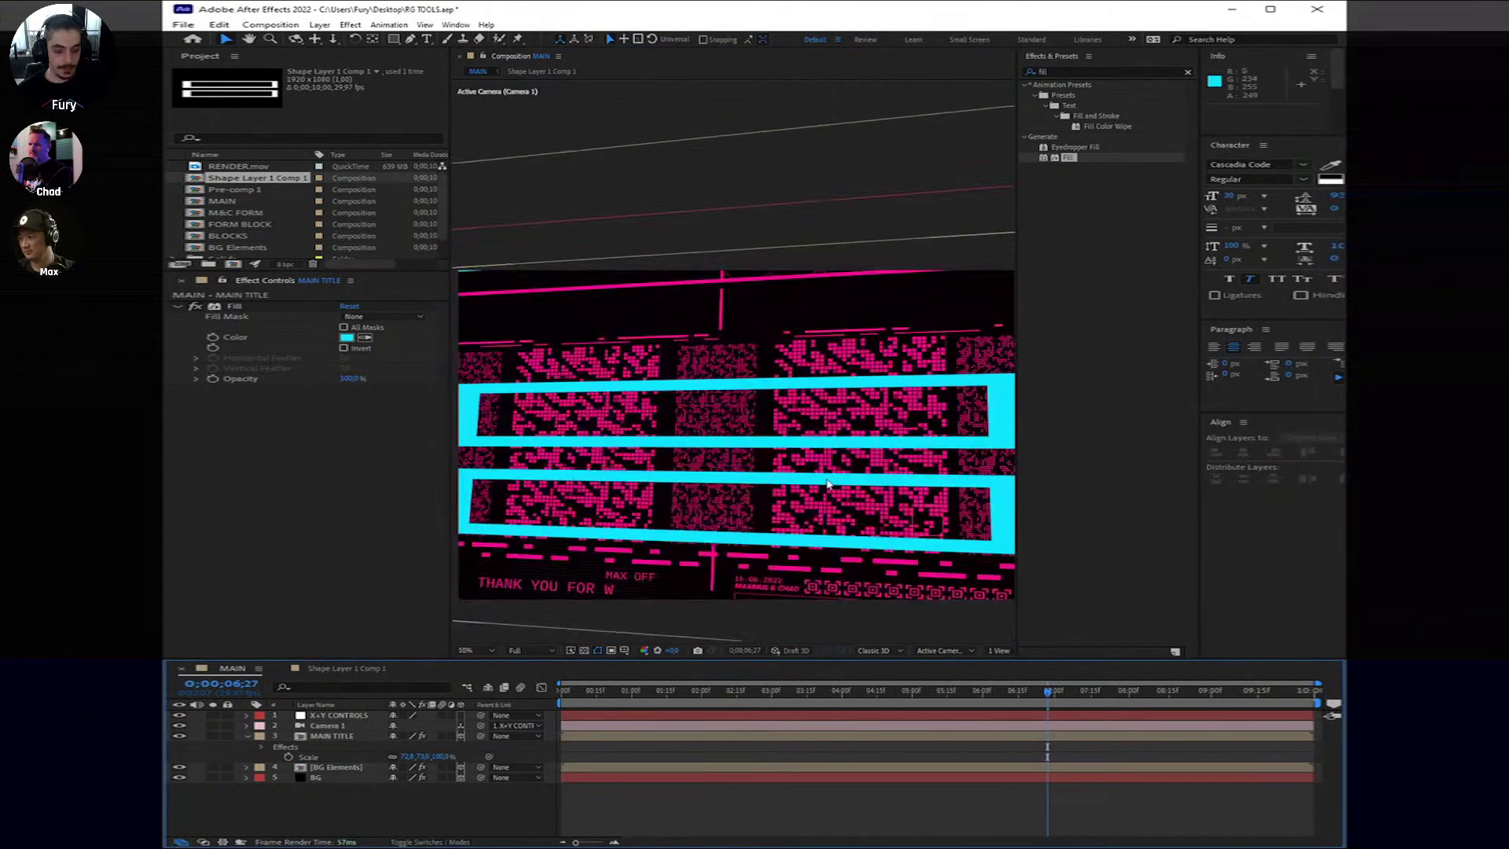
Step: Collapse MAIN TITLE's properties and add a new full-frame black solid above all other layers in MAIN
{"action": "left_click", "coordinate": [247, 736]}
{"action": "right_click", "coordinate": [703, 799]}
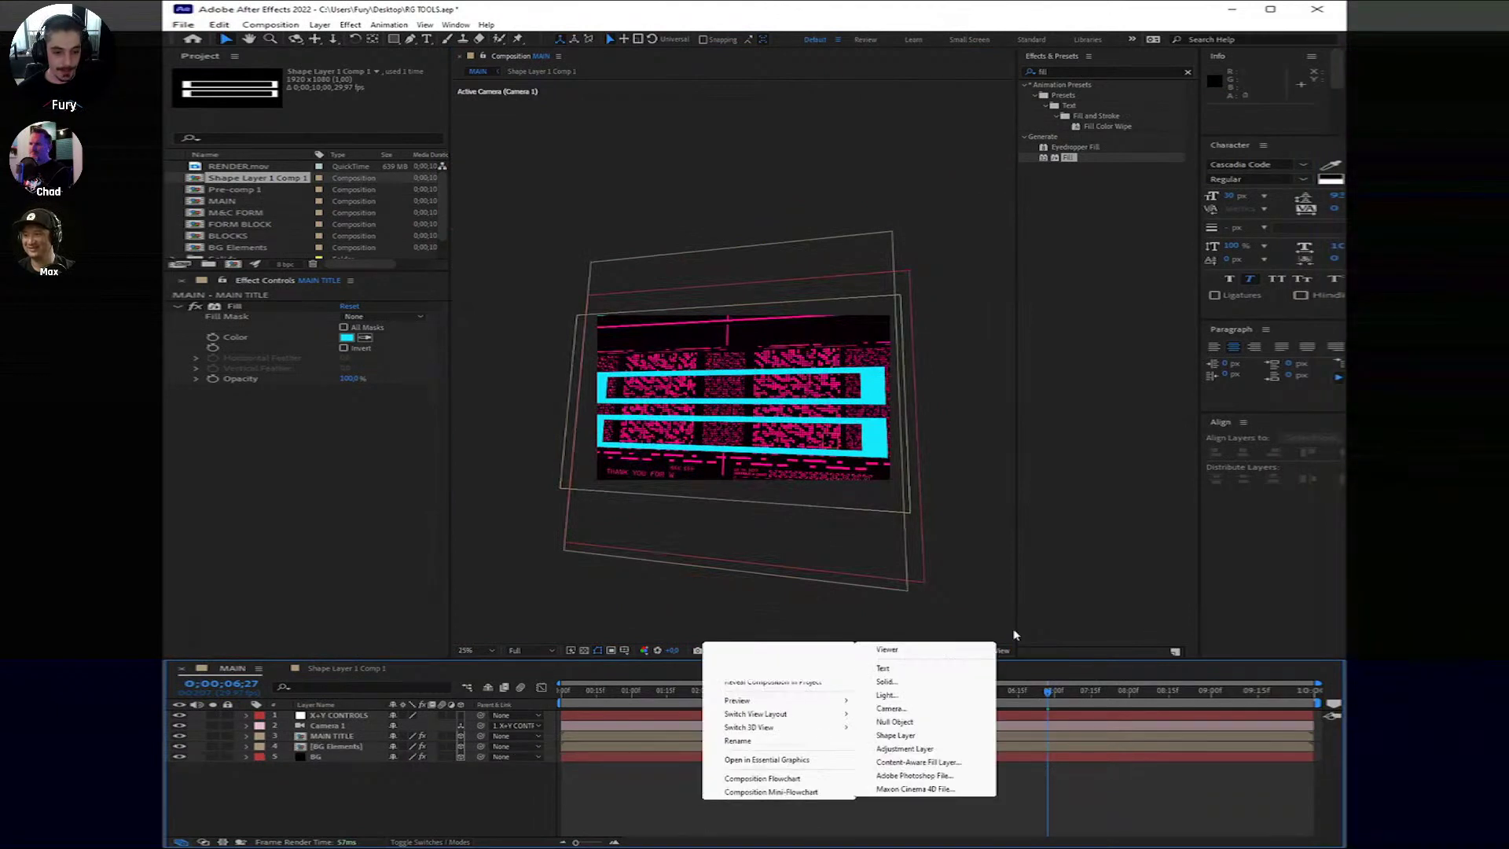
{"action": "mouse_move", "coordinate": [752, 657]}
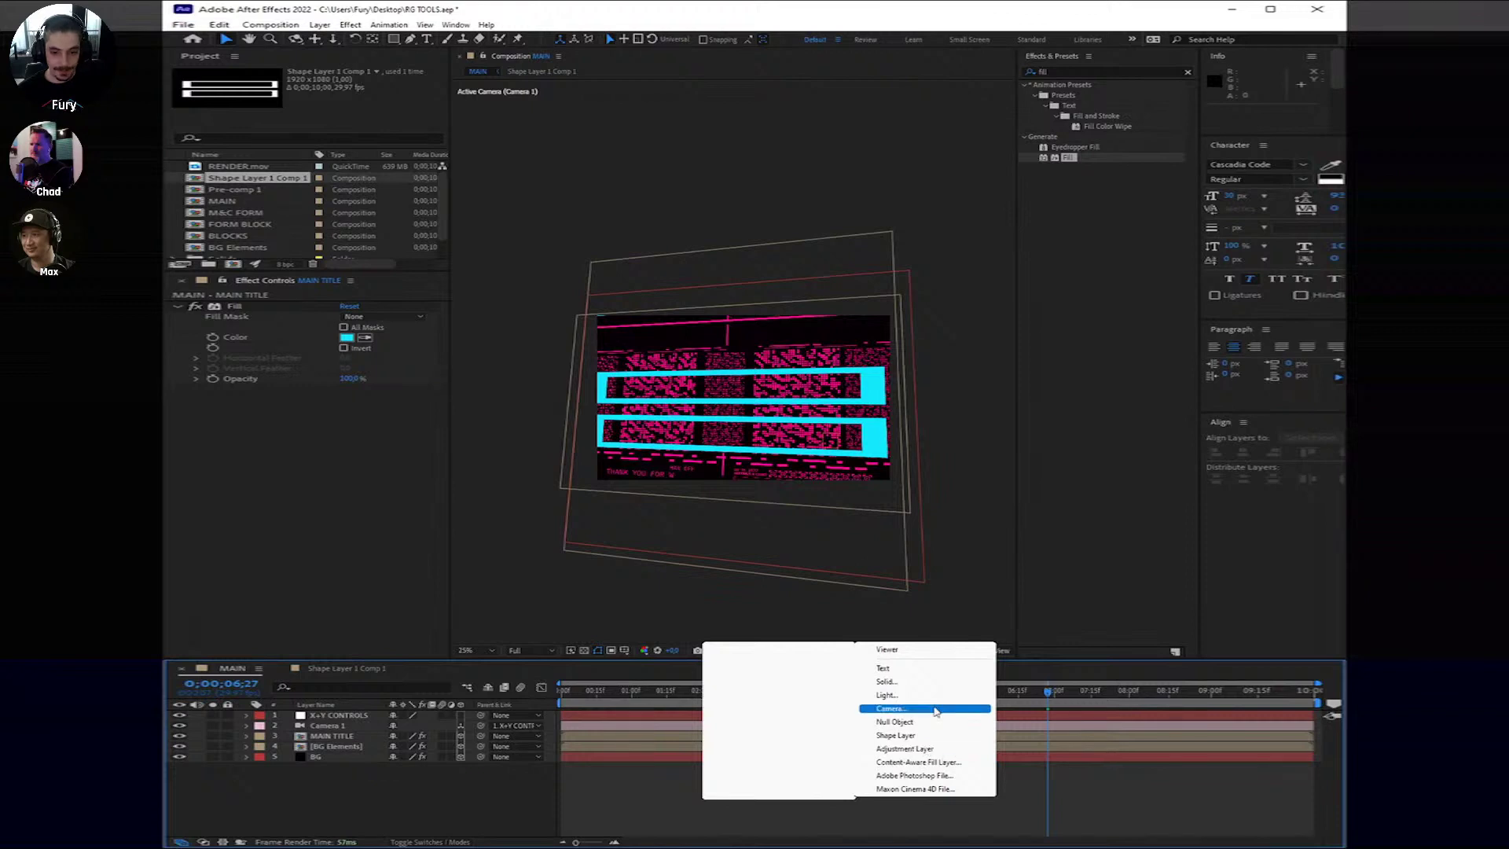
{"action": "left_click", "coordinate": [892, 681]}
{"action": "key", "text": "Return"}
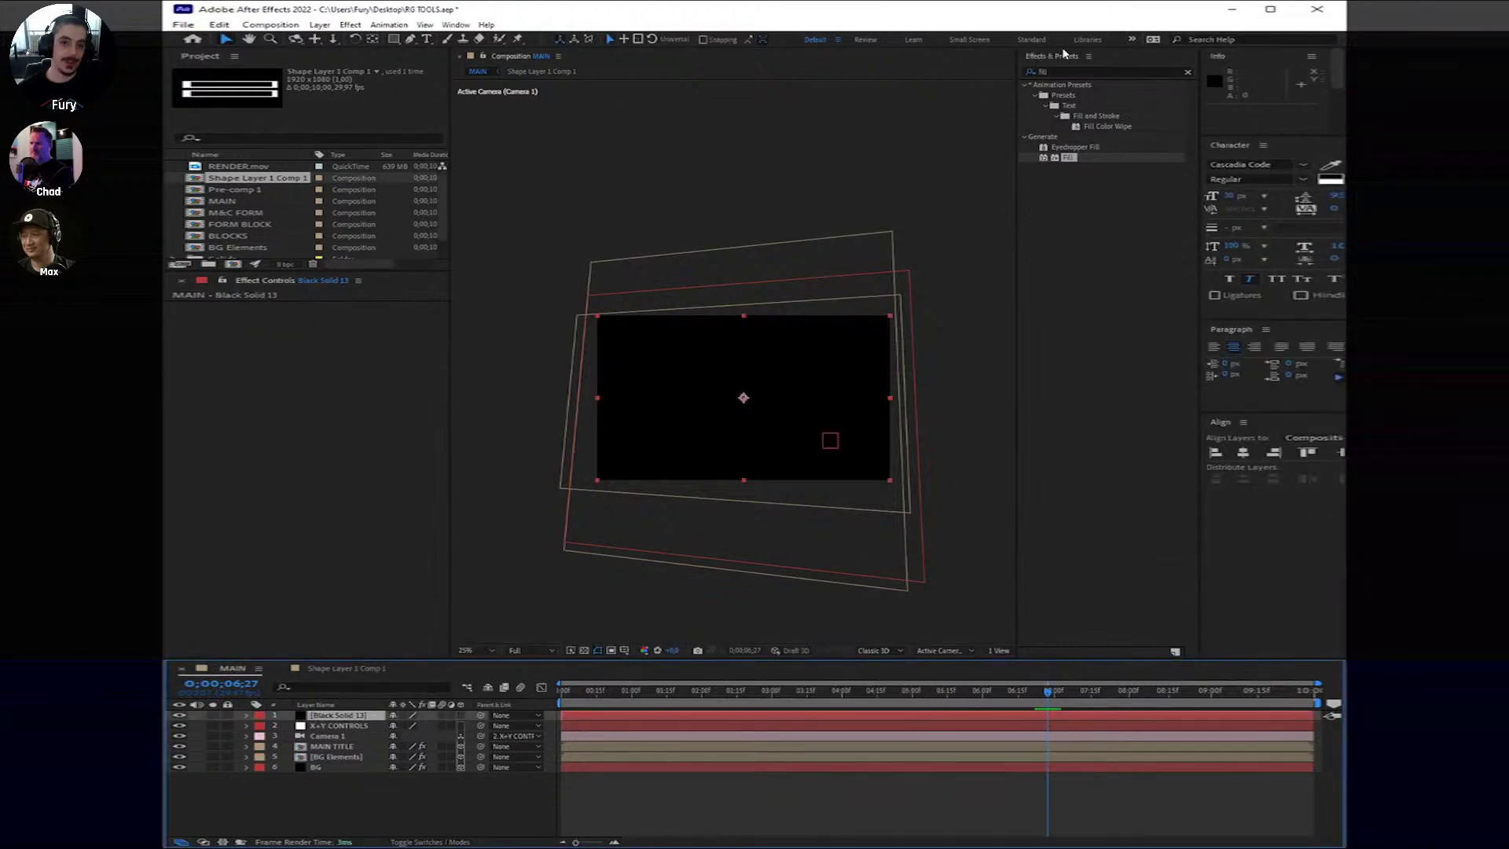
Step: Replace the effects search text with "textu" to find a texture effect for the black solid
{"action": "left_click", "coordinate": [1064, 53]}
{"action": "key", "text": "ctrl+f"}
{"action": "key", "text": "BackSpace"}
{"action": "type", "text": "t"}
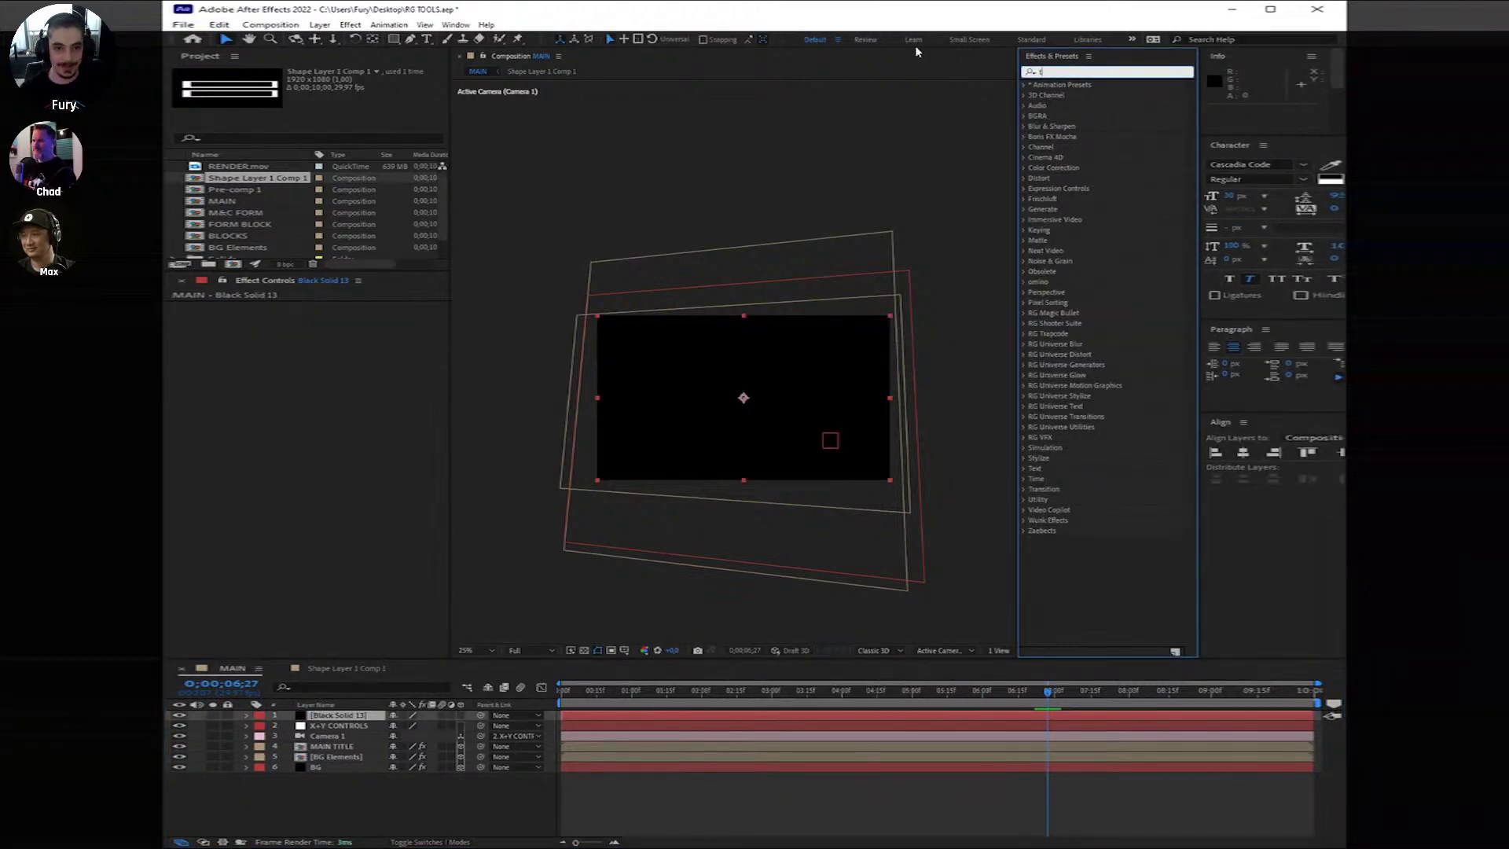
{"action": "type", "text": "extu"}
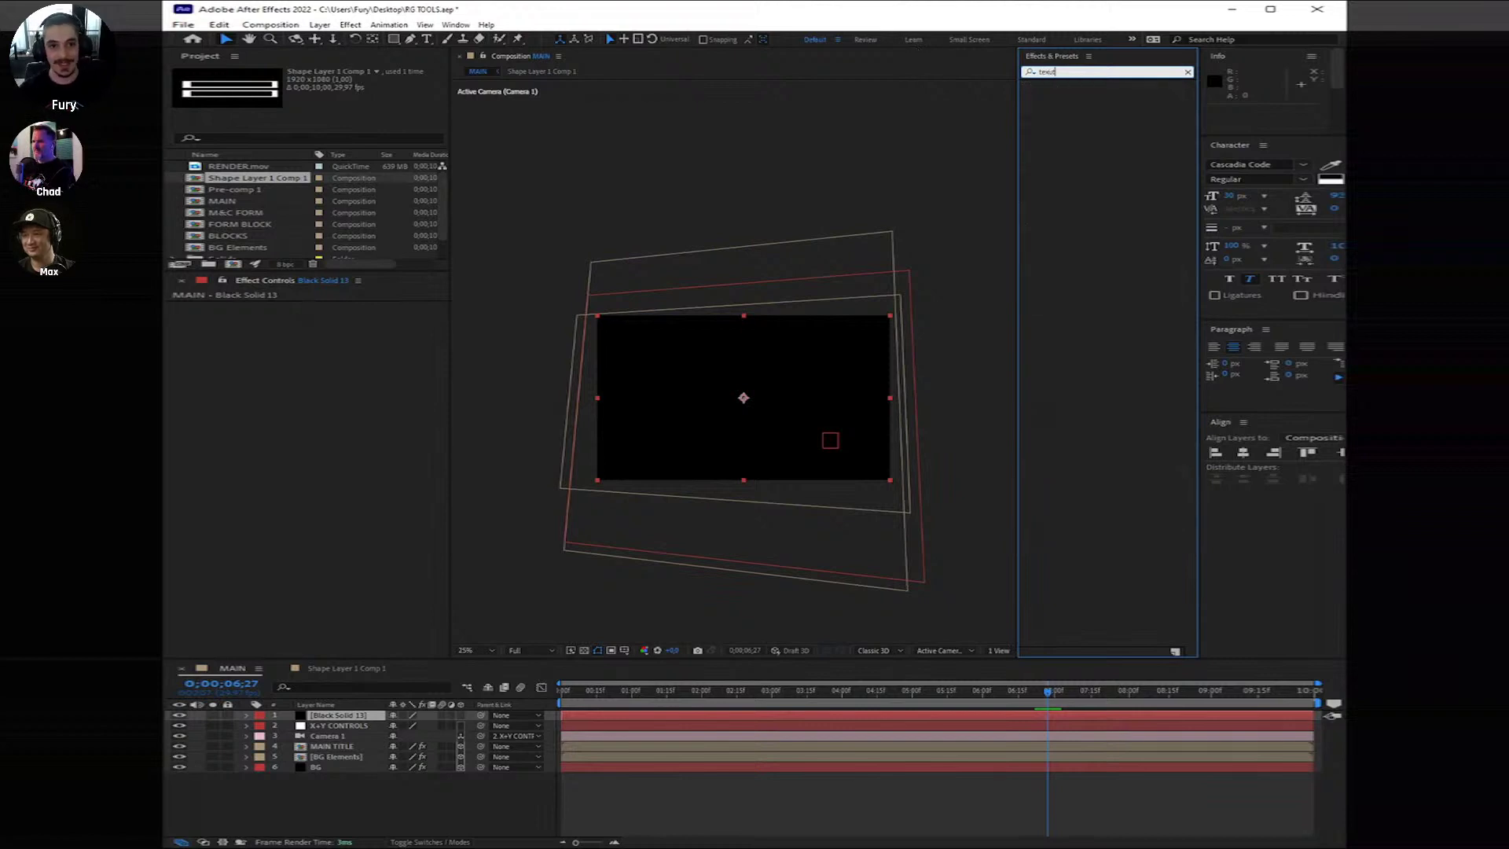
Step: Find the uni.Texturize Motion effect with the search term "tex" and apply it to the Black Solid 13 layer
{"action": "key", "text": "BackSpace"}
{"action": "key", "text": "BackSpace"}
{"action": "key", "text": "BackSpace"}
{"action": "key", "text": "BackSpace"}
{"action": "key", "text": "BackSpace"}
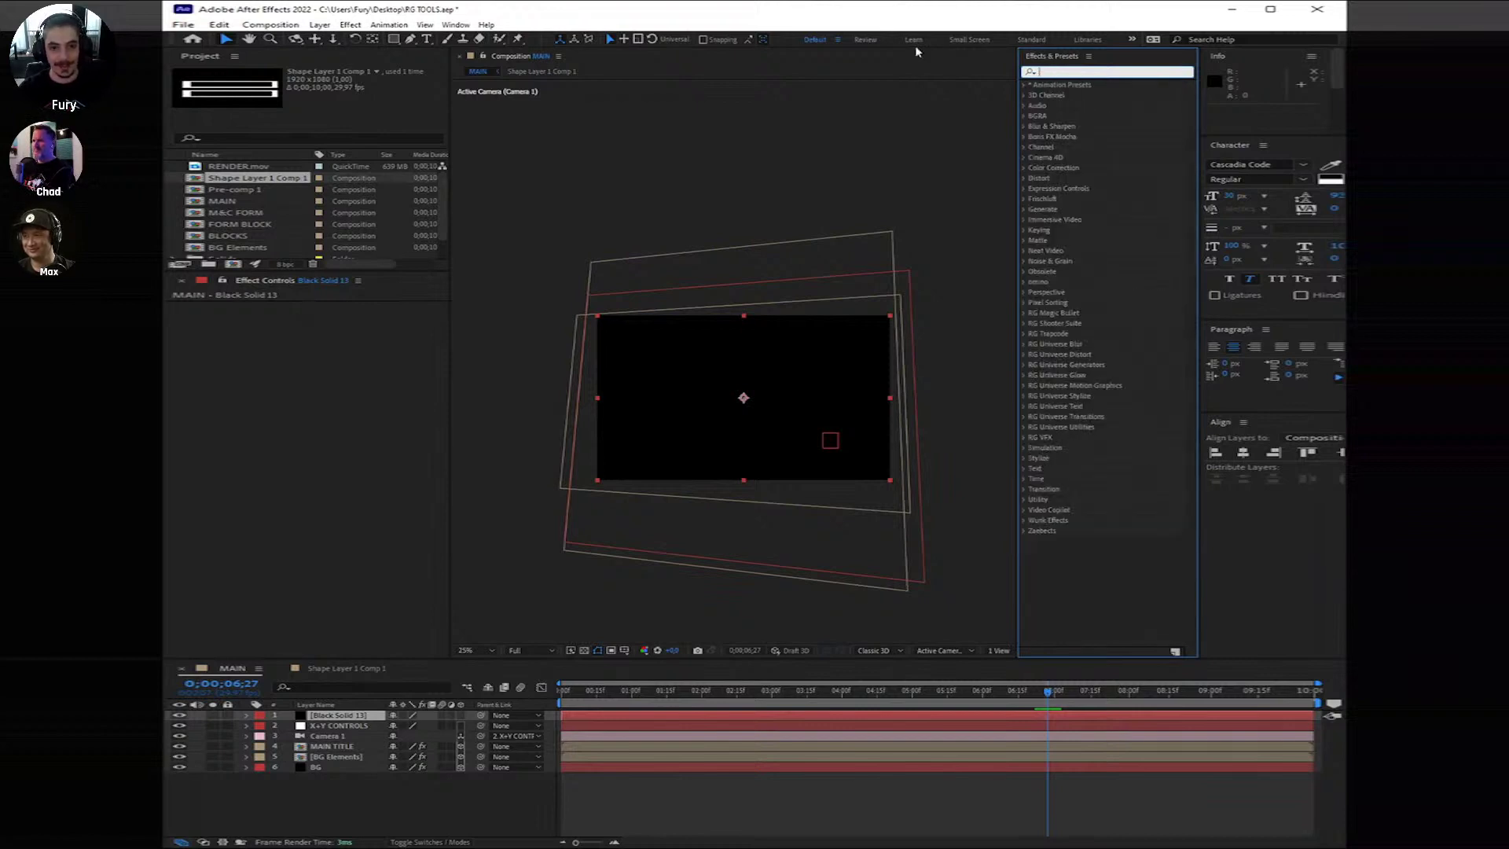
{"action": "type", "text": "tex"}
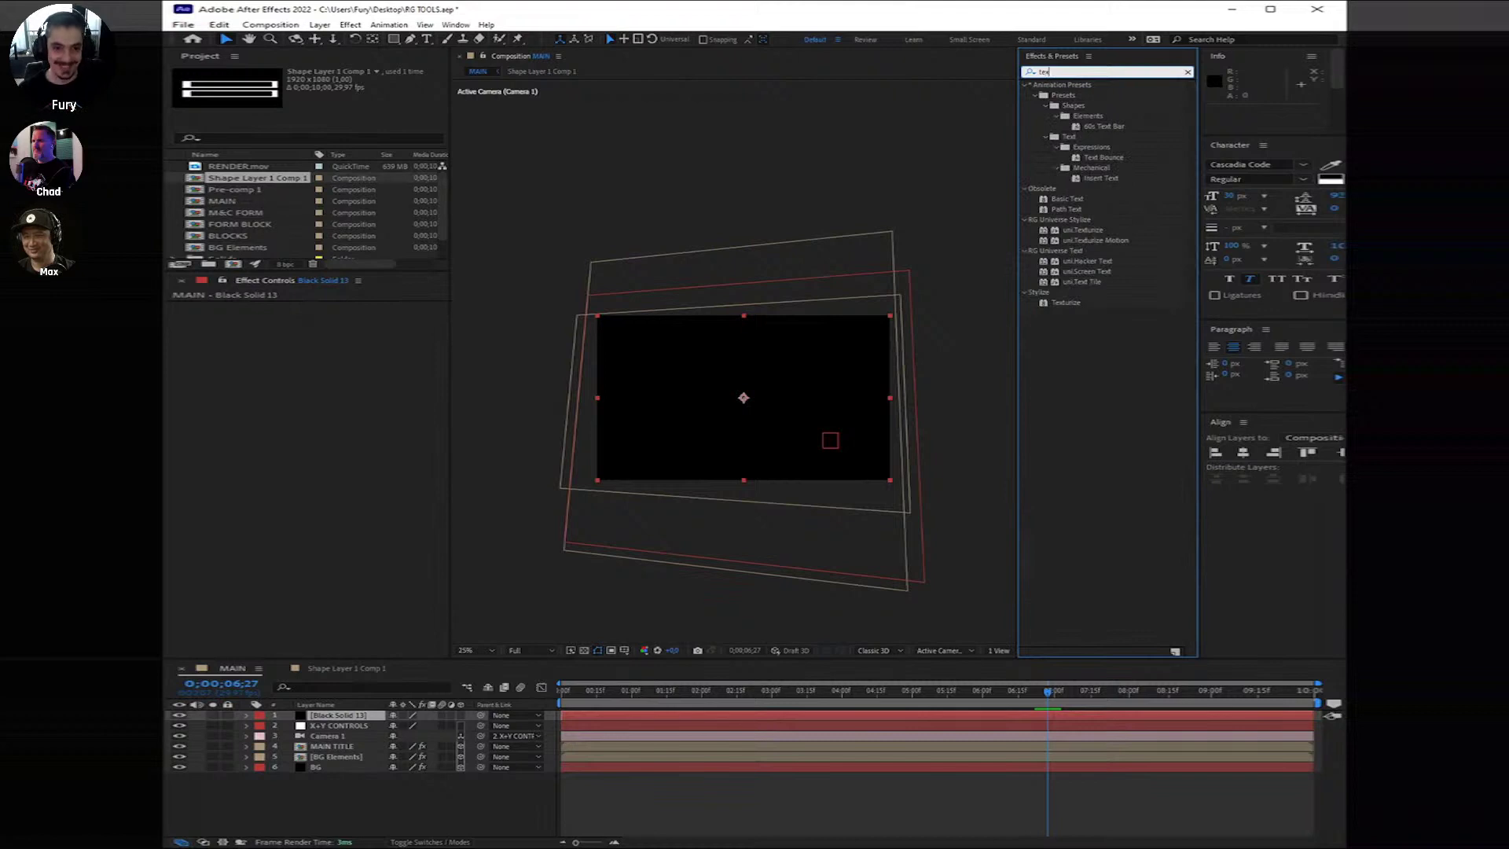
{"action": "left_click_drag", "start_coordinate": [1119, 240], "coordinate": [1011, 717]}
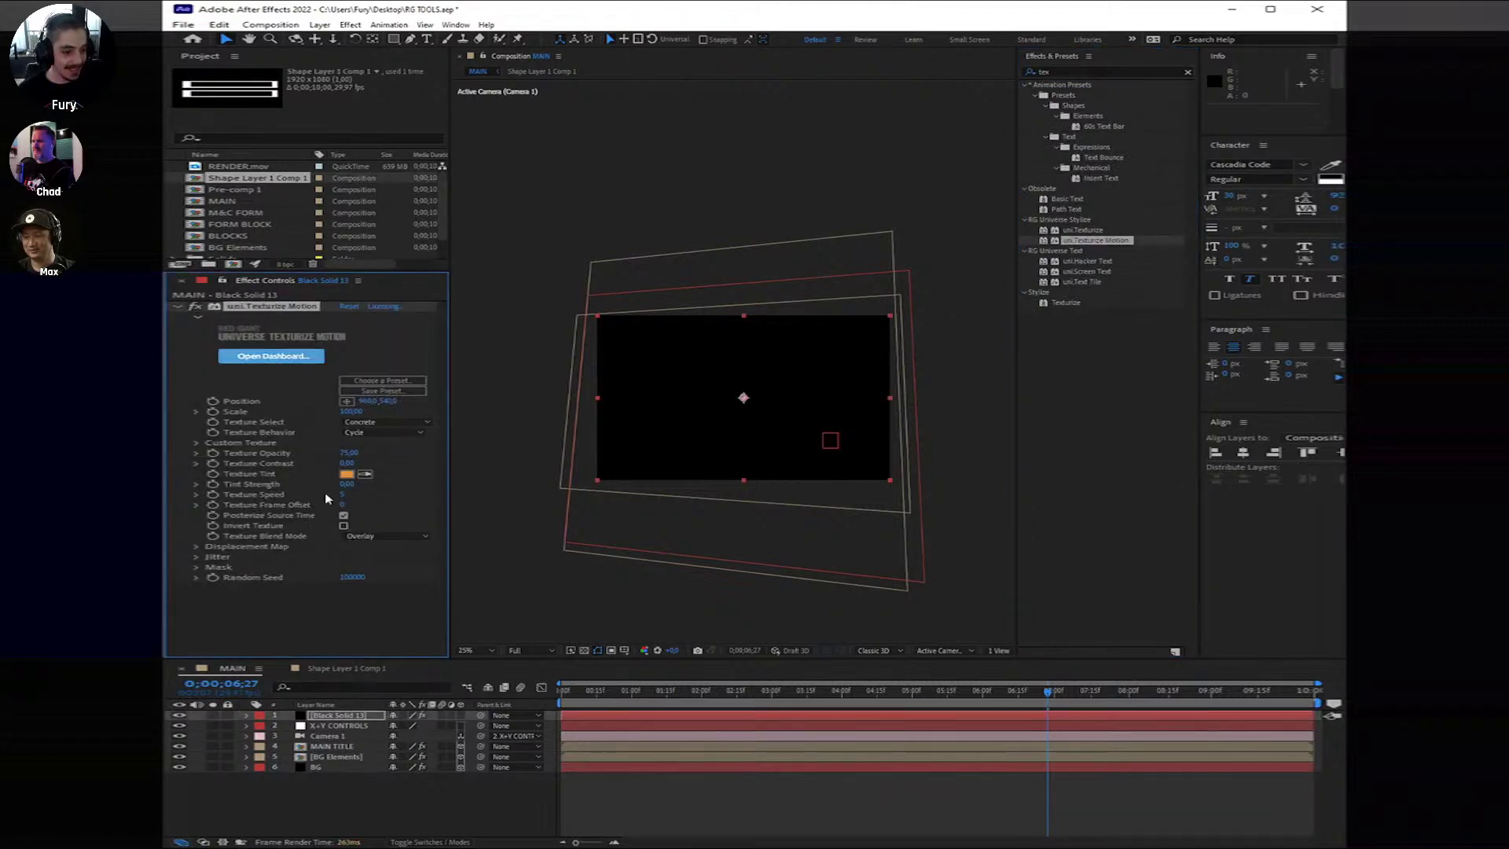
Step: Rename the Black Solid 13 layer as TEXTURE
{"action": "left_click", "coordinate": [359, 718]}
{"action": "right_click", "coordinate": [359, 720]}
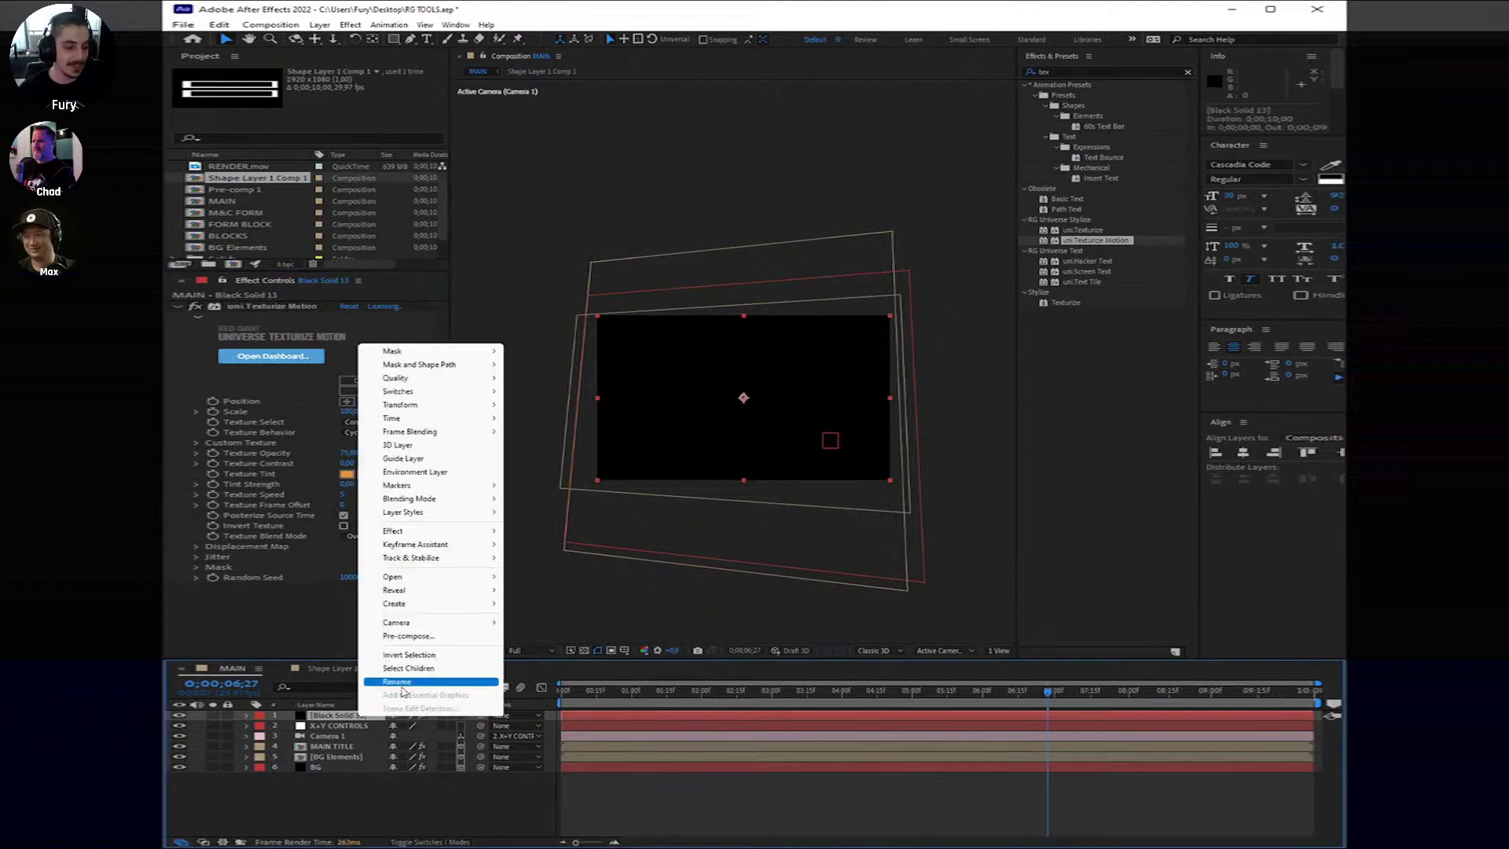
{"action": "left_click", "coordinate": [385, 720]}
{"action": "type", "text": "TEXTURE"}
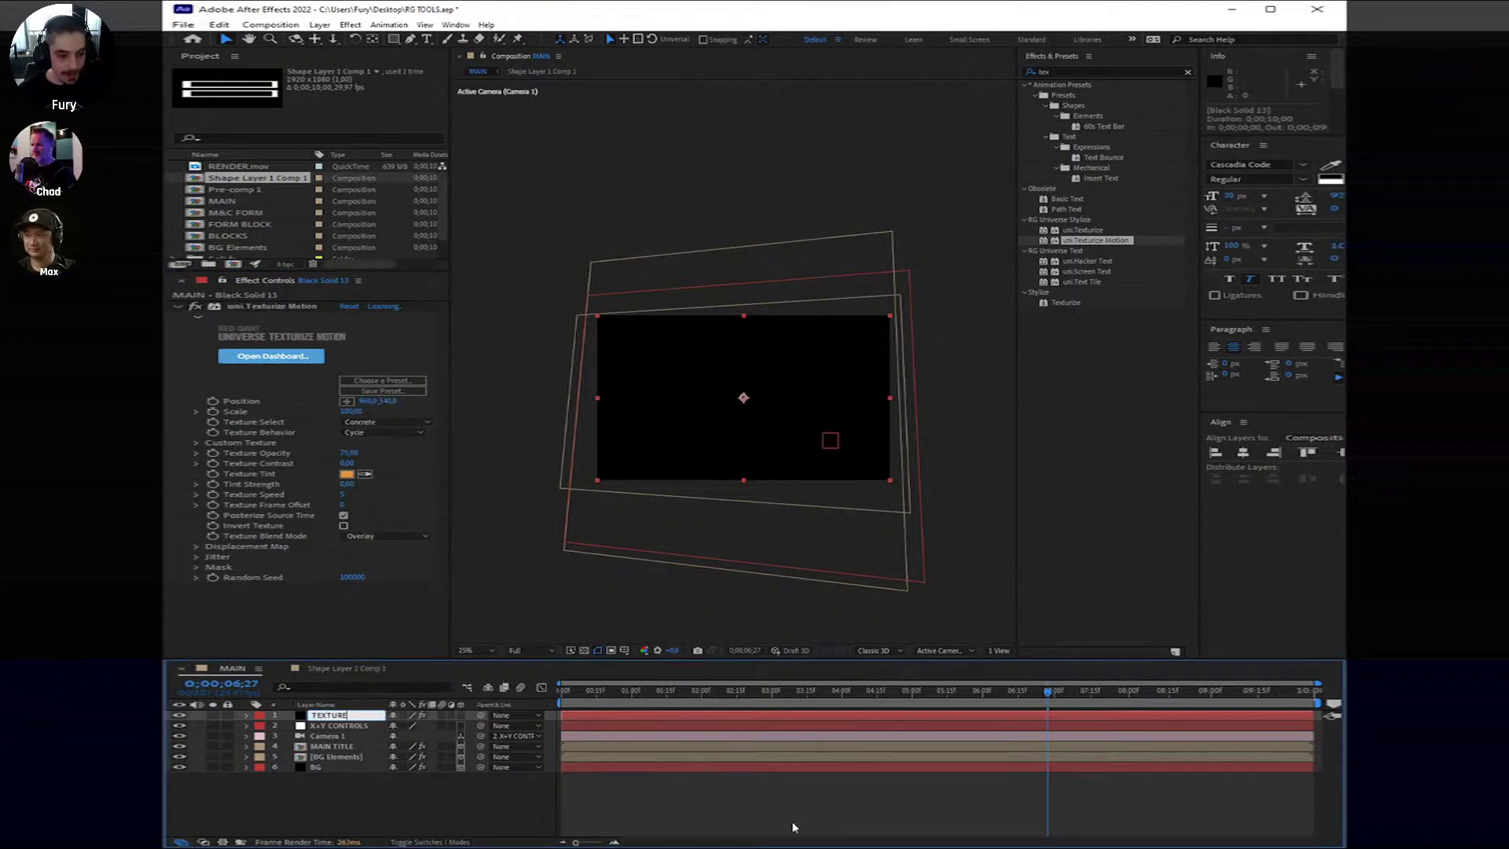
{"action": "key", "text": "Return"}
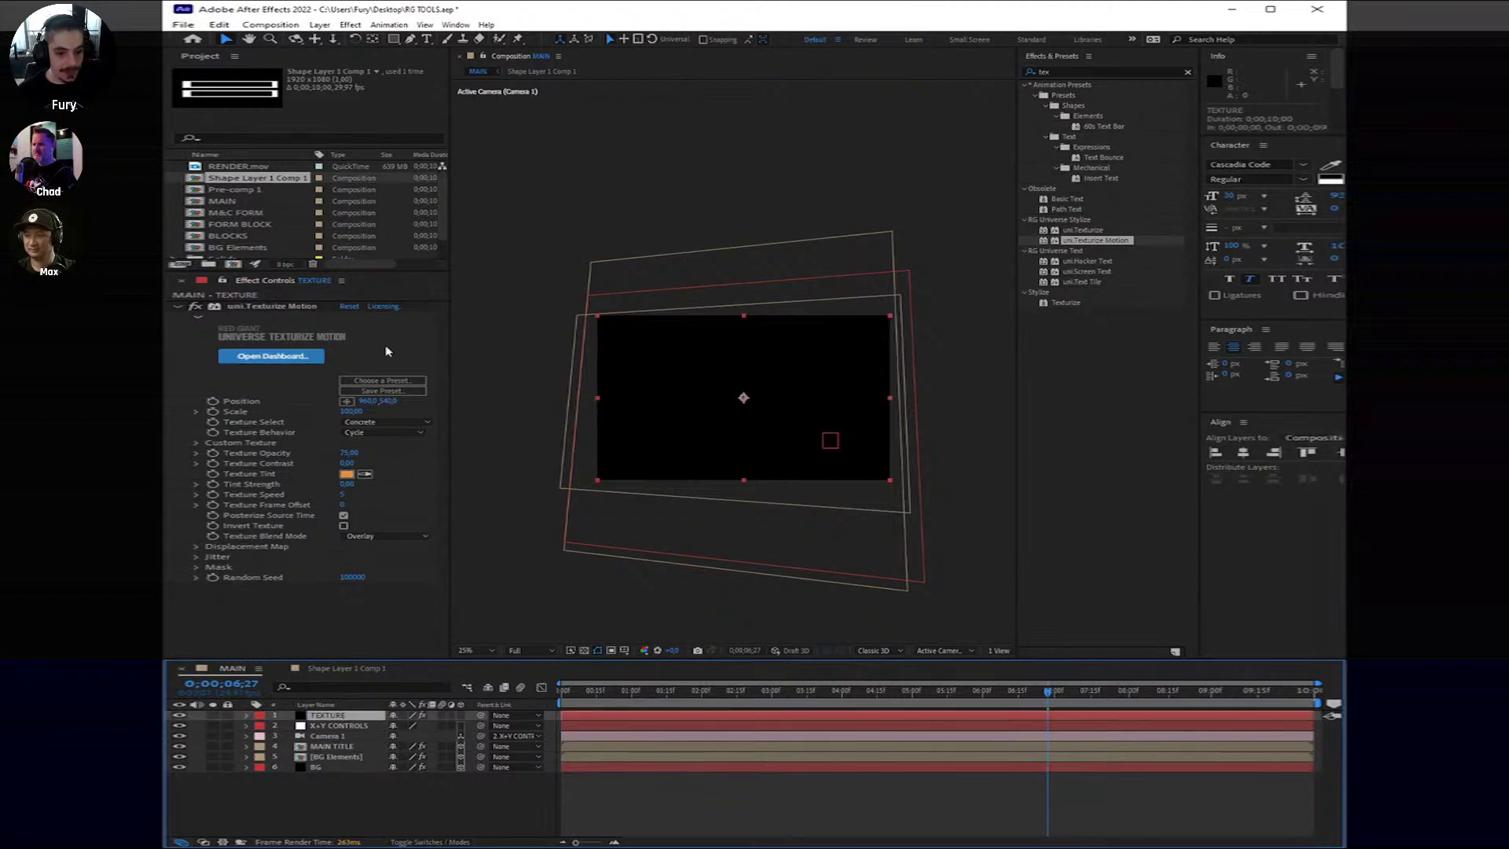
Step: Set the Texturize Motion effect's Texture Blend Mode to None and its texture to Shattered
{"action": "left_click_drag", "start_coordinate": [1046, 696], "coordinate": [1042, 696]}
{"action": "left_click", "coordinate": [389, 538]}
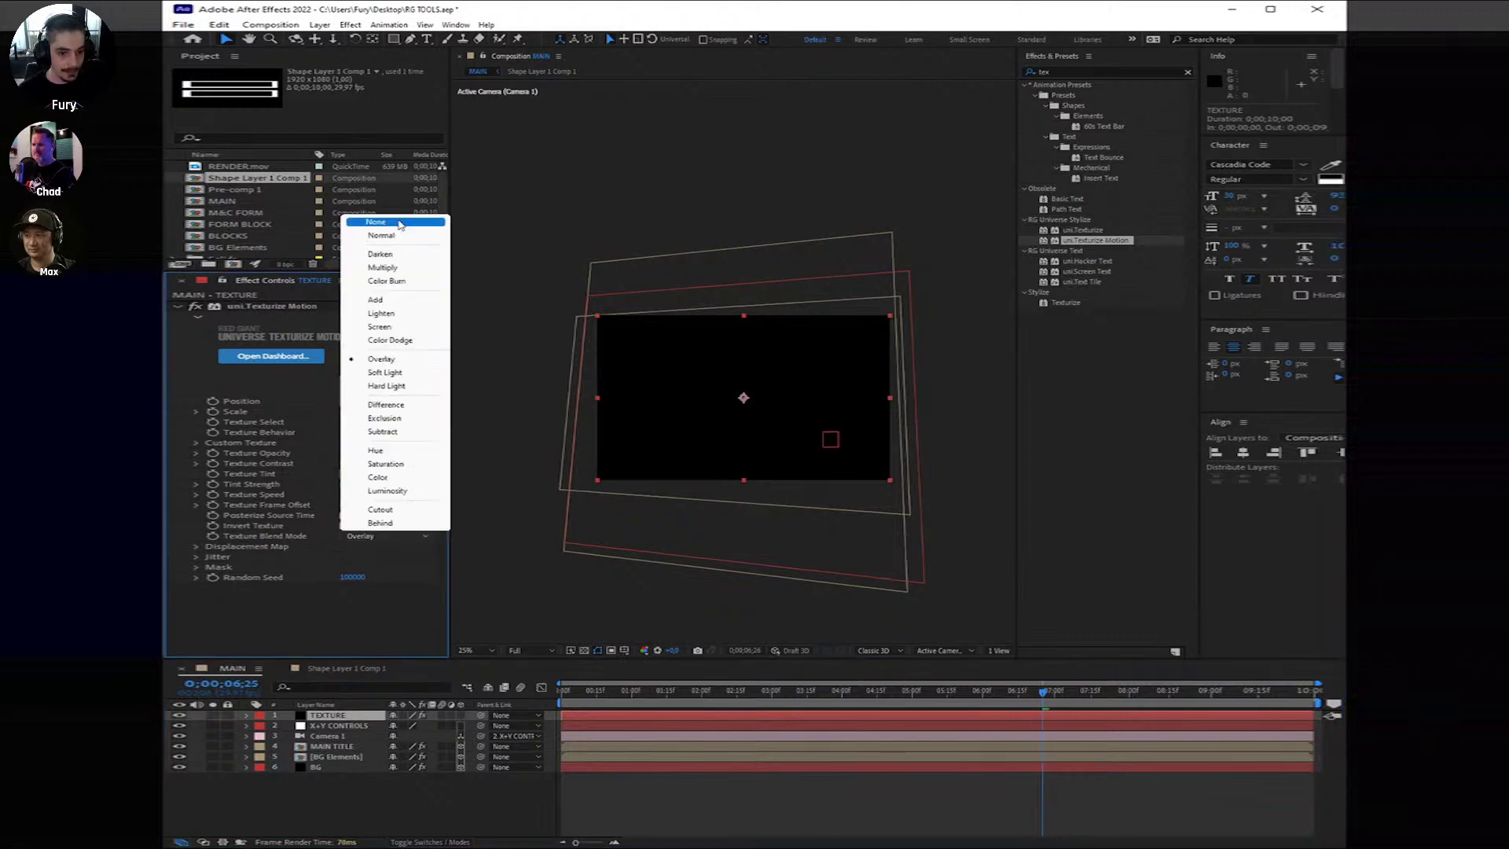
{"action": "left_click", "coordinate": [399, 226]}
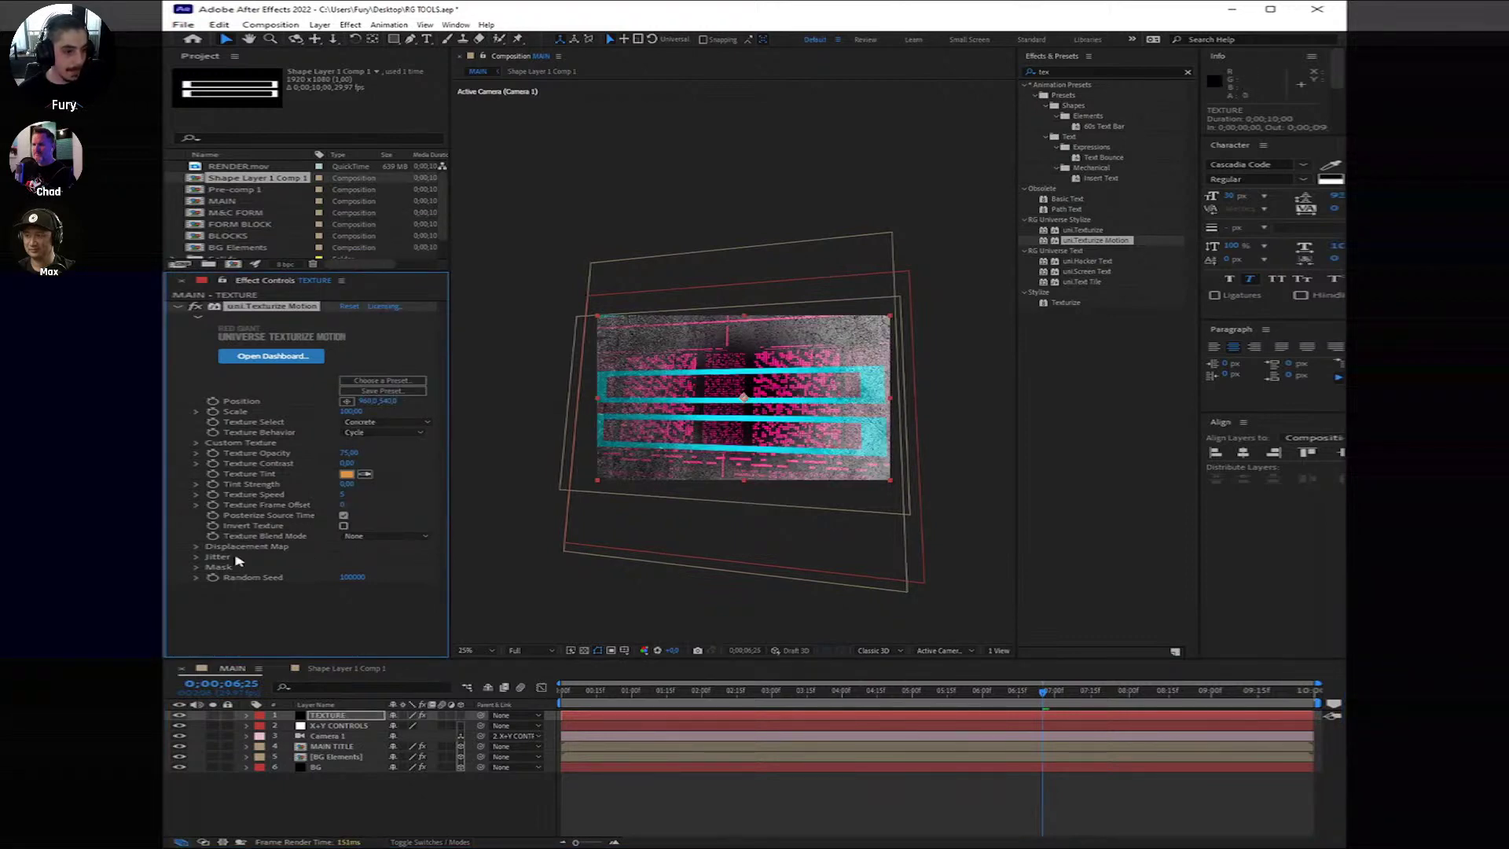
{"action": "left_click", "coordinate": [415, 429]}
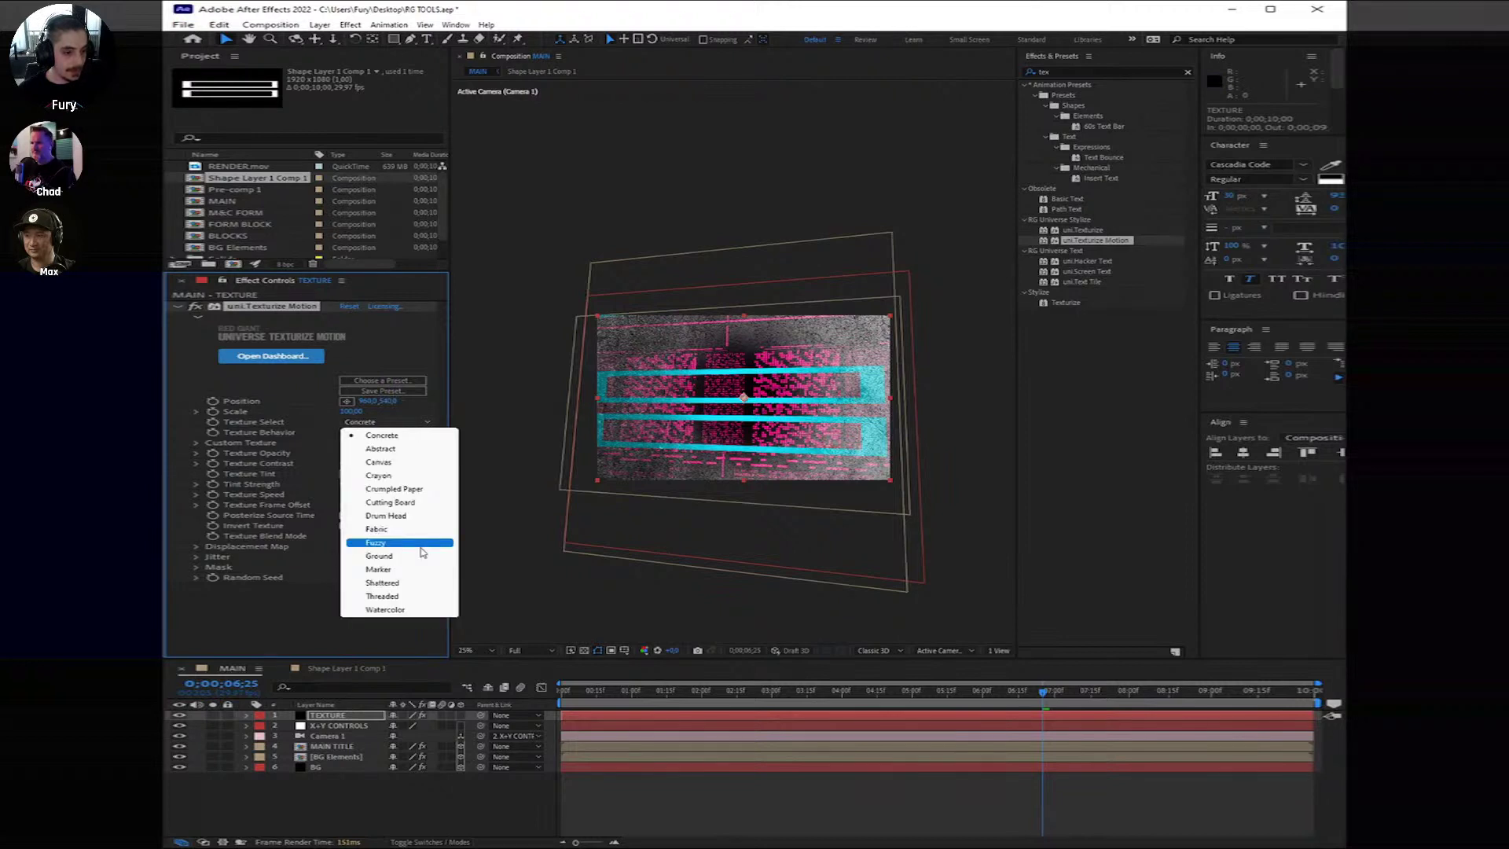
{"action": "left_click", "coordinate": [421, 600]}
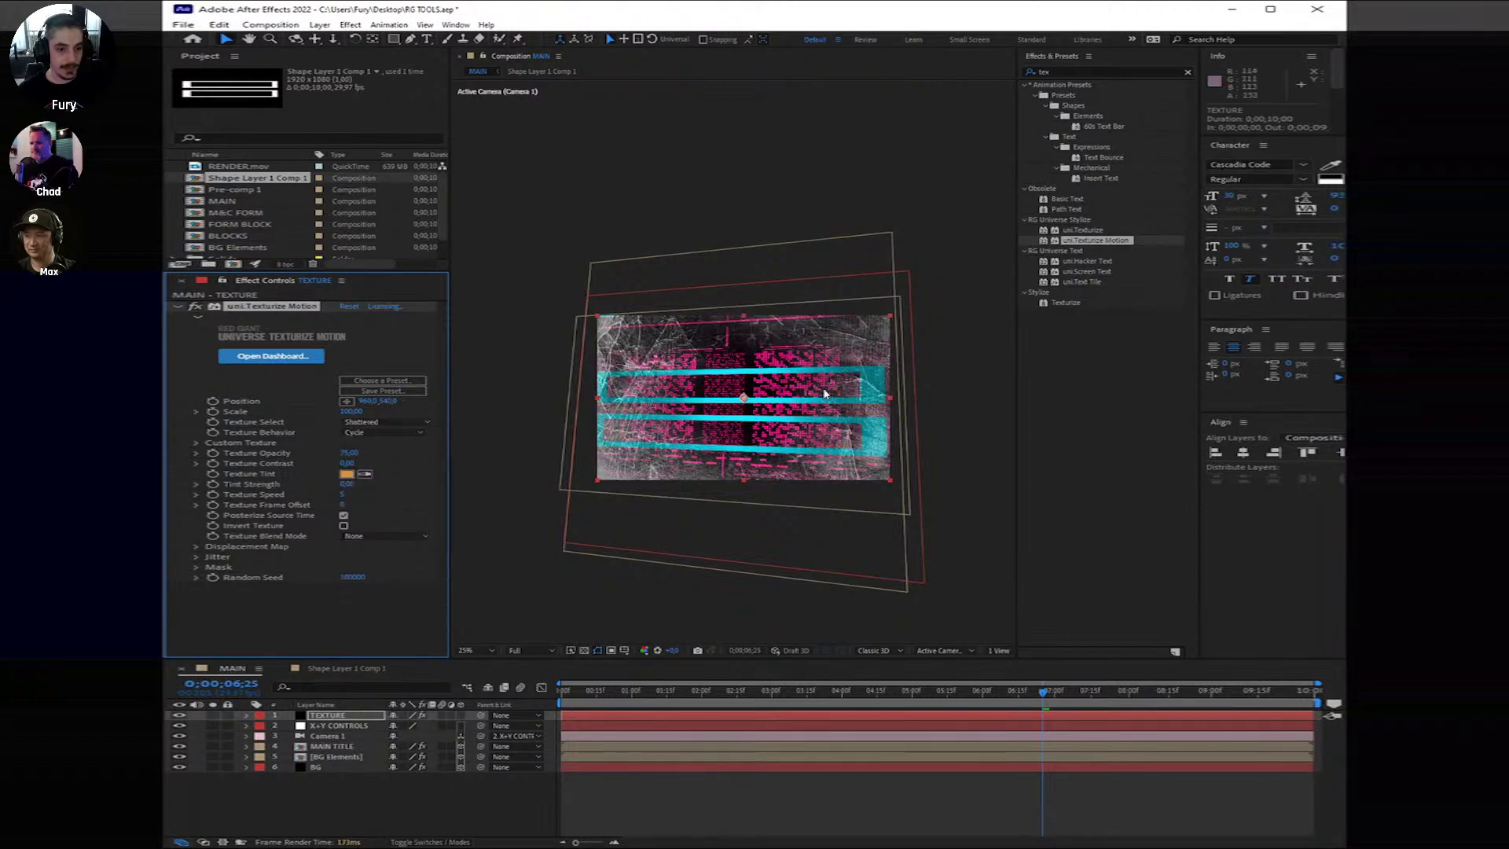
Step: Disable the mask in the Texturize Motion effect so the texture covers the whole frame
{"action": "scroll", "coordinate": [734, 361], "scroll_direction": "up", "scroll_amount": 2}
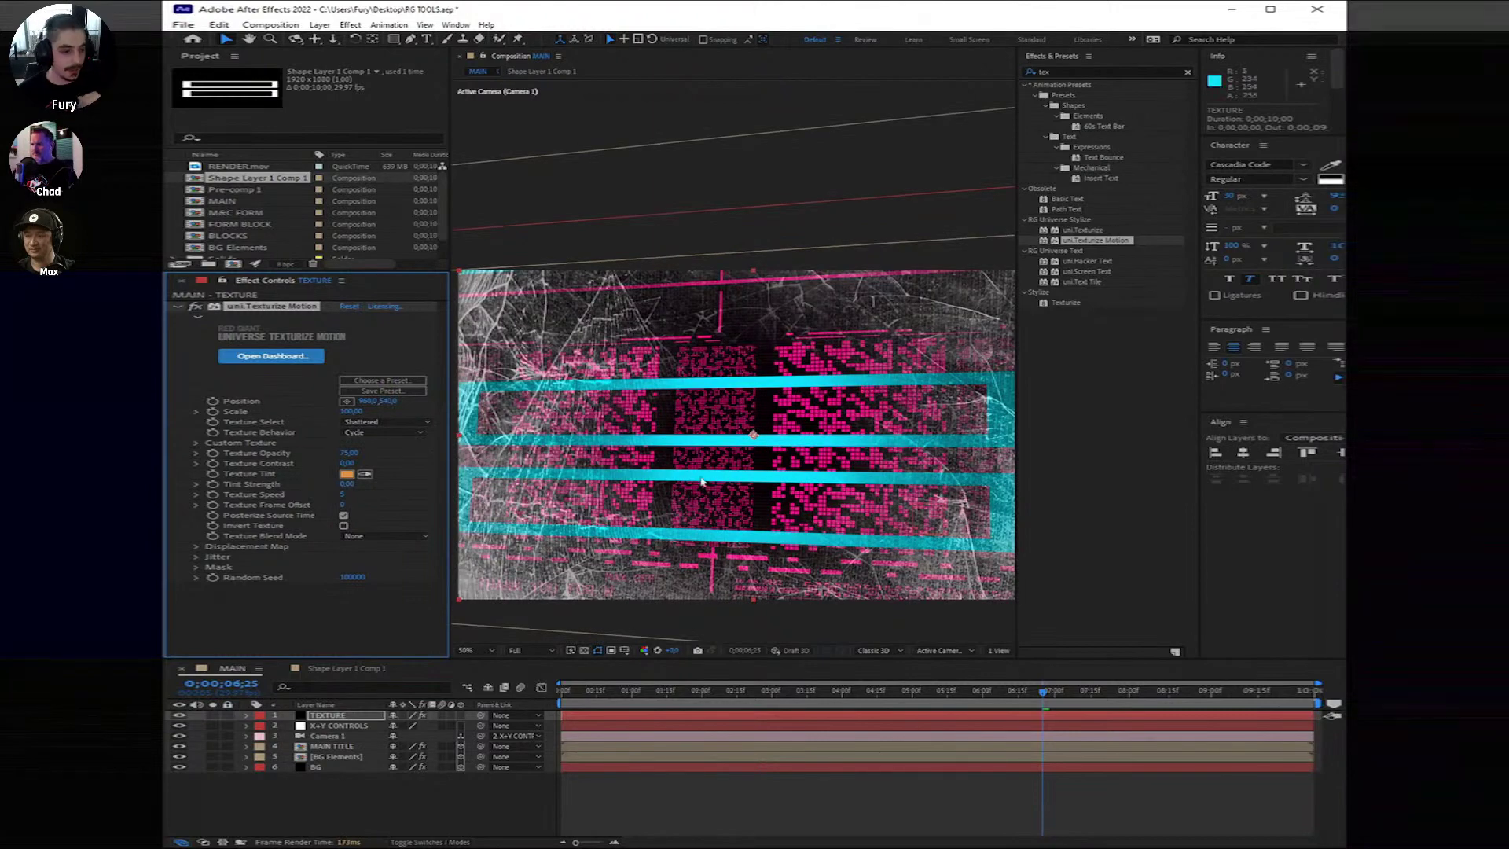
{"action": "left_click", "coordinate": [197, 566]}
{"action": "left_click", "coordinate": [343, 579]}
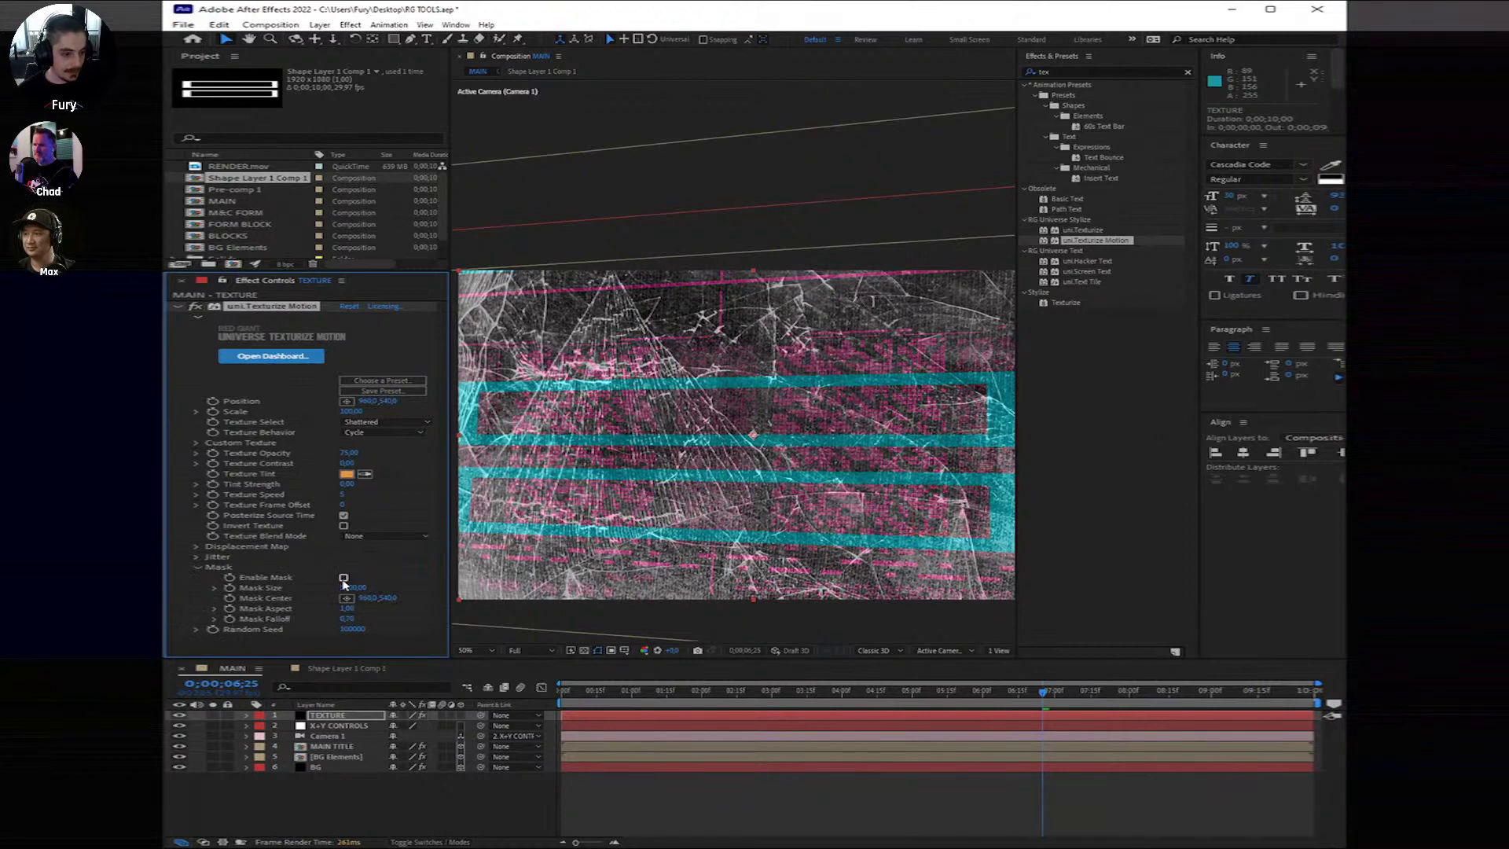
{"action": "left_click", "coordinate": [197, 566]}
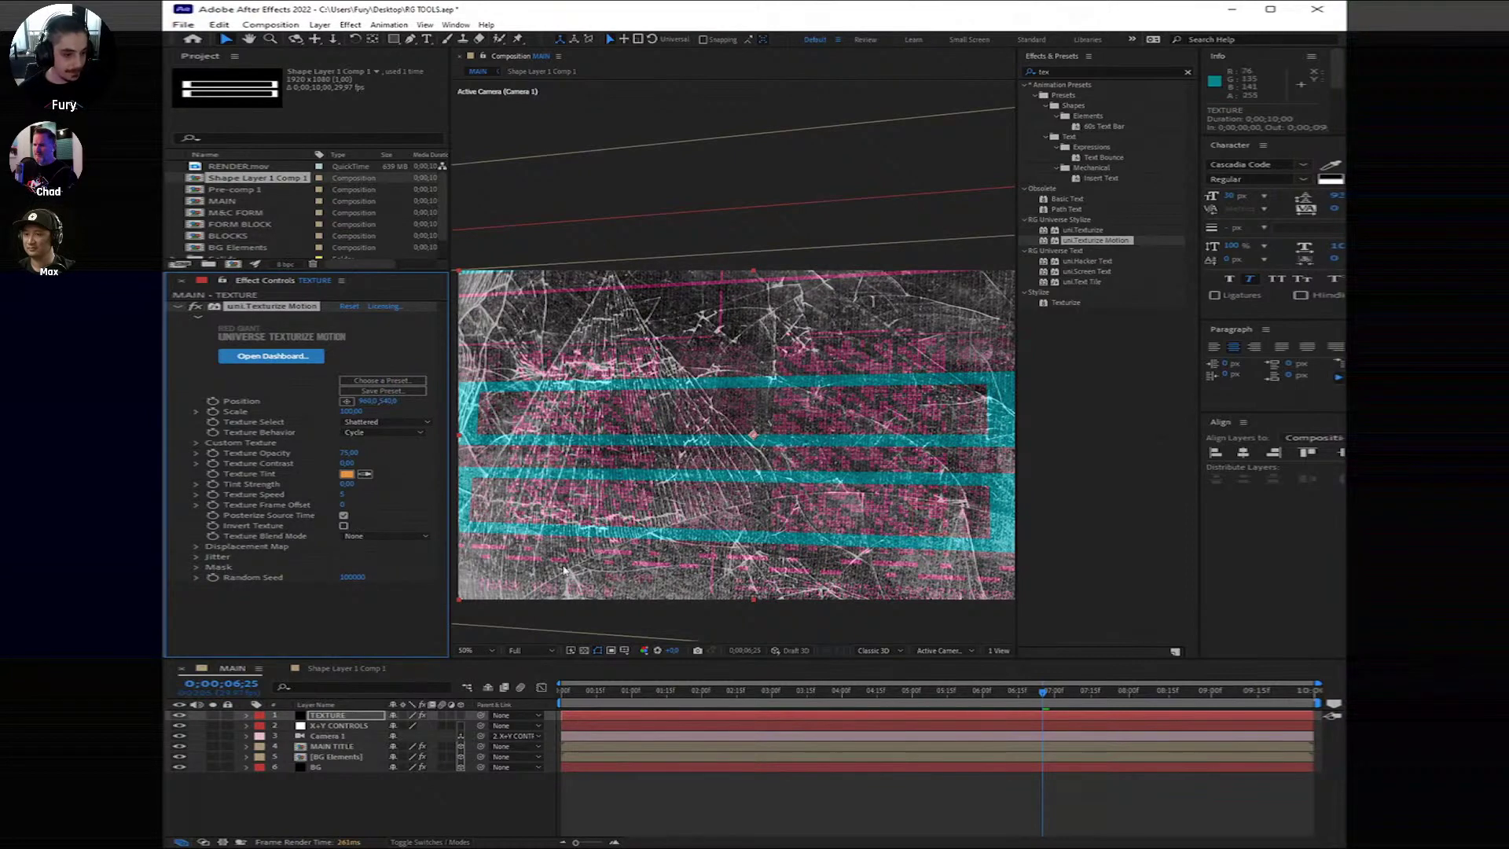
Step: Solo the TEXTURE layer to view the shattered texture on its own
{"action": "left_click", "coordinate": [213, 715]}
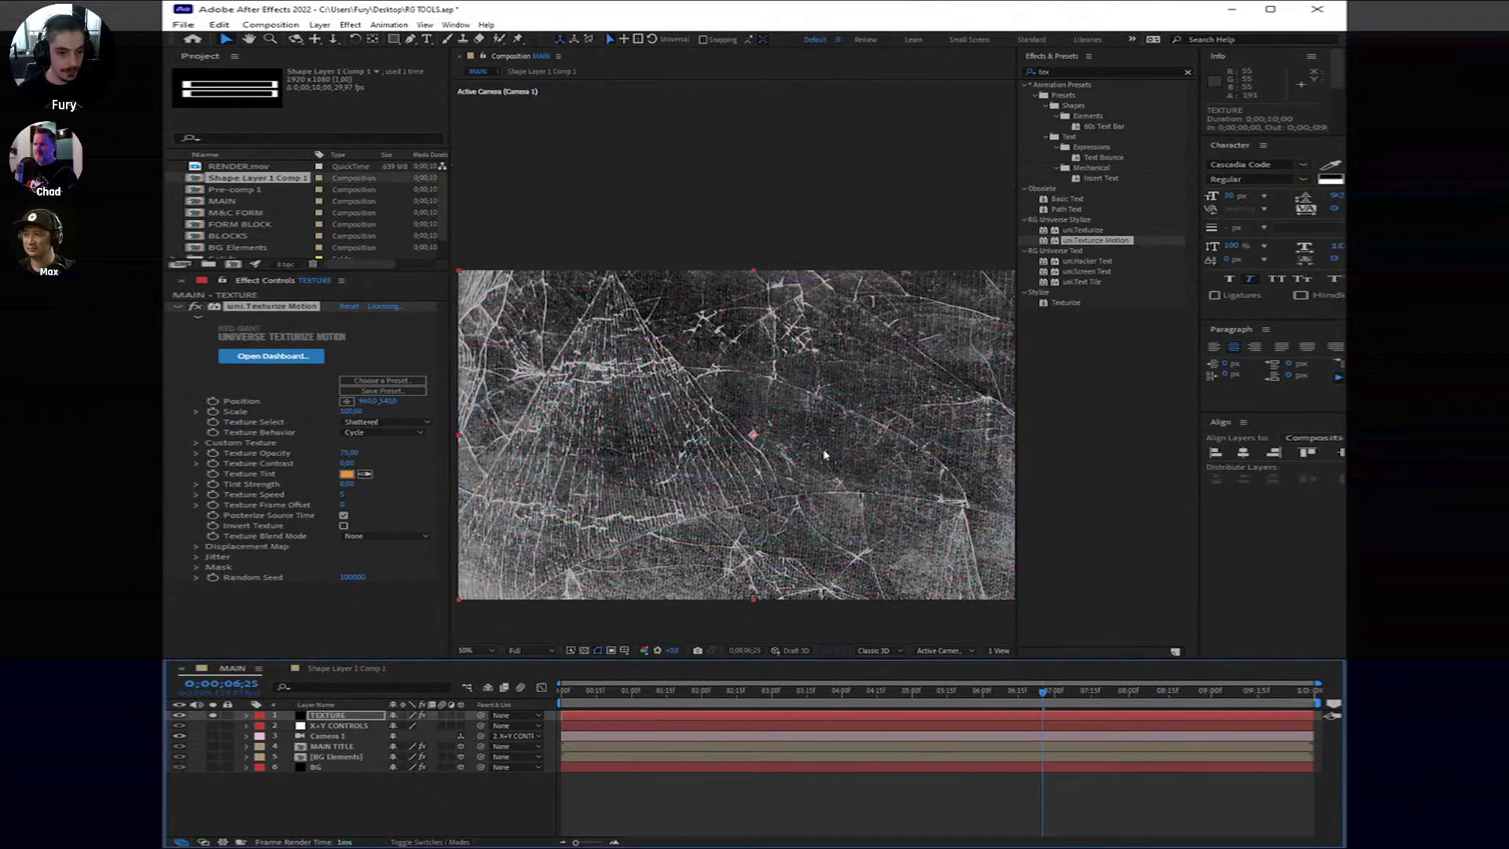
{"action": "scroll", "coordinate": [784, 477], "scroll_direction": "down", "scroll_amount": 2}
{"action": "scroll", "coordinate": [754, 424], "scroll_direction": "up", "scroll_amount": 3}
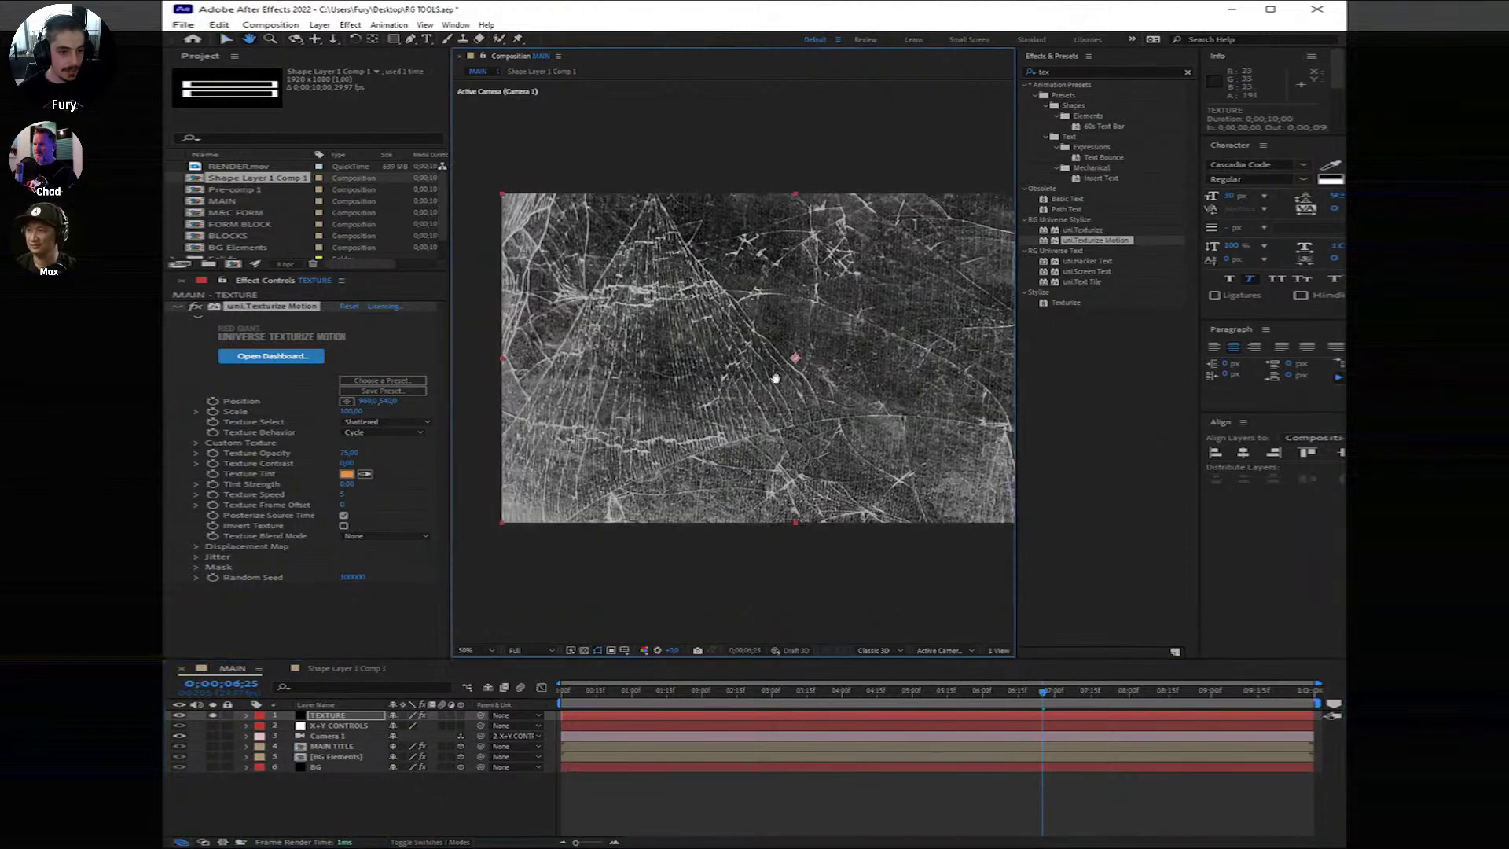
{"action": "left_click_drag", "start_coordinate": [732, 382], "coordinate": [709, 385]}
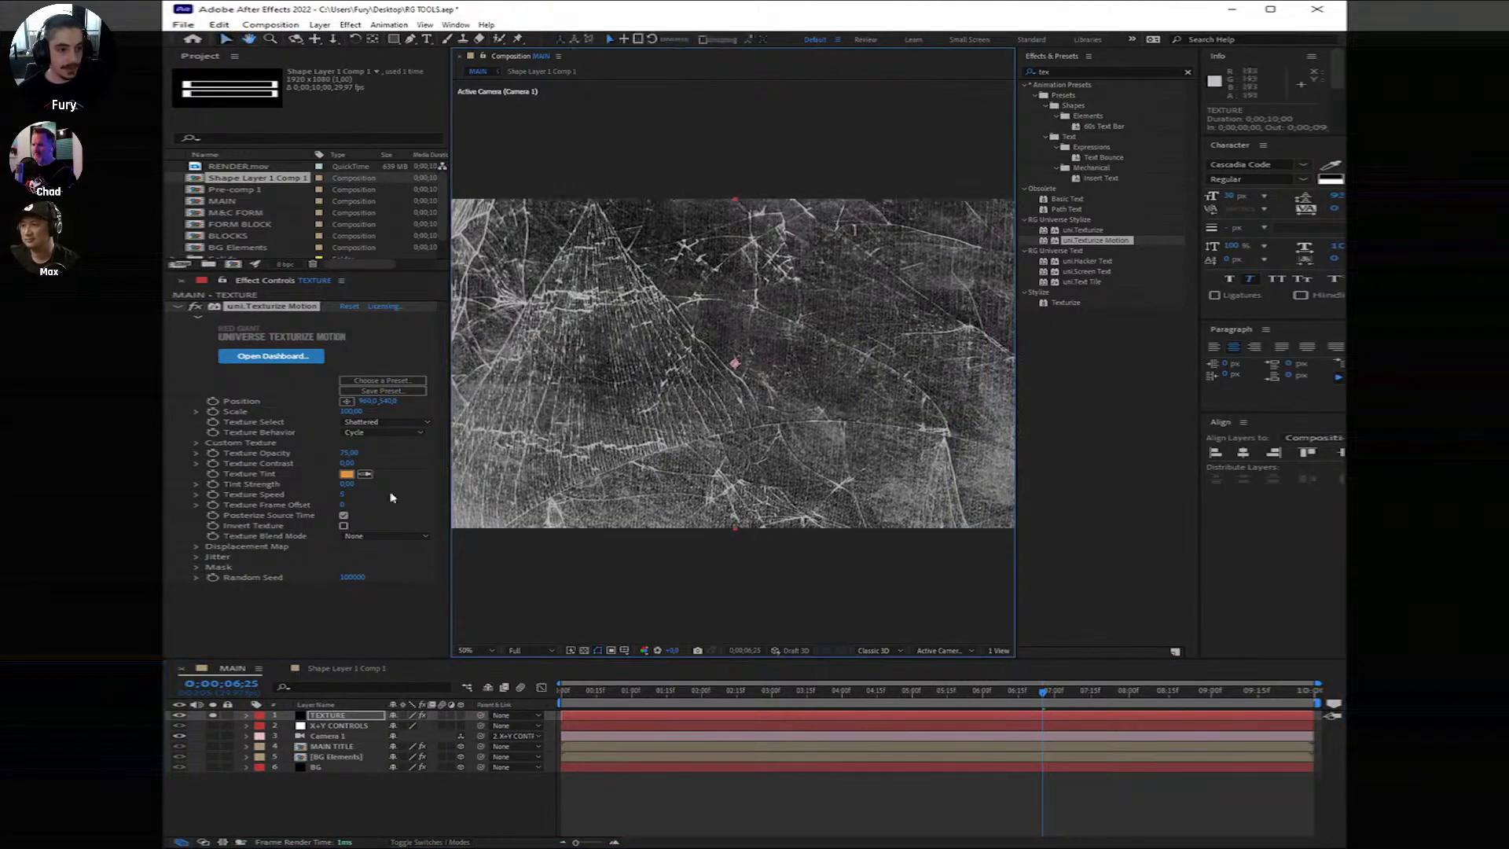
Step: Check the Cycle behavior of the texture at several times, and set Texture Behavior to Still
{"action": "left_click", "coordinate": [409, 433]}
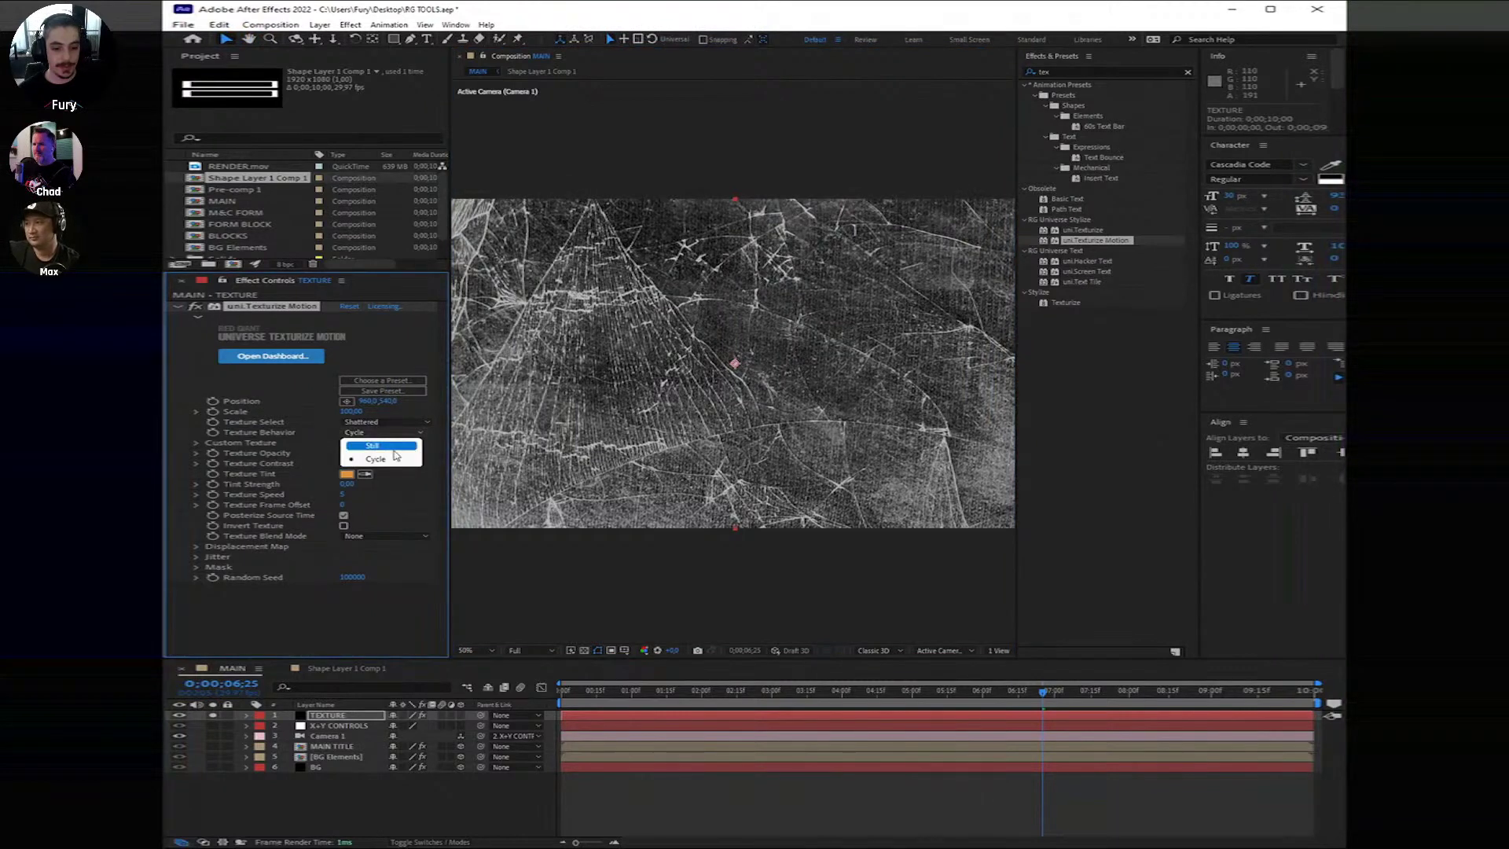
{"action": "left_click", "coordinate": [395, 458]}
{"action": "left_click_drag", "start_coordinate": [1042, 691], "coordinate": [877, 690]}
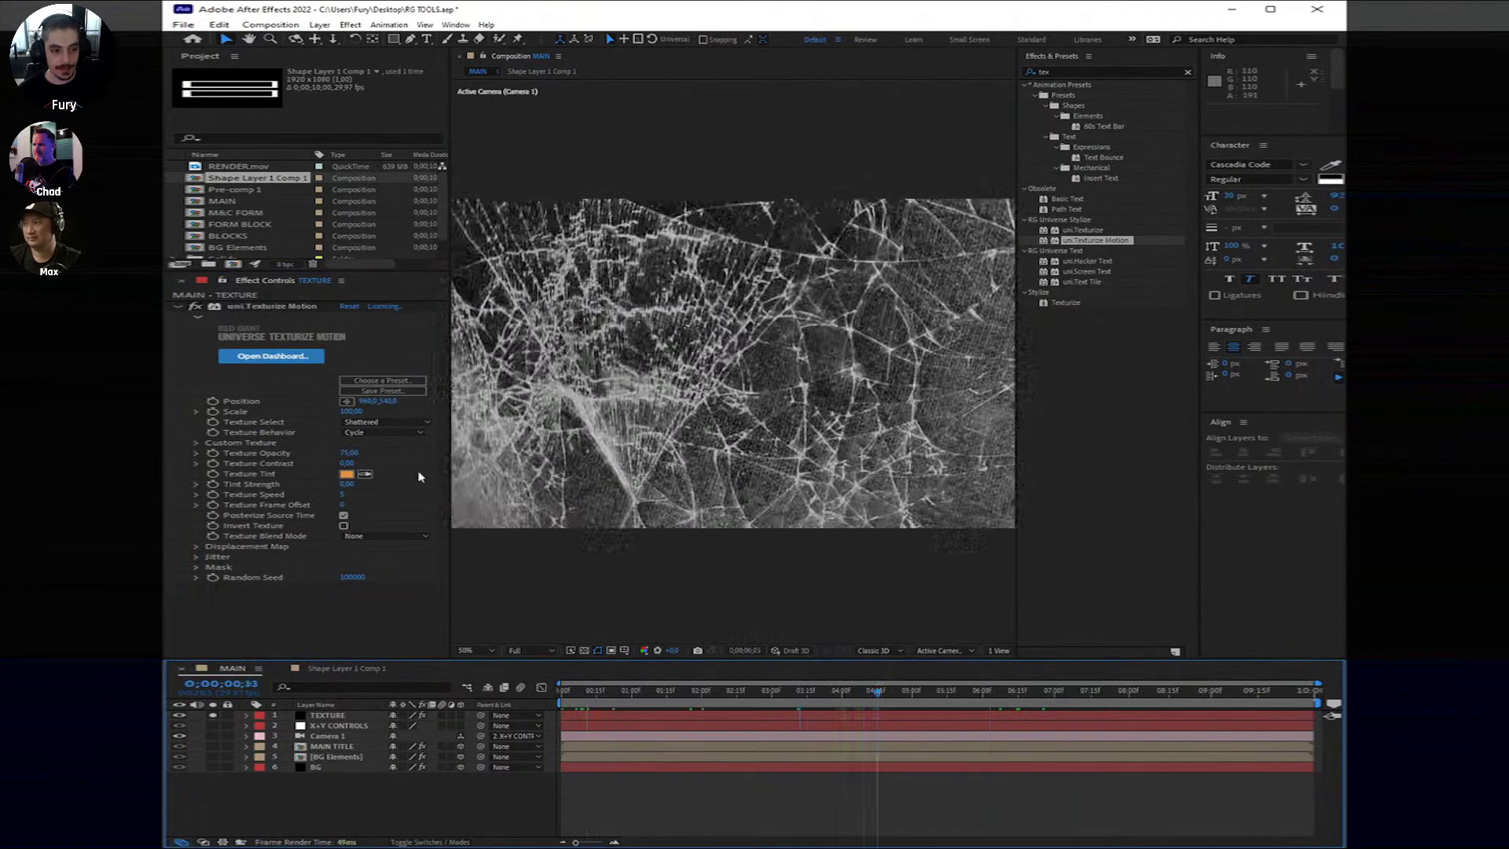
{"action": "key", "text": "Page_Down"}
{"action": "key", "text": "Page_Down"}
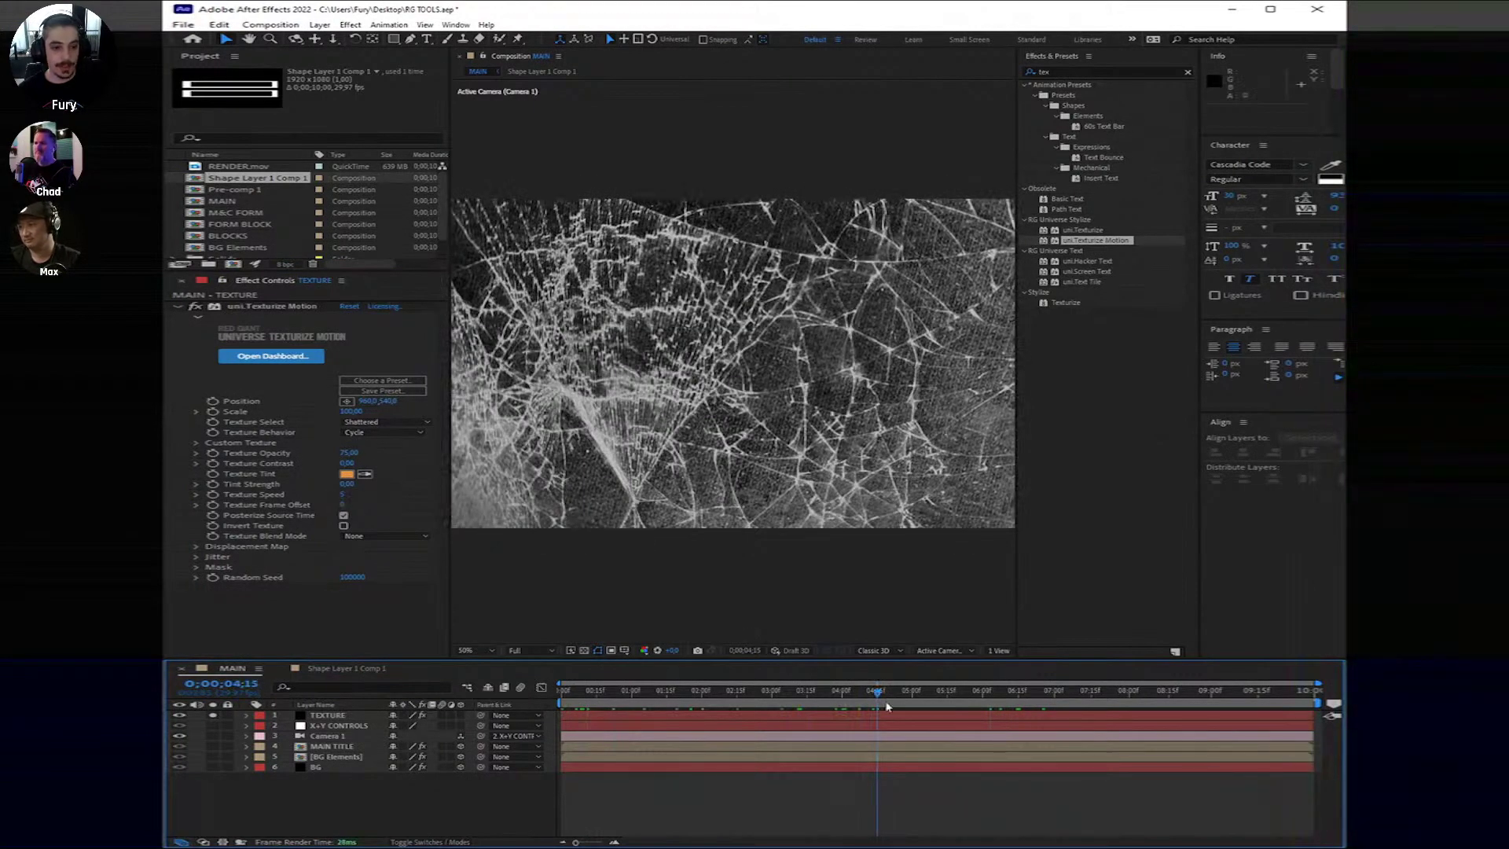
{"action": "left_click_drag", "start_coordinate": [886, 706], "coordinate": [770, 693]}
{"action": "left_click", "coordinate": [369, 433]}
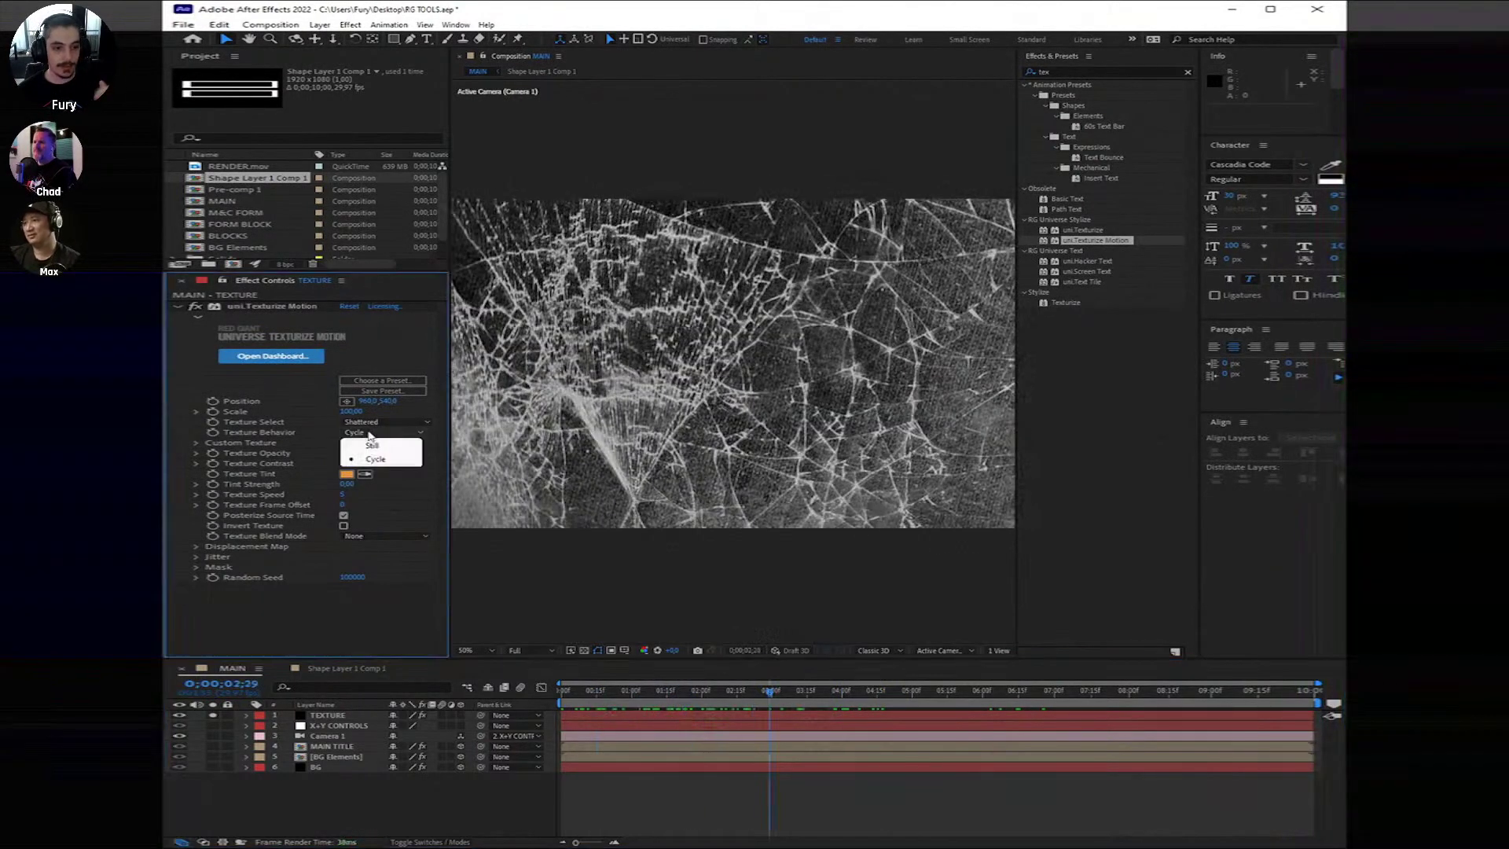
{"action": "left_click", "coordinate": [372, 445]}
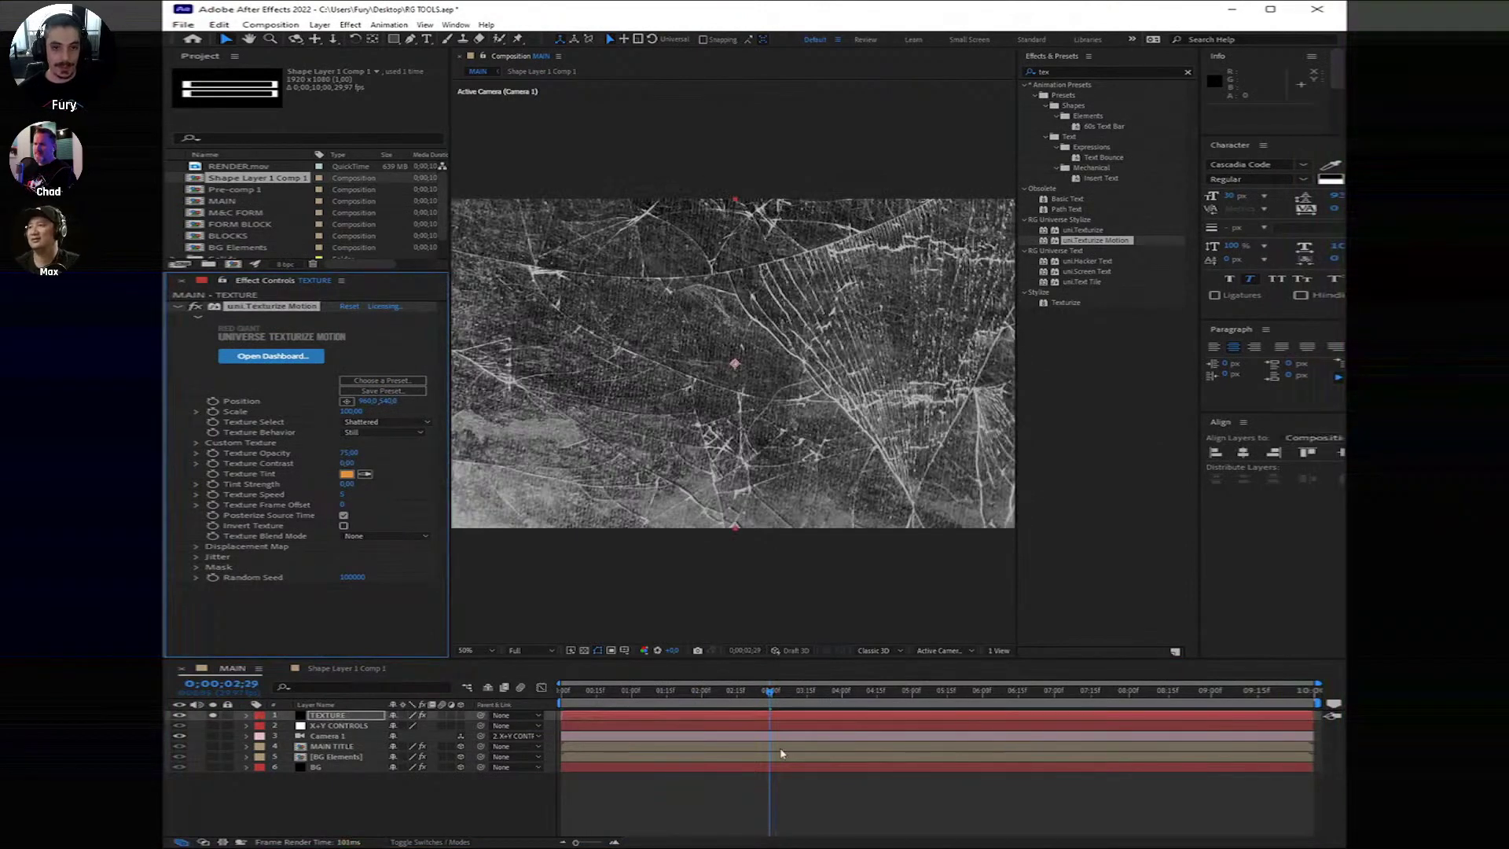
Step: Apply Levels to the TEXTURE layer and set Input Black to about 148 and Input White to about 160
{"action": "key", "text": "ctrl+5"}
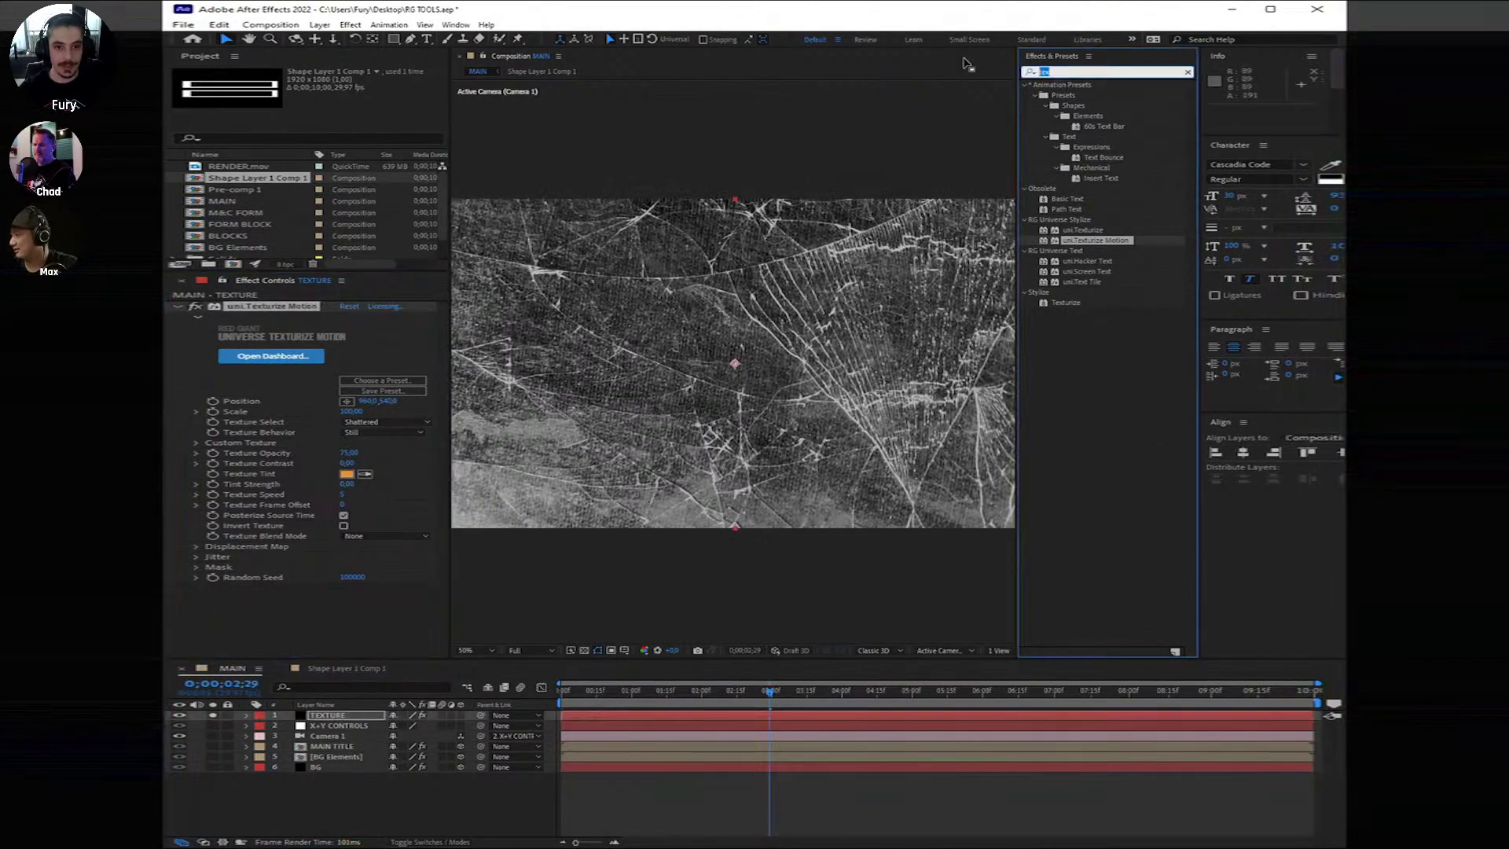
{"action": "type", "text": "level"}
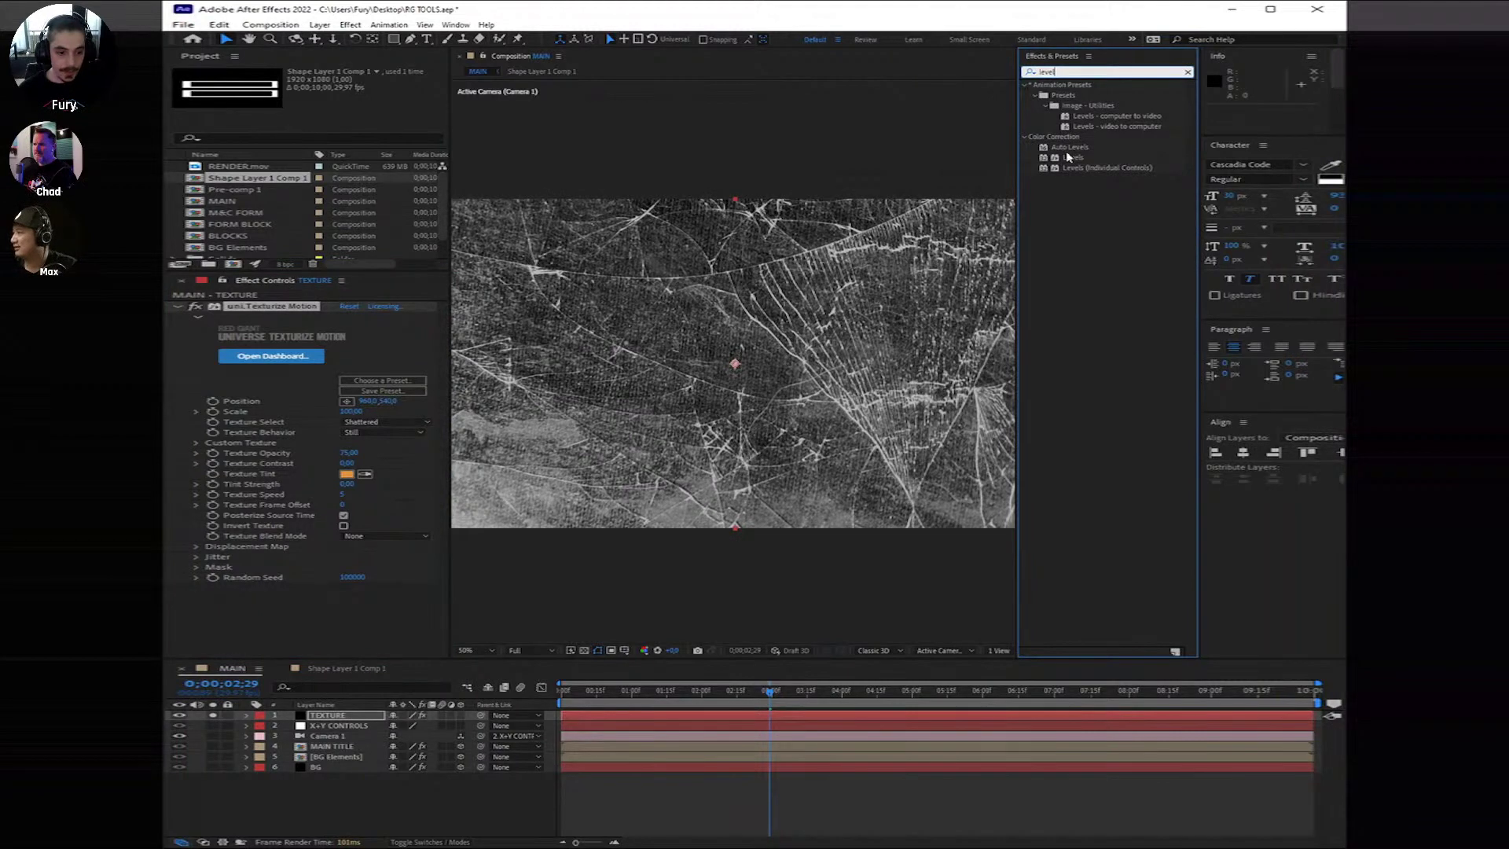
{"action": "left_click_drag", "start_coordinate": [1072, 157], "coordinate": [768, 718]}
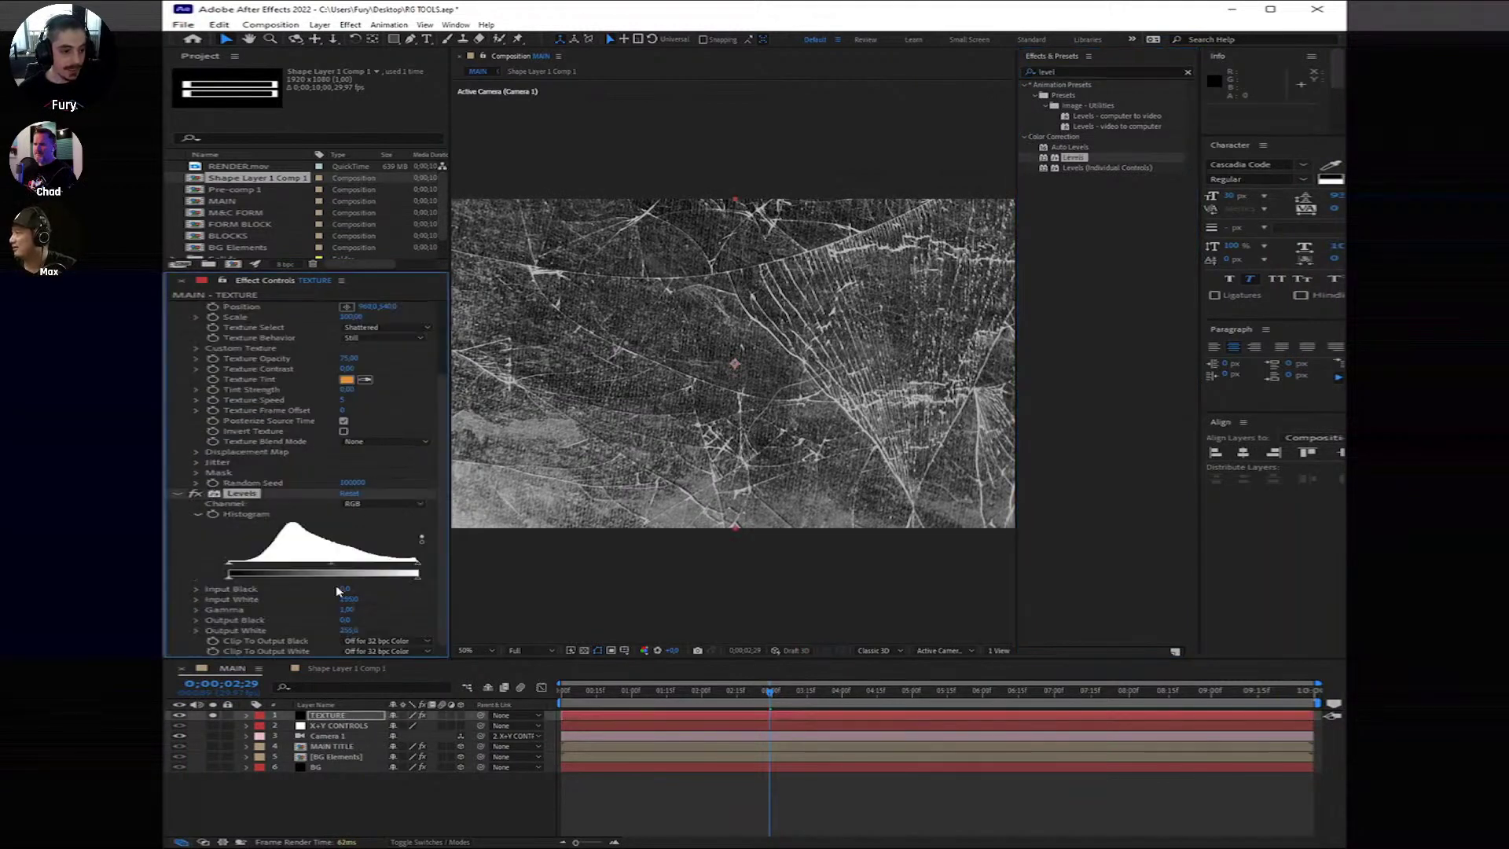
{"action": "mouse_move", "coordinate": [348, 593]}
{"action": "left_mouse_down"}
{"action": "mouse_move", "coordinate": [385, 595]}
{"action": "mouse_move", "coordinate": [333, 610]}
{"action": "mouse_move", "coordinate": [361, 590]}
{"action": "left_mouse_up"}
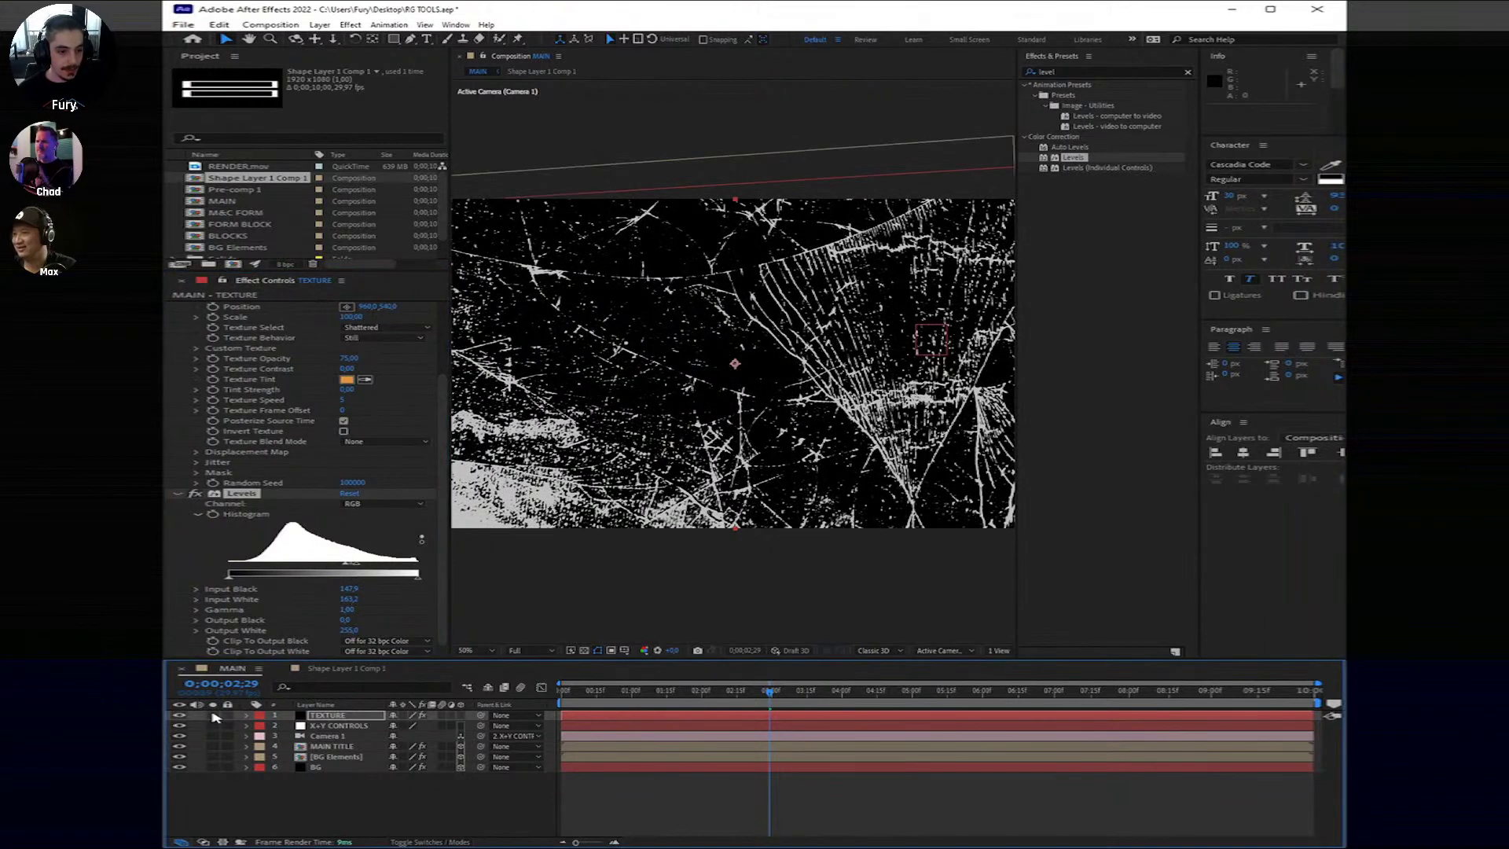
Step: Turn off solo on the TEXTURE layer and check the texture together with the other layers
{"action": "key", "text": "comma"}
{"action": "key", "text": "comma"}
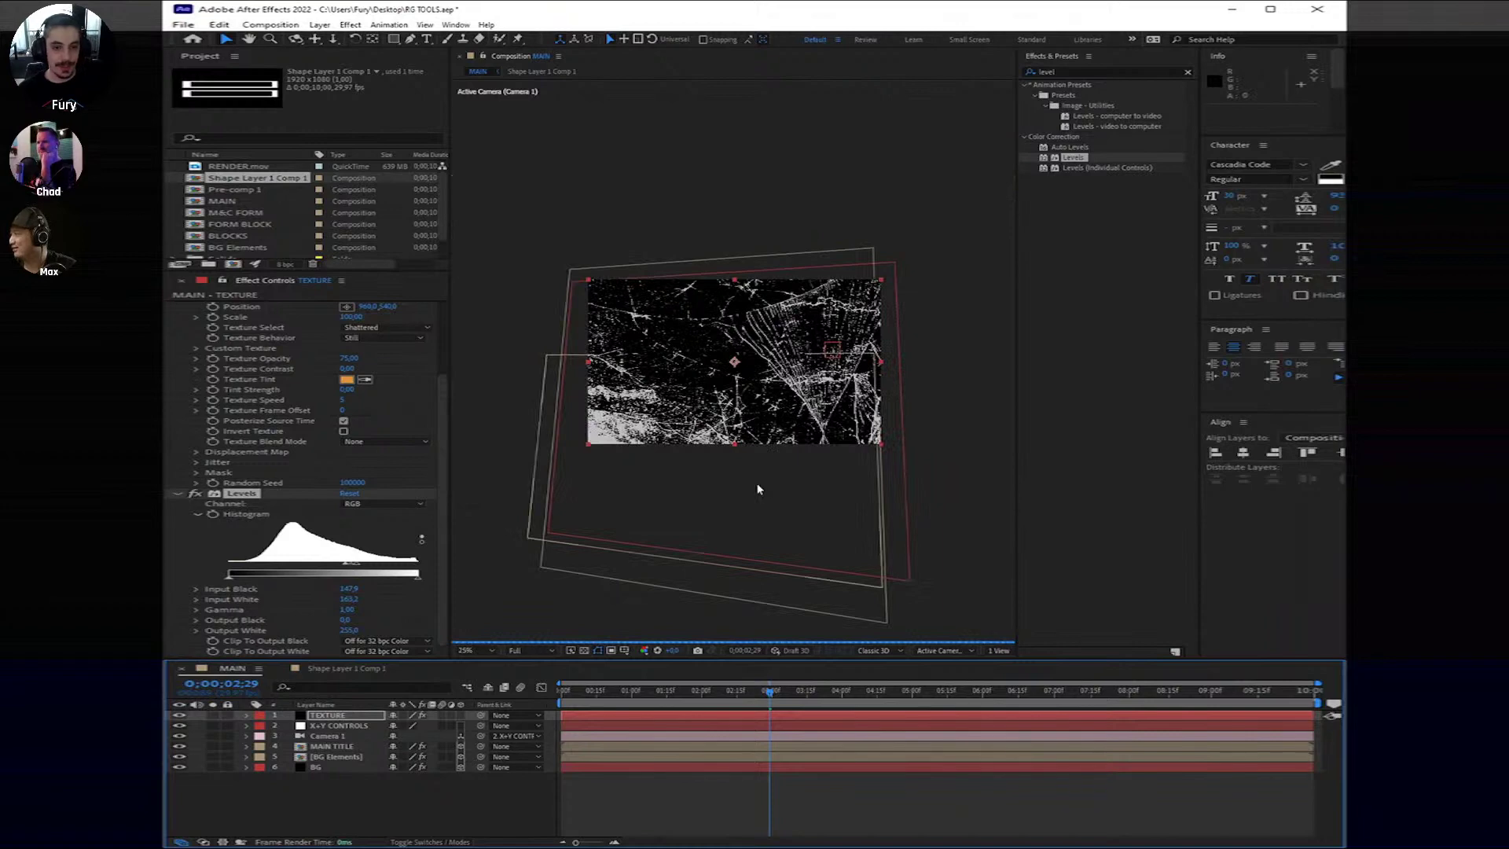
{"action": "key", "text": "period"}
{"action": "key", "text": "period"}
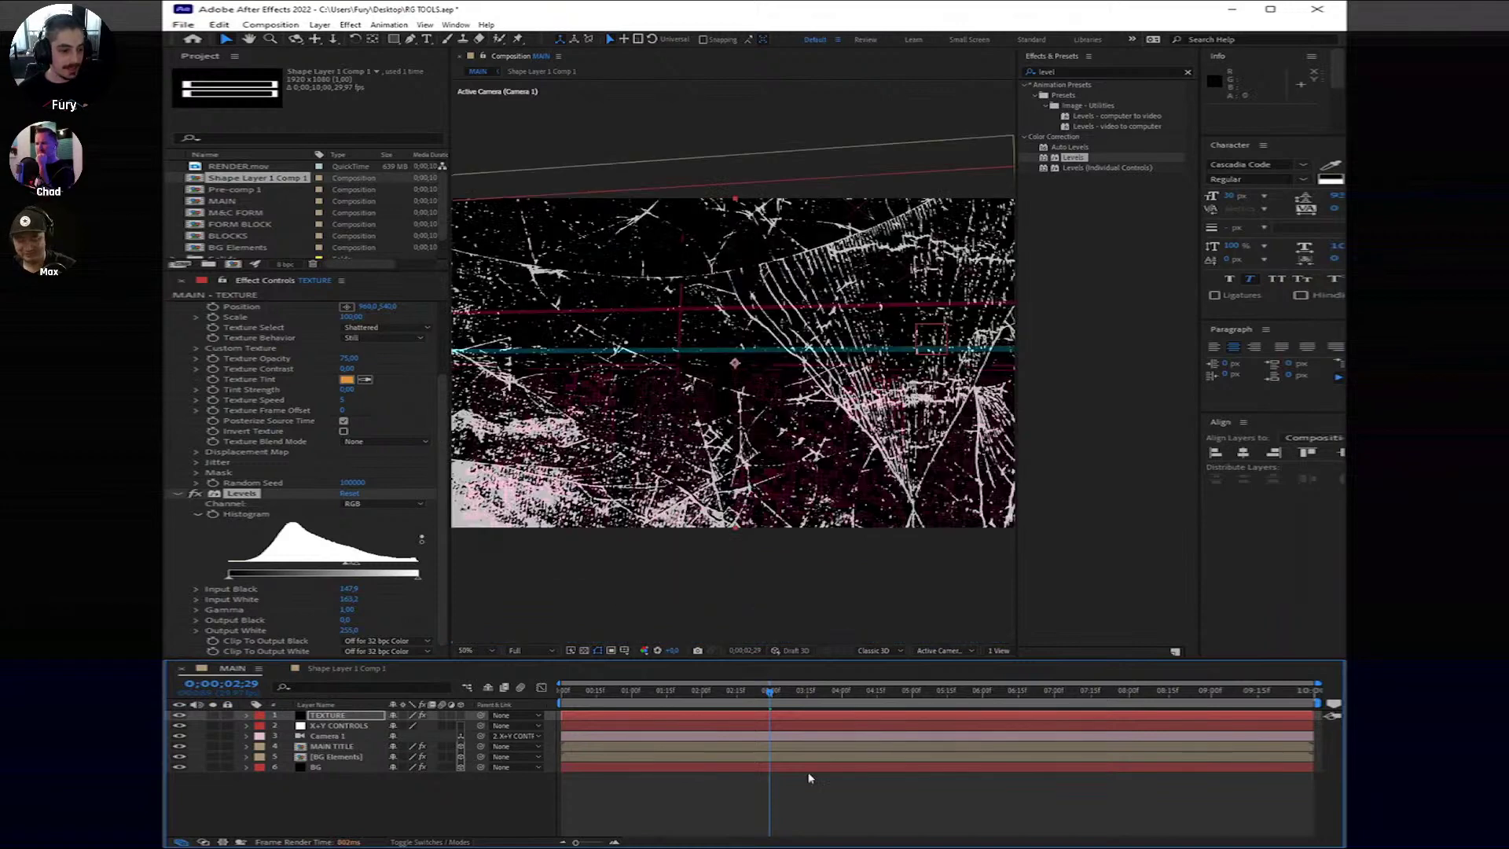
Step: Pre-compose the TEXTURE layer with all attributes moved into the new composition, and hide the resulting layer
{"action": "right_click", "coordinate": [367, 716]}
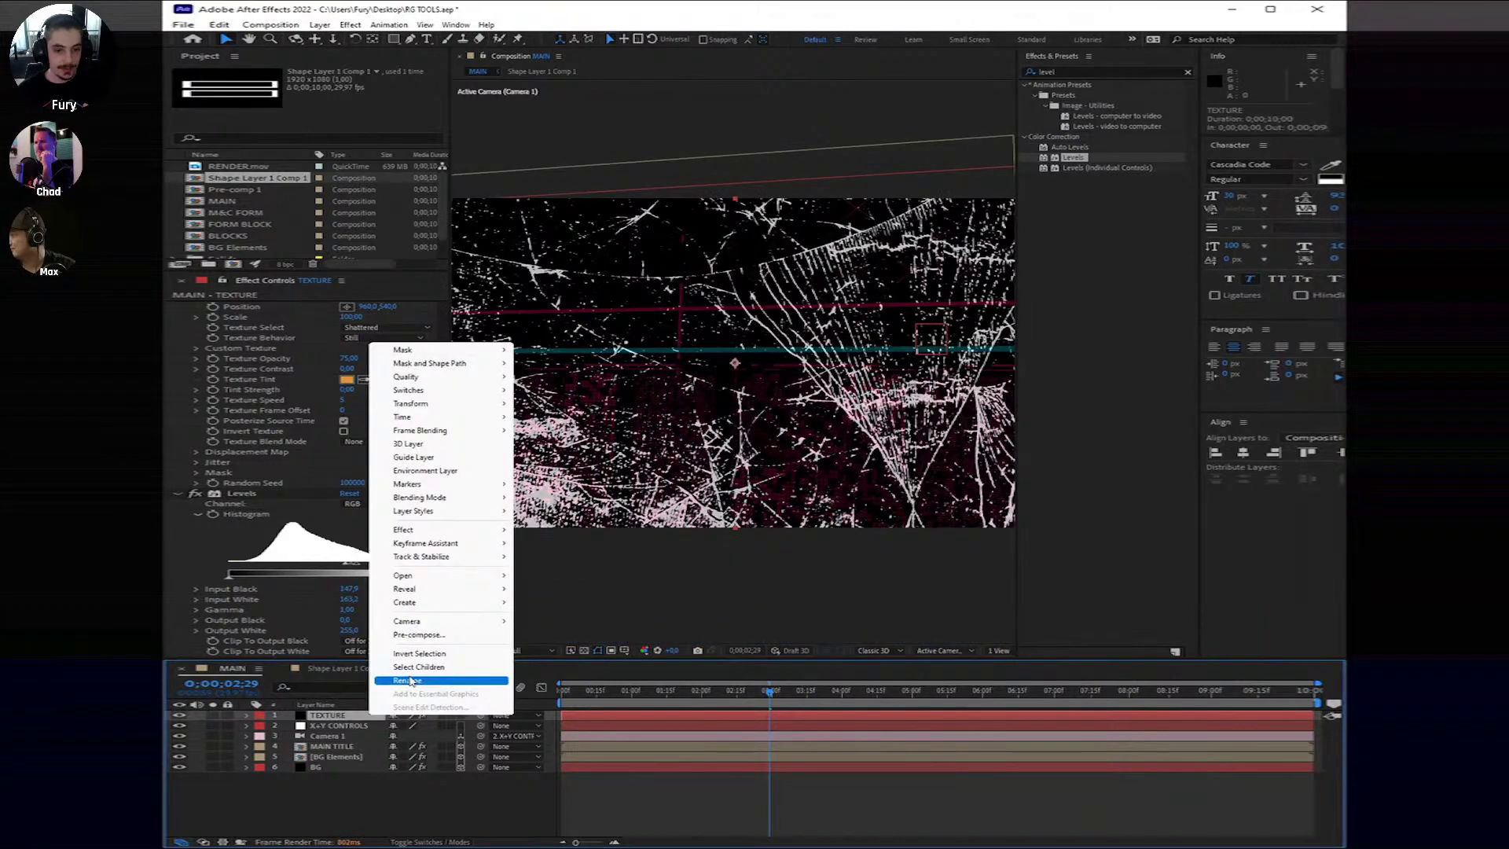
{"action": "left_click", "coordinate": [440, 641]}
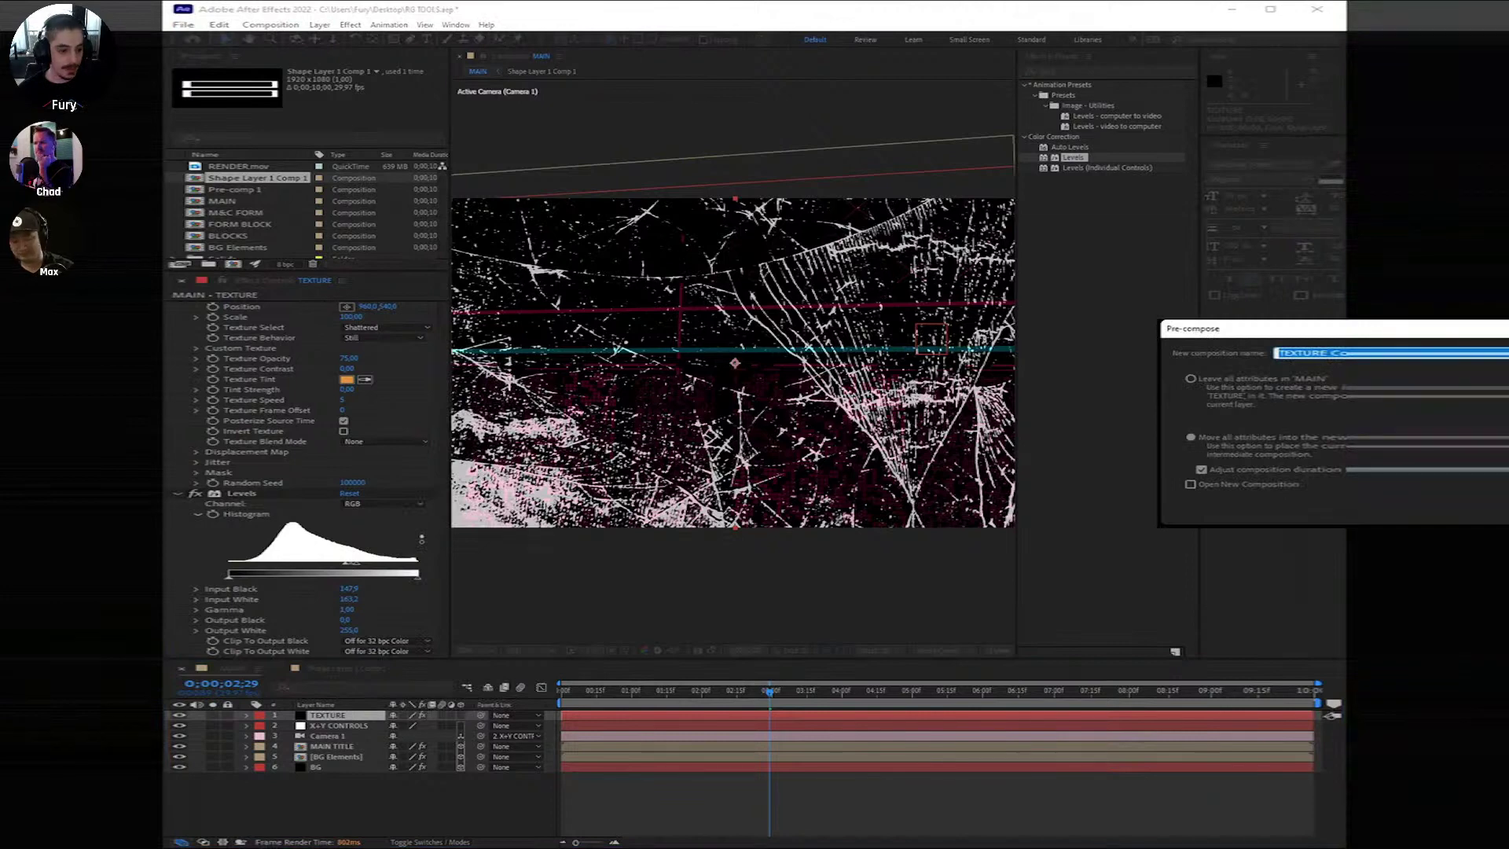
{"action": "key", "text": "Return"}
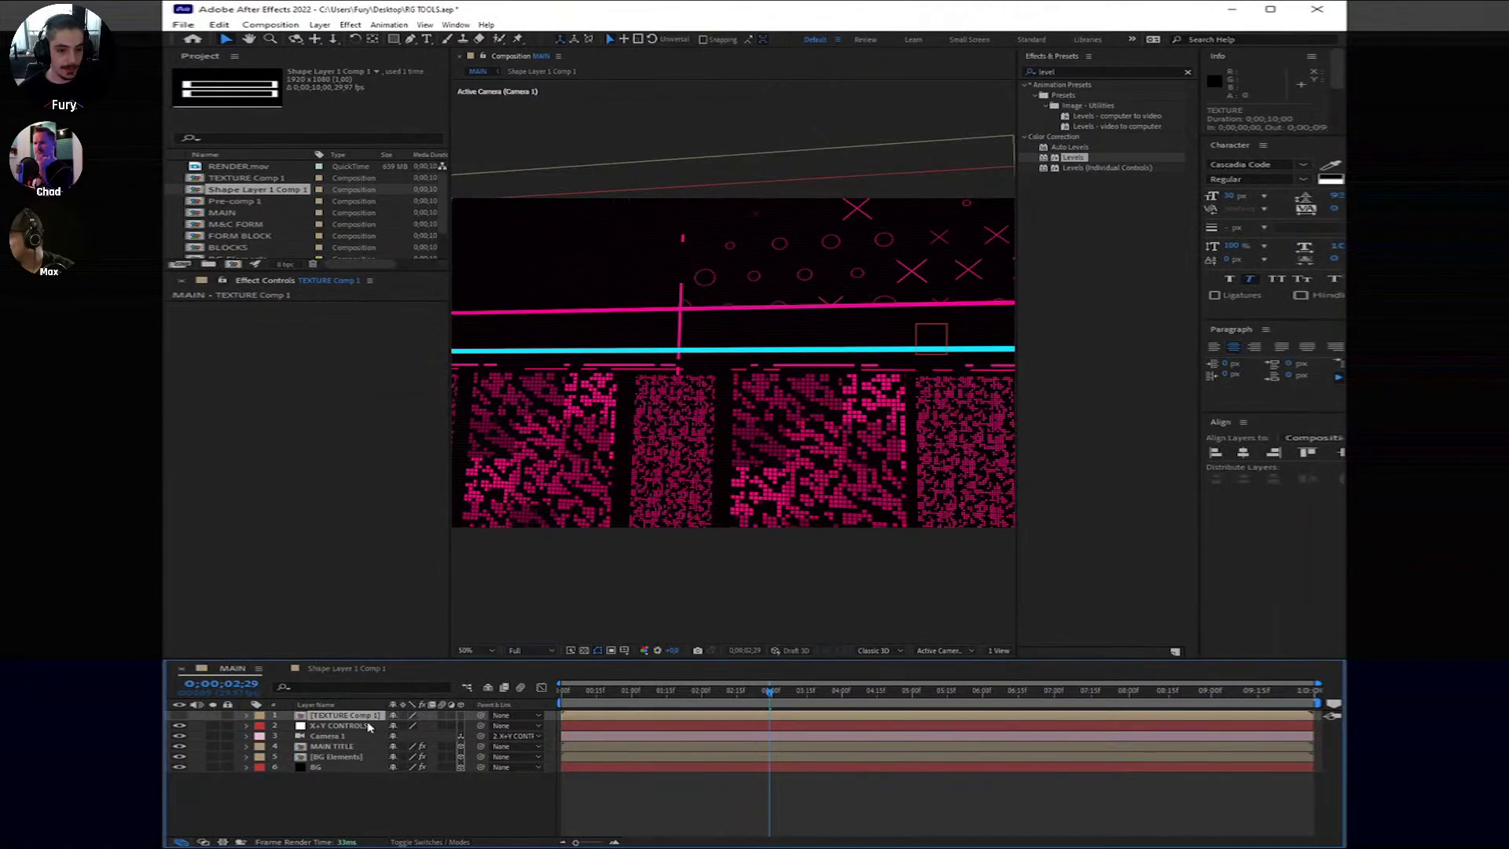
{"action": "left_click", "coordinate": [754, 809]}
Step: Go to 0;00;07;00 in the MAIN composition and add a new adjustment layer above all other layers
{"action": "key", "text": "comma"}
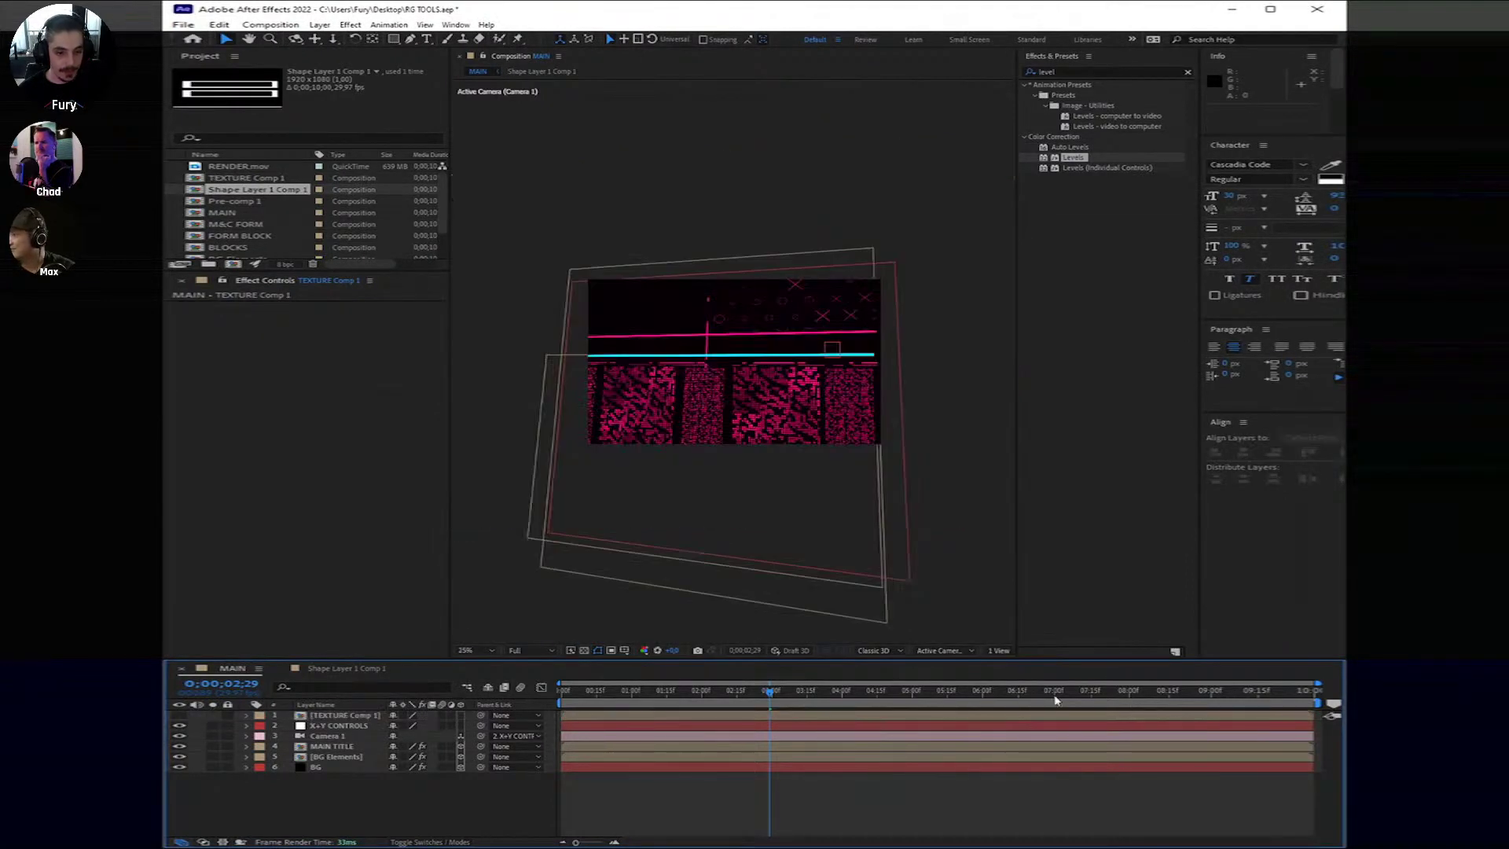
{"action": "left_click", "coordinate": [1054, 692]}
{"action": "right_click", "coordinate": [1012, 827]}
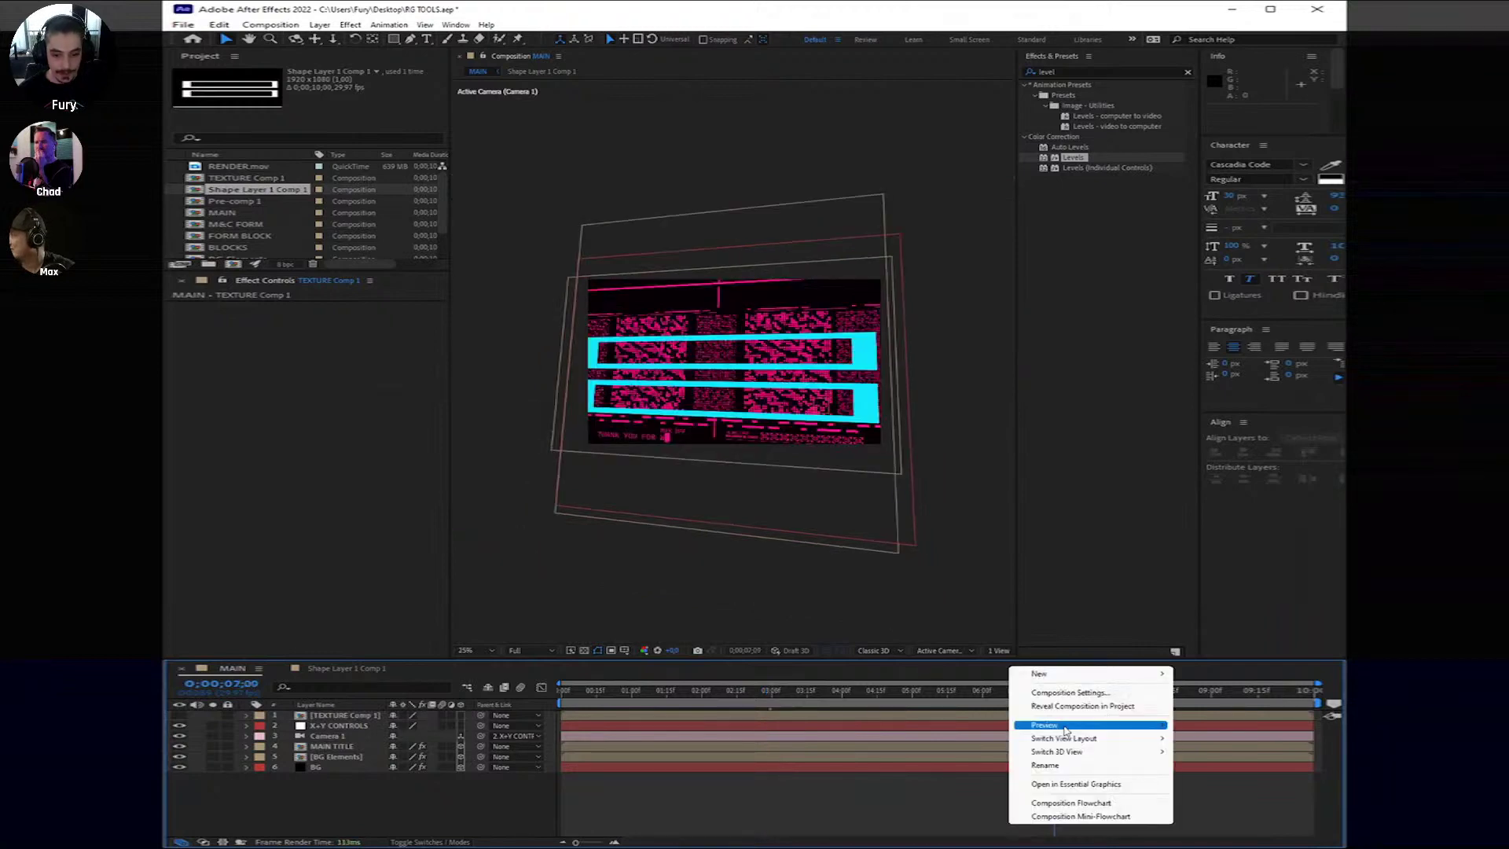
{"action": "mouse_move", "coordinate": [1057, 684]}
{"action": "left_click", "coordinate": [1226, 763]}
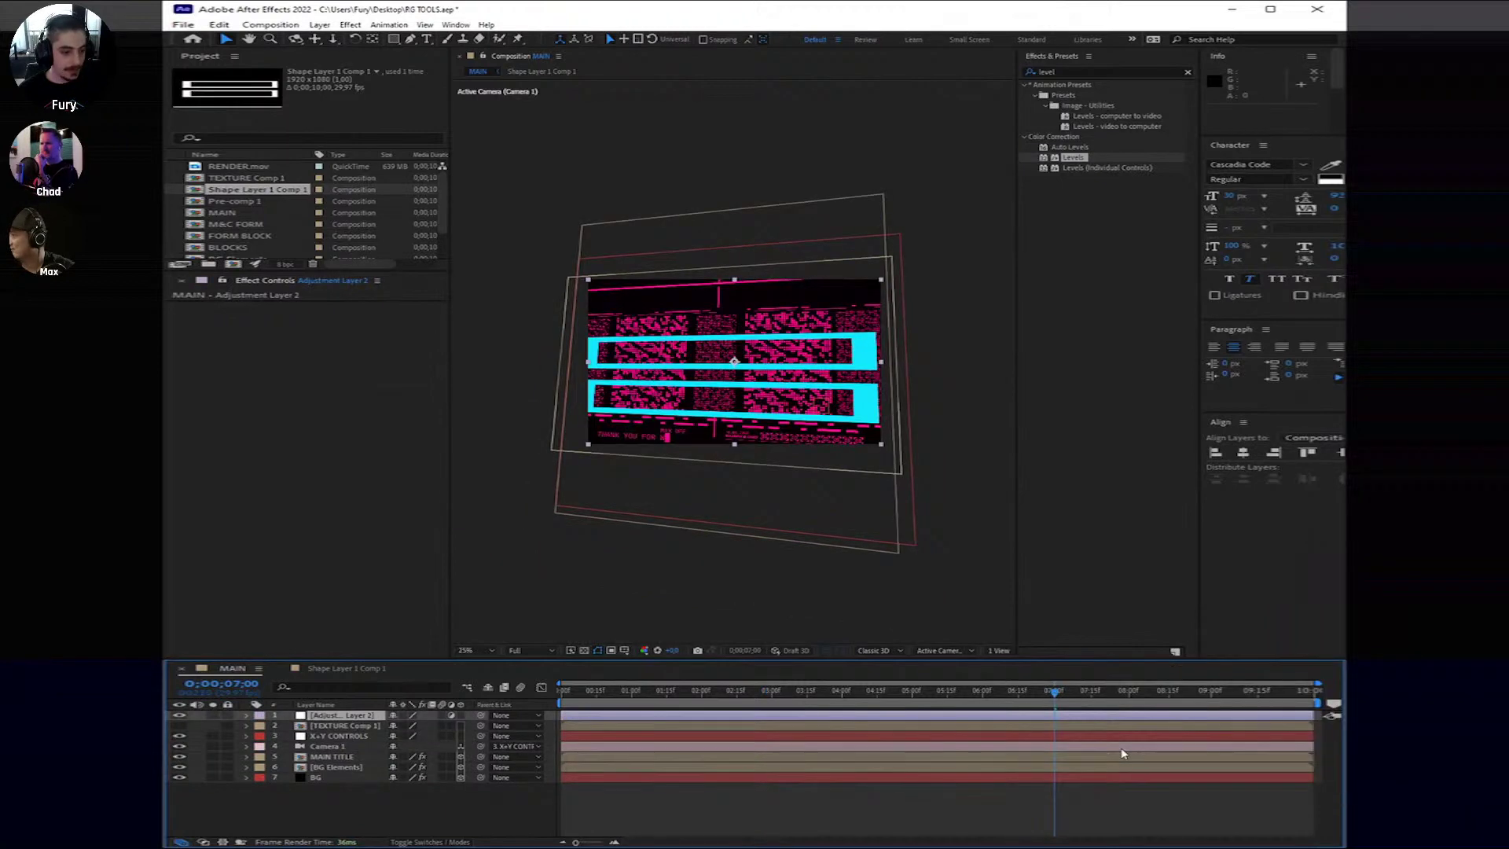
Step: Rename the new adjustment layer as DISPLACEMENT MAP
{"action": "right_click", "coordinate": [339, 727]}
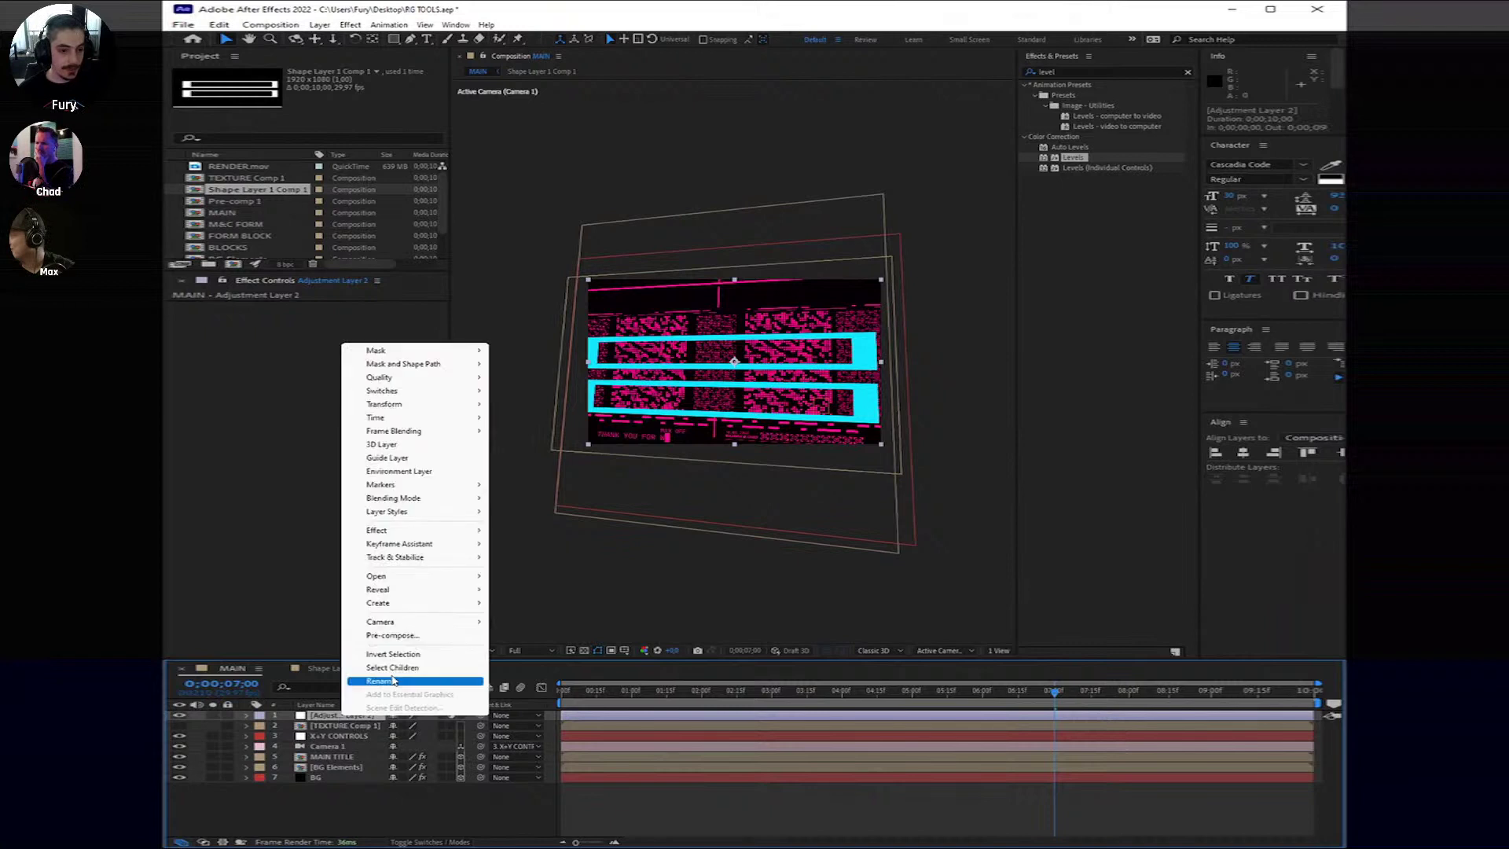
{"action": "left_click", "coordinate": [390, 692]}
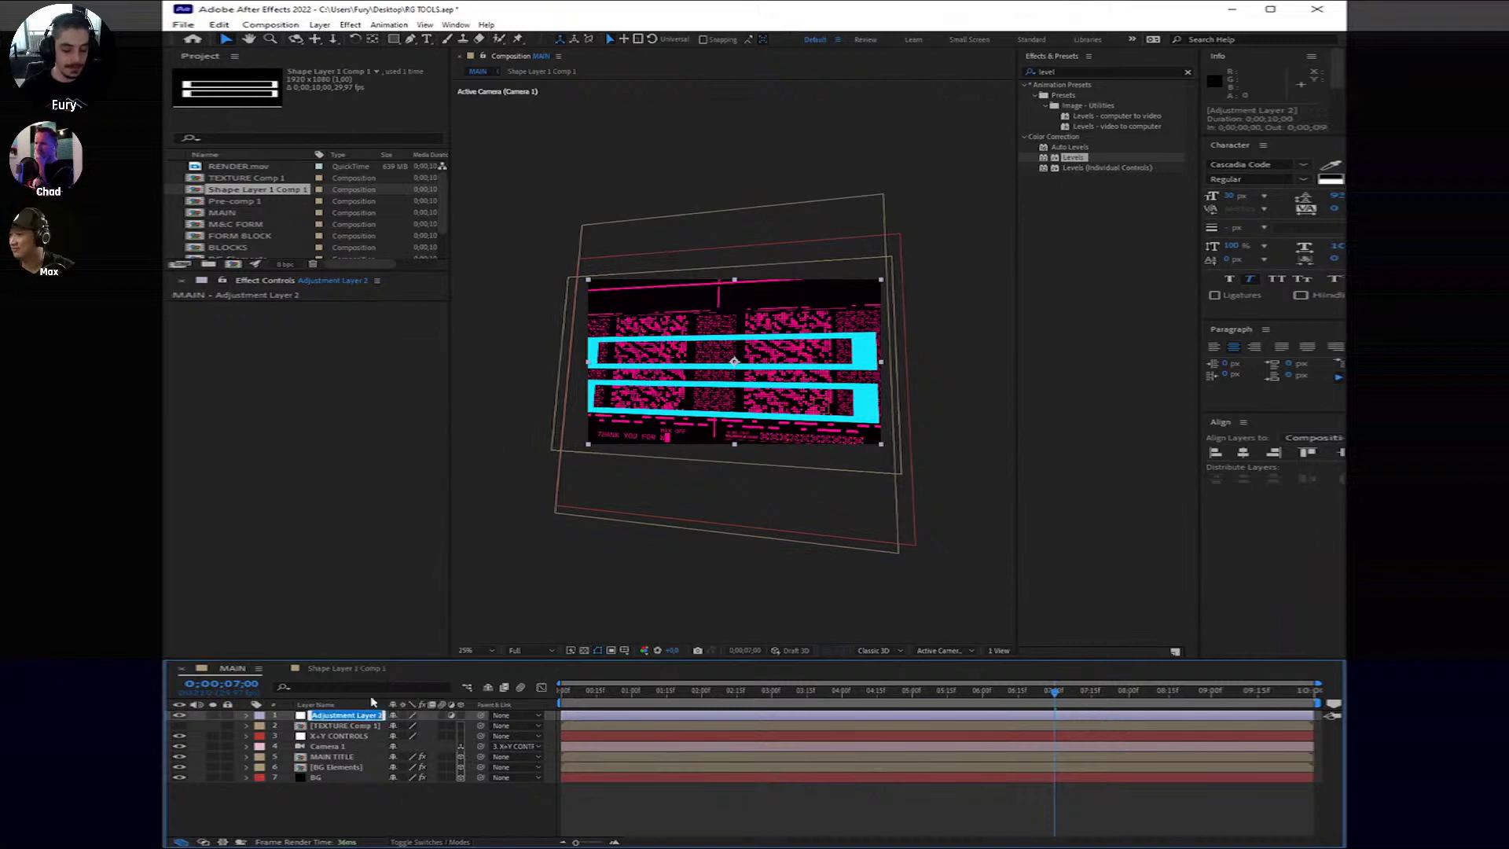
{"action": "type", "text": "DIS"}
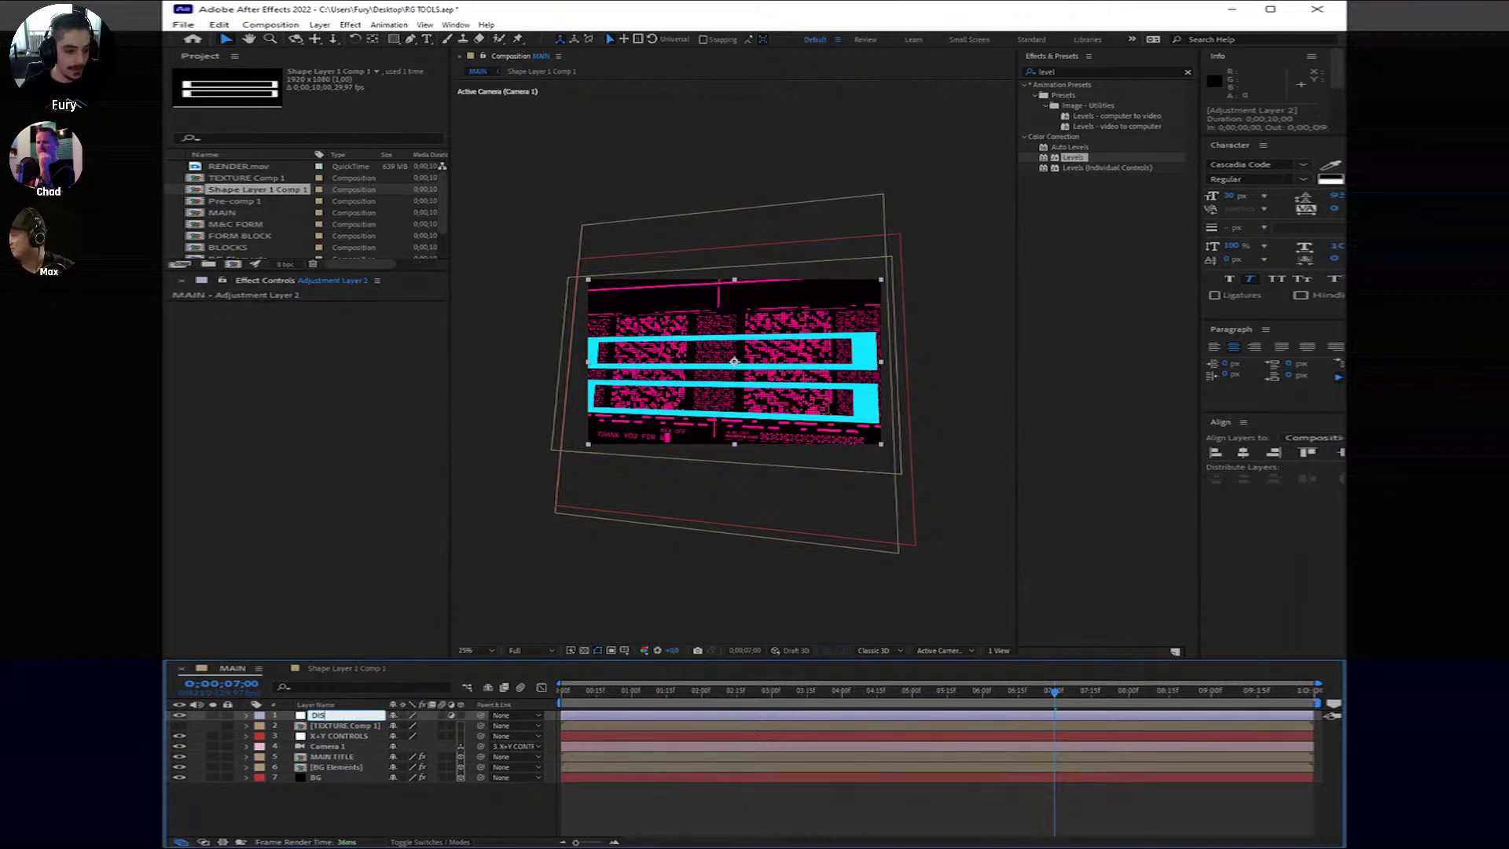
{"action": "type", "text": "PLACEMENT MAP"}
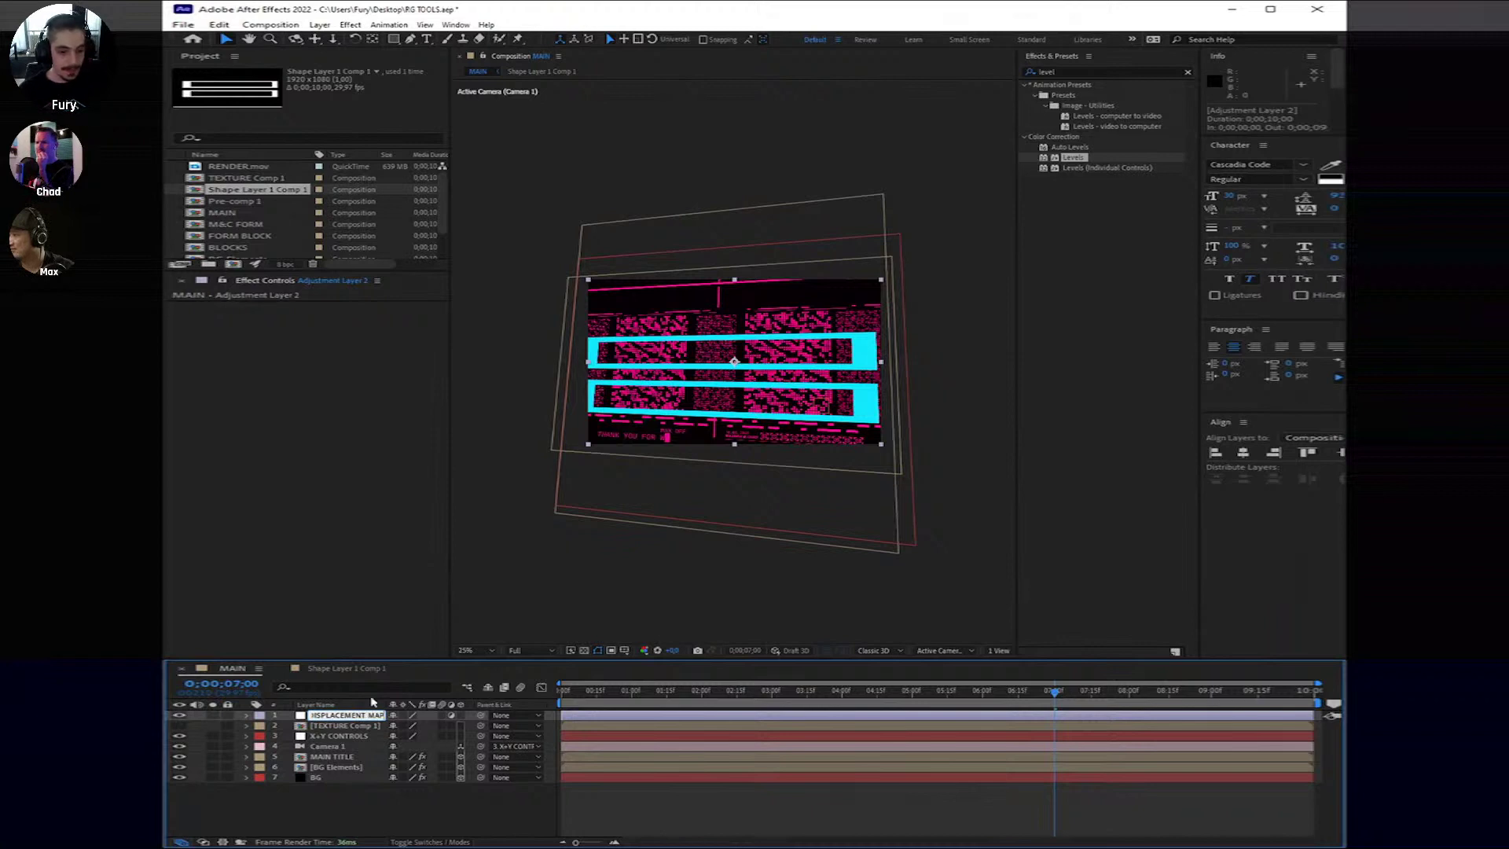
{"action": "key", "text": "Return"}
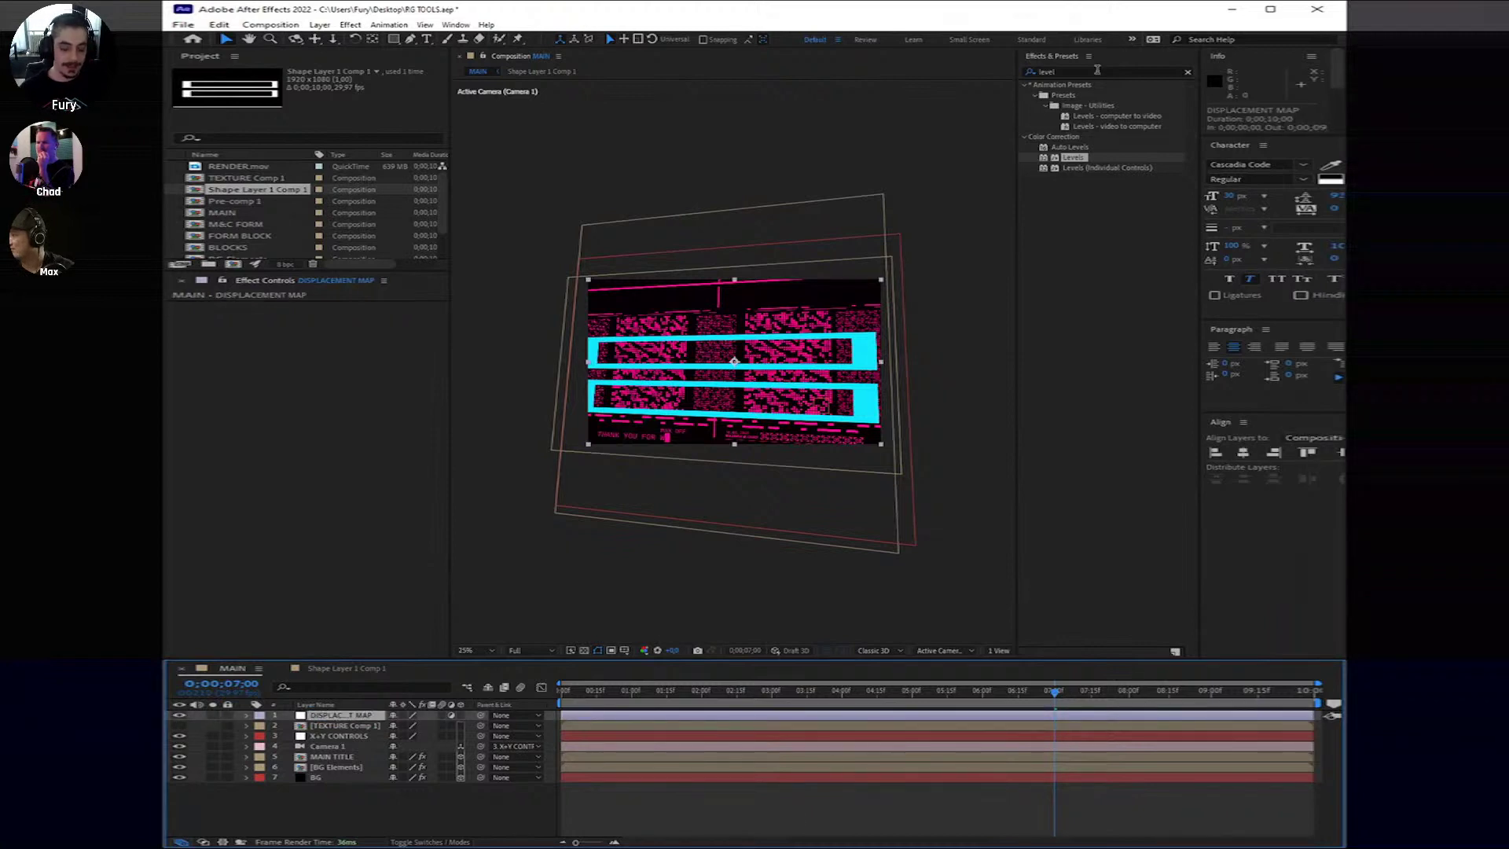
Step: Apply the Displacement Map effect to the DISPLACEMENT MAP layer and use TEXTURE Comp 1 as its map layer
{"action": "double_click", "coordinate": [1097, 70]}
{"action": "type", "text": "displacem"}
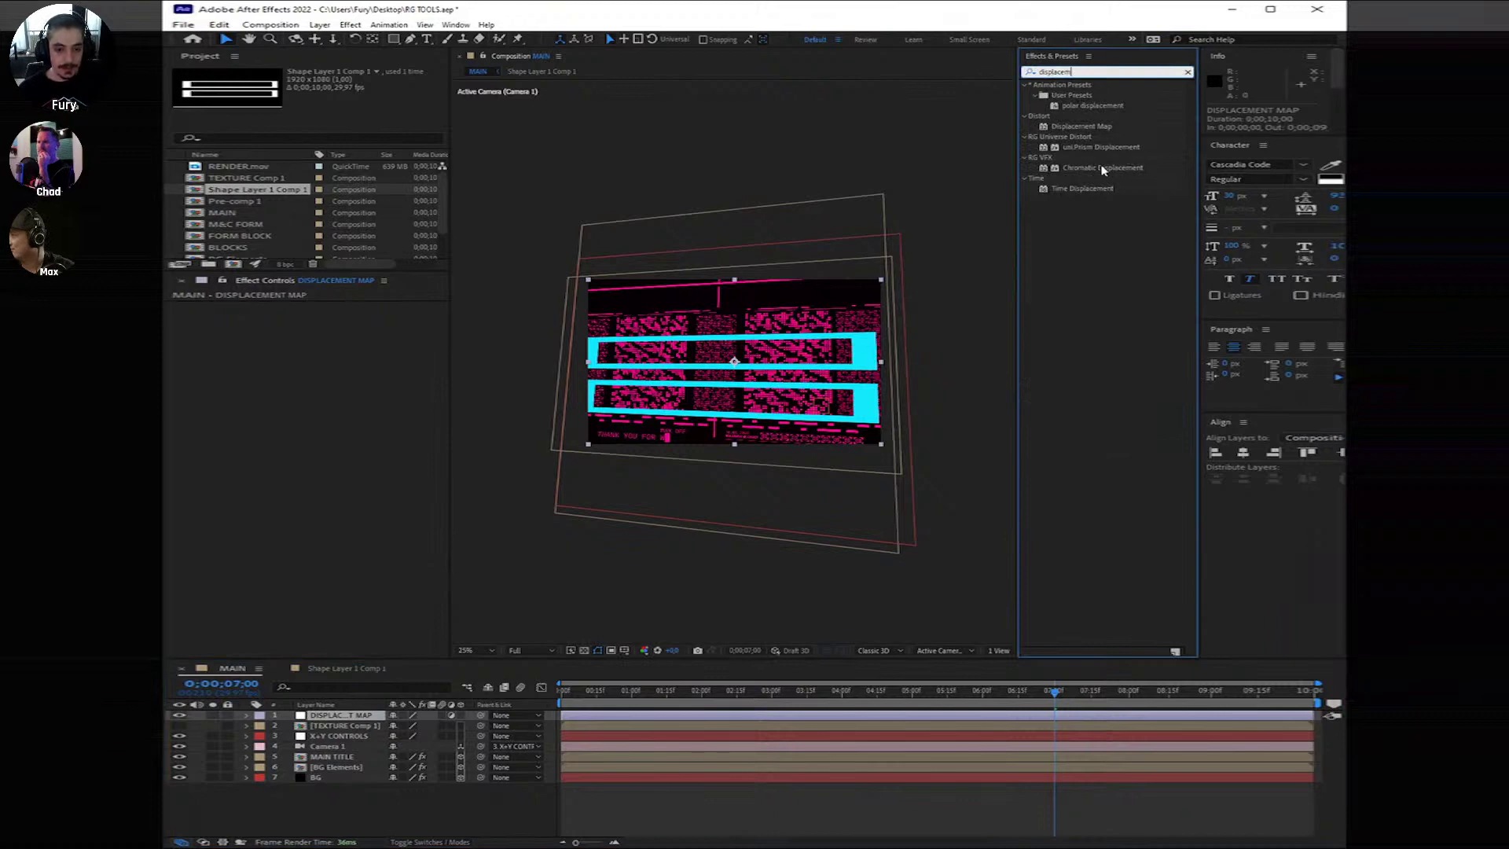
{"action": "left_click_drag", "start_coordinate": [1081, 126], "coordinate": [440, 477]}
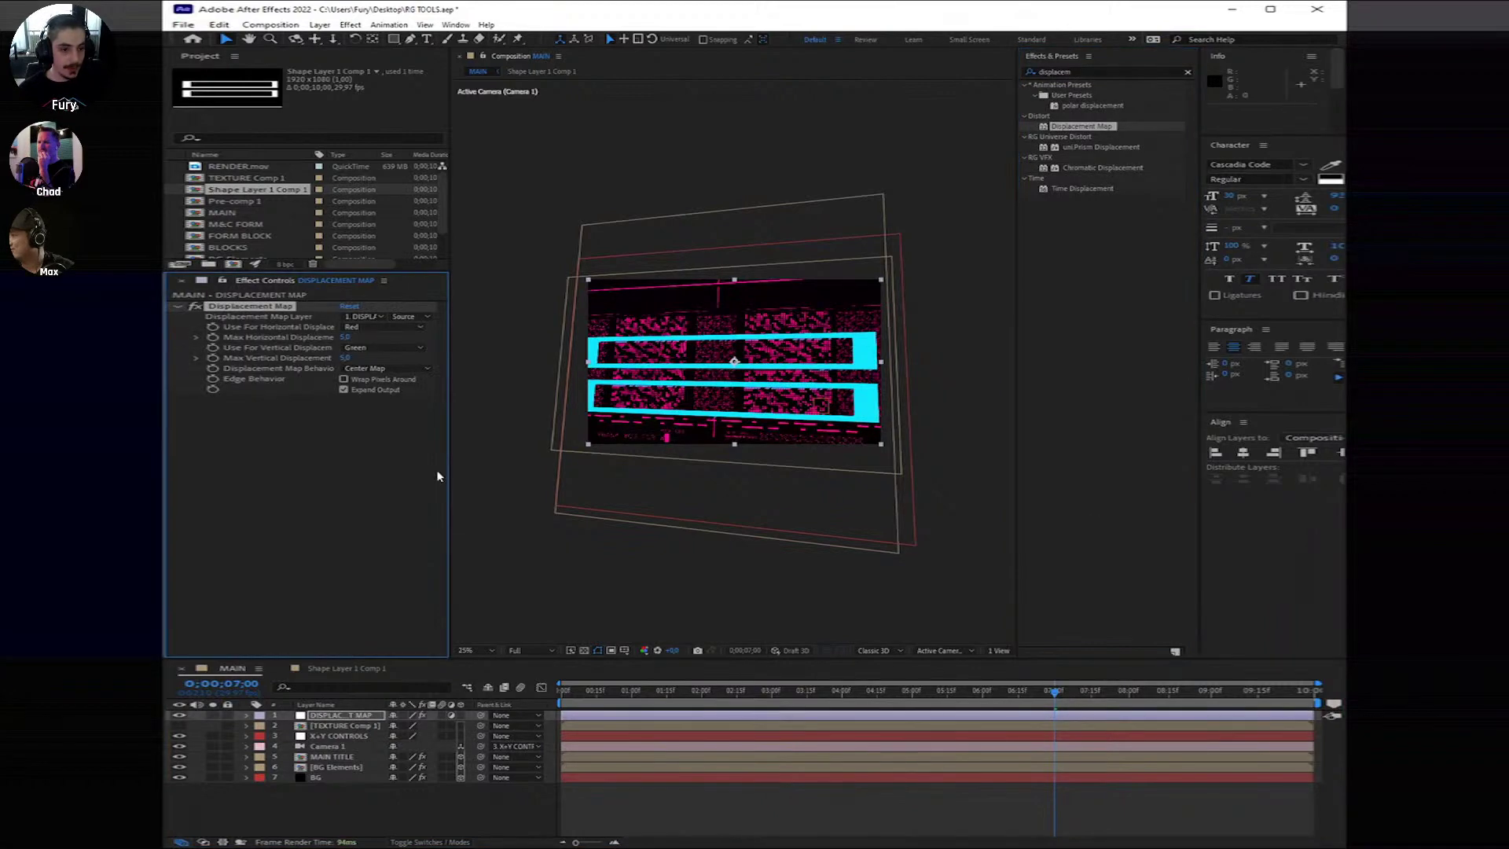
{"action": "key", "text": "period"}
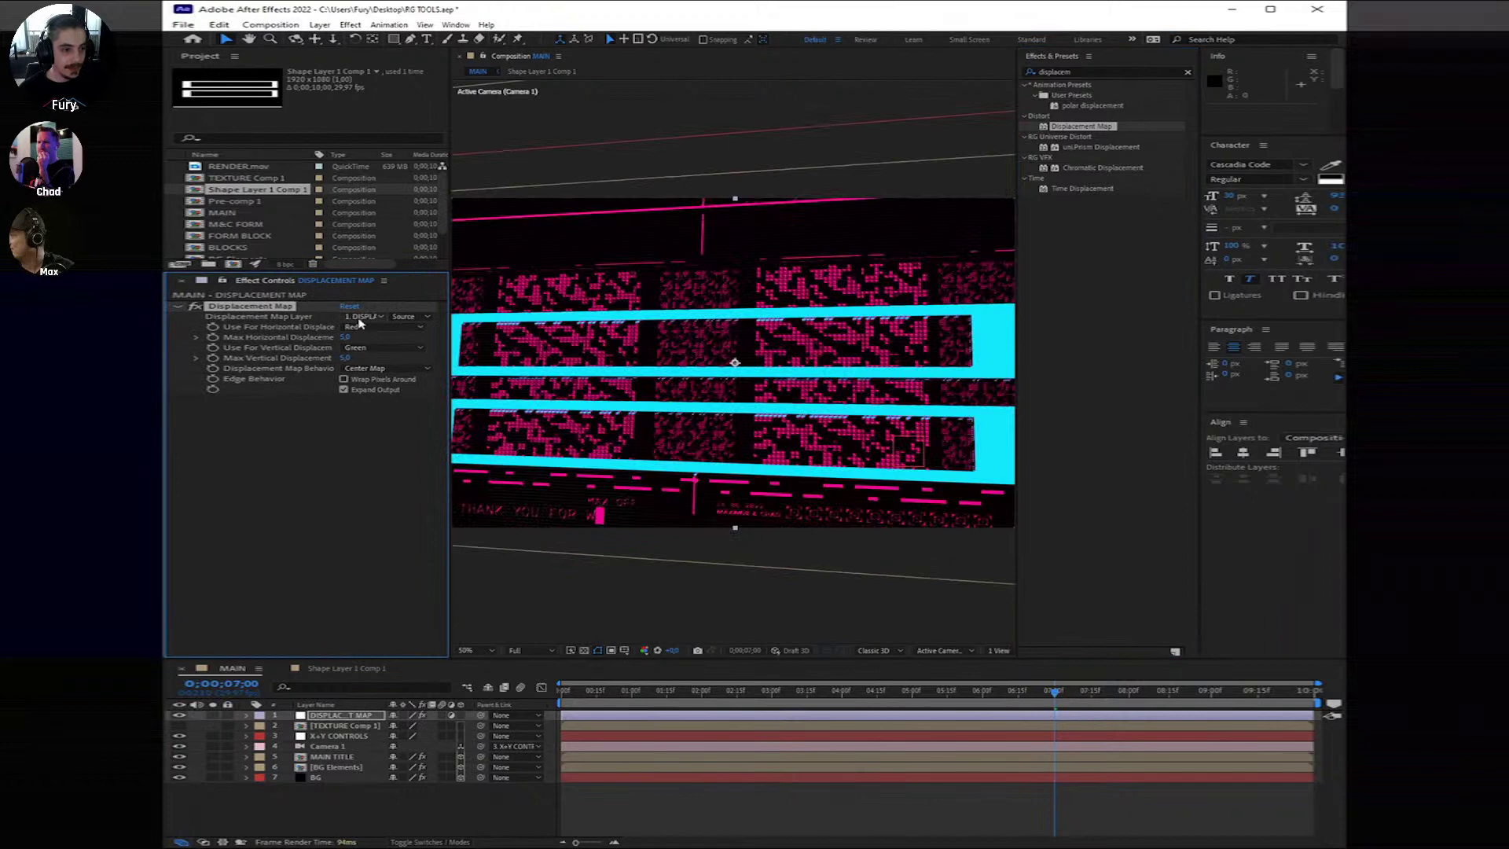
{"action": "left_click", "coordinate": [362, 316]}
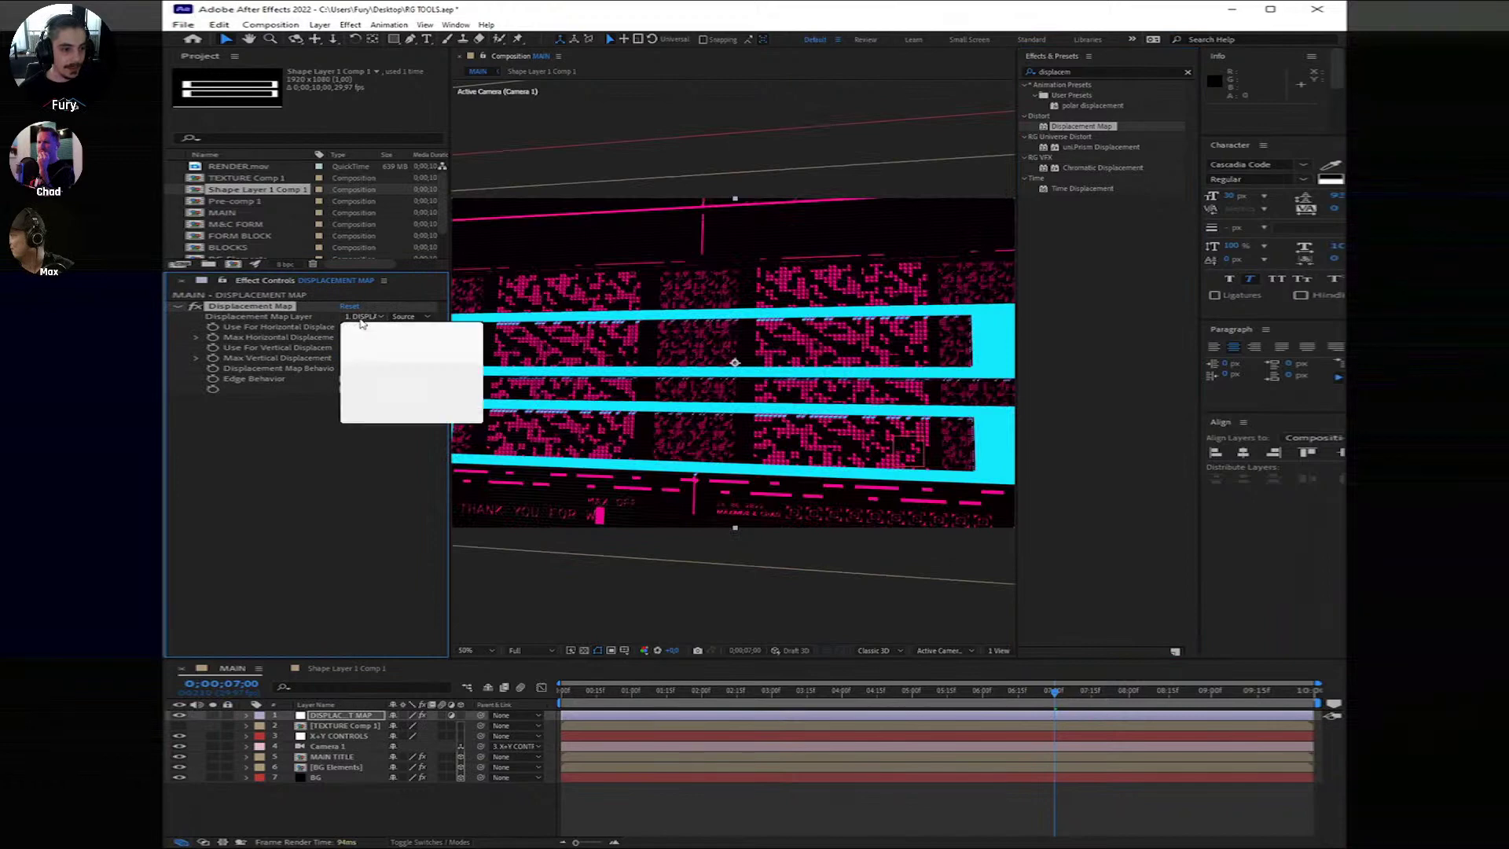
{"action": "left_click", "coordinate": [428, 363]}
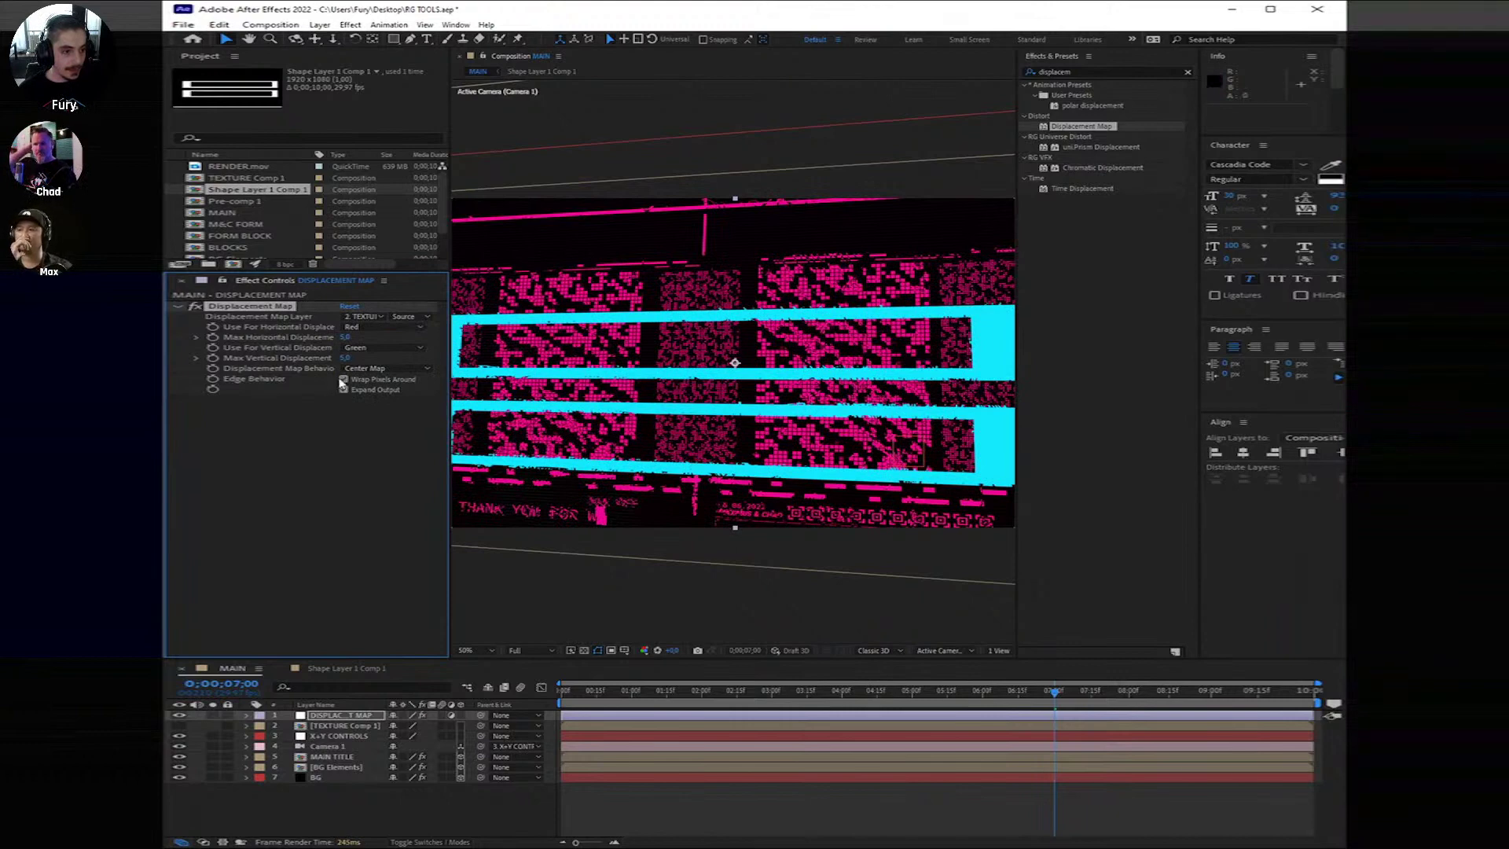
Step: Enable Wrap Pixels Around and set maximum horizontal displacement to 10 and maximum vertical displacement to 4
{"action": "left_click", "coordinate": [344, 336]}
{"action": "type", "text": "100"}
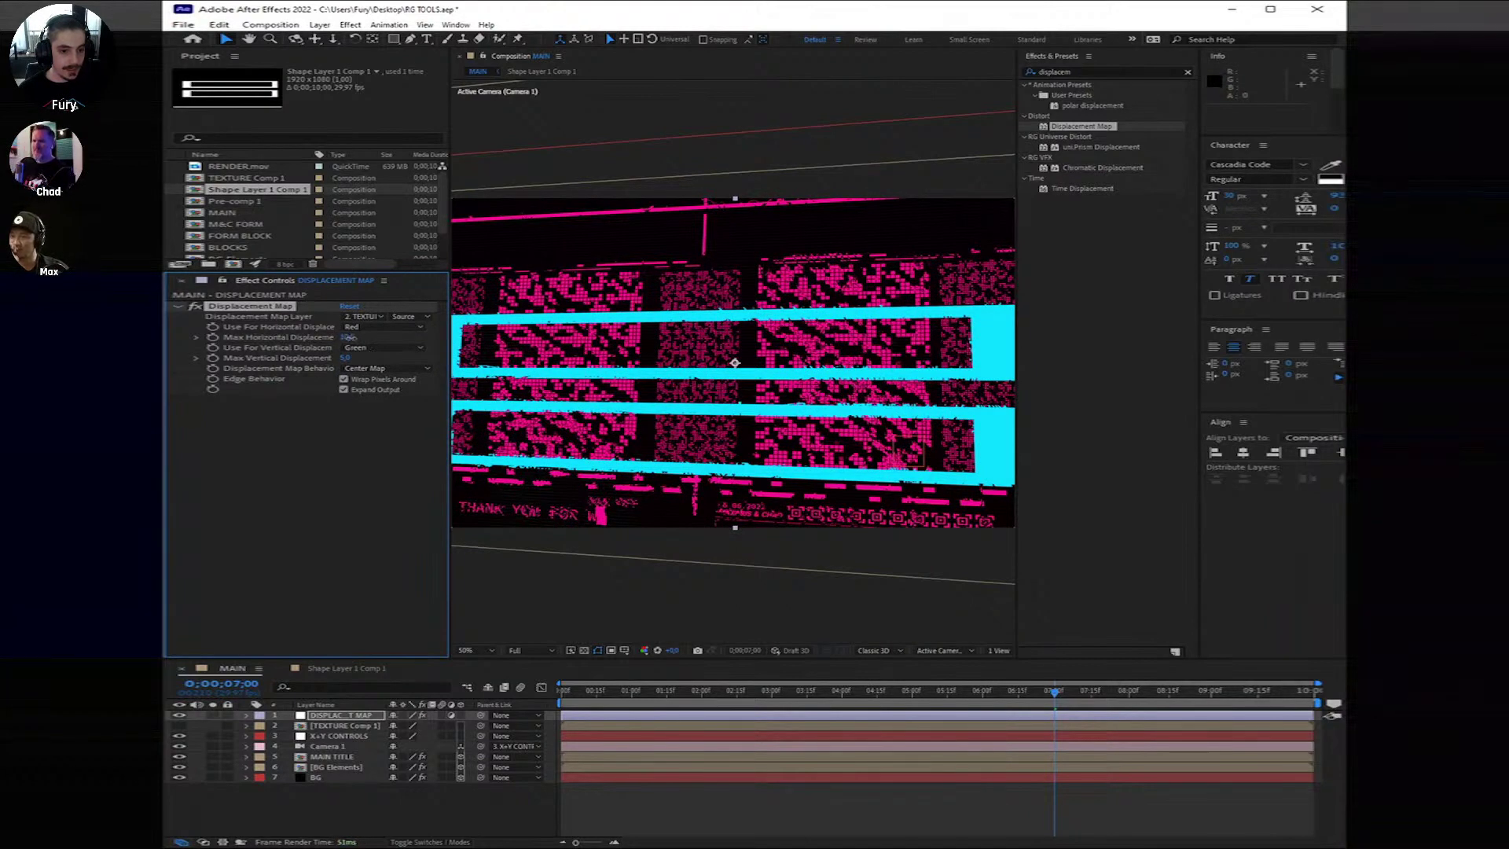
{"action": "mouse_move", "coordinate": [347, 336]}
{"action": "left_mouse_down"}
{"action": "mouse_move", "coordinate": [369, 341]}
{"action": "mouse_move", "coordinate": [366, 358]}
{"action": "left_mouse_up"}
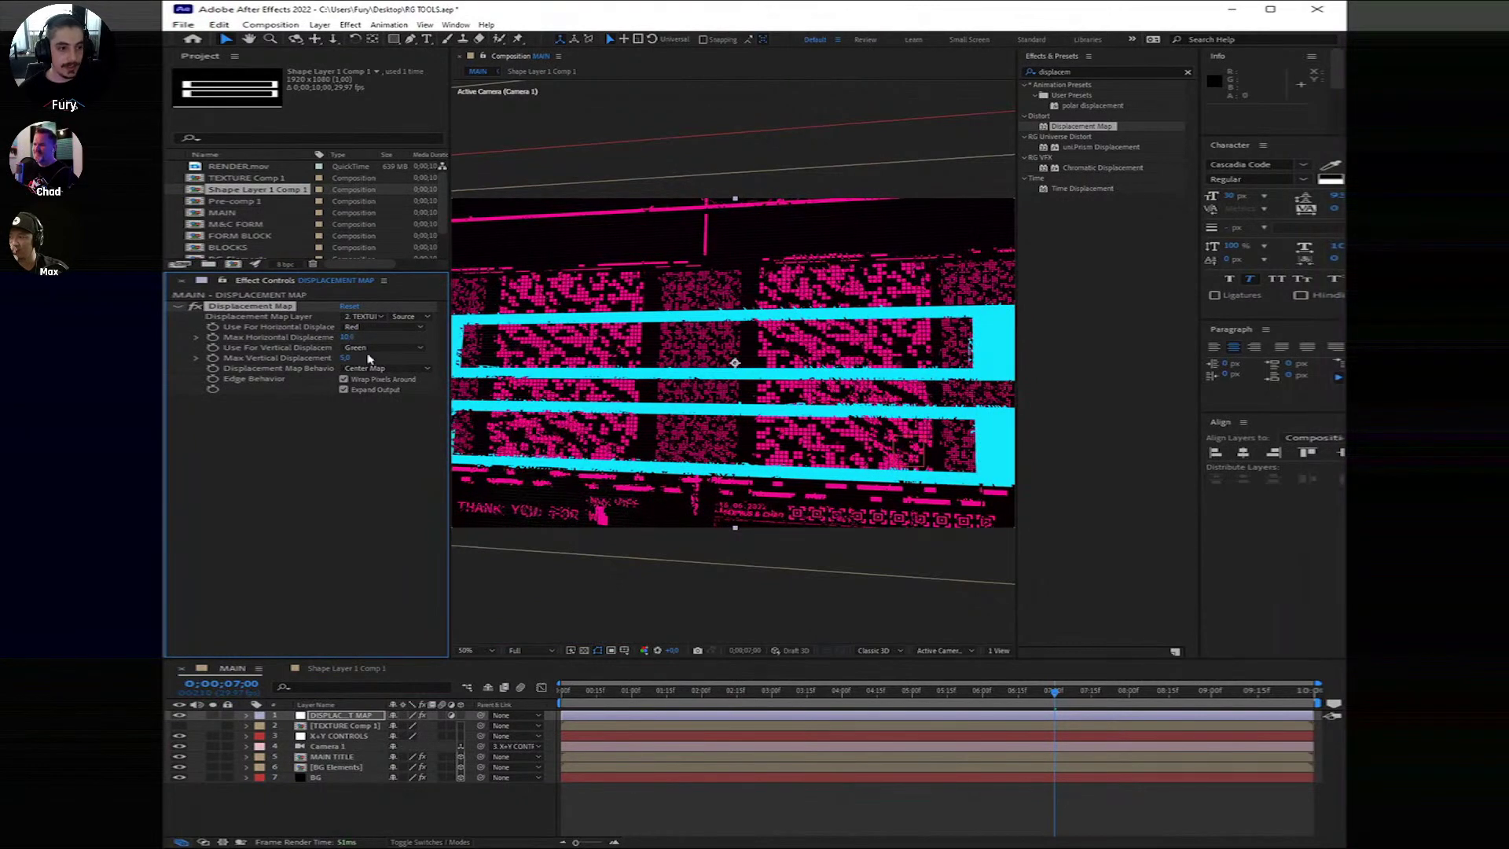
{"action": "left_click_drag", "start_coordinate": [351, 359], "coordinate": [353, 365]}
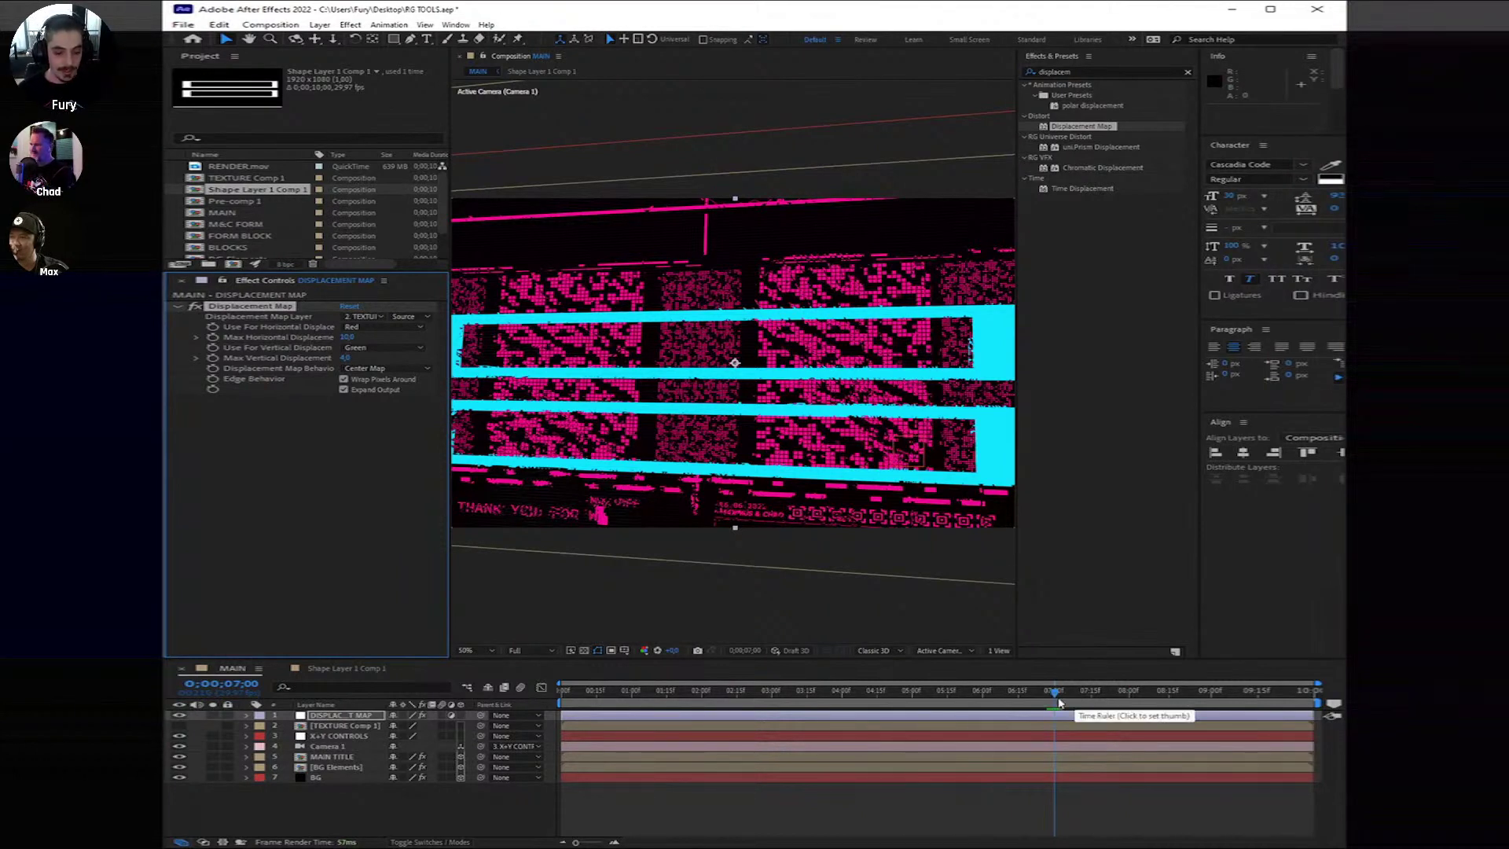
Step: Add another adjustment layer above all other layers and apply uni.Compound Blur to it
{"action": "right_click", "coordinate": [911, 810]}
{"action": "mouse_move", "coordinate": [942, 664]}
{"action": "left_click", "coordinate": [1116, 749]}
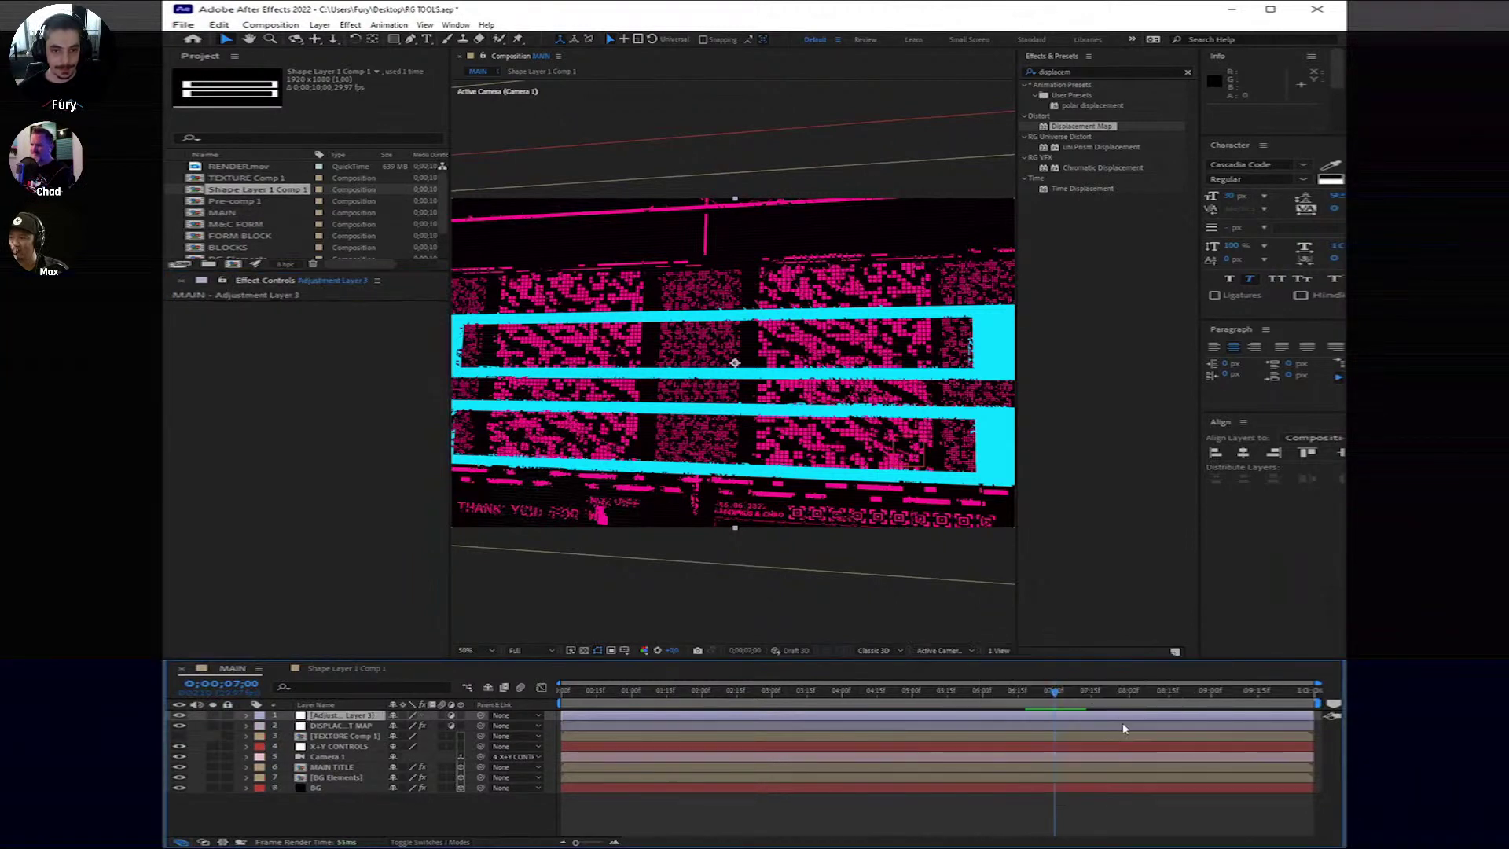
{"action": "double_click", "coordinate": [1084, 71]}
{"action": "key", "text": "BackSpace"}
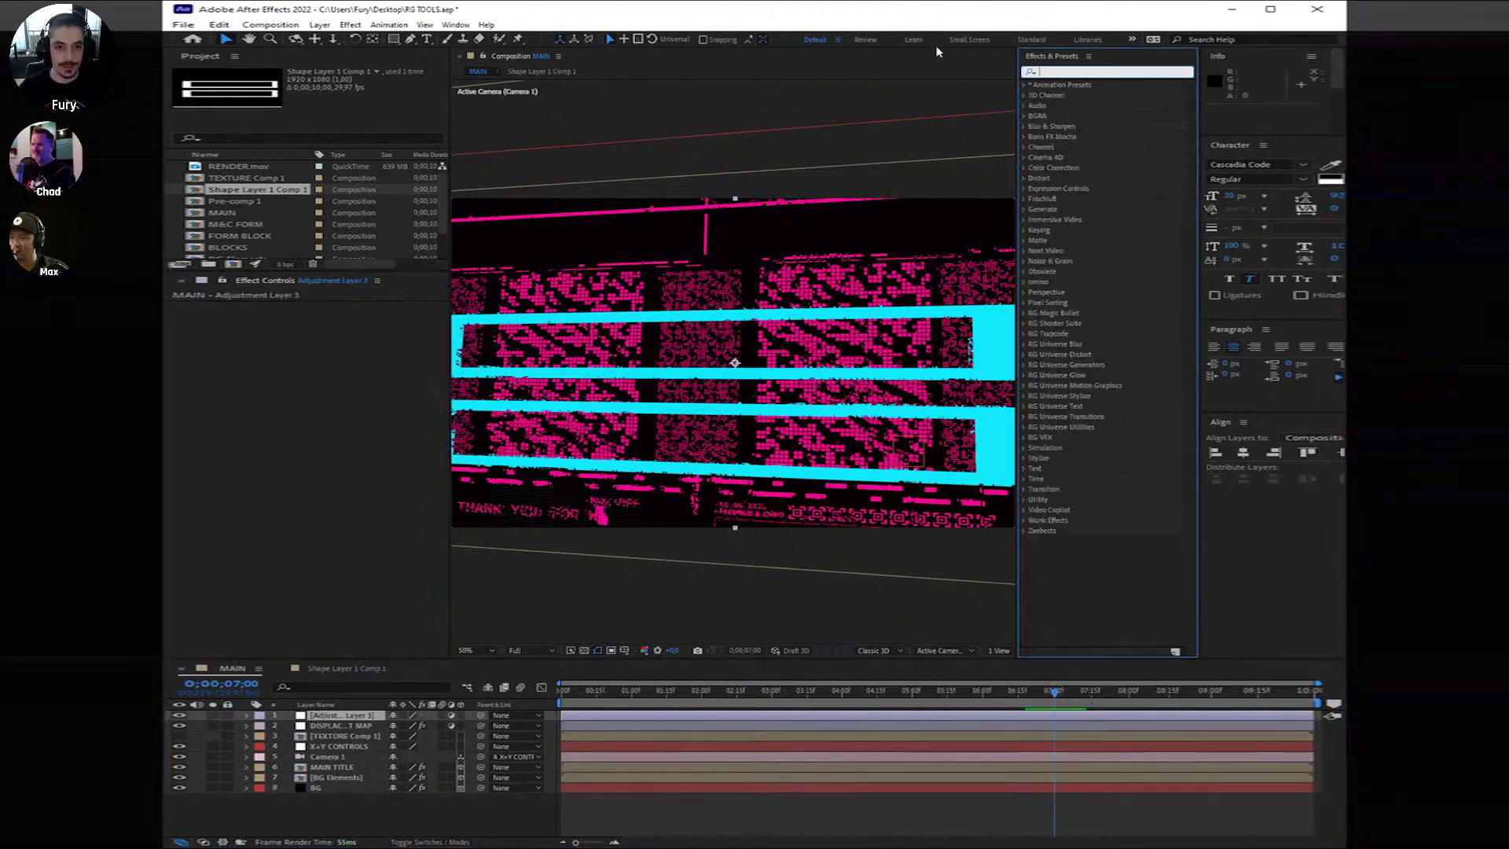
{"action": "type", "text": "compoun"}
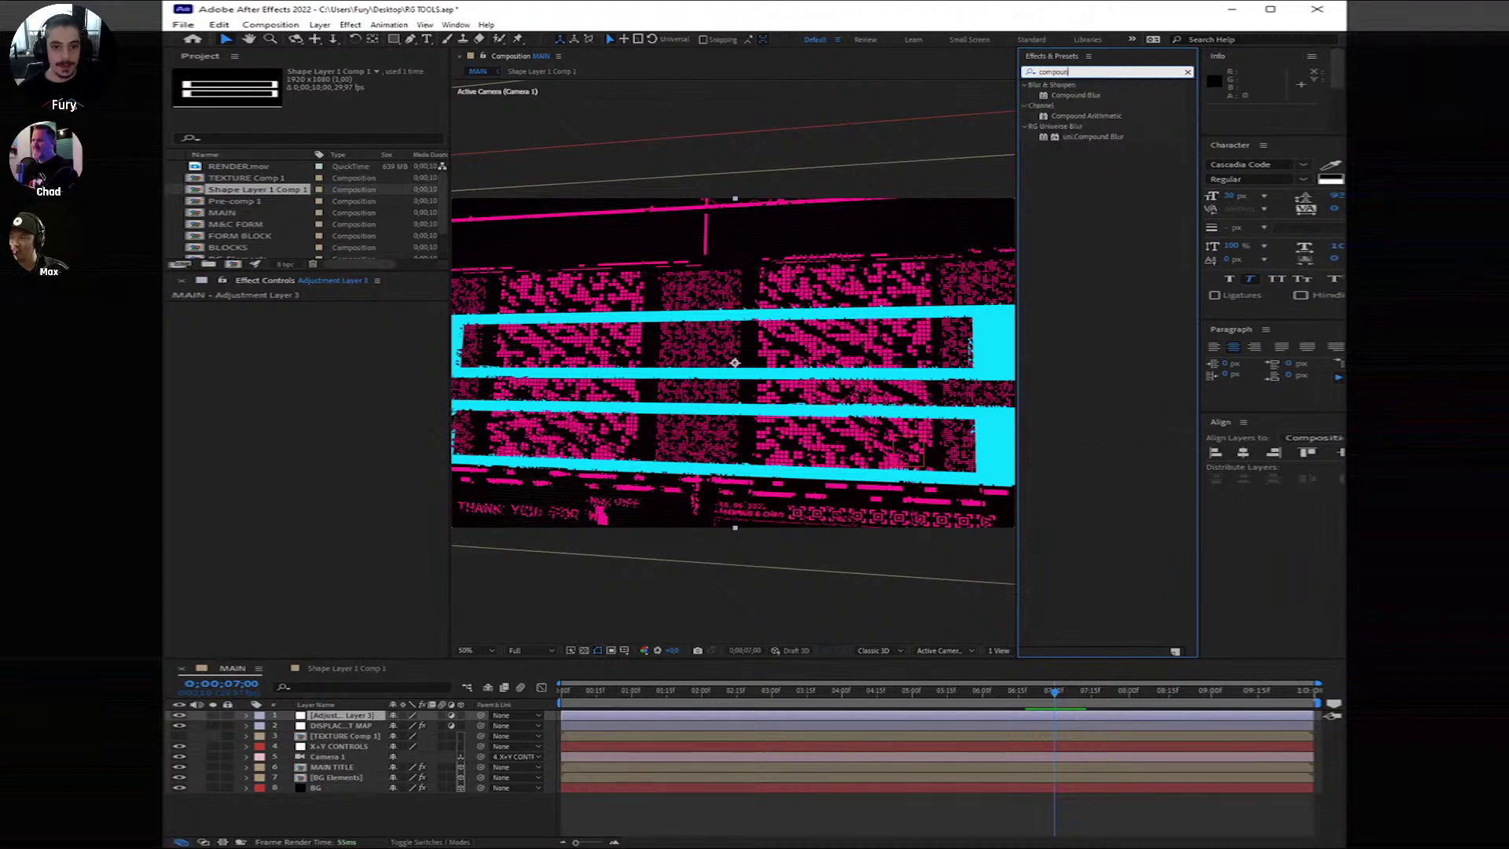
{"action": "left_click_drag", "start_coordinate": [1071, 140], "coordinate": [344, 715]}
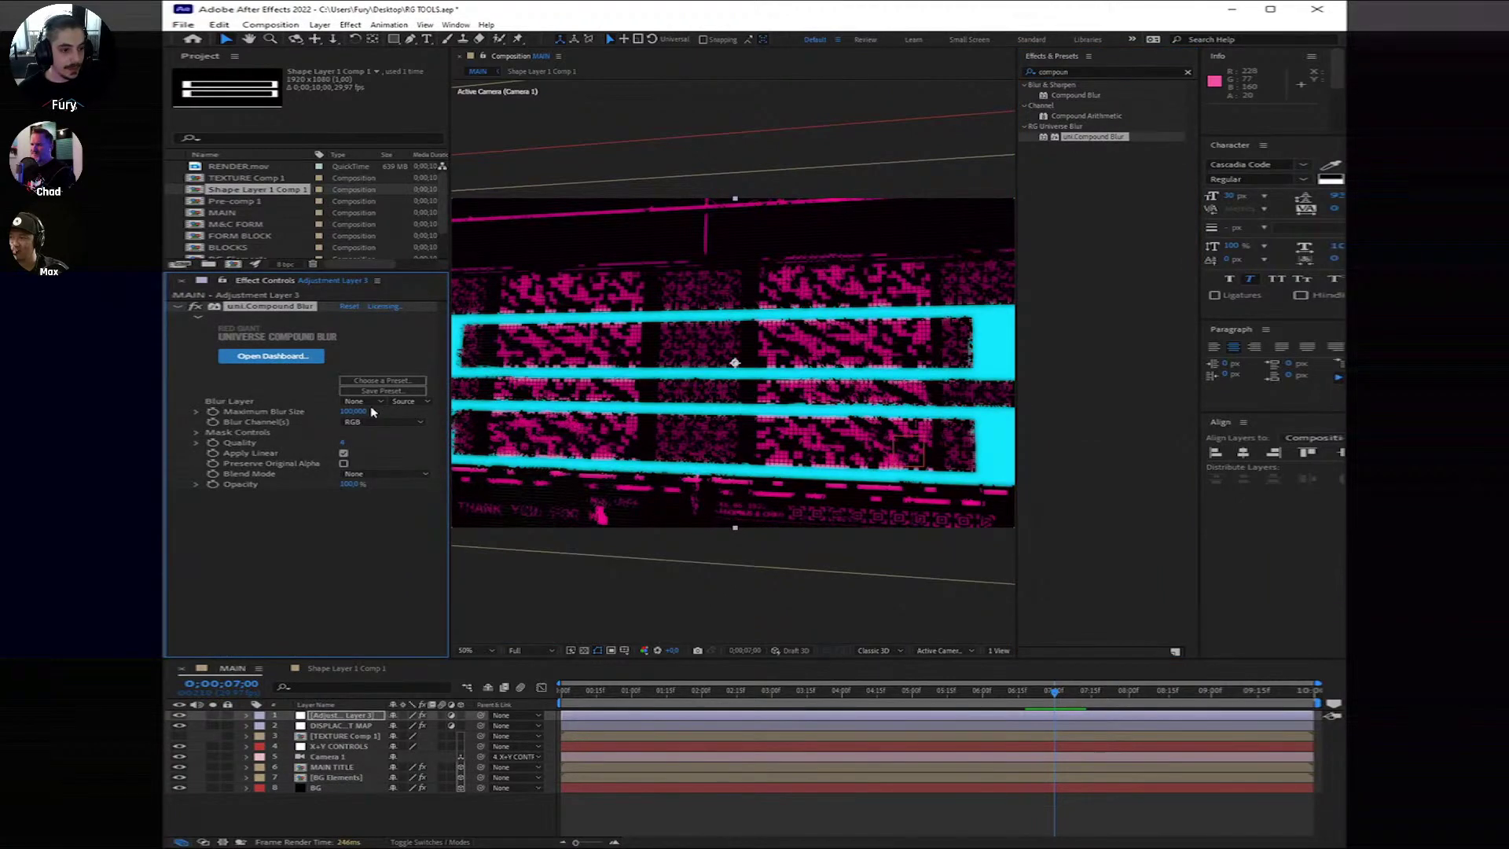
Step: Set the Compound Blur's blur layer to TEXTURE Comp 1 and its Quality to 10
{"action": "left_click", "coordinate": [366, 402]}
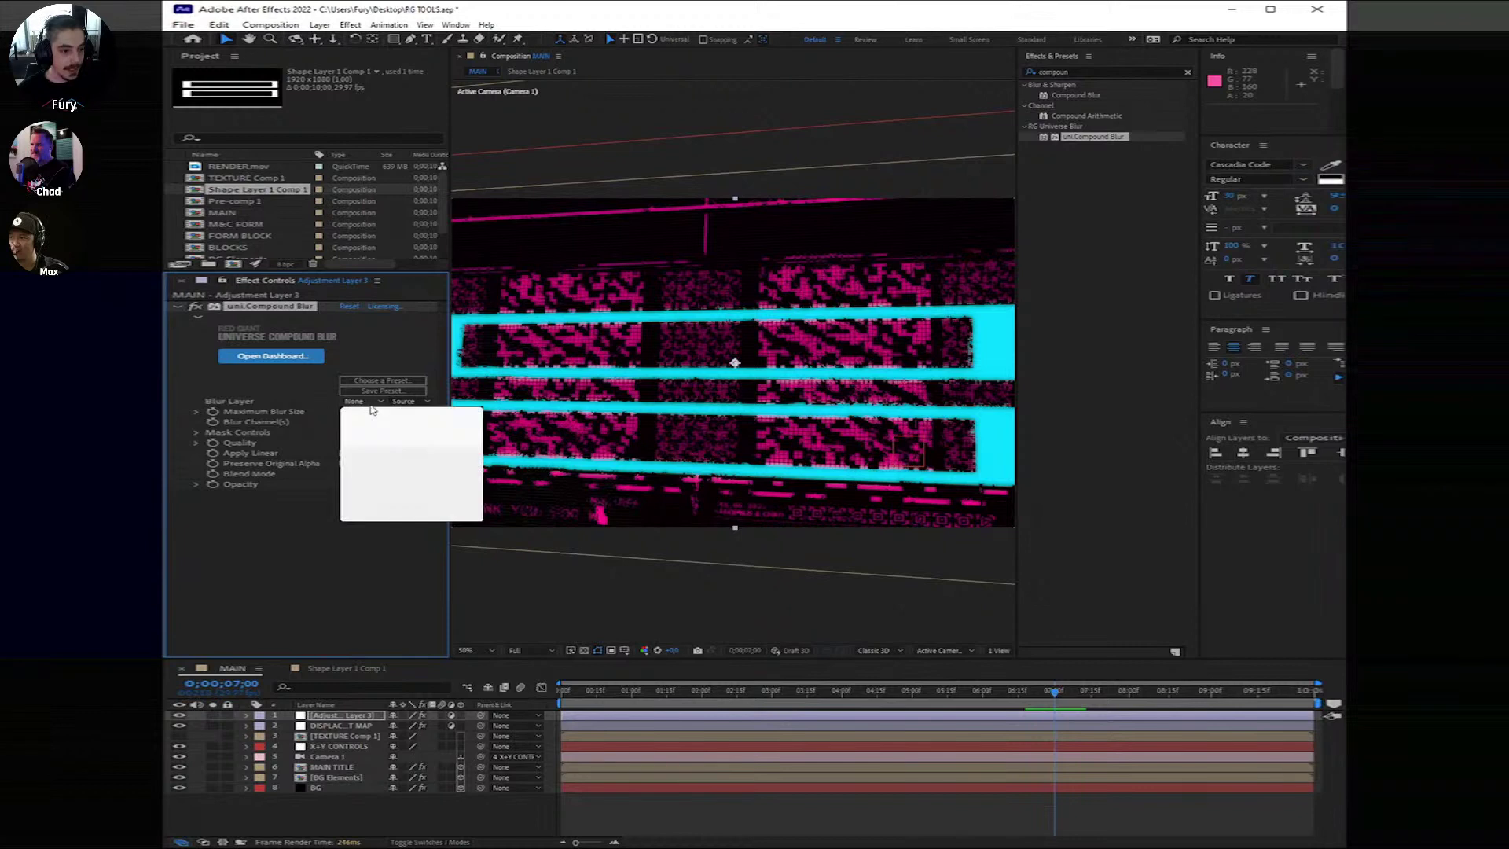
{"action": "left_click", "coordinate": [422, 466]}
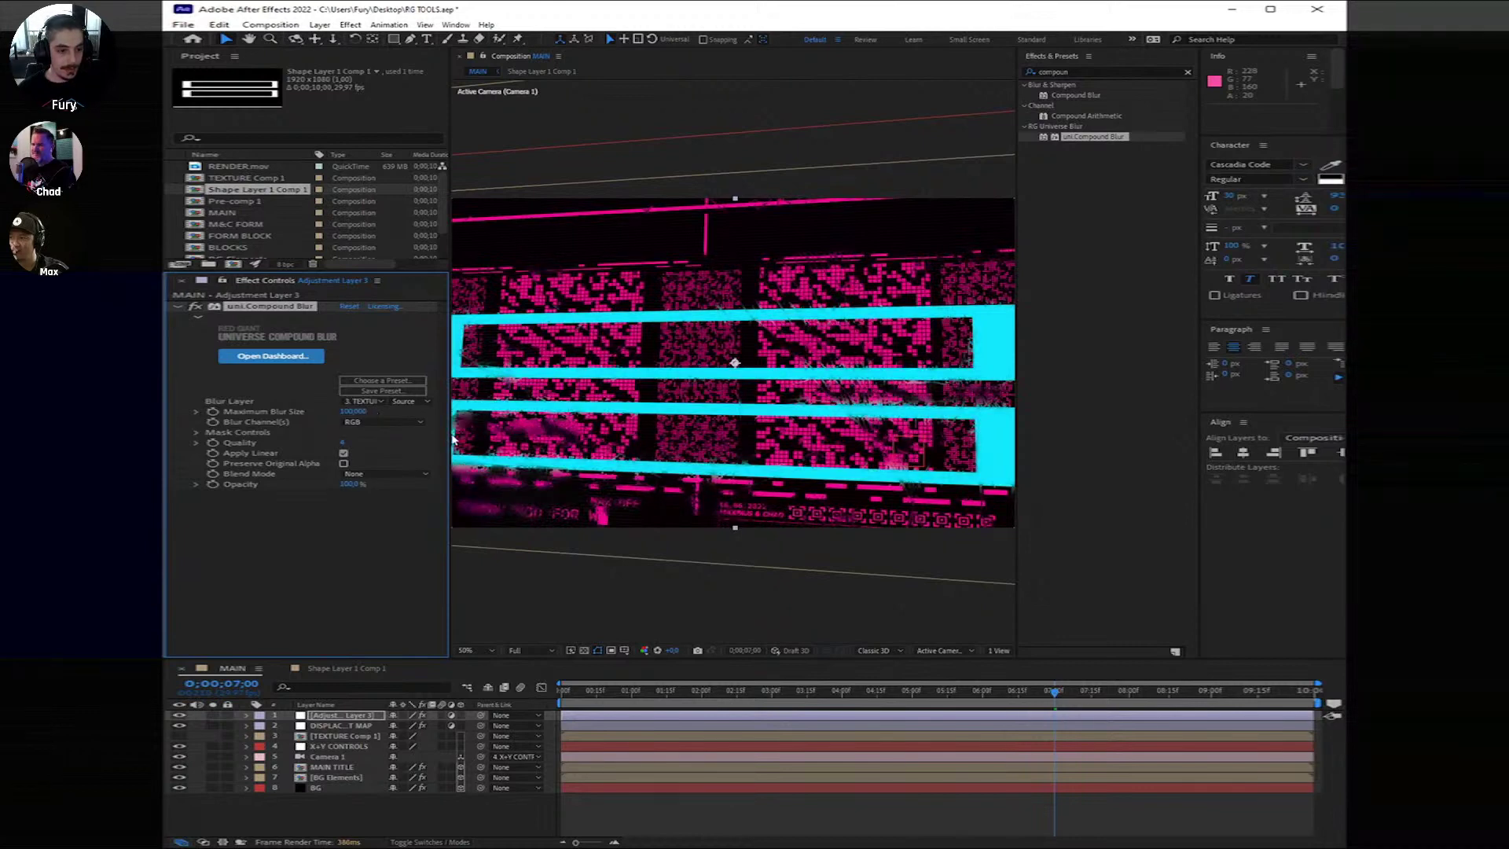
{"action": "scroll", "coordinate": [566, 471], "scroll_direction": "up", "scroll_amount": 3}
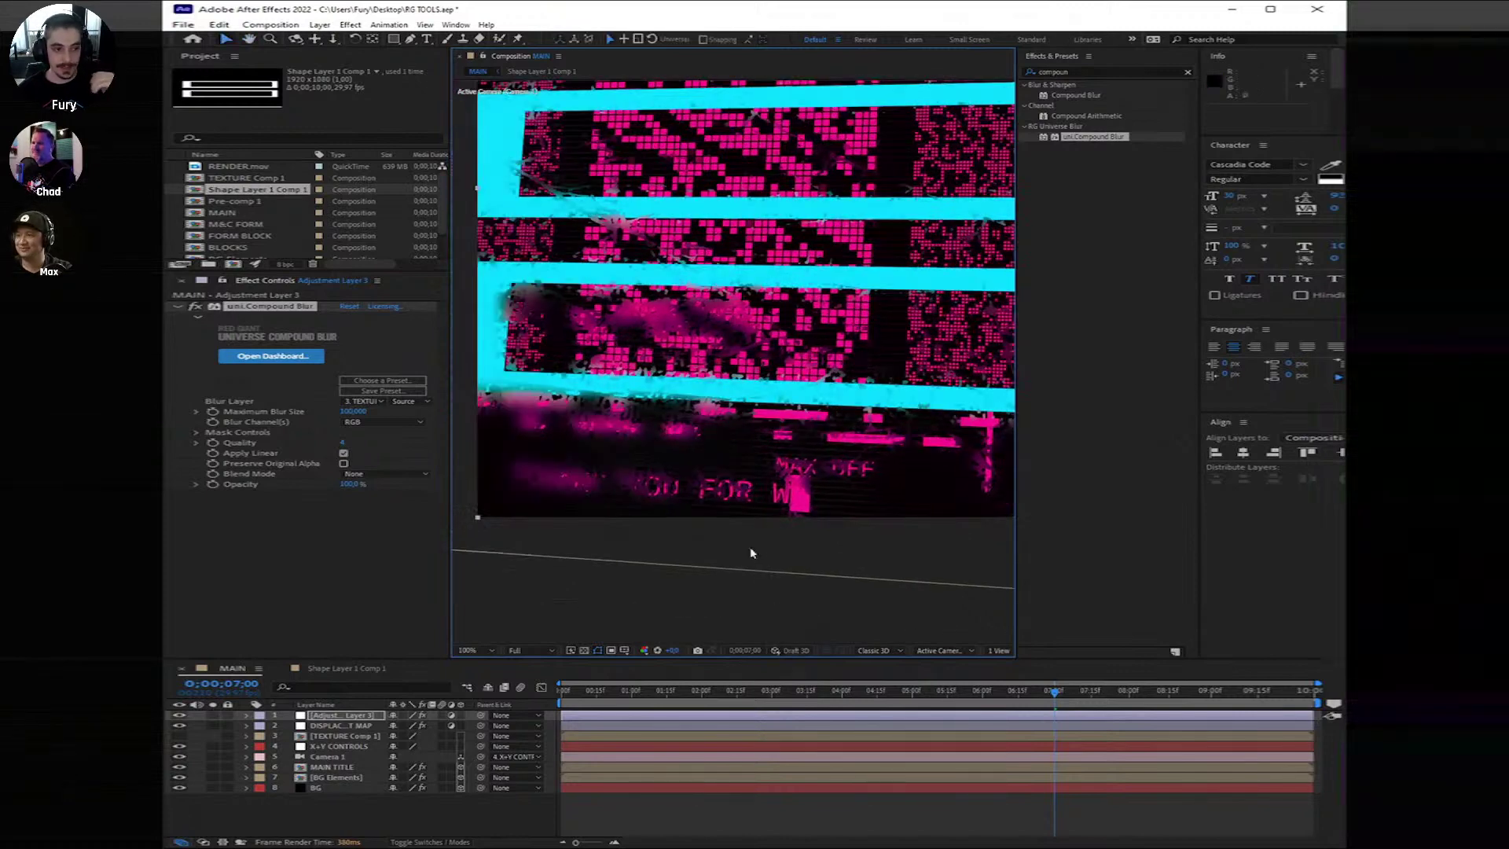
{"action": "left_click_drag", "start_coordinate": [342, 443], "coordinate": [456, 445]}
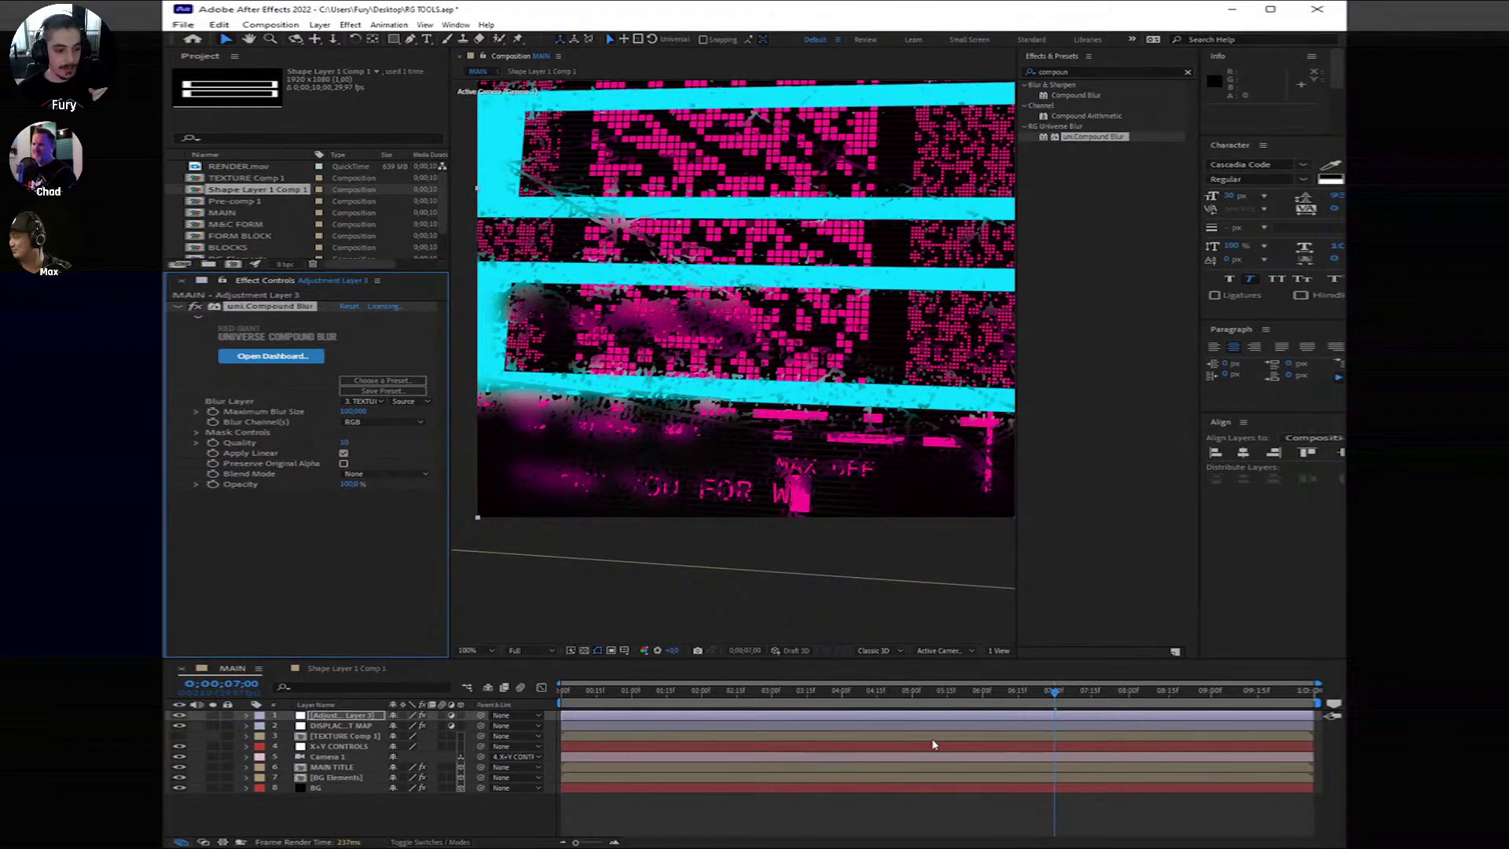
Step: Try the Abstract texture on the TEXTURE layer inside TEXTURE Comp 1 and check its effect in the MAIN composition
{"action": "double_click", "coordinate": [364, 737]}
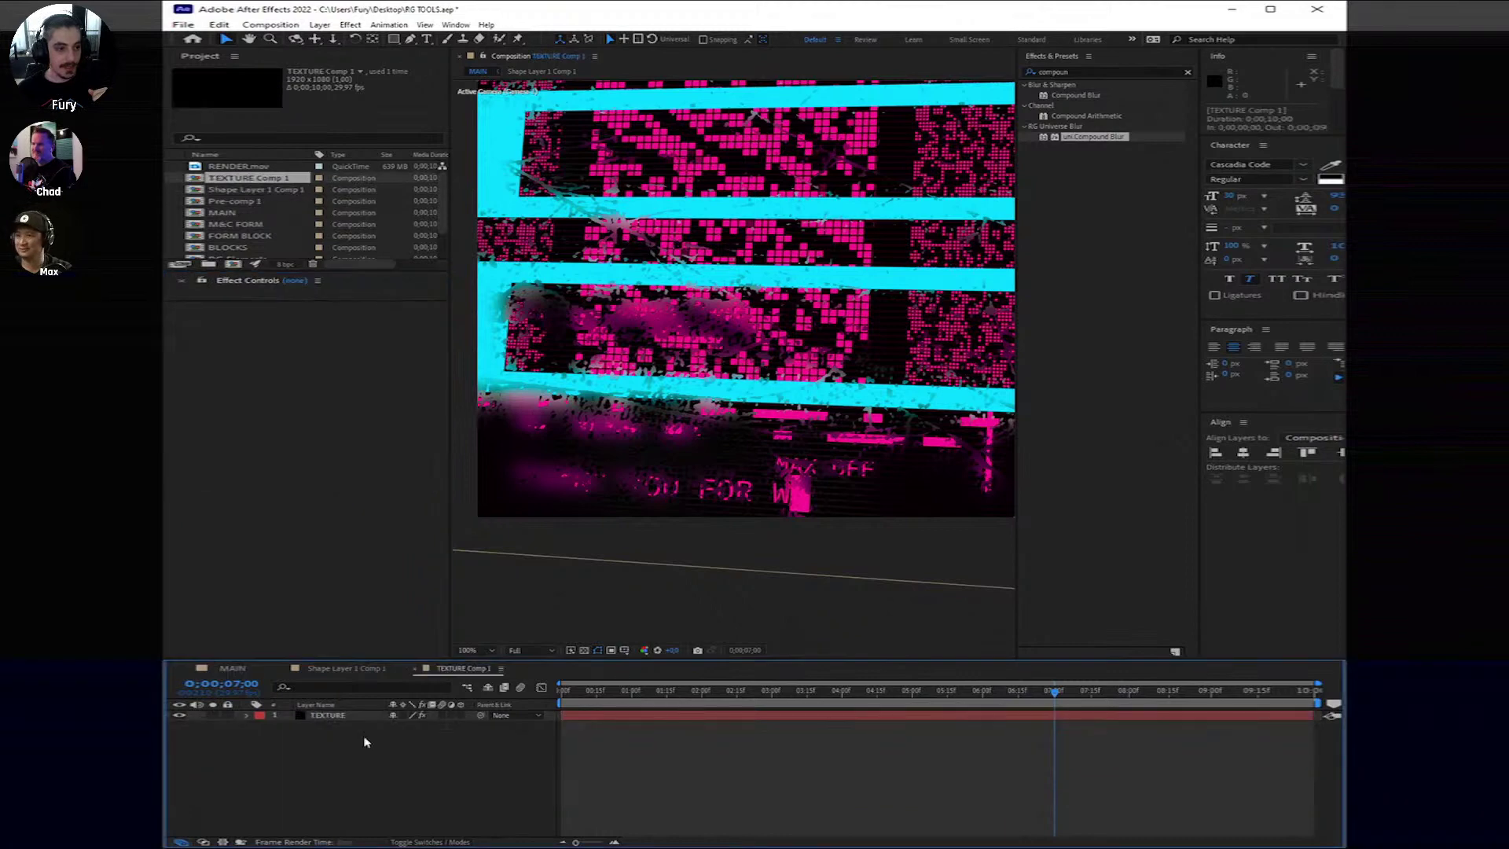
{"action": "left_click", "coordinate": [788, 717]}
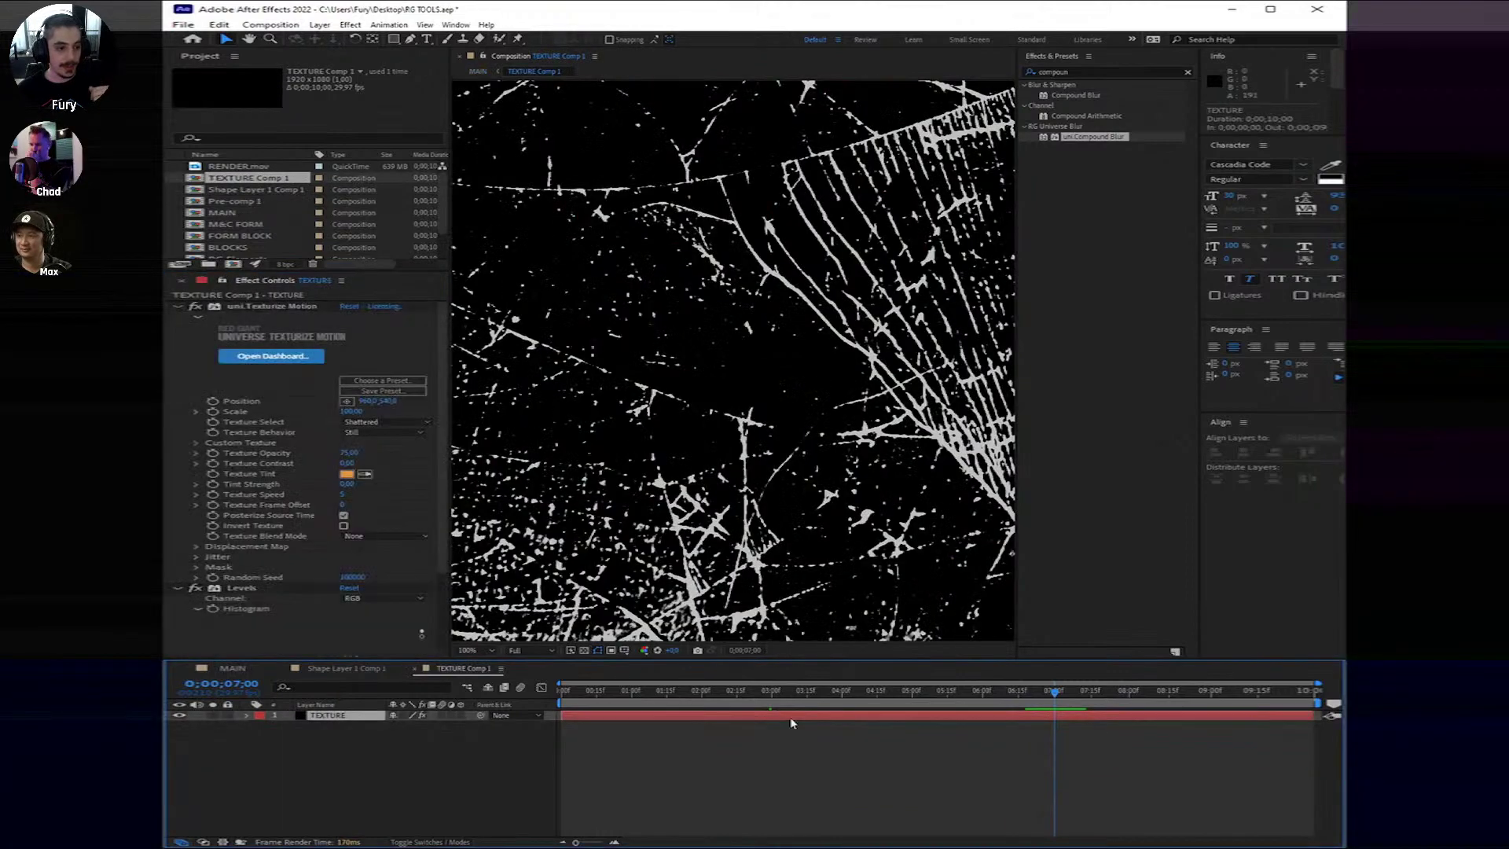
{"action": "left_click", "coordinate": [421, 425]}
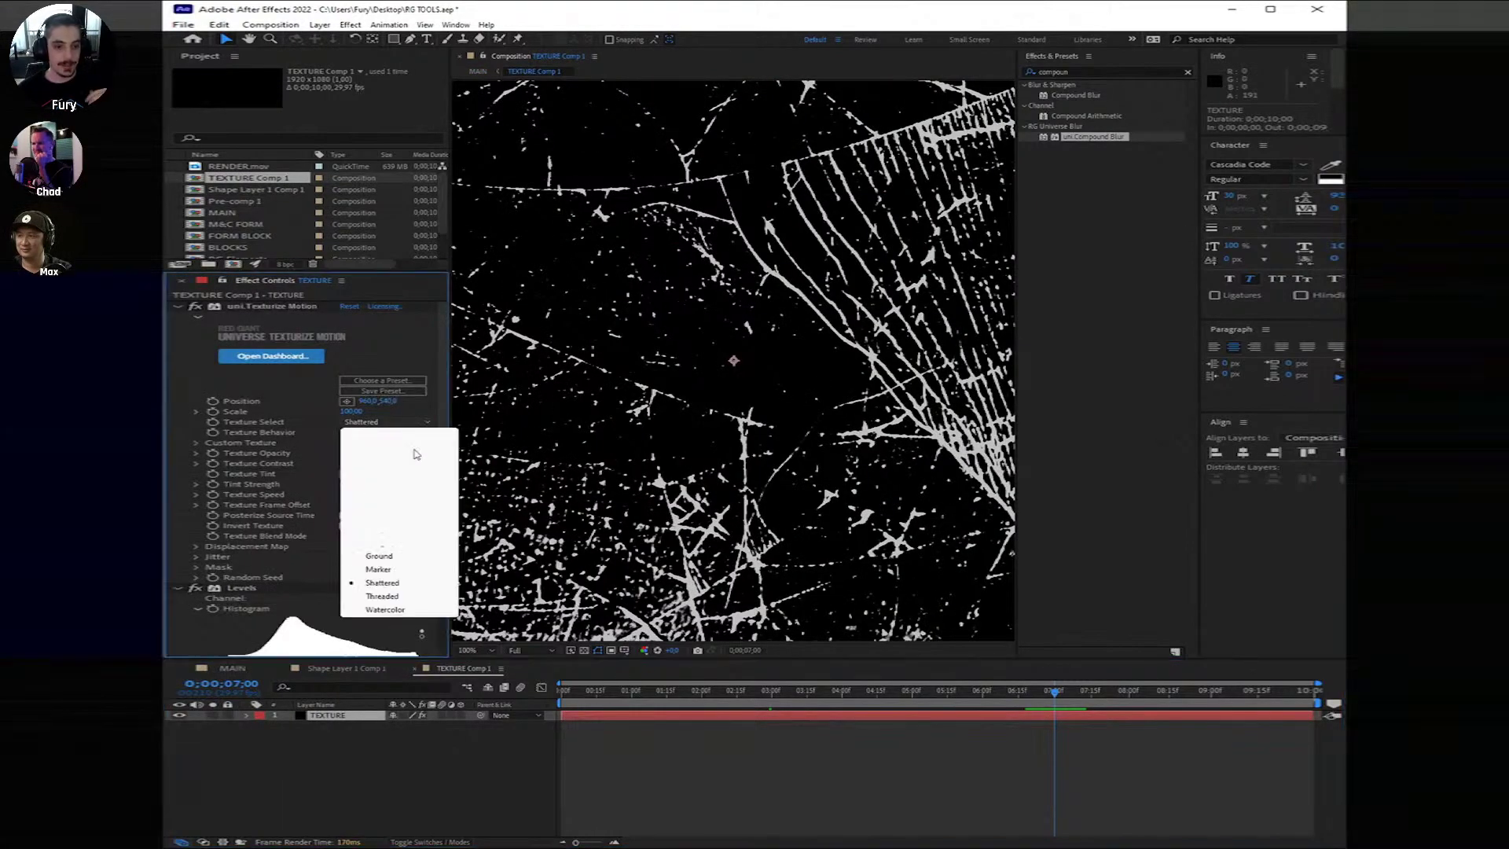
{"action": "left_click", "coordinate": [412, 437]}
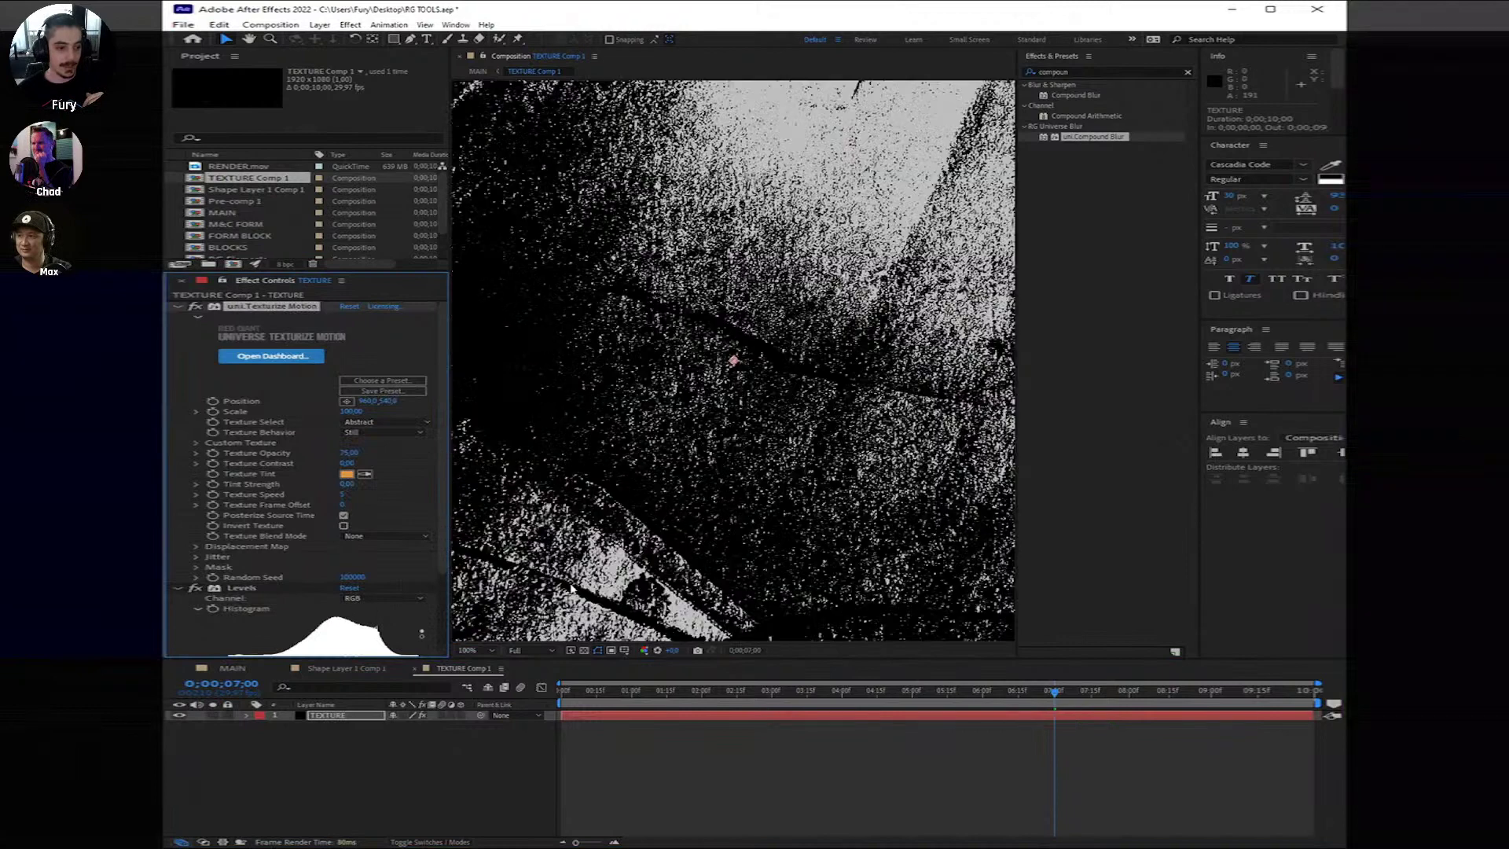
{"action": "left_click", "coordinate": [242, 669]}
{"action": "scroll", "coordinate": [806, 436], "scroll_direction": "down", "scroll_amount": 5}
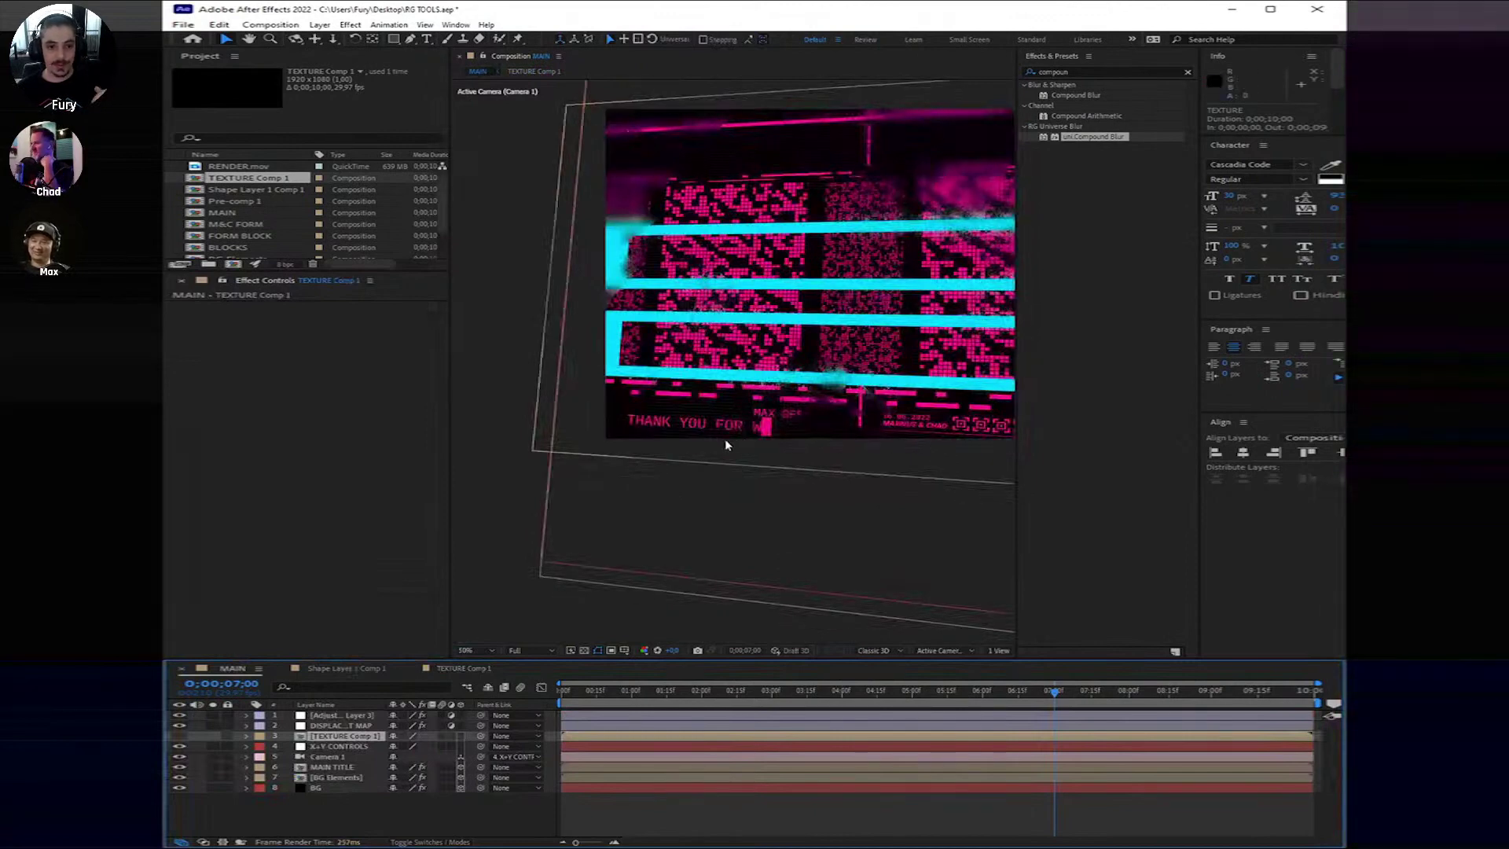
{"action": "left_click_drag", "start_coordinate": [918, 361], "coordinate": [796, 408]}
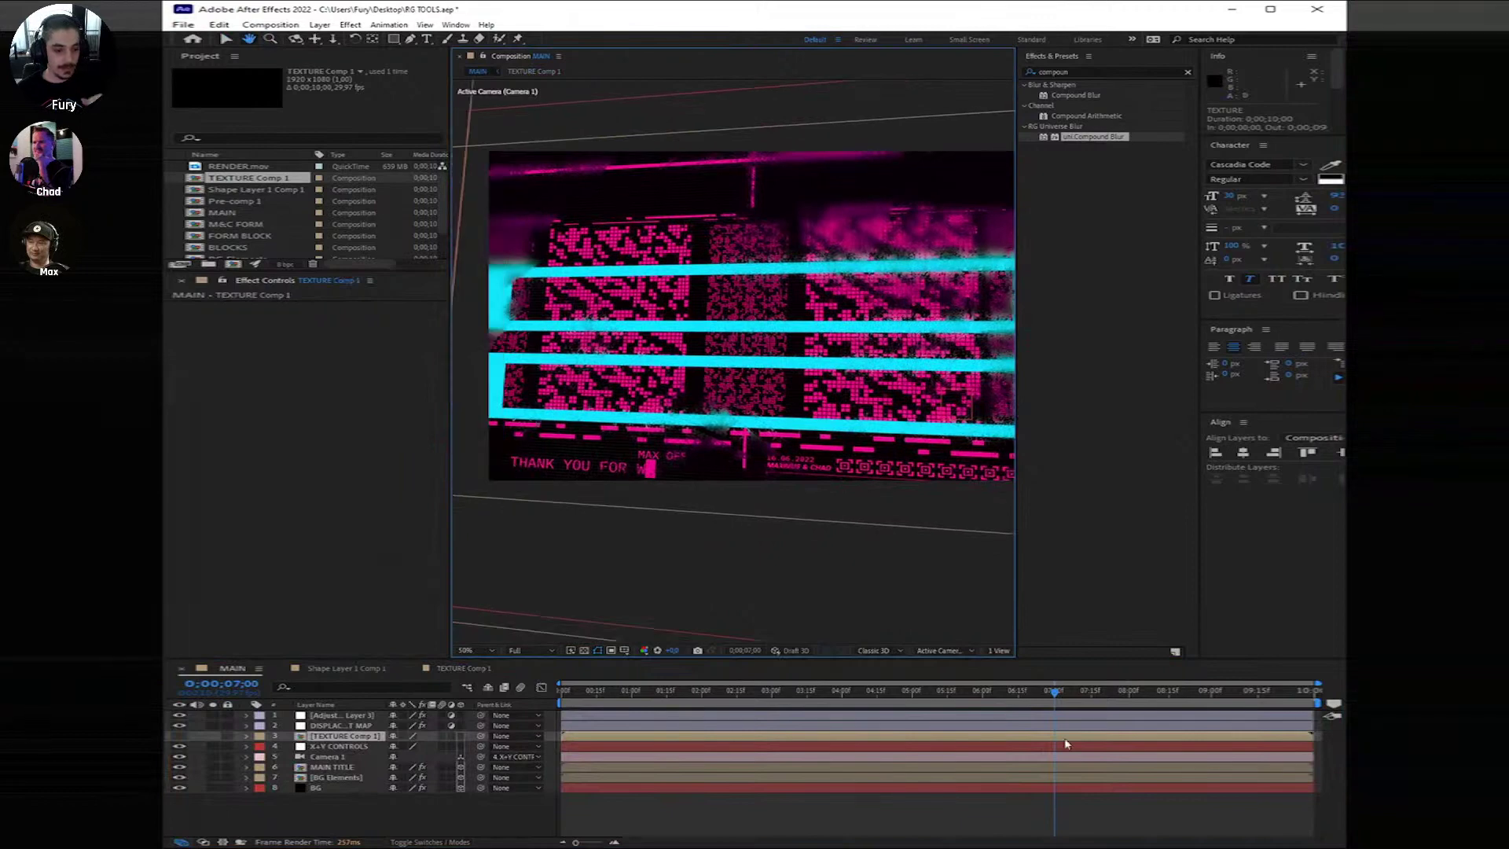
Step: Set the TEXTURE layer's texture back to Shattered in TEXTURE Comp 1 and return to the MAIN composition
{"action": "double_click", "coordinate": [1044, 735]}
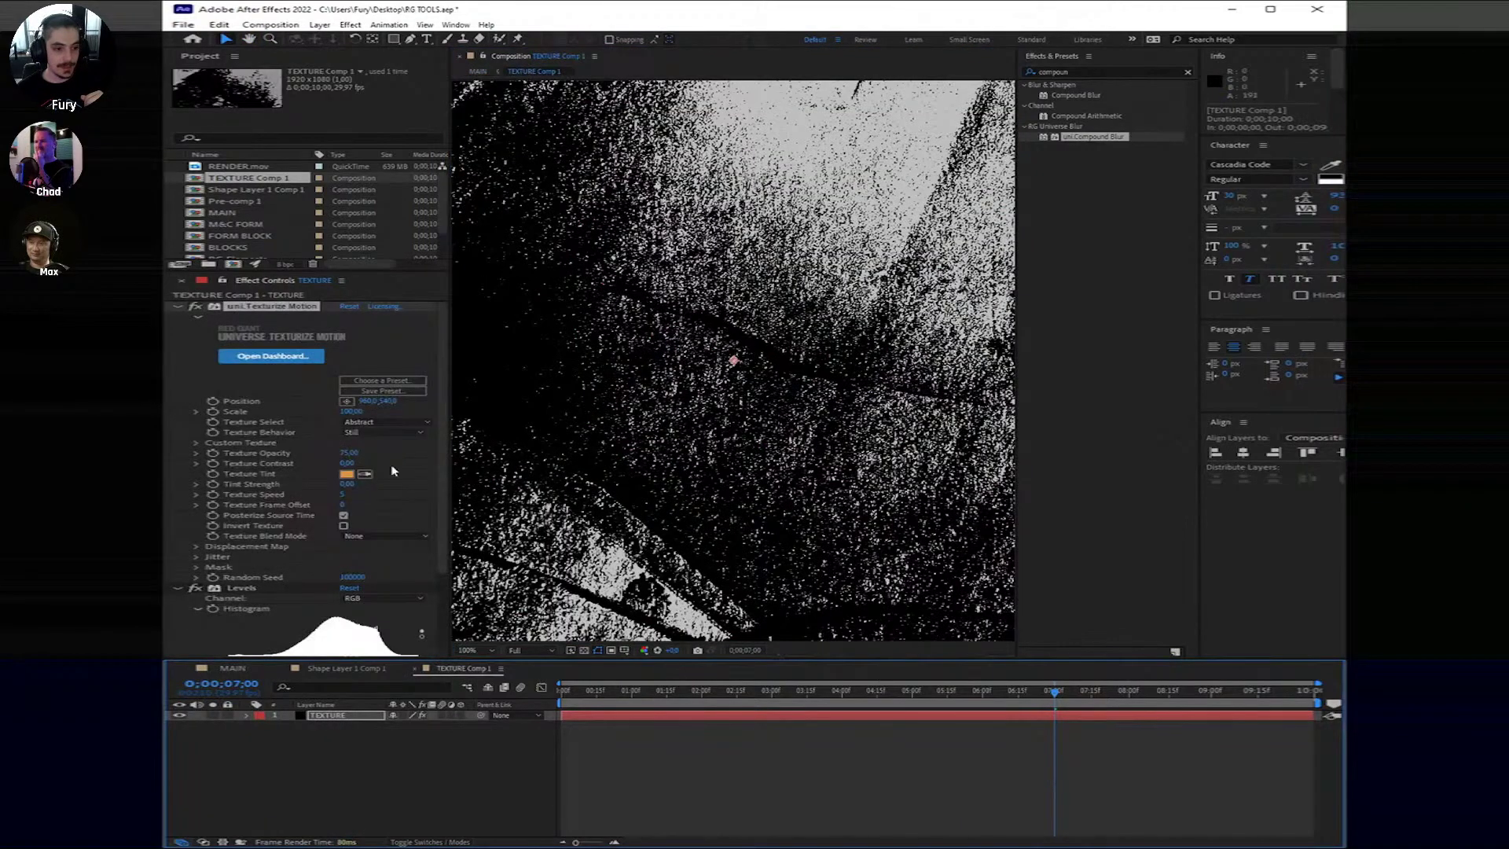
{"action": "left_click", "coordinate": [385, 422]}
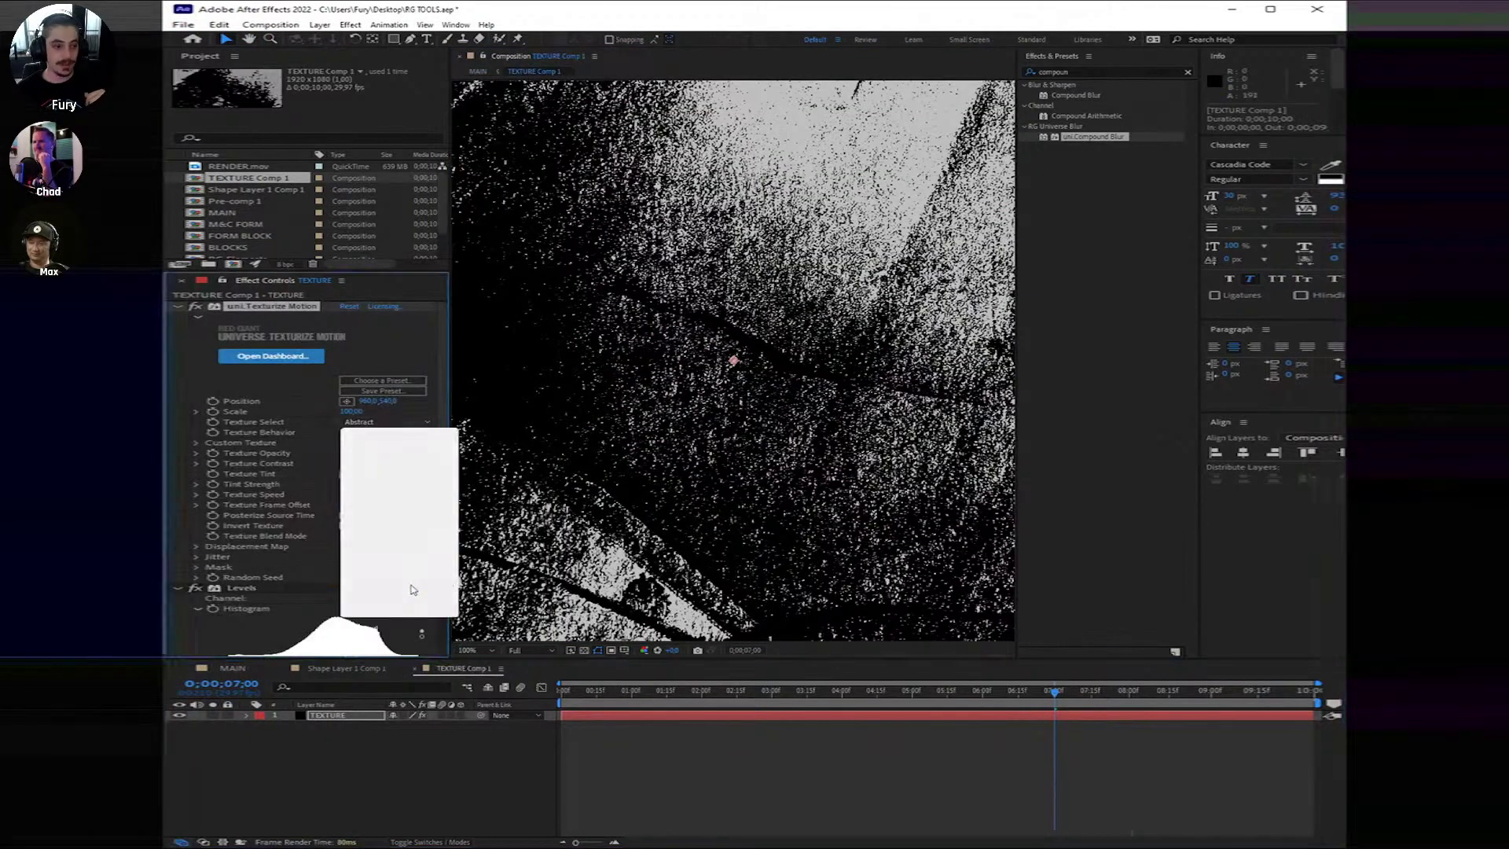
{"action": "left_click", "coordinate": [414, 586]}
{"action": "left_click", "coordinate": [258, 667]}
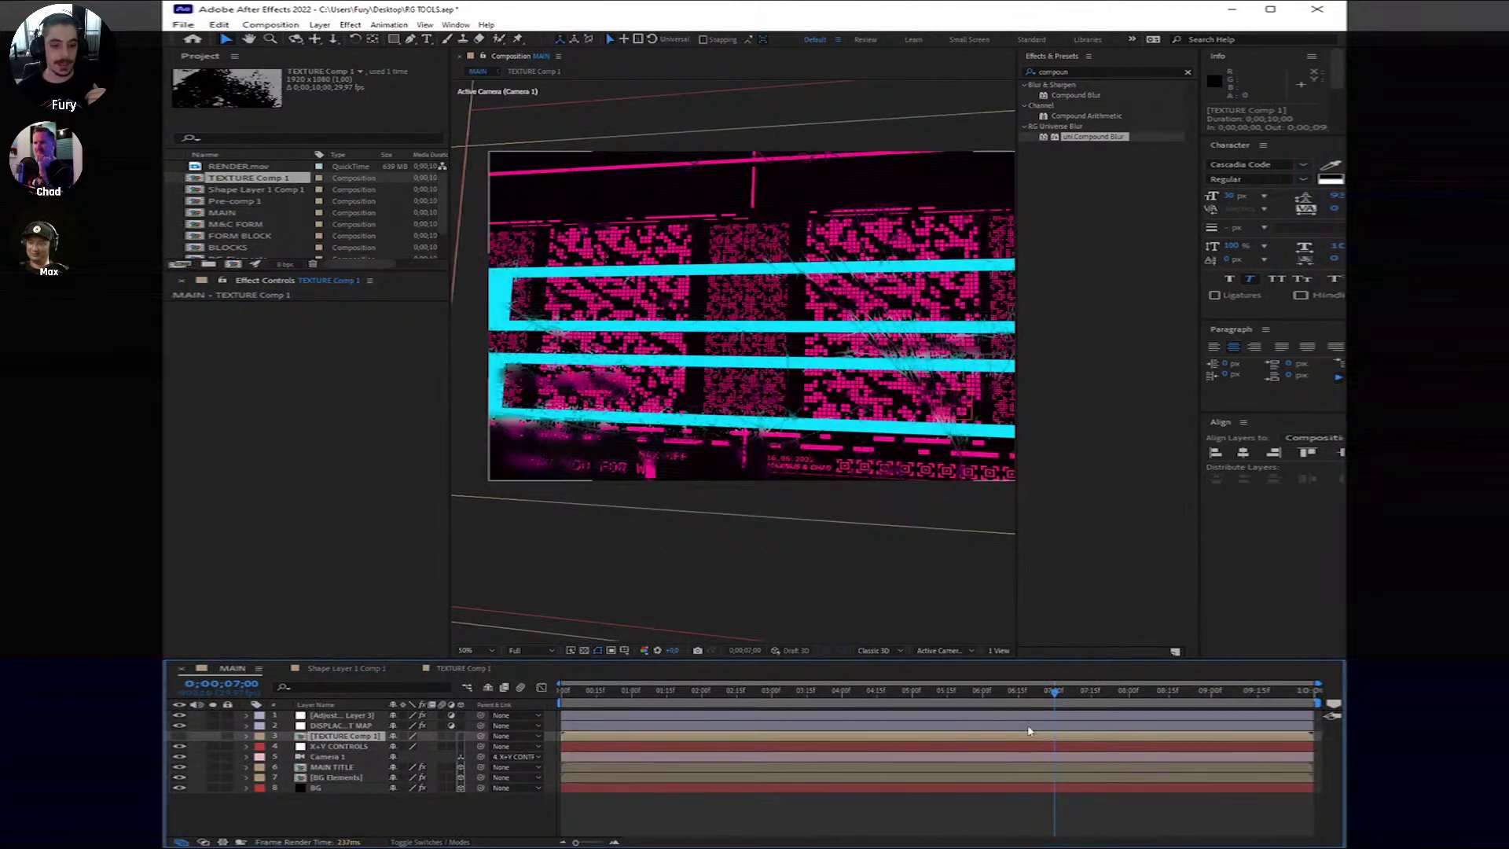
Step: Rename the top adjustment layer as COMPUND BLUR and move the playhead to 0;00;07;01
{"action": "left_click", "coordinate": [338, 715]}
{"action": "right_click", "coordinate": [359, 716]}
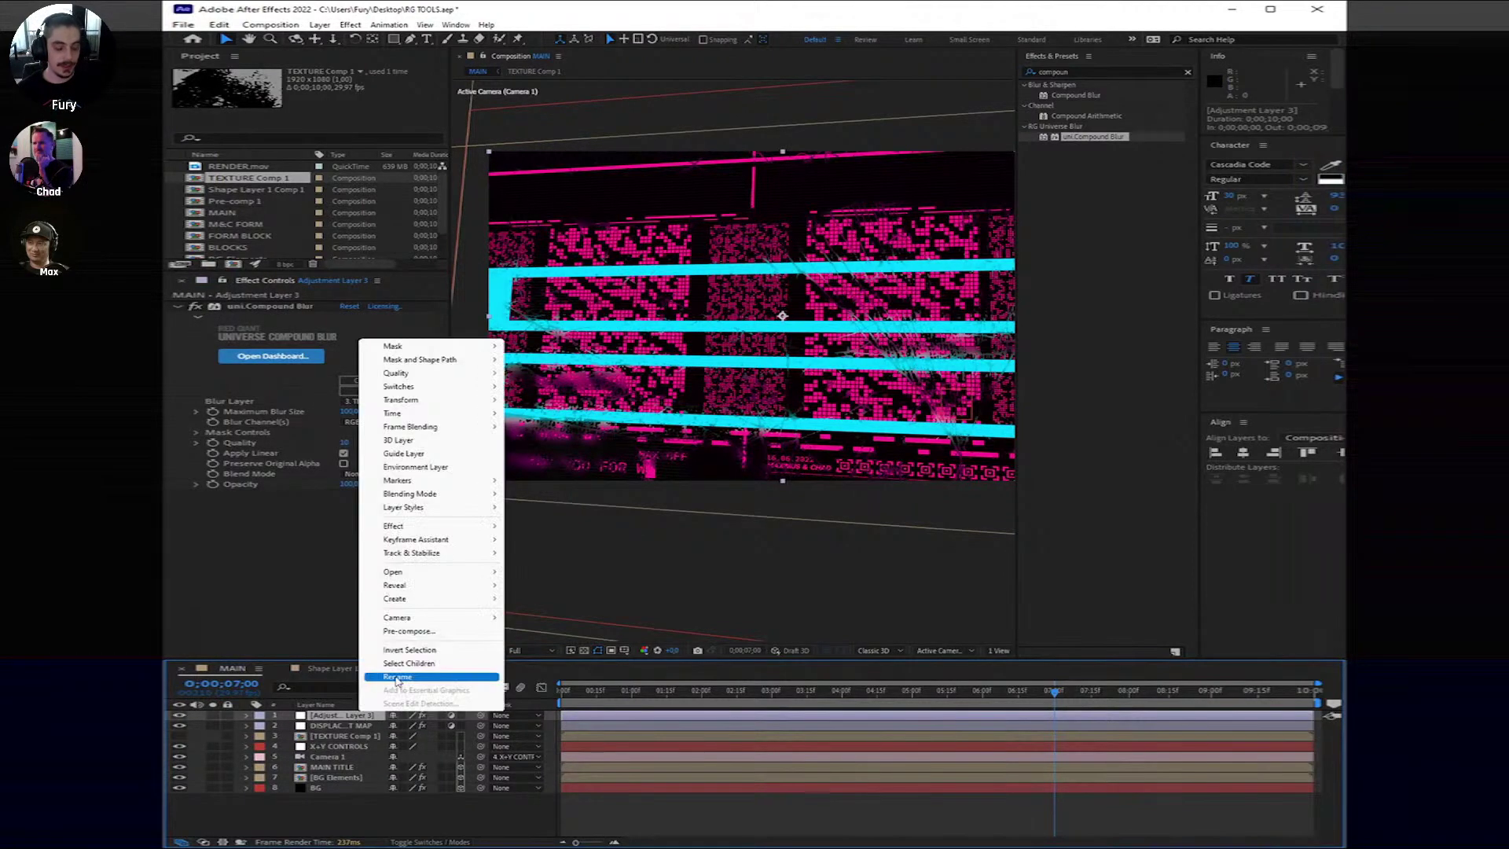
{"action": "left_click", "coordinate": [397, 676]}
{"action": "type", "text": "COMP"}
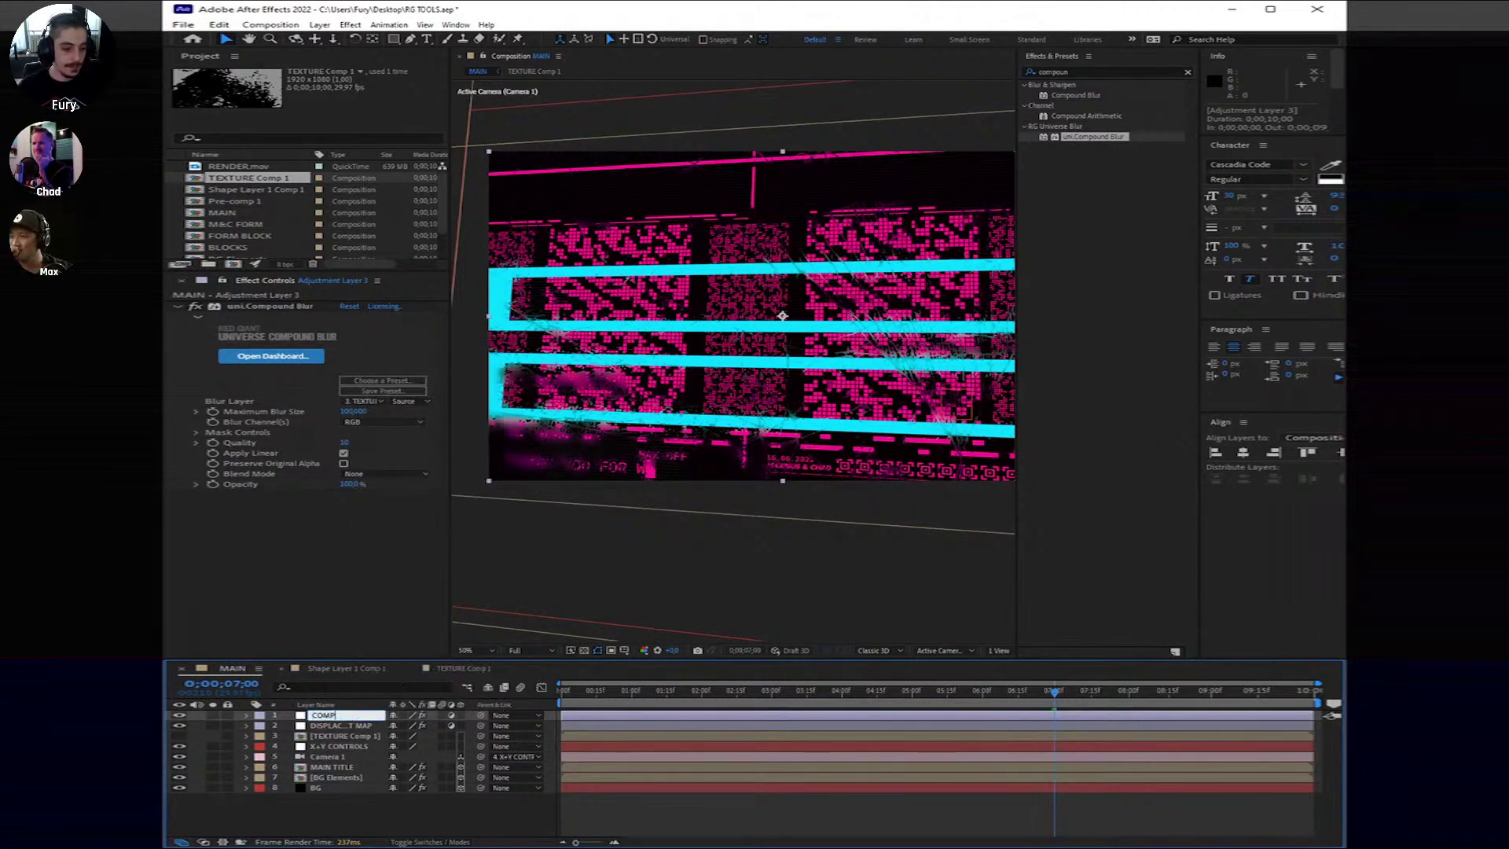
{"action": "type", "text": "UND BLUR"}
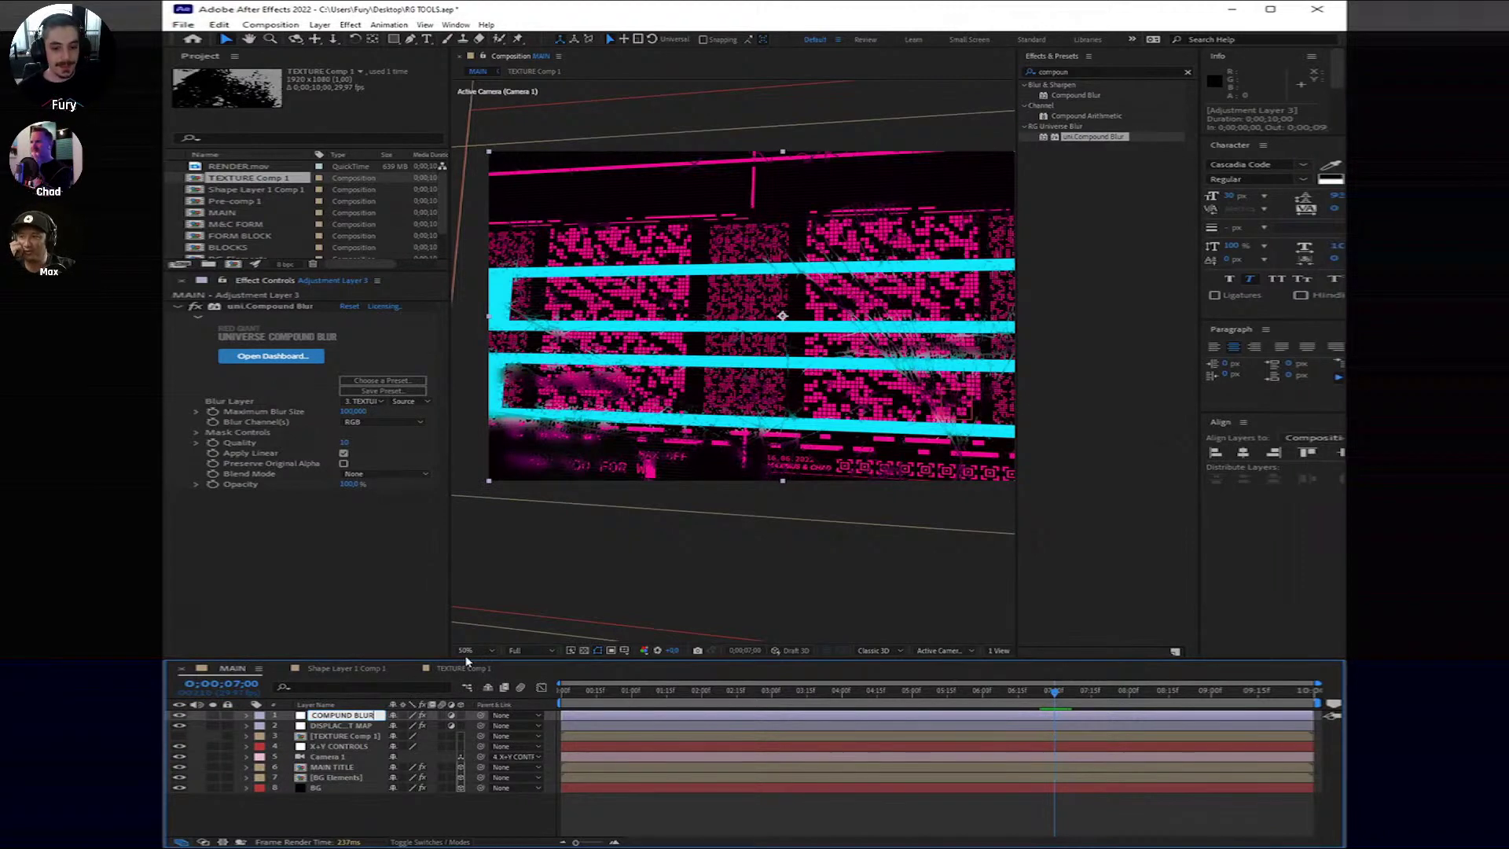
{"action": "left_click", "coordinate": [1056, 813]}
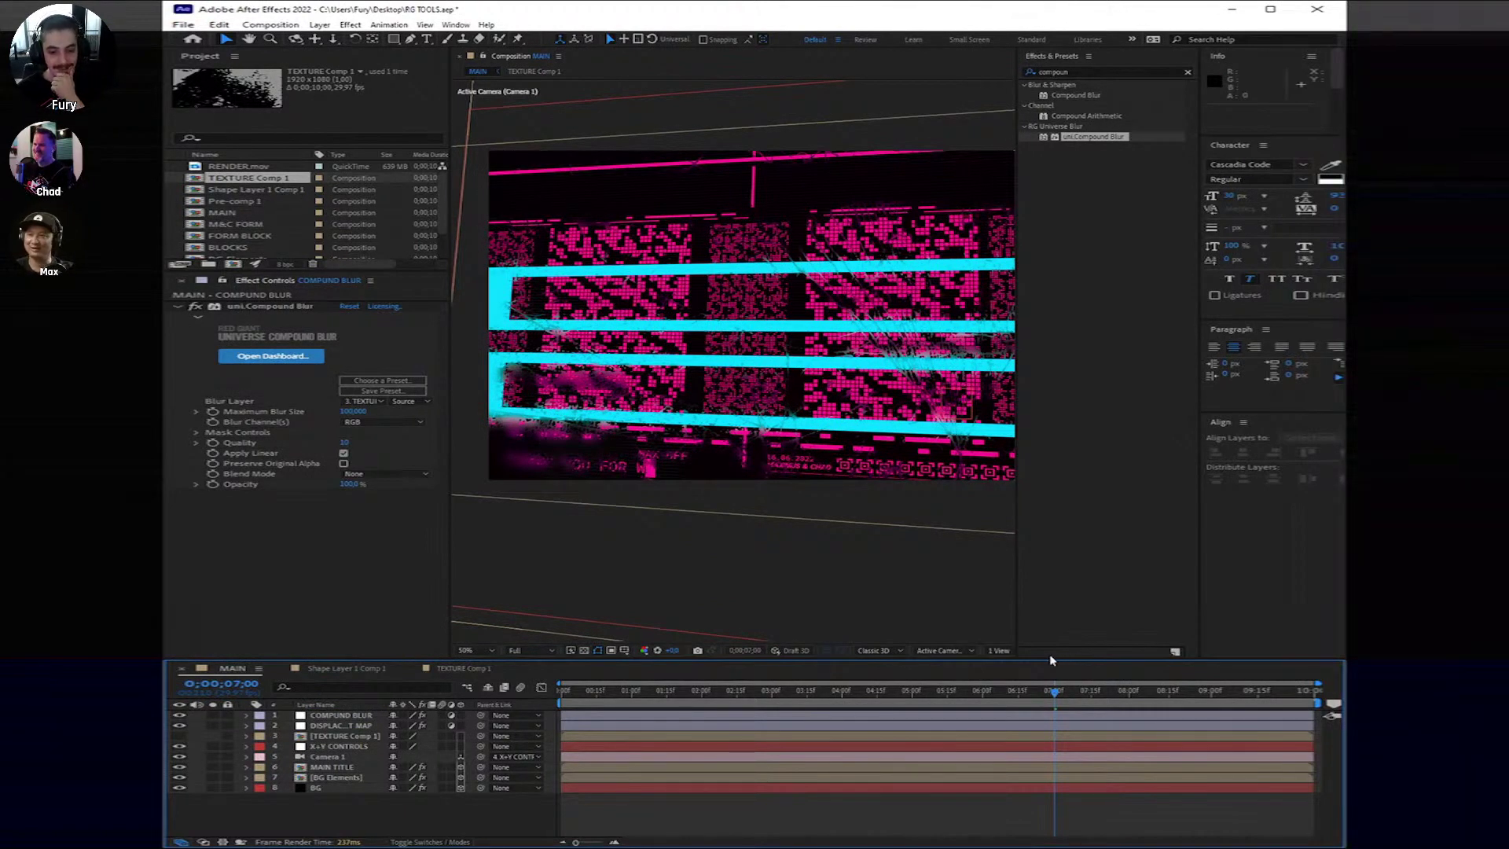
{"action": "left_click", "coordinate": [1057, 705]}
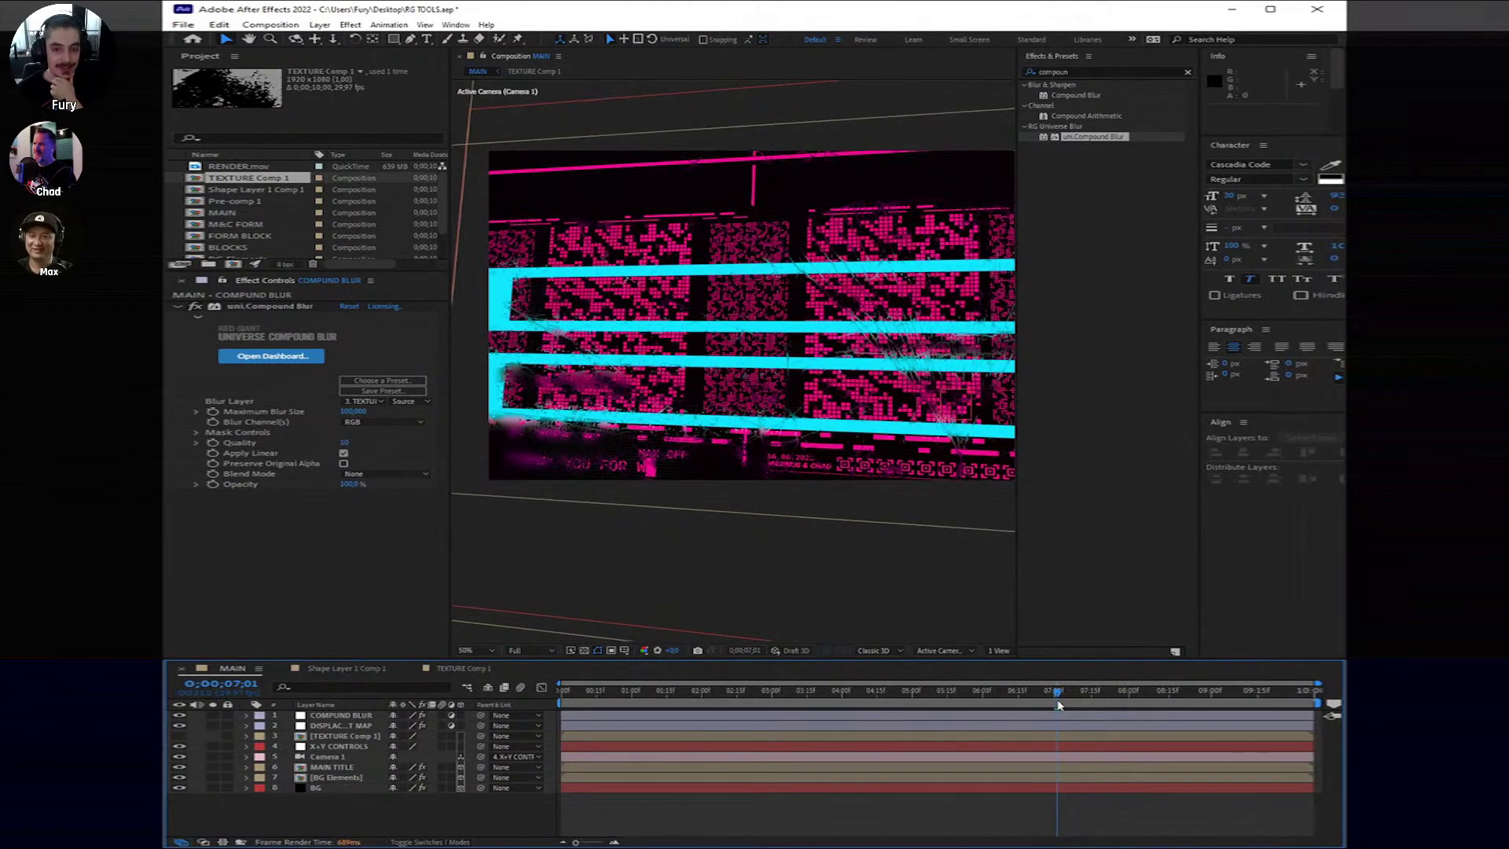
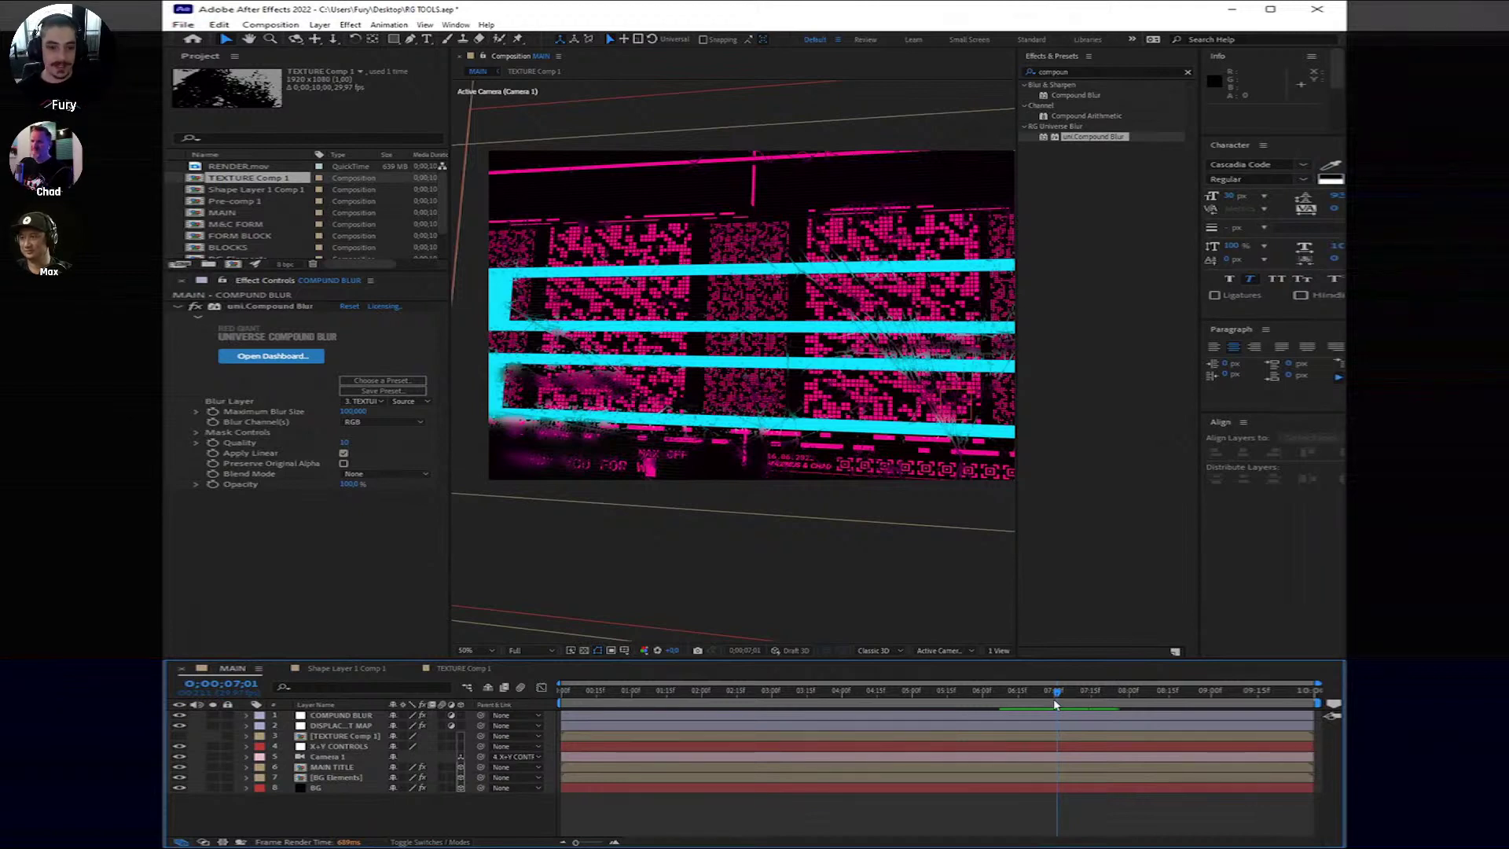
Step: Try the Cycle texture behavior on the TEXTURE layer inside TEXTURE Comp 1, restore Still, and return to the MAIN composition
{"action": "left_click", "coordinate": [1084, 714]}
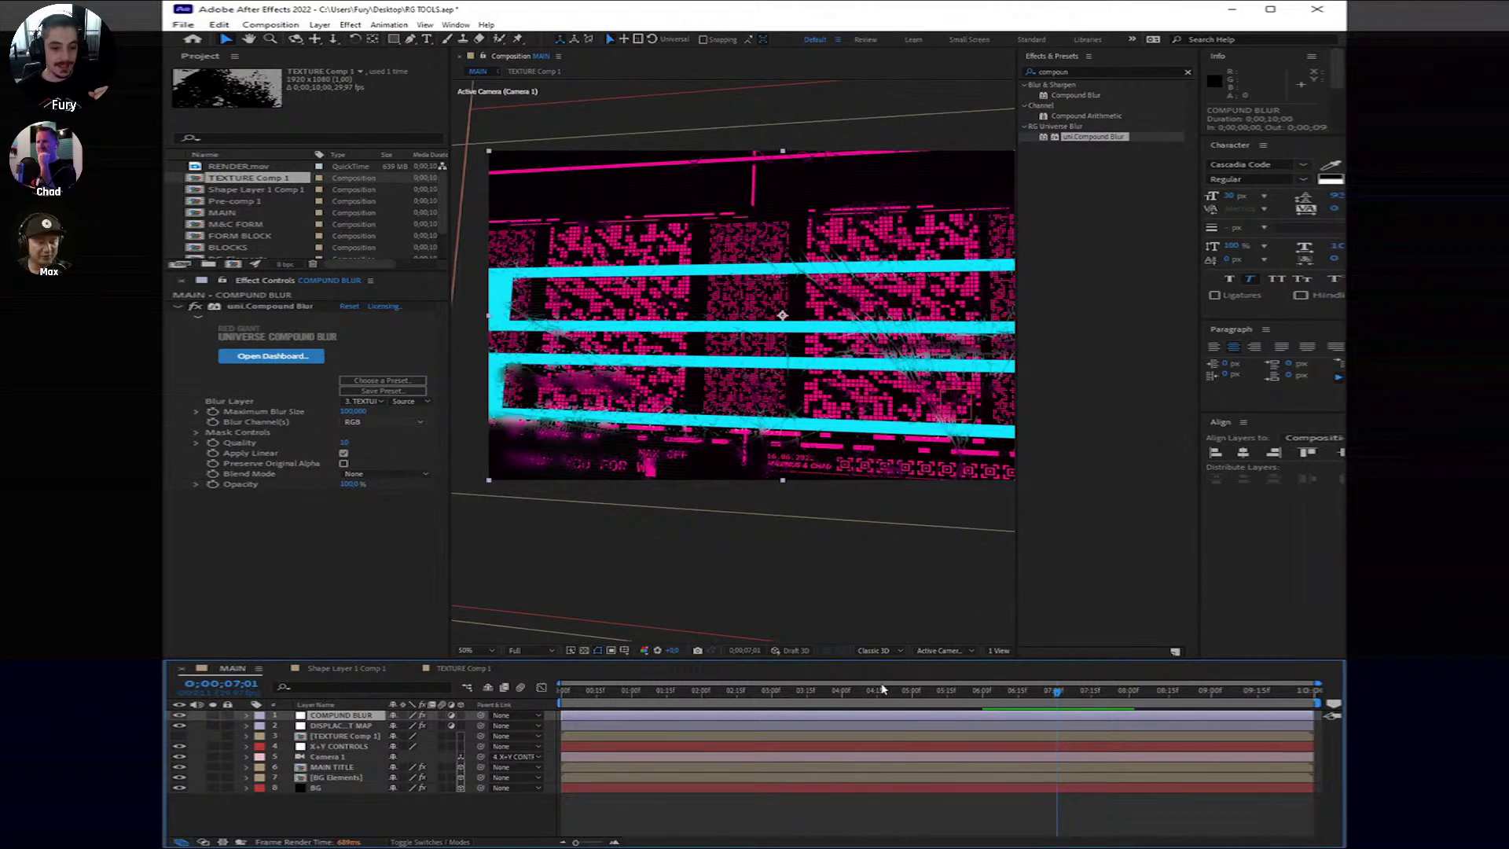
{"action": "double_click", "coordinate": [954, 734]}
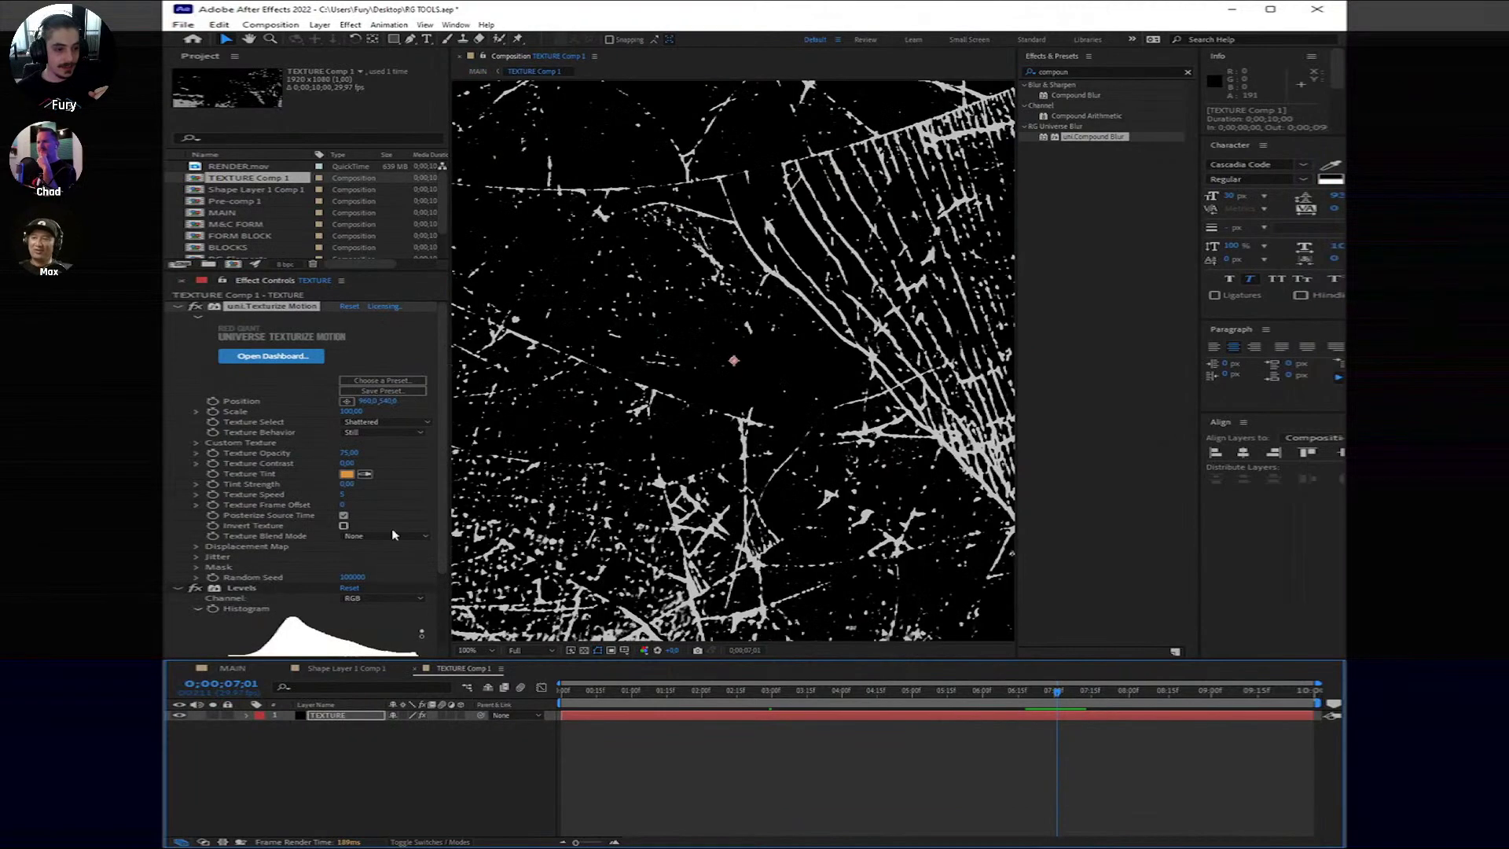
{"action": "left_click", "coordinate": [401, 433]}
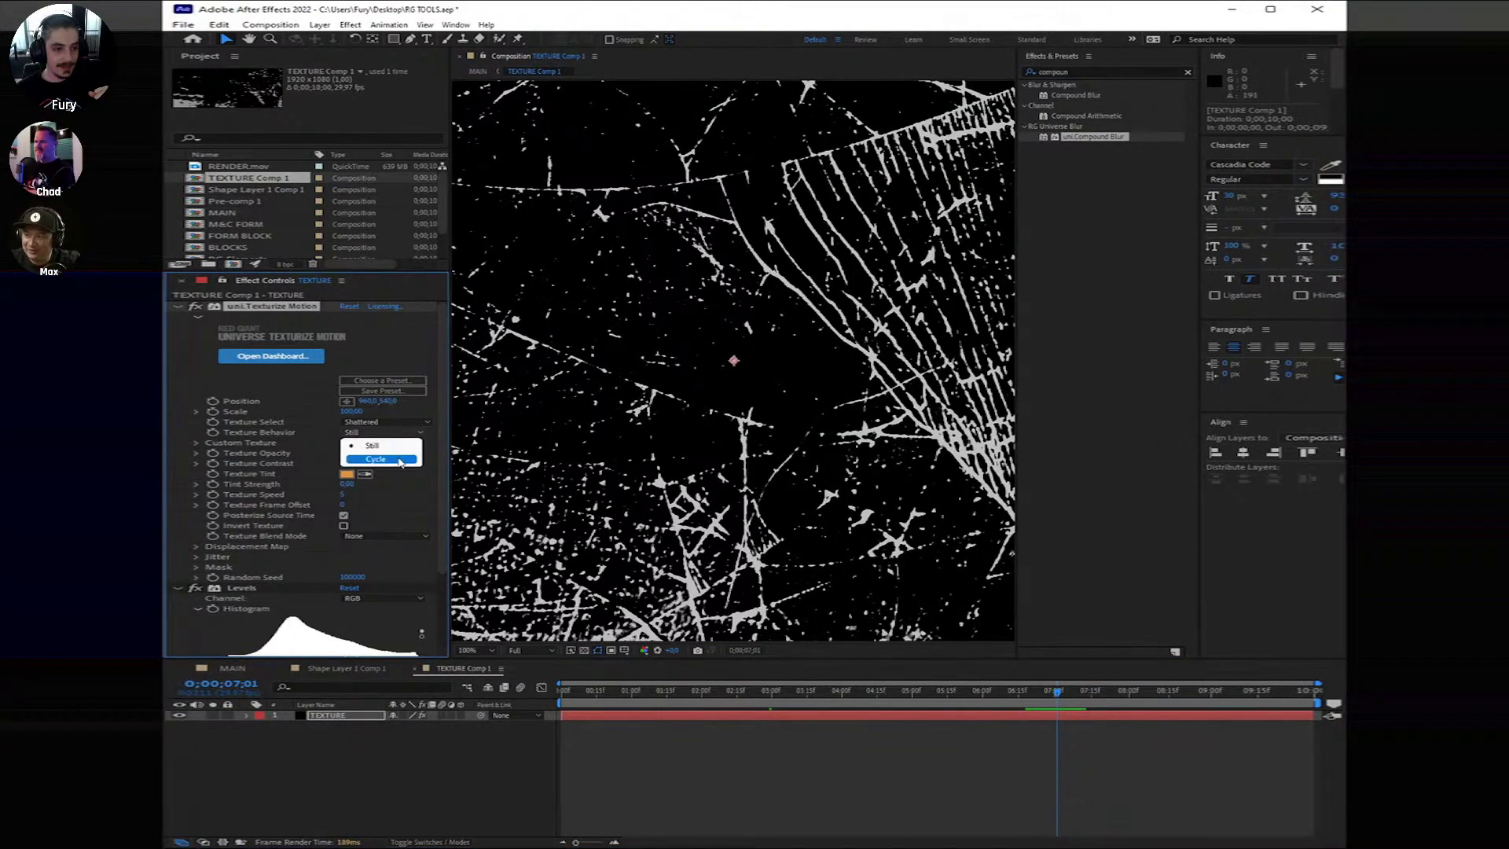
{"action": "left_click", "coordinate": [401, 462]}
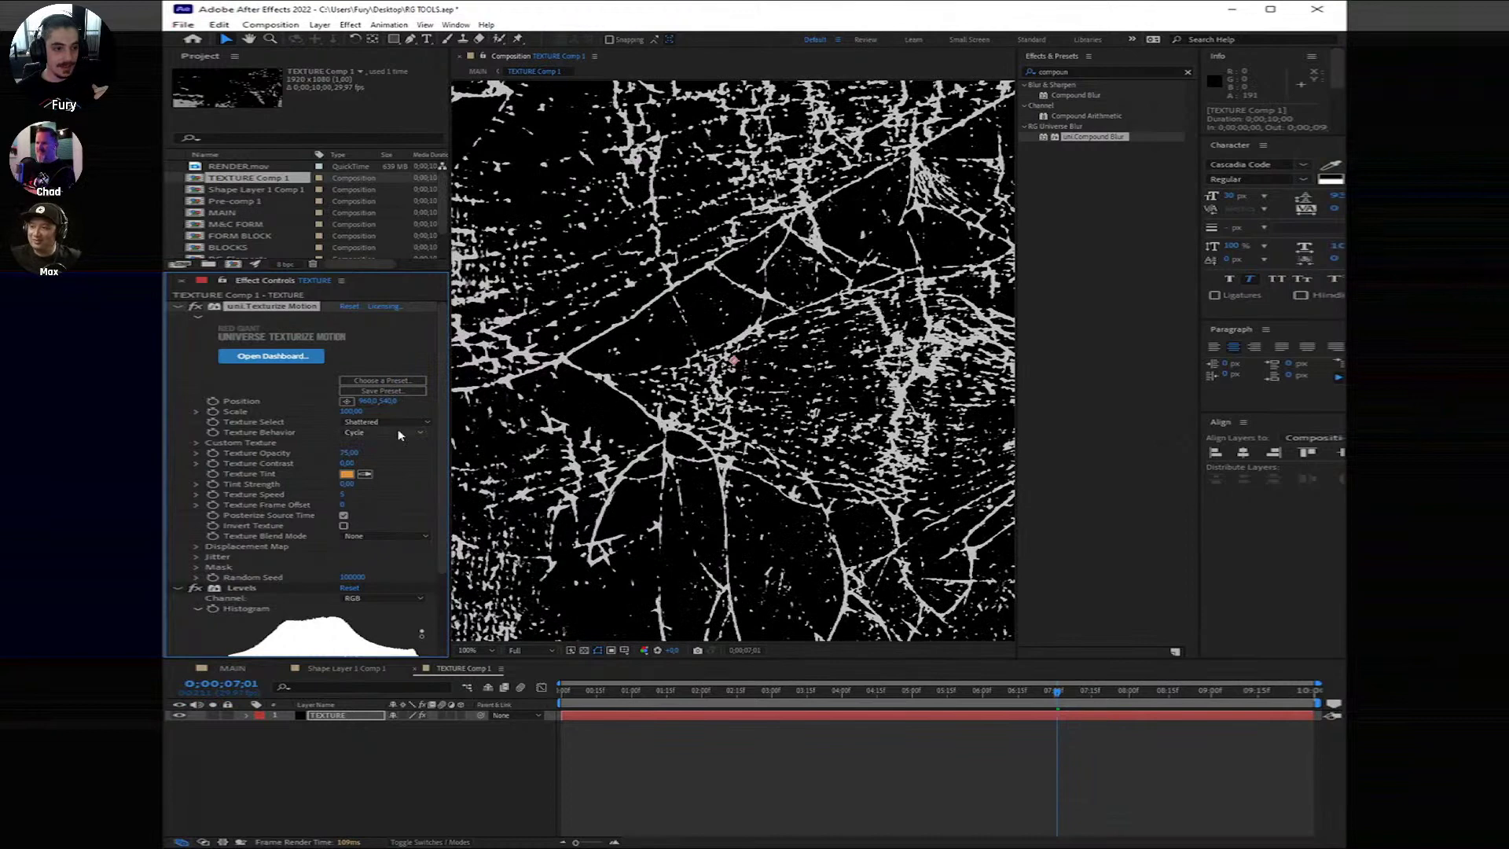
{"action": "left_click", "coordinate": [395, 433]}
{"action": "left_click", "coordinate": [387, 447]}
{"action": "left_click", "coordinate": [385, 422]}
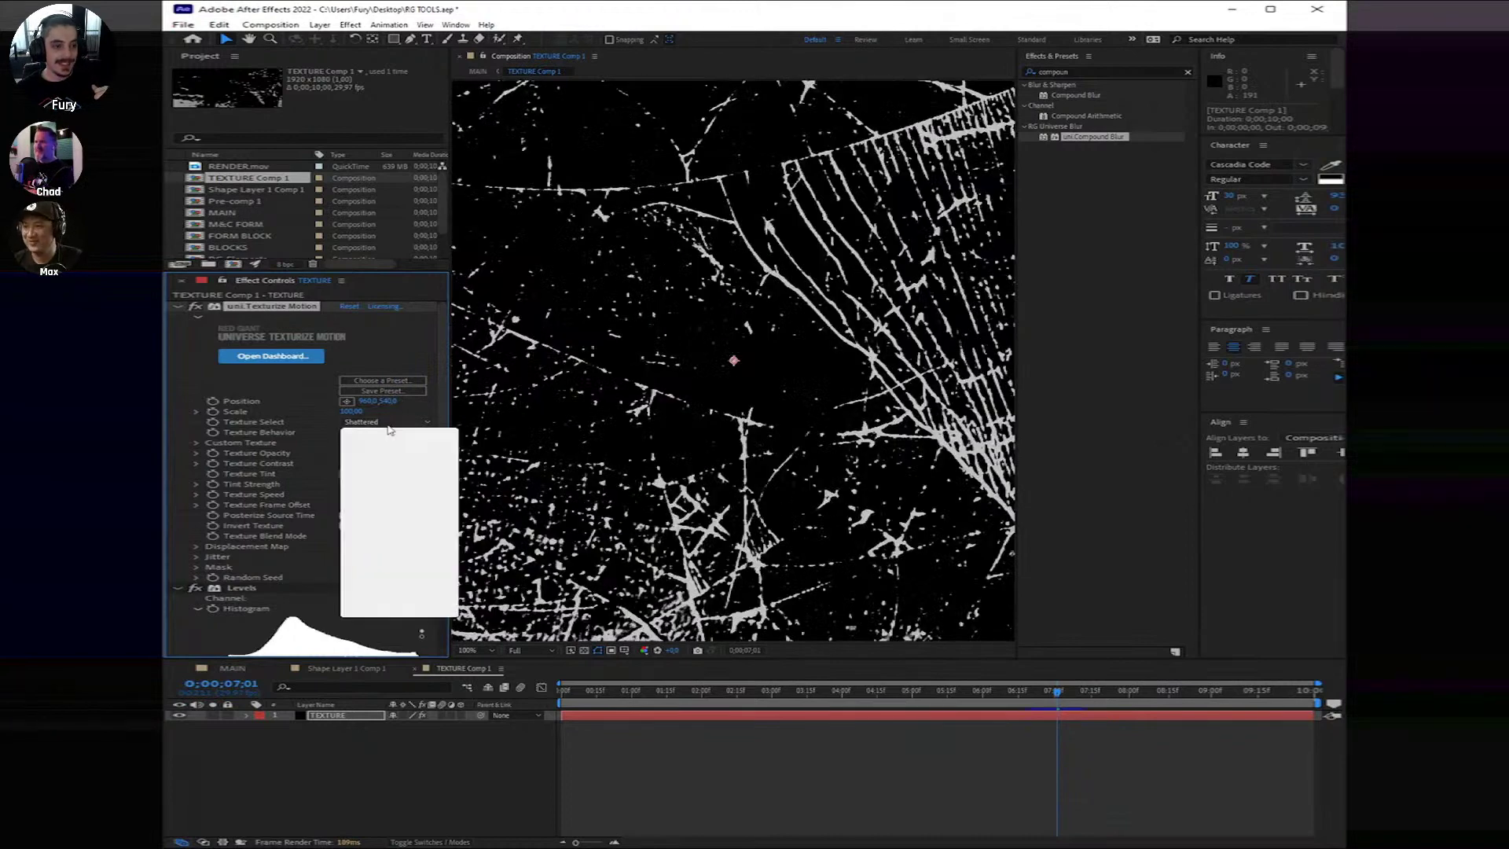
{"action": "left_click", "coordinate": [1056, 835]}
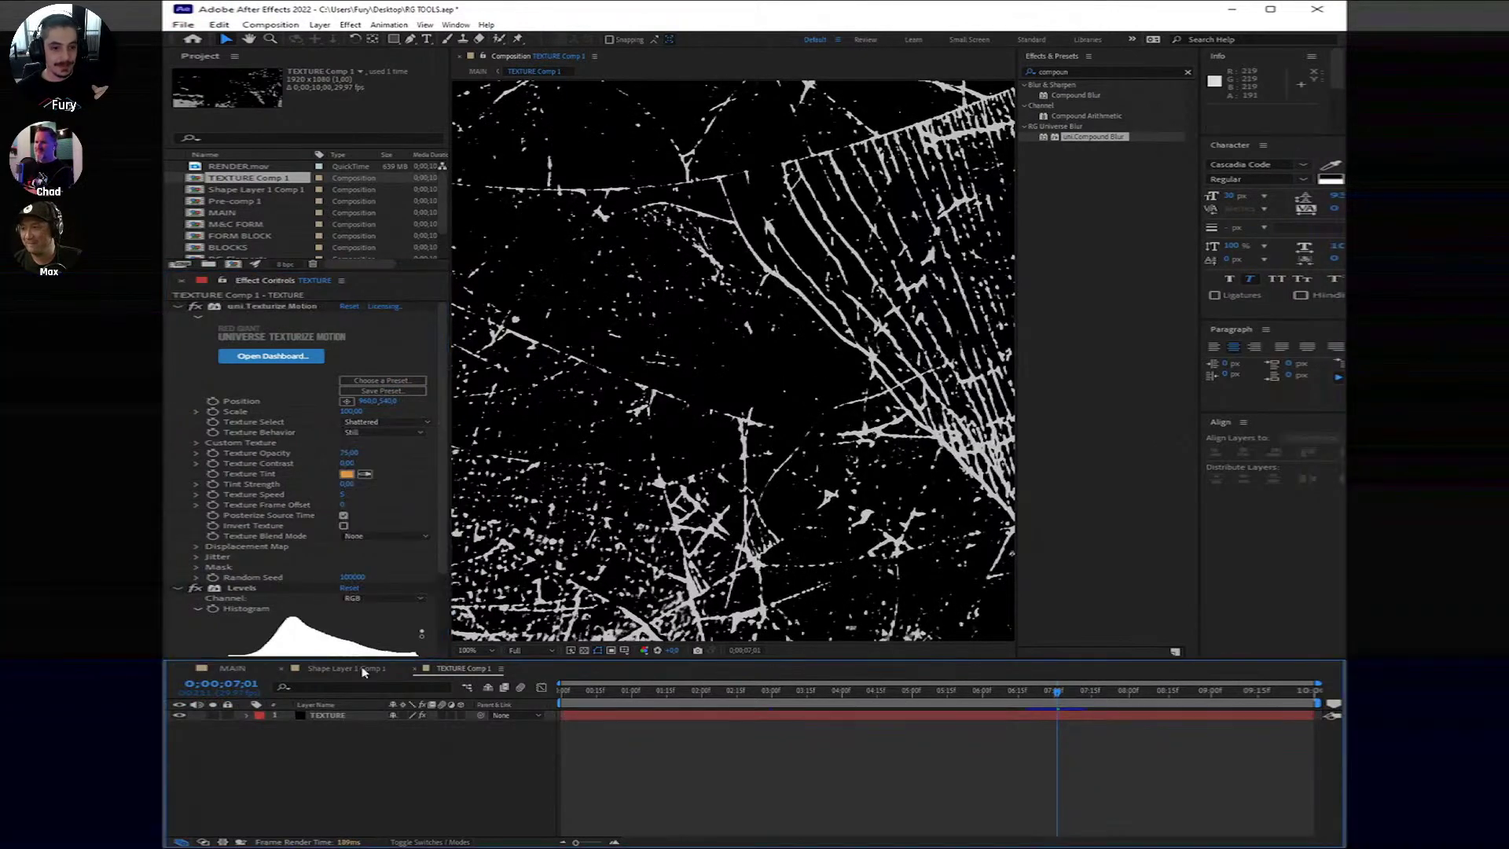
{"action": "left_click", "coordinate": [232, 668]}
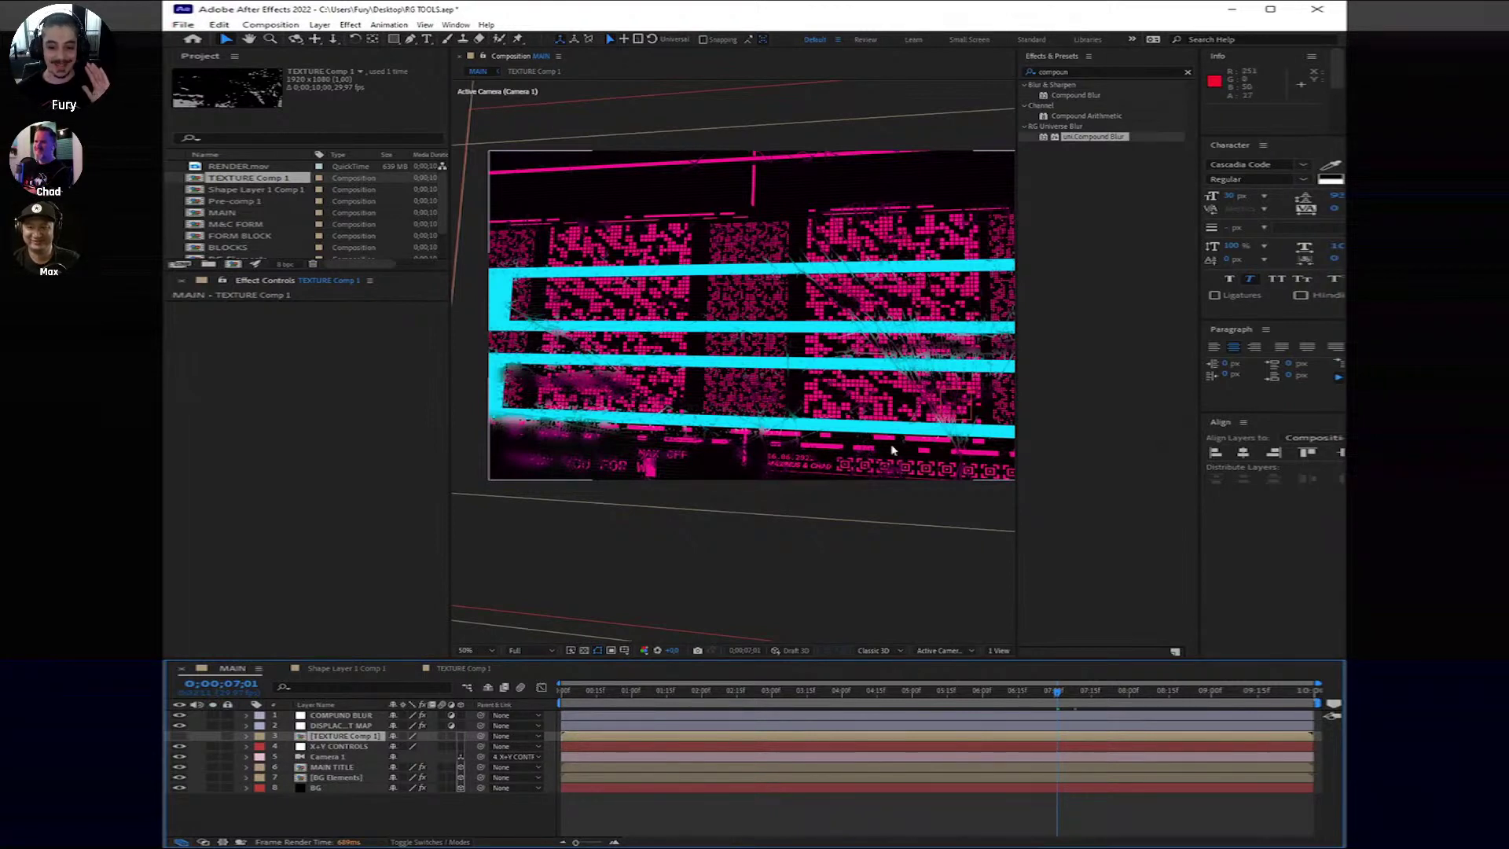
Step: Examine the blur and displacement on frames around 0;00;07;00 in the MAIN composition, ending with the playhead at 0;00;06;24
{"action": "left_click", "coordinate": [1036, 792]}
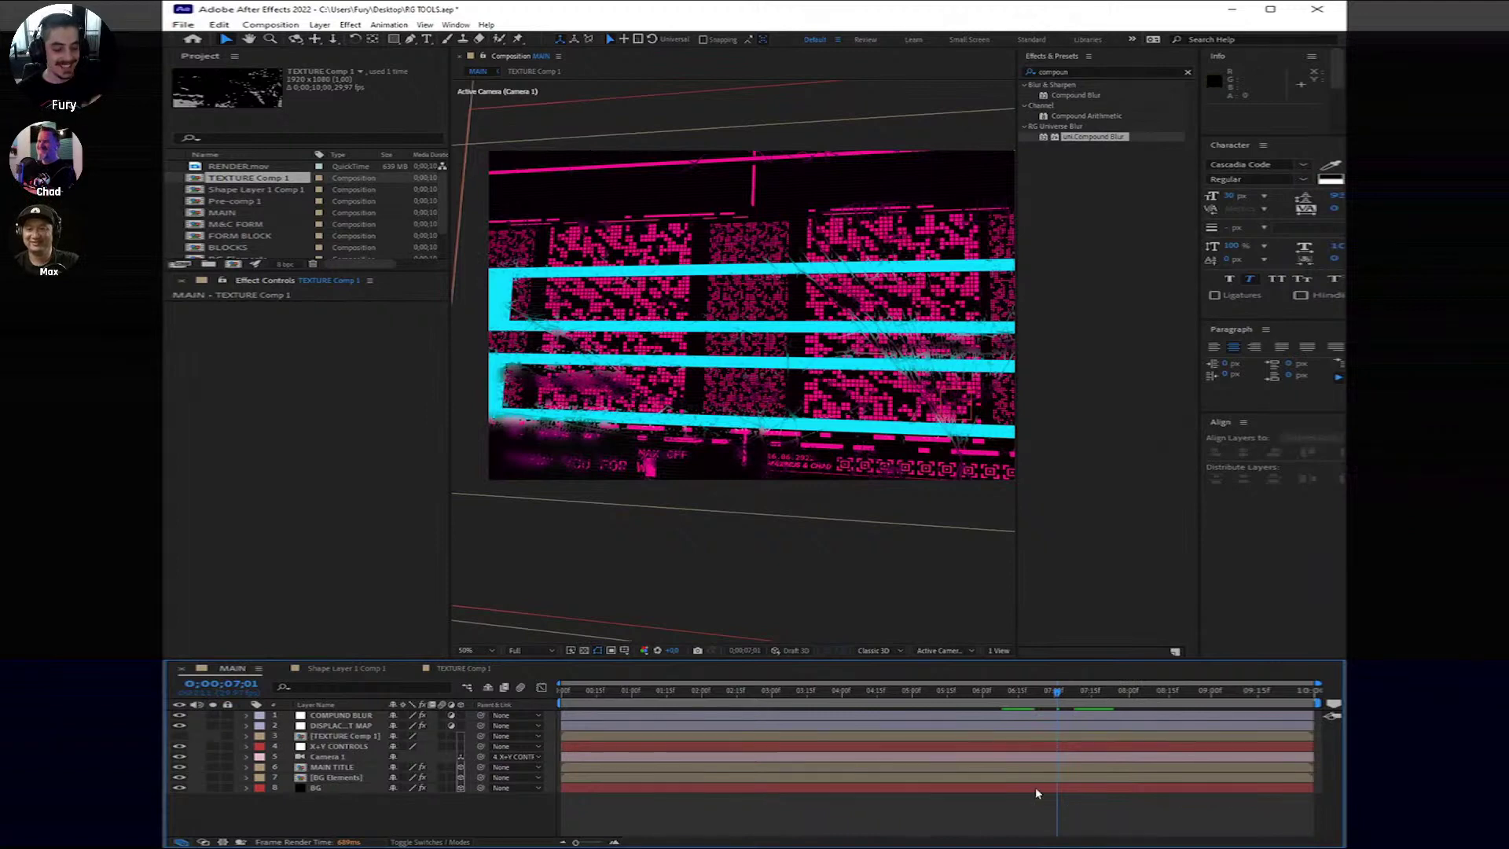
{"action": "left_click", "coordinate": [597, 650]}
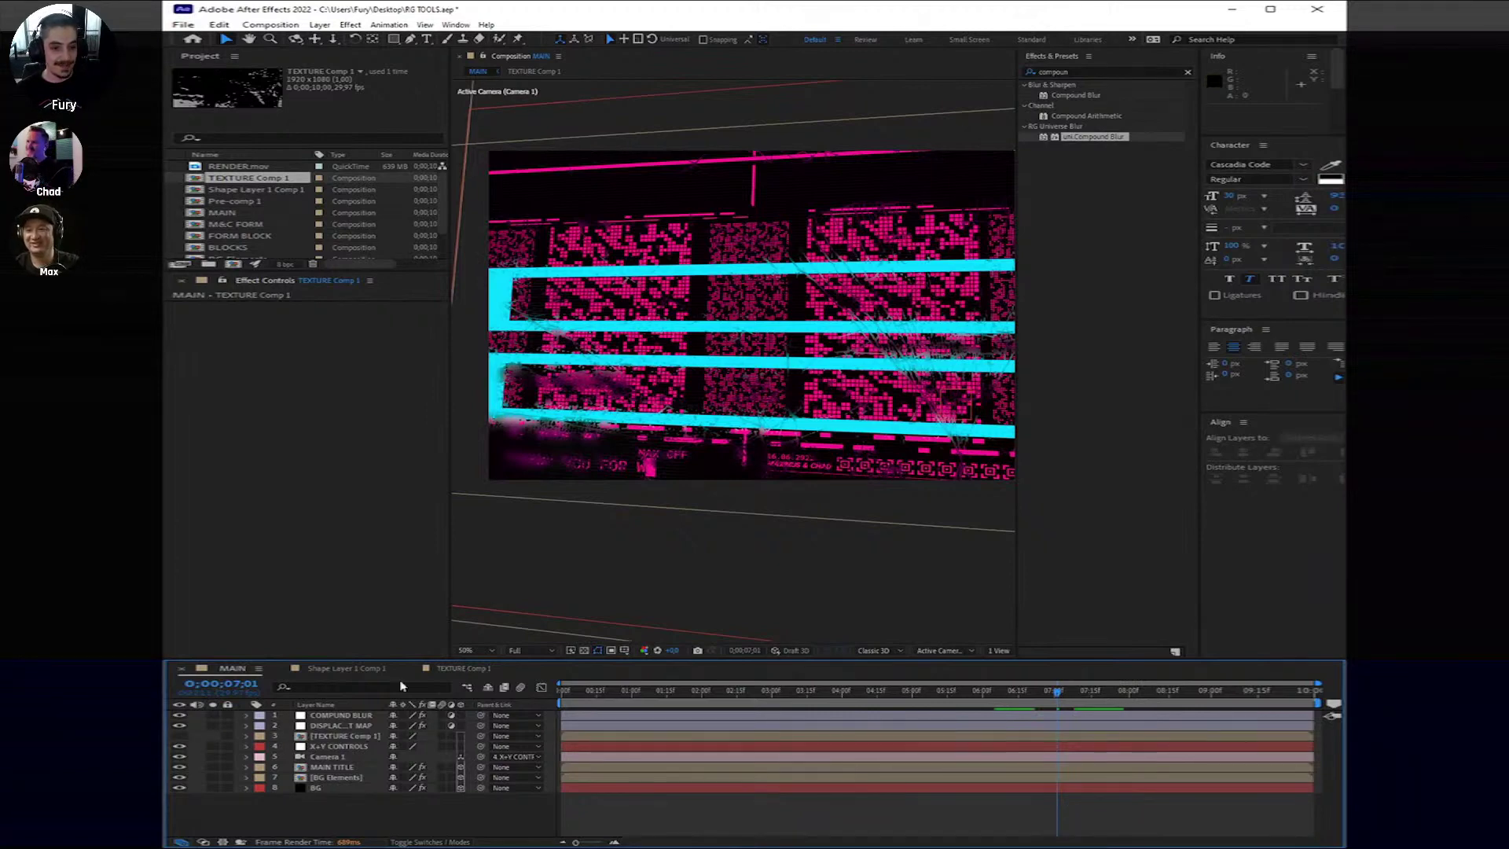
{"action": "left_click", "coordinate": [331, 716]}
{"action": "left_click", "coordinate": [338, 726]}
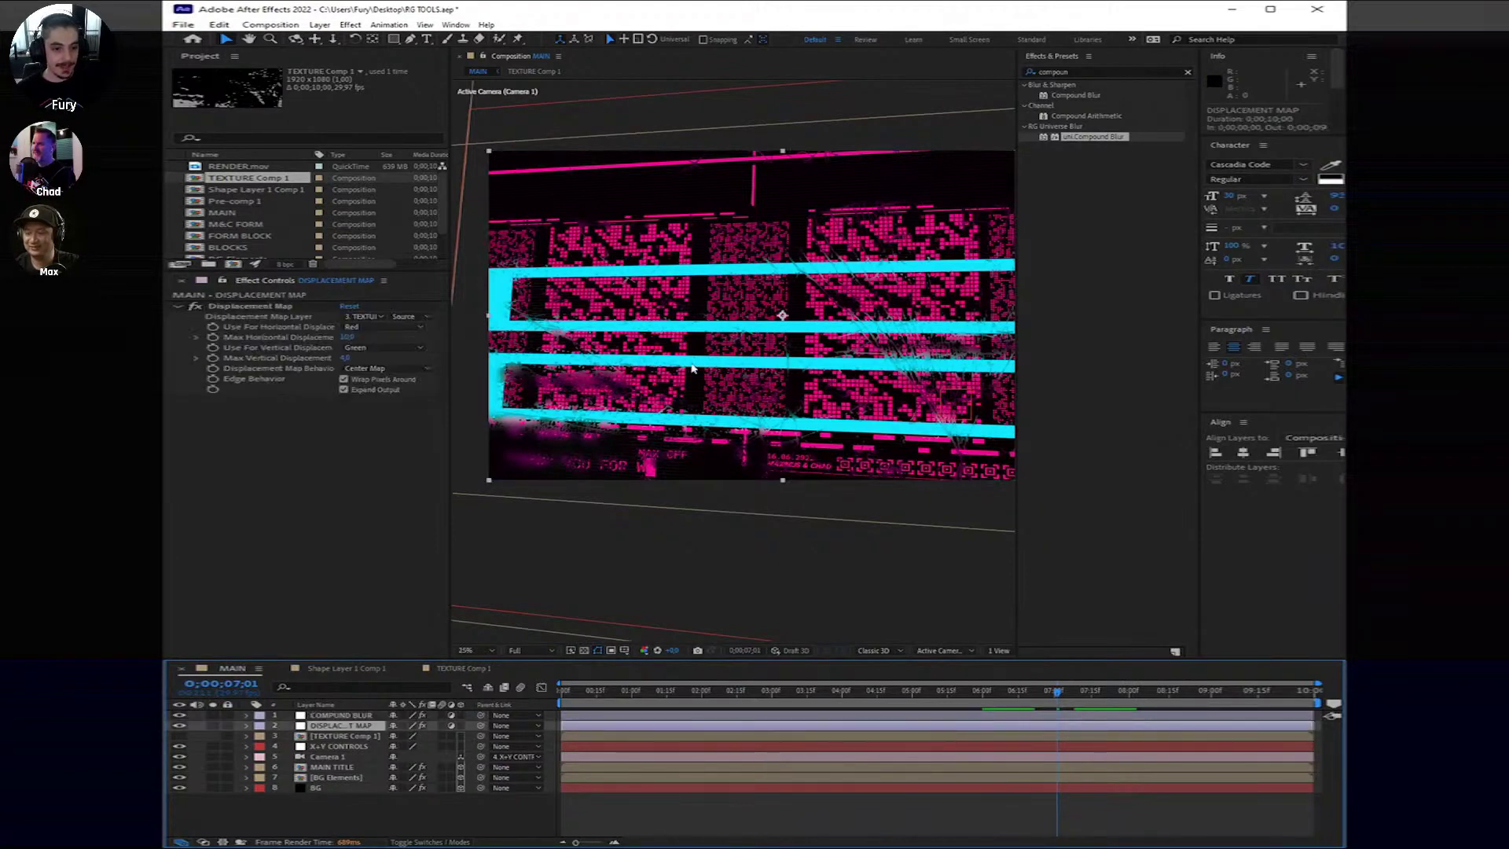
{"action": "scroll", "coordinate": [738, 436], "scroll_direction": "down", "scroll_amount": 2}
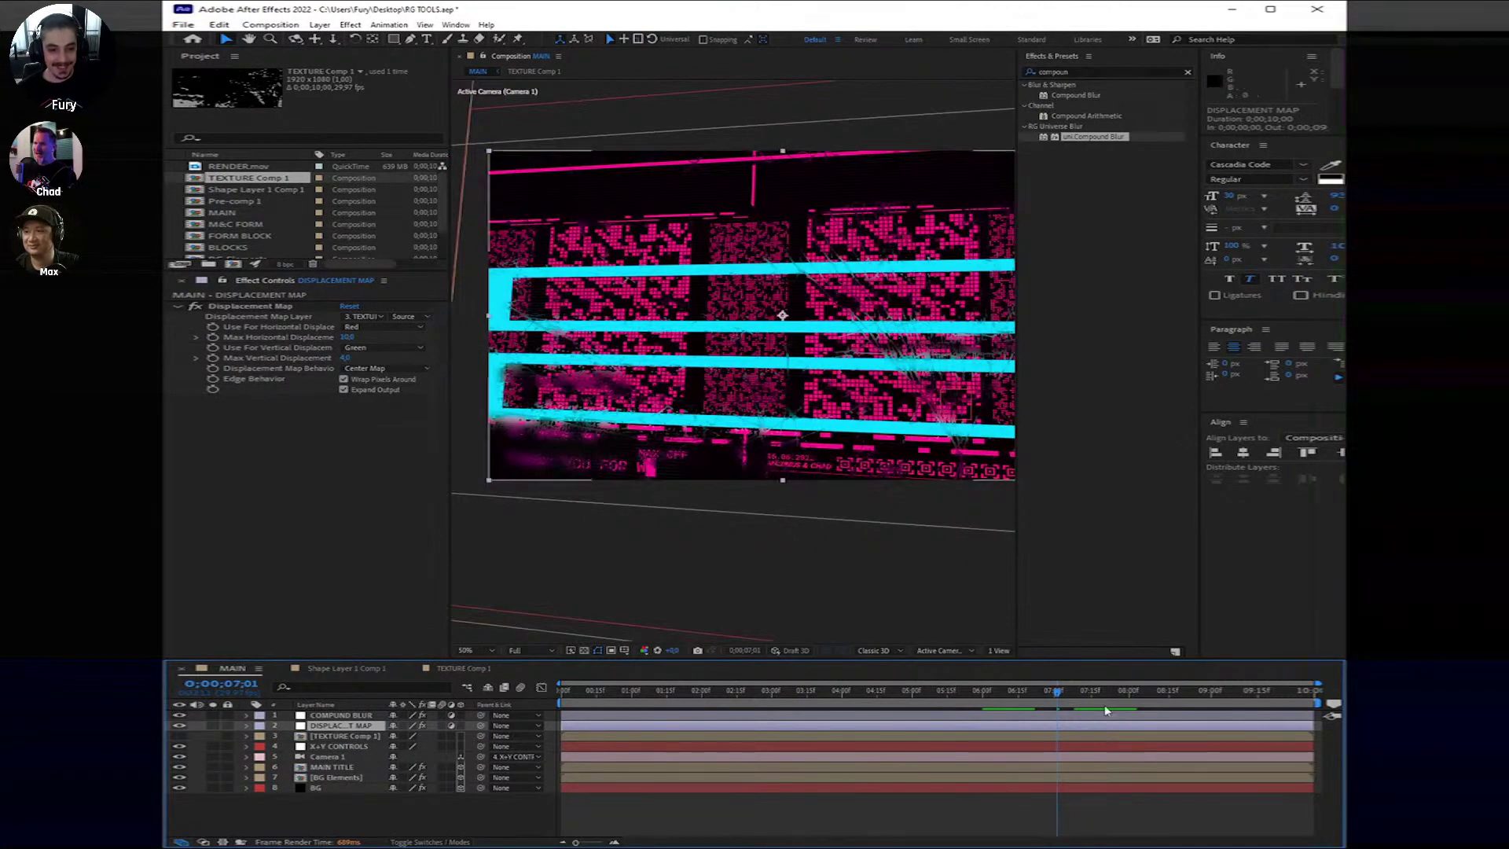
{"action": "left_click", "coordinate": [1092, 708]}
{"action": "left_click", "coordinate": [1061, 707]}
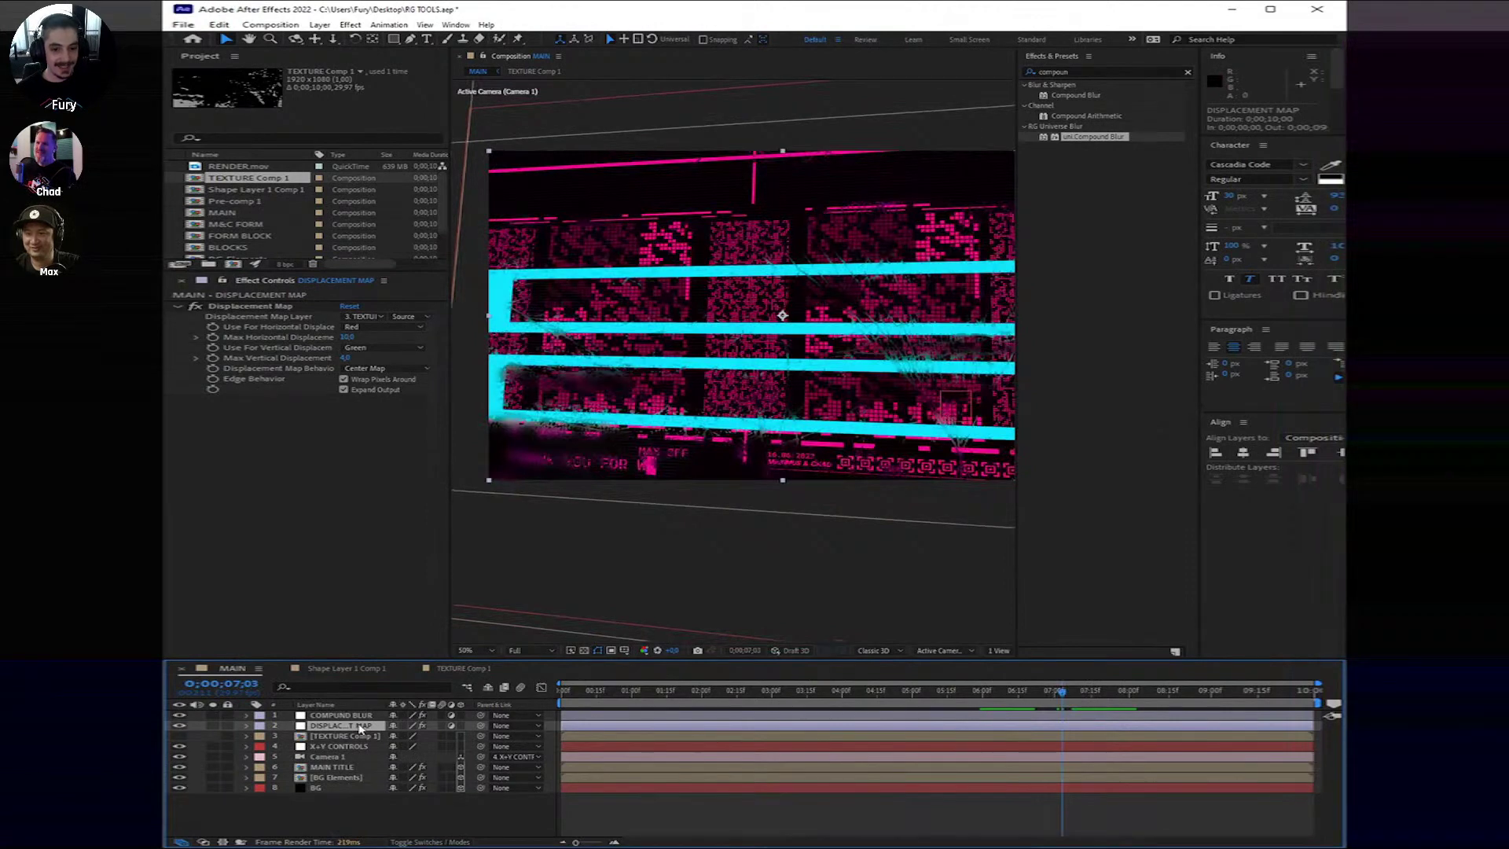
{"action": "left_click", "coordinate": [1041, 709]}
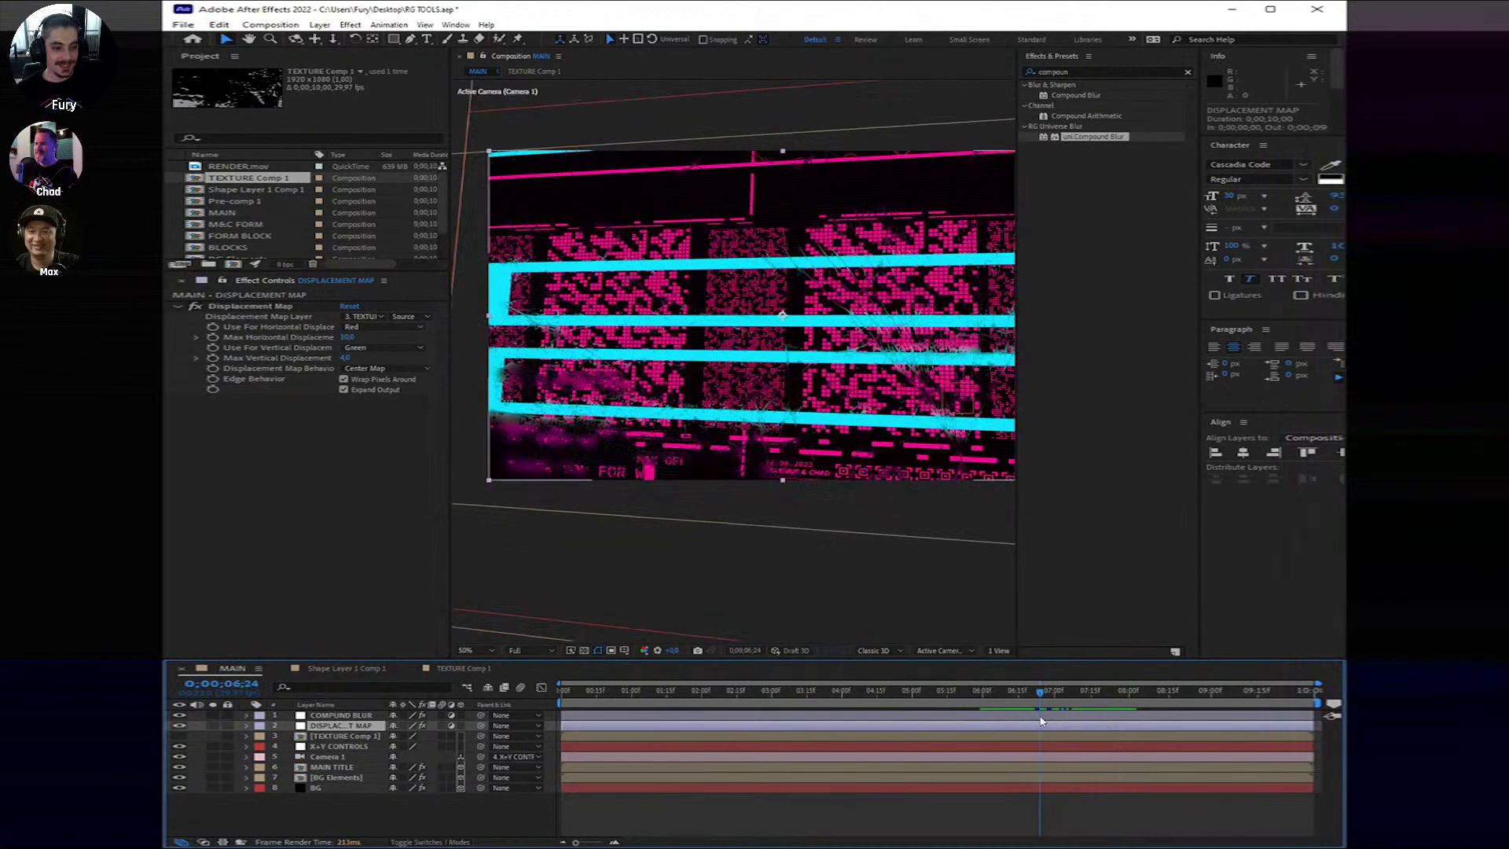
Step: Set the Compound Blur's Maximum Blur Size to 60 on the COMPUND BLUR layer
{"action": "left_click", "coordinate": [1039, 715]}
{"action": "left_click", "coordinate": [352, 412]}
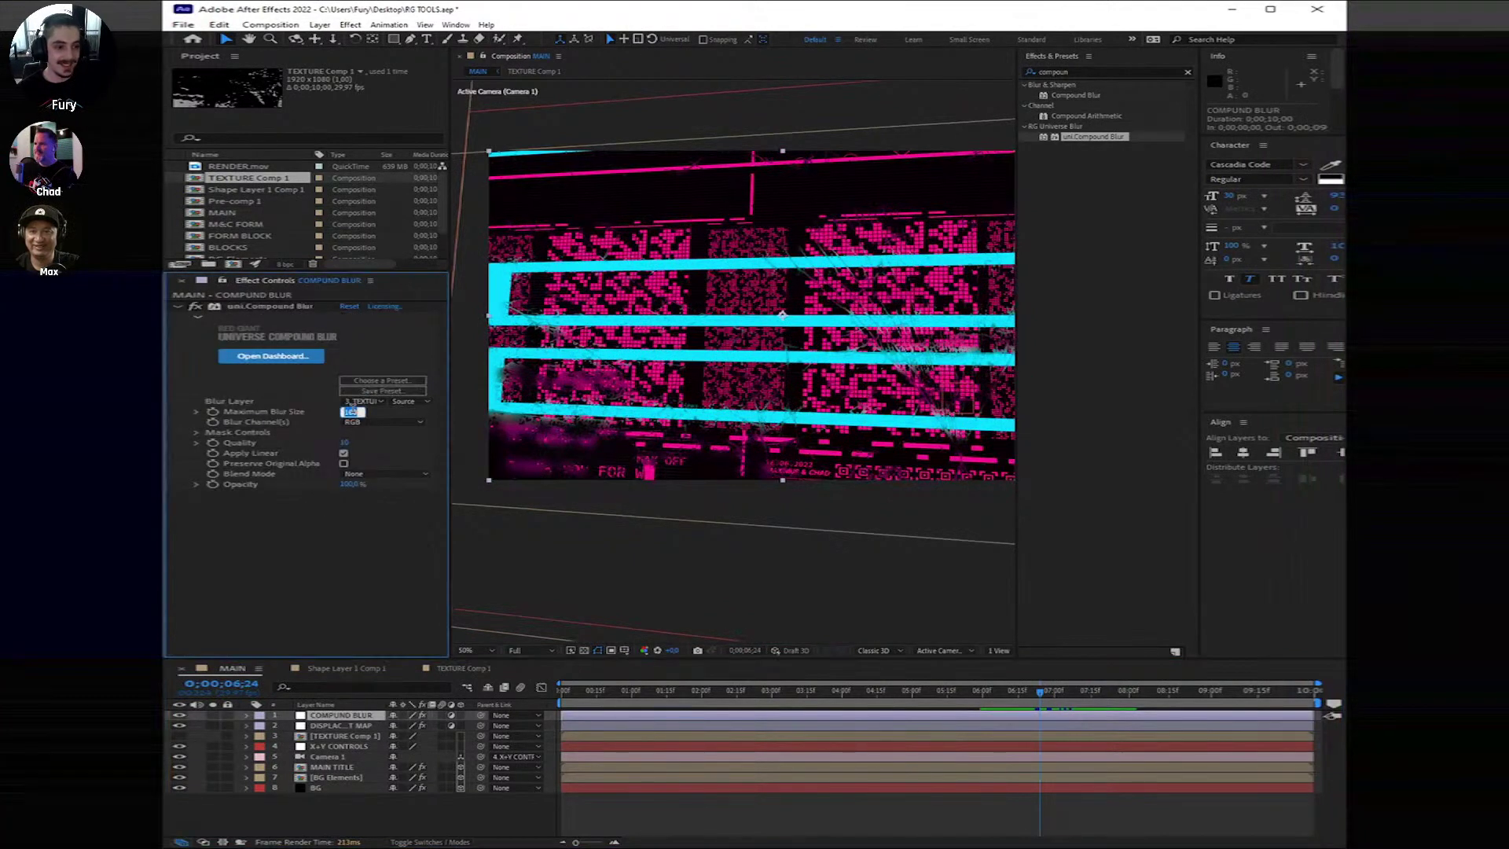
{"action": "type", "text": "60"}
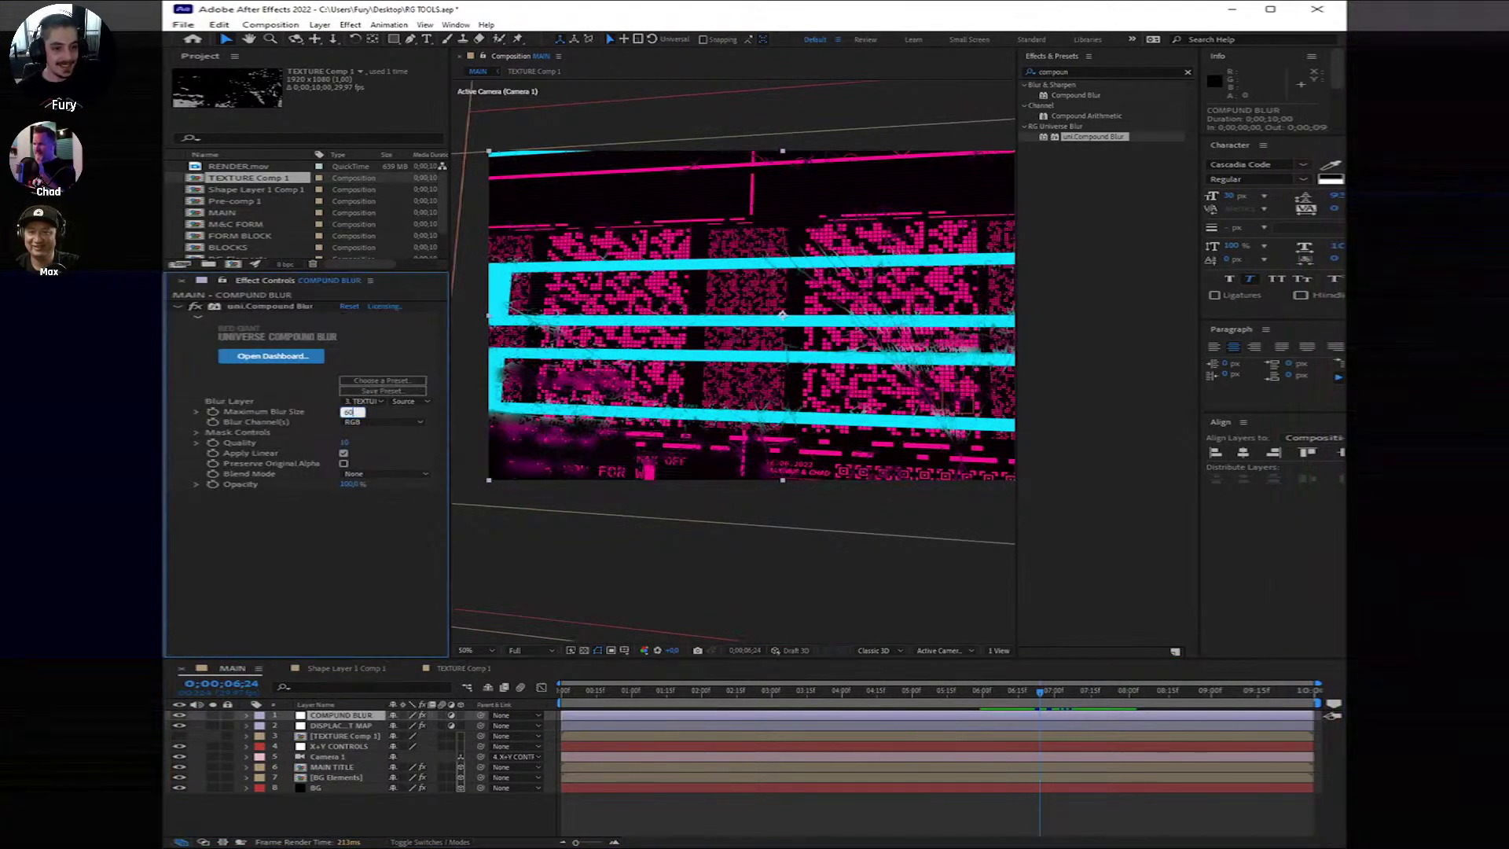
{"action": "key", "text": "Return"}
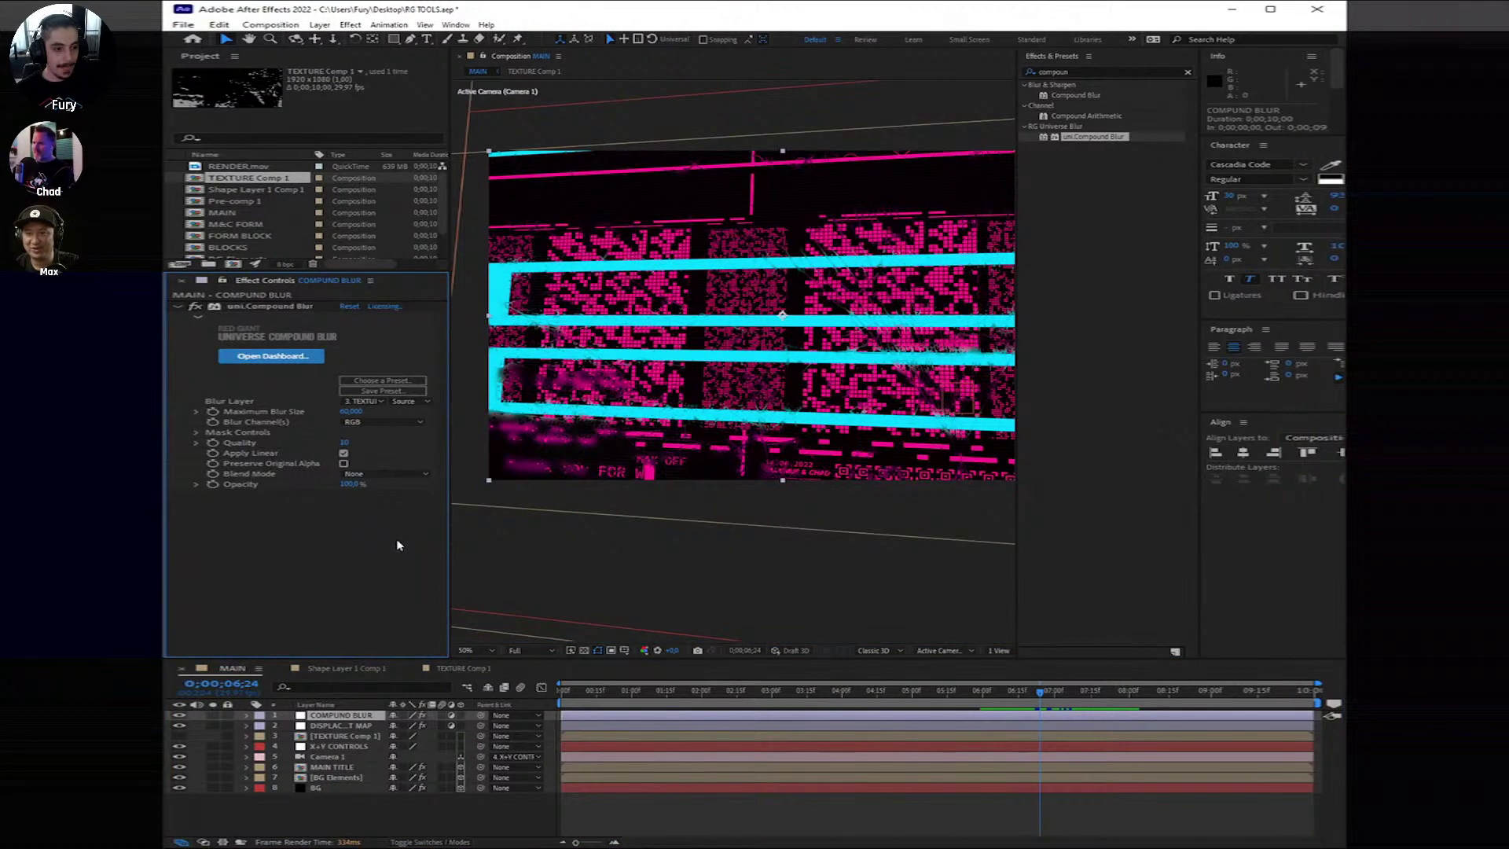
{"action": "left_click", "coordinate": [964, 752]}
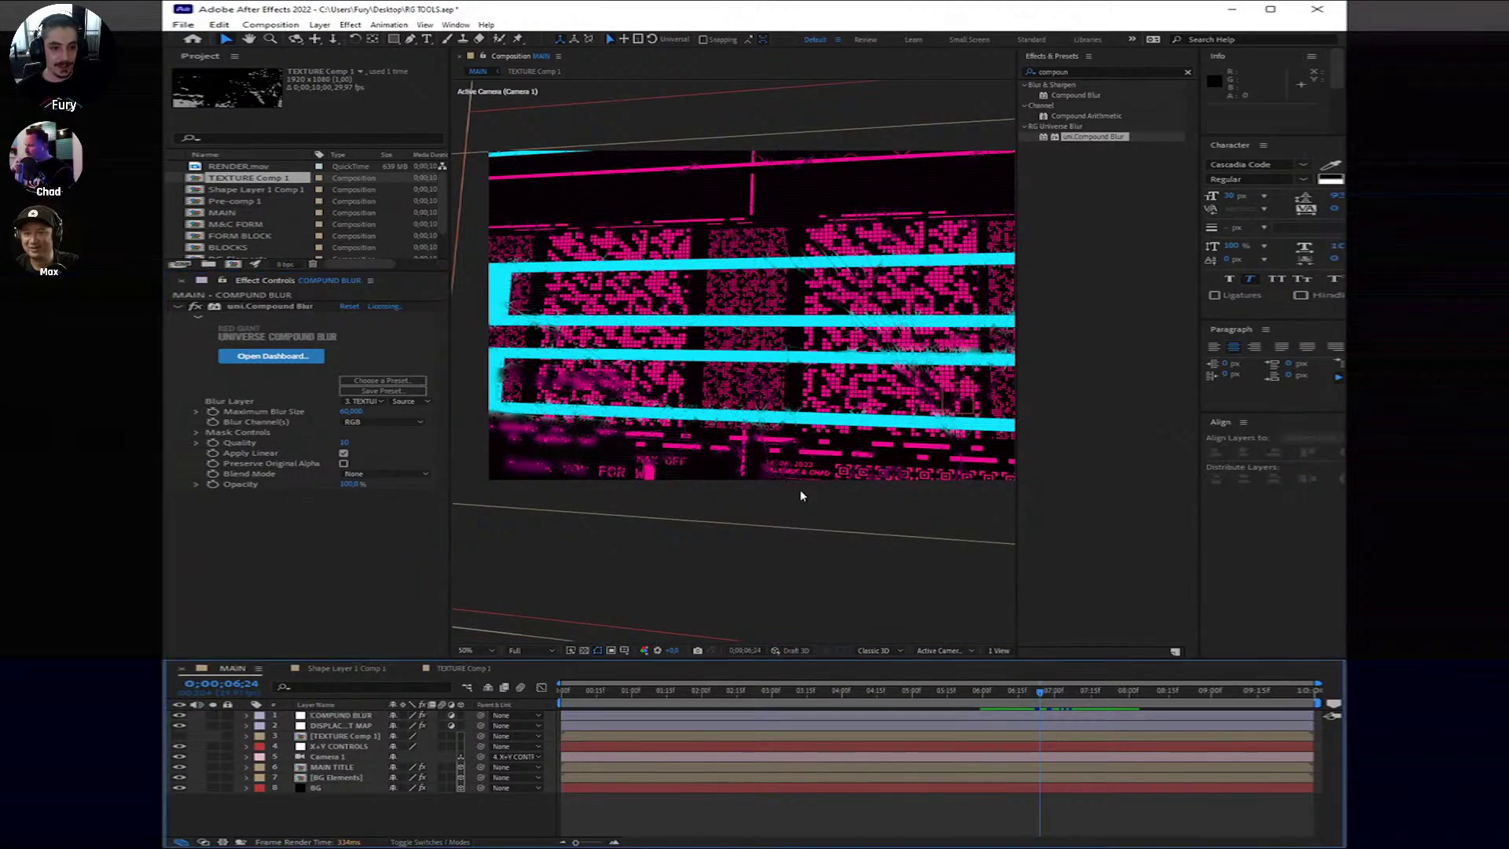
Step: Add a new adjustment layer above the MAIN composition's other layers and apply the Magic Bullet Looks effect to it
{"action": "right_click", "coordinate": [959, 813]}
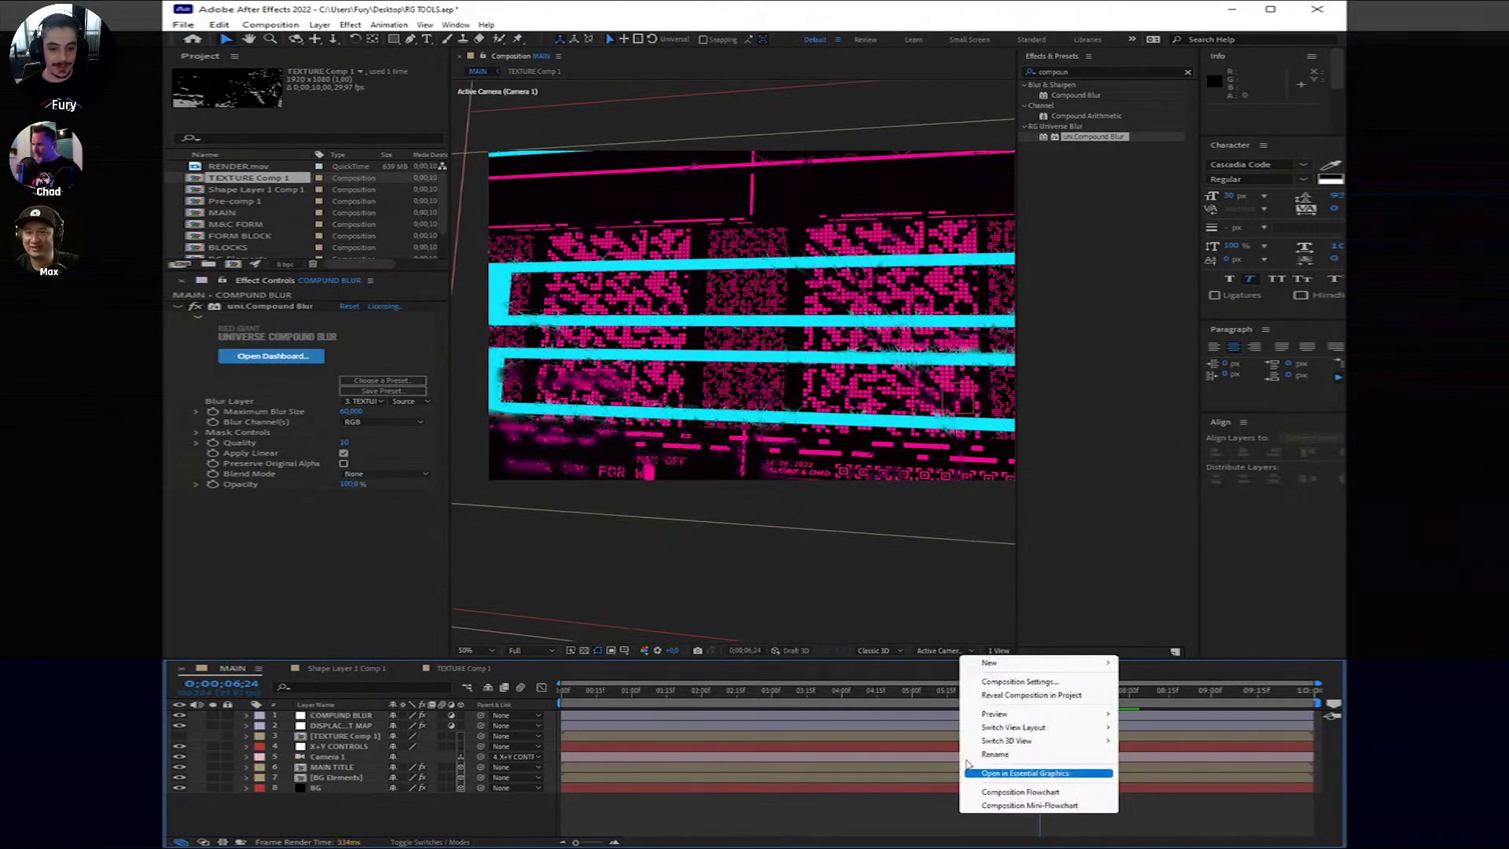
{"action": "mouse_move", "coordinate": [992, 666]}
{"action": "left_click", "coordinate": [1250, 735]}
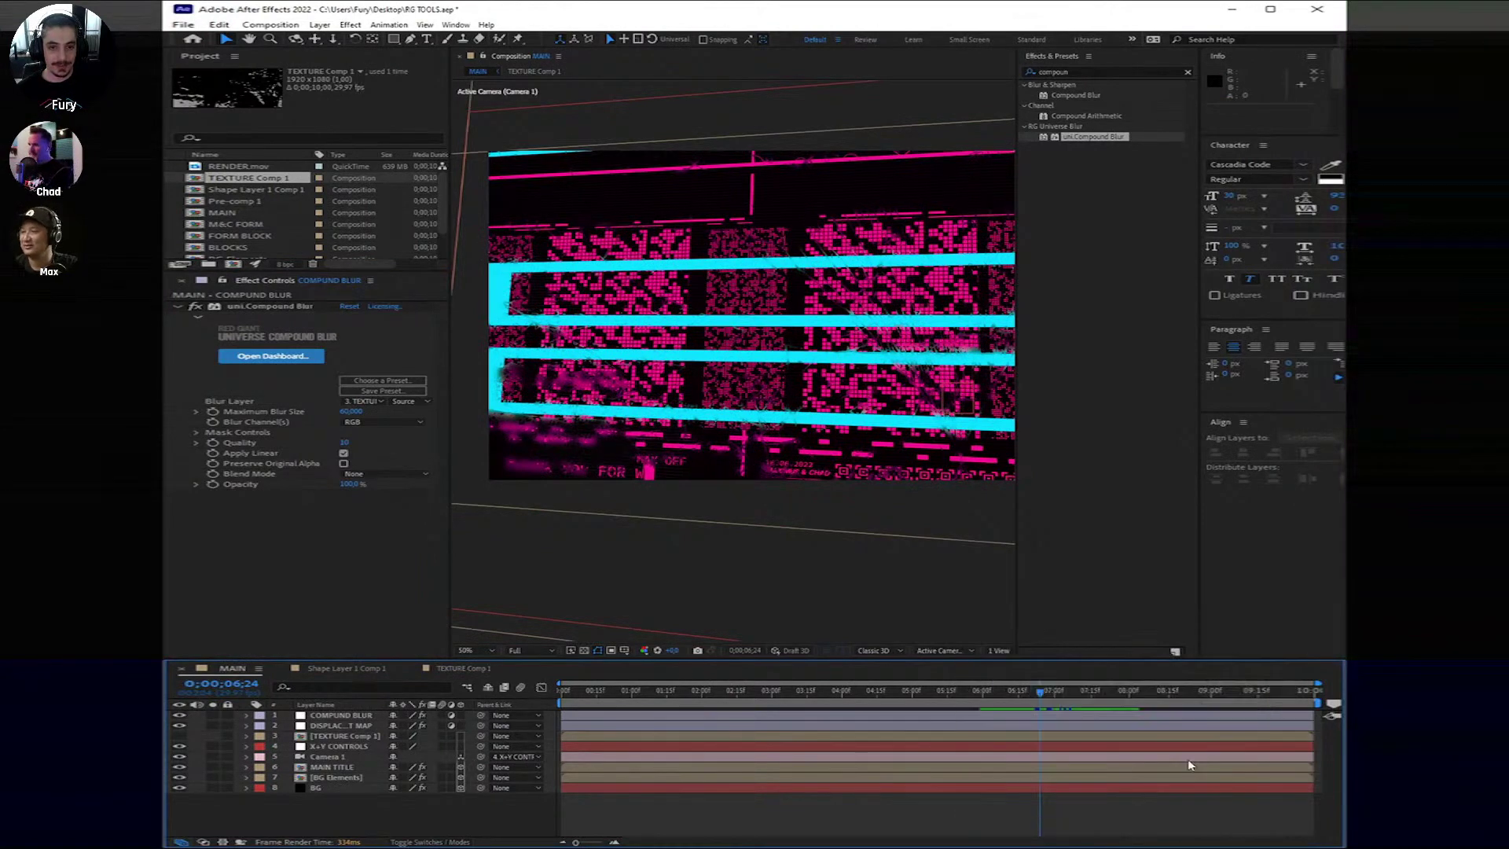
{"action": "double_click", "coordinate": [1078, 71]}
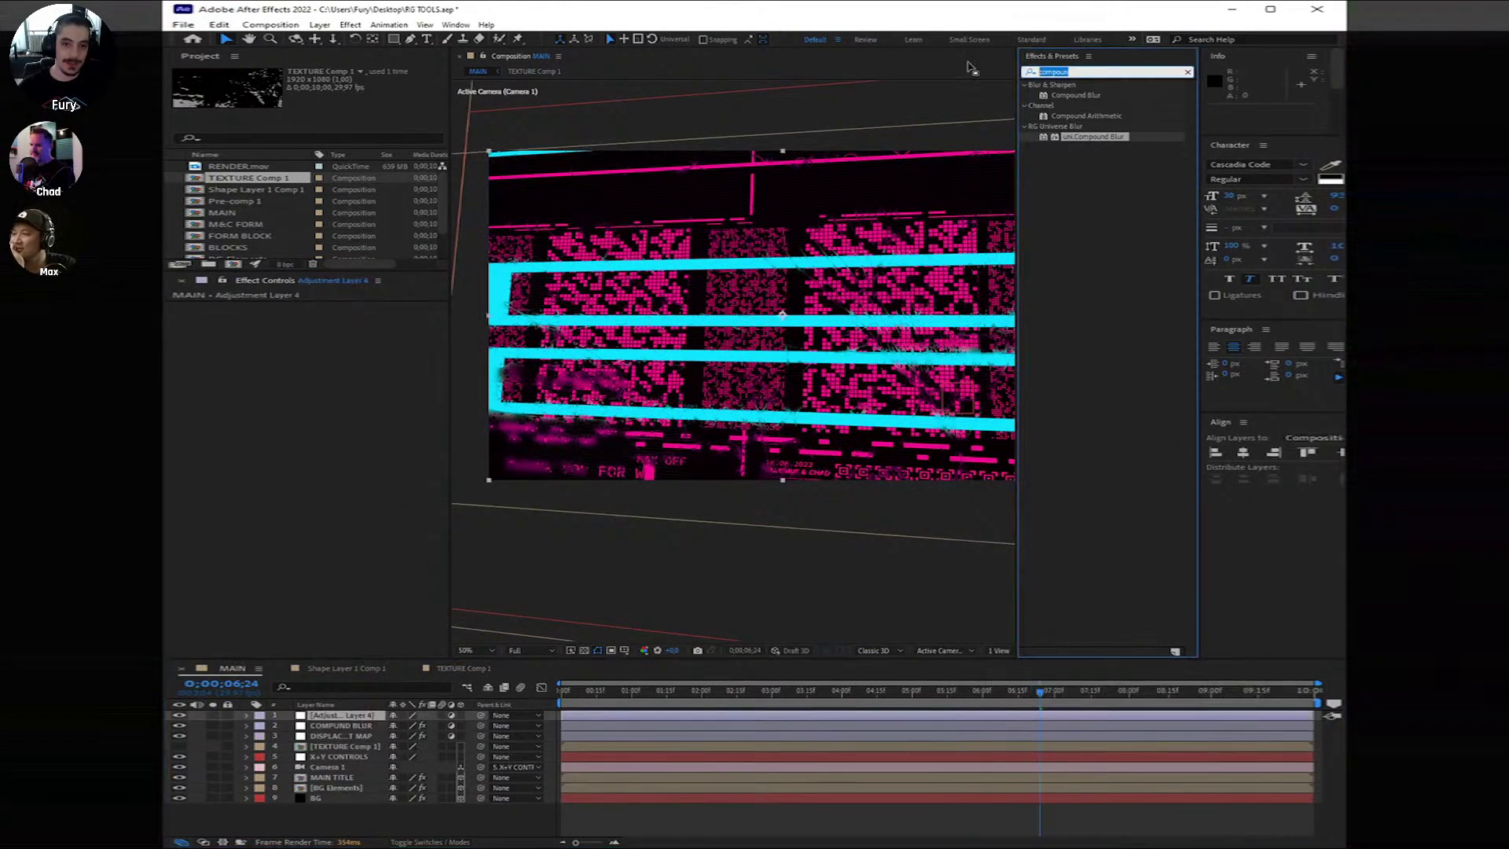
{"action": "type", "text": "look"}
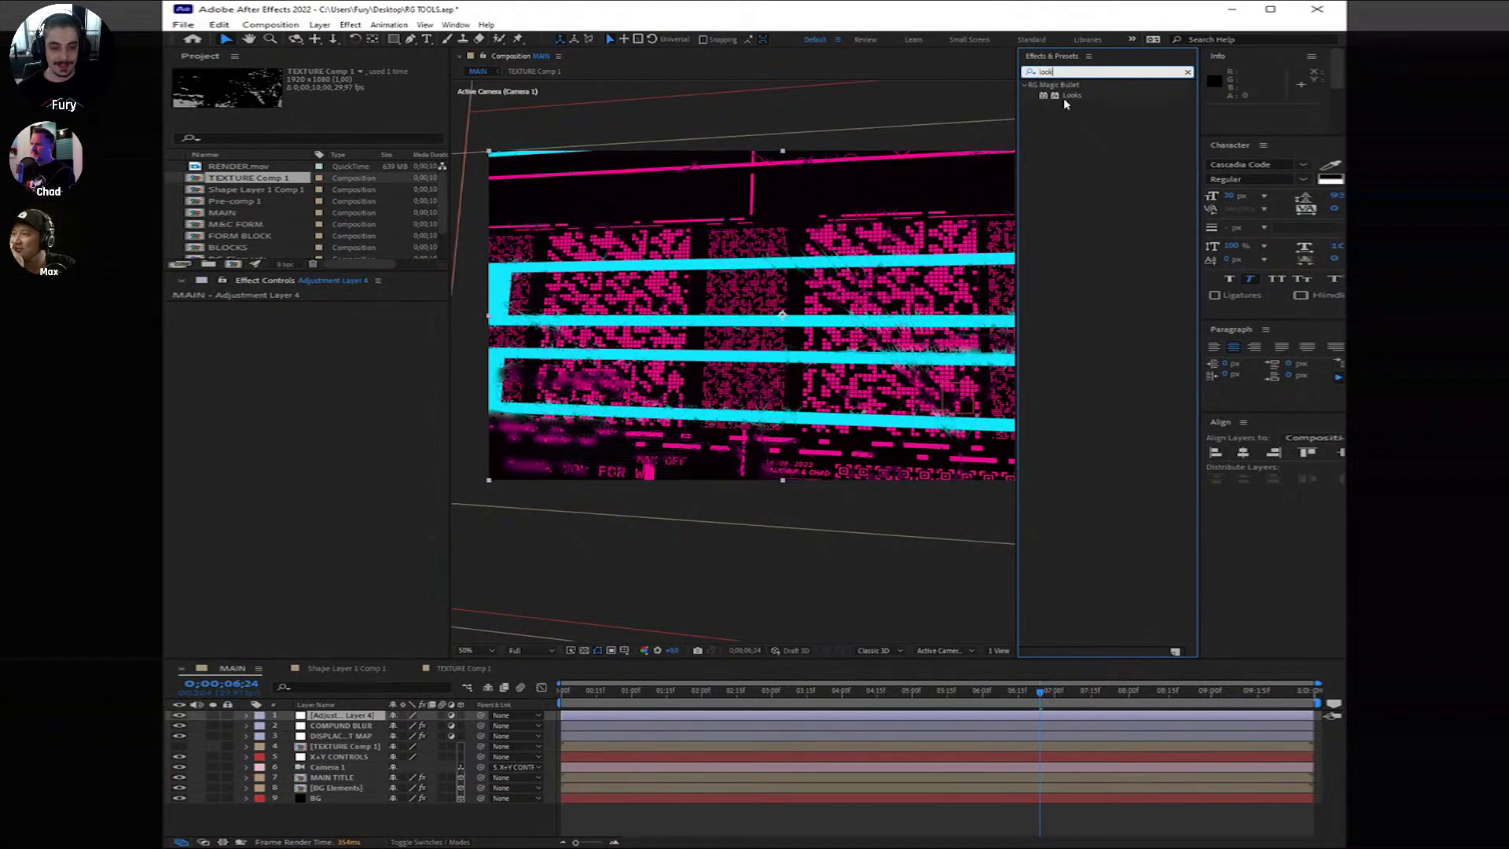
{"action": "double_click", "coordinate": [1070, 95]}
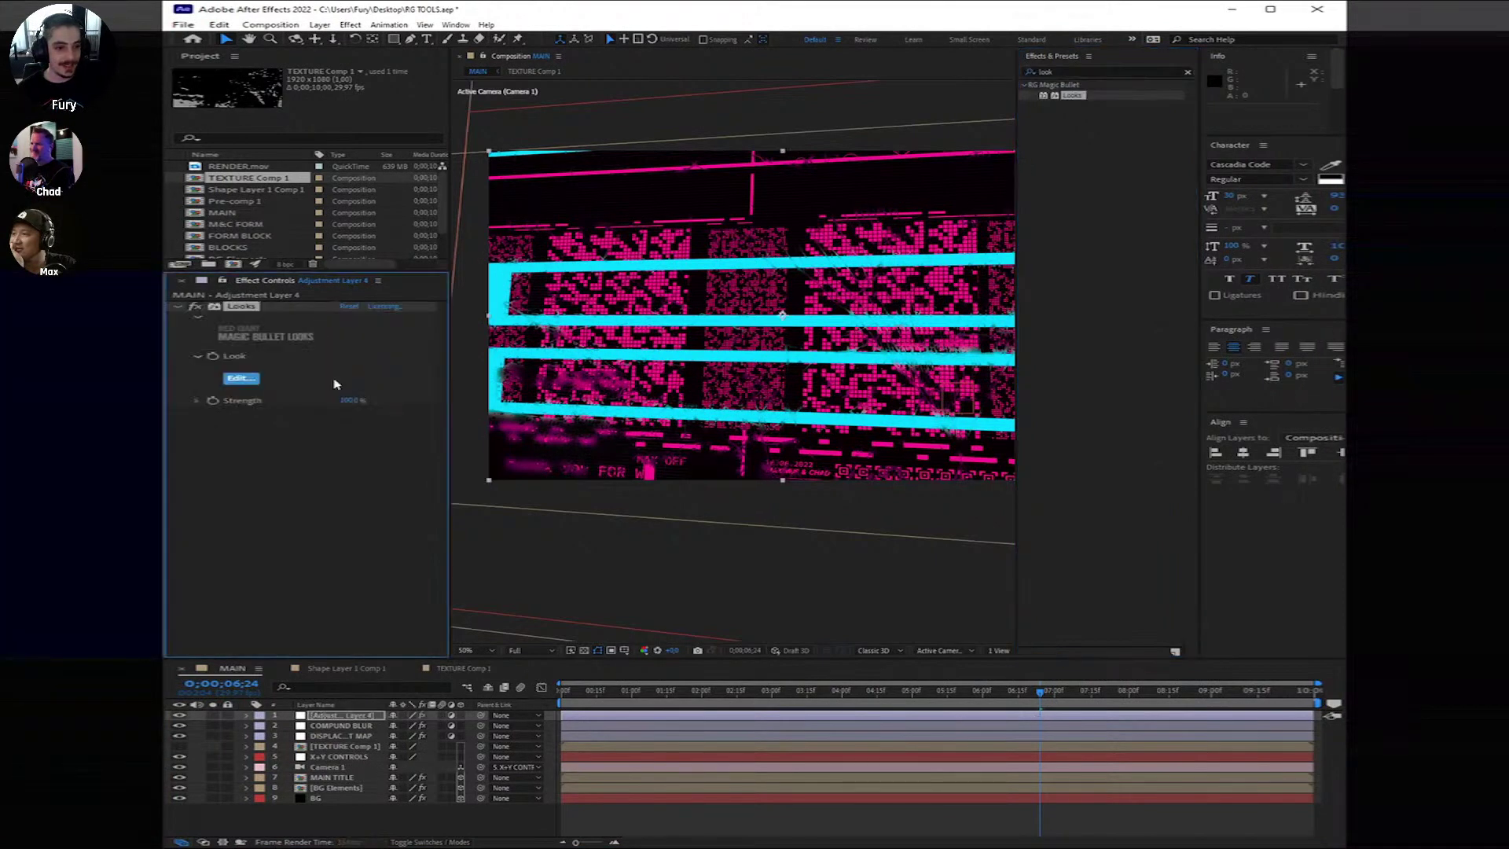
Step: Edit the look with an Optical Diffusion tool at 21.4% density, size 304.5 and glow 0.700
{"action": "left_click", "coordinate": [240, 378]}
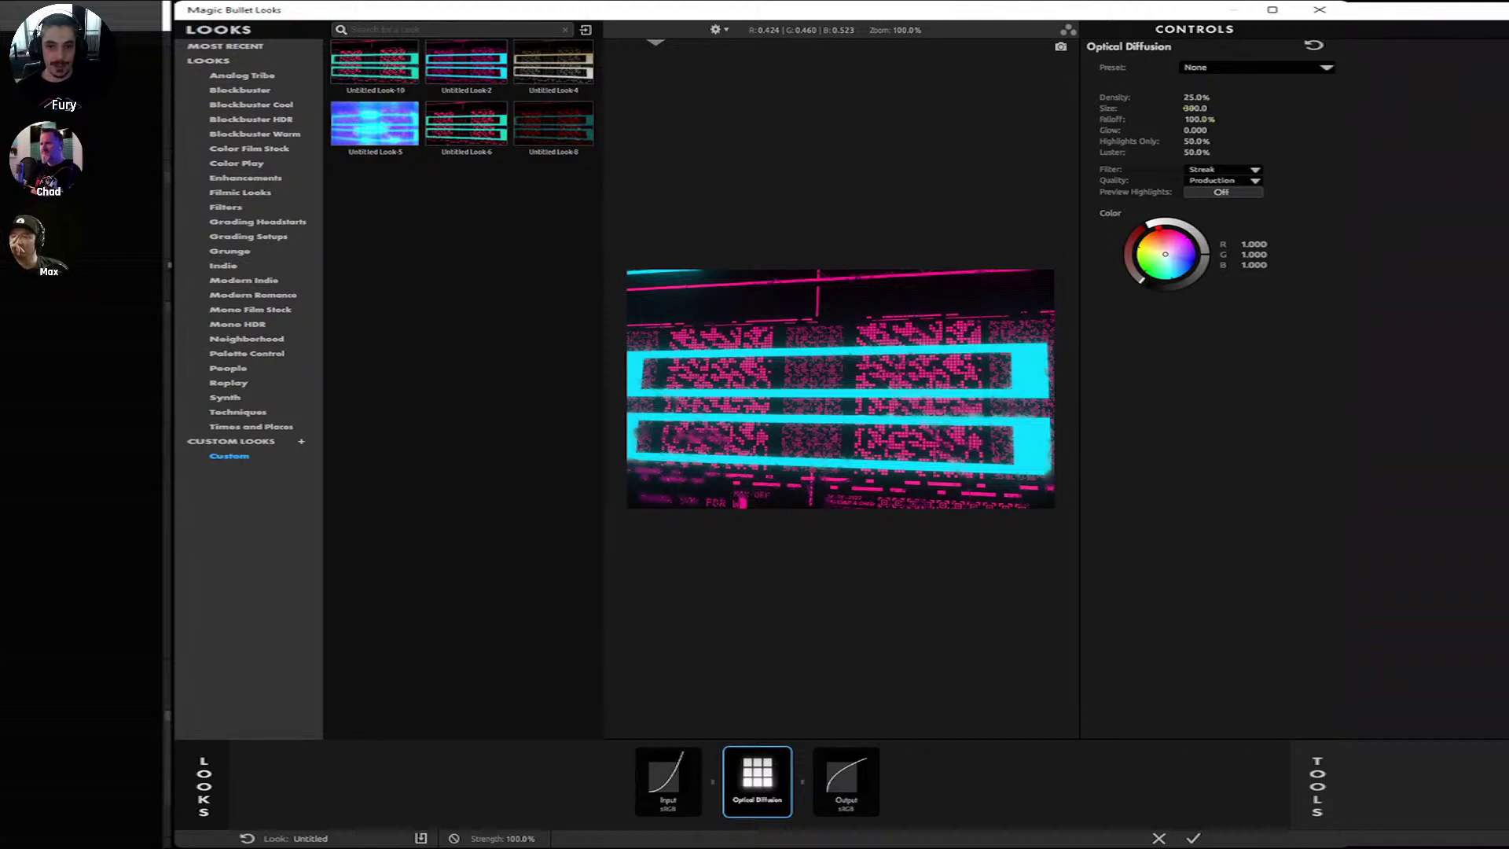
{"action": "left_click_drag", "start_coordinate": [1214, 99], "coordinate": [1182, 97]}
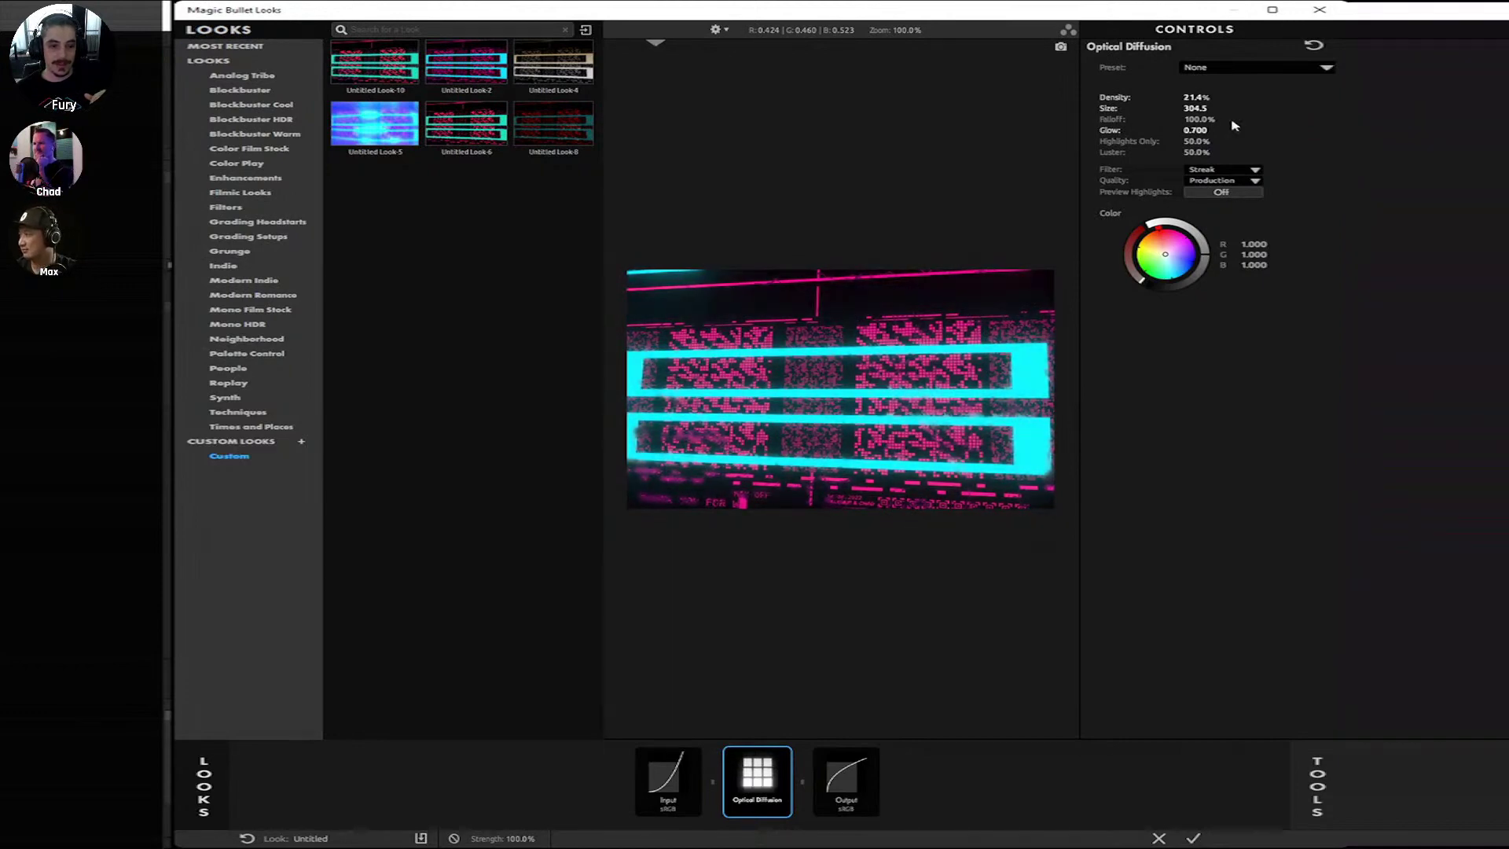
Step: Add a Contrast tool before Optical Diffusion, with contrast +0.310 and exposure compensation -0.60
{"action": "left_click", "coordinate": [1306, 761]}
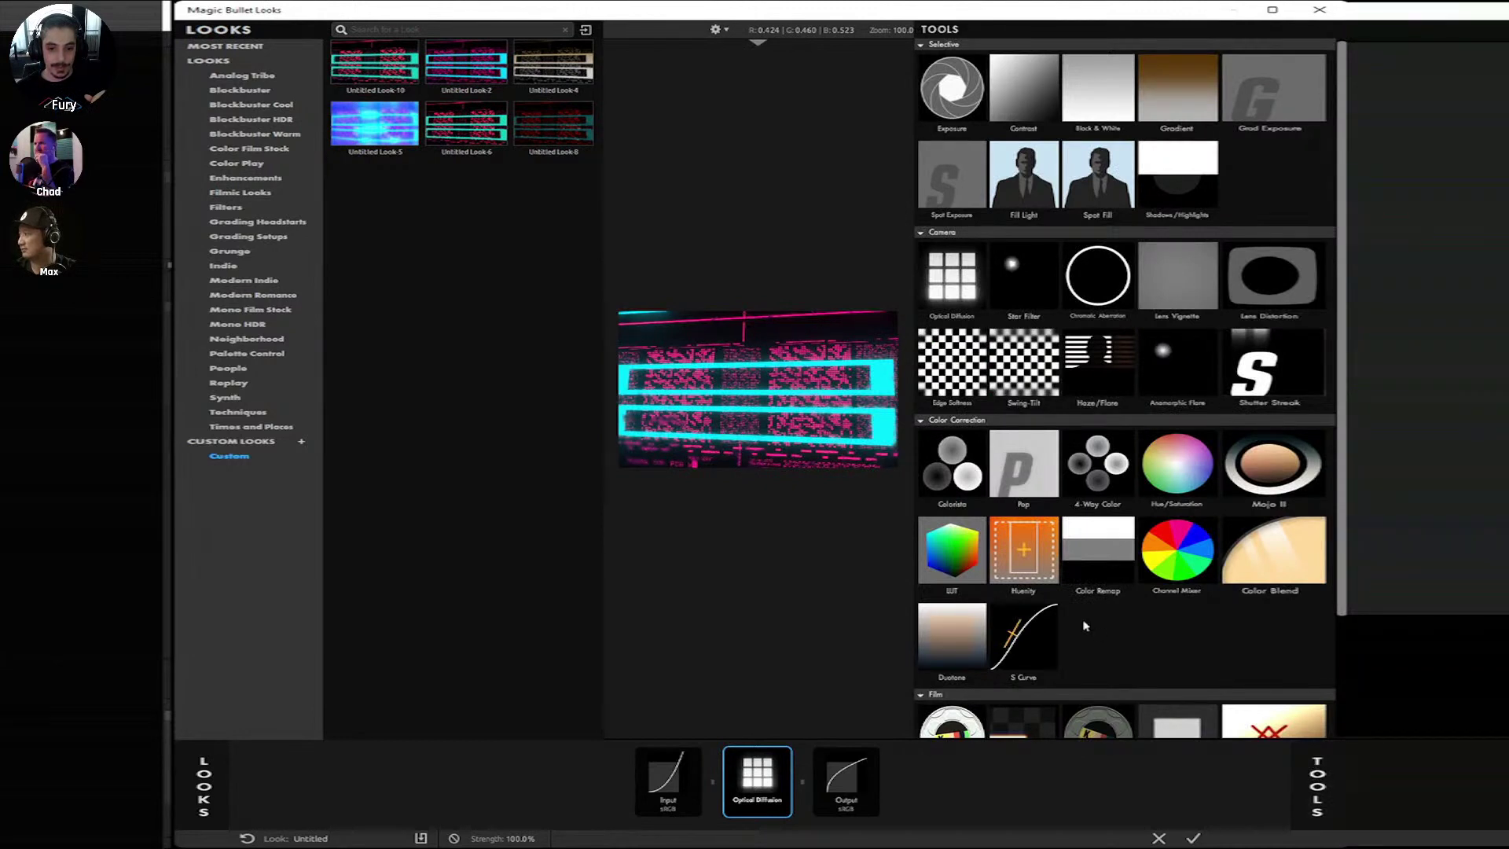
{"action": "scroll", "coordinate": [1085, 625], "scroll_direction": "down", "scroll_amount": 1}
{"action": "scroll", "coordinate": [1085, 626], "scroll_direction": "down", "scroll_amount": 4}
{"action": "scroll", "coordinate": [1100, 621], "scroll_direction": "down", "scroll_amount": 1}
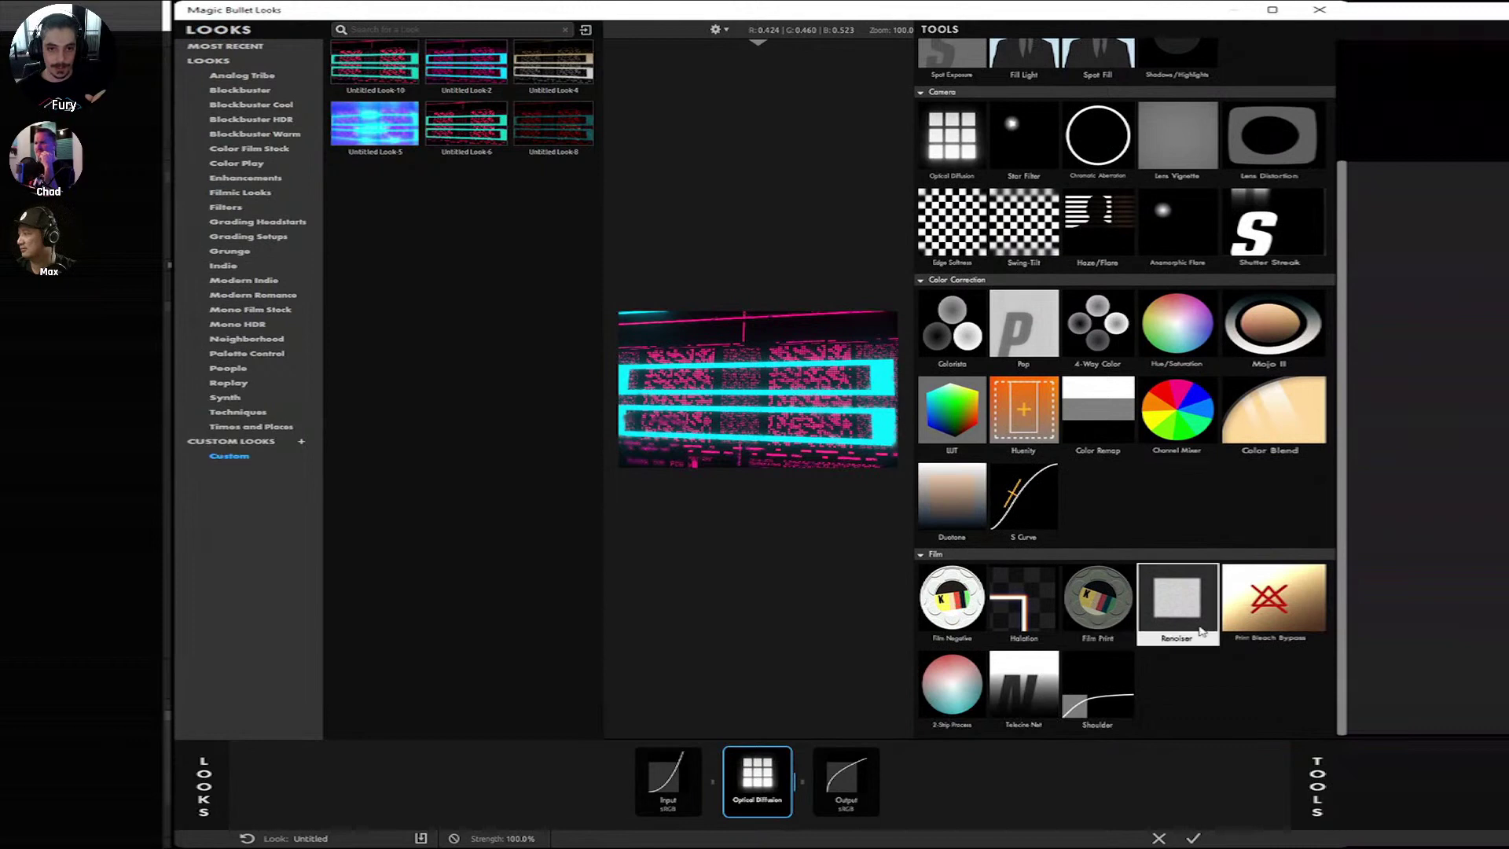
{"action": "scroll", "coordinate": [1162, 620], "scroll_direction": "up", "scroll_amount": 5}
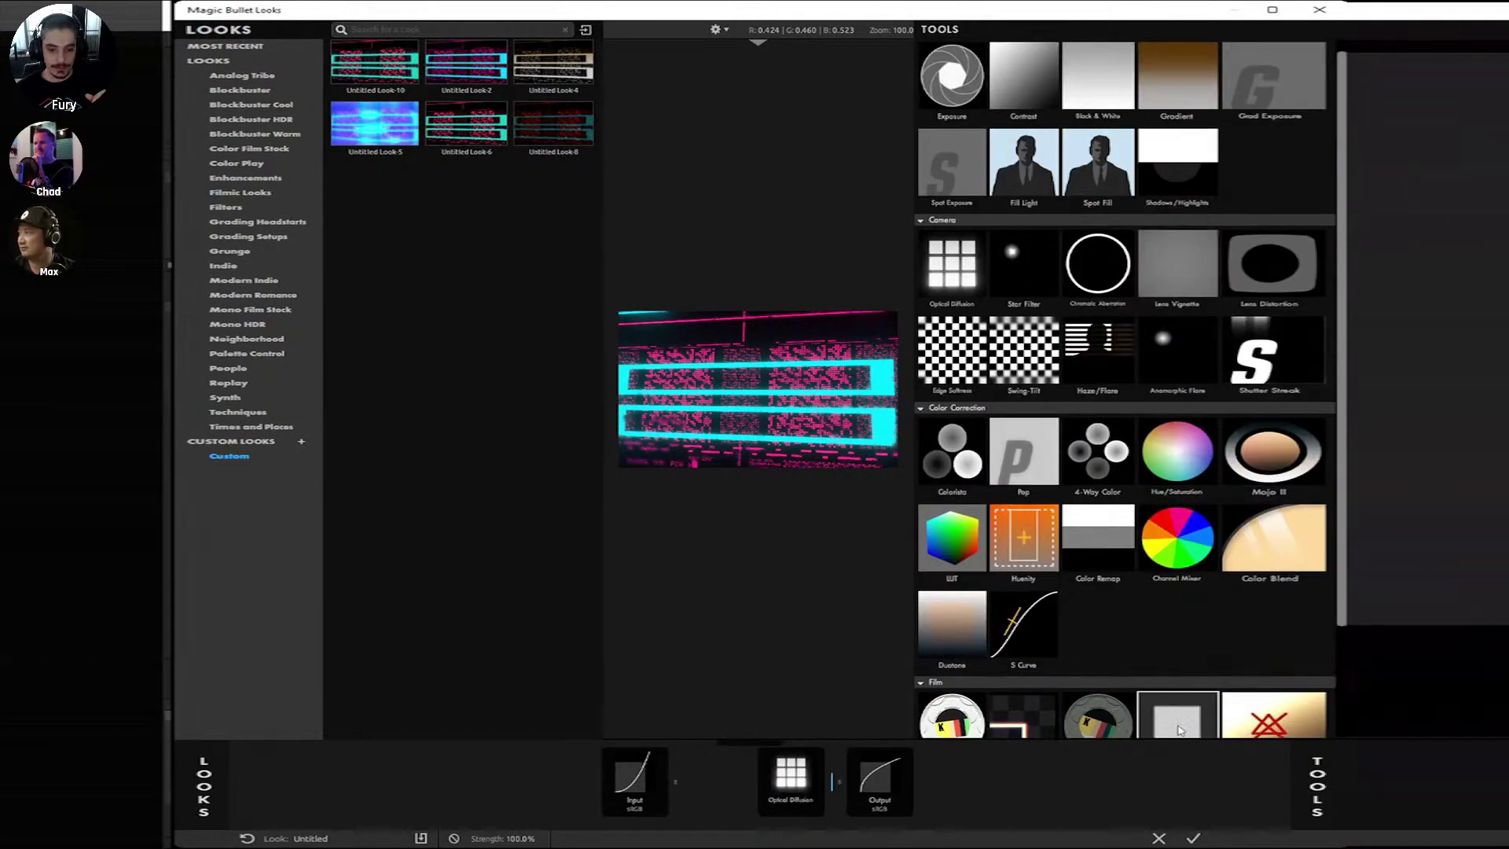
{"action": "left_click", "coordinate": [1178, 729]}
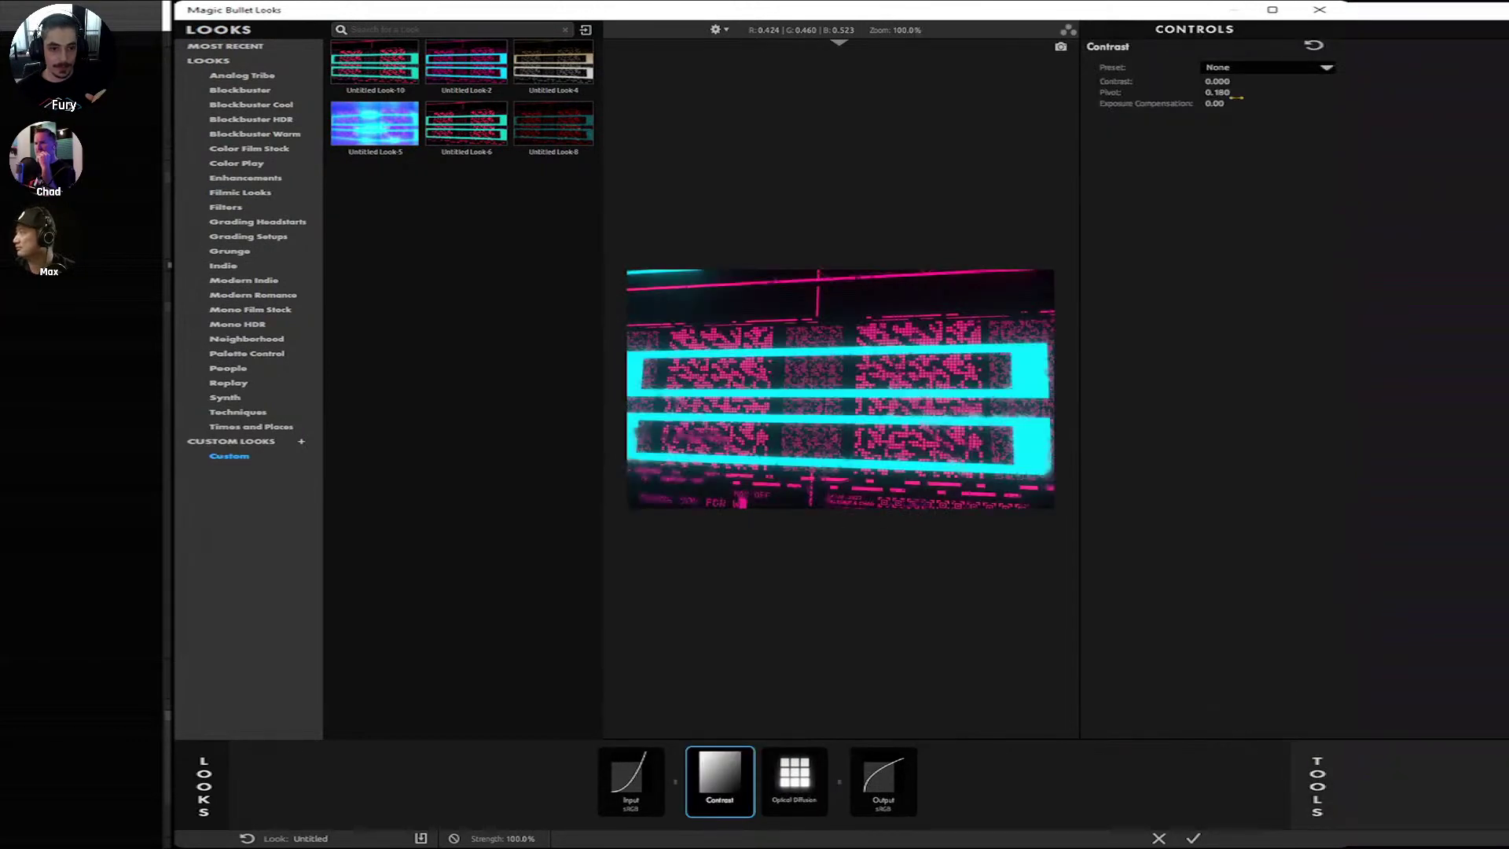
{"action": "left_click_drag", "start_coordinate": [1217, 81], "coordinate": [1171, 103]}
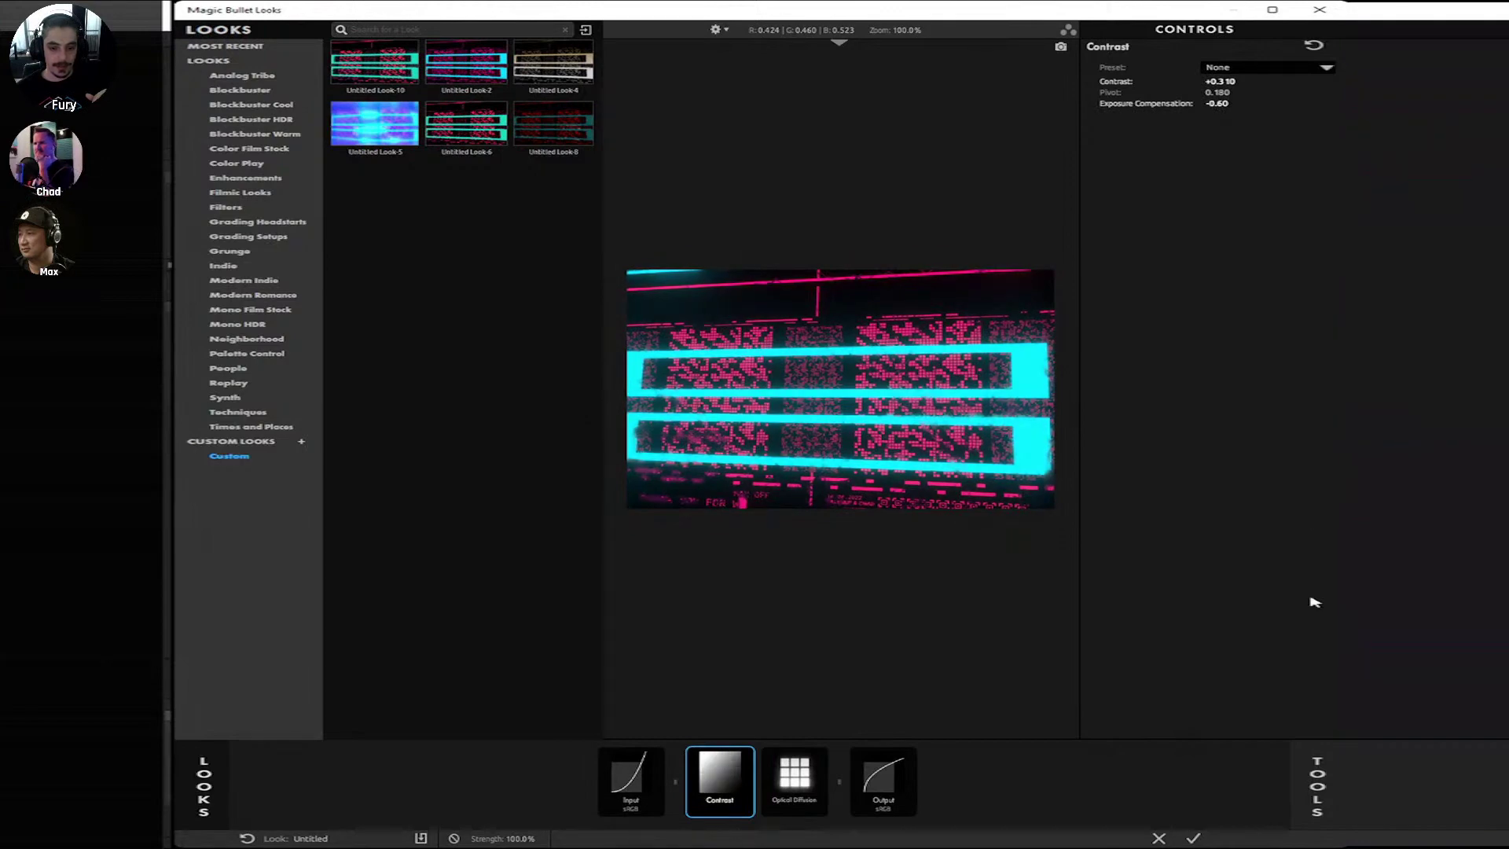
Step: Add a Hue/Saturation tool after Optical Diffusion, set its saturation to 120%, and apply the finished look to the adjustment layer
{"action": "left_click", "coordinate": [1320, 789]}
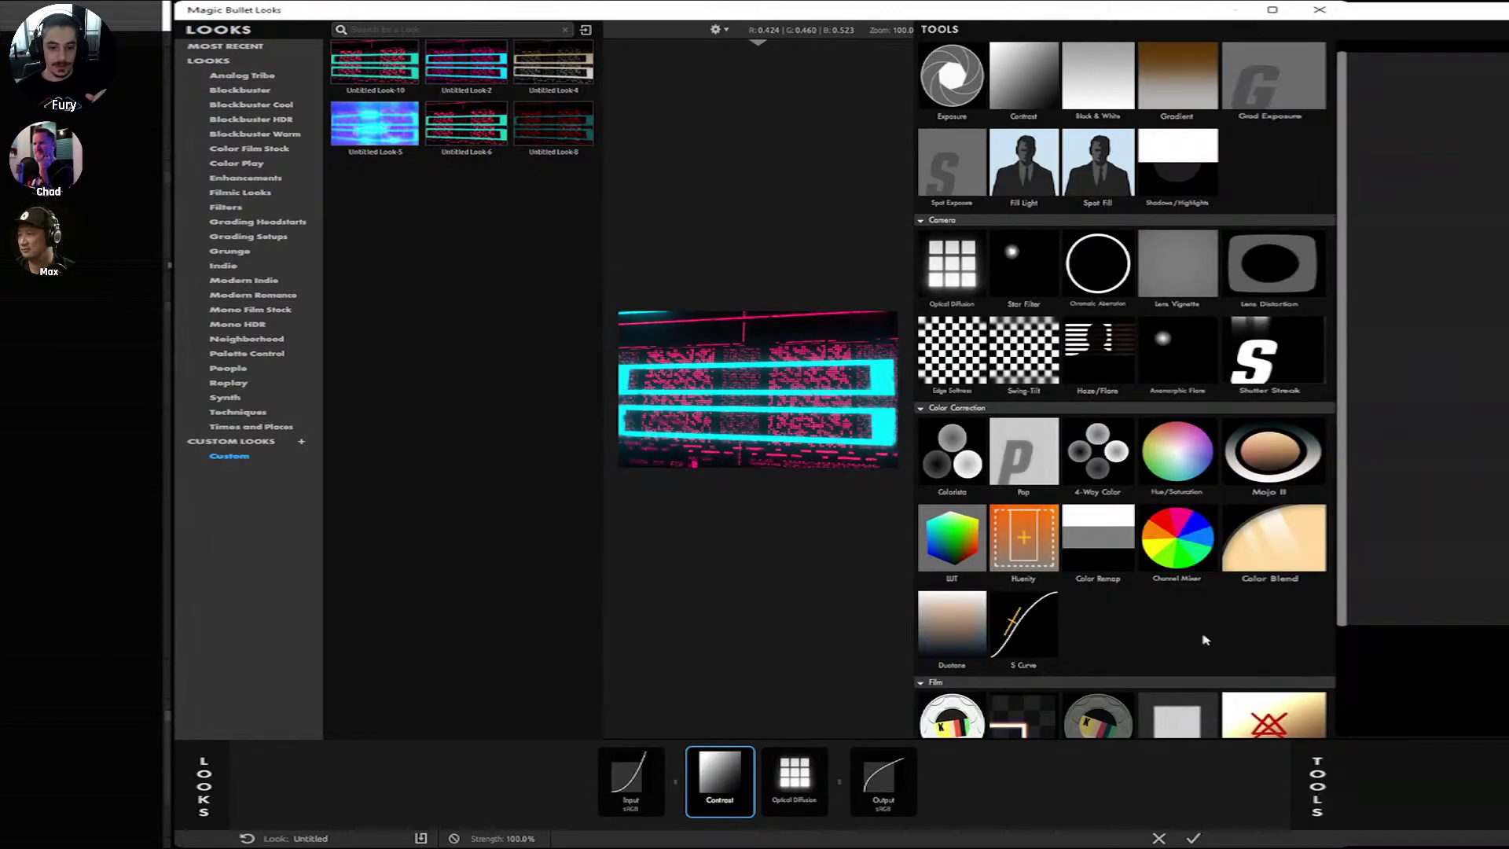
{"action": "scroll", "coordinate": [1203, 637], "scroll_direction": "down", "scroll_amount": 3}
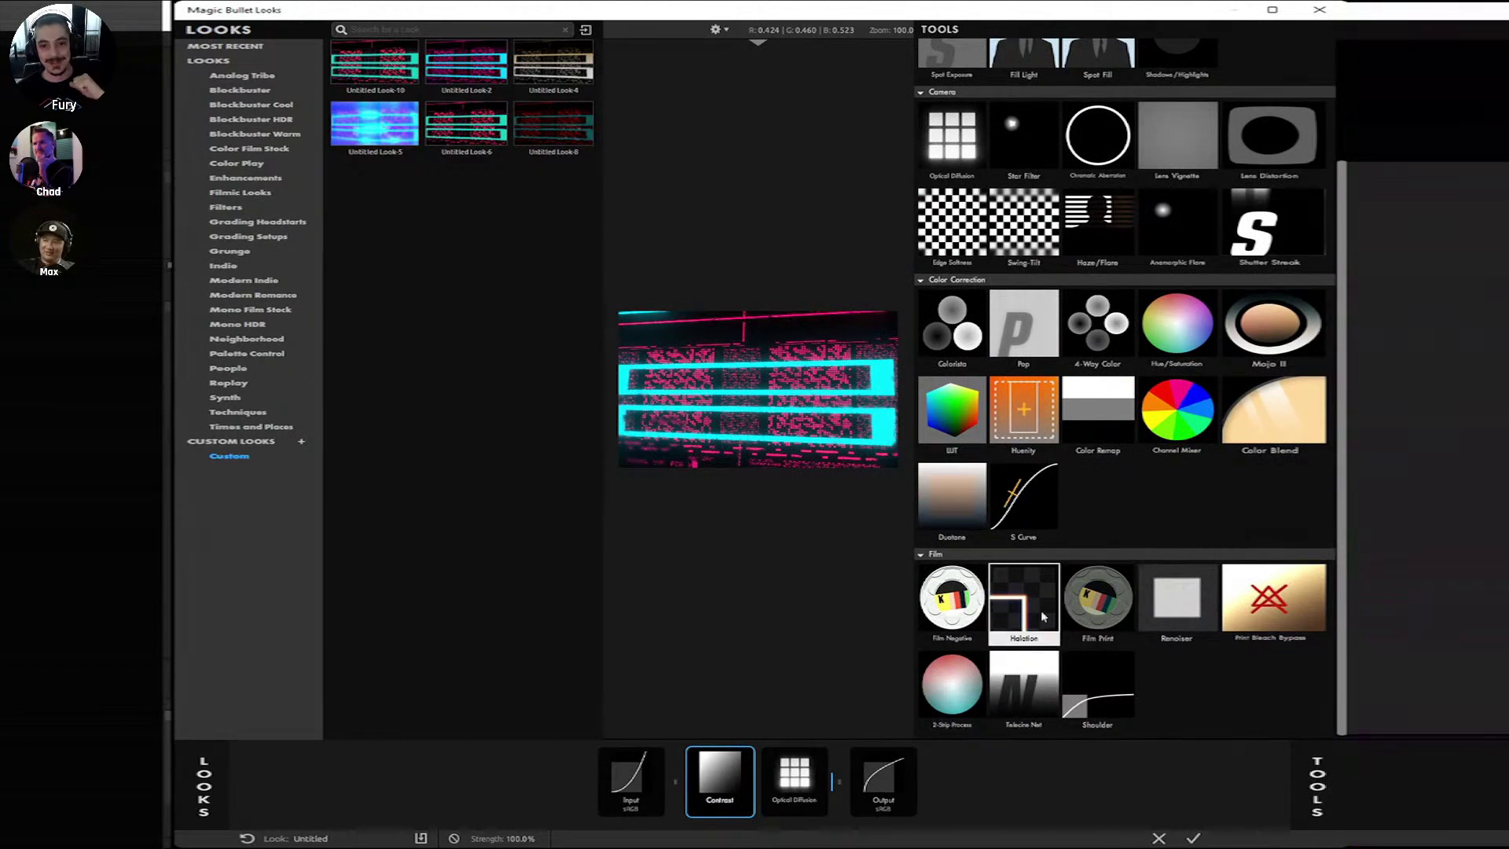
{"action": "scroll", "coordinate": [1045, 617], "scroll_direction": "up", "scroll_amount": 2}
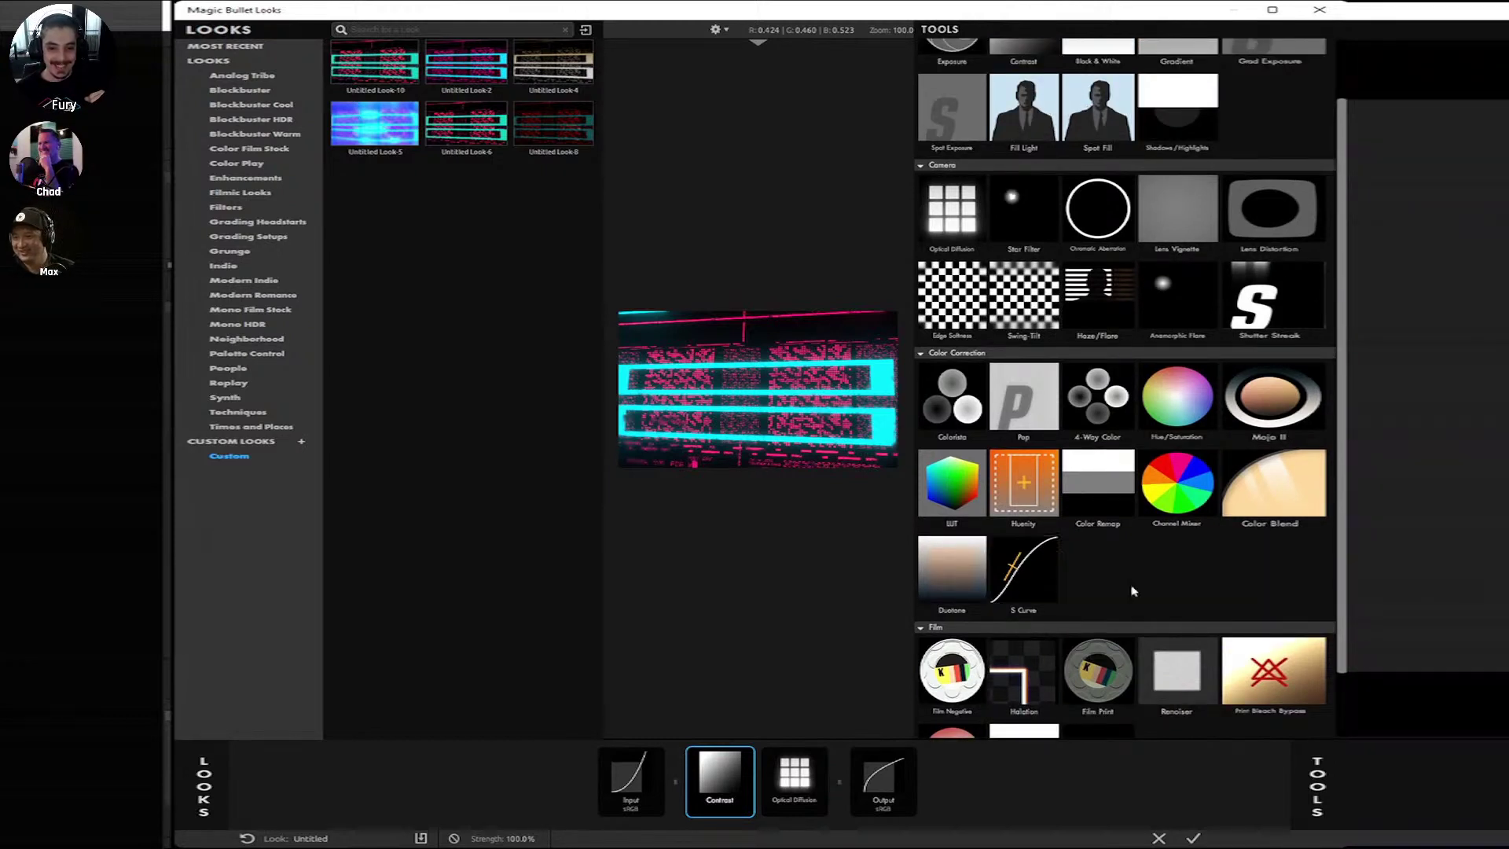
{"action": "double_click", "coordinate": [1168, 421]}
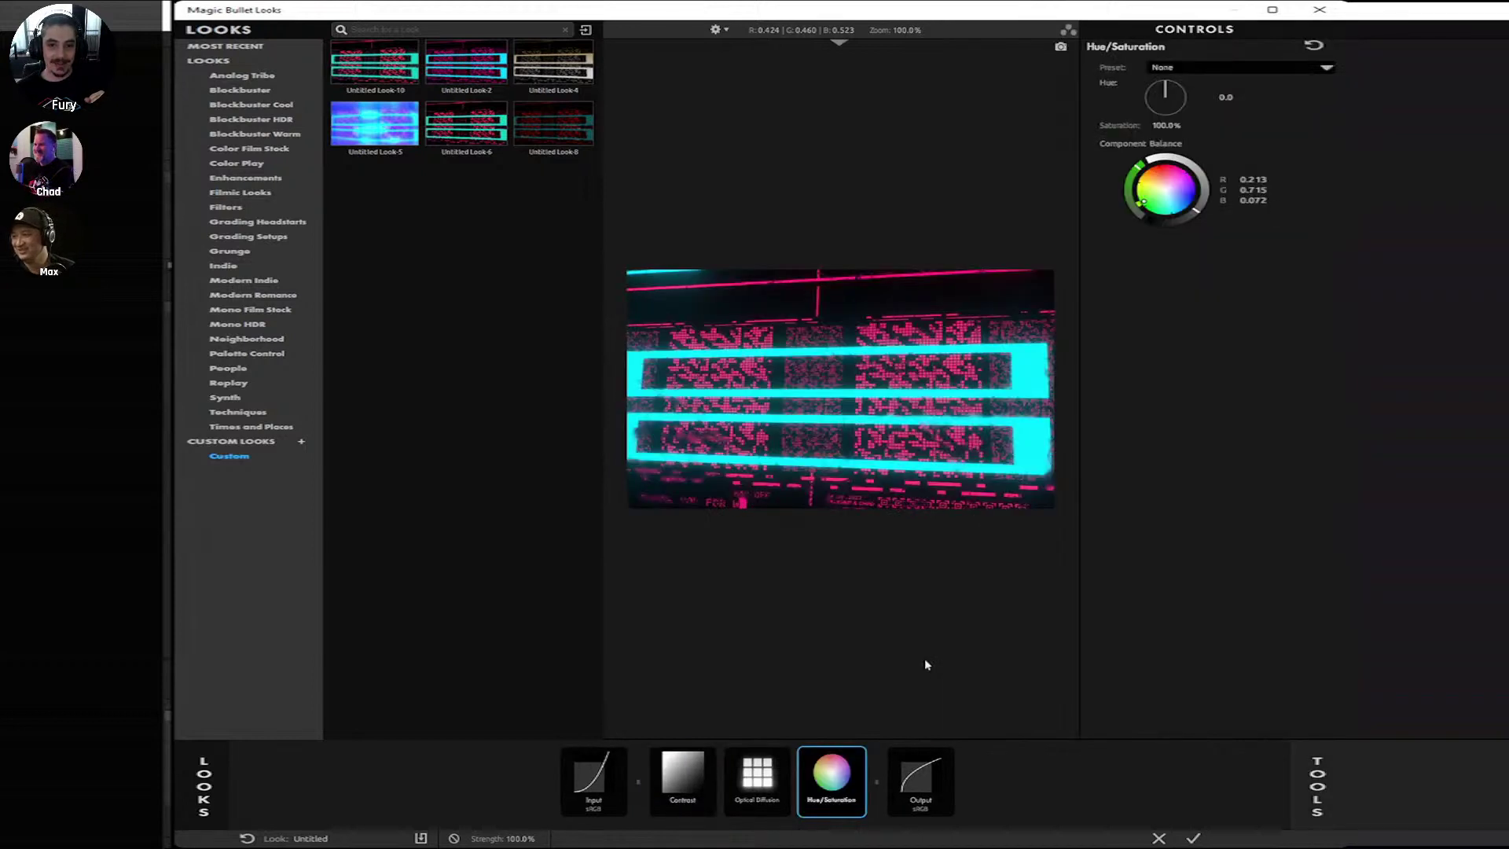
{"action": "left_click", "coordinate": [1171, 125]}
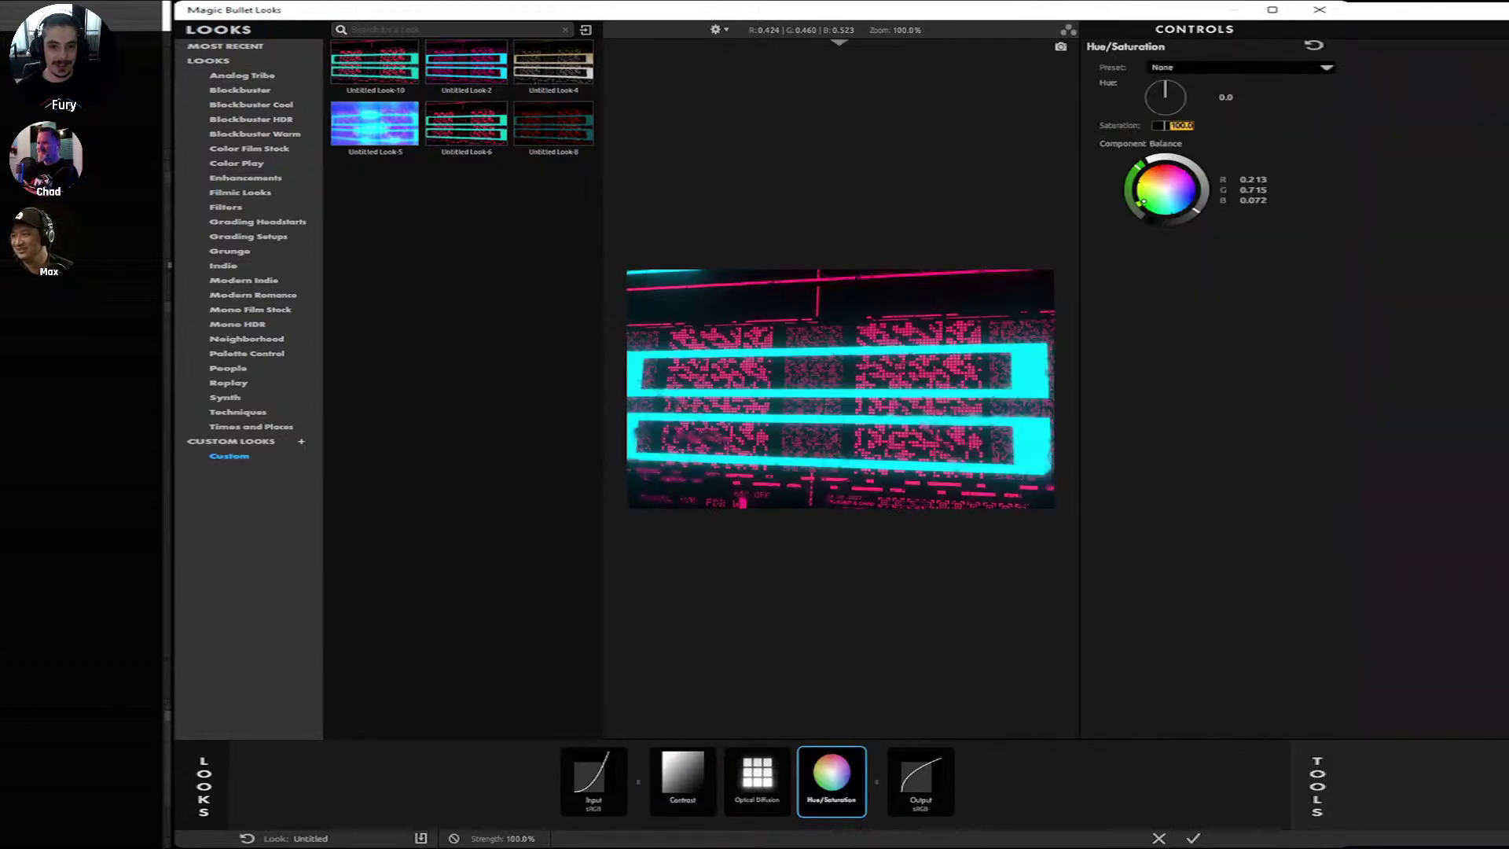
{"action": "type", "text": "120"}
{"action": "key", "text": "Return"}
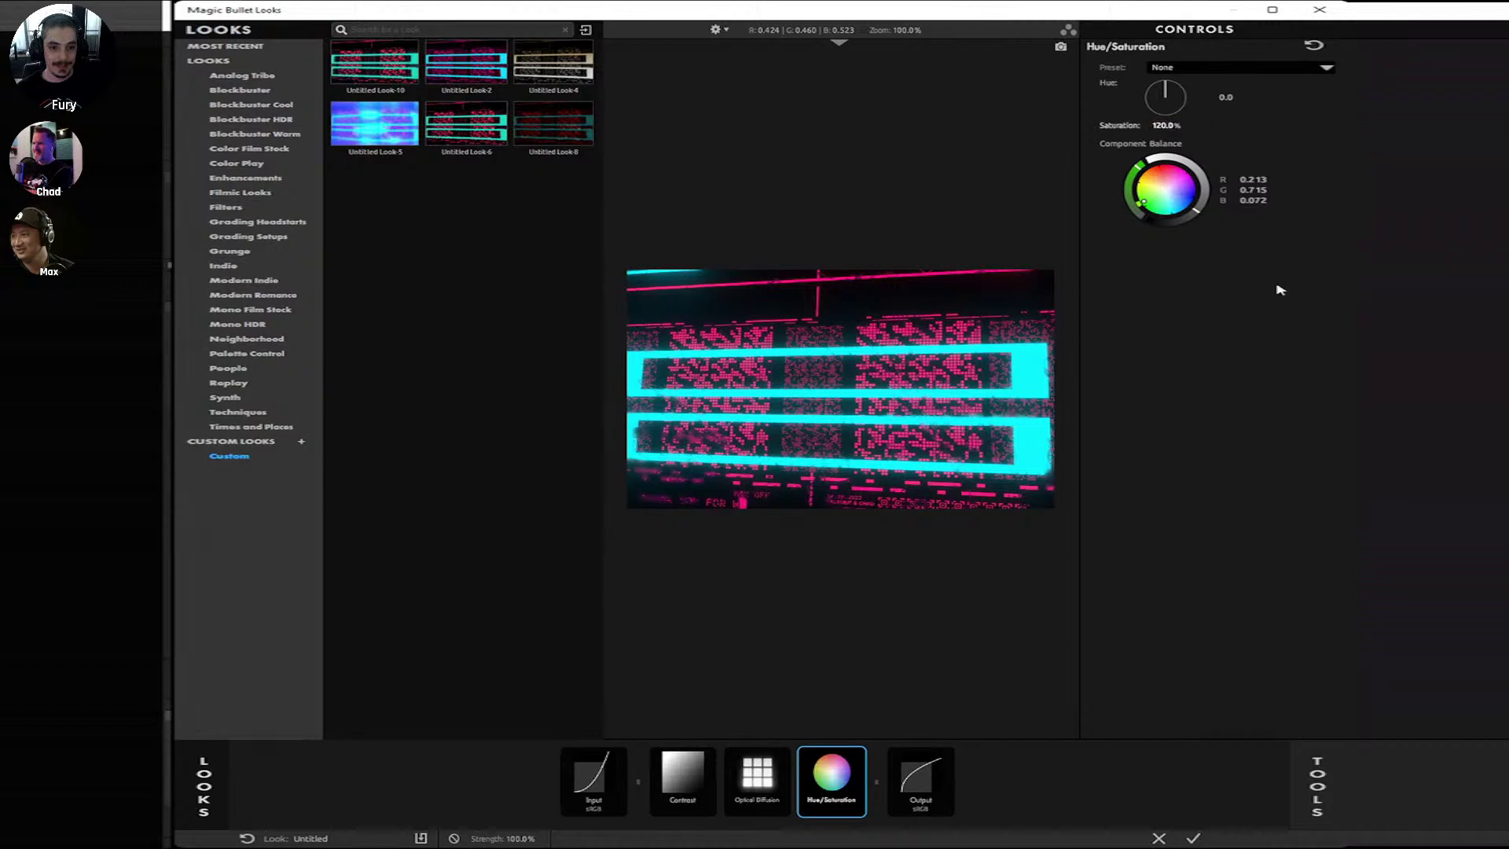
{"action": "scroll", "coordinate": [941, 425], "scroll_direction": "up", "scroll_amount": 1}
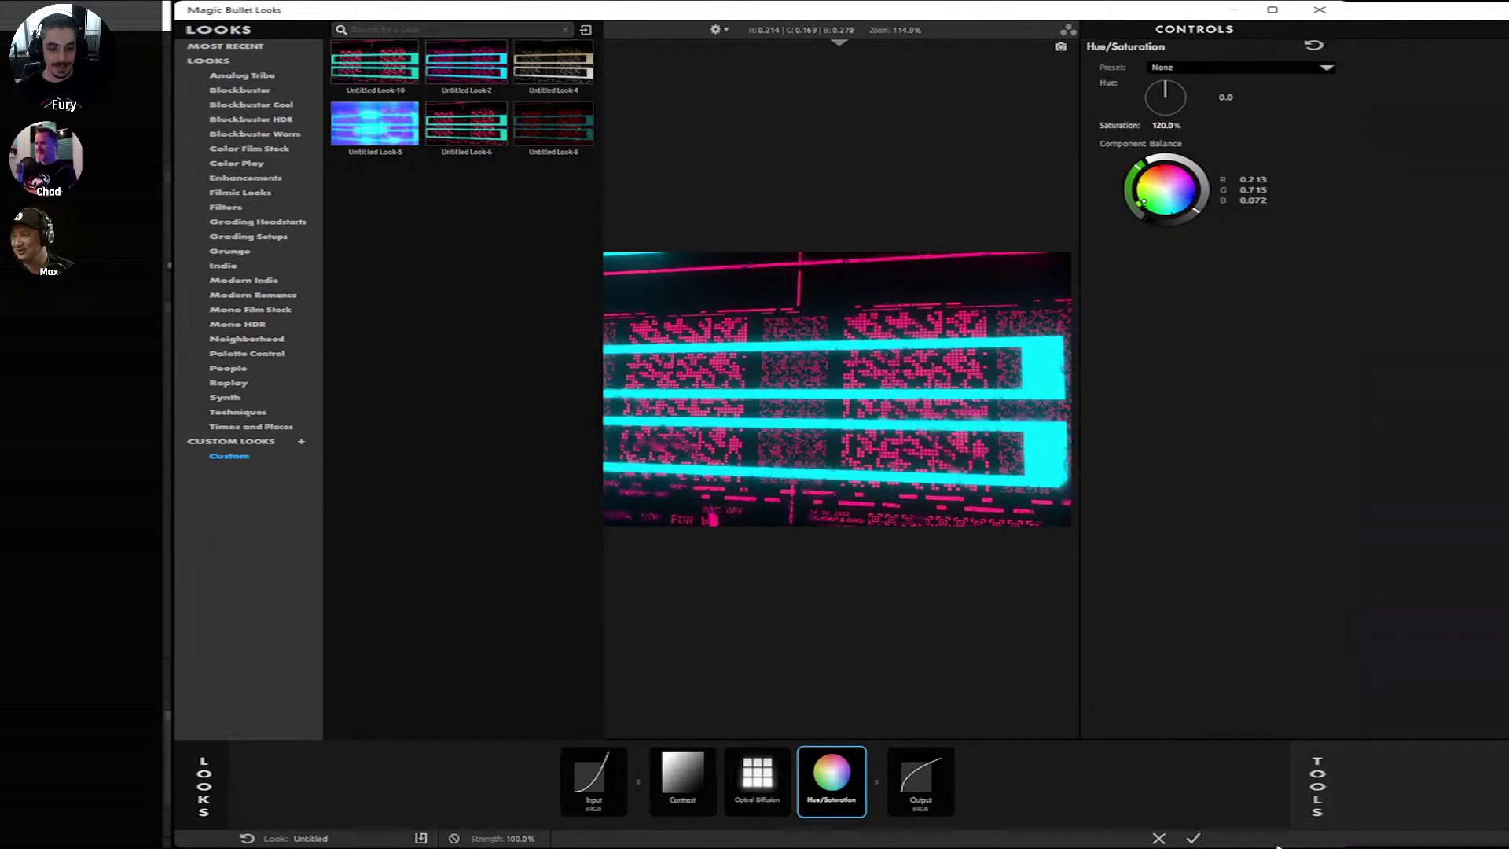
{"action": "left_click", "coordinate": [1193, 837]}
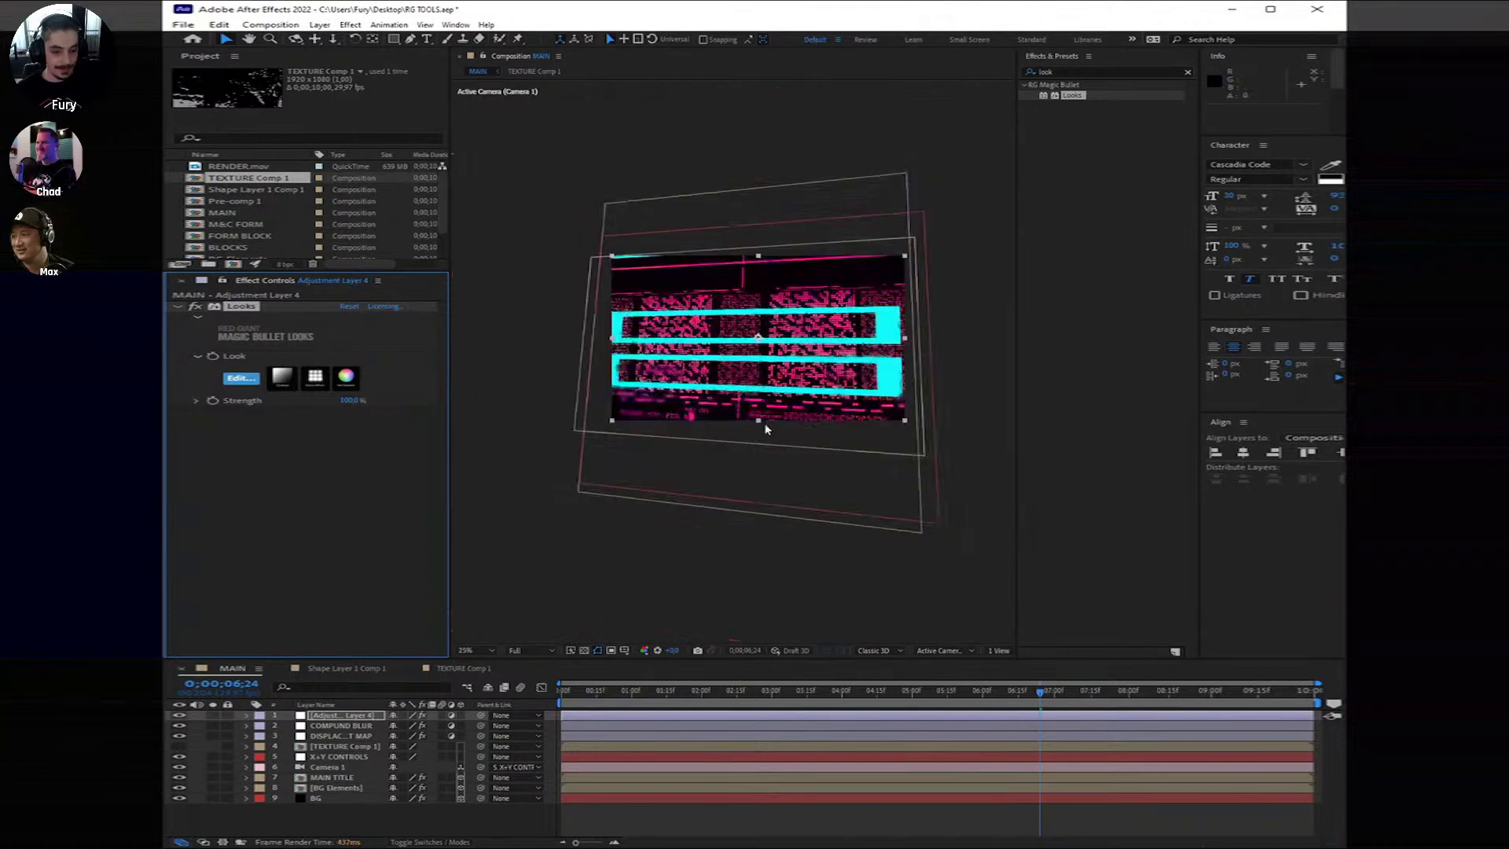
Step: Examine the graded MAIN composition up close and as a whole, clear the effects search, and check the BG Elements layer's effects
{"action": "left_click", "coordinate": [1094, 814]}
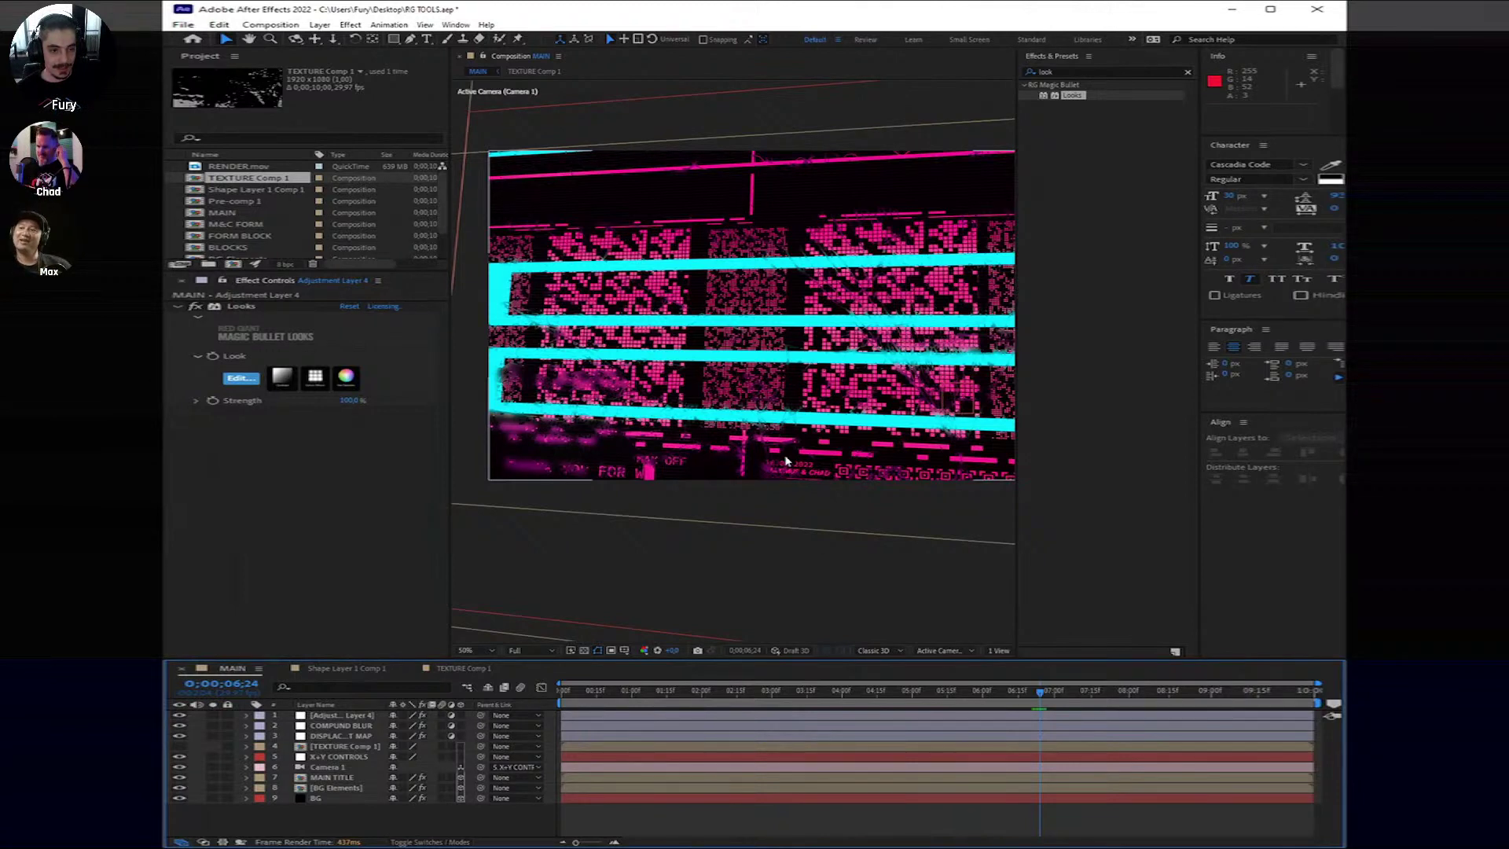
{"action": "scroll", "coordinate": [720, 463], "scroll_direction": "down", "scroll_amount": 2}
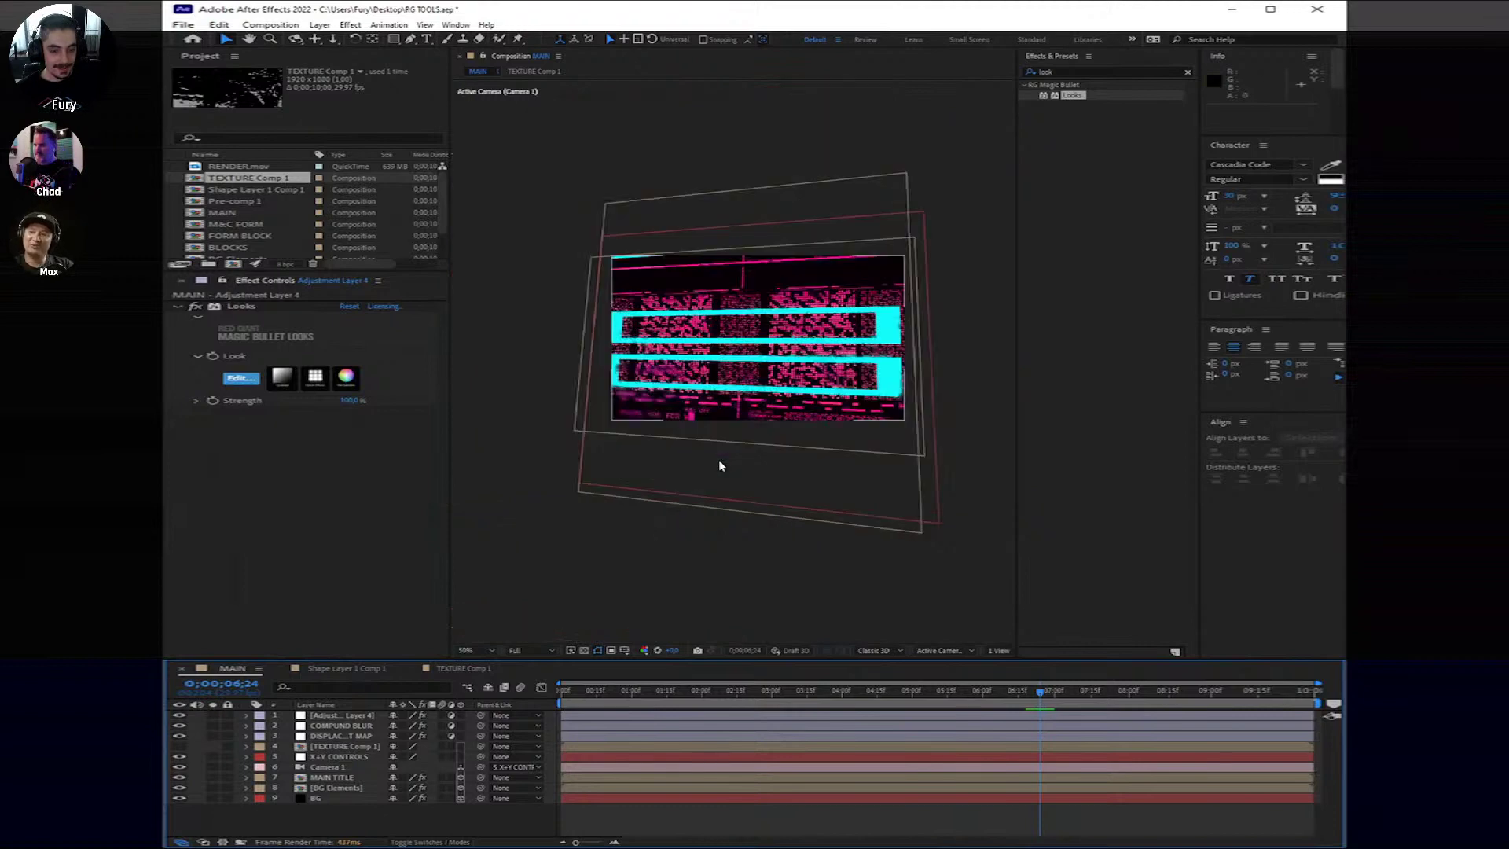
{"action": "scroll", "coordinate": [719, 463], "scroll_direction": "up", "scroll_amount": 2}
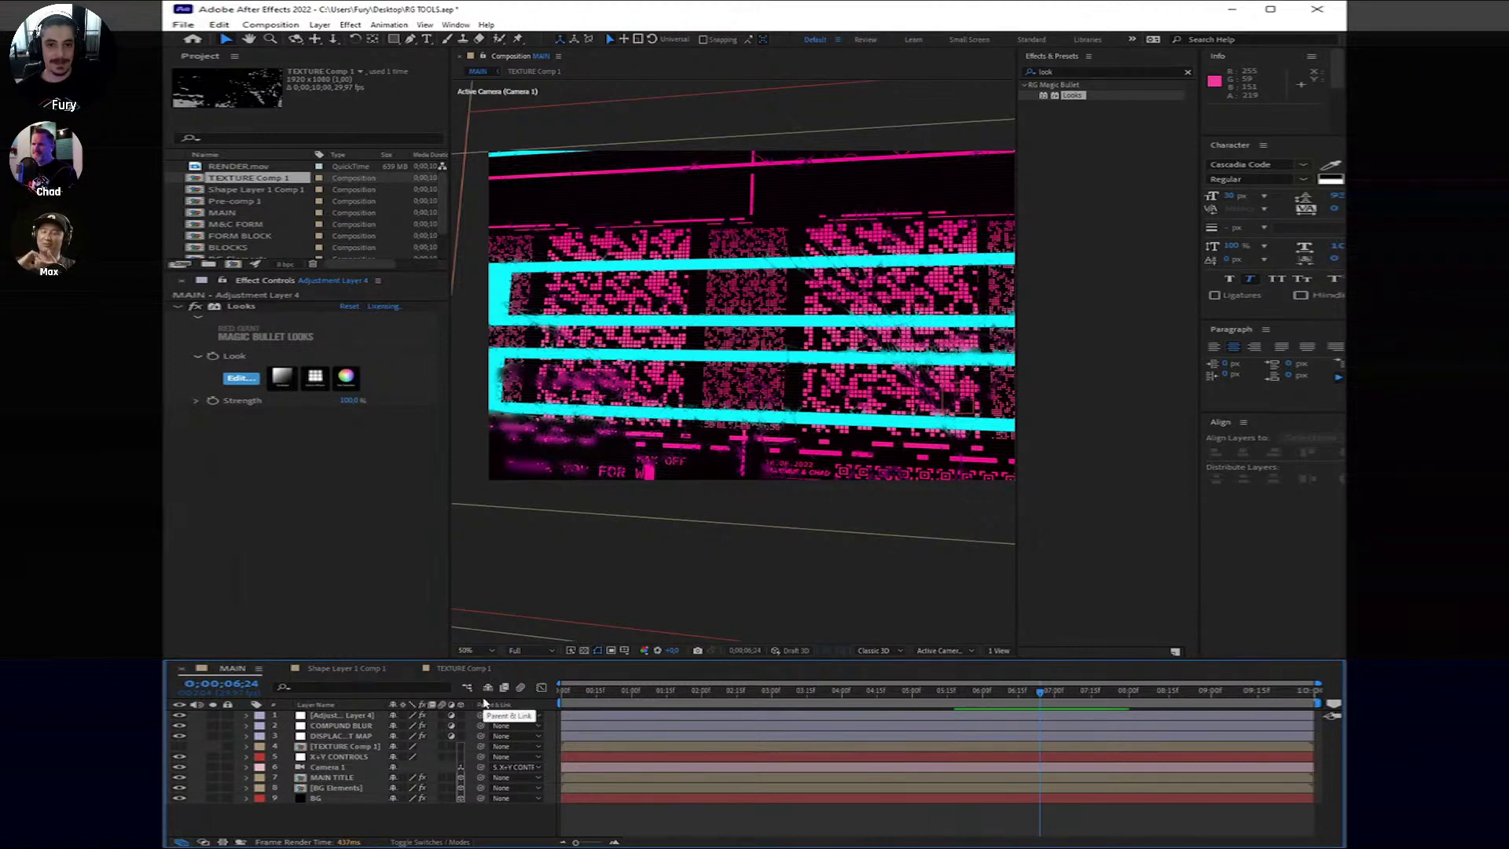
{"action": "left_click", "coordinate": [1188, 71]}
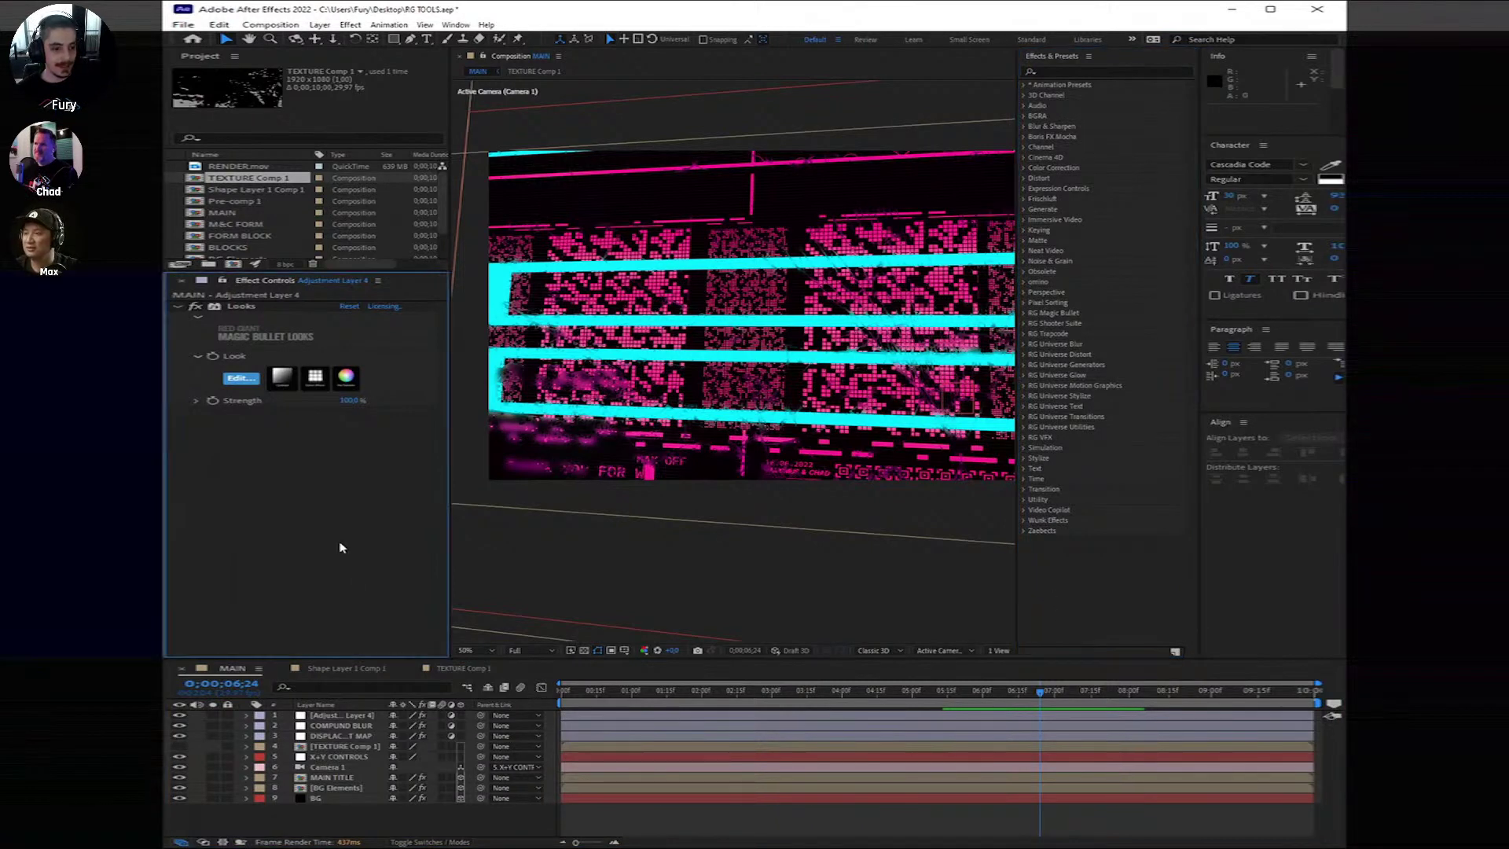
{"action": "left_click", "coordinate": [534, 511]}
{"action": "left_click", "coordinate": [1130, 589]}
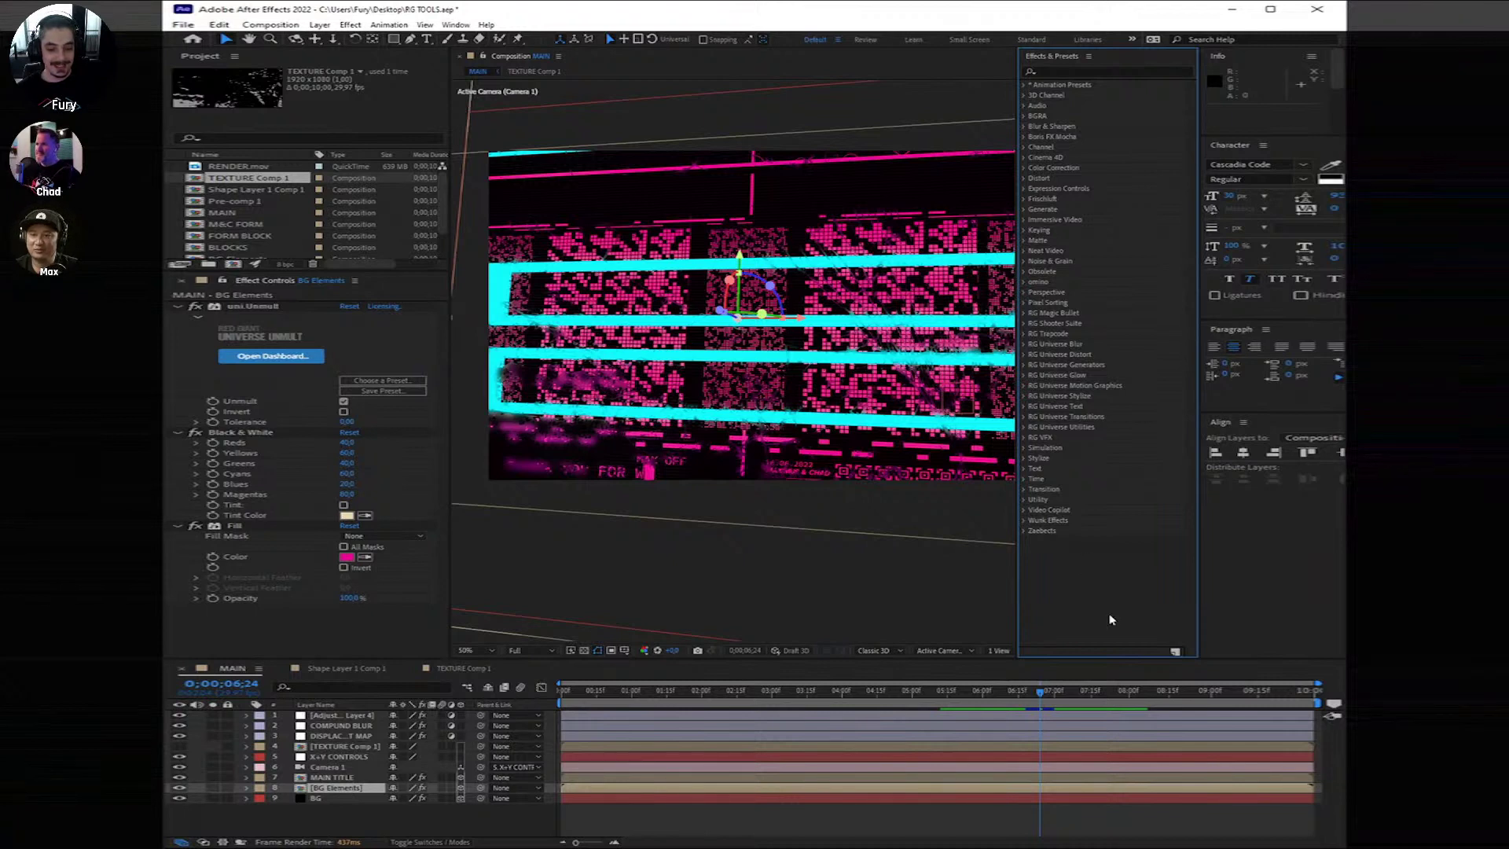
{"action": "left_click", "coordinate": [1087, 809]}
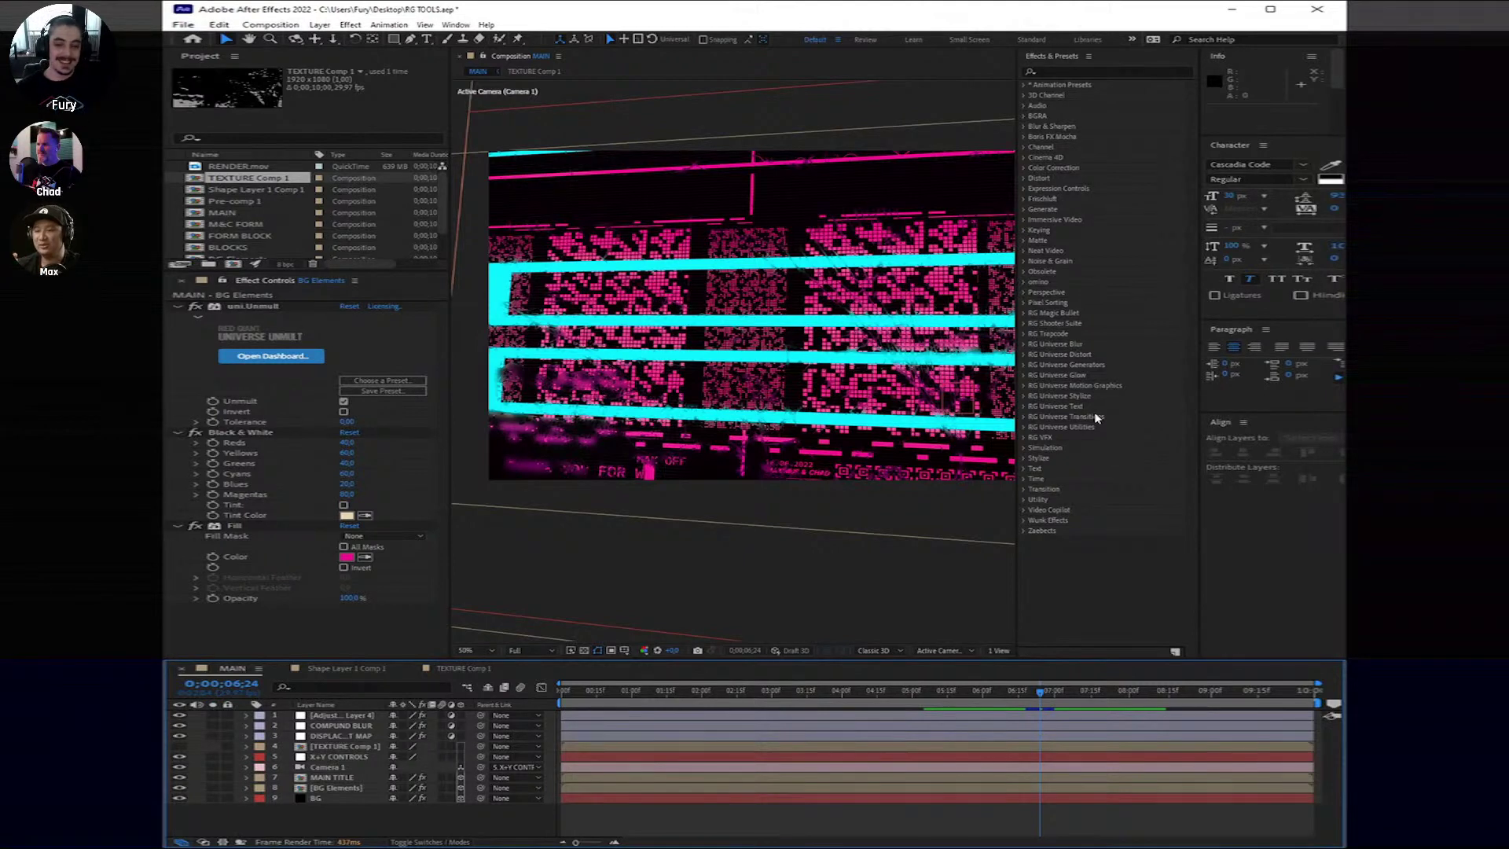
{"action": "left_click", "coordinate": [1125, 627]}
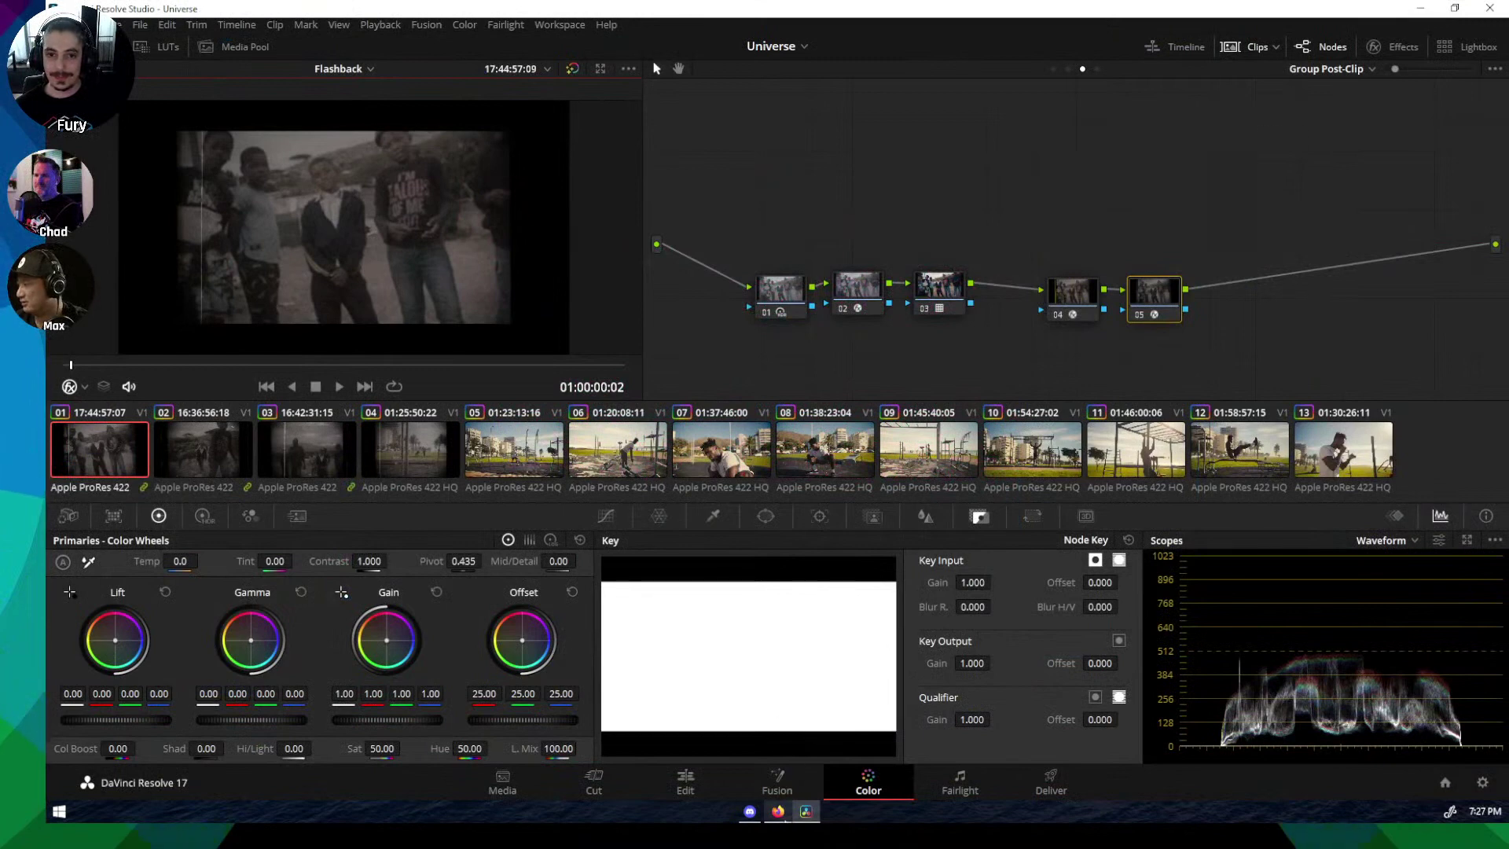
Step: Switch to the web browser and skim the Kong: Skull Island opening scene clip as a film-look reference, then close it
{"action": "left_click", "coordinate": [787, 789]}
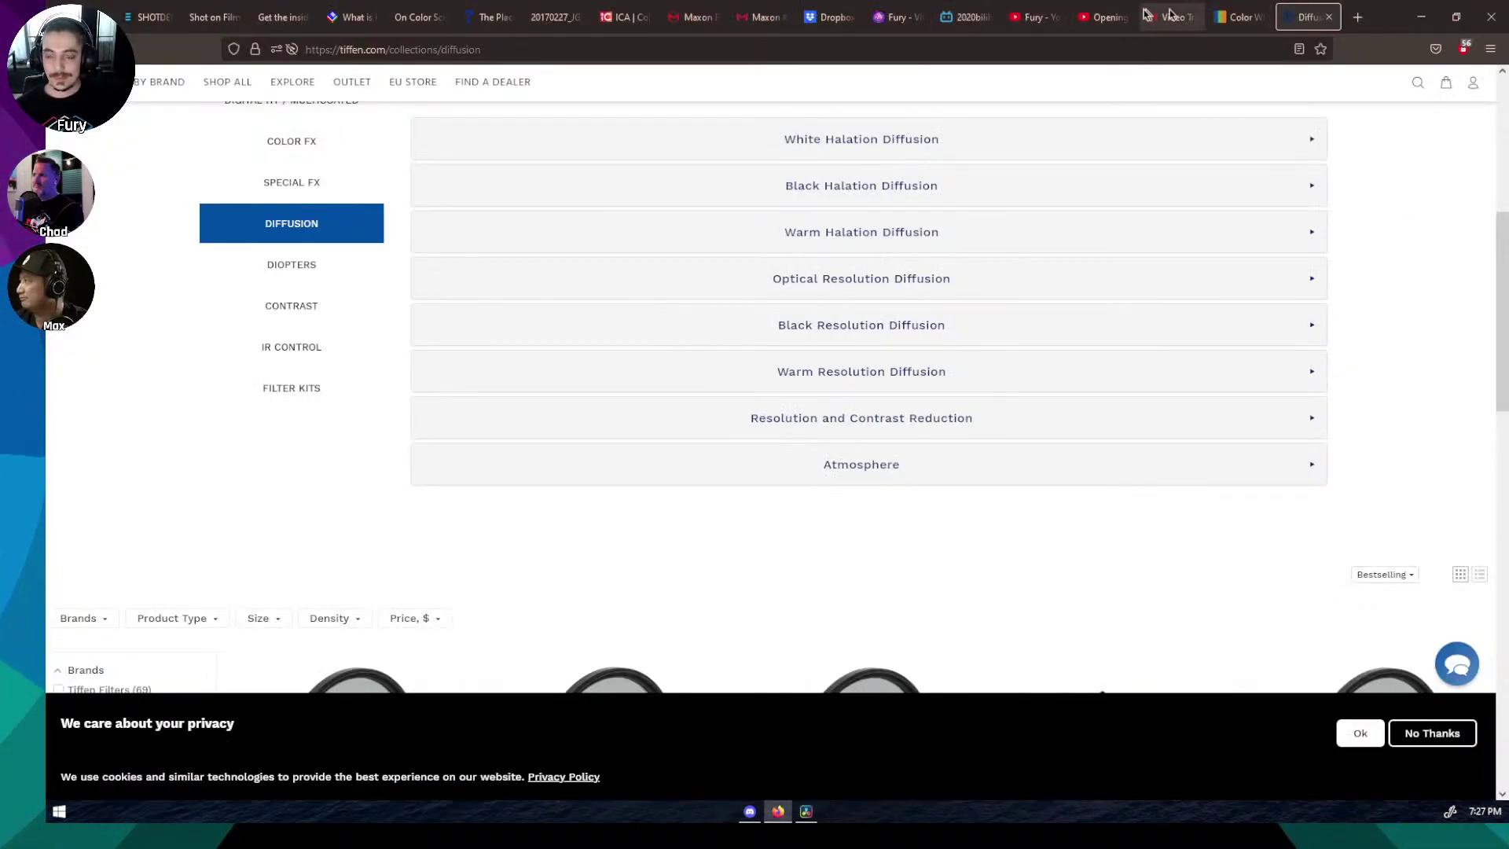
{"action": "left_click", "coordinate": [1102, 18]}
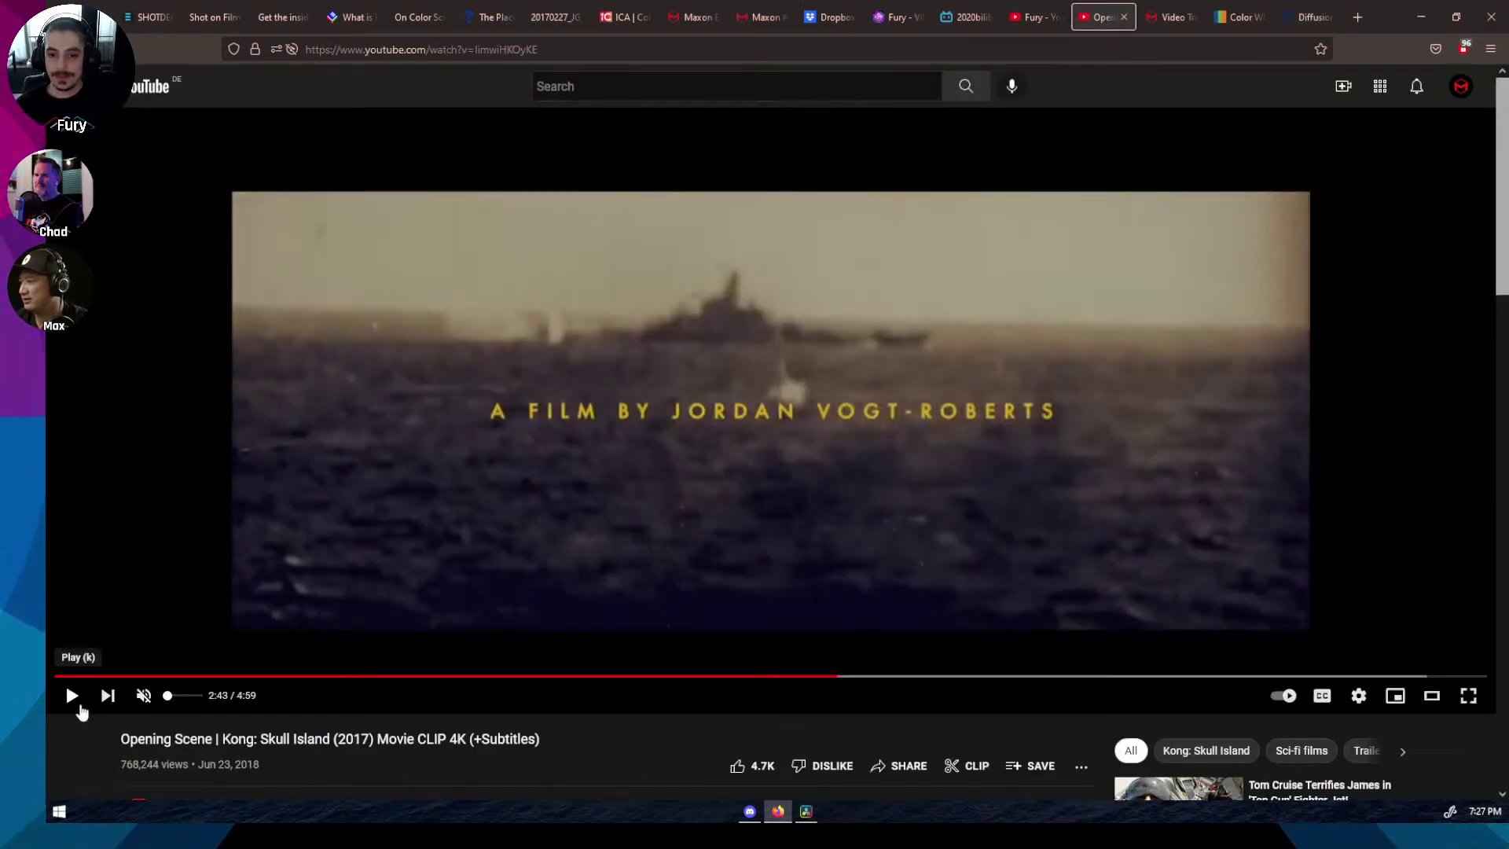
{"action": "left_click", "coordinate": [74, 696]}
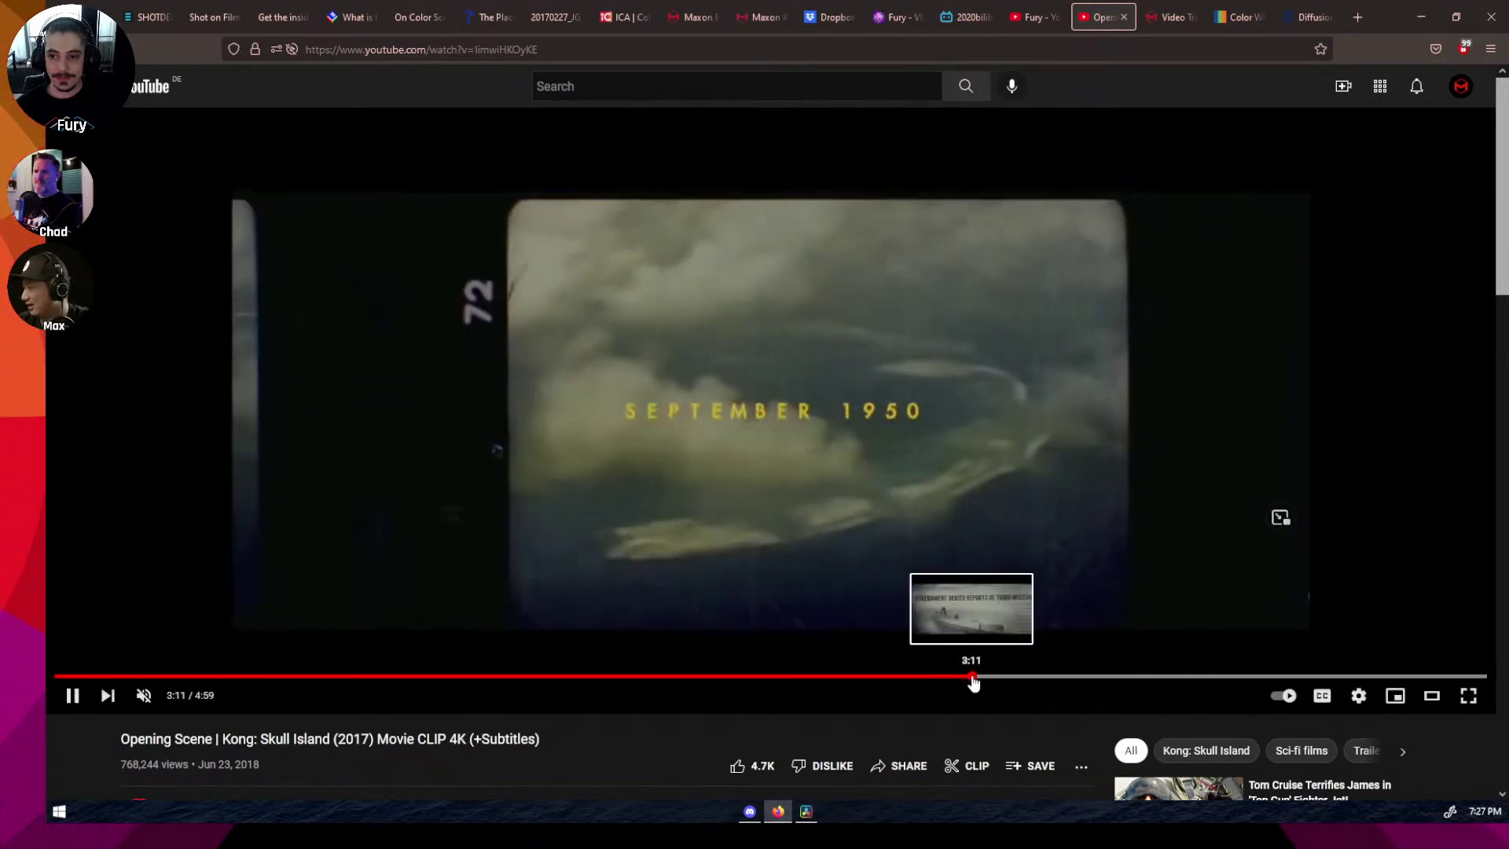
{"action": "left_click", "coordinate": [972, 680]}
{"action": "left_click", "coordinate": [1055, 681]}
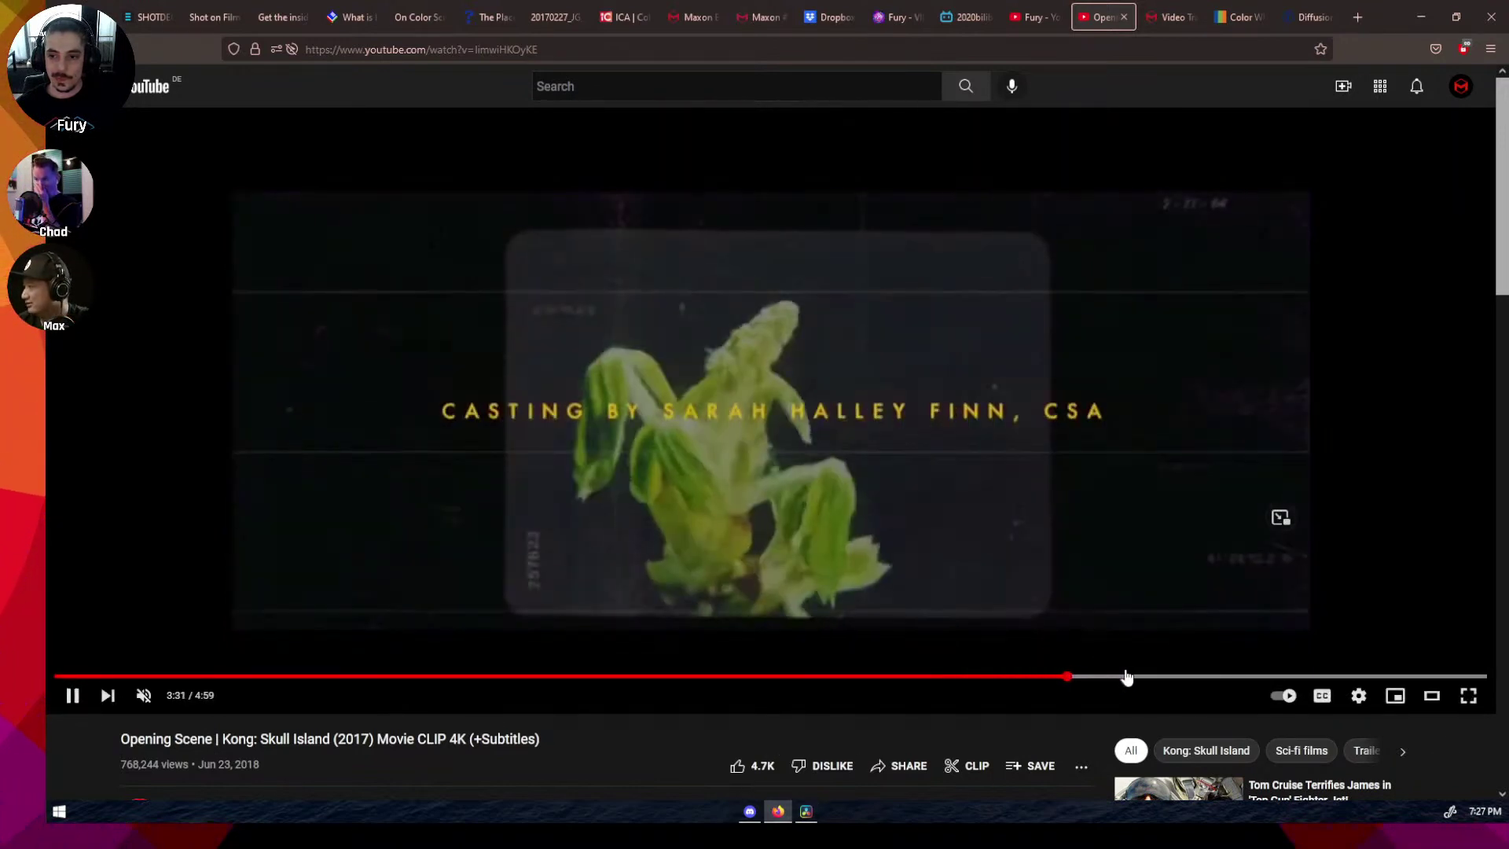
{"action": "left_click", "coordinate": [1127, 680]}
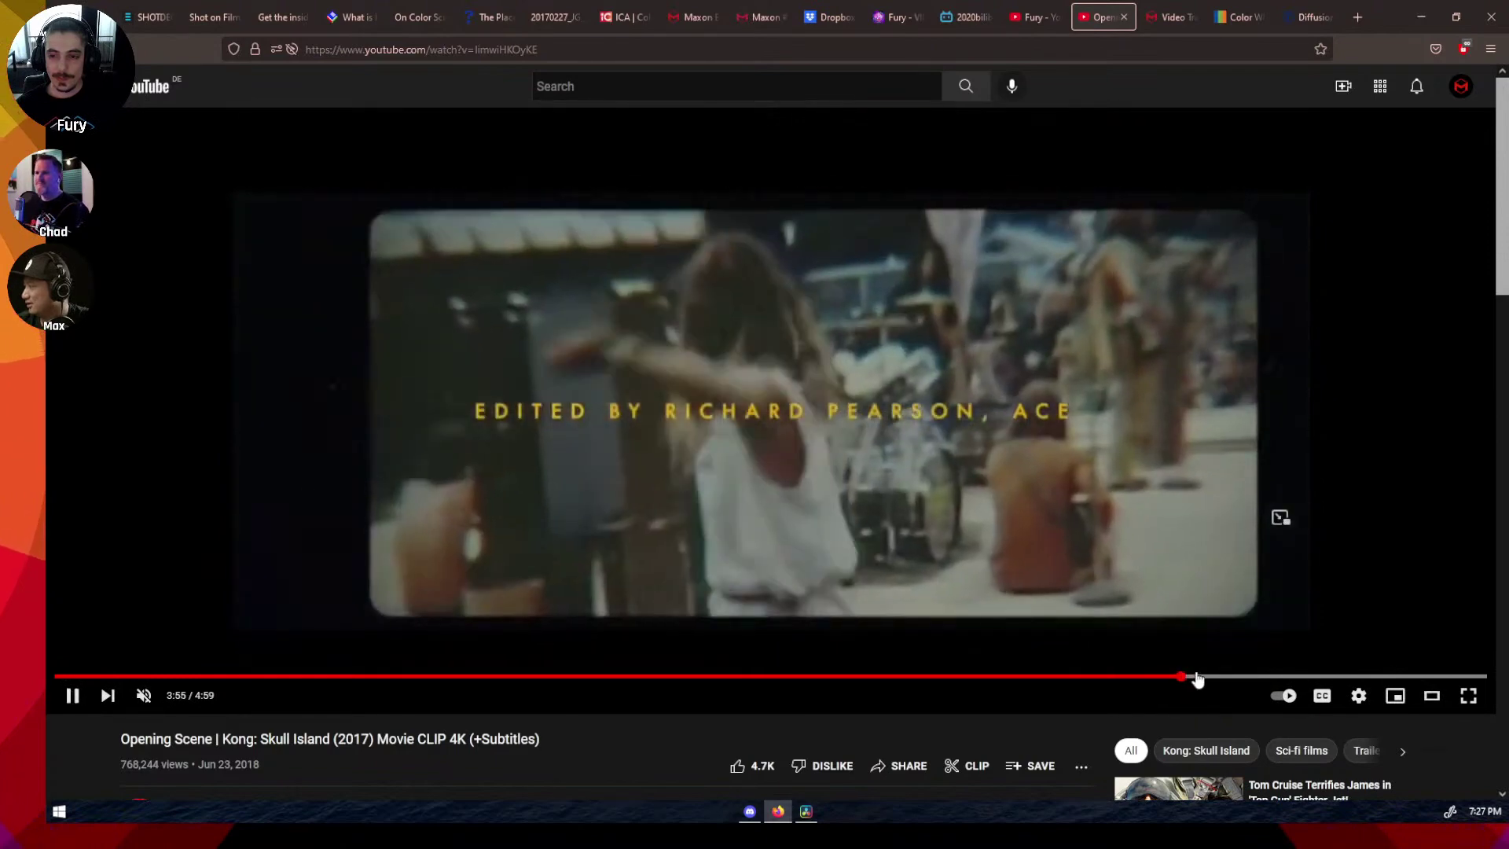
{"action": "left_click", "coordinate": [1217, 677]}
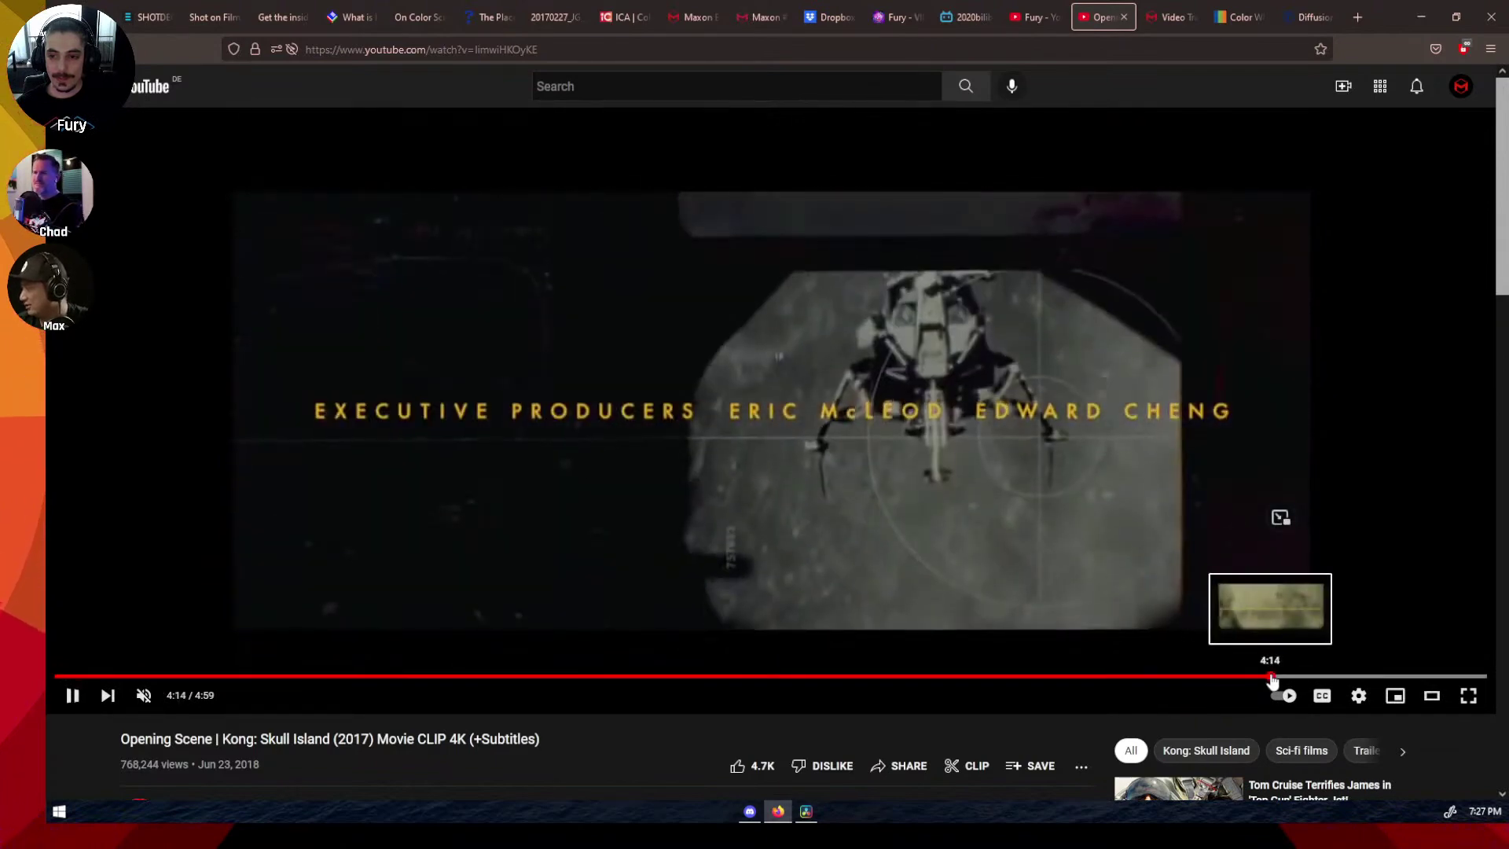
{"action": "left_click", "coordinate": [1281, 678]}
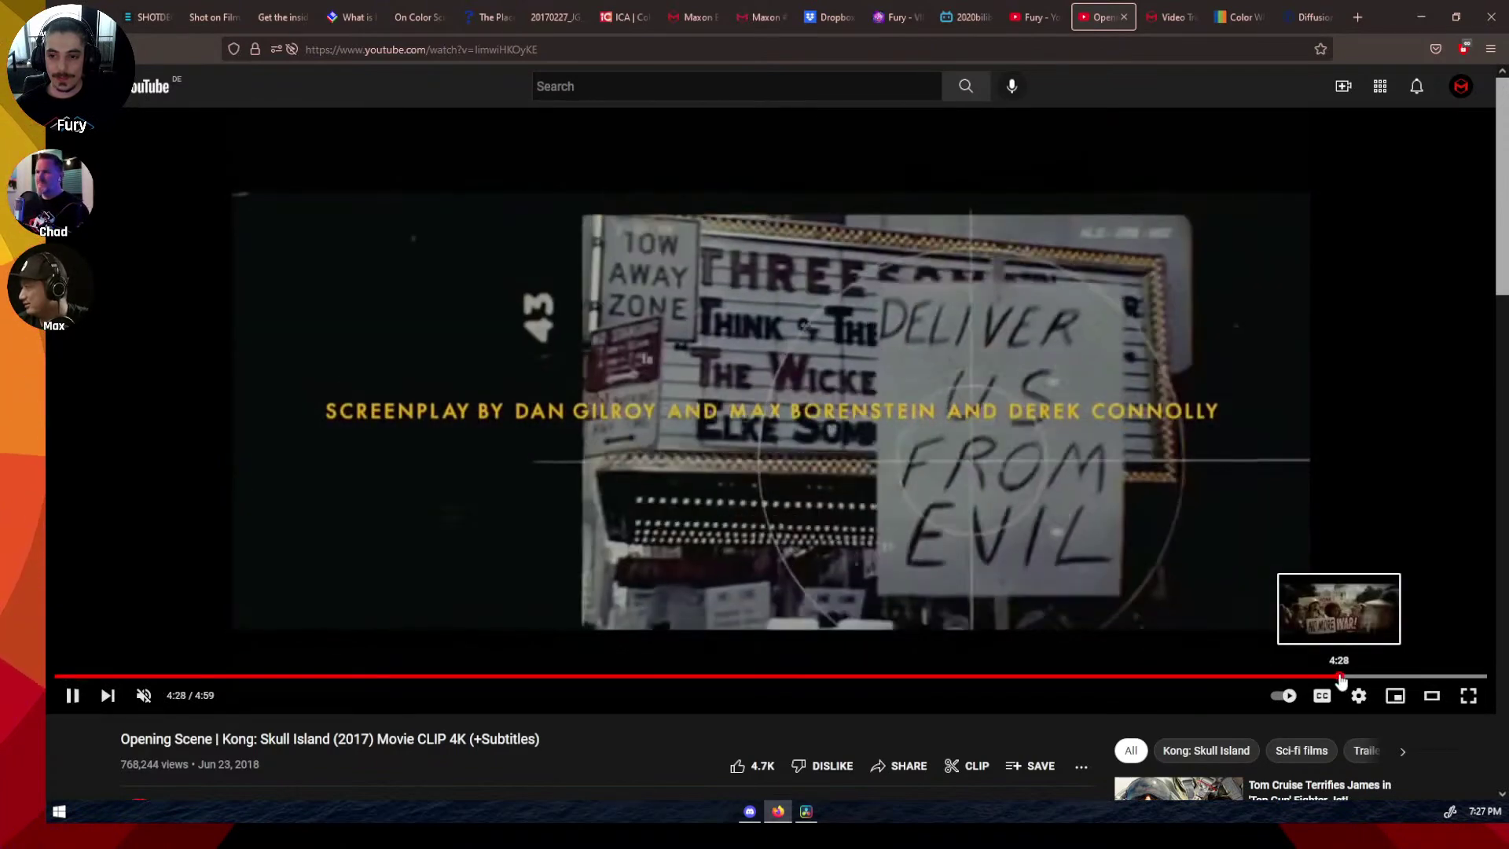
{"action": "left_click", "coordinate": [1339, 677]}
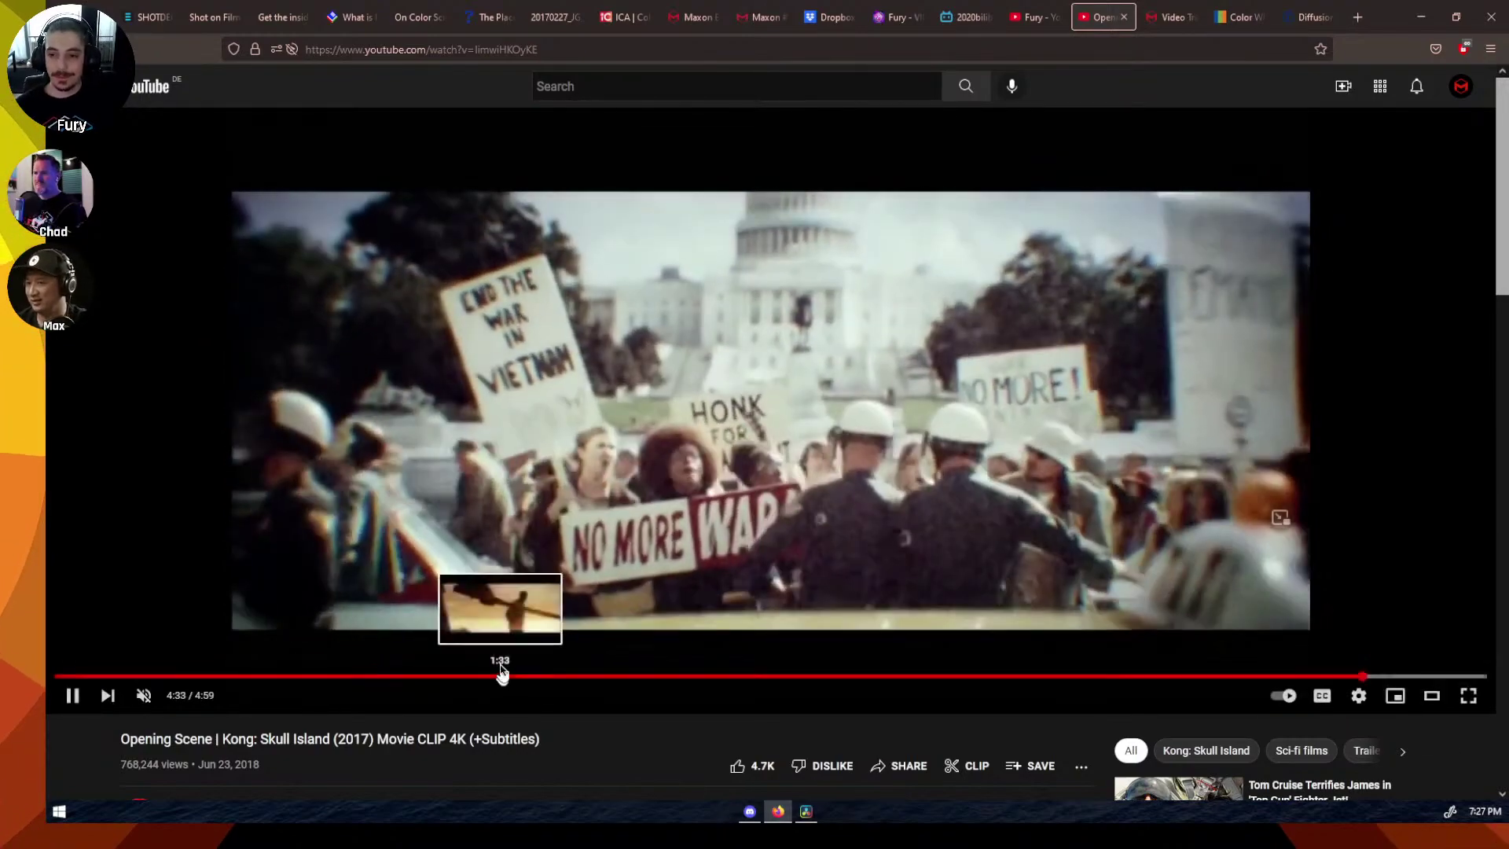
{"action": "left_click", "coordinate": [1124, 16]}
{"action": "left_click", "coordinate": [1419, 17]}
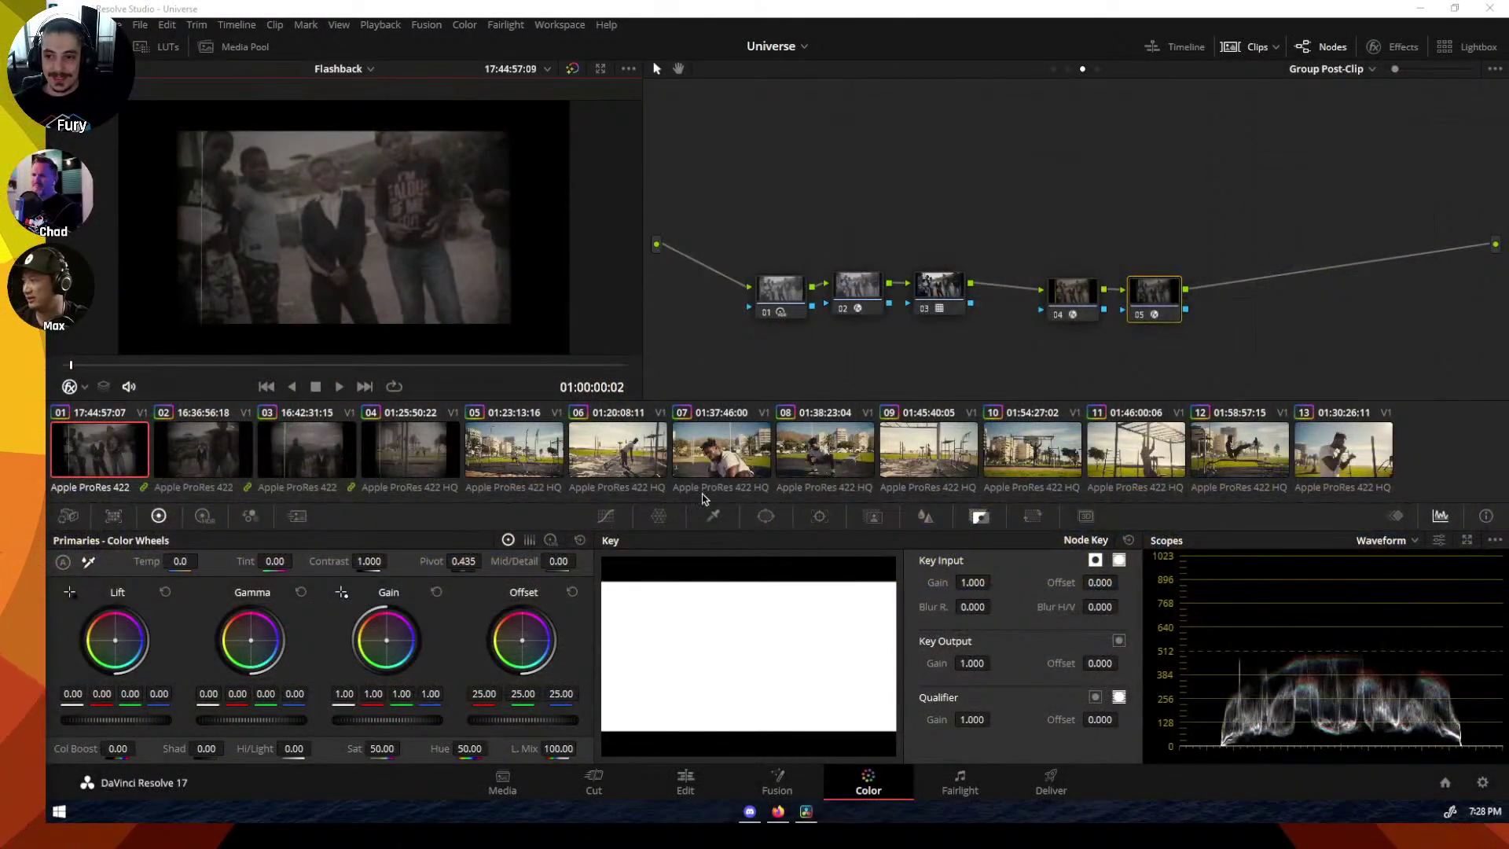
Step: Return to the first clip of the Flashback timeline and disable all five nodes in its Group Post-Clip graph
{"action": "left_click", "coordinate": [407, 455]}
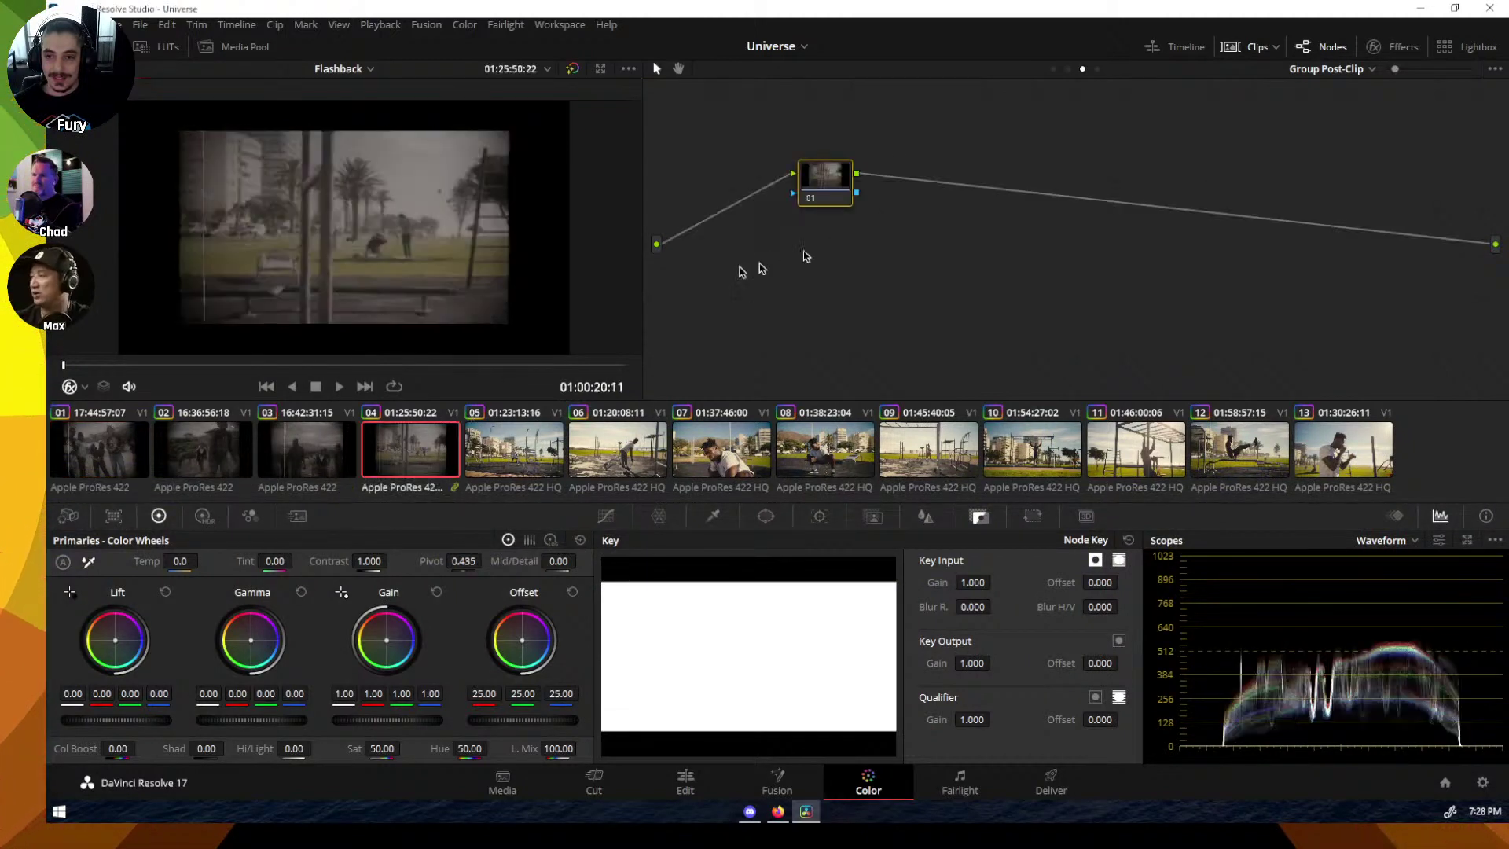
{"action": "key", "text": "Home"}
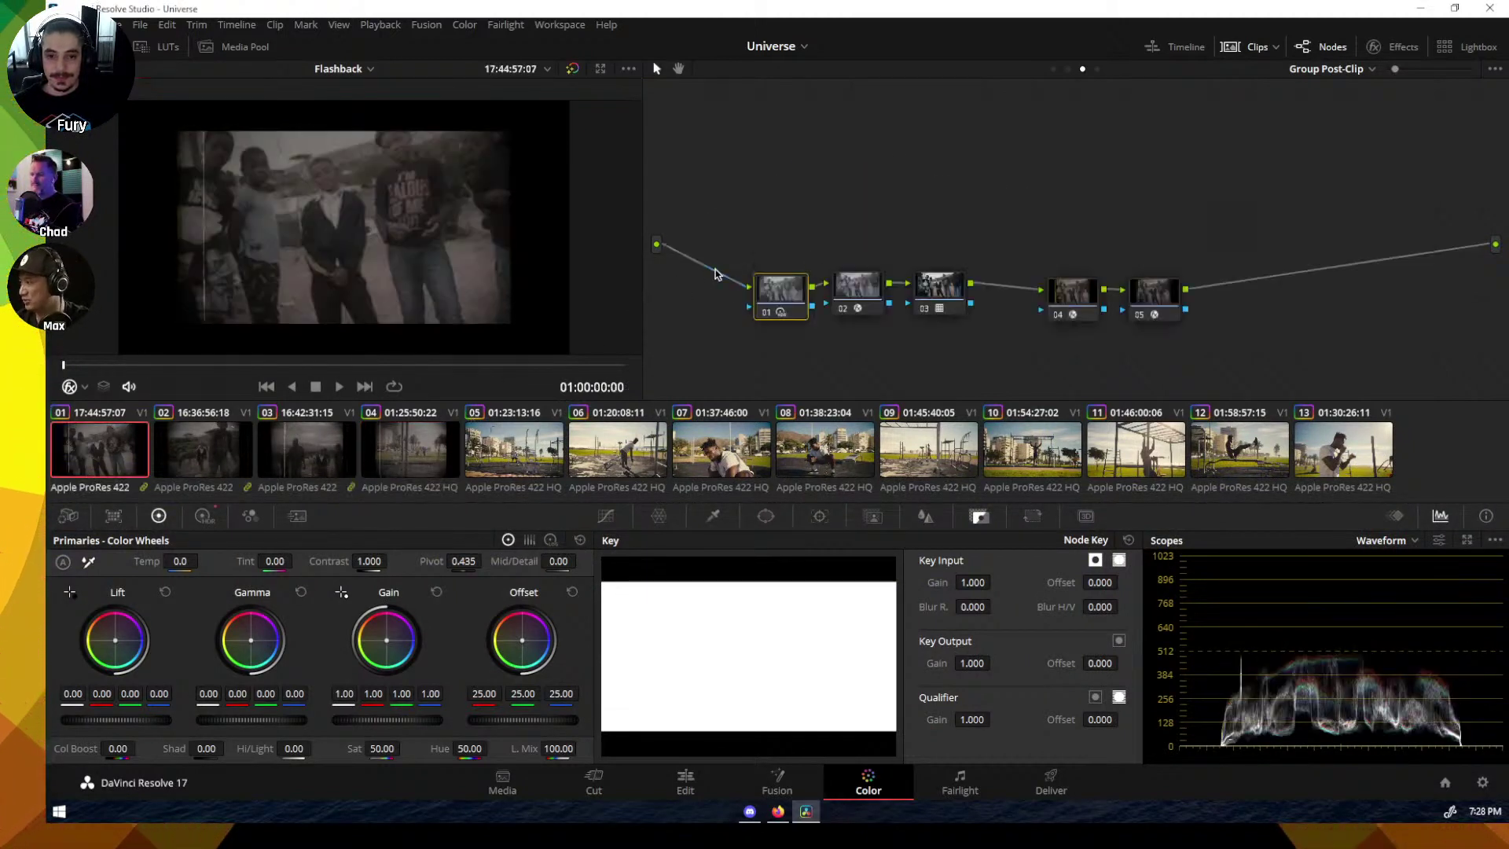
{"action": "mouse_move", "coordinate": [761, 816]}
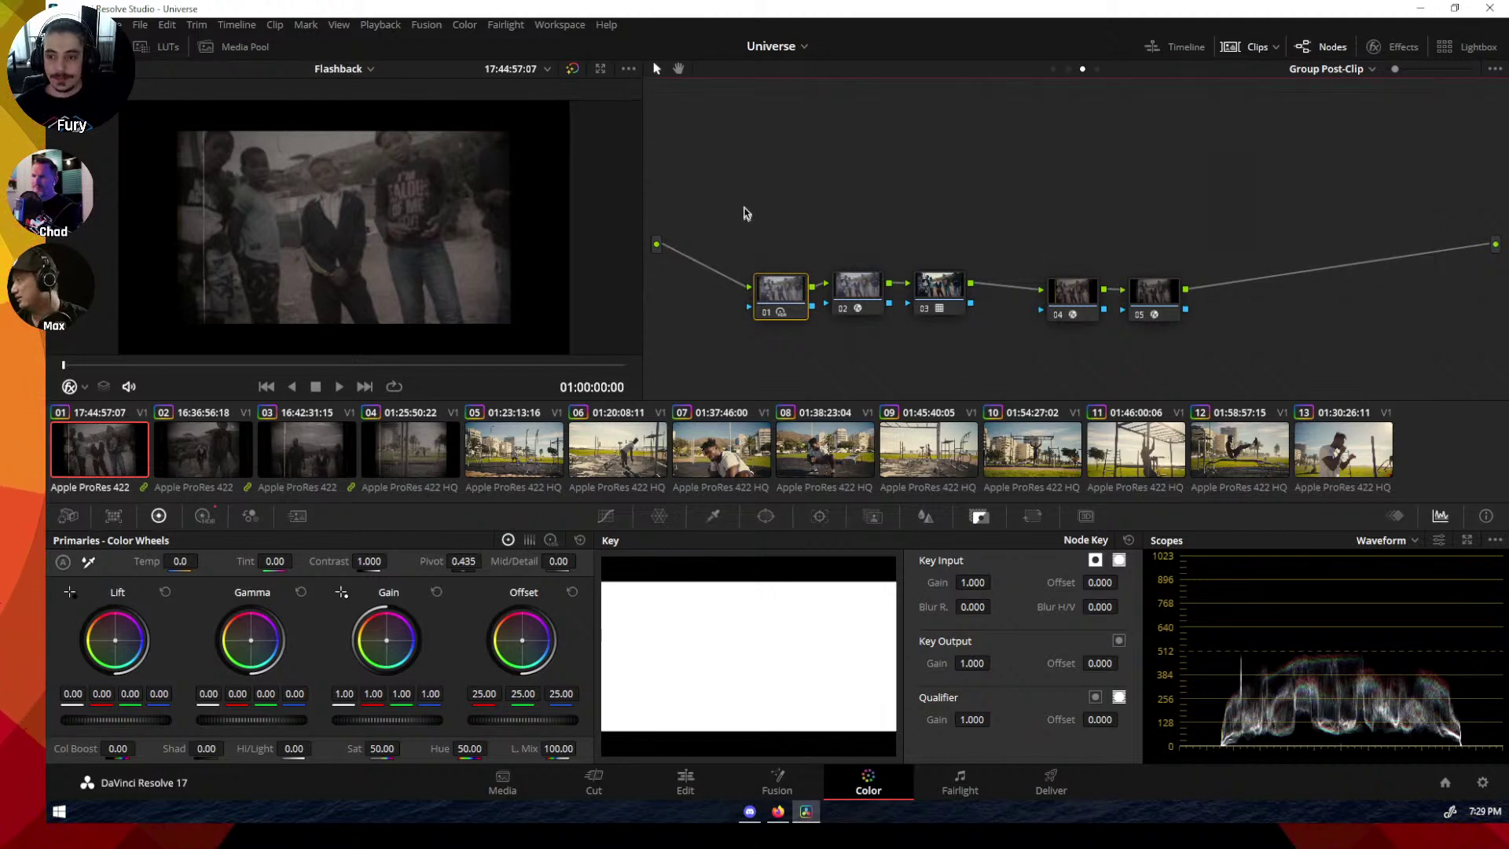
{"action": "left_click_drag", "start_coordinate": [747, 209], "coordinate": [1237, 375]}
{"action": "key", "text": "ctrl+d"}
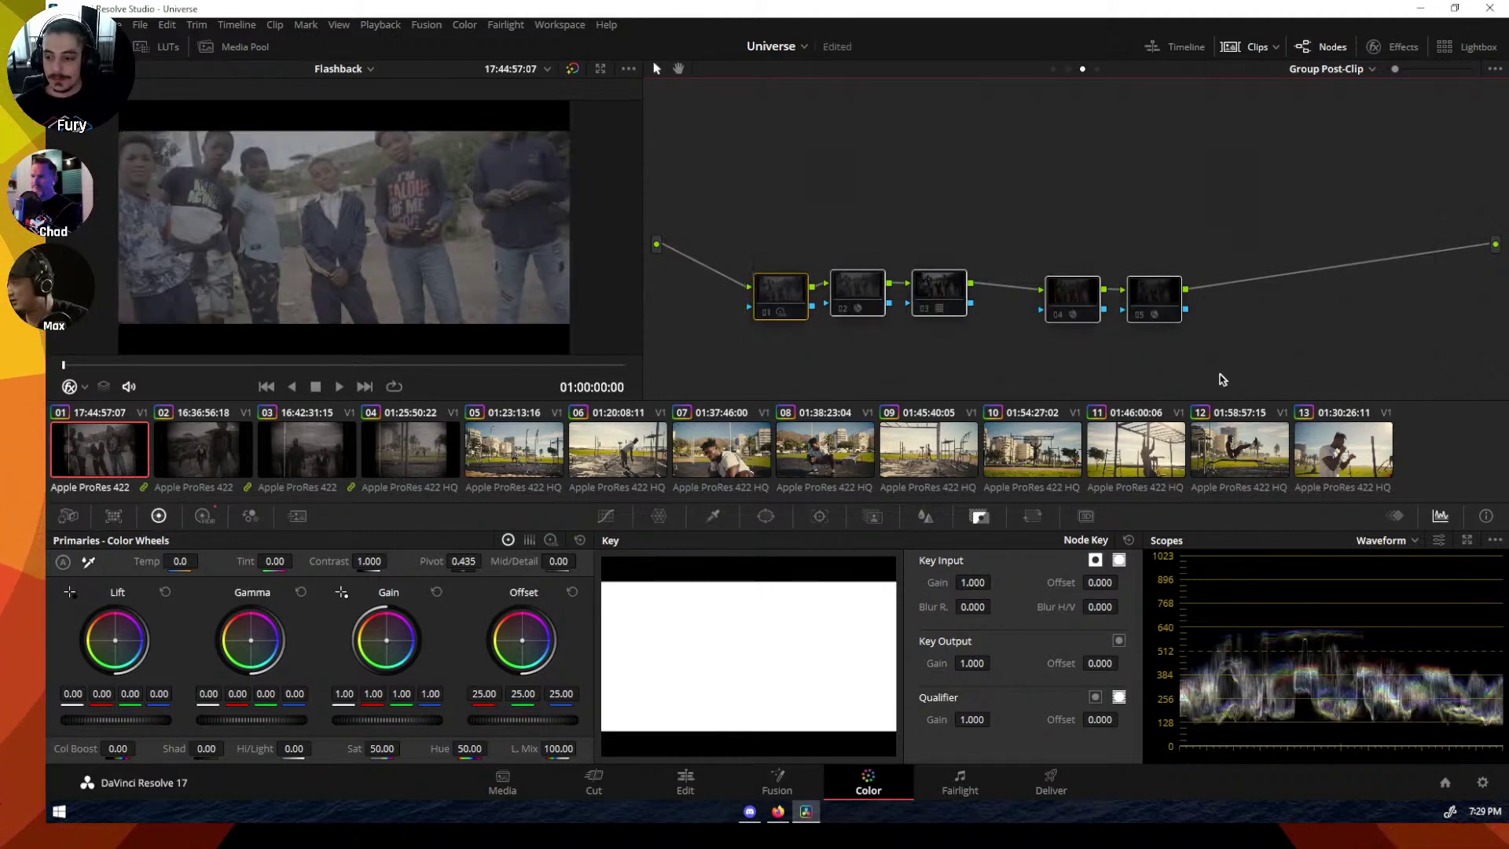
Step: Re-enable nodes 01, 02 and 03 one after another in the Group Post-Clip graph
{"action": "left_click", "coordinate": [763, 315]}
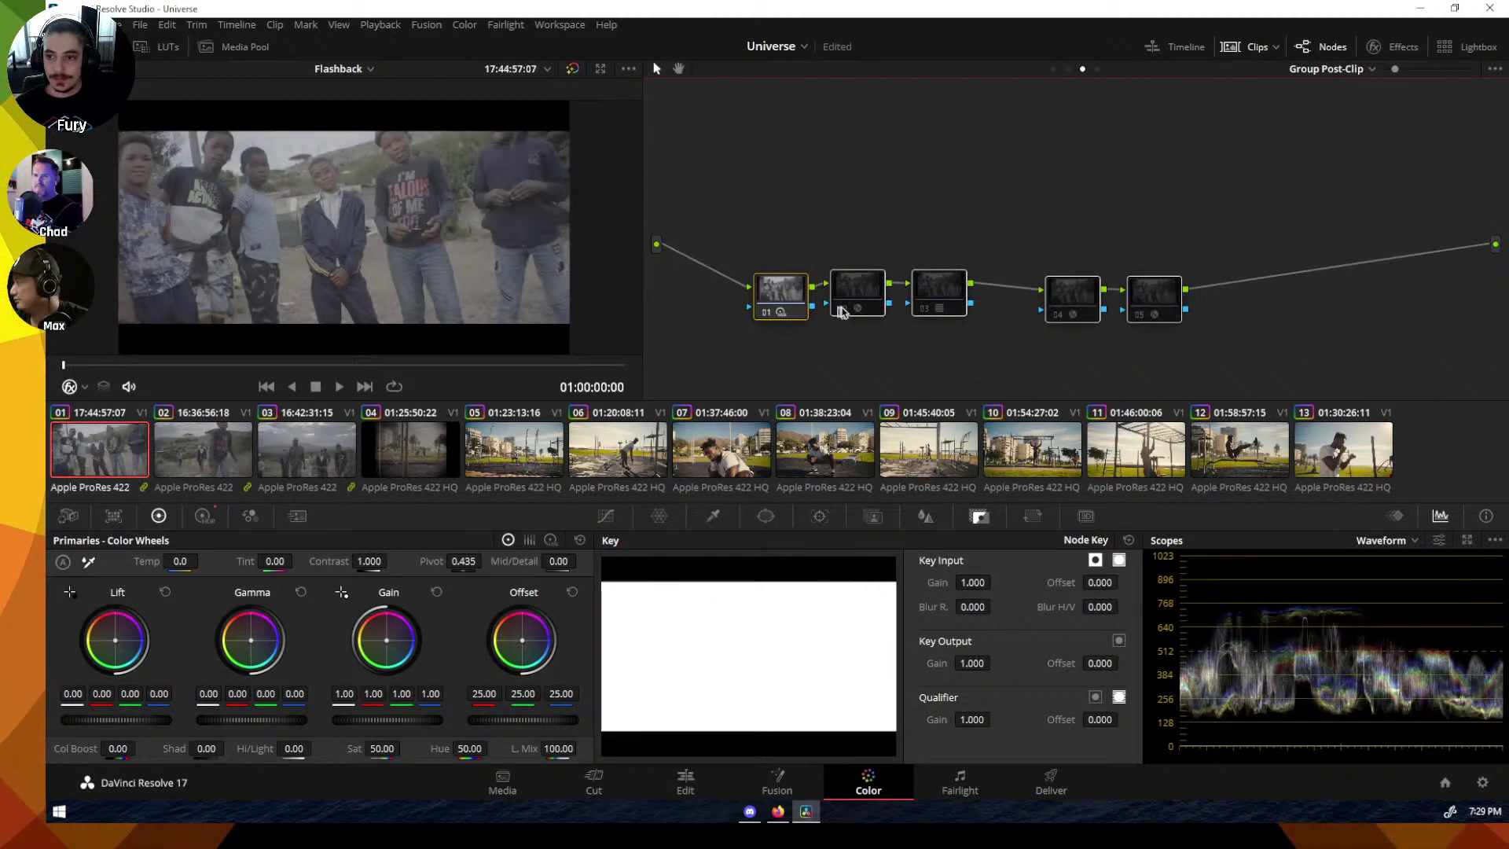
{"action": "left_click", "coordinate": [841, 312]}
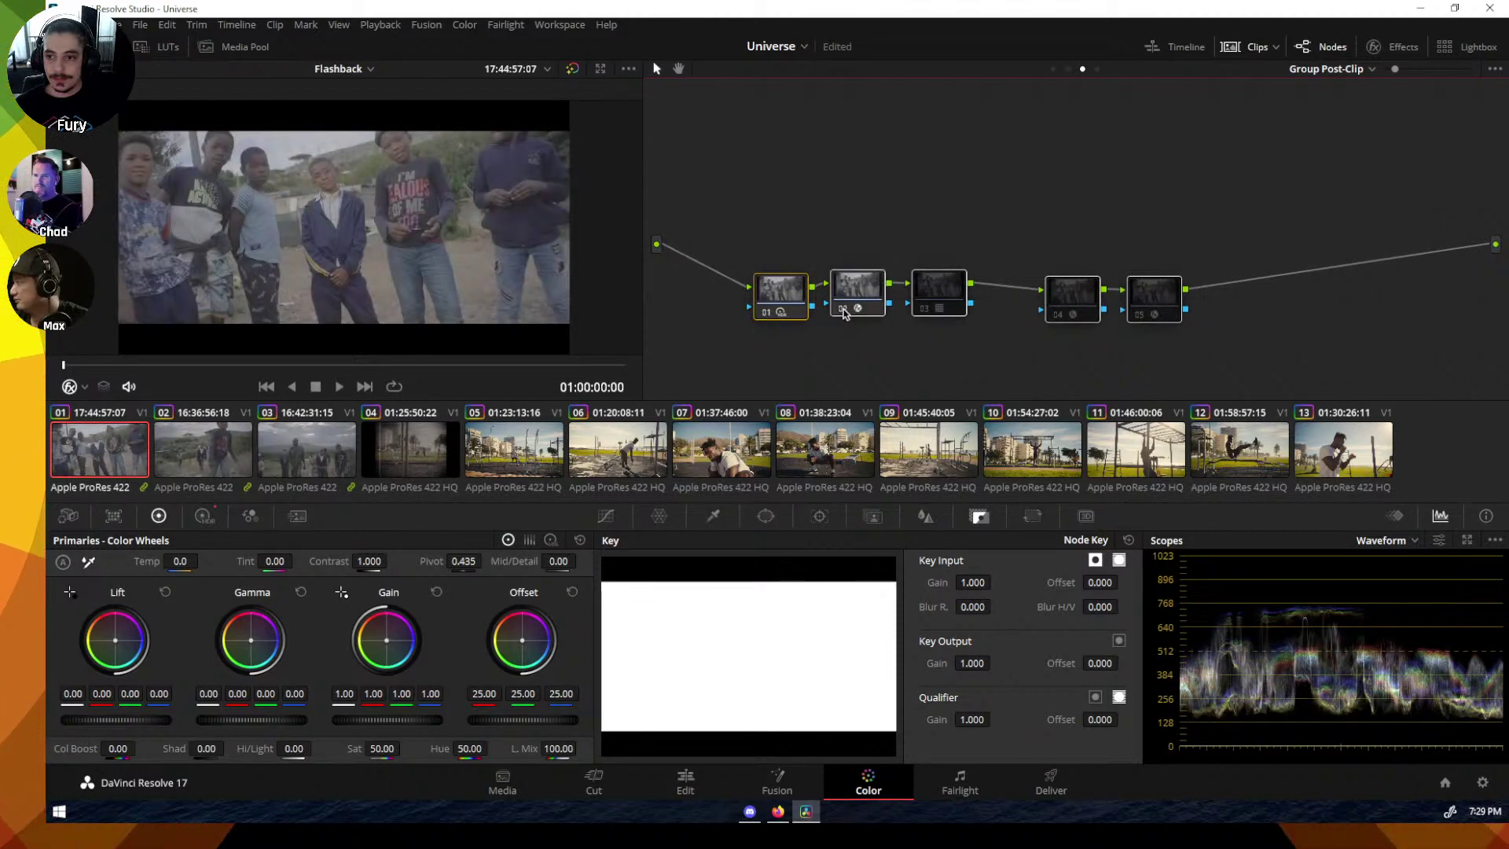
{"action": "left_click", "coordinate": [925, 312]}
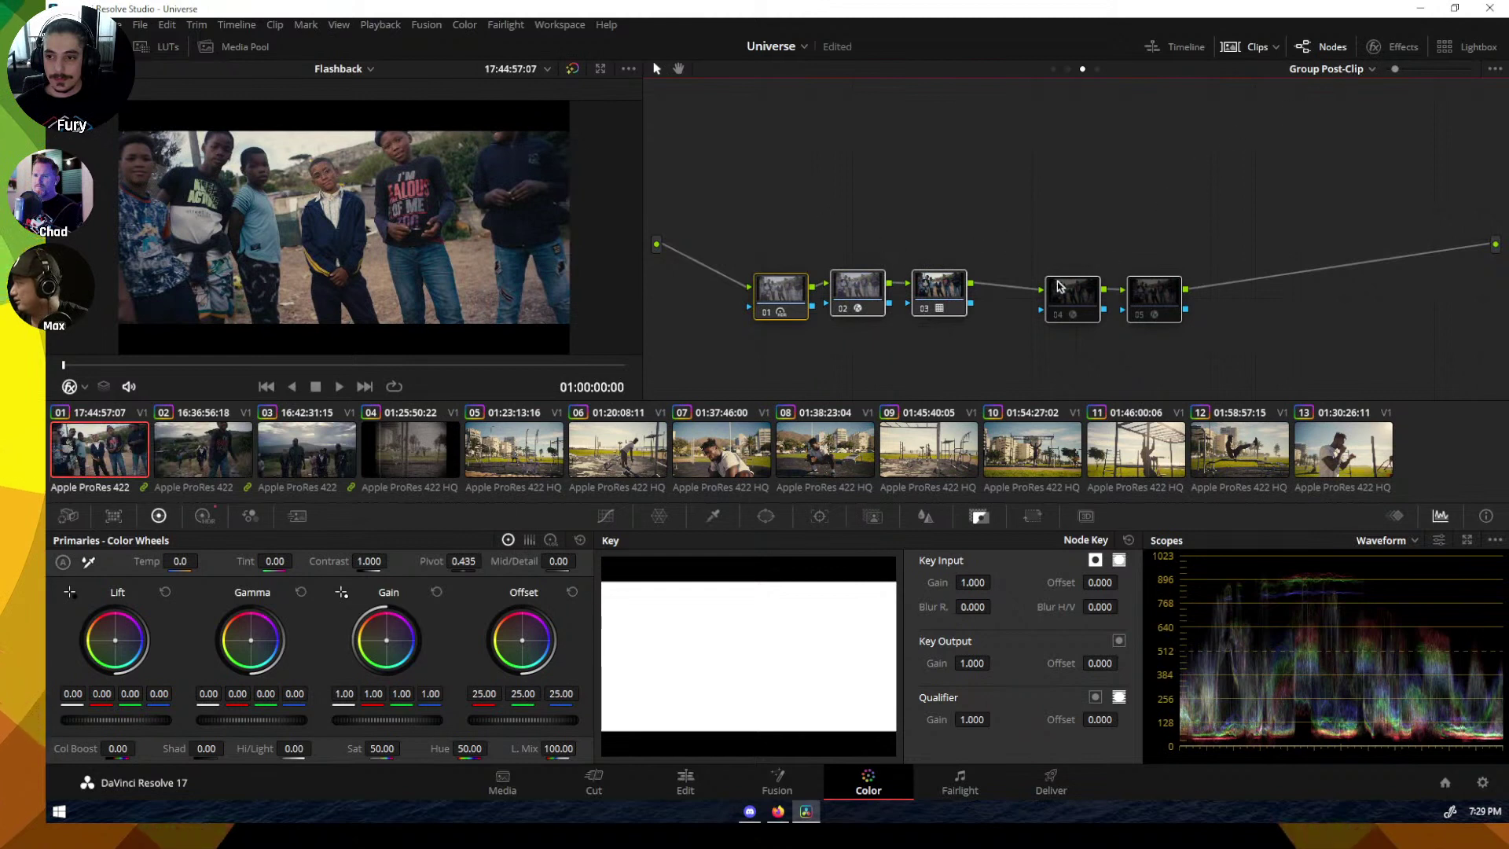
{"action": "right_click", "coordinate": [933, 292]}
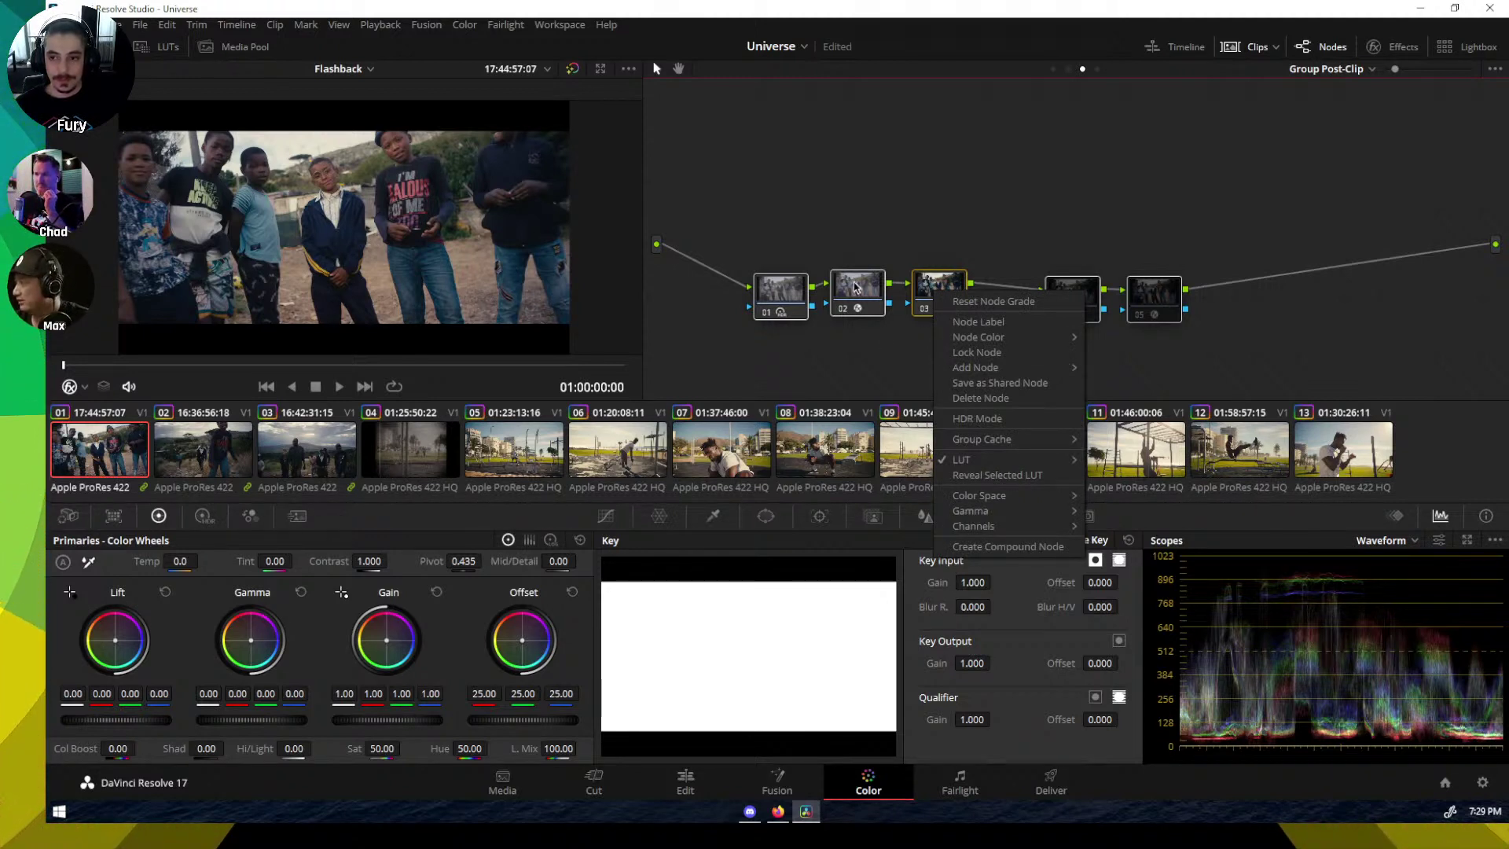
{"action": "left_click", "coordinate": [1033, 285]}
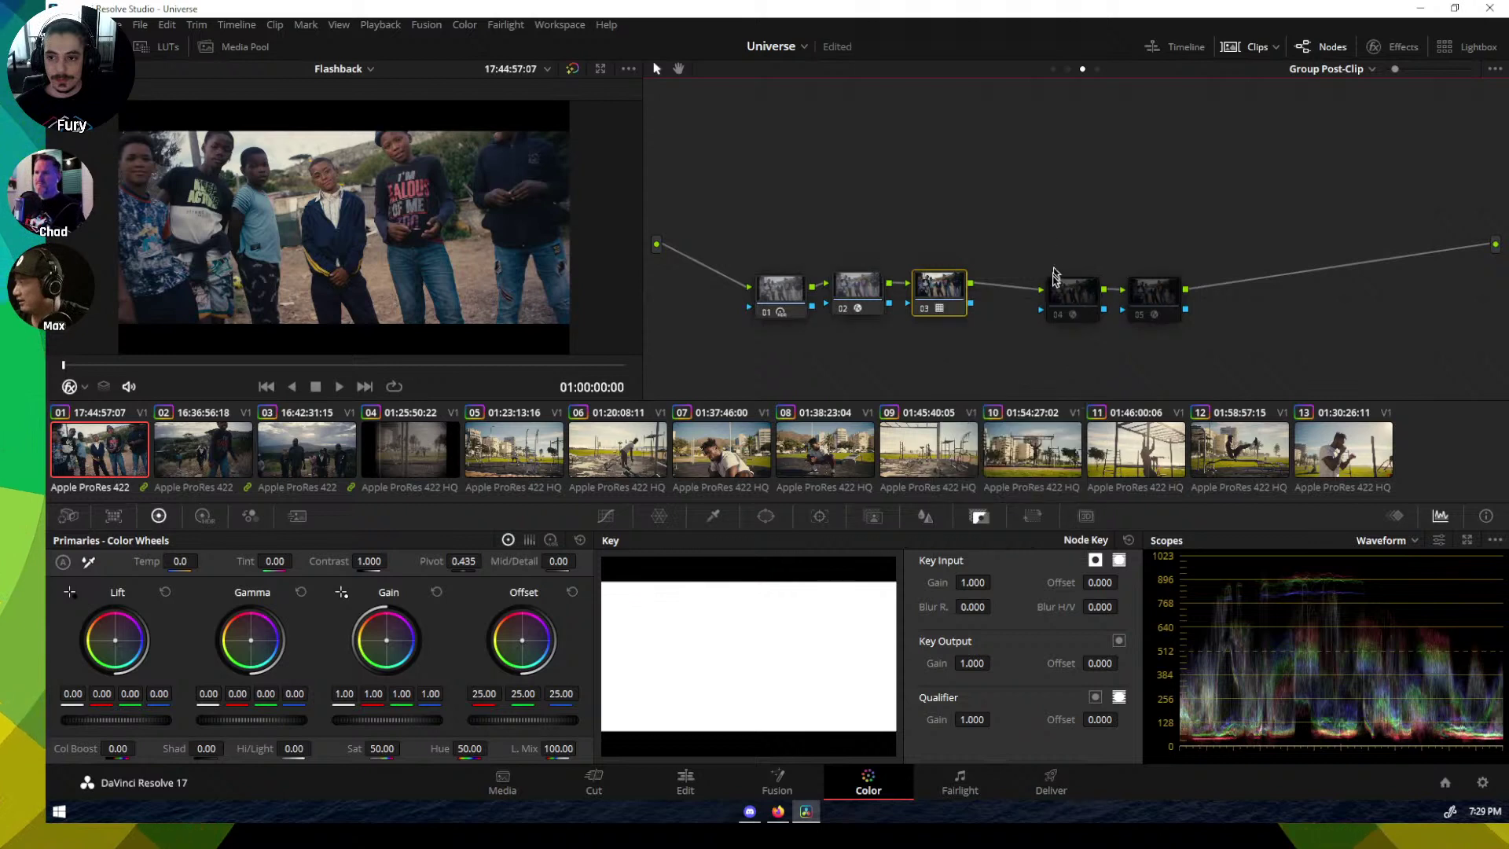
Step: Re-enable node 04 and show the settings of its uni.RetroGrade effect
{"action": "left_click", "coordinate": [1065, 319]}
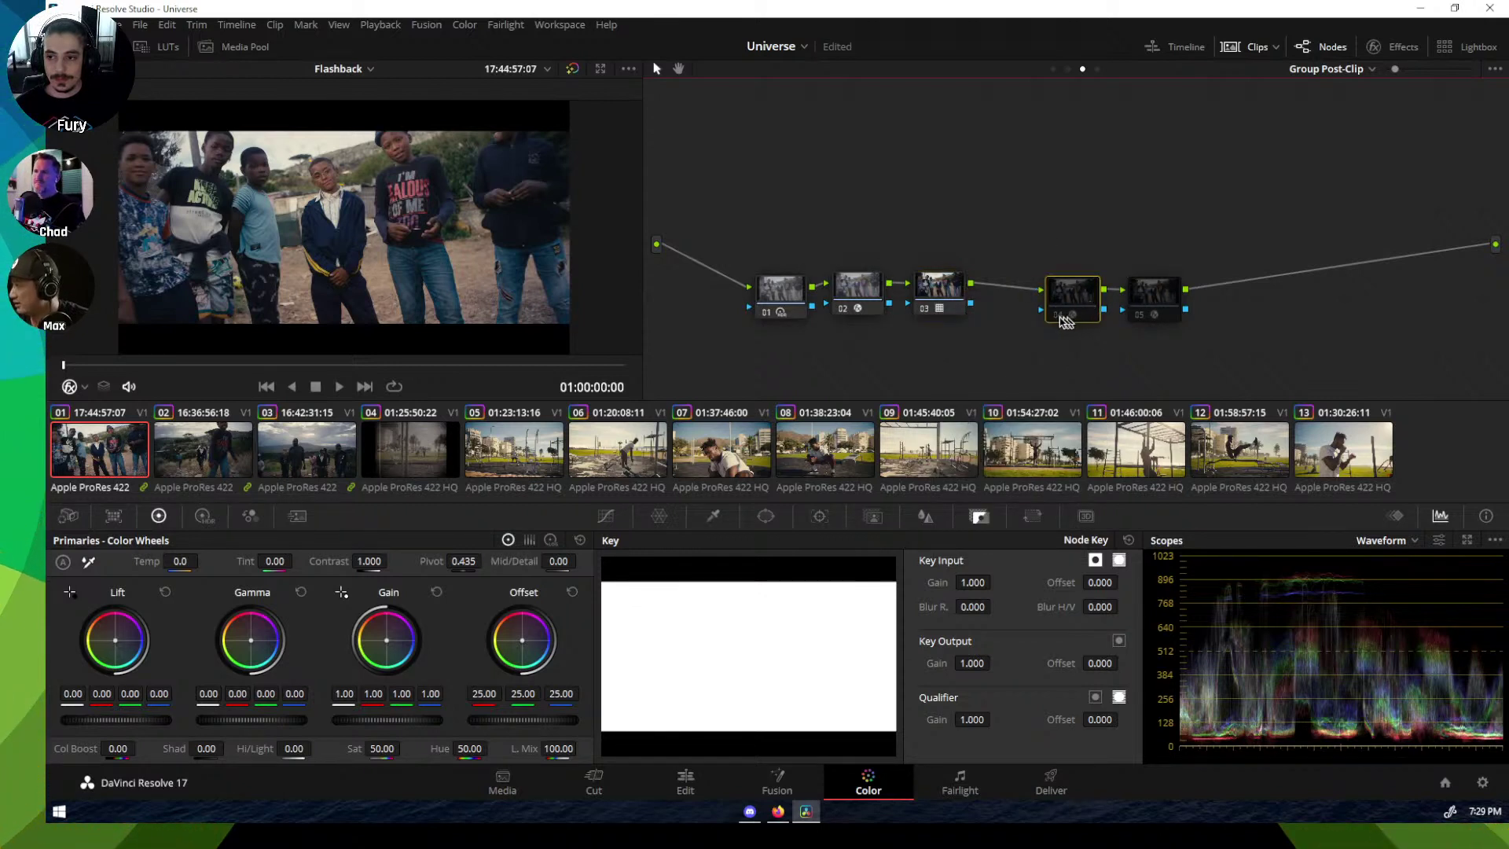
{"action": "key", "text": "ctrl+d"}
{"action": "left_click", "coordinate": [1390, 47]}
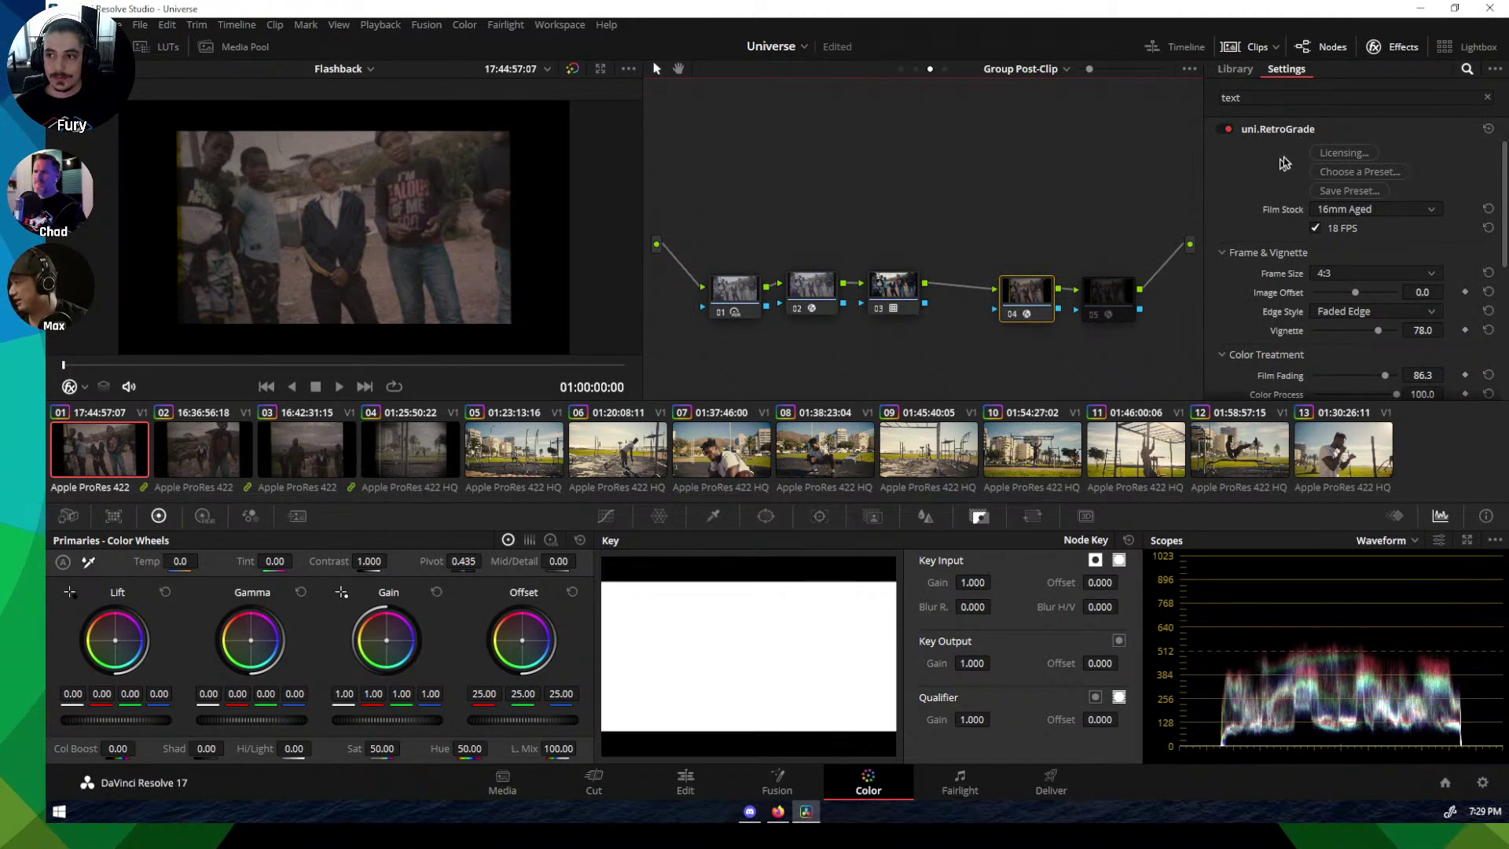
Step: Re-enable node 05 and show the settings of its uni.MisFire effect
{"action": "left_click", "coordinate": [1099, 303]}
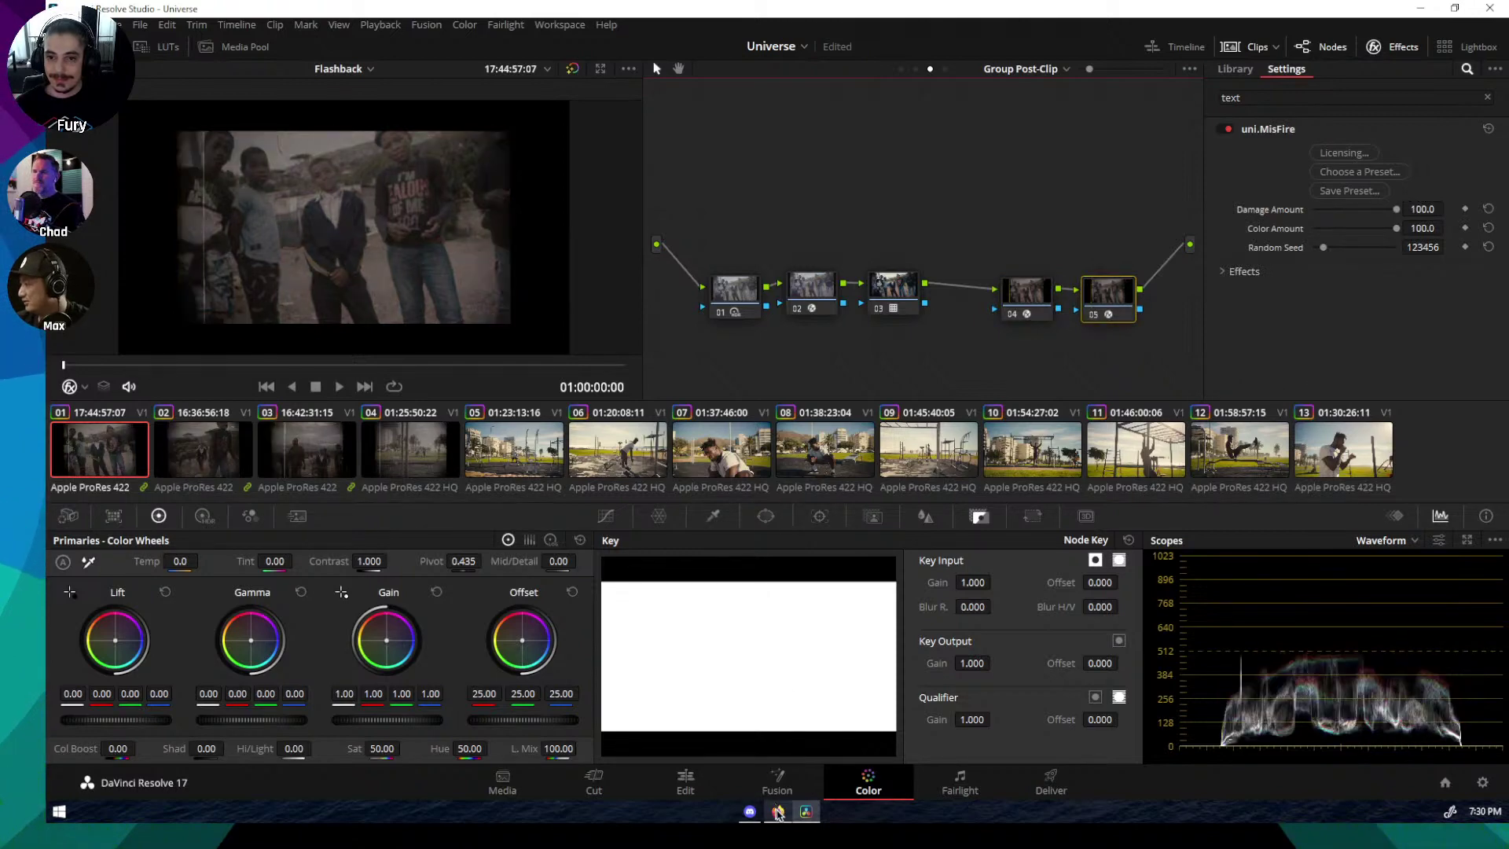
Step: Switch to the web browser, look through the full list of Universe effects on the Maxon site, and return to DaVinci Resolve
{"action": "mouse_move", "coordinate": [778, 813]}
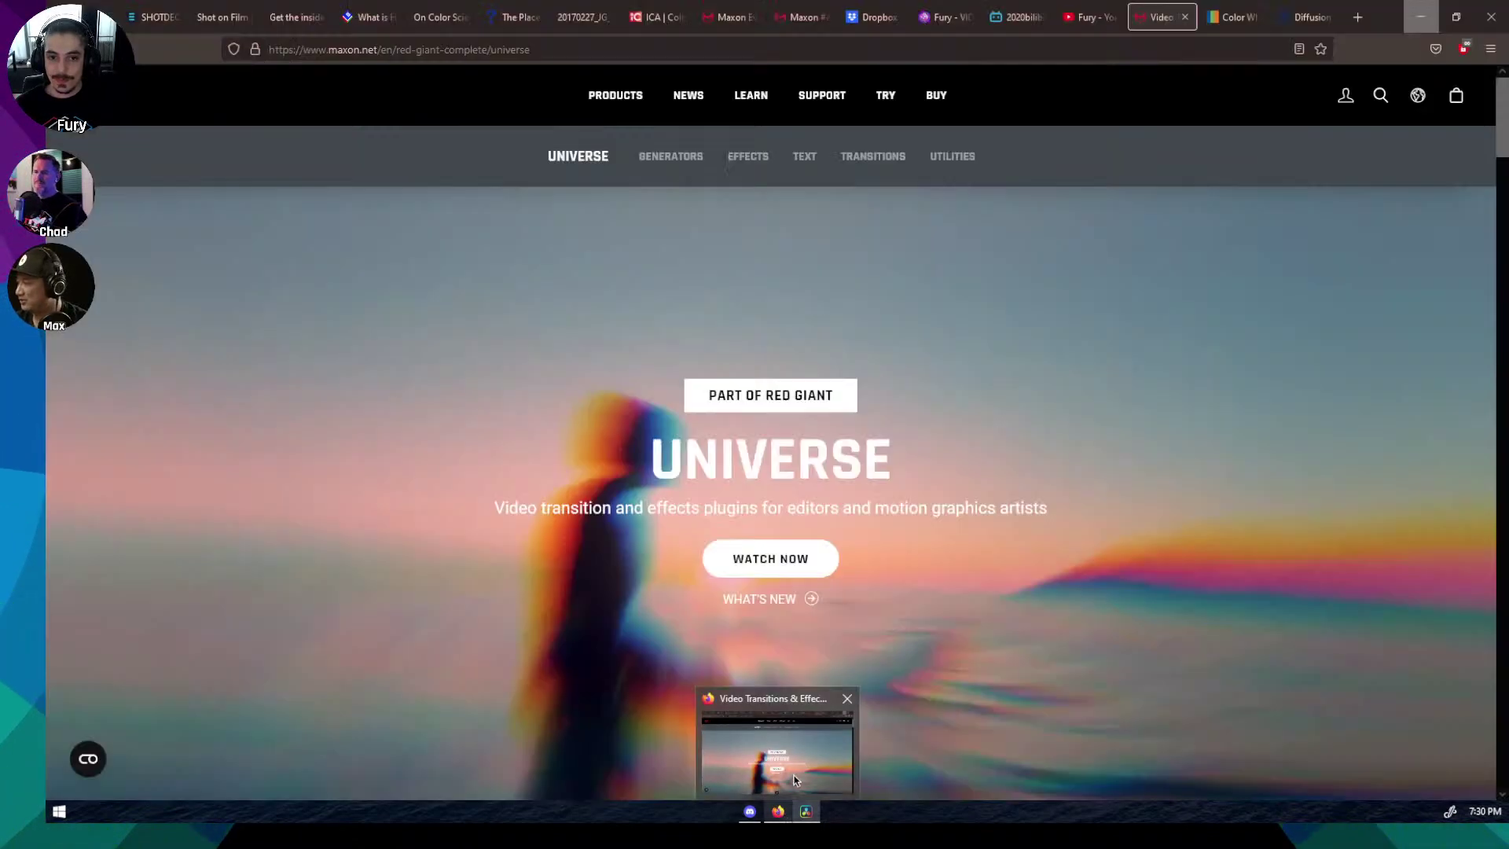
{"action": "left_click", "coordinate": [794, 775]}
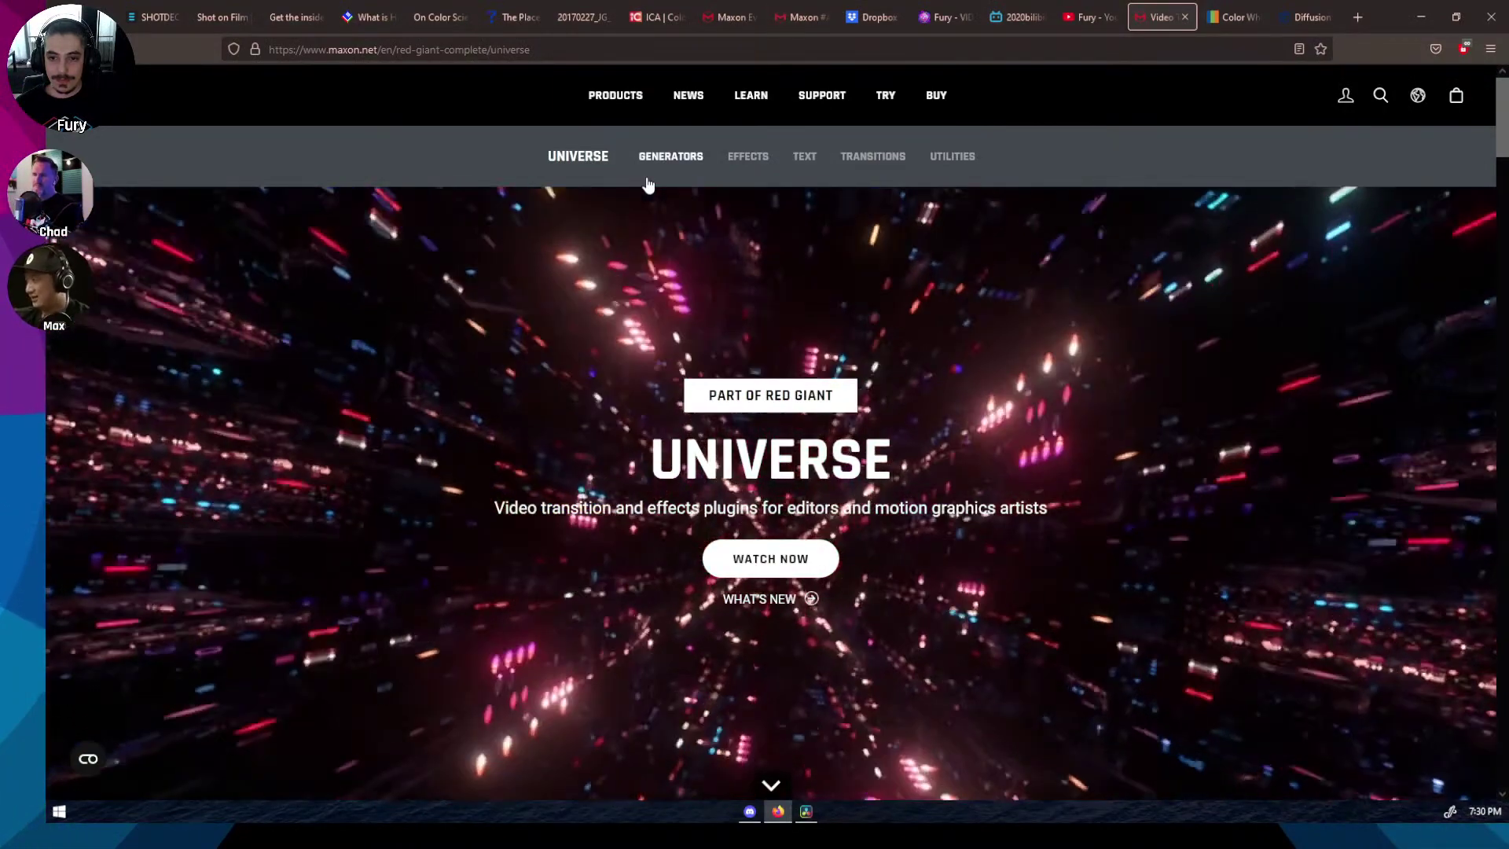
{"action": "mouse_move", "coordinate": [748, 155]}
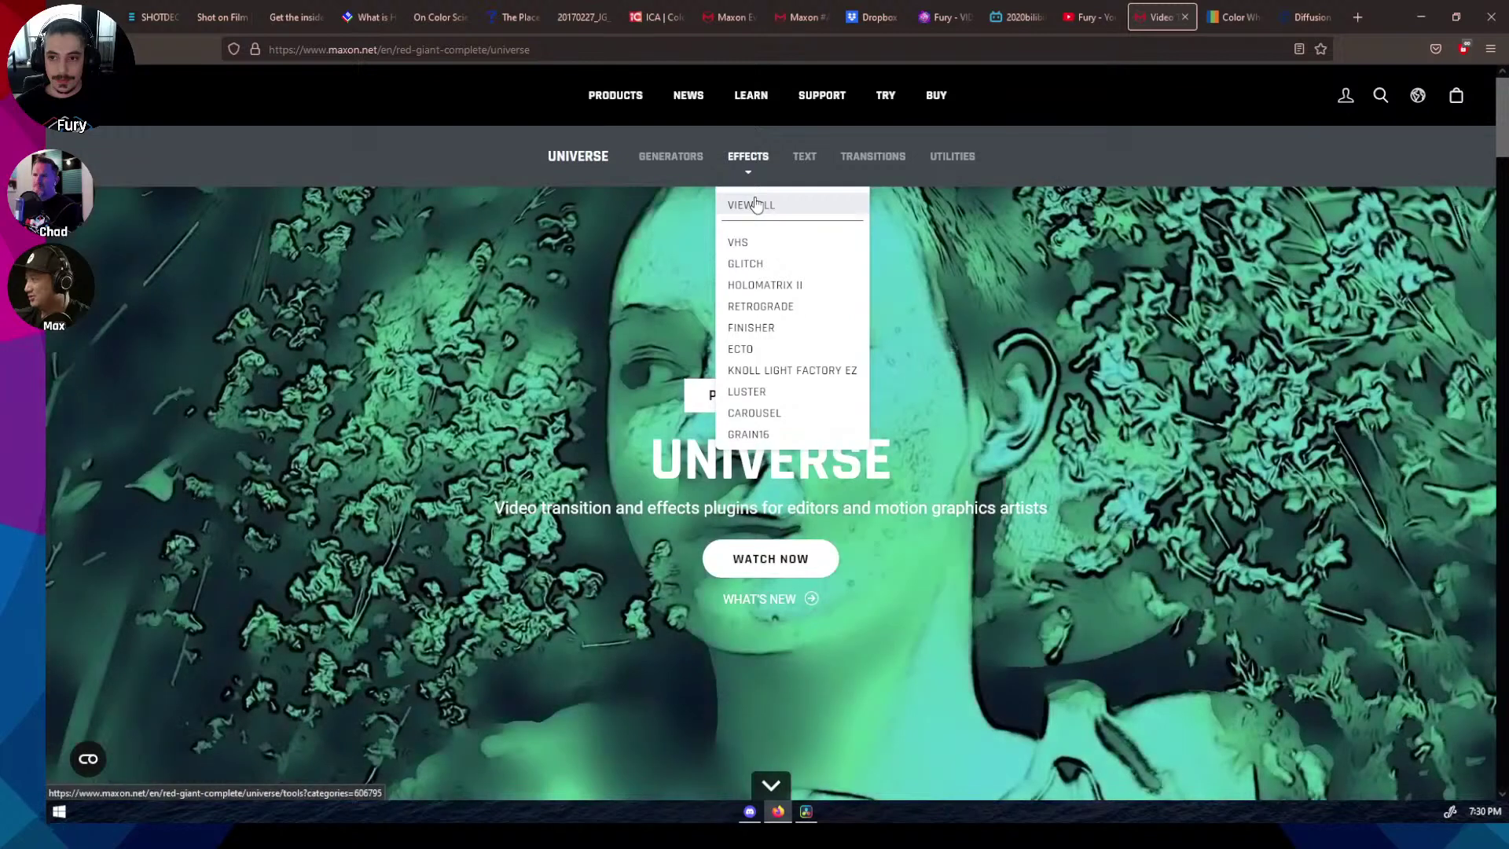
{"action": "left_click", "coordinate": [755, 202]}
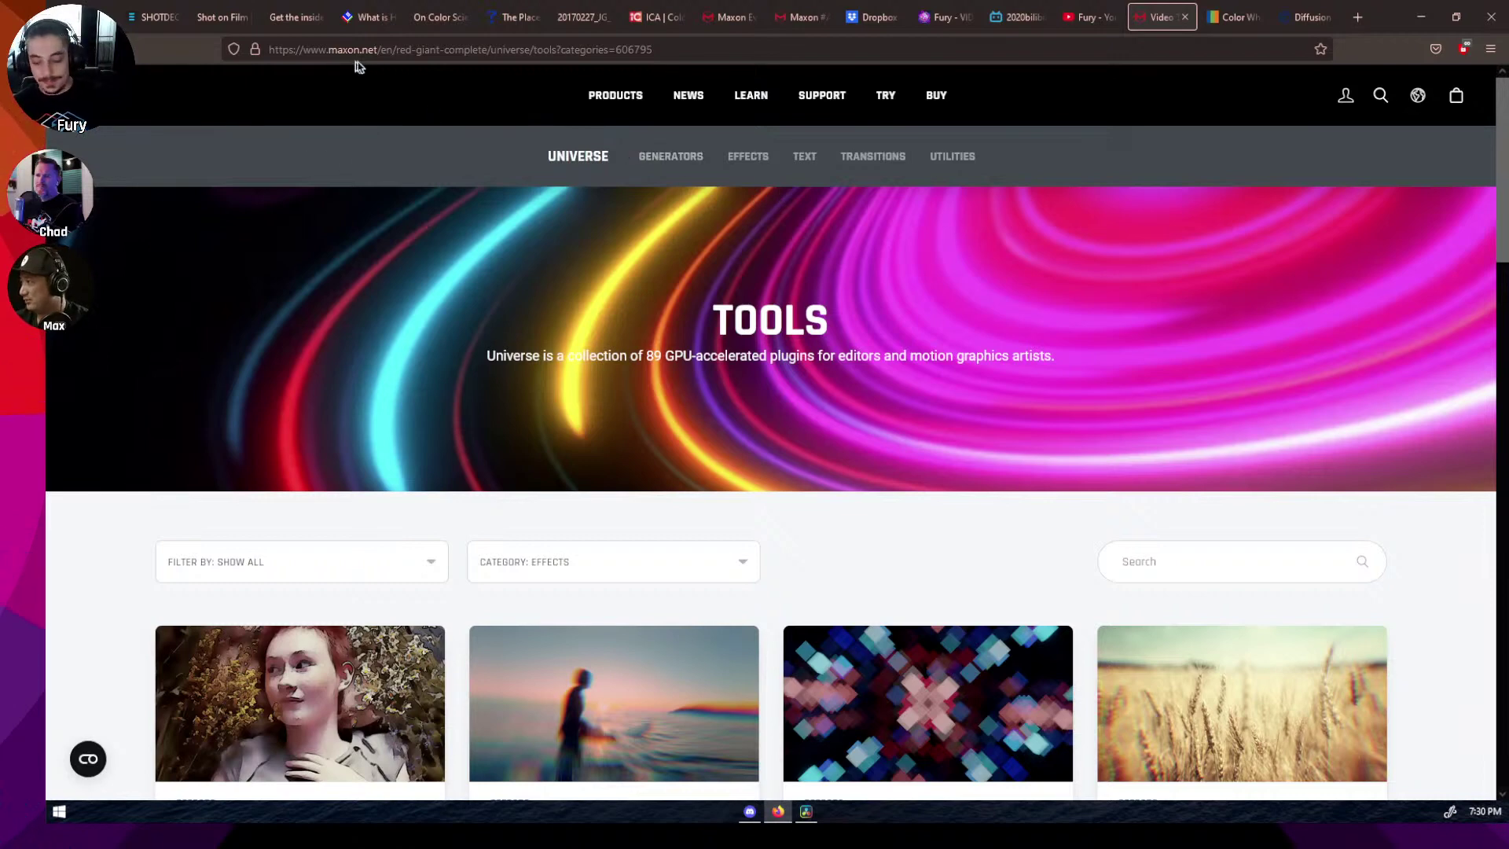
{"action": "scroll", "coordinate": [404, 414], "scroll_direction": "down", "scroll_amount": 5}
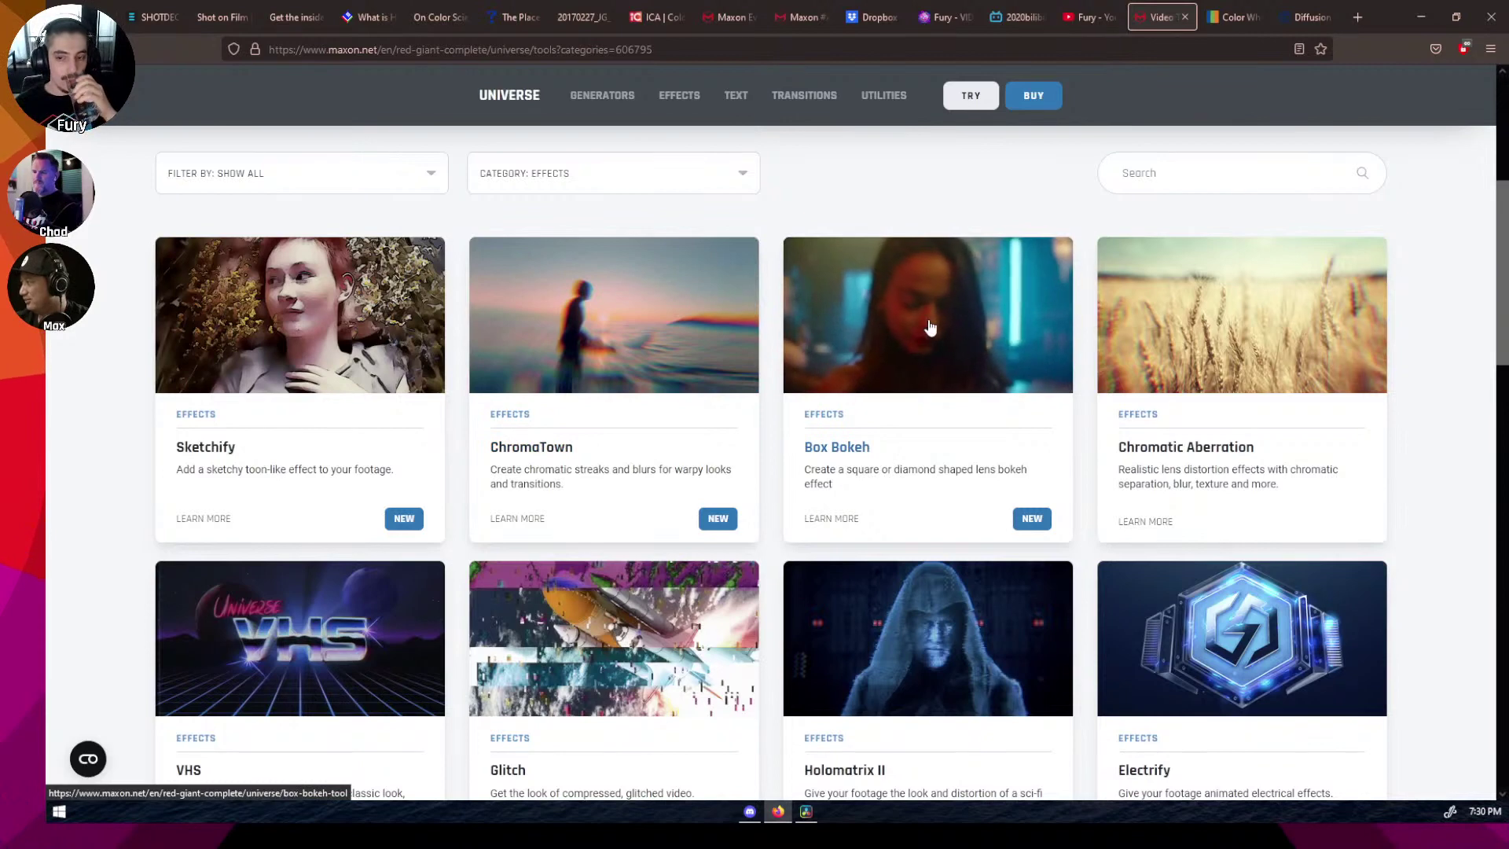
{"action": "scroll", "coordinate": [297, 612], "scroll_direction": "down", "scroll_amount": 1}
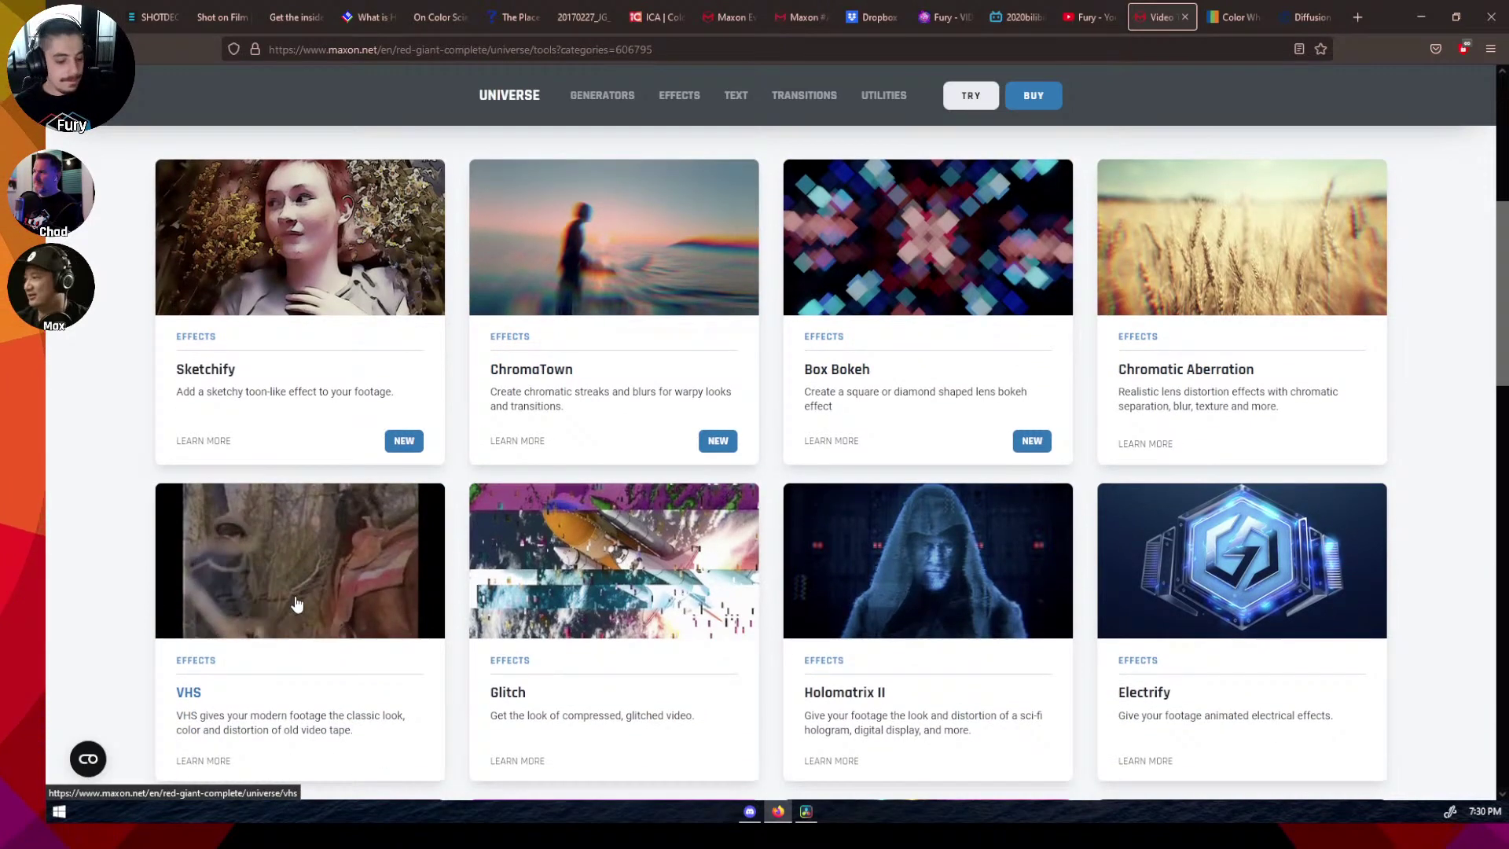
{"action": "scroll", "coordinate": [299, 597], "scroll_direction": "down", "scroll_amount": 2}
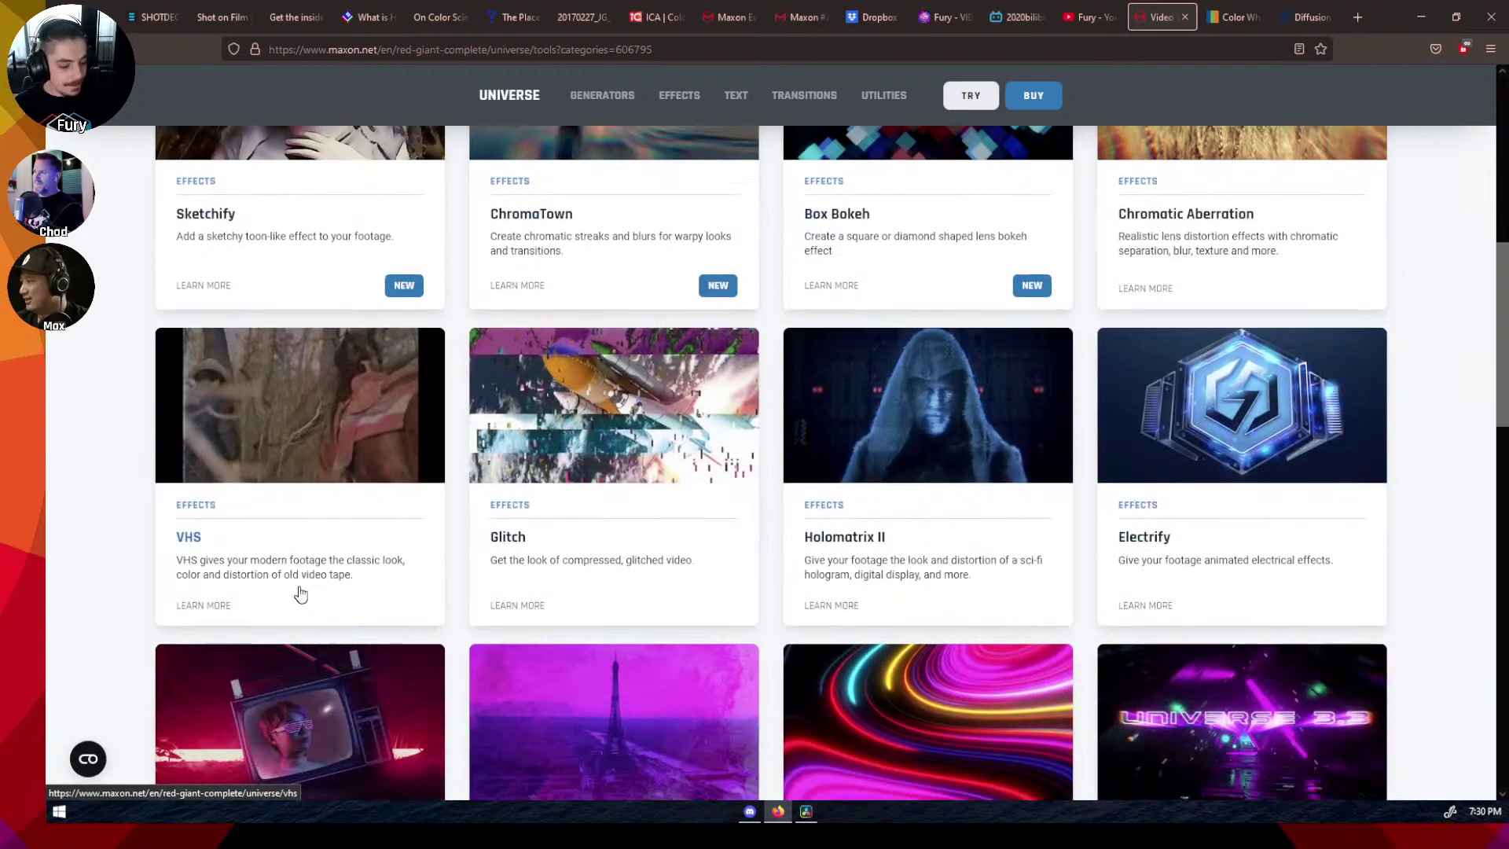
{"action": "left_click", "coordinate": [1421, 17]}
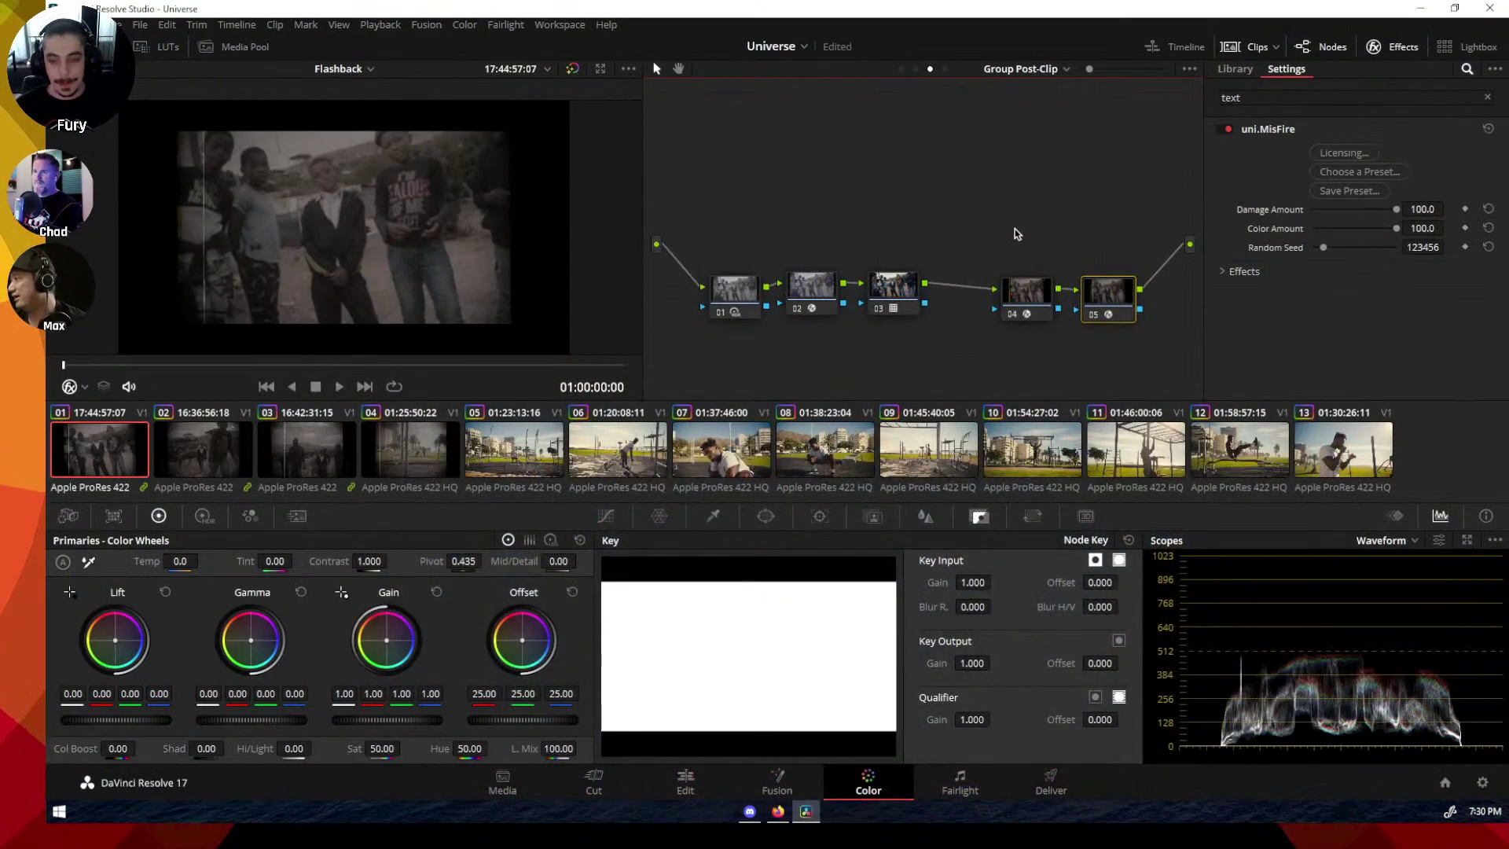
Step: Review the effect settings of nodes 04 and 05 and scrub through the first clip to examine the film damage
{"action": "left_click", "coordinate": [1045, 316]}
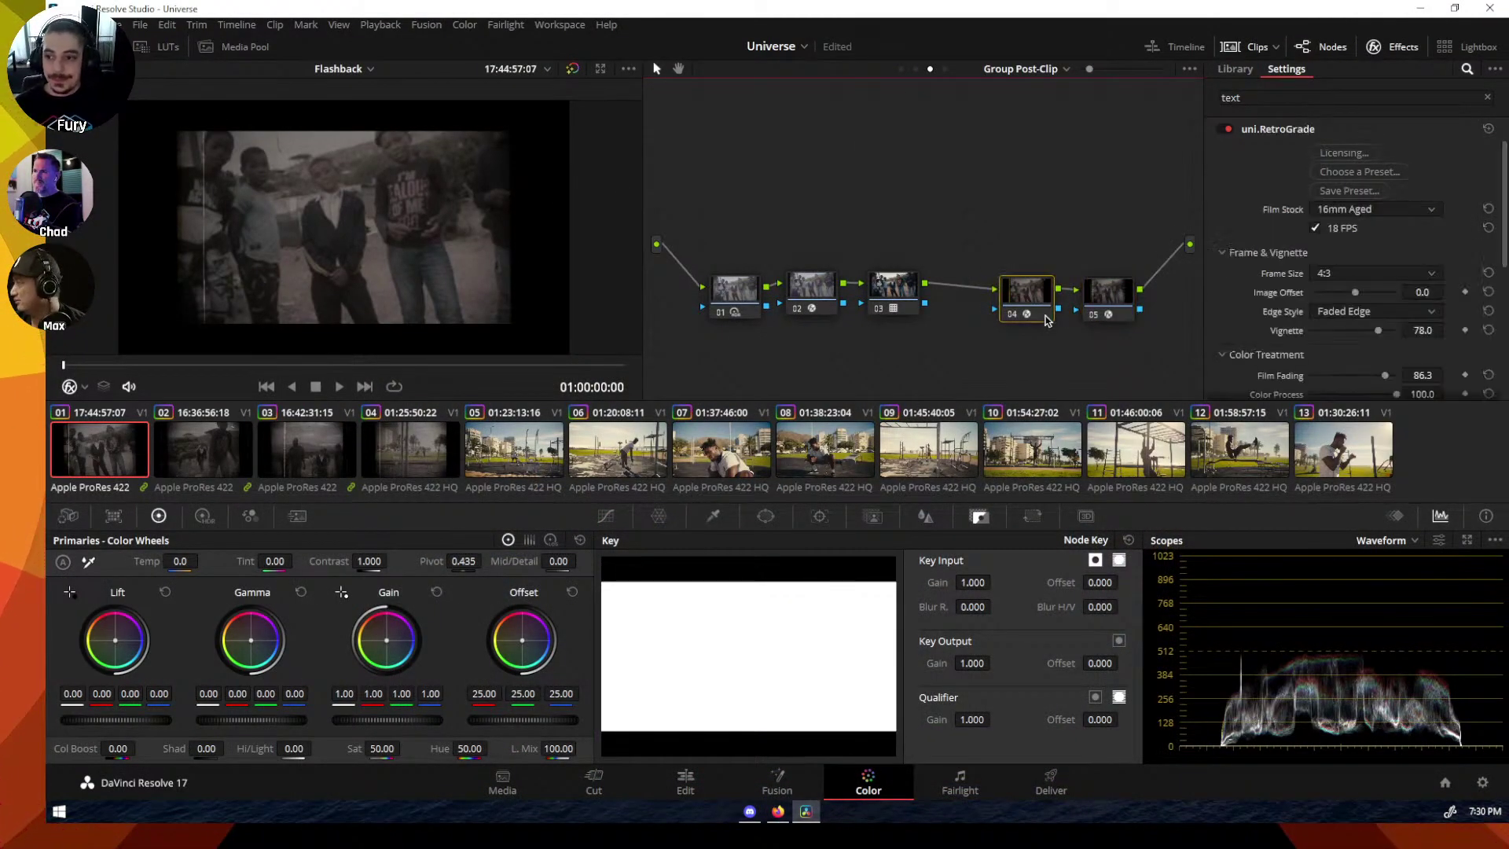
{"action": "left_click", "coordinate": [1116, 299]}
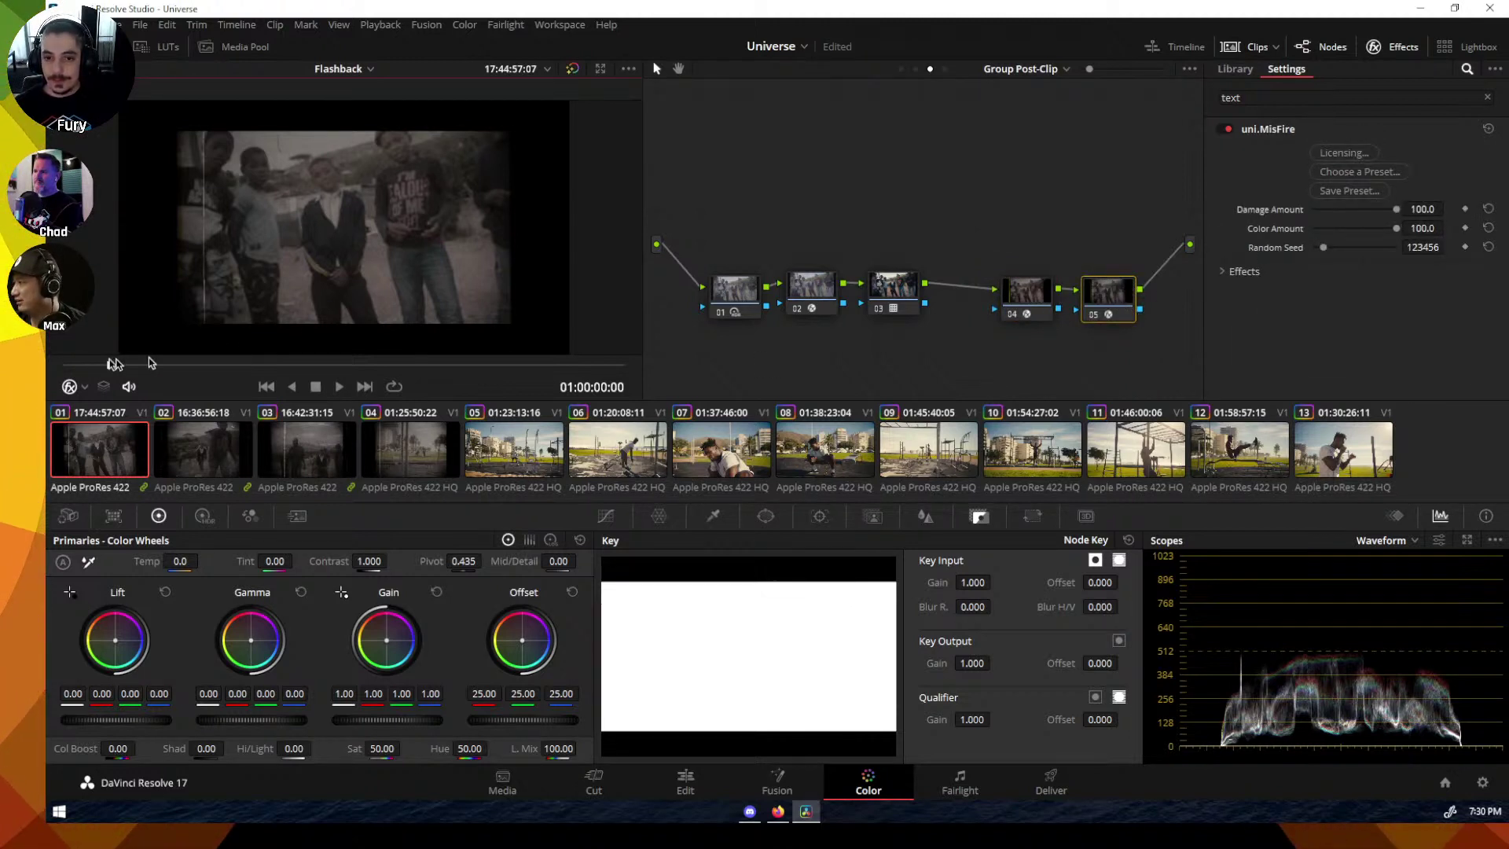
{"action": "left_click", "coordinate": [259, 365]}
{"action": "left_click_drag", "start_coordinate": [259, 366], "coordinate": [397, 364]}
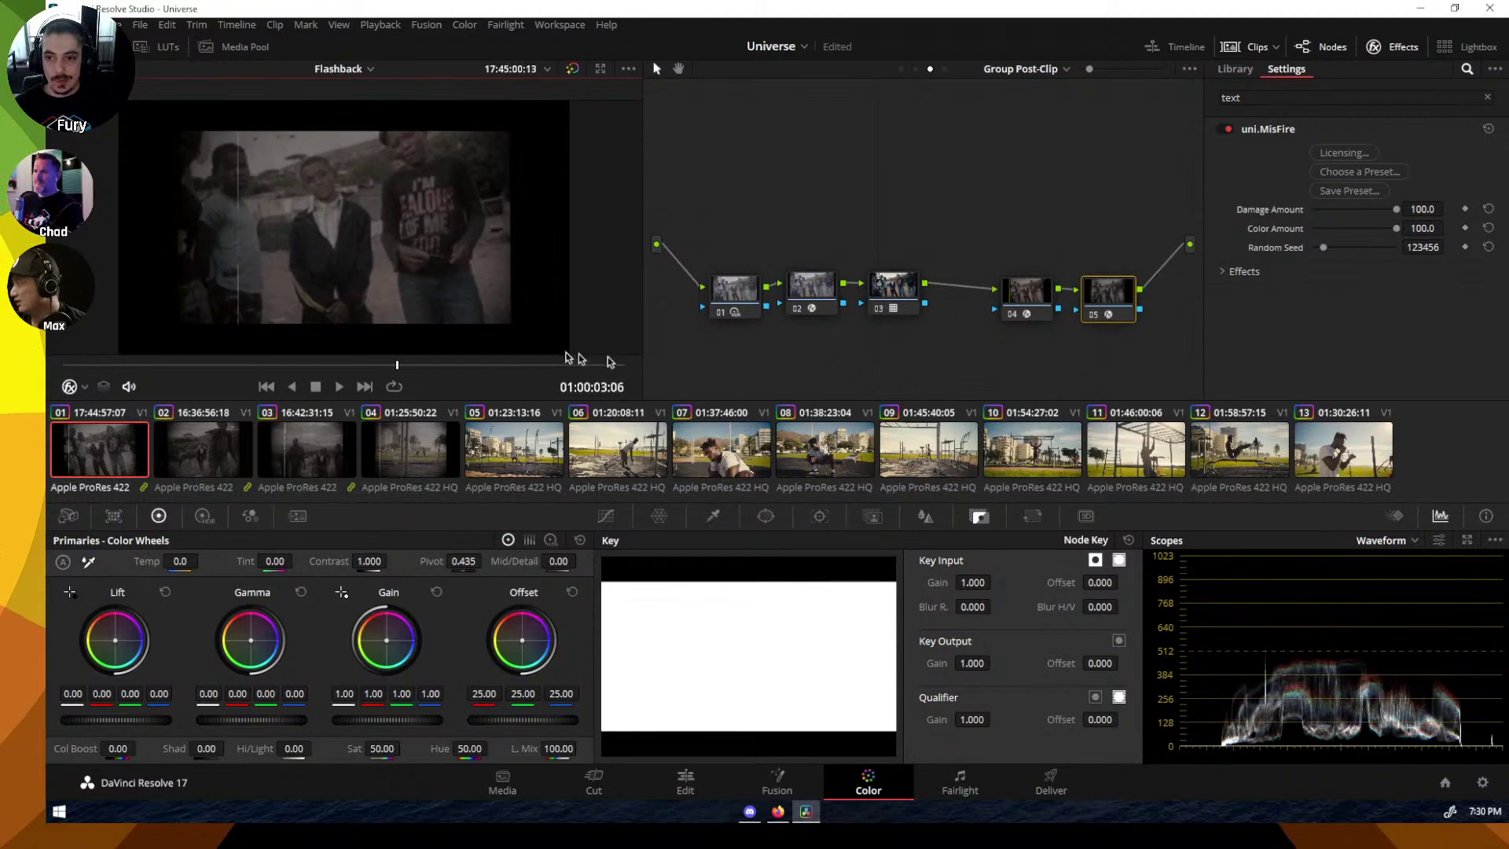
Step: Disable nodes 04 and 05, re-enable only node 04, and scrub through the clip to preview RetroGrade alone
{"action": "left_click", "coordinate": [1012, 315]}
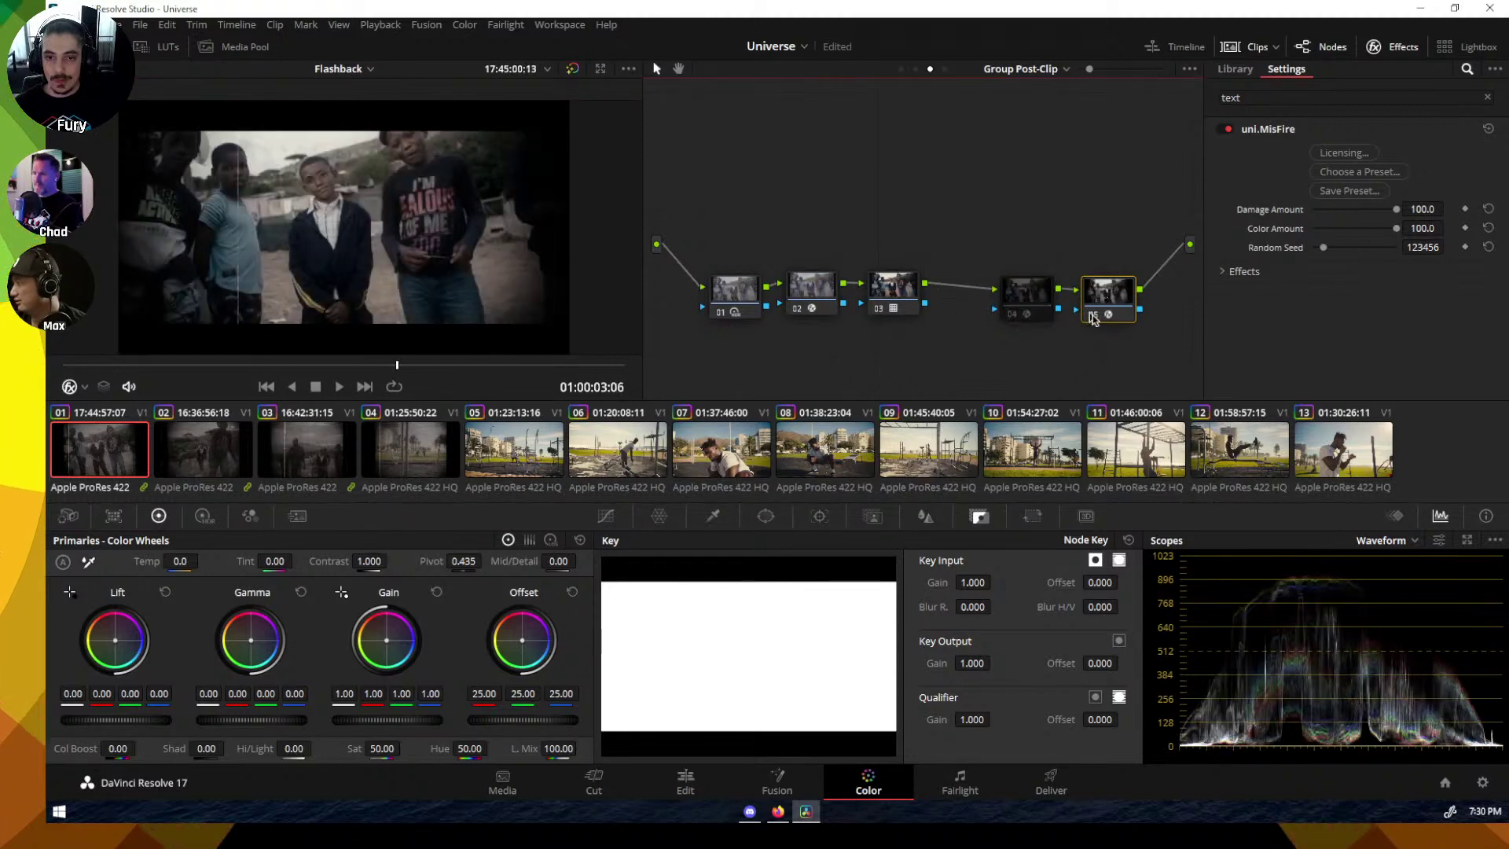
{"action": "left_click", "coordinate": [1093, 314]}
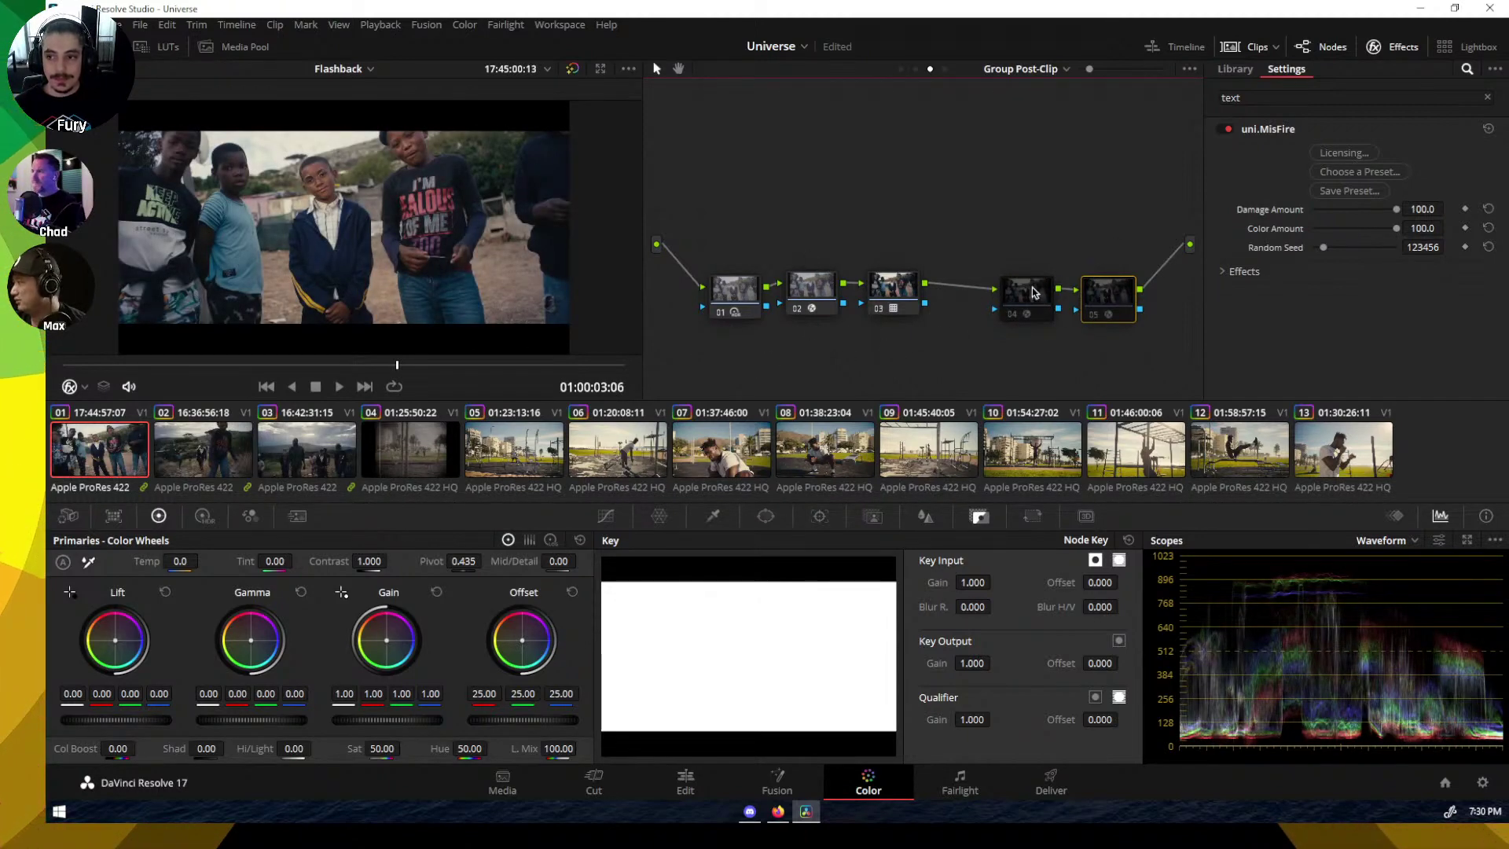
{"action": "left_click", "coordinate": [1028, 319]}
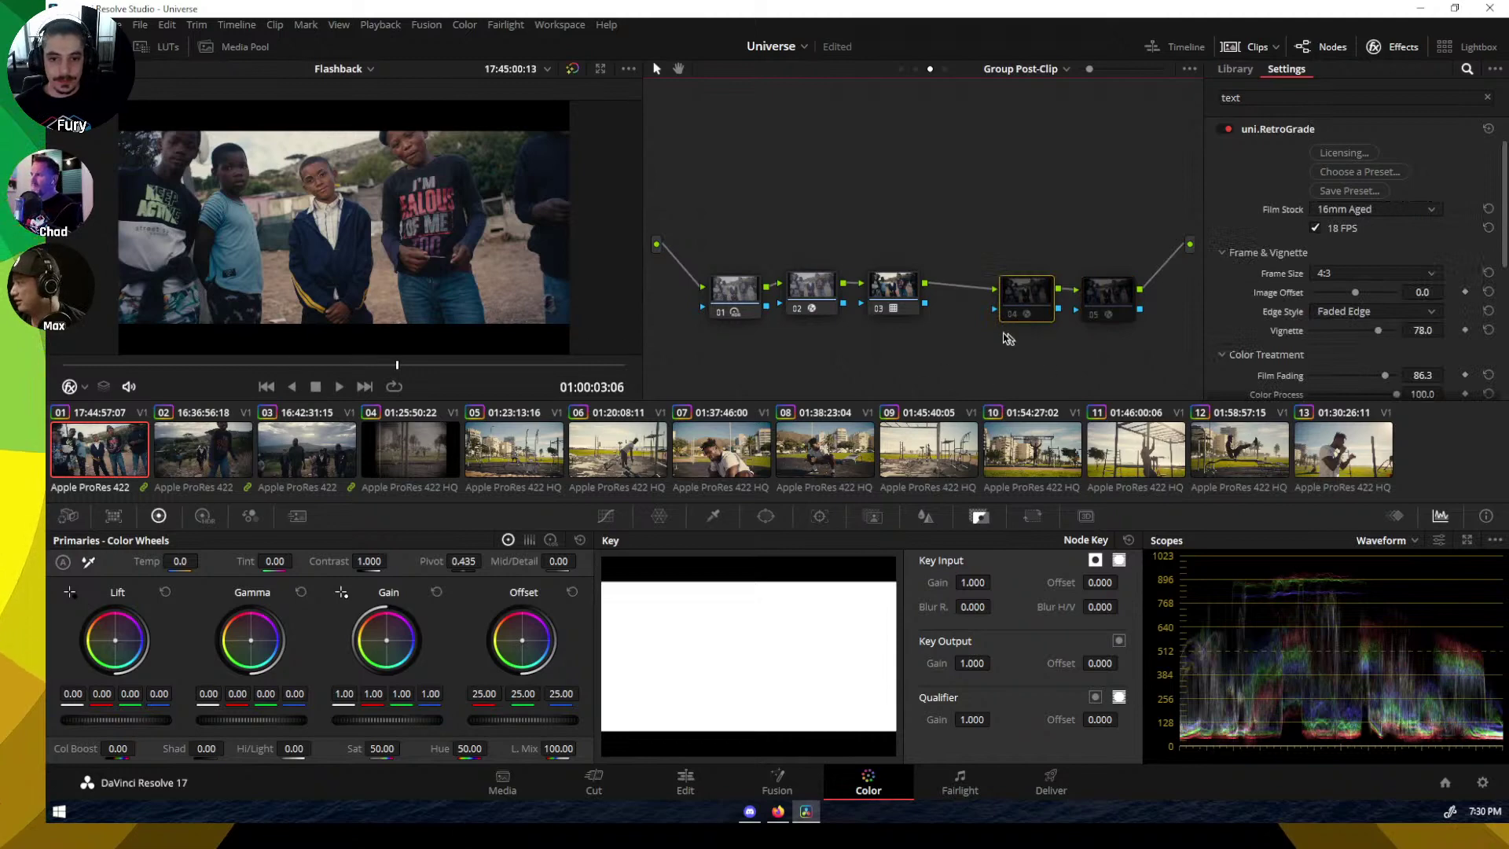
{"action": "left_click", "coordinate": [1012, 314]}
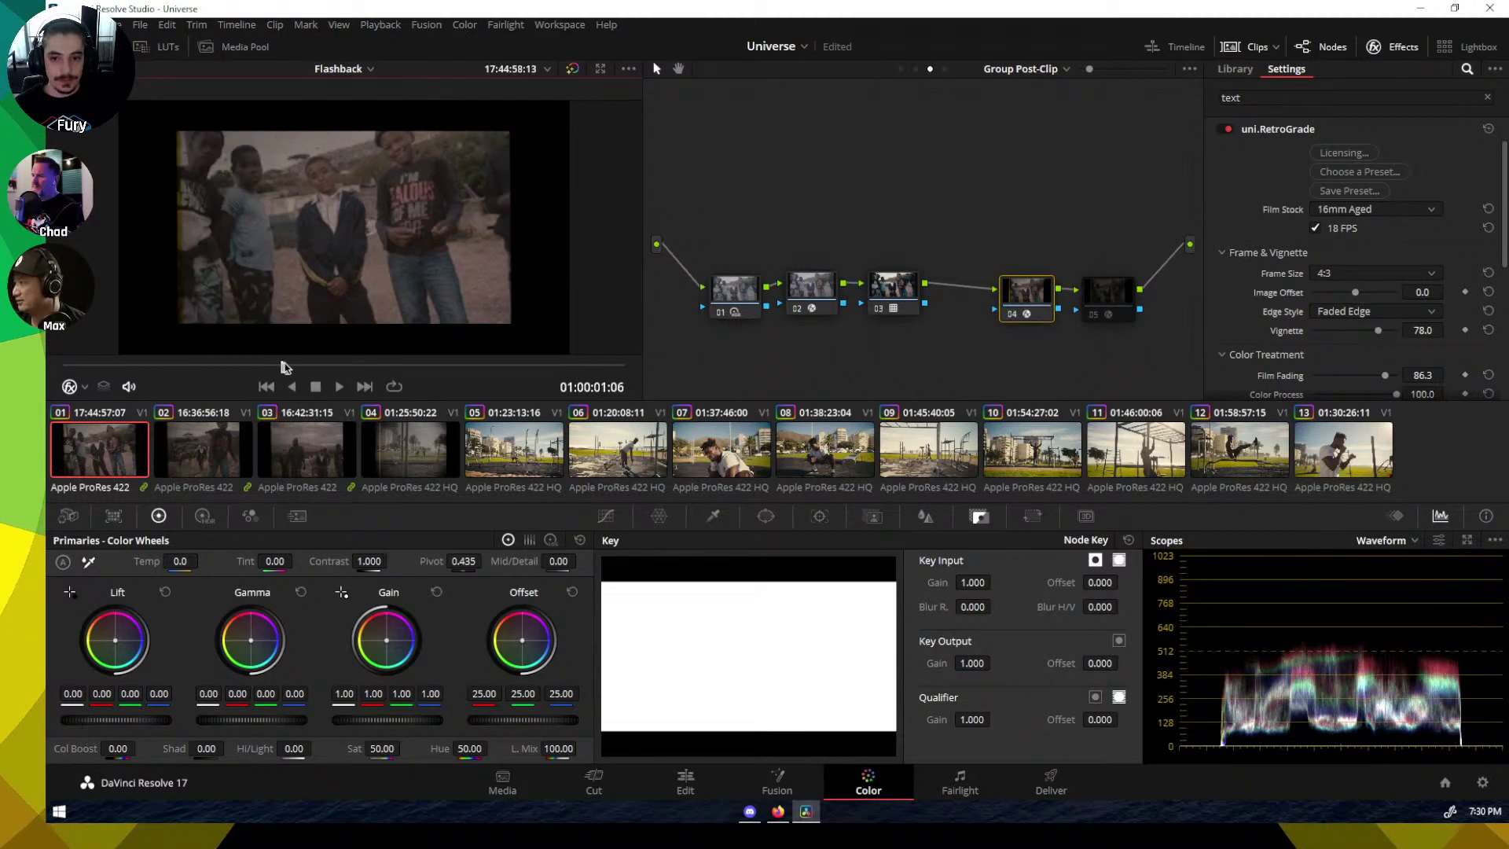
{"action": "left_click_drag", "start_coordinate": [286, 365], "coordinate": [422, 366]}
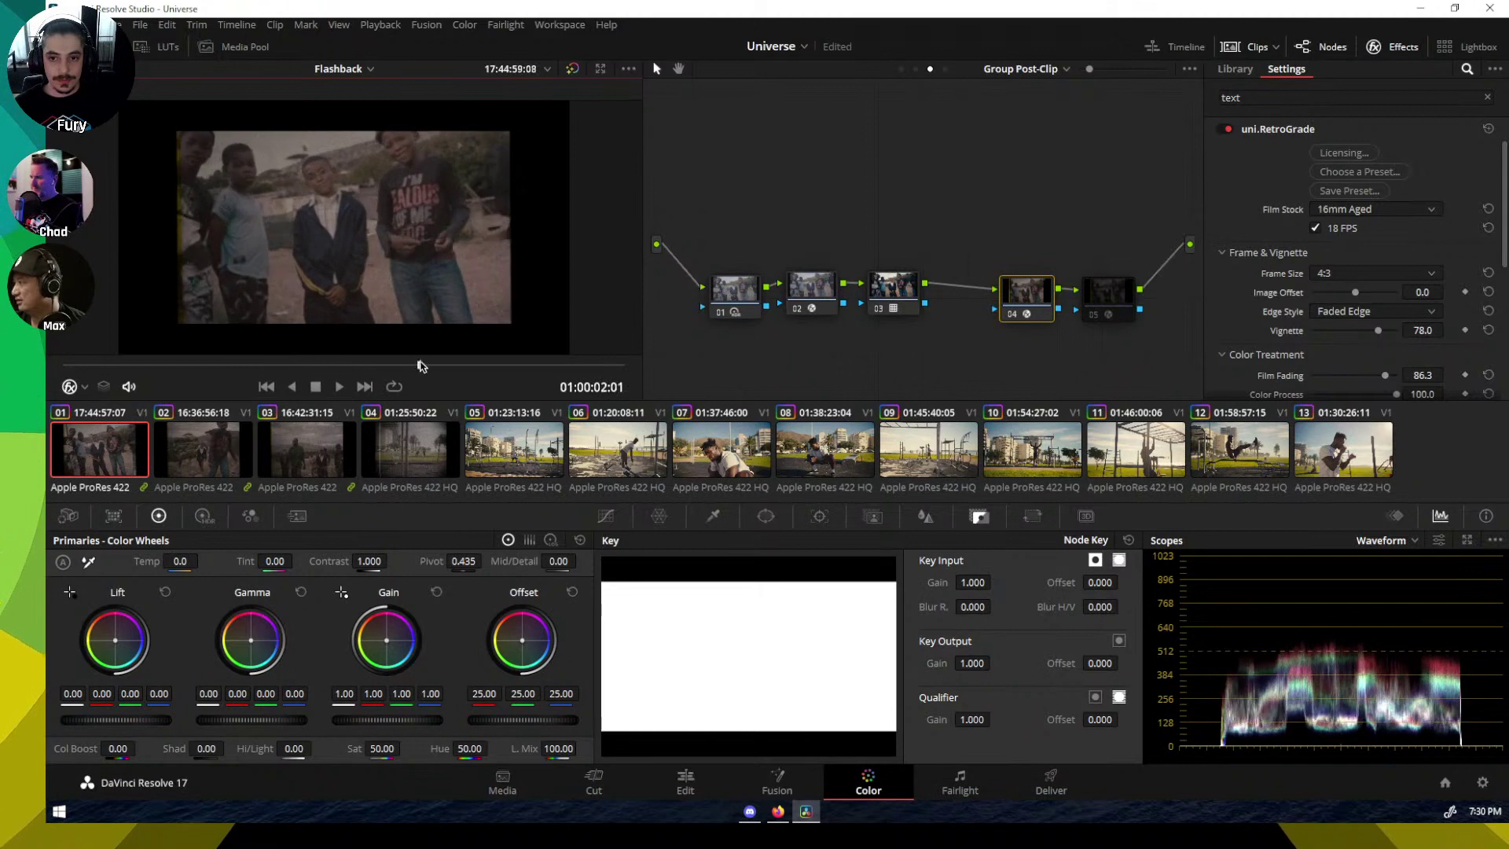
Step: Clear the existing effect from node 04 and apply a fresh uni.RetroGrade, found by searching the effects library for "retro"
{"action": "right_click", "coordinate": [1032, 305]}
{"action": "left_click", "coordinate": [1034, 305]}
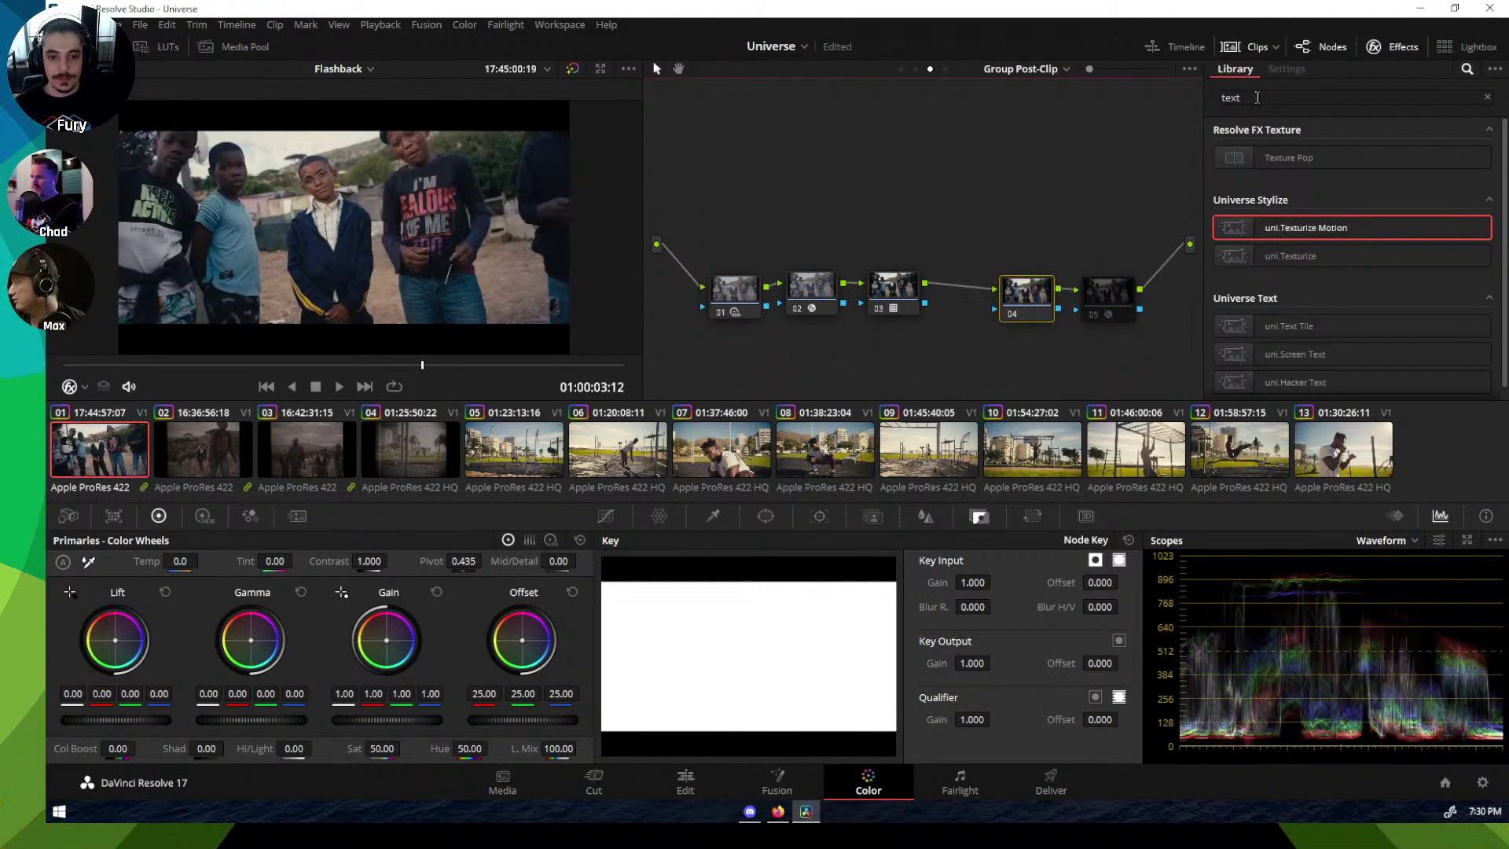
{"action": "left_click", "coordinate": [1226, 97]}
{"action": "type", "text": "retro"}
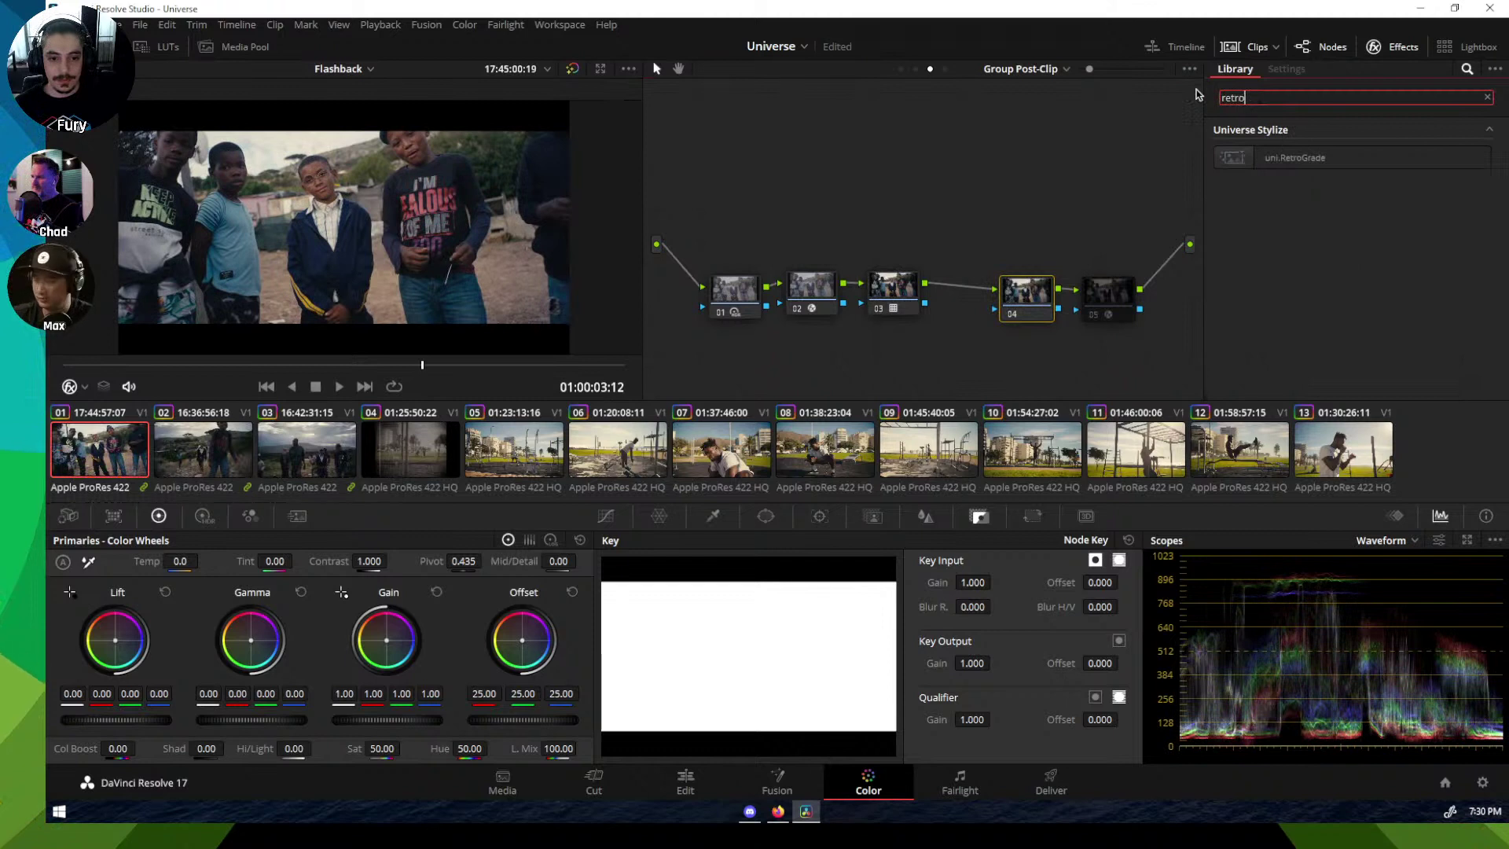
{"action": "left_click_drag", "start_coordinate": [1265, 158], "coordinate": [1045, 300]}
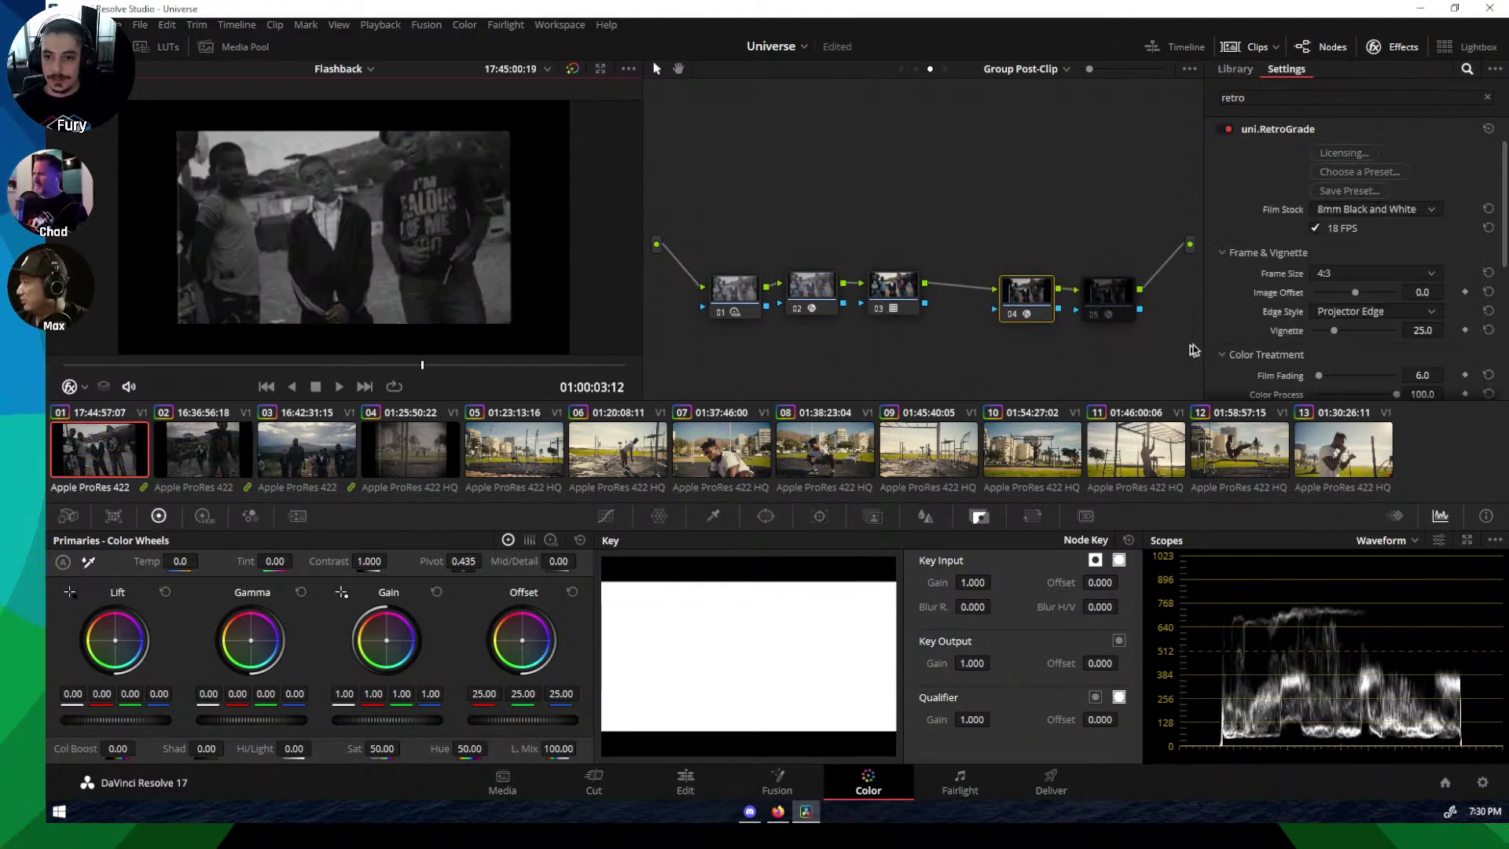
Step: Set the Frame Size of node 04's RetroGrade effect to Original
{"action": "left_click", "coordinate": [1381, 274]}
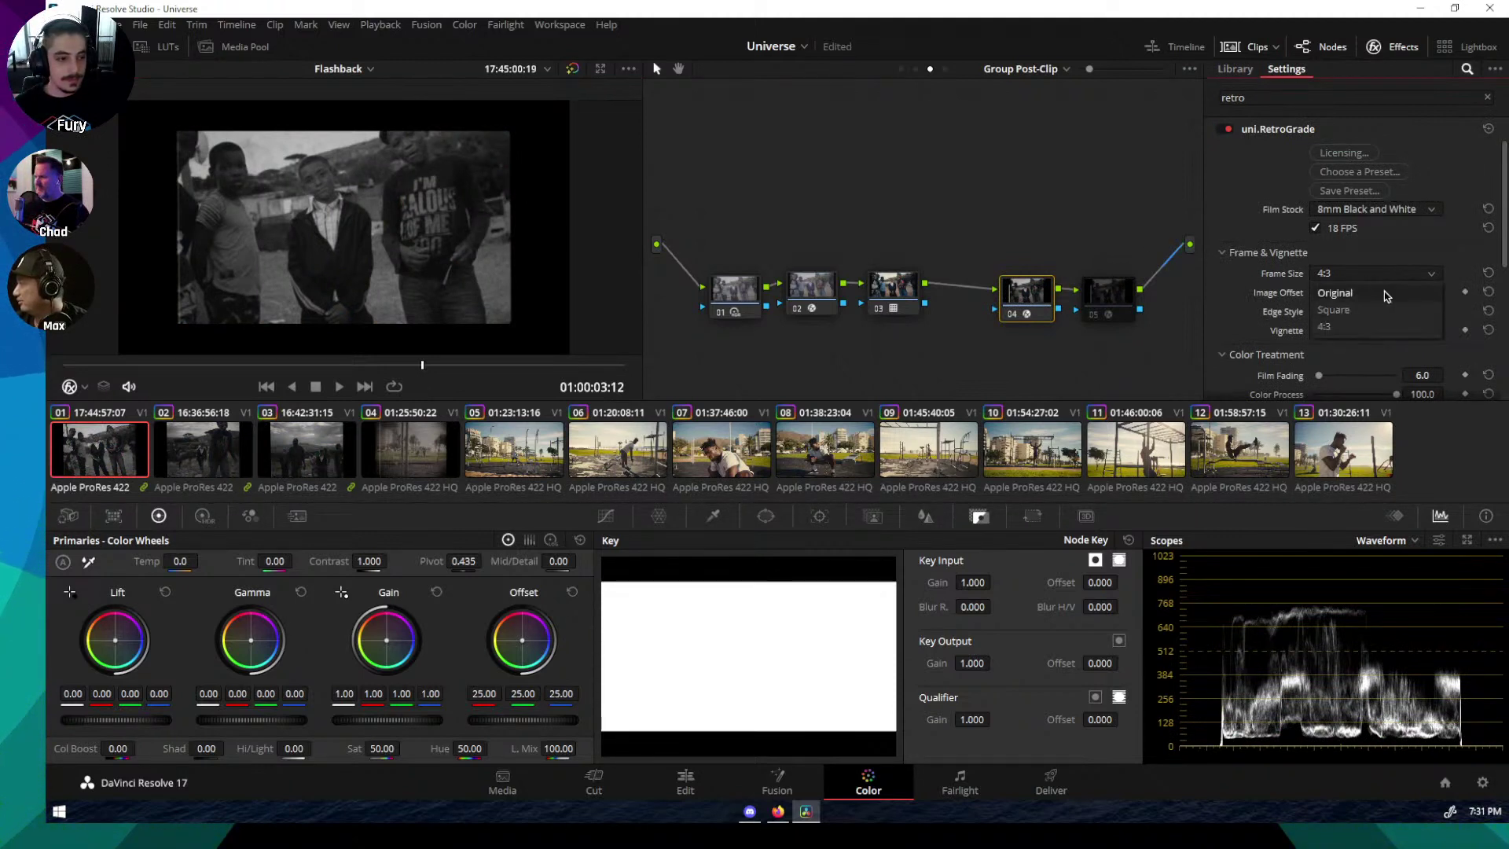
{"action": "left_click", "coordinate": [1385, 293]}
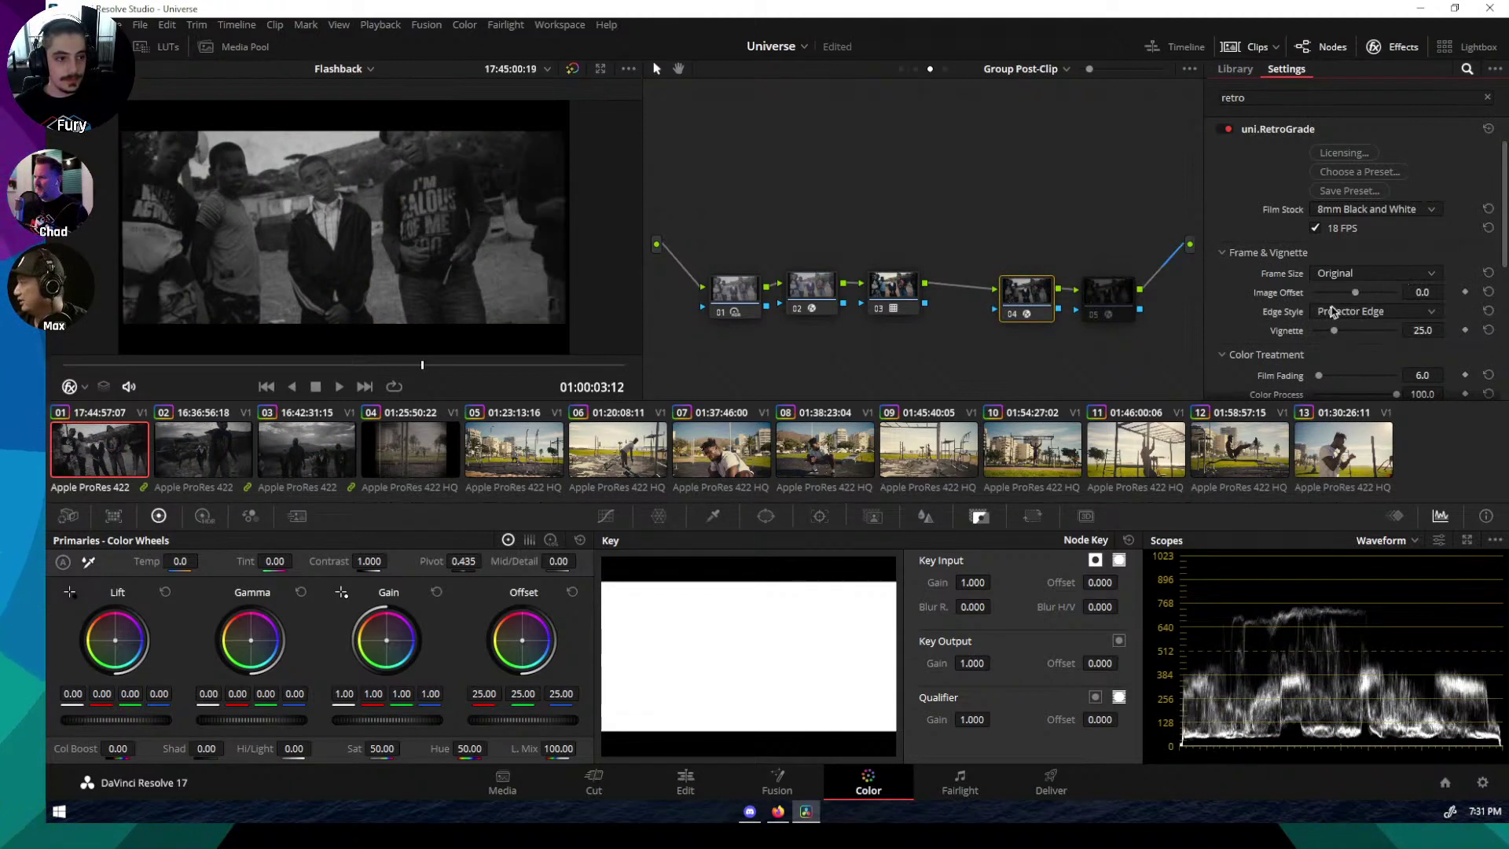
{"action": "left_click", "coordinate": [1357, 272]}
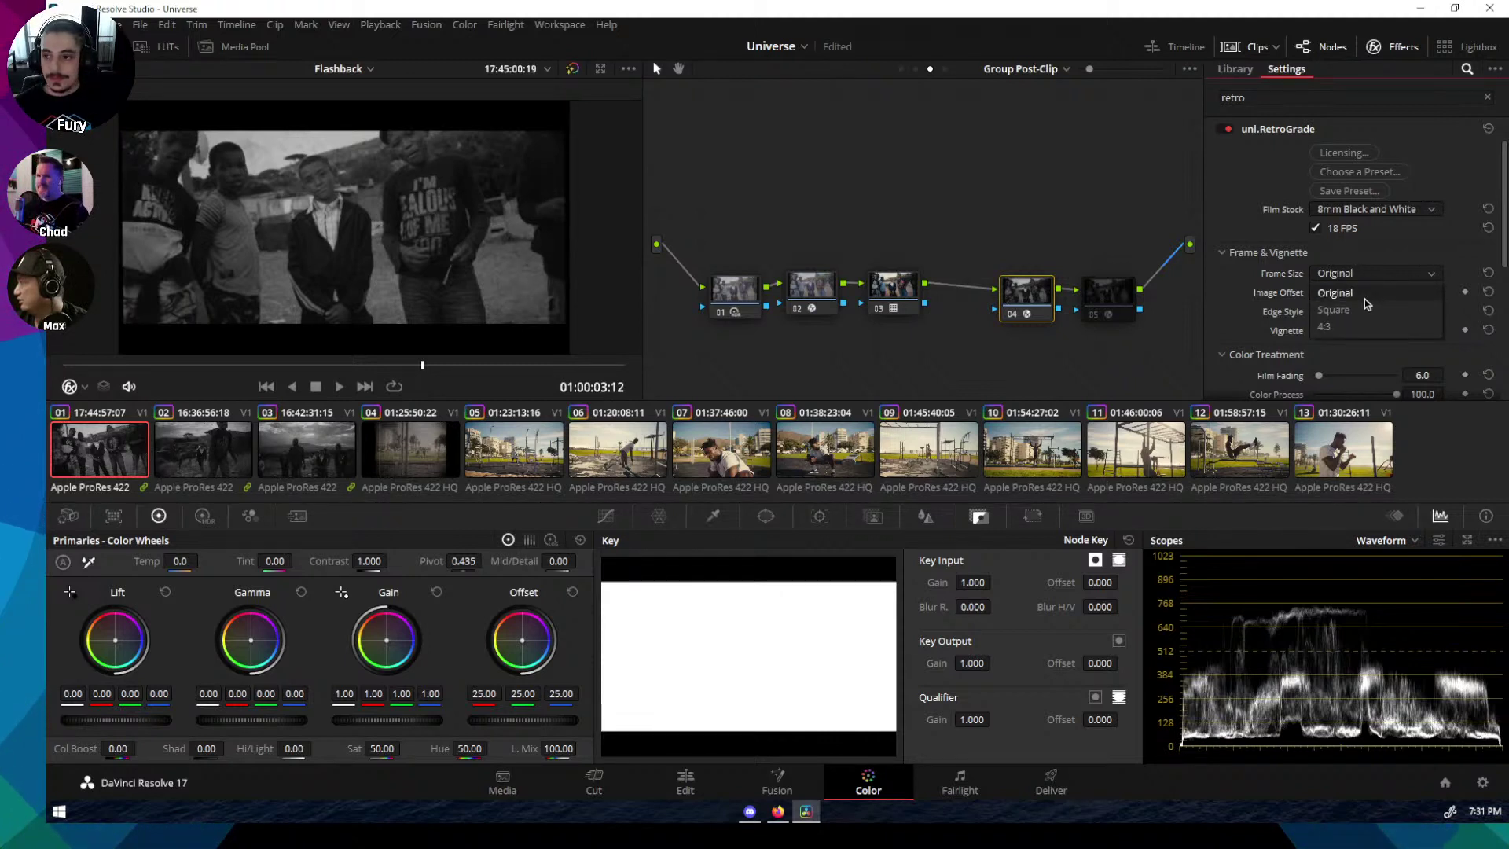
{"action": "left_click", "coordinate": [1339, 250]}
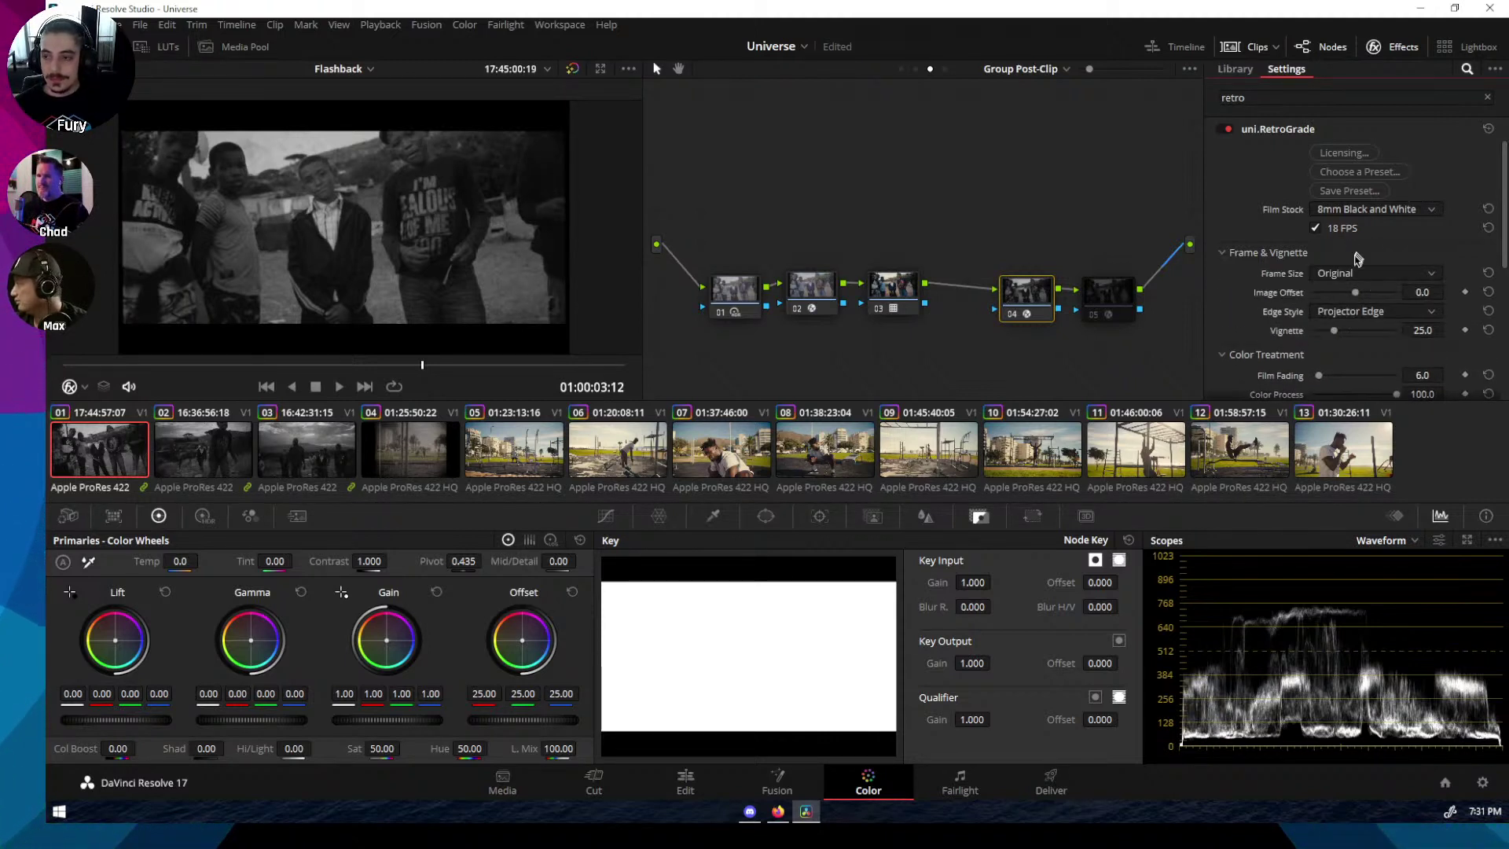
Step: Set RetroGrade's Film Fading to 7.3, Color Process to 91.8 and Saturation to 72.5, and re-enable the MisFire node 05
{"action": "scroll", "coordinate": [1308, 287], "scroll_direction": "down", "scroll_amount": 2}
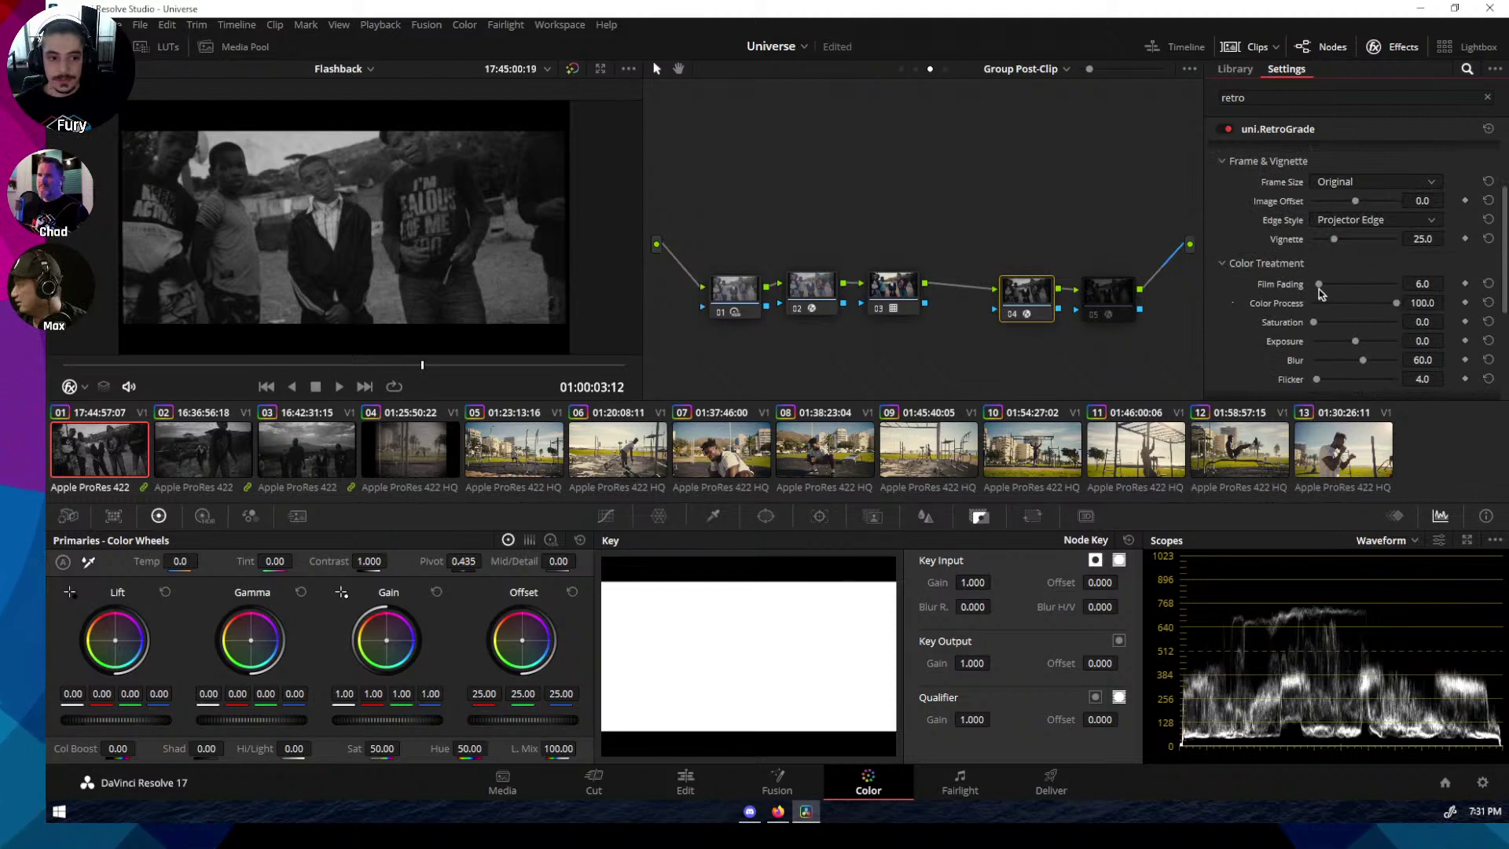
{"action": "left_click_drag", "start_coordinate": [1319, 283], "coordinate": [1376, 324]}
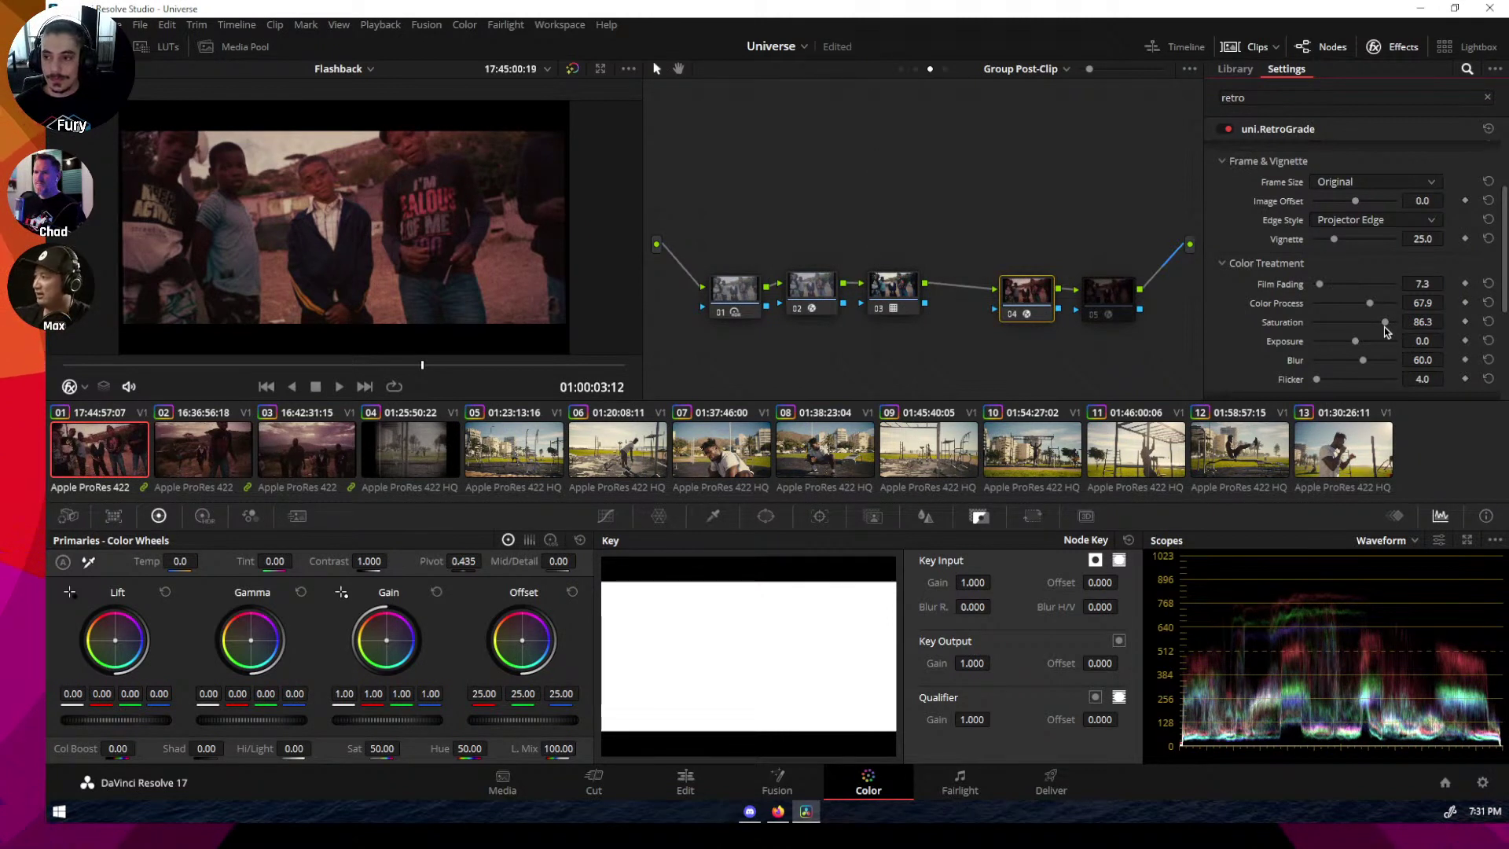
{"action": "left_click_drag", "start_coordinate": [1369, 302], "coordinate": [1310, 313]}
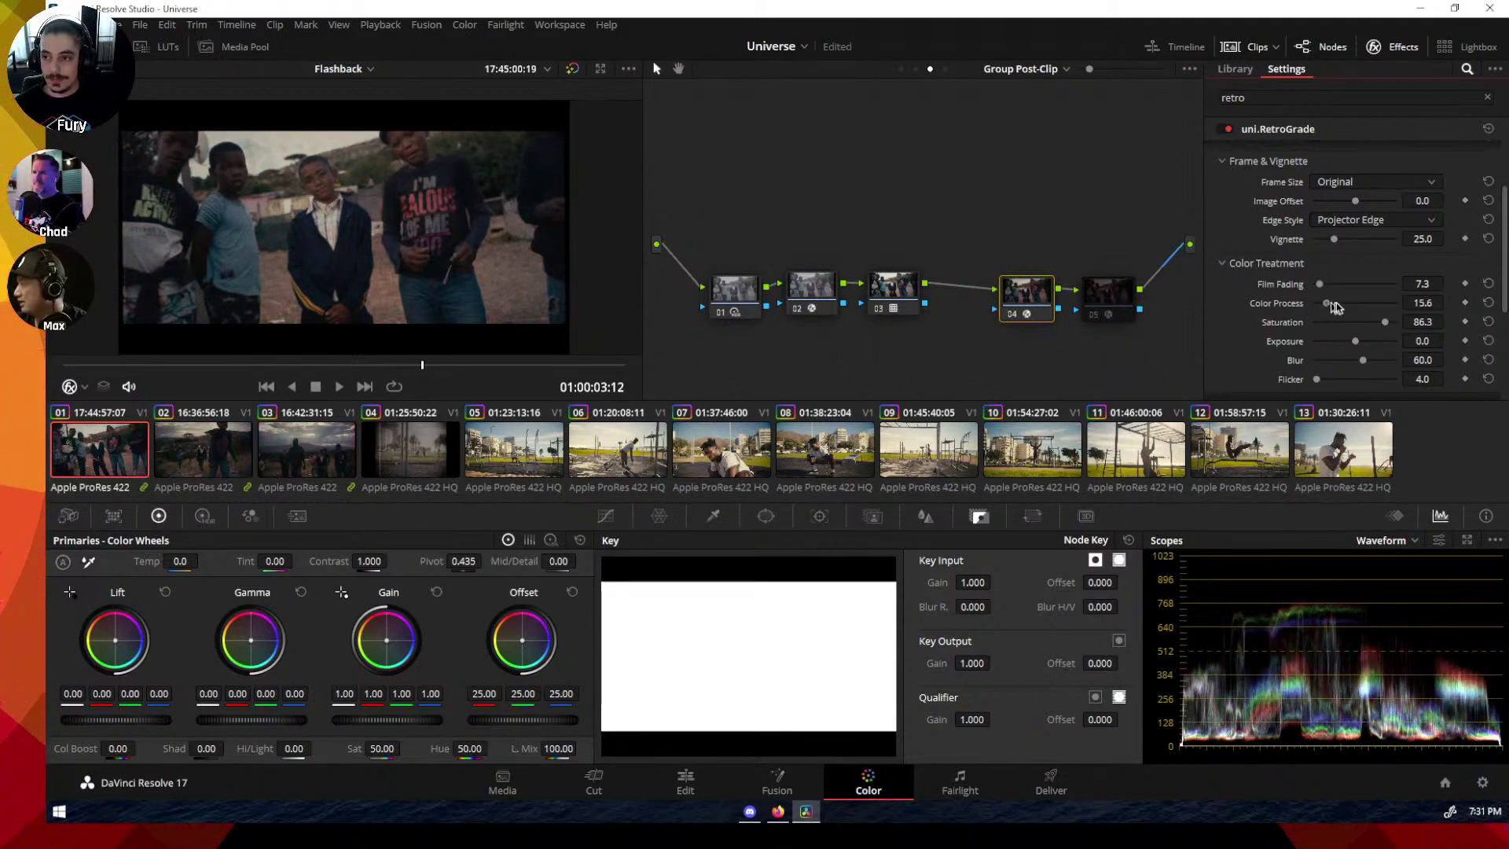
{"action": "left_click_drag", "start_coordinate": [1335, 307], "coordinate": [1374, 322]}
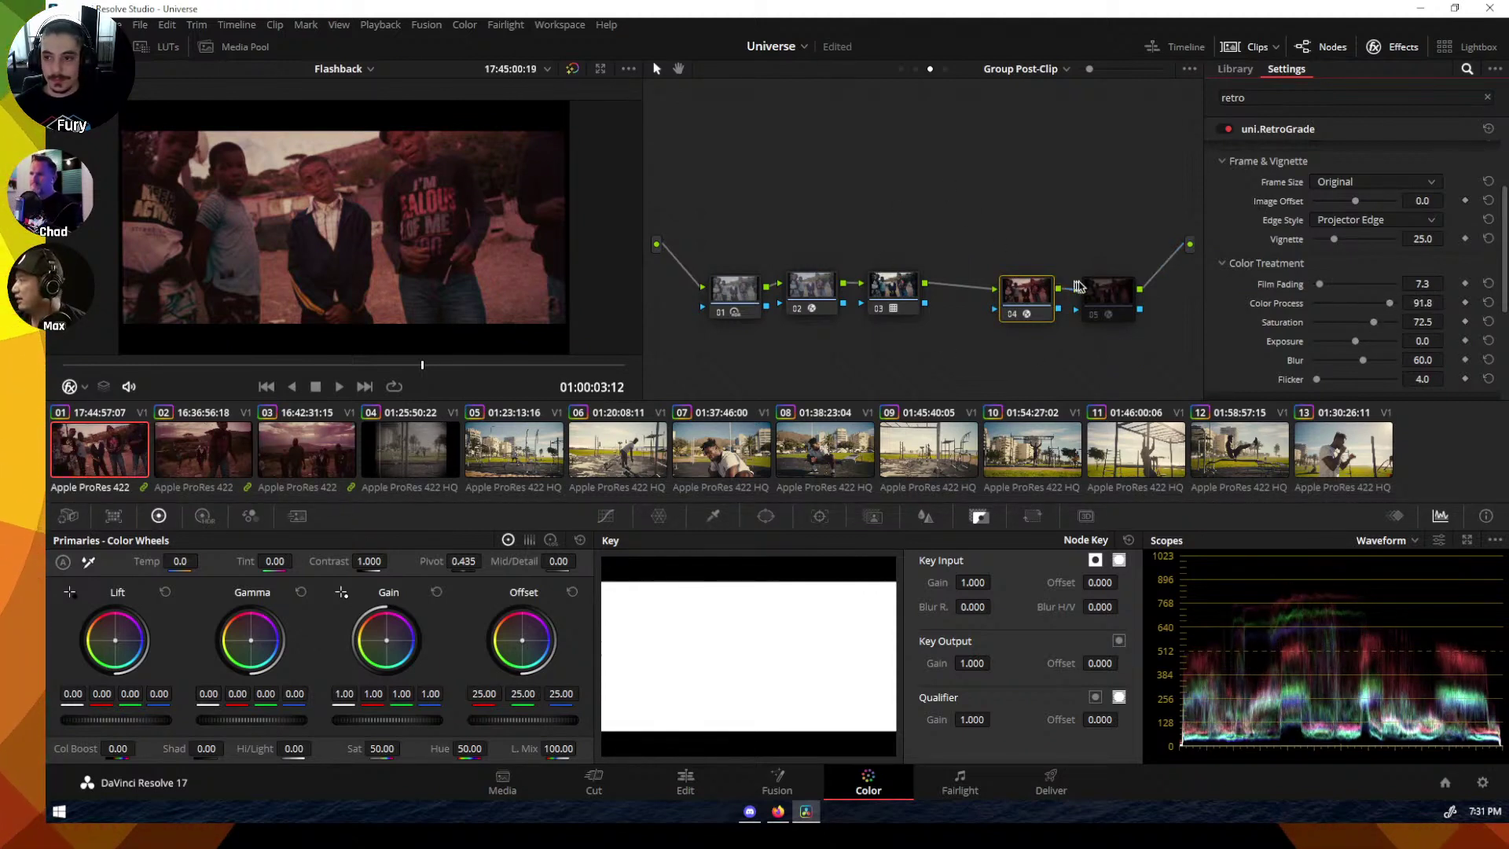
{"action": "left_click", "coordinate": [1102, 313]}
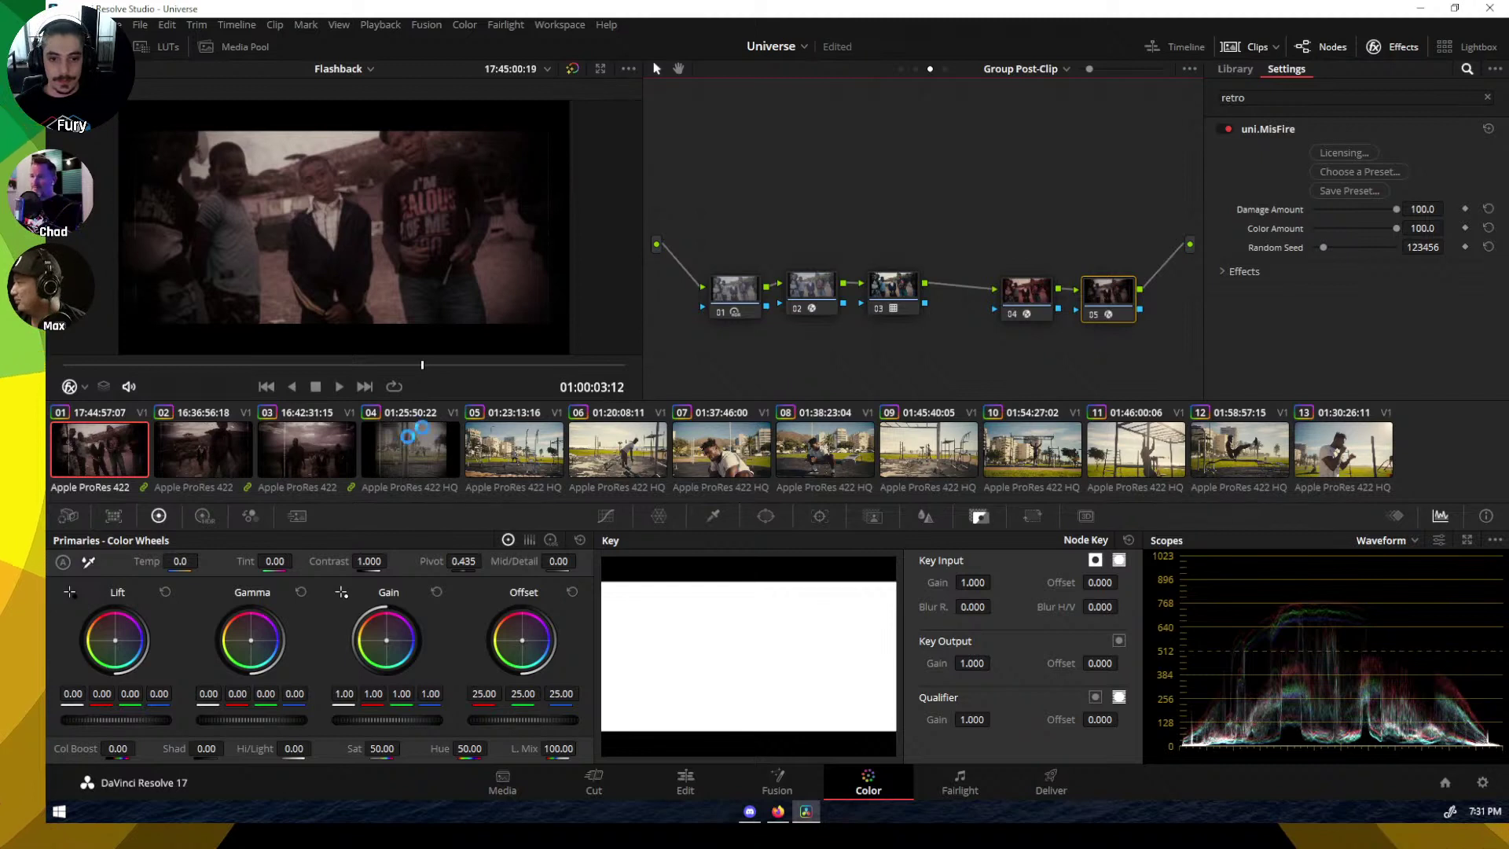
Step: Open clip 04's Clip-level node graph with the effects library hidden, and disable its RetroGrade and MISFIRE nodes together
{"action": "left_click", "coordinate": [408, 440]}
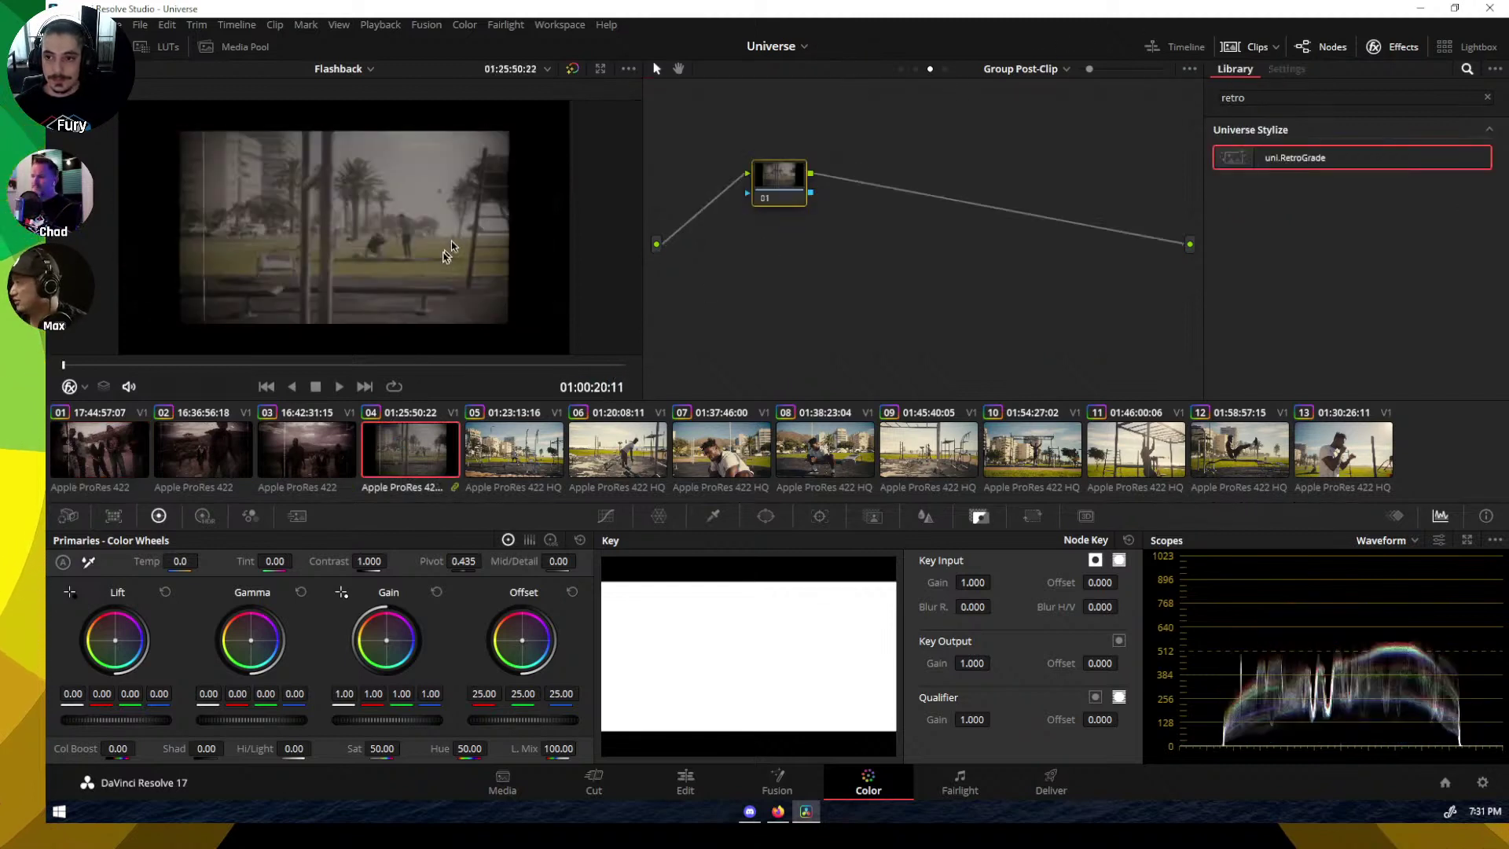
{"action": "left_click", "coordinate": [78, 365]}
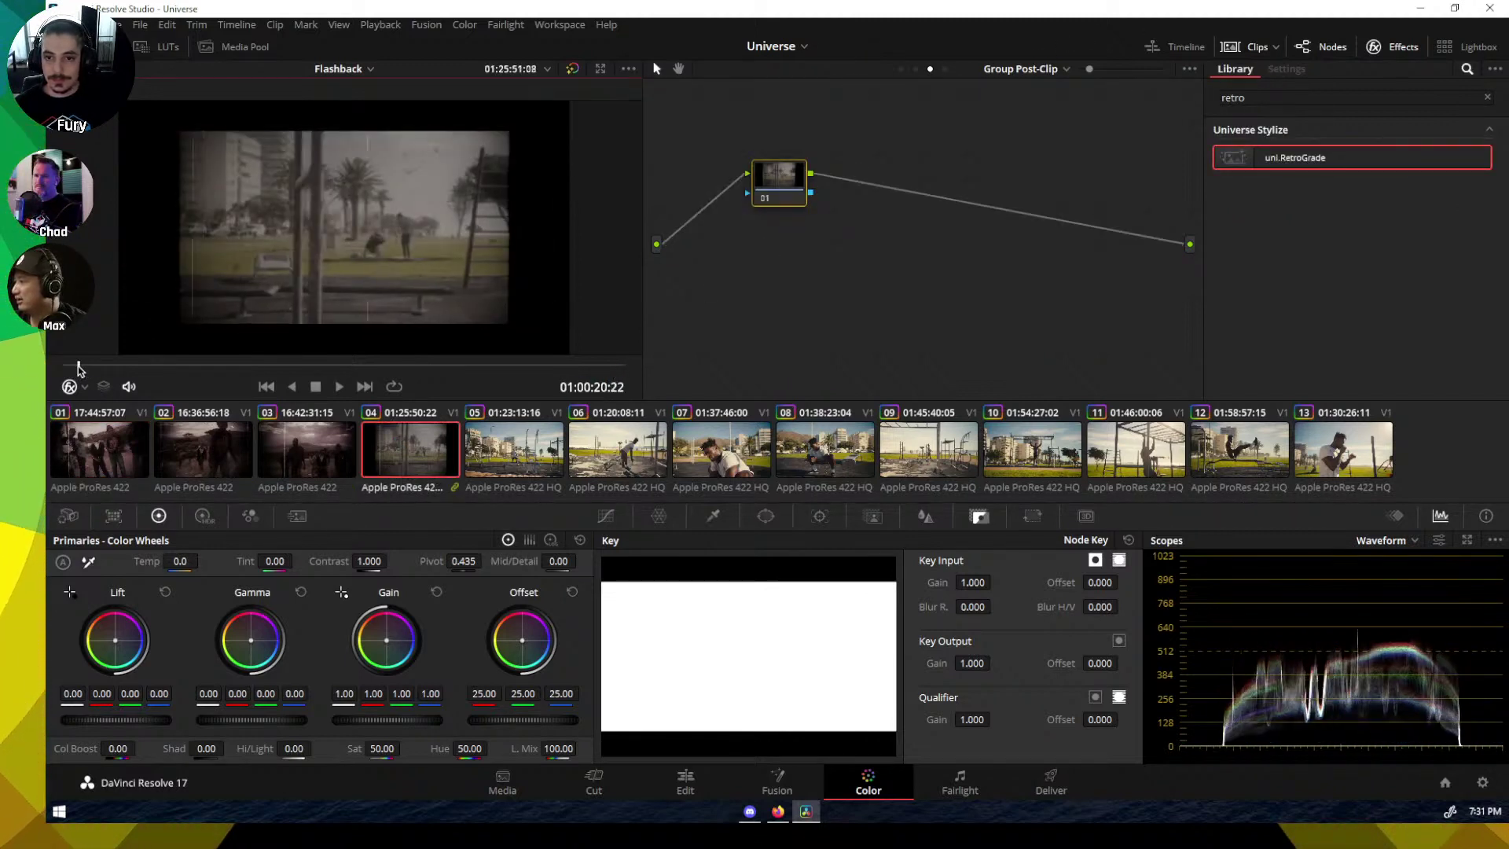
{"action": "left_click", "coordinate": [914, 70]}
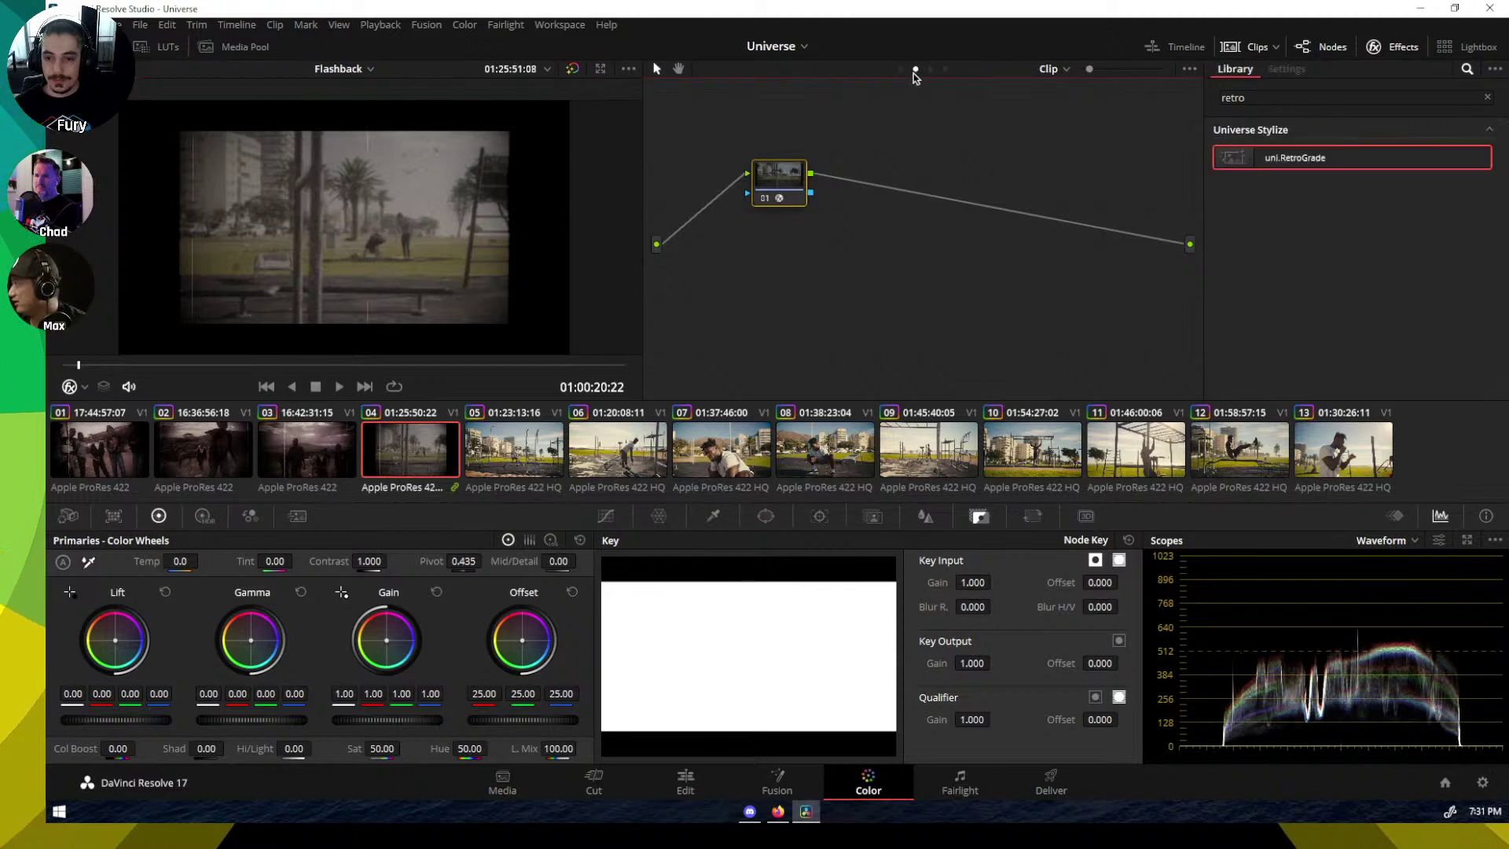
{"action": "left_click", "coordinate": [1393, 47]}
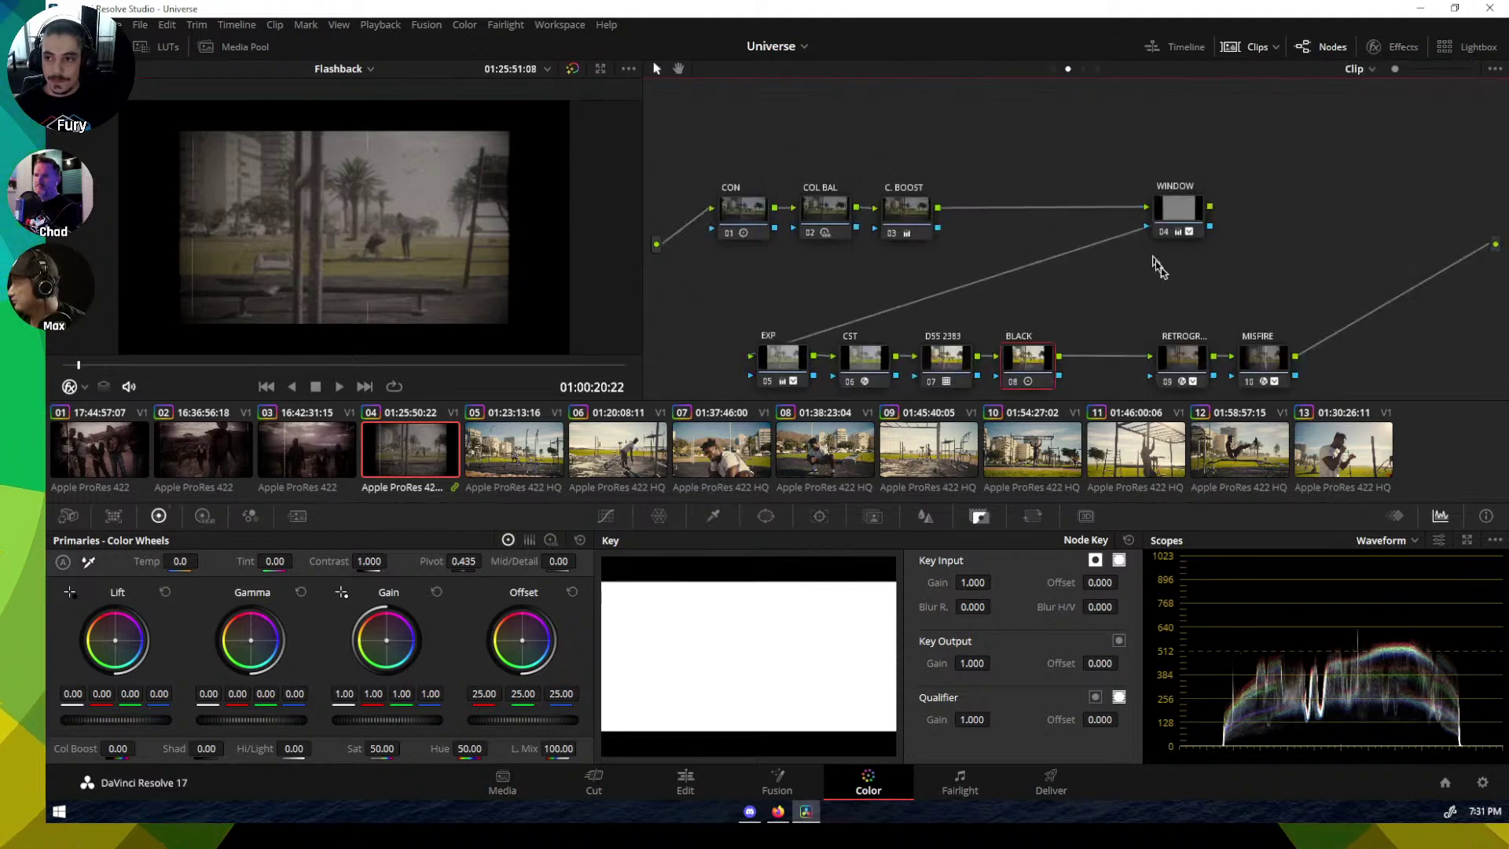
{"action": "left_click_drag", "start_coordinate": [1169, 304], "coordinate": [1328, 404]}
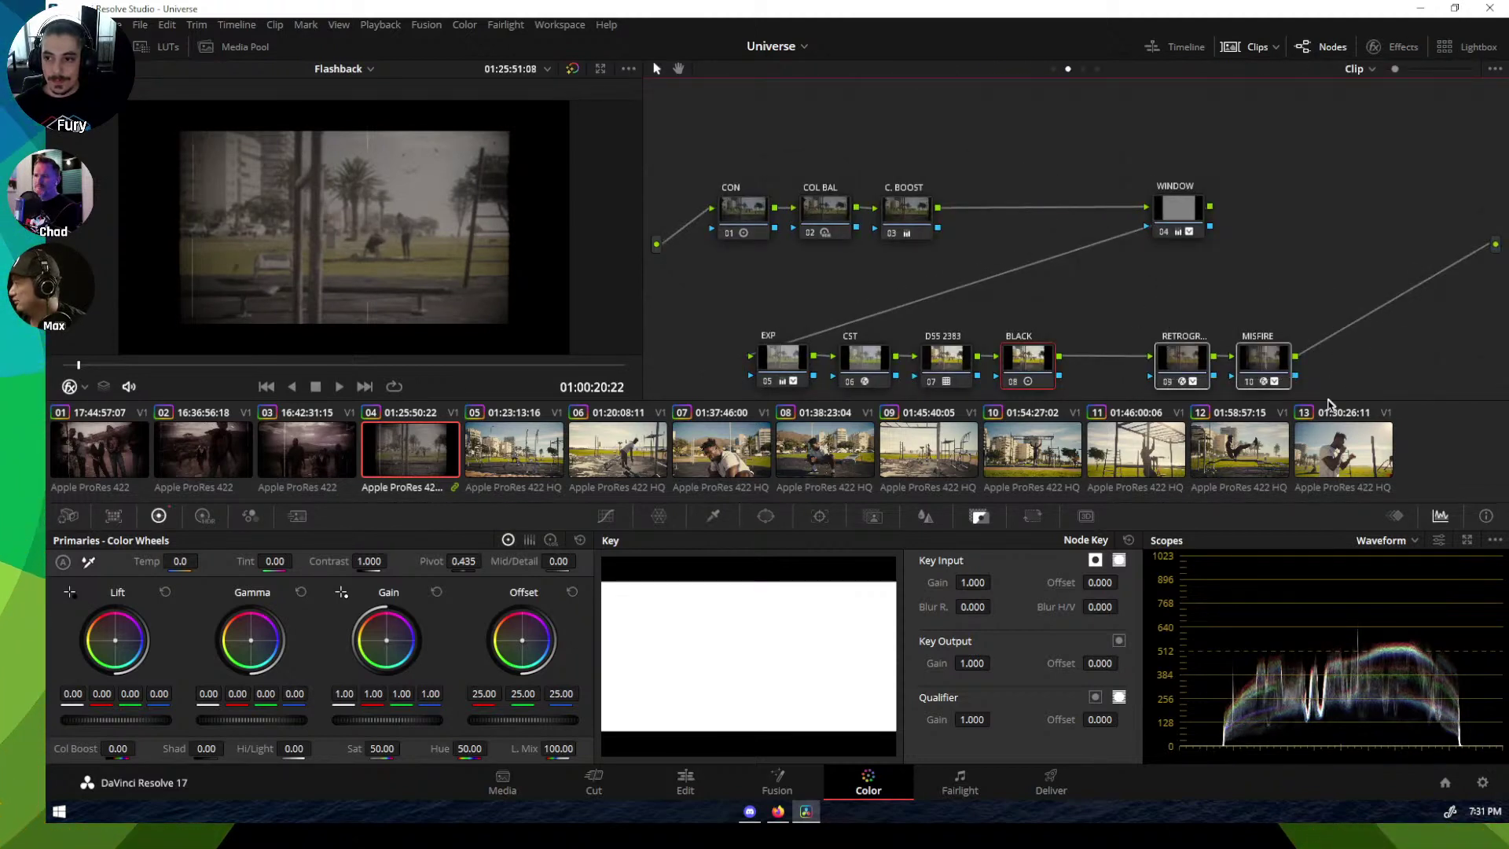
{"action": "key", "text": "ctrl+d"}
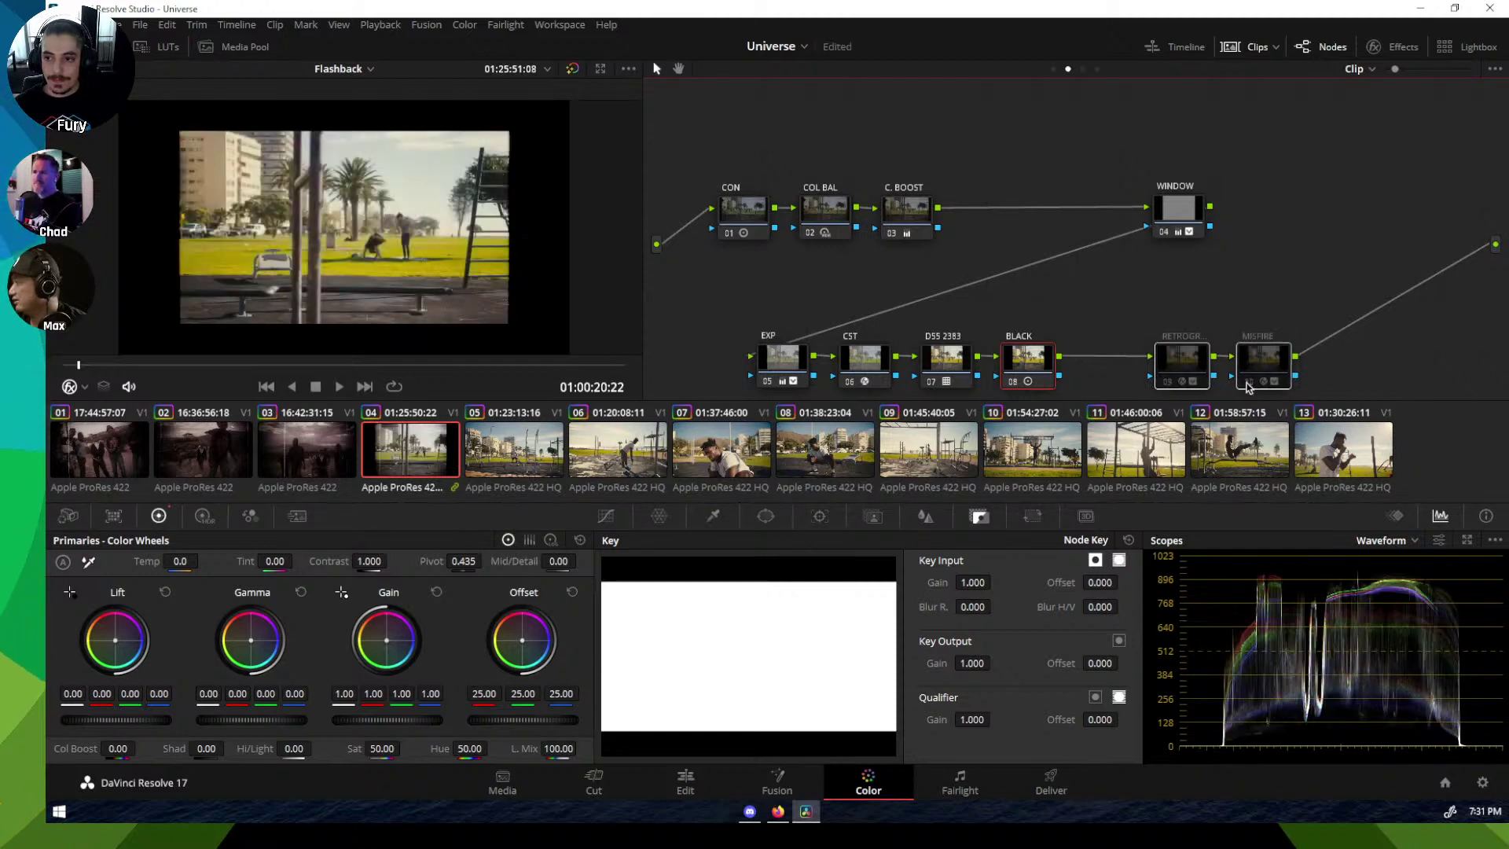
Step: Display clip 04's keyframes, re-enable its RetroGrade and MISFIRE nodes, and return the playhead to near the clip's start
{"action": "left_click", "coordinate": [1396, 515]}
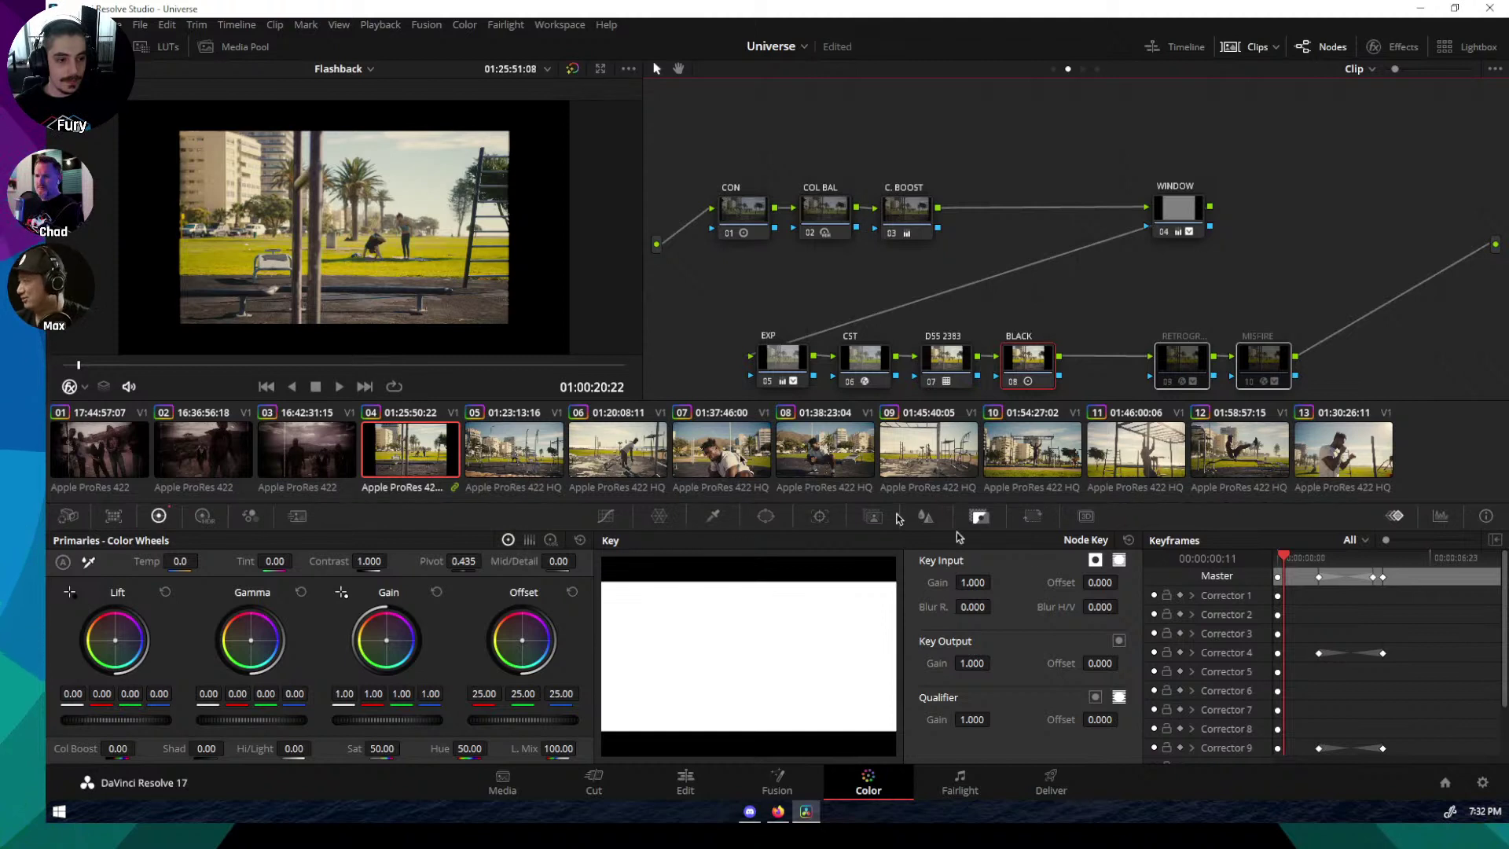
{"action": "left_click", "coordinate": [1375, 557]}
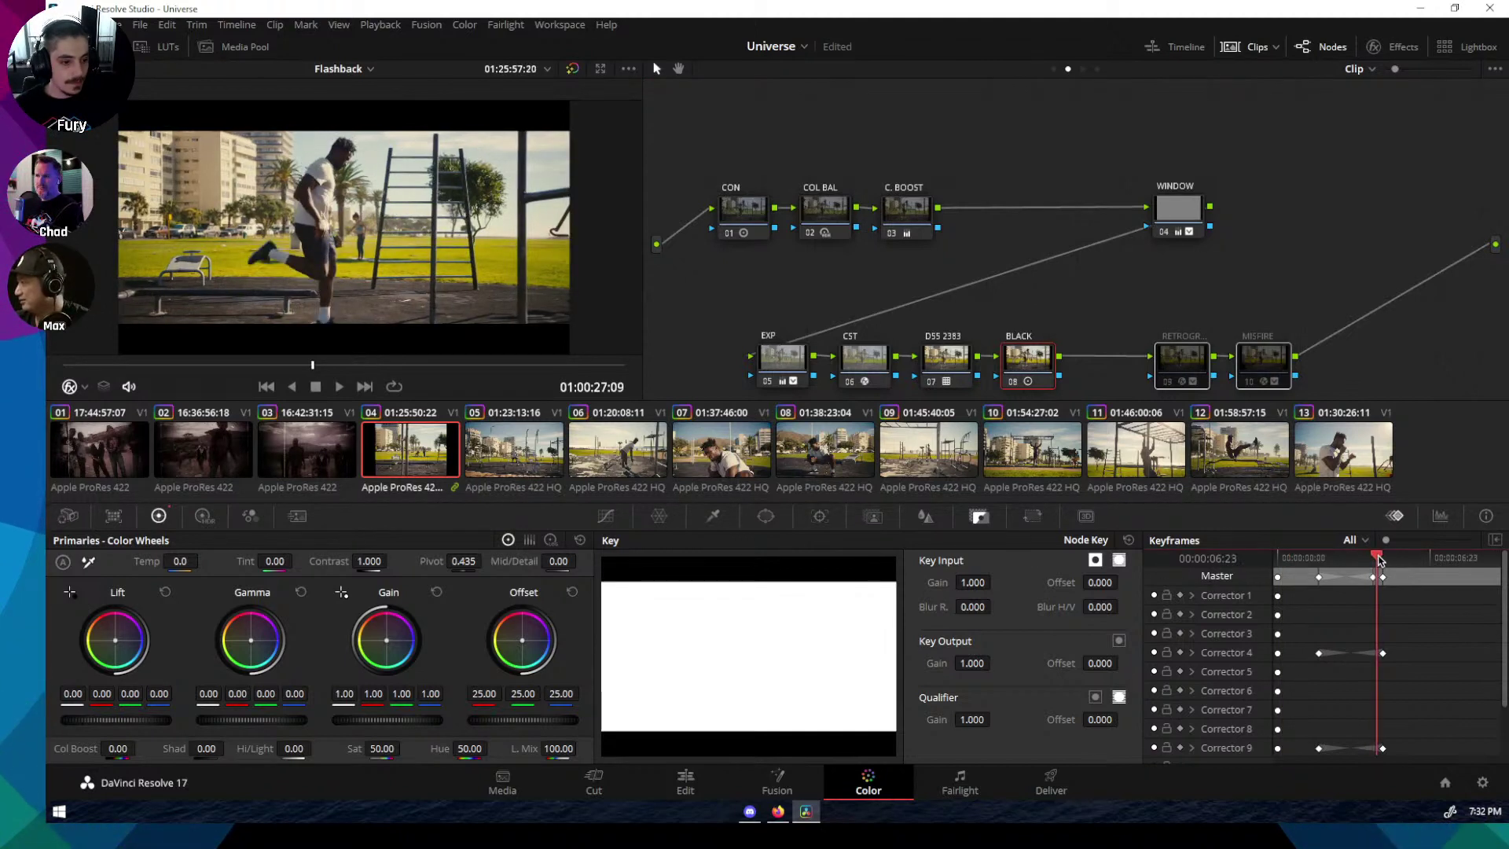
{"action": "left_click_drag", "start_coordinate": [1376, 557], "coordinate": [1375, 558]}
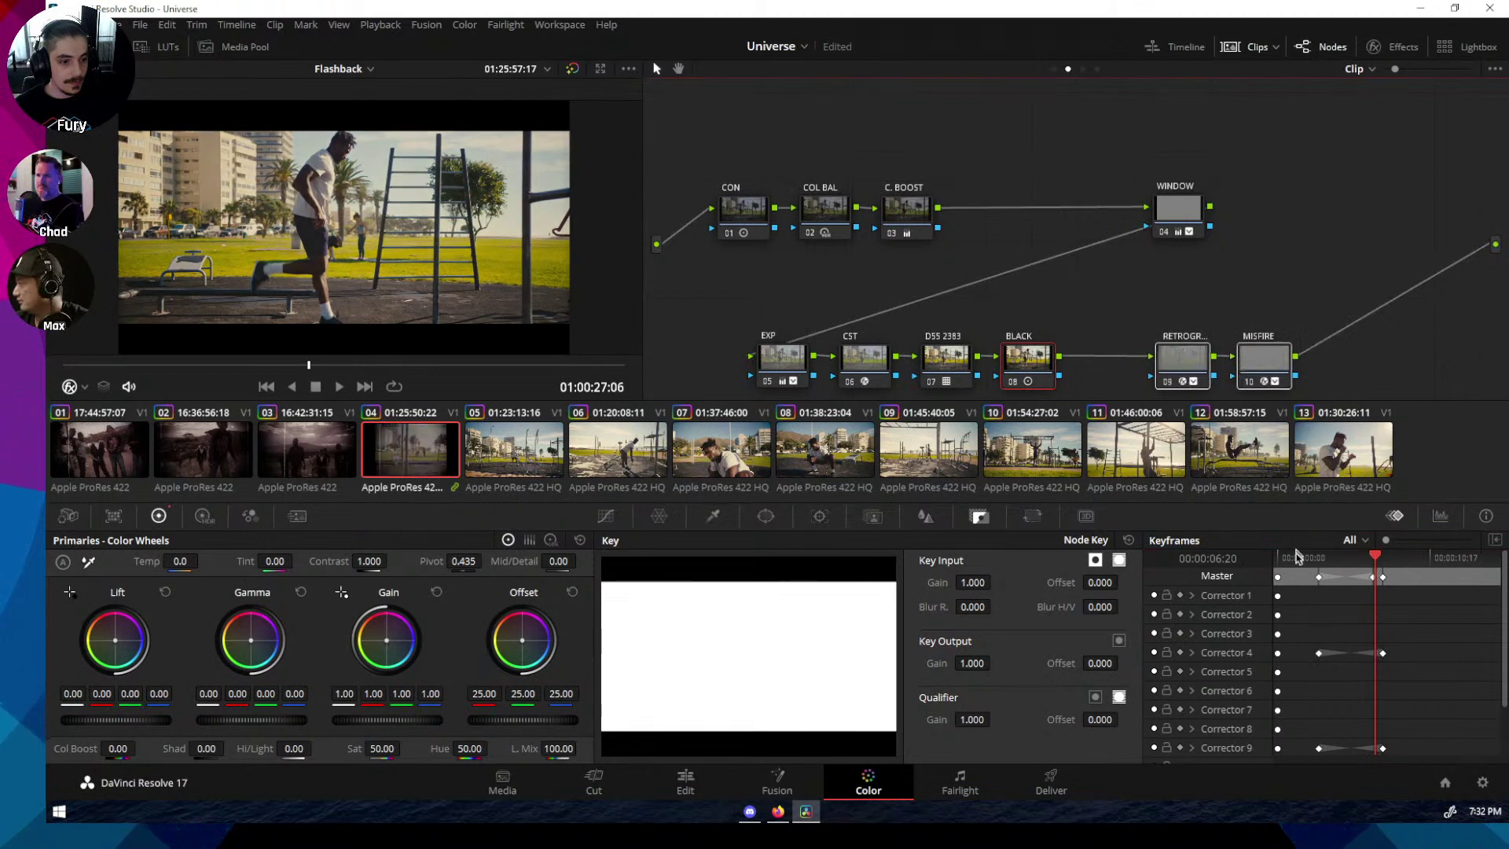
{"action": "left_click_drag", "start_coordinate": [1298, 557], "coordinate": [1283, 557]}
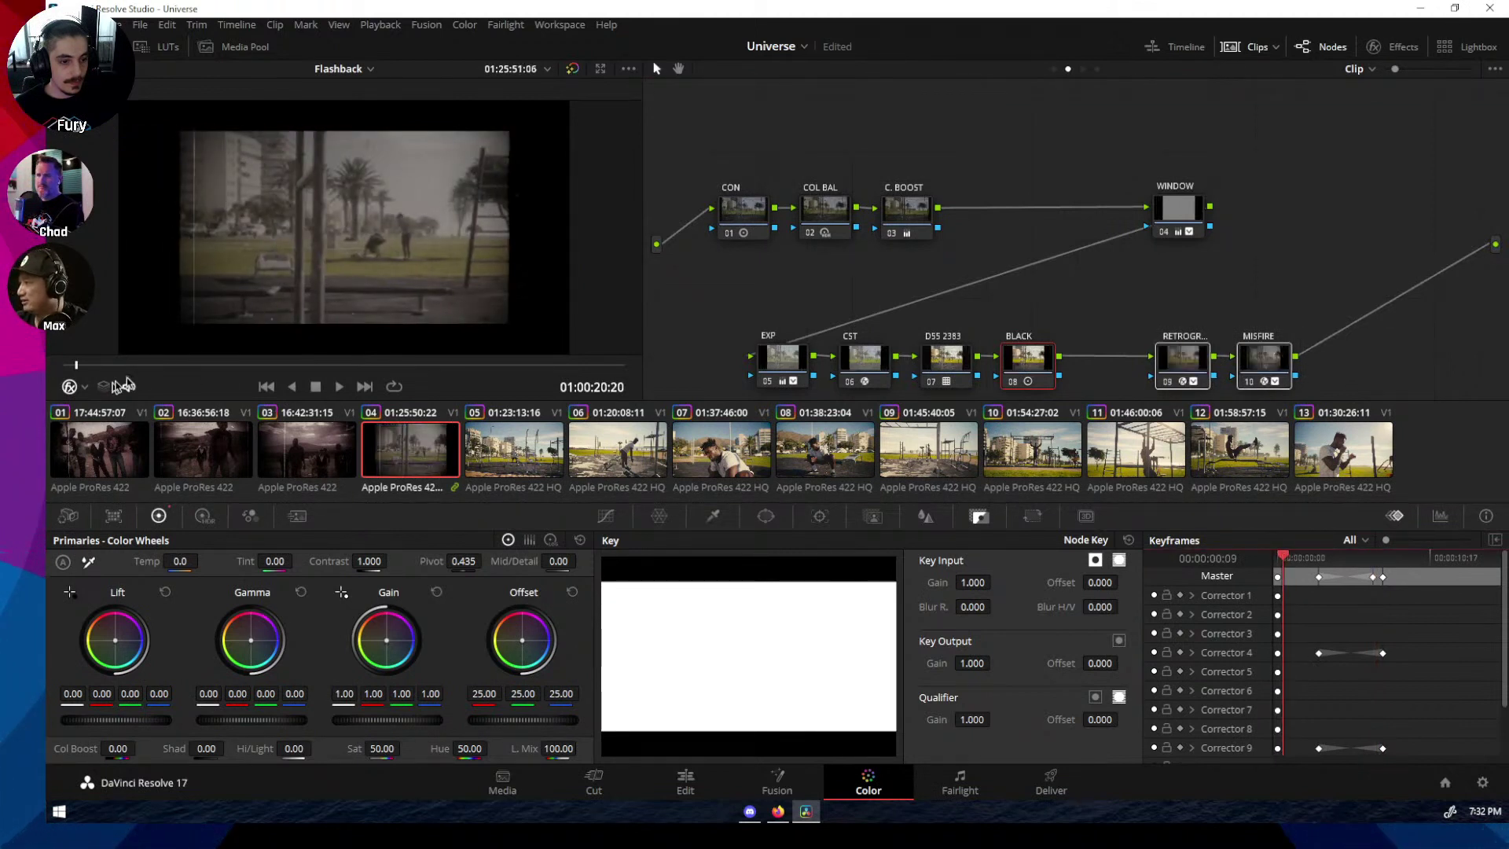
Step: Play clip 04 from near its start into the flashback transition and stop partway through it
{"action": "key", "text": "space"}
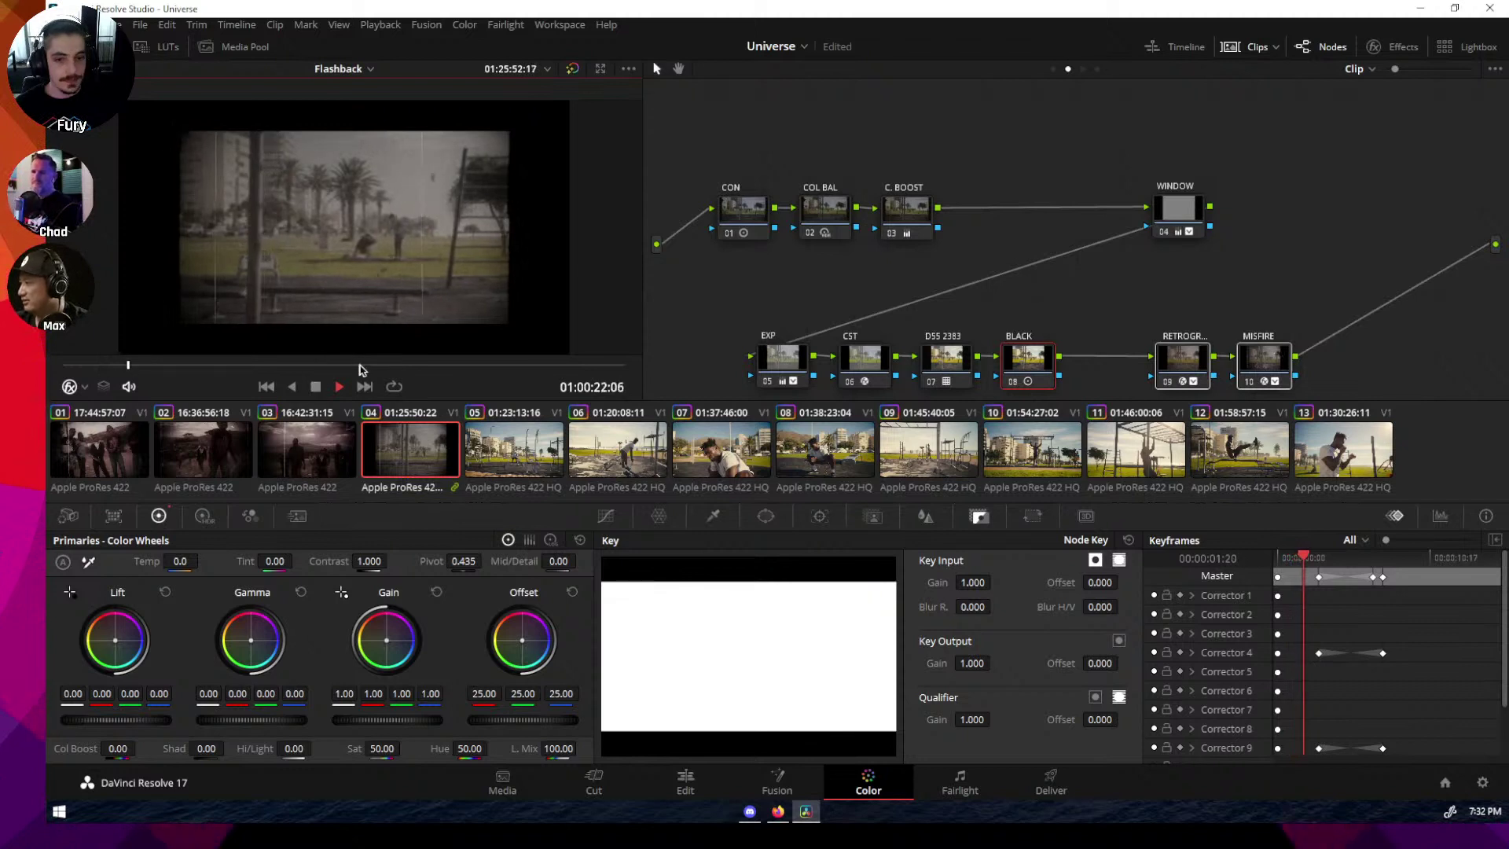
{"action": "left_click", "coordinate": [316, 387]}
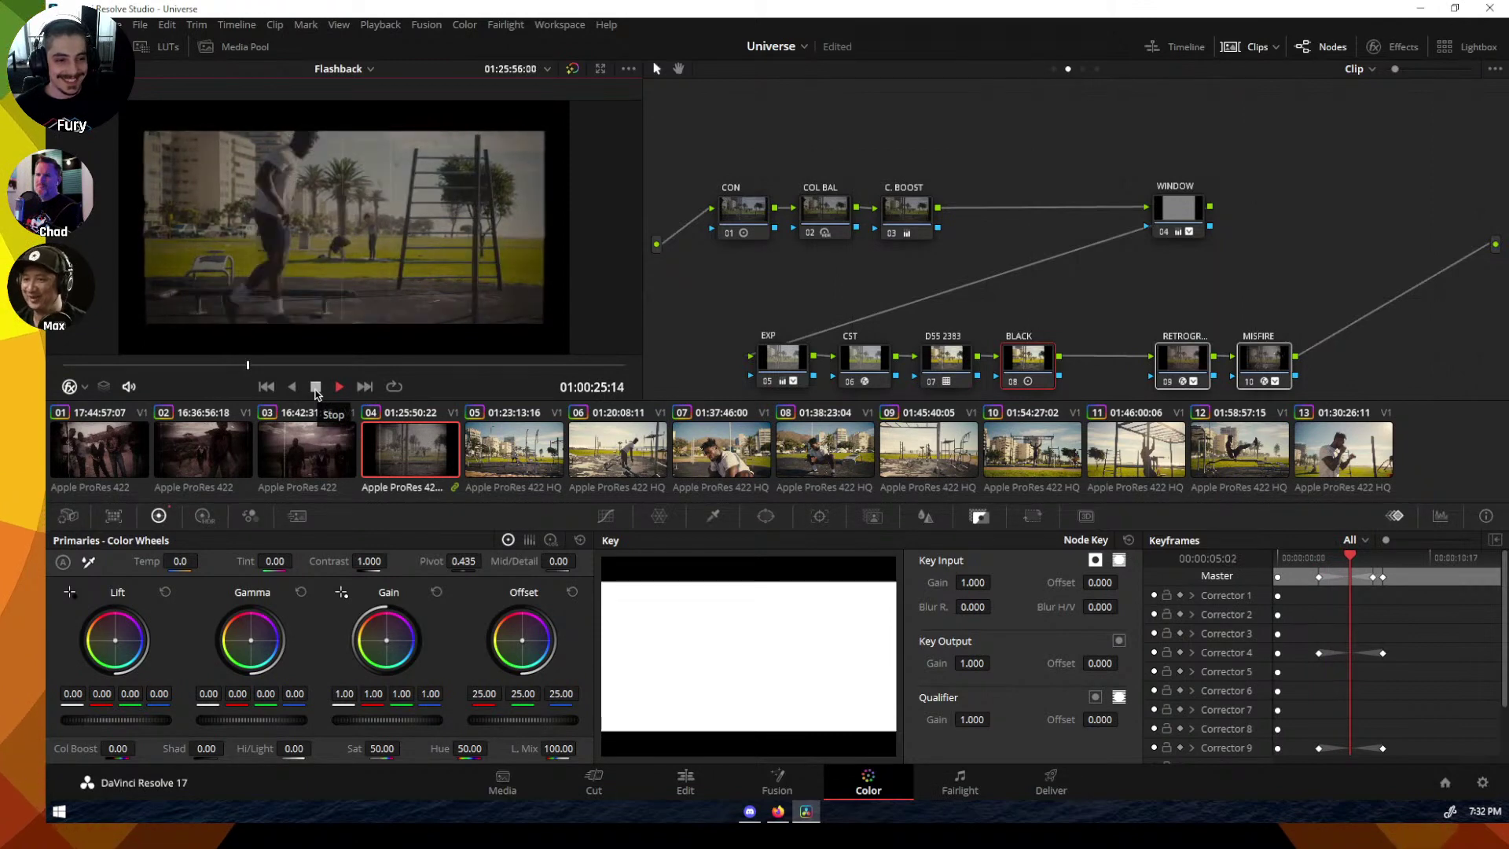
{"action": "left_click", "coordinate": [317, 387]}
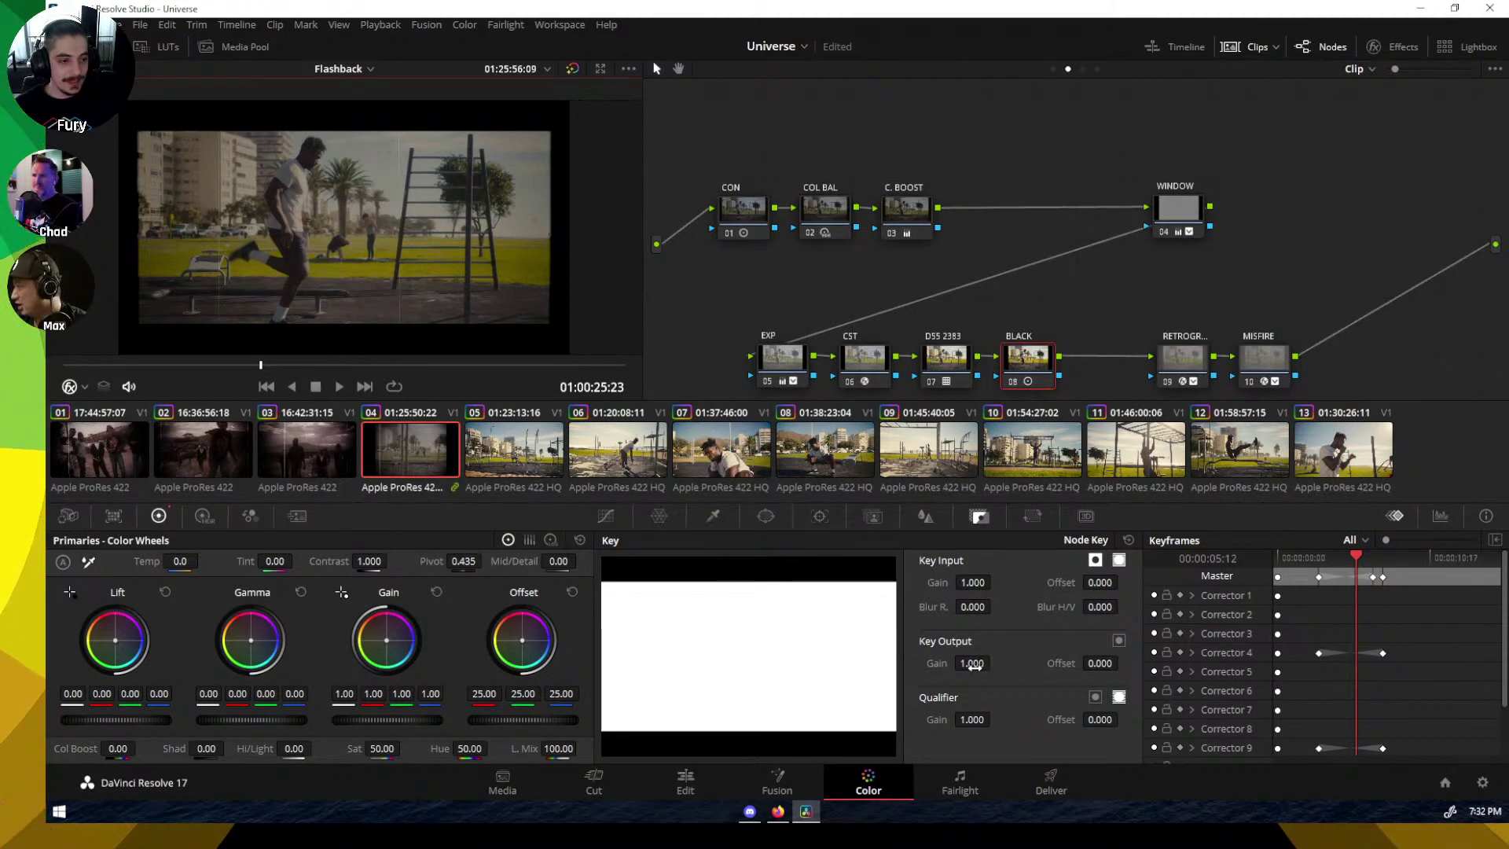
Step: Examine clip 04's transition between the start and end keyframes of Correctors 4 and 9, checking the RetroGrade node's key
{"action": "left_click", "coordinate": [1321, 558]}
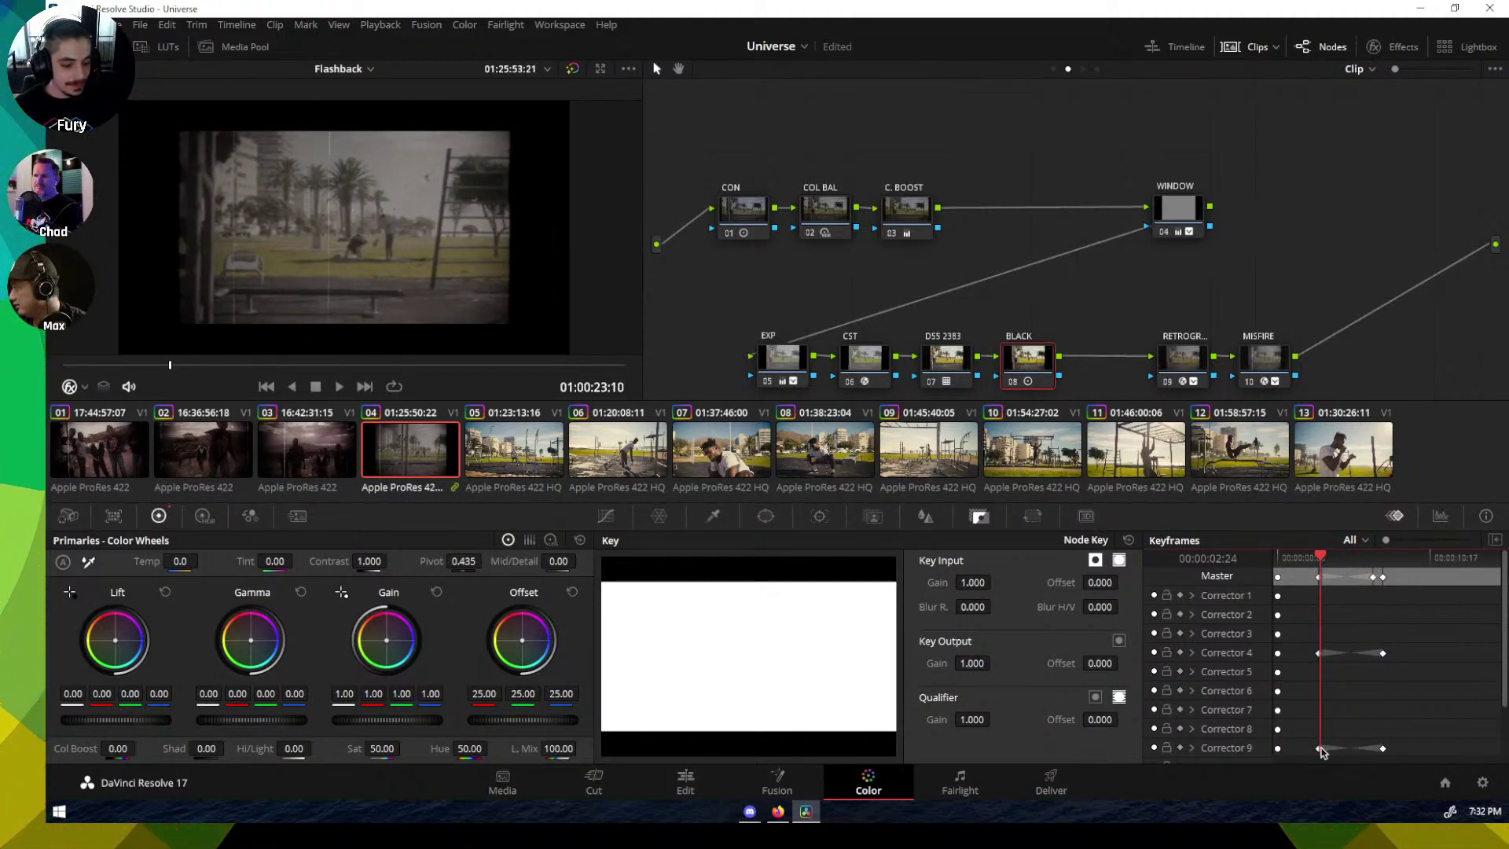
{"action": "left_click", "coordinate": [1319, 556]}
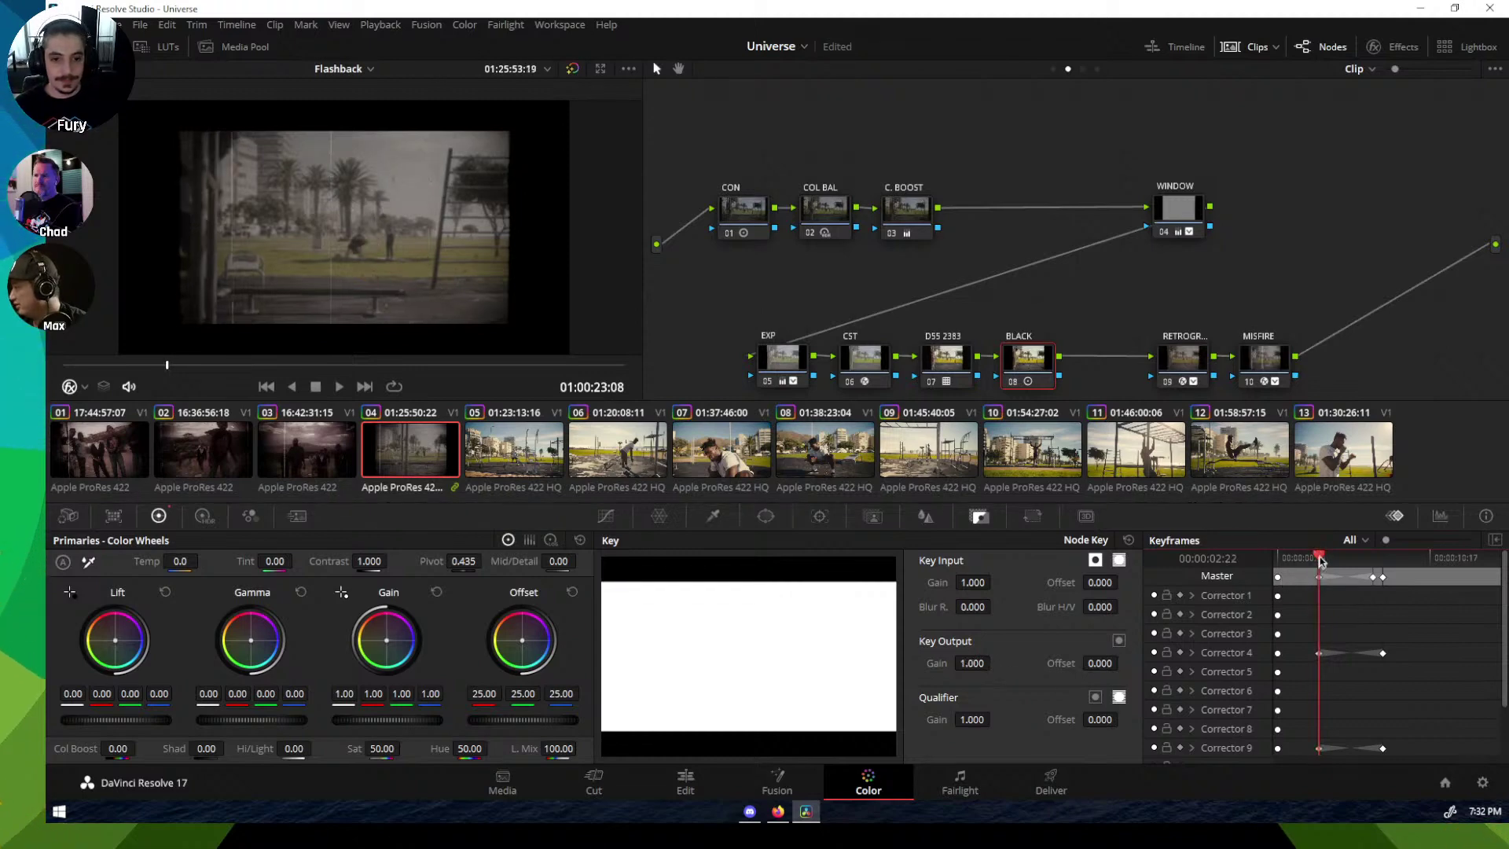
{"action": "left_click_drag", "start_coordinate": [1319, 558], "coordinate": [1384, 556]}
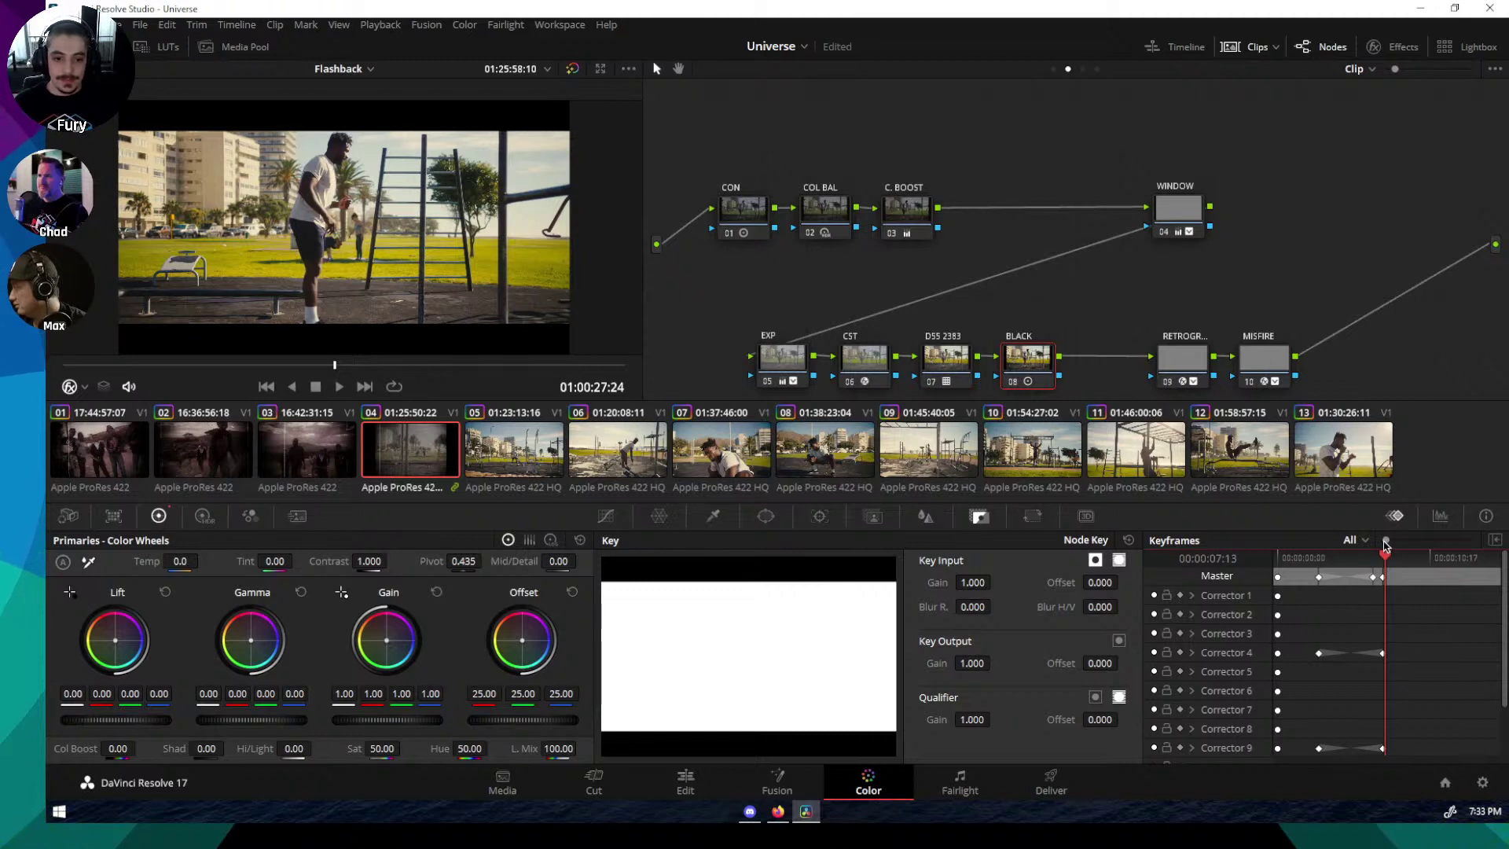
{"action": "left_click_drag", "start_coordinate": [1384, 544], "coordinate": [1389, 544]}
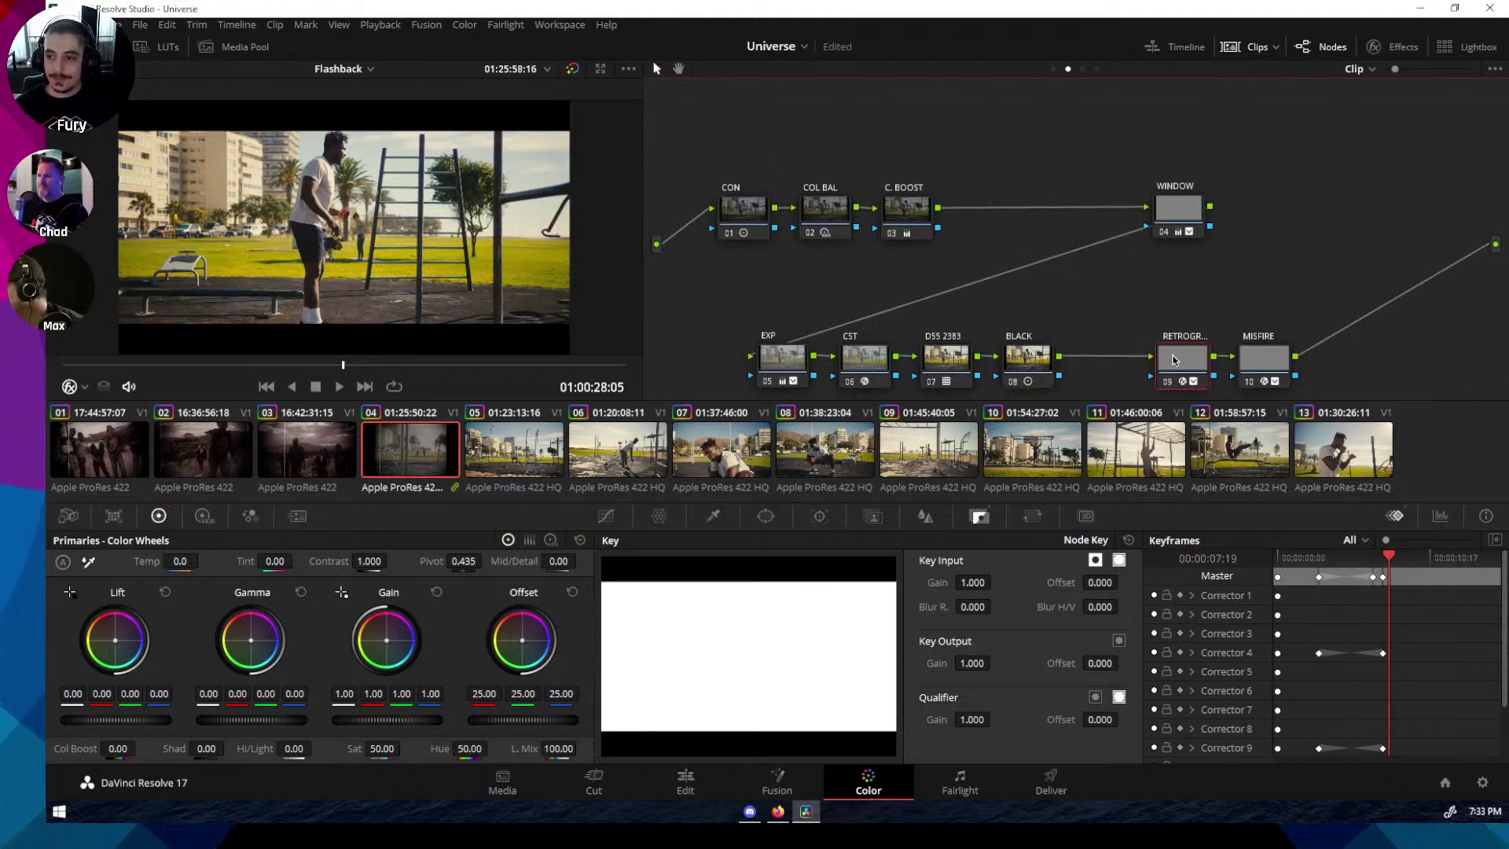
{"action": "left_click", "coordinate": [1200, 360]}
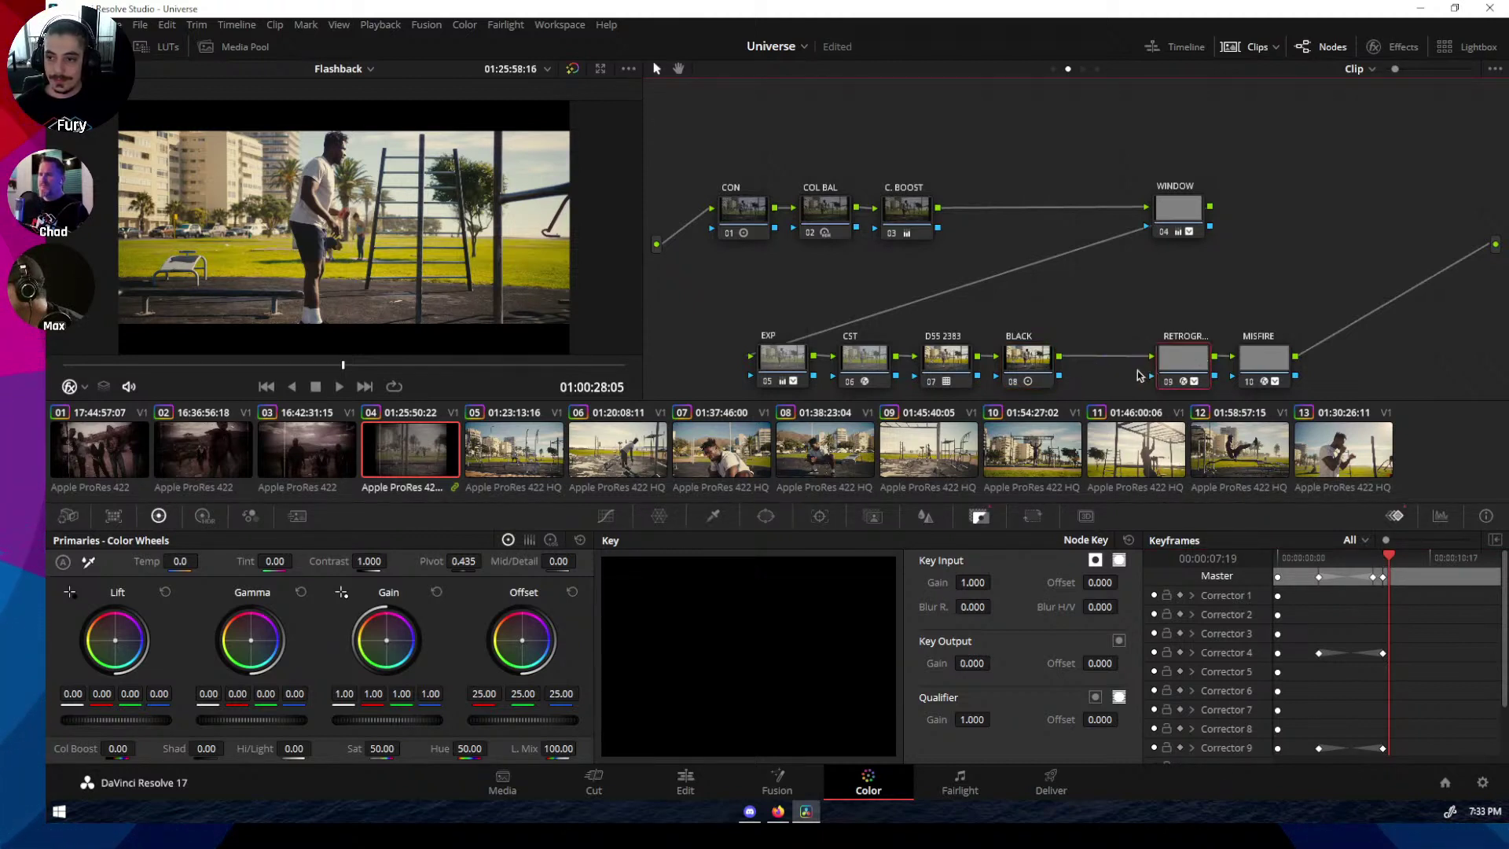
{"action": "scroll", "coordinate": [1138, 370], "scroll_direction": "down", "scroll_amount": 2}
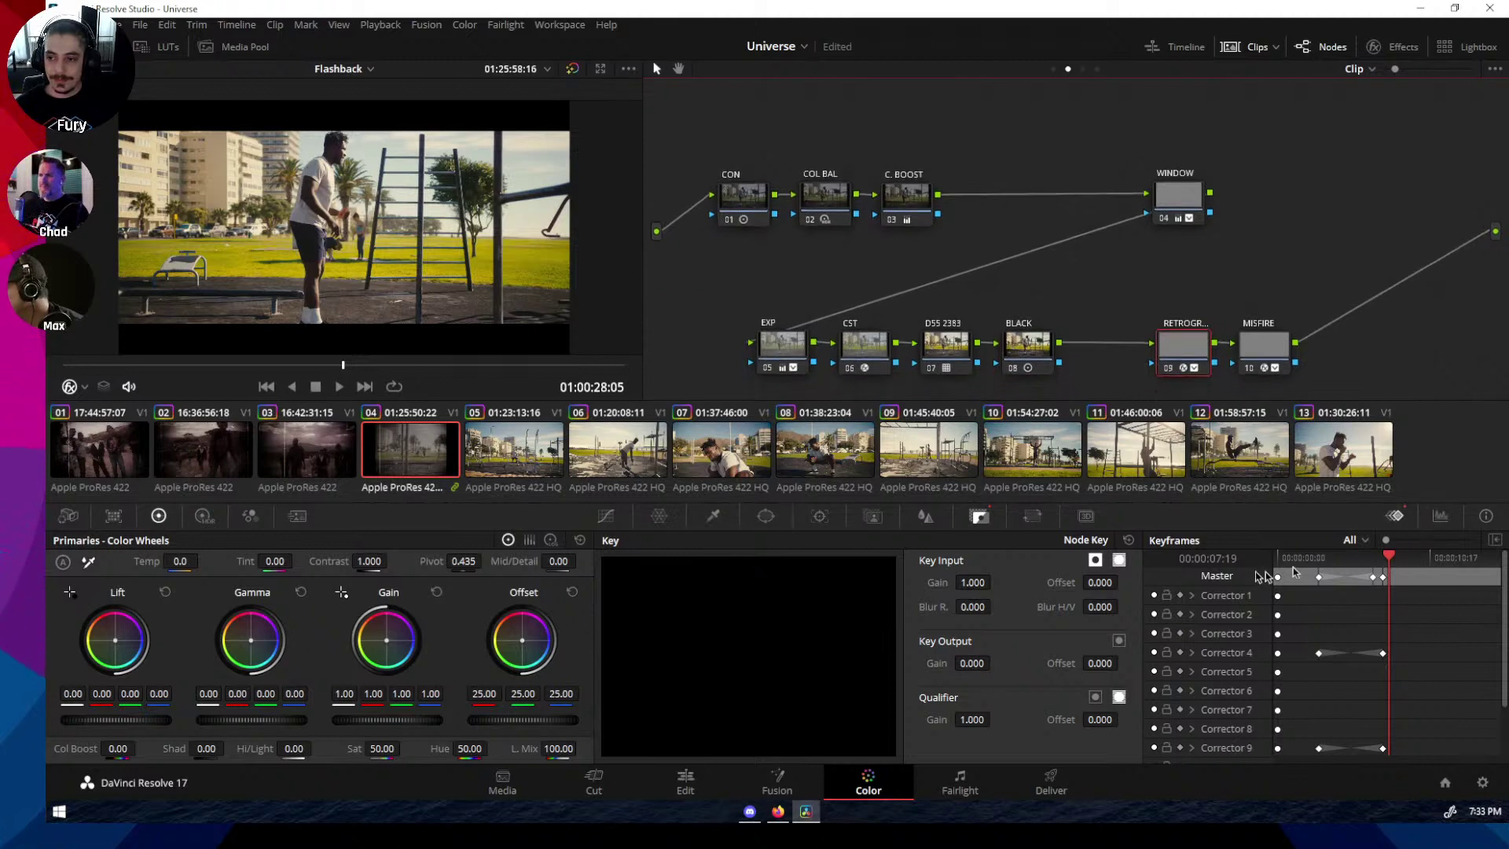
{"action": "left_click_drag", "start_coordinate": [1401, 564], "coordinate": [1381, 559]}
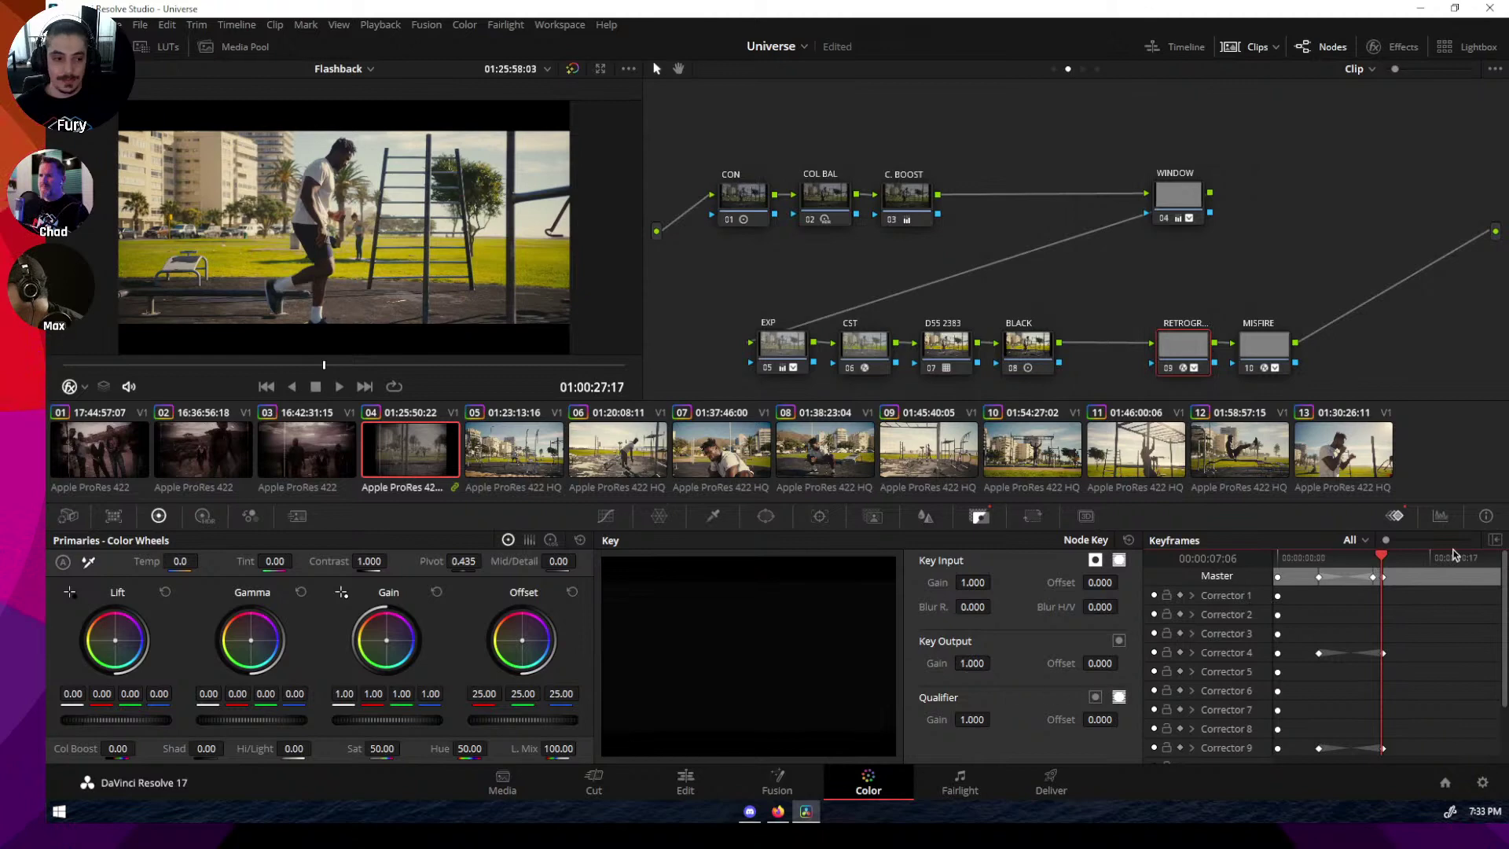
{"action": "mouse_move", "coordinate": [1383, 556]}
{"action": "left_mouse_down"}
{"action": "mouse_move", "coordinate": [1318, 568]}
{"action": "mouse_move", "coordinate": [1382, 556]}
{"action": "left_mouse_up"}
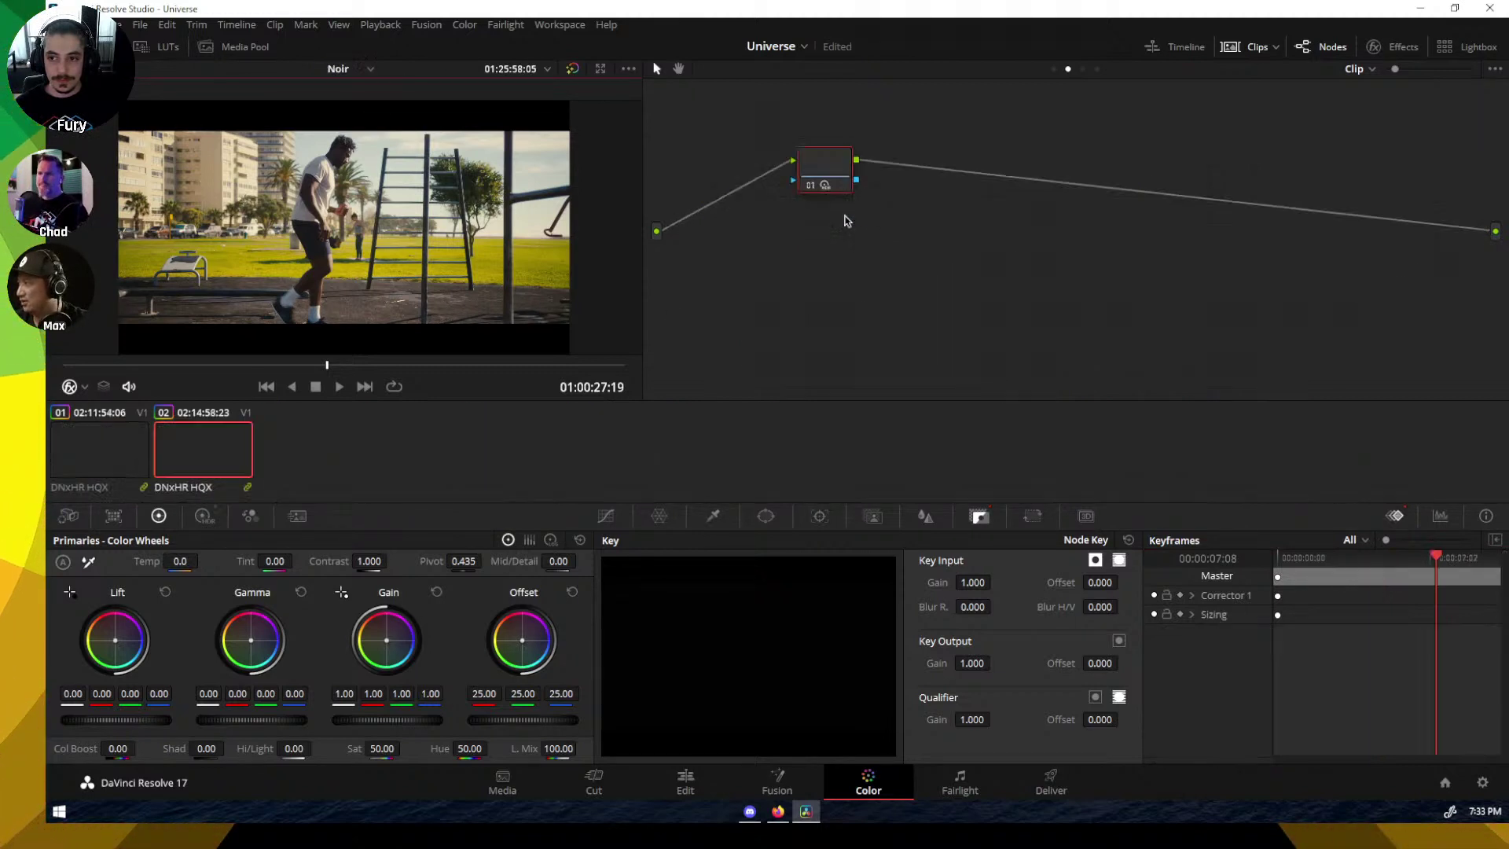
Step: Open the Noir group's Post-Clip node graph and display the uni.Glow settings of node 04
{"action": "left_click", "coordinate": [1082, 69]}
{"action": "left_click", "coordinate": [988, 224]}
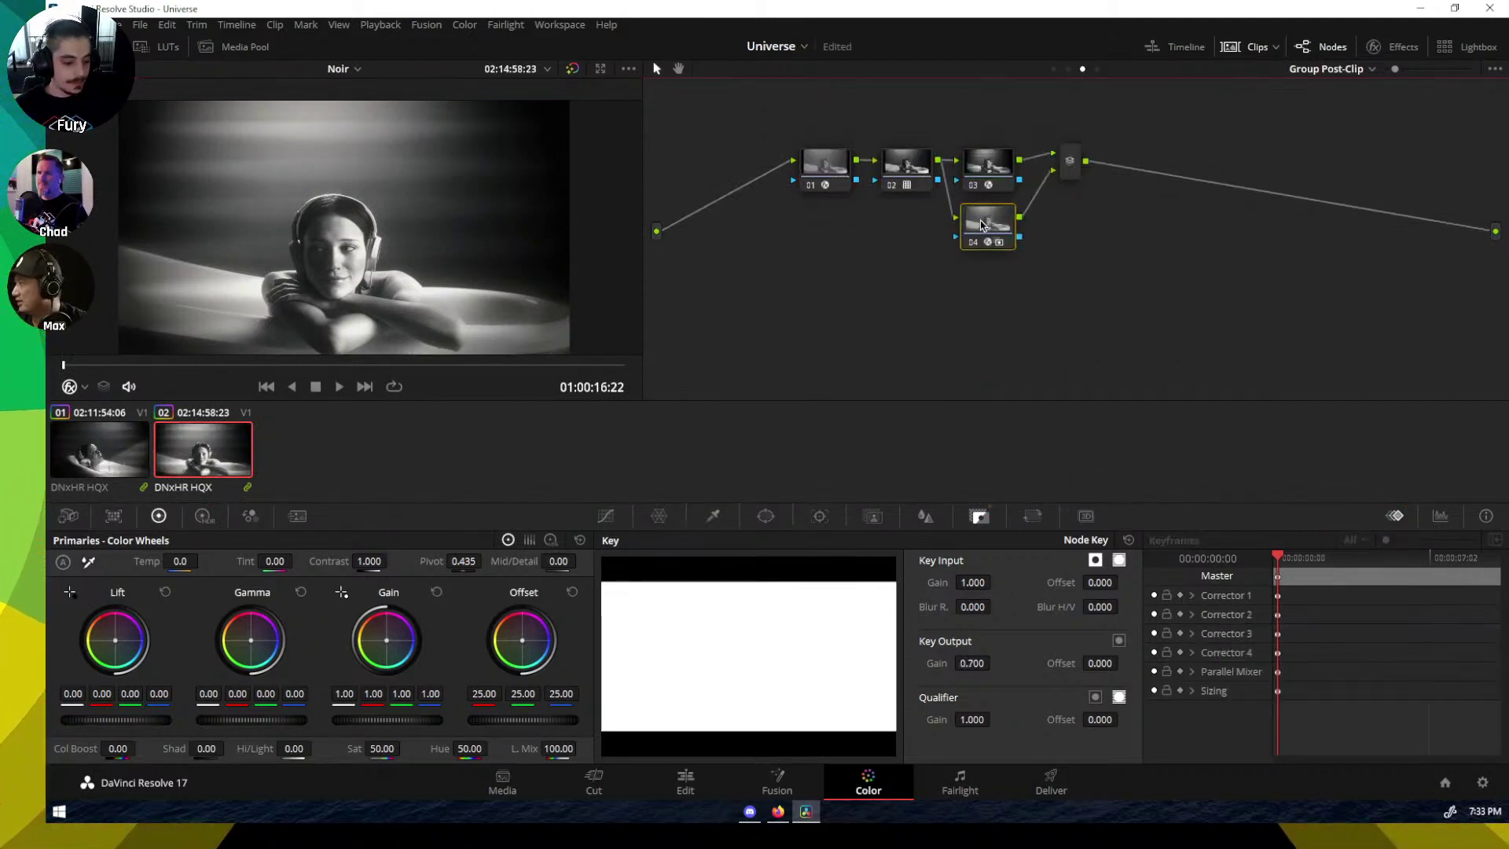
{"action": "left_click", "coordinate": [1402, 47]}
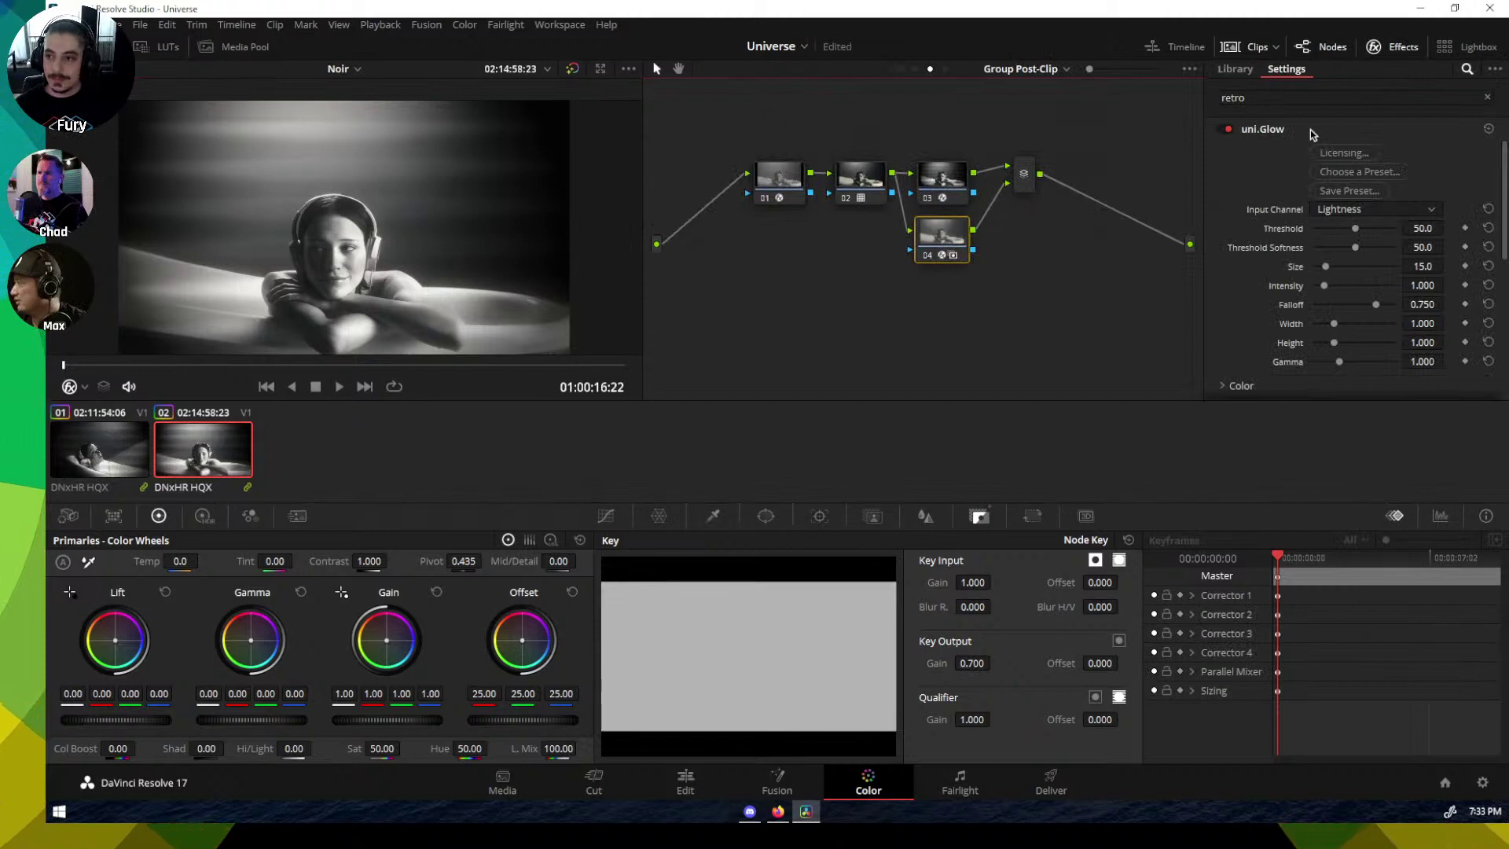
Step: Disable all four corrector nodes in the Noir group's Post-Clip graph
{"action": "left_click_drag", "start_coordinate": [923, 147], "coordinate": [960, 287]}
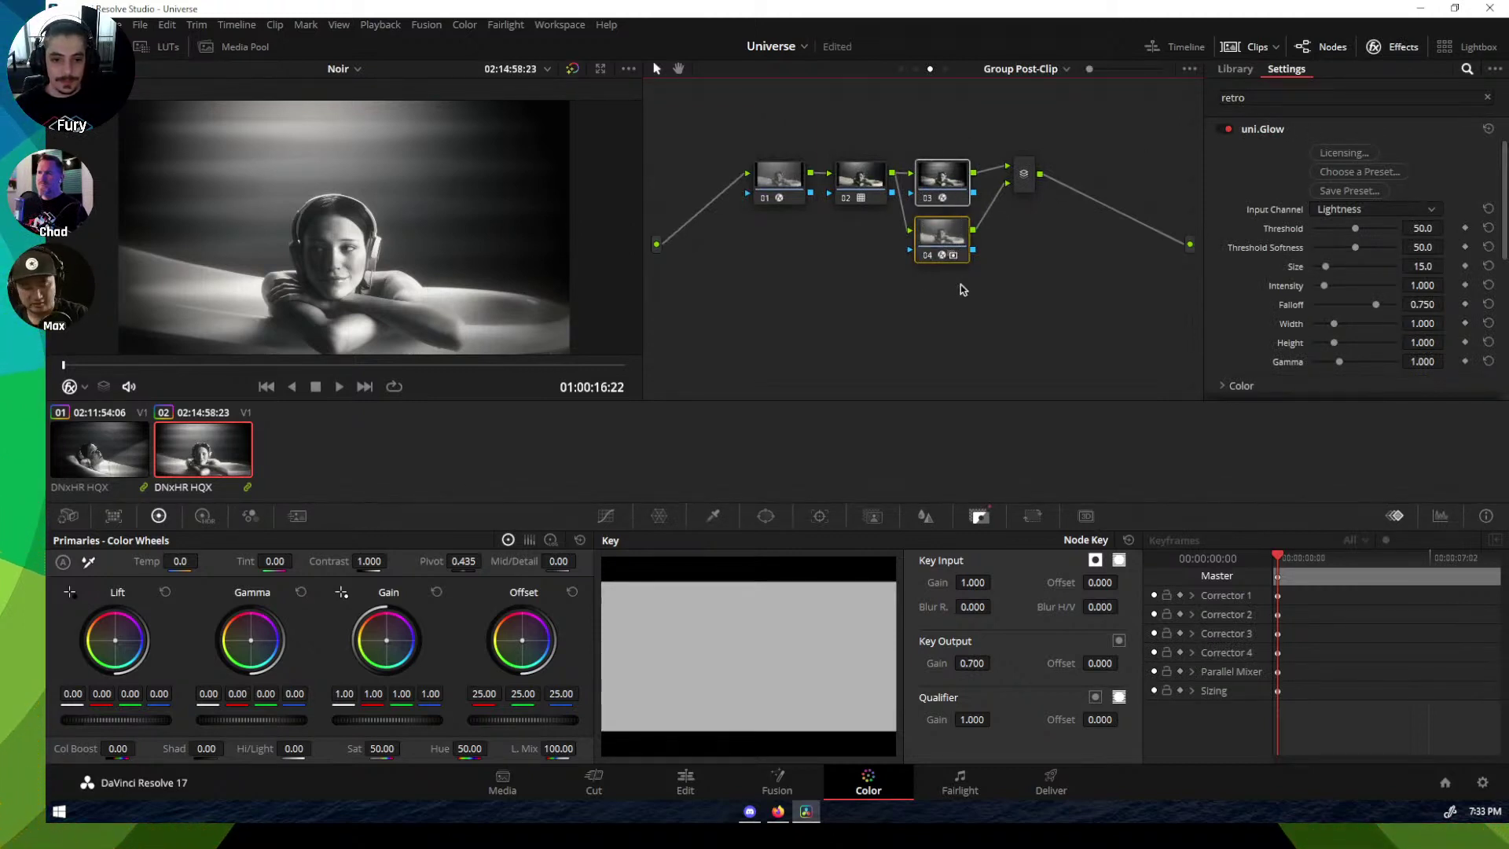
{"action": "key", "text": "ctrl+d"}
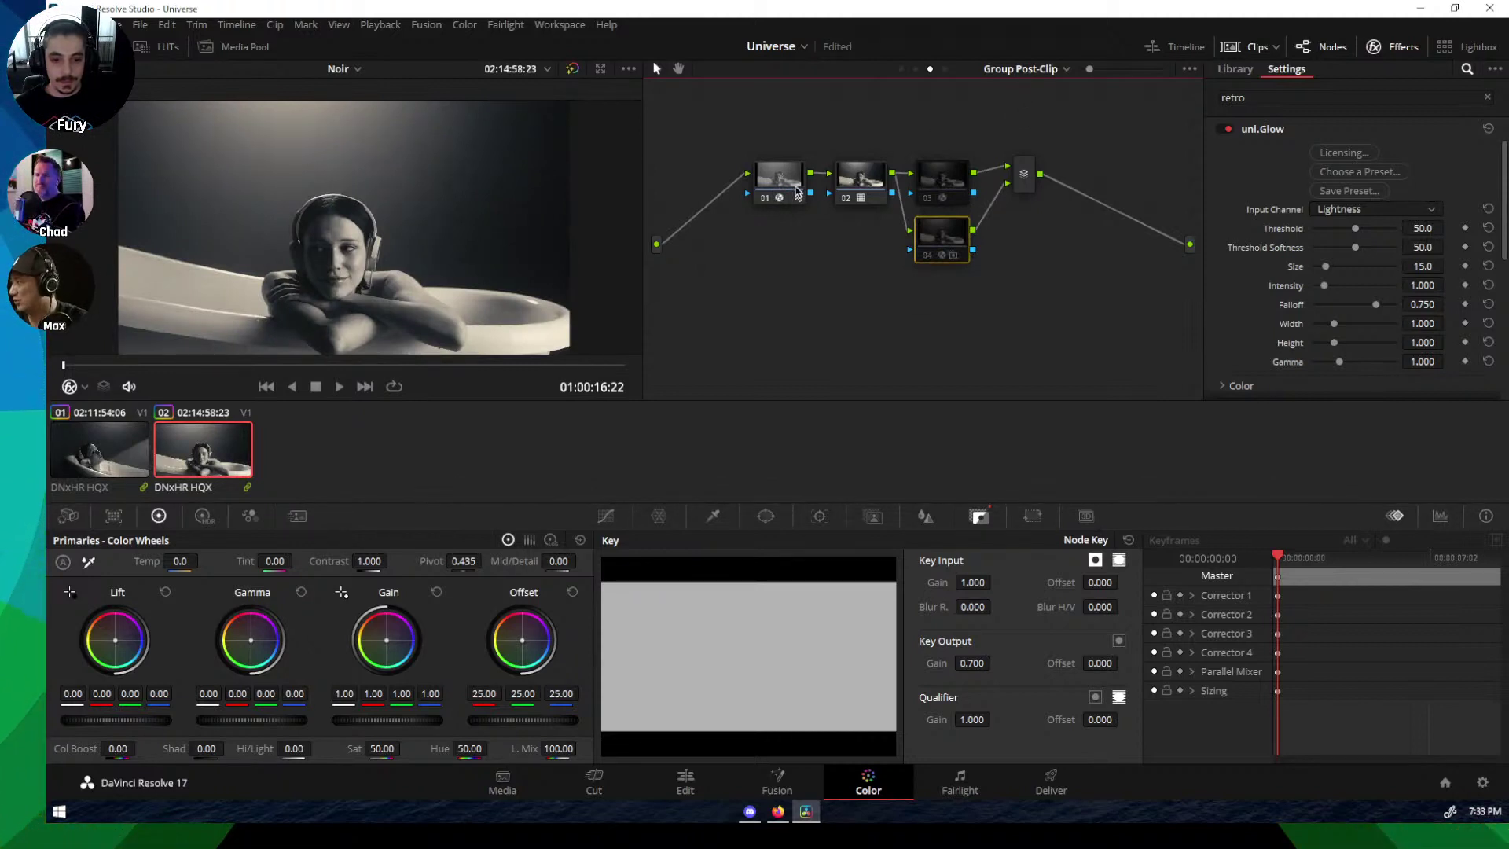
{"action": "left_click_drag", "start_coordinate": [737, 125], "coordinate": [862, 220]}
{"action": "key", "text": "ctrl+d"}
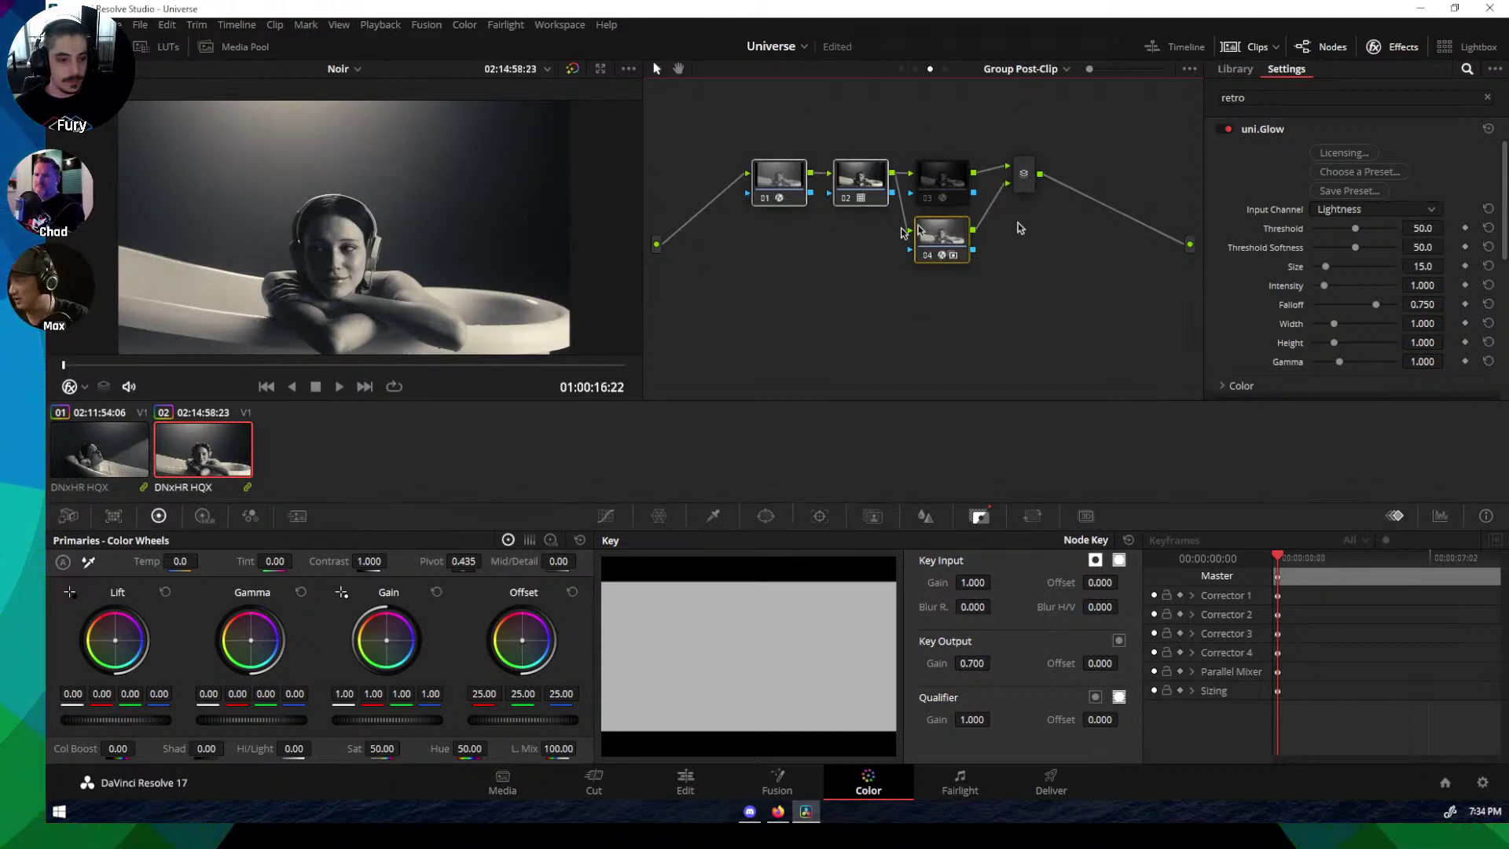
{"action": "left_click", "coordinate": [843, 198]}
{"action": "left_click", "coordinate": [930, 258]}
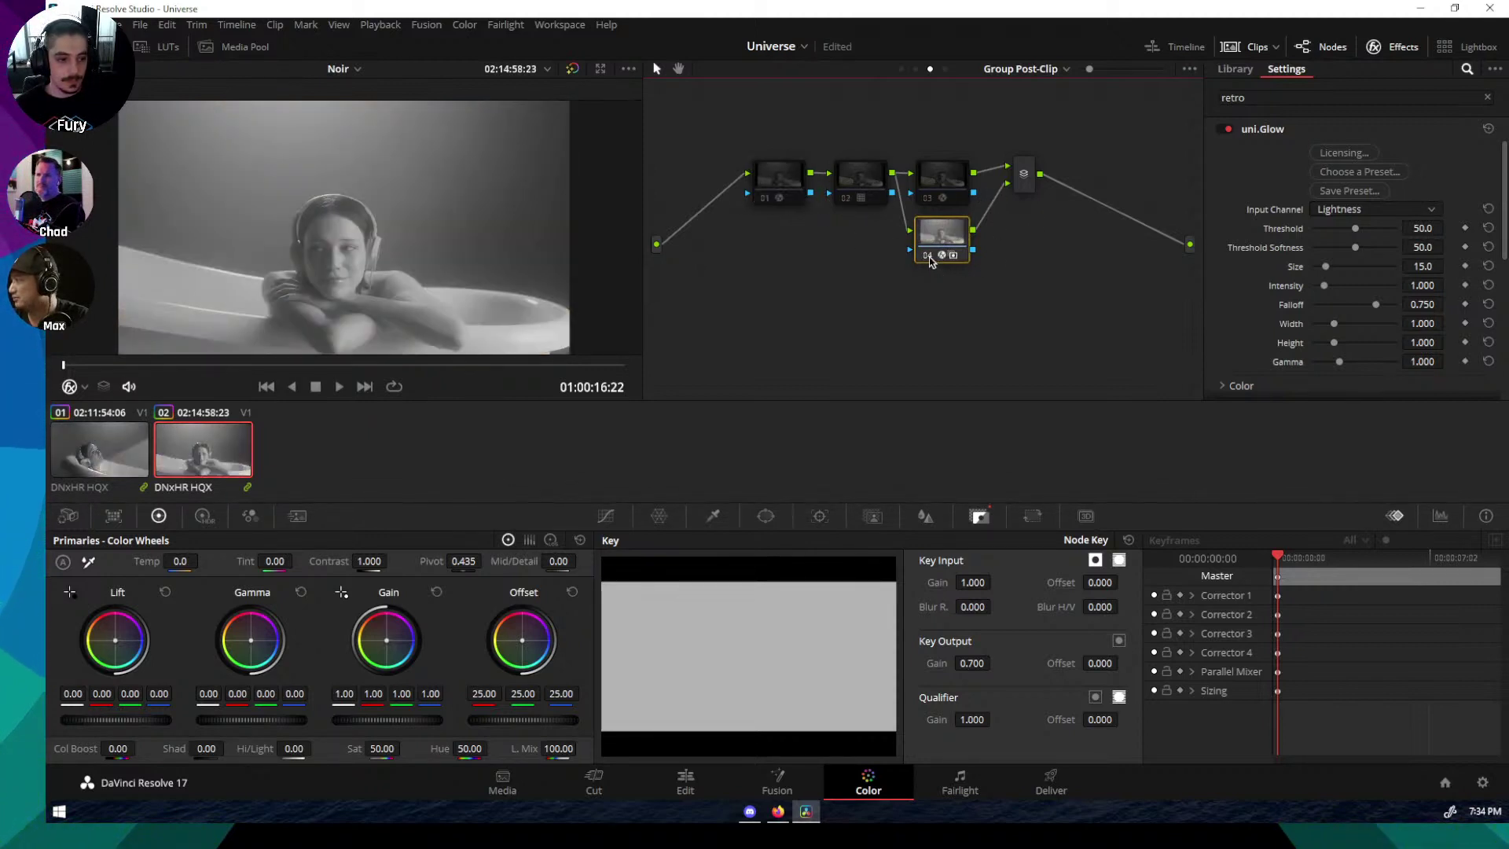
Step: Disable the Looks node in the Noir group's Pre-Clip graph and switch to the Timeline-level node graph
{"action": "left_click", "coordinate": [916, 69]}
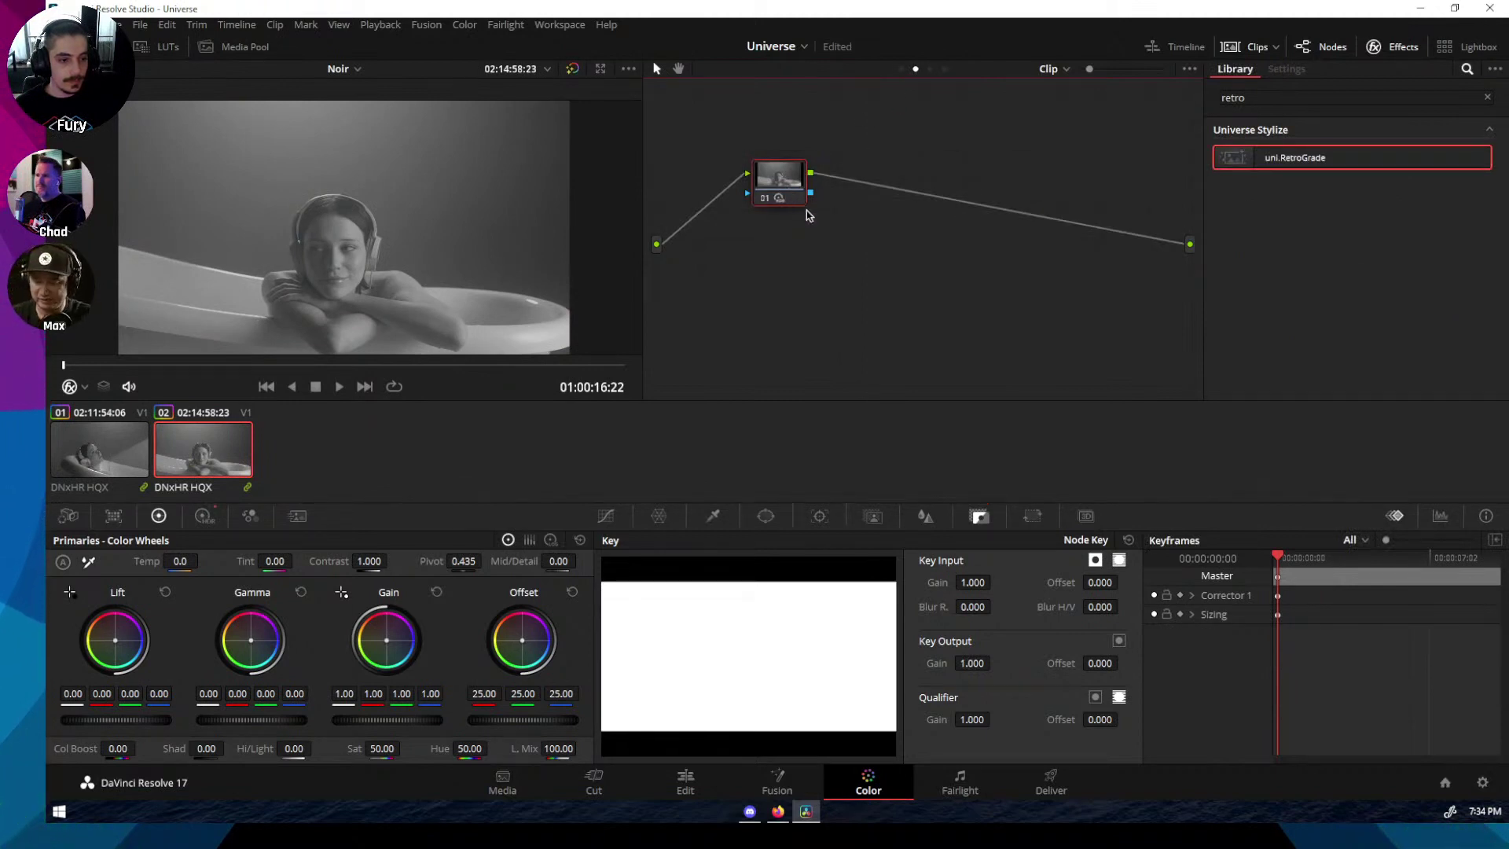
{"action": "left_click", "coordinate": [899, 69]}
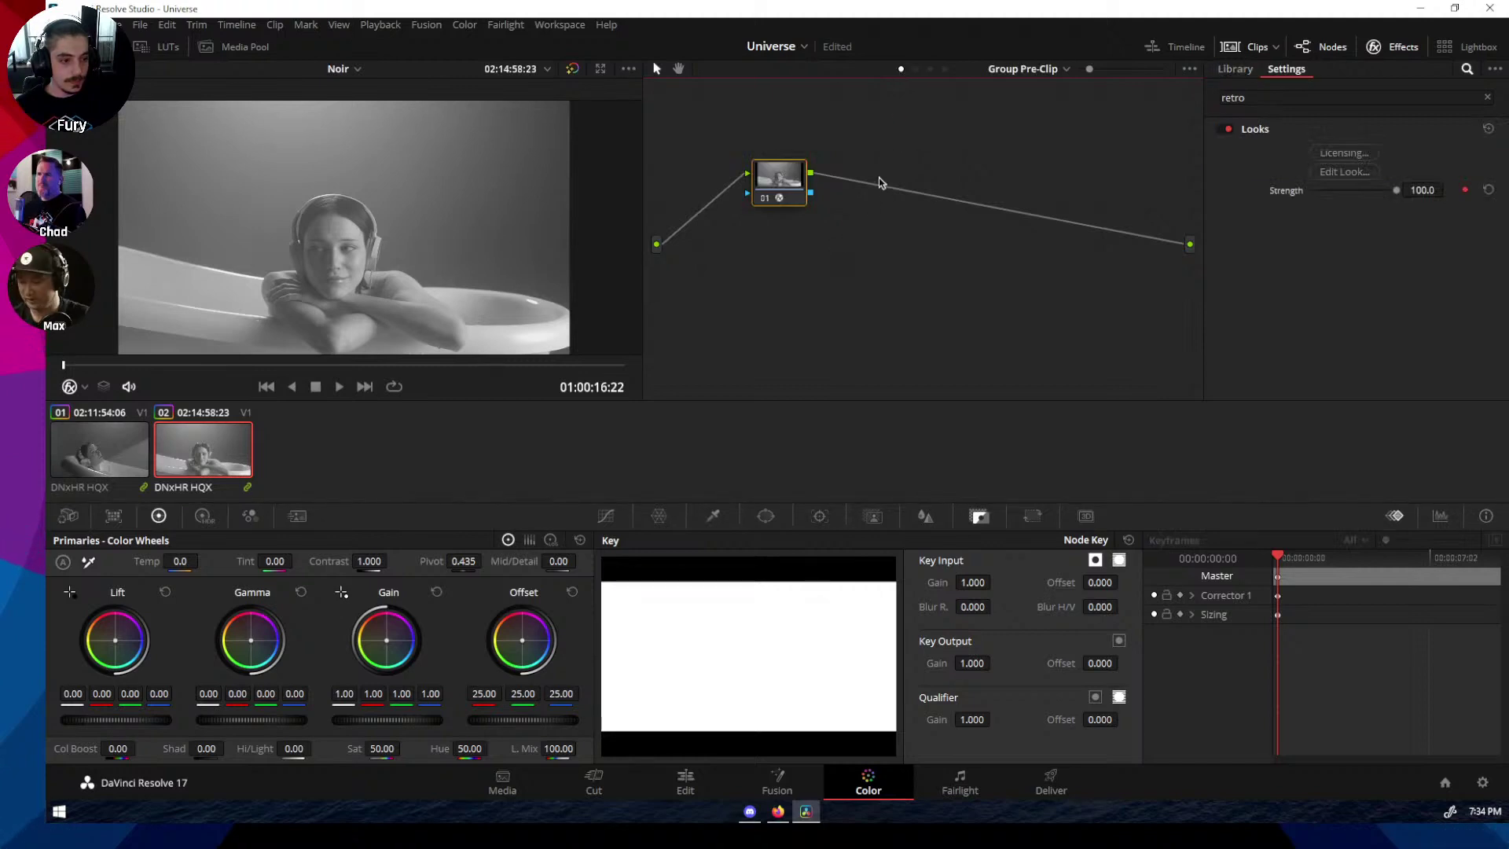
{"action": "left_click", "coordinate": [931, 70]}
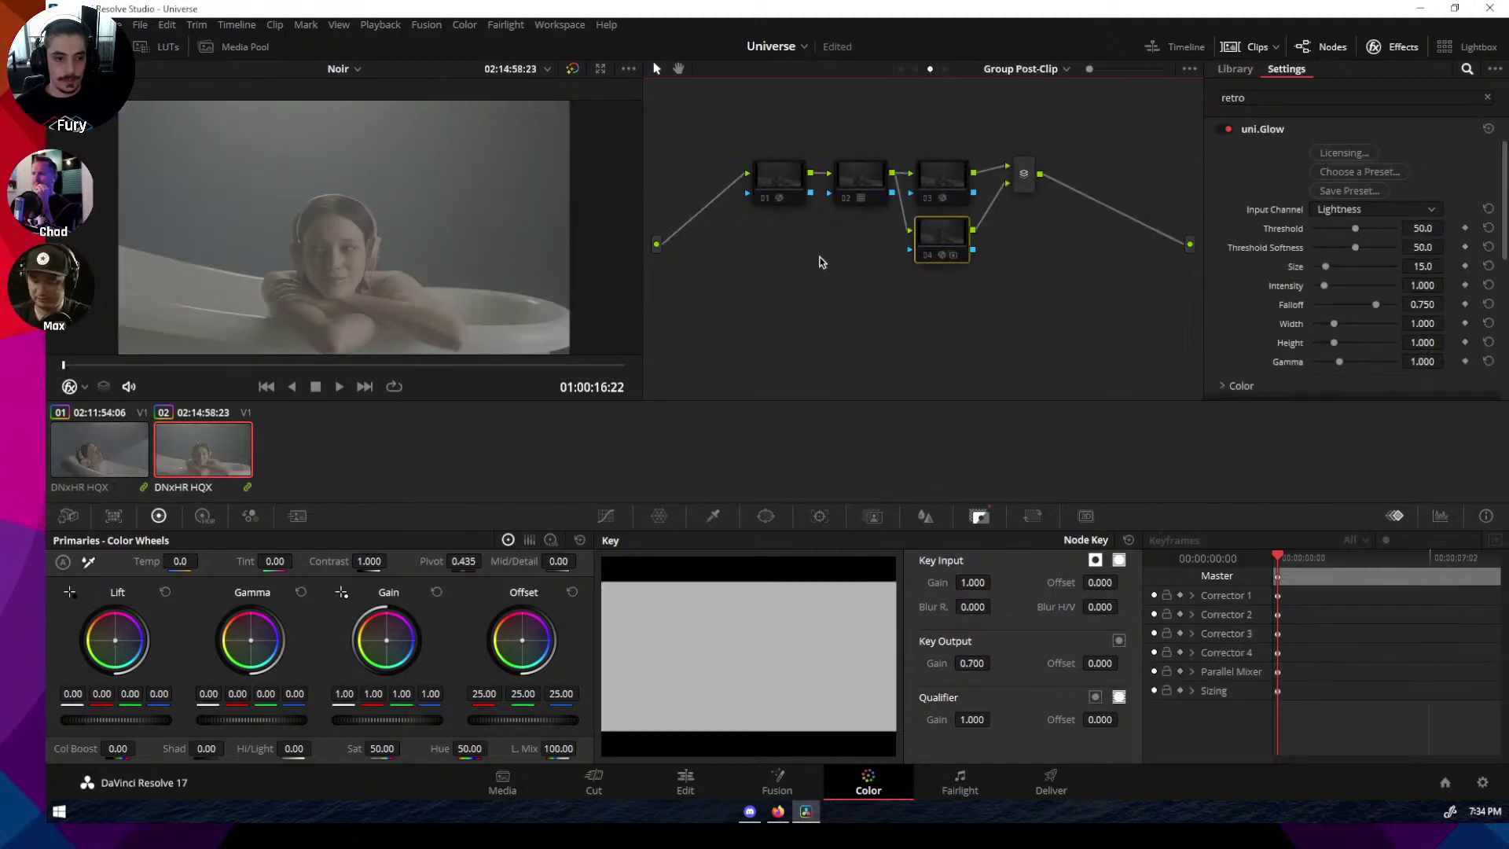
{"action": "key", "text": "ctrl+Home"}
{"action": "left_click", "coordinate": [944, 70]}
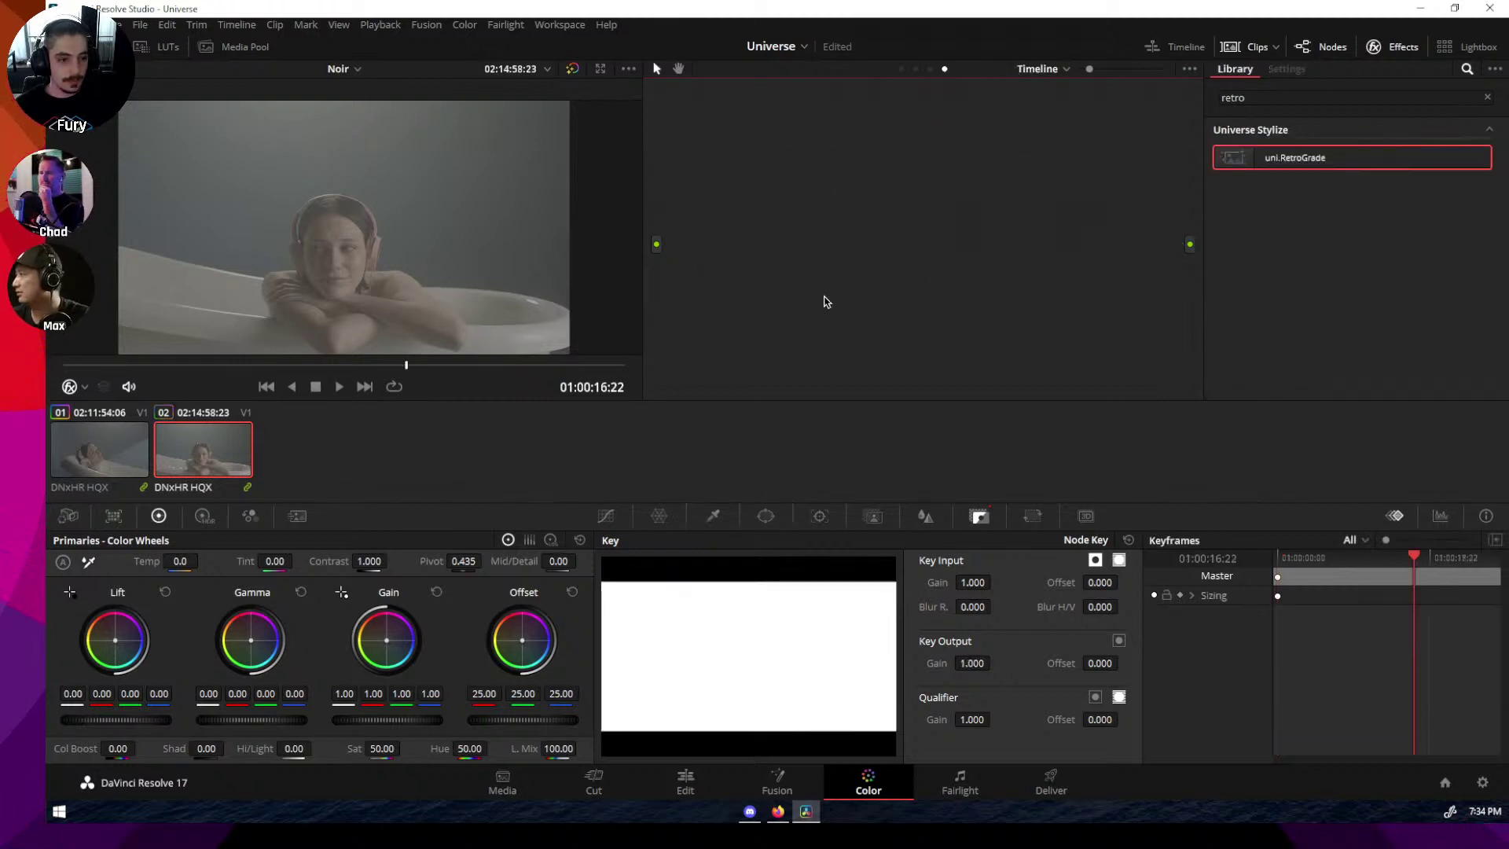
Step: Add a node to the empty Timeline graph with the effects library hidden, and apply the 2383_ARRI_Alexa_LogC_2_Rec1886_Rec709 LUT to it
{"action": "left_click", "coordinate": [1388, 51]}
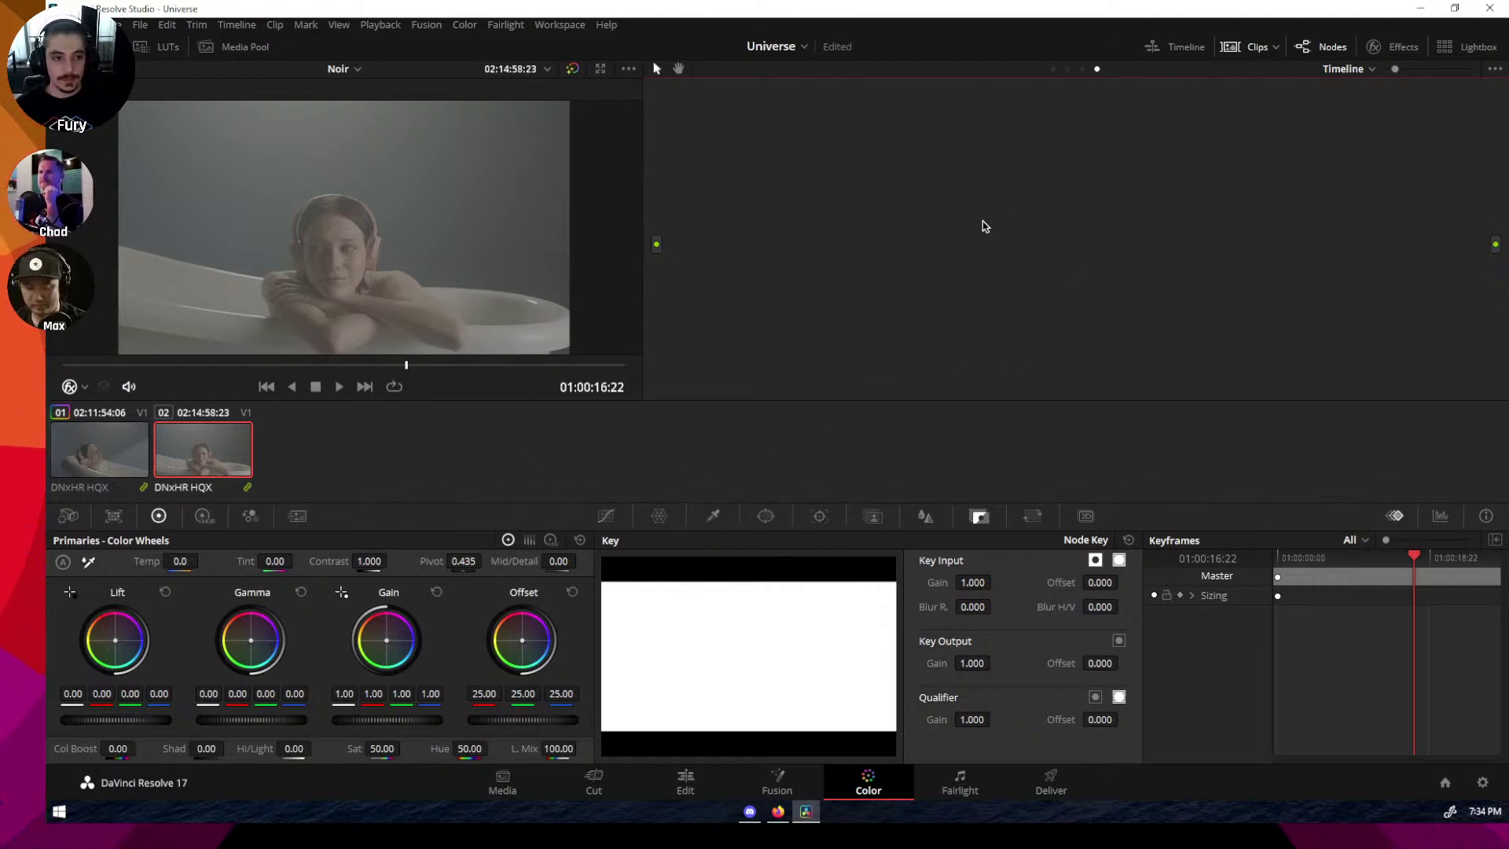
{"action": "key", "text": "alt+s"}
{"action": "left_click_drag", "start_coordinate": [819, 183], "coordinate": [1053, 263]}
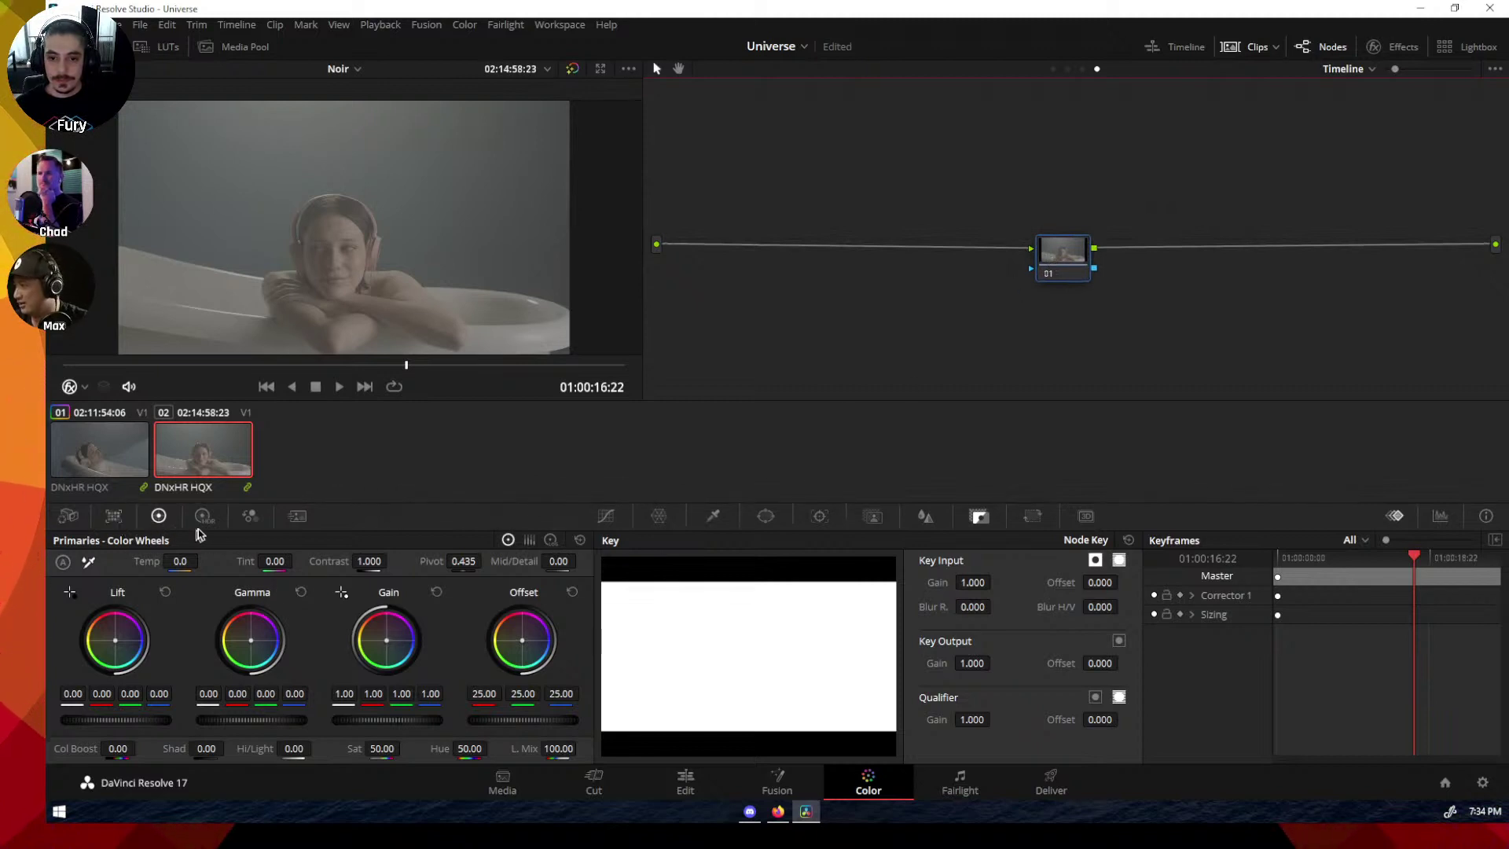
{"action": "left_click", "coordinate": [249, 516]}
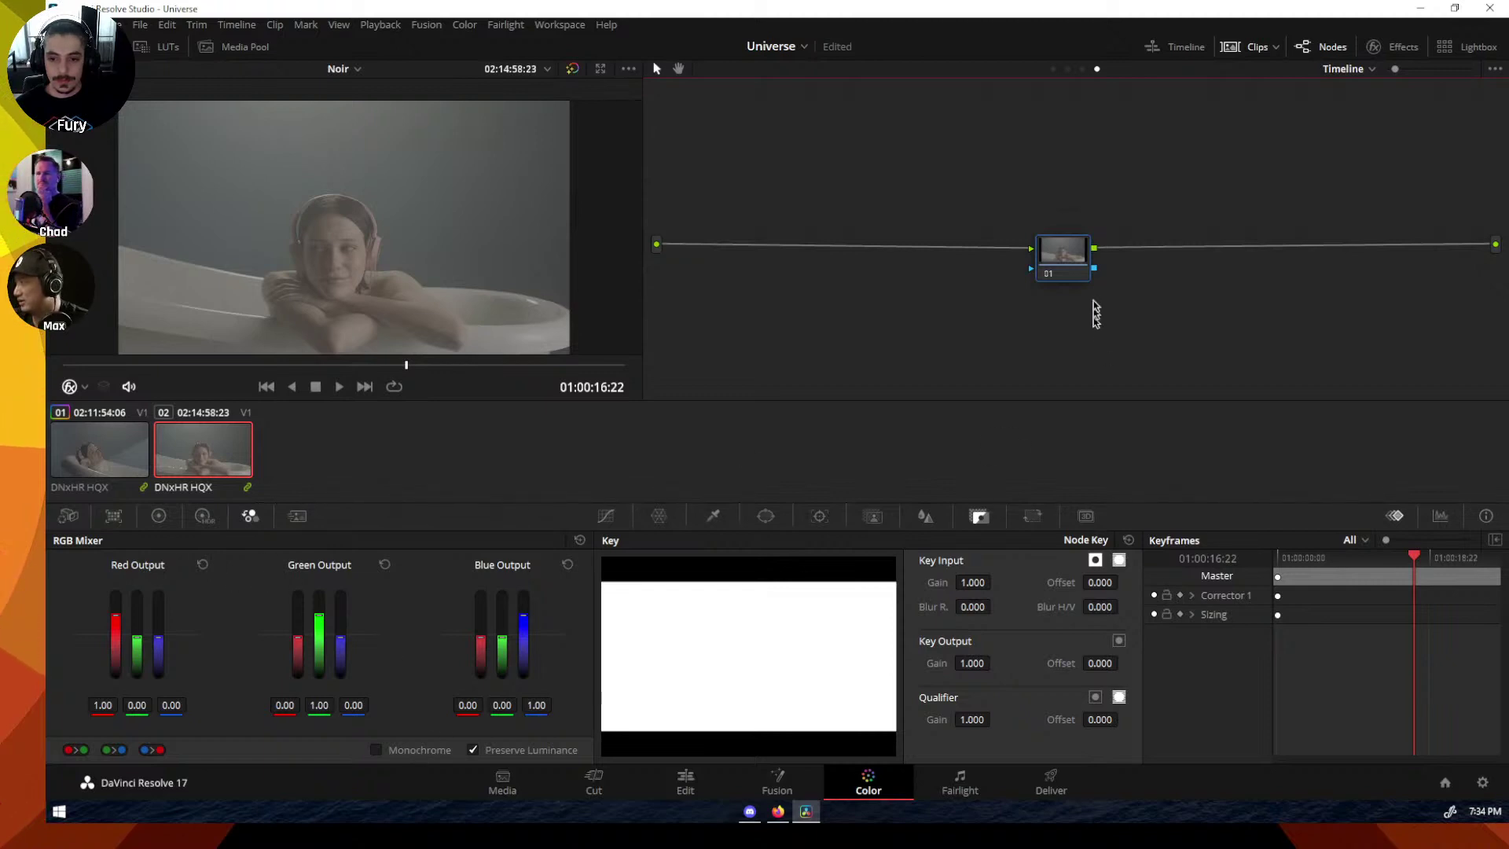
{"action": "right_click", "coordinate": [1079, 264]}
{"action": "mouse_move", "coordinate": [1170, 408]}
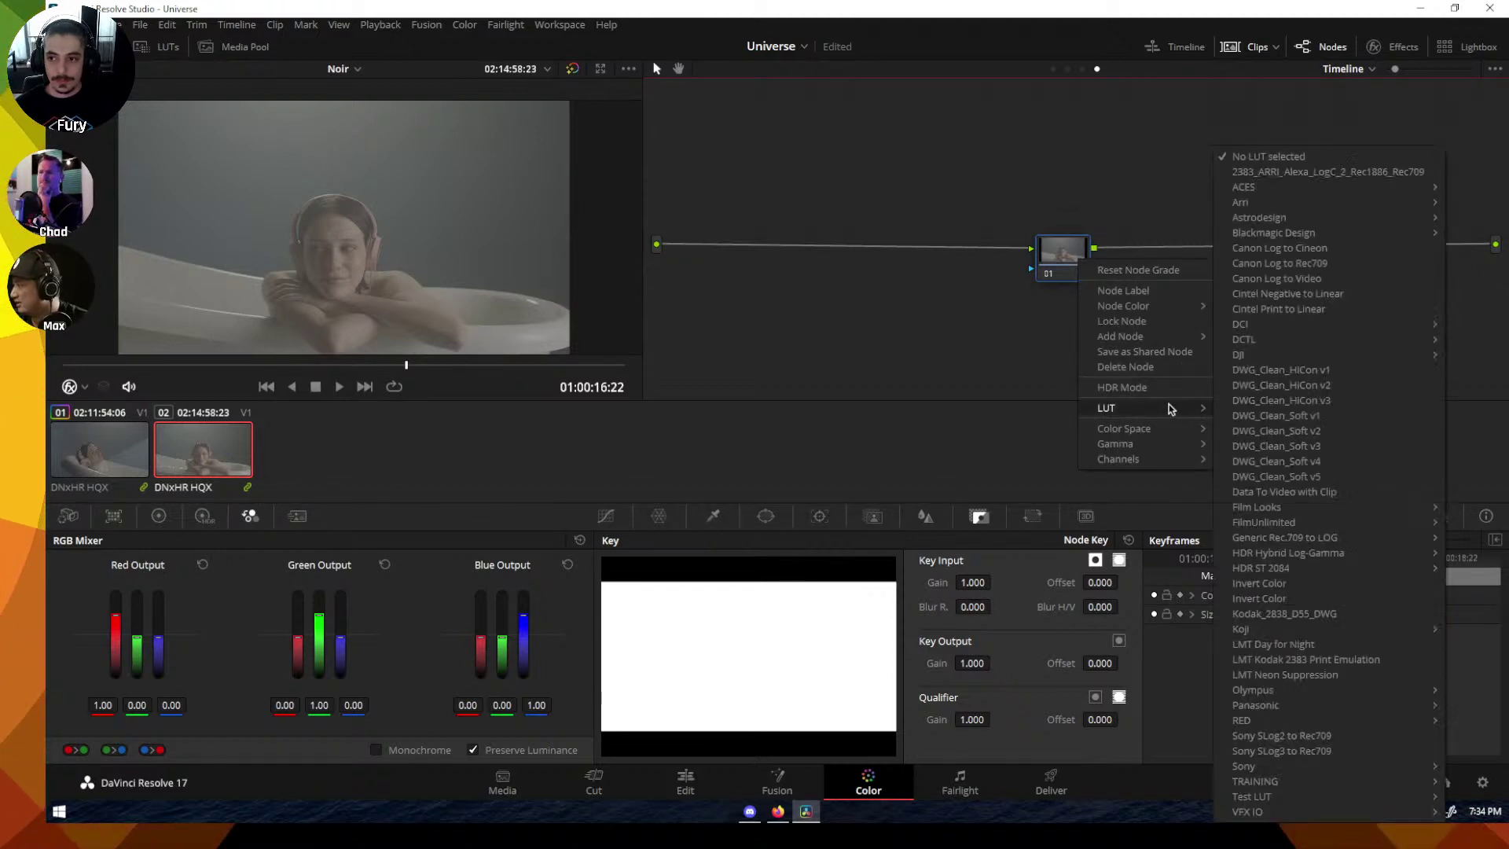
{"action": "left_click", "coordinate": [1364, 172]}
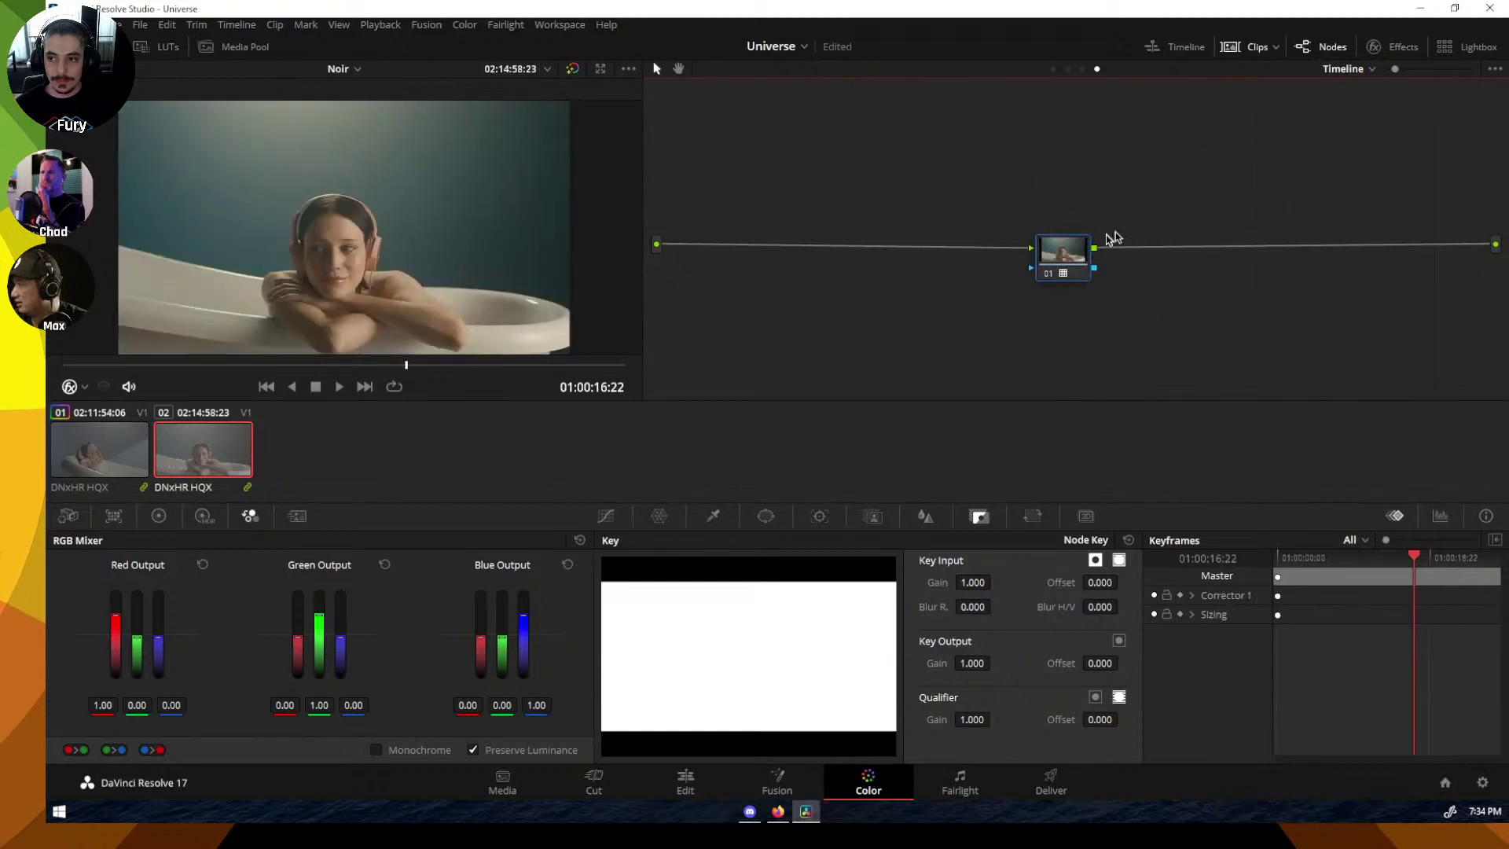
Step: Shift the LUT node further along the Timeline graph and insert a serial node before it
{"action": "mouse_move", "coordinate": [1053, 267]}
{"action": "left_mouse_down"}
{"action": "mouse_move", "coordinate": [1355, 279]}
{"action": "mouse_move", "coordinate": [1373, 253]}
{"action": "mouse_move", "coordinate": [994, 255]}
{"action": "mouse_move", "coordinate": [1034, 250]}
{"action": "left_mouse_up"}
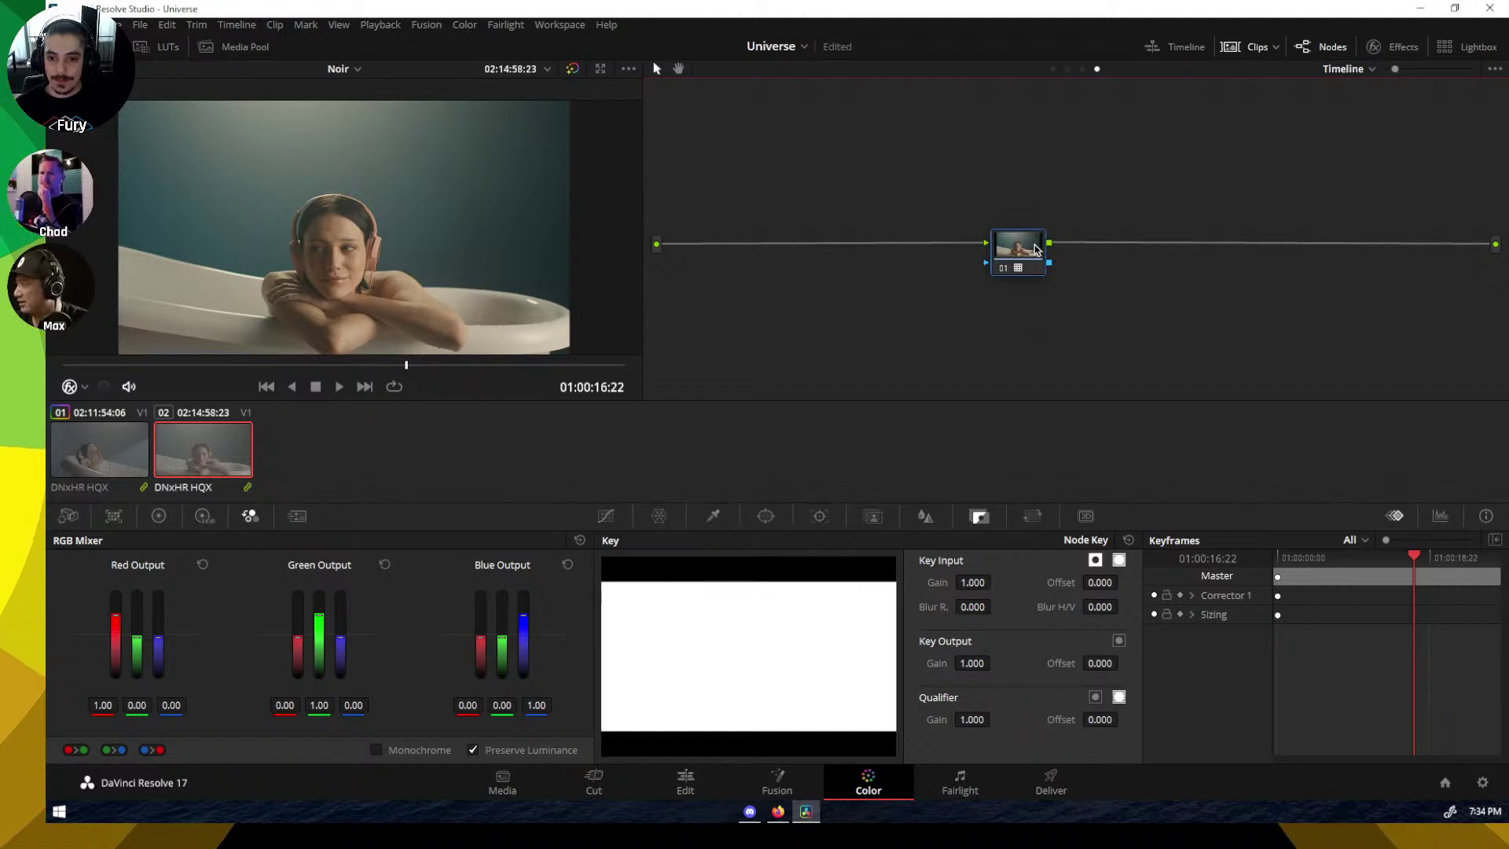
{"action": "left_click_drag", "start_coordinate": [1034, 250], "coordinate": [1165, 250]}
{"action": "key", "text": "shift+s"}
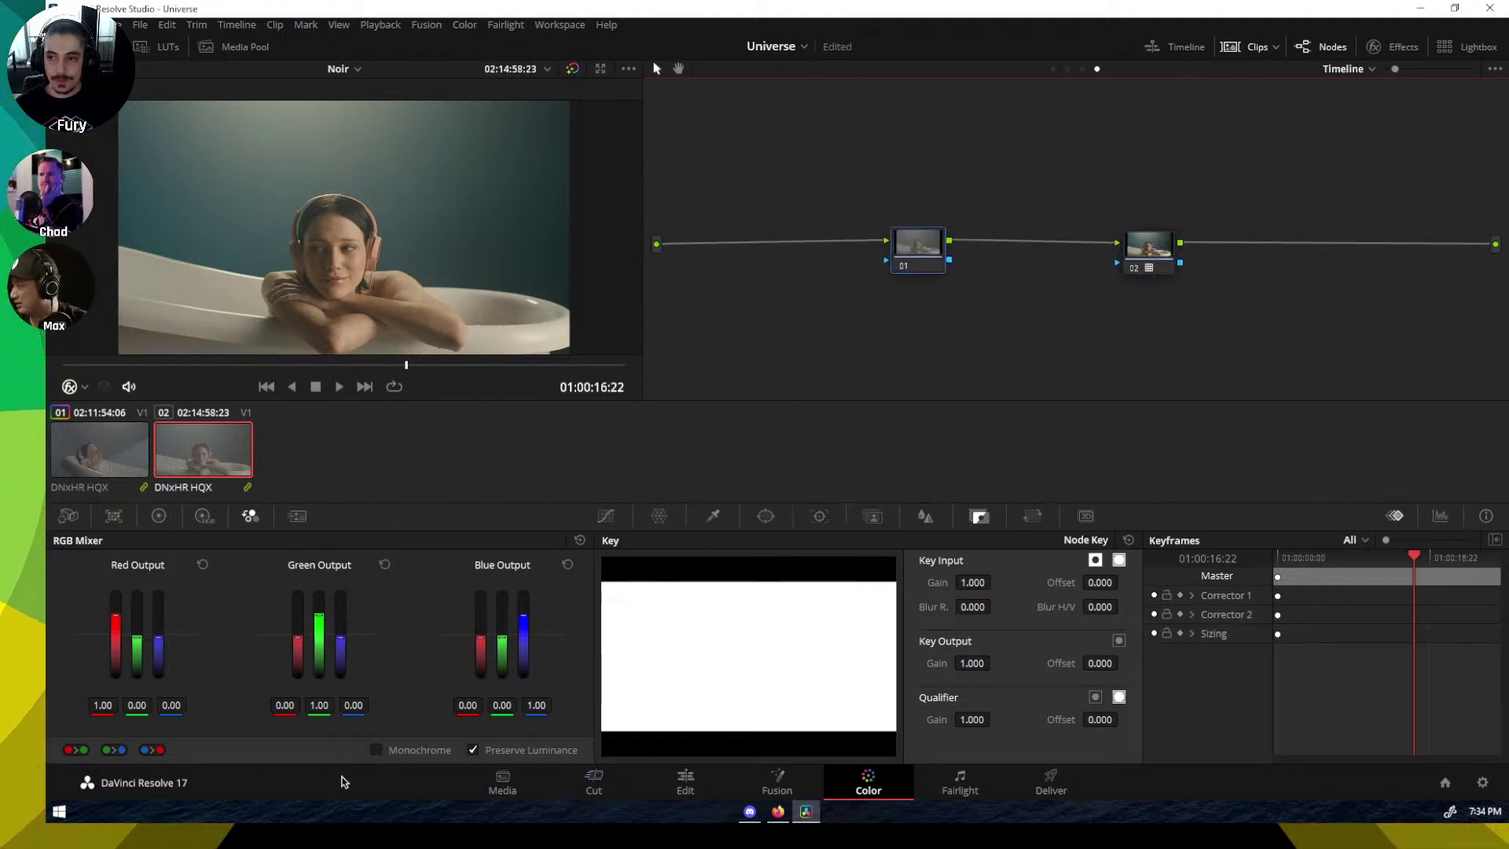
Step: Make node 01 monochrome in the RGB Mixer, with Red at 1.27, Green at 0.13 and Blue at -0.57
{"action": "left_click", "coordinate": [375, 751]}
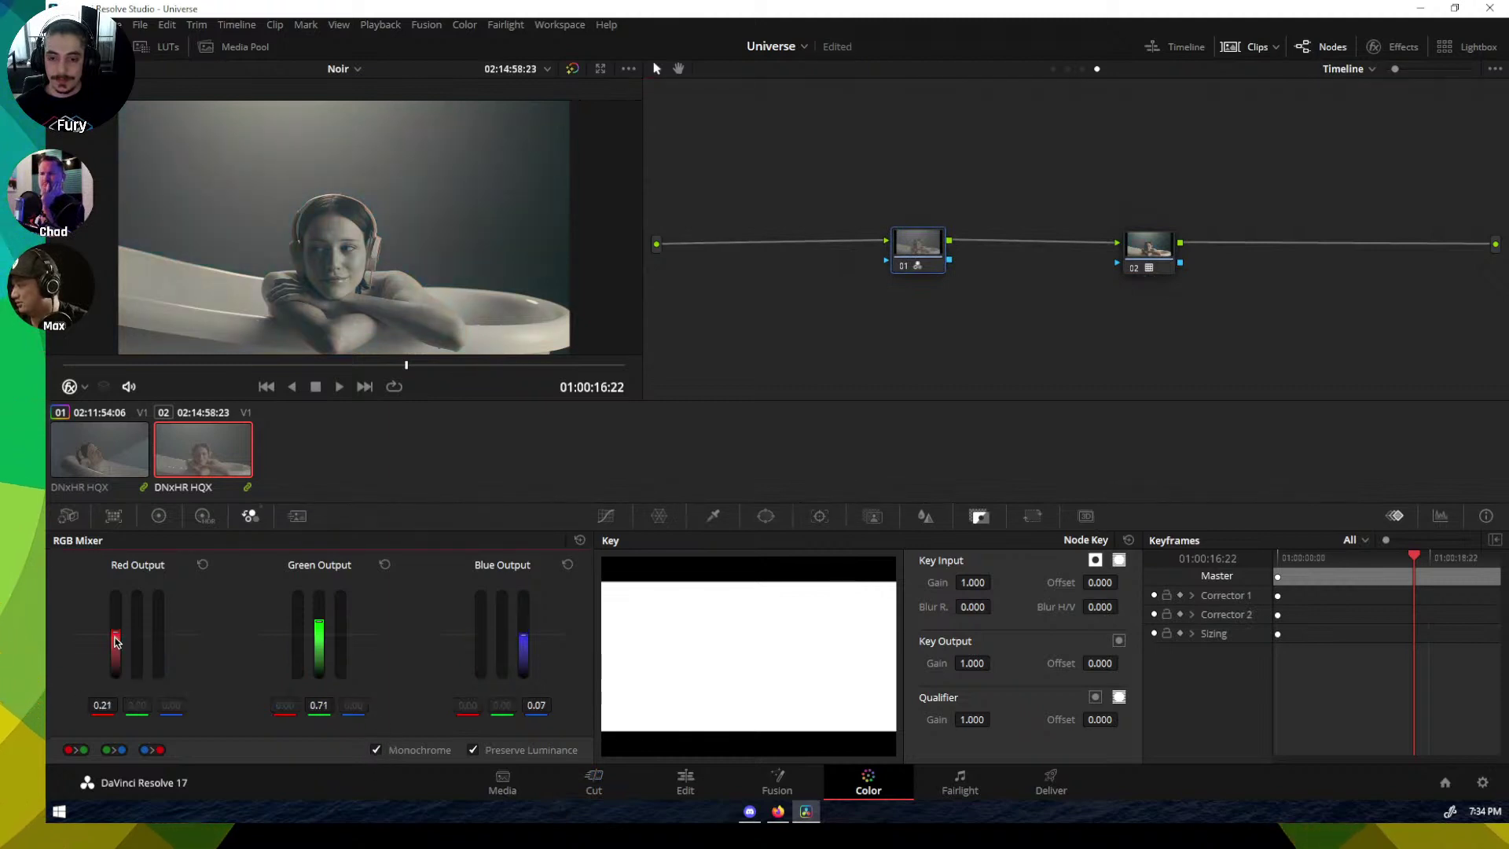
{"action": "left_click_drag", "start_coordinate": [116, 642], "coordinate": [116, 609]}
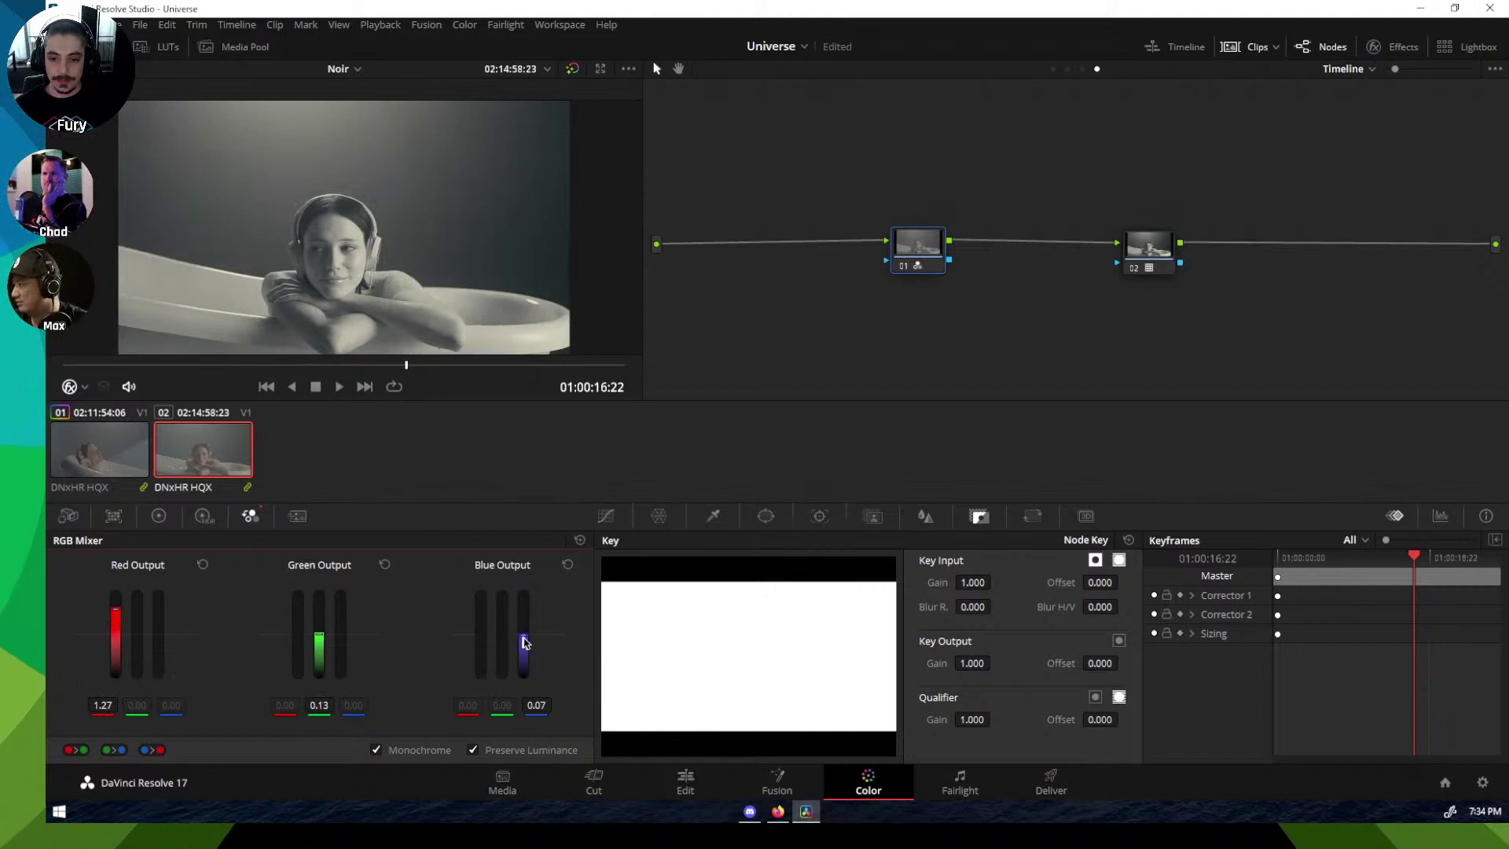
{"action": "left_click_drag", "start_coordinate": [525, 642], "coordinate": [525, 655]}
Step: Reset the grade of node 01 and delete both nodes from the Timeline graph
{"action": "right_click", "coordinate": [925, 267]}
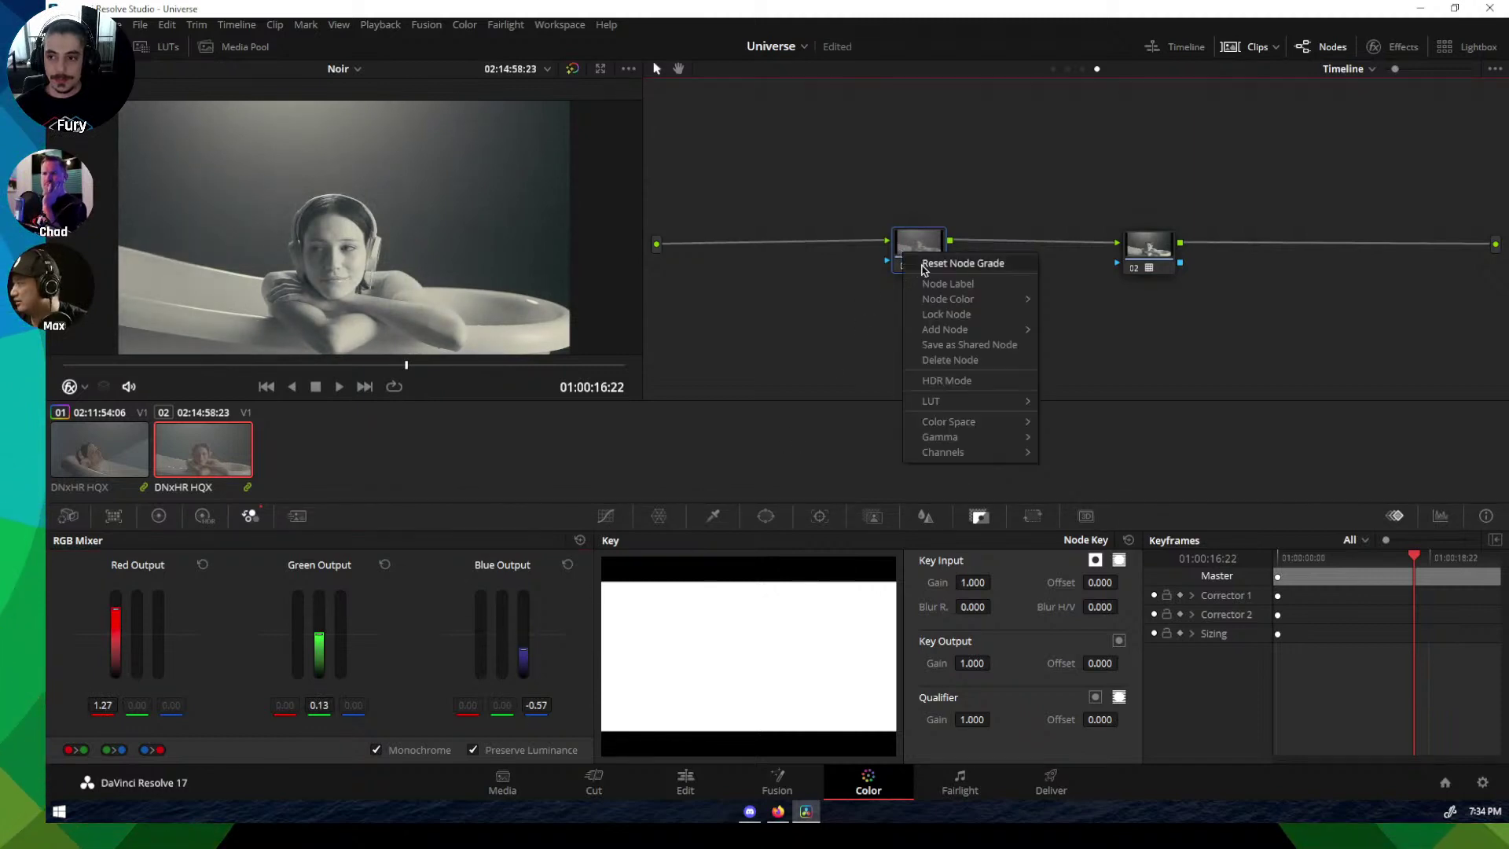
{"action": "left_click", "coordinate": [962, 263]}
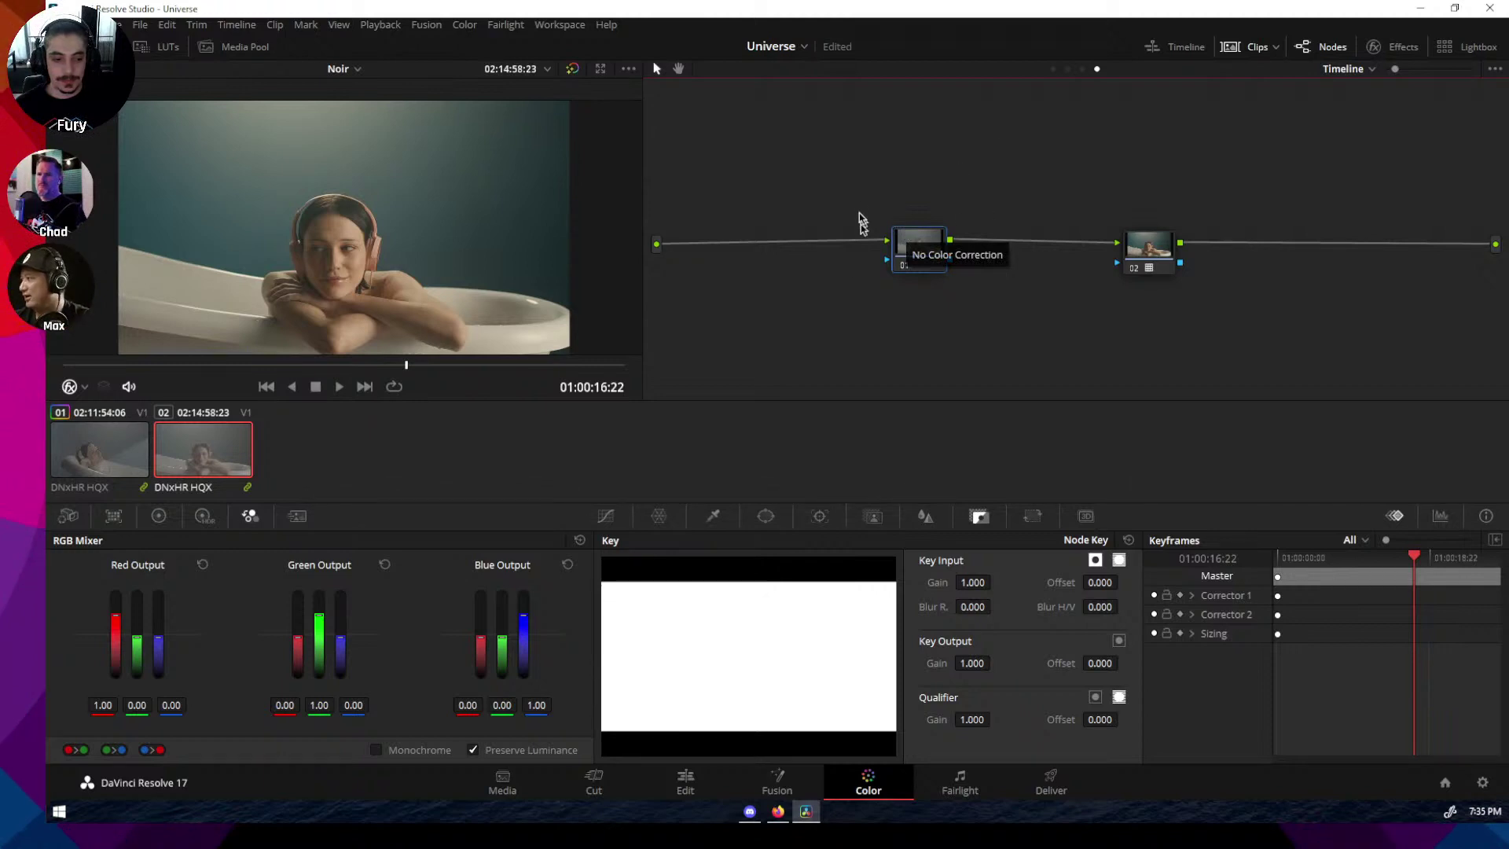
{"action": "left_click_drag", "start_coordinate": [864, 176], "coordinate": [1178, 298]}
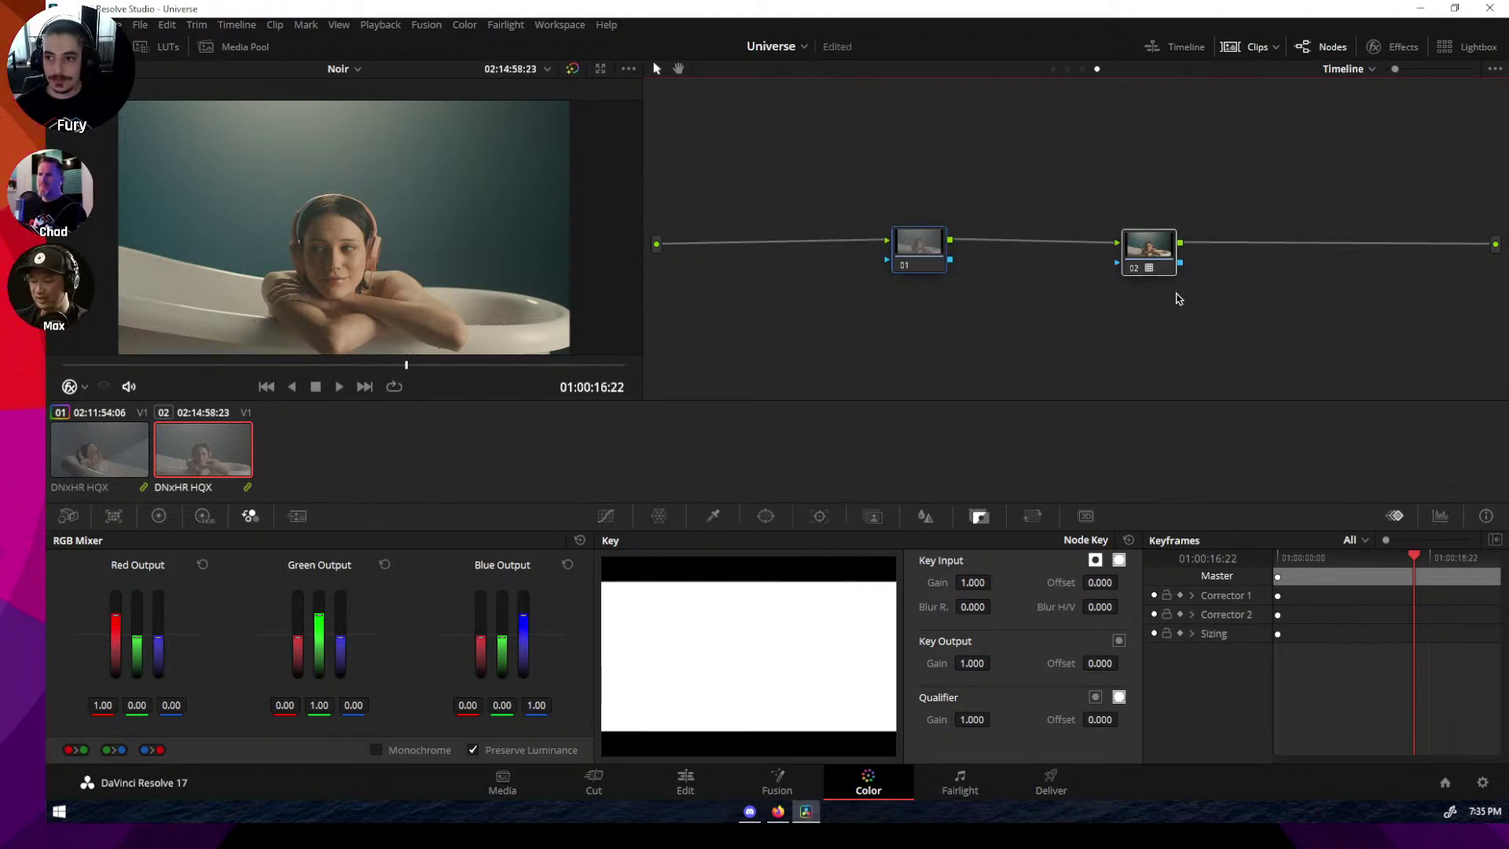
{"action": "key", "text": "Delete"}
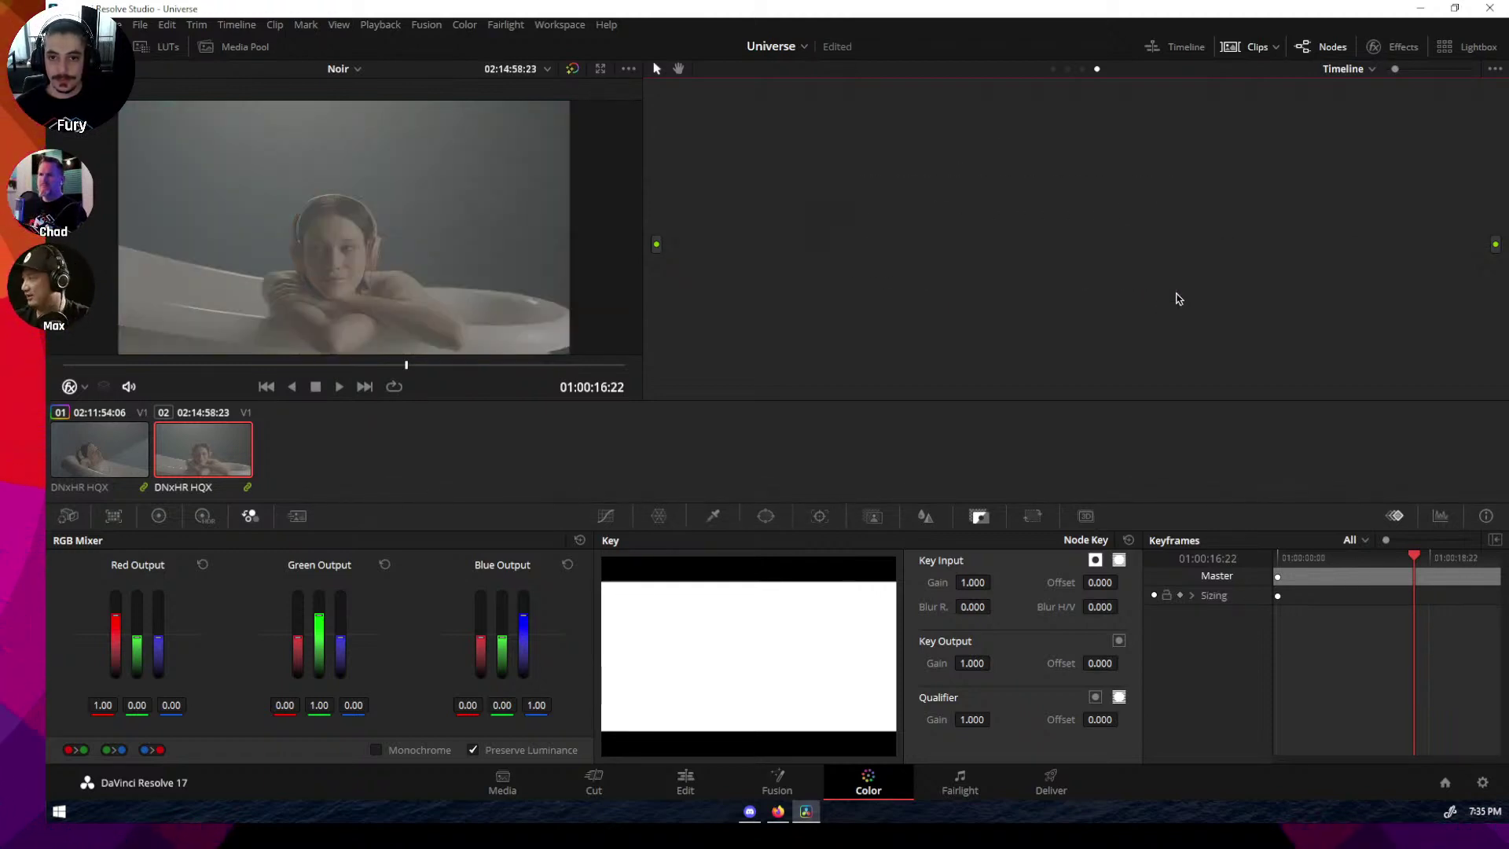
Step: Add a new node to the empty Timeline graph and apply the RG Magic Bullet Looks effect to it
{"action": "key", "text": "alt+s"}
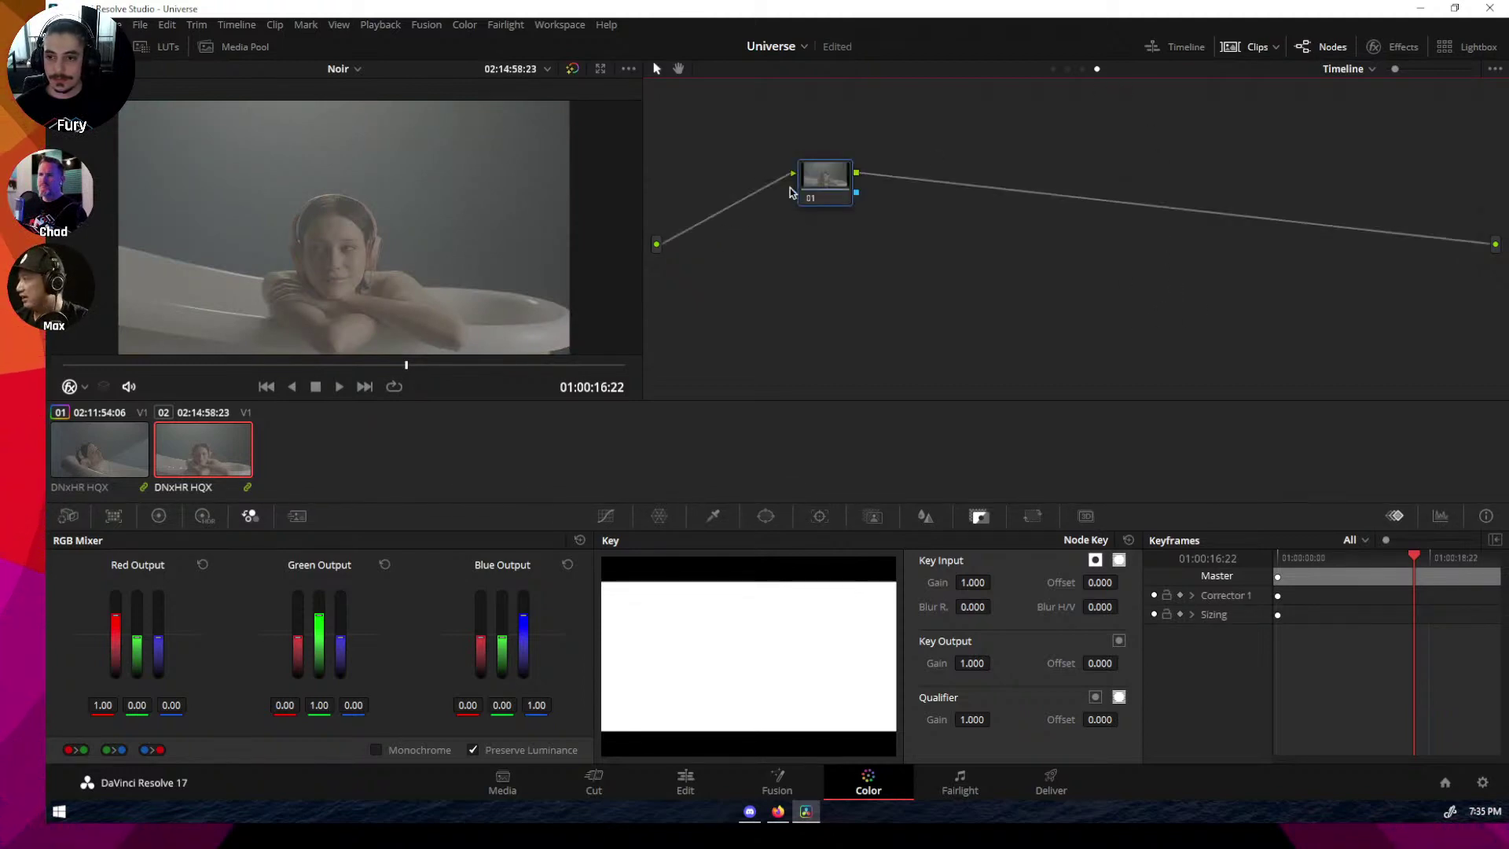
{"action": "left_click_drag", "start_coordinate": [839, 200], "coordinate": [915, 265]}
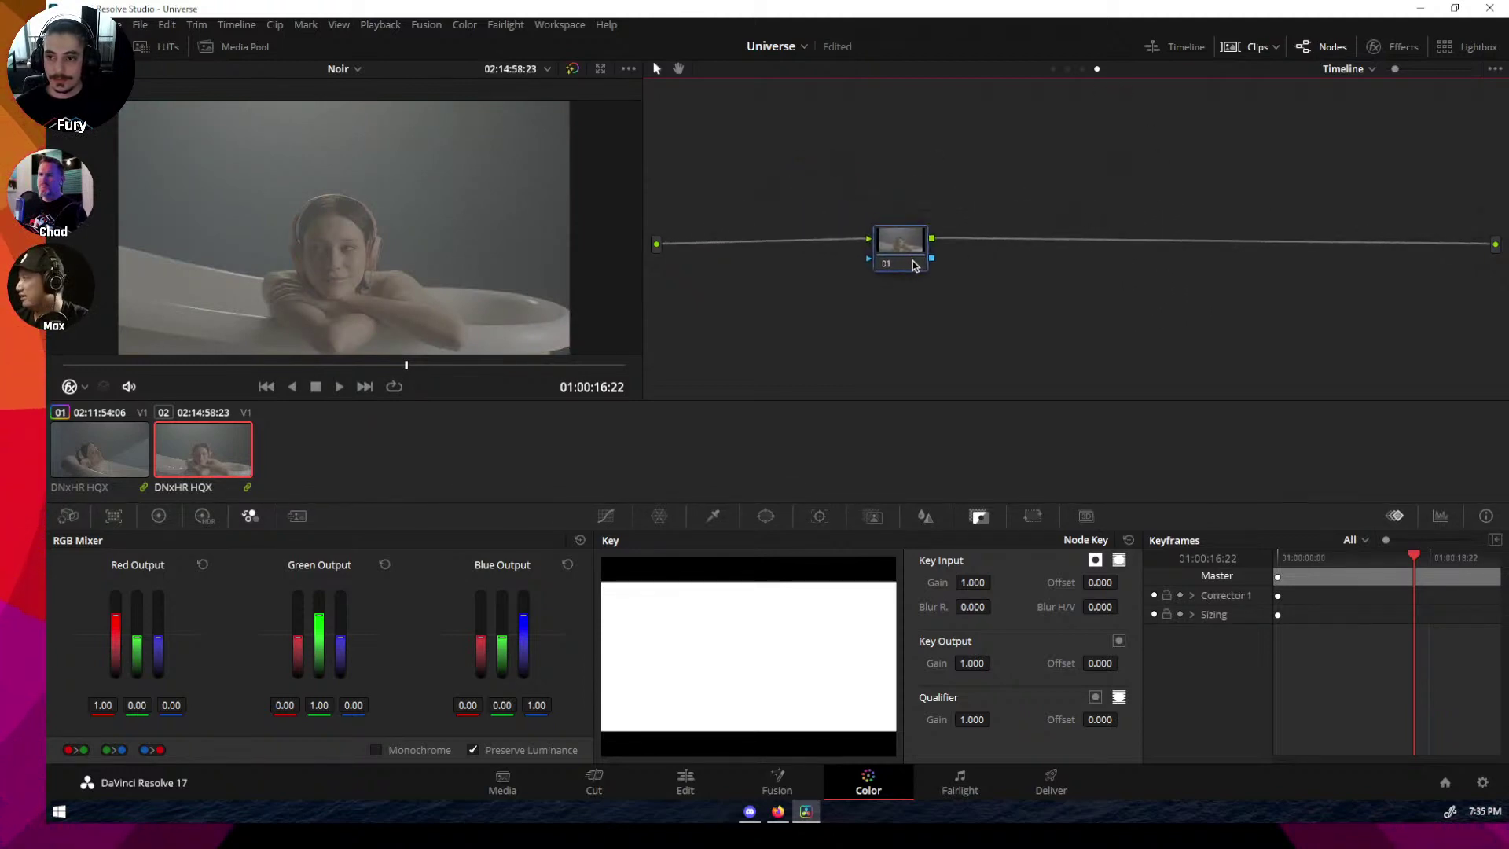
{"action": "left_click", "coordinate": [1391, 49]}
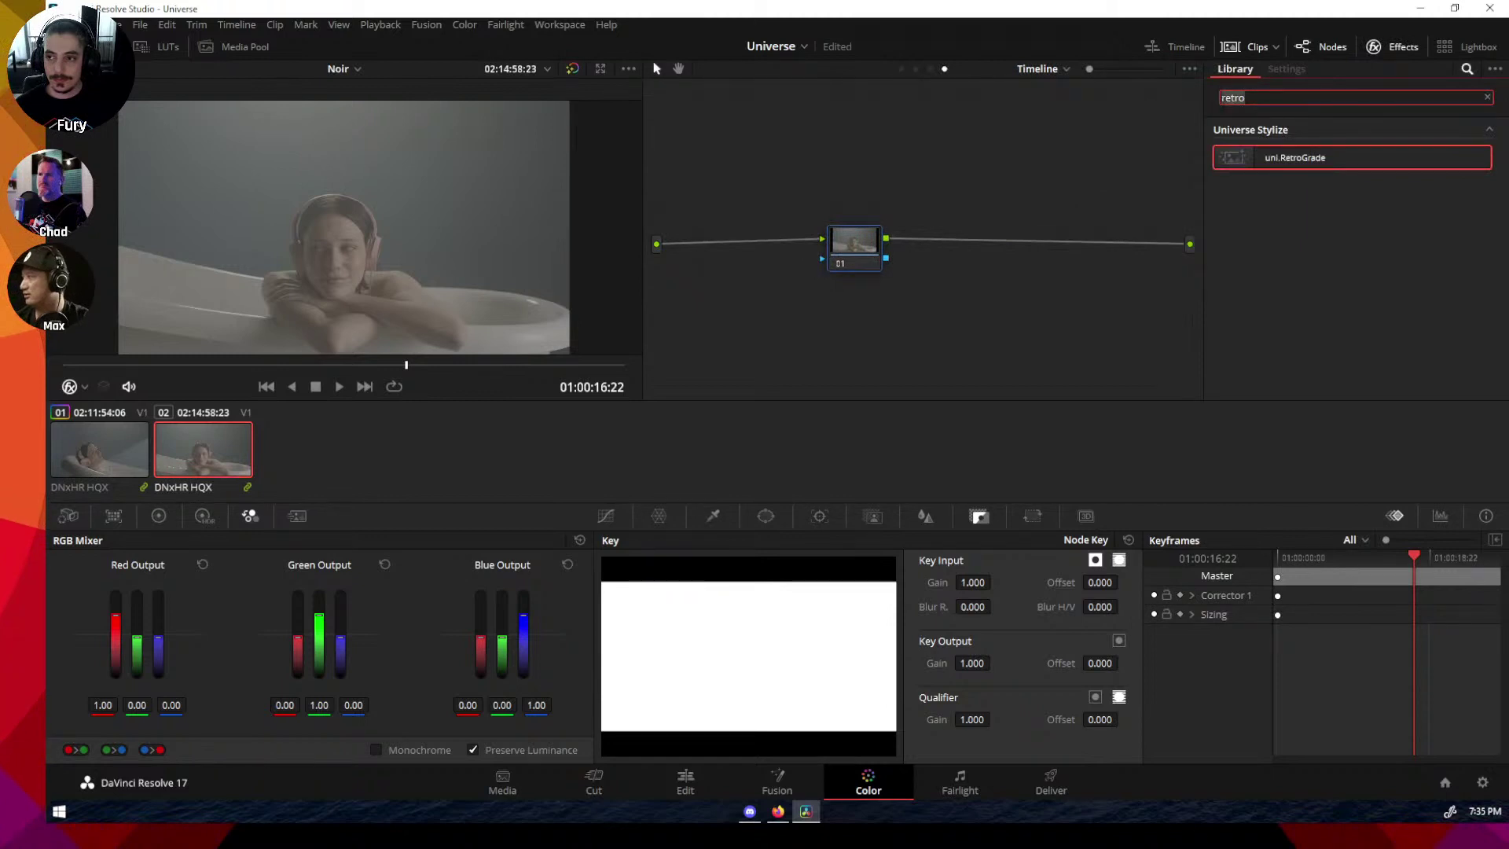
{"action": "key", "text": "BackSpace"}
{"action": "type", "text": "looks"}
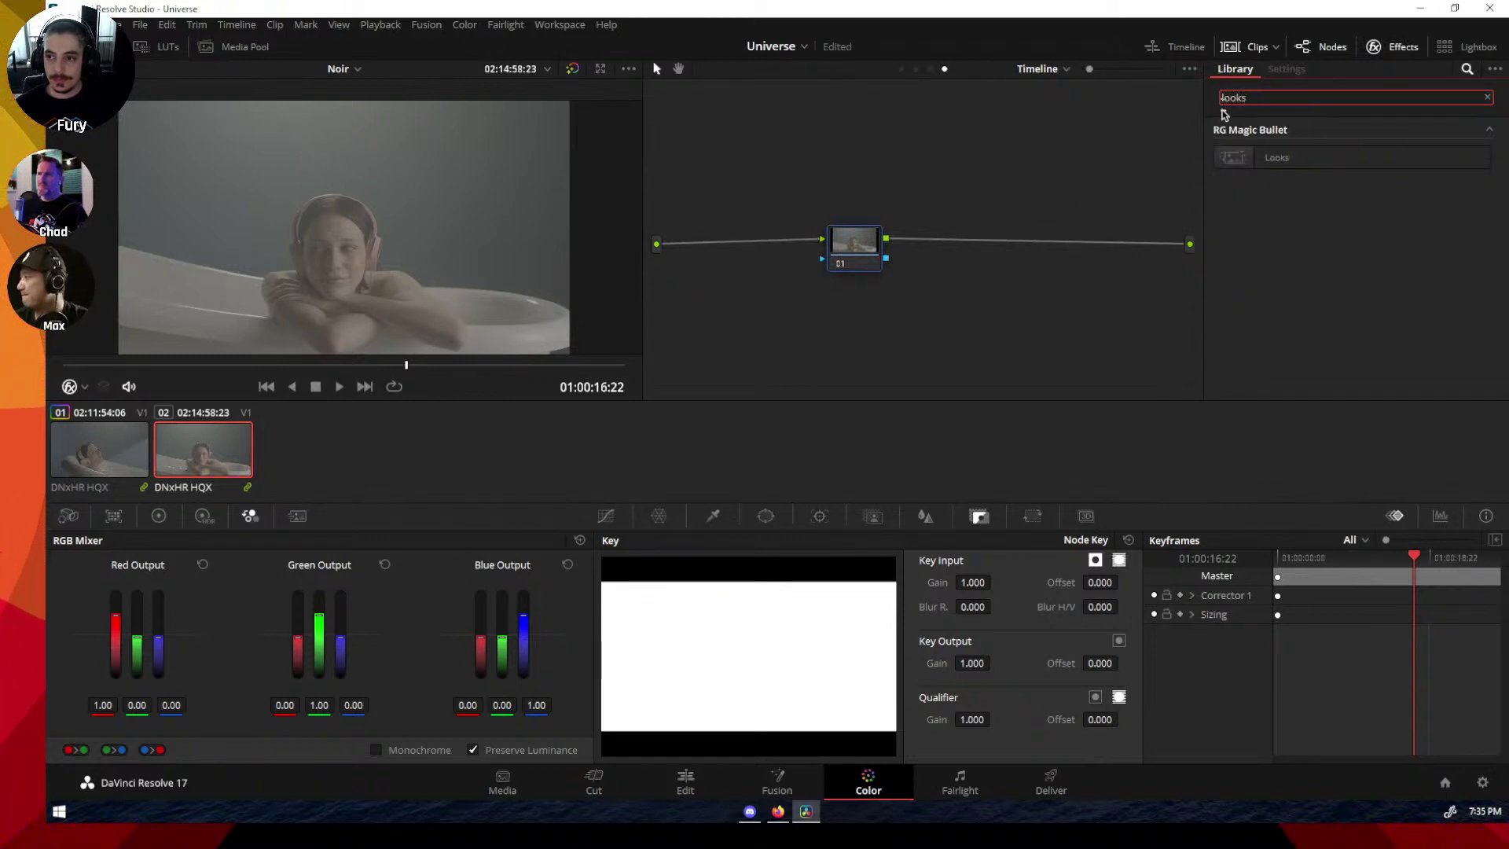
{"action": "left_click_drag", "start_coordinate": [1276, 157], "coordinate": [850, 248]}
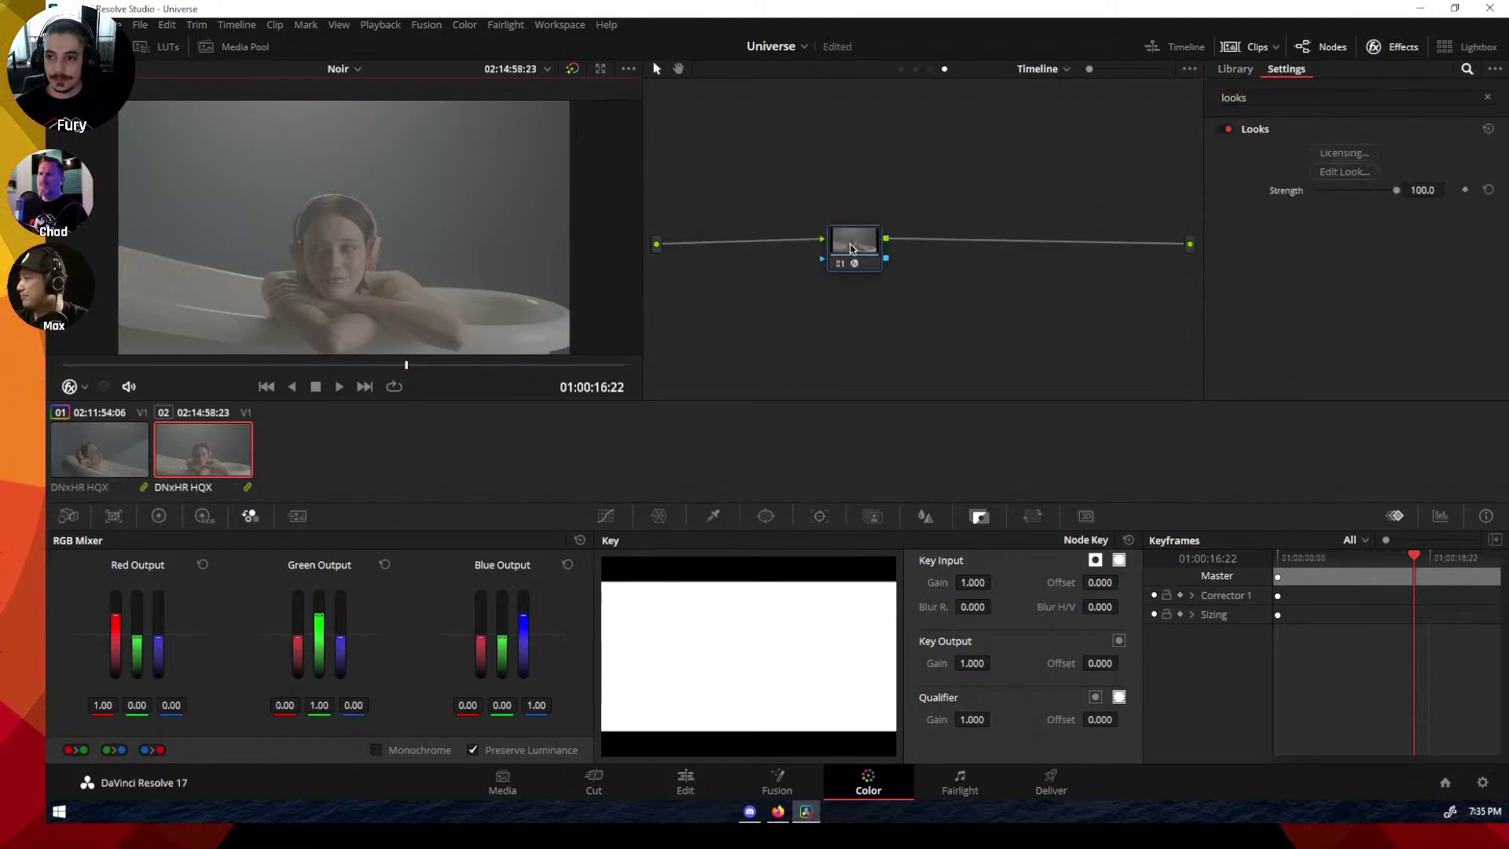
Step: Open the look for editing and set its color management mode to OpenColorIO - ACES
{"action": "left_click", "coordinate": [1343, 172]}
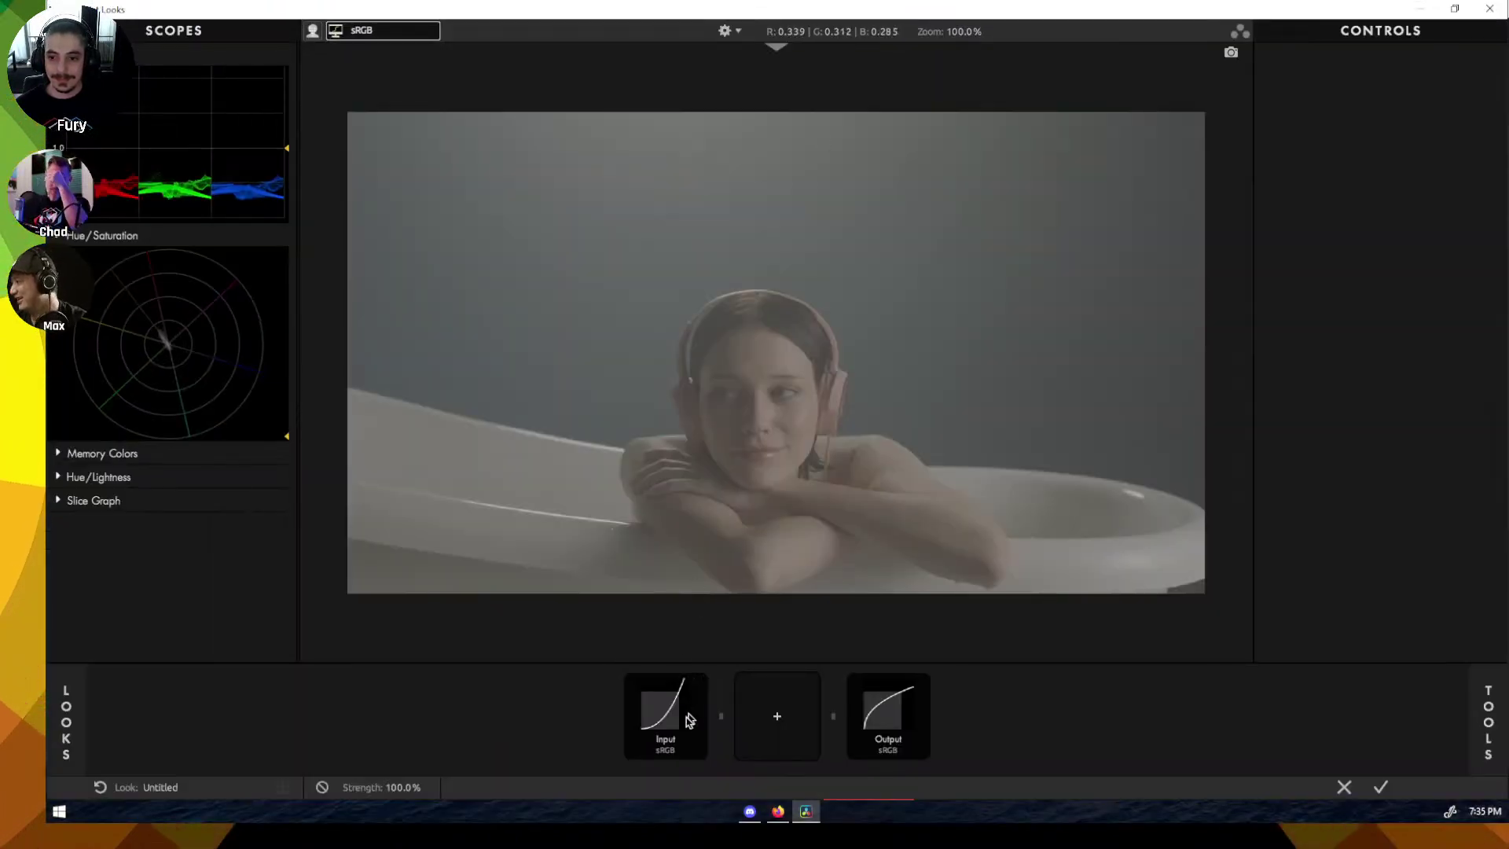
{"action": "left_click", "coordinate": [688, 720]}
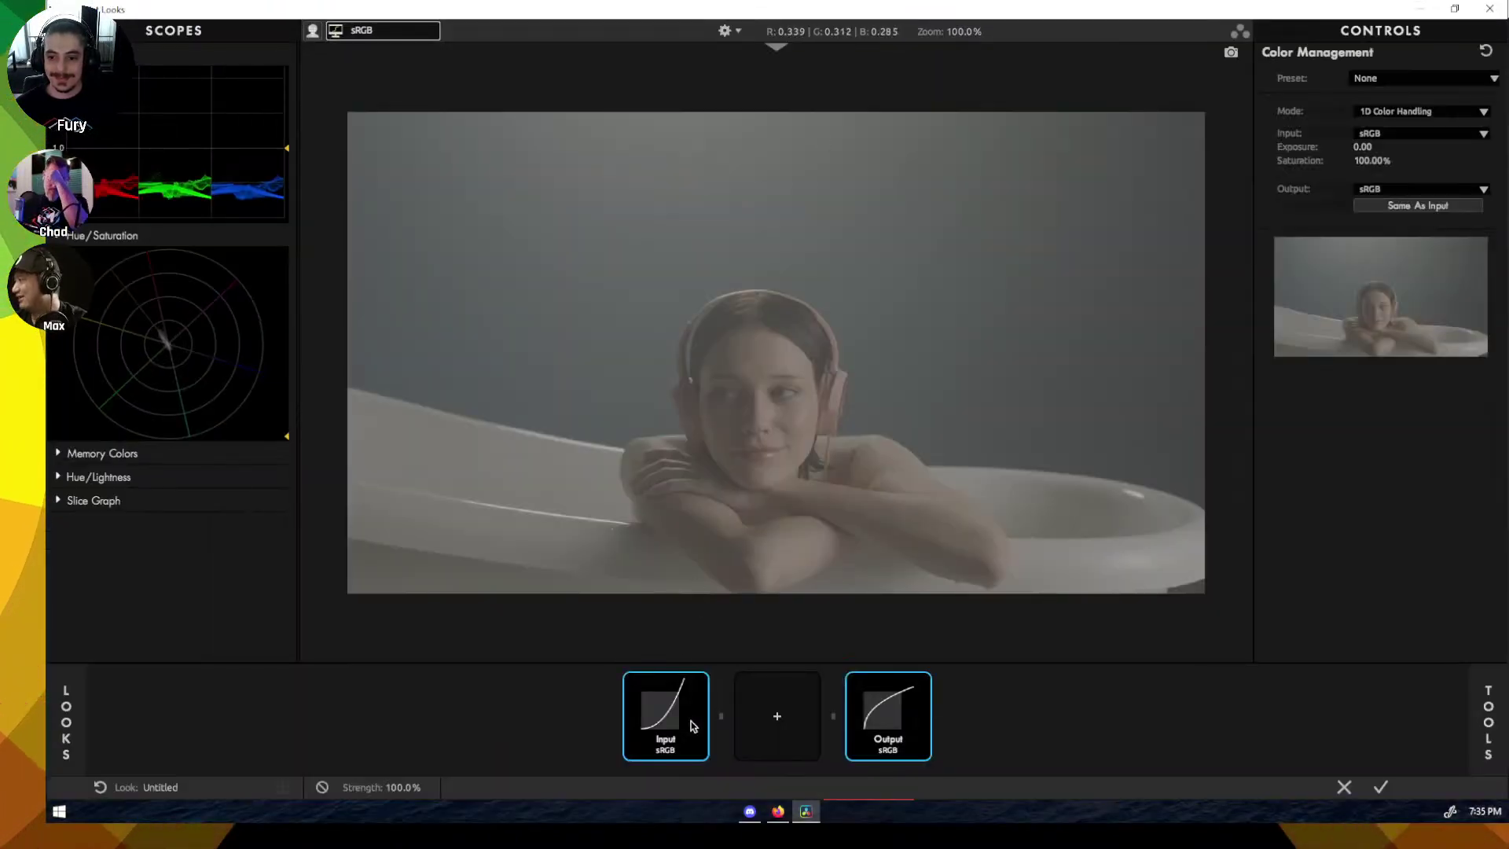
{"action": "left_click", "coordinate": [1438, 110]}
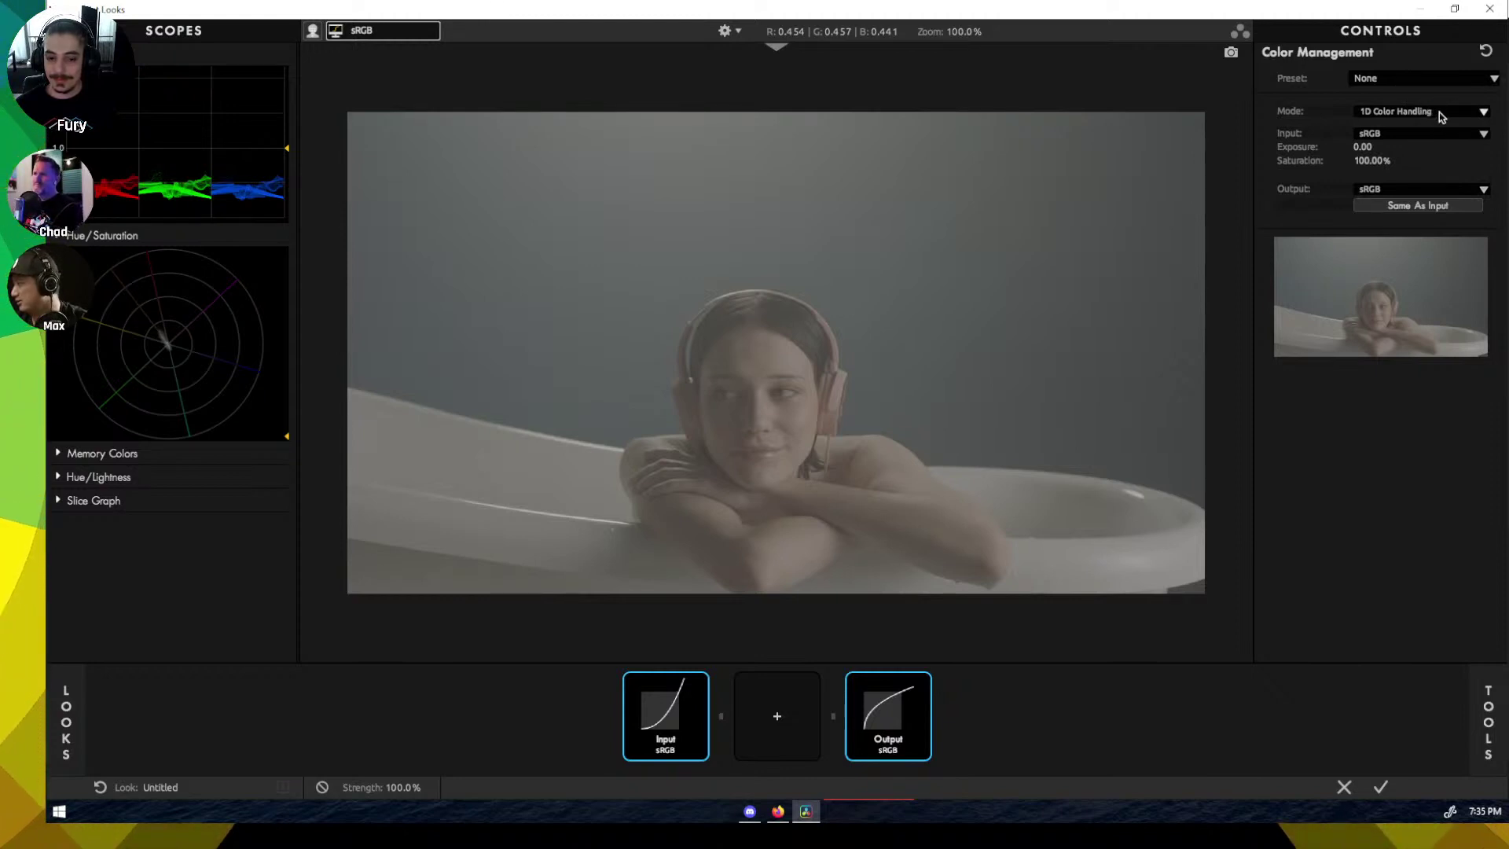
{"action": "left_click", "coordinate": [1440, 112]}
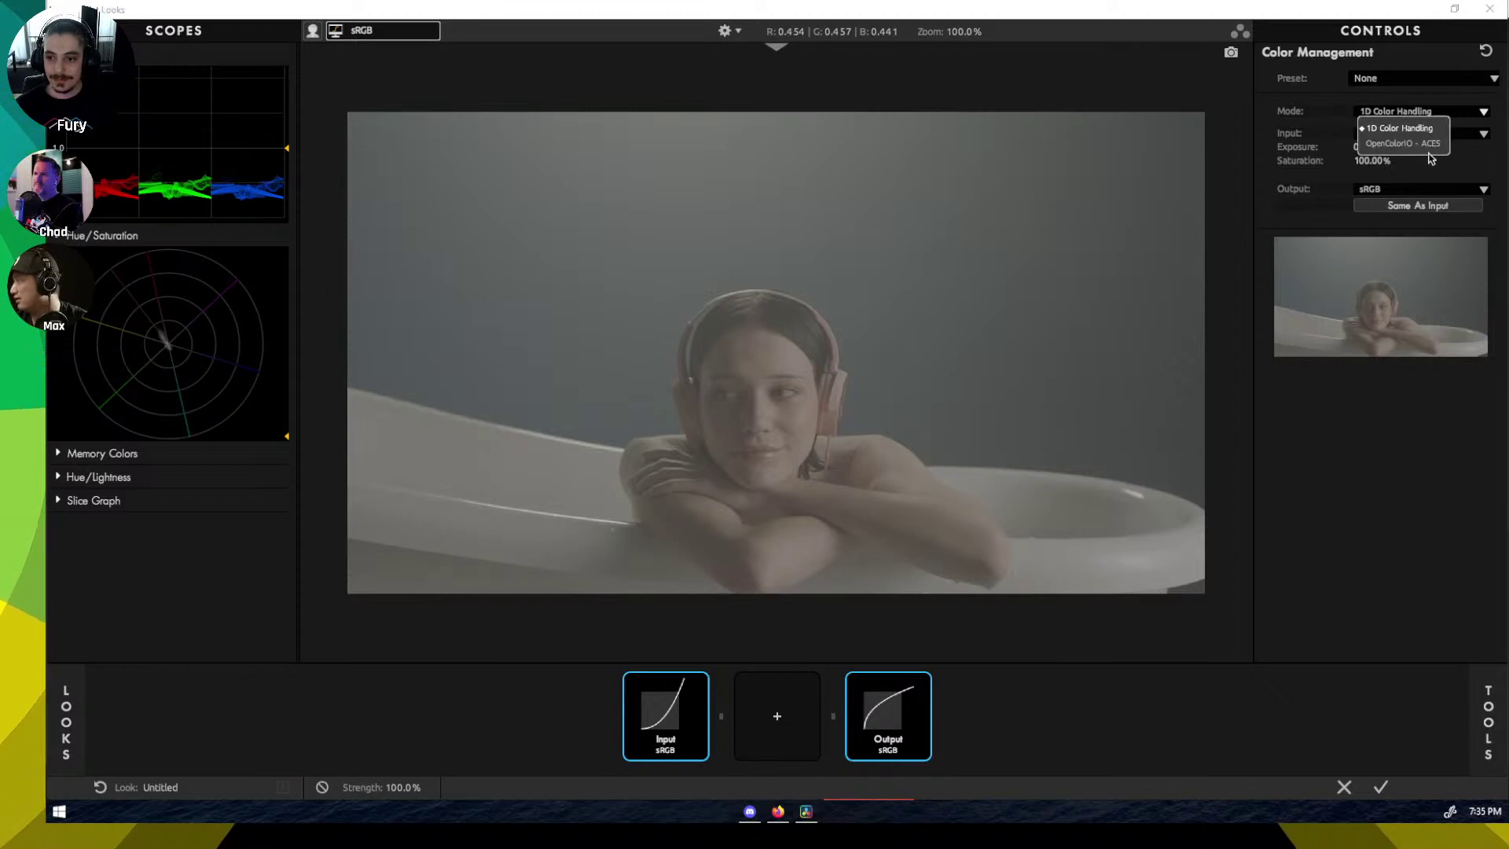
{"action": "left_click", "coordinate": [1434, 145]}
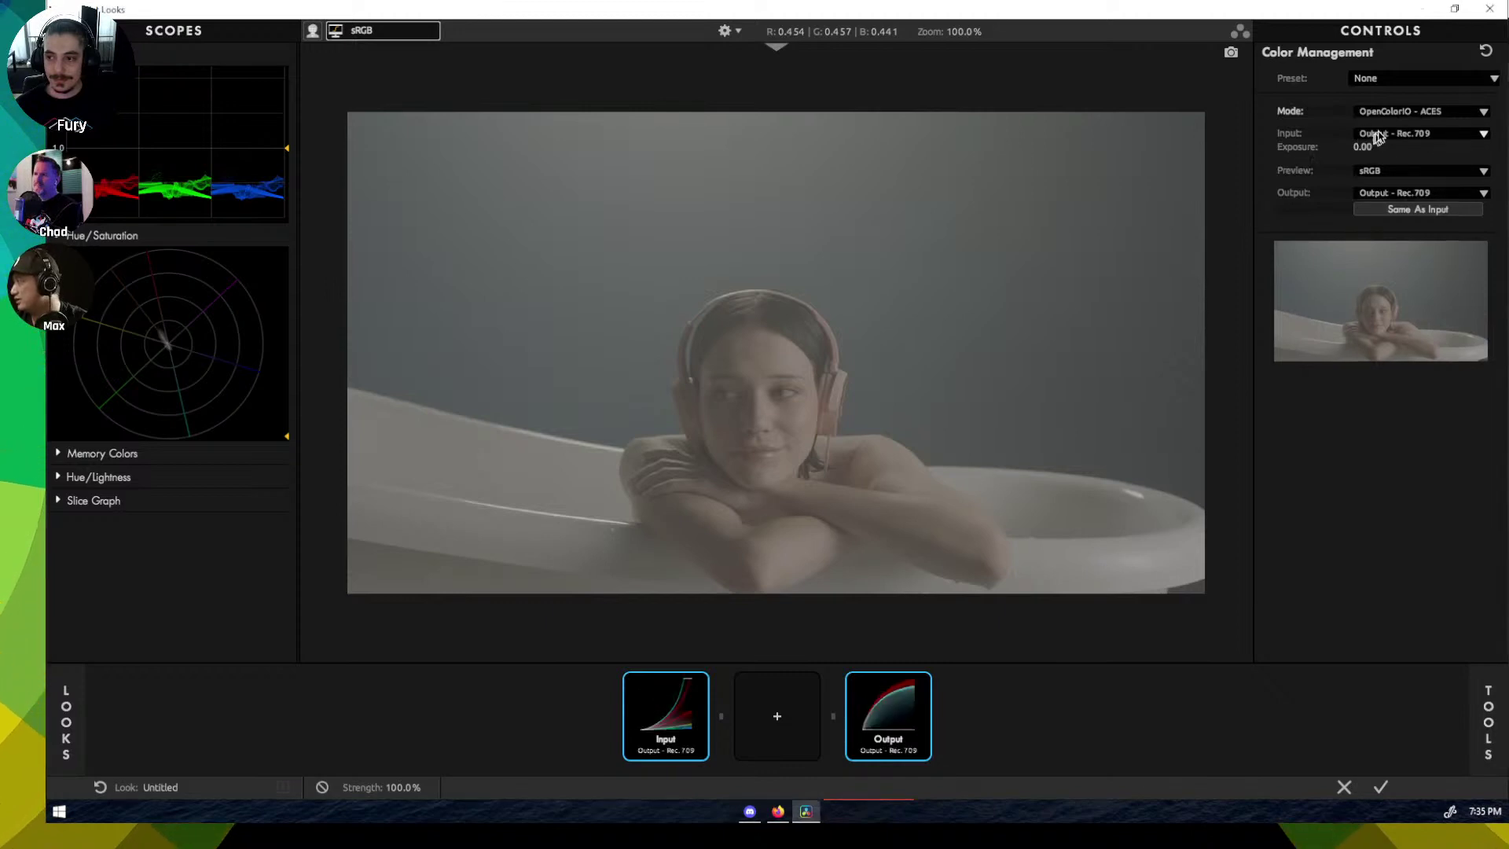
Step: Set the color management input to ARRI V3 LogC (EI800) - Wide Gamut and the preview to Rec.709
{"action": "left_click", "coordinate": [1398, 136]}
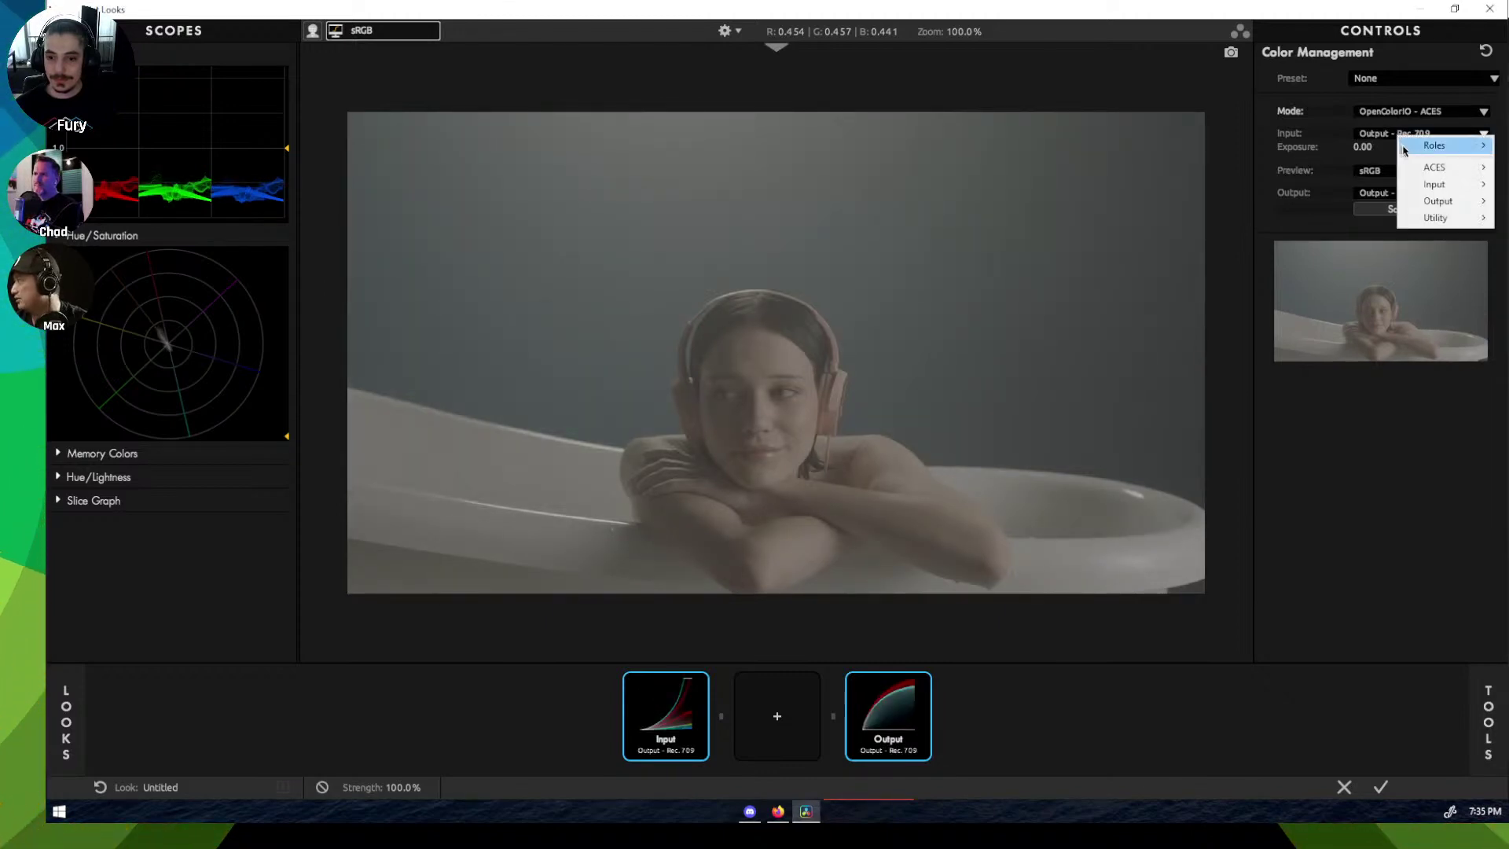
{"action": "mouse_move", "coordinate": [1425, 170]}
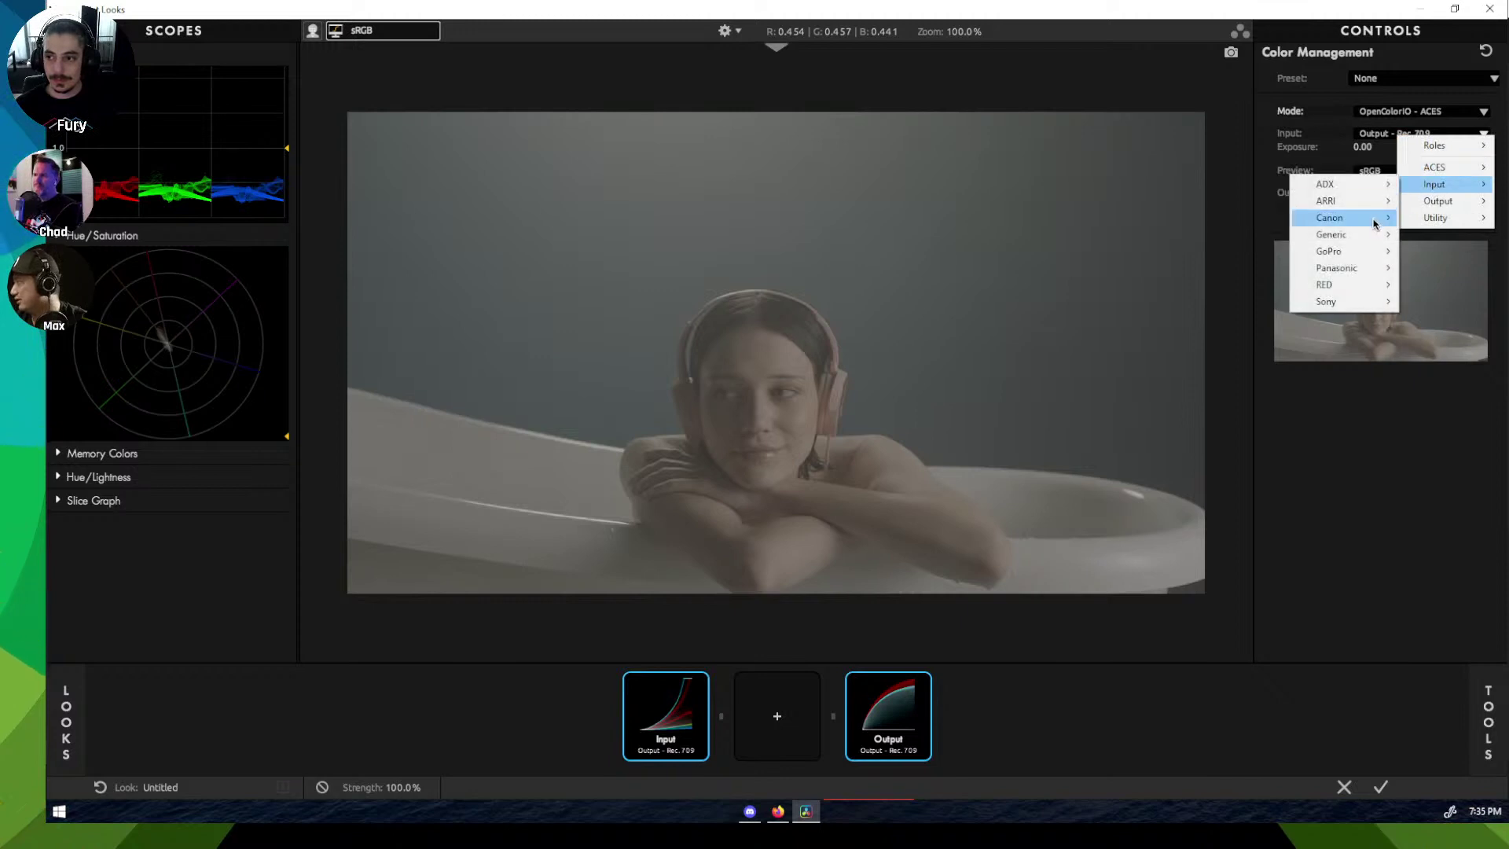
{"action": "mouse_move", "coordinate": [1376, 203]}
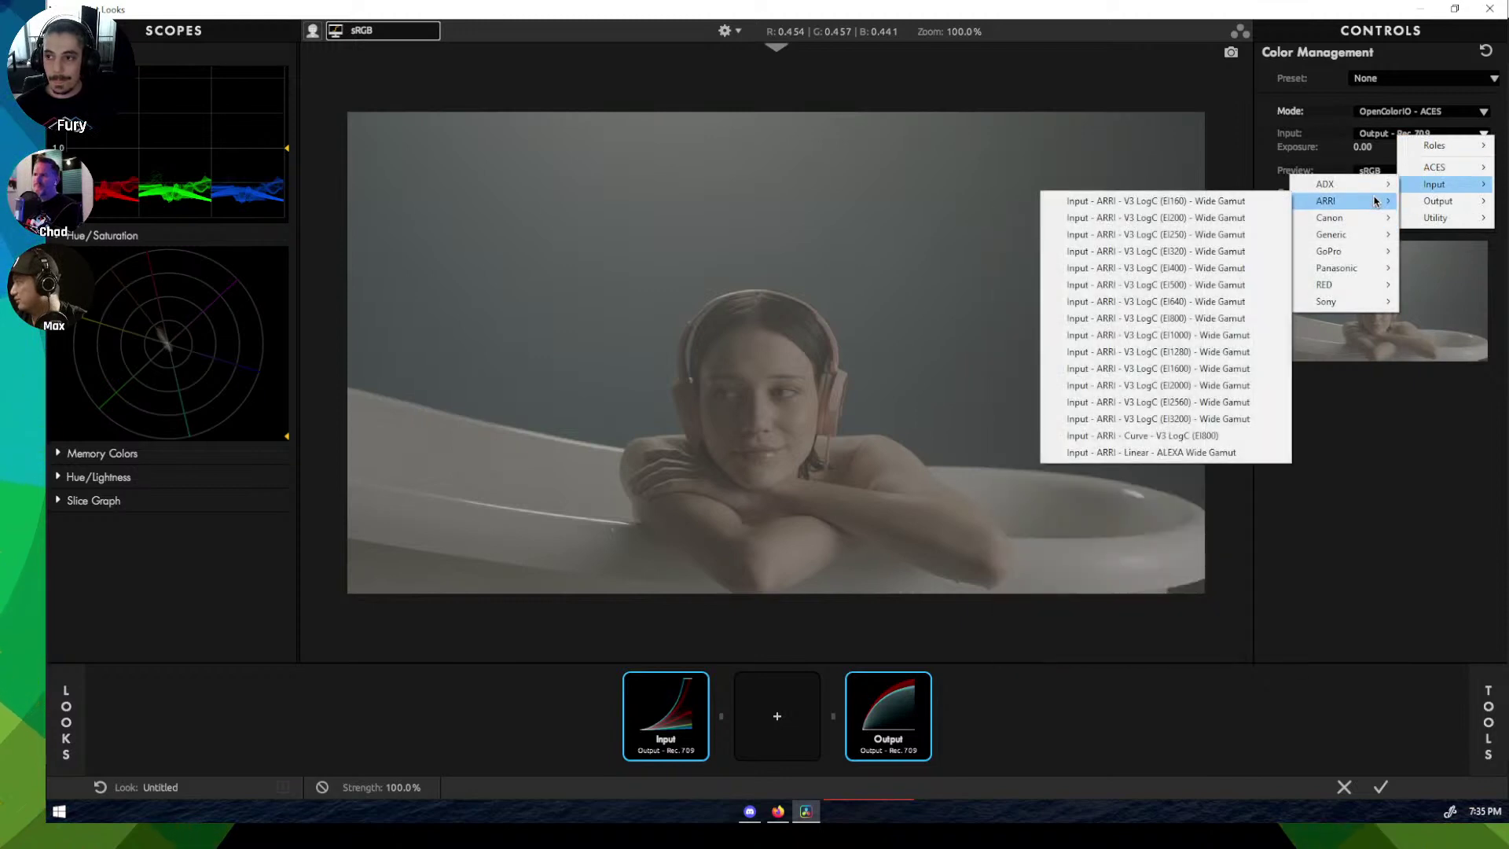
{"action": "left_click", "coordinate": [1221, 319]}
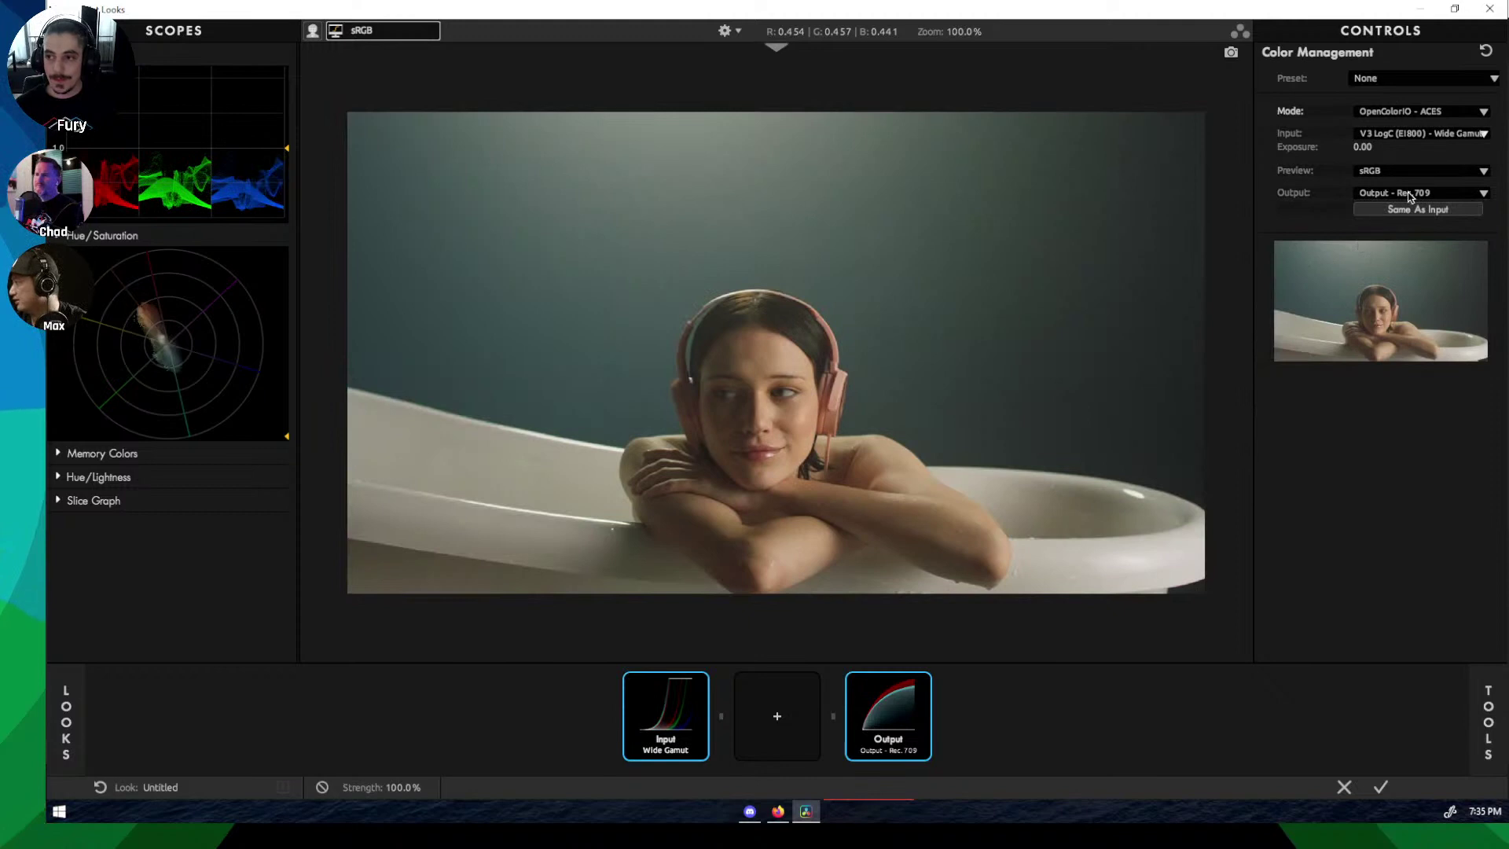
{"action": "left_click", "coordinate": [1422, 172]}
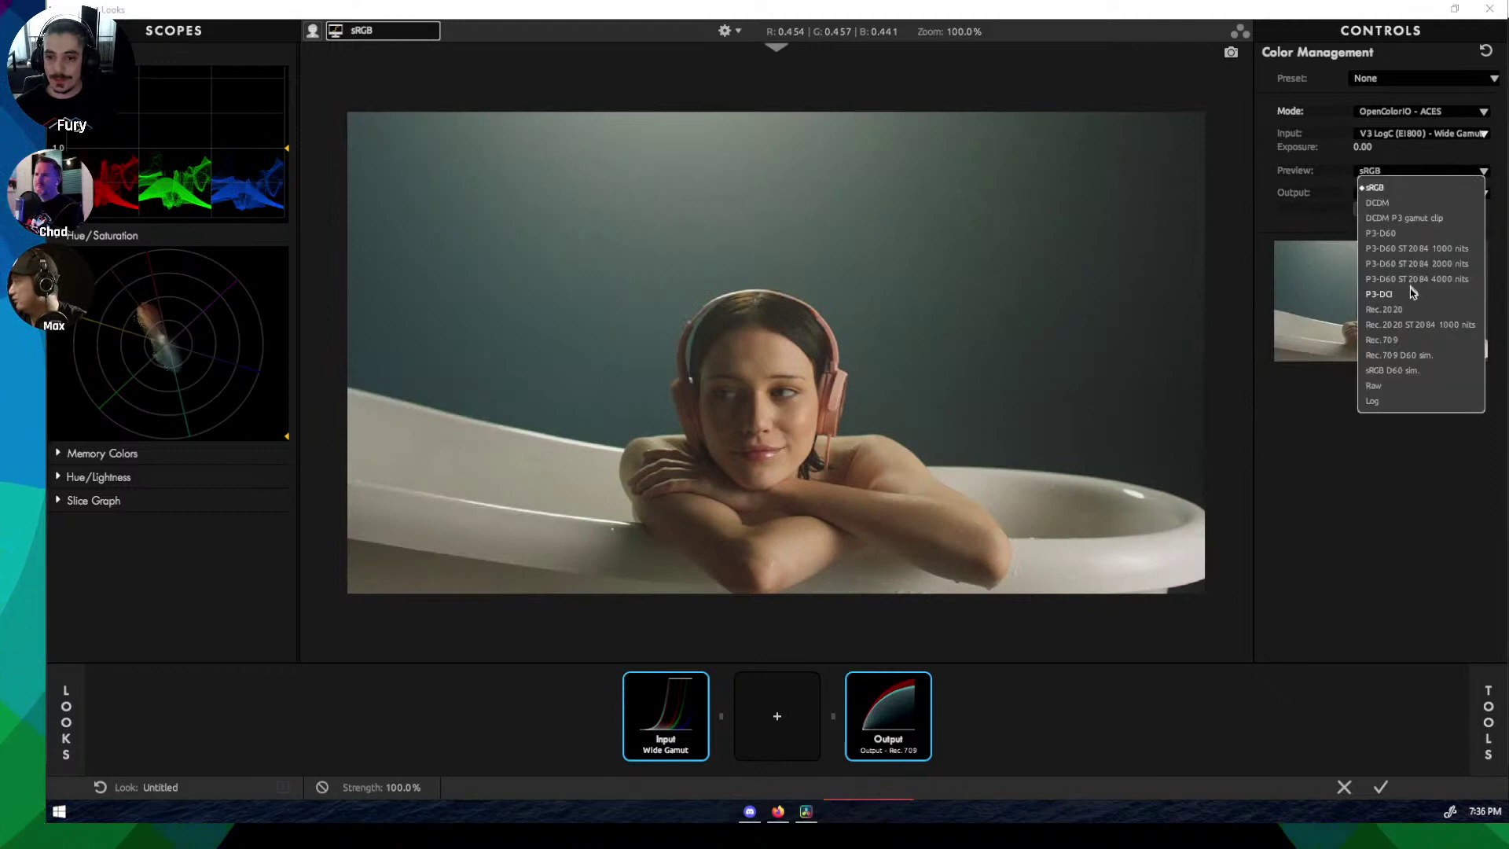
{"action": "left_click", "coordinate": [1407, 341]}
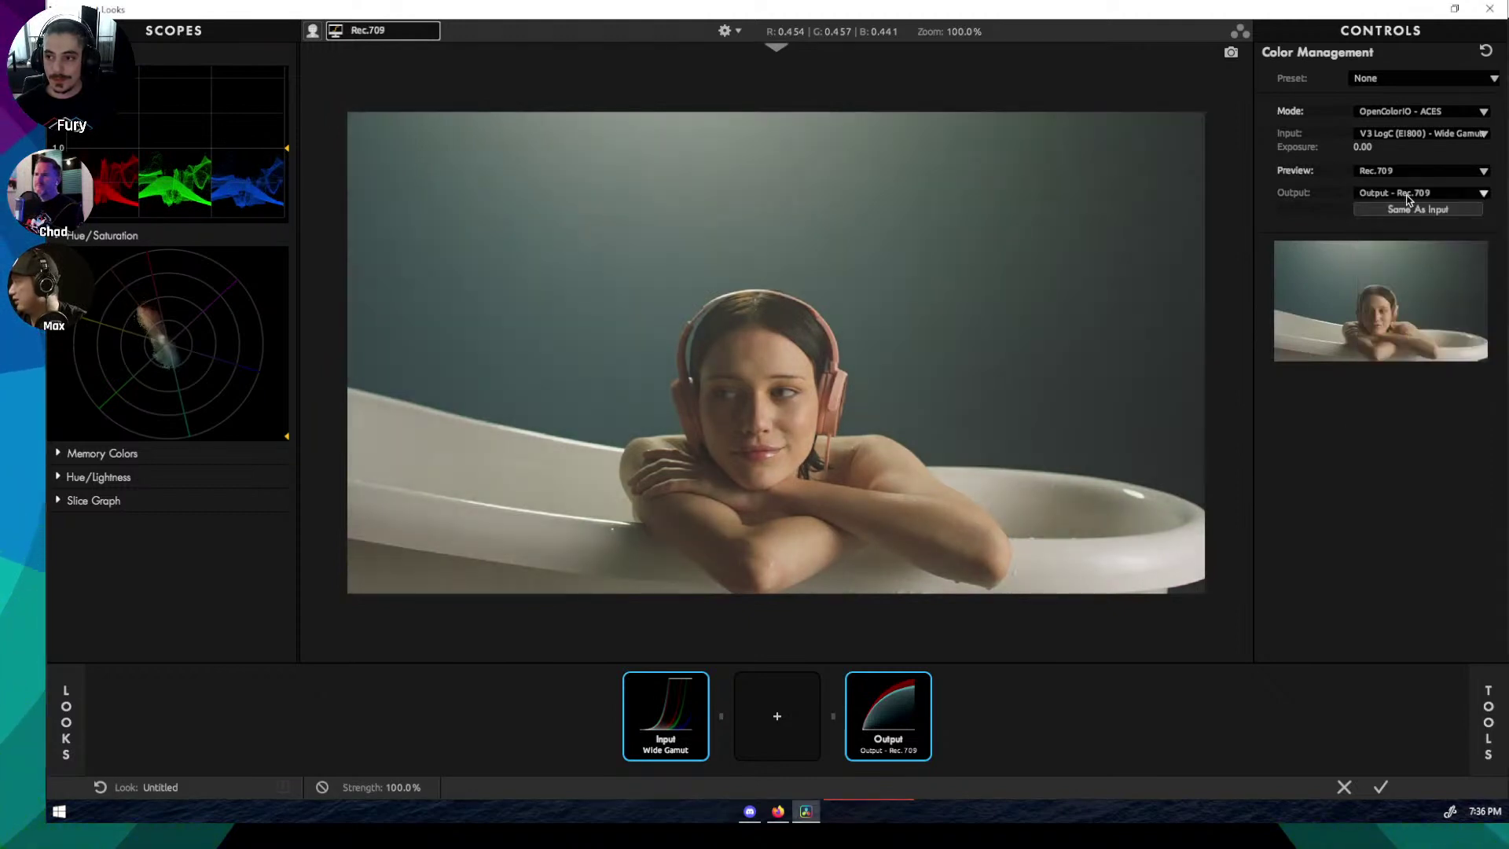
Step: Add a Film Print tool to the look's chain and insert a Film Negative tool before it
{"action": "left_click", "coordinate": [1497, 717]}
{"action": "scroll", "coordinate": [1275, 479], "scroll_direction": "down", "scroll_amount": 5}
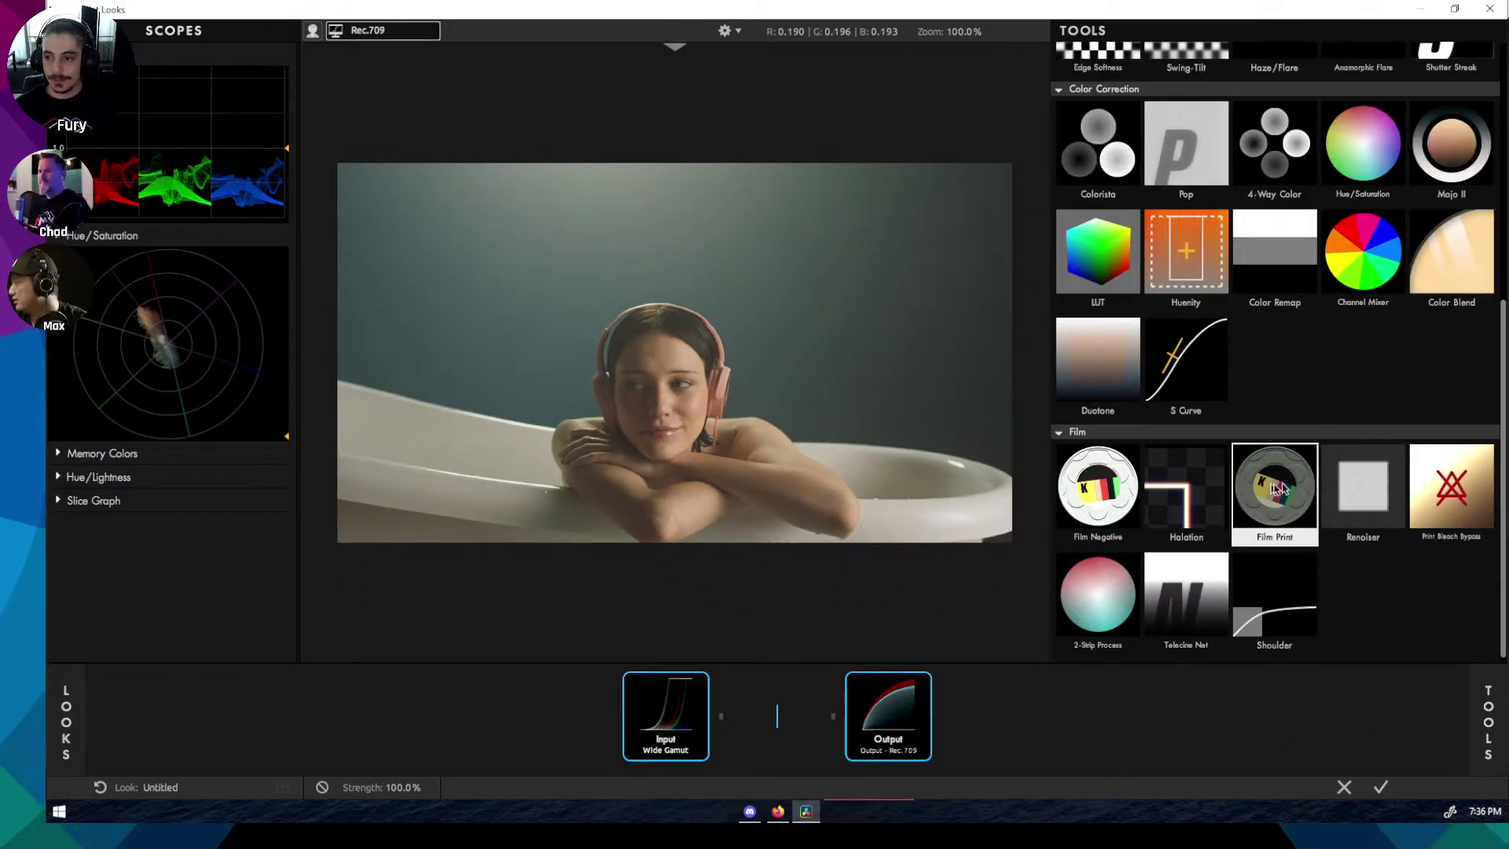
{"action": "left_click_drag", "start_coordinate": [1278, 489], "coordinate": [778, 711]}
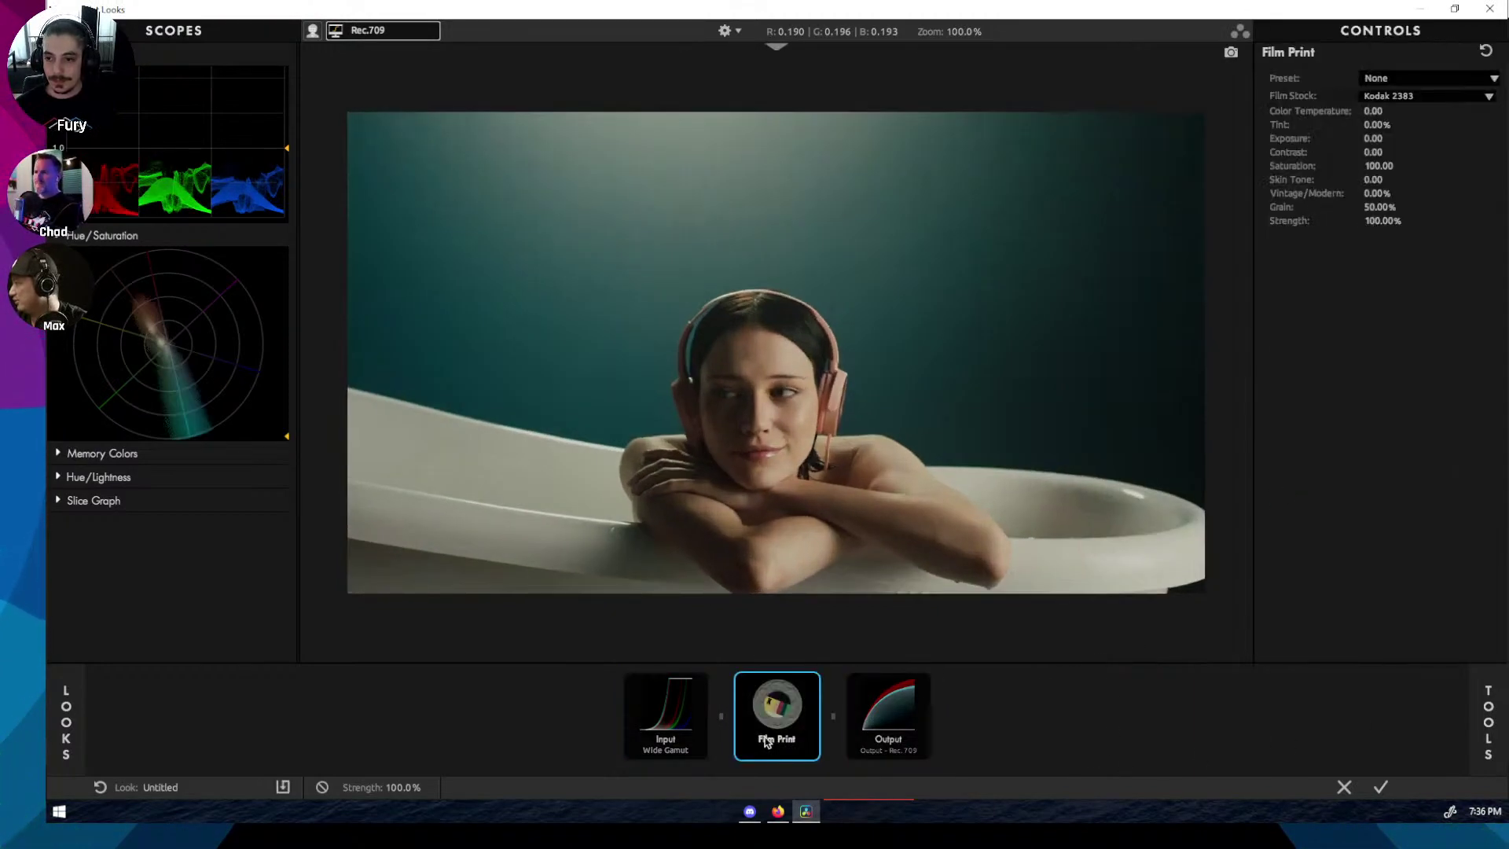
{"action": "left_click", "coordinate": [1488, 716]}
{"action": "left_click_drag", "start_coordinate": [1091, 488], "coordinate": [651, 702]}
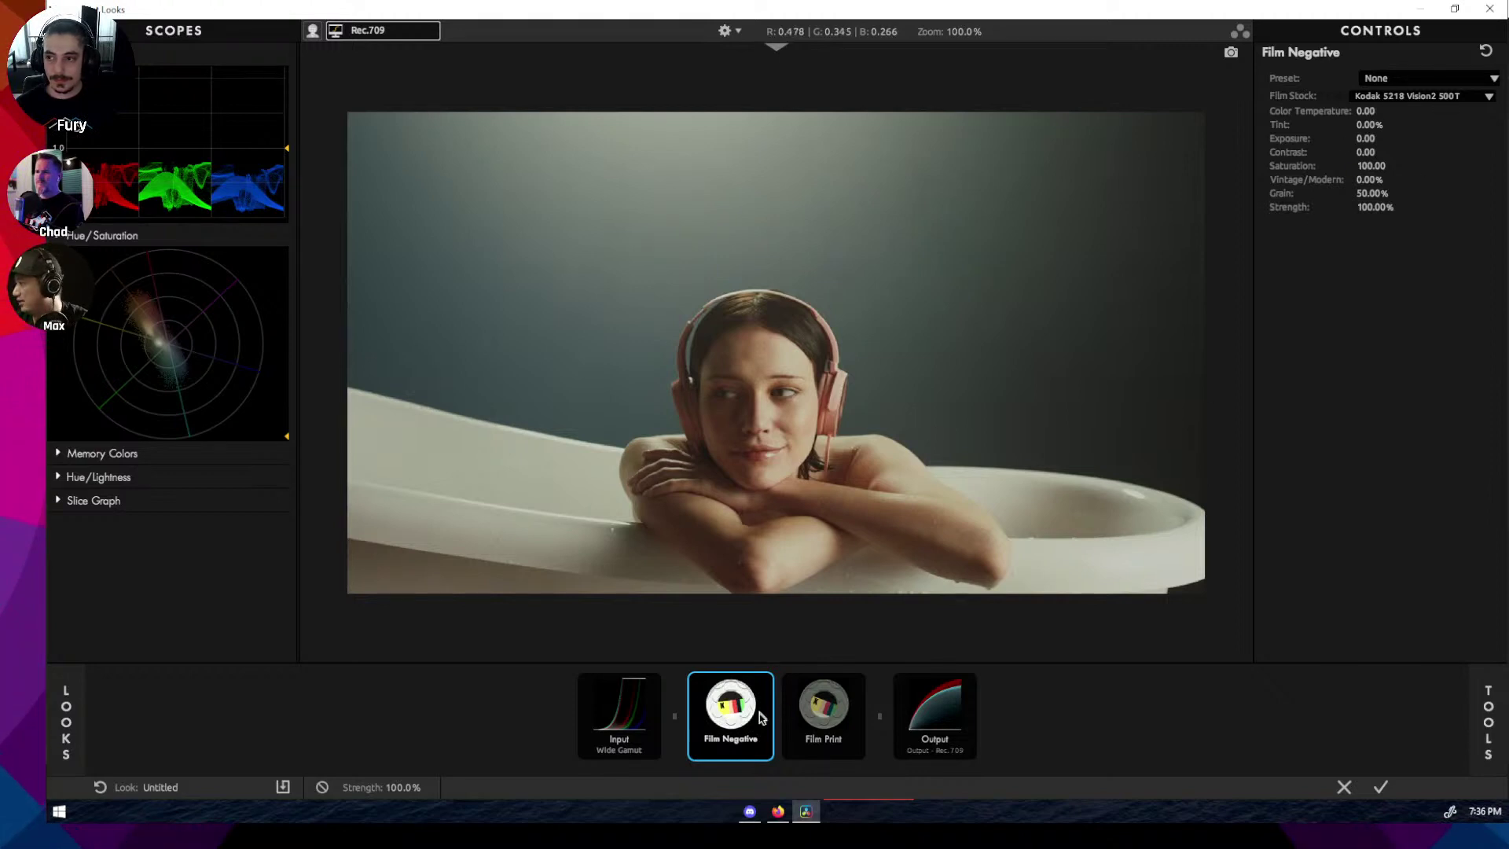
Step: Try Kodak 5231 Plus-X Push 2 as the Film Negative stock, and settle on Kodak 5222 Double-X Push 3
{"action": "left_click", "coordinate": [1460, 97]}
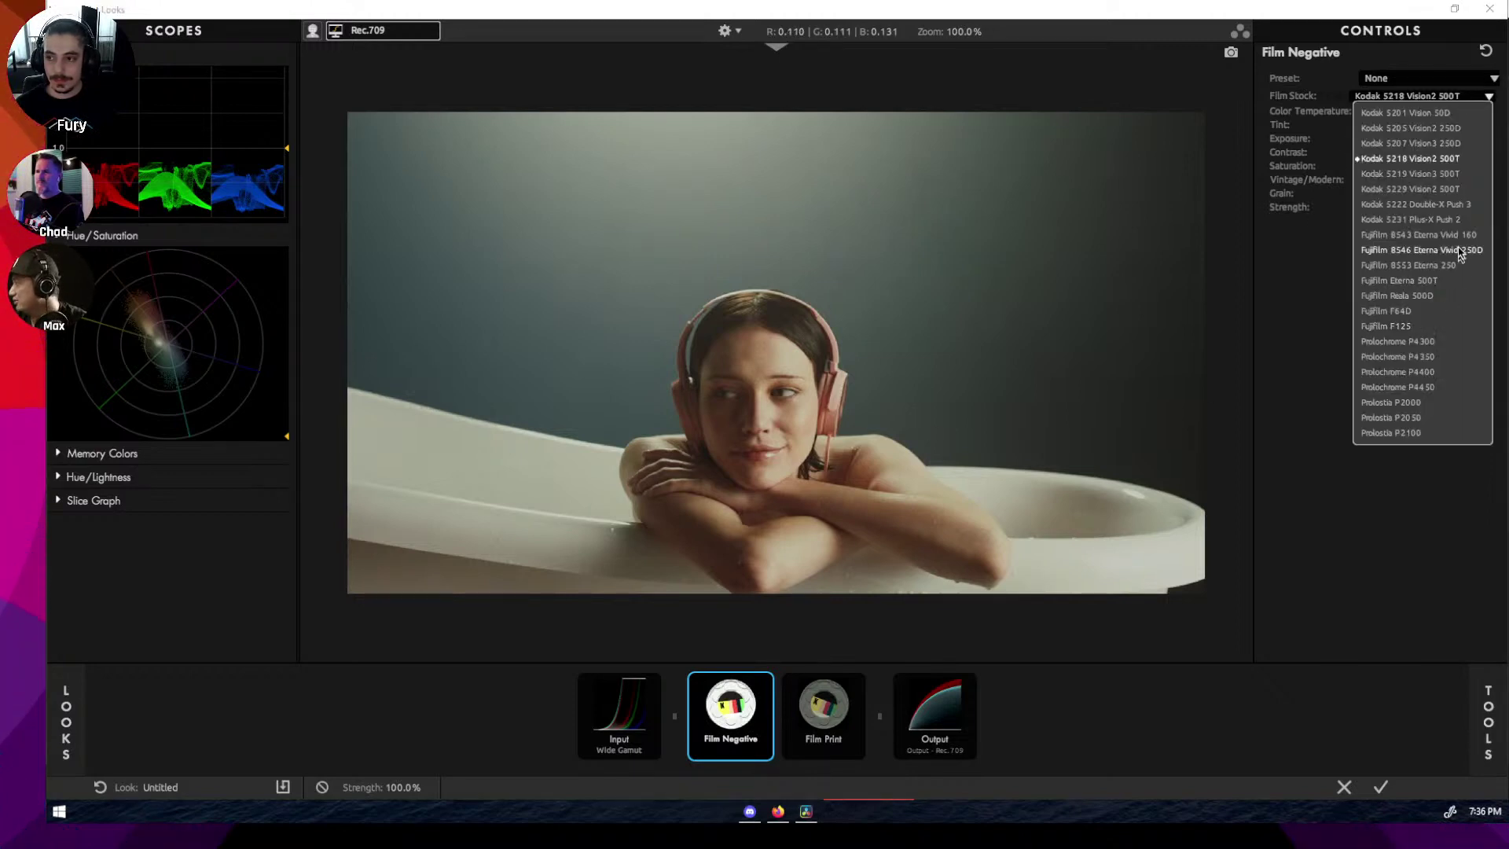
{"action": "left_click", "coordinate": [1430, 221]}
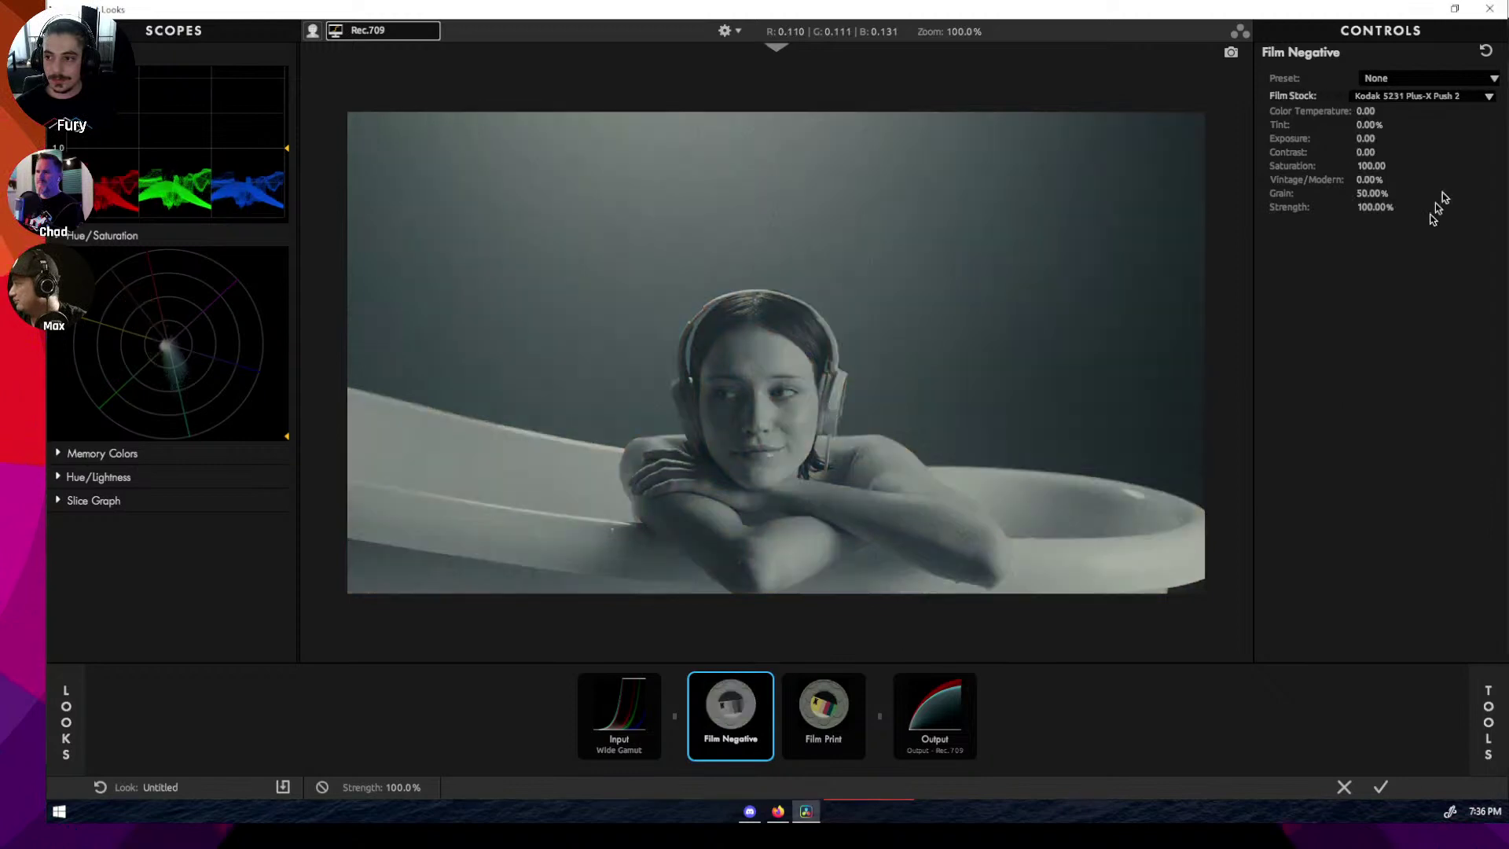
{"action": "left_click", "coordinate": [1475, 95]}
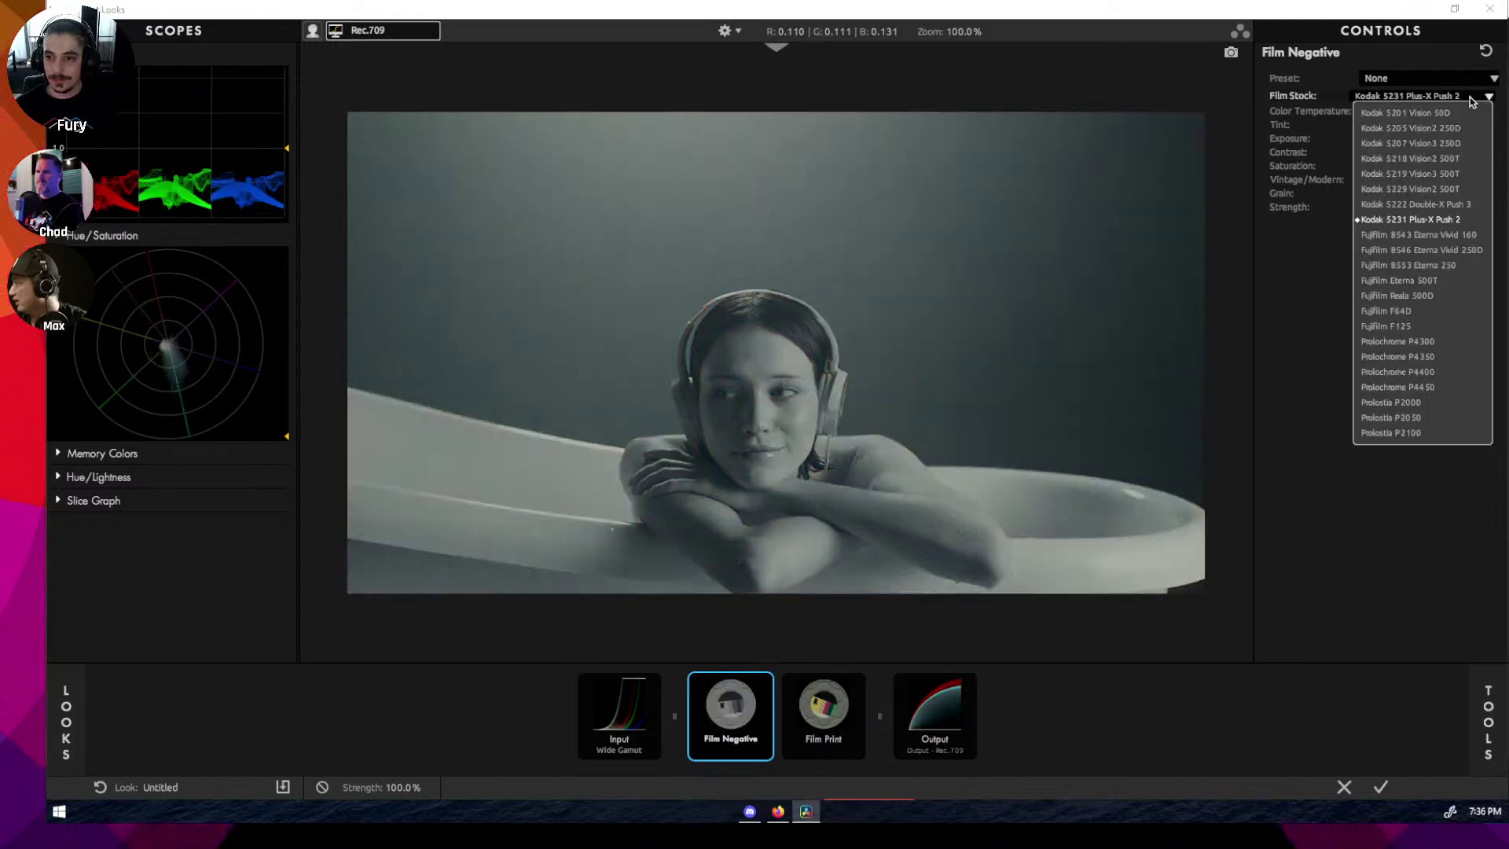
{"action": "left_click", "coordinate": [1429, 206]}
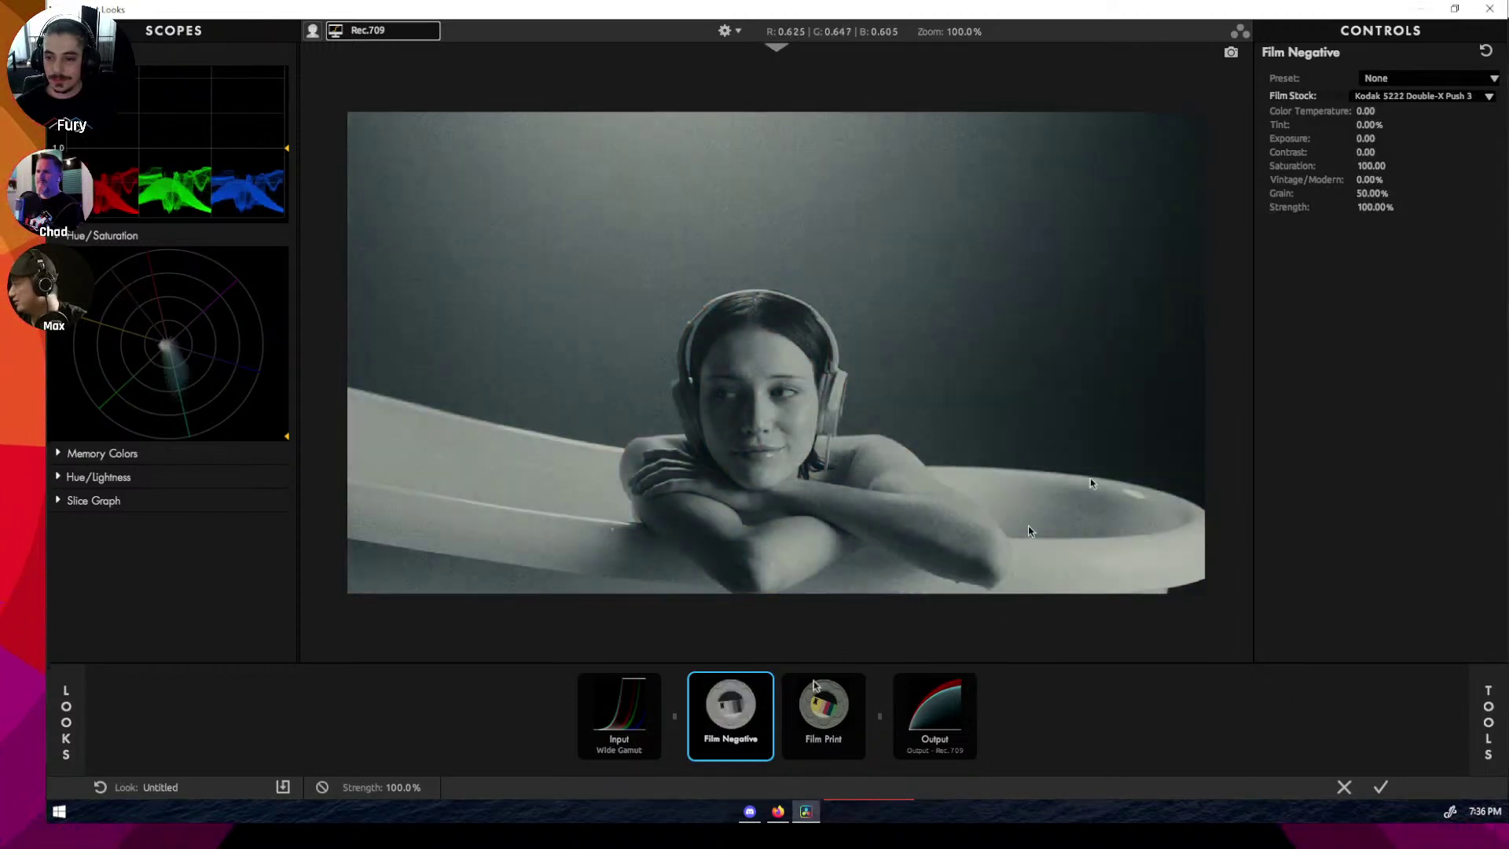
Step: Set the grain to 0% in both the Film Negative and Film Print tools and accept the look
{"action": "left_click_drag", "start_coordinate": [1395, 193], "coordinate": [1328, 194]}
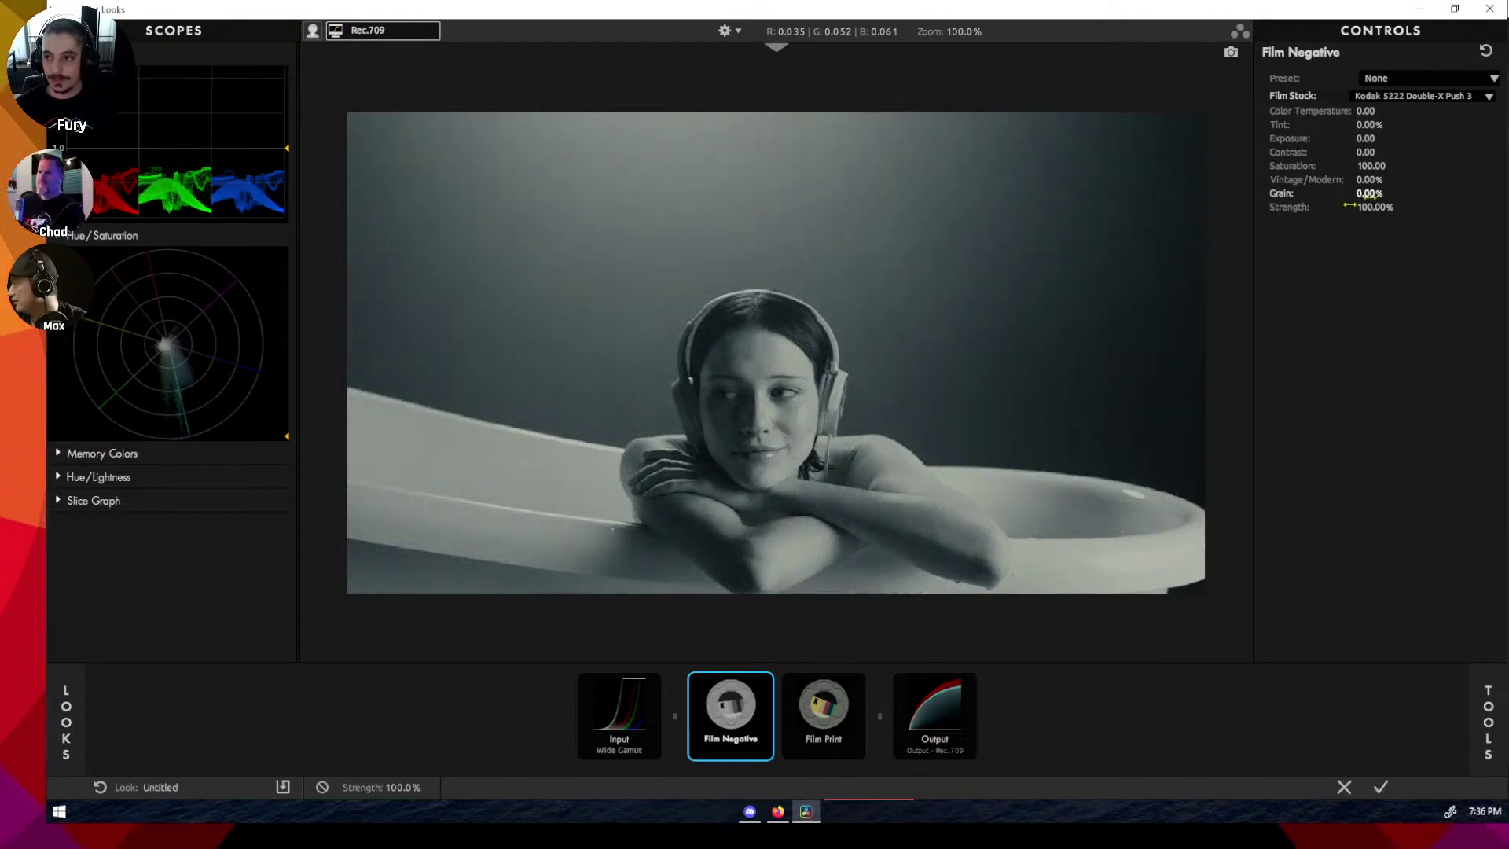
{"action": "left_click", "coordinate": [857, 741]}
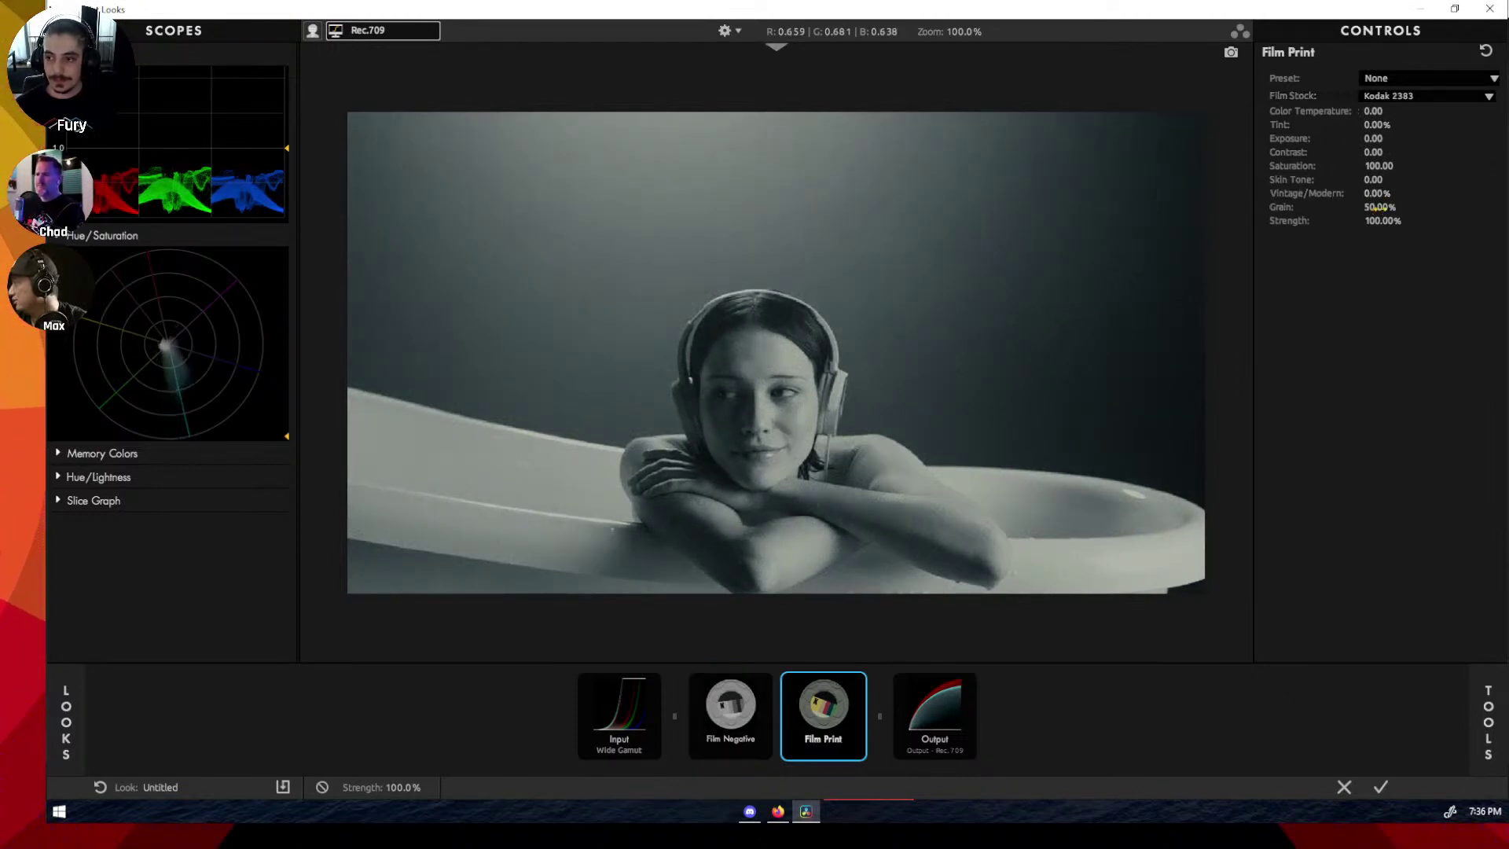
{"action": "left_click_drag", "start_coordinate": [1376, 207], "coordinate": [1328, 207]}
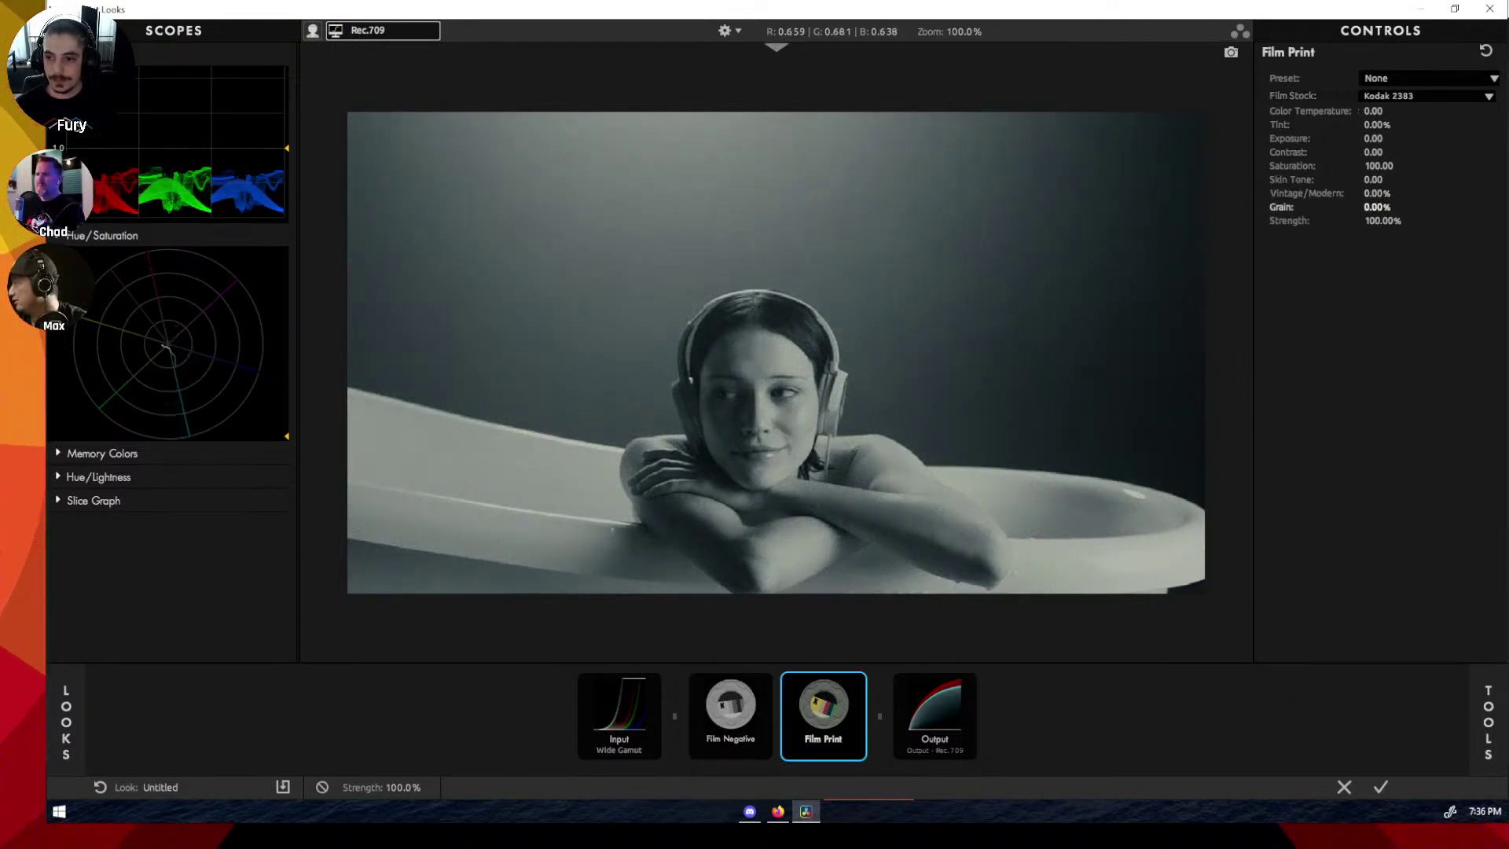
{"action": "left_click", "coordinate": [1380, 787]}
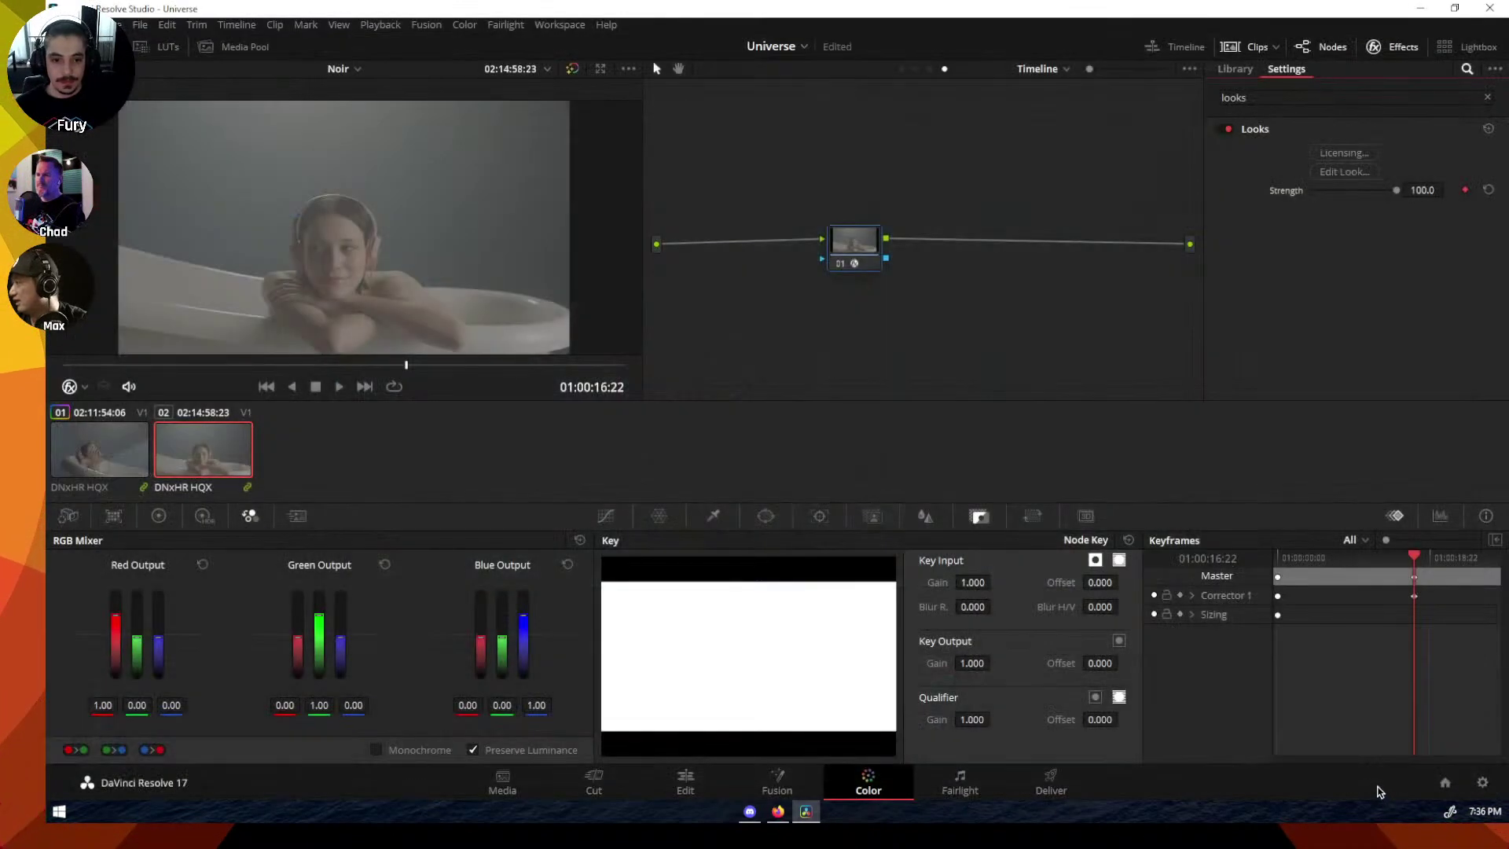
Step: Align the Looks node with the input and output in the Timeline graph and hide the effects library
{"action": "left_click_drag", "start_coordinate": [834, 262], "coordinate": [851, 281]}
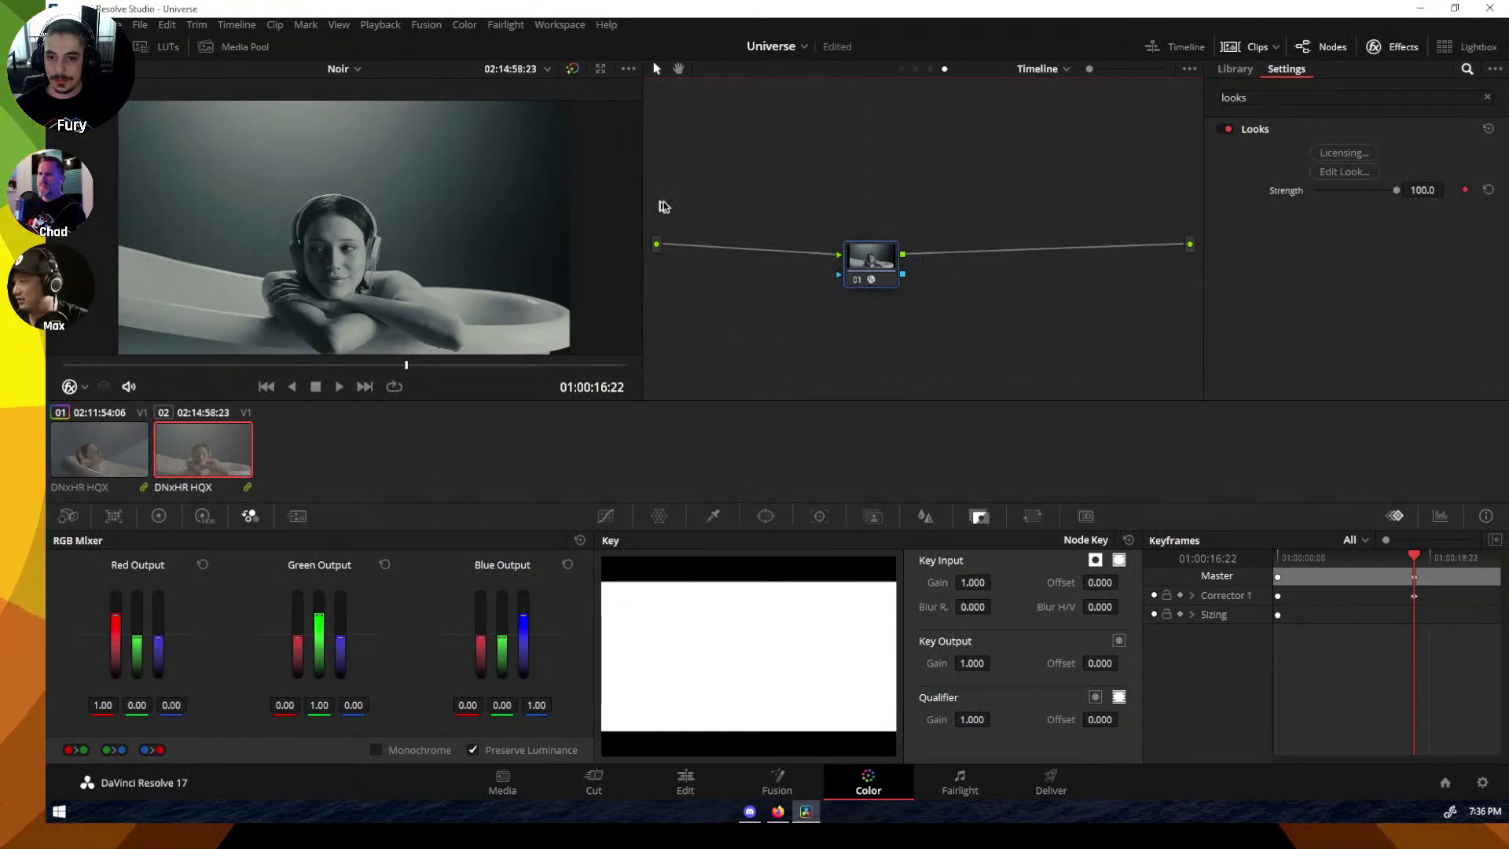
{"action": "left_click_drag", "start_coordinate": [875, 267], "coordinate": [847, 255]}
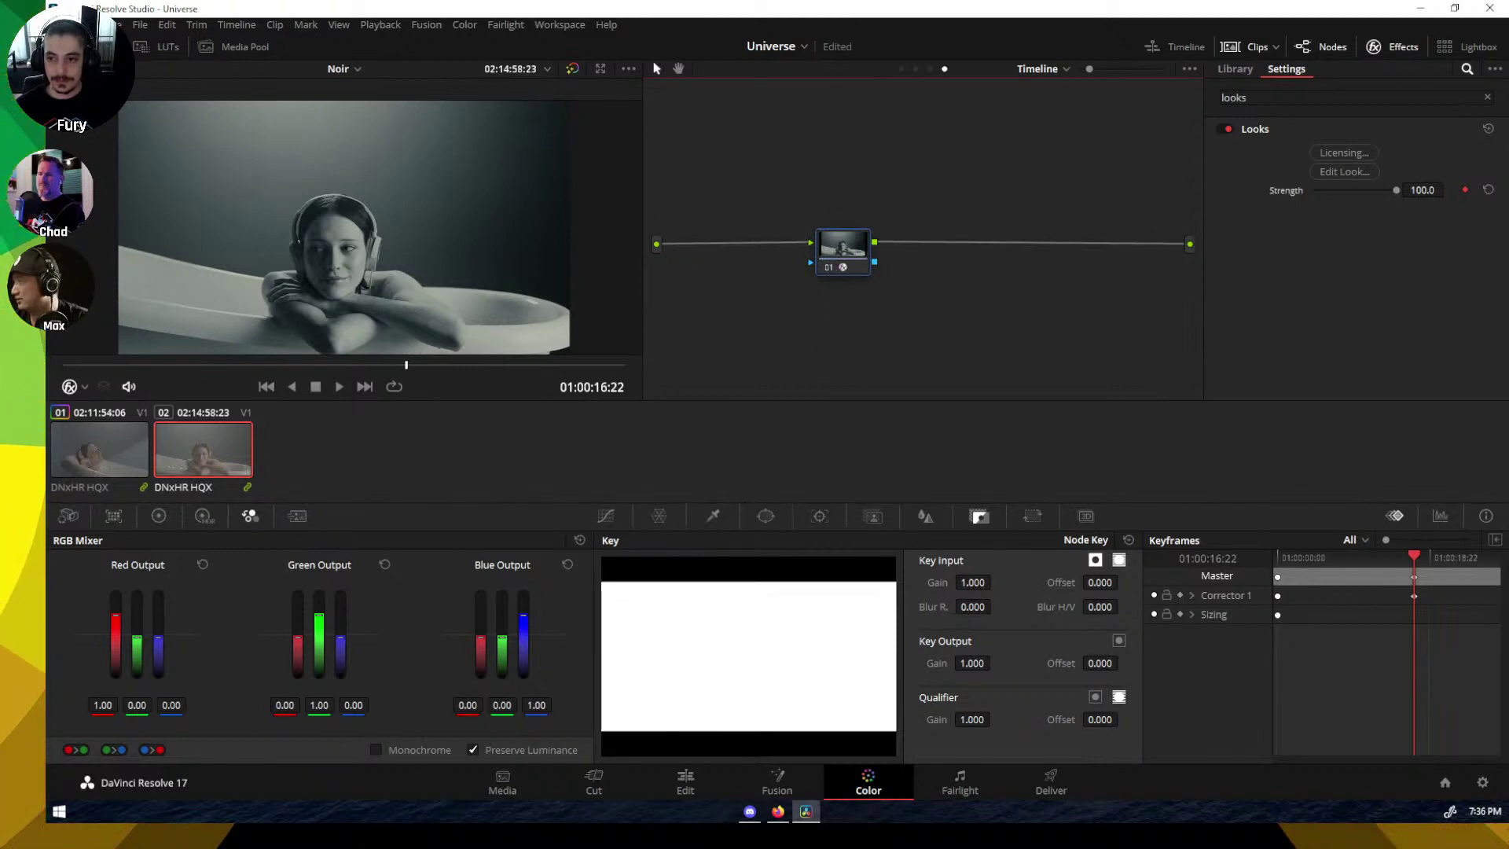
{"action": "left_click", "coordinate": [1390, 46]}
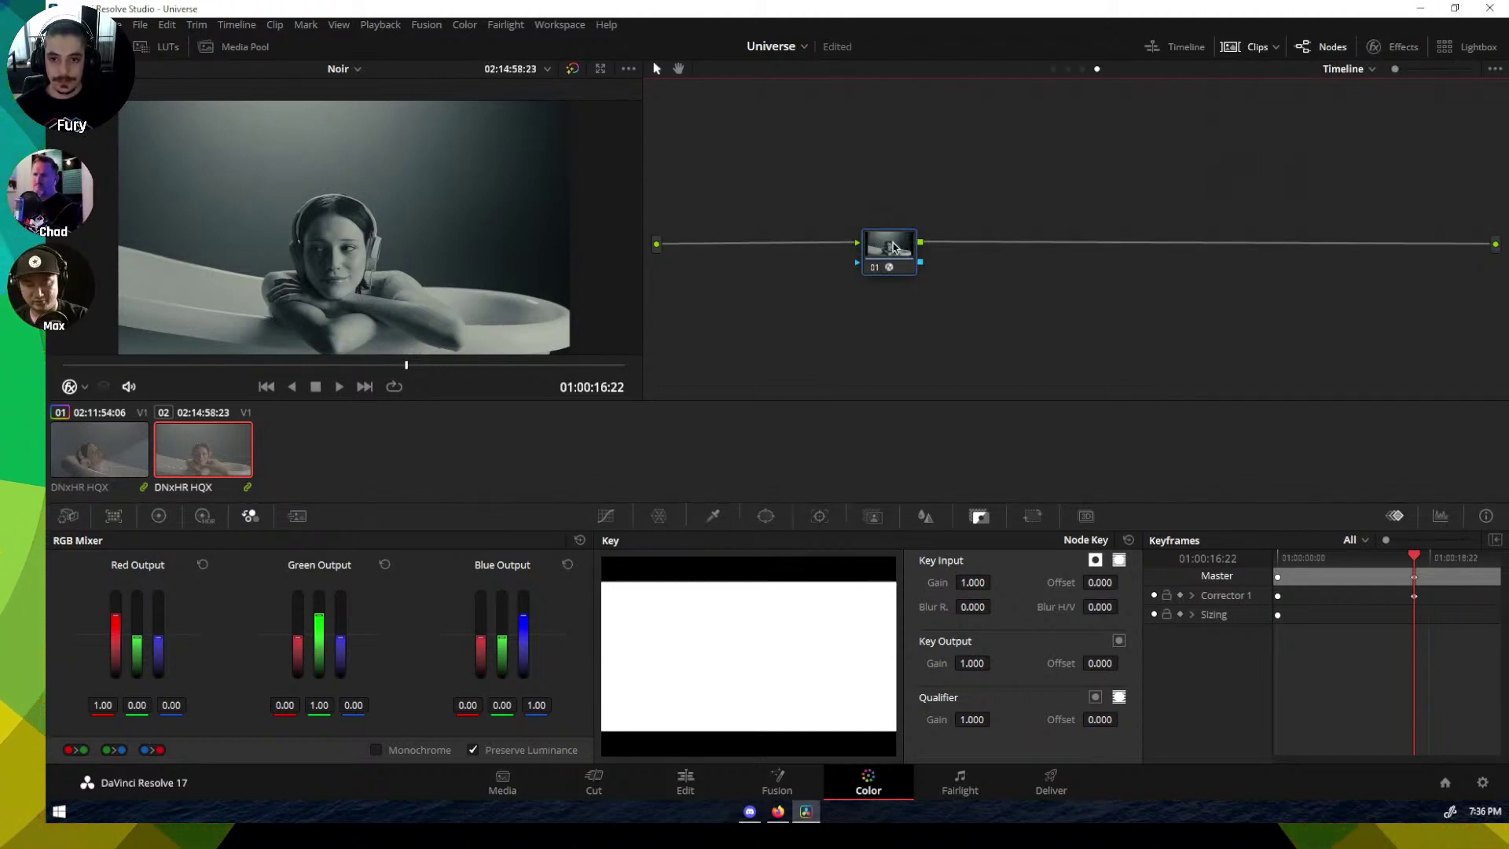
Step: Add a serial node after the Looks node and apply the uni.Noir effect to it
{"action": "key", "text": "alt+s"}
{"action": "left_click", "coordinate": [1412, 48]}
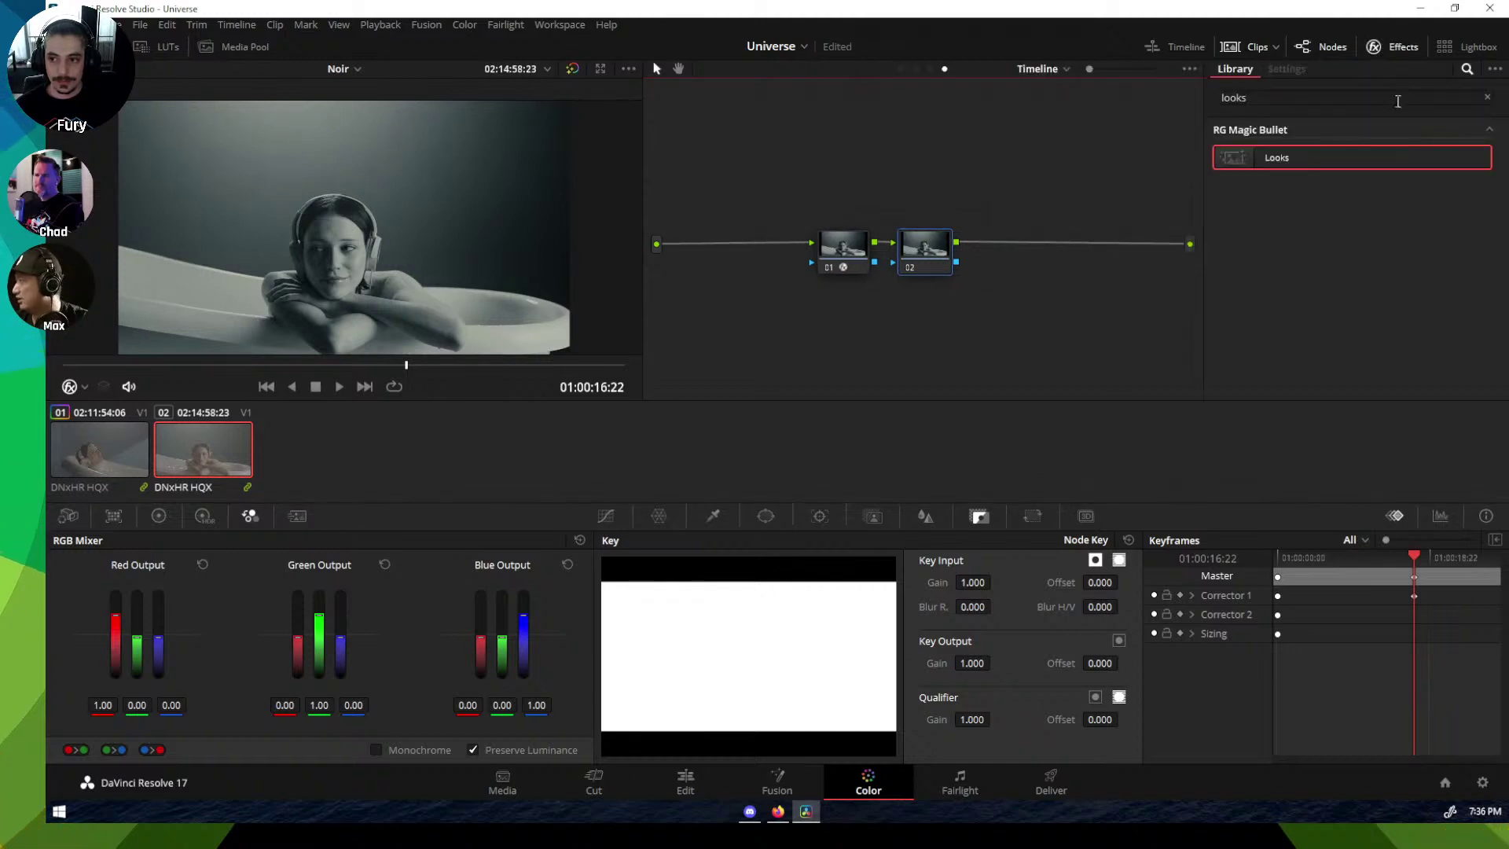
{"action": "left_click", "coordinate": [1313, 99]}
{"action": "key", "text": "BackSpace"}
{"action": "key", "text": "BackSpace"}
{"action": "key", "text": "BackSpace"}
{"action": "key", "text": "BackSpace"}
{"action": "key", "text": "BackSpace"}
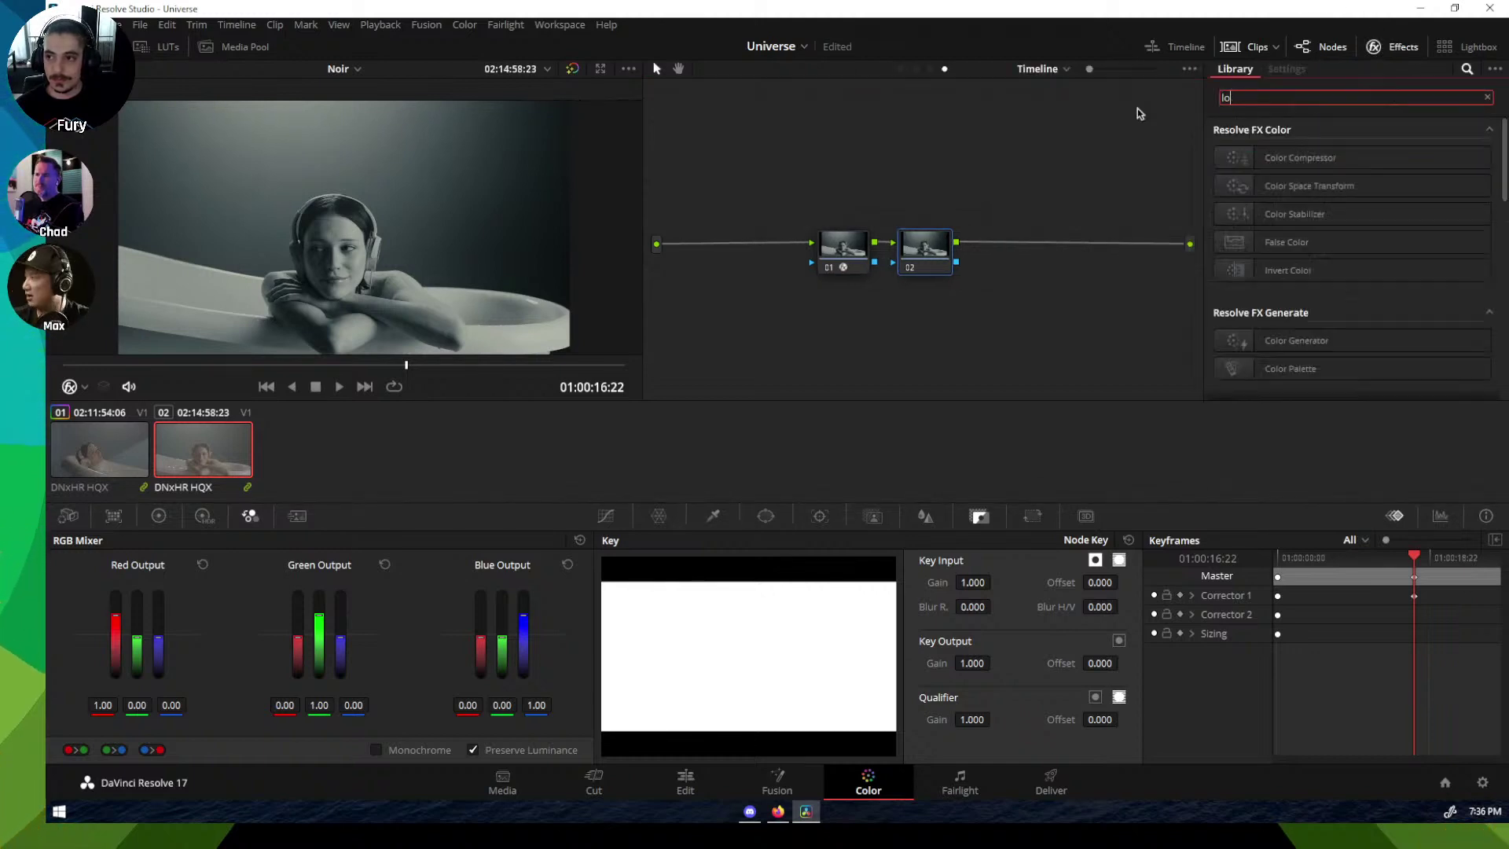
{"action": "type", "text": "noiu"}
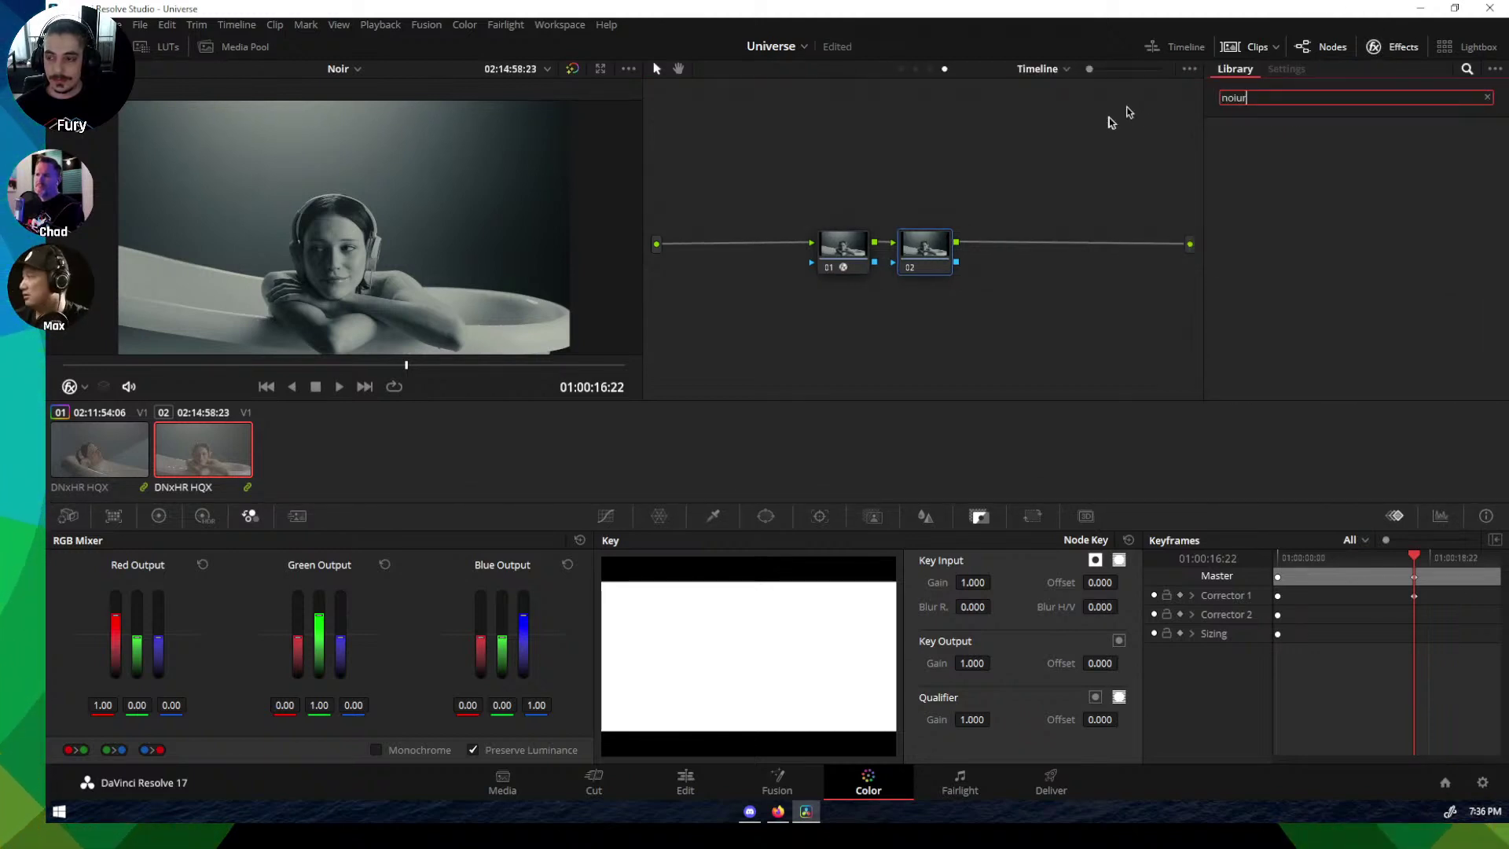
{"action": "type", "text": "r"}
{"action": "key", "text": "BackSpace"}
{"action": "key", "text": "BackSpace"}
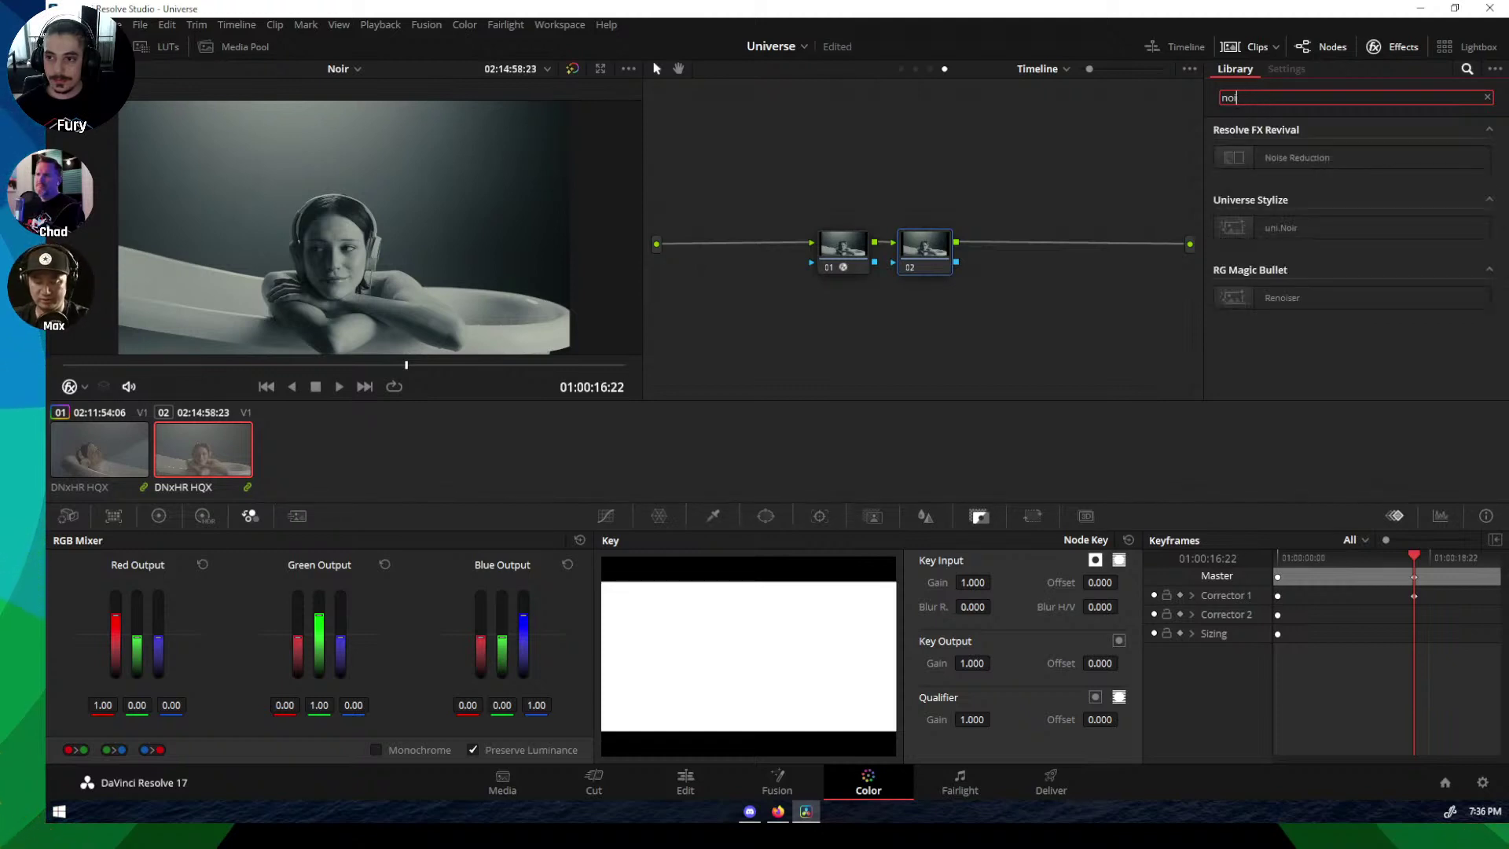
{"action": "type", "text": "r"}
{"action": "left_click_drag", "start_coordinate": [1253, 158], "coordinate": [927, 251]}
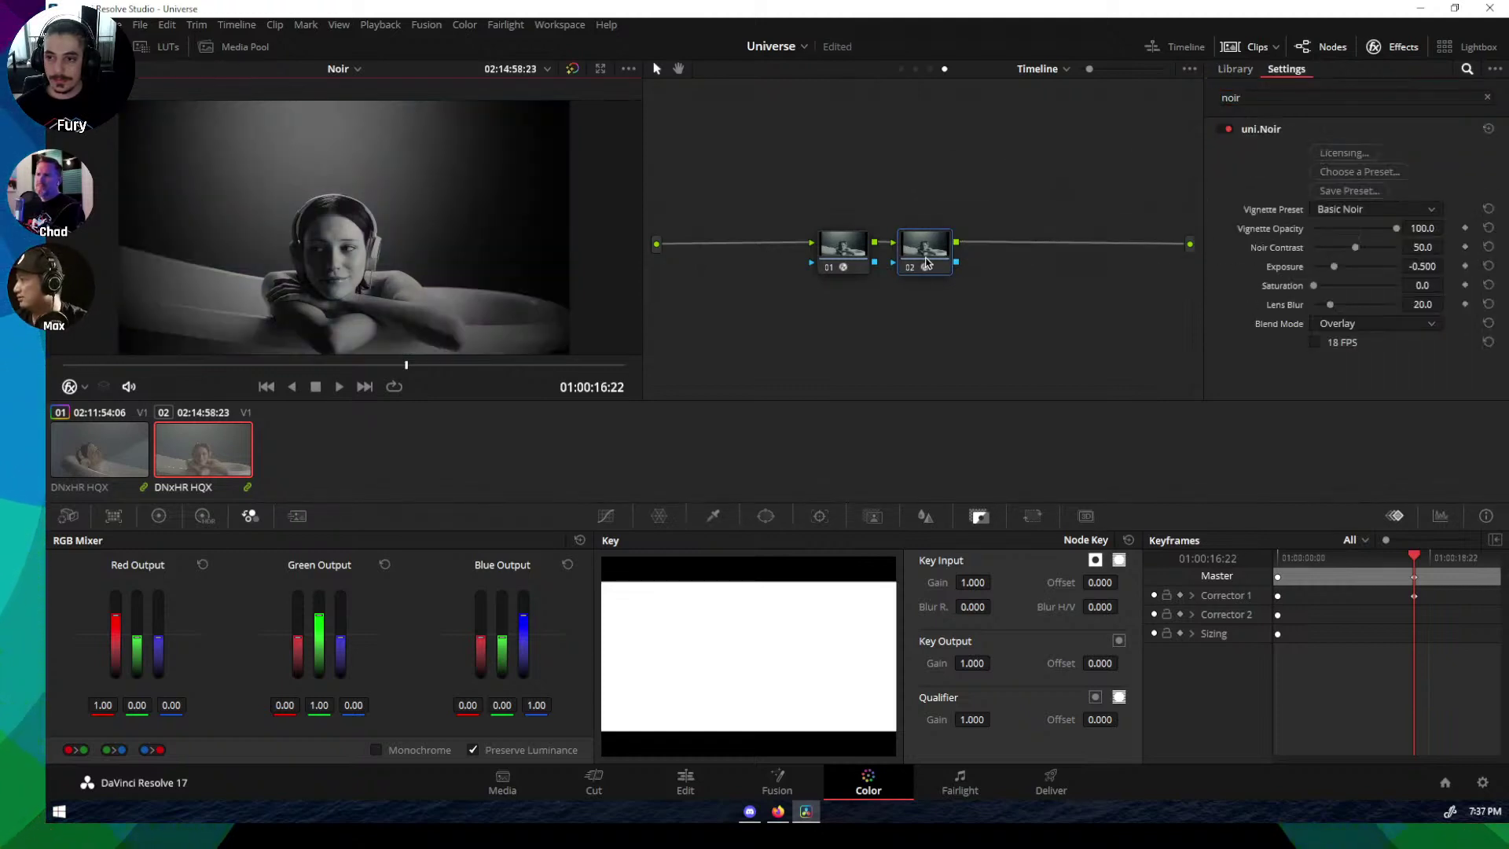
Step: Compare the noir image with the Looks node disabled and re-enabled
{"action": "left_click", "coordinate": [836, 258]}
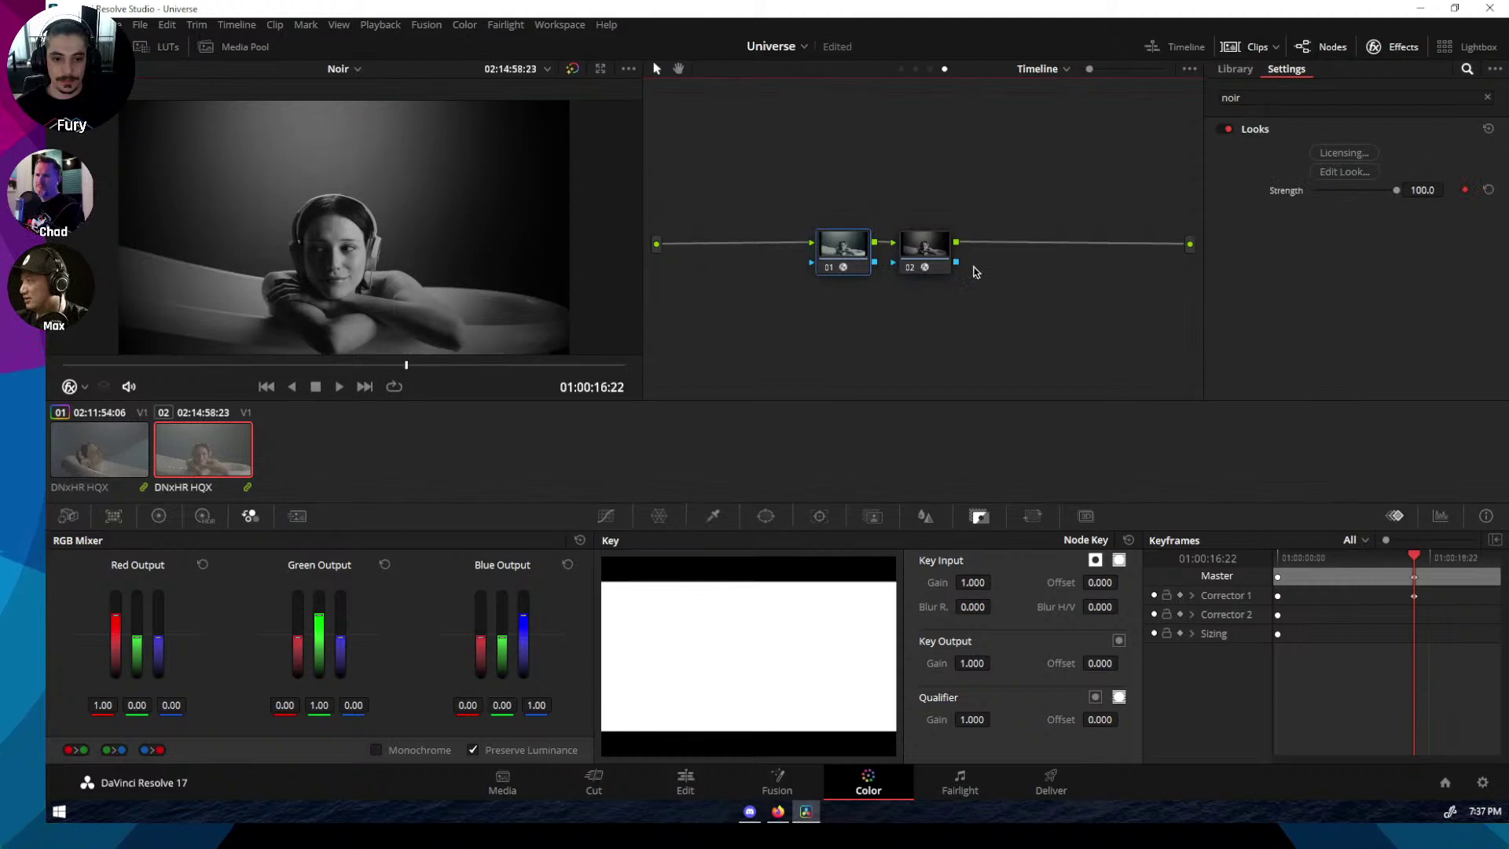
{"action": "left_click", "coordinate": [827, 269]}
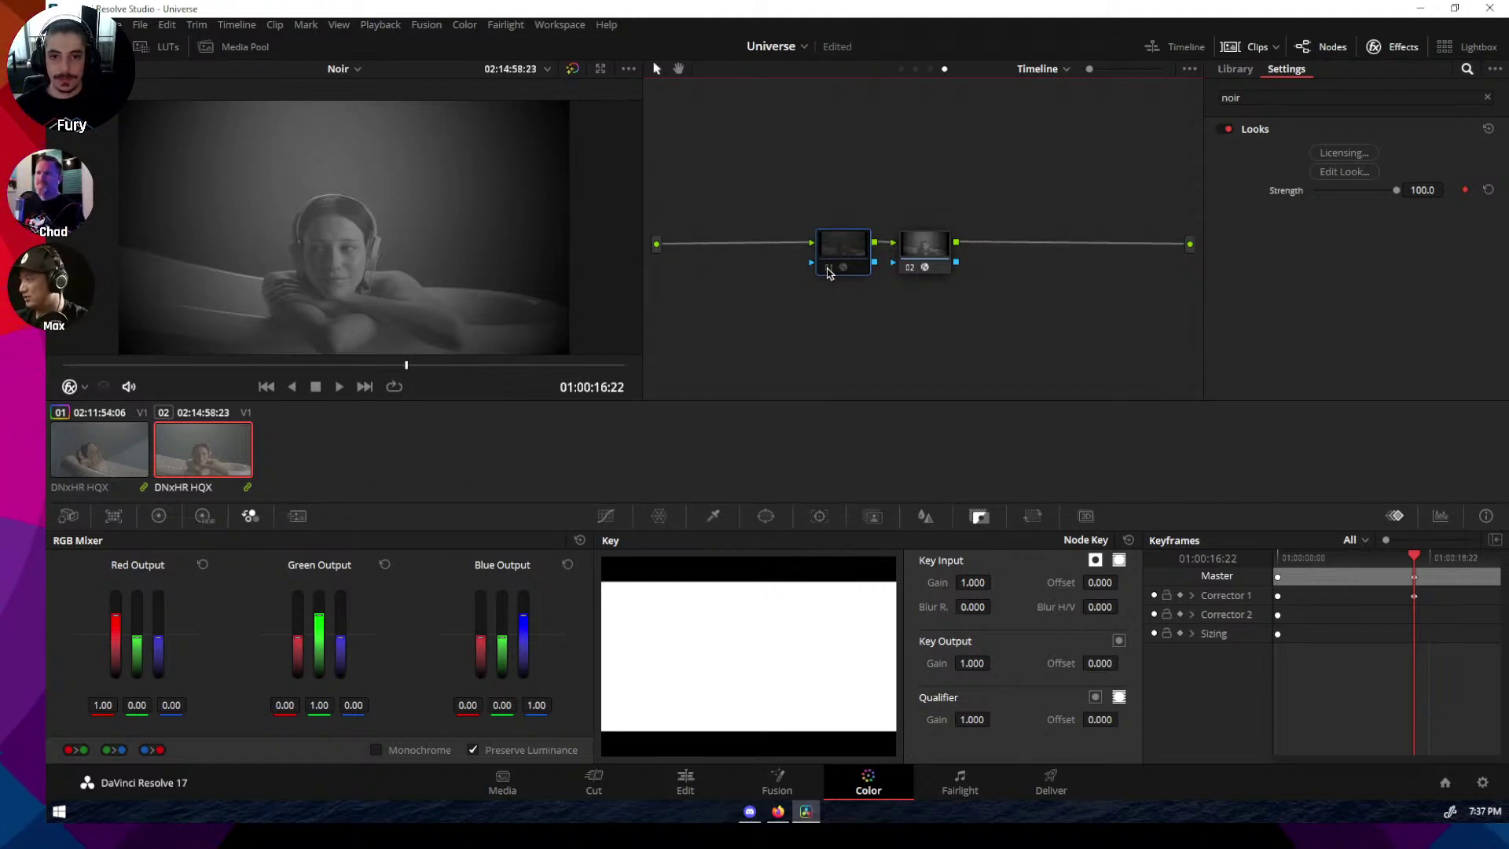
{"action": "left_click", "coordinate": [828, 269]}
Step: Set the uni.Noir vignette preset to Venetian Abstract and exposure to 0.303, and realign its node beside the Looks node
{"action": "left_click_drag", "start_coordinate": [898, 250], "coordinate": [1023, 258]}
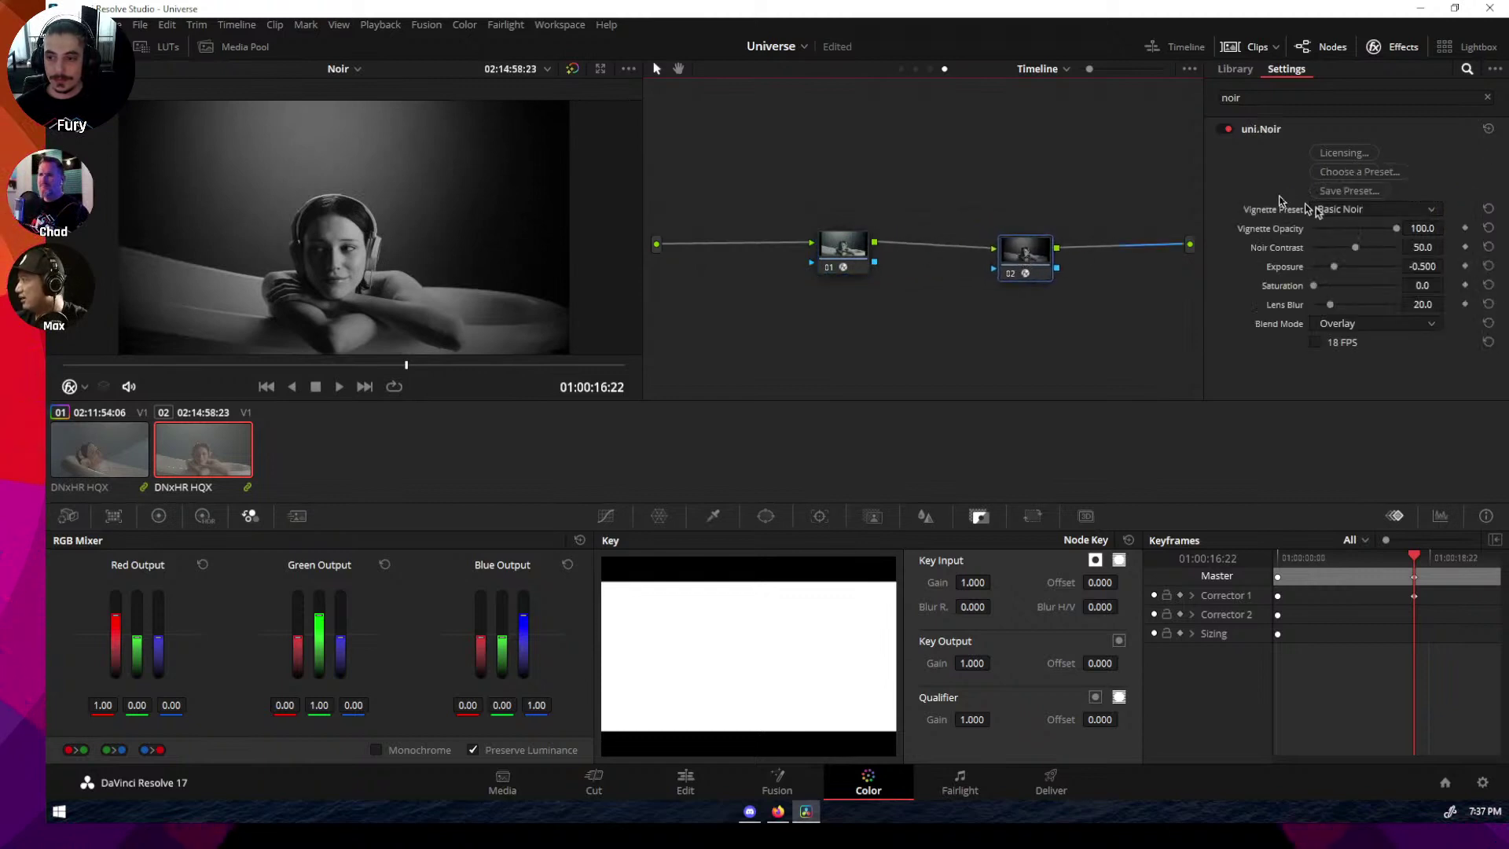
{"action": "left_click", "coordinate": [1353, 211]}
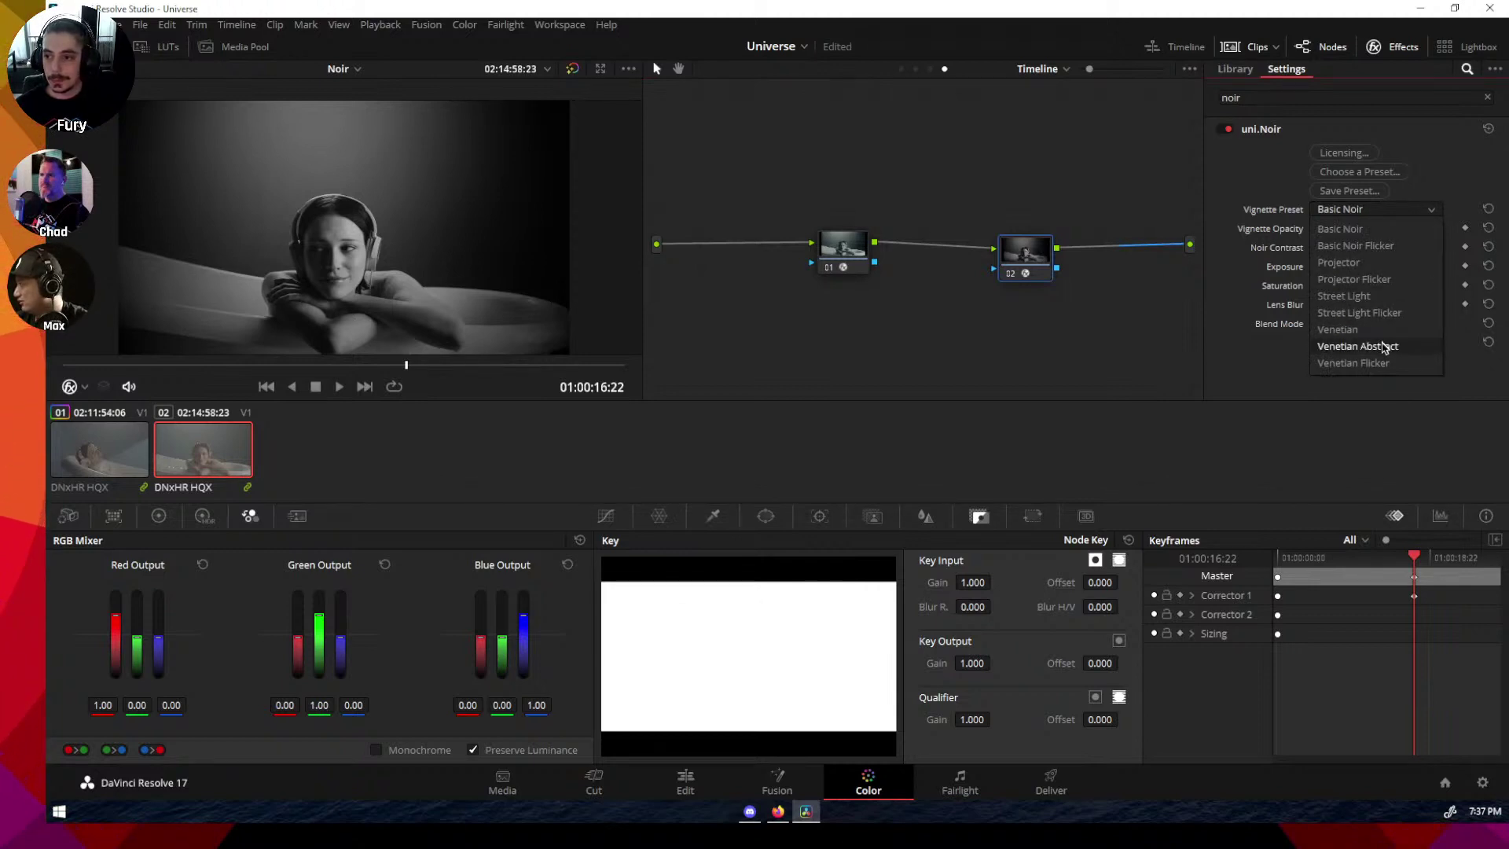
{"action": "left_click", "coordinate": [1375, 345]}
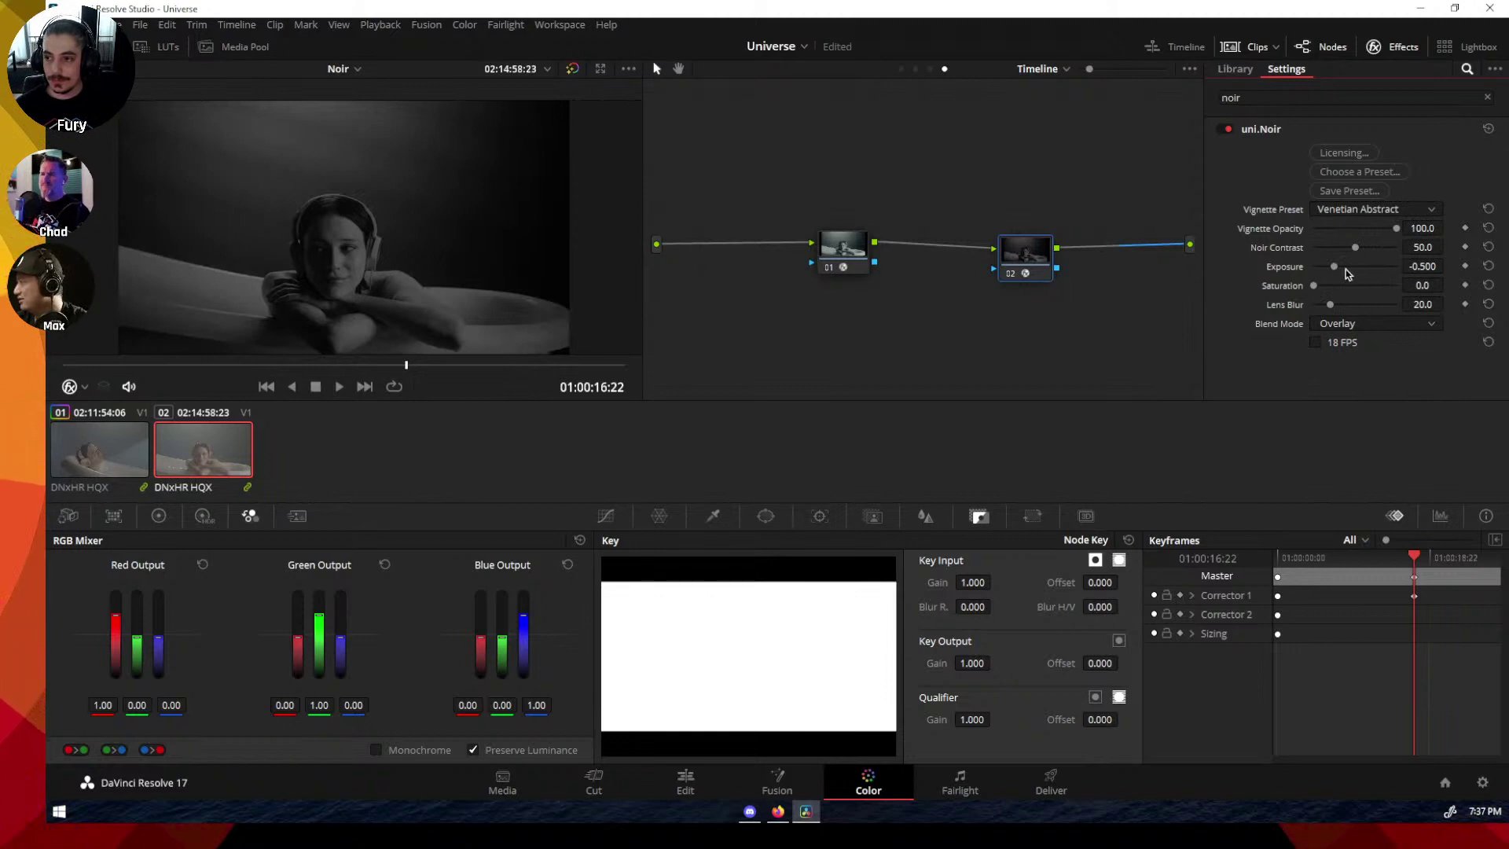
{"action": "left_click_drag", "start_coordinate": [1348, 271], "coordinate": [1368, 267]}
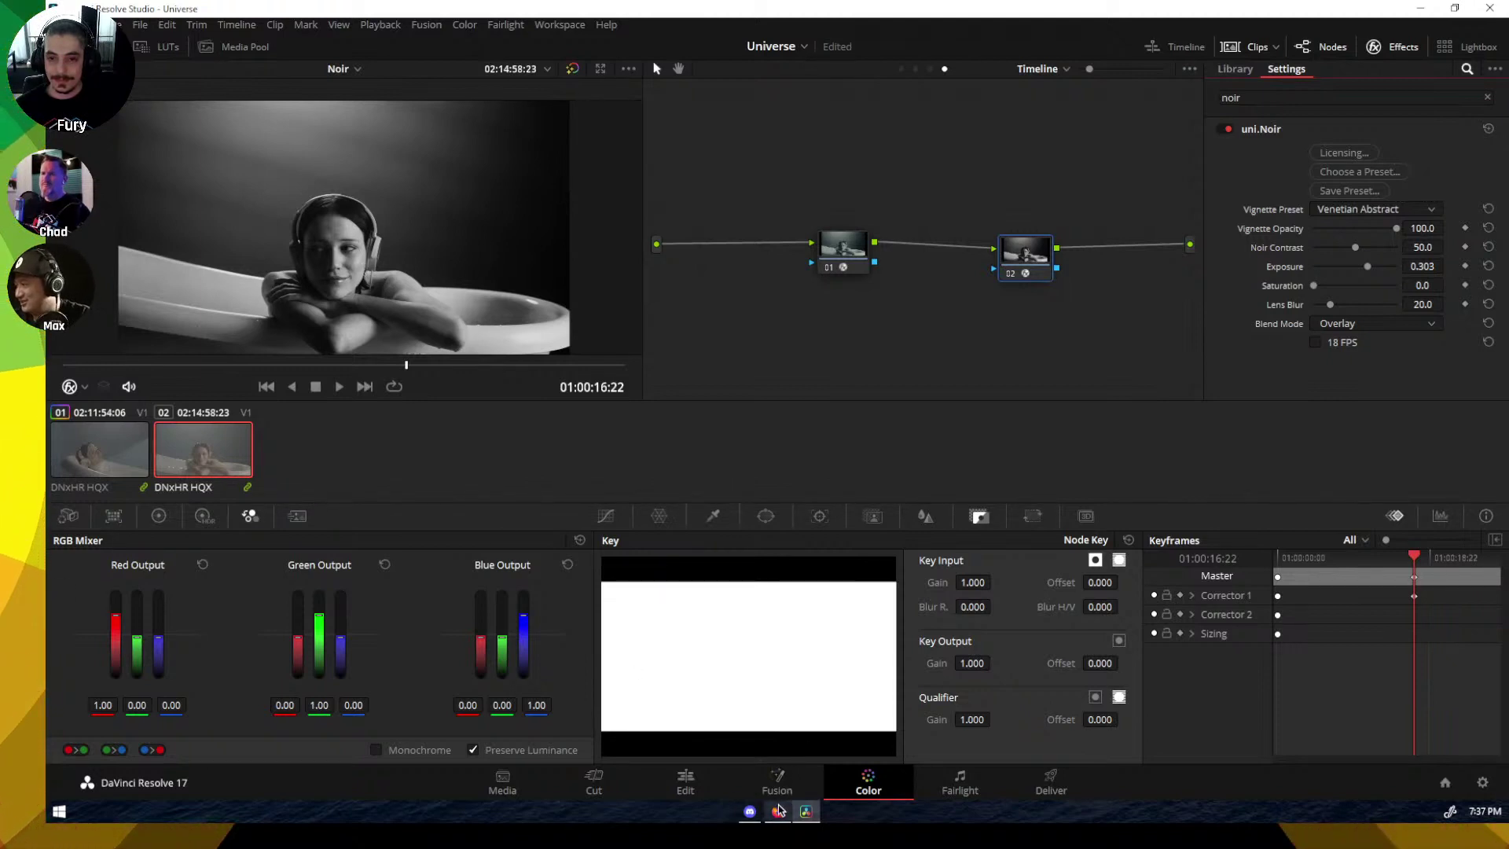
{"action": "left_click", "coordinate": [1038, 270]}
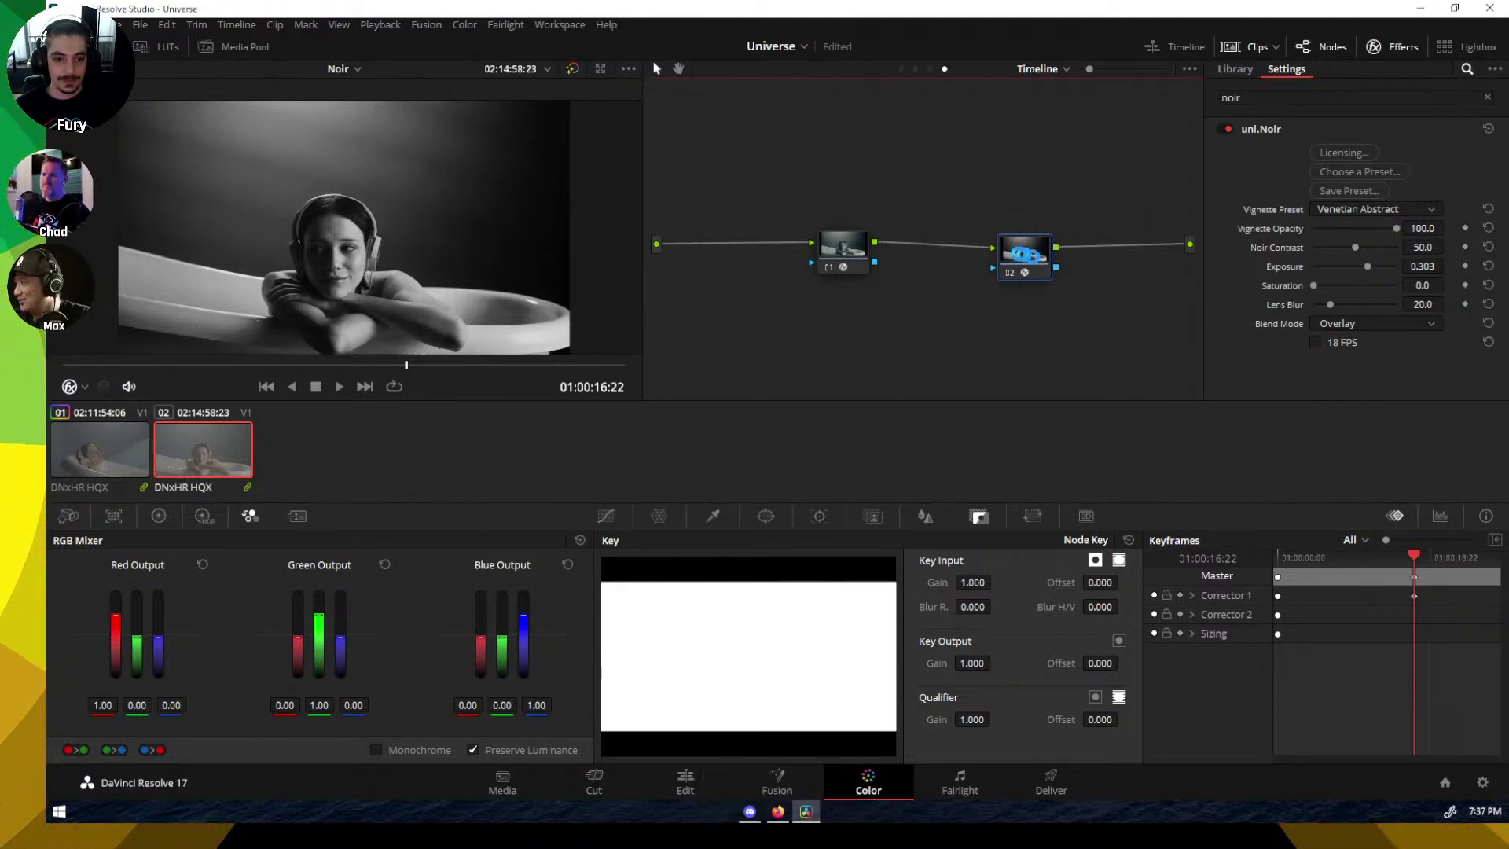
{"action": "left_click_drag", "start_coordinate": [1014, 252], "coordinate": [946, 252]}
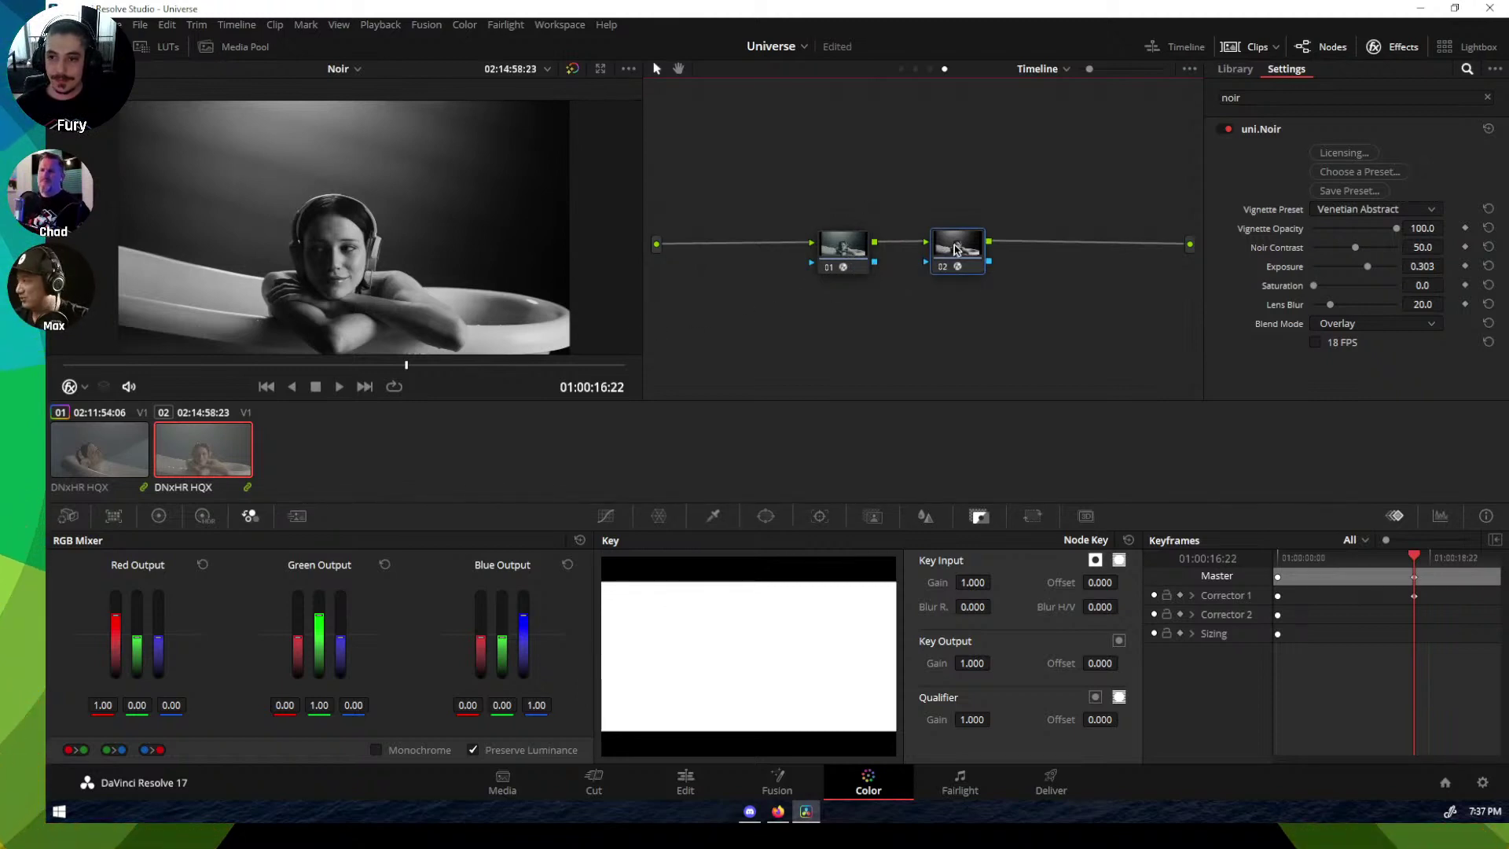
Step: Add a third serial node after the uni.Noir node and apply the uni.Texturize Motion effect to it
{"action": "key", "text": "alt+s"}
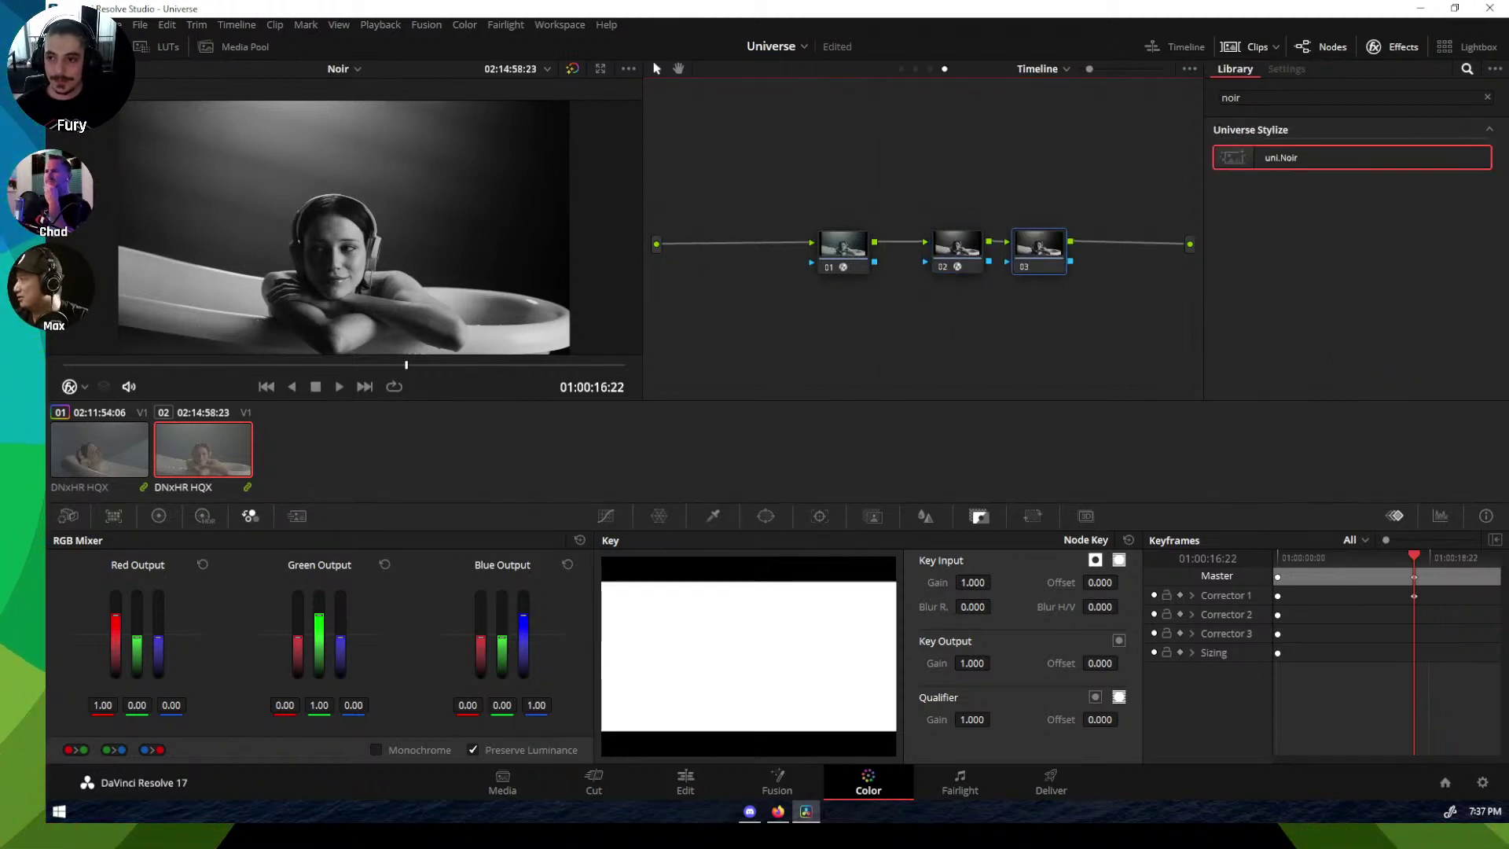
{"action": "double_click", "coordinate": [1230, 97]}
{"action": "type", "text": "tex"}
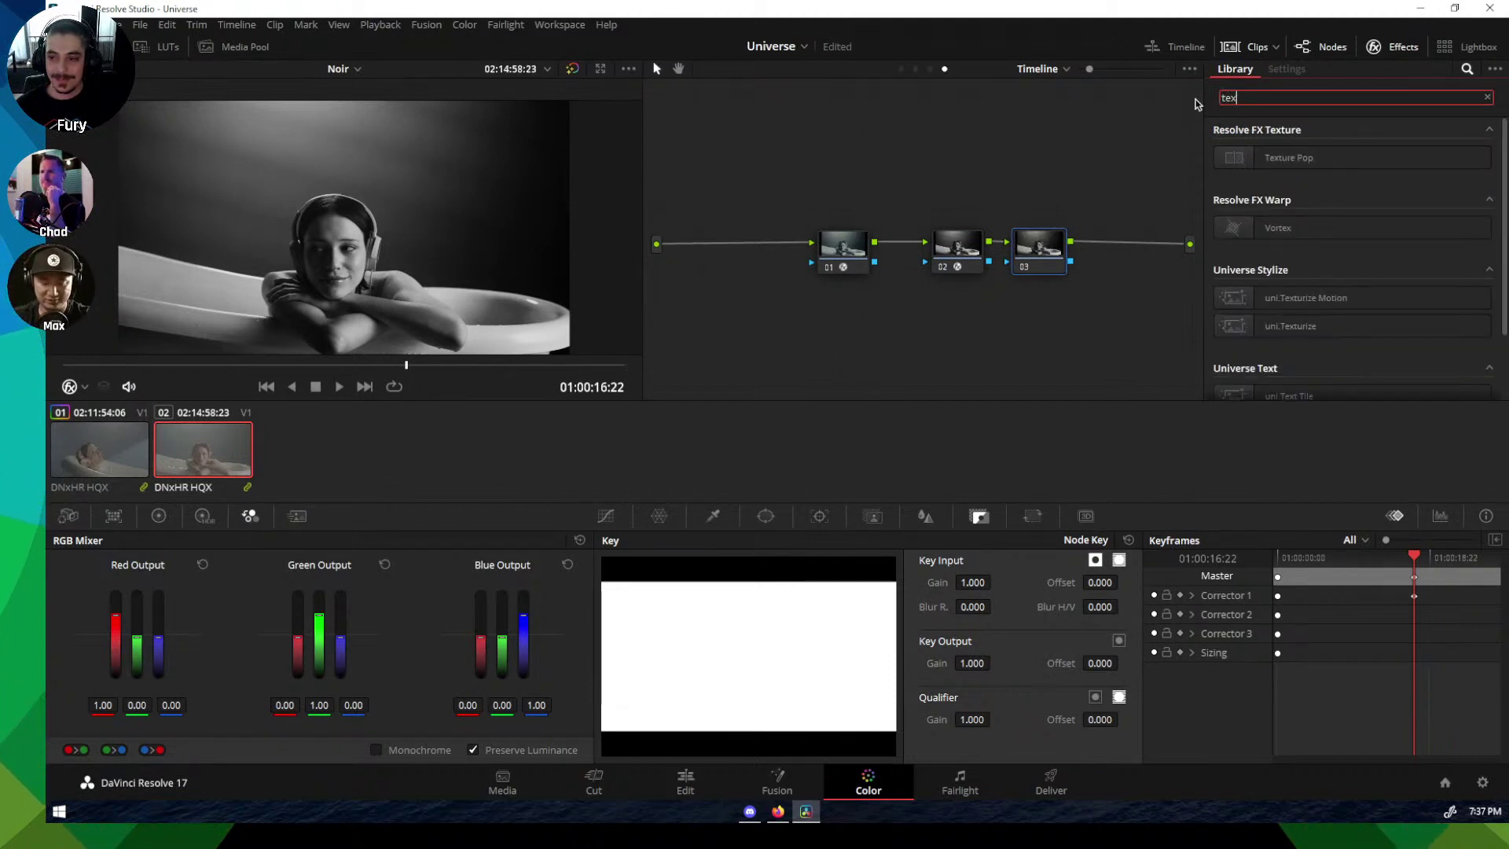
{"action": "type", "text": "ture"}
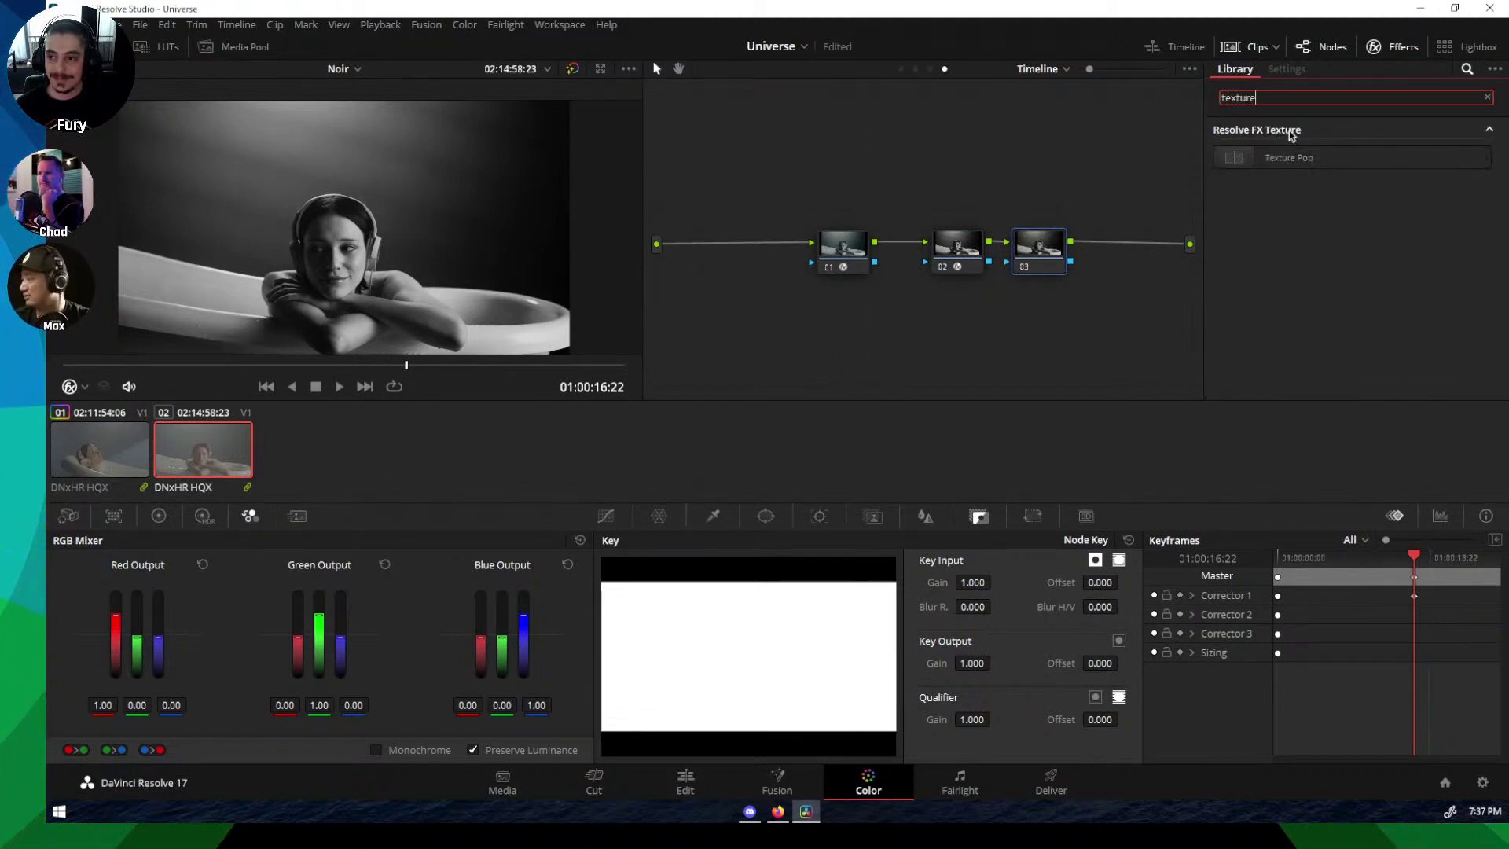
{"action": "key", "text": "BackSpace"}
{"action": "left_click_drag", "start_coordinate": [1304, 227], "coordinate": [1047, 250]}
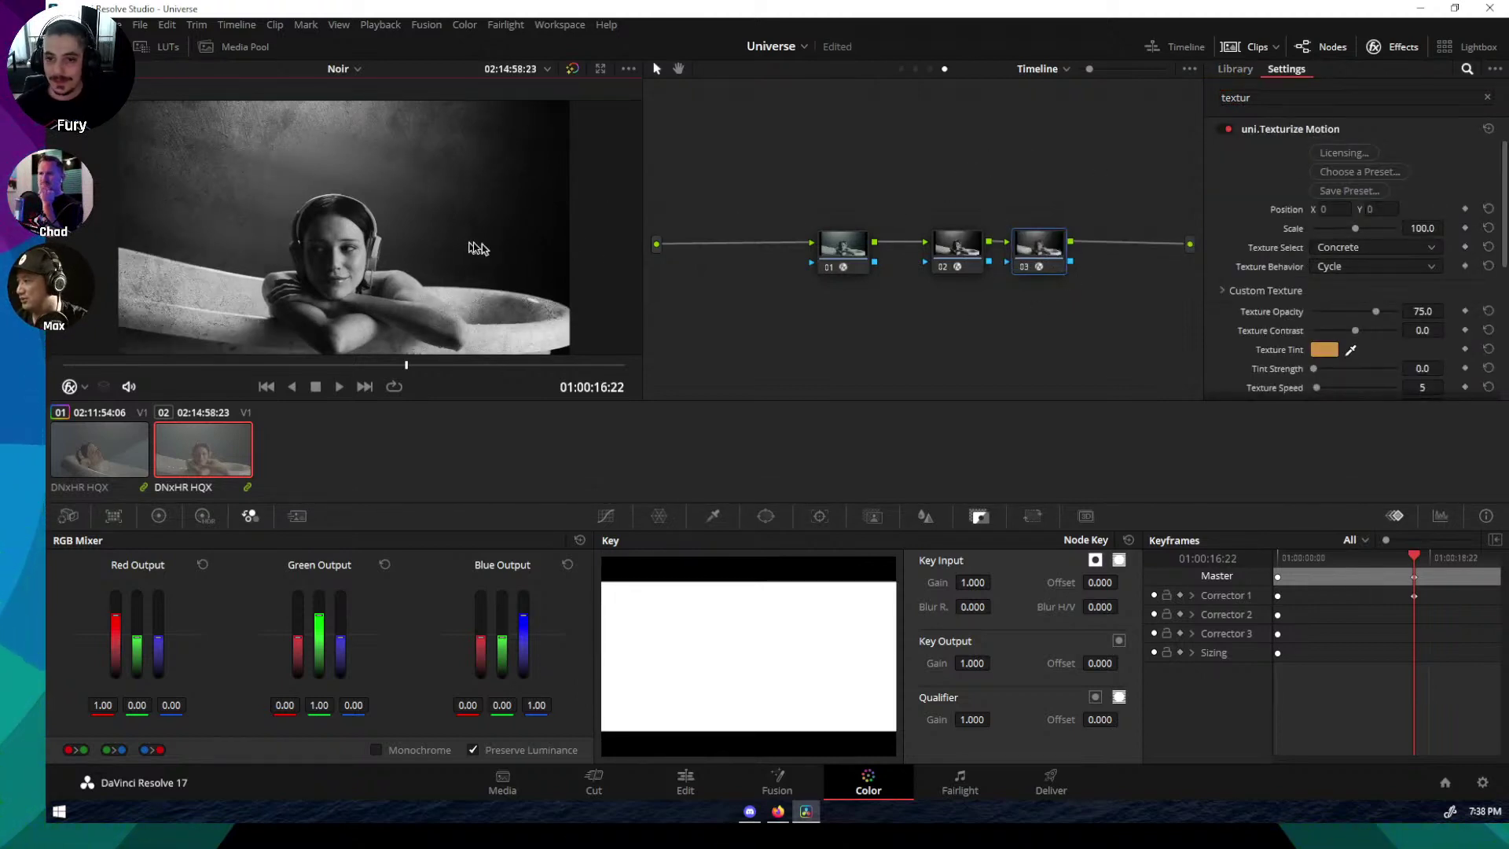
Step: Set the uni.Texturize Motion texture to Crumpled Paper and its texture behavior to Still
{"action": "left_click", "coordinate": [1380, 248]}
{"action": "scroll", "coordinate": [1370, 384], "scroll_direction": "down", "scroll_amount": 1}
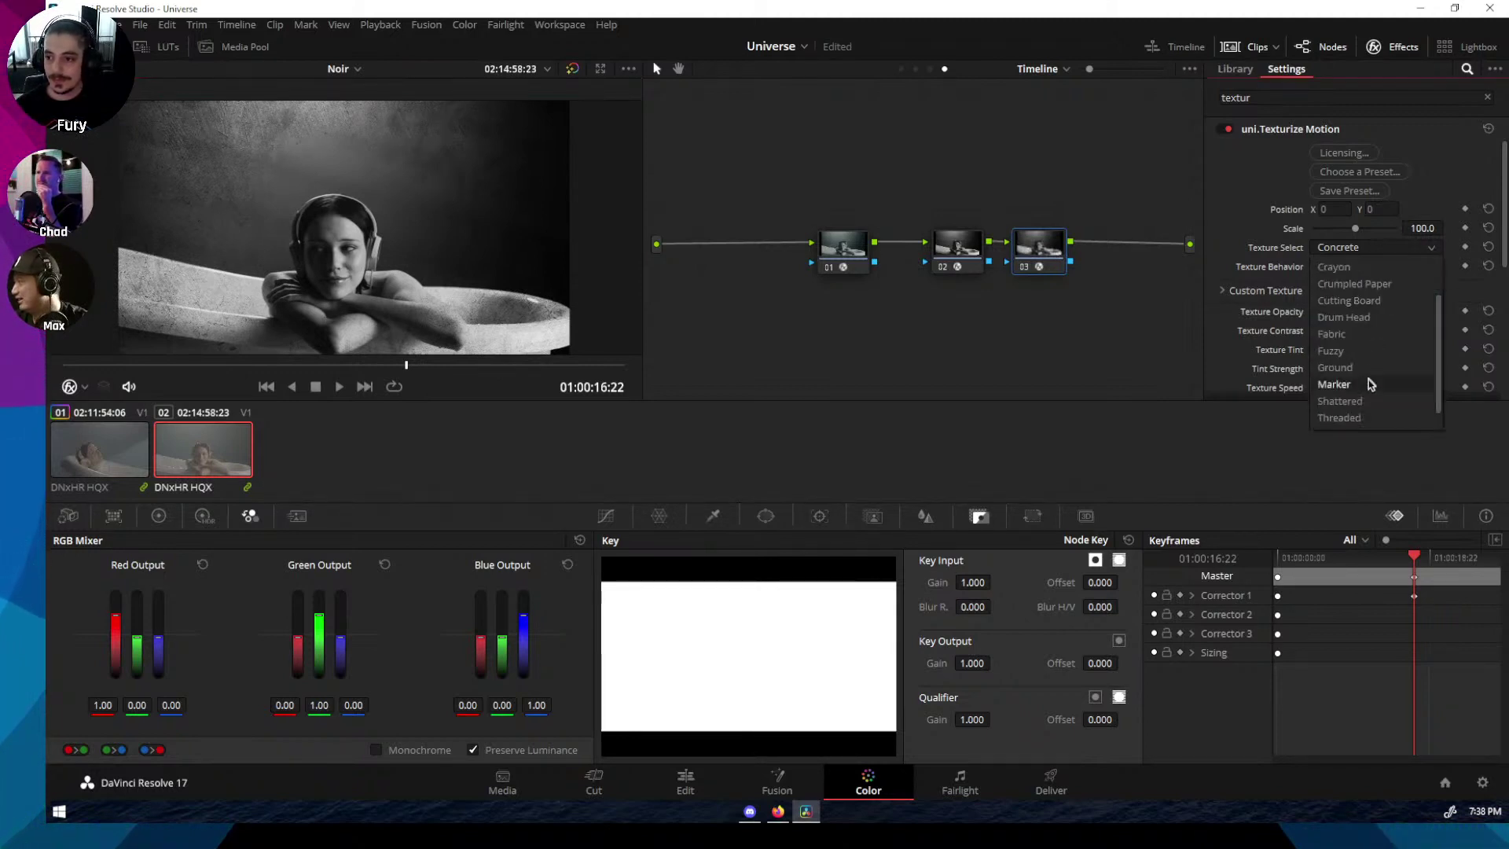
{"action": "left_click", "coordinate": [1381, 285]}
{"action": "left_click", "coordinate": [1376, 269]}
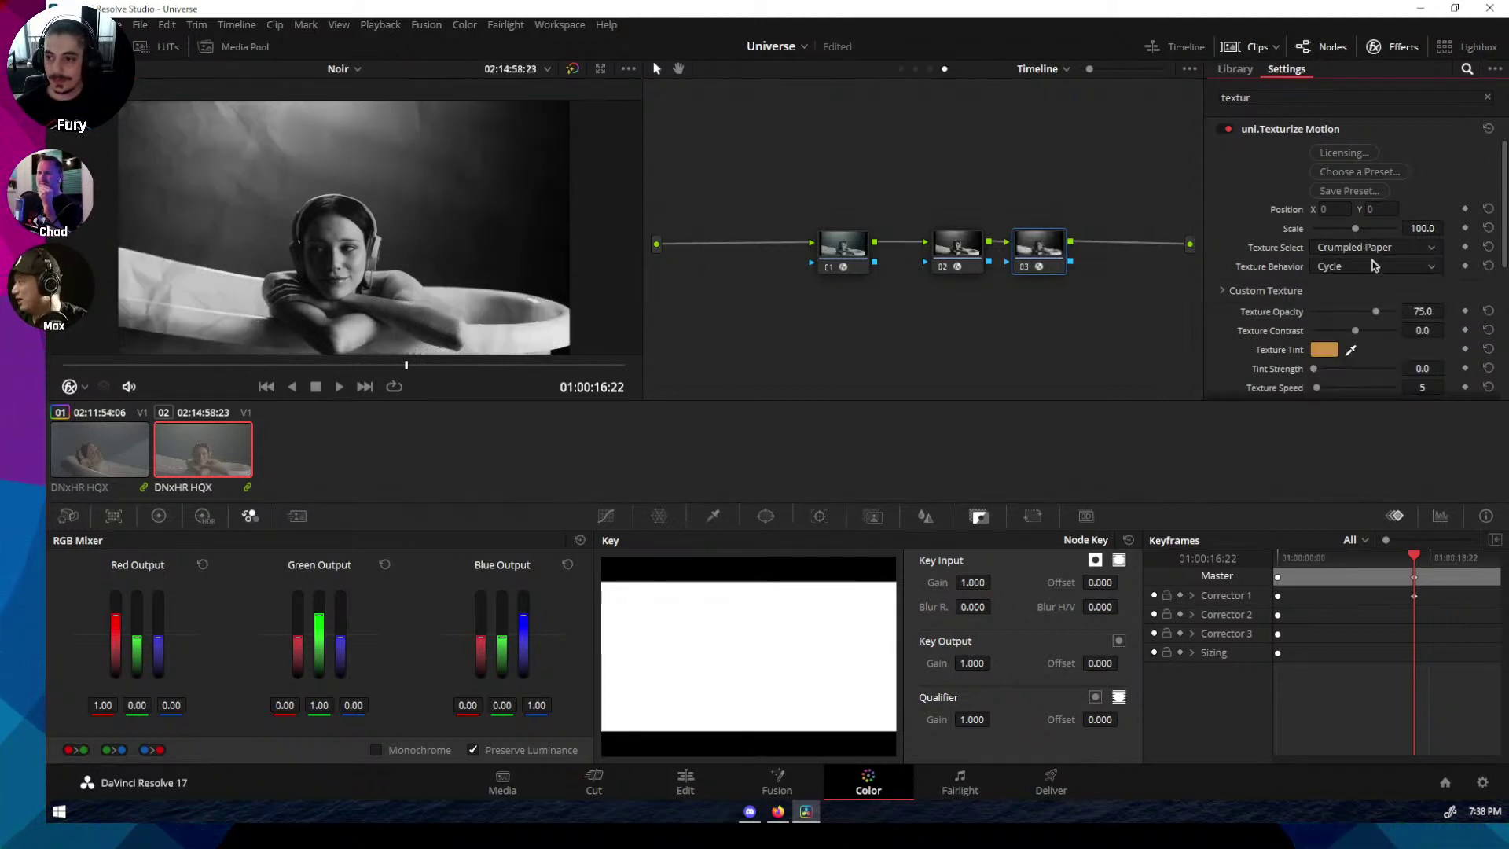
{"action": "left_click", "coordinate": [1363, 287]}
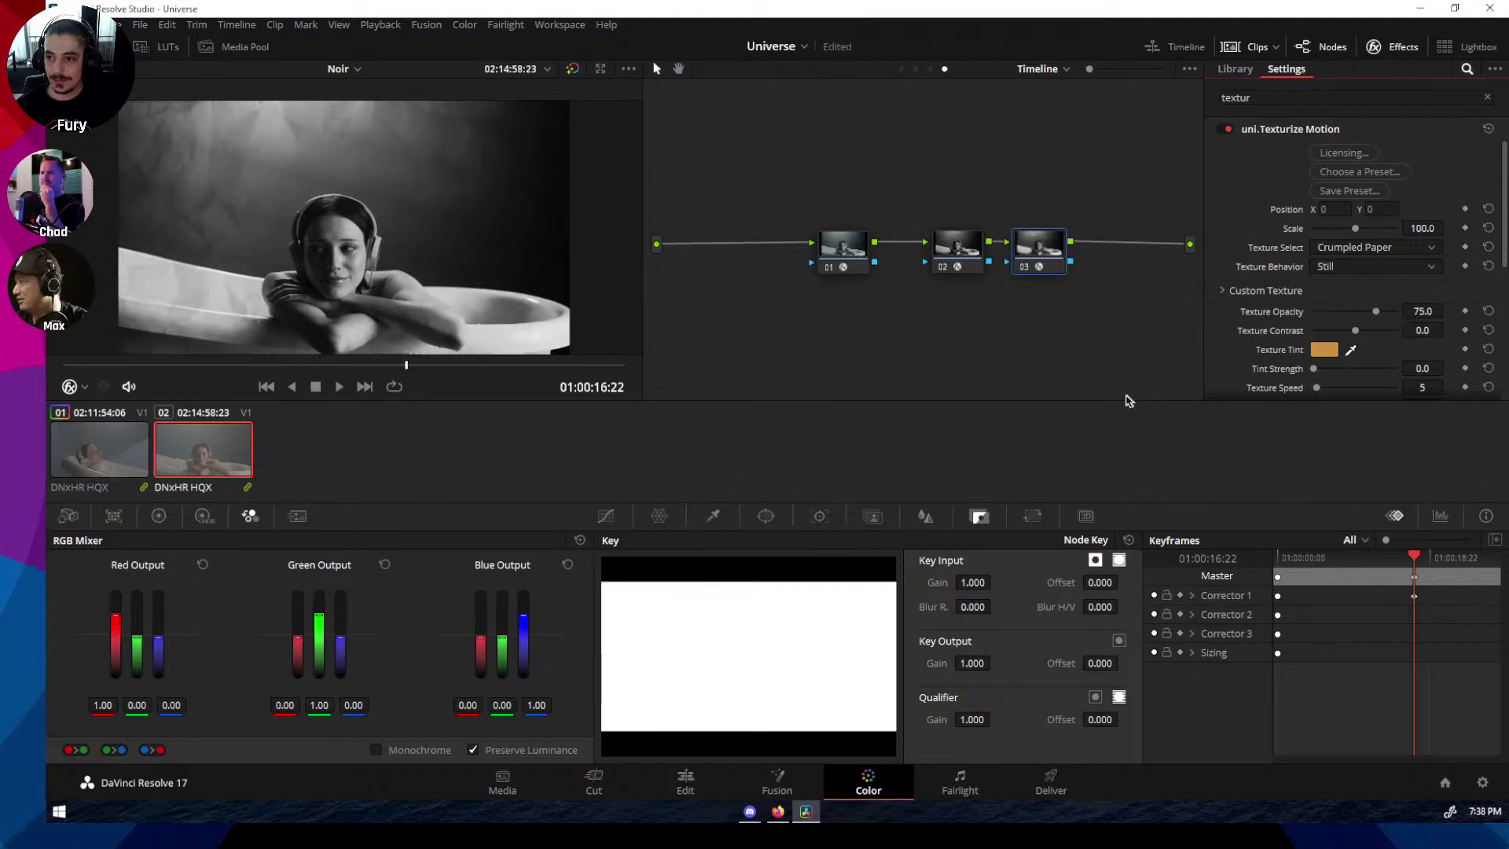
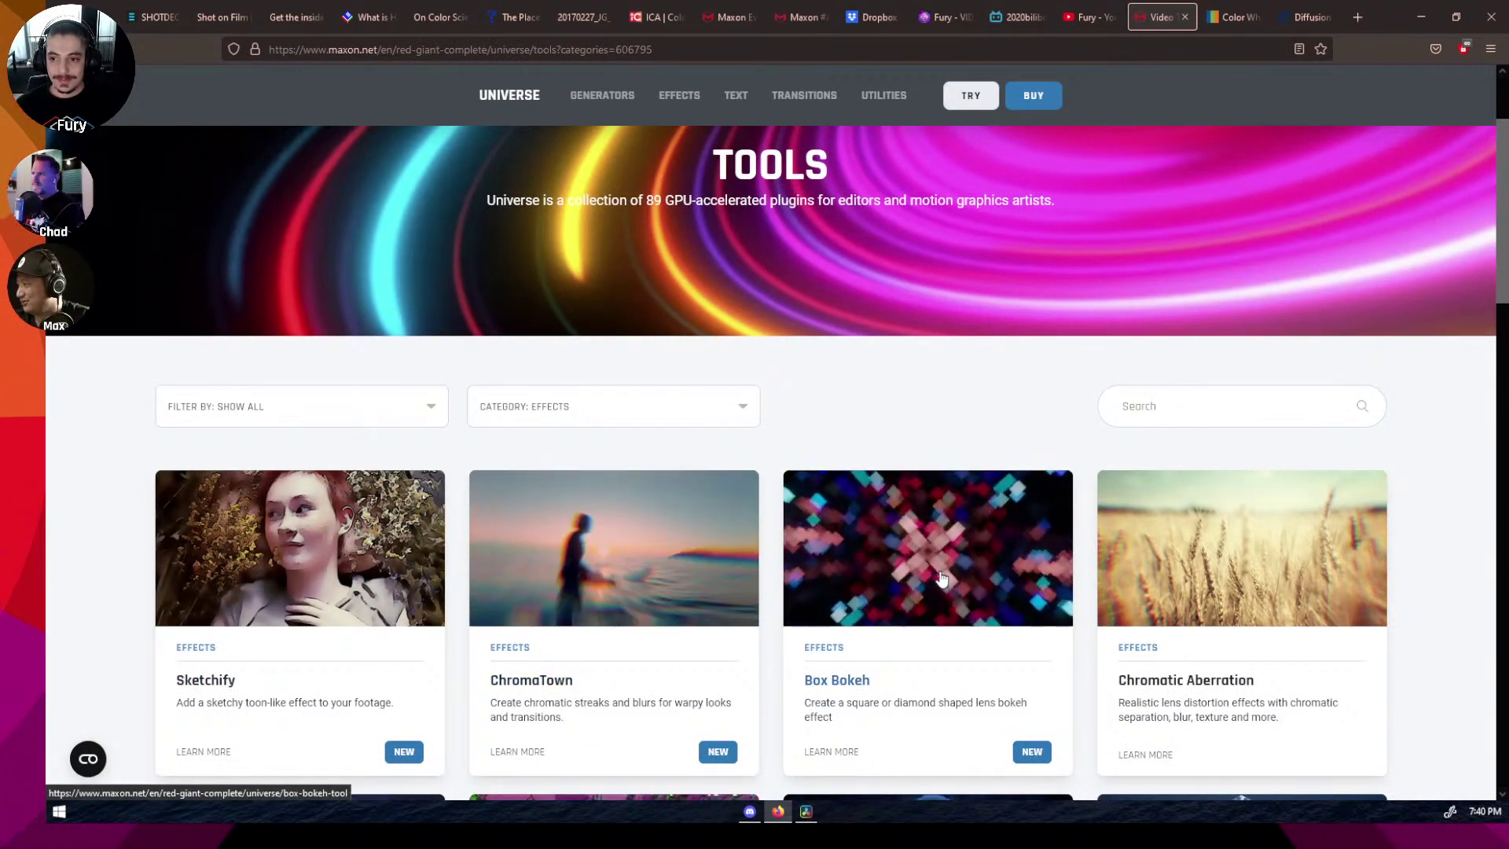
{"action": "scroll", "coordinate": [1270, 596], "scroll_direction": "down", "scroll_amount": 1}
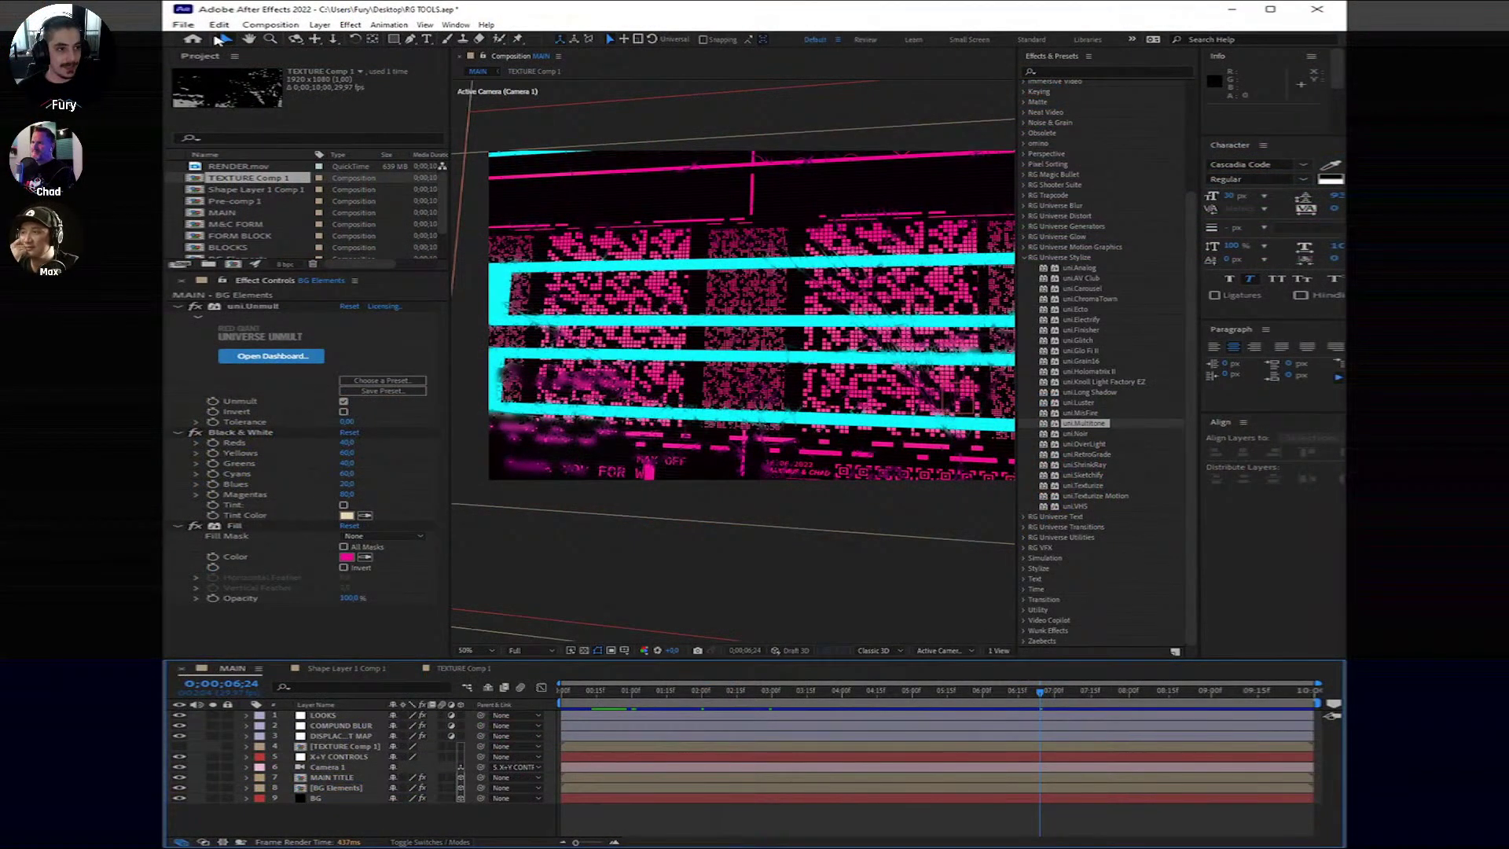
Step: In After Effects, open the Cyberpunk MAIN TITLE motion graphics template, discarding changes to the current project, and extract it to the Desktop
{"action": "left_click", "coordinate": [193, 26]}
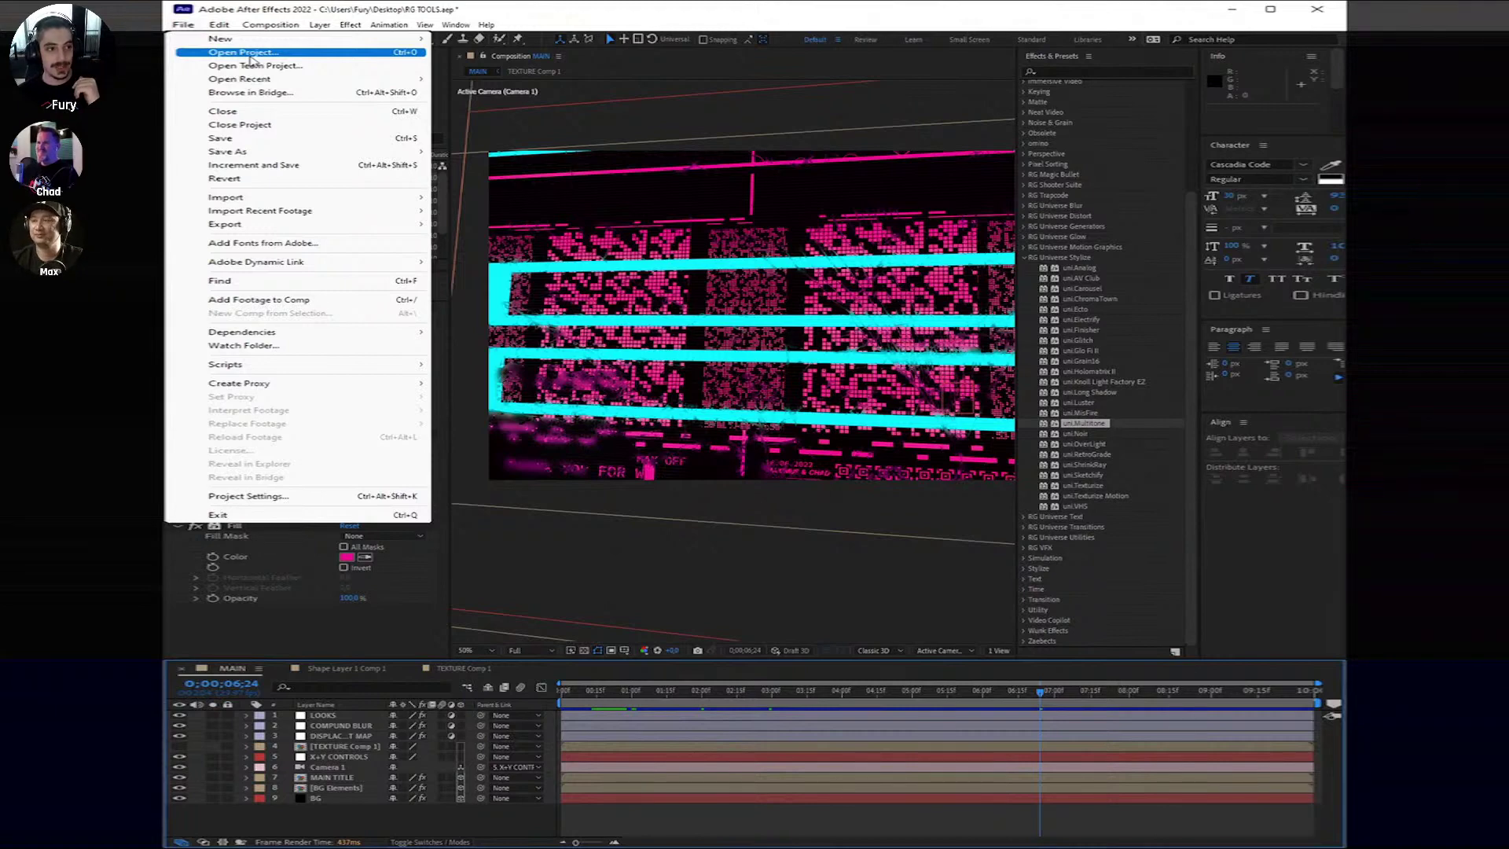
{"action": "left_click", "coordinate": [248, 53]}
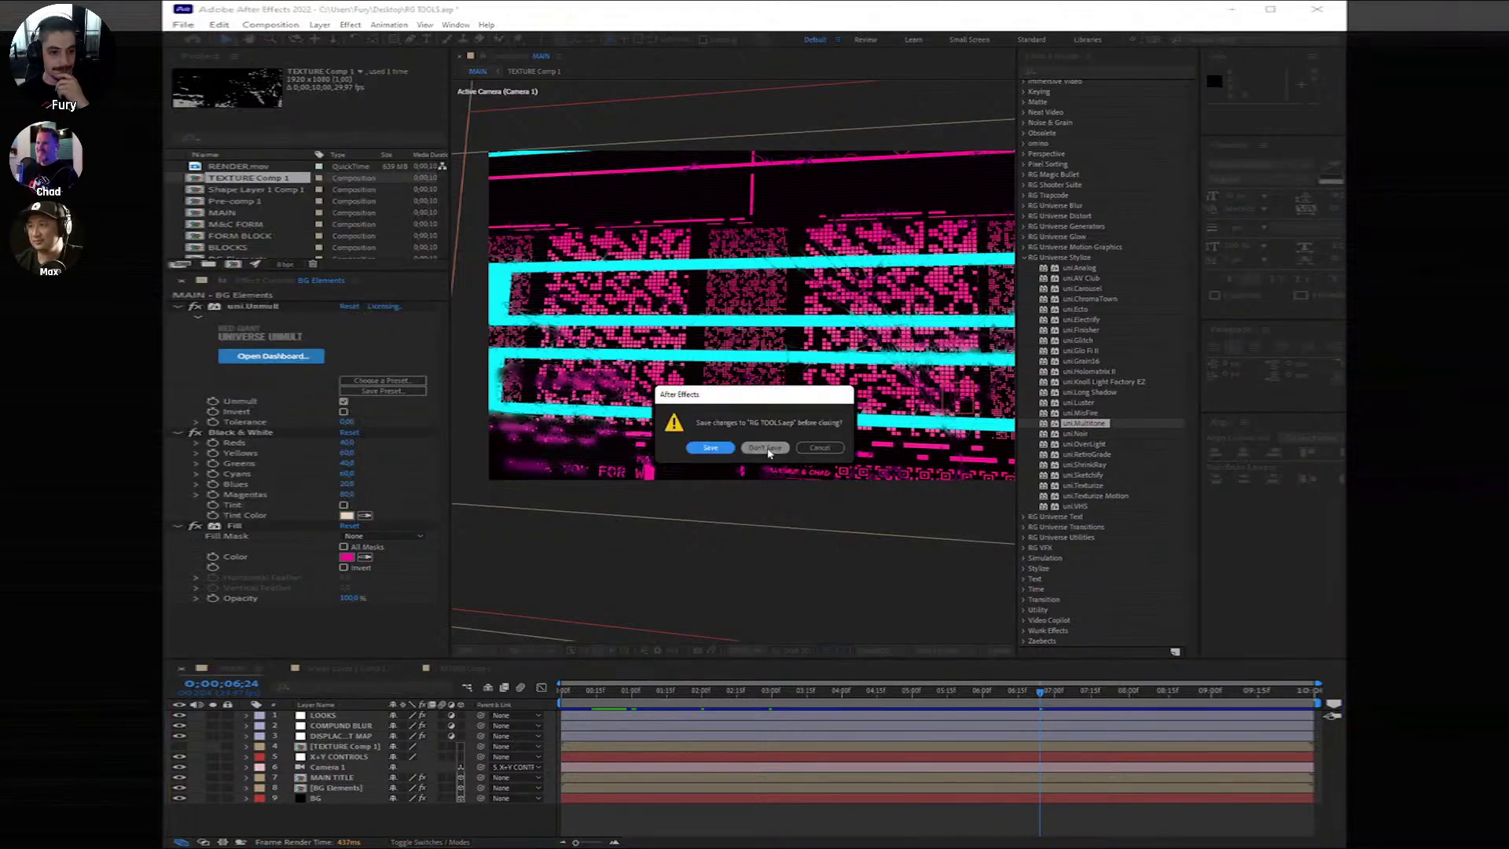
{"action": "left_click", "coordinate": [777, 443]}
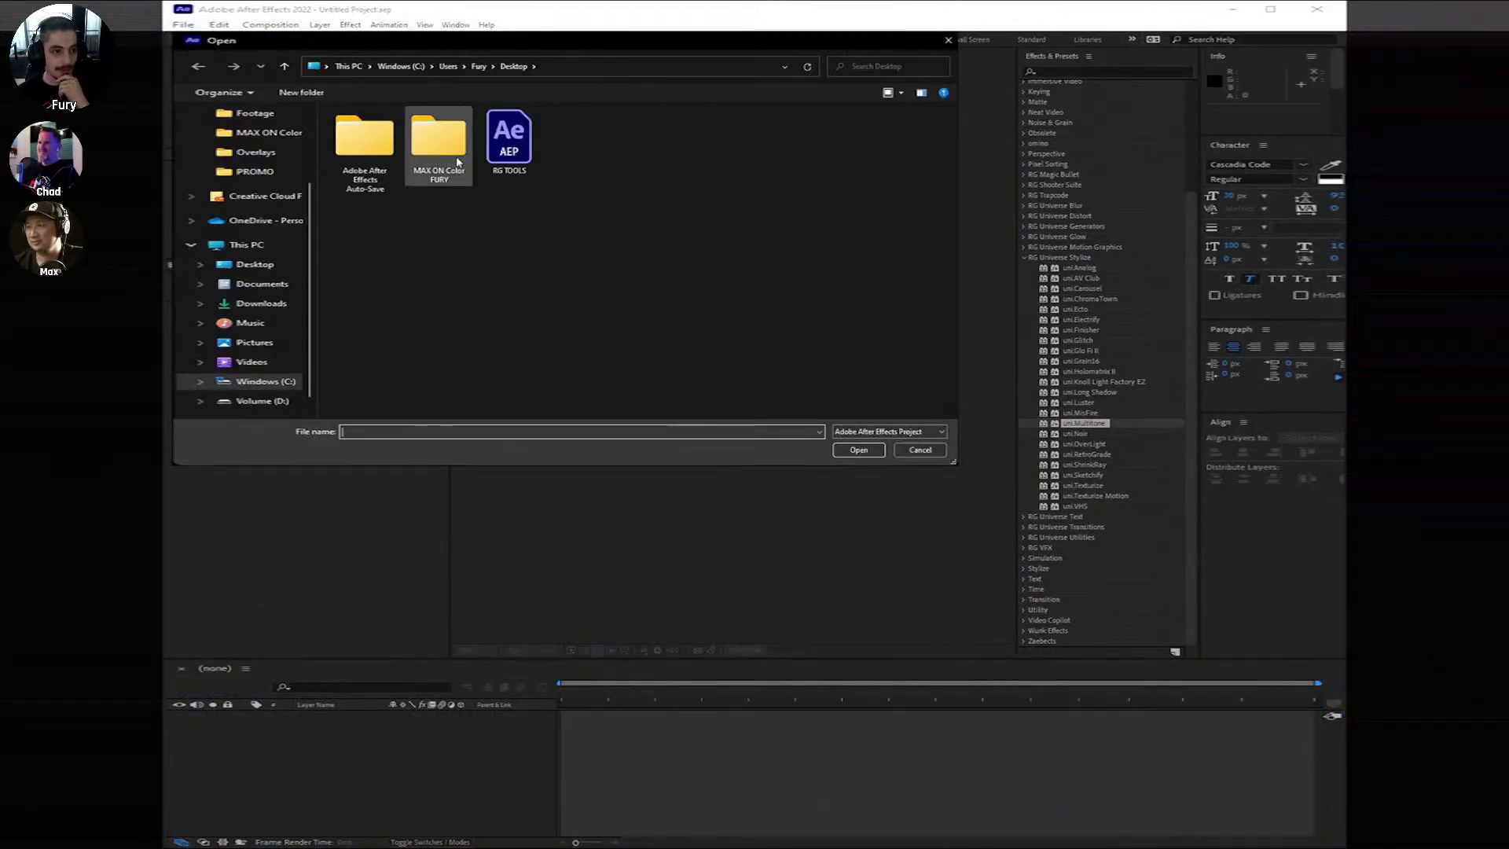
{"action": "double_click", "coordinate": [438, 142]}
{"action": "left_click", "coordinate": [393, 130]}
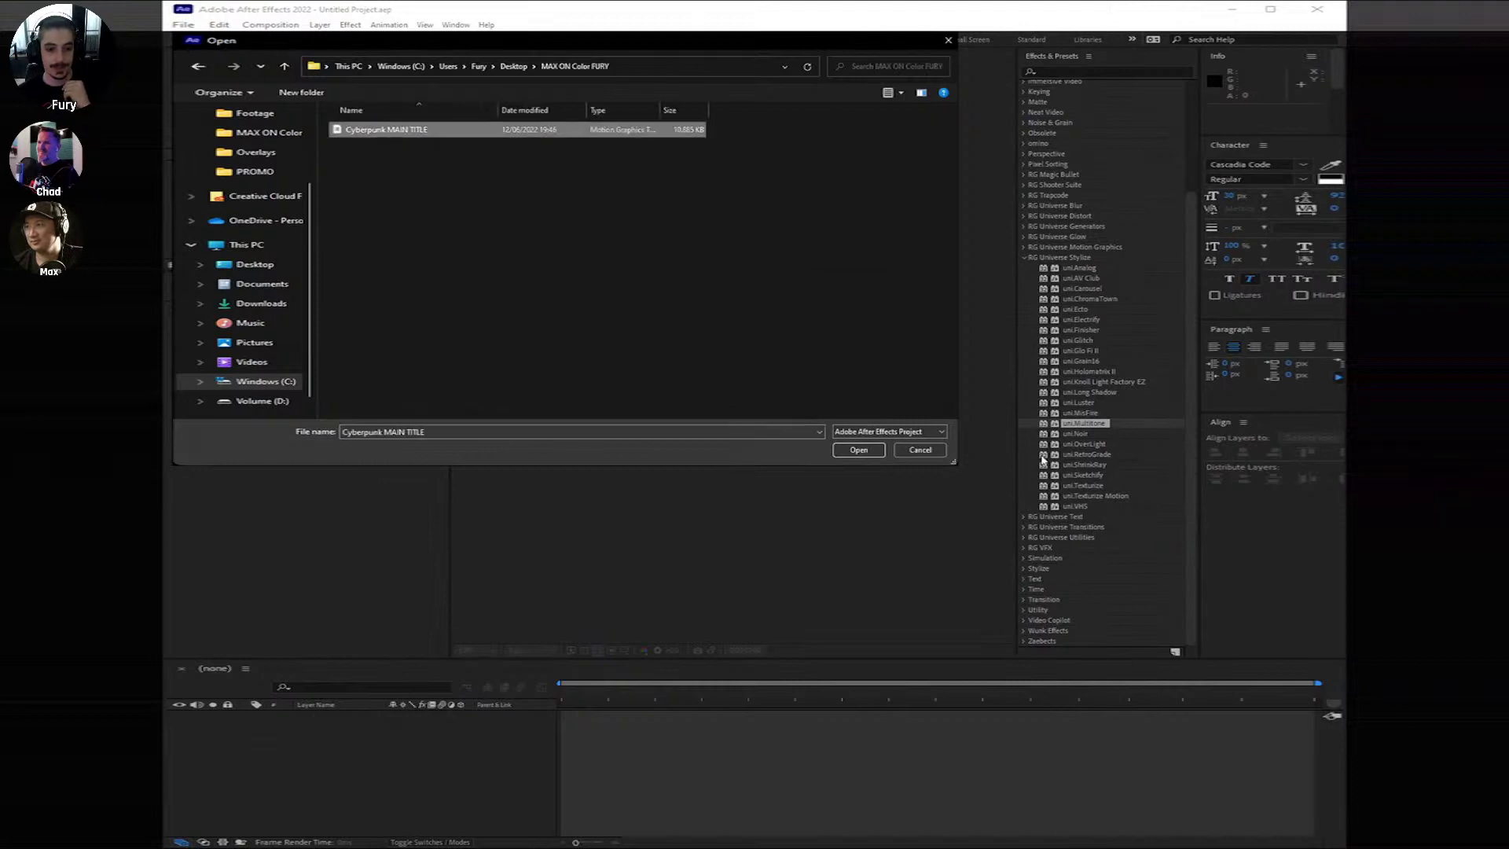
{"action": "left_click", "coordinate": [858, 449]}
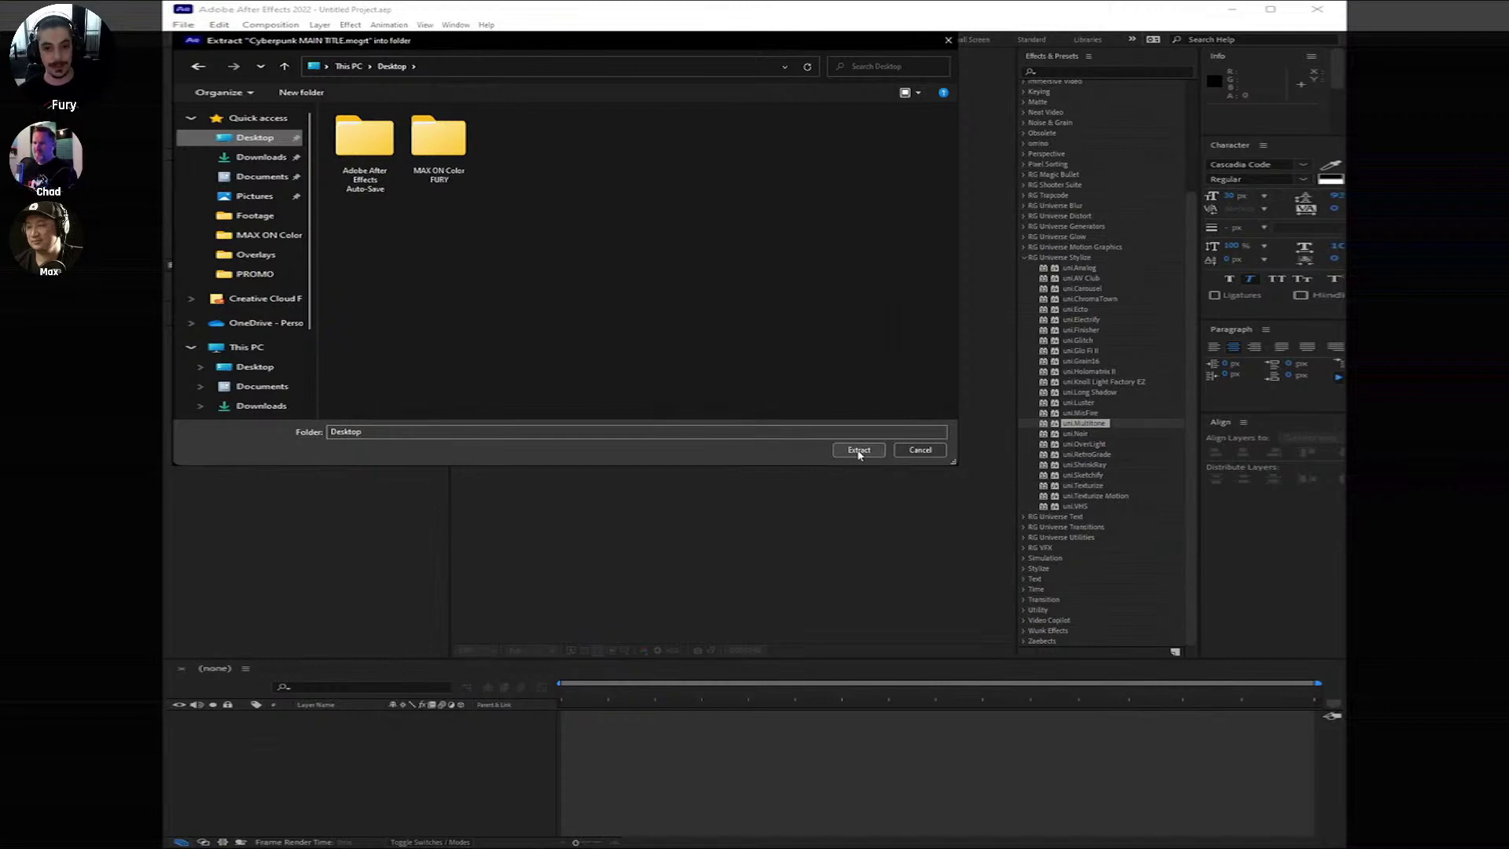
{"action": "left_click", "coordinate": [858, 451]}
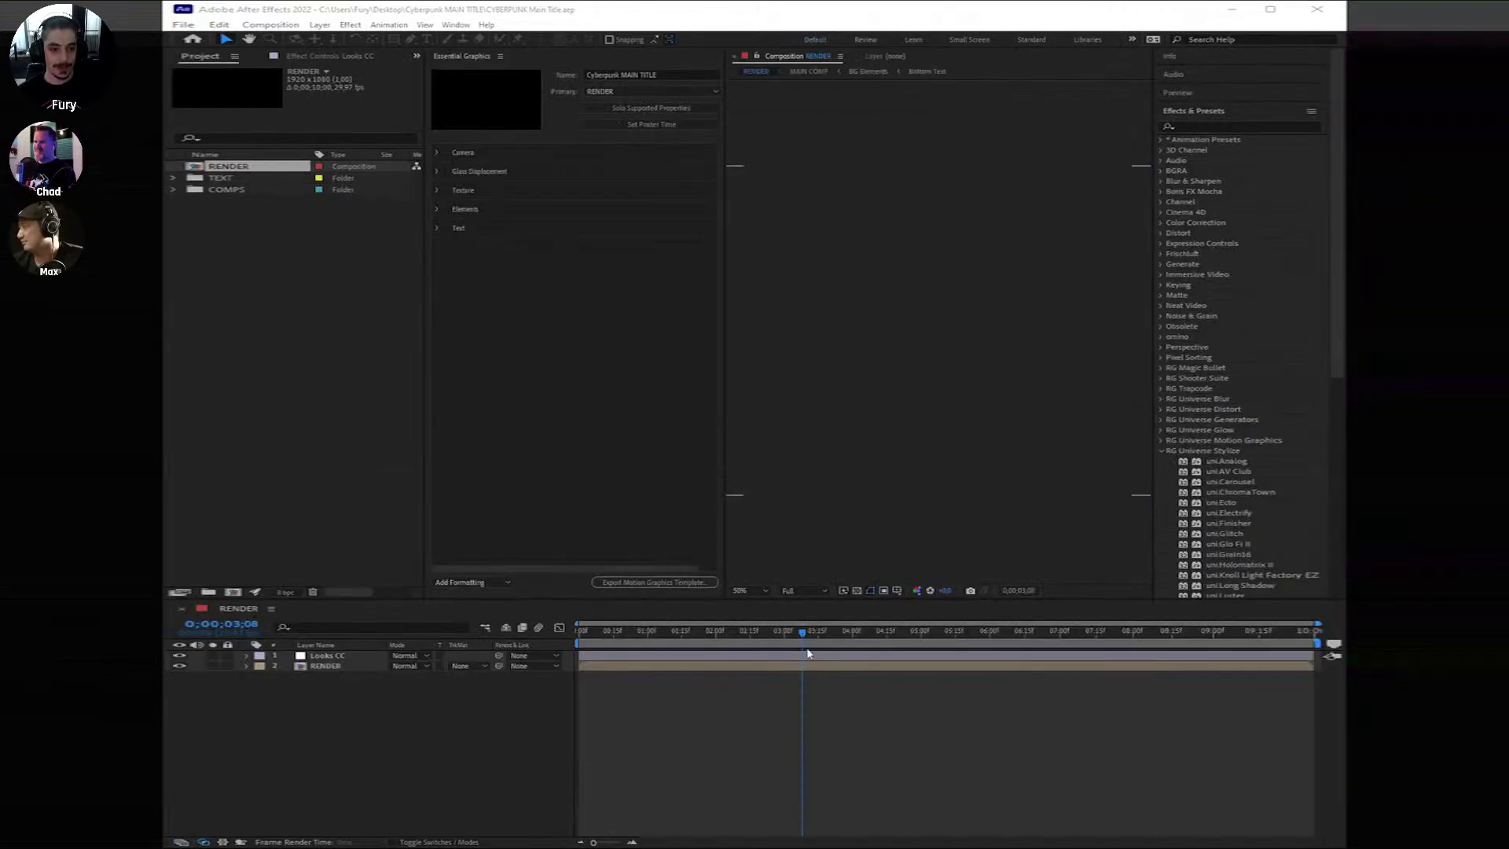
Step: Expand the template's Text properties in a widened Essential Graphics panel and set the main title text to MAX ON COLOR
{"action": "left_click", "coordinate": [830, 668]}
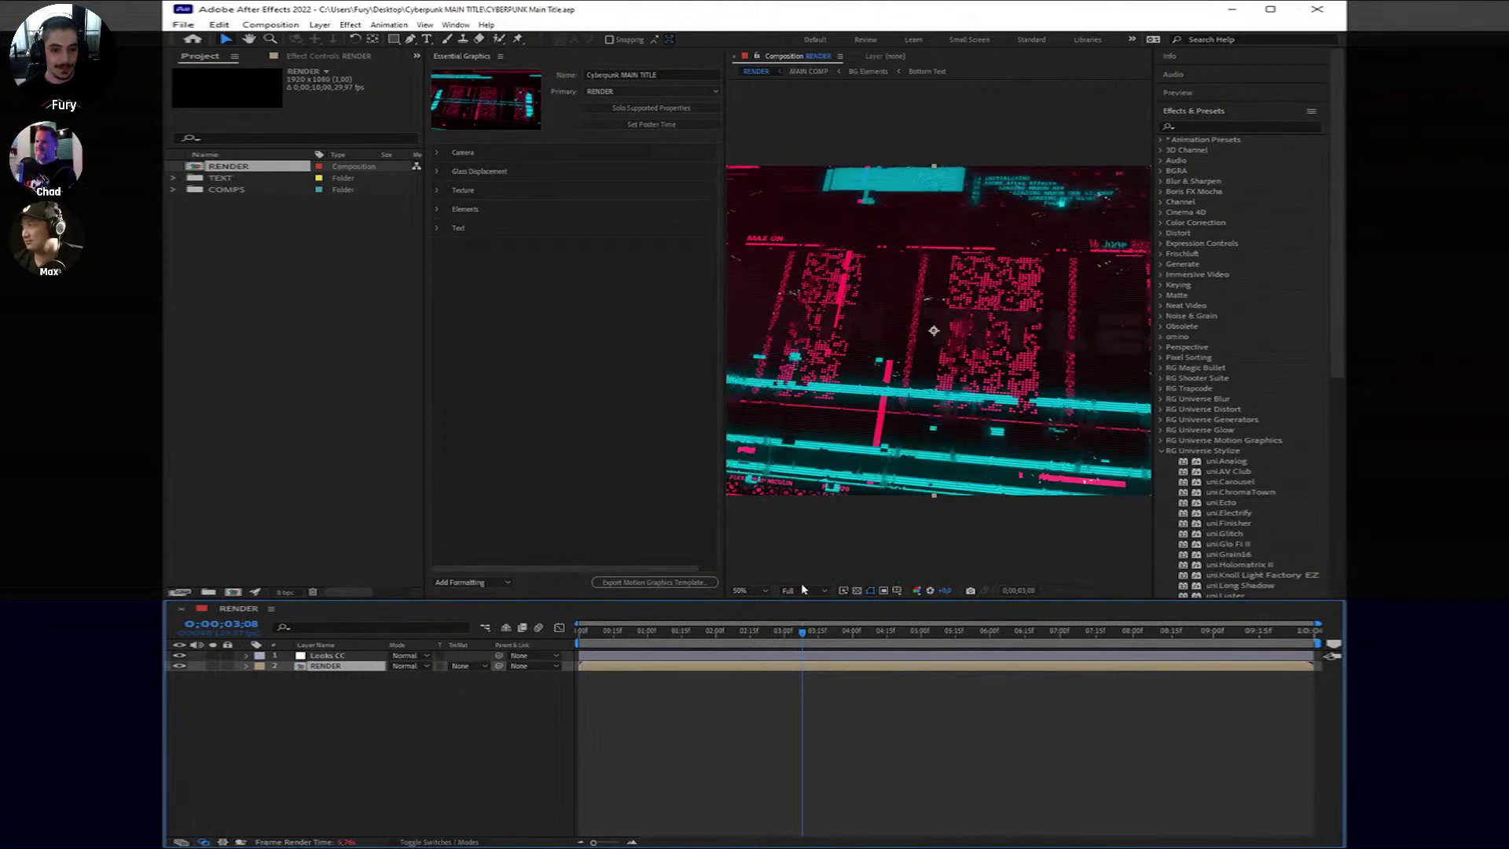
{"action": "left_click_drag", "start_coordinate": [723, 401], "coordinate": [559, 406]}
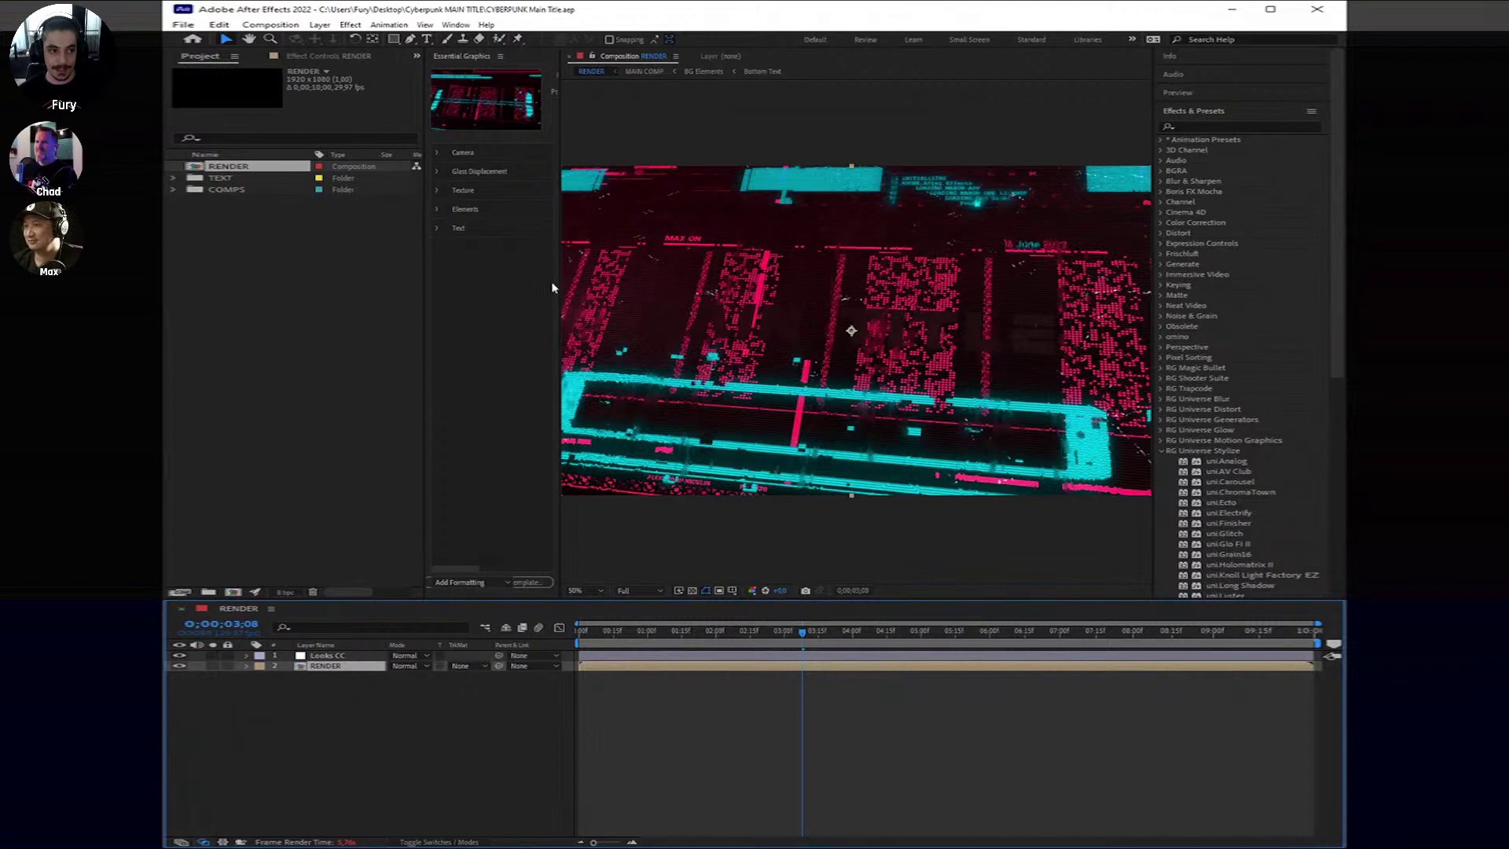
{"action": "left_click", "coordinate": [454, 227]}
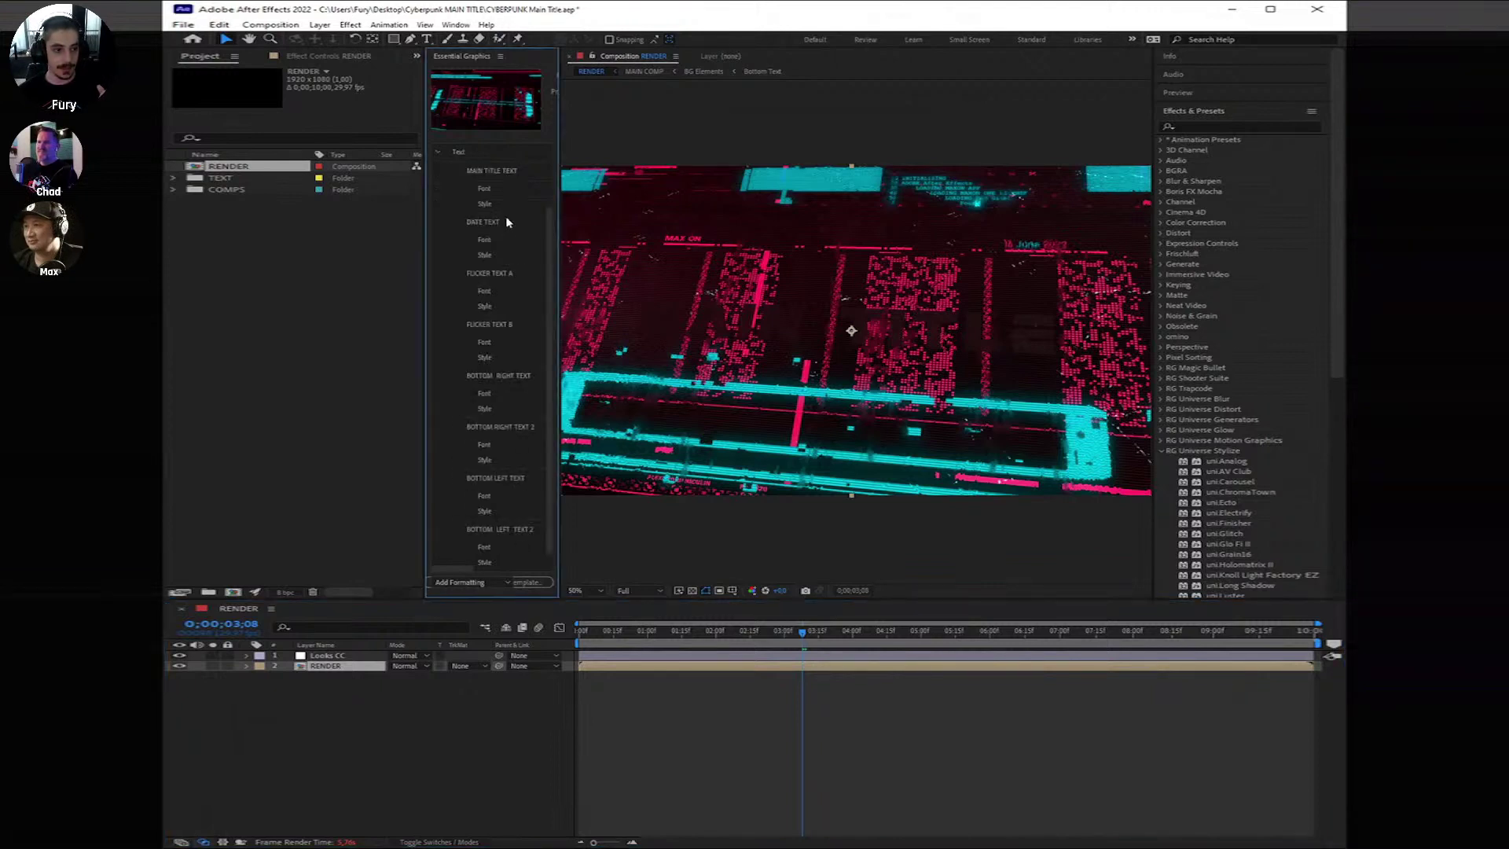
{"action": "left_click_drag", "start_coordinate": [560, 267], "coordinate": [674, 270]}
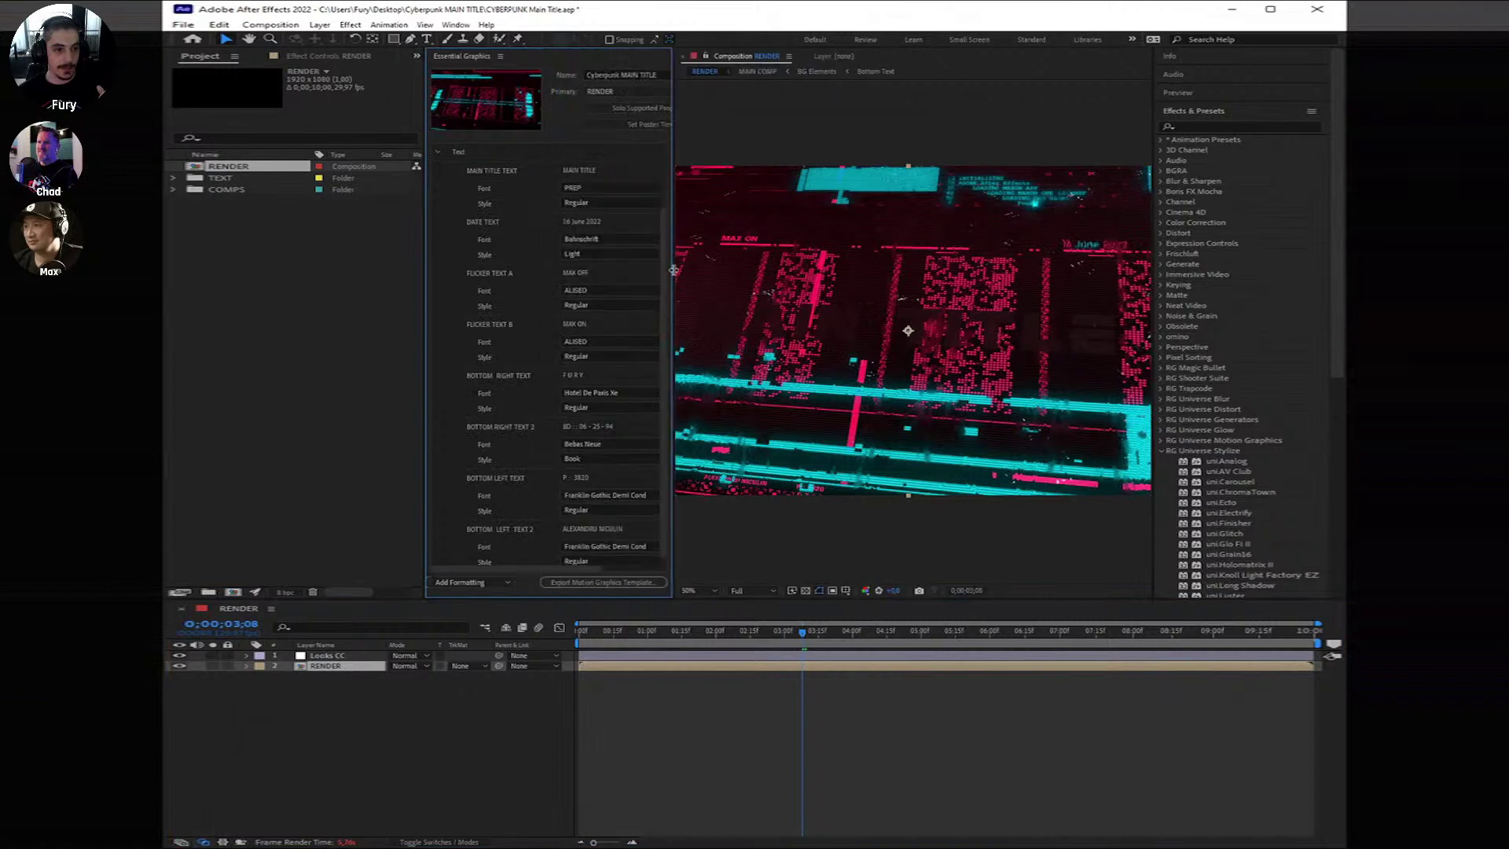
{"action": "left_click", "coordinate": [582, 169]}
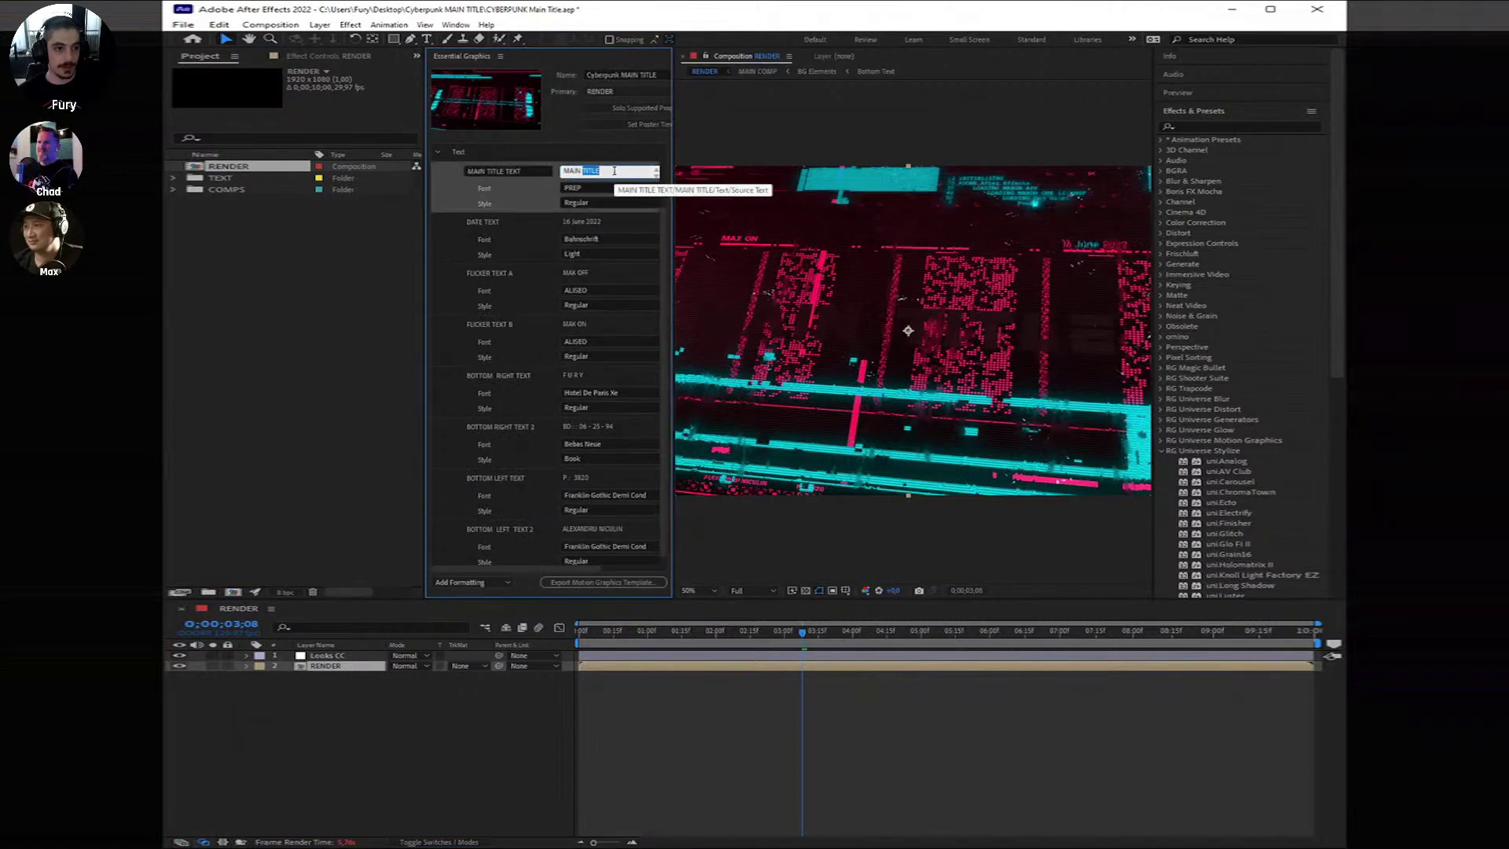
{"action": "left_click_drag", "start_coordinate": [614, 170], "coordinate": [561, 170]}
{"action": "type", "text": "MAX ON COLOR"}
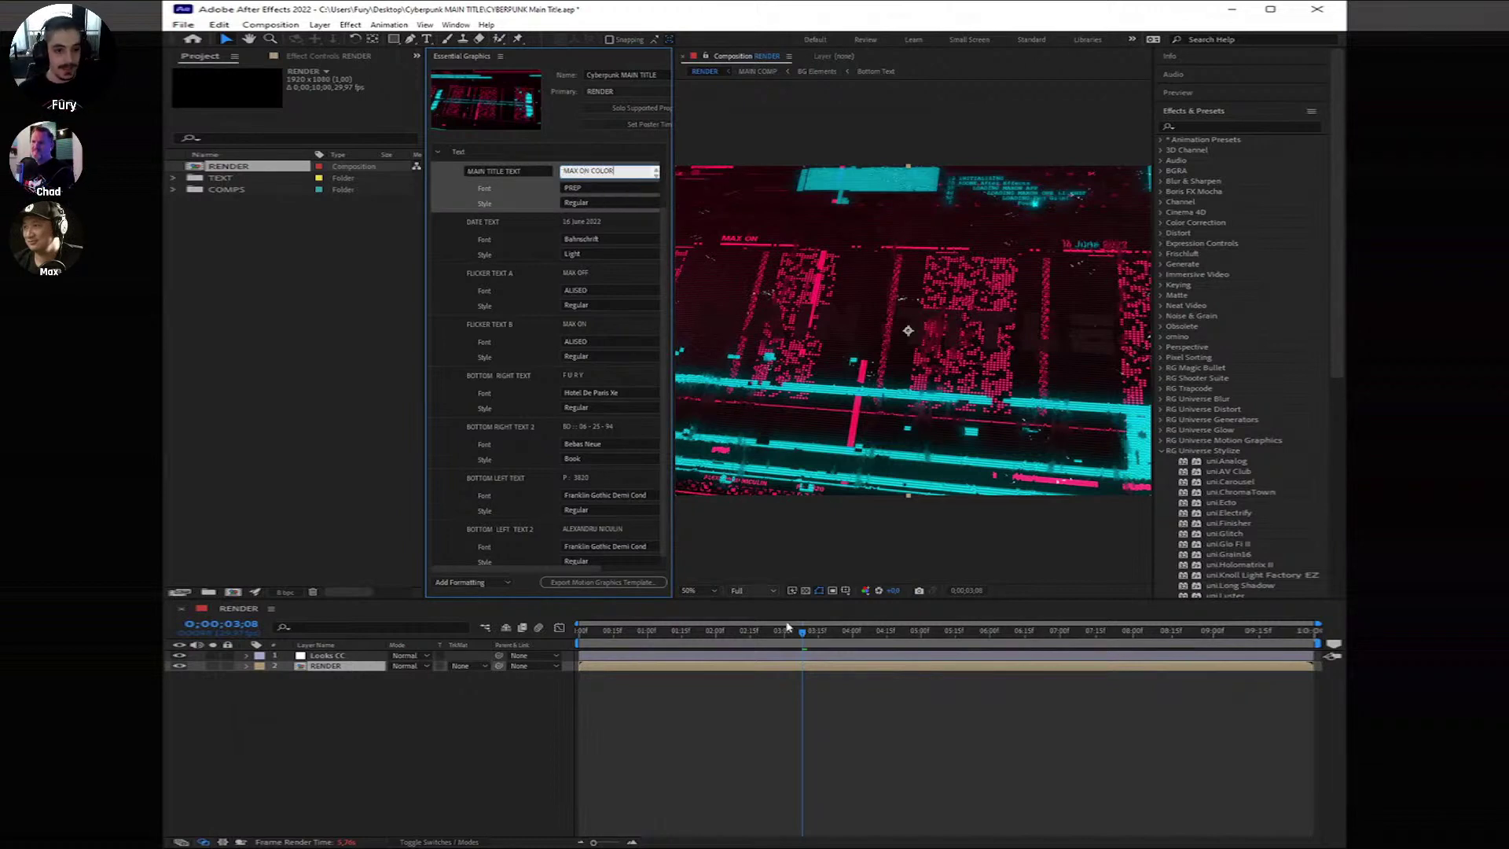
{"action": "key", "text": "Return"}
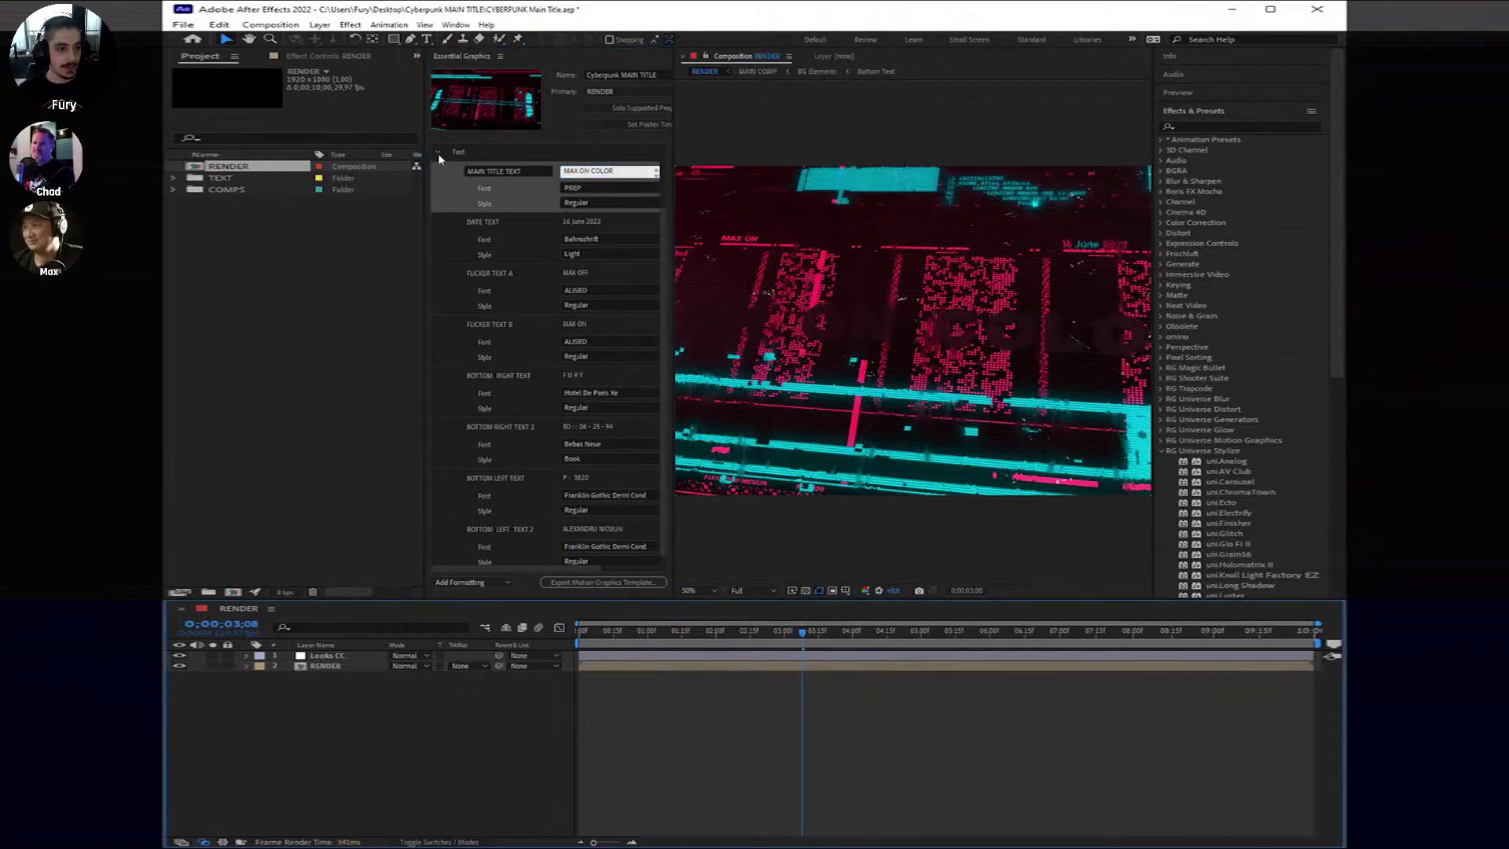
Step: Collapse the Text properties, expand the template's Elements properties and set the BG Element Color to bright green
{"action": "left_click", "coordinate": [437, 153]}
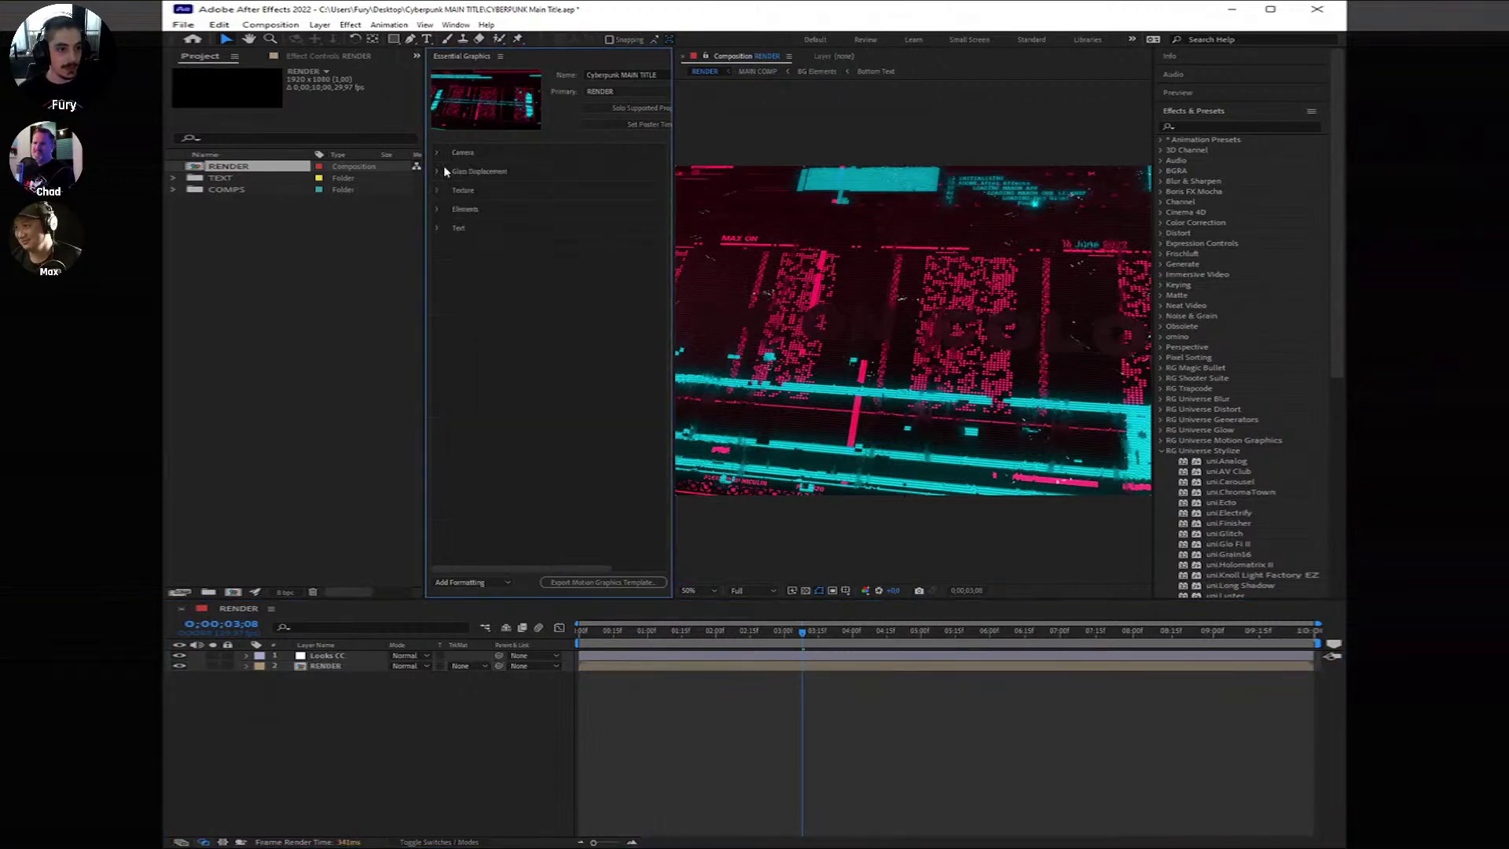
{"action": "left_click", "coordinate": [441, 210]}
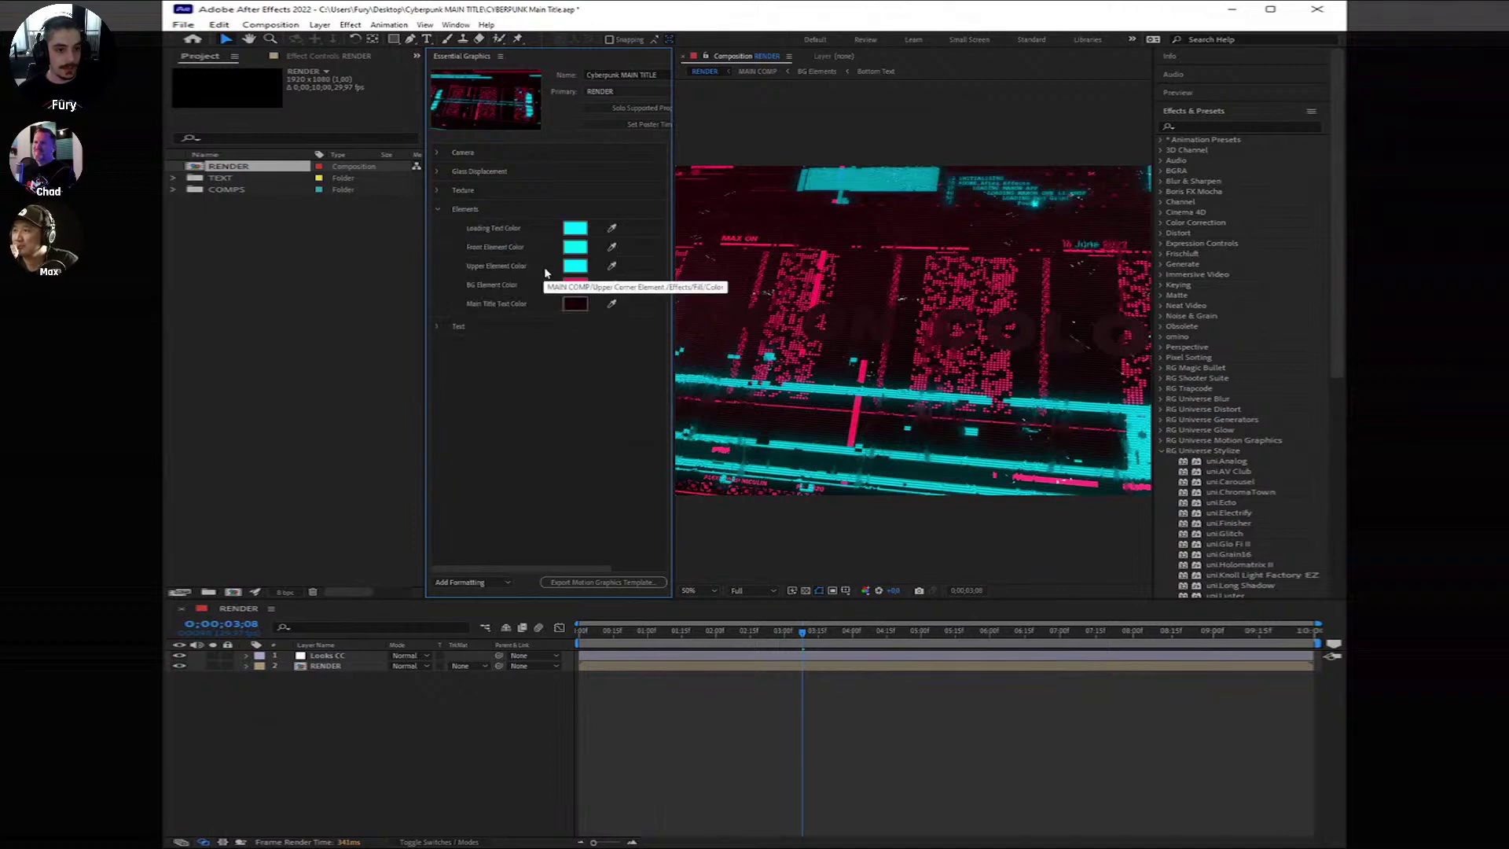
{"action": "left_click", "coordinate": [581, 286]}
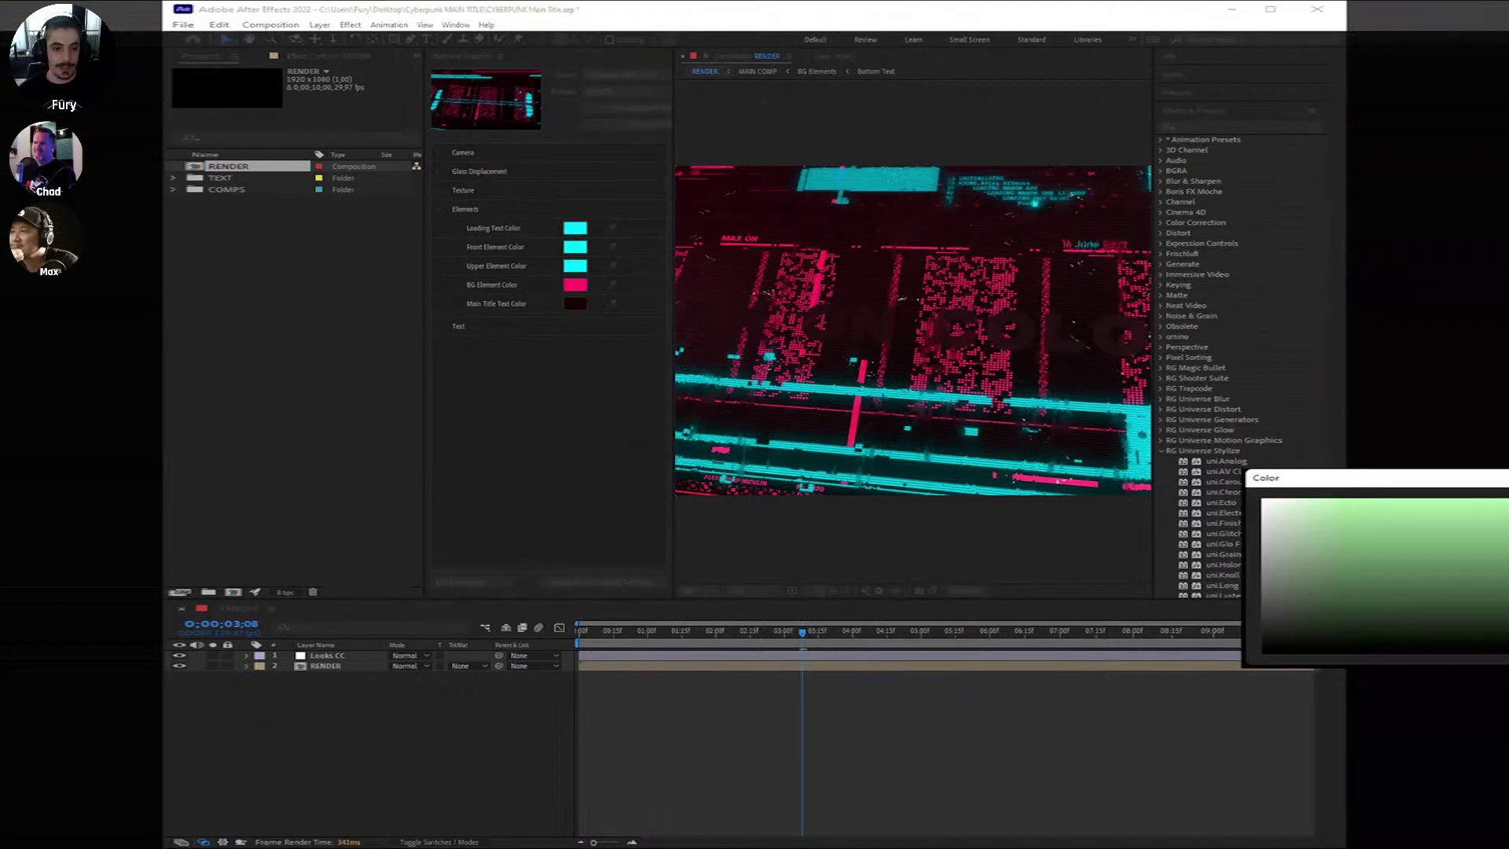
{"action": "key", "text": "Return"}
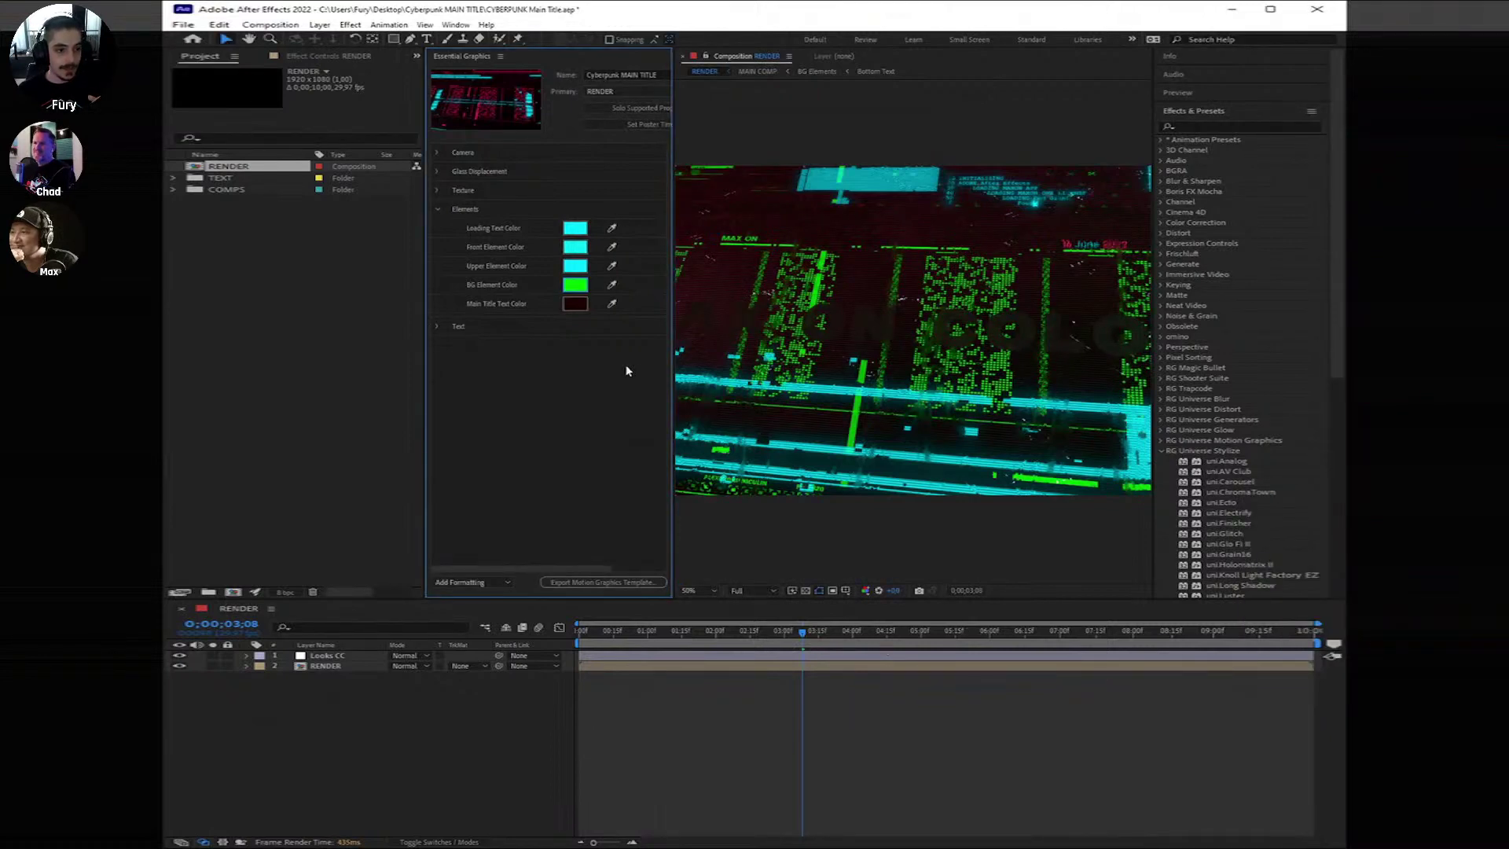
Step: Set the Loading Text Color to magenta and the Main Title Text Color to white
{"action": "left_click", "coordinate": [574, 228]}
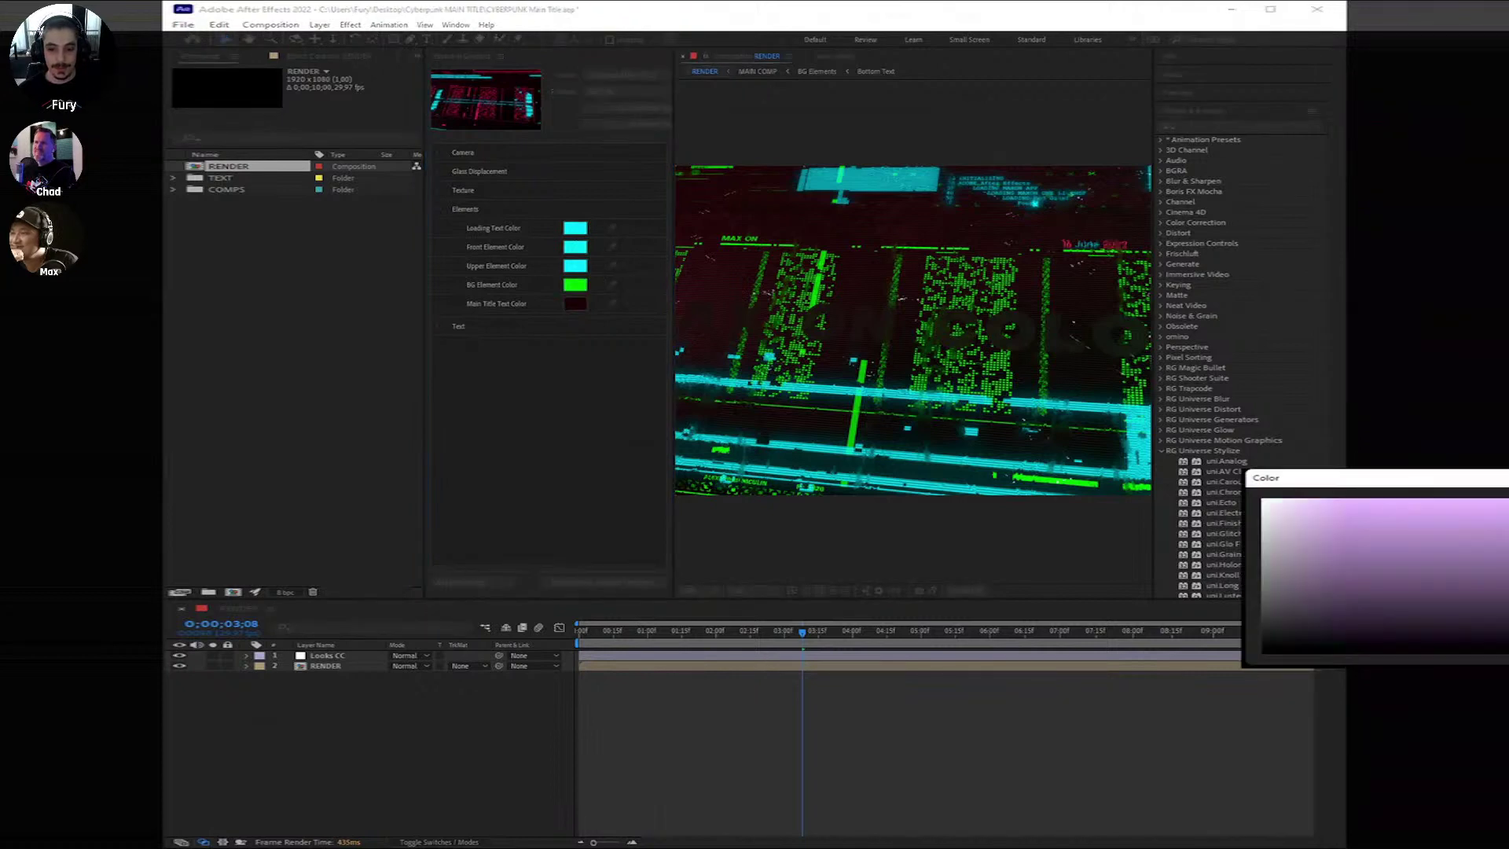
{"action": "key", "text": "Return"}
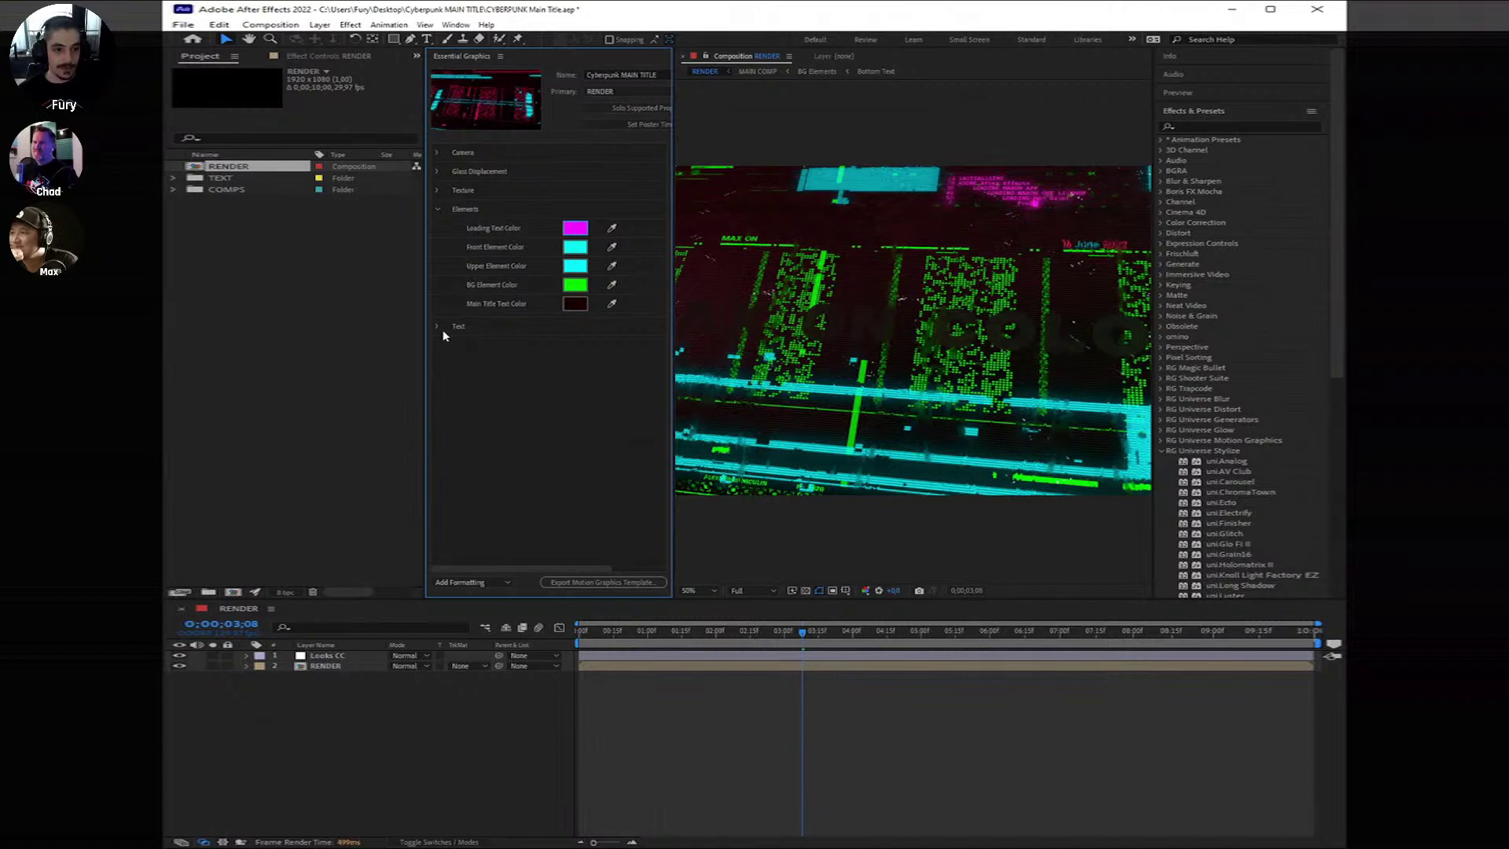
{"action": "left_click", "coordinate": [574, 303]}
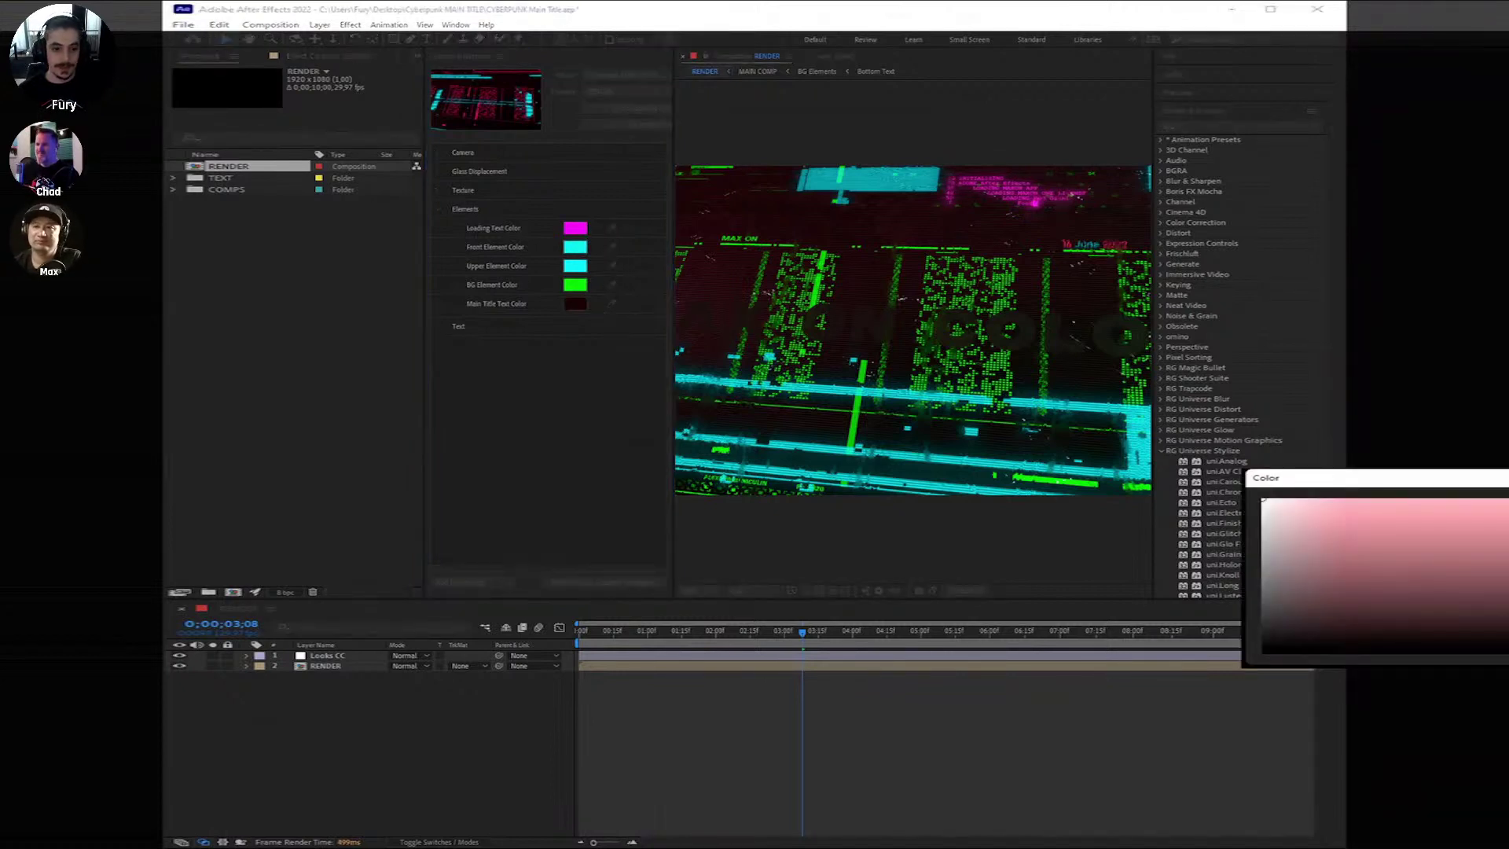
{"action": "key", "text": "Escape"}
{"action": "left_click", "coordinate": [895, 737]}
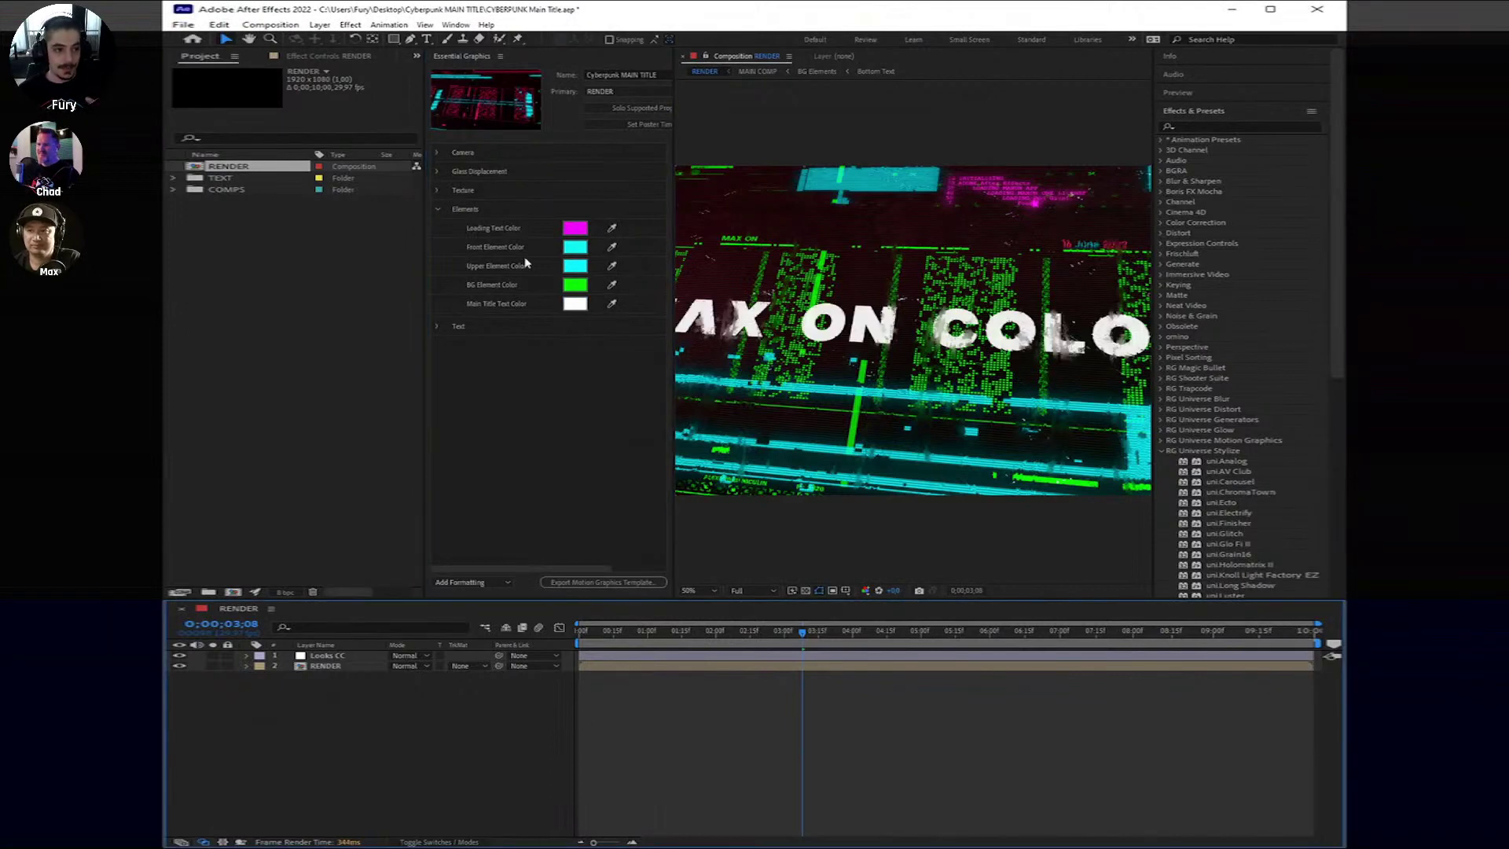
Step: Raise the template's Texture Amount and increase its vertical and horizontal Glass Displacement
{"action": "left_click", "coordinate": [437, 190]}
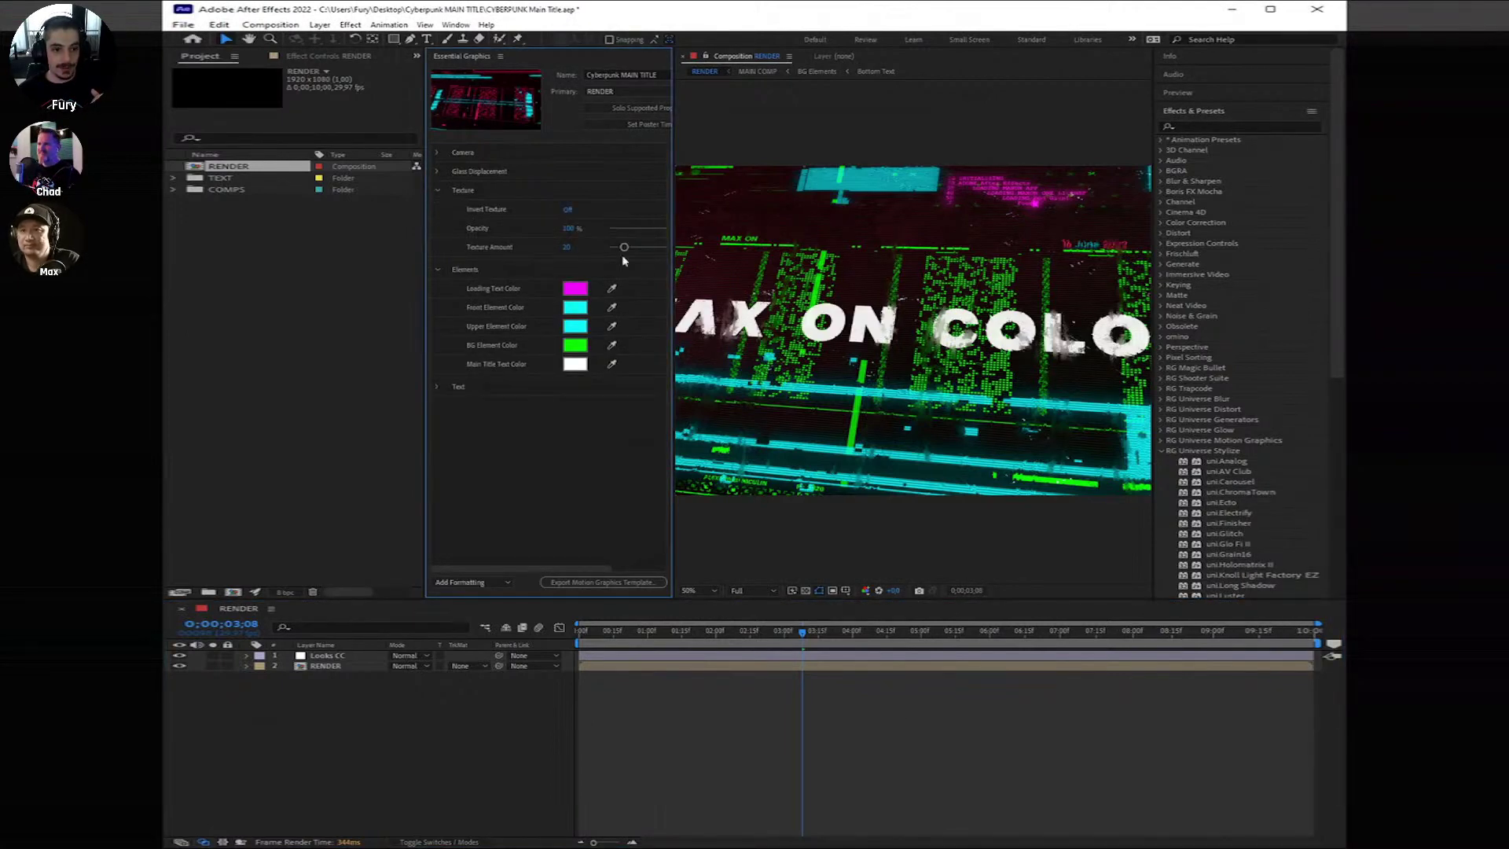
{"action": "left_click", "coordinate": [657, 248]}
{"action": "left_click_drag", "start_coordinate": [657, 252], "coordinate": [663, 255]}
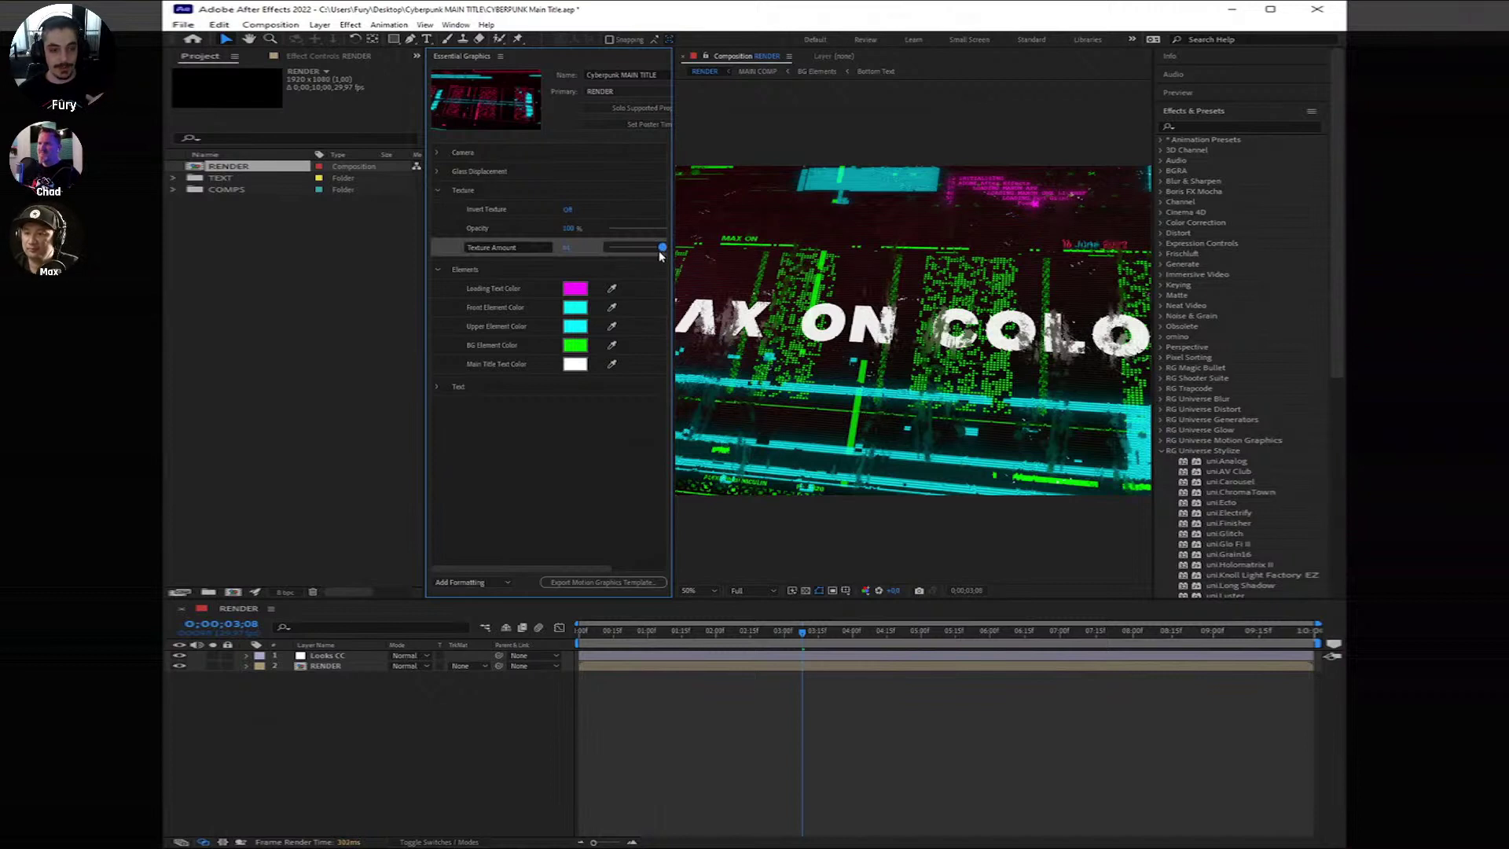
{"action": "left_click", "coordinate": [453, 175]}
{"action": "mouse_move", "coordinate": [648, 190]}
{"action": "left_mouse_down"}
{"action": "mouse_move", "coordinate": [626, 192]}
{"action": "mouse_move", "coordinate": [673, 192]}
{"action": "mouse_move", "coordinate": [657, 209]}
{"action": "left_mouse_up"}
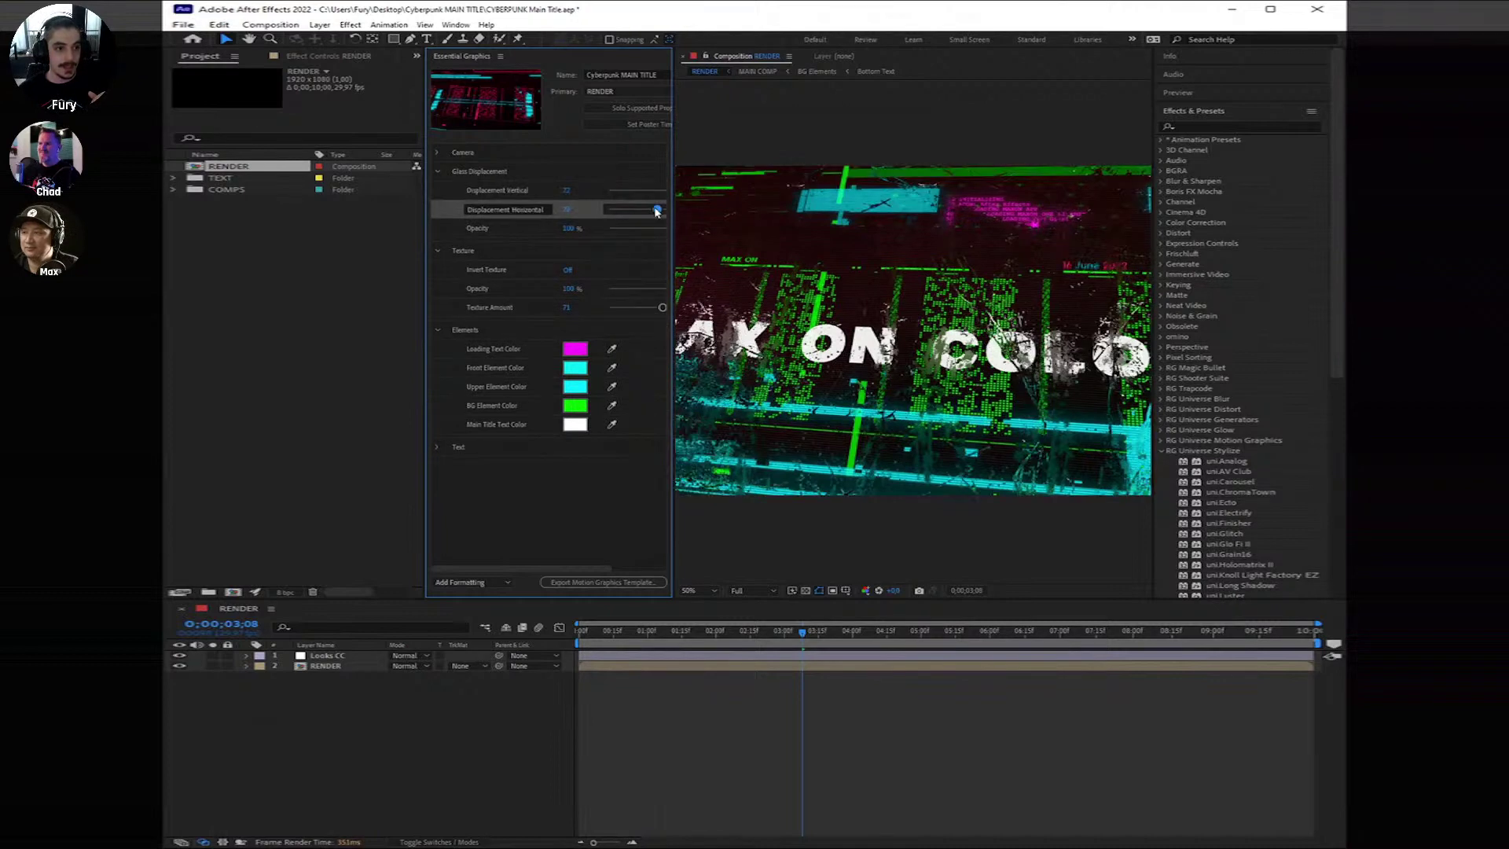
Step: Rotate the template's camera to about 29° on X and about -31° on Y, and shift its X + Y Position
{"action": "left_click", "coordinate": [460, 153]}
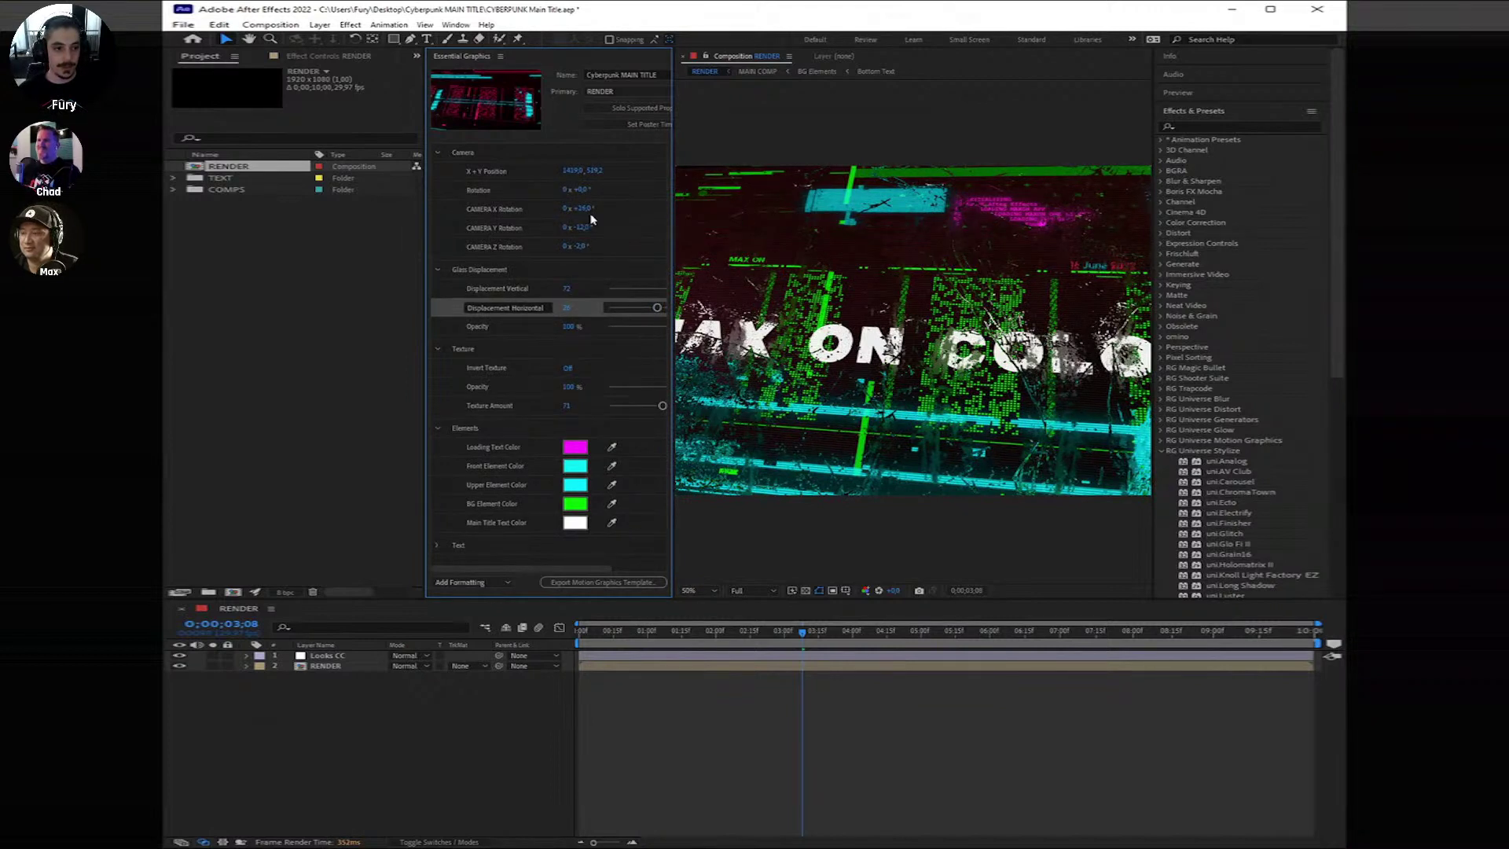
{"action": "left_click", "coordinate": [591, 208]}
{"action": "left_click_drag", "start_coordinate": [591, 209], "coordinate": [573, 243]}
{"action": "left_click", "coordinate": [573, 227]}
{"action": "left_click", "coordinate": [591, 171]}
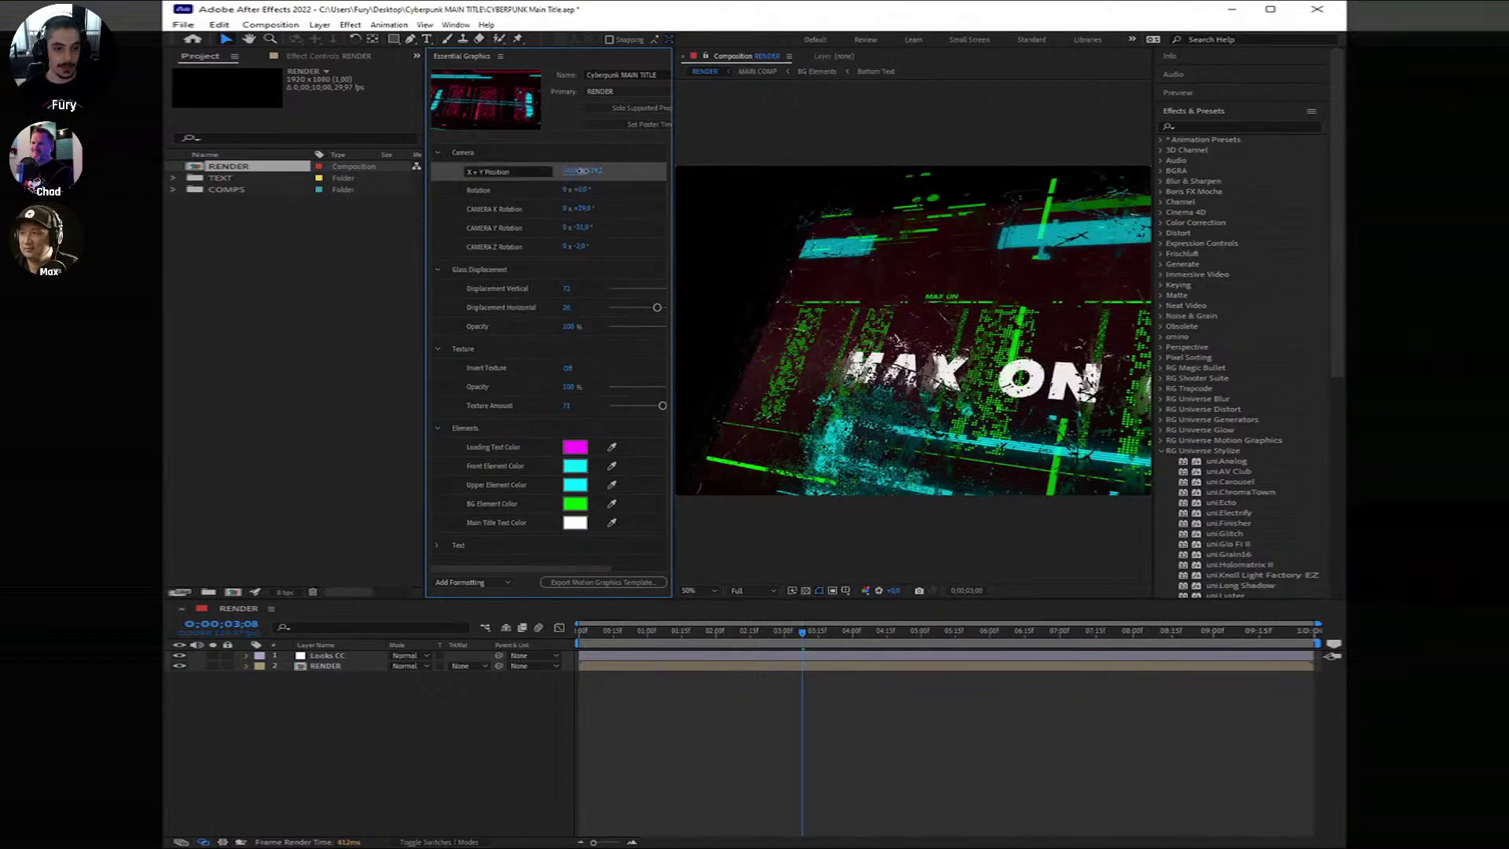
{"action": "left_click_drag", "start_coordinate": [599, 178], "coordinate": [607, 178]}
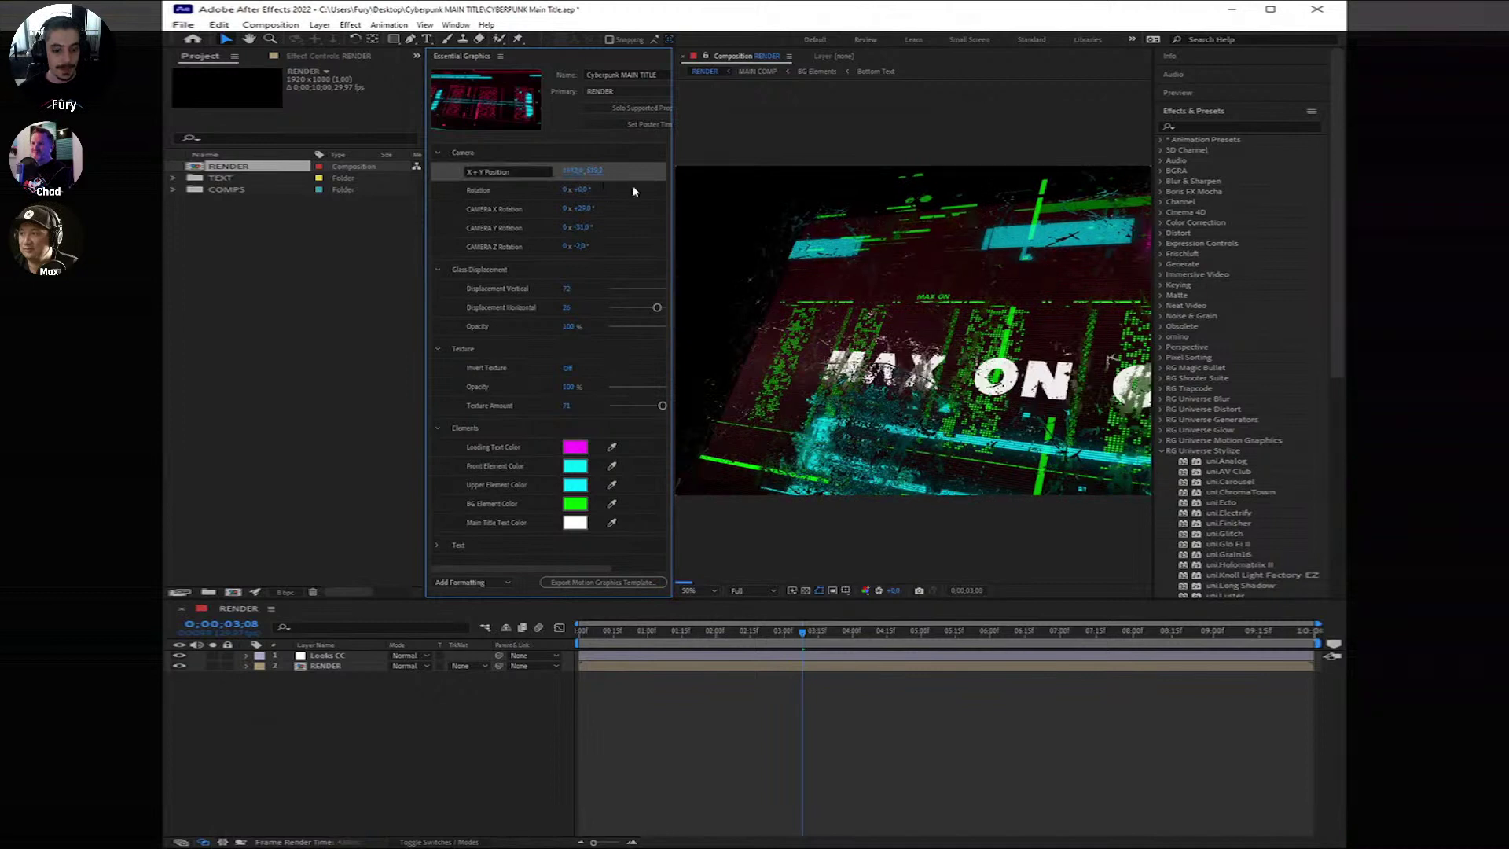
{"action": "left_click", "coordinate": [841, 713]}
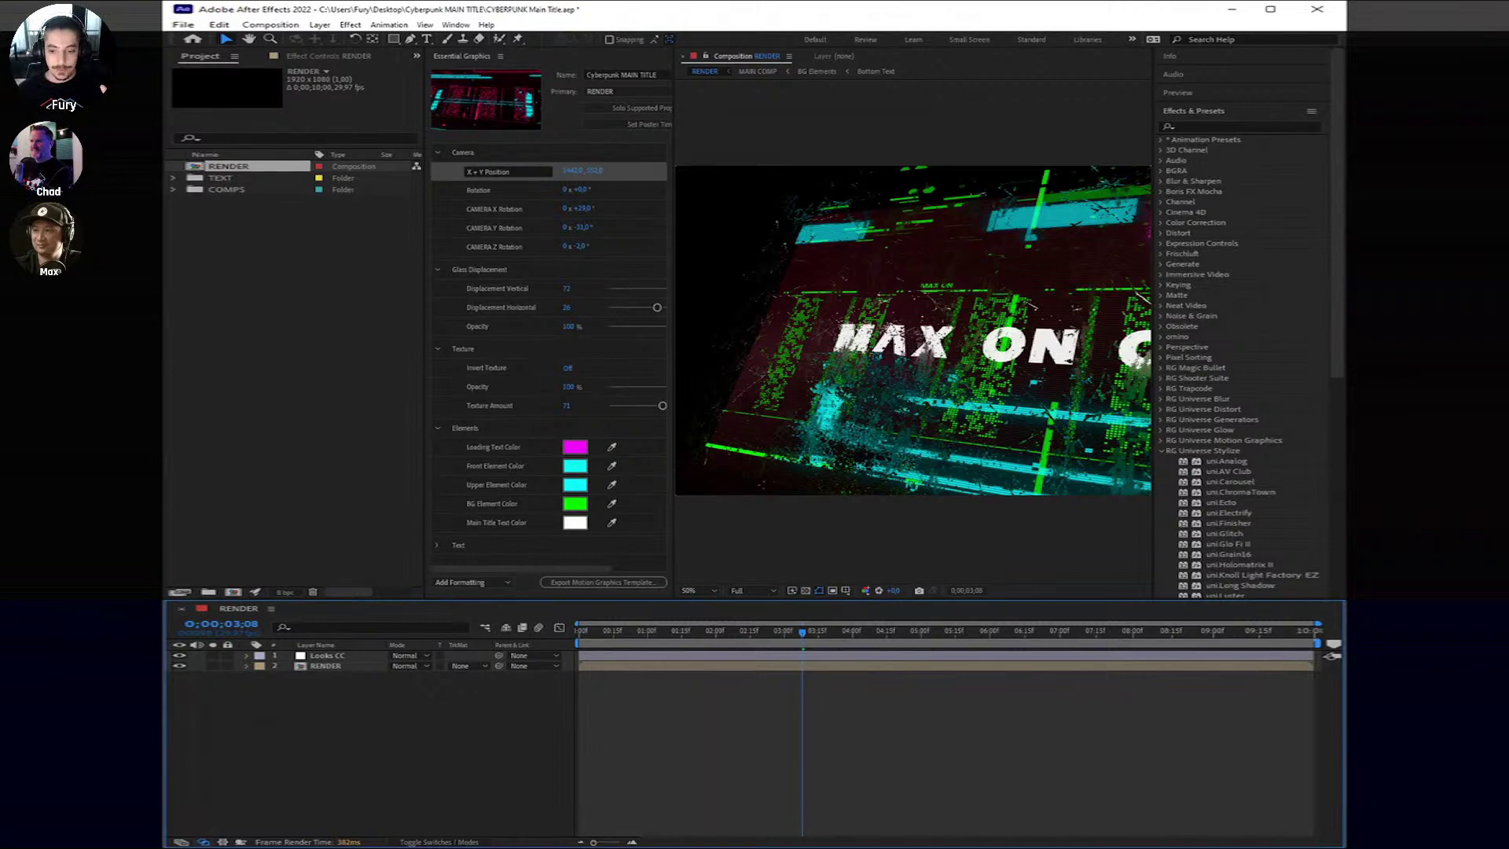
Step: Switch to Premiere Pro and install the Cyberpunk MAIN TITLE motion graphics template from the MAX ON Color FURY folder
{"action": "key", "text": "alt+Tab"}
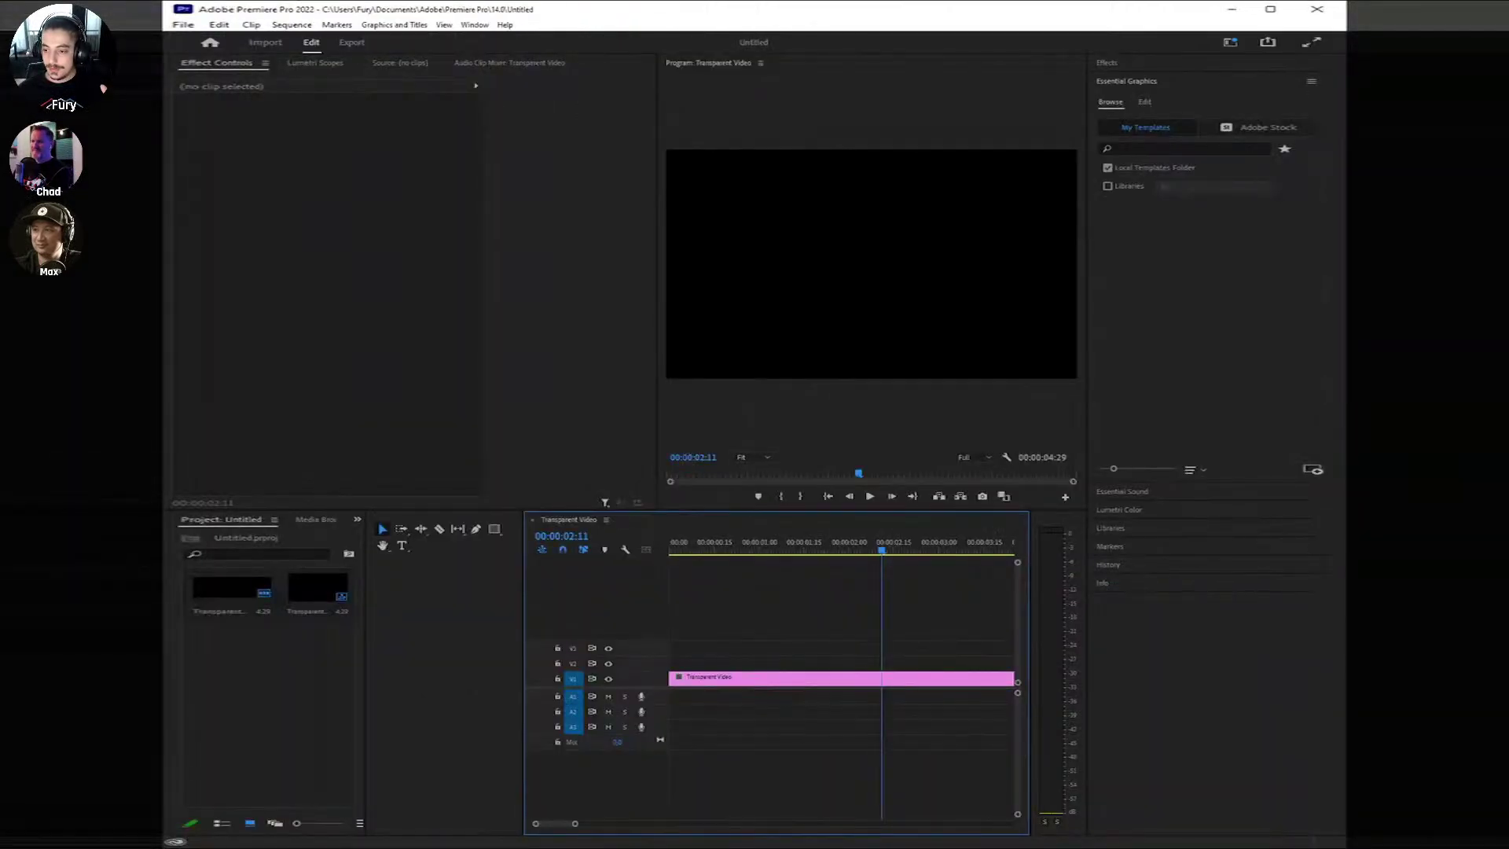
{"action": "key", "text": "alt+Tab"}
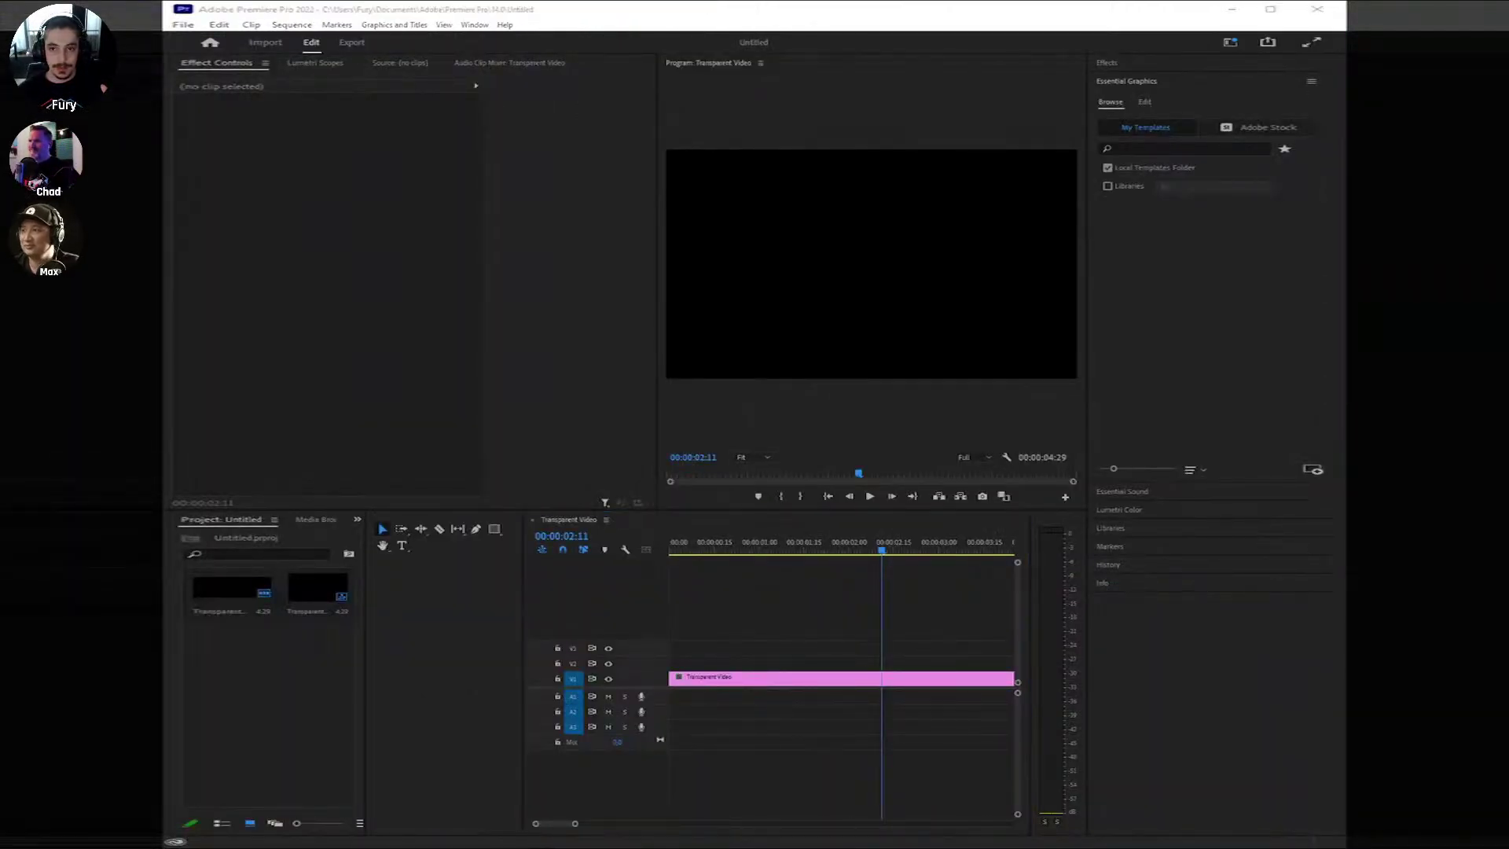
{"action": "left_click", "coordinate": [886, 697]}
{"action": "left_click", "coordinate": [868, 678]}
{"action": "left_click", "coordinate": [853, 762]}
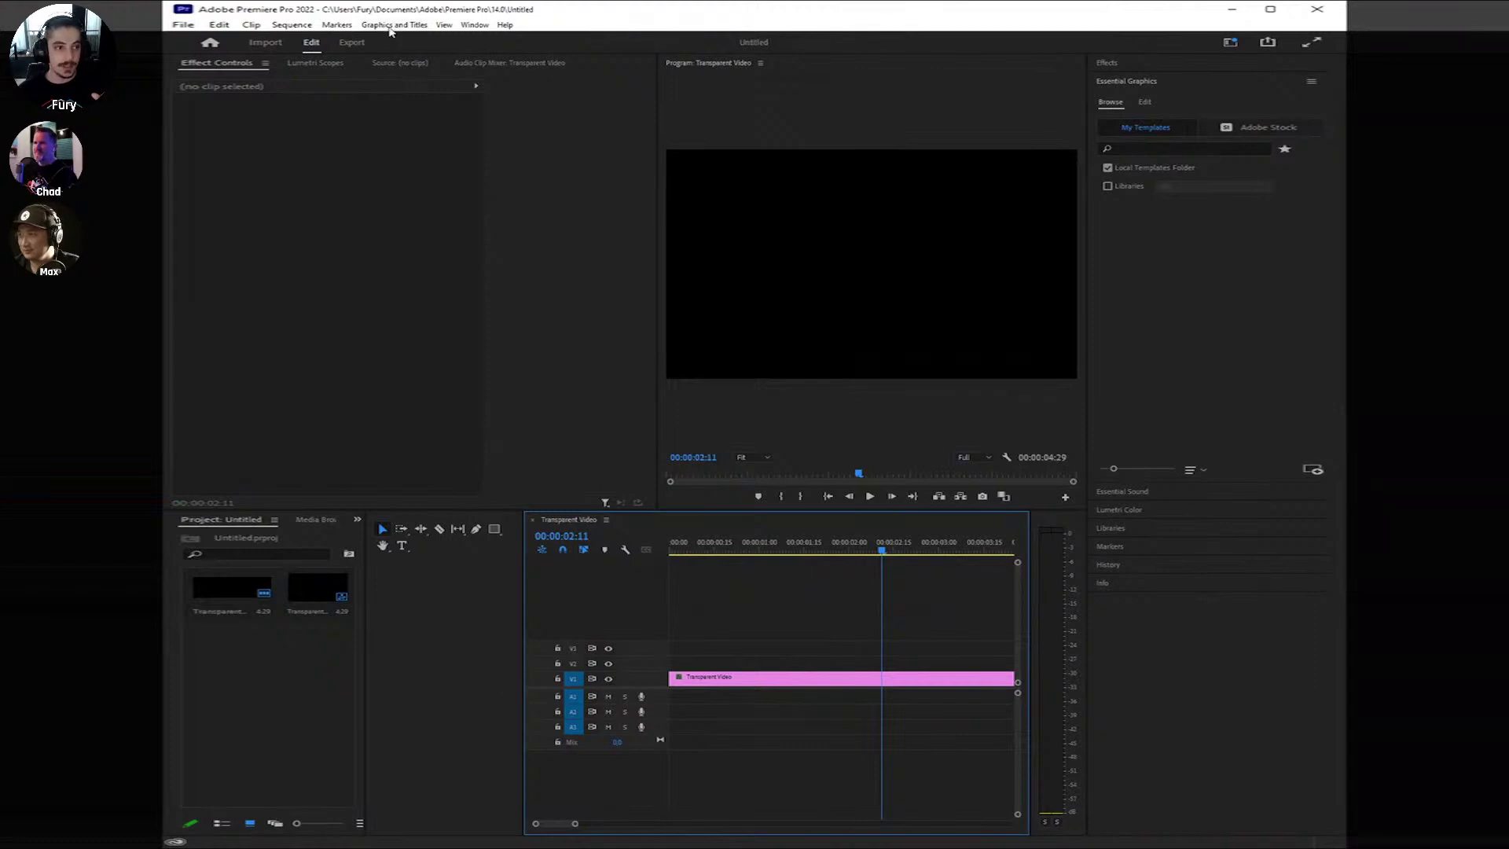
{"action": "left_click", "coordinate": [390, 26]}
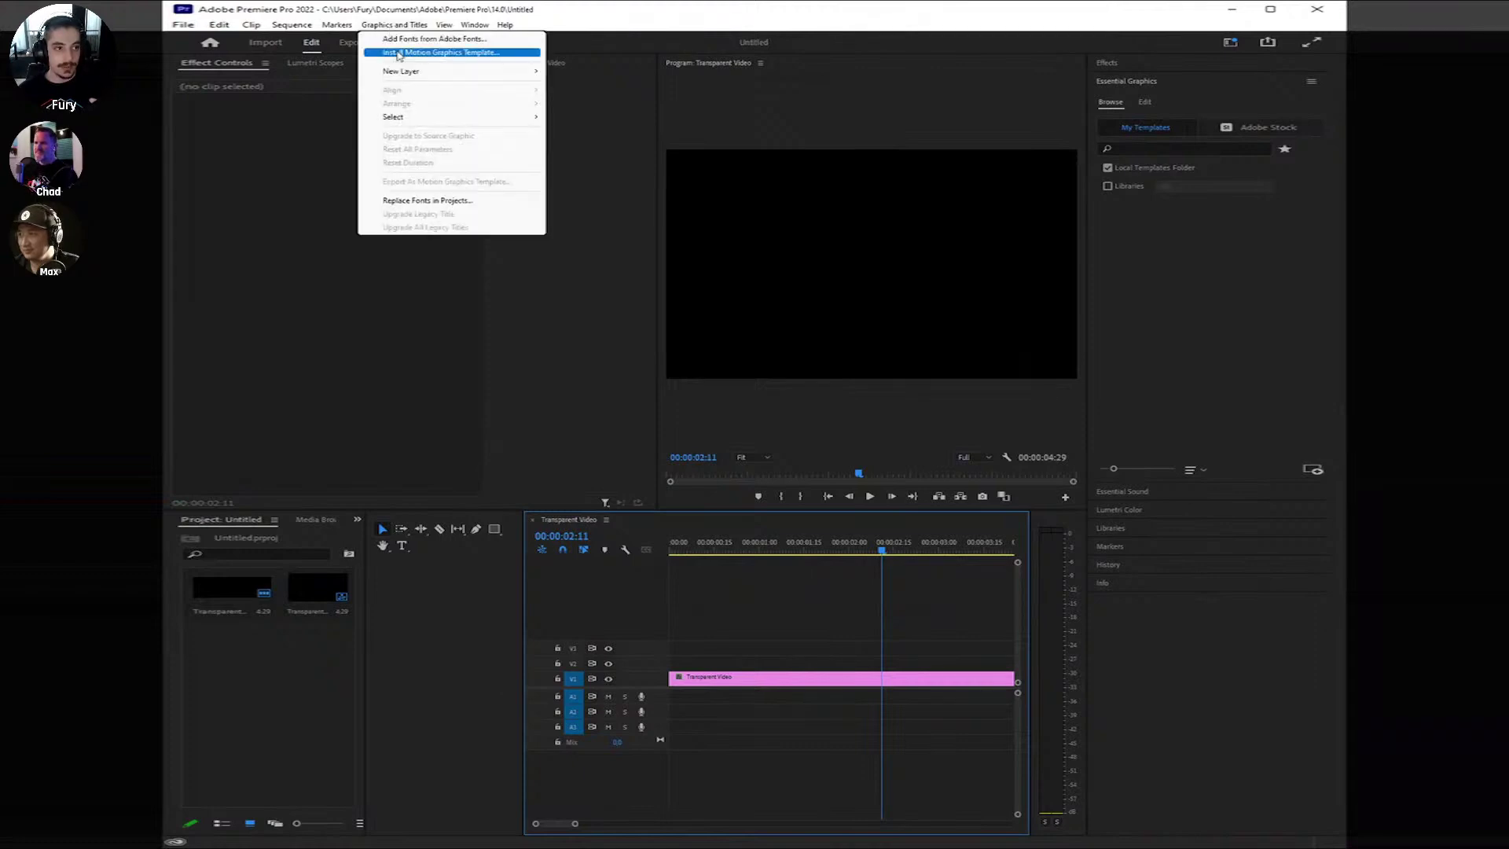
{"action": "left_click", "coordinate": [408, 54]}
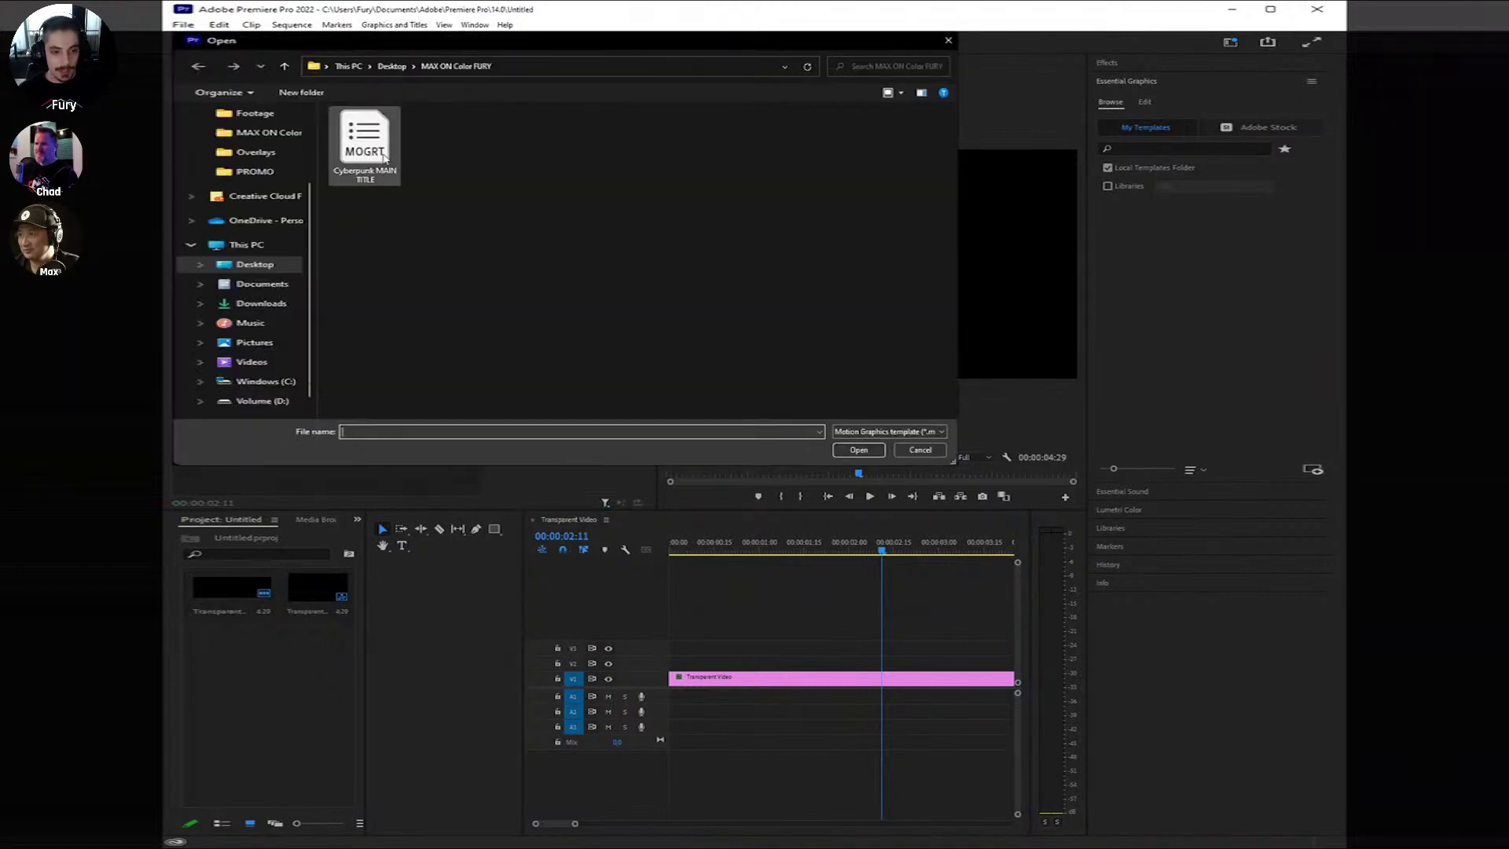
{"action": "left_click", "coordinate": [383, 157]}
{"action": "left_click", "coordinate": [860, 451]}
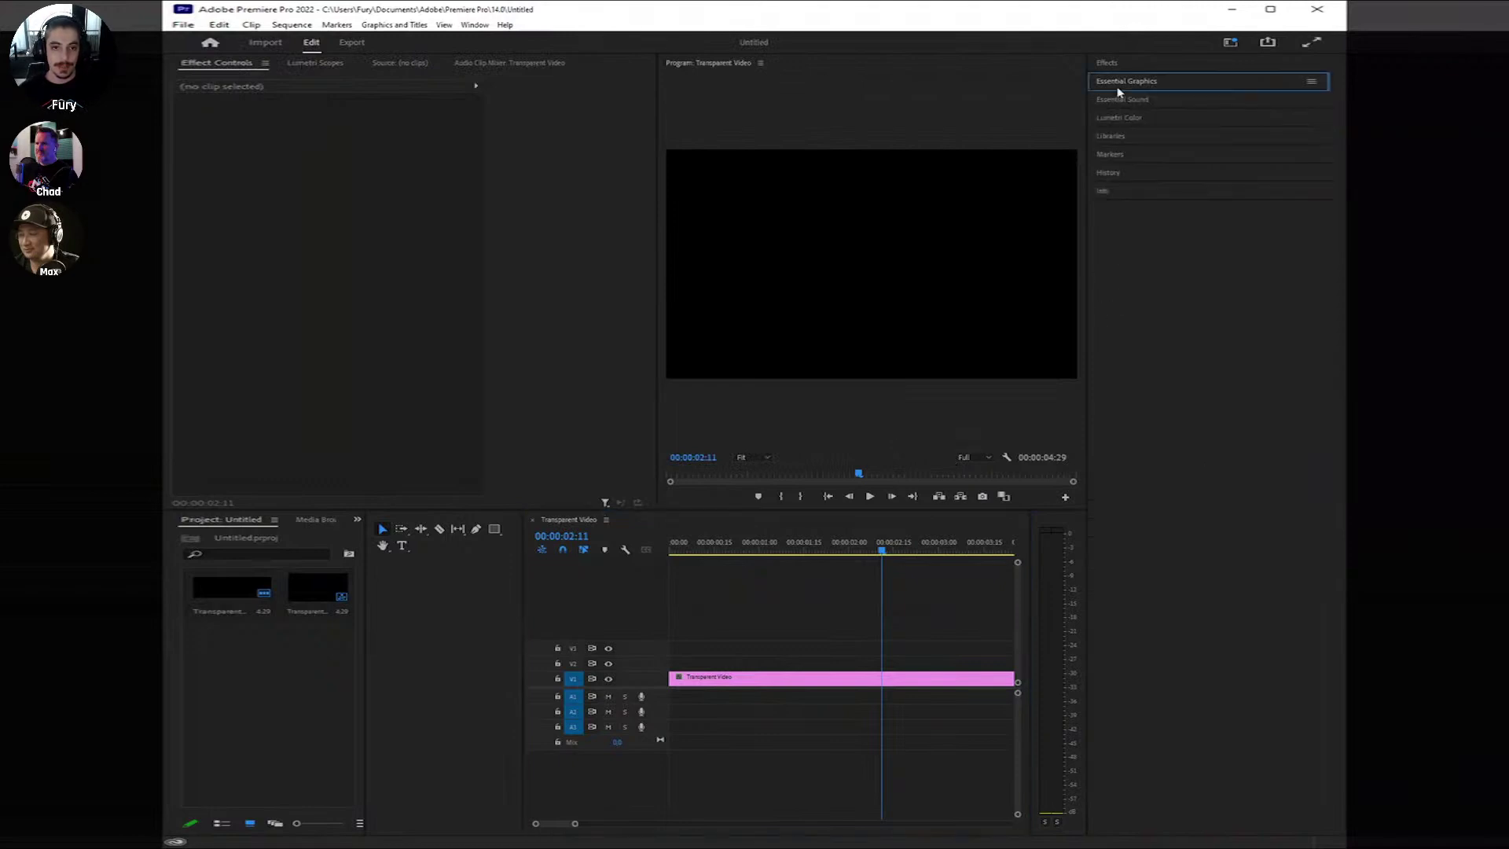
Step: Place the Cyberpunk MAIN TITLE template at the sequence start on the track above the Transparent Video clip and show its editable properties
{"action": "left_click", "coordinate": [1147, 110]}
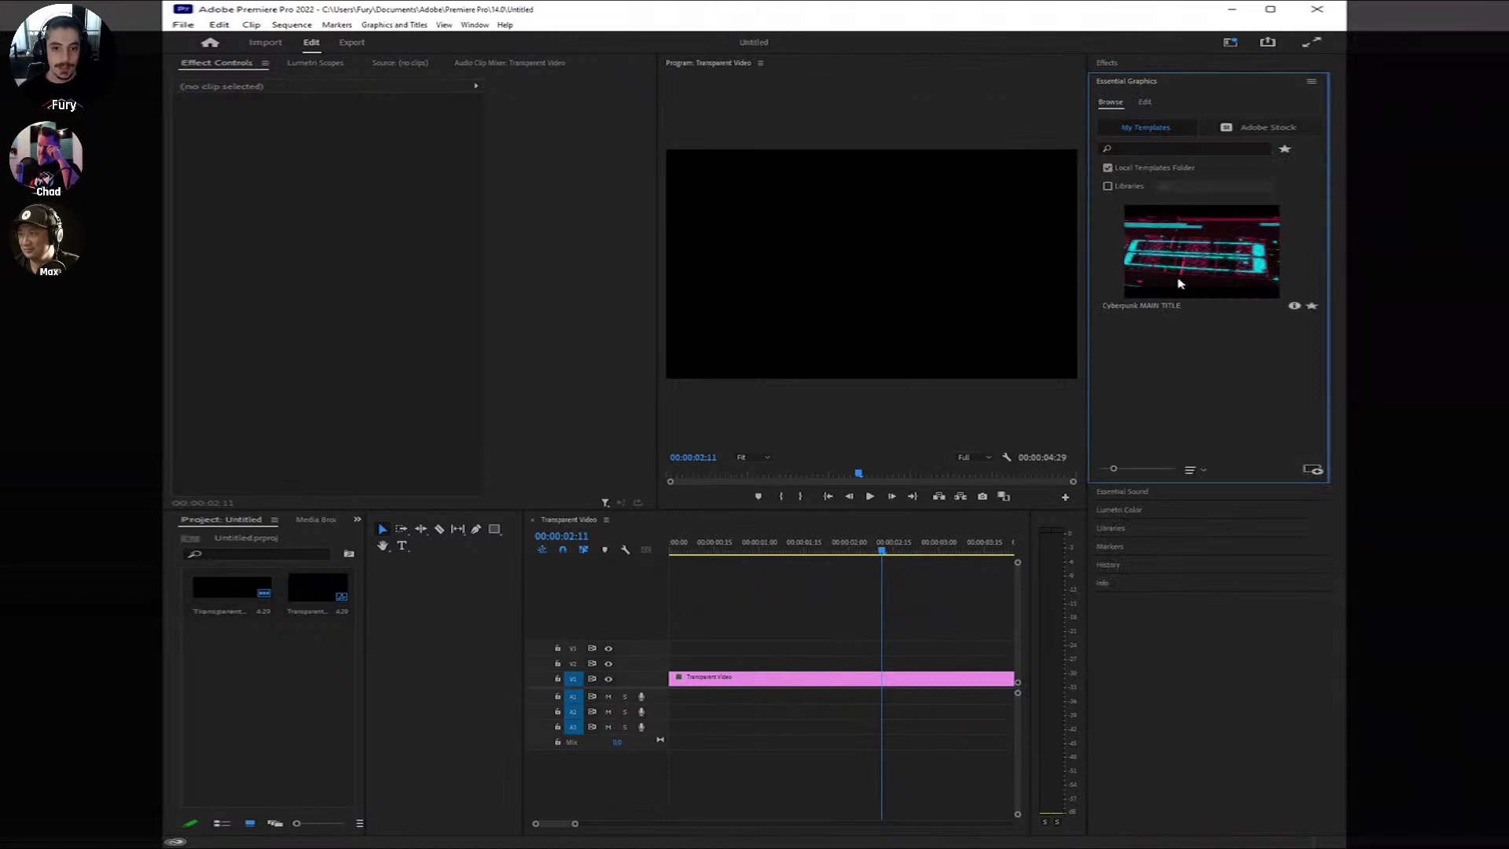
{"action": "left_click_drag", "start_coordinate": [1203, 276], "coordinate": [674, 666]}
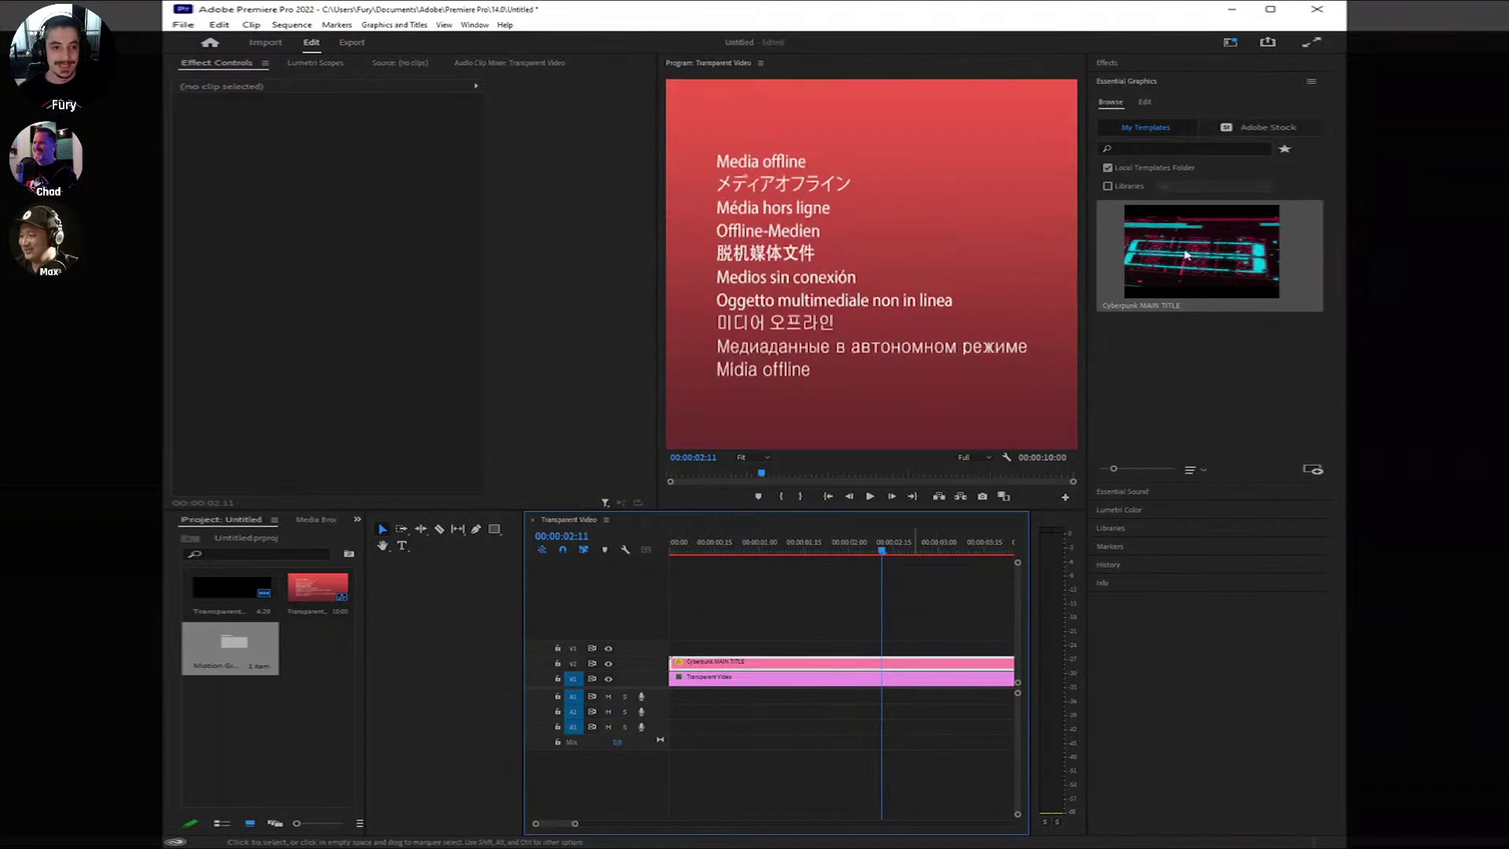
{"action": "left_click", "coordinate": [1144, 101]}
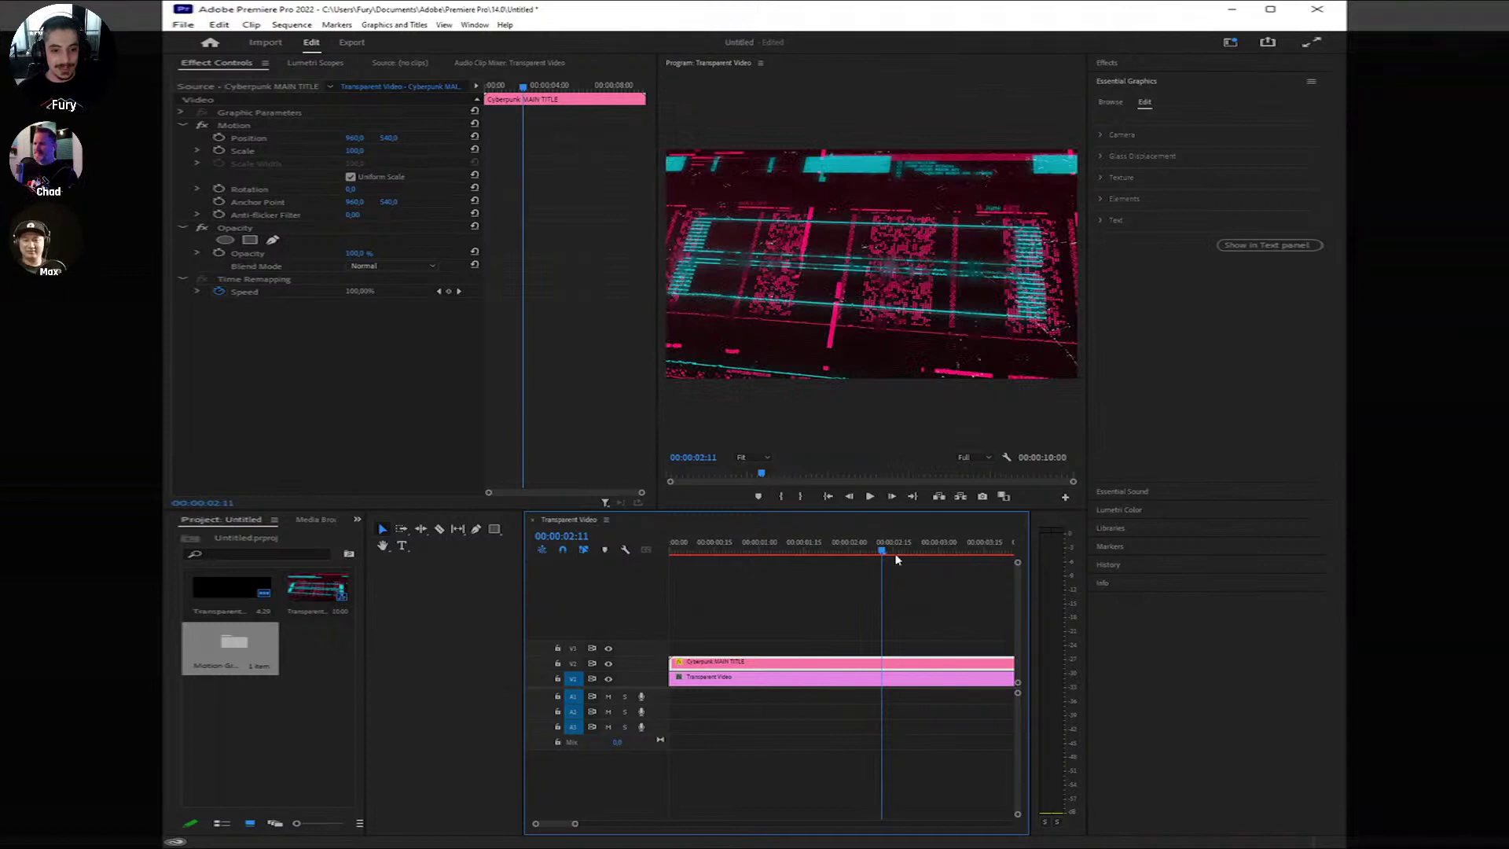
{"action": "left_click", "coordinate": [874, 553]}
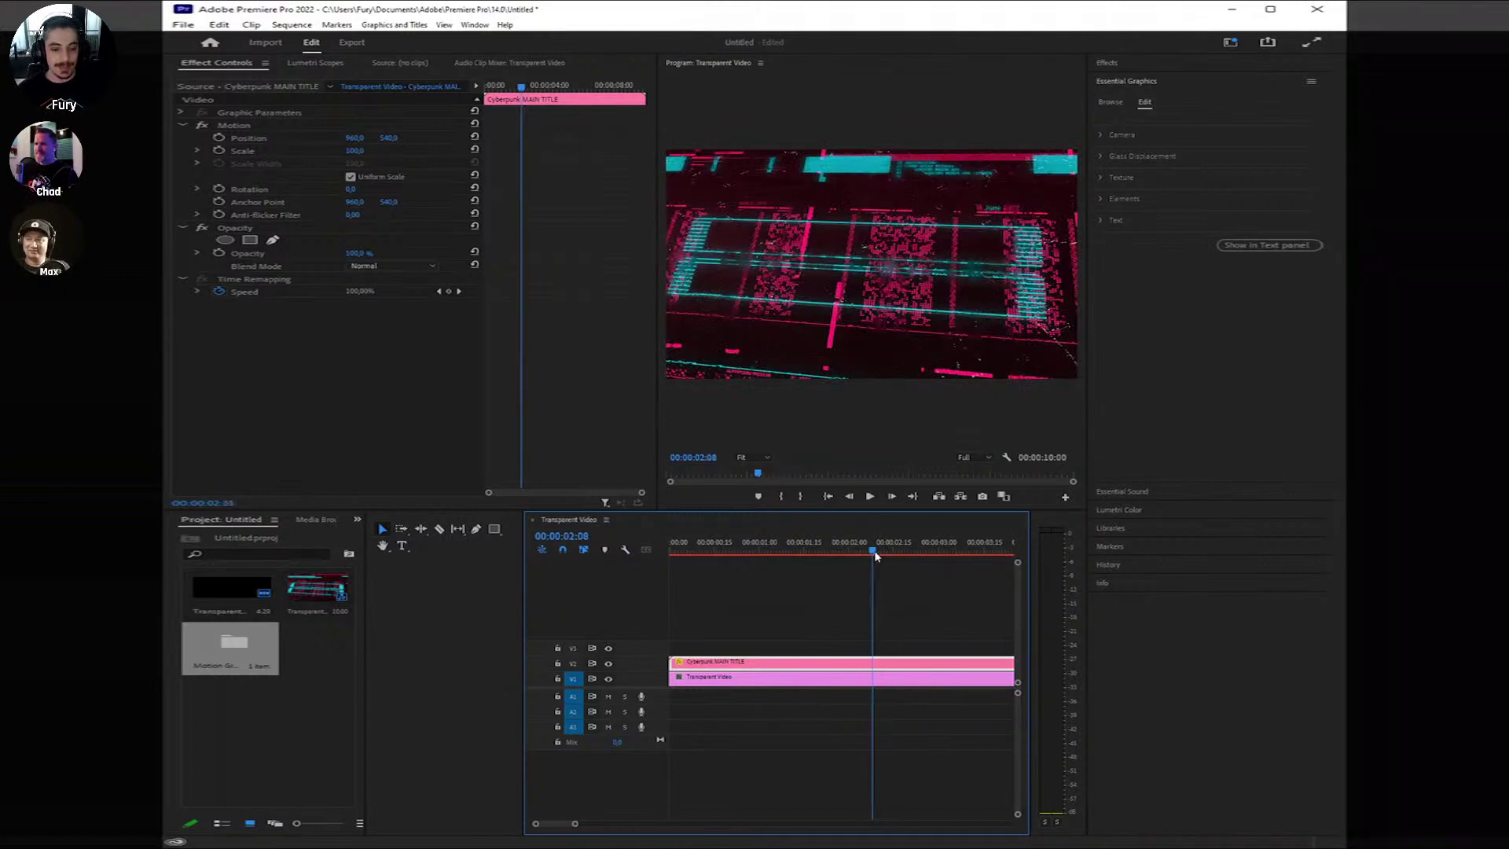
{"action": "left_click", "coordinate": [867, 764]}
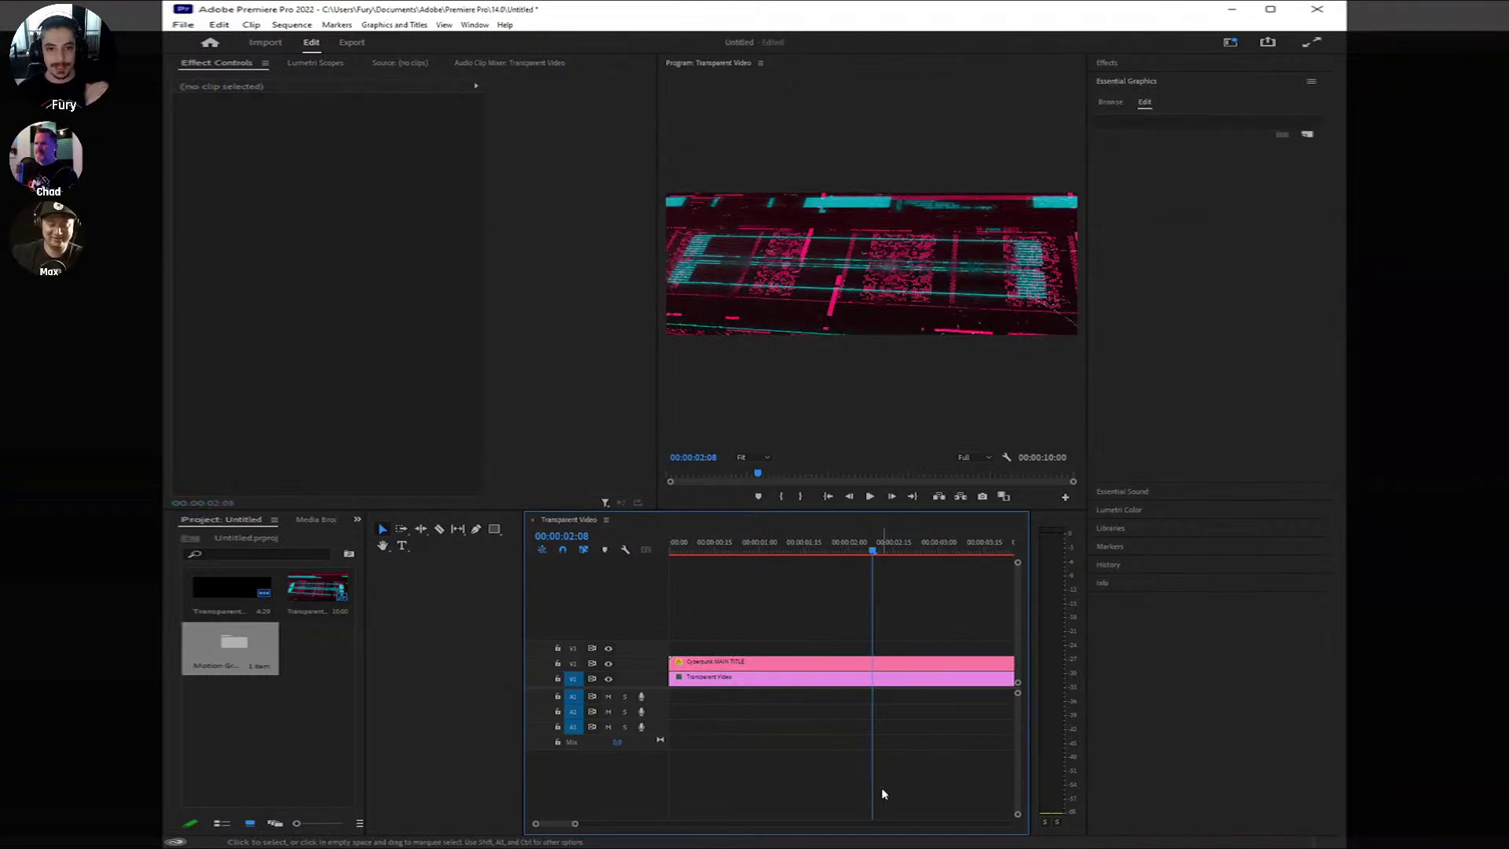
{"action": "left_click", "coordinate": [880, 662]}
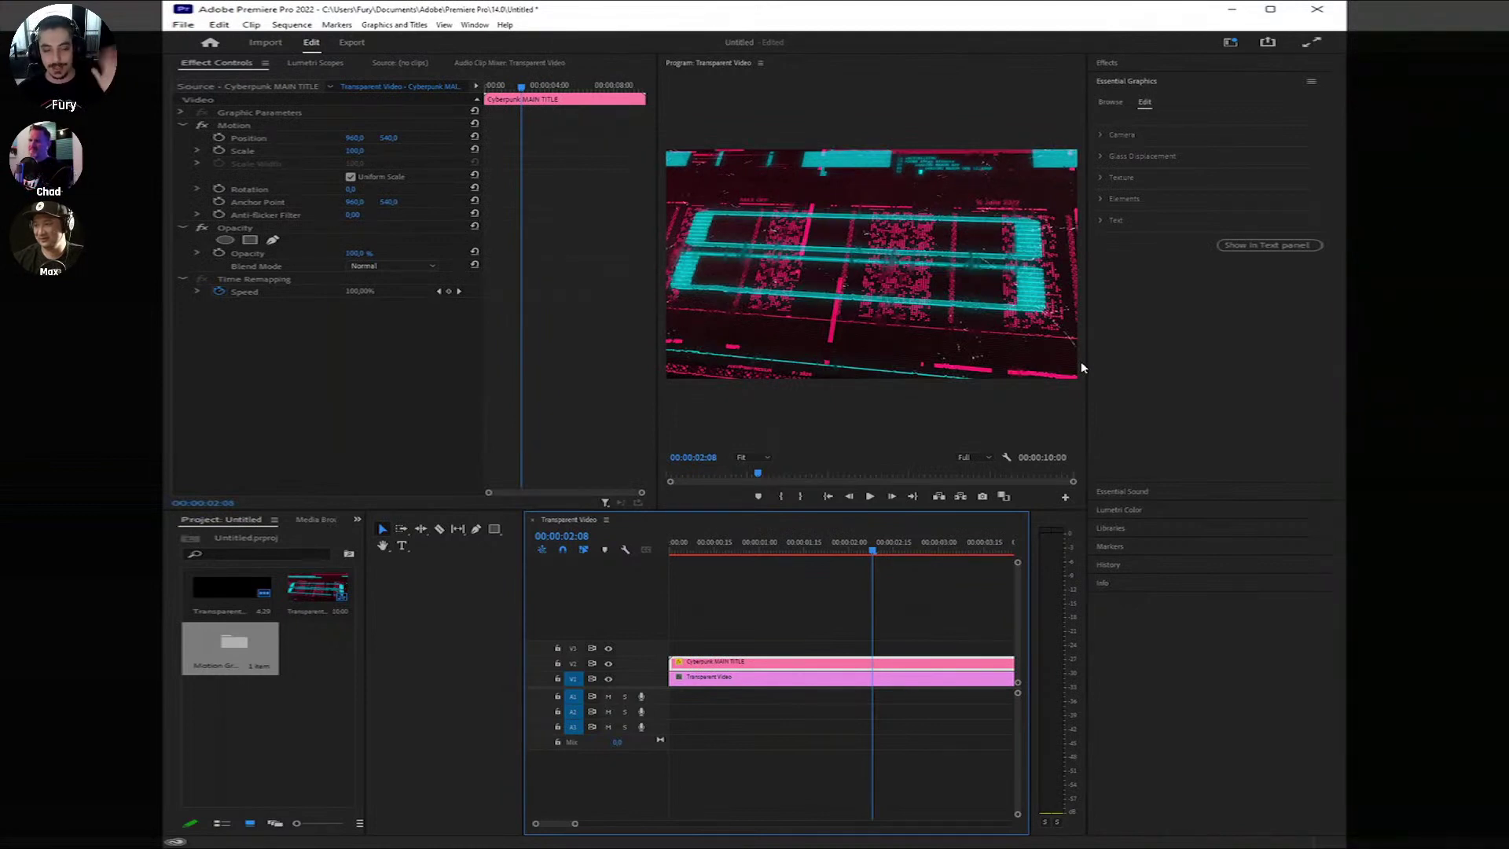
Step: Expand the title clip's Text properties and set the main title text to MAXON ON COLOR
{"action": "left_click", "coordinate": [1162, 262]}
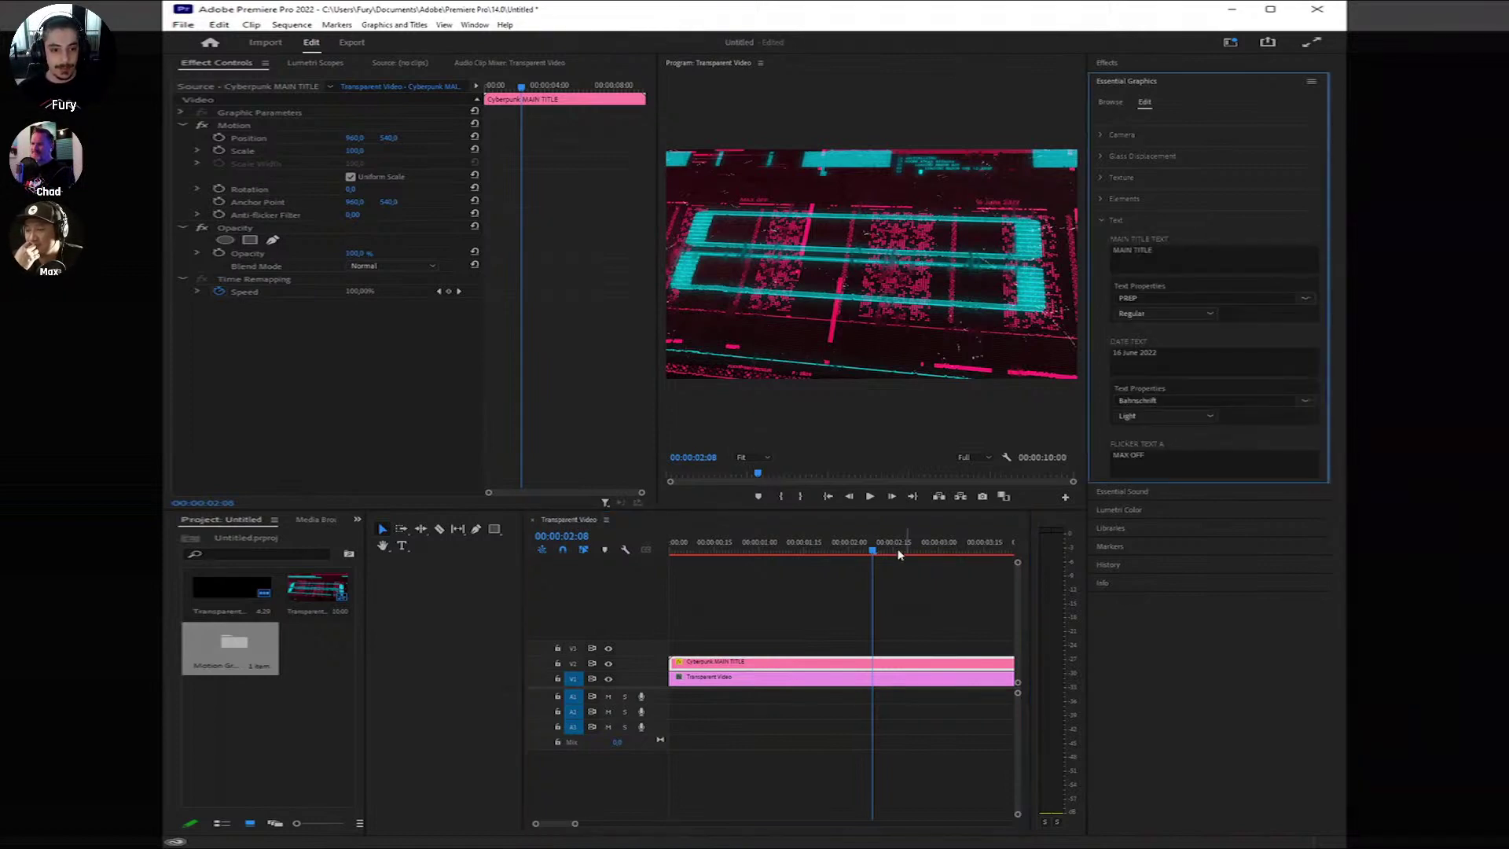
{"action": "left_click", "coordinate": [834, 551]}
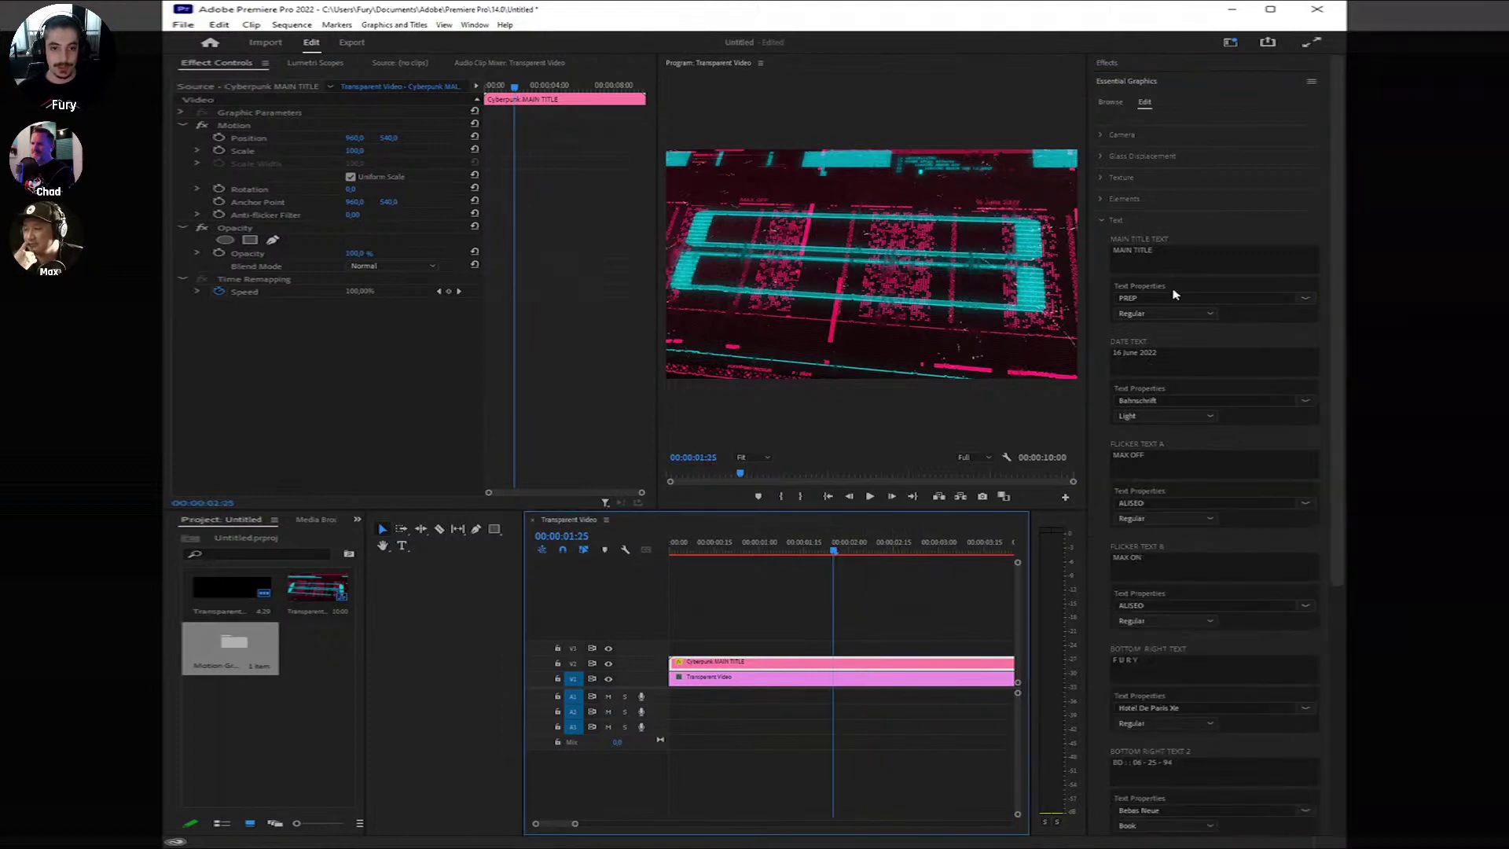
{"action": "left_click", "coordinate": [1171, 249]}
{"action": "key", "text": "ctrl+a"}
{"action": "type", "text": "MAXON ON COLOR"}
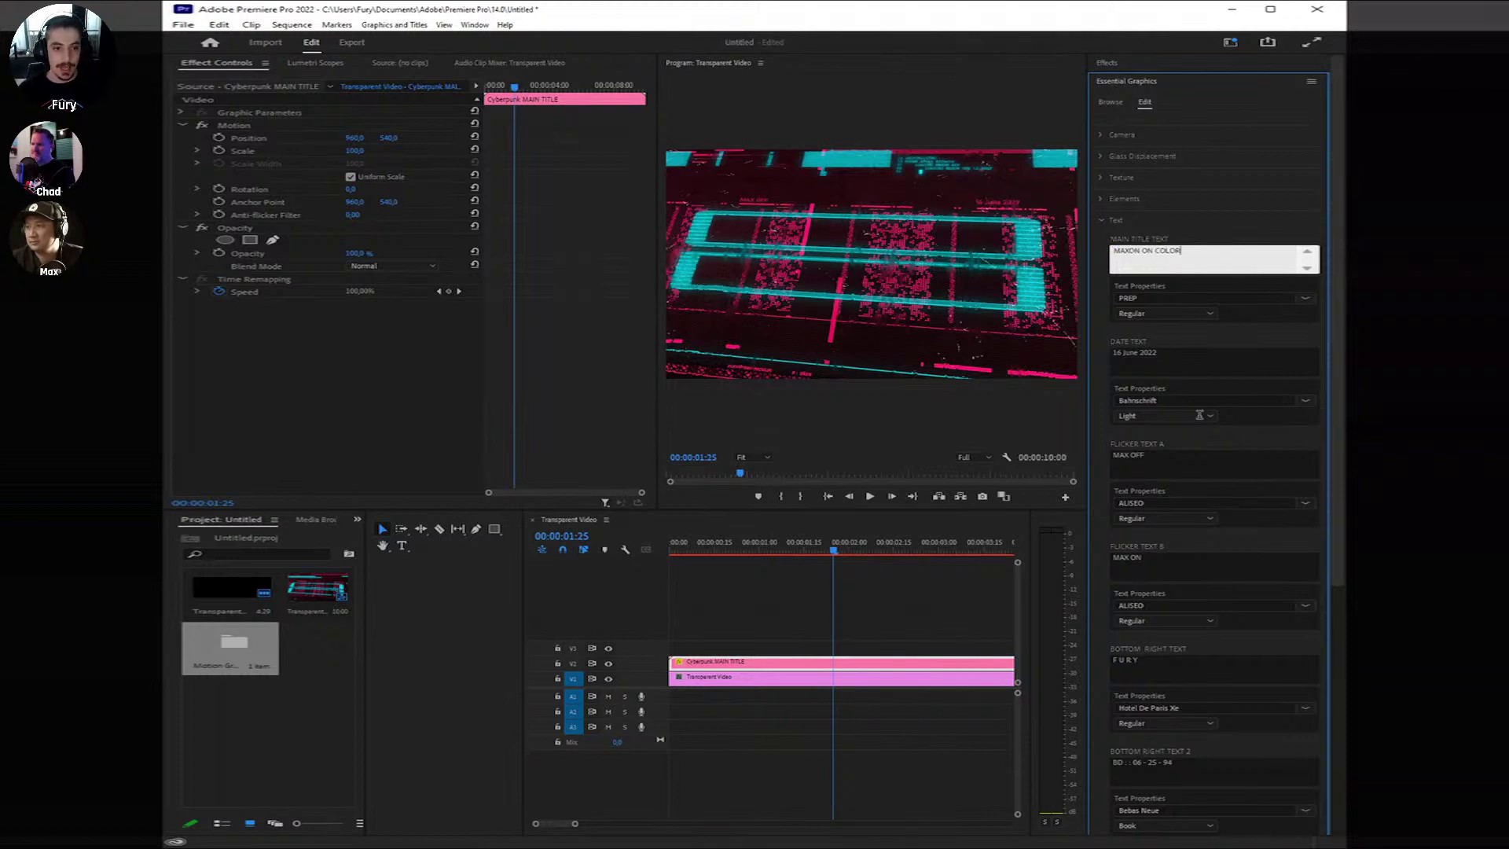
{"action": "left_click", "coordinate": [1230, 442]}
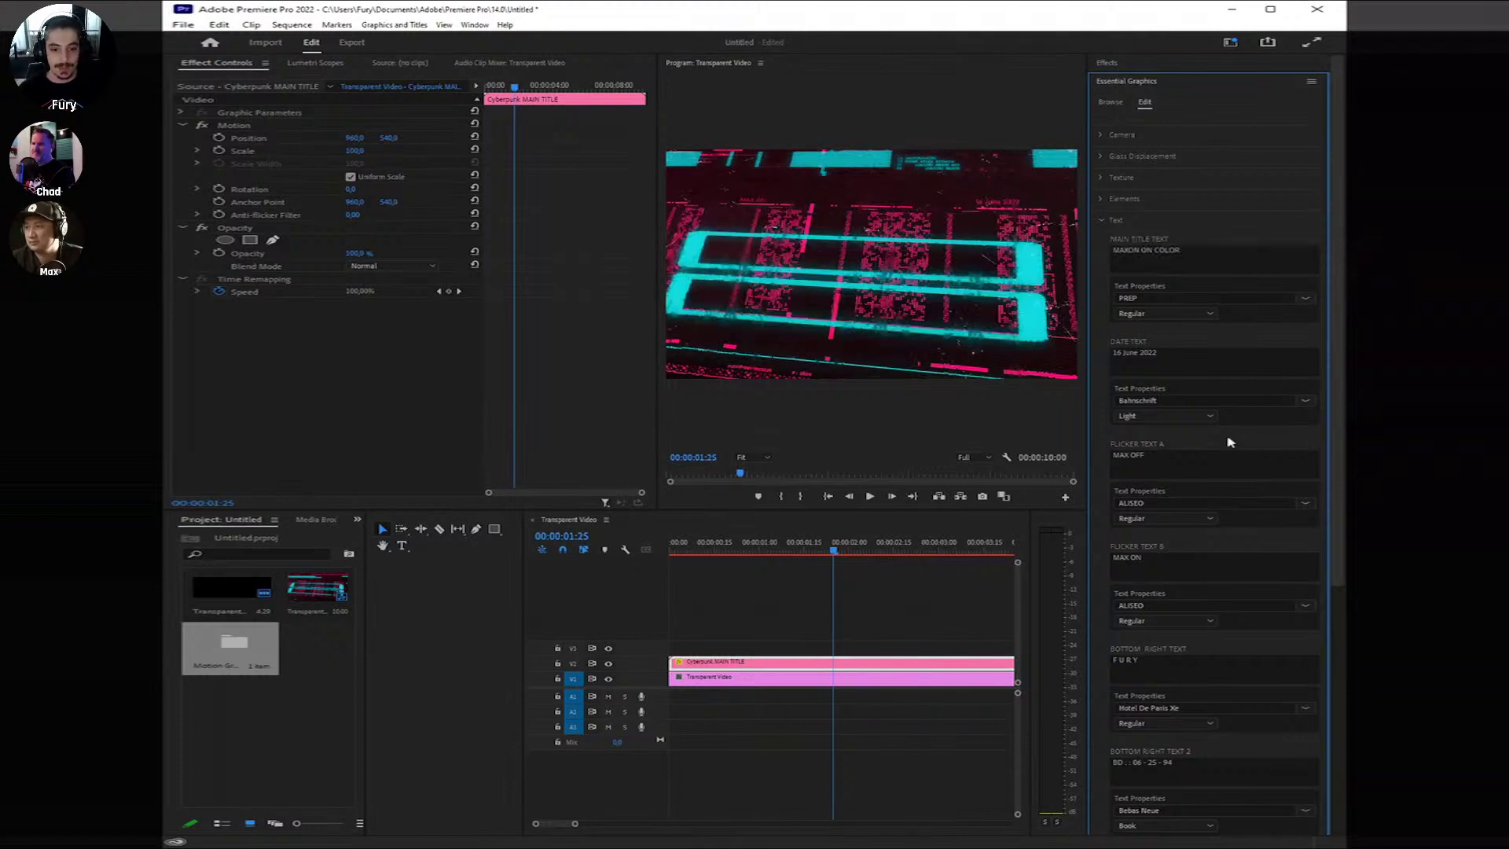
Step: Replace the Bottom Left Text 2 entry with the two co-hosts' names and deselect the title clip
{"action": "scroll", "coordinate": [1177, 527], "scroll_direction": "down", "scroll_amount": 2}
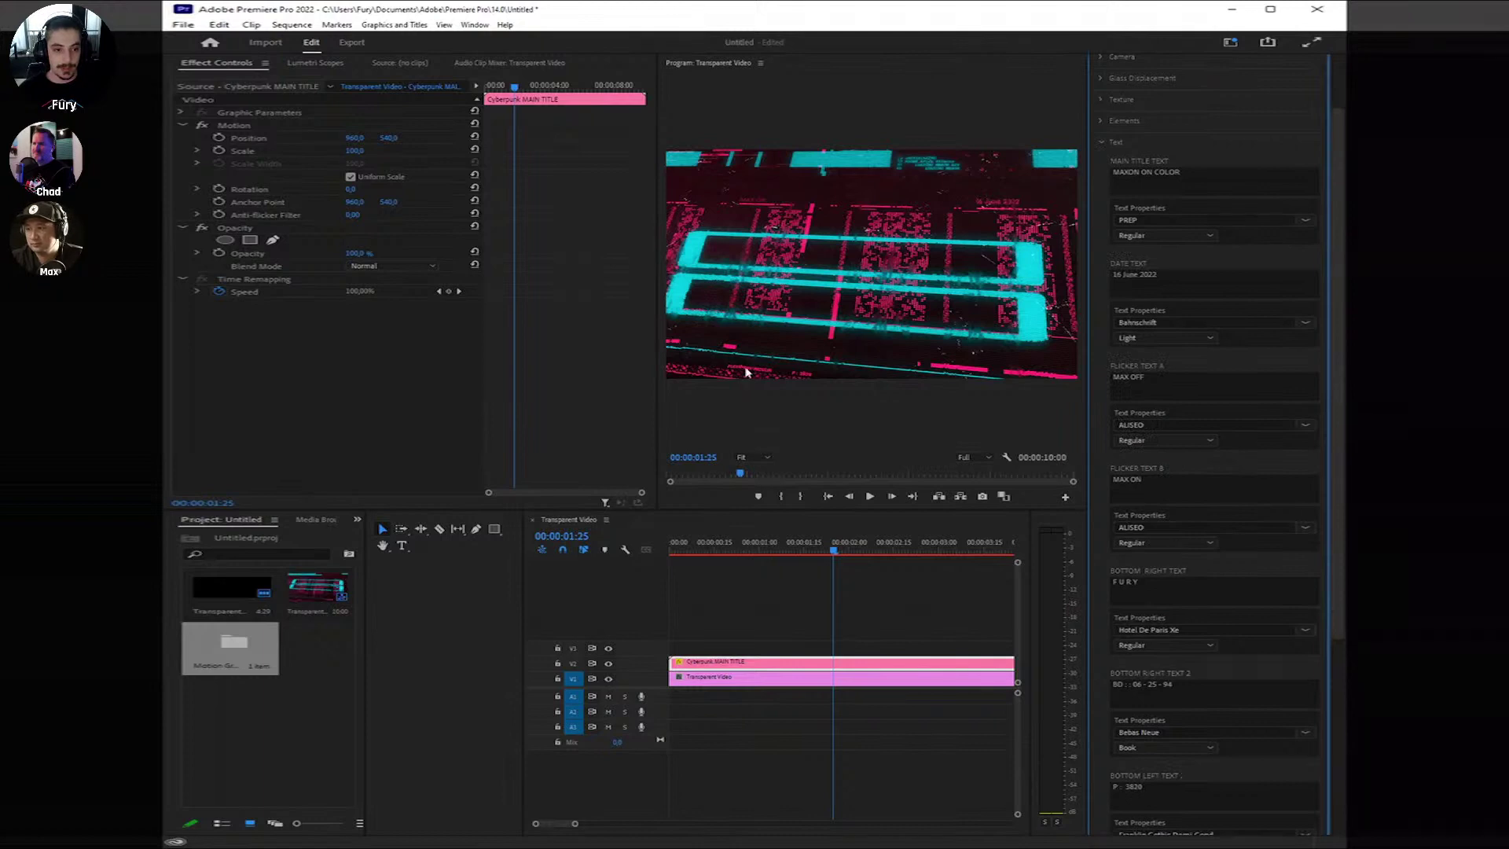
{"action": "scroll", "coordinate": [1227, 777], "scroll_direction": "down", "scroll_amount": 2}
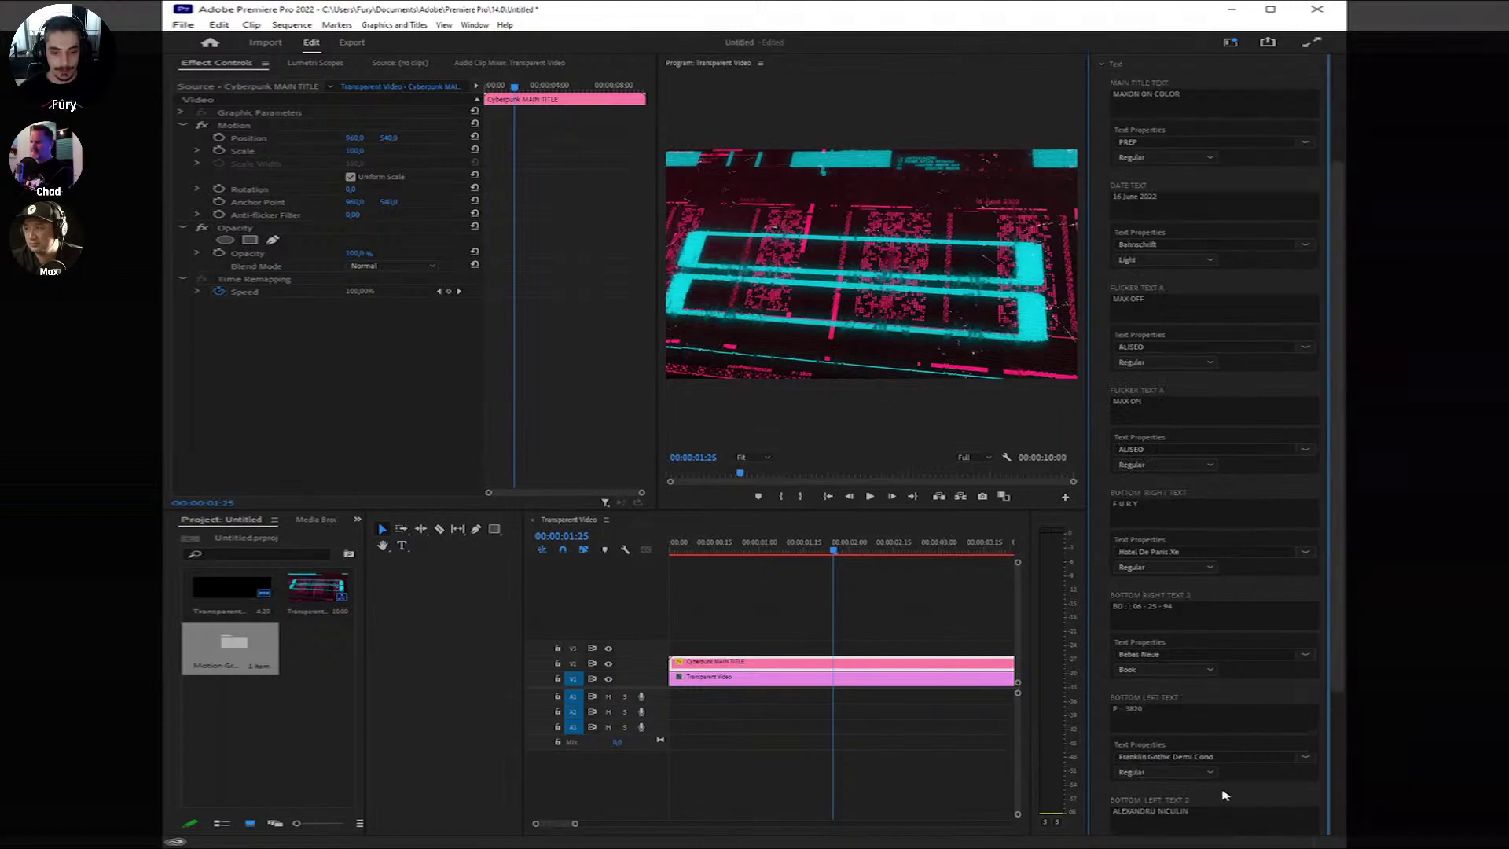
{"action": "left_click_drag", "start_coordinate": [1191, 811], "coordinate": [1112, 807]}
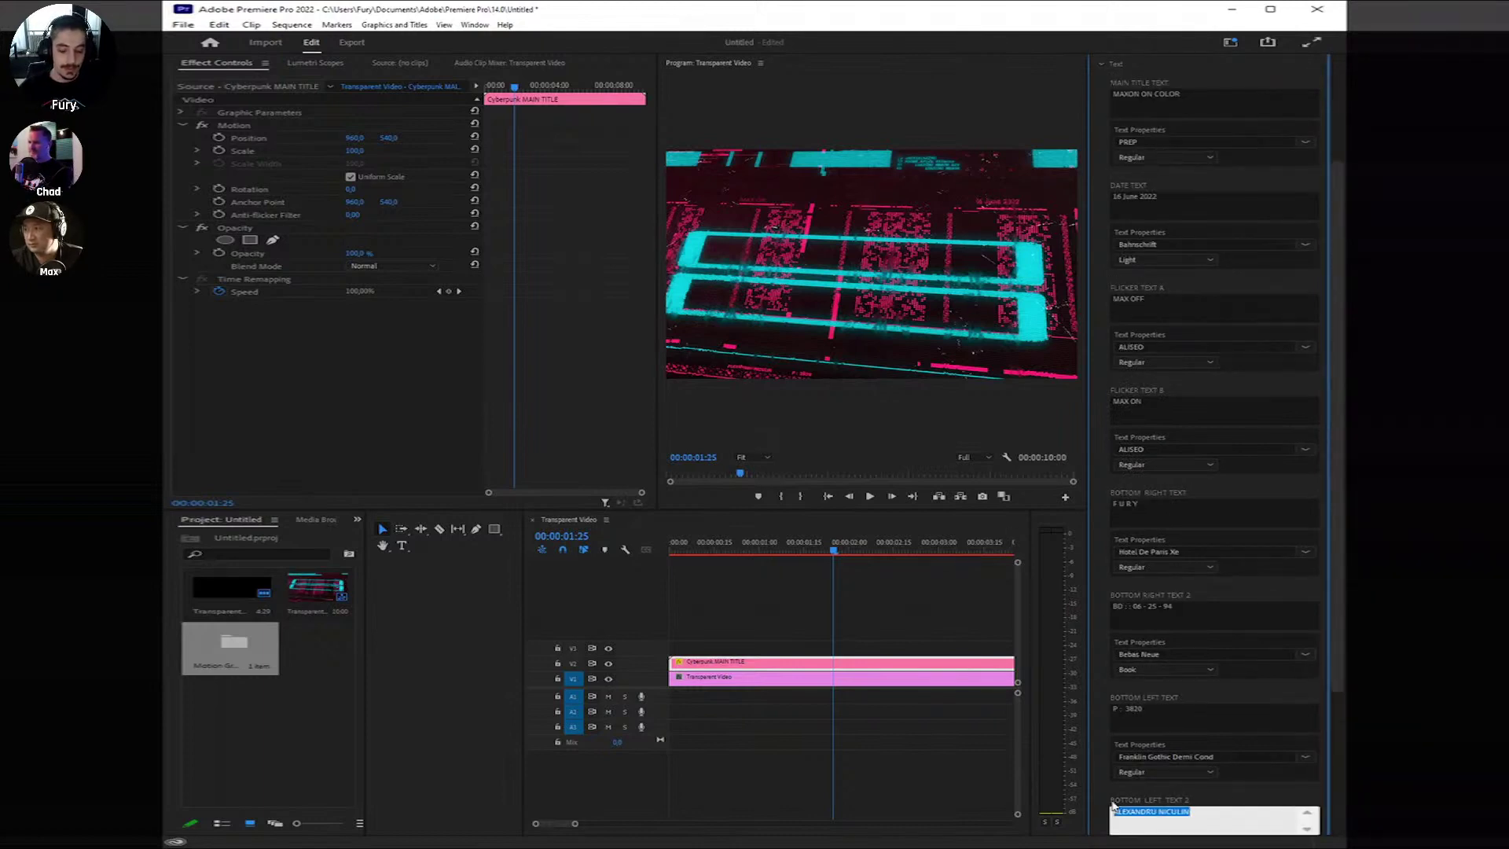
{"action": "type", "text": "MAXIMUS & CHAD"}
{"action": "left_click", "coordinate": [837, 785]}
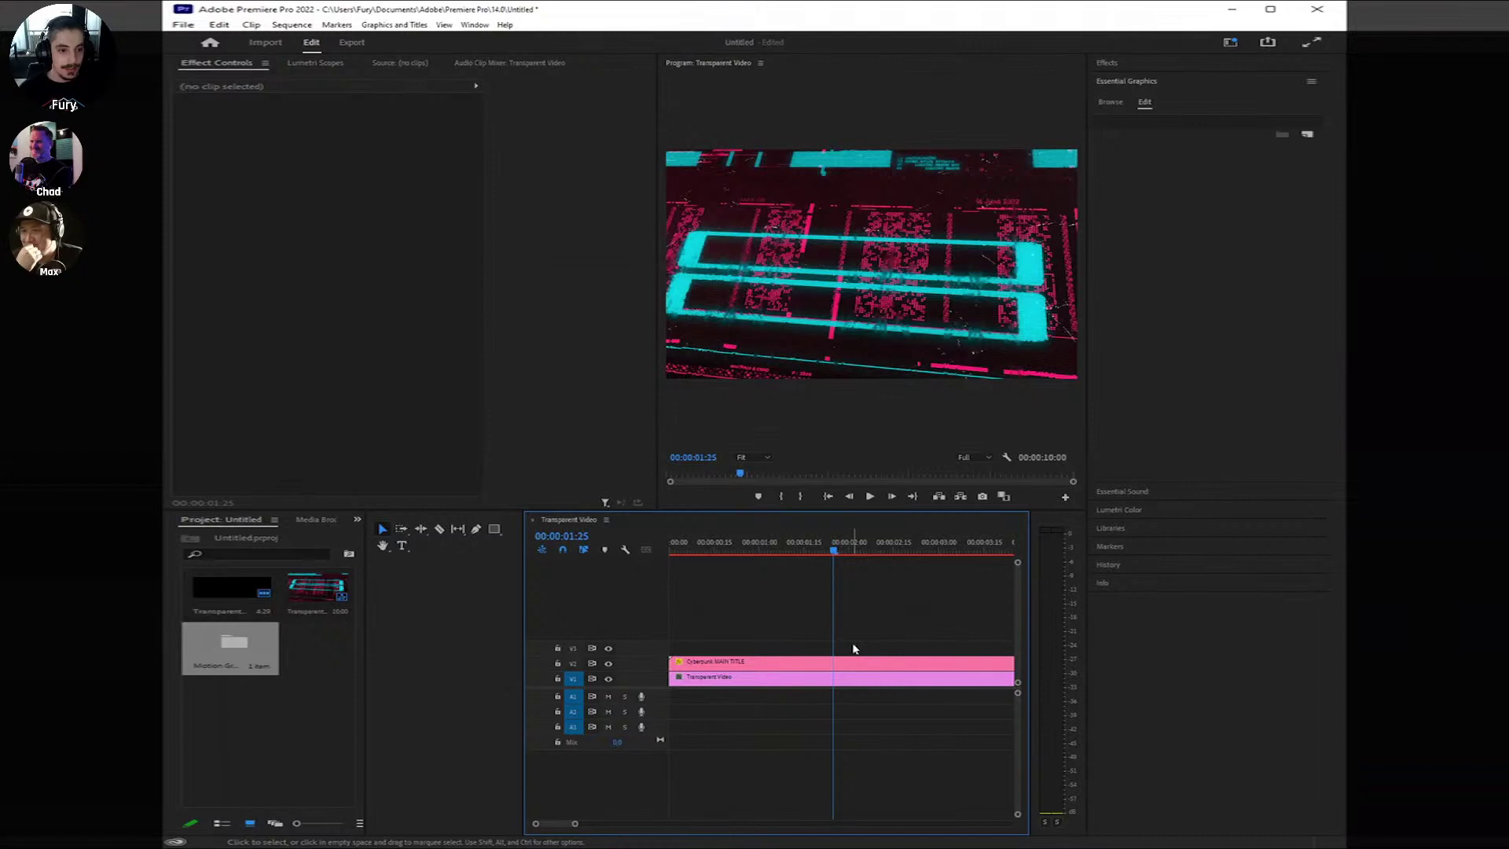
Step: Select the Cyberpunk MAIN TITLE clip and enlarge the program preview, positioned at 00:00:01:23
{"action": "left_click", "coordinate": [856, 662]}
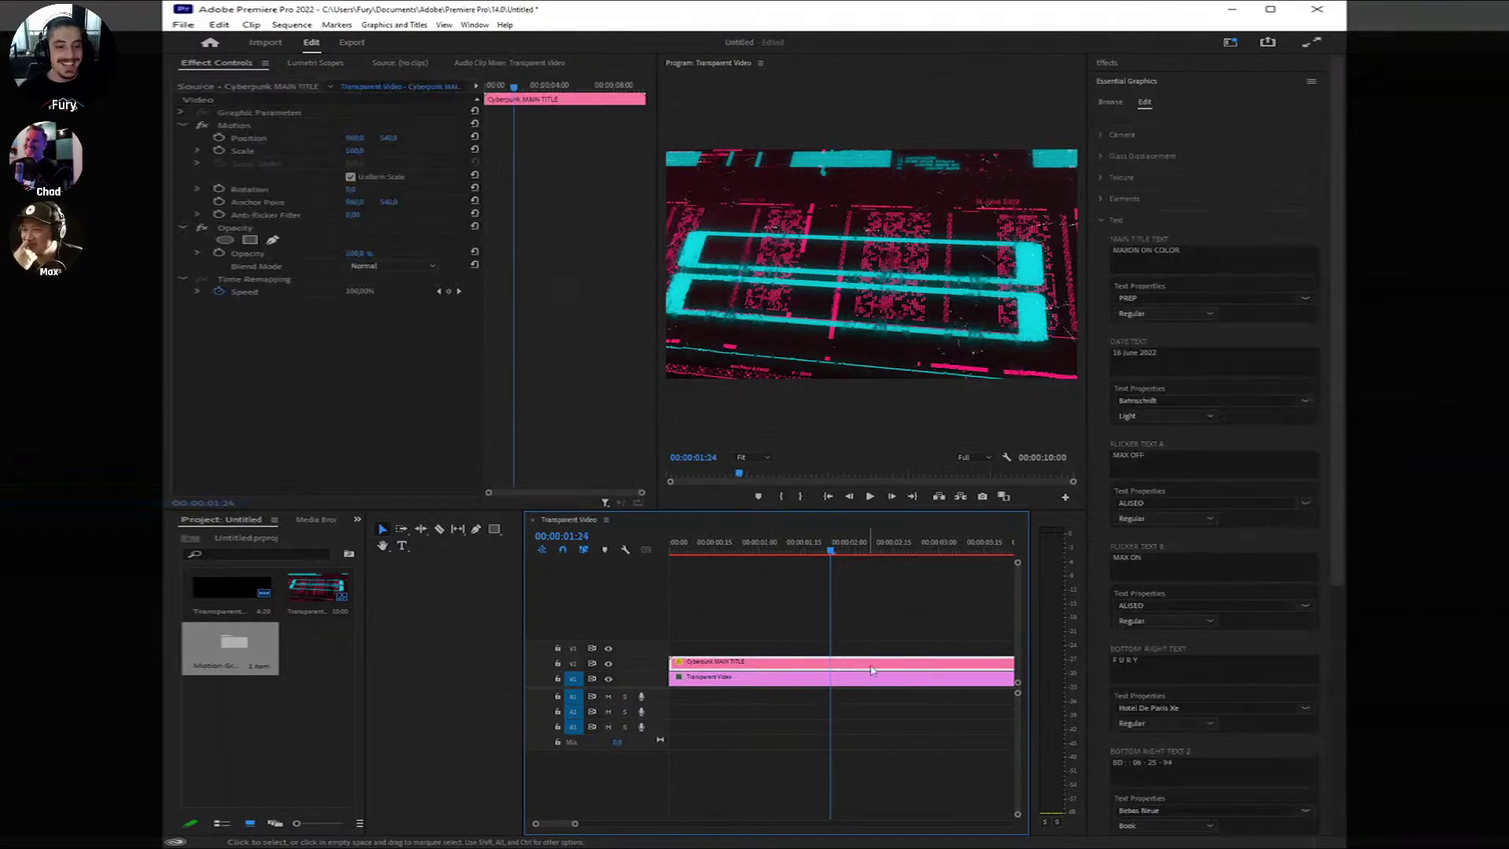
{"action": "left_click_drag", "start_coordinate": [662, 440], "coordinate": [541, 440]}
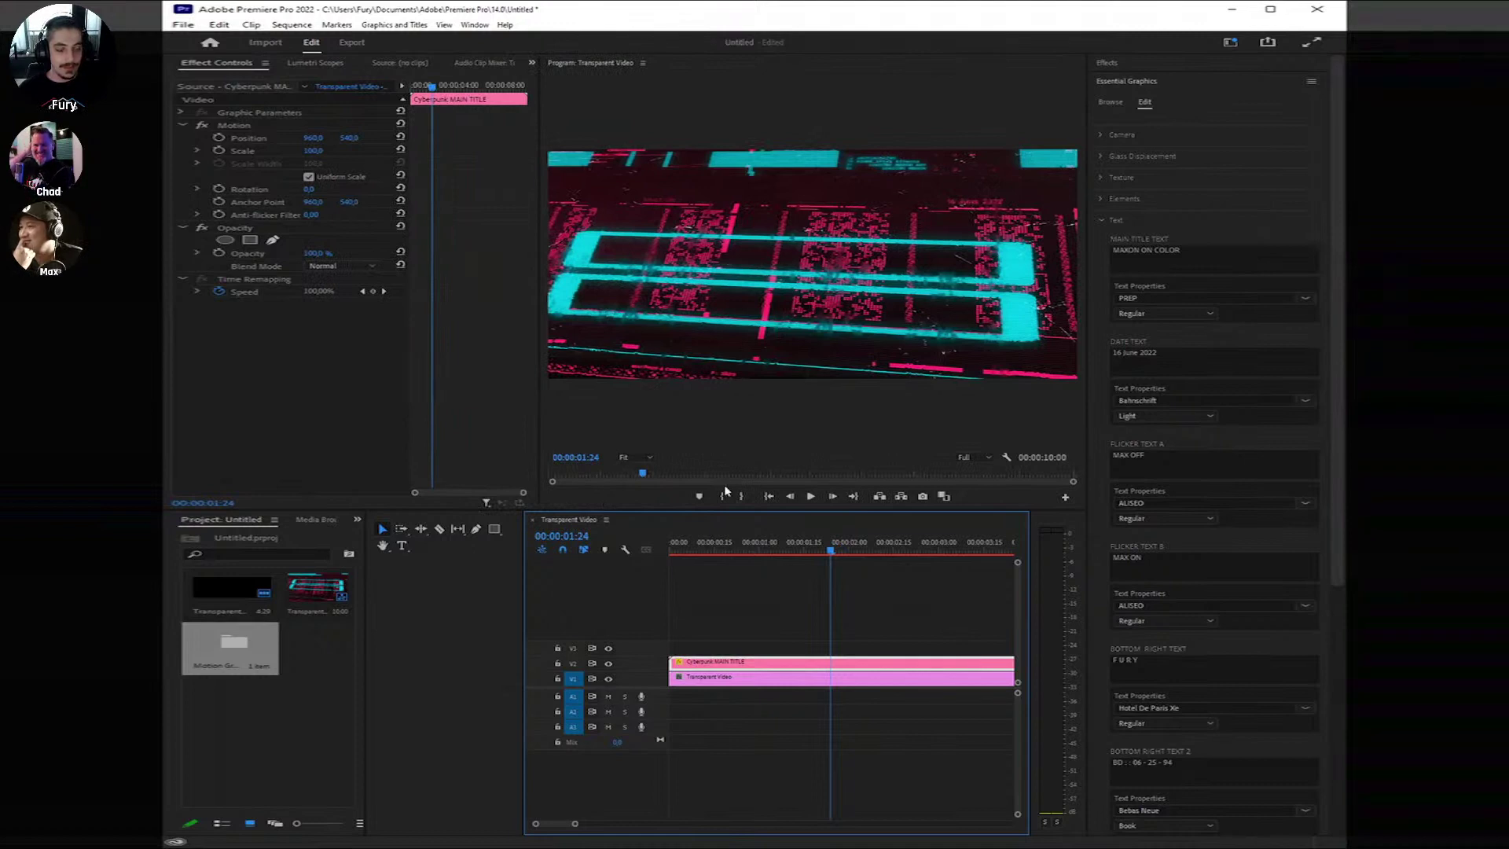
{"action": "key", "text": "Left"}
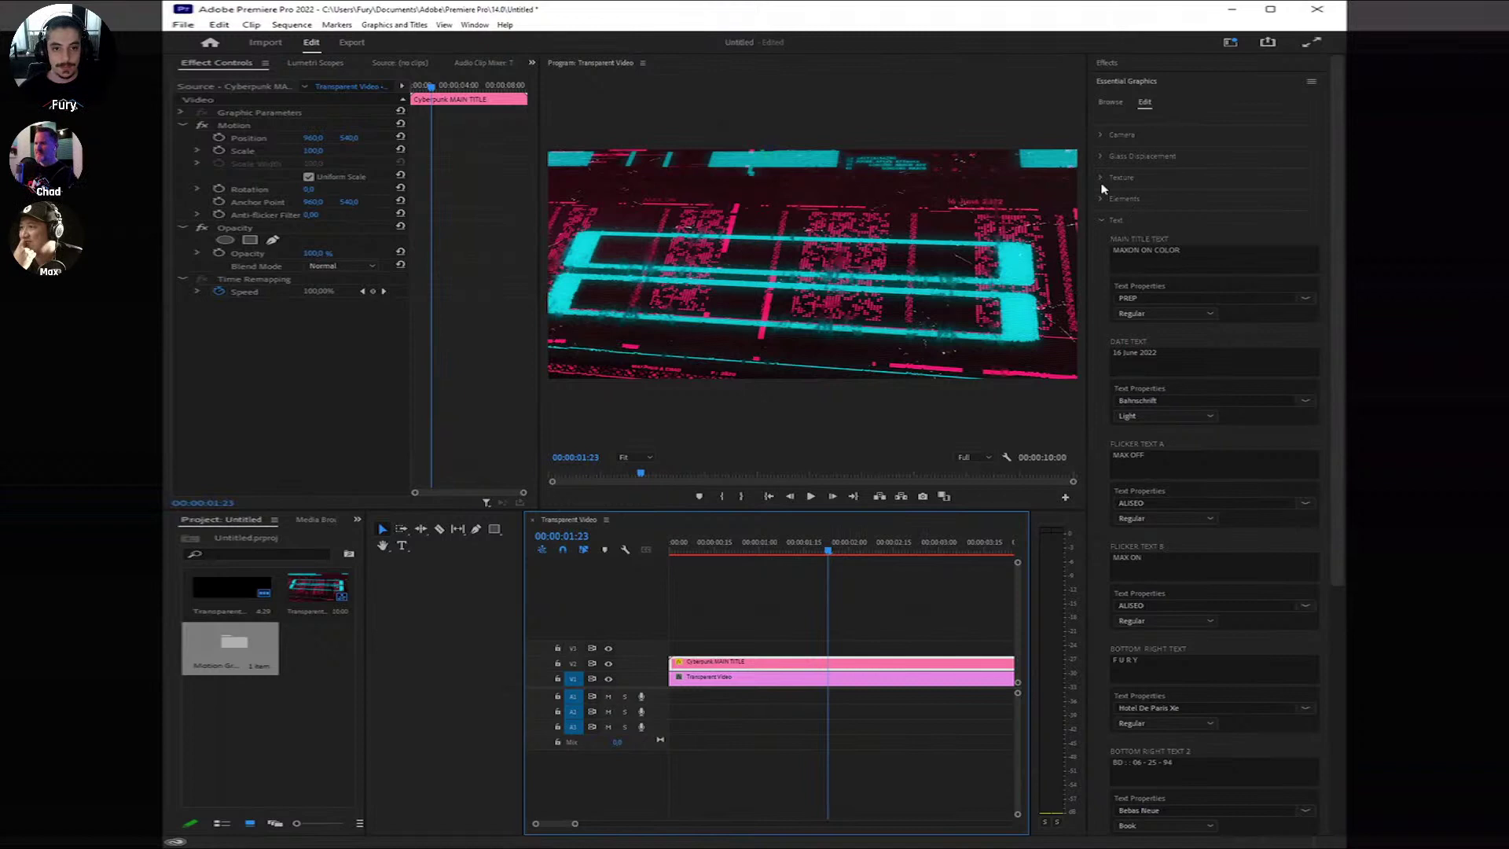
Step: Raise the title's Texture Amount to about half and set the glass Displacement Horizontal to about -50
{"action": "left_click", "coordinate": [1101, 156]}
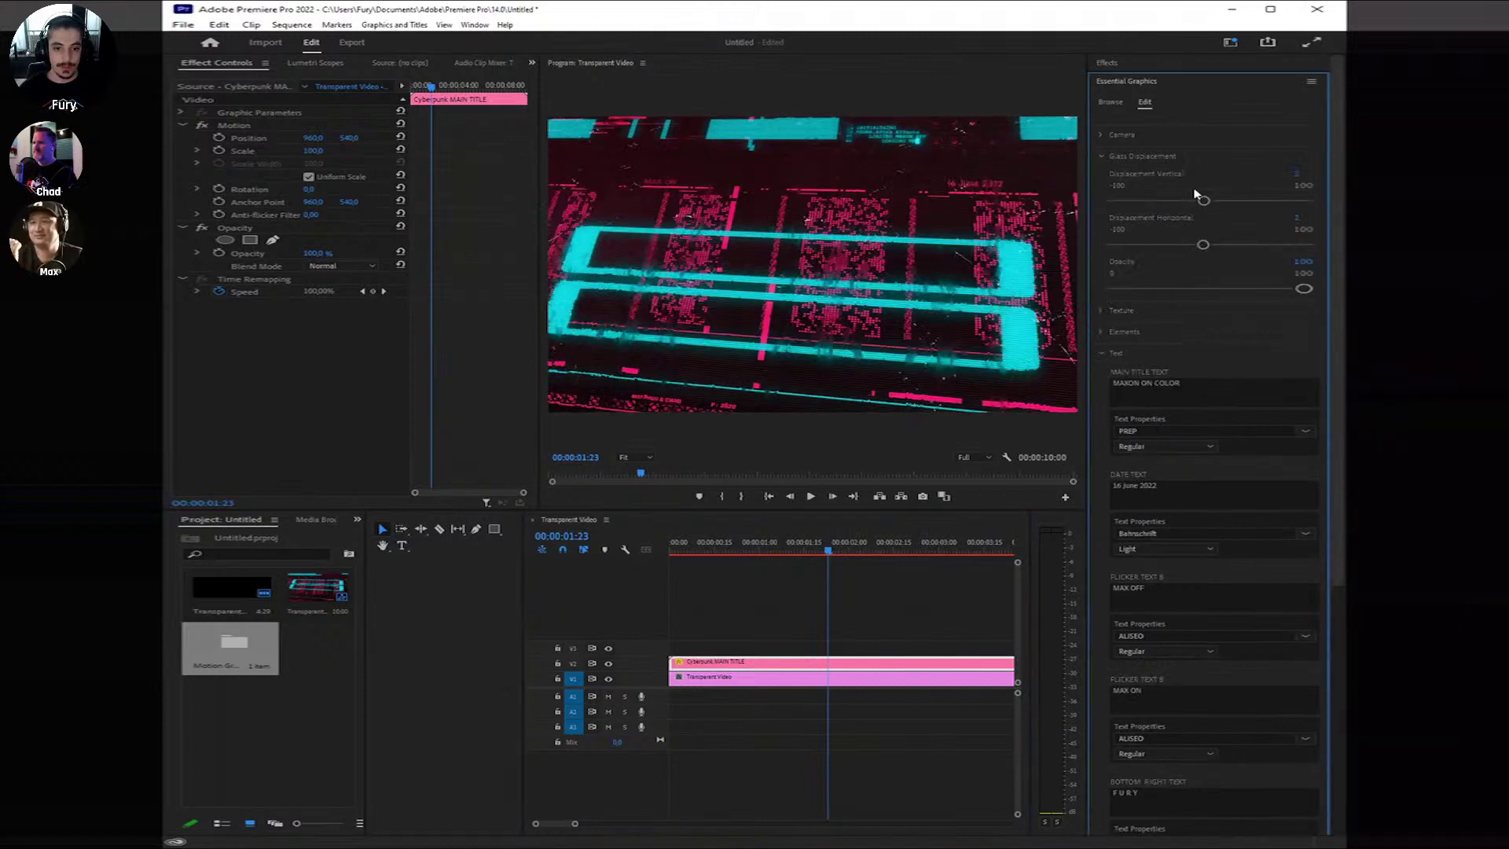
{"action": "left_click", "coordinate": [1101, 311]}
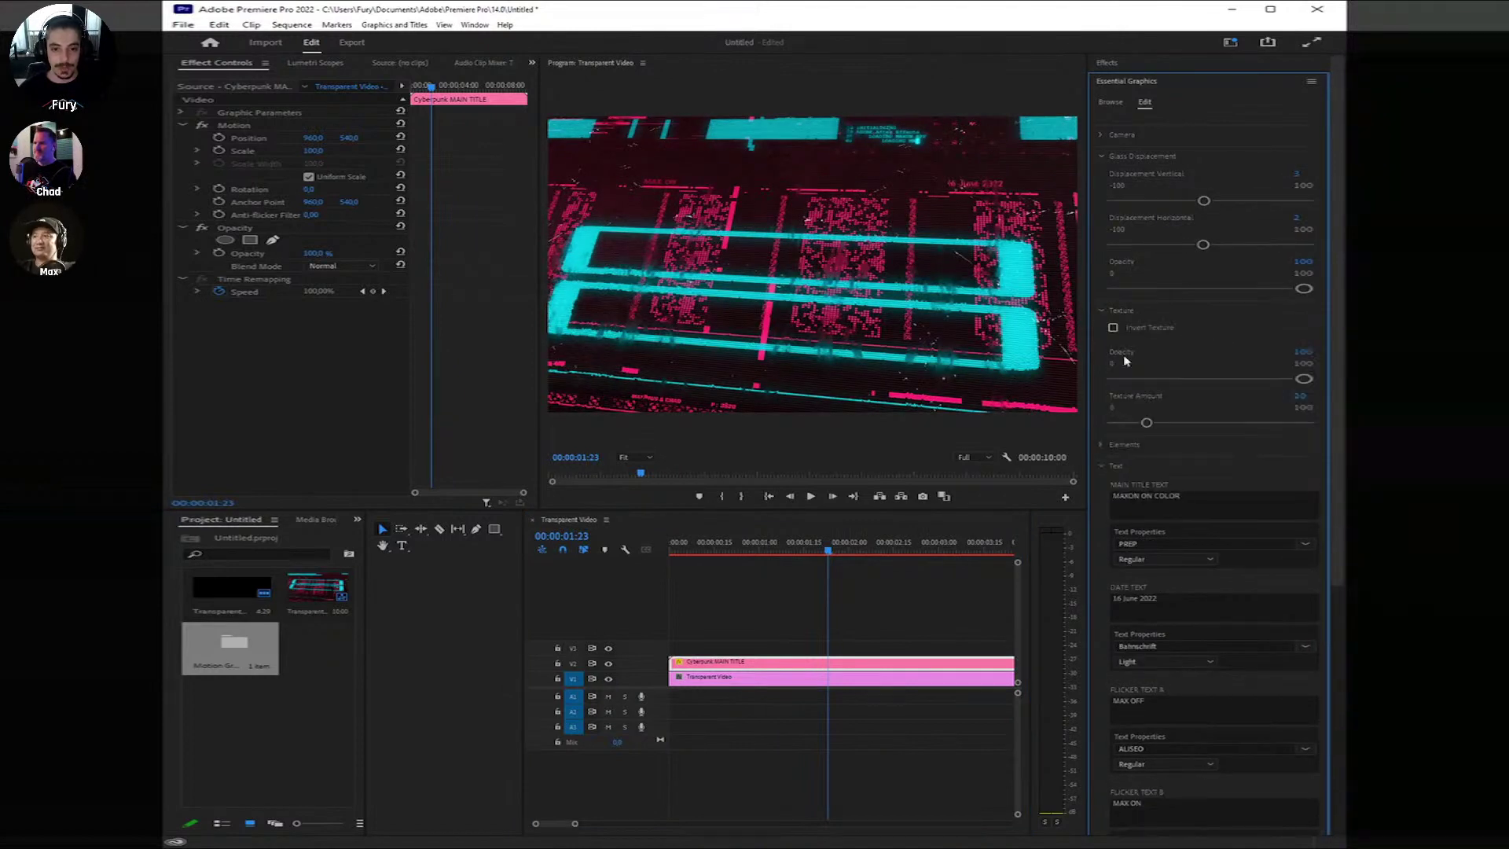
{"action": "left_click", "coordinate": [1196, 422]}
{"action": "left_click_drag", "start_coordinate": [1202, 244], "coordinate": [1153, 246]}
Step: Change the title's BG Element Color to yellow FFF000 and deselect the clip
{"action": "left_click", "coordinate": [1101, 444]}
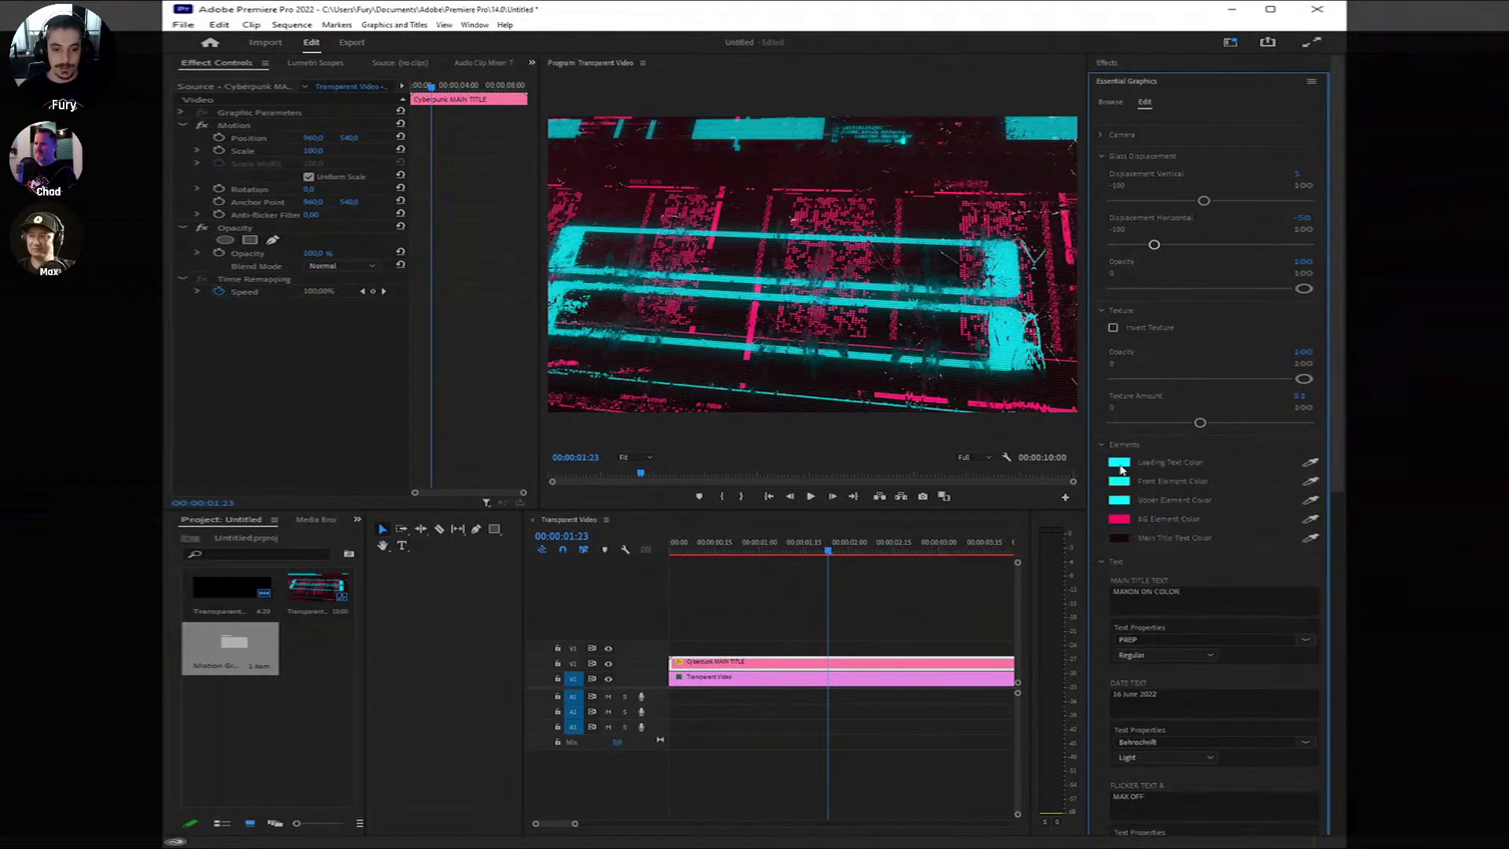
{"action": "left_click", "coordinate": [1123, 536]}
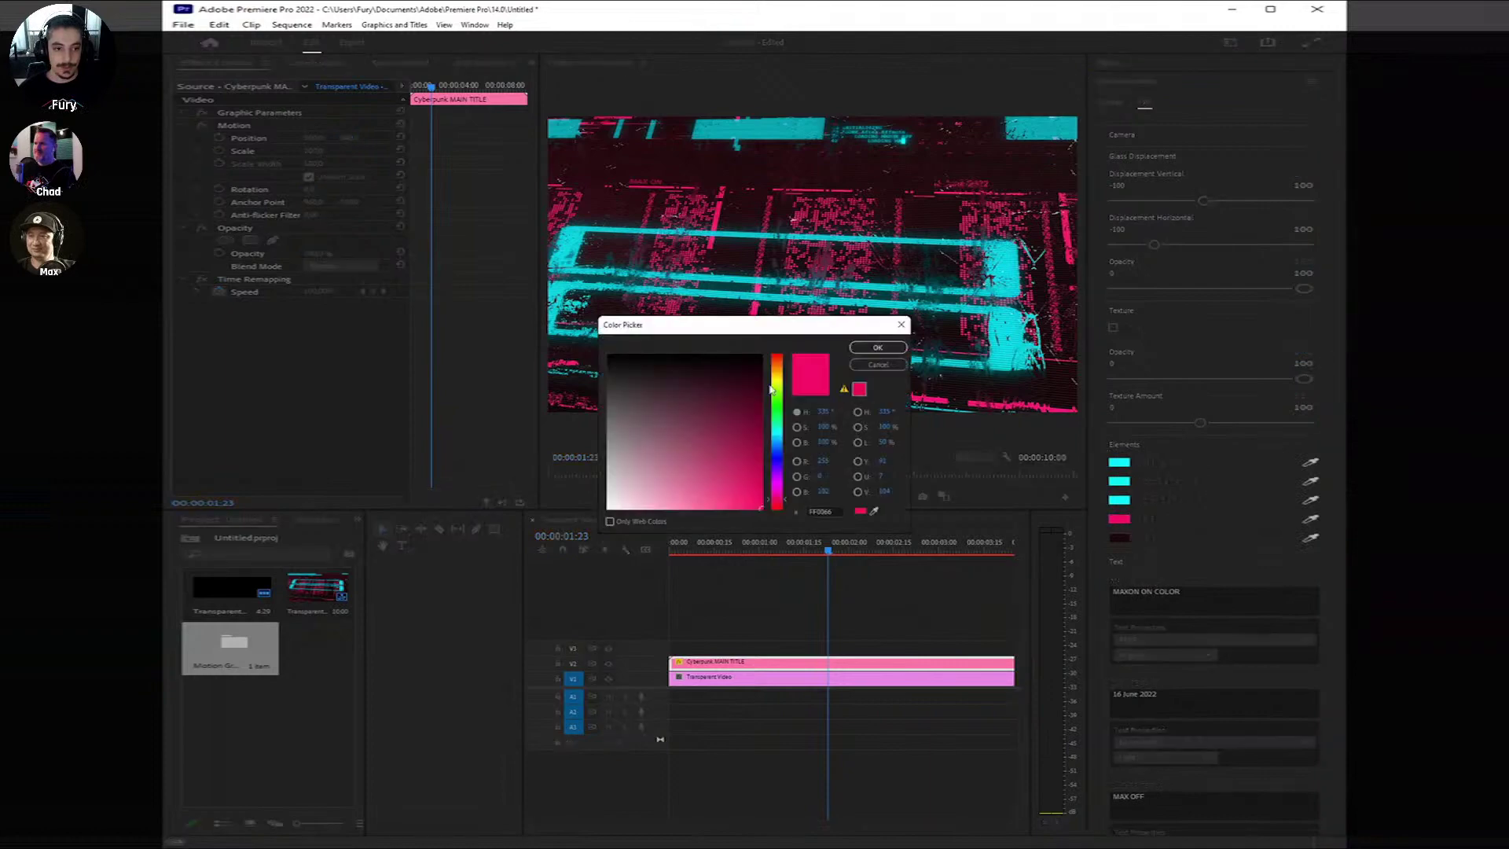
{"action": "left_click", "coordinate": [777, 378]}
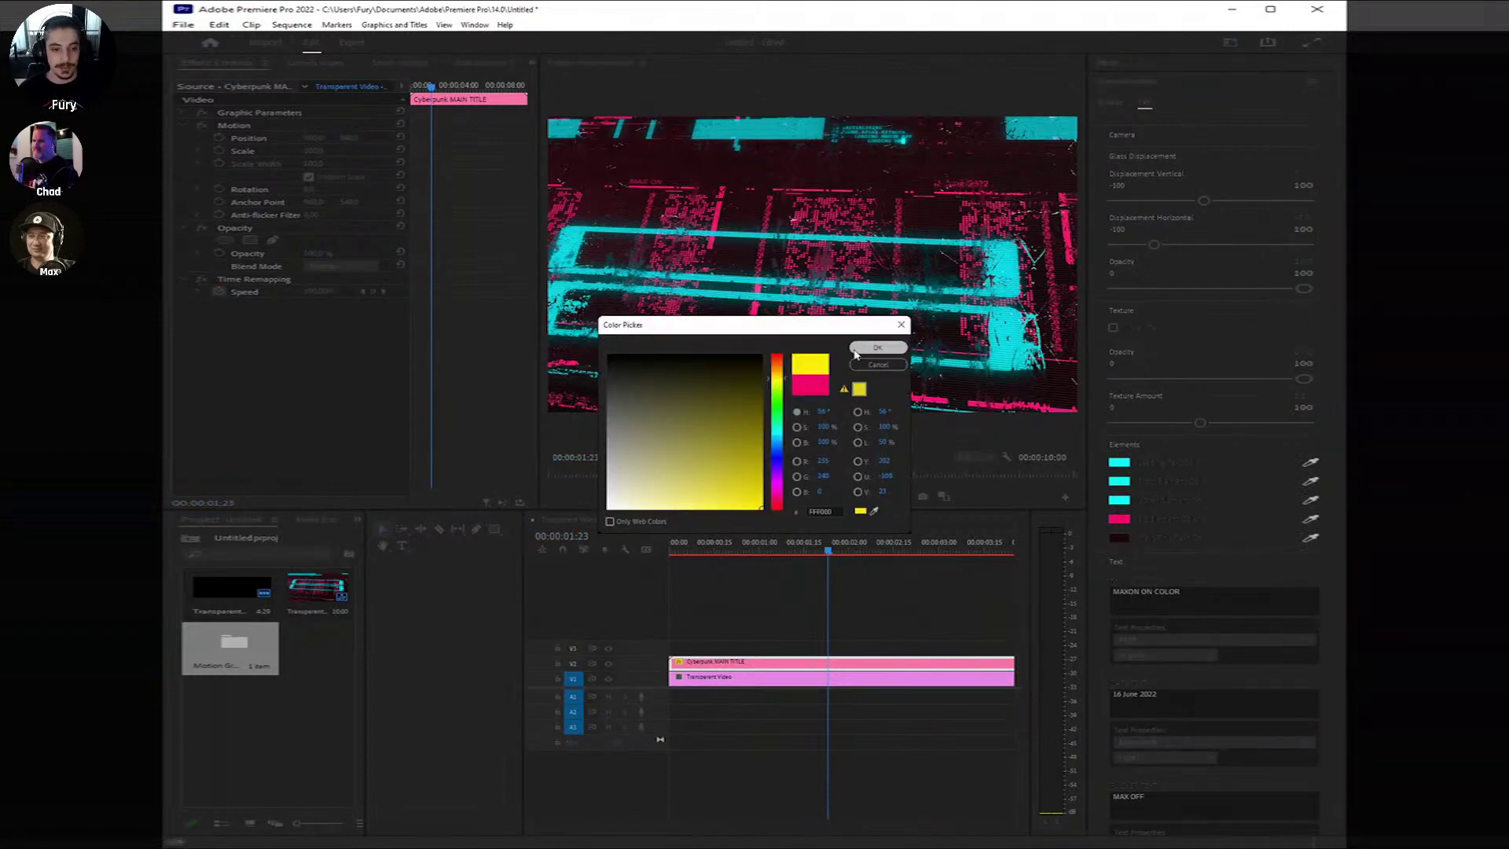
{"action": "left_click", "coordinate": [877, 346]}
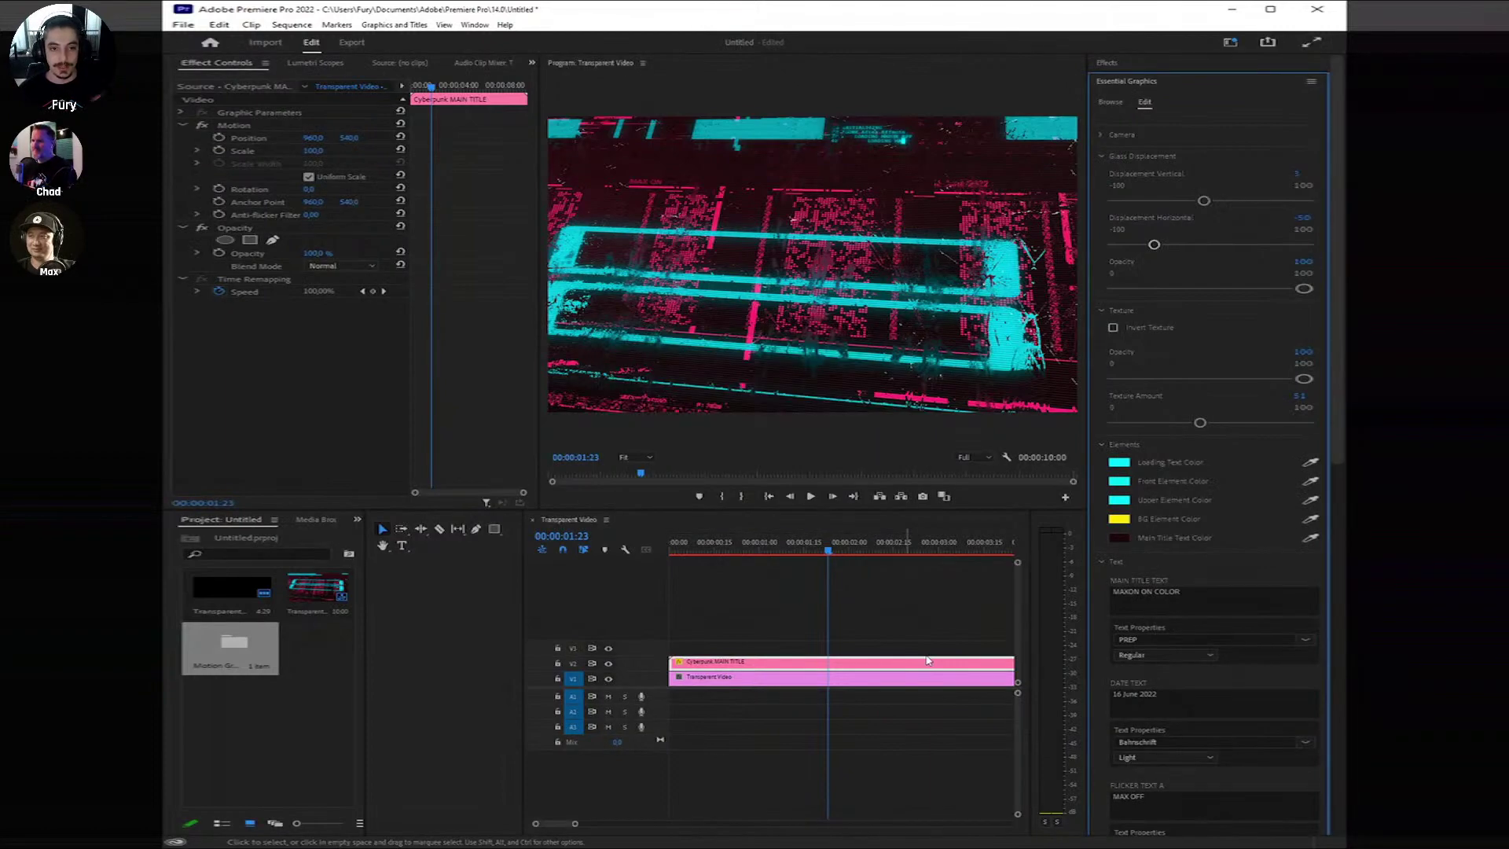
{"action": "left_click", "coordinate": [847, 783]}
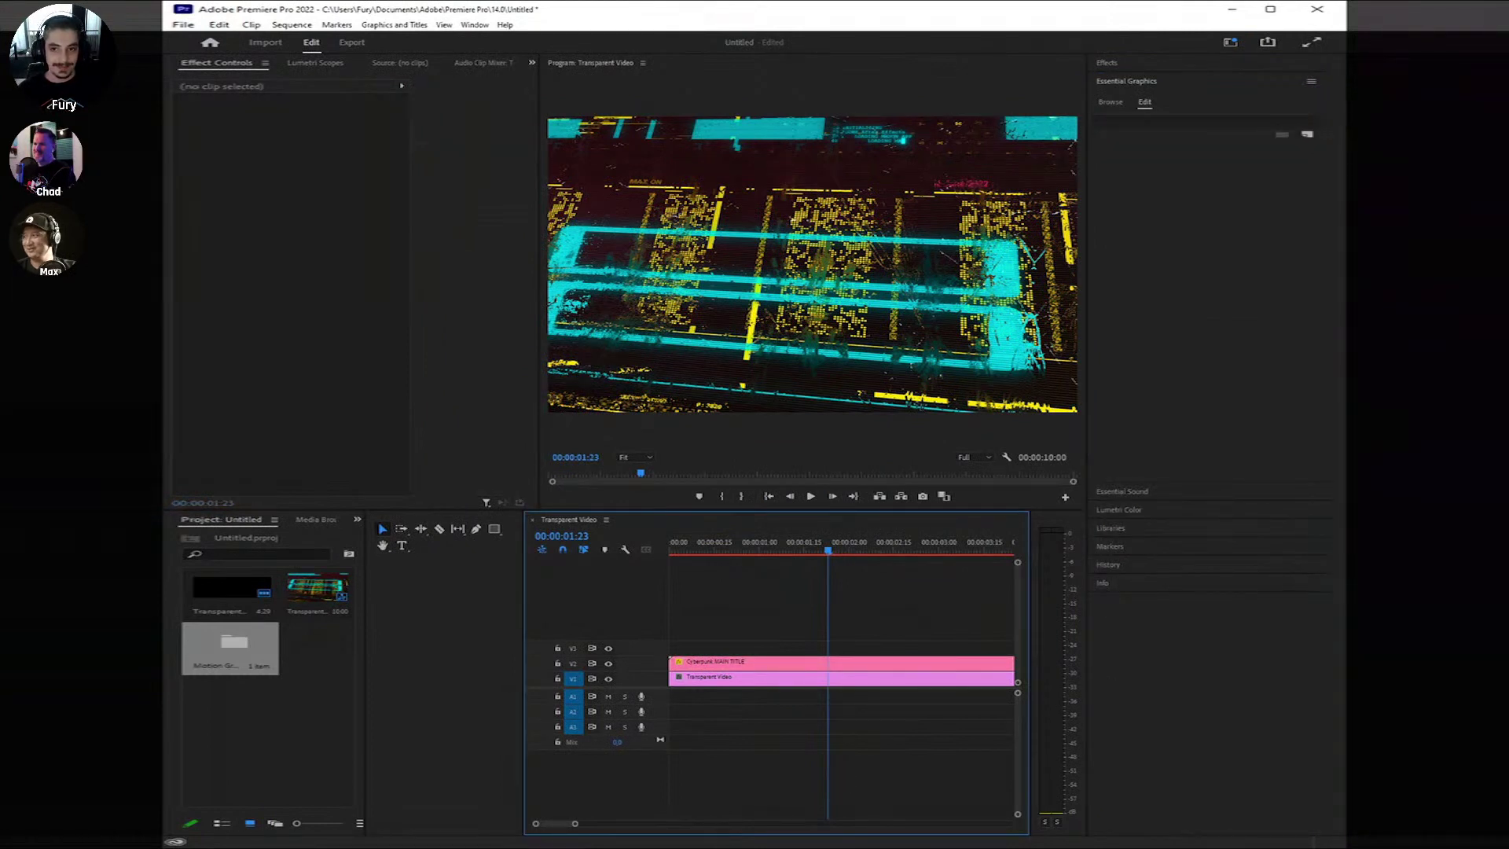
Step: Switch to the Firefox browser and look over the guest artist's YouTube channel videos and the video page of the portfolio site
{"action": "key", "text": "alt+Tab"}
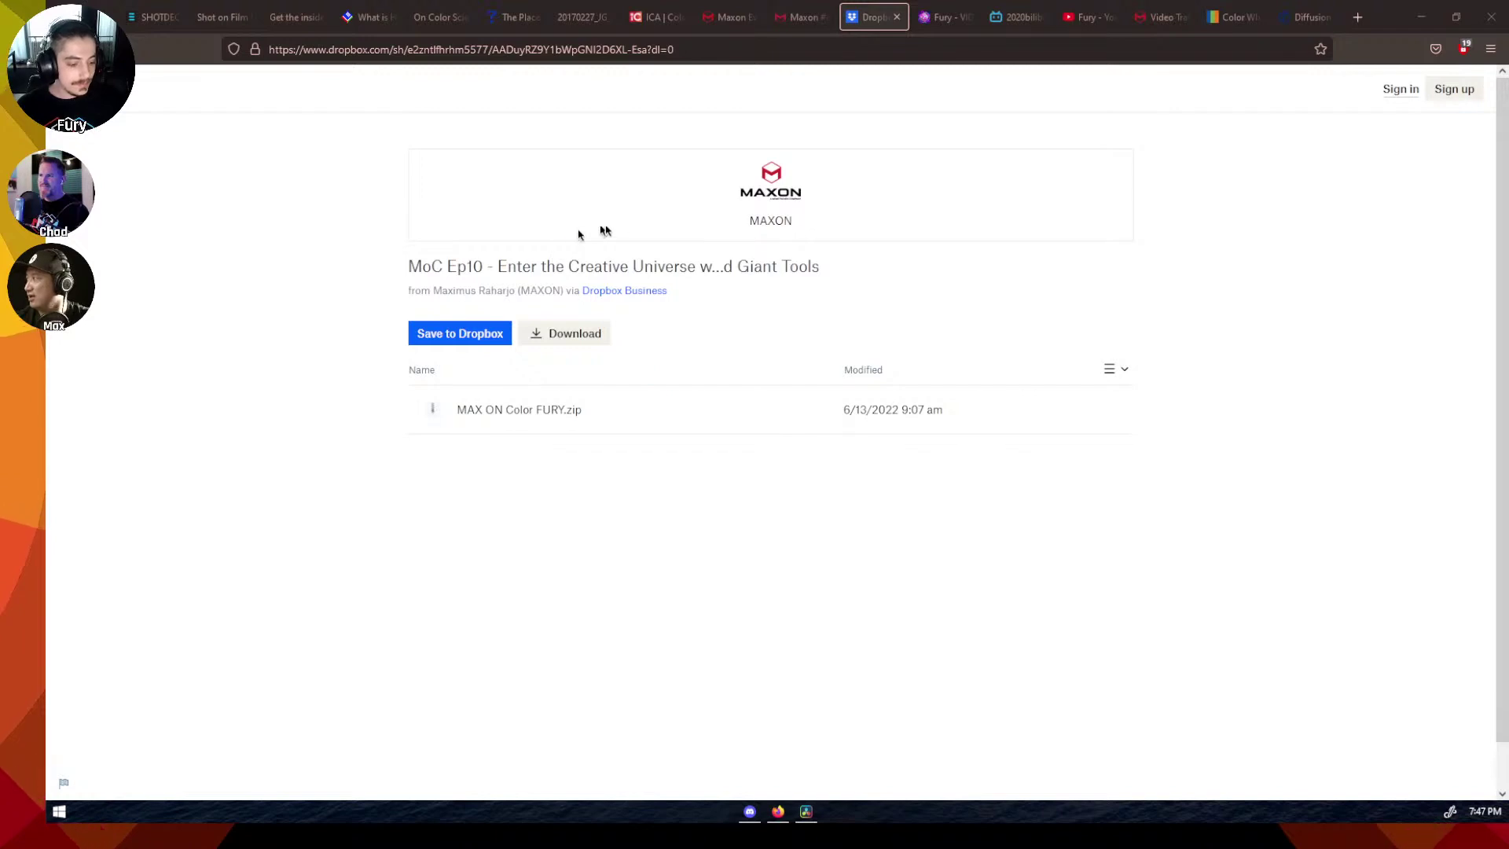
{"action": "left_click", "coordinate": [1090, 20]}
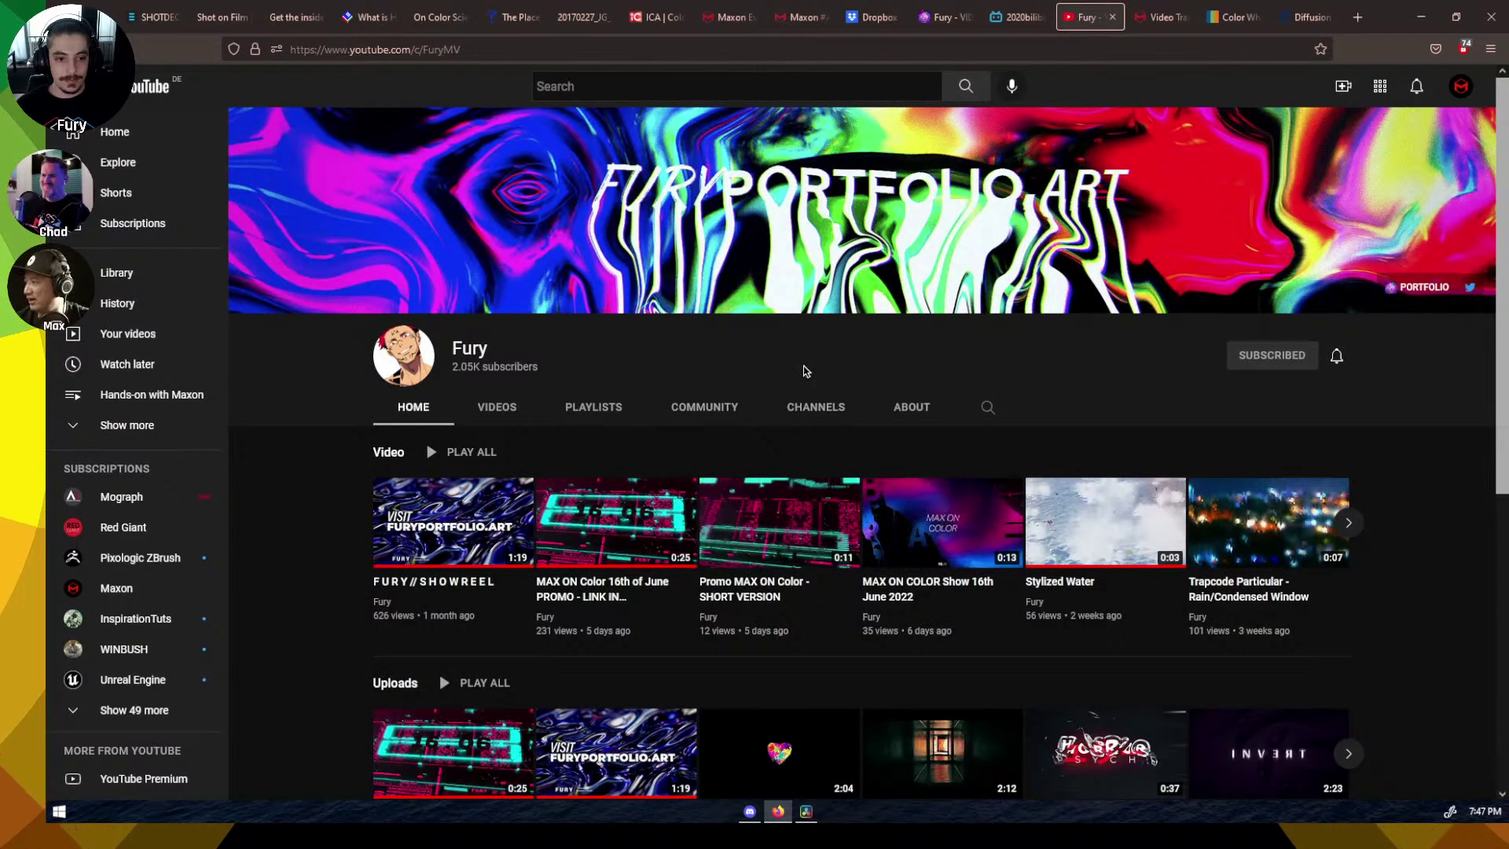
{"action": "scroll", "coordinate": [803, 371], "scroll_direction": "down", "scroll_amount": 4}
{"action": "scroll", "coordinate": [803, 371], "scroll_direction": "up", "scroll_amount": 1}
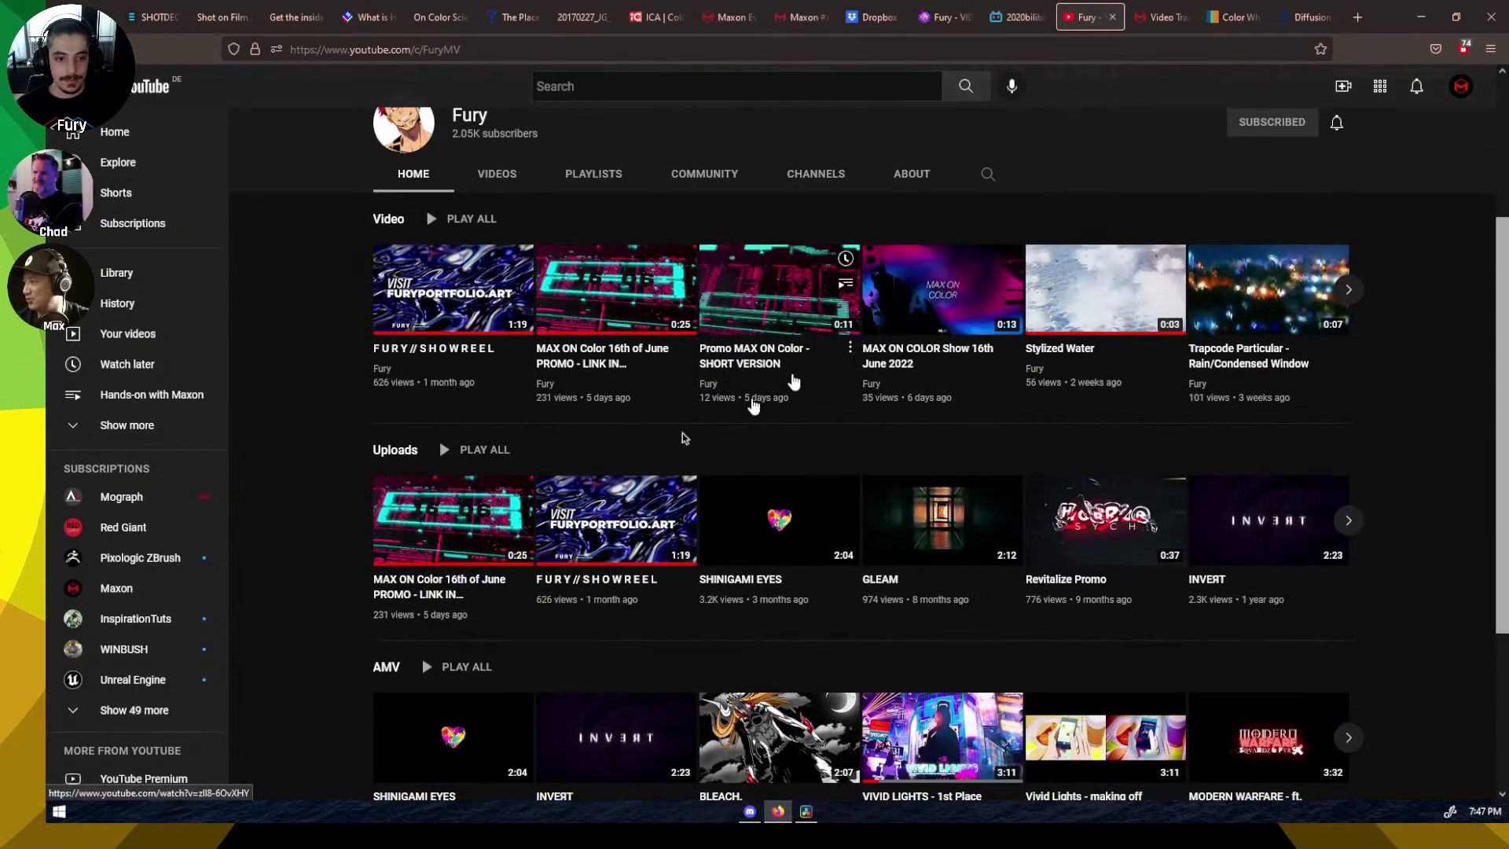
{"action": "scroll", "coordinate": [801, 377], "scroll_direction": "up", "scroll_amount": 1}
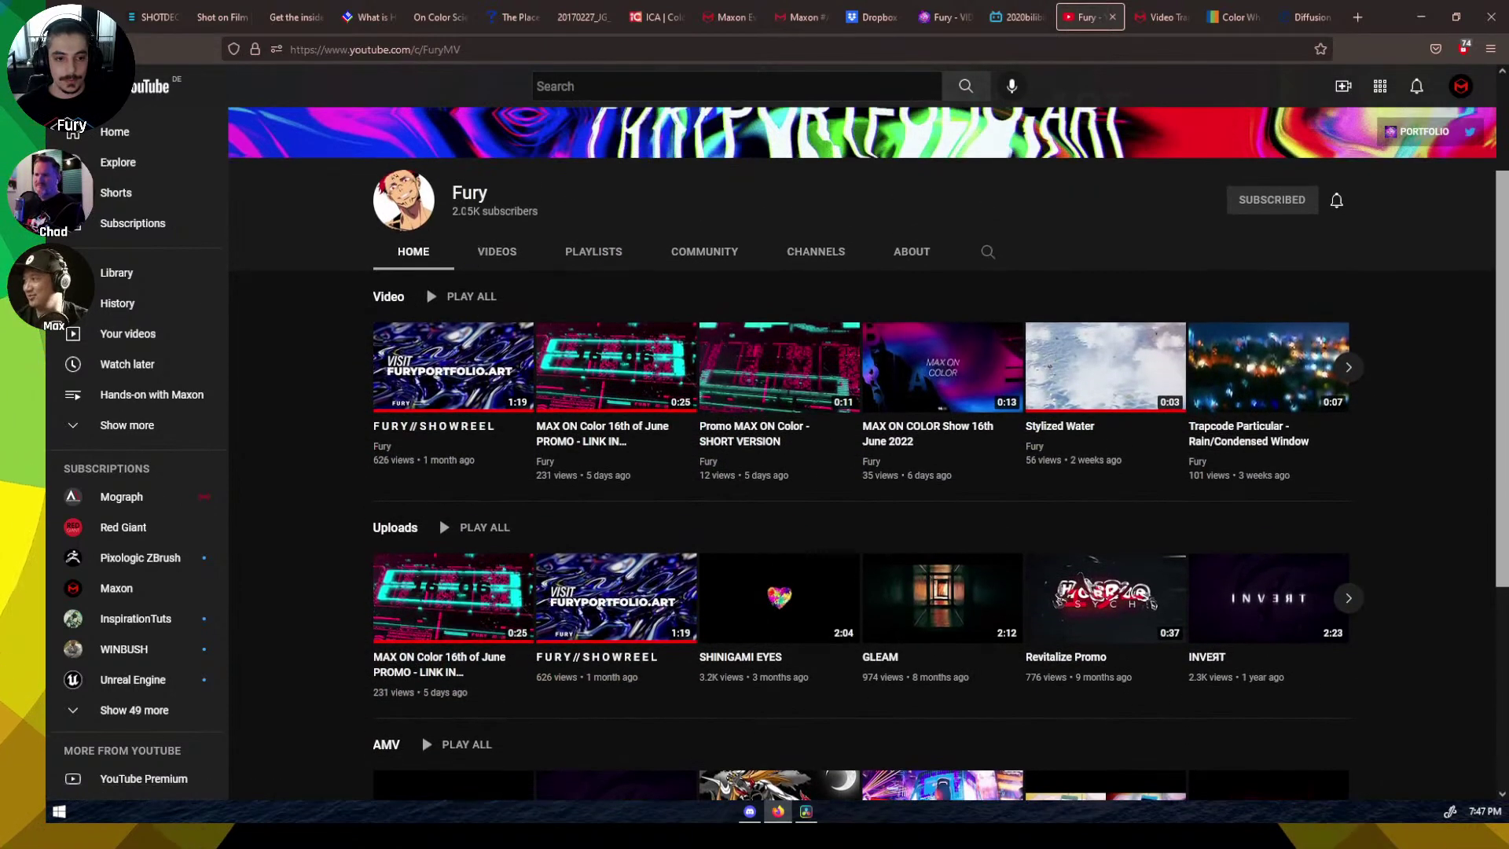
{"action": "left_click", "coordinate": [947, 17]}
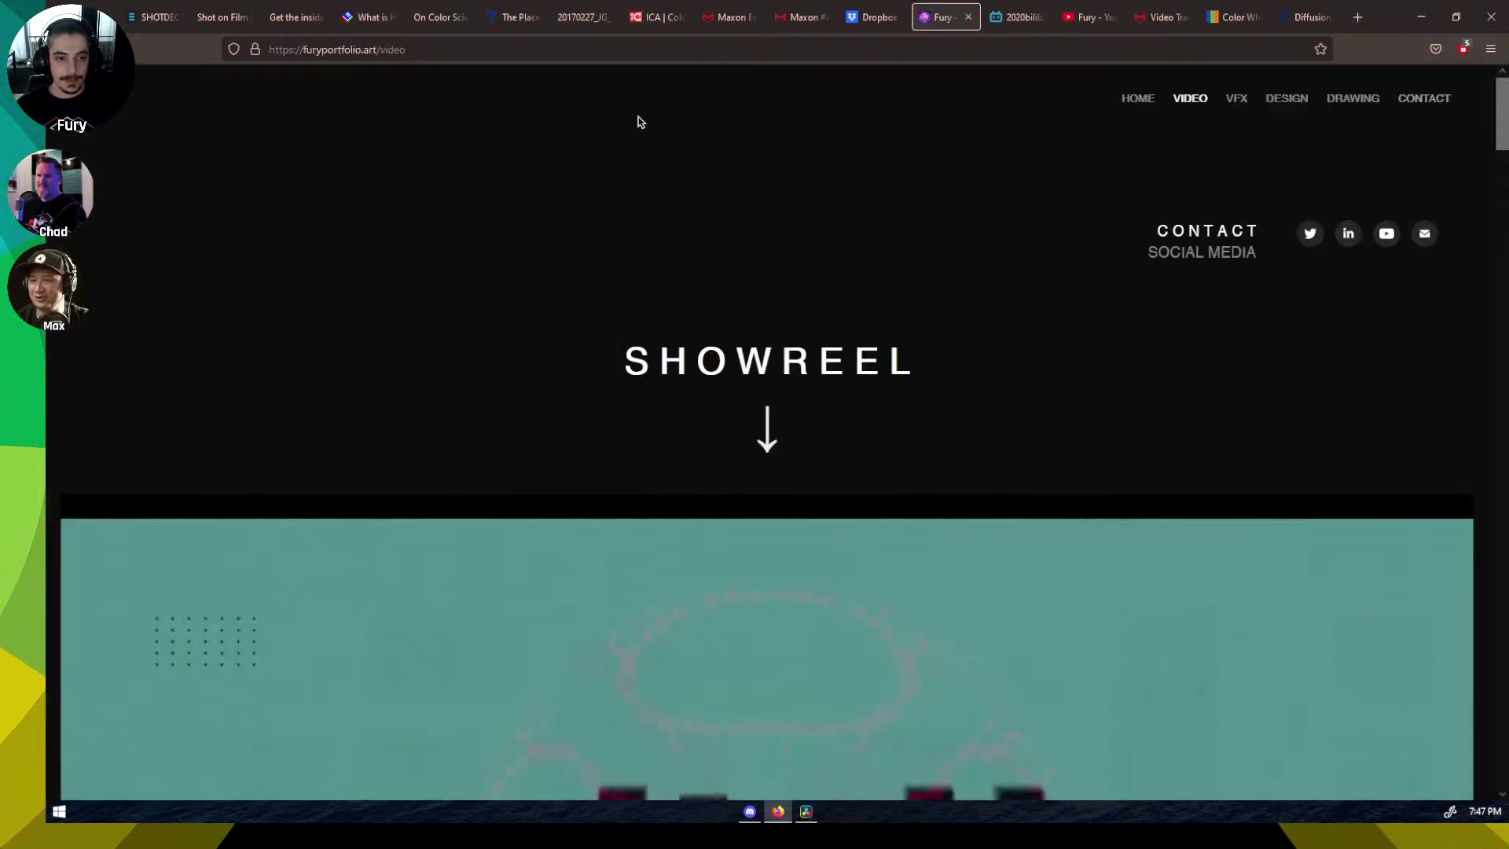
{"action": "left_click", "coordinate": [1096, 18]}
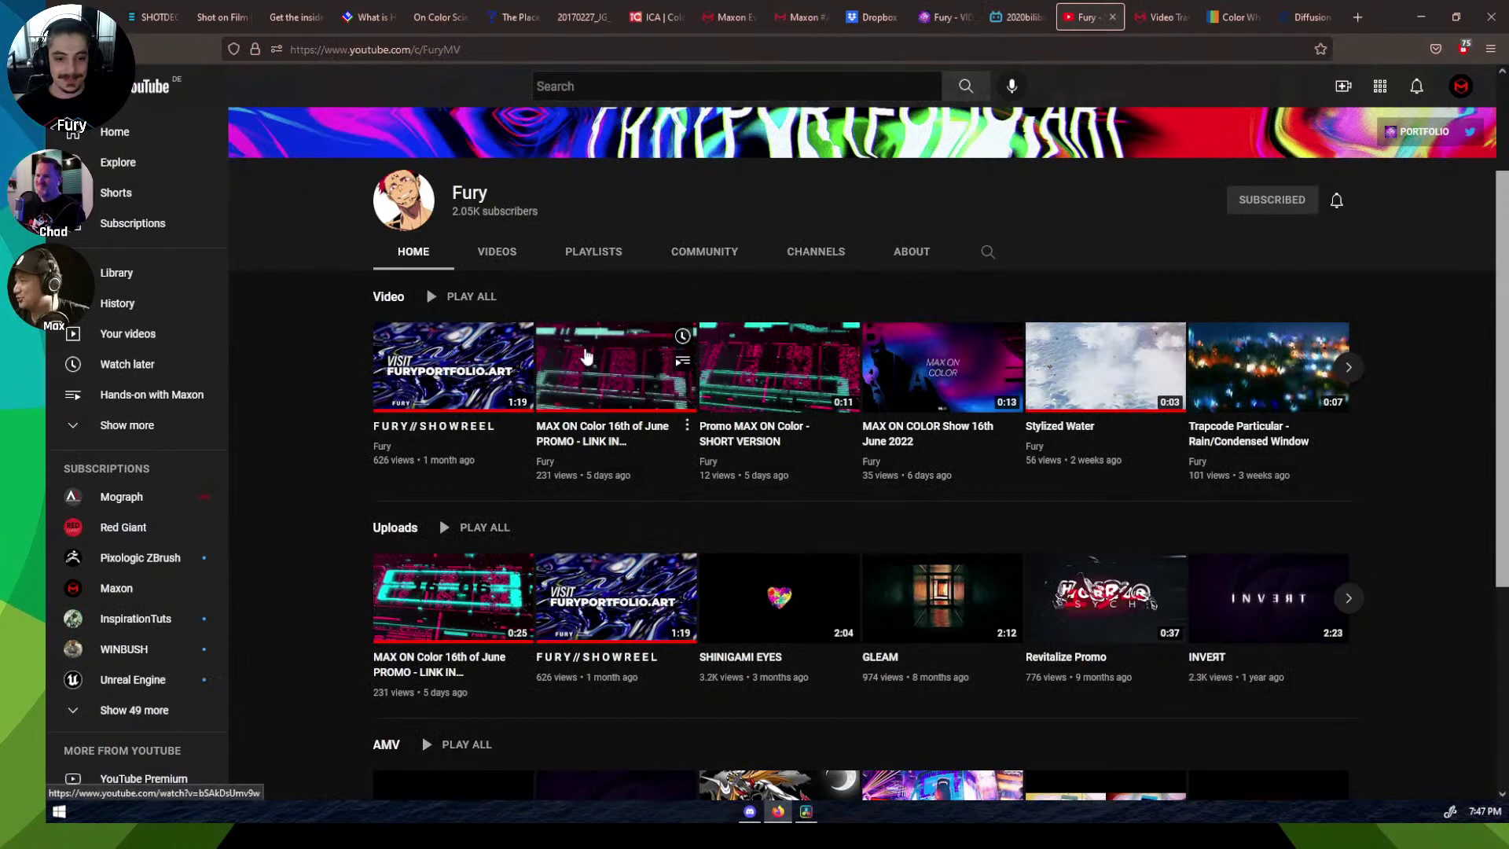